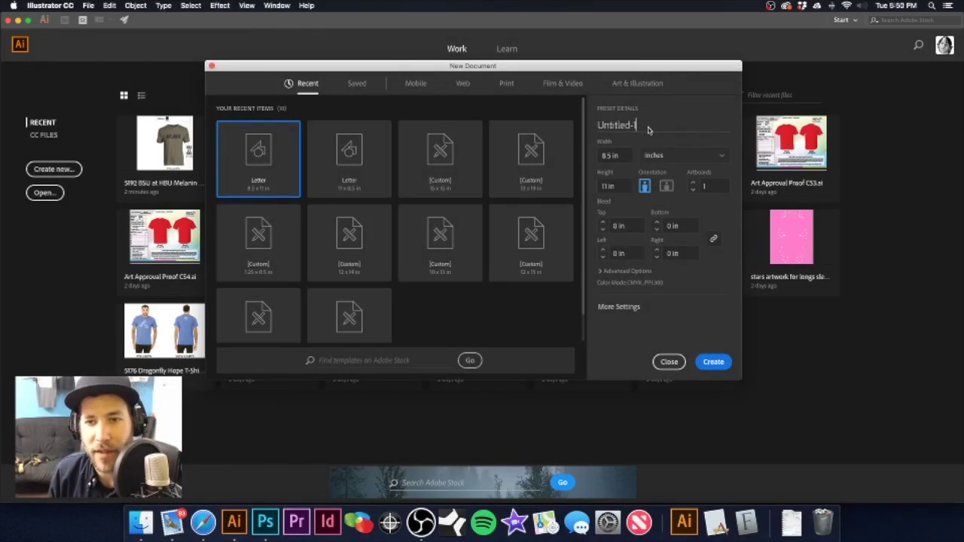
- Create a landscape Letter document, 11 by 8.5 in, named "5193 ORM Logo Design"
{"action": "triple_click", "coordinate": [641, 125]}
{"action": "left_click", "coordinate": [597, 126]}
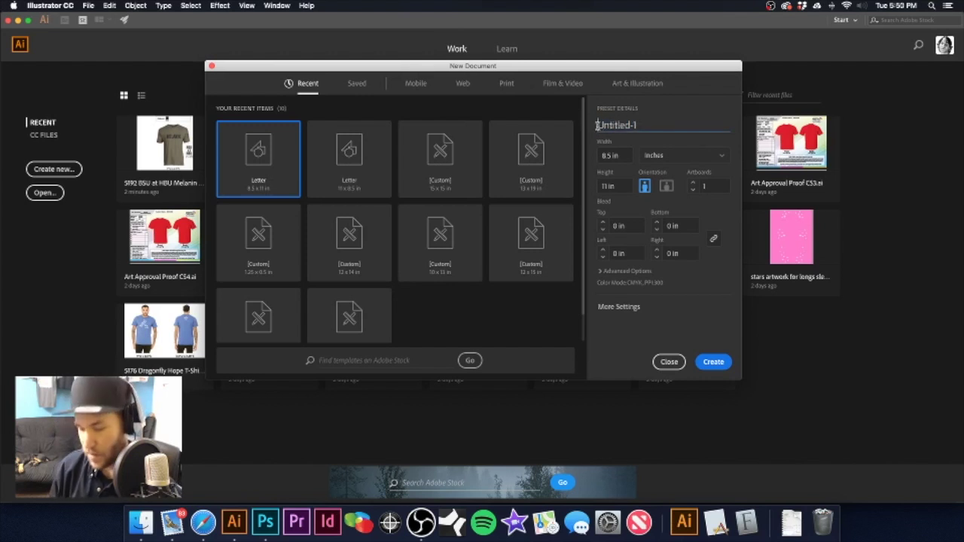
{"action": "triple_click", "coordinate": [597, 125]}
{"action": "type", "text": "5193 ORM Logo Design"}
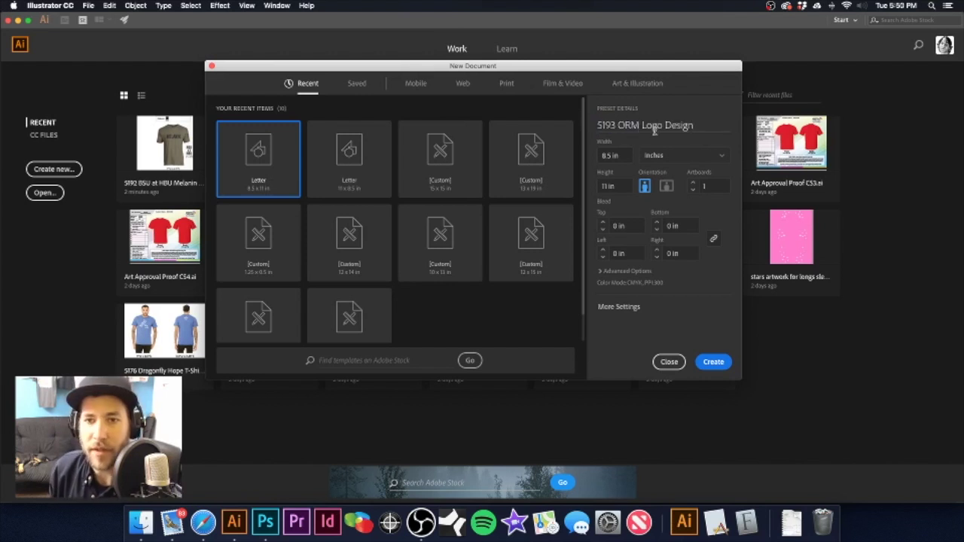
{"action": "left_click_drag", "start_coordinate": [624, 155], "coordinate": [597, 154]}
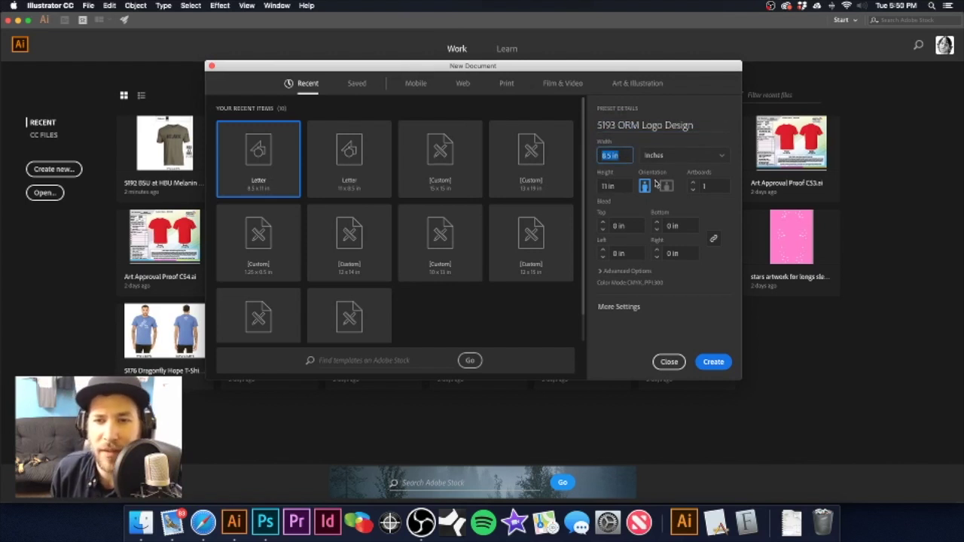
{"action": "left_click", "coordinate": [666, 186]}
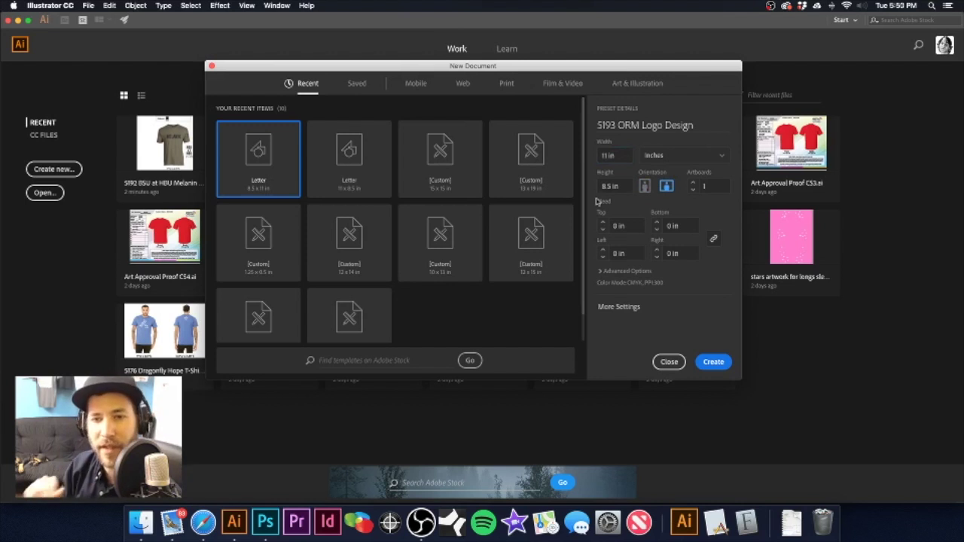
{"action": "left_click", "coordinate": [714, 363]}
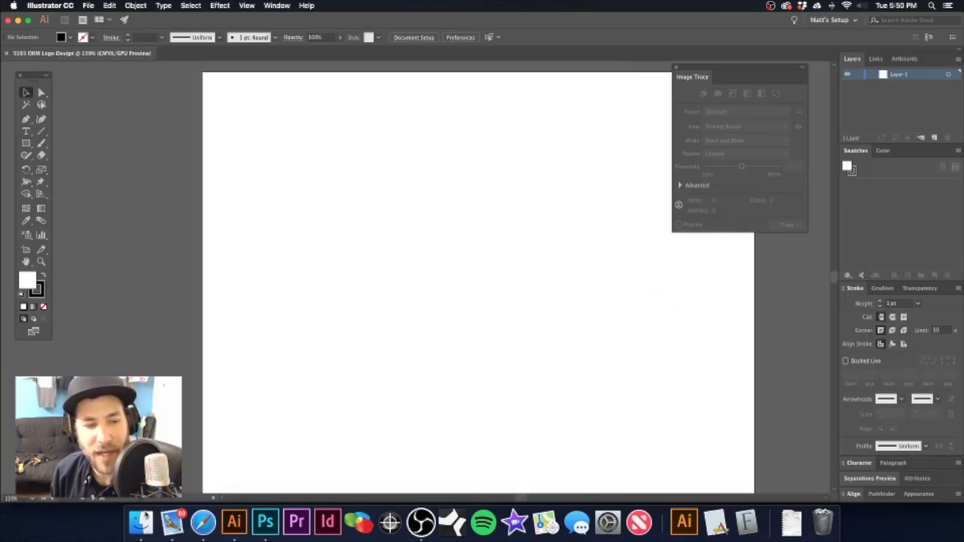
- Switch to Finder and preview the JPG in the project's Client Provided folder
{"action": "left_click", "coordinate": [141, 522]}
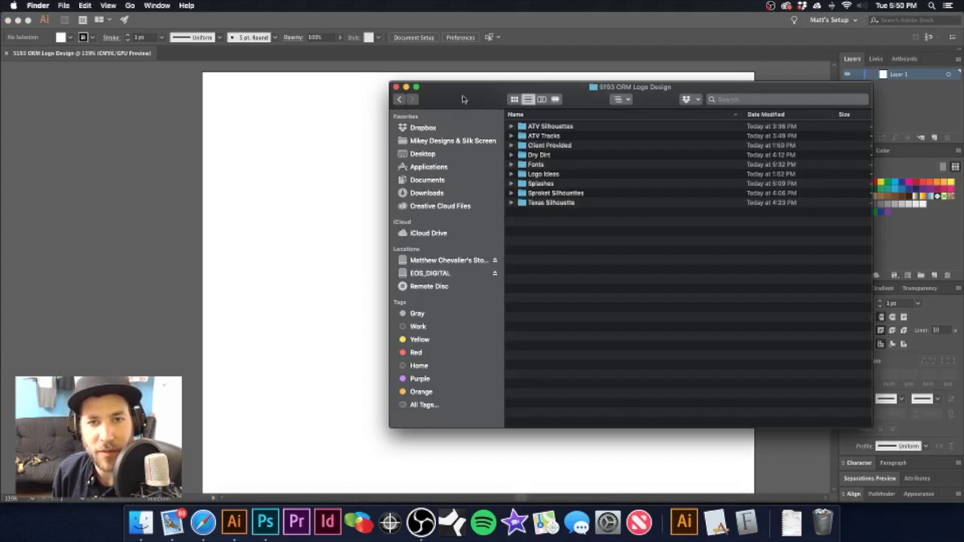
{"action": "left_click_drag", "start_coordinate": [462, 100], "coordinate": [377, 98]}
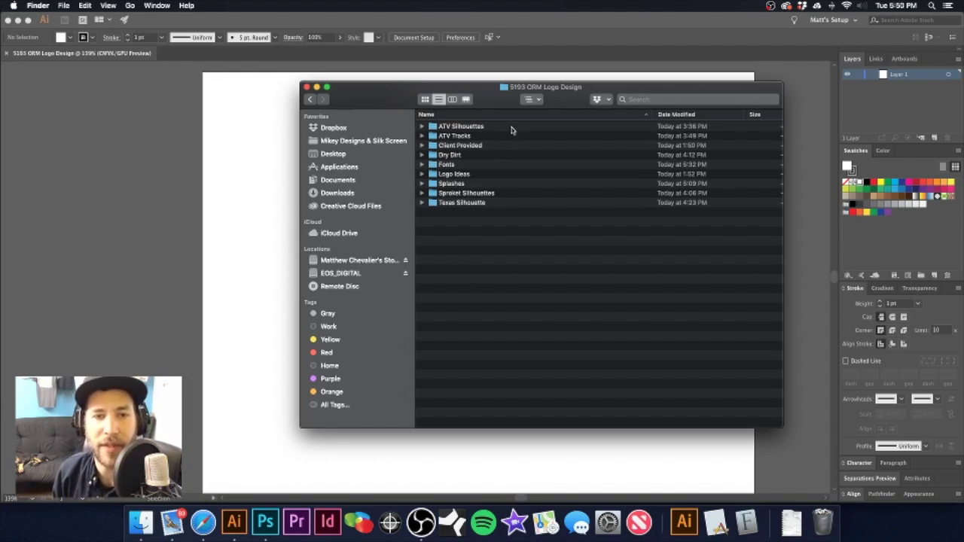
{"action": "double_click", "coordinate": [461, 146]}
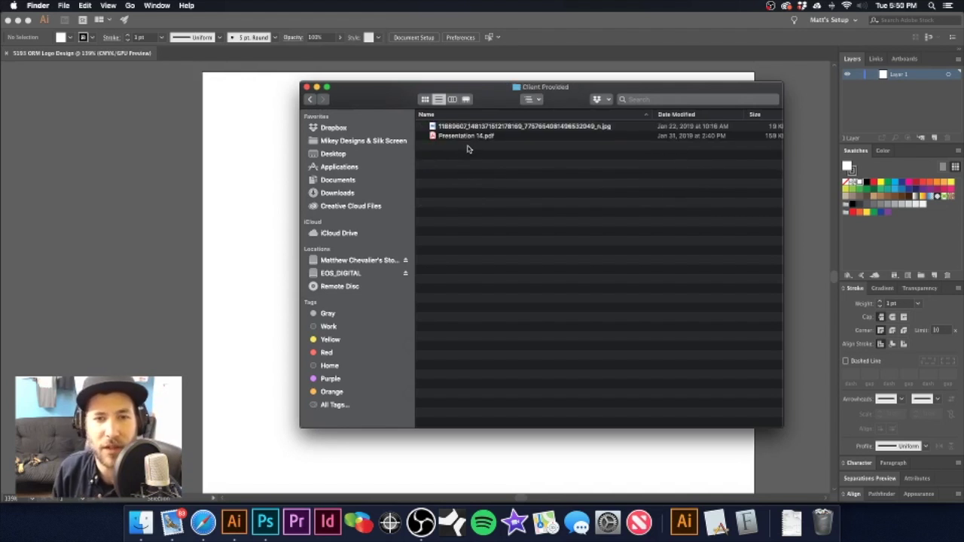
{"action": "left_click", "coordinate": [503, 127]}
{"action": "key", "text": "space"}
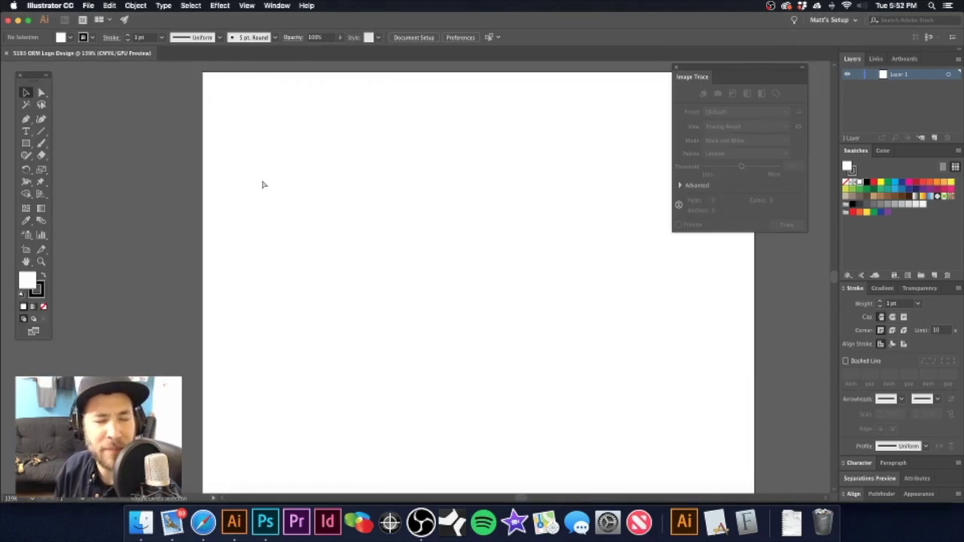
- Start placing files and browse through the T-Shirt Jobs folder to the 5193 ORM Logo Design folder
{"action": "key", "text": "super+shift+p"}
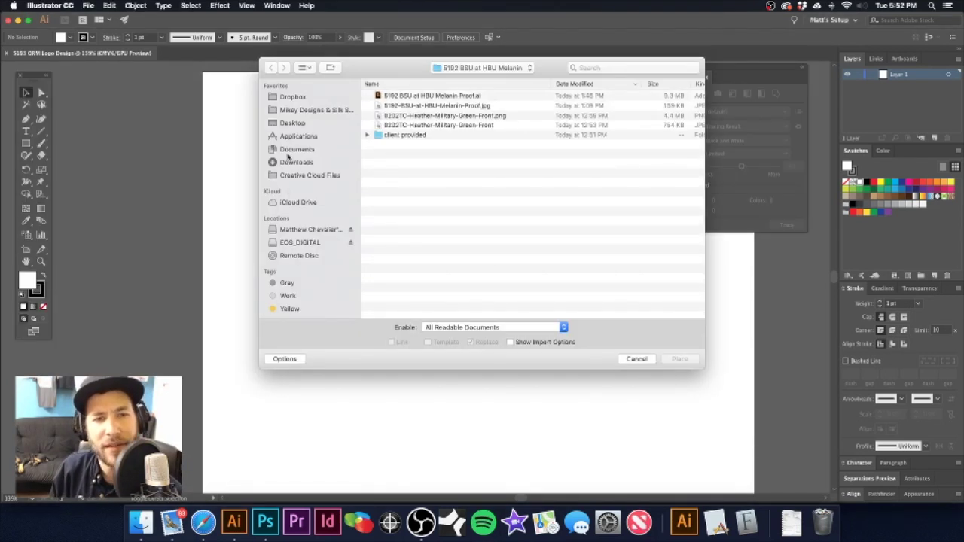
{"action": "left_click", "coordinate": [336, 110]}
{"action": "left_click", "coordinate": [399, 98]}
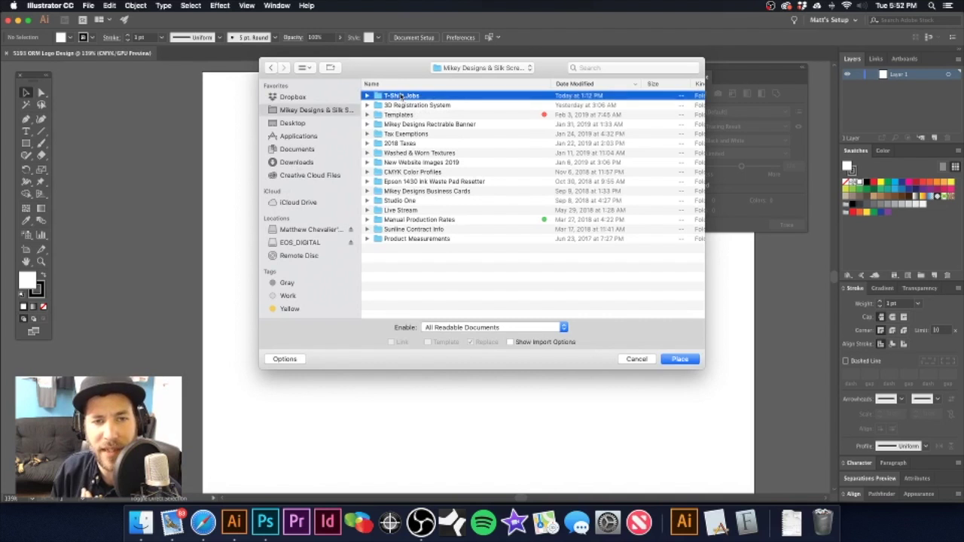
{"action": "double_click", "coordinate": [406, 100]}
{"action": "scroll", "coordinate": [409, 101], "scroll_direction": "up", "scroll_amount": 1}
{"action": "left_click", "coordinate": [412, 97]}
{"action": "double_click", "coordinate": [413, 96]}
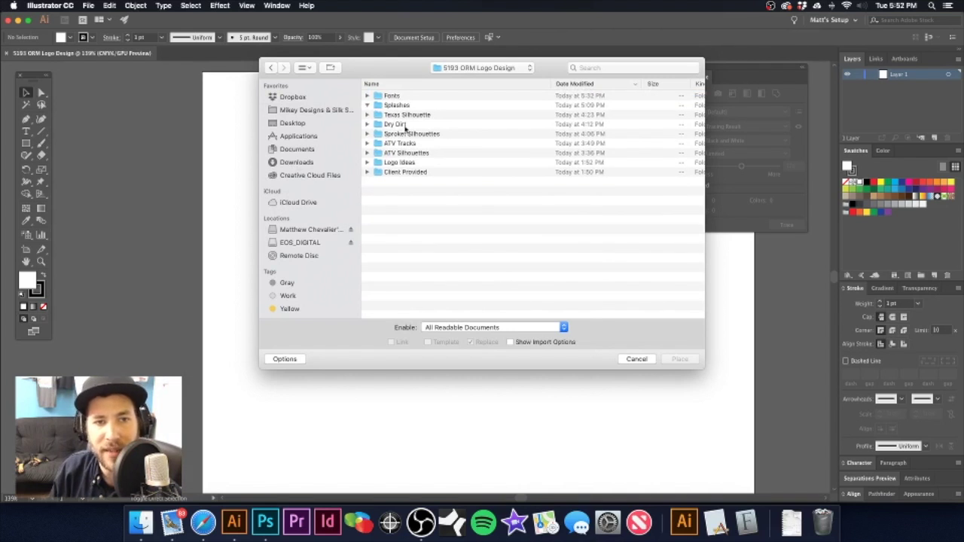
- Expand the Texas Silhouette, Dry Dirt, Sprocket Silhouettes, ATV Tracks, ATV Silhouettes and Client Provided folders to list their files
{"action": "left_click", "coordinate": [367, 144]}
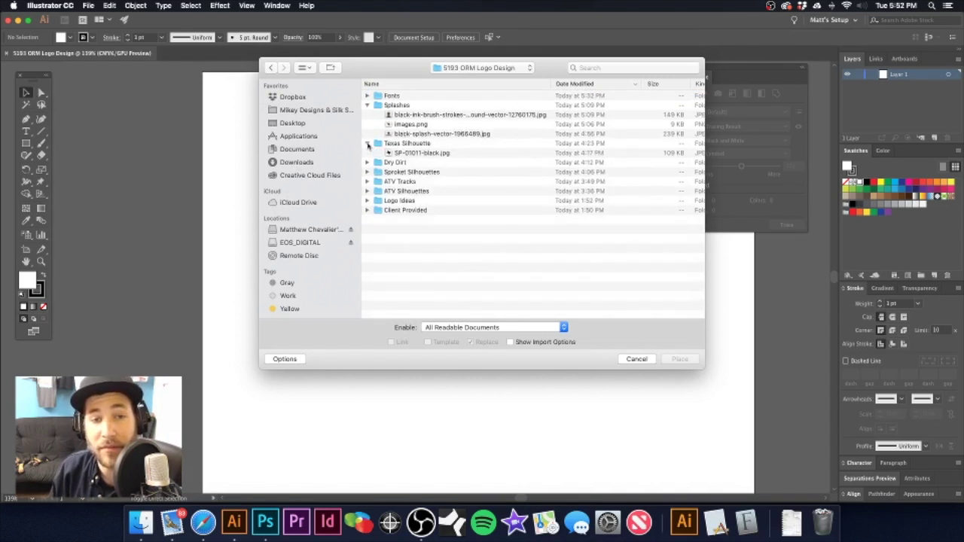
{"action": "left_click", "coordinate": [367, 163]}
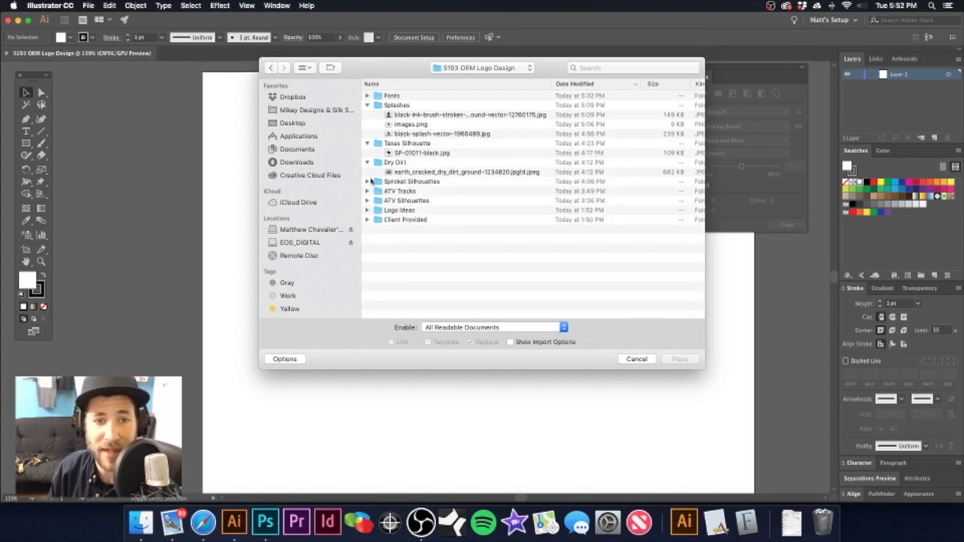
{"action": "left_click", "coordinate": [367, 182]}
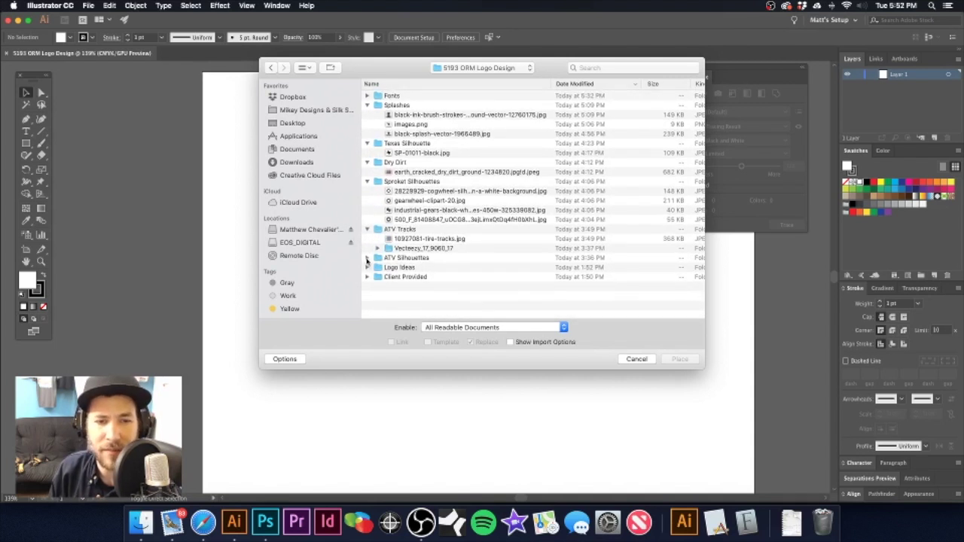
{"action": "left_click", "coordinate": [367, 258]}
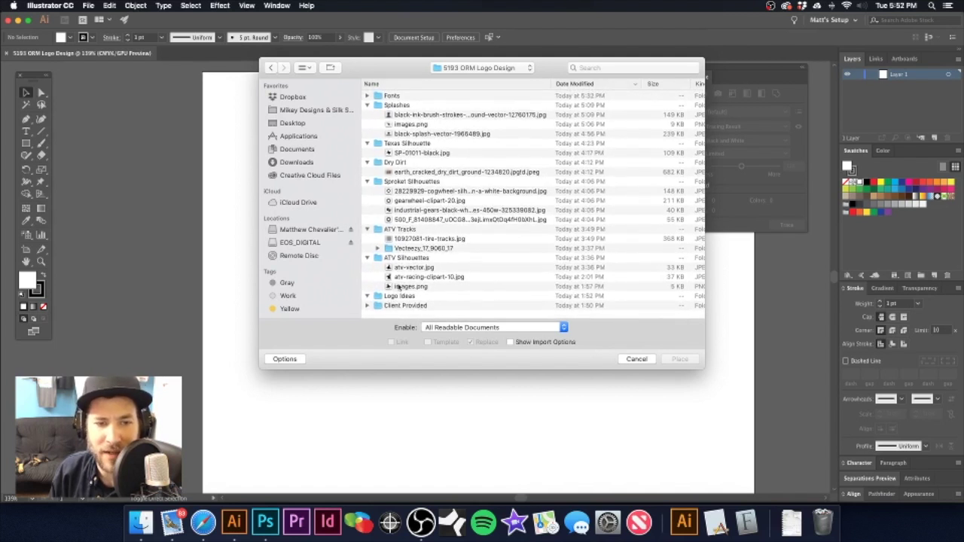
{"action": "left_click", "coordinate": [367, 307]}
{"action": "scroll", "coordinate": [468, 253], "scroll_direction": "down", "scroll_amount": 2}
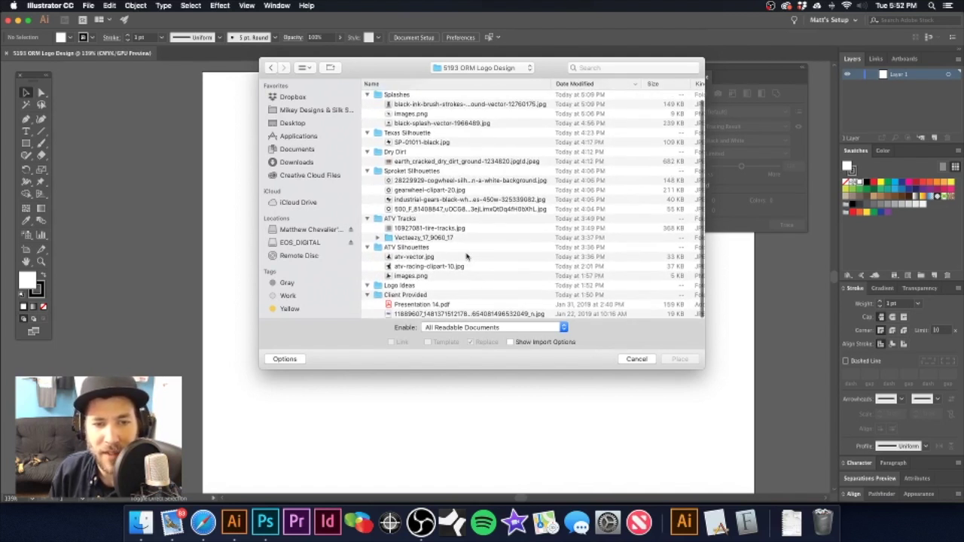
- Import all ATV silhouette, sprocket, Texas and splash images plus the tire tracks JPG as linked files, using the embedded color profile
{"action": "left_click", "coordinate": [430, 260]}
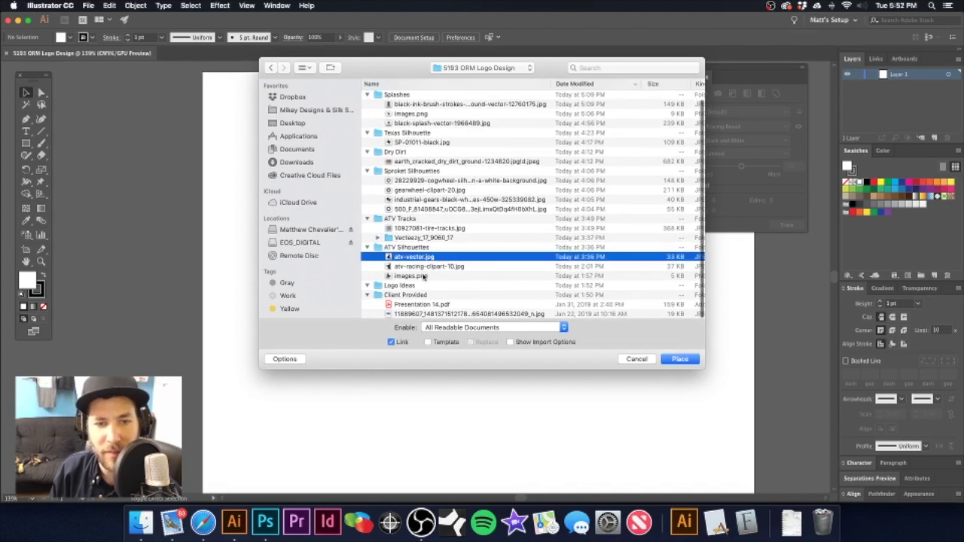
{"action": "left_click", "coordinate": [423, 277], "text": "shift"}
{"action": "left_click_drag", "start_coordinate": [377, 184], "coordinate": [392, 207]}
{"action": "left_click", "coordinate": [410, 143], "text": "super"}
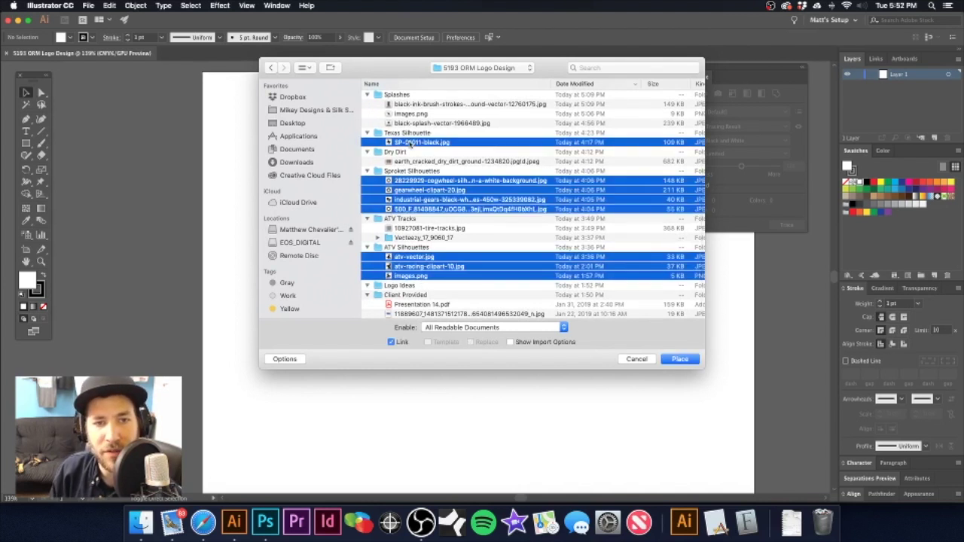
{"action": "left_click_drag", "start_coordinate": [378, 105], "coordinate": [388, 122]}
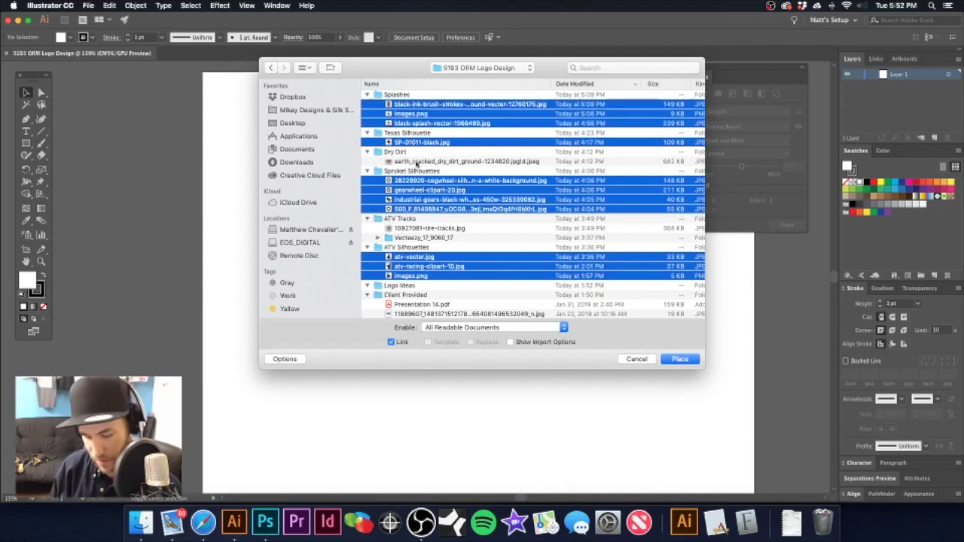
{"action": "left_click", "coordinate": [442, 229], "text": "super"}
{"action": "left_click", "coordinate": [684, 360]}
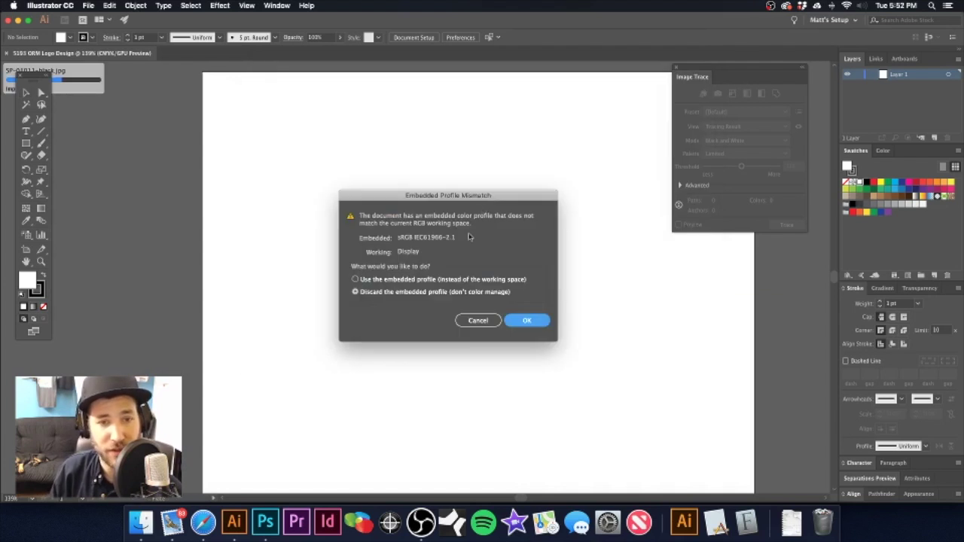
{"action": "left_click", "coordinate": [444, 281]}
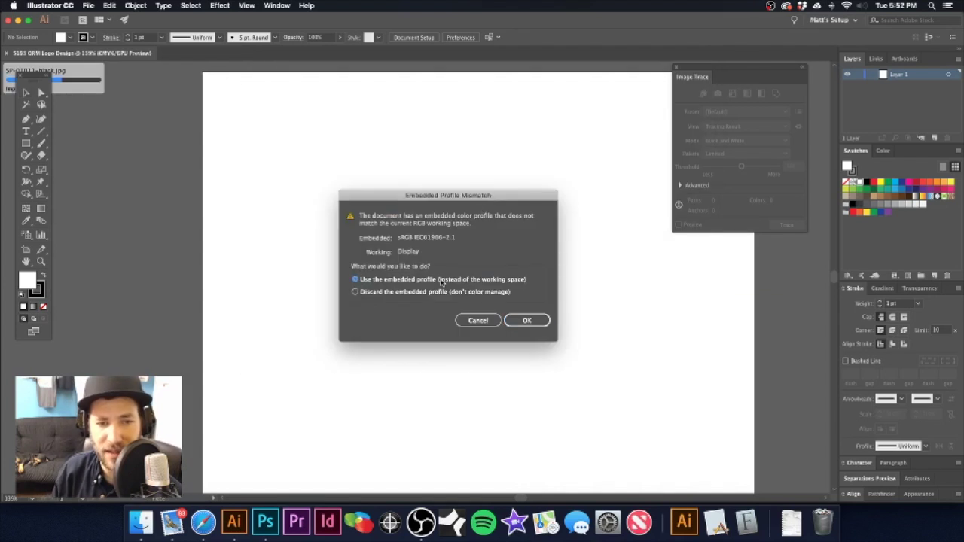
{"action": "left_click", "coordinate": [527, 320]}
- Place the three ATV silhouettes and the four sprocket images on and around the artboard at their original size
{"action": "left_click", "coordinate": [273, 122]}
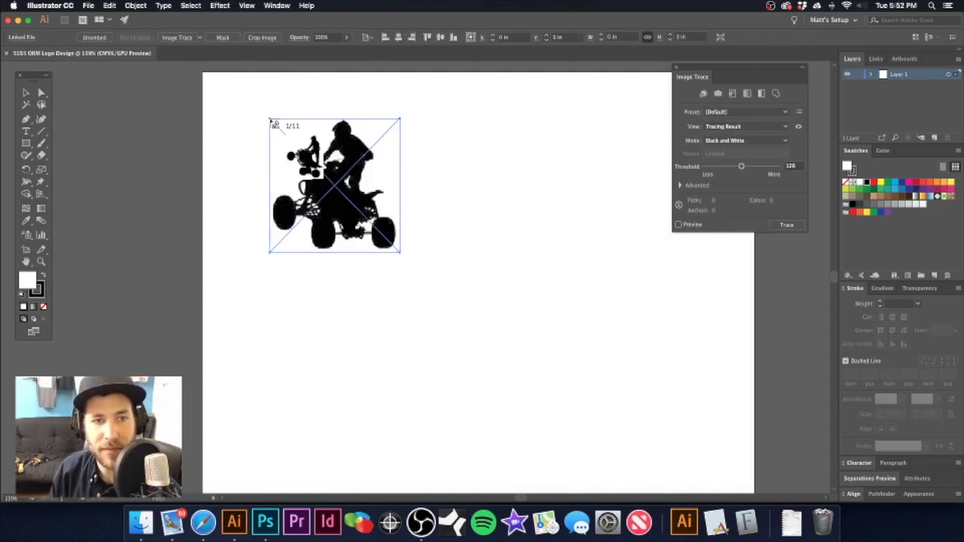
{"action": "left_click", "coordinate": [475, 119]}
{"action": "left_click", "coordinate": [458, 212]}
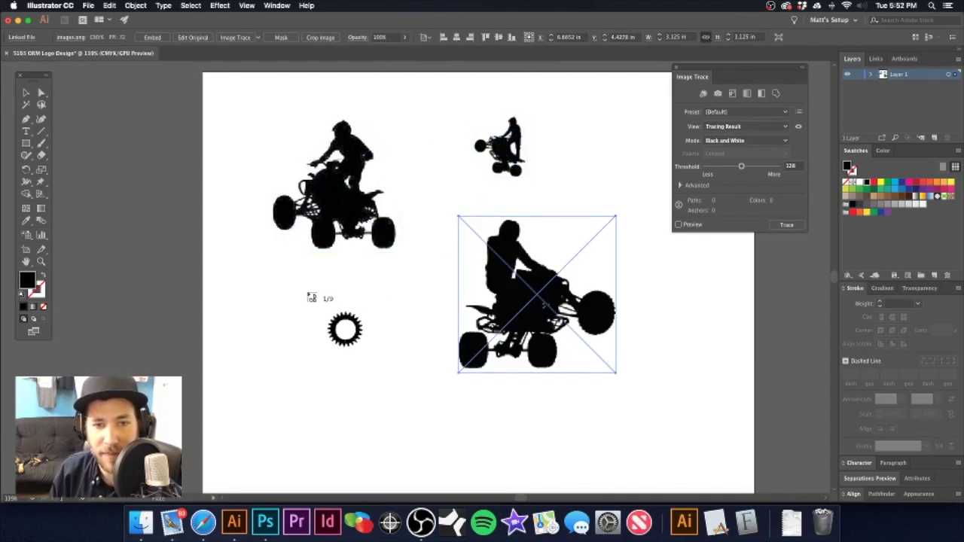
{"action": "left_click", "coordinate": [308, 292]}
{"action": "left_click", "coordinate": [129, 161]}
{"action": "left_click", "coordinate": [273, 75]}
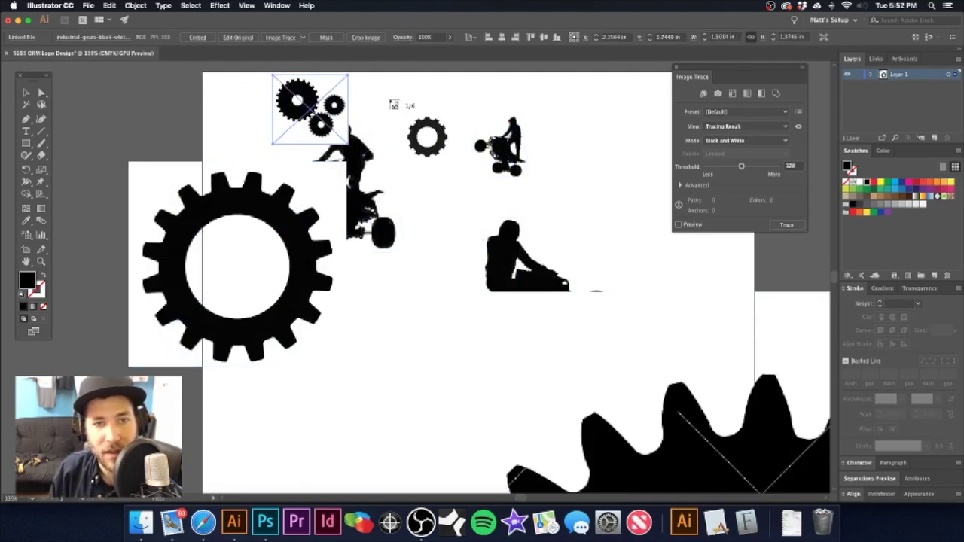
{"action": "left_click", "coordinate": [551, 97]}
- Place the Texas silhouette, the brush strokes, the two ink splashes and the tire tracks at their original size
{"action": "left_click", "coordinate": [431, 201]}
{"action": "left_click", "coordinate": [414, 119]}
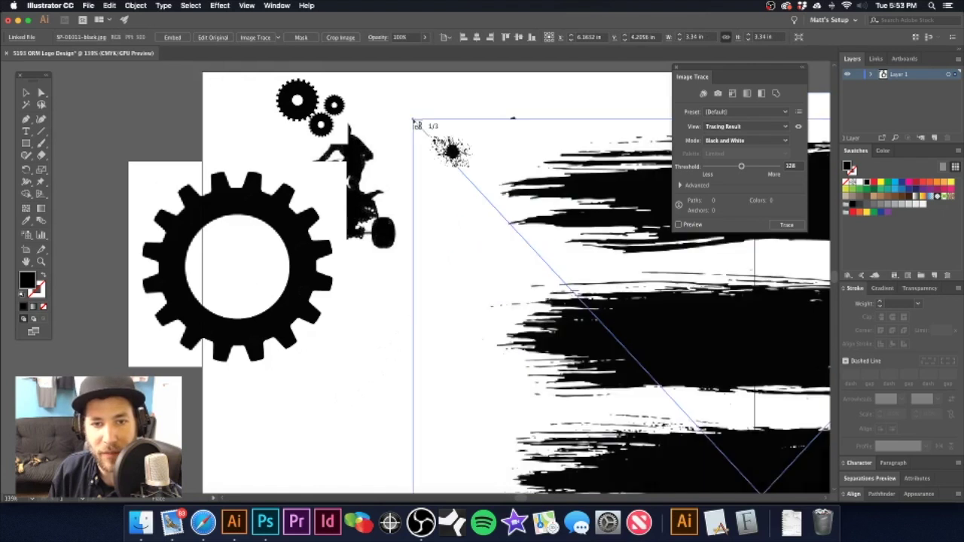
{"action": "left_click", "coordinate": [390, 107]}
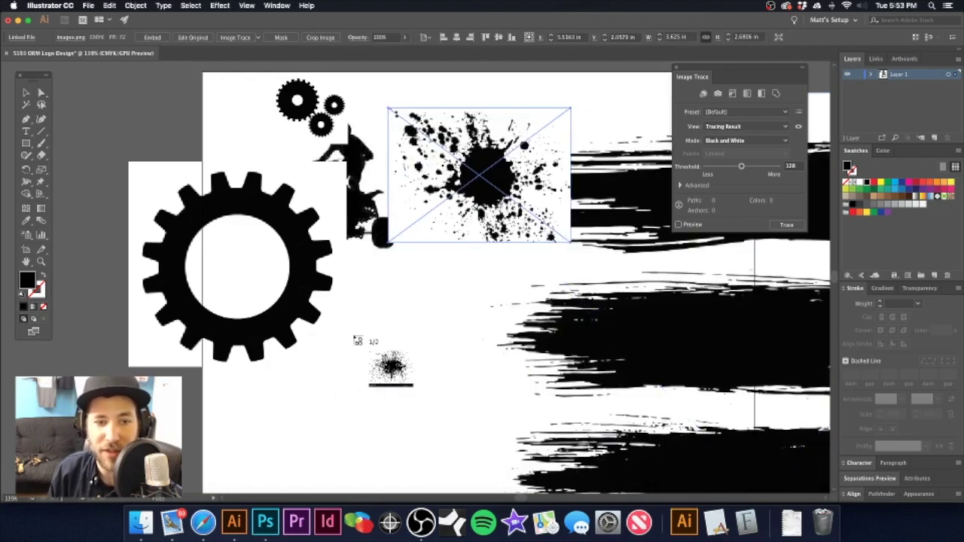
{"action": "left_click", "coordinate": [372, 317]}
{"action": "left_click", "coordinate": [430, 259]}
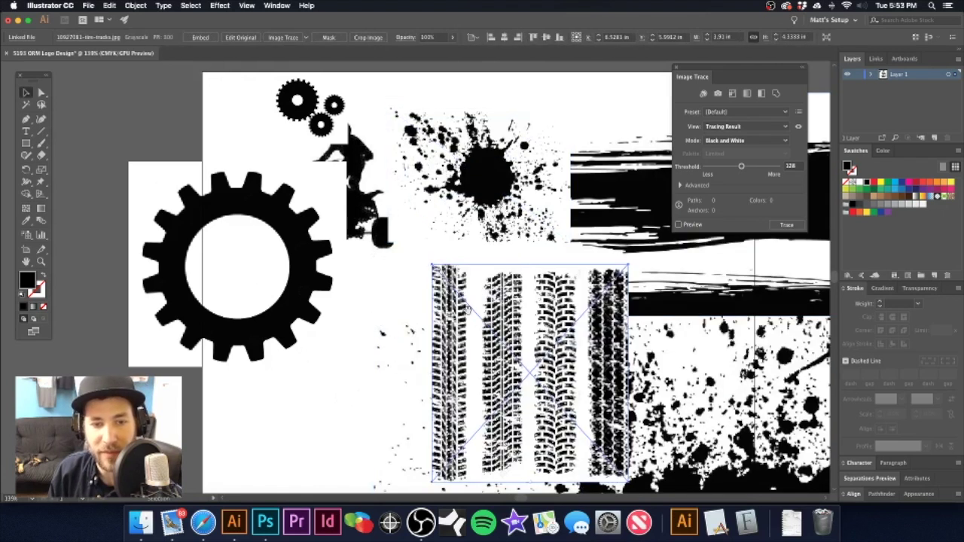
- Move the tire tracks image off the artboard and shift the overlapping gear out beside it
{"action": "key", "text": "super+minus"}
{"action": "left_click_drag", "start_coordinate": [501, 306], "coordinate": [604, 249]}
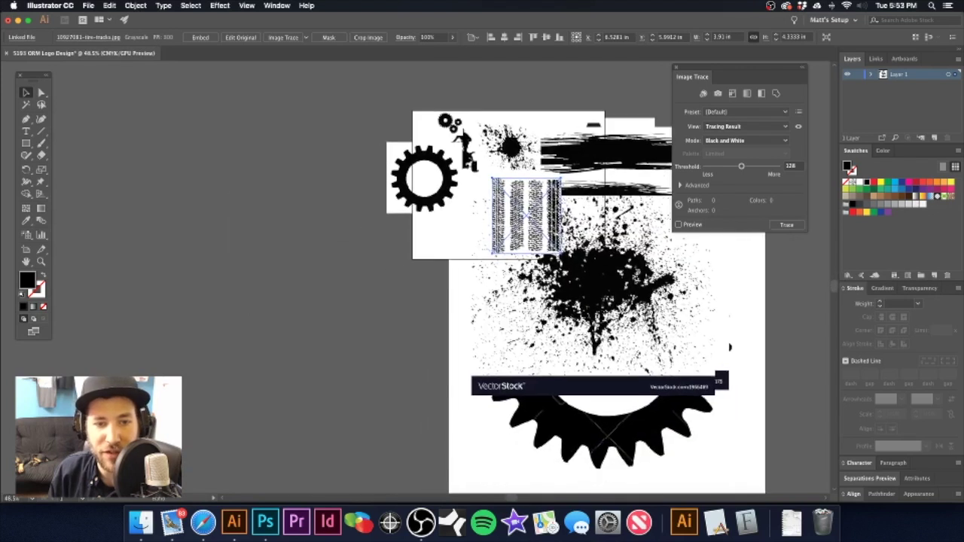
{"action": "left_click_drag", "start_coordinate": [526, 217], "coordinate": [309, 173]}
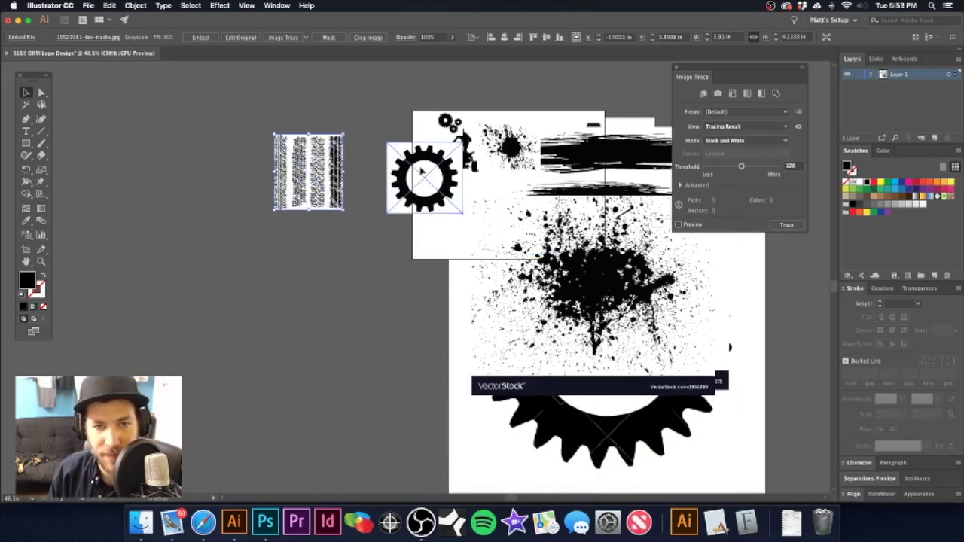
{"action": "left_click_drag", "start_coordinate": [424, 177], "coordinate": [390, 176]}
- Scale down the large ink splatter and the brush strokes images and move both to the left of the artboard
{"action": "left_click_drag", "start_coordinate": [629, 275], "coordinate": [411, 299]}
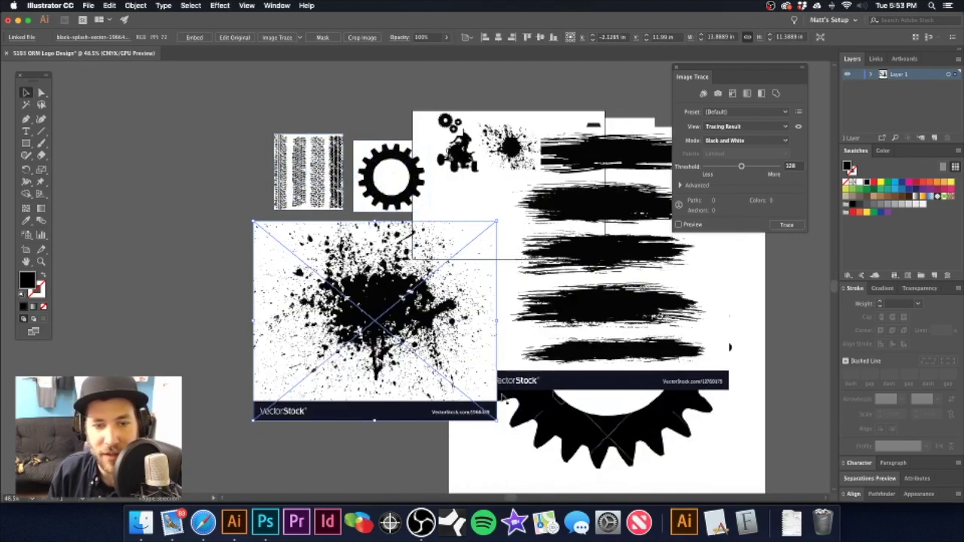
{"action": "left_click_drag", "start_coordinate": [498, 421], "coordinate": [378, 324]}
{"action": "mouse_move", "coordinate": [694, 375]}
{"action": "left_mouse_down"}
{"action": "mouse_move", "coordinate": [619, 392]}
{"action": "mouse_move", "coordinate": [516, 249]}
{"action": "mouse_move", "coordinate": [528, 293]}
{"action": "left_mouse_up"}
{"action": "mouse_move", "coordinate": [505, 226]}
{"action": "left_mouse_down"}
{"action": "mouse_move", "coordinate": [264, 164]}
{"action": "mouse_move", "coordinate": [217, 176]}
{"action": "left_mouse_up"}
- Move the ATV rider, gear cluster and small splatter above the artboard, and the Texas silhouette to its left
{"action": "left_click_drag", "start_coordinate": [531, 178], "coordinate": [338, 121]}
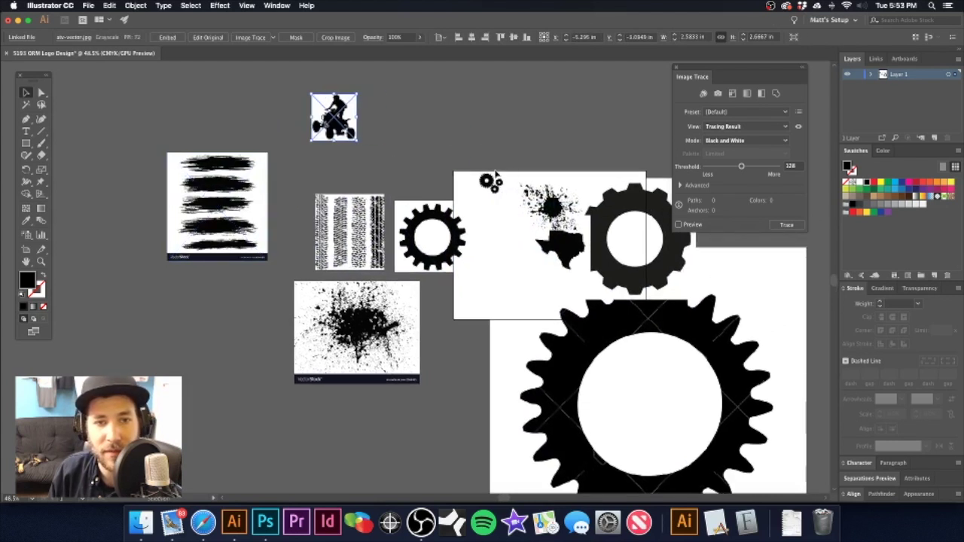
{"action": "left_click_drag", "start_coordinate": [497, 185], "coordinate": [405, 101]}
{"action": "left_click_drag", "start_coordinate": [550, 210], "coordinate": [473, 104]}
{"action": "left_click_drag", "start_coordinate": [559, 242], "coordinate": [208, 310]}
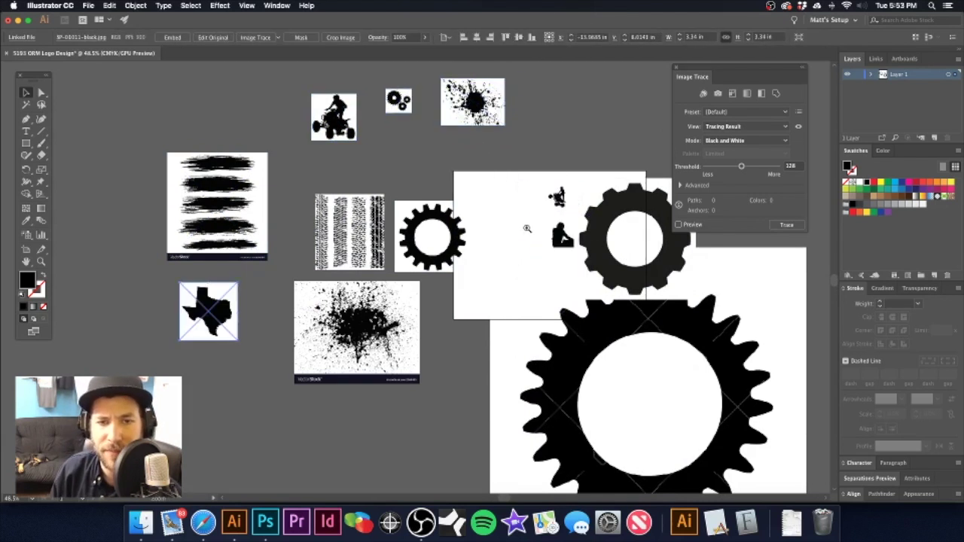
- Move the dark gray block-toothed gear above the artboard and the smallest ATV rider beside it
{"action": "key", "text": "super+minus"}
{"action": "left_click_drag", "start_coordinate": [529, 222], "coordinate": [508, 120]}
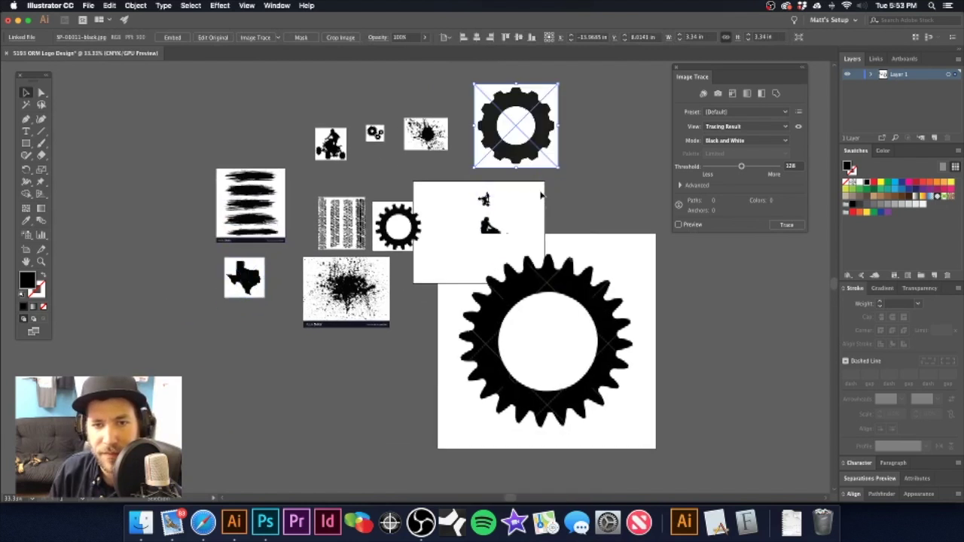
{"action": "left_click_drag", "start_coordinate": [486, 199], "coordinate": [593, 148]}
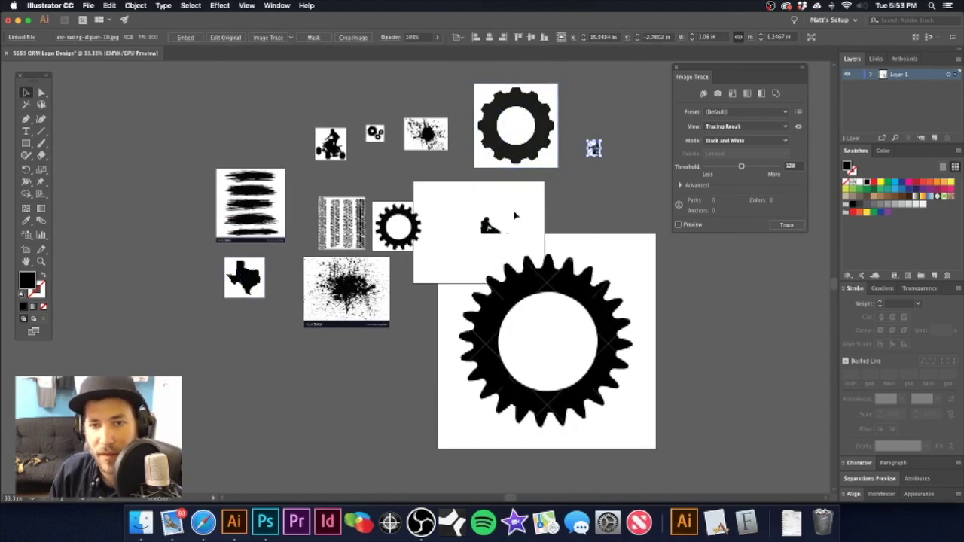
- Move the ATV rider right of the artboard, and scale the largest sprocket to about 6.5 in wide, placing it below the rider
{"action": "left_click_drag", "start_coordinate": [489, 230], "coordinate": [591, 197]}
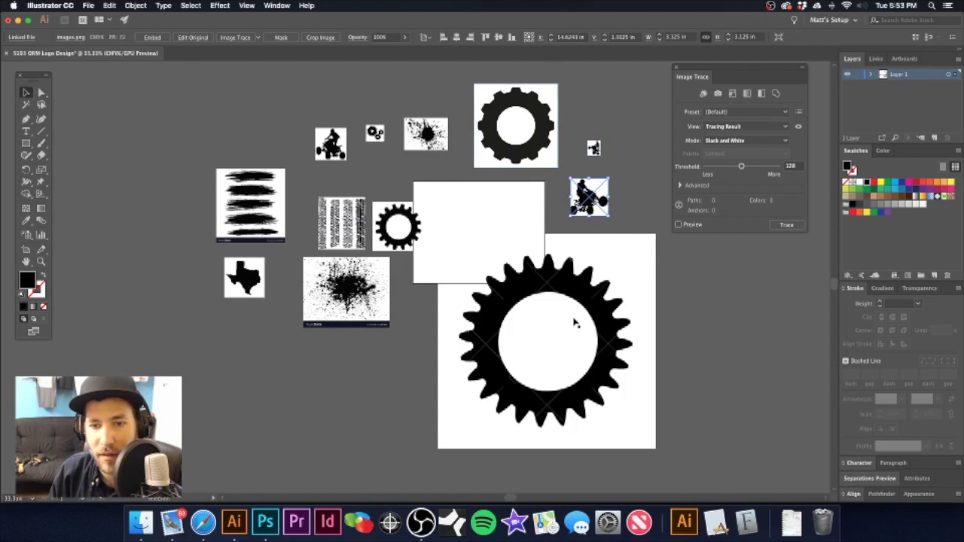
{"action": "left_click_drag", "start_coordinate": [484, 366], "coordinate": [567, 306]}
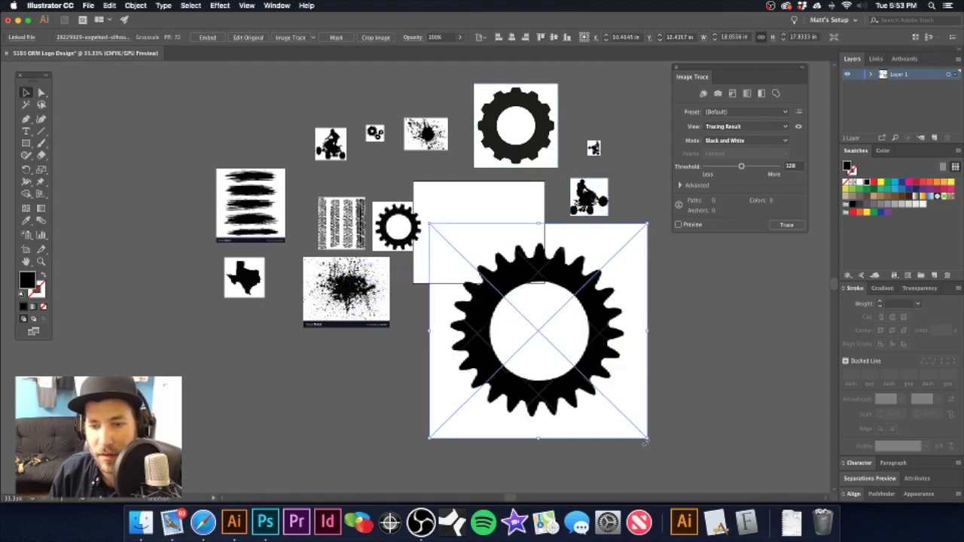
{"action": "left_click_drag", "start_coordinate": [646, 439], "coordinate": [508, 301]}
{"action": "left_click_drag", "start_coordinate": [477, 259], "coordinate": [612, 281]}
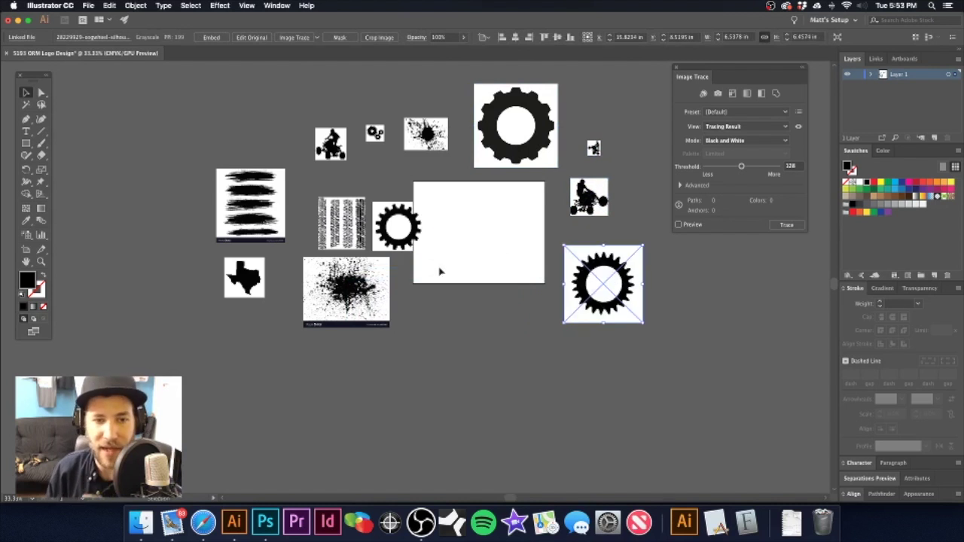
- Spread the large ink splatter, the square-toothed gear and the tire tracks image apart in the area left of the artboard
{"action": "left_click_drag", "start_coordinate": [342, 293], "coordinate": [312, 333]}
{"action": "left_click_drag", "start_coordinate": [348, 223], "coordinate": [333, 218]}
{"action": "left_click", "coordinate": [394, 231], "text": "shift"}
{"action": "left_click_drag", "start_coordinate": [393, 230], "coordinate": [375, 247]}
{"action": "left_click_drag", "start_coordinate": [332, 218], "coordinate": [320, 208]}
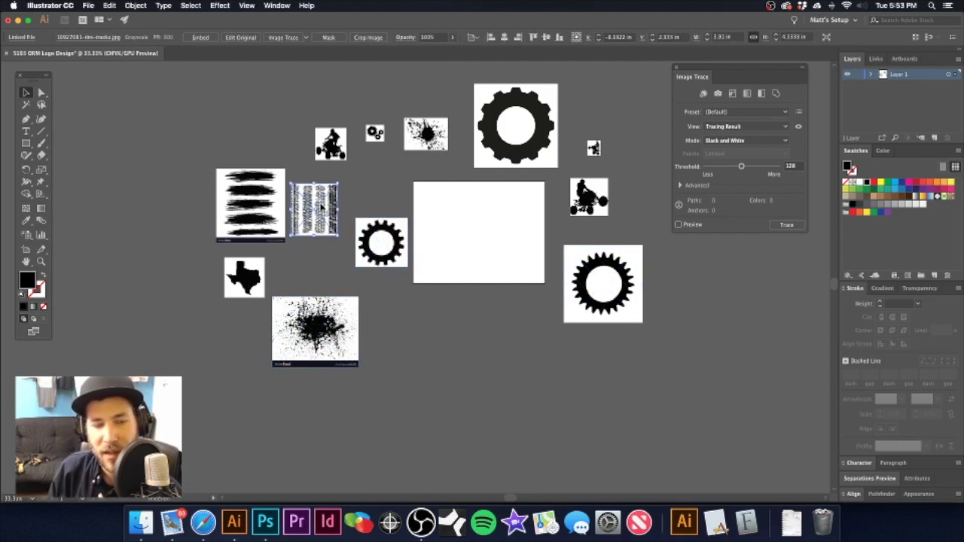
{"action": "left_click", "coordinate": [463, 240]}
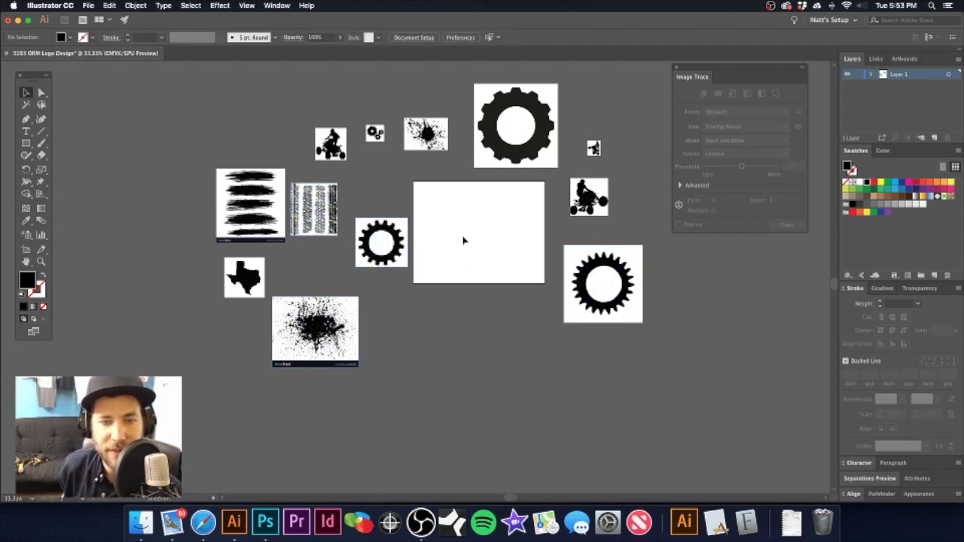
- Place the client-provided ORM logo JPG below the artboard, using its embedded color profile
{"action": "key", "text": "super+shift+p"}
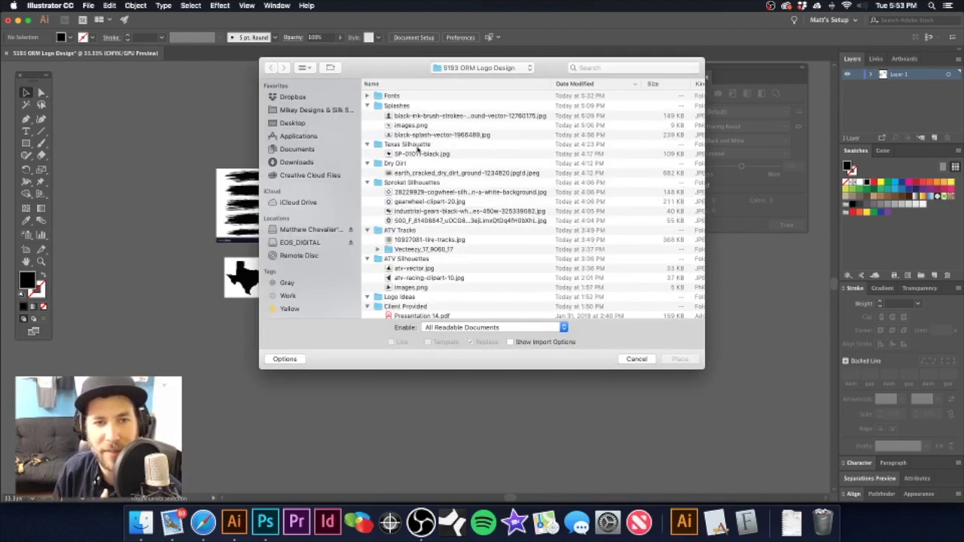
{"action": "scroll", "coordinate": [434, 275], "scroll_direction": "down", "scroll_amount": 1}
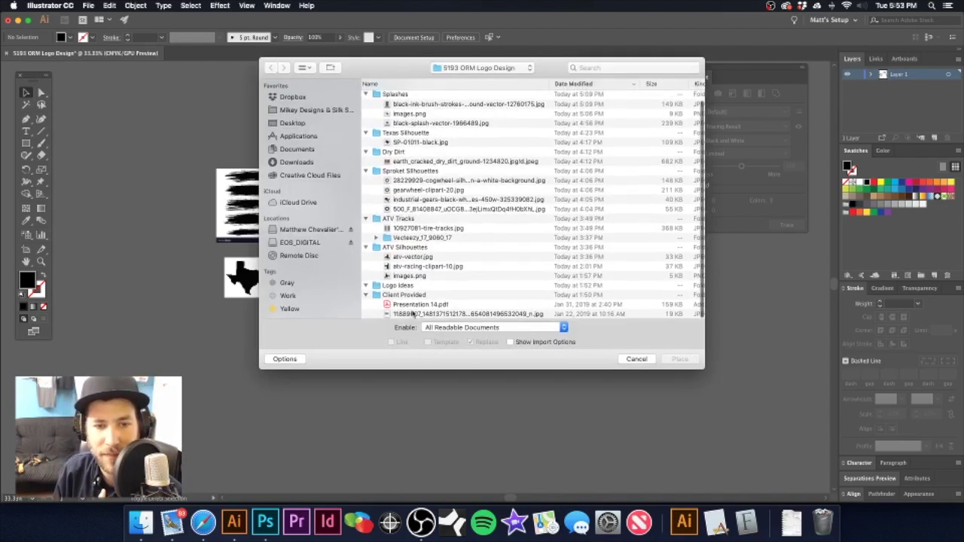
{"action": "left_click", "coordinate": [413, 313]}
{"action": "left_click", "coordinate": [679, 358]}
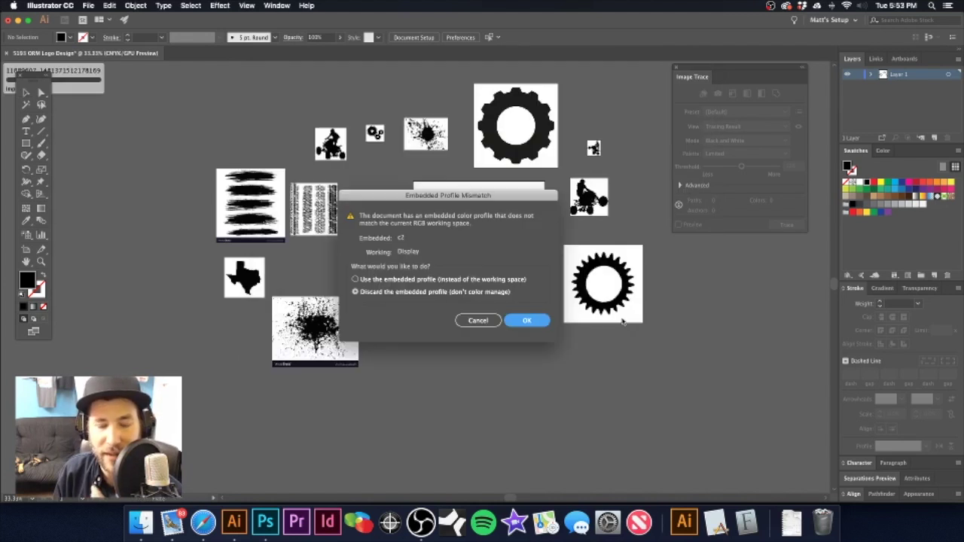
{"action": "left_click", "coordinate": [448, 280]}
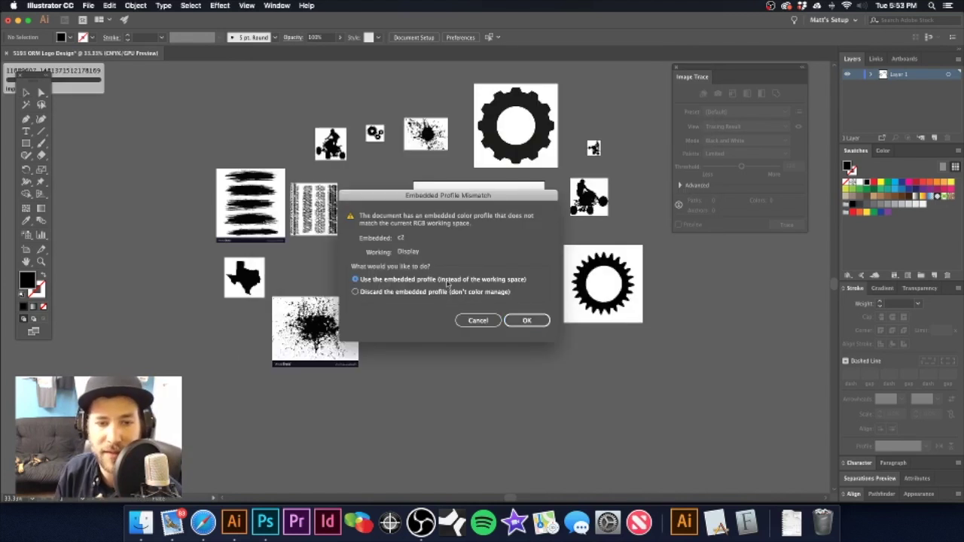
{"action": "left_click", "coordinate": [527, 320]}
{"action": "left_click", "coordinate": [417, 300]}
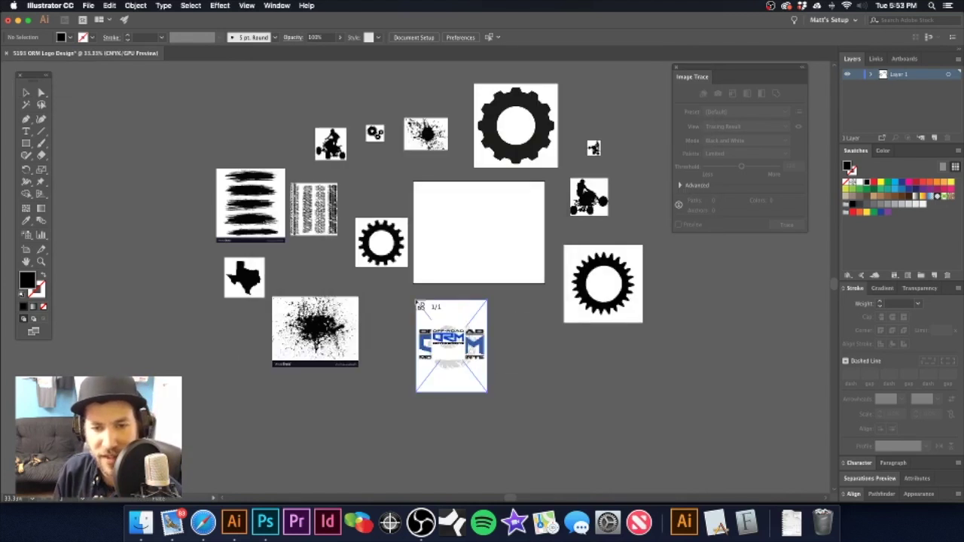
{"action": "left_click", "coordinate": [529, 308]}
- Image Trace the Texas silhouette in black and white with the default preset and expand it into vector paths
{"action": "scroll", "coordinate": [527, 301], "scroll_direction": "up", "scroll_amount": 3}
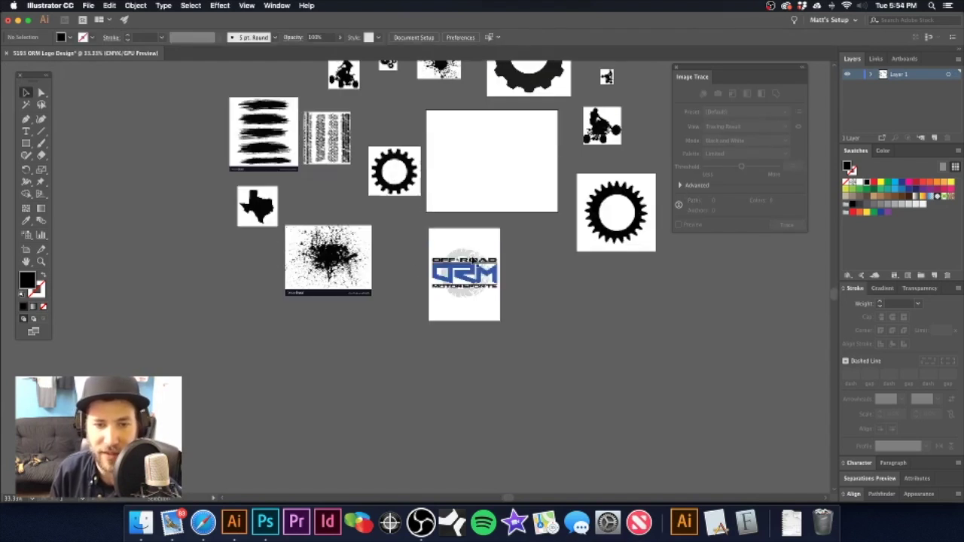
{"action": "scroll", "coordinate": [514, 277], "scroll_direction": "up", "scroll_amount": 6}
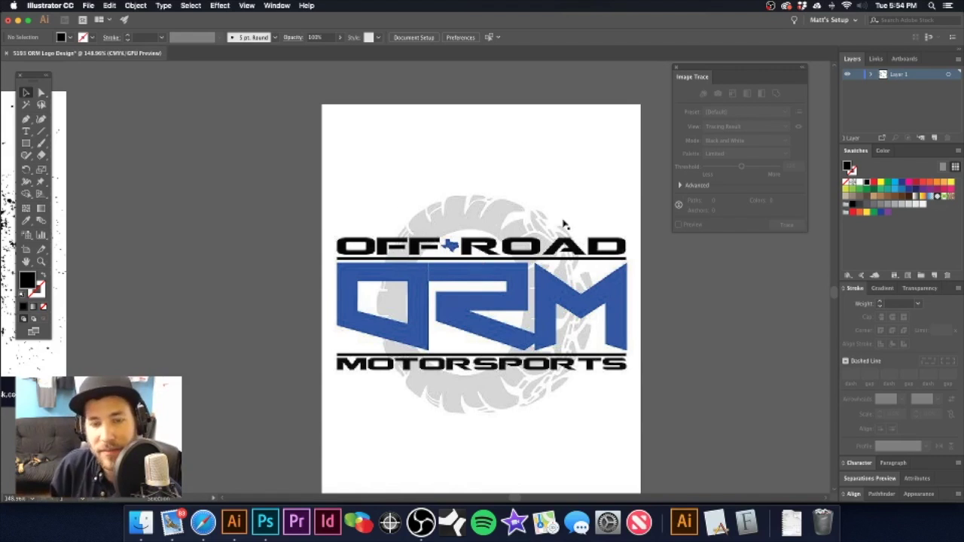
{"action": "left_click", "coordinate": [449, 262], "text": "alt+super"}
{"action": "left_click", "coordinate": [449, 263], "text": "alt+super"}
{"action": "left_click_drag", "start_coordinate": [391, 262], "coordinate": [511, 281]}
{"action": "left_click", "coordinate": [381, 211], "text": "alt+super"}
{"action": "left_click_drag", "start_coordinate": [261, 255], "coordinate": [389, 224]}
{"action": "left_click", "coordinate": [314, 226]}
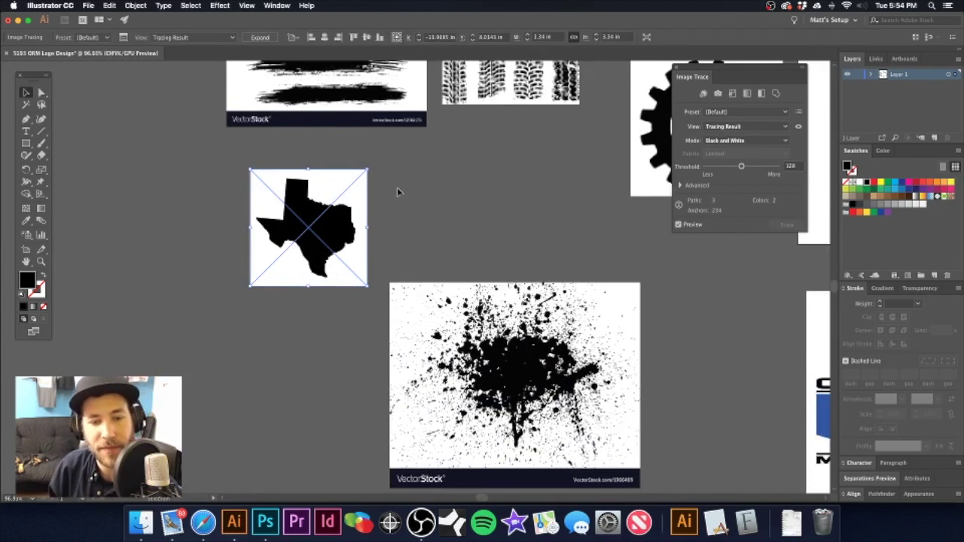
{"action": "scroll", "coordinate": [390, 206], "scroll_direction": "left", "scroll_amount": 1}
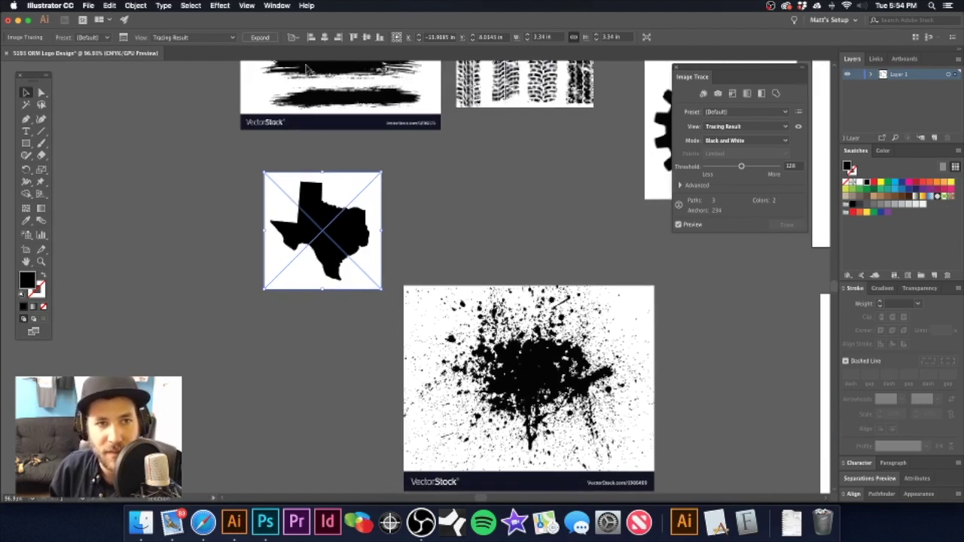
{"action": "left_click", "coordinate": [259, 37]}
- Delete the white background around the Texas silhouette and move the silhouette beneath the tire tracks image
{"action": "scroll", "coordinate": [409, 200], "scroll_direction": "left", "scroll_amount": 3}
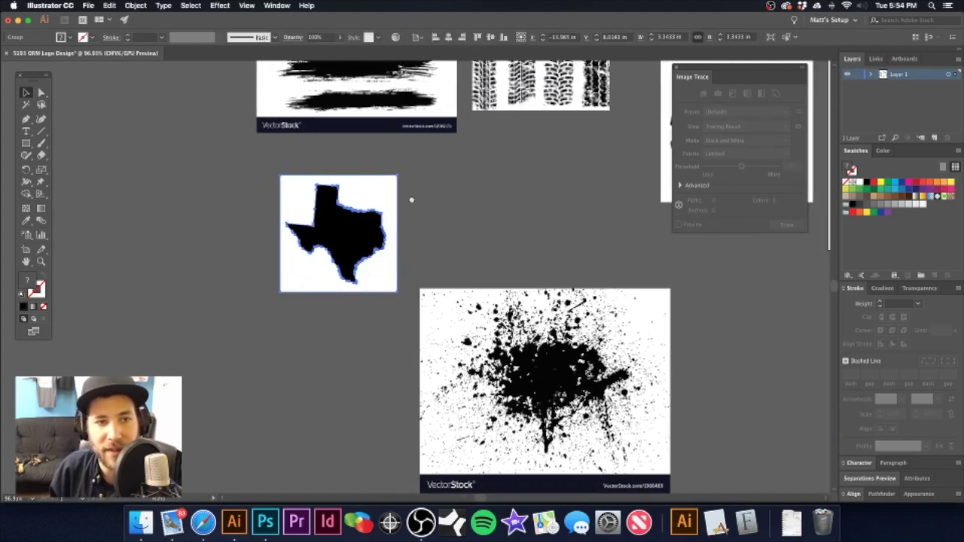
{"action": "key", "text": "a"}
{"action": "left_click", "coordinate": [409, 192]}
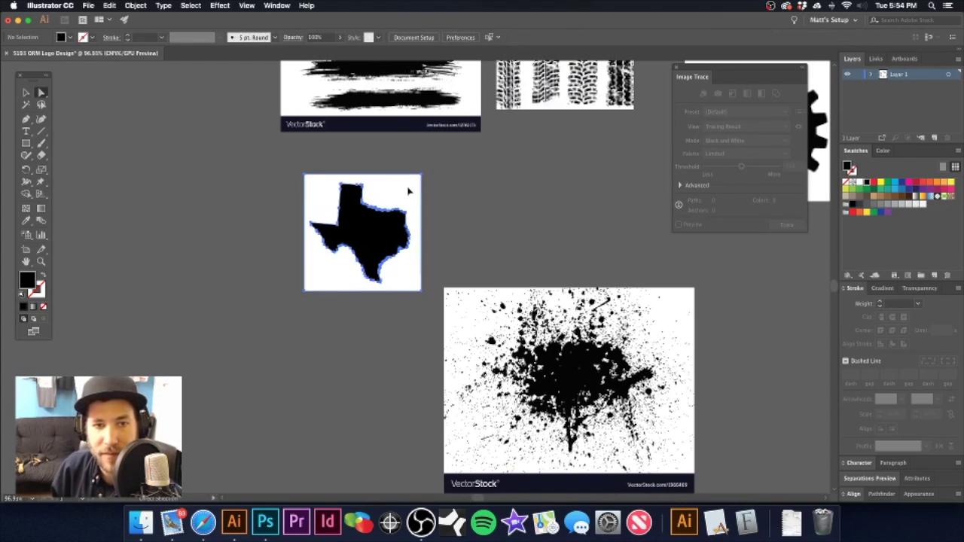
{"action": "key", "text": "Delete"}
{"action": "key", "text": "v"}
{"action": "left_click_drag", "start_coordinate": [373, 239], "coordinate": [549, 192]}
{"action": "left_click_drag", "start_coordinate": [490, 210], "coordinate": [387, 270]}
{"action": "left_click", "coordinate": [537, 225]}
- Image Trace the square-toothed gear beside the artboard in black and white and expand the tracing
{"action": "left_click", "coordinate": [534, 236], "text": "alt+super"}
{"action": "left_click_drag", "start_coordinate": [523, 253], "coordinate": [443, 254]}
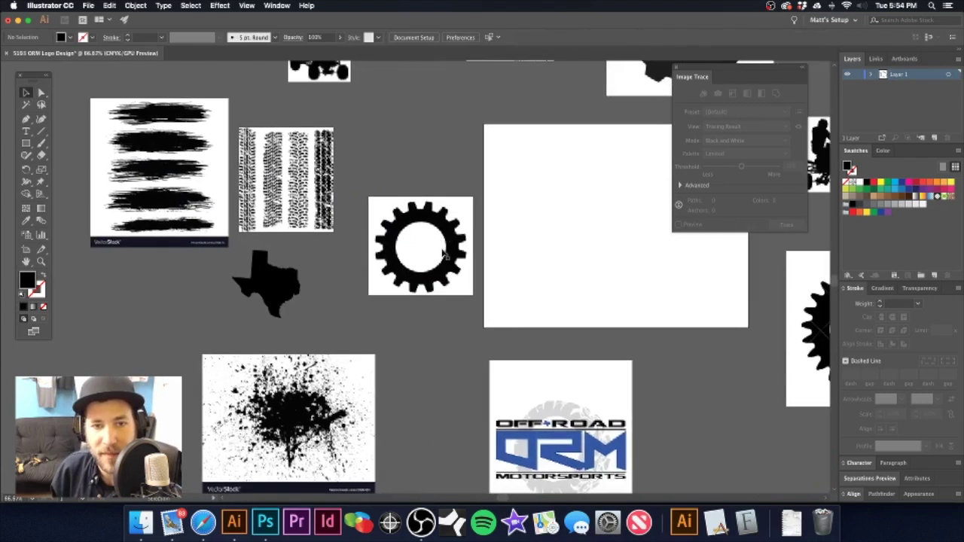
{"action": "left_click", "coordinate": [446, 254]}
{"action": "left_click_drag", "start_coordinate": [524, 242], "coordinate": [451, 227]}
{"action": "scroll", "coordinate": [450, 227], "scroll_direction": "right", "scroll_amount": 2}
{"action": "scroll", "coordinate": [444, 226], "scroll_direction": "down", "scroll_amount": 1}
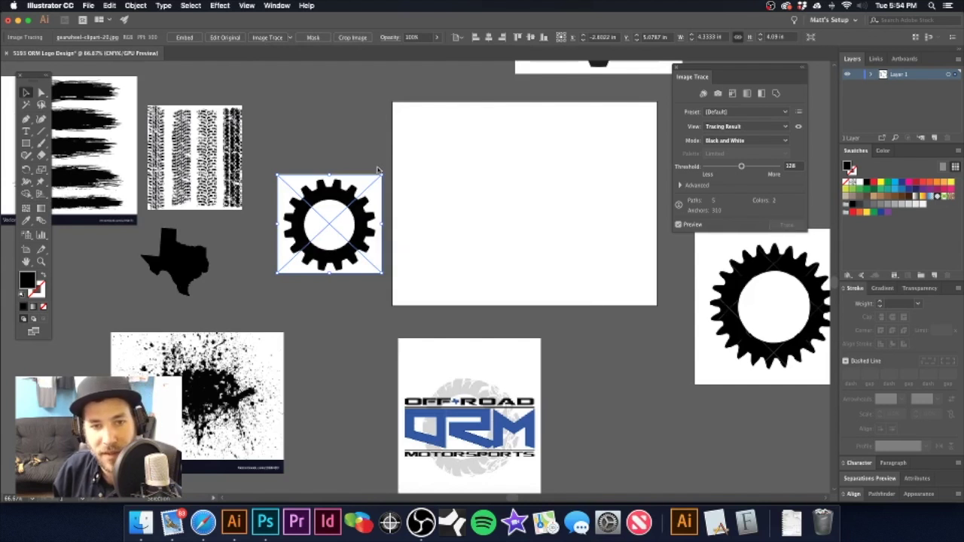
{"action": "left_click", "coordinate": [274, 68]}
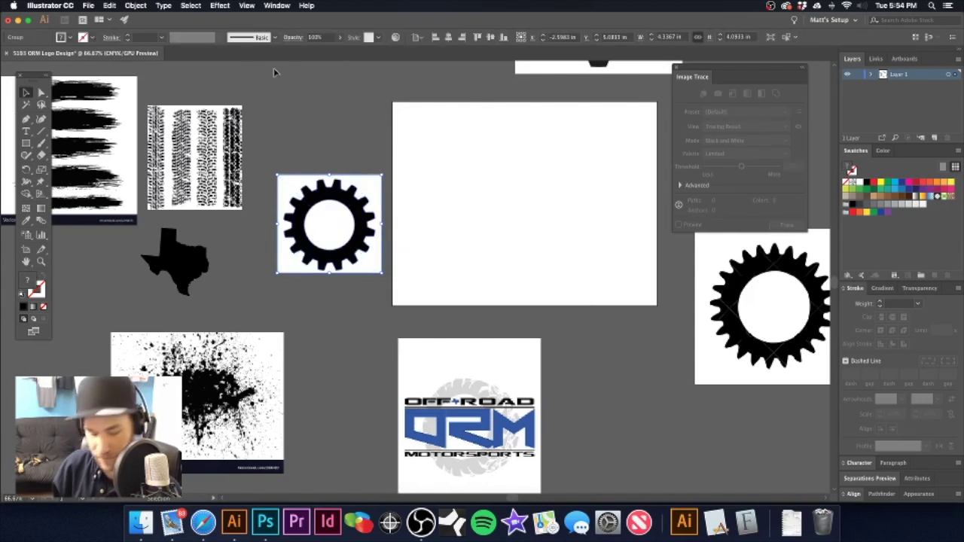
- Delete the white background and the white center hole shape from the expanded square-toothed gear
{"action": "left_click", "coordinate": [368, 181]}
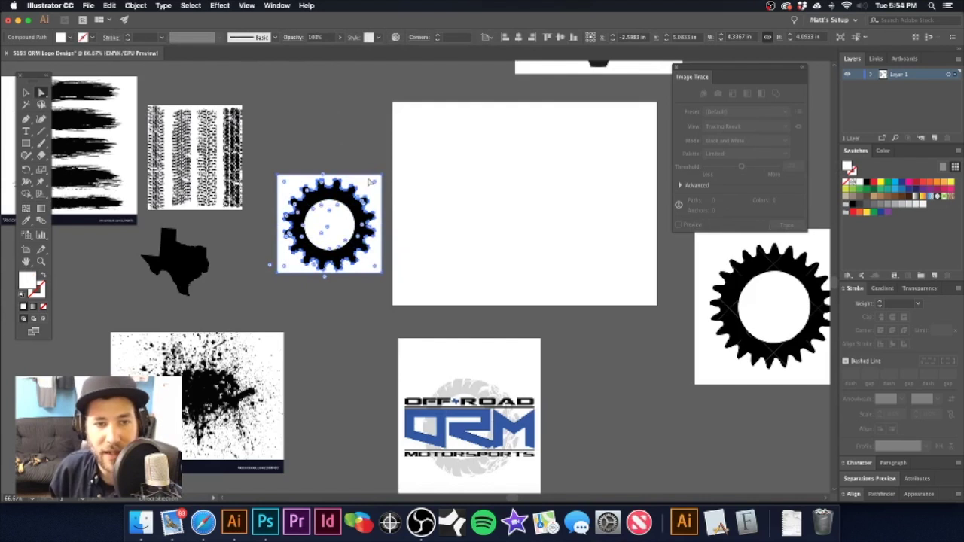
{"action": "key", "text": "Delete"}
{"action": "left_click", "coordinate": [343, 223]}
{"action": "key", "text": "Delete"}
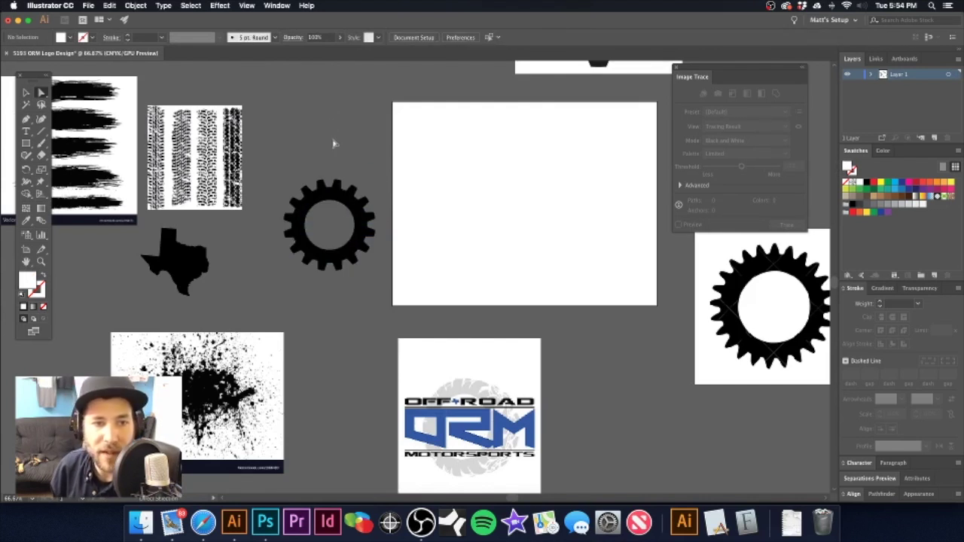
- Image Trace the pointed-tooth sprocket right of the artboard in black and white and expand the tracing
{"action": "left_click_drag", "start_coordinate": [492, 189], "coordinate": [394, 165]}
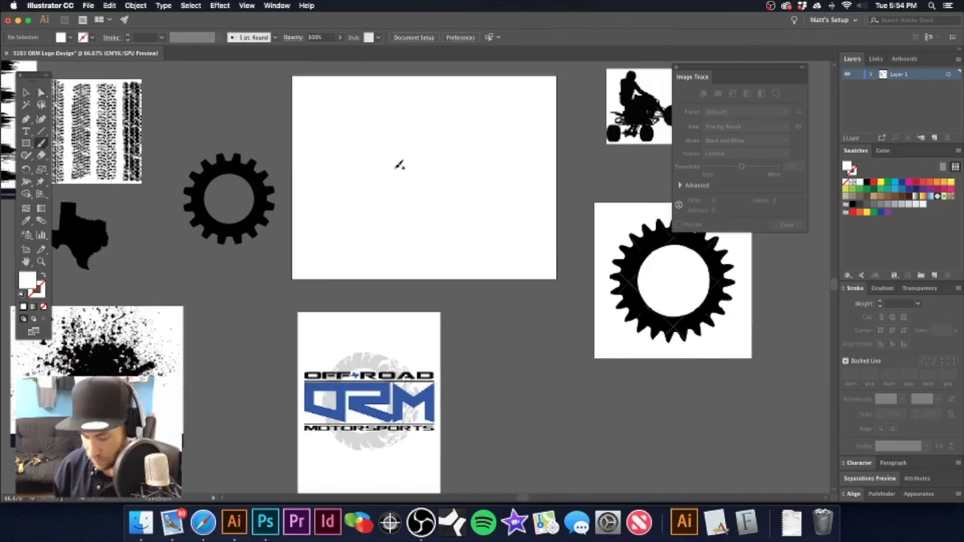
{"action": "left_click_drag", "start_coordinate": [451, 189], "coordinate": [280, 160]}
{"action": "left_click", "coordinate": [532, 235]}
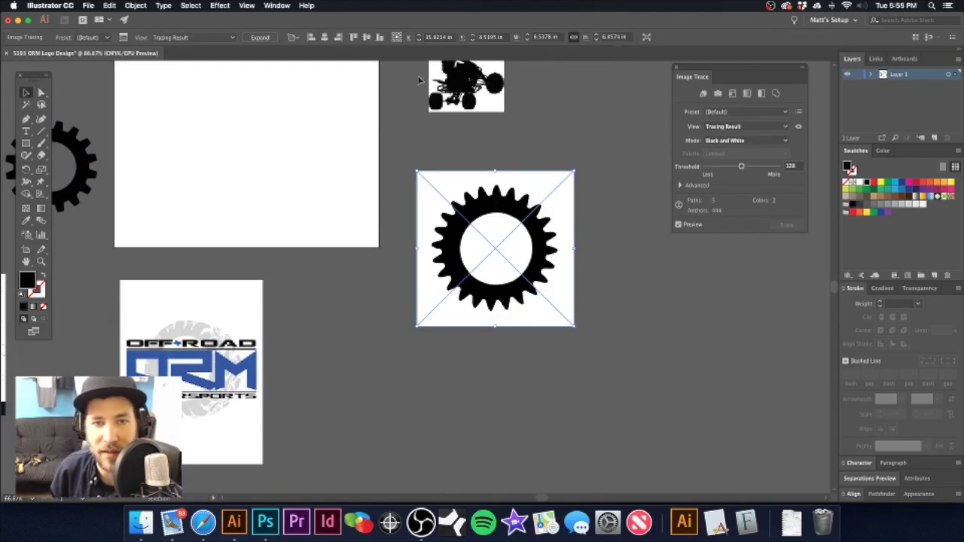
{"action": "left_click", "coordinate": [260, 37]}
- Remove the white background and the white center shape from the expanded pointed-tooth sprocket
{"action": "left_click_drag", "start_coordinate": [420, 150], "coordinate": [403, 166]}
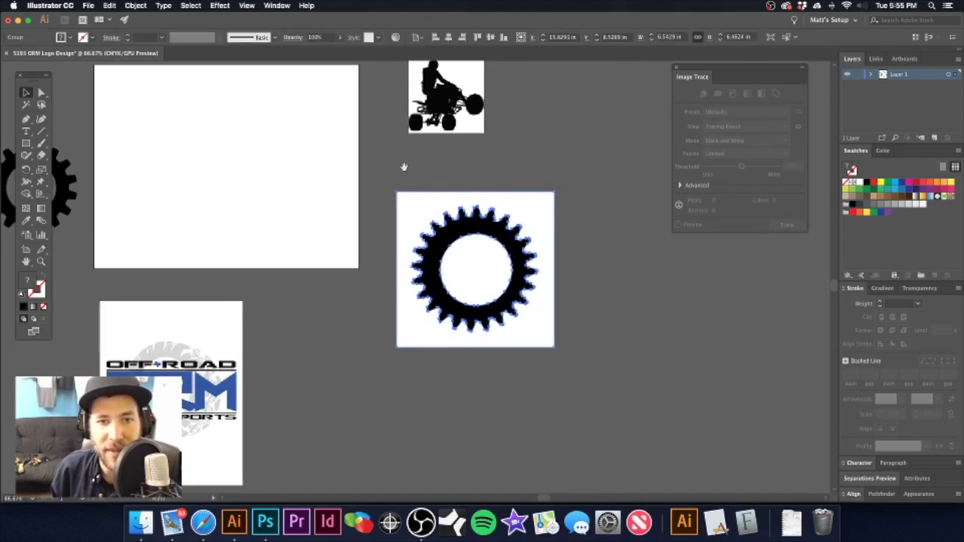
{"action": "key", "text": "a"}
{"action": "left_click", "coordinate": [426, 200]}
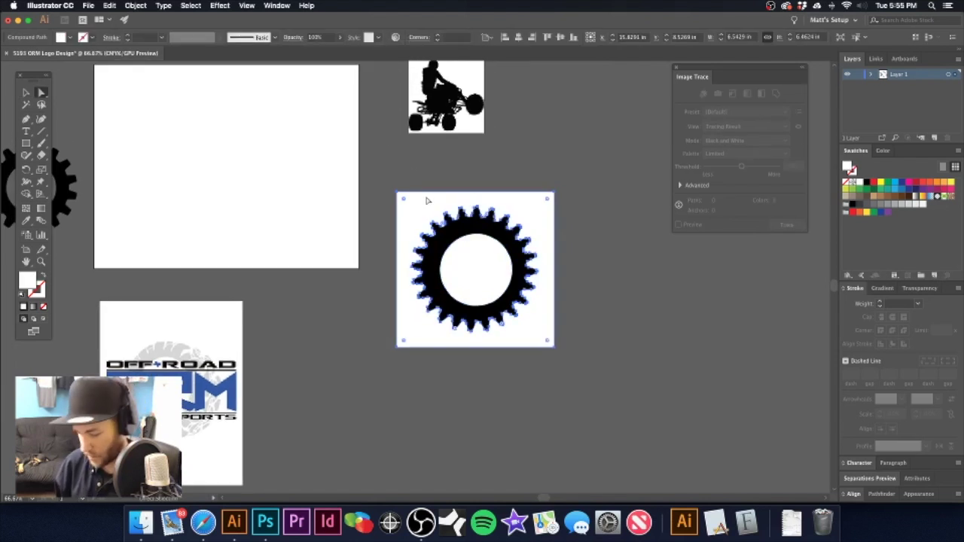
{"action": "key", "text": "Delete"}
{"action": "left_click", "coordinate": [462, 266]}
{"action": "key", "text": "Delete"}
{"action": "key", "text": "v"}
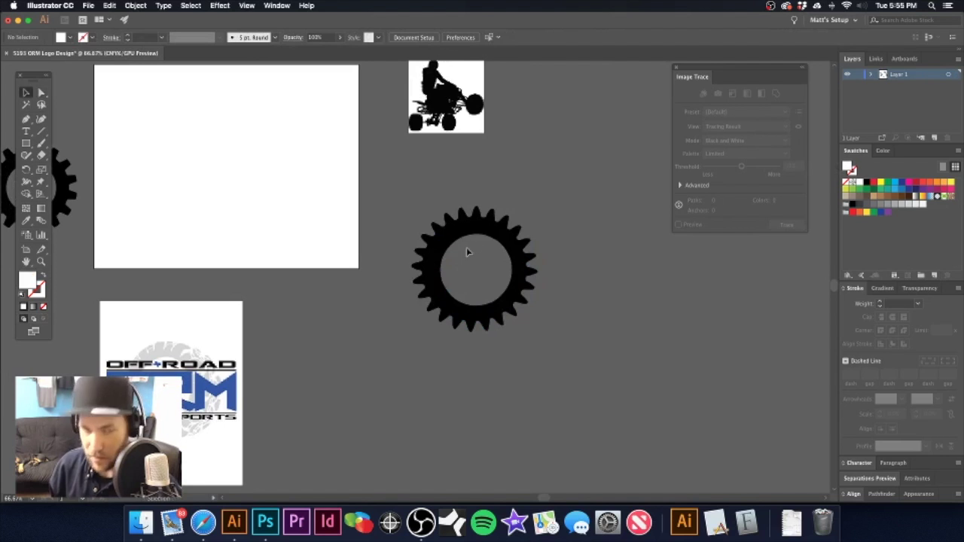
- Move the pointed-tooth sprocket to the left of the artboard, directly above the square-toothed gear
{"action": "left_click_drag", "start_coordinate": [435, 219], "coordinate": [173, 113]}
{"action": "left_click_drag", "start_coordinate": [253, 157], "coordinate": [464, 232]}
{"action": "left_click_drag", "start_coordinate": [393, 189], "coordinate": [334, 116]}
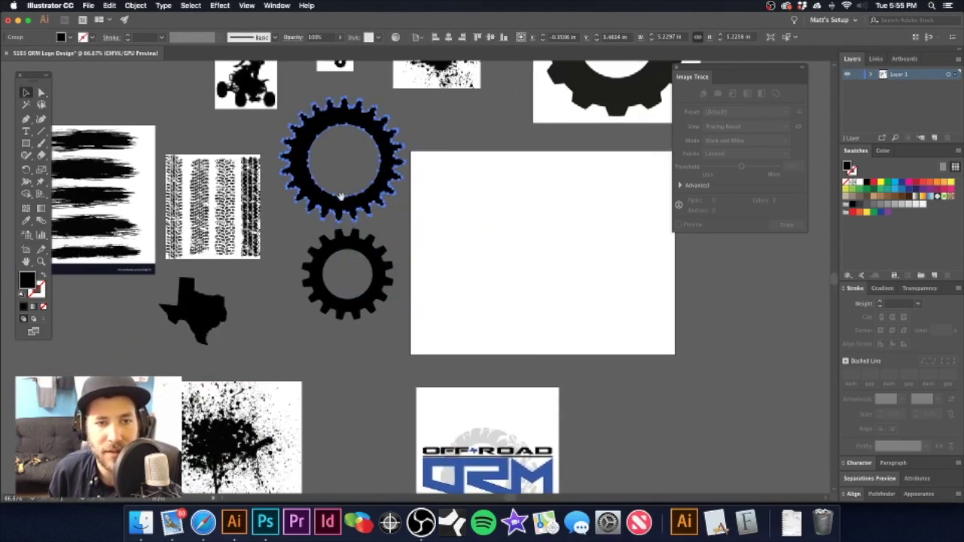
- Image Trace the dark gray block-toothed gear above the artboard in black and white and expand the tracing
{"action": "left_click_drag", "start_coordinate": [340, 196], "coordinate": [310, 322]}
{"action": "left_click_drag", "start_coordinate": [401, 264], "coordinate": [223, 297]}
{"action": "left_click", "coordinate": [335, 197]}
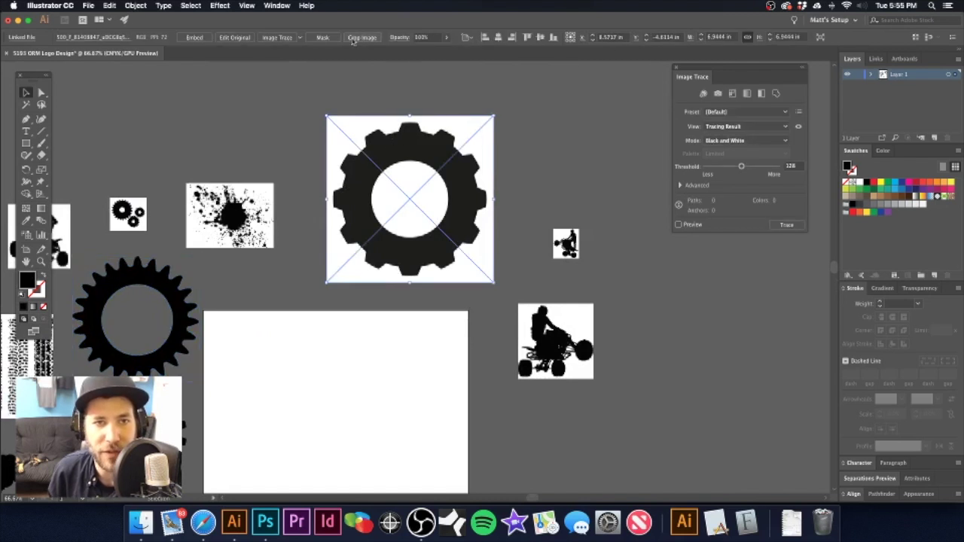
{"action": "left_click", "coordinate": [278, 38]}
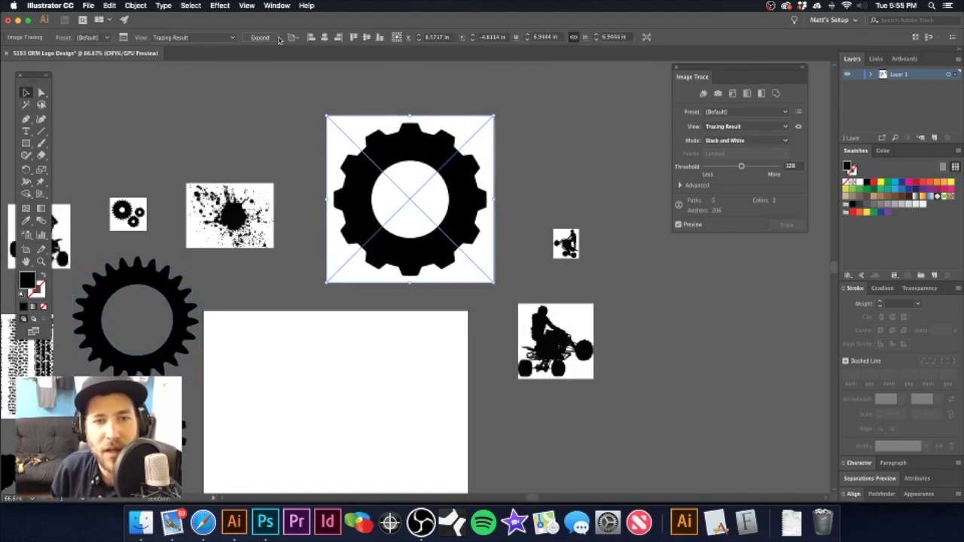
{"action": "left_click", "coordinate": [262, 37]}
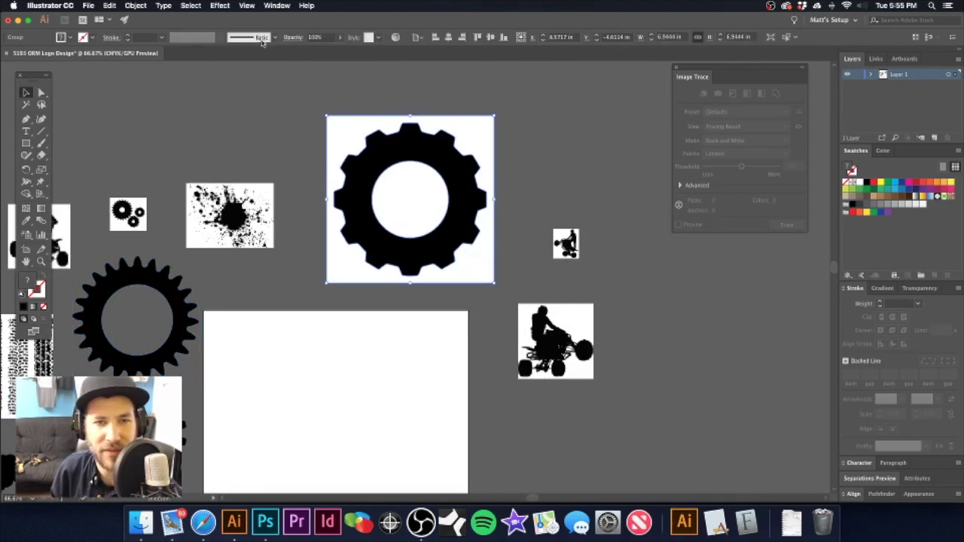
- Delete the white background and white center from the expanded block-toothed gear
{"action": "left_click", "coordinate": [343, 111]}
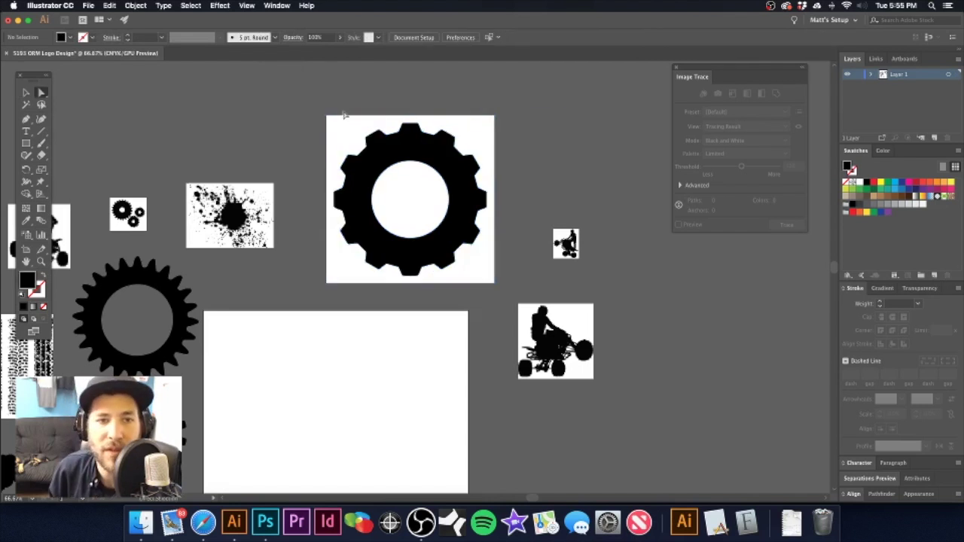
{"action": "left_click", "coordinate": [344, 124]}
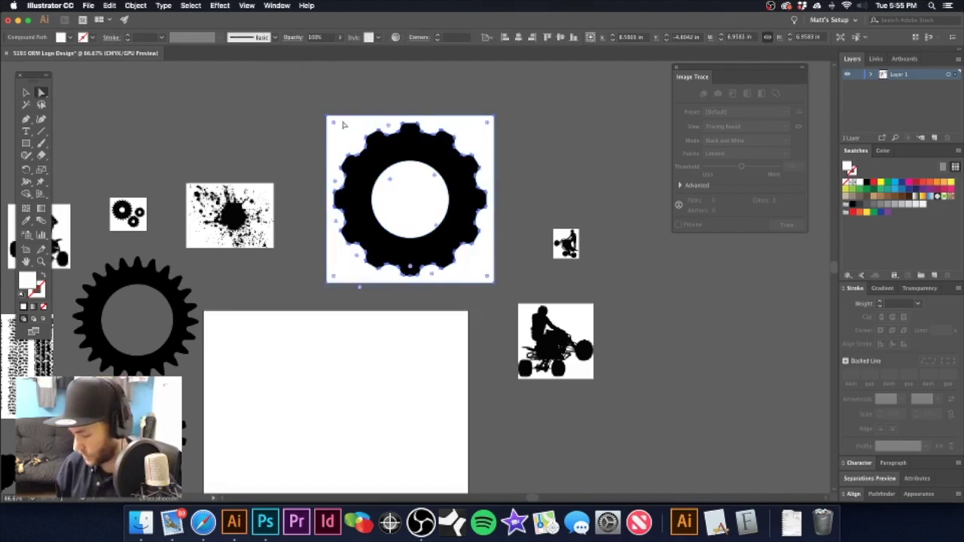
{"action": "key", "text": "Delete"}
{"action": "key", "text": "b"}
{"action": "key", "text": "v"}
- Move the small splatter above the left ATV rider and enlarge the three-gear cluster image to about 4.3 in wide
{"action": "left_click_drag", "start_coordinate": [363, 198], "coordinate": [488, 180]}
{"action": "left_click_drag", "start_coordinate": [327, 203], "coordinate": [99, 130]}
{"action": "left_click_drag", "start_coordinate": [315, 125], "coordinate": [387, 205]}
{"action": "left_click", "coordinate": [435, 110]}
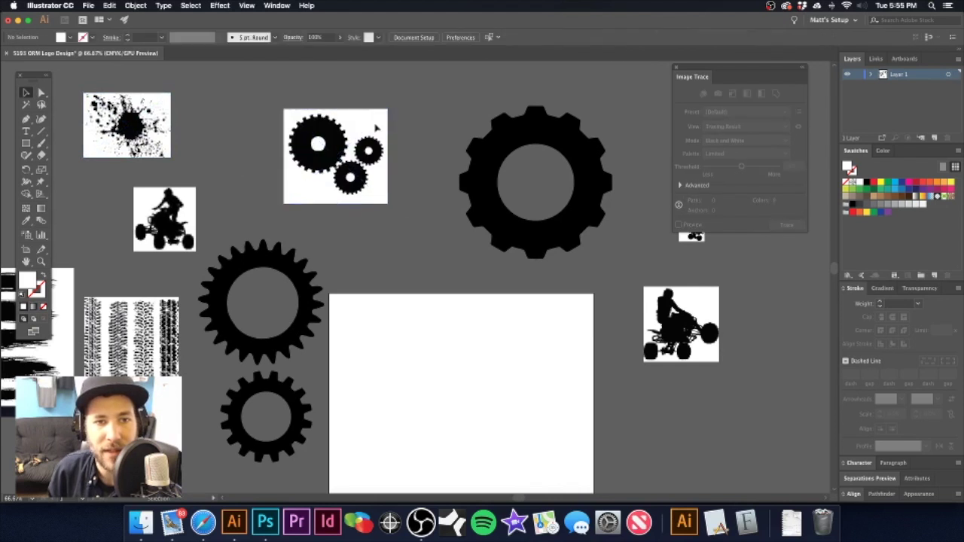
- Image Trace the enlarged three-gear cluster in black and white with the default preset
{"action": "left_click_drag", "start_coordinate": [313, 145], "coordinate": [431, 157]}
{"action": "left_click", "coordinate": [431, 157]}
{"action": "key", "text": "v"}
{"action": "left_click", "coordinate": [383, 136]}
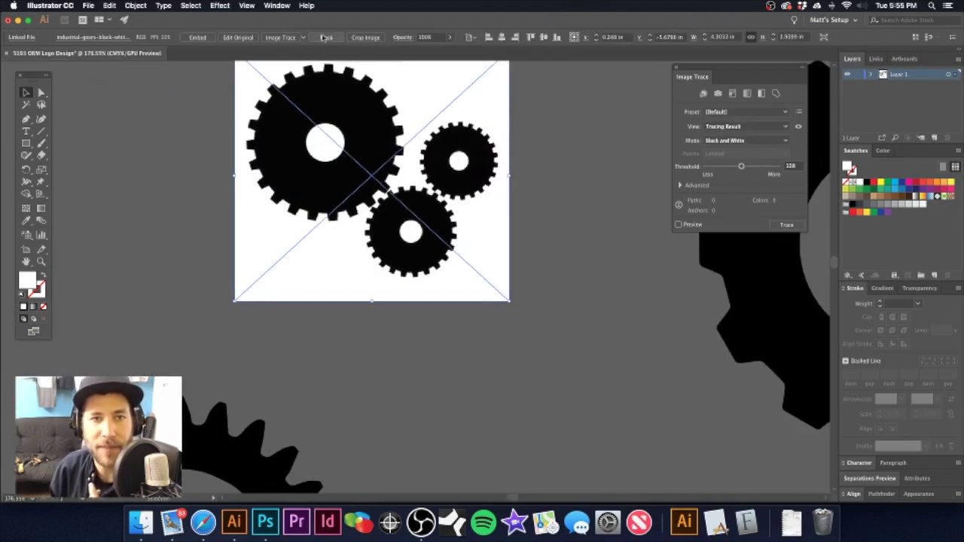
{"action": "left_click", "coordinate": [281, 38]}
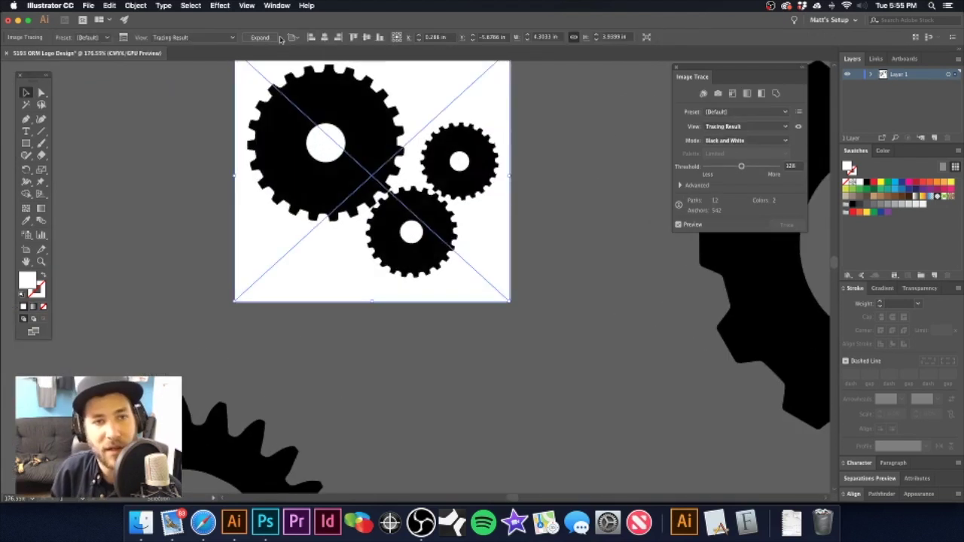
- Raise the trace threshold and set Corners to 97% for the three-gear cluster, and expand the tracing
{"action": "left_click", "coordinate": [679, 186]}
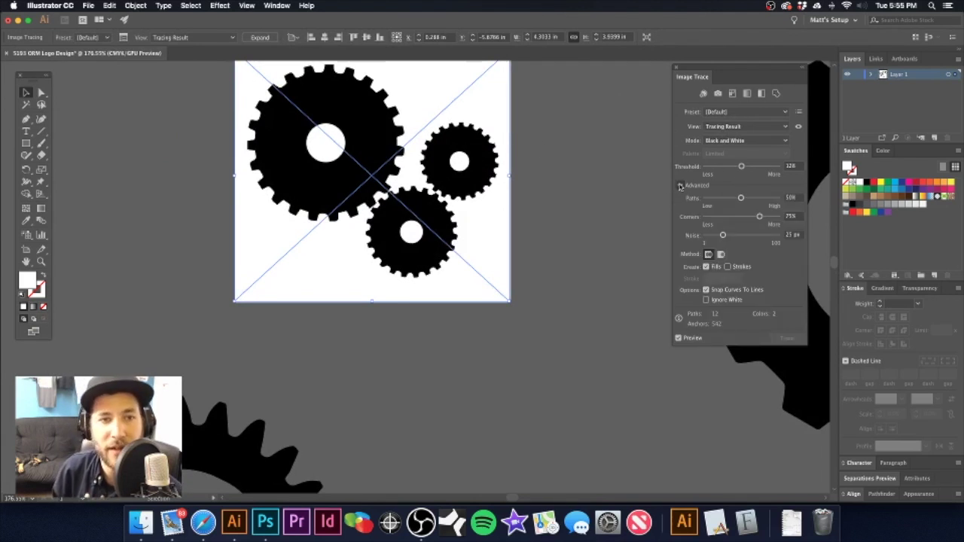
{"action": "left_click_drag", "start_coordinate": [744, 168], "coordinate": [761, 173]}
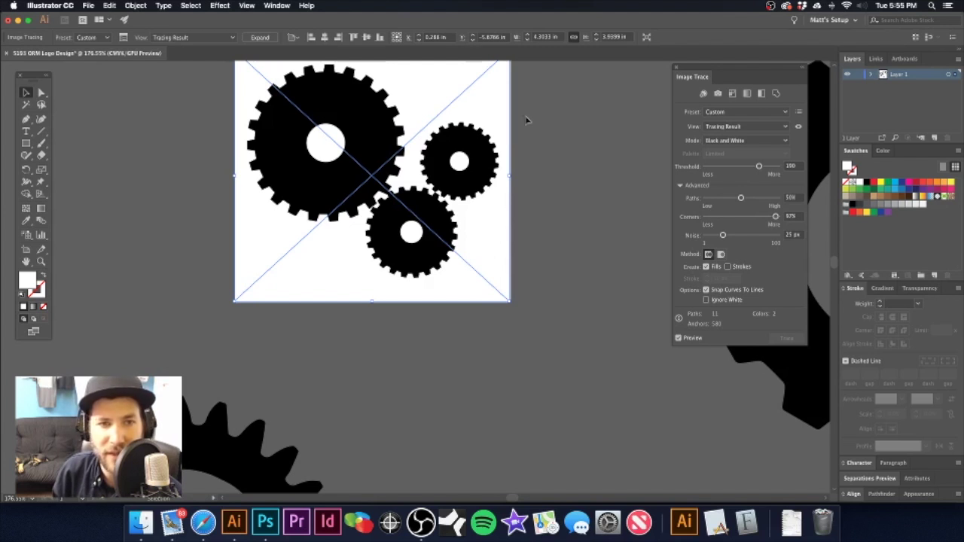
{"action": "left_click", "coordinate": [259, 38]}
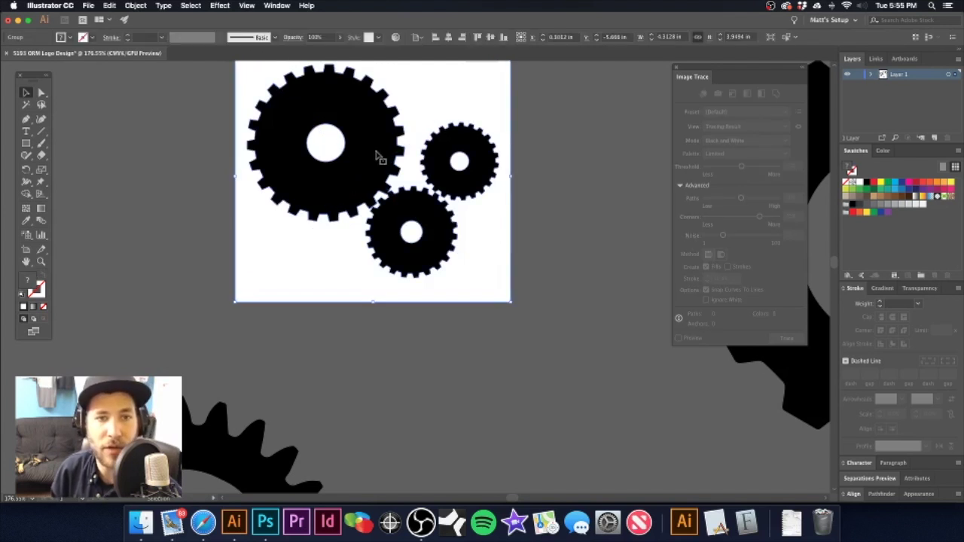
- Delete the white background surrounding the gears in the expanded three-gear cluster
{"action": "scroll", "coordinate": [374, 172], "scroll_direction": "up", "scroll_amount": 2}
{"action": "scroll", "coordinate": [363, 217], "scroll_direction": "up", "scroll_amount": 2}
{"action": "key", "text": "a"}
{"action": "left_click_drag", "start_coordinate": [525, 156], "coordinate": [424, 318]}
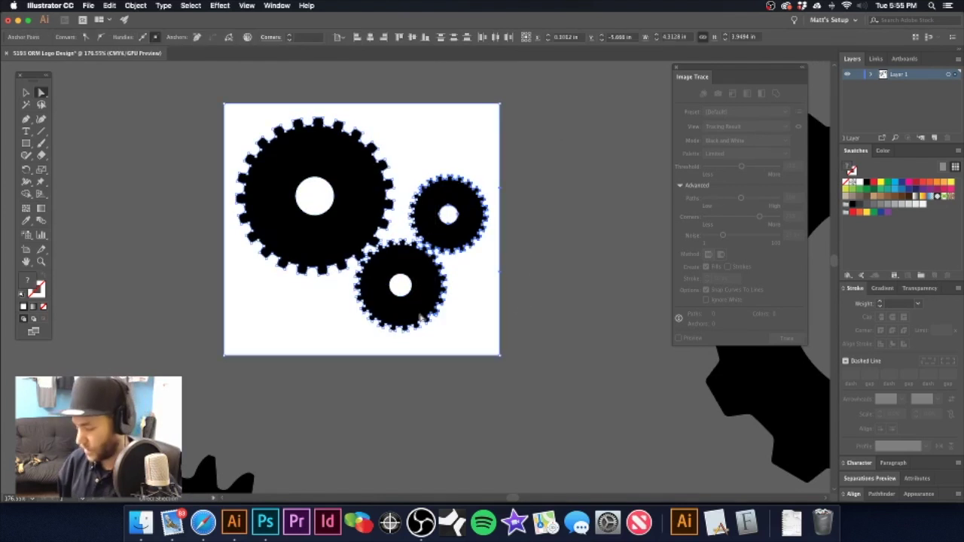
{"action": "key", "text": "Delete"}
{"action": "key", "text": "super+z"}
{"action": "left_click", "coordinate": [452, 137]}
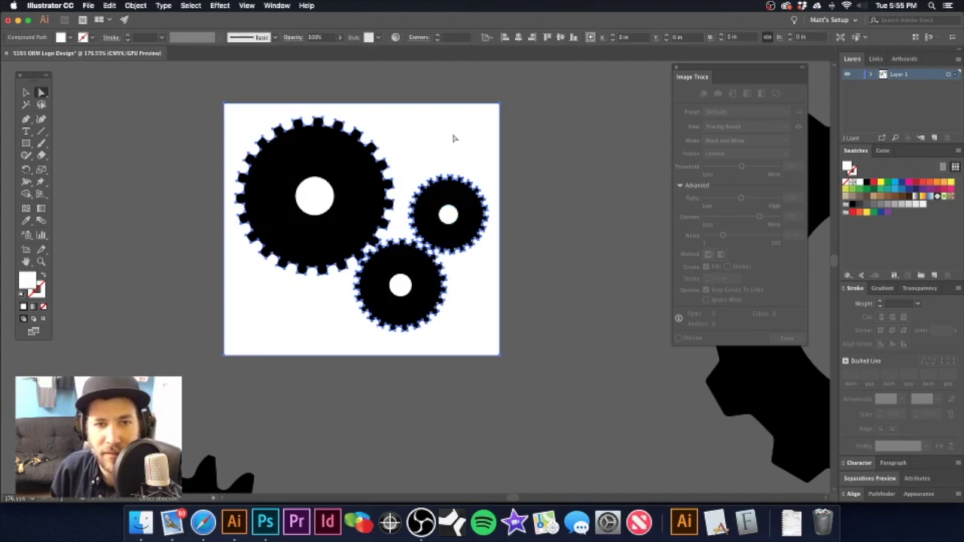
{"action": "key", "text": "Delete"}
{"action": "left_click", "coordinate": [451, 200]}
{"action": "key", "text": "Delete"}
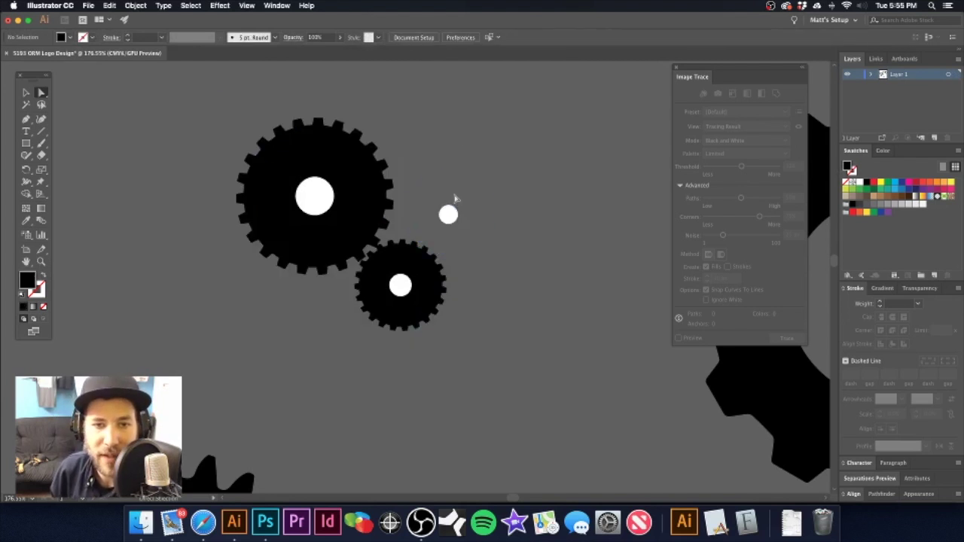
{"action": "left_click_drag", "start_coordinate": [432, 194], "coordinate": [503, 253]}
{"action": "key", "text": "Delete"}
{"action": "left_click", "coordinate": [420, 273]}
{"action": "key", "text": "Delete"}
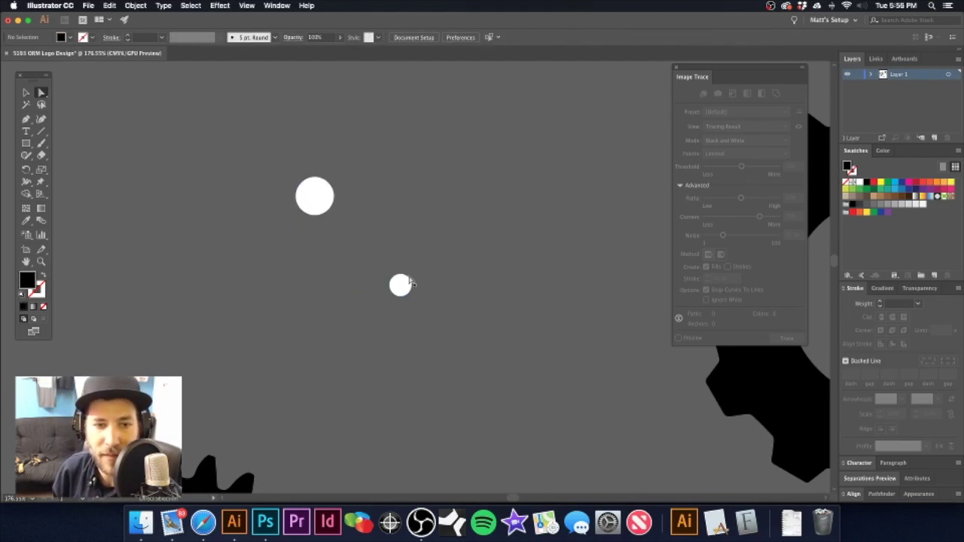
{"action": "key", "text": "super+z"}
{"action": "key", "text": "shift+super+a"}
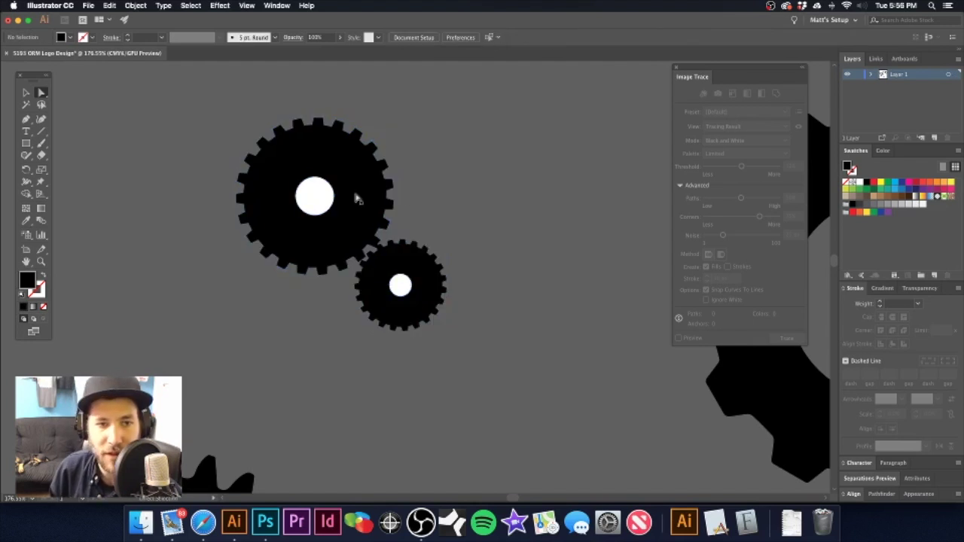
{"action": "left_click", "coordinate": [324, 199]}
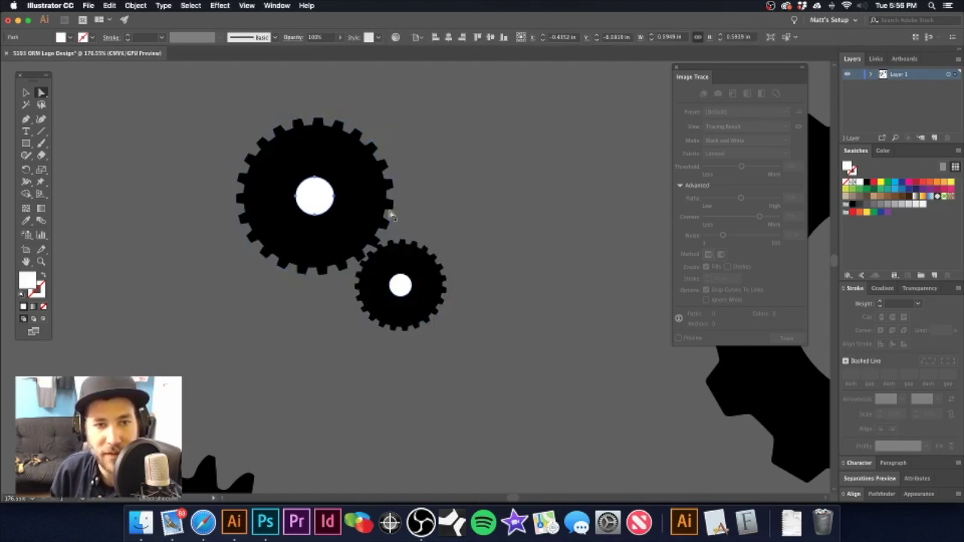
{"action": "key", "text": "super+z"}
{"action": "key", "text": "super+z"}
{"action": "key", "text": "shift+super+a"}
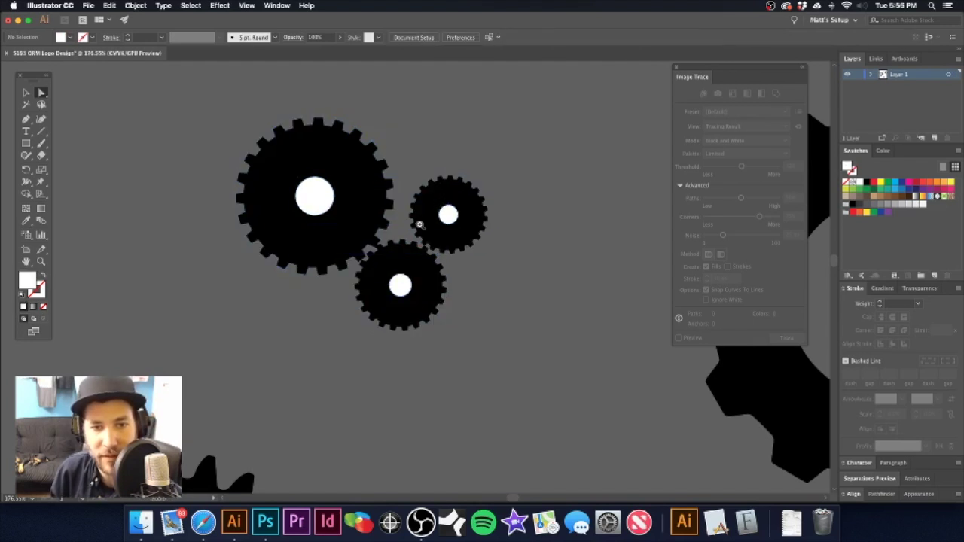
- Delete the large and medium gears with their white centers, keeping only the smallest gear of the cluster
{"action": "scroll", "coordinate": [419, 221], "scroll_direction": "up", "scroll_amount": 5}
{"action": "scroll", "coordinate": [431, 252], "scroll_direction": "up", "scroll_amount": 2}
{"action": "scroll", "coordinate": [437, 244], "scroll_direction": "up", "scroll_amount": 5}
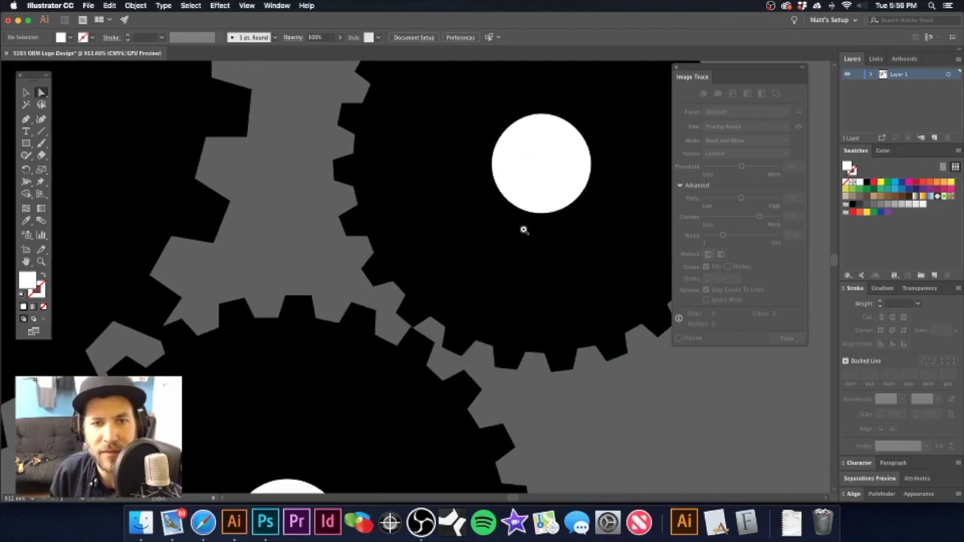
{"action": "left_click", "coordinate": [480, 210], "text": "alt+super"}
{"action": "left_click", "coordinate": [479, 209], "text": "alt+super"}
{"action": "left_click", "coordinate": [478, 209], "text": "alt+super"}
{"action": "left_click", "coordinate": [450, 231], "text": "alt+super"}
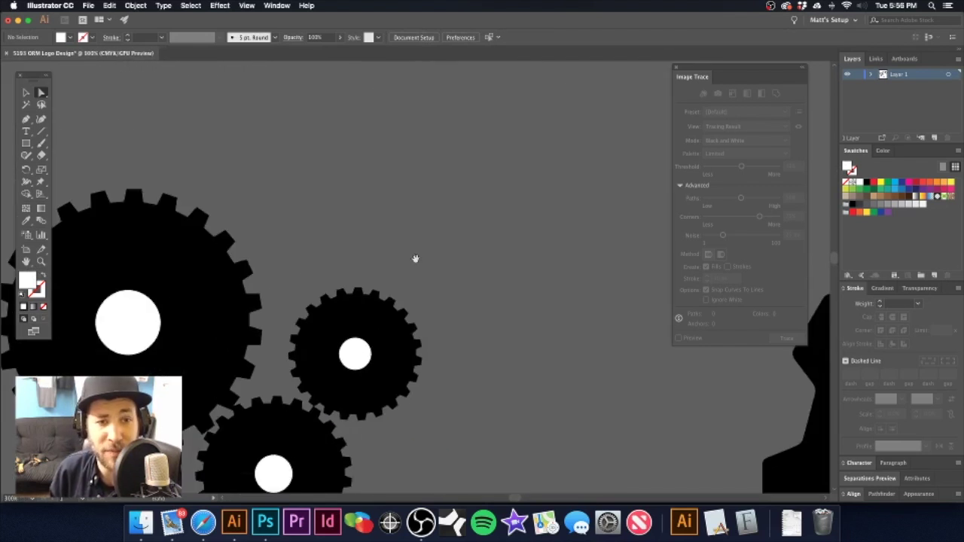
{"action": "left_click_drag", "start_coordinate": [299, 296], "coordinate": [447, 165]}
{"action": "left_click_drag", "start_coordinate": [137, 171], "coordinate": [418, 361]}
{"action": "key", "text": "Delete"}
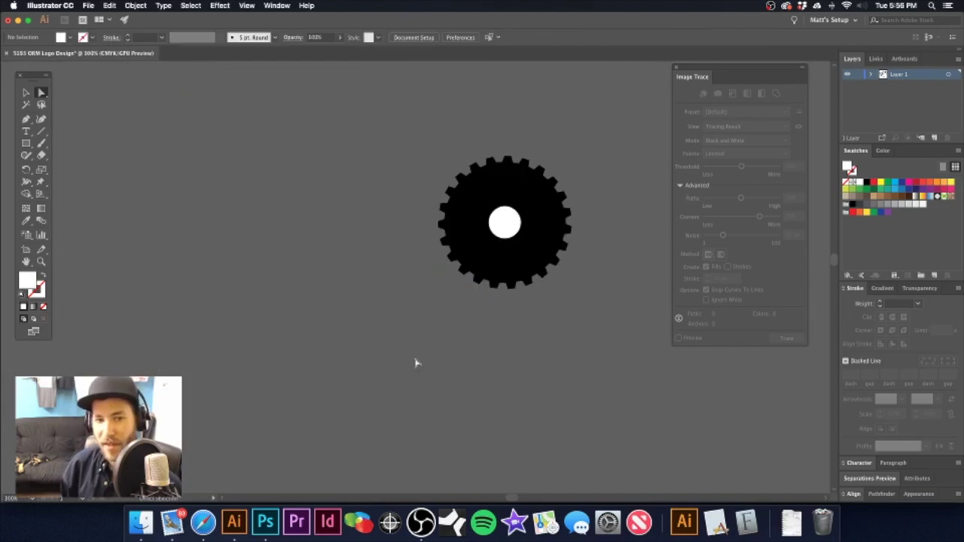
- Delete the white center circle of the remaining small gear
{"action": "left_click", "coordinate": [467, 255], "text": "alt+super"}
{"action": "left_click", "coordinate": [466, 256], "text": "alt+super"}
{"action": "left_click_drag", "start_coordinate": [413, 303], "coordinate": [560, 226]}
{"action": "left_click", "coordinate": [397, 198]}
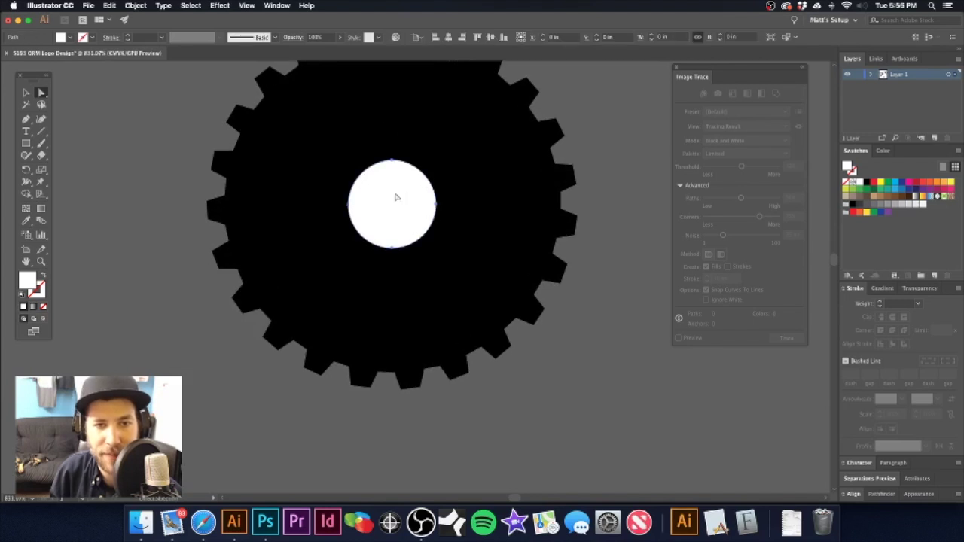
{"action": "key", "text": "Delete"}
- Move the brush-stroke image farther up and away from the tire tracks and Image Trace it in black and white with the default preset
{"action": "left_click", "coordinate": [475, 215], "text": "alt+super"}
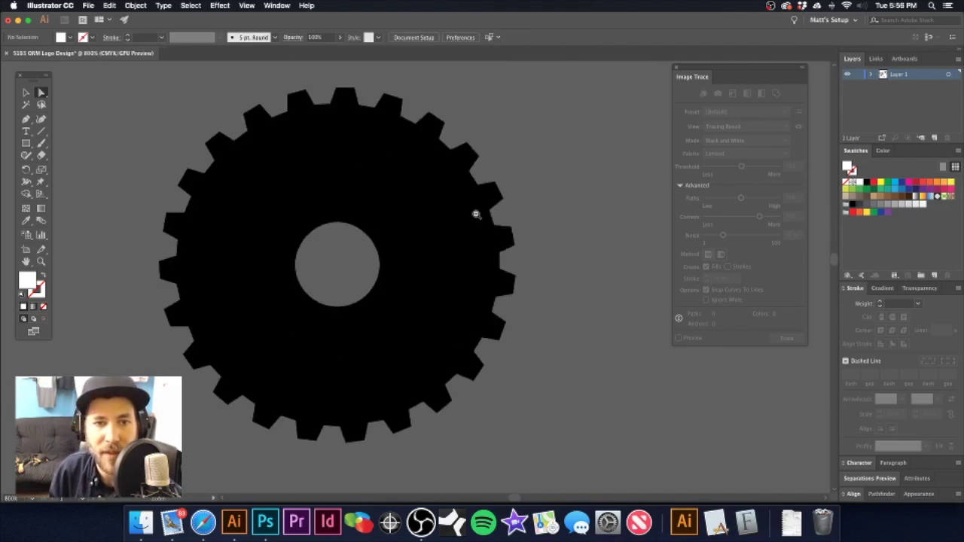
{"action": "left_click", "coordinate": [475, 215], "text": "alt+super"}
{"action": "left_click", "coordinate": [476, 215], "text": "alt+super"}
{"action": "left_click", "coordinate": [476, 214], "text": "alt+super"}
{"action": "key", "text": "super+minus"}
{"action": "key", "text": "super+minus"}
{"action": "key", "text": "super+minus"}
{"action": "key", "text": "super+minus"}
{"action": "key", "text": "super+minus"}
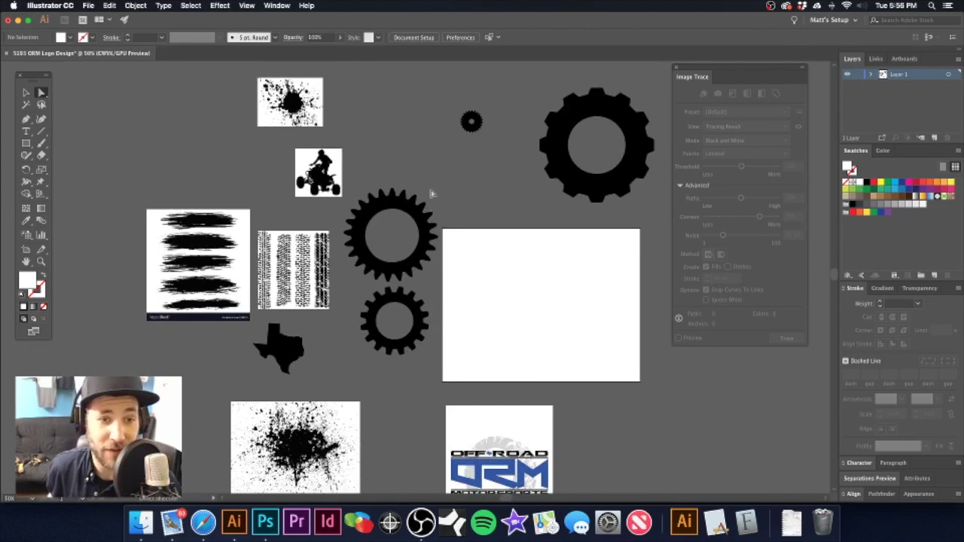
{"action": "key", "text": "v"}
{"action": "left_click_drag", "start_coordinate": [370, 175], "coordinate": [433, 126]}
{"action": "mouse_move", "coordinate": [227, 250]}
{"action": "left_mouse_down"}
{"action": "mouse_move", "coordinate": [208, 208]}
{"action": "mouse_move", "coordinate": [191, 206]}
{"action": "left_mouse_up"}
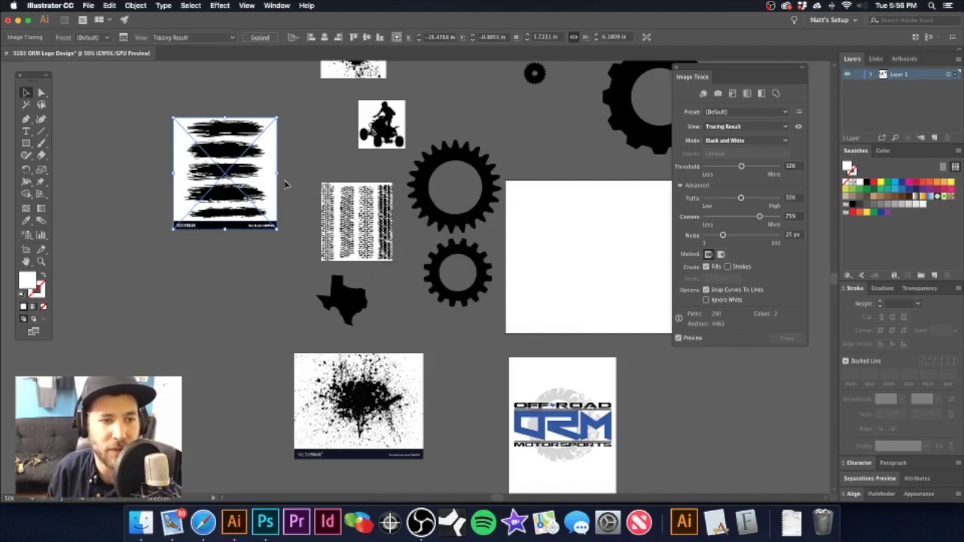
- Try expanding the brush-stroke tracing and deleting its white background and VectorStock footer
{"action": "key", "text": "s"}
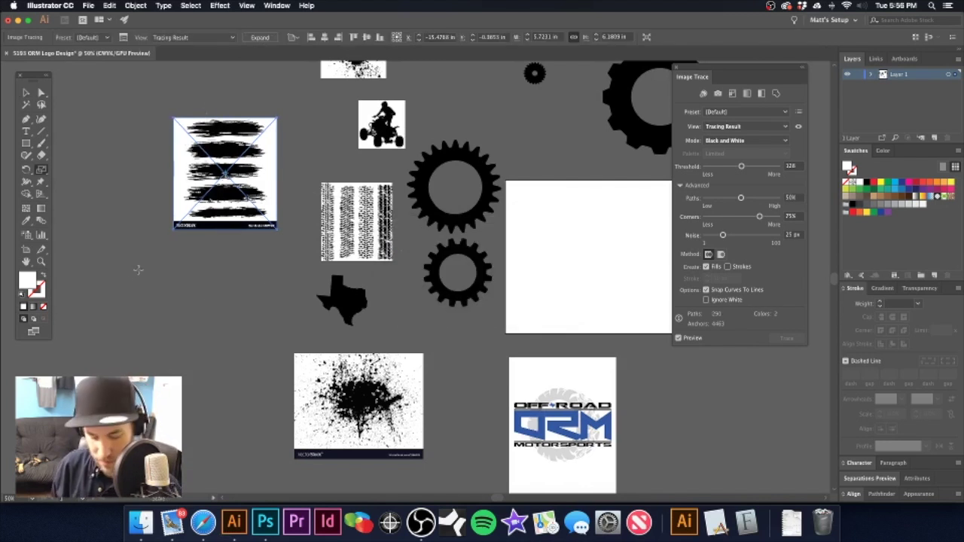
{"action": "left_click", "coordinate": [259, 37]}
{"action": "key", "text": "a"}
{"action": "left_click", "coordinate": [216, 242]}
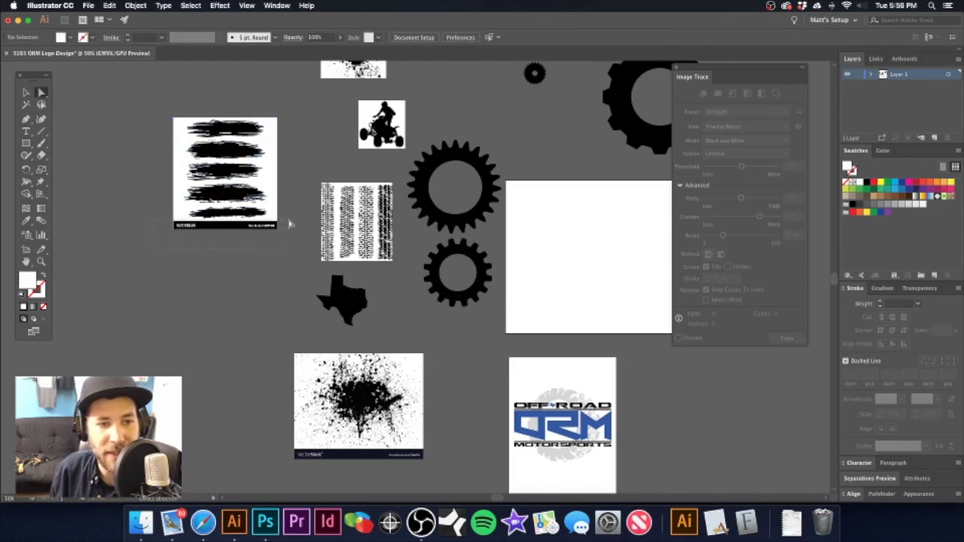
{"action": "left_click_drag", "start_coordinate": [289, 221], "coordinate": [287, 220]}
{"action": "key", "text": "Delete"}
{"action": "key", "text": "Delete"}
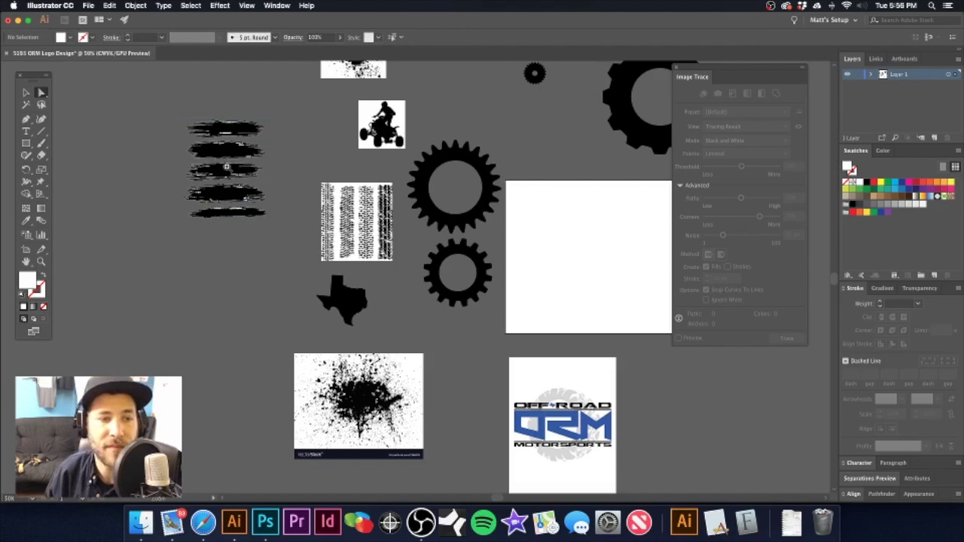
- Select a leftover white sliver inside the uppermost brush stroke
{"action": "scroll", "coordinate": [226, 167], "scroll_direction": "up", "scroll_amount": 6}
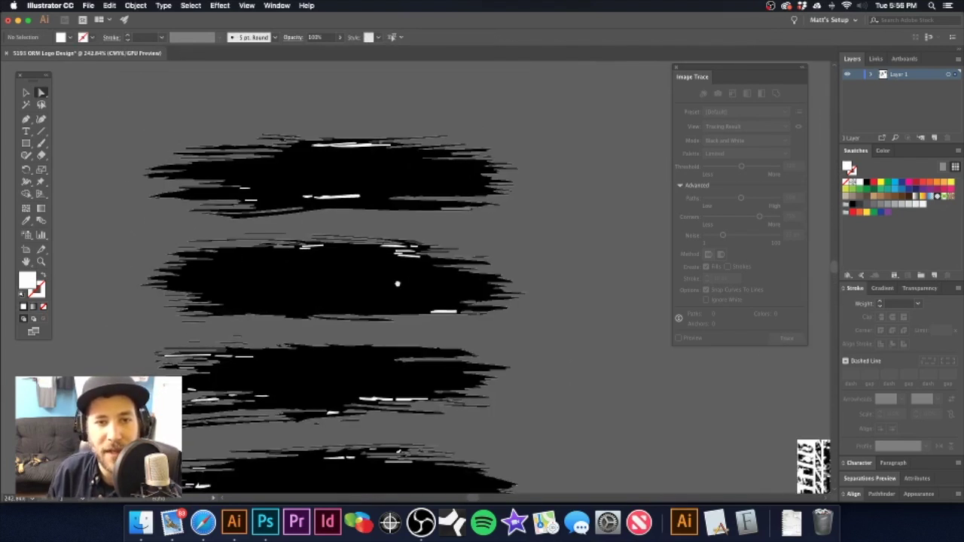
{"action": "scroll", "coordinate": [421, 197], "scroll_direction": "up", "scroll_amount": 4}
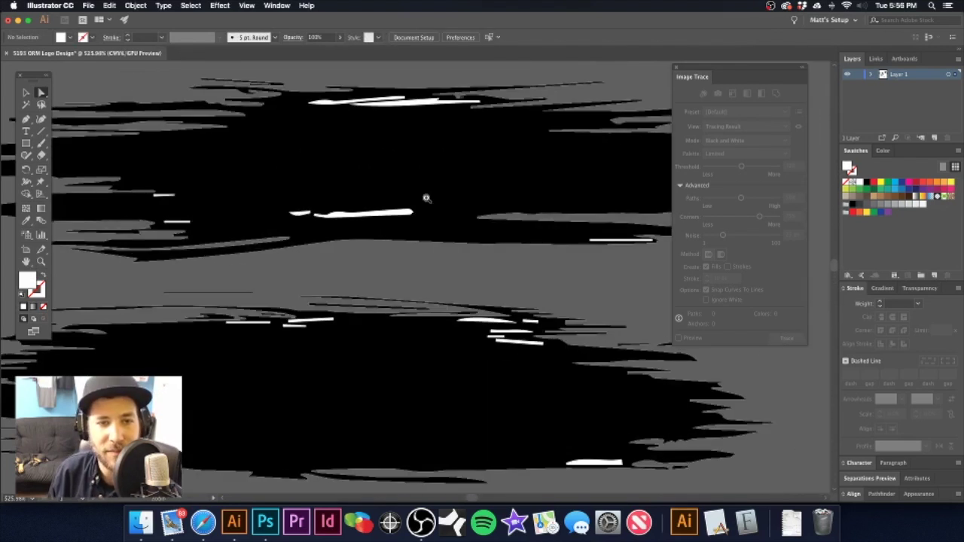
{"action": "left_click", "coordinate": [425, 102]}
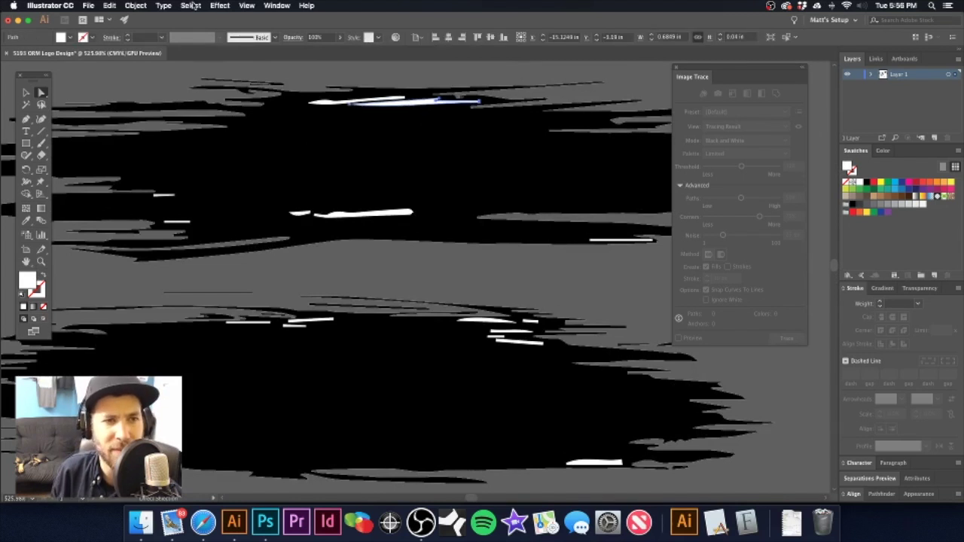
{"action": "scroll", "coordinate": [394, 281], "scroll_direction": "down", "scroll_amount": 5}
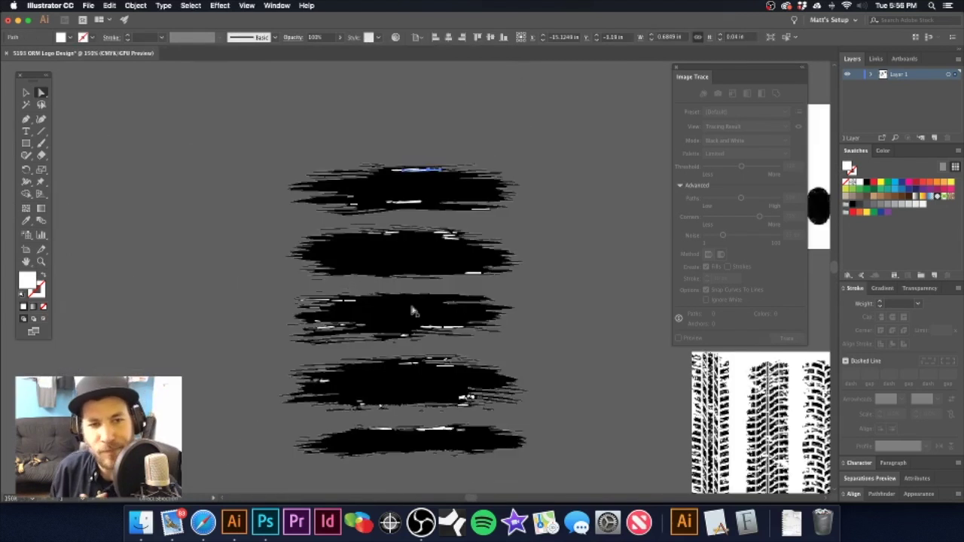
- Undo the background and footer deletion and the expansion of the brush-stroke tracing
{"action": "key", "text": "super+z"}
{"action": "key", "text": "super+z"}
{"action": "key", "text": "super+z"}
{"action": "key", "text": "super+z"}
{"action": "key", "text": "super+z"}
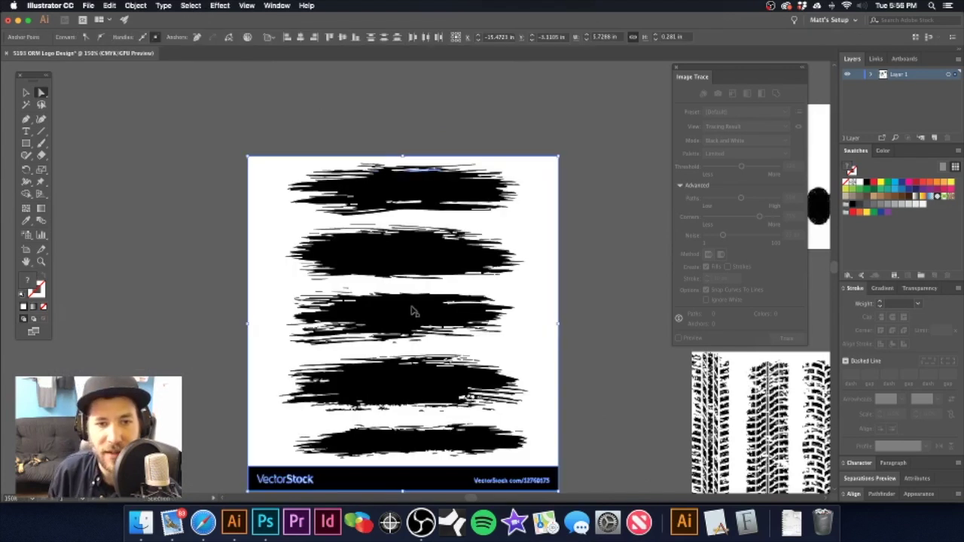
{"action": "left_click", "coordinate": [24, 92]}
{"action": "left_click", "coordinate": [172, 108]}
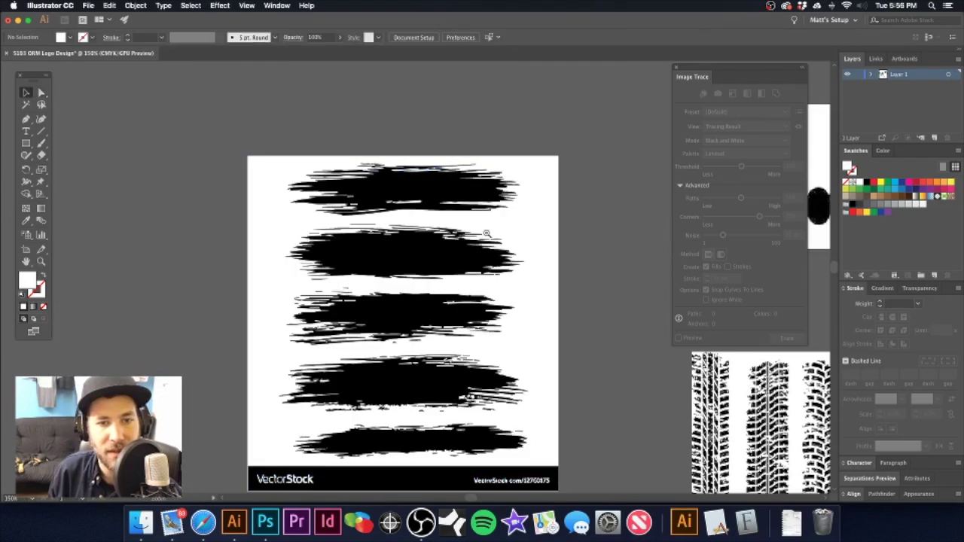
{"action": "left_click", "coordinate": [484, 232], "text": "alt+super"}
{"action": "left_click", "coordinate": [484, 232], "text": "alt+super"}
{"action": "left_click", "coordinate": [484, 232], "text": "alt+super"}
{"action": "left_click_drag", "start_coordinate": [406, 278], "coordinate": [406, 88]}
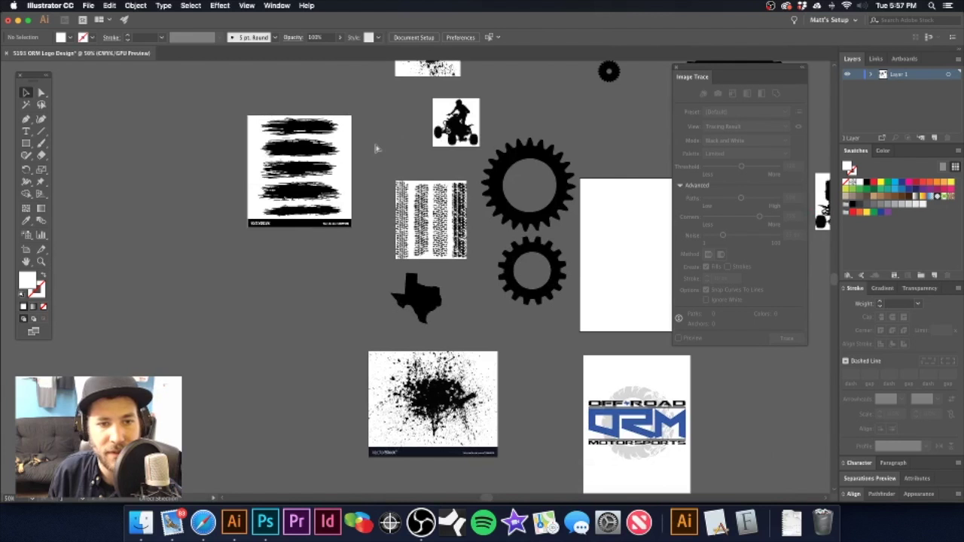
{"action": "key", "text": "super+z"}
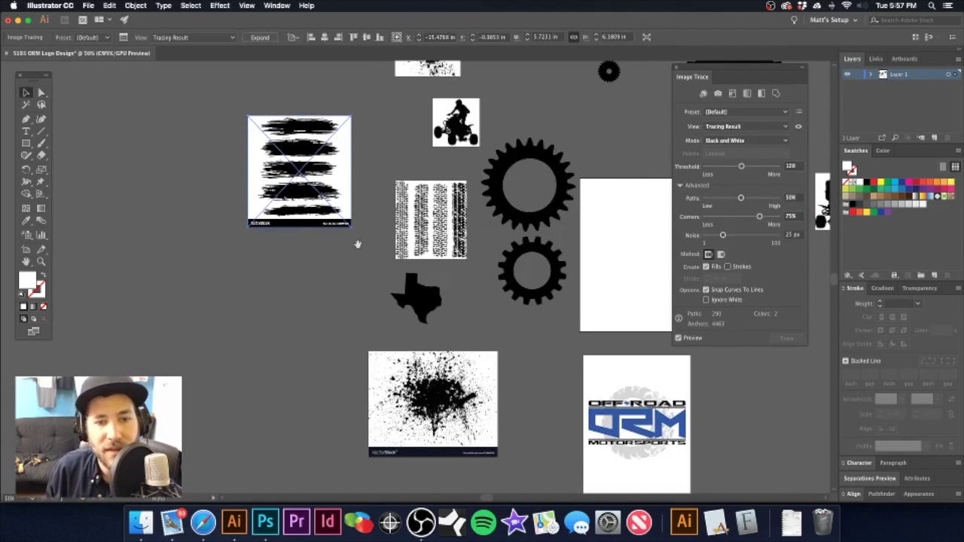
- Move the large VectorStock splatter image directly beneath the brush-stroke image
{"action": "left_click_drag", "start_coordinate": [387, 255], "coordinate": [227, 108]}
{"action": "mouse_move", "coordinate": [273, 235]}
{"action": "left_mouse_down"}
{"action": "mouse_move", "coordinate": [391, 293]}
{"action": "mouse_move", "coordinate": [227, 187]}
{"action": "left_mouse_up"}
{"action": "scroll", "coordinate": [256, 213], "scroll_direction": "up", "scroll_amount": 5}
{"action": "scroll", "coordinate": [256, 213], "scroll_direction": "left", "scroll_amount": 5}
{"action": "left_click", "coordinate": [274, 138]}
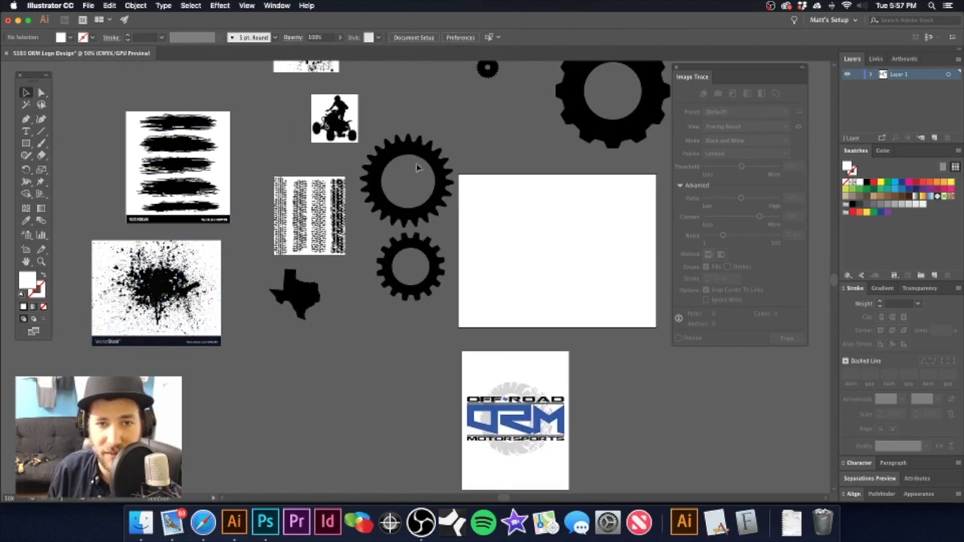
- Move the sharp-toothed gear up beside the ATV rider and the smaller gear beneath it up next to the tire tracks
{"action": "left_click_drag", "start_coordinate": [430, 159], "coordinate": [433, 119]}
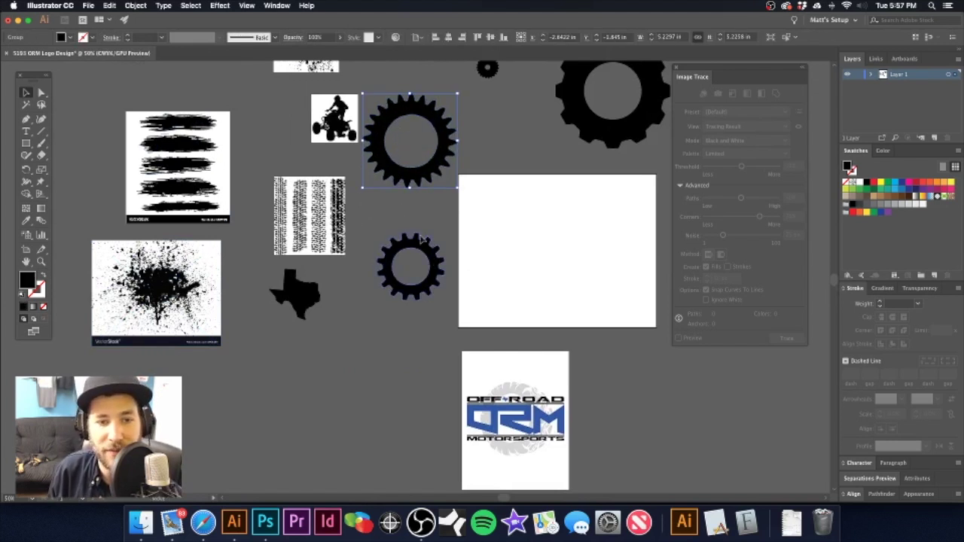
{"action": "left_click_drag", "start_coordinate": [432, 258], "coordinate": [422, 236]}
{"action": "left_click", "coordinate": [320, 217]}
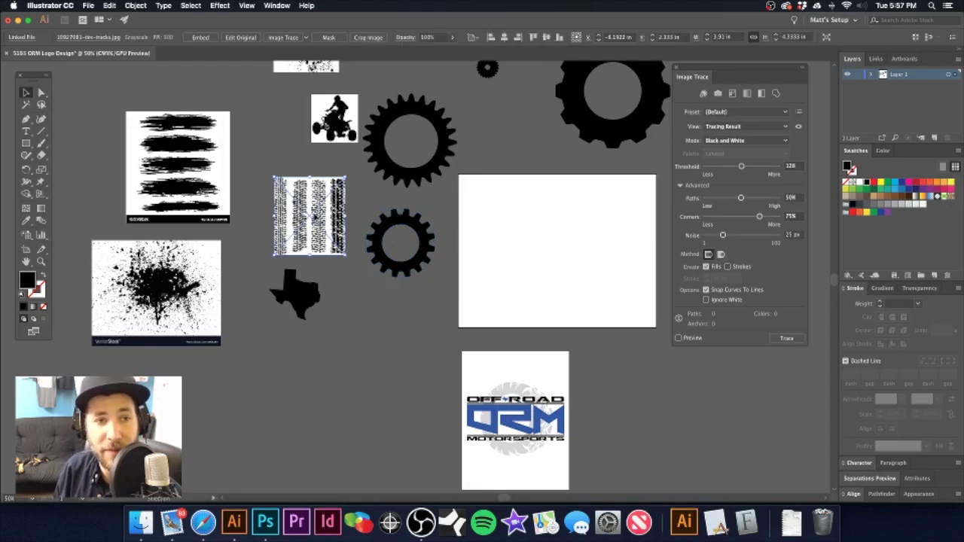
{"action": "left_click", "coordinate": [362, 200]}
- Try to image-trace the leaning ATV rider silhouette beside the artboard, then undo the tracing
{"action": "left_click_drag", "start_coordinate": [388, 201], "coordinate": [400, 260]}
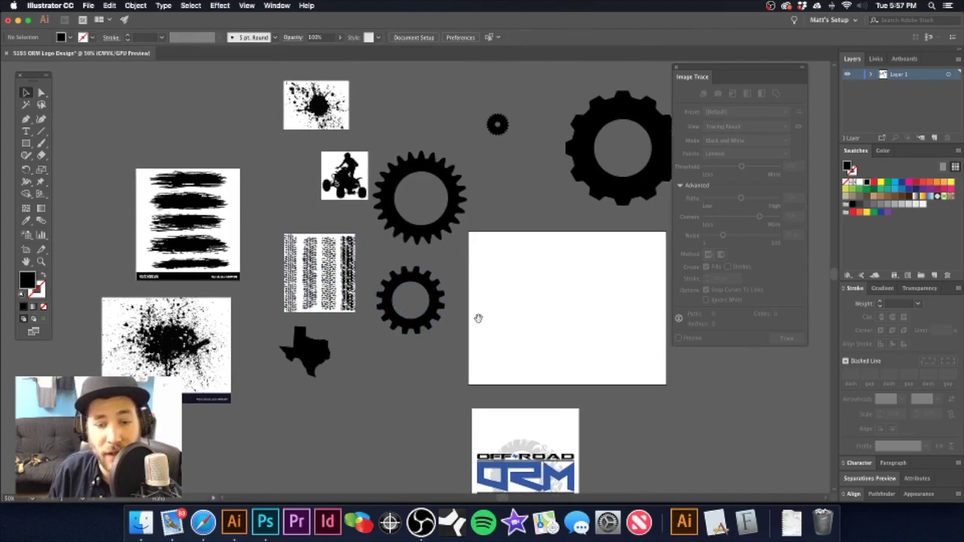
{"action": "left_click_drag", "start_coordinate": [479, 319], "coordinate": [432, 227]}
{"action": "left_click_drag", "start_coordinate": [434, 192], "coordinate": [374, 313]}
{"action": "left_click_drag", "start_coordinate": [465, 307], "coordinate": [443, 270]}
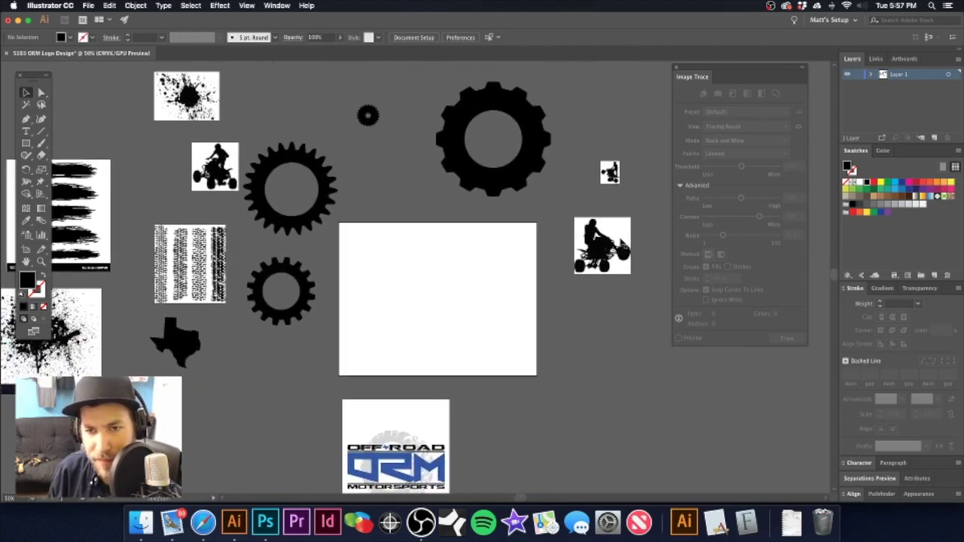
{"action": "left_click", "coordinate": [623, 243]}
{"action": "left_click_drag", "start_coordinate": [614, 245], "coordinate": [641, 308]}
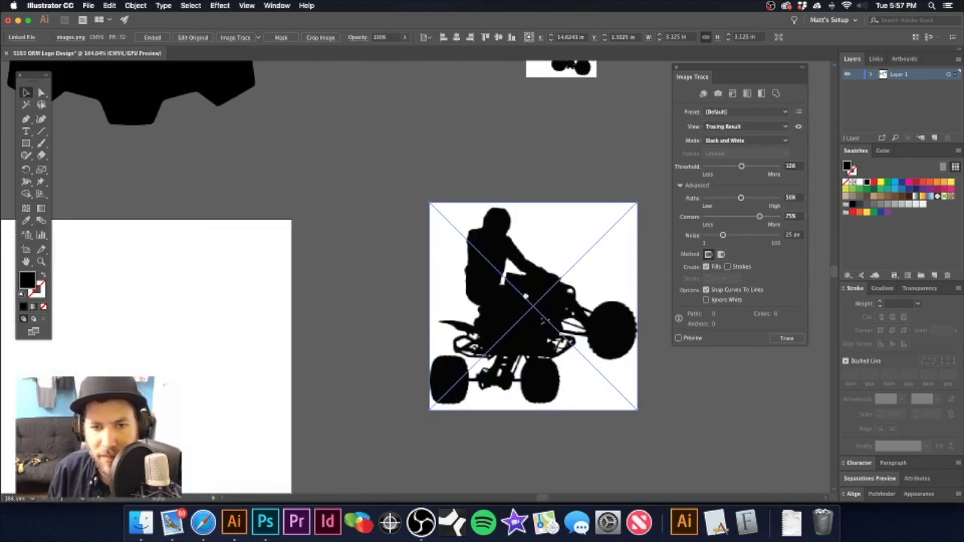
{"action": "scroll", "coordinate": [432, 256], "scroll_direction": "right", "scroll_amount": 4}
{"action": "scroll", "coordinate": [432, 256], "scroll_direction": "down", "scroll_amount": 2}
{"action": "scroll", "coordinate": [306, 178], "scroll_direction": "right", "scroll_amount": 3}
{"action": "scroll", "coordinate": [306, 179], "scroll_direction": "up", "scroll_amount": 1}
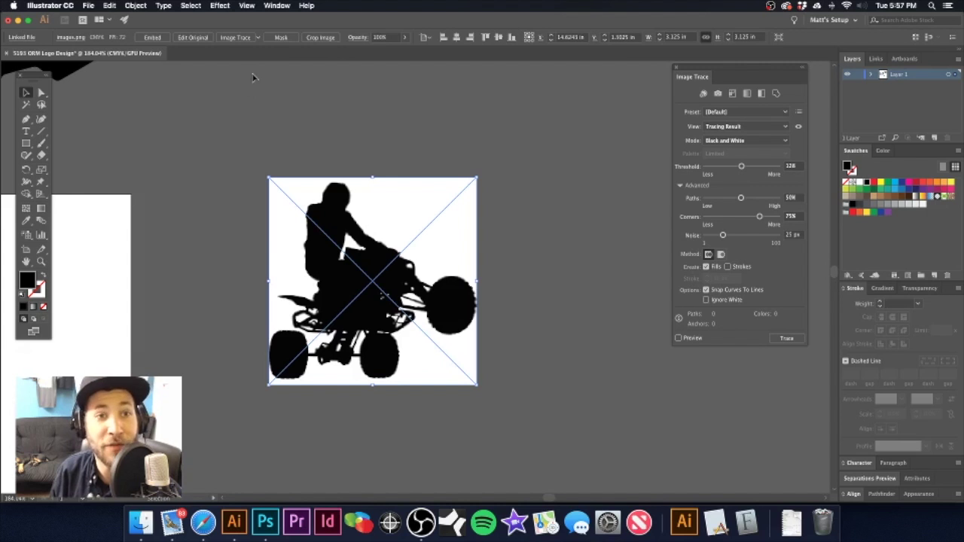
{"action": "left_click", "coordinate": [235, 36]}
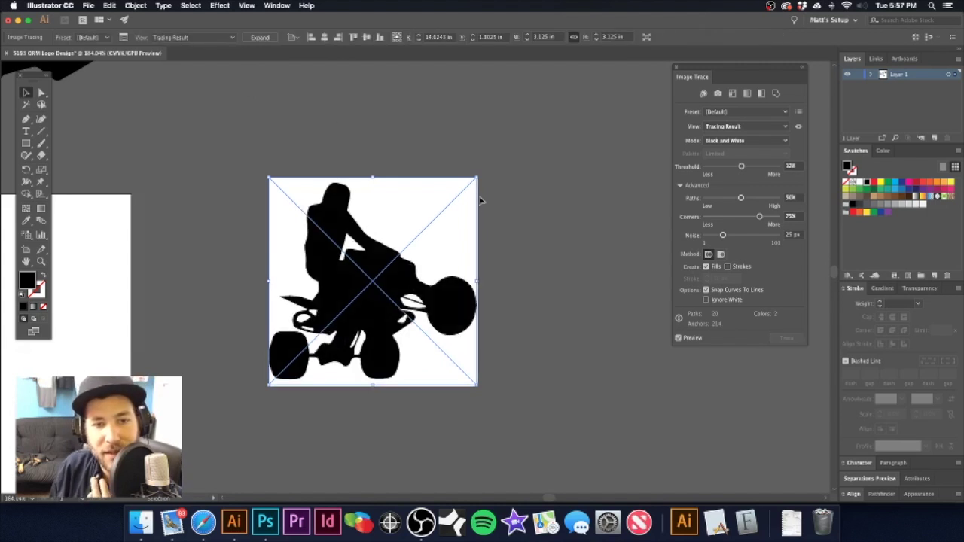
{"action": "key", "text": "super+z"}
{"action": "left_click", "coordinate": [413, 164]}
- Try to image-trace the small ink splatter image above the ATV rider, then undo the tracing
{"action": "left_click", "coordinate": [432, 265], "text": "alt+super"}
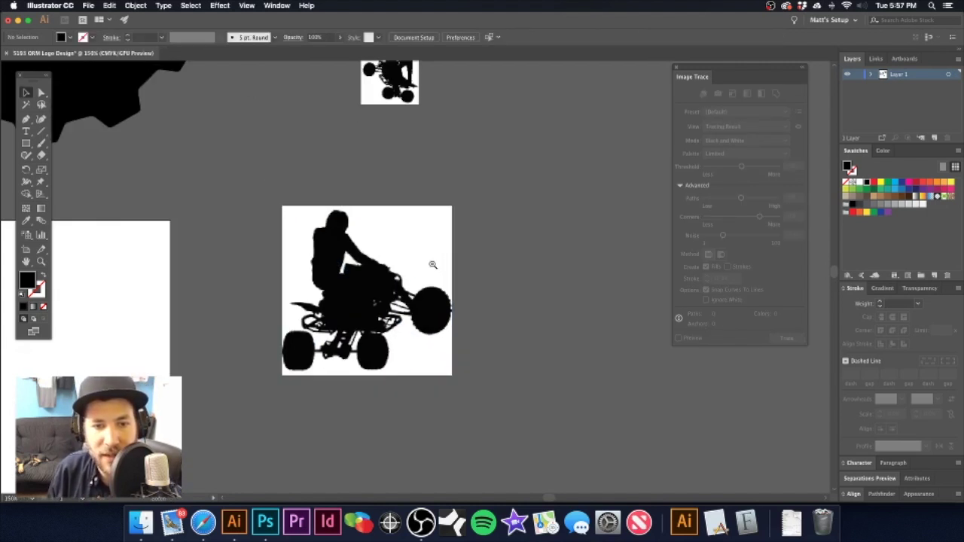
{"action": "left_click", "coordinate": [432, 265], "text": "alt+super"}
{"action": "left_click", "coordinate": [431, 265], "text": "alt+super"}
{"action": "scroll", "coordinate": [396, 247], "scroll_direction": "up", "scroll_amount": 5}
{"action": "left_click", "coordinate": [482, 179]}
{"action": "left_click", "coordinate": [382, 280]}
{"action": "scroll", "coordinate": [380, 282], "scroll_direction": "down", "scroll_amount": 8}
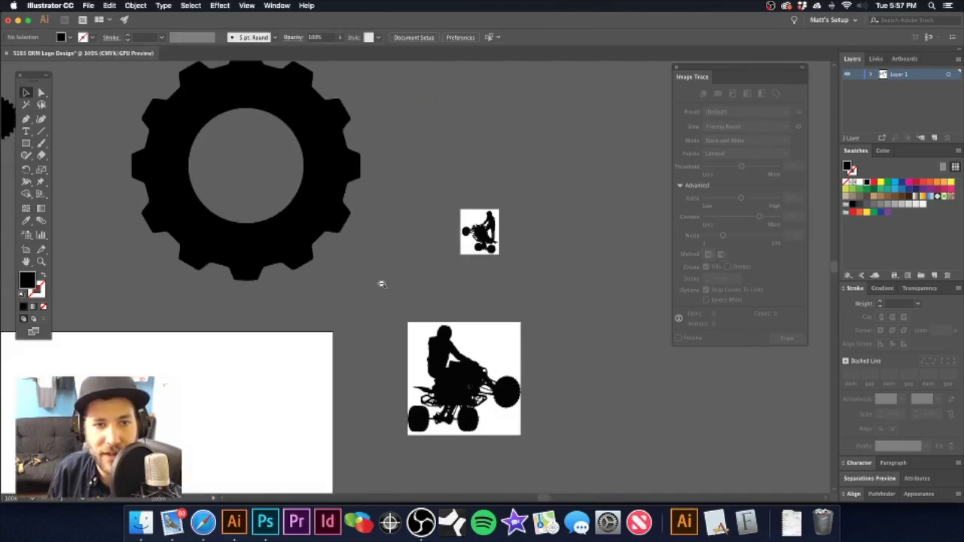
{"action": "left_click_drag", "start_coordinate": [283, 294], "coordinate": [391, 267]}
{"action": "left_click_drag", "start_coordinate": [229, 205], "coordinate": [419, 241]}
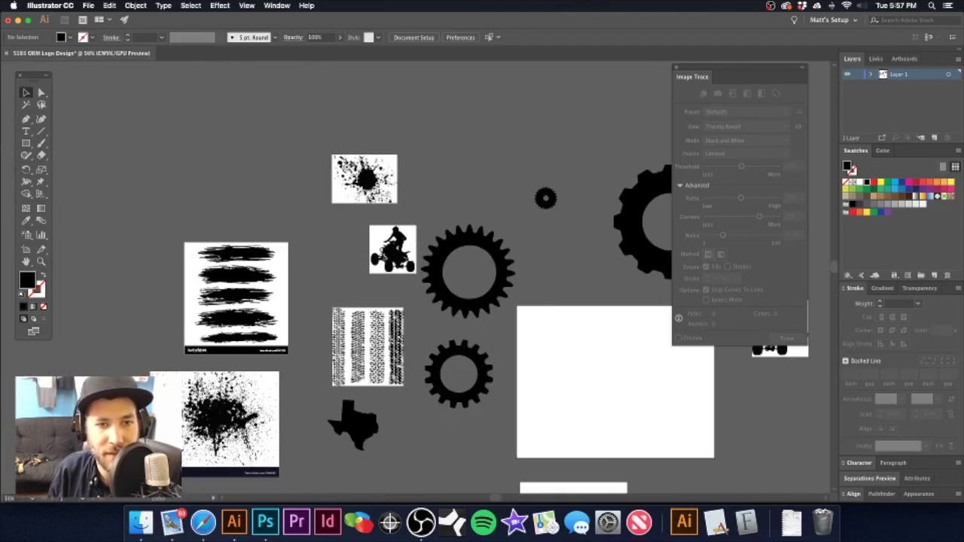
{"action": "left_click_drag", "start_coordinate": [346, 167], "coordinate": [595, 246]}
{"action": "left_click", "coordinate": [595, 245]}
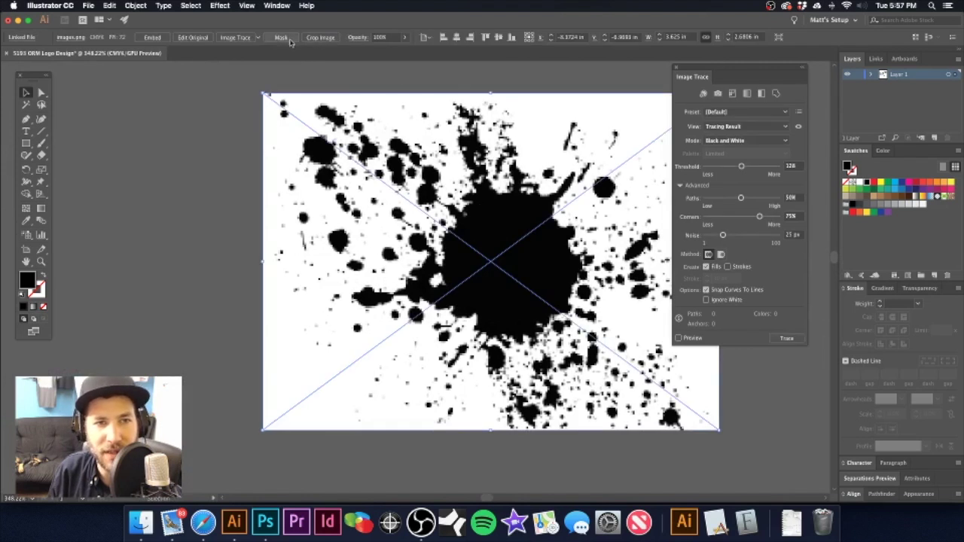
{"action": "left_click", "coordinate": [236, 38]}
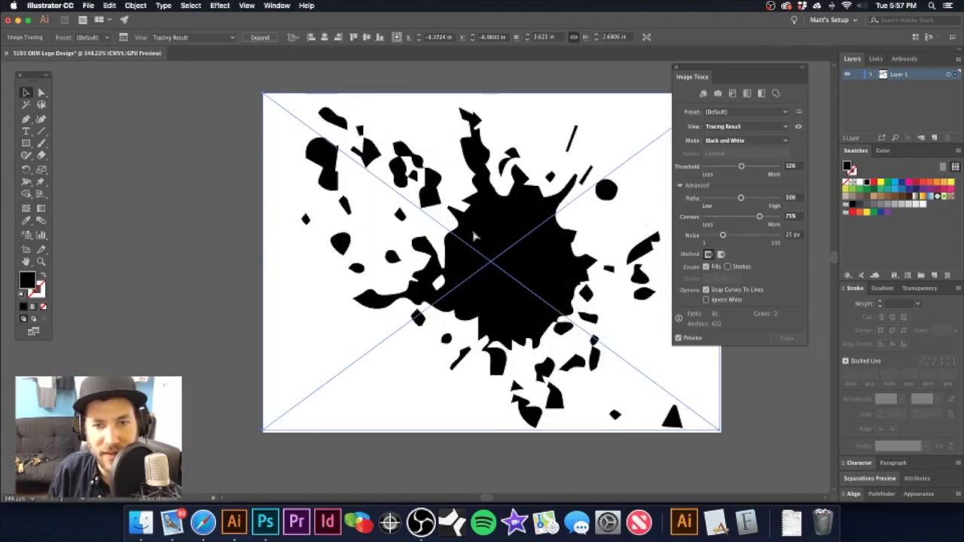
{"action": "key", "text": "super+z"}
{"action": "scroll", "coordinate": [473, 258], "scroll_direction": "down", "scroll_amount": 8}
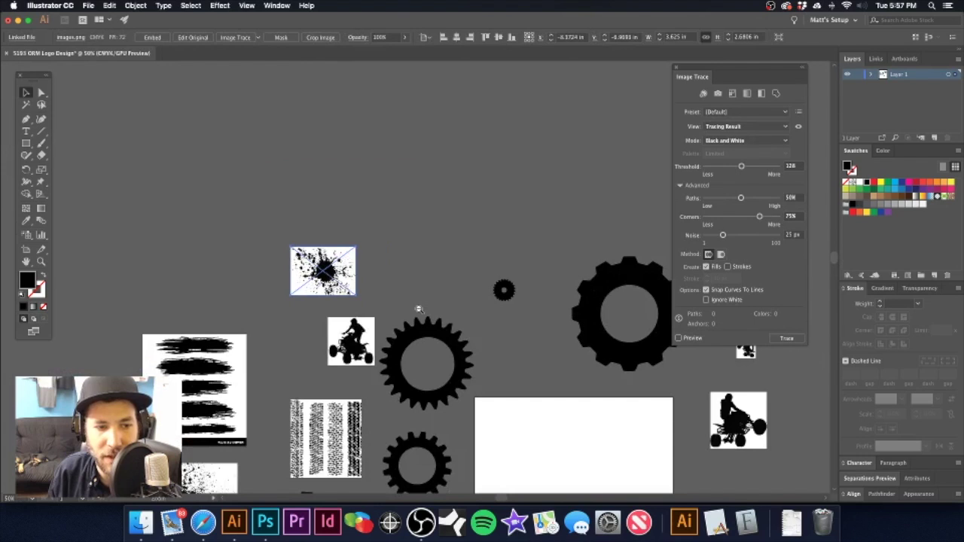
{"action": "scroll", "coordinate": [419, 309], "scroll_direction": "down", "scroll_amount": 2}
{"action": "left_click", "coordinate": [538, 130]}
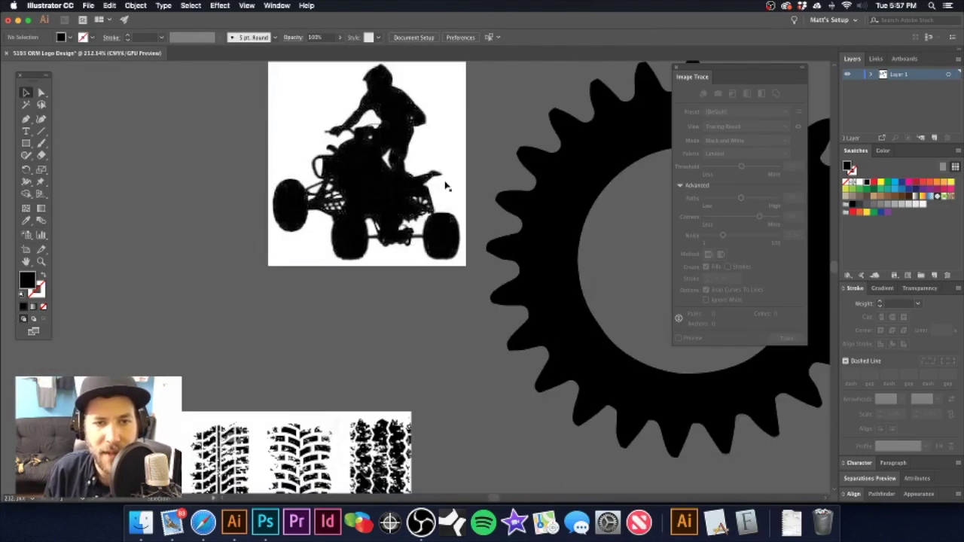
{"action": "left_click", "coordinate": [463, 265]}
{"action": "scroll", "coordinate": [463, 269], "scroll_direction": "down", "scroll_amount": 5}
{"action": "left_click", "coordinate": [394, 146]}
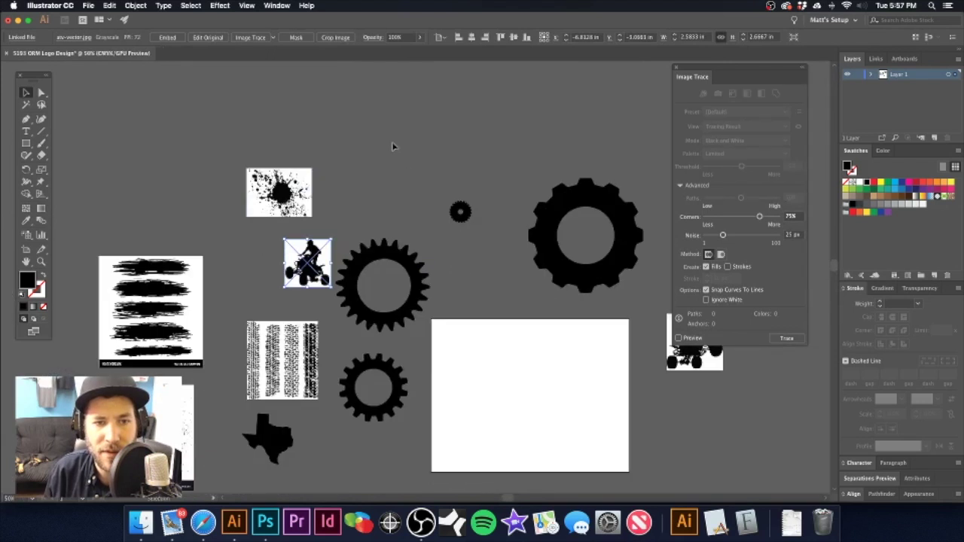
{"action": "left_click_drag", "start_coordinate": [406, 282], "coordinate": [370, 171]}
- Open atv-racing-clipart-10.jpg, atv-vector.jpg and images.png from the project's ATV Silhouettes folder in Photoshop
{"action": "left_click", "coordinate": [140, 522]}
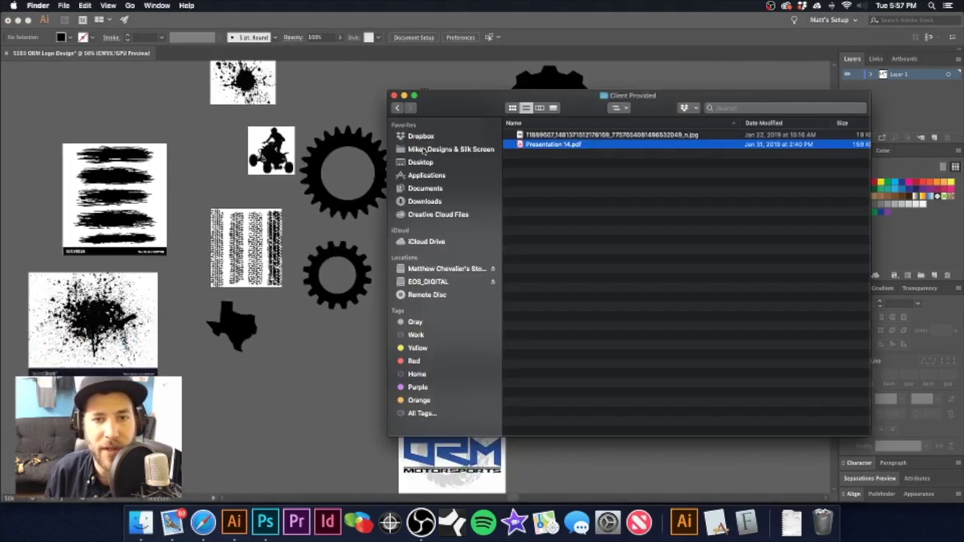
{"action": "left_click", "coordinate": [397, 108]}
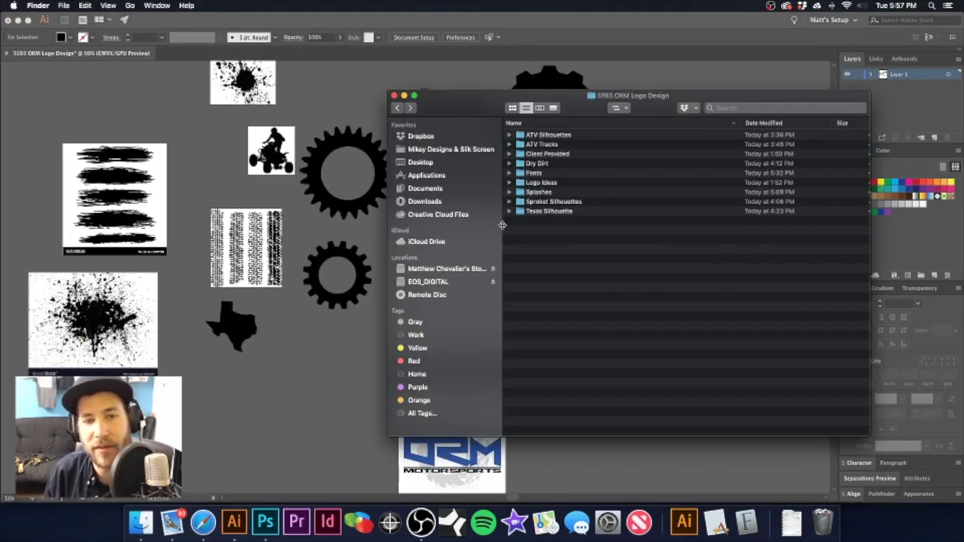
{"action": "double_click", "coordinate": [549, 135]}
{"action": "left_click", "coordinate": [551, 138]}
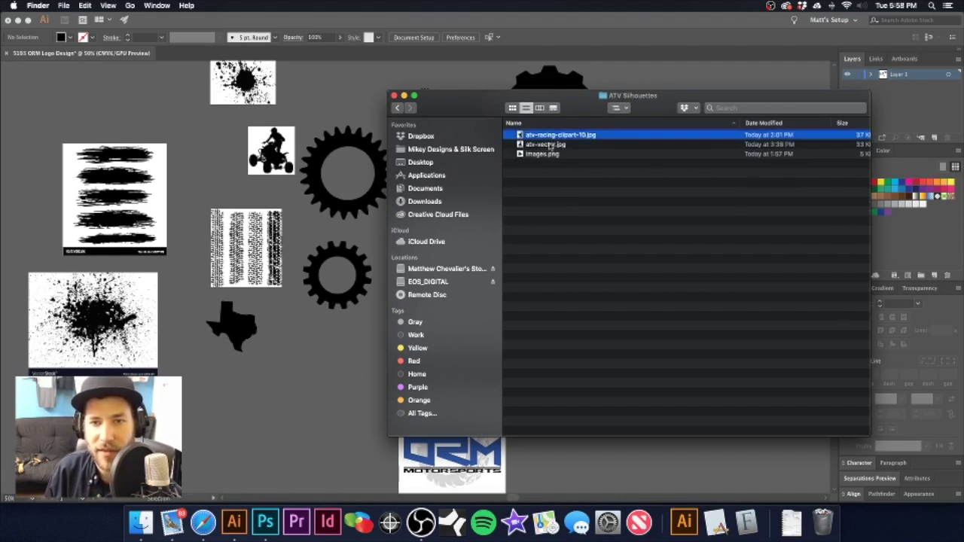
{"action": "left_click", "coordinate": [544, 156], "text": "shift"}
{"action": "left_click_drag", "start_coordinate": [544, 155], "coordinate": [265, 518]}
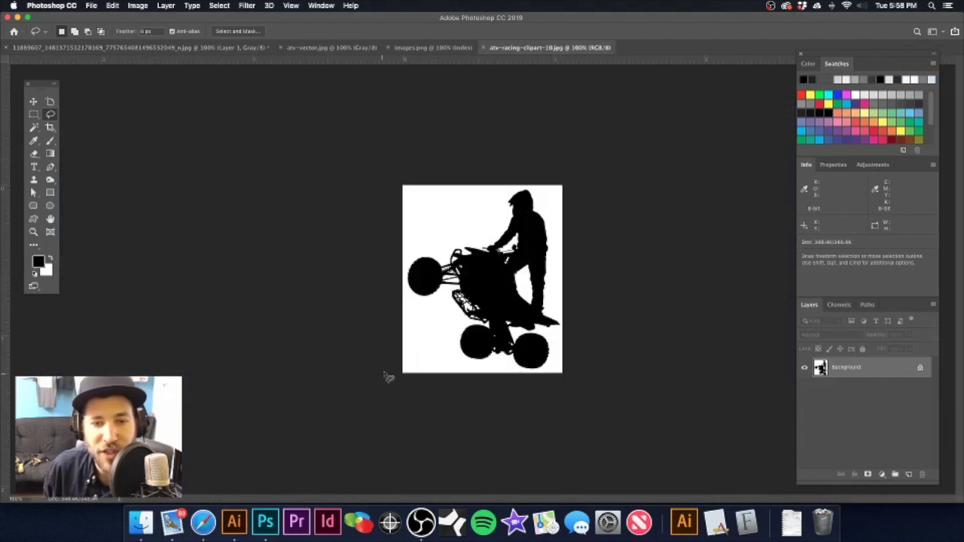
- Resize atv-racing-clipart-10.jpg to a width of 1200 pixels with resampling on and proportions kept
{"action": "key", "text": "super+alt+i"}
{"action": "left_click_drag", "start_coordinate": [538, 85], "coordinate": [444, 83]}
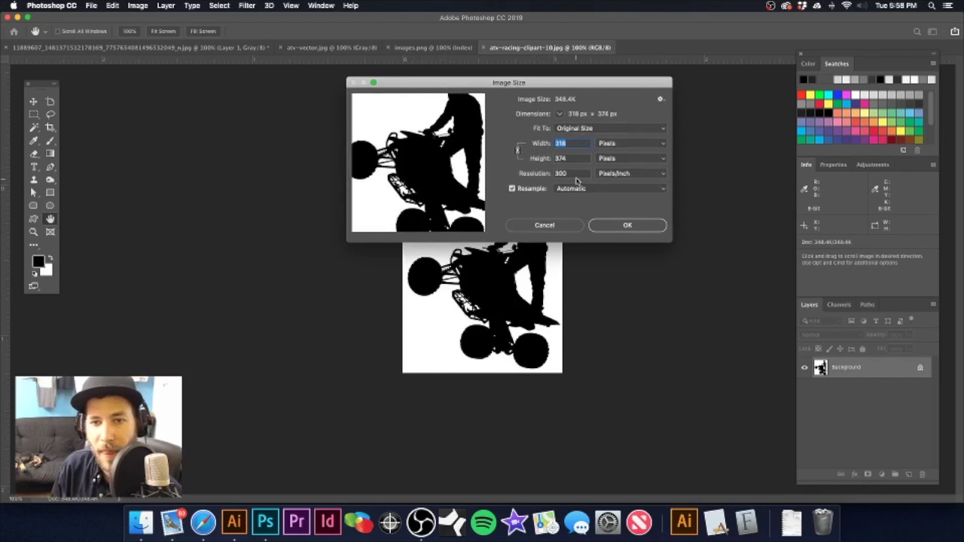
{"action": "type", "text": "1200"}
{"action": "left_click", "coordinate": [625, 224]}
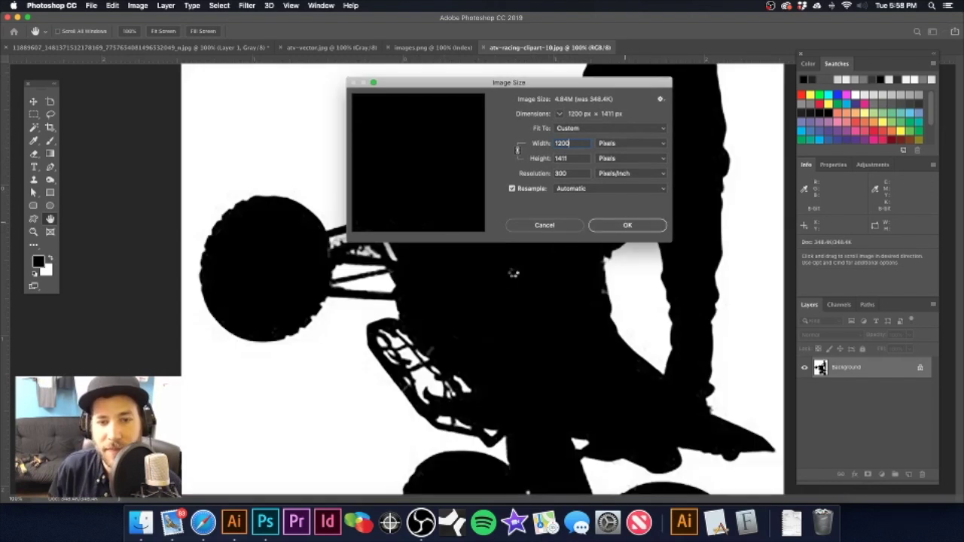
{"action": "key", "text": "super+0"}
{"action": "key", "text": "super+l"}
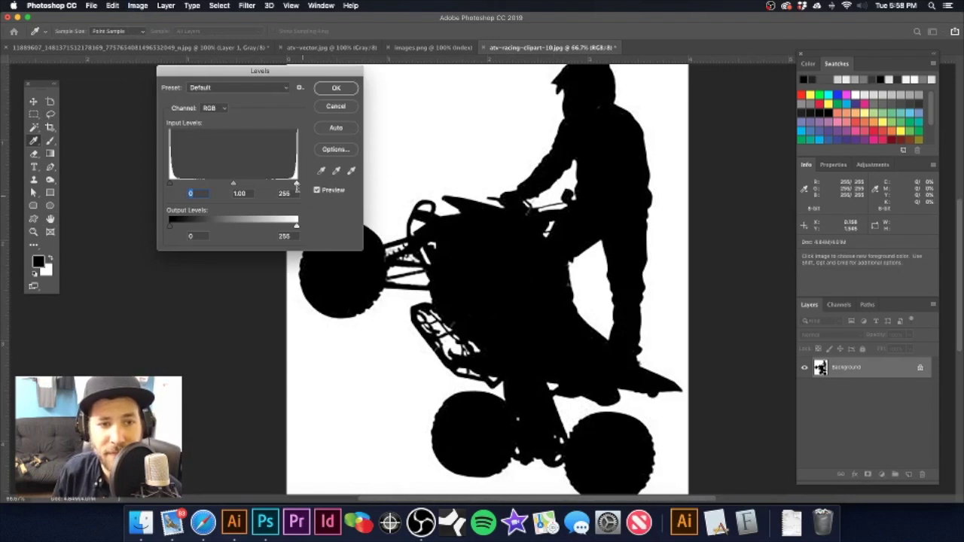
{"action": "left_click_drag", "start_coordinate": [296, 184], "coordinate": [255, 184]}
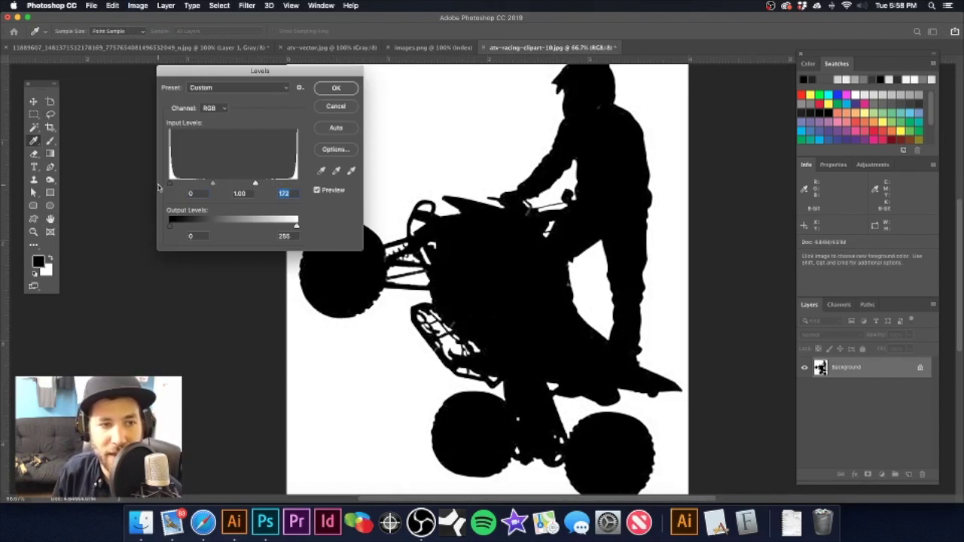
{"action": "left_click_drag", "start_coordinate": [170, 184], "coordinate": [202, 185]}
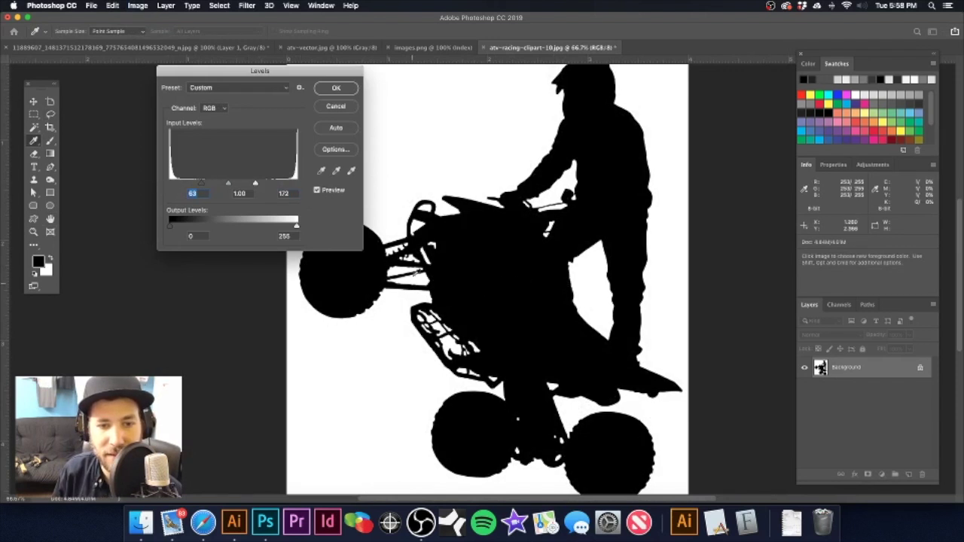
{"action": "left_click_drag", "start_coordinate": [420, 285], "coordinate": [497, 311]}
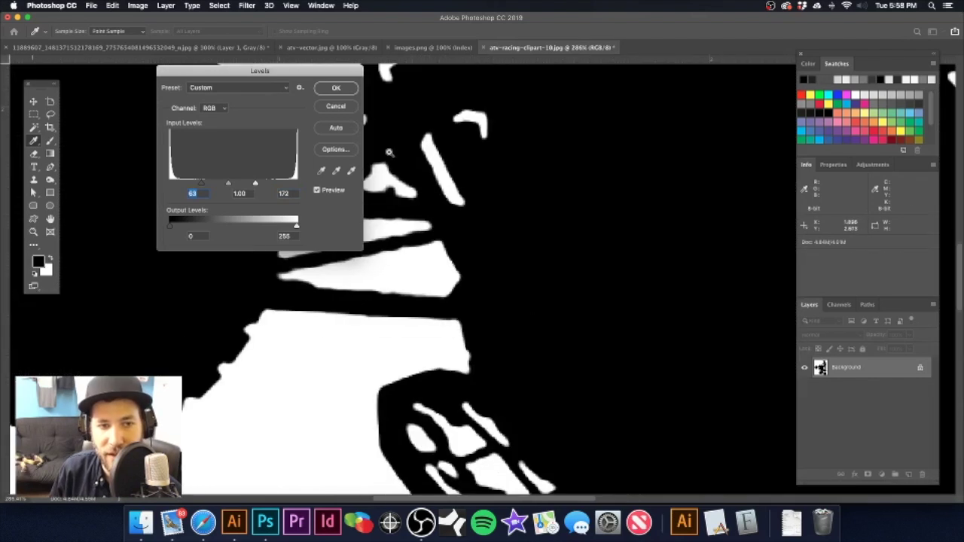
{"action": "left_click", "coordinate": [344, 108]}
- Sharpen the racing silhouette's edges with Levels, setting the black input to 99 and the white input to 165
{"action": "left_click_drag", "start_coordinate": [444, 250], "coordinate": [455, 255]}
{"action": "key", "text": "super+l"}
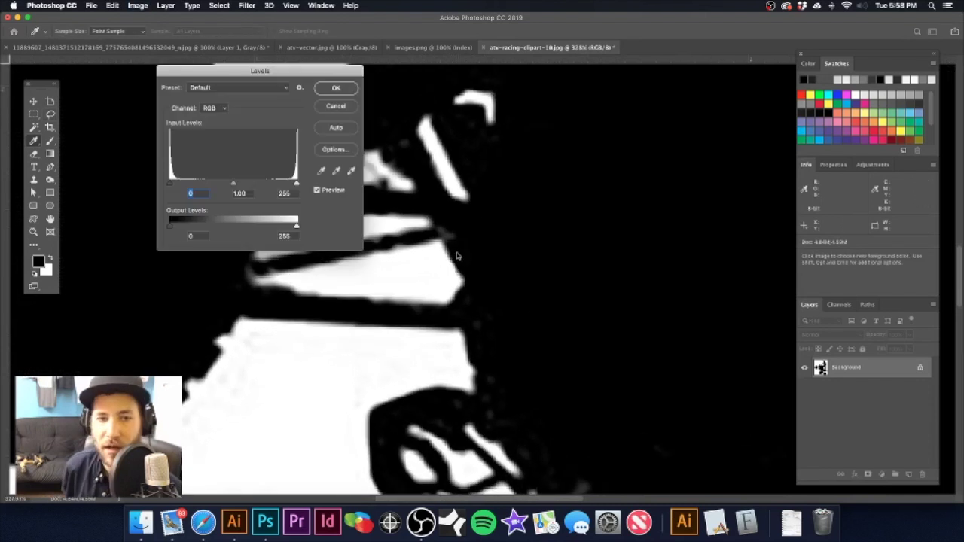
{"action": "left_click_drag", "start_coordinate": [296, 184], "coordinate": [251, 184]}
{"action": "left_click_drag", "start_coordinate": [170, 184], "coordinate": [218, 184]}
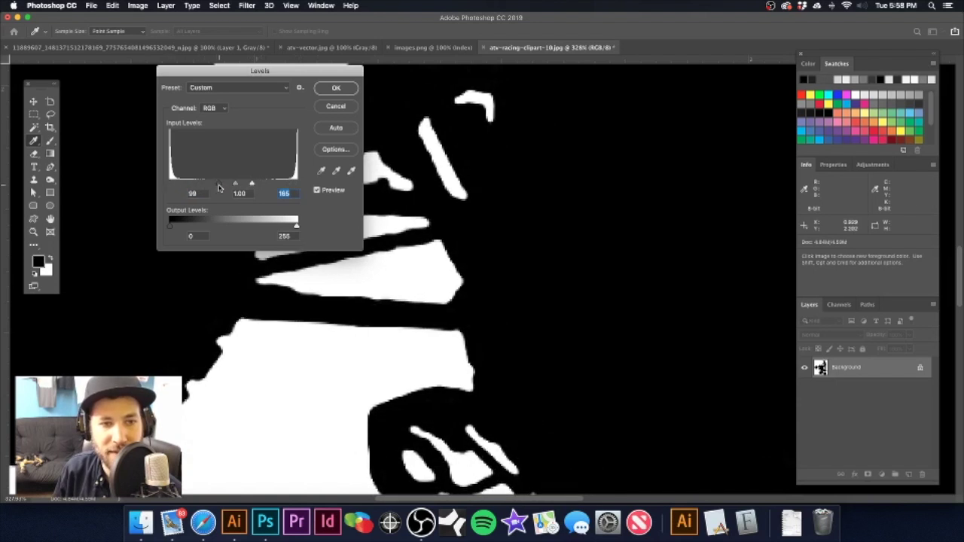
{"action": "left_click", "coordinate": [336, 89]}
- Save the enlarged atv-racing-clipart-10.jpg and close it
{"action": "key", "text": "super+minus"}
{"action": "key", "text": "super+minus"}
{"action": "key", "text": "super+minus"}
{"action": "key", "text": "super+minus"}
{"action": "key", "text": "super+minus"}
{"action": "key", "text": "super+minus"}
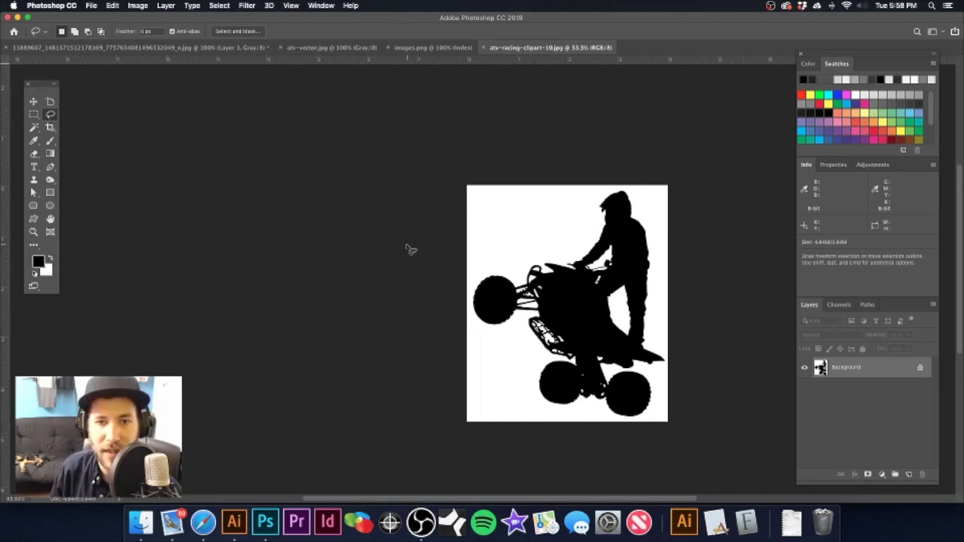
{"action": "key", "text": "super+w"}
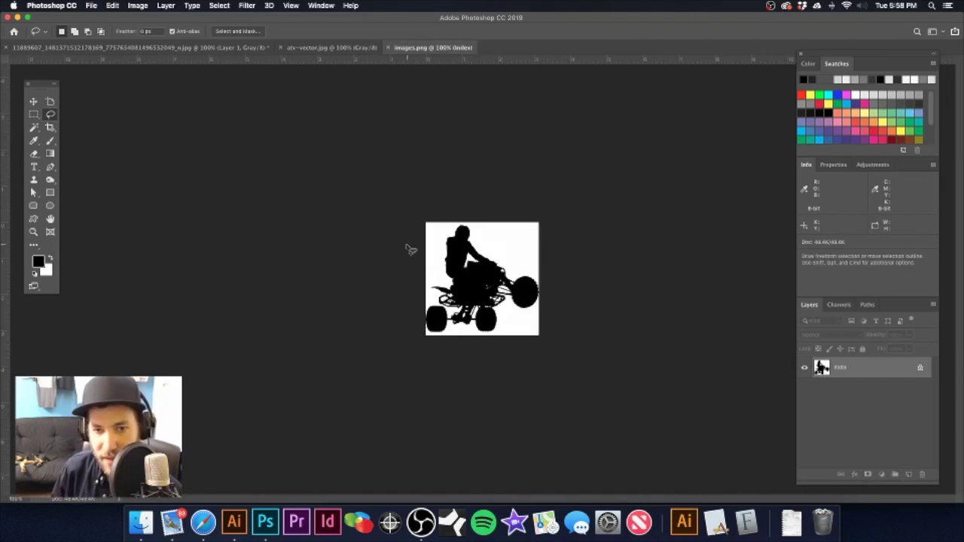
- Set the resolution of images.png to 300 pixels per inch with resampling on
{"action": "left_click_drag", "start_coordinate": [473, 270], "coordinate": [497, 281]}
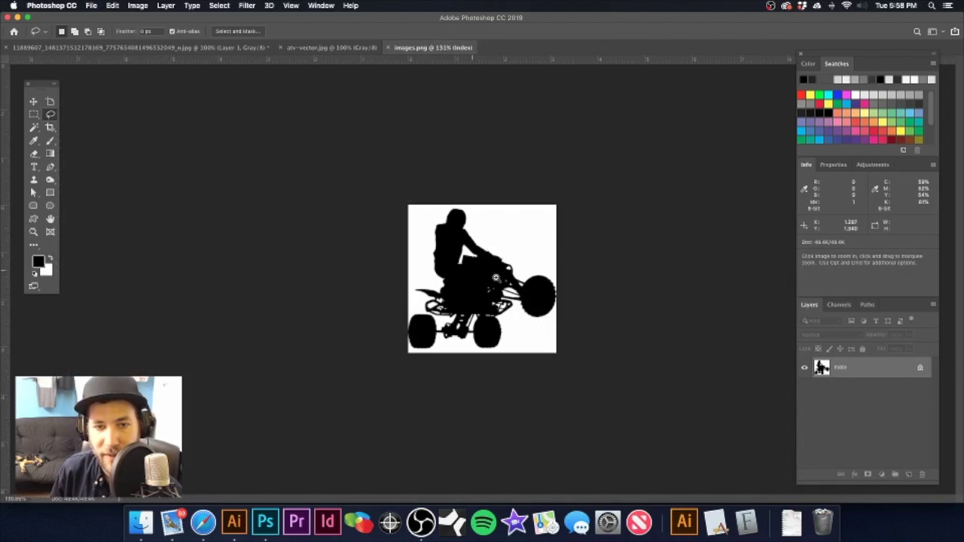
{"action": "key", "text": "super+alt+i"}
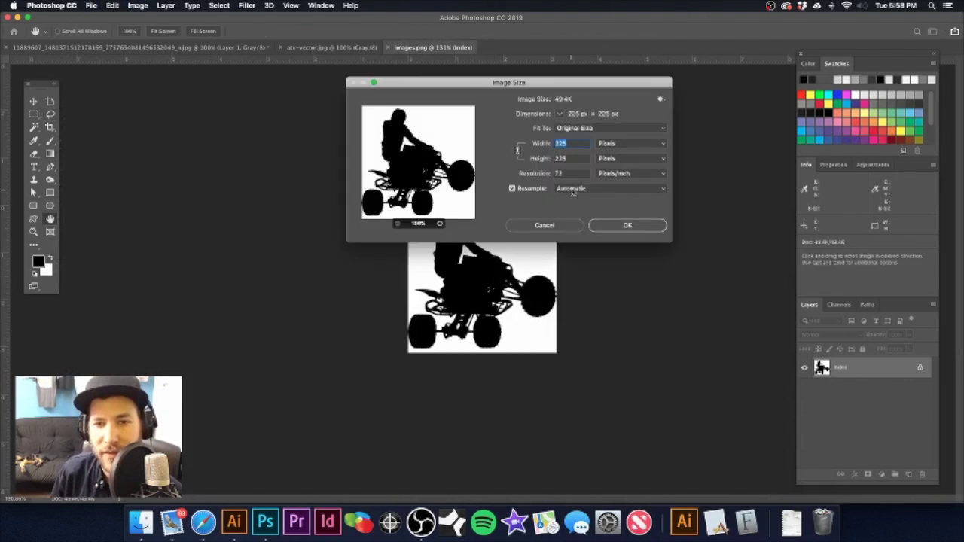
{"action": "left_click_drag", "start_coordinate": [567, 174], "coordinate": [527, 169]}
{"action": "type", "text": "300"}
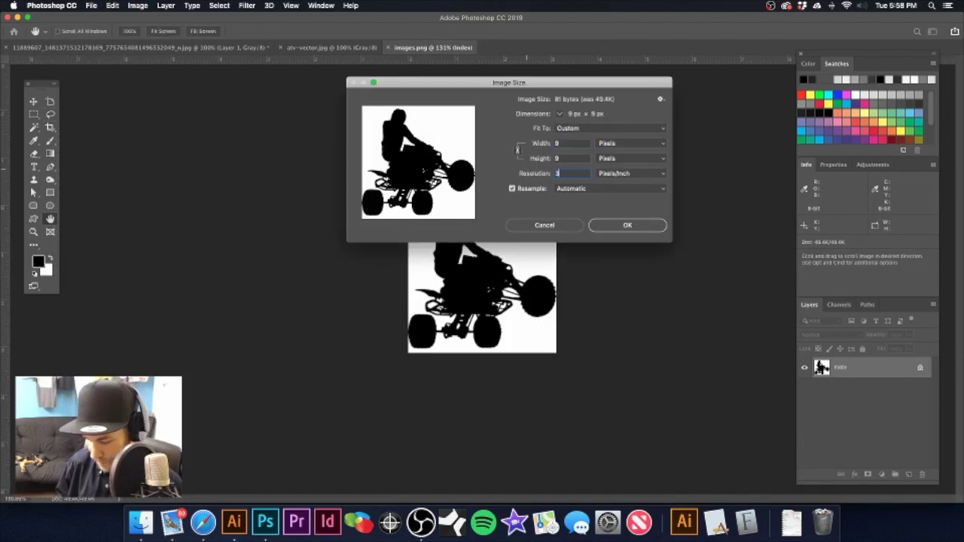
{"action": "left_click", "coordinate": [627, 226]}
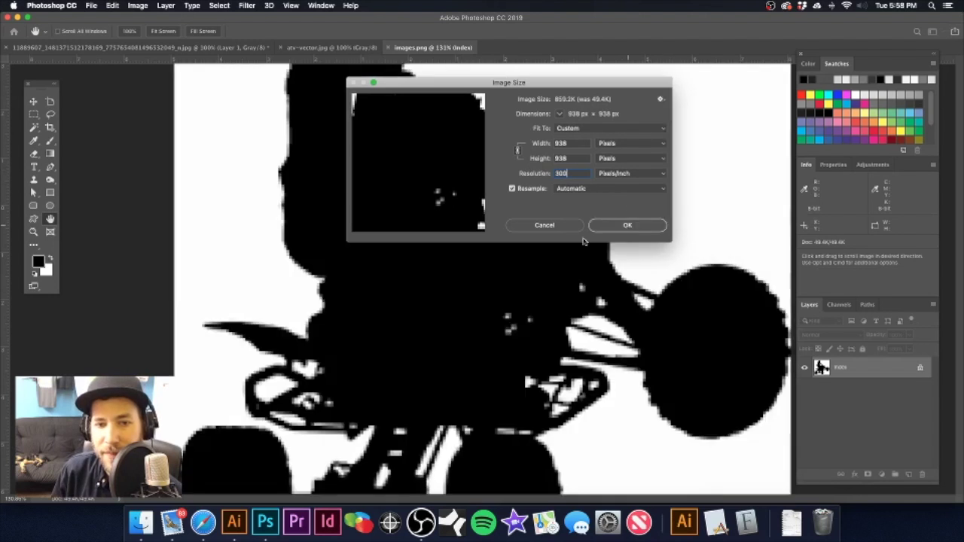
- Harden the edges in images.png with Levels, setting the black input to 99 and the white input to 166
{"action": "key", "text": "super+l"}
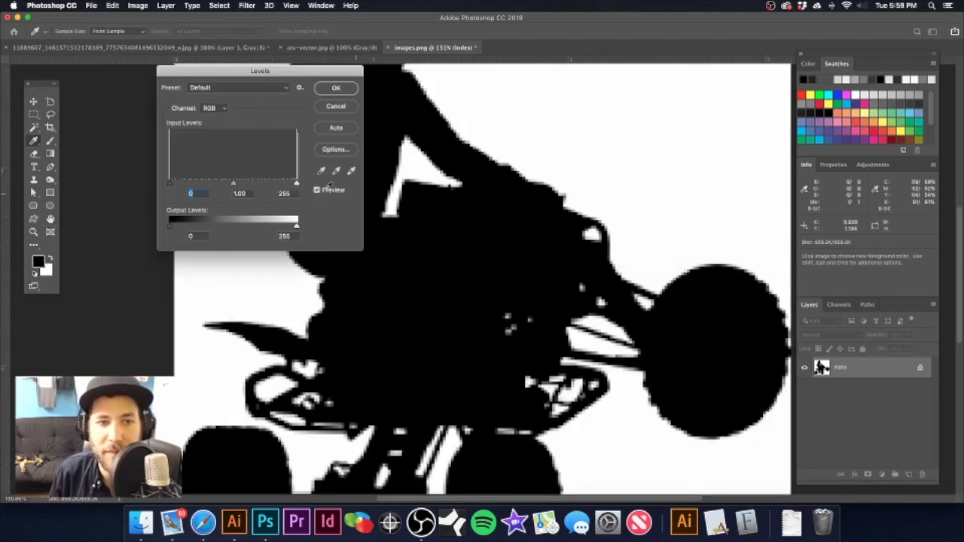
{"action": "left_click_drag", "start_coordinate": [296, 184], "coordinate": [253, 186]}
{"action": "left_click_drag", "start_coordinate": [170, 186], "coordinate": [219, 185]}
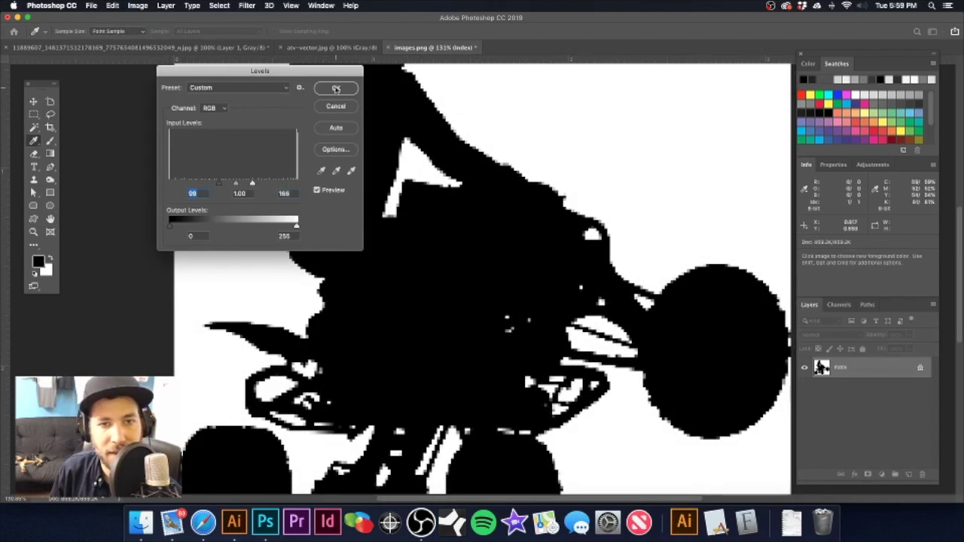
{"action": "left_click", "coordinate": [335, 89]}
- Save the enlarged images.png and close it
{"action": "key", "text": "l"}
{"action": "scroll", "coordinate": [482, 271], "scroll_direction": "down", "scroll_amount": 8}
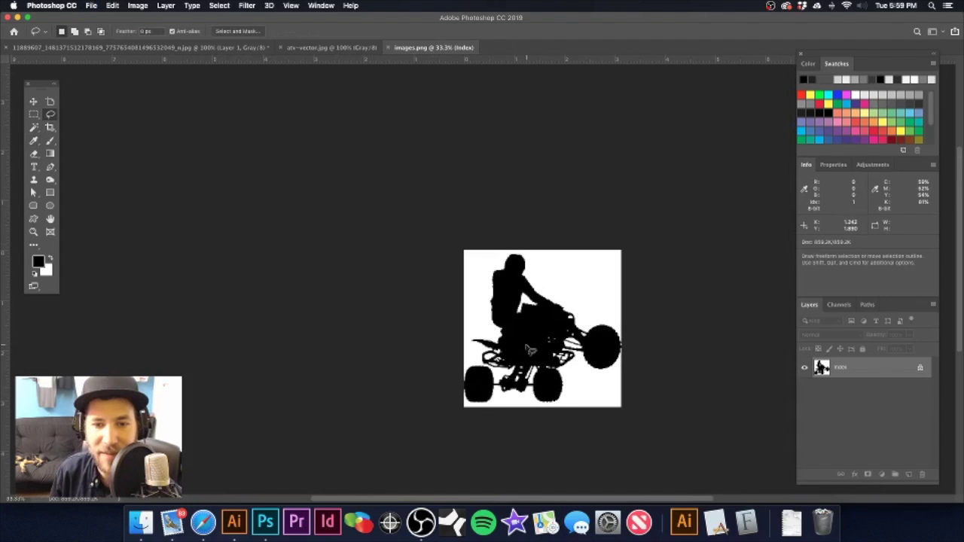
{"action": "key", "text": "super+w"}
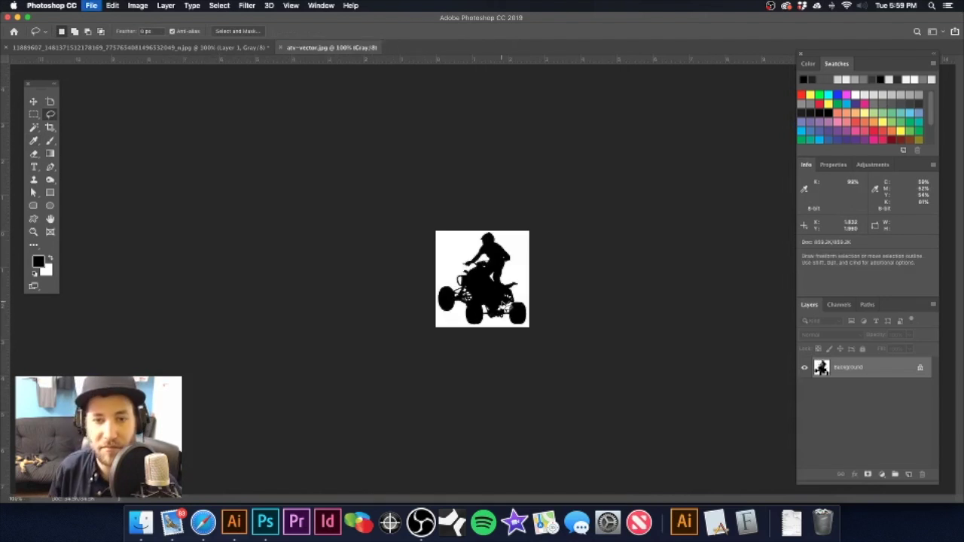
- Set the resolution of atv-vector.jpg to 300 pixels per inch with resampling on
{"action": "mouse_move", "coordinate": [503, 299]}
{"action": "left_mouse_down"}
{"action": "mouse_move", "coordinate": [549, 300]}
{"action": "mouse_move", "coordinate": [539, 301]}
{"action": "left_mouse_up"}
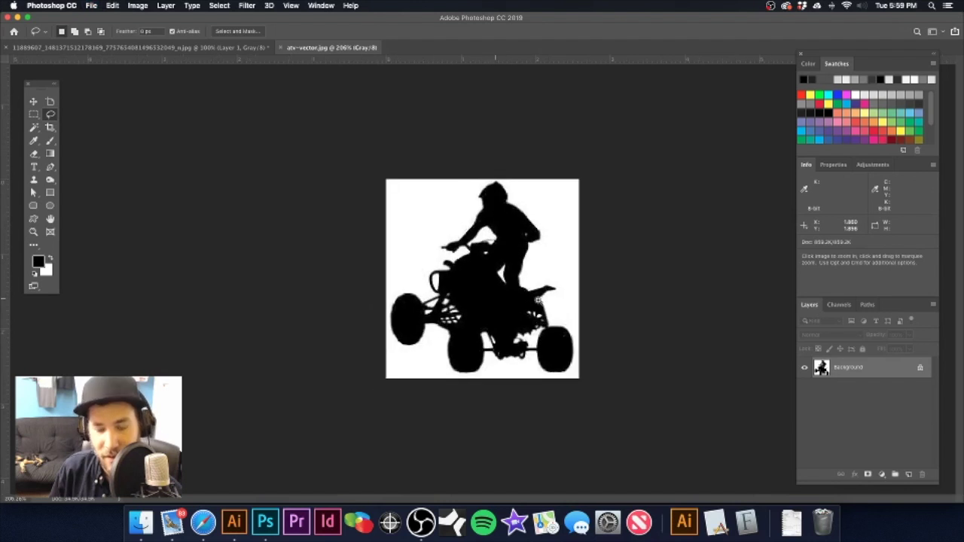
{"action": "key", "text": "alt+super+i"}
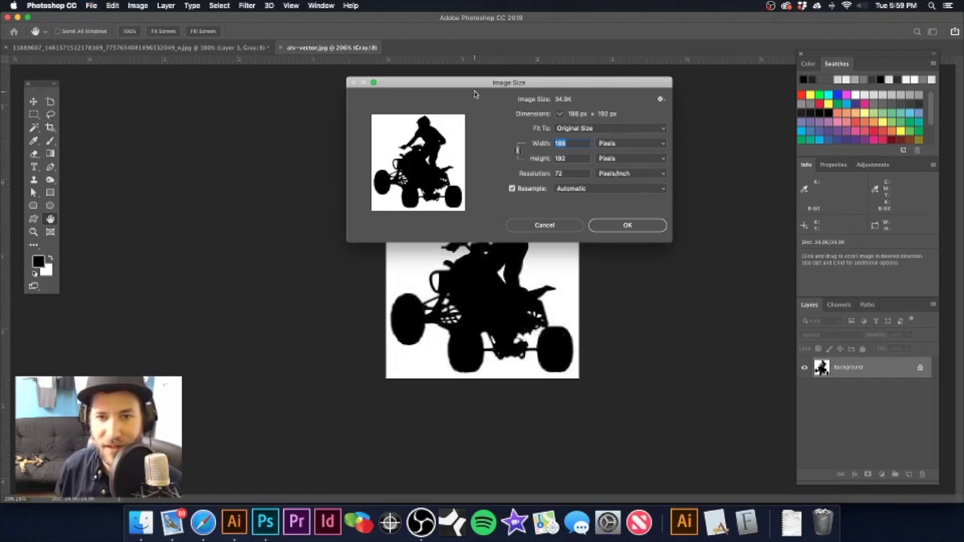
{"action": "left_click_drag", "start_coordinate": [563, 174], "coordinate": [547, 173]}
{"action": "type", "text": "300"}
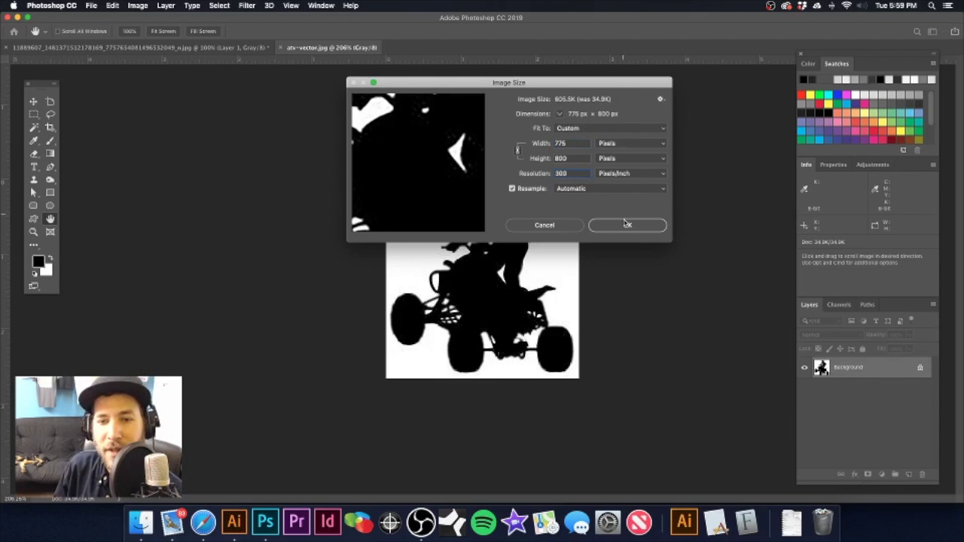
{"action": "left_click", "coordinate": [627, 225]}
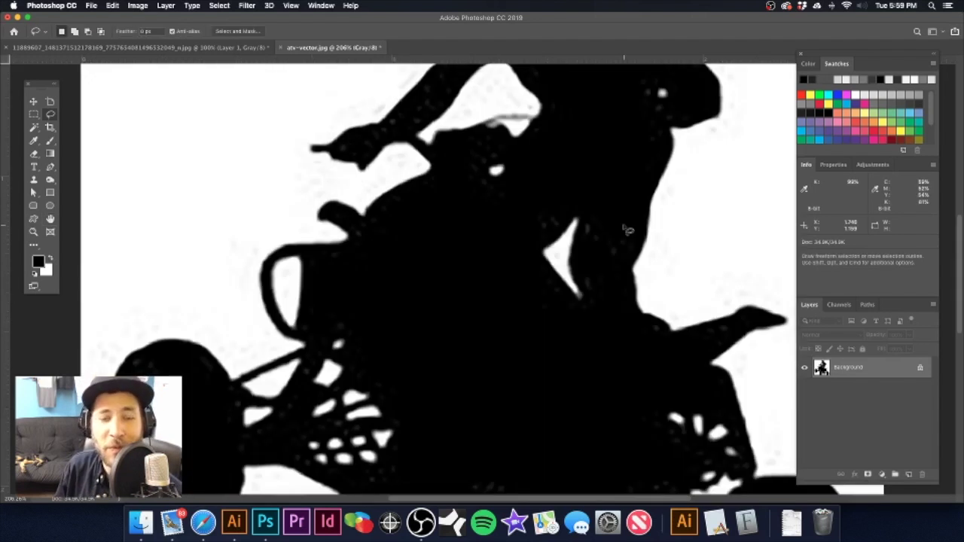
- Harden the edges of the ATV rider silhouette in atv-vector.jpg by narrowing the black and white input range with Levels
{"action": "left_click", "coordinate": [449, 226], "text": "alt"}
{"action": "left_click", "coordinate": [448, 226], "text": "alt"}
{"action": "left_click", "coordinate": [449, 227], "text": "alt"}
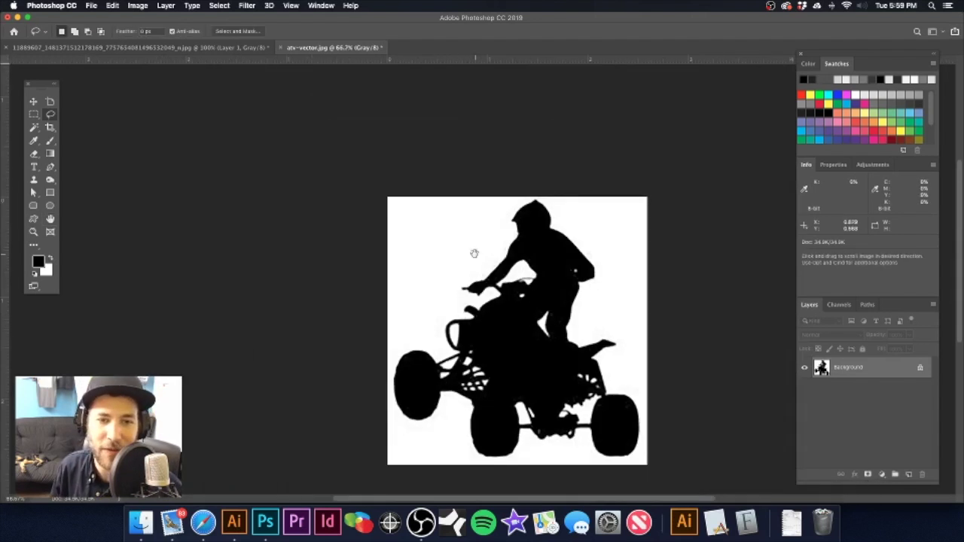
{"action": "left_click_drag", "start_coordinate": [474, 252], "coordinate": [385, 198]}
{"action": "key", "text": "super+l"}
{"action": "left_click_drag", "start_coordinate": [298, 183], "coordinate": [263, 183]}
{"action": "left_click_drag", "start_coordinate": [169, 184], "coordinate": [209, 184]}
{"action": "left_click", "coordinate": [332, 89]}
- Save the enlarged atv-vector.jpg and close it
{"action": "key", "text": "l"}
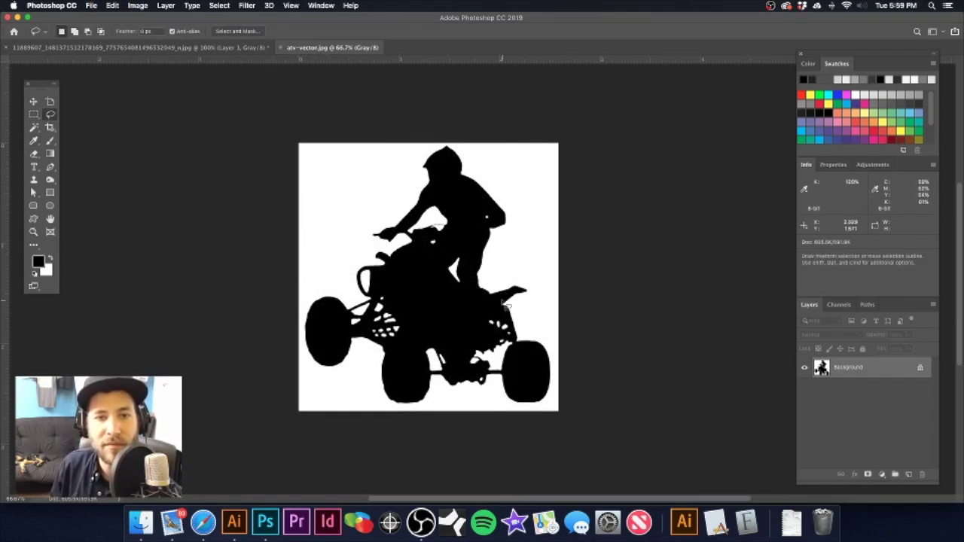
{"action": "key", "text": "super+w"}
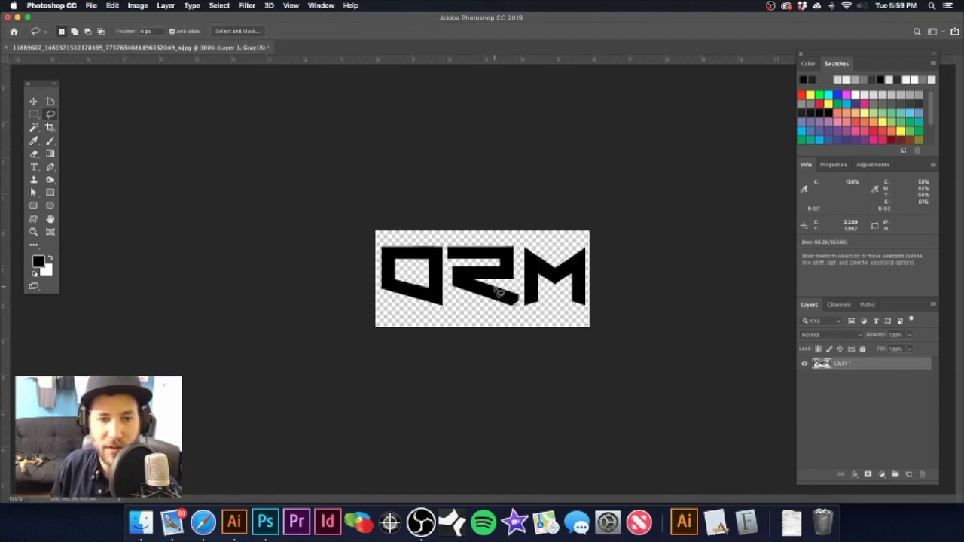
- Switch to Illustrator and update the modified linked images in the logo design document
{"action": "left_click", "coordinate": [233, 521]}
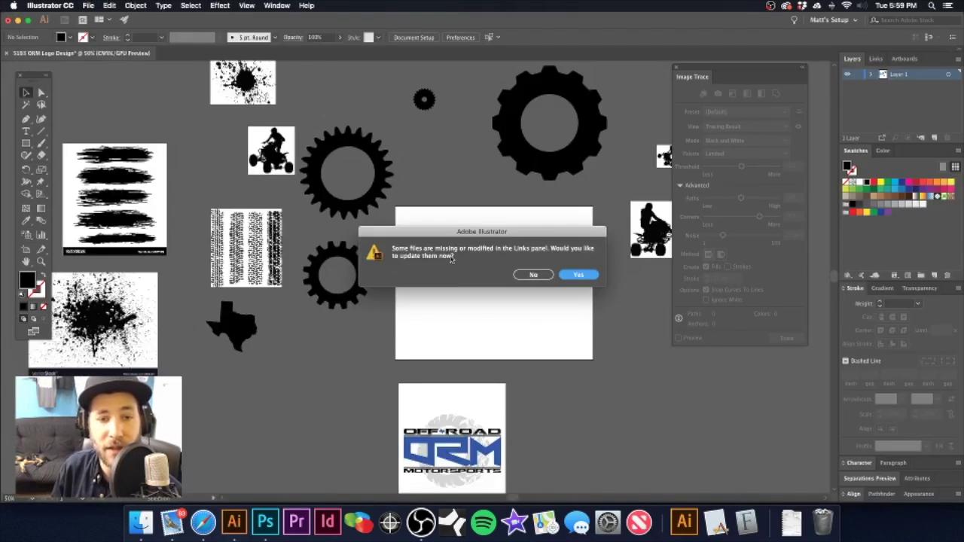
{"action": "left_click", "coordinate": [575, 276]}
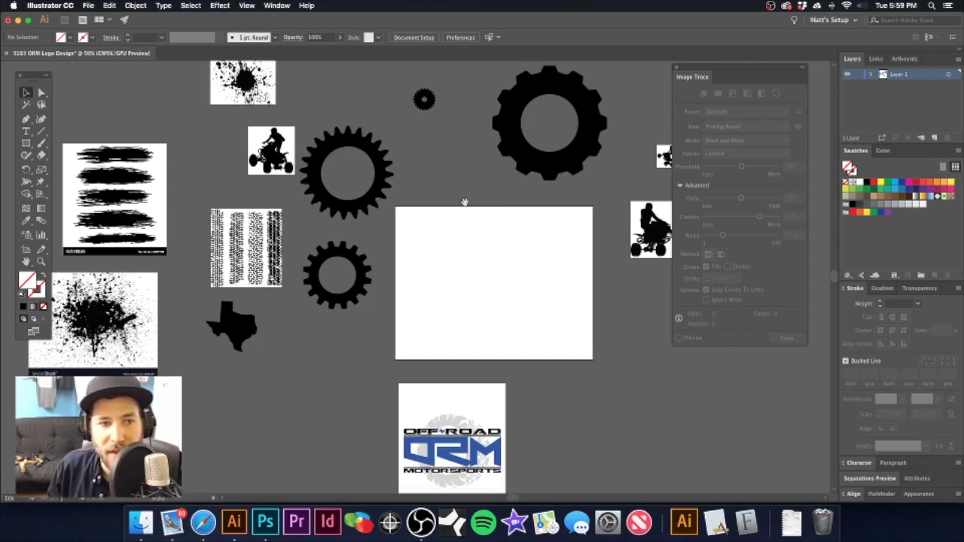
- Examine the placed ATV silhouette, splash, brush stroke and tire track images around the artboard
{"action": "left_click_drag", "start_coordinate": [465, 201], "coordinate": [509, 276]}
{"action": "left_click_drag", "start_coordinate": [287, 162], "coordinate": [370, 183]}
{"action": "left_click_drag", "start_coordinate": [295, 220], "coordinate": [390, 169]}
{"action": "left_click", "coordinate": [398, 199], "text": "alt+super"}
{"action": "left_click_drag", "start_coordinate": [418, 207], "coordinate": [381, 148]}
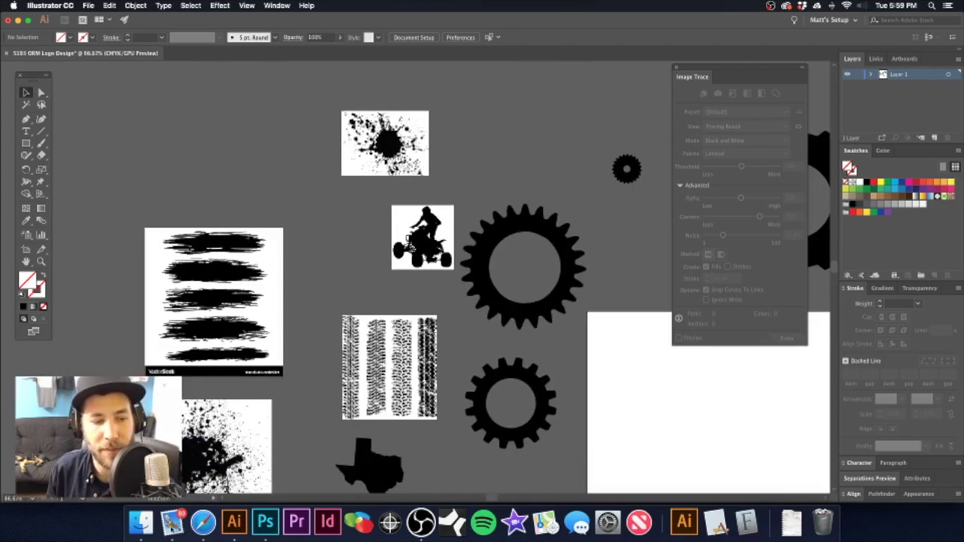
{"action": "left_click", "coordinate": [141, 522]}
{"action": "left_click", "coordinate": [237, 167]}
{"action": "scroll", "coordinate": [283, 317], "scroll_direction": "down", "scroll_amount": 1}
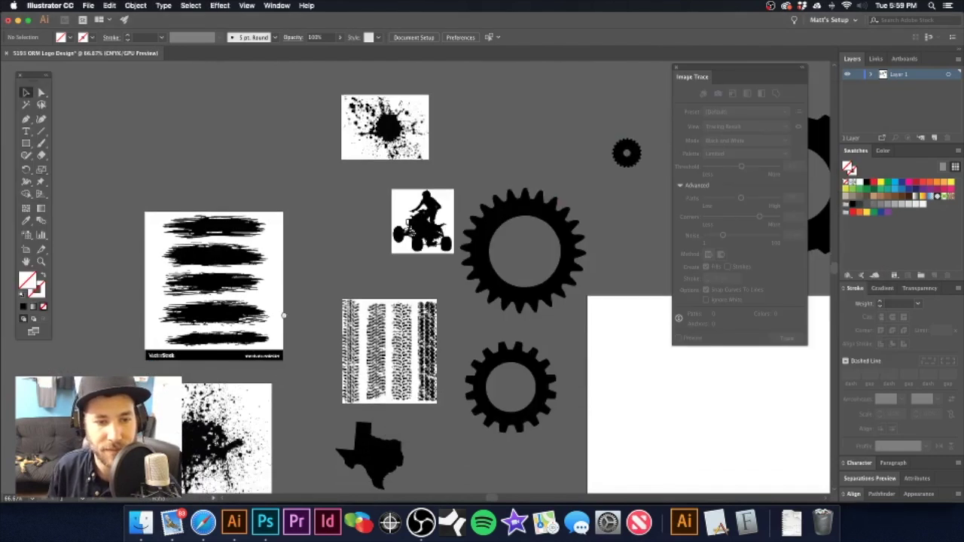
{"action": "scroll", "coordinate": [284, 316], "scroll_direction": "down", "scroll_amount": 5}
{"action": "scroll", "coordinate": [284, 316], "scroll_direction": "left", "scroll_amount": 1}
{"action": "scroll", "coordinate": [418, 184], "scroll_direction": "up", "scroll_amount": 4}
{"action": "scroll", "coordinate": [418, 184], "scroll_direction": "right", "scroll_amount": 3}
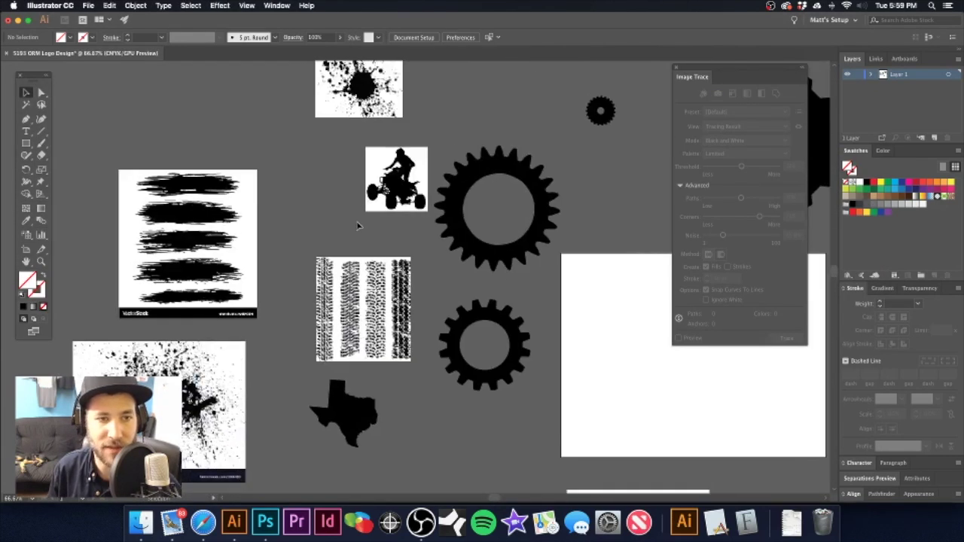
- Switch to Finder and open the Splashes folder inside the 5193 ORM Logo Design folder
{"action": "left_click", "coordinate": [154, 520]}
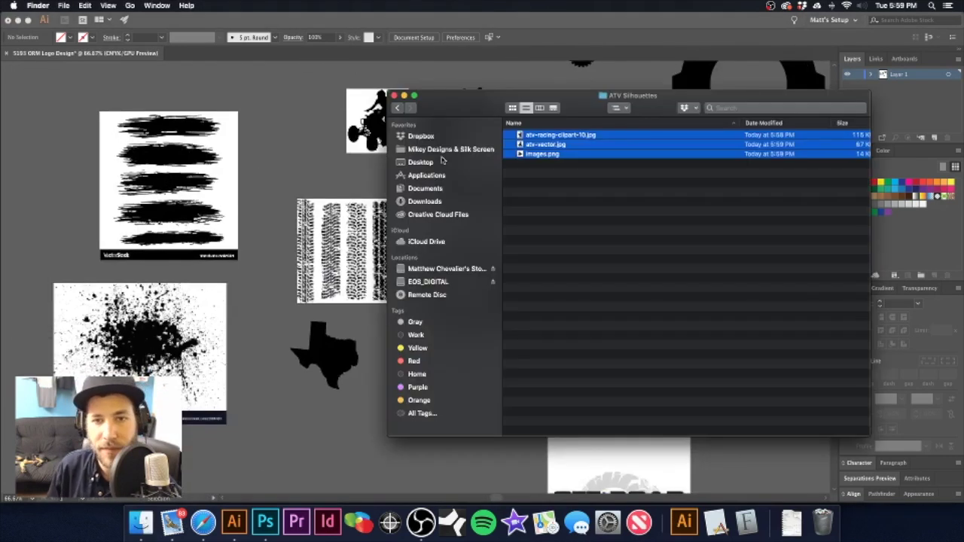
{"action": "left_click_drag", "start_coordinate": [451, 114], "coordinate": [406, 111]}
{"action": "left_click", "coordinate": [530, 225]}
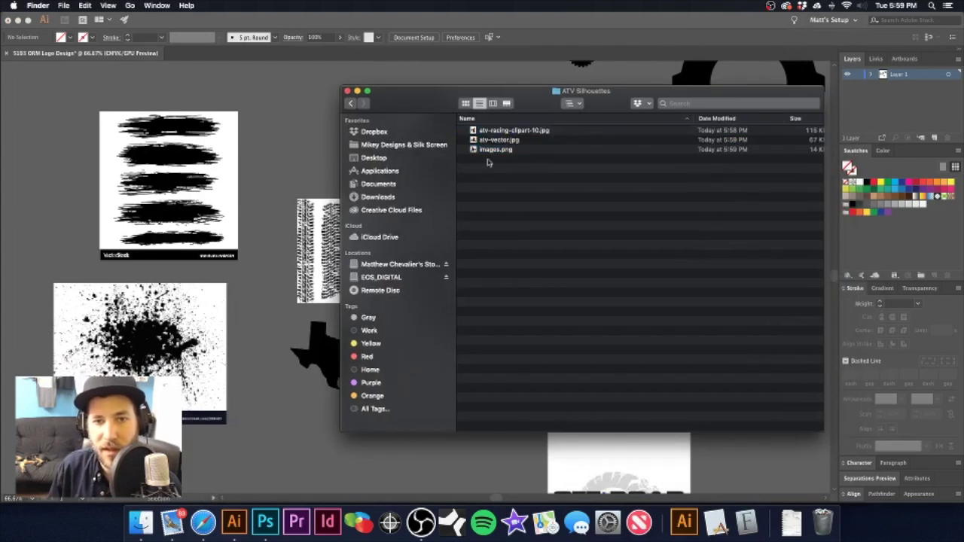
{"action": "left_click", "coordinate": [352, 104]}
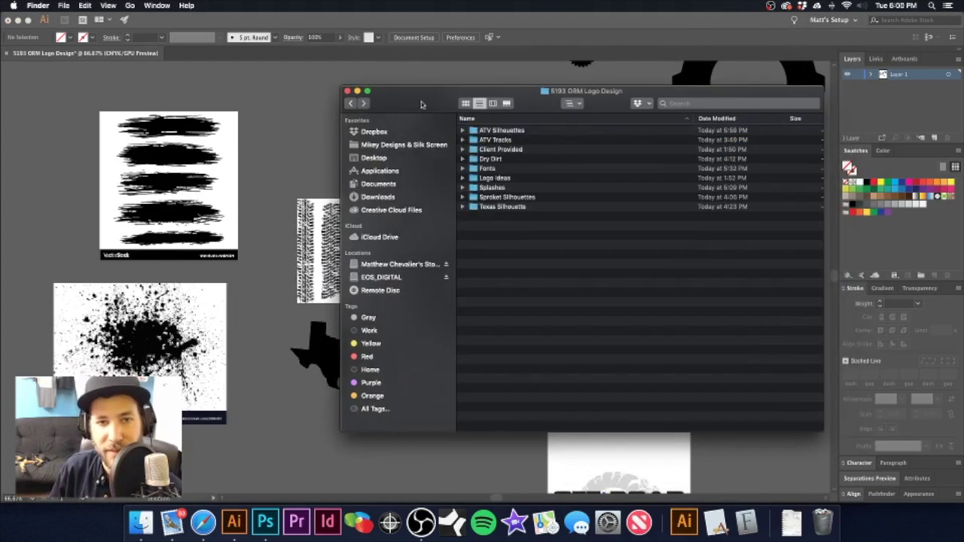
{"action": "left_click_drag", "start_coordinate": [427, 104], "coordinate": [385, 99]}
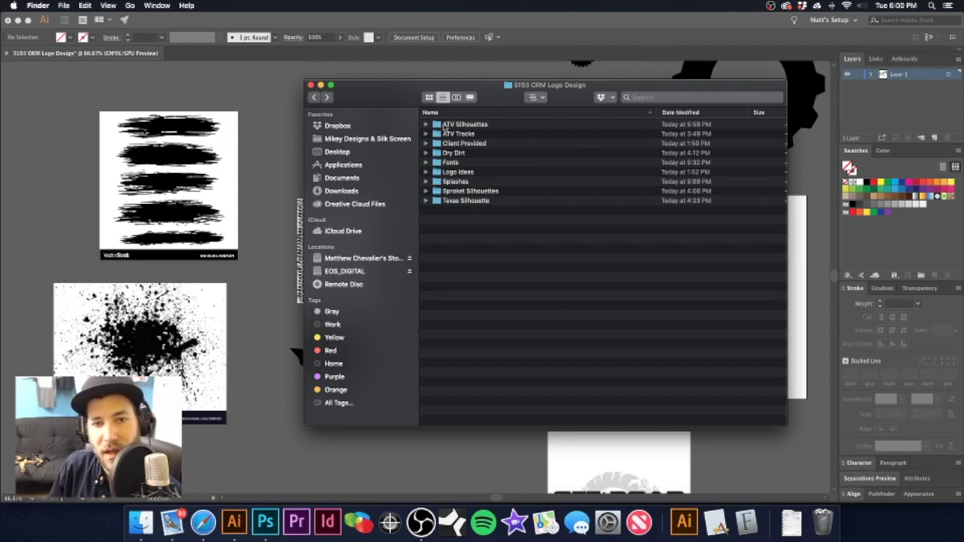
{"action": "double_click", "coordinate": [460, 182]}
{"action": "left_click_drag", "start_coordinate": [486, 100], "coordinate": [469, 101]}
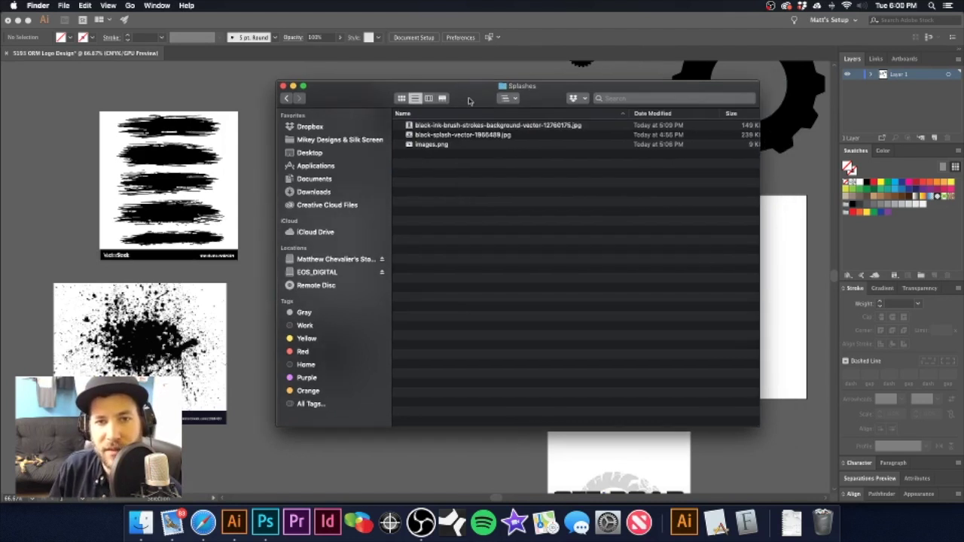
- Preview the brush stroke and splash images, and open all three files of the Splashes folder in Photoshop
{"action": "left_click", "coordinate": [465, 125]}
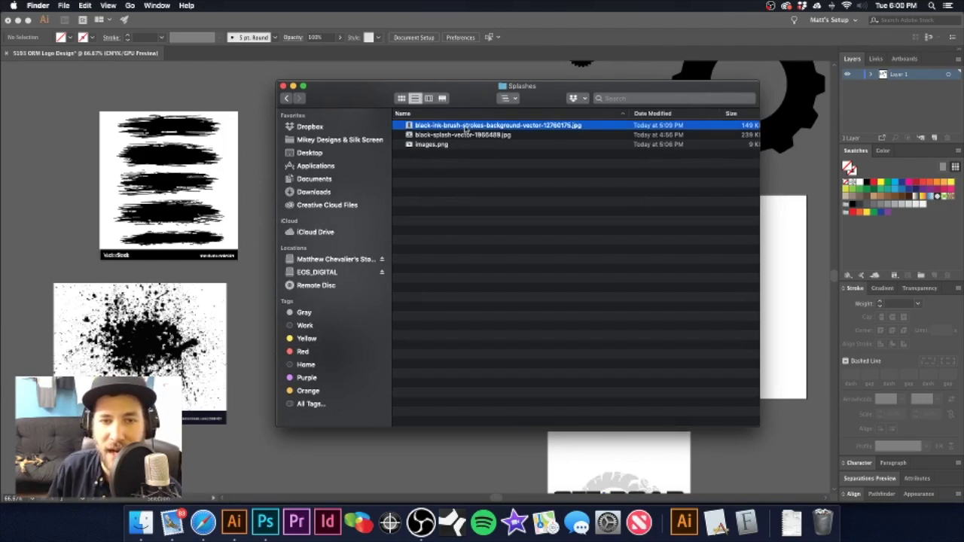
{"action": "key", "text": "space"}
{"action": "key", "text": "Down"}
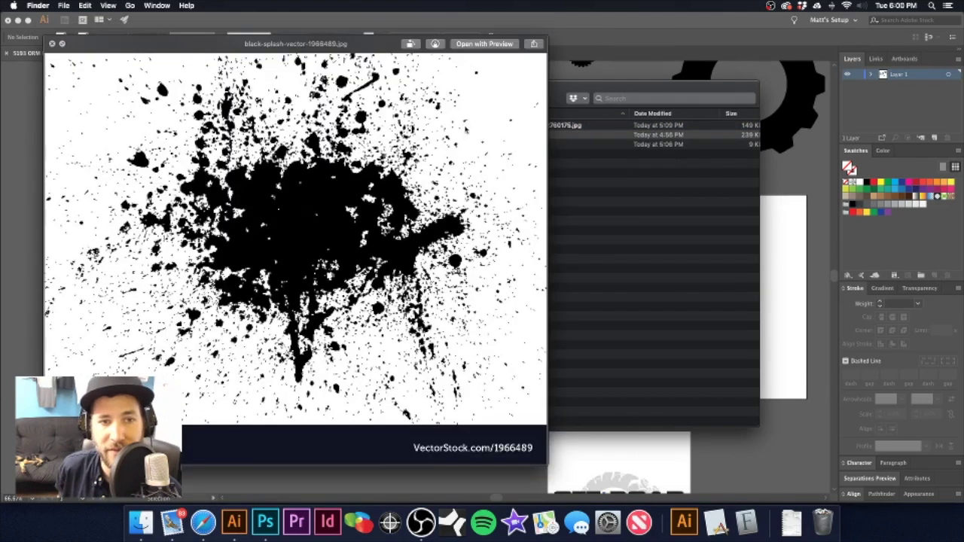
{"action": "key", "text": "Up"}
{"action": "key", "text": "space"}
{"action": "left_click", "coordinate": [445, 146], "text": "shift"}
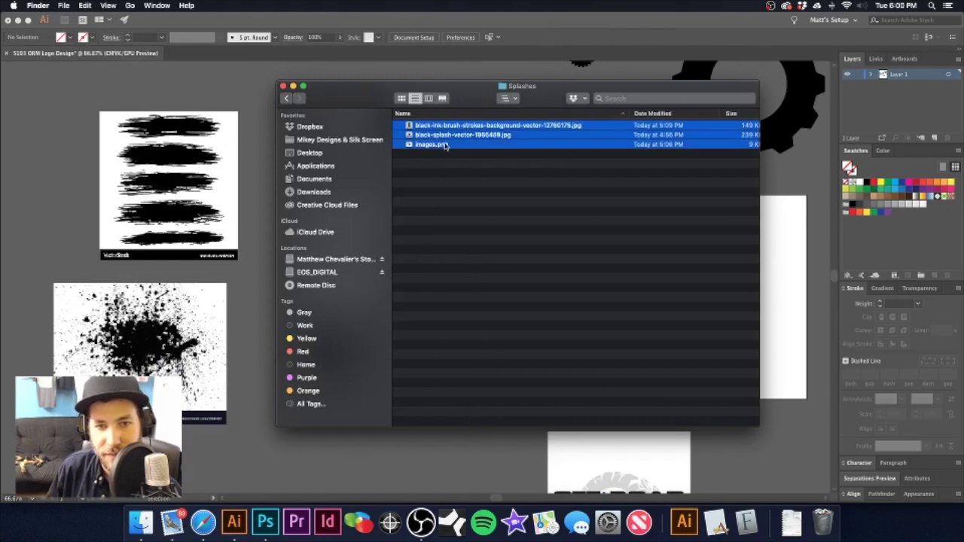
{"action": "left_click_drag", "start_coordinate": [445, 143], "coordinate": [265, 521]}
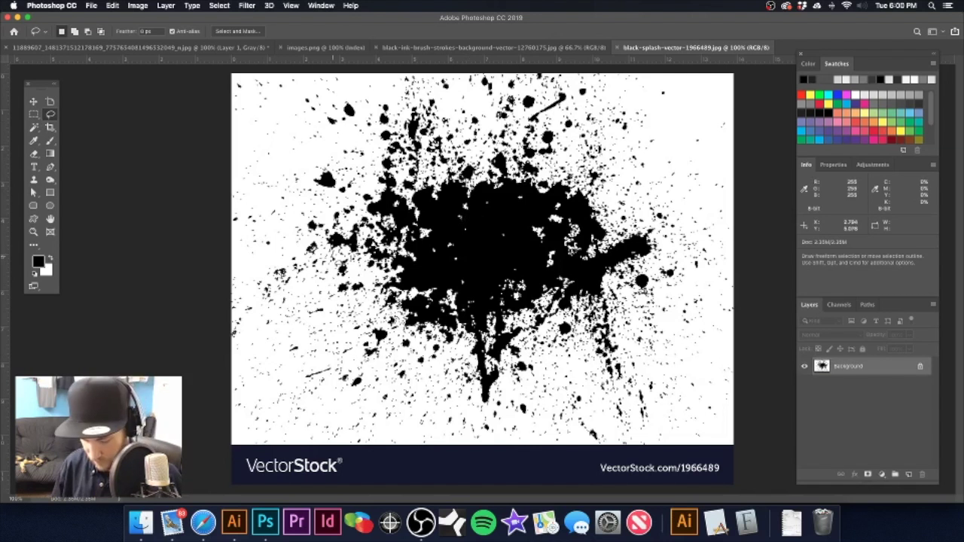
- Crop the VectorStock banner off the lower edge of black-splash-vector-1966489.jpg
{"action": "key", "text": "c"}
{"action": "left_click_drag", "start_coordinate": [484, 485], "coordinate": [483, 466]}
{"action": "key", "text": "Return"}
- Set the resolution of black-splash-vector-1966489.jpg to 300 pixels per inch with resampling on
{"action": "key", "text": "super+alt+i"}
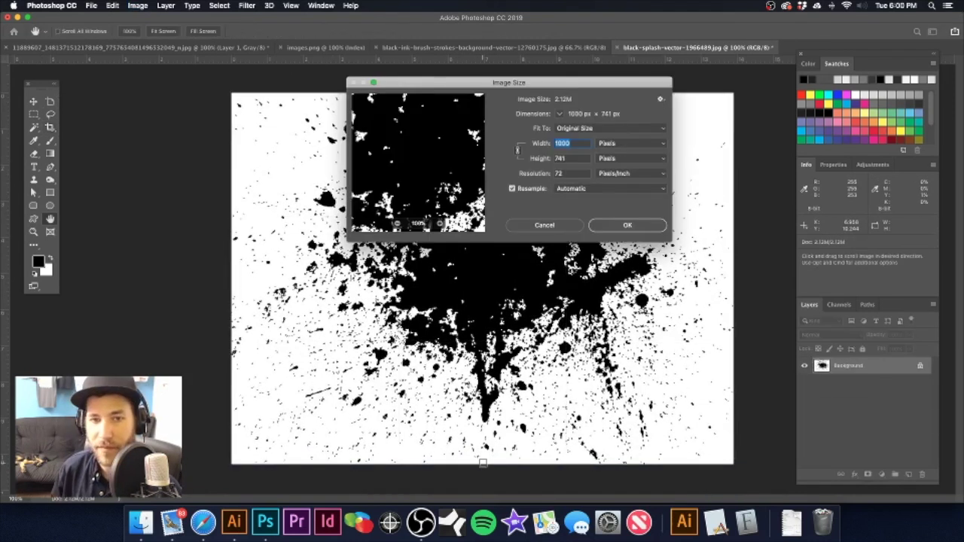
{"action": "left_click_drag", "start_coordinate": [568, 175], "coordinate": [537, 174]}
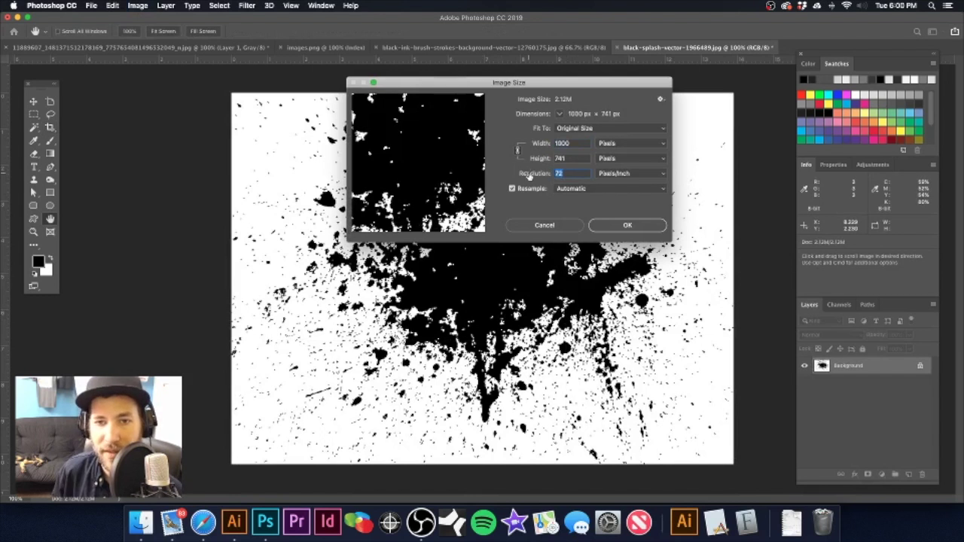
{"action": "type", "text": "300"}
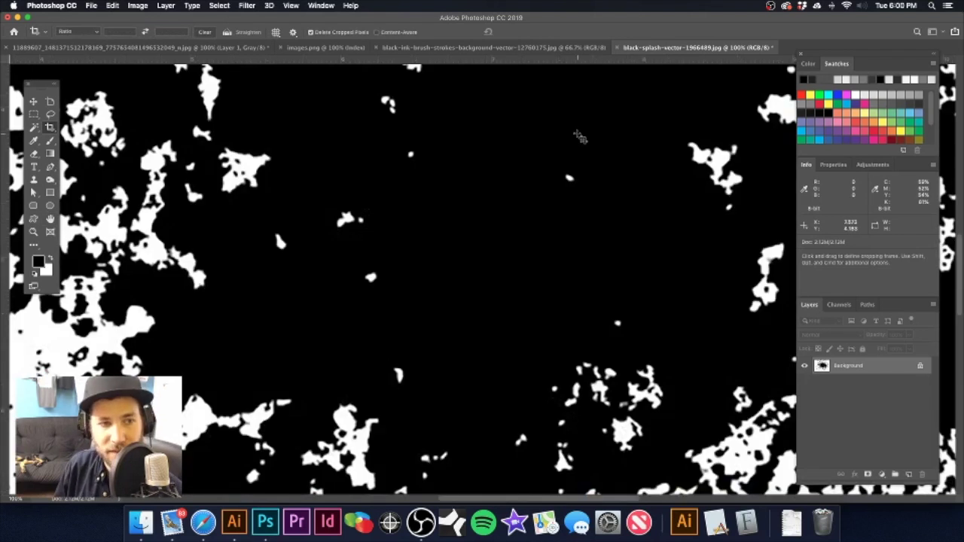
- Harden the splash edges with Levels by lowering the white input and raising the black input
{"action": "key", "text": "super+l"}
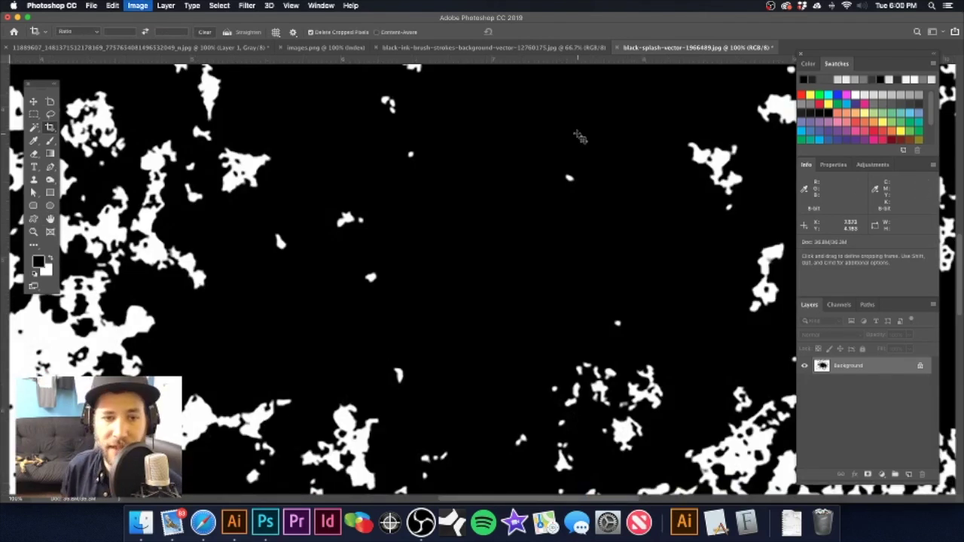
{"action": "left_click_drag", "start_coordinate": [296, 186], "coordinate": [259, 186]}
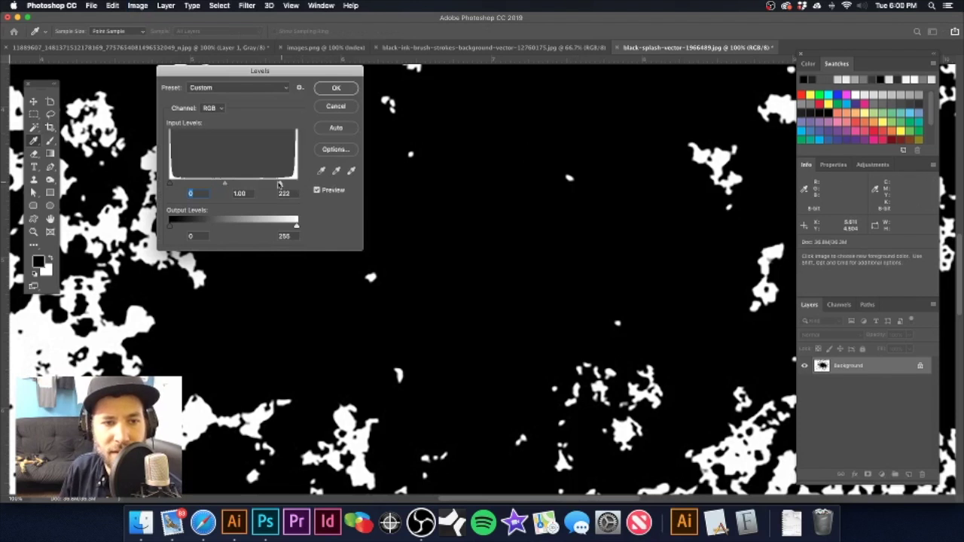
{"action": "left_click_drag", "start_coordinate": [169, 184], "coordinate": [190, 184]}
{"action": "left_click", "coordinate": [336, 88]}
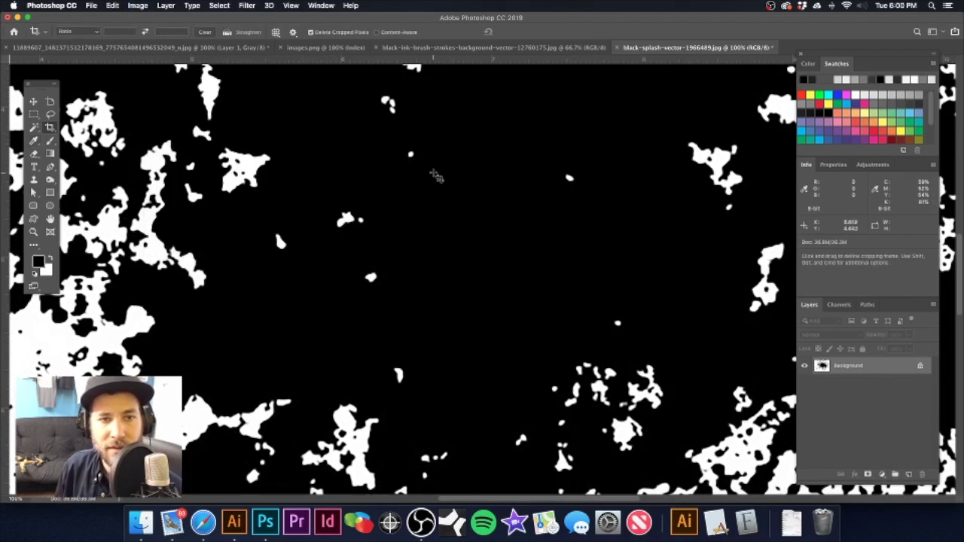
- Save black-splash-vector-1966489.jpg as a progressive JPEG at maximum quality 12 and close it
{"action": "key", "text": "c"}
{"action": "left_click", "coordinate": [444, 249], "text": "alt"}
{"action": "left_click", "coordinate": [445, 250], "text": "alt"}
{"action": "left_click", "coordinate": [444, 249], "text": "alt"}
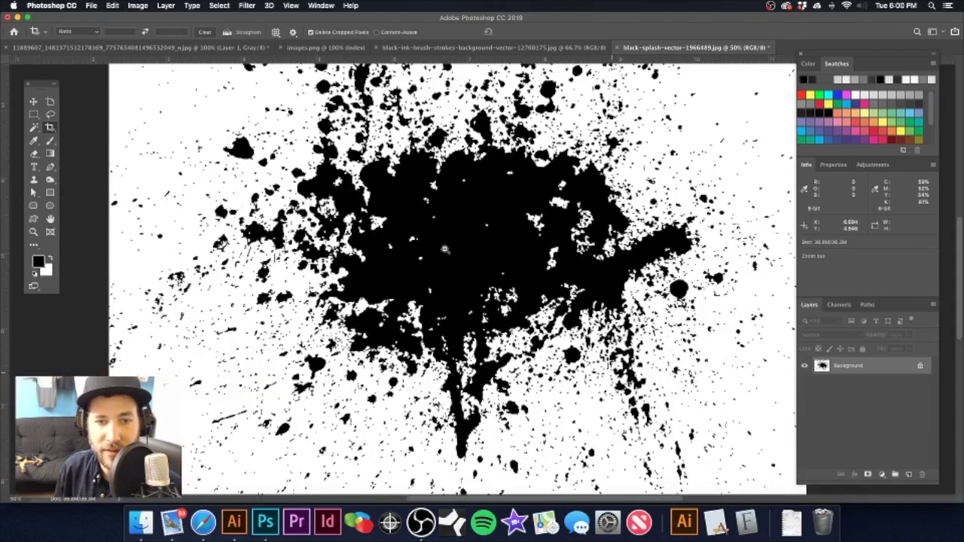
{"action": "left_click", "coordinate": [445, 249], "text": "alt"}
{"action": "key", "text": "super+s"}
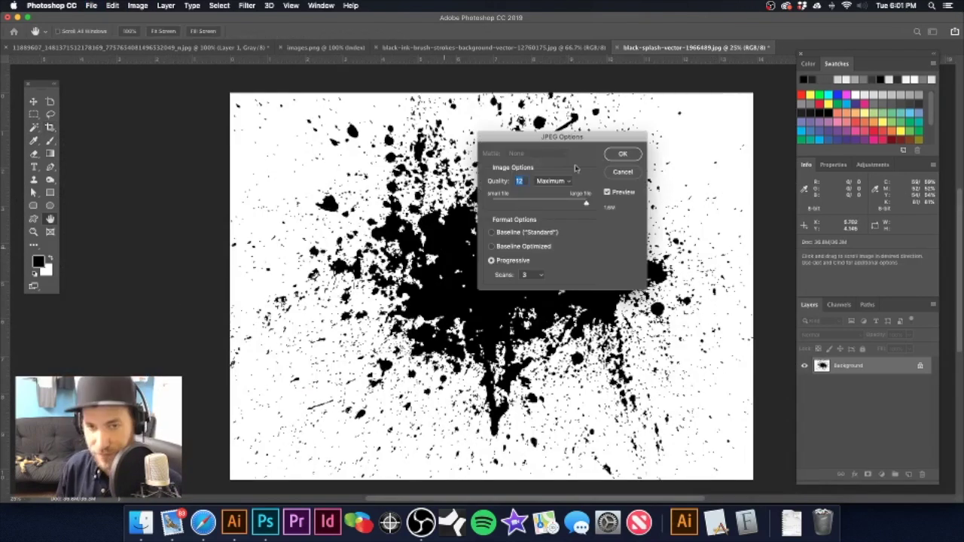
{"action": "left_click", "coordinate": [622, 155]}
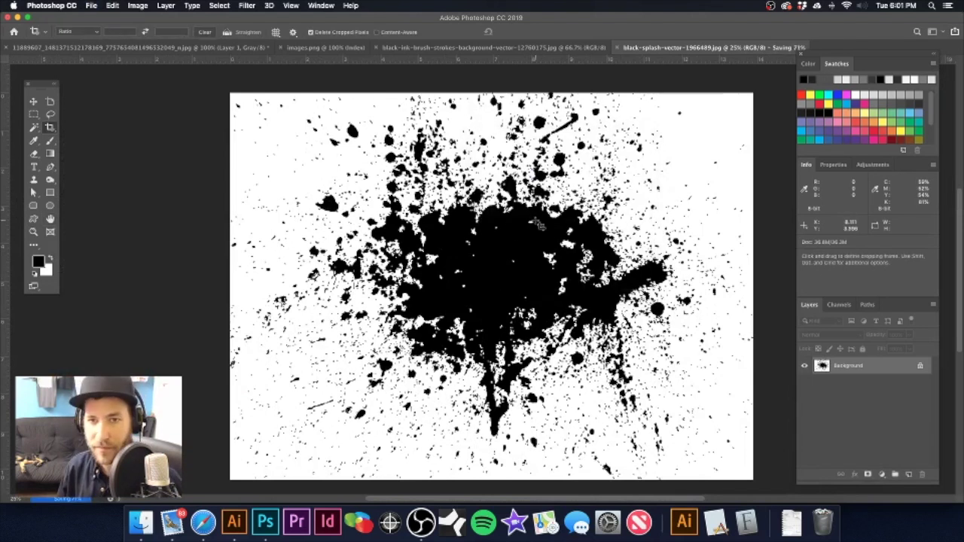
{"action": "key", "text": "super+w"}
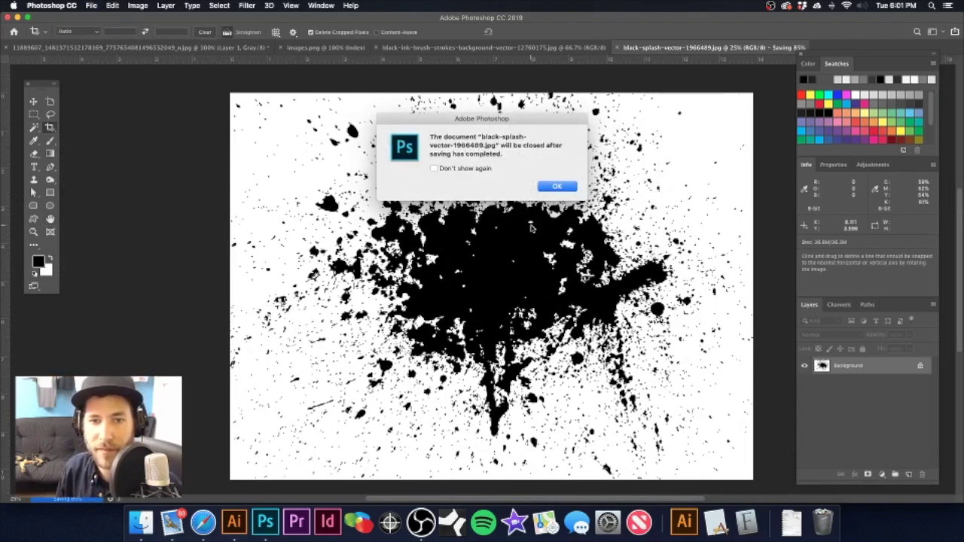
{"action": "left_click", "coordinate": [555, 185]}
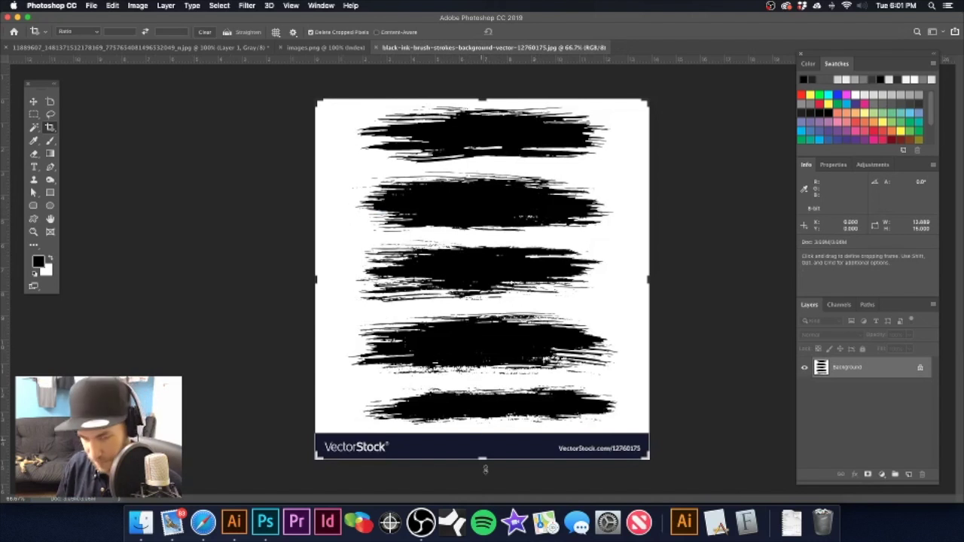
- Crop the VectorStock banner off the lower edge of the brush-strokes image and resample it to 300 pixels per inch
{"action": "left_click_drag", "start_coordinate": [484, 456], "coordinate": [486, 443]}
{"action": "key", "text": "Return"}
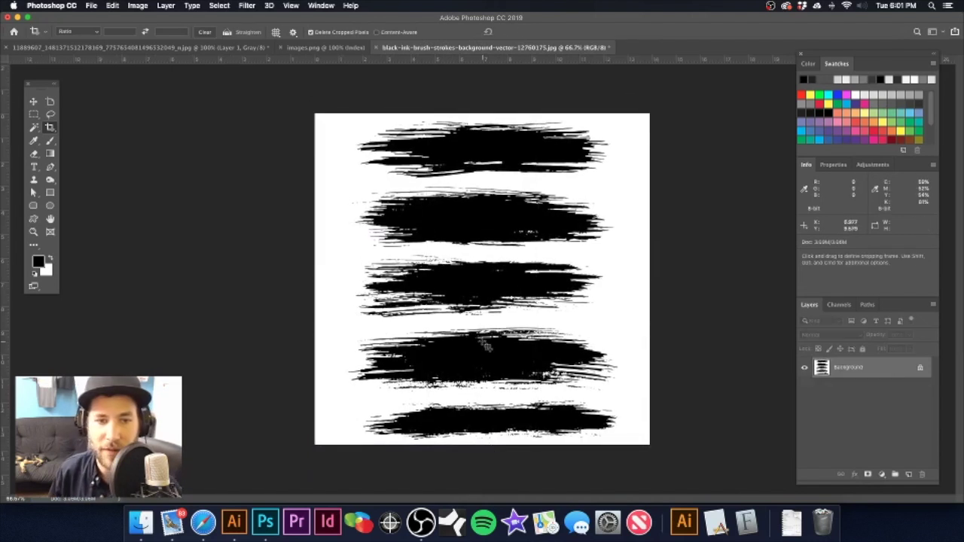
{"action": "key", "text": "super+alt+i"}
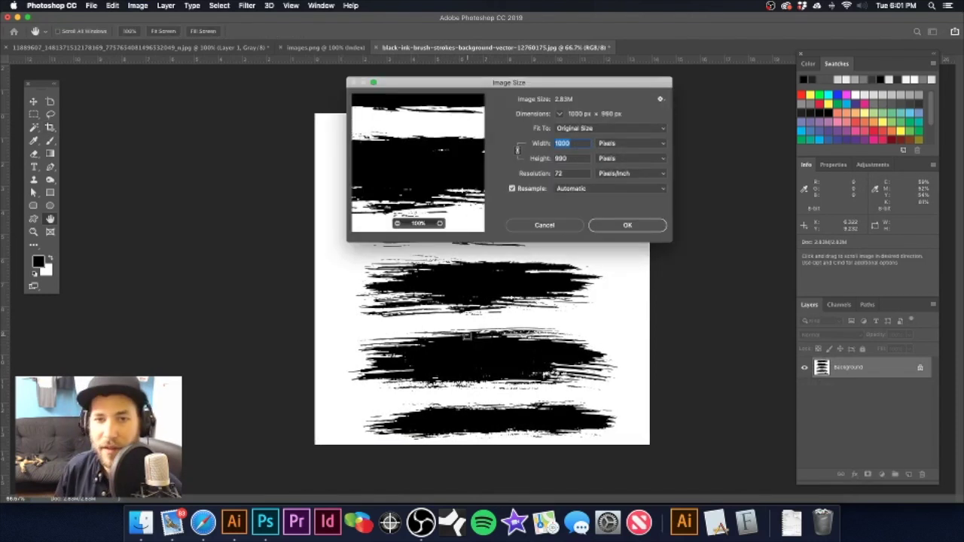
{"action": "key", "text": "Tab"}
{"action": "key", "text": "Tab"}
{"action": "type", "text": "300"}
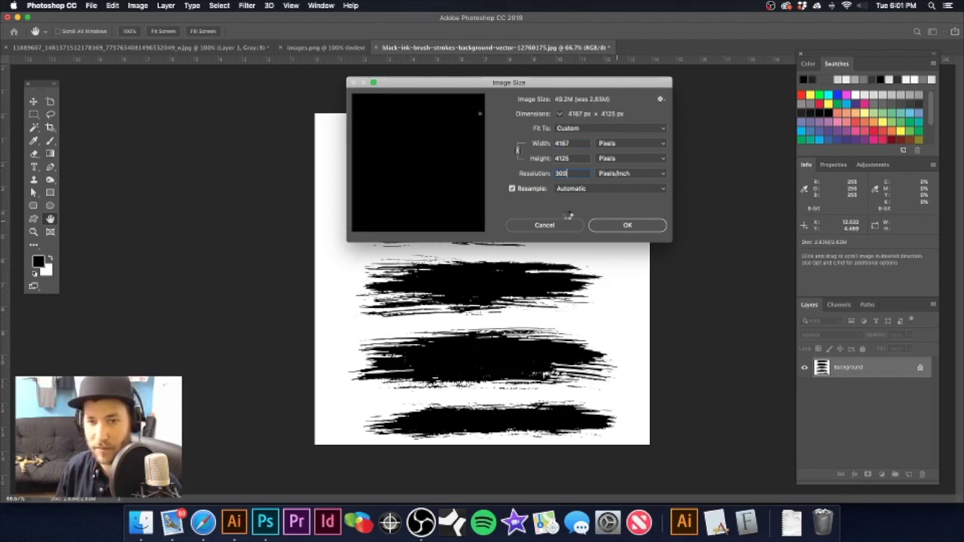
{"action": "key", "text": "Return"}
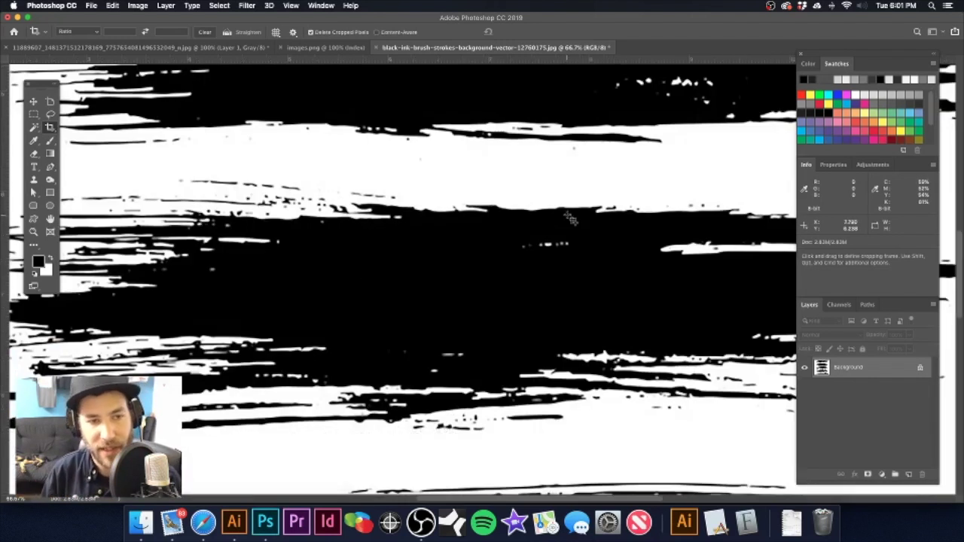
- Harden the brush-stroke edges with Levels using a black input of 71 and a white input of 168
{"action": "key", "text": "super+l"}
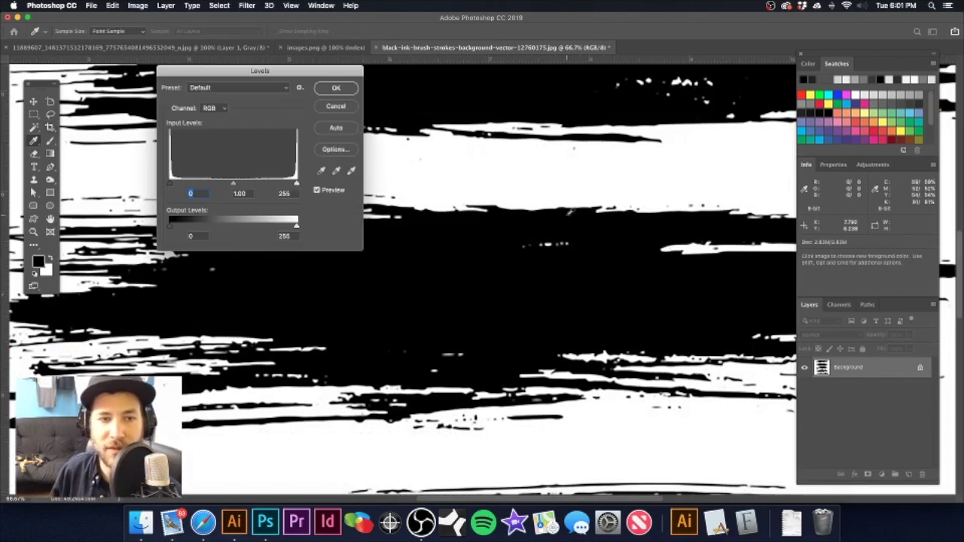
{"action": "left_click_drag", "start_coordinate": [297, 184], "coordinate": [266, 185]}
{"action": "left_click_drag", "start_coordinate": [171, 184], "coordinate": [198, 185]}
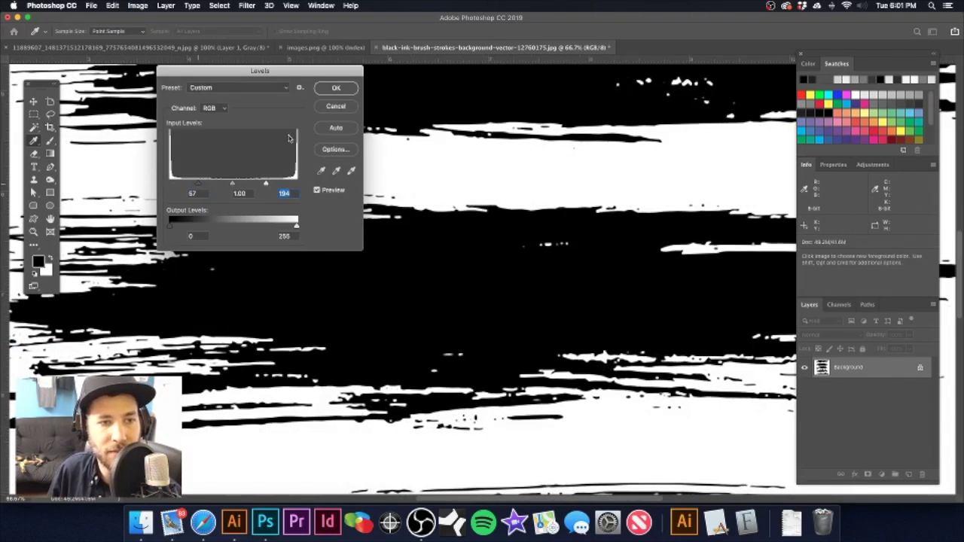
{"action": "left_click_drag", "start_coordinate": [266, 184], "coordinate": [217, 189]}
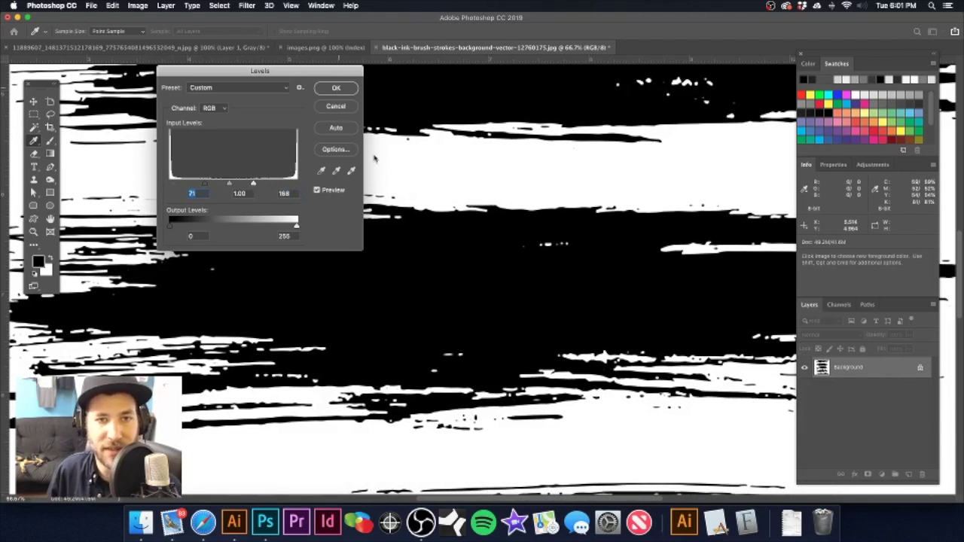
{"action": "key", "text": "Return"}
- Apply a second Levels pass to the brush strokes with a black input of 52 and a white input of 192
{"action": "key", "text": "c"}
{"action": "left_click", "coordinate": [455, 227], "text": "alt"}
{"action": "left_click", "coordinate": [455, 227], "text": "alt"}
{"action": "left_click", "coordinate": [454, 227], "text": "alt"}
{"action": "left_click_drag", "start_coordinate": [456, 226], "coordinate": [406, 318]}
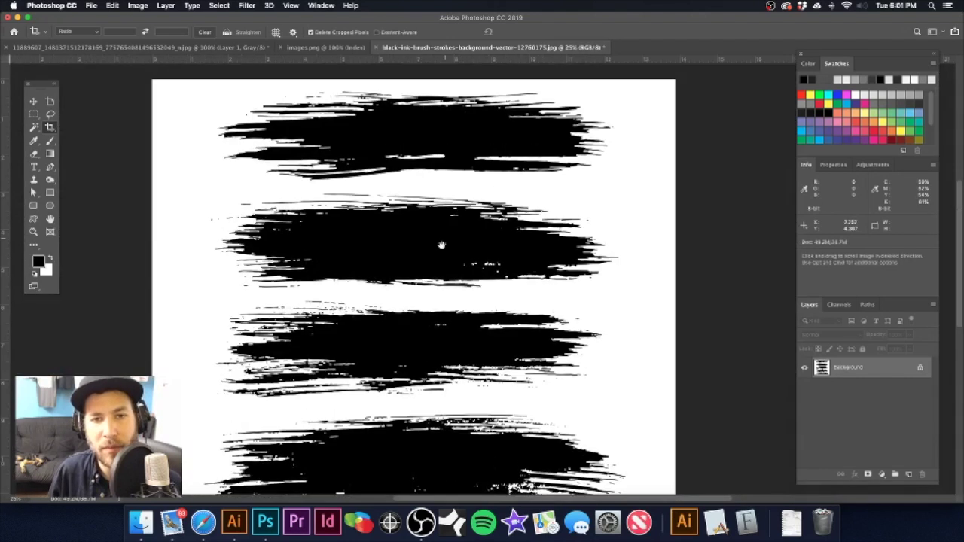
{"action": "left_click_drag", "start_coordinate": [441, 245], "coordinate": [439, 253]}
{"action": "key", "text": "super+l"}
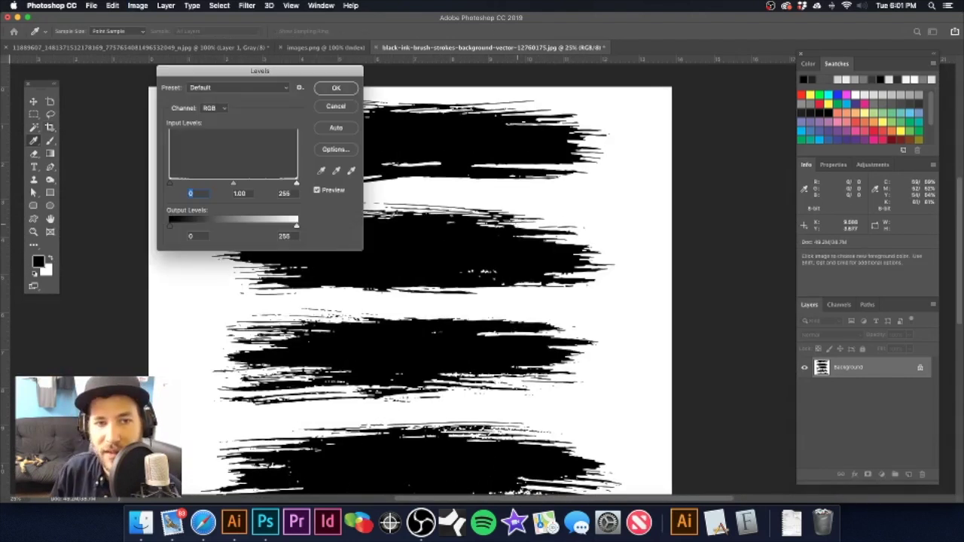
{"action": "left_click_drag", "start_coordinate": [296, 184], "coordinate": [267, 185]}
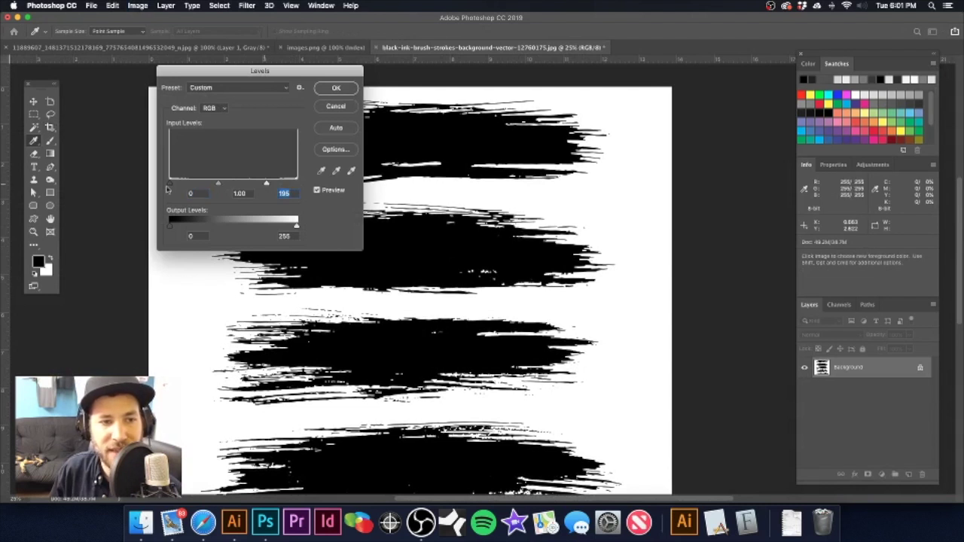
{"action": "left_click_drag", "start_coordinate": [170, 186], "coordinate": [196, 186]}
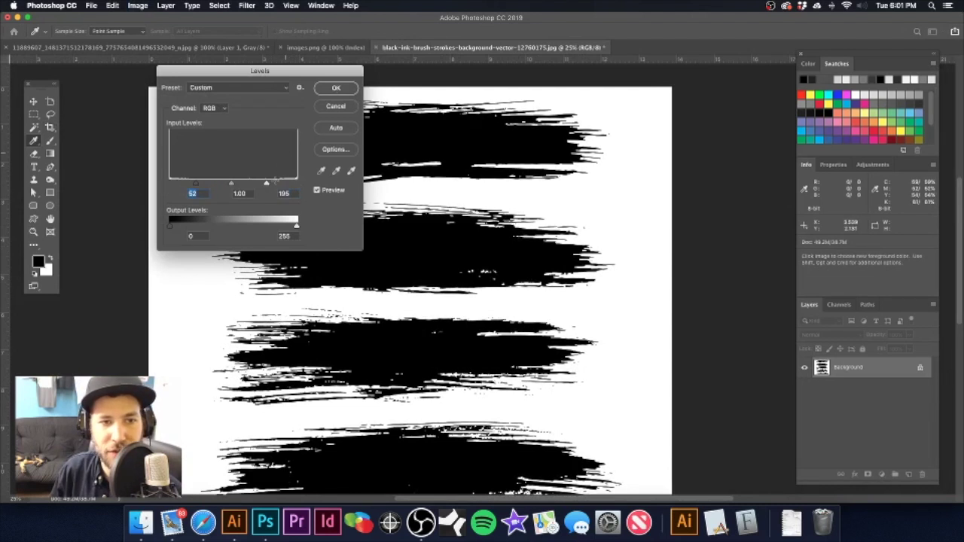
{"action": "left_click_drag", "start_coordinate": [266, 185], "coordinate": [264, 186]}
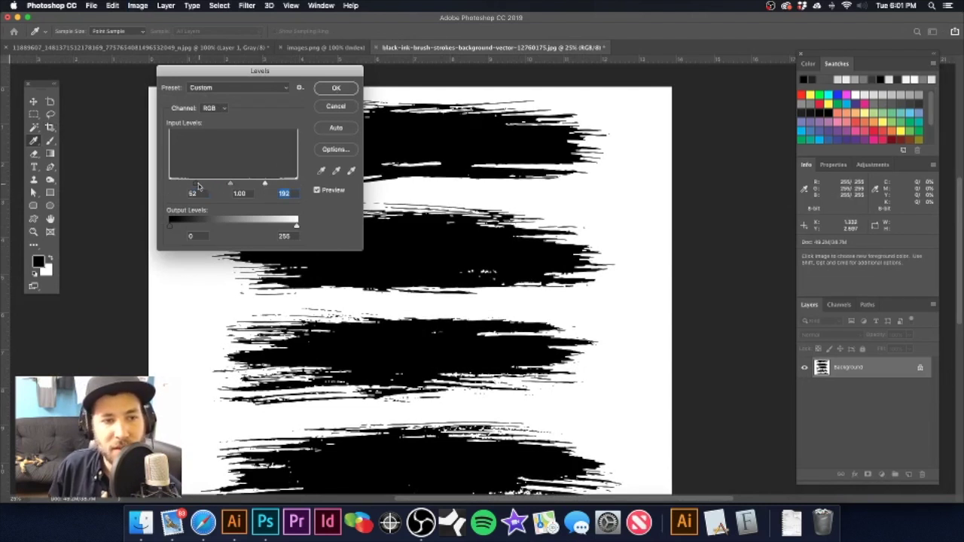
{"action": "left_click", "coordinate": [197, 185]}
{"action": "left_click", "coordinate": [338, 89]}
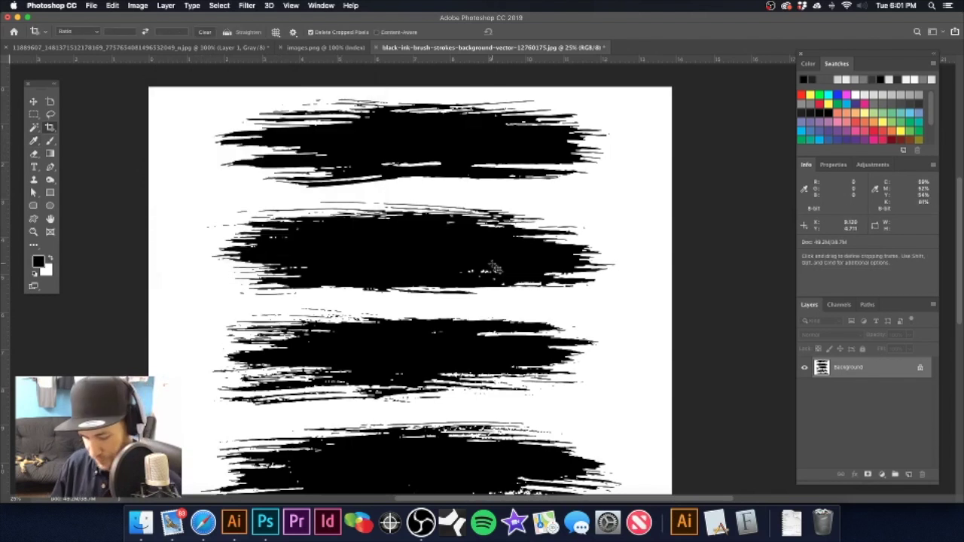
- Save black-ink-brush-strokes-background-vector-12760175.jpg as a progressive JPEG at maximum quality 12 and close it
{"action": "key", "text": "super+shift+s"}
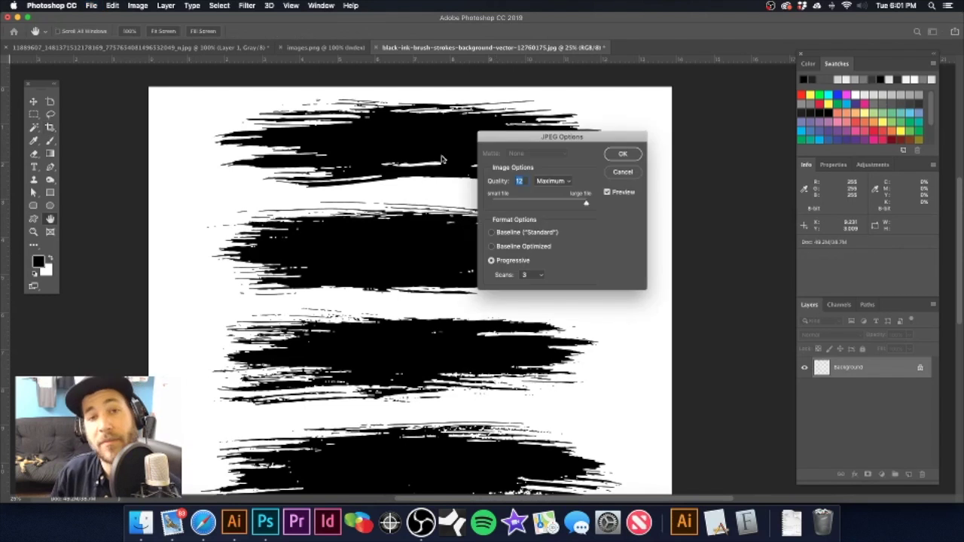
{"action": "left_click", "coordinate": [622, 156]}
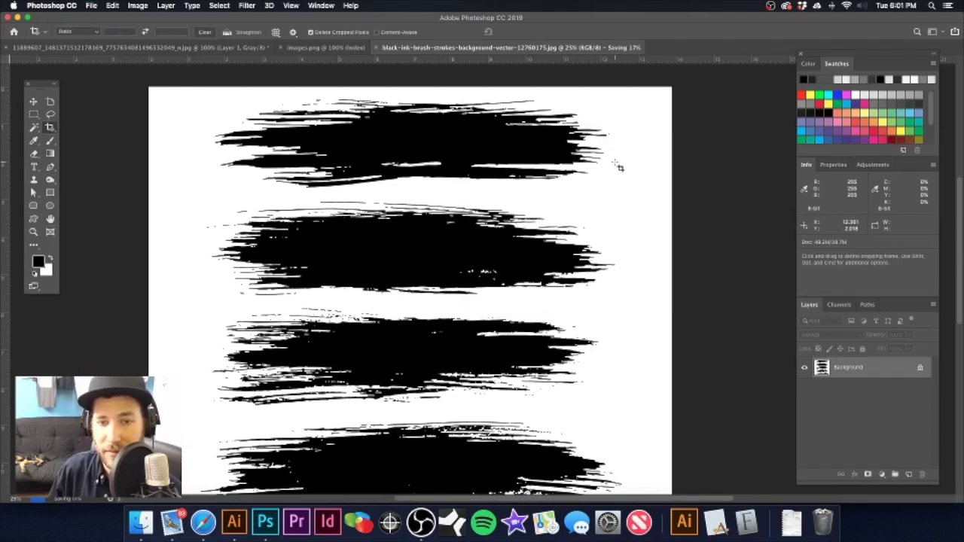
{"action": "key", "text": "super+w"}
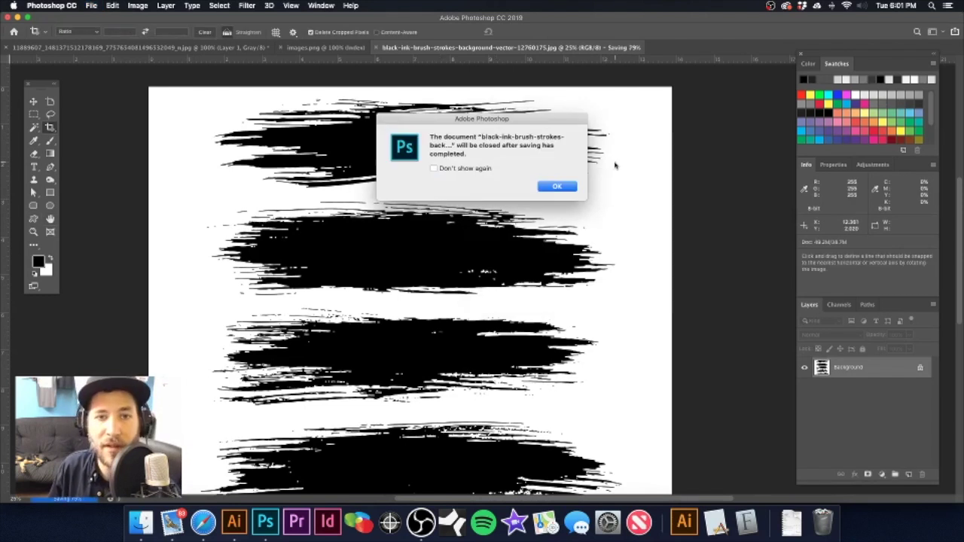
{"action": "left_click", "coordinate": [557, 186]}
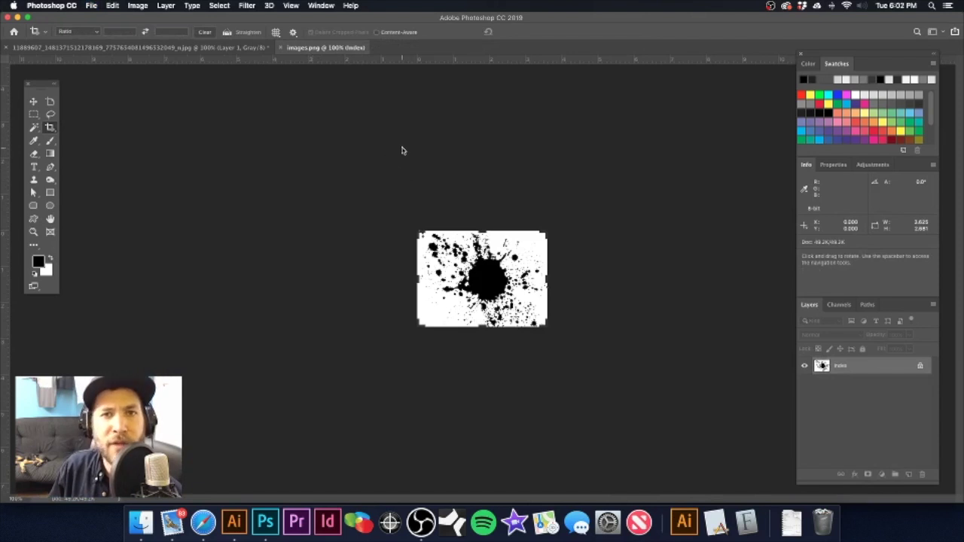
- Set the resolution of images.png to 300 pixels per inch with resampling on
{"action": "left_click_drag", "start_coordinate": [474, 272], "coordinate": [531, 279]}
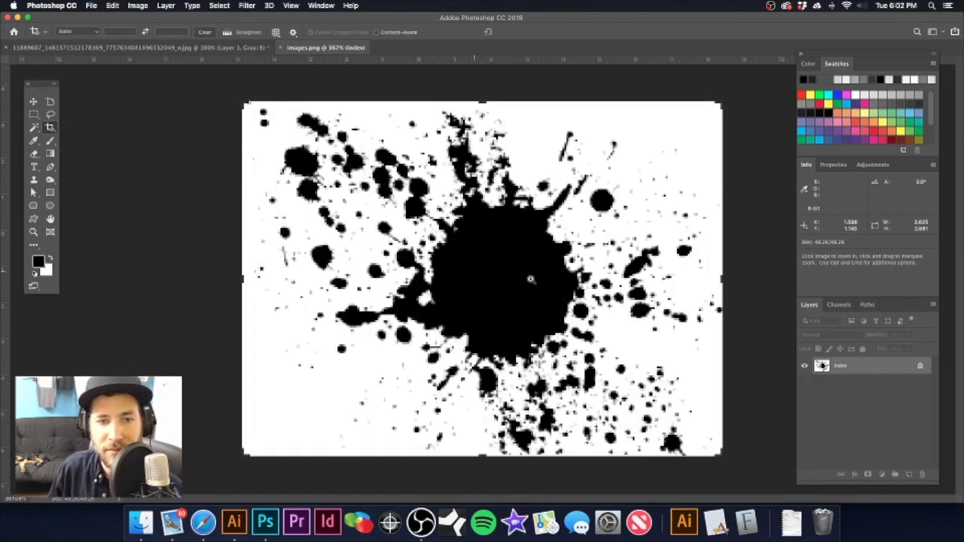
{"action": "key", "text": "super+alt+i"}
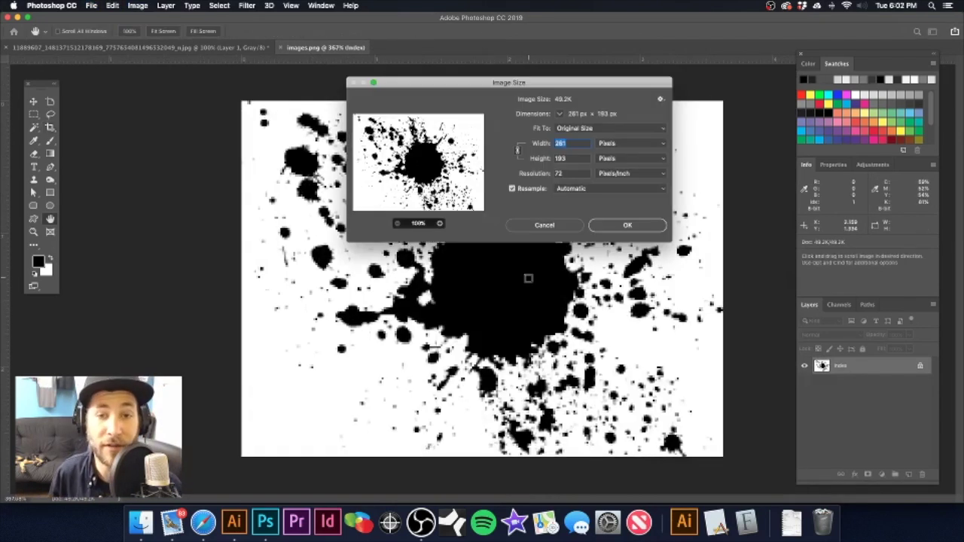
{"action": "double_click", "coordinate": [564, 174]}
{"action": "type", "text": "300"}
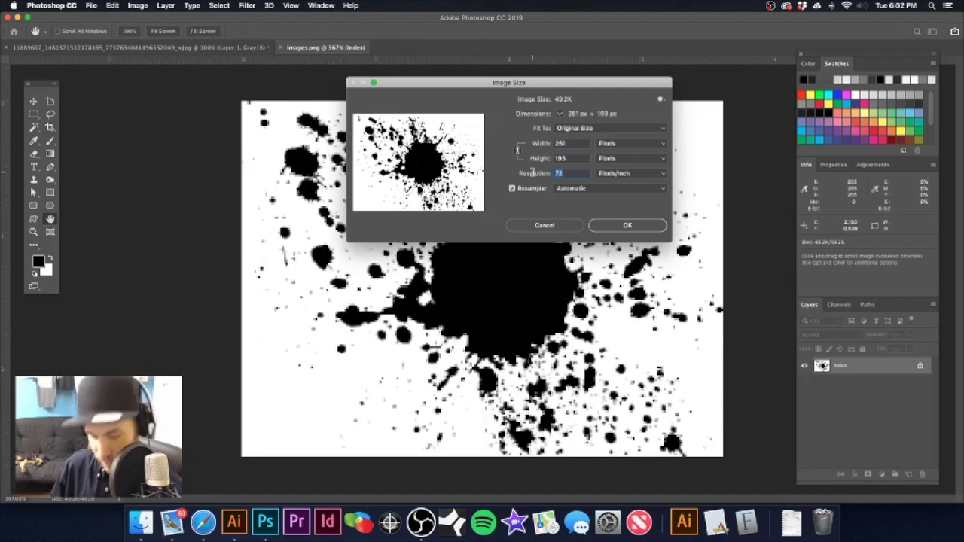
{"action": "left_click", "coordinate": [609, 224]}
- Harden the splatter edges in images.png with Levels by lowering the white input and raising the black input
{"action": "key", "text": "super+l"}
{"action": "left_click_drag", "start_coordinate": [294, 183], "coordinate": [259, 183]}
{"action": "left_click_drag", "start_coordinate": [169, 185], "coordinate": [226, 183]}
{"action": "left_click", "coordinate": [336, 89]}
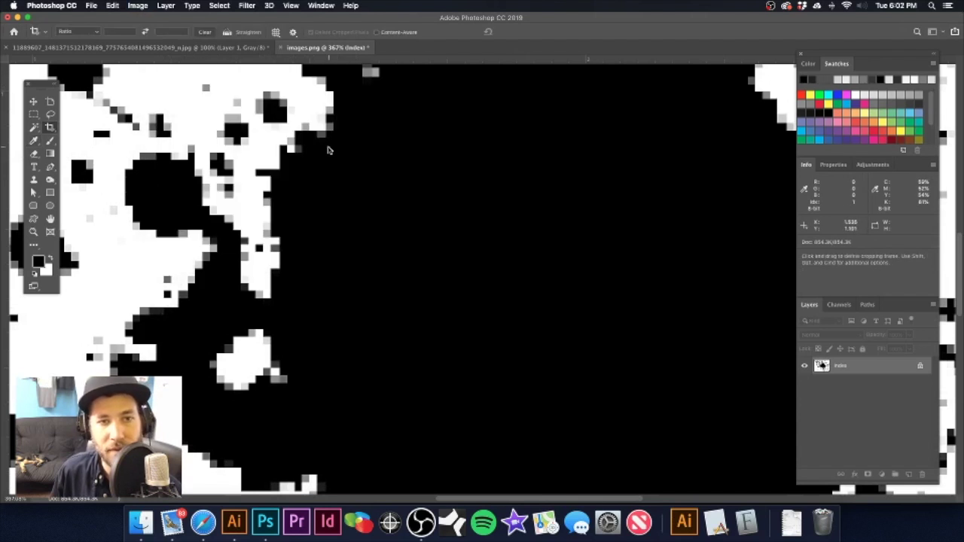
- Fit images.png in the view, save it and close it
{"action": "key", "text": "super+0"}
{"action": "key", "text": "c"}
{"action": "key", "text": "super+s"}
{"action": "key", "text": "super+w"}
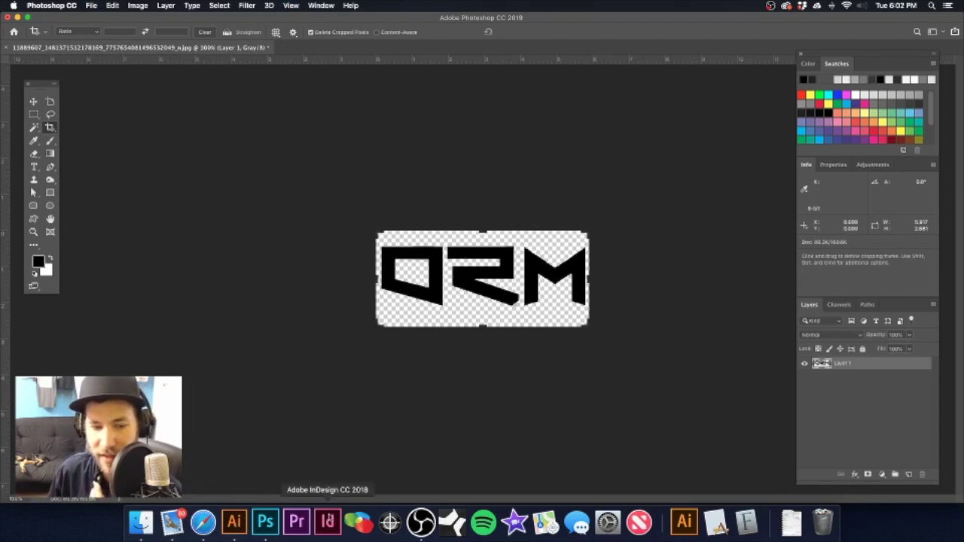
- Switch to Illustrator and update the modified linked images in the logo design document
{"action": "left_click", "coordinate": [234, 523]}
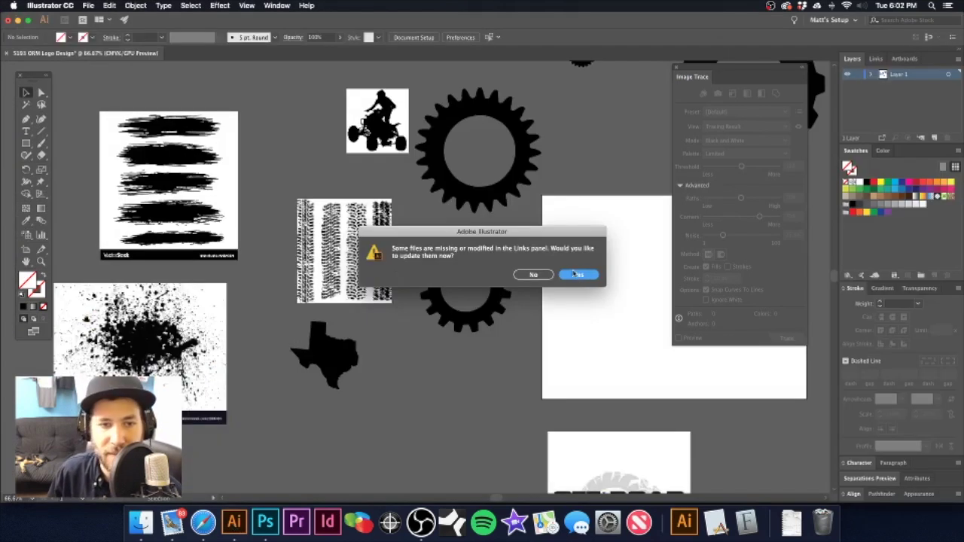
{"action": "key", "text": "Return"}
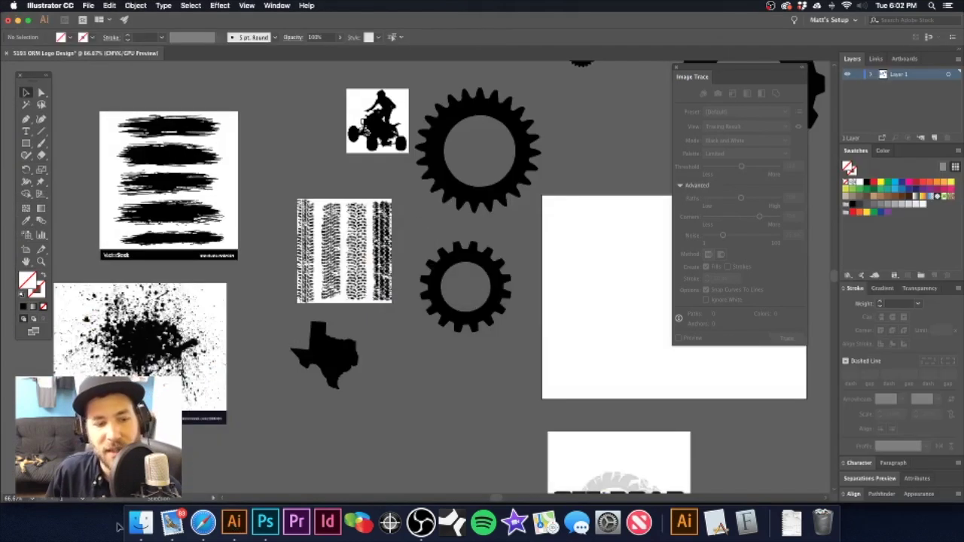
- Preview 10927081-tire-tracks.jpg from the ATV Tracks folder in Finder and open it in Photoshop
{"action": "left_click", "coordinate": [141, 522]}
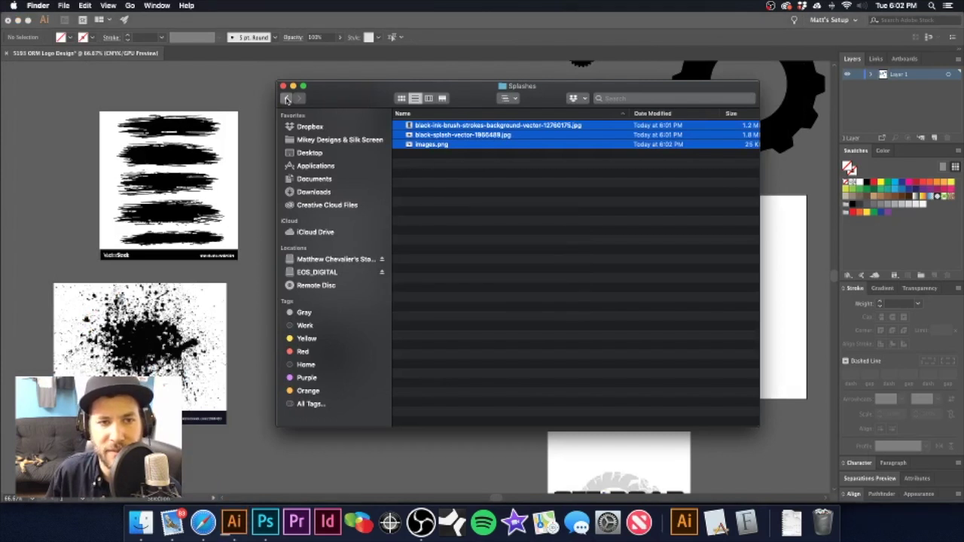
{"action": "left_click", "coordinate": [287, 99]}
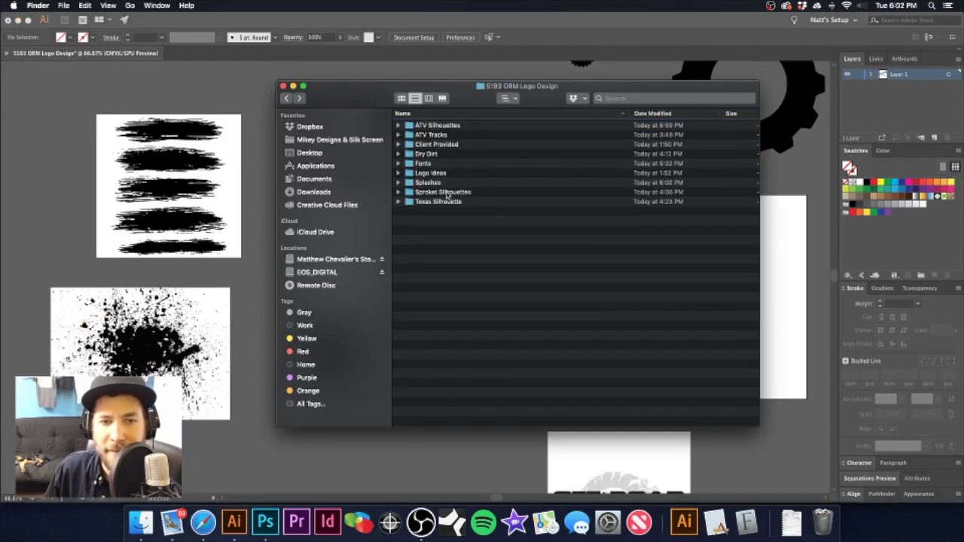
{"action": "double_click", "coordinate": [443, 136]}
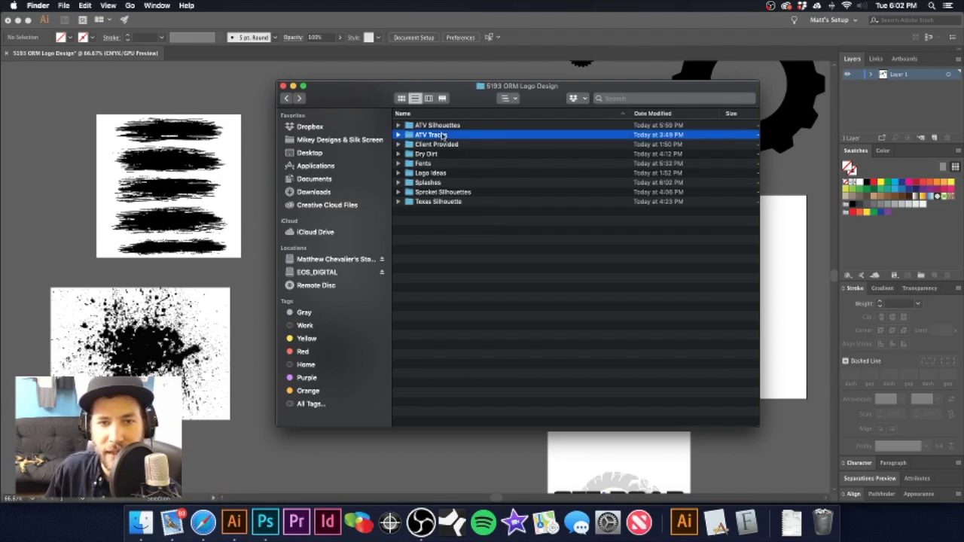
{"action": "left_click", "coordinate": [451, 128]}
{"action": "key", "text": "space"}
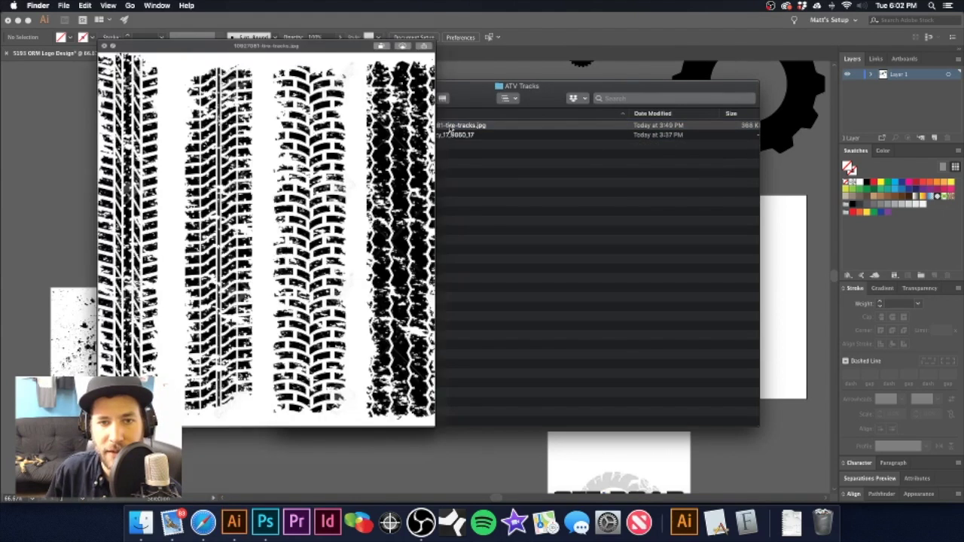
{"action": "key", "text": "space"}
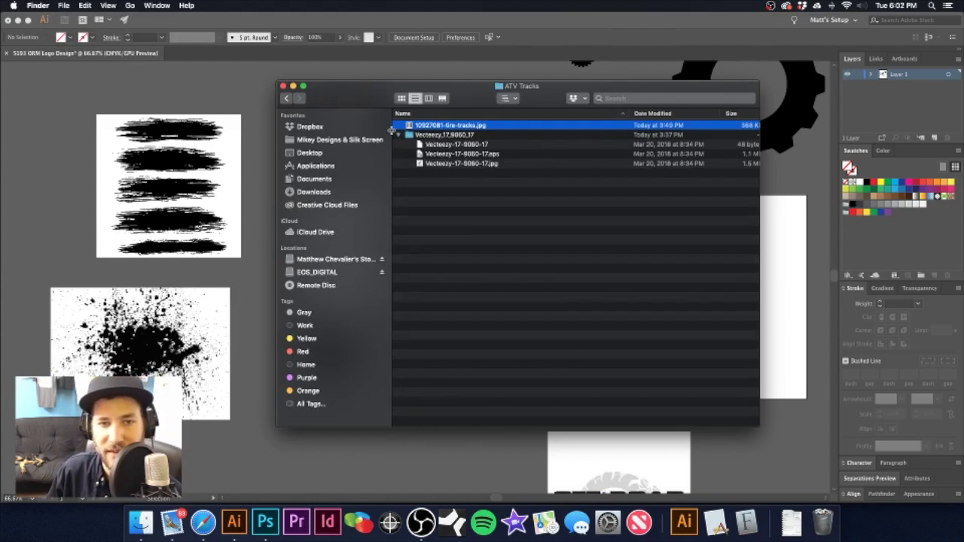
{"action": "left_click", "coordinate": [399, 134]}
{"action": "left_click_drag", "start_coordinate": [444, 130], "coordinate": [267, 520]}
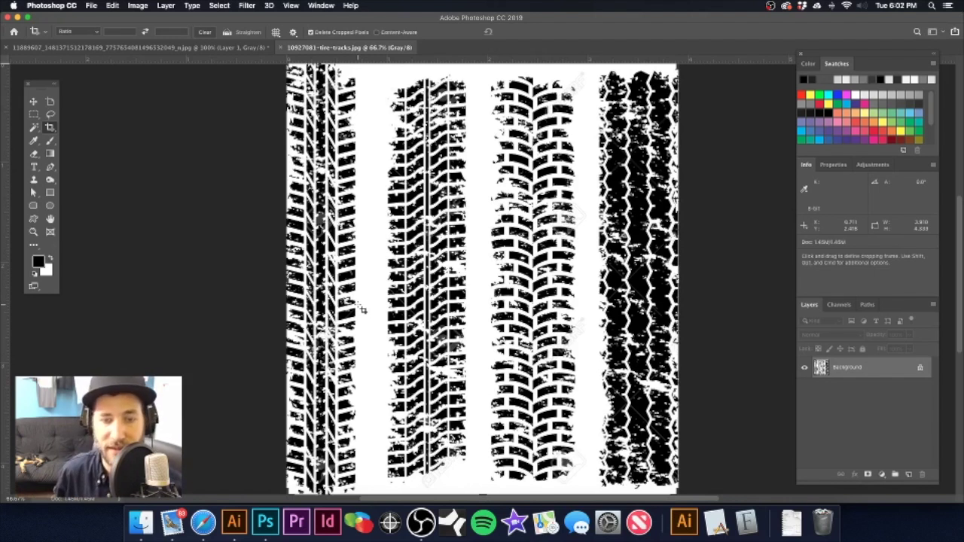
- Harden the tire-track edges with Levels using a black input of 51 and a white input of 198
{"action": "key", "text": "super+l"}
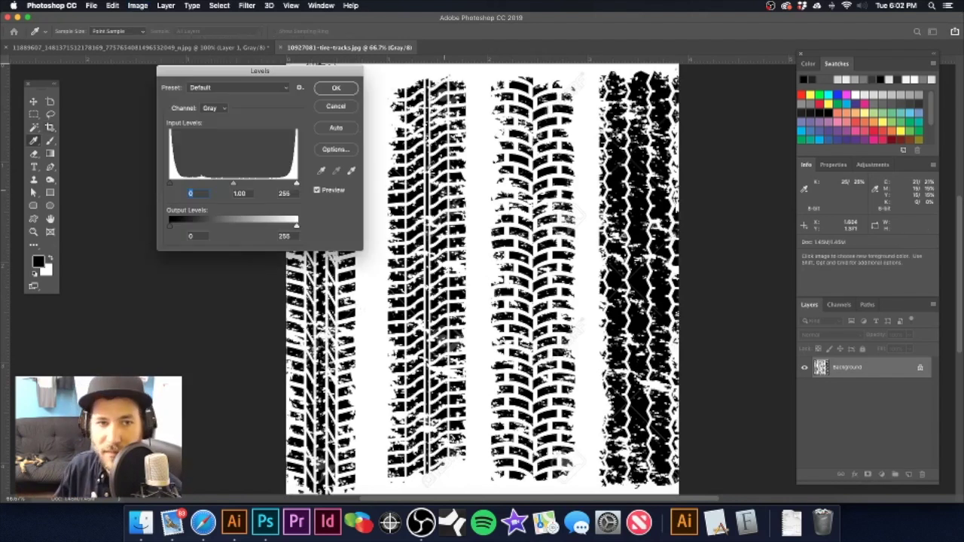
{"action": "left_click_drag", "start_coordinate": [297, 183], "coordinate": [267, 186]}
{"action": "left_click_drag", "start_coordinate": [170, 183], "coordinate": [196, 187]}
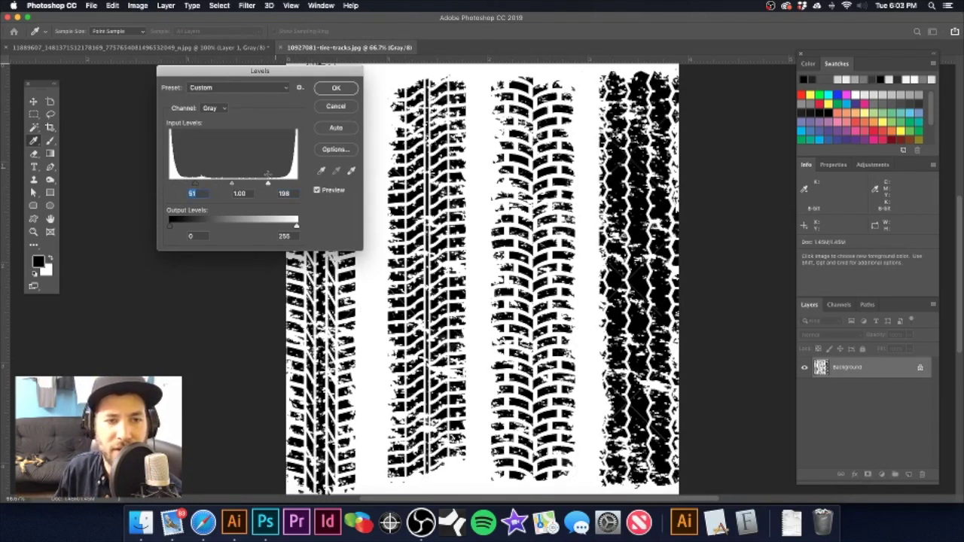
{"action": "left_click", "coordinate": [336, 90]}
{"action": "key", "text": "c"}
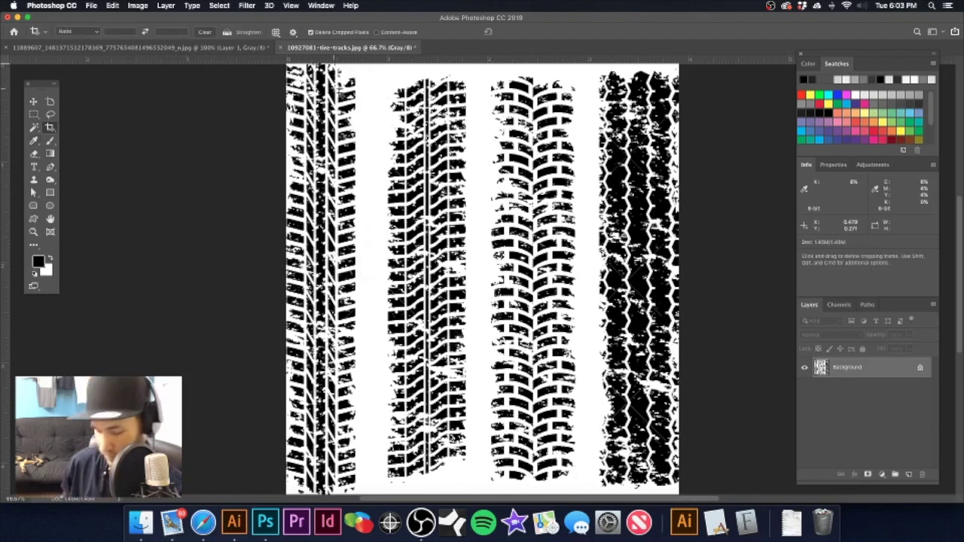
- Check the tire-track image's size, save the JPEG at Maximum quality 12 and close it
{"action": "key", "text": "super+alt+i"}
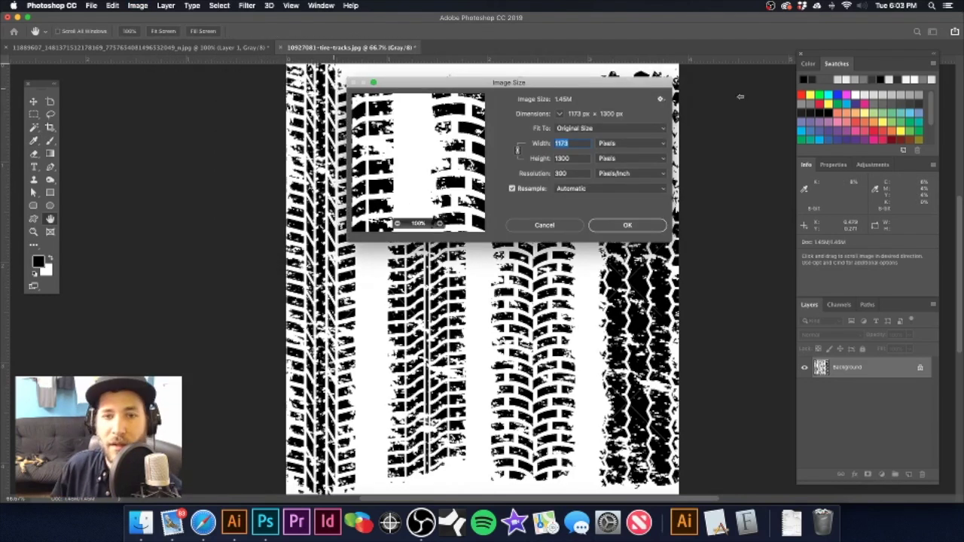
{"action": "left_click", "coordinate": [622, 225]}
{"action": "key", "text": "super+s"}
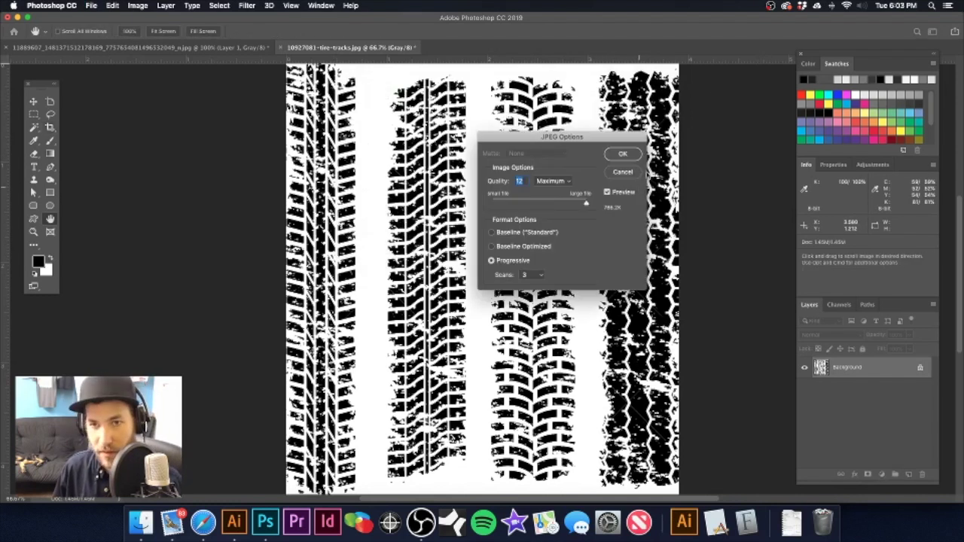
{"action": "left_click", "coordinate": [623, 154]}
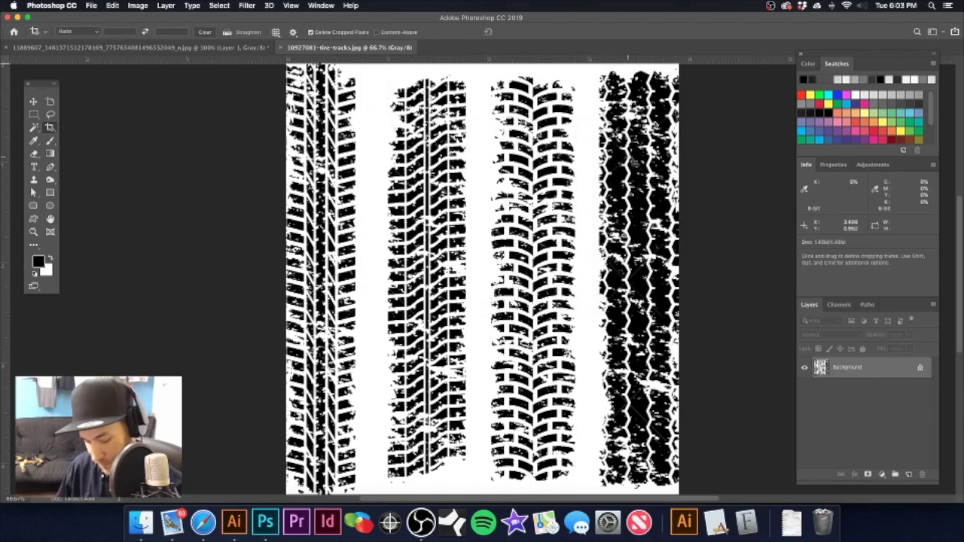
{"action": "key", "text": "super+w"}
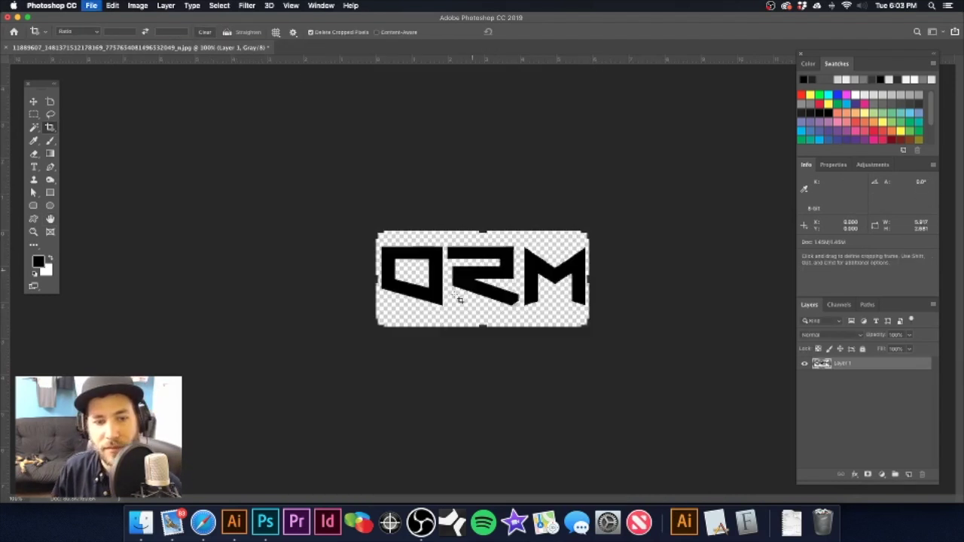
- Switch to Illustrator and update the modified linked tire-track image in the logo design document
{"action": "left_click", "coordinate": [234, 521]}
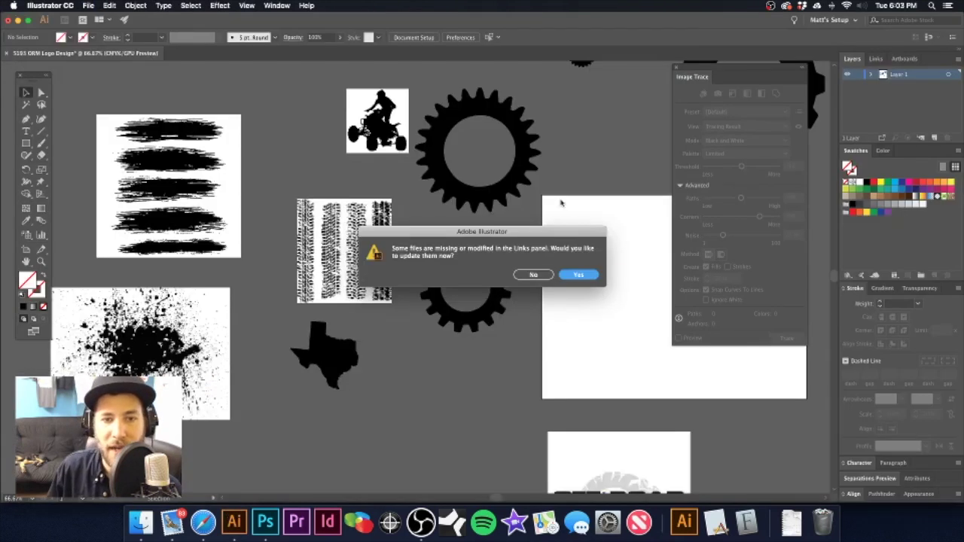
{"action": "left_click", "coordinate": [579, 275]}
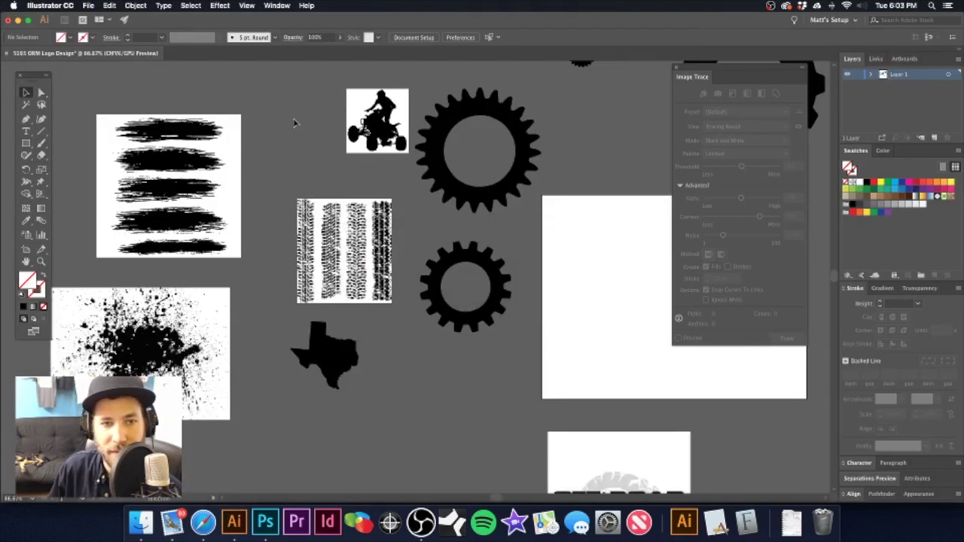
- Trace the linked ATV rider silhouette with Image Trace in black and white
{"action": "left_click_drag", "start_coordinate": [363, 168], "coordinate": [326, 230]}
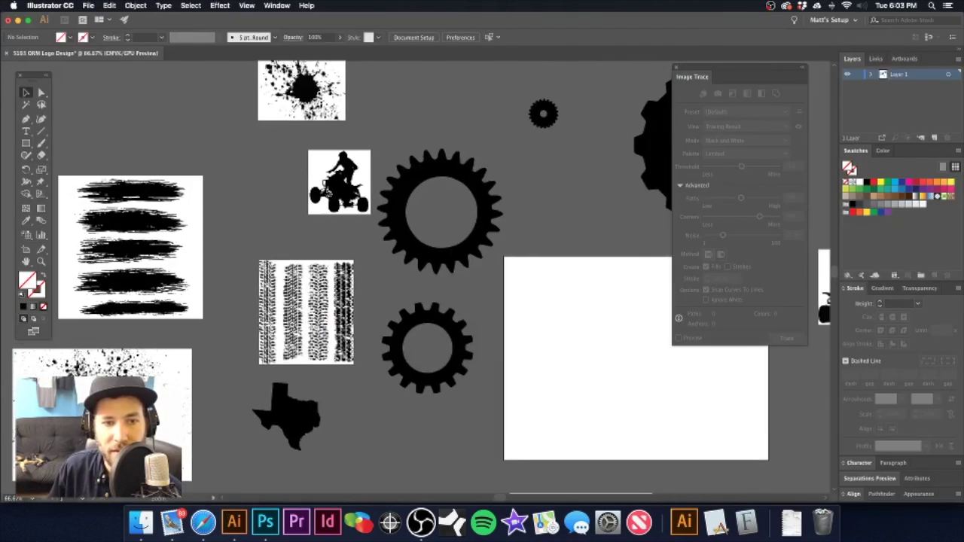
{"action": "scroll", "coordinate": [293, 325], "scroll_direction": "up", "scroll_amount": 5}
{"action": "left_click_drag", "start_coordinate": [505, 311], "coordinate": [409, 307]}
{"action": "left_click_drag", "start_coordinate": [394, 131], "coordinate": [377, 318]}
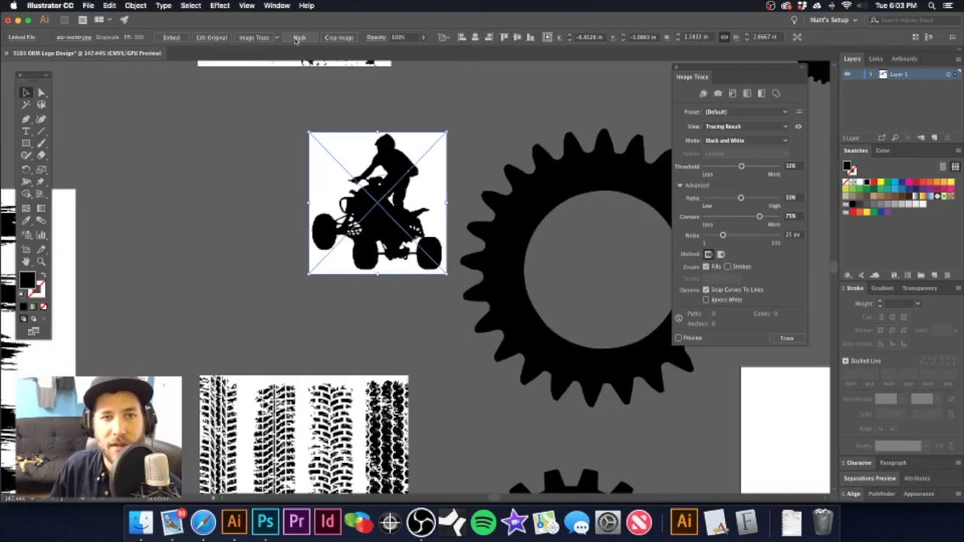
{"action": "left_click", "coordinate": [254, 37]}
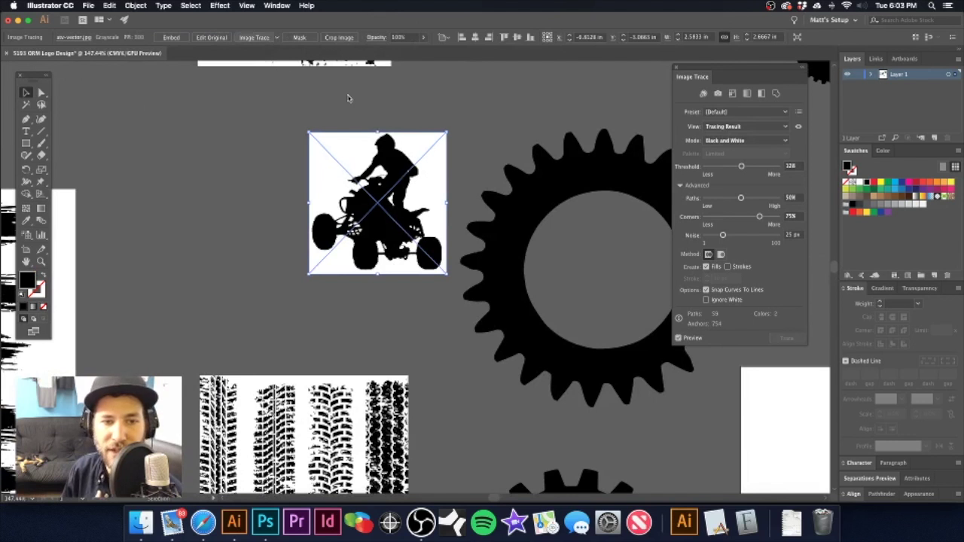
- Refine the ATV rider trace with corners at 92%, noise at 1 px and a threshold of 210
{"action": "scroll", "coordinate": [385, 224], "scroll_direction": "up", "scroll_amount": 5}
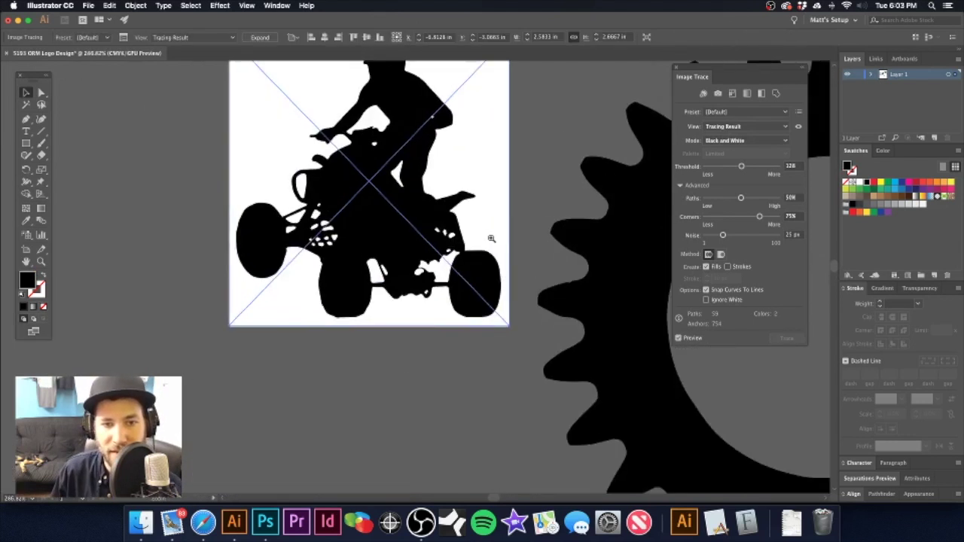
{"action": "scroll", "coordinate": [494, 241], "scroll_direction": "up", "scroll_amount": 2}
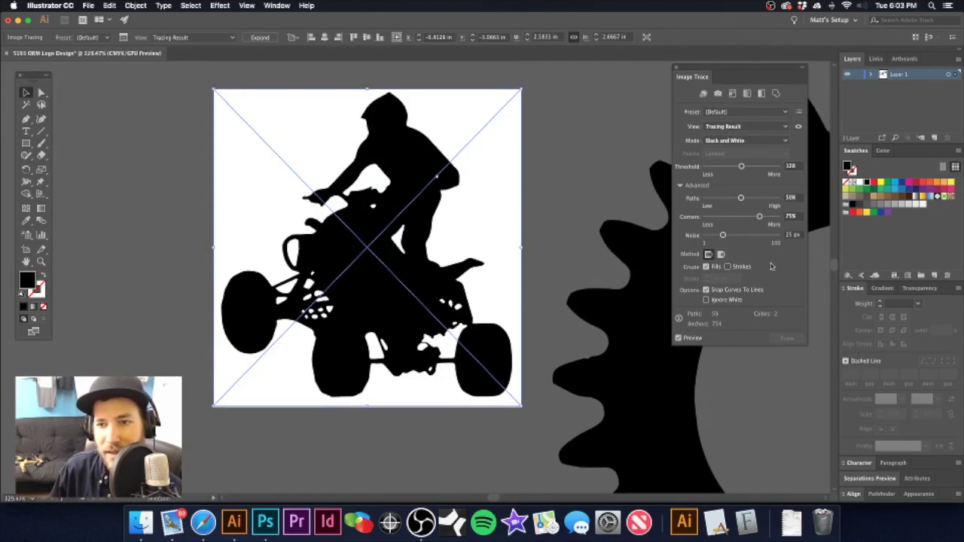
{"action": "left_click_drag", "start_coordinate": [759, 216], "coordinate": [768, 217]}
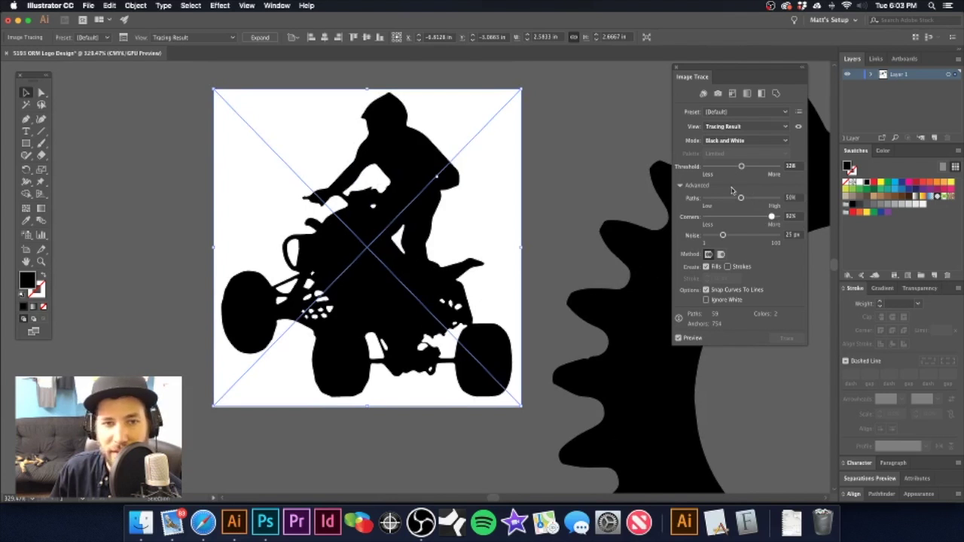
{"action": "left_click_drag", "start_coordinate": [742, 167], "coordinate": [729, 167]}
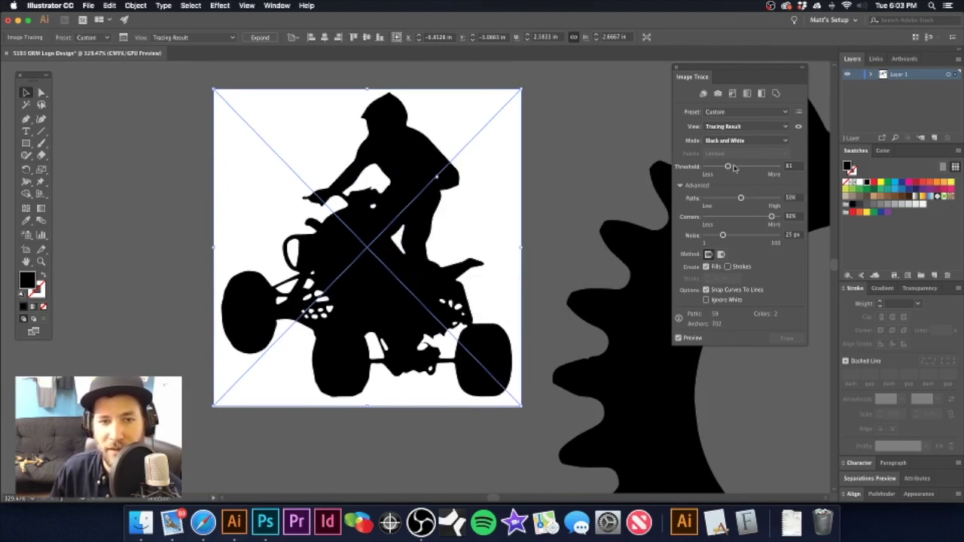
{"action": "left_click_drag", "start_coordinate": [728, 167], "coordinate": [764, 168]}
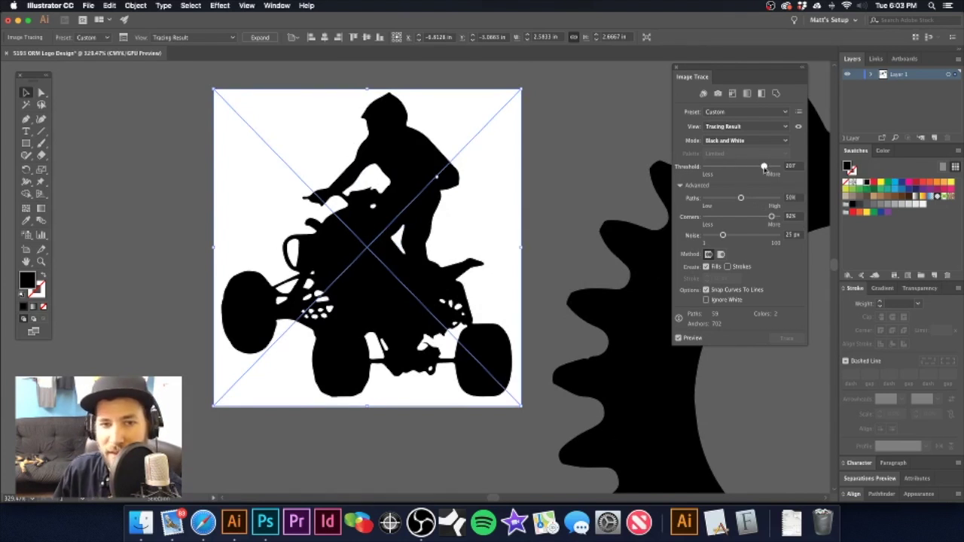
{"action": "left_click_drag", "start_coordinate": [765, 170], "coordinate": [752, 169]}
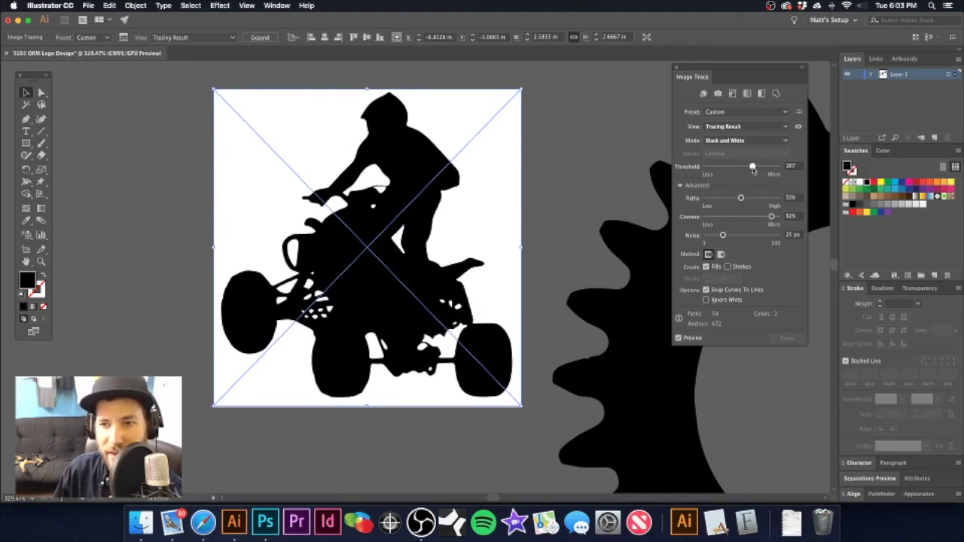
{"action": "left_click_drag", "start_coordinate": [725, 237], "coordinate": [704, 237]}
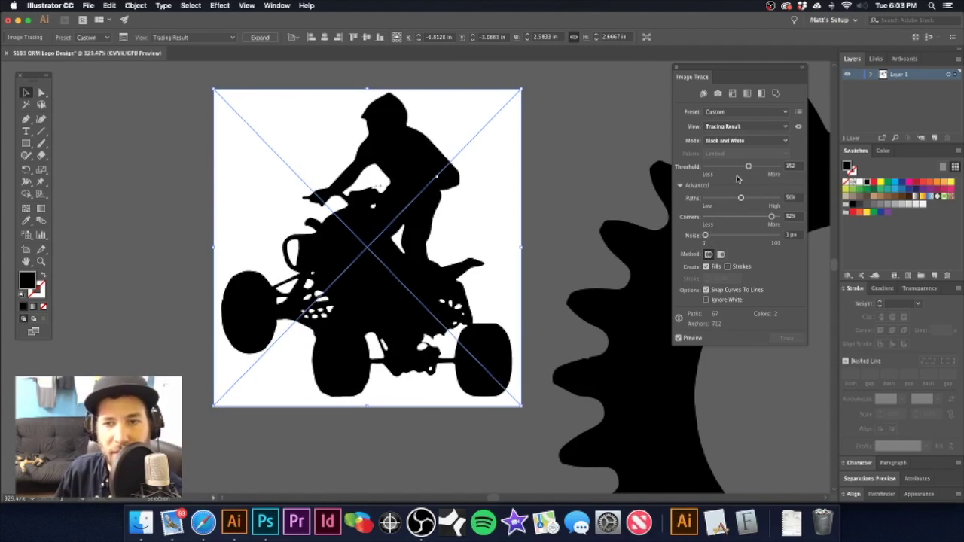
{"action": "left_click_drag", "start_coordinate": [757, 168], "coordinate": [767, 167]}
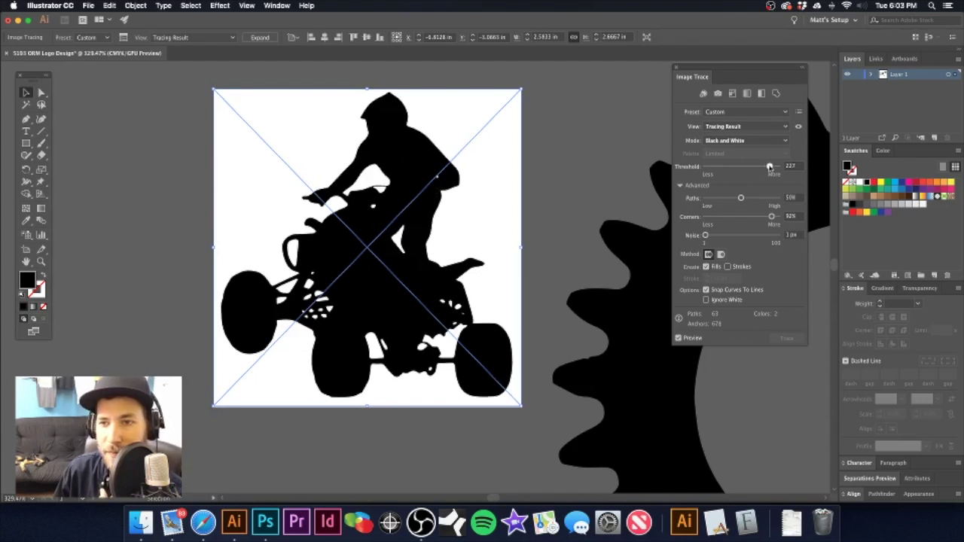
{"action": "left_click_drag", "start_coordinate": [767, 168], "coordinate": [766, 168]}
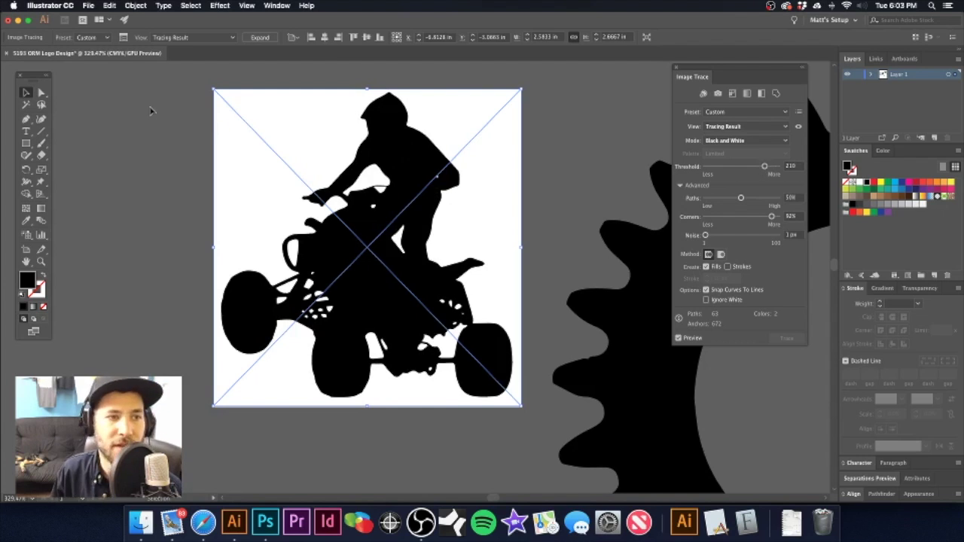
- Expand the traced ATV rider into vector paths and deselect it
{"action": "left_click", "coordinate": [416, 178], "text": "alt+super"}
{"action": "left_click", "coordinate": [418, 179], "text": "alt+super"}
{"action": "left_click", "coordinate": [415, 182], "text": "alt+super"}
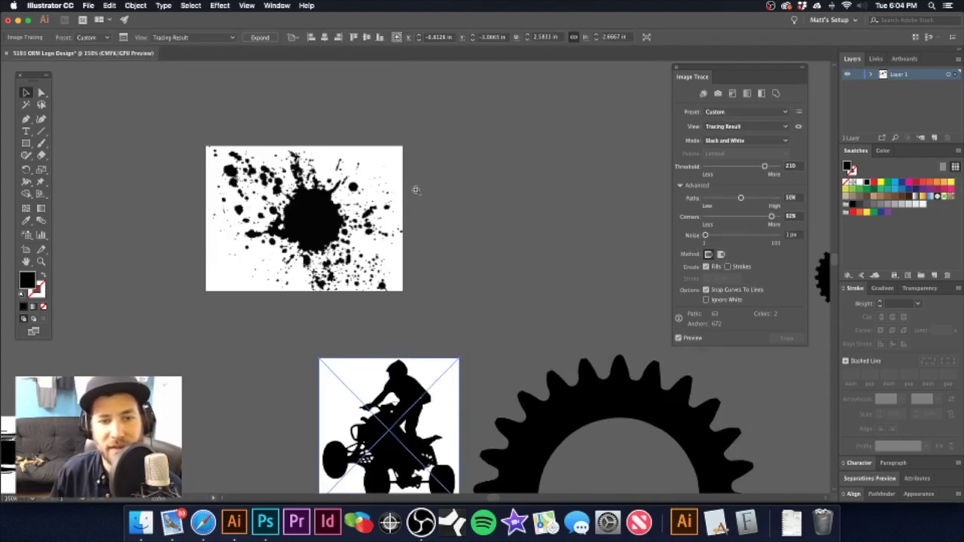
{"action": "left_click_drag", "start_coordinate": [441, 387], "coordinate": [474, 139]}
{"action": "left_click", "coordinate": [427, 219], "text": "alt+super"}
{"action": "left_click", "coordinate": [427, 218], "text": "super"}
{"action": "left_click", "coordinate": [436, 229], "text": "alt+super"}
{"action": "left_click", "coordinate": [433, 228], "text": "alt+super"}
{"action": "scroll", "coordinate": [452, 196], "scroll_direction": "down", "scroll_amount": 3}
{"action": "scroll", "coordinate": [452, 195], "scroll_direction": "left", "scroll_amount": 1}
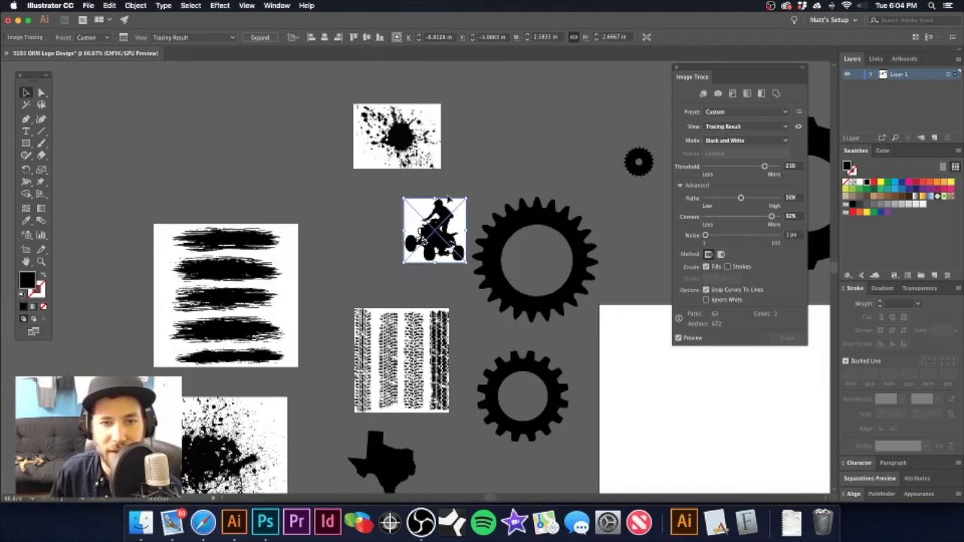
{"action": "left_click", "coordinate": [461, 177]}
{"action": "scroll", "coordinate": [452, 169], "scroll_direction": "down", "scroll_amount": 1}
{"action": "scroll", "coordinate": [452, 169], "scroll_direction": "right", "scroll_amount": 1}
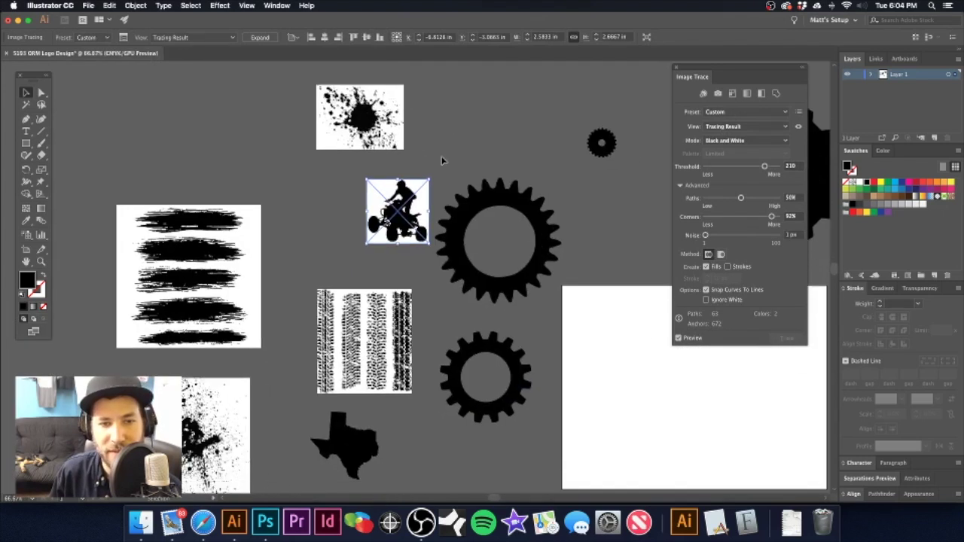
{"action": "scroll", "coordinate": [398, 207], "scroll_direction": "up", "scroll_amount": 5}
{"action": "left_click", "coordinate": [397, 208]}
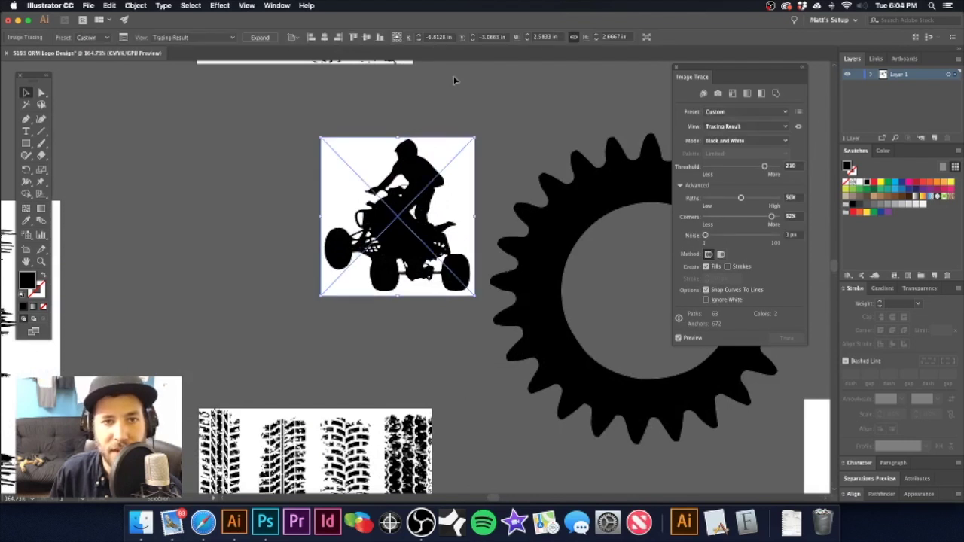
{"action": "left_click", "coordinate": [260, 37]}
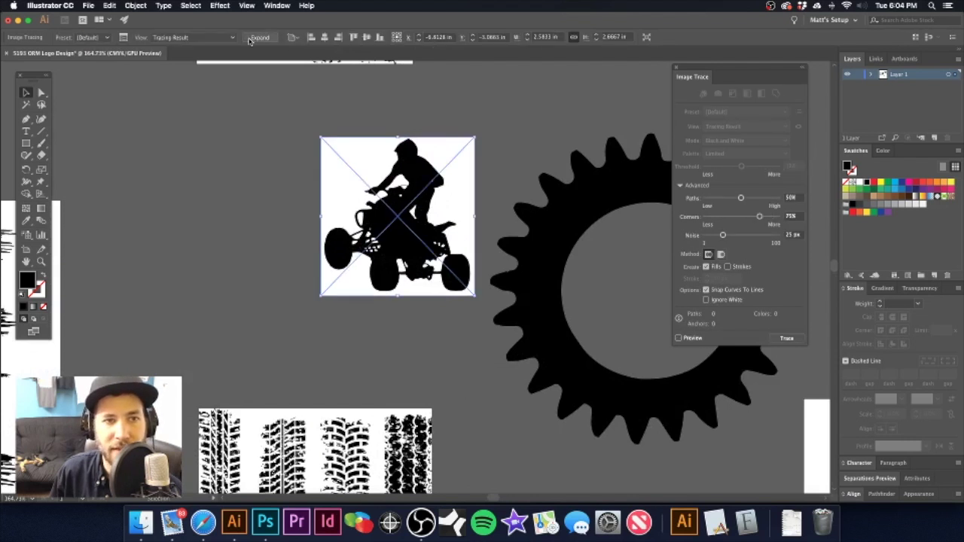
{"action": "left_click", "coordinate": [369, 125]}
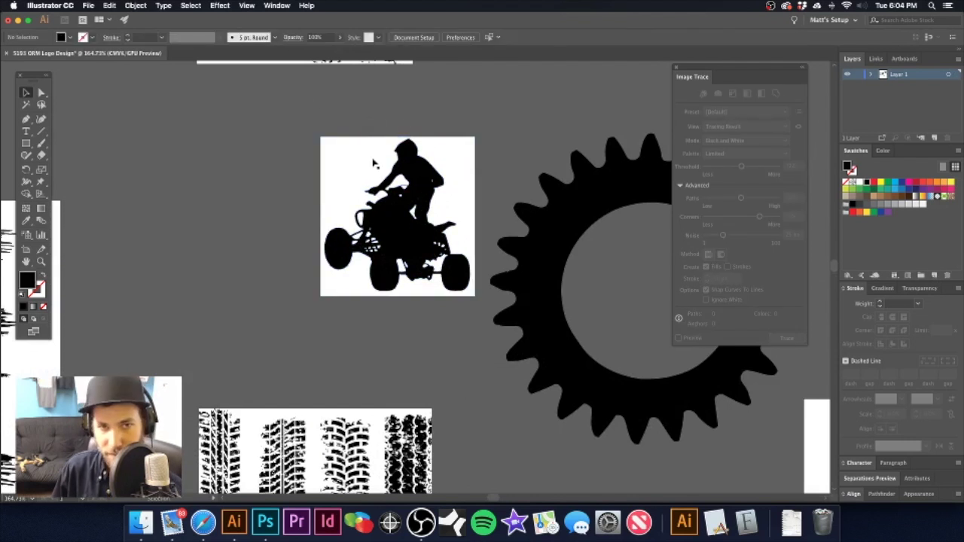
- Trace the ink splash image above the ATV rider with the default Image Trace preset
{"action": "key", "text": "super+minus"}
{"action": "mouse_move", "coordinate": [362, 144]}
{"action": "left_mouse_down"}
{"action": "mouse_move", "coordinate": [381, 208]}
{"action": "mouse_move", "coordinate": [451, 267]}
{"action": "mouse_move", "coordinate": [435, 196]}
{"action": "left_mouse_up"}
{"action": "key", "text": "super+minus"}
{"action": "left_click", "coordinate": [392, 128]}
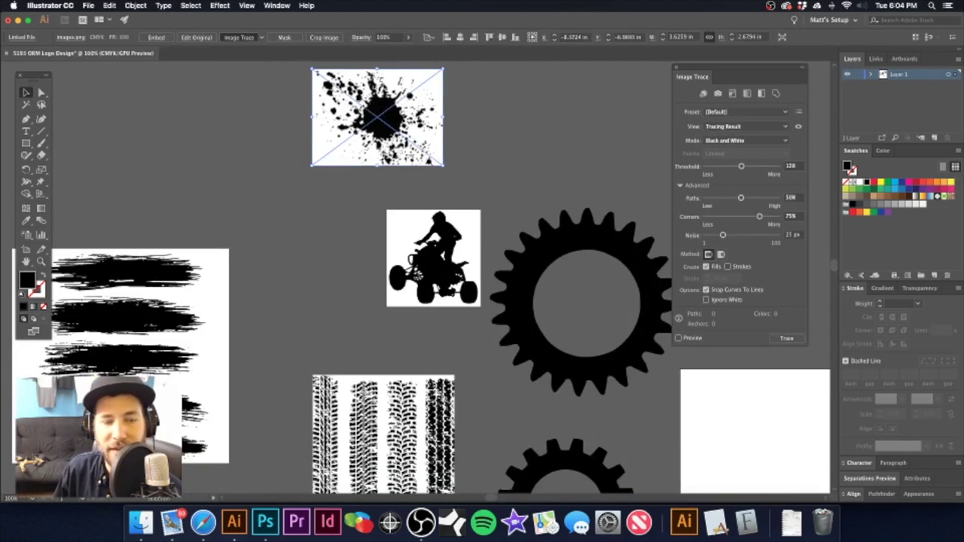
{"action": "left_click", "coordinate": [239, 37]}
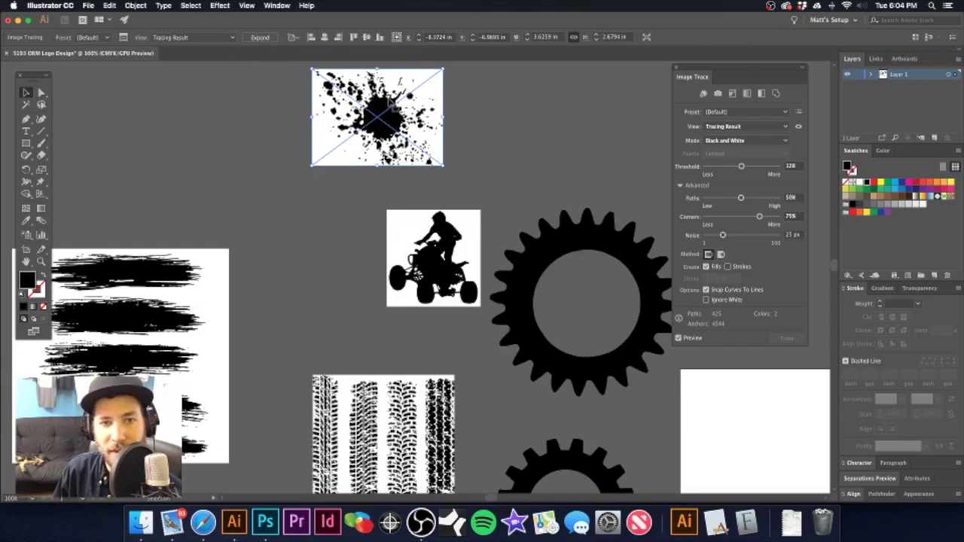
- Raise the splash trace's threshold to 215 and expand the result into vector paths
{"action": "left_click_drag", "start_coordinate": [387, 120], "coordinate": [559, 140]}
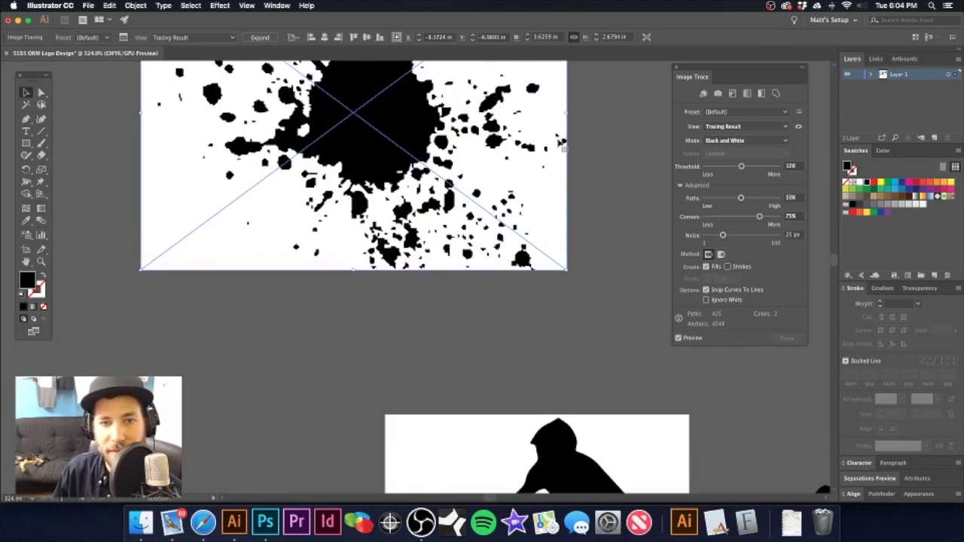
{"action": "key", "text": "super+z"}
{"action": "key", "text": "super+shift+z"}
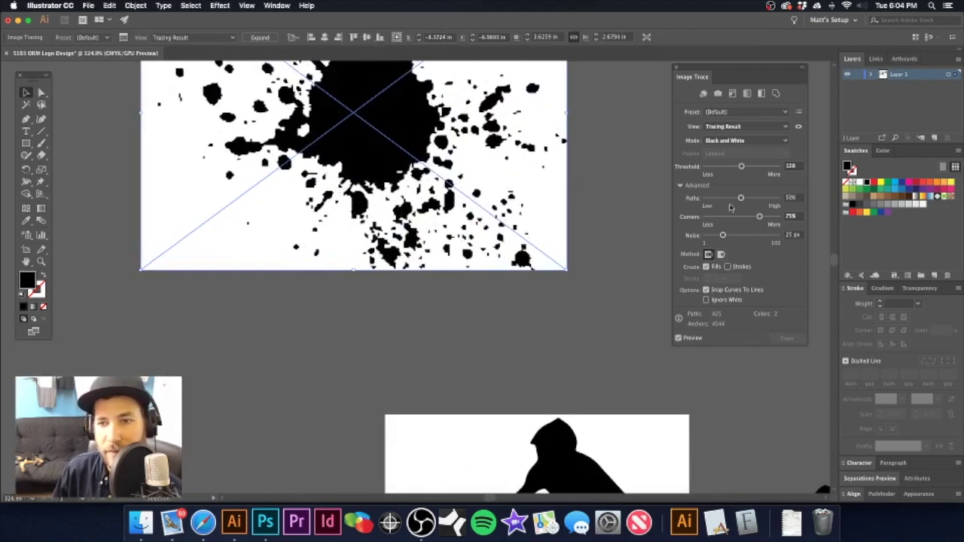
{"action": "left_click_drag", "start_coordinate": [745, 167], "coordinate": [766, 168]}
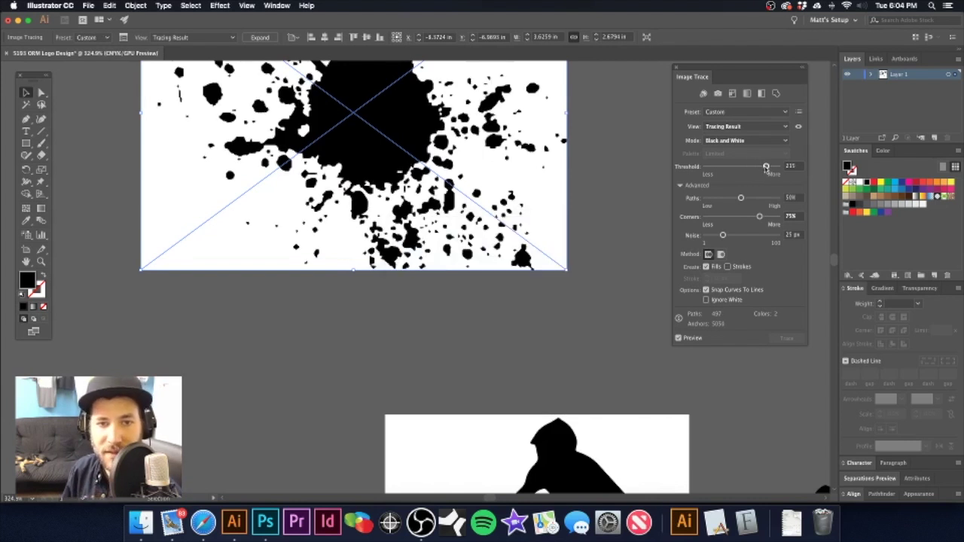
{"action": "key", "text": "super+minus"}
{"action": "key", "text": "super+minus"}
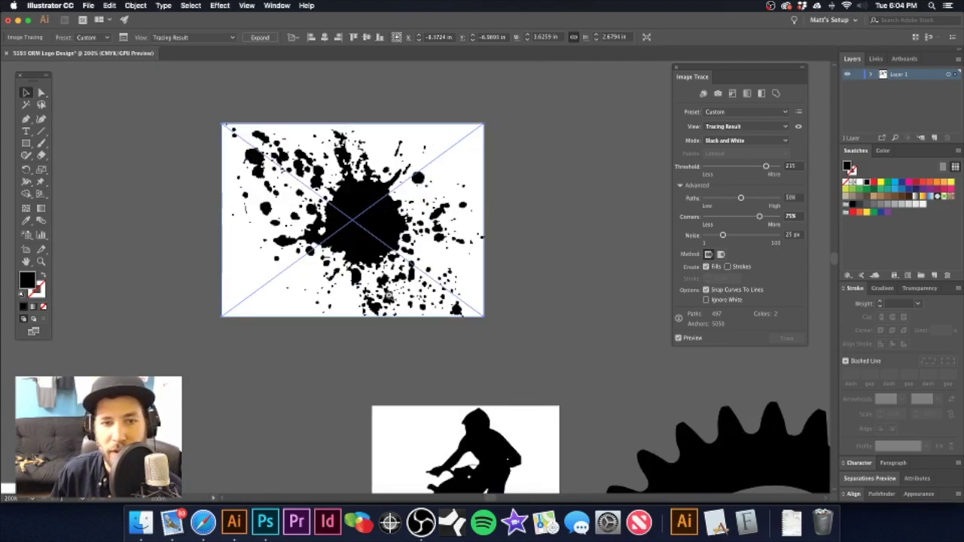
{"action": "key", "text": "super+minus"}
{"action": "key", "text": "super+minus"}
{"action": "key", "text": "super+minus"}
{"action": "mouse_move", "coordinate": [387, 300]}
{"action": "left_mouse_down"}
{"action": "mouse_move", "coordinate": [371, 229]}
{"action": "mouse_move", "coordinate": [381, 110]}
{"action": "left_mouse_up"}
{"action": "left_click", "coordinate": [260, 37]}
- Trace the image of five brush strokes with the default settings and expand it into vector paths
{"action": "scroll", "coordinate": [381, 109], "scroll_direction": "down", "scroll_amount": 2}
{"action": "left_click", "coordinate": [377, 154]}
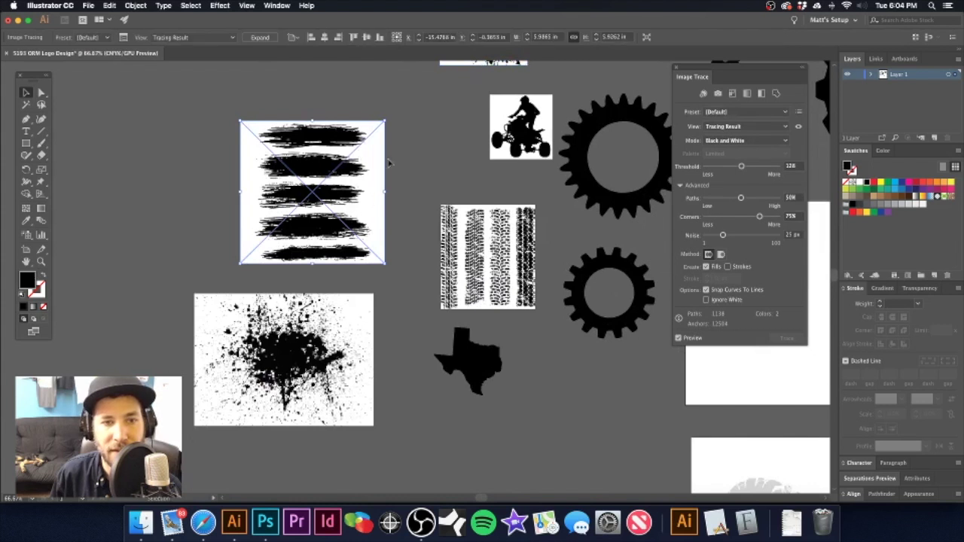
{"action": "left_click", "coordinate": [258, 37]}
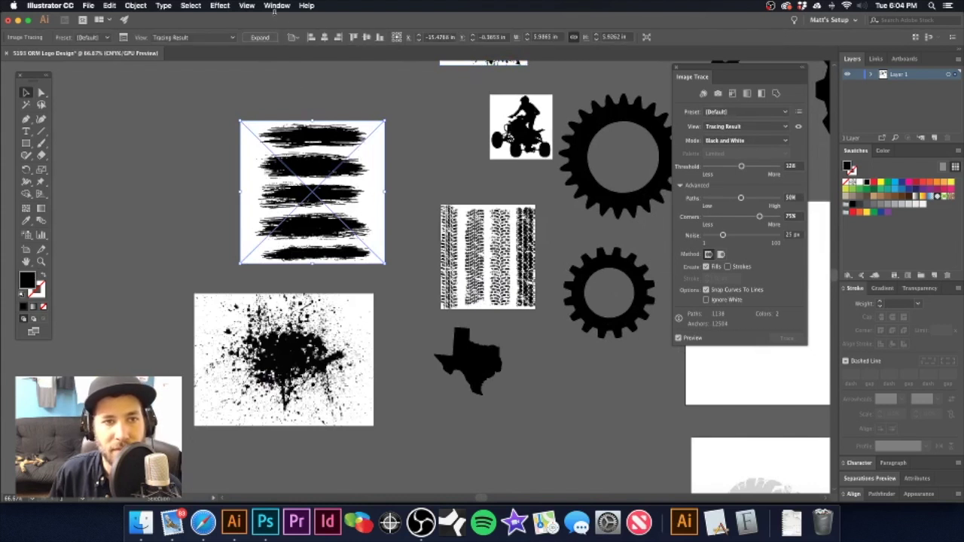
{"action": "left_click_drag", "start_coordinate": [378, 110], "coordinate": [345, 163]}
{"action": "left_click", "coordinate": [483, 176]}
{"action": "left_click", "coordinate": [456, 93]}
- Trace the large black splatter image below the brush strokes with the default settings and expand it into vector paths
{"action": "left_click_drag", "start_coordinate": [402, 191], "coordinate": [420, 107]}
{"action": "left_click", "coordinate": [296, 308]}
{"action": "mouse_move", "coordinate": [295, 309]}
{"action": "left_mouse_down"}
{"action": "mouse_move", "coordinate": [331, 233]}
{"action": "mouse_move", "coordinate": [435, 246]}
{"action": "mouse_move", "coordinate": [501, 242]}
{"action": "left_mouse_up"}
{"action": "scroll", "coordinate": [427, 245], "scroll_direction": "down", "scroll_amount": 4}
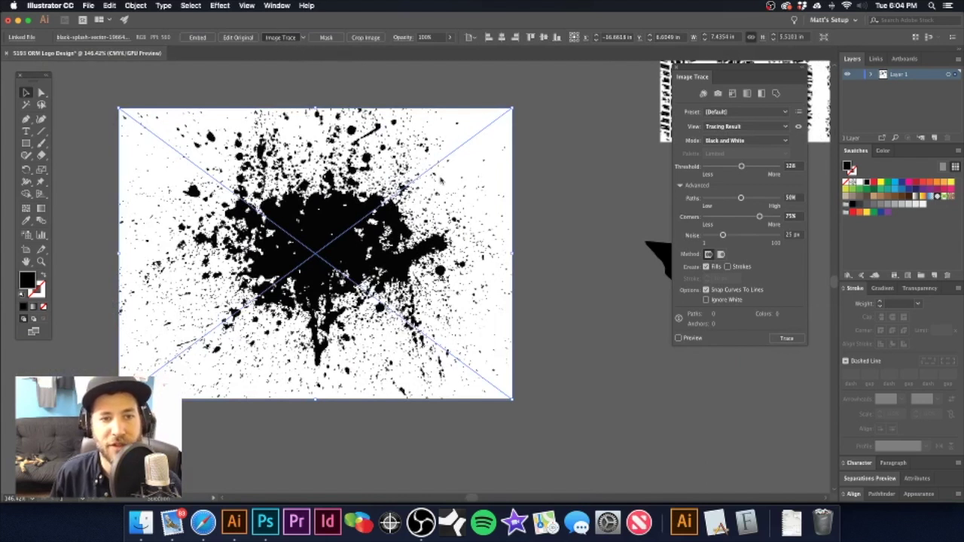
{"action": "left_click", "coordinate": [280, 37]}
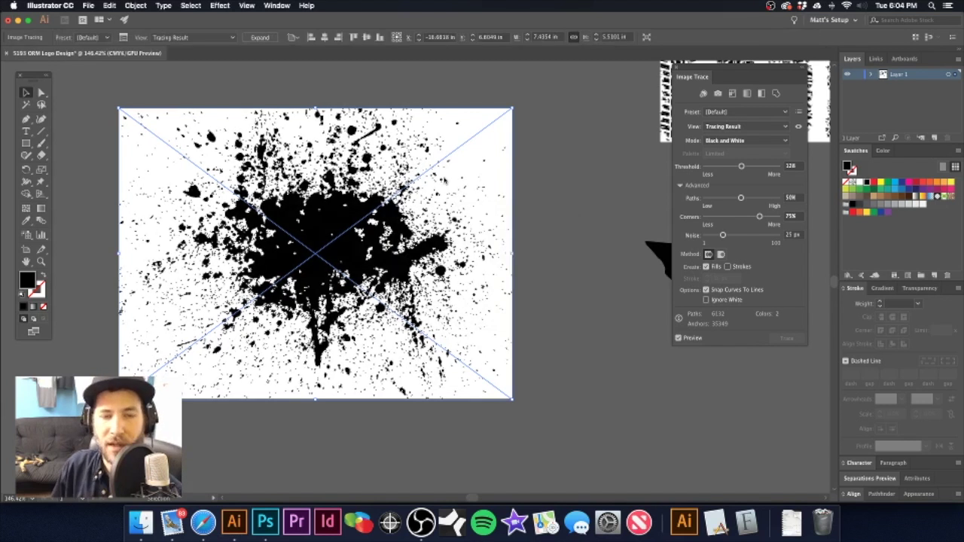
{"action": "left_click", "coordinate": [259, 38]}
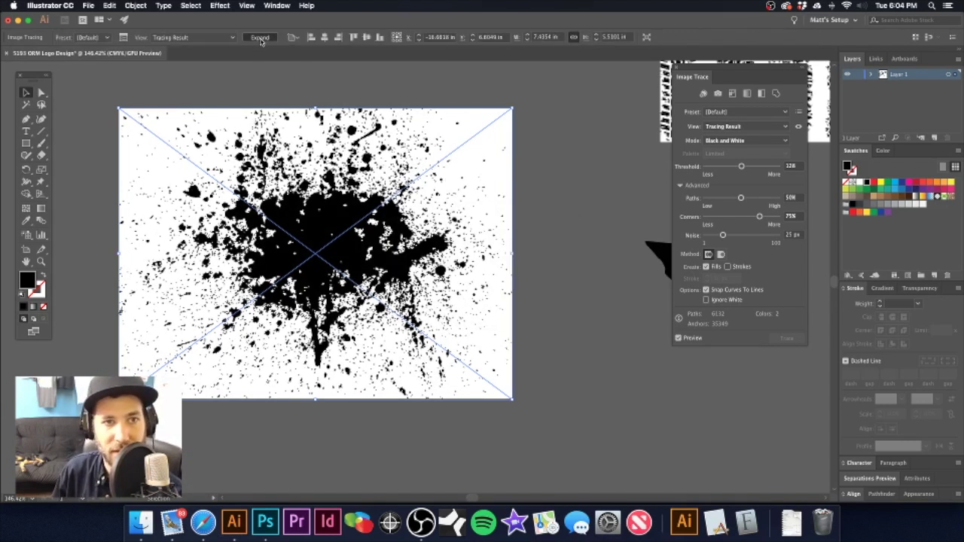
- Trace the larger ATV rider silhouette beside the blank artboard with the default Image Trace settings
{"action": "left_click", "coordinate": [331, 92]}
{"action": "key", "text": "super+minus"}
{"action": "key", "text": "super+minus"}
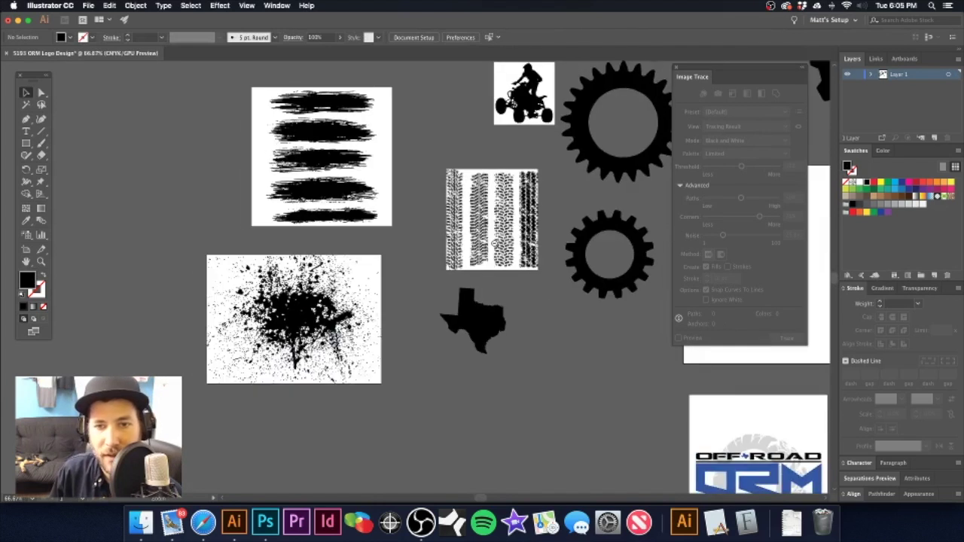
{"action": "key", "text": "super+minus"}
{"action": "left_click_drag", "start_coordinate": [537, 240], "coordinate": [433, 242]}
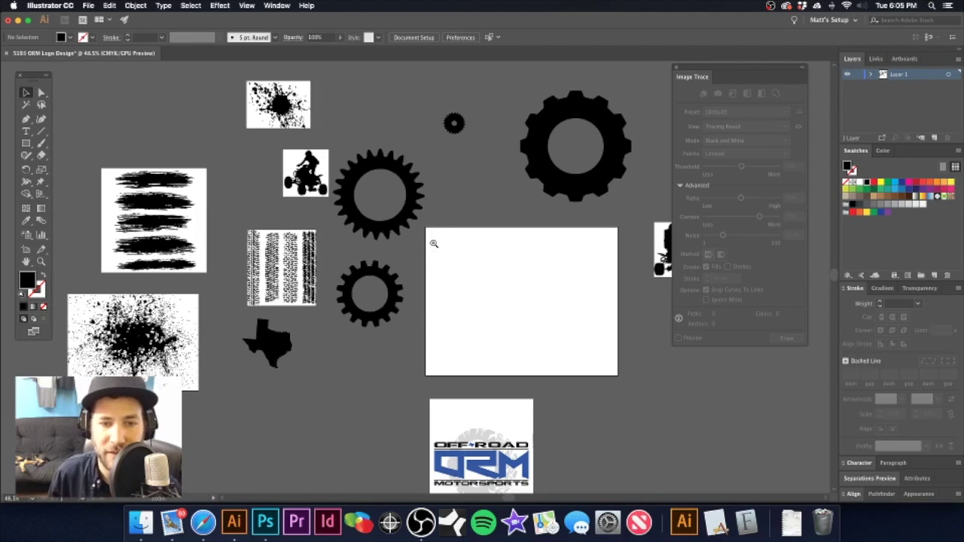
{"action": "key", "text": "super+minus"}
{"action": "scroll", "coordinate": [444, 253], "scroll_direction": "right", "scroll_amount": 3}
{"action": "left_click", "coordinate": [509, 251]}
{"action": "scroll", "coordinate": [509, 251], "scroll_direction": "right", "scroll_amount": 2}
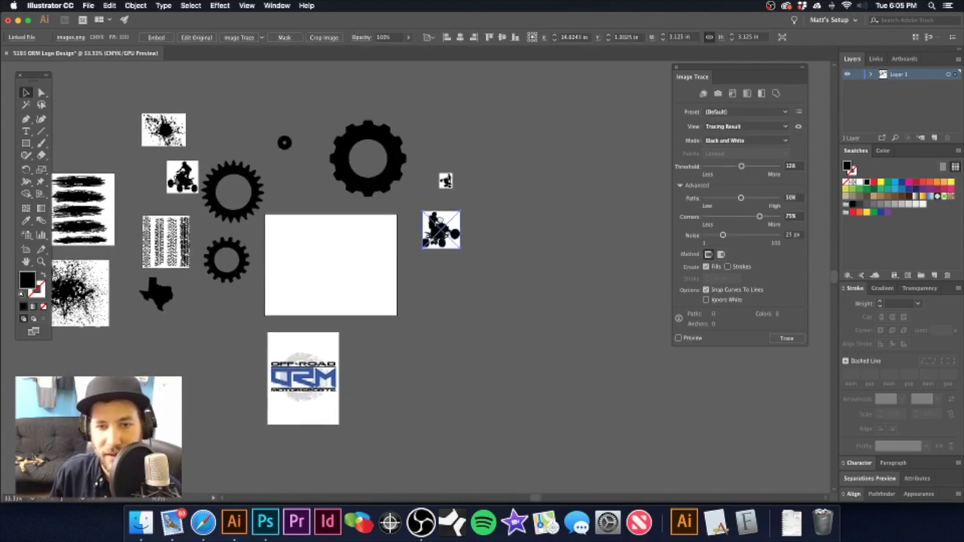
{"action": "scroll", "coordinate": [498, 233], "scroll_direction": "up", "scroll_amount": 10}
{"action": "scroll", "coordinate": [511, 229], "scroll_direction": "up", "scroll_amount": 4}
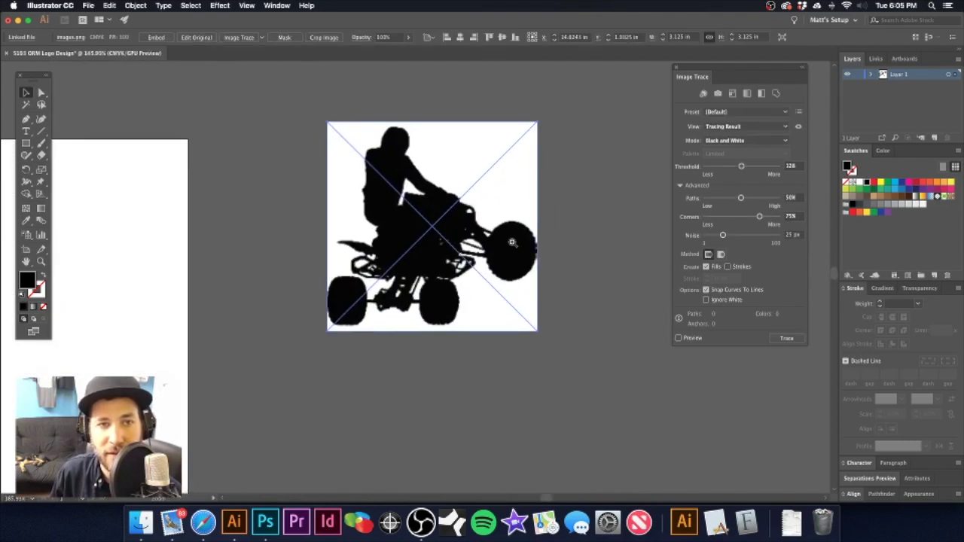
{"action": "key", "text": "Return"}
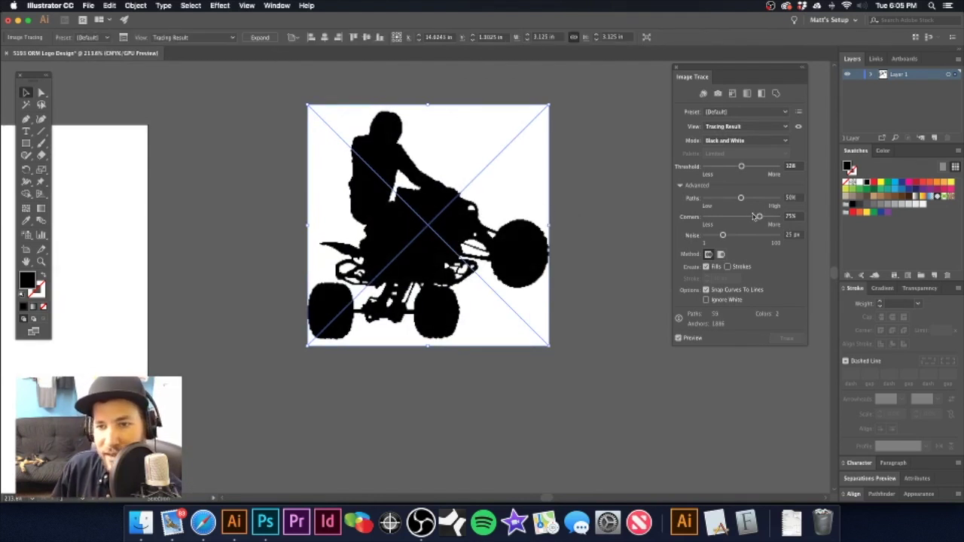
- Smooth the larger ATV rider trace by lowering its Corners to 10% and its Paths to 9%
{"action": "left_click_drag", "start_coordinate": [727, 219], "coordinate": [713, 219]}
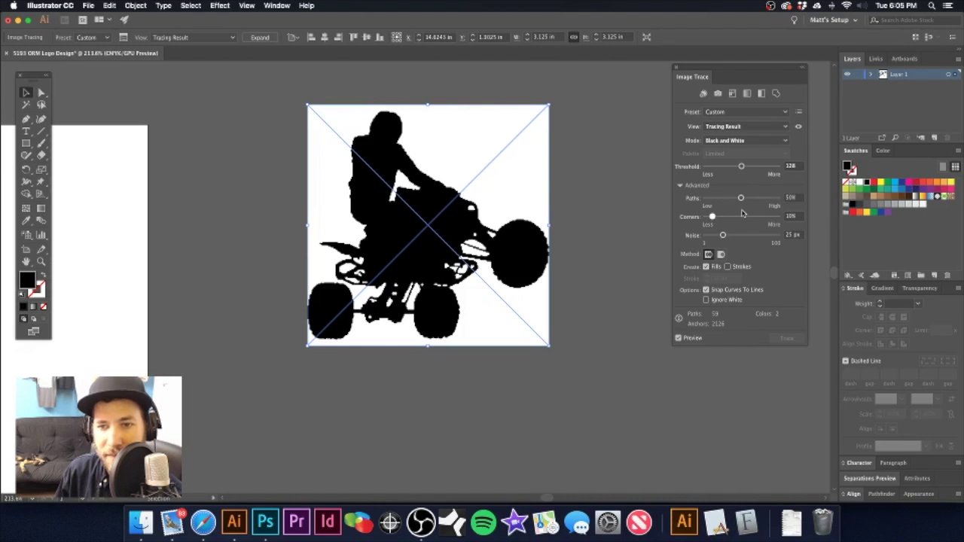
{"action": "left_click_drag", "start_coordinate": [741, 198], "coordinate": [722, 200]}
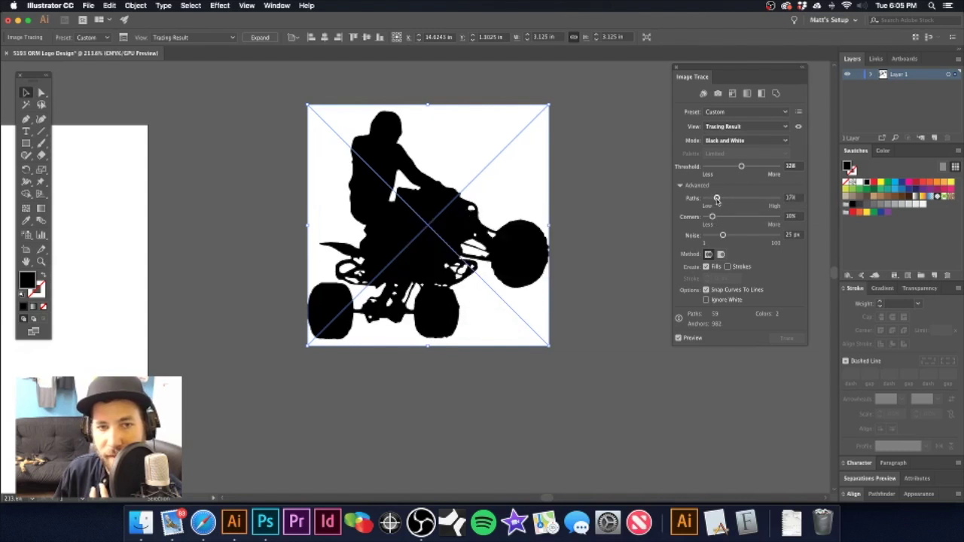
{"action": "left_click", "coordinate": [741, 168]}
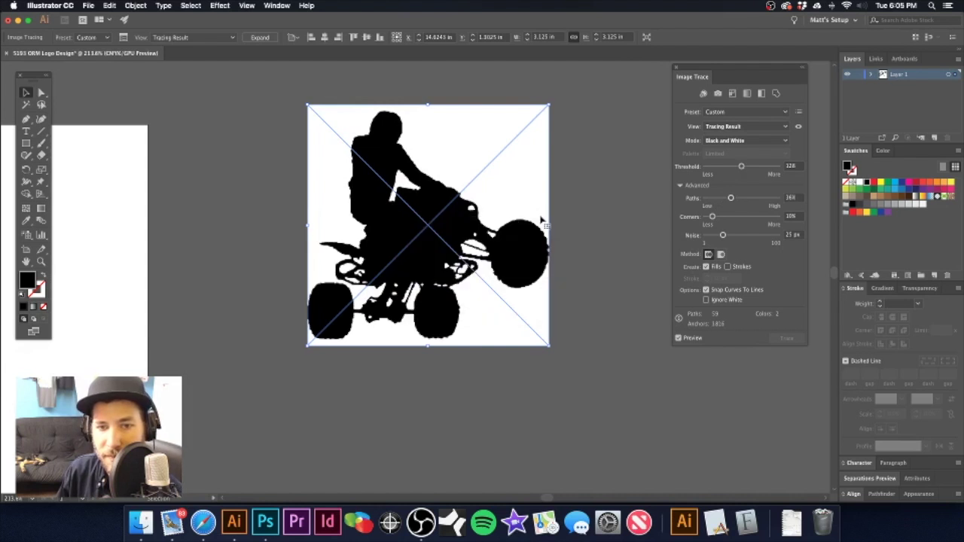
{"action": "scroll", "coordinate": [512, 275], "scroll_direction": "up", "scroll_amount": 3}
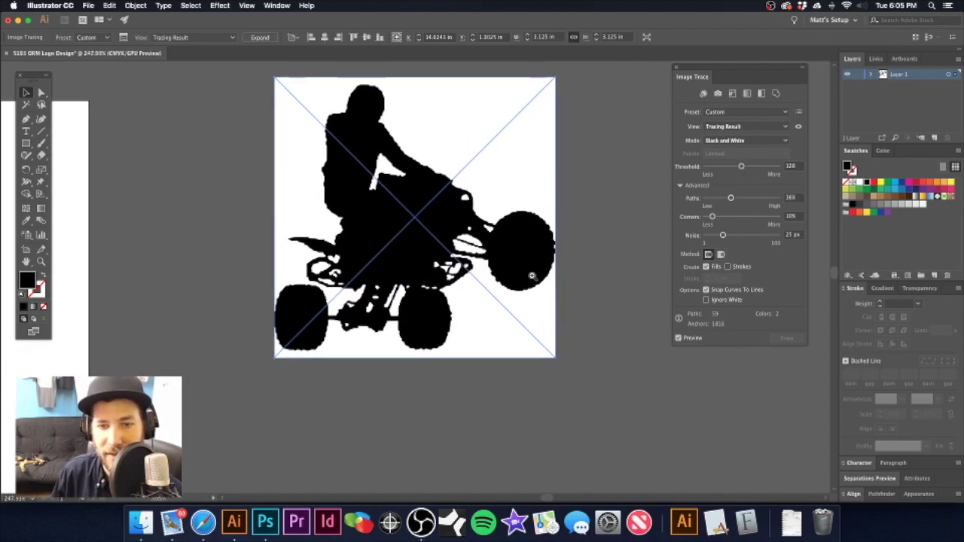
{"action": "left_click_drag", "start_coordinate": [714, 200], "coordinate": [715, 199]}
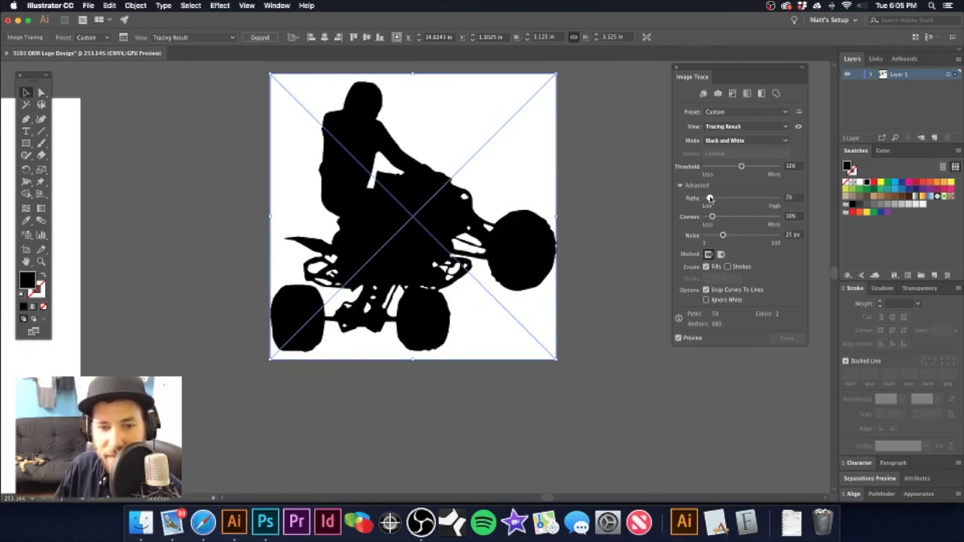
{"action": "left_click", "coordinate": [710, 198]}
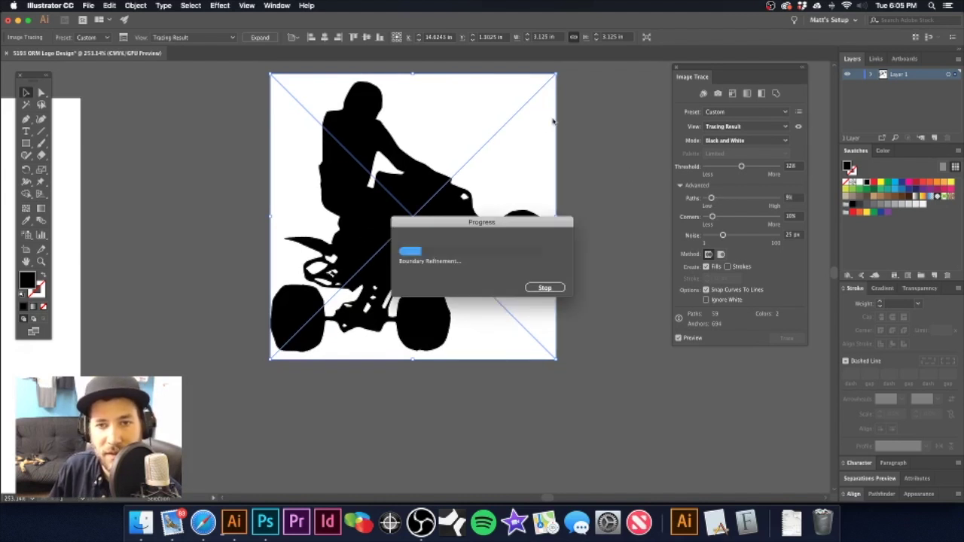
{"action": "left_click", "coordinate": [574, 152]}
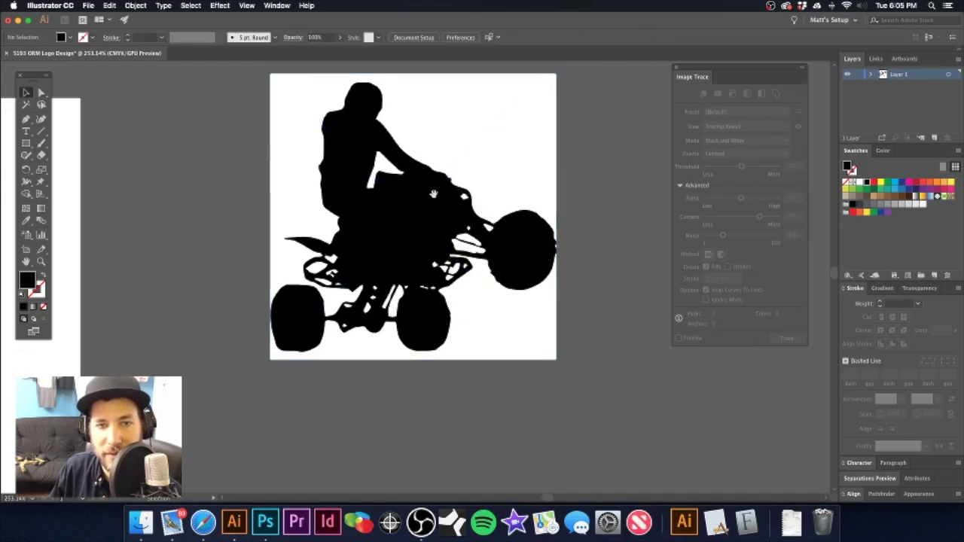
- Expand the larger ATV rider trace into vector paths
{"action": "left_click", "coordinate": [432, 194], "text": "alt+super"}
{"action": "left_click", "coordinate": [432, 194], "text": "alt+super"}
{"action": "left_click_drag", "start_coordinate": [412, 272], "coordinate": [426, 203]}
{"action": "left_click", "coordinate": [426, 242]}
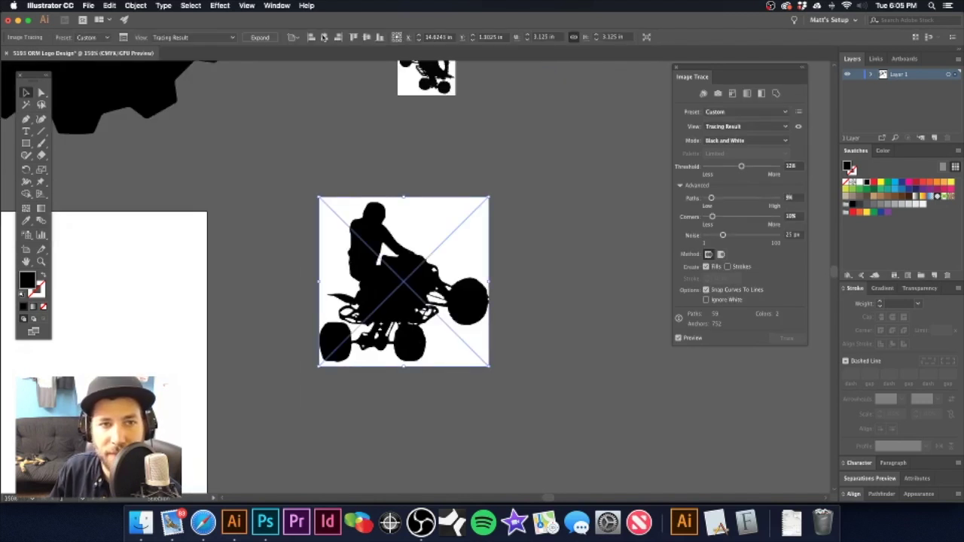
{"action": "left_click", "coordinate": [250, 38]}
- Trace the small ATV rider image above the larger one with the default settings and expand it into vector paths
{"action": "left_click_drag", "start_coordinate": [420, 187], "coordinate": [603, 245]}
{"action": "left_click", "coordinate": [456, 249]}
{"action": "left_click_drag", "start_coordinate": [446, 210], "coordinate": [442, 281]}
{"action": "left_click_drag", "start_coordinate": [389, 227], "coordinate": [436, 227]}
{"action": "left_click", "coordinate": [358, 135]}
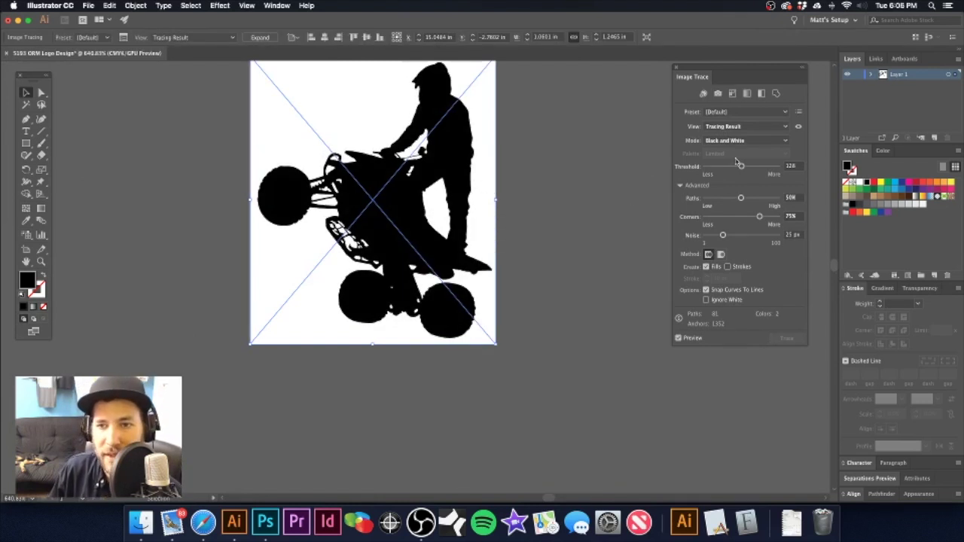
{"action": "left_click", "coordinate": [262, 38]}
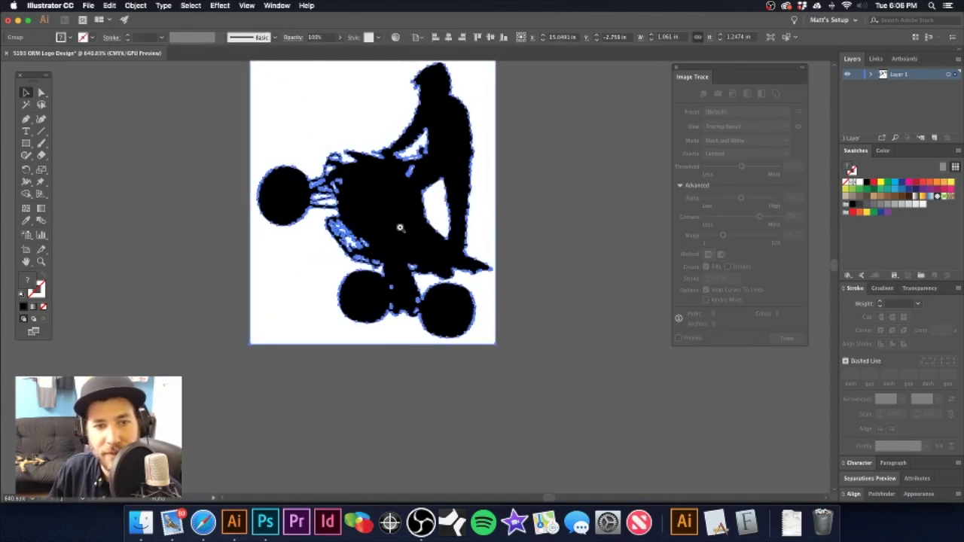
- Try to select the small ATV rider's white background with everything sharing its fill color and delete it
{"action": "left_click", "coordinate": [400, 227], "text": "alt+super"}
{"action": "left_click", "coordinate": [406, 231], "text": "alt+super"}
{"action": "left_click", "coordinate": [406, 231], "text": "alt+super"}
{"action": "left_click", "coordinate": [406, 233], "text": "super"}
{"action": "left_click_drag", "start_coordinate": [434, 275], "coordinate": [416, 127]}
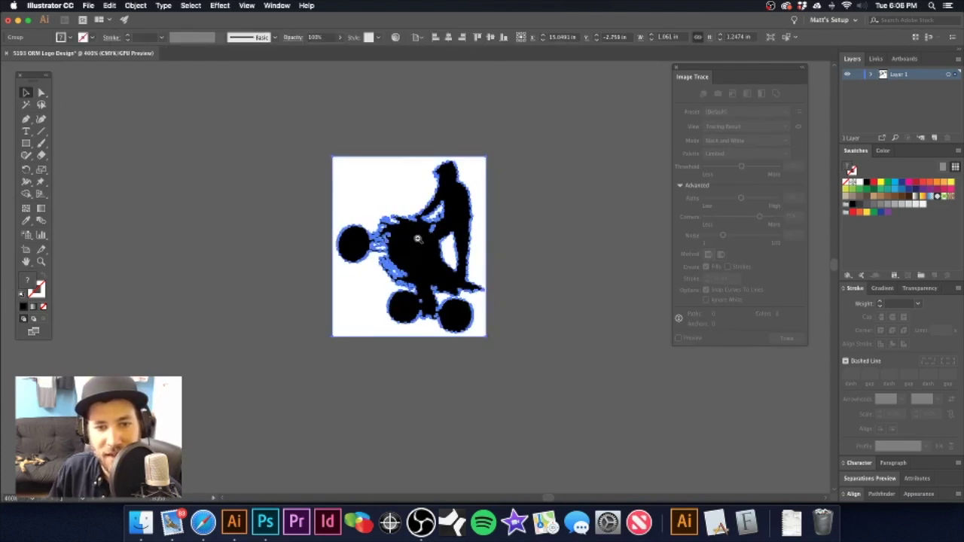
{"action": "left_click", "coordinate": [418, 238], "text": "alt+super"}
{"action": "left_click", "coordinate": [418, 239], "text": "alt+super"}
{"action": "scroll", "coordinate": [418, 239], "scroll_direction": "down", "scroll_amount": 3}
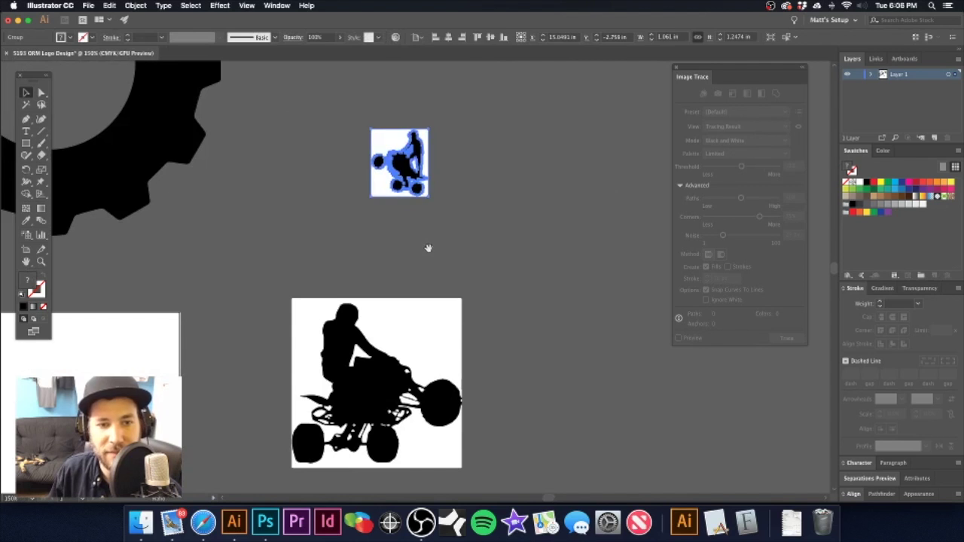
{"action": "scroll", "coordinate": [417, 199], "scroll_direction": "down", "scroll_amount": 2}
{"action": "left_click_drag", "start_coordinate": [405, 281], "coordinate": [417, 176]}
{"action": "left_click_drag", "start_coordinate": [387, 126], "coordinate": [413, 289]}
{"action": "left_click", "coordinate": [415, 208]}
{"action": "key", "text": "a"}
{"action": "scroll", "coordinate": [391, 140], "scroll_direction": "up", "scroll_amount": 5}
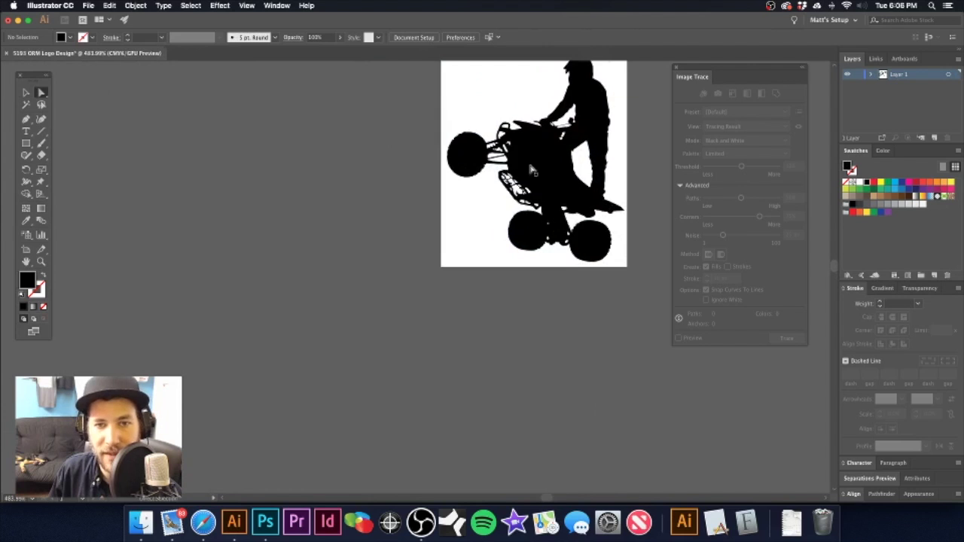
{"action": "left_click", "coordinate": [477, 109]}
{"action": "left_click", "coordinate": [192, 5]}
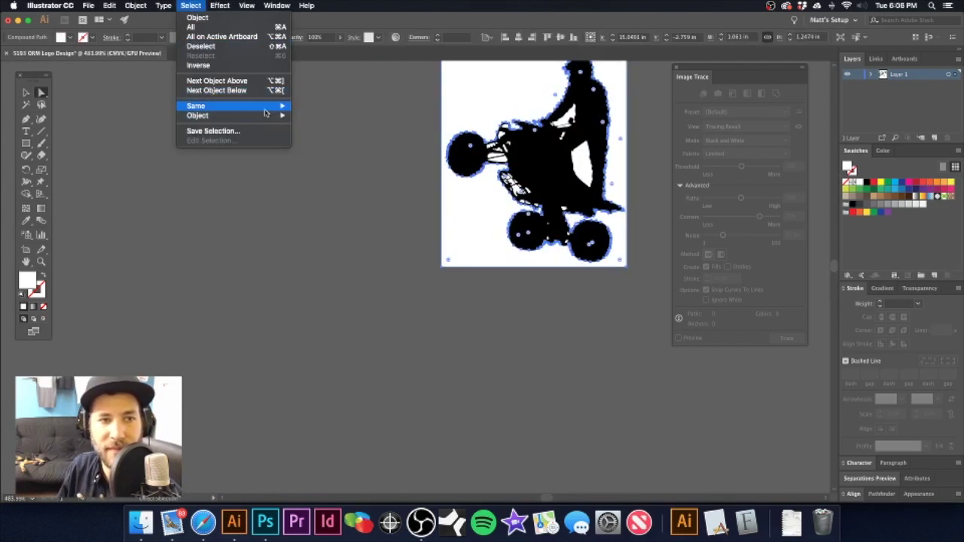
{"action": "mouse_move", "coordinate": [270, 107]}
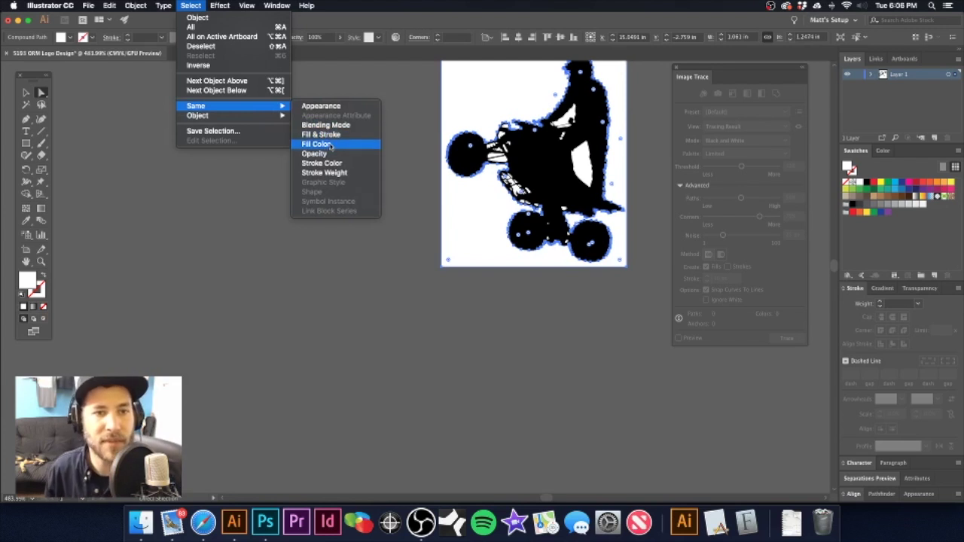
{"action": "left_click", "coordinate": [319, 144]}
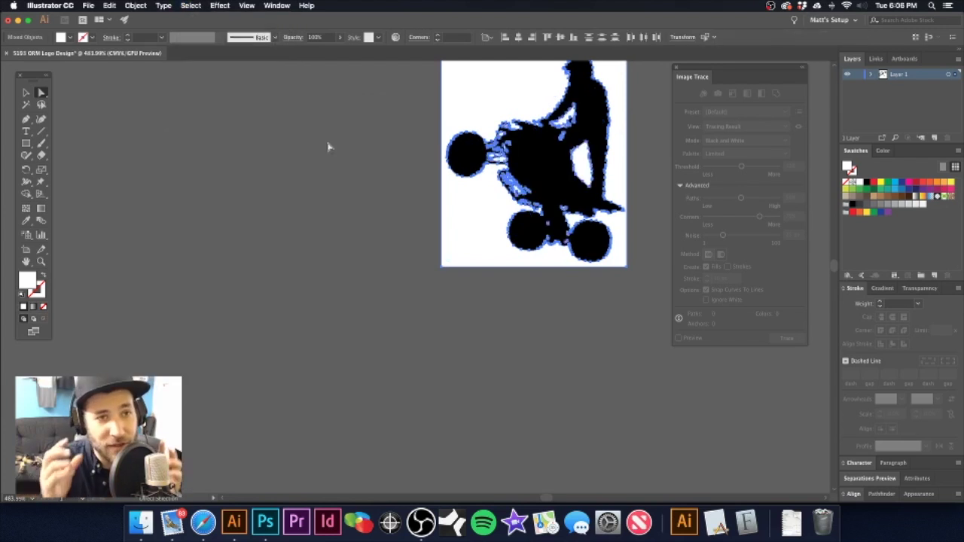
{"action": "key", "text": "Delete"}
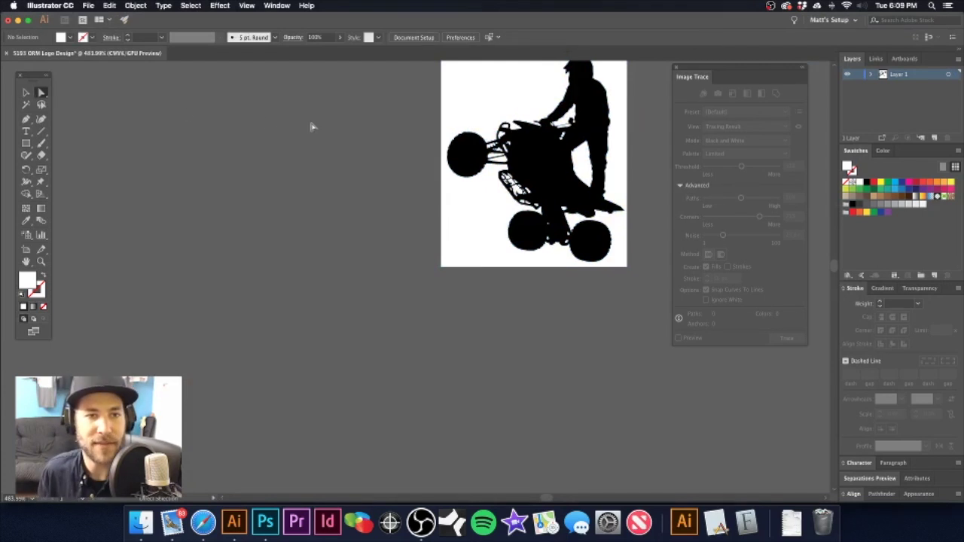
- Select every object with the same white fill as the small ATV rider's background and delete them all from the traced artwork
{"action": "key", "text": "ctrl+a"}
{"action": "left_click_drag", "start_coordinate": [381, 144], "coordinate": [253, 200]}
{"action": "left_click_drag", "start_coordinate": [392, 220], "coordinate": [425, 229]}
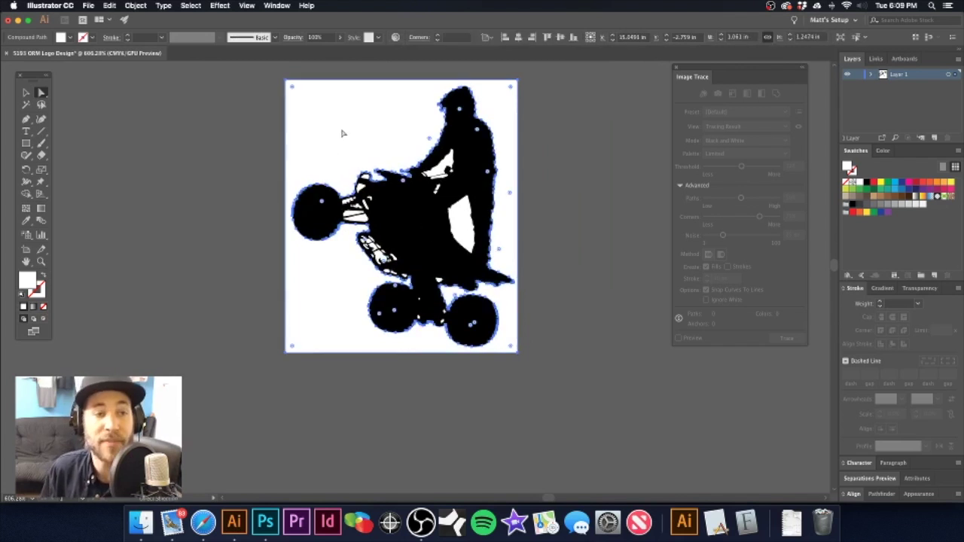
{"action": "left_click", "coordinate": [190, 6]}
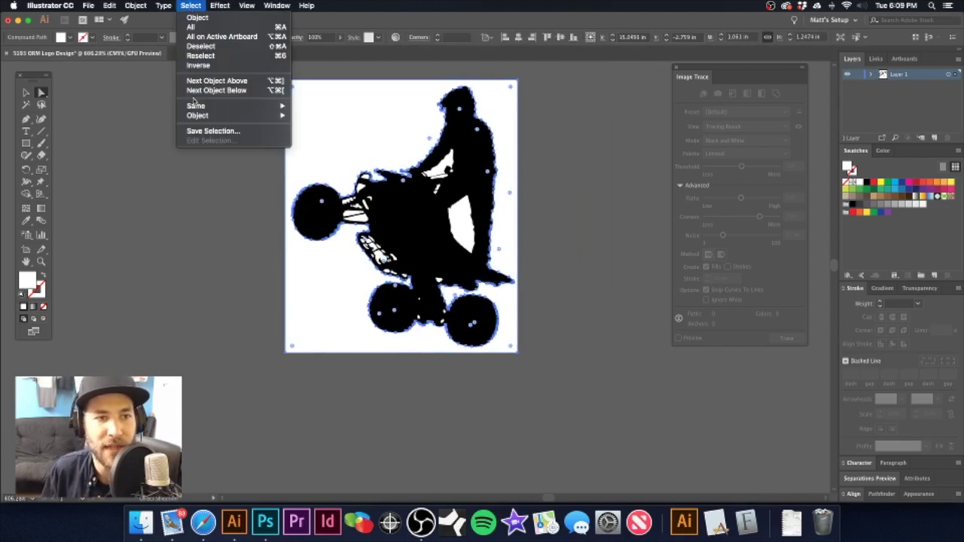
{"action": "mouse_move", "coordinate": [193, 107]}
{"action": "left_click", "coordinate": [316, 144]}
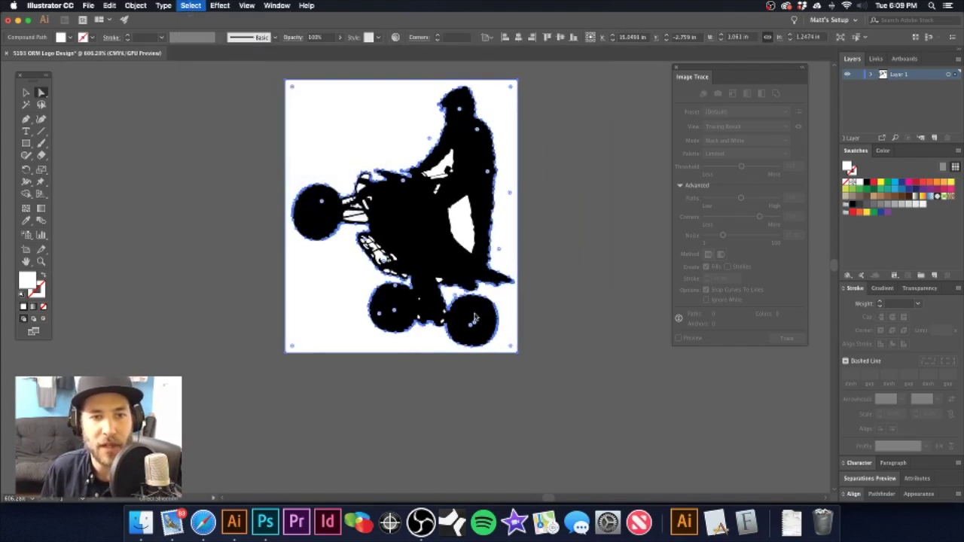
{"action": "key", "text": "v"}
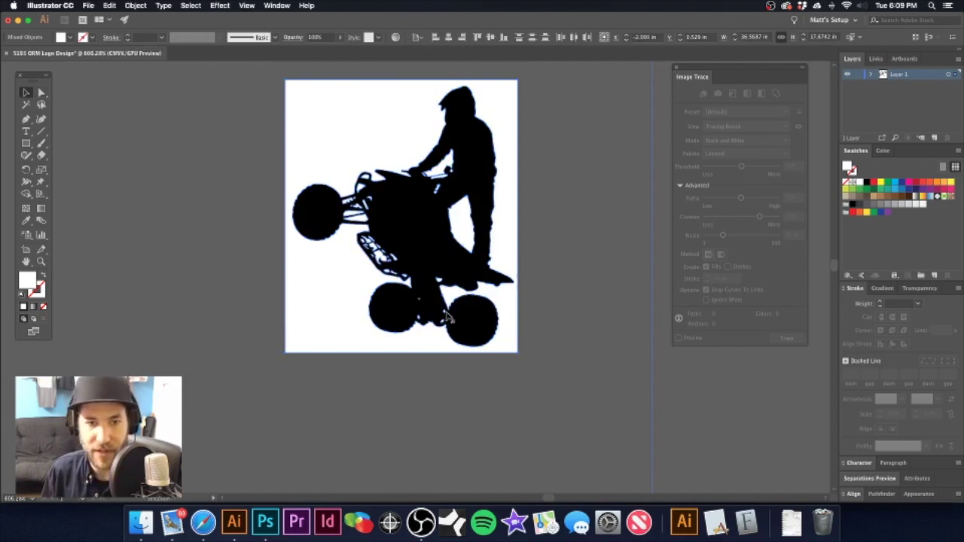
{"action": "left_click", "coordinate": [440, 307], "text": "alt+super"}
{"action": "left_click", "coordinate": [440, 308], "text": "alt+super"}
{"action": "left_click", "coordinate": [436, 305], "text": "alt+super"}
{"action": "scroll", "coordinate": [436, 305], "scroll_direction": "down", "scroll_amount": 6}
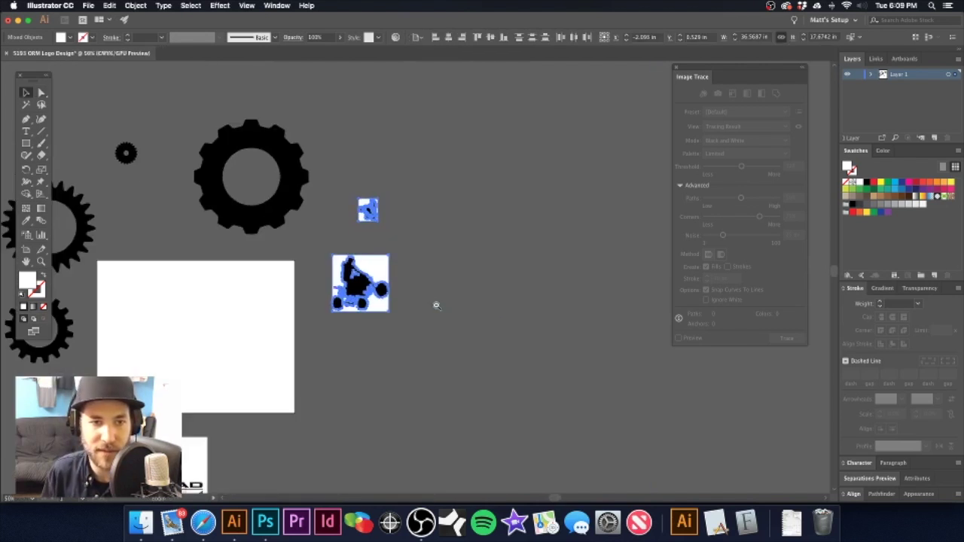
{"action": "key", "text": "super+shift+a"}
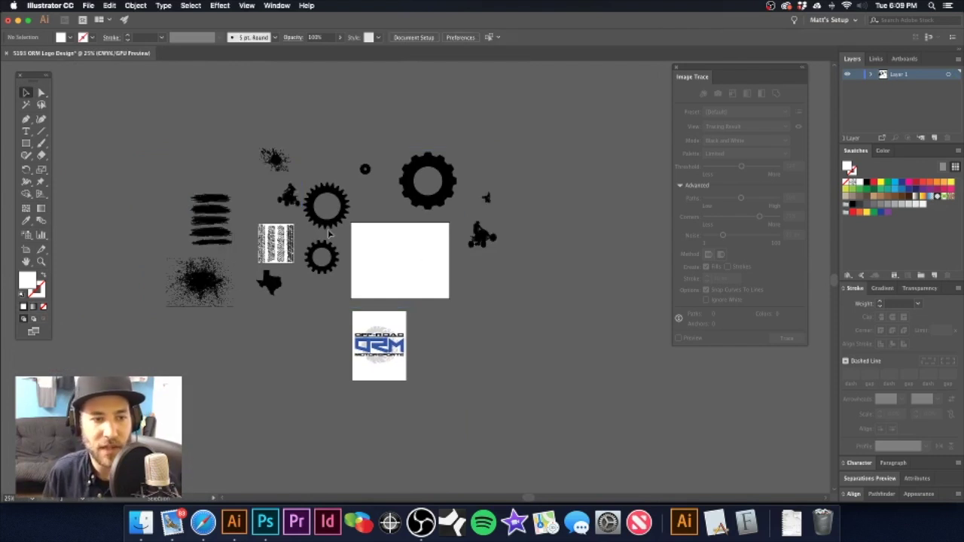
- Delete the stray horizontal line along the lower edge of the large splatter
{"action": "left_click_drag", "start_coordinate": [160, 320], "coordinate": [455, 339]}
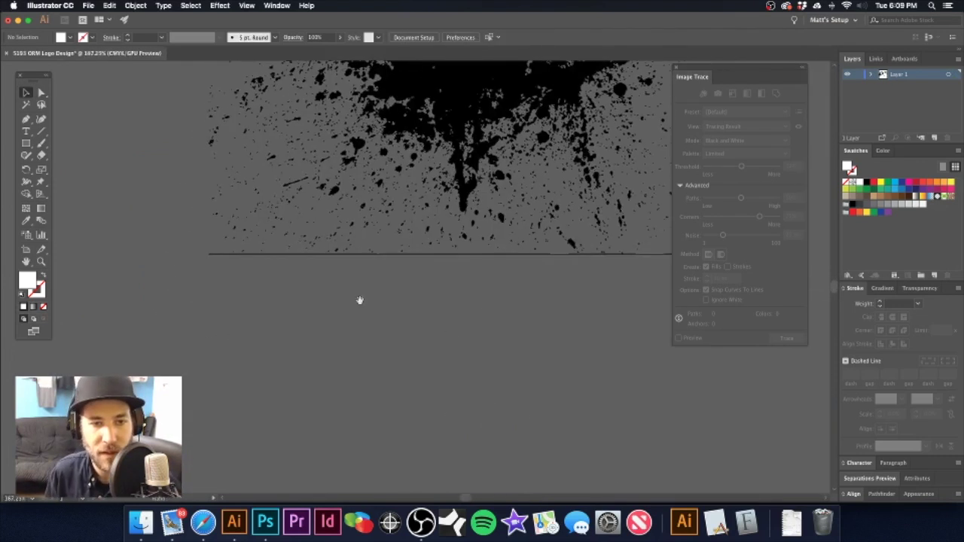
{"action": "left_click_drag", "start_coordinate": [360, 299], "coordinate": [338, 338]}
{"action": "key", "text": "a"}
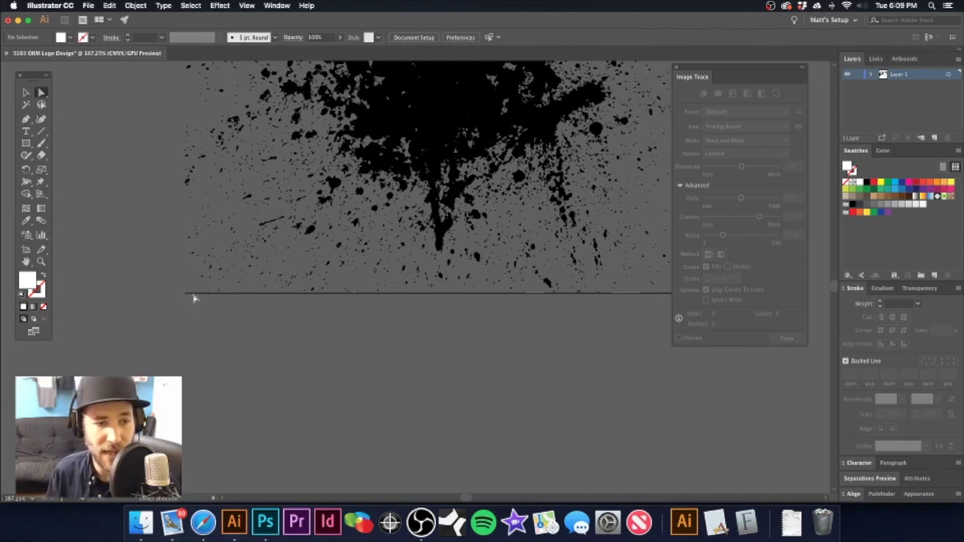
{"action": "left_click", "coordinate": [200, 293]}
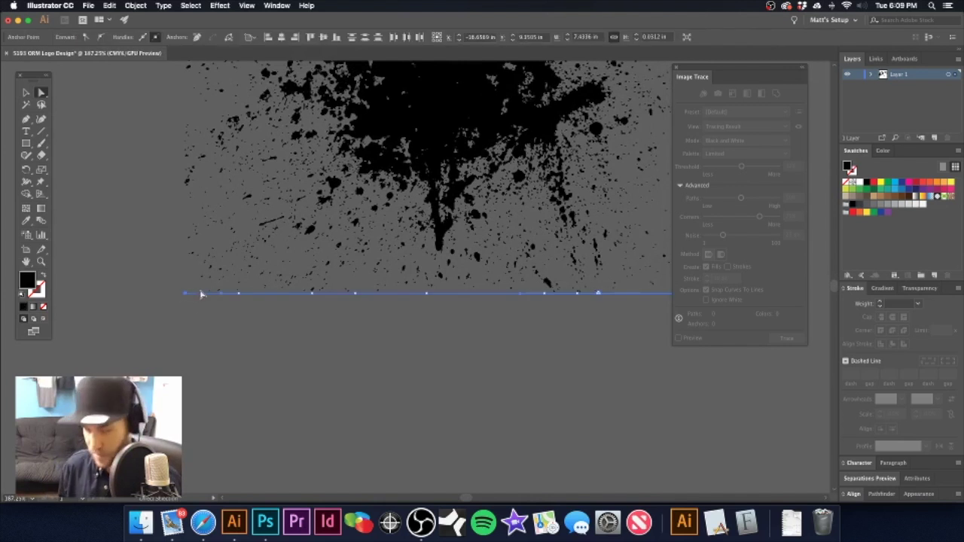
{"action": "key", "text": "Delete"}
- Trace the tire tracks image with the default preset and show the result as Outlines with Source Image
{"action": "left_click", "coordinate": [518, 244], "text": "alt+super"}
{"action": "left_click", "coordinate": [518, 244], "text": "alt+super"}
{"action": "left_click", "coordinate": [518, 244], "text": "alt+super"}
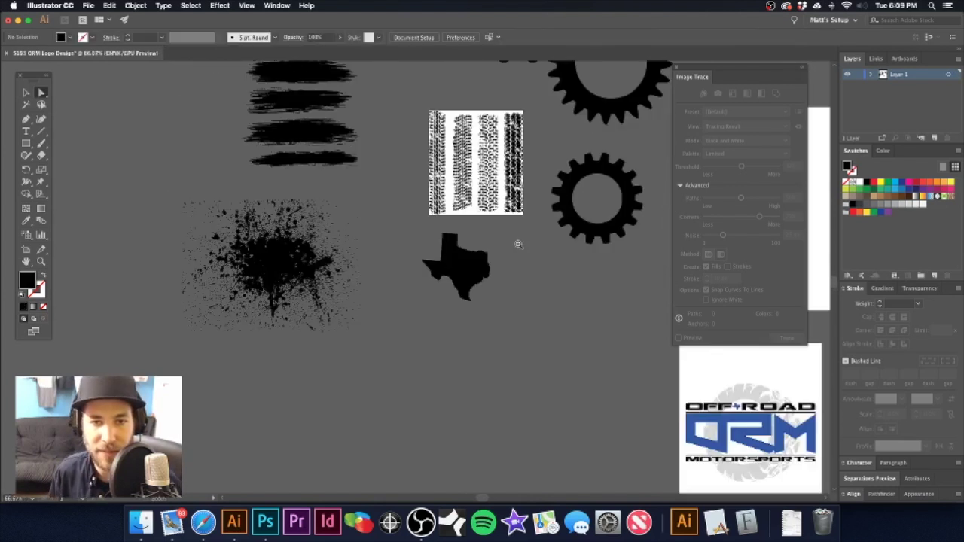
{"action": "scroll", "coordinate": [518, 244], "scroll_direction": "down", "scroll_amount": 1}
{"action": "scroll", "coordinate": [520, 247], "scroll_direction": "up", "scroll_amount": 5}
{"action": "key", "text": "v"}
{"action": "left_click", "coordinate": [350, 208]}
{"action": "scroll", "coordinate": [351, 208], "scroll_direction": "up", "scroll_amount": 4}
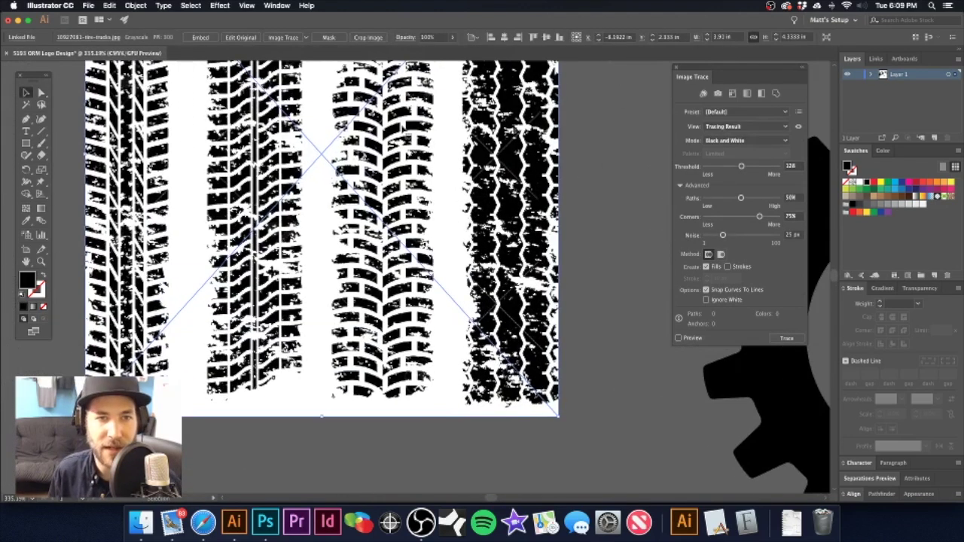
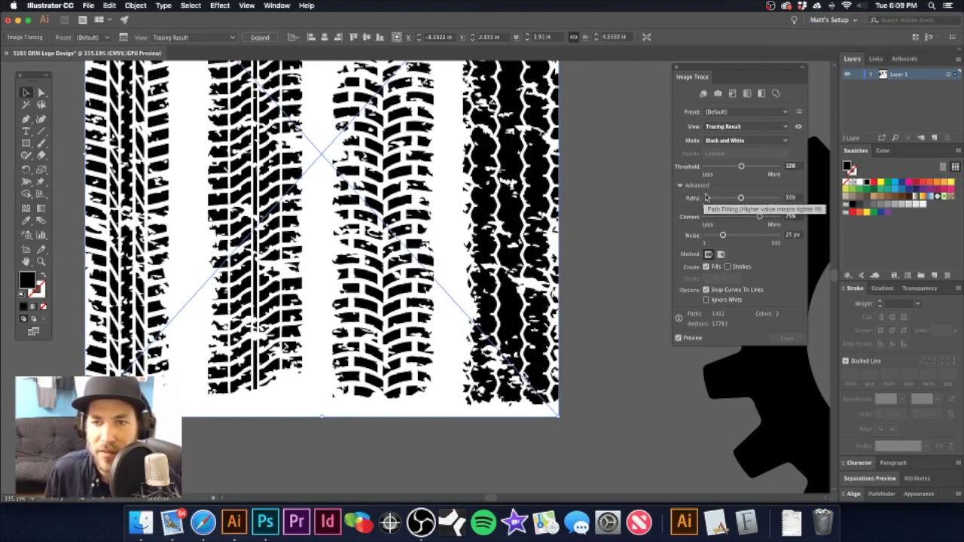
{"action": "left_click", "coordinate": [751, 130]}
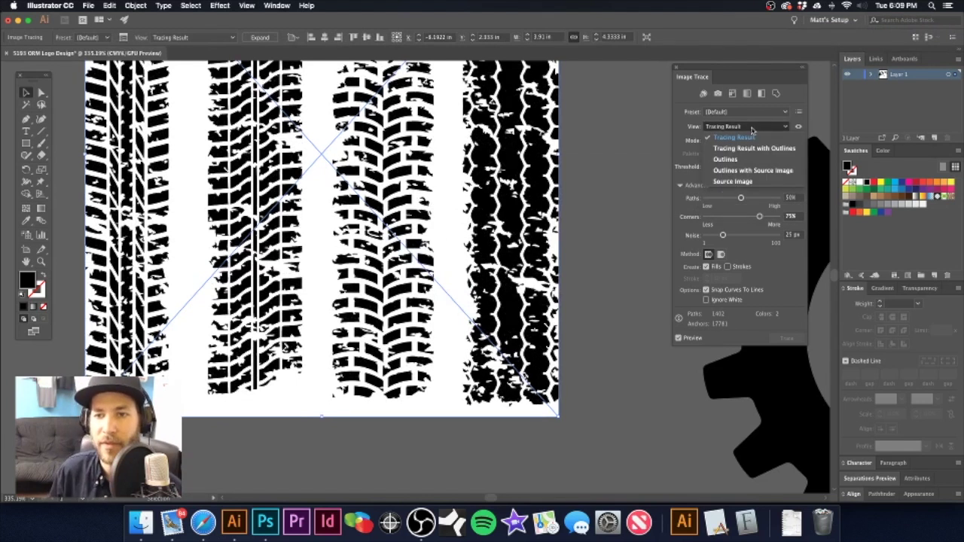
{"action": "left_click", "coordinate": [746, 170]}
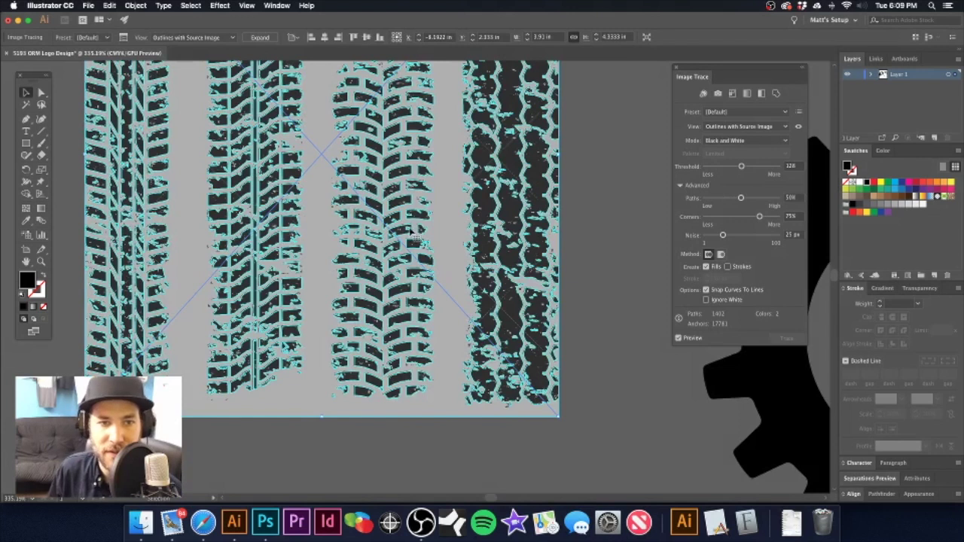
{"action": "left_click_drag", "start_coordinate": [247, 180], "coordinate": [408, 182]}
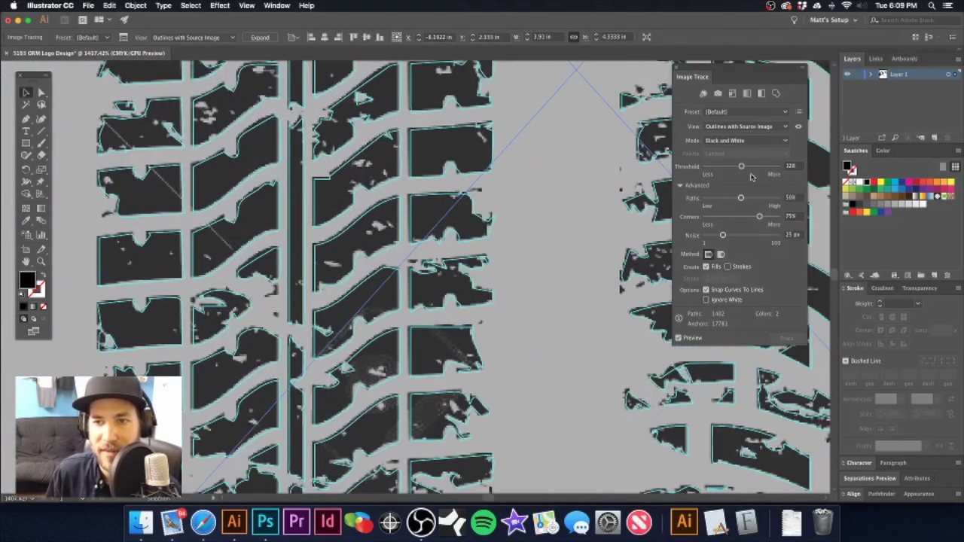
- Set the tire-track trace to threshold 8, paths 97% and corners 90%, and expand it into vector paths
{"action": "left_click_drag", "start_coordinate": [740, 169], "coordinate": [720, 171]}
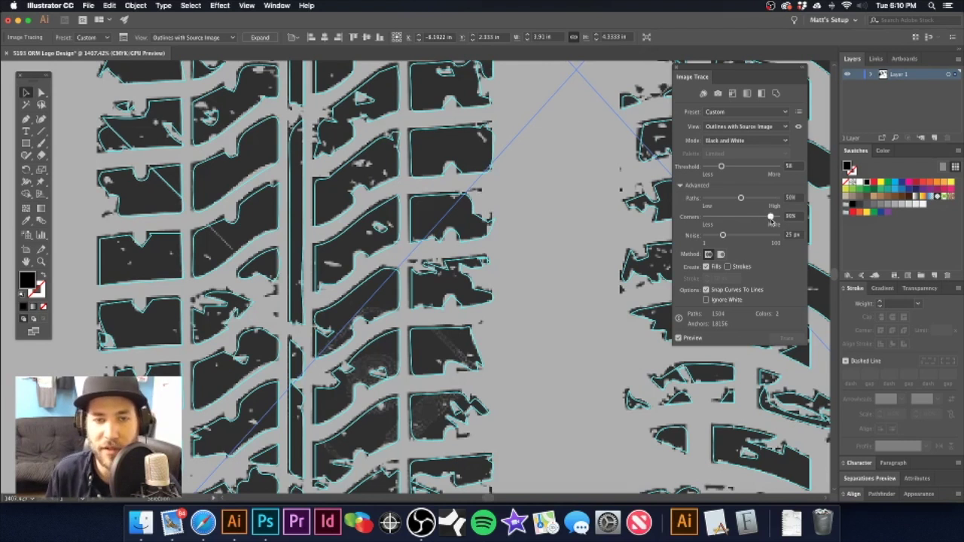
{"action": "left_click_drag", "start_coordinate": [772, 220], "coordinate": [771, 219]}
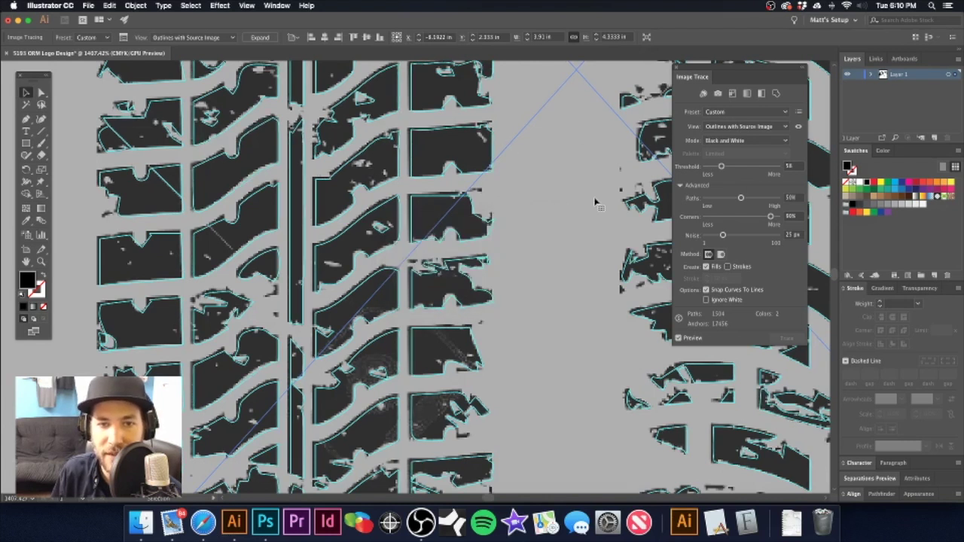
{"action": "left_click_drag", "start_coordinate": [720, 167], "coordinate": [709, 167]}
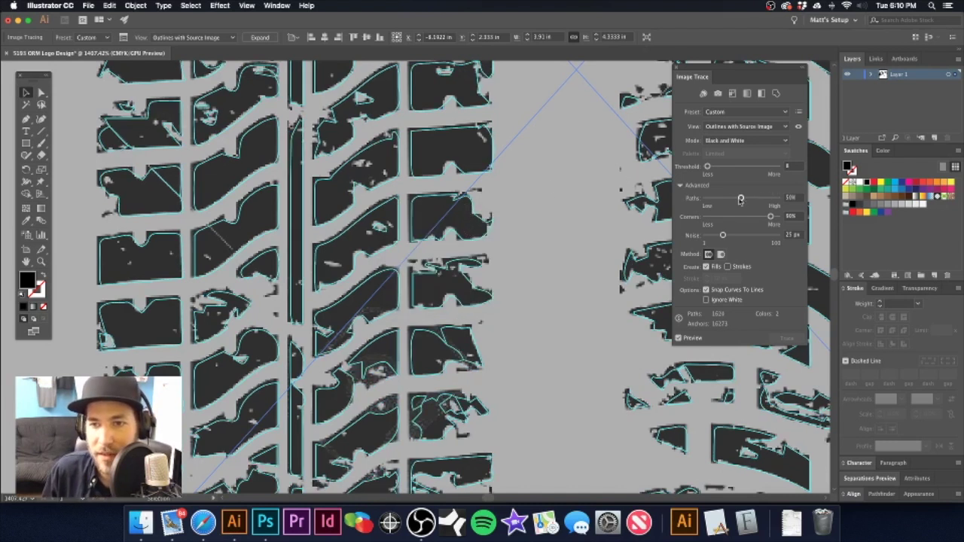
{"action": "left_click_drag", "start_coordinate": [740, 200], "coordinate": [774, 200]}
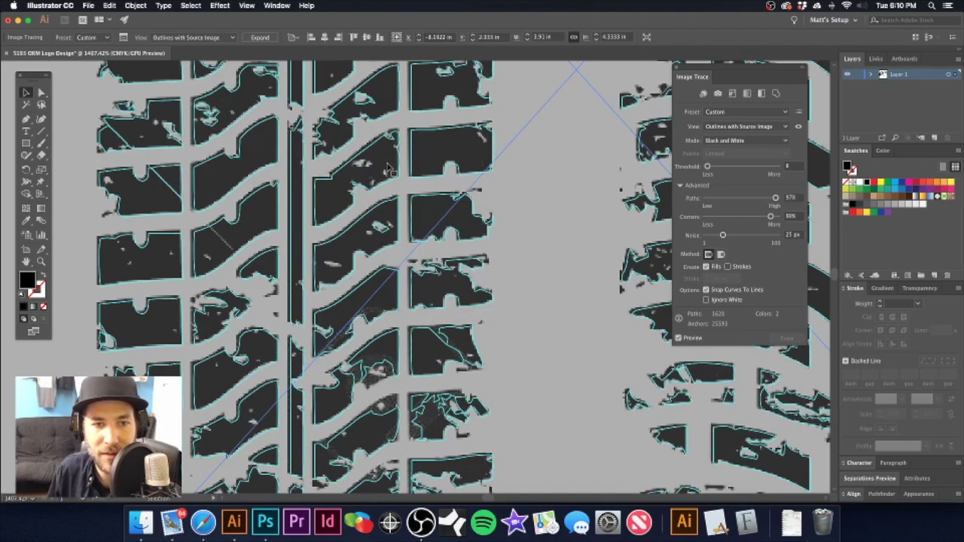
{"action": "scroll", "coordinate": [434, 237], "scroll_direction": "down", "scroll_amount": 5}
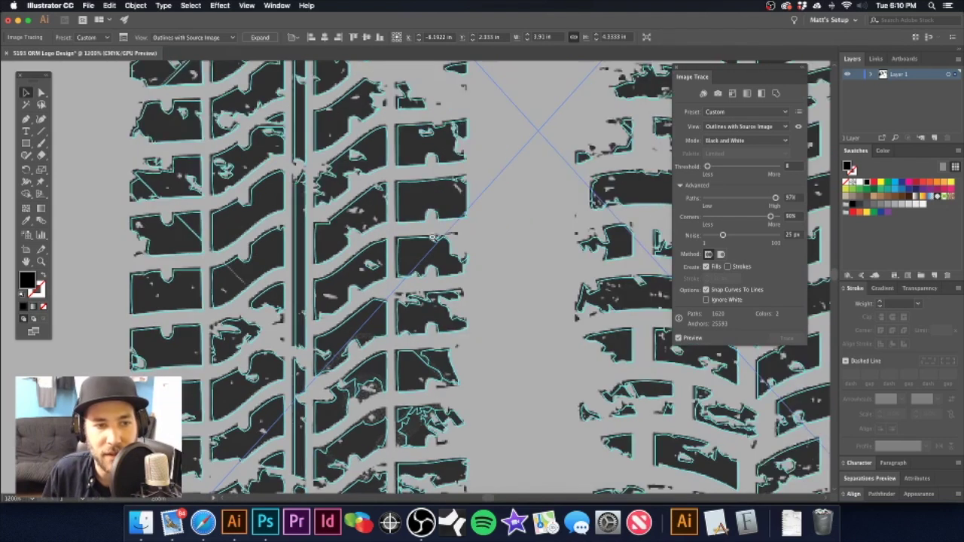
{"action": "scroll", "coordinate": [433, 237], "scroll_direction": "down", "scroll_amount": 5}
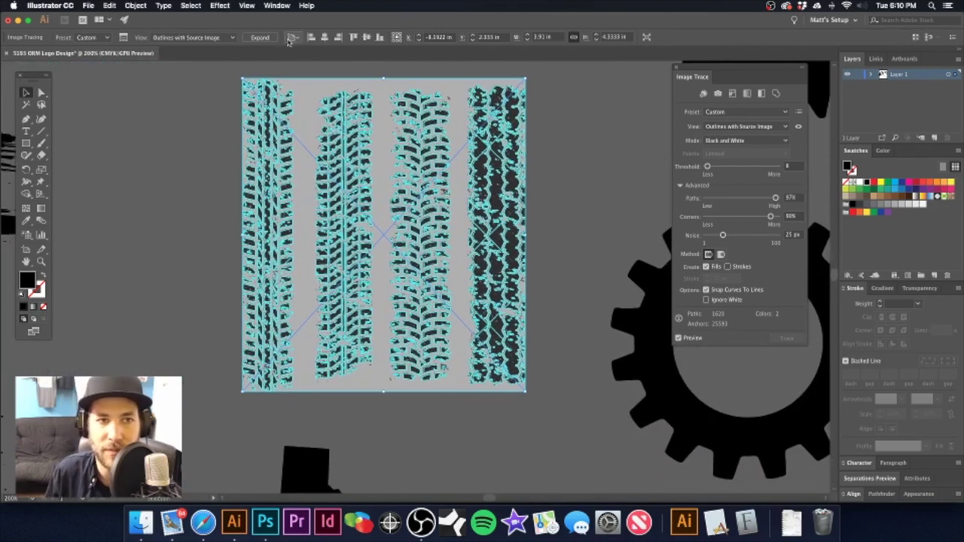
{"action": "left_click", "coordinate": [259, 37]}
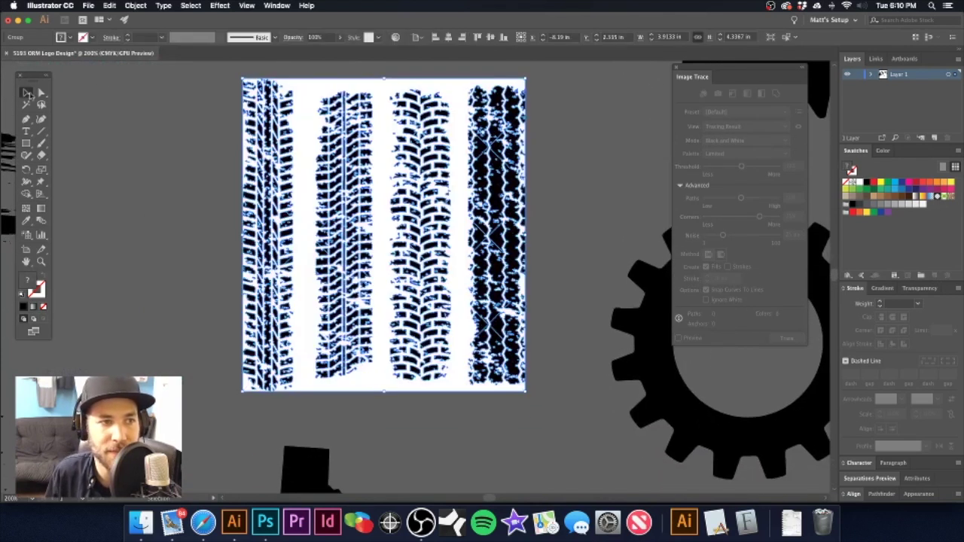
- Select the tire tracks' white background with every object sharing its fill color and delete them all
{"action": "left_click", "coordinate": [117, 108]}
{"action": "key", "text": "a"}
{"action": "left_click", "coordinate": [298, 94]}
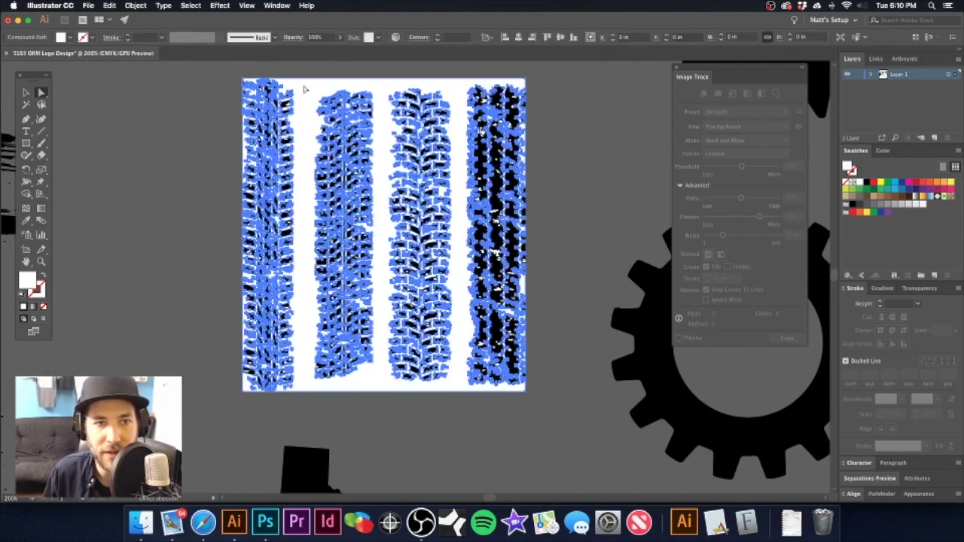
{"action": "left_click", "coordinate": [191, 6]}
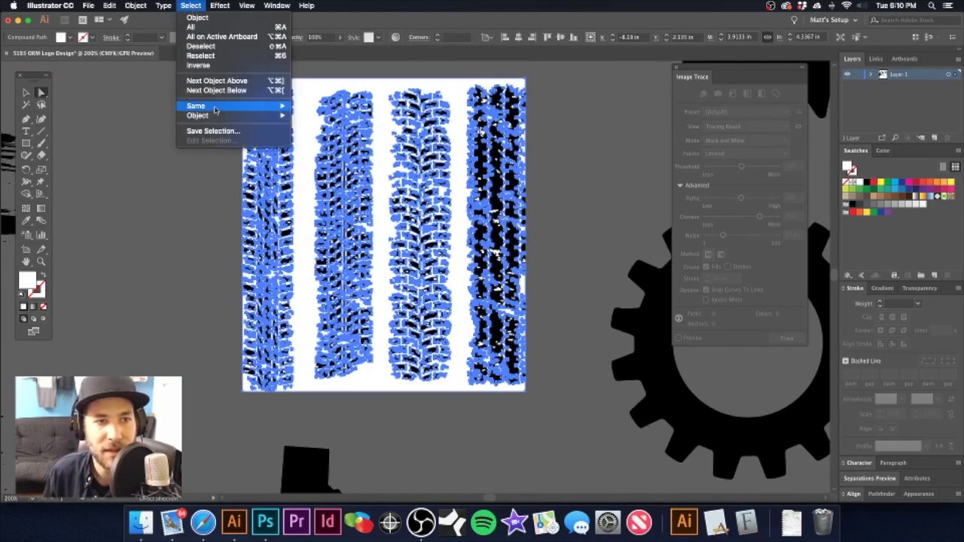
{"action": "mouse_move", "coordinate": [217, 106]}
{"action": "left_click", "coordinate": [331, 146]}
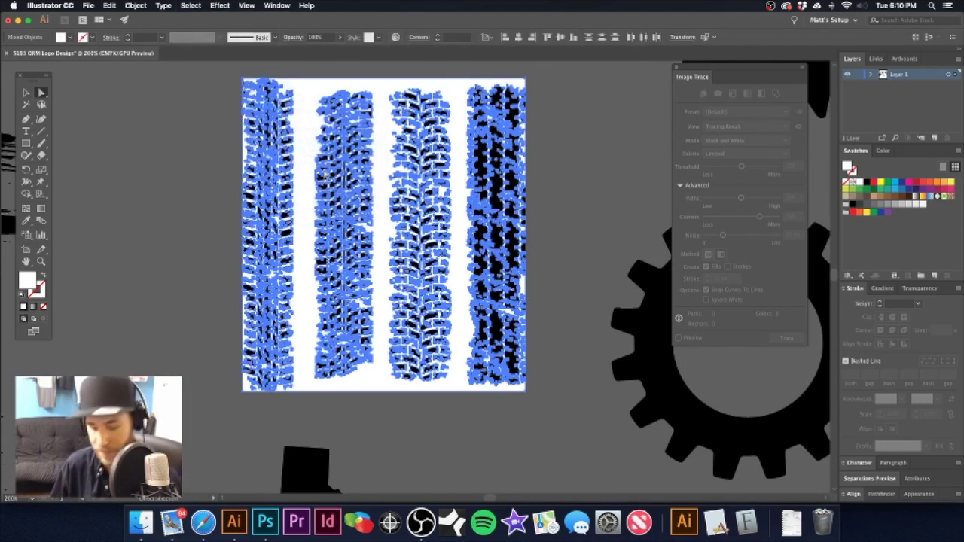
{"action": "key", "text": "Delete"}
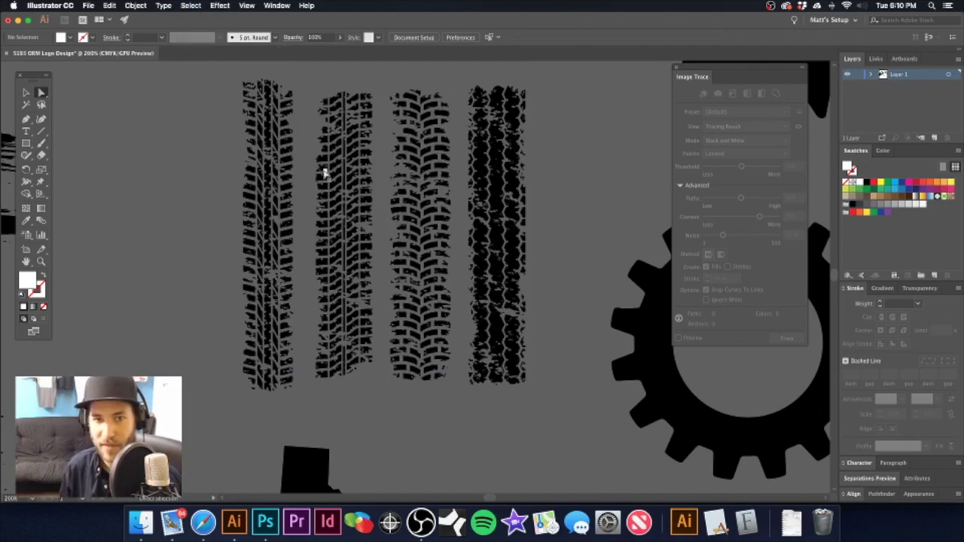
- Ungroup the traced tire tracks and group all pieces of the leftmost track on their own
{"action": "key", "text": "v"}
{"action": "left_click", "coordinate": [391, 235]}
{"action": "key", "text": "super+minus"}
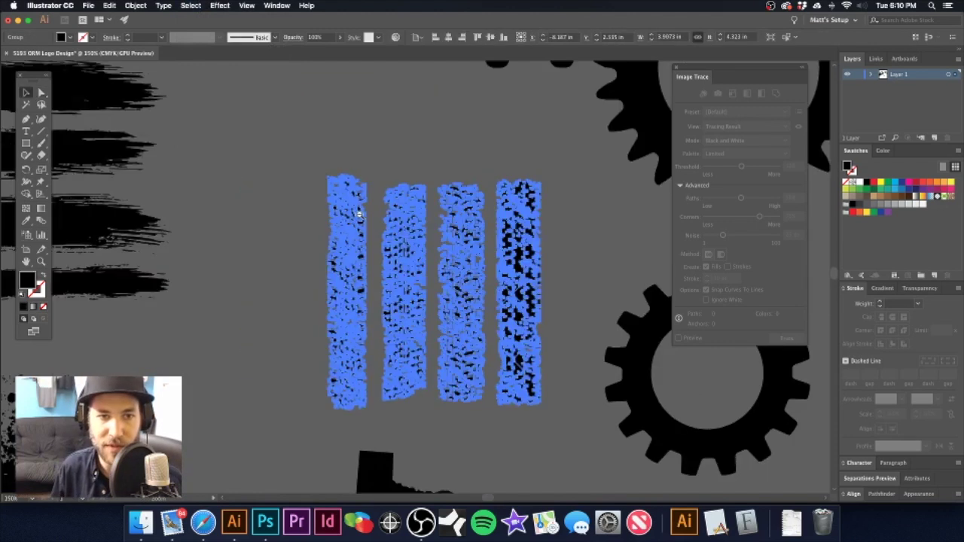
{"action": "key", "text": "a"}
{"action": "scroll", "coordinate": [384, 232], "scroll_direction": "down", "scroll_amount": 3}
{"action": "left_click", "coordinate": [283, 137]}
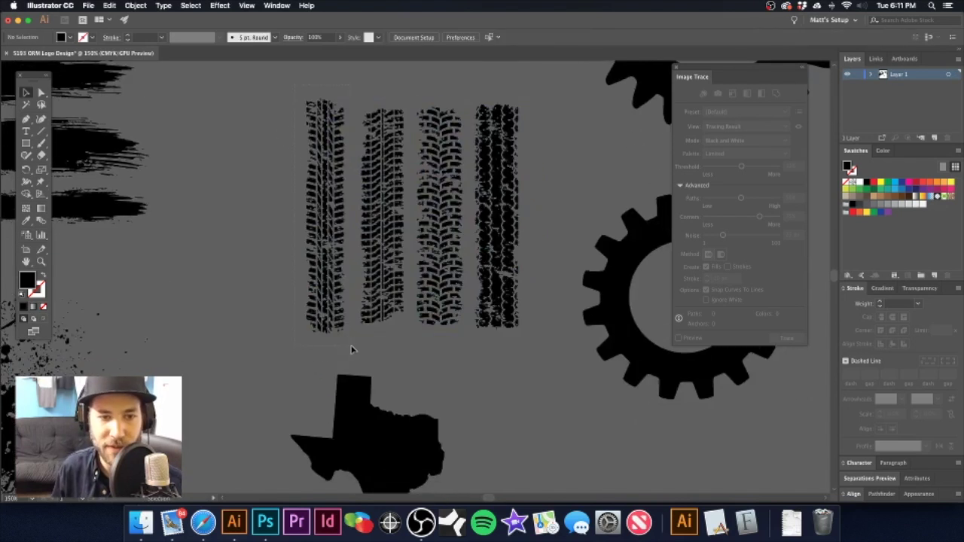
{"action": "left_click_drag", "start_coordinate": [351, 347], "coordinate": [352, 347]}
{"action": "key", "text": "super+g"}
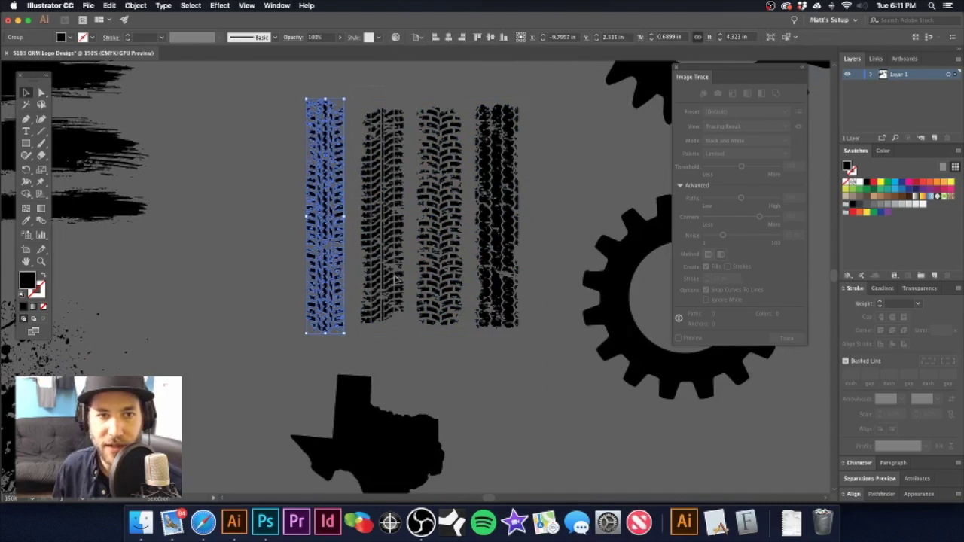
- Group the pieces of the second, third and fourth tire tracks into one separate group per track
{"action": "left_click", "coordinate": [404, 322]}
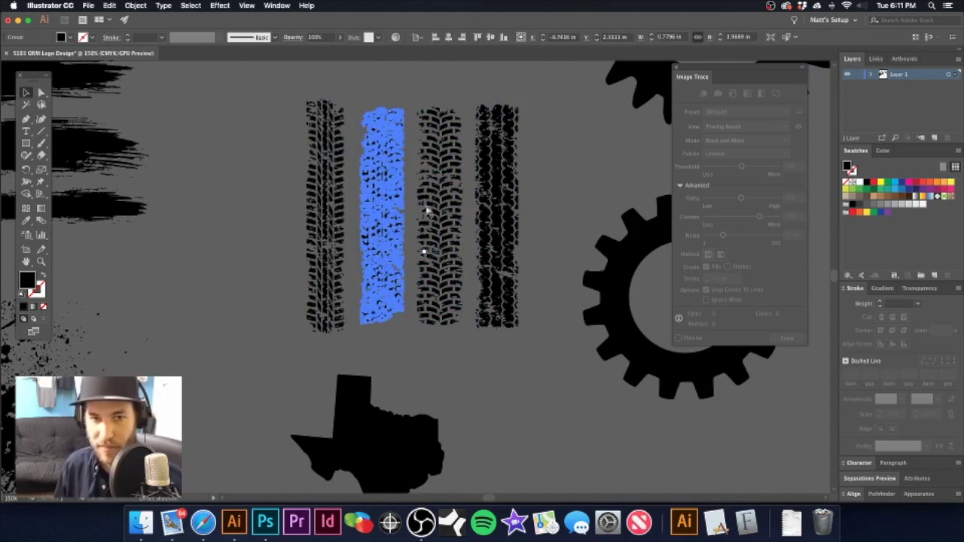
{"action": "left_click", "coordinate": [414, 97]}
{"action": "left_click", "coordinate": [468, 349]}
{"action": "left_click", "coordinate": [265, 156]}
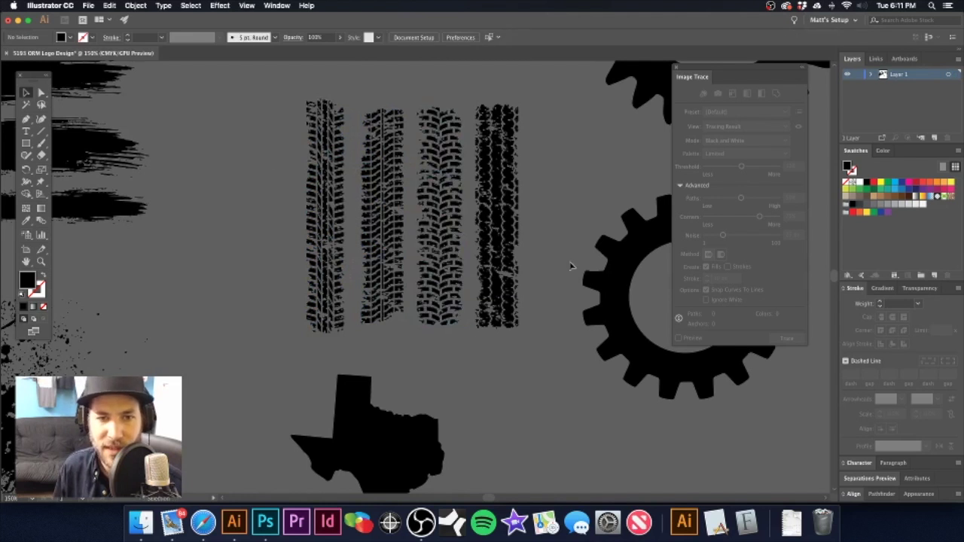
{"action": "left_click", "coordinate": [499, 164]}
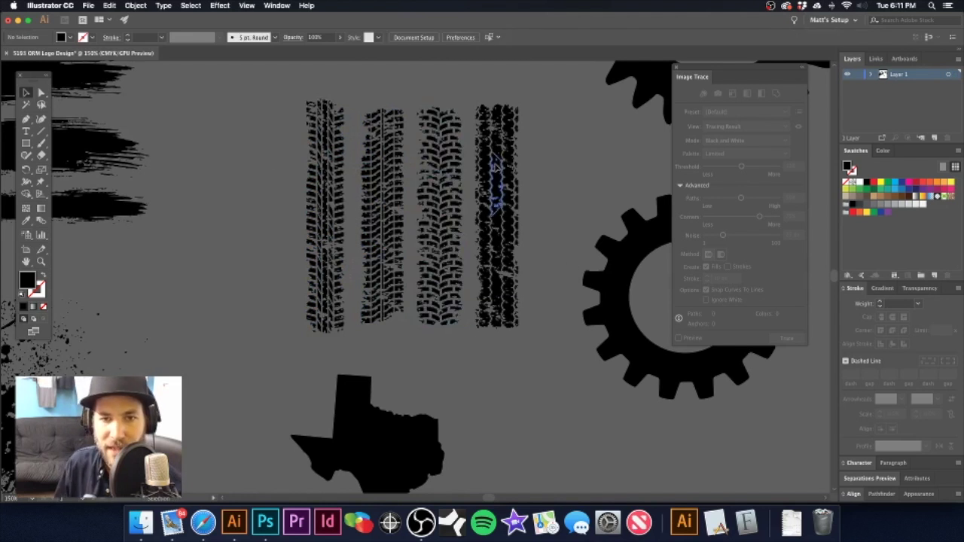
{"action": "left_click", "coordinate": [536, 98]}
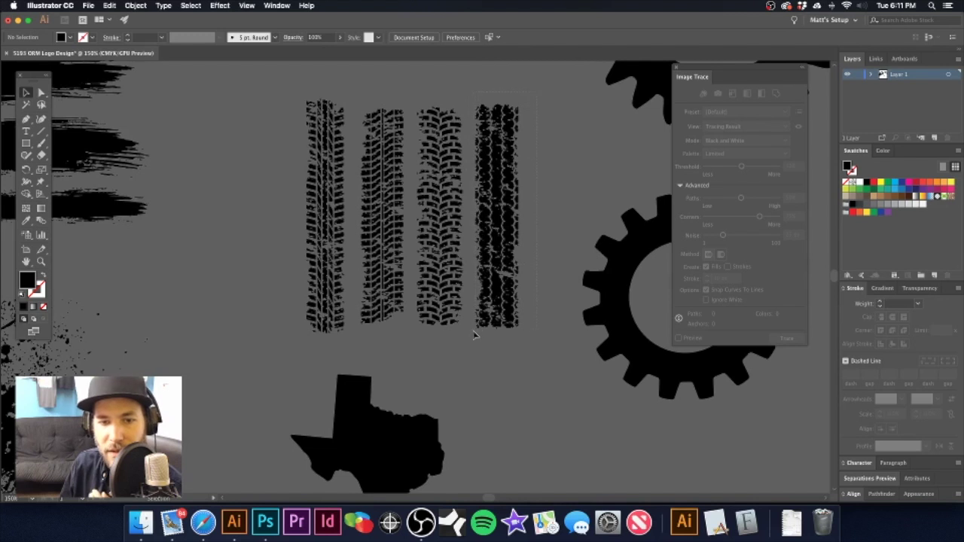
{"action": "left_click_drag", "start_coordinate": [468, 340], "coordinate": [467, 338]}
{"action": "key", "text": "super+g"}
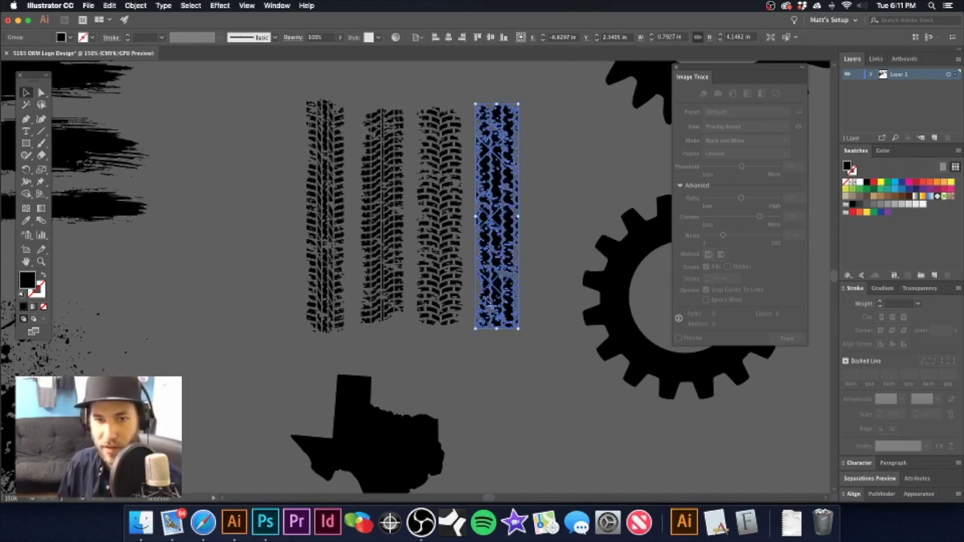
{"action": "left_click", "coordinate": [557, 150]}
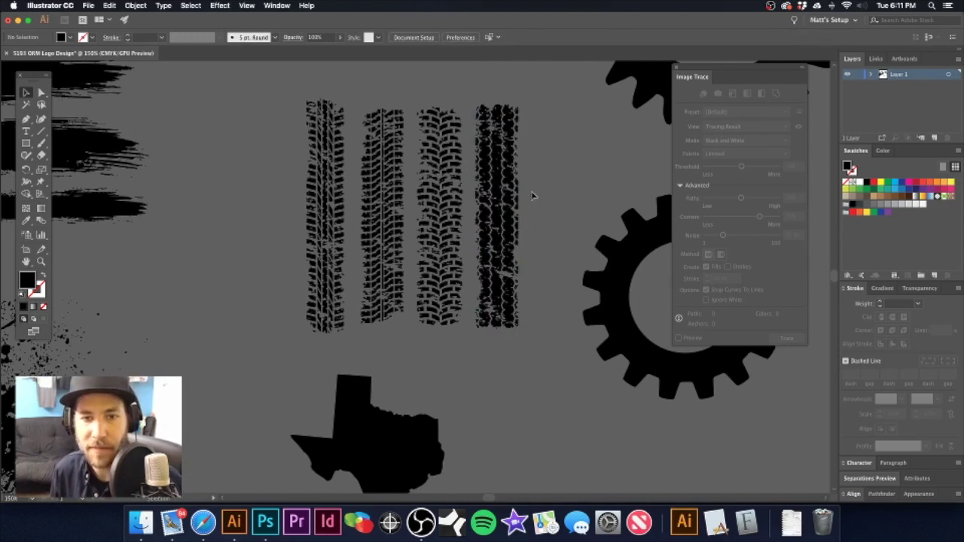
- Look over the complete set of traced elements around the artboard and the reference logo
{"action": "scroll", "coordinate": [425, 218], "scroll_direction": "down", "scroll_amount": 3}
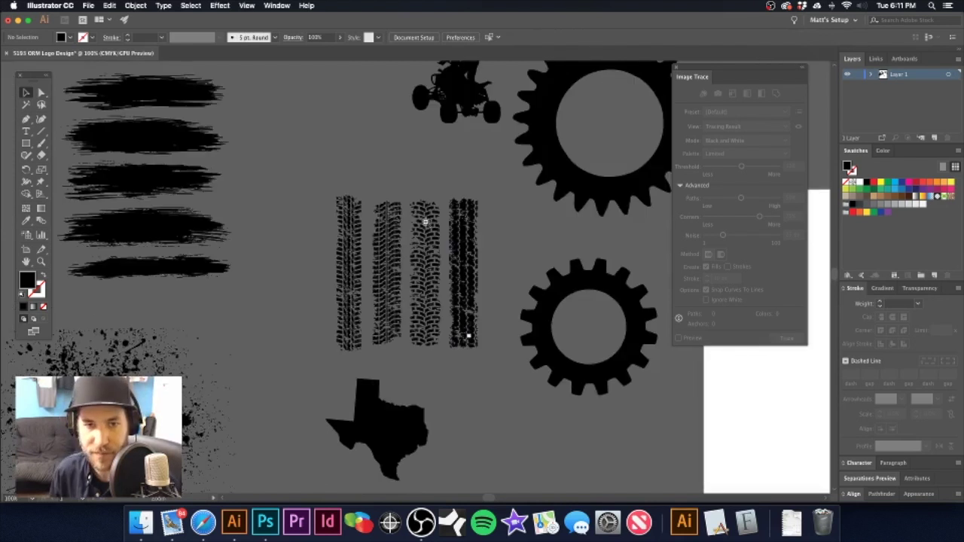
{"action": "left_click_drag", "start_coordinate": [445, 239], "coordinate": [409, 206]}
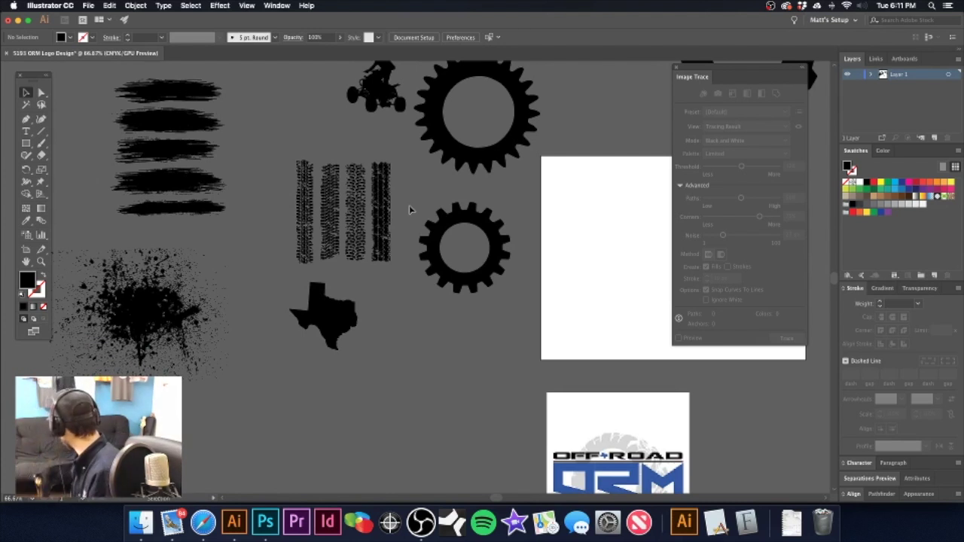
{"action": "scroll", "coordinate": [409, 205], "scroll_direction": "up", "scroll_amount": 1}
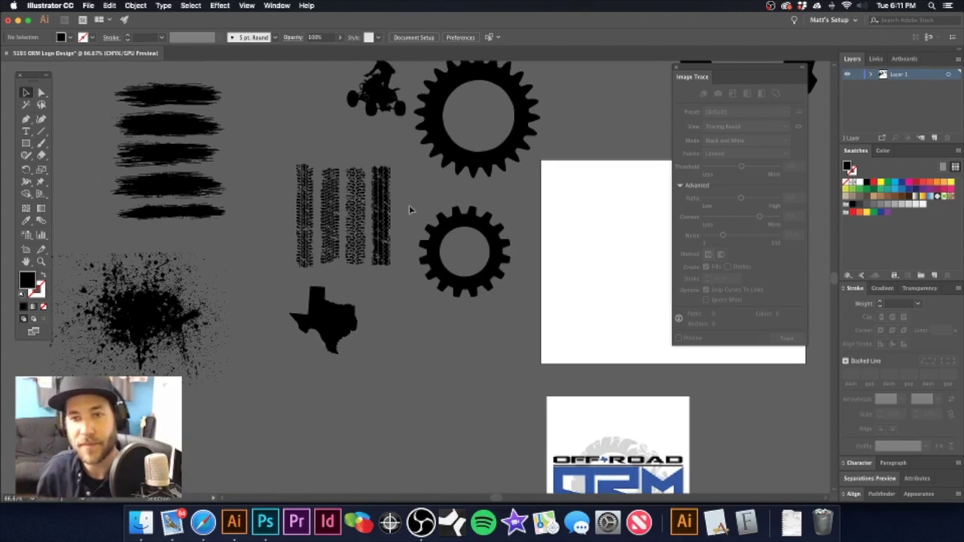
{"action": "left_click_drag", "start_coordinate": [408, 305], "coordinate": [460, 268]}
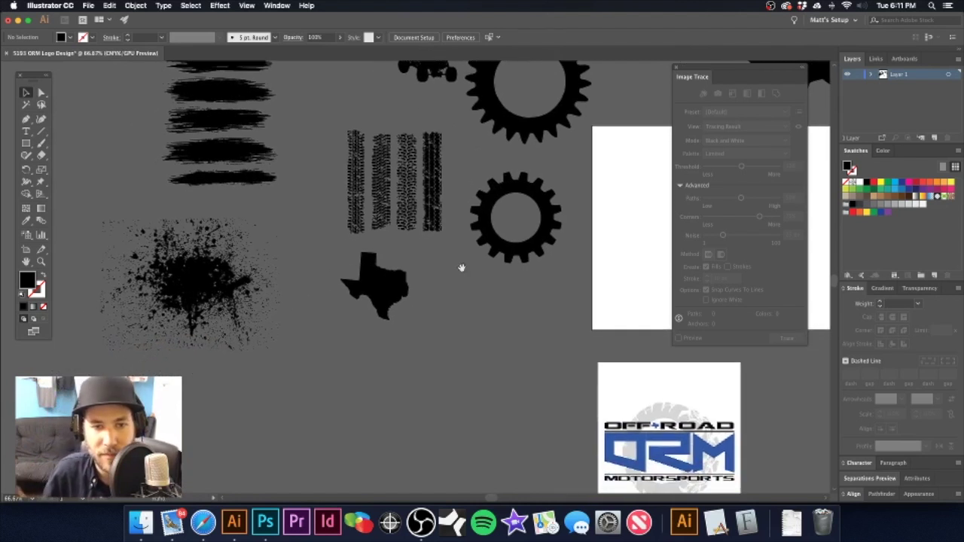
{"action": "left_click", "coordinate": [455, 279], "text": "alt+super"}
{"action": "left_click", "coordinate": [455, 279], "text": "alt+super"}
{"action": "scroll", "coordinate": [483, 231], "scroll_direction": "right", "scroll_amount": 2}
{"action": "scroll", "coordinate": [483, 231], "scroll_direction": "up", "scroll_amount": 1}
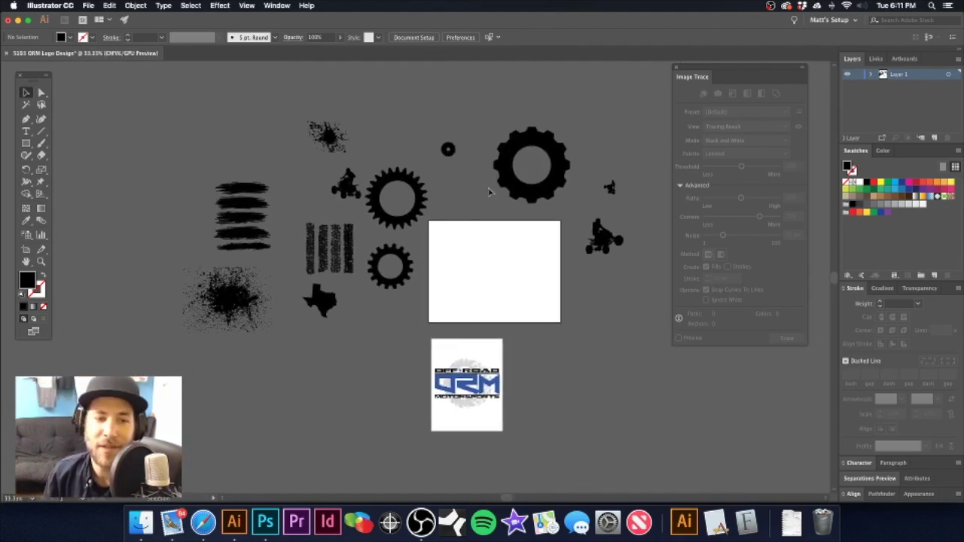
{"action": "scroll", "coordinate": [410, 237], "scroll_direction": "down", "scroll_amount": 1}
{"action": "scroll", "coordinate": [390, 239], "scroll_direction": "up", "scroll_amount": 2}
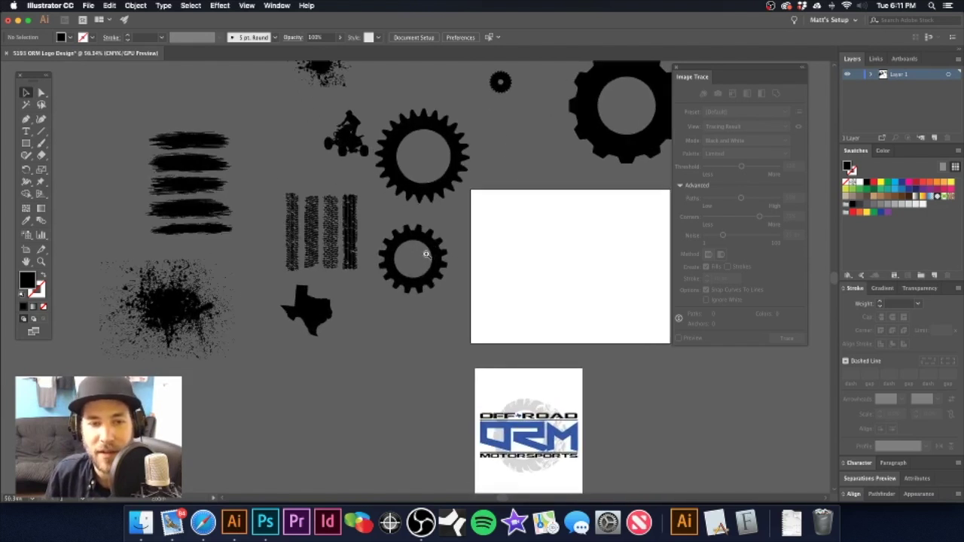
- Add a point text line reading OFF ROAD in the upper left area of the blank artboard
{"action": "left_click", "coordinate": [489, 257], "text": "alt+super"}
{"action": "left_click_drag", "start_coordinate": [475, 262], "coordinate": [401, 128]}
{"action": "scroll", "coordinate": [397, 167], "scroll_direction": "up", "scroll_amount": 4}
{"action": "left_click_drag", "start_coordinate": [407, 190], "coordinate": [383, 300]}
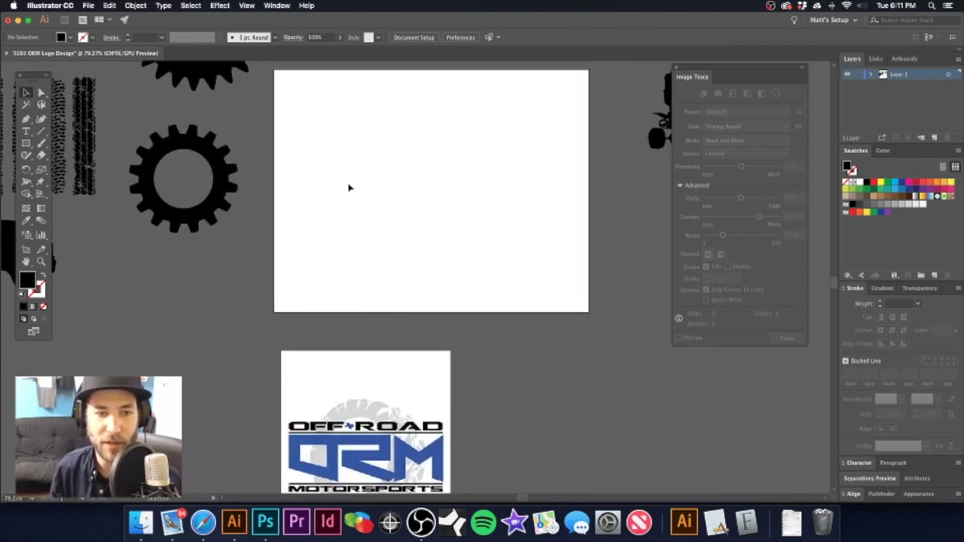
{"action": "key", "text": "t"}
{"action": "left_click", "coordinate": [336, 160]}
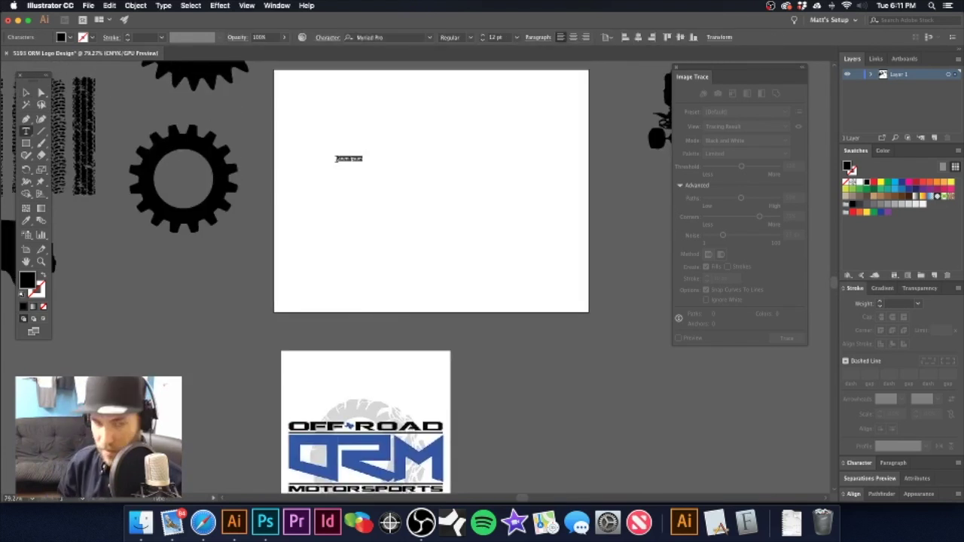
{"action": "key", "text": "BackSpace"}
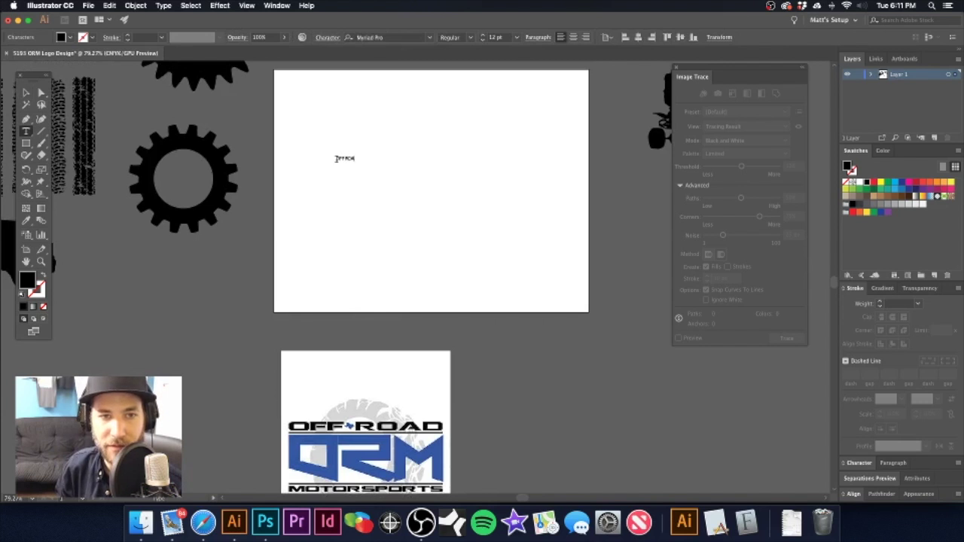
{"action": "left_click", "coordinate": [410, 246], "text": "super"}
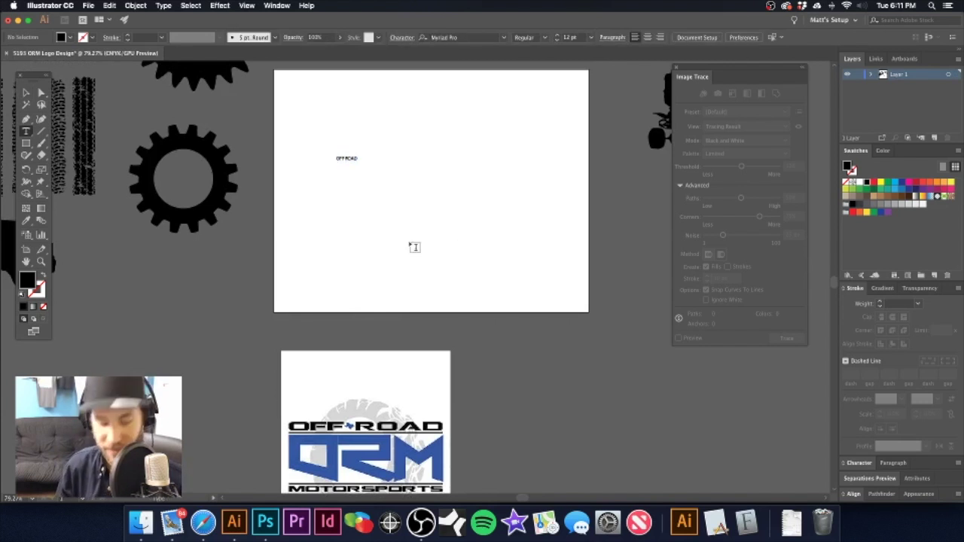
- Duplicate the OFF ROAD text directly below the original and change the copy's text to MOTORSPORTS
{"action": "key", "text": "v"}
{"action": "left_click_drag", "start_coordinate": [351, 160], "coordinate": [351, 177], "text": "alt+shift"}
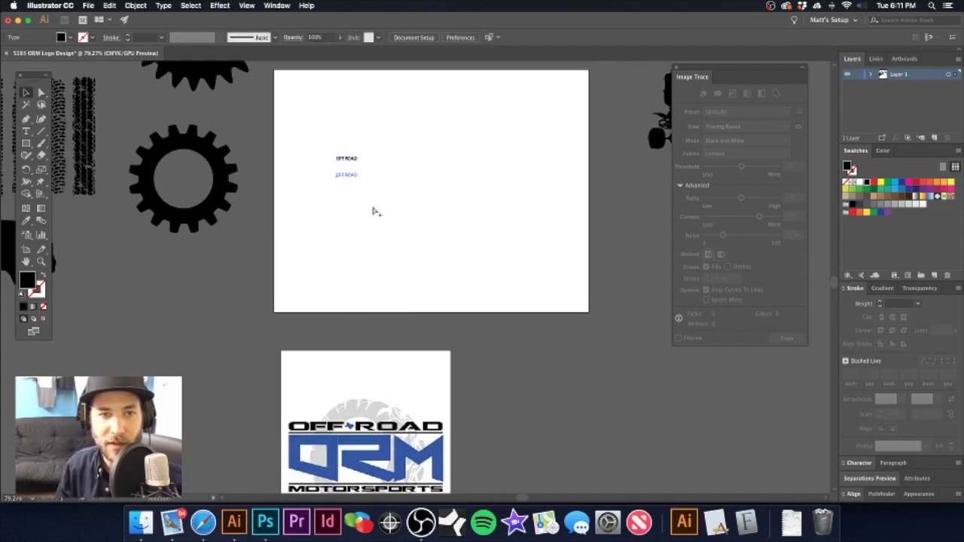
{"action": "left_click_drag", "start_coordinate": [376, 240], "coordinate": [377, 205]}
{"action": "key", "text": "t"}
{"action": "left_click", "coordinate": [348, 140]}
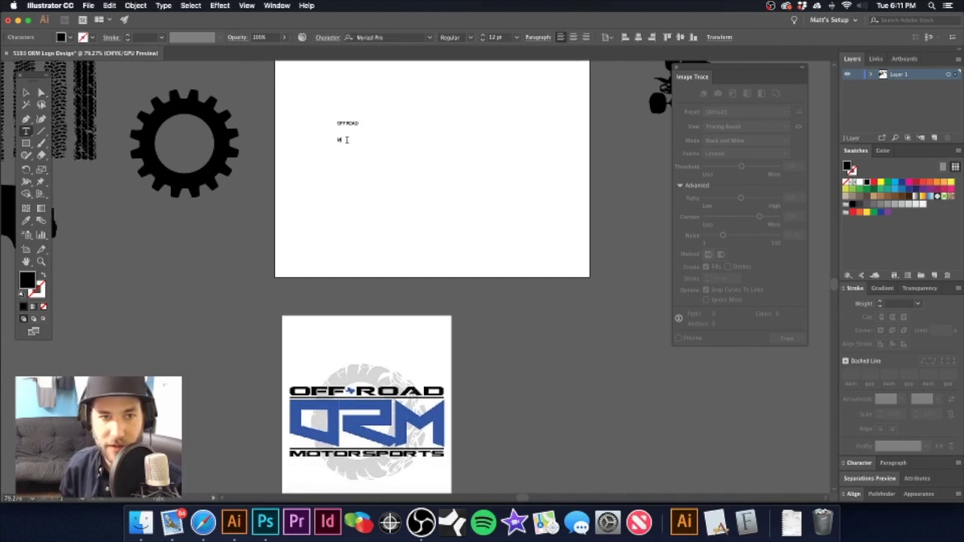
{"action": "type", "text": "MOTORSPORTS"}
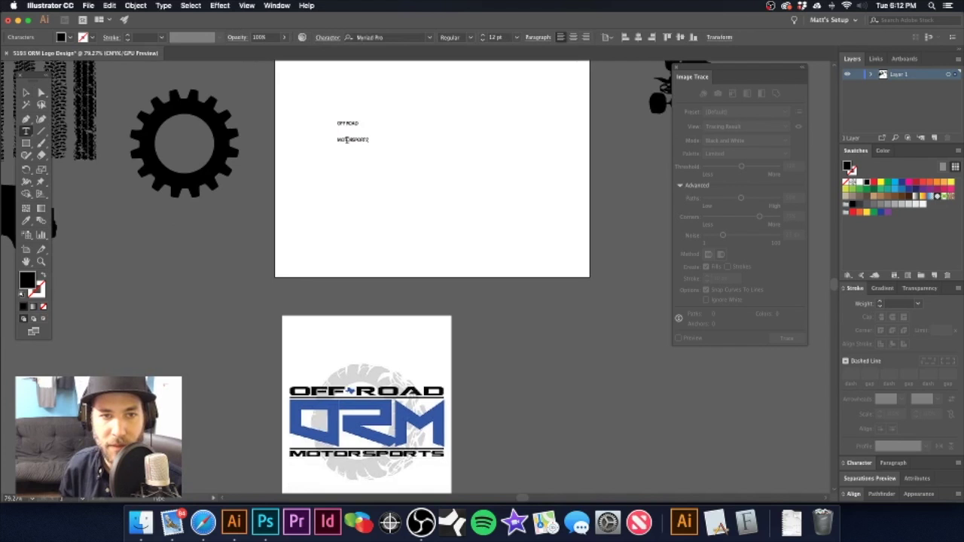
{"action": "left_click", "coordinate": [360, 201], "text": "super"}
- Position the MOTORSPORTS line centered closely beneath OFF ROAD
{"action": "key", "text": "v"}
{"action": "left_click_drag", "start_coordinate": [355, 175], "coordinate": [402, 289]}
{"action": "left_click_drag", "start_coordinate": [398, 244], "coordinate": [383, 224]}
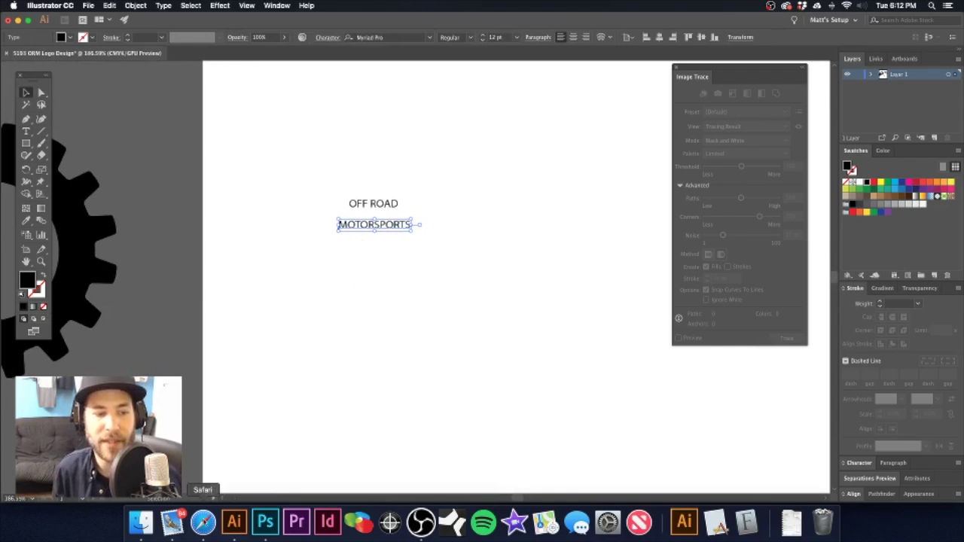
- Look through the Fonts folder of the logo project in Finder, including the airstrike files, and return to Illustrator
{"action": "left_click", "coordinate": [149, 521]}
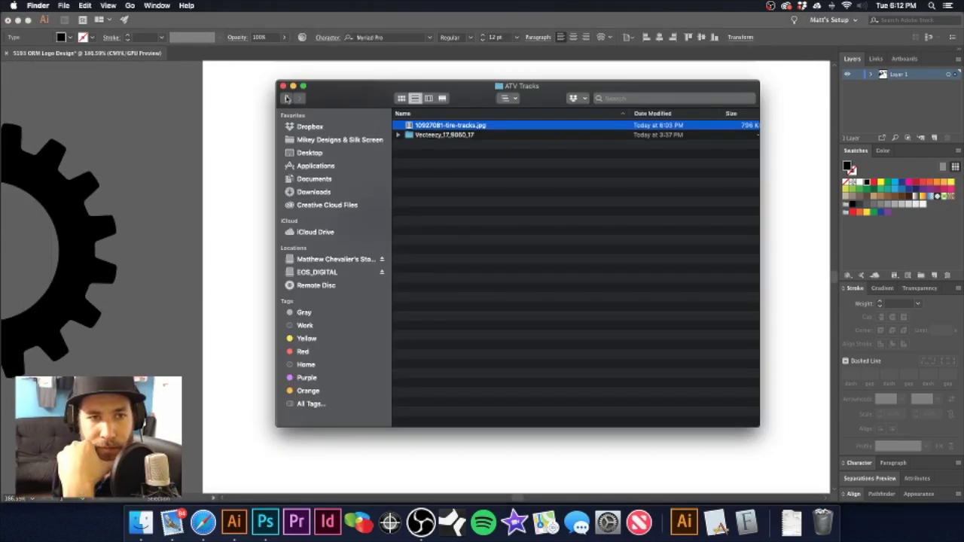
{"action": "left_click", "coordinate": [287, 98]}
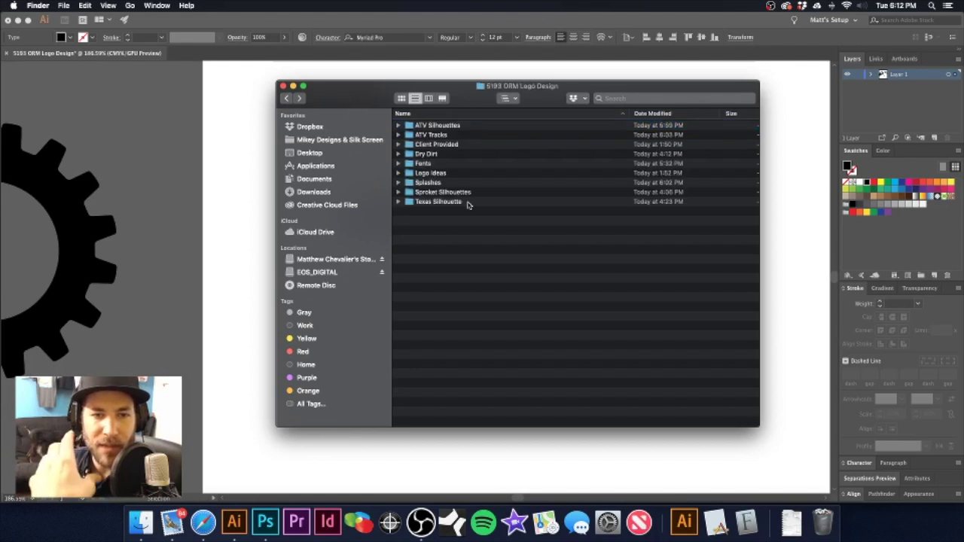
{"action": "double_click", "coordinate": [426, 164]}
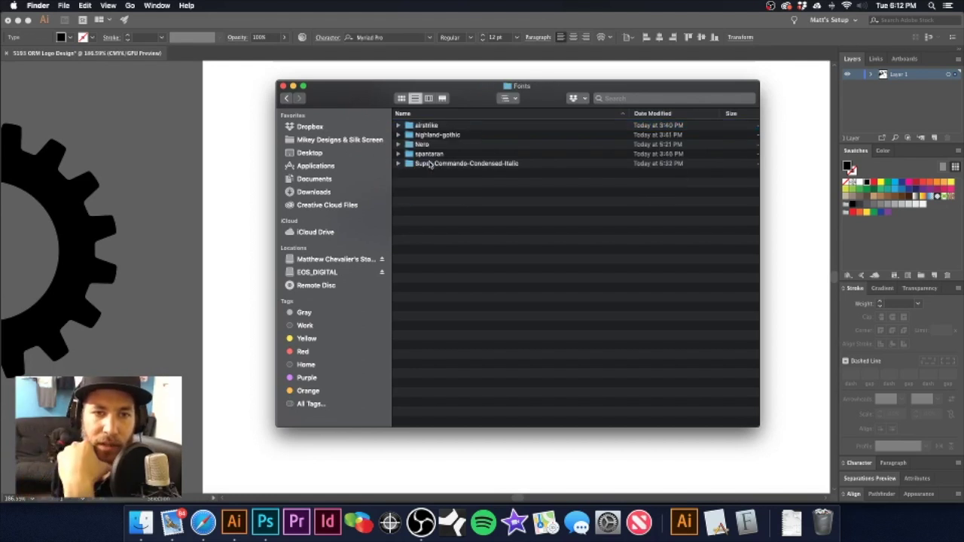
{"action": "left_click", "coordinate": [398, 125]}
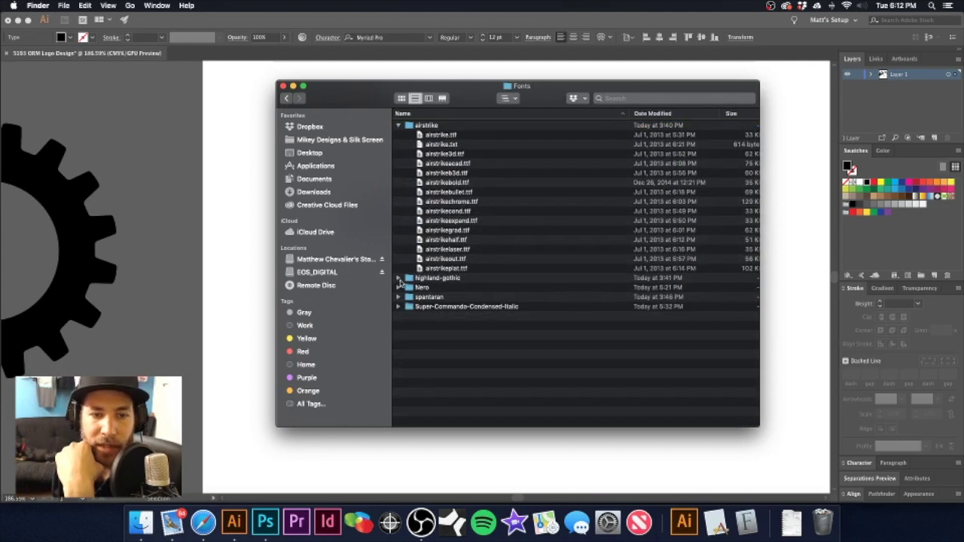
{"action": "left_click", "coordinate": [397, 126]}
{"action": "left_click_drag", "start_coordinate": [374, 97], "coordinate": [425, 99]}
{"action": "left_click", "coordinate": [290, 135]}
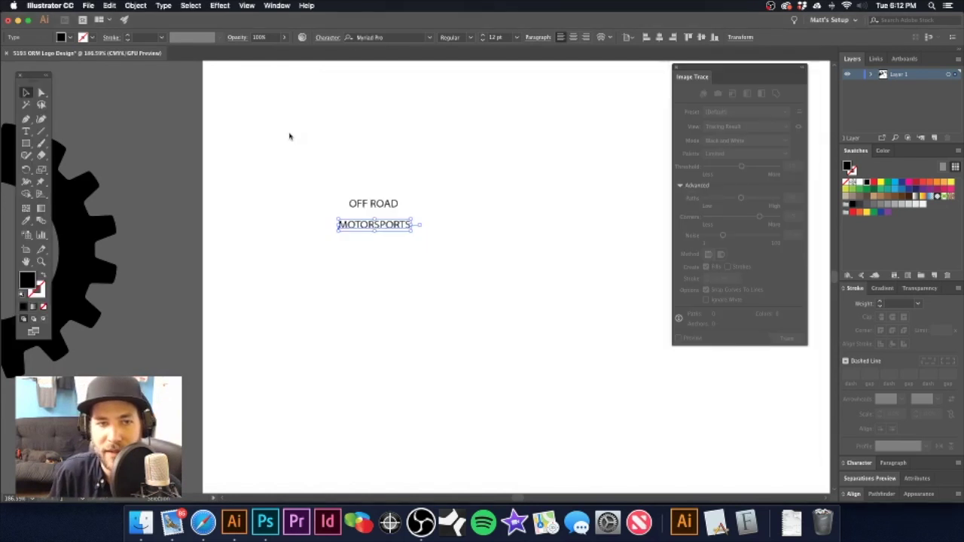
- Quit Mail and set the font of both the OFF ROAD and MOTORSPORTS lines to Airstrike Regular
{"action": "left_click_drag", "start_coordinate": [369, 210], "coordinate": [394, 243]}
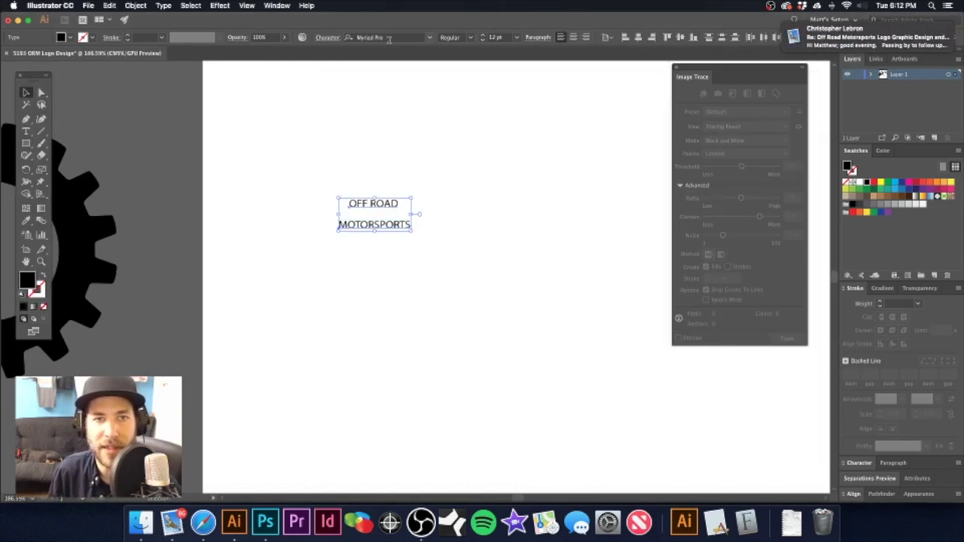
{"action": "left_click_drag", "start_coordinate": [389, 38], "coordinate": [329, 38]}
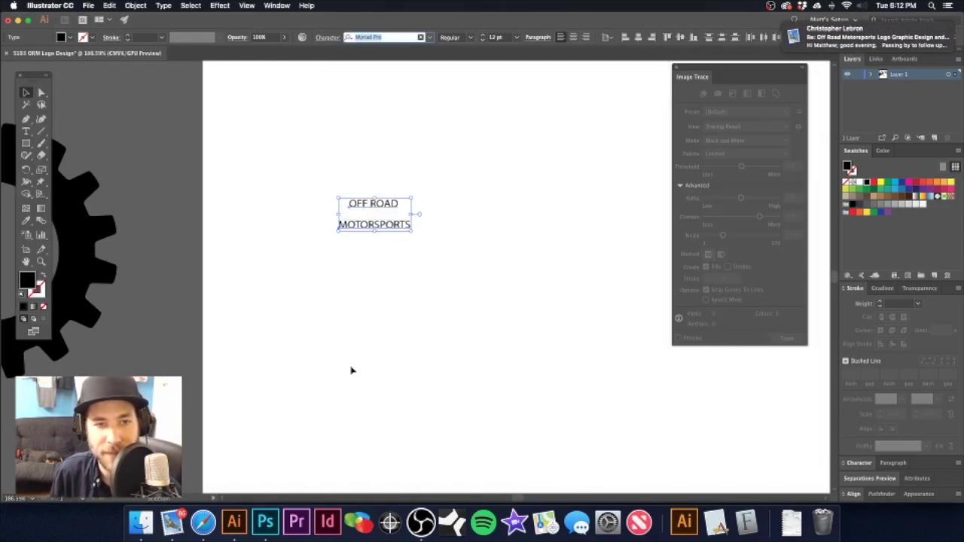
{"action": "right_click", "coordinate": [172, 522]}
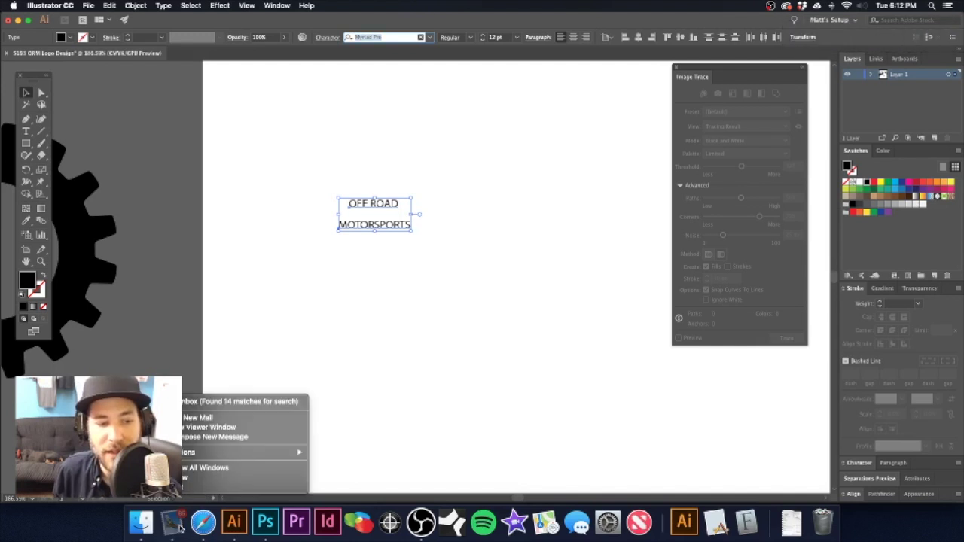
{"action": "left_click", "coordinate": [192, 486]}
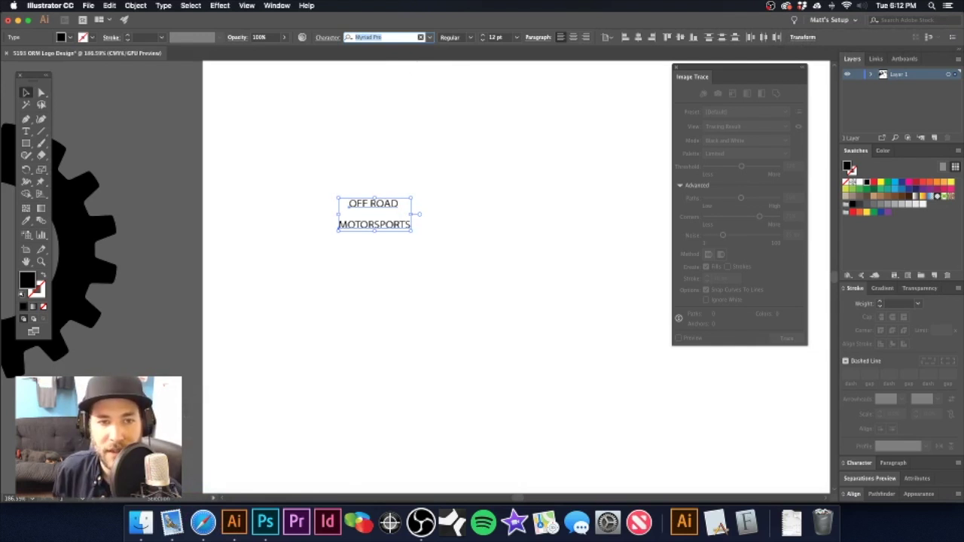
{"action": "type", "text": "Air"}
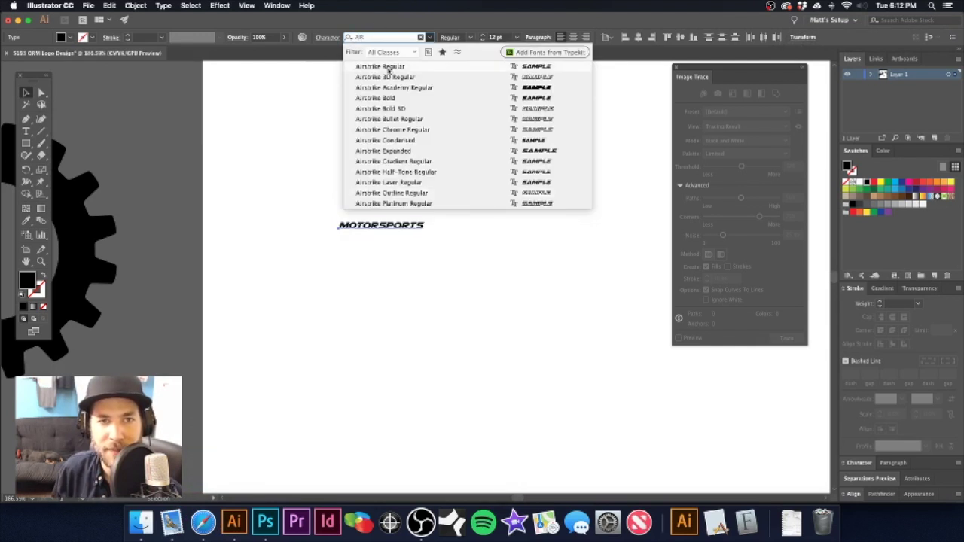
{"action": "left_click", "coordinate": [389, 68]}
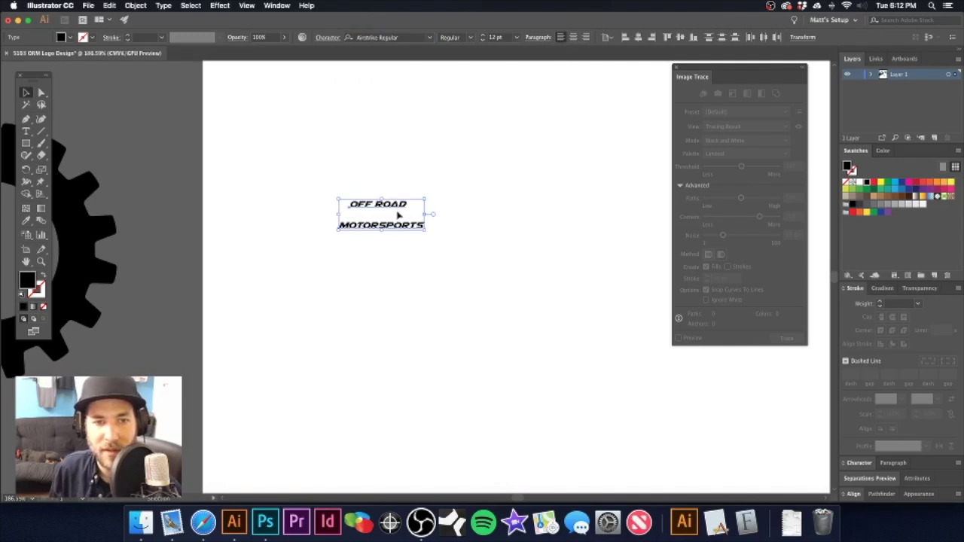
- Enlarge both text lines together to about 45 pt and move OFF ROAD up to widen the gap above MOTORSPORTS
{"action": "left_click_drag", "start_coordinate": [426, 200], "coordinate": [463, 144]}
{"action": "left_click", "coordinate": [425, 109]}
{"action": "key", "text": "super+minus"}
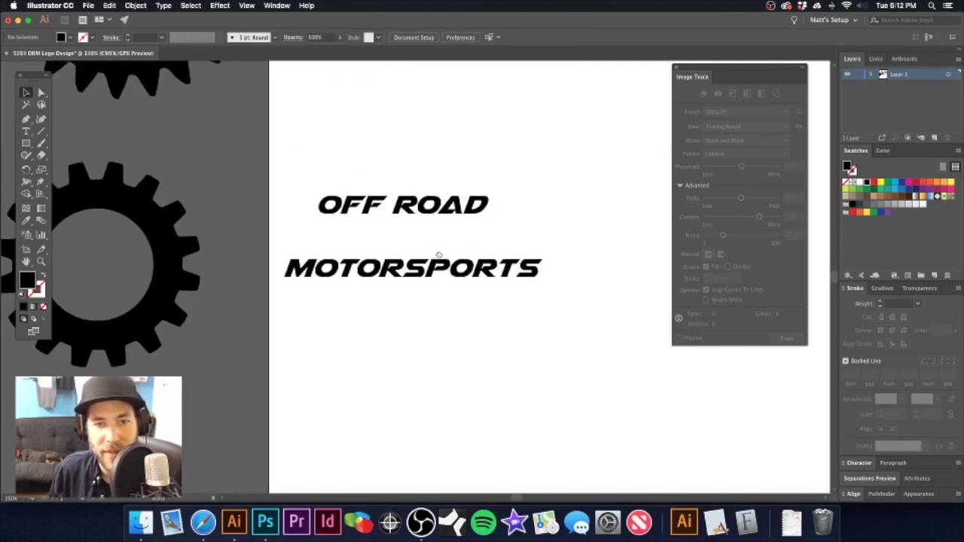
{"action": "scroll", "coordinate": [442, 253], "scroll_direction": "down", "scroll_amount": 1}
{"action": "left_click_drag", "start_coordinate": [442, 249], "coordinate": [441, 219]}
{"action": "left_click_drag", "start_coordinate": [407, 177], "coordinate": [415, 153]}
- Duplicate MOTORSPORTS into the gap beneath OFF ROAD and change the copy's text to ORM
{"action": "mouse_move", "coordinate": [426, 193]}
{"action": "left_mouse_down"}
{"action": "mouse_move", "coordinate": [426, 240]}
{"action": "mouse_move", "coordinate": [428, 195]}
{"action": "left_mouse_up"}
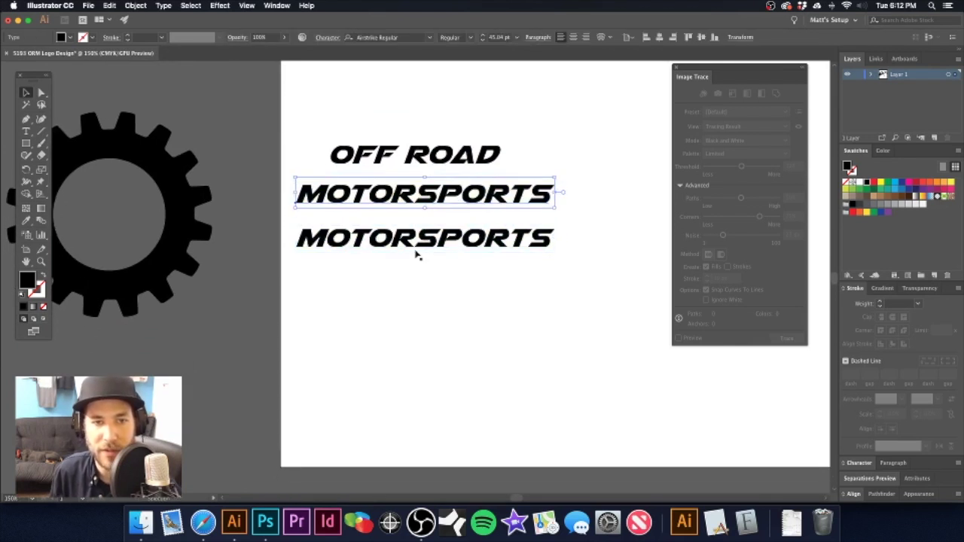
{"action": "scroll", "coordinate": [416, 282], "scroll_direction": "down", "scroll_amount": 3}
{"action": "scroll", "coordinate": [432, 303], "scroll_direction": "down", "scroll_amount": 2}
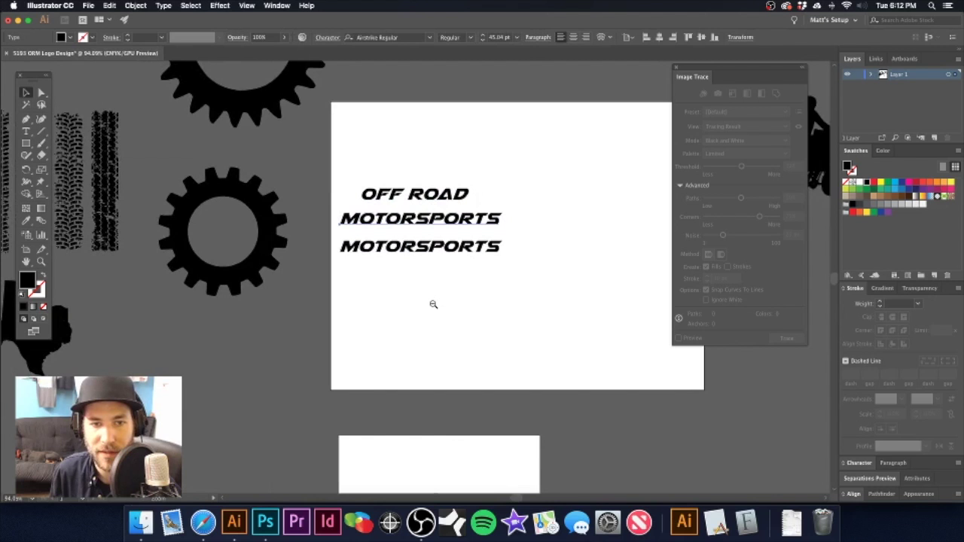
{"action": "left_click_drag", "start_coordinate": [432, 304], "coordinate": [428, 203]}
{"action": "double_click", "coordinate": [419, 116]}
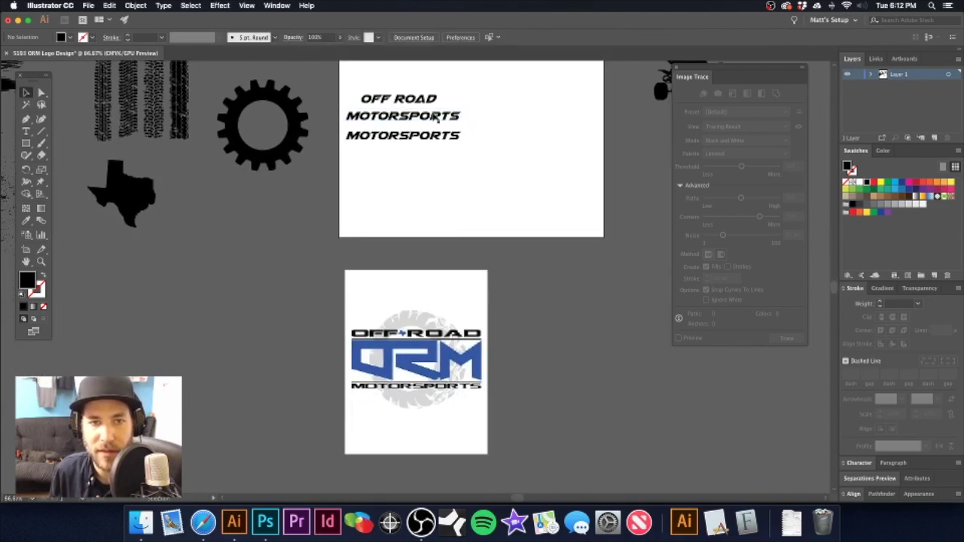
{"action": "double_click", "coordinate": [419, 116]}
{"action": "type", "text": "ORM"}
{"action": "key", "text": "super+a"}
{"action": "left_click", "coordinate": [418, 166], "text": "super"}
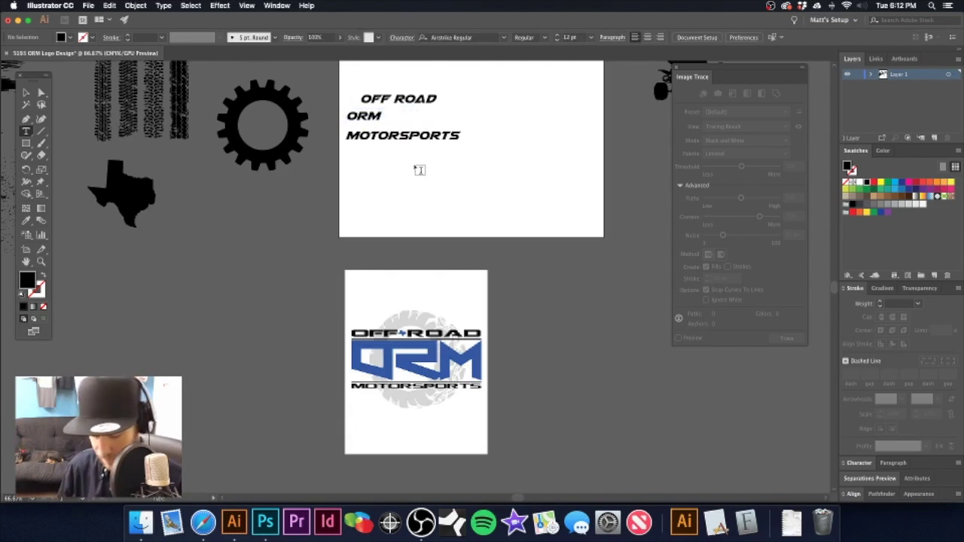
- Enlarge ORM to about 126 pt between the other two lines and duplicate the three-line stack beside the original
{"action": "key", "text": "v"}
{"action": "scroll", "coordinate": [378, 114], "scroll_direction": "up", "scroll_amount": 4}
{"action": "left_click_drag", "start_coordinate": [358, 121], "coordinate": [430, 122]}
{"action": "left_click", "coordinate": [469, 179], "text": "alt+super"}
{"action": "left_click_drag", "start_coordinate": [407, 242], "coordinate": [468, 262]}
{"action": "left_click_drag", "start_coordinate": [408, 239], "coordinate": [396, 239]}
{"action": "left_click_drag", "start_coordinate": [344, 174], "coordinate": [483, 209]}
{"action": "left_click", "coordinate": [437, 264], "text": "alt+super"}
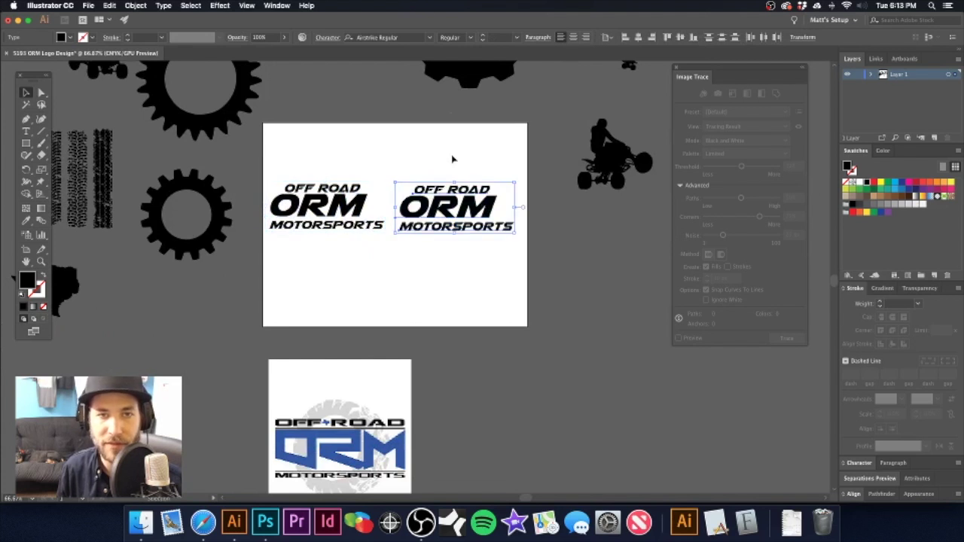
- Check the font names in the Fonts folder and set the duplicated stack's font to HighlandGothicFLF-Bold
{"action": "left_click", "coordinate": [429, 37]}
{"action": "left_click", "coordinate": [143, 523]}
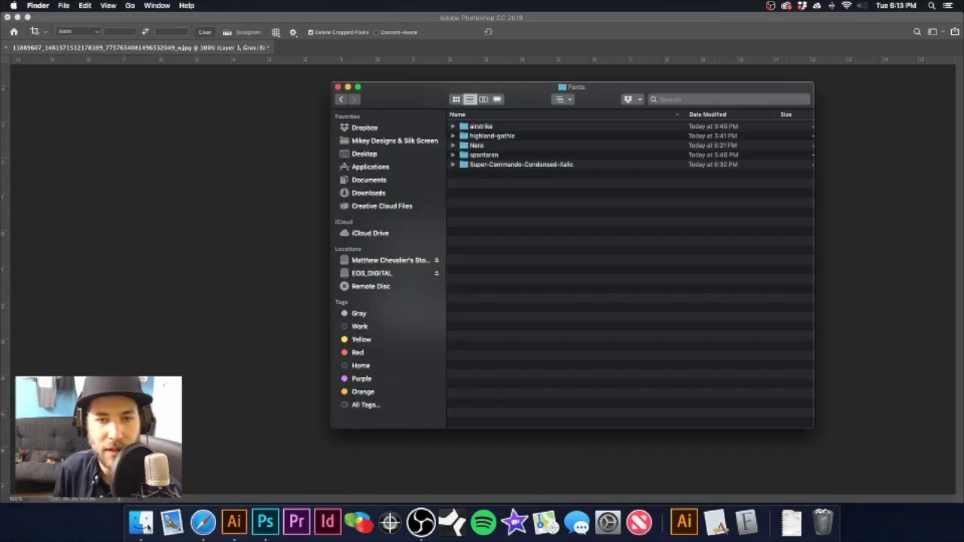
{"action": "left_click", "coordinate": [234, 527]}
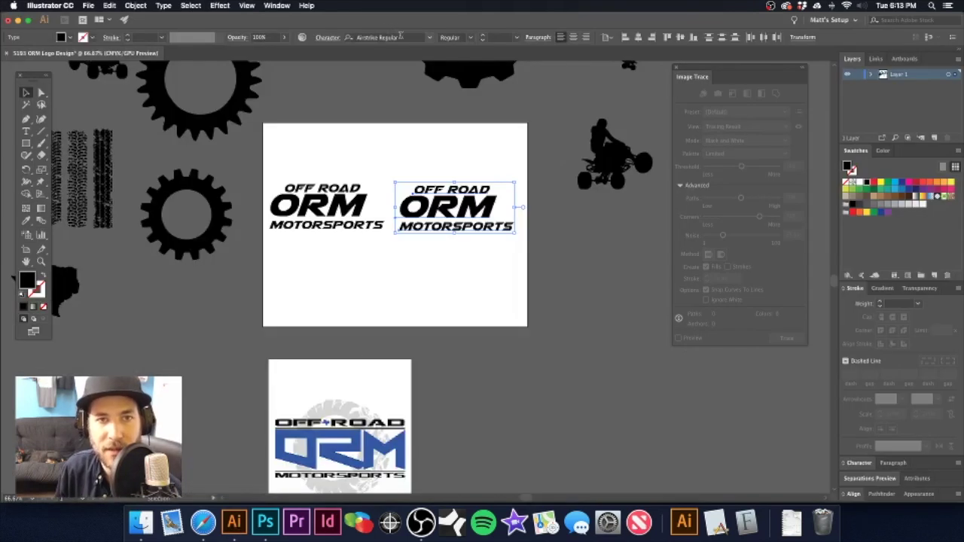
{"action": "left_click", "coordinate": [380, 36]}
{"action": "type", "text": "HIGH"}
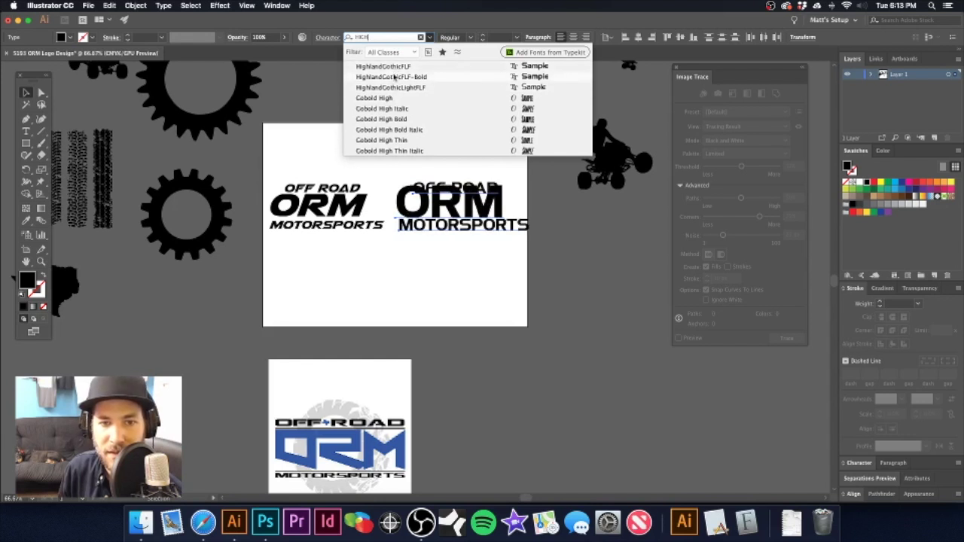
{"action": "left_click", "coordinate": [393, 78]}
- Space the ORM and MOTORSPORTS lines of the Highland Gothic version downward so the three lines no longer overlap
{"action": "left_click", "coordinate": [449, 215]}
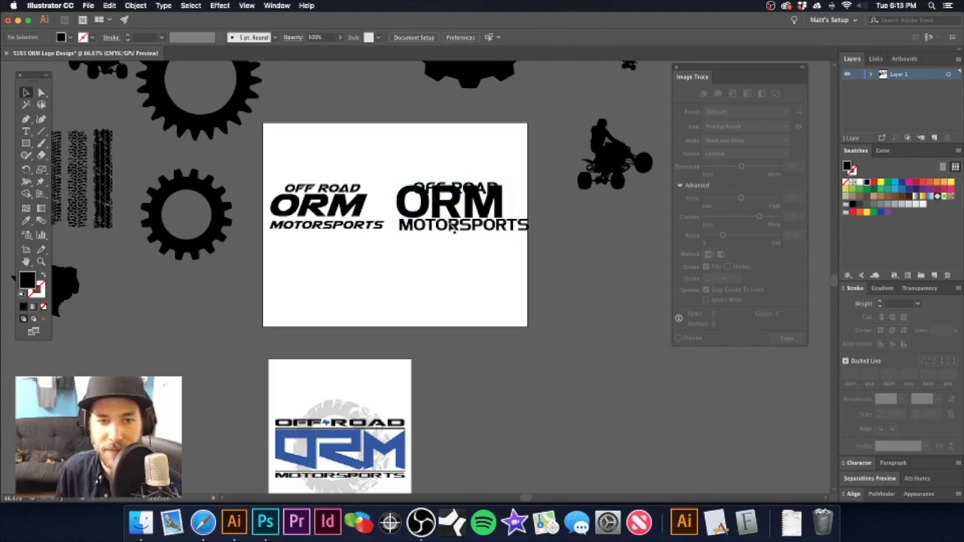
{"action": "left_click_drag", "start_coordinate": [454, 204], "coordinate": [455, 265]}
{"action": "left_click_drag", "start_coordinate": [483, 234], "coordinate": [483, 301]}
{"action": "left_click_drag", "start_coordinate": [467, 194], "coordinate": [464, 235]}
{"action": "left_click_drag", "start_coordinate": [464, 235], "coordinate": [475, 170]}
- Duplicate the Highland Gothic stack below the Airstrike version and set the copy's font to Nero
{"action": "left_click_drag", "start_coordinate": [439, 131], "coordinate": [277, 262]}
{"action": "left_click", "coordinate": [410, 40]}
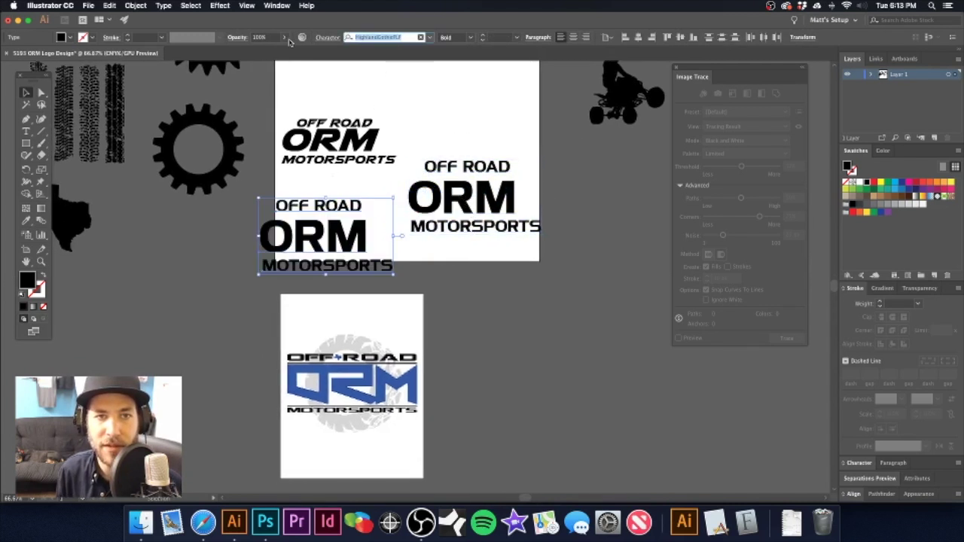
{"action": "type", "text": "NEBOF"}
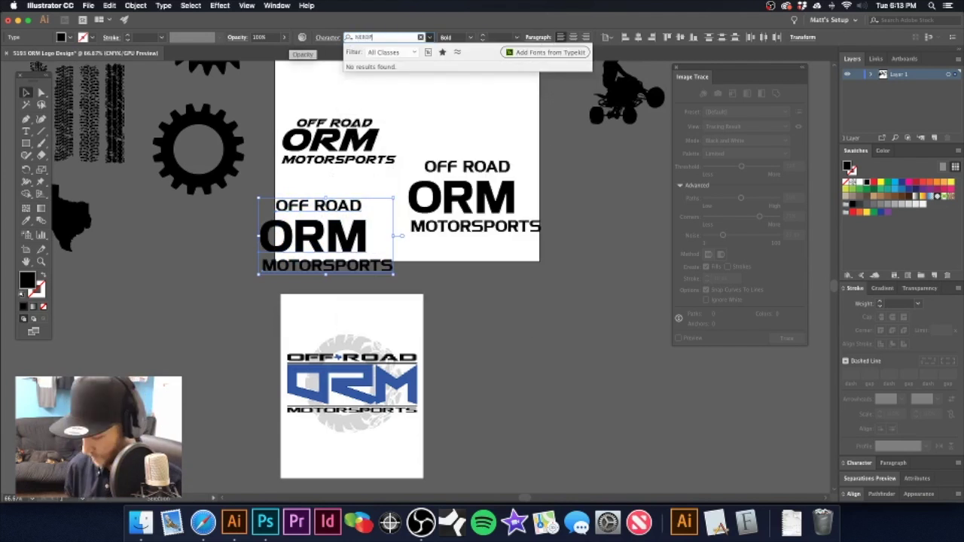
{"action": "key", "text": "BackSpace"}
{"action": "left_click", "coordinate": [364, 68]}
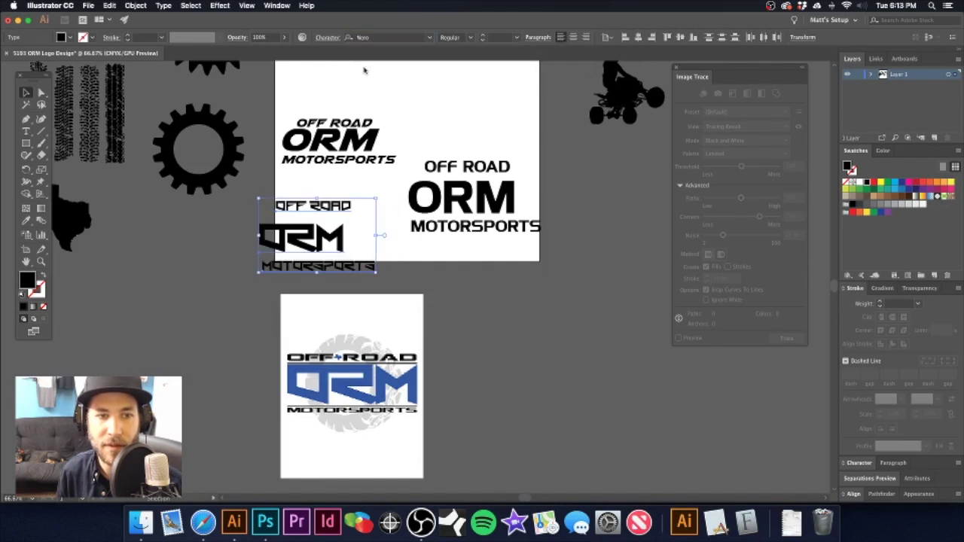
- Shift the Nero version's ORM line sideways to center it beneath its OFF ROAD line
{"action": "left_click", "coordinate": [328, 182]}
{"action": "left_click", "coordinate": [322, 226]}
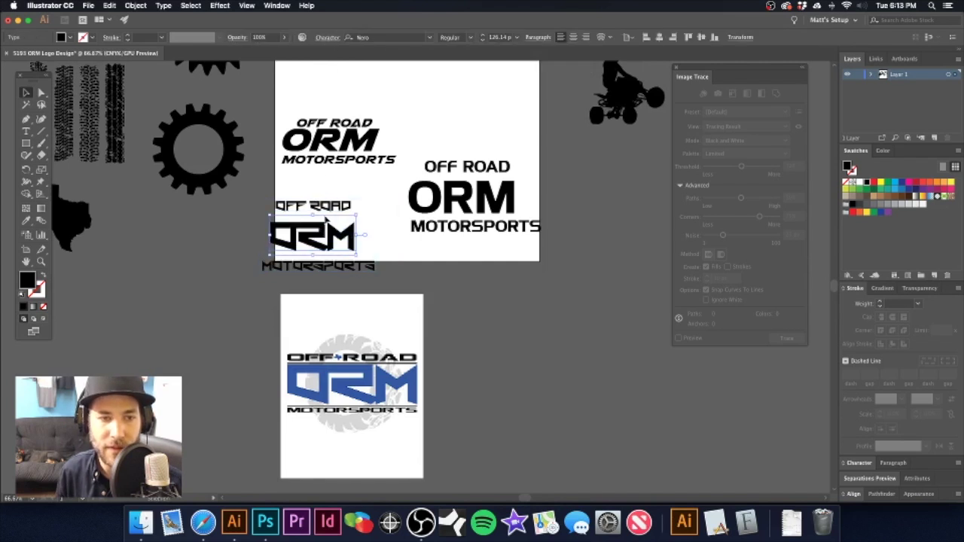
{"action": "left_click", "coordinate": [335, 201]}
- Delete the OFF ROAD and MOTORSPORTS lines of the Nero version, keeping only its ORM line
{"action": "scroll", "coordinate": [306, 260], "scroll_direction": "up", "scroll_amount": 3}
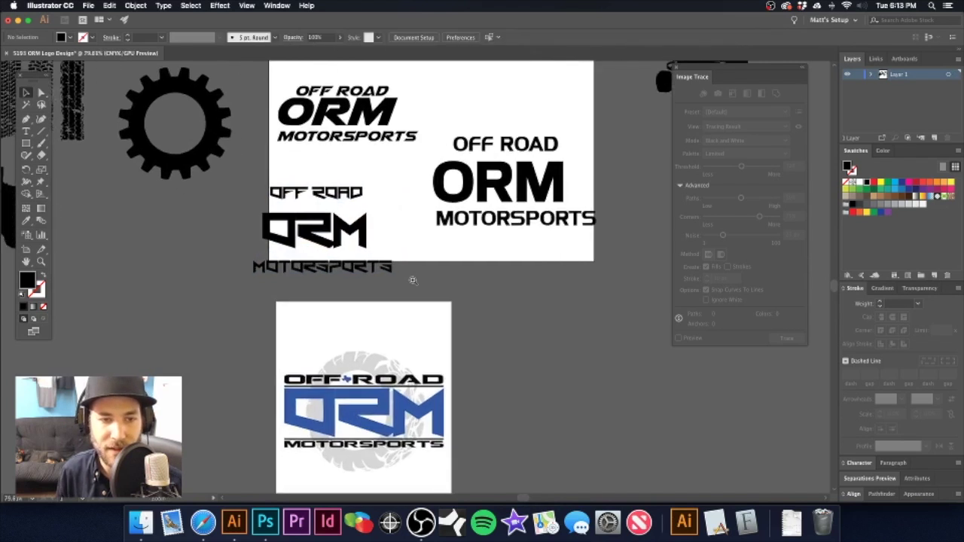
{"action": "left_click", "coordinate": [366, 269]}
{"action": "left_click", "coordinate": [363, 195], "text": "shift"}
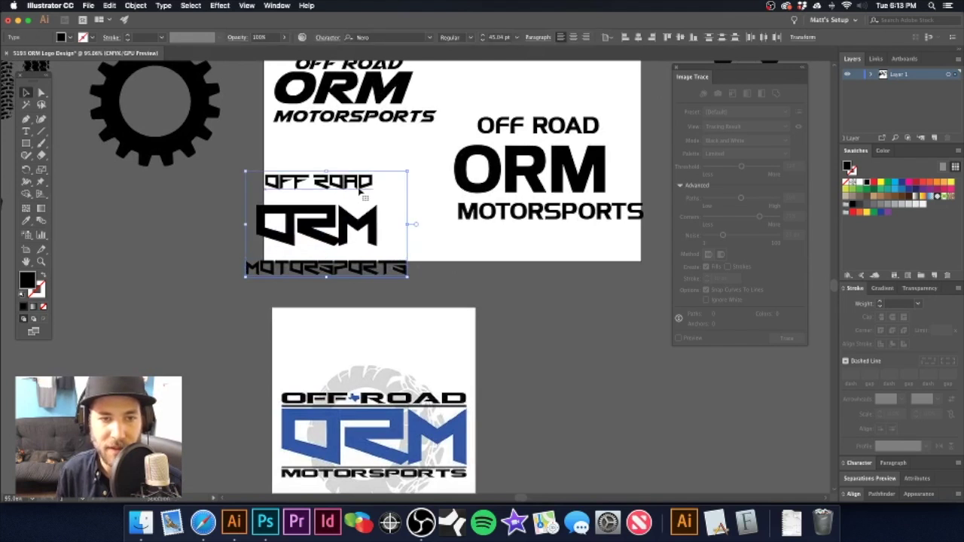
{"action": "key", "text": "Delete"}
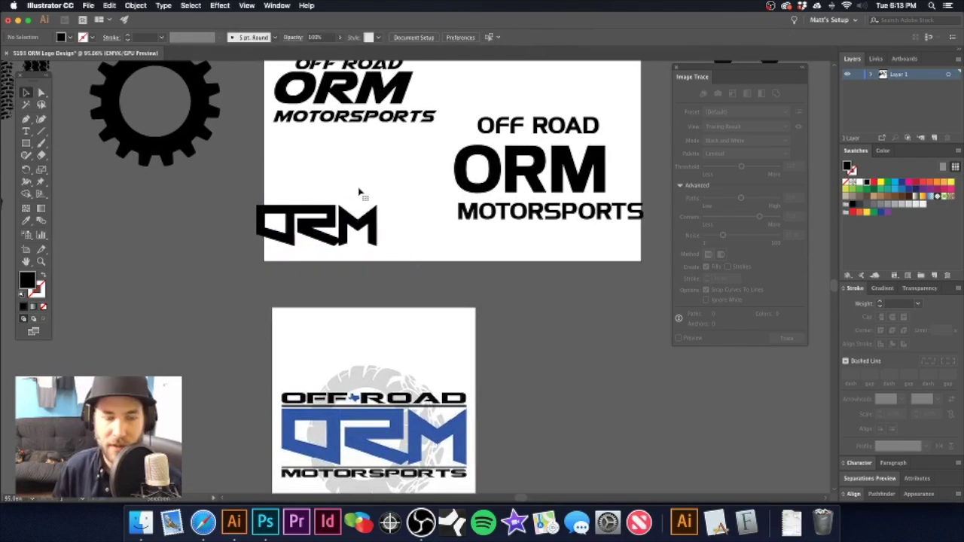
- Duplicate the Highland Gothic stack diagonally below the original, past the artboard's lower right corner
{"action": "left_click", "coordinate": [406, 207], "text": "alt+super"}
{"action": "left_click", "coordinate": [406, 208], "text": "super"}
{"action": "left_click_drag", "start_coordinate": [468, 247], "coordinate": [258, 110]}
{"action": "left_click", "coordinate": [400, 210], "text": "alt+super"}
{"action": "left_click", "coordinate": [399, 212], "text": "super"}
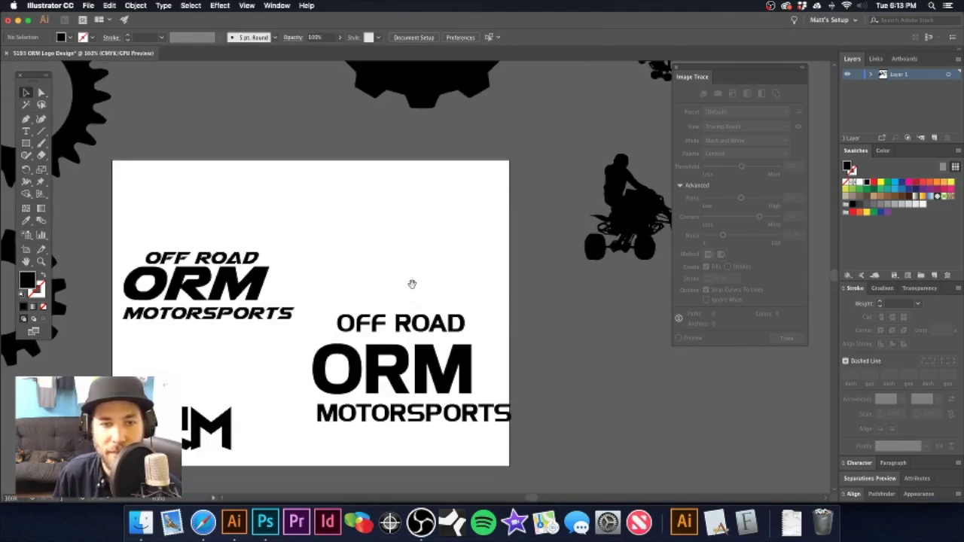
{"action": "left_click_drag", "start_coordinate": [412, 284], "coordinate": [382, 110]}
{"action": "left_click", "coordinate": [369, 212]}
{"action": "left_click_drag", "start_coordinate": [369, 211], "coordinate": [435, 340]}
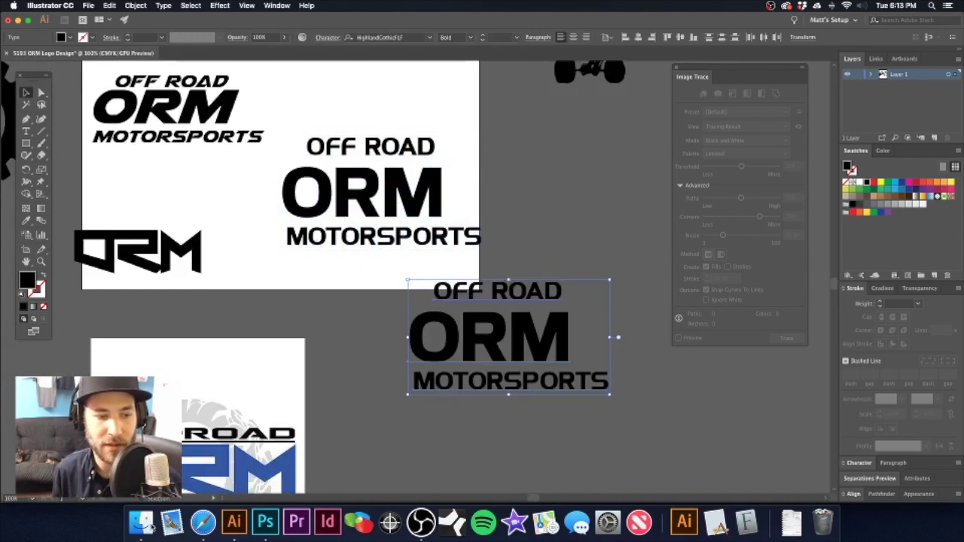
- Check the font names in the Fonts folder and set the duplicated stack's font to Spantaran
{"action": "left_click", "coordinate": [143, 524]}
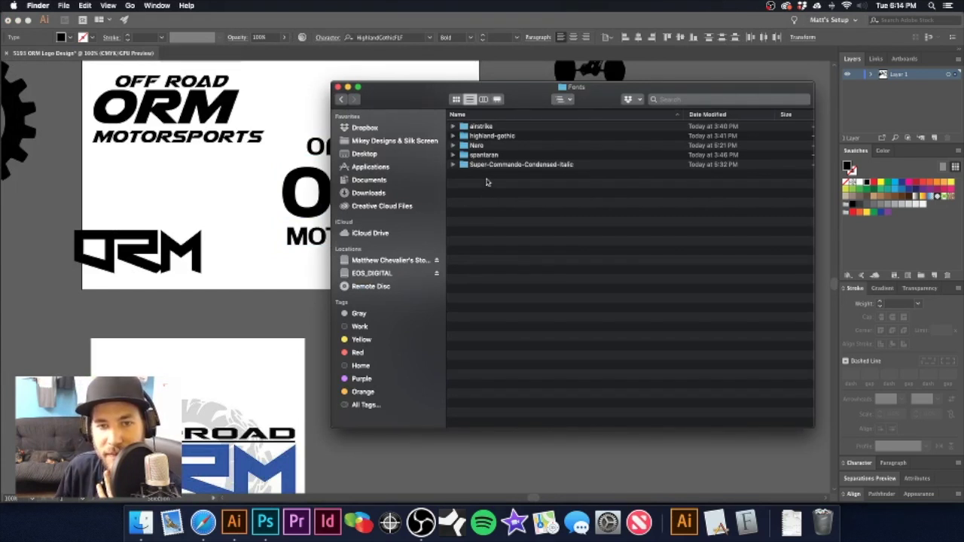
{"action": "left_click", "coordinate": [291, 104]}
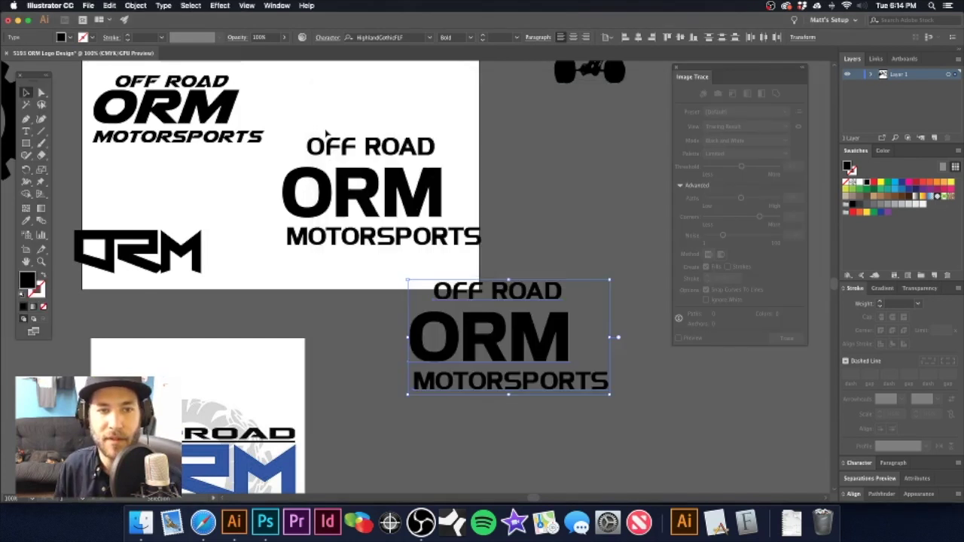
{"action": "left_click", "coordinate": [385, 37]}
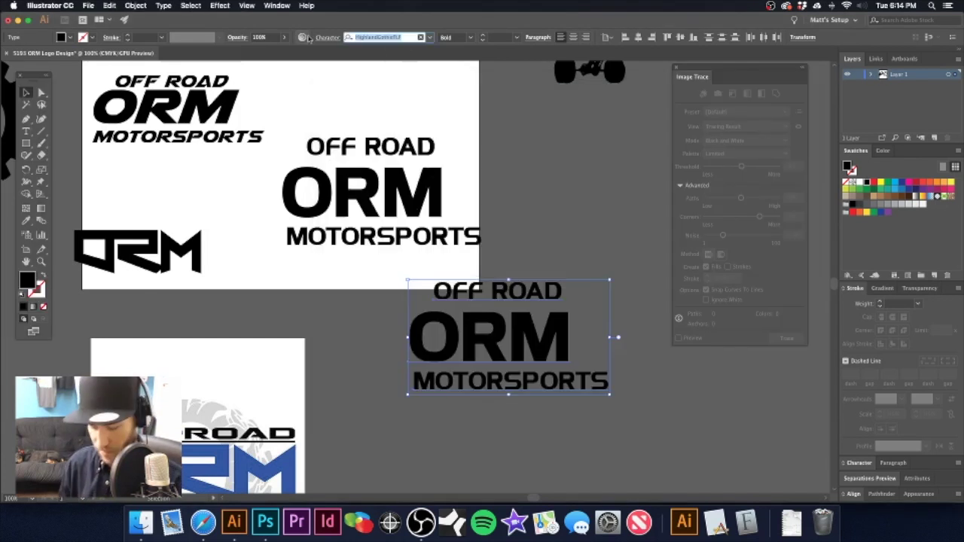
{"action": "type", "text": "M"}
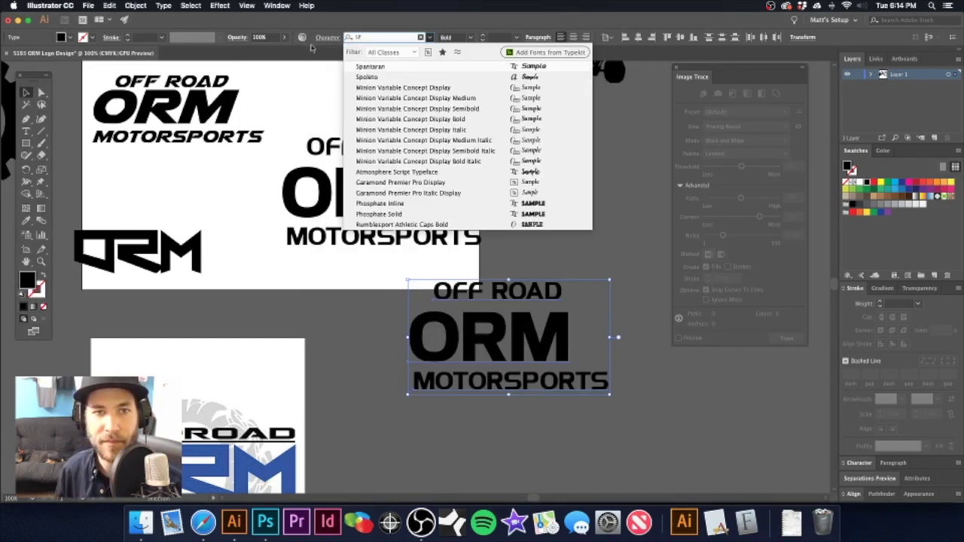
{"action": "left_click", "coordinate": [368, 67]}
- Duplicate the Spantaran stack directly below itself
{"action": "left_click_drag", "start_coordinate": [447, 328], "coordinate": [536, 358]}
{"action": "scroll", "coordinate": [535, 360], "scroll_direction": "down", "scroll_amount": 3}
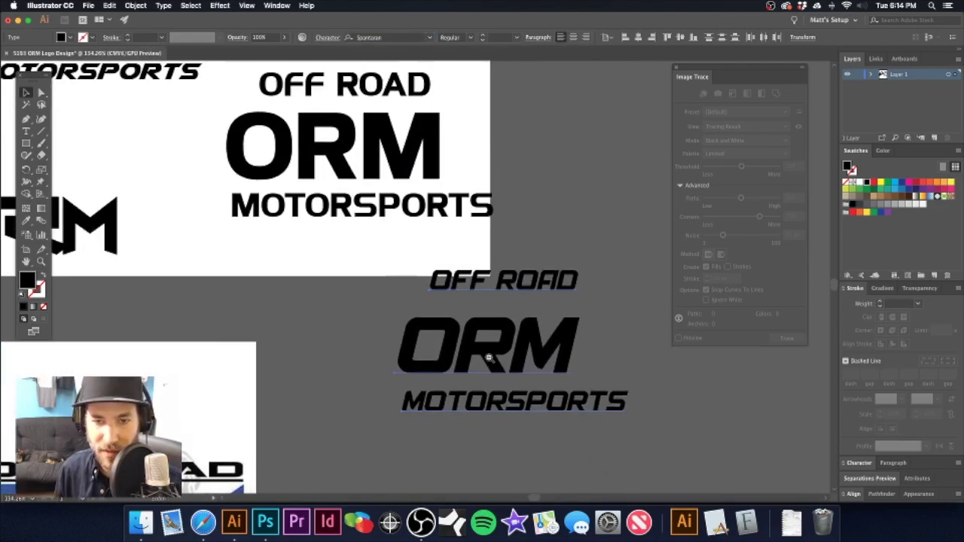
{"action": "scroll", "coordinate": [467, 312], "scroll_direction": "up", "scroll_amount": 2}
{"action": "left_click", "coordinate": [467, 311]}
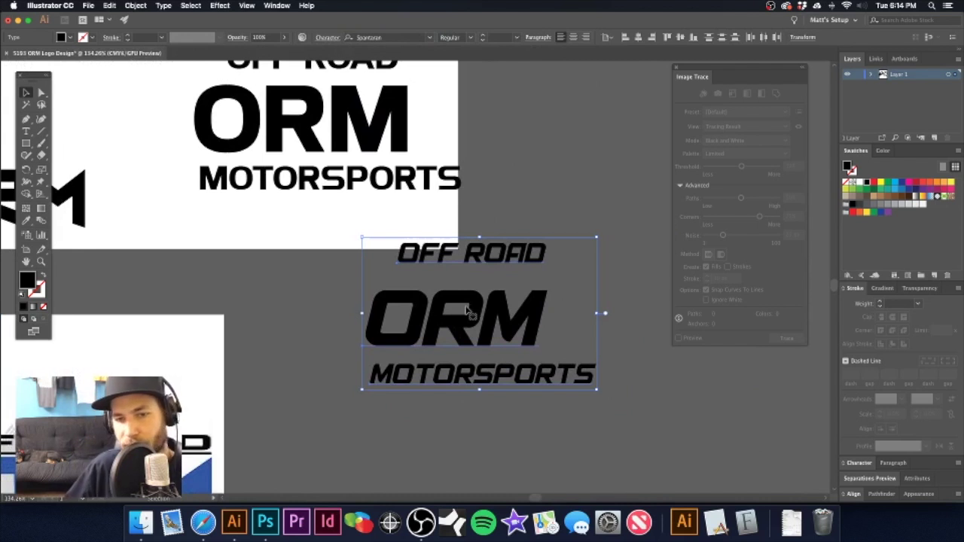
{"action": "scroll", "coordinate": [467, 311], "scroll_direction": "down", "scroll_amount": 3}
{"action": "scroll", "coordinate": [465, 275], "scroll_direction": "down", "scroll_amount": 2}
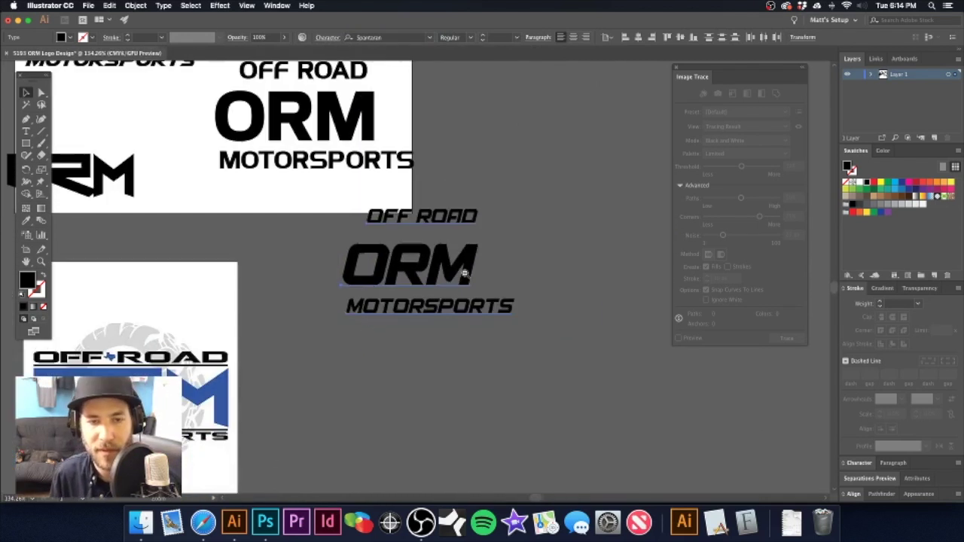
{"action": "scroll", "coordinate": [465, 275], "scroll_direction": "down", "scroll_amount": 3}
{"action": "left_click_drag", "start_coordinate": [418, 167], "coordinate": [418, 317]}
- Check the Fonts folder again and set the new copy's font to Super Commando Super Italic
{"action": "left_click", "coordinate": [144, 524]}
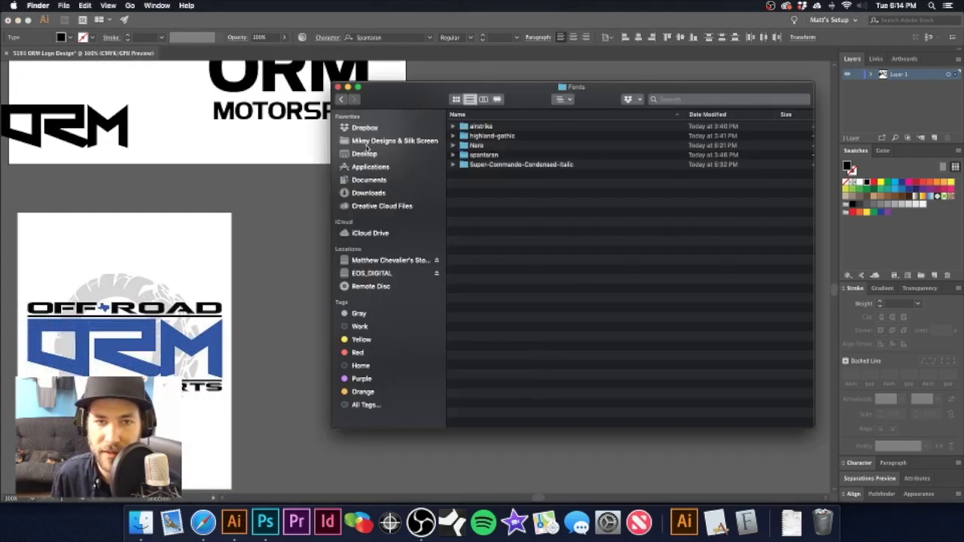
{"action": "key", "text": "super+Tab"}
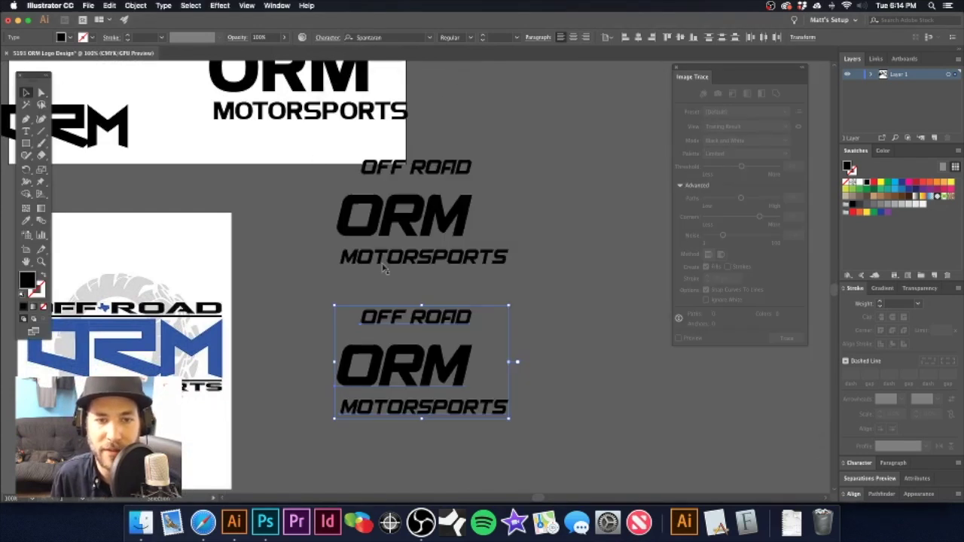
{"action": "left_click", "coordinate": [385, 37]}
{"action": "type", "text": "SUPER"}
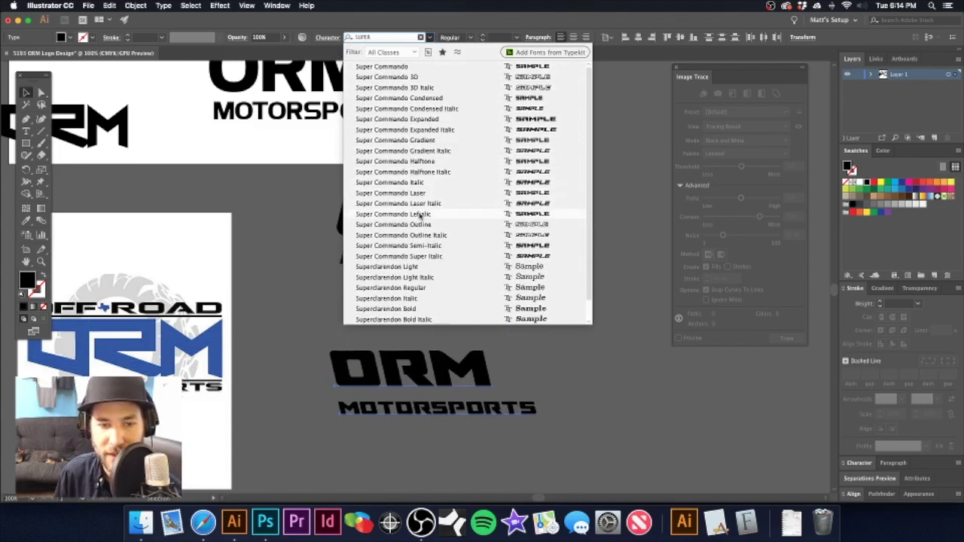
{"action": "scroll", "coordinate": [419, 215], "scroll_direction": "down", "scroll_amount": 1}
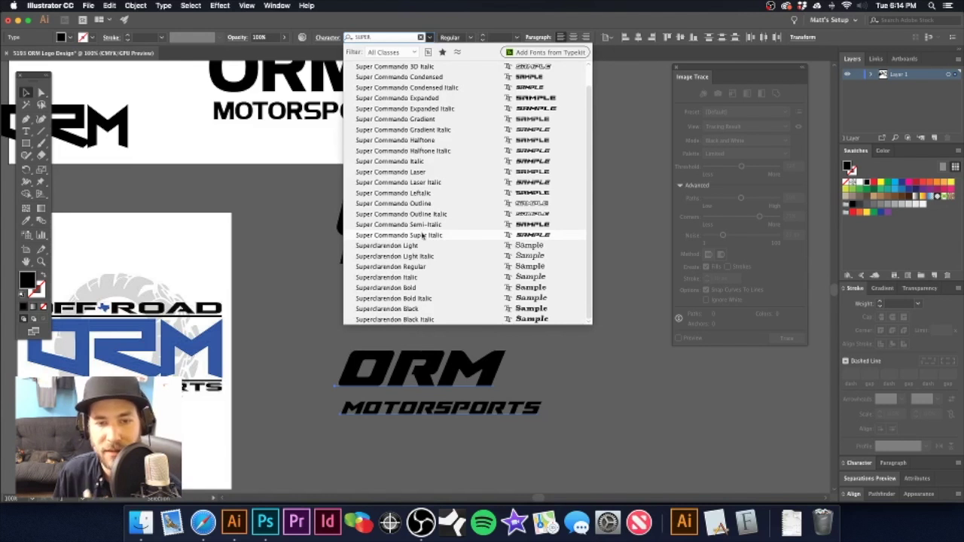
{"action": "left_click", "coordinate": [423, 235]}
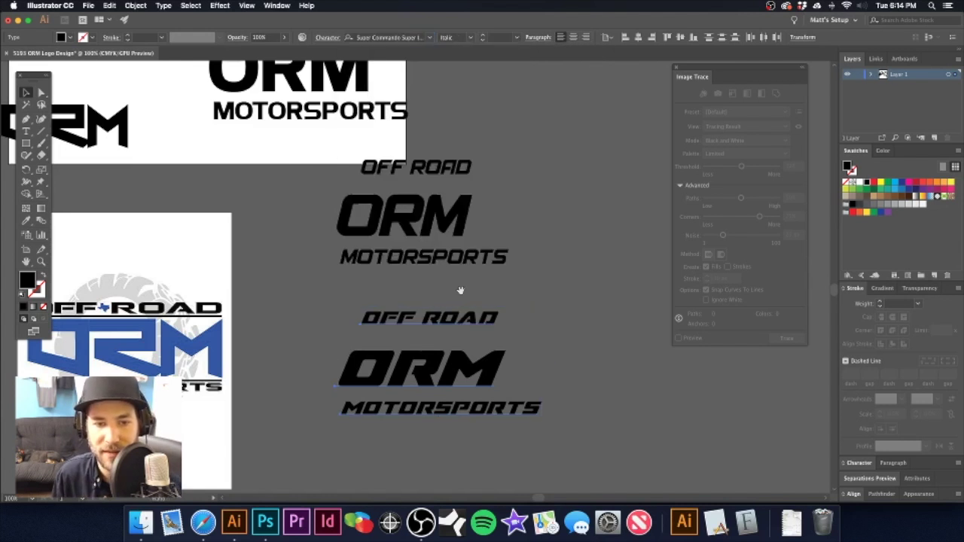
- Examine the Super Commando version and compare it with the other font versions on and around the artboard
{"action": "scroll", "coordinate": [460, 287], "scroll_direction": "down", "scroll_amount": 3}
{"action": "left_click", "coordinate": [549, 214]}
{"action": "left_click_drag", "start_coordinate": [363, 210], "coordinate": [432, 284]}
{"action": "key", "text": "super+minus"}
{"action": "key", "text": "super+minus"}
{"action": "left_click_drag", "start_coordinate": [383, 153], "coordinate": [401, 220]}
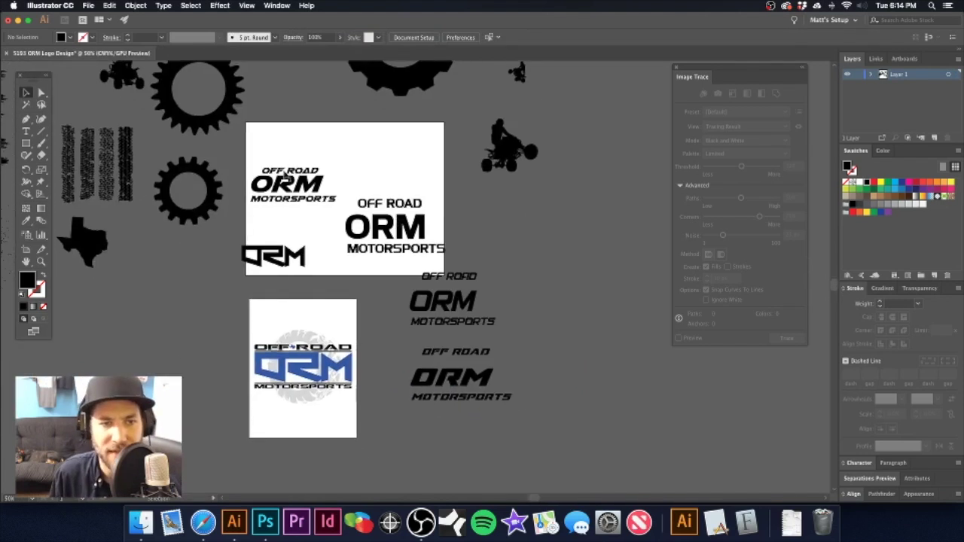
{"action": "scroll", "coordinate": [283, 181], "scroll_direction": "up", "scroll_amount": 5}
{"action": "scroll", "coordinate": [331, 234], "scroll_direction": "right", "scroll_amount": 1}
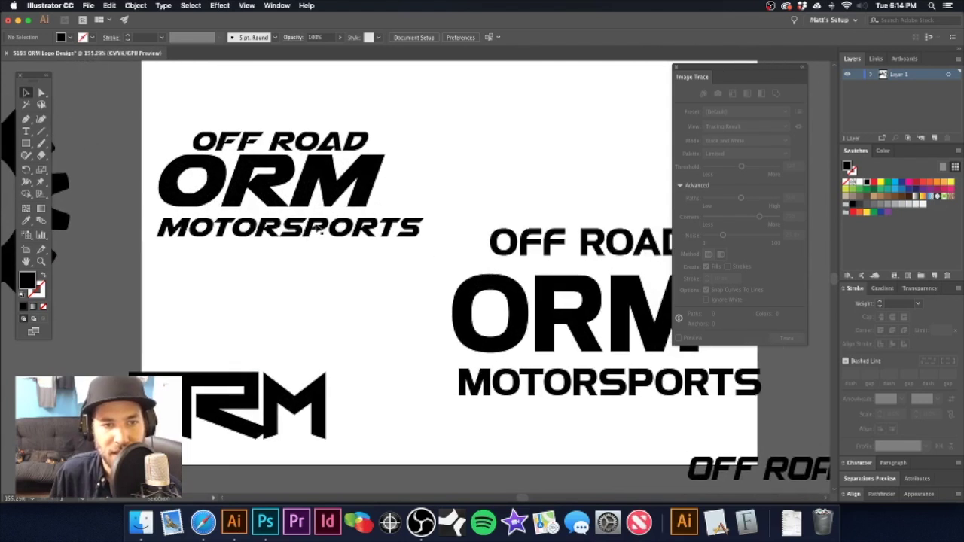
{"action": "left_click", "coordinate": [324, 145]}
{"action": "left_click_drag", "start_coordinate": [336, 158], "coordinate": [452, 108]}
{"action": "scroll", "coordinate": [391, 219], "scroll_direction": "up", "scroll_amount": 3}
{"action": "scroll", "coordinate": [390, 220], "scroll_direction": "left", "scroll_amount": 3}
{"action": "left_click", "coordinate": [391, 219], "text": "alt+super"}
{"action": "left_click_drag", "start_coordinate": [422, 241], "coordinate": [368, 176]}
{"action": "left_click", "coordinate": [407, 269], "text": "alt+super"}
{"action": "key", "text": "super+z"}
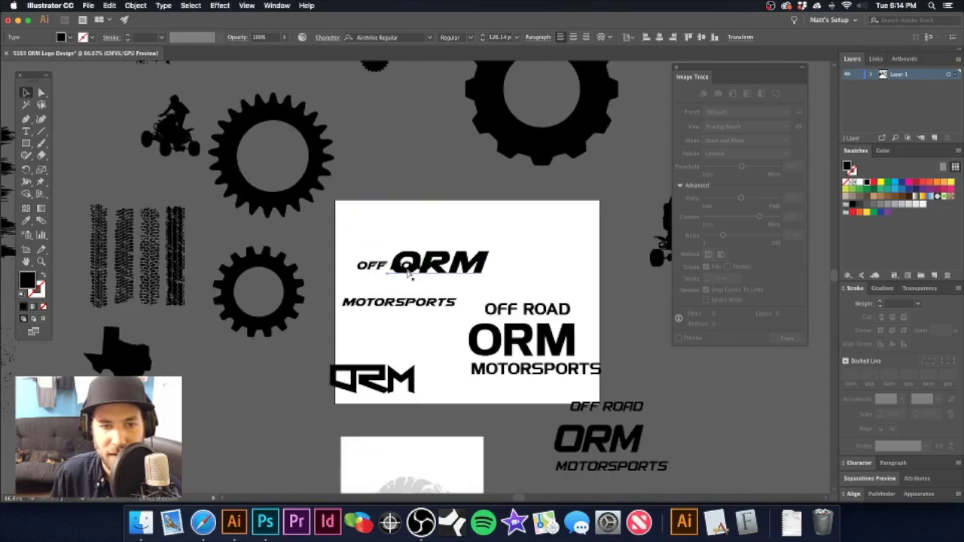
{"action": "key", "text": "super+z"}
- Move the Airstrike, Highland Gothic, Spantaran and Super Commando stacks into a column to the right of the artboards
{"action": "left_click", "coordinate": [423, 277], "text": "alt+super"}
{"action": "left_click", "coordinate": [422, 277], "text": "alt+super"}
{"action": "left_click_drag", "start_coordinate": [397, 257], "coordinate": [431, 203]}
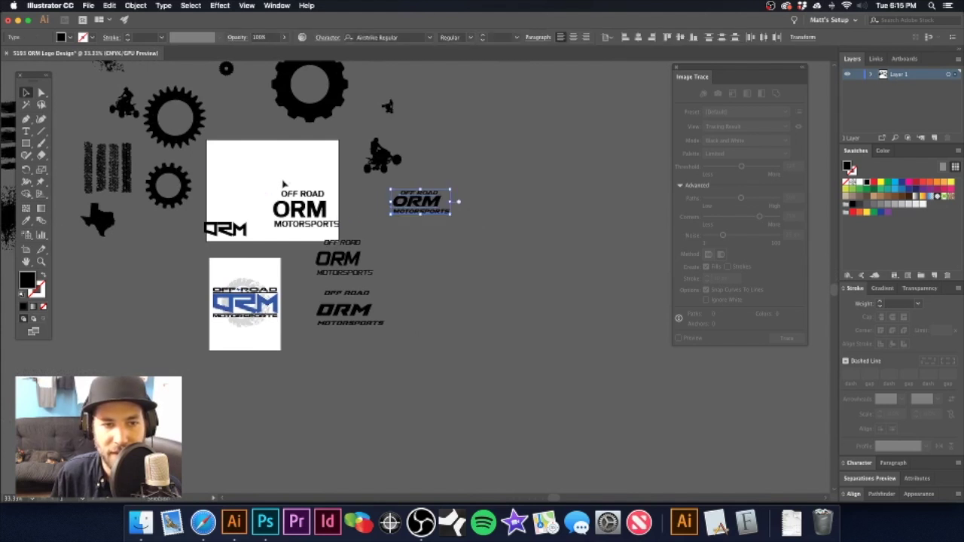
{"action": "left_click_drag", "start_coordinate": [307, 236], "coordinate": [427, 271]}
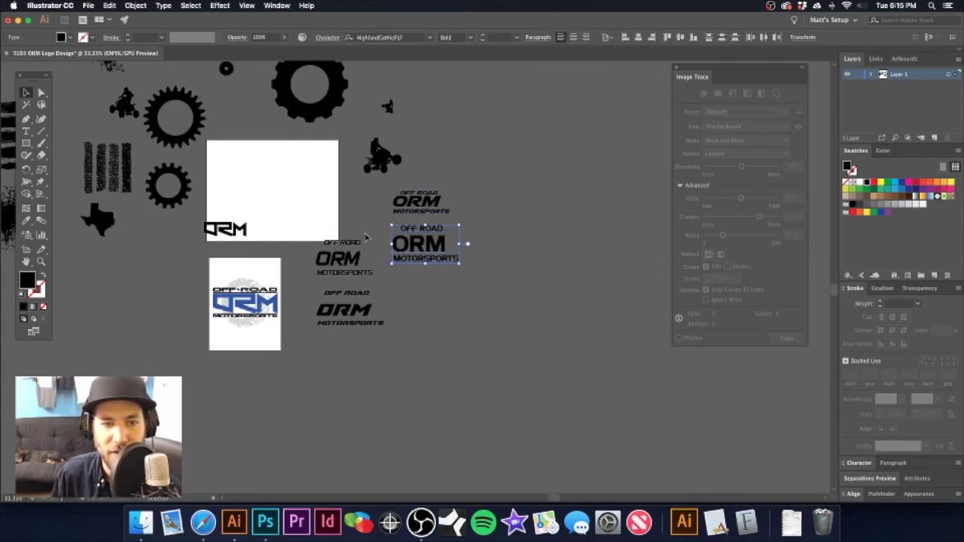
{"action": "left_click_drag", "start_coordinate": [355, 265], "coordinate": [438, 297]}
{"action": "left_click_drag", "start_coordinate": [353, 316], "coordinate": [428, 346]}
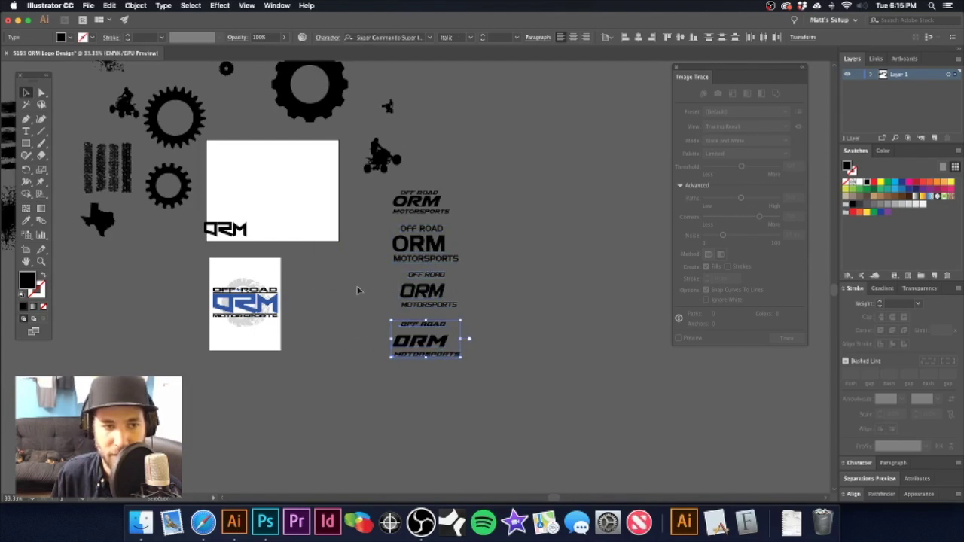
- Move the Nero ORM line off the artboard to the right of the blue reference logo
{"action": "left_click_drag", "start_coordinate": [241, 233], "coordinate": [333, 300]}
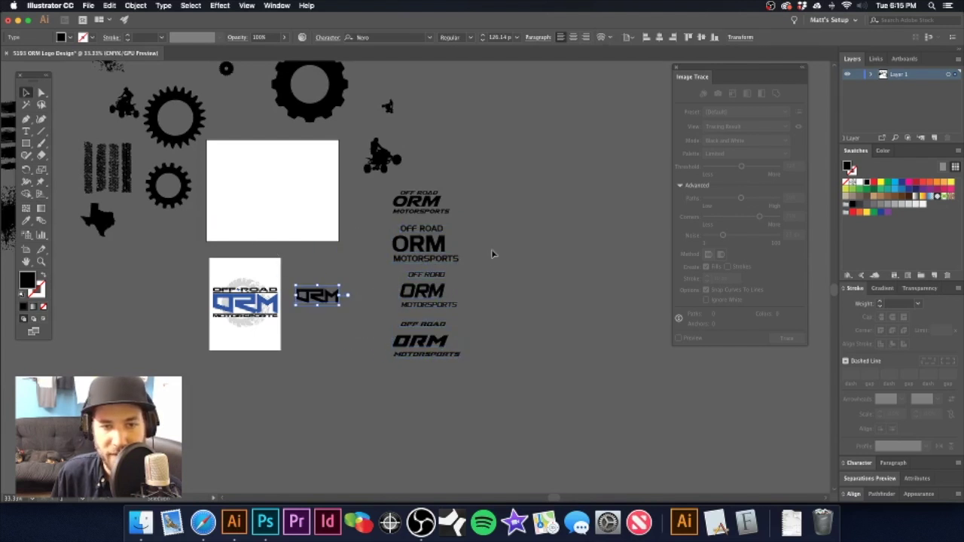
{"action": "left_click", "coordinate": [493, 254]}
{"action": "left_click_drag", "start_coordinate": [450, 273], "coordinate": [461, 275]}
{"action": "scroll", "coordinate": [461, 274], "scroll_direction": "up", "scroll_amount": 5}
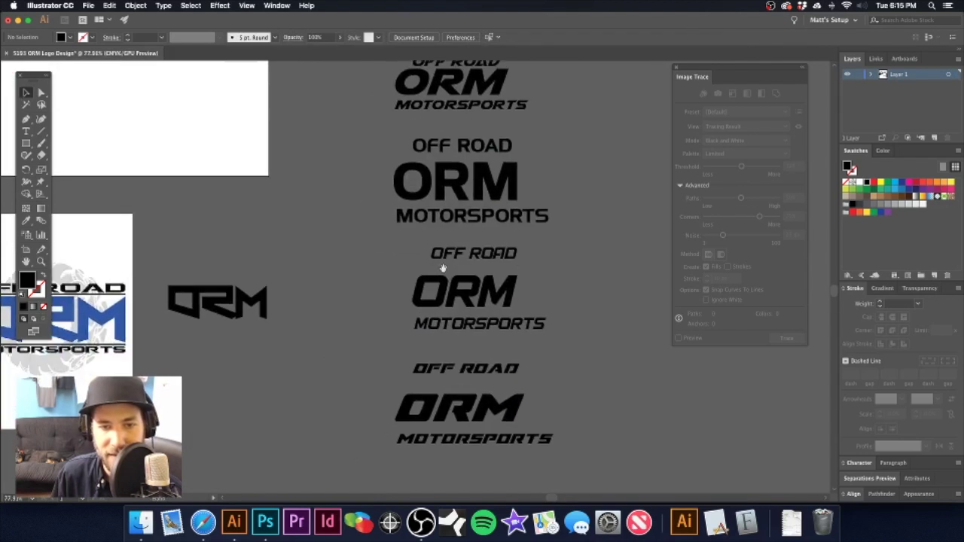
{"action": "scroll", "coordinate": [440, 269], "scroll_direction": "down", "scroll_amount": 2}
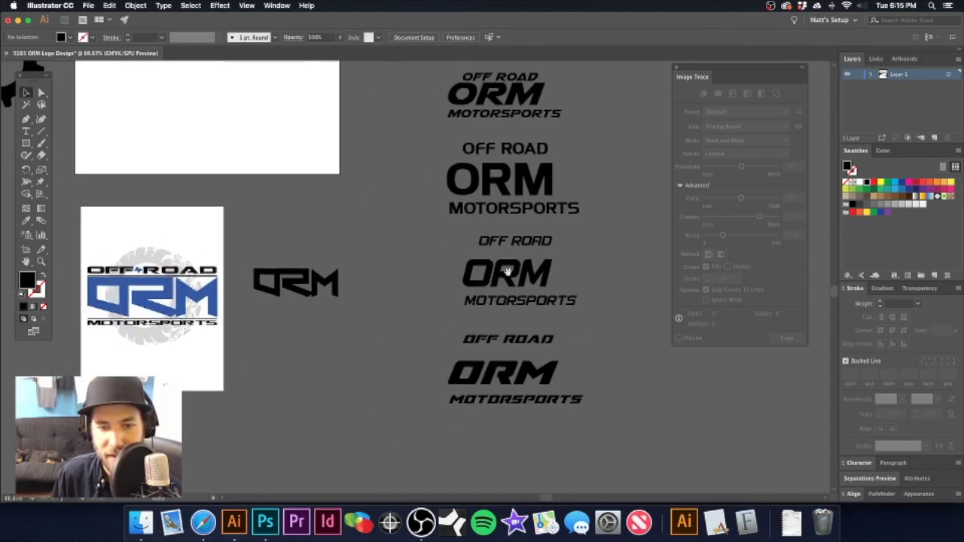
- Copy the ORM line of the Super Commando stack onto the empty artboard
{"action": "left_click_drag", "start_coordinate": [546, 379], "coordinate": [242, 104]}
{"action": "scroll", "coordinate": [254, 139], "scroll_direction": "up", "scroll_amount": 1}
{"action": "left_click_drag", "start_coordinate": [255, 140], "coordinate": [350, 251]}
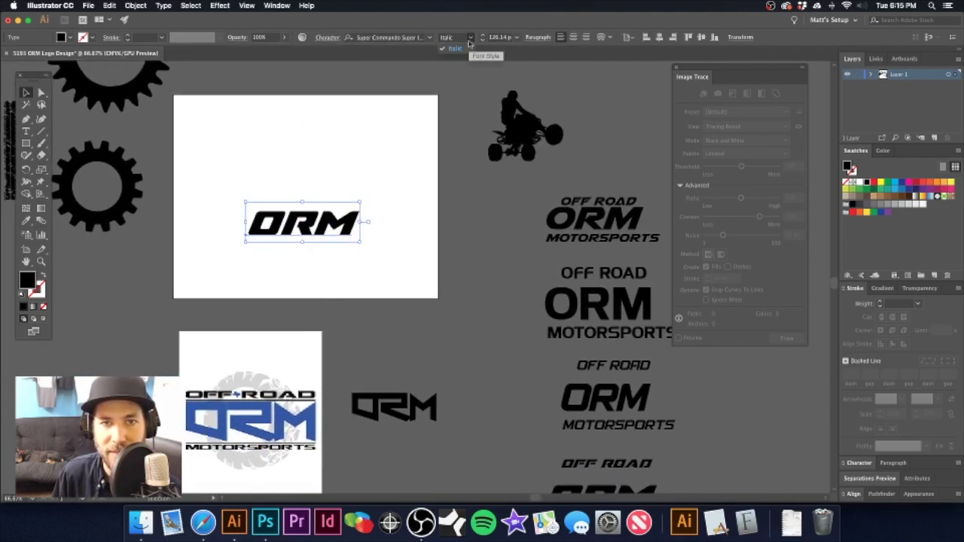
- Try the Super Commando Expanded Italic font on the ORM copy on the artboard
{"action": "left_click", "coordinate": [429, 37]}
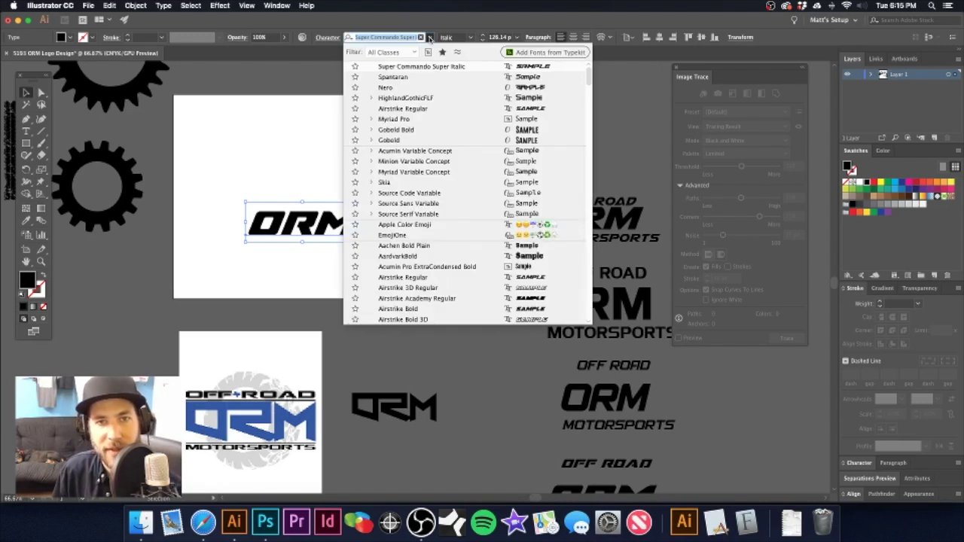
{"action": "type", "text": "super"}
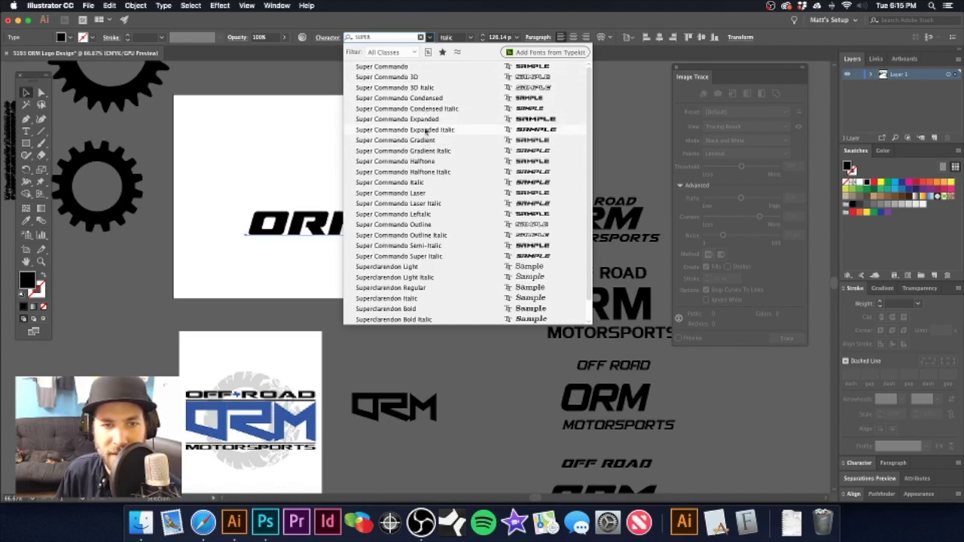
{"action": "left_click", "coordinate": [421, 133]}
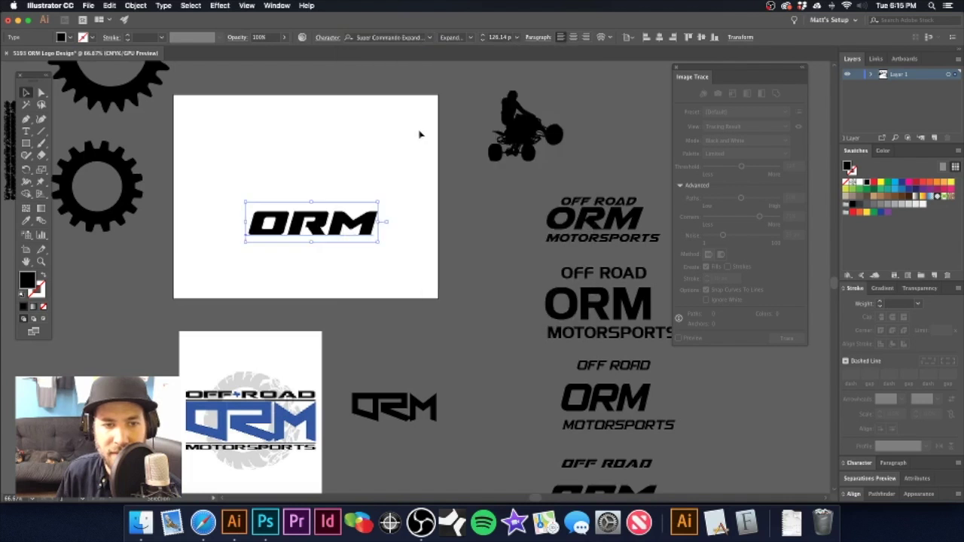
{"action": "left_click", "coordinate": [322, 150]}
{"action": "left_click_drag", "start_coordinate": [305, 199], "coordinate": [456, 243]}
{"action": "key", "text": "super+z"}
{"action": "left_click", "coordinate": [321, 181]}
{"action": "left_click_drag", "start_coordinate": [377, 251], "coordinate": [413, 233]}
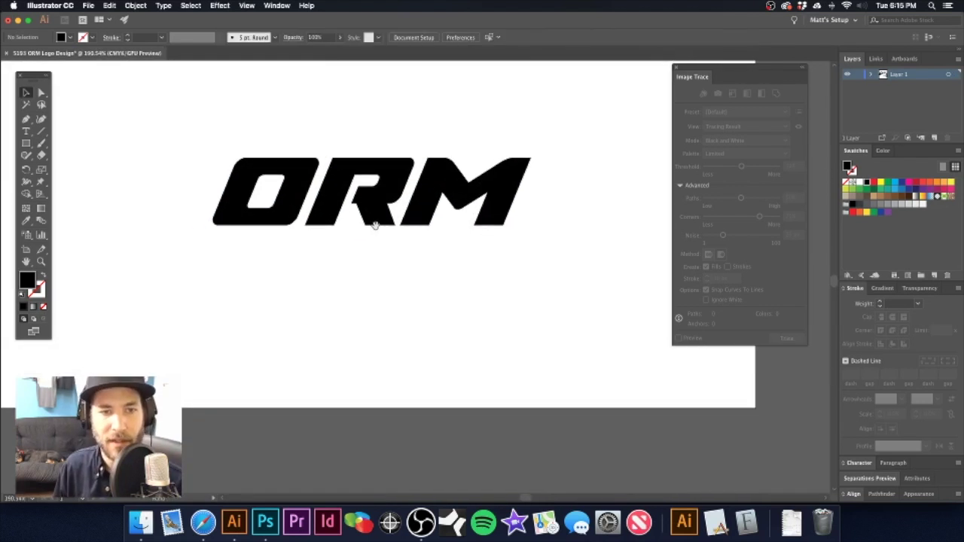
{"action": "scroll", "coordinate": [382, 249], "scroll_direction": "down", "scroll_amount": 2}
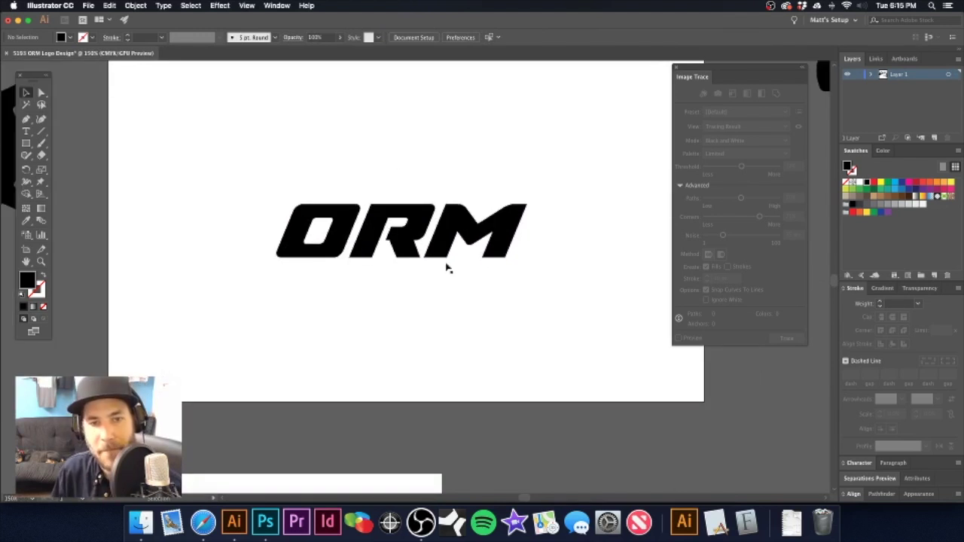
{"action": "scroll", "coordinate": [472, 280], "scroll_direction": "down", "scroll_amount": 6}
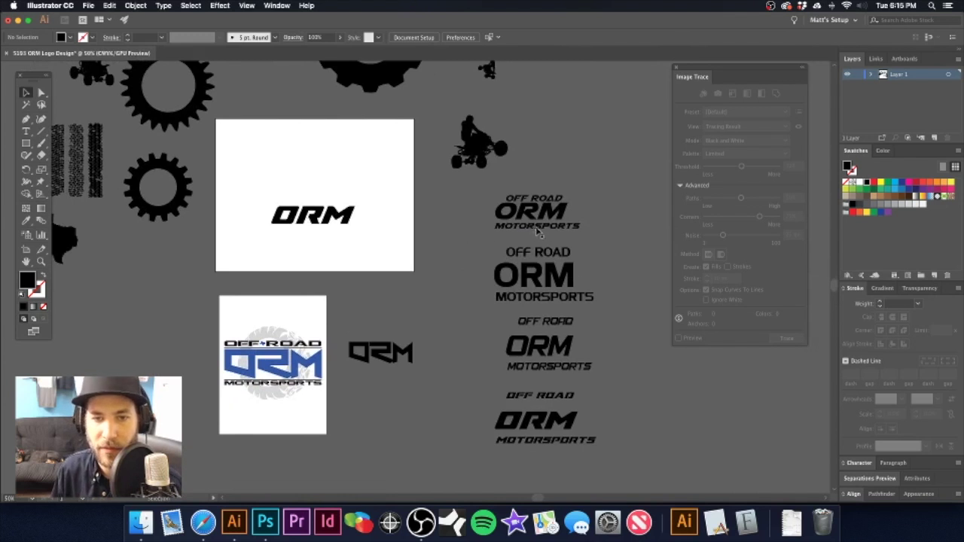
{"action": "left_click", "coordinate": [537, 213]}
{"action": "left_click_drag", "start_coordinate": [542, 200], "coordinate": [365, 187]}
{"action": "key", "text": "super+z"}
{"action": "left_click", "coordinate": [538, 185]}
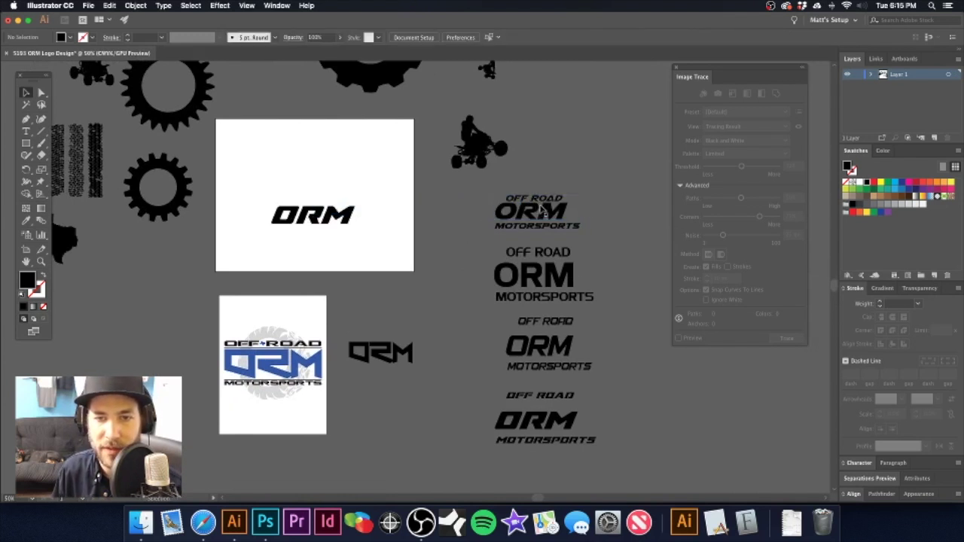
- Copy the OFF ROAD and MOTORSPORTS lines of the Airstrike stack onto the artboard around the ORM lettering
{"action": "left_click", "coordinate": [547, 229]}
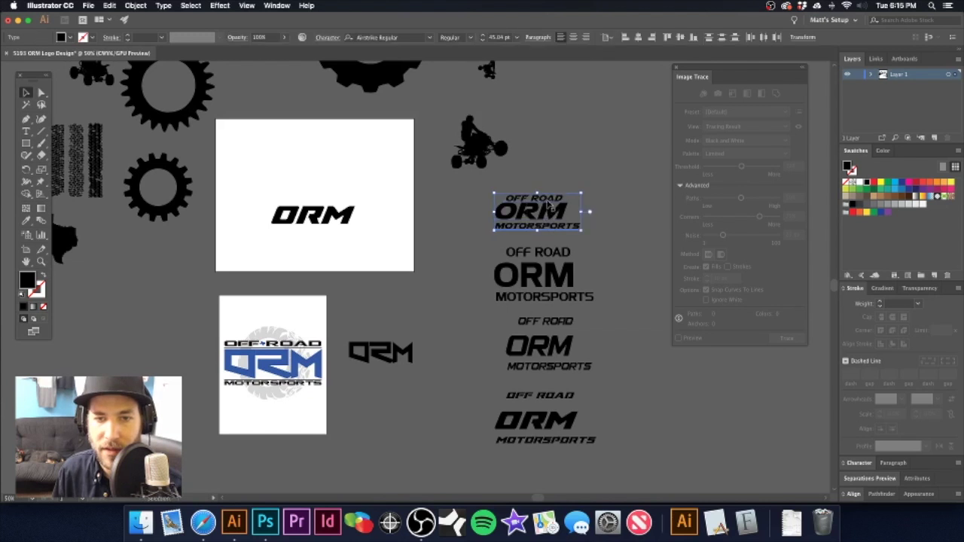
{"action": "key", "text": "super"}
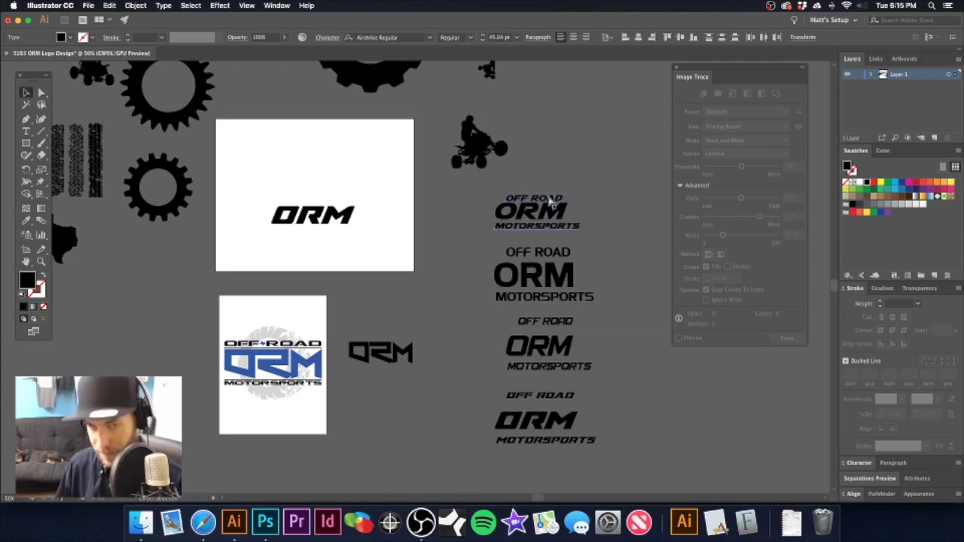
{"action": "left_click_drag", "start_coordinate": [552, 202], "coordinate": [472, 202]}
{"action": "key", "text": "shift+Left"}
{"action": "key", "text": "shift+Left"}
{"action": "key", "text": "space"}
{"action": "left_click_drag", "start_coordinate": [463, 235], "coordinate": [507, 234]}
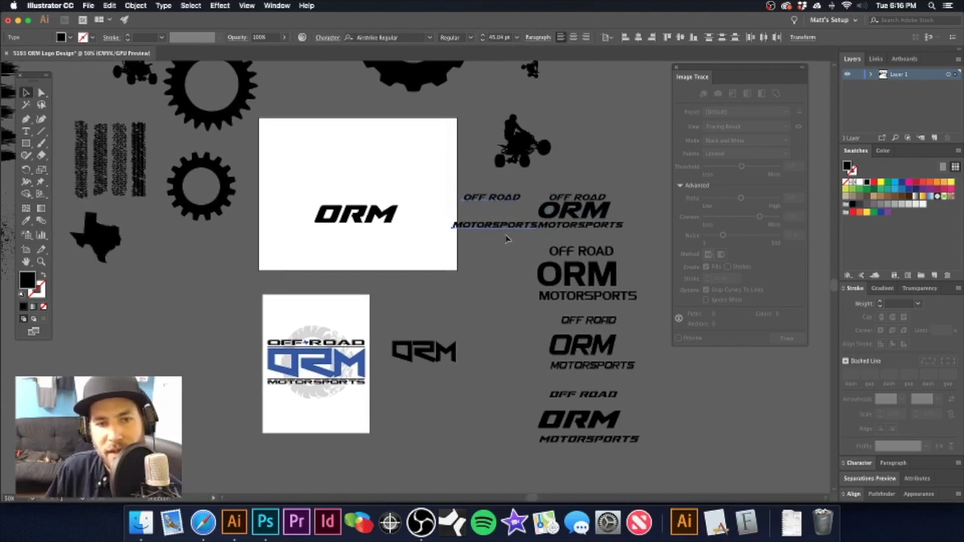
{"action": "left_click_drag", "start_coordinate": [504, 198], "coordinate": [372, 195]}
- Set the font of the copied OFF ROAD and MOTORSPORTS lines to Gobold
{"action": "left_click", "coordinate": [399, 37]}
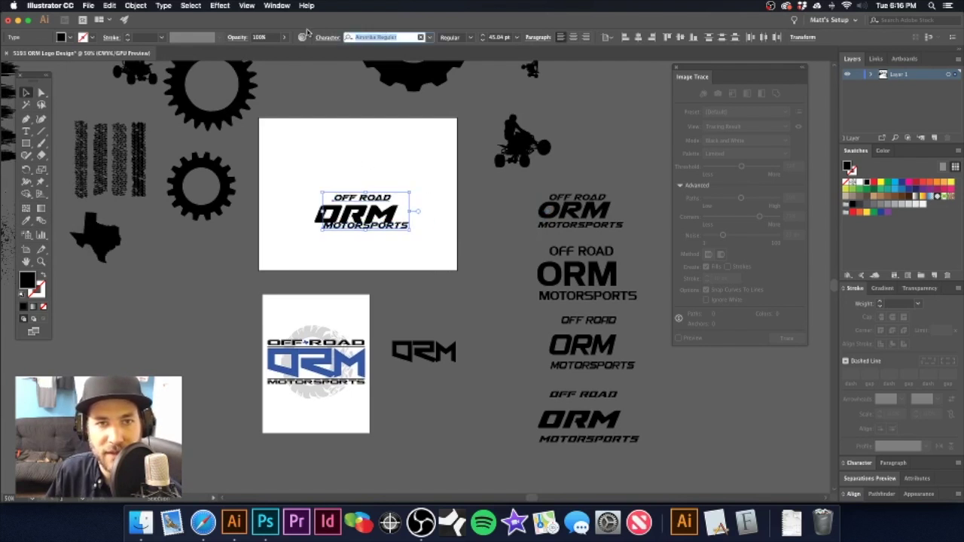
{"action": "type", "text": "COB"}
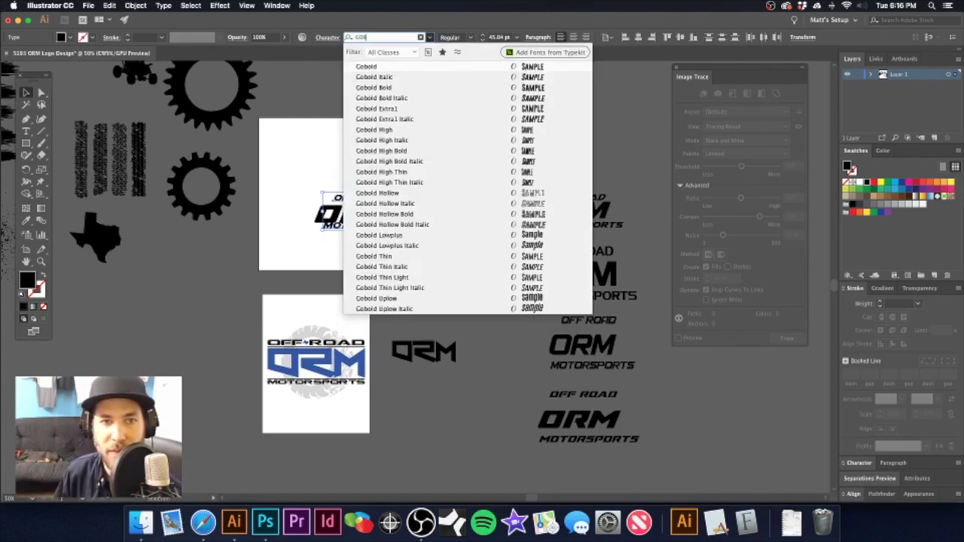
{"action": "left_click", "coordinate": [389, 69]}
{"action": "left_click", "coordinate": [363, 166]}
- Separate the Gobold lines, placing OFF ROAD above the ORM lettering and MOTORSPORTS below it
{"action": "left_click_drag", "start_coordinate": [343, 199], "coordinate": [592, 226]}
{"action": "left_click", "coordinate": [449, 248], "text": "alt"}
{"action": "left_click_drag", "start_coordinate": [445, 252], "coordinate": [401, 175]}
{"action": "left_click_drag", "start_coordinate": [369, 206], "coordinate": [352, 245]}
{"action": "left_click_drag", "start_coordinate": [380, 99], "coordinate": [379, 92]}
{"action": "left_click", "coordinate": [448, 175], "text": "alt"}
{"action": "left_click_drag", "start_coordinate": [439, 187], "coordinate": [455, 126]}
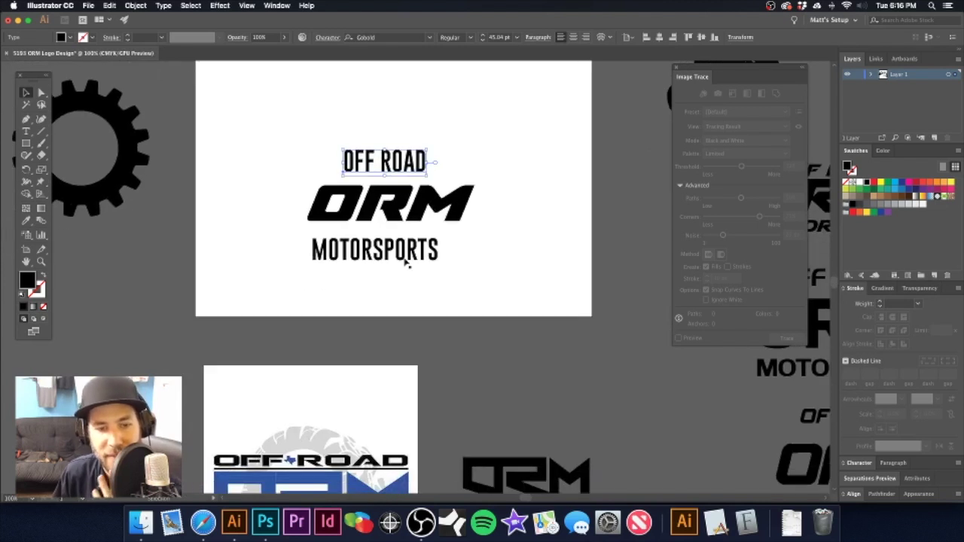
- Compare the OFF ROAD and MOTORSPORTS lines on the artboard with the lettering of the blue reference logo
{"action": "left_click", "coordinate": [376, 357]}
{"action": "scroll", "coordinate": [343, 290], "scroll_direction": "down", "scroll_amount": 3}
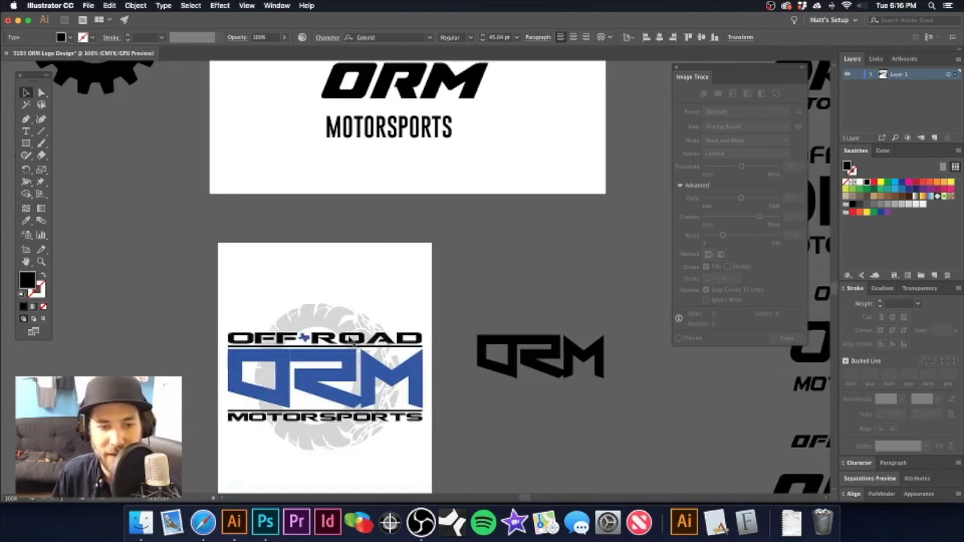
{"action": "scroll", "coordinate": [360, 245], "scroll_direction": "up", "scroll_amount": 3}
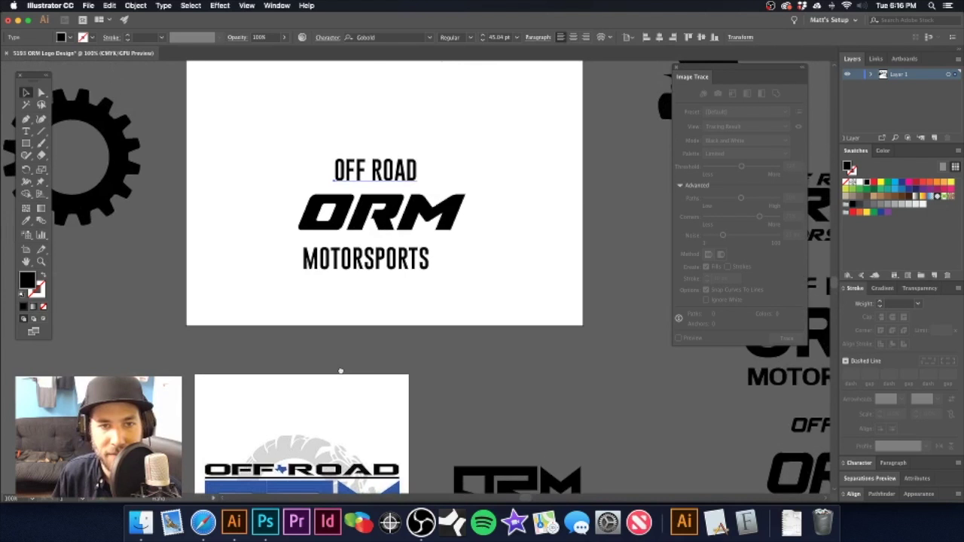
{"action": "left_click", "coordinate": [387, 245], "text": "alt"}
{"action": "left_click_drag", "start_coordinate": [396, 269], "coordinate": [445, 263]}
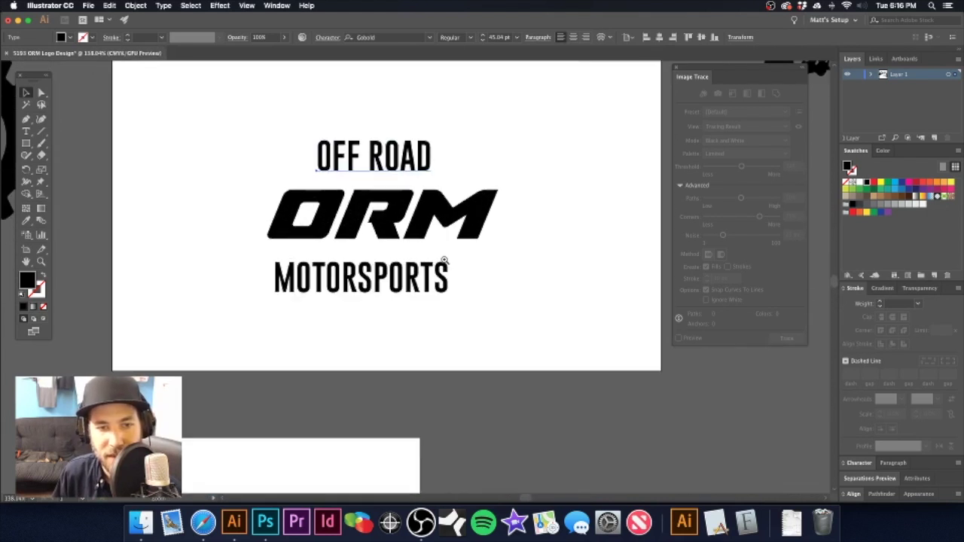
{"action": "left_click", "coordinate": [397, 281]}
{"action": "left_click", "coordinate": [401, 158], "text": "shift"}
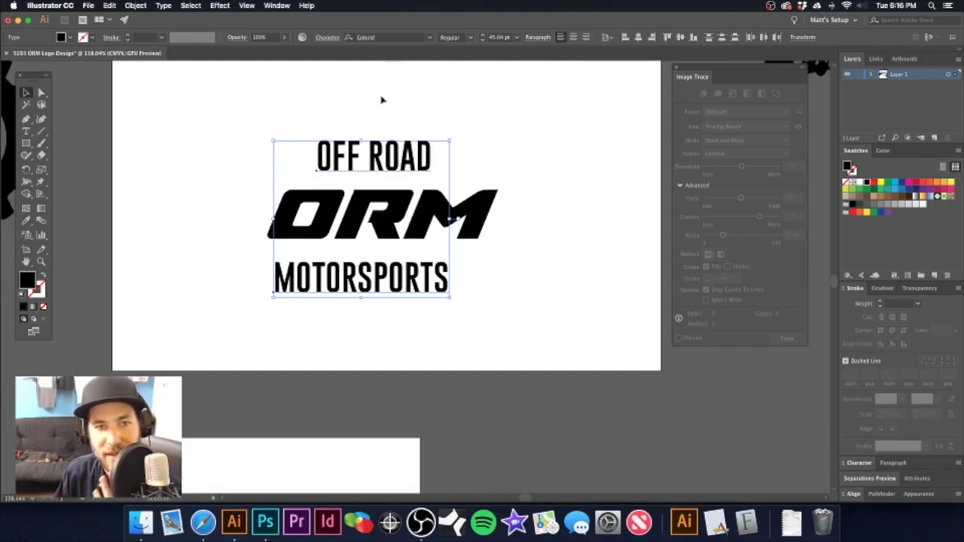
{"action": "left_click", "coordinate": [385, 96]}
- Enlarge the OFF ROAD line slightly and shift it and the ORM lettering left, roughly centred over MOTORSPORTS
{"action": "left_click_drag", "start_coordinate": [363, 167], "coordinate": [345, 175]}
{"action": "left_click_drag", "start_coordinate": [414, 185], "coordinate": [492, 209]}
{"action": "left_click_drag", "start_coordinate": [439, 168], "coordinate": [393, 139]}
{"action": "key", "text": "super+z"}
{"action": "left_click", "coordinate": [430, 122]}
{"action": "left_click_drag", "start_coordinate": [455, 129], "coordinate": [425, 136]}
{"action": "left_click", "coordinate": [486, 133]}
{"action": "left_click", "coordinate": [443, 217]}
{"action": "left_click_drag", "start_coordinate": [413, 204], "coordinate": [394, 203]}
{"action": "left_click", "coordinate": [466, 146]}
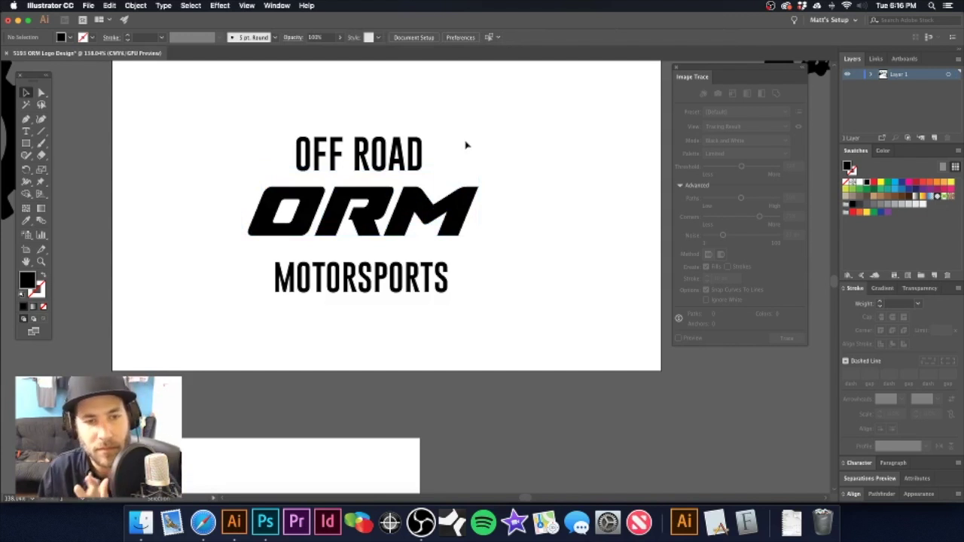
- Duplicate the OFF ROAD and MOTORSPORTS text lines and place the copies above the ORM logo
{"action": "key", "text": "super+minus"}
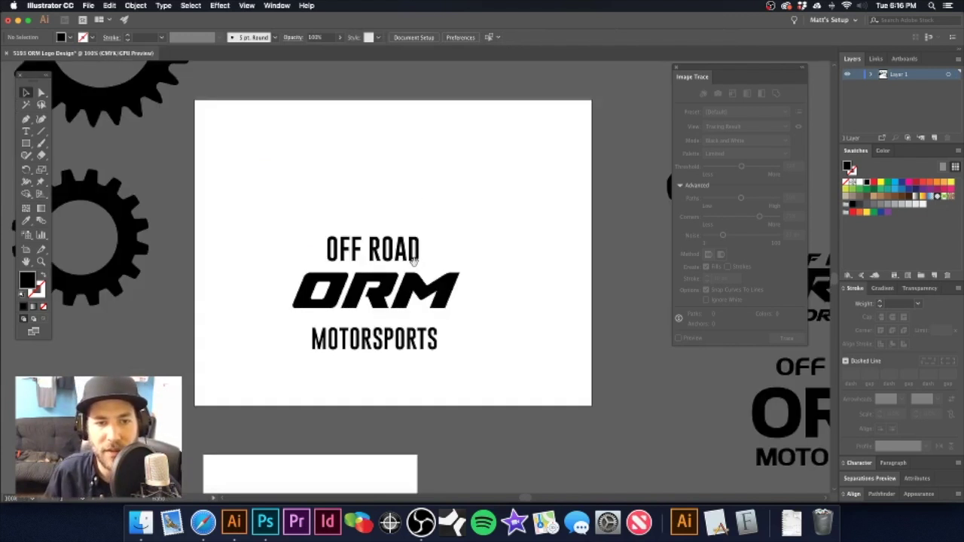
{"action": "left_click_drag", "start_coordinate": [411, 258], "coordinate": [397, 143]}
{"action": "left_click", "coordinate": [422, 183], "text": "alt+super"}
{"action": "left_click_drag", "start_coordinate": [415, 204], "coordinate": [433, 116]}
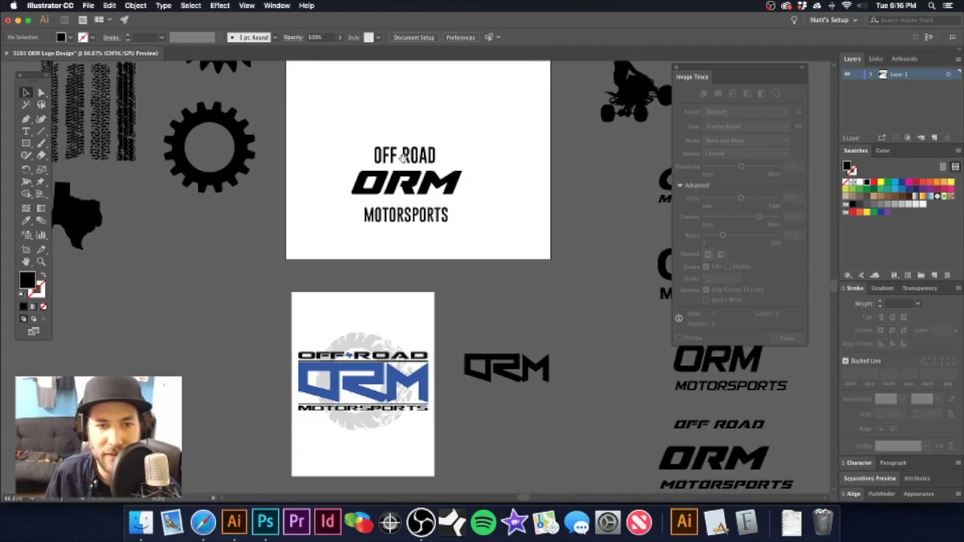
{"action": "left_click_drag", "start_coordinate": [406, 156], "coordinate": [343, 202]}
{"action": "left_click", "coordinate": [310, 205]}
{"action": "left_click", "coordinate": [349, 268], "text": "shift"}
{"action": "left_click_drag", "start_coordinate": [350, 267], "coordinate": [356, 162]}
{"action": "left_click", "coordinate": [394, 36]}
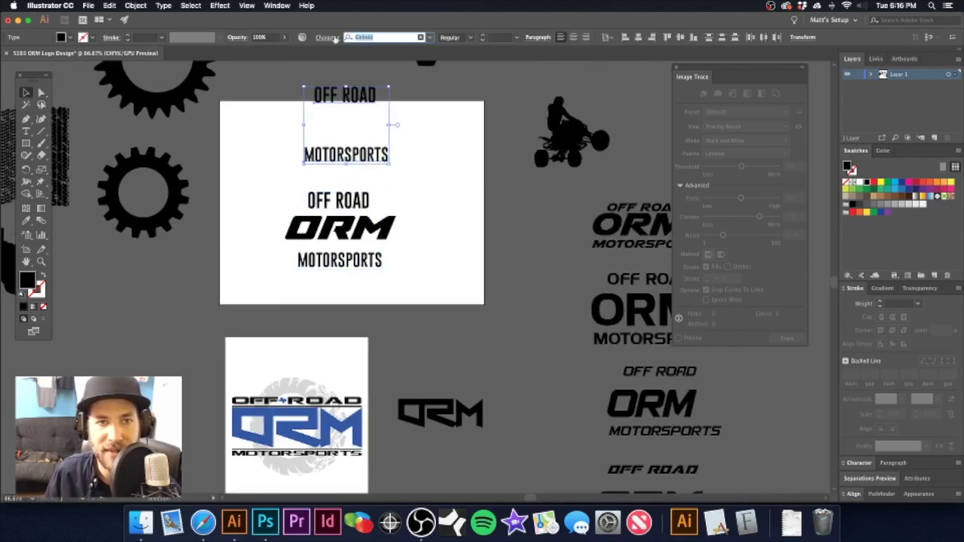
{"action": "type", "text": "D"}
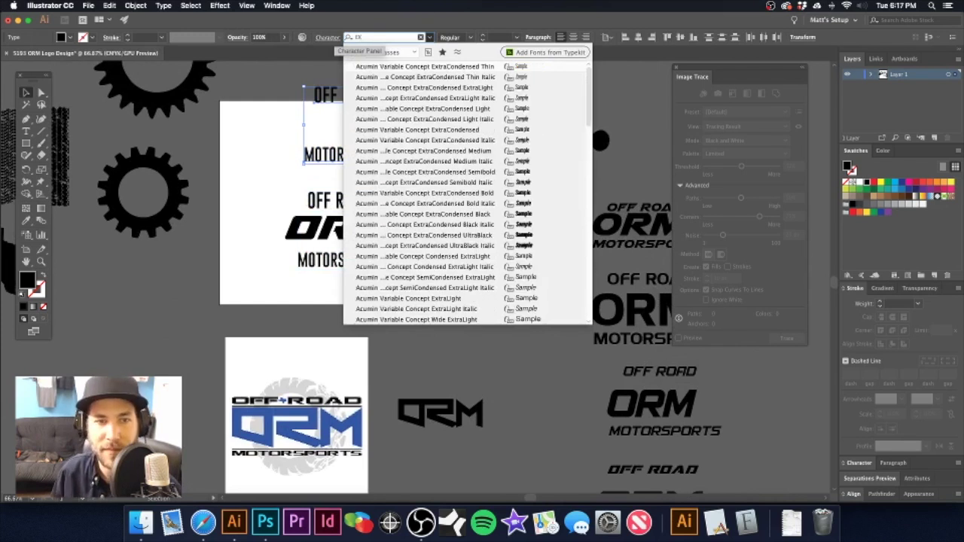
{"action": "left_click", "coordinate": [309, 143]}
- Search the fonts for "EXT" and set the copied OFF ROAD and MOTORSPORTS lines in Acumin Pro ExtraCondensed Bold
{"action": "scroll", "coordinate": [306, 145], "scroll_direction": "right", "scroll_amount": 4}
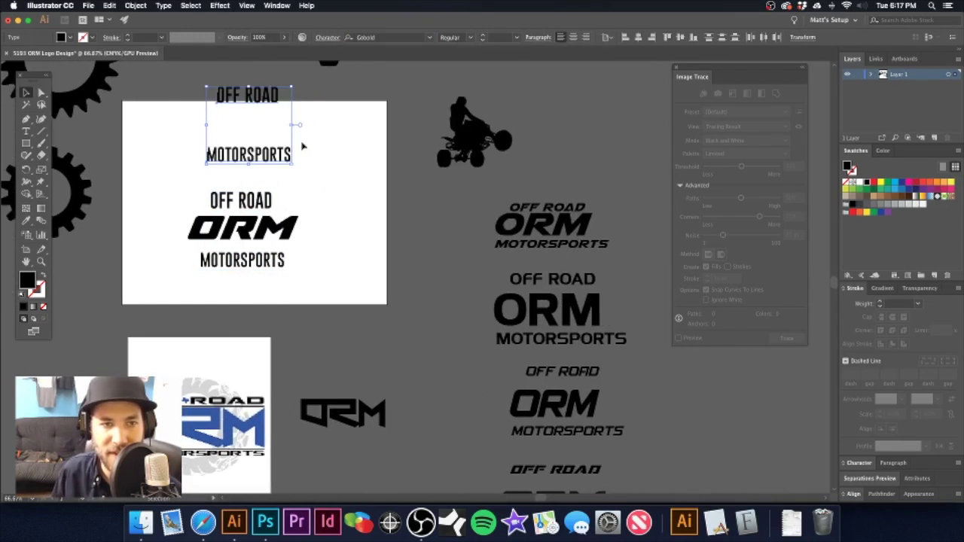
{"action": "scroll", "coordinate": [306, 145], "scroll_direction": "up", "scroll_amount": 5}
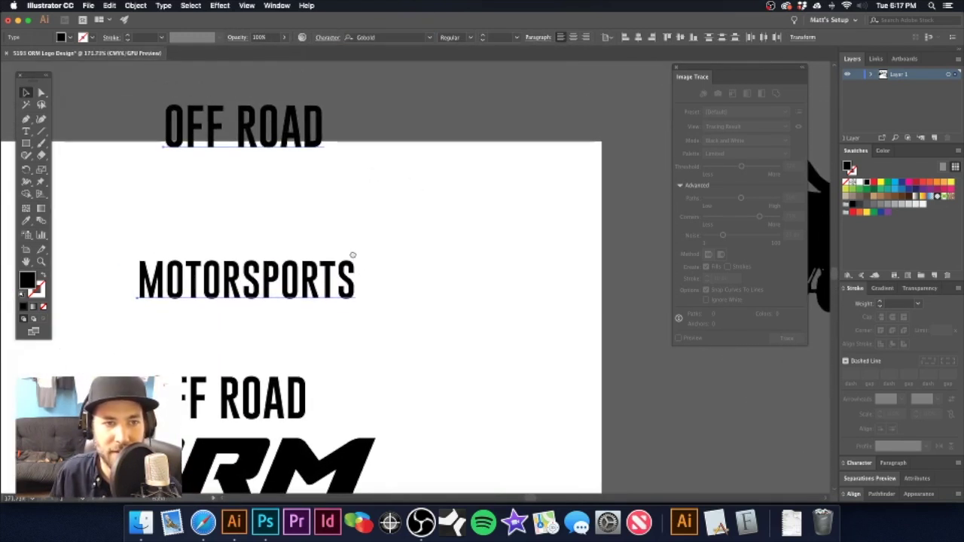
{"action": "left_click", "coordinate": [407, 38]}
{"action": "type", "text": "TEX"}
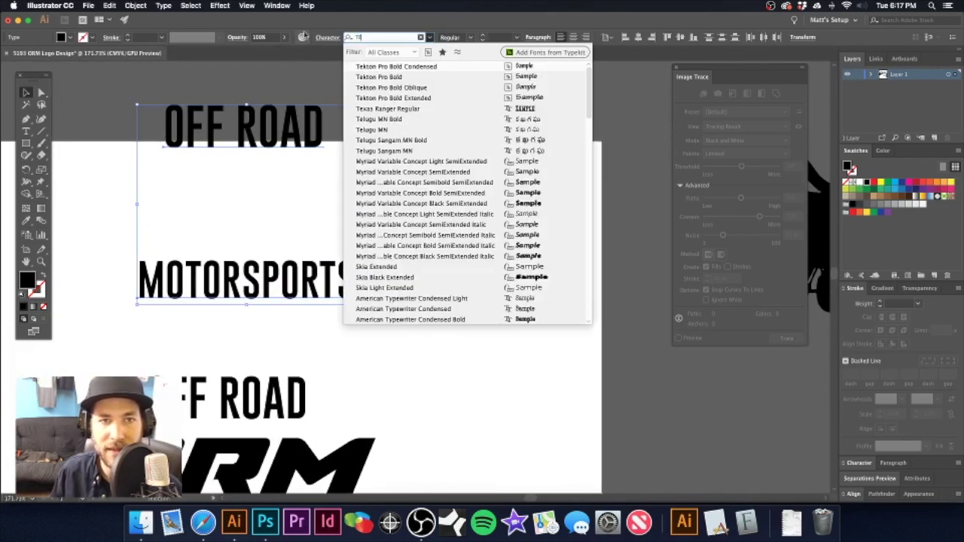
{"action": "key", "text": "BackSpace"}
{"action": "key", "text": "BackSpace"}
{"action": "key", "text": "BackSpace"}
{"action": "type", "text": "EXT"}
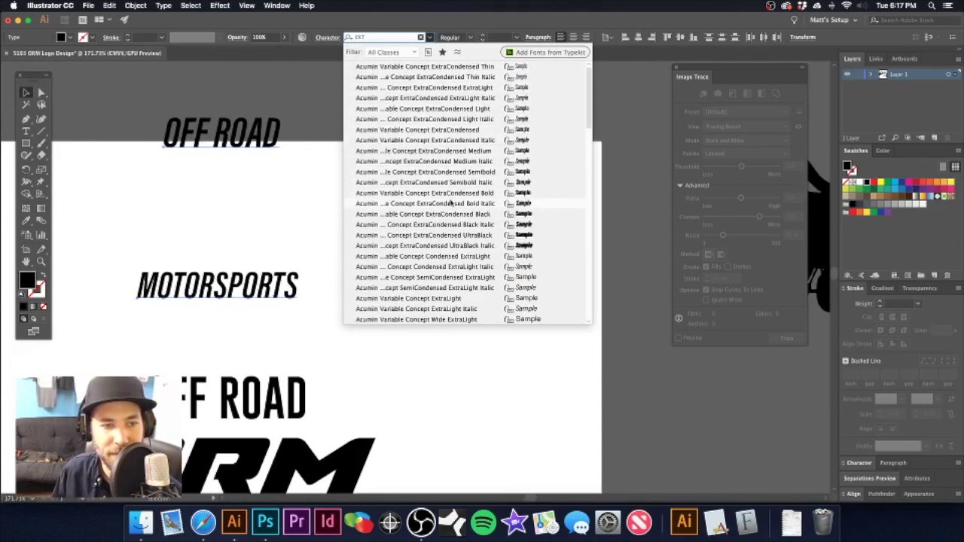
{"action": "scroll", "coordinate": [458, 247], "scroll_direction": "down", "scroll_amount": 6}
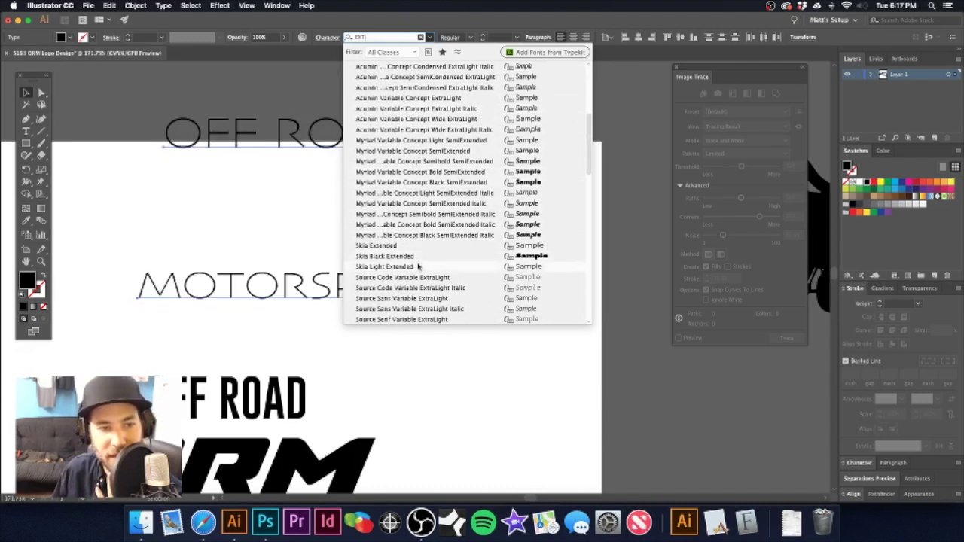
{"action": "scroll", "coordinate": [418, 270], "scroll_direction": "down", "scroll_amount": 3}
{"action": "scroll", "coordinate": [418, 270], "scroll_direction": "down", "scroll_amount": 5}
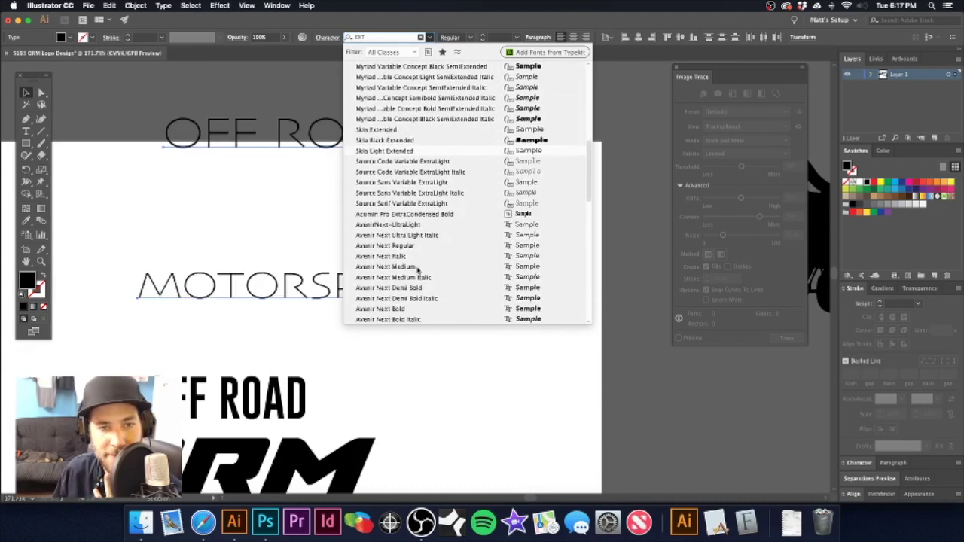
{"action": "left_click", "coordinate": [404, 215]}
{"action": "key", "text": "super+1"}
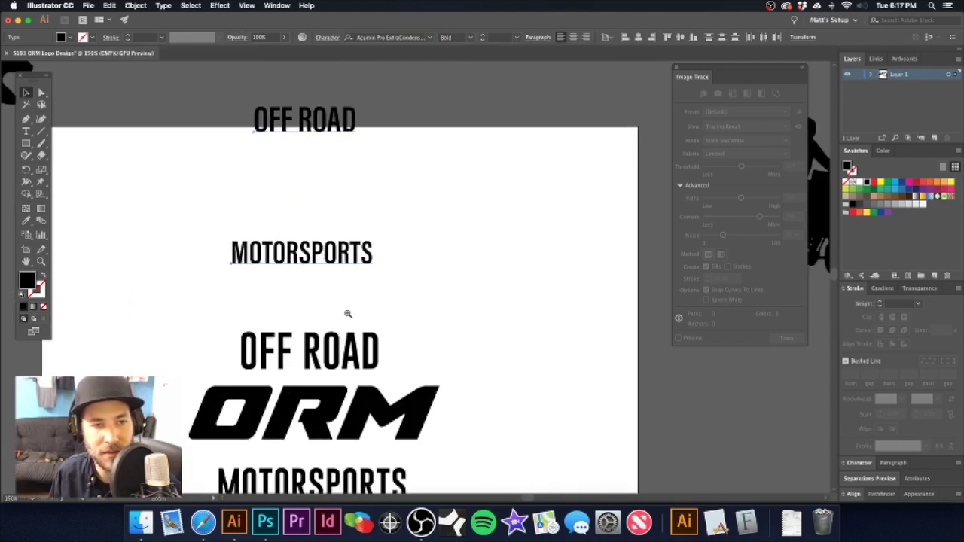
{"action": "left_click", "coordinate": [387, 163]}
{"action": "left_click_drag", "start_coordinate": [377, 134], "coordinate": [426, 309]}
{"action": "key", "text": "super+z"}
{"action": "key", "text": "super+z"}
{"action": "left_click", "coordinate": [450, 180]}
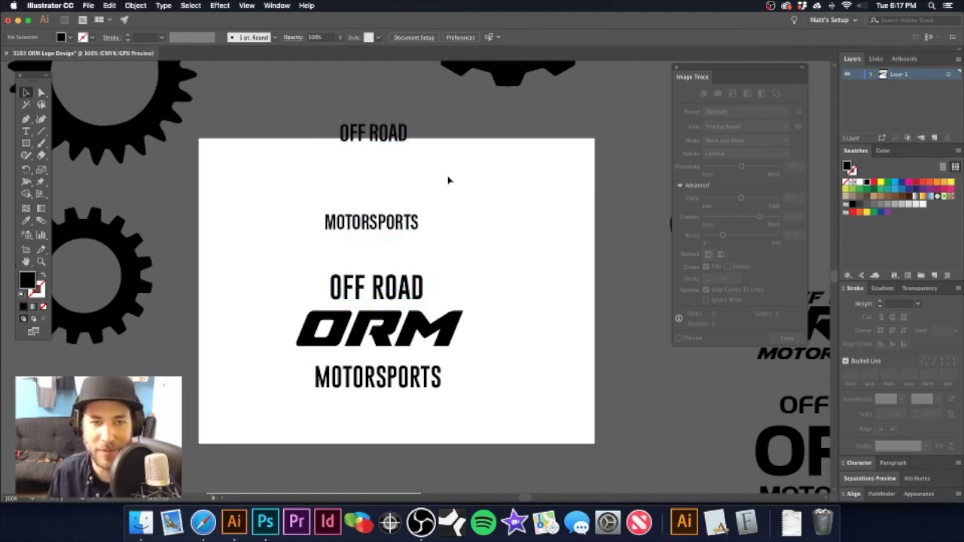
- Stack the copied text lines closely near the artboard's upper edge and raise the main OFF ROAD line slightly above ORM
{"action": "left_click_drag", "start_coordinate": [390, 212], "coordinate": [370, 162]}
{"action": "left_click", "coordinate": [521, 189]}
{"action": "scroll", "coordinate": [490, 185], "scroll_direction": "down", "scroll_amount": 3}
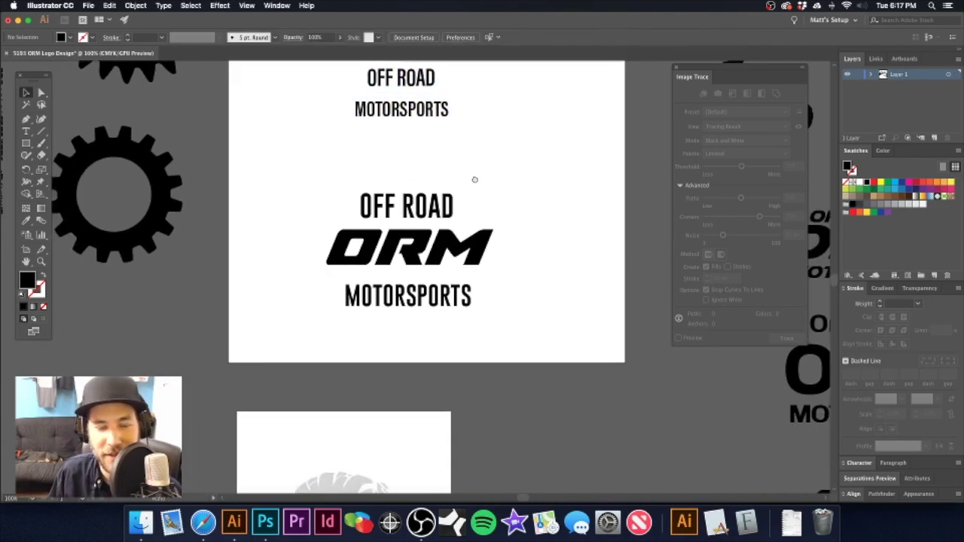
{"action": "left_click_drag", "start_coordinate": [430, 212], "coordinate": [430, 195]}
{"action": "left_click", "coordinate": [457, 212]}
- Copy the leftmost tire track from the pasteboard onto the artboard, beside the ORM logo
{"action": "left_click", "coordinate": [367, 234], "text": "alt+super"}
{"action": "key", "text": "super+minus"}
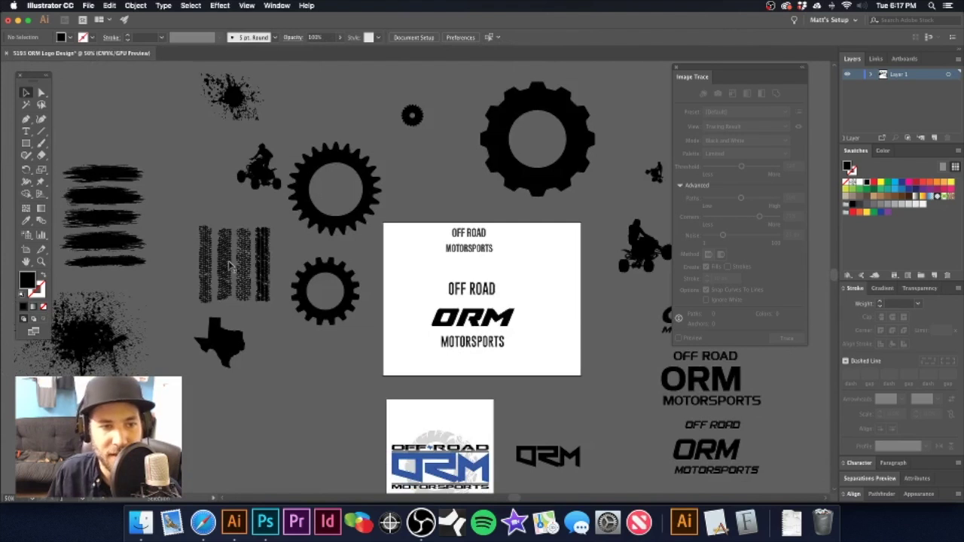
{"action": "scroll", "coordinate": [389, 284], "scroll_direction": "up", "scroll_amount": 5}
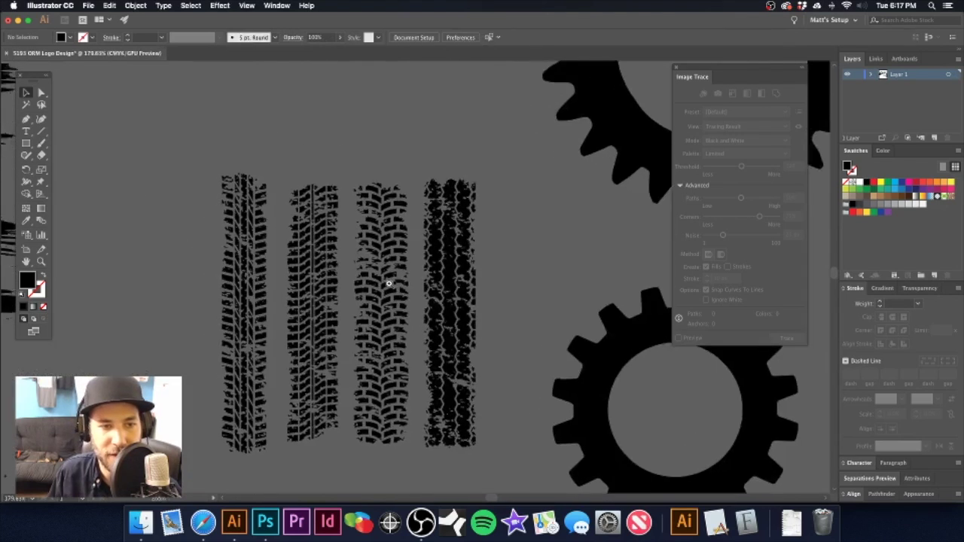
{"action": "scroll", "coordinate": [388, 284], "scroll_direction": "up", "scroll_amount": 3}
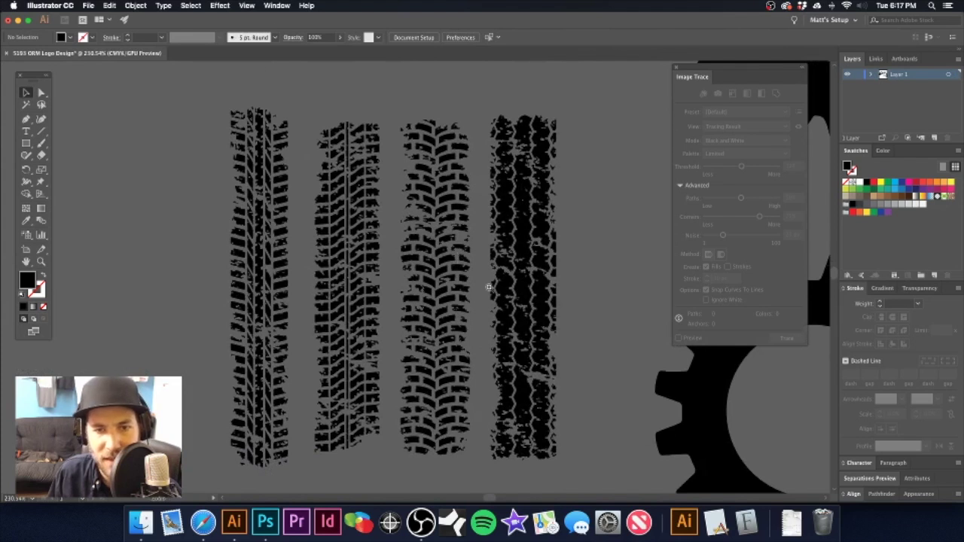
{"action": "scroll", "coordinate": [473, 284], "scroll_direction": "down", "scroll_amount": 2}
{"action": "scroll", "coordinate": [430, 268], "scroll_direction": "down", "scroll_amount": 3}
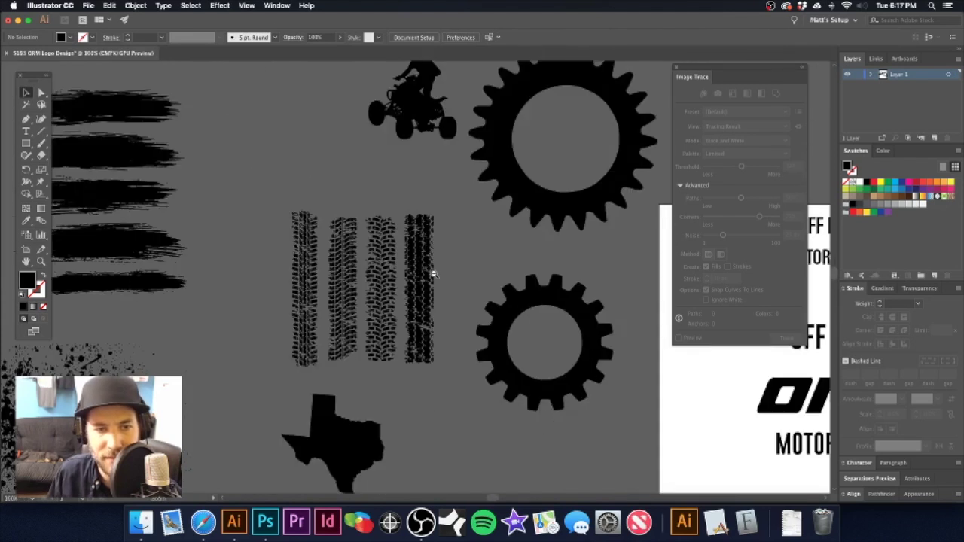
{"action": "left_click", "coordinate": [434, 274], "text": "alt+super"}
{"action": "left_click_drag", "start_coordinate": [375, 246], "coordinate": [235, 159]}
{"action": "left_click_drag", "start_coordinate": [192, 183], "coordinate": [444, 243]}
{"action": "left_click", "coordinate": [413, 177]}
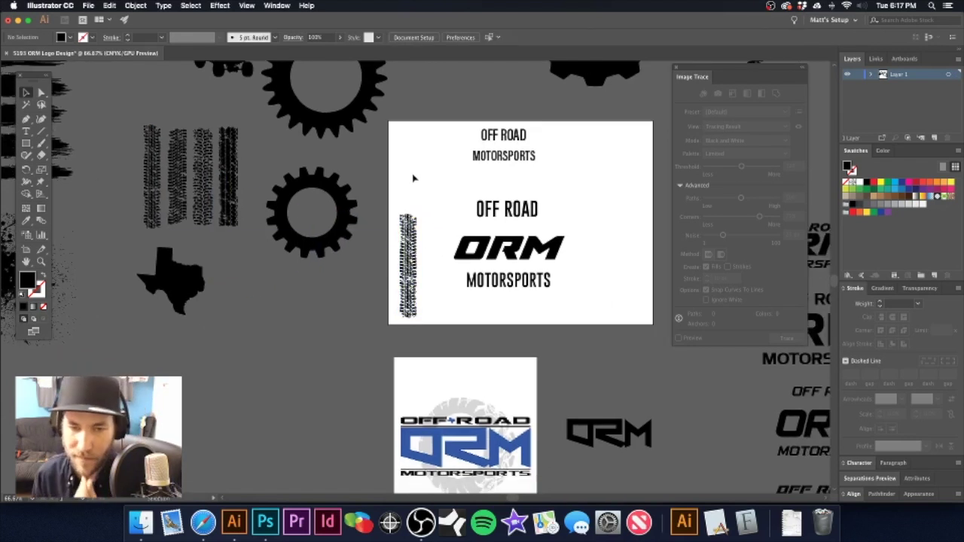
- Shrink and tilt the tire track copy to match the italic letters and lay it across ORM between the R and M
{"action": "scroll", "coordinate": [475, 247], "scroll_direction": "up", "scroll_amount": 5}
{"action": "left_click_drag", "start_coordinate": [567, 251], "coordinate": [510, 216]}
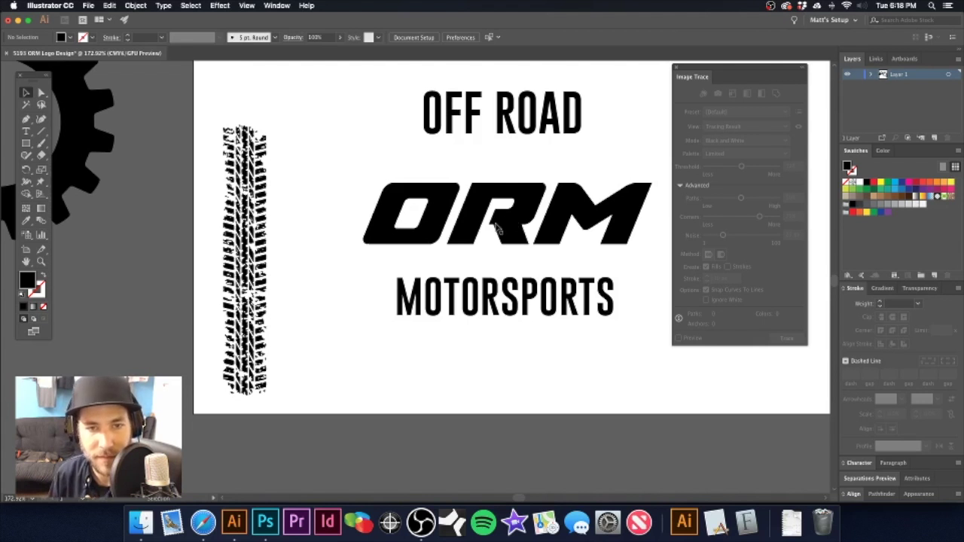
{"action": "left_click_drag", "start_coordinate": [250, 178], "coordinate": [300, 168]}
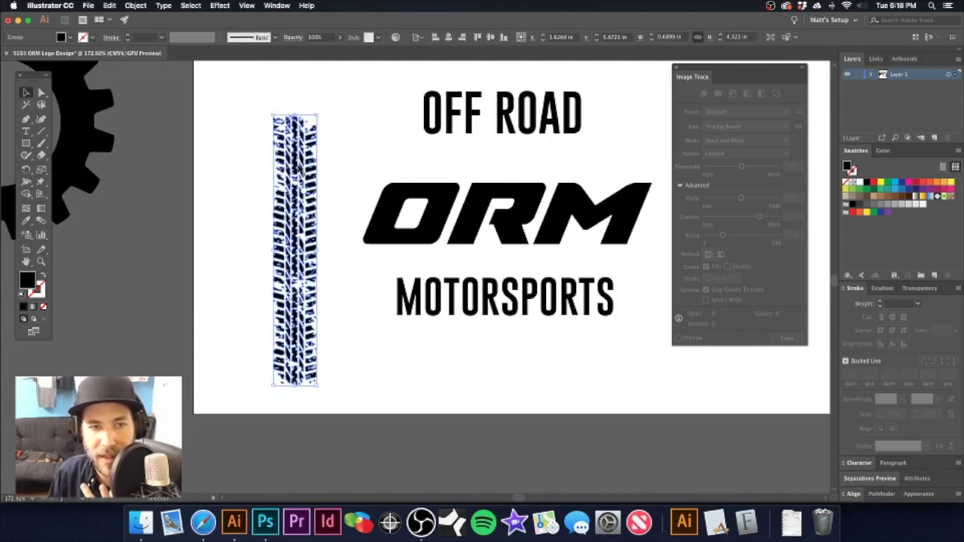
{"action": "left_click", "coordinate": [485, 198]}
{"action": "left_click", "coordinate": [386, 152]}
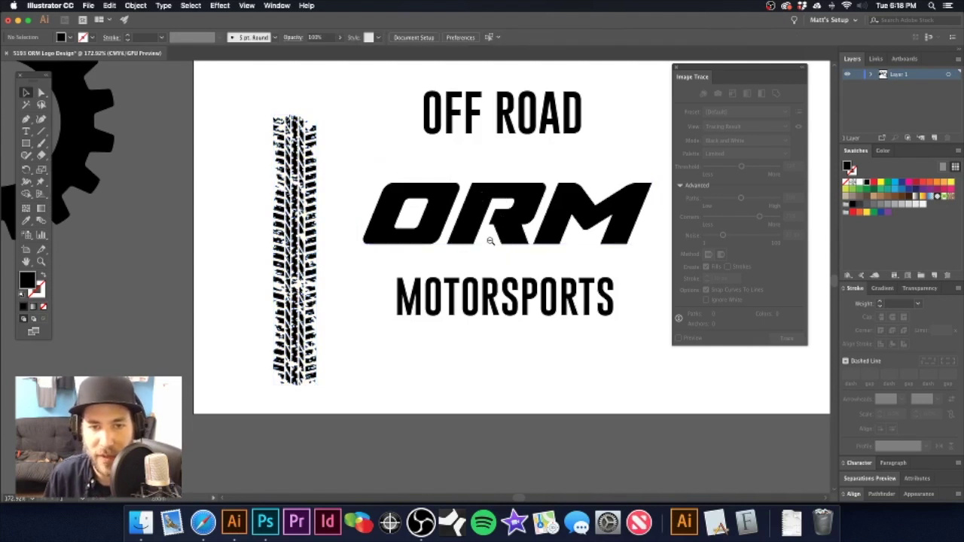
{"action": "key", "text": "super+1"}
{"action": "left_click", "coordinate": [261, 258]}
{"action": "left_click_drag", "start_coordinate": [266, 228], "coordinate": [420, 258]}
{"action": "left_click", "coordinate": [457, 231]}
{"action": "left_click_drag", "start_coordinate": [362, 303], "coordinate": [473, 258]}
{"action": "left_click_drag", "start_coordinate": [486, 290], "coordinate": [383, 297]}
{"action": "key", "text": "super+z"}
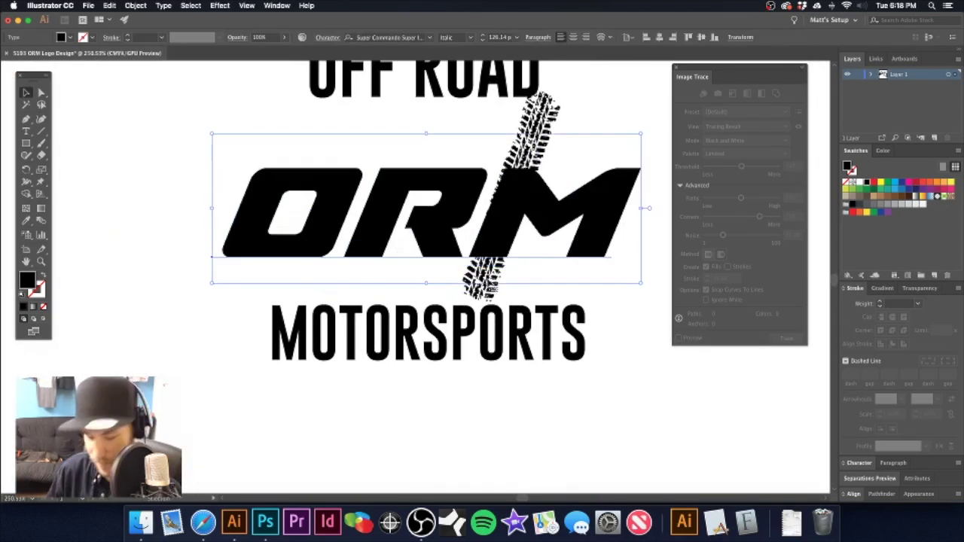
{"action": "left_click", "coordinate": [490, 286]}
{"action": "left_click", "coordinate": [496, 277]}
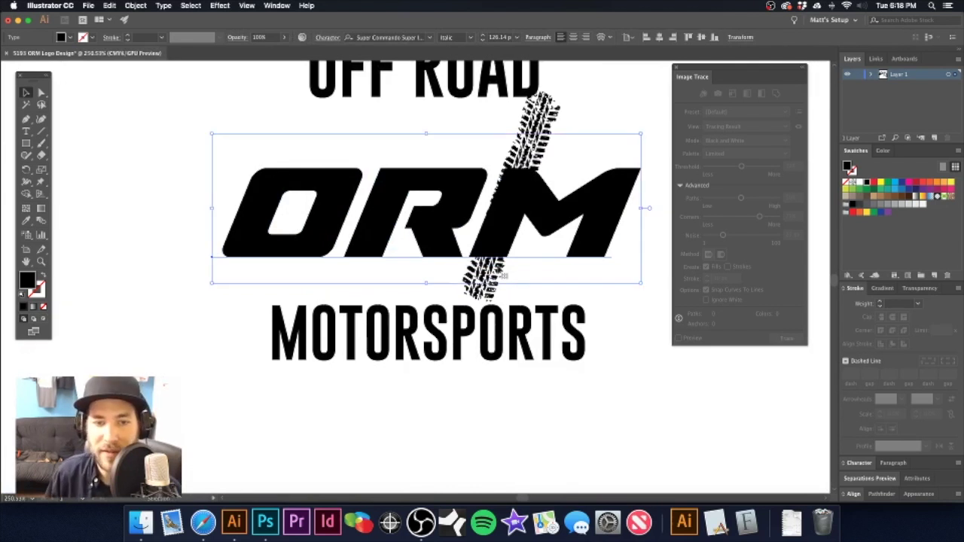
{"action": "left_click", "coordinate": [179, 151]}
{"action": "left_click", "coordinate": [538, 155]}
{"action": "key", "text": "super"}
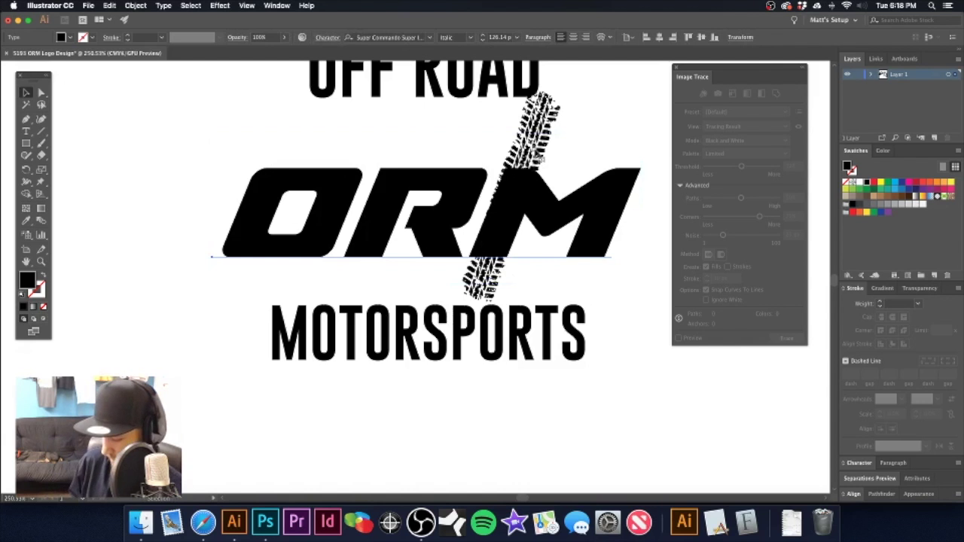
{"action": "key", "text": "super+z"}
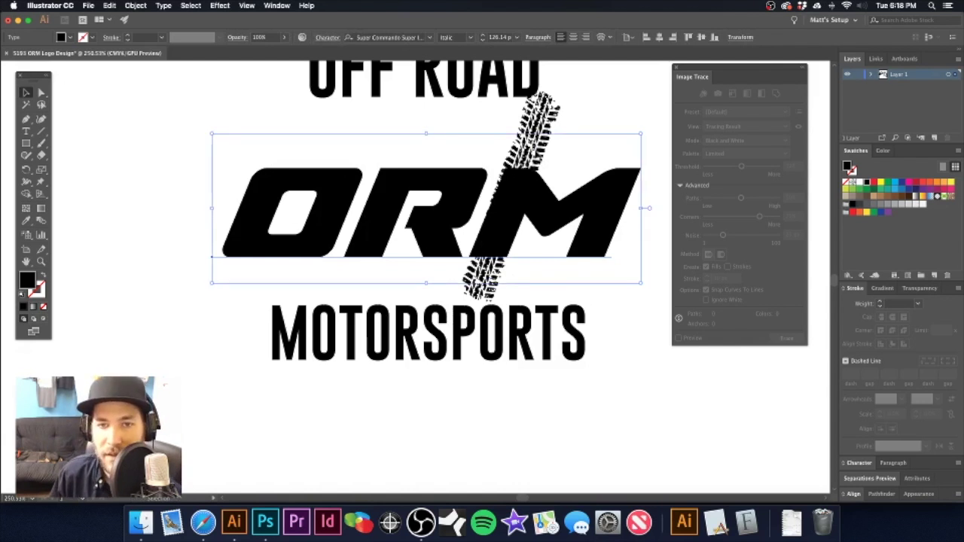
- Move the tire track to the stem of the R, rotate it slightly to match the slant, and send it to the back
{"action": "left_click_drag", "start_coordinate": [536, 155], "coordinate": [407, 157]}
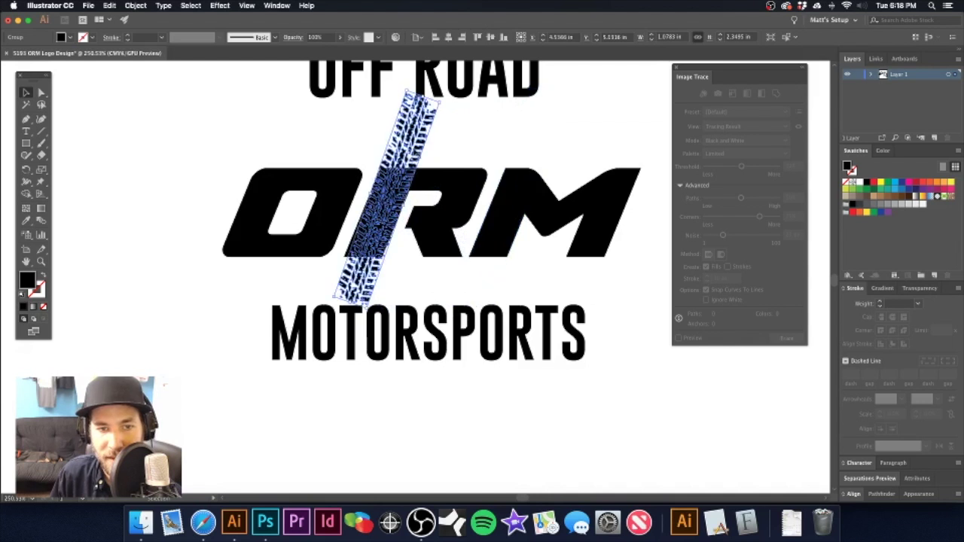
{"action": "left_click_drag", "start_coordinate": [445, 100], "coordinate": [421, 130]}
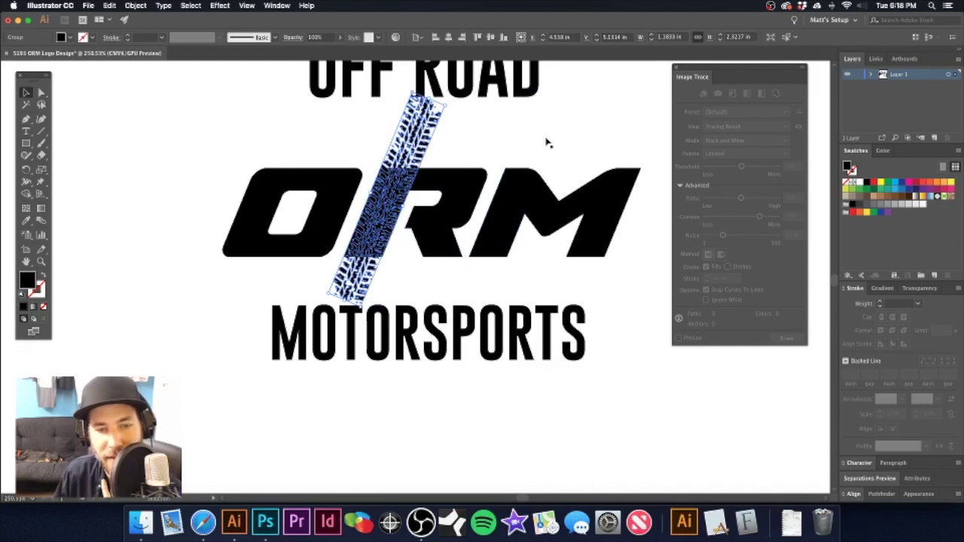
{"action": "key", "text": "super+shift+bracketleft"}
{"action": "left_click", "coordinate": [598, 150]}
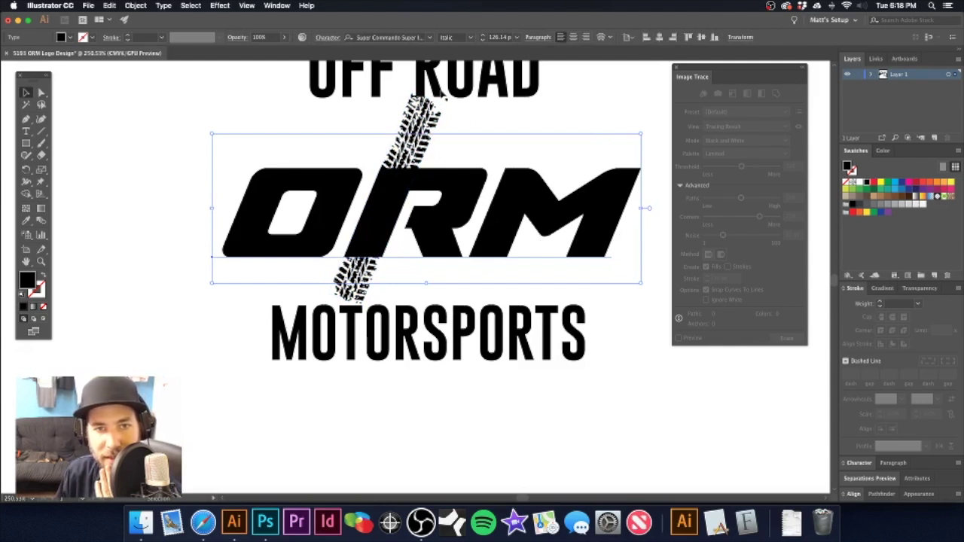
- Lower OFF ROAD to just above ORM and place MOTORSPORTS beneath it beside the tire track, scaled to about 31 pt
{"action": "left_click_drag", "start_coordinate": [443, 91], "coordinate": [450, 150]}
{"action": "left_click_drag", "start_coordinate": [473, 348], "coordinate": [580, 309]}
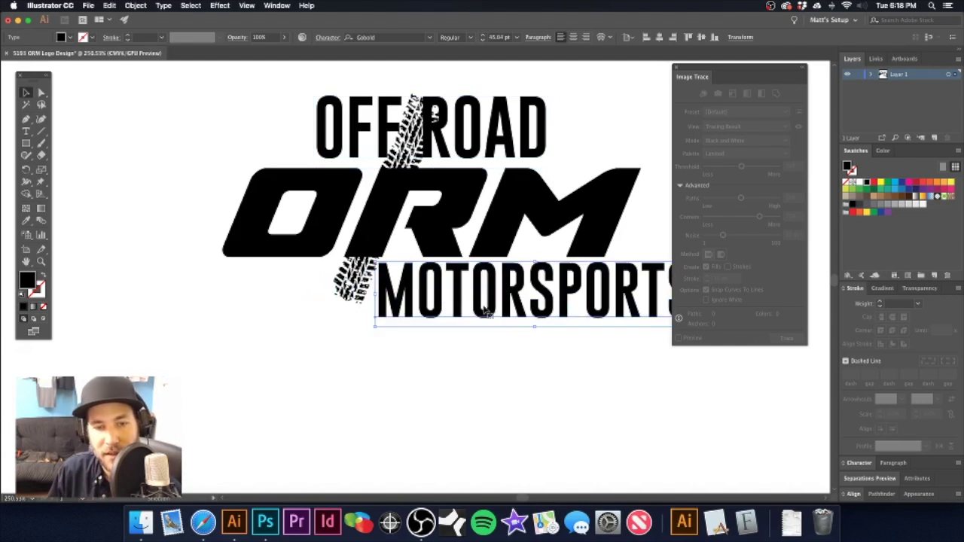
{"action": "key", "text": "super+minus"}
{"action": "key", "text": "super+minus"}
{"action": "left_click_drag", "start_coordinate": [510, 313], "coordinate": [454, 302]}
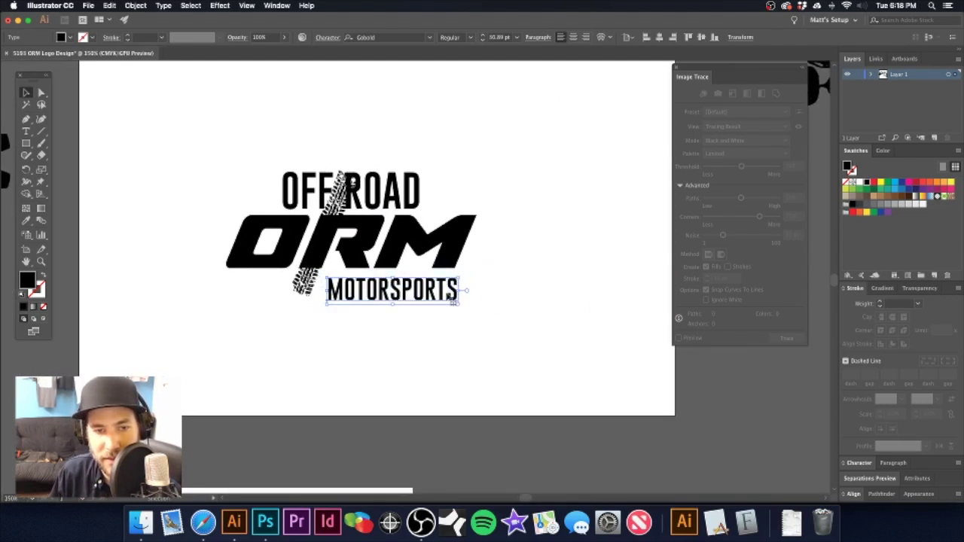
- Widen the tracking of MOTORSPORTS, scale it to about 24.5 pt, and tuck it closer beneath ORM beside the tire track
{"action": "key", "text": "alt+Right"}
{"action": "key", "text": "alt+Right"}
{"action": "key", "text": "alt+Right"}
{"action": "key", "text": "alt+Right"}
{"action": "key", "text": "alt+Right"}
{"action": "key", "text": "alt+Right"}
{"action": "key", "text": "alt+Right"}
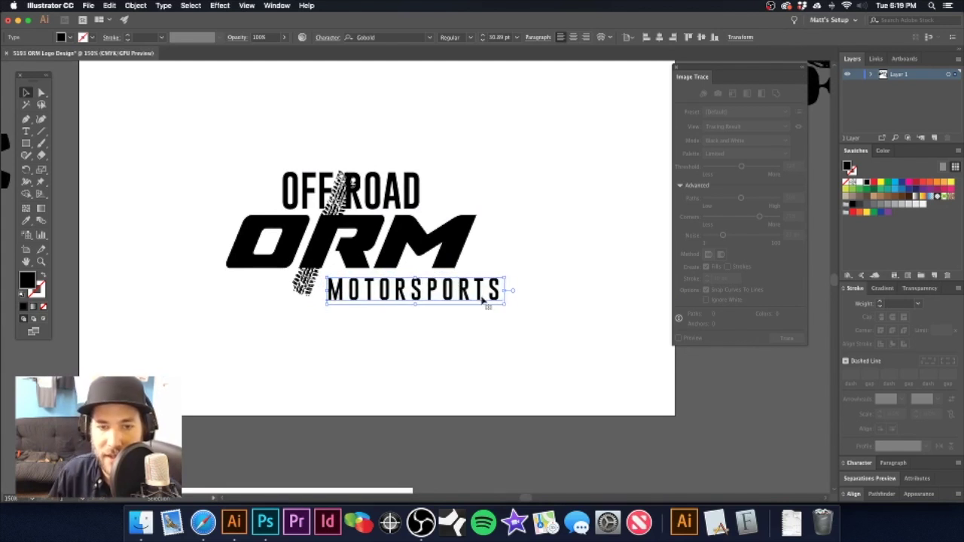
{"action": "left_click_drag", "start_coordinate": [505, 305], "coordinate": [475, 302]}
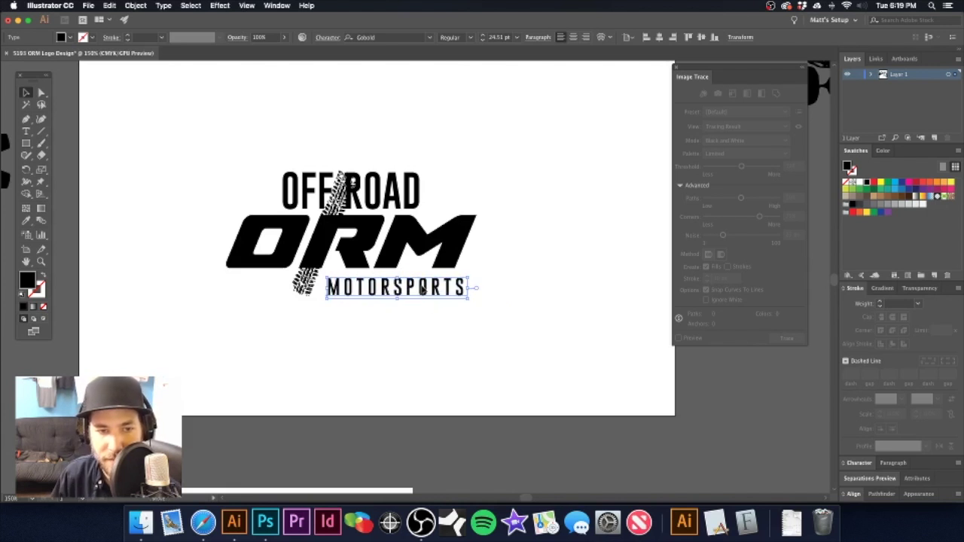
{"action": "left_click_drag", "start_coordinate": [422, 290], "coordinate": [417, 284]}
- Shift the OFF ROAD line left so it starts near the O of ORM
{"action": "left_click_drag", "start_coordinate": [411, 183], "coordinate": [488, 196]}
{"action": "key", "text": "super+z"}
{"action": "left_click", "coordinate": [441, 164]}
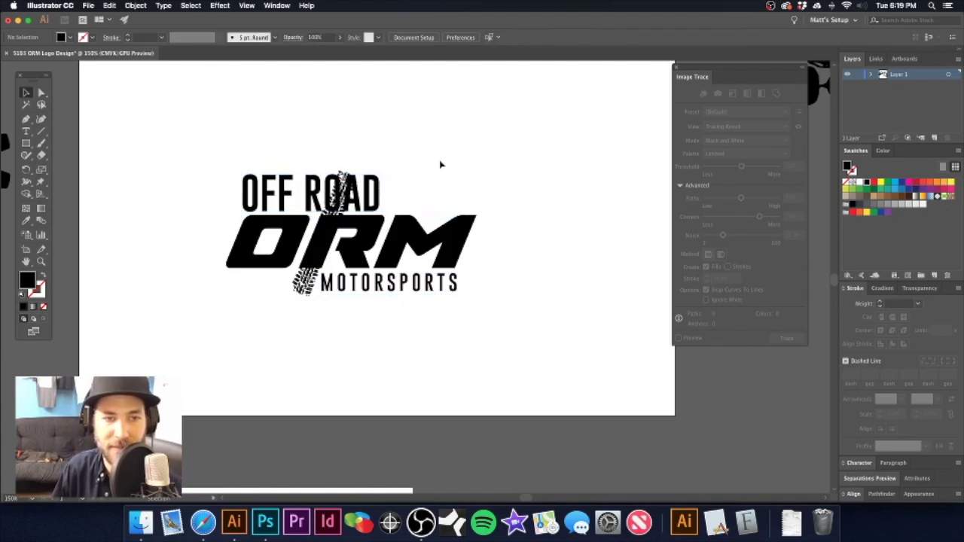
- Move the OFF ROAD and MOTORSPORTS lines together off the ORM logo to the empty area at its upper right
{"action": "key", "text": "super+minus"}
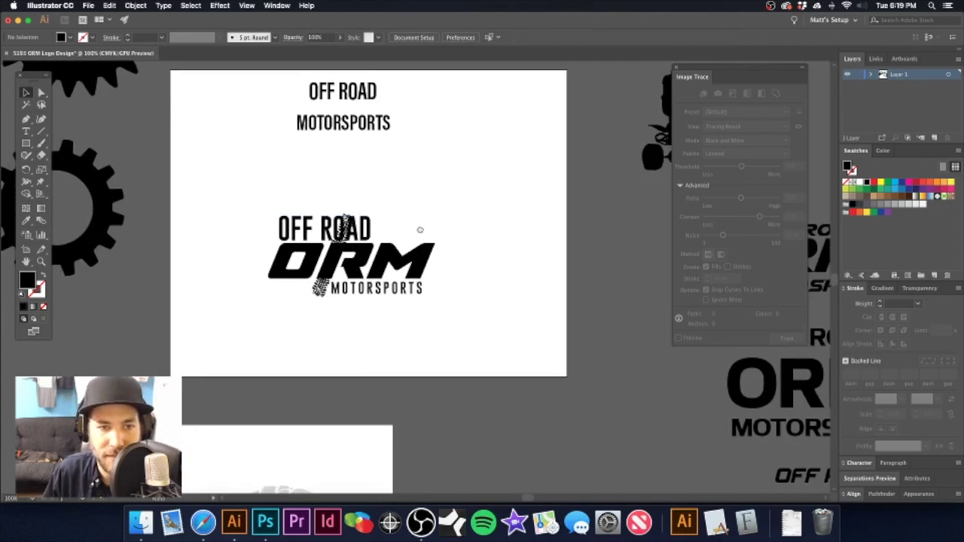
{"action": "left_click", "coordinate": [357, 292]}
{"action": "left_click_drag", "start_coordinate": [360, 239], "coordinate": [491, 162]}
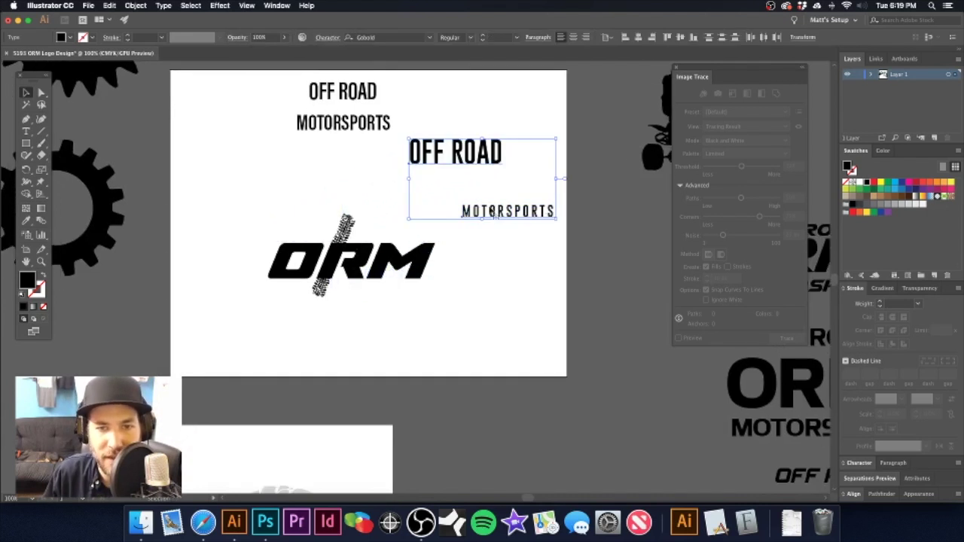
- Examine the letterforms and spacing of the two OFF ROAD and MOTORSPORTS text versions around the ORM logo
{"action": "scroll", "coordinate": [493, 213], "scroll_direction": "up", "scroll_amount": 5}
{"action": "scroll", "coordinate": [499, 223], "scroll_direction": "up", "scroll_amount": 3}
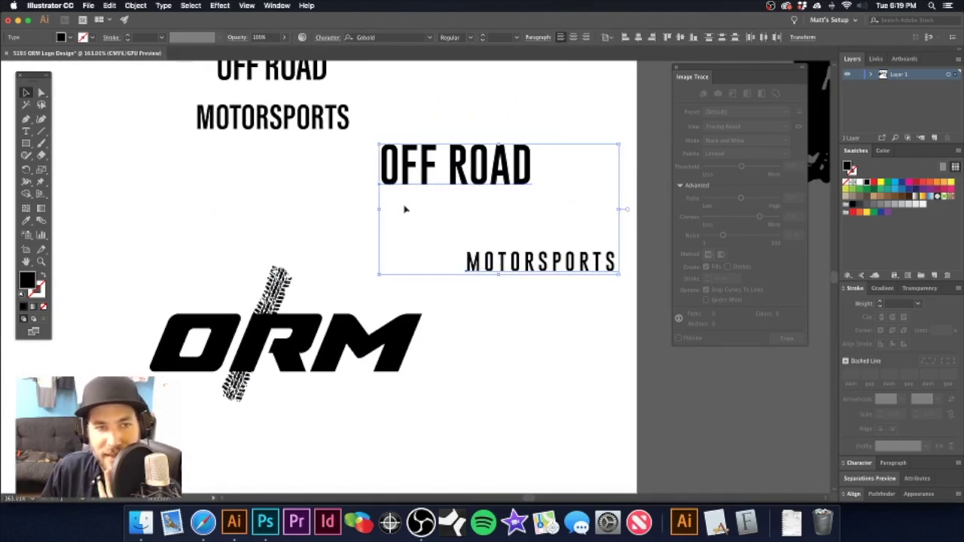
{"action": "left_click", "coordinate": [260, 122]}
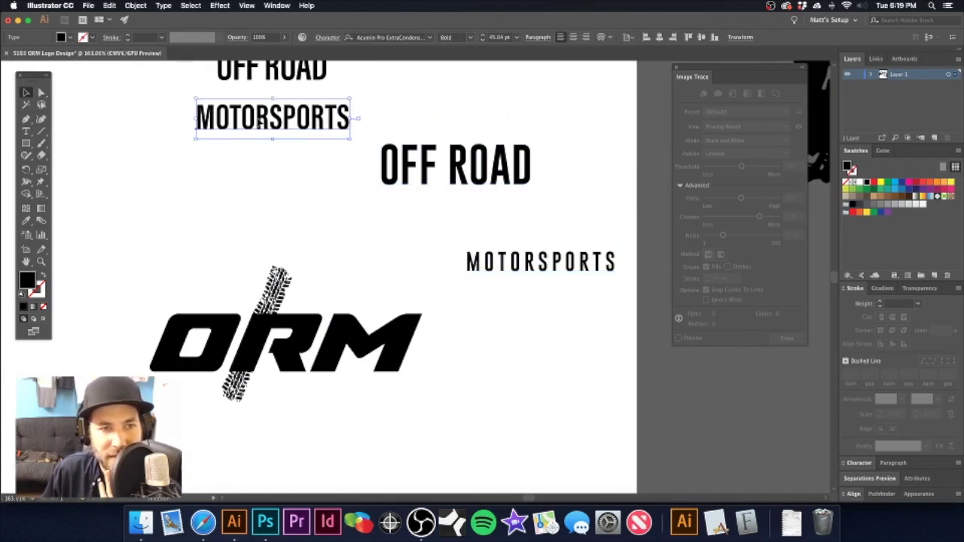
{"action": "left_click", "coordinate": [389, 92]}
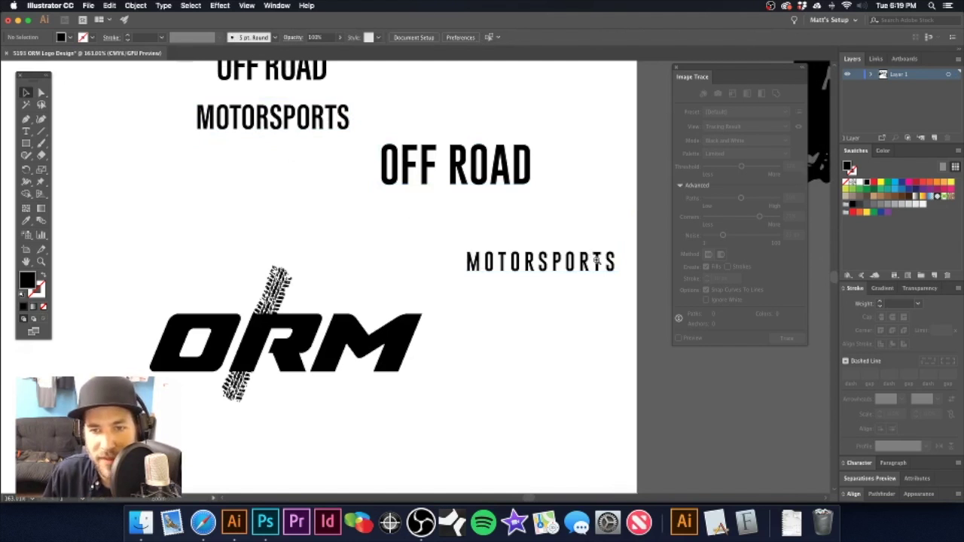
{"action": "scroll", "coordinate": [596, 260], "scroll_direction": "up", "scroll_amount": 5}
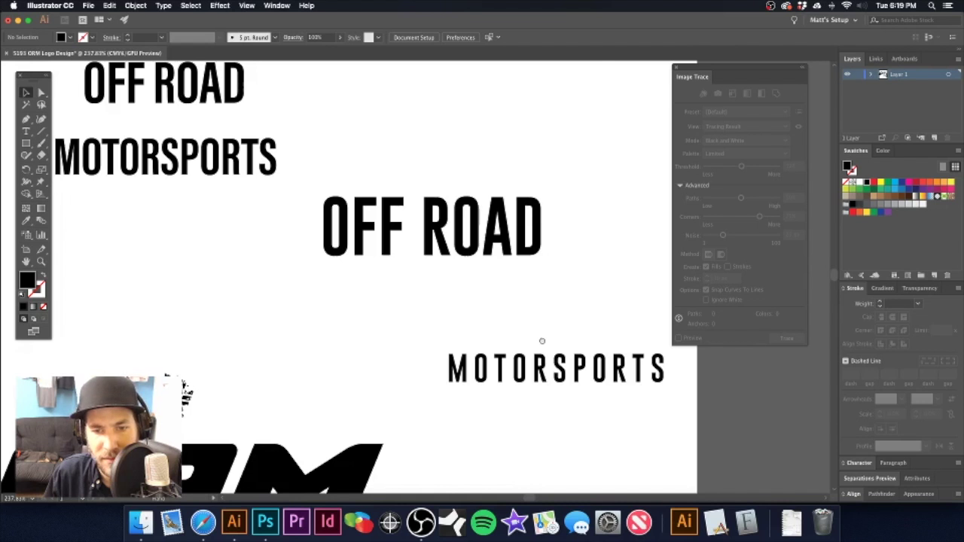
{"action": "scroll", "coordinate": [541, 342], "scroll_direction": "up", "scroll_amount": 1}
{"action": "left_click_drag", "start_coordinate": [541, 347], "coordinate": [538, 309]}
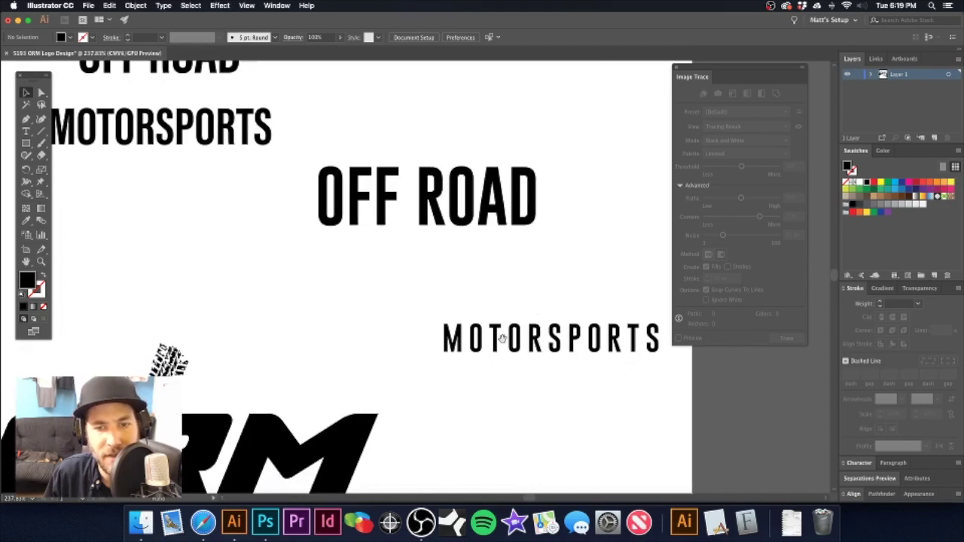
{"action": "scroll", "coordinate": [517, 338], "scroll_direction": "down", "scroll_amount": 4}
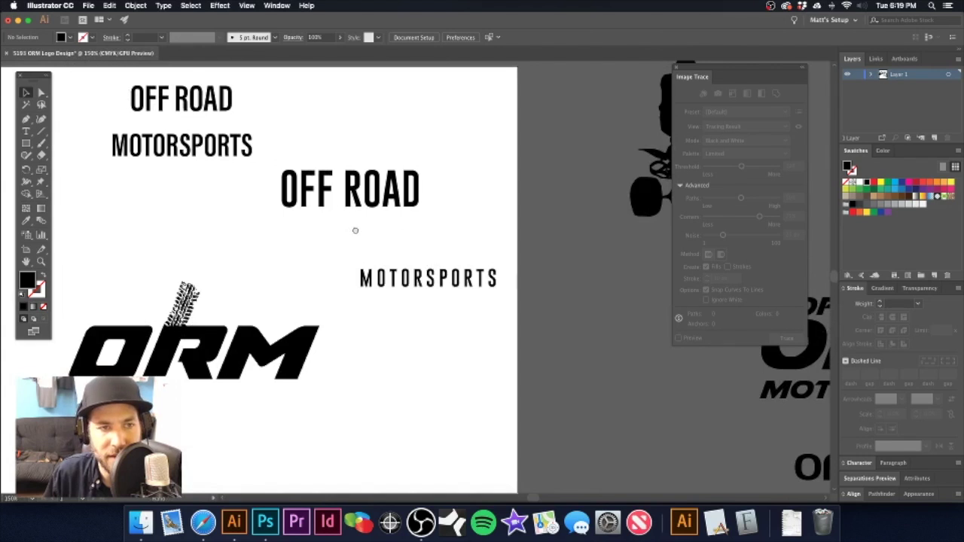
{"action": "left_click_drag", "start_coordinate": [349, 228], "coordinate": [391, 231]}
- Enlarge the uppermost OFF ROAD line so it is wider than the MOTORSPORTS line beneath it
{"action": "left_click", "coordinate": [250, 108]}
{"action": "scroll", "coordinate": [250, 109], "scroll_direction": "up", "scroll_amount": 5}
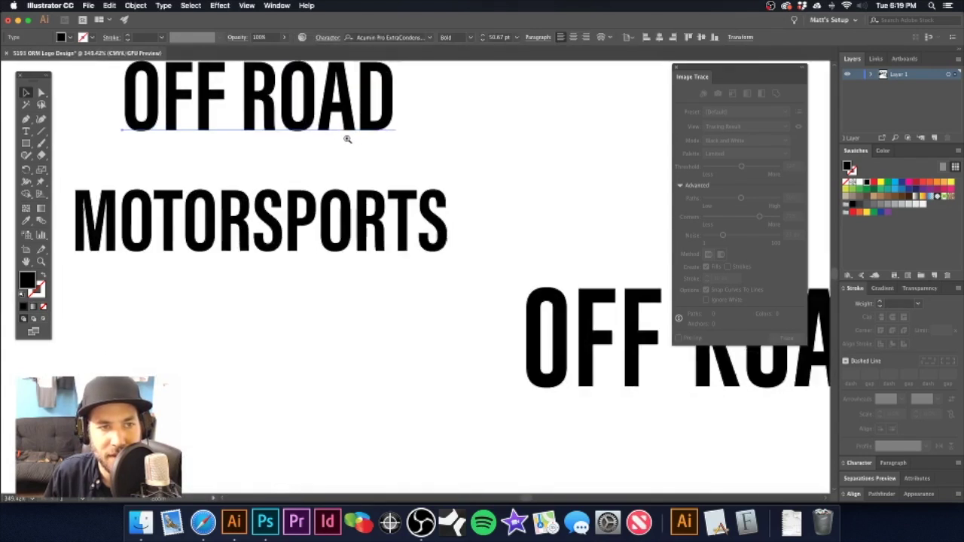
{"action": "scroll", "coordinate": [471, 247], "scroll_direction": "down", "scroll_amount": 6}
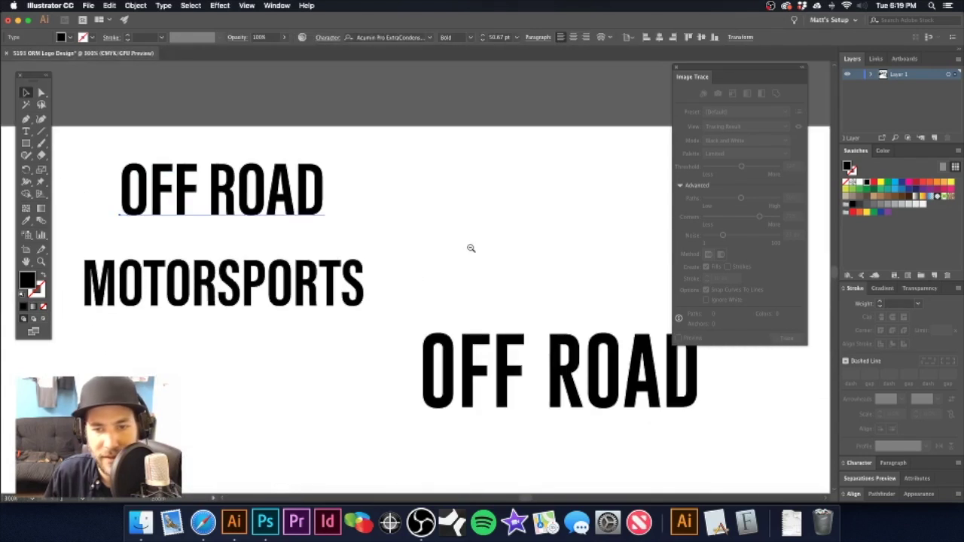
{"action": "left_click_drag", "start_coordinate": [352, 280], "coordinate": [469, 204]}
{"action": "left_click", "coordinate": [410, 219]}
{"action": "key", "text": "super+shift+a"}
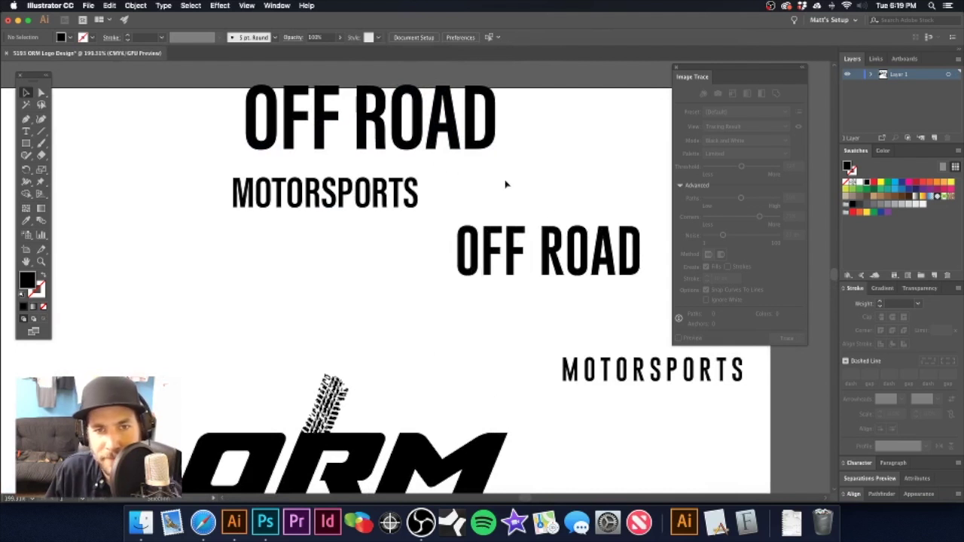
- Select the Gobold OFF ROAD line and the widely tracked MOTORSPORTS line together, keeping the Regular style
{"action": "left_click_drag", "start_coordinate": [554, 222], "coordinate": [510, 208]}
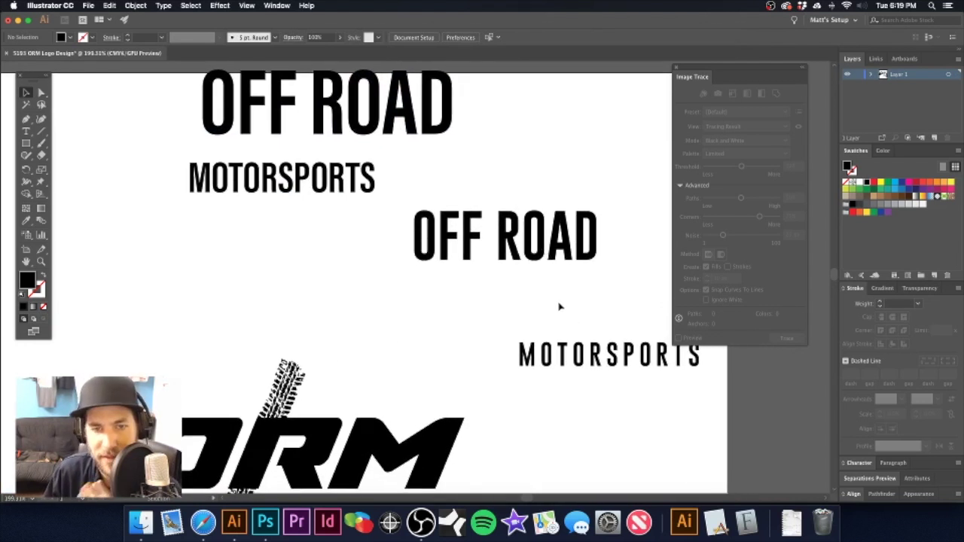
{"action": "left_click", "coordinate": [469, 289], "text": "alt+super"}
{"action": "left_click", "coordinate": [468, 289], "text": "alt+super"}
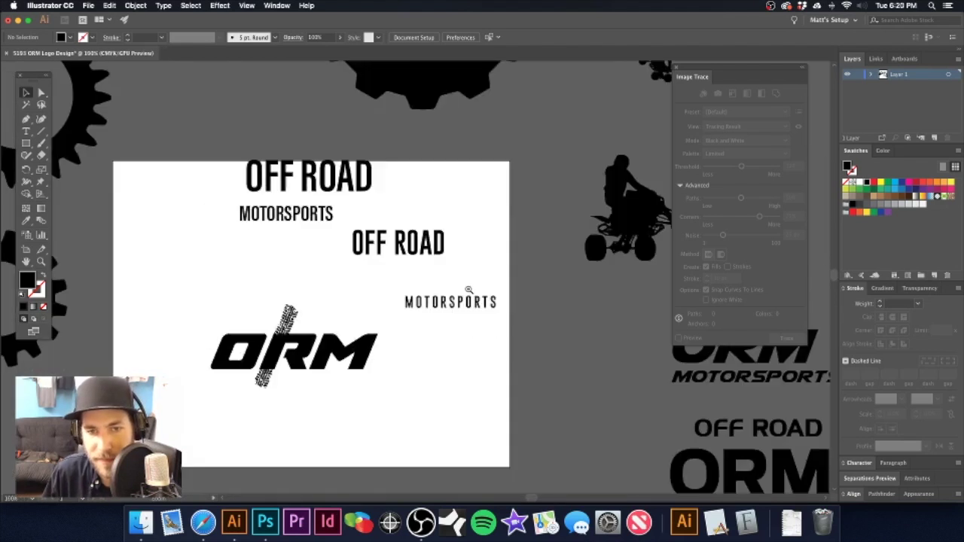
{"action": "left_click", "coordinate": [469, 290], "text": "alt+super"}
{"action": "left_click_drag", "start_coordinate": [367, 288], "coordinate": [506, 290]}
{"action": "left_click", "coordinate": [505, 289]}
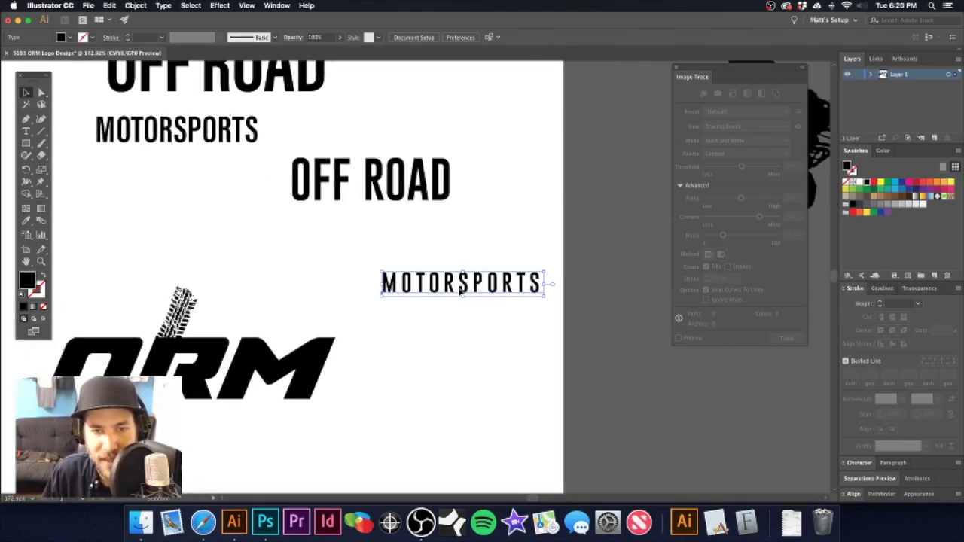
{"action": "scroll", "coordinate": [527, 248], "scroll_direction": "left", "scroll_amount": 5}
{"action": "scroll", "coordinate": [527, 249], "scroll_direction": "down", "scroll_amount": 2}
{"action": "left_click", "coordinate": [446, 164], "text": "shift"}
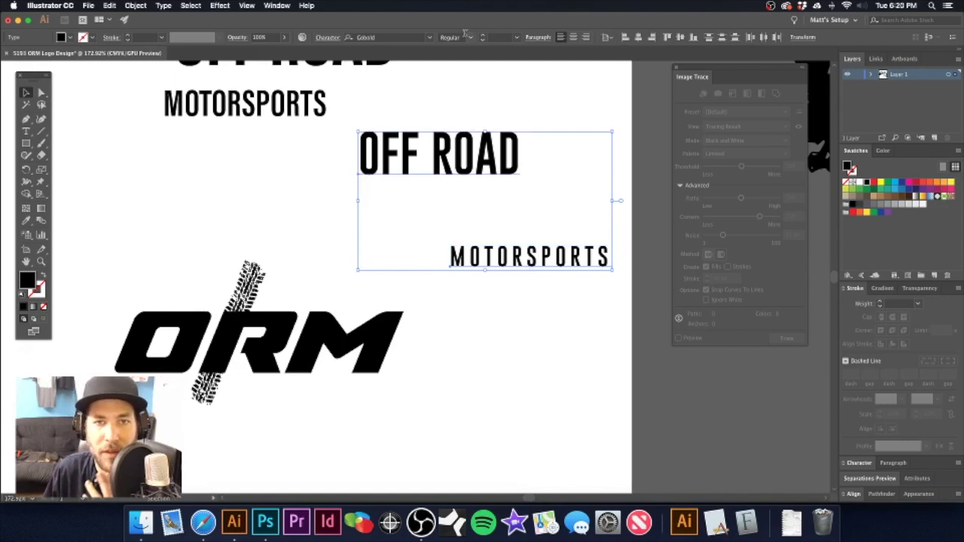
{"action": "left_click", "coordinate": [471, 39]}
{"action": "left_click", "coordinate": [452, 48]}
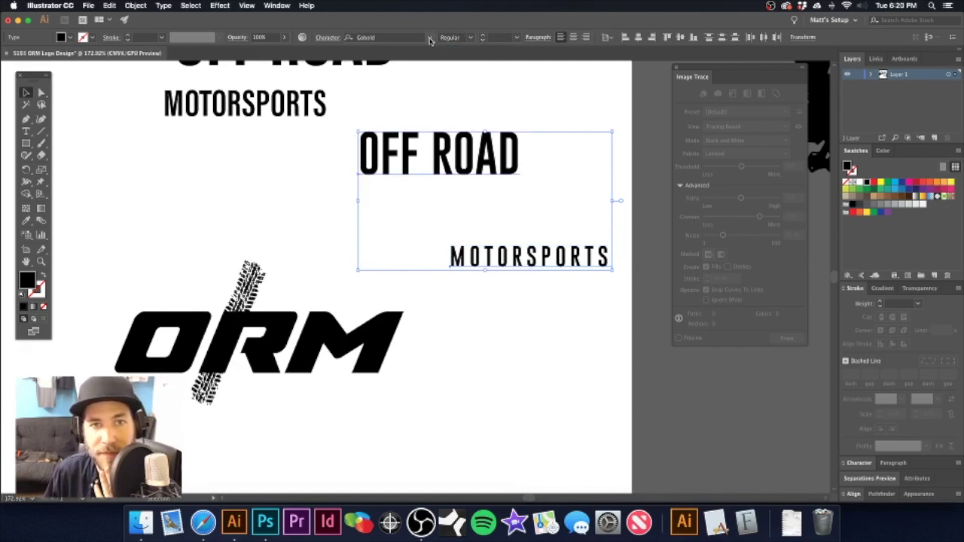
{"action": "left_click", "coordinate": [430, 40]}
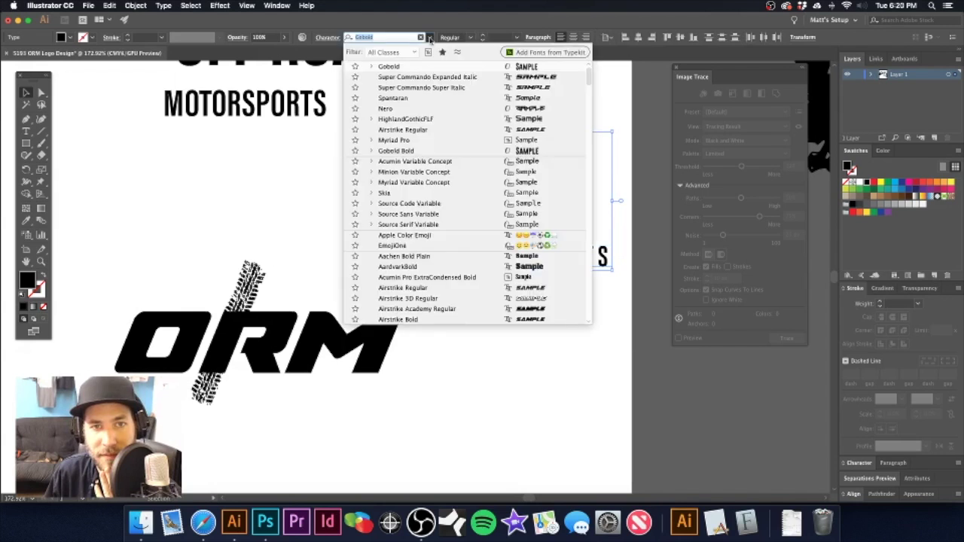
{"action": "scroll", "coordinate": [472, 220], "scroll_direction": "down", "scroll_amount": 5}
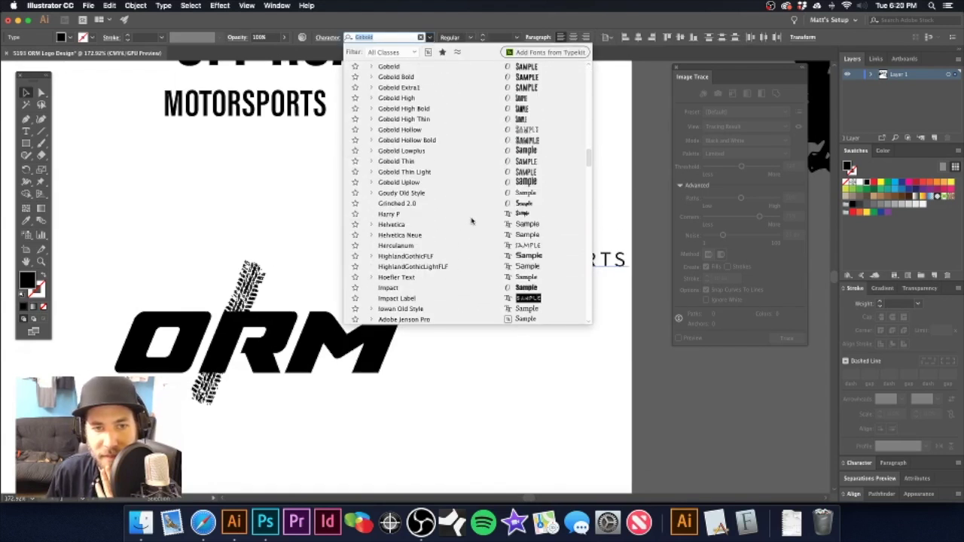
{"action": "scroll", "coordinate": [440, 205], "scroll_direction": "up", "scroll_amount": 1}
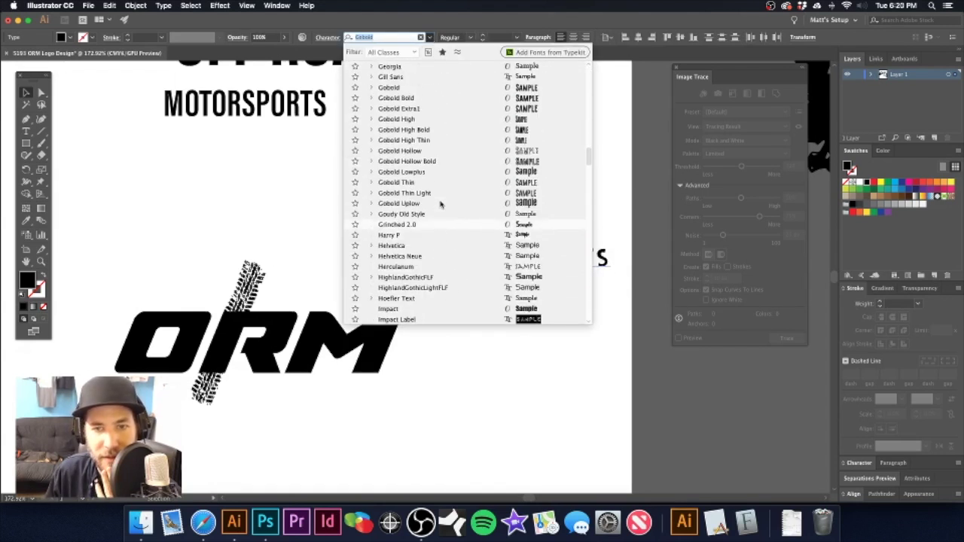
{"action": "left_click", "coordinate": [622, 203]}
{"action": "scroll", "coordinate": [622, 203], "scroll_direction": "up", "scroll_amount": 4}
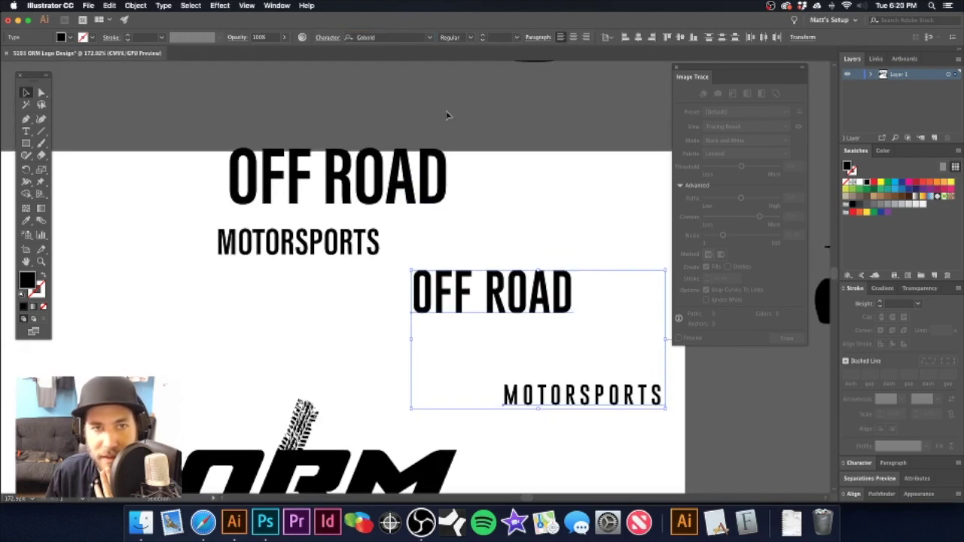
{"action": "left_click", "coordinate": [429, 37]}
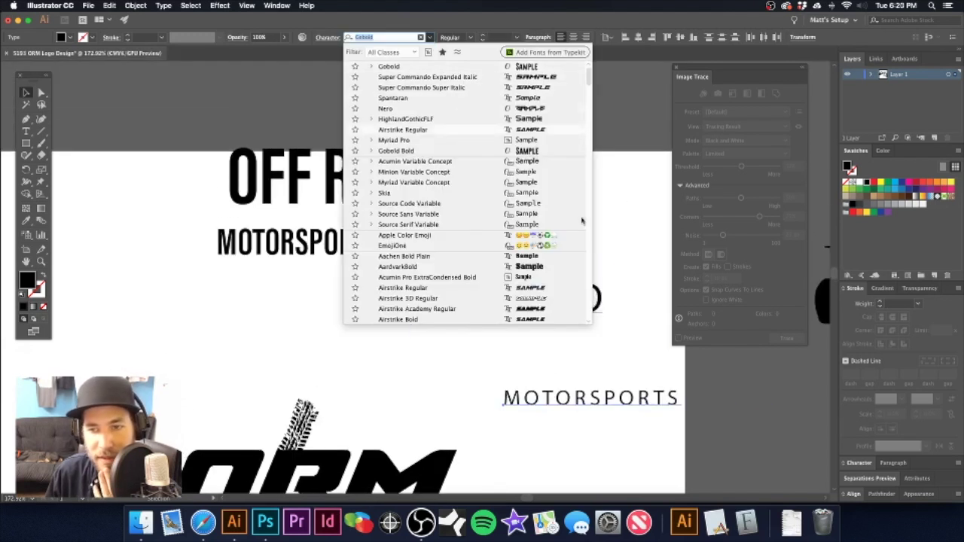
- Change the font of the selected OFF ROAD and MOTORSPORTS lines to Gobold Bold
{"action": "left_click", "coordinate": [862, 464]}
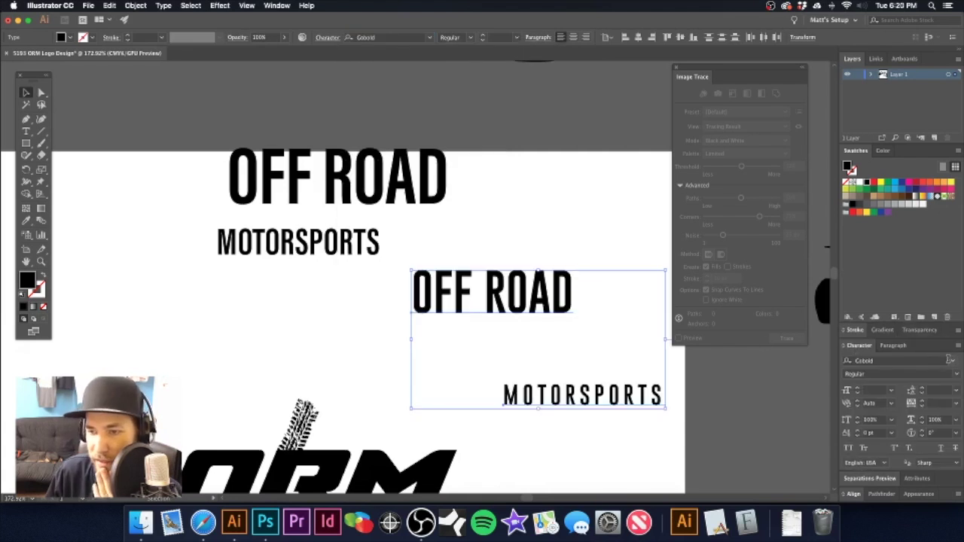
{"action": "left_click", "coordinate": [954, 364]}
{"action": "scroll", "coordinate": [769, 279], "scroll_direction": "down", "scroll_amount": 15}
{"action": "scroll", "coordinate": [821, 321], "scroll_direction": "up", "scroll_amount": 8}
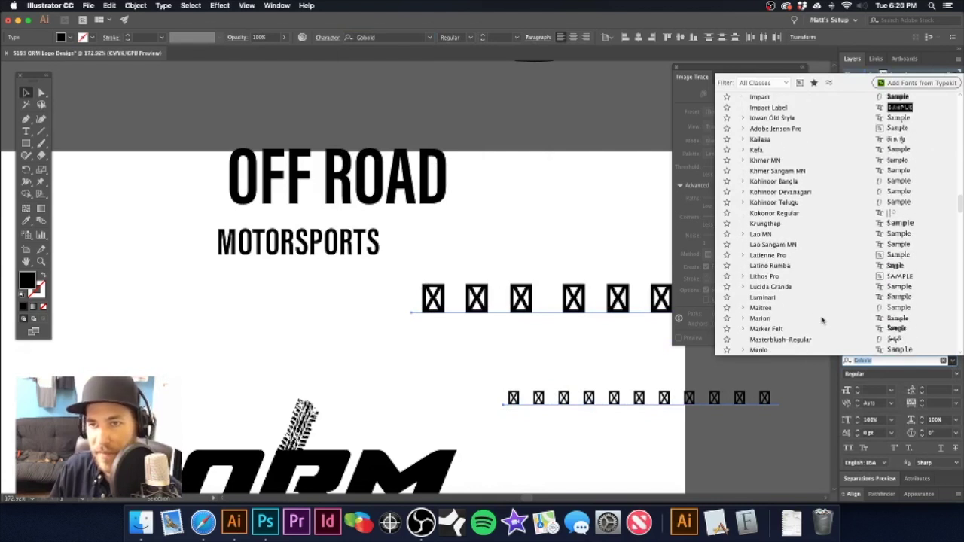
{"action": "scroll", "coordinate": [799, 173], "scroll_direction": "up", "scroll_amount": 4}
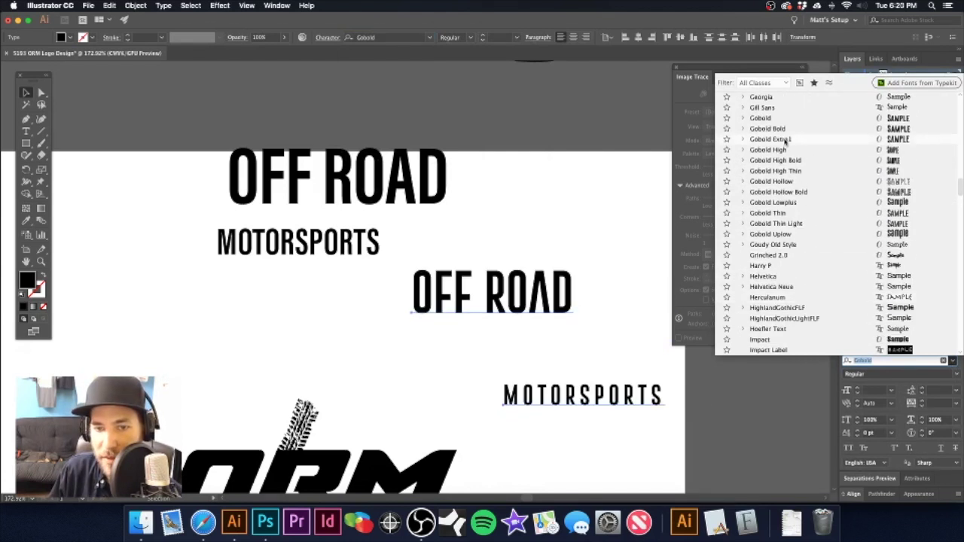
{"action": "scroll", "coordinate": [787, 141], "scroll_direction": "up", "scroll_amount": 1}
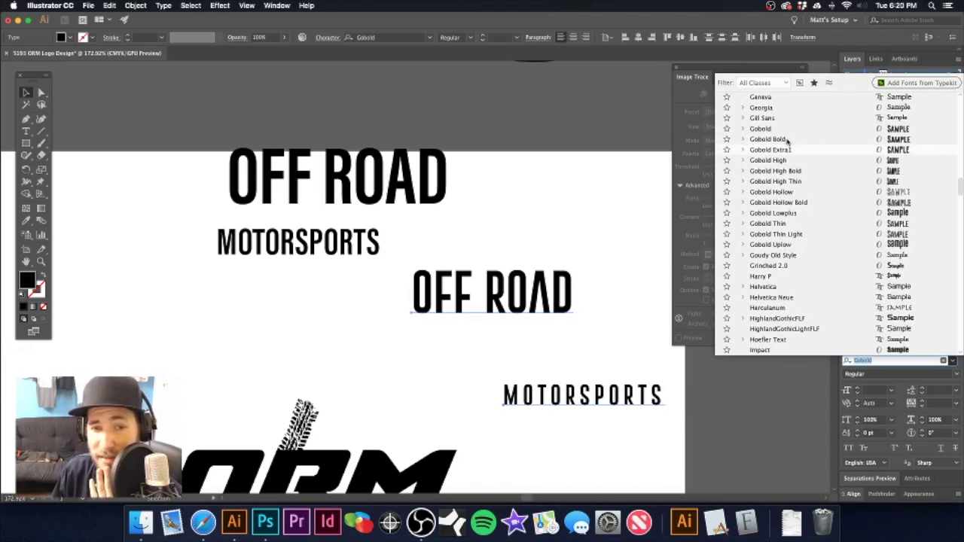
{"action": "scroll", "coordinate": [787, 141], "scroll_direction": "up", "scroll_amount": 3}
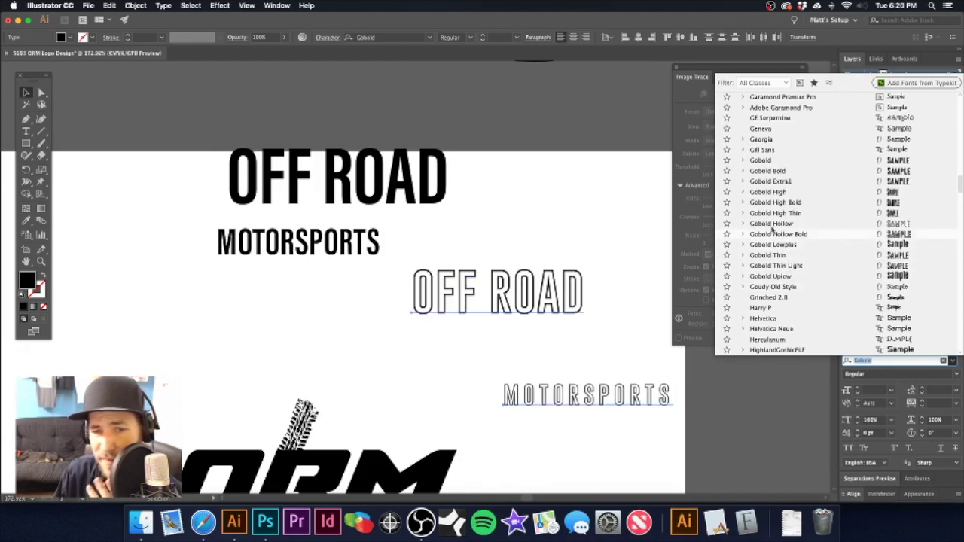
{"action": "left_click", "coordinate": [765, 172]}
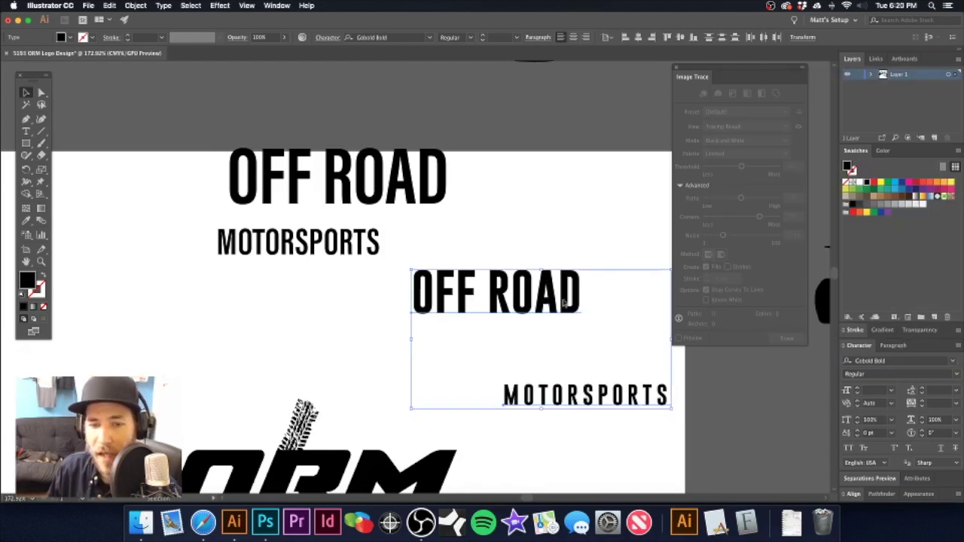
- Move the Gobold Bold MOTORSPORTS line beneath ORM beside the tire track and the matching OFF ROAD line just above ORM
{"action": "left_click", "coordinate": [513, 248]}
{"action": "left_click", "coordinate": [515, 316], "text": "alt+super"}
{"action": "left_click", "coordinate": [515, 317], "text": "alt+super"}
{"action": "left_click_drag", "start_coordinate": [383, 300], "coordinate": [289, 366]}
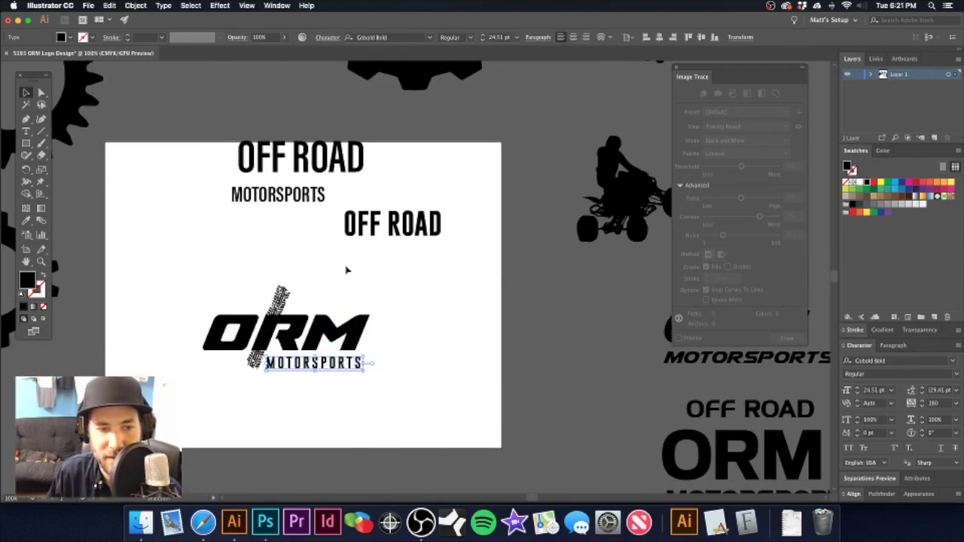
{"action": "left_click_drag", "start_coordinate": [377, 226], "coordinate": [254, 300]}
{"action": "scroll", "coordinate": [253, 300], "scroll_direction": "down", "scroll_amount": 3}
{"action": "scroll", "coordinate": [254, 300], "scroll_direction": "left", "scroll_amount": 3}
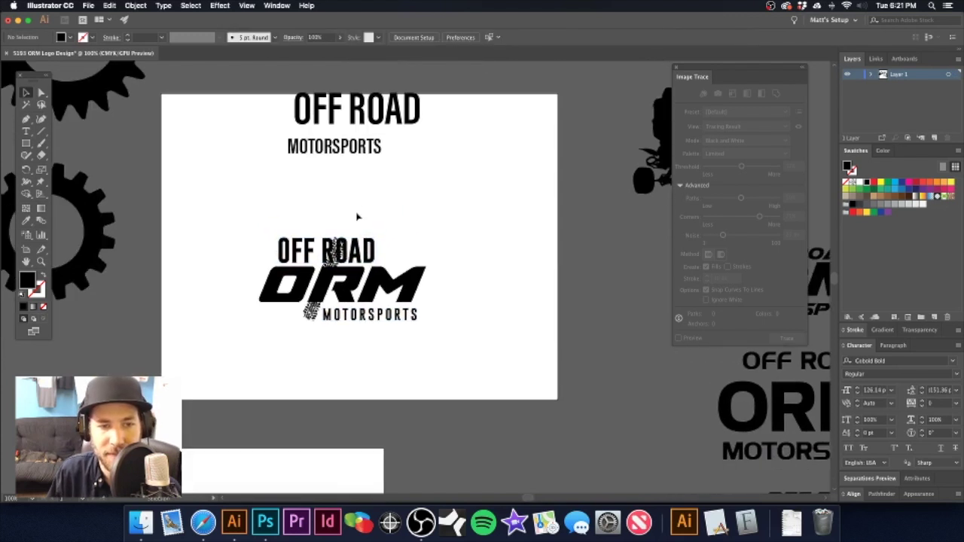
{"action": "scroll", "coordinate": [357, 217], "scroll_direction": "up", "scroll_amount": 4}
{"action": "left_click", "coordinate": [329, 234]}
{"action": "left_click_drag", "start_coordinate": [382, 226], "coordinate": [379, 221]}
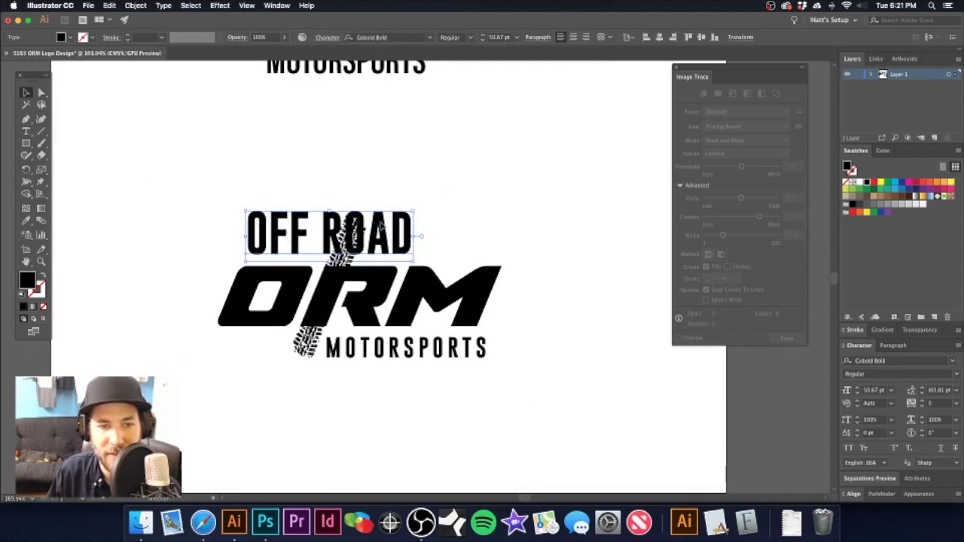
- Set the font size of both the MOTORSPORTS and OFF ROAD lines around ORM to 24 pt
{"action": "left_click", "coordinate": [395, 354]}
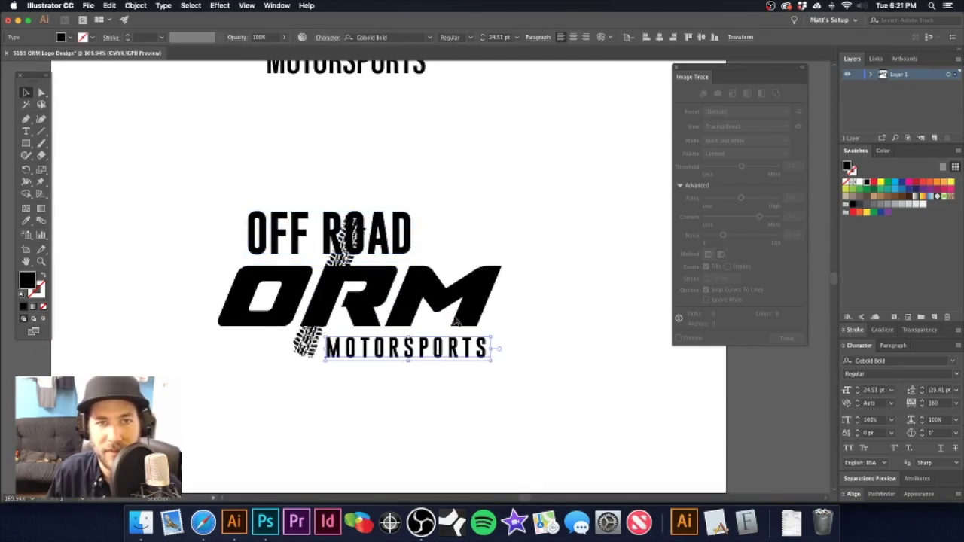
{"action": "left_click", "coordinate": [517, 37]}
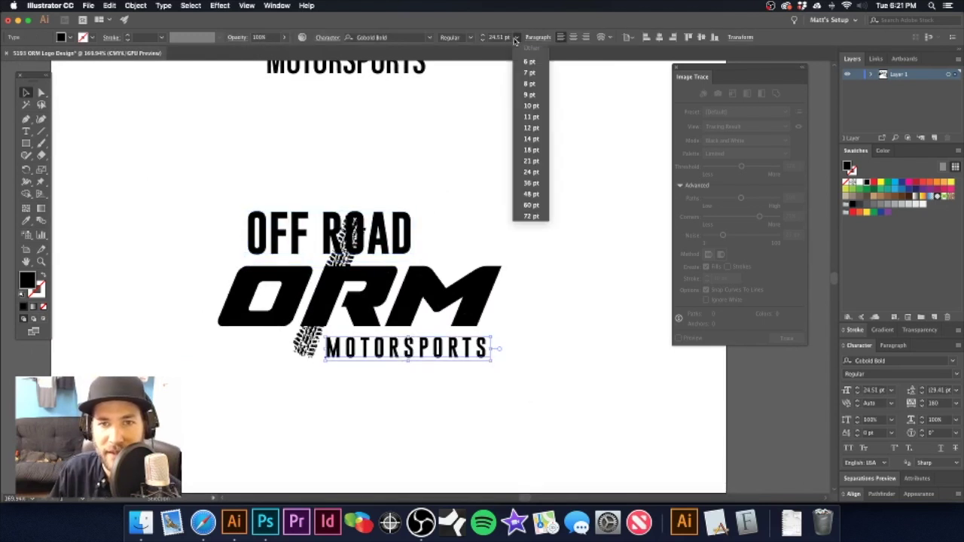
{"action": "left_click", "coordinate": [531, 172]}
{"action": "left_click", "coordinate": [379, 233]}
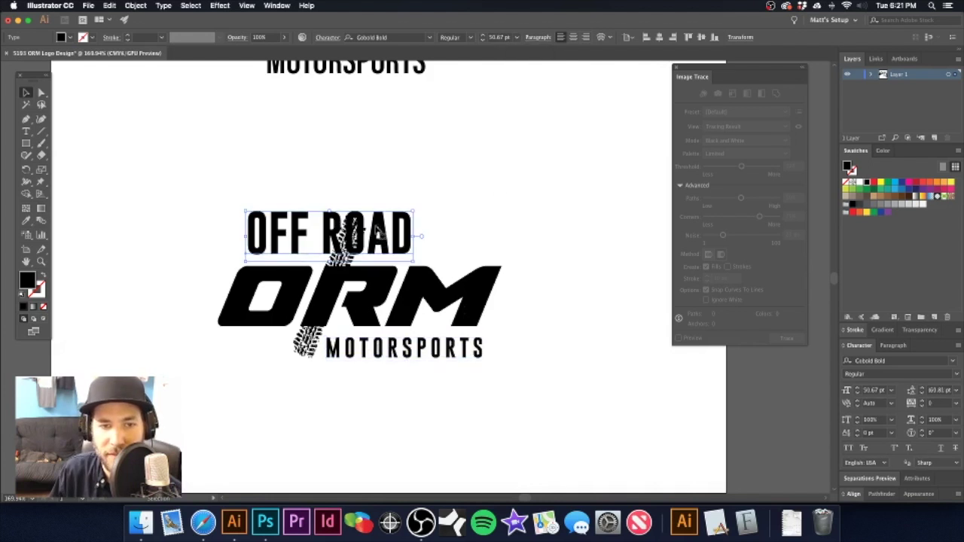
{"action": "left_click", "coordinate": [516, 37]}
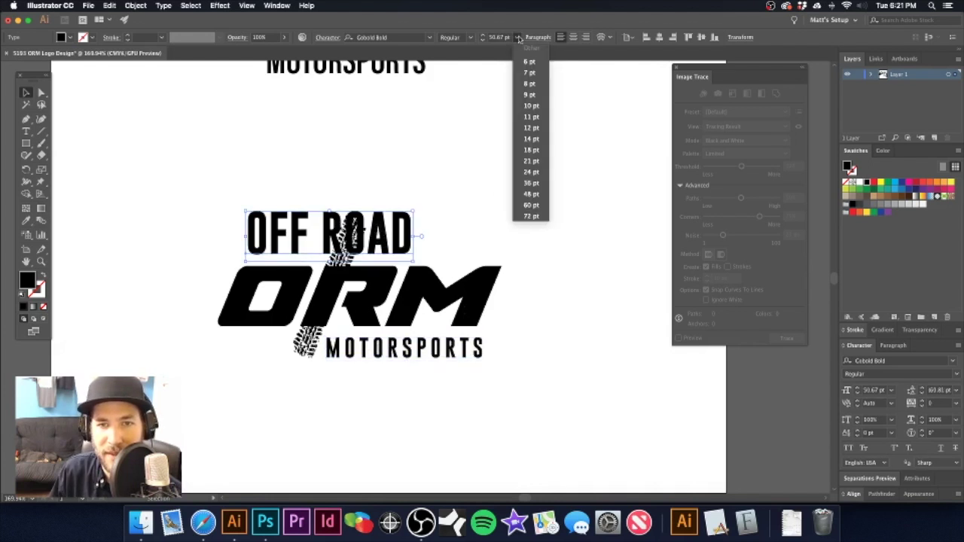
{"action": "left_click", "coordinate": [532, 167]}
{"action": "left_click", "coordinate": [331, 184]}
- Duplicate OFF ROAD into the empty area above ORM and add spaces in the original so OFF and ROAD straddle the tire track
{"action": "left_click_drag", "start_coordinate": [317, 245], "coordinate": [281, 168]}
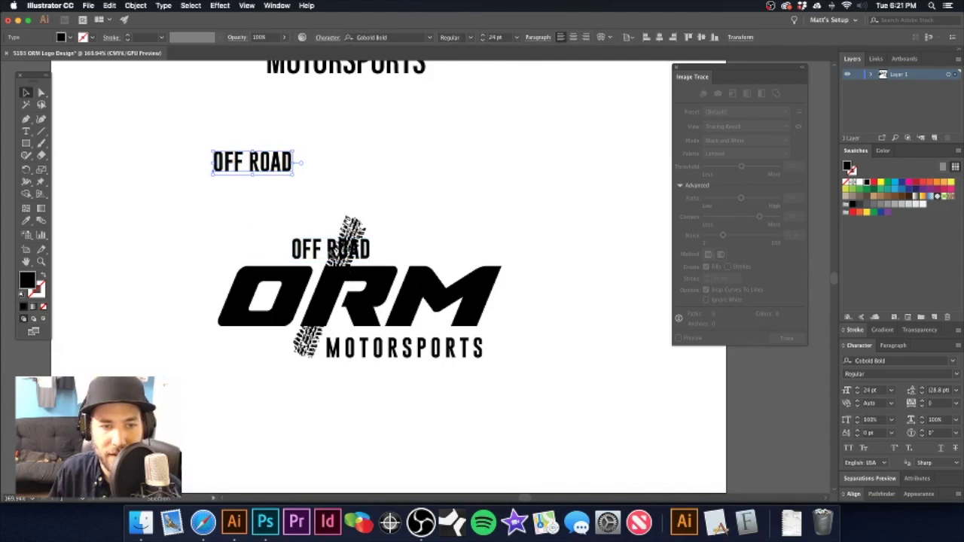
{"action": "key", "text": "t"}
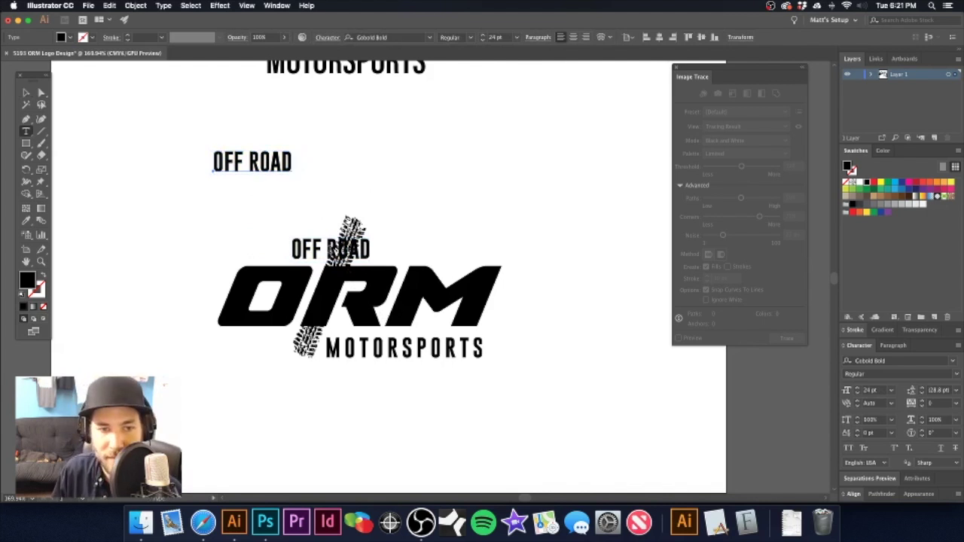
{"action": "left_click", "coordinate": [328, 252]}
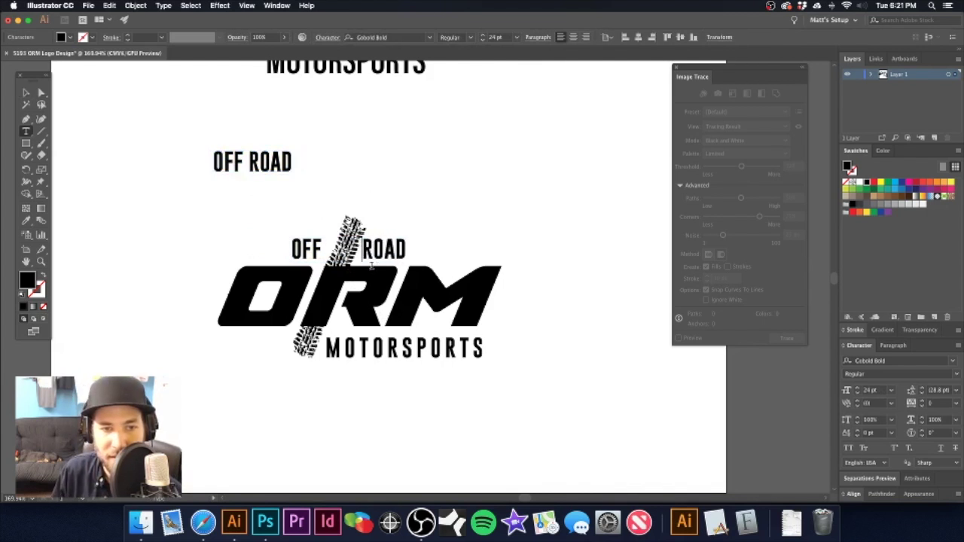
- Undo the added spaces in the OFF ROAD line and the OFF ROAD duplicate above the logo
{"action": "left_click", "coordinate": [416, 205], "text": "super"}
{"action": "left_click_drag", "start_coordinate": [456, 291], "coordinate": [463, 266]}
{"action": "scroll", "coordinate": [462, 265], "scroll_direction": "down", "scroll_amount": 1}
{"action": "key", "text": "super+z"}
{"action": "key", "text": "super+z"}
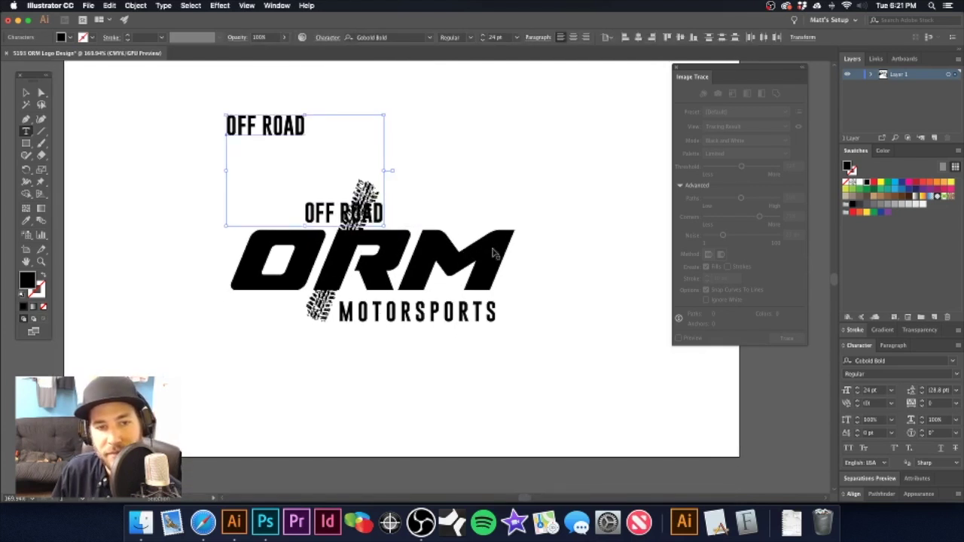
{"action": "key", "text": "v"}
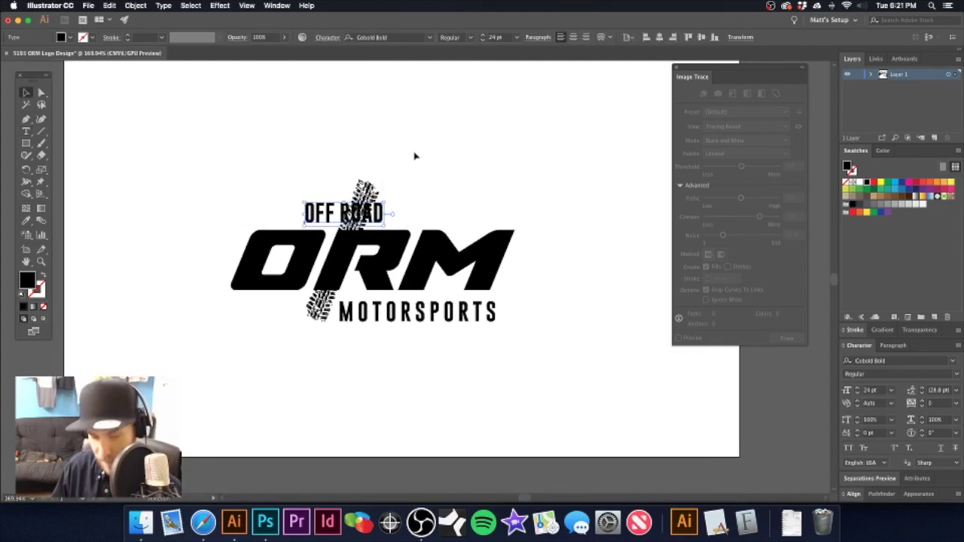
- Move the OFF ROAD line sideways so it sits above the O of ORM, clear of the tire track
{"action": "left_click", "coordinate": [415, 155]}
{"action": "left_click_drag", "start_coordinate": [316, 217], "coordinate": [281, 218]}
{"action": "left_click", "coordinate": [314, 168]}
{"action": "left_click_drag", "start_coordinate": [362, 279], "coordinate": [393, 244]}
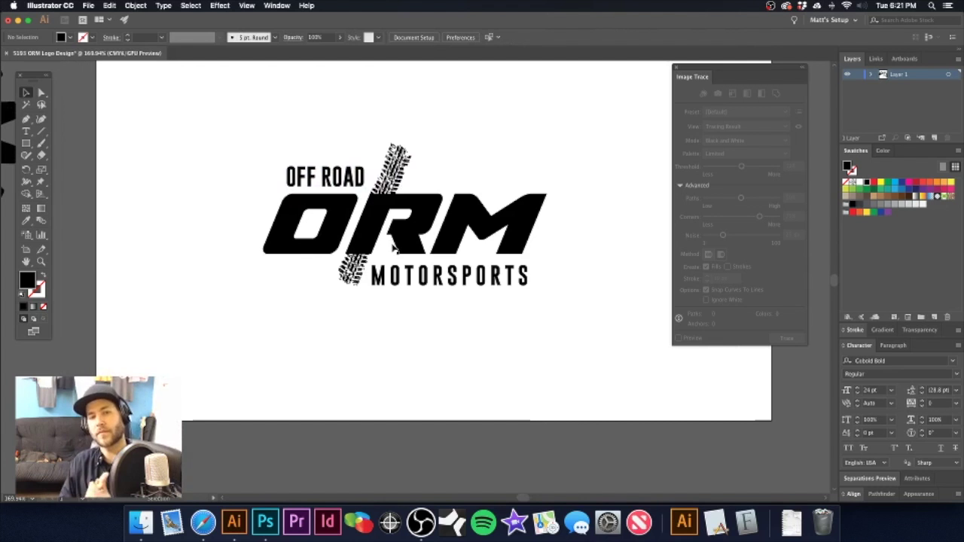
{"action": "scroll", "coordinate": [393, 247], "scroll_direction": "down", "scroll_amount": 2}
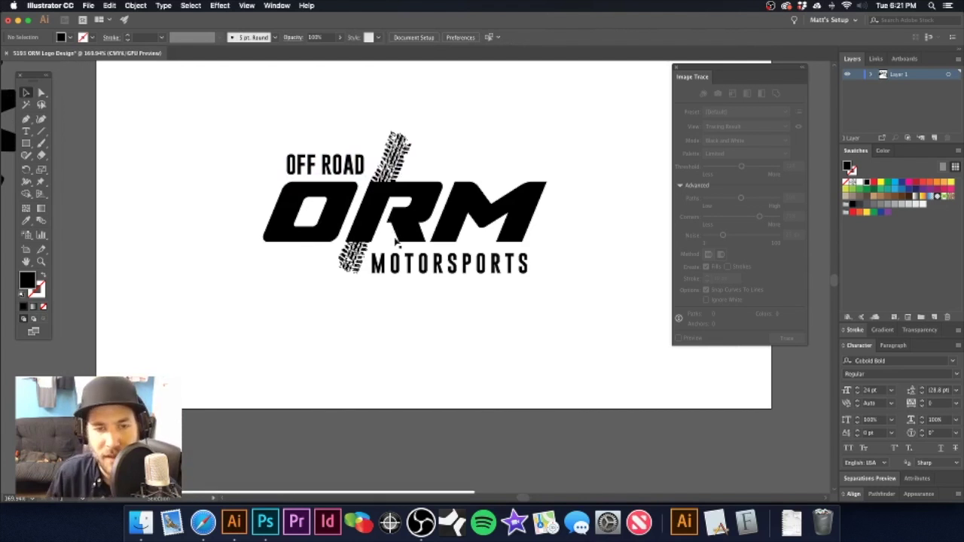
{"action": "scroll", "coordinate": [420, 213], "scroll_direction": "up", "scroll_amount": 2}
- Set the font style of both the OFF ROAD and MOTORSPORTS lines to Italic
{"action": "left_click", "coordinate": [435, 279]}
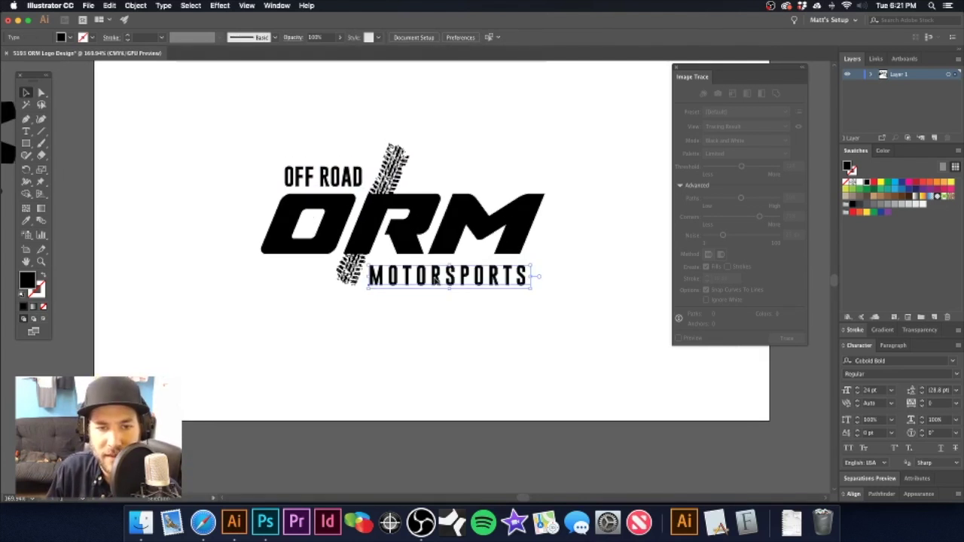
{"action": "left_click", "coordinate": [336, 179], "text": "shift"}
{"action": "left_click_drag", "start_coordinate": [332, 179], "coordinate": [392, 179]}
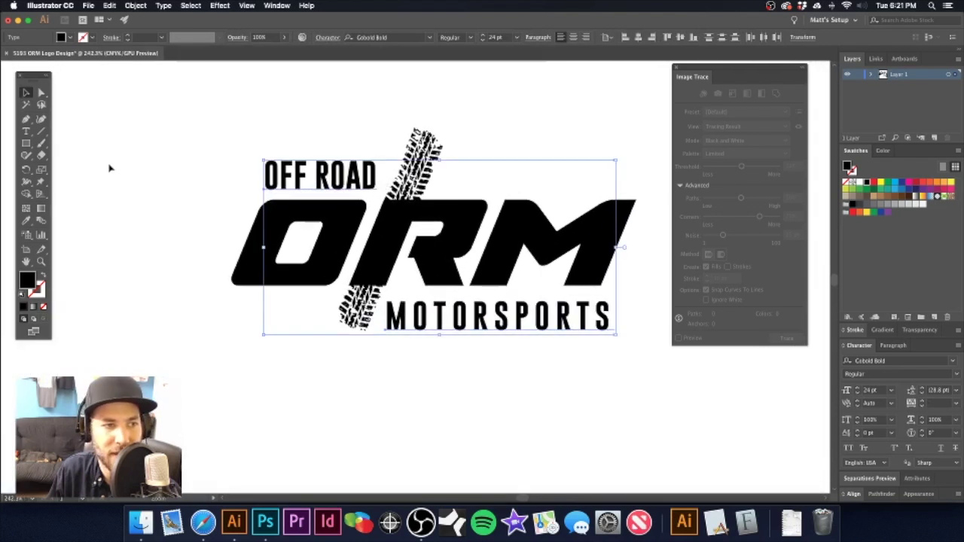
{"action": "left_click", "coordinate": [42, 170]}
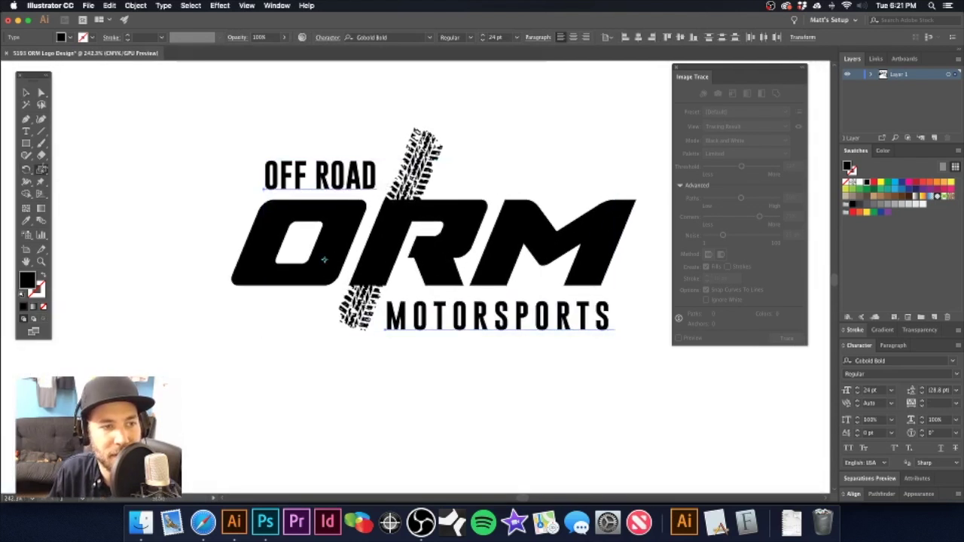
{"action": "left_click", "coordinate": [429, 14]}
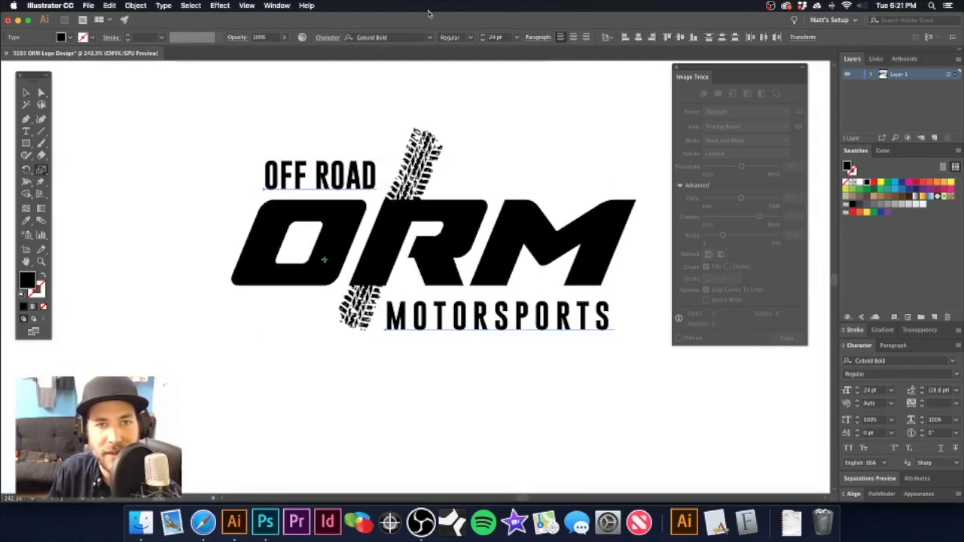
{"action": "left_click", "coordinate": [469, 38]}
{"action": "left_click", "coordinate": [456, 61]}
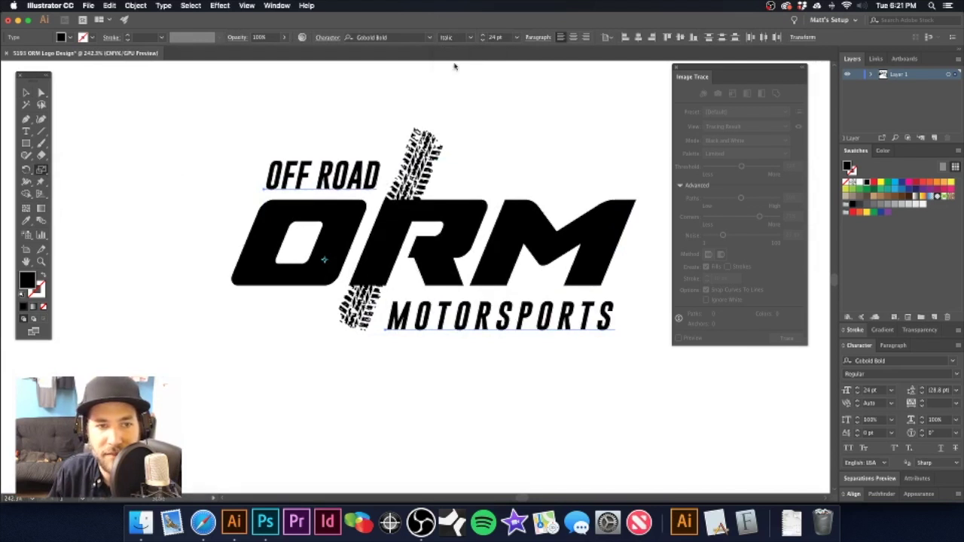
{"action": "left_click", "coordinate": [26, 93]}
{"action": "left_click", "coordinate": [265, 139]}
{"action": "left_click", "coordinate": [306, 175]}
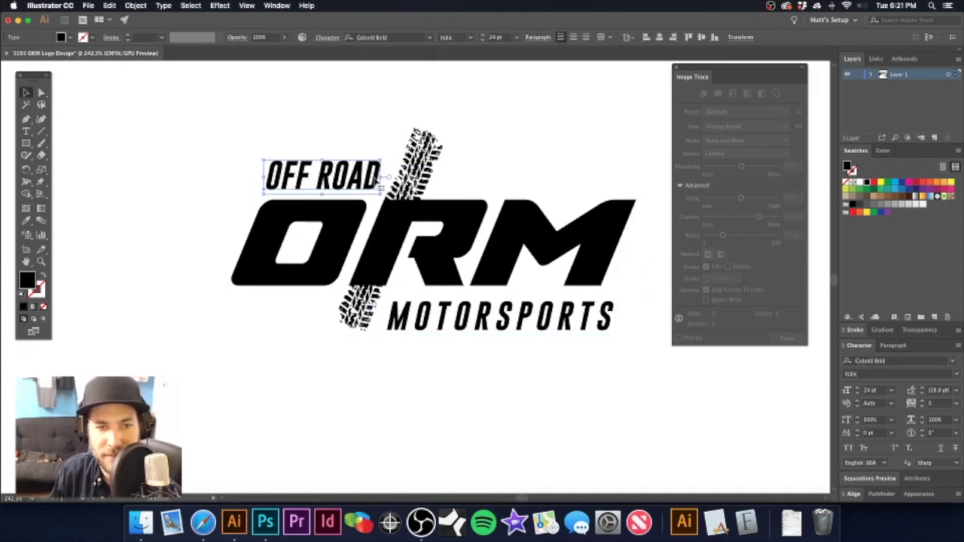
{"action": "left_click", "coordinate": [322, 135]}
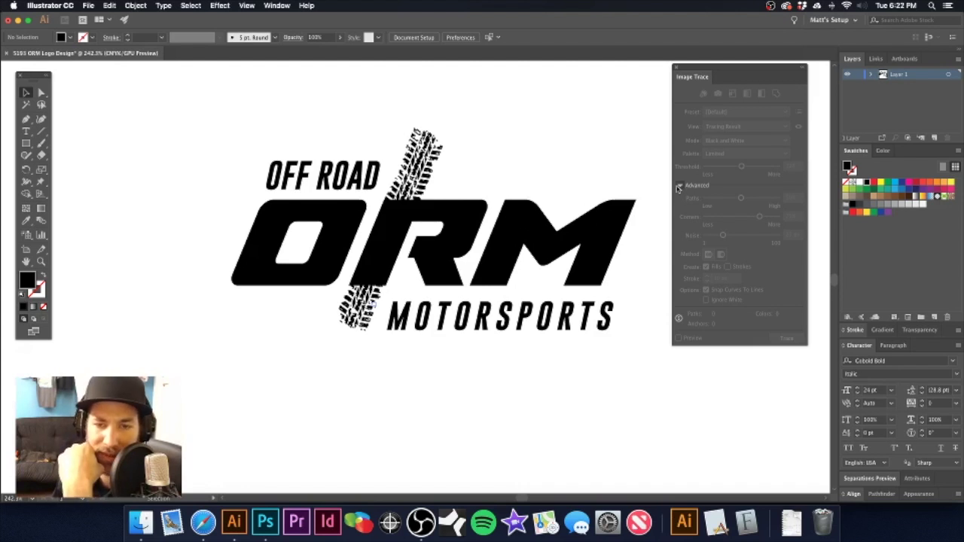
- Try to shear the ORM lettering to a more upright slant like the two italic lines
{"action": "left_click", "coordinate": [547, 216]}
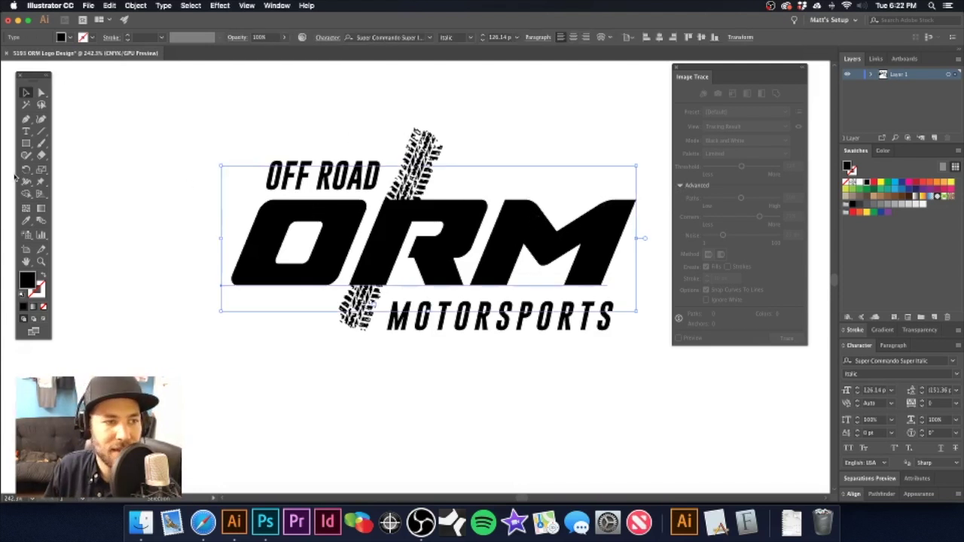
{"action": "left_click", "coordinate": [41, 170]}
{"action": "left_click_drag", "start_coordinate": [41, 172], "coordinate": [70, 183]}
{"action": "left_click_drag", "start_coordinate": [341, 212], "coordinate": [317, 216]}
{"action": "key", "text": "super+z"}
{"action": "key", "text": "super+z"}
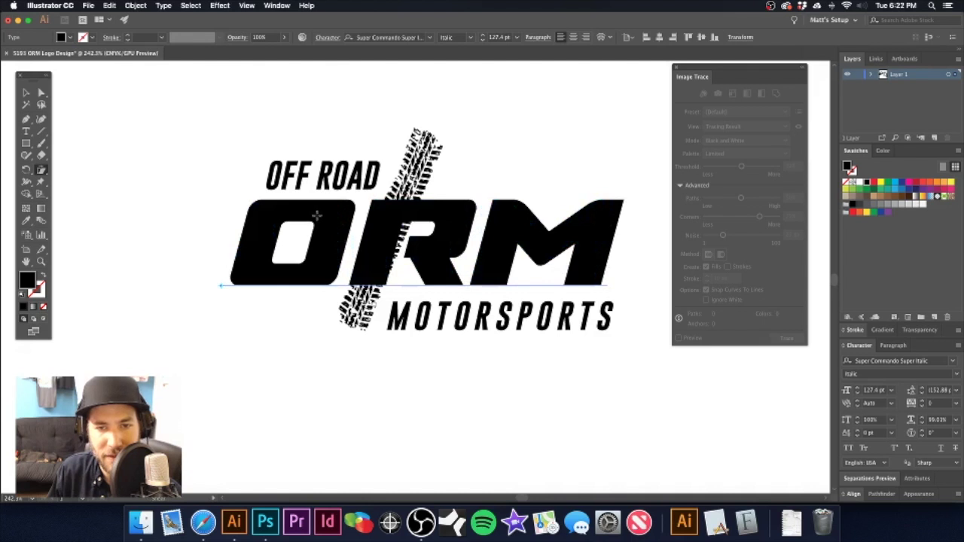
{"action": "key", "text": "super+z"}
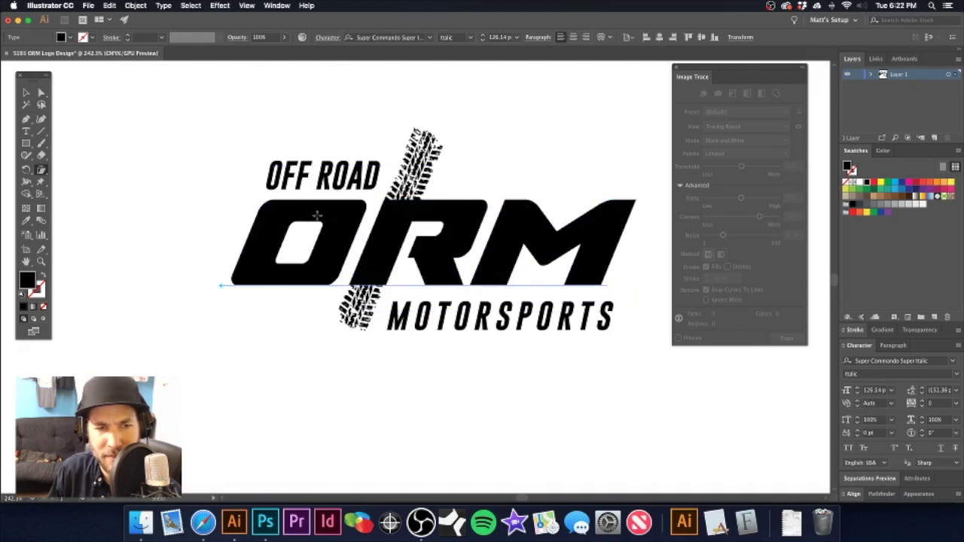
{"action": "key", "text": "super+shift+z"}
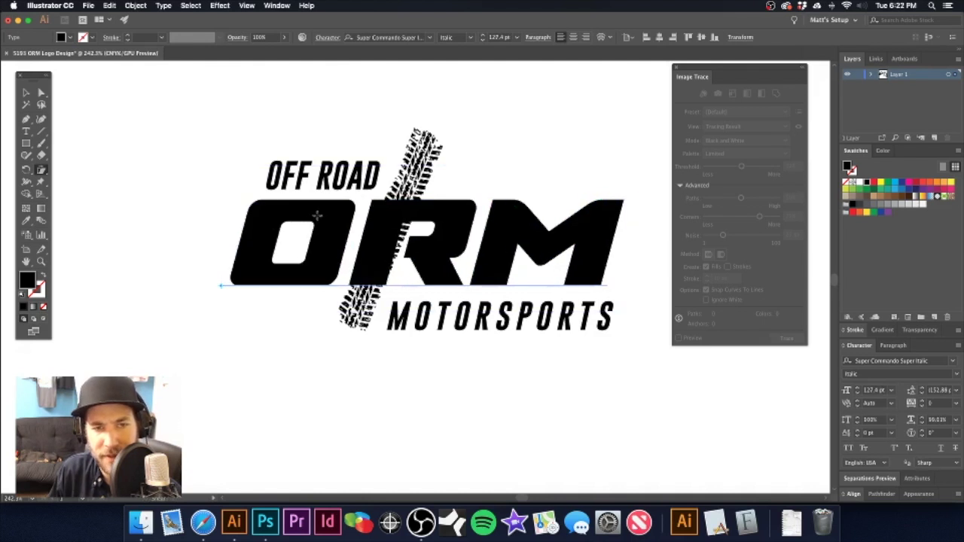
{"action": "left_click_drag", "start_coordinate": [373, 214], "coordinate": [377, 211]}
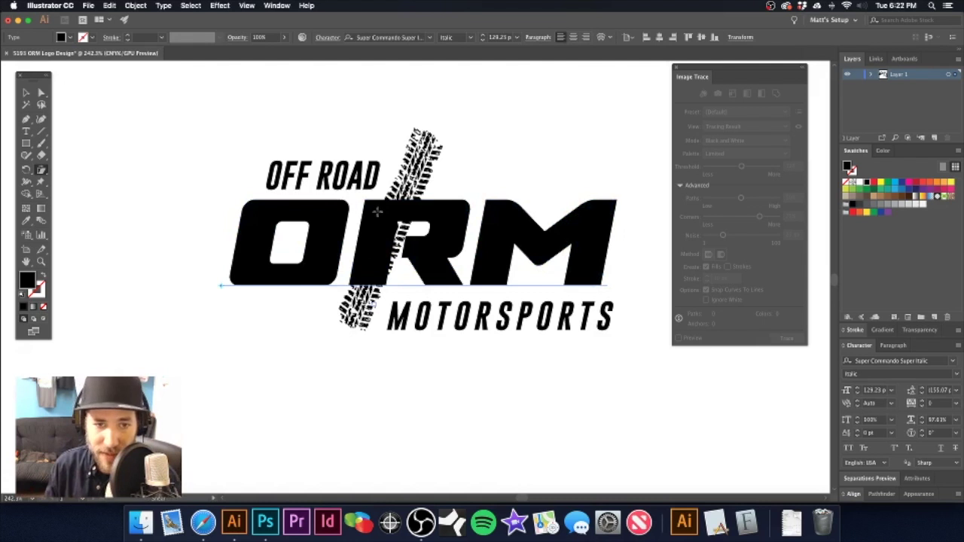
{"action": "left_click_drag", "start_coordinate": [377, 211], "coordinate": [379, 210]}
{"action": "left_click", "coordinate": [26, 92]}
{"action": "left_click", "coordinate": [269, 150]}
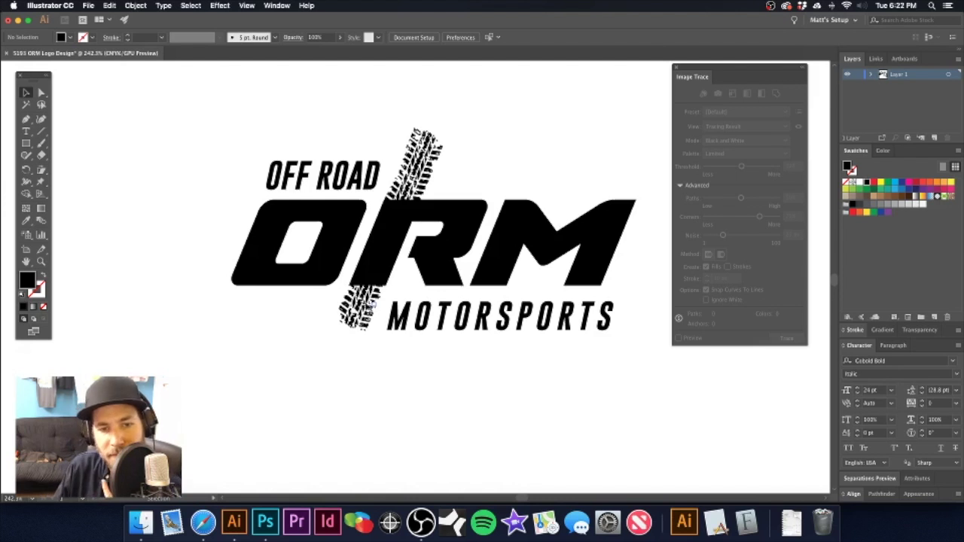
- Move the tire track down so it runs out from the base of the R's stem, and send it to the back
{"action": "left_click_drag", "start_coordinate": [373, 304], "coordinate": [342, 368]}
{"action": "key", "text": "super+shift+bracketleft"}
{"action": "left_click", "coordinate": [433, 129]}
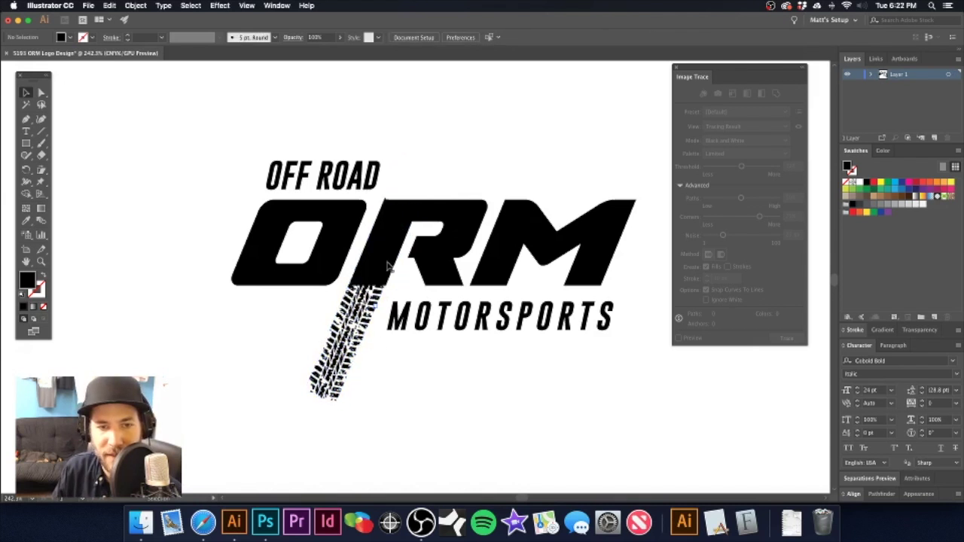
- Duplicate the ORM text into the empty area above the logo and convert the logo's ORM text to outlines
{"action": "left_click", "coordinate": [365, 328]}
{"action": "left_click", "coordinate": [405, 217]}
{"action": "left_click_drag", "start_coordinate": [407, 218], "coordinate": [477, 221]}
{"action": "left_click", "coordinate": [459, 271], "text": "alt+super"}
{"action": "left_click", "coordinate": [459, 271], "text": "alt+super"}
{"action": "left_click", "coordinate": [460, 271], "text": "alt+super"}
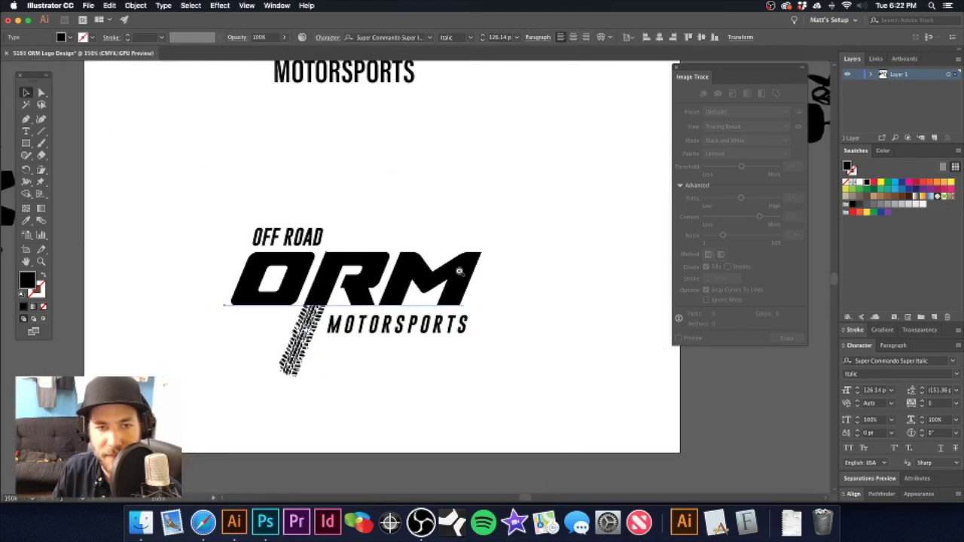
{"action": "left_click_drag", "start_coordinate": [390, 218], "coordinate": [460, 235]}
{"action": "left_click", "coordinate": [454, 228]}
{"action": "left_click_drag", "start_coordinate": [443, 280], "coordinate": [387, 140]}
{"action": "left_click", "coordinate": [487, 294]}
{"action": "key", "text": "shift+super+o"}
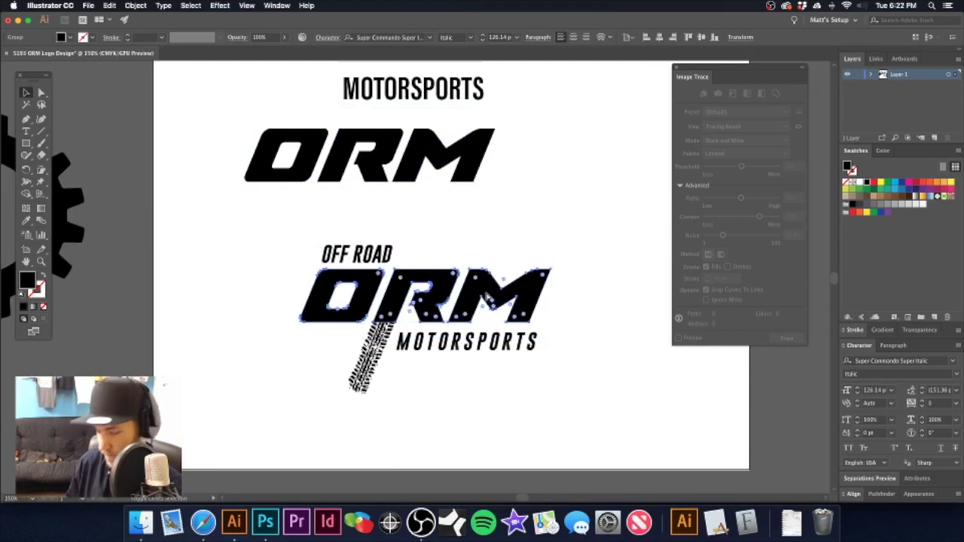
{"action": "left_click", "coordinate": [465, 239]}
- Move the tire track clear of the lettering, to the left of the O
{"action": "left_click_drag", "start_coordinate": [384, 286], "coordinate": [561, 292]}
{"action": "left_click_drag", "start_coordinate": [435, 317], "coordinate": [430, 300]}
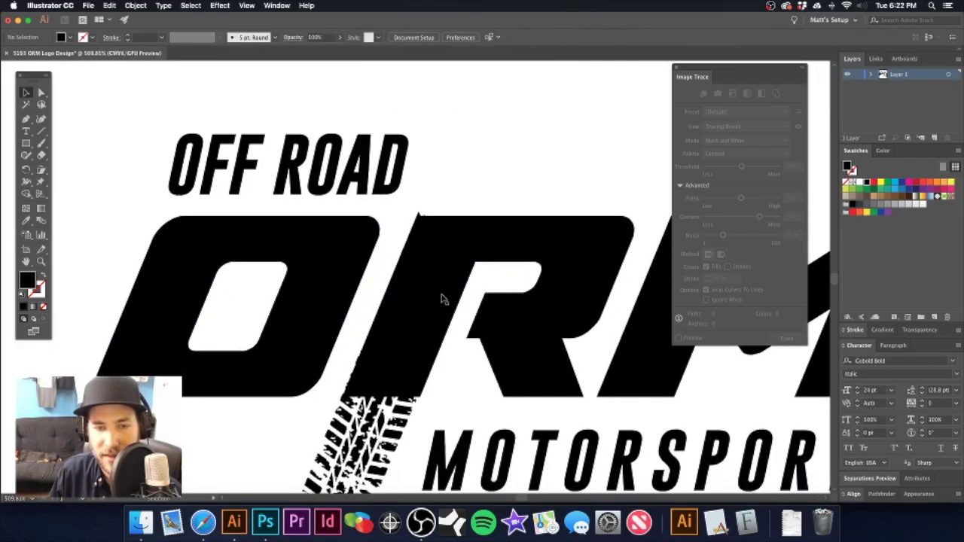
{"action": "scroll", "coordinate": [375, 389], "scroll_direction": "down", "scroll_amount": 5}
{"action": "left_click", "coordinate": [425, 298]}
{"action": "left_click_drag", "start_coordinate": [425, 298], "coordinate": [275, 299]}
{"action": "scroll", "coordinate": [499, 201], "scroll_direction": "up", "scroll_amount": 4}
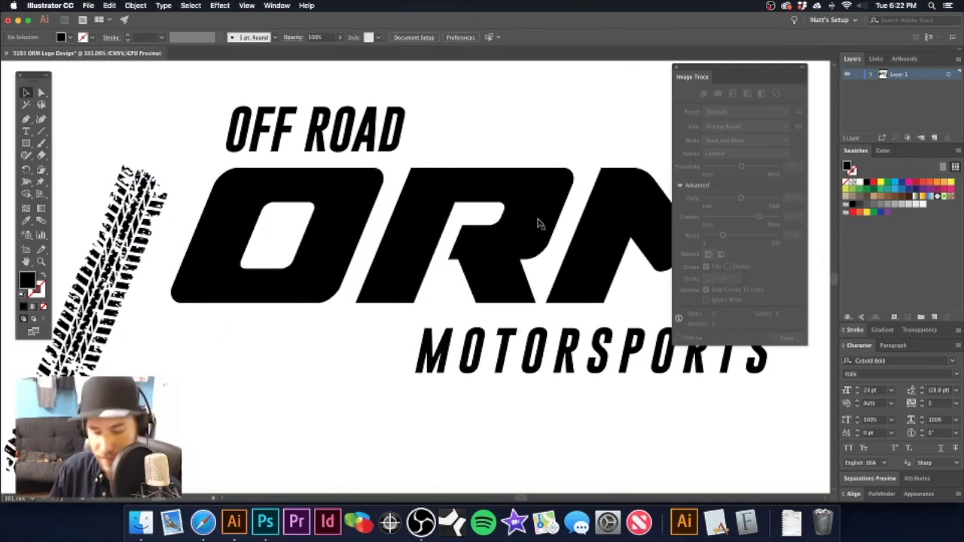
- Switch the artwork to outline view and enlarge the R's counter area
{"action": "key", "text": "super+y"}
{"action": "key", "text": "z"}
{"action": "left_click_drag", "start_coordinate": [426, 199], "coordinate": [551, 223]}
{"action": "left_click", "coordinate": [380, 219], "text": "alt"}
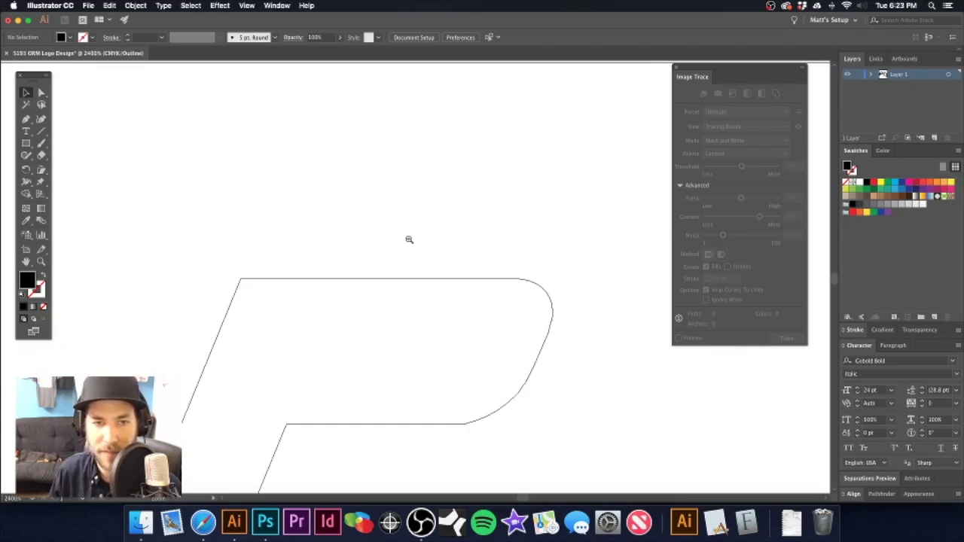
{"action": "left_click", "coordinate": [411, 242], "text": "alt"}
{"action": "scroll", "coordinate": [438, 285], "scroll_direction": "down", "scroll_amount": 1}
{"action": "left_click_drag", "start_coordinate": [409, 321], "coordinate": [438, 292]}
- Draw a closed four-point Pen path around the R's stem, from the counter's top edge down to just past the stem's base
{"action": "key", "text": "p"}
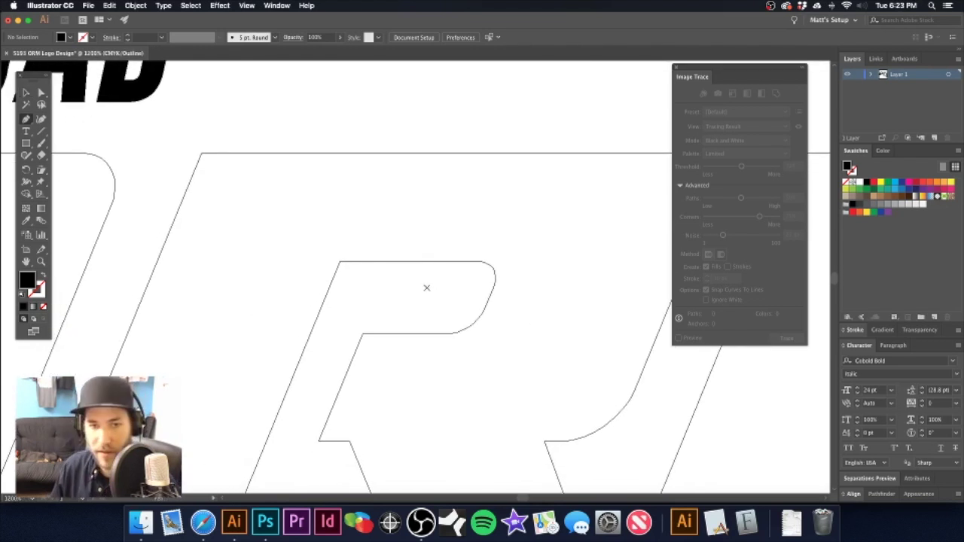
{"action": "left_click", "coordinate": [383, 262]}
{"action": "left_click", "coordinate": [117, 257]}
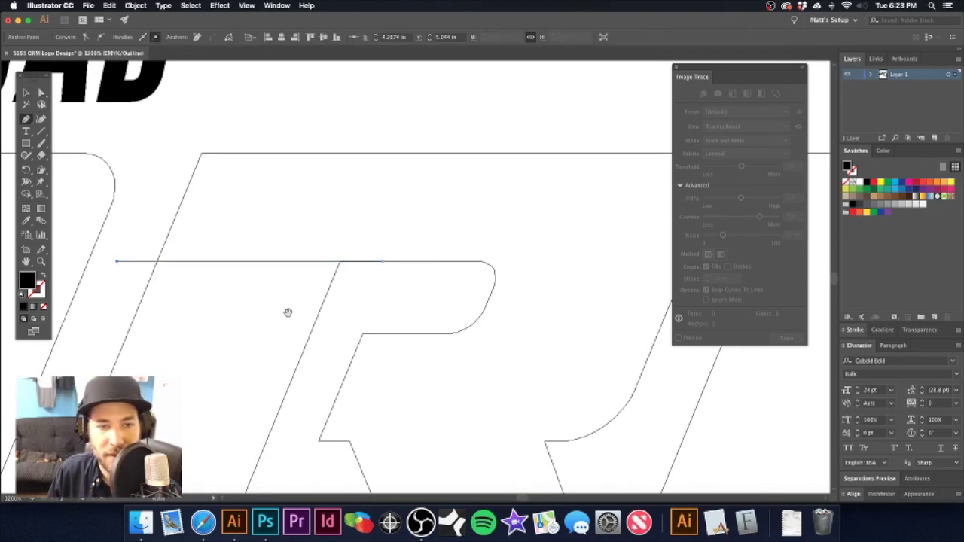
{"action": "scroll", "coordinate": [284, 312], "scroll_direction": "down", "scroll_amount": 3}
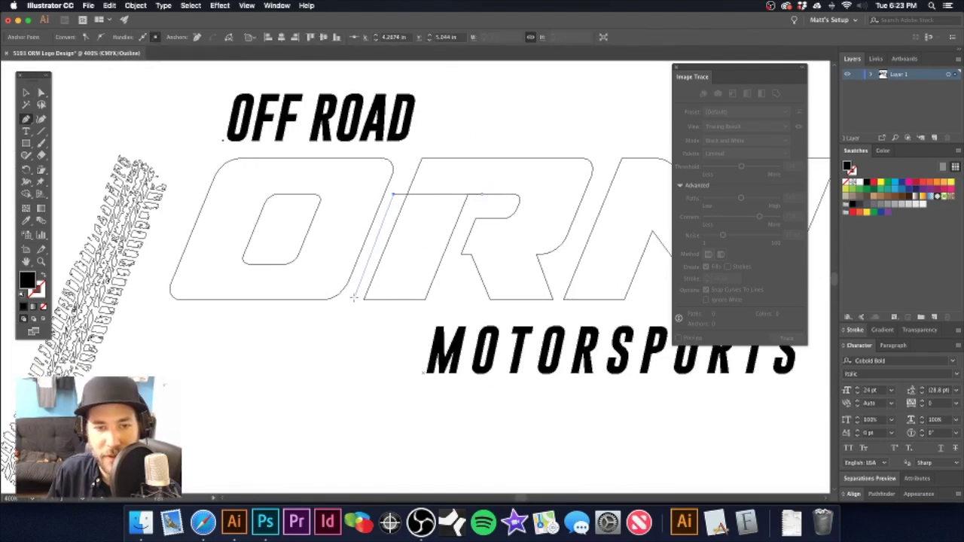
{"action": "left_click", "coordinate": [348, 308]}
{"action": "left_click", "coordinate": [439, 306]}
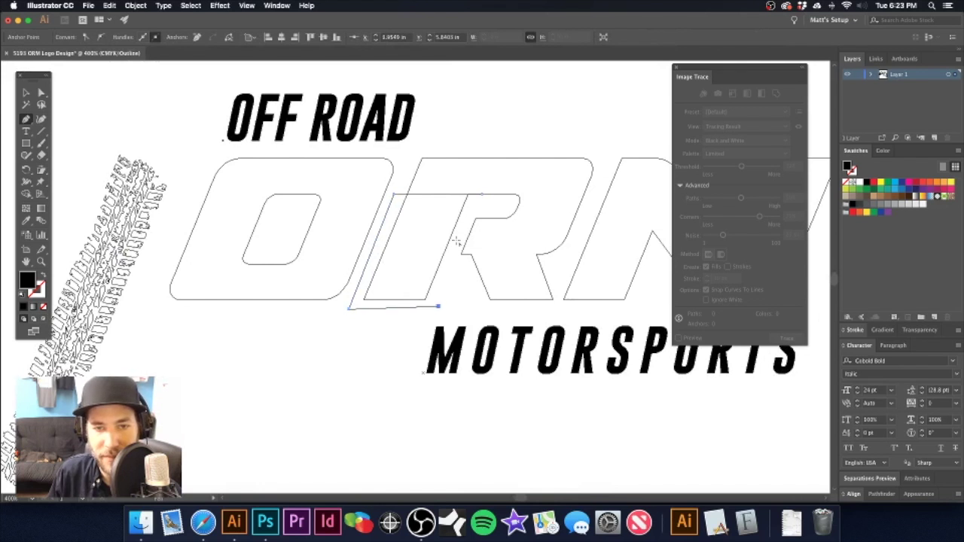
{"action": "left_click", "coordinate": [481, 195]}
{"action": "left_click", "coordinate": [482, 195]}
{"action": "left_click", "coordinate": [482, 195]}
{"action": "left_click", "coordinate": [483, 195]}
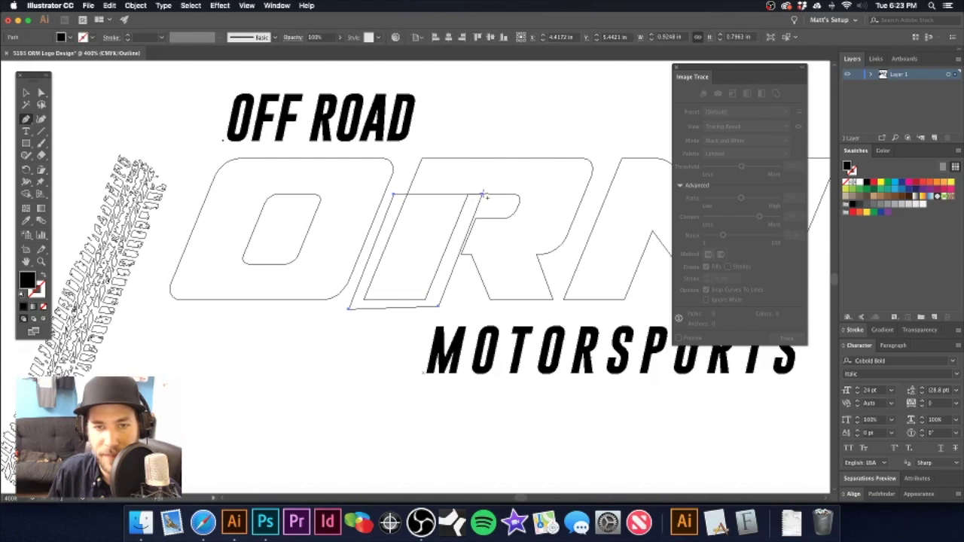
- Shift the top edge of the four-point stem path onto the top line of the R's counter
{"action": "left_click_drag", "start_coordinate": [477, 189], "coordinate": [562, 241]}
{"action": "left_click_drag", "start_coordinate": [242, 210], "coordinate": [532, 278]}
{"action": "key", "text": "a"}
{"action": "left_click", "coordinate": [541, 281]}
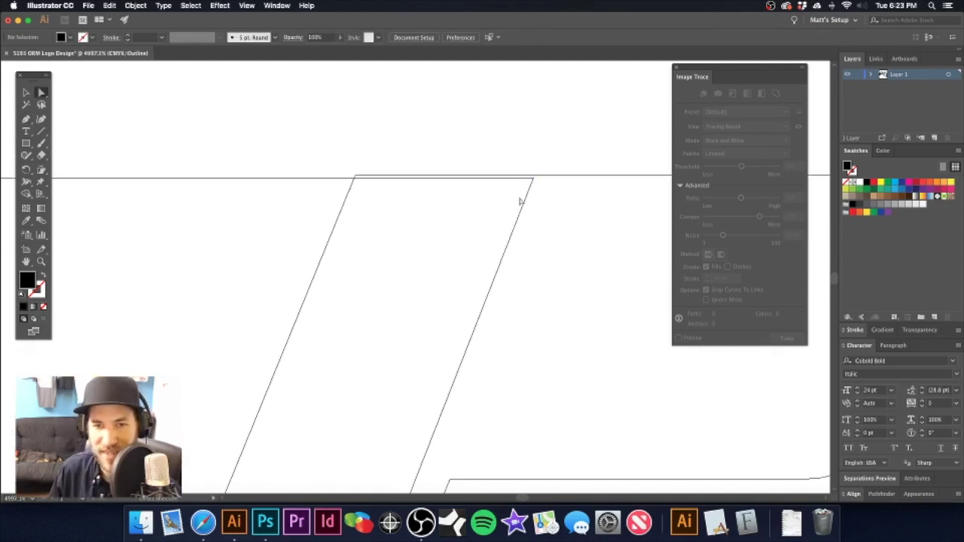
{"action": "left_click", "coordinate": [490, 180]}
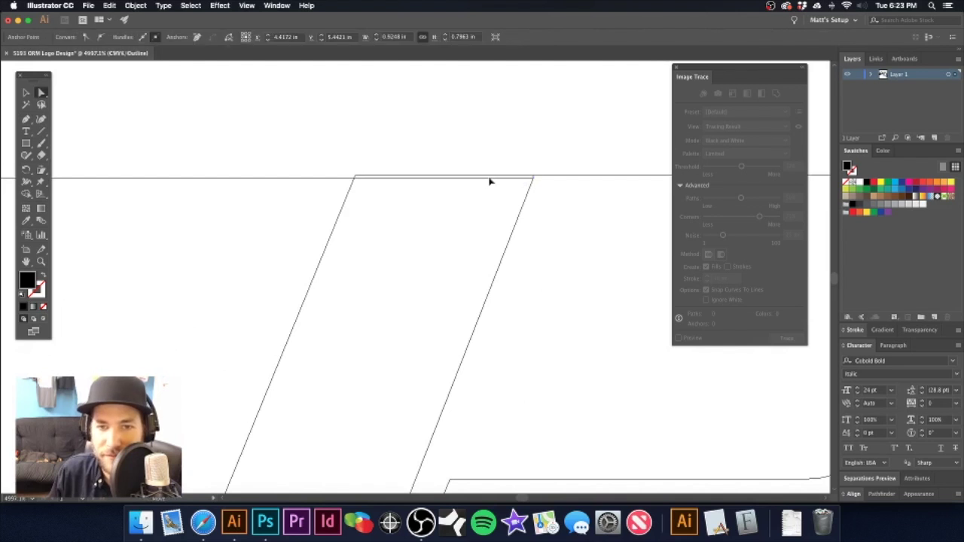
{"action": "left_click_drag", "start_coordinate": [491, 180], "coordinate": [492, 178]}
{"action": "left_click", "coordinate": [387, 222], "text": "alt+super"}
{"action": "left_click", "coordinate": [388, 222], "text": "alt+super"}
{"action": "left_click", "coordinate": [387, 222], "text": "alt+super"}
{"action": "left_click", "coordinate": [387, 222], "text": "alt+super"}
{"action": "left_click", "coordinate": [387, 222], "text": "alt+super"}
{"action": "left_click", "coordinate": [387, 222], "text": "alt+super"}
{"action": "left_click", "coordinate": [404, 337], "text": "alt+super"}
{"action": "left_click", "coordinate": [404, 337], "text": "alt+super"}
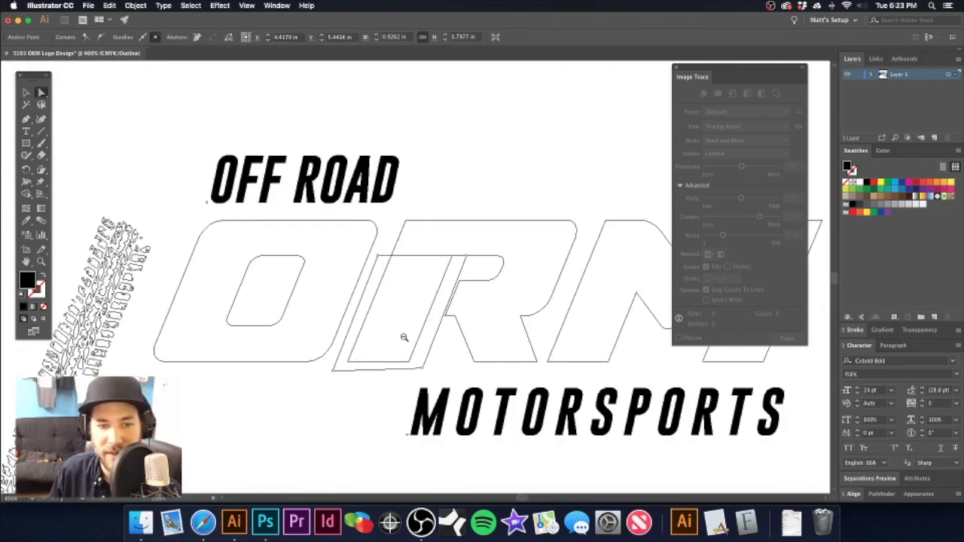
{"action": "left_click", "coordinate": [405, 338], "text": "alt+super"}
- Divide the outlined ORM lettering with the stem path using Pathfinder, and ungroup the resulting pieces
{"action": "key", "text": "v"}
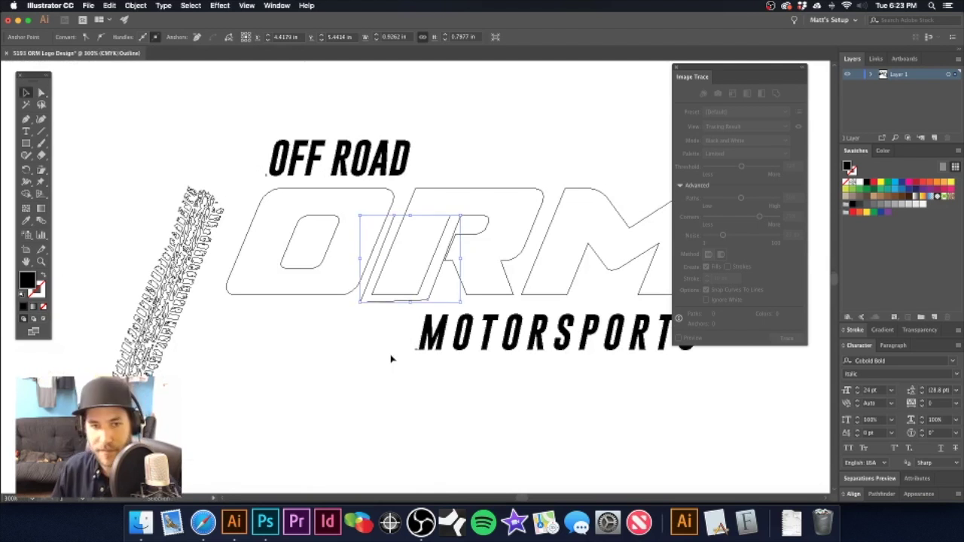
{"action": "left_click_drag", "start_coordinate": [379, 329], "coordinate": [409, 275]}
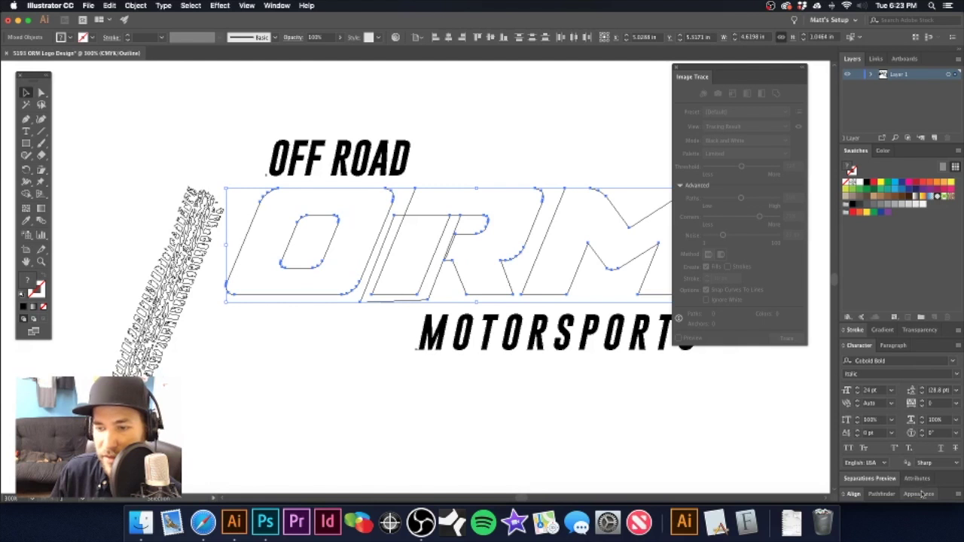
{"action": "left_click", "coordinate": [881, 493]}
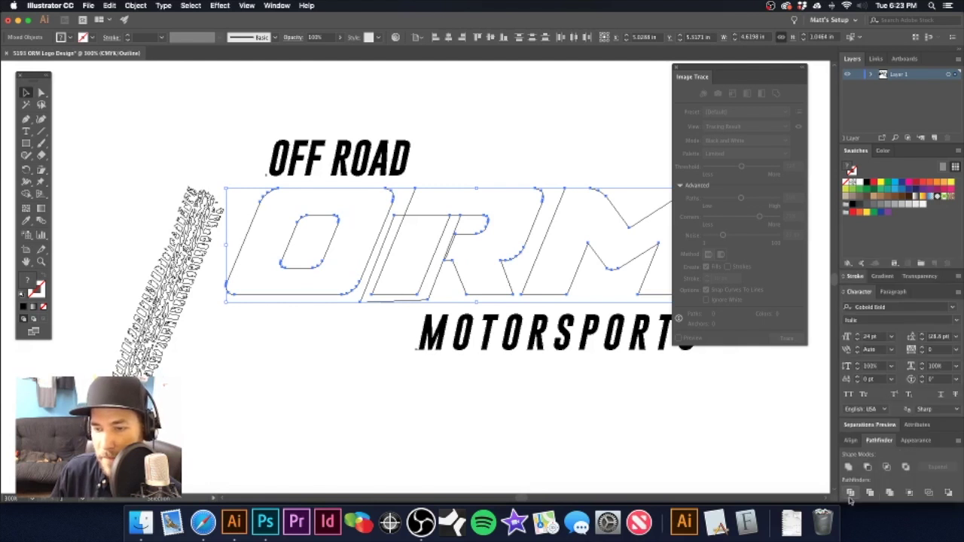
{"action": "key", "text": "super+g"}
{"action": "key", "text": "super+shift+g"}
{"action": "left_click", "coordinate": [466, 164]}
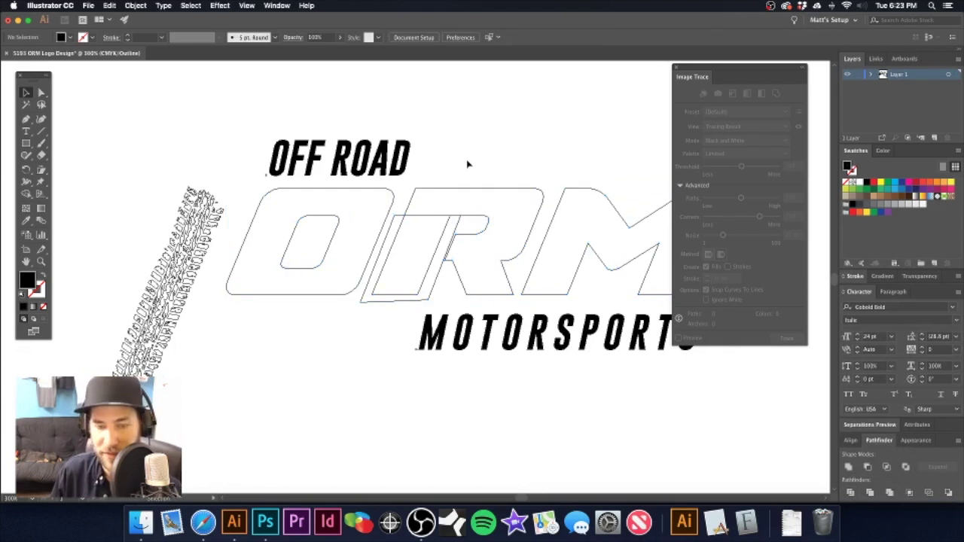
- Return to the filled preview and delete the leftover divided piece lying outside the R's stem
{"action": "key", "text": "super+y"}
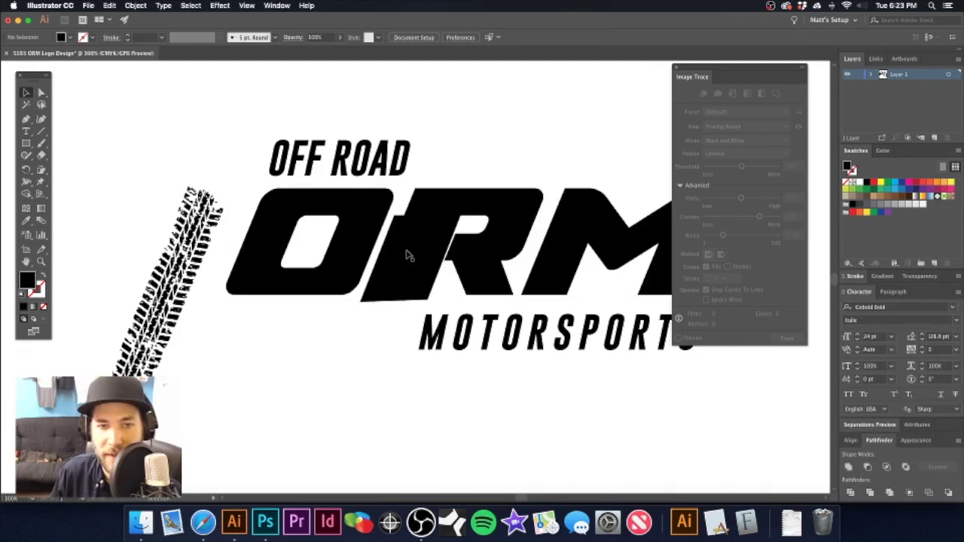
{"action": "left_click", "coordinate": [396, 224]}
{"action": "key", "text": "Delete"}
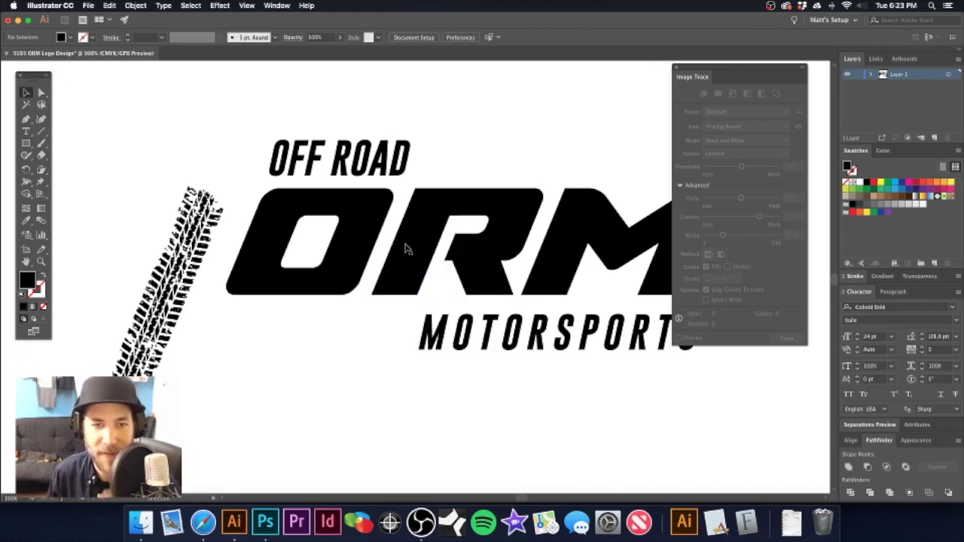
- Place the tire track over the R's stem and delete the solid stem piece beneath the top bar
{"action": "left_click", "coordinate": [408, 250]}
{"action": "left_click", "coordinate": [178, 195]}
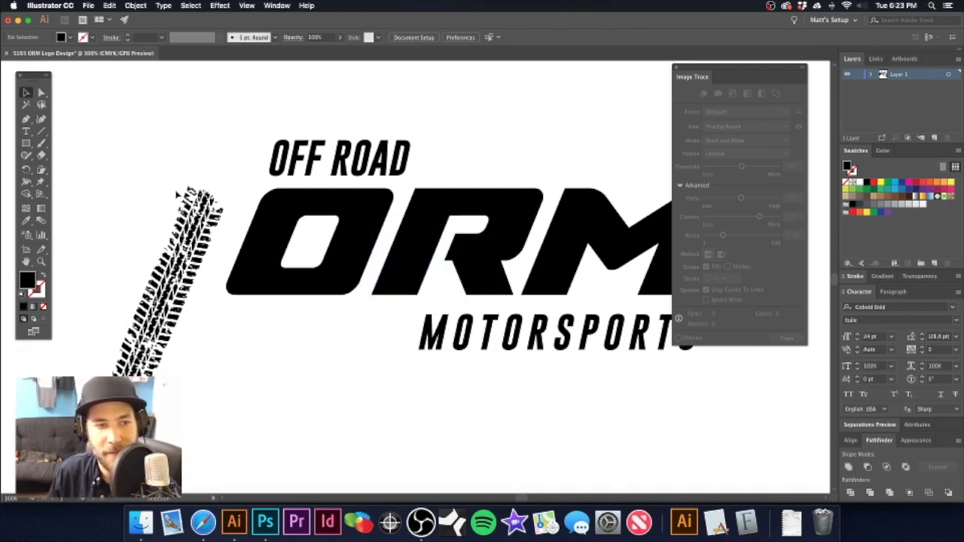
{"action": "left_click", "coordinate": [426, 247]}
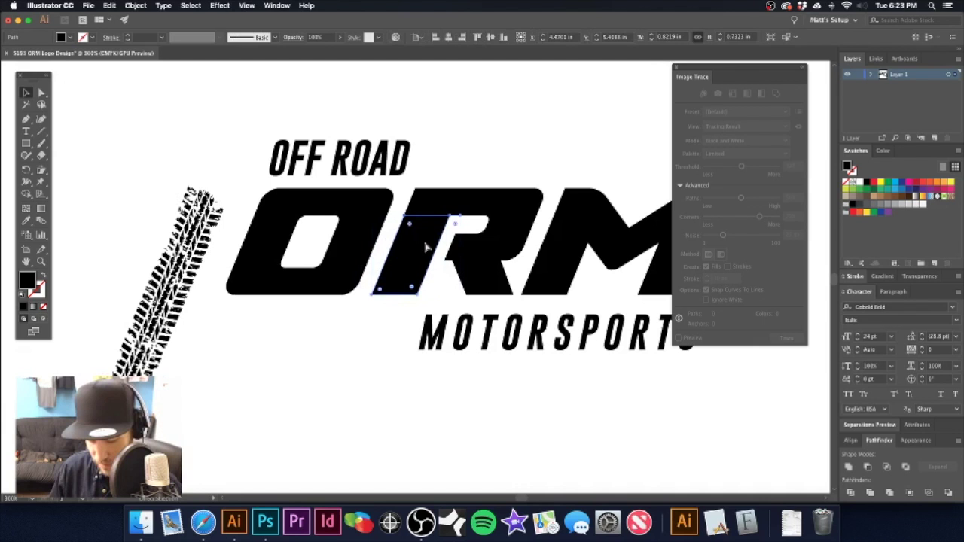
{"action": "key", "text": "Delete"}
{"action": "left_click_drag", "start_coordinate": [191, 230], "coordinate": [415, 232]}
{"action": "left_click", "coordinate": [410, 227]}
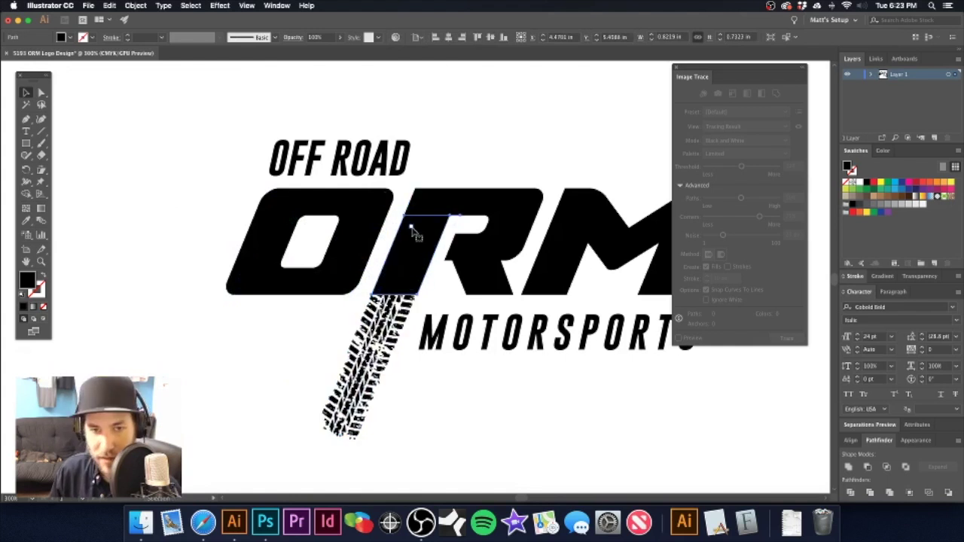
{"action": "key", "text": "Delete"}
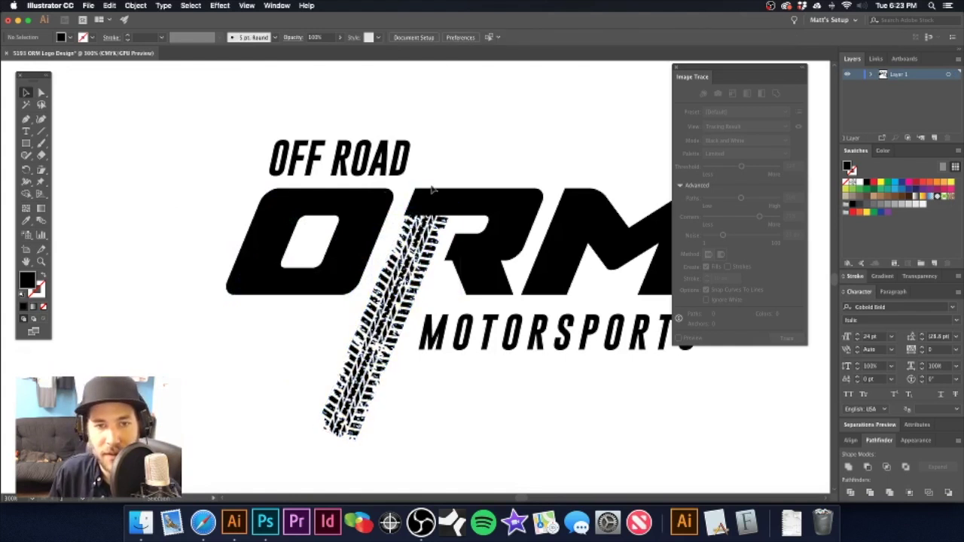
- Slide the tire track up along the stem's slant so its upper end overlaps the R's top bar
{"action": "left_click_drag", "start_coordinate": [405, 281], "coordinate": [484, 258]}
{"action": "scroll", "coordinate": [452, 242], "scroll_direction": "up", "scroll_amount": 2}
{"action": "left_click", "coordinate": [452, 226]}
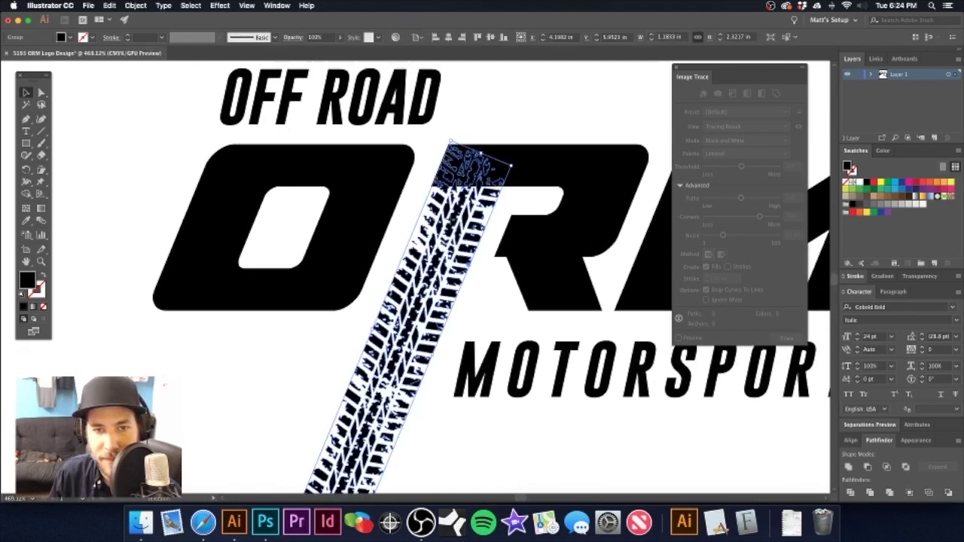
{"action": "left_click", "coordinate": [474, 287]}
{"action": "scroll", "coordinate": [482, 226], "scroll_direction": "down", "scroll_amount": 5}
{"action": "left_click", "coordinate": [446, 201], "text": "alt+super"}
{"action": "left_click", "coordinate": [446, 200], "text": "alt+super"}
- Align the tire track with the R's slanted edge and raise it until its lower end sits just below the letters' baseline
{"action": "left_click_drag", "start_coordinate": [397, 332], "coordinate": [438, 237]}
{"action": "left_click_drag", "start_coordinate": [406, 271], "coordinate": [592, 264]}
{"action": "left_click", "coordinate": [493, 201]}
{"action": "left_click_drag", "start_coordinate": [426, 254], "coordinate": [490, 260]}
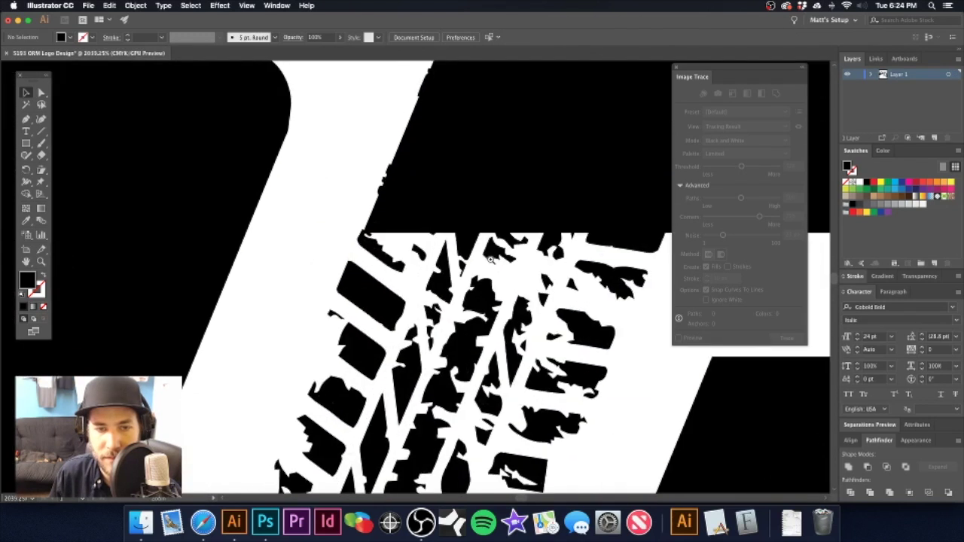
{"action": "left_click", "coordinate": [378, 260]}
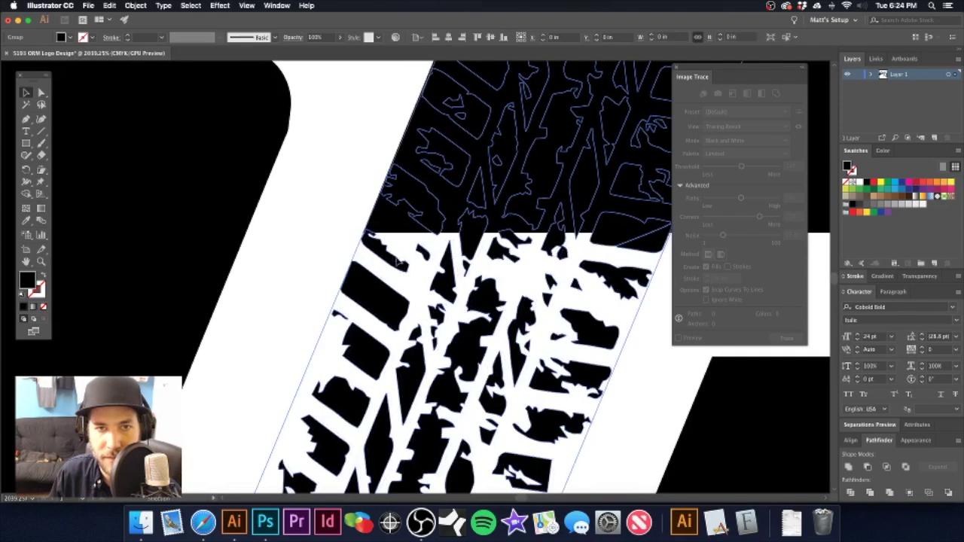
{"action": "scroll", "coordinate": [480, 214], "scroll_direction": "down", "scroll_amount": 6}
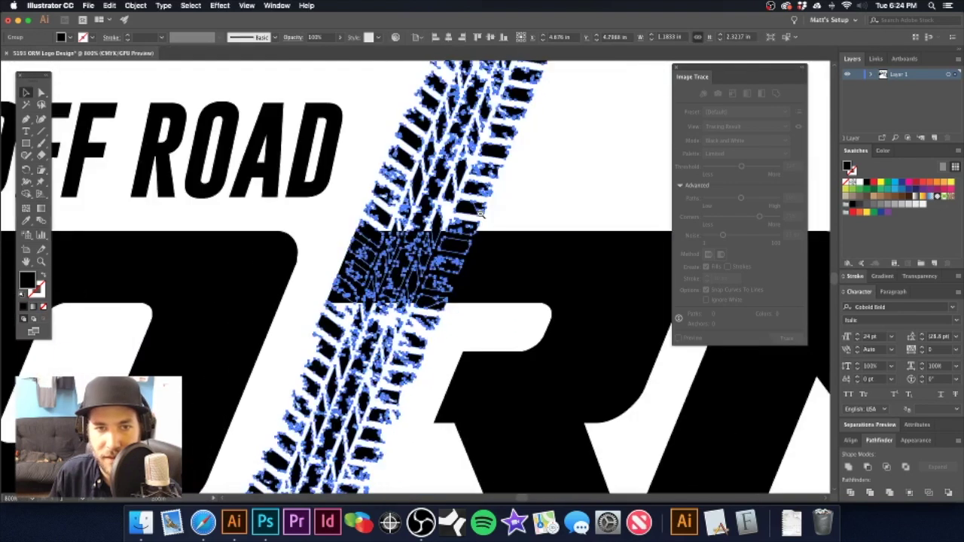
{"action": "left_click", "coordinate": [511, 187], "text": "alt+super"}
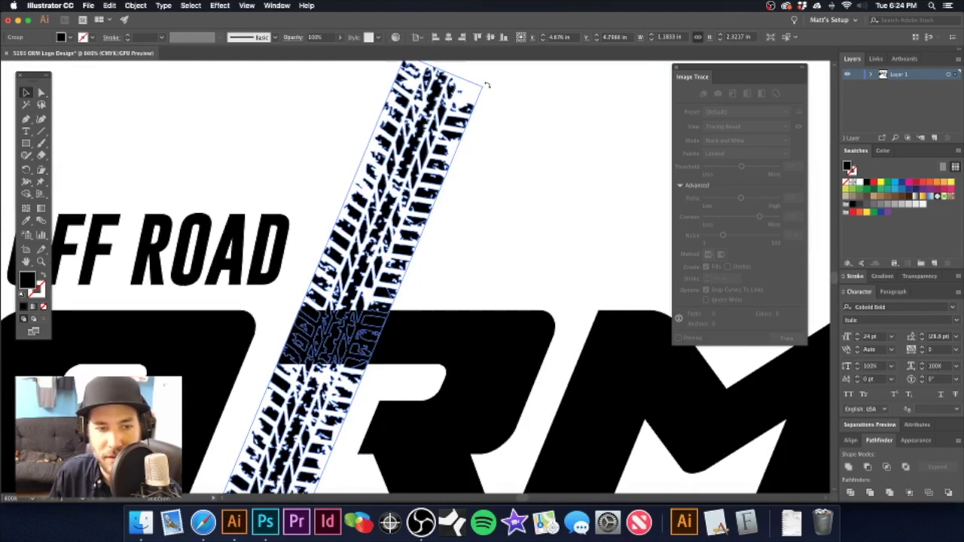
{"action": "left_click", "coordinate": [457, 266]}
{"action": "scroll", "coordinate": [456, 267], "scroll_direction": "down", "scroll_amount": 5}
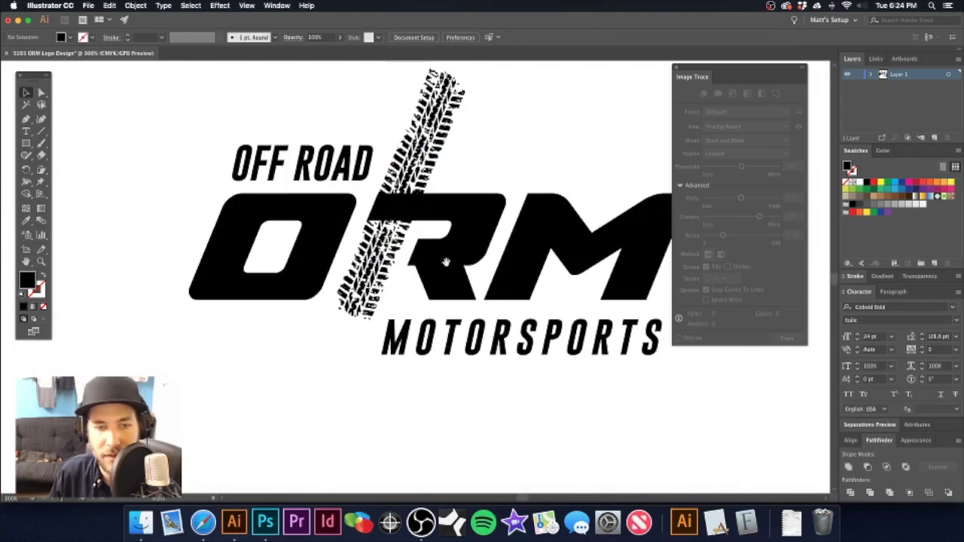
{"action": "left_click_drag", "start_coordinate": [446, 261], "coordinate": [452, 275]}
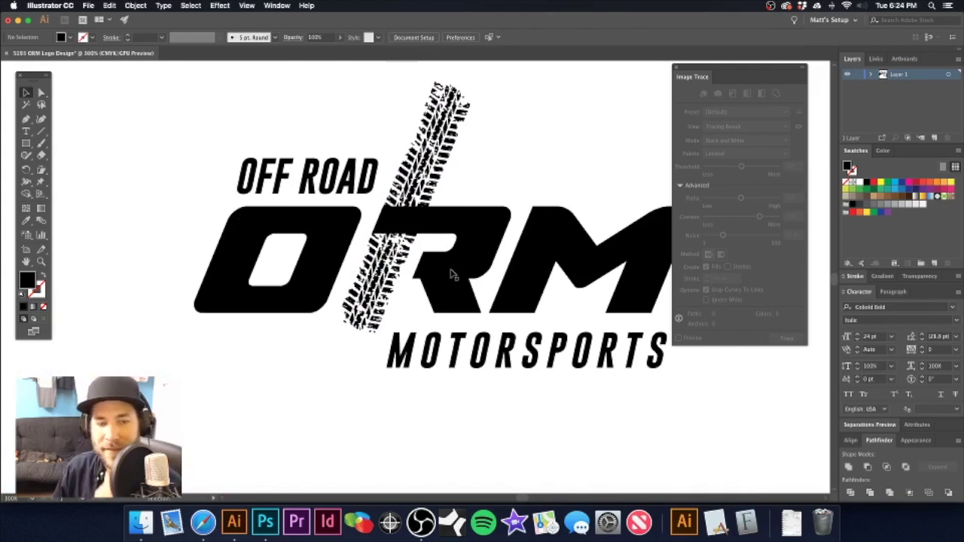
{"action": "scroll", "coordinate": [452, 249], "scroll_direction": "down", "scroll_amount": 2}
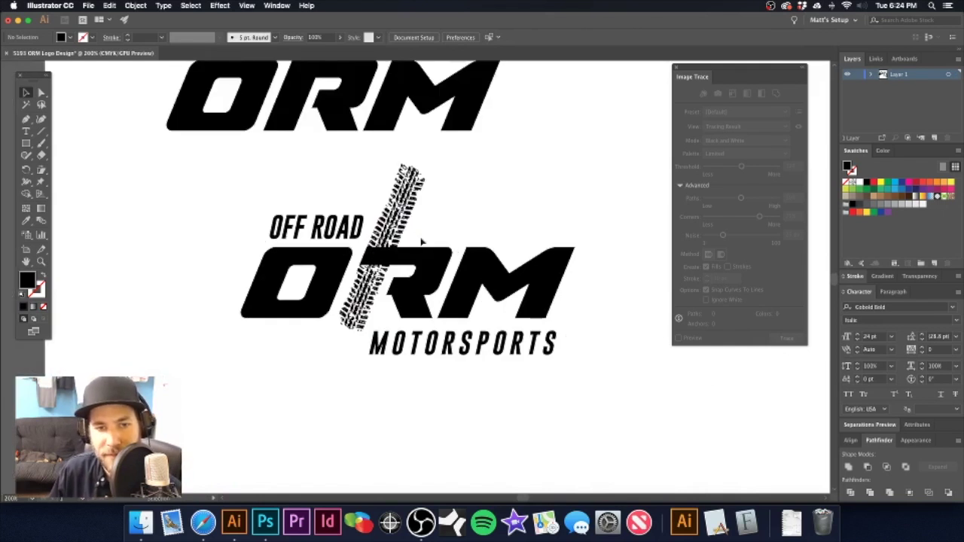
- Draw a closed four-point Pen path around the tire track, from the middle of the R's top bar to below the track's end
{"action": "scroll", "coordinate": [357, 268], "scroll_direction": "up", "scroll_amount": 3}
{"action": "key", "text": "p"}
{"action": "left_click", "coordinate": [426, 250]}
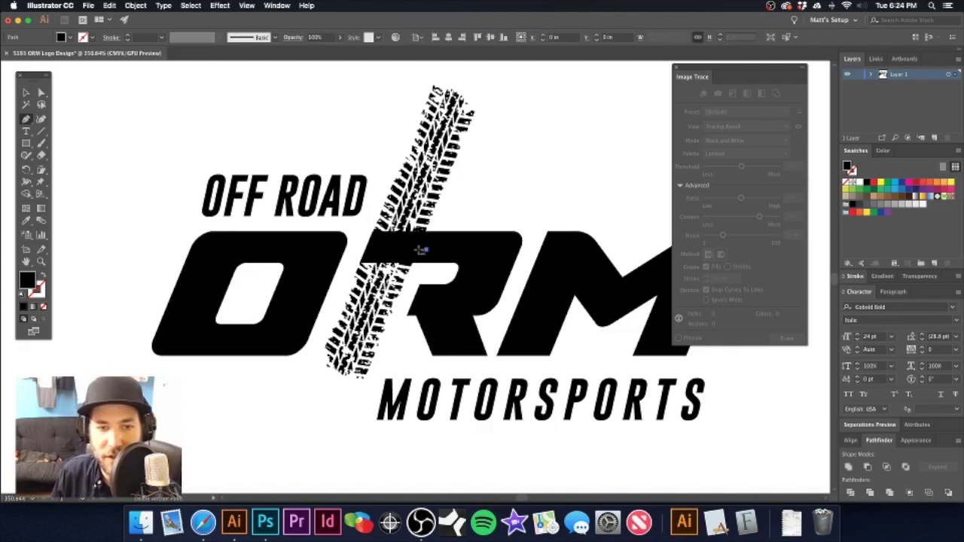
{"action": "left_click", "coordinate": [355, 252]}
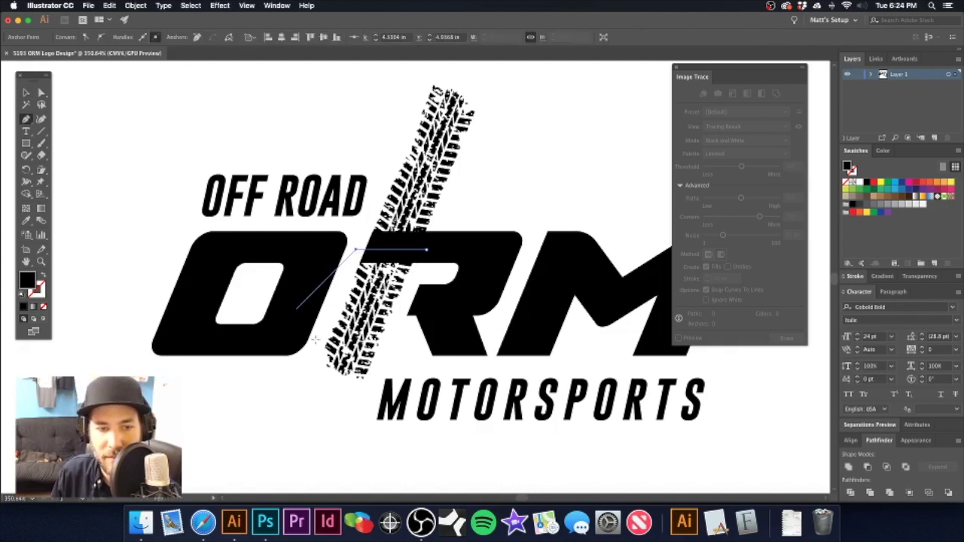
{"action": "left_click", "coordinate": [301, 386]}
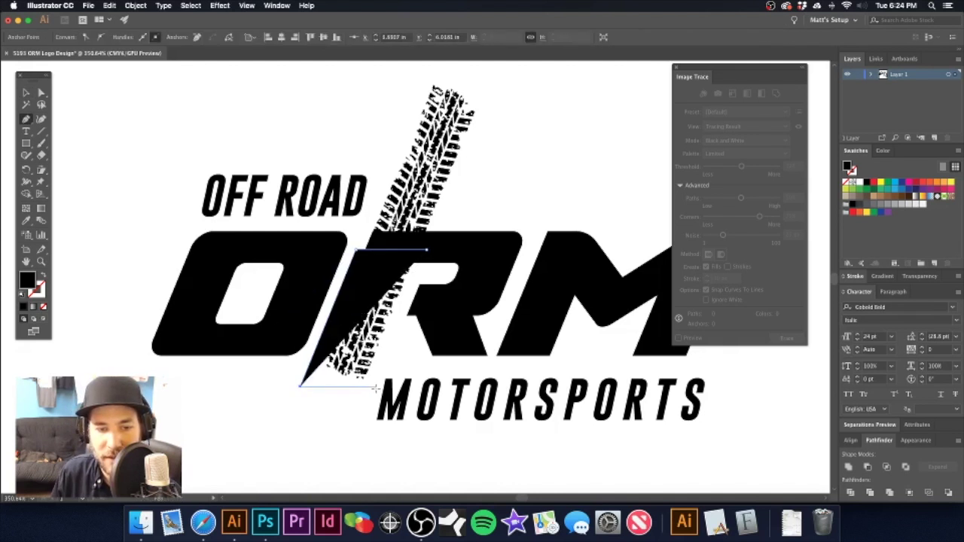
{"action": "left_click", "coordinate": [372, 386]}
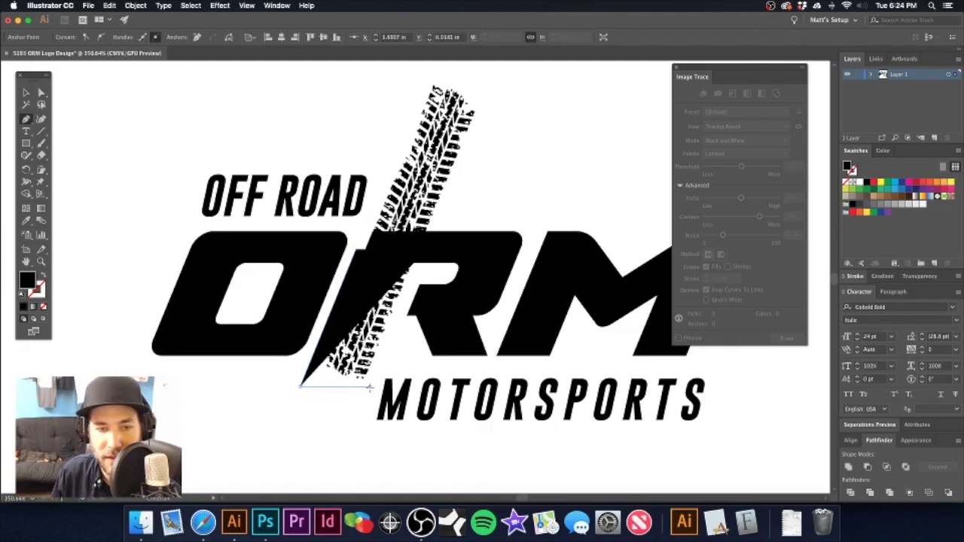
{"action": "left_click", "coordinate": [426, 250]}
- Clip the tire track with the four-point path using a clipping mask, and check the result in the whole logo
{"action": "key", "text": "v"}
{"action": "left_click", "coordinate": [424, 168], "text": "shift"}
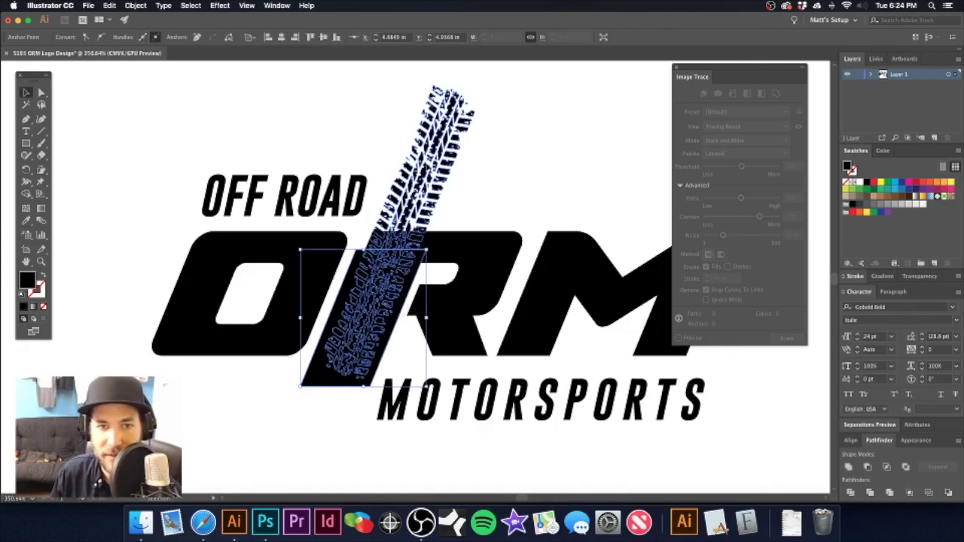
{"action": "key", "text": "super+7"}
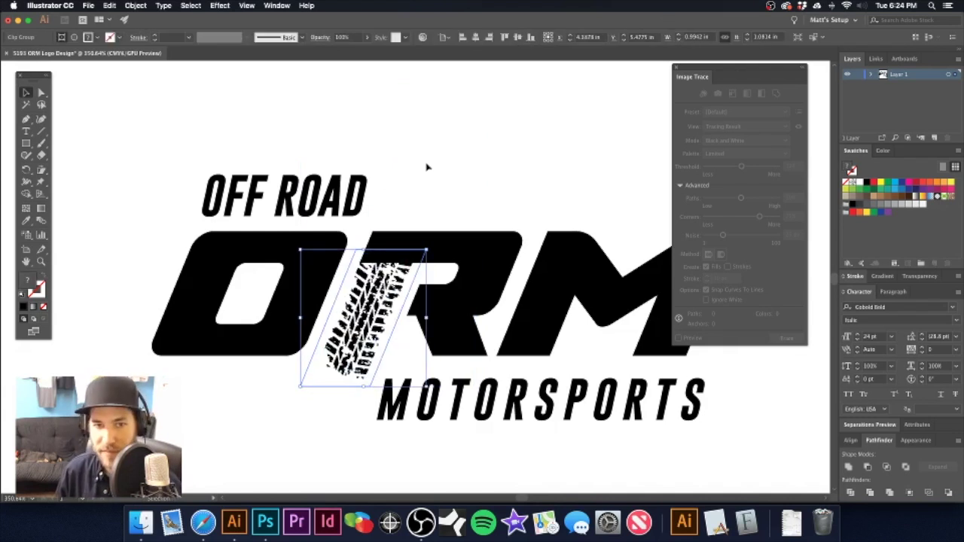
{"action": "left_click", "coordinate": [424, 181]}
{"action": "left_click", "coordinate": [379, 329]}
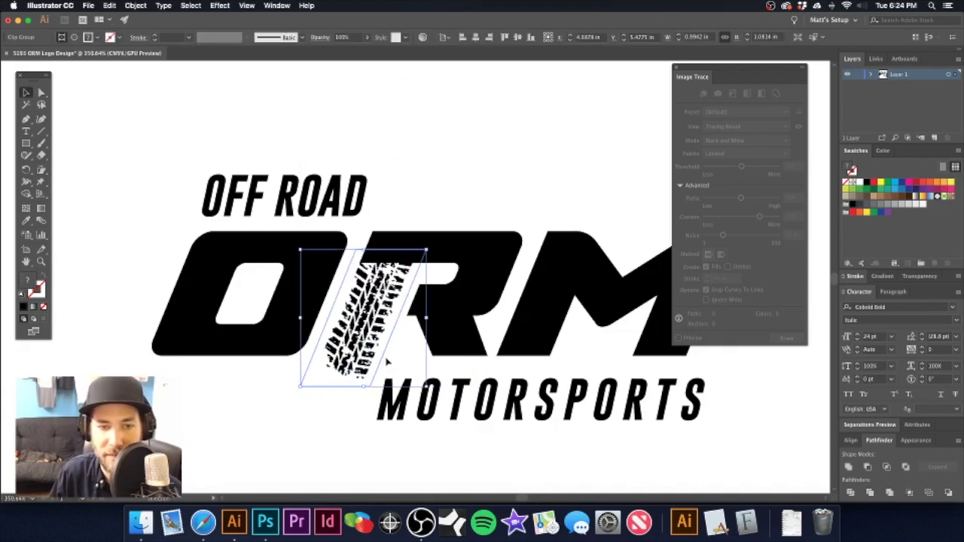
{"action": "left_click", "coordinate": [430, 178]}
{"action": "scroll", "coordinate": [429, 300], "scroll_direction": "down", "scroll_amount": 5}
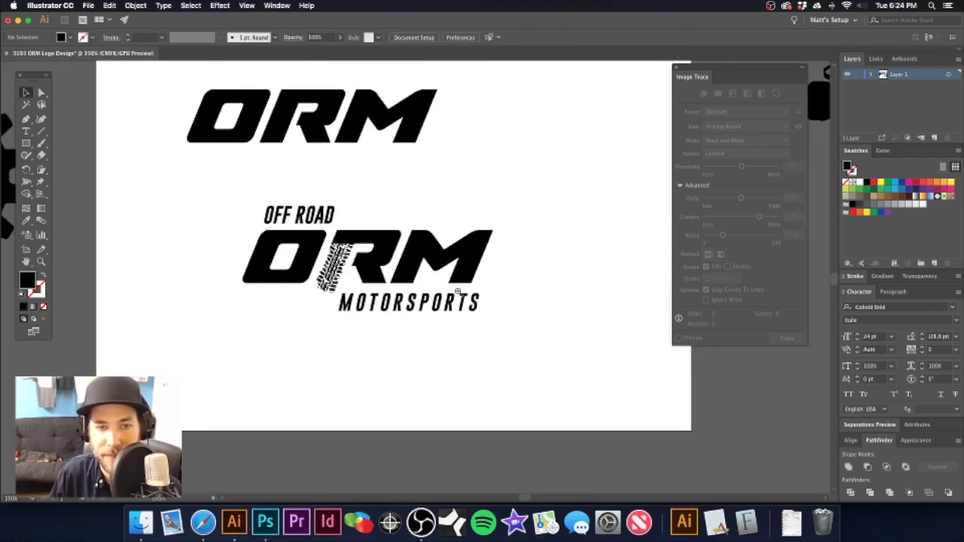
{"action": "scroll", "coordinate": [394, 279], "scroll_direction": "up", "scroll_amount": 5}
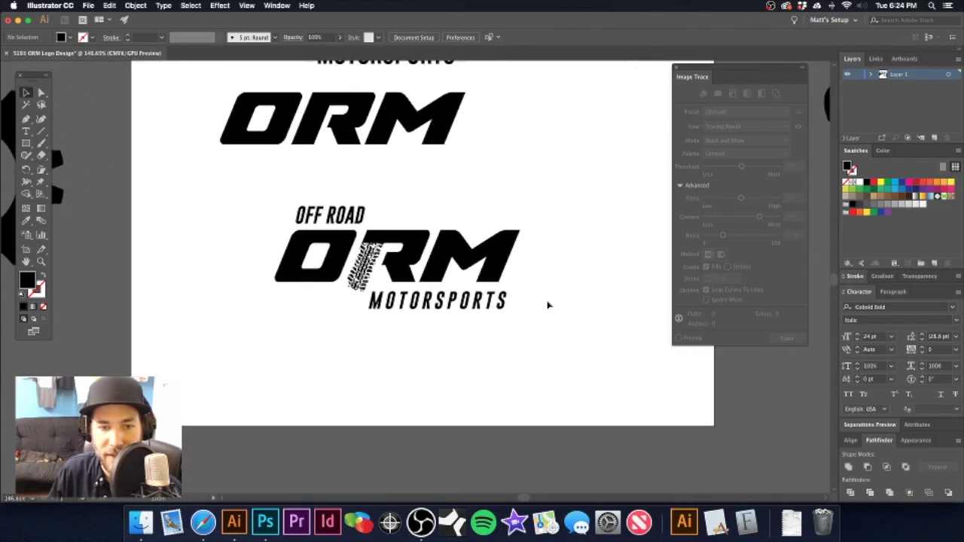
{"action": "scroll", "coordinate": [401, 299], "scroll_direction": "up", "scroll_amount": 1}
- Undo the clipping mask on the tire track
{"action": "left_click", "coordinate": [383, 306]}
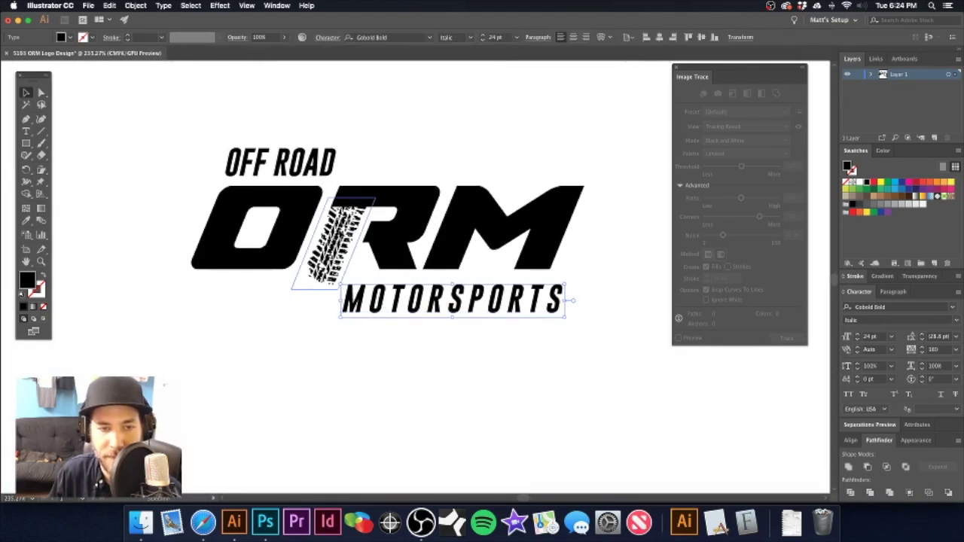
{"action": "left_click", "coordinate": [343, 237]}
{"action": "mouse_move", "coordinate": [342, 237]}
{"action": "left_mouse_down"}
{"action": "mouse_move", "coordinate": [329, 261]}
{"action": "mouse_move", "coordinate": [339, 232]}
{"action": "left_mouse_up"}
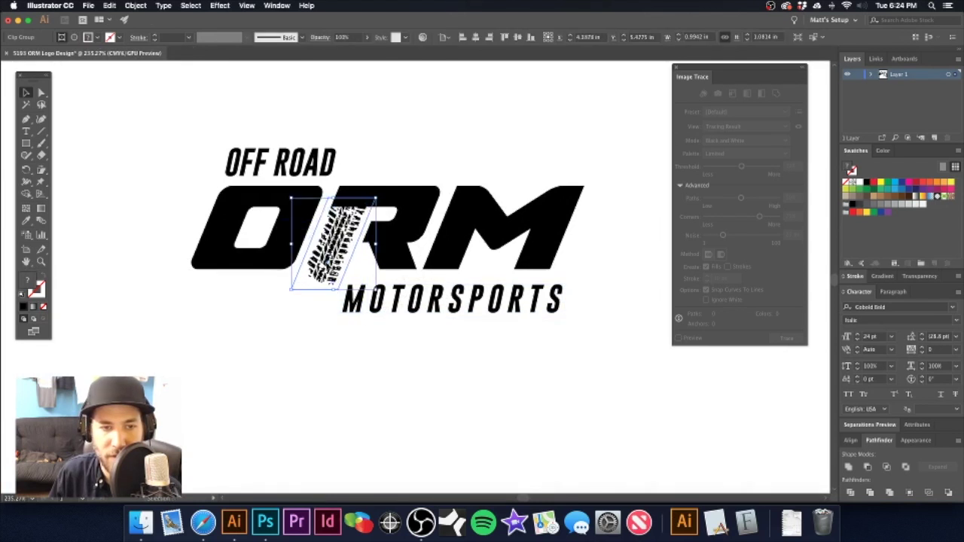
{"action": "key", "text": "super+z"}
{"action": "key", "text": "super+z"}
{"action": "left_click", "coordinate": [443, 137]}
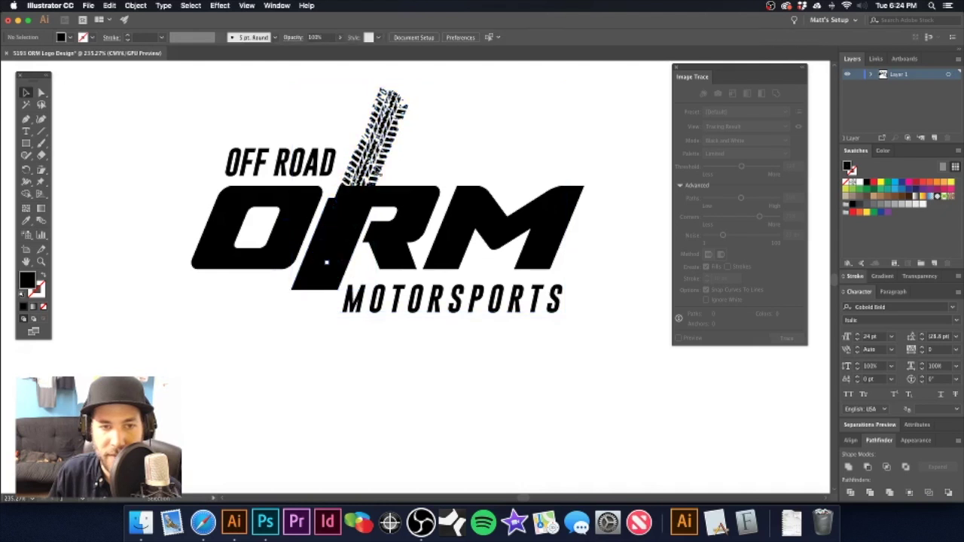
- Extend the four-point path's lower edge along its slant to below the MOTORSPORTS line, making the path about 1.91 in tall
{"action": "key", "text": "a"}
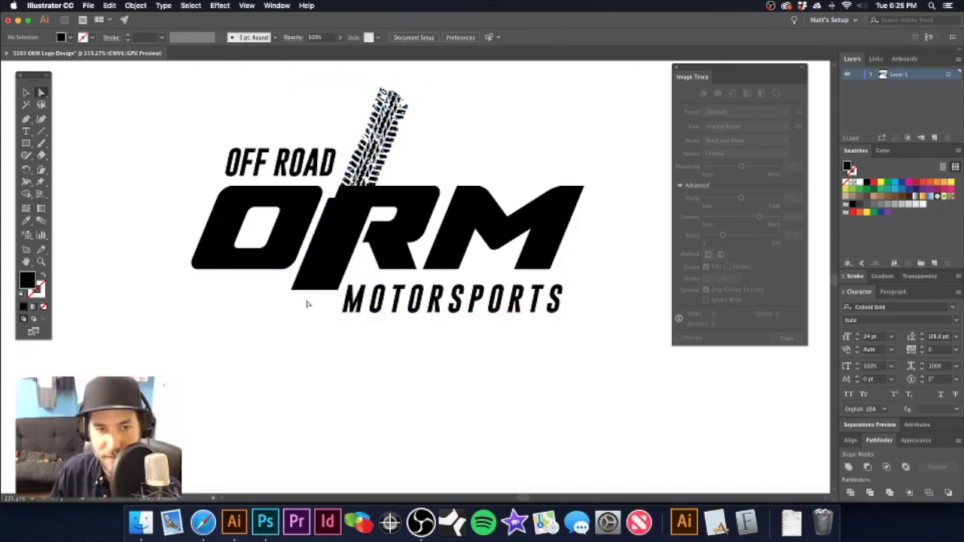
{"action": "left_click_drag", "start_coordinate": [314, 295], "coordinate": [282, 364]}
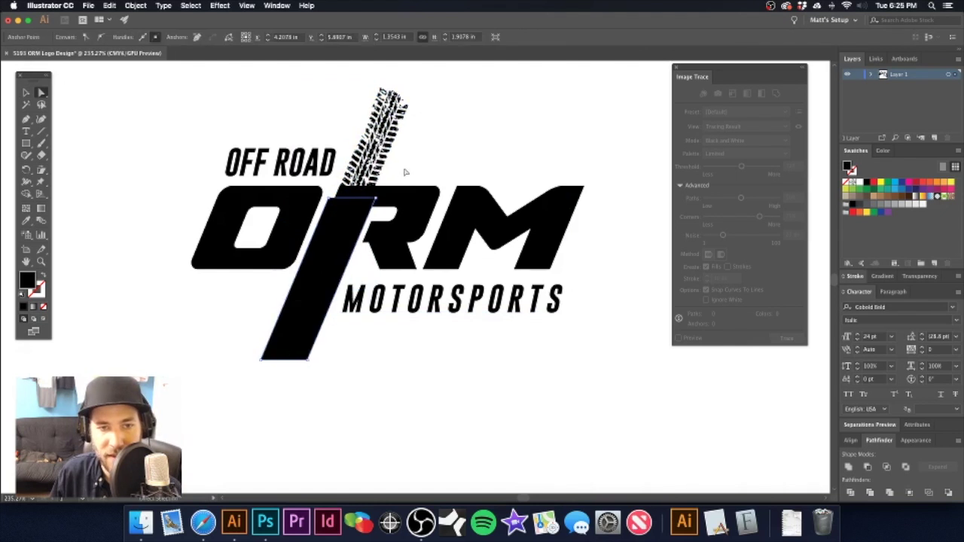
{"action": "key", "text": "v"}
{"action": "left_click", "coordinate": [440, 146]}
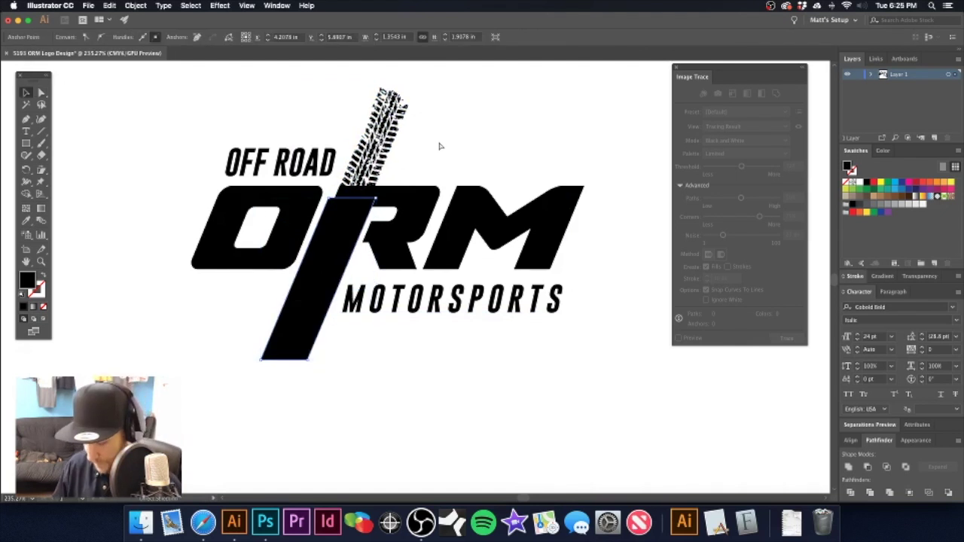
- Switch to outline view and slide the tire track down along the stem so its lower end reaches the MOTORSPORTS line
{"action": "key", "text": "super+y"}
{"action": "left_click_drag", "start_coordinate": [373, 148], "coordinate": [360, 184]}
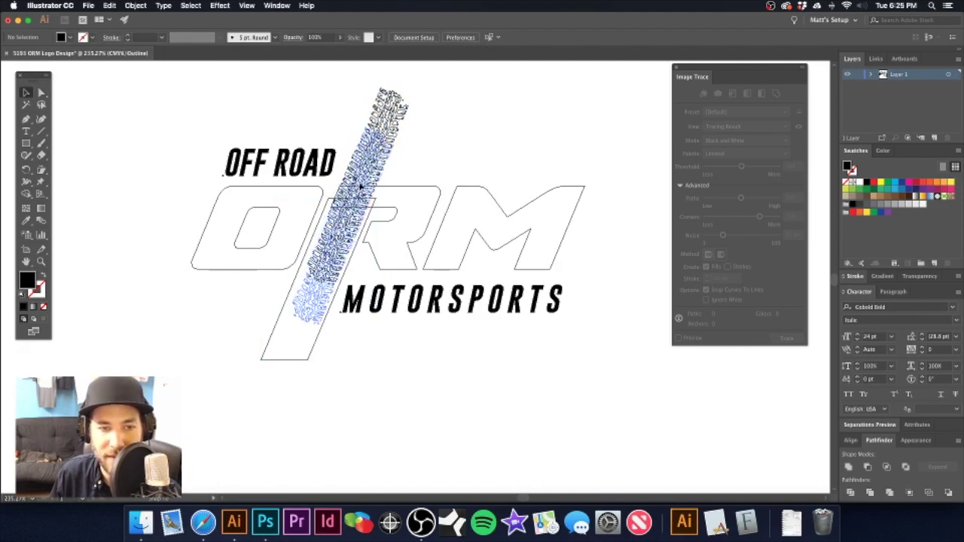
{"action": "left_click", "coordinate": [461, 127]}
- Shift the tire track slightly left so its edge lines up with the R's slanted left edge
{"action": "key", "text": "super+space"}
{"action": "left_click_drag", "start_coordinate": [345, 232], "coordinate": [461, 143]}
{"action": "left_click", "coordinate": [303, 205], "text": "alt+super"}
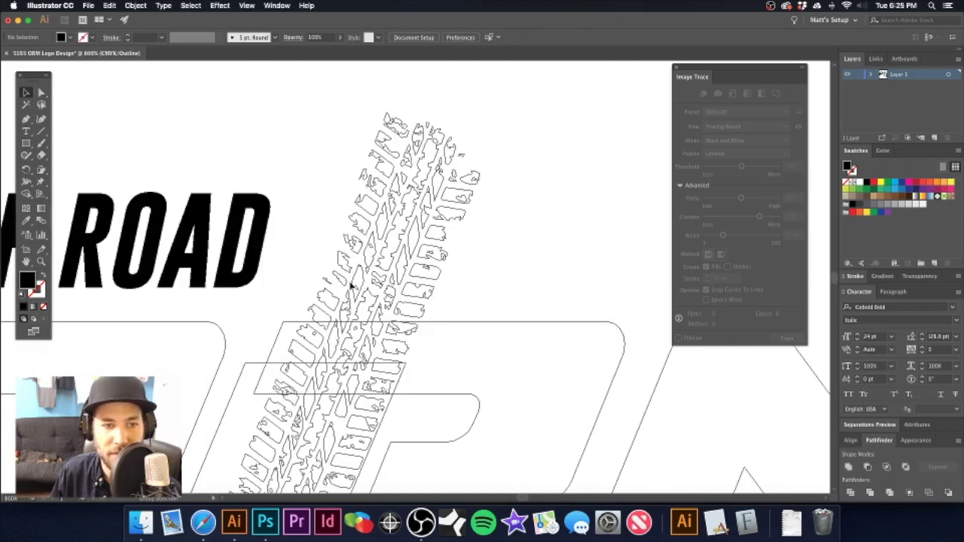
{"action": "left_click_drag", "start_coordinate": [335, 296], "coordinate": [319, 300]}
{"action": "key", "text": "super+minus"}
{"action": "key", "text": "super+minus"}
{"action": "key", "text": "super+minus"}
{"action": "key", "text": "super+minus"}
{"action": "key", "text": "super+minus"}
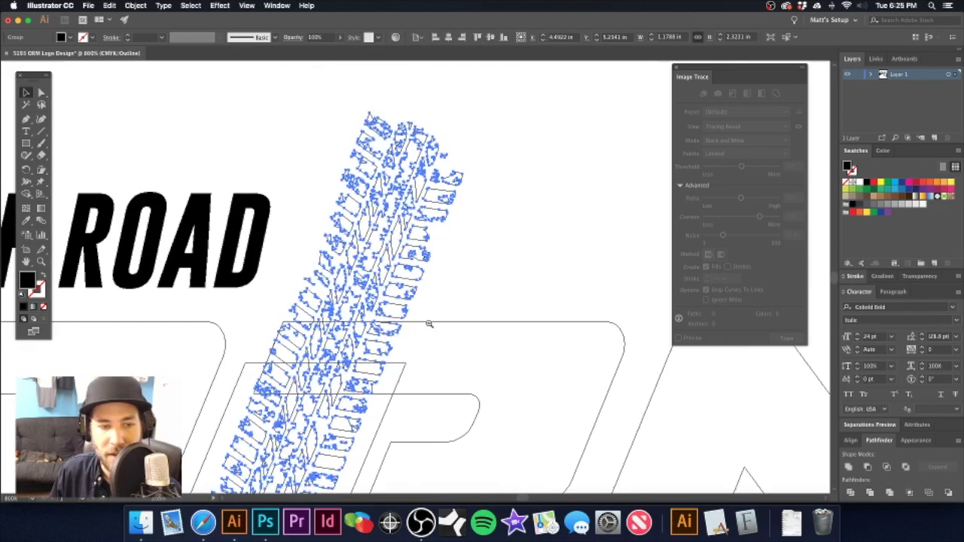
{"action": "scroll", "coordinate": [411, 270], "scroll_direction": "up", "scroll_amount": 2}
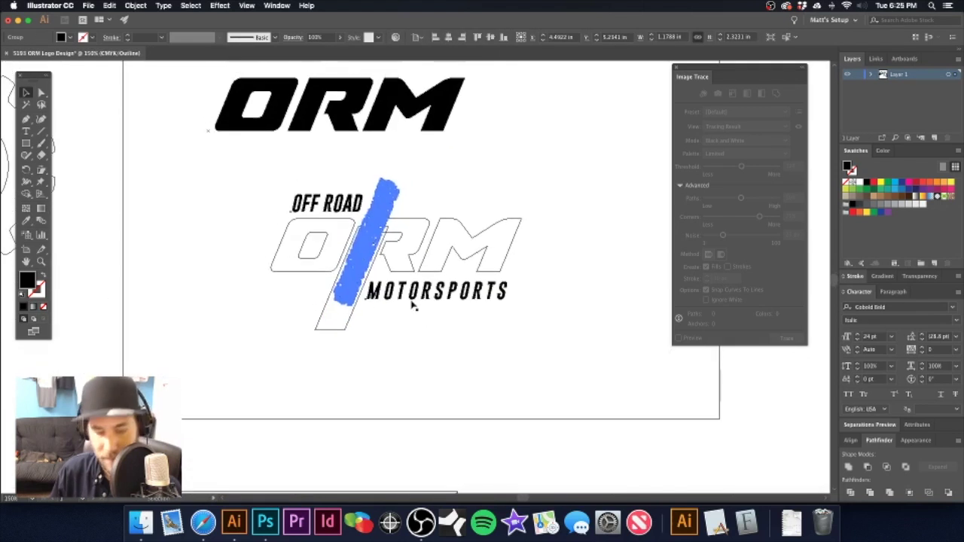
- Return to preview view and mask the tire track with the slanted four-point path to form the R's stem
{"action": "key", "text": "super+y"}
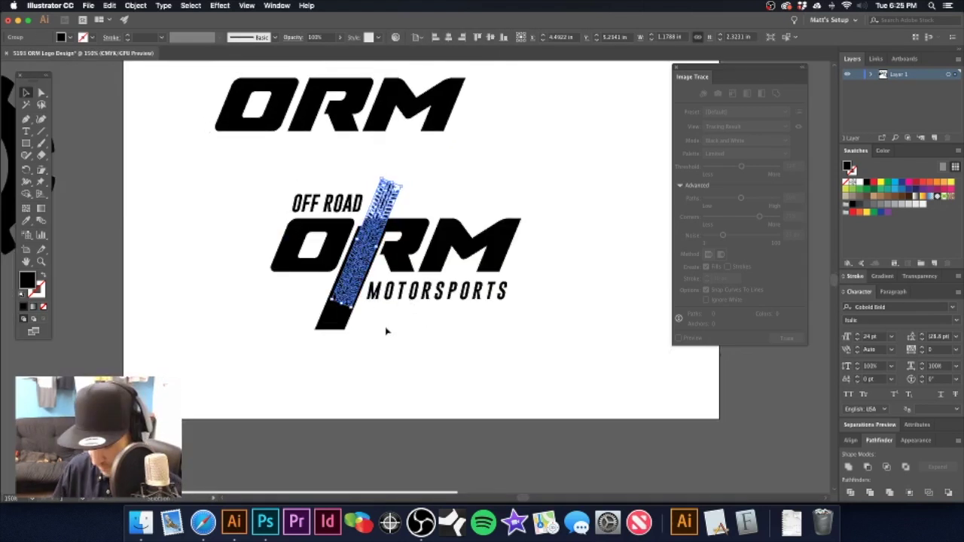
{"action": "left_click", "coordinate": [343, 318]}
{"action": "left_click", "coordinate": [385, 202], "text": "shift"}
{"action": "key", "text": "ctrl+8"}
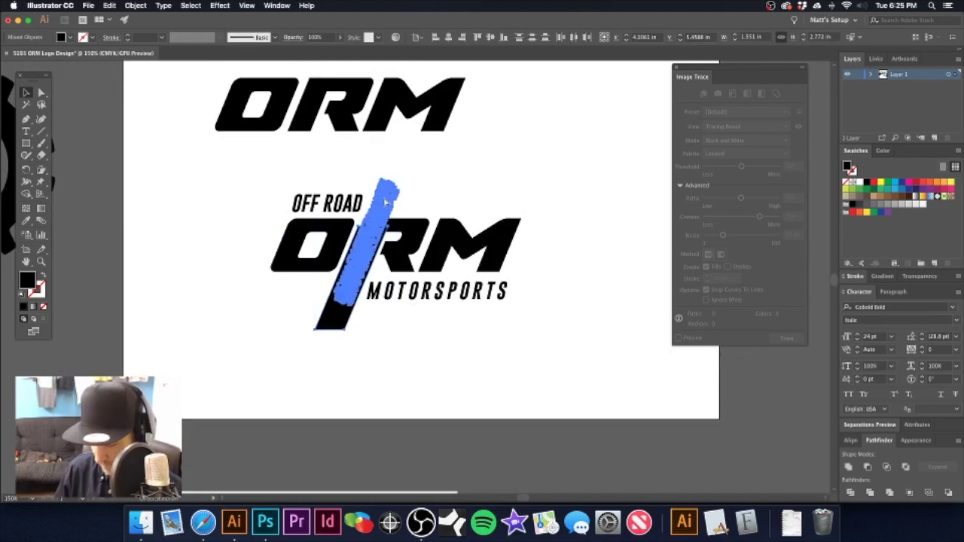
{"action": "key", "text": "super+7"}
{"action": "left_click", "coordinate": [400, 184]}
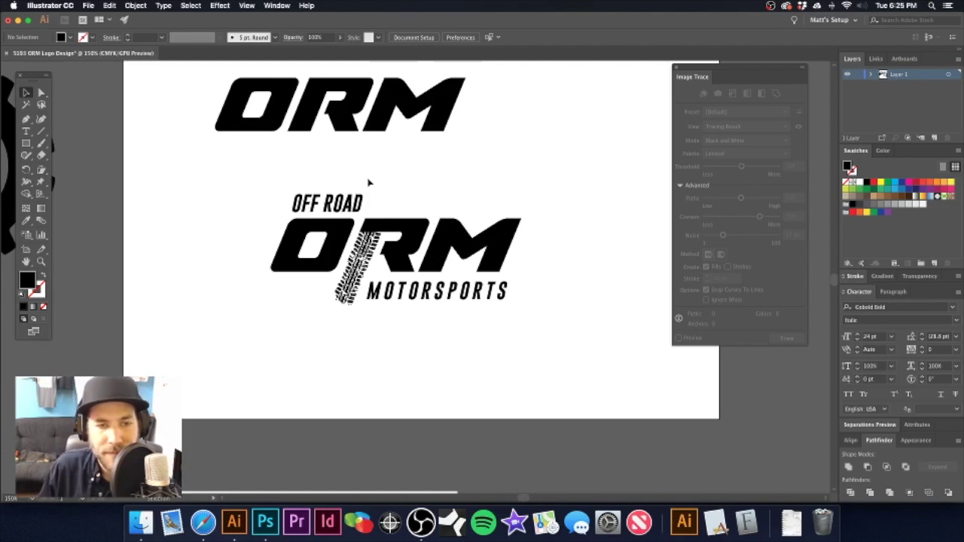
{"action": "scroll", "coordinate": [354, 213], "scroll_direction": "up", "scroll_amount": 3}
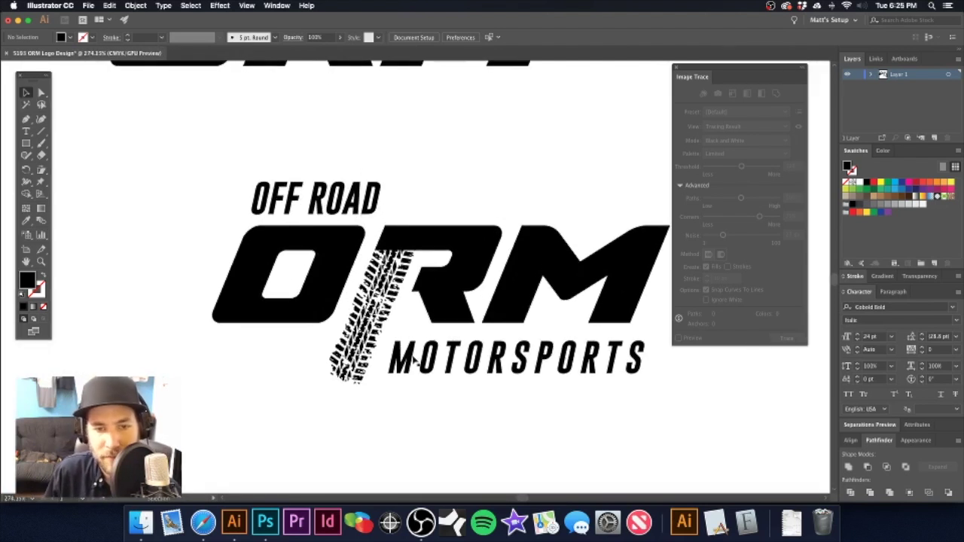
- Nudge the MOTORSPORTS line slightly left, then set both the OFF ROAD and MOTORSPORTS lines to 22 pt
{"action": "left_click_drag", "start_coordinate": [426, 364], "coordinate": [433, 354]}
{"action": "left_click", "coordinate": [362, 199], "text": "shift"}
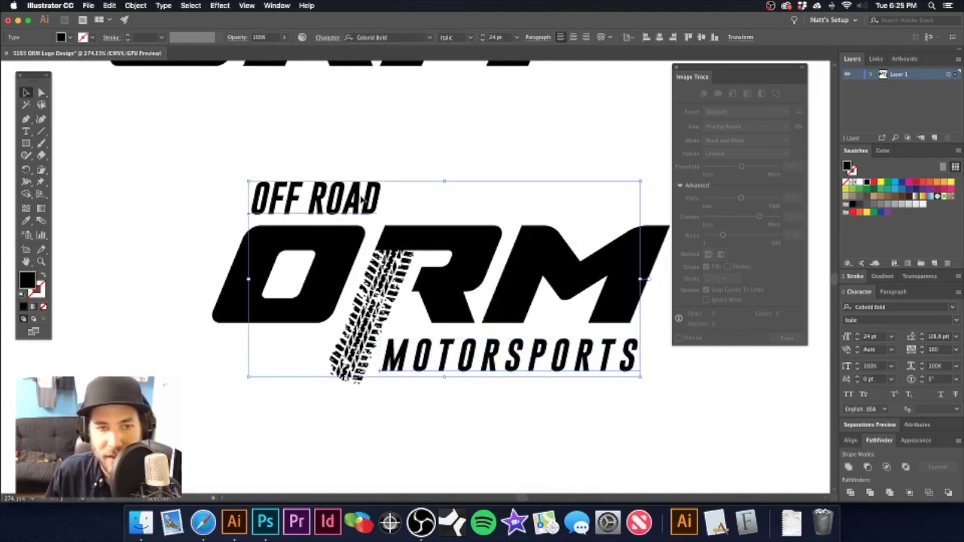
{"action": "key", "text": "super+shift+comma"}
{"action": "scroll", "coordinate": [363, 200], "scroll_direction": "right", "scroll_amount": 2}
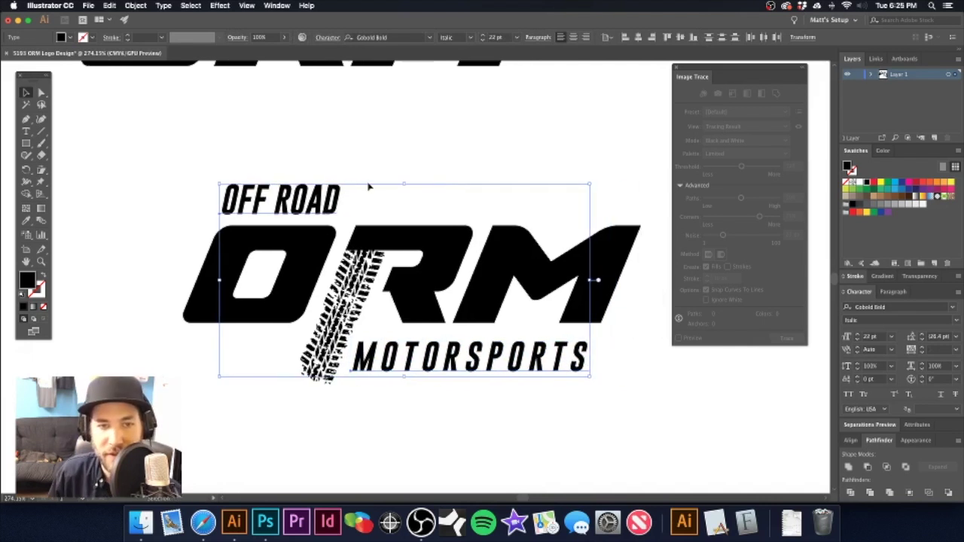
{"action": "left_click", "coordinate": [368, 187]}
- Overlay the MOTORSPORTS line on the lower part of the R and M to compare its slant with the letters
{"action": "scroll", "coordinate": [467, 275], "scroll_direction": "up", "scroll_amount": 5}
{"action": "scroll", "coordinate": [456, 276], "scroll_direction": "right", "scroll_amount": 4}
{"action": "left_click_drag", "start_coordinate": [484, 322], "coordinate": [512, 253]}
{"action": "key", "text": "super+z"}
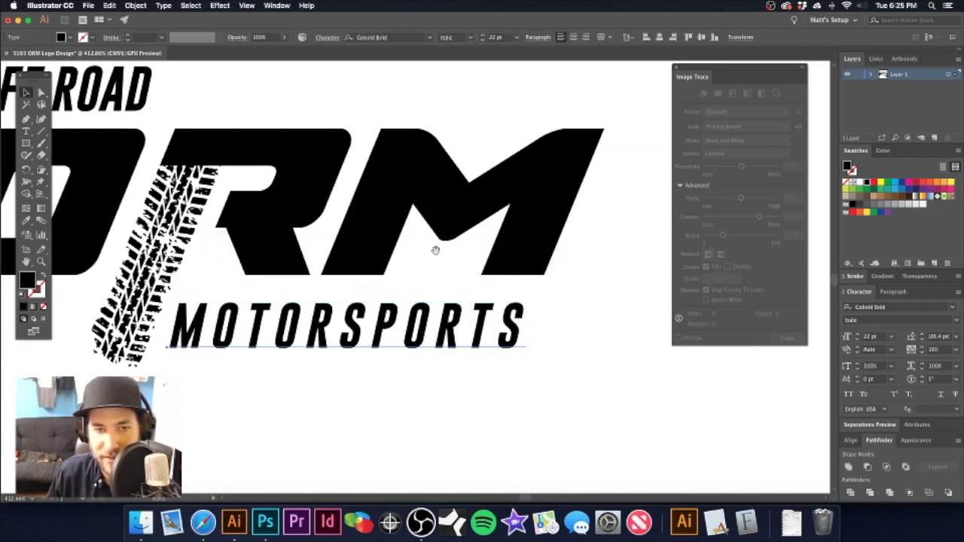
{"action": "left_click", "coordinate": [364, 232], "text": "alt+super"}
{"action": "left_click", "coordinate": [363, 232], "text": "alt+super"}
{"action": "scroll", "coordinate": [363, 233], "scroll_direction": "down", "scroll_amount": 3}
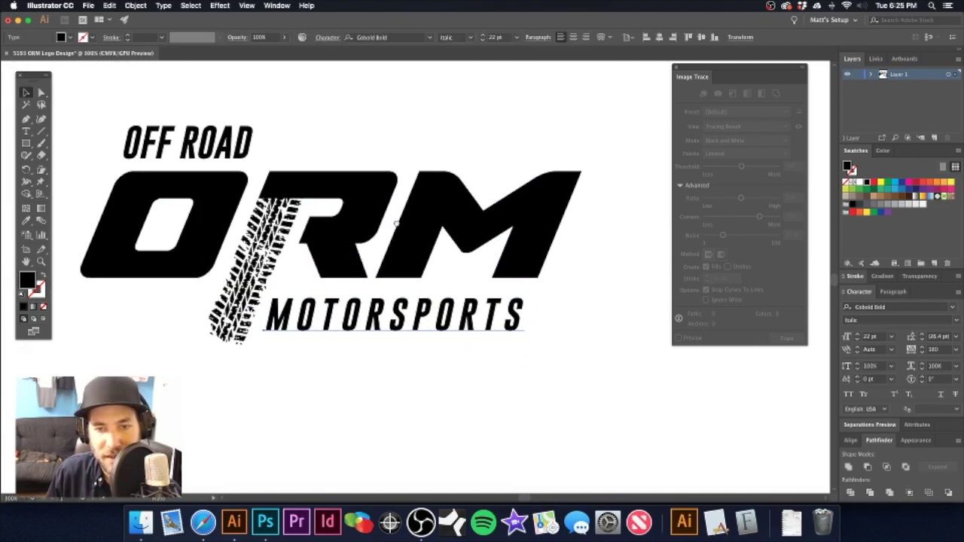
{"action": "left_click_drag", "start_coordinate": [488, 313], "coordinate": [523, 253]}
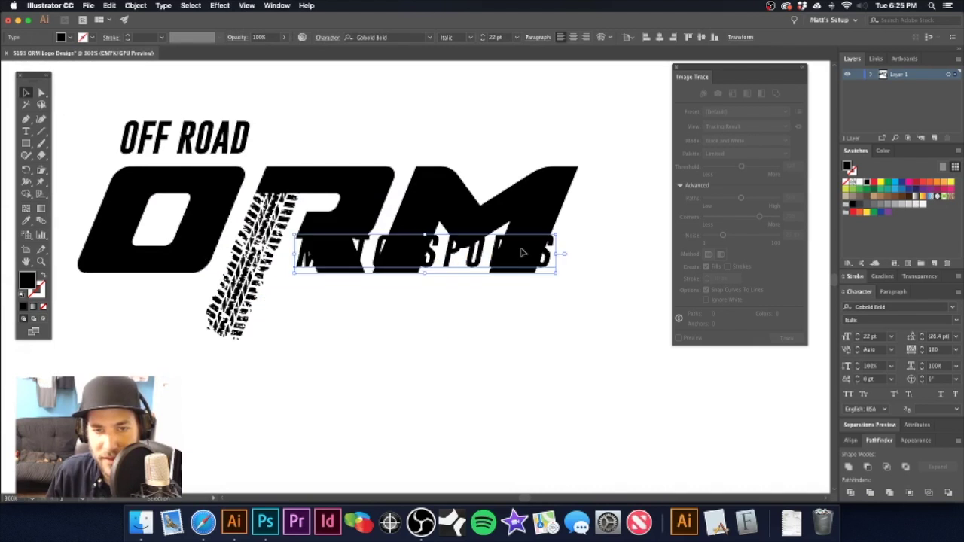
- Shear the ORM letters and masked tire track slightly more upright to match the slant of the MOTORSPORTS line
{"action": "left_click", "coordinate": [542, 194]}
{"action": "left_click", "coordinate": [282, 200], "text": "shift"}
{"action": "left_click", "coordinate": [328, 172], "text": "shift"}
{"action": "left_click", "coordinate": [42, 170]}
{"action": "left_click_drag", "start_coordinate": [539, 193], "coordinate": [535, 194]}
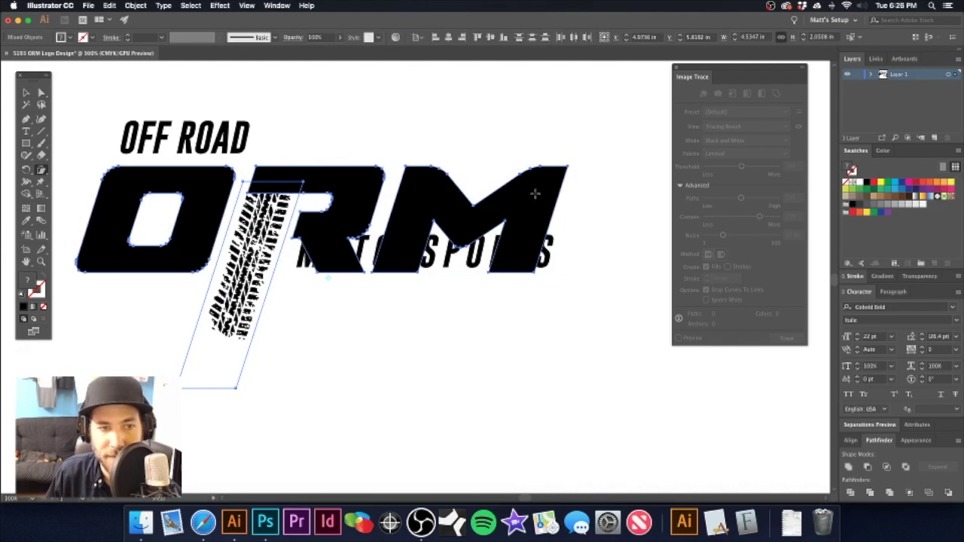
{"action": "key", "text": "v"}
- Move both text lines down so OFF ROAD overlays the O and MOTORSPORTS sits under the R and M, in outline view
{"action": "left_click", "coordinate": [549, 252]}
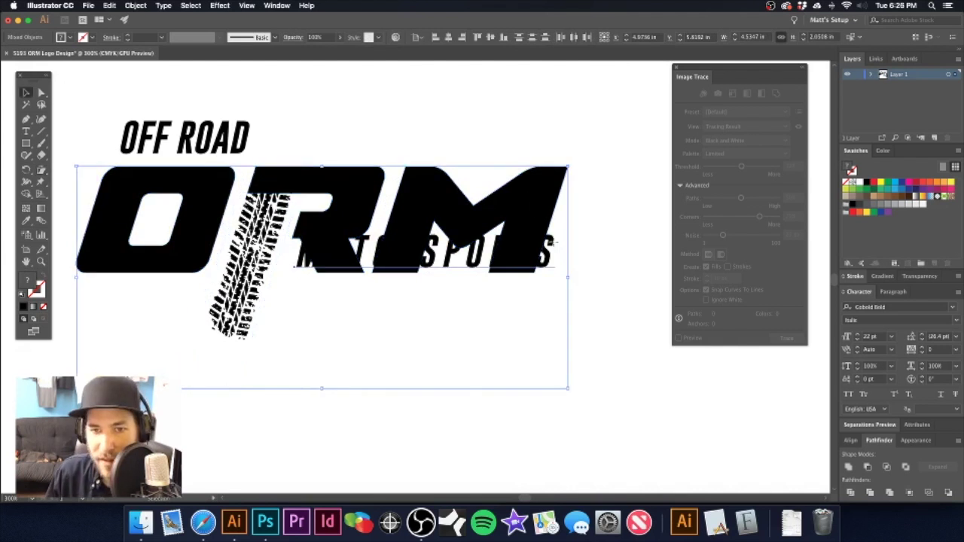
{"action": "left_click", "coordinate": [236, 134], "text": "shift"}
{"action": "left_click_drag", "start_coordinate": [236, 134], "coordinate": [214, 198]}
{"action": "scroll", "coordinate": [214, 197], "scroll_direction": "up", "scroll_amount": 3}
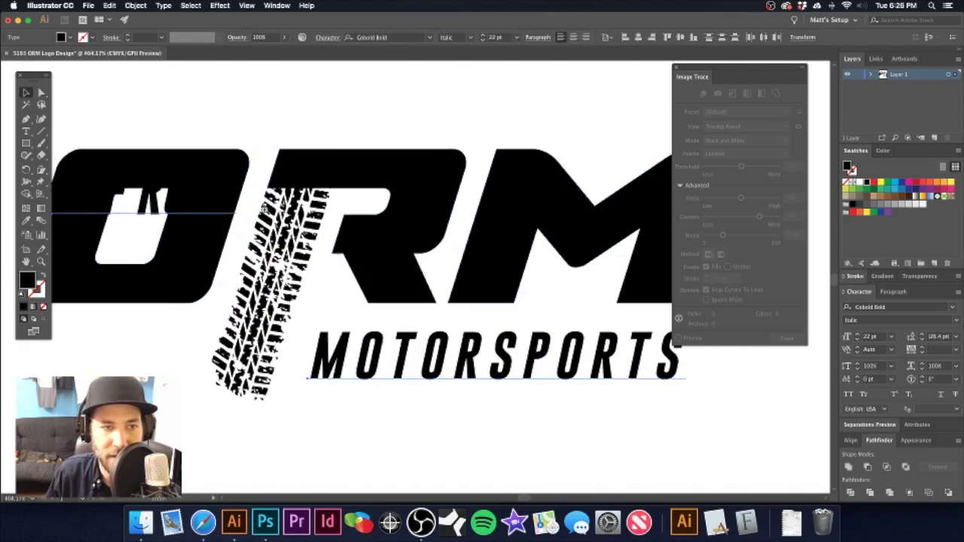
{"action": "key", "text": "ctrl+y"}
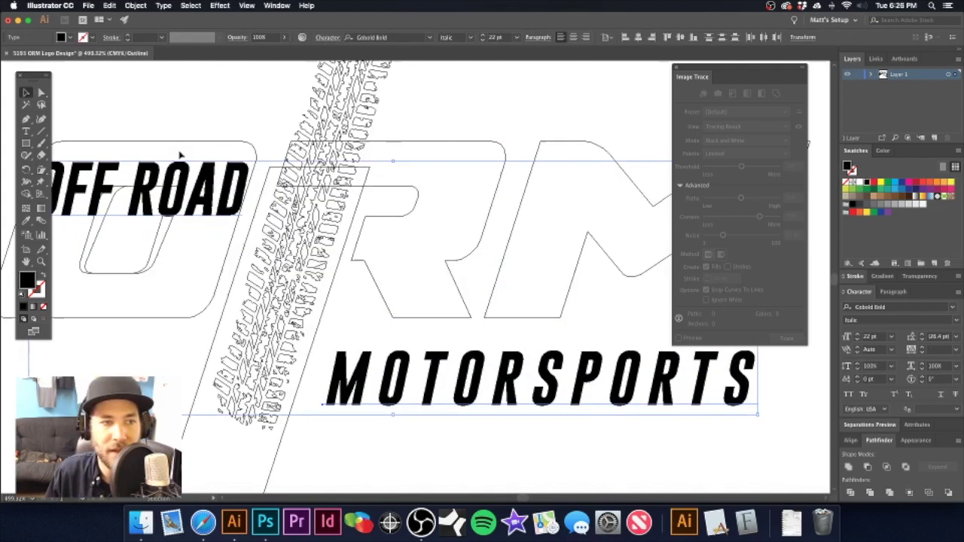
- Shear the OFF ROAD and MOTORSPORTS lines slightly further so their slant follows the O's slanted side
{"action": "left_click", "coordinate": [41, 171]}
{"action": "left_click_drag", "start_coordinate": [229, 171], "coordinate": [242, 167]}
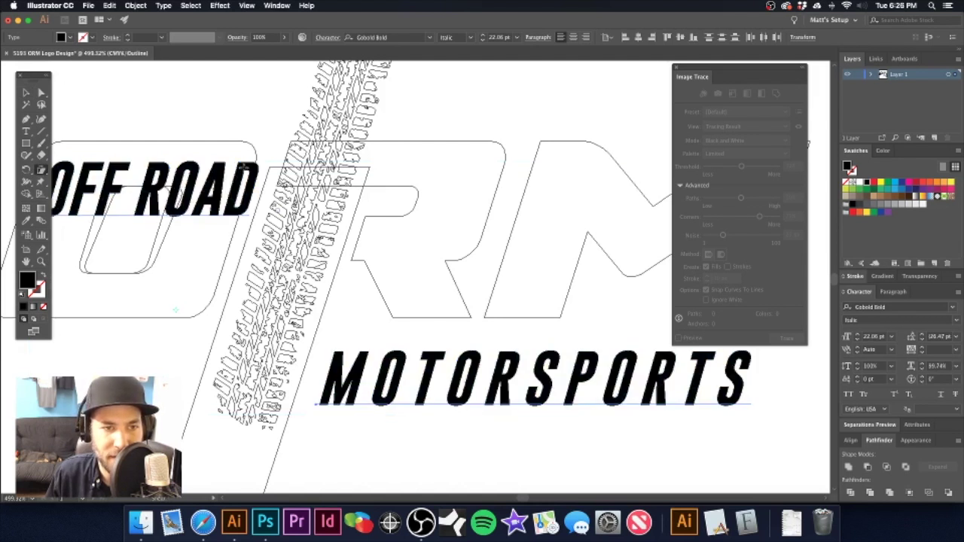
{"action": "key", "text": "v"}
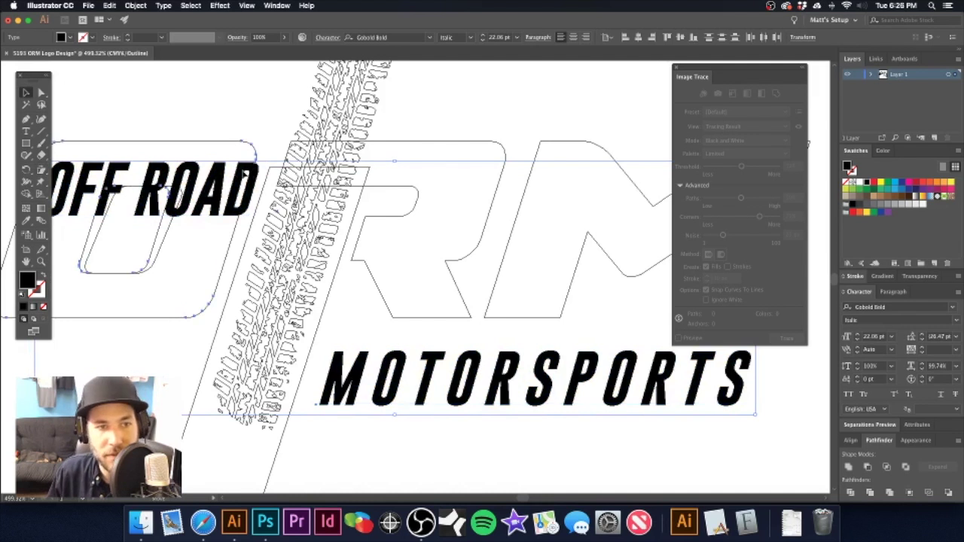
- Slide both text lines slightly left to compare the D of OFF ROAD with the O's slanted edge
{"action": "left_click", "coordinate": [251, 179]}
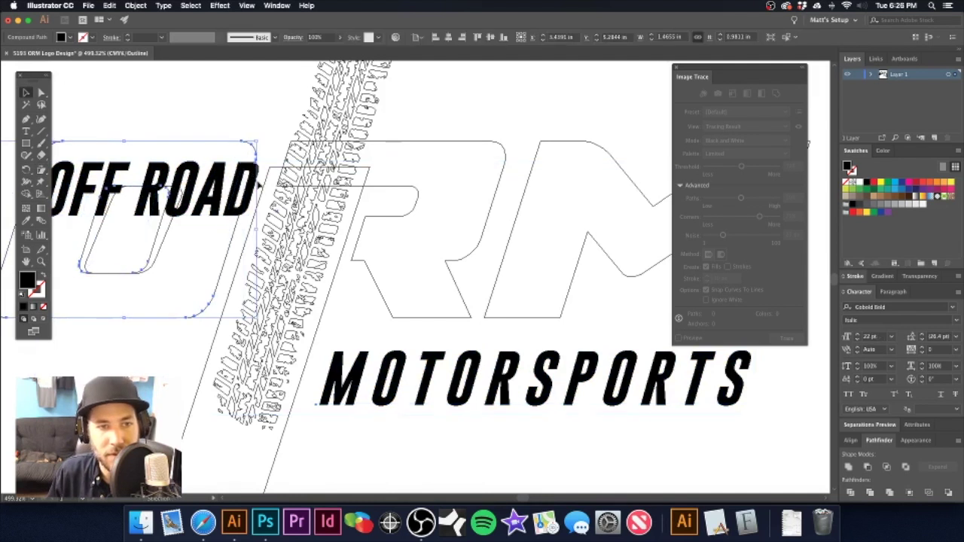
{"action": "left_click", "coordinate": [250, 156]}
{"action": "left_click", "coordinate": [251, 181]}
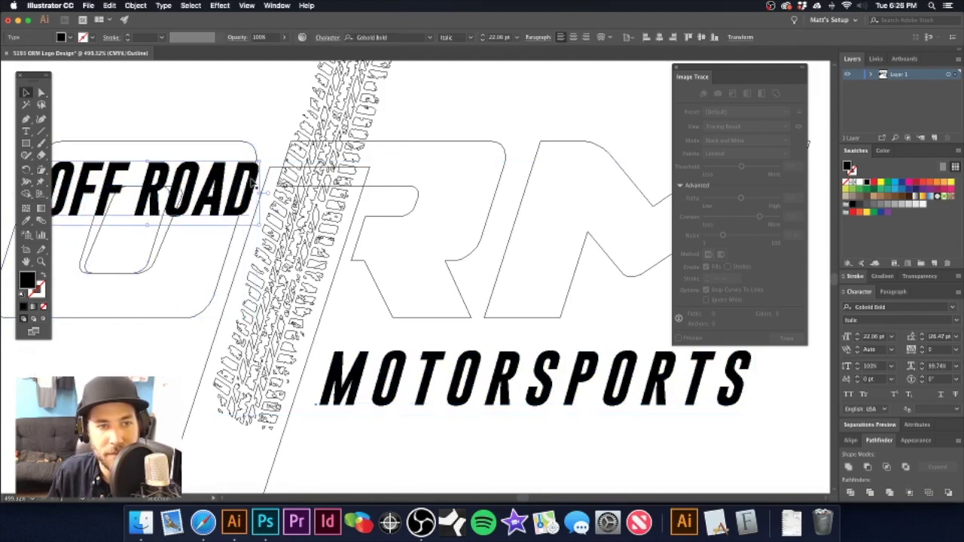
{"action": "left_click", "coordinate": [392, 361], "text": "shift"}
{"action": "mouse_move", "coordinate": [403, 363]}
{"action": "left_mouse_down"}
{"action": "mouse_move", "coordinate": [385, 365]}
{"action": "mouse_move", "coordinate": [394, 361]}
{"action": "left_mouse_up"}
{"action": "key", "text": "super+space"}
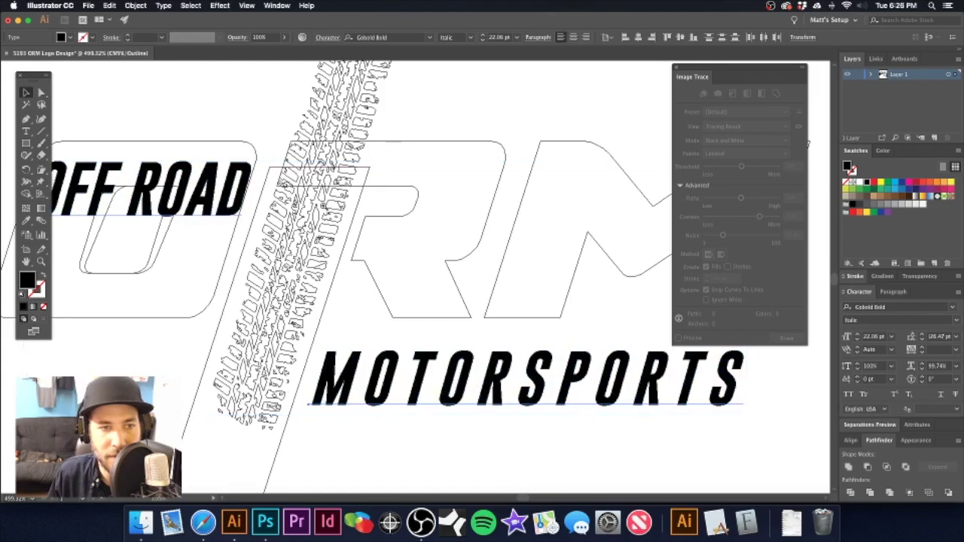
{"action": "left_click", "coordinate": [372, 192], "text": "alt+super"}
{"action": "left_click_drag", "start_coordinate": [408, 270], "coordinate": [400, 233]}
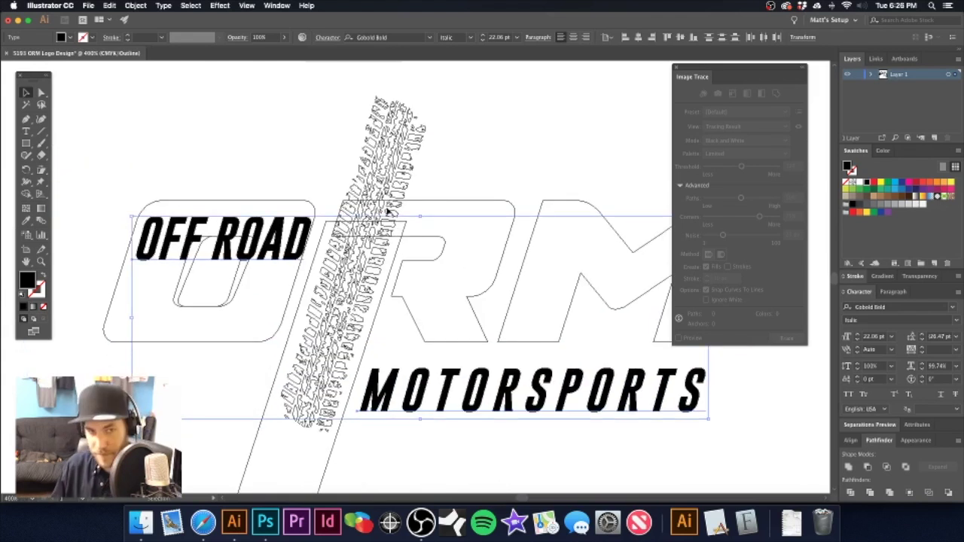
- Return to preview view and move the OFF ROAD line back up above the O
{"action": "left_click", "coordinate": [332, 162]}
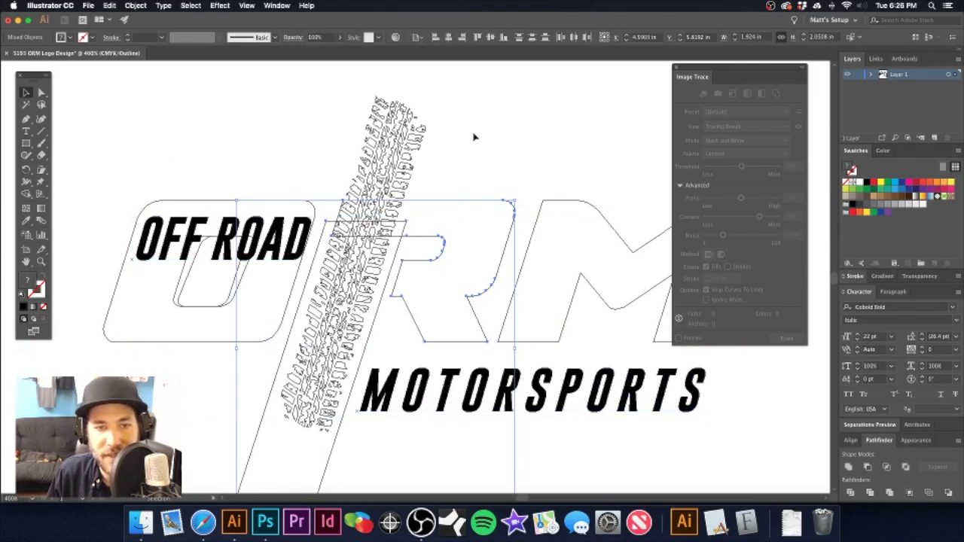
{"action": "left_click", "coordinate": [435, 254], "text": "alt"}
{"action": "key", "text": "super+y"}
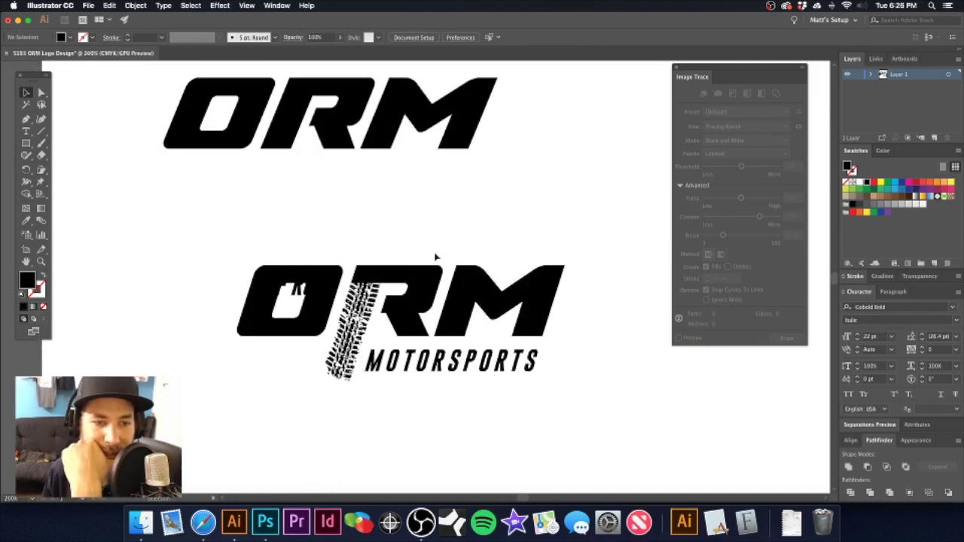
{"action": "left_click_drag", "start_coordinate": [299, 303], "coordinate": [321, 250]}
{"action": "left_click", "coordinate": [375, 200]}
{"action": "left_click", "coordinate": [347, 200]}
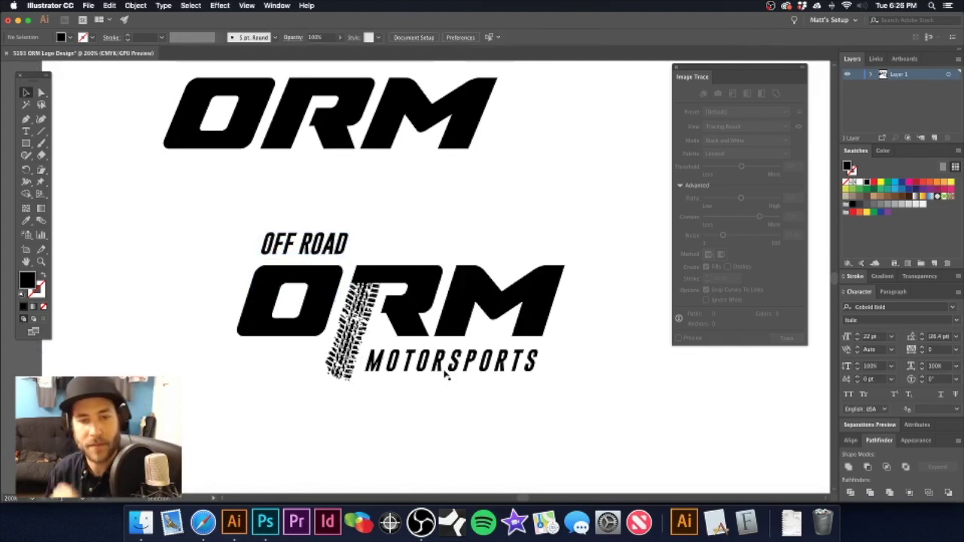
{"action": "key", "text": "super+minus"}
{"action": "key", "text": "super+minus"}
{"action": "left_click_drag", "start_coordinate": [412, 267], "coordinate": [460, 323]}
{"action": "left_click_drag", "start_coordinate": [512, 343], "coordinate": [473, 362]}
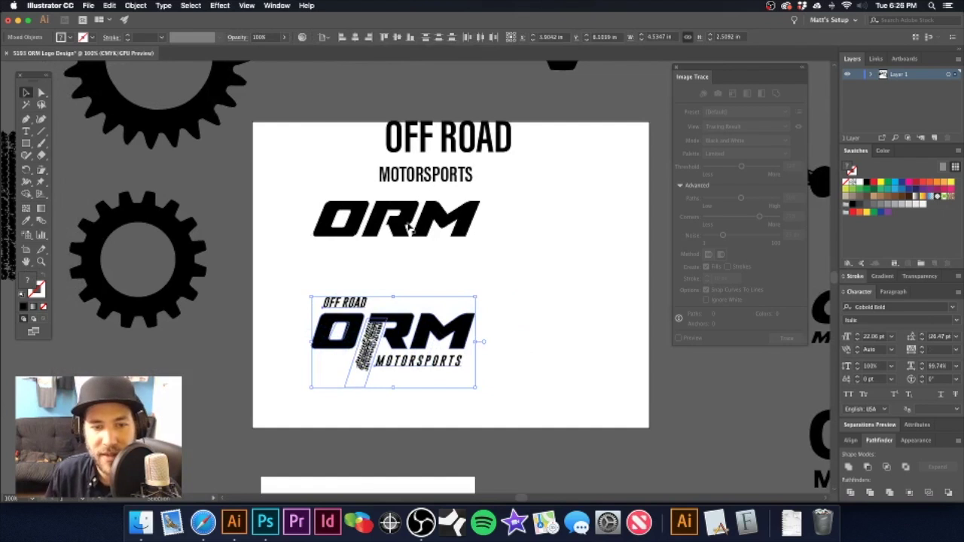
{"action": "left_click", "coordinate": [436, 255]}
- Nudge OFF ROAD down and MOTORSPORTS up so both lines sit closer to the ORM letters
{"action": "left_click_drag", "start_coordinate": [364, 330], "coordinate": [419, 293]}
{"action": "scroll", "coordinate": [351, 260], "scroll_direction": "up", "scroll_amount": 2}
{"action": "left_click_drag", "start_coordinate": [383, 251], "coordinate": [380, 255]}
{"action": "left_click_drag", "start_coordinate": [481, 375], "coordinate": [483, 371]}
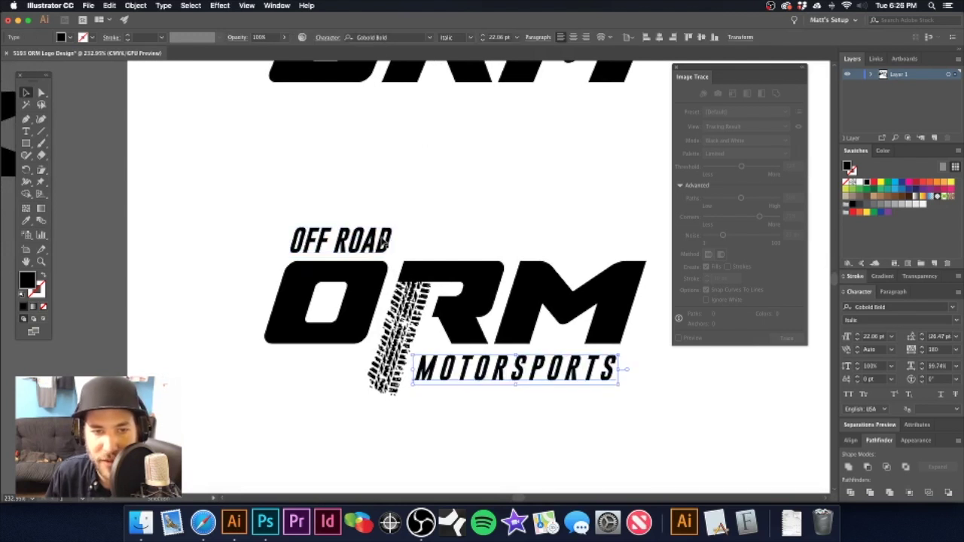
{"action": "left_click", "coordinate": [442, 200]}
- Group the whole tire-track logo and place a copy of it off the artboard, below the gear
{"action": "scroll", "coordinate": [462, 294], "scroll_direction": "down", "scroll_amount": 3}
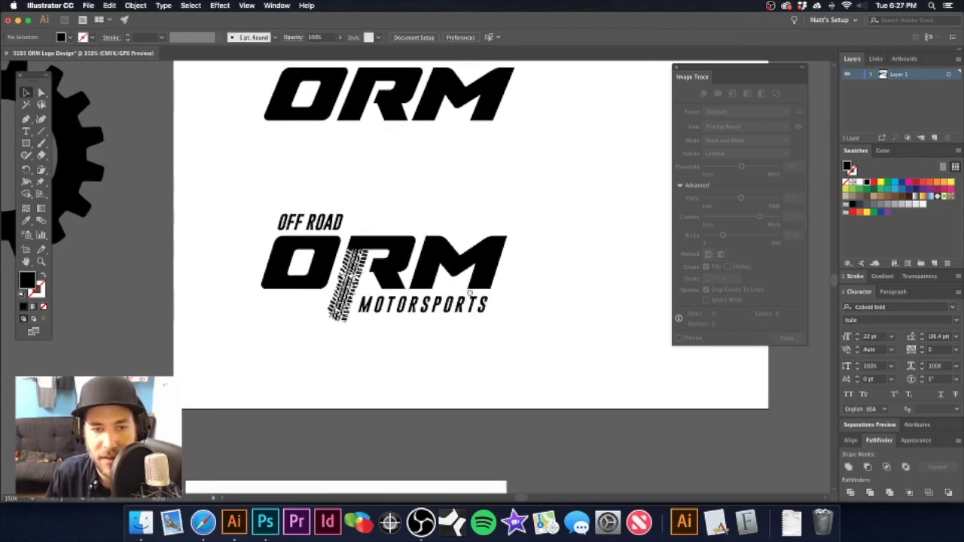
{"action": "scroll", "coordinate": [392, 260], "scroll_direction": "down", "scroll_amount": 2}
{"action": "left_click_drag", "start_coordinate": [413, 268], "coordinate": [502, 296]}
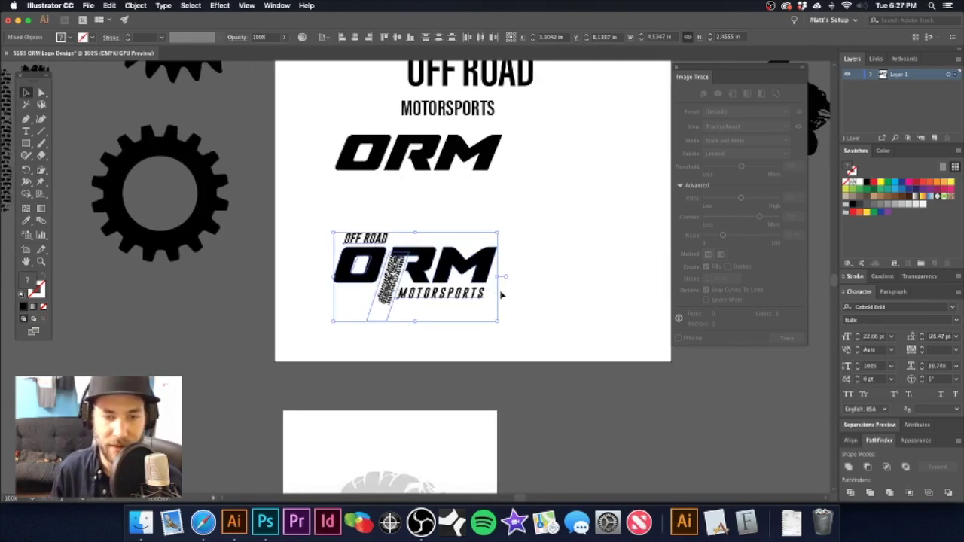
{"action": "key", "text": "super+g"}
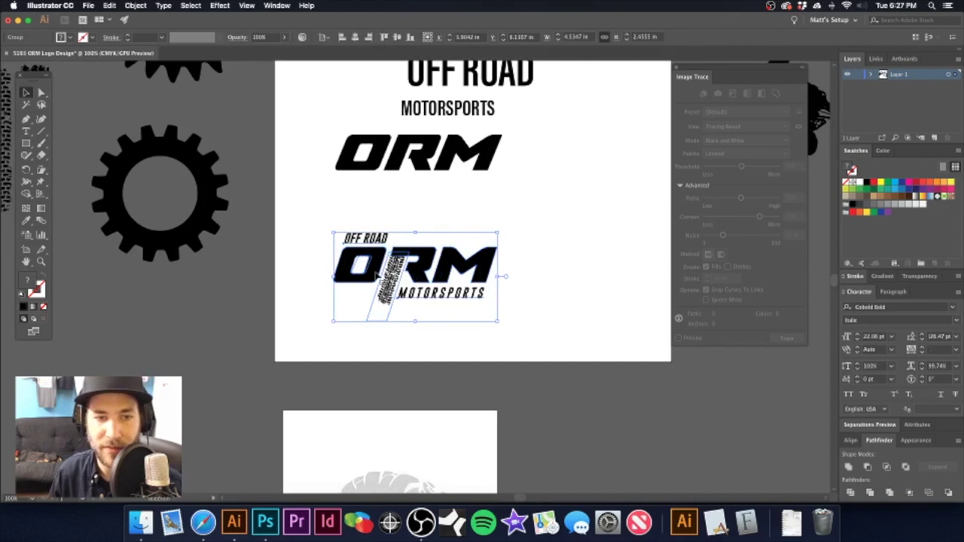
{"action": "left_click", "coordinate": [378, 204]}
{"action": "left_click_drag", "start_coordinate": [369, 263], "coordinate": [116, 342]}
{"action": "key", "text": "super+z"}
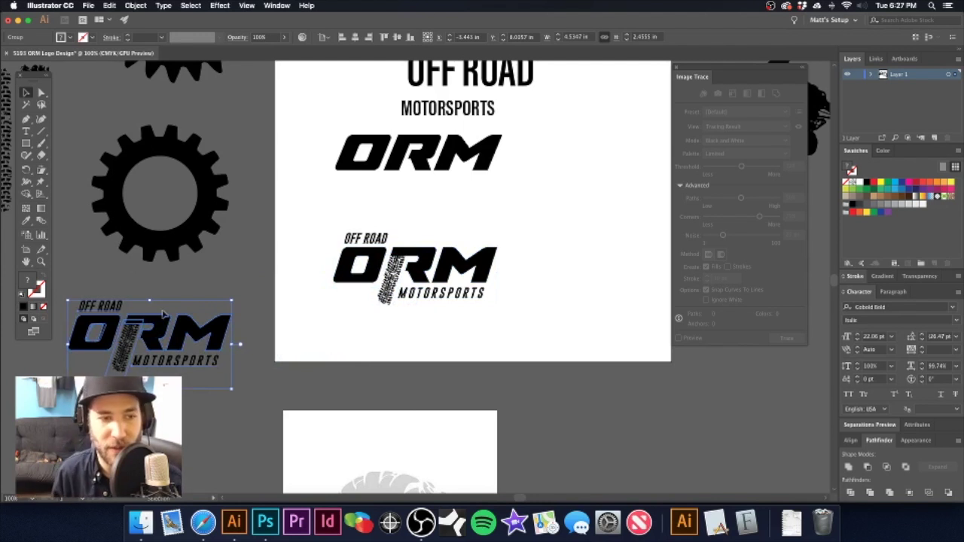
- Ungroup the original tire-track logo on the artboard
{"action": "left_click", "coordinate": [358, 221]}
{"action": "left_click", "coordinate": [382, 261]}
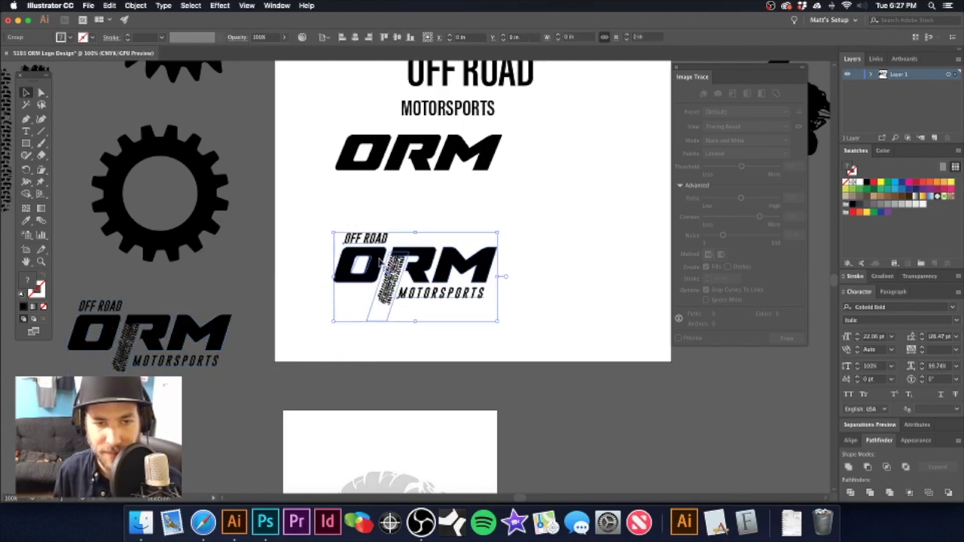
{"action": "key", "text": "shift+super+g"}
{"action": "left_click", "coordinate": [398, 213]}
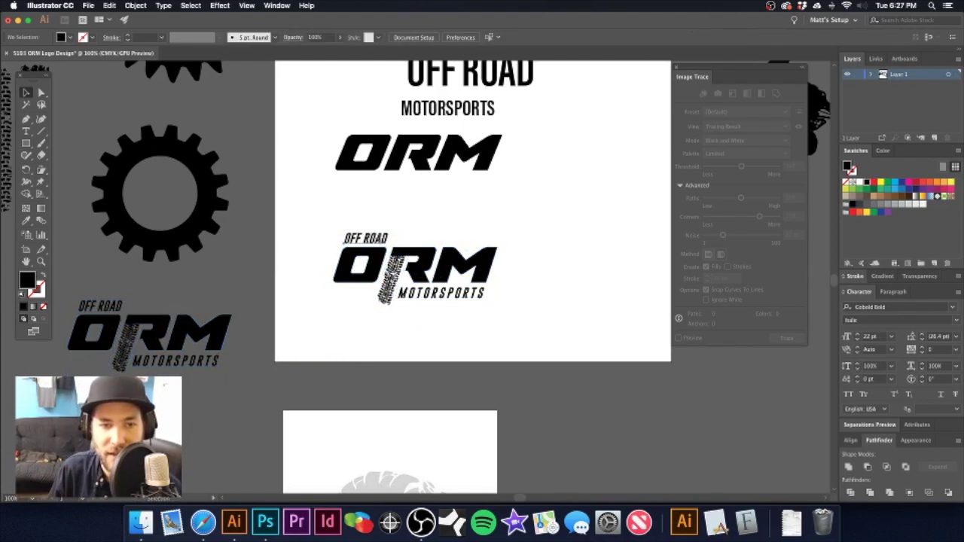
- Select the logo's text lines, ORM letters and tire track and move them up beside the plain ORM, leaving the stray path behind
{"action": "left_click", "coordinate": [368, 239]}
{"action": "left_click", "coordinate": [421, 254], "text": "shift"}
{"action": "left_click", "coordinate": [389, 273], "text": "shift"}
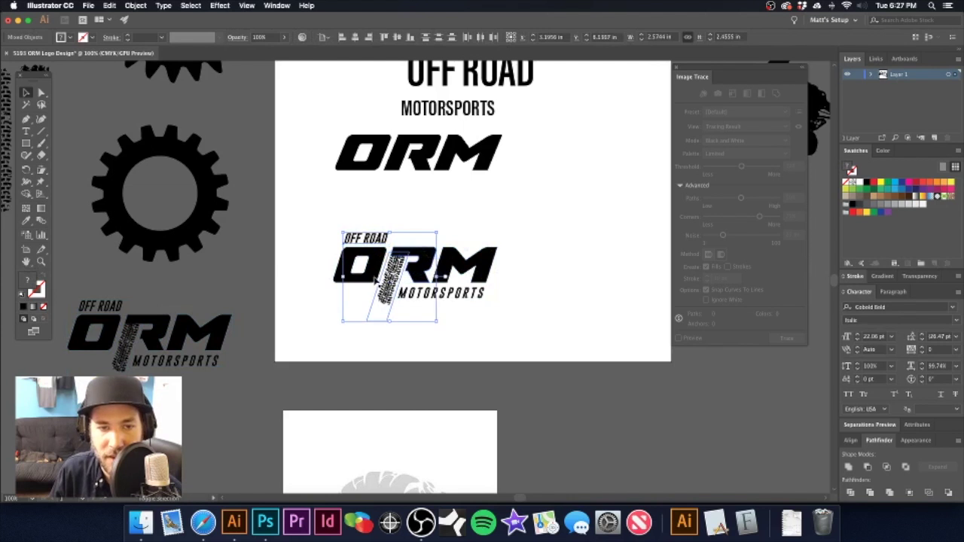
{"action": "left_click", "coordinate": [373, 274], "text": "shift"}
{"action": "left_click_drag", "start_coordinate": [494, 260], "coordinate": [571, 211]}
{"action": "key", "text": "super+z"}
{"action": "left_click_drag", "start_coordinate": [497, 258], "coordinate": [600, 198]}
- Delete the leftover unfilled slanted path from the spot where the logo was
{"action": "left_click_drag", "start_coordinate": [305, 246], "coordinate": [447, 329]}
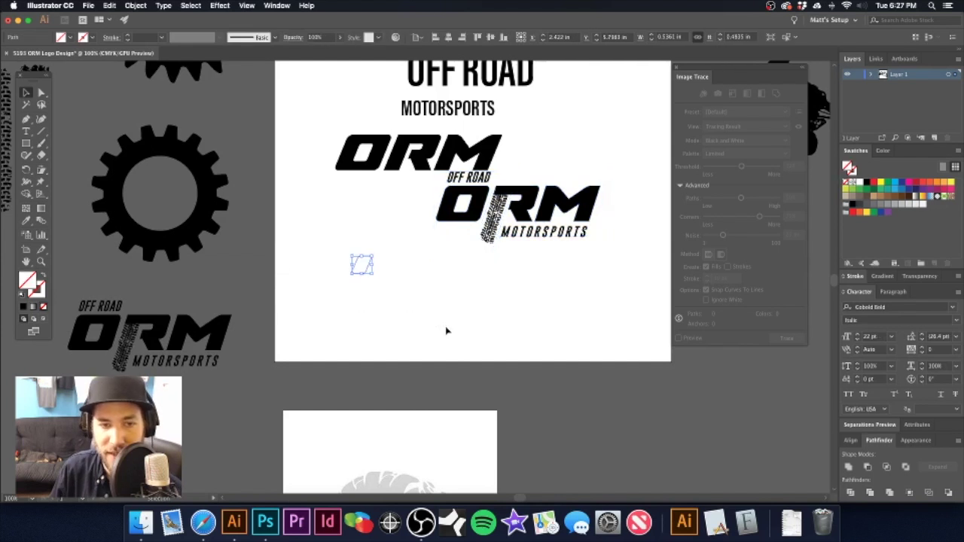
{"action": "key", "text": "Delete"}
{"action": "left_click_drag", "start_coordinate": [352, 337], "coordinate": [469, 241]}
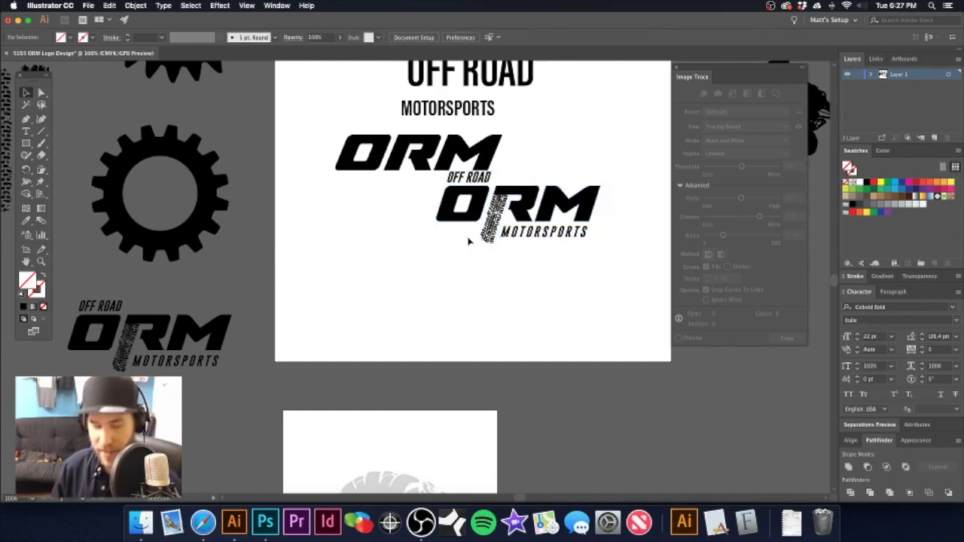
- Start saving the design under Save As and navigate through T-Shirt Jobs to the 5193 ORM Logo Design folder
{"action": "key", "text": "super+shift+s"}
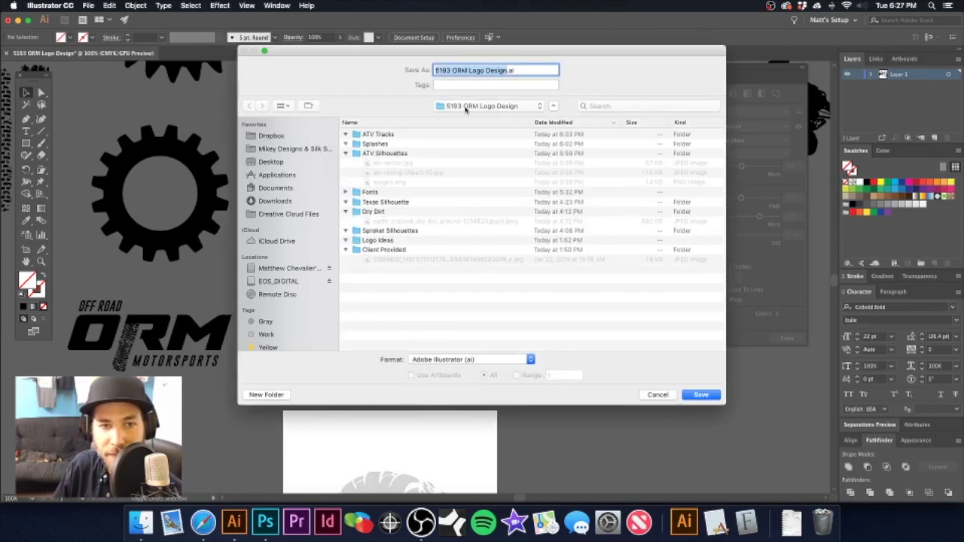
{"action": "left_click", "coordinate": [462, 109]}
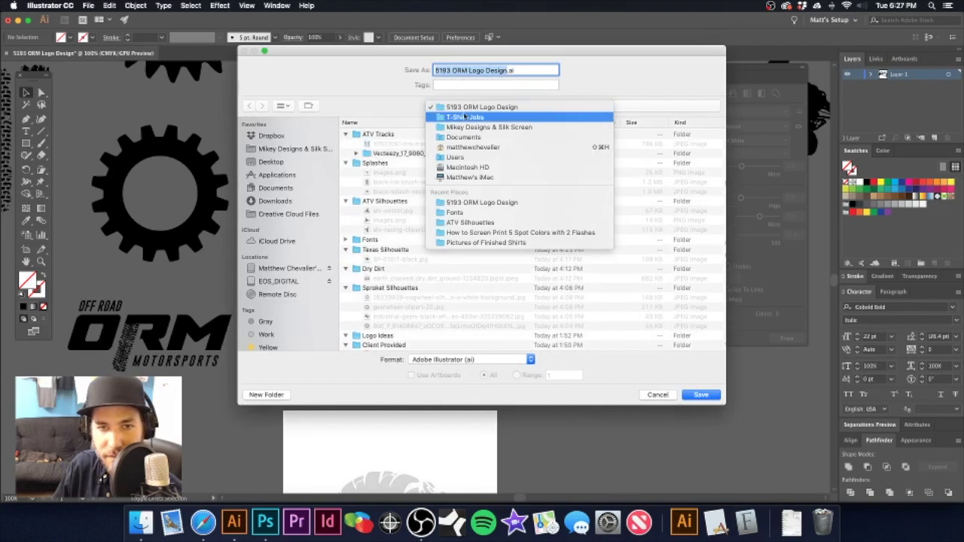
{"action": "left_click", "coordinate": [474, 118]}
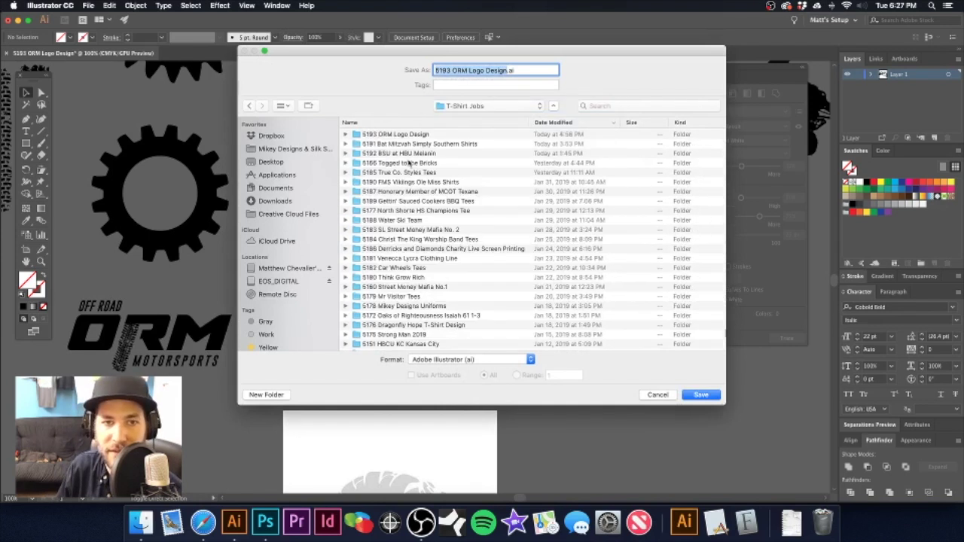
{"action": "double_click", "coordinate": [410, 134]}
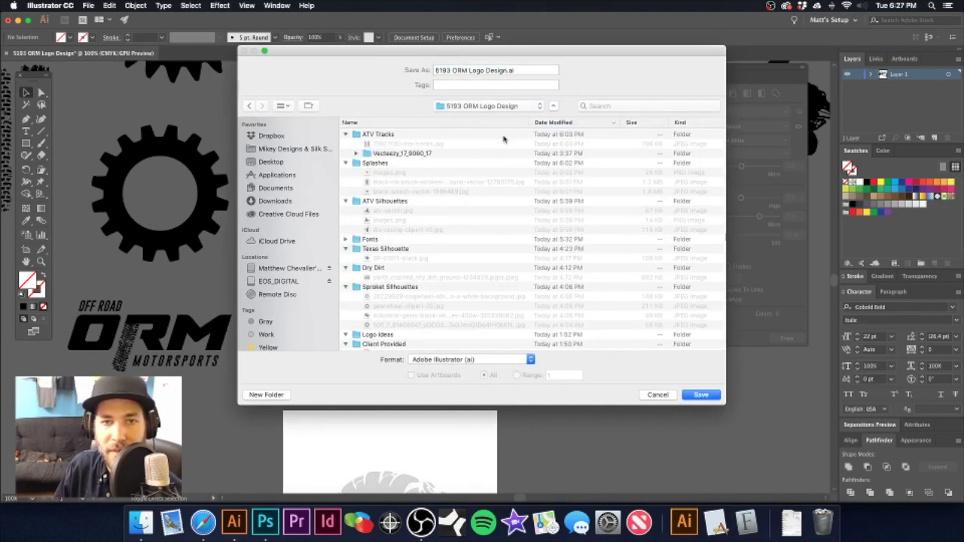
- Collapse the expanded subfolders and save the design as 5193 ORM Logo Design.ai in Adobe Illustrator format
{"action": "left_click", "coordinate": [346, 134]}
{"action": "left_click", "coordinate": [346, 144]}
{"action": "left_click", "coordinate": [346, 152]}
{"action": "left_click", "coordinate": [346, 163]}
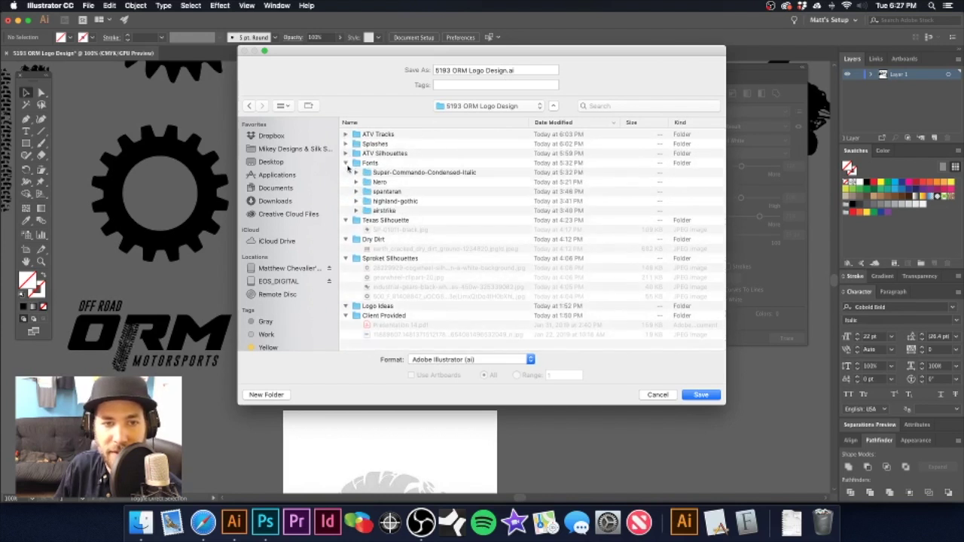
{"action": "left_click", "coordinate": [346, 163]}
{"action": "left_click", "coordinate": [345, 172]}
{"action": "left_click", "coordinate": [346, 182]}
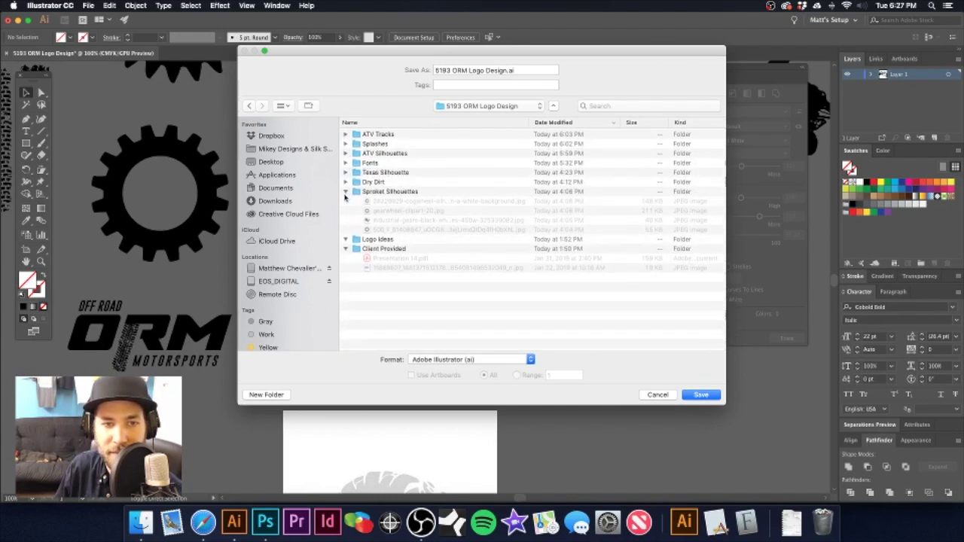
{"action": "left_click", "coordinate": [346, 191]}
{"action": "left_click", "coordinate": [346, 211]}
{"action": "left_click", "coordinate": [701, 395]}
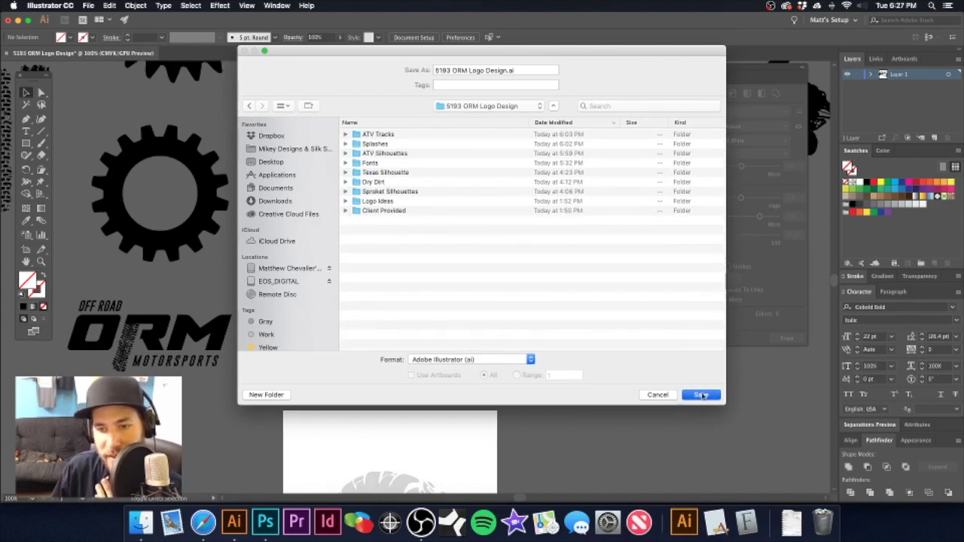
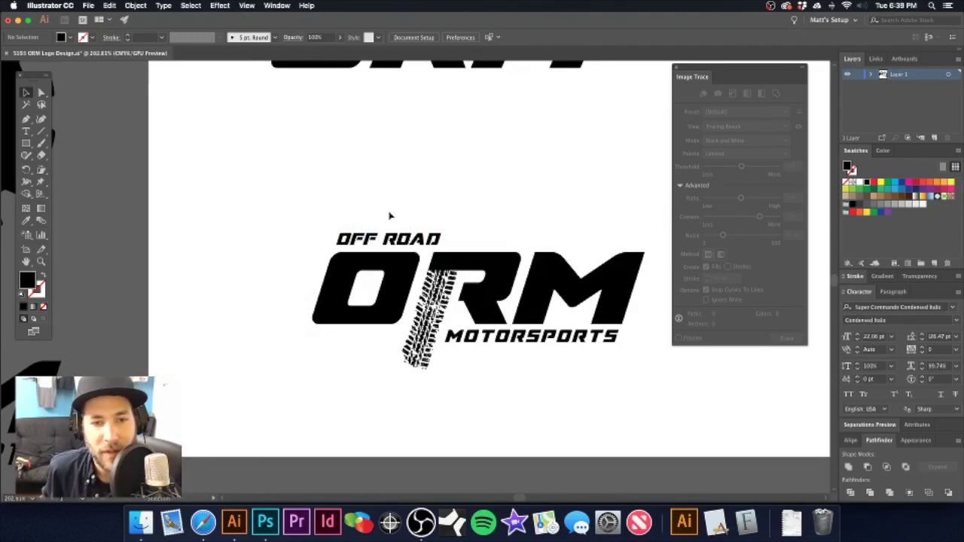
- Tighten the kerning between the last R and T of MOTORSPORTS to -40
{"action": "left_click_drag", "start_coordinate": [406, 234], "coordinate": [351, 189]}
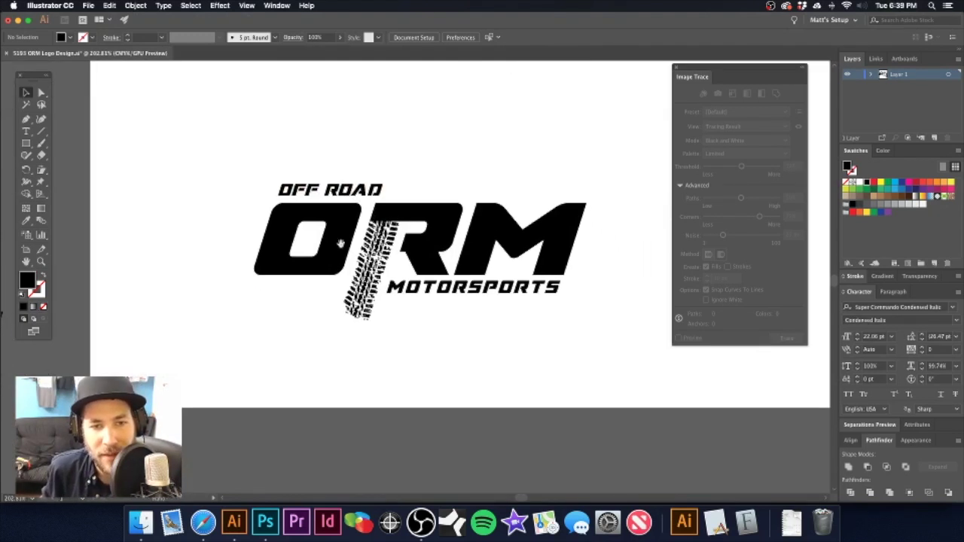
{"action": "scroll", "coordinate": [342, 236], "scroll_direction": "up", "scroll_amount": 2}
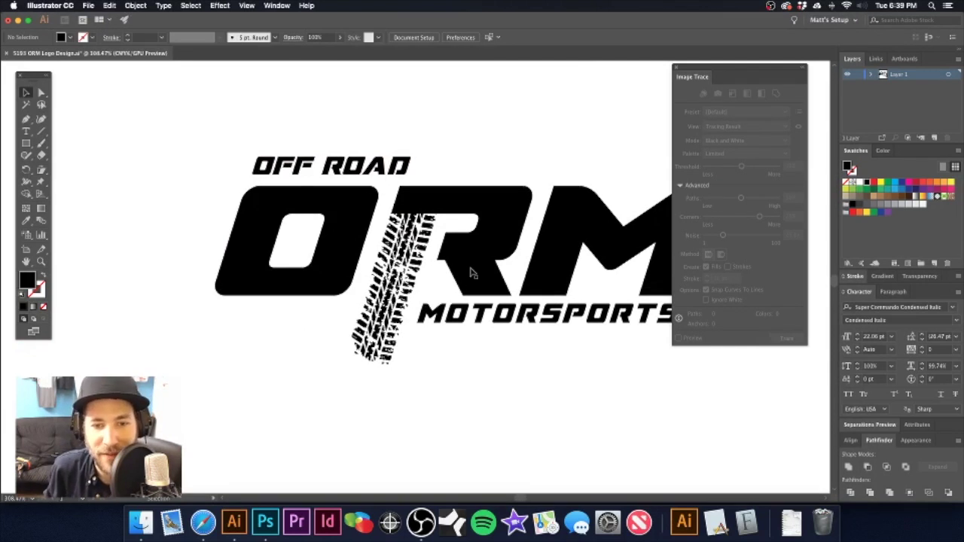
{"action": "scroll", "coordinate": [490, 265], "scroll_direction": "right", "scroll_amount": 3}
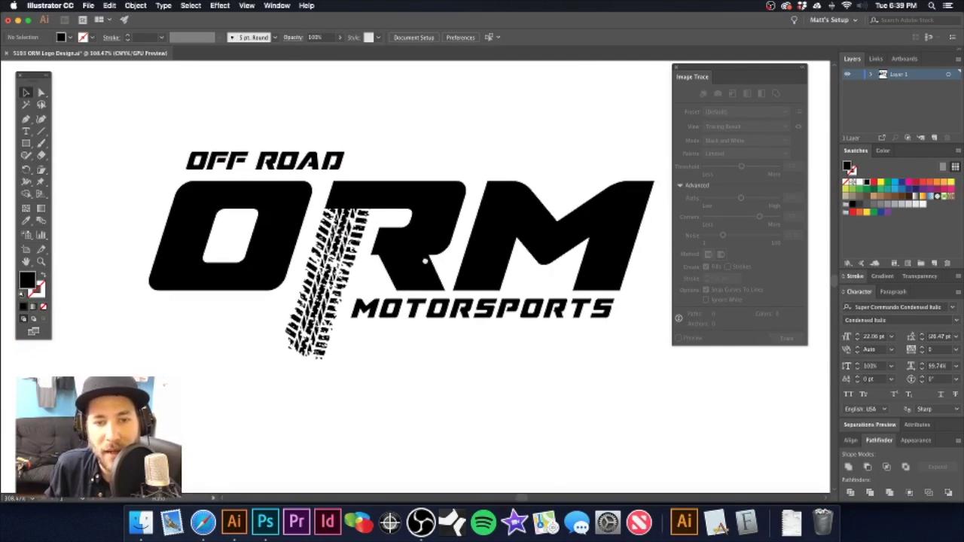
{"action": "left_click", "coordinate": [449, 202]}
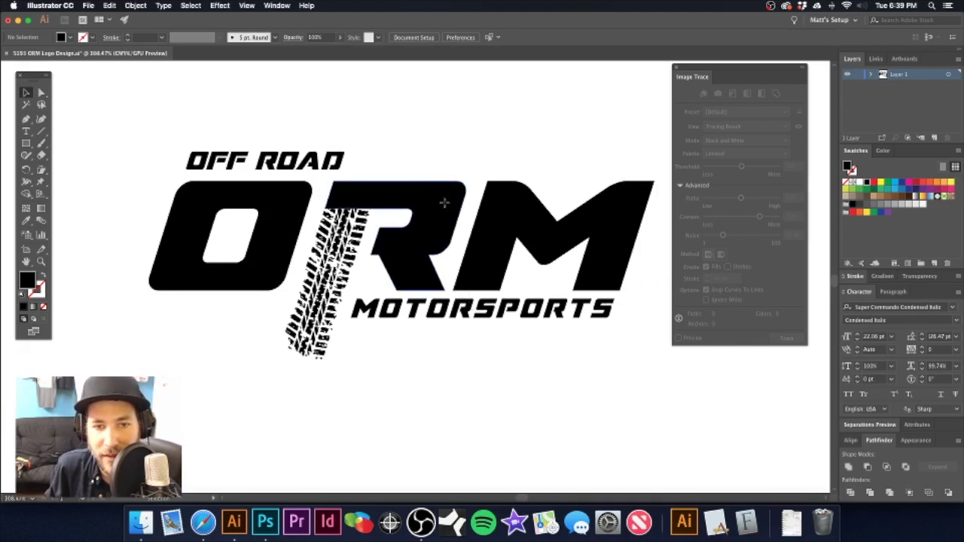
{"action": "left_click", "coordinate": [423, 145]}
{"action": "scroll", "coordinate": [440, 273], "scroll_direction": "right", "scroll_amount": 2}
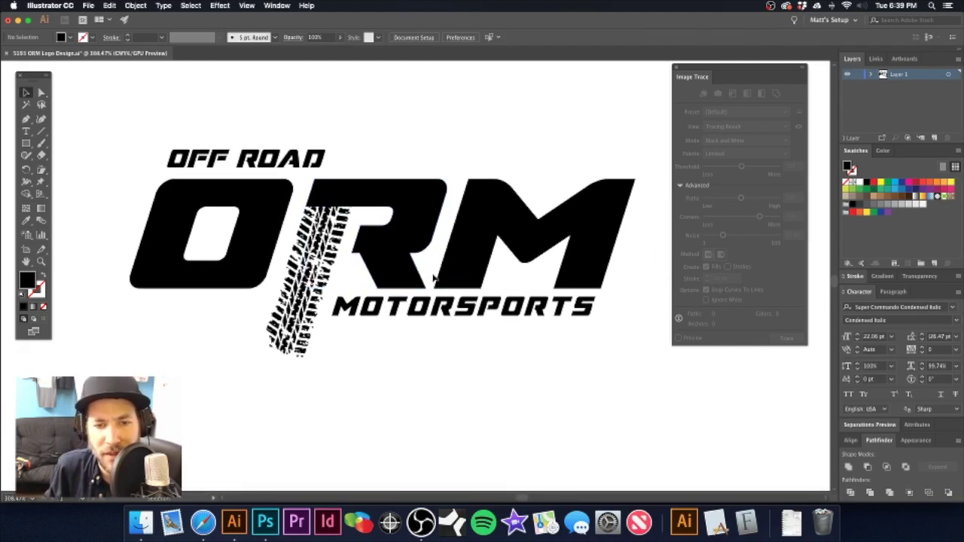
{"action": "key", "text": "t"}
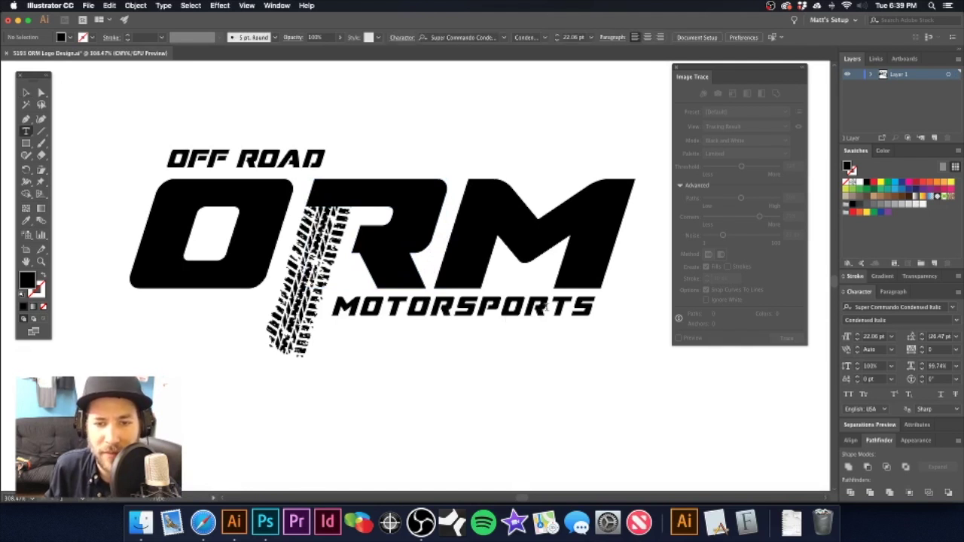
{"action": "left_click", "coordinate": [544, 299]}
{"action": "key", "text": "alt+Left"}
{"action": "key", "text": "alt+Left"}
{"action": "key", "text": "alt+Left"}
{"action": "key", "text": "alt+Left"}
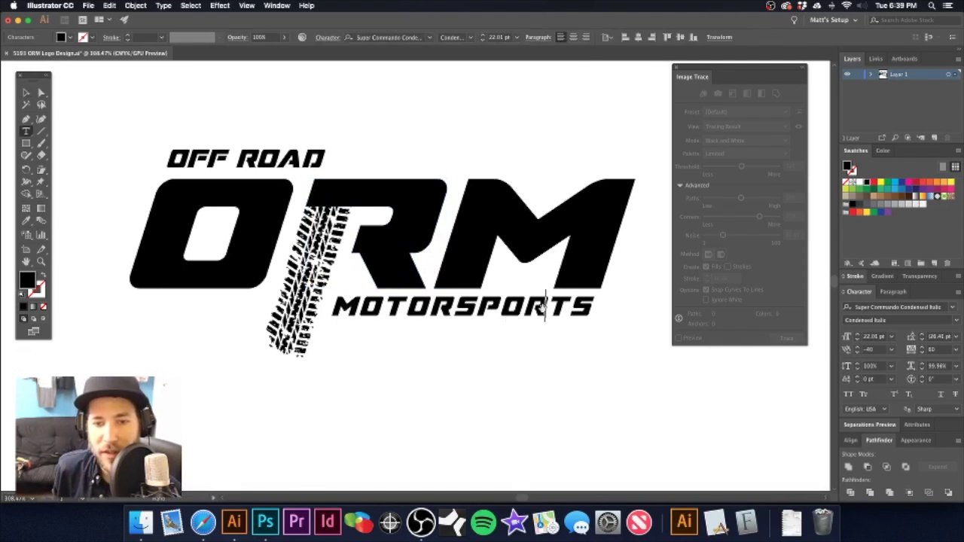
- Tighten the remaining loose letter pairs in MOTORSPORTS, setting the kerning between the first O and T to -80
{"action": "key", "text": "Left"}
{"action": "key", "text": "Right"}
{"action": "key", "text": "Right"}
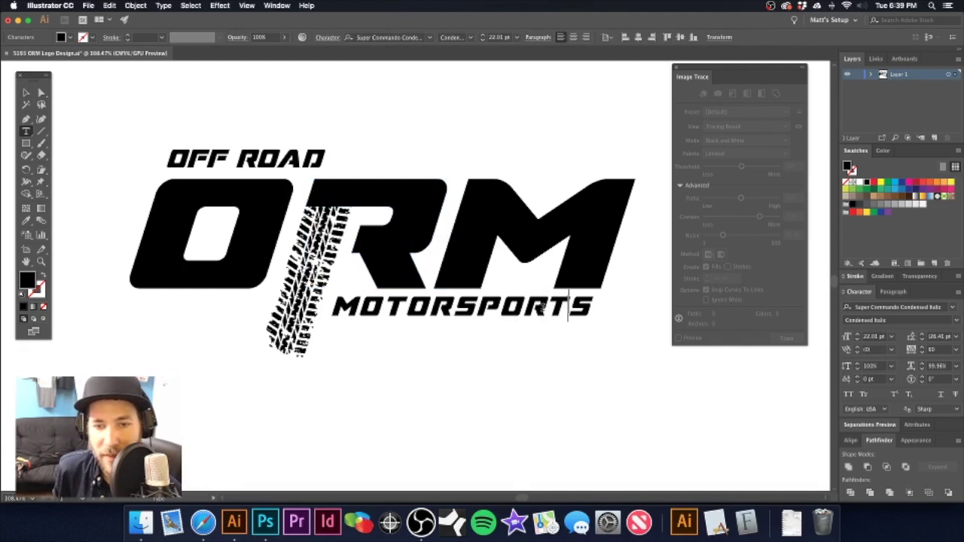
{"action": "key", "text": "Left"}
{"action": "key", "text": "alt+Left"}
{"action": "key", "text": "alt+Left"}
{"action": "key", "text": "Left"}
{"action": "key", "text": "Left"}
{"action": "key", "text": "Left"}
{"action": "key", "text": "Left"}
{"action": "key", "text": "alt+Left"}
{"action": "key", "text": "Left"}
{"action": "key", "text": "alt+Left"}
{"action": "key", "text": "alt+Left"}
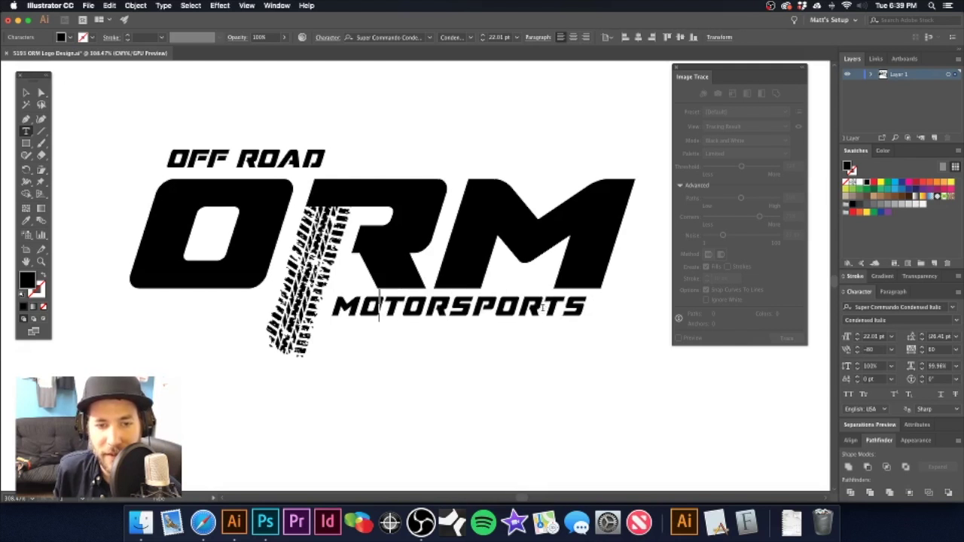
{"action": "key", "text": "Right"}
{"action": "key", "text": "Right"}
{"action": "key", "text": "Right"}
{"action": "key", "text": "Right"}
- Tighten the kerning between the letters of ROAD in the line above the ORM lettering
{"action": "scroll", "coordinate": [542, 308], "scroll_direction": "up", "scroll_amount": 1}
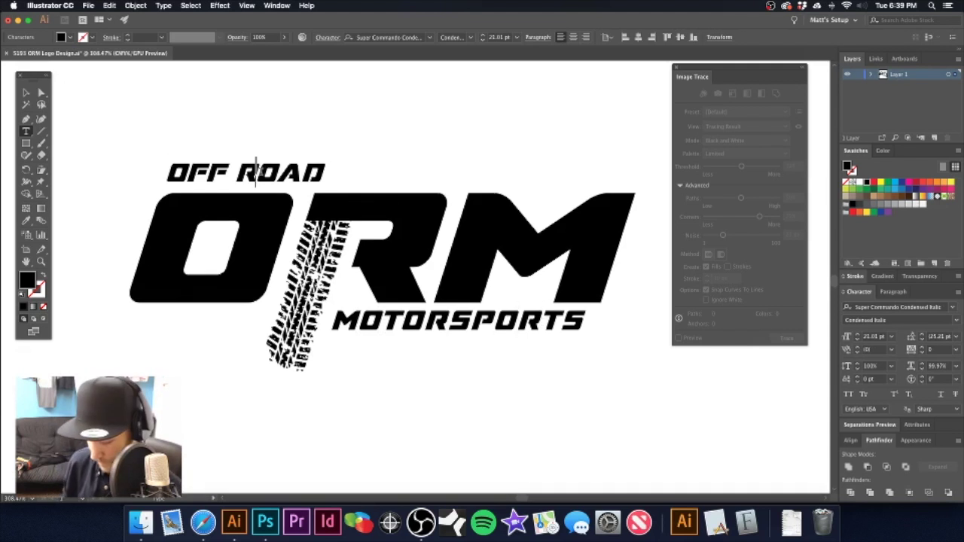
{"action": "key", "text": "Right"}
{"action": "key", "text": "alt+Left"}
{"action": "key", "text": "alt+Left"}
{"action": "key", "text": "alt+Left"}
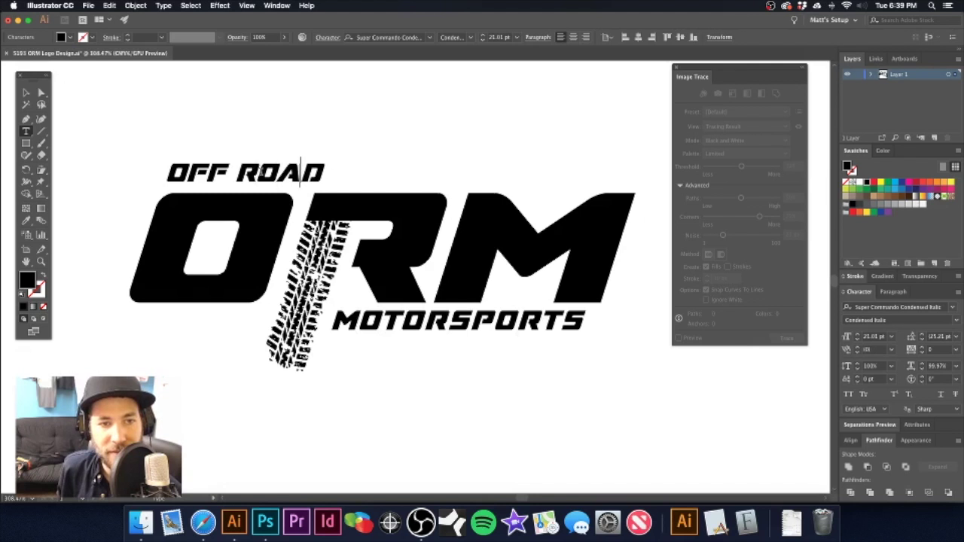
{"action": "key", "text": "Left"}
{"action": "key", "text": "Left"}
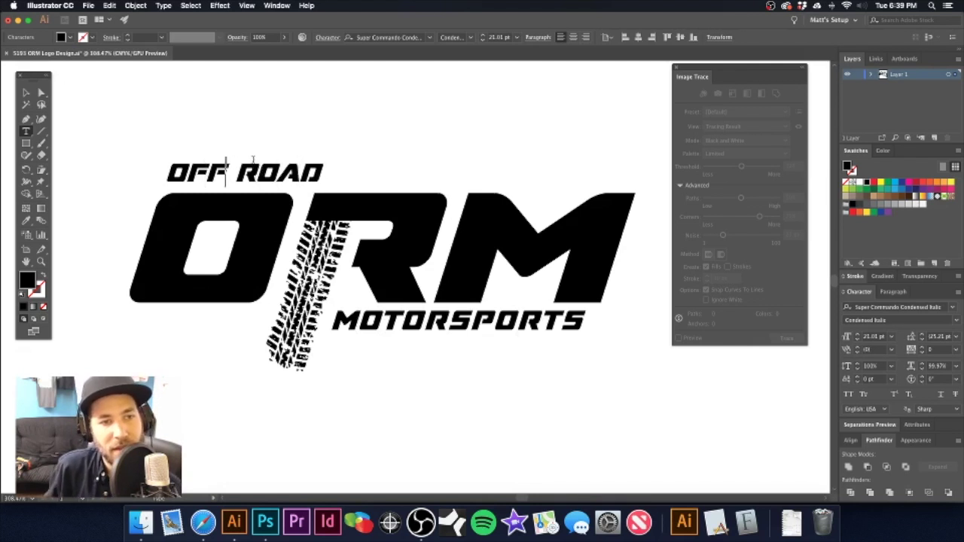
- Widen the gap between OFF and ROAD, then leave text editing with nothing selected
{"action": "key", "text": "alt+Right"}
{"action": "key", "text": "alt+Right"}
{"action": "key", "text": "alt+Right"}
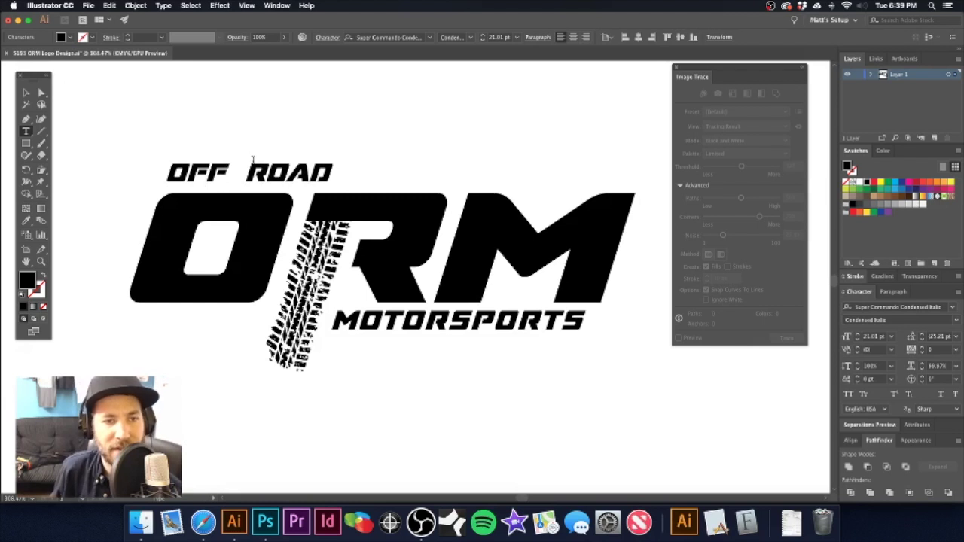
{"action": "left_click", "coordinate": [27, 93]}
{"action": "key", "text": "super+shift+a"}
- Bring the Texas silhouette onto the logo's OFF ROAD line and scale it down to about 0.78 in wide
{"action": "left_click", "coordinate": [451, 279], "text": "alt+super"}
{"action": "left_click", "coordinate": [451, 279], "text": "alt+super"}
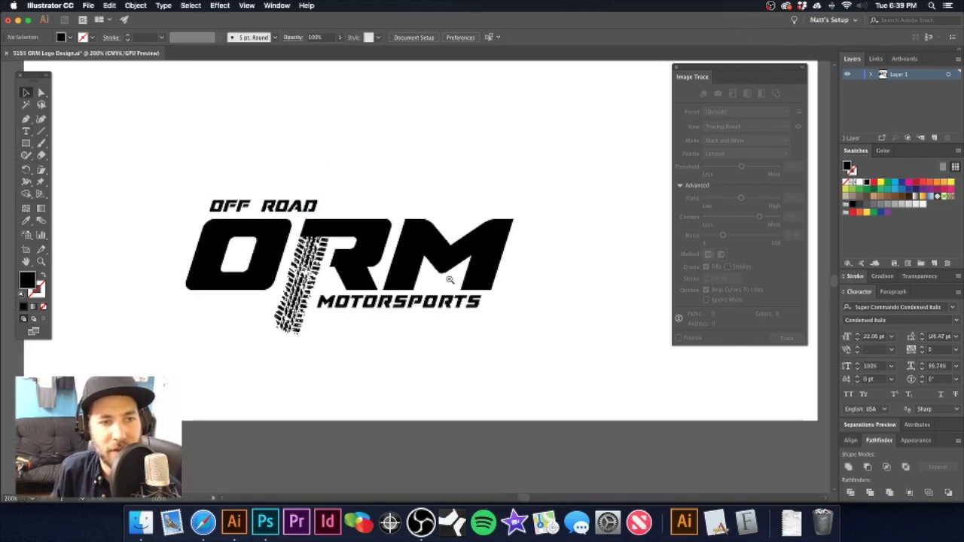
{"action": "left_click", "coordinate": [450, 279], "text": "alt+super"}
{"action": "left_click", "coordinate": [450, 280], "text": "alt+super"}
{"action": "left_click", "coordinate": [449, 280], "text": "alt+super"}
{"action": "left_click_drag", "start_coordinate": [369, 273], "coordinate": [461, 238]}
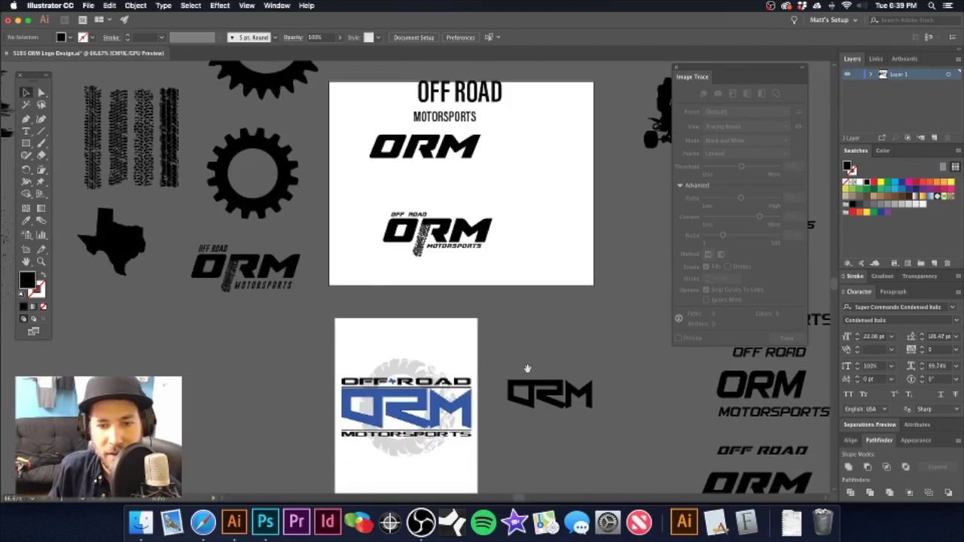
{"action": "scroll", "coordinate": [407, 250], "scroll_direction": "up", "scroll_amount": 2}
{"action": "left_click_drag", "start_coordinate": [128, 264], "coordinate": [427, 236]}
{"action": "left_click_drag", "start_coordinate": [452, 204], "coordinate": [428, 229]}
{"action": "scroll", "coordinate": [417, 236], "scroll_direction": "up", "scroll_amount": 5}
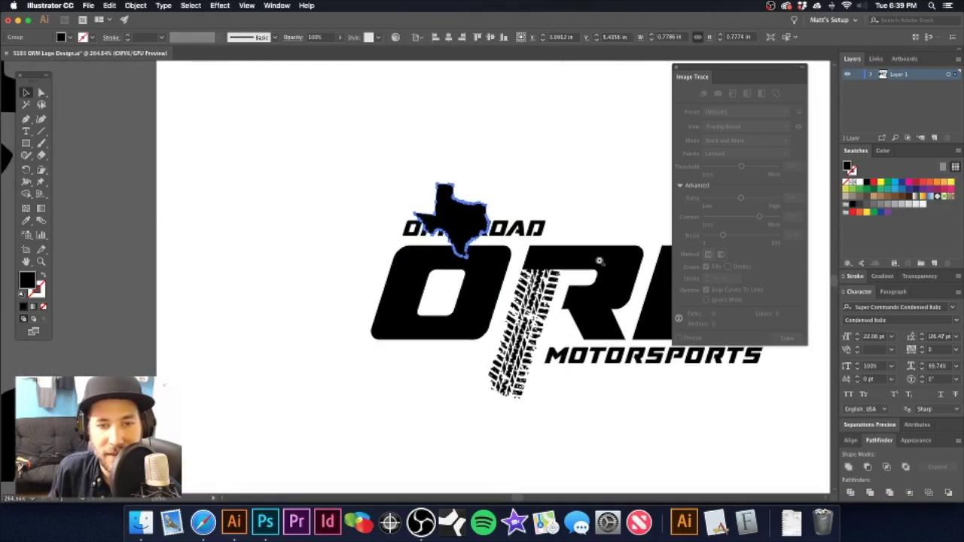
- Shrink the Texas silhouette to about 0.12 in wide and center it in the gap between OFF and ROAD
{"action": "left_click_drag", "start_coordinate": [491, 184], "coordinate": [413, 203]}
{"action": "left_click", "coordinate": [467, 210]}
{"action": "scroll", "coordinate": [381, 187], "scroll_direction": "up", "scroll_amount": 3}
{"action": "key", "text": "super+z"}
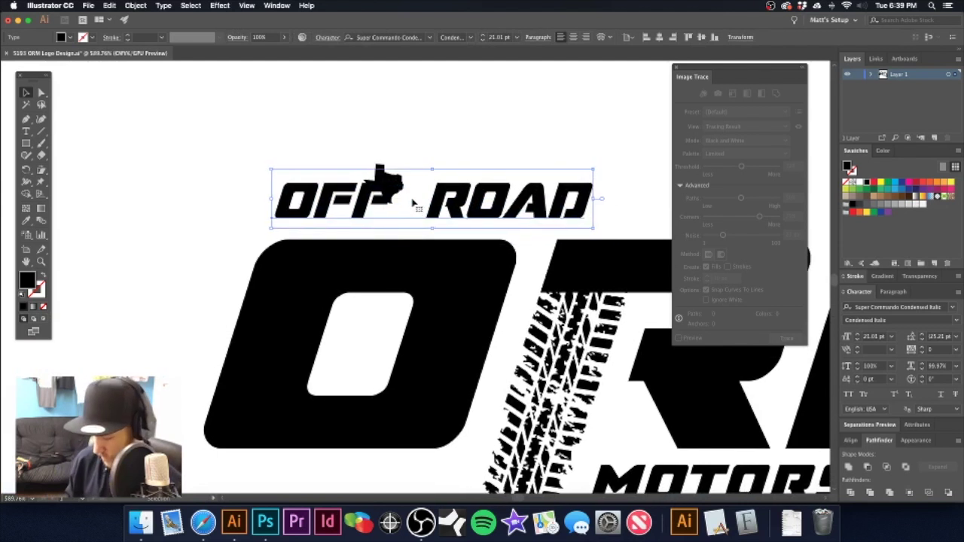
{"action": "scroll", "coordinate": [413, 201], "scroll_direction": "up", "scroll_amount": 1}
{"action": "left_click_drag", "start_coordinate": [394, 193], "coordinate": [422, 194]}
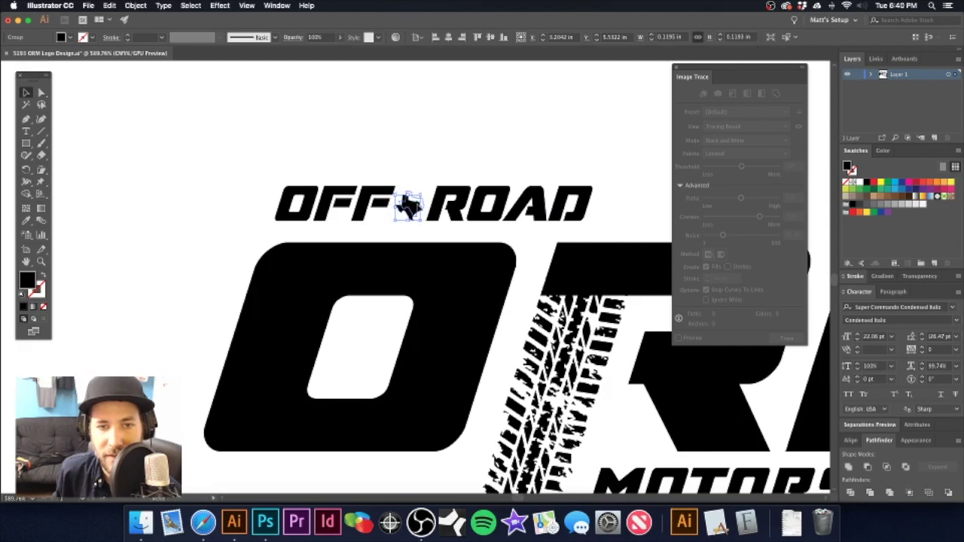
{"action": "left_click", "coordinate": [415, 156]}
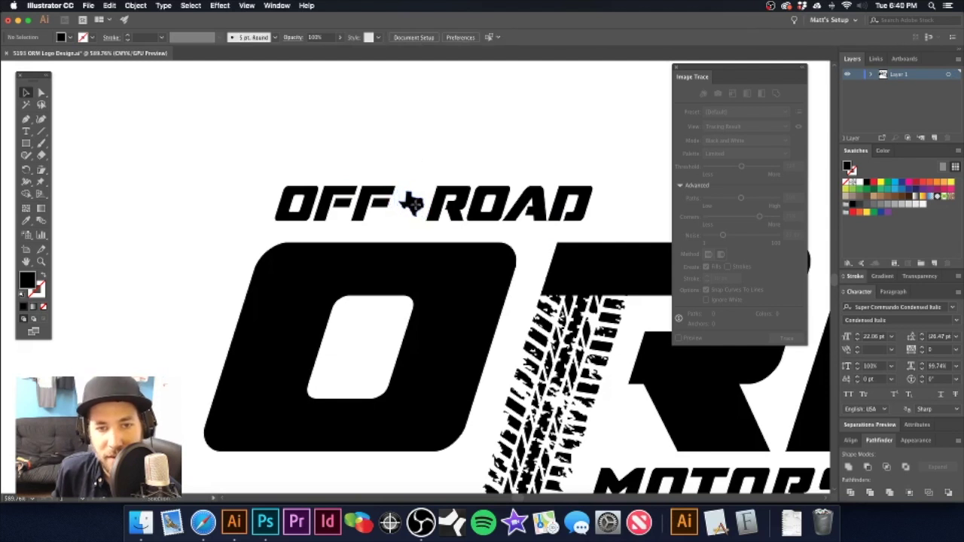
{"action": "left_click", "coordinate": [416, 208]}
{"action": "left_click", "coordinate": [426, 137]}
- Examine the logo with its Texas silhouette as a whole and up close, comparing it with the plain ORM lettering
{"action": "left_click", "coordinate": [463, 212], "text": "alt+super"}
{"action": "key", "text": "super+minus"}
{"action": "key", "text": "super+minus"}
{"action": "key", "text": "super+minus"}
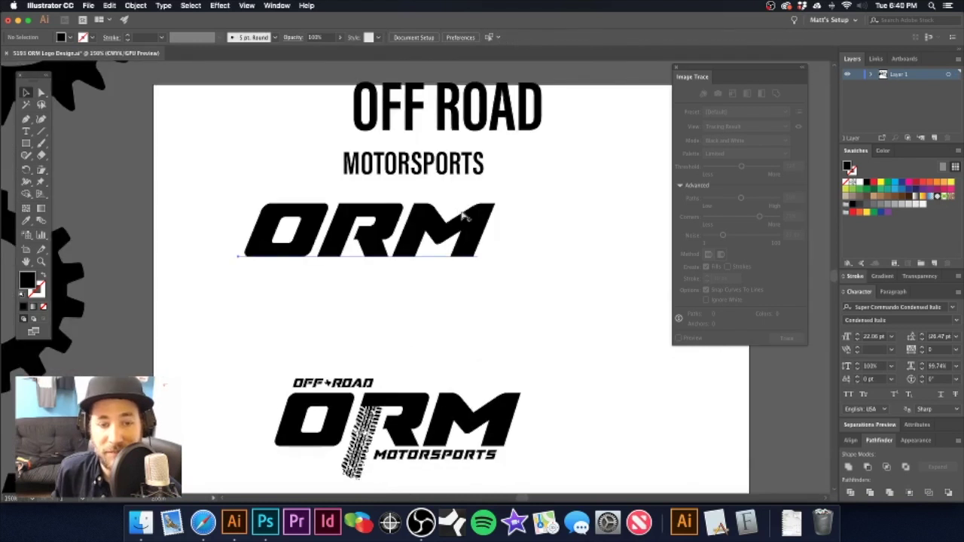
{"action": "left_click", "coordinate": [465, 218]}
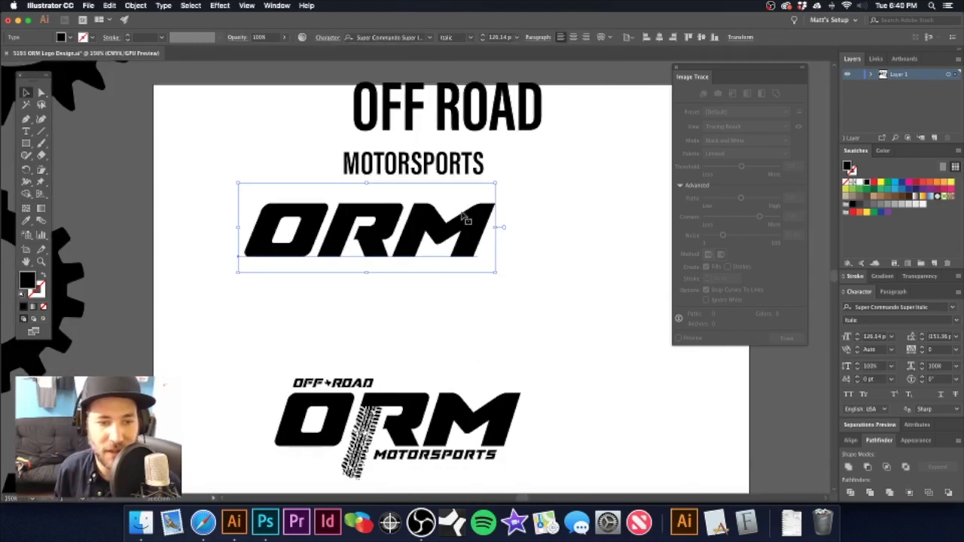
{"action": "left_click", "coordinate": [438, 306]}
{"action": "scroll", "coordinate": [433, 301], "scroll_direction": "down", "scroll_amount": 4}
{"action": "key", "text": "super+plus"}
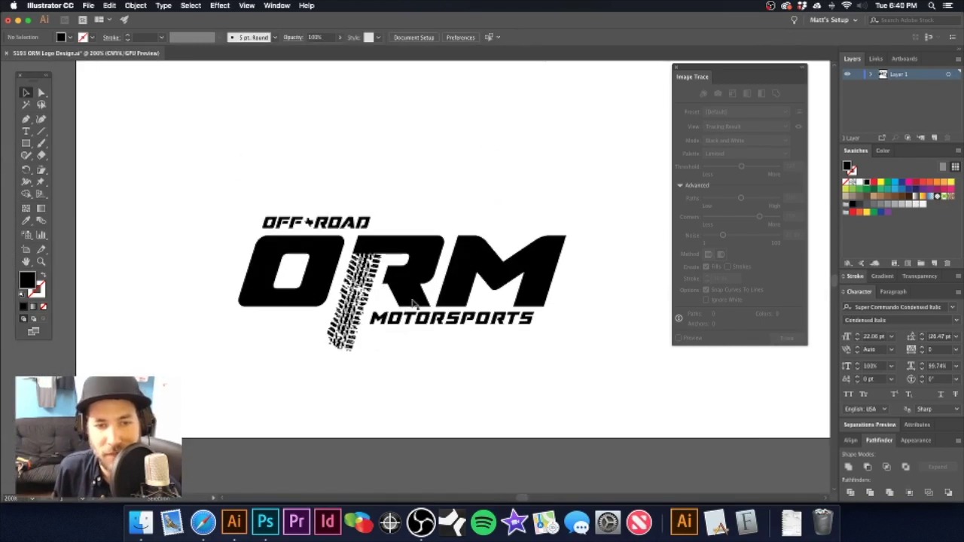
{"action": "scroll", "coordinate": [423, 268], "scroll_direction": "down", "scroll_amount": 5}
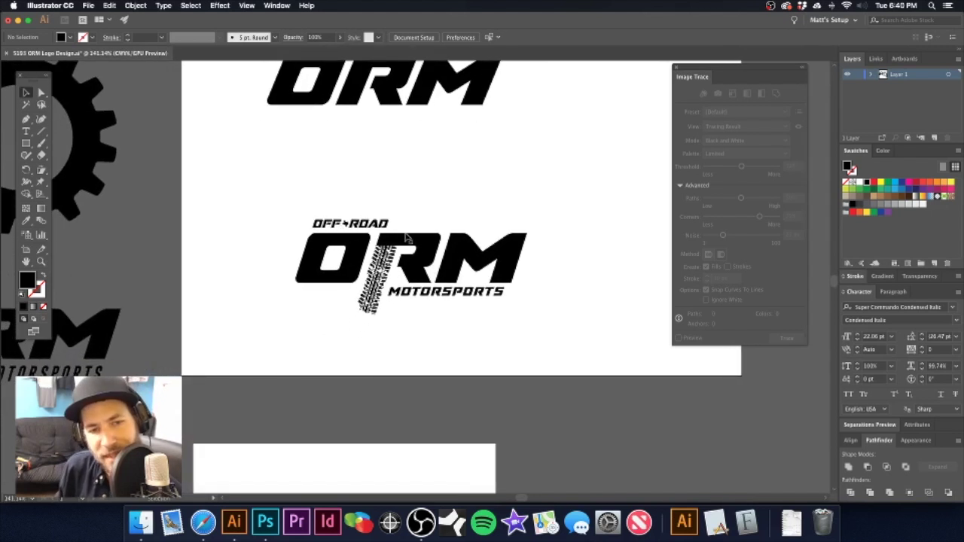
{"action": "left_click_drag", "start_coordinate": [332, 229], "coordinate": [572, 238]}
{"action": "left_click_drag", "start_coordinate": [439, 215], "coordinate": [407, 212]}
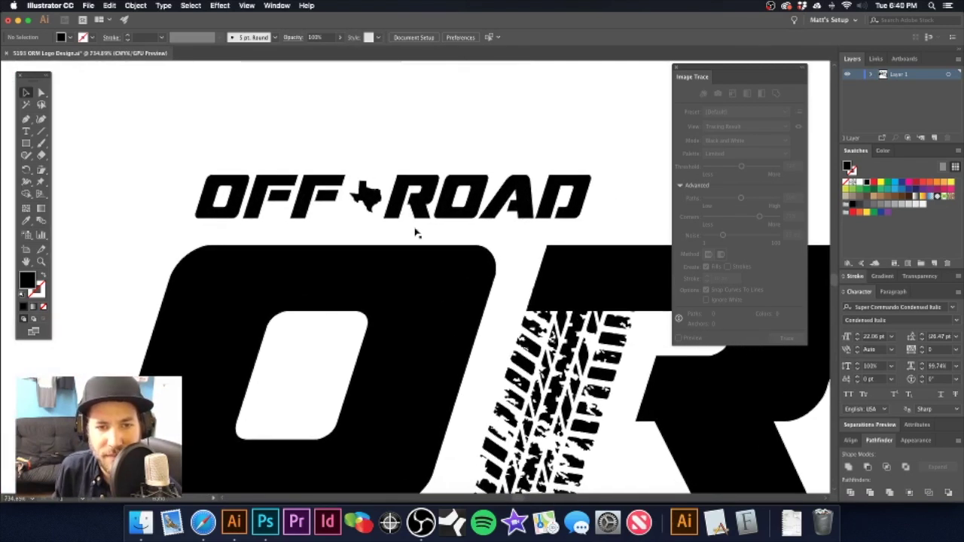
{"action": "left_click", "coordinate": [494, 291], "text": "alt+super"}
{"action": "left_click", "coordinate": [492, 293], "text": "alt+super"}
{"action": "left_click", "coordinate": [490, 294], "text": "alt+super"}
{"action": "scroll", "coordinate": [487, 294], "scroll_direction": "down", "scroll_amount": 2}
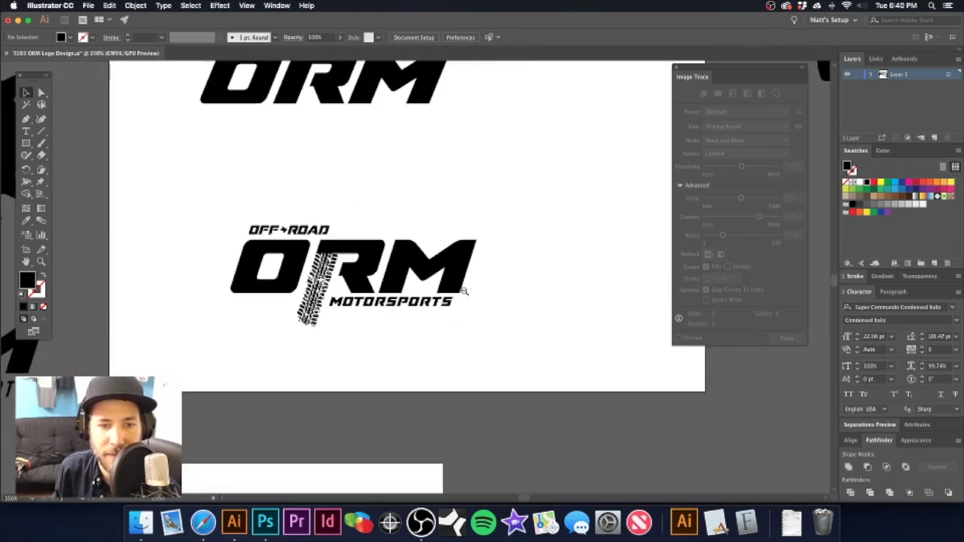
- Convert the OFF ROAD and MOTORSPORTS text of the logo to outlines
{"action": "scroll", "coordinate": [376, 254], "scroll_direction": "down", "scroll_amount": 2}
{"action": "left_click_drag", "start_coordinate": [382, 248], "coordinate": [393, 229]}
{"action": "left_click_drag", "start_coordinate": [295, 288], "coordinate": [231, 280]}
{"action": "left_click_drag", "start_coordinate": [389, 233], "coordinate": [535, 273]}
{"action": "left_click_drag", "start_coordinate": [493, 250], "coordinate": [249, 342]}
{"action": "left_click", "coordinate": [322, 238]}
{"action": "left_click_drag", "start_coordinate": [337, 245], "coordinate": [282, 272]}
{"action": "left_click_drag", "start_coordinate": [402, 270], "coordinate": [539, 280]}
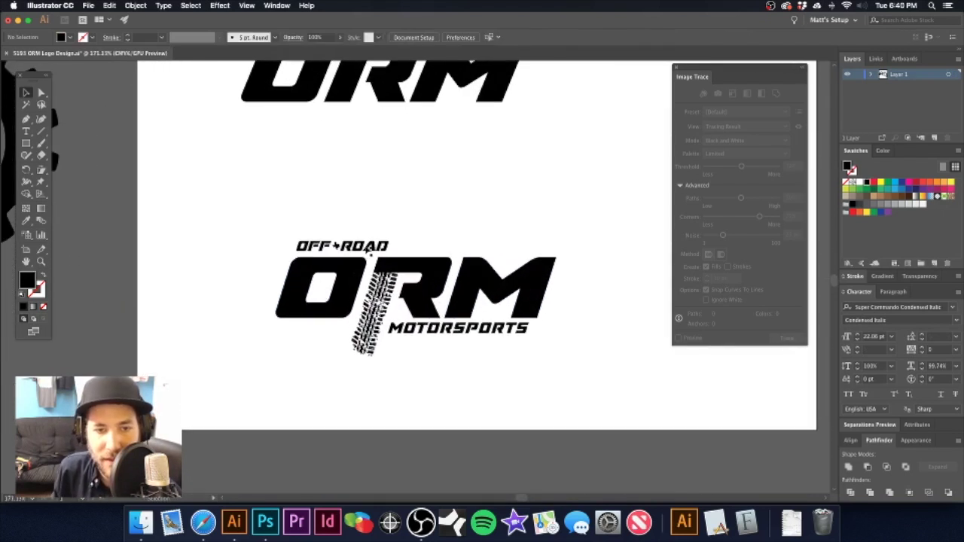
{"action": "left_click", "coordinate": [343, 247]}
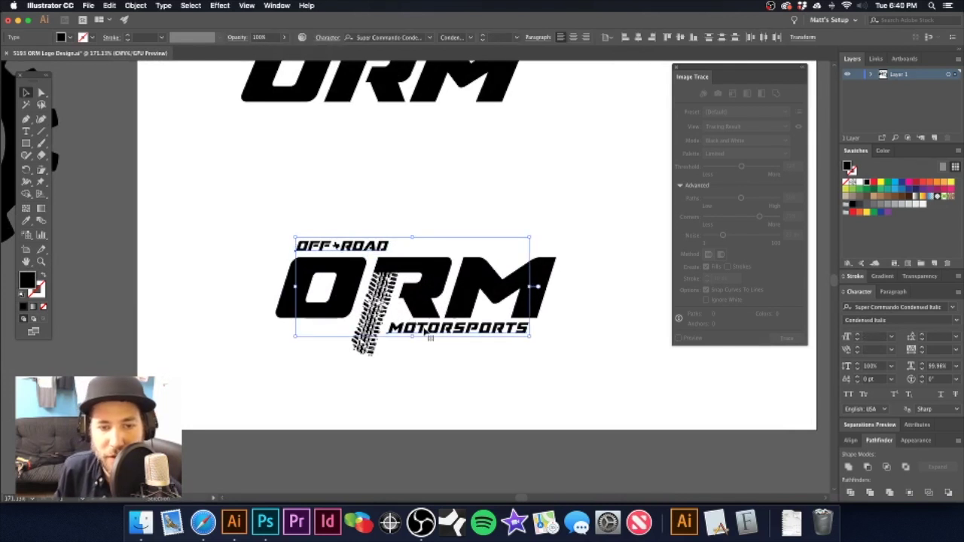
{"action": "key", "text": "super+shift+o"}
{"action": "left_click_drag", "start_coordinate": [270, 211], "coordinate": [575, 312]}
{"action": "left_click", "coordinate": [457, 219]}
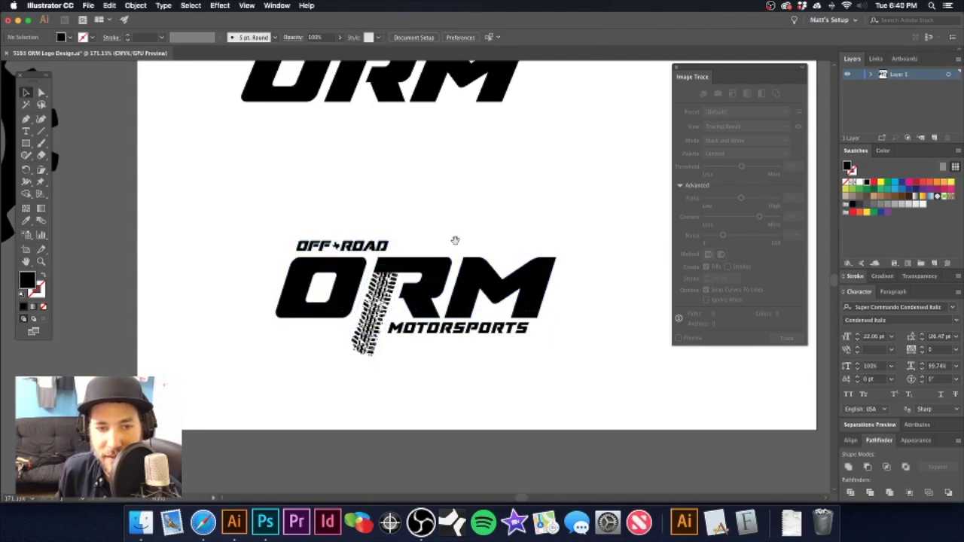
- In outline view, try shifting the clipped tire track off the R toward the O, fine-tuning its horizontal position
{"action": "left_click_drag", "start_coordinate": [457, 220], "coordinate": [499, 170]}
{"action": "left_click_drag", "start_coordinate": [434, 255], "coordinate": [534, 250]}
{"action": "left_click_drag", "start_coordinate": [430, 220], "coordinate": [369, 216]}
{"action": "key", "text": "super+y"}
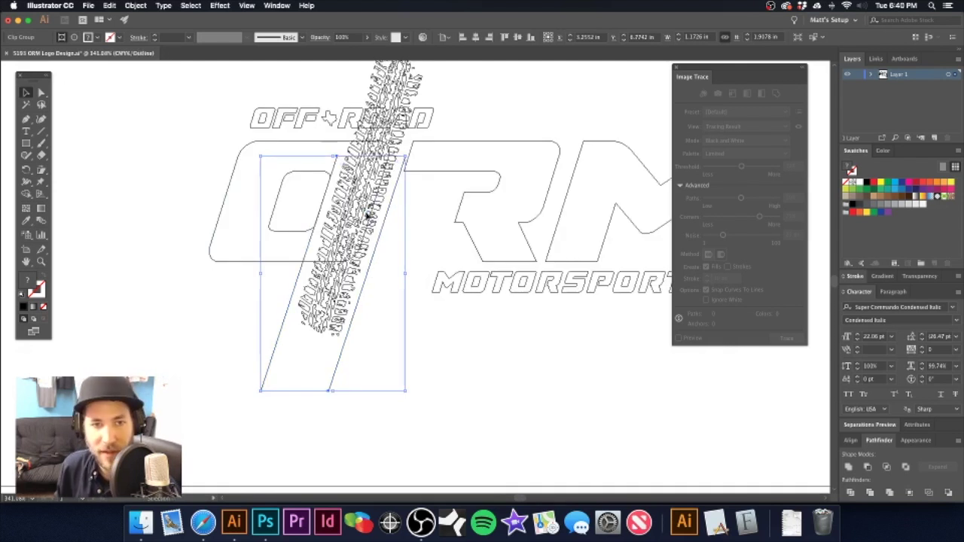
{"action": "key", "text": "shift+Left"}
{"action": "key", "text": "Right"}
{"action": "key", "text": "Right"}
{"action": "key", "text": "Right"}
{"action": "key", "text": "Right"}
{"action": "key", "text": "Right"}
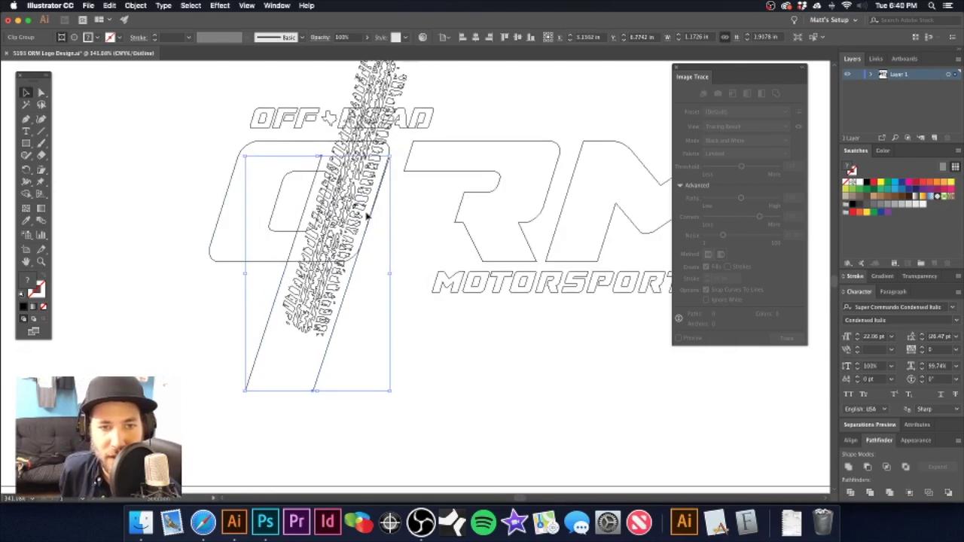
{"action": "key", "text": "Right"}
{"action": "key", "text": "Right"}
{"action": "key", "text": "Right"}
{"action": "key", "text": "Right"}
{"action": "key", "text": "Right"}
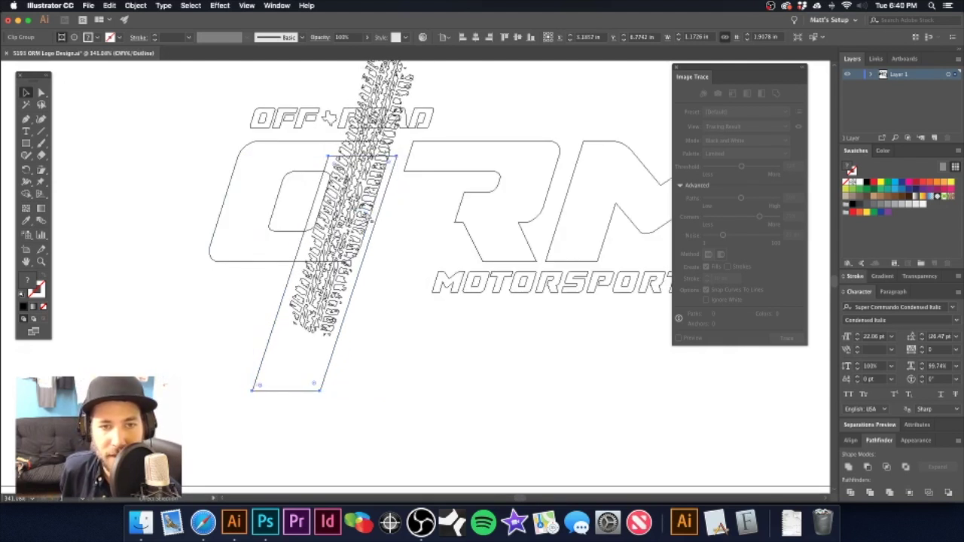
- Move the clipped tire track back beneath the R's top bar as its stem and return to the filled preview
{"action": "left_click_drag", "start_coordinate": [331, 193], "coordinate": [391, 195]}
{"action": "left_click", "coordinate": [484, 131]}
{"action": "left_click", "coordinate": [450, 200], "text": "alt+super"}
{"action": "left_click", "coordinate": [449, 200], "text": "alt+super"}
{"action": "left_click_drag", "start_coordinate": [430, 246], "coordinate": [454, 186]}
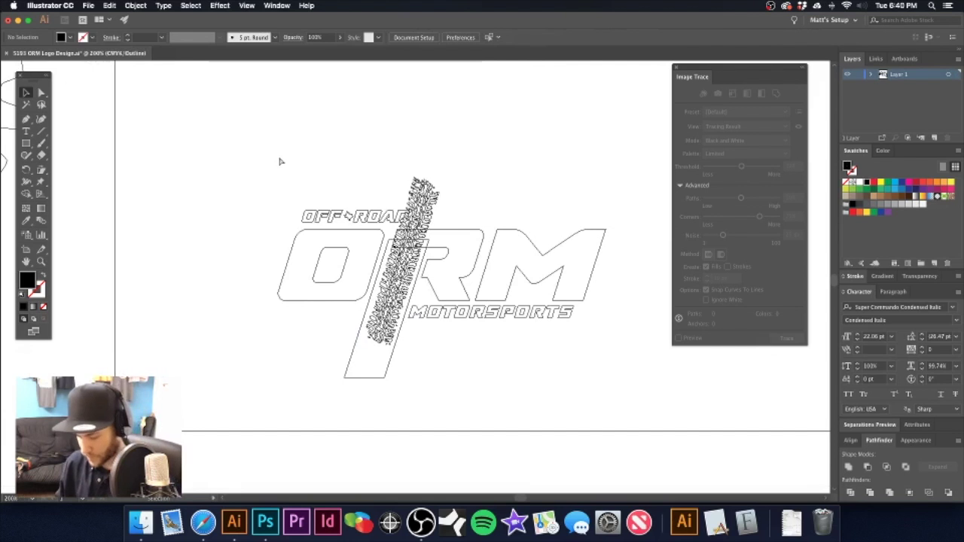
{"action": "key", "text": "super+y"}
- Try extending the tire track's clipping path upward beyond the R to the OFF ROAD line, and undo the extension
{"action": "left_click", "coordinate": [367, 317]}
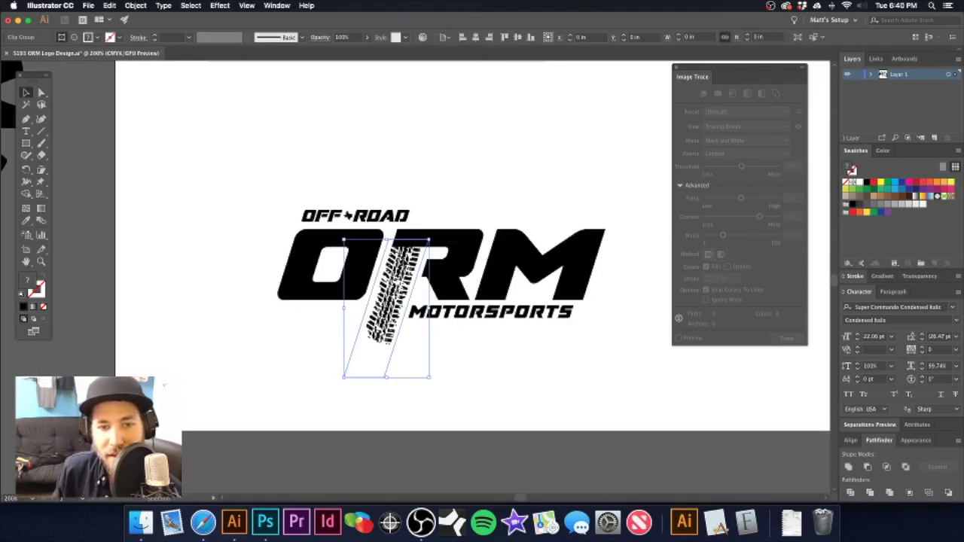
{"action": "key", "text": "a"}
{"action": "left_click", "coordinate": [336, 354]}
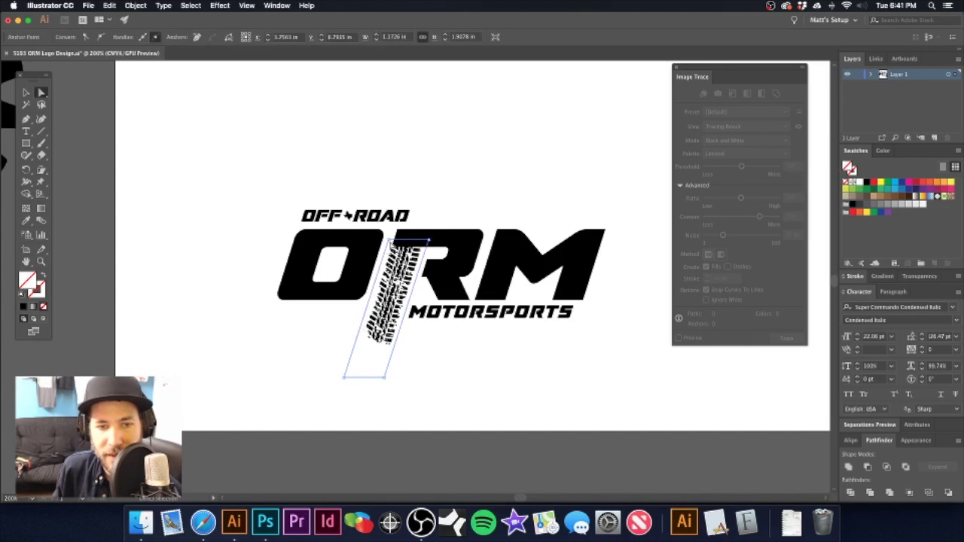
{"action": "left_click", "coordinate": [428, 242]}
{"action": "left_click_drag", "start_coordinate": [430, 242], "coordinate": [445, 210]}
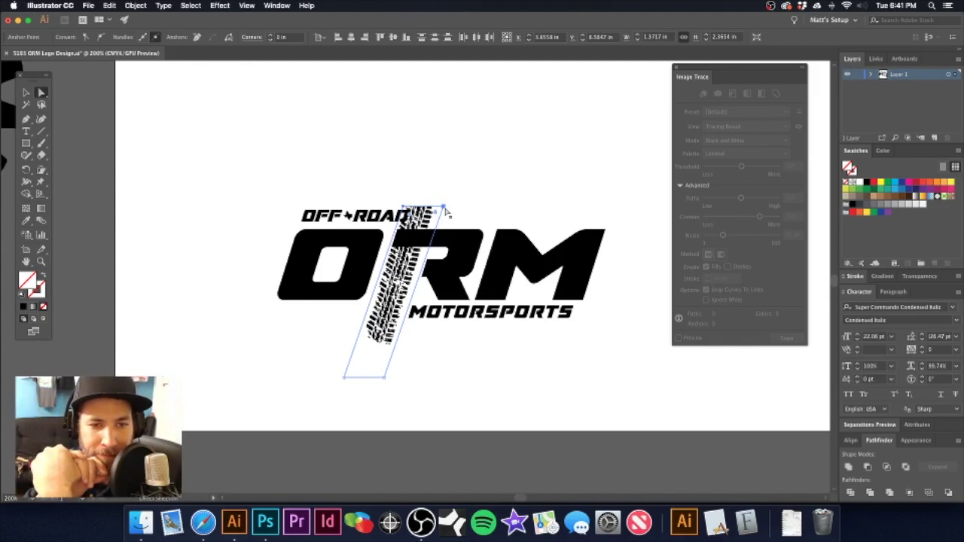
{"action": "key", "text": "super+z"}
{"action": "key", "text": "super+z"}
{"action": "key", "text": "super+shift+z"}
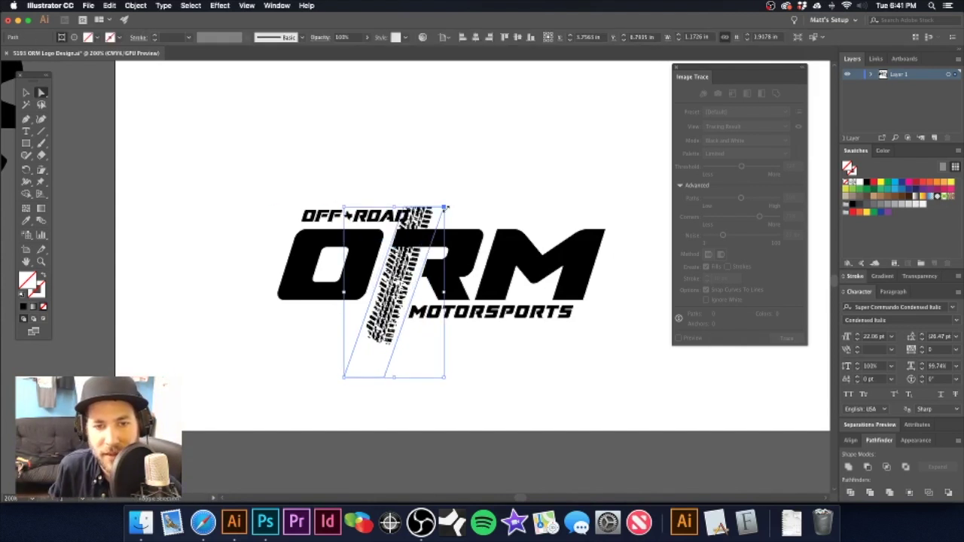
{"action": "key", "text": "super+z"}
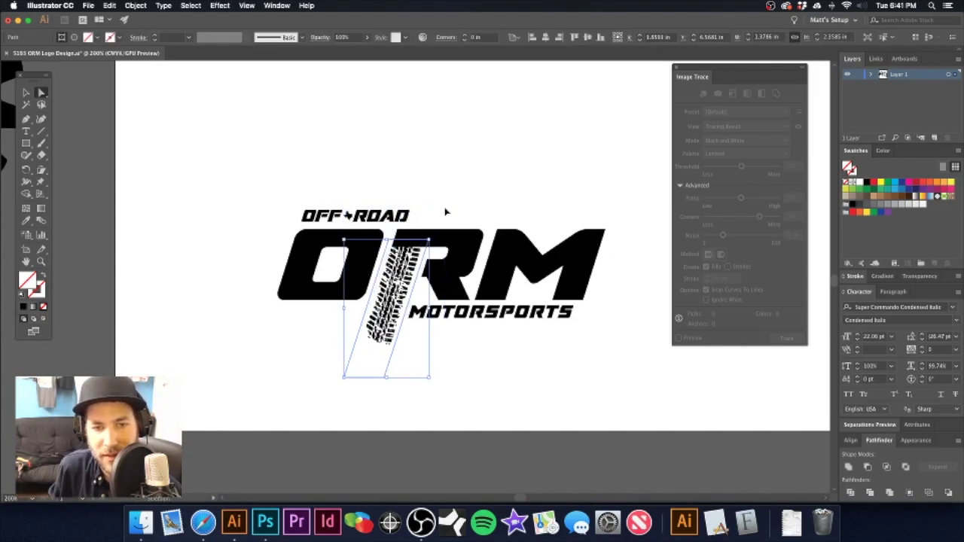
- Tighten the ORM lettering by moving the O and the M closer to the R, and nudge MOTORSPORTS slightly right
{"action": "left_click", "coordinate": [27, 94]}
{"action": "left_click", "coordinate": [153, 110]}
{"action": "mouse_move", "coordinate": [466, 260]}
{"action": "left_mouse_down"}
{"action": "mouse_move", "coordinate": [406, 251]}
{"action": "mouse_move", "coordinate": [454, 268]}
{"action": "left_mouse_up"}
{"action": "left_click", "coordinate": [262, 218]}
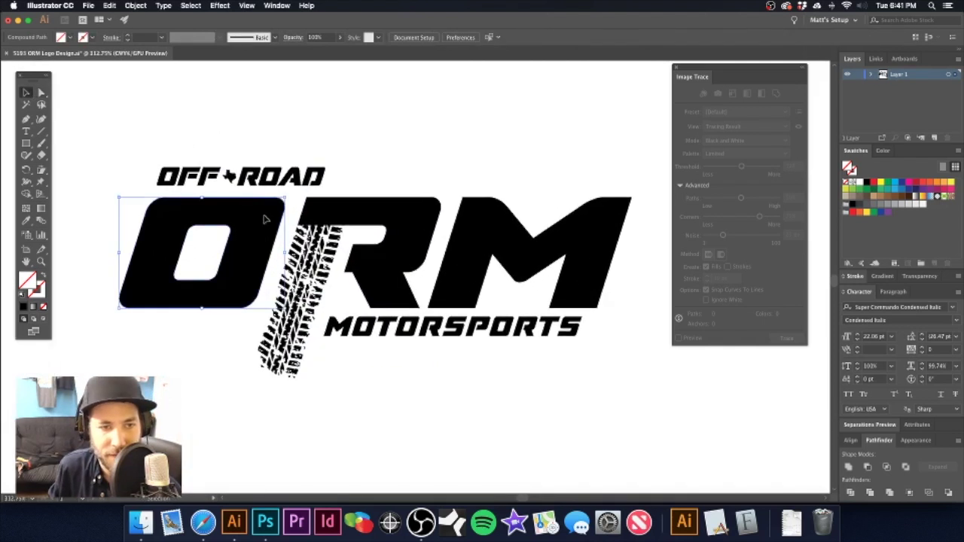
{"action": "left_click_drag", "start_coordinate": [270, 230], "coordinate": [270, 230]}
{"action": "key", "text": "super+z"}
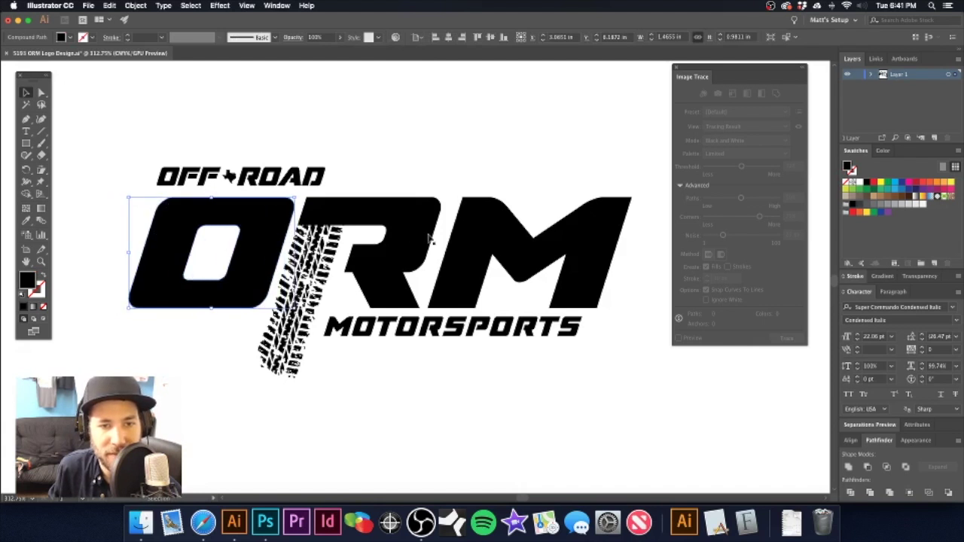
{"action": "left_click_drag", "start_coordinate": [463, 235], "coordinate": [461, 235]}
{"action": "key", "text": "super+z"}
{"action": "left_click", "coordinate": [466, 235]}
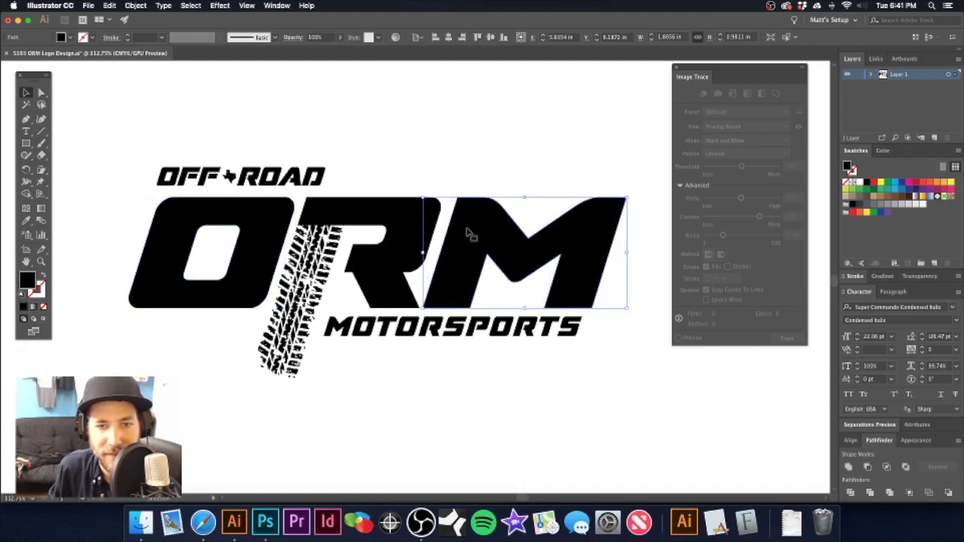
{"action": "left_click", "coordinate": [441, 168]}
{"action": "scroll", "coordinate": [443, 196], "scroll_direction": "down", "scroll_amount": 3}
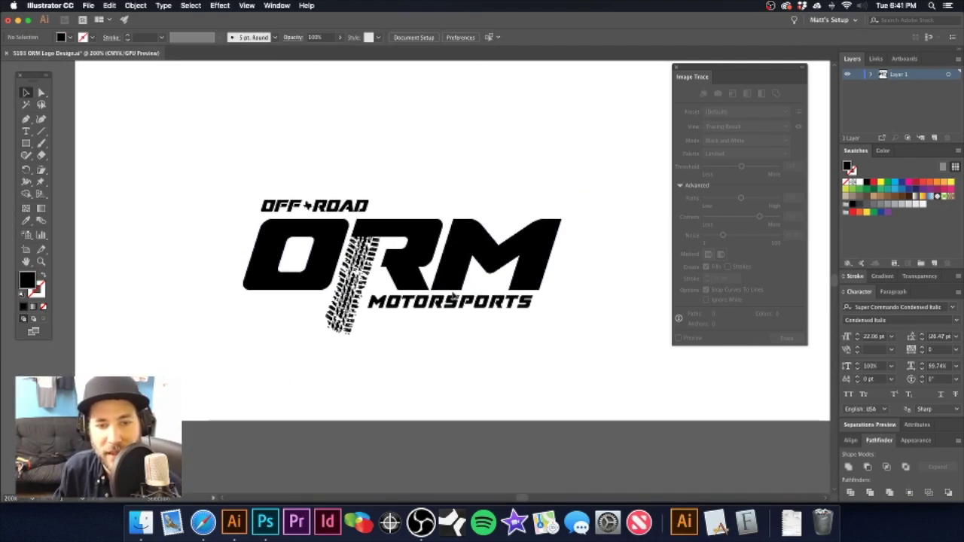
{"action": "left_click", "coordinate": [445, 302]}
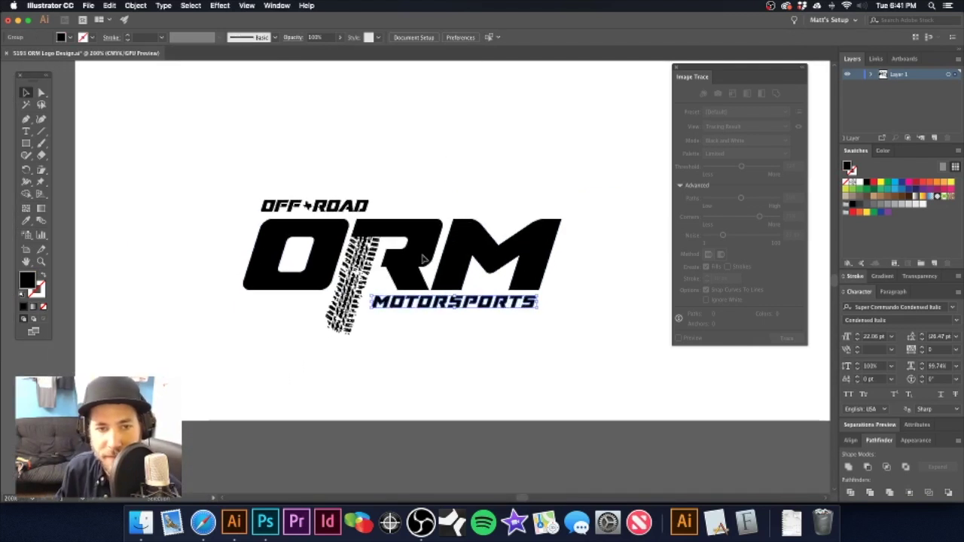
- Try placing OFF ROAD with its Texas silhouette below the O, and undo the move
{"action": "left_click", "coordinate": [360, 212]}
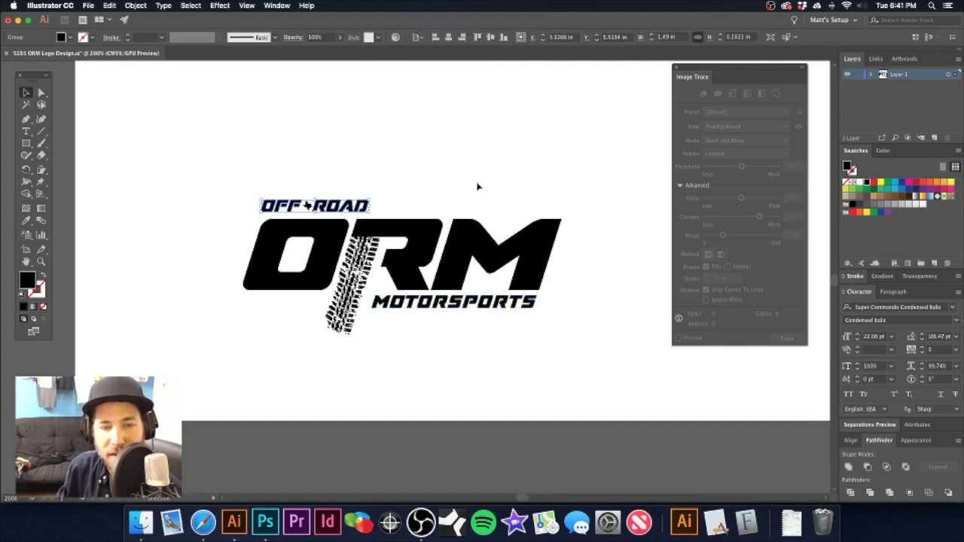
{"action": "left_click_drag", "start_coordinate": [356, 205], "coordinate": [314, 305]}
{"action": "key", "text": "super+z"}
{"action": "left_click_drag", "start_coordinate": [270, 177], "coordinate": [304, 308]}
{"action": "left_click", "coordinate": [369, 144]}
{"action": "key", "text": "super+minus"}
{"action": "key", "text": "super+z"}
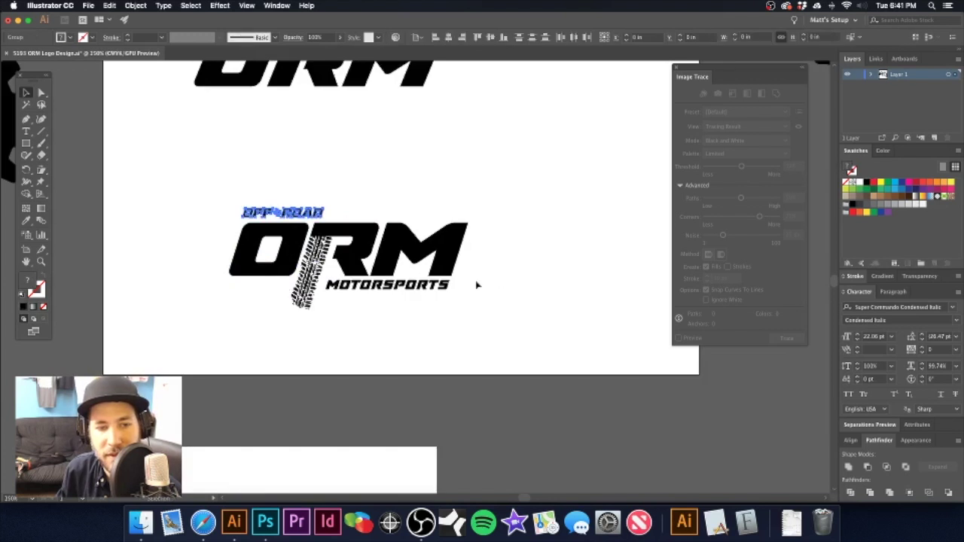
- Shift the complete logo toward the artboard's left edge and duplicate it to the right of the original
{"action": "scroll", "coordinate": [379, 200], "scroll_direction": "down", "scroll_amount": 2}
{"action": "left_click_drag", "start_coordinate": [406, 245], "coordinate": [418, 226]}
{"action": "scroll", "coordinate": [316, 232], "scroll_direction": "down", "scroll_amount": 1}
{"action": "left_click_drag", "start_coordinate": [217, 173], "coordinate": [463, 298]}
{"action": "scroll", "coordinate": [452, 294], "scroll_direction": "down", "scroll_amount": 3}
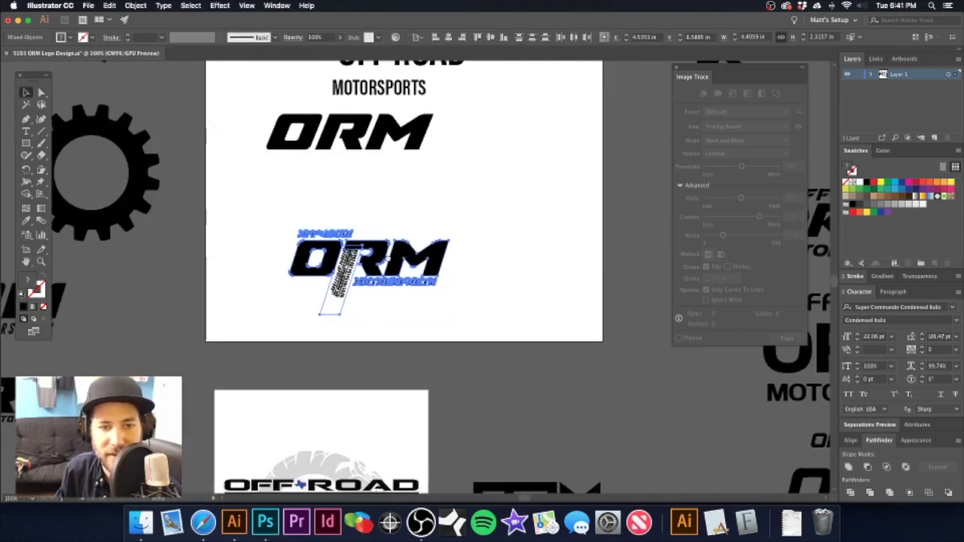
{"action": "scroll", "coordinate": [294, 282], "scroll_direction": "up", "scroll_amount": 2}
{"action": "left_click_drag", "start_coordinate": [294, 281], "coordinate": [411, 269]}
{"action": "scroll", "coordinate": [369, 275], "scroll_direction": "up", "scroll_amount": 4}
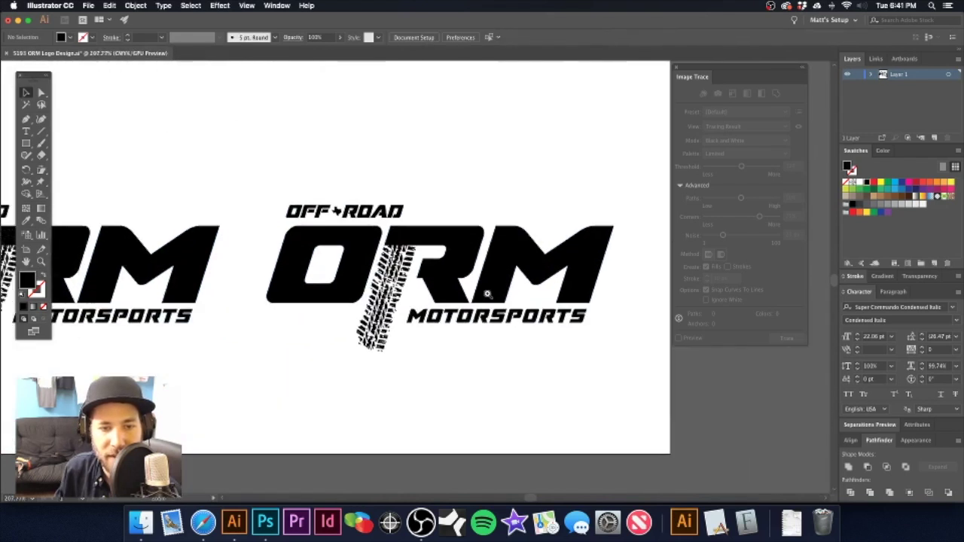
- Move the duplicate logo's OFF ROAD line with its Texas silhouette below the O, left of the tire track
{"action": "left_click_drag", "start_coordinate": [383, 211], "coordinate": [363, 268]}
{"action": "key", "text": "super+z"}
{"action": "left_click_drag", "start_coordinate": [306, 170], "coordinate": [361, 215]}
{"action": "left_click", "coordinate": [369, 216]}
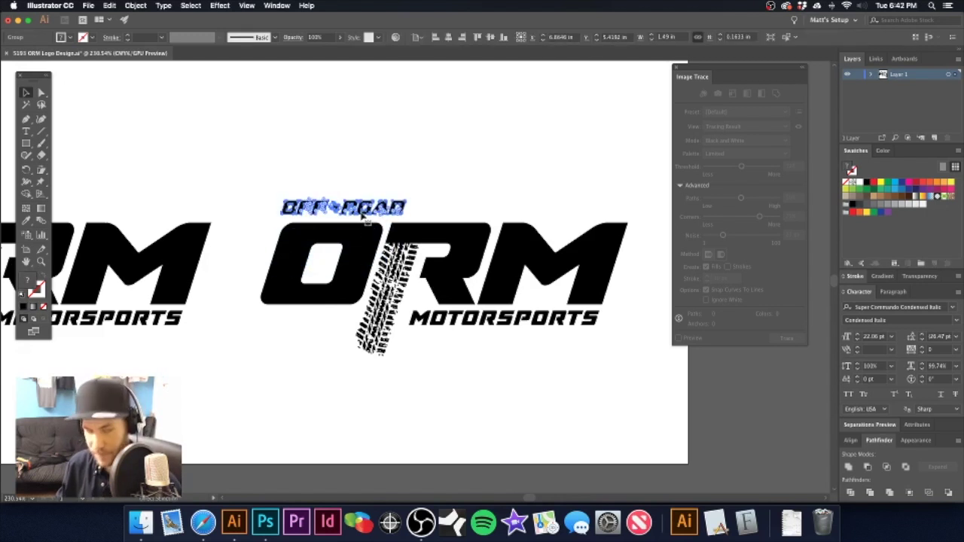
{"action": "left_click_drag", "start_coordinate": [386, 210], "coordinate": [326, 340]}
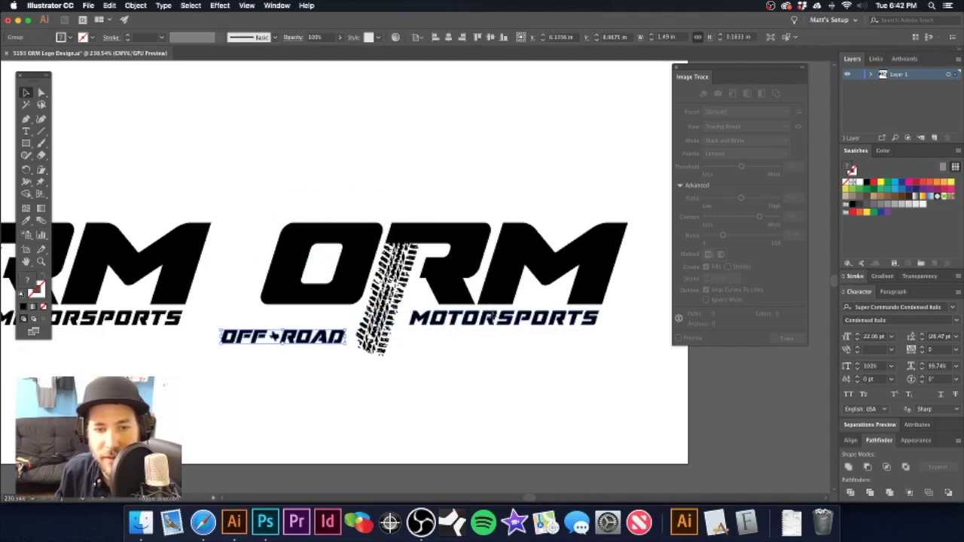
- Align the top edges of the duplicate logo's OFF ROAD and MOTORSPORTS relative to the selection
{"action": "left_click", "coordinate": [847, 440]}
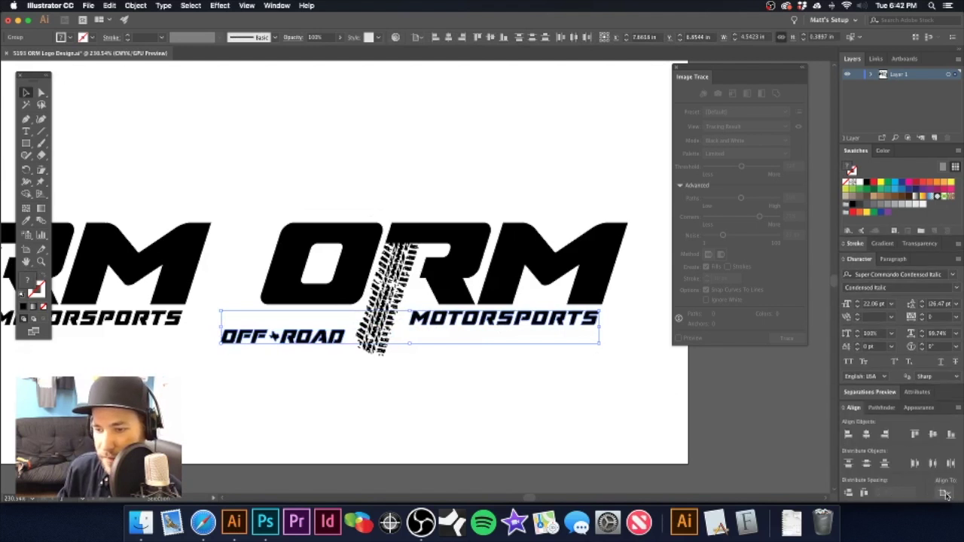
{"action": "left_click", "coordinate": [946, 494]}
{"action": "left_click", "coordinate": [924, 458]}
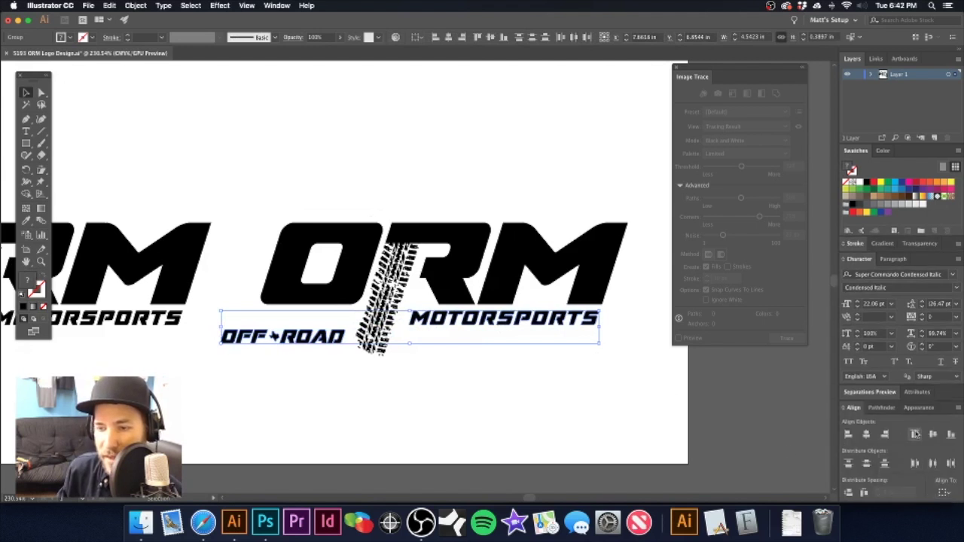
{"action": "left_click", "coordinate": [915, 435]}
{"action": "left_click", "coordinate": [428, 192]}
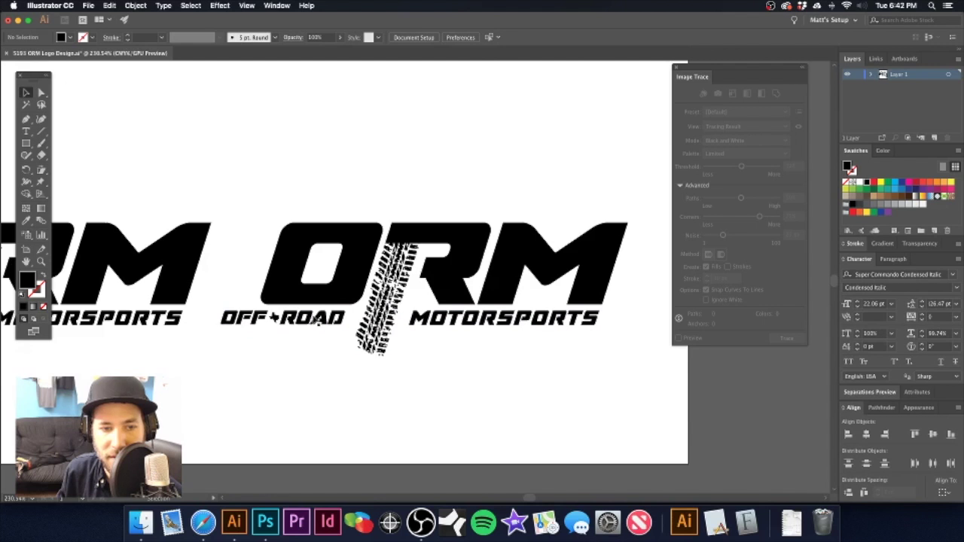
- Line up OFF ROAD with the O's left edge and scale it together with MOTORSPORTS to about 3.23 in wide overall
{"action": "left_click", "coordinate": [316, 320]}
{"action": "left_click_drag", "start_coordinate": [316, 320], "coordinate": [348, 320]}
{"action": "left_click", "coordinate": [493, 321], "text": "shift"}
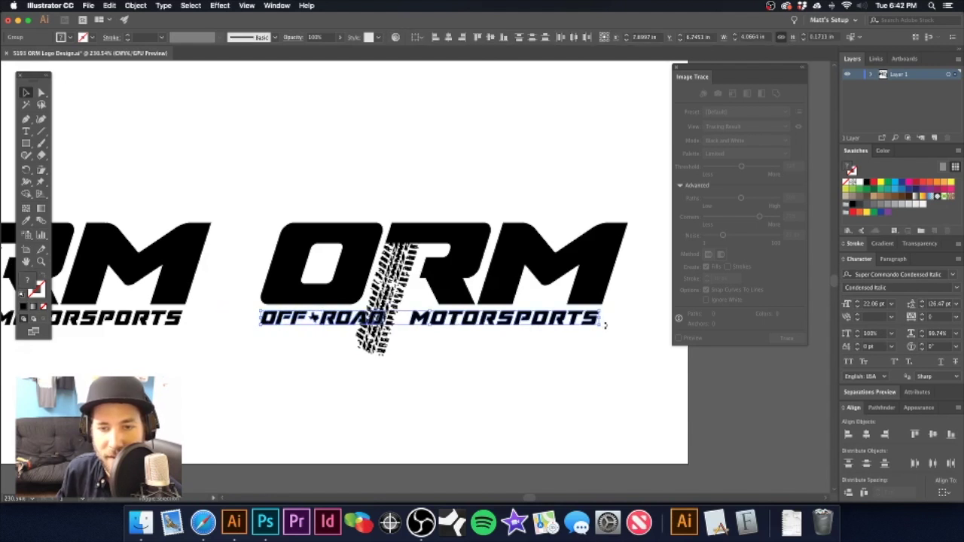
{"action": "left_click_drag", "start_coordinate": [600, 326], "coordinate": [574, 327]}
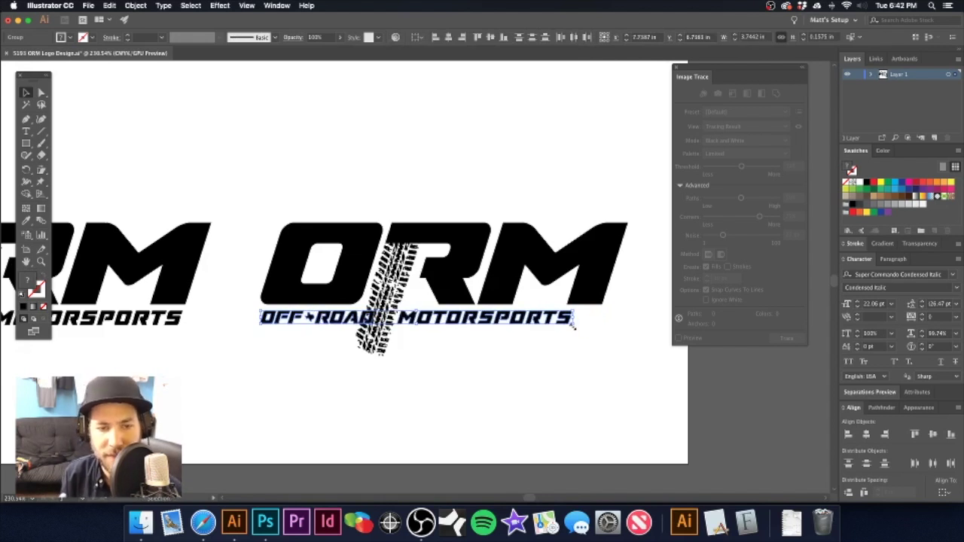
{"action": "scroll", "coordinate": [574, 328], "scroll_direction": "up", "scroll_amount": 3}
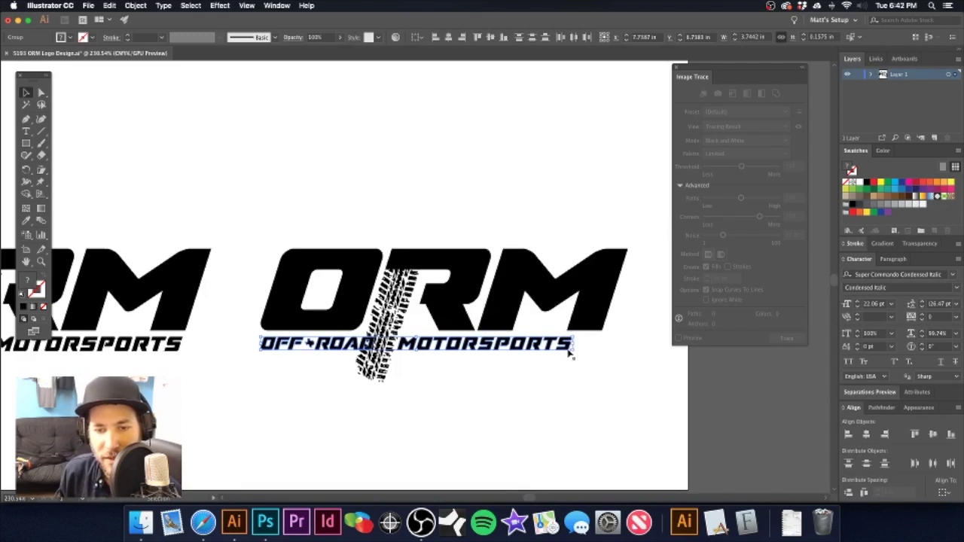
{"action": "left_click_drag", "start_coordinate": [575, 349], "coordinate": [530, 349]}
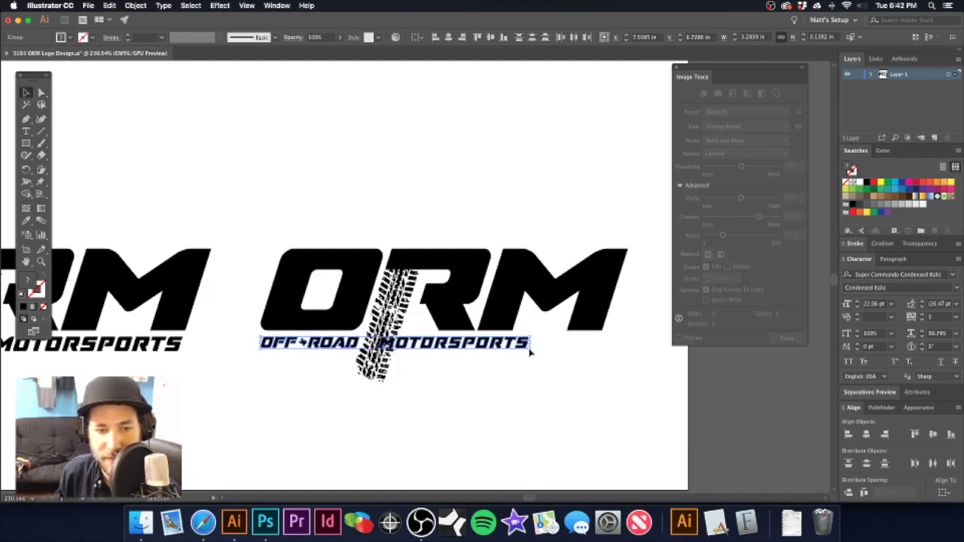
{"action": "scroll", "coordinate": [283, 350], "scroll_direction": "up", "scroll_amount": 5}
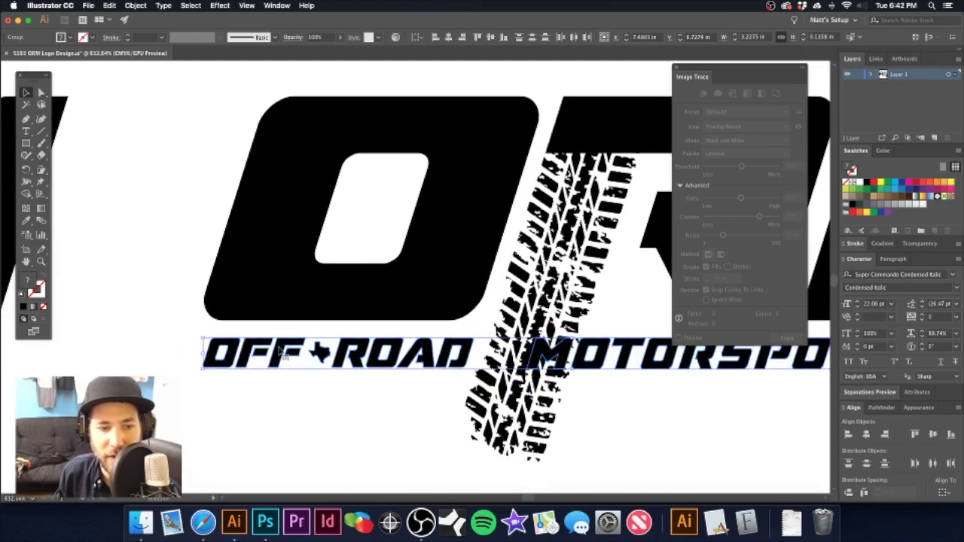
- Enlarge OFF ROAD and MOTORSPORTS until MOTORSPORTS is about 1.94 in wide, and set them just below ORM on either side of the tire track
{"action": "left_click_drag", "start_coordinate": [284, 352], "coordinate": [286, 282]}
{"action": "scroll", "coordinate": [458, 306], "scroll_direction": "down", "scroll_amount": 5}
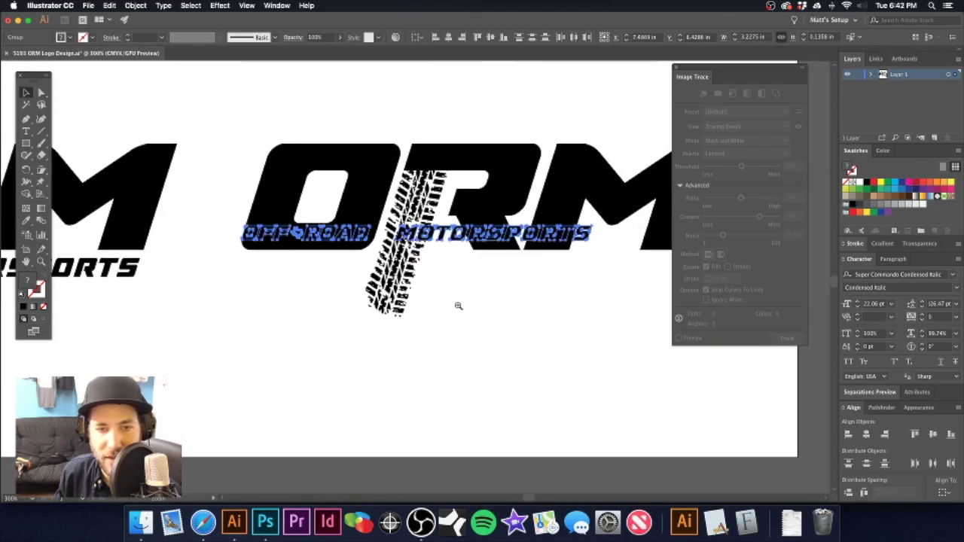
{"action": "scroll", "coordinate": [458, 306], "scroll_direction": "up", "scroll_amount": 3}
{"action": "scroll", "coordinate": [458, 305], "scroll_direction": "right", "scroll_amount": 3}
{"action": "left_click_drag", "start_coordinate": [506, 339], "coordinate": [525, 340]}
{"action": "left_click_drag", "start_coordinate": [277, 338], "coordinate": [265, 368]}
{"action": "left_click", "coordinate": [454, 394]}
{"action": "left_click_drag", "start_coordinate": [423, 371], "coordinate": [447, 371]}
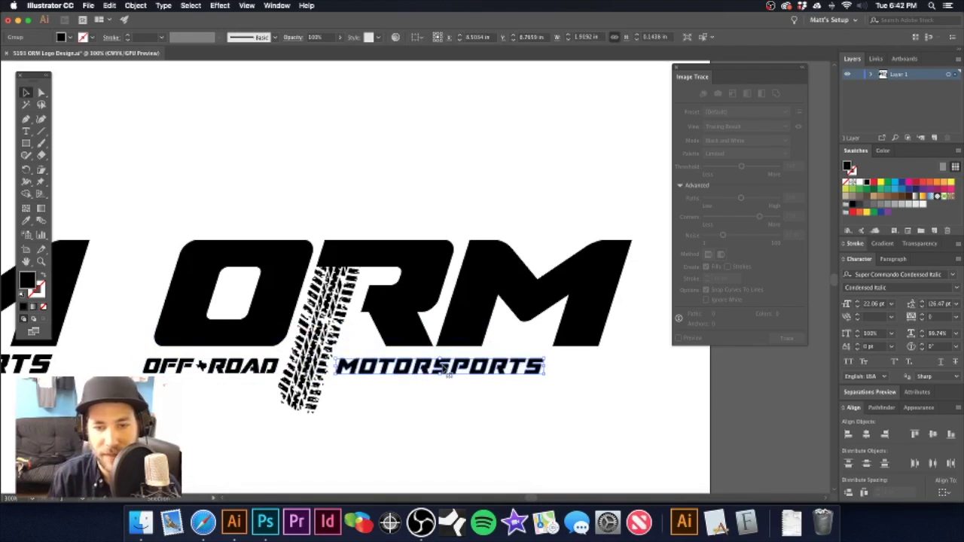
{"action": "left_click_drag", "start_coordinate": [447, 372], "coordinate": [500, 362]}
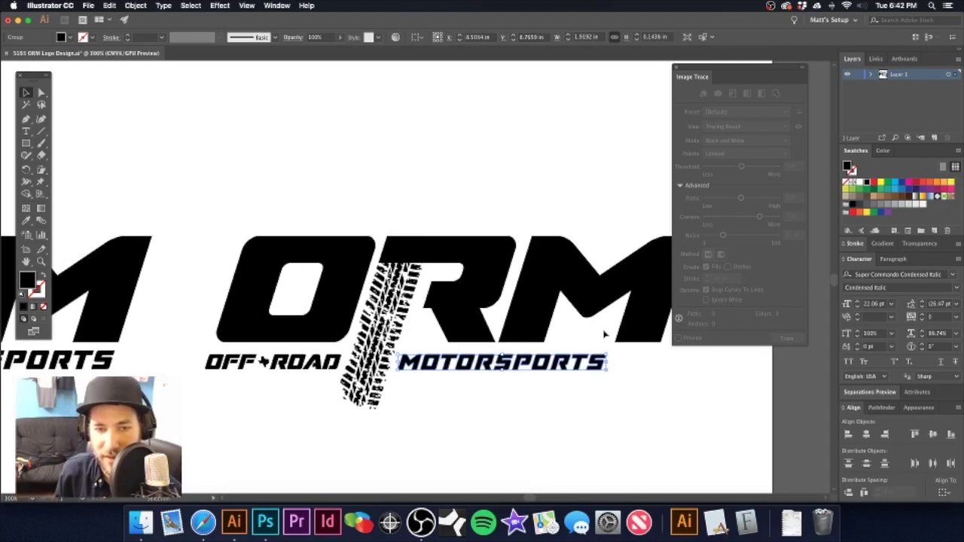
- Compare the original logo with the duplicate that has OFF ROAD and MOTORSPORTS on one line below ORM
{"action": "key", "text": "super+minus"}
{"action": "key", "text": "super+minus"}
{"action": "left_click_drag", "start_coordinate": [392, 322], "coordinate": [427, 304]}
{"action": "left_click", "coordinate": [267, 285]}
{"action": "left_click", "coordinate": [234, 213], "text": "shift"}
{"action": "left_click", "coordinate": [248, 183]}
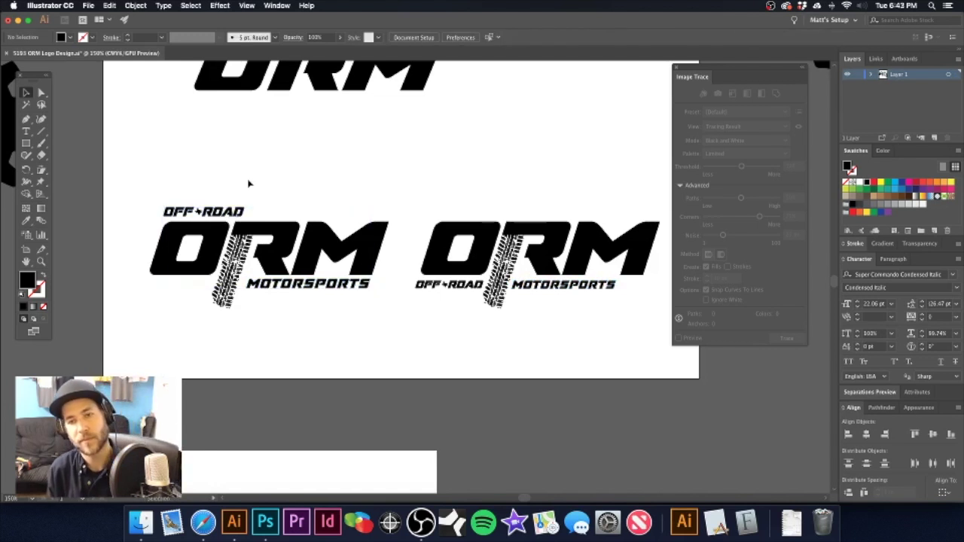
- Examine both tire-track ORM layouts up close and alongside the other logo variations on the canvas
{"action": "left_click_drag", "start_coordinate": [455, 257], "coordinate": [336, 272]}
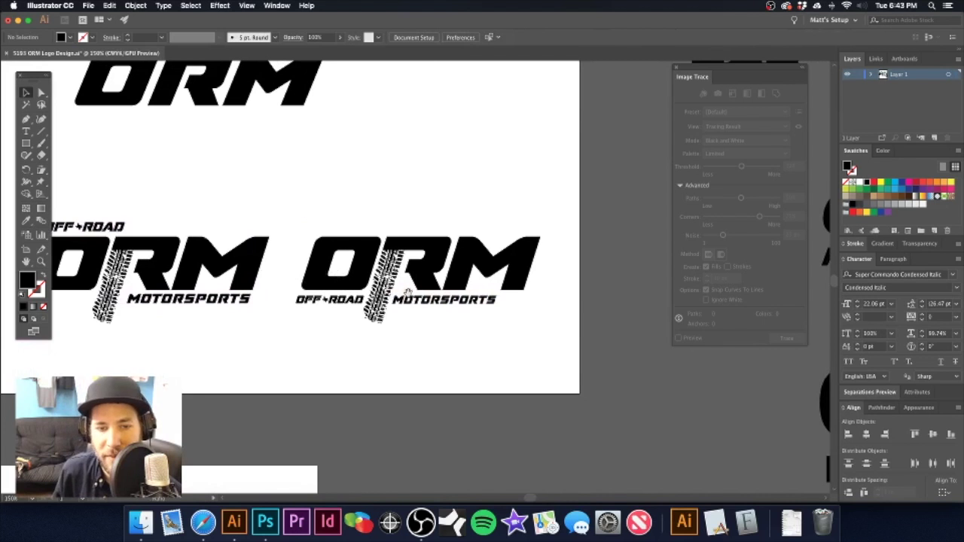
{"action": "left_click_drag", "start_coordinate": [437, 299], "coordinate": [537, 315]}
{"action": "key", "text": "super+minus"}
{"action": "key", "text": "super+minus"}
{"action": "key", "text": "super+minus"}
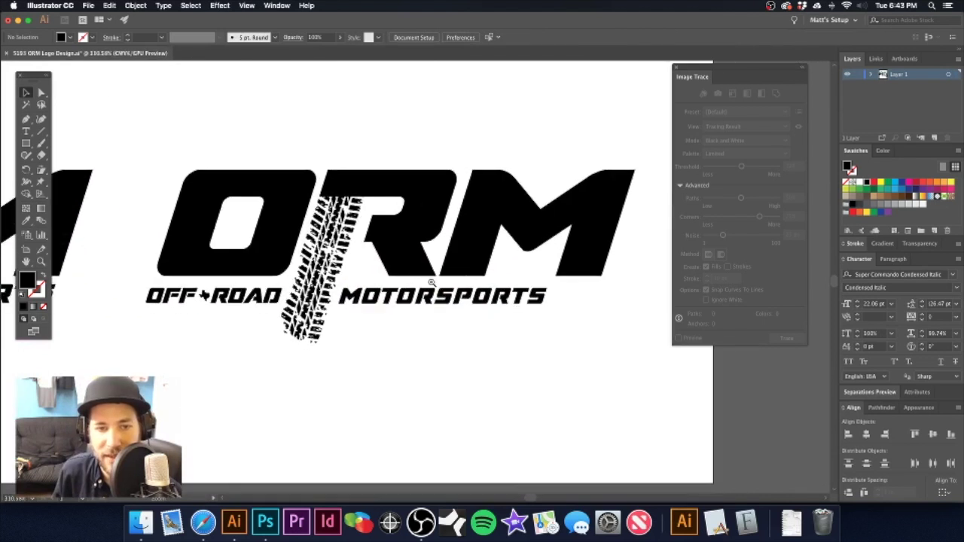
{"action": "left_click_drag", "start_coordinate": [390, 289], "coordinate": [483, 264]}
{"action": "scroll", "coordinate": [484, 265], "scroll_direction": "left", "scroll_amount": 2}
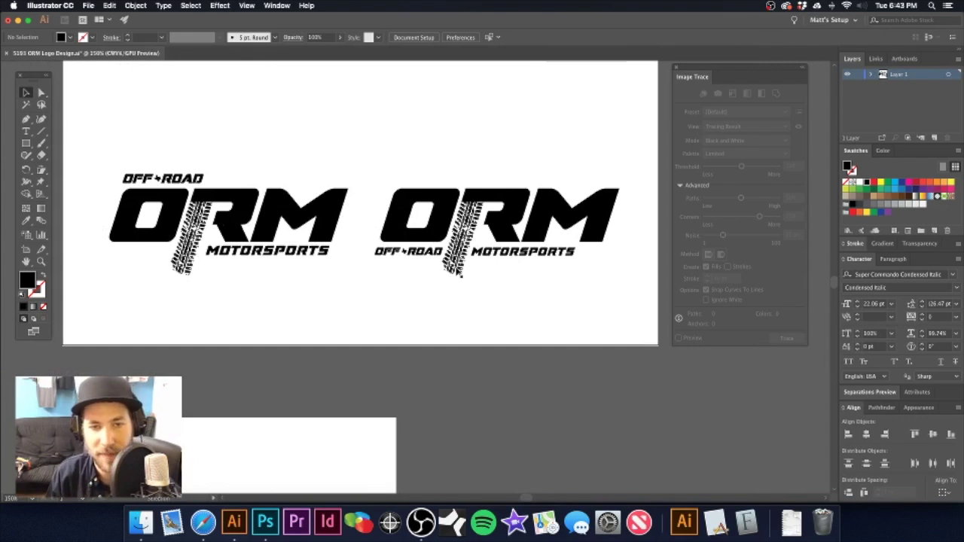
{"action": "scroll", "coordinate": [445, 261], "scroll_direction": "down", "scroll_amount": 5}
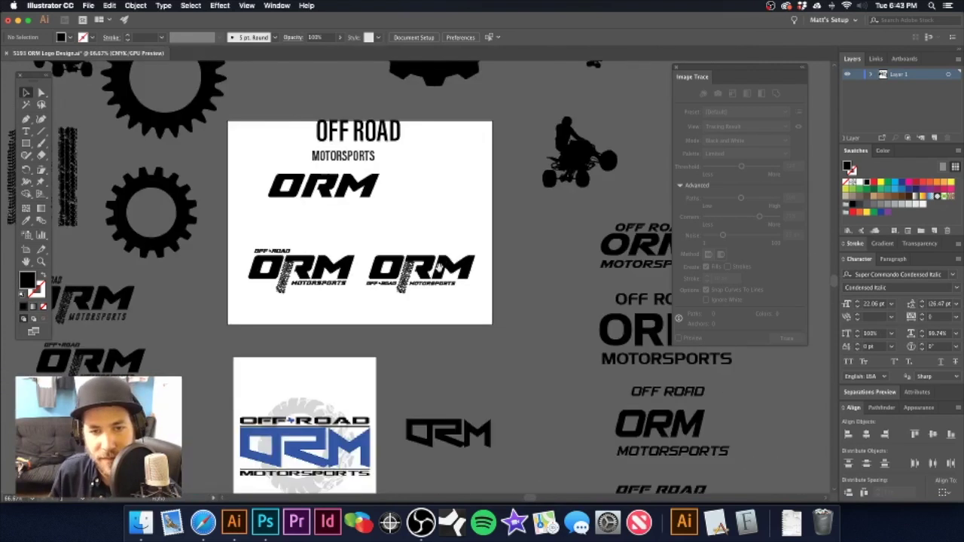
{"action": "scroll", "coordinate": [448, 257], "scroll_direction": "left", "scroll_amount": 2}
{"action": "left_click_drag", "start_coordinate": [383, 260], "coordinate": [485, 273]}
{"action": "left_click_drag", "start_coordinate": [287, 240], "coordinate": [469, 345]}
{"action": "scroll", "coordinate": [415, 317], "scroll_direction": "down", "scroll_amount": 1}
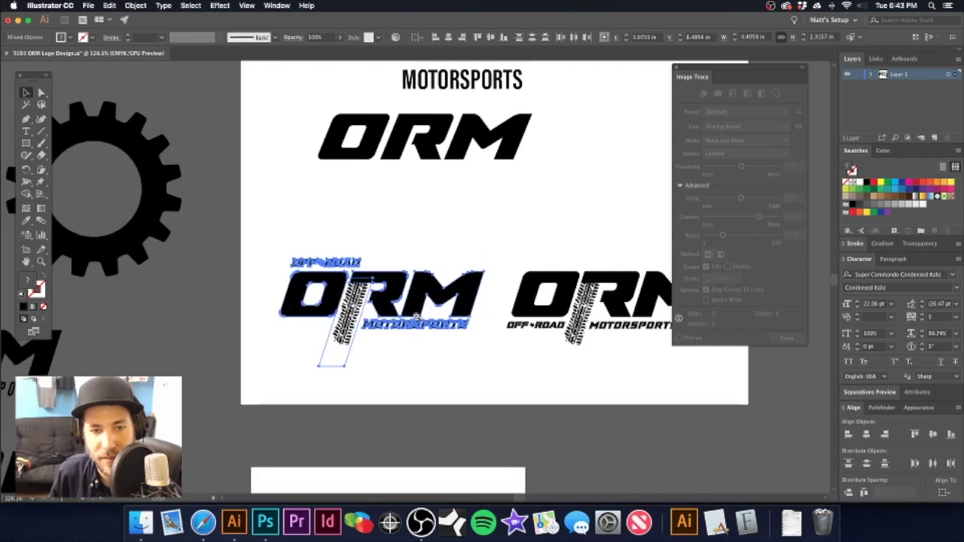
{"action": "key", "text": "super+z"}
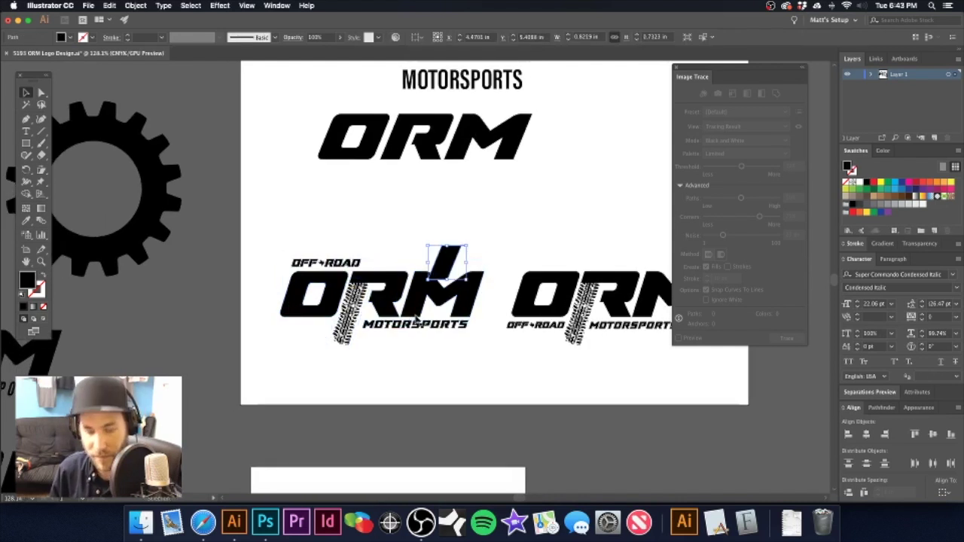
{"action": "key", "text": "super+z"}
{"action": "left_click", "coordinate": [409, 206]}
{"action": "scroll", "coordinate": [399, 247], "scroll_direction": "right", "scroll_amount": 2}
{"action": "left_click_drag", "start_coordinate": [286, 244], "coordinate": [467, 346]}
{"action": "left_click", "coordinate": [499, 206]}
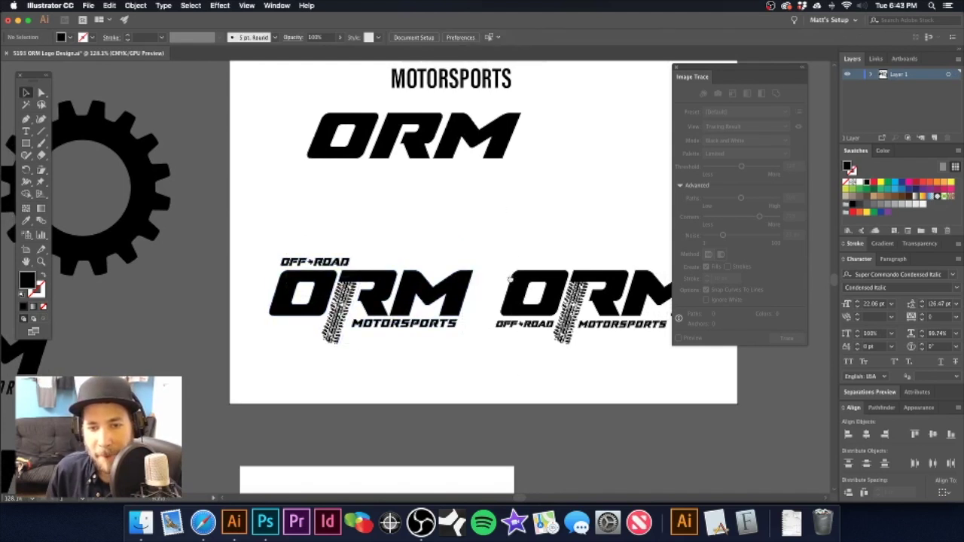
- Show the rulers and place a horizontal guide across the lower end of the duplicate logo's tire track
{"action": "scroll", "coordinate": [433, 290], "scroll_direction": "right", "scroll_amount": 3}
{"action": "scroll", "coordinate": [433, 290], "scroll_direction": "down", "scroll_amount": 1}
{"action": "left_click_drag", "start_coordinate": [433, 290], "coordinate": [625, 326]}
{"action": "left_click_drag", "start_coordinate": [529, 302], "coordinate": [476, 367]}
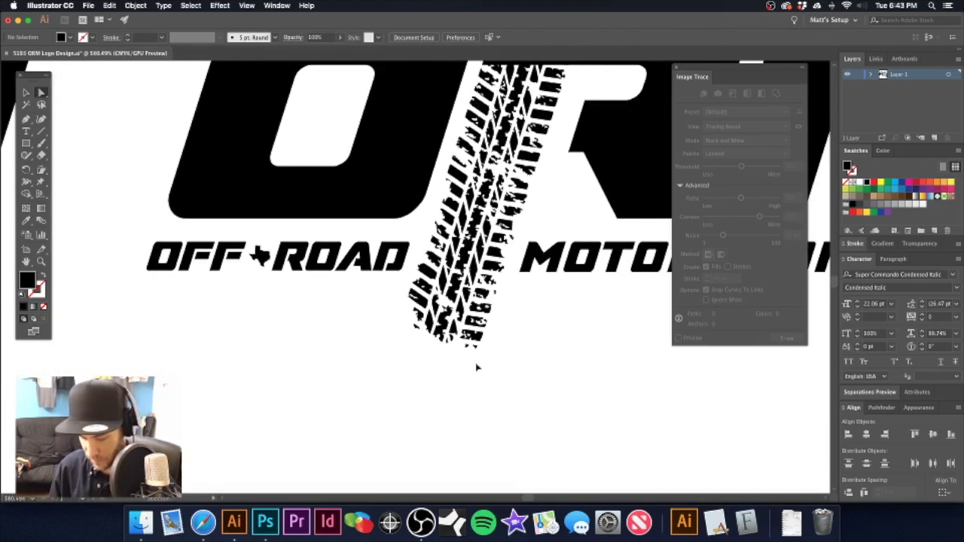
{"action": "key", "text": "super+r"}
{"action": "left_click_drag", "start_coordinate": [427, 67], "coordinate": [442, 309]}
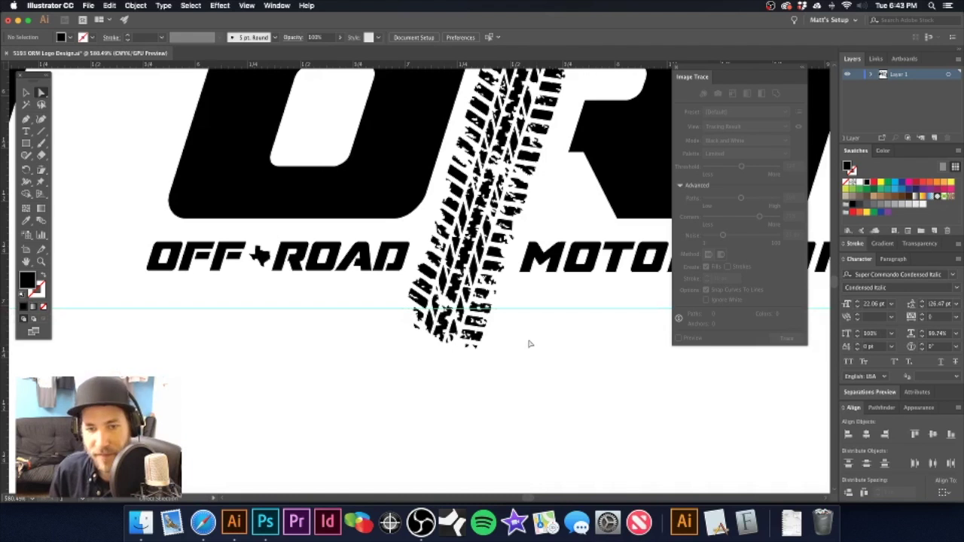
- Delete the central tread pieces that extend past the guide at the lower end of the tire track
{"action": "scroll", "coordinate": [431, 312], "scroll_direction": "up", "scroll_amount": 2}
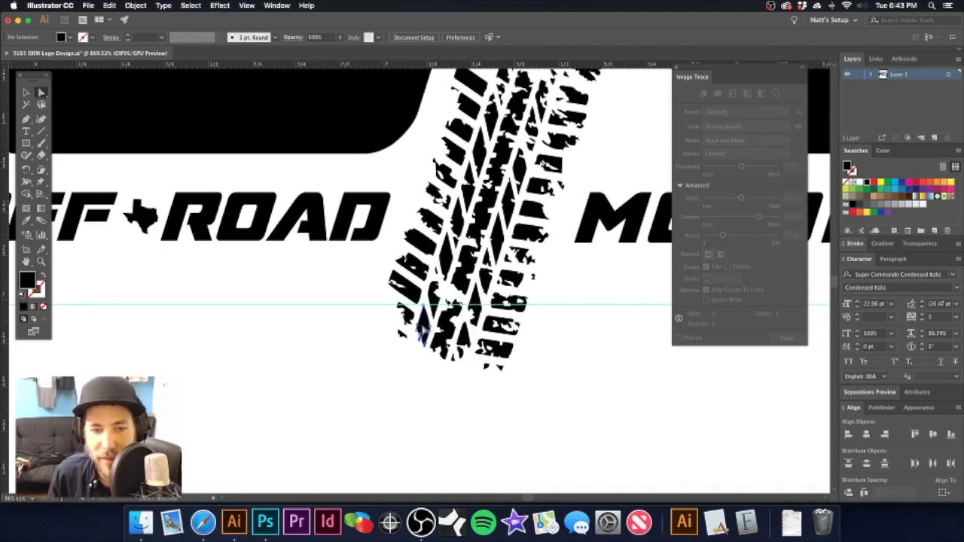
{"action": "left_click", "coordinate": [421, 330]}
{"action": "key", "text": "Delete"}
{"action": "left_click", "coordinate": [447, 329]}
{"action": "key", "text": "Delete"}
{"action": "left_click", "coordinate": [464, 336]}
{"action": "key", "text": "Delete"}
- Clear the remaining central scraps and move a loose tread fragment to the track's lower left edge
{"action": "left_click_drag", "start_coordinate": [461, 365], "coordinate": [462, 367]}
{"action": "left_click_drag", "start_coordinate": [432, 338], "coordinate": [470, 377]}
{"action": "left_click_drag", "start_coordinate": [435, 343], "coordinate": [360, 299]}
{"action": "key", "text": "super+shift+a"}
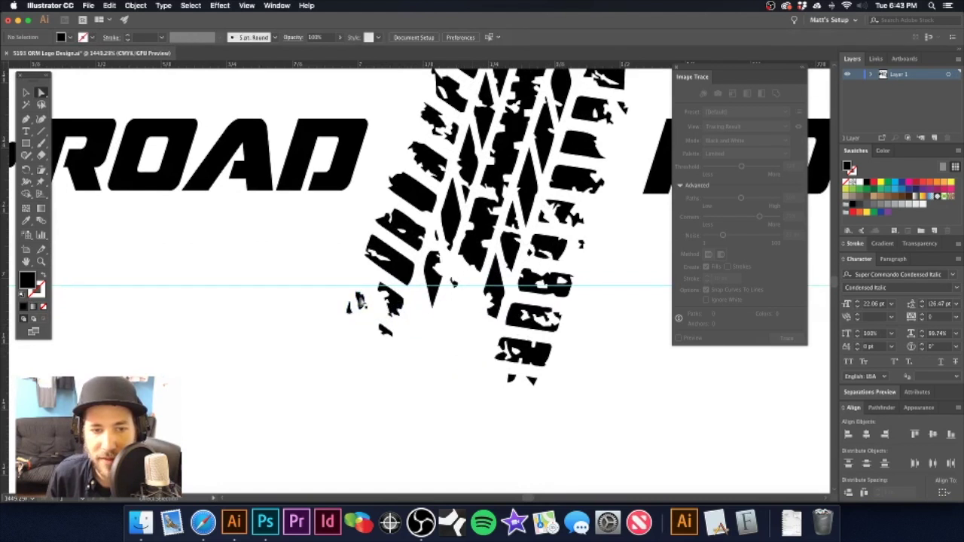
{"action": "left_click", "coordinate": [366, 285]}
{"action": "key", "text": "super+shift+a"}
- Move the stray fragment below the left tread block into the gap between the two lowest diamond treads
{"action": "scroll", "coordinate": [334, 273], "scroll_direction": "up", "scroll_amount": 5}
{"action": "left_click_drag", "start_coordinate": [387, 382], "coordinate": [396, 333]}
{"action": "left_click", "coordinate": [392, 268]}
{"action": "left_click", "coordinate": [469, 301], "text": "alt+super"}
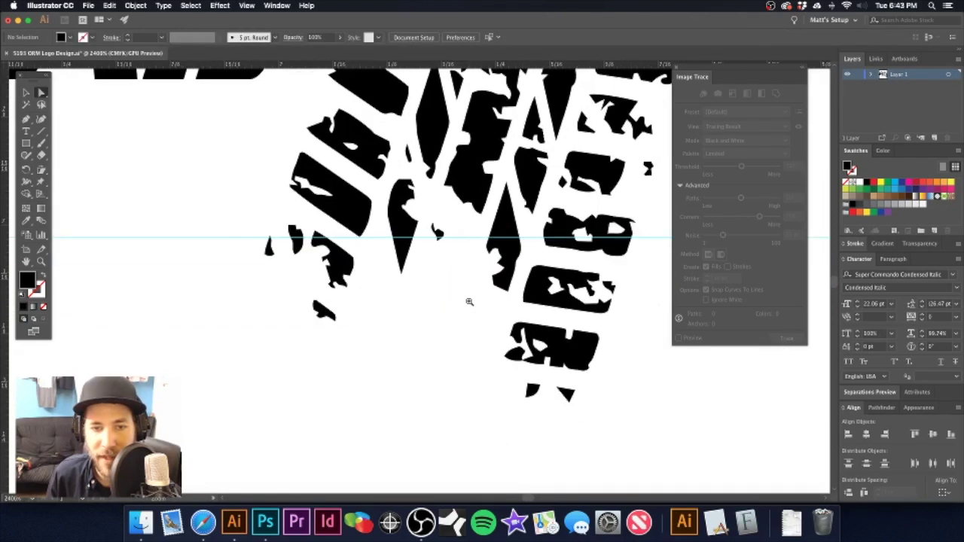
{"action": "left_click_drag", "start_coordinate": [326, 314], "coordinate": [431, 277]}
{"action": "left_click_drag", "start_coordinate": [528, 313], "coordinate": [416, 327]}
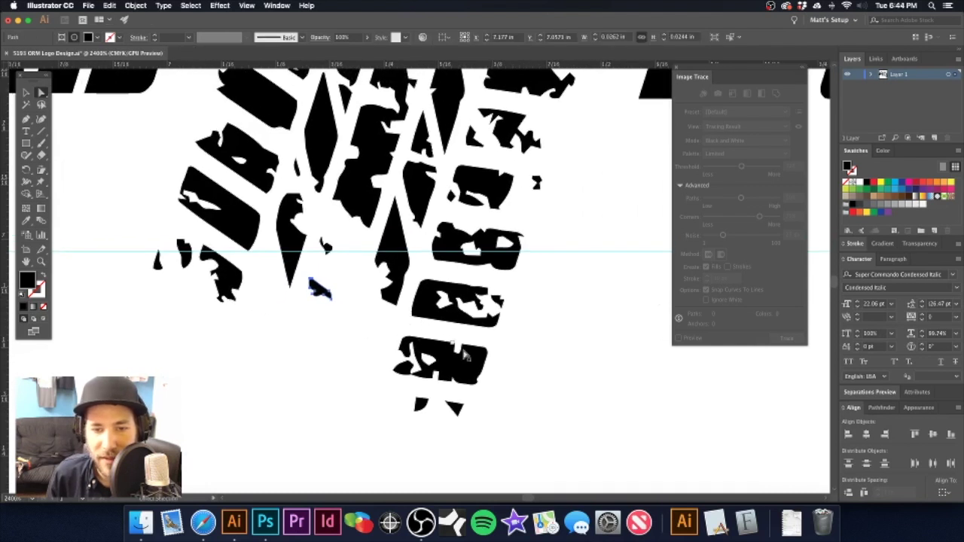
- Delete the lowest right-hand tread block and move its leftover fragment up beside the block above it
{"action": "left_click", "coordinate": [444, 358]}
{"action": "key", "text": "Delete"}
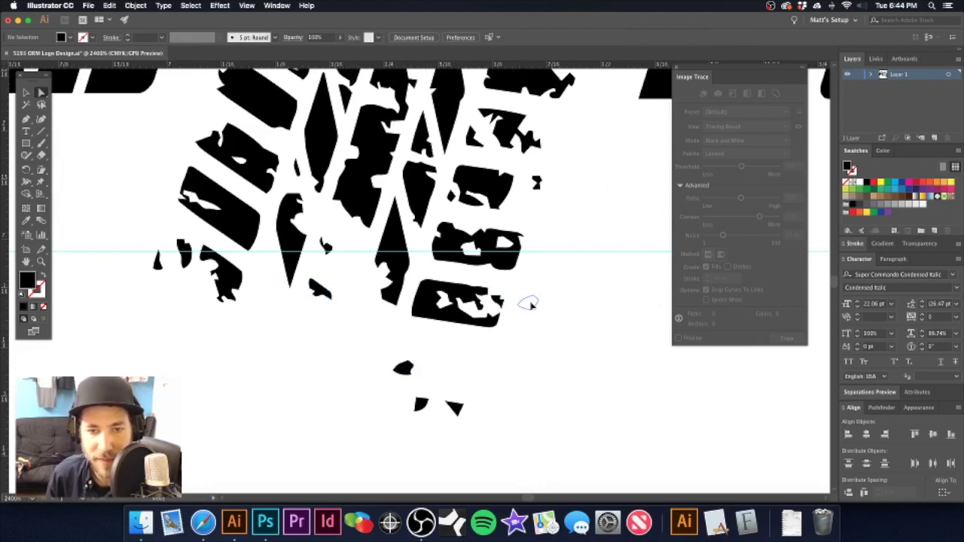
{"action": "left_click_drag", "start_coordinate": [531, 299], "coordinate": [529, 297]}
{"action": "left_click", "coordinate": [437, 298]}
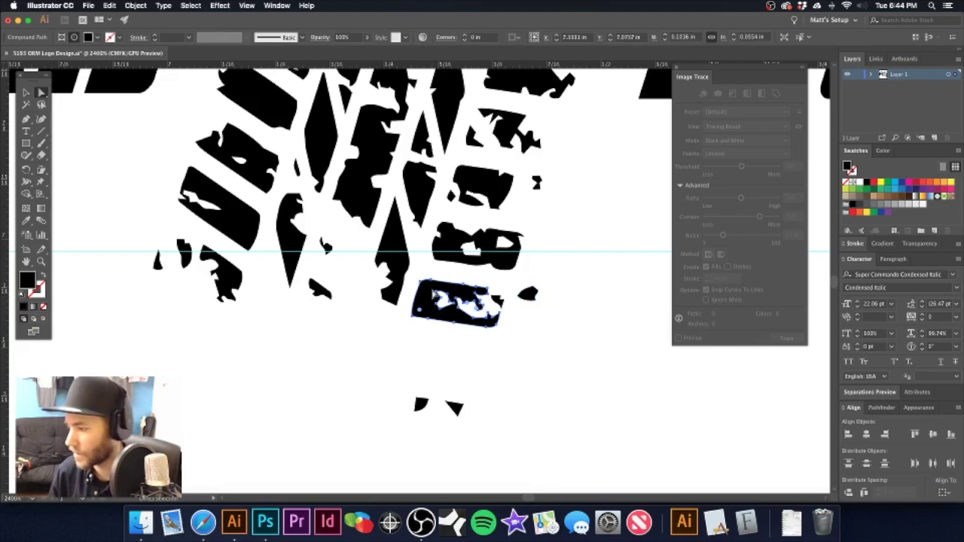
{"action": "left_click", "coordinate": [592, 208]}
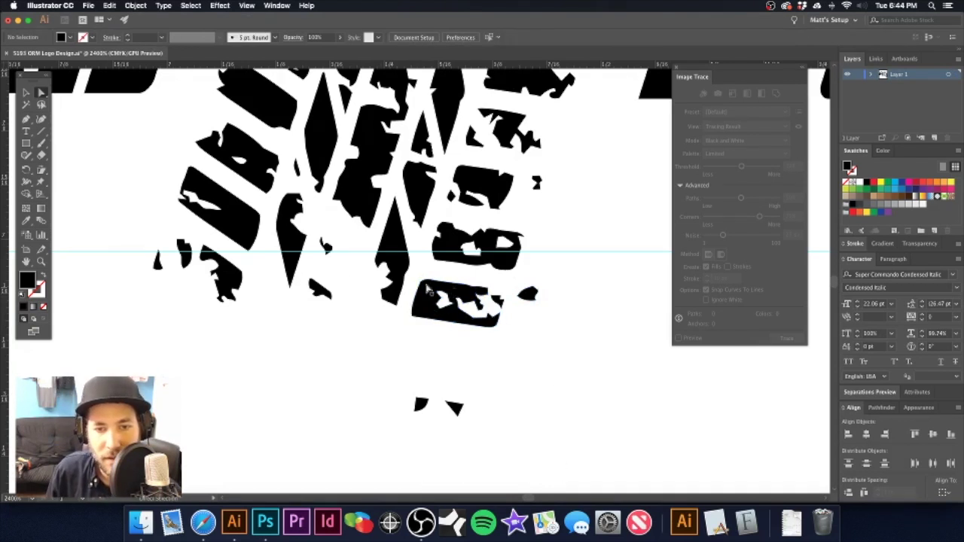
- Move the two small triangular fragments from below the track to its lower left corner
{"action": "left_click", "coordinate": [233, 277]}
{"action": "left_click", "coordinate": [420, 400]}
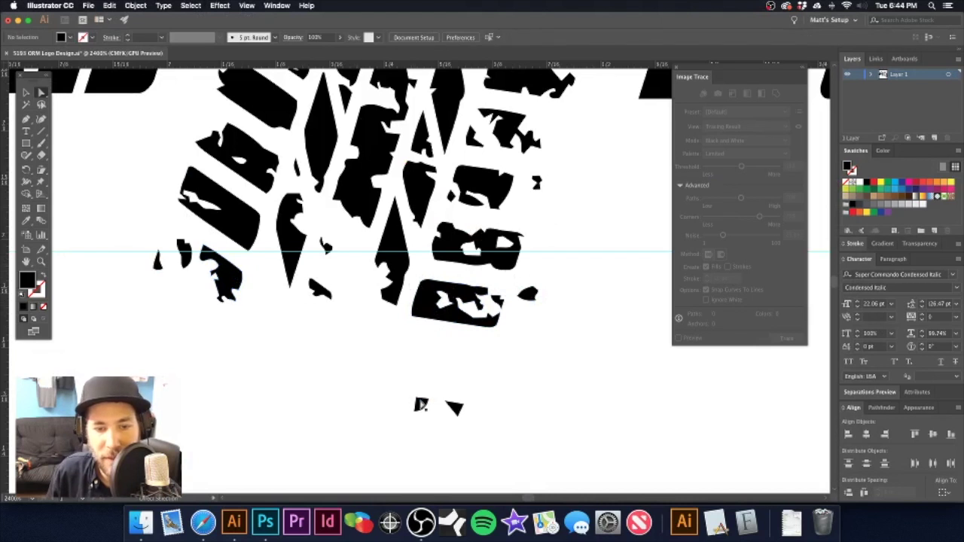
{"action": "left_click_drag", "start_coordinate": [421, 393], "coordinate": [153, 295]}
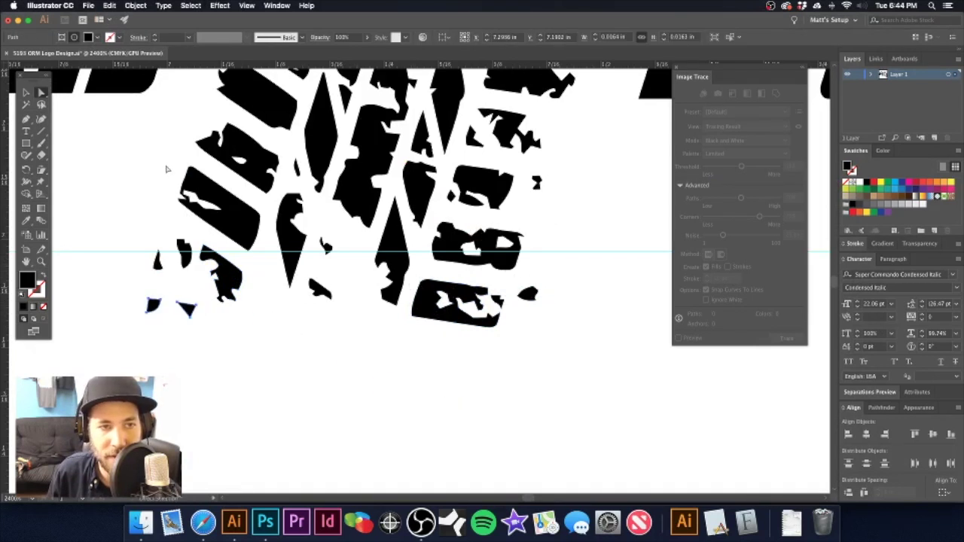
{"action": "left_click", "coordinate": [105, 143]}
- Unlock the guides, lower the horizontal guide to the fragments' bottom edge, and move the right-edge fragment beneath the left diamond tread
{"action": "right_click", "coordinate": [107, 159]}
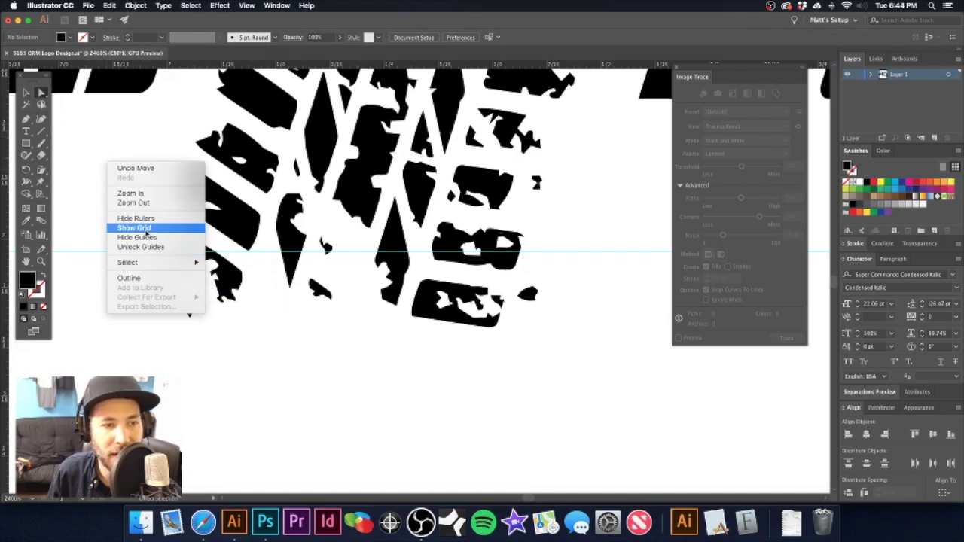
{"action": "left_click", "coordinate": [141, 248]}
{"action": "left_click_drag", "start_coordinate": [126, 256], "coordinate": [121, 315]}
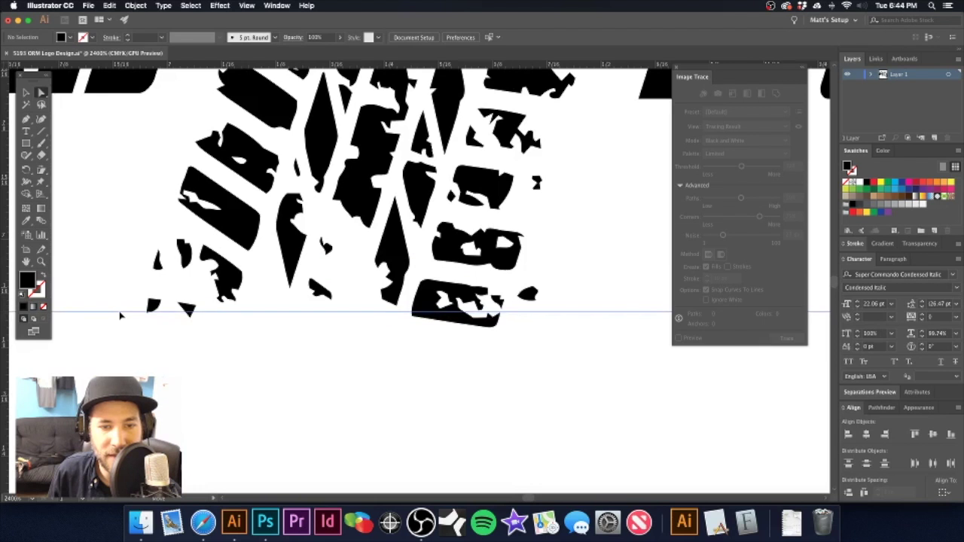
{"action": "left_click", "coordinate": [570, 223]}
{"action": "left_click_drag", "start_coordinate": [527, 294], "coordinate": [278, 307]}
{"action": "left_click", "coordinate": [571, 215]}
- Check the trimmed track end against the whole logo and hide the guides
{"action": "left_click", "coordinate": [421, 260], "text": "alt+super"}
{"action": "left_click", "coordinate": [421, 260], "text": "alt+super"}
{"action": "left_click", "coordinate": [421, 260], "text": "alt+super"}
{"action": "left_click", "coordinate": [421, 260], "text": "alt+super"}
{"action": "left_click_drag", "start_coordinate": [356, 285], "coordinate": [474, 309]}
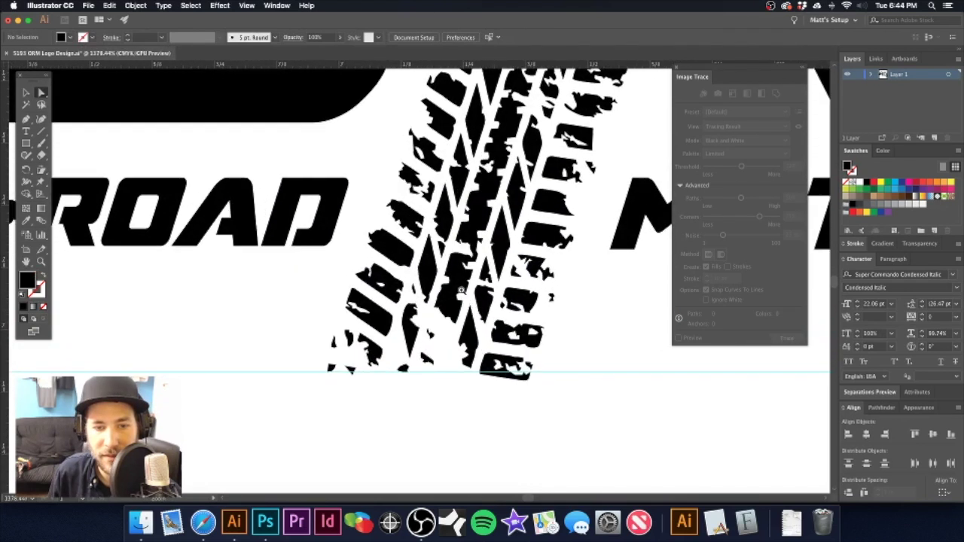
{"action": "left_click", "coordinate": [459, 286], "text": "alt+super"}
{"action": "left_click", "coordinate": [458, 286], "text": "alt+super"}
{"action": "left_click", "coordinate": [458, 287], "text": "alt+super"}
{"action": "left_click", "coordinate": [459, 286], "text": "alt+super"}
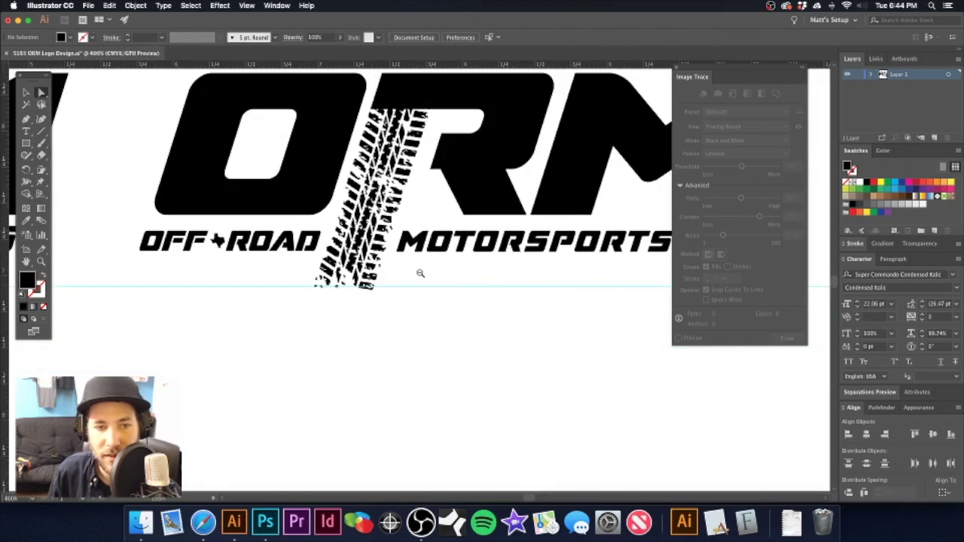
{"action": "left_click", "coordinate": [428, 276], "text": "alt+super"}
{"action": "left_click", "coordinate": [419, 271], "text": "alt+super"}
{"action": "key", "text": "super+;"}
- Delete the solid tread block at the track's lower right corner, keeping the small fragment beside it
{"action": "left_click_drag", "start_coordinate": [363, 274], "coordinate": [577, 323]}
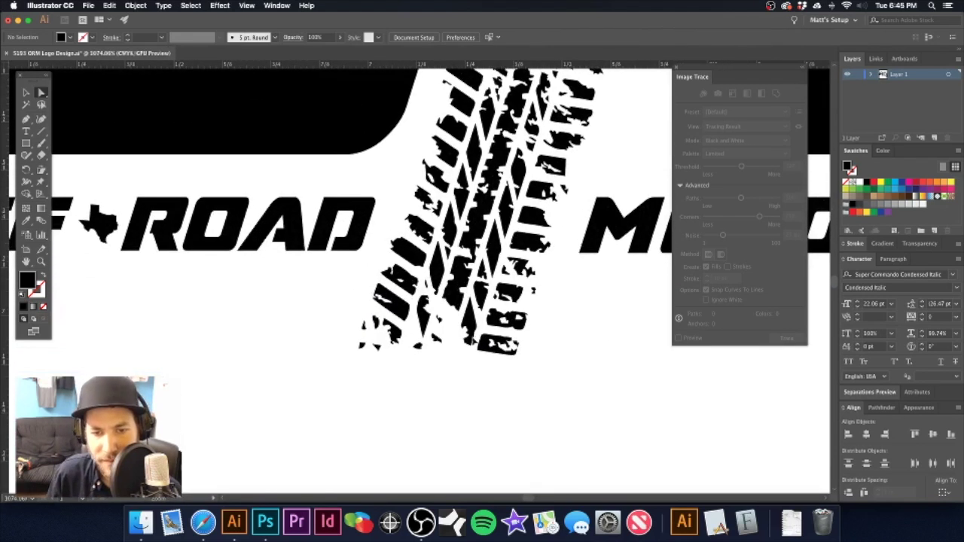
{"action": "left_click", "coordinate": [496, 354]}
{"action": "key", "text": "Delete"}
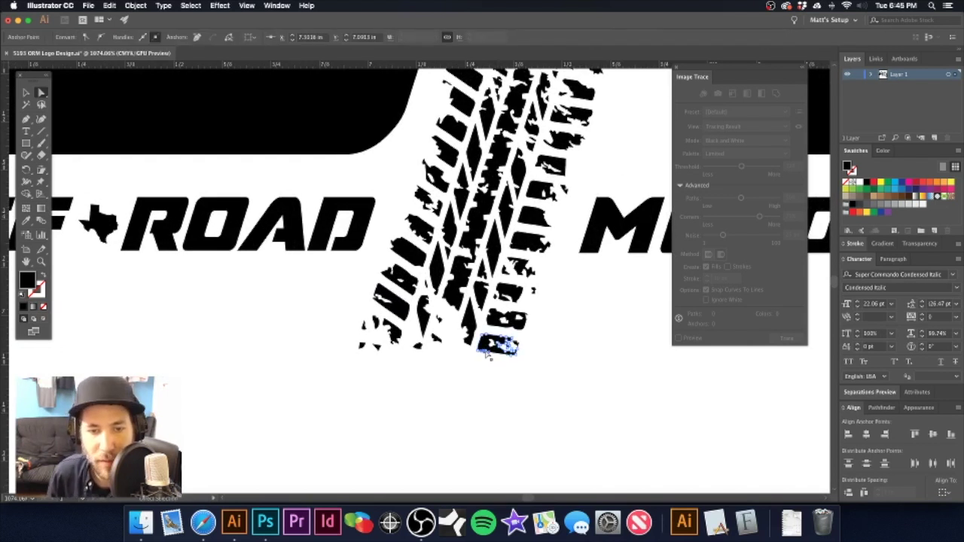
{"action": "key", "text": "Delete"}
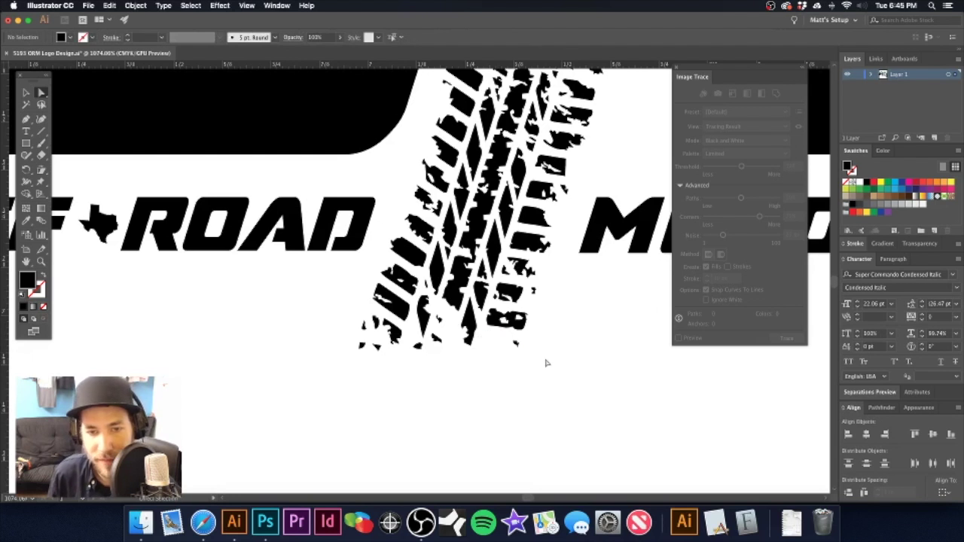
{"action": "key", "text": "super+z"}
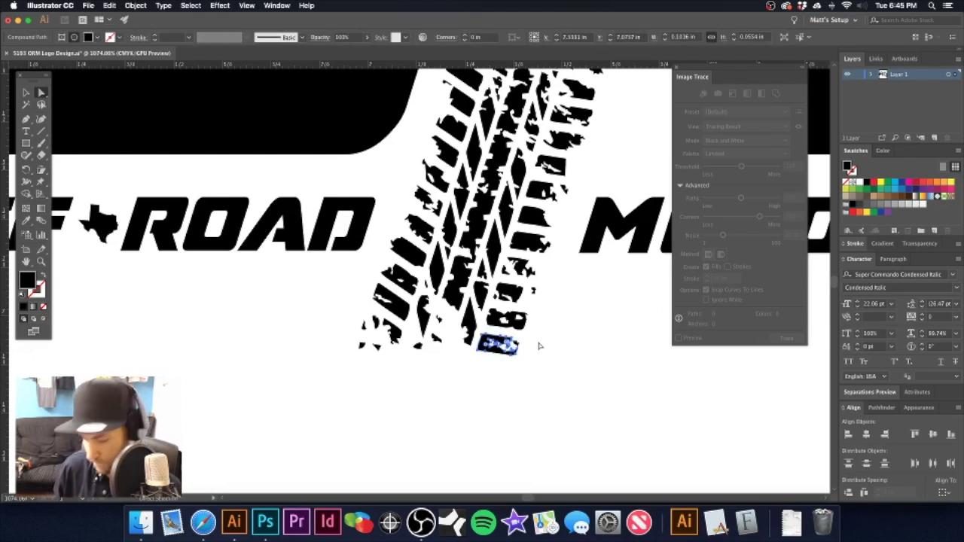
{"action": "key", "text": "Delete"}
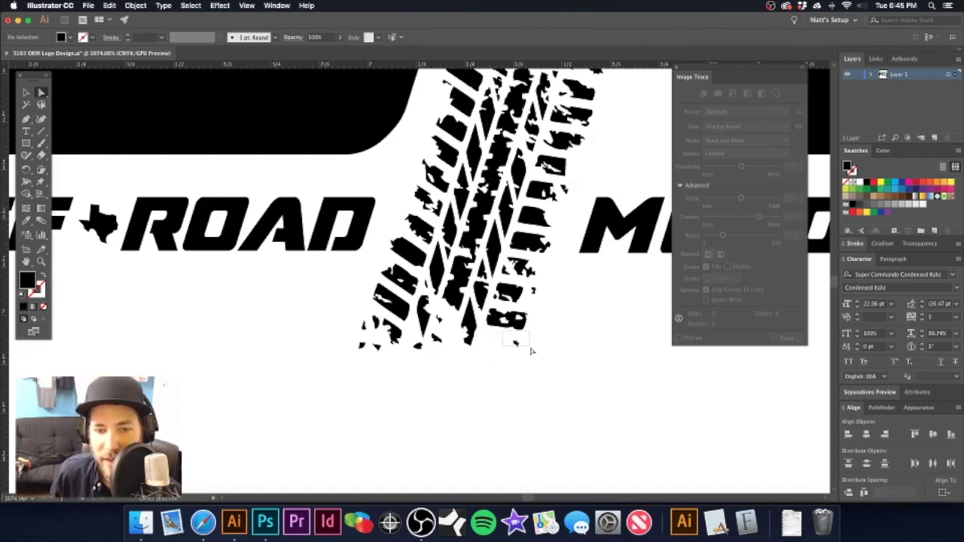
{"action": "left_click_drag", "start_coordinate": [530, 350], "coordinate": [531, 352]}
{"action": "left_click", "coordinate": [559, 337]}
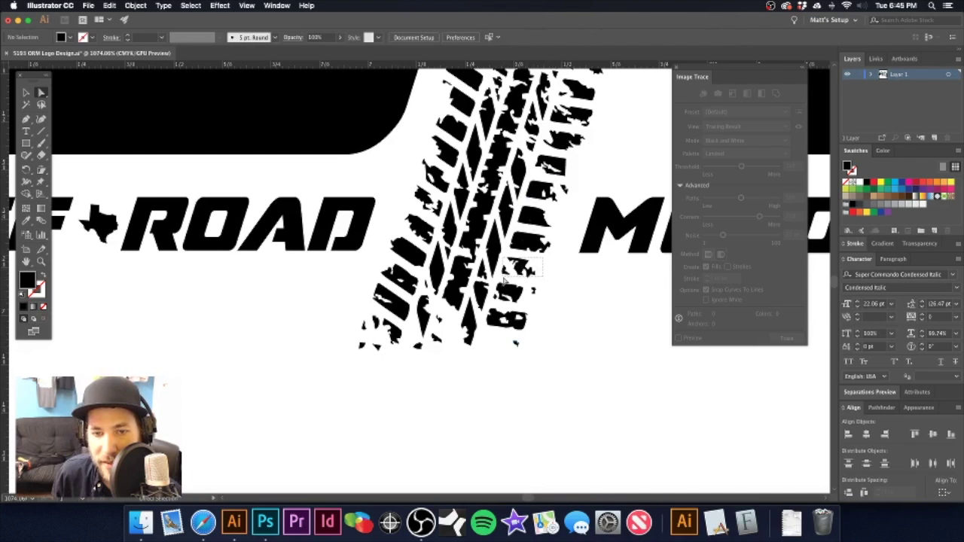
- Copy a distressed tread block from the track's right side and place the copy at its lower right end, angled to fit
{"action": "scroll", "coordinate": [559, 282], "scroll_direction": "up", "scroll_amount": 2}
{"action": "scroll", "coordinate": [559, 282], "scroll_direction": "up", "scroll_amount": 2}
{"action": "left_click", "coordinate": [560, 262]}
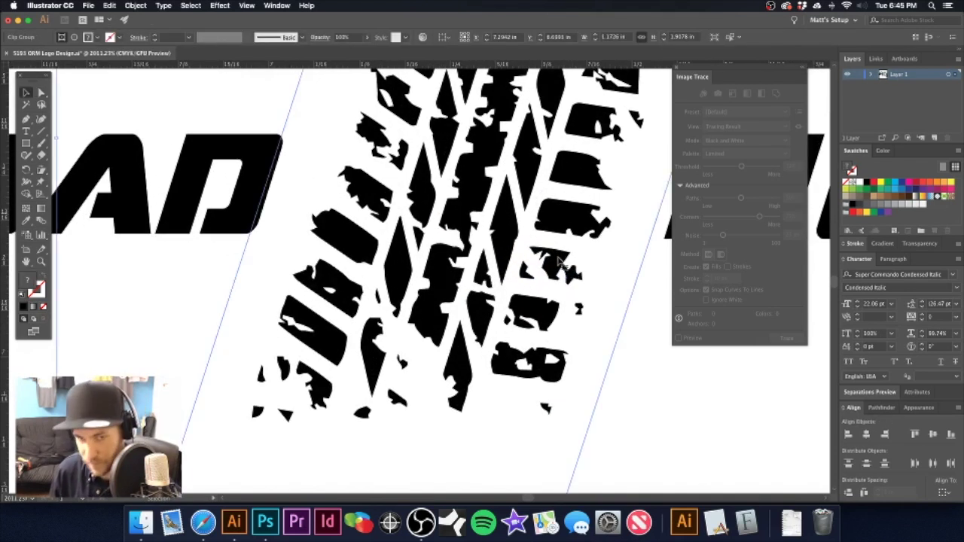
{"action": "double_click", "coordinate": [560, 263]}
{"action": "left_click", "coordinate": [558, 264]}
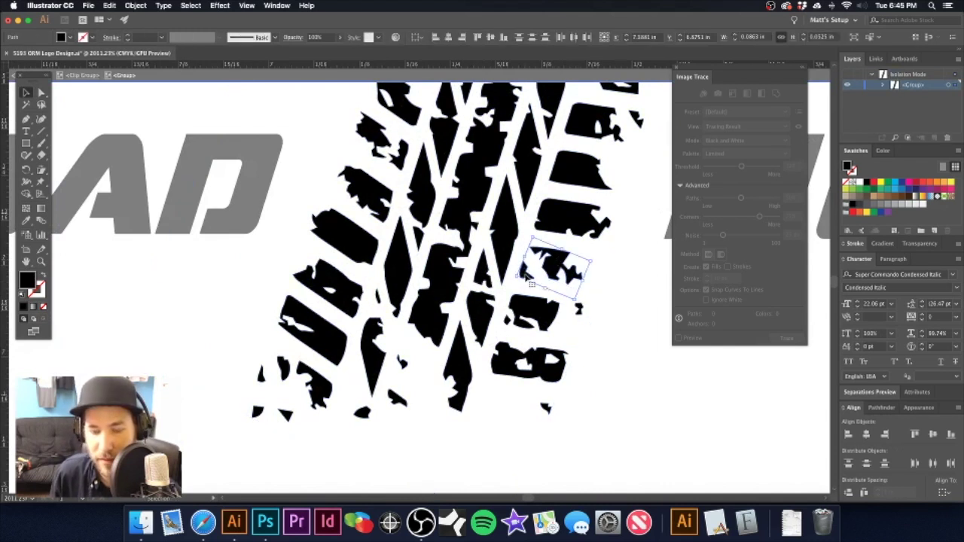
{"action": "double_click", "coordinate": [645, 366]}
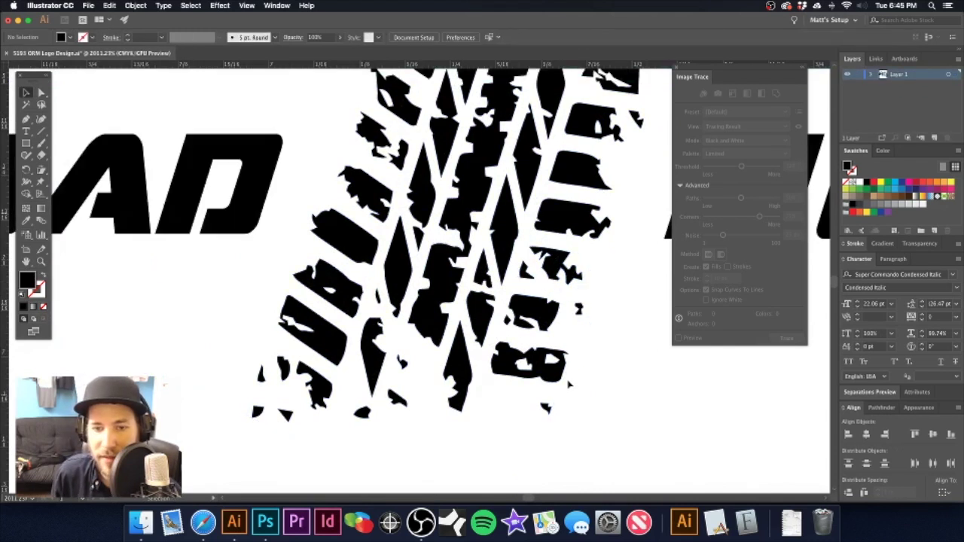
{"action": "left_click", "coordinate": [556, 264]}
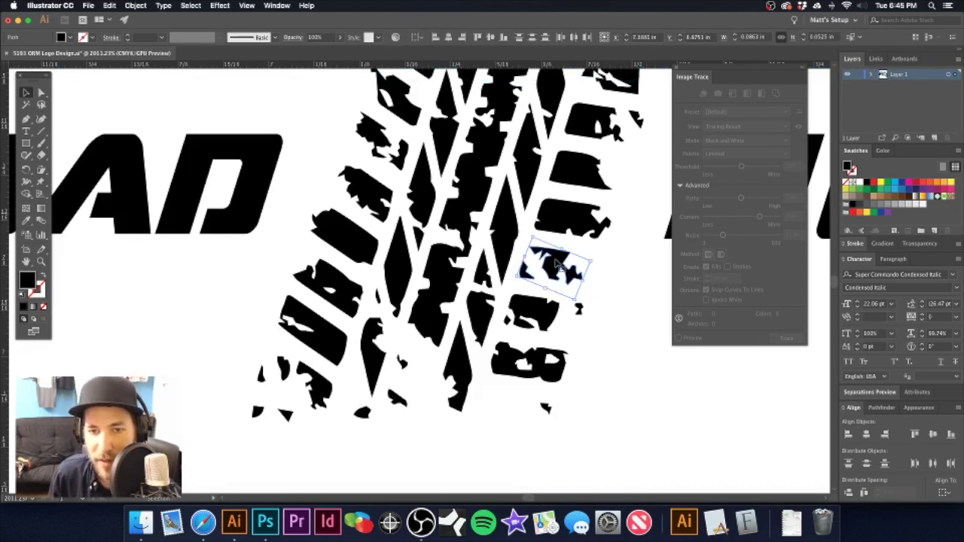
{"action": "left_click_drag", "start_coordinate": [520, 362], "coordinate": [502, 417]}
{"action": "left_click", "coordinate": [569, 395]}
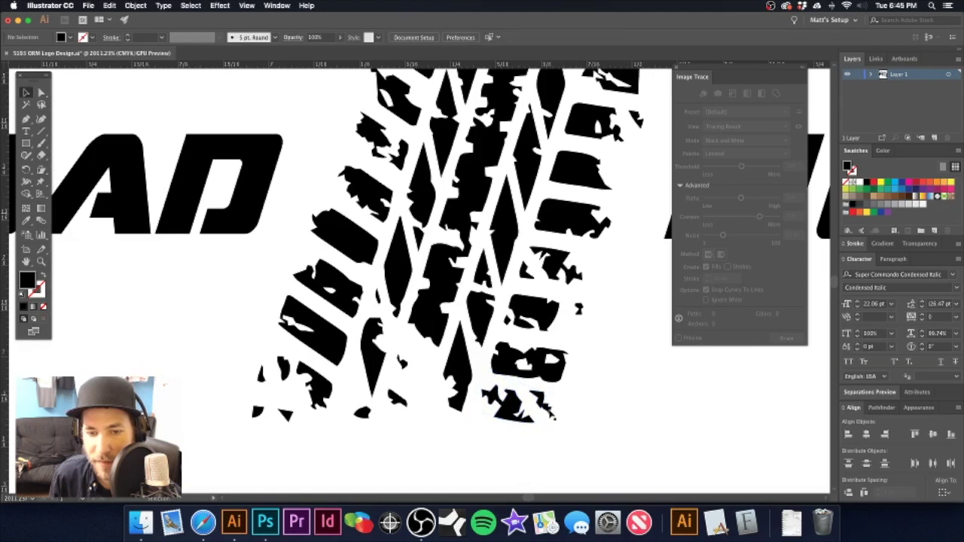
{"action": "left_click", "coordinate": [548, 407]}
{"action": "left_click", "coordinate": [611, 407]}
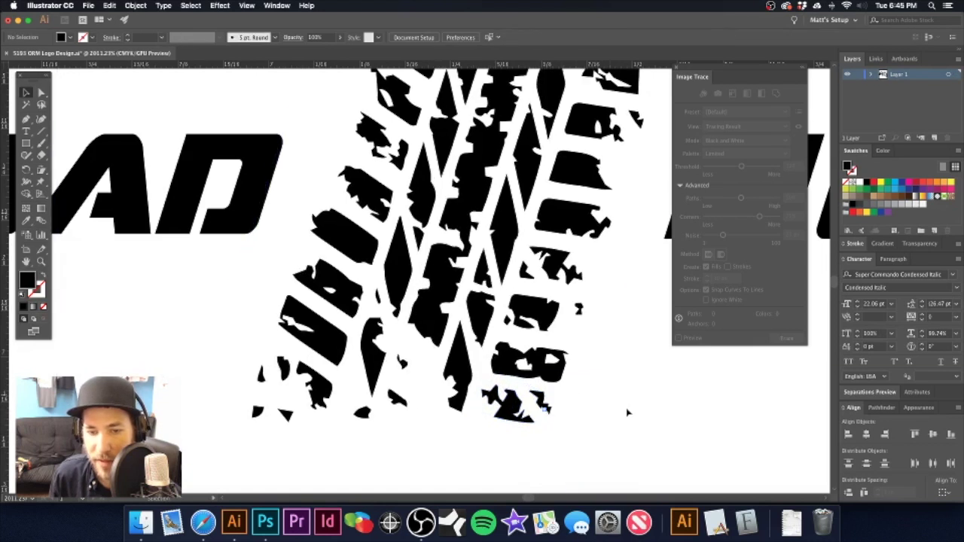
{"action": "scroll", "coordinate": [444, 262], "scroll_direction": "down", "scroll_amount": 5}
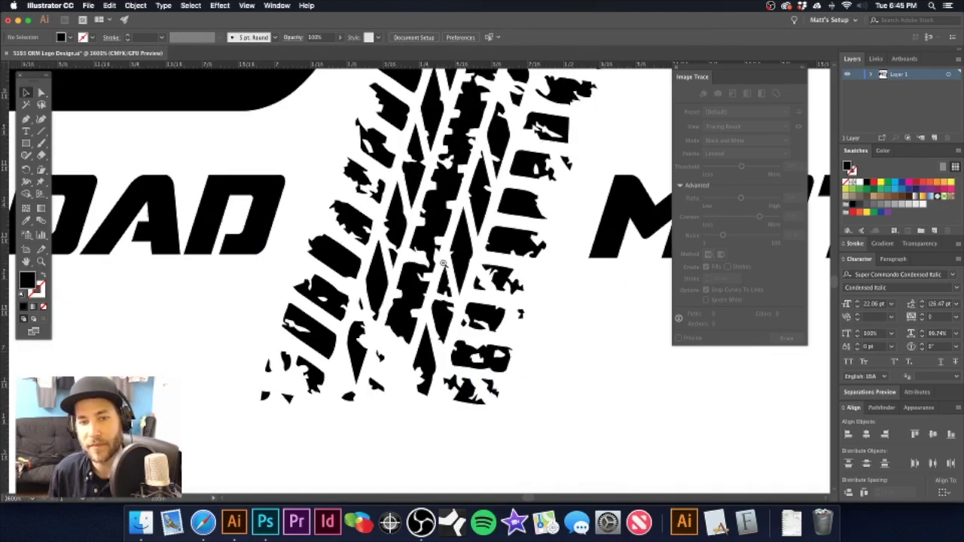
- Check the refined lower end of the tire track against the whole logo at reduced magnification
{"action": "scroll", "coordinate": [444, 263], "scroll_direction": "down", "scroll_amount": 4}
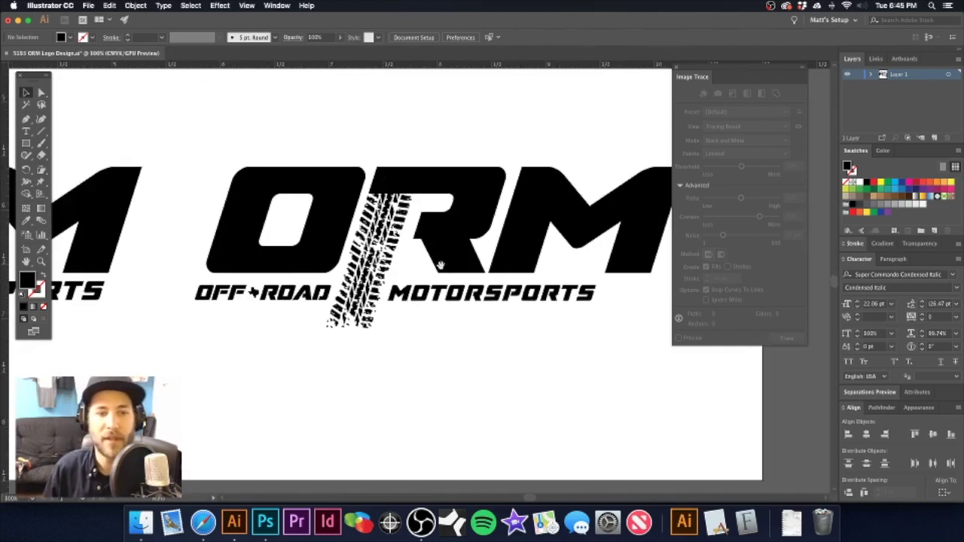
{"action": "scroll", "coordinate": [422, 311], "scroll_direction": "left", "scroll_amount": 3}
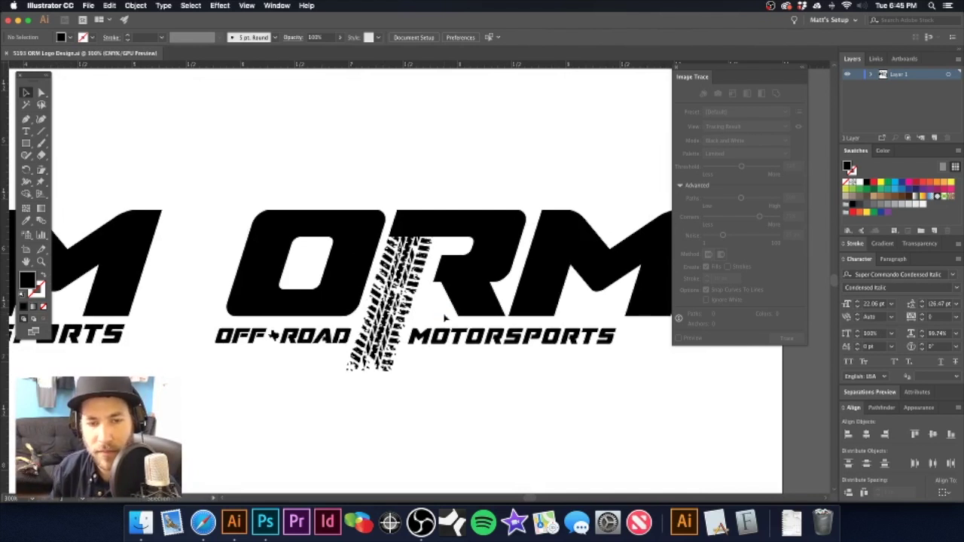
{"action": "left_click", "coordinate": [439, 296], "text": "alt+super"}
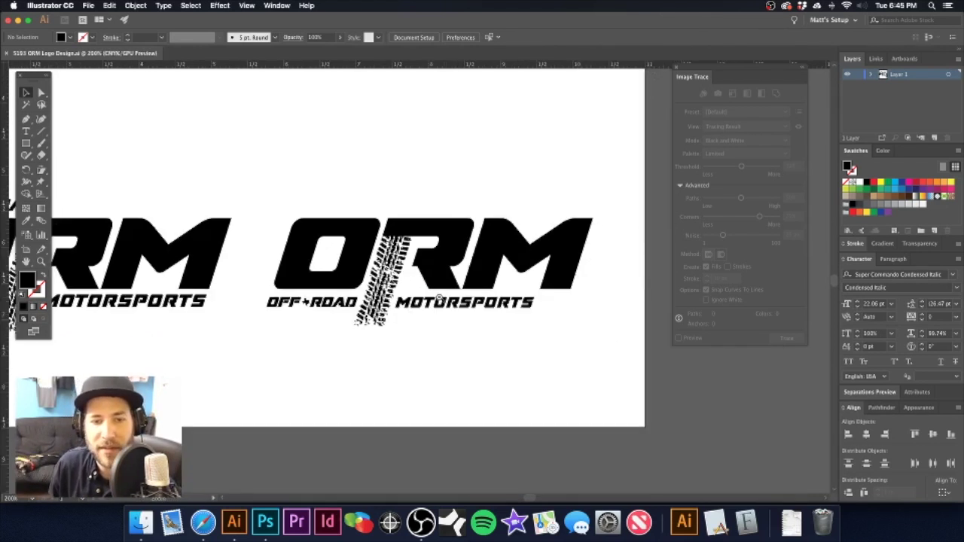
{"action": "left_click", "coordinate": [440, 297], "text": "alt+super"}
{"action": "left_click", "coordinate": [440, 297], "text": "alt+super"}
{"action": "left_click", "coordinate": [440, 297], "text": "super"}
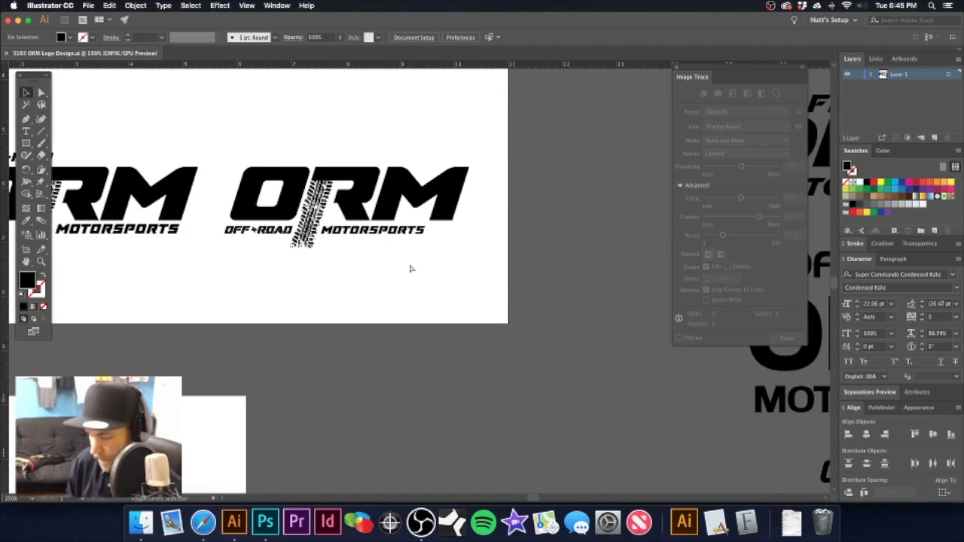
- Move the client's original logo image up against the lower edge of the artboard, beneath the new logo versions
{"action": "key", "text": "super+shift+p"}
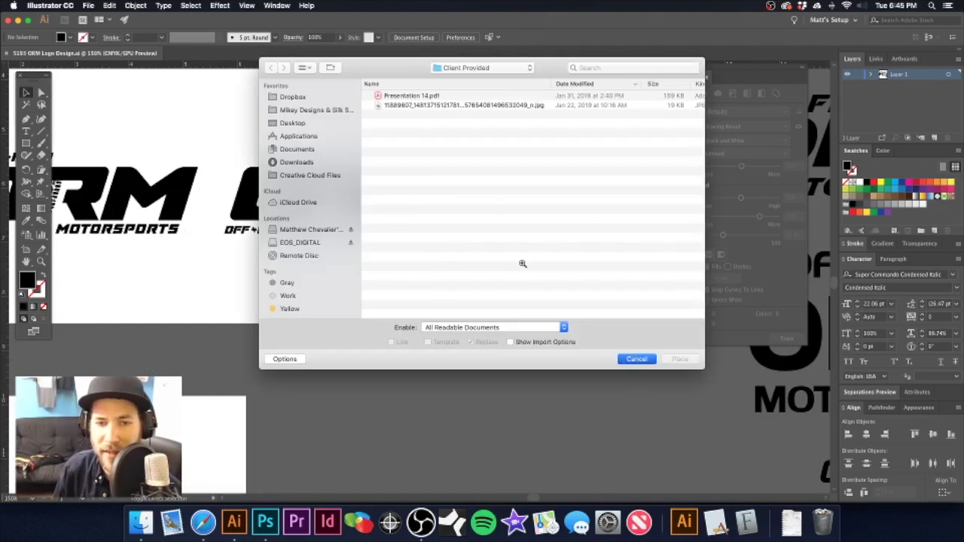
{"action": "key", "text": "Escape"}
{"action": "scroll", "coordinate": [461, 241], "scroll_direction": "down", "scroll_amount": 5}
{"action": "scroll", "coordinate": [458, 235], "scroll_direction": "down", "scroll_amount": 3}
{"action": "scroll", "coordinate": [458, 236], "scroll_direction": "left", "scroll_amount": 3}
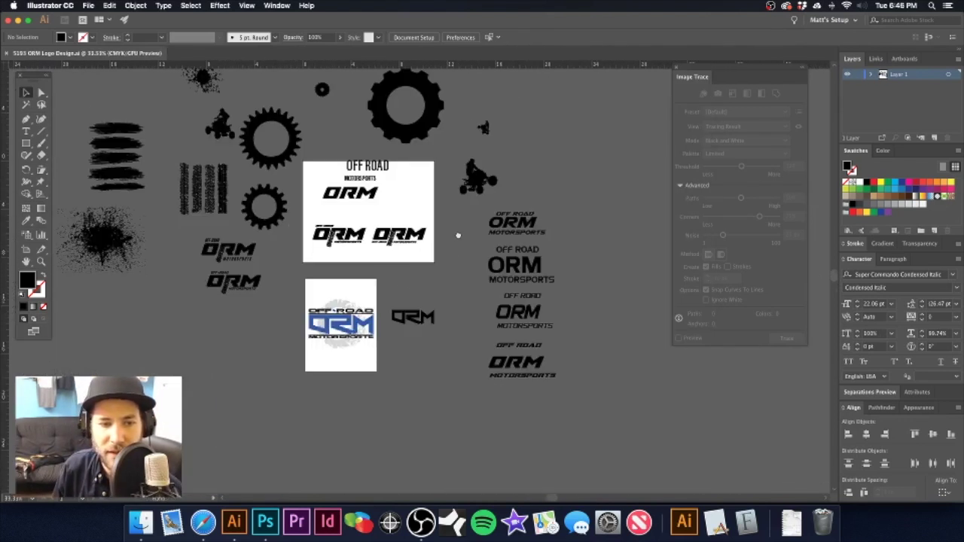
{"action": "left_click", "coordinate": [338, 298]}
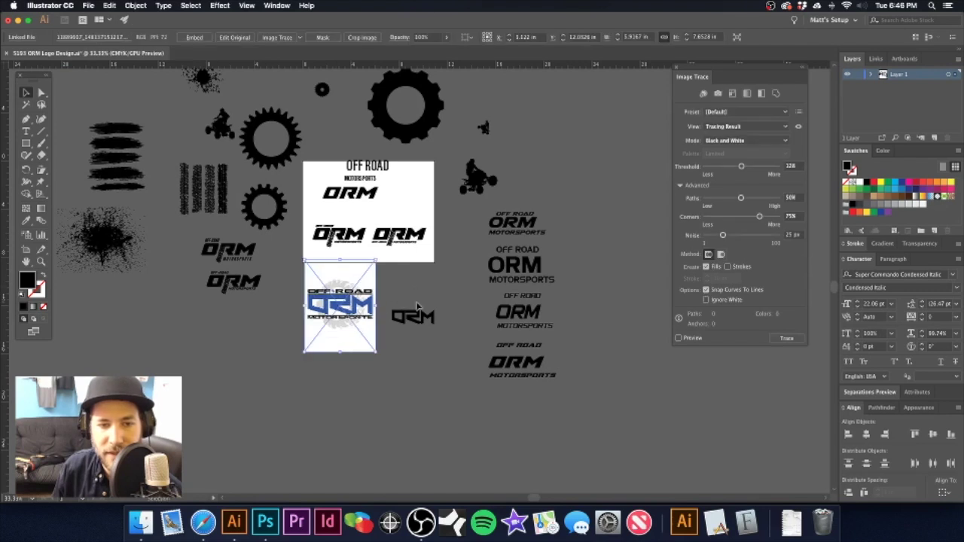
{"action": "scroll", "coordinate": [326, 287], "scroll_direction": "up", "scroll_amount": 5}
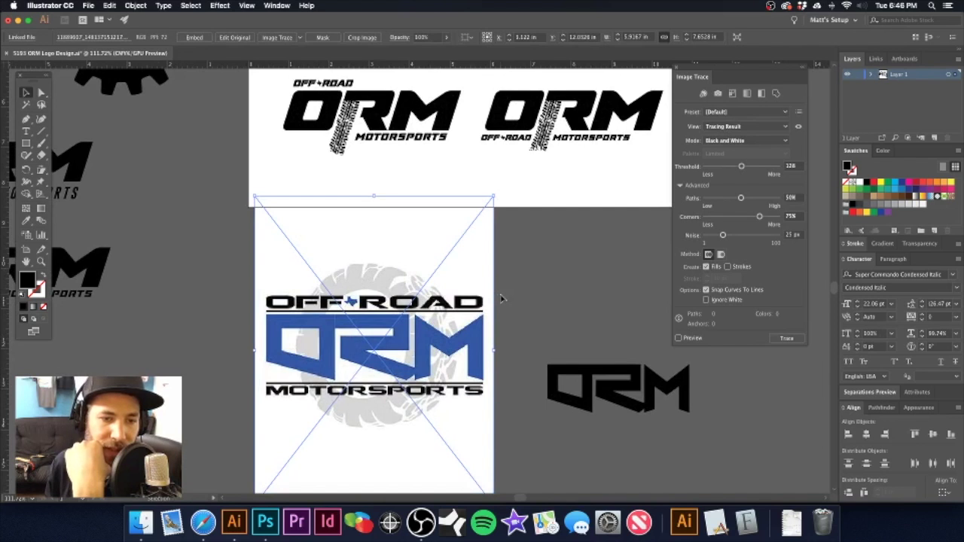
{"action": "left_click", "coordinate": [528, 256]}
{"action": "scroll", "coordinate": [419, 287], "scroll_direction": "up", "scroll_amount": 2}
{"action": "scroll", "coordinate": [419, 287], "scroll_direction": "right", "scroll_amount": 5}
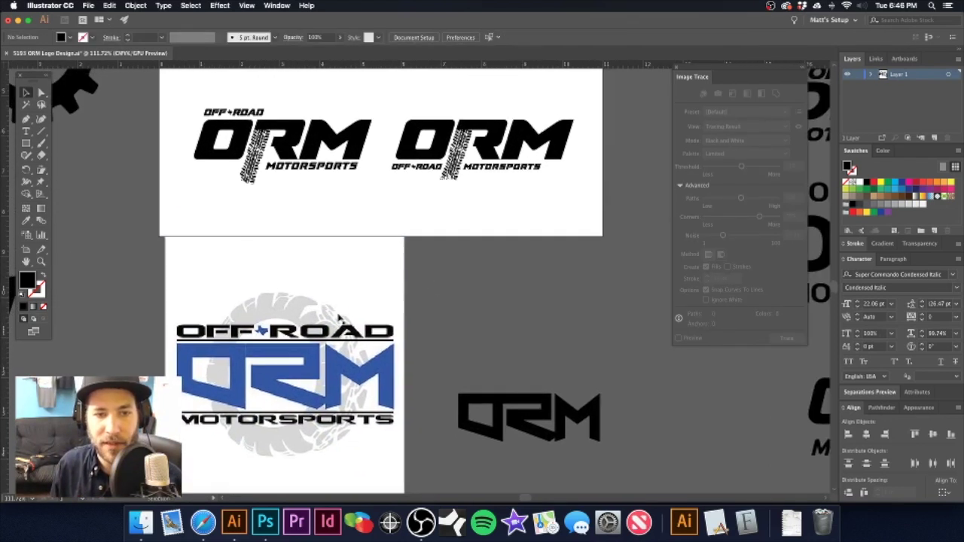
- Sample the blue of the client's ORM letters and save it as a global CMYK process swatch named "Royal Blue"
{"action": "left_click", "coordinate": [25, 220]}
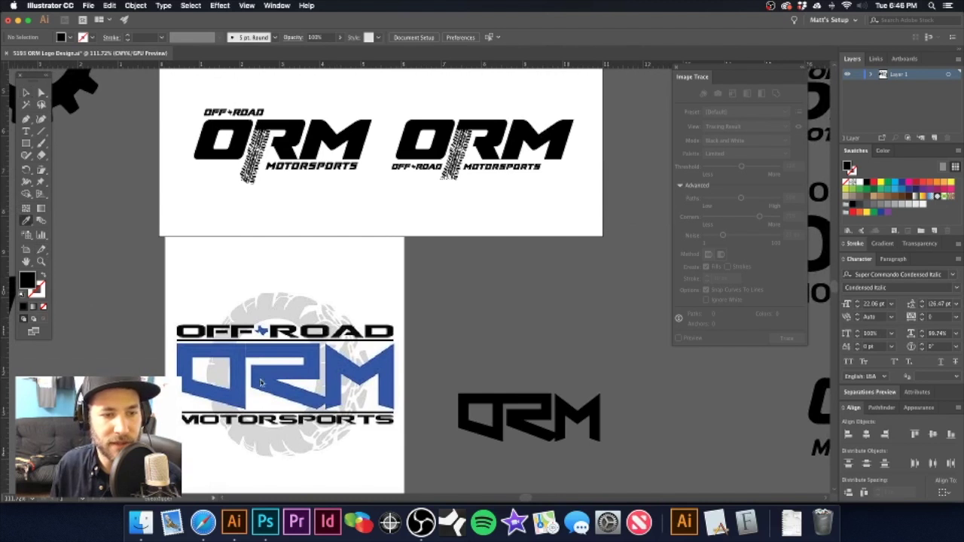
{"action": "left_click", "coordinate": [235, 352]}
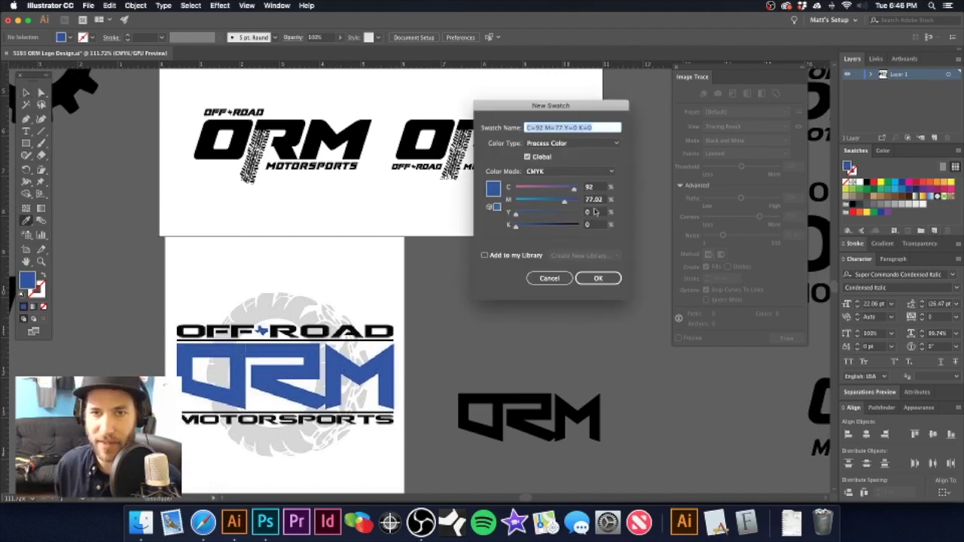
{"action": "type", "text": "ROYAL"}
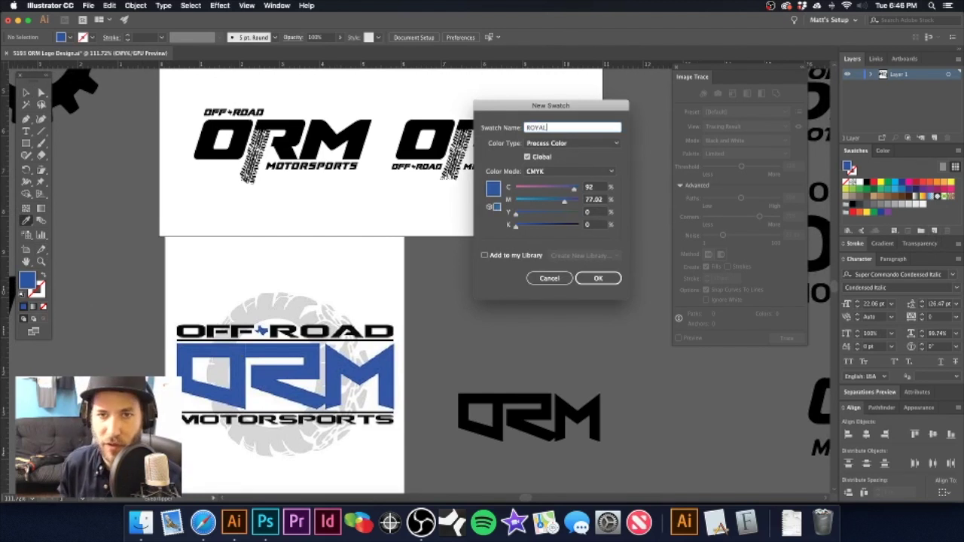
{"action": "key", "text": "super+a"}
{"action": "type", "text": "Roya"}
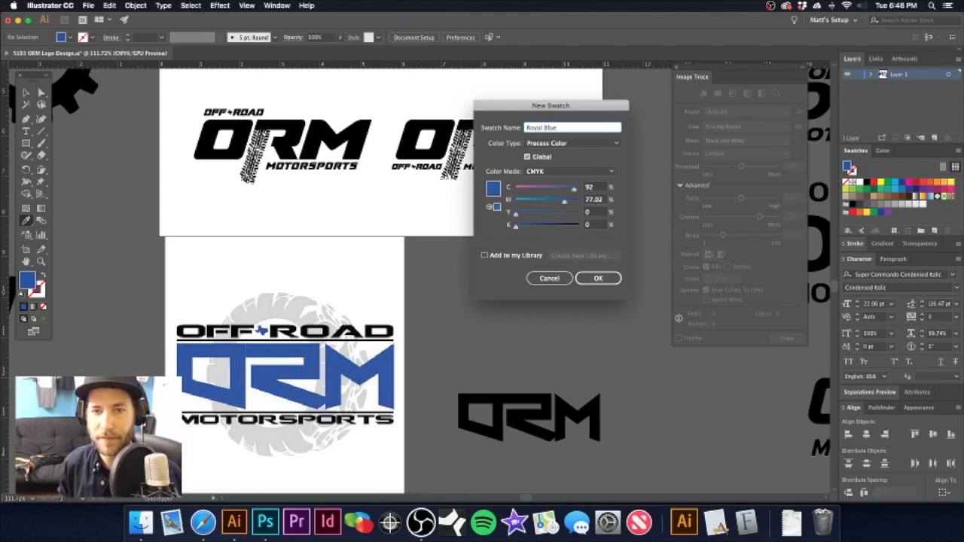
{"action": "key", "text": "Return"}
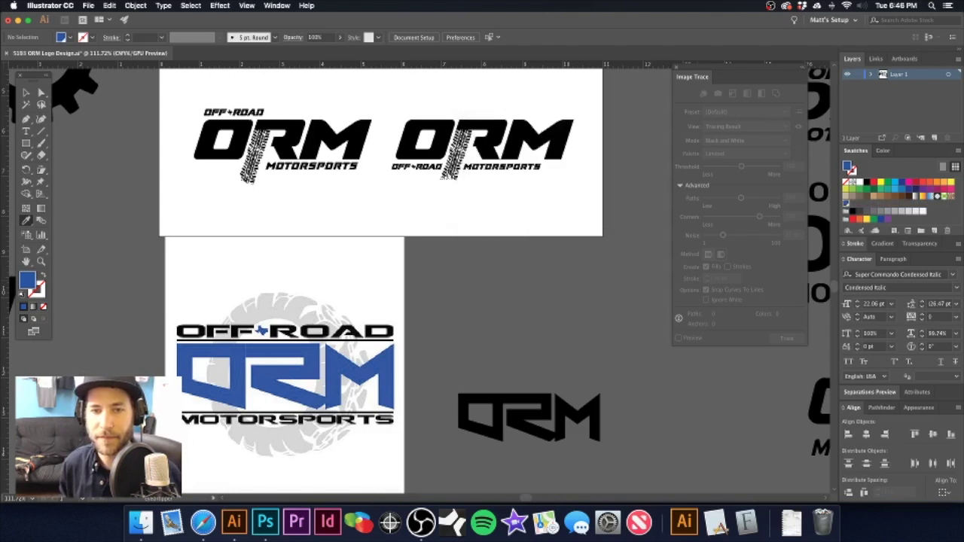
- Set the cyan of the Royal Blue swatch to 100%
{"action": "double_click", "coordinate": [847, 204]}
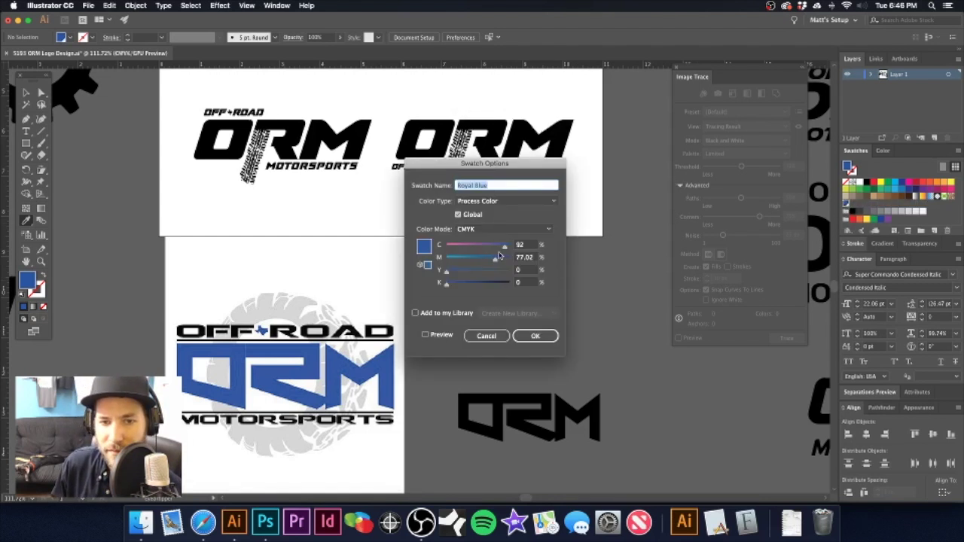
{"action": "left_click_drag", "start_coordinate": [504, 250], "coordinate": [531, 257]}
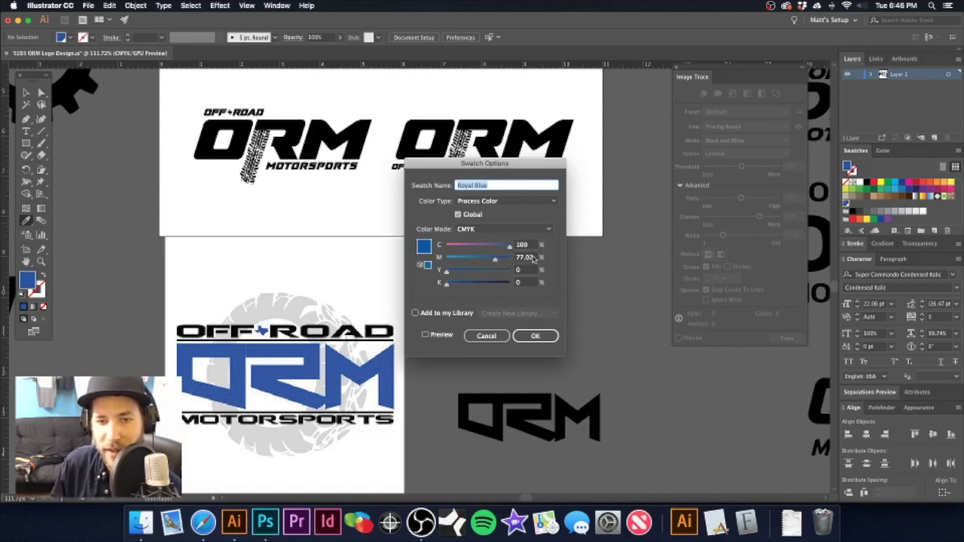
{"action": "left_click", "coordinate": [530, 257]}
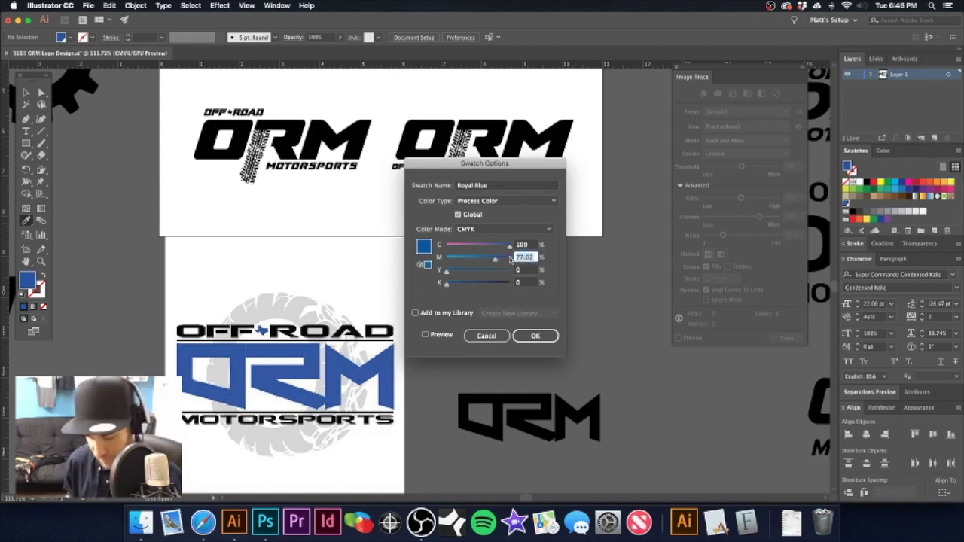
{"action": "key", "text": "Return"}
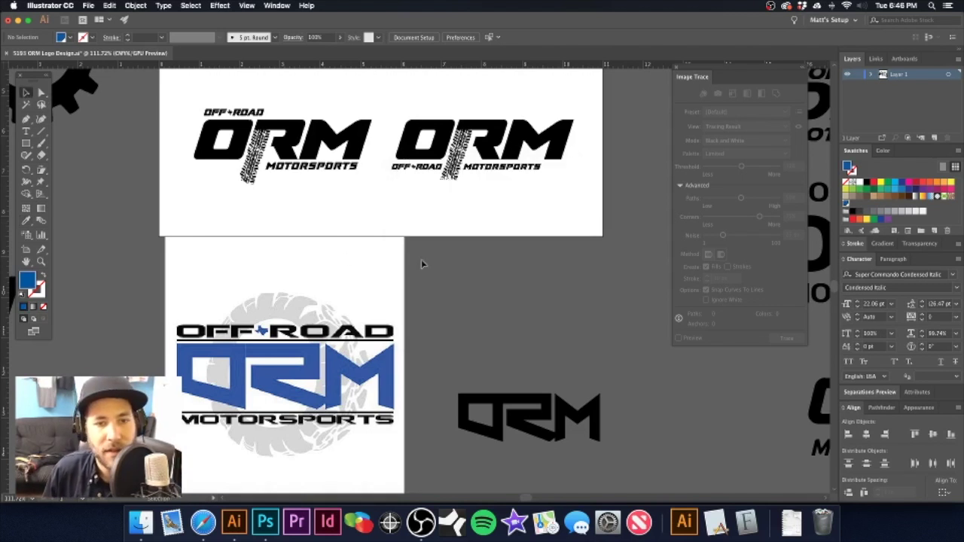
- Try to fill the right-hand logo's O, R and M together with its clipped tire track in Royal Blue
{"action": "scroll", "coordinate": [463, 249], "scroll_direction": "up", "scroll_amount": 3}
{"action": "scroll", "coordinate": [462, 250], "scroll_direction": "left", "scroll_amount": 3}
{"action": "left_click", "coordinate": [482, 177]}
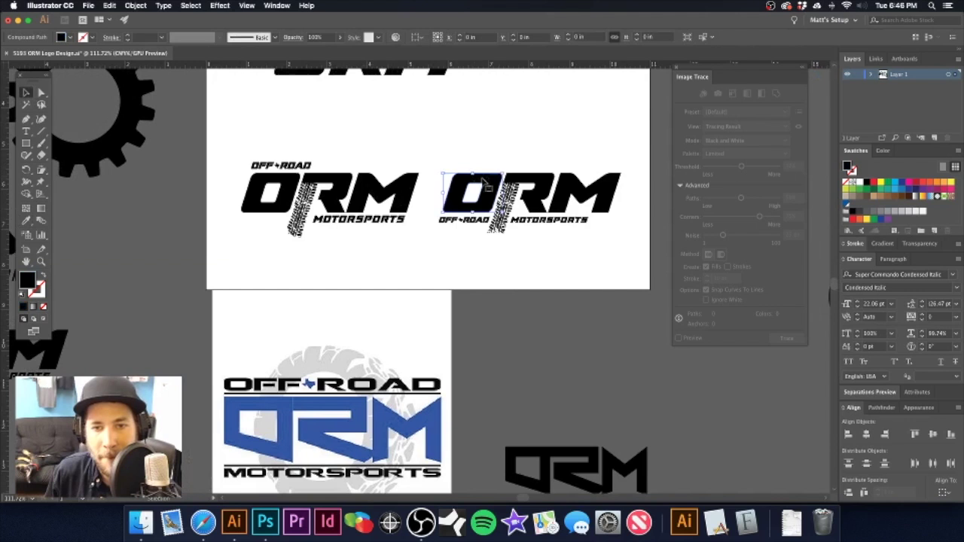
{"action": "left_click", "coordinate": [539, 186], "text": "shift"}
{"action": "left_click", "coordinate": [570, 195], "text": "shift"}
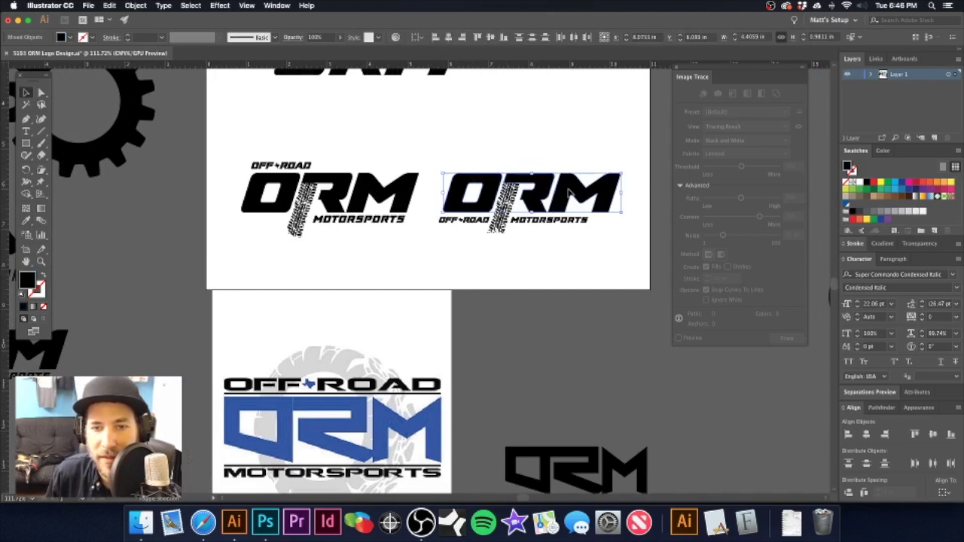
{"action": "left_click", "coordinate": [510, 138]}
{"action": "left_click_drag", "start_coordinate": [508, 201], "coordinate": [511, 224]}
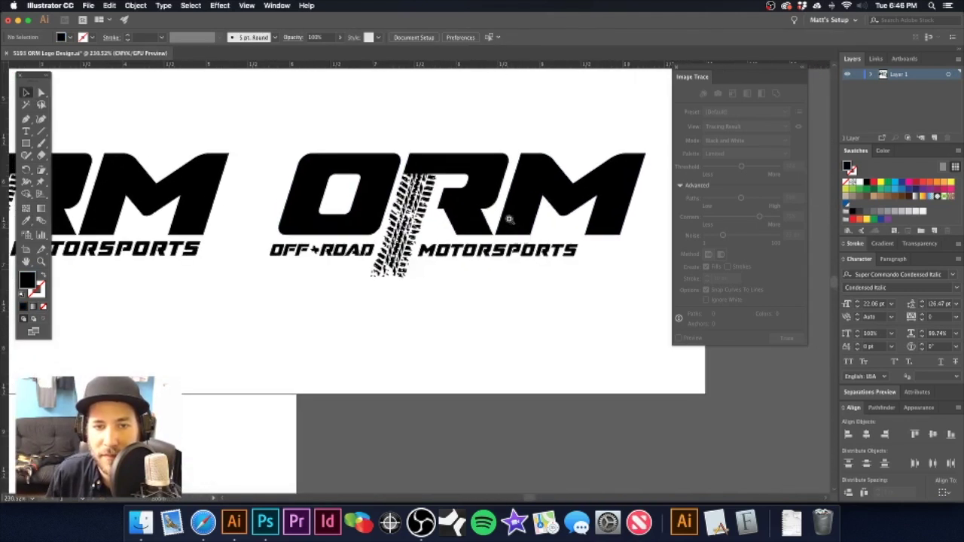
{"action": "left_click", "coordinate": [491, 179]}
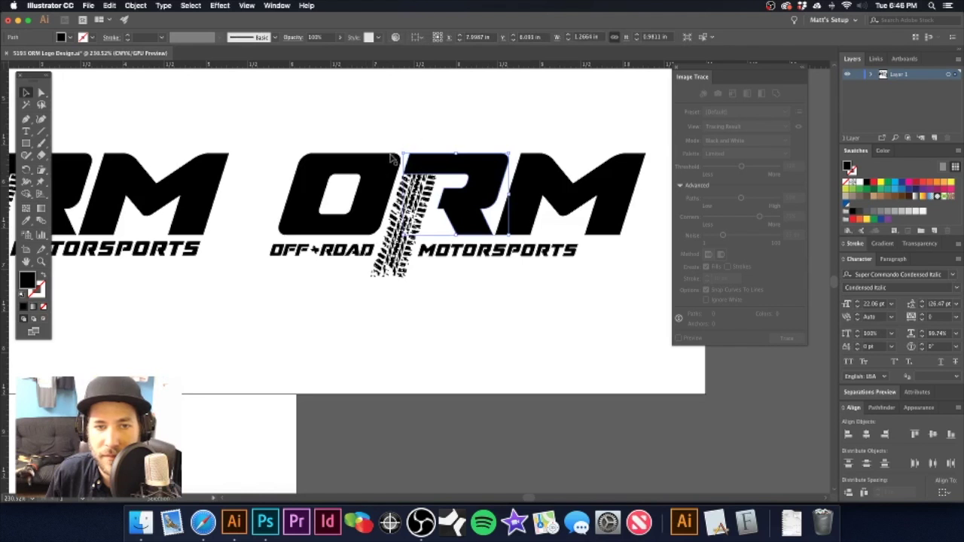
{"action": "left_click", "coordinate": [380, 181], "text": "shift"}
{"action": "left_click", "coordinate": [416, 193], "text": "shift"}
{"action": "left_click", "coordinate": [554, 180], "text": "shift"}
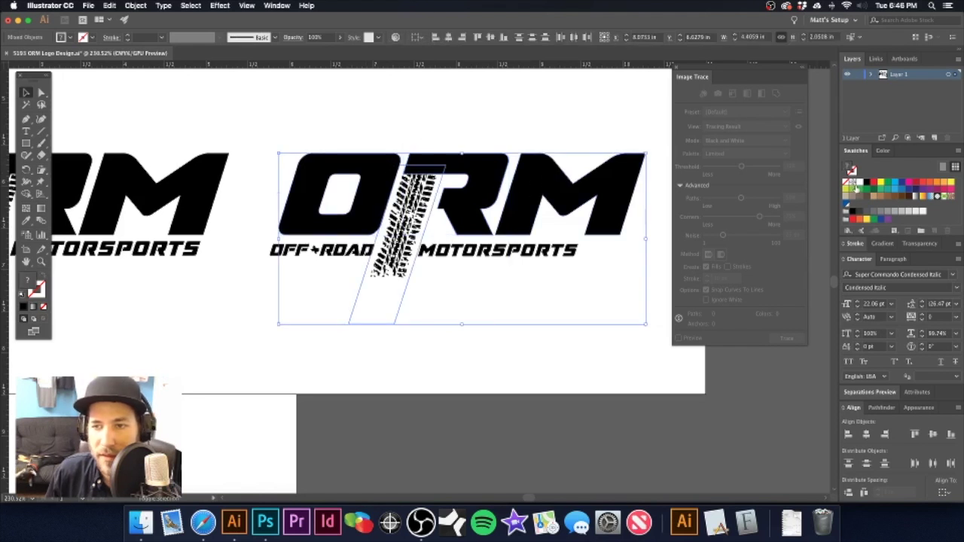
{"action": "left_click", "coordinate": [845, 204]}
{"action": "key", "text": "super+z"}
{"action": "left_click", "coordinate": [457, 144]}
- Isolate the right-hand logo's clip group and fill the tire track group inside it with Royal Blue
{"action": "left_click", "coordinate": [411, 200]}
{"action": "double_click", "coordinate": [410, 202]}
{"action": "left_click", "coordinate": [410, 202]}
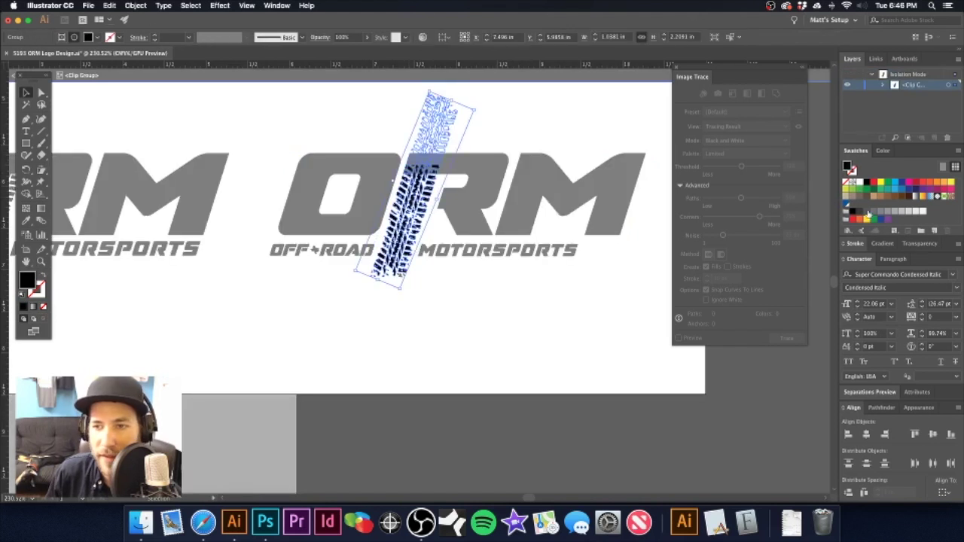
{"action": "left_click", "coordinate": [848, 208]}
{"action": "double_click", "coordinate": [557, 123]}
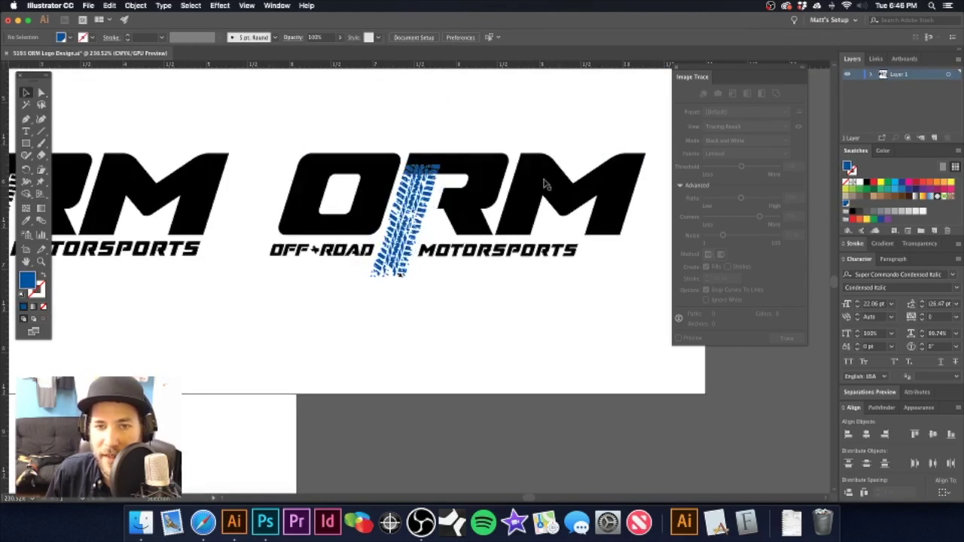
- Fill the O, R and M letters of the right-hand logo with Royal Blue
{"action": "left_click", "coordinate": [544, 183]}
{"action": "left_click", "coordinate": [486, 167], "text": "shift"}
{"action": "left_click", "coordinate": [372, 165], "text": "shift"}
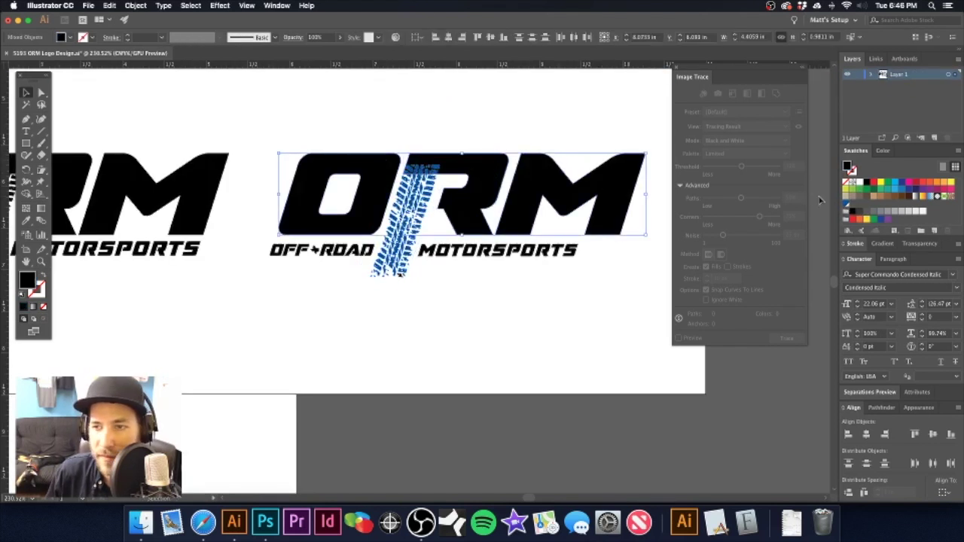
{"action": "left_click", "coordinate": [846, 206]}
- Fill the "OFF ROAD MOTORSPORTS" lettering and Texas silhouette of the right-hand logo with a medium gray swatch
{"action": "left_click", "coordinate": [337, 253]}
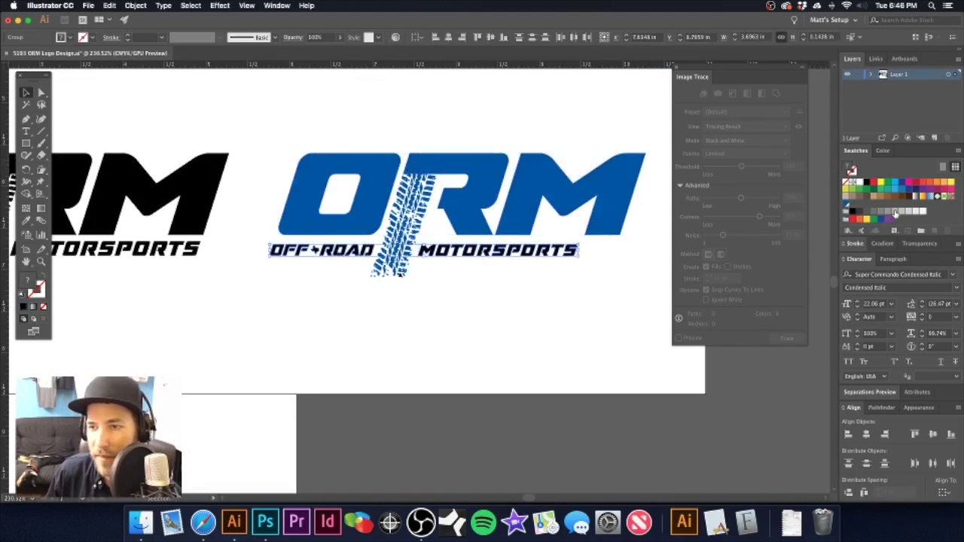
{"action": "left_click", "coordinate": [894, 214]}
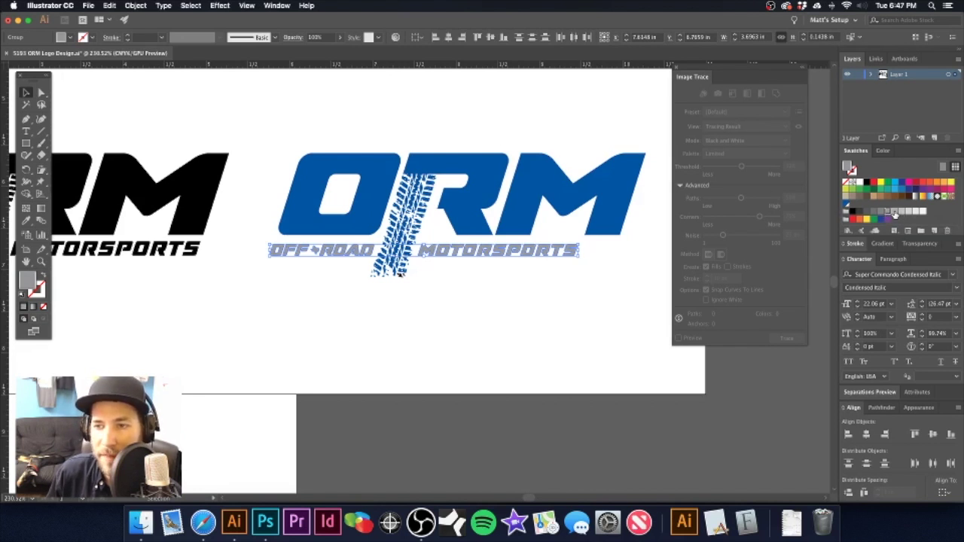
{"action": "left_click", "coordinate": [506, 128]}
{"action": "left_click_drag", "start_coordinate": [471, 186], "coordinate": [482, 187]}
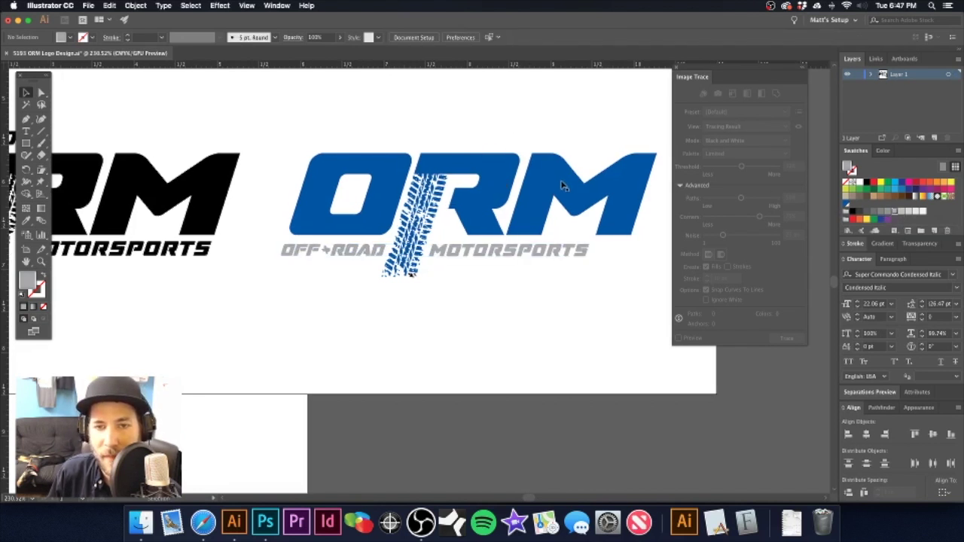
- Apply a linear white-to-black gradient fill to the right-hand logo's O, R and M letters
{"action": "left_click", "coordinate": [565, 183]}
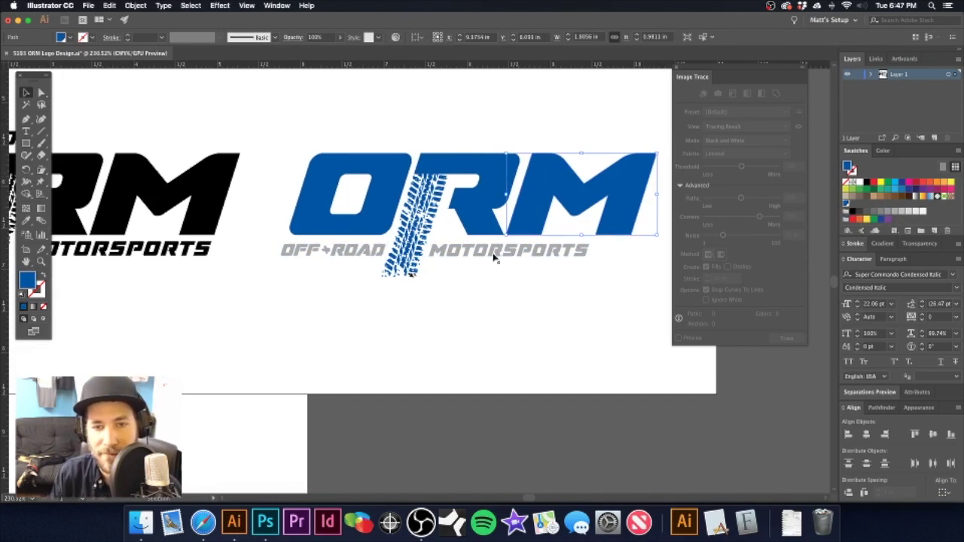
{"action": "left_click", "coordinate": [400, 98]}
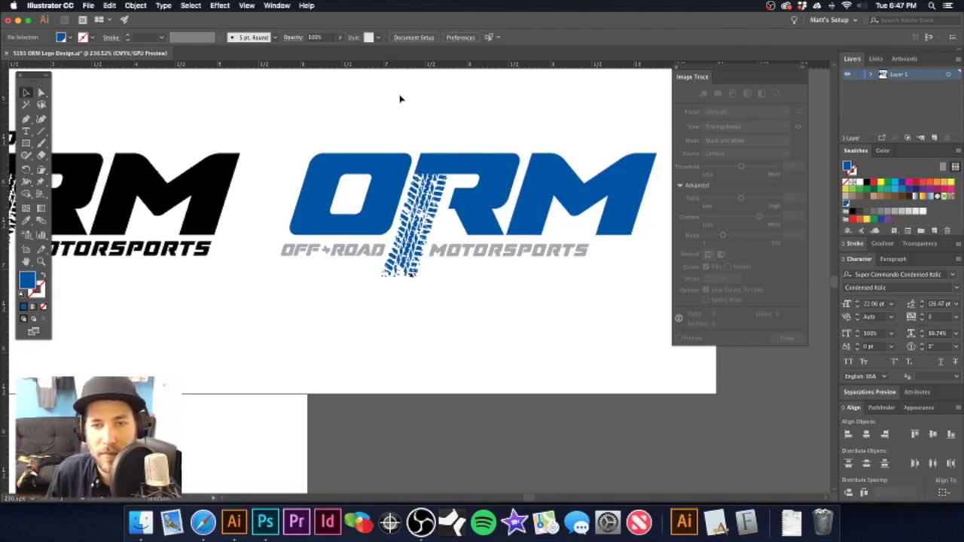
{"action": "left_click", "coordinate": [536, 175]}
{"action": "left_click", "coordinate": [491, 164], "text": "shift"}
{"action": "left_click", "coordinate": [385, 168], "text": "shift"}
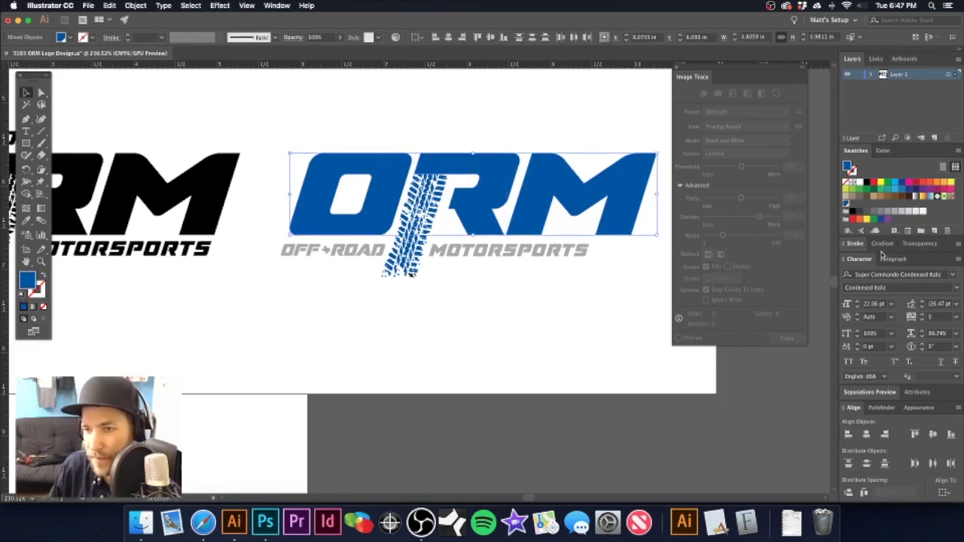
{"action": "left_click", "coordinate": [883, 244]}
{"action": "left_click", "coordinate": [896, 295]}
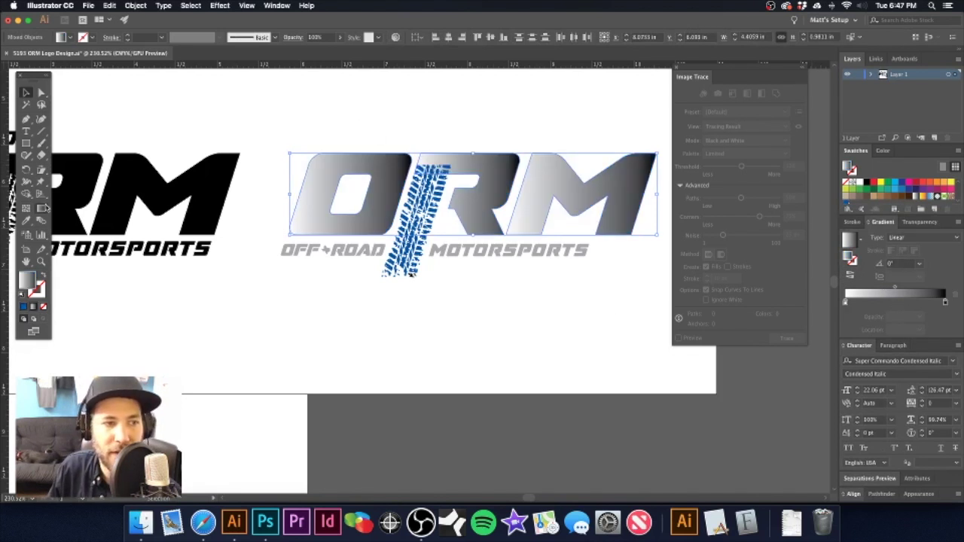
- Run the letters' gradient downward at -90°, with the white stop at about 25% and a Royal Blue end stop
{"action": "left_click", "coordinate": [42, 208]}
{"action": "left_click_drag", "start_coordinate": [366, 153], "coordinate": [367, 238]}
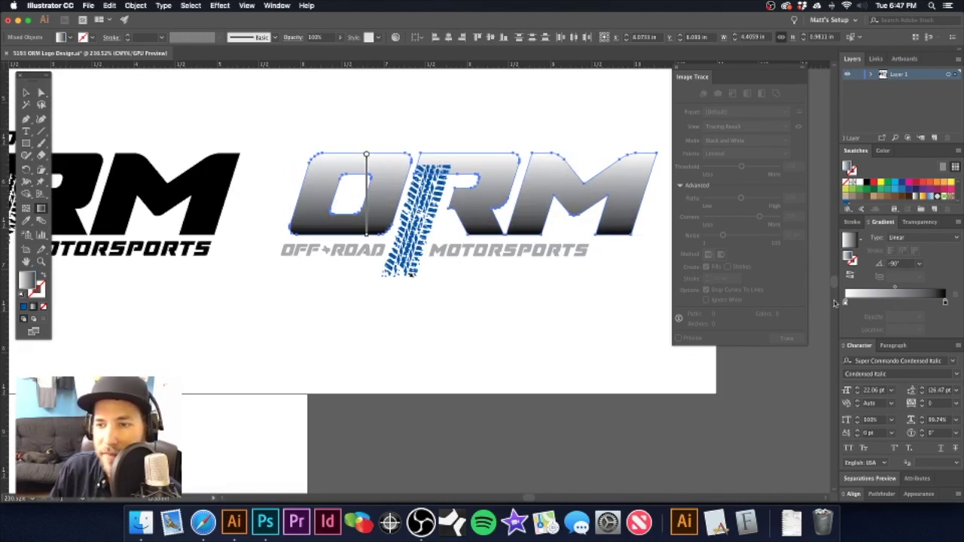
{"action": "left_click_drag", "start_coordinate": [845, 304], "coordinate": [870, 302]}
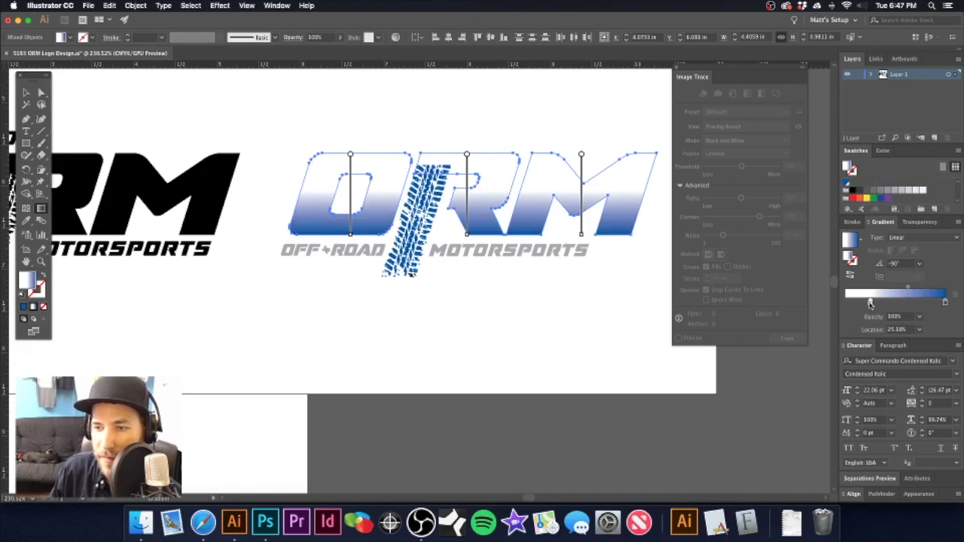
- Give the letters' gradient five evenly spaced Royal Blue stops, placing the second one at about 24%
{"action": "left_click_drag", "start_coordinate": [848, 185], "coordinate": [845, 302]}
{"action": "left_click", "coordinate": [865, 302]}
{"action": "left_click", "coordinate": [887, 302]}
{"action": "left_click", "coordinate": [919, 302]}
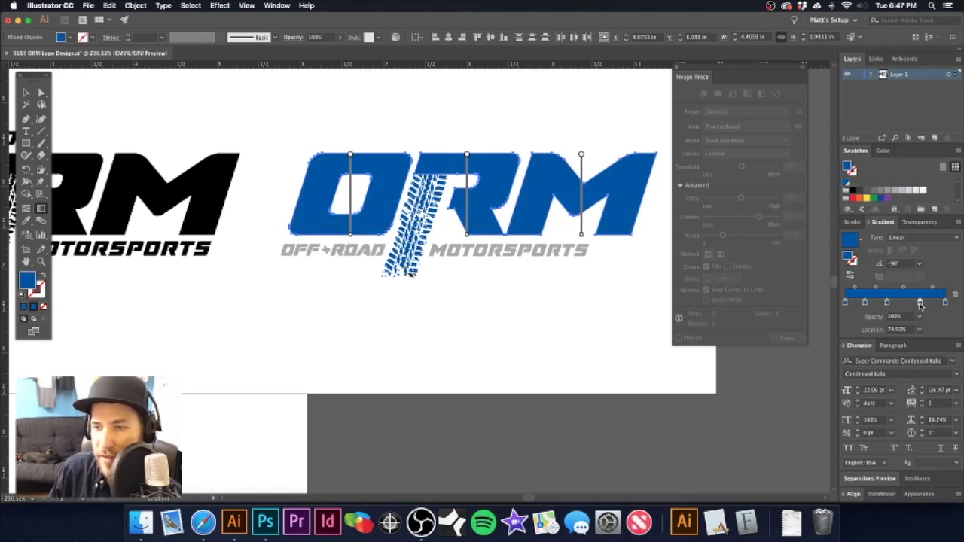
{"action": "left_click_drag", "start_coordinate": [921, 304], "coordinate": [869, 303]}
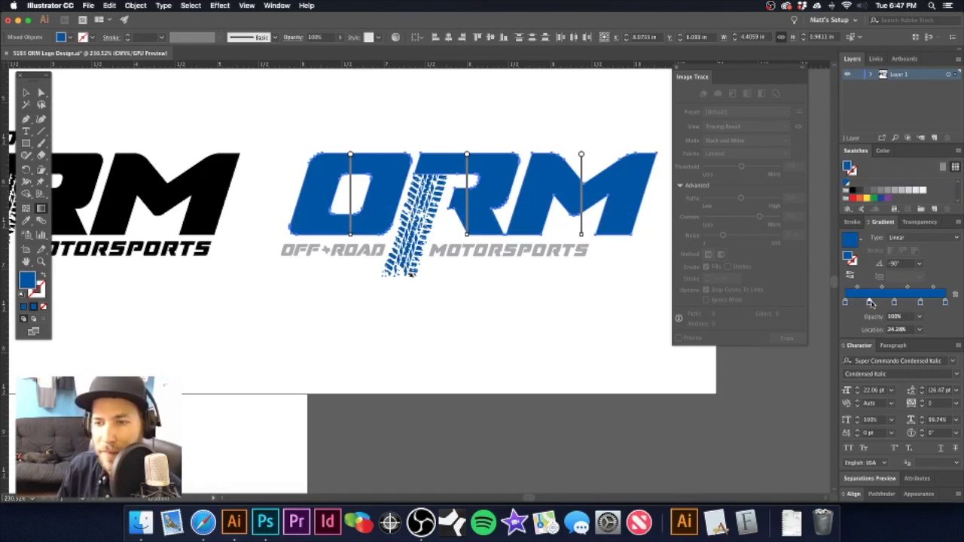
- Change the Royal Blue swatch's color type from process to Spot Color
{"action": "left_click", "coordinate": [884, 151]}
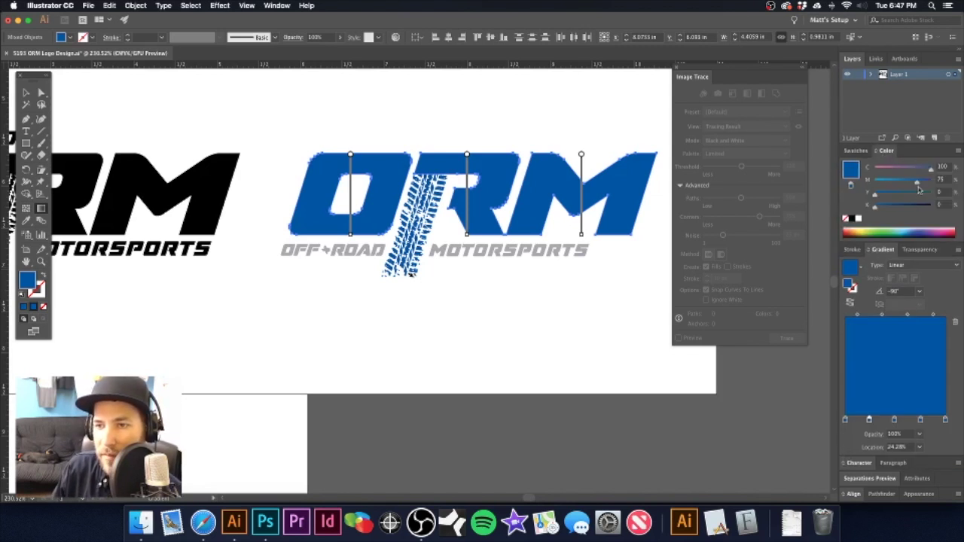
{"action": "left_click", "coordinate": [857, 150]}
{"action": "double_click", "coordinate": [849, 207]}
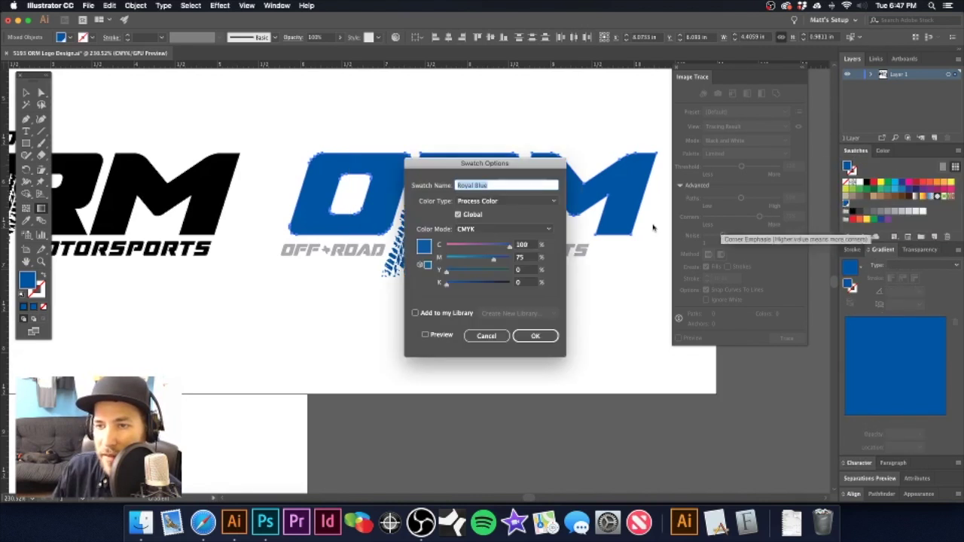
{"action": "left_click", "coordinate": [505, 202]}
{"action": "left_click", "coordinate": [480, 223]}
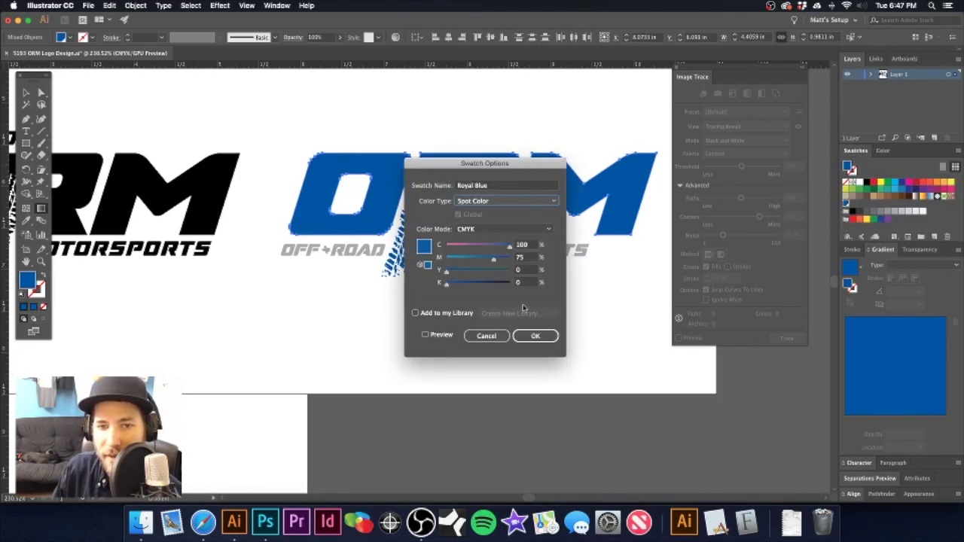
{"action": "key", "text": "Return"}
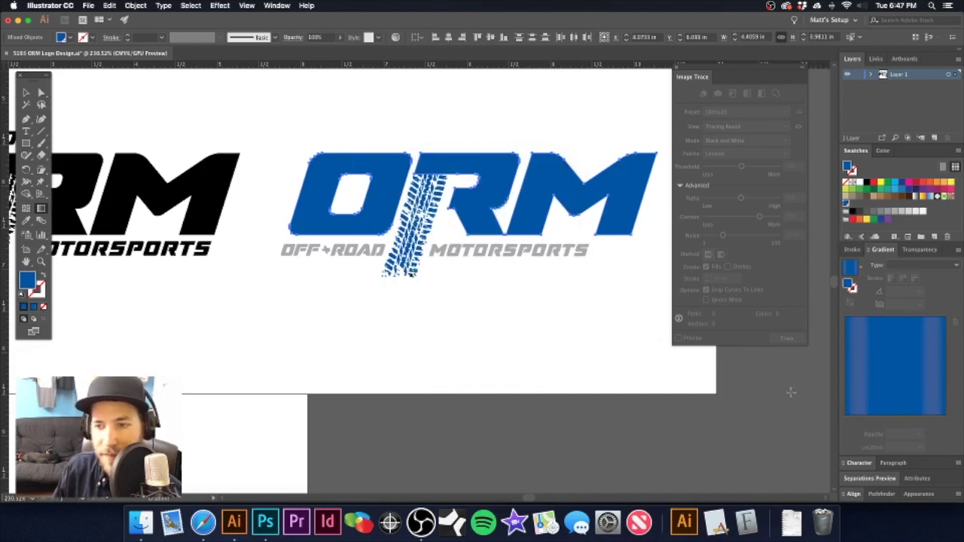
- Reapply the linear gradient to the ORM letters and recolor all its stops with the Royal Blue spot swatch
{"action": "left_click", "coordinate": [922, 426]}
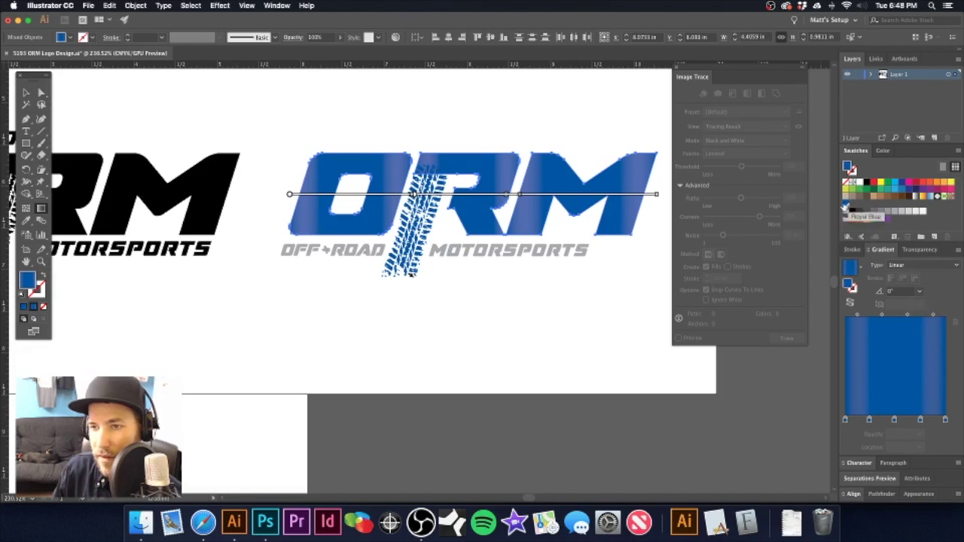
{"action": "left_click", "coordinate": [845, 419]}
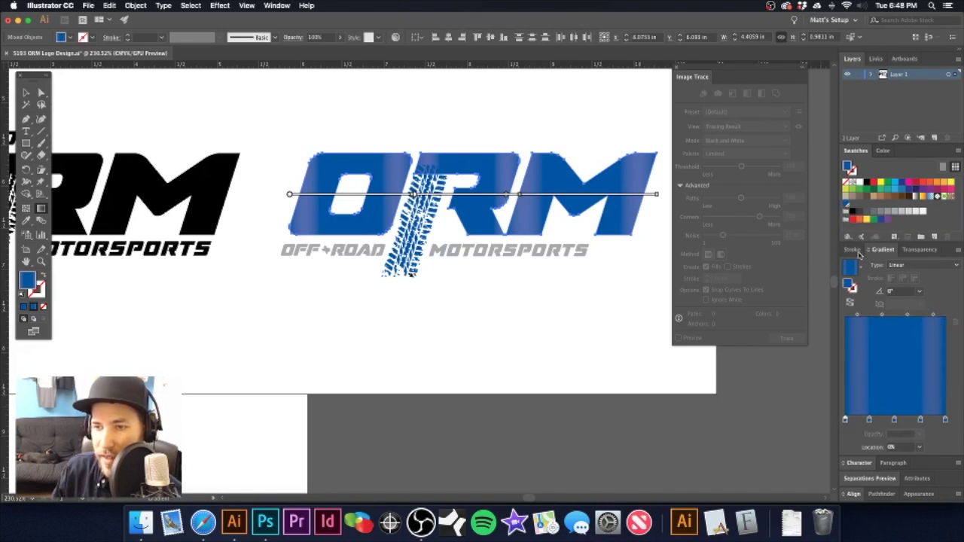
{"action": "left_click", "coordinate": [870, 420]}
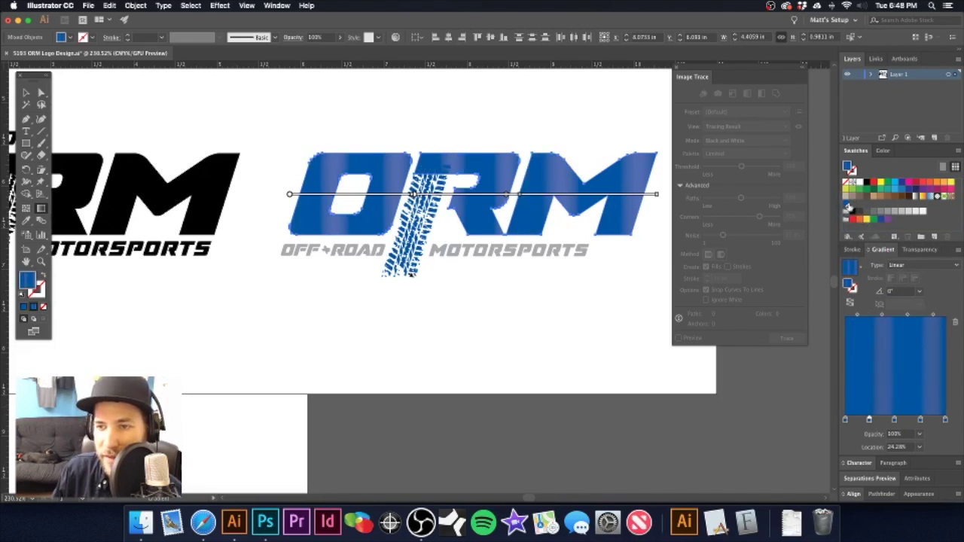
{"action": "left_click_drag", "start_coordinate": [849, 207], "coordinate": [895, 421]}
{"action": "left_click_drag", "start_coordinate": [847, 204], "coordinate": [920, 422]}
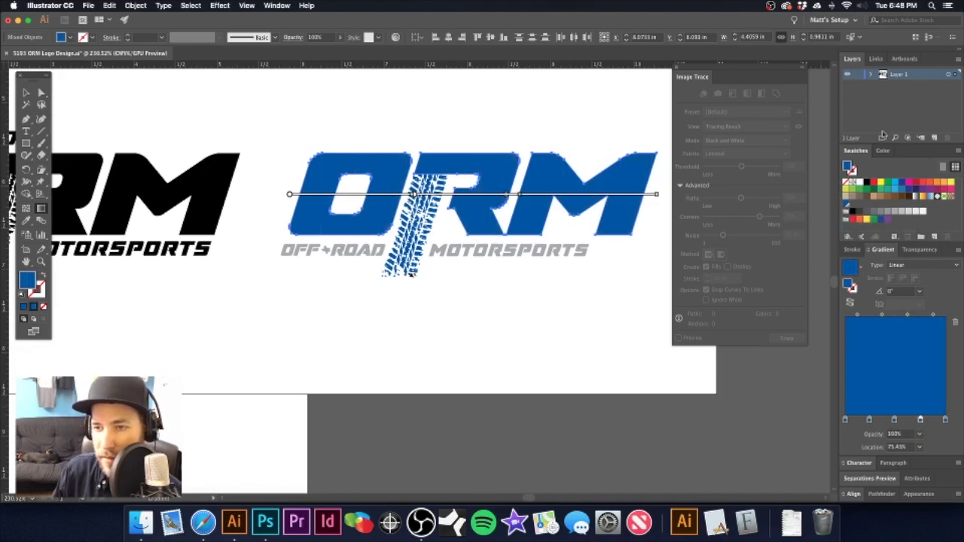
{"action": "left_click", "coordinate": [945, 420]}
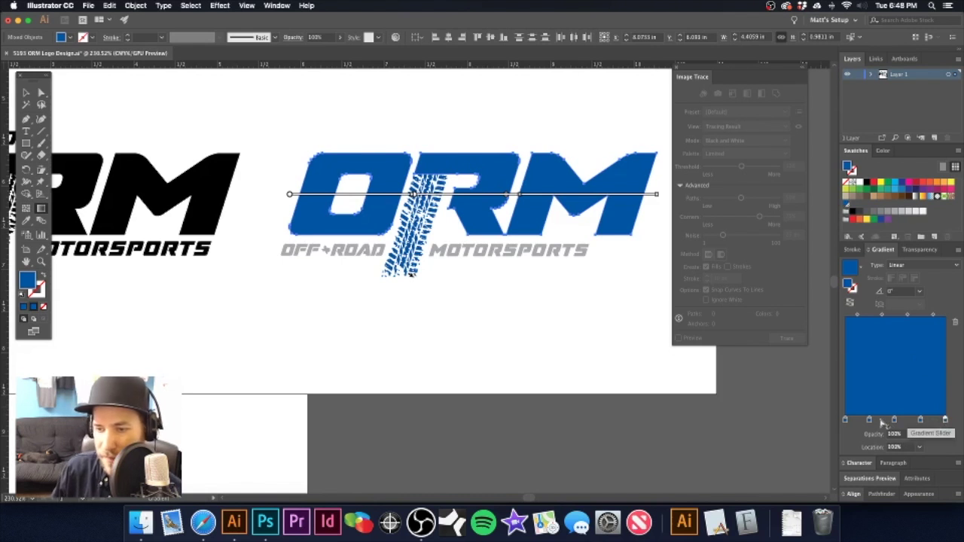
- Reduce the gradient to four stops, tinting the stop at about 39% to 61% Royal Blue and the end stop to 57%
{"action": "mouse_move", "coordinate": [896, 424]}
{"action": "left_mouse_down"}
{"action": "mouse_move", "coordinate": [870, 424]}
{"action": "mouse_move", "coordinate": [921, 423]}
{"action": "mouse_move", "coordinate": [885, 423]}
{"action": "left_mouse_up"}
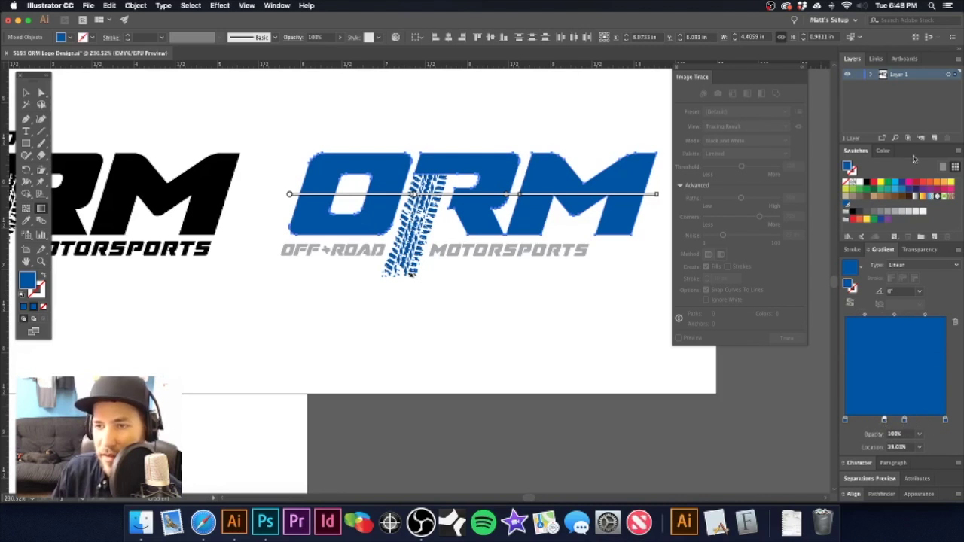
{"action": "left_click", "coordinate": [882, 151]}
{"action": "left_click_drag", "start_coordinate": [930, 171], "coordinate": [908, 172]}
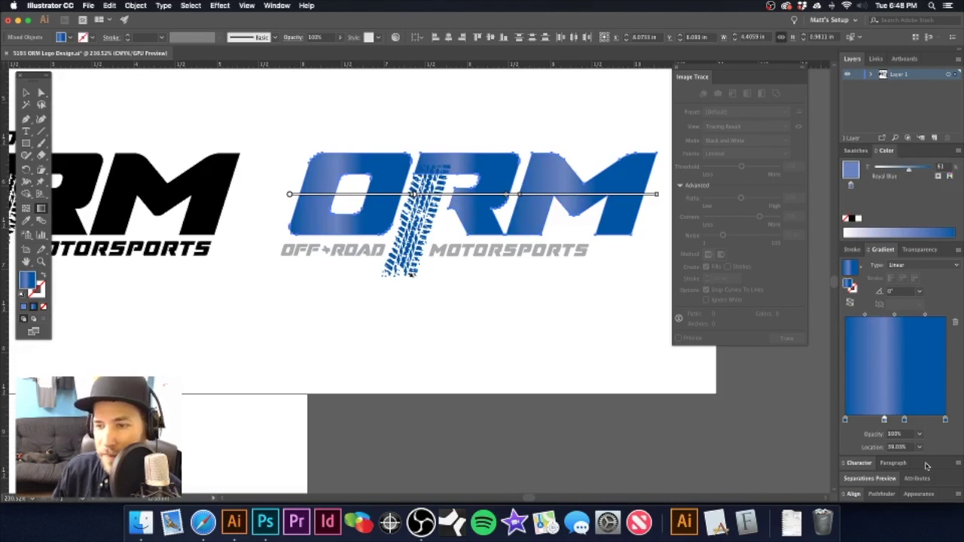
{"action": "left_click", "coordinate": [946, 420]}
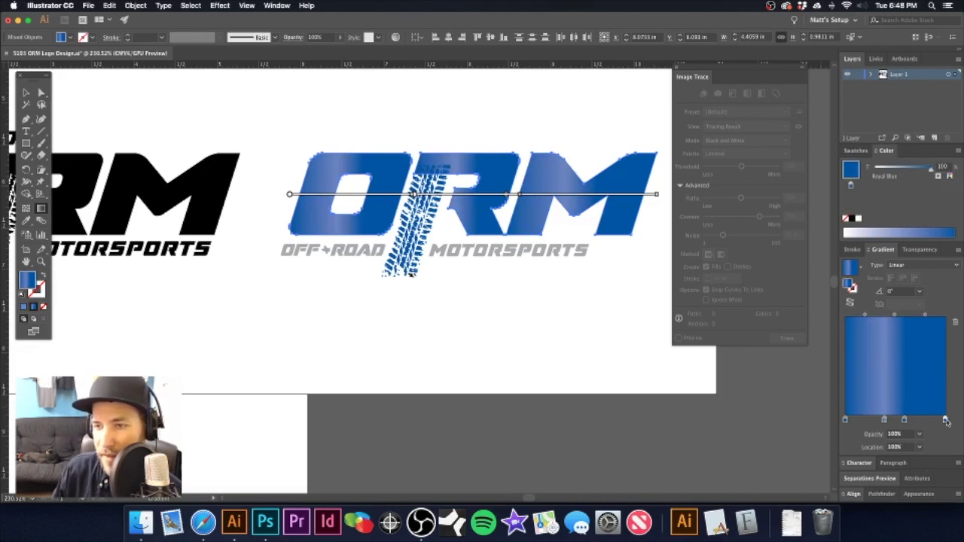
{"action": "left_click", "coordinate": [906, 172]}
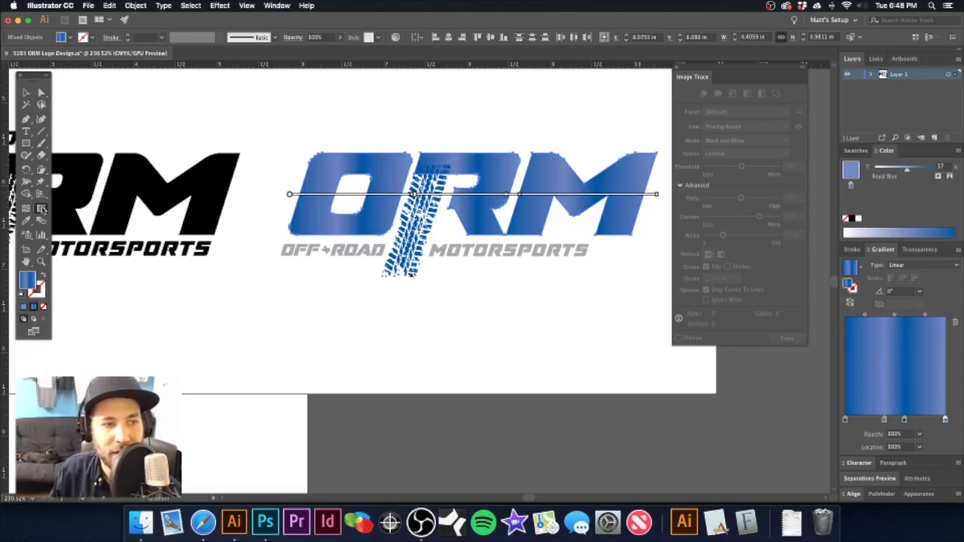
- Run the letters' gradient downward at -90° and bring the light and dark middle stops together at about 40% for a hard edge
{"action": "left_click_drag", "start_coordinate": [399, 151], "coordinate": [400, 248]}
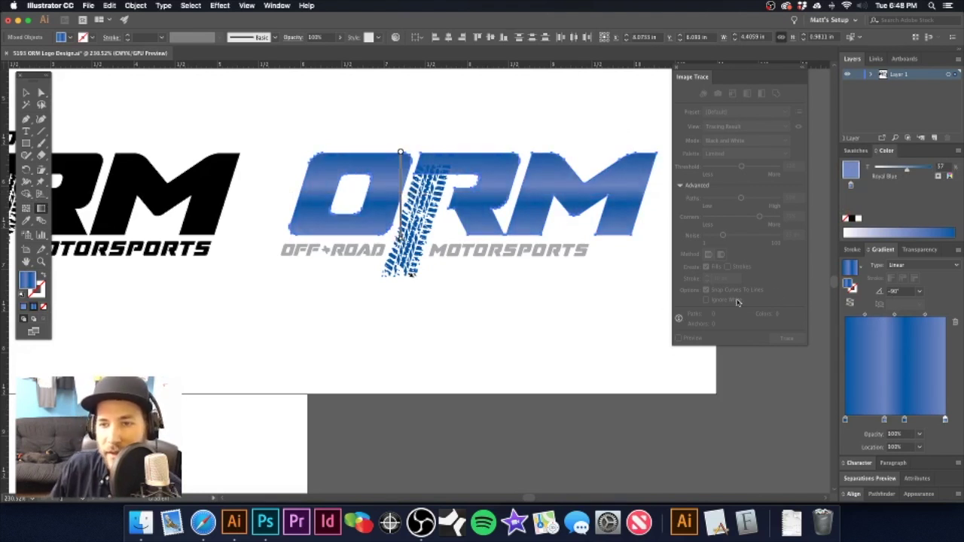
{"action": "left_click_drag", "start_coordinate": [885, 422], "coordinate": [899, 423]}
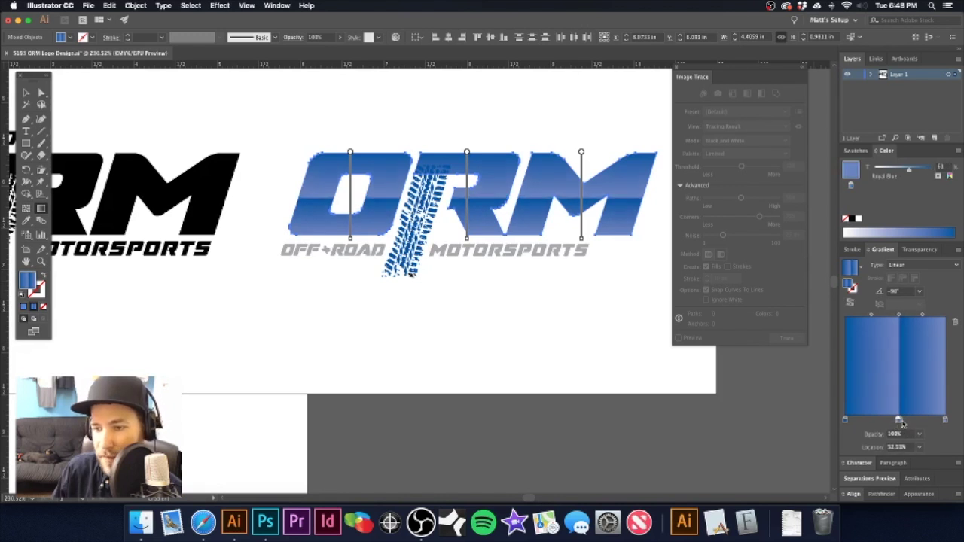
{"action": "mouse_move", "coordinate": [899, 423]}
{"action": "left_mouse_down"}
{"action": "mouse_move", "coordinate": [882, 423]}
{"action": "mouse_move", "coordinate": [908, 422]}
{"action": "mouse_move", "coordinate": [895, 424]}
{"action": "left_mouse_up"}
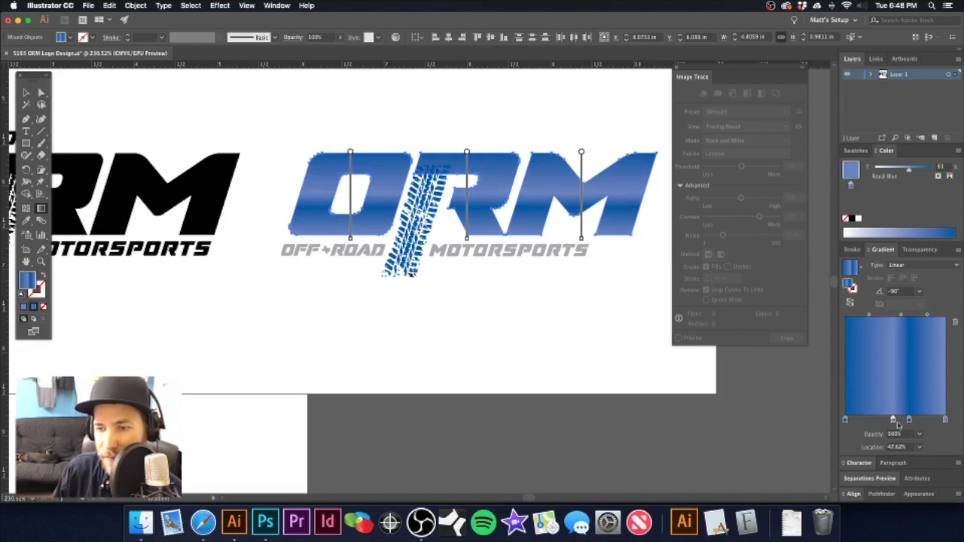
{"action": "left_click_drag", "start_coordinate": [909, 423], "coordinate": [896, 425]}
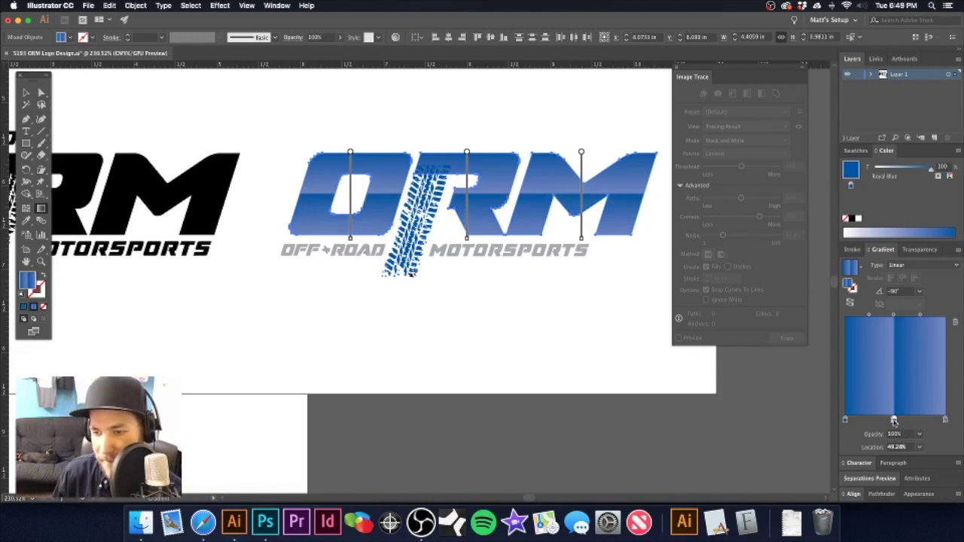
{"action": "left_click_drag", "start_coordinate": [894, 421], "coordinate": [893, 421]}
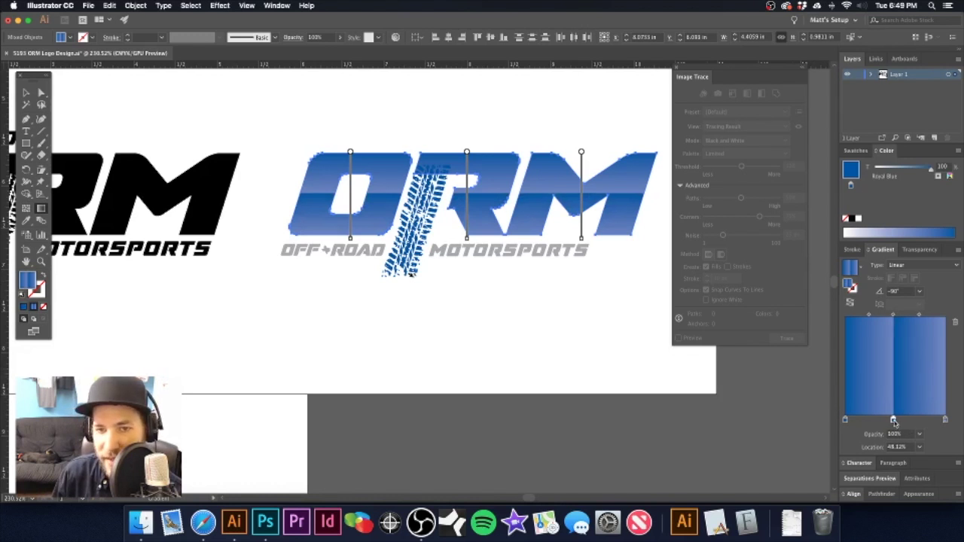
{"action": "left_click_drag", "start_coordinate": [894, 422], "coordinate": [887, 422]}
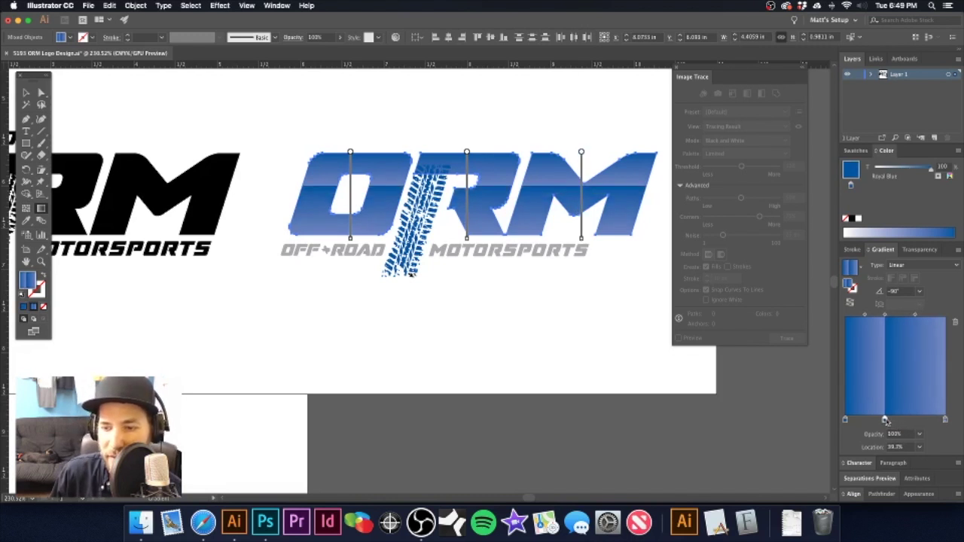
{"action": "left_click_drag", "start_coordinate": [887, 421], "coordinate": [888, 421]}
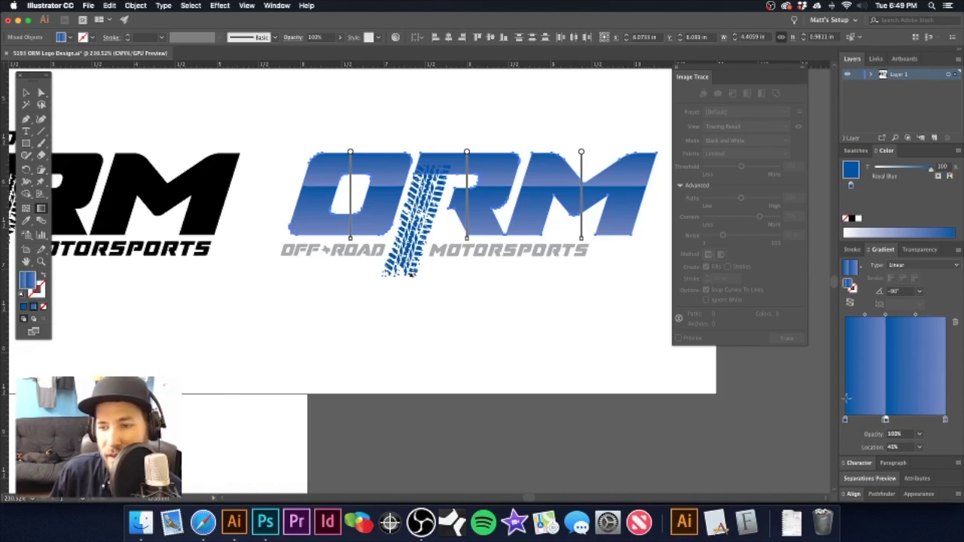
- Set the end stop and the light middle stop to a 71% Royal Blue tint, converting the middle stop to CMYK
{"action": "left_click", "coordinate": [945, 419]}
{"action": "left_click_drag", "start_coordinate": [908, 173], "coordinate": [916, 172]}
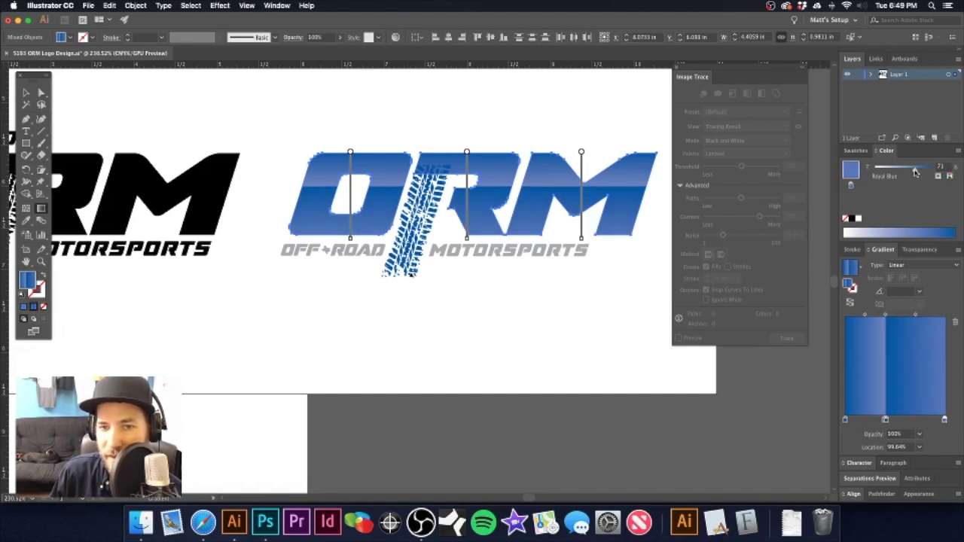
{"action": "left_click", "coordinate": [887, 420]}
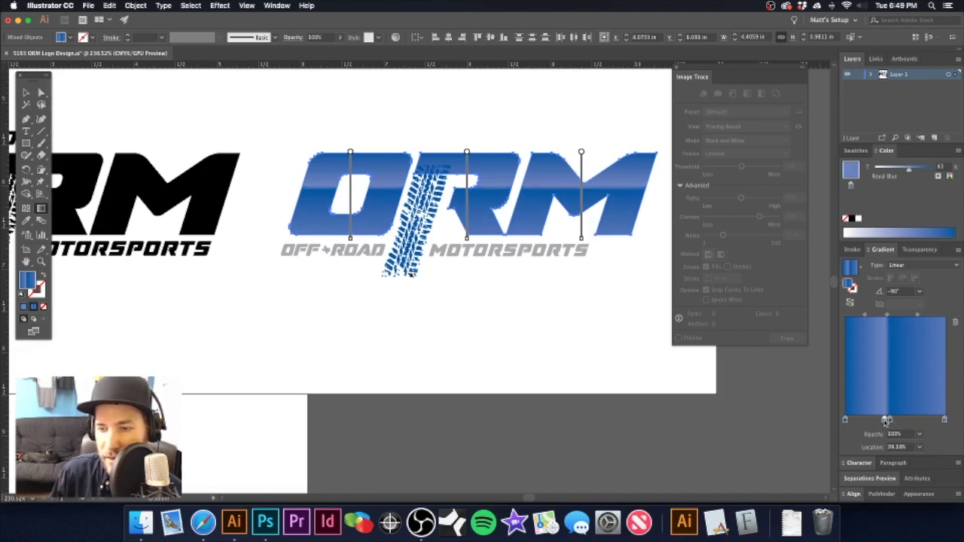
{"action": "left_click_drag", "start_coordinate": [910, 172], "coordinate": [914, 172]}
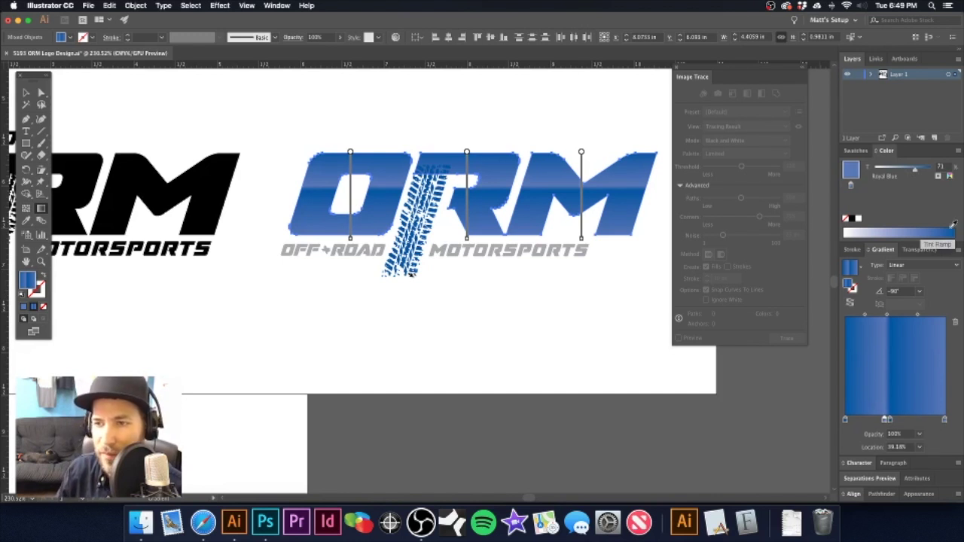
{"action": "left_click", "coordinate": [950, 176]}
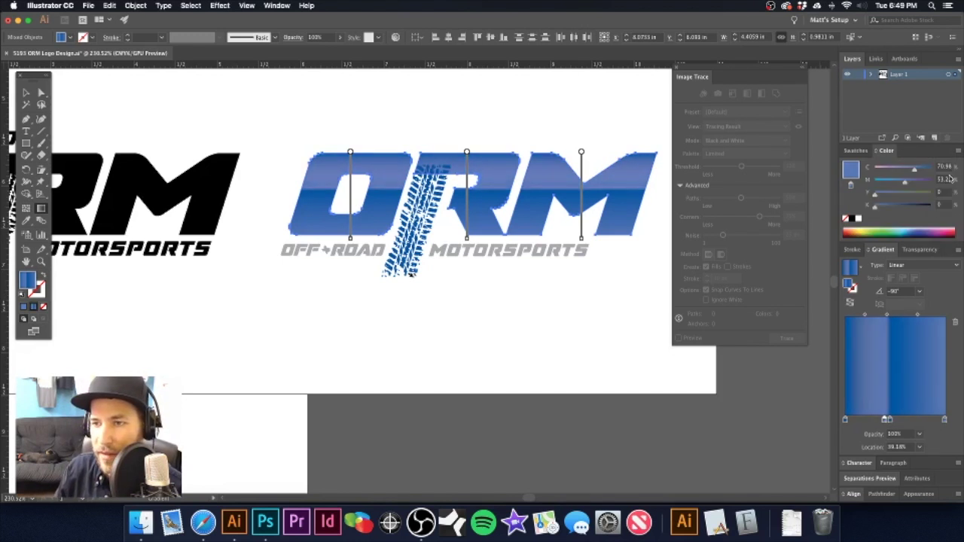
- Try to brighten the Royal Blue swatch in RGB mode with green 61 and blue 255, previewing it on the letters
{"action": "left_click", "coordinate": [863, 152]}
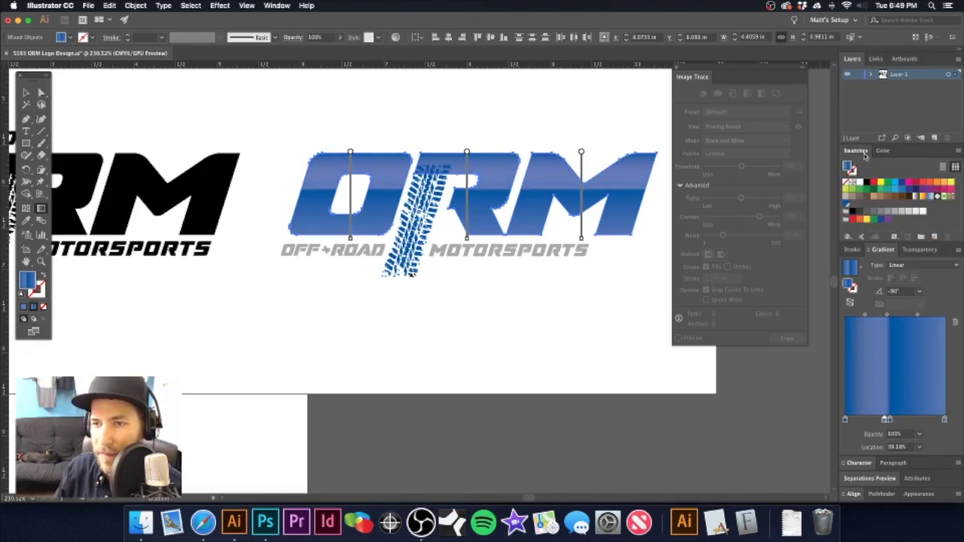
{"action": "double_click", "coordinate": [845, 204]}
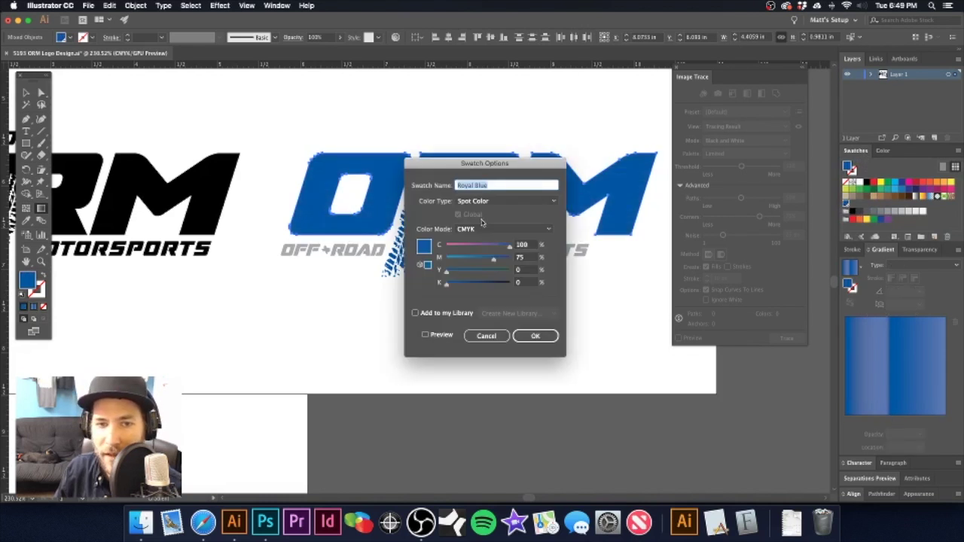
{"action": "left_click", "coordinate": [482, 229]}
{"action": "left_click", "coordinate": [488, 256]}
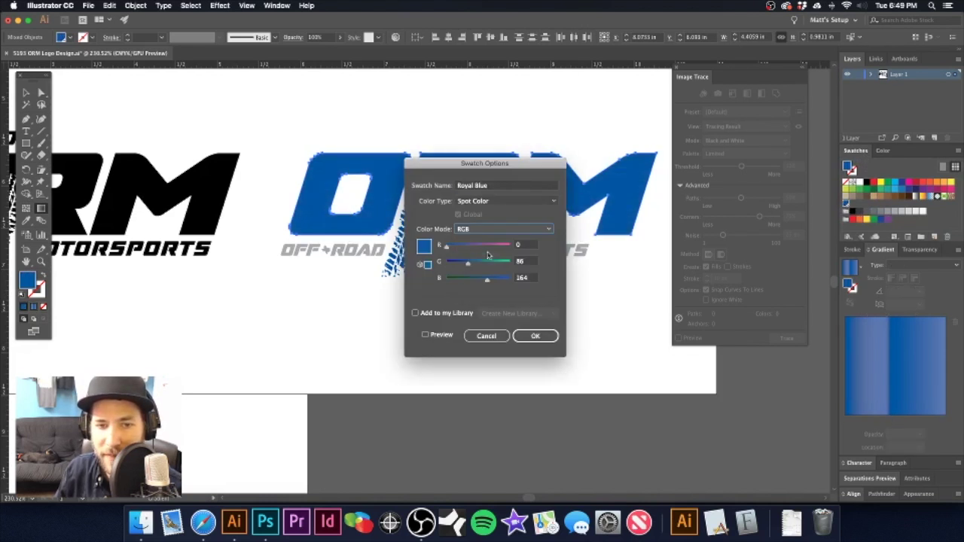
{"action": "left_click_drag", "start_coordinate": [489, 283], "coordinate": [505, 285]}
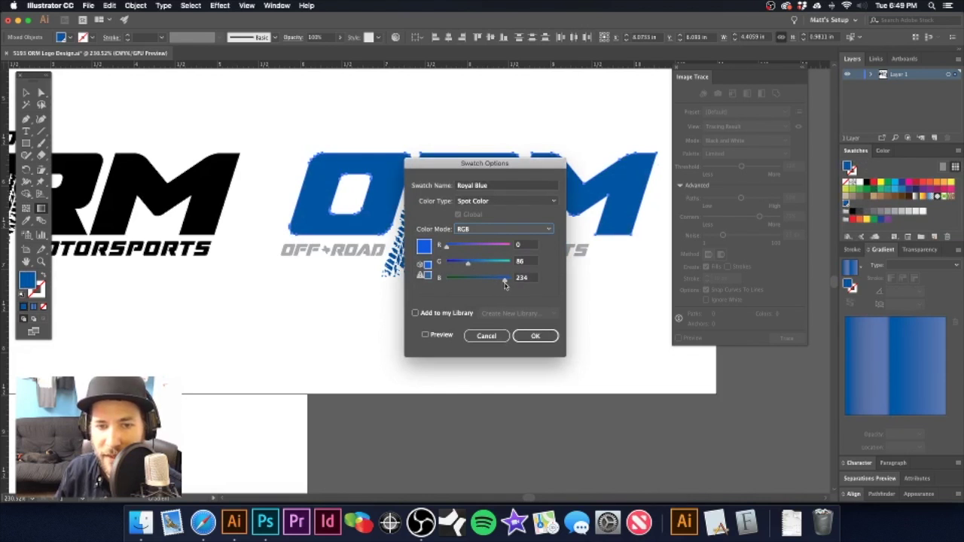
{"action": "left_click", "coordinate": [424, 334]}
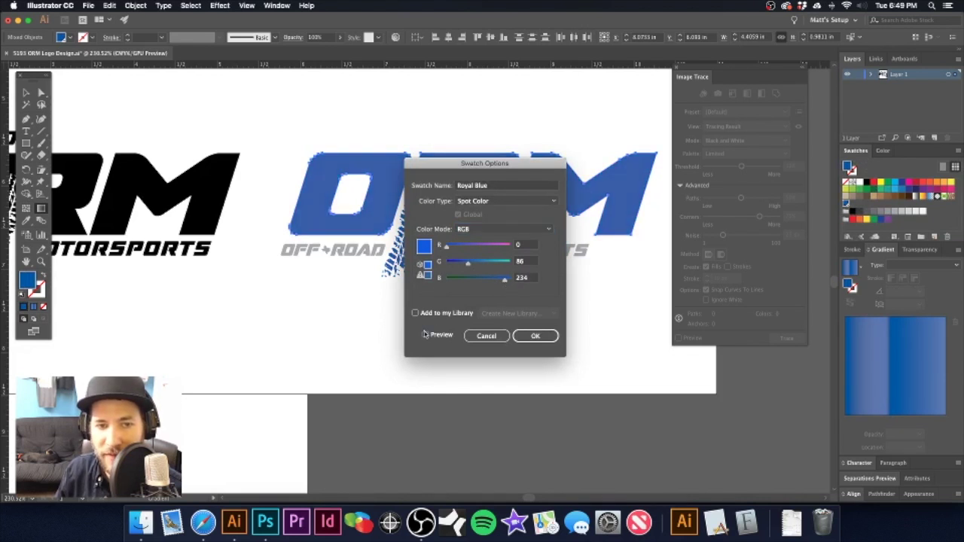
{"action": "left_click_drag", "start_coordinate": [506, 283], "coordinate": [516, 283]}
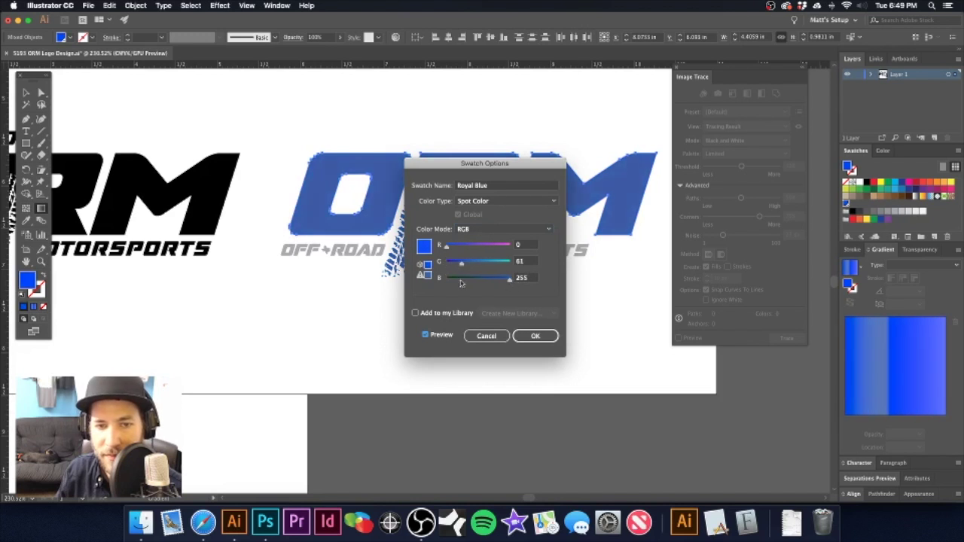
{"action": "left_click", "coordinate": [487, 336]}
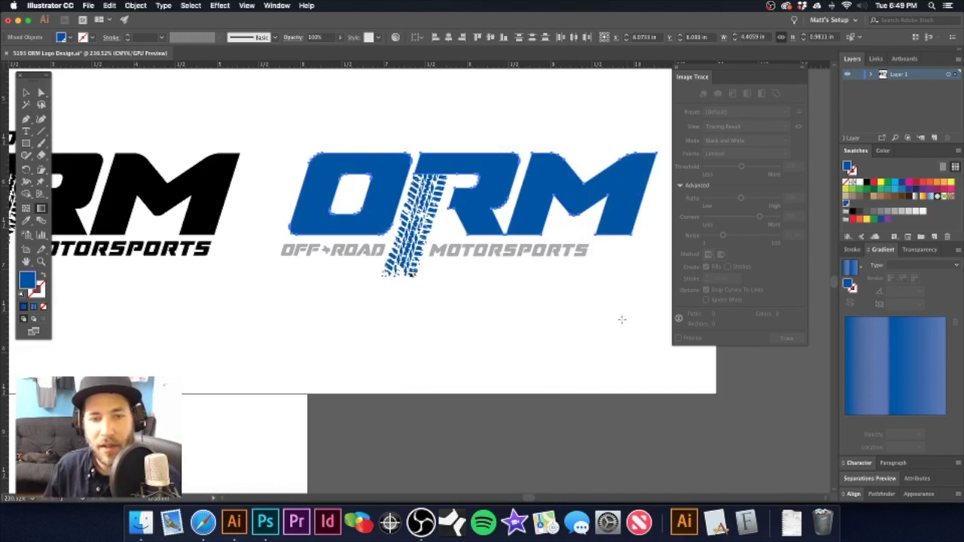
- Undo the solid Royal Blue fill to restore the gradient on the ORM letters
{"action": "left_click", "coordinate": [544, 319]}
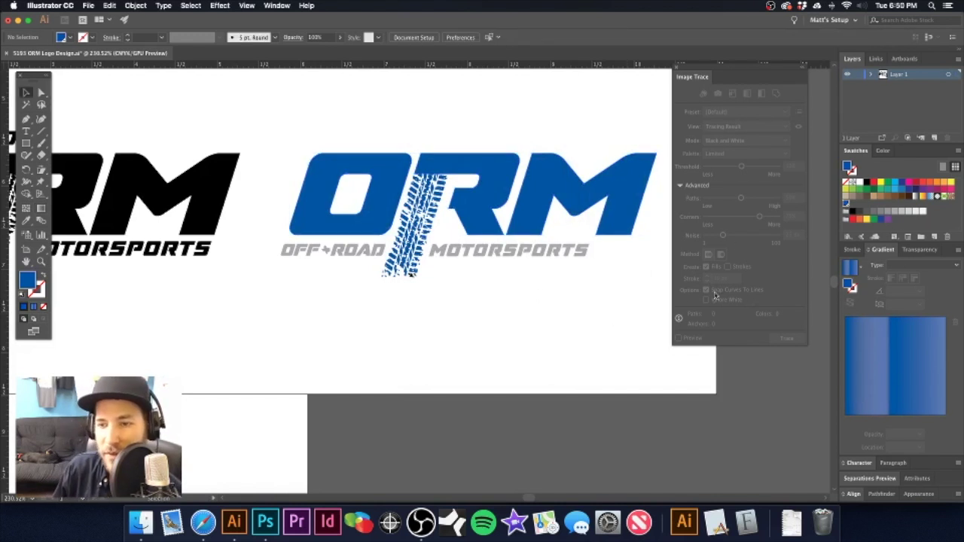
{"action": "key", "text": "super+z"}
{"action": "key", "text": "super+z"}
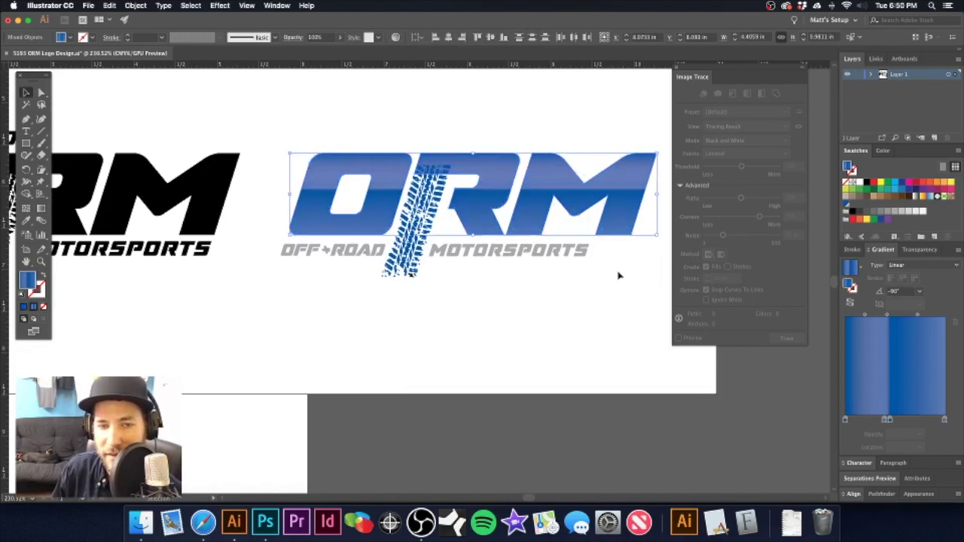
- Undo the last color change on the ORM letters' gradient and clear the selection
{"action": "key", "text": "super+z"}
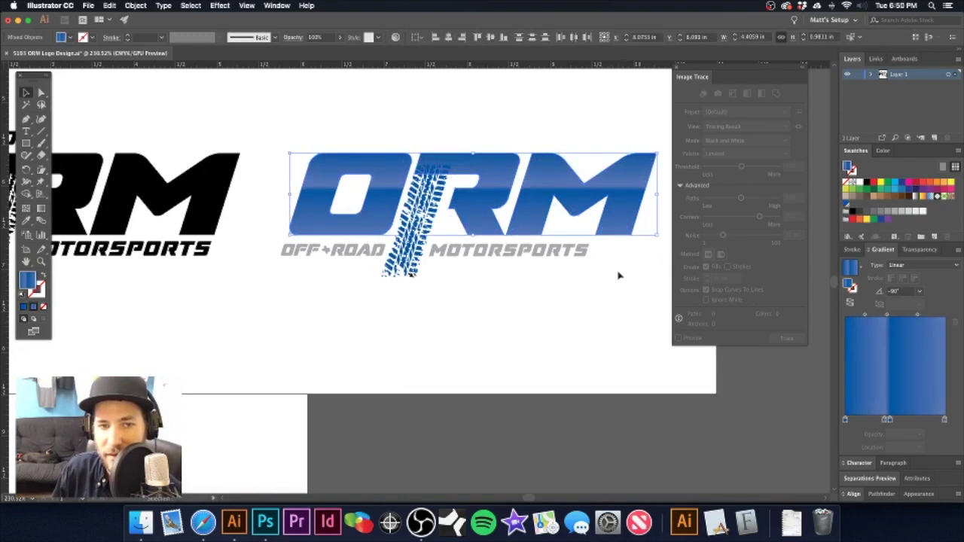
{"action": "left_click", "coordinate": [578, 277]}
{"action": "key", "text": "super+minus"}
{"action": "key", "text": "super+minus"}
{"action": "key", "text": "super+minus"}
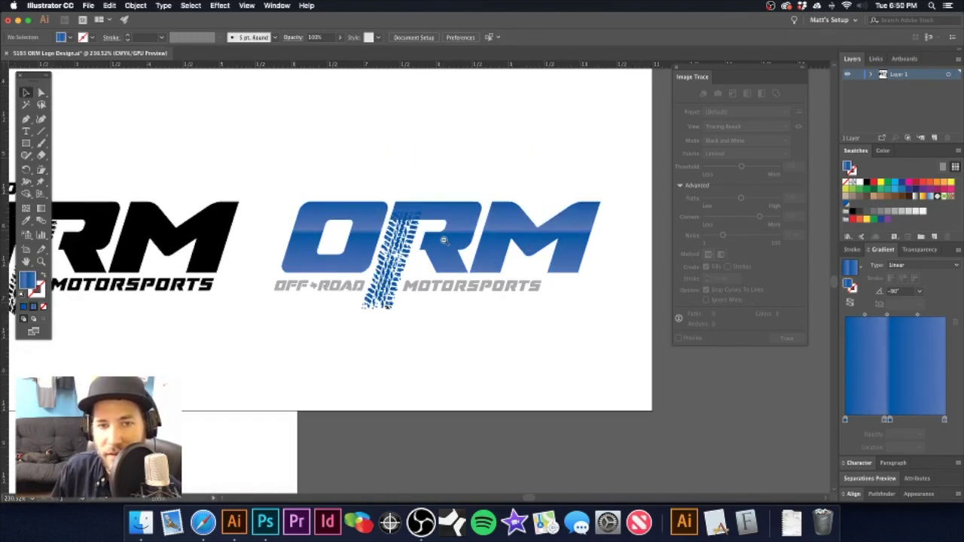
- Cut the stray black tread fragment at the foot of the blue logo's tire track
{"action": "left_click_drag", "start_coordinate": [454, 259], "coordinate": [496, 220]}
{"action": "left_click_drag", "start_coordinate": [398, 273], "coordinate": [544, 285]}
{"action": "left_click", "coordinate": [515, 307]}
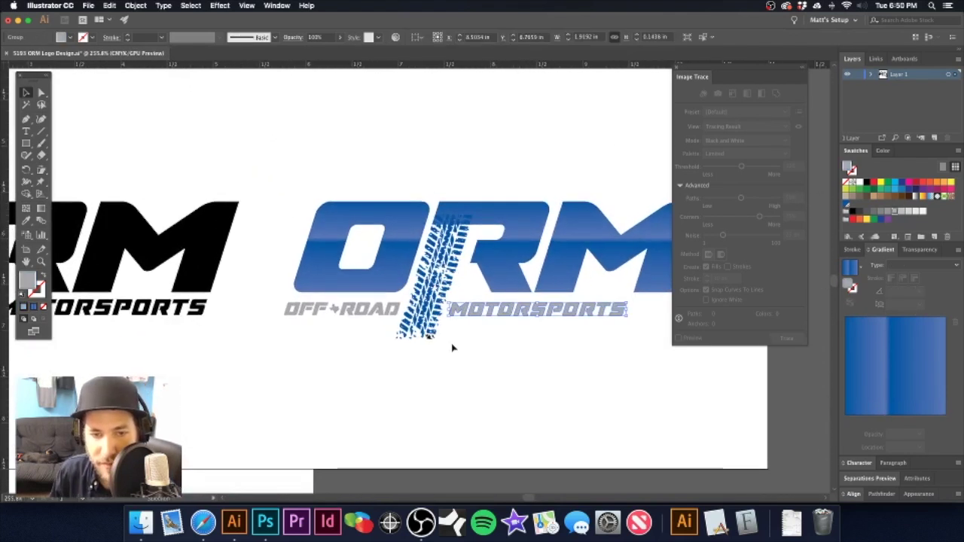
{"action": "left_click_drag", "start_coordinate": [461, 353], "coordinate": [558, 355]}
{"action": "left_click", "coordinate": [487, 340]}
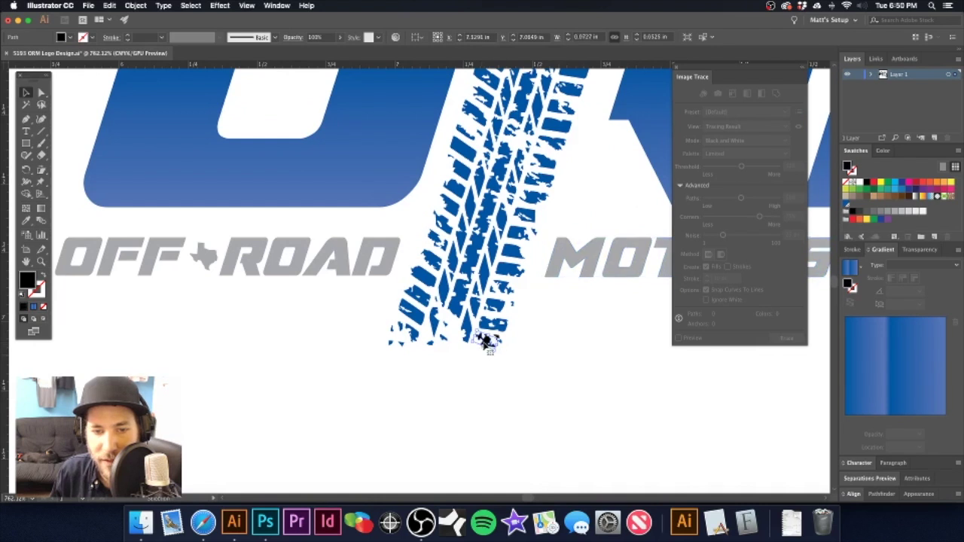
{"action": "left_click", "coordinate": [491, 311]}
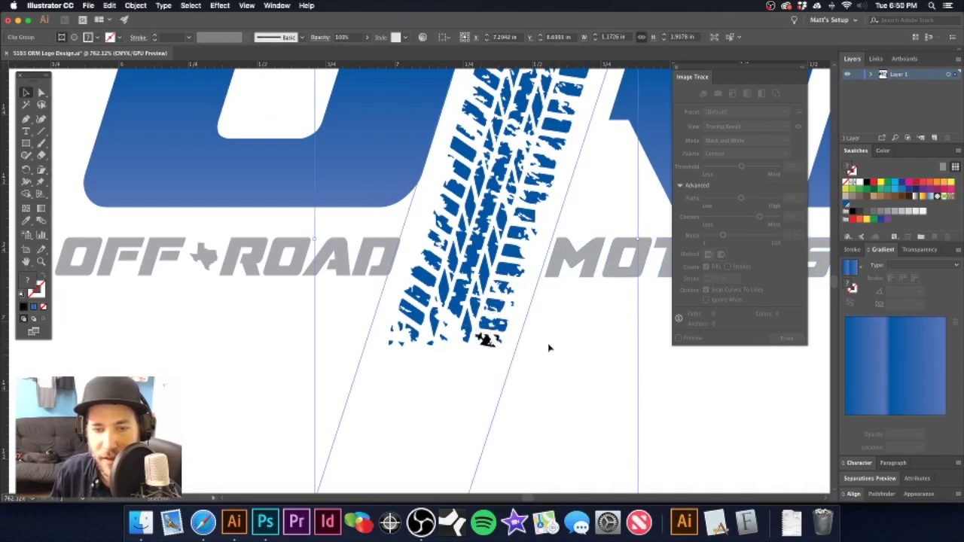
{"action": "left_click", "coordinate": [487, 340]}
{"action": "scroll", "coordinate": [467, 335], "scroll_direction": "up", "scroll_amount": 5}
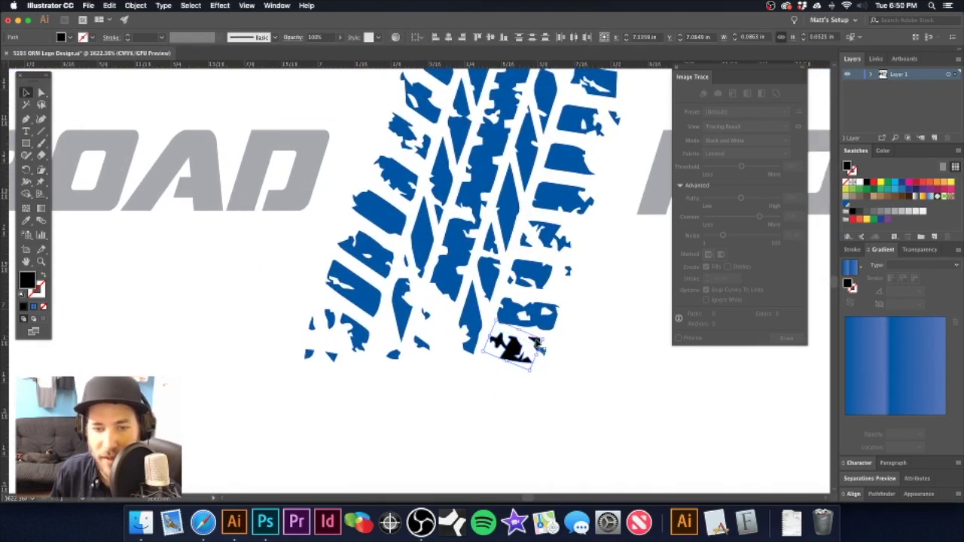
{"action": "key", "text": "Delete"}
- Isolate the group inside the tire track's clip group and paste the cut fragment in front at its original place
{"action": "double_click", "coordinate": [537, 277]}
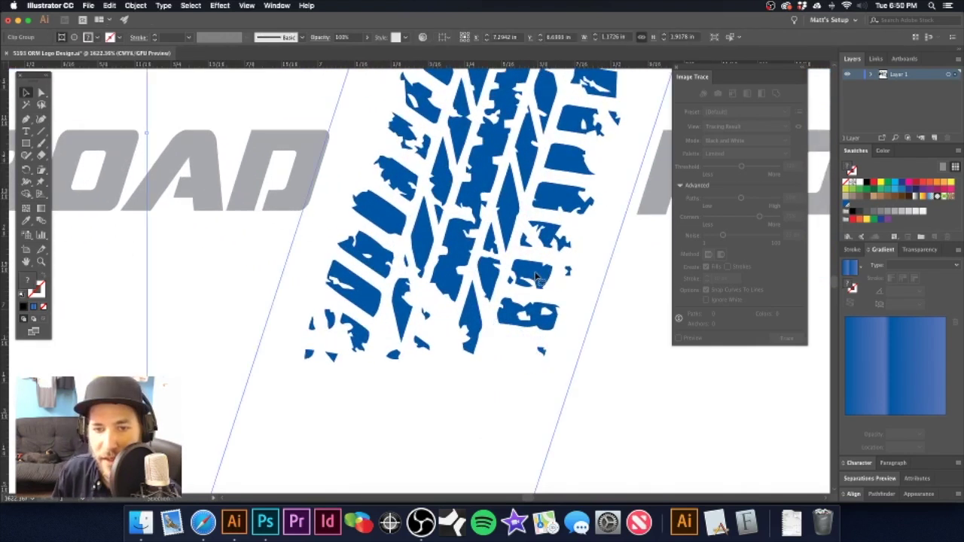
{"action": "left_click", "coordinate": [536, 277]}
{"action": "double_click", "coordinate": [536, 277]}
{"action": "left_click", "coordinate": [536, 278]}
{"action": "key", "text": "super+f"}
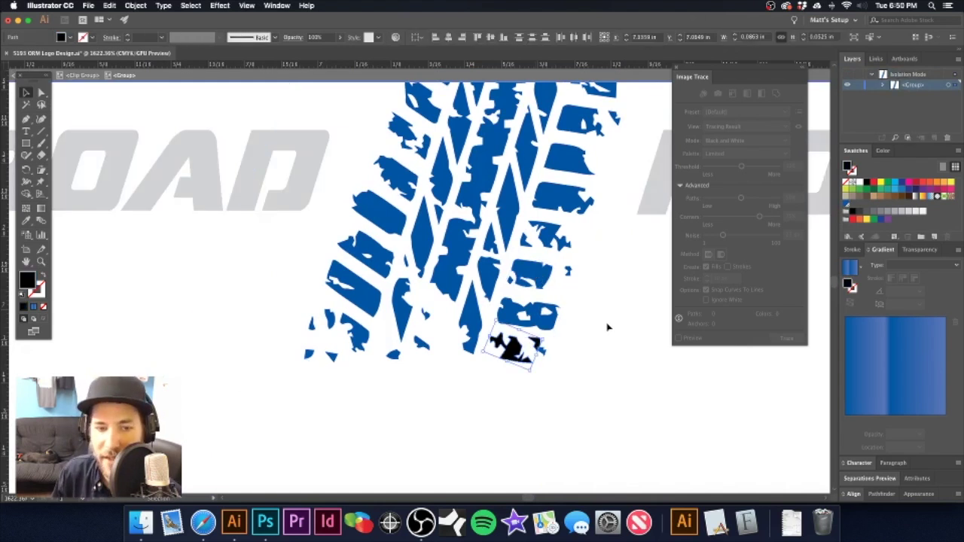
- Fill the entire isolated tire-track group with the Royal Blue swatch and leave isolation mode
{"action": "left_click", "coordinate": [607, 327]}
{"action": "key", "text": "super+a"}
{"action": "left_click", "coordinate": [847, 204]}
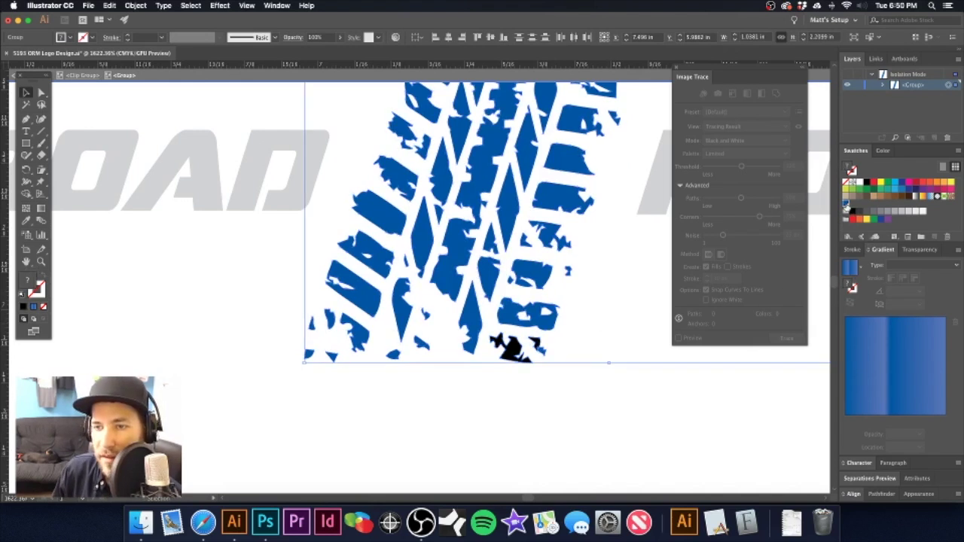
{"action": "double_click", "coordinate": [605, 415]}
{"action": "scroll", "coordinate": [451, 211], "scroll_direction": "down", "scroll_amount": 10}
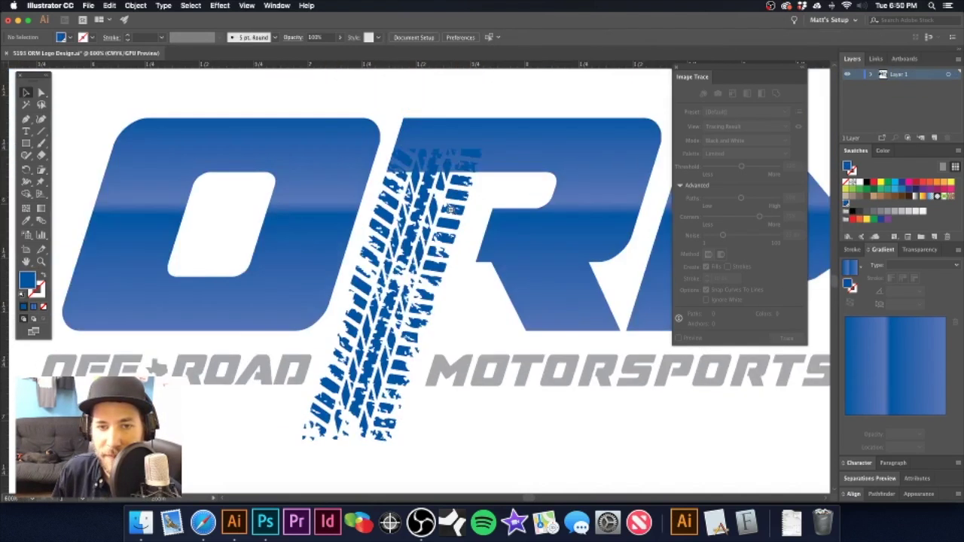
{"action": "scroll", "coordinate": [466, 259], "scroll_direction": "down", "scroll_amount": 3}
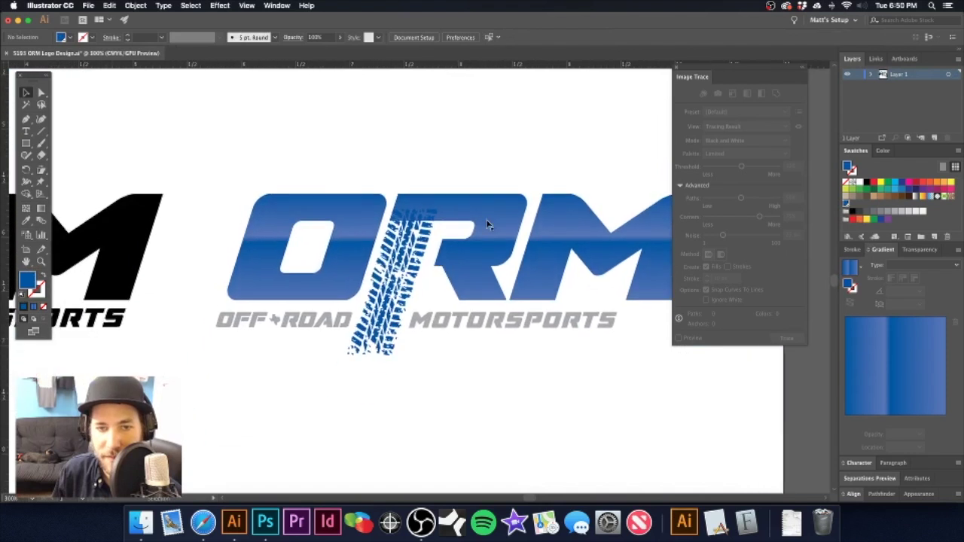
- Draw a rectangle about 5 × 3.2 in over the blue ORM logo and fill it with black
{"action": "left_click", "coordinate": [406, 249]}
{"action": "left_click", "coordinate": [424, 169]}
{"action": "left_click", "coordinate": [484, 286], "text": "alt+super"}
{"action": "left_click", "coordinate": [485, 287], "text": "alt+super"}
{"action": "left_click", "coordinate": [484, 286], "text": "alt+super"}
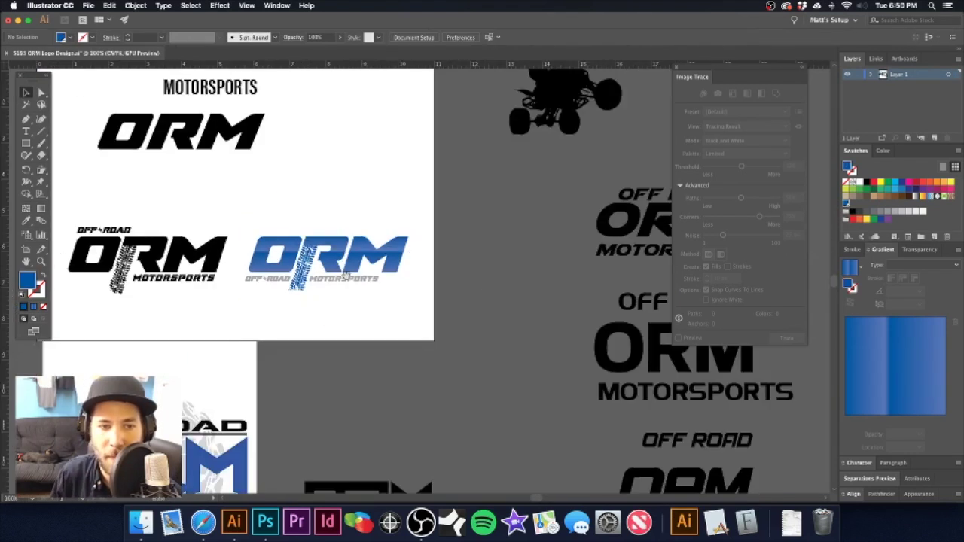
{"action": "left_click_drag", "start_coordinate": [221, 250], "coordinate": [371, 278]}
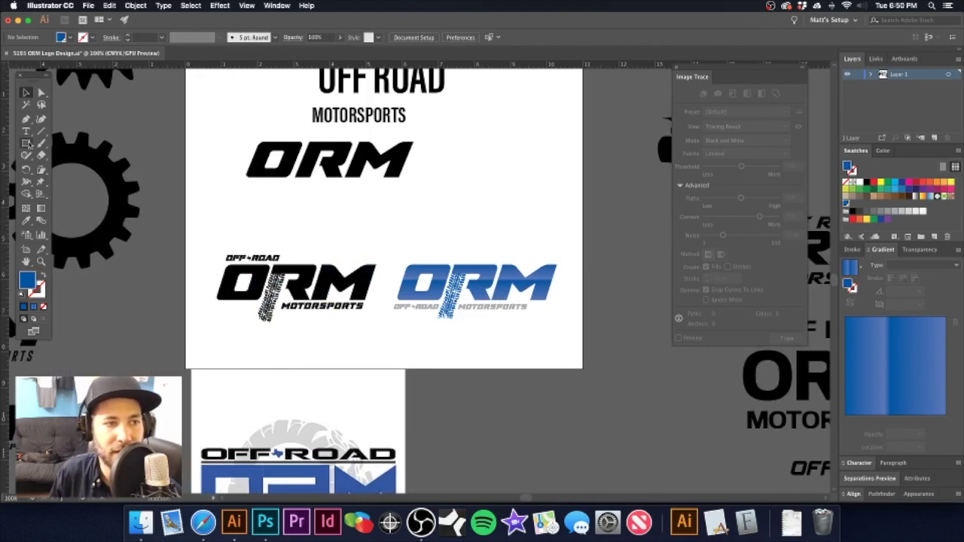
{"action": "key", "text": "m"}
{"action": "left_click_drag", "start_coordinate": [387, 231], "coordinate": [571, 347]}
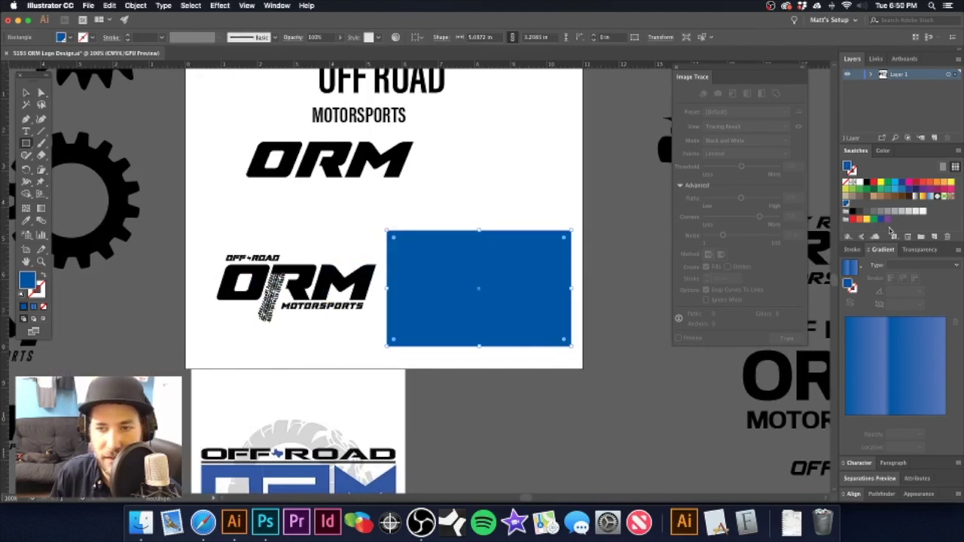
{"action": "left_click", "coordinate": [866, 183]}
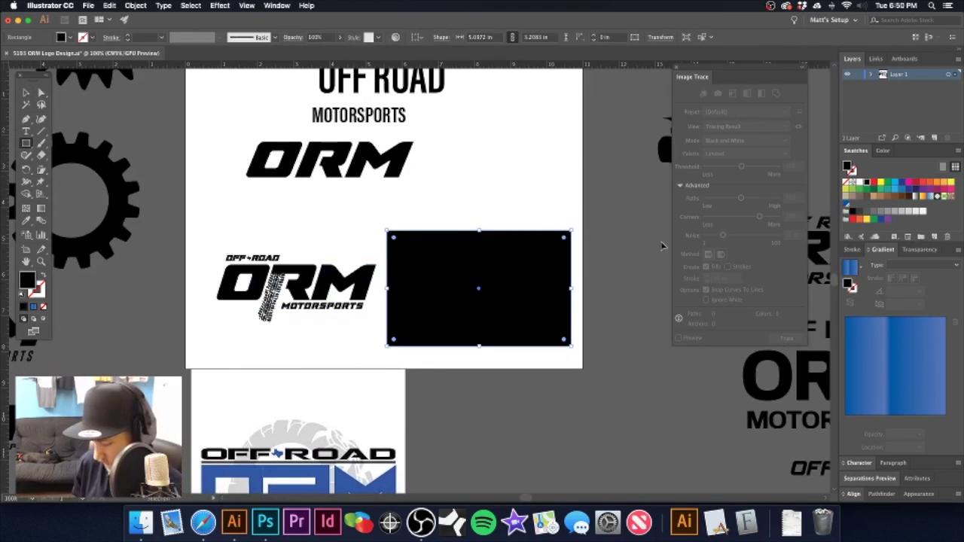
- Send the black rectangle behind the blue ORM logo and clear the selection
{"action": "key", "text": "super+shift+bracketleft"}
{"action": "key", "text": "v"}
{"action": "left_click", "coordinate": [497, 195]}
{"action": "left_click_drag", "start_coordinate": [448, 285], "coordinate": [501, 250]}
{"action": "left_click", "coordinate": [488, 272], "text": "alt+super"}
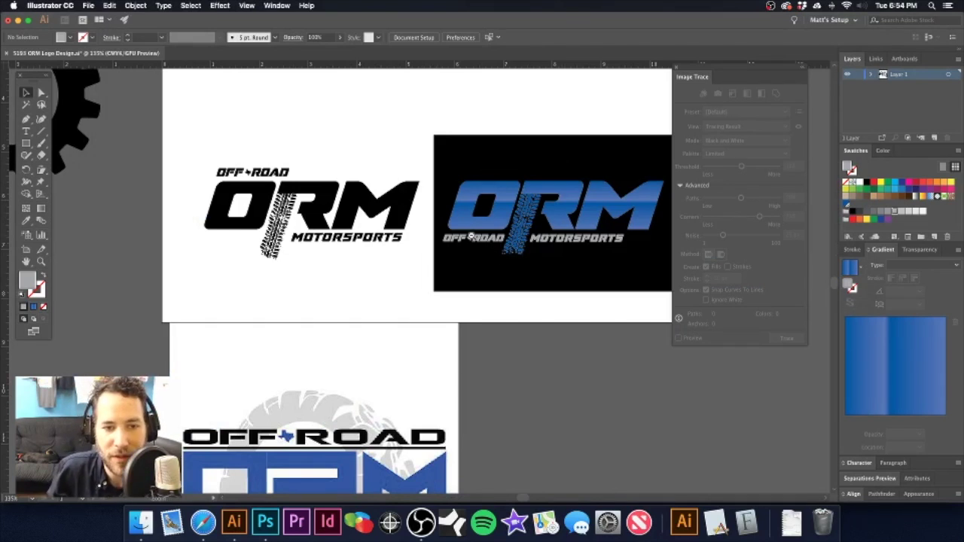
{"action": "left_click", "coordinate": [478, 239], "text": "alt+super"}
{"action": "left_click", "coordinate": [478, 239], "text": "alt+super"}
{"action": "scroll", "coordinate": [457, 250], "scroll_direction": "up", "scroll_amount": 5}
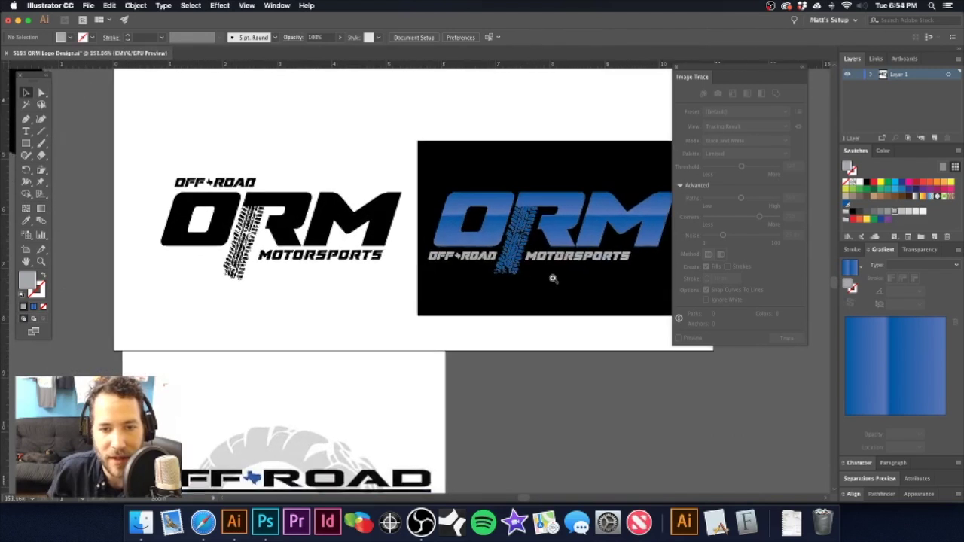
{"action": "left_click_drag", "start_coordinate": [486, 267], "coordinate": [454, 265]}
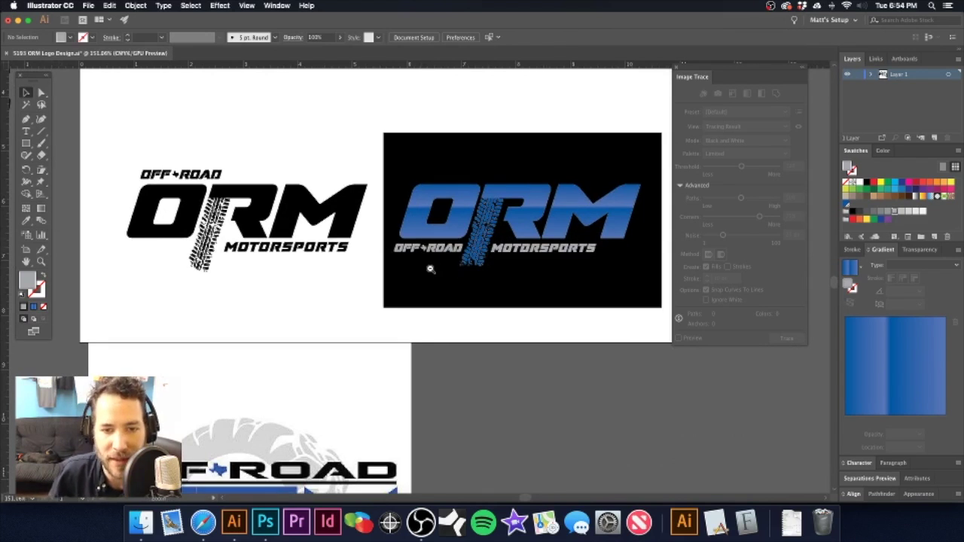
- Draw a rectangle about 5.75 × 2.64 in behind the upper pasteboard ORM logo and give it a black outline without fill
{"action": "scroll", "coordinate": [429, 268], "scroll_direction": "down", "scroll_amount": 5}
{"action": "left_click_drag", "start_coordinate": [430, 268], "coordinate": [554, 240]}
{"action": "left_click_drag", "start_coordinate": [526, 201], "coordinate": [300, 293]}
{"action": "key", "text": "super+shift+bracketleft"}
{"action": "left_click", "coordinate": [207, 252]}
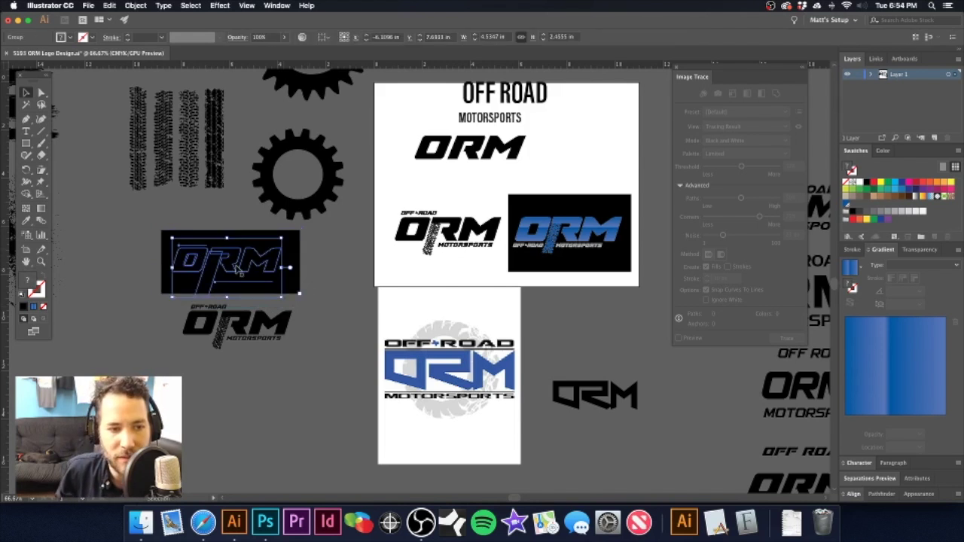
{"action": "left_click", "coordinate": [298, 243]}
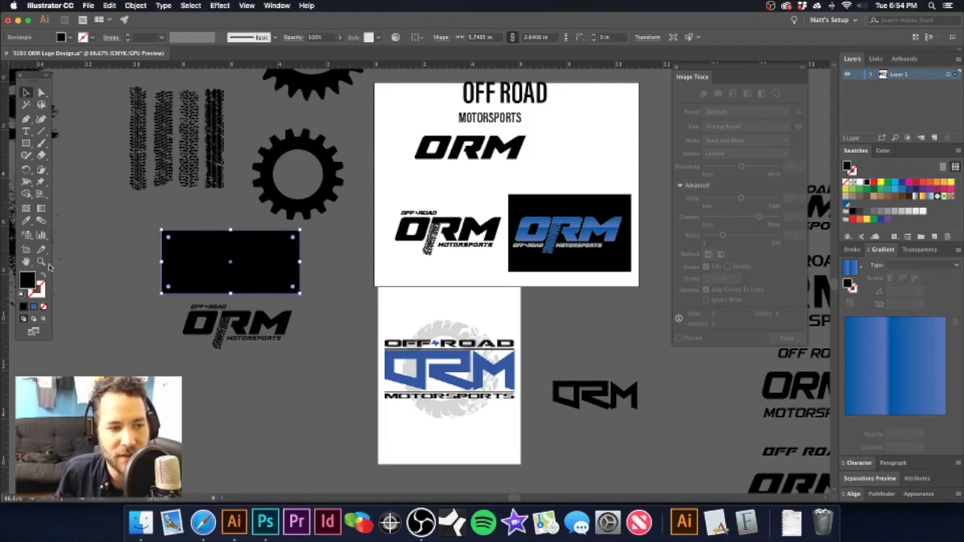
{"action": "key", "text": "super+7"}
{"action": "left_click_drag", "start_coordinate": [190, 279], "coordinate": [255, 284]}
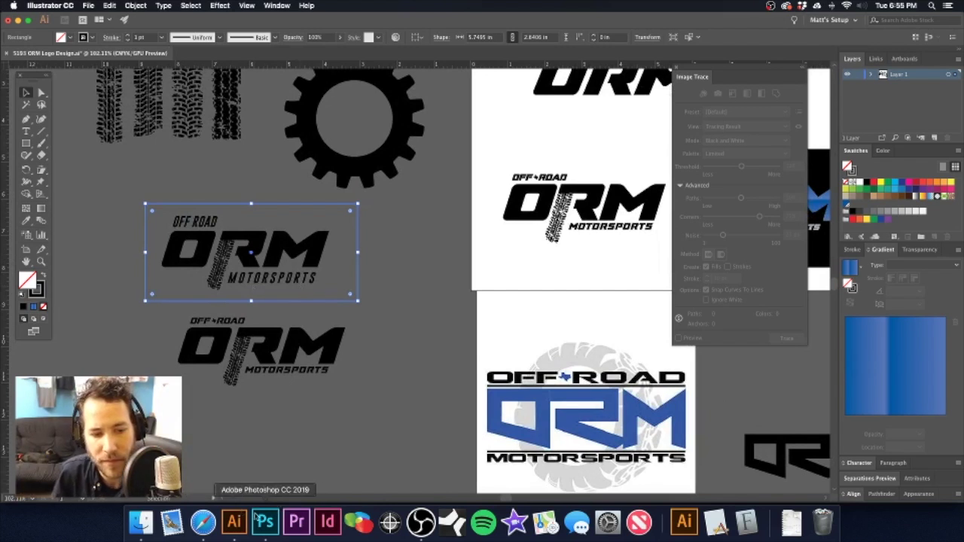
{"action": "left_click", "coordinate": [421, 522]}
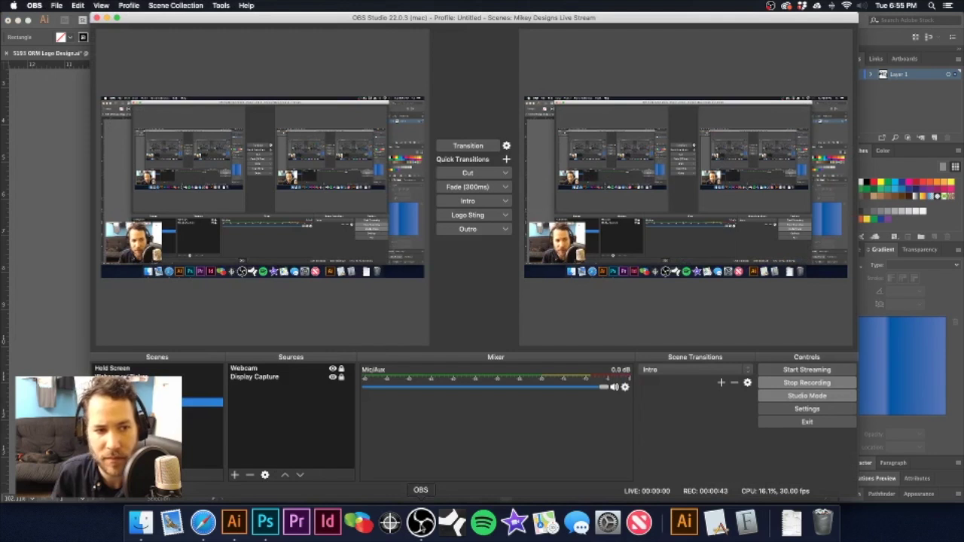
{"action": "left_click", "coordinate": [66, 113]}
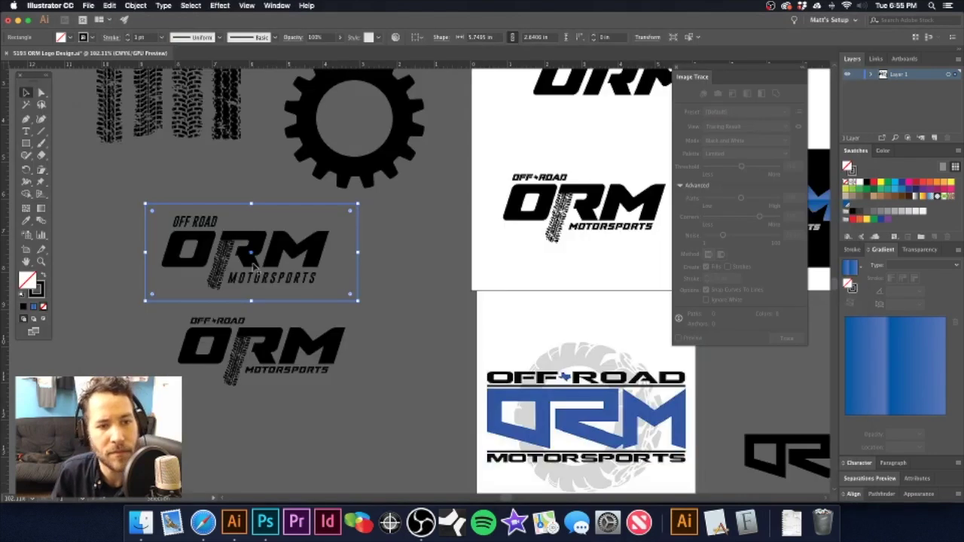
- Fill the boxed logo's O, R and M letters and its OFF ROAD and MOTORSPORTS text with white
{"action": "left_click", "coordinate": [403, 256]}
{"action": "left_click_drag", "start_coordinate": [228, 264], "coordinate": [402, 292]}
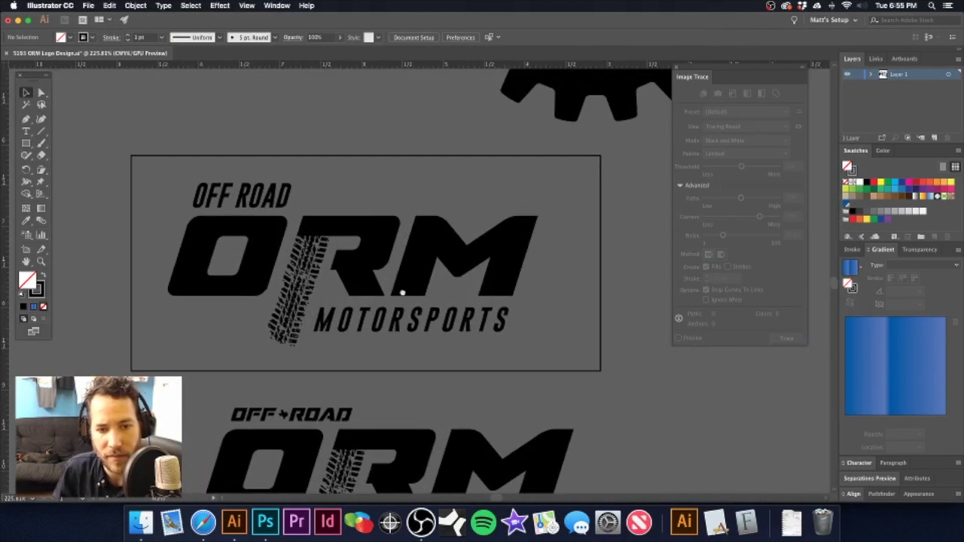
{"action": "key", "text": "a"}
{"action": "left_click", "coordinate": [444, 253]}
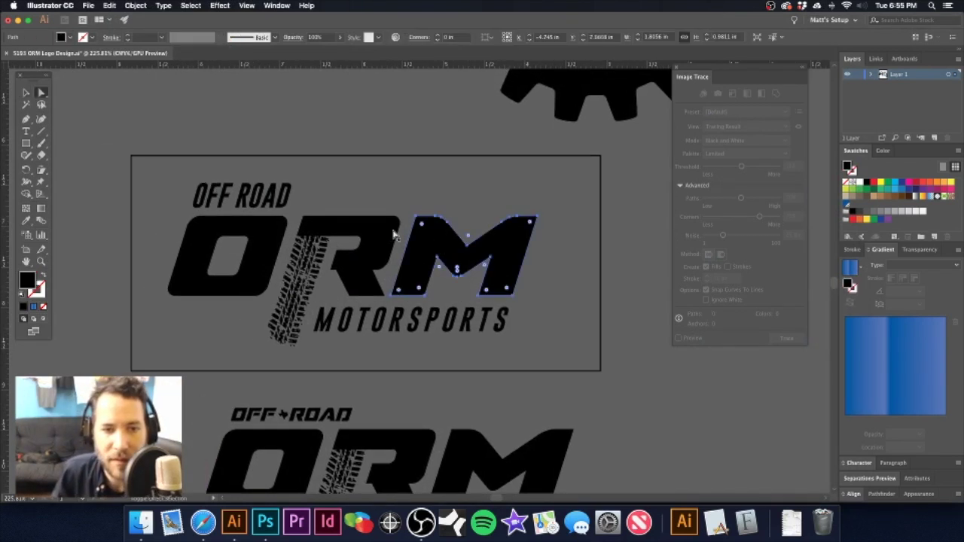
{"action": "left_click", "coordinate": [240, 198], "text": "shift"}
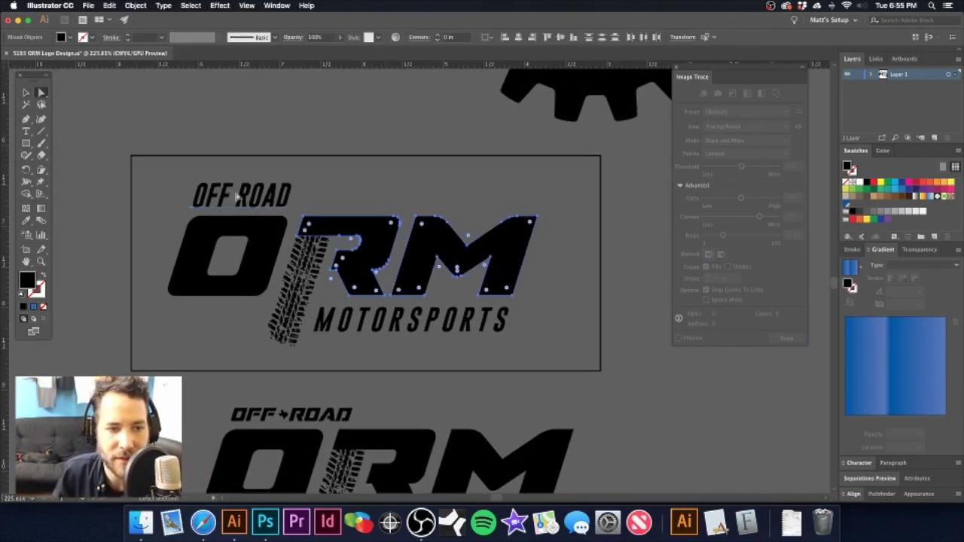
{"action": "left_click", "coordinate": [424, 326], "text": "shift"}
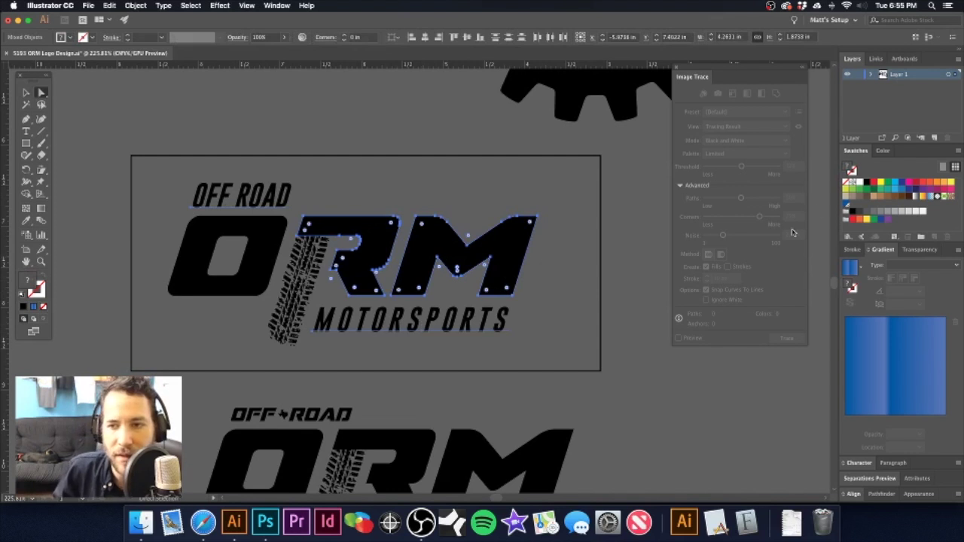
{"action": "left_click", "coordinate": [859, 184]}
{"action": "left_click", "coordinate": [273, 242]}
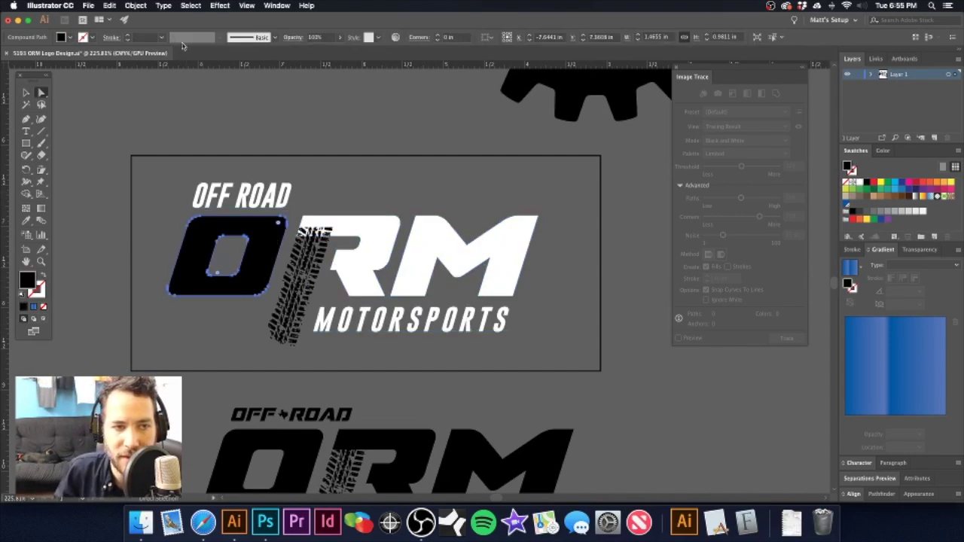
{"action": "left_click", "coordinate": [857, 182]}
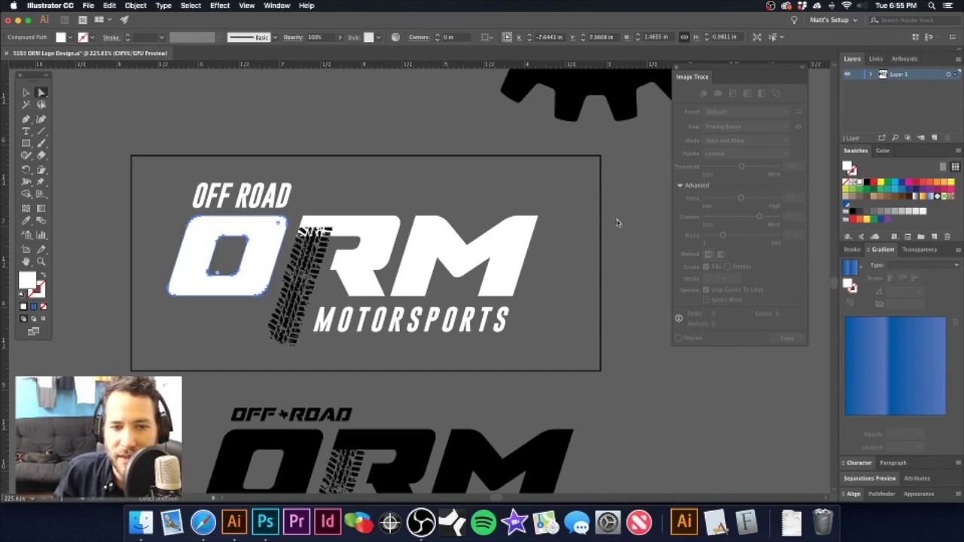
- Isolate the boxed logo's tire-track group, fill it with white, and leave isolation mode
{"action": "key", "text": "v"}
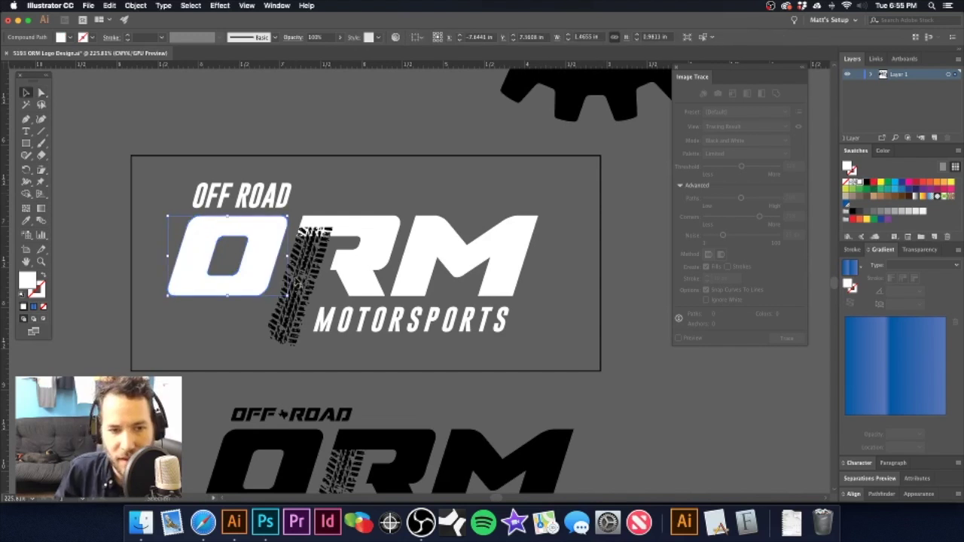
{"action": "double_click", "coordinate": [286, 283]}
{"action": "left_click", "coordinate": [311, 268]}
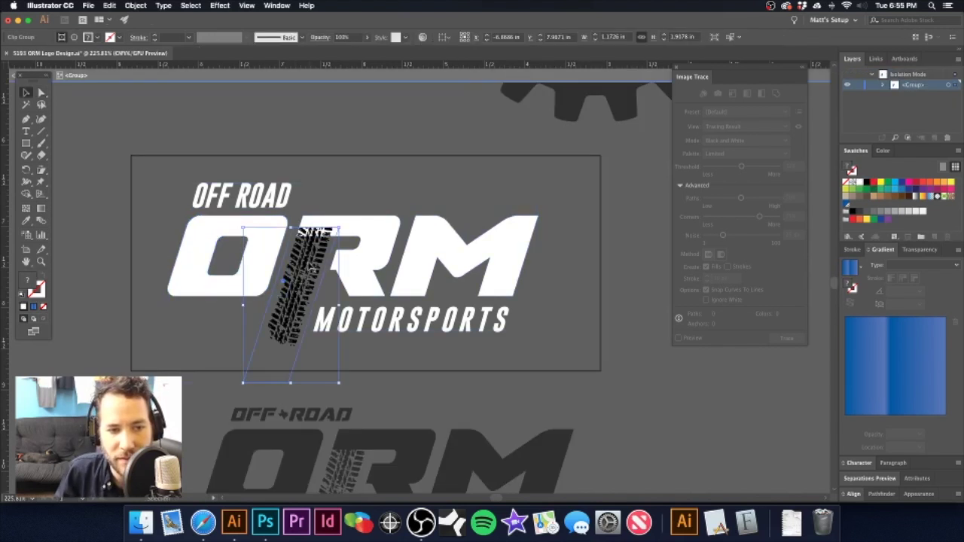
{"action": "double_click", "coordinate": [310, 269]}
{"action": "left_click", "coordinate": [860, 183]}
{"action": "double_click", "coordinate": [328, 134]}
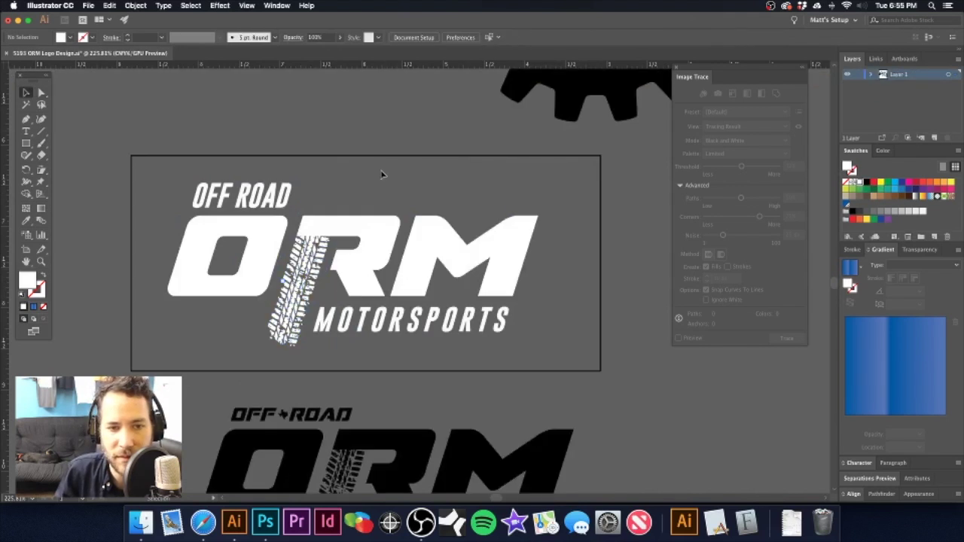
- Select the outlined rectangle surrounding the white ORM logo
{"action": "left_click", "coordinate": [396, 164]}
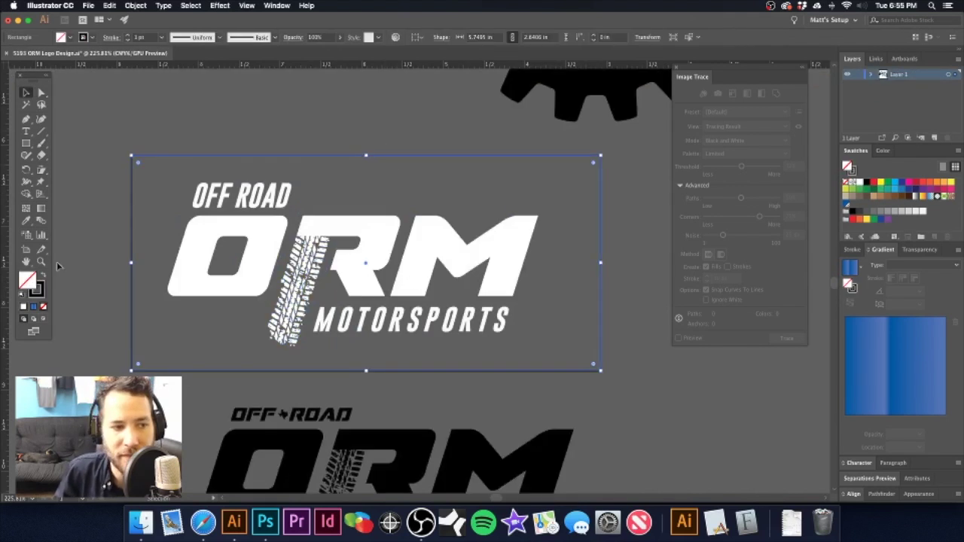
- Swap the background rectangle's fill and stroke so it has a black fill behind the white ORM logo
{"action": "left_click", "coordinate": [41, 277]}
{"action": "left_click", "coordinate": [270, 126]}
{"action": "left_click", "coordinate": [447, 263], "text": "alt+super"}
{"action": "left_click", "coordinate": [447, 263], "text": "alt+super"}
{"action": "left_click", "coordinate": [447, 264], "text": "alt+super"}
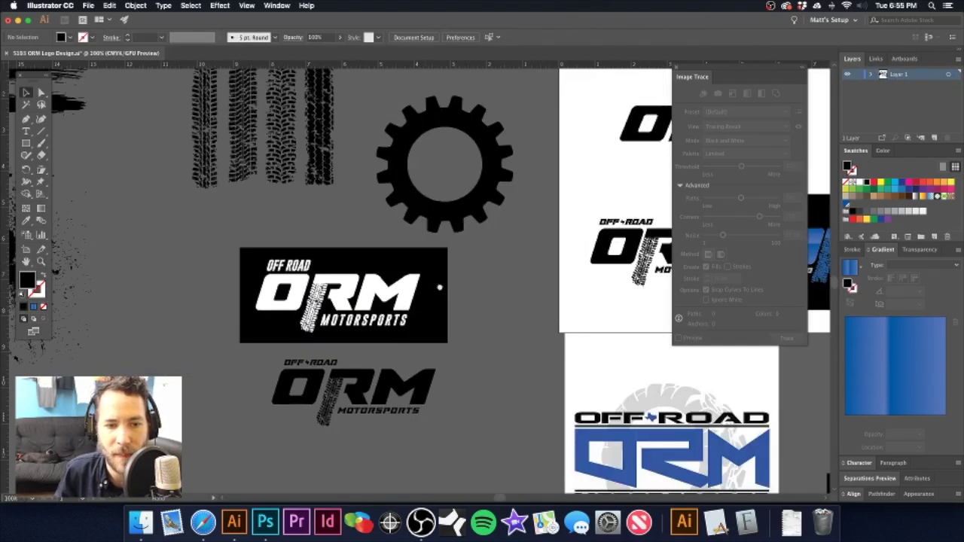
- Copy the blue tire tread from the blue gradient logo and paste it over the tread of the white ORM logo
{"action": "scroll", "coordinate": [445, 290], "scroll_direction": "left", "scroll_amount": 2}
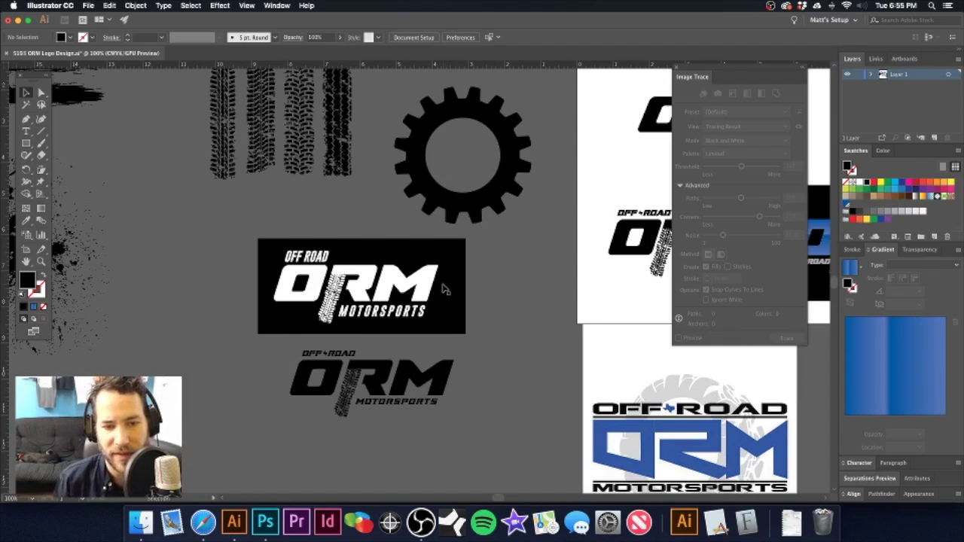
{"action": "left_click_drag", "start_coordinate": [456, 277], "coordinate": [226, 294]}
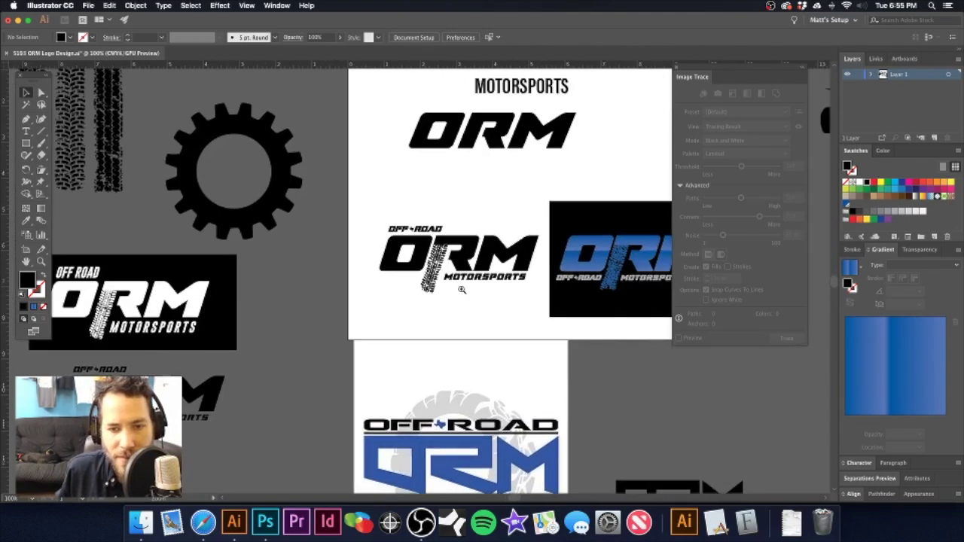
{"action": "left_click", "coordinate": [454, 292], "text": "alt"}
{"action": "left_click_drag", "start_coordinate": [458, 282], "coordinate": [482, 299]}
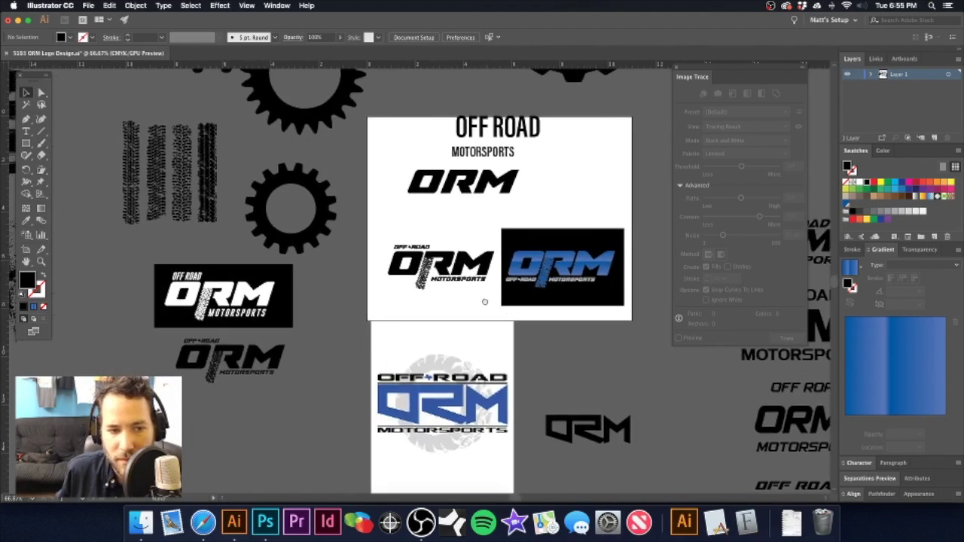
{"action": "left_click", "coordinate": [540, 275]}
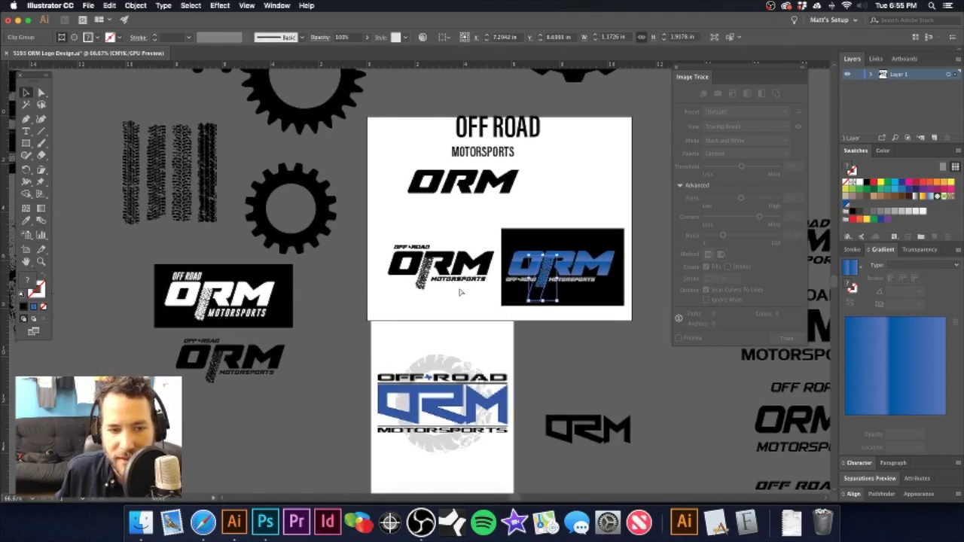
{"action": "left_click_drag", "start_coordinate": [136, 302], "coordinate": [244, 314]}
{"action": "left_click_drag", "start_coordinate": [126, 278], "coordinate": [376, 266]}
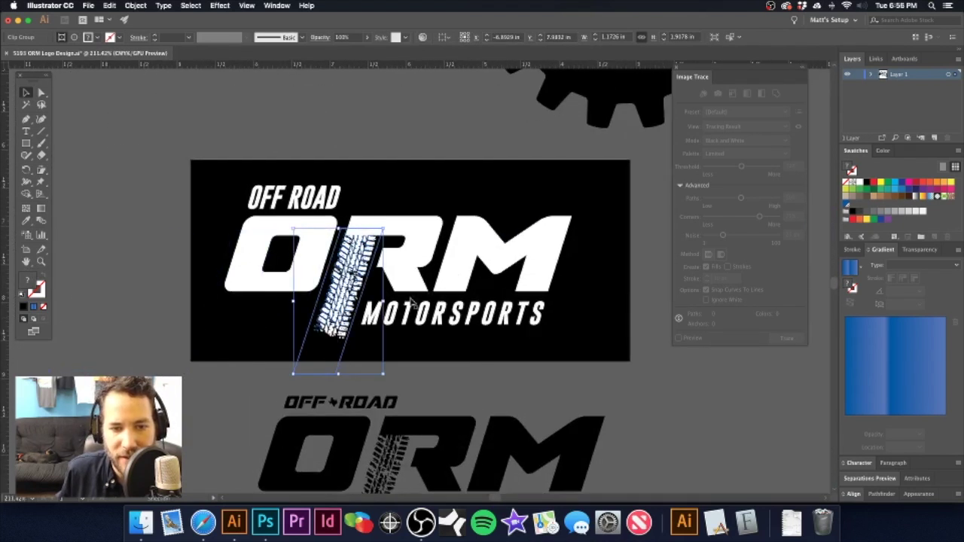
- Delete the black background rectangle behind the white ORM logo
{"action": "left_click", "coordinate": [330, 130]}
{"action": "left_click", "coordinate": [352, 245]}
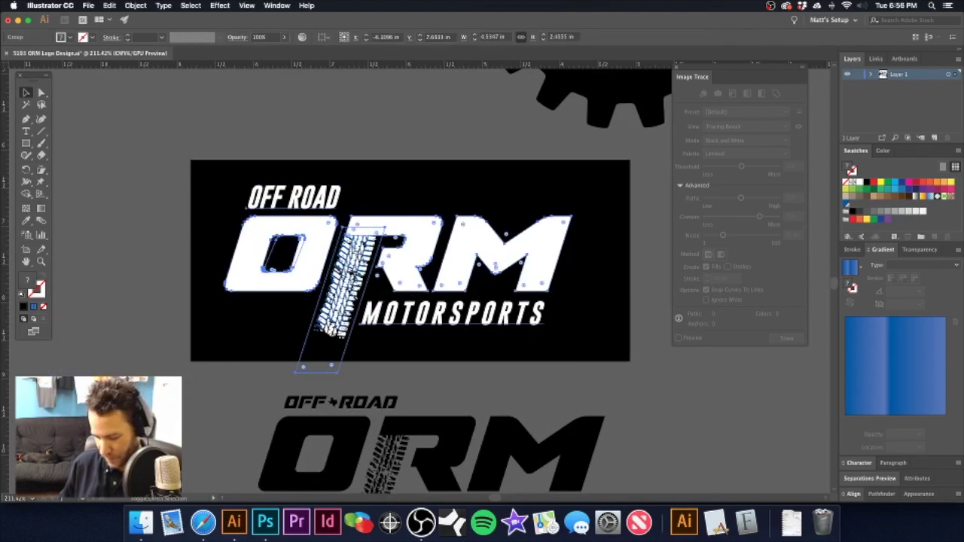
{"action": "left_click", "coordinate": [378, 178]}
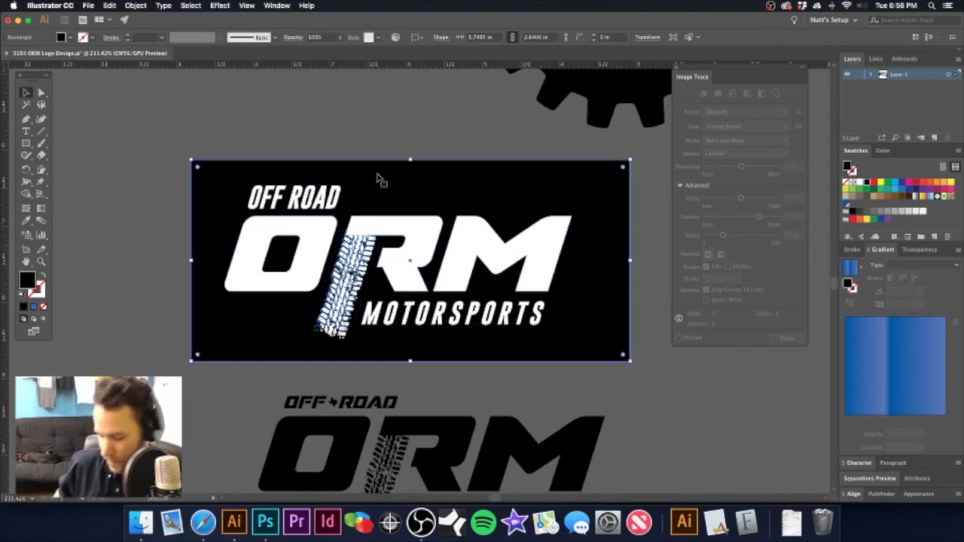
{"action": "key", "text": "Delete"}
- Hide the white ORM letters, the OFF ROAD and MOTORSPORTS text and the white tread, leaving the blue tread visible
{"action": "left_click", "coordinate": [322, 233]}
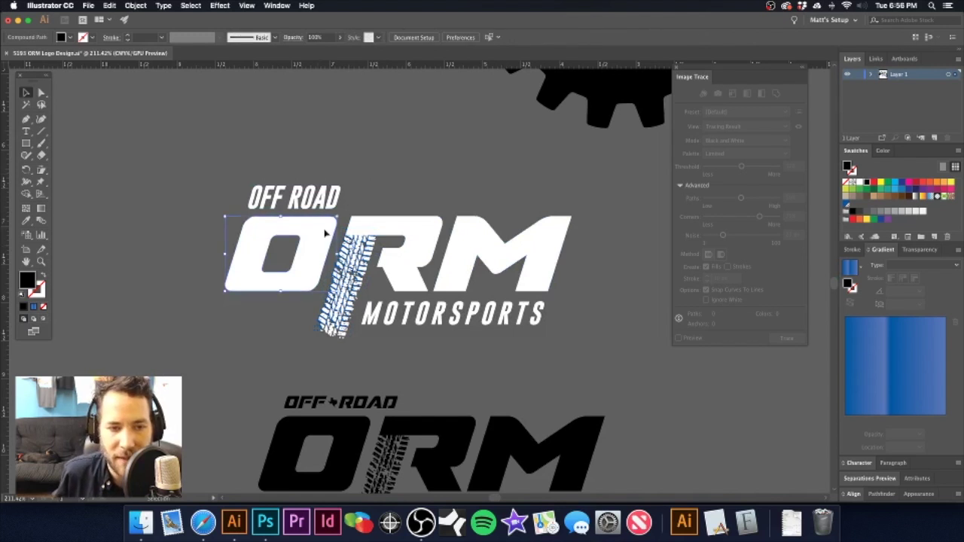
{"action": "left_click", "coordinate": [432, 228], "text": "shift"}
{"action": "left_click", "coordinate": [469, 235], "text": "shift"}
{"action": "left_click", "coordinate": [332, 200], "text": "shift"}
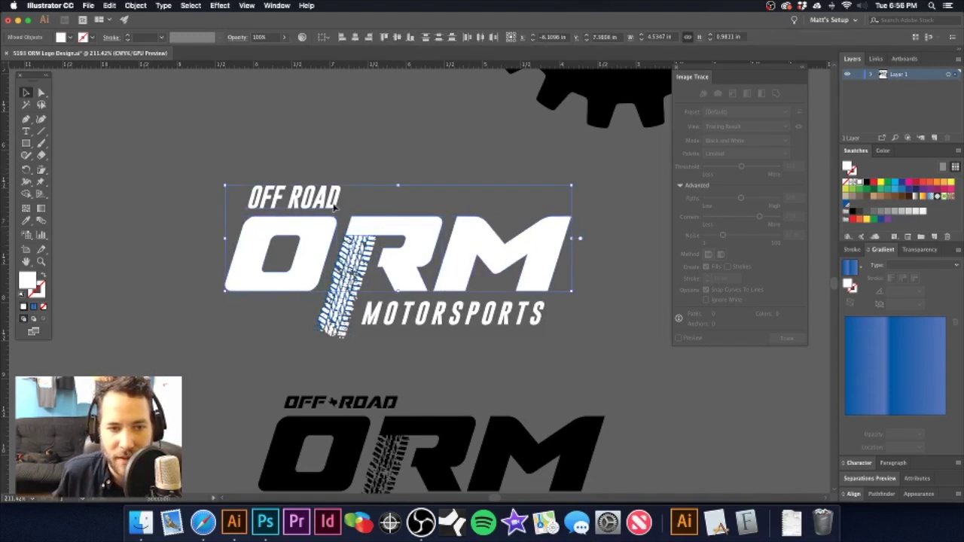
{"action": "left_click", "coordinate": [394, 313], "text": "shift"}
{"action": "left_click", "coordinate": [360, 256], "text": "shift"}
{"action": "left_click", "coordinate": [360, 256], "text": "shift"}
{"action": "key", "text": "Delete"}
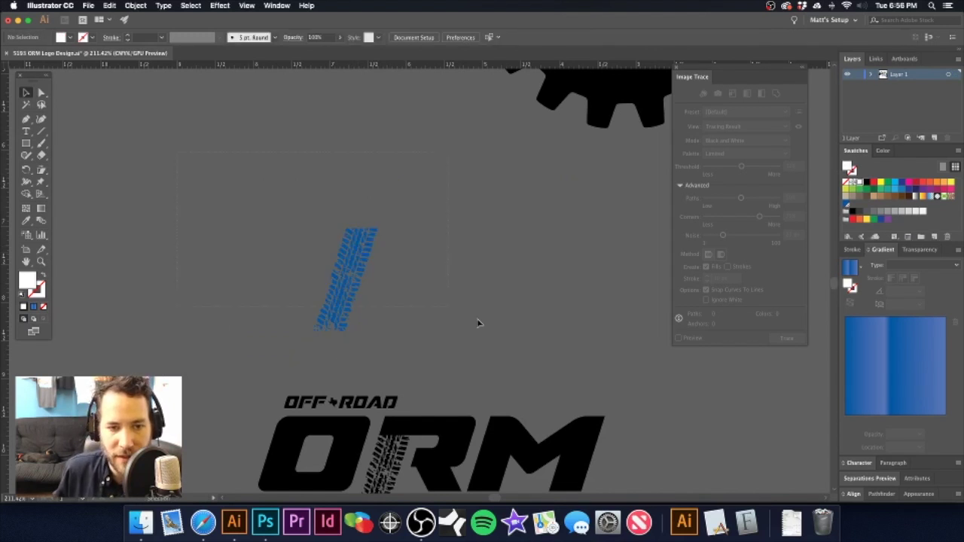
{"action": "key", "text": "super+a"}
{"action": "key", "text": "Delete"}
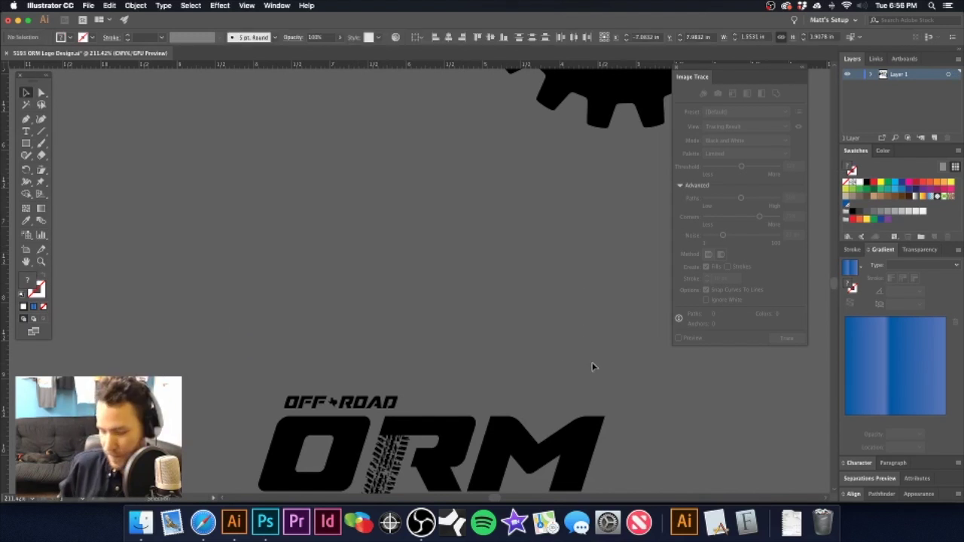
{"action": "key", "text": "super+z"}
{"action": "key", "text": "super+z"}
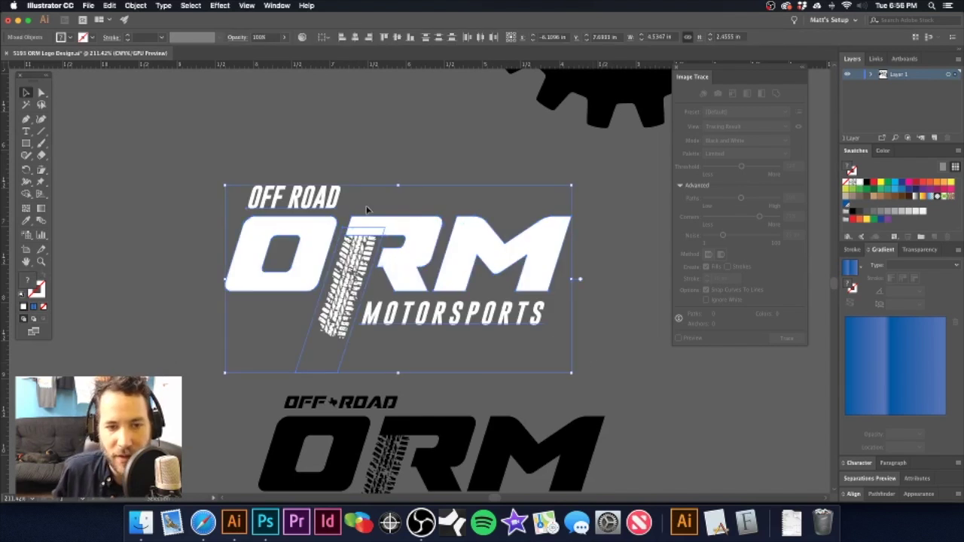
{"action": "left_click", "coordinate": [409, 186]}
{"action": "left_click", "coordinate": [418, 323]}
{"action": "left_click", "coordinate": [441, 171]}
{"action": "left_click_drag", "start_coordinate": [347, 255], "coordinate": [453, 266]}
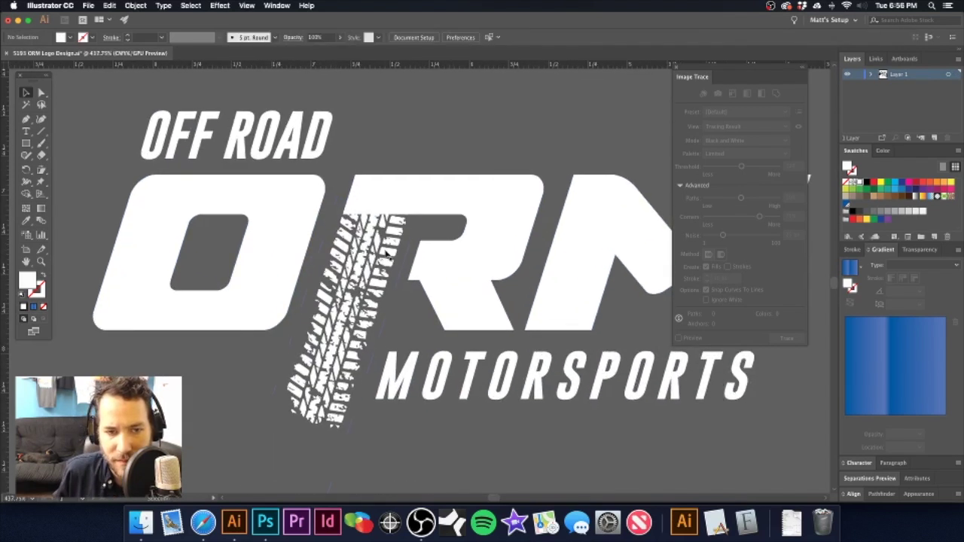
{"action": "left_click", "coordinate": [387, 254]}
{"action": "key", "text": "super+minus"}
{"action": "key", "text": "super+minus"}
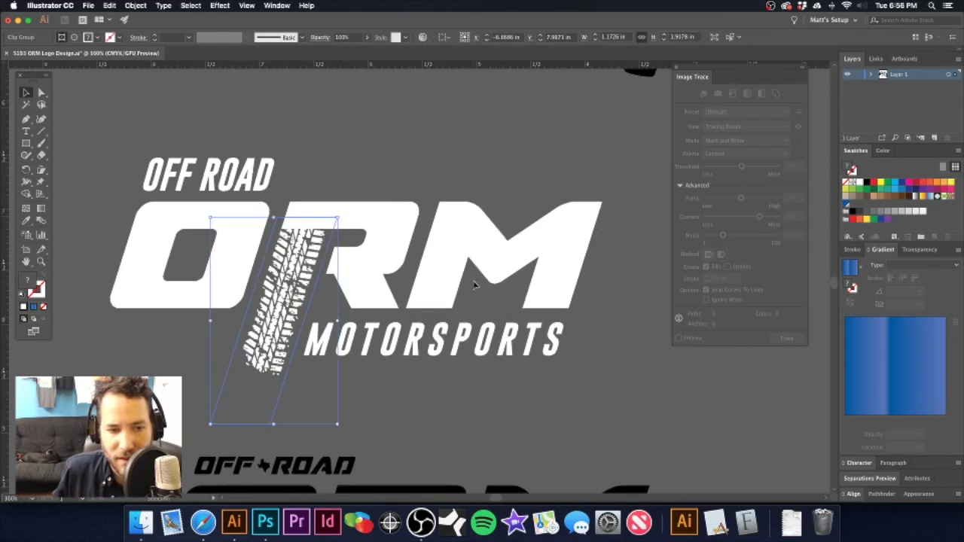
{"action": "key", "text": "super+shift+z"}
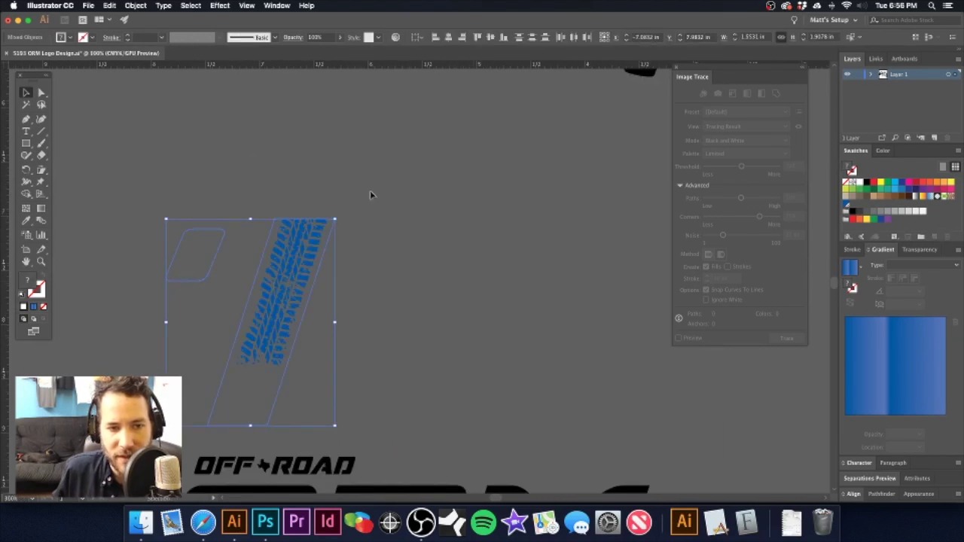
- Delete the stray unfilled outline beside the blue tire tread, keeping the tread itself
{"action": "left_click", "coordinate": [342, 161]}
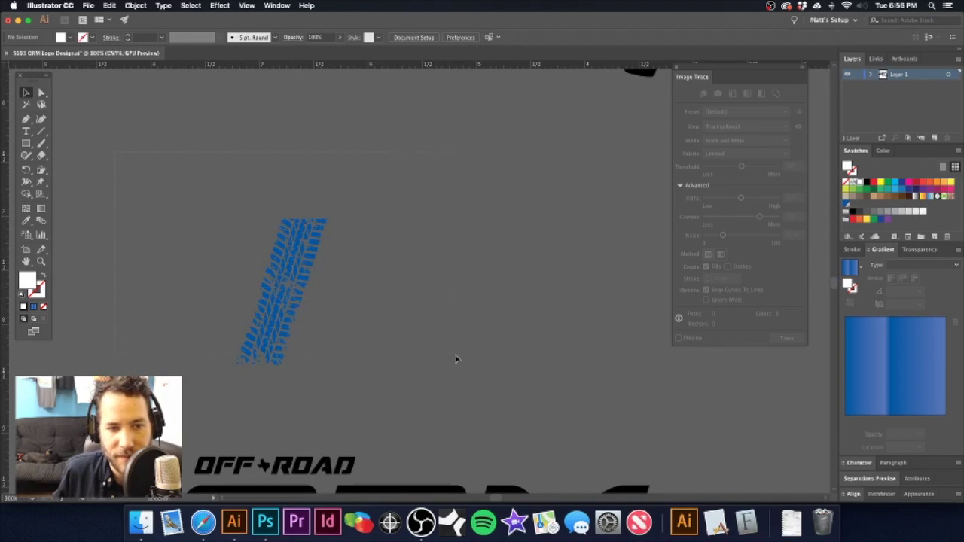
{"action": "left_click_drag", "start_coordinate": [454, 357], "coordinate": [454, 358]}
{"action": "left_click", "coordinate": [287, 235], "text": "shift"}
{"action": "key", "text": "Delete"}
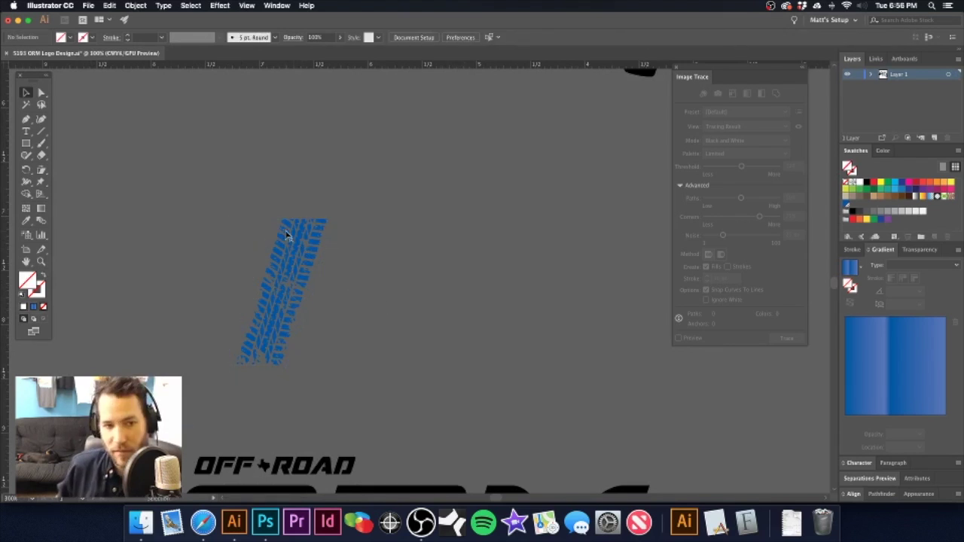
- Show all hidden logo artwork again and delete the white tire tread overlapping the blue one
{"action": "left_click", "coordinate": [288, 235]}
{"action": "key", "text": "alt+super+3"}
{"action": "left_click", "coordinate": [341, 149]}
{"action": "left_click", "coordinate": [287, 251]}
{"action": "key", "text": "Delete"}
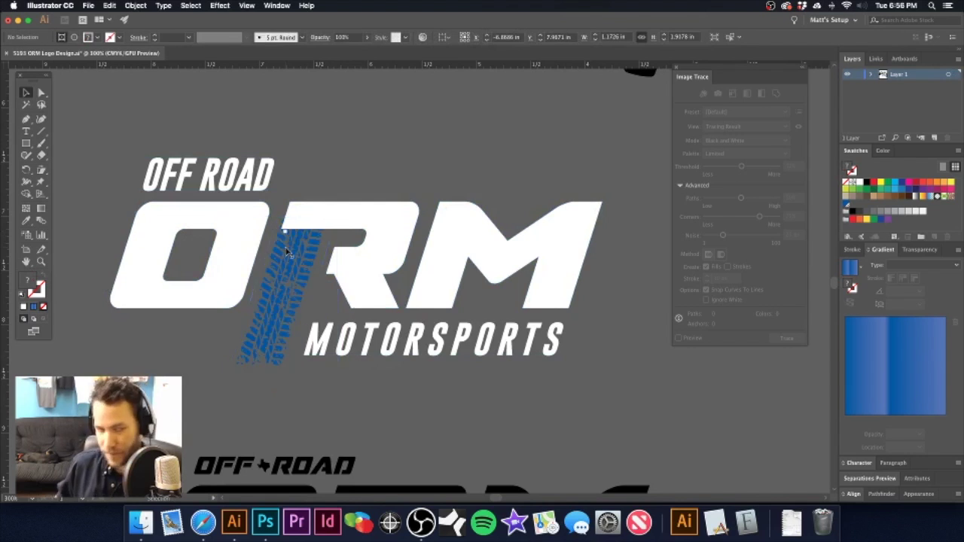
- Nudge the blue tire tread slightly right under the R to line it up with the letter's slanted edge
{"action": "left_click_drag", "start_coordinate": [283, 248], "coordinate": [427, 280]}
{"action": "key", "text": "v"}
{"action": "left_click", "coordinate": [321, 218]}
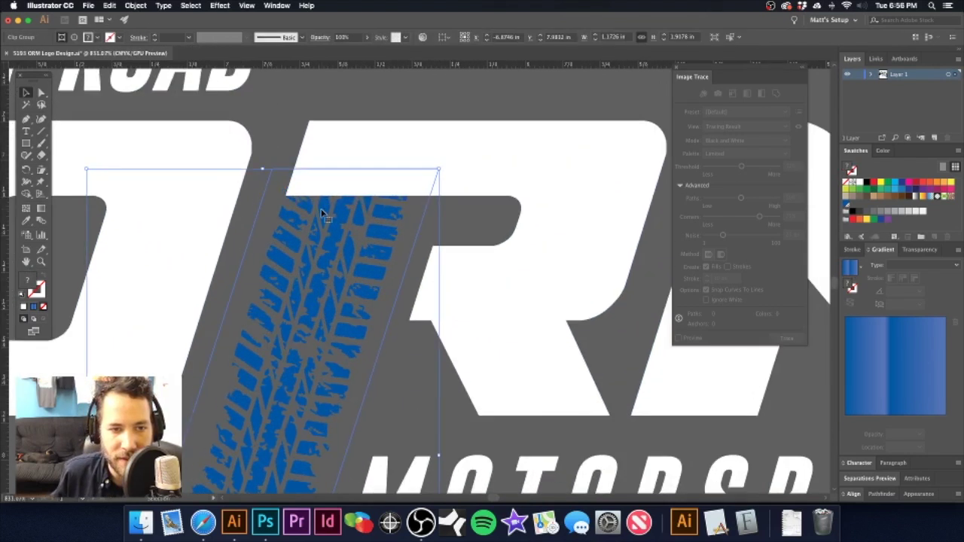
{"action": "left_click", "coordinate": [383, 94]}
- Fine-tune the blue tread's position so that no blue sliver sticks out past the R's slanted left edge
{"action": "left_click", "coordinate": [377, 286], "text": "alt+super"}
{"action": "left_click", "coordinate": [378, 286], "text": "alt+super"}
{"action": "left_click", "coordinate": [378, 286], "text": "alt+super"}
{"action": "left_click_drag", "start_coordinate": [385, 214], "coordinate": [660, 353]}
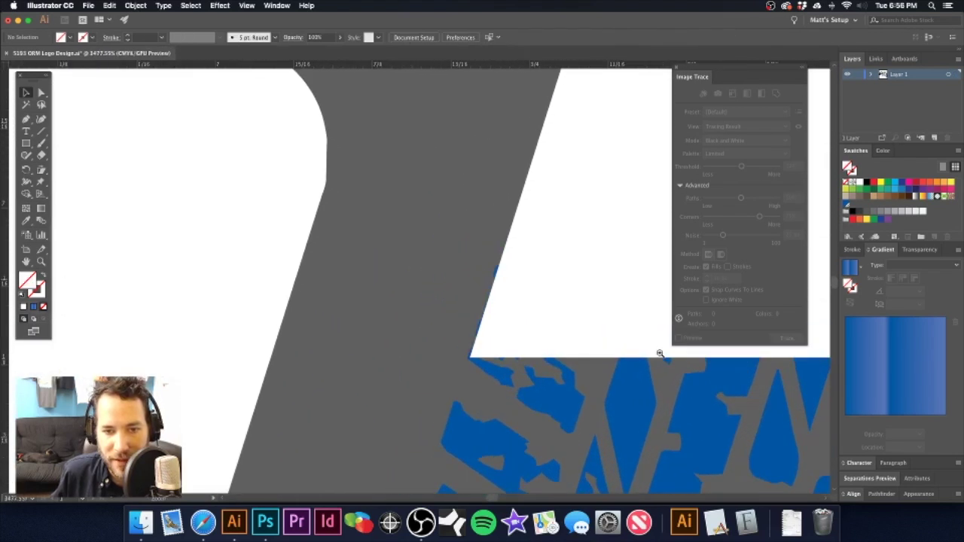
{"action": "left_click", "coordinate": [555, 416]}
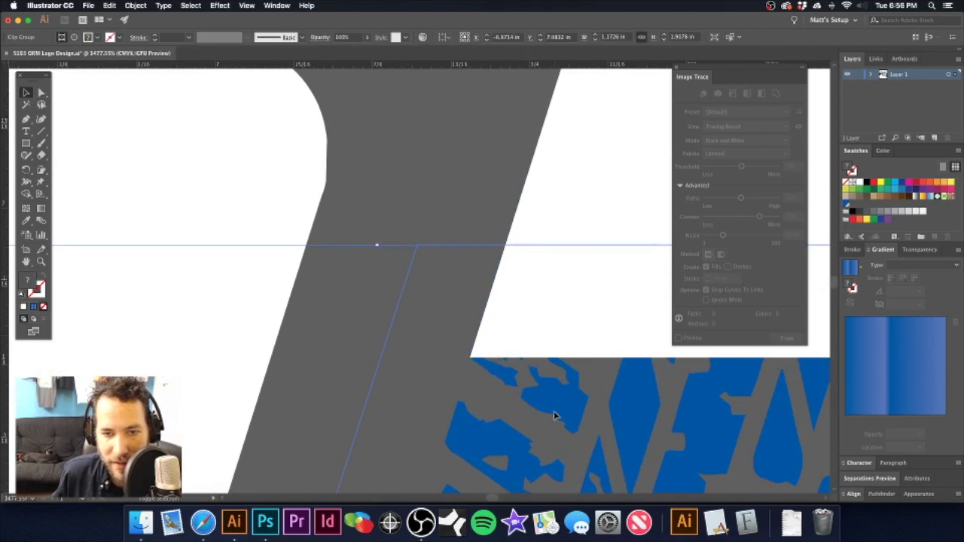
{"action": "left_click", "coordinate": [452, 186]}
- Nudge the white MOTORSPORTS text up slightly, closer to the ORM letters
{"action": "left_click", "coordinate": [515, 334], "text": "alt+super"}
{"action": "left_click", "coordinate": [515, 333], "text": "alt+super"}
{"action": "left_click", "coordinate": [515, 334], "text": "alt+super"}
{"action": "left_click", "coordinate": [515, 333], "text": "alt+super"}
{"action": "left_click", "coordinate": [515, 334], "text": "alt+super"}
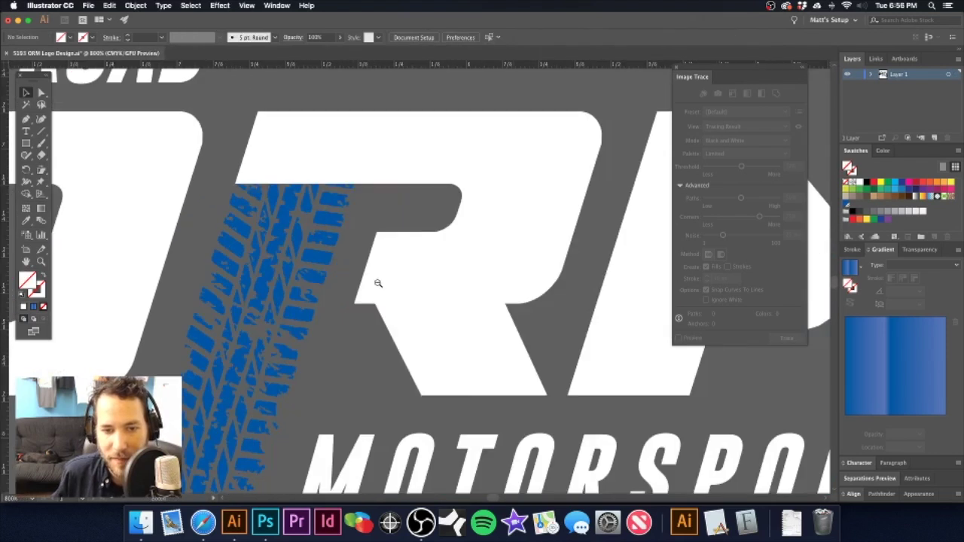
{"action": "left_click", "coordinate": [378, 284], "text": "alt+super"}
{"action": "left_click", "coordinate": [370, 280], "text": "alt+super"}
{"action": "left_click", "coordinate": [370, 281], "text": "alt+super"}
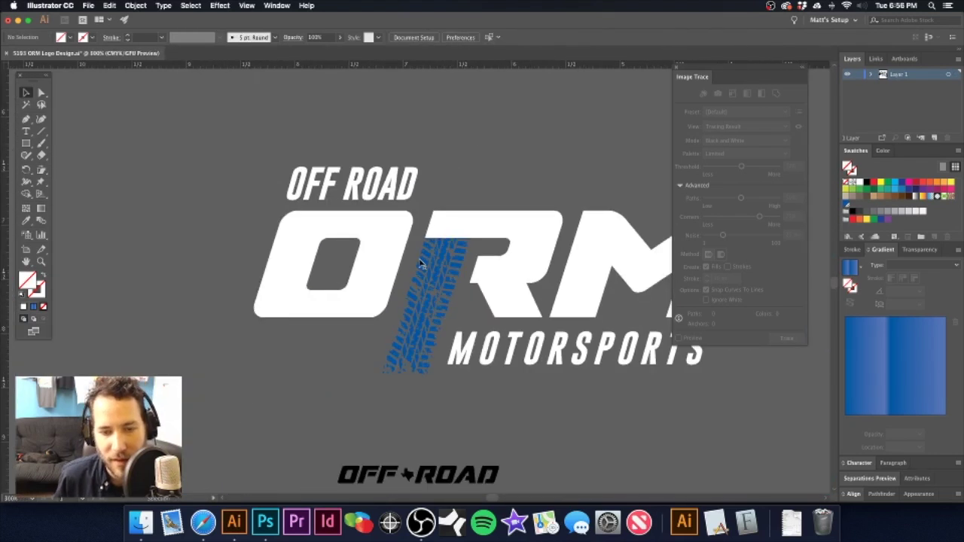
{"action": "scroll", "coordinate": [444, 361], "scroll_direction": "right", "scroll_amount": 3}
{"action": "scroll", "coordinate": [444, 362], "scroll_direction": "down", "scroll_amount": 1}
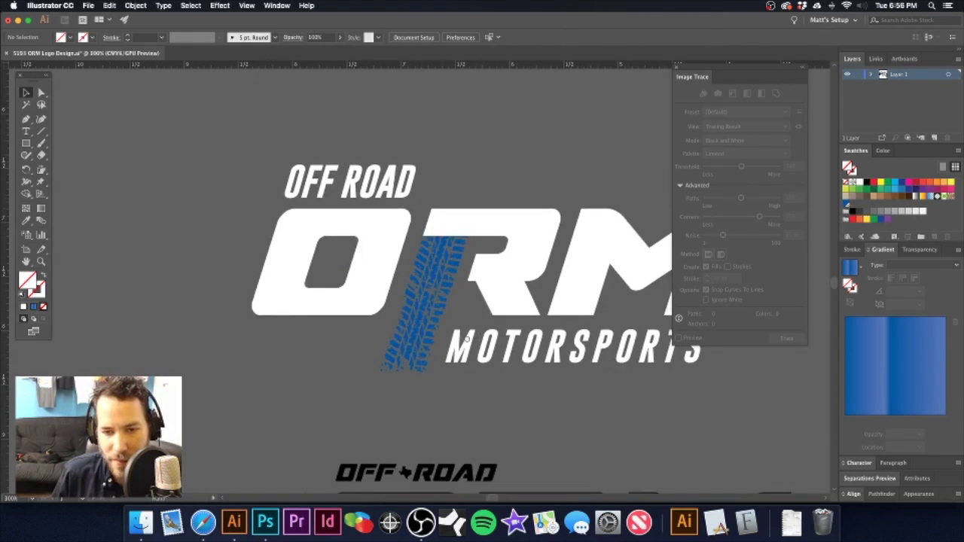
{"action": "left_click", "coordinate": [429, 331]}
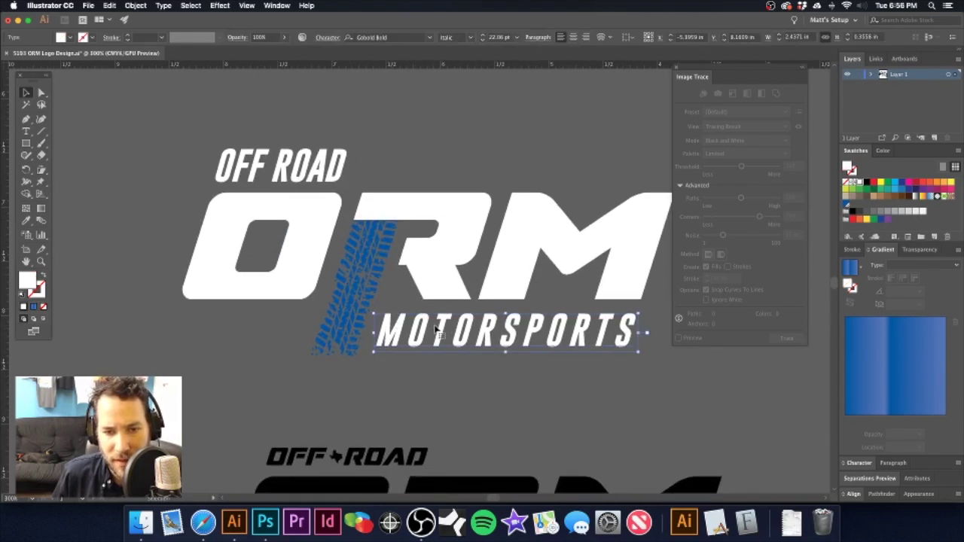
{"action": "double_click", "coordinate": [435, 325]}
{"action": "key", "text": "Escape"}
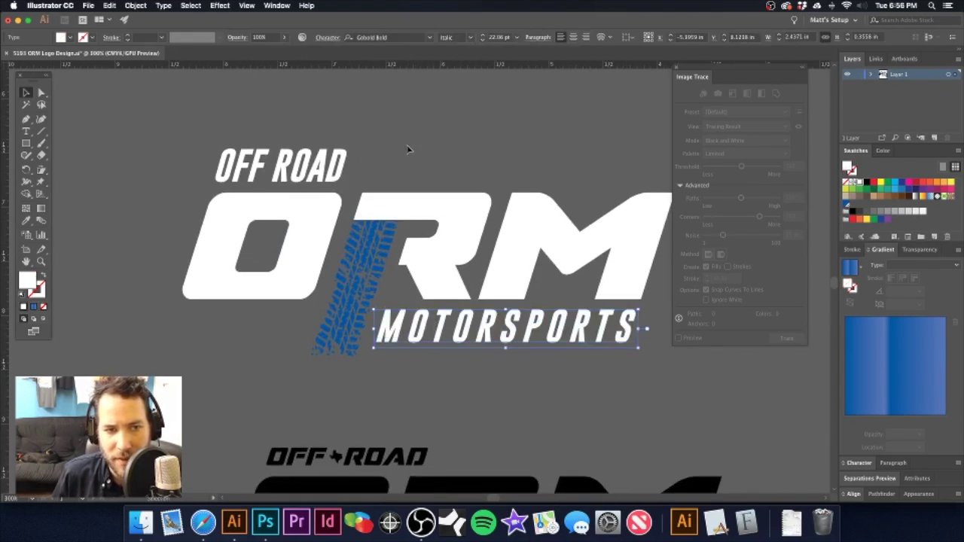
{"action": "left_click", "coordinate": [448, 186]}
- Move the blue tire tread up and slightly right so its lower end aligns with the bottom of MOTORSPORTS
{"action": "scroll", "coordinate": [448, 186], "scroll_direction": "right", "scroll_amount": 2}
{"action": "scroll", "coordinate": [448, 186], "scroll_direction": "down", "scroll_amount": 1}
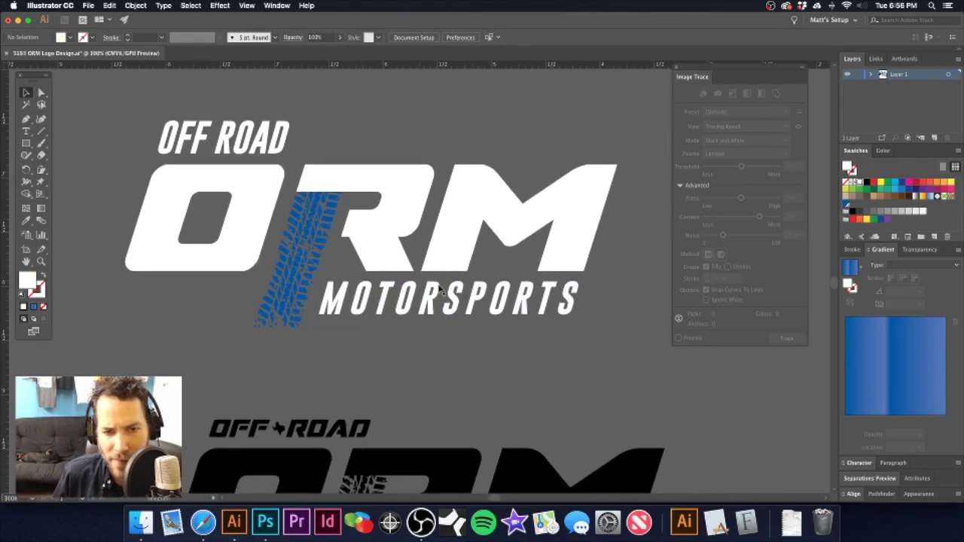
{"action": "left_click", "coordinate": [314, 258]}
{"action": "left_click_drag", "start_coordinate": [314, 257], "coordinate": [316, 245]}
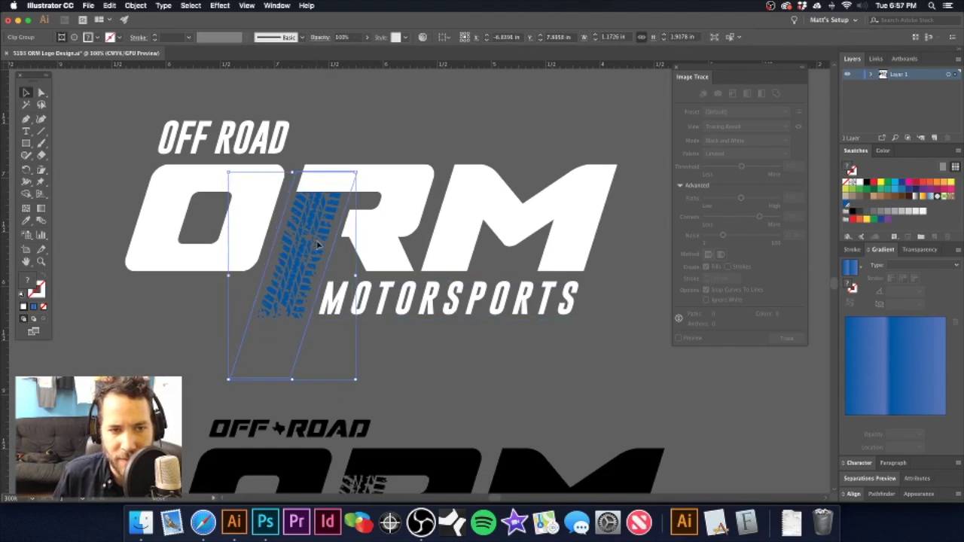
{"action": "left_click", "coordinate": [257, 133]}
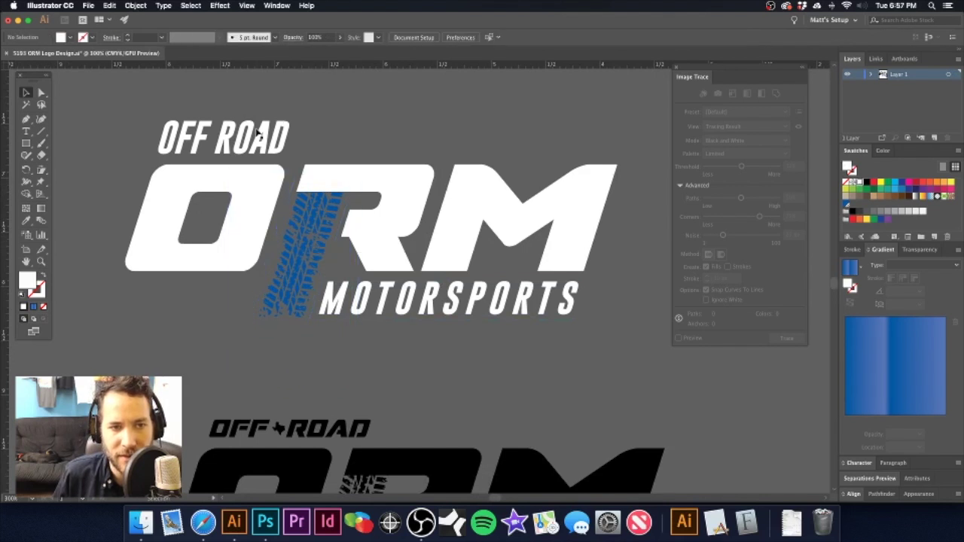
- Shift the OFF ROAD text slightly right above the ORM lettering
{"action": "left_click", "coordinate": [184, 139]}
{"action": "left_click_drag", "start_coordinate": [187, 138], "coordinate": [192, 138]}
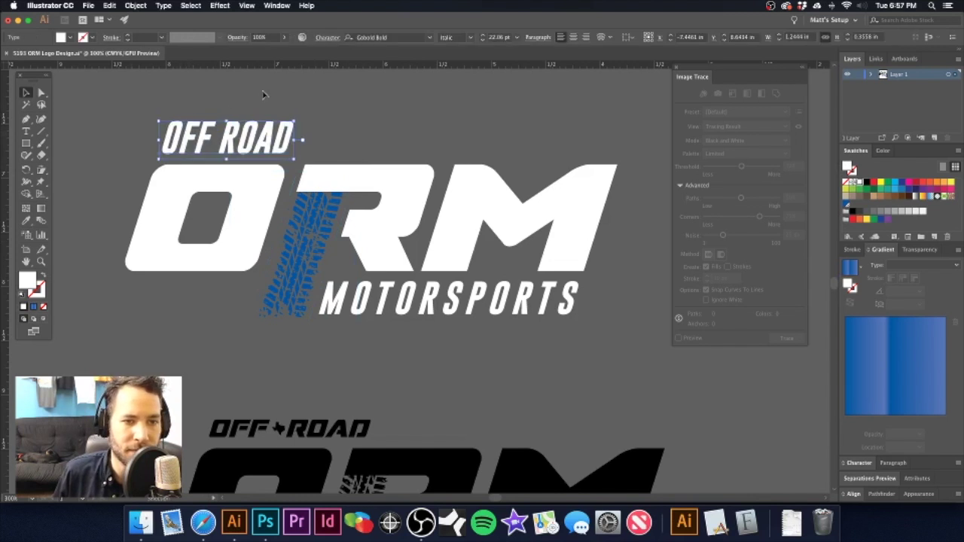
{"action": "left_click", "coordinate": [267, 92]}
- Review the revised white and blue logo alongside the black version below it
{"action": "left_click", "coordinate": [447, 277], "text": "alt+super"}
{"action": "left_click", "coordinate": [447, 277], "text": "alt+super"}
{"action": "left_click_drag", "start_coordinate": [453, 284], "coordinate": [362, 216]}
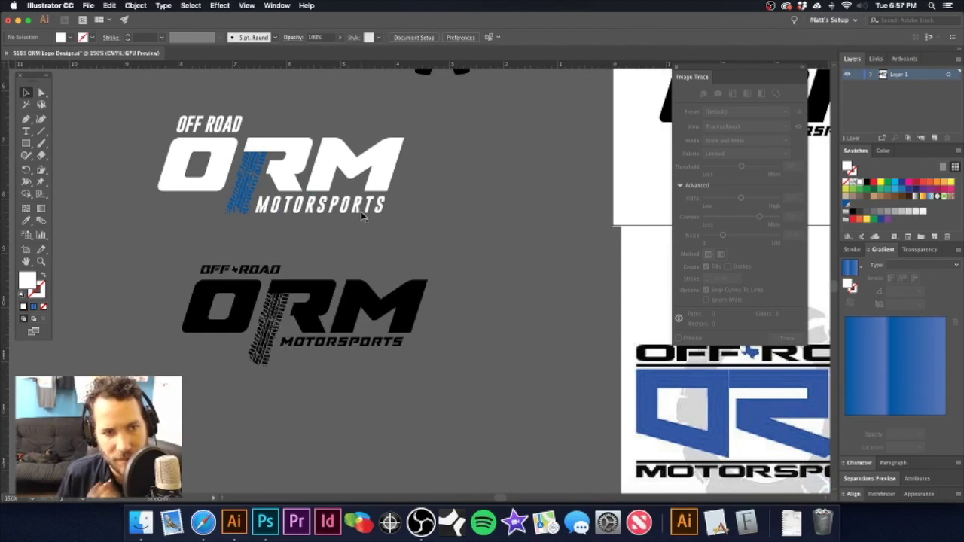
{"action": "scroll", "coordinate": [361, 233], "scroll_direction": "up", "scroll_amount": 3}
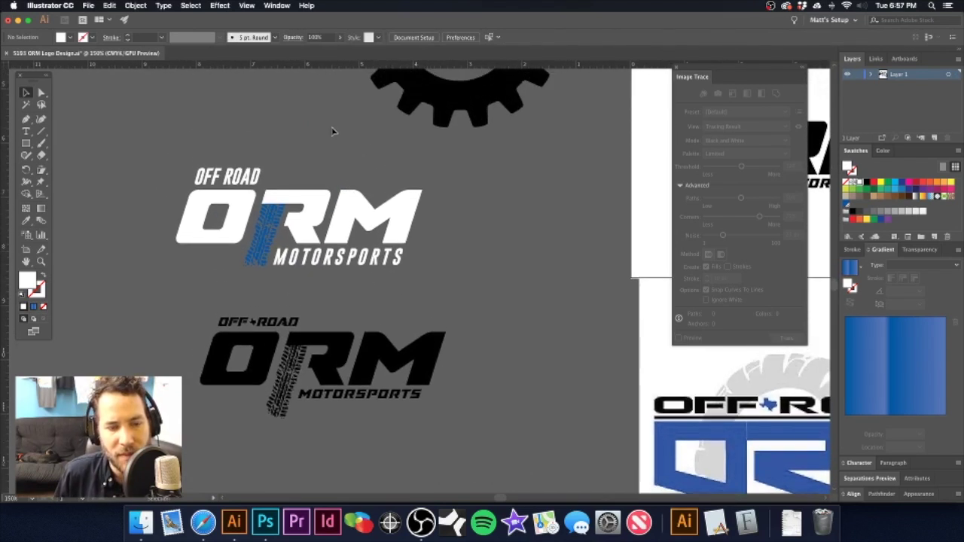
{"action": "scroll", "coordinate": [287, 164], "scroll_direction": "up", "scroll_amount": 3}
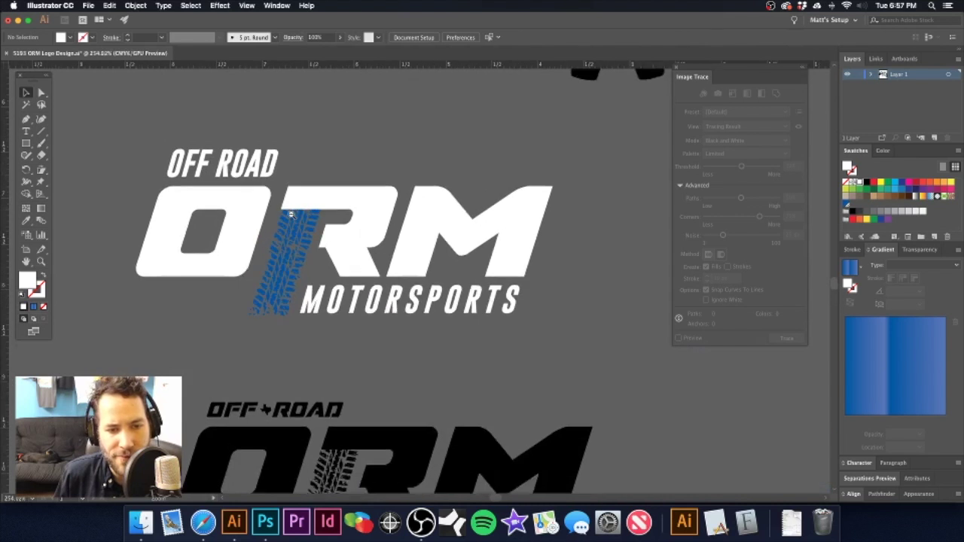
{"action": "scroll", "coordinate": [420, 294], "scroll_direction": "down", "scroll_amount": 3}
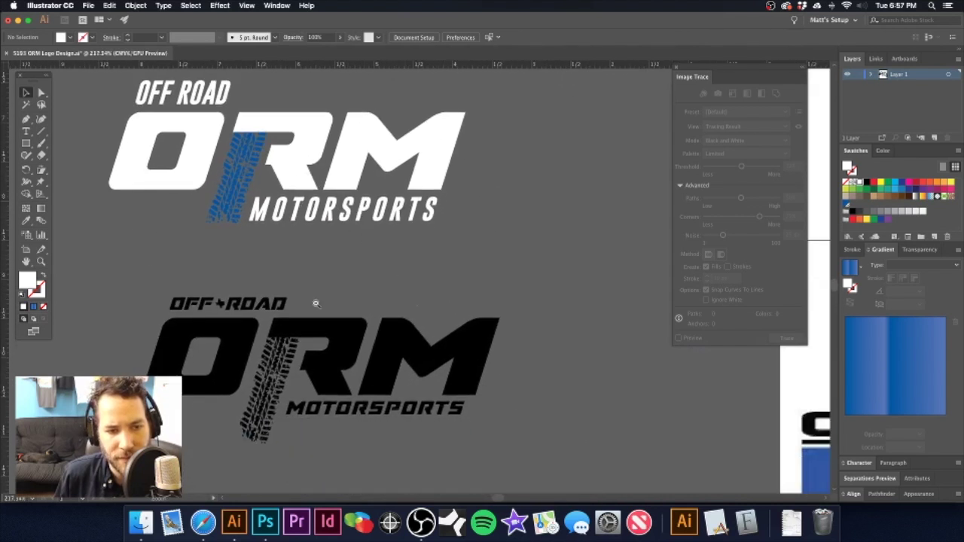
- Try placing a copy of the Texas icon between OFF and ROAD in the white logo
{"action": "left_click", "coordinate": [217, 304]}
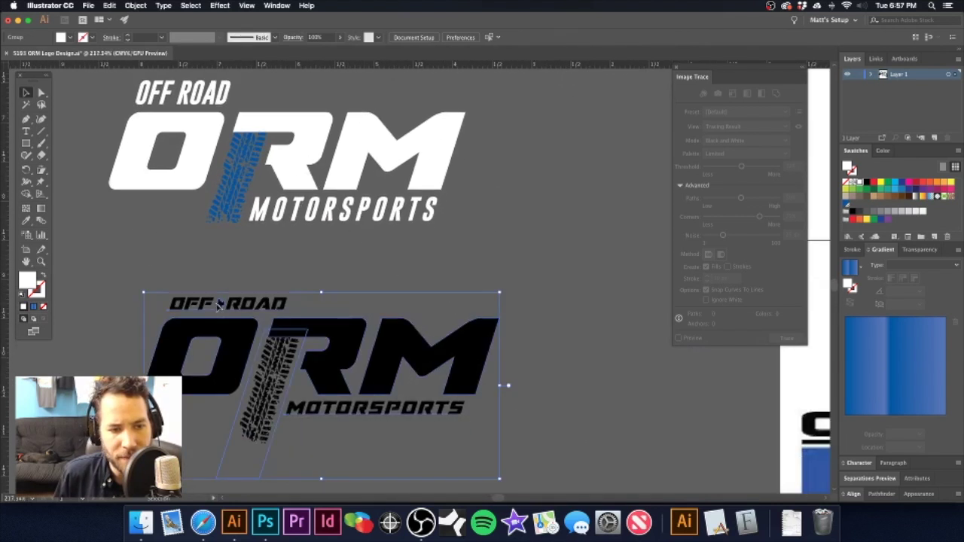
{"action": "left_click", "coordinate": [249, 239]}
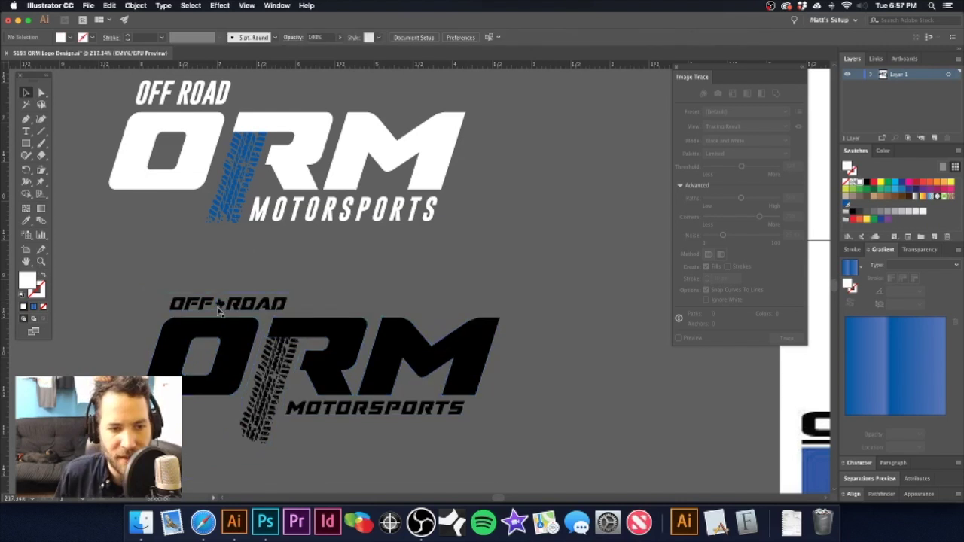
{"action": "left_click", "coordinate": [220, 305]}
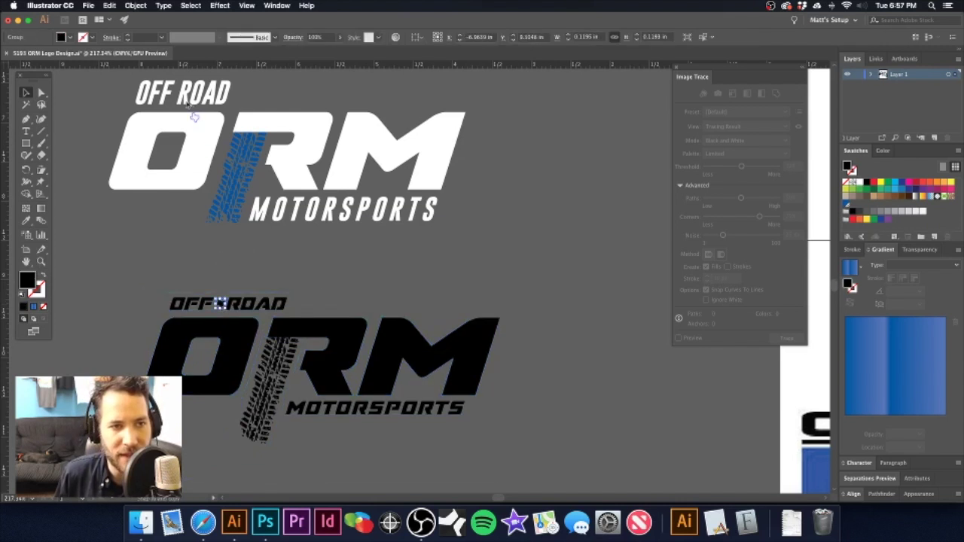
{"action": "left_click", "coordinate": [243, 107]}
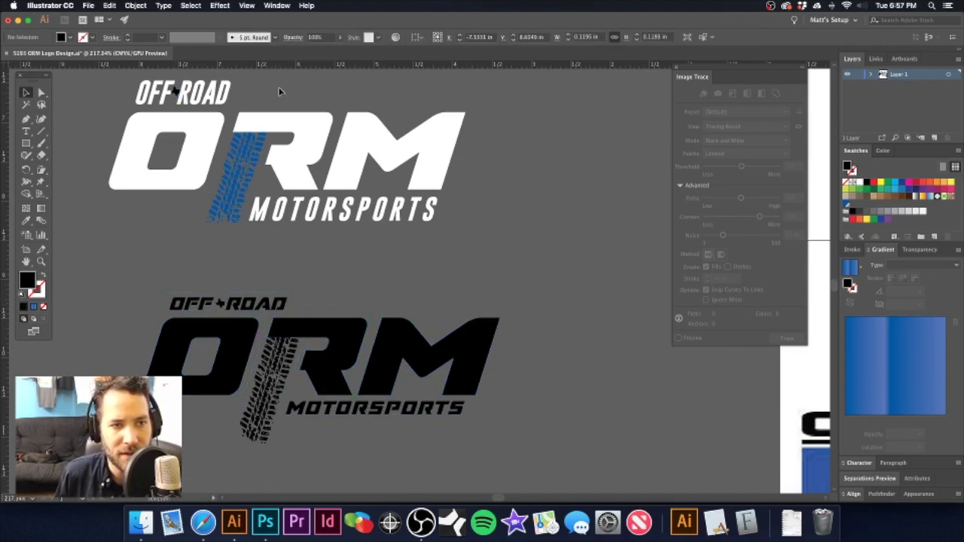
{"action": "key", "text": "super+z"}
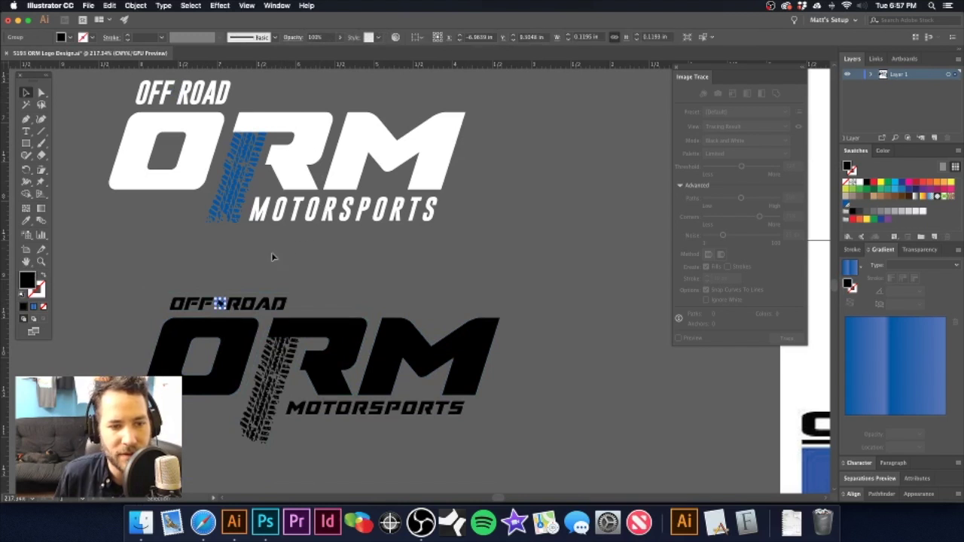
{"action": "left_click", "coordinate": [254, 294]}
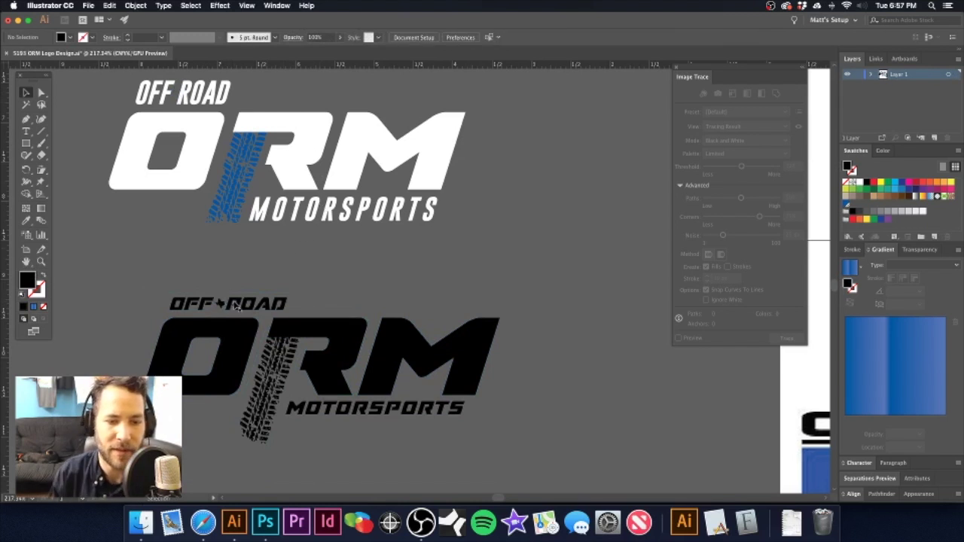
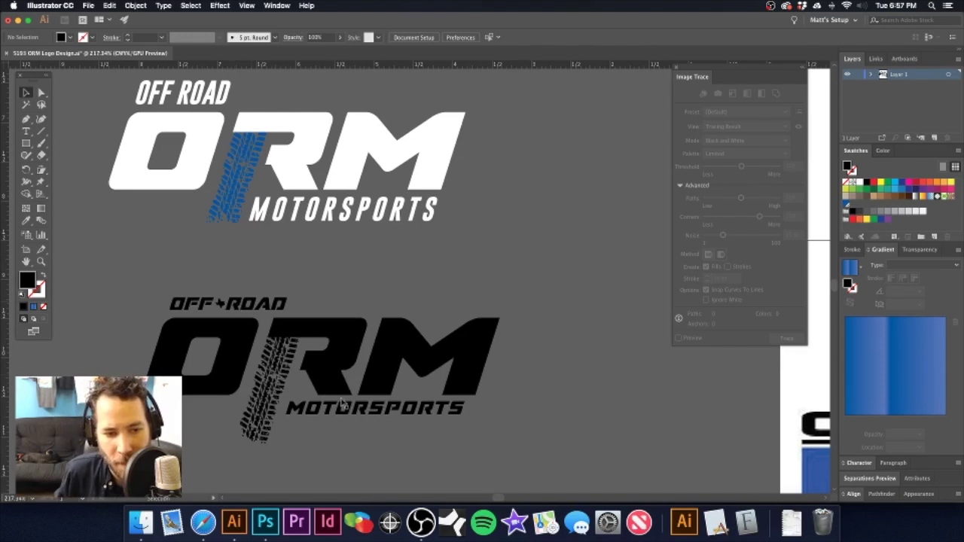
- Replace the black tire tread in the lower logo with a copy of the white logo's blue tread
{"action": "left_click_drag", "start_coordinate": [228, 157], "coordinate": [493, 269], "text": "alt"}
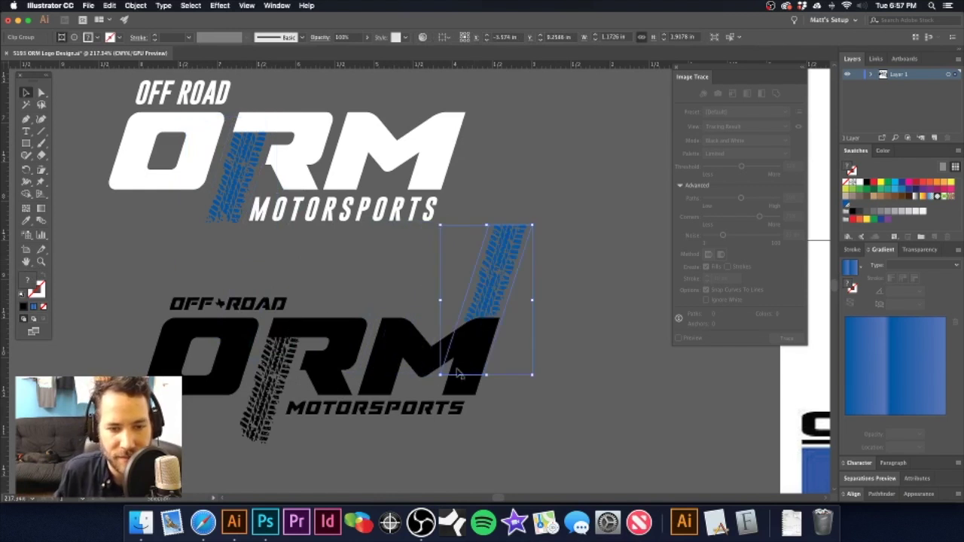
{"action": "left_click", "coordinate": [277, 376]}
{"action": "key", "text": "Delete"}
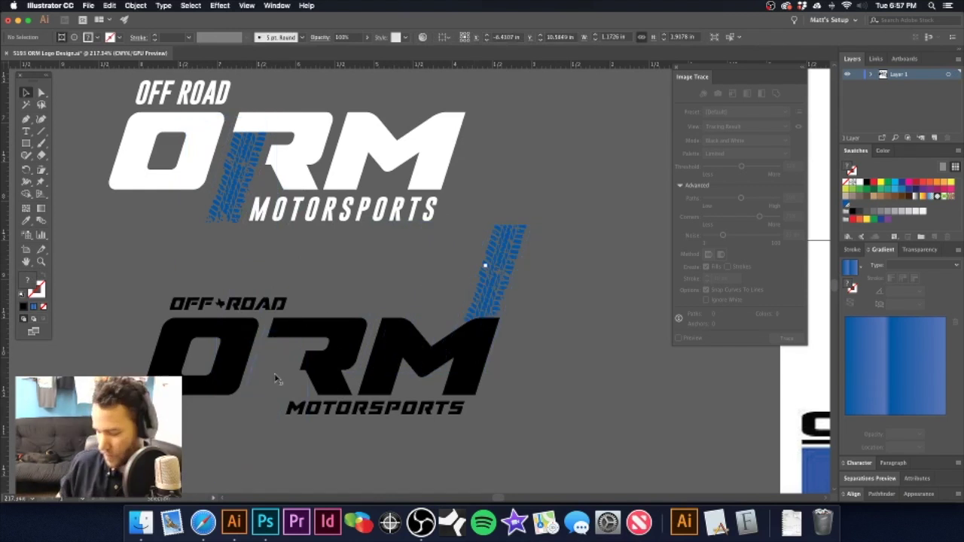
{"action": "left_click_drag", "start_coordinate": [480, 281], "coordinate": [293, 373]}
{"action": "left_click", "coordinate": [364, 262]}
- Nudge the blue tread slightly down and left to fit beneath the upper bar of the black R
{"action": "scroll", "coordinate": [430, 366], "scroll_direction": "up", "scroll_amount": 6}
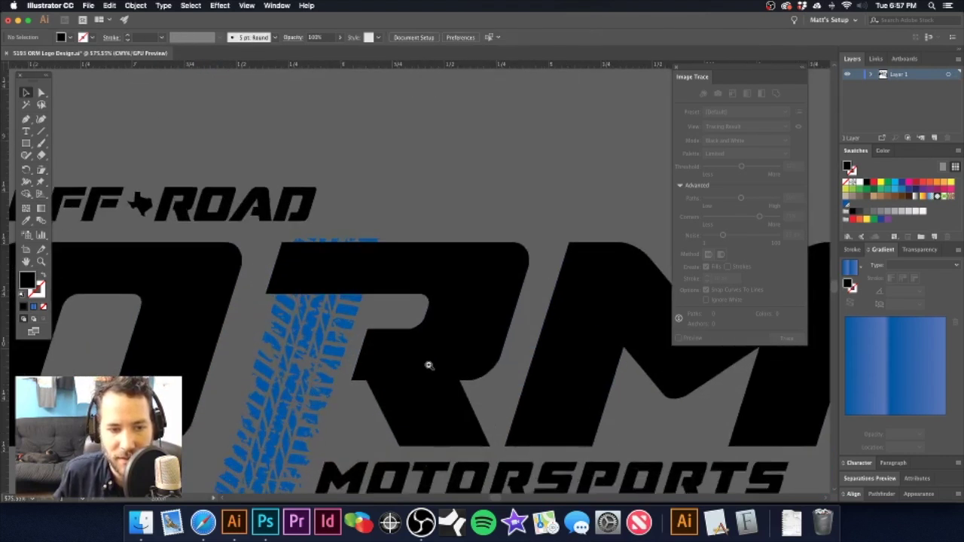
{"action": "left_click_drag", "start_coordinate": [357, 304], "coordinate": [346, 307]}
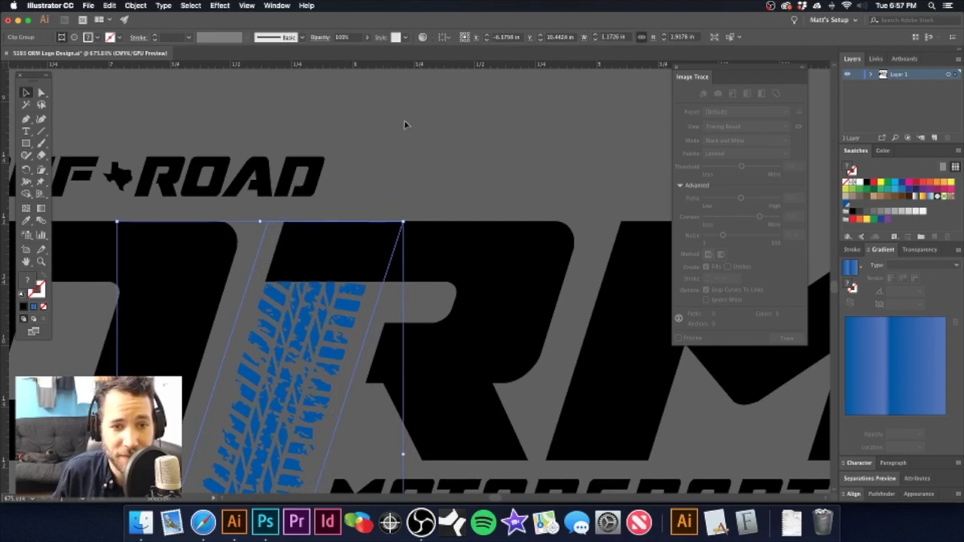
{"action": "left_click", "coordinate": [403, 126]}
- Compare the white and black logo variations with blue treads, and examine the black version's lettering up close
{"action": "left_click", "coordinate": [471, 278], "text": "alt+super"}
{"action": "left_click", "coordinate": [471, 277], "text": "alt+super"}
{"action": "left_click", "coordinate": [472, 278], "text": "alt+super"}
{"action": "left_click", "coordinate": [472, 278], "text": "alt+super"}
{"action": "left_click", "coordinate": [471, 278], "text": "alt+super"}
{"action": "left_click_drag", "start_coordinate": [429, 285], "coordinate": [465, 322]}
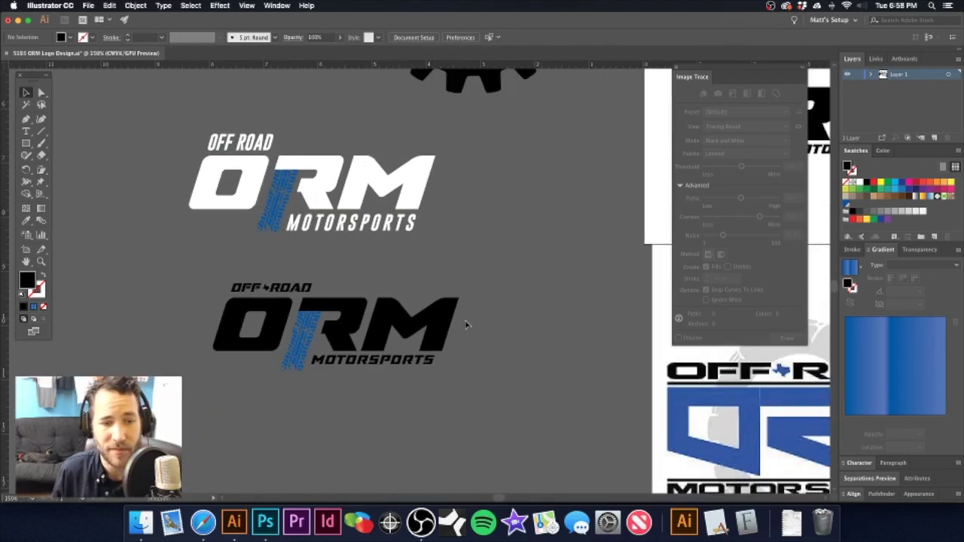
{"action": "left_click_drag", "start_coordinate": [362, 352], "coordinate": [480, 359]}
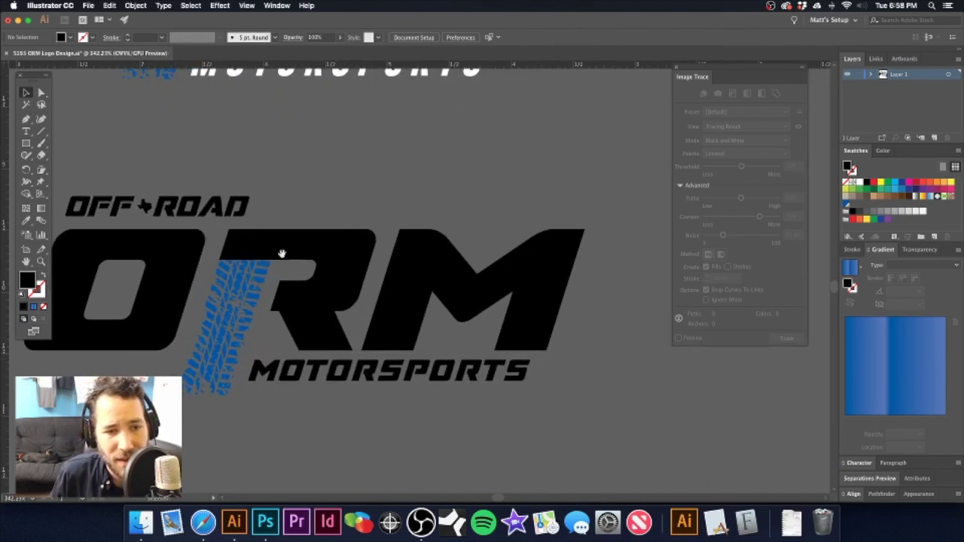
{"action": "left_click_drag", "start_coordinate": [294, 249], "coordinate": [370, 236]}
- Try shifting the OFF ROAD text with its Texas icon slightly above the black ORM letters
{"action": "left_click_drag", "start_coordinate": [282, 193], "coordinate": [272, 203]}
{"action": "key", "text": "super+z"}
{"action": "left_click", "coordinate": [170, 141]}
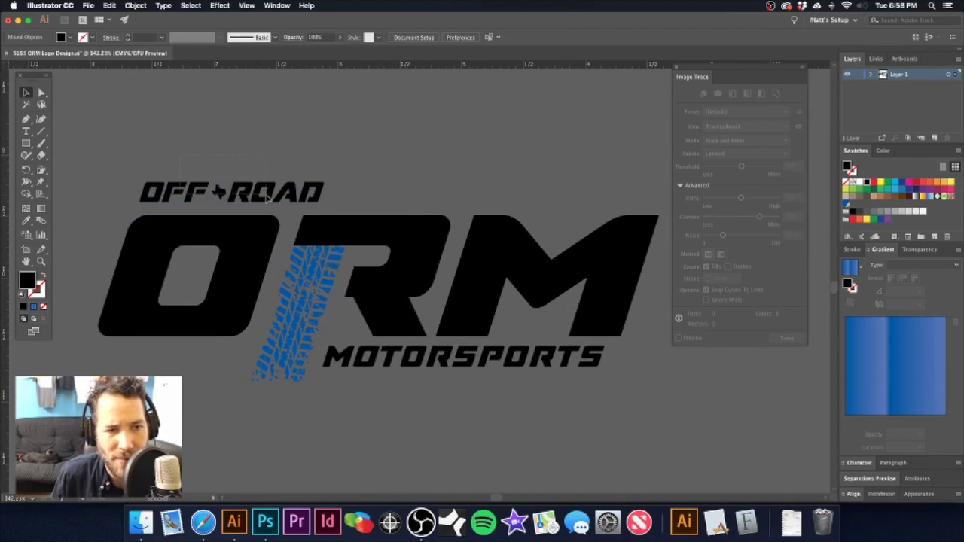
{"action": "left_click", "coordinate": [273, 196]}
{"action": "left_click", "coordinate": [418, 150]}
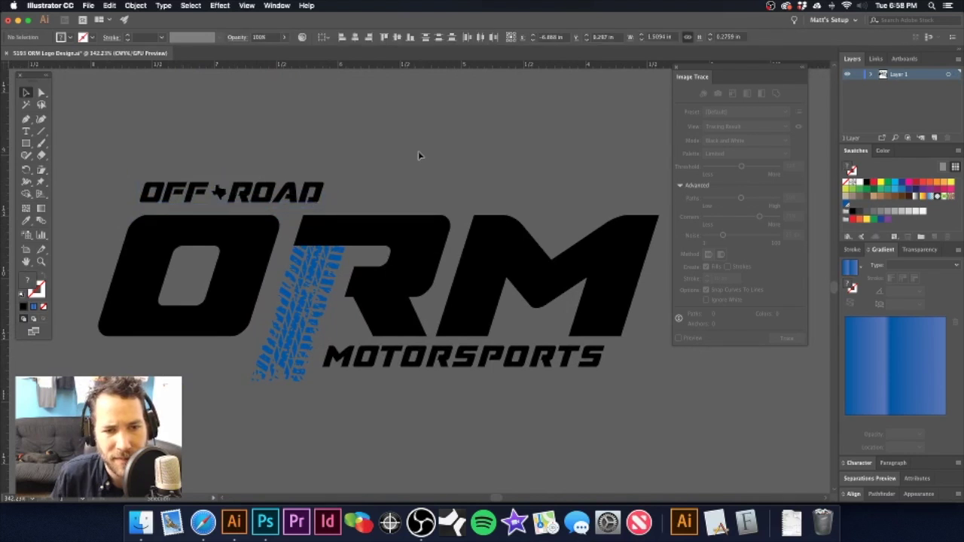
- Try shifting the black MOTORSPORTS text slightly right, away from the blue tread
{"action": "left_click", "coordinate": [392, 257], "text": "alt+super"}
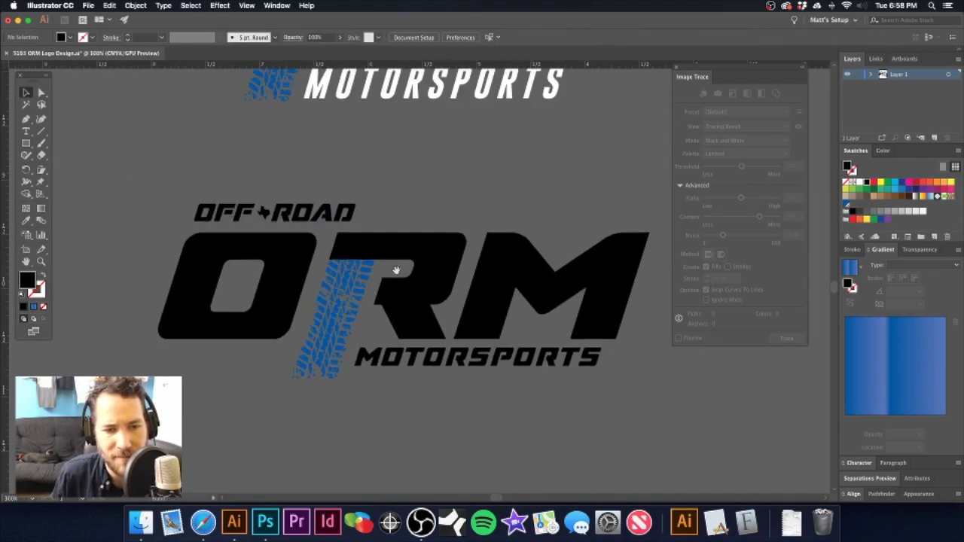
{"action": "left_click_drag", "start_coordinate": [397, 270], "coordinate": [347, 220], "text": "space"}
{"action": "left_click_drag", "start_coordinate": [359, 310], "coordinate": [372, 310]}
{"action": "key", "text": "super+z"}
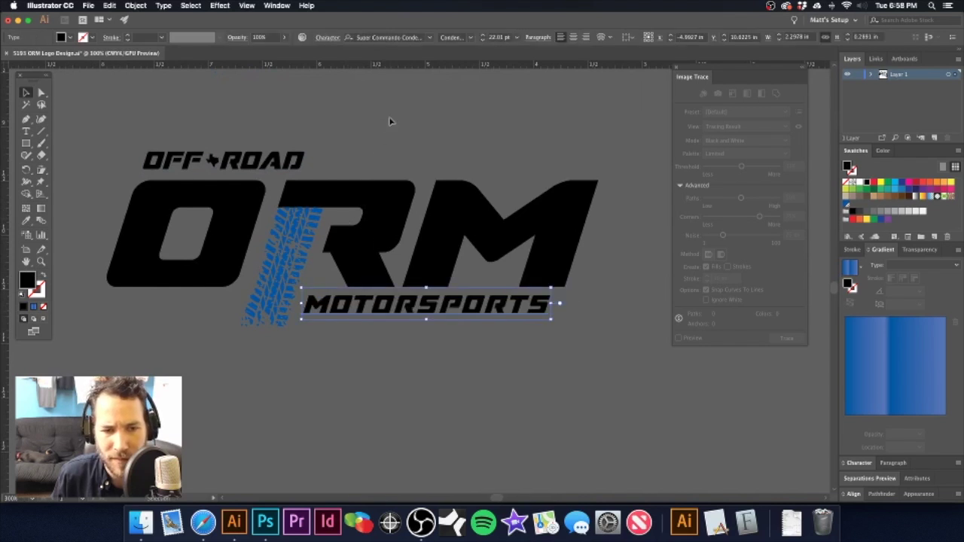
{"action": "left_click", "coordinate": [390, 120]}
{"action": "left_click_drag", "start_coordinate": [361, 315], "coordinate": [371, 315]}
{"action": "key", "text": "super+z"}
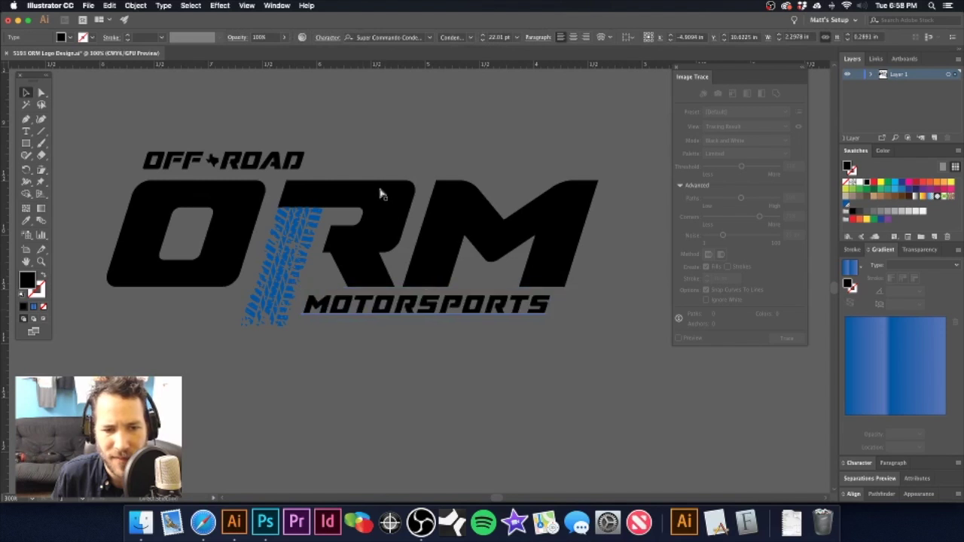
- Move the black MOTORSPORTS text slightly closer to the blue tread and enlarge it a little toward the M's lower edge
{"action": "left_click", "coordinate": [377, 157]}
{"action": "left_click_drag", "start_coordinate": [443, 319], "coordinate": [420, 309]}
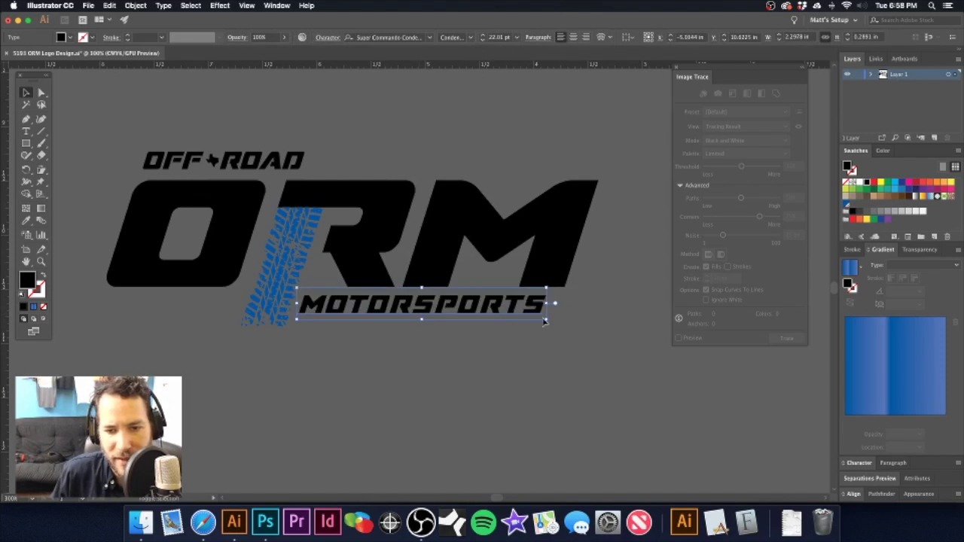
{"action": "left_click_drag", "start_coordinate": [545, 318], "coordinate": [565, 323]}
{"action": "left_click", "coordinate": [484, 278]}
- Try placing the OFF ROAD text and Texas icon beneath the black O, level with MOTORSPORTS
{"action": "scroll", "coordinate": [420, 297], "scroll_direction": "up", "scroll_amount": 2}
{"action": "scroll", "coordinate": [419, 296], "scroll_direction": "left", "scroll_amount": 3}
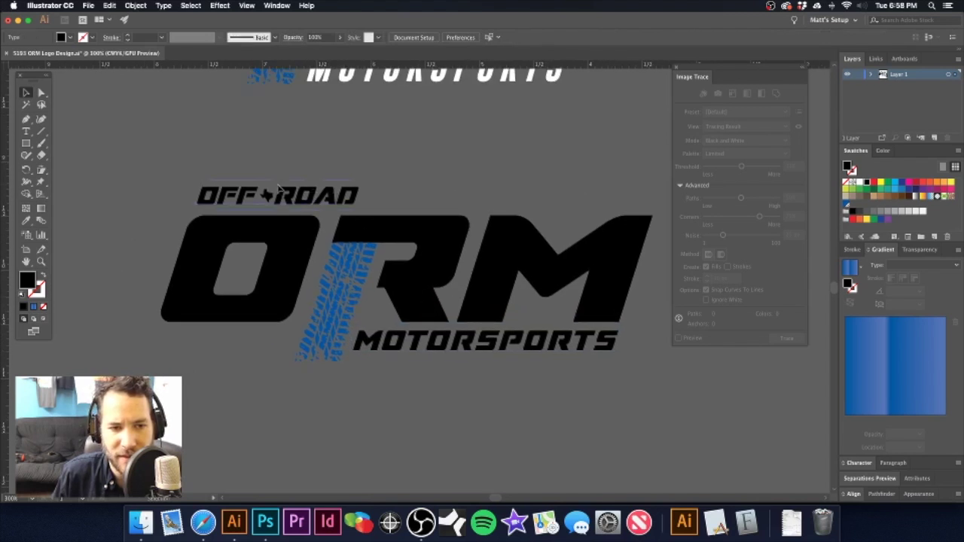
{"action": "left_click", "coordinate": [306, 196]}
{"action": "left_click_drag", "start_coordinate": [299, 196], "coordinate": [257, 340]}
{"action": "key", "text": "super+minus"}
{"action": "key", "text": "super+minus"}
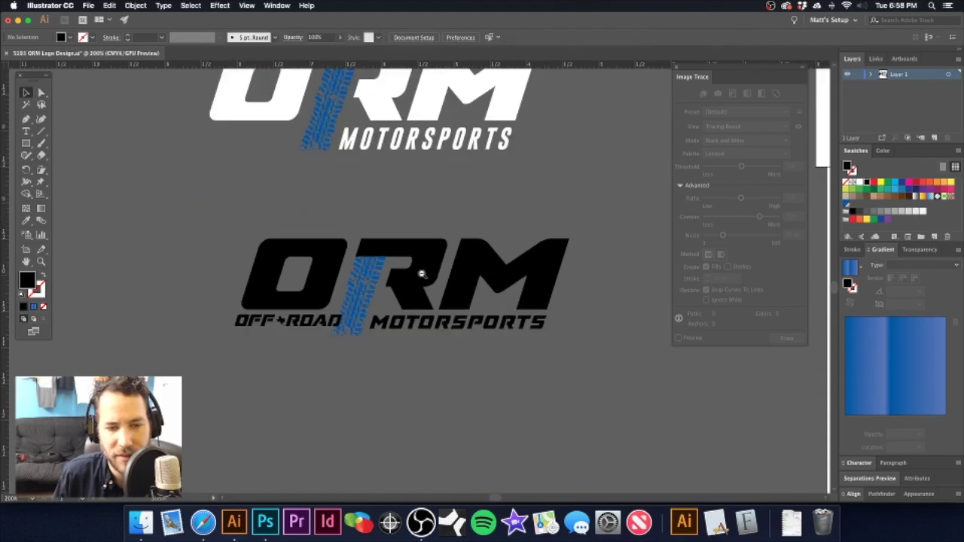
{"action": "left_click", "coordinate": [412, 214]}
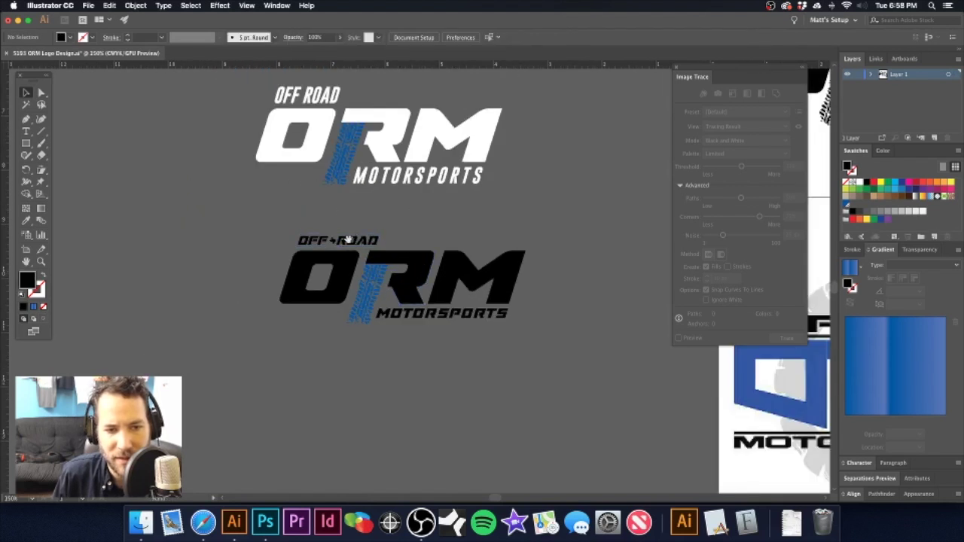
- Try moving the OFF ROAD text and Texas icon above the M of the black logo
{"action": "left_click_drag", "start_coordinate": [350, 241], "coordinate": [305, 263]}
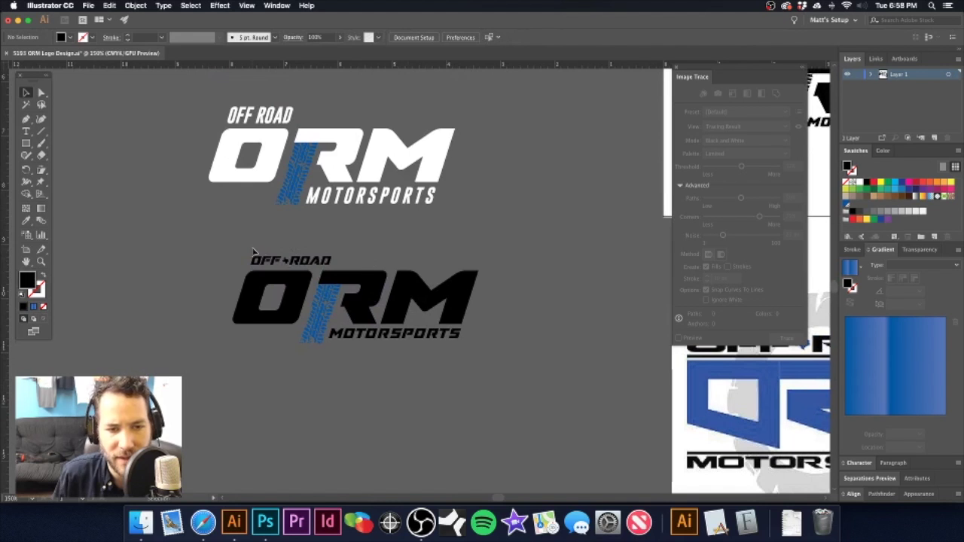
{"action": "left_click_drag", "start_coordinate": [303, 264], "coordinate": [462, 259]}
{"action": "left_click", "coordinate": [462, 227]}
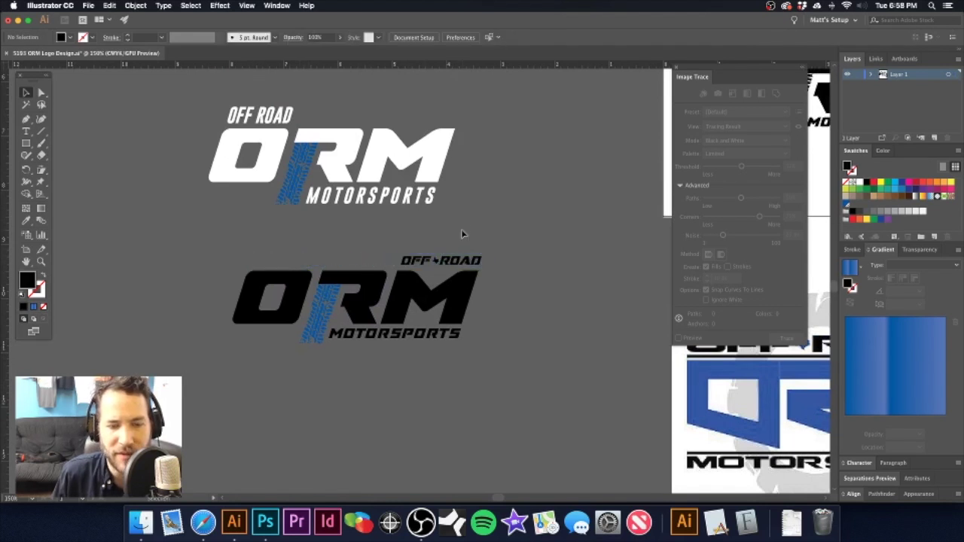
{"action": "key", "text": "cmd+z"}
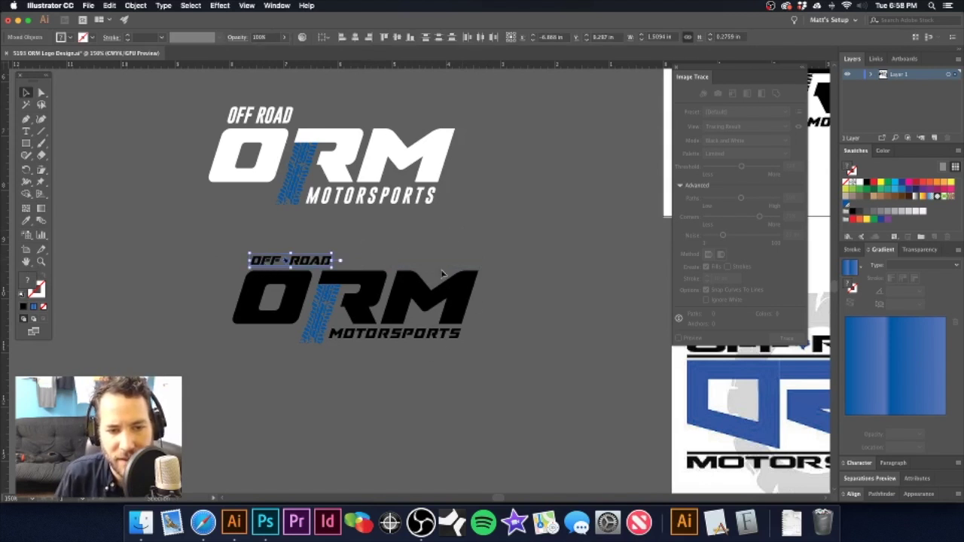
{"action": "left_click", "coordinate": [370, 226]}
- Place the OFF ROAD text and Texas icon beneath the black O, left of the tread and in line with MOTORSPORTS
{"action": "left_click_drag", "start_coordinate": [322, 264], "coordinate": [288, 338]}
{"action": "left_click", "coordinate": [292, 235]}
{"action": "left_click_drag", "start_coordinate": [263, 301], "coordinate": [354, 319]}
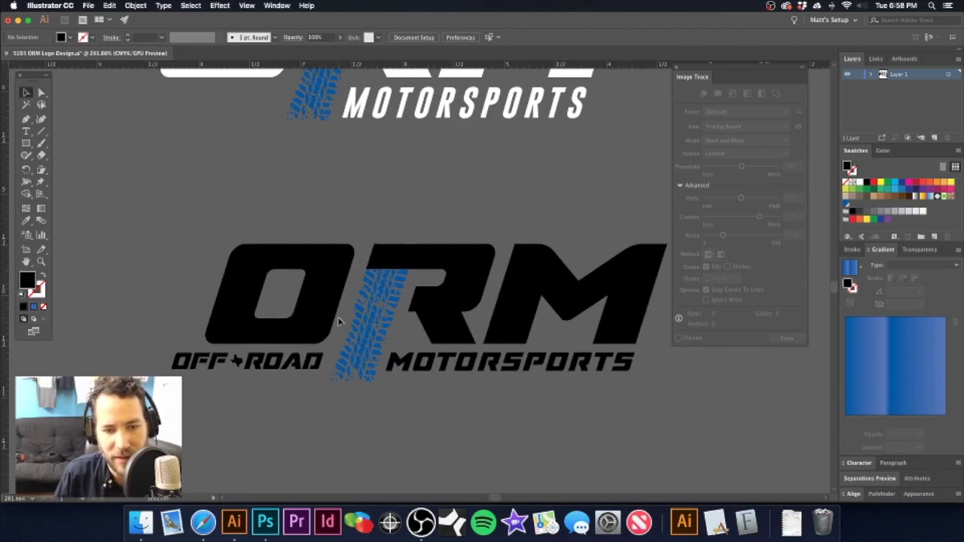
{"action": "left_click_drag", "start_coordinate": [278, 372], "coordinate": [316, 372]}
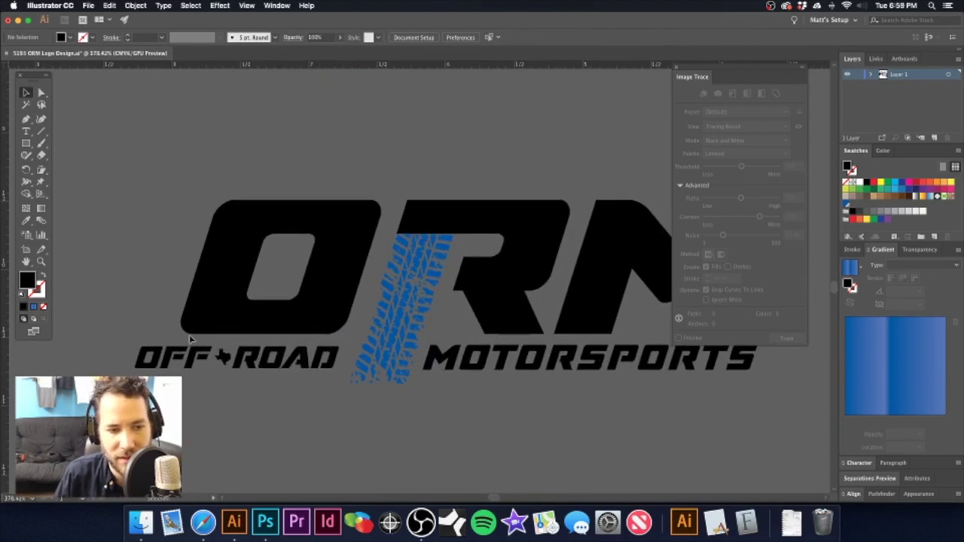
{"action": "left_click", "coordinate": [493, 352], "text": "alt+super"}
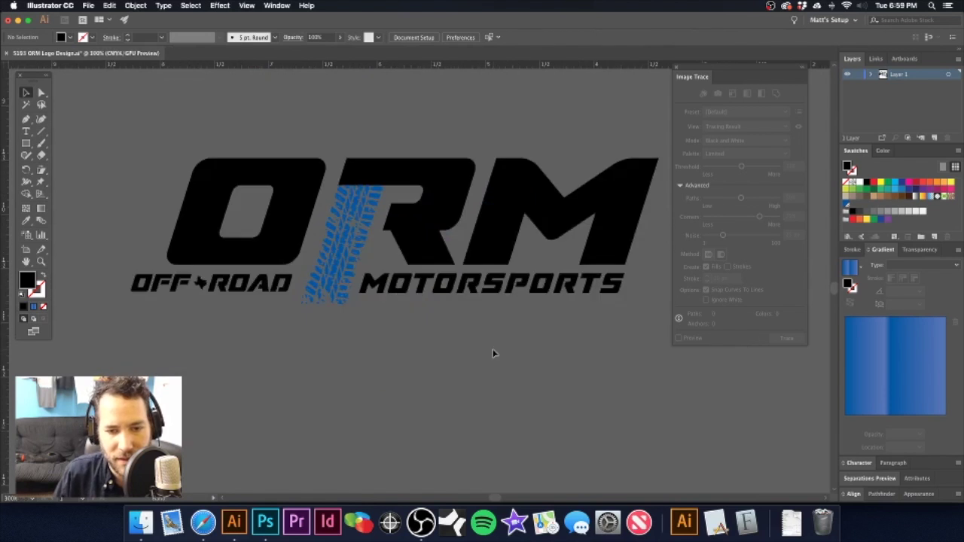
- Set the font size of both the black MOTORSPORTS and OFF ROAD text to 24 pt
{"action": "left_click", "coordinate": [389, 282]}
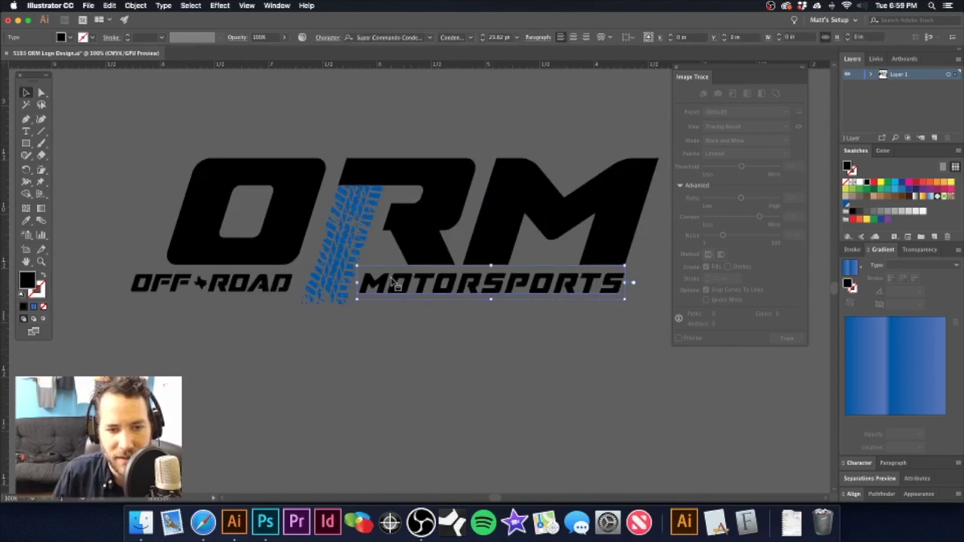
{"action": "left_click", "coordinate": [517, 39]}
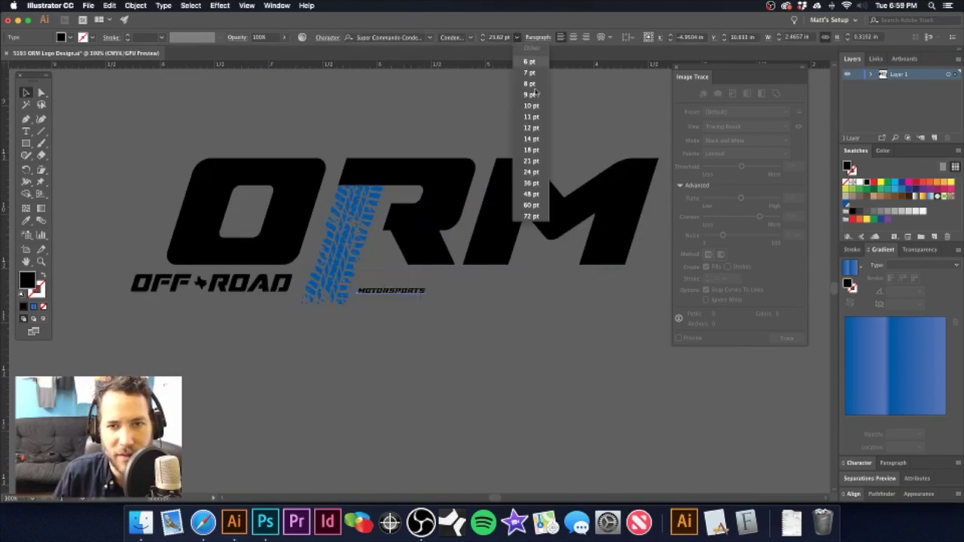
{"action": "left_click", "coordinate": [540, 161]}
{"action": "left_click", "coordinate": [276, 285]}
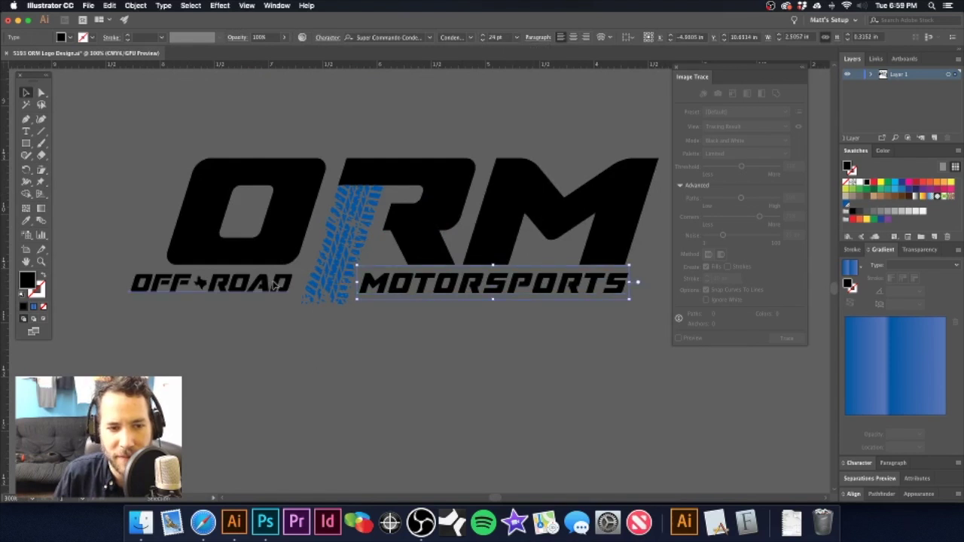
{"action": "left_click", "coordinate": [517, 39]}
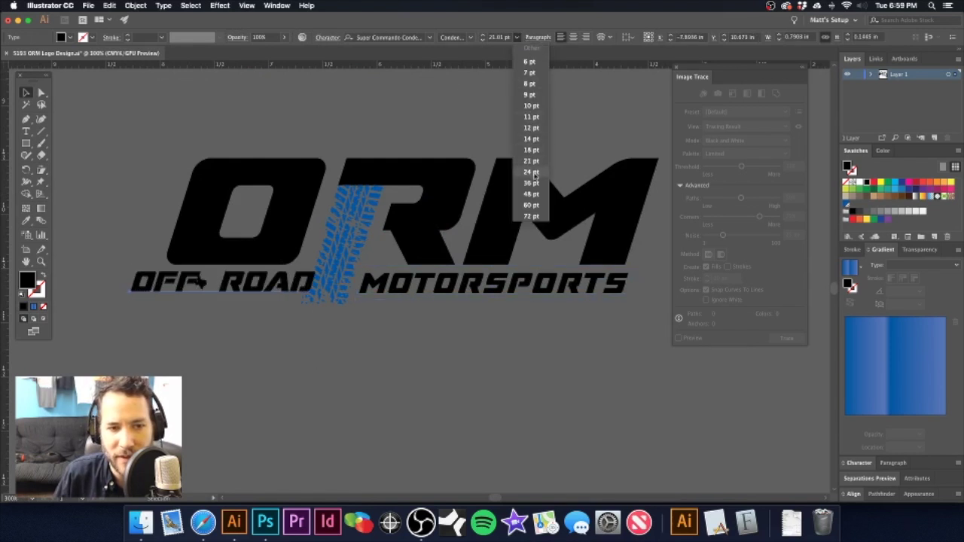
{"action": "left_click", "coordinate": [539, 161]}
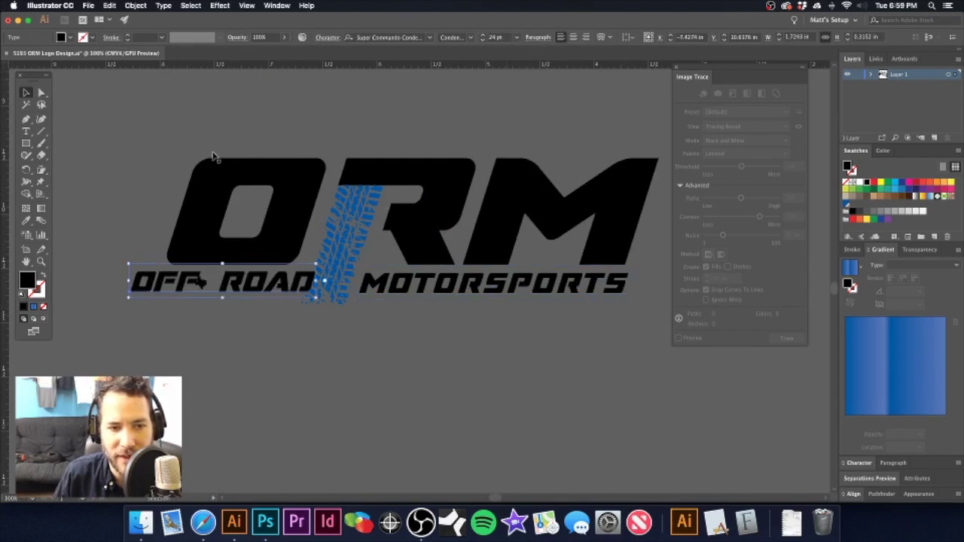
- Move the Texas icon right to center it in the gap between OFF and ROAD
{"action": "left_click", "coordinate": [212, 309]}
{"action": "left_click_drag", "start_coordinate": [198, 280], "coordinate": [316, 282]}
{"action": "left_click", "coordinate": [211, 292]}
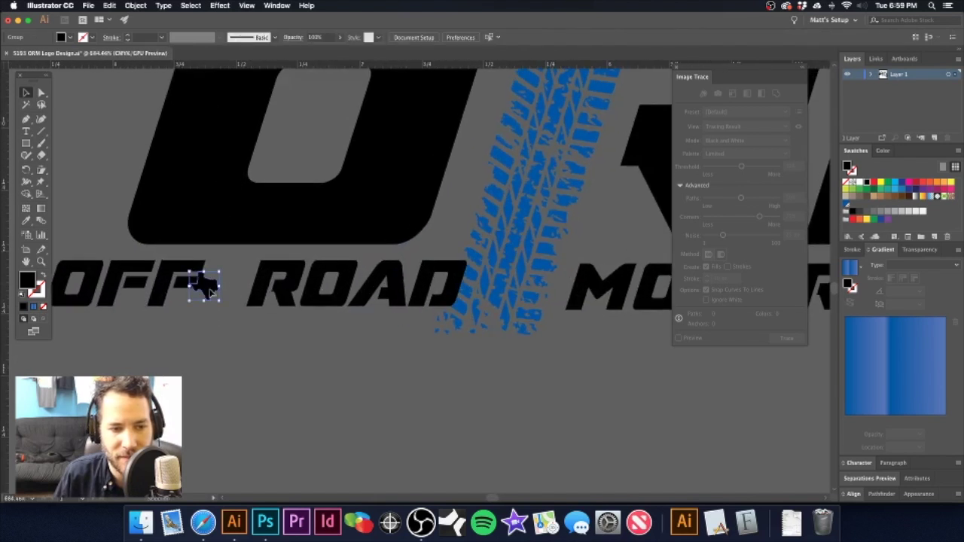
{"action": "left_click_drag", "start_coordinate": [209, 286], "coordinate": [232, 286]}
{"action": "key", "text": "Left"}
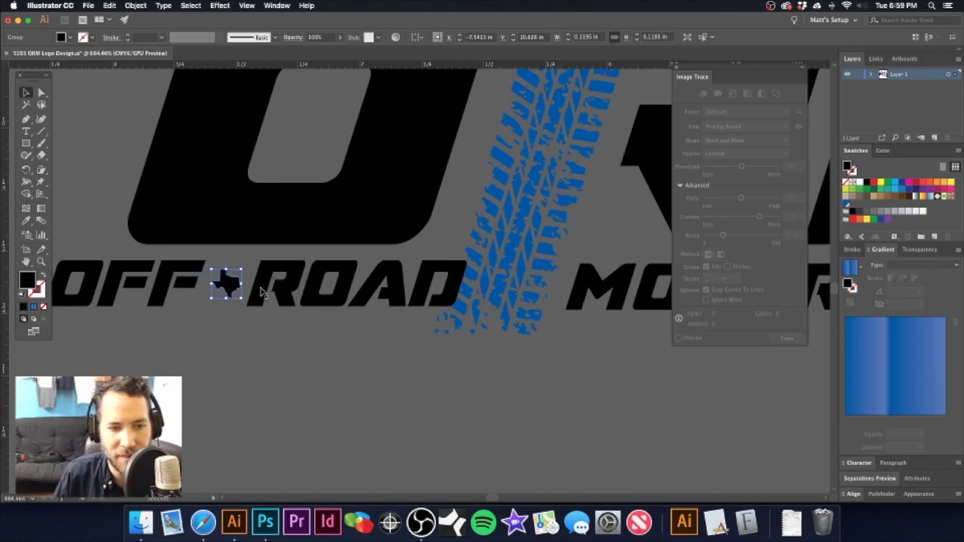
- Tighten the space between OFF and ROAD in the black logo and shift the Texas icon left to sit centered in the gap
{"action": "left_click", "coordinate": [262, 293]}
{"action": "key", "text": "t"}
{"action": "left_click", "coordinate": [215, 300]}
{"action": "key", "text": "alt+Right"}
{"action": "key", "text": "alt+Right"}
{"action": "key", "text": "alt+Left"}
{"action": "key", "text": "alt+Left"}
{"action": "key", "text": "alt+Left"}
{"action": "key", "text": "alt+Left"}
{"action": "key", "text": "alt+Left"}
{"action": "key", "text": "alt+Left"}
{"action": "key", "text": "alt+Left"}
{"action": "key", "text": "alt+Left"}
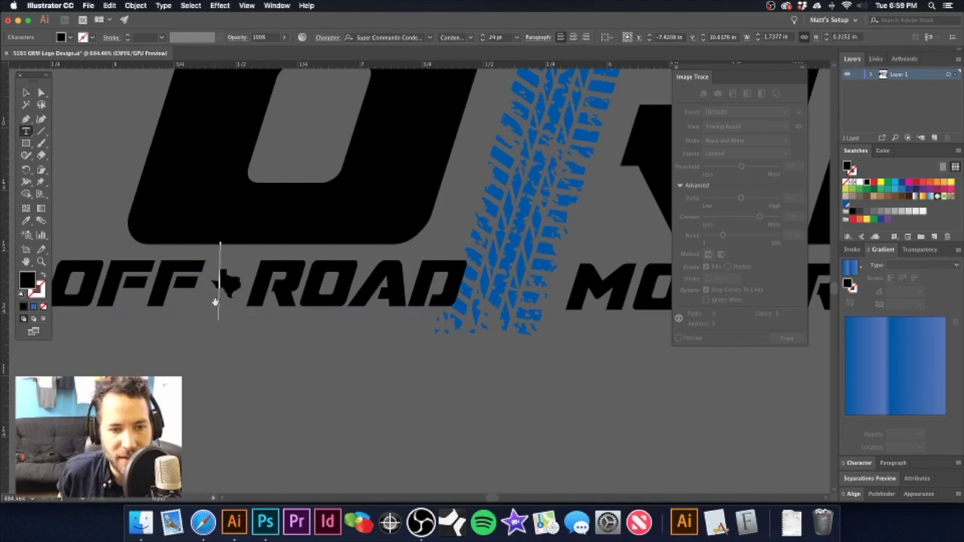
{"action": "key", "text": "alt+Left"}
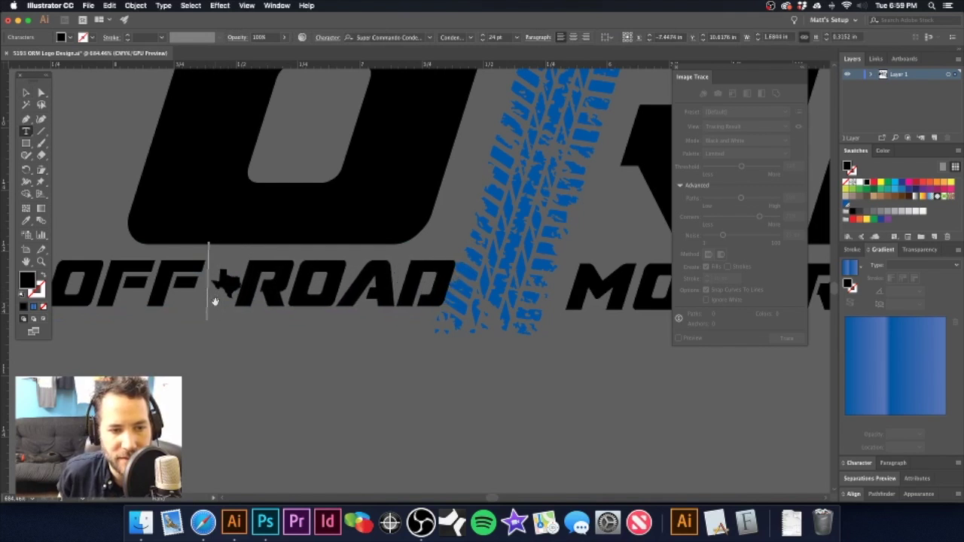
{"action": "left_click", "coordinate": [258, 350], "text": "super"}
{"action": "key", "text": "v"}
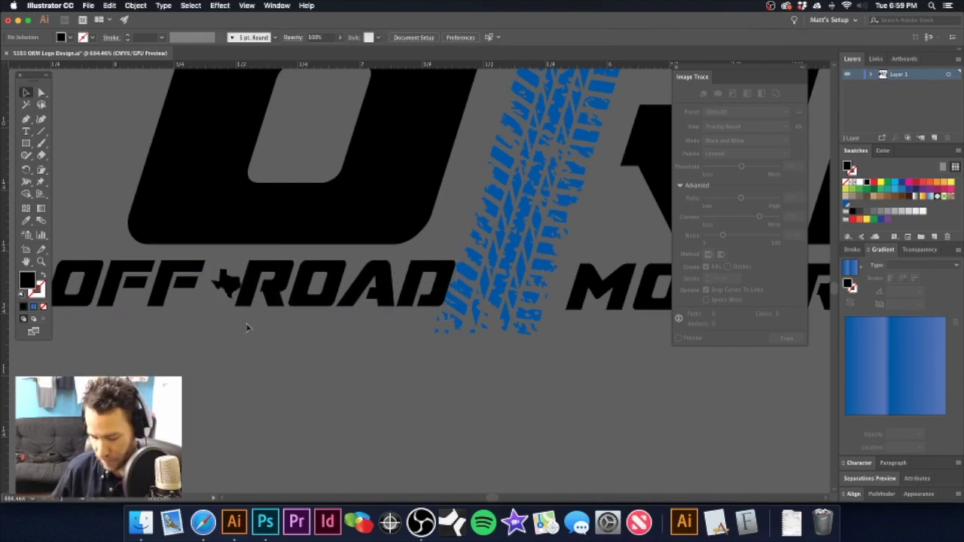
{"action": "left_click", "coordinate": [223, 283]}
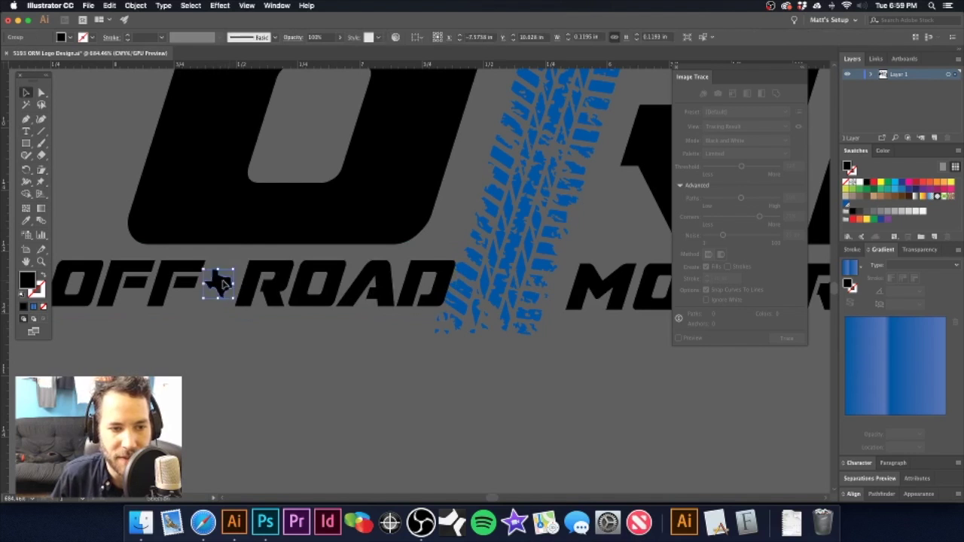
{"action": "left_click", "coordinate": [315, 356]}
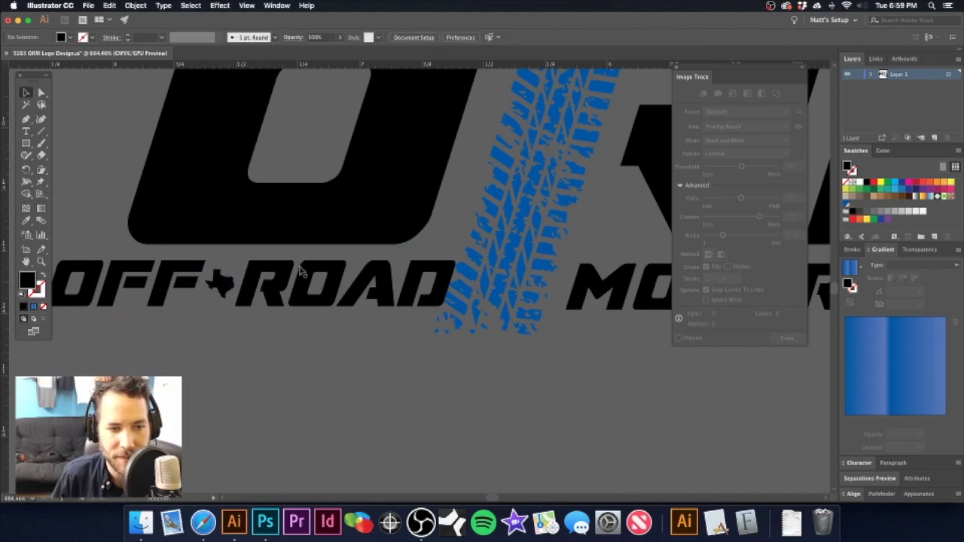
- Move the black M slightly left, closer to the R
{"action": "left_click", "coordinate": [327, 236], "text": "alt+super"}
{"action": "left_click", "coordinate": [327, 237], "text": "alt+super"}
{"action": "left_click", "coordinate": [327, 236], "text": "alt+super"}
{"action": "left_click_drag", "start_coordinate": [521, 232], "coordinate": [267, 188]}
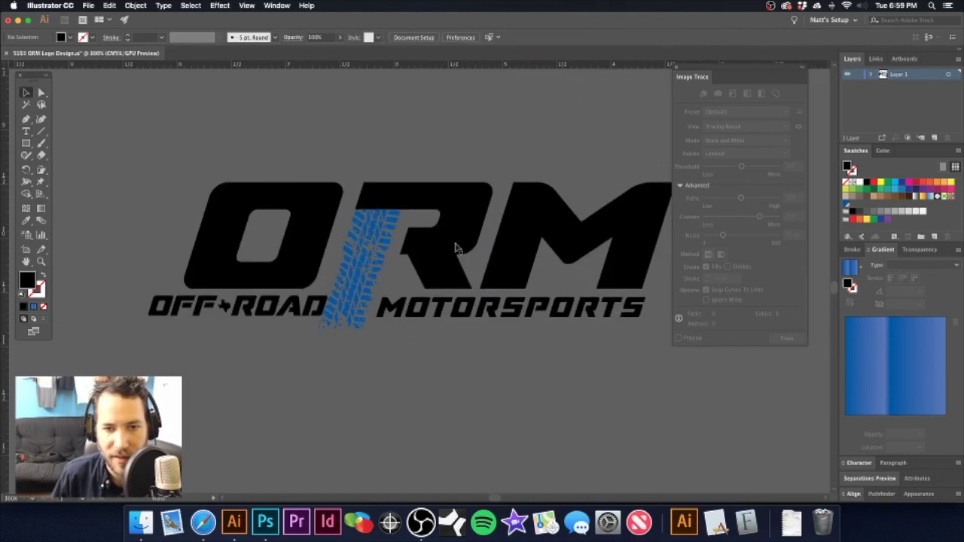
{"action": "left_click", "coordinate": [524, 259]}
{"action": "left_click_drag", "start_coordinate": [523, 258], "coordinate": [518, 256]}
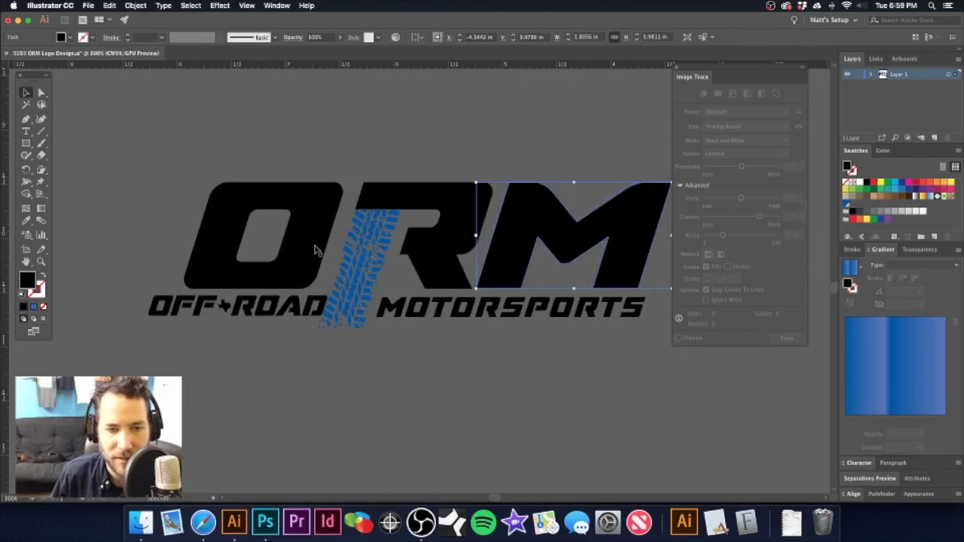
{"action": "left_click", "coordinate": [472, 165]}
- Move the black O right toward the R and fine-tune the M's spacing from the R to match
{"action": "scroll", "coordinate": [391, 164], "scroll_direction": "right", "scroll_amount": 3}
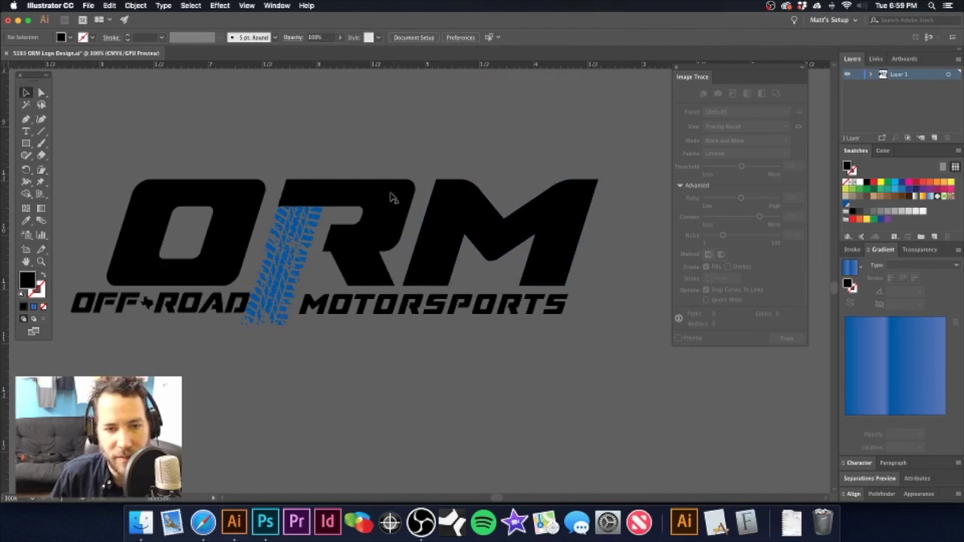
{"action": "left_click", "coordinate": [231, 231]}
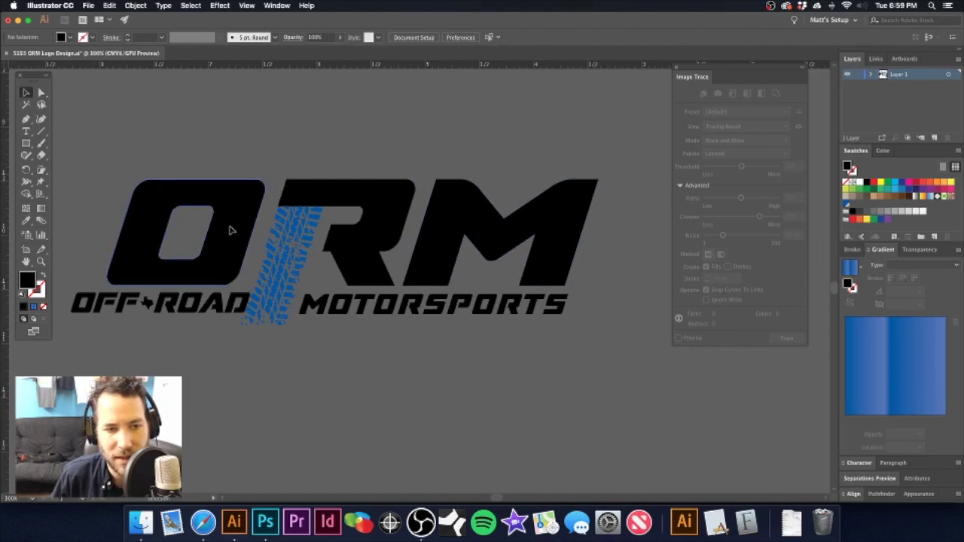
{"action": "left_click_drag", "start_coordinate": [231, 233], "coordinate": [240, 233]}
{"action": "left_click", "coordinate": [367, 131]}
{"action": "left_click_drag", "start_coordinate": [457, 234], "coordinate": [453, 234]}
{"action": "left_click_drag", "start_coordinate": [437, 197], "coordinate": [430, 211]}
{"action": "key", "text": "super+z"}
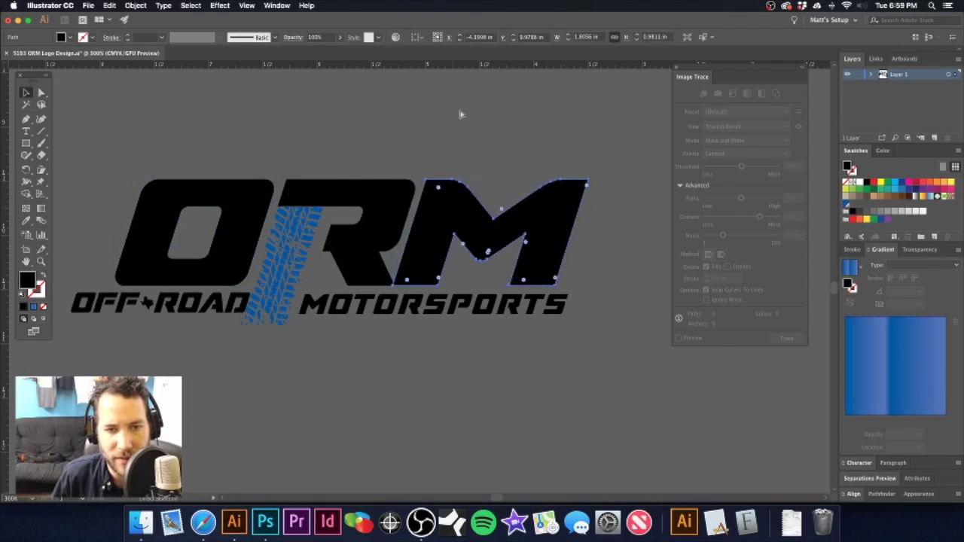
{"action": "left_click_drag", "start_coordinate": [444, 223], "coordinate": [442, 223]}
{"action": "left_click", "coordinate": [467, 155]}
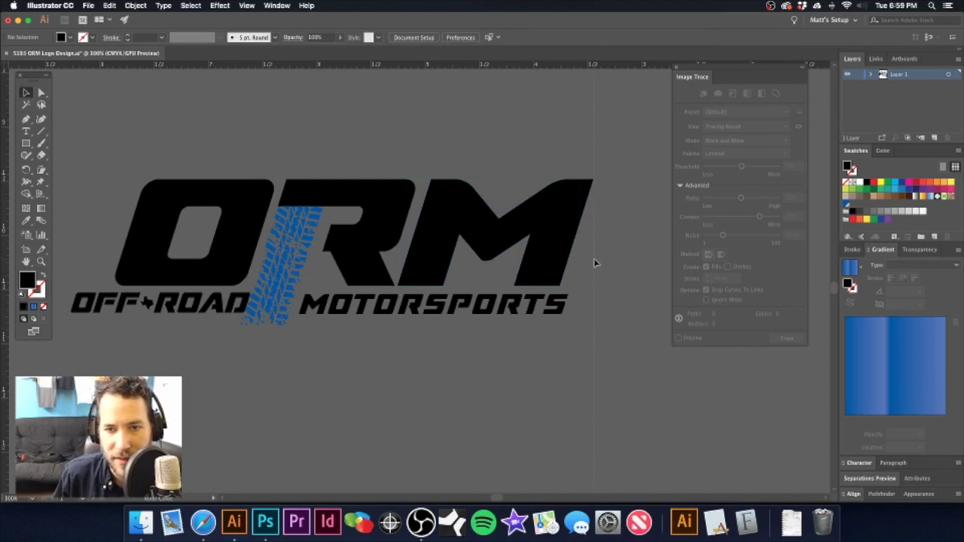
- Add vertical guides at the outer edge of the black M and the outer edge of the black O
{"action": "key", "text": "super+;"}
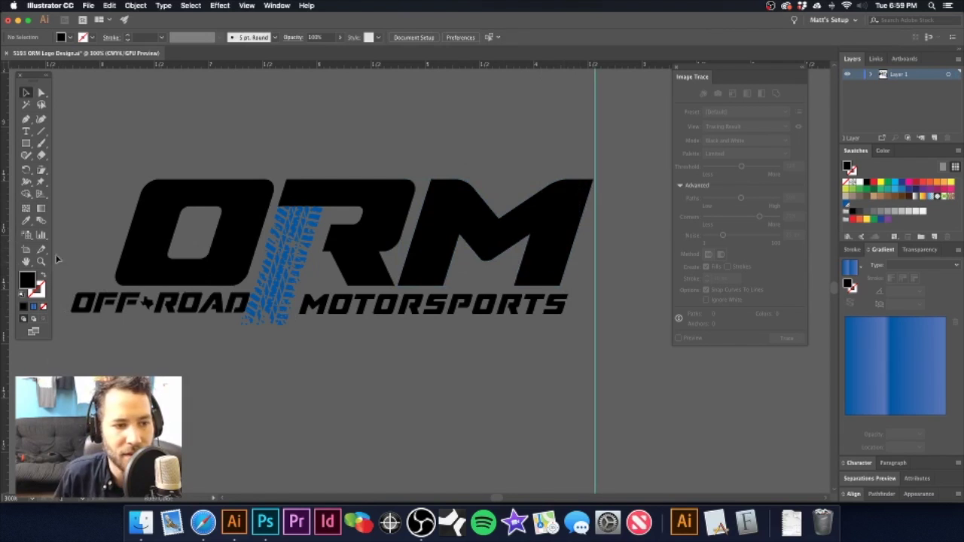
{"action": "left_click_drag", "start_coordinate": [115, 258], "coordinate": [115, 257]}
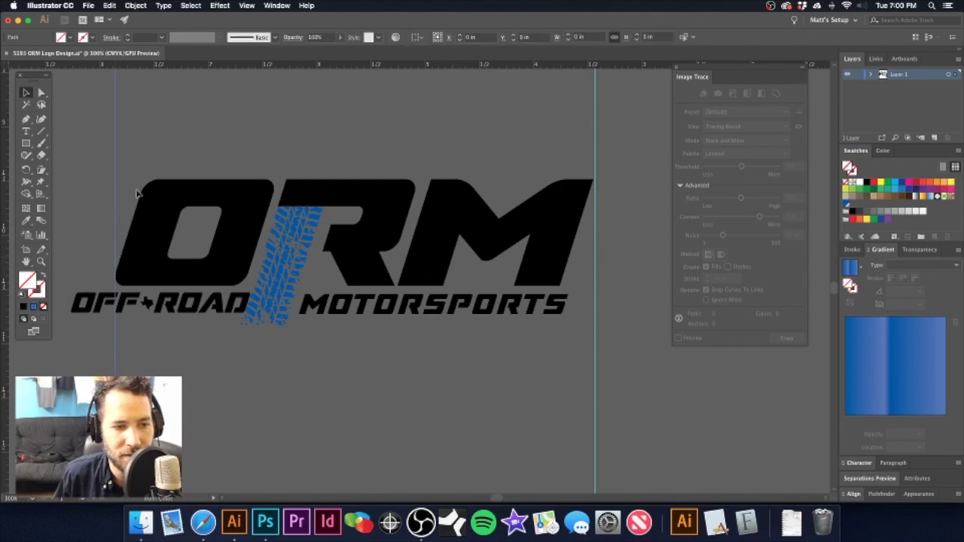
{"action": "left_click", "coordinate": [175, 167]}
- Reduce the size of the OFF ROAD and MOTORSPORTS text and shift both, with the Texas icon, right to start at the O's guide
{"action": "left_click", "coordinate": [219, 305]}
{"action": "left_click", "coordinate": [346, 309], "text": "shift"}
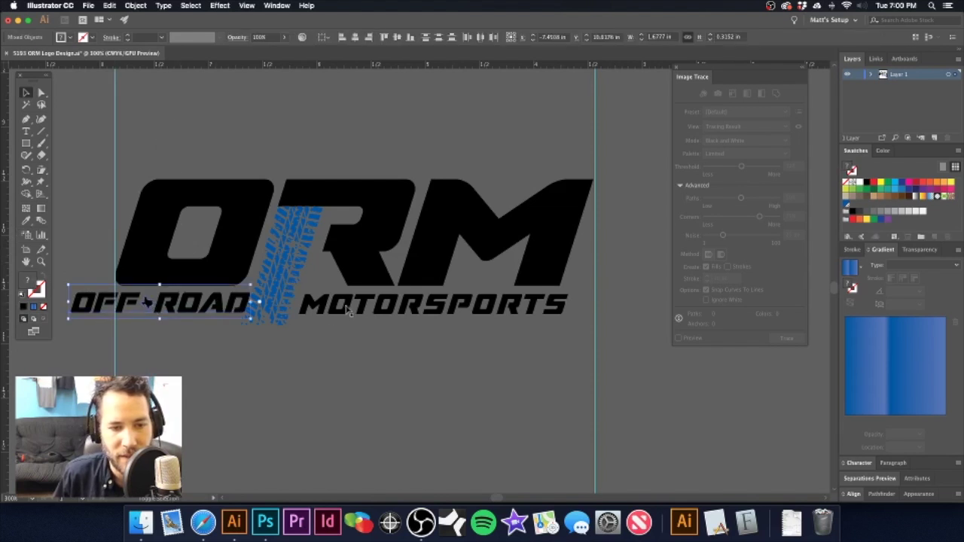
{"action": "key", "text": "super+shift+comma"}
{"action": "key", "text": "super+shift+comma"}
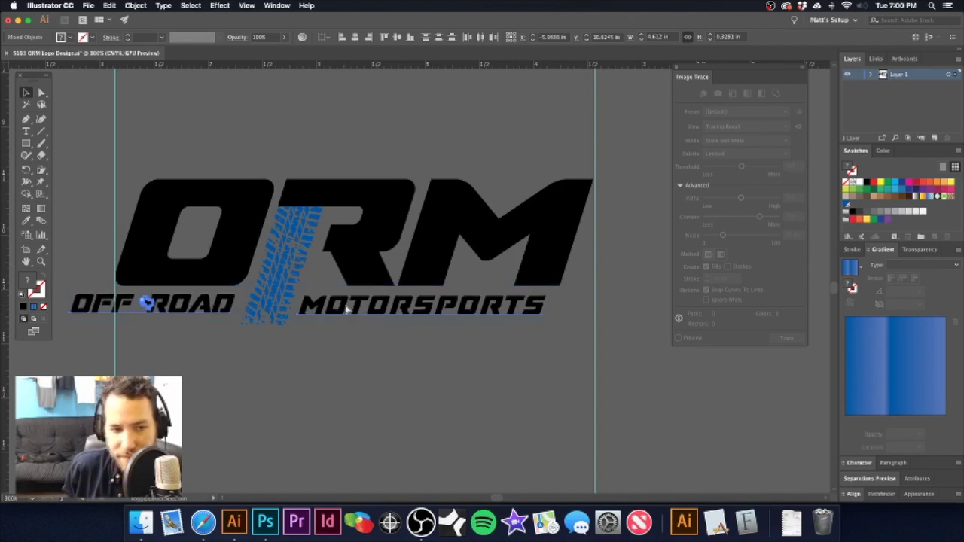
{"action": "key", "text": "shift+Right"}
{"action": "key", "text": "shift+Right"}
{"action": "key", "text": "shift+Right"}
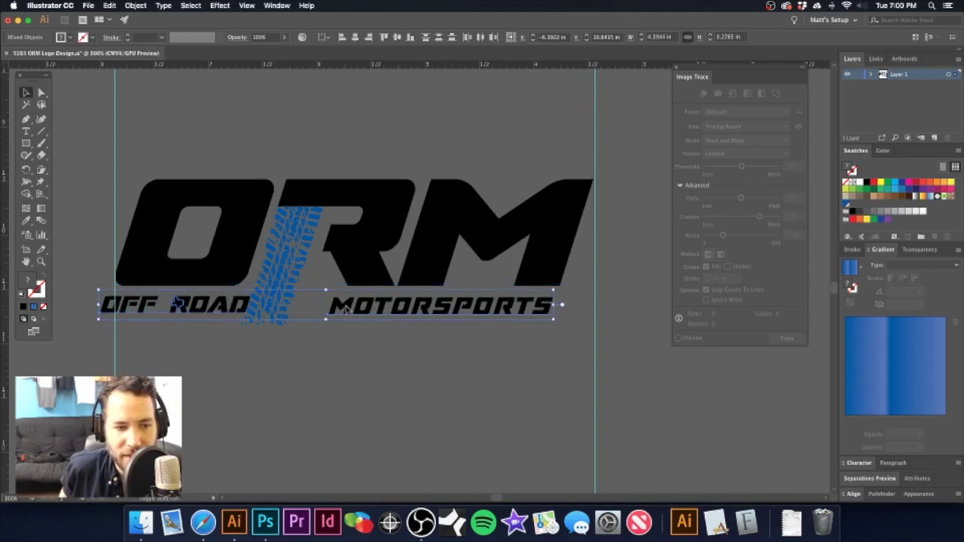
{"action": "key", "text": "Right"}
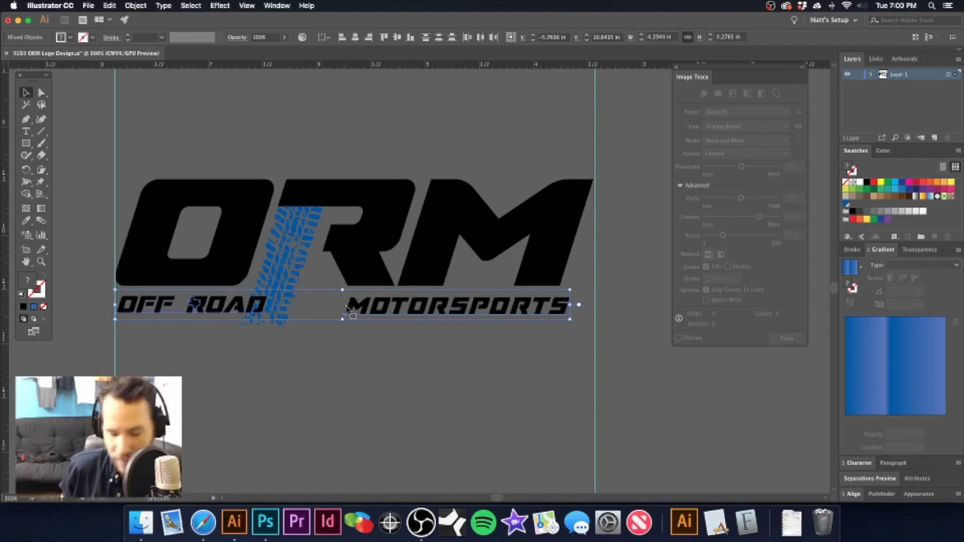
- Shrink the OFF ROAD and MOTORSPORTS text further and nudge the line slightly right within the guides
{"action": "key", "text": "alt+Left"}
{"action": "key", "text": "alt+Left"}
{"action": "key", "text": "alt+Left"}
{"action": "key", "text": "alt+Left"}
{"action": "key", "text": "alt+Left"}
{"action": "key", "text": "alt+Left"}
{"action": "key", "text": "alt+Left"}
{"action": "key", "text": "alt+Left"}
{"action": "key", "text": "alt+Left"}
{"action": "key", "text": "alt+Left"}
{"action": "key", "text": "alt+Left"}
{"action": "key", "text": "alt+Left"}
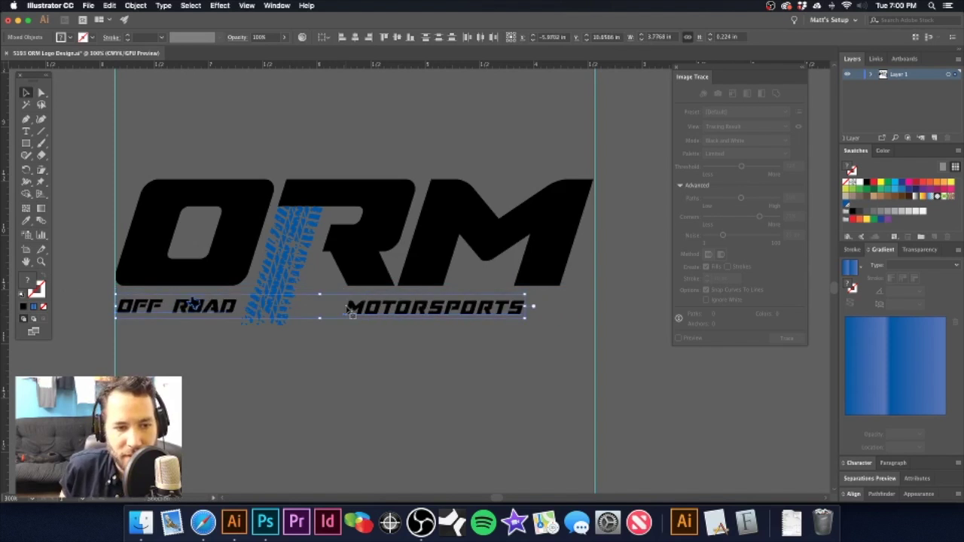
{"action": "key", "text": "Right"}
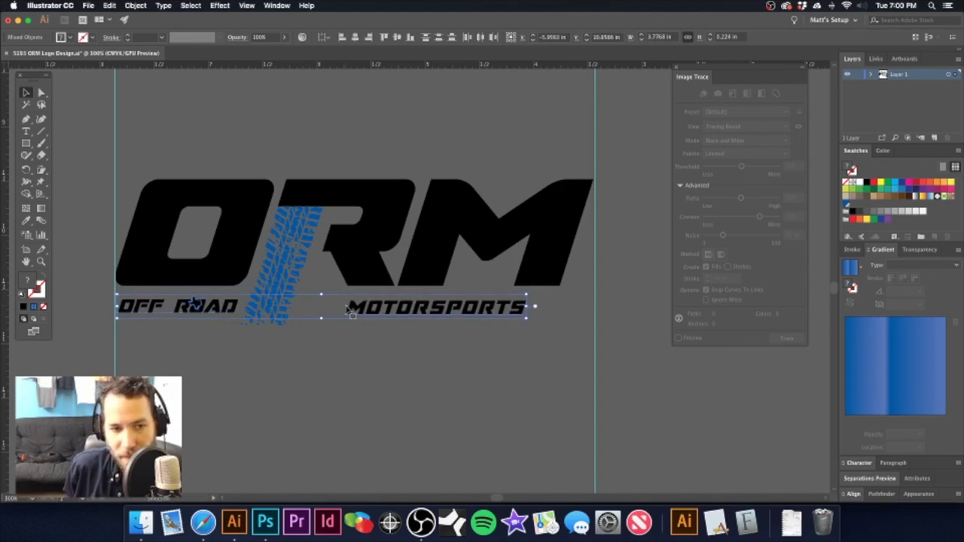
{"action": "key", "text": "alt+super+Right"}
{"action": "key", "text": "alt+super+Left"}
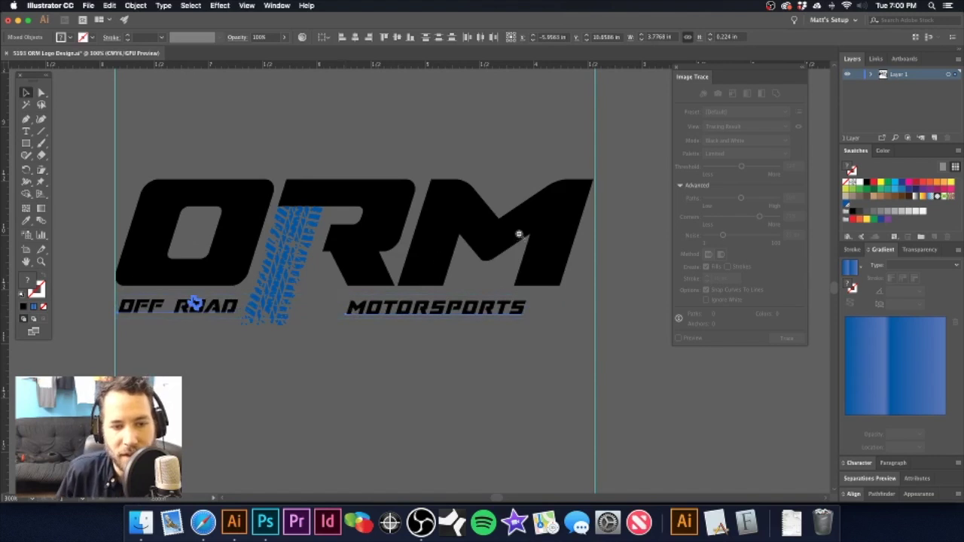
- Increase the OFF ROAD and MOTORSPORTS font size by one increment
{"action": "key", "text": "super+minus"}
{"action": "key", "text": "super+minus"}
{"action": "key", "text": "super+minus"}
{"action": "key", "text": "super+minus"}
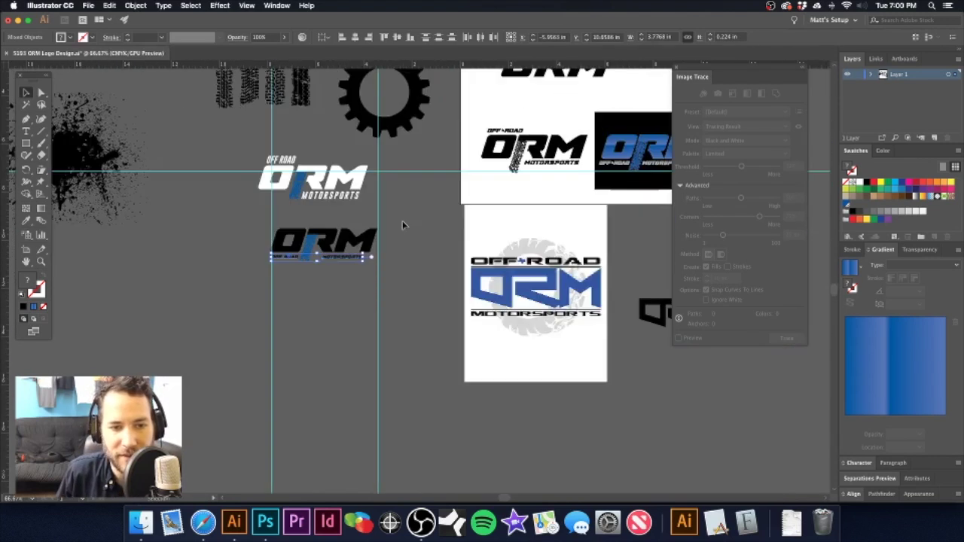
{"action": "left_click_drag", "start_coordinate": [333, 255], "coordinate": [387, 269]}
{"action": "left_click_drag", "start_coordinate": [324, 271], "coordinate": [424, 288]}
{"action": "key", "text": "super+shift+period"}
{"action": "left_click", "coordinate": [540, 280], "text": "alt+super"}
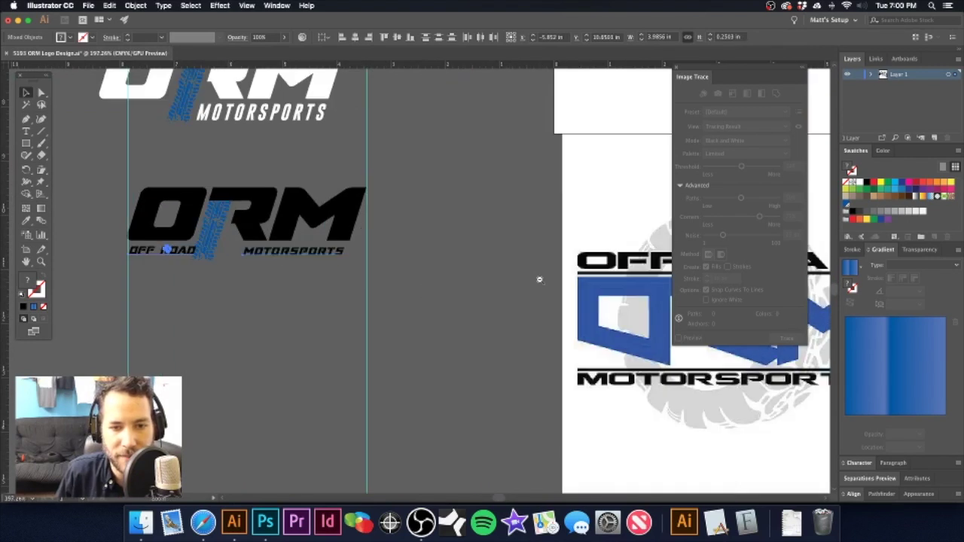
- Enlarge the OFF ROAD and MOTORSPORTS text until MOTORSPORTS extends past the guide at the M
{"action": "left_click", "coordinate": [539, 281], "text": "alt+super"}
{"action": "left_click_drag", "start_coordinate": [539, 284], "coordinate": [410, 262]}
{"action": "left_click", "coordinate": [430, 271], "text": "super"}
{"action": "left_click", "coordinate": [430, 269], "text": "alt+super"}
{"action": "left_click", "coordinate": [430, 269], "text": "alt+super"}
{"action": "left_click_drag", "start_coordinate": [201, 262], "coordinate": [309, 280]}
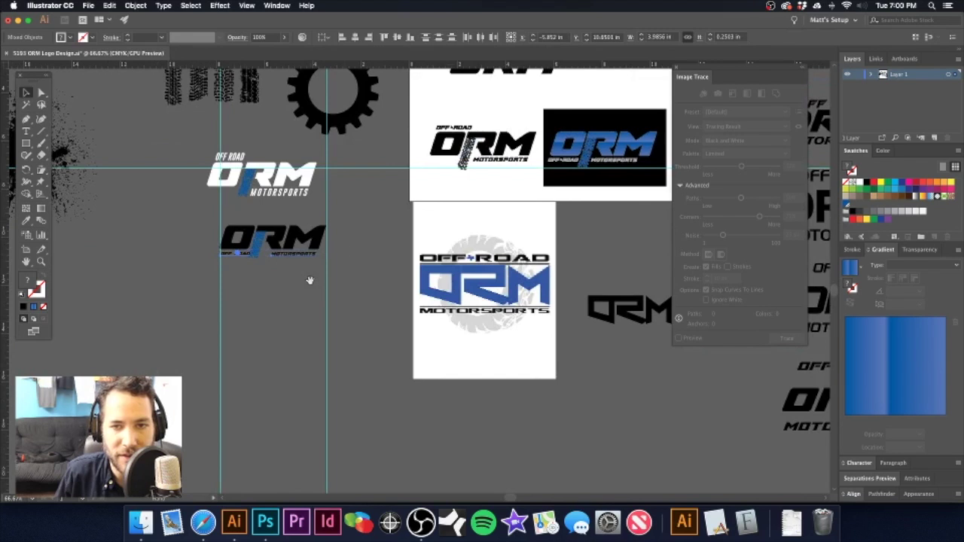
{"action": "scroll", "coordinate": [329, 271], "scroll_direction": "up", "scroll_amount": 6}
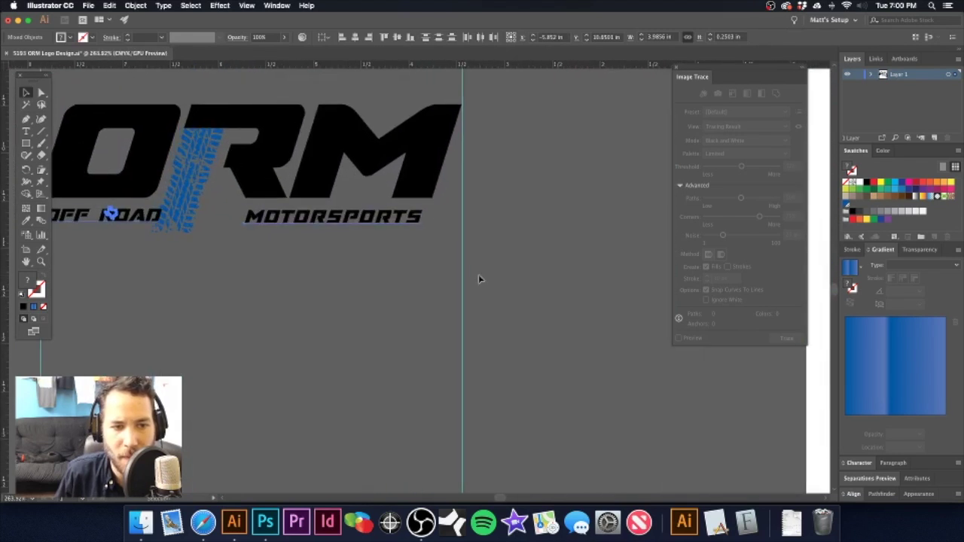
{"action": "key", "text": "super+shift+period"}
{"action": "key", "text": "super+shift+period"}
{"action": "key", "text": "super+shift+period"}
{"action": "key", "text": "super+shift+period"}
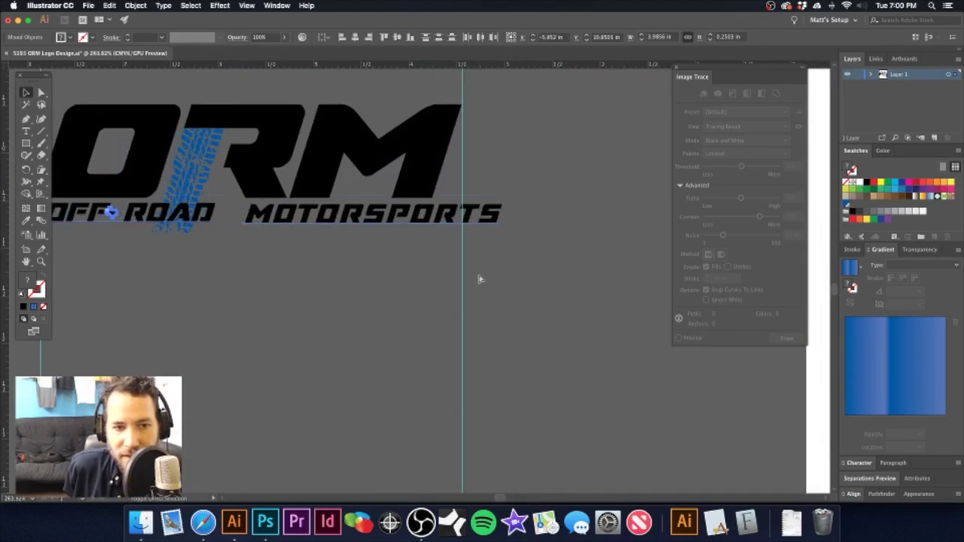
- Move the whole supporting text line left so MOTORSPORTS ends at the guide beside the black M
{"action": "left_click_drag", "start_coordinate": [91, 234], "coordinate": [344, 222]}
{"action": "key", "text": "super+minus"}
{"action": "key", "text": "super+minus"}
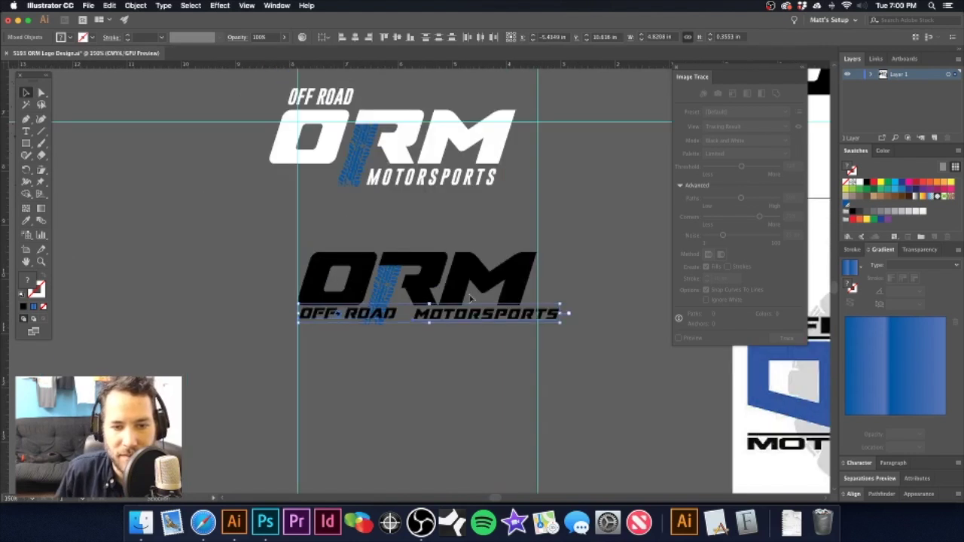
{"action": "left_click_drag", "start_coordinate": [480, 322], "coordinate": [456, 324]}
{"action": "scroll", "coordinate": [452, 324], "scroll_direction": "left", "scroll_amount": 3}
{"action": "key", "text": "super+shift+a"}
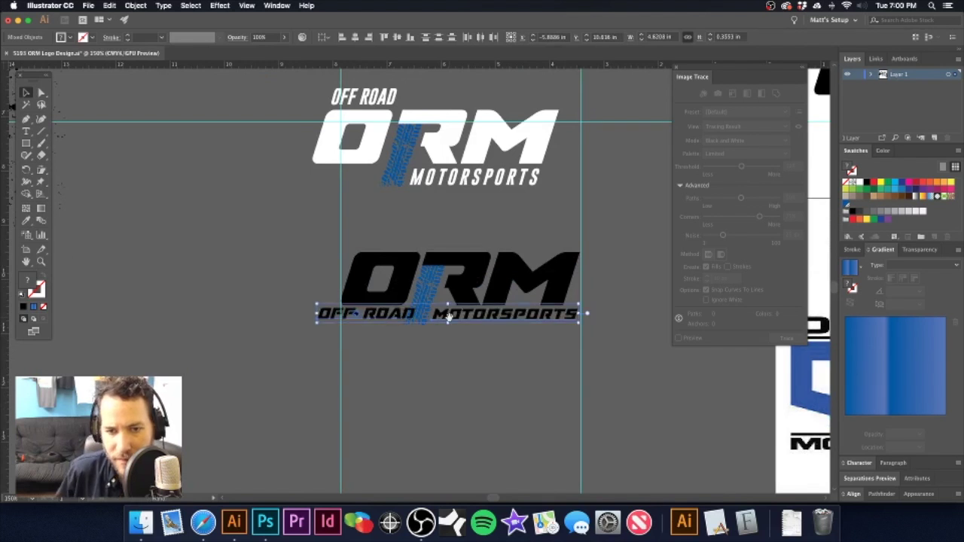
{"action": "scroll", "coordinate": [448, 320], "scroll_direction": "right", "scroll_amount": 2}
{"action": "left_click_drag", "start_coordinate": [402, 254], "coordinate": [431, 288]}
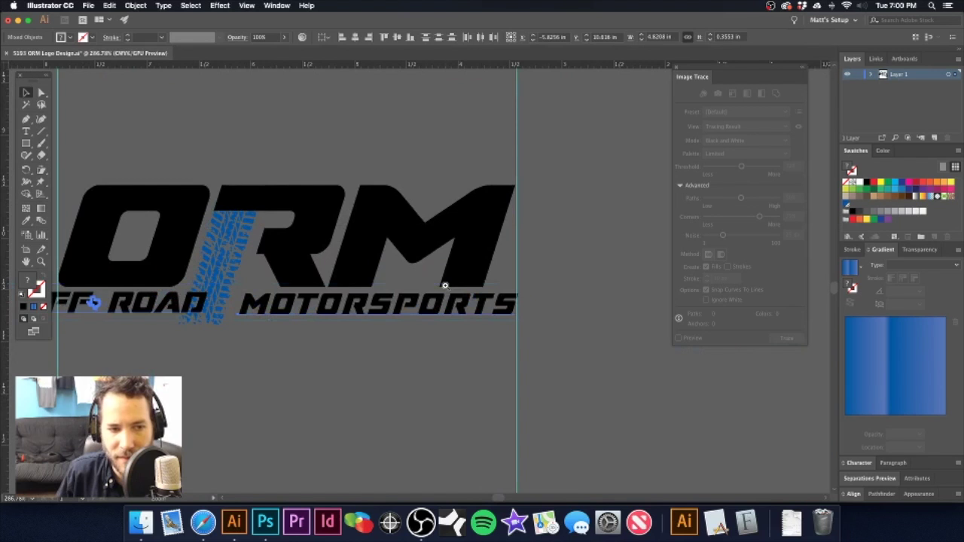
{"action": "key", "text": "super+minus"}
- Place the OFF ROAD text with its Texas icon above the black O and R and enlarge it to about 2.49 in wide
{"action": "left_click", "coordinate": [117, 274]}
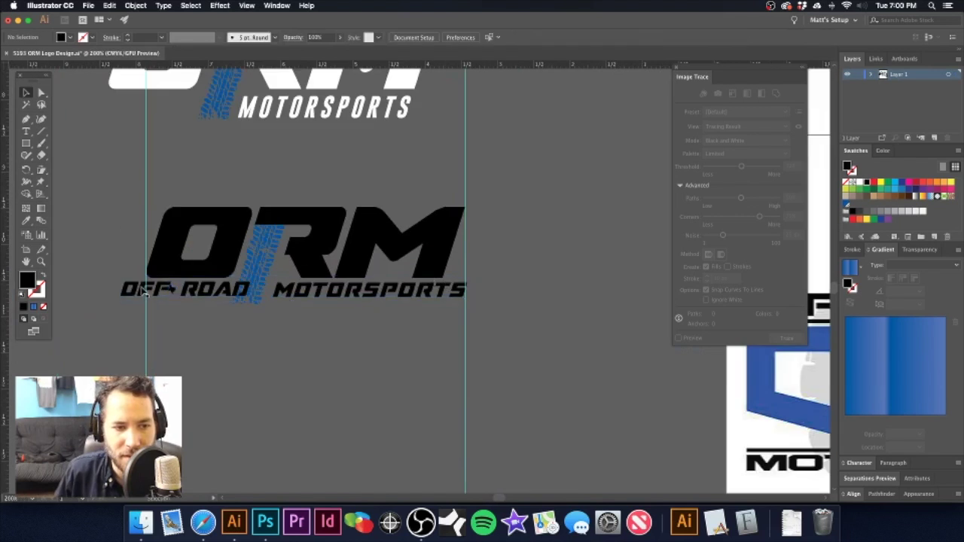
{"action": "left_click", "coordinate": [160, 289]}
{"action": "left_click_drag", "start_coordinate": [175, 292], "coordinate": [222, 195]}
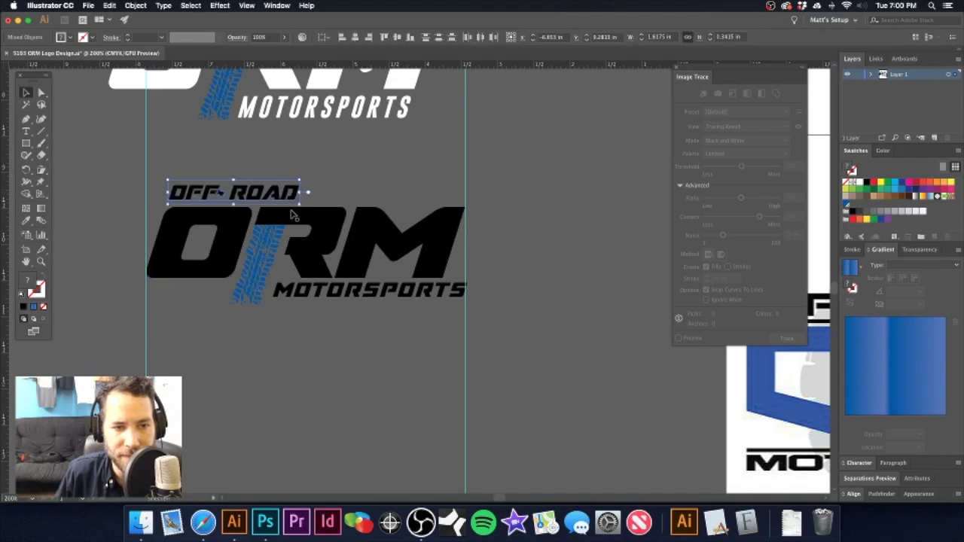
{"action": "left_click_drag", "start_coordinate": [299, 204], "coordinate": [349, 216]}
{"action": "left_click_drag", "start_coordinate": [285, 198], "coordinate": [289, 189]}
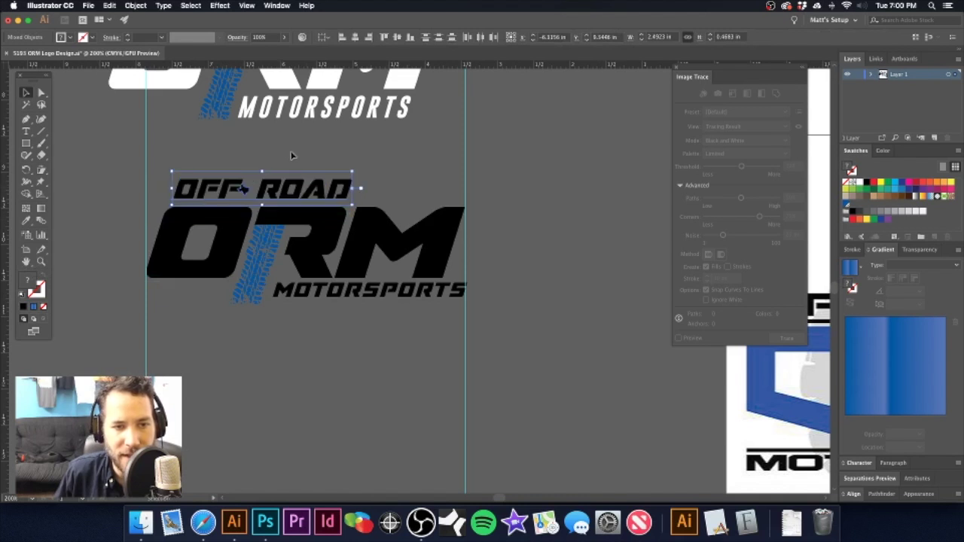
{"action": "left_click", "coordinate": [293, 155]}
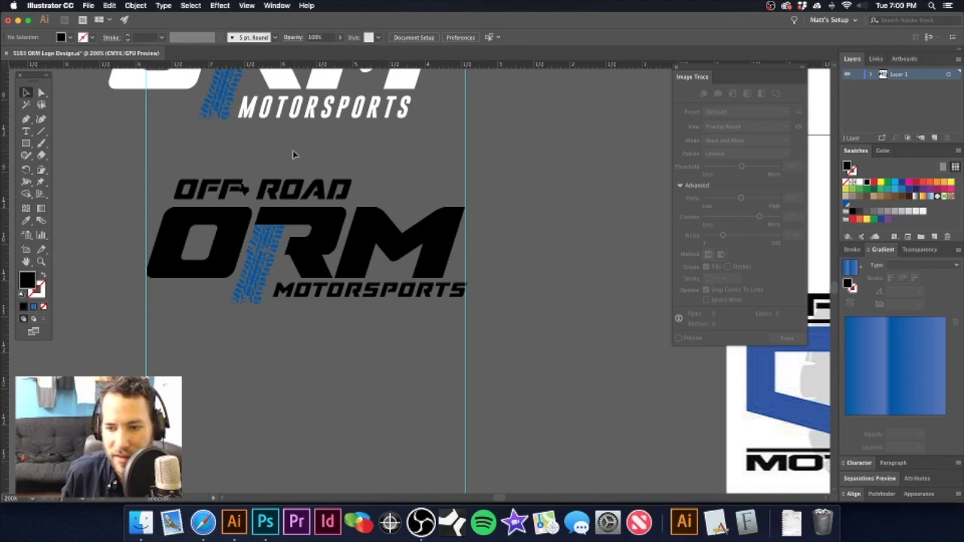
- Enlarge the Texas icon to about 0.2 in wide and fit it into the gap between OFF and ROAD
{"action": "left_click", "coordinate": [507, 267], "text": "alt+super"}
{"action": "left_click", "coordinate": [506, 267], "text": "alt+super"}
{"action": "left_click_drag", "start_coordinate": [497, 254], "coordinate": [468, 239]}
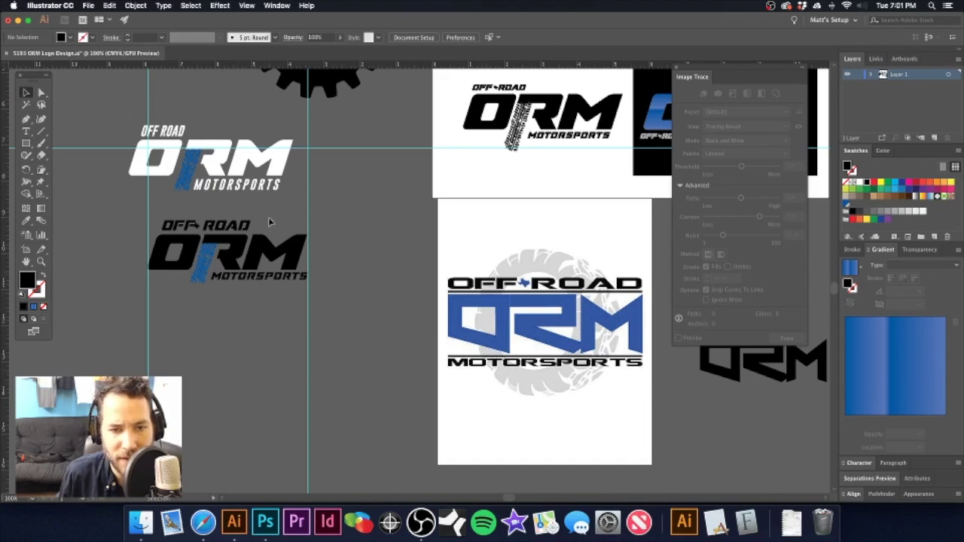
{"action": "scroll", "coordinate": [191, 223], "scroll_direction": "up", "scroll_amount": 5}
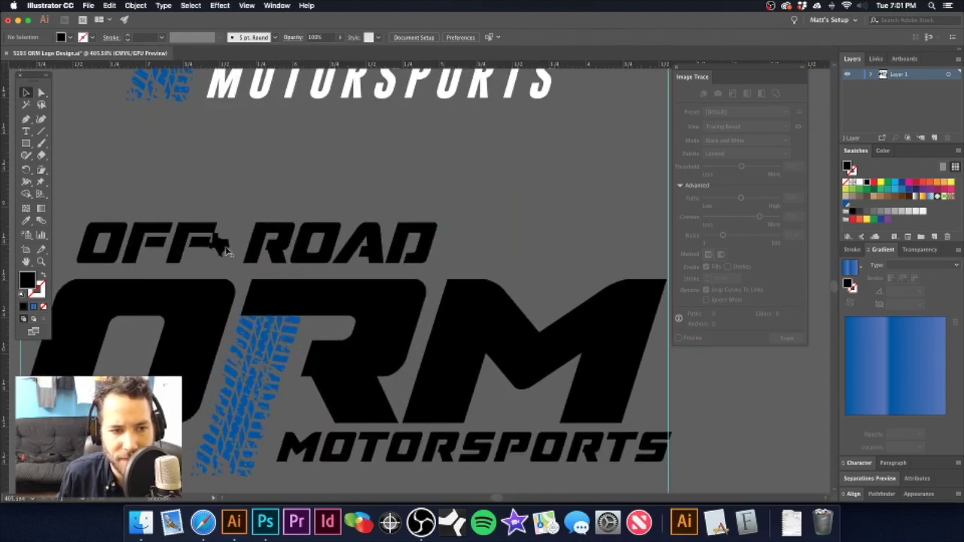
{"action": "left_click", "coordinate": [217, 242]}
{"action": "key", "text": "super+z"}
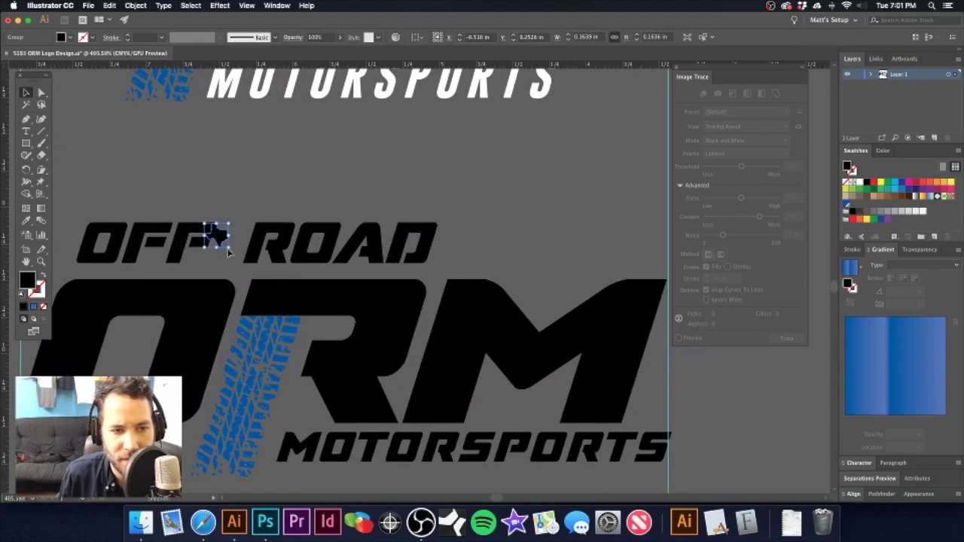
{"action": "mouse_move", "coordinate": [229, 249]}
{"action": "left_mouse_down"}
{"action": "mouse_move", "coordinate": [241, 259]}
{"action": "mouse_move", "coordinate": [237, 249]}
{"action": "left_mouse_up"}
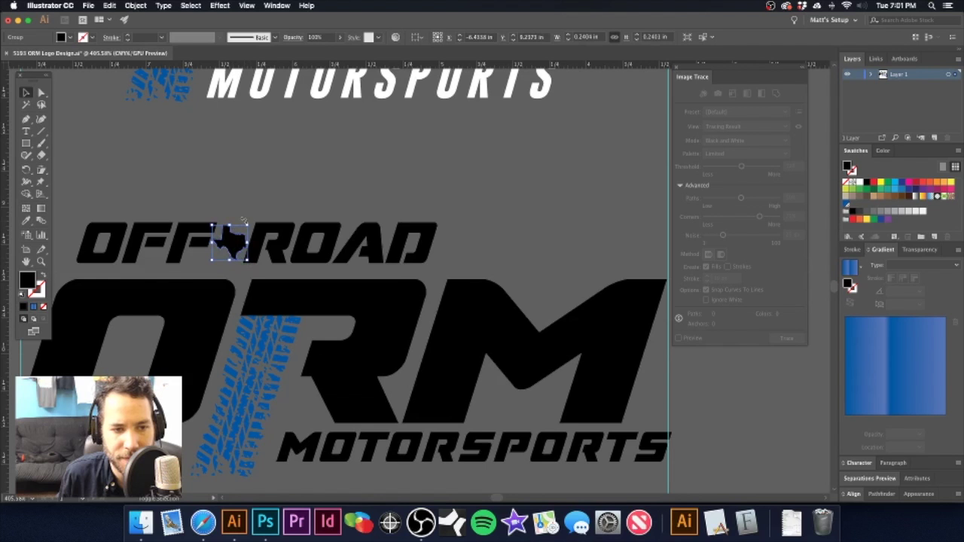
{"action": "left_click", "coordinate": [246, 215]}
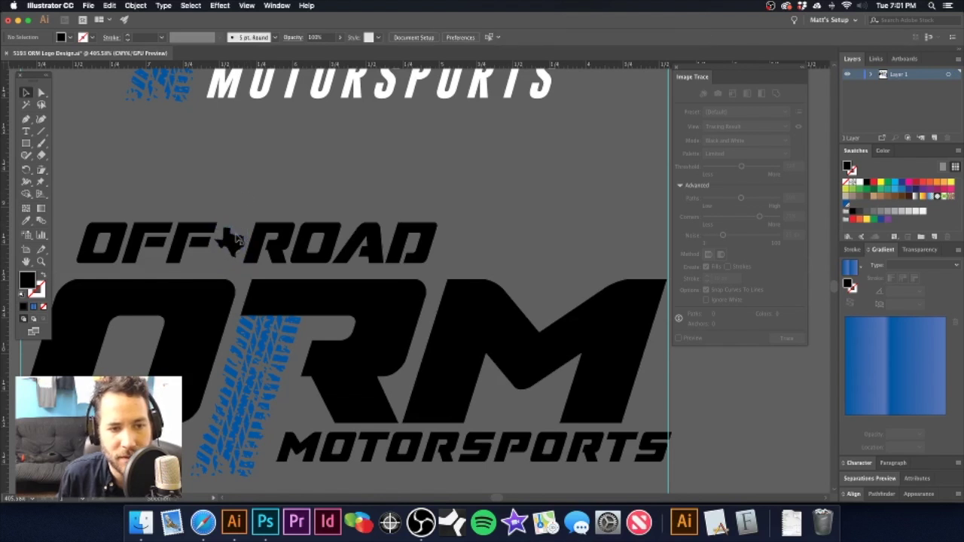
- Shift the OFF ROAD text slightly right to even out the spacing around the Texas icon
{"action": "left_click", "coordinate": [279, 239]}
{"action": "left_click_drag", "start_coordinate": [278, 239], "coordinate": [281, 239]}
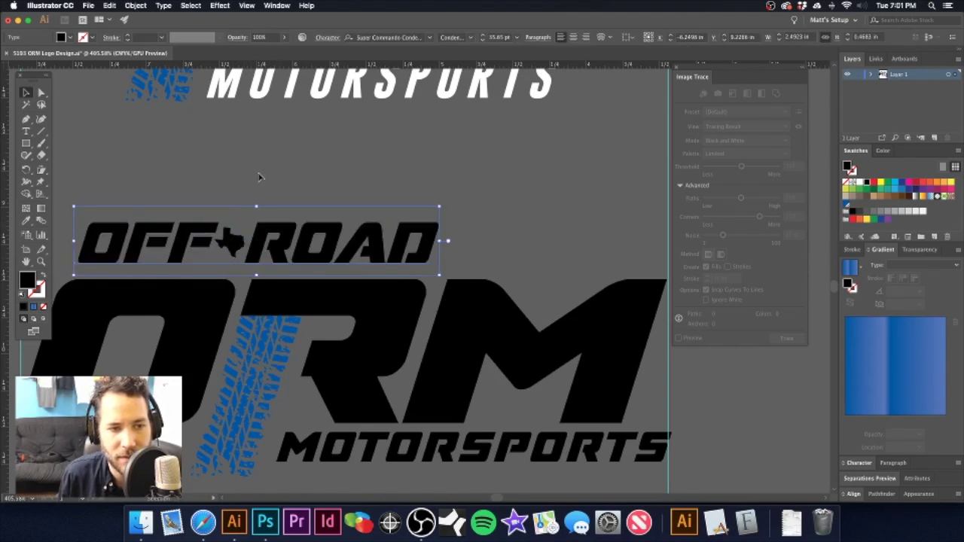
{"action": "left_click", "coordinate": [259, 176]}
{"action": "left_click", "coordinate": [321, 263], "text": "alt+super"}
{"action": "left_click", "coordinate": [321, 262], "text": "alt+super"}
{"action": "left_click_drag", "start_coordinate": [431, 263], "coordinate": [261, 211]}
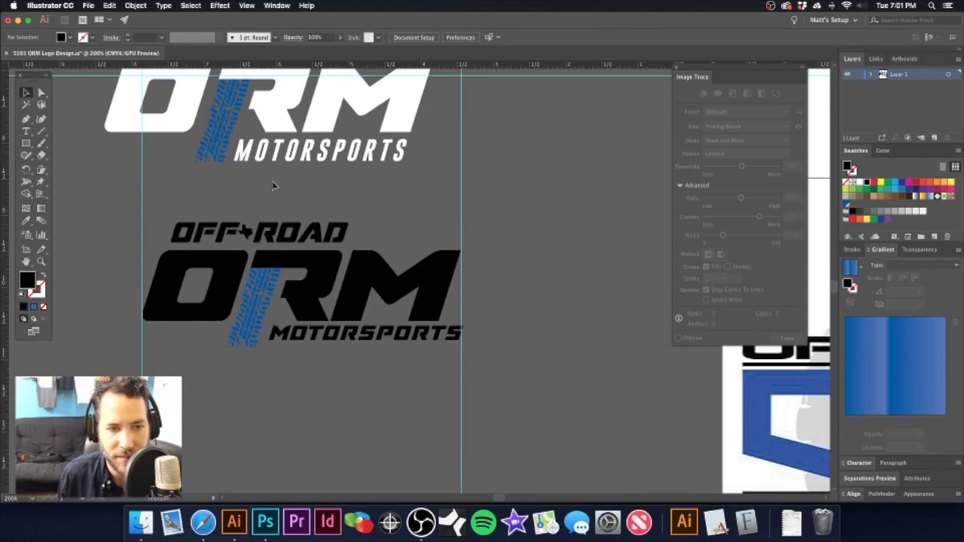
- Move the OFF ROAD text and Texas icon together slightly left and scale them to about 2.5 in wide
{"action": "left_click", "coordinate": [260, 239]}
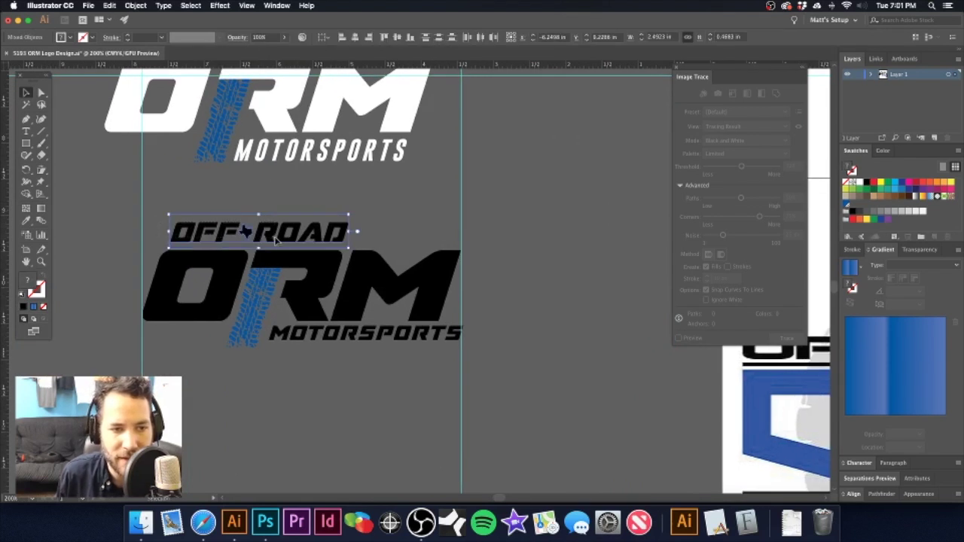
{"action": "left_click_drag", "start_coordinate": [276, 238], "coordinate": [276, 238]}
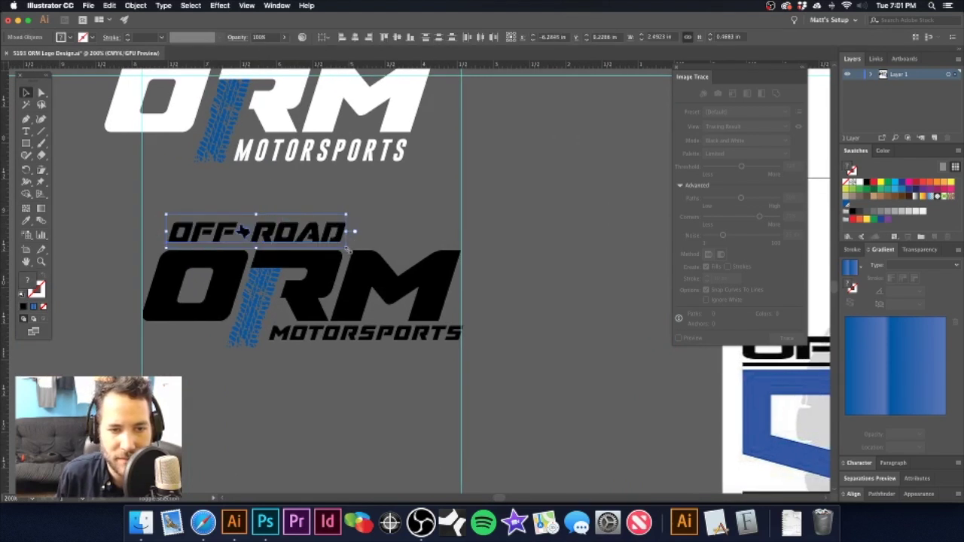
{"action": "left_click_drag", "start_coordinate": [347, 249], "coordinate": [349, 248]}
{"action": "left_click", "coordinate": [398, 205]}
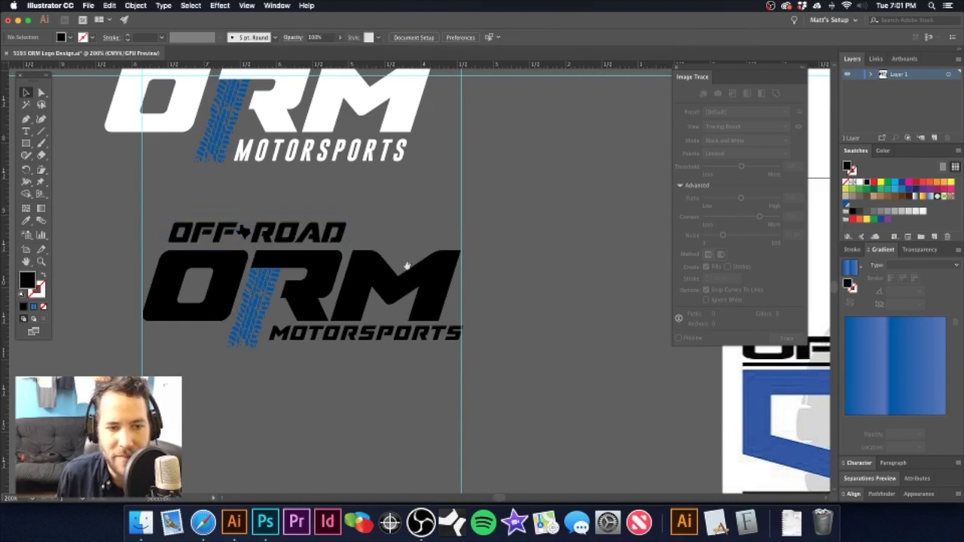
- Move MOTORSPORTS slightly down and left, and enlarge it to about 2.77 in wide so it ends at the vertical guide
{"action": "left_click", "coordinate": [379, 311], "text": "alt+super"}
{"action": "left_click_drag", "start_coordinate": [361, 305], "coordinate": [395, 304]}
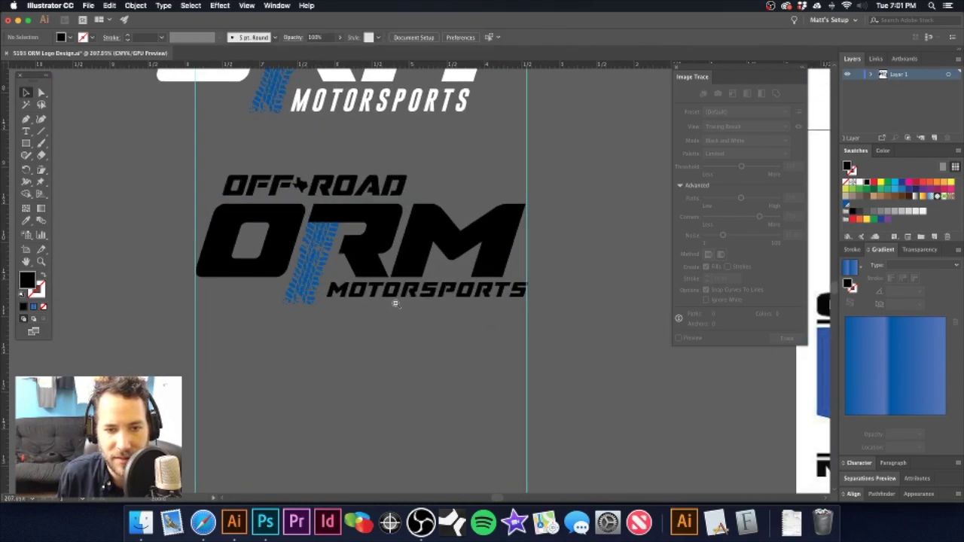
{"action": "left_click", "coordinate": [392, 292]}
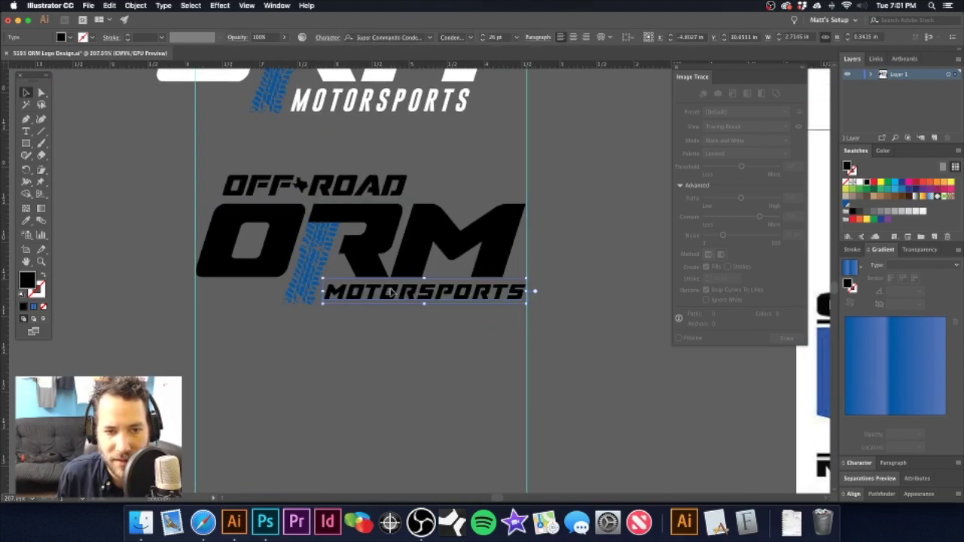
{"action": "left_click_drag", "start_coordinate": [391, 293], "coordinate": [410, 299]}
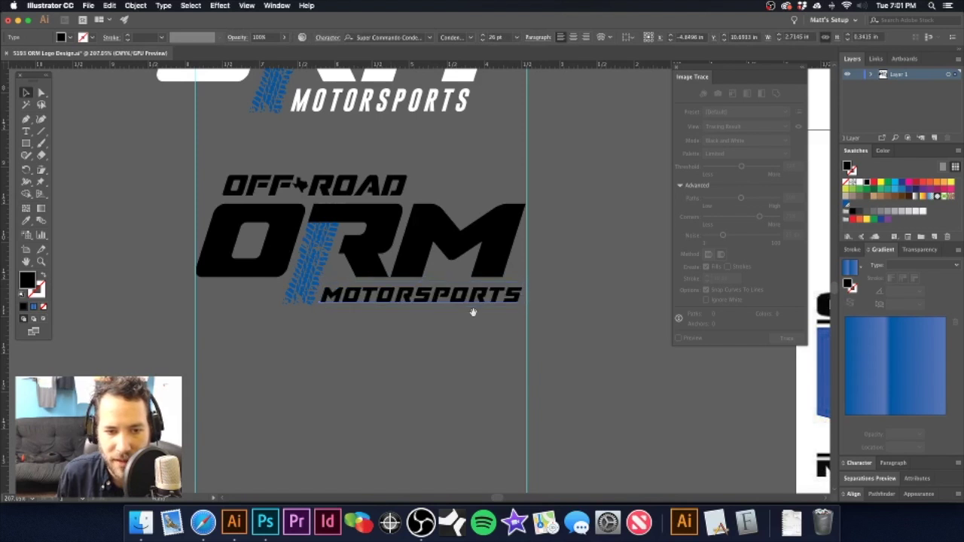
{"action": "scroll", "coordinate": [430, 318], "scroll_direction": "up", "scroll_amount": 4}
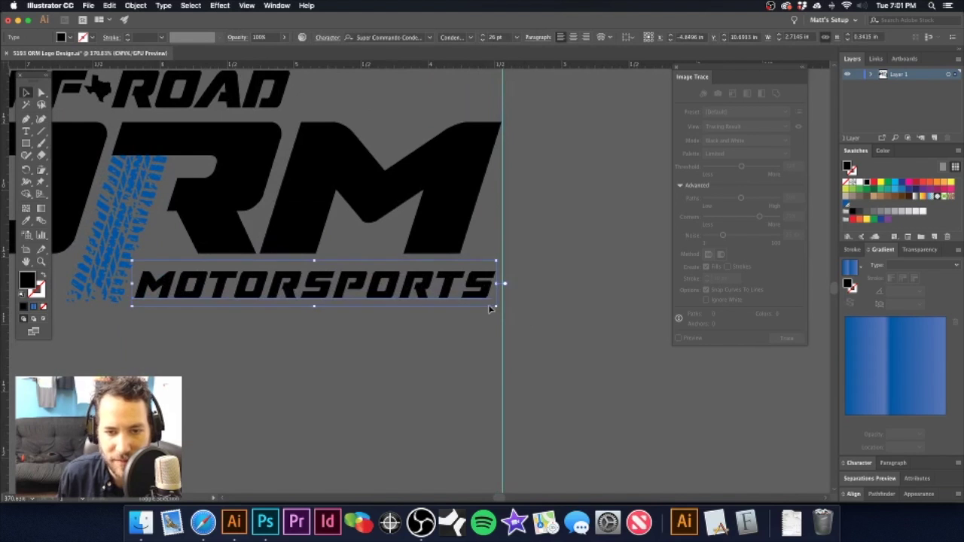
{"action": "left_click_drag", "start_coordinate": [497, 307], "coordinate": [504, 311]}
{"action": "left_click_drag", "start_coordinate": [505, 312], "coordinate": [505, 311]}
{"action": "left_click", "coordinate": [480, 237]}
{"action": "left_click", "coordinate": [416, 228], "text": "alt+super"}
{"action": "left_click", "coordinate": [413, 233], "text": "alt+super"}
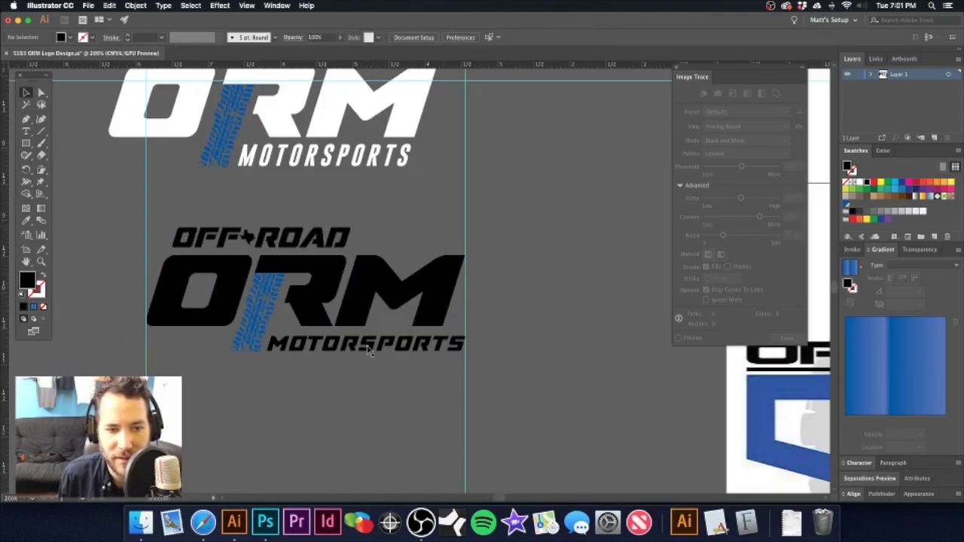
- Nudge MOTORSPORTS slightly up toward the black ORM letters and raise the OFF ROAD text with its Texas icon slightly
{"action": "left_click", "coordinate": [369, 351]}
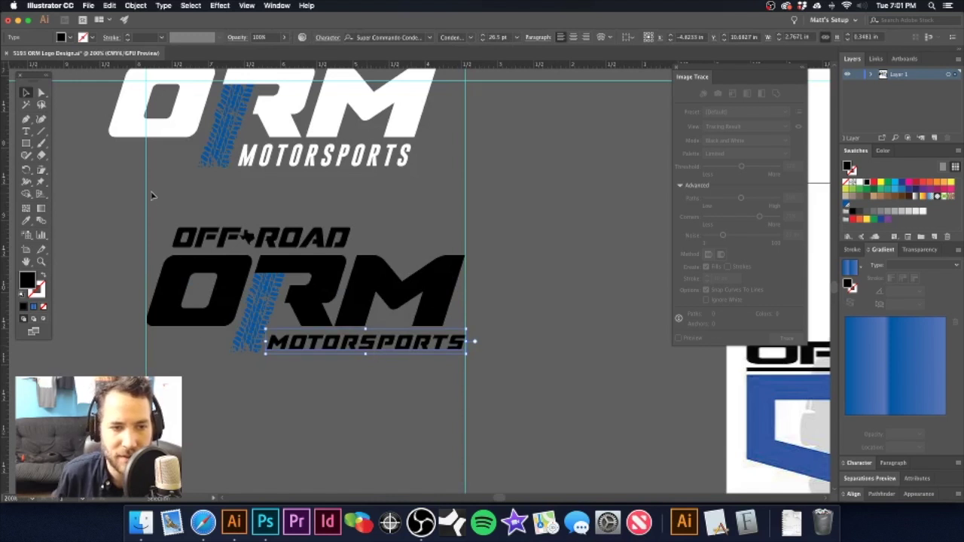
{"action": "left_click", "coordinate": [204, 189]}
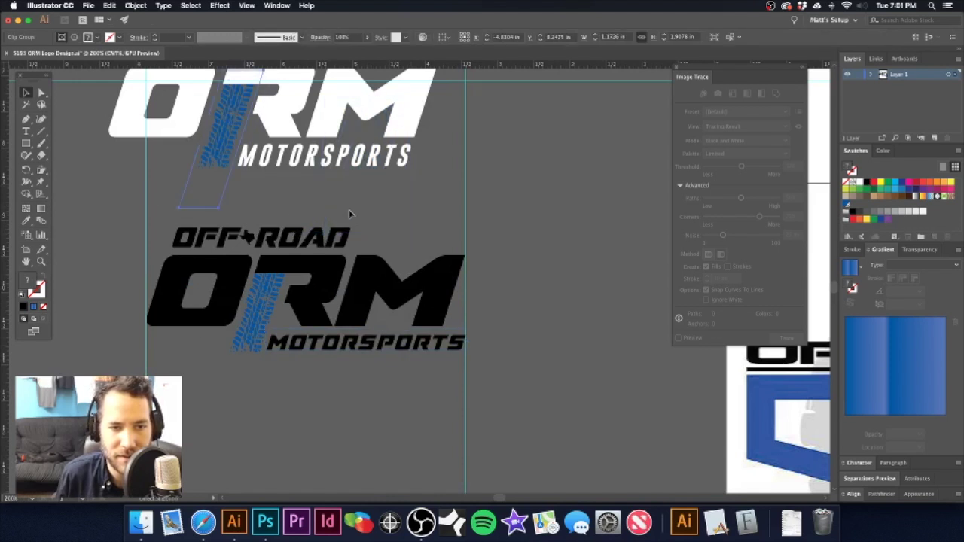
{"action": "left_click", "coordinate": [226, 238]}
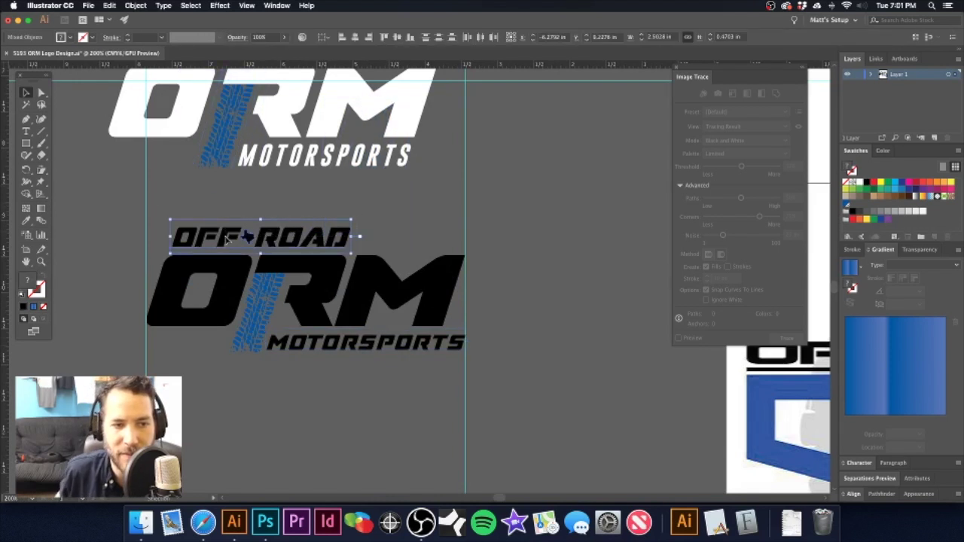
{"action": "key", "text": "Up"}
{"action": "key", "text": "Up"}
{"action": "key", "text": "Down"}
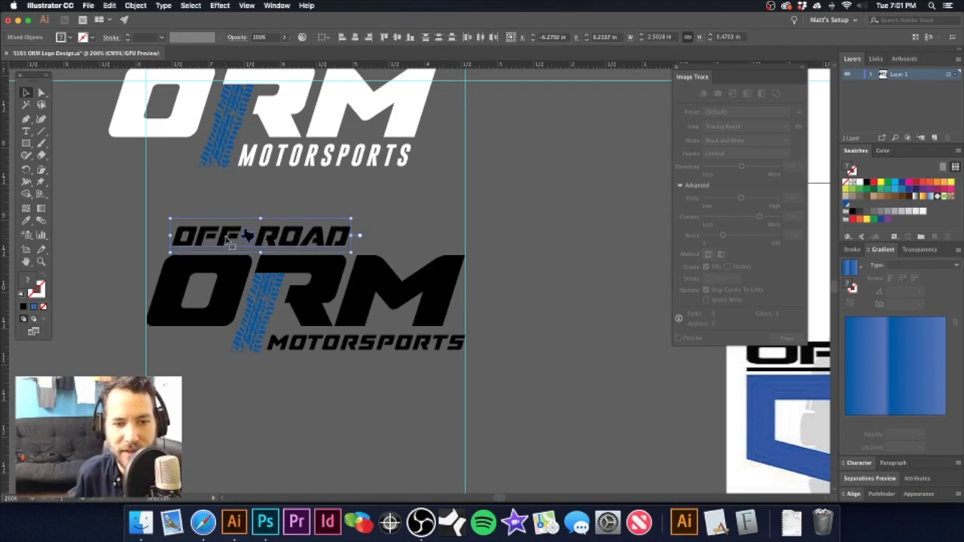
{"action": "left_click", "coordinate": [449, 204]}
{"action": "key", "text": "super+minus"}
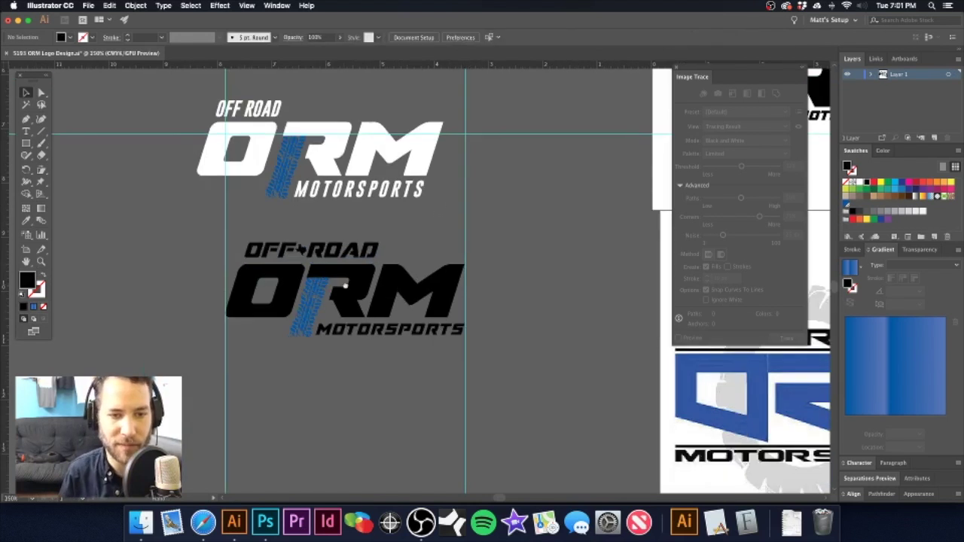
{"action": "scroll", "coordinate": [344, 279], "scroll_direction": "down", "scroll_amount": 1}
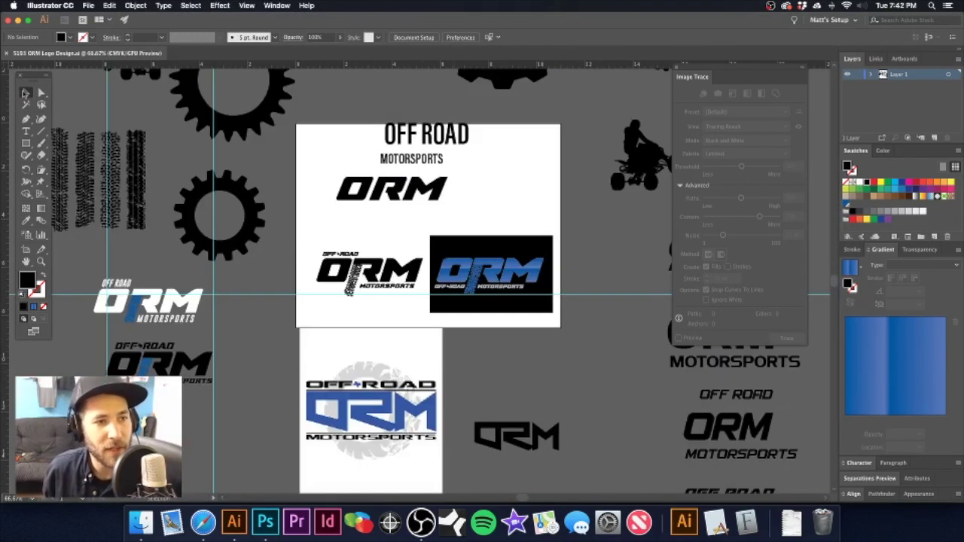
- Shrink the Texas icon slightly so it sits with clear space between OFF and ROAD in the black logo
{"action": "left_click_drag", "start_coordinate": [247, 351], "coordinate": [378, 314]}
{"action": "left_click_drag", "start_coordinate": [300, 325], "coordinate": [379, 336]}
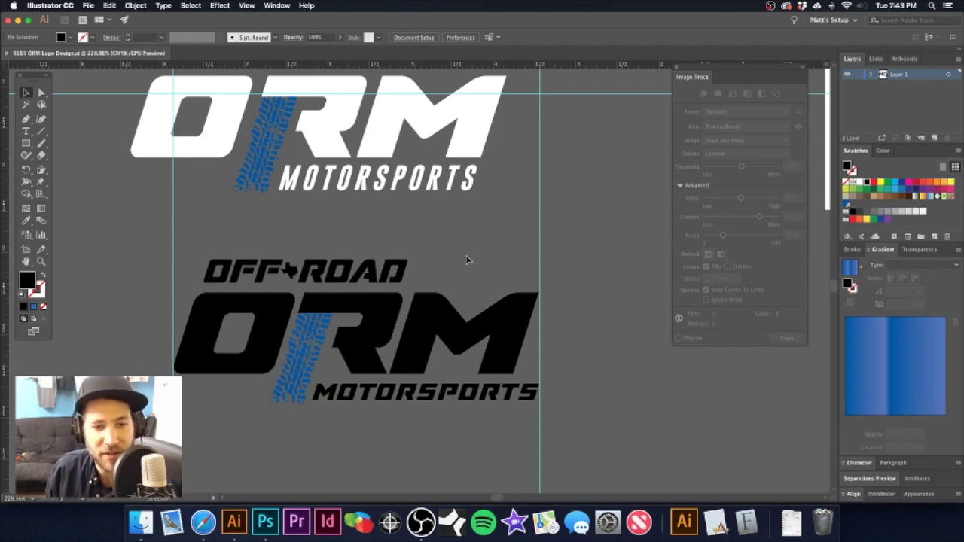
{"action": "left_click", "coordinate": [365, 262]}
{"action": "left_click", "coordinate": [360, 229]}
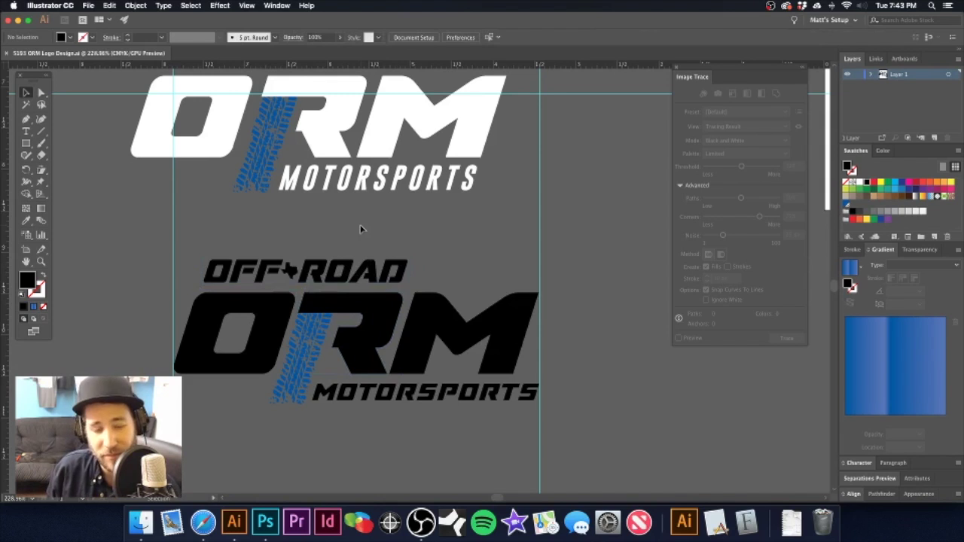
{"action": "left_click", "coordinate": [373, 277]}
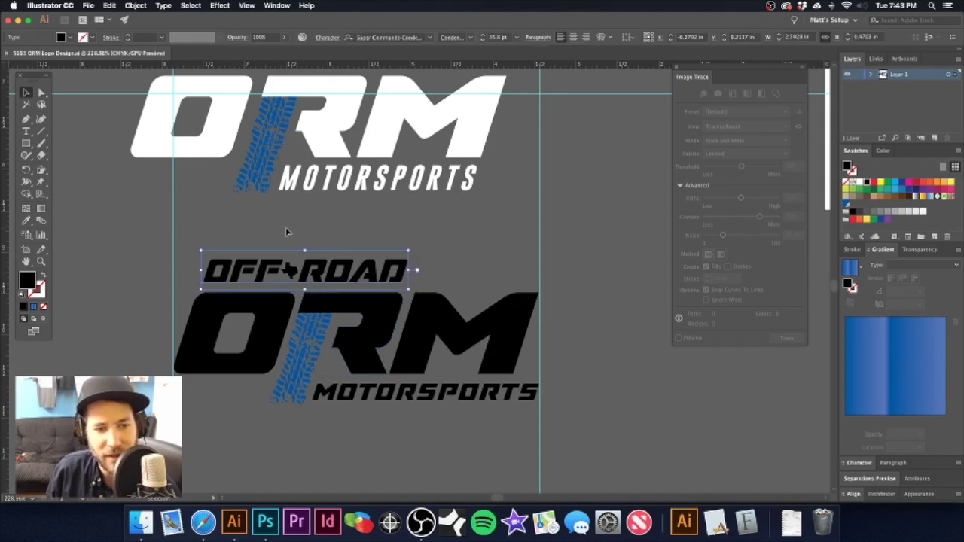
{"action": "left_click_drag", "start_coordinate": [282, 269], "coordinate": [408, 288]}
{"action": "left_click", "coordinate": [312, 274]}
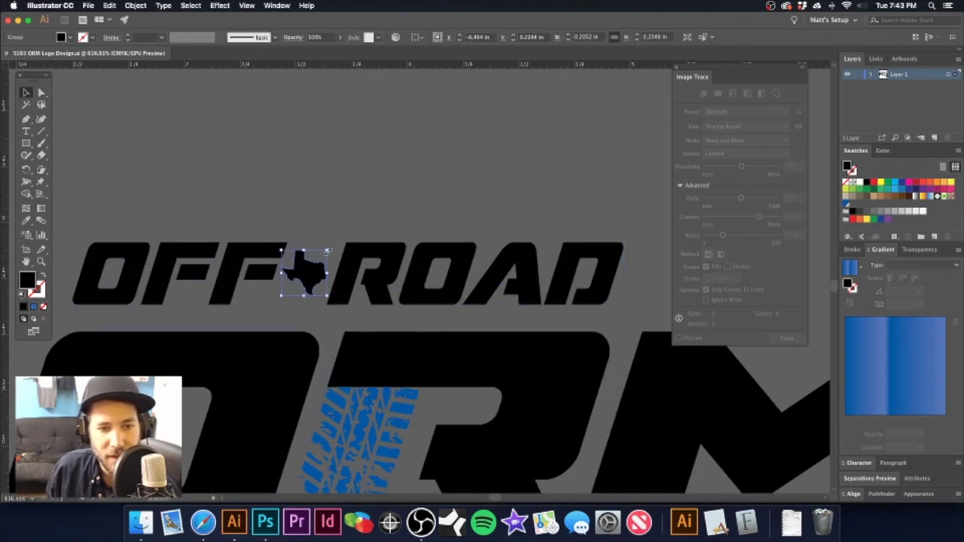
{"action": "left_click_drag", "start_coordinate": [328, 251], "coordinate": [315, 276]}
{"action": "left_click", "coordinate": [344, 208]}
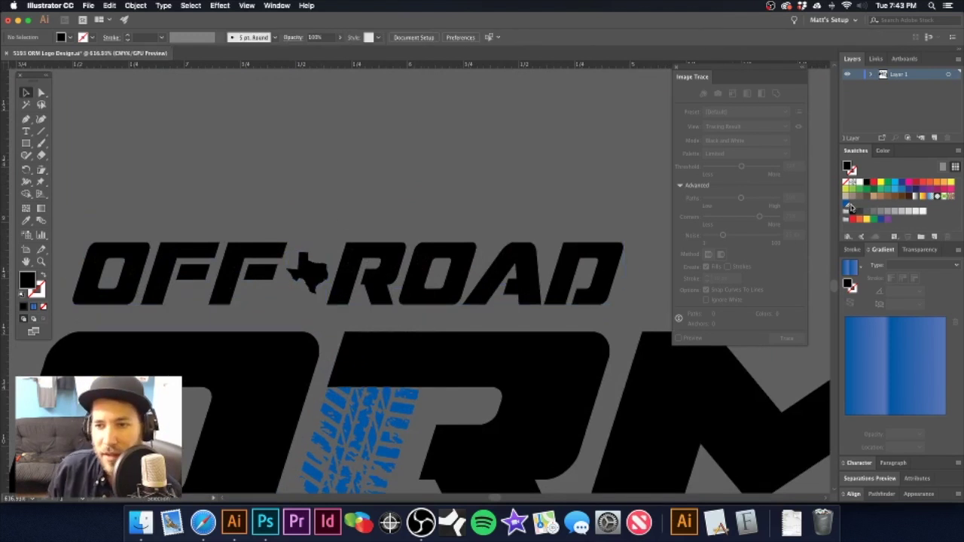
- Switch the Royal Blue spot swatch to RGB color mode with values R 0, G 86 and B 255
{"action": "double_click", "coordinate": [849, 207]}
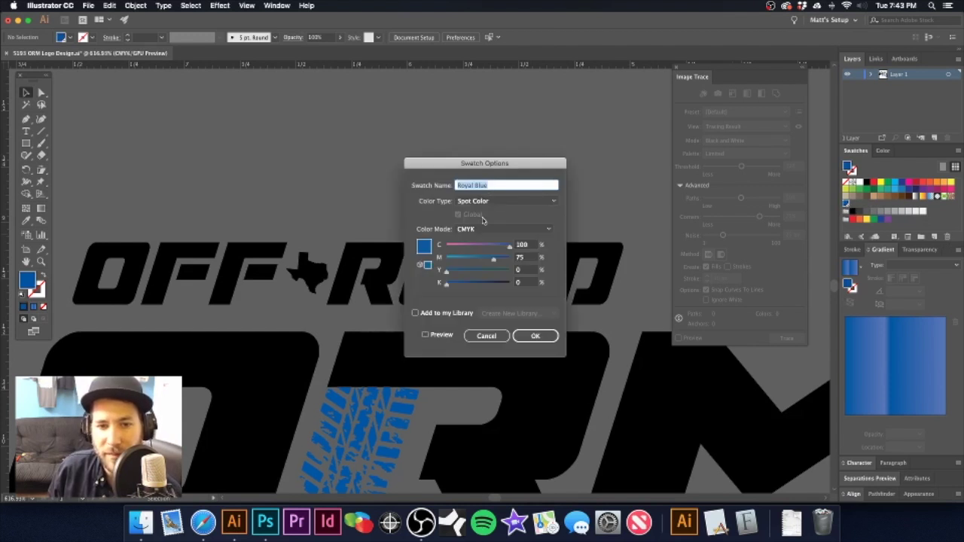
{"action": "left_click", "coordinate": [487, 229]}
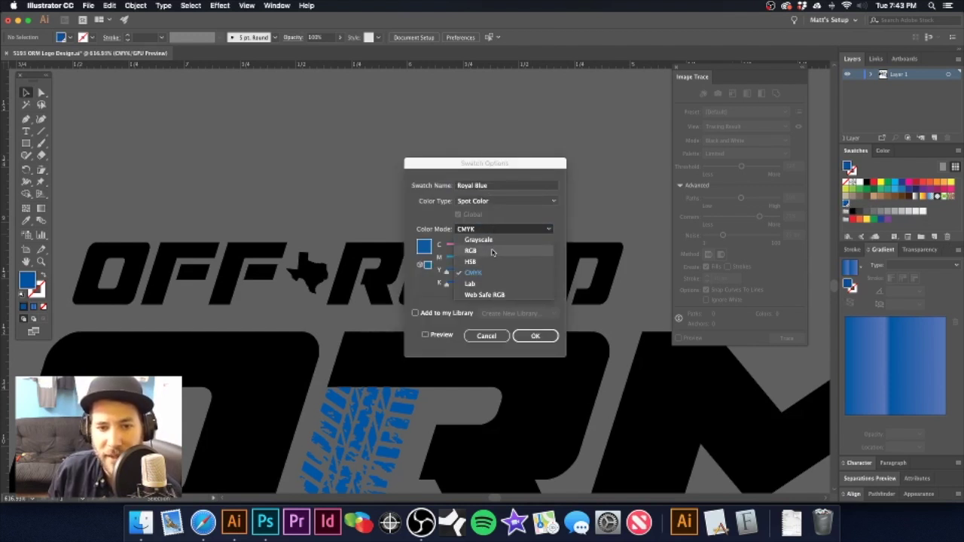
{"action": "left_click", "coordinate": [491, 252]}
{"action": "left_click_drag", "start_coordinate": [487, 282], "coordinate": [521, 284]}
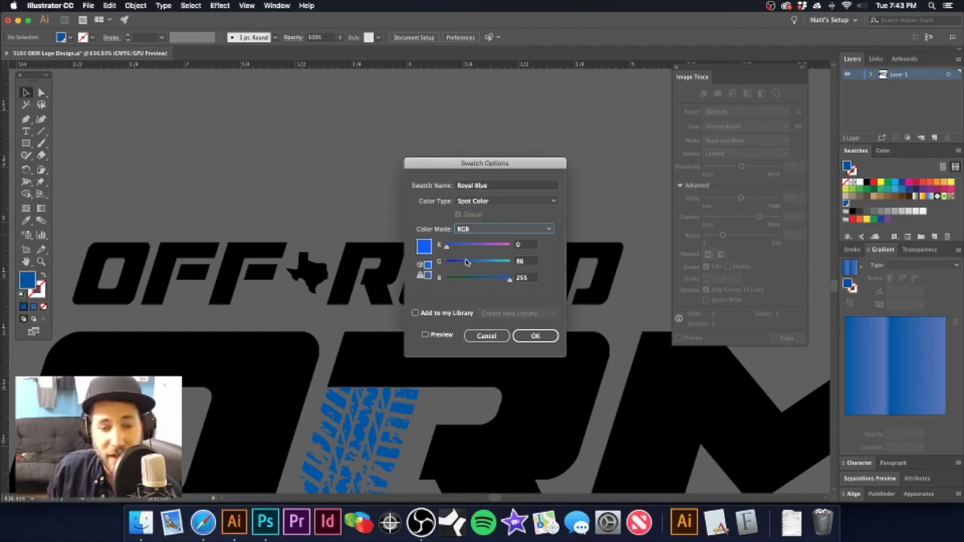
{"action": "left_click", "coordinate": [525, 335]}
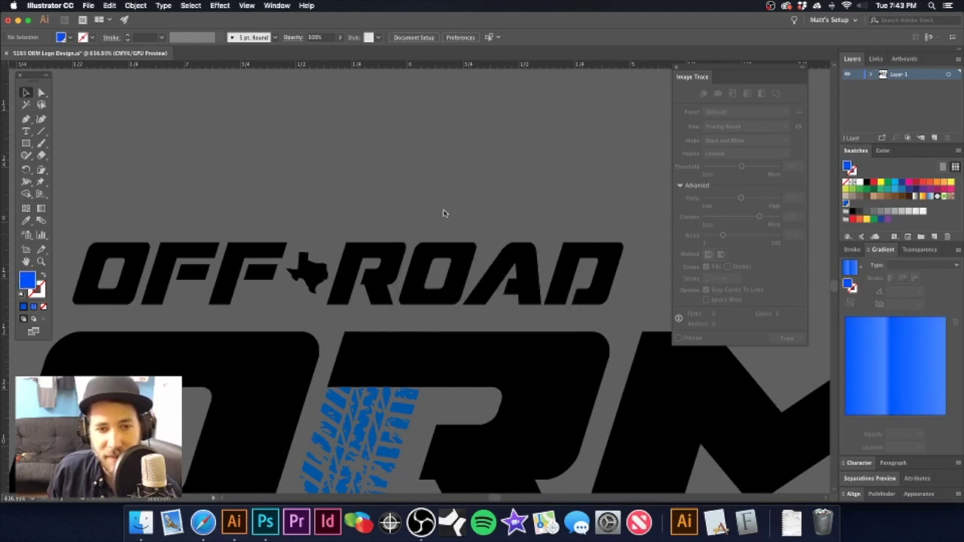
- Change the document color mode from CMYK to RGB
{"action": "key", "text": "super+1"}
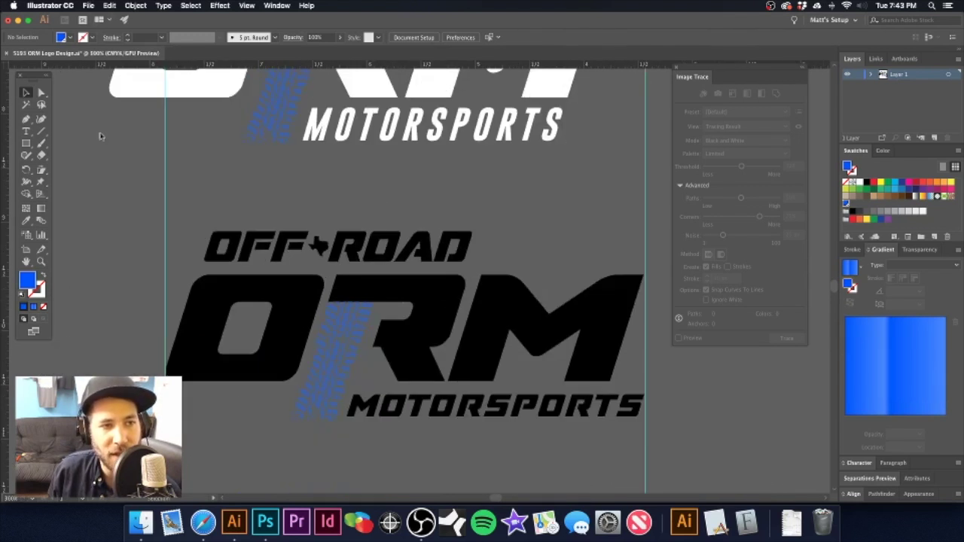
{"action": "left_click", "coordinate": [88, 6]}
{"action": "mouse_move", "coordinate": [149, 234]}
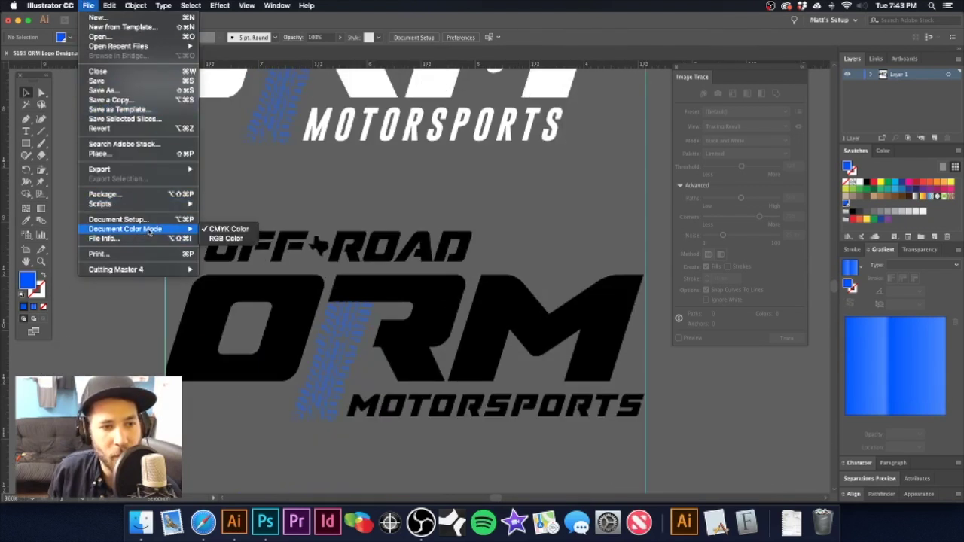
{"action": "left_click", "coordinate": [267, 256]}
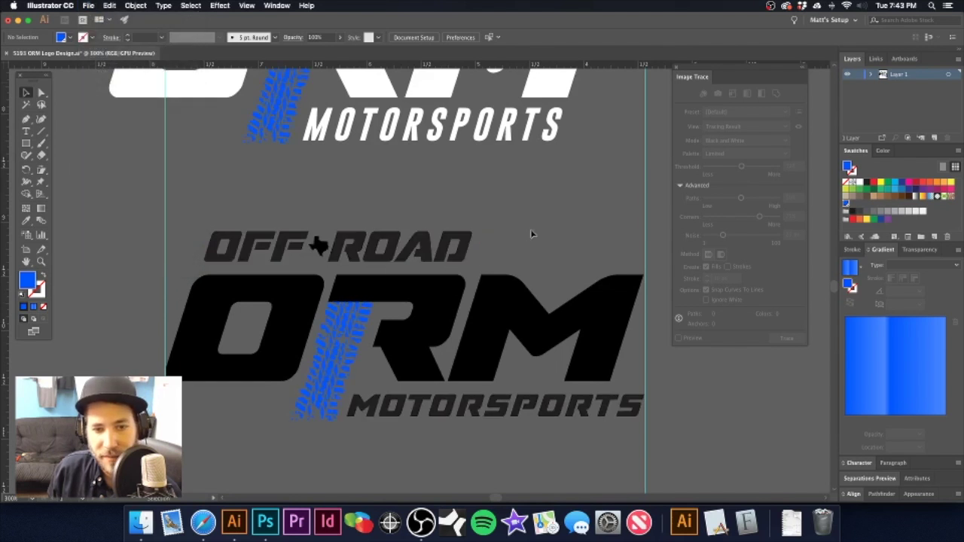
- Examine the blue color on the other ORM logo versions, including the one on the dark background
{"action": "left_click", "coordinate": [472, 301], "text": "alt+super"}
{"action": "left_click", "coordinate": [472, 301], "text": "alt+super"}
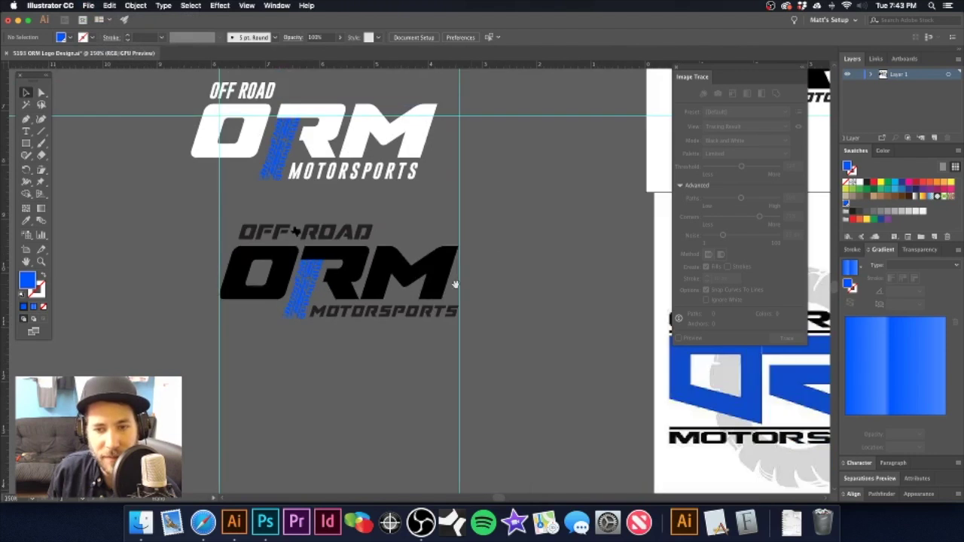
{"action": "left_click_drag", "start_coordinate": [454, 285], "coordinate": [316, 345]}
{"action": "left_click", "coordinate": [474, 305], "text": "alt+super"}
{"action": "left_click", "coordinate": [474, 306], "text": "alt+super"}
{"action": "left_click_drag", "start_coordinate": [532, 246], "coordinate": [444, 304]}
{"action": "left_click_drag", "start_coordinate": [511, 235], "coordinate": [587, 327]}
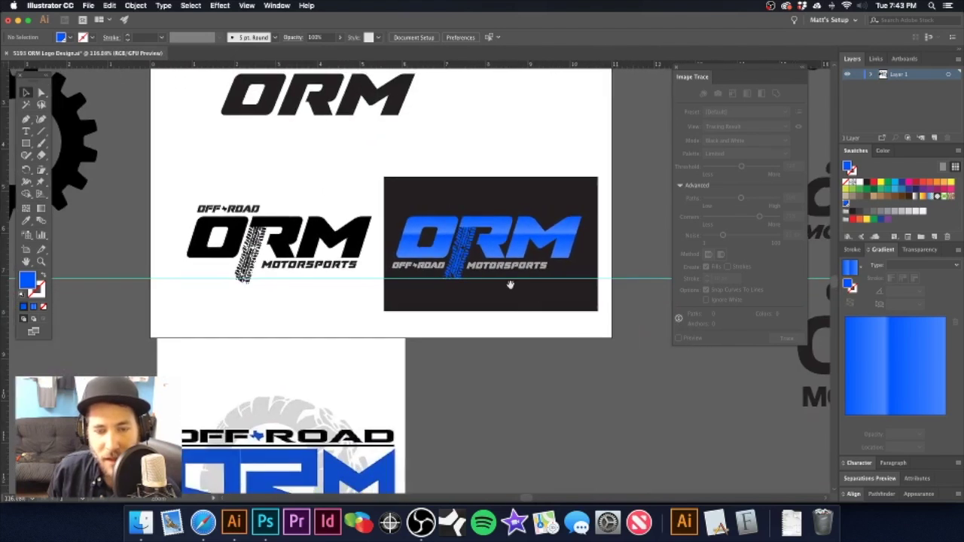
- Compare the near-black of the OFF ROAD and MOTORSPORTS text with the black ORM letters in the pasteboard logo
{"action": "left_click_drag", "start_coordinate": [510, 285], "coordinate": [564, 301]}
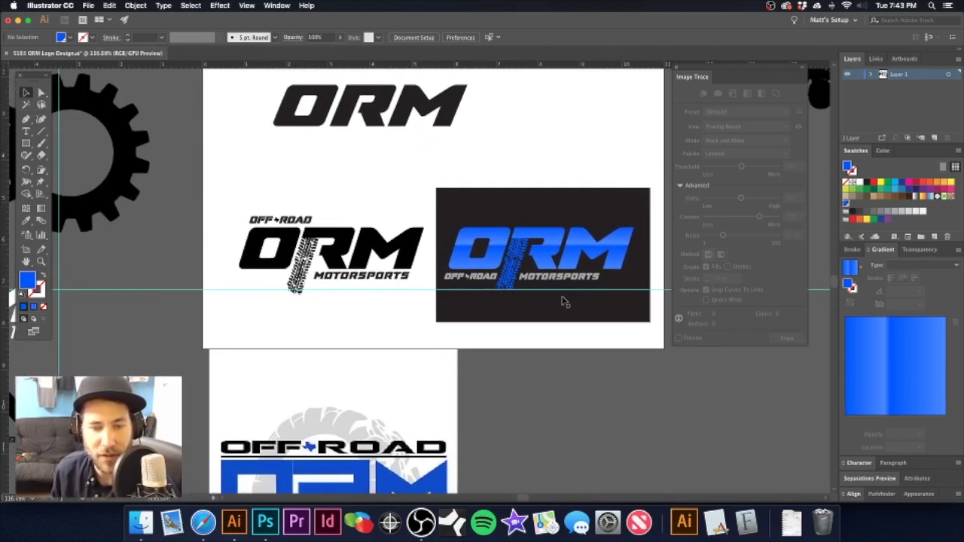
{"action": "scroll", "coordinate": [464, 284], "scroll_direction": "left", "scroll_amount": 5}
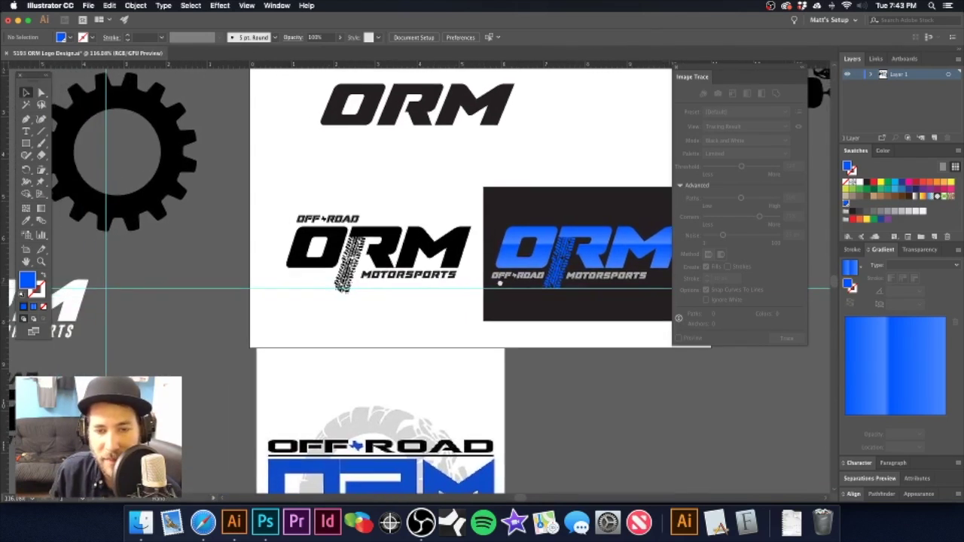
{"action": "left_click_drag", "start_coordinate": [418, 288], "coordinate": [627, 272]}
{"action": "left_click_drag", "start_coordinate": [339, 322], "coordinate": [485, 281]}
{"action": "left_click_drag", "start_coordinate": [343, 368], "coordinate": [543, 359]}
{"action": "left_click", "coordinate": [393, 179]}
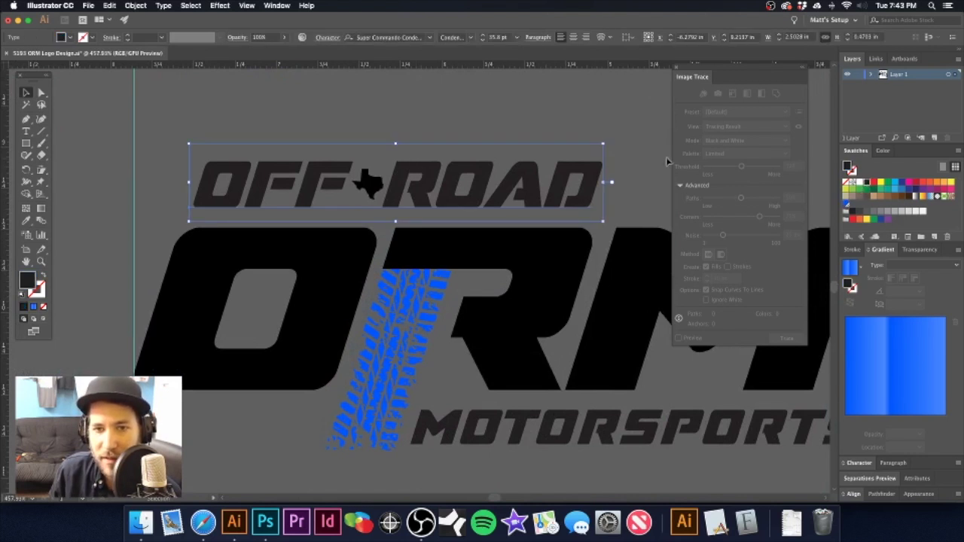
{"action": "left_click", "coordinate": [533, 117]}
{"action": "scroll", "coordinate": [463, 226], "scroll_direction": "right", "scroll_amount": 3}
{"action": "scroll", "coordinate": [462, 226], "scroll_direction": "down", "scroll_amount": 1}
{"action": "left_click", "coordinate": [490, 247]}
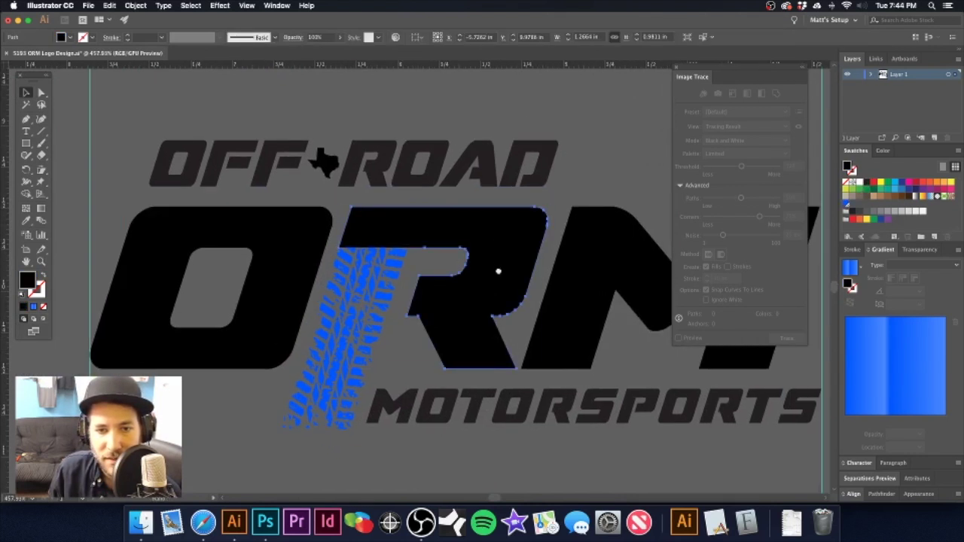
{"action": "left_click_drag", "start_coordinate": [498, 272], "coordinate": [433, 230]}
{"action": "left_click", "coordinate": [592, 162]}
- Recolor the OFF ROAD and MOTORSPORTS text in the pasteboard logo to pure black, R 0, G 0, B 0
{"action": "left_click", "coordinate": [957, 152]}
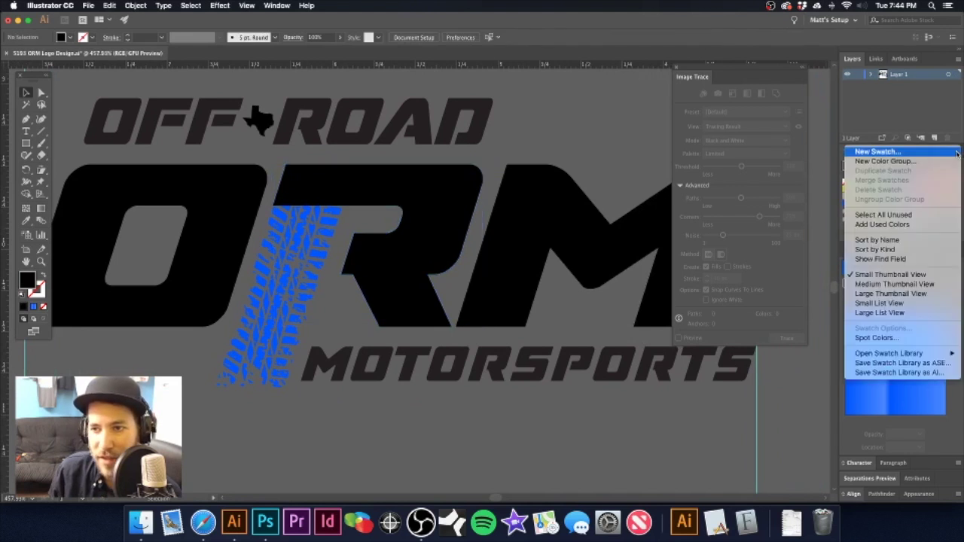
{"action": "left_click", "coordinate": [820, 148]}
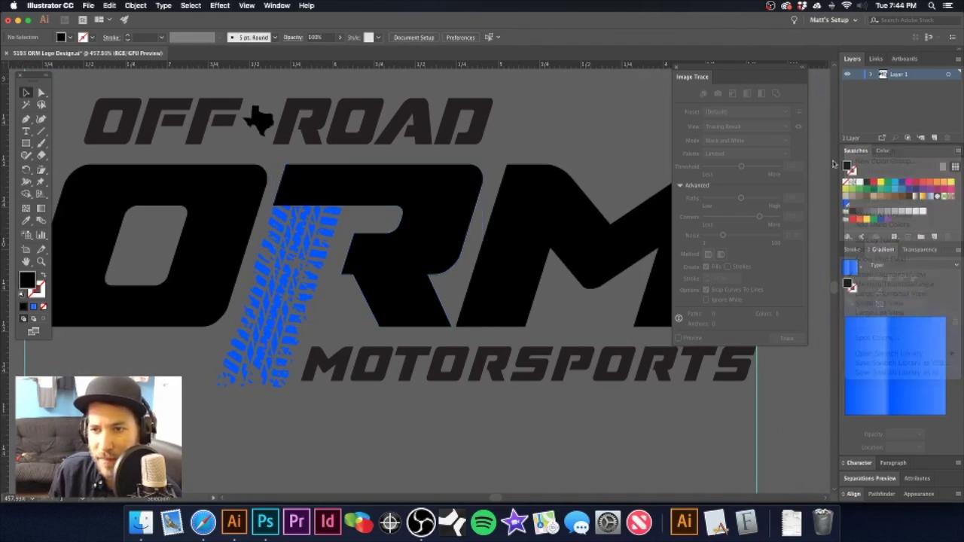
{"action": "left_click", "coordinate": [415, 333], "text": "alt+super"}
{"action": "left_click", "coordinate": [425, 297], "text": "alt+super"}
{"action": "left_click_drag", "start_coordinate": [449, 294], "coordinate": [447, 327]}
{"action": "left_click", "coordinate": [475, 239]}
{"action": "left_click", "coordinate": [511, 328]}
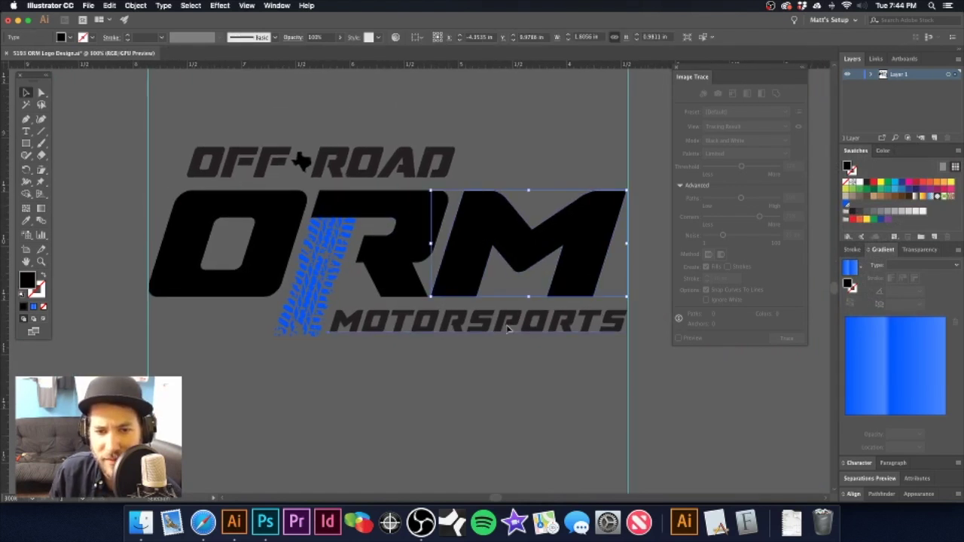
{"action": "left_click", "coordinate": [384, 176], "text": "shift"}
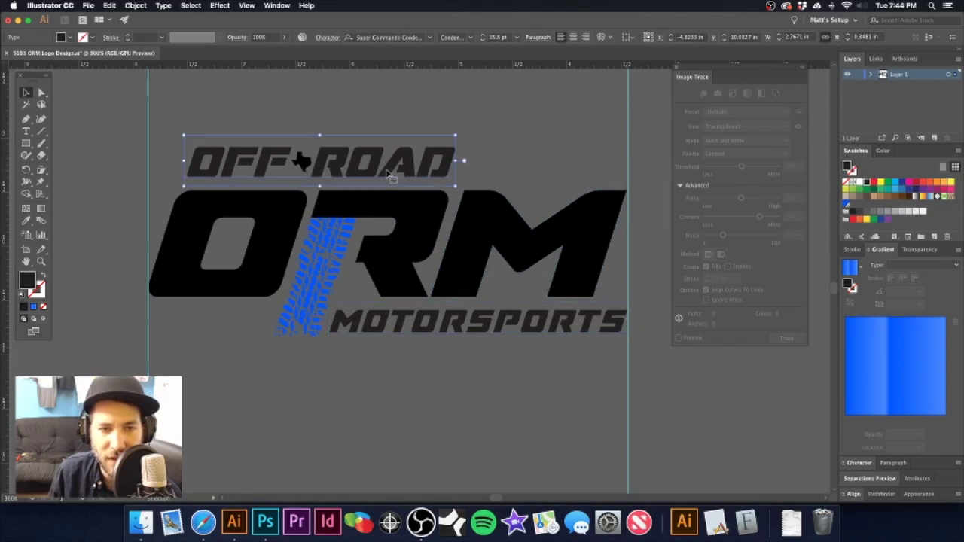
{"action": "left_click", "coordinate": [883, 150]}
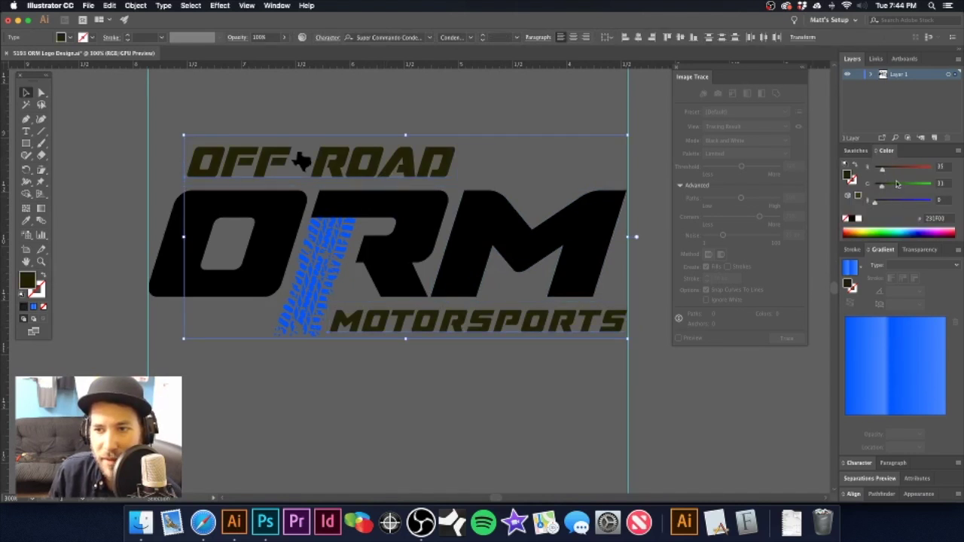
{"action": "left_click_drag", "start_coordinate": [883, 187], "coordinate": [873, 170]}
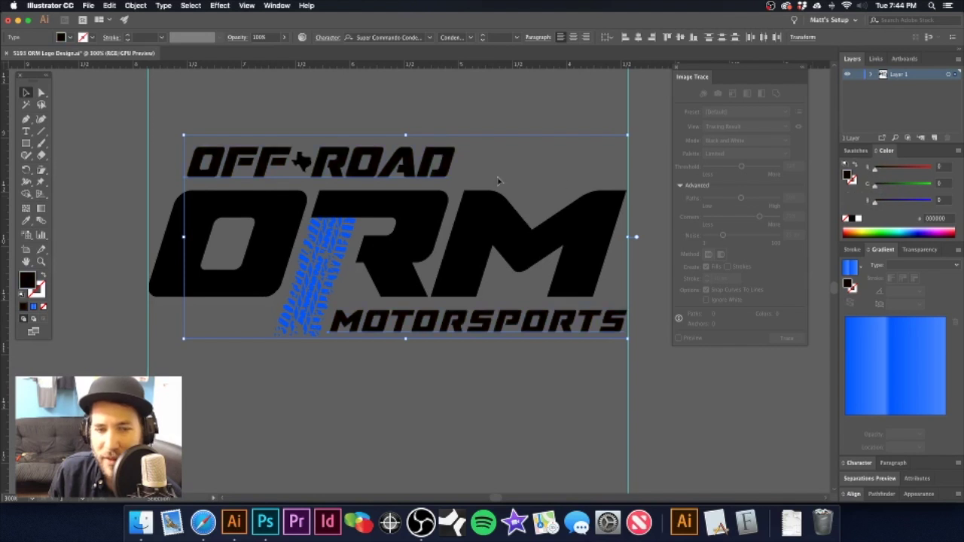
{"action": "left_click", "coordinate": [400, 112]}
- Move the all-black tire-tread logo off the artboard onto the pasteboard, below the white and black logo versions
{"action": "left_click_drag", "start_coordinate": [412, 231], "coordinate": [442, 246]}
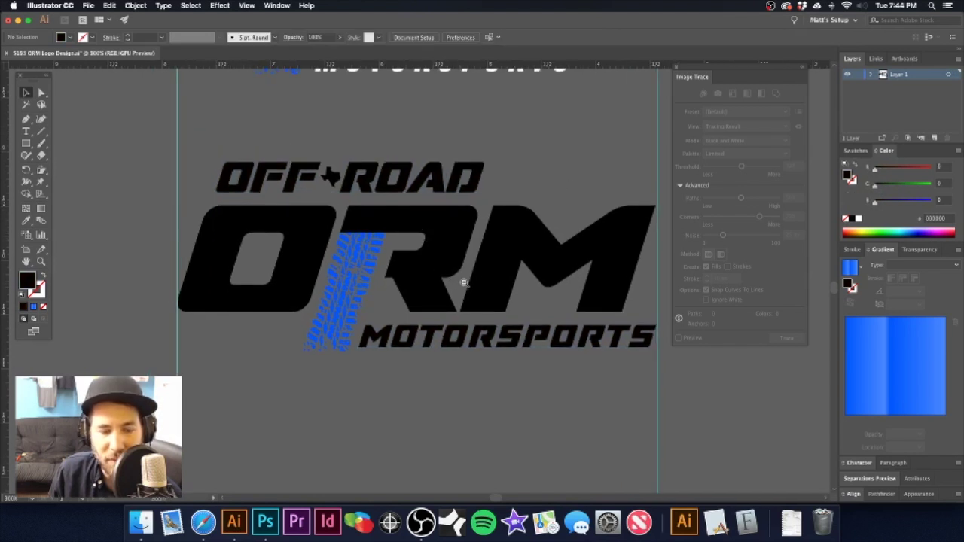
{"action": "left_click", "coordinate": [464, 283], "text": "alt+super"}
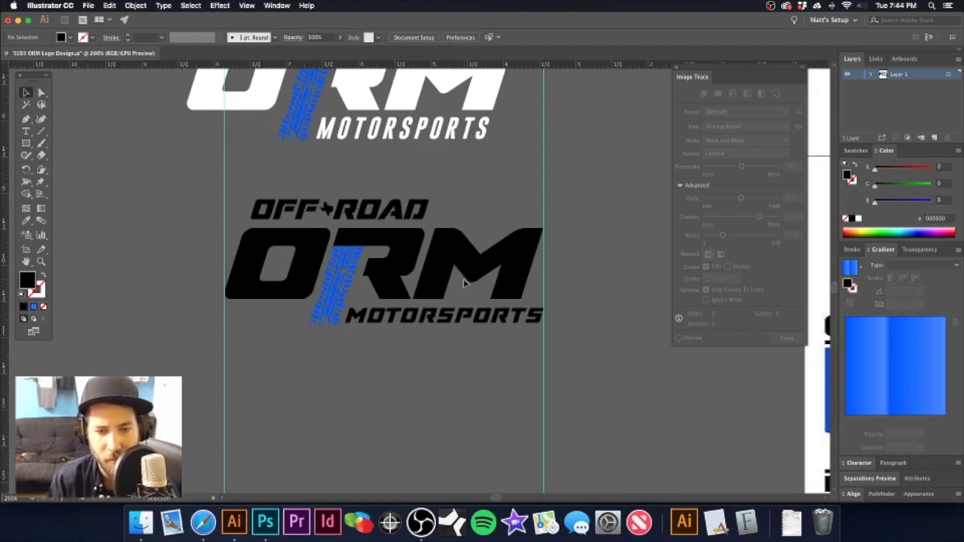
{"action": "left_click", "coordinate": [463, 281], "text": "alt+super"}
{"action": "left_click", "coordinate": [464, 280], "text": "alt+super"}
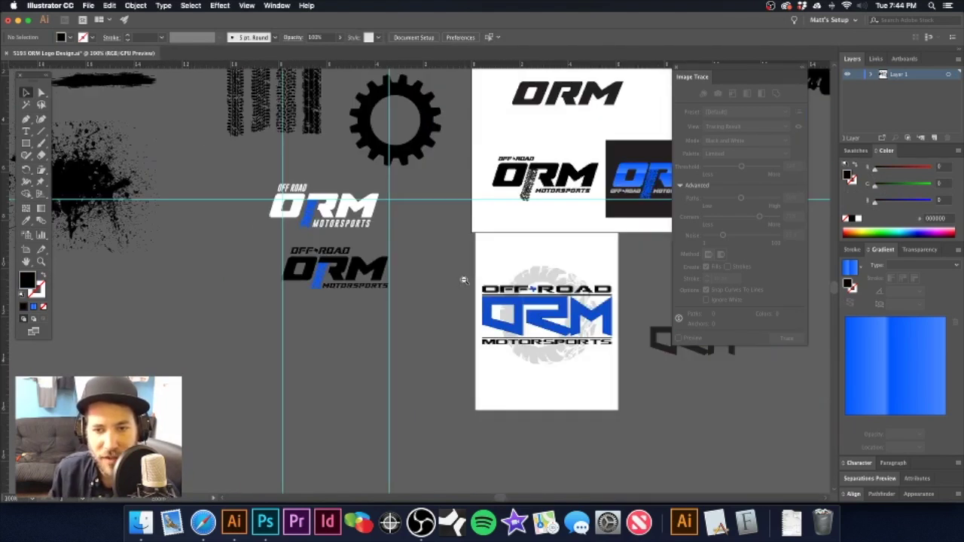
{"action": "left_click", "coordinate": [486, 271], "text": "alt+super"}
{"action": "left_click_drag", "start_coordinate": [482, 235], "coordinate": [151, 373]}
{"action": "left_click", "coordinate": [395, 249]}
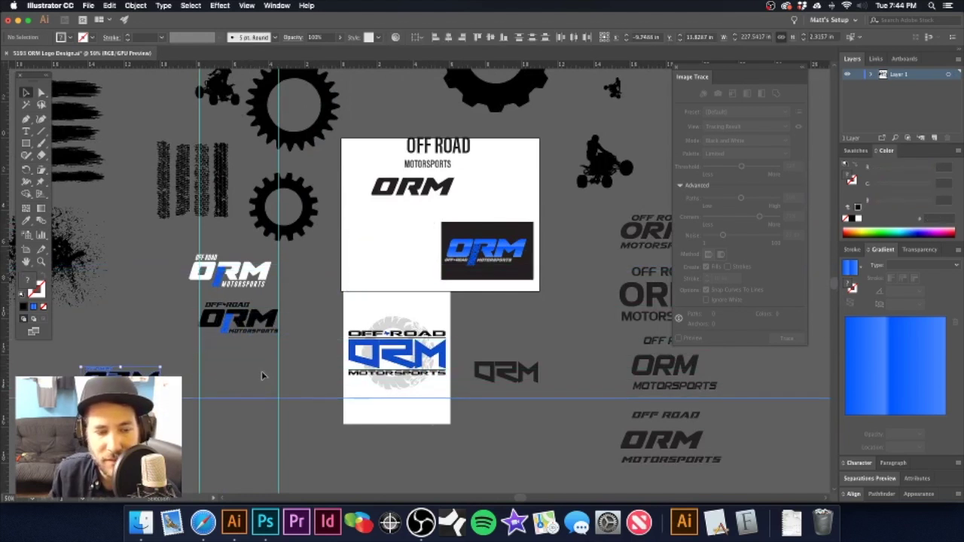
{"action": "left_click", "coordinate": [256, 431]}
- Lower the client's reference logo image clear of the artboard and return the all-black tread logo to the artboard
{"action": "left_click_drag", "start_coordinate": [427, 407], "coordinate": [414, 443]}
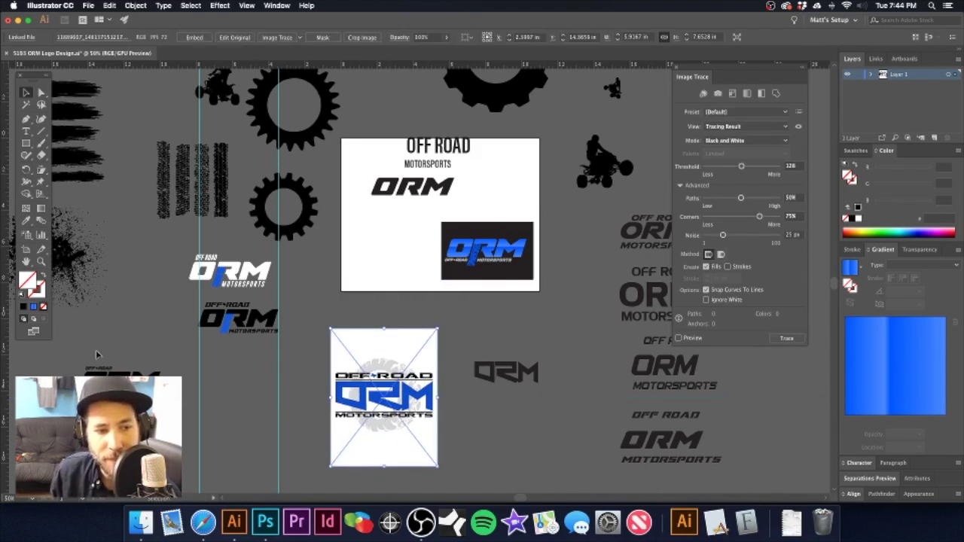
{"action": "left_click_drag", "start_coordinate": [155, 378], "coordinate": [638, 320]}
{"action": "left_click", "coordinate": [478, 208]}
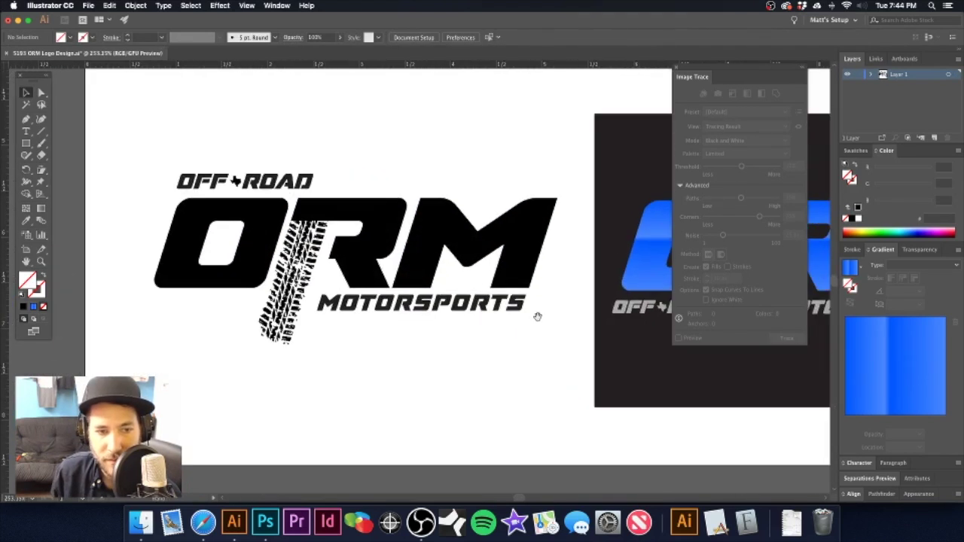
- Compare the all-black tread logo with the blue gradient version on the dark background
{"action": "left_click_drag", "start_coordinate": [538, 317], "coordinate": [409, 329]}
{"action": "left_click", "coordinate": [465, 309], "text": "alt+super"}
{"action": "left_click", "coordinate": [456, 294], "text": "alt+super"}
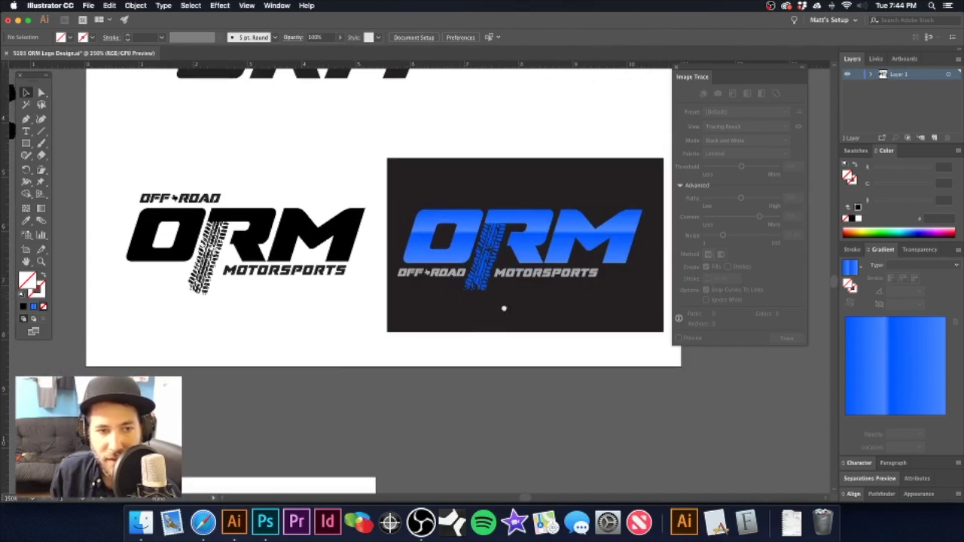
{"action": "left_click_drag", "start_coordinate": [503, 308], "coordinate": [588, 323]}
{"action": "left_click_drag", "start_coordinate": [508, 281], "coordinate": [475, 281]}
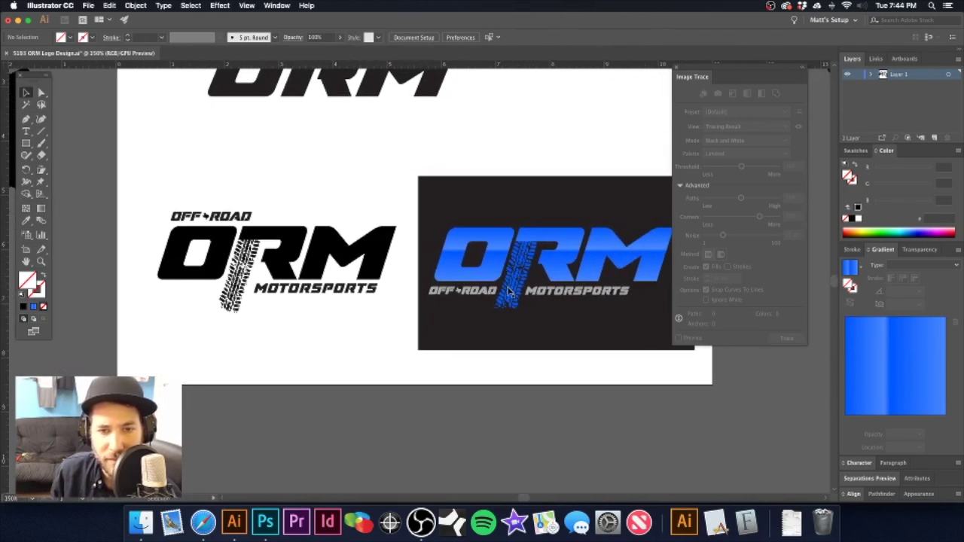
{"action": "key", "text": "super+plus"}
{"action": "scroll", "coordinate": [482, 297], "scroll_direction": "left", "scroll_amount": 2}
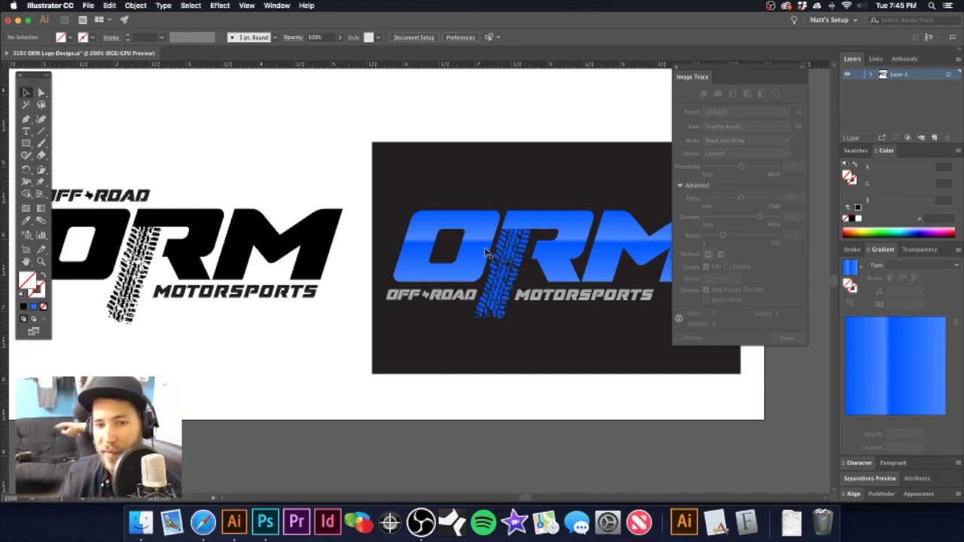
{"action": "key", "text": "super+minus"}
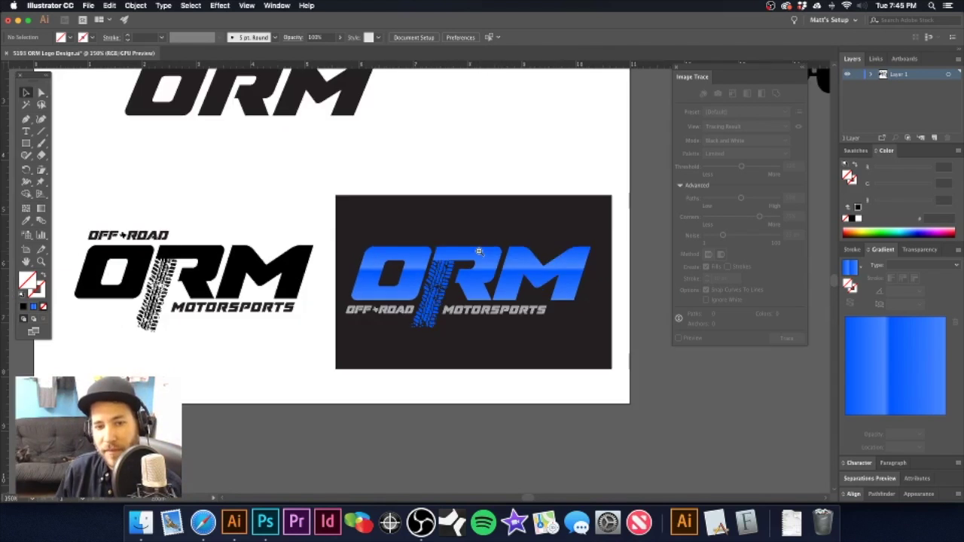
{"action": "left_click", "coordinate": [466, 268], "text": "alt+super"}
{"action": "left_click", "coordinate": [437, 285]}
{"action": "left_click_drag", "start_coordinate": [438, 285], "coordinate": [503, 276]}
{"action": "left_click", "coordinate": [474, 196]}
- Move the all-black tread logo off the artboard to the pasteboard, beside the black logo with the blue tread
{"action": "key", "text": "super+minus"}
{"action": "scroll", "coordinate": [503, 223], "scroll_direction": "left", "scroll_amount": 5}
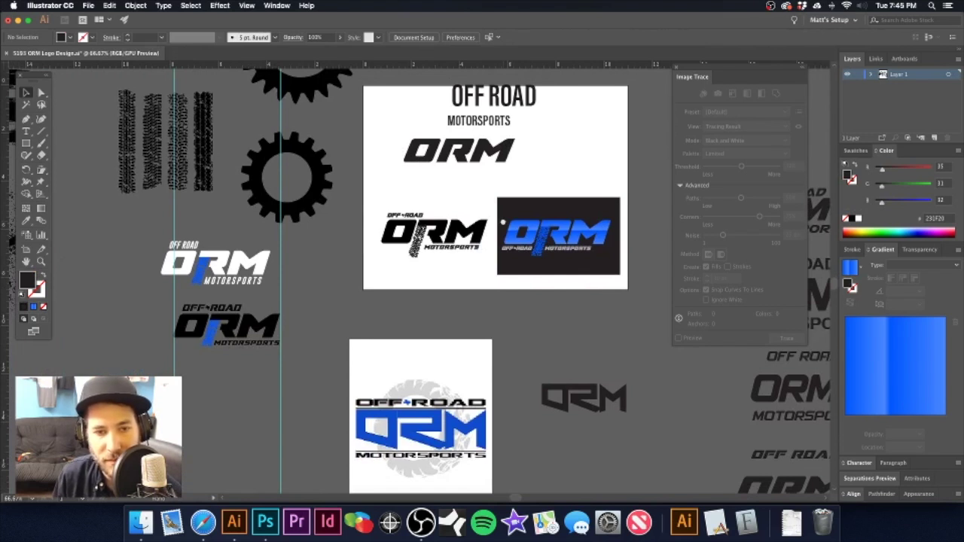
{"action": "scroll", "coordinate": [354, 294], "scroll_direction": "up", "scroll_amount": 3}
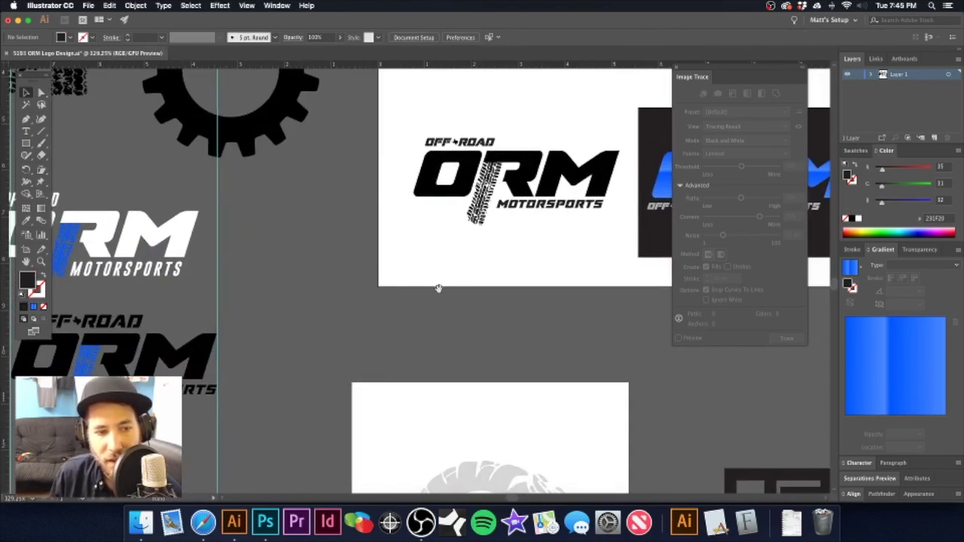
{"action": "left_click", "coordinate": [445, 249], "text": "super"}
{"action": "left_click", "coordinate": [440, 261], "text": "alt+super"}
{"action": "left_click_drag", "start_coordinate": [399, 283], "coordinate": [417, 274]}
{"action": "left_click_drag", "start_coordinate": [395, 195], "coordinate": [564, 309]}
{"action": "key", "text": "super+minus"}
{"action": "scroll", "coordinate": [614, 258], "scroll_direction": "left", "scroll_amount": 4}
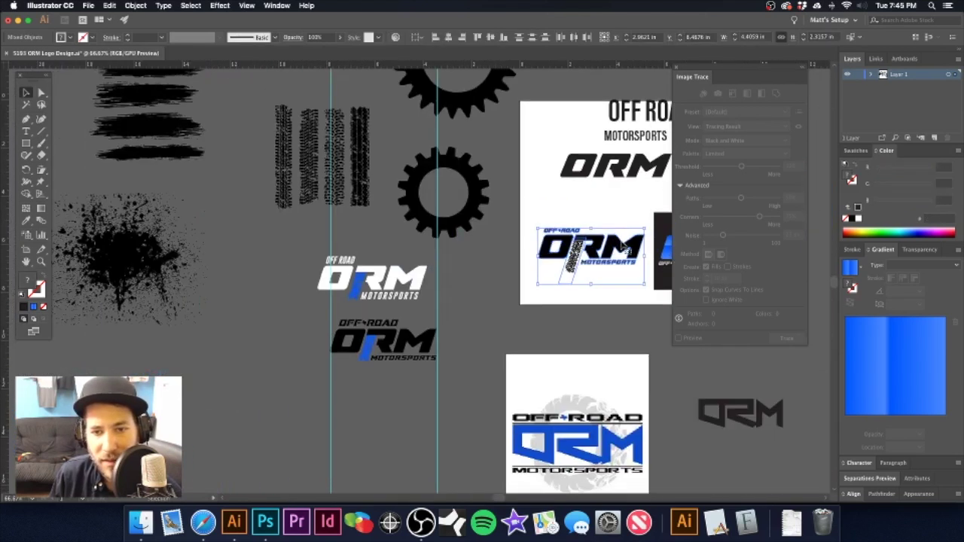
{"action": "left_click_drag", "start_coordinate": [618, 252], "coordinate": [260, 343]}
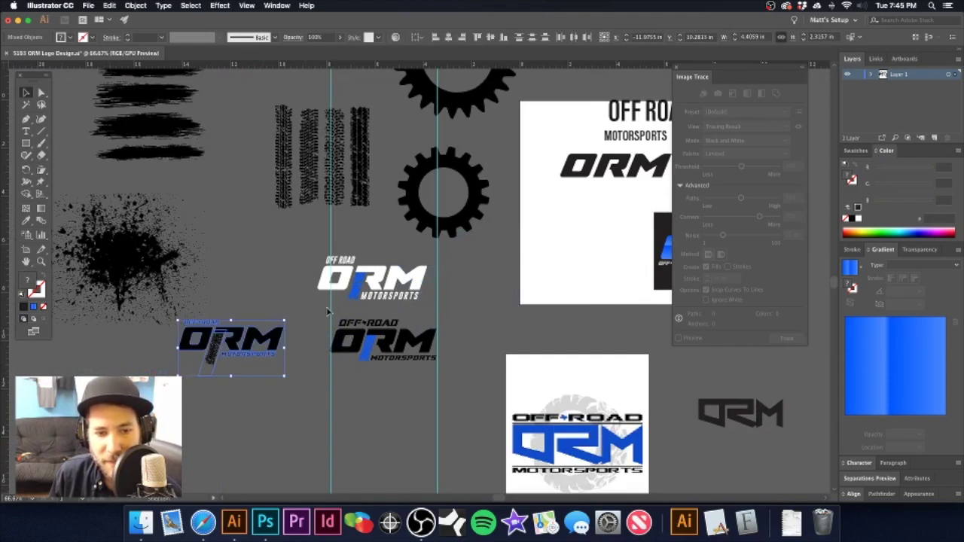
{"action": "left_click", "coordinate": [421, 375]}
- Lock the guides so that they are not selected together with the pasteboard logos
{"action": "scroll", "coordinate": [394, 364], "scroll_direction": "up", "scroll_amount": 1}
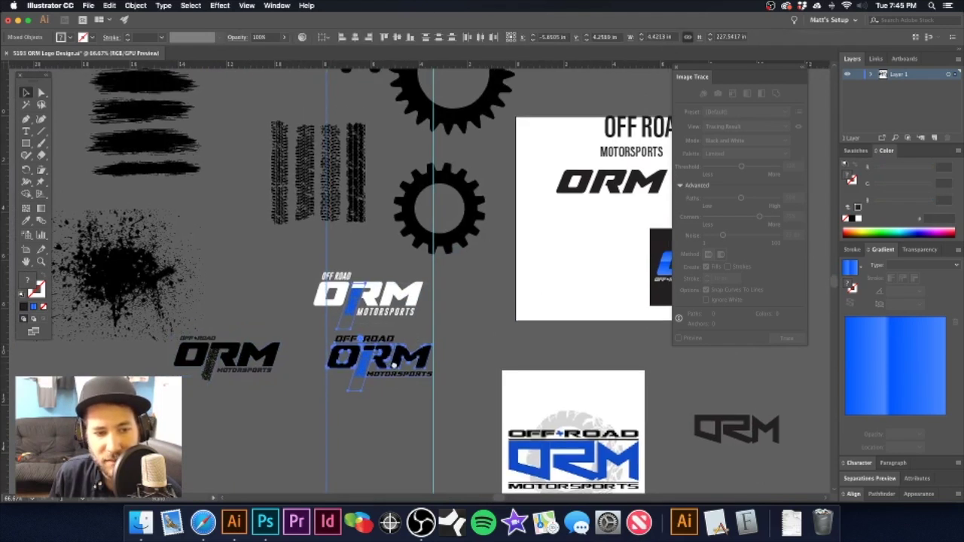
{"action": "left_click_drag", "start_coordinate": [382, 375], "coordinate": [403, 359]}
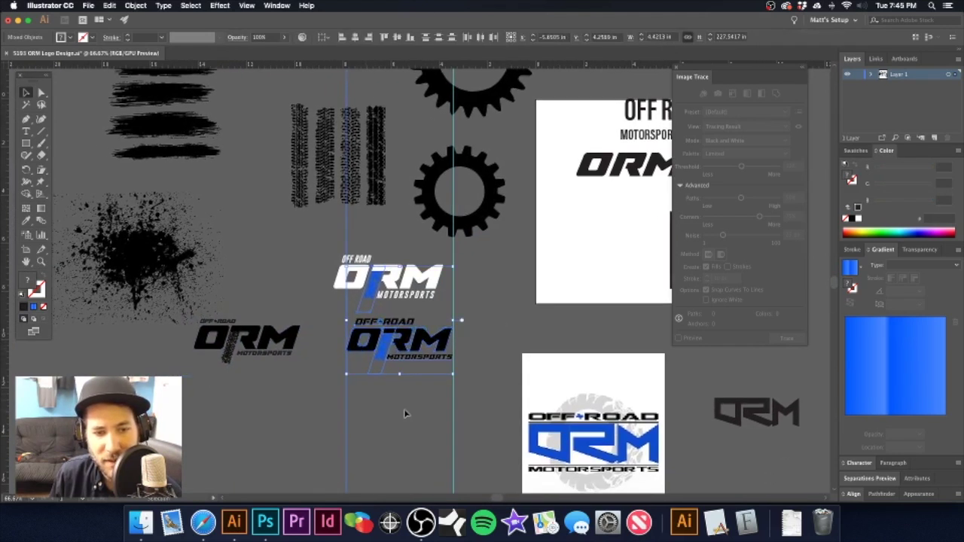
{"action": "left_click", "coordinate": [406, 413]}
{"action": "left_click_drag", "start_coordinate": [322, 252], "coordinate": [409, 293]}
{"action": "left_click_drag", "start_coordinate": [307, 223], "coordinate": [362, 237]}
{"action": "right_click", "coordinate": [285, 239]}
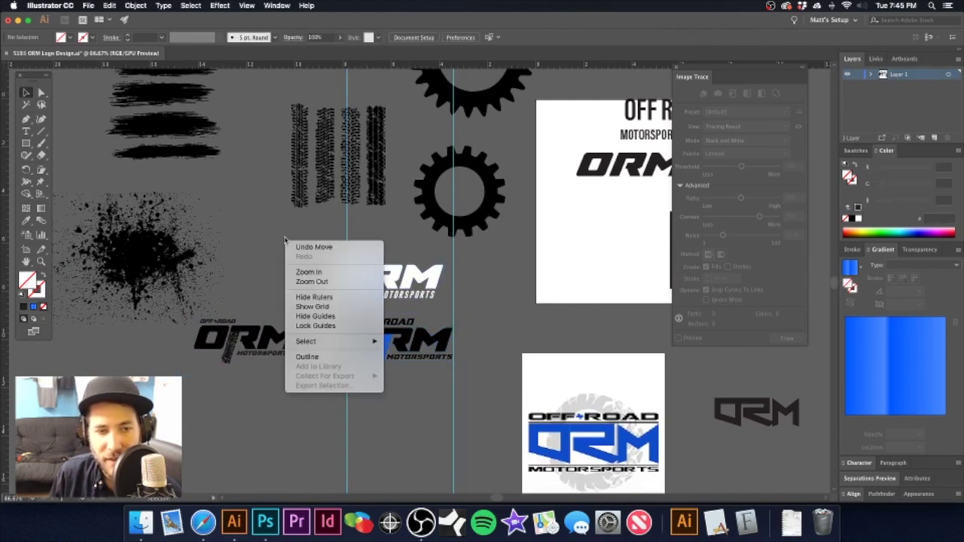
{"action": "left_click", "coordinate": [276, 236]}
{"action": "right_click", "coordinate": [286, 238]}
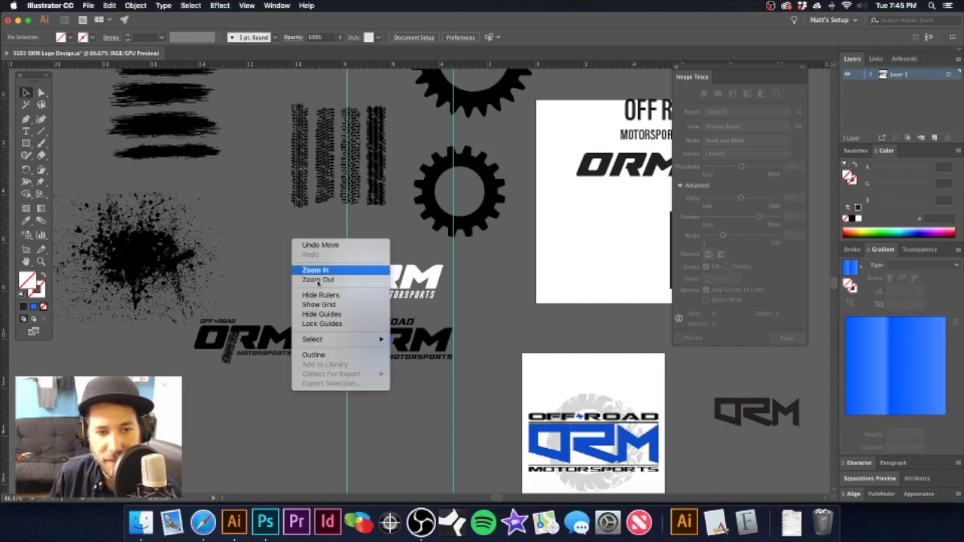
{"action": "left_click", "coordinate": [335, 322]}
- Move the black logo with the blue tread onto the artboard, beside the dark background version
{"action": "left_click_drag", "start_coordinate": [453, 373], "coordinate": [562, 271]}
{"action": "scroll", "coordinate": [496, 206], "scroll_direction": "right", "scroll_amount": 3}
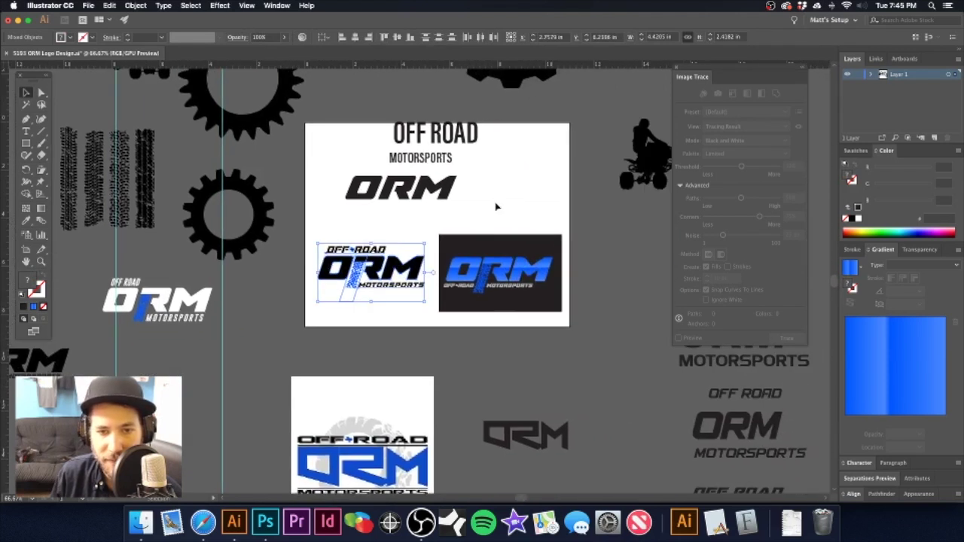
{"action": "left_click", "coordinate": [496, 205]}
- Fill the Texas icon between OFF and ROAD in the artboard's black logo with the royal blue swatch
{"action": "scroll", "coordinate": [383, 276], "scroll_direction": "up", "scroll_amount": 3}
{"action": "scroll", "coordinate": [434, 305], "scroll_direction": "left", "scroll_amount": 2}
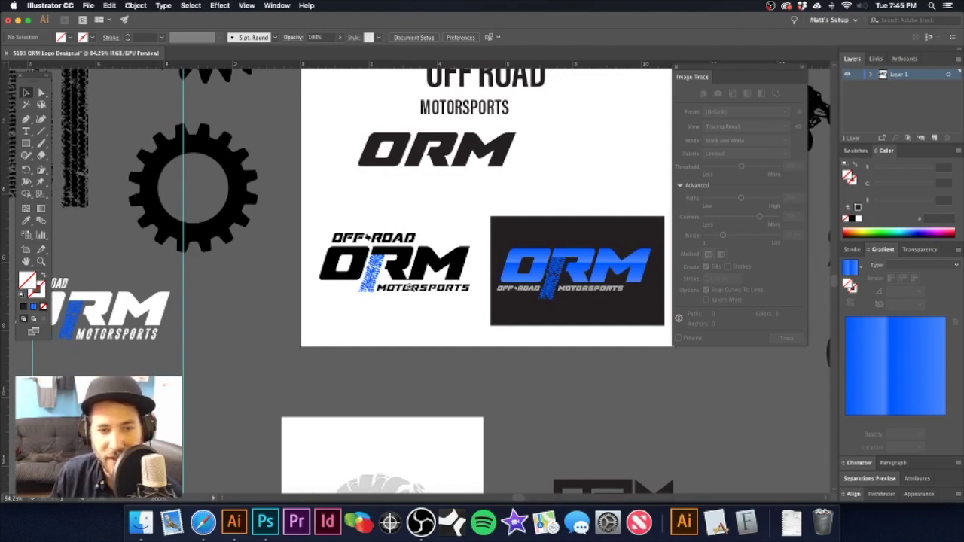
{"action": "scroll", "coordinate": [413, 289], "scroll_direction": "up", "scroll_amount": 3}
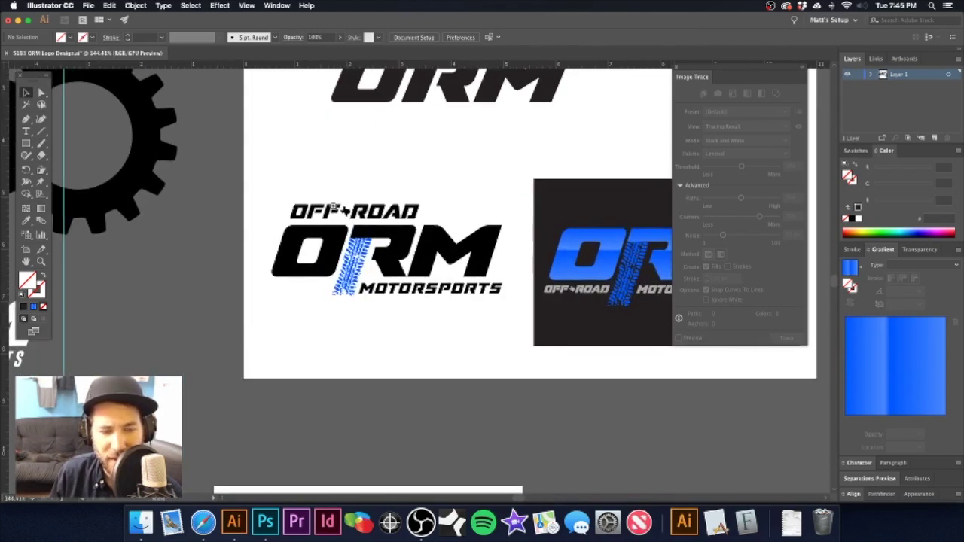
{"action": "scroll", "coordinate": [333, 209], "scroll_direction": "up", "scroll_amount": 4}
{"action": "left_click", "coordinate": [362, 217]}
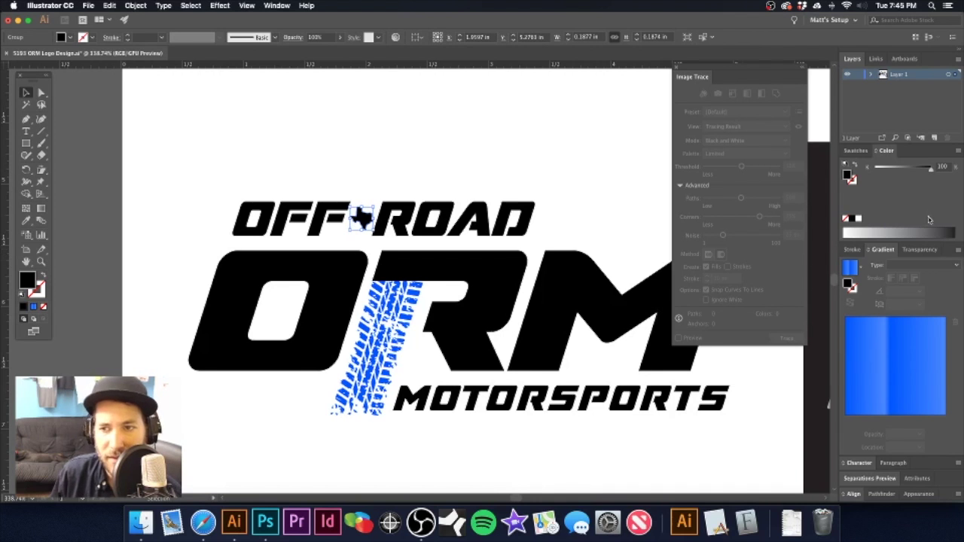
{"action": "left_click", "coordinate": [855, 151]}
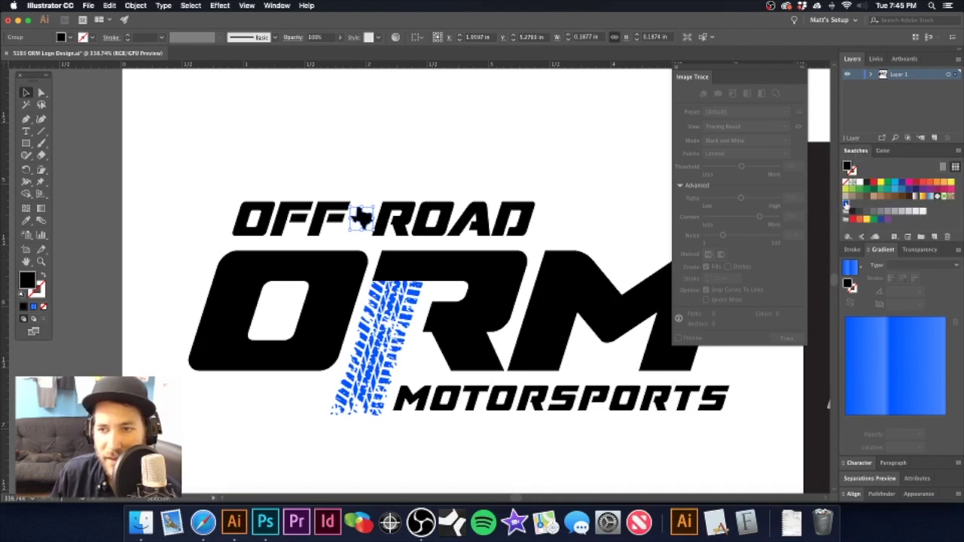
{"action": "left_click", "coordinate": [847, 203]}
{"action": "left_click", "coordinate": [511, 161]}
- Fill the artboard logo's ORM letters with the blue gradient swatch and run it vertically across them at -90°
{"action": "scroll", "coordinate": [449, 277], "scroll_direction": "down", "scroll_amount": 3}
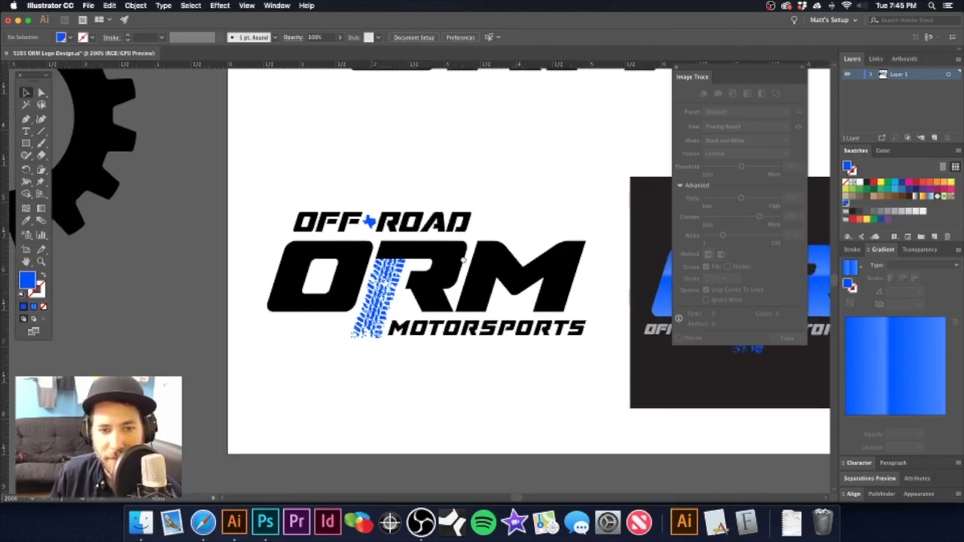
{"action": "left_click", "coordinate": [452, 258]}
{"action": "left_click", "coordinate": [366, 243], "text": "shift"}
{"action": "left_click", "coordinate": [572, 256], "text": "shift"}
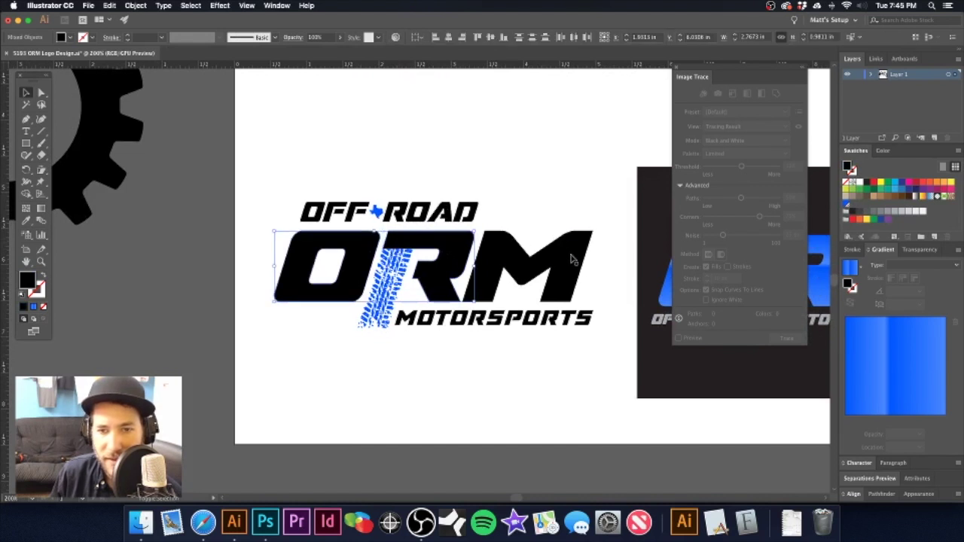
{"action": "left_click", "coordinate": [897, 390]}
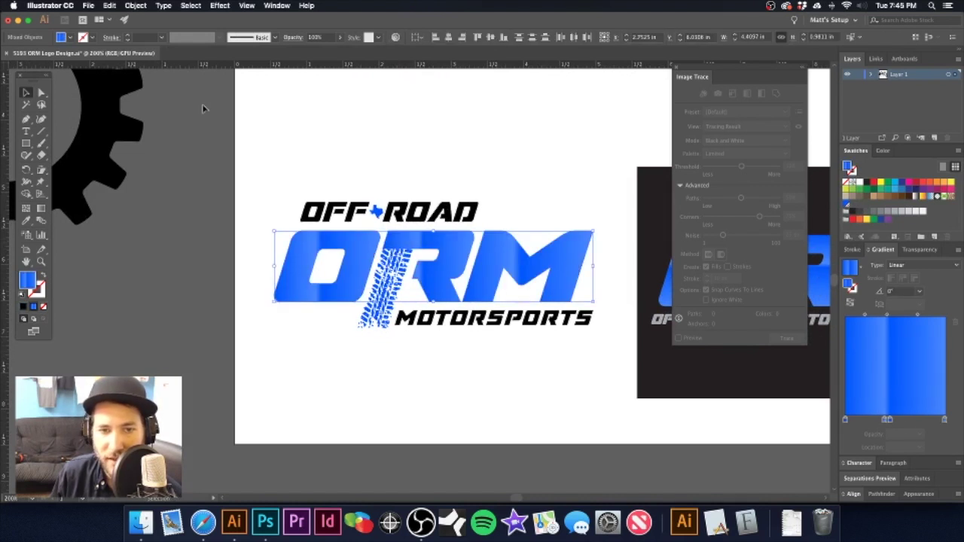
{"action": "left_click_drag", "start_coordinate": [461, 229], "coordinate": [459, 304]}
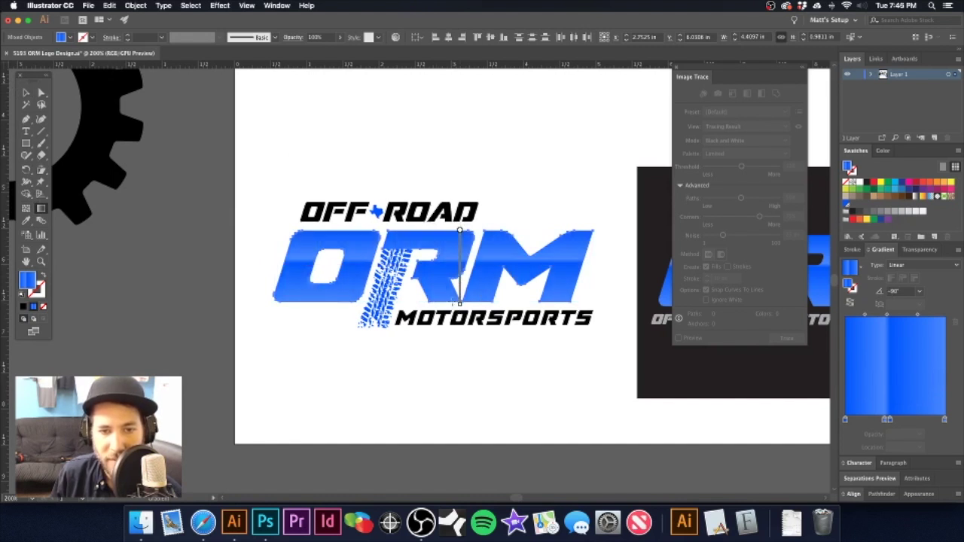
- Adjust the two middle gradient stops to sharpen the highlight line, placing the second one at 40.52%
{"action": "left_click", "coordinate": [887, 420]}
{"action": "left_click_drag", "start_coordinate": [888, 422], "coordinate": [890, 423]}
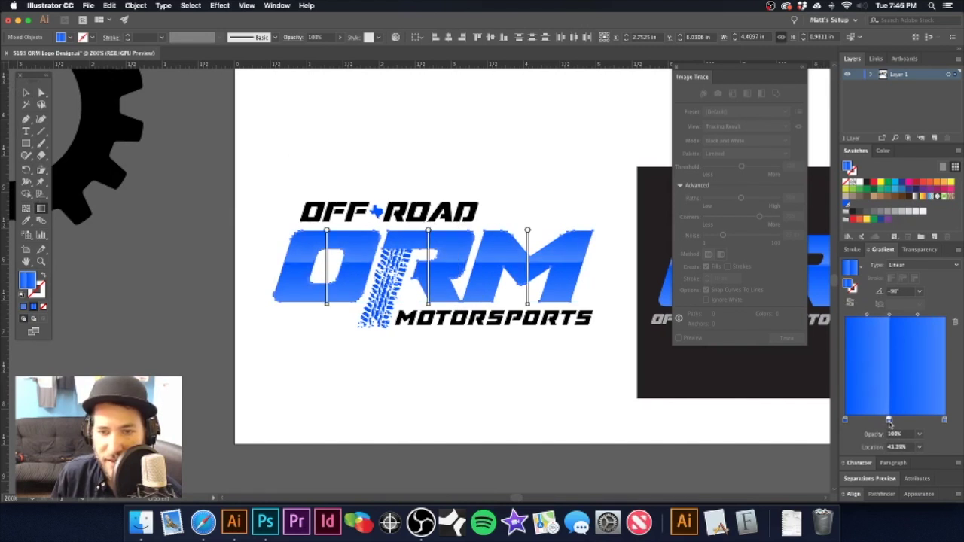
{"action": "mouse_move", "coordinate": [888, 423]}
{"action": "left_mouse_down"}
{"action": "mouse_move", "coordinate": [897, 424]}
{"action": "mouse_move", "coordinate": [884, 422]}
{"action": "left_mouse_up"}
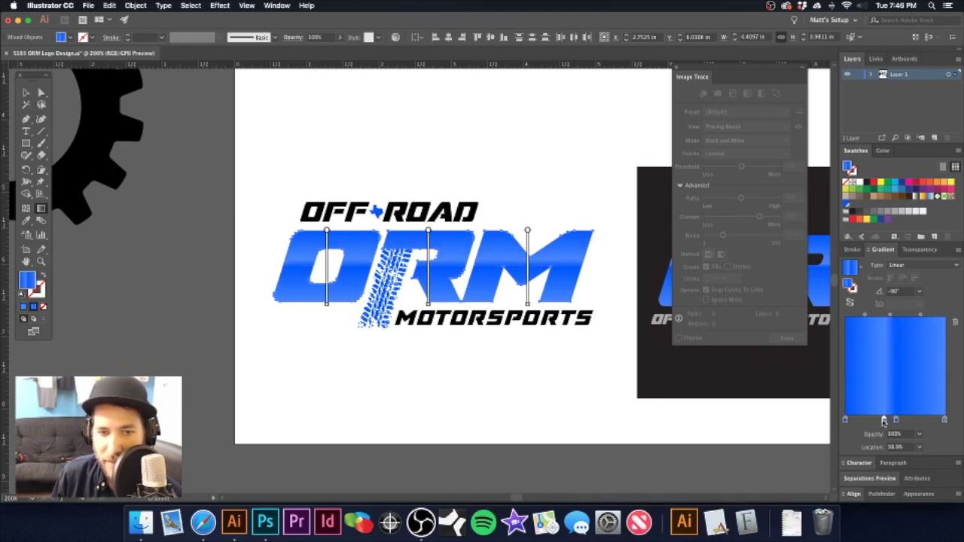
{"action": "left_click_drag", "start_coordinate": [897, 422], "coordinate": [889, 422]}
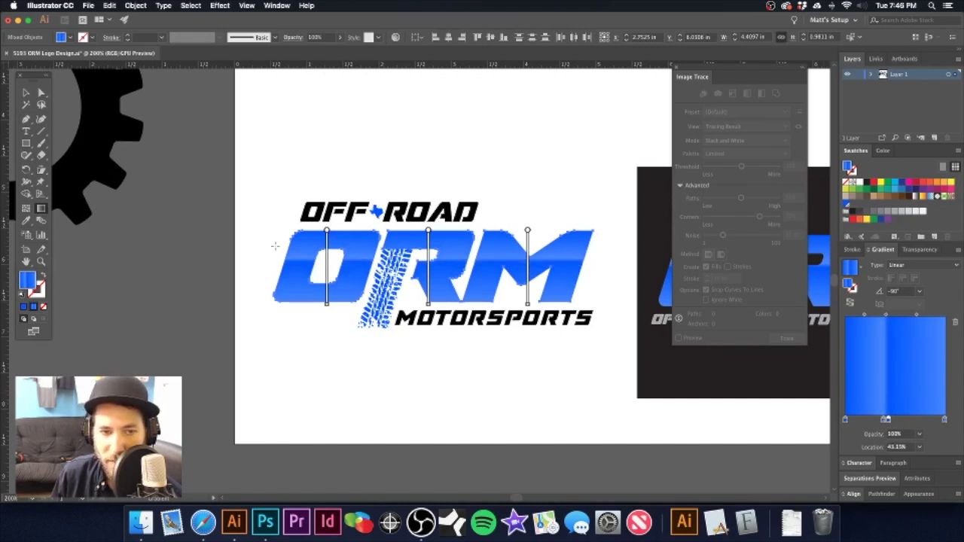
{"action": "left_click_drag", "start_coordinate": [889, 424], "coordinate": [886, 424]}
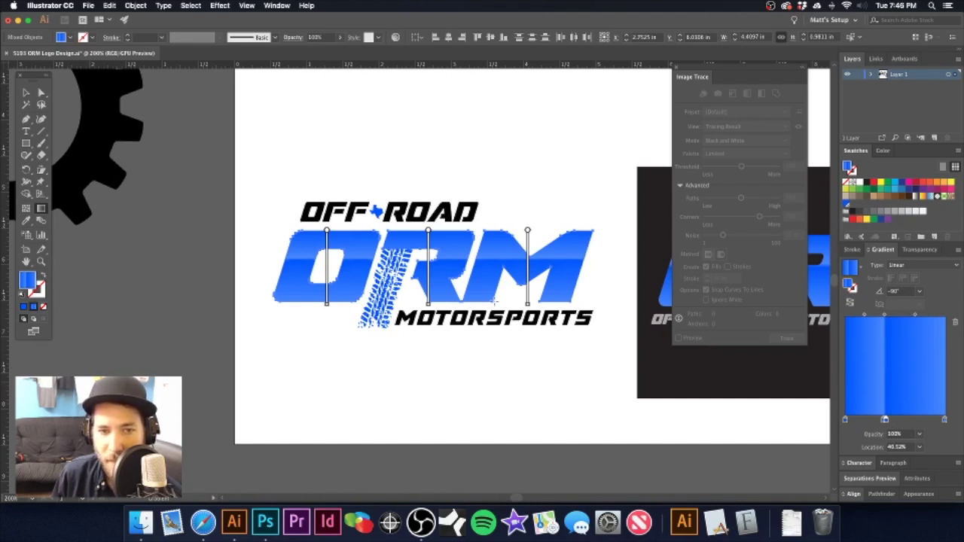
{"action": "left_click", "coordinate": [26, 92]}
{"action": "left_click", "coordinate": [275, 125]}
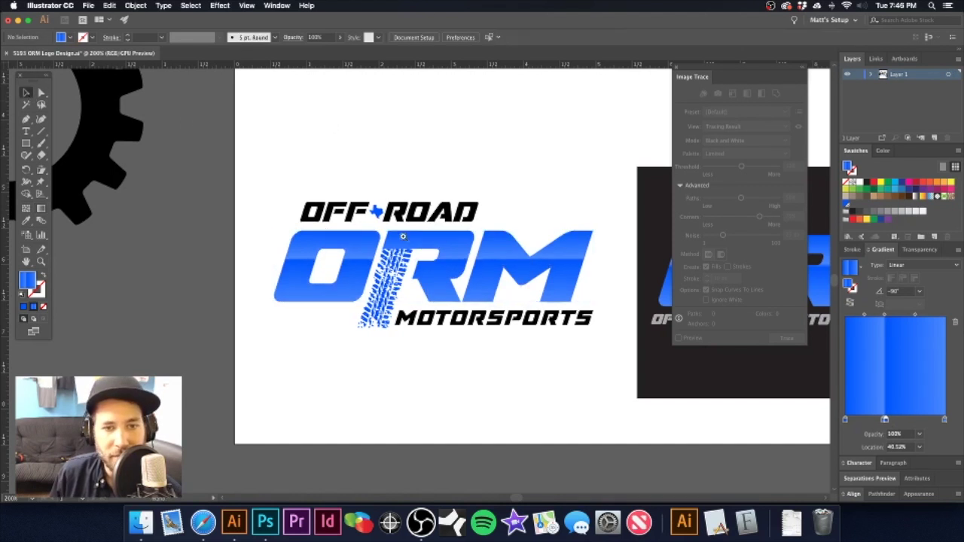
- Examine the gradient-filled logo and its OFF ROAD and MOTORSPORTS text up close and beside the dark background version
{"action": "left_click", "coordinate": [423, 252], "text": "alt+super"}
{"action": "left_click_drag", "start_coordinate": [445, 266], "coordinate": [322, 180]}
{"action": "scroll", "coordinate": [297, 210], "scroll_direction": "up", "scroll_amount": 3}
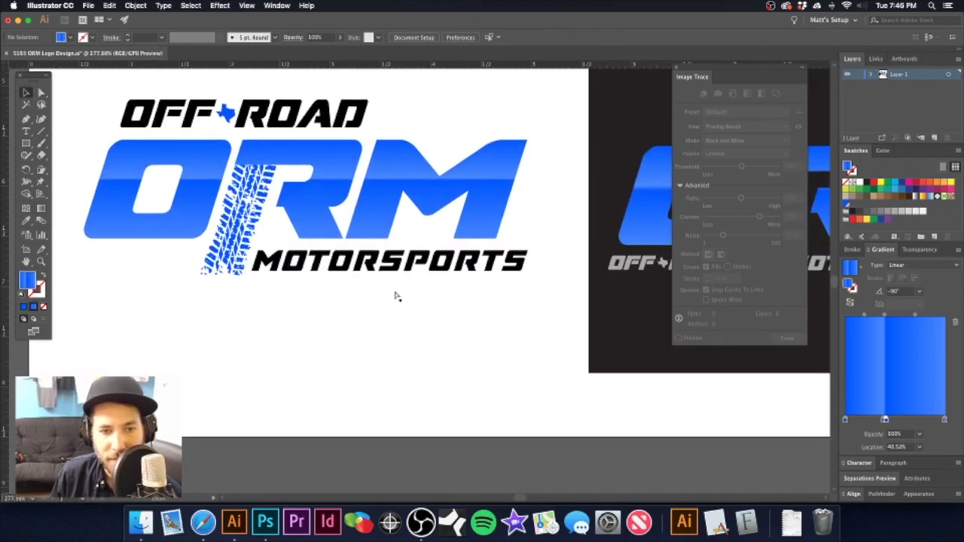
{"action": "scroll", "coordinate": [463, 270], "scroll_direction": "down", "scroll_amount": 3}
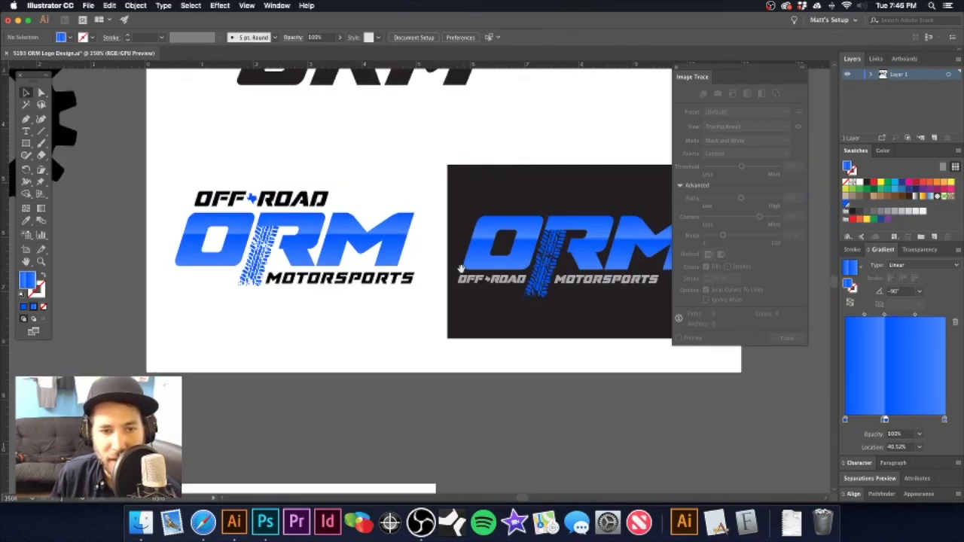
{"action": "scroll", "coordinate": [344, 273], "scroll_direction": "up", "scroll_amount": 2}
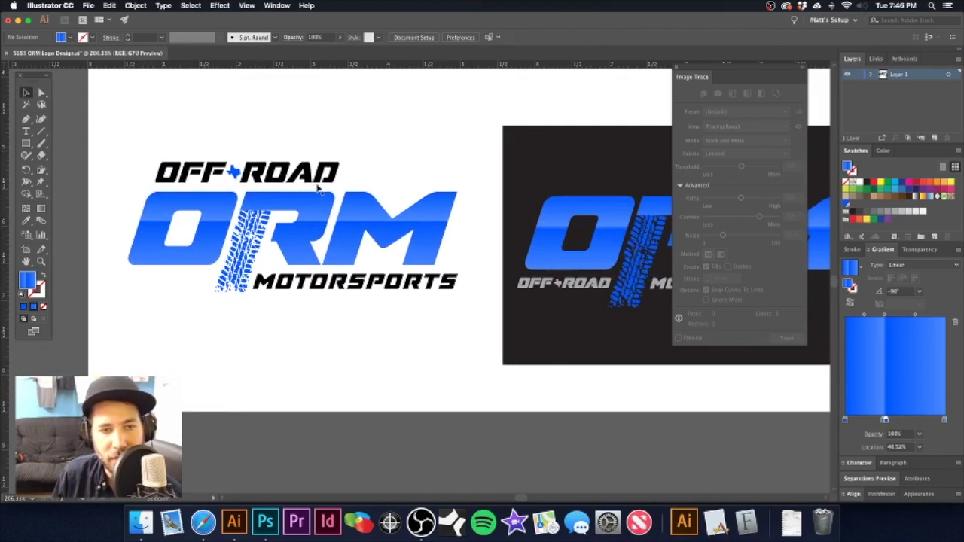
{"action": "left_click", "coordinate": [321, 178]}
{"action": "scroll", "coordinate": [343, 285], "scroll_direction": "down", "scroll_amount": 2}
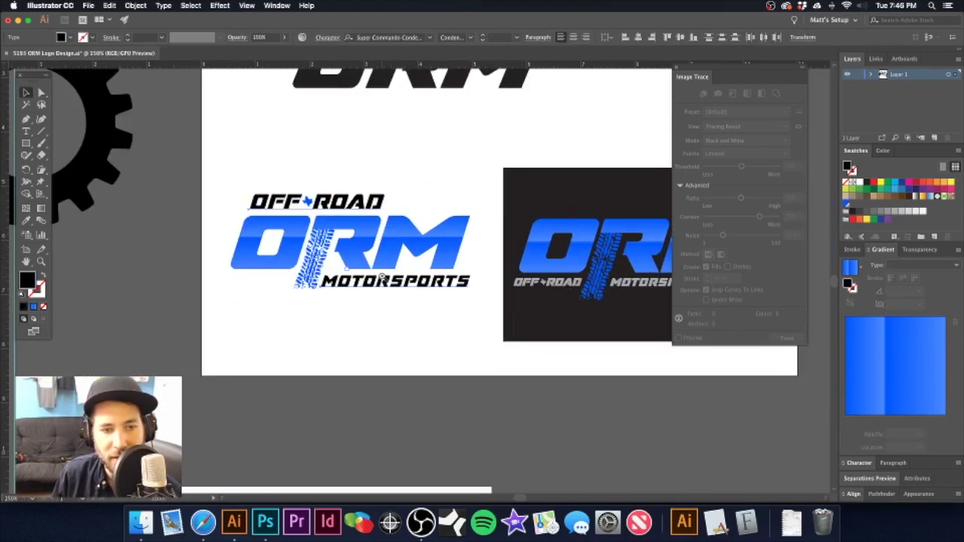
{"action": "scroll", "coordinate": [382, 279], "scroll_direction": "down", "scroll_amount": 1}
{"action": "left_click", "coordinate": [367, 257]}
{"action": "scroll", "coordinate": [427, 269], "scroll_direction": "up", "scroll_amount": 2}
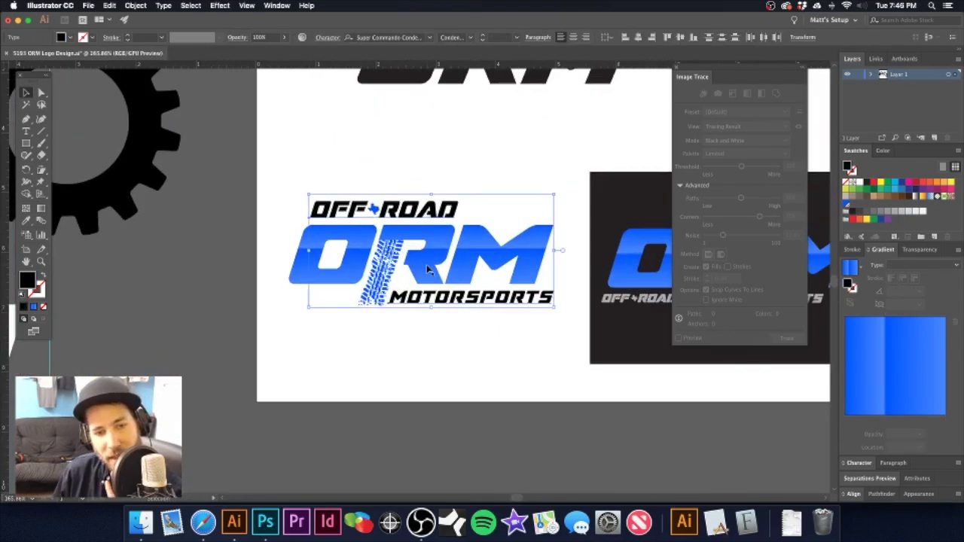
{"action": "left_click", "coordinate": [357, 241]}
{"action": "left_click", "coordinate": [388, 256]}
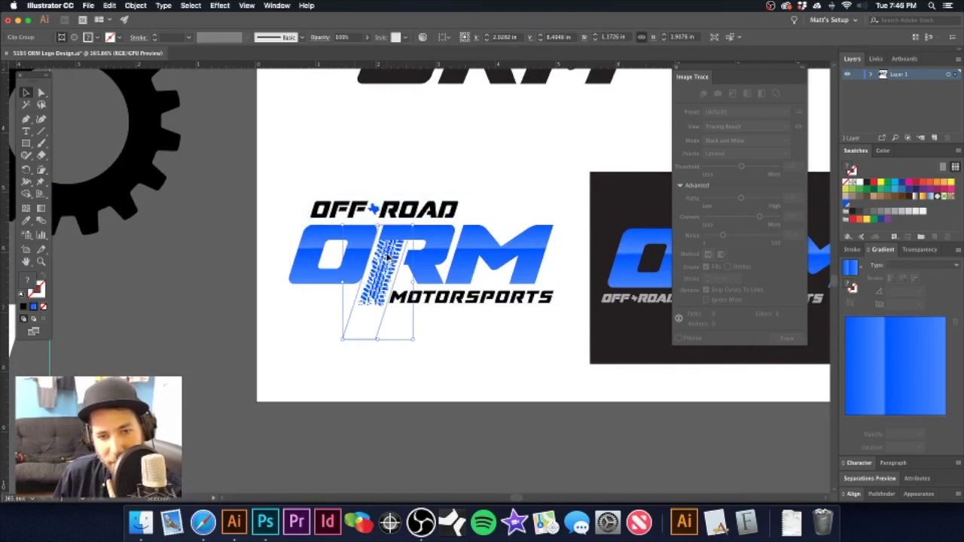
{"action": "left_click", "coordinate": [866, 183]}
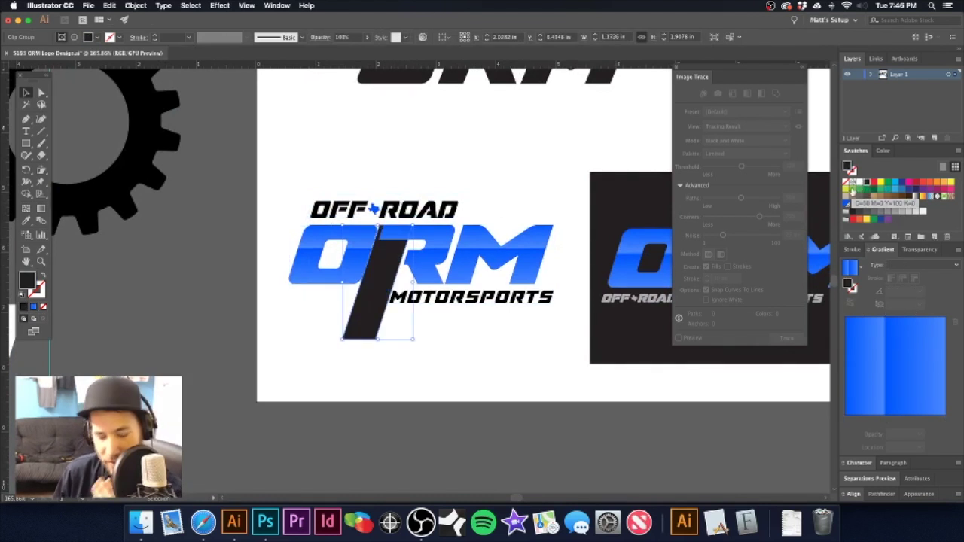
{"action": "key", "text": "super+z"}
- Isolate the clip group of the artboard logo's tire tread and fill its tread artwork with black
{"action": "double_click", "coordinate": [386, 277]}
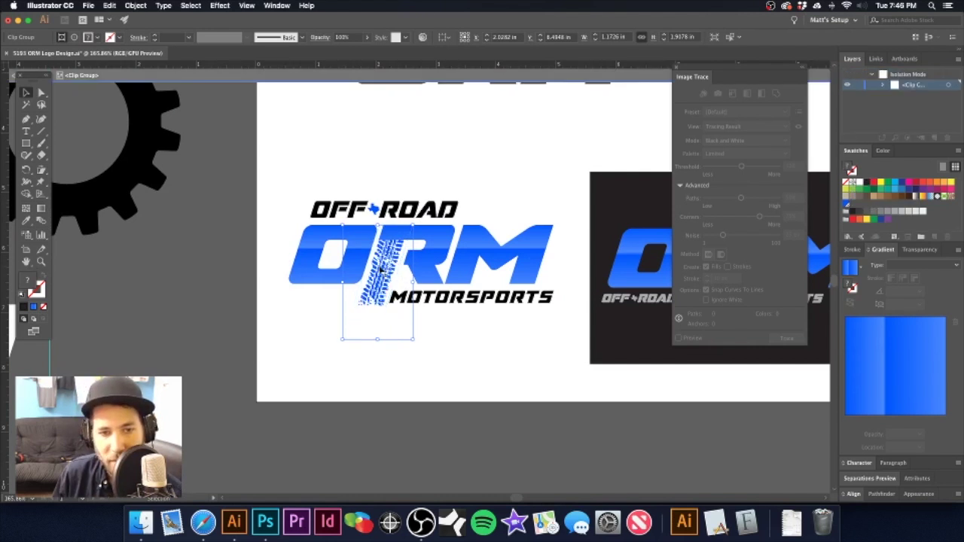
{"action": "left_click", "coordinate": [866, 183]}
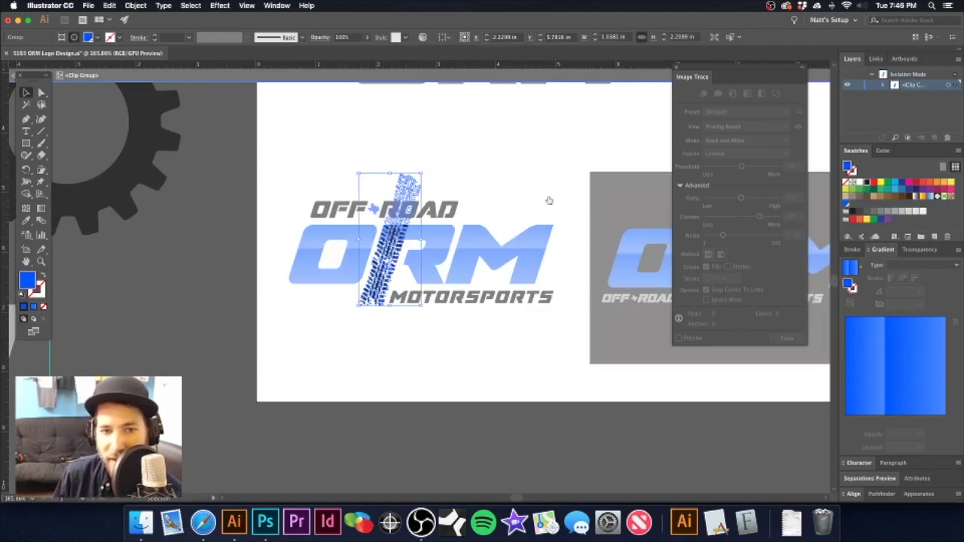
{"action": "double_click", "coordinate": [485, 180]}
{"action": "left_click", "coordinate": [482, 295], "text": "alt+super"}
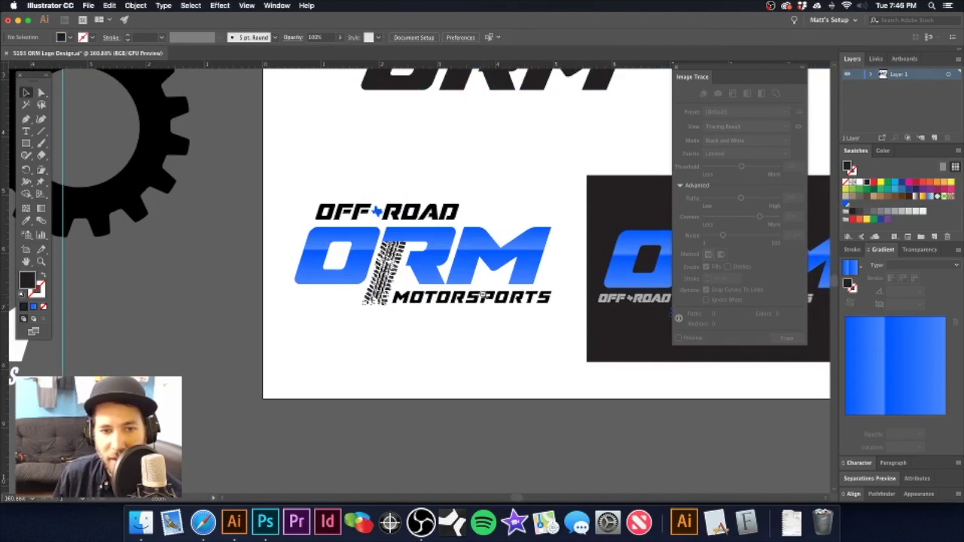
- Move the blue gradient logo off the dark rectangle onto the pasteboard, leaving the rectangle in place
{"action": "scroll", "coordinate": [482, 293], "scroll_direction": "down", "scroll_amount": 4}
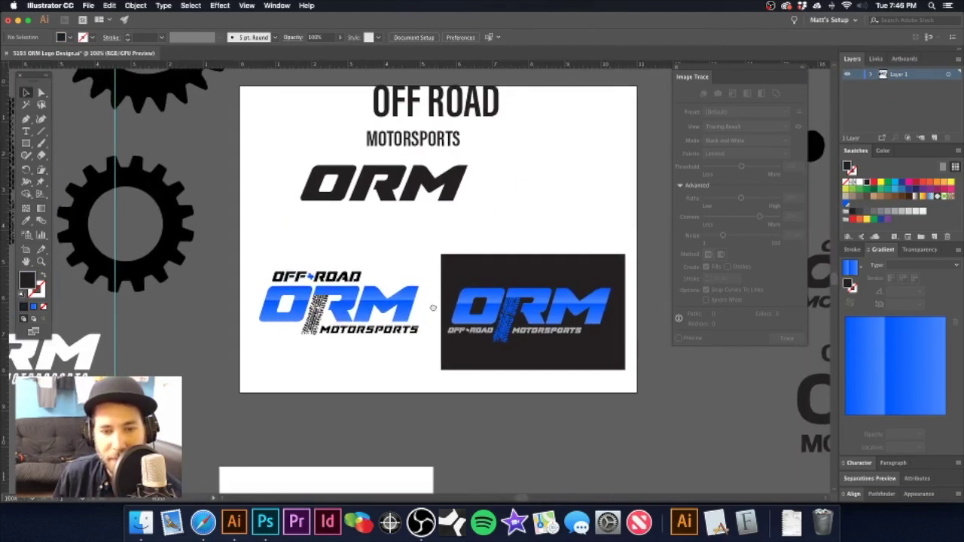
{"action": "left_click", "coordinate": [521, 262]}
{"action": "left_click", "coordinate": [512, 249]}
{"action": "left_click_drag", "start_coordinate": [494, 310], "coordinate": [527, 292]}
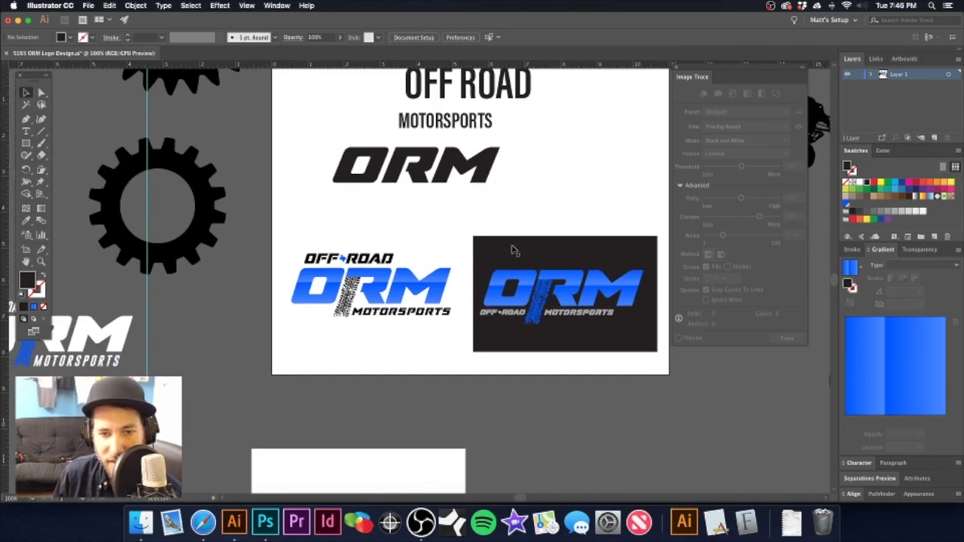
{"action": "left_click_drag", "start_coordinate": [509, 277], "coordinate": [634, 333]}
{"action": "left_click", "coordinate": [616, 261], "text": "shift"}
{"action": "left_click_drag", "start_coordinate": [492, 305], "coordinate": [530, 294]}
{"action": "scroll", "coordinate": [530, 295], "scroll_direction": "down", "scroll_amount": 4}
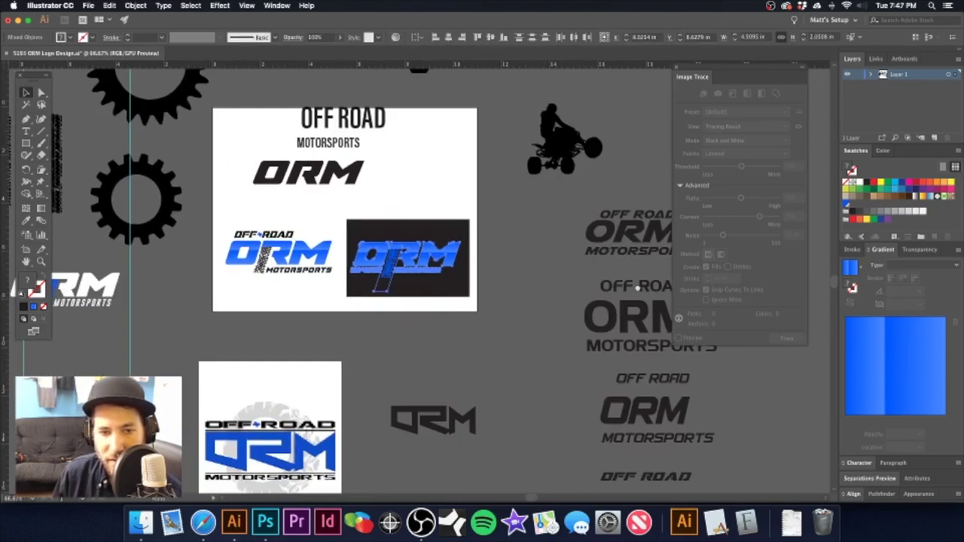
{"action": "left_click_drag", "start_coordinate": [614, 253], "coordinate": [277, 351]}
{"action": "left_click", "coordinate": [479, 213]}
- Tighten the kerning between the second O and the R in the artboard logo's MOTORSPORTS text
{"action": "scroll", "coordinate": [480, 213], "scroll_direction": "up", "scroll_amount": 6}
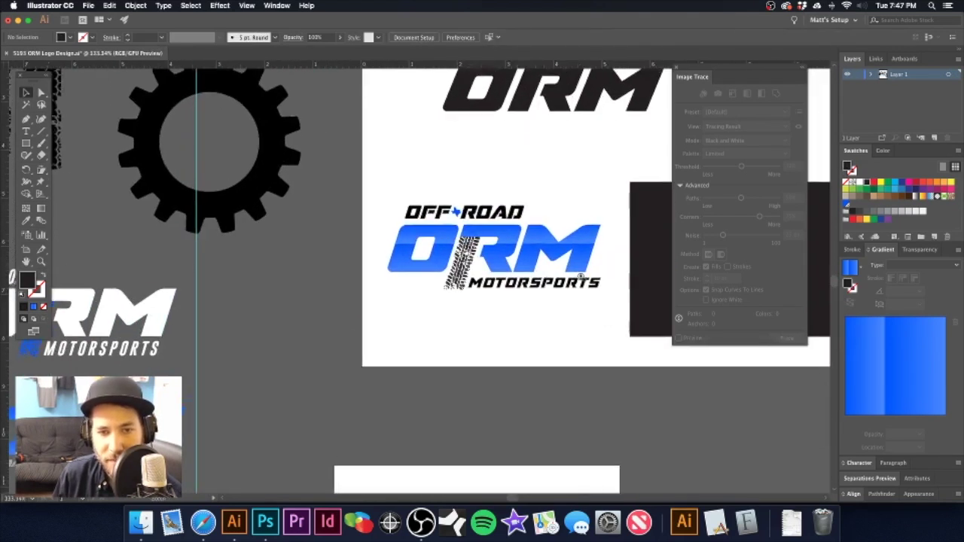
{"action": "left_click_drag", "start_coordinate": [562, 245], "coordinate": [474, 278]}
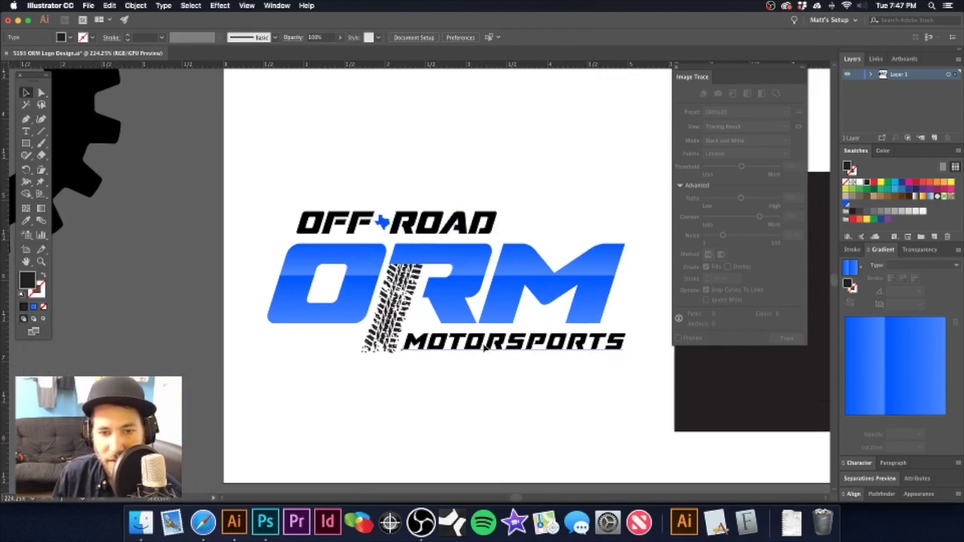
{"action": "left_click", "coordinate": [485, 347]}
{"action": "key", "text": "t"}
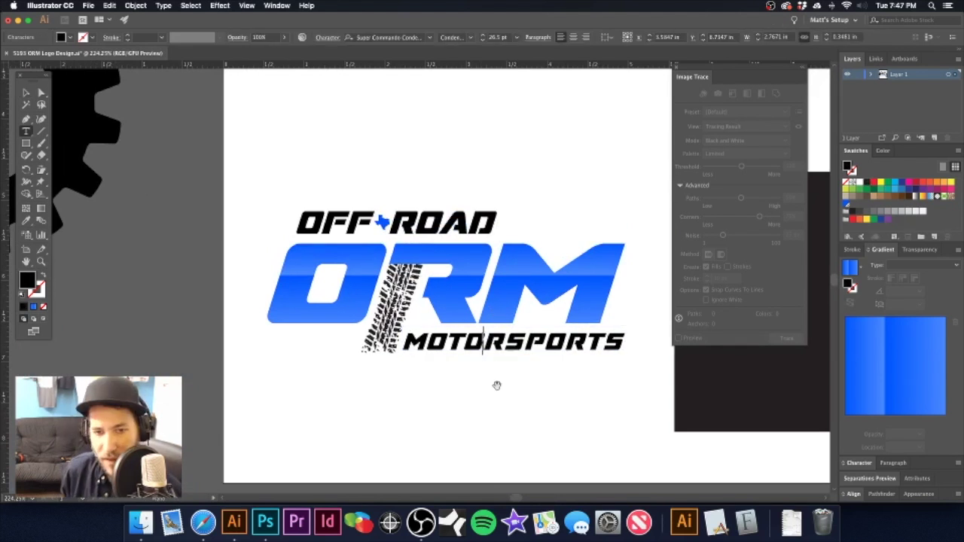
{"action": "key", "text": "alt+Left"}
{"action": "key", "text": "Right"}
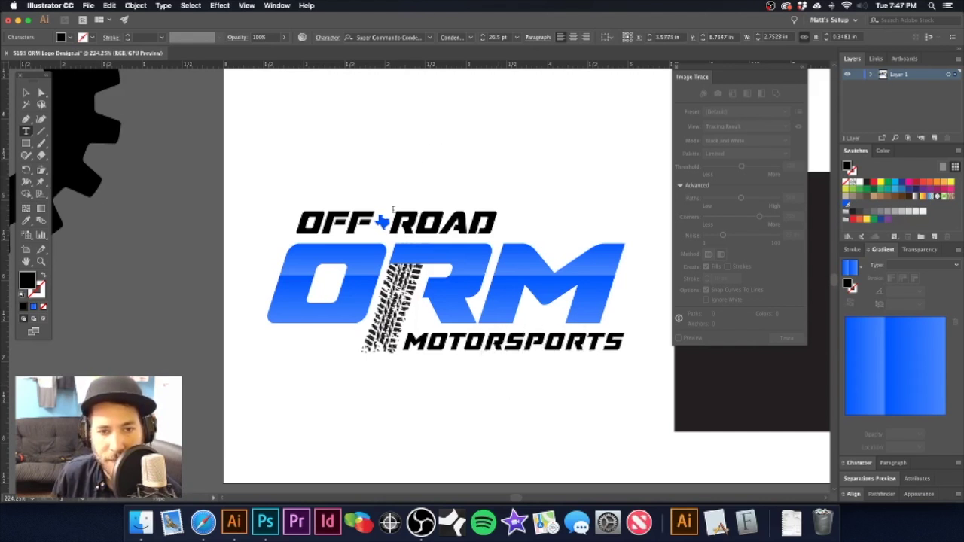
{"action": "left_click", "coordinate": [469, 164], "text": "super"}
- Draw a long pointed spike with the Pen tool, using the O's blue gradient fill, extending outward from the letter's upper-left corner
{"action": "left_click_drag", "start_coordinate": [293, 260], "coordinate": [405, 267]}
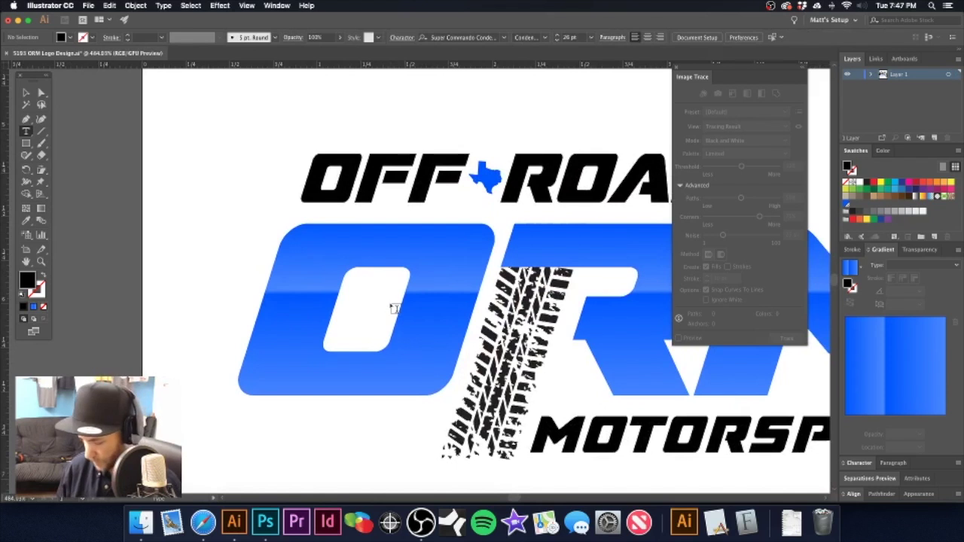
{"action": "left_click_drag", "start_coordinate": [301, 241], "coordinate": [394, 248]}
{"action": "key", "text": "v"}
{"action": "left_click", "coordinate": [424, 234]}
{"action": "left_click", "coordinate": [221, 195]}
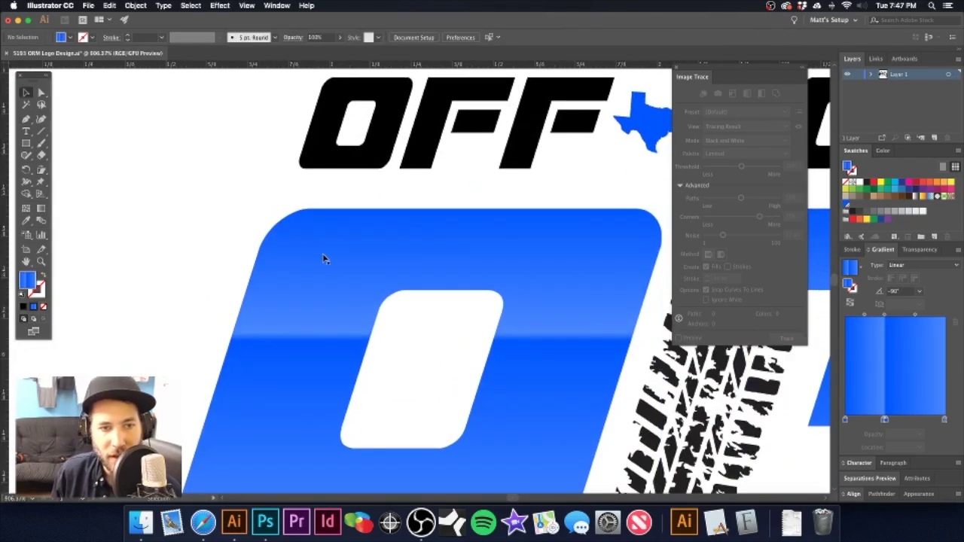
{"action": "key", "text": "p"}
{"action": "left_click_drag", "start_coordinate": [325, 209], "coordinate": [135, 209]}
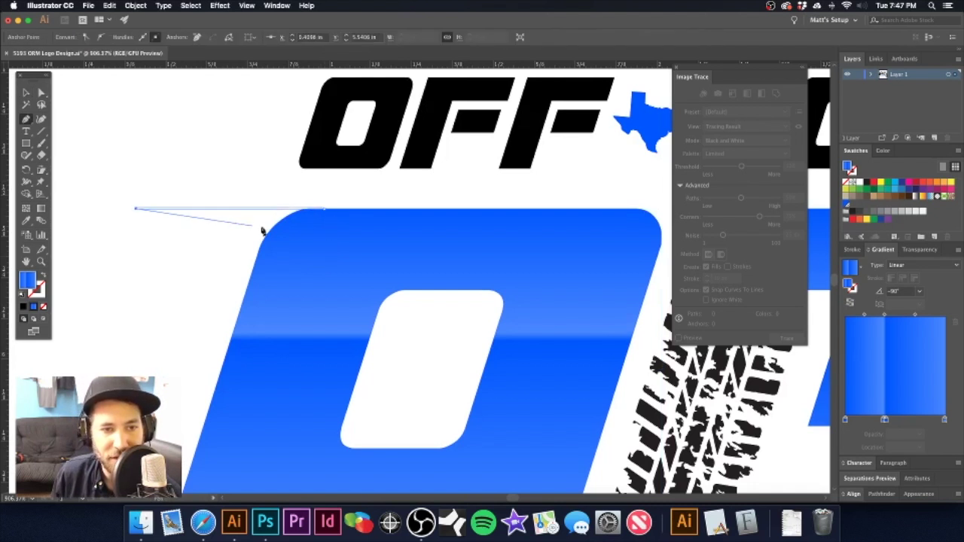
{"action": "left_click", "coordinate": [325, 210]}
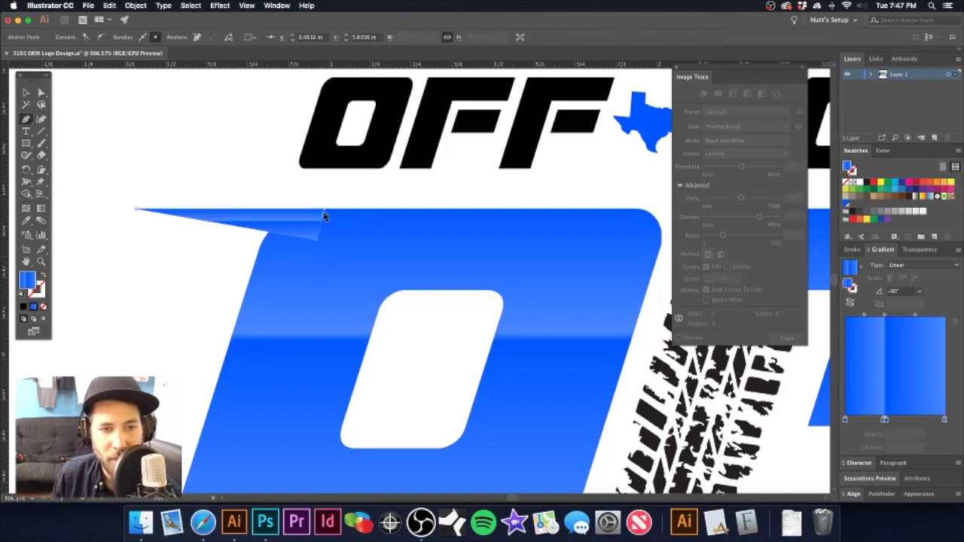
{"action": "left_click", "coordinate": [212, 171], "text": "super"}
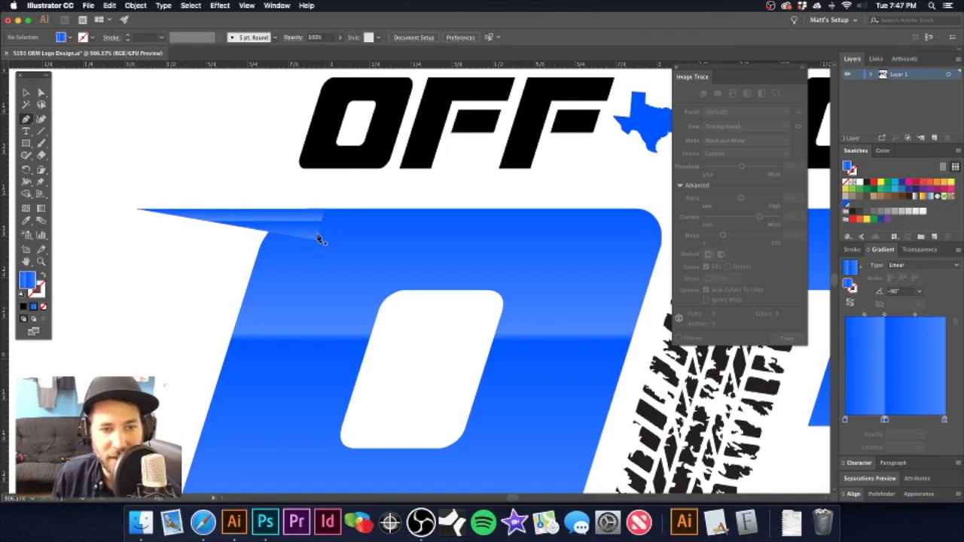
- Draw a second, shorter gradient-filled spike with the Pen tool just below the first one on the O
{"action": "left_click", "coordinate": [316, 238]}
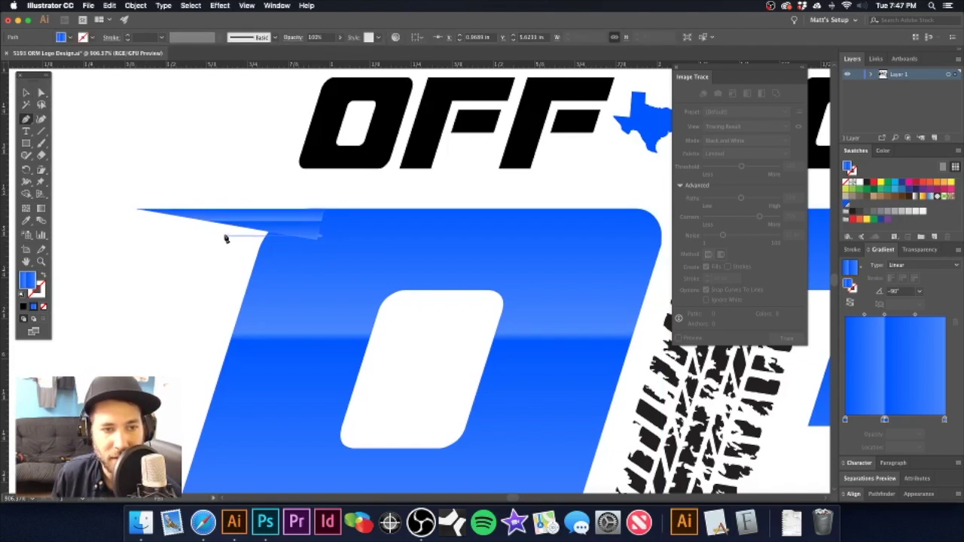
{"action": "left_click", "coordinate": [217, 239]}
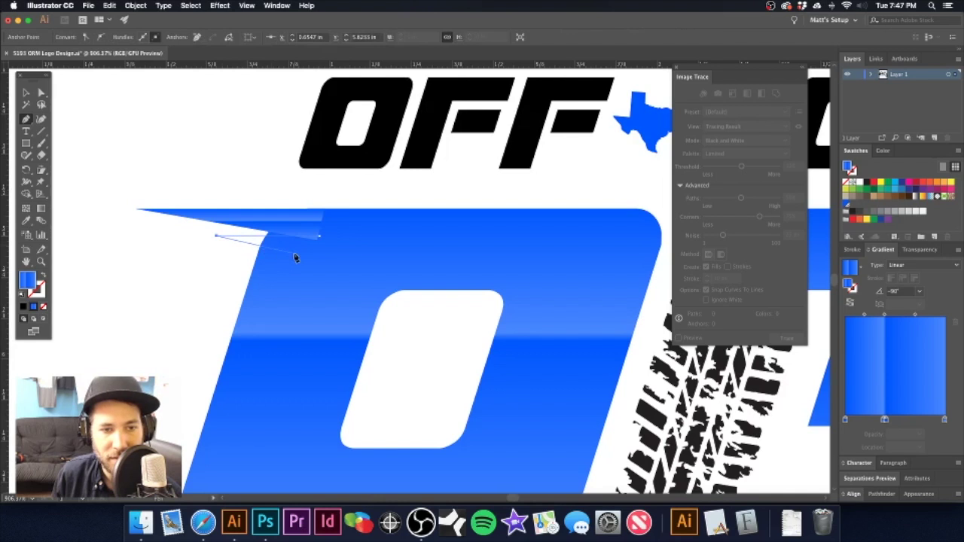
{"action": "left_click", "coordinate": [294, 253]}
{"action": "left_click", "coordinate": [320, 241]}
{"action": "left_click", "coordinate": [26, 94]}
{"action": "left_click", "coordinate": [150, 143]}
- Examine the two spikes on the O at full logo size and close up where they overlap the letter
{"action": "left_click", "coordinate": [465, 321], "text": "alt+super"}
{"action": "left_click", "coordinate": [465, 321], "text": "alt+super"}
{"action": "left_click", "coordinate": [458, 315], "text": "alt+super"}
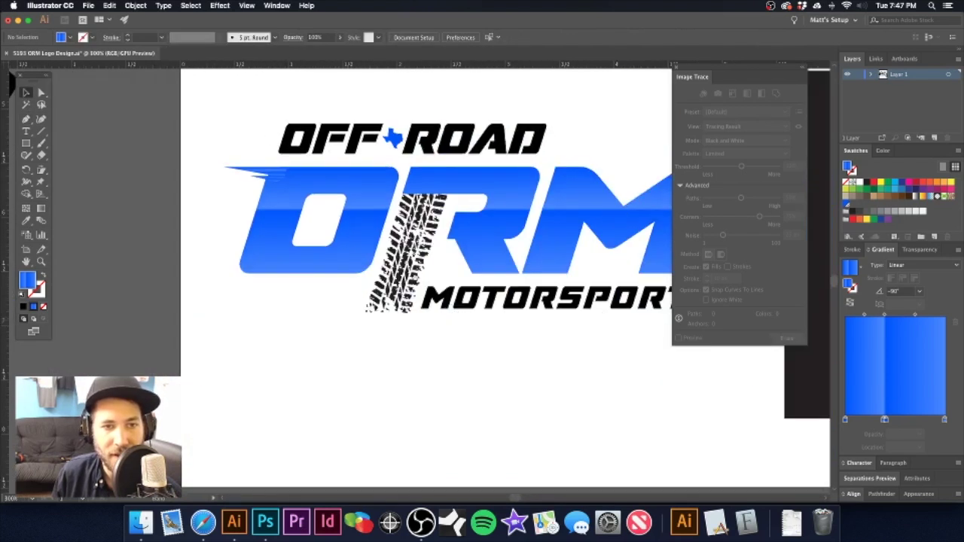
{"action": "left_click_drag", "start_coordinate": [414, 271], "coordinate": [450, 348]}
{"action": "left_click_drag", "start_coordinate": [336, 234], "coordinate": [446, 248]}
{"action": "left_click_drag", "start_coordinate": [303, 274], "coordinate": [437, 274]}
{"action": "left_click", "coordinate": [319, 280], "text": "alt+super"}
{"action": "left_click", "coordinate": [320, 281], "text": "alt+super"}
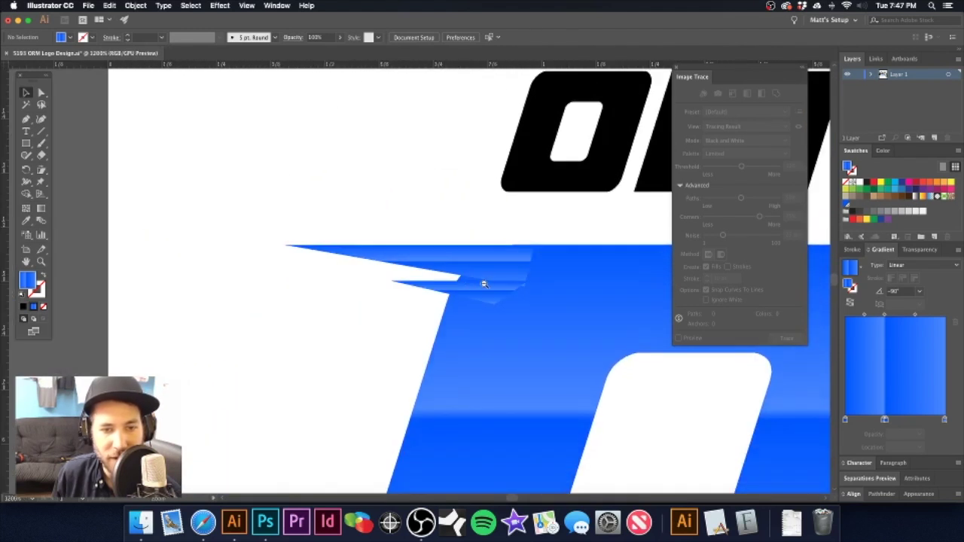
- Group the two gradient spikes at the O's upper-left corner
{"action": "left_click", "coordinate": [494, 283], "text": "alt+super"}
{"action": "left_click", "coordinate": [495, 283], "text": "alt+super"}
{"action": "left_click", "coordinate": [494, 283], "text": "alt+super"}
{"action": "left_click_drag", "start_coordinate": [328, 273], "coordinate": [426, 280]}
{"action": "left_click", "coordinate": [417, 312]}
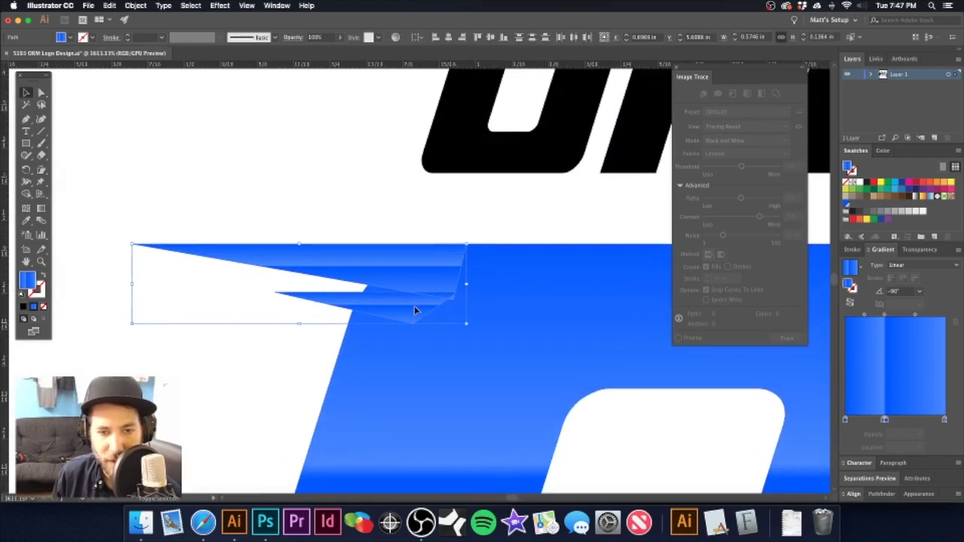
{"action": "key", "text": "super+g"}
- Align the top edge of the spike group with the top of the O
{"action": "left_click_drag", "start_coordinate": [418, 273], "coordinate": [412, 316]}
{"action": "left_click", "coordinate": [509, 263], "text": "shift"}
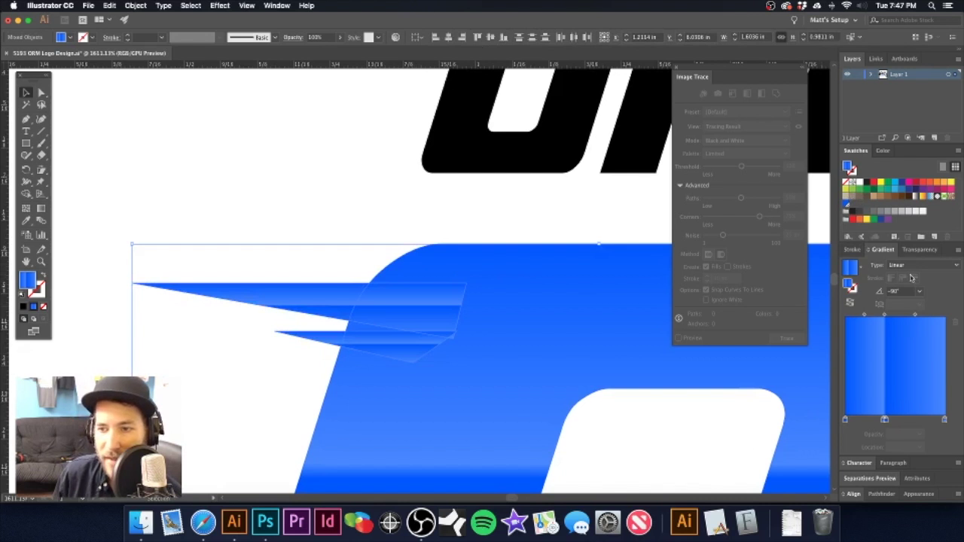
{"action": "left_click", "coordinate": [855, 494]}
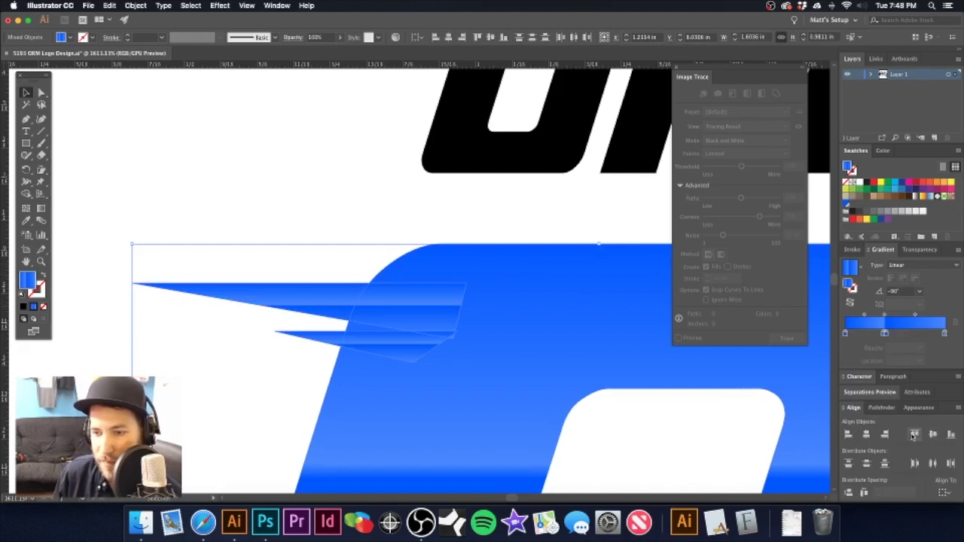
{"action": "left_click", "coordinate": [914, 434]}
{"action": "left_click", "coordinate": [322, 197]}
{"action": "left_click", "coordinate": [423, 326], "text": "alt+super"}
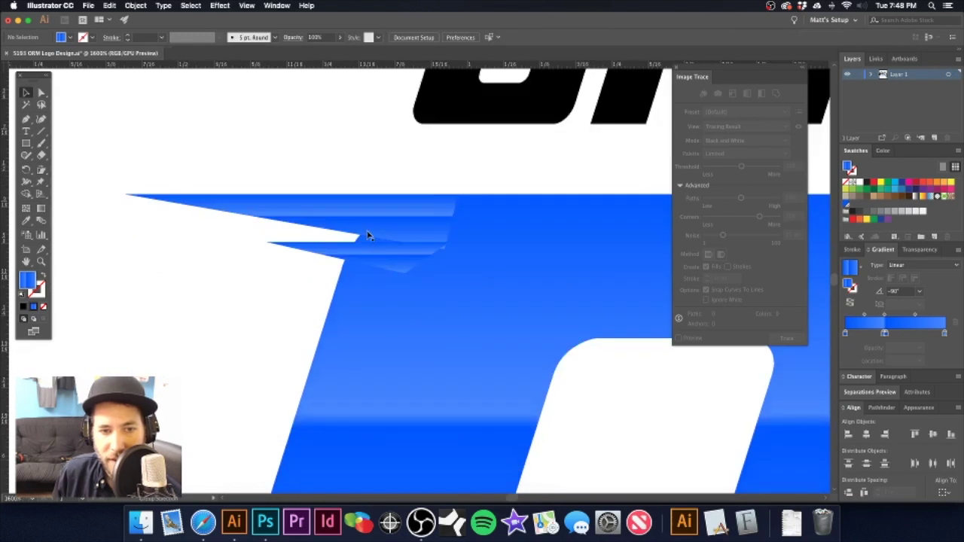
- Shift the lower spike up and left toward the upper one, and try pulling its bottom corner down
{"action": "key", "text": "a"}
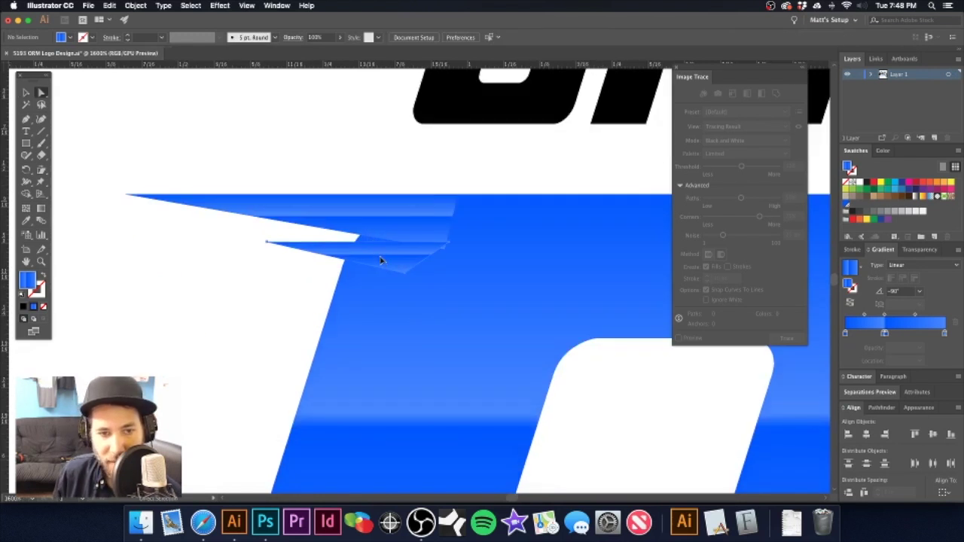
{"action": "left_click", "coordinate": [400, 269]}
{"action": "left_click", "coordinate": [328, 254]}
{"action": "left_click_drag", "start_coordinate": [393, 265], "coordinate": [388, 303]}
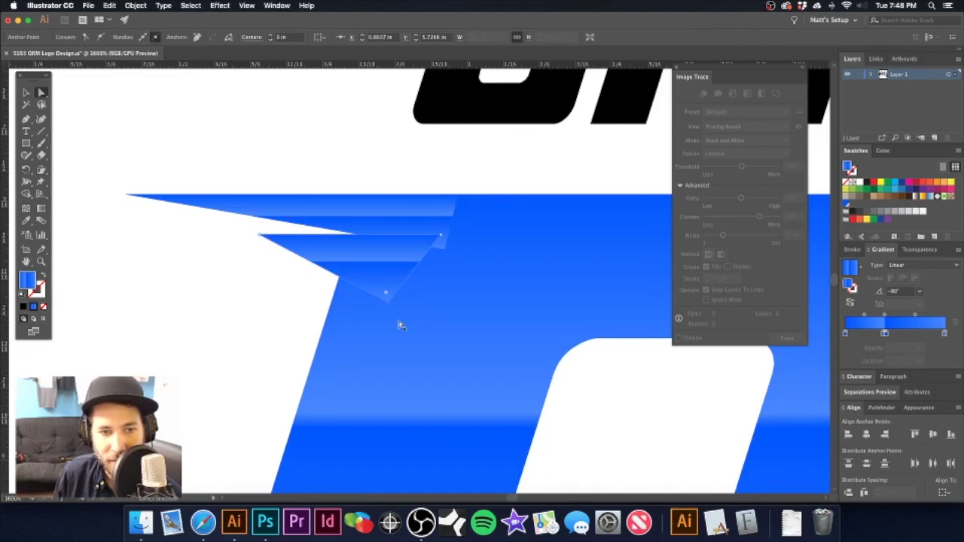
{"action": "key", "text": "super+z"}
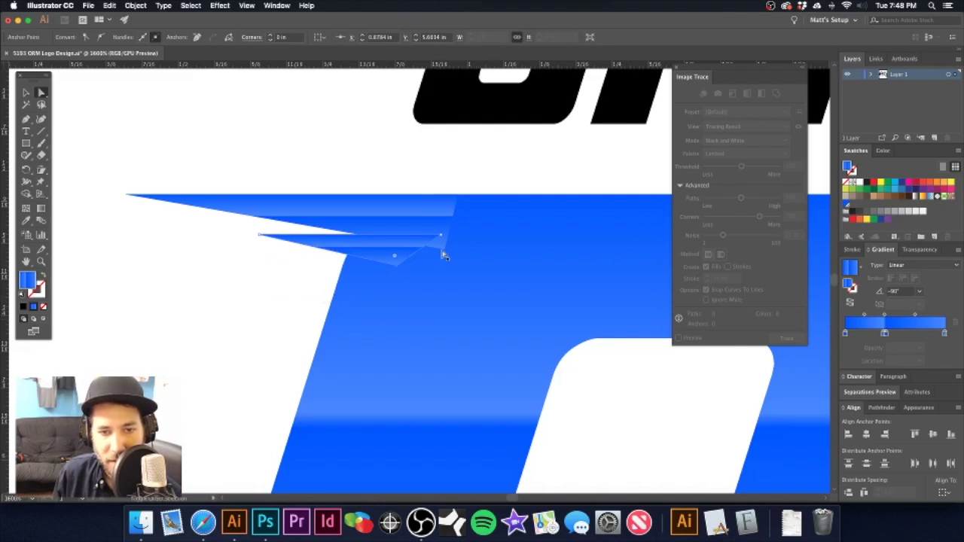
- Pull both spikes' inner lower corners down to steepen their undersides, and move the lower spike further down
{"action": "left_click_drag", "start_coordinate": [444, 252], "coordinate": [433, 284]}
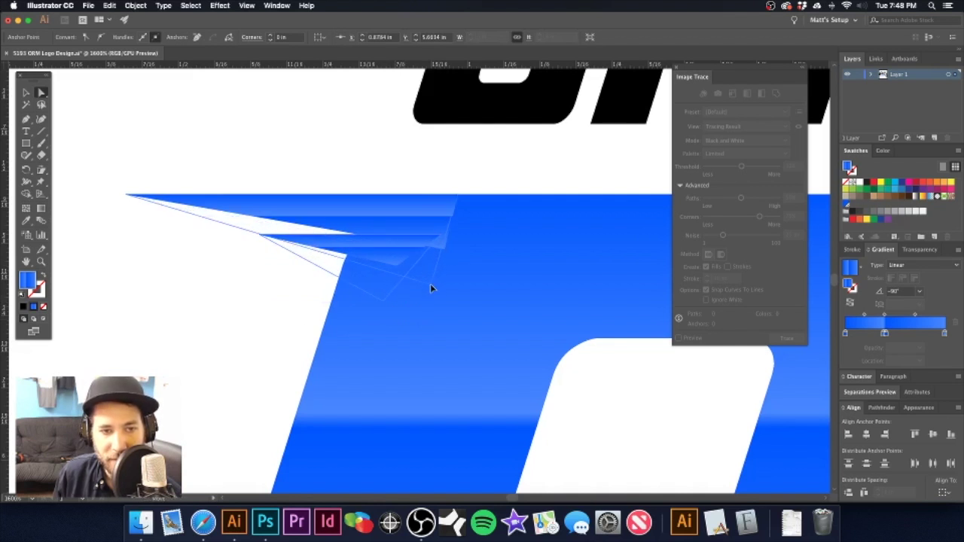
{"action": "left_click", "coordinate": [326, 160]}
{"action": "left_click_drag", "start_coordinate": [363, 277], "coordinate": [360, 301]}
{"action": "scroll", "coordinate": [413, 276], "scroll_direction": "down", "scroll_amount": 5}
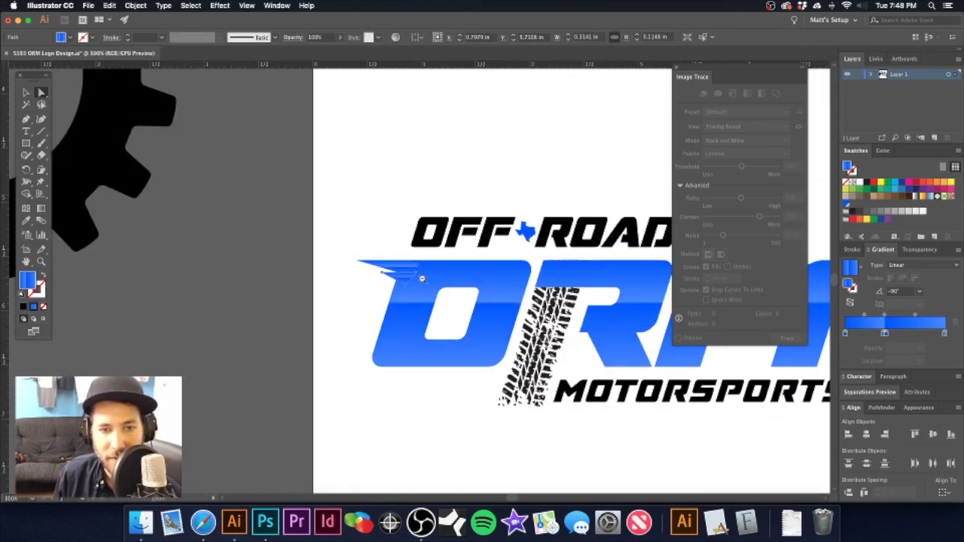
{"action": "left_click_drag", "start_coordinate": [414, 277], "coordinate": [376, 283]}
{"action": "scroll", "coordinate": [376, 282], "scroll_direction": "down", "scroll_amount": 2}
{"action": "left_click", "coordinate": [317, 201]}
{"action": "scroll", "coordinate": [447, 292], "scroll_direction": "down", "scroll_amount": 2}
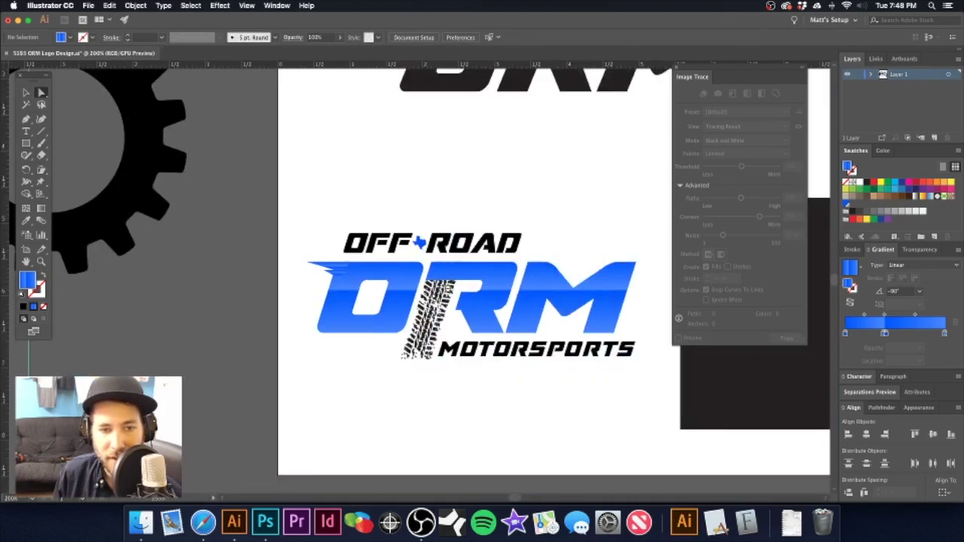
- Shift the lower spike slightly left and down along the O's slanted edge
{"action": "scroll", "coordinate": [331, 268], "scroll_direction": "up", "scroll_amount": 4}
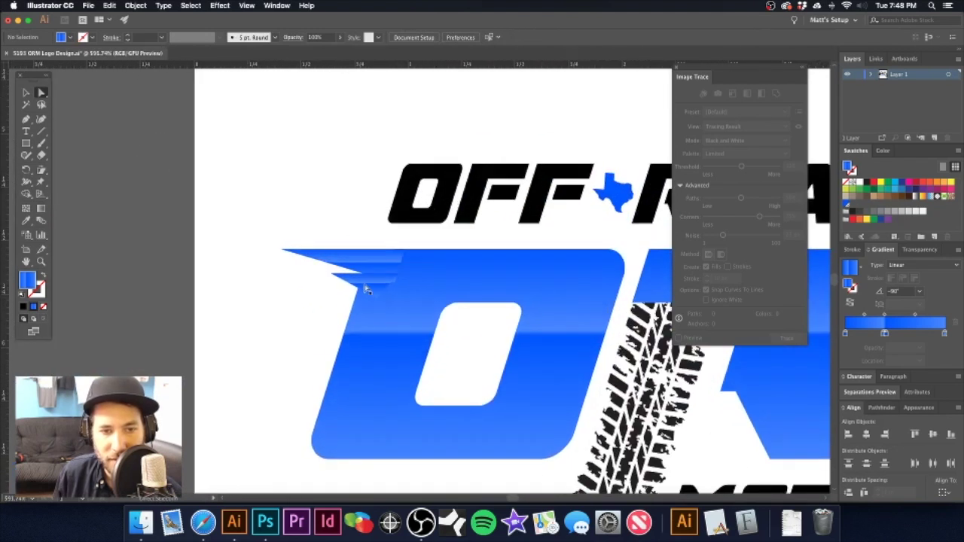
{"action": "left_click", "coordinate": [366, 289]}
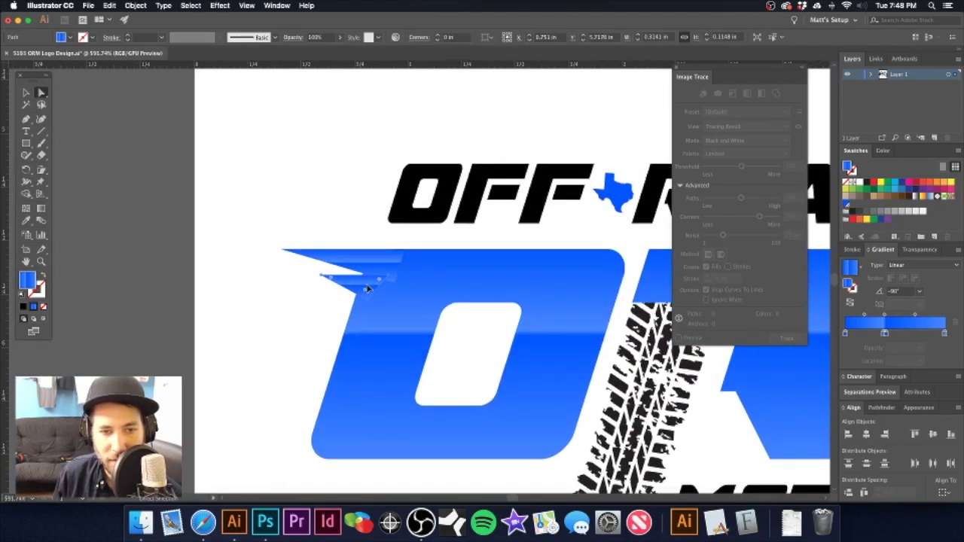
{"action": "key", "text": "super+minus"}
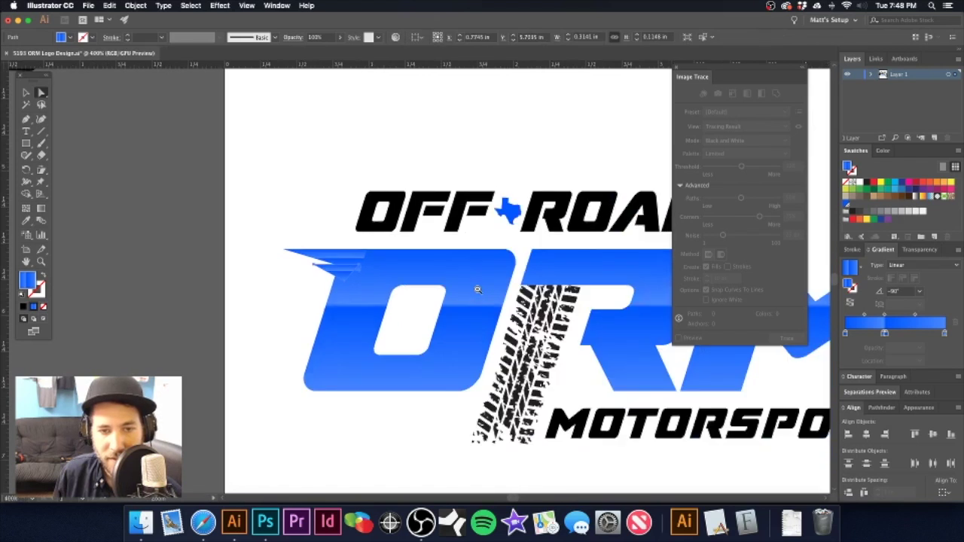
{"action": "left_click", "coordinate": [478, 289], "text": "alt+super"}
{"action": "left_click", "coordinate": [478, 289], "text": "alt+super"}
{"action": "left_click", "coordinate": [330, 198]}
{"action": "left_click_drag", "start_coordinate": [405, 261], "coordinate": [372, 263]}
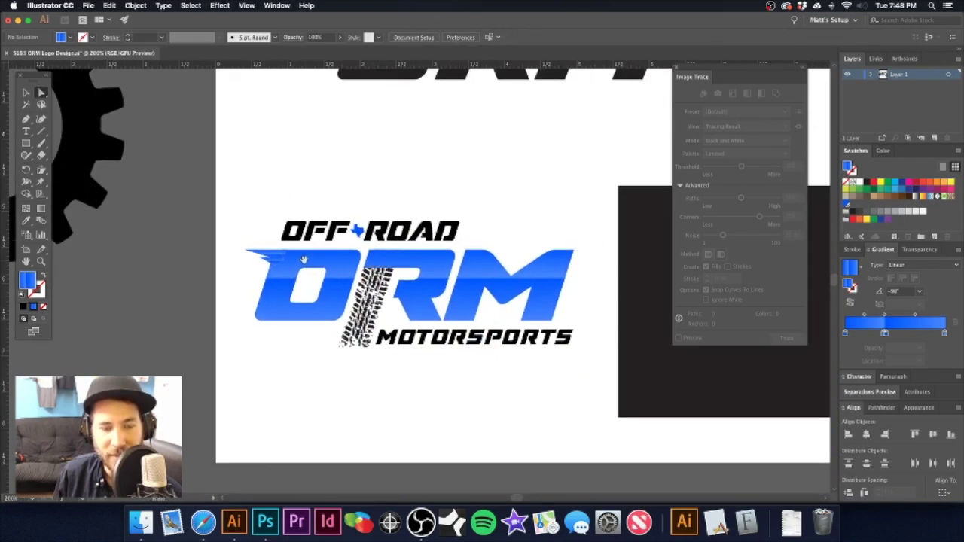
- Adjust the anchor points of the R beside the tread in the blue ORM lettering
{"action": "scroll", "coordinate": [257, 264], "scroll_direction": "up", "scroll_amount": 2}
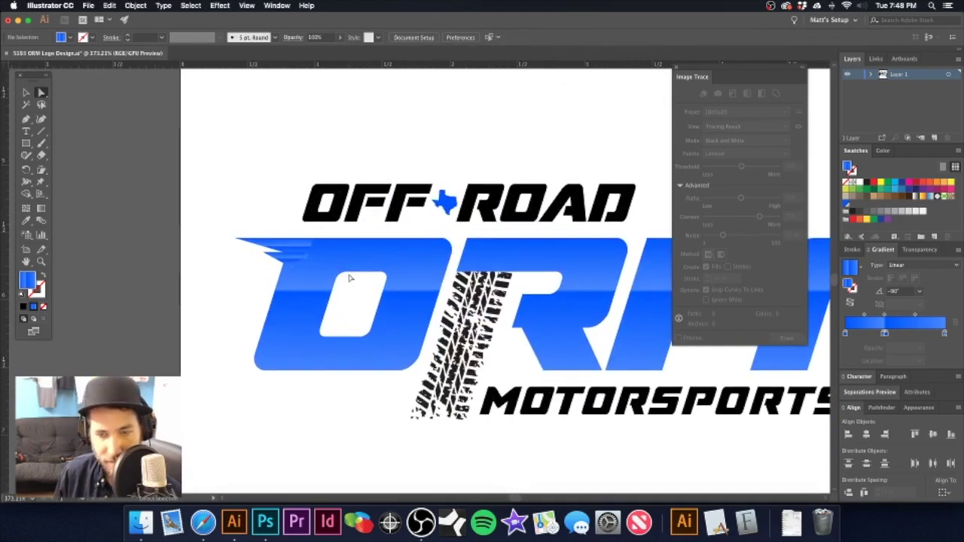
{"action": "key", "text": "v"}
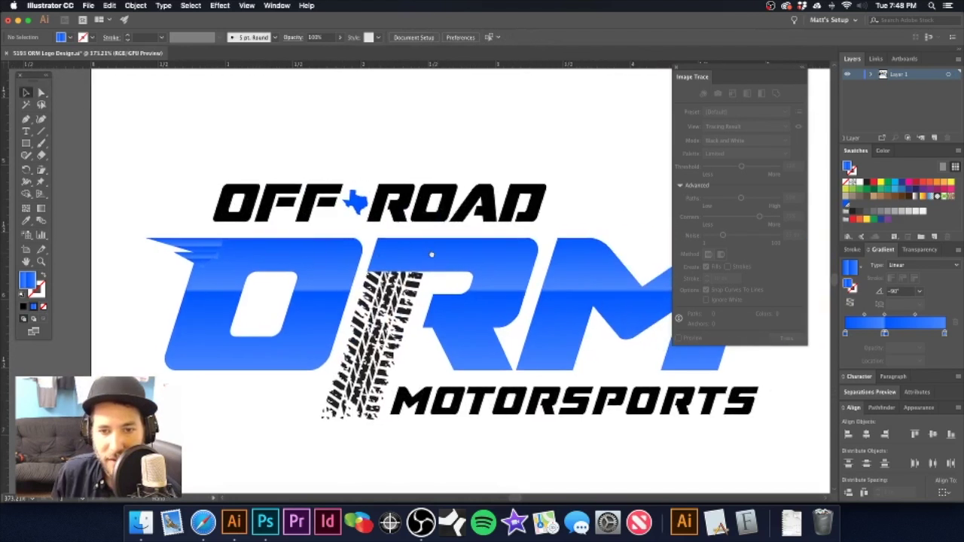
{"action": "scroll", "coordinate": [430, 254], "scroll_direction": "right", "scroll_amount": 3}
{"action": "key", "text": "a"}
{"action": "left_click", "coordinate": [427, 300]}
{"action": "left_click_drag", "start_coordinate": [419, 333], "coordinate": [404, 329]}
{"action": "key", "text": "super+minus"}
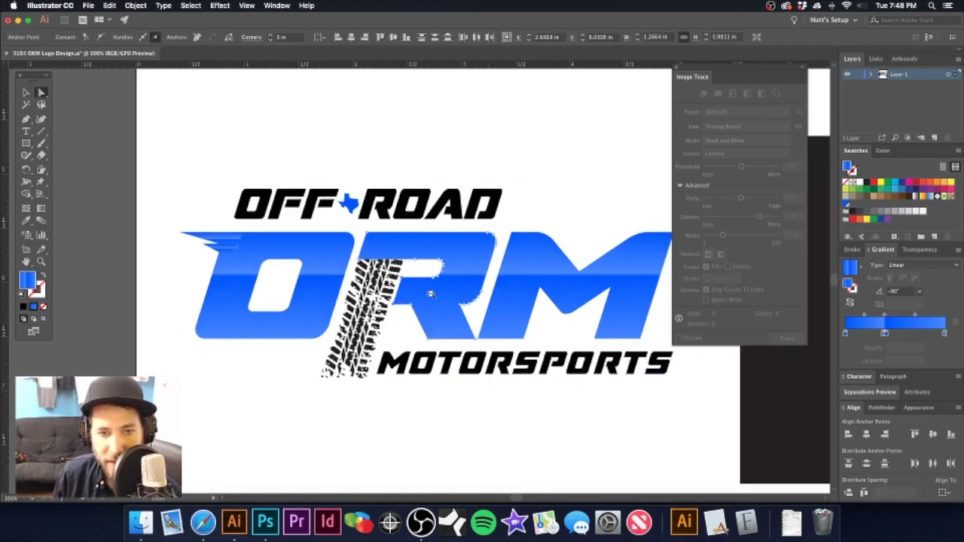
{"action": "key", "text": "super+minus"}
{"action": "left_click", "coordinate": [276, 198]}
{"action": "scroll", "coordinate": [459, 255], "scroll_direction": "right", "scroll_amount": 4}
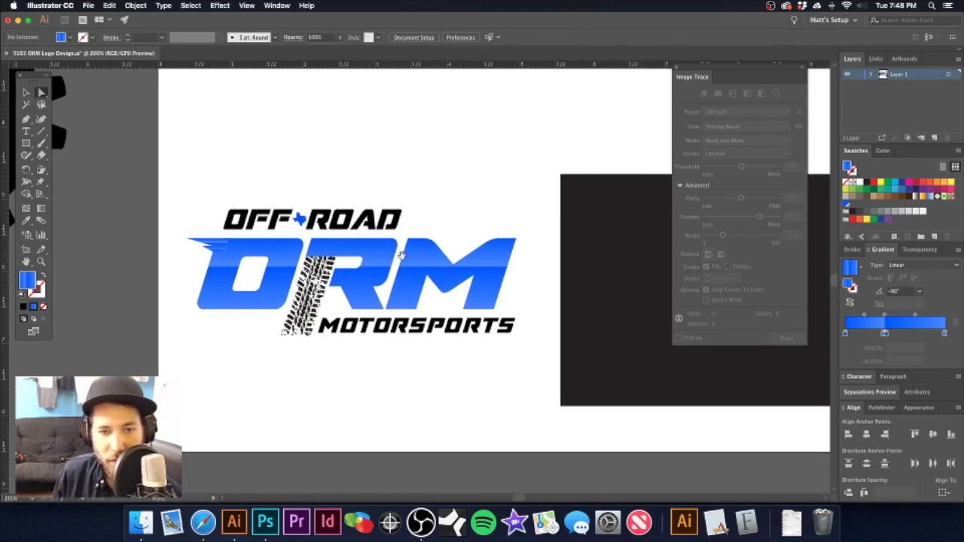
- Nudge the blue M slightly left to tighten its spacing with the R
{"action": "left_click", "coordinate": [486, 277]}
{"action": "key", "text": "Left"}
{"action": "key", "text": "Left"}
{"action": "key", "text": "Left"}
{"action": "key", "text": "Left"}
{"action": "key", "text": "Left"}
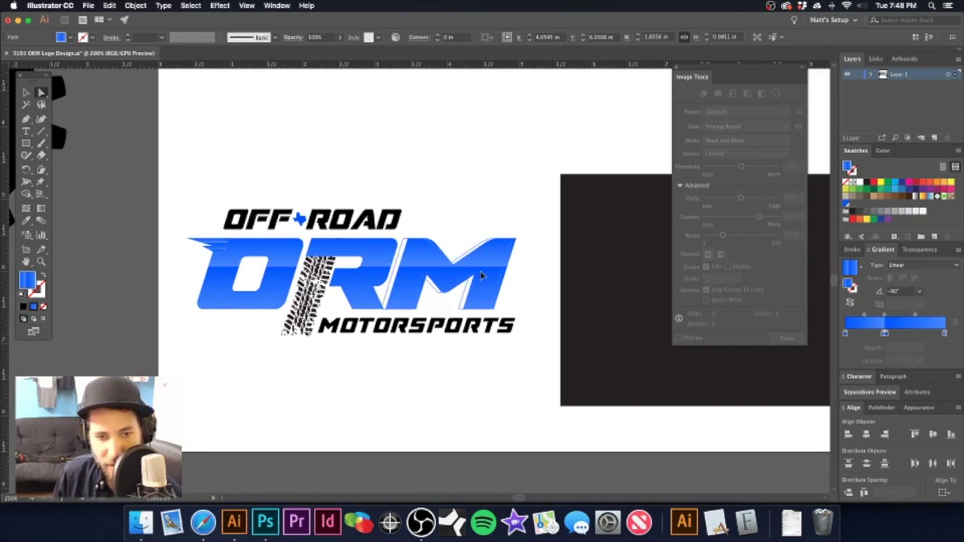
{"action": "left_click", "coordinate": [474, 180]}
{"action": "left_click", "coordinate": [480, 273]}
{"action": "key", "text": "Right"}
{"action": "key", "text": "Right"}
{"action": "key", "text": "Right"}
{"action": "left_click", "coordinate": [472, 192]}
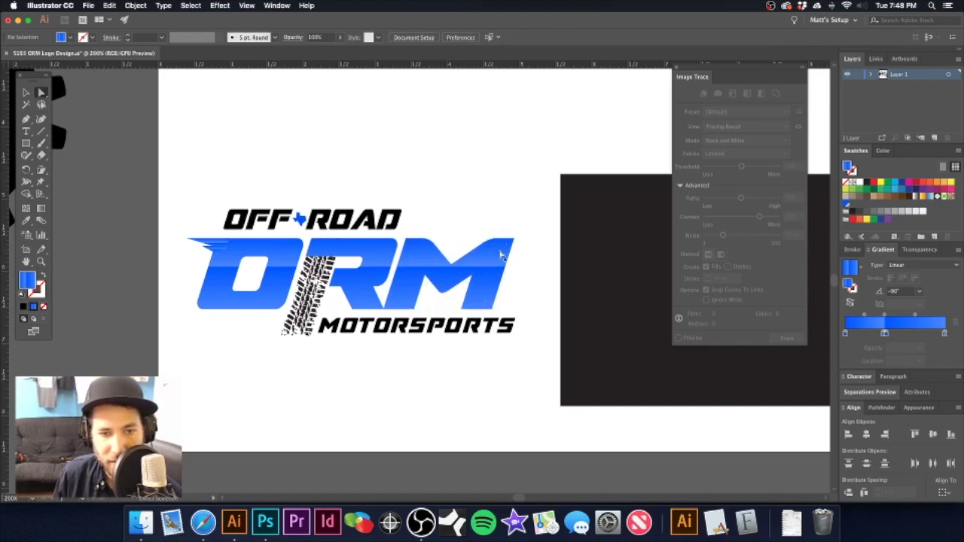
- Try narrowing the MOTORSPORTS text to line up its end with the M's right edge
{"action": "left_click", "coordinate": [511, 326]}
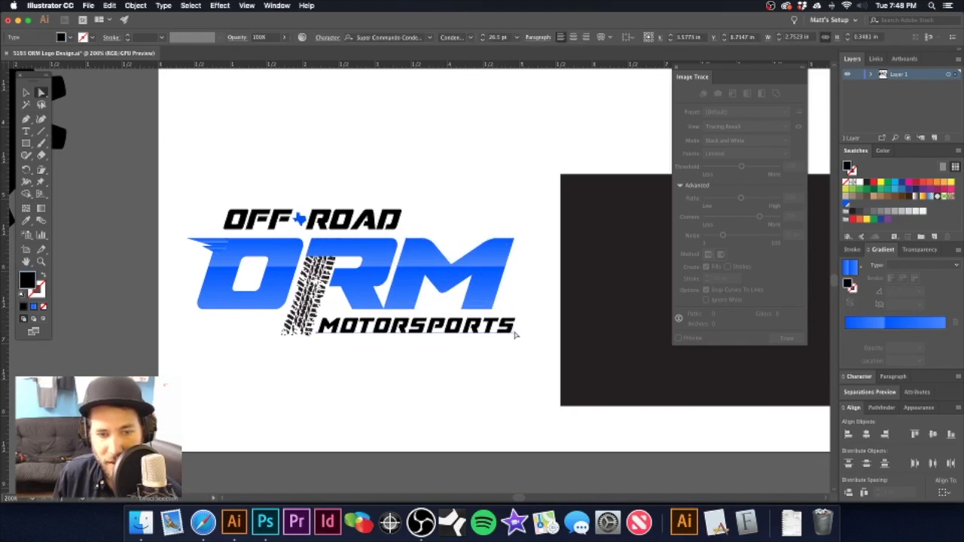
{"action": "key", "text": "v"}
{"action": "left_click_drag", "start_coordinate": [515, 312], "coordinate": [512, 313]}
{"action": "left_click", "coordinate": [470, 162]}
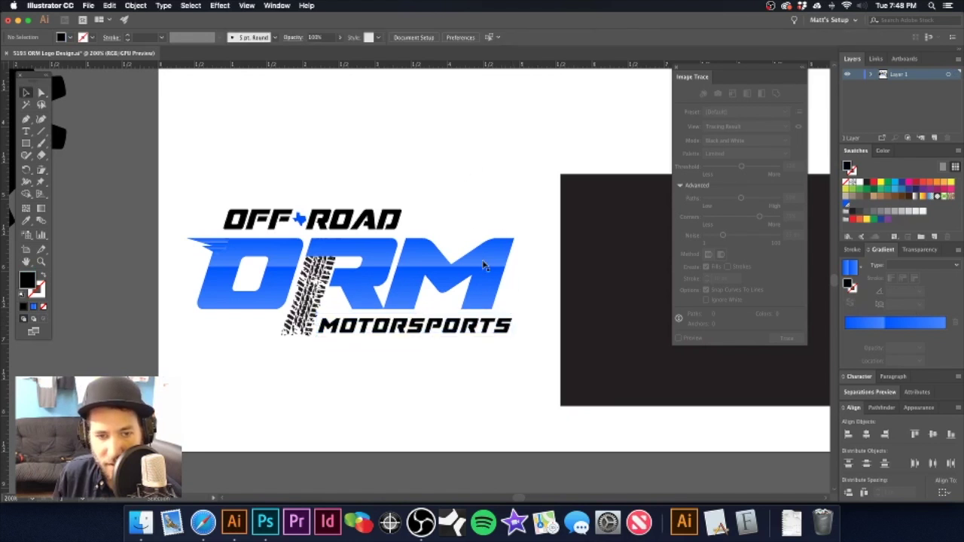
{"action": "key", "text": "super+z"}
- Examine the M's spacing and the overall balance of the logo close up and at full size
{"action": "left_click", "coordinate": [484, 265]}
{"action": "left_click", "coordinate": [466, 188]}
{"action": "left_click_drag", "start_coordinate": [384, 288], "coordinate": [440, 299]}
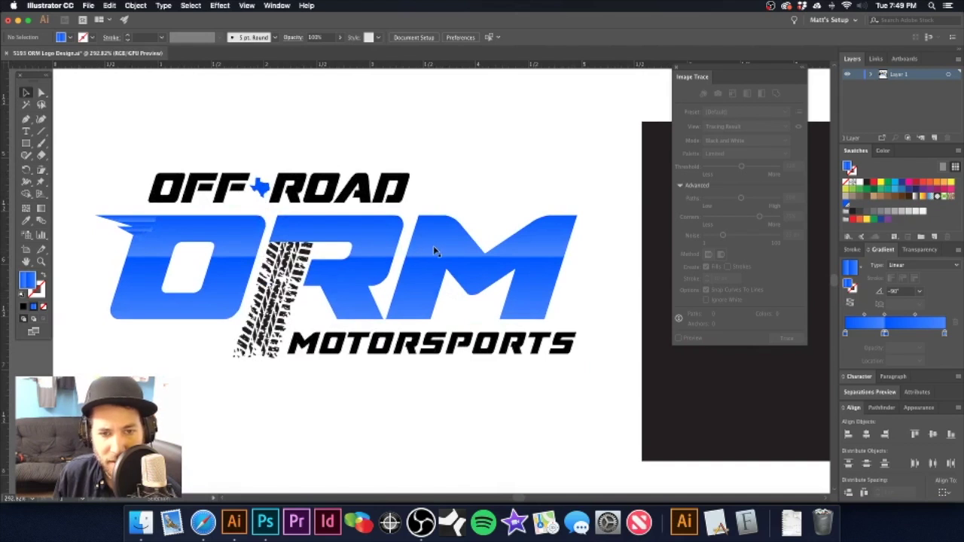
{"action": "left_click", "coordinate": [411, 255], "text": "alt+super"}
{"action": "left_click", "coordinate": [410, 255], "text": "alt+super"}
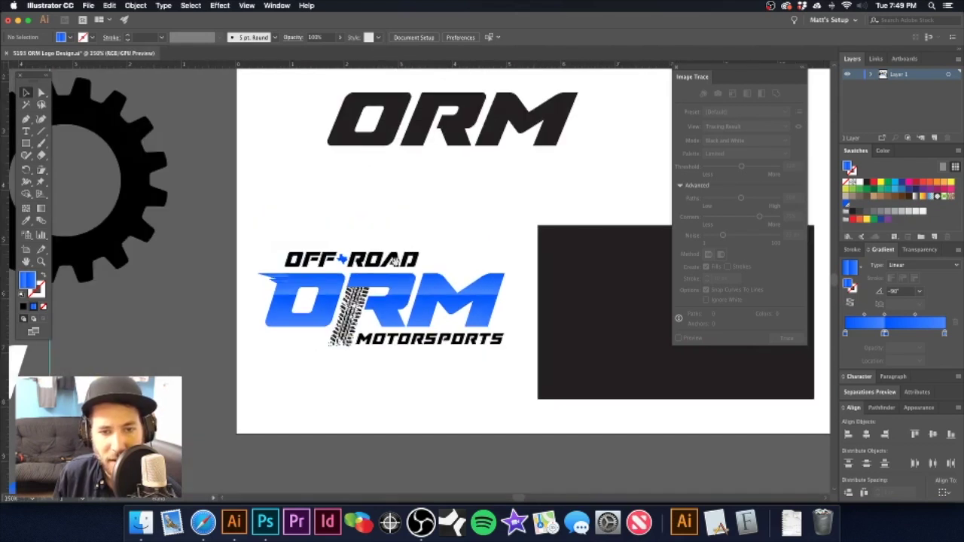
{"action": "scroll", "coordinate": [382, 259], "scroll_direction": "up", "scroll_amount": 3}
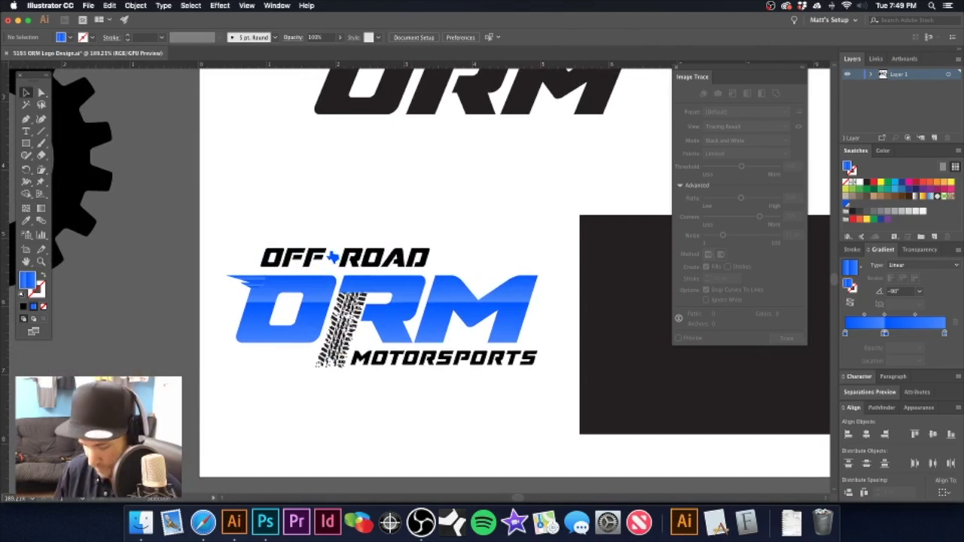
- Duplicate the O's spike group onto the top of the R and place a spare copy above the M
{"action": "scroll", "coordinate": [279, 299], "scroll_direction": "up", "scroll_amount": 5}
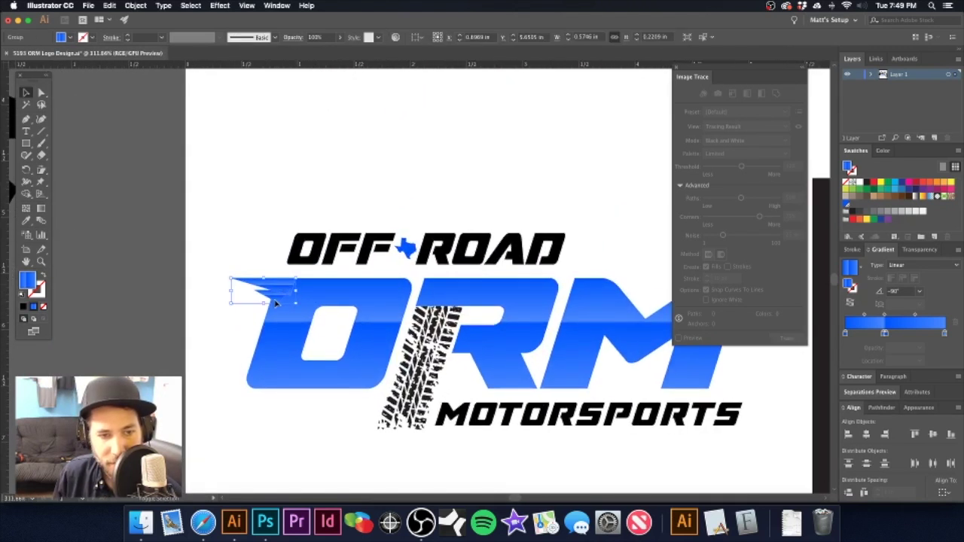
{"action": "left_click_drag", "start_coordinate": [275, 299], "coordinate": [586, 284]}
{"action": "left_click", "coordinate": [555, 224]}
{"action": "left_click", "coordinate": [478, 275], "text": "alt+super"}
{"action": "left_click", "coordinate": [478, 275], "text": "alt+super"}
{"action": "left_click_drag", "start_coordinate": [435, 285], "coordinate": [437, 247]}
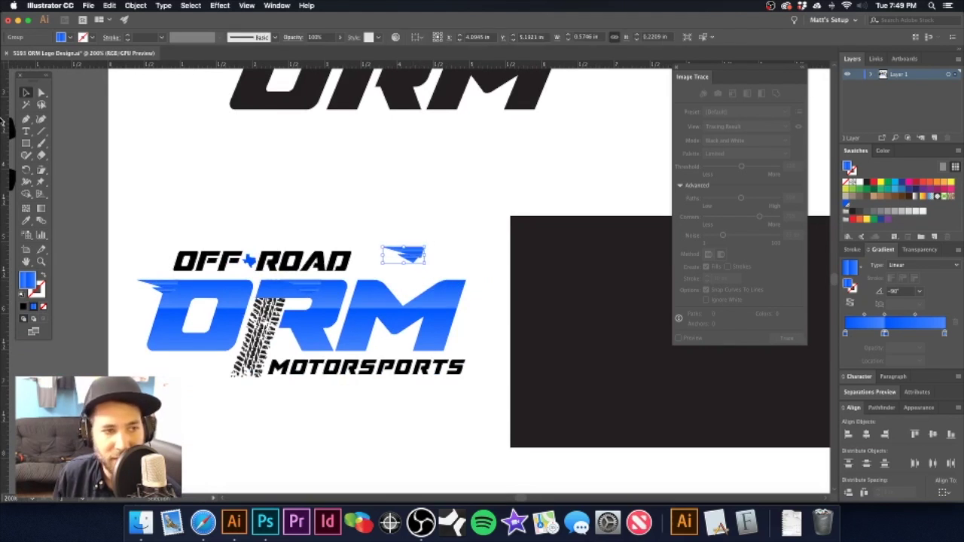
- Flip the spare spike group above the M upside down with the Reflect tool
{"action": "left_click_drag", "start_coordinate": [21, 172], "coordinate": [49, 183]}
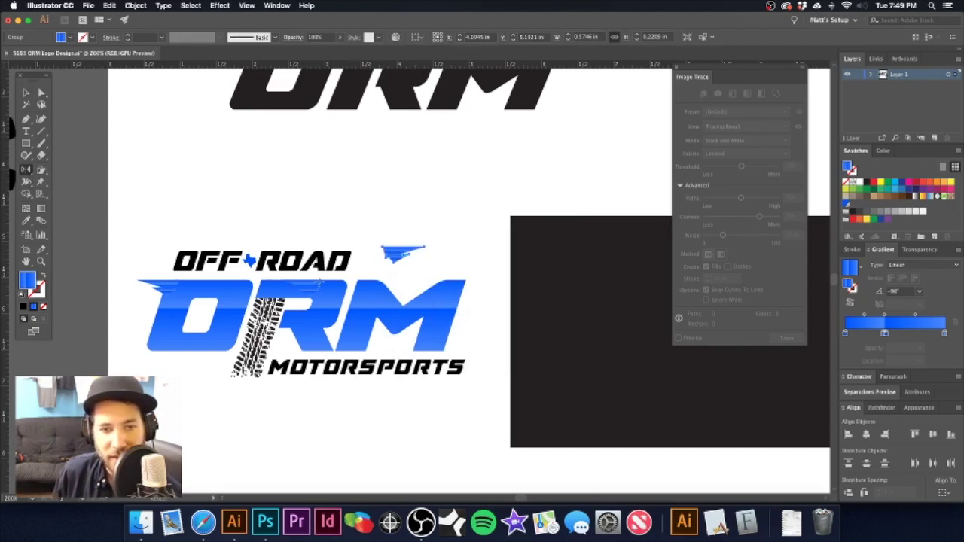
{"action": "key", "text": "v"}
{"action": "left_click_drag", "start_coordinate": [378, 245], "coordinate": [446, 259]}
{"action": "left_click", "coordinate": [409, 211]}
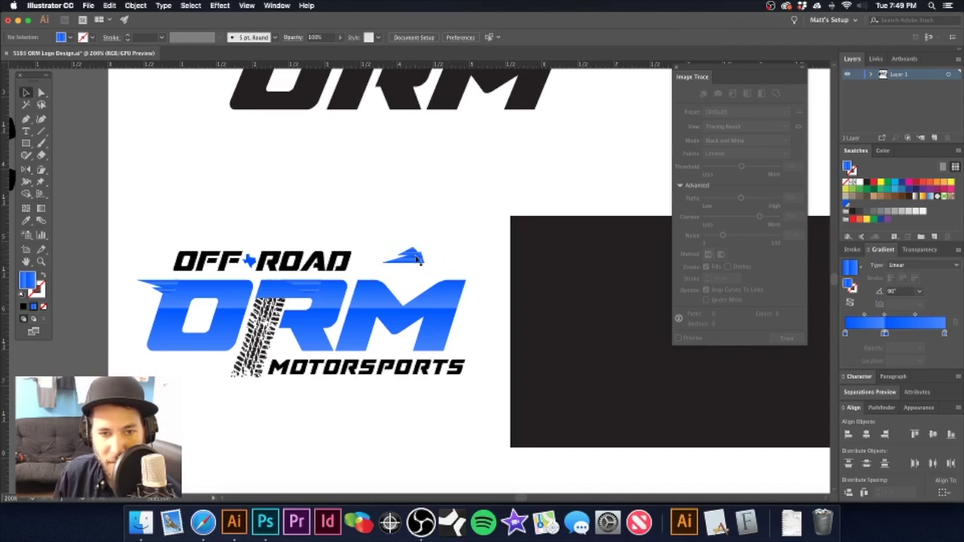
- Try the flipped spike group at the bottom of the M's right leg, pointing inward
{"action": "left_click_drag", "start_coordinate": [427, 342], "coordinate": [490, 318]}
{"action": "left_click", "coordinate": [445, 197]}
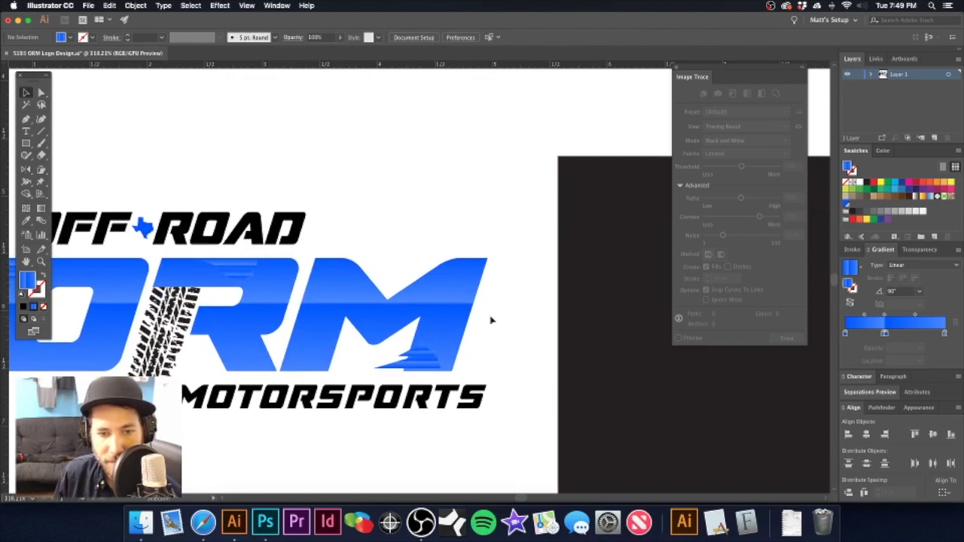
{"action": "scroll", "coordinate": [490, 320], "scroll_direction": "left", "scroll_amount": 3}
{"action": "scroll", "coordinate": [490, 320], "scroll_direction": "down", "scroll_amount": 1}
{"action": "left_click_drag", "start_coordinate": [512, 338], "coordinate": [437, 247]}
- Undo the placement and flip of the spare spike group
{"action": "key", "text": "super+z"}
{"action": "key", "text": "super+z"}
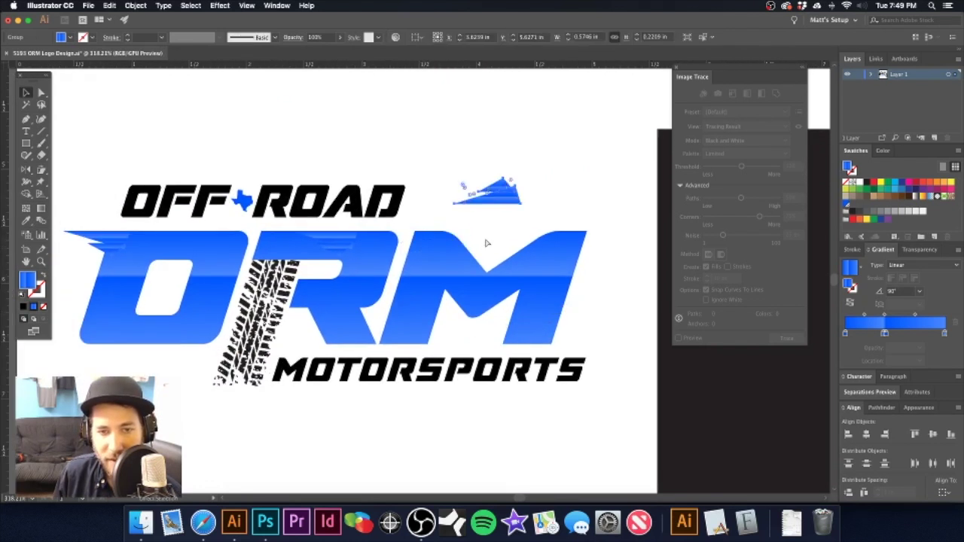
{"action": "key", "text": "super+z"}
{"action": "key", "text": "super+z"}
{"action": "left_click", "coordinate": [488, 162]}
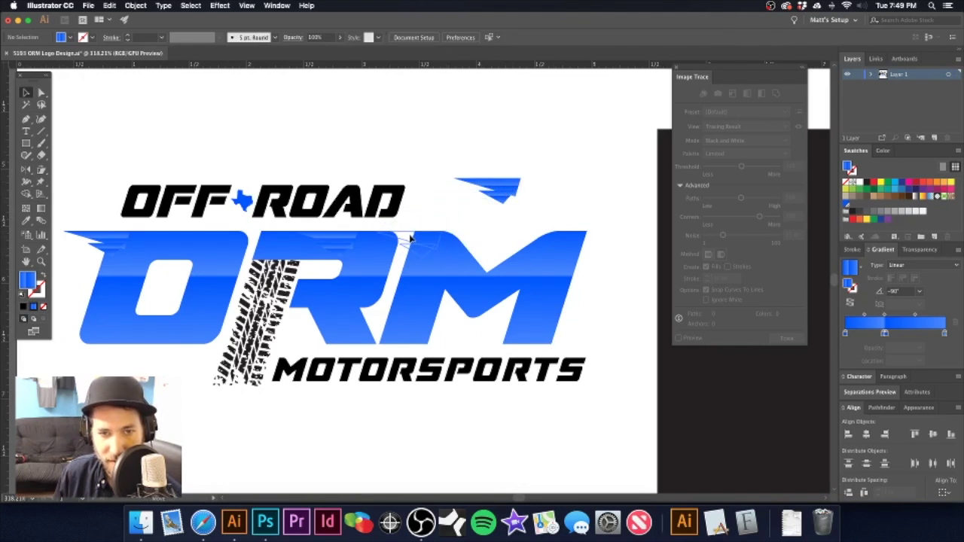
- Try the spare spike group on the M's upper-left corner and examine it at full logo size
{"action": "left_click_drag", "start_coordinate": [414, 239], "coordinate": [414, 237]}
{"action": "left_click", "coordinate": [454, 165]}
{"action": "left_click", "coordinate": [463, 233], "text": "alt+super"}
{"action": "left_click", "coordinate": [463, 233], "text": "alt+super"}
{"action": "left_click", "coordinate": [463, 234], "text": "alt+super"}
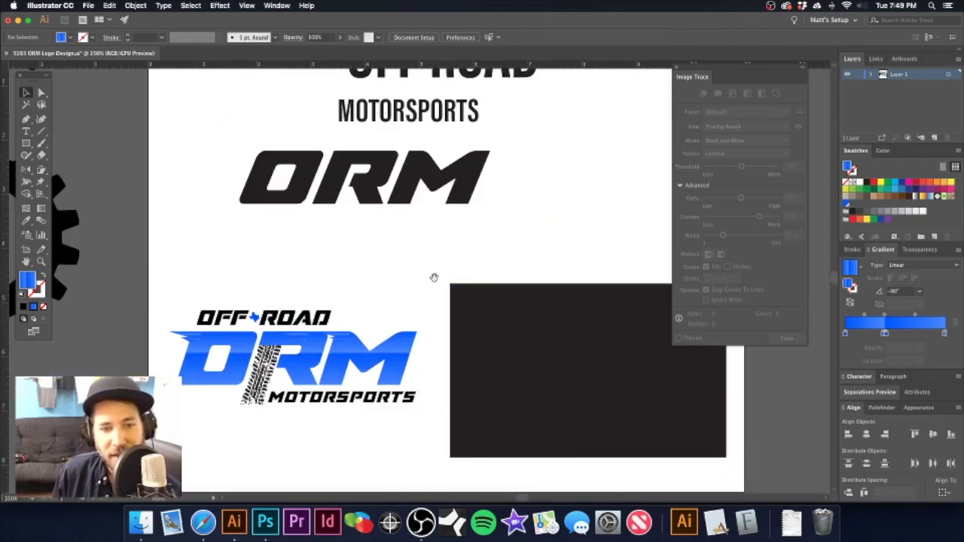
{"action": "left_click_drag", "start_coordinate": [431, 280], "coordinate": [517, 198]}
- Undo the spike placement on the M and delete the spare spike group
{"action": "key", "text": "super+z"}
{"action": "key", "text": "super+z"}
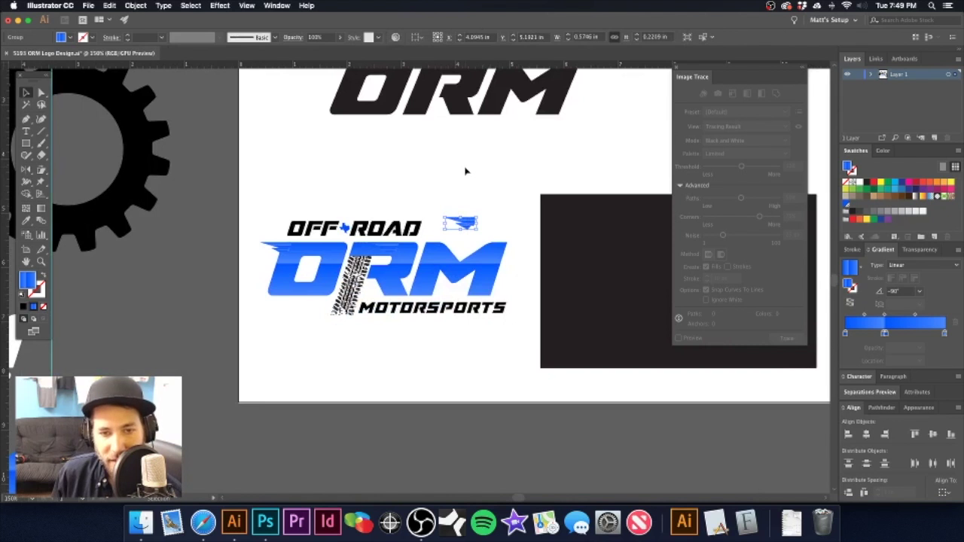
{"action": "key", "text": "Delete"}
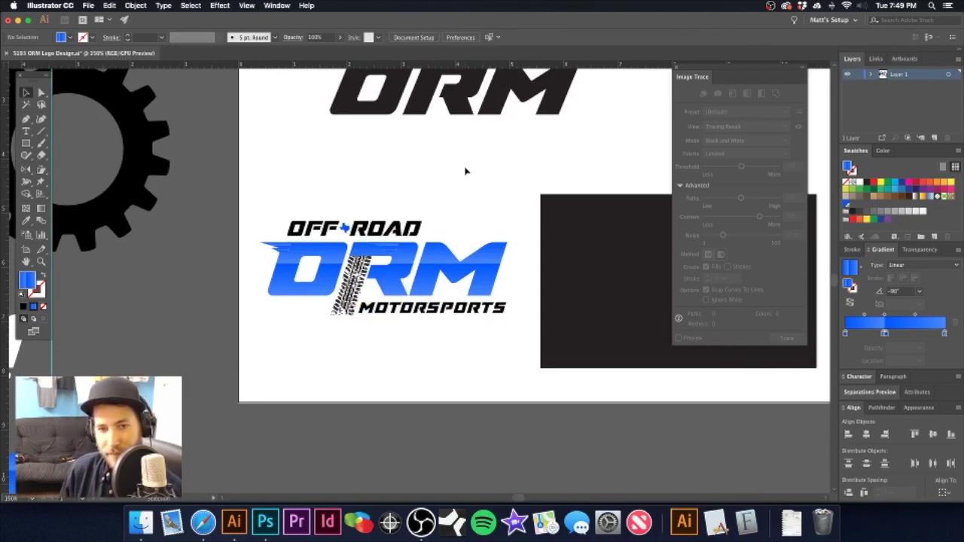
- Restore the spare spike group above the M and compare its trial placement on the M's upper-right arm
{"action": "key", "text": "super+v"}
{"action": "left_click", "coordinate": [465, 172]}
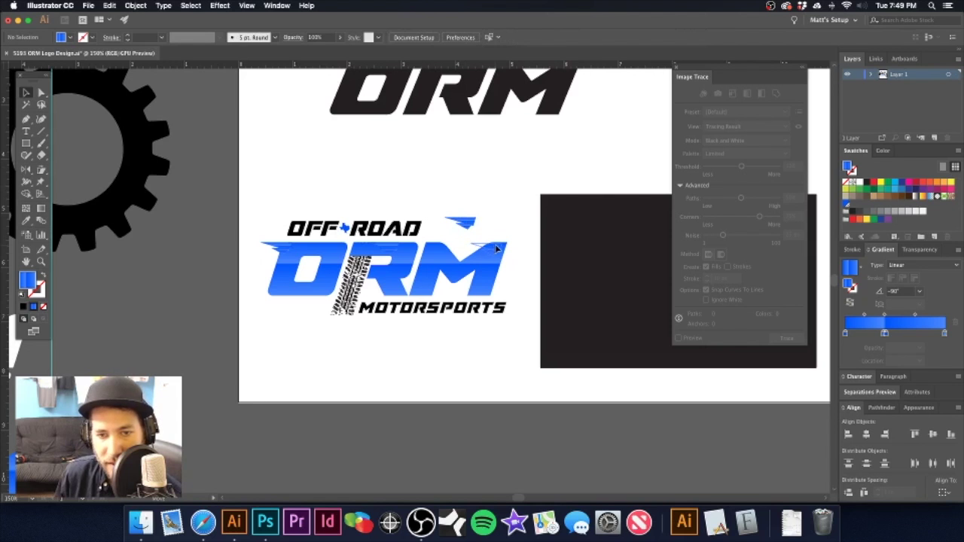
{"action": "key", "text": "super+z"}
{"action": "key", "text": "super+z"}
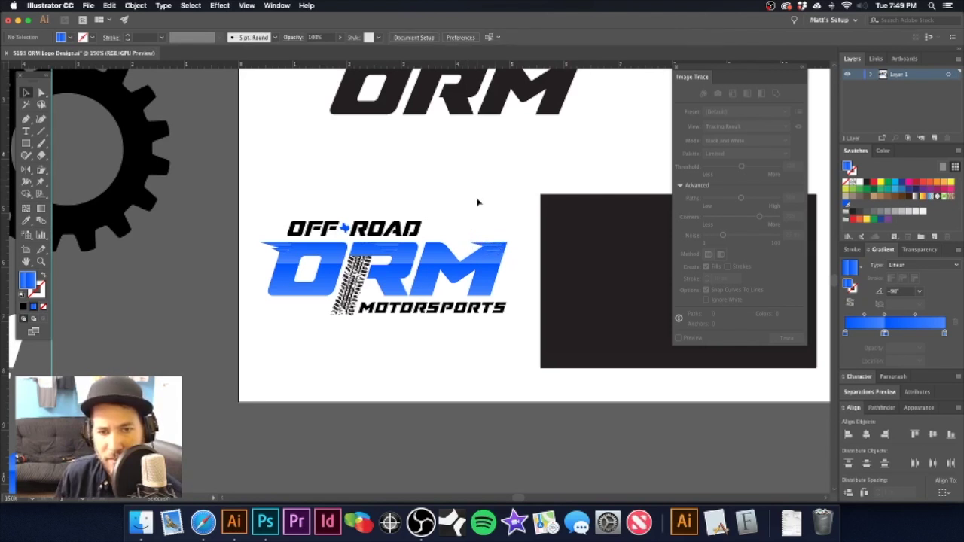
{"action": "key", "text": "shift+super+z"}
{"action": "key", "text": "shift+super+z"}
{"action": "left_click", "coordinate": [477, 203]}
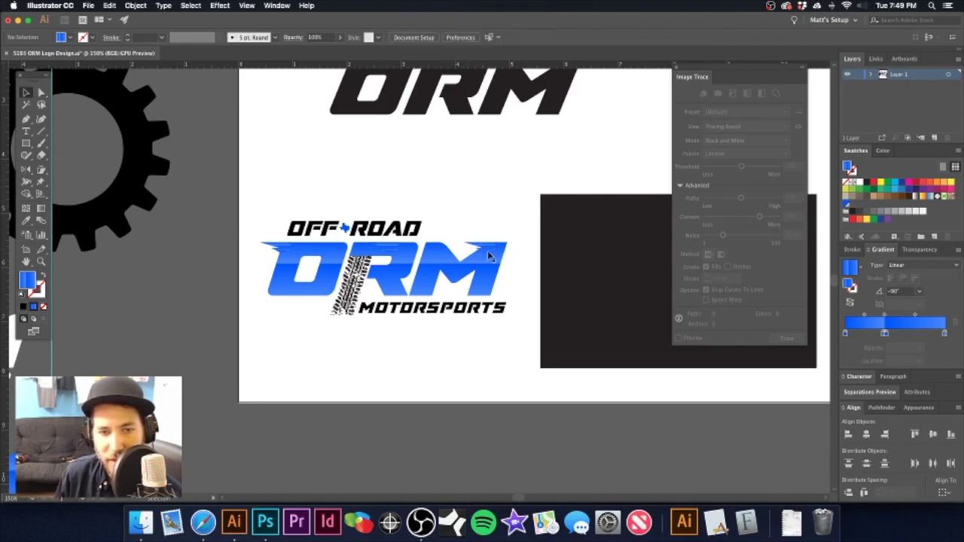
{"action": "key", "text": "super+z"}
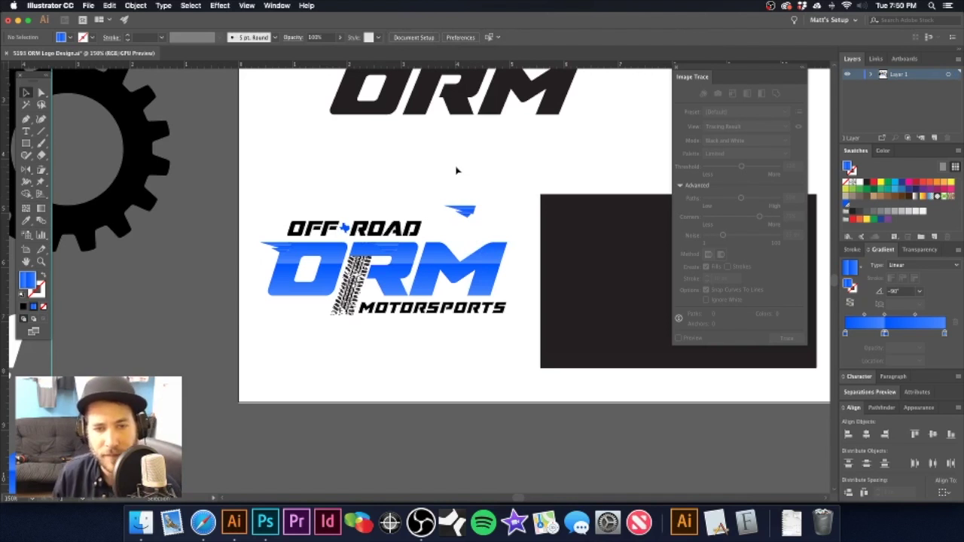
- Reflect the spare spike group above the M horizontally
{"action": "left_click", "coordinate": [463, 212]}
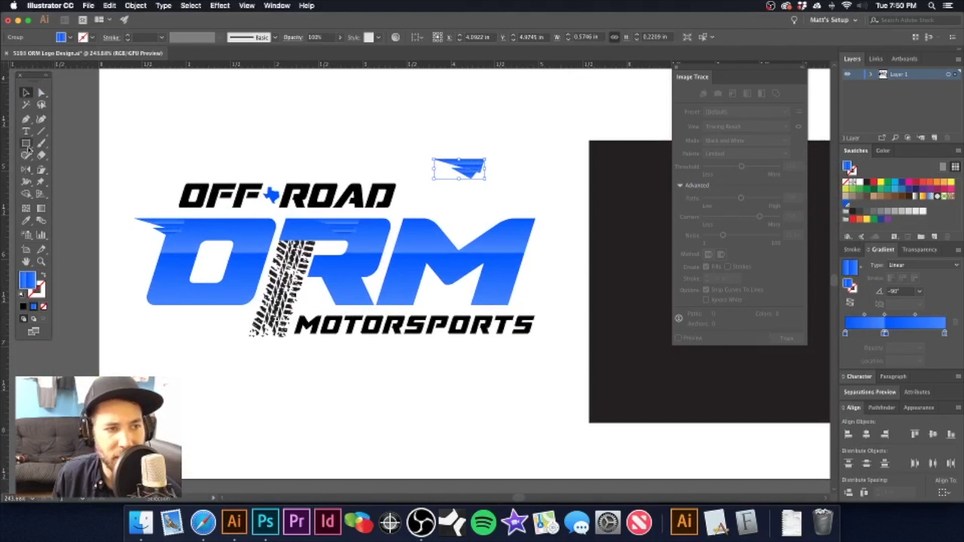
{"action": "left_click", "coordinate": [27, 171]}
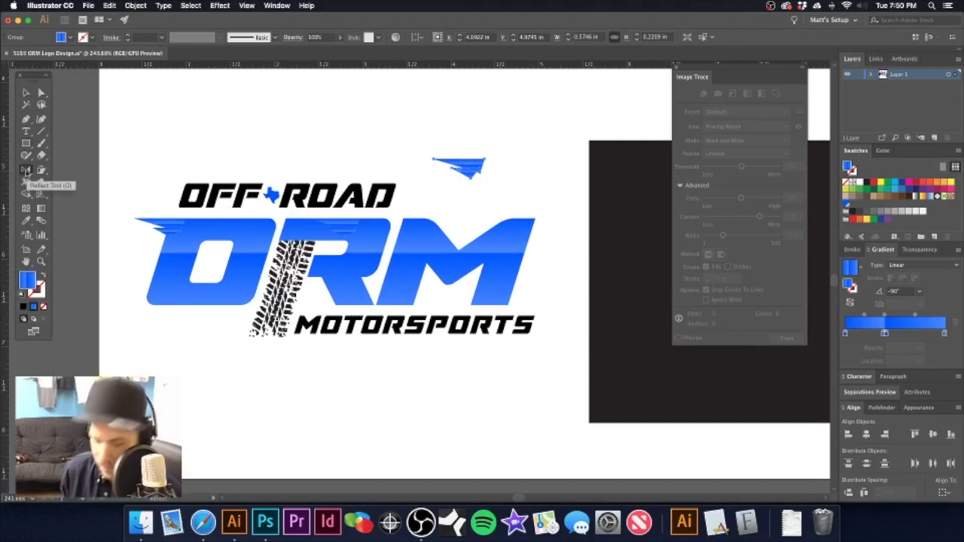
{"action": "double_click", "coordinate": [26, 171]}
{"action": "key", "text": "Return"}
{"action": "key", "text": "v"}
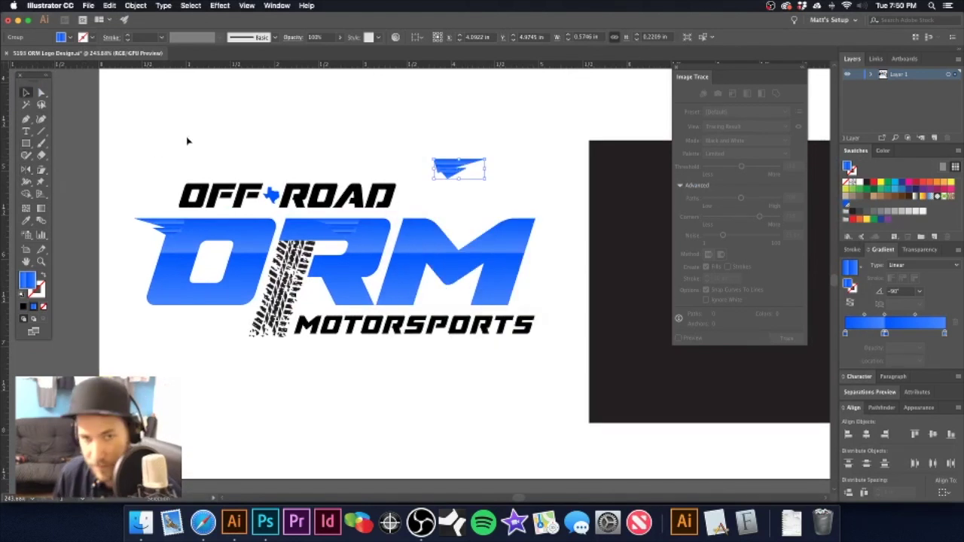
- Rotate the spare spike group upside down and place it at the bottom of the M's right leg, pointing inward
{"action": "mouse_move", "coordinate": [489, 155]}
{"action": "left_mouse_down"}
{"action": "mouse_move", "coordinate": [446, 129]}
{"action": "mouse_move", "coordinate": [475, 172]}
{"action": "mouse_move", "coordinate": [492, 158]}
{"action": "mouse_move", "coordinate": [440, 146]}
{"action": "mouse_move", "coordinate": [415, 187]}
{"action": "left_mouse_up"}
{"action": "left_click_drag", "start_coordinate": [476, 176], "coordinate": [486, 303]}
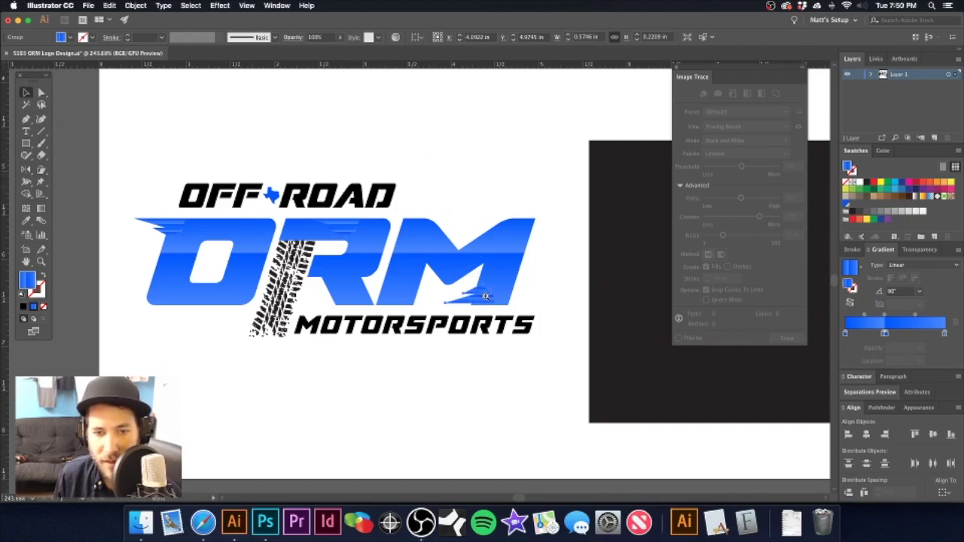
{"action": "scroll", "coordinate": [459, 304], "scroll_direction": "up", "scroll_amount": 5}
{"action": "left_click", "coordinate": [497, 111]}
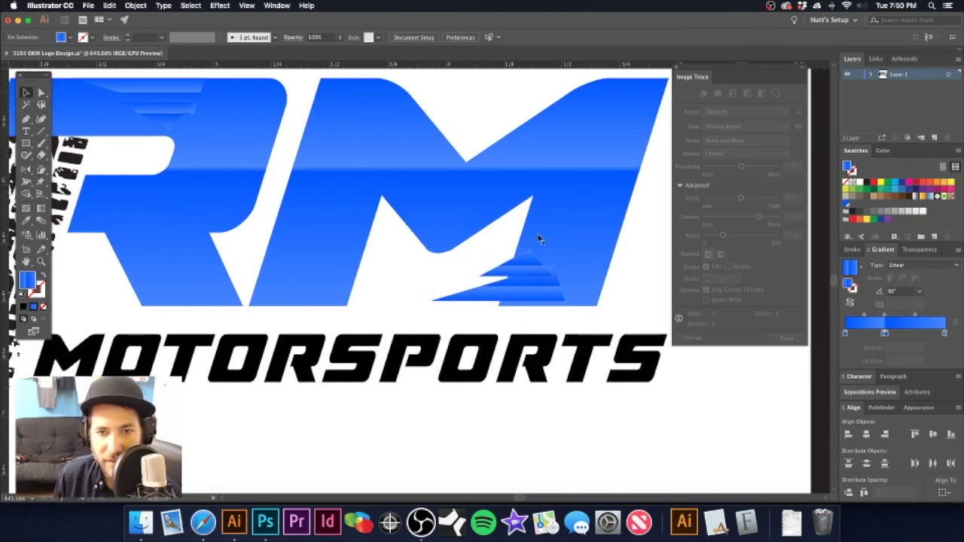
- Move an individual upper spike in the M's spike group slightly down, closer to the bottom spike
{"action": "left_click", "coordinate": [527, 272]}
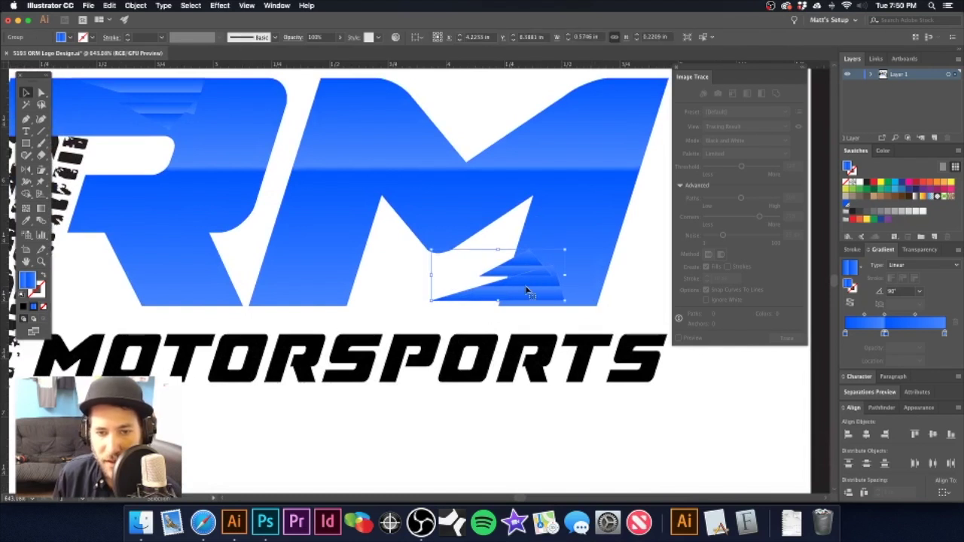
{"action": "left_click", "coordinate": [637, 293]}
{"action": "key", "text": "a"}
{"action": "left_click", "coordinate": [554, 271]}
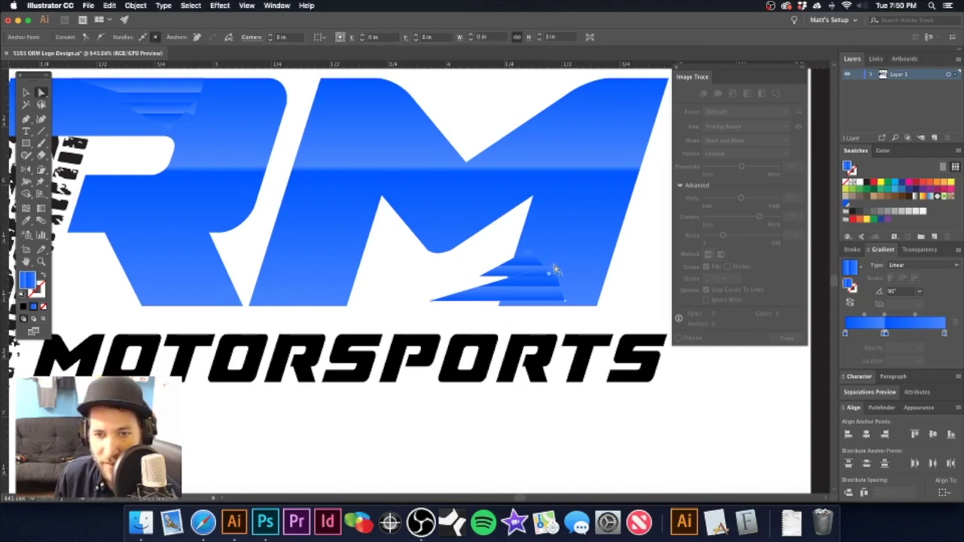
{"action": "left_click", "coordinate": [527, 275]}
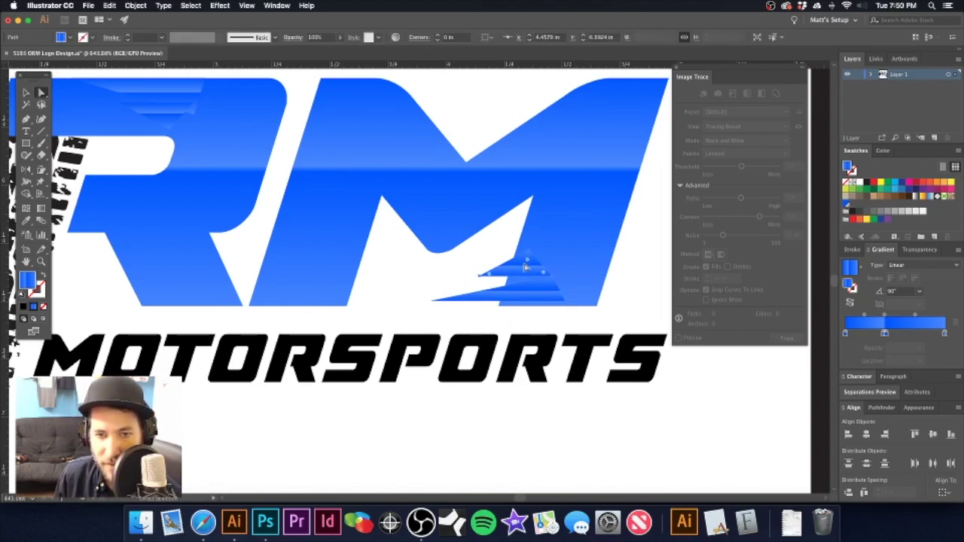
{"action": "left_click_drag", "start_coordinate": [523, 271], "coordinate": [523, 273]}
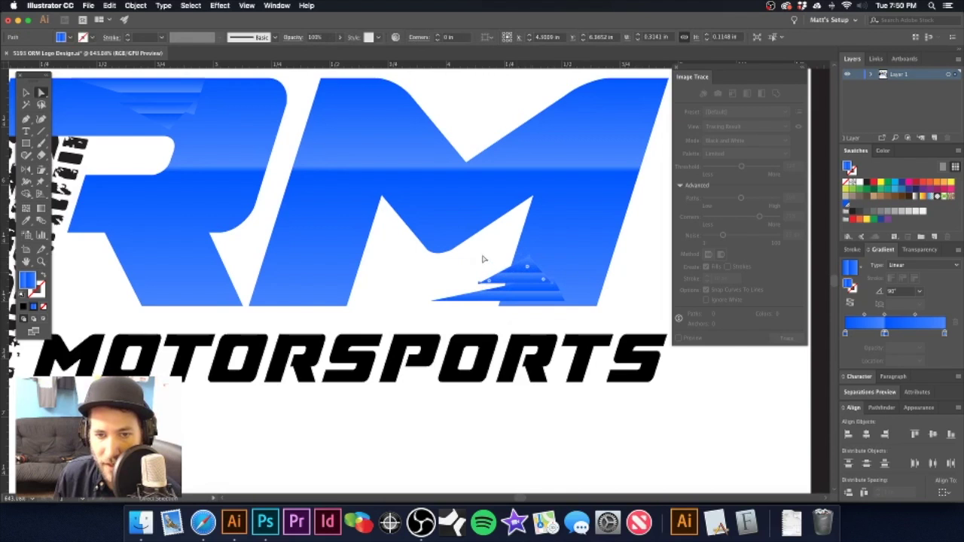
{"action": "left_click", "coordinate": [484, 258]}
- Lower the remaining upper spikes individually to flatten the stack on the M's right leg
{"action": "left_click", "coordinate": [482, 287]}
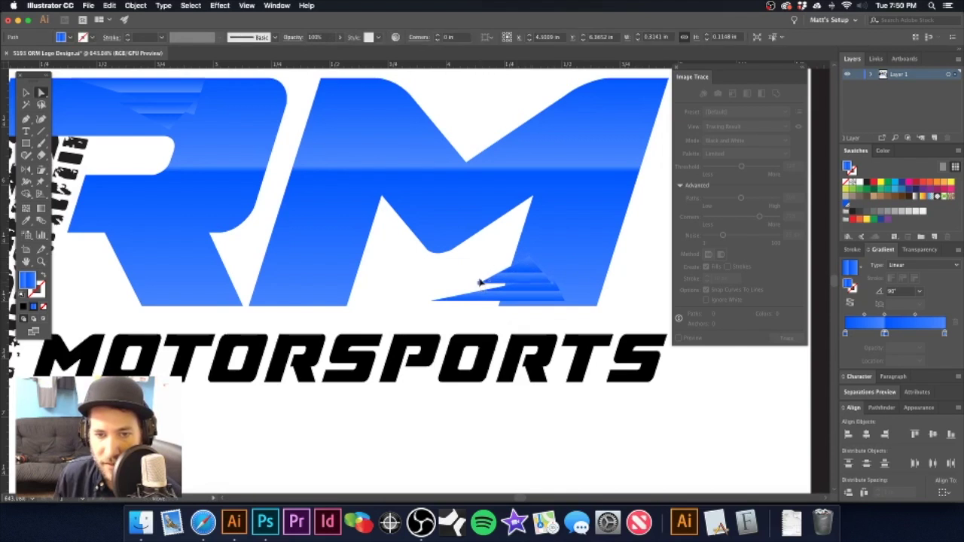
{"action": "left_click", "coordinate": [476, 287]}
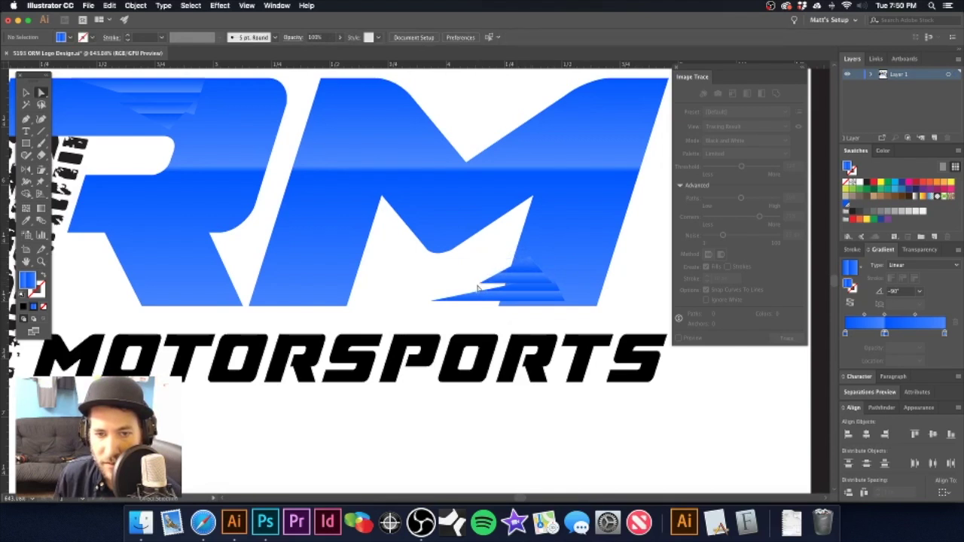
{"action": "mouse_move", "coordinate": [479, 284]}
{"action": "left_mouse_down"}
{"action": "mouse_move", "coordinate": [479, 275]}
{"action": "mouse_move", "coordinate": [534, 269]}
{"action": "mouse_move", "coordinate": [518, 283]}
{"action": "left_mouse_up"}
{"action": "left_click", "coordinate": [502, 267]}
{"action": "left_click", "coordinate": [521, 298]}
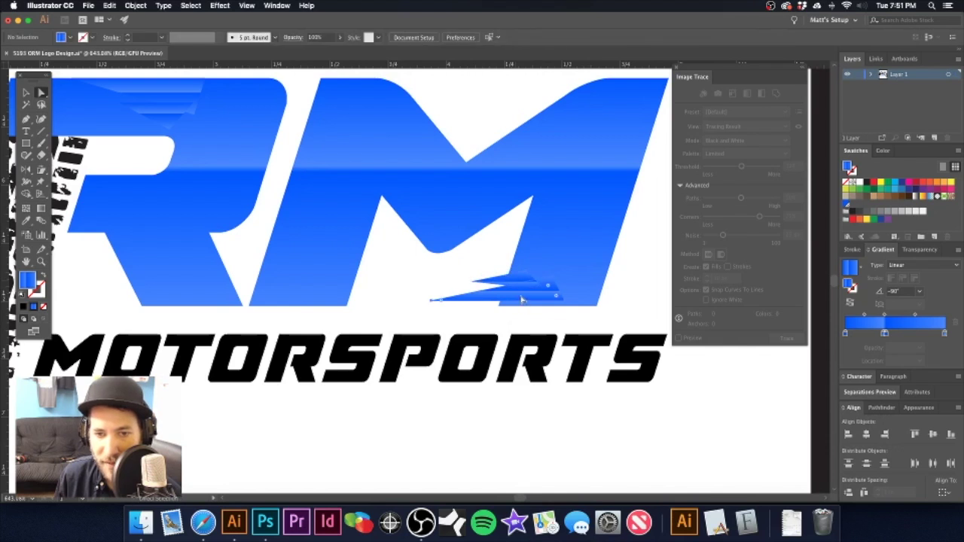
- Shift the flattened spike group slightly and align its bottom edge with the bottom of the M
{"action": "left_click_drag", "start_coordinate": [521, 280], "coordinate": [531, 274]}
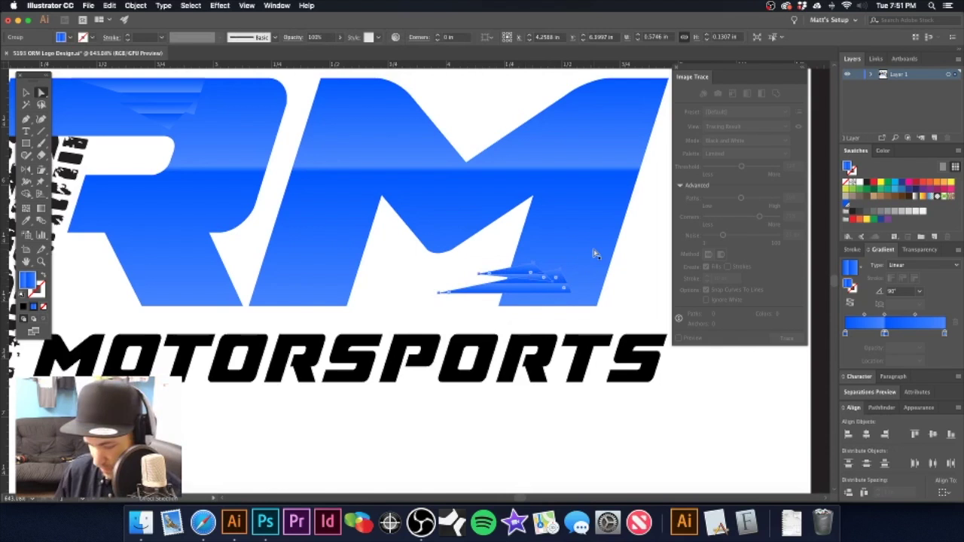
{"action": "left_click", "coordinate": [602, 221], "text": "shift"}
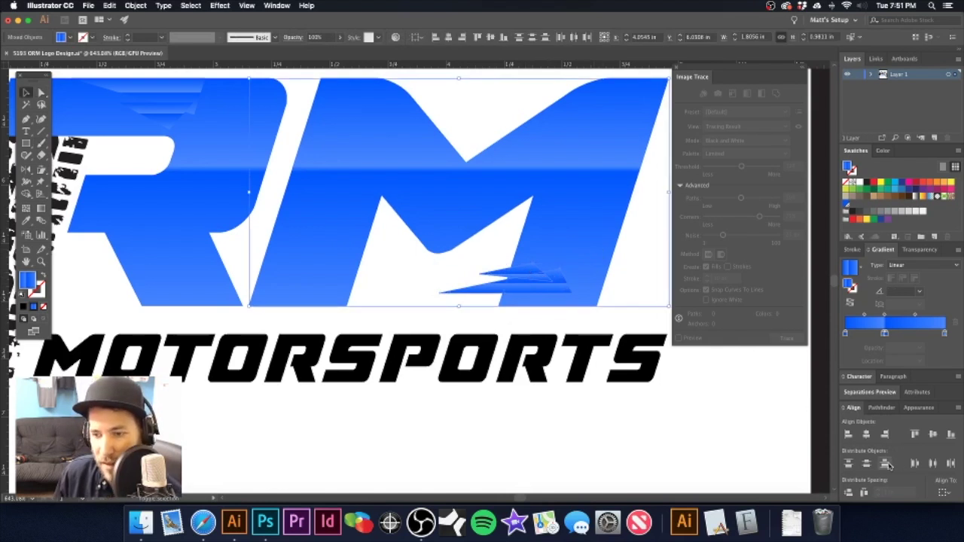
{"action": "left_click", "coordinate": [891, 410]}
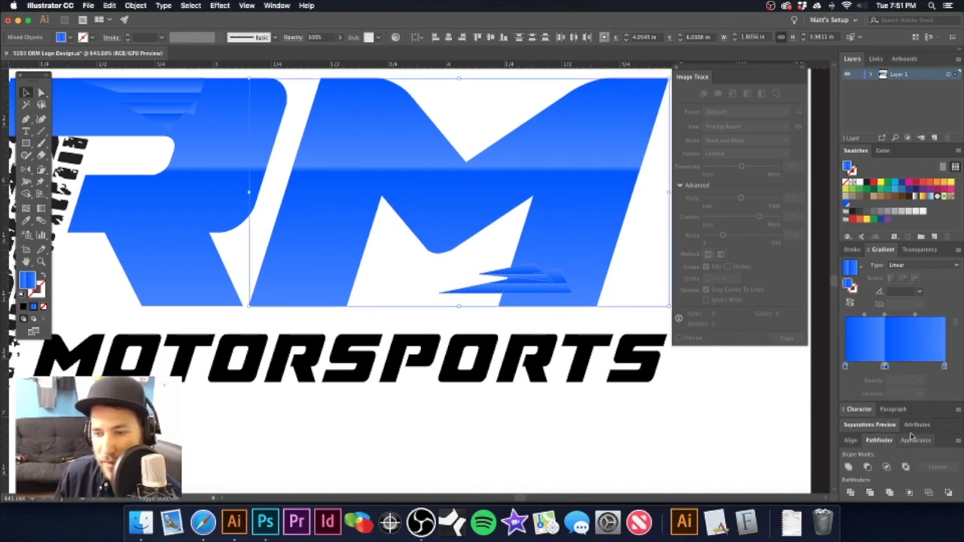
{"action": "left_click", "coordinate": [852, 442]}
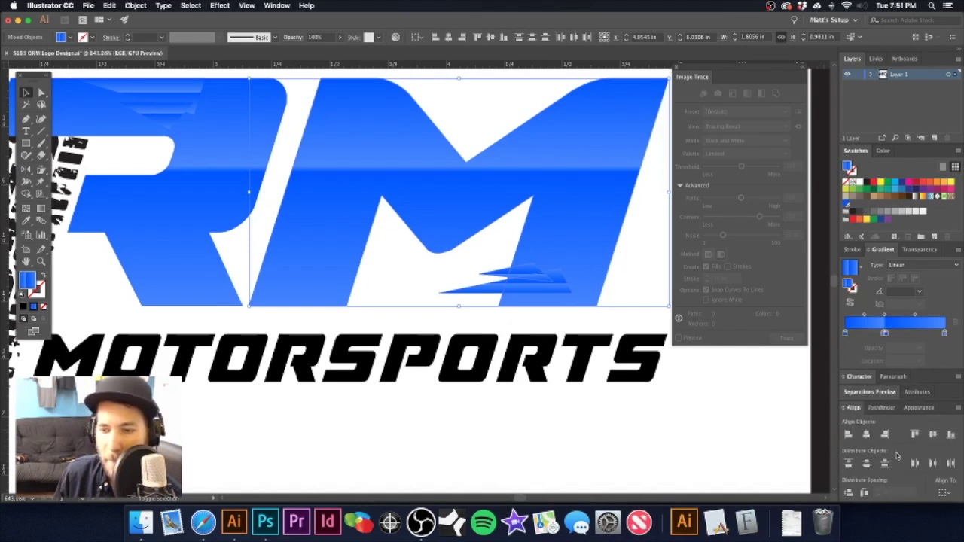
{"action": "left_click", "coordinate": [950, 434]}
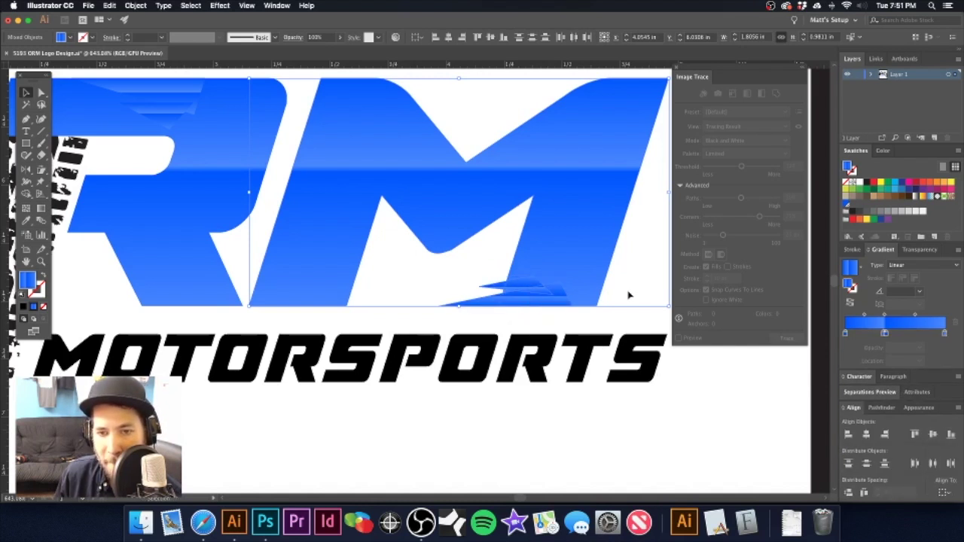
{"action": "left_click", "coordinate": [624, 298]}
- Nudge the M's spike group left and narrow it evenly from both sides
{"action": "left_click", "coordinate": [521, 291]}
{"action": "key", "text": "Left"}
{"action": "key", "text": "Left"}
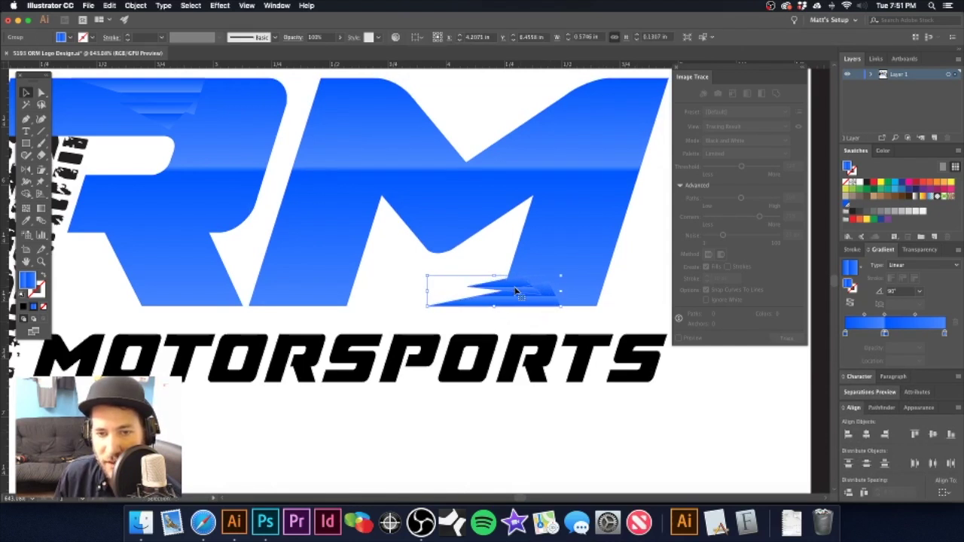
{"action": "left_click_drag", "start_coordinate": [427, 291], "coordinate": [447, 290]}
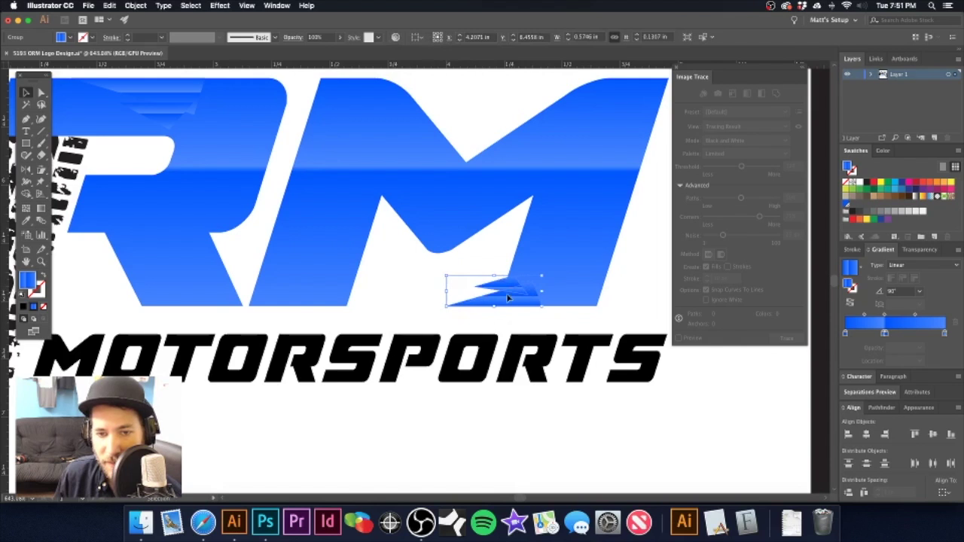
{"action": "left_click", "coordinate": [502, 260]}
- Review the logo at full size and delete the spike group on the R
{"action": "left_click", "coordinate": [491, 254], "text": "alt+super"}
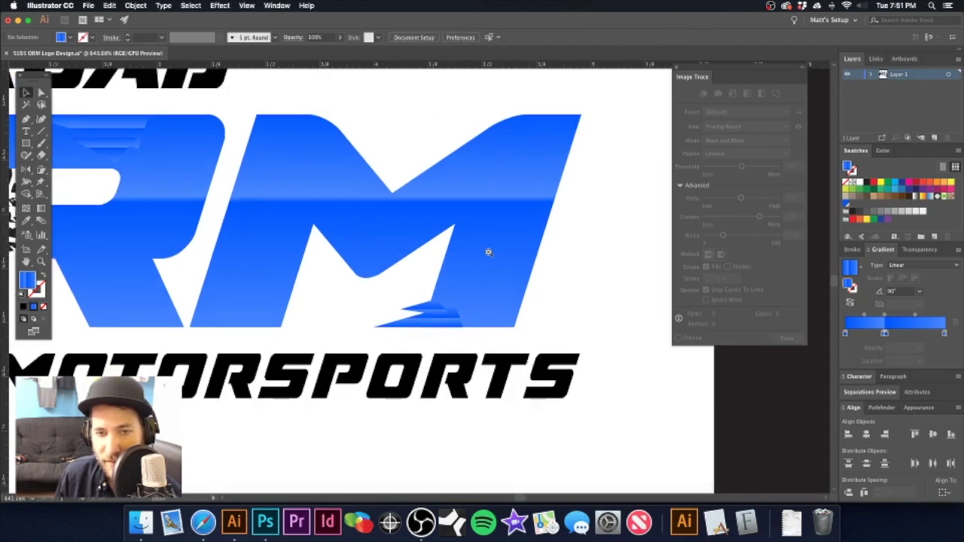
{"action": "left_click", "coordinate": [488, 251], "text": "alt+super"}
{"action": "left_click", "coordinate": [488, 251], "text": "alt+super"}
{"action": "left_click", "coordinate": [488, 251], "text": "alt+super"}
{"action": "left_click_drag", "start_coordinate": [344, 273], "coordinate": [508, 269]}
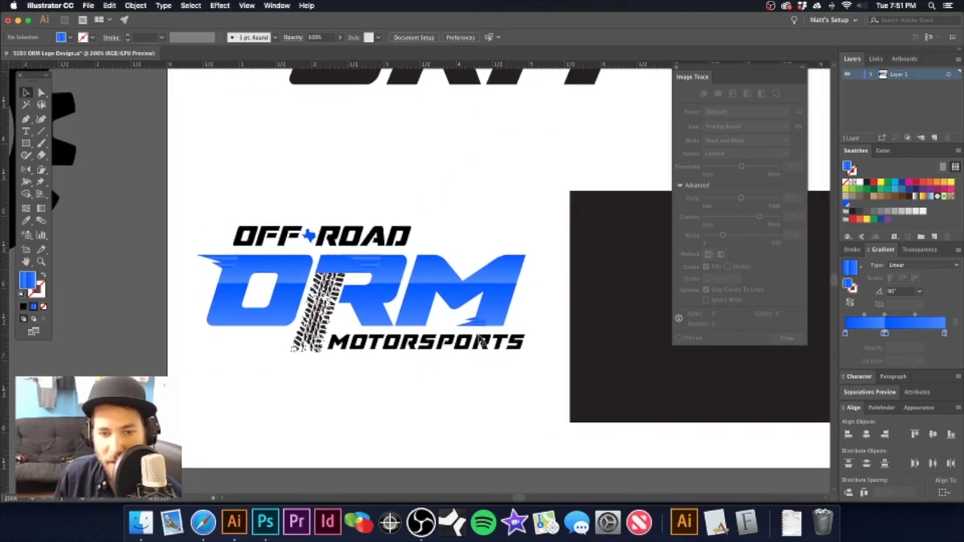
{"action": "left_click", "coordinate": [476, 320]}
{"action": "left_click", "coordinate": [375, 265]}
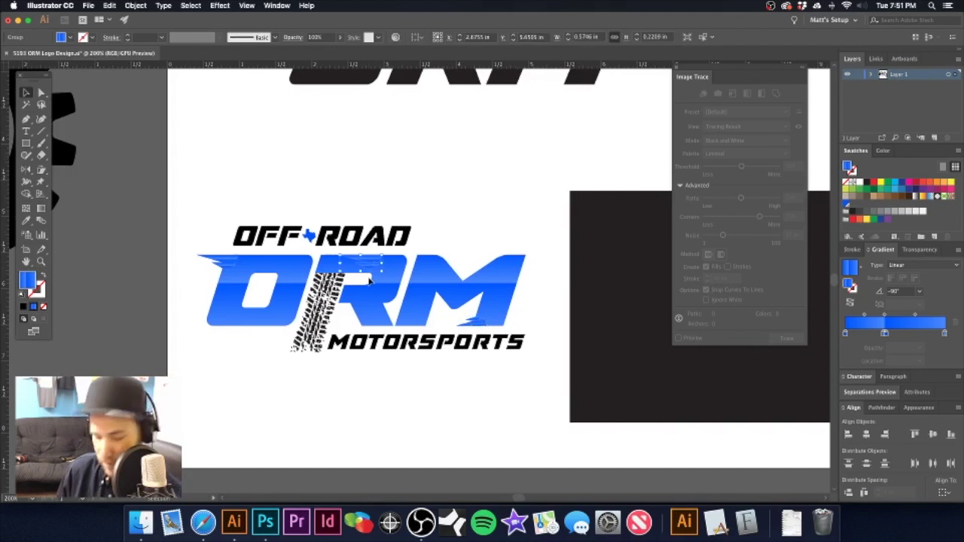
{"action": "key", "text": "Delete"}
{"action": "scroll", "coordinate": [252, 258], "scroll_direction": "left", "scroll_amount": 1}
- Try merging the O and M with their spike groups using Pathfinder Unite, and review the logo
{"action": "left_click", "coordinate": [234, 261]}
{"action": "left_click", "coordinate": [276, 263], "text": "shift"}
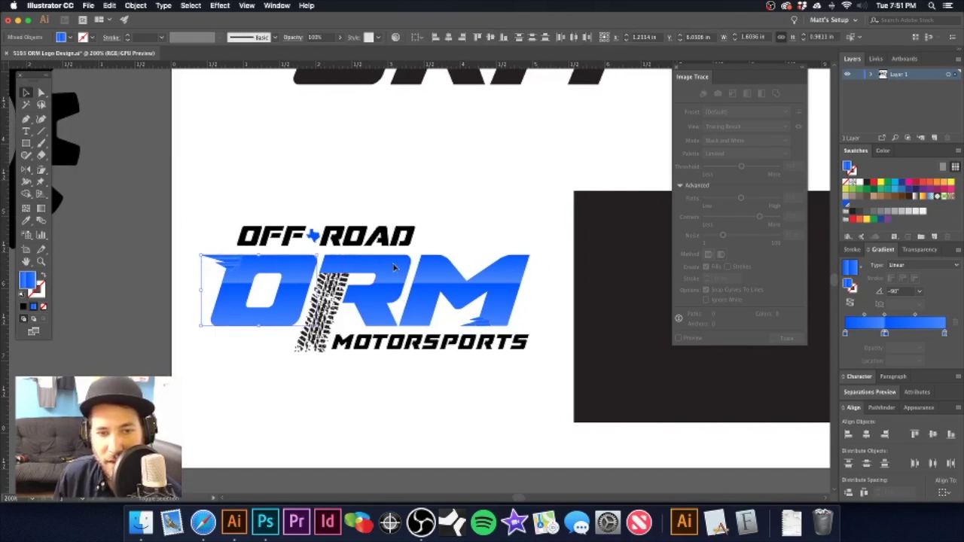
{"action": "left_click", "coordinate": [476, 324], "text": "shift"}
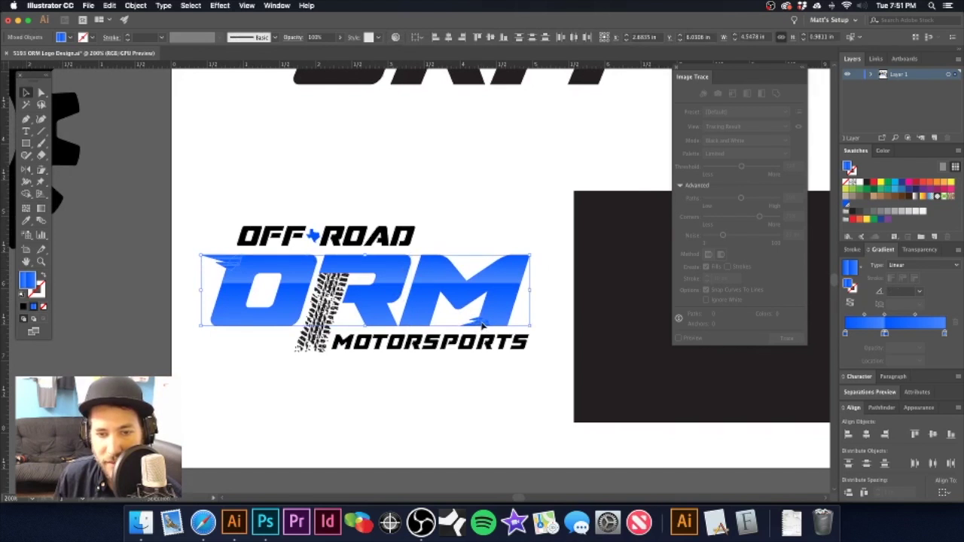
{"action": "left_click", "coordinate": [882, 408]}
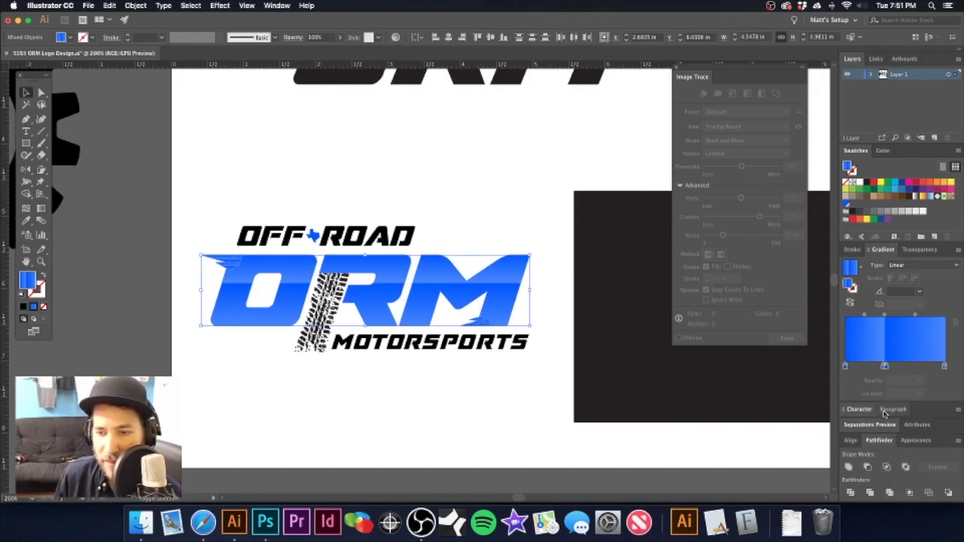
{"action": "key", "text": "super+g"}
{"action": "left_click", "coordinate": [477, 223]}
{"action": "left_click", "coordinate": [475, 268], "text": "alt+super"}
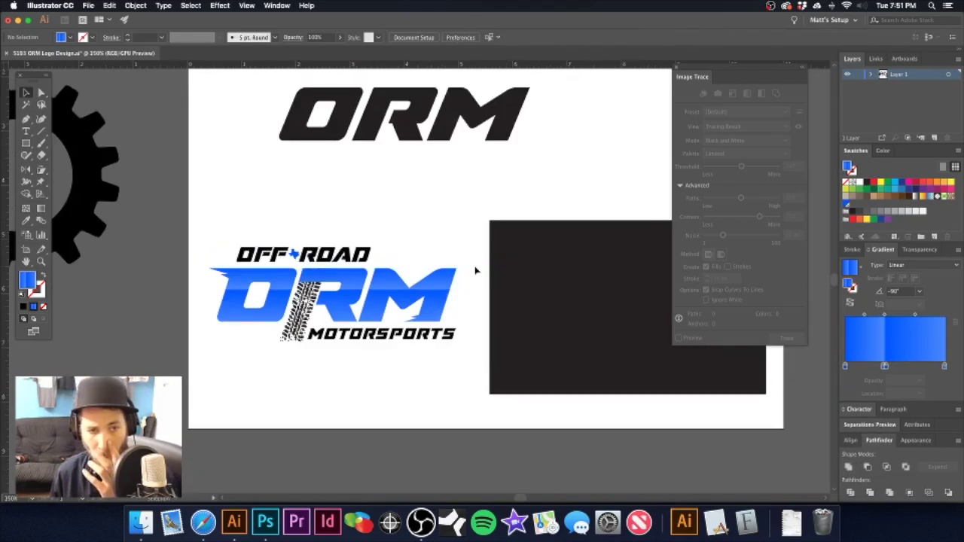
- Try moving the notch anchor points beside the M's merged spikes, and undo these edits and the merge
{"action": "left_click_drag", "start_coordinate": [401, 308], "coordinate": [685, 341]}
{"action": "key", "text": "a"}
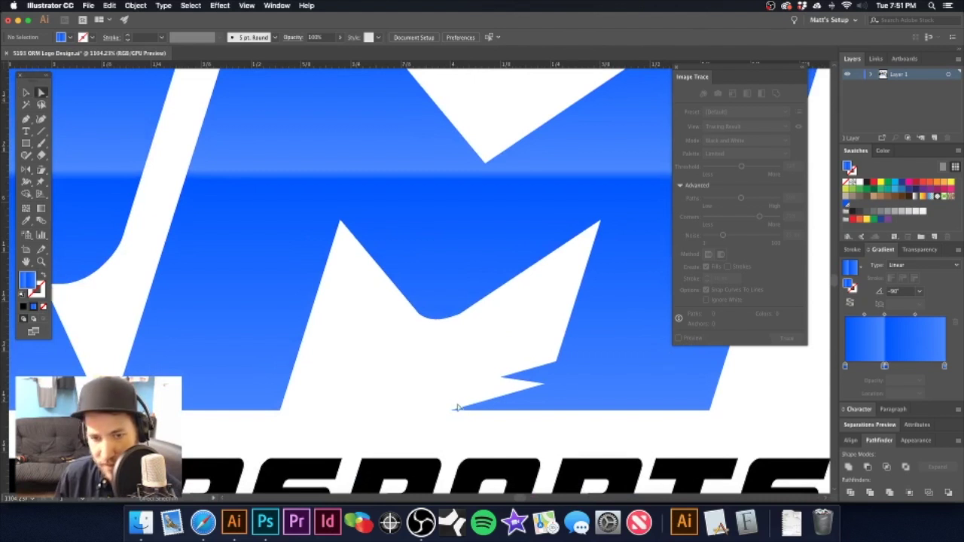
{"action": "left_click", "coordinate": [546, 383]}
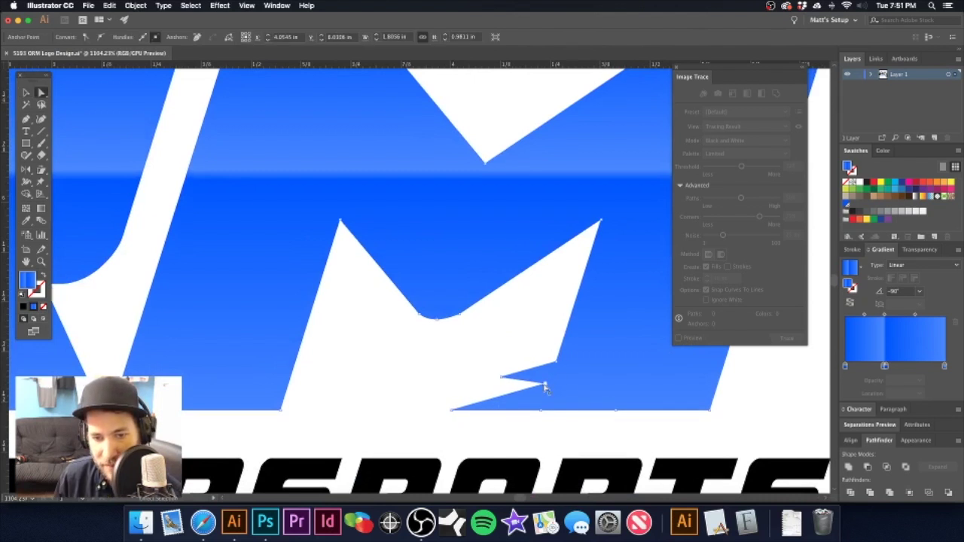
{"action": "left_click", "coordinate": [547, 386]}
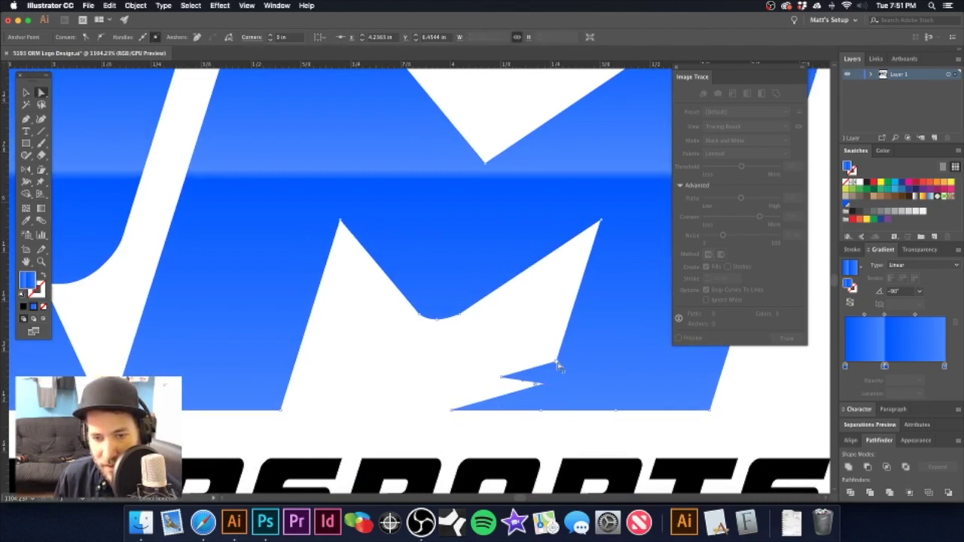
{"action": "left_click_drag", "start_coordinate": [555, 366], "coordinate": [554, 373]}
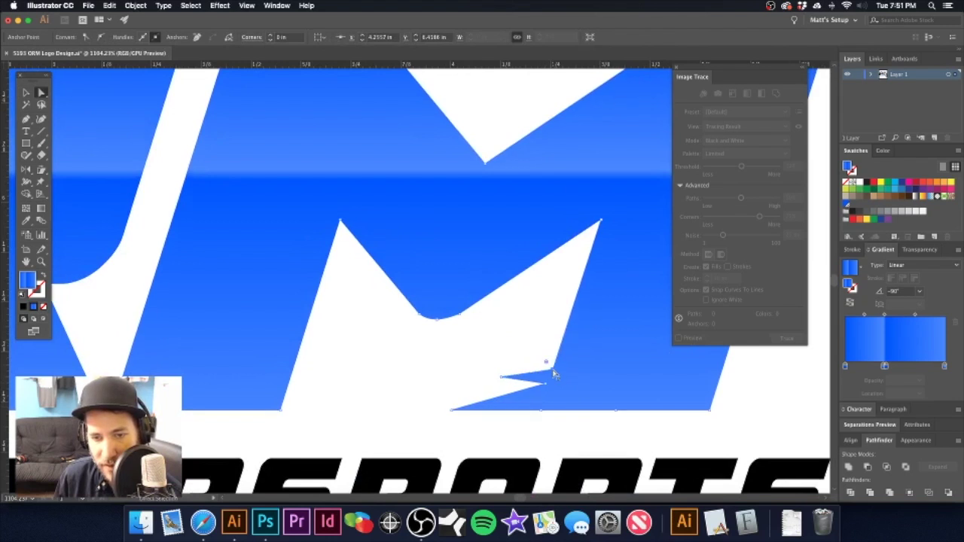
{"action": "key", "text": "super+a"}
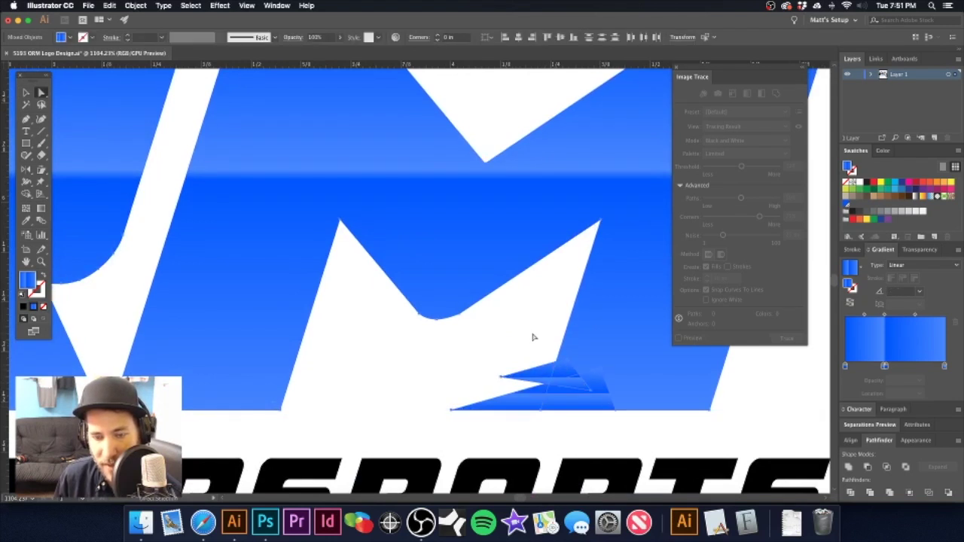
- Remove the upper spike from the M's spike group and shift the remaining spike slightly to the right
{"action": "left_click", "coordinate": [555, 378]}
{"action": "key", "text": "shift+super+a"}
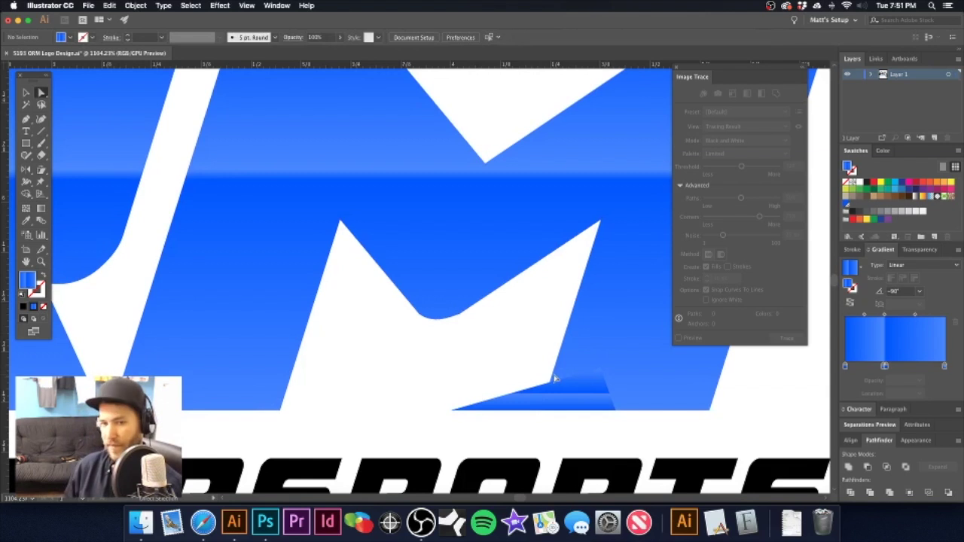
{"action": "left_click_drag", "start_coordinate": [555, 380], "coordinate": [592, 387]}
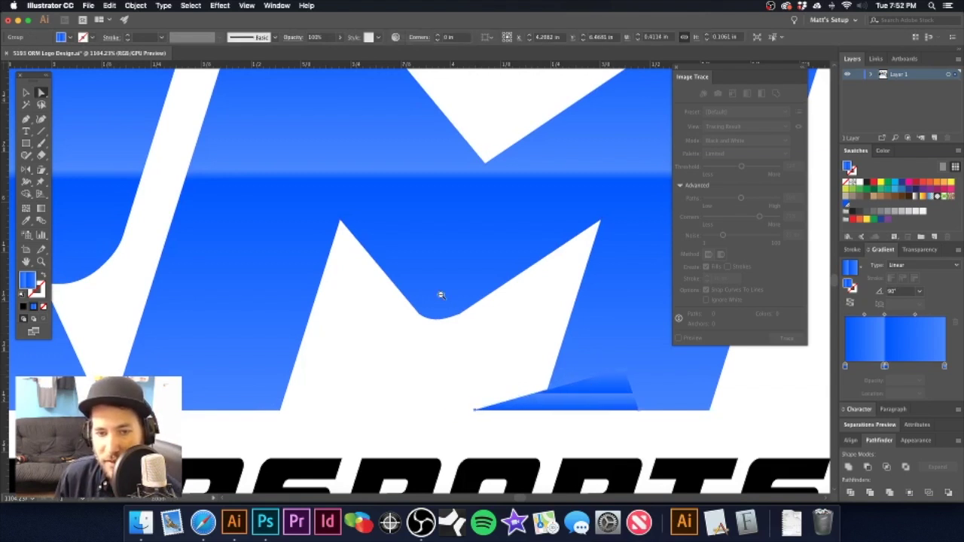
- Merge the O and M with their remaining spike shapes using Pathfinder Unite
{"action": "left_click", "coordinate": [442, 296], "text": "alt+super"}
{"action": "left_click", "coordinate": [442, 296], "text": "alt+super"}
{"action": "left_click", "coordinate": [442, 296], "text": "alt+super"}
{"action": "left_click", "coordinate": [442, 296], "text": "super"}
{"action": "left_click_drag", "start_coordinate": [414, 283], "coordinate": [523, 334]}
{"action": "left_click", "coordinate": [417, 273], "text": "alt+super"}
{"action": "left_click", "coordinate": [417, 273], "text": "alt+super"}
{"action": "scroll", "coordinate": [522, 334], "scroll_direction": "left", "scroll_amount": 3}
{"action": "scroll", "coordinate": [522, 334], "scroll_direction": "up", "scroll_amount": 1}
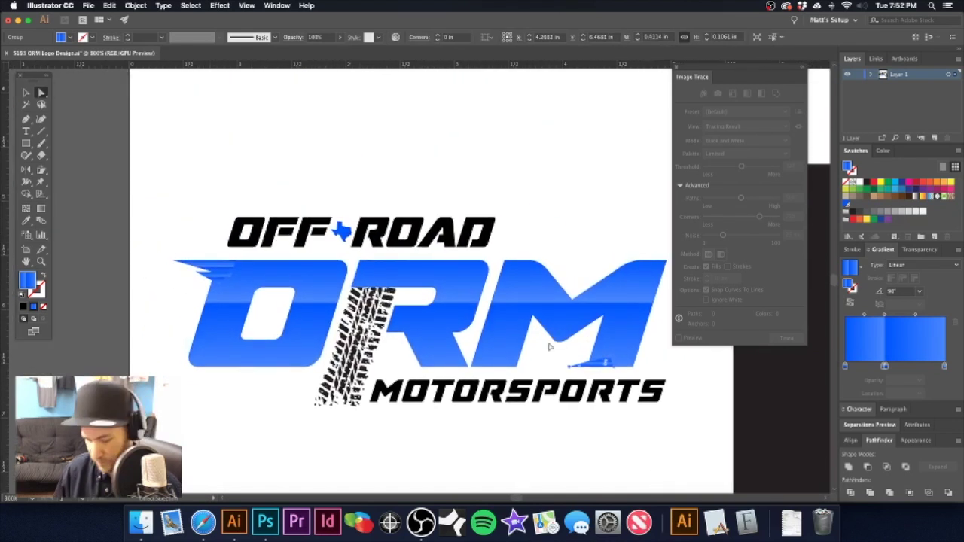
{"action": "left_click", "coordinate": [223, 276], "text": "shift"}
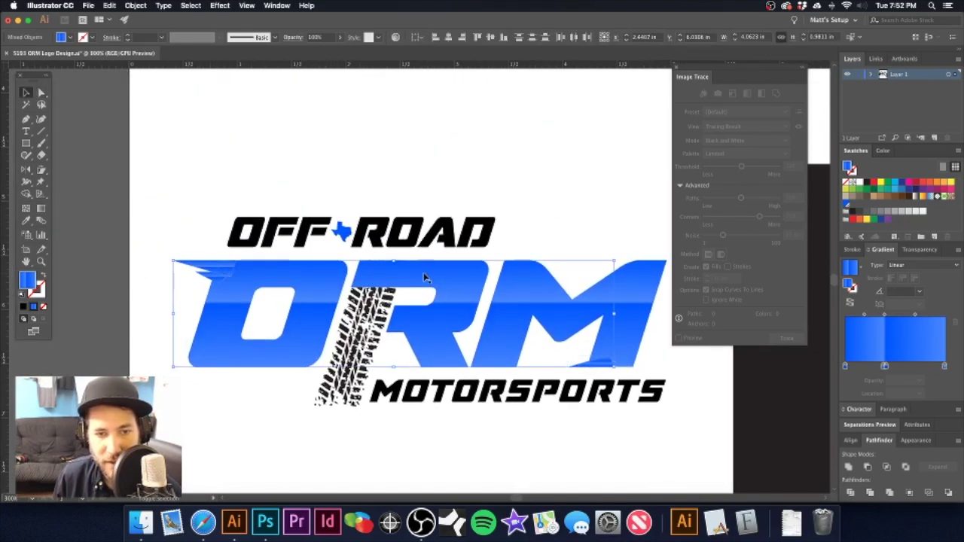
{"action": "left_click", "coordinate": [657, 287], "text": "shift"}
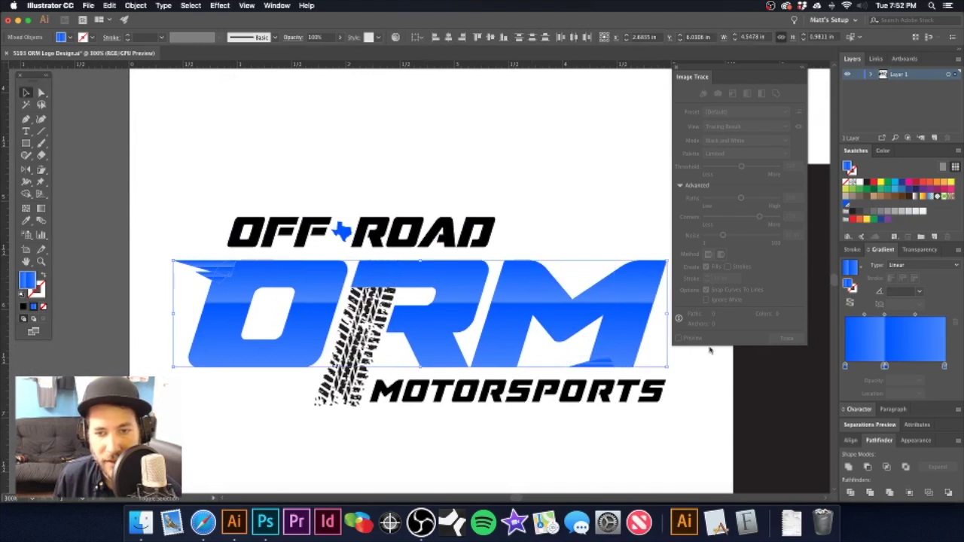
{"action": "left_click", "coordinate": [847, 466]}
{"action": "left_click", "coordinate": [493, 170]}
- Review the merged logo at small and large size, then save the document
{"action": "left_click", "coordinate": [462, 229], "text": "alt+super"}
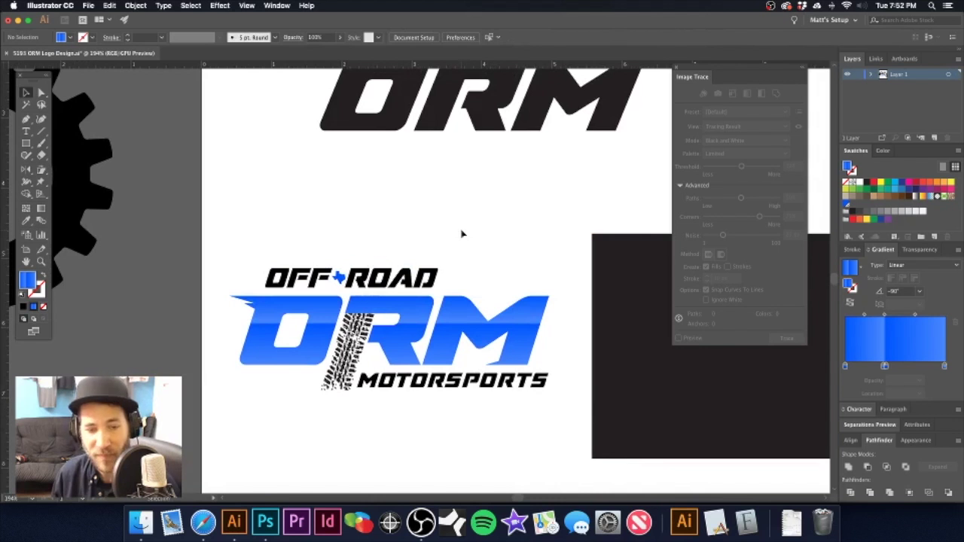
{"action": "left_click_drag", "start_coordinate": [455, 295], "coordinate": [478, 289]}
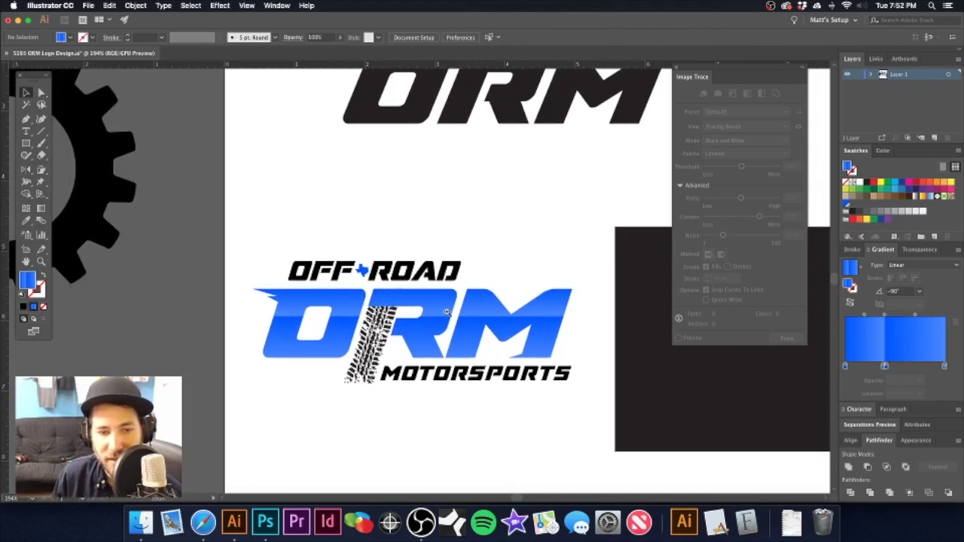
{"action": "scroll", "coordinate": [448, 312], "scroll_direction": "down", "scroll_amount": 2}
{"action": "scroll", "coordinate": [447, 296], "scroll_direction": "left", "scroll_amount": 1}
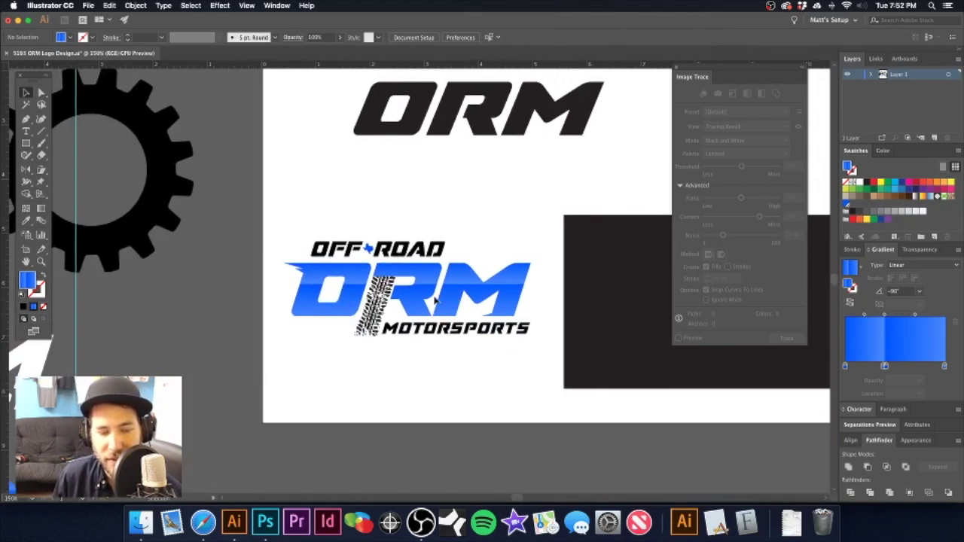
{"action": "scroll", "coordinate": [394, 287], "scroll_direction": "up", "scroll_amount": 4}
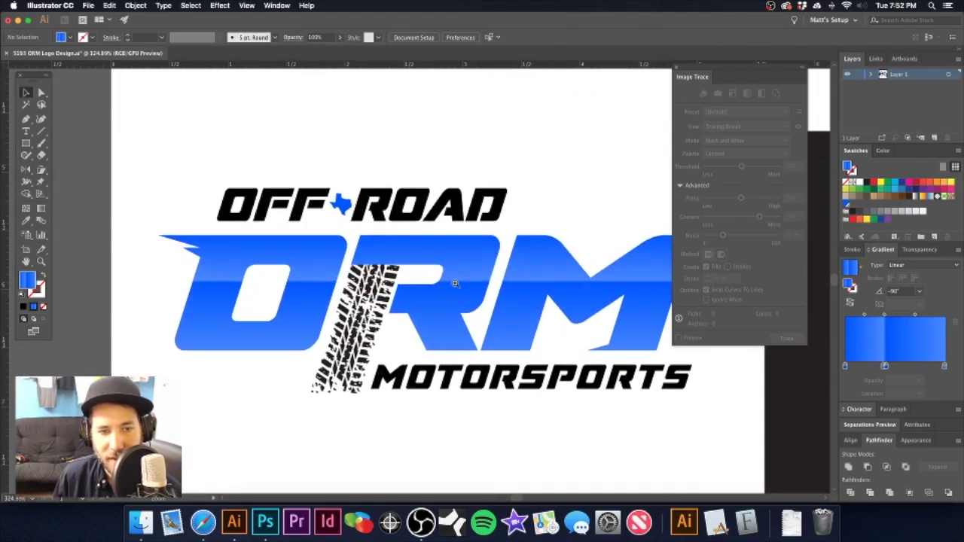
{"action": "left_click", "coordinate": [320, 255]}
{"action": "left_click", "coordinate": [417, 221]}
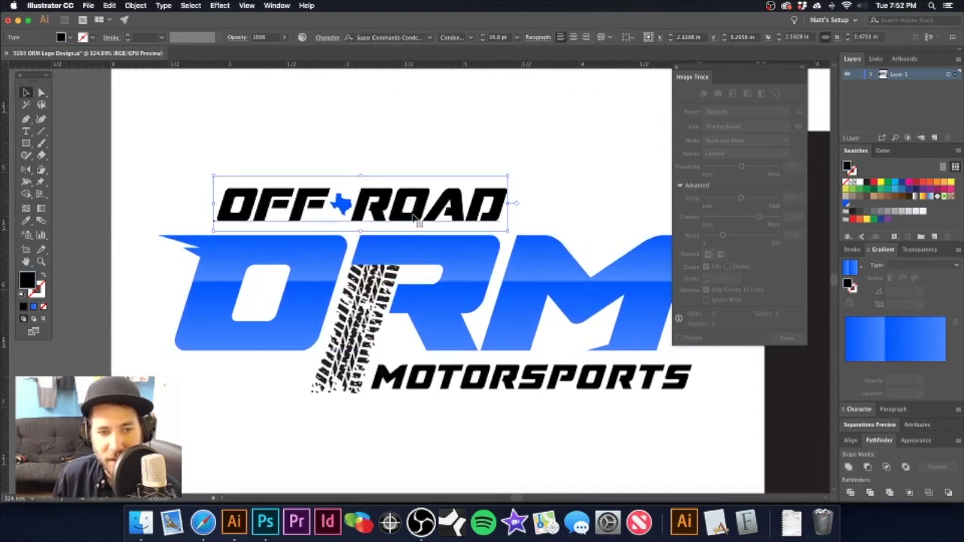
{"action": "key", "text": "a"}
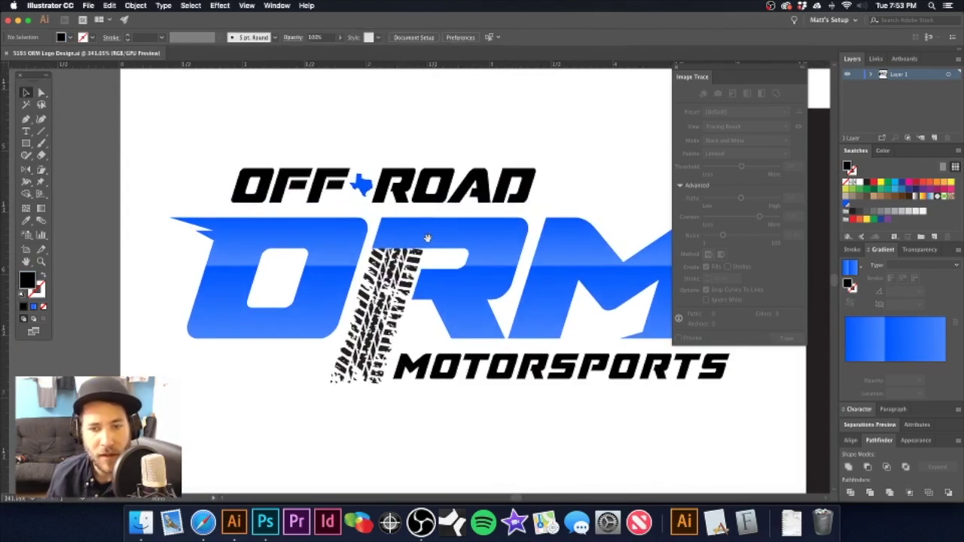
- Place a copy of the complete blue and black logo outside the artboard, below its lower left corner
{"action": "scroll", "coordinate": [427, 238], "scroll_direction": "right", "scroll_amount": 3}
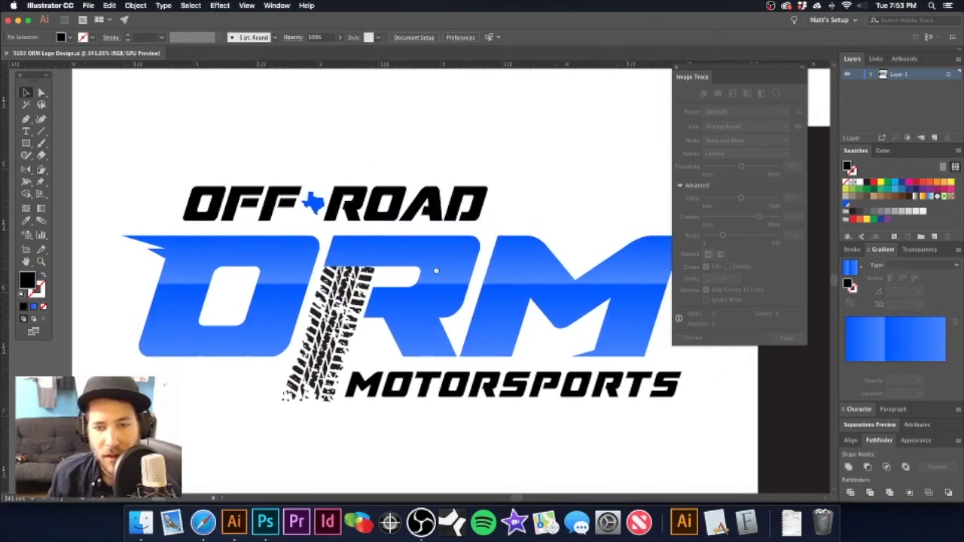
{"action": "scroll", "coordinate": [476, 304], "scroll_direction": "down", "scroll_amount": 1}
{"action": "left_click_drag", "start_coordinate": [389, 278], "coordinate": [422, 291]}
{"action": "left_click", "coordinate": [431, 235]}
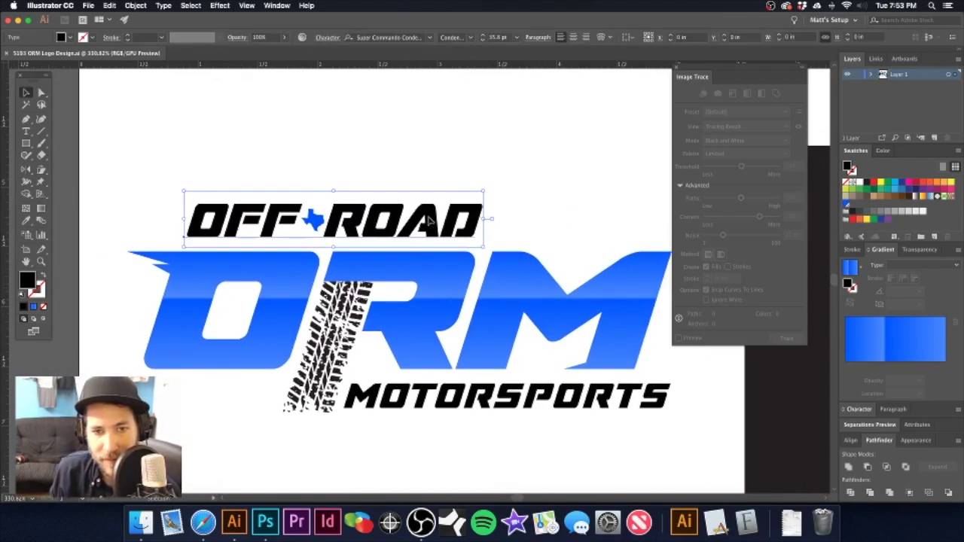
{"action": "left_click", "coordinate": [463, 410], "text": "shift"}
{"action": "scroll", "coordinate": [445, 315], "scroll_direction": "down", "scroll_amount": 8}
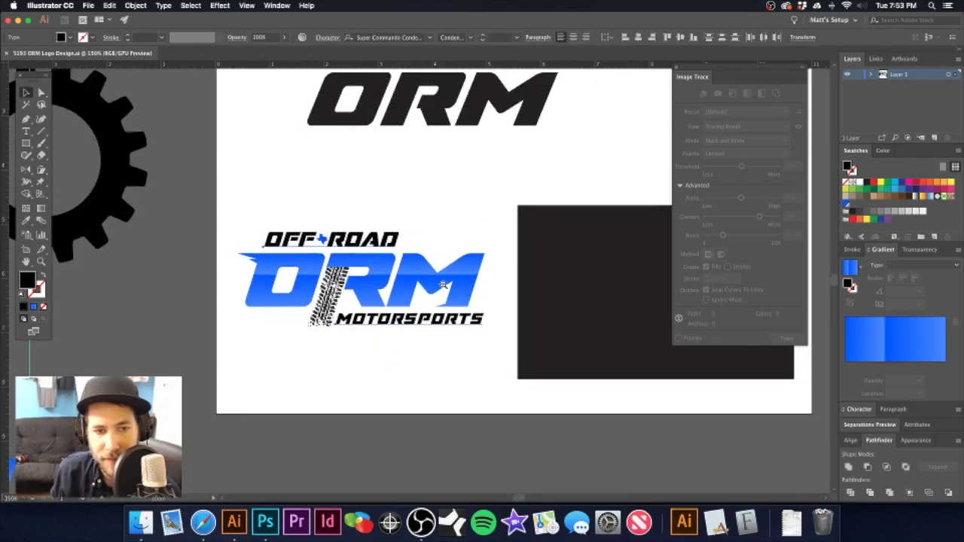
{"action": "left_click_drag", "start_coordinate": [418, 226], "coordinate": [554, 333]}
{"action": "mouse_move", "coordinate": [464, 338]}
{"action": "left_mouse_down"}
{"action": "mouse_move", "coordinate": [408, 365]}
{"action": "mouse_move", "coordinate": [301, 463]}
{"action": "mouse_move", "coordinate": [504, 427]}
{"action": "mouse_move", "coordinate": [424, 413]}
{"action": "left_mouse_up"}
{"action": "scroll", "coordinate": [423, 413], "scroll_direction": "right", "scroll_amount": 2}
{"action": "left_click_drag", "start_coordinate": [409, 284], "coordinate": [498, 309]}
{"action": "scroll", "coordinate": [502, 306], "scroll_direction": "right", "scroll_amount": 2}
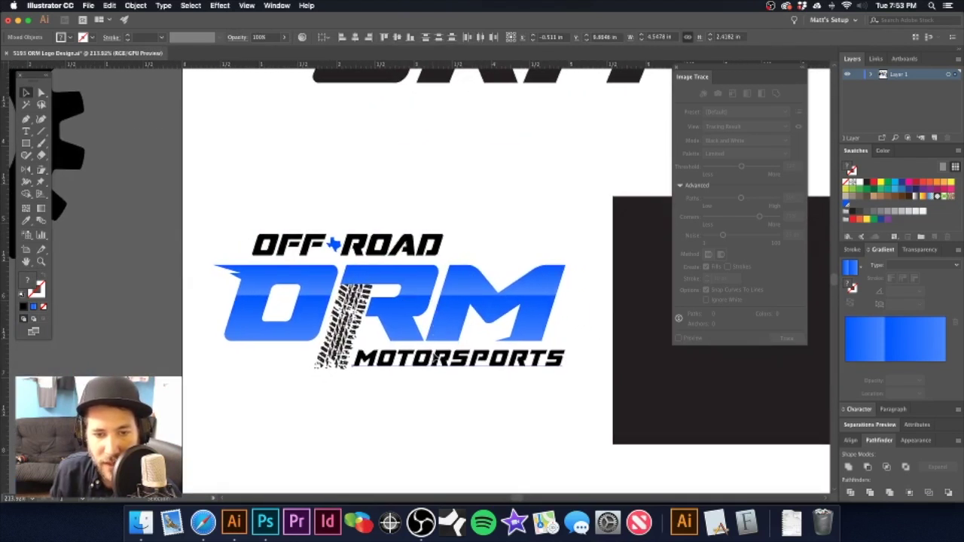
- Convert the OFF-ROAD and MOTORSPORTS text on the artboard to outlines and fill both with the blue linear gradient
{"action": "left_click", "coordinate": [435, 359]}
{"action": "left_click", "coordinate": [424, 252], "text": "shift"}
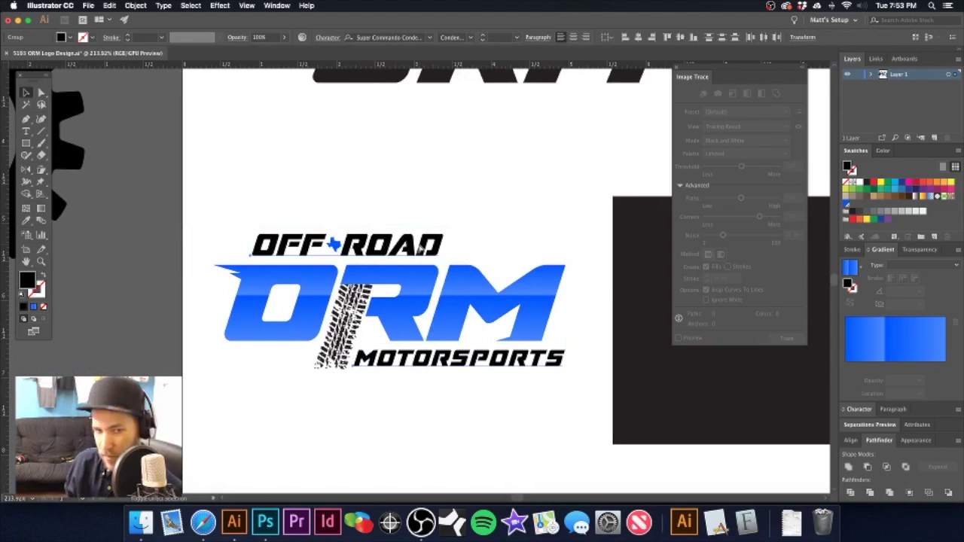
{"action": "key", "text": "super+shift+o"}
{"action": "left_click", "coordinate": [909, 369]}
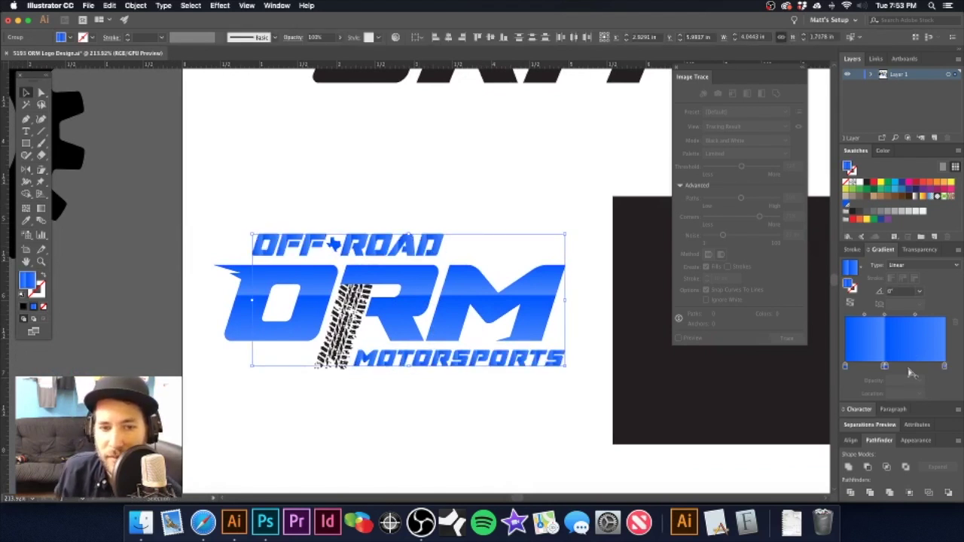
- Try redrawing the OFF-ROAD lettering's gradient vertically with the Gradient tool, and undo it
{"action": "key", "text": "super+shift+a"}
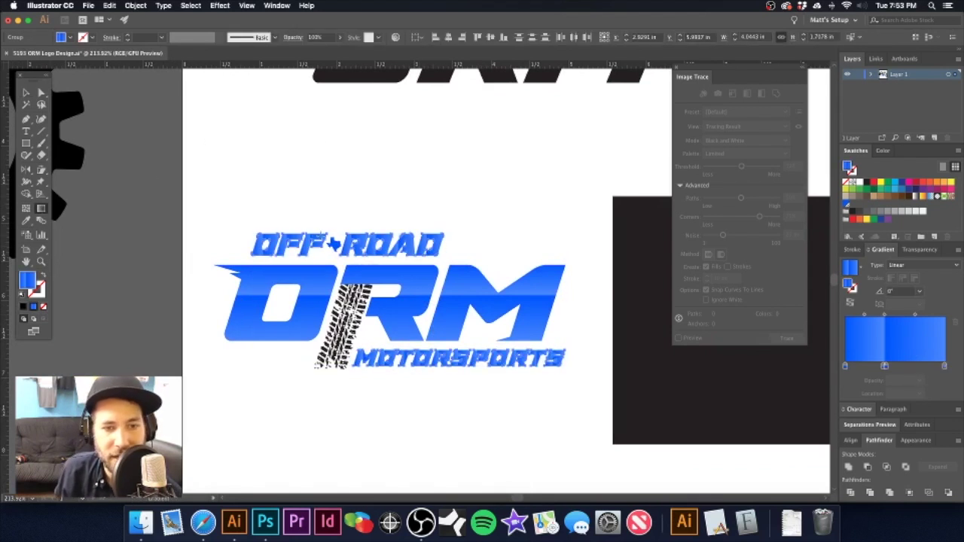
{"action": "left_click", "coordinate": [371, 239]}
{"action": "key", "text": "super+shift+a"}
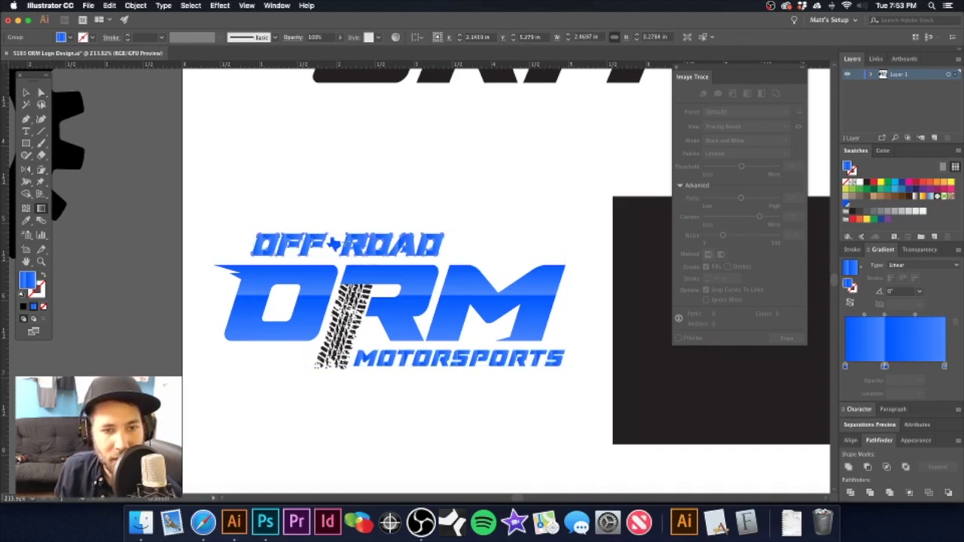
{"action": "left_click_drag", "start_coordinate": [361, 260], "coordinate": [362, 259]}
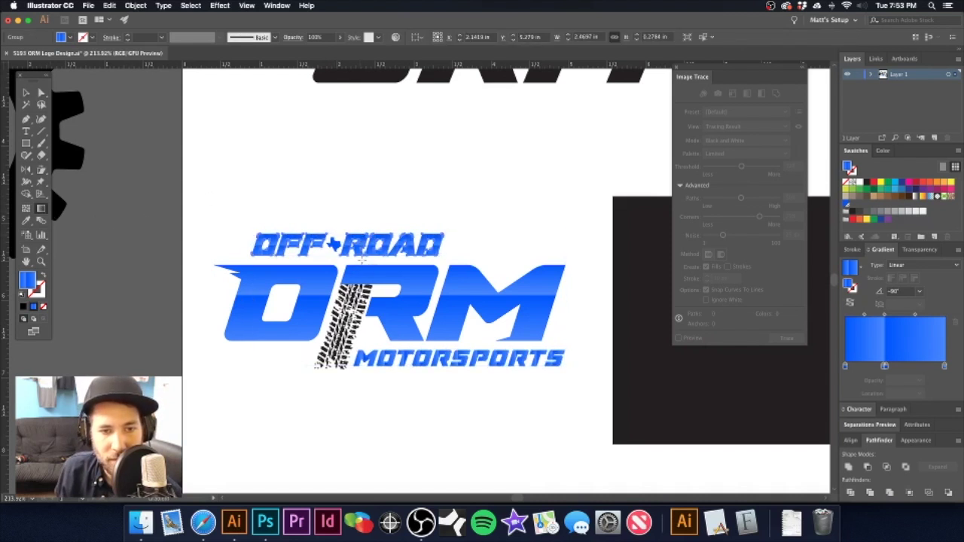
{"action": "key", "text": "super+z"}
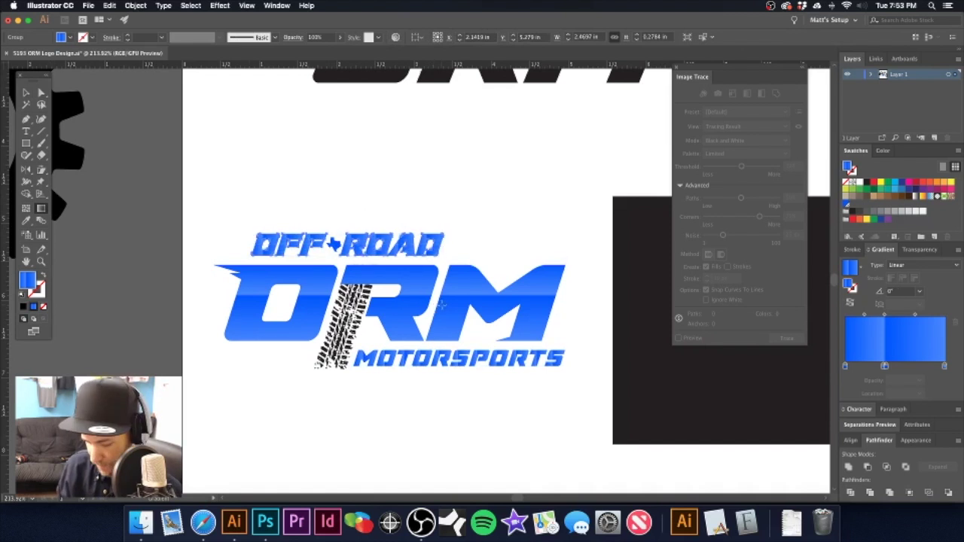
- Set the gradient angle of the OFF-ROAD lettering to -90°
{"action": "key", "text": "v"}
{"action": "left_click", "coordinate": [482, 214]}
{"action": "left_click", "coordinate": [419, 244]}
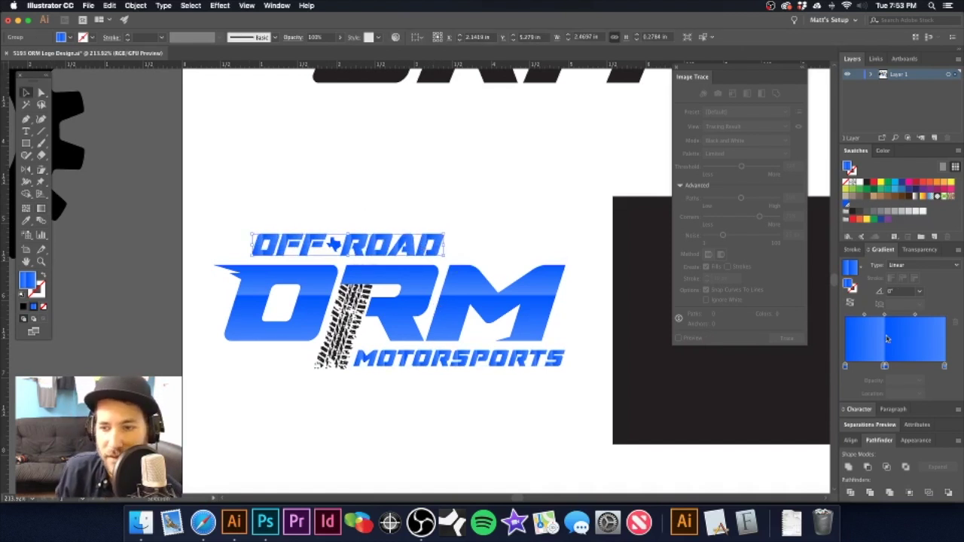
{"action": "left_click", "coordinate": [891, 294]}
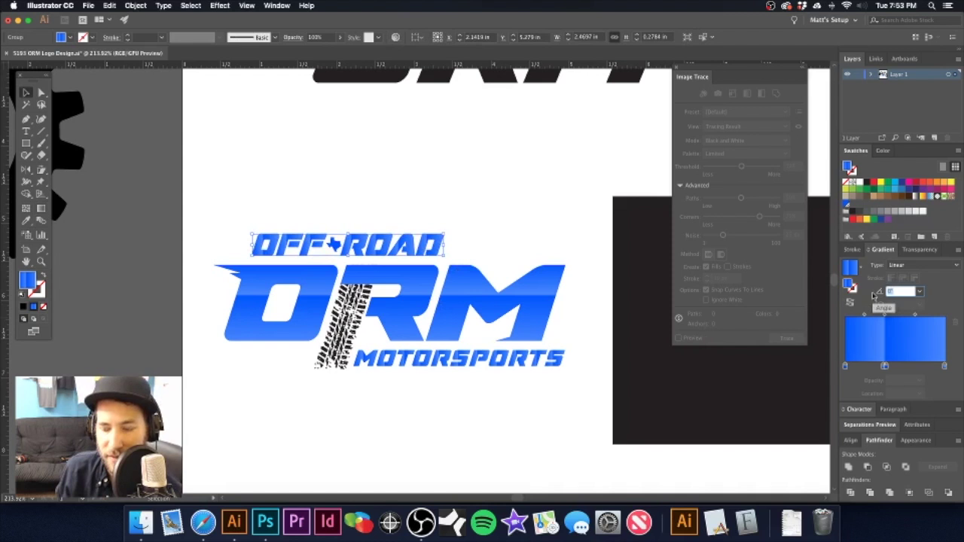
{"action": "key", "text": "Return"}
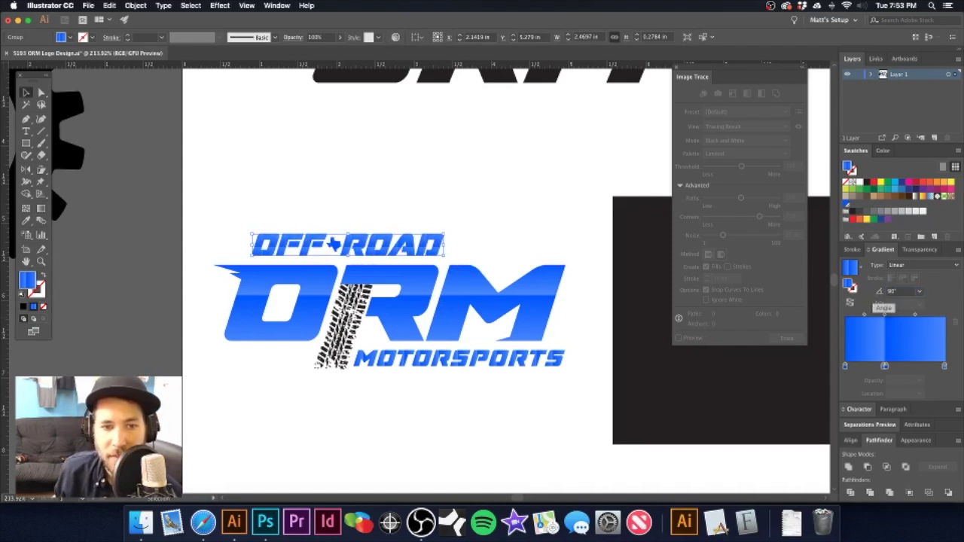
{"action": "left_click", "coordinate": [891, 291]}
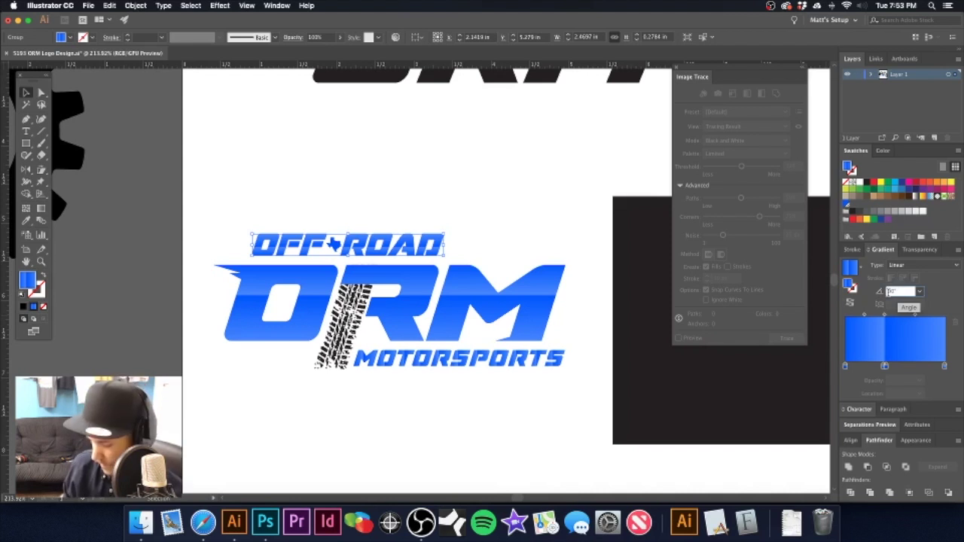
{"action": "key", "text": "Return"}
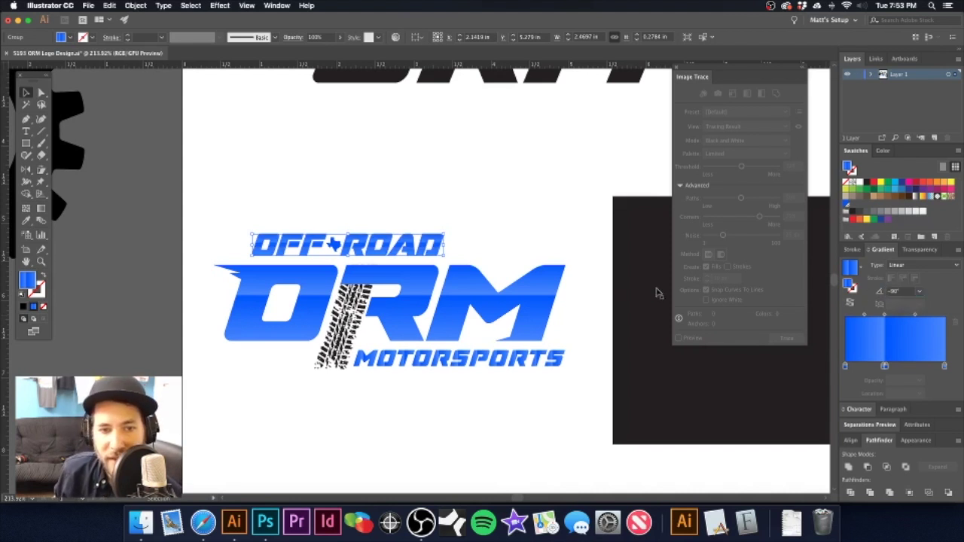
- Set the gradient angle of the MOTORSPORTS lettering to -90°
{"action": "left_click", "coordinate": [494, 362]}
{"action": "left_click", "coordinate": [903, 291]}
{"action": "type", "text": "-90"}
{"action": "key", "text": "Return"}
{"action": "left_click", "coordinate": [508, 196]}
- Recolor the OFF-ROAD lettering's gradient, setting the first stop to K=40 gray and the middle stop at 40.52% to light gray
{"action": "left_click_drag", "start_coordinate": [435, 272], "coordinate": [502, 268]}
{"action": "left_click", "coordinate": [486, 213]}
{"action": "scroll", "coordinate": [485, 237], "scroll_direction": "left", "scroll_amount": 1}
{"action": "scroll", "coordinate": [485, 236], "scroll_direction": "left", "scroll_amount": 1}
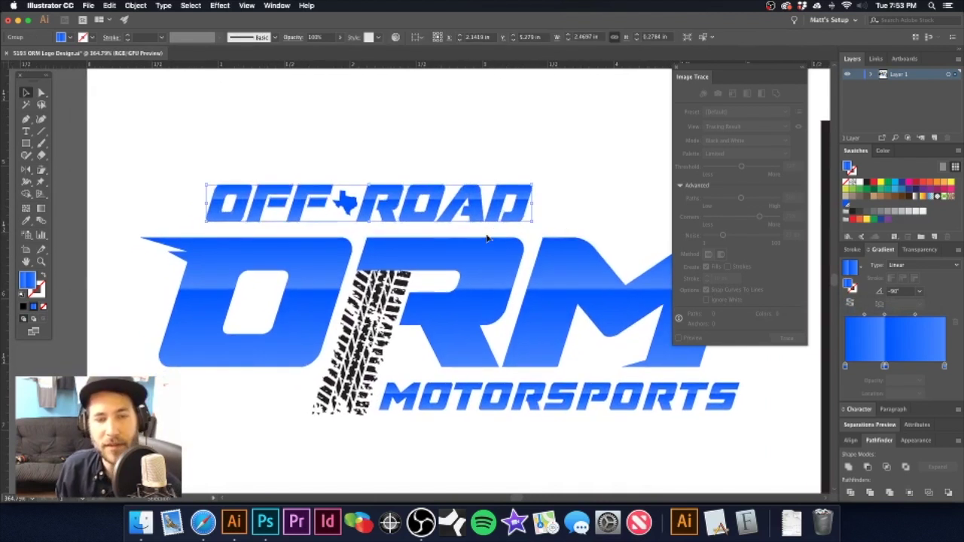
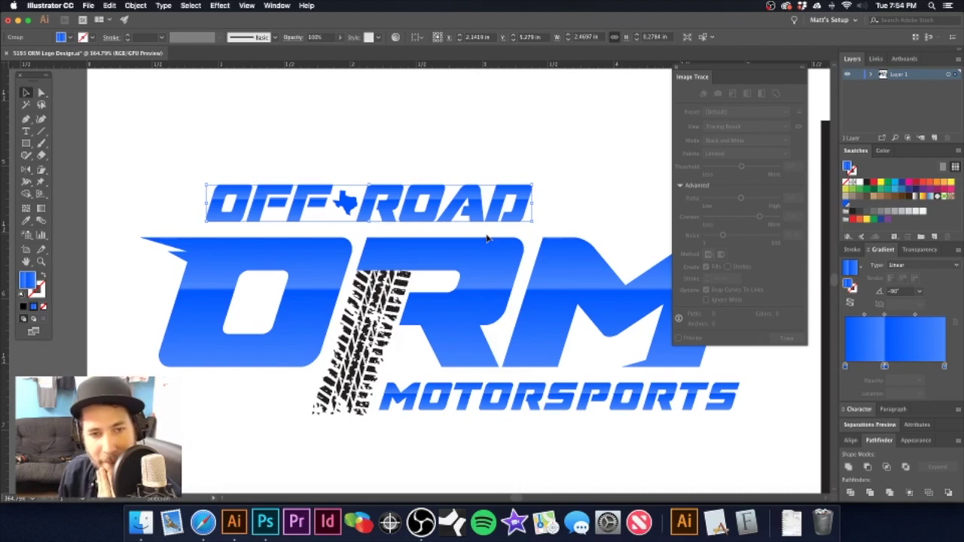
{"action": "left_click", "coordinate": [907, 214]}
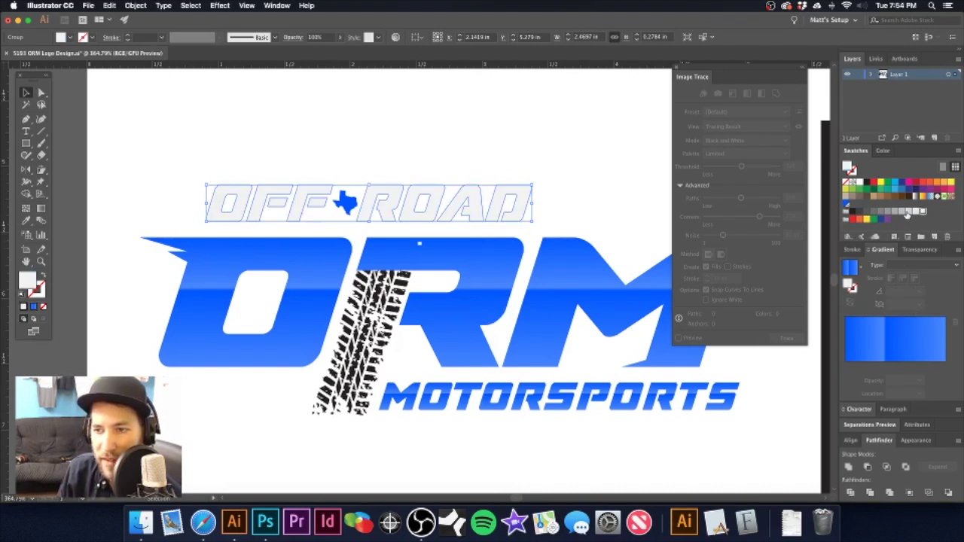
{"action": "left_click", "coordinate": [883, 218]}
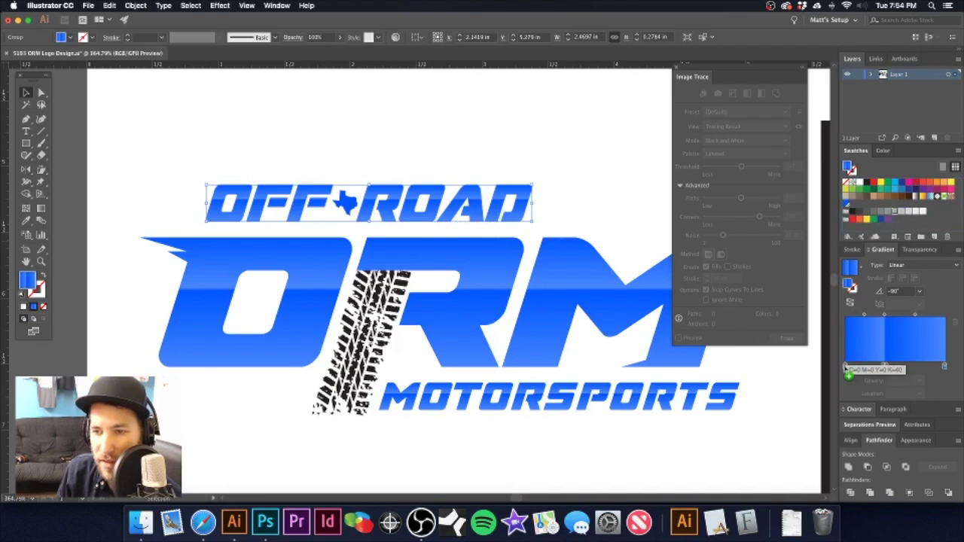
{"action": "left_click_drag", "start_coordinate": [845, 367], "coordinate": [846, 367]}
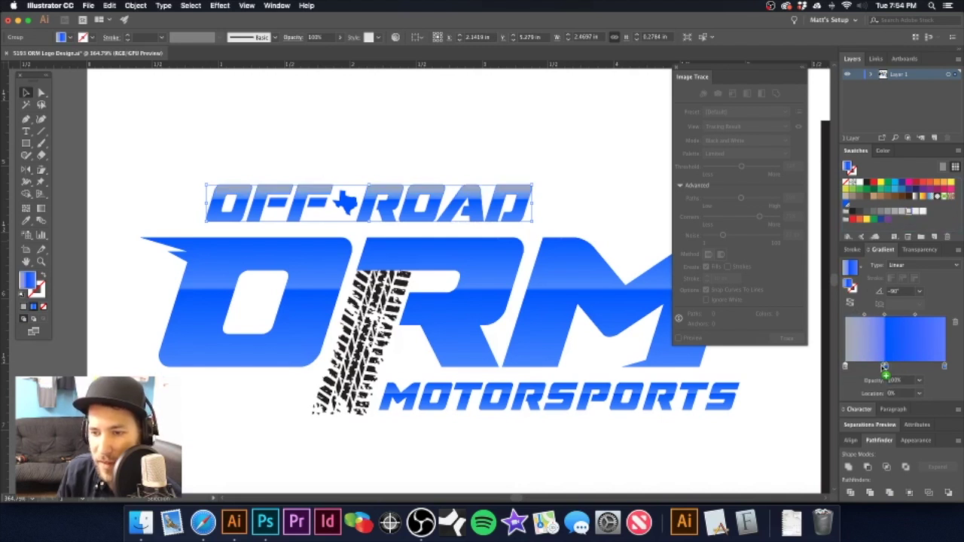
{"action": "left_click_drag", "start_coordinate": [885, 369], "coordinate": [885, 366]}
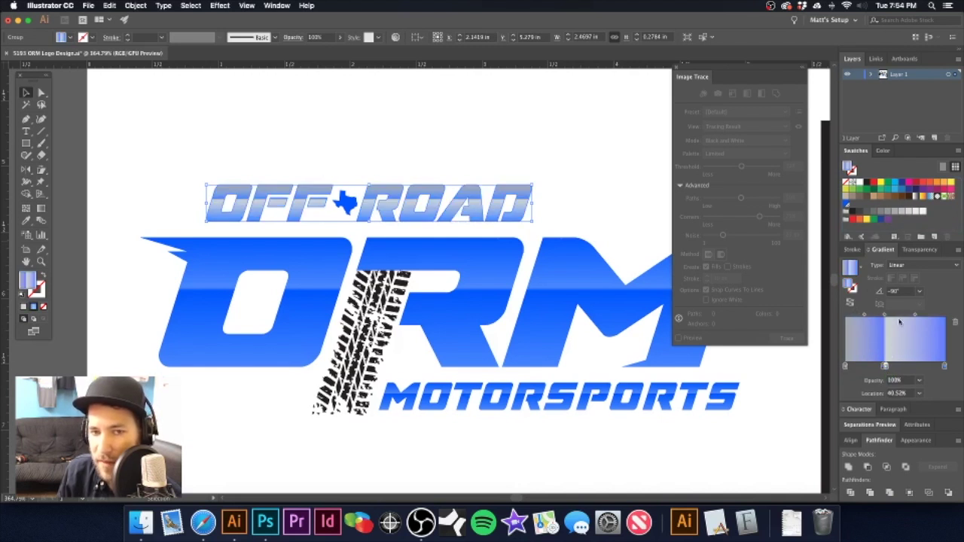
- Replace the remaining blue in the OFF-ROAD gradient with light gray, and make the second middle stop a darker gray at 44.54%
{"action": "left_click_drag", "start_coordinate": [923, 214], "coordinate": [944, 367]}
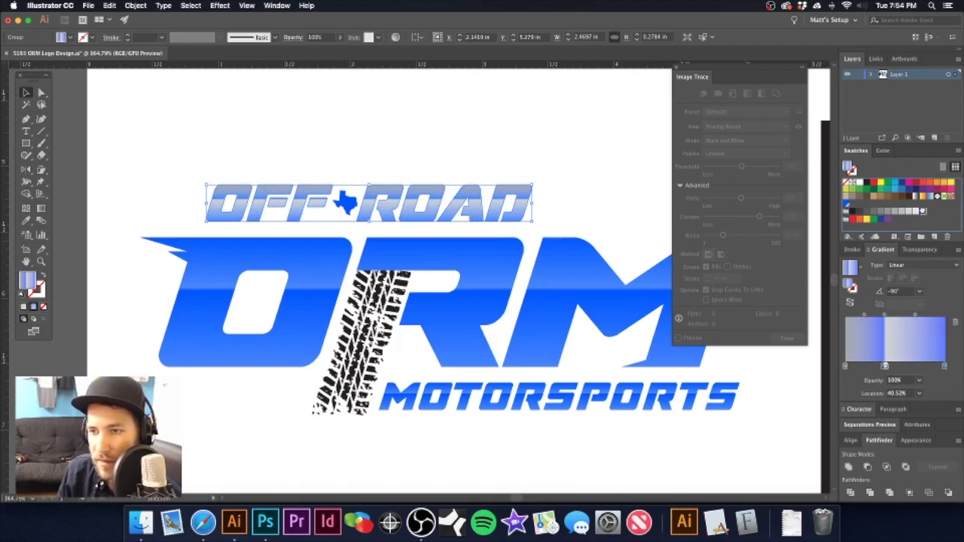
{"action": "left_click_drag", "start_coordinate": [901, 213], "coordinate": [946, 367]}
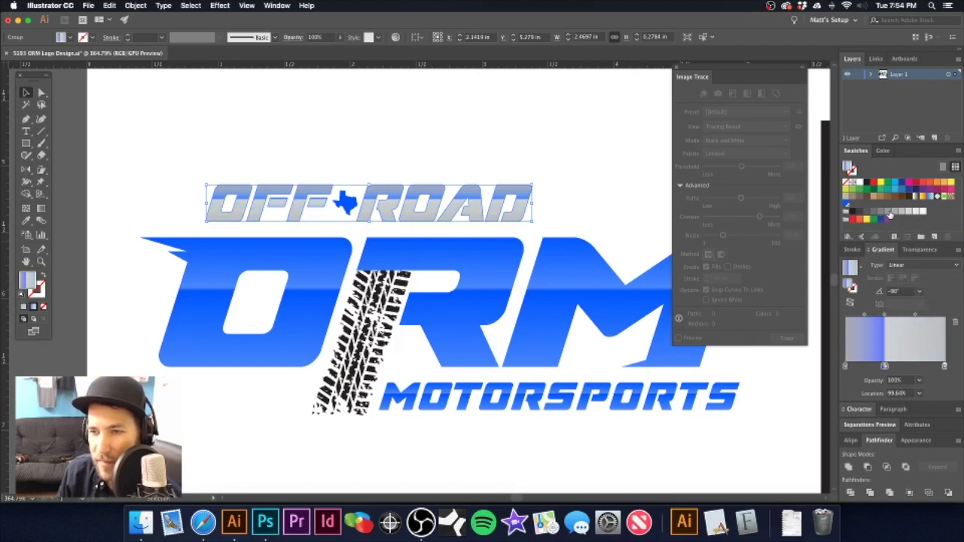
{"action": "left_click_drag", "start_coordinate": [884, 214], "coordinate": [889, 368]}
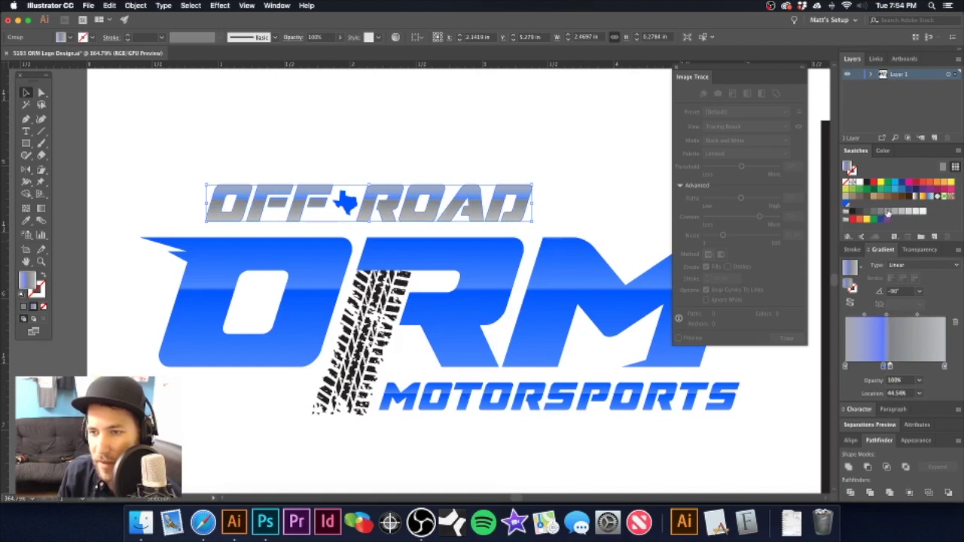
{"action": "left_click_drag", "start_coordinate": [902, 214], "coordinate": [886, 368]}
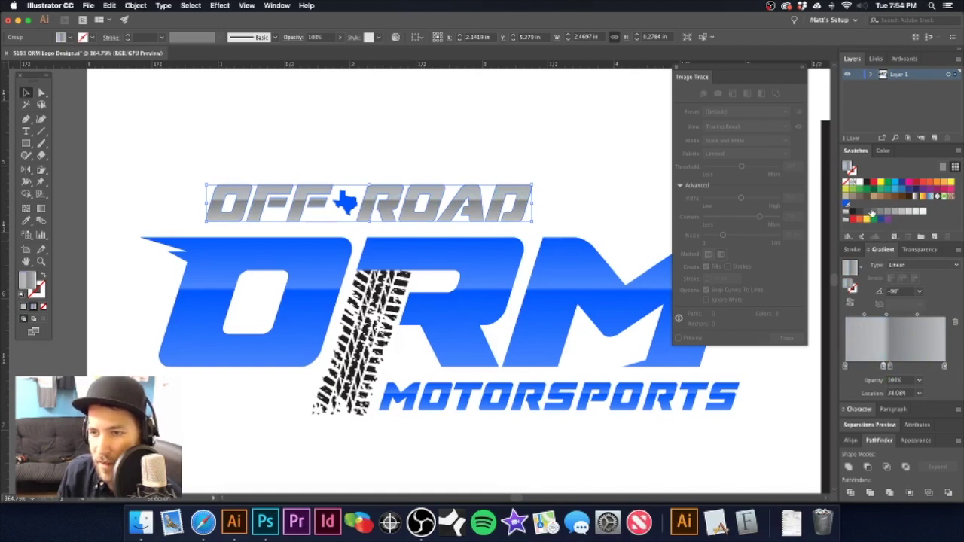
- Set the OFF-ROAD gradient's stop at 38.08% to K=20 gray and its first stop to a medium gray
{"action": "left_click_drag", "start_coordinate": [876, 213], "coordinate": [845, 367]}
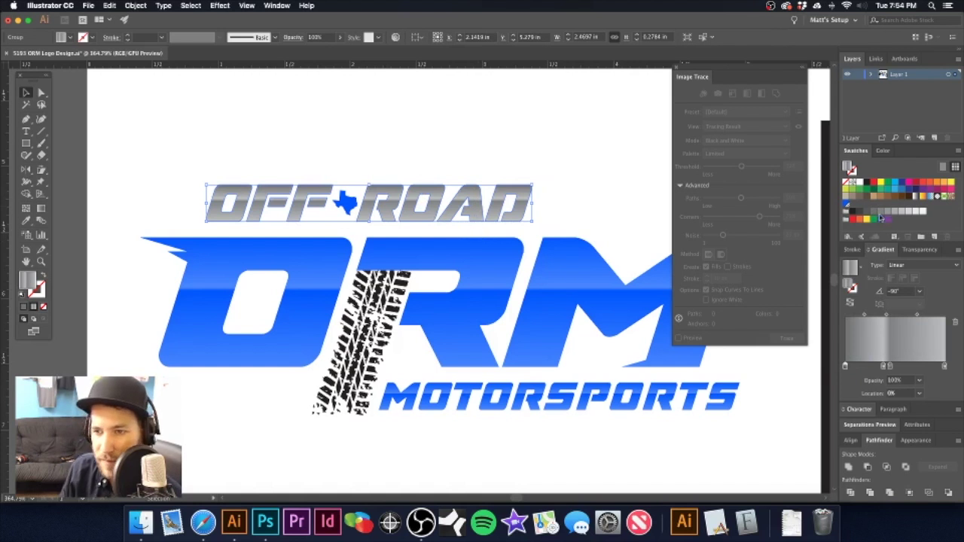
{"action": "left_click_drag", "start_coordinate": [889, 213], "coordinate": [845, 367]}
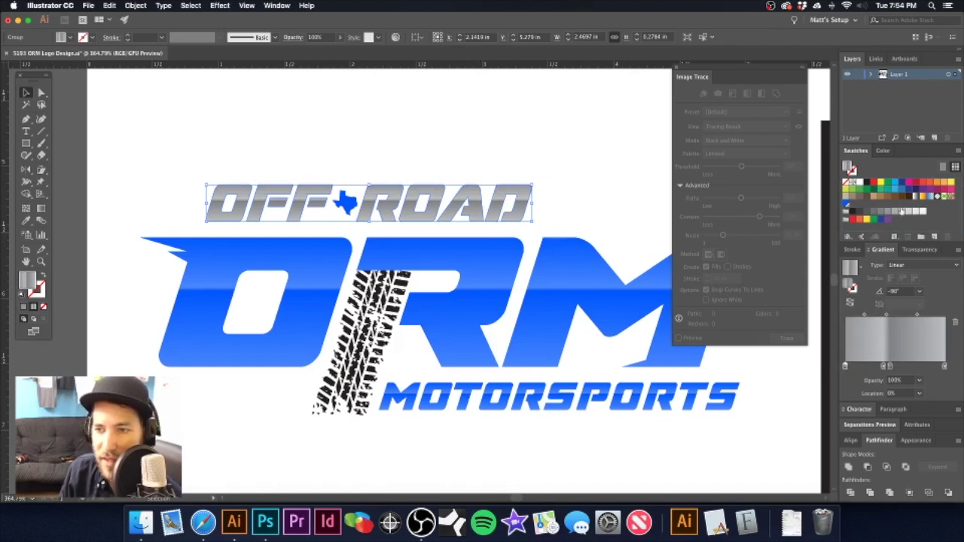
{"action": "left_click_drag", "start_coordinate": [902, 213], "coordinate": [845, 367]}
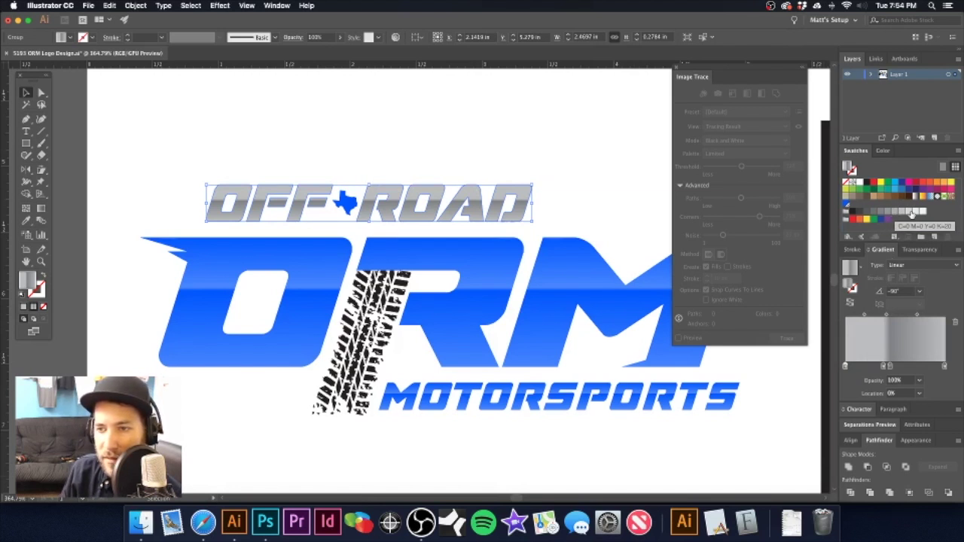
{"action": "left_click_drag", "start_coordinate": [911, 214], "coordinate": [886, 367]}
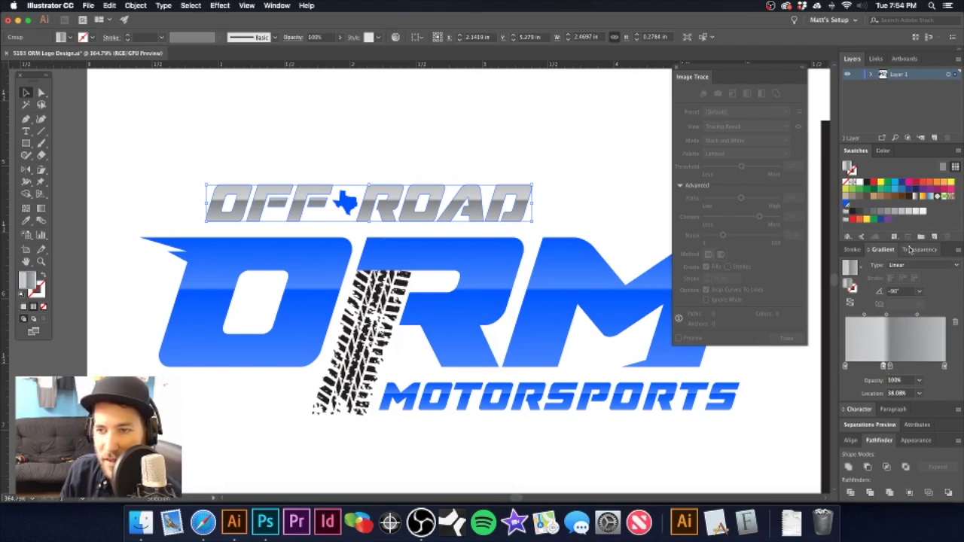
{"action": "left_click_drag", "start_coordinate": [896, 214], "coordinate": [845, 366]}
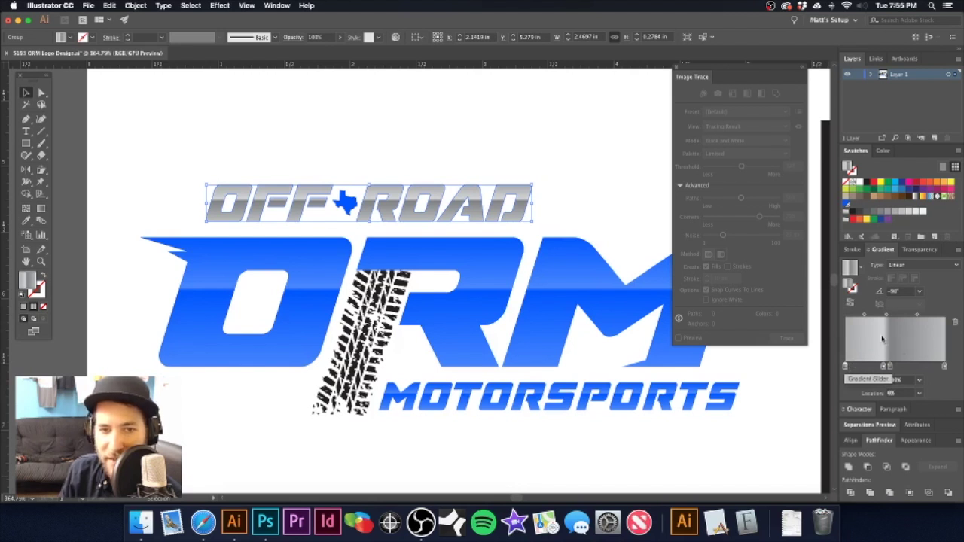
- Swap the OFF-ROAD gradient's middle stops to put the darker gray at 39.26% and the lighter at 43.9%, and darken the end stop
{"action": "left_click", "coordinate": [890, 366]}
{"action": "left_click_drag", "start_coordinate": [889, 368], "coordinate": [886, 369]}
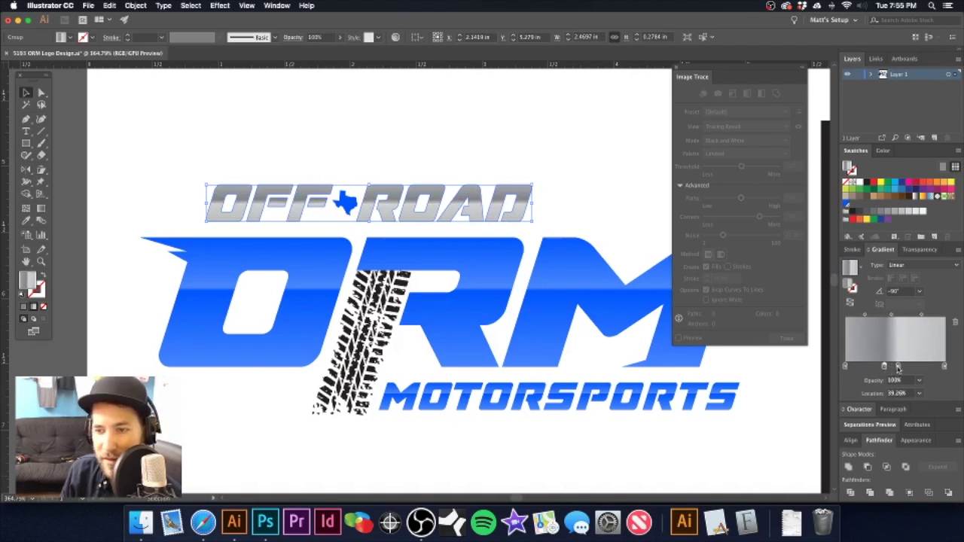
{"action": "left_click_drag", "start_coordinate": [897, 367], "coordinate": [886, 366]}
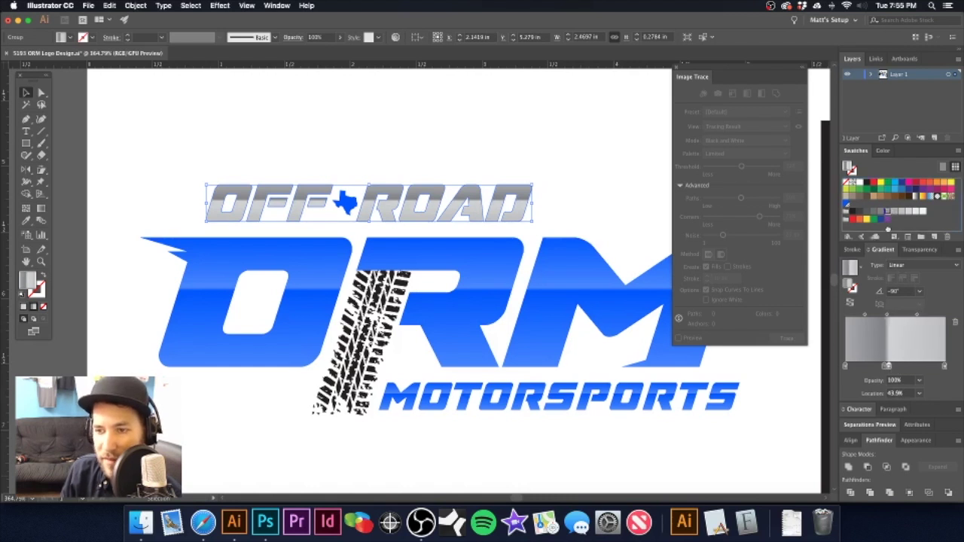
{"action": "left_click_drag", "start_coordinate": [945, 367], "coordinate": [945, 368]}
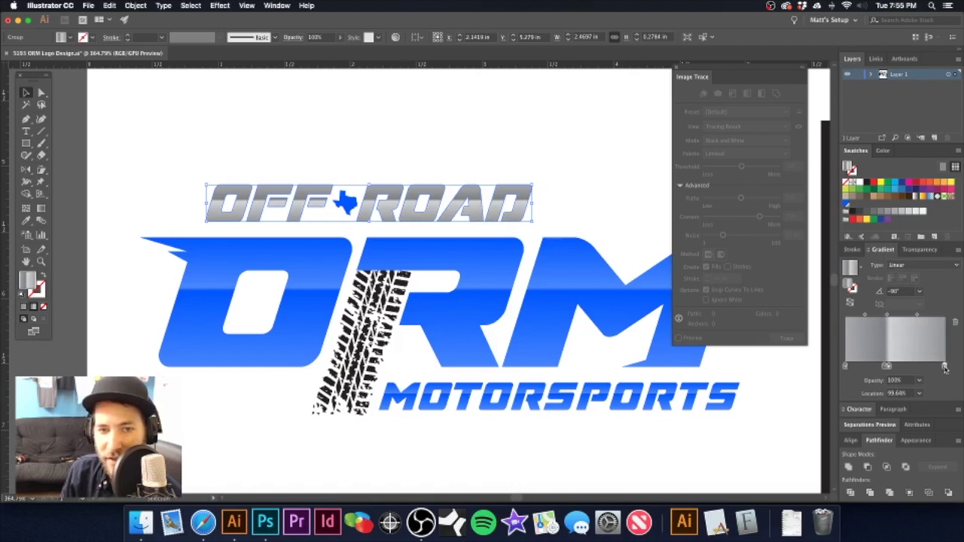
- Try moving the lighter middle stop of the OFF-ROAD gradient to 51.89%, and undo it
{"action": "left_click_drag", "start_coordinate": [886, 367], "coordinate": [897, 368]}
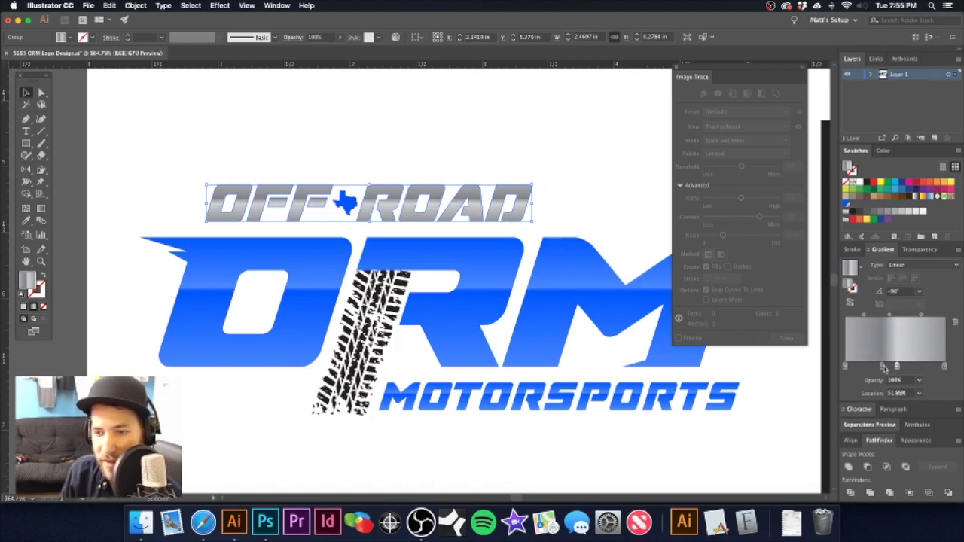
{"action": "key", "text": "super+z"}
{"action": "scroll", "coordinate": [896, 265], "scroll_direction": "down", "scroll_amount": 1}
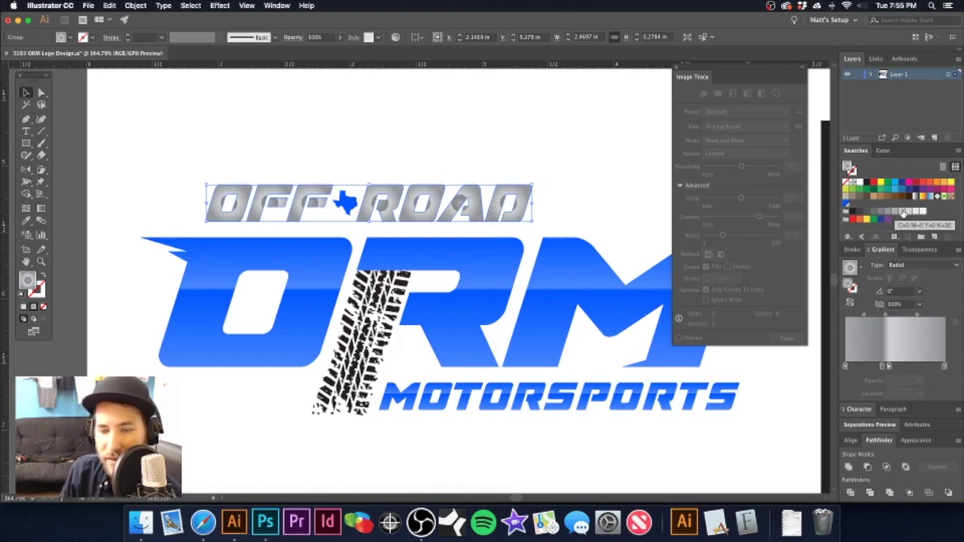
{"action": "key", "text": "super+z"}
- Set the first stop of the OFF-ROAD gradient to the lighter K=30 gray and deselect the lettering
{"action": "left_click_drag", "start_coordinate": [906, 213], "coordinate": [845, 368]}
{"action": "key", "text": "super+minus"}
{"action": "key", "text": "super+minus"}
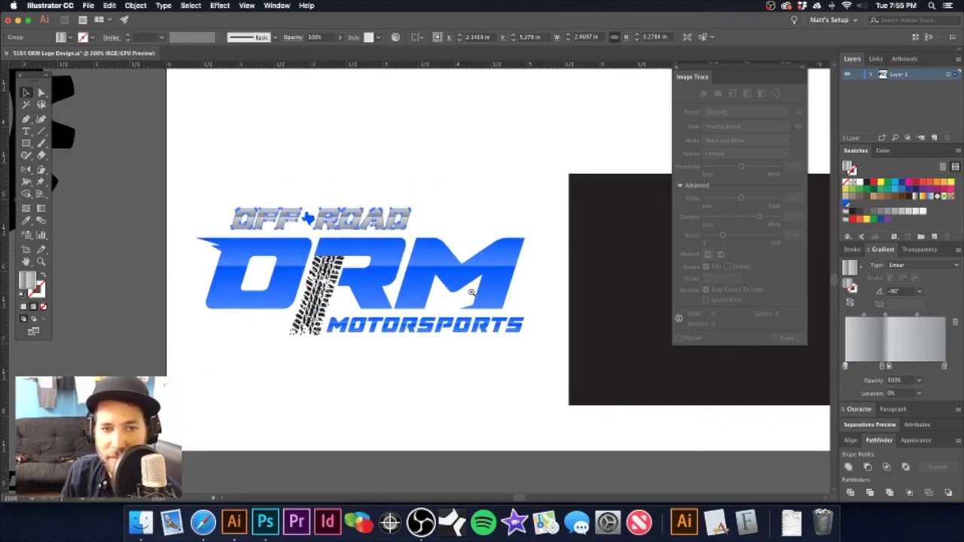
{"action": "left_click", "coordinate": [432, 168]}
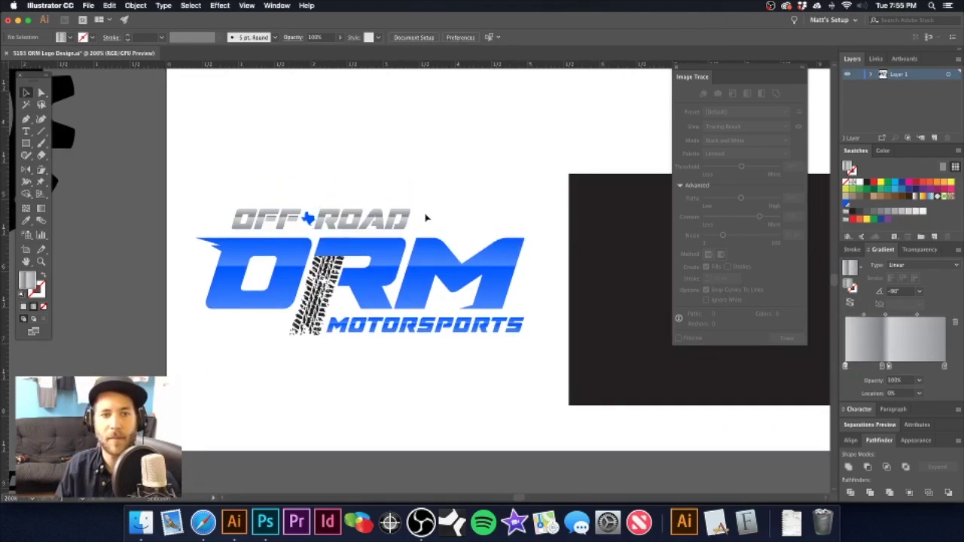
- Space the OFF-ROAD gradient's two middle stops farther apart, with the darker one at 43.73%
{"action": "key", "text": "super+minus"}
{"action": "scroll", "coordinate": [422, 233], "scroll_direction": "down", "scroll_amount": 2}
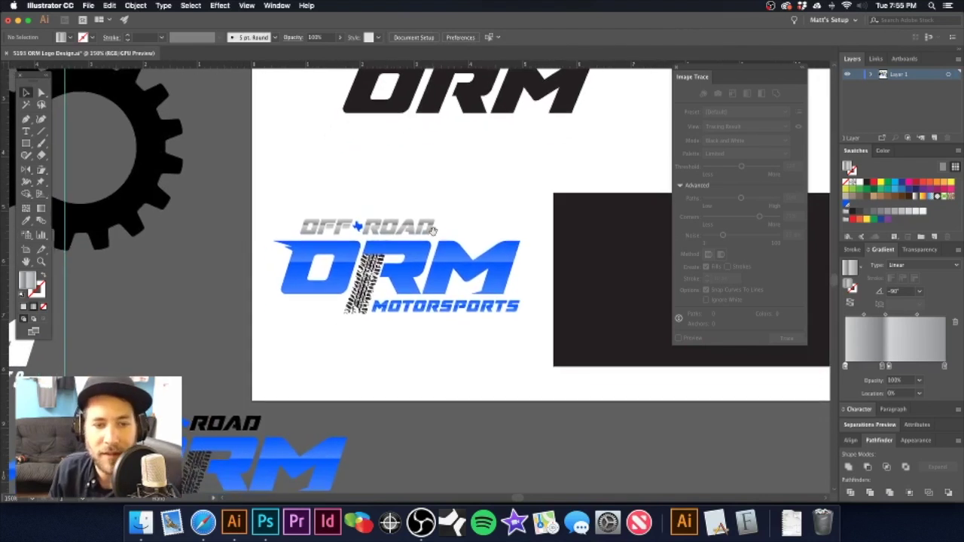
{"action": "scroll", "coordinate": [433, 230], "scroll_direction": "up", "scroll_amount": 3}
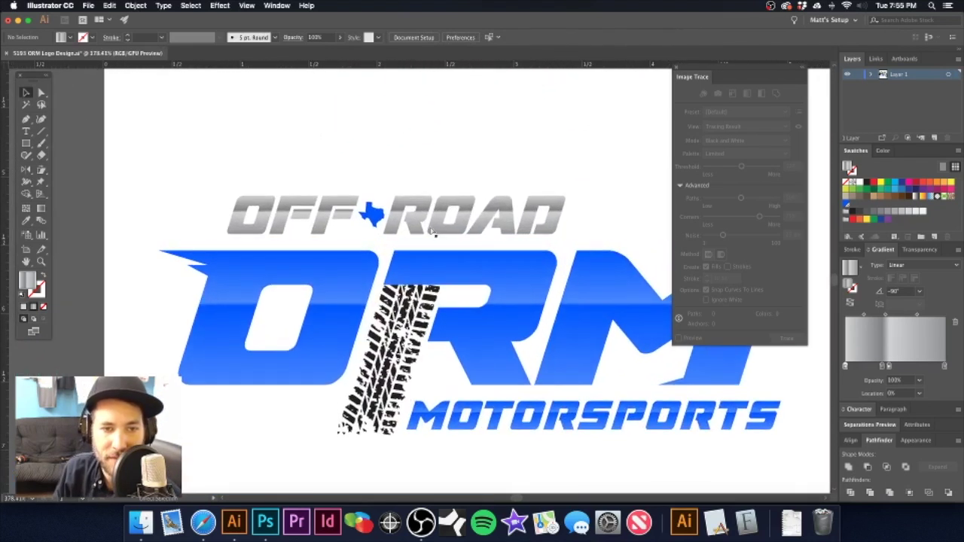
{"action": "left_click", "coordinate": [435, 219]}
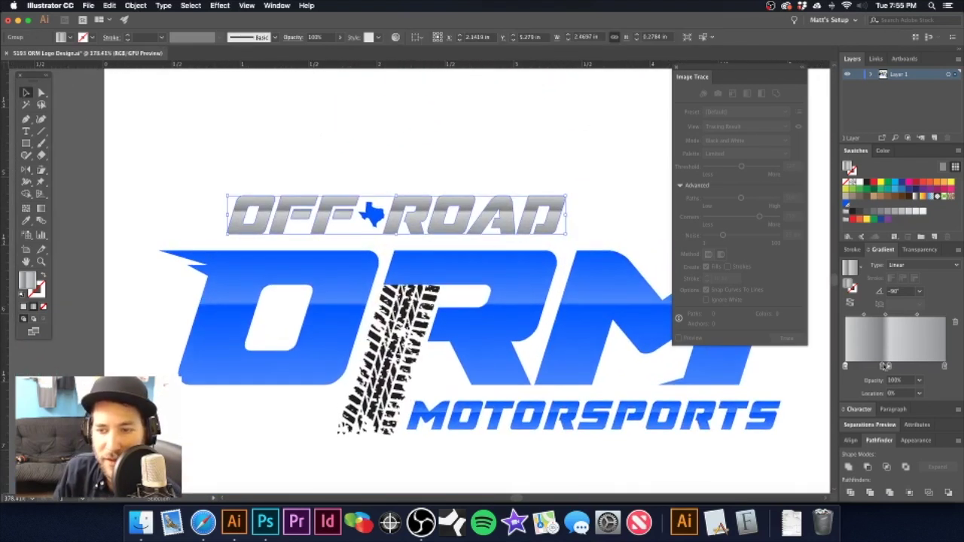
{"action": "mouse_move", "coordinate": [889, 367]}
{"action": "left_mouse_down"}
{"action": "mouse_move", "coordinate": [907, 366]}
{"action": "mouse_move", "coordinate": [889, 366]}
{"action": "left_mouse_up"}
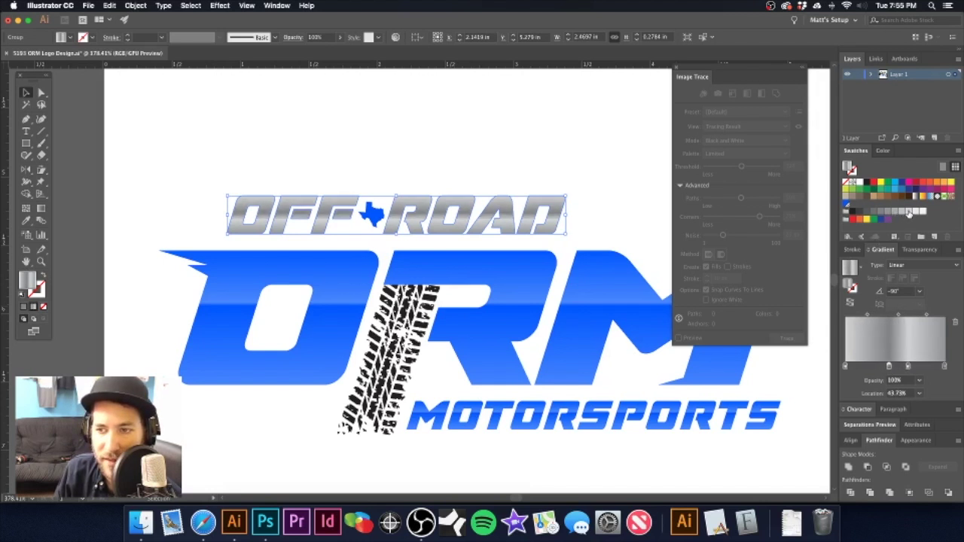
- Lighten the first stop of the OFF-ROAD gradient and set the midpoint beside it to 52.26%
{"action": "left_click", "coordinate": [846, 367]}
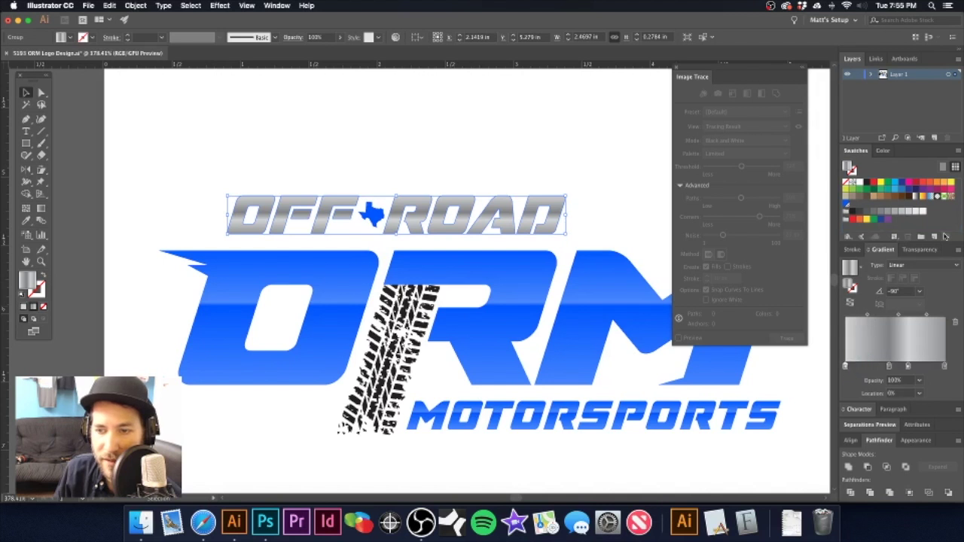
{"action": "left_click_drag", "start_coordinate": [918, 215], "coordinate": [847, 366]}
{"action": "left_click_drag", "start_coordinate": [869, 314], "coordinate": [871, 317]}
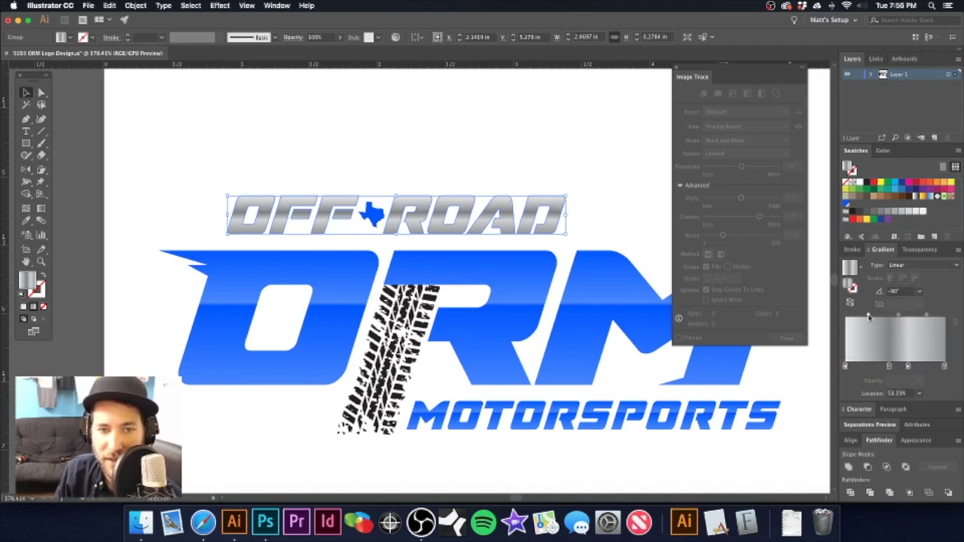
{"action": "left_click", "coordinate": [510, 178]}
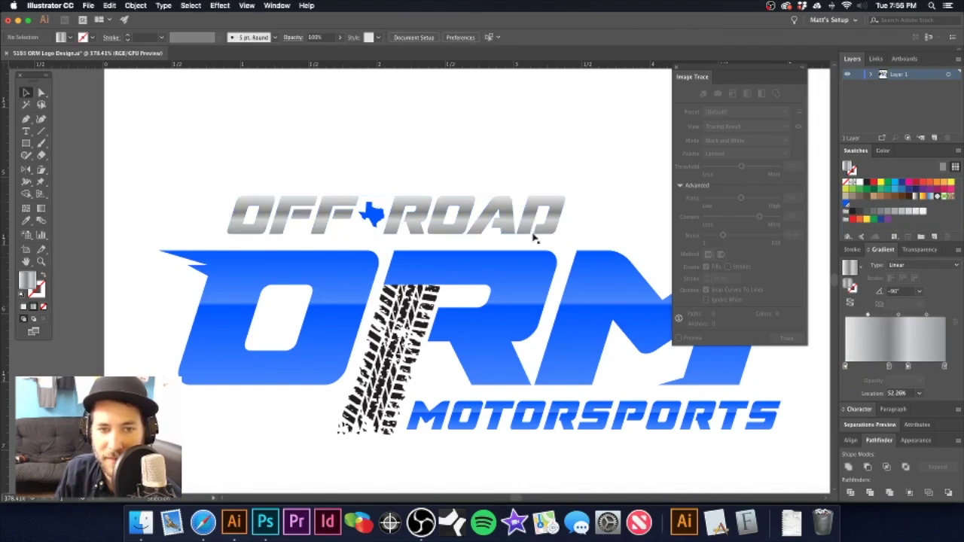
- Place a copy of the complete blue and gray ORM logo on the black rectangle beside the original
{"action": "left_click", "coordinate": [520, 269], "text": "alt+super"}
{"action": "left_click", "coordinate": [520, 269], "text": "alt+super"}
{"action": "left_click", "coordinate": [520, 269], "text": "alt+super"}
{"action": "left_click_drag", "start_coordinate": [401, 284], "coordinate": [524, 231]}
{"action": "scroll", "coordinate": [392, 251], "scroll_direction": "up", "scroll_amount": 3}
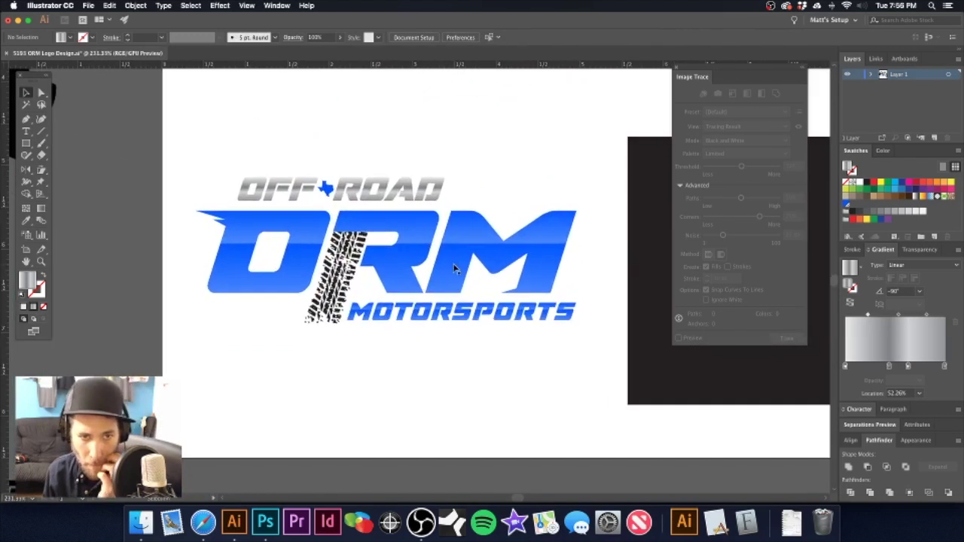
{"action": "scroll", "coordinate": [482, 271], "scroll_direction": "down", "scroll_amount": 2}
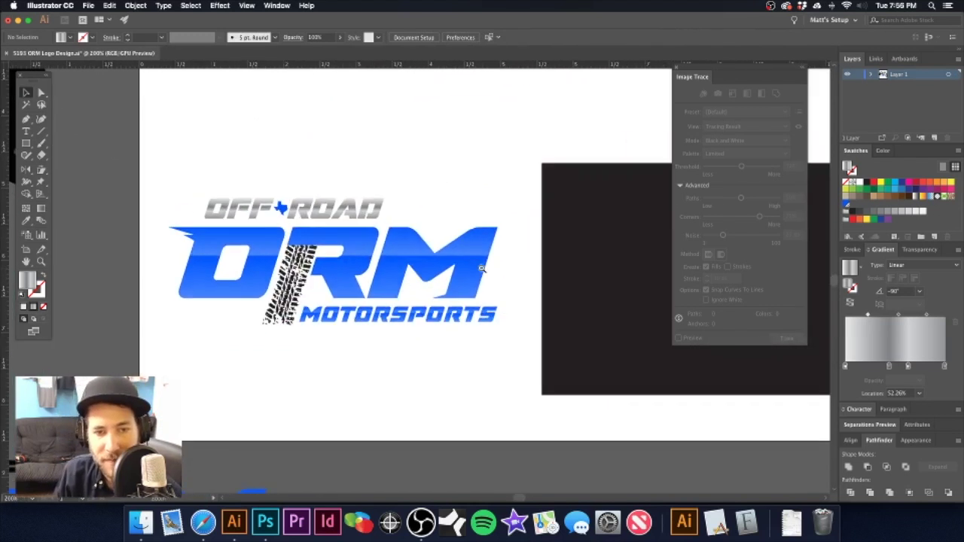
{"action": "left_click_drag", "start_coordinate": [441, 266], "coordinate": [421, 289]}
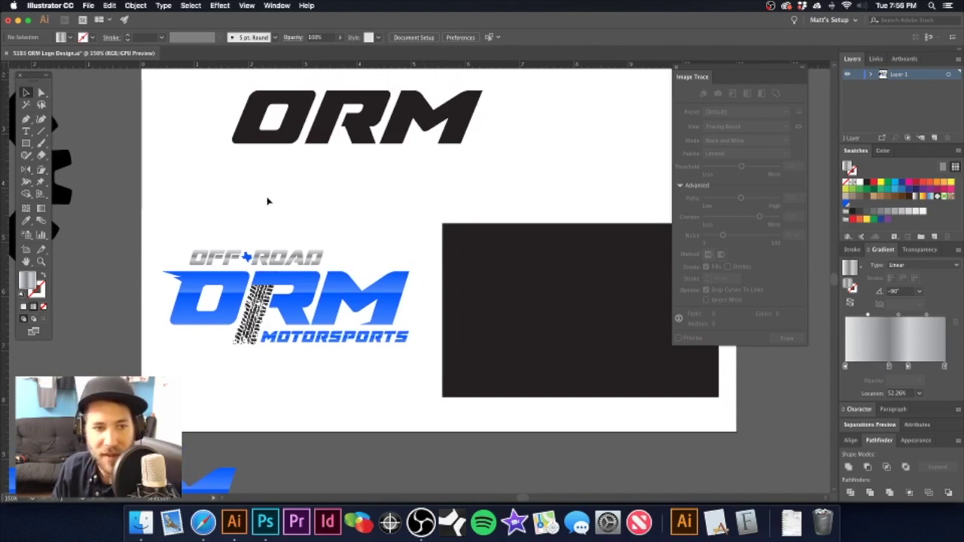
{"action": "left_click_drag", "start_coordinate": [154, 241], "coordinate": [411, 377]}
{"action": "left_click_drag", "start_coordinate": [351, 290], "coordinate": [641, 291]}
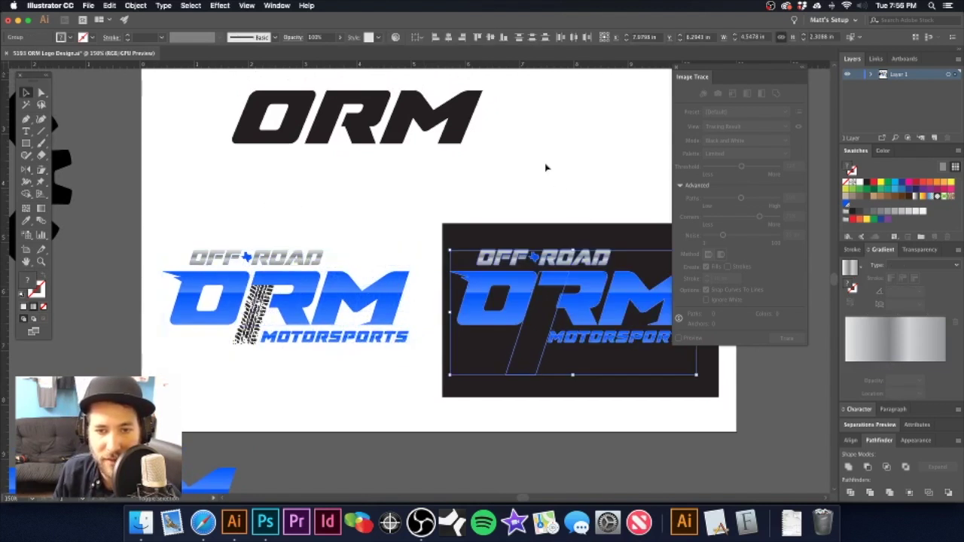
{"action": "left_click", "coordinate": [544, 166]}
{"action": "left_click_drag", "start_coordinate": [566, 231], "coordinate": [453, 186]}
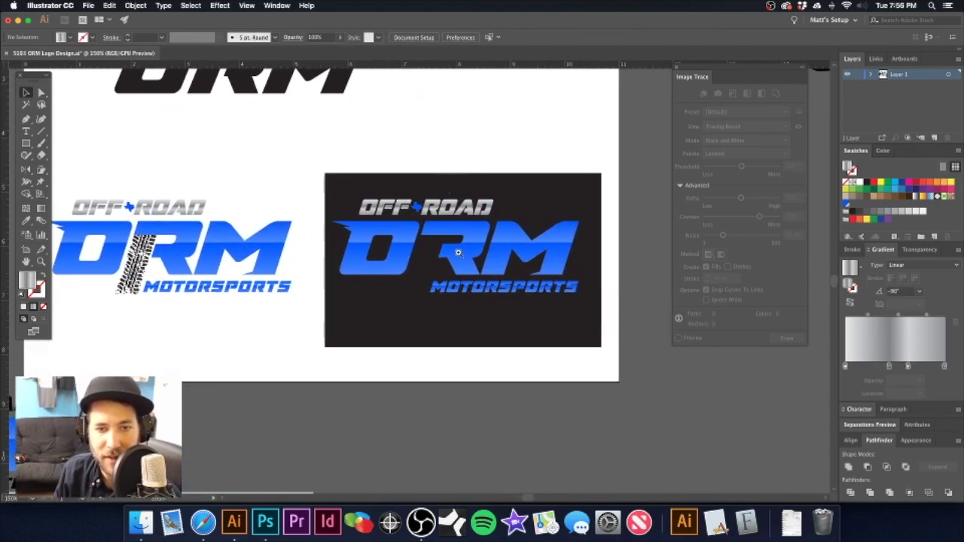
{"action": "left_click", "coordinate": [460, 254], "text": "alt+super"}
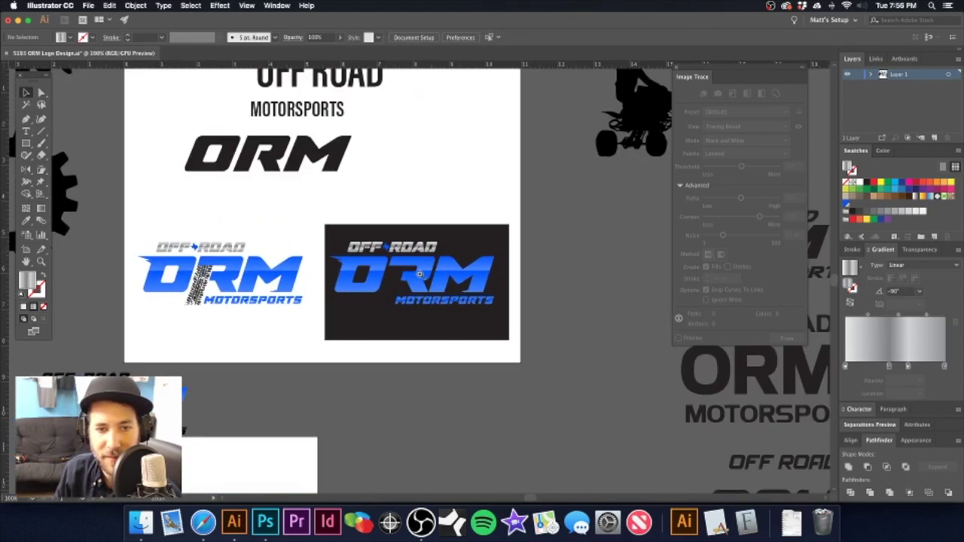
- Shift the two middle stops of the OFF-ROAD gradient on the black-background logo toward its start, placing the darker one at 39.02%
{"action": "left_click_drag", "start_coordinate": [420, 274], "coordinate": [512, 286]}
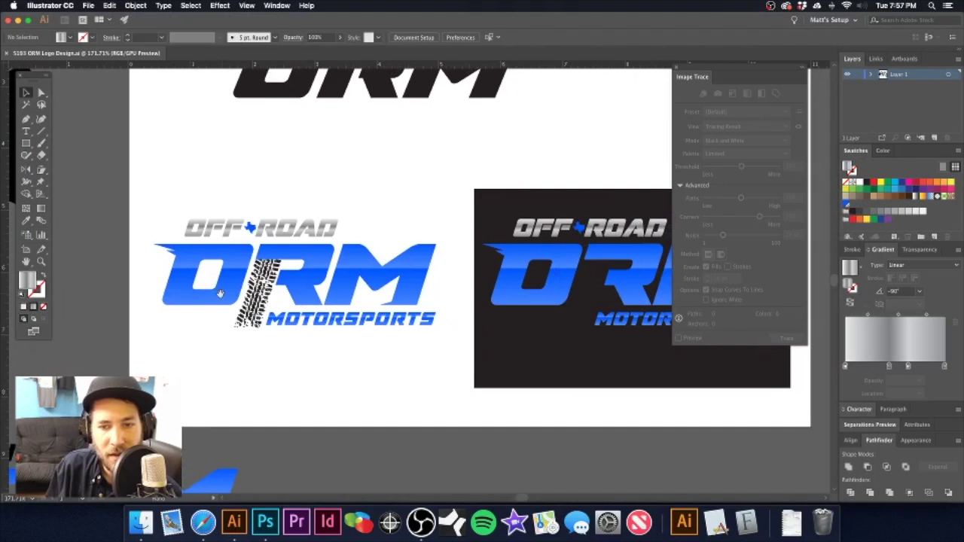
{"action": "left_click_drag", "start_coordinate": [372, 269], "coordinate": [137, 259]}
{"action": "left_click_drag", "start_coordinate": [373, 240], "coordinate": [447, 245]}
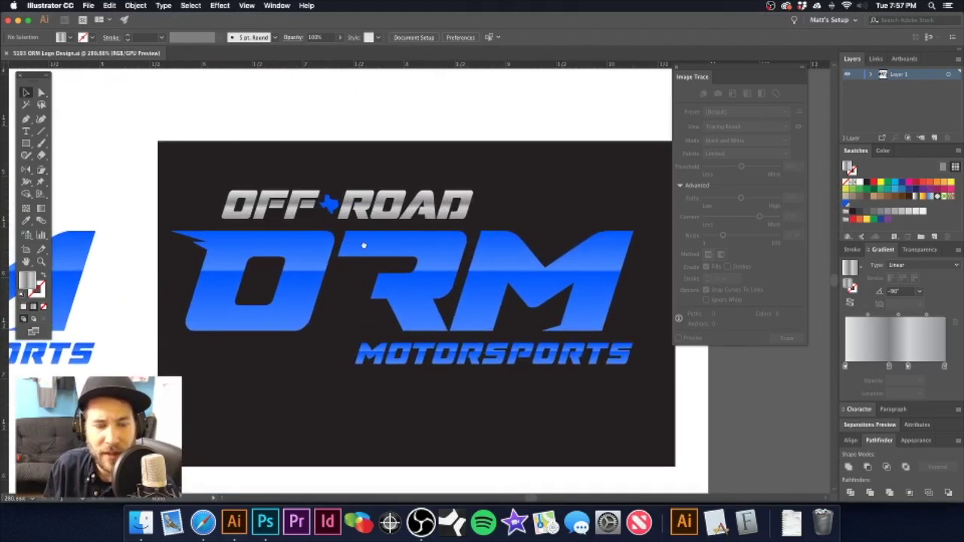
{"action": "scroll", "coordinate": [366, 246], "scroll_direction": "left", "scroll_amount": 2}
{"action": "scroll", "coordinate": [346, 239], "scroll_direction": "up", "scroll_amount": 2}
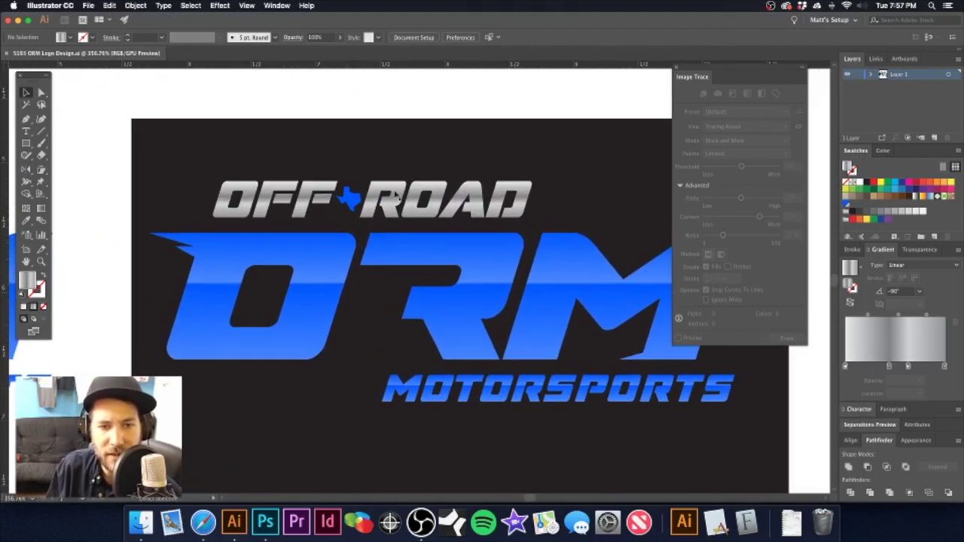
{"action": "left_click", "coordinate": [400, 187]}
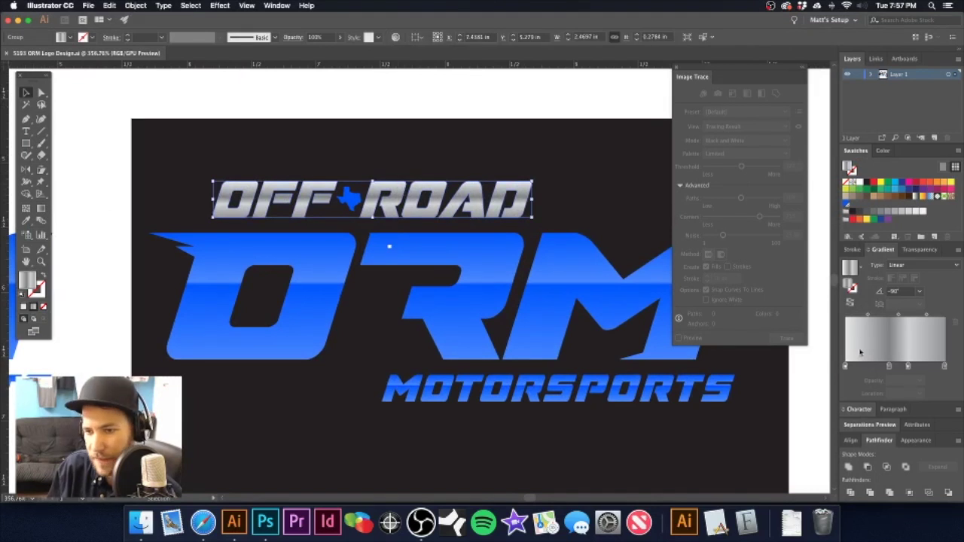
{"action": "left_click_drag", "start_coordinate": [908, 367], "coordinate": [883, 367]}
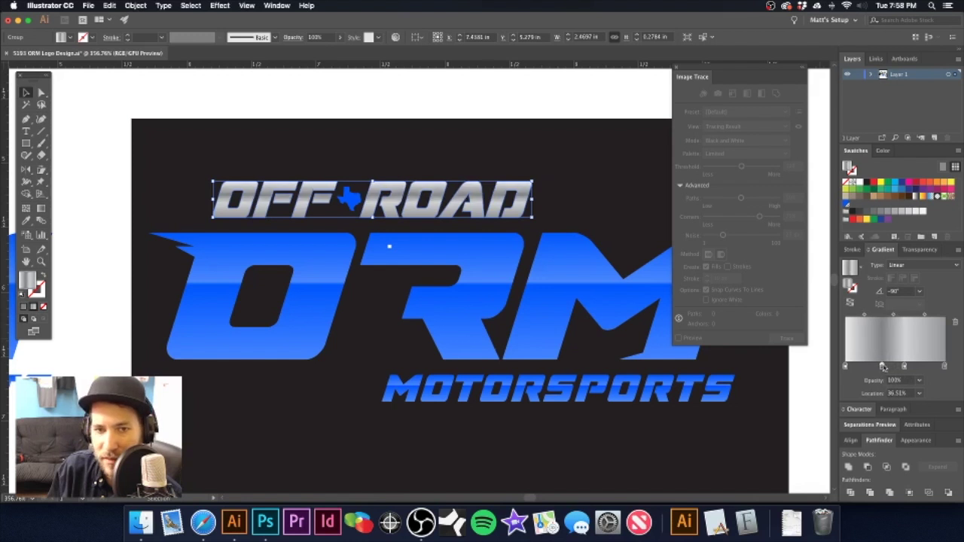
{"action": "left_click_drag", "start_coordinate": [885, 366], "coordinate": [887, 366]}
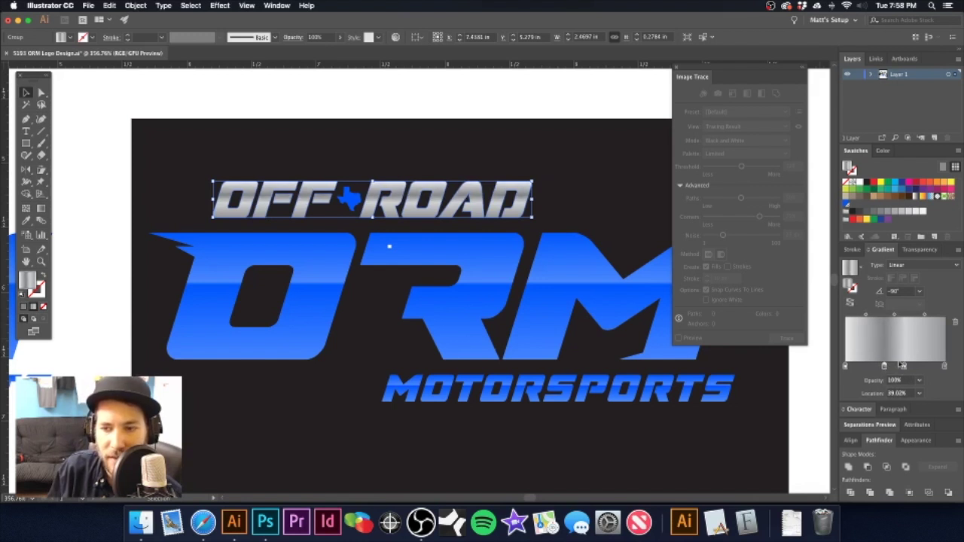
- Add a black stop at 48.05% to the OFF-ROAD gradient and move the lighter stop after it to 74.38%
{"action": "left_click_drag", "start_coordinate": [884, 367], "coordinate": [890, 366]}
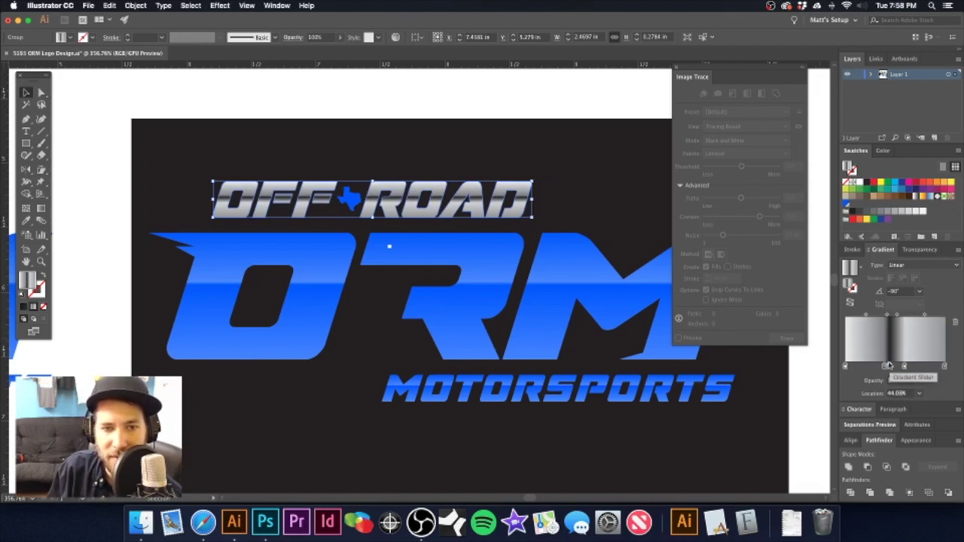
{"action": "left_click", "coordinate": [919, 367]}
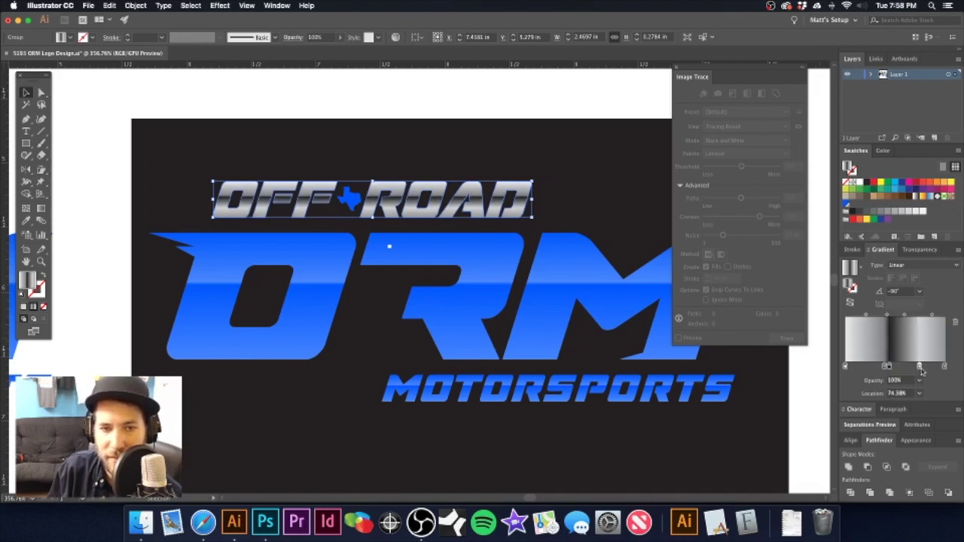
{"action": "left_click_drag", "start_coordinate": [889, 368], "coordinate": [921, 381]}
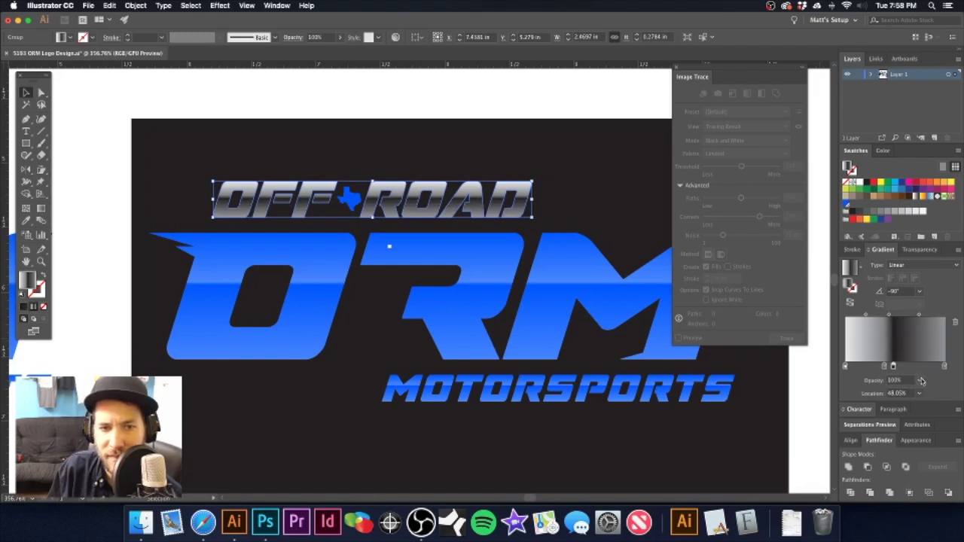
{"action": "left_click", "coordinate": [488, 97]}
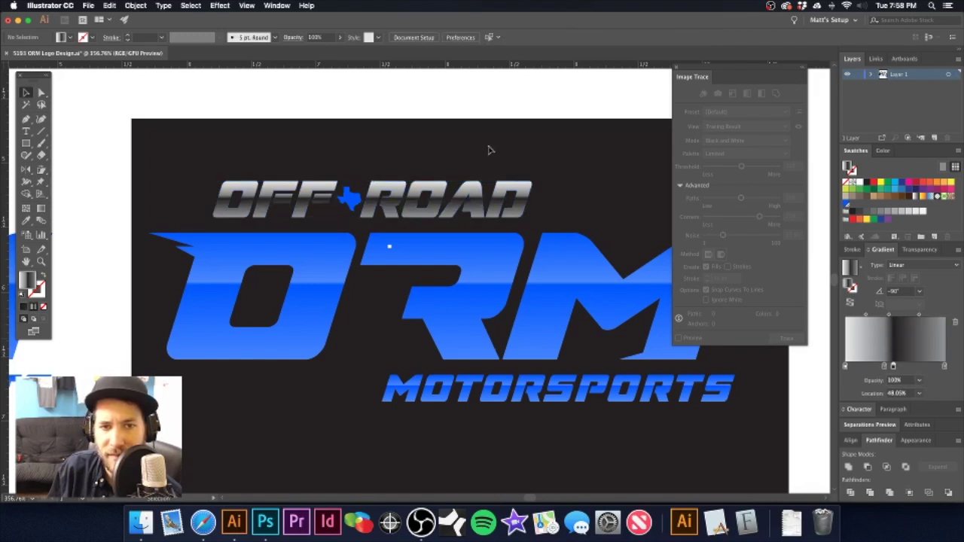
{"action": "left_click", "coordinate": [444, 250], "text": "alt+super"}
{"action": "left_click_drag", "start_coordinate": [432, 260], "coordinate": [512, 242]}
{"action": "left_click", "coordinate": [488, 207]}
{"action": "key", "text": "super+z"}
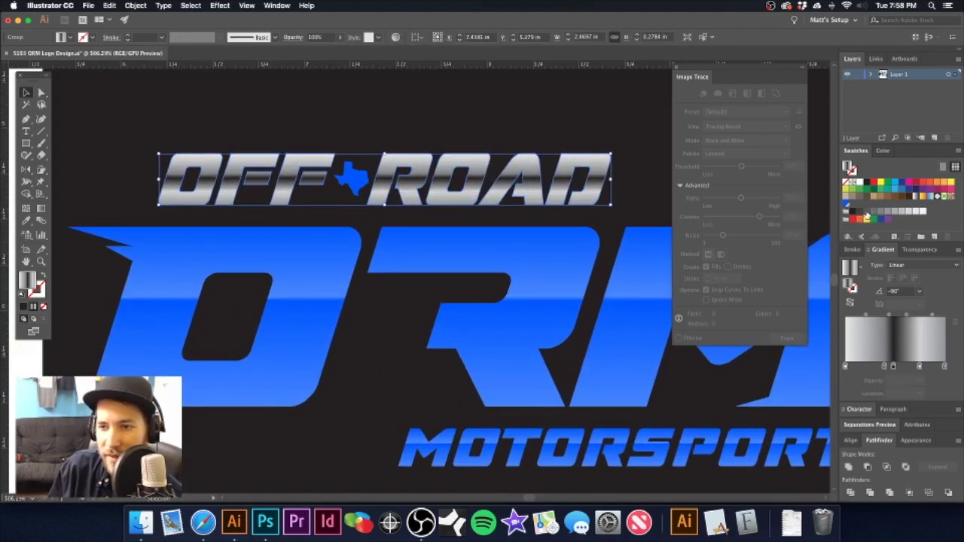
- Recolor the black stop at 48.05% in the OFF-ROAD gradient gray and re-create the light stop after it
{"action": "left_click", "coordinate": [894, 367]}
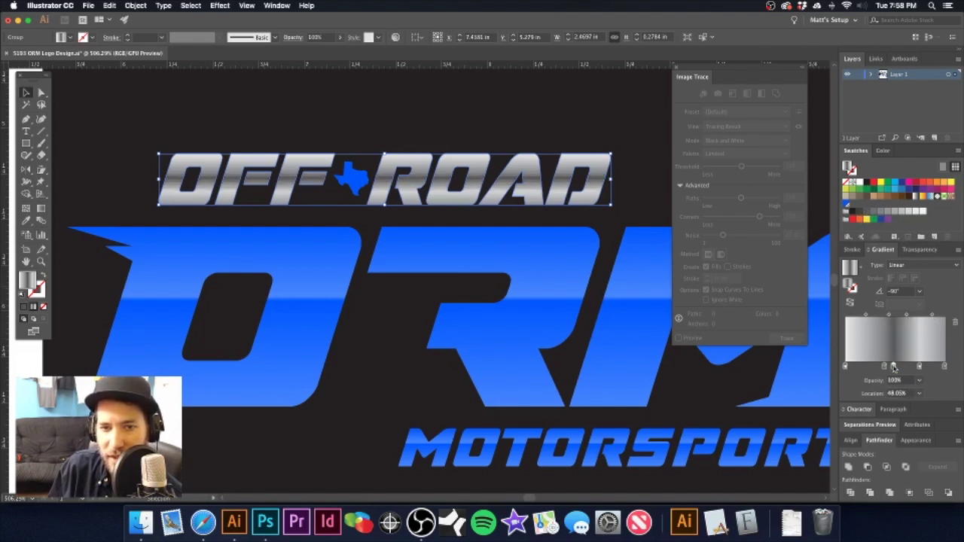
{"action": "left_click", "coordinate": [919, 367]}
{"action": "left_click_drag", "start_coordinate": [922, 367], "coordinate": [926, 389]}
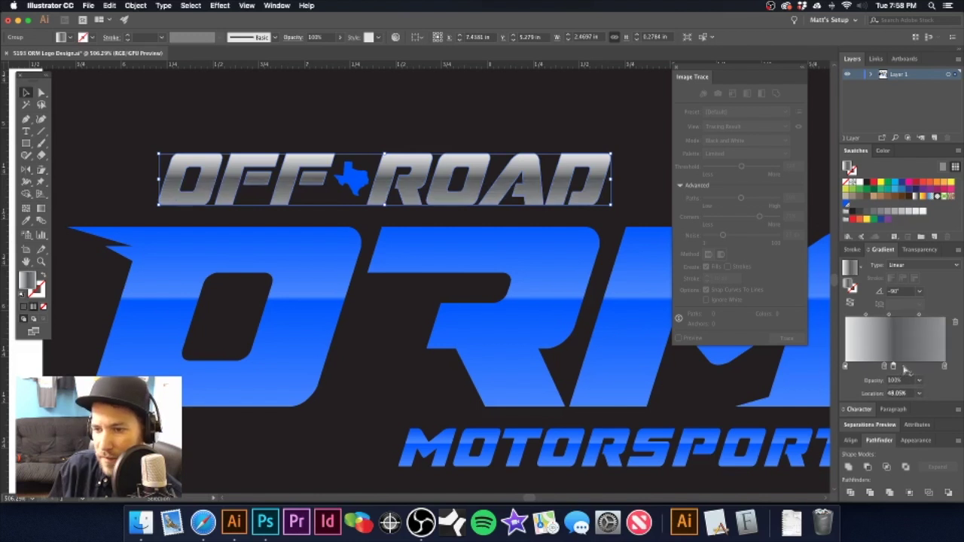
{"action": "left_click", "coordinate": [919, 367]}
{"action": "left_click", "coordinate": [509, 209]}
- Move the first middle stop of the OFF-ROAD gradient close to the gray stop beside it, at about 45%
{"action": "key", "text": "super+1"}
{"action": "left_click_drag", "start_coordinate": [365, 240], "coordinate": [460, 162]}
{"action": "key", "text": "super+z"}
{"action": "key", "text": "super+shift+z"}
{"action": "left_click_drag", "start_coordinate": [433, 204], "coordinate": [495, 216]}
{"action": "left_click_drag", "start_coordinate": [885, 369], "coordinate": [892, 368]}
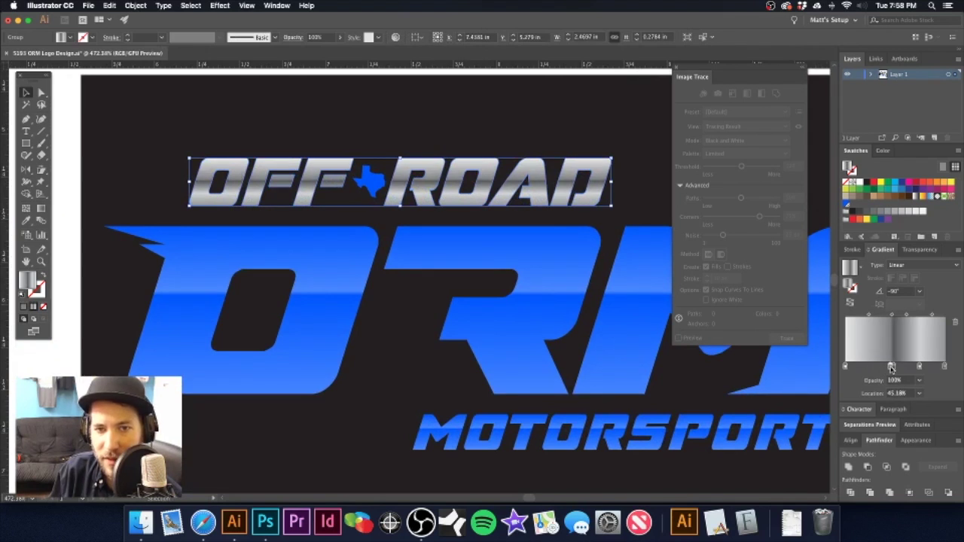
- Place the OFF-ROAD gradient's light stop at 74.74%, recolor it with a gray swatch, and deselect the lettering
{"action": "left_click_drag", "start_coordinate": [919, 368], "coordinate": [919, 368]}
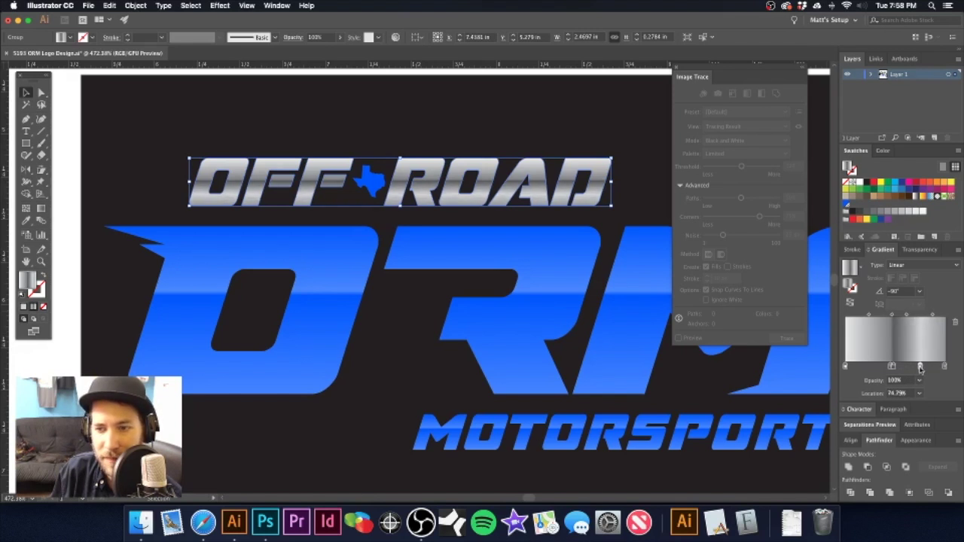
{"action": "left_click_drag", "start_coordinate": [908, 212], "coordinate": [920, 369]}
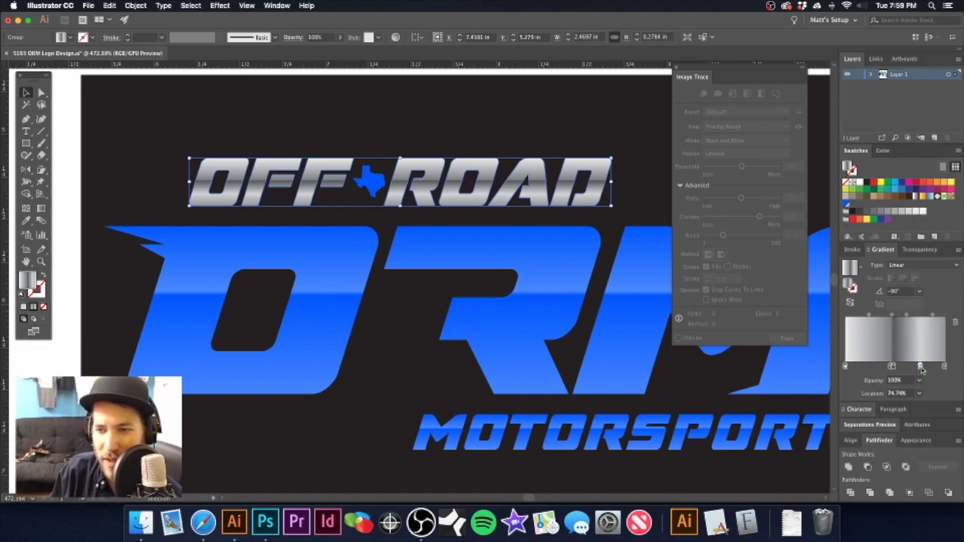
{"action": "left_click_drag", "start_coordinate": [903, 215], "coordinate": [920, 368]}
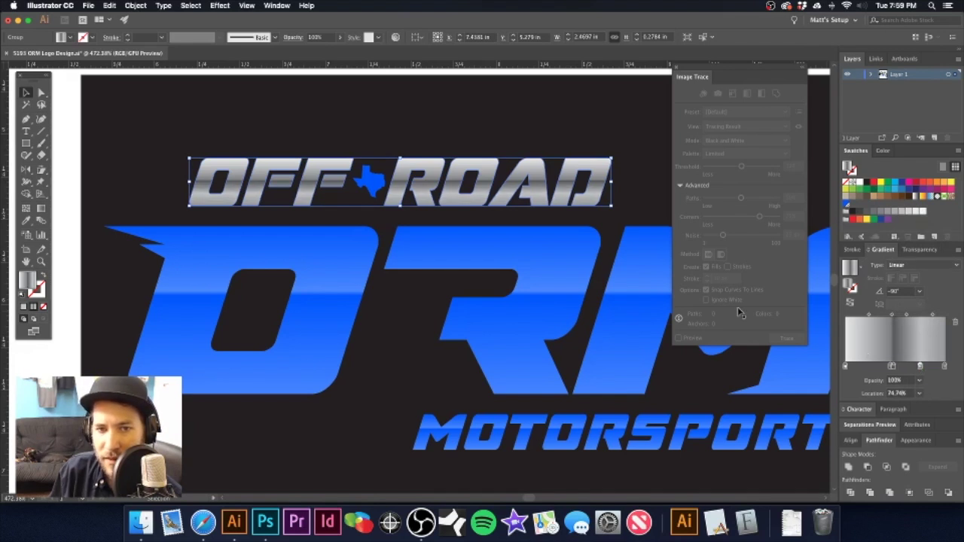
{"action": "left_click", "coordinate": [57, 209]}
{"action": "left_click", "coordinate": [575, 264], "text": "alt+super"}
{"action": "left_click", "coordinate": [575, 264], "text": "alt+super"}
{"action": "left_click_drag", "start_coordinate": [366, 248], "coordinate": [498, 221]}
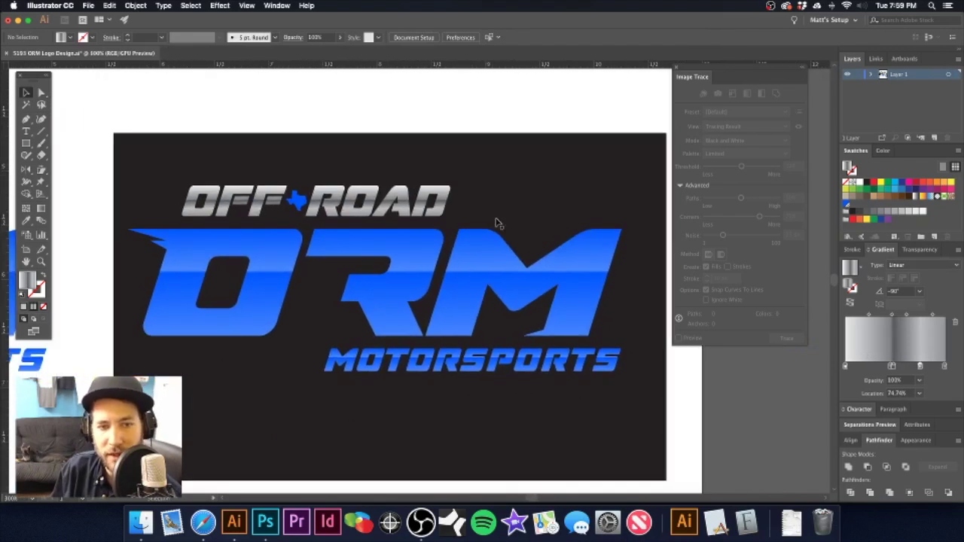
- Save the gray gradient from the D in OFF-ROAD as a new swatch named Grey Gradient
{"action": "left_click", "coordinate": [499, 359]}
{"action": "left_click", "coordinate": [461, 87]}
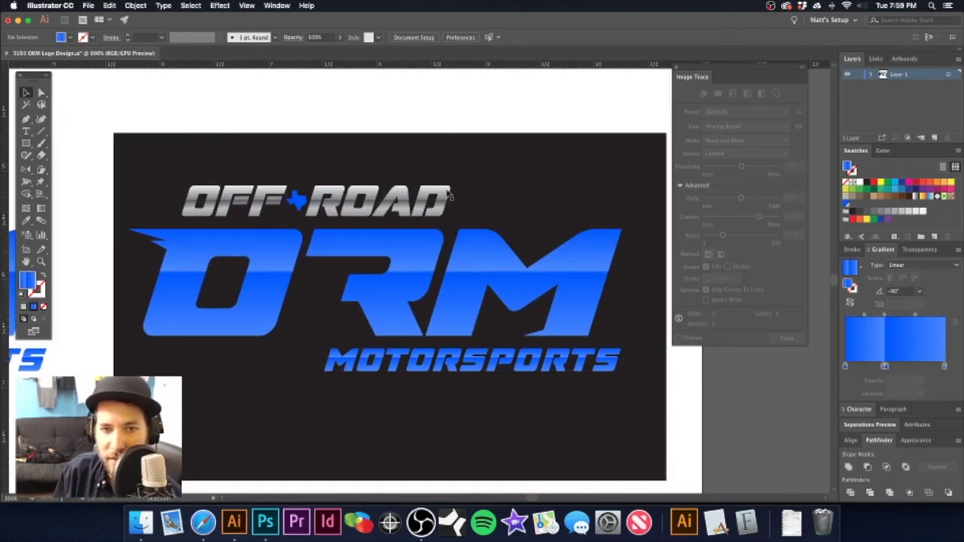
{"action": "key", "text": "a"}
{"action": "left_click", "coordinate": [447, 197]}
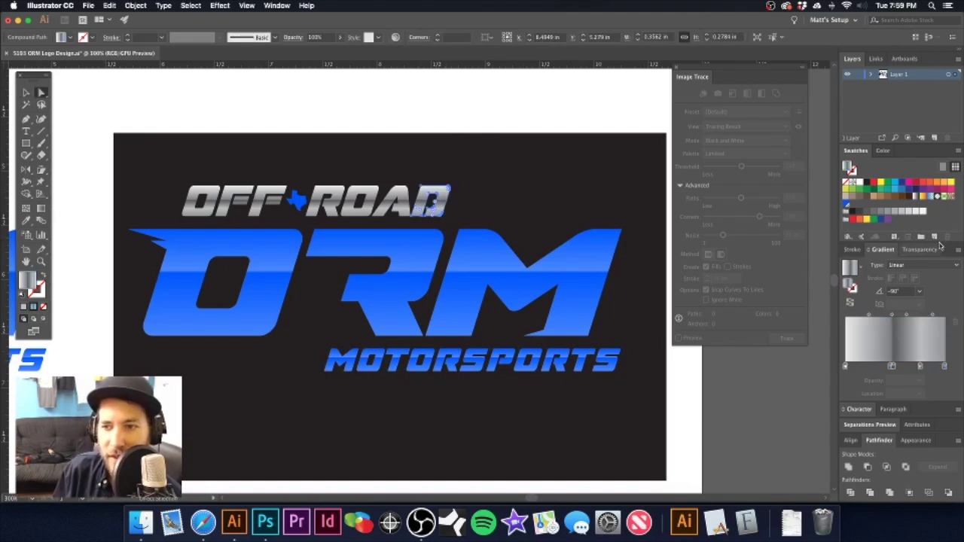
{"action": "left_click", "coordinate": [934, 238]}
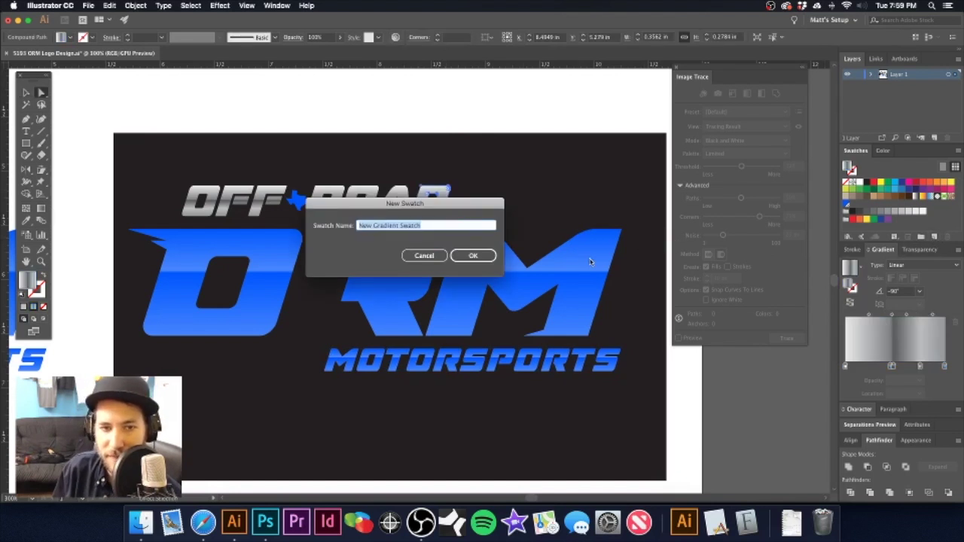
{"action": "type", "text": "Grey Grad"}
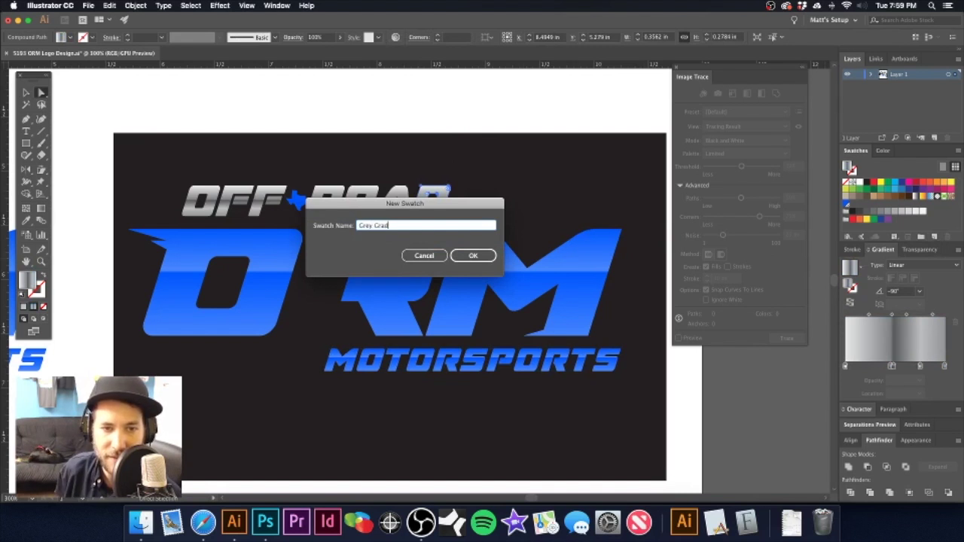
{"action": "type", "text": "ient"}
{"action": "key", "text": "Return"}
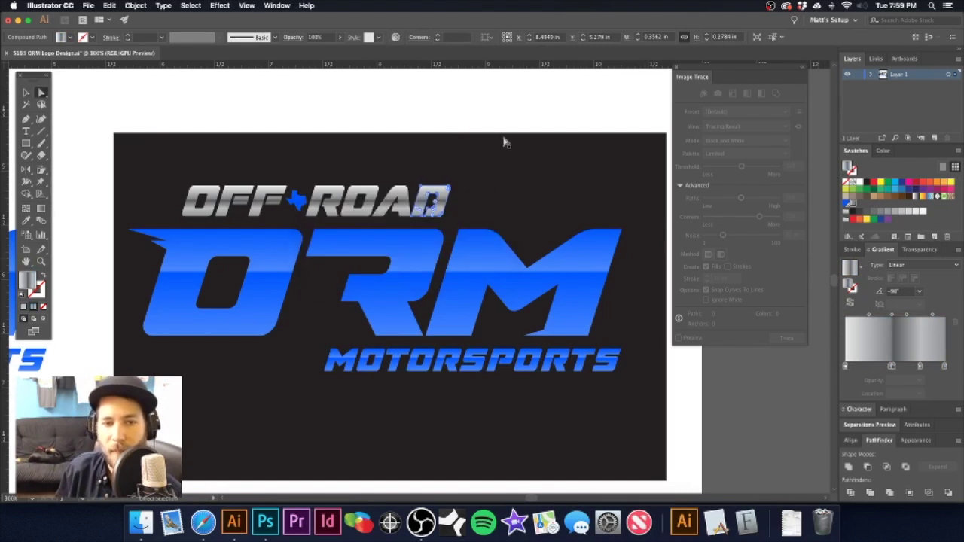
{"action": "left_click", "coordinate": [505, 103]}
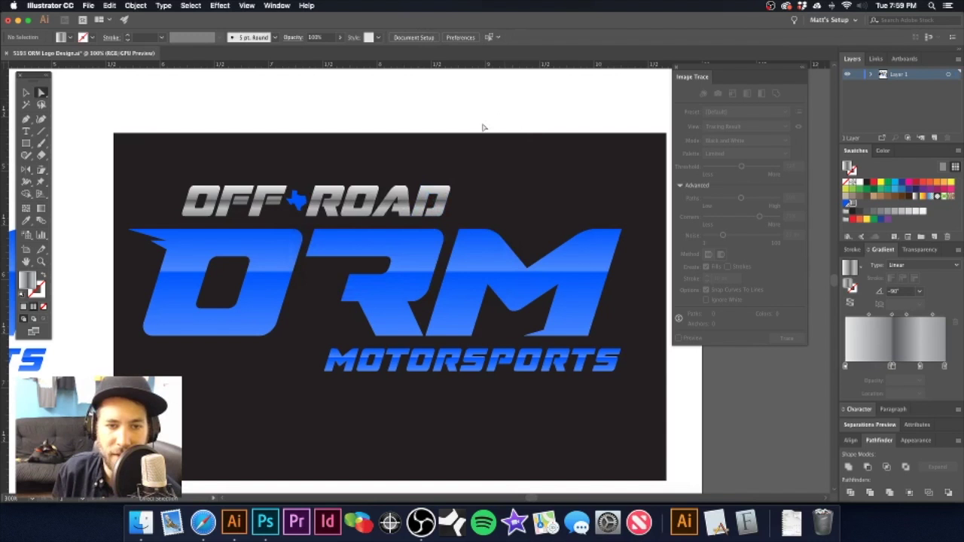
- Fill the MOTORSPORTS lettering on the black-background logo with the Grey Gradient swatch and deselect it
{"action": "key", "text": "v"}
{"action": "left_click", "coordinate": [467, 363]}
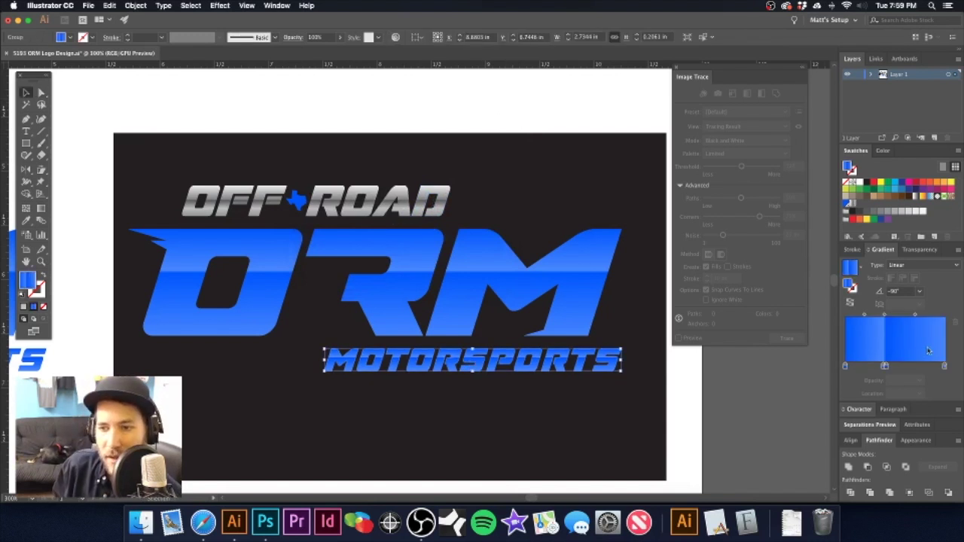
{"action": "left_click", "coordinate": [849, 201]}
{"action": "left_click", "coordinate": [484, 124]}
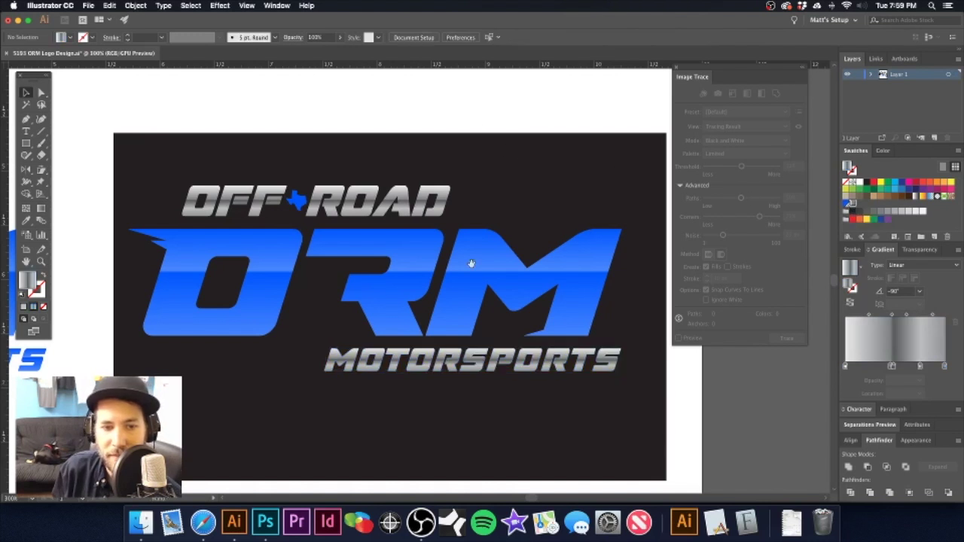
- Nudge the black background rectangle slightly upward behind the logo and deselect it
{"action": "key", "text": "super+minus"}
{"action": "key", "text": "super+minus"}
{"action": "scroll", "coordinate": [426, 287], "scroll_direction": "up", "scroll_amount": 3}
{"action": "scroll", "coordinate": [426, 287], "scroll_direction": "left", "scroll_amount": 3}
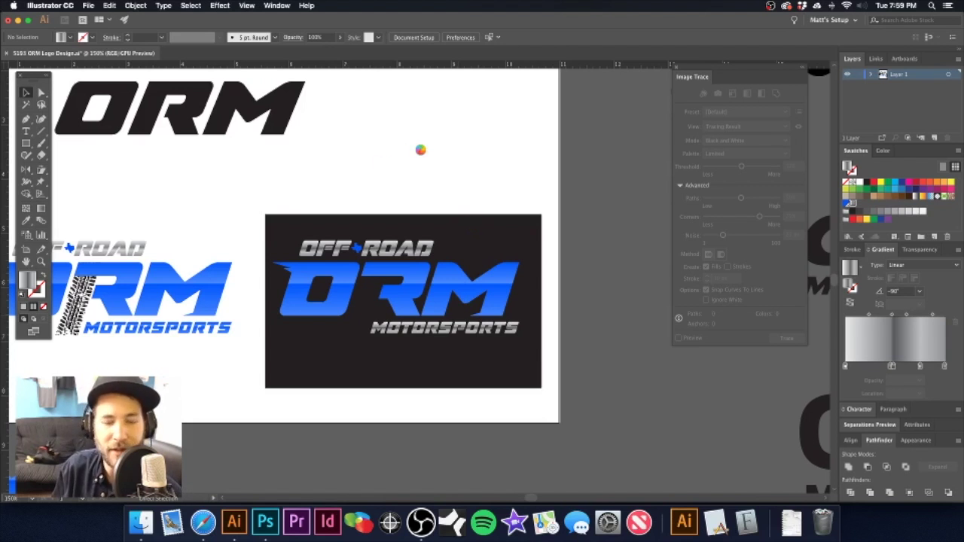
{"action": "left_click_drag", "start_coordinate": [461, 231], "coordinate": [461, 226]}
{"action": "left_click", "coordinate": [437, 151]}
- Fill the tire tread inside the black-background logo's clip group with the gray gradient at 0° and leave isolation mode
{"action": "left_click", "coordinate": [372, 301]}
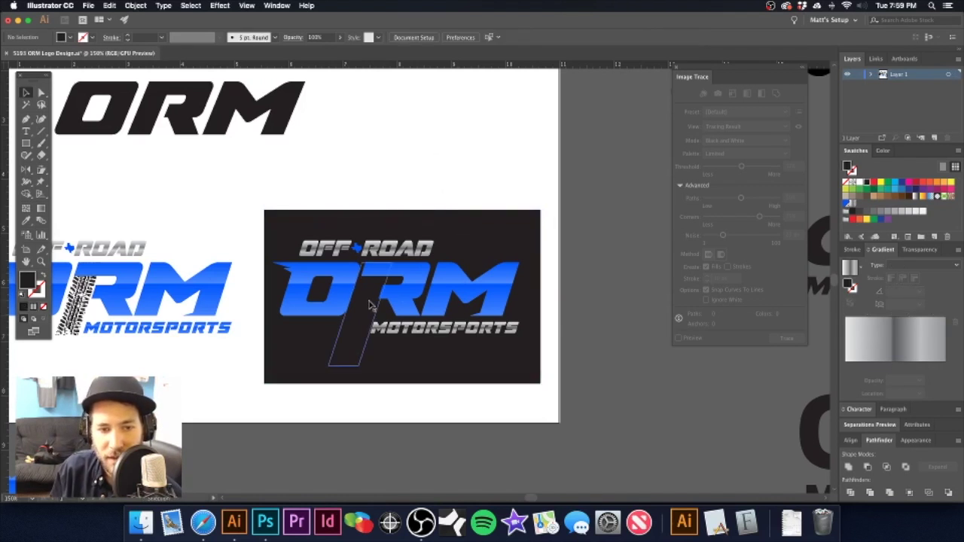
{"action": "left_click", "coordinate": [433, 136]}
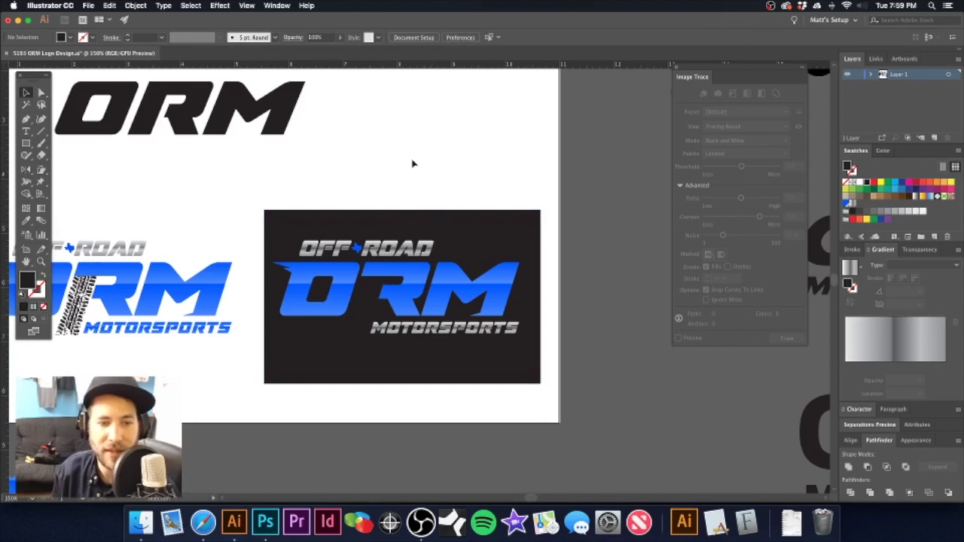
{"action": "left_click", "coordinate": [371, 312]}
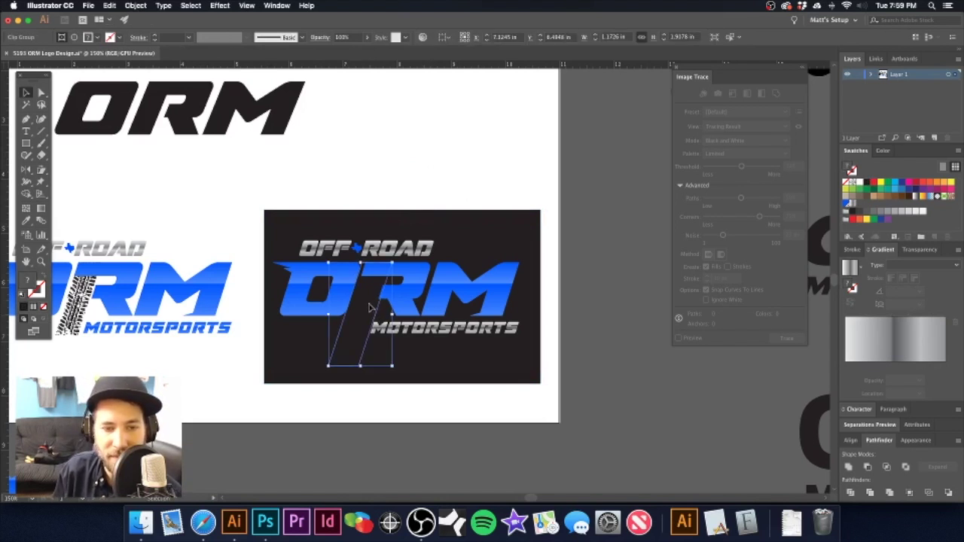
{"action": "double_click", "coordinate": [371, 310]}
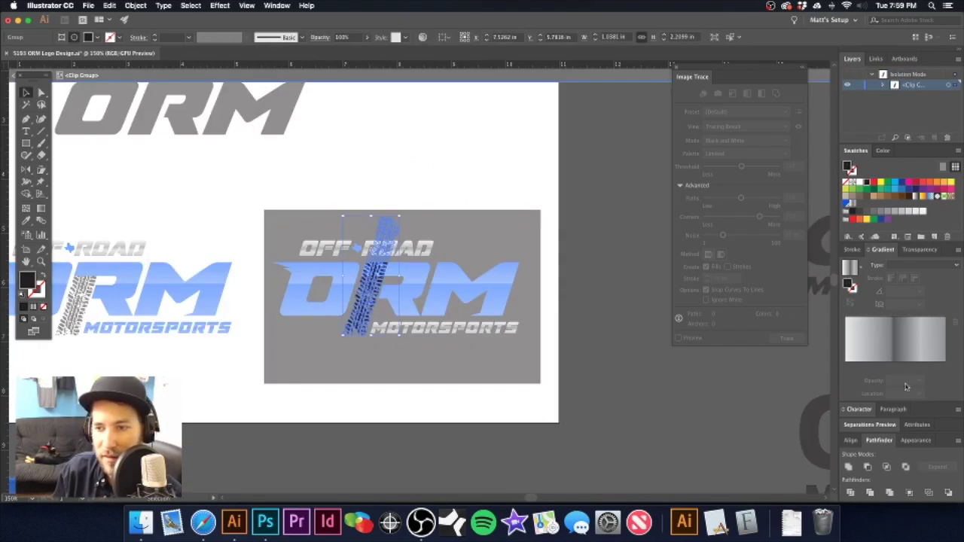
{"action": "left_click", "coordinate": [896, 354]}
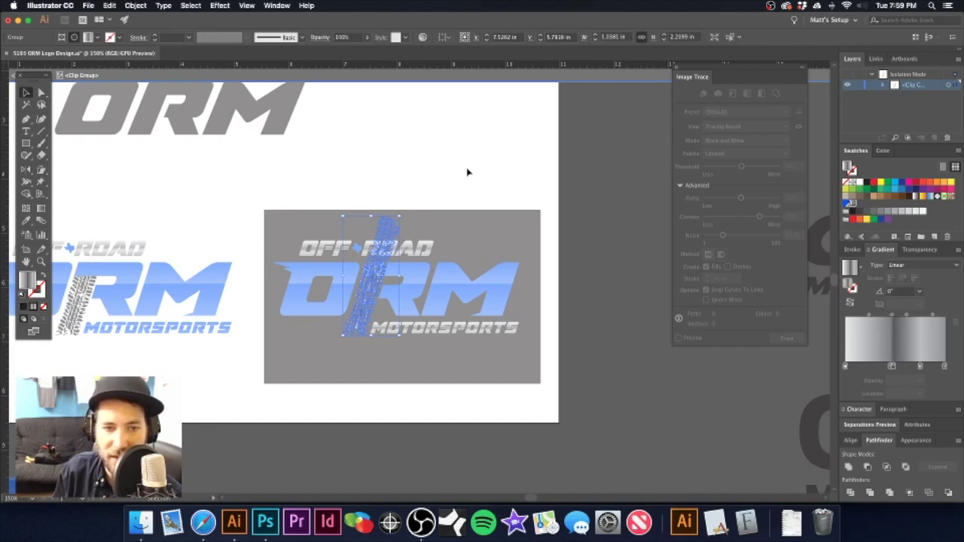
{"action": "double_click", "coordinate": [467, 173]}
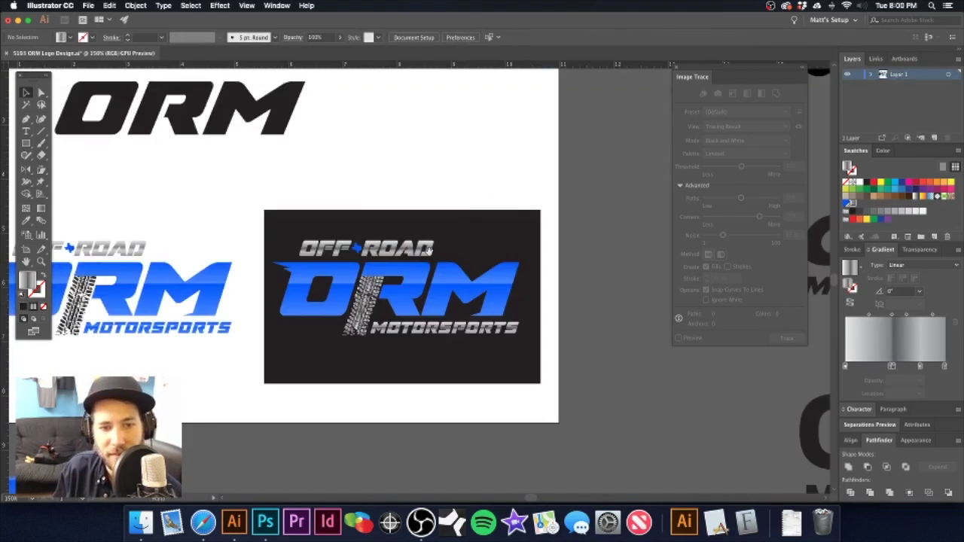
{"action": "scroll", "coordinate": [470, 279], "scroll_direction": "up", "scroll_amount": 5}
{"action": "scroll", "coordinate": [472, 279], "scroll_direction": "up", "scroll_amount": 1}
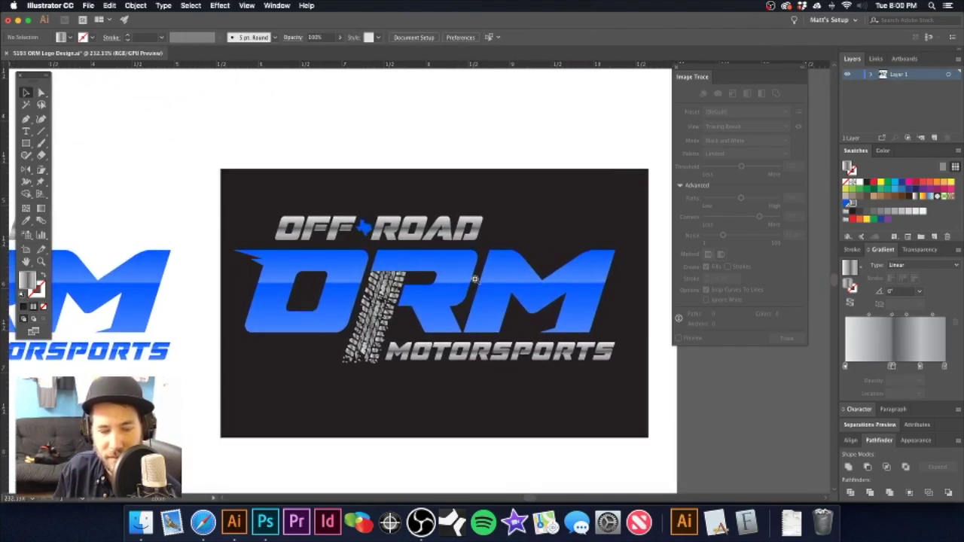
{"action": "scroll", "coordinate": [475, 279], "scroll_direction": "down", "scroll_amount": 3}
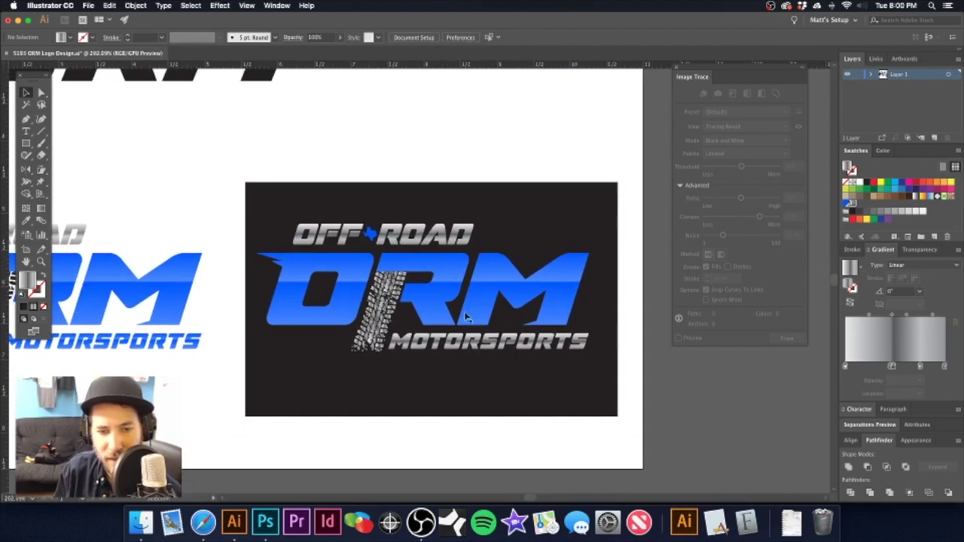
- Save the blue gradient from the M in ORM on the black-background logo as a new swatch named Blue Gradient
{"action": "key", "text": "a"}
{"action": "left_click", "coordinate": [484, 291]}
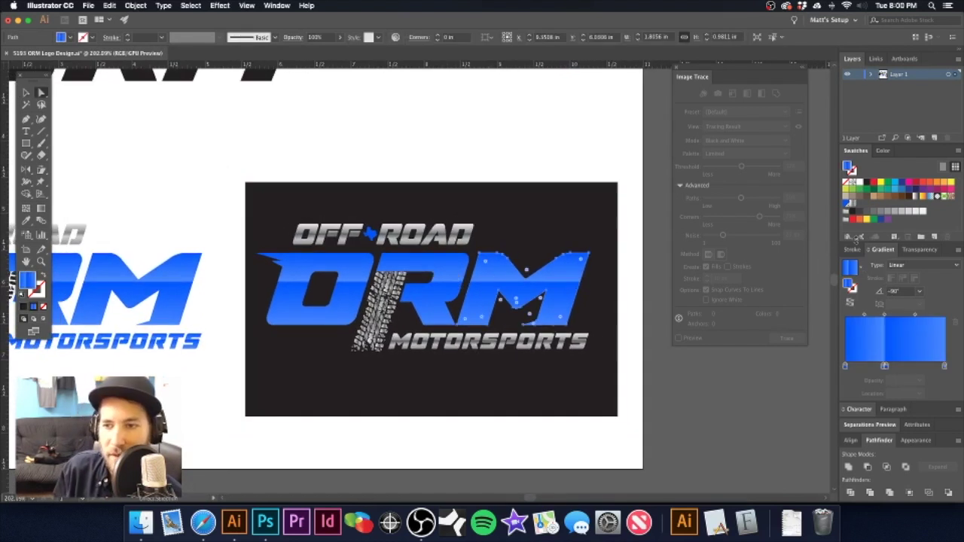
{"action": "left_click", "coordinate": [922, 236]}
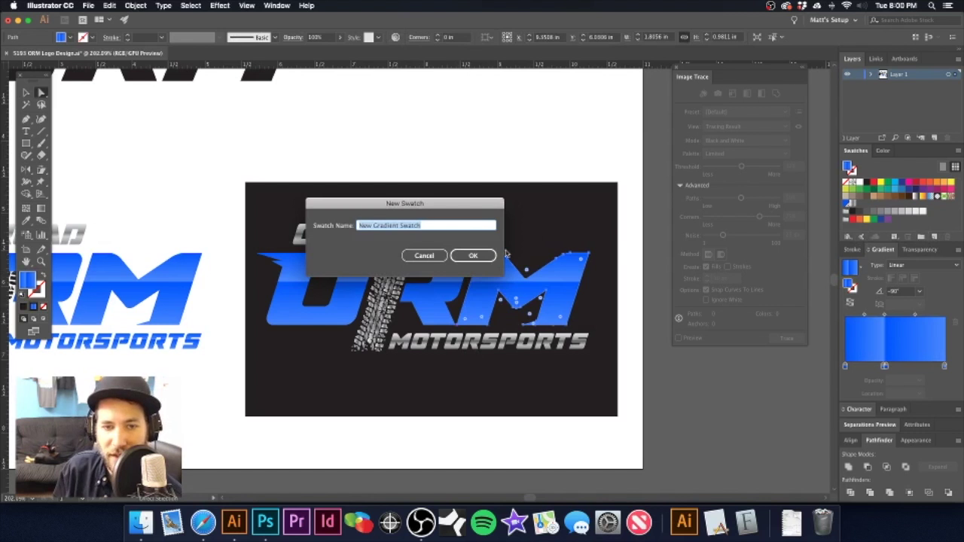
{"action": "left_click", "coordinate": [472, 257]}
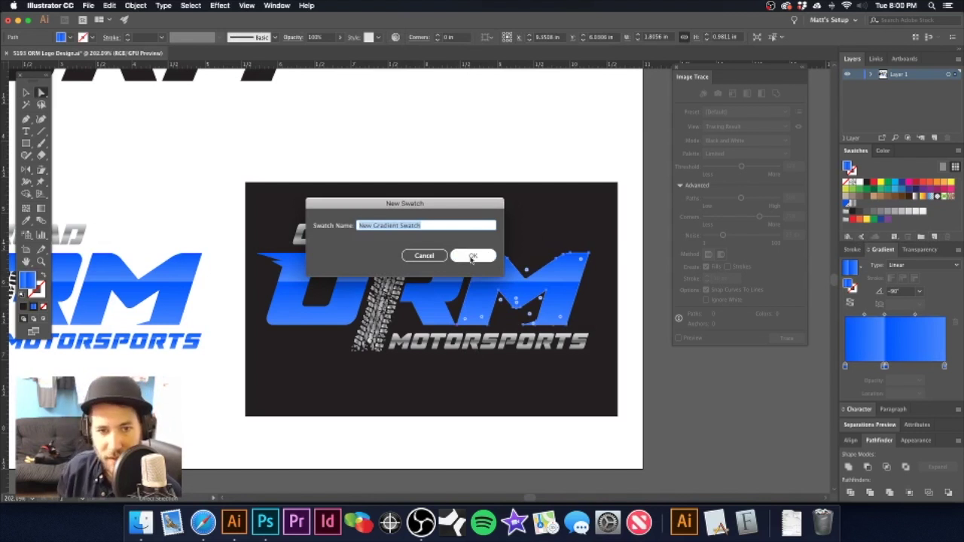
{"action": "left_click", "coordinate": [373, 226]}
{"action": "left_click_drag", "start_coordinate": [371, 228], "coordinate": [347, 224]}
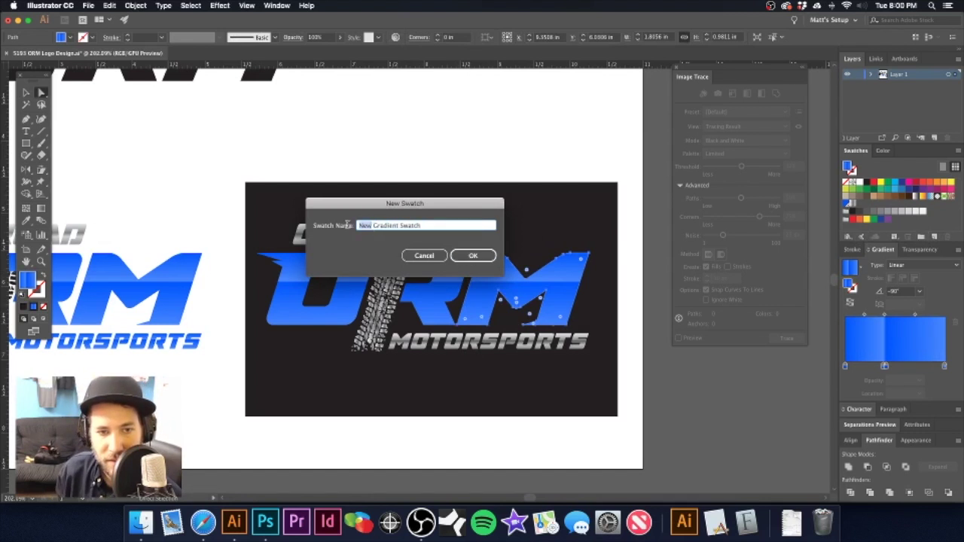
{"action": "type", "text": "Blue"}
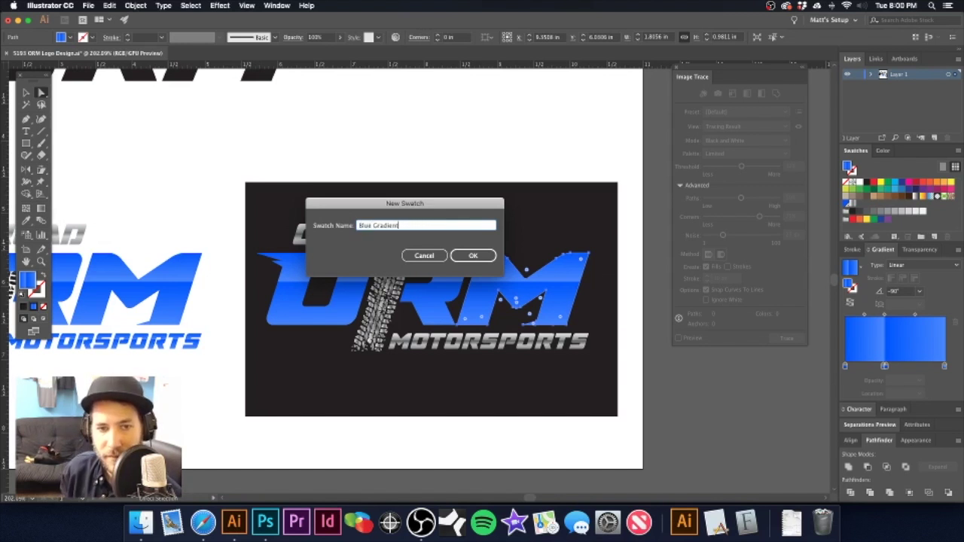
{"action": "key", "text": "Return"}
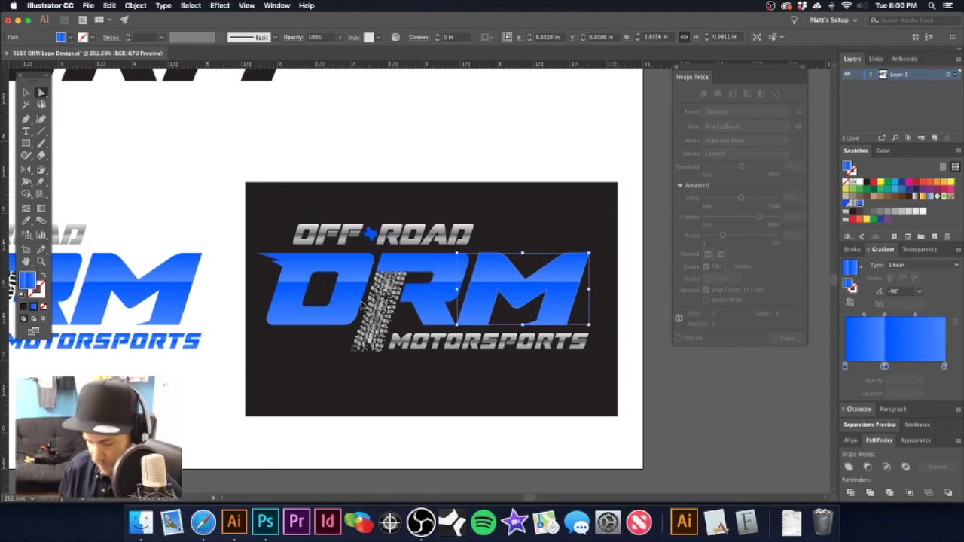
- Try the blue gradient swatch on the MOTORSPORTS lettering over the dark background and undo it
{"action": "left_click", "coordinate": [486, 345]}
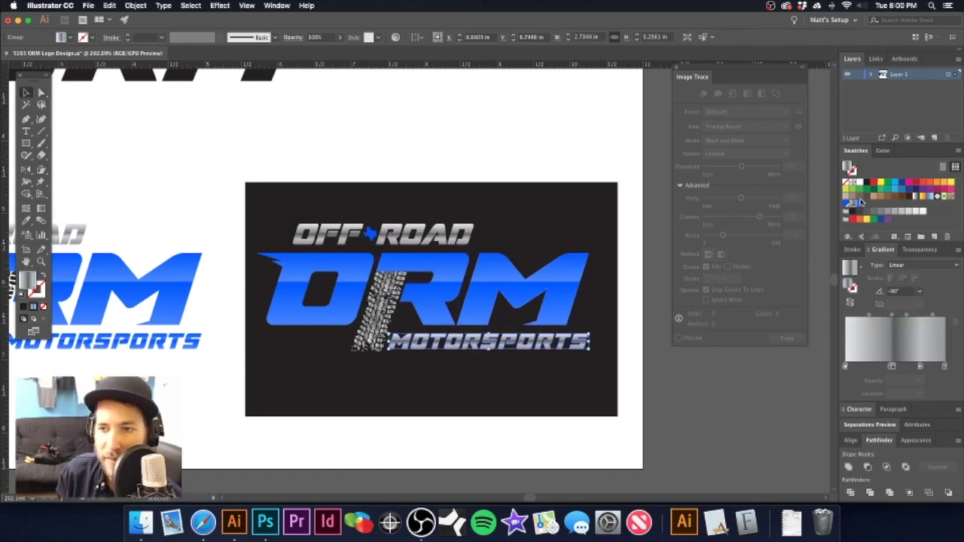
{"action": "left_click", "coordinate": [859, 204]}
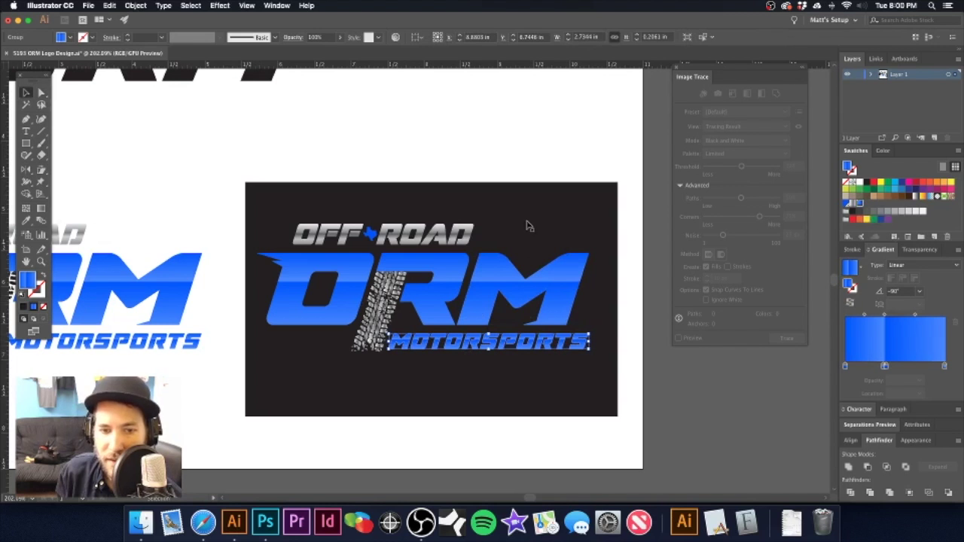
{"action": "left_click", "coordinate": [426, 144]}
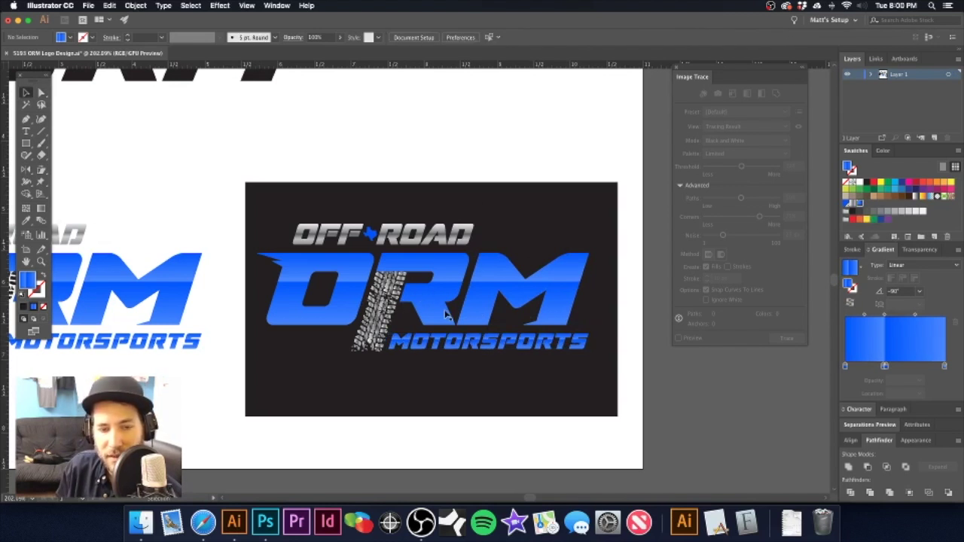
{"action": "key", "text": "super+z"}
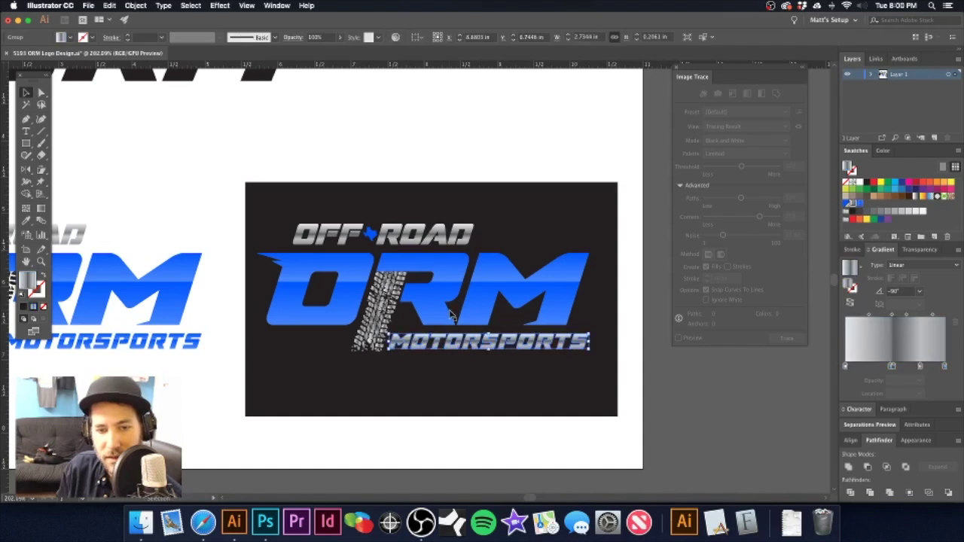
{"action": "left_click", "coordinate": [474, 169]}
- Inside the tire tread's clip group, redraw the silver gradient vertically, and replace it with a horizontal one across the tread's width
{"action": "left_click_drag", "start_coordinate": [415, 289], "coordinate": [469, 288]}
{"action": "left_click", "coordinate": [382, 270]}
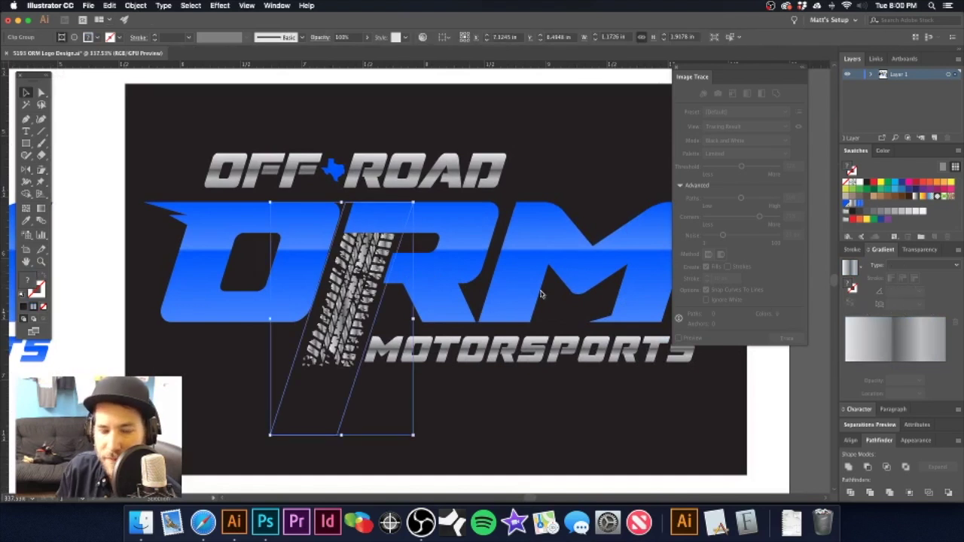
{"action": "double_click", "coordinate": [363, 273]}
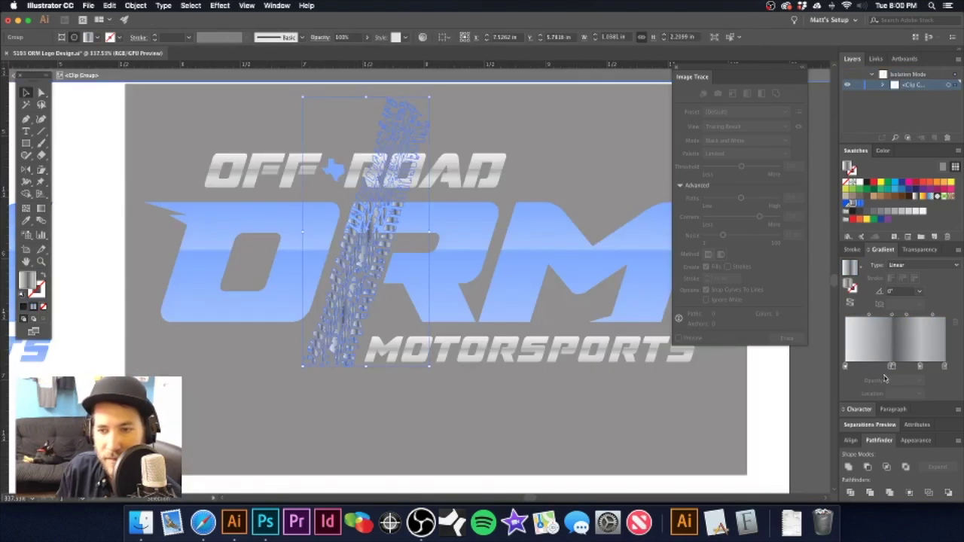
{"action": "left_click", "coordinate": [41, 209]}
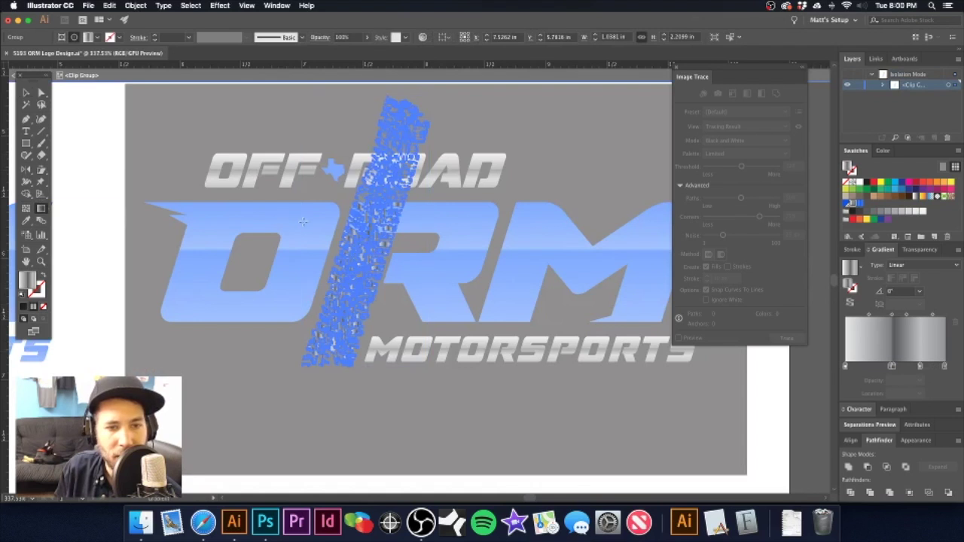
{"action": "left_click_drag", "start_coordinate": [346, 230], "coordinate": [352, 375]}
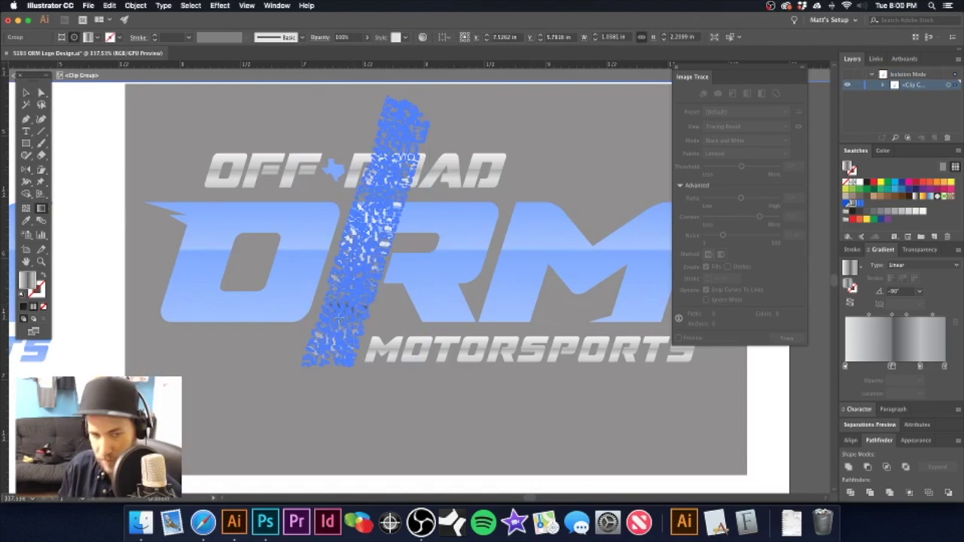
{"action": "left_click_drag", "start_coordinate": [325, 285], "coordinate": [387, 287]}
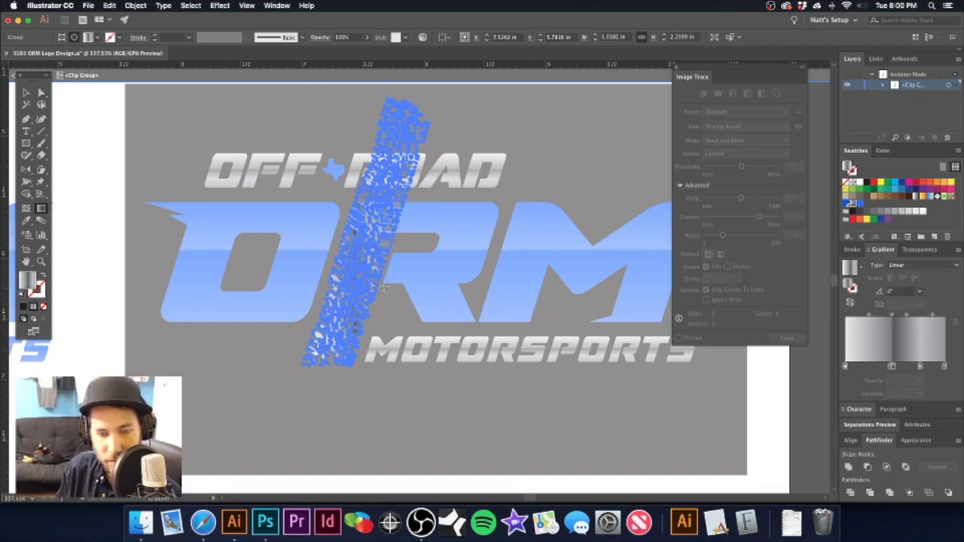
{"action": "key", "text": "v"}
{"action": "left_click", "coordinate": [105, 239]}
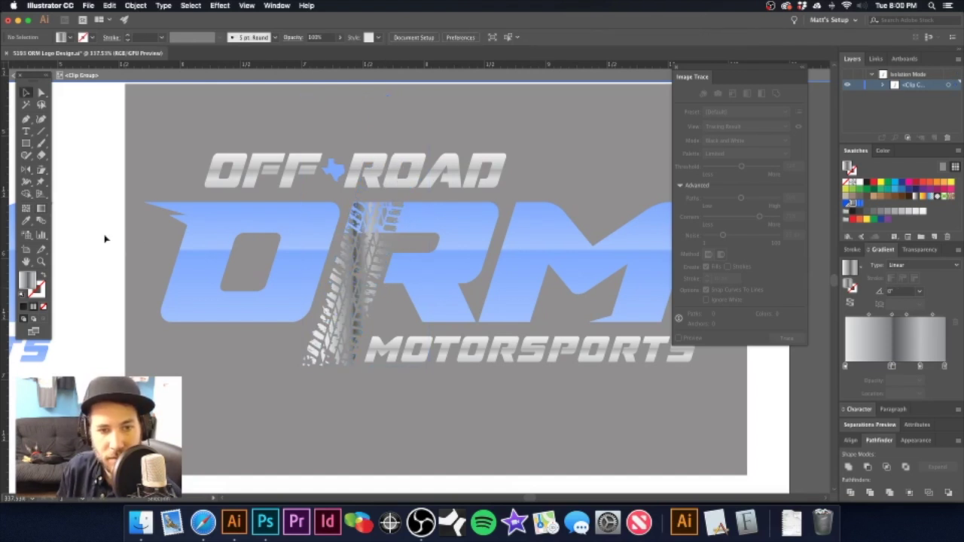
{"action": "double_click", "coordinate": [105, 239]}
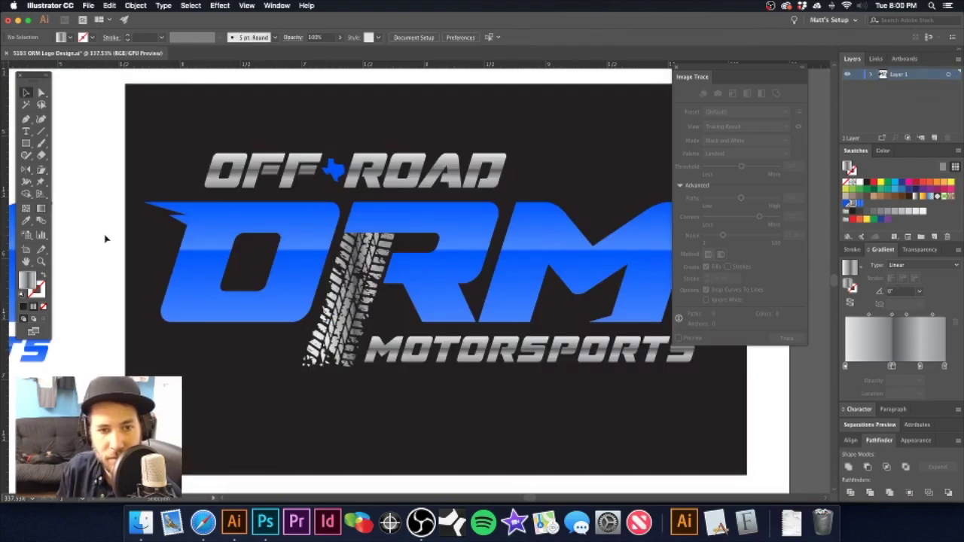
- Compare the vertical and horizontal tread gradients by undoing and redoing the last gradient change, ending on the horizontal one
{"action": "scroll", "coordinate": [435, 273], "scroll_direction": "down", "scroll_amount": 1}
{"action": "double_click", "coordinate": [434, 271]}
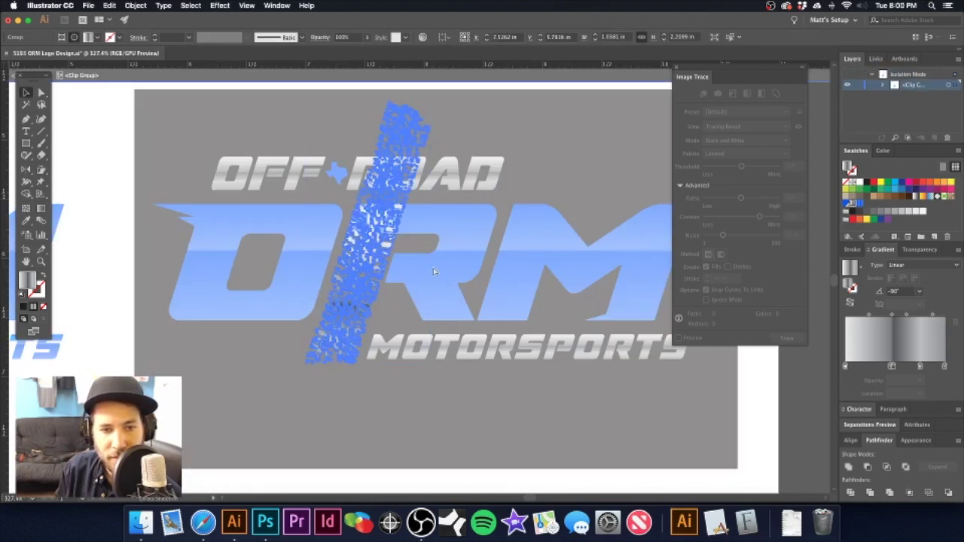
{"action": "key", "text": "super+a"}
{"action": "double_click", "coordinate": [111, 194]}
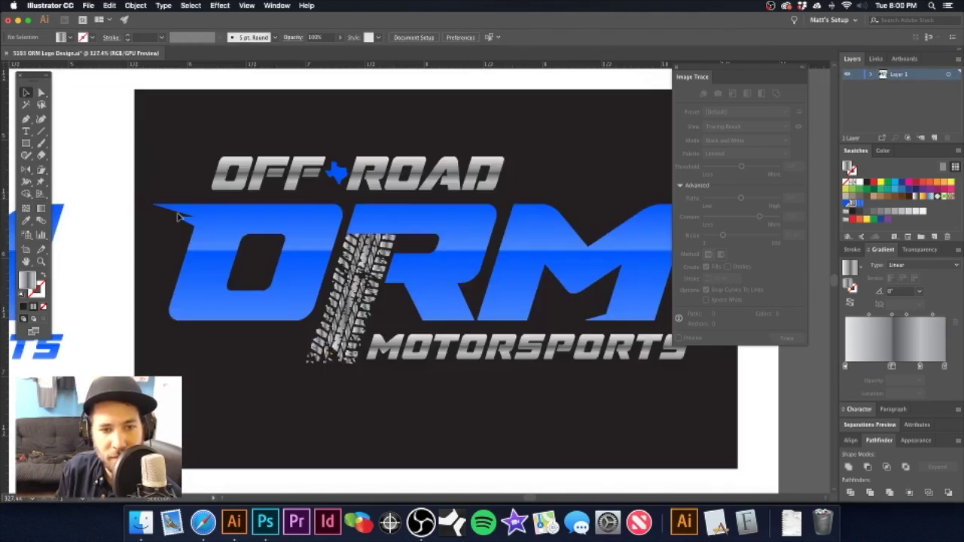
{"action": "left_click", "coordinate": [445, 265], "text": "alt+super"}
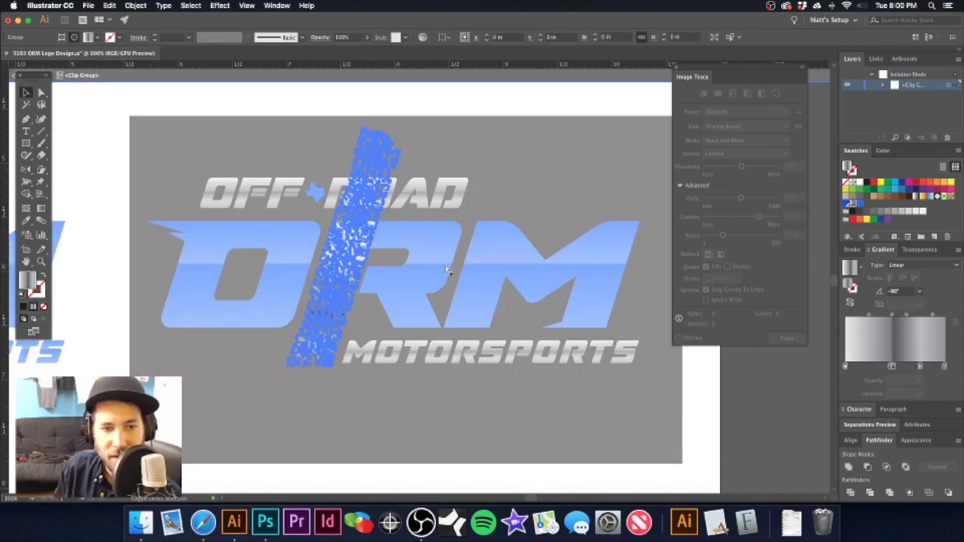
{"action": "double_click", "coordinate": [446, 267]}
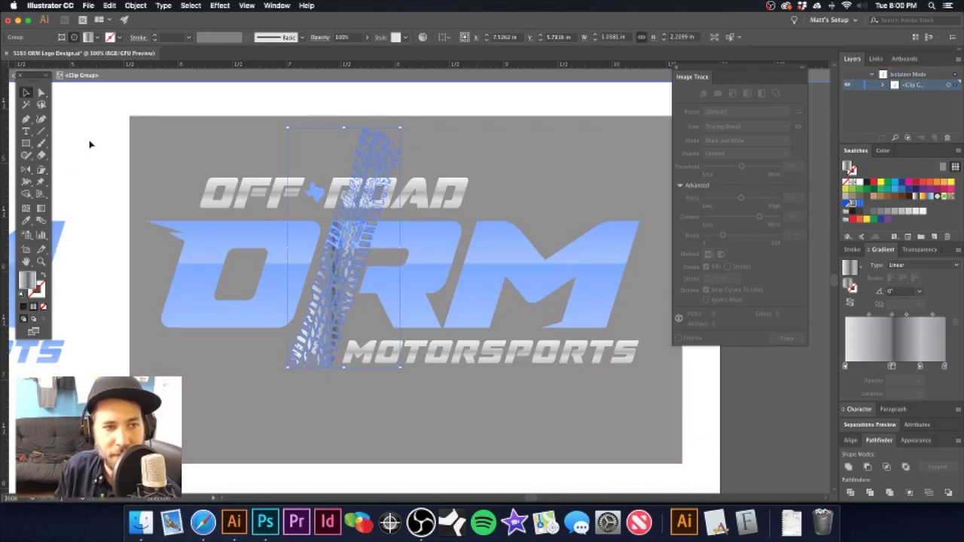
{"action": "double_click", "coordinate": [91, 143]}
{"action": "left_click", "coordinate": [469, 269], "text": "alt+super"}
{"action": "left_click", "coordinate": [408, 251], "text": "alt+super"}
- Recolor the background rectangle behind the dark logo version with a lighter dark gray swatch
{"action": "key", "text": "super+minus"}
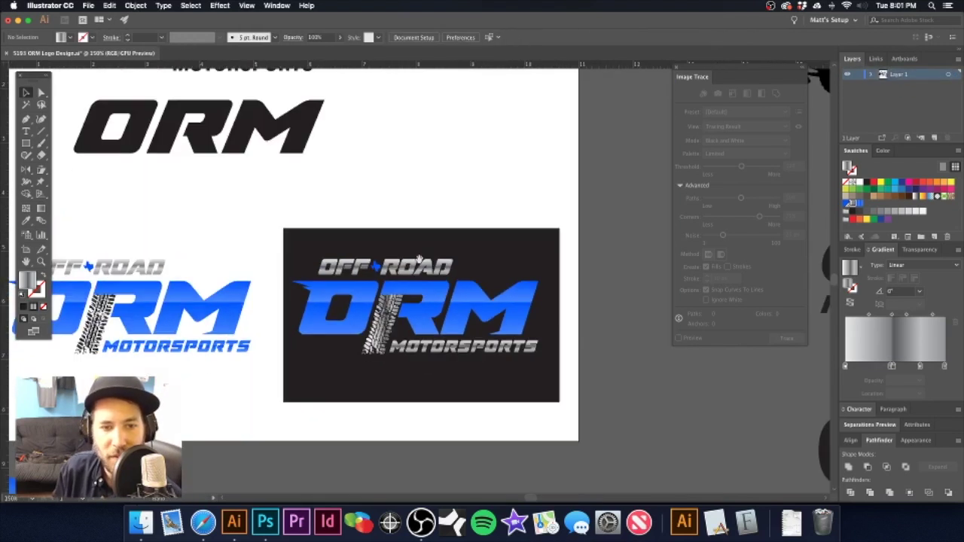
{"action": "scroll", "coordinate": [422, 185], "scroll_direction": "down", "scroll_amount": 1}
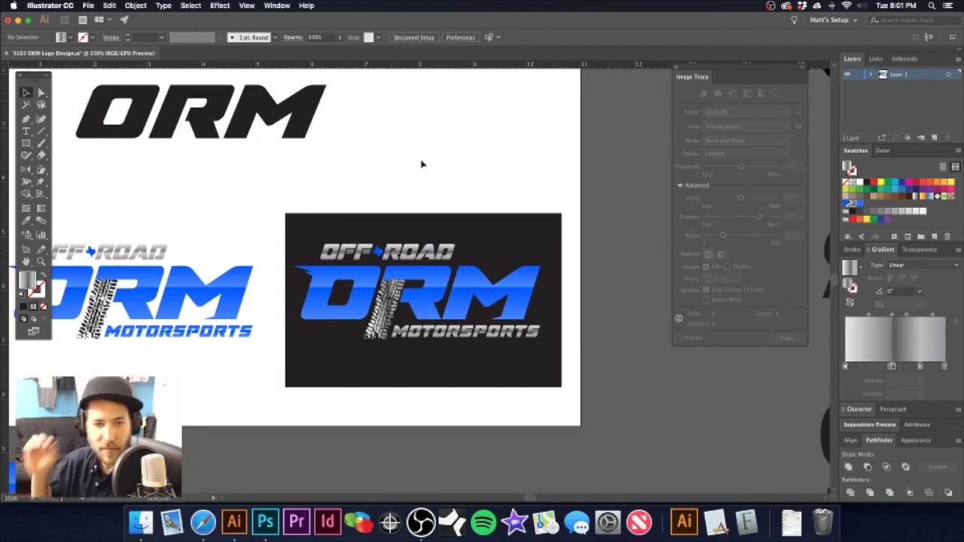
{"action": "left_click", "coordinate": [518, 239]}
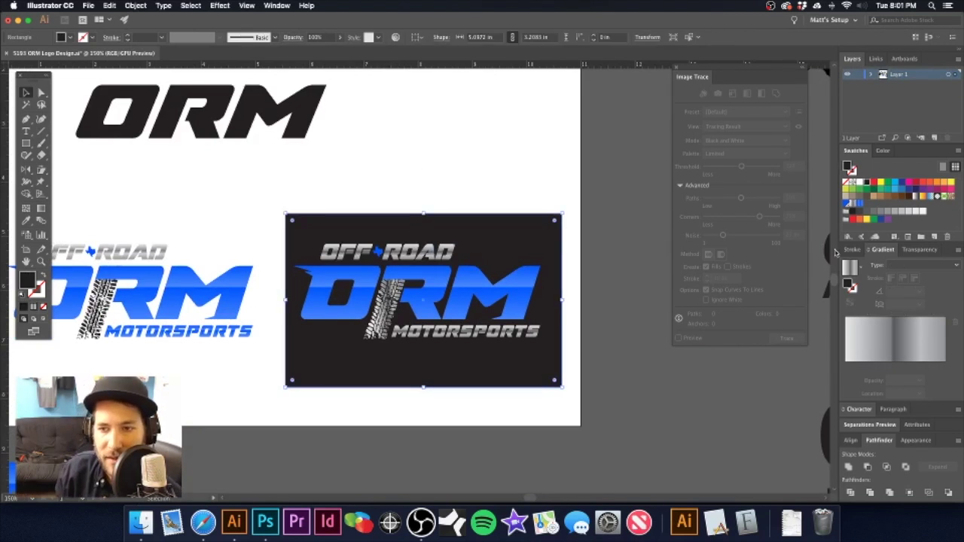
{"action": "left_click", "coordinate": [861, 213]}
{"action": "left_click", "coordinate": [399, 186]}
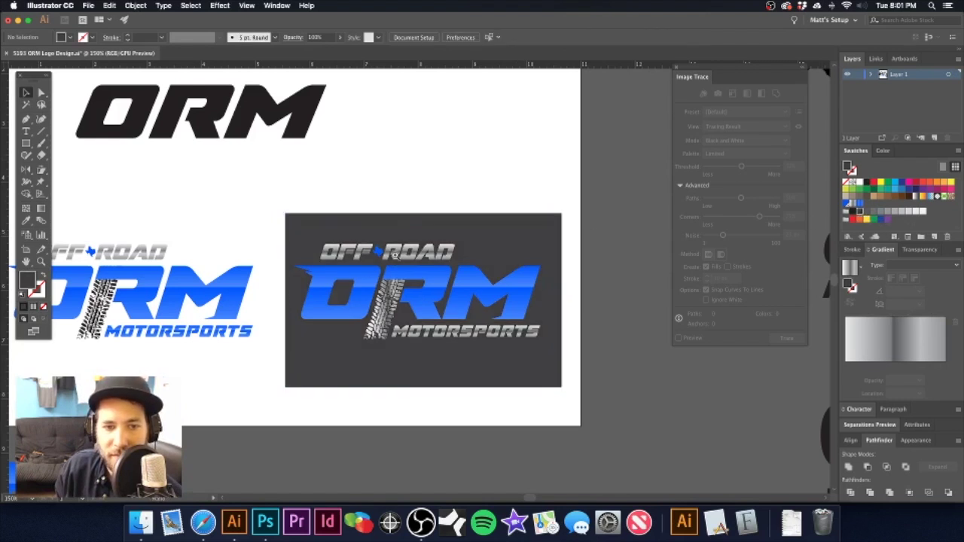
- Start a Drop Shadow effect on the OFF ROAD and MOTORSPORTS lettering with the preview turned on
{"action": "scroll", "coordinate": [452, 254], "scroll_direction": "up", "scroll_amount": 3}
{"action": "scroll", "coordinate": [452, 255], "scroll_direction": "up", "scroll_amount": 3}
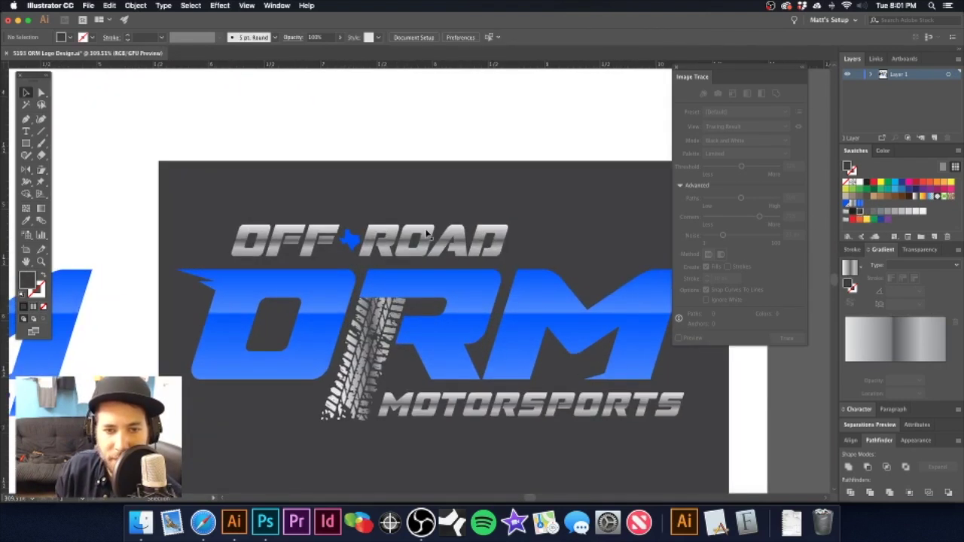
{"action": "left_click", "coordinate": [433, 240]}
{"action": "left_click", "coordinate": [490, 413], "text": "shift"}
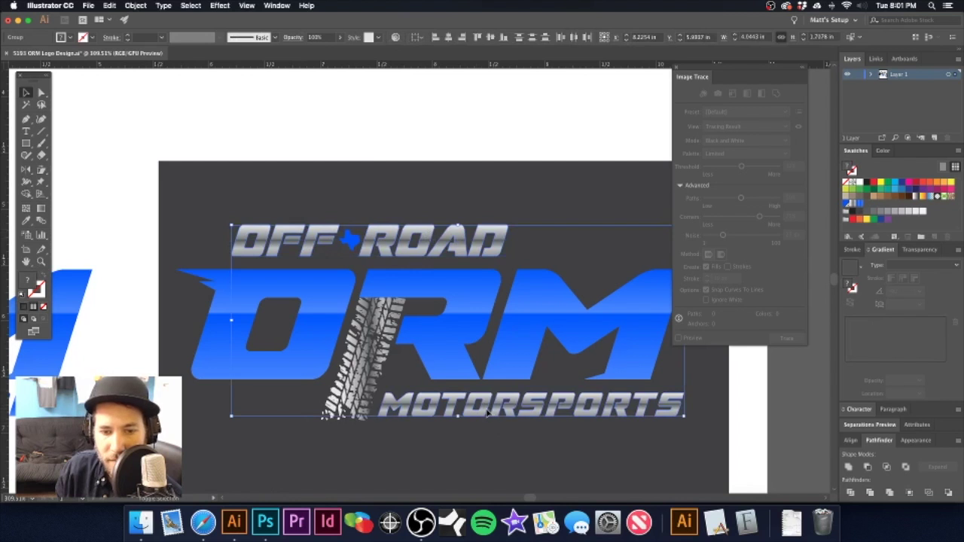
{"action": "left_click", "coordinate": [219, 5]}
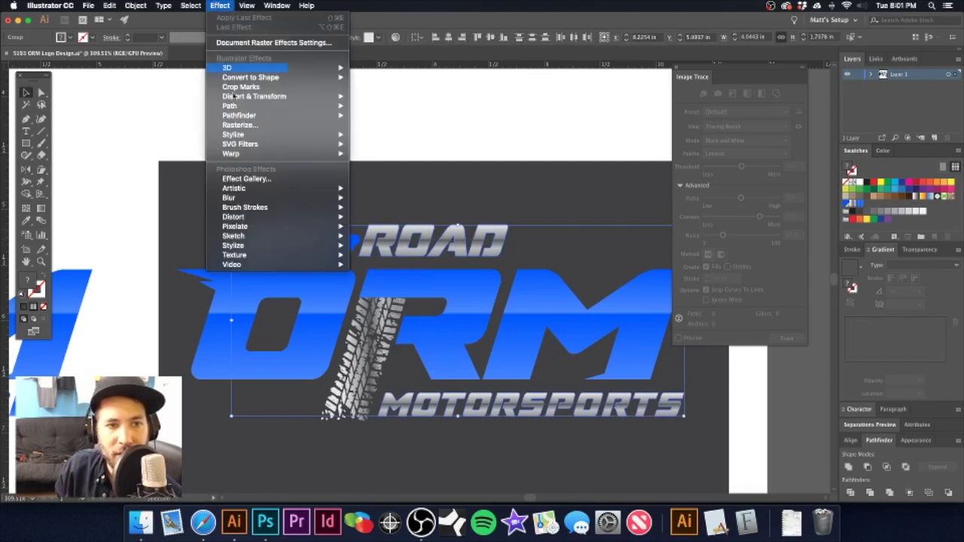
{"action": "mouse_move", "coordinate": [258, 137]}
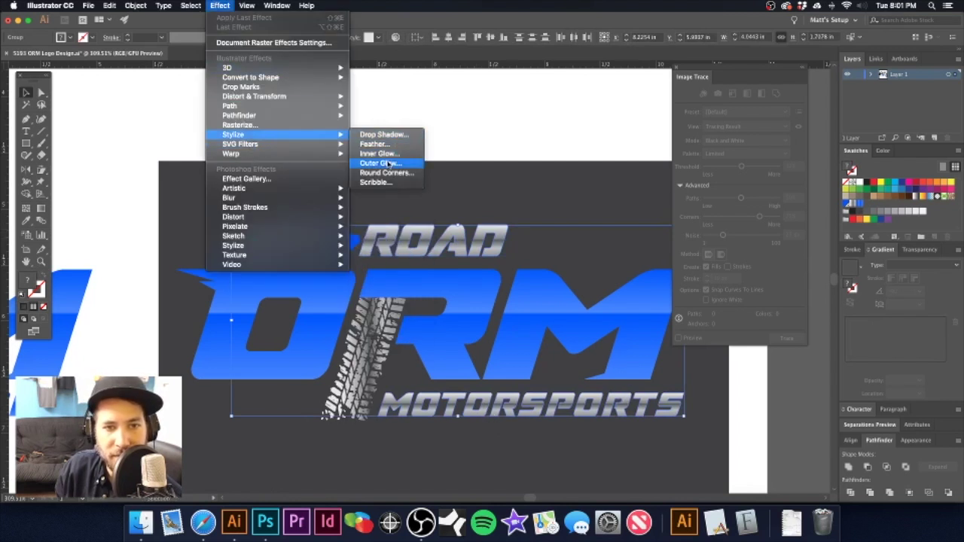
{"action": "left_click", "coordinate": [398, 135]}
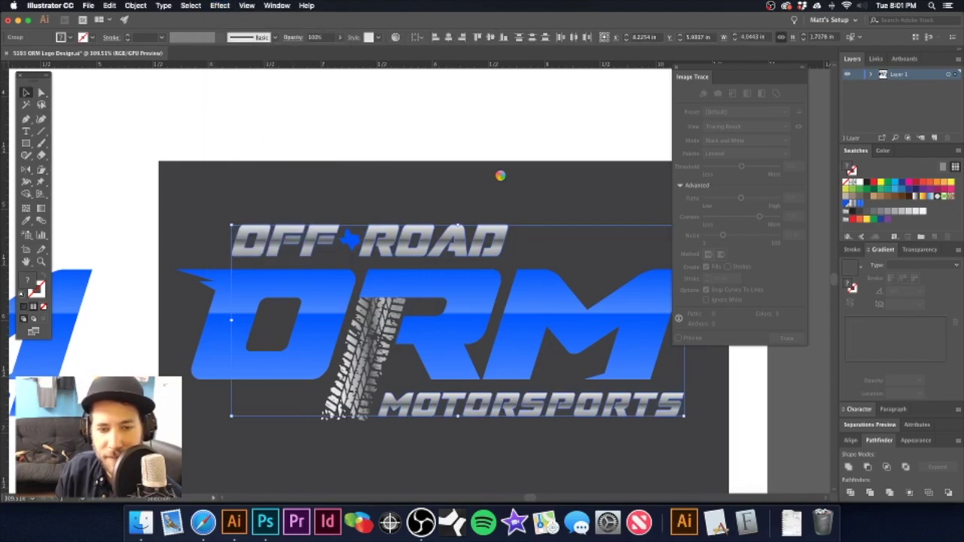
{"action": "left_click", "coordinate": [463, 235]}
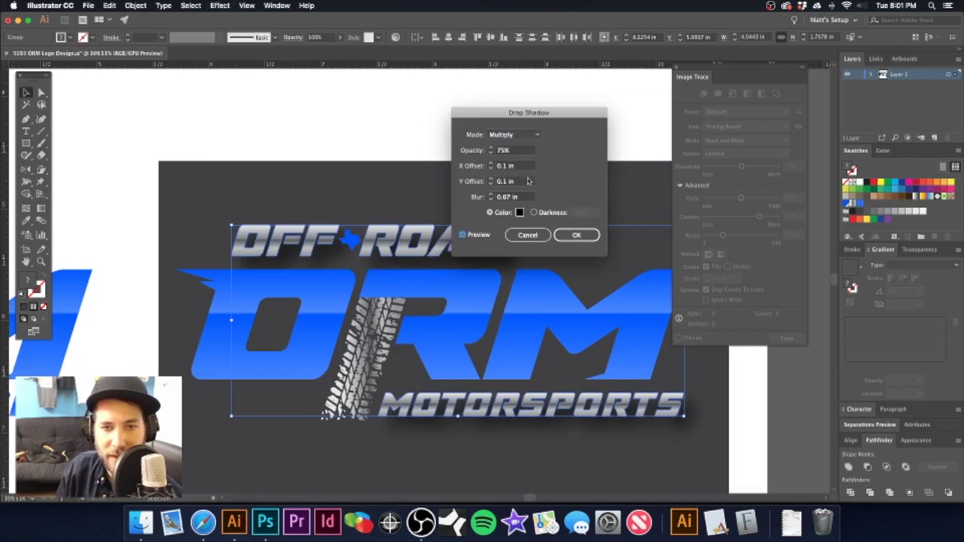
- Set the drop shadow's X and Y offsets to 0.02 in and its blur to 0.03 in
{"action": "double_click", "coordinate": [505, 166]}
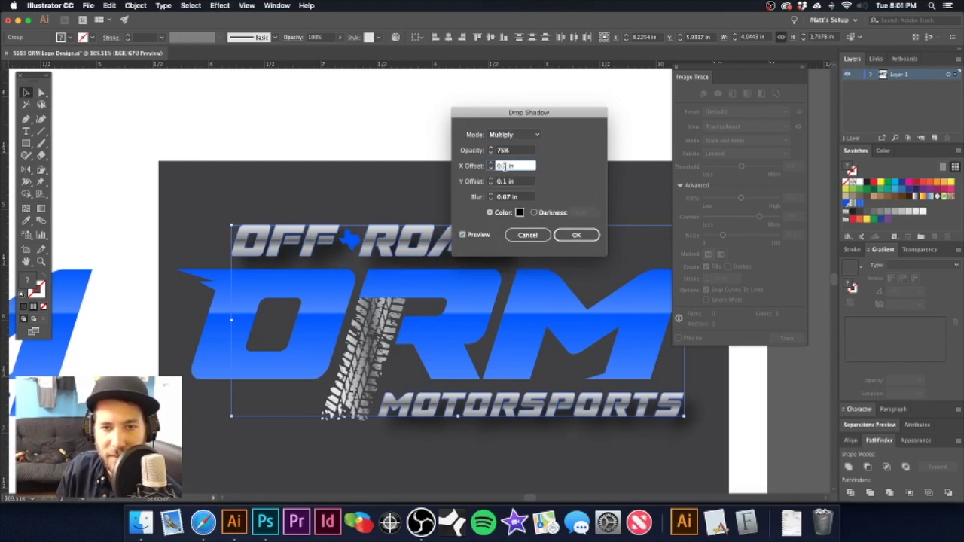
{"action": "type", "text": "0.02"}
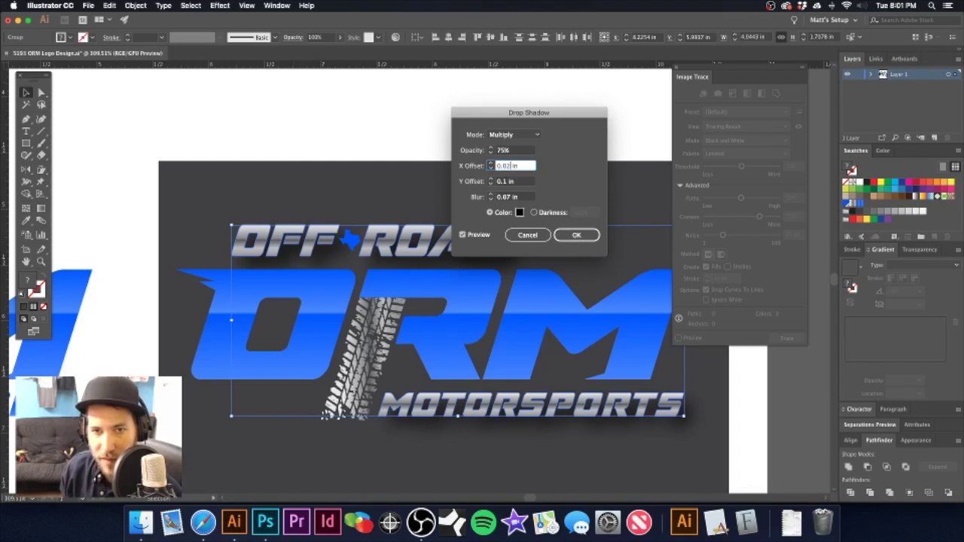
{"action": "double_click", "coordinate": [506, 182]}
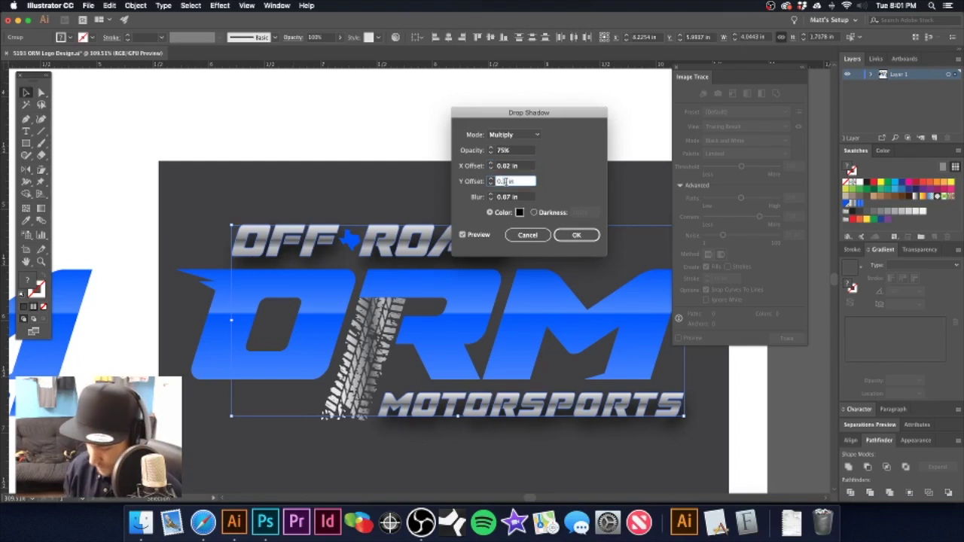
{"action": "left_click", "coordinate": [509, 200]}
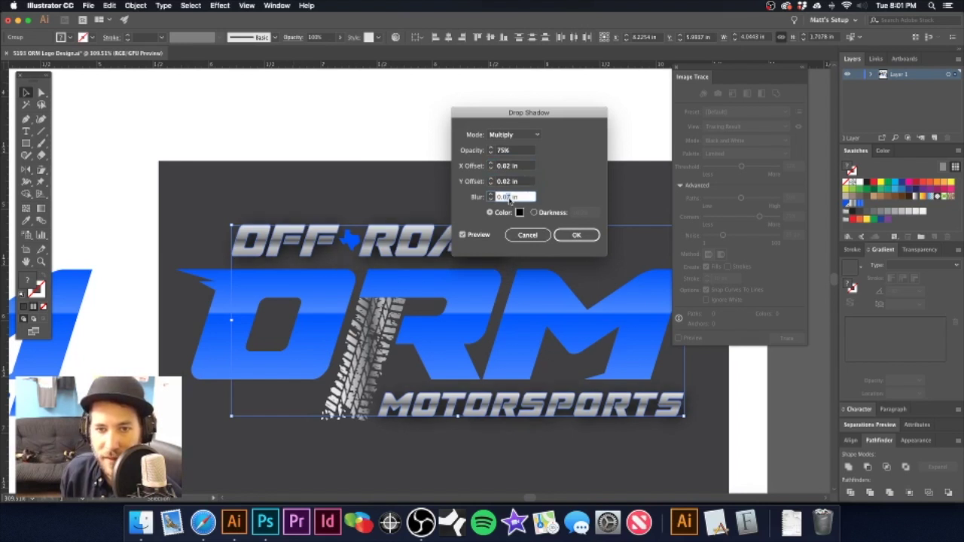
{"action": "left_click", "coordinate": [526, 166]}
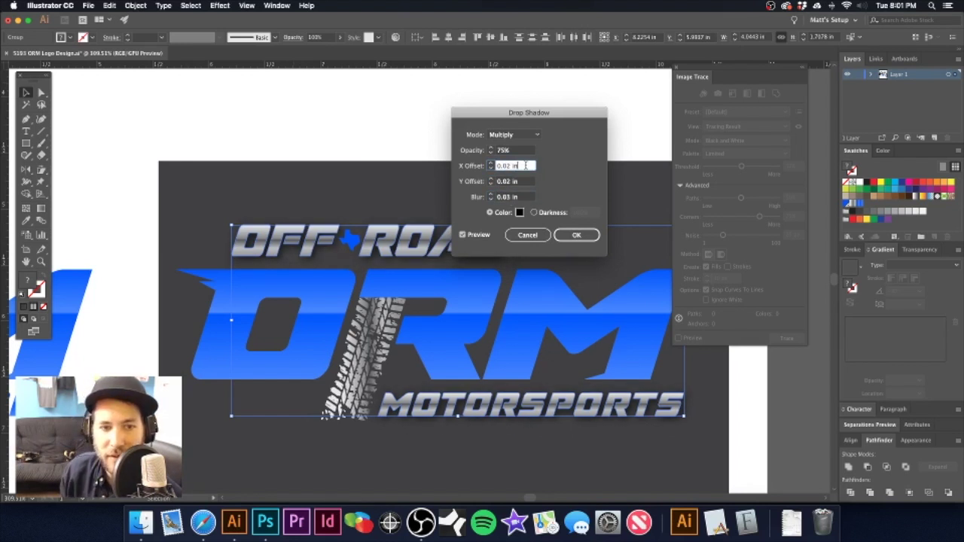
{"action": "left_click", "coordinate": [523, 180]}
{"action": "left_click", "coordinate": [524, 196]}
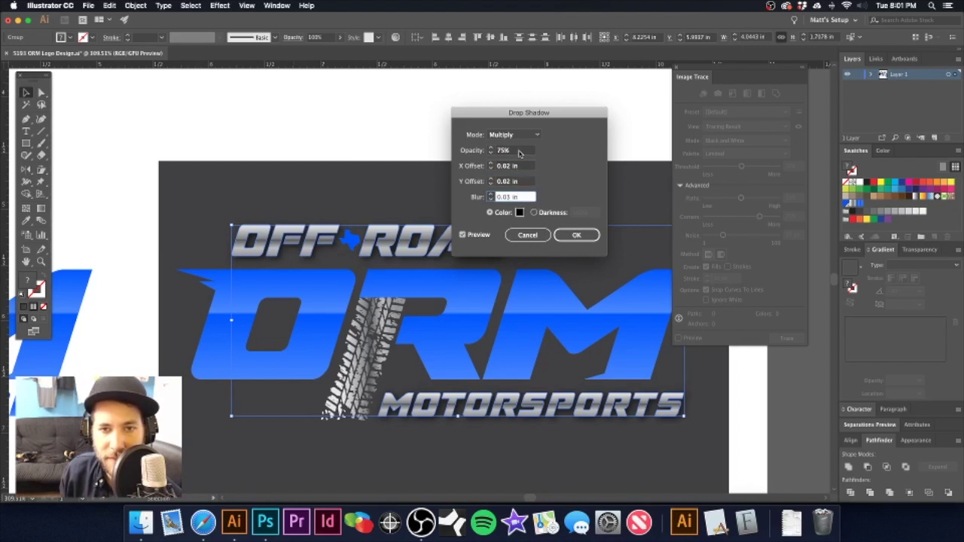
{"action": "left_click", "coordinate": [519, 152]}
- Reduce the drop shadow's X and Y offsets to 0.01 in and its blur to 0.02 in
{"action": "left_click", "coordinate": [509, 169]}
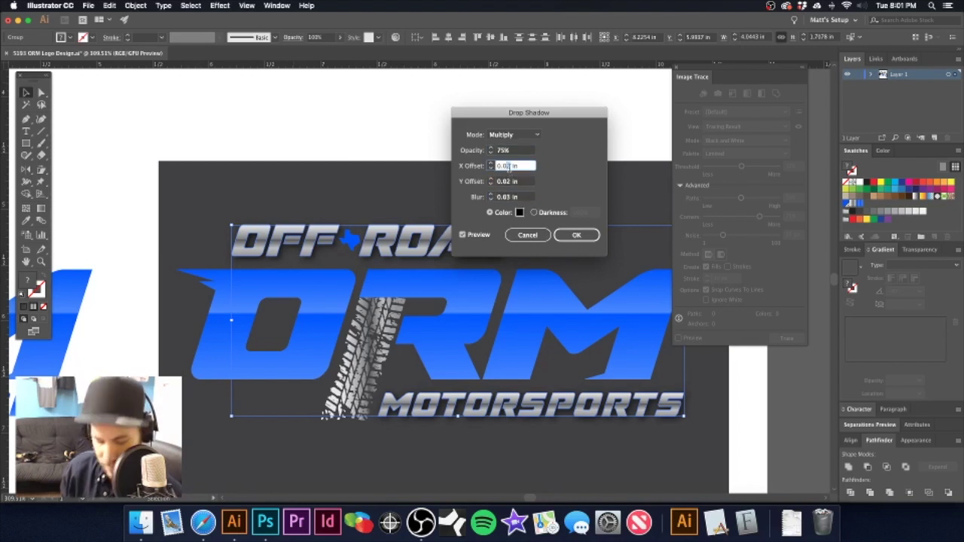
{"action": "left_click", "coordinate": [510, 184]}
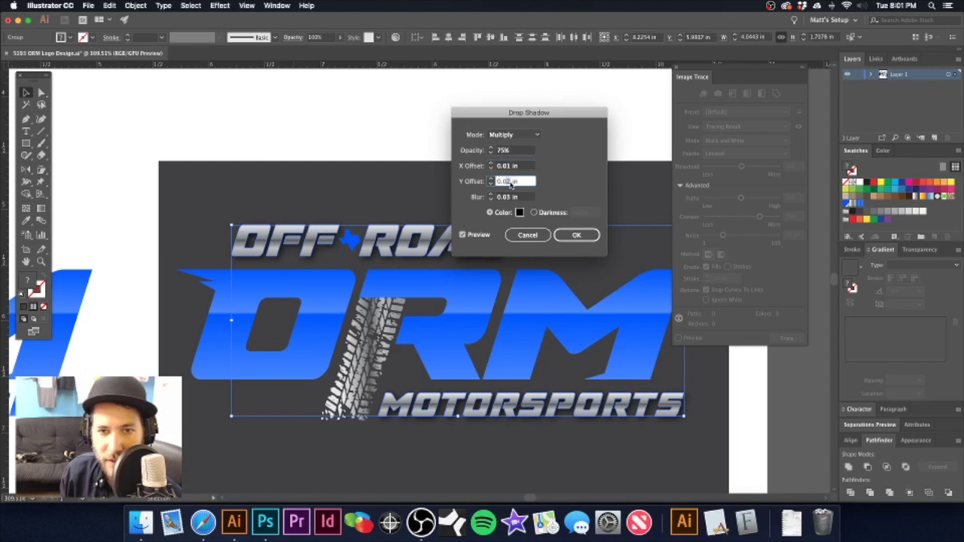
{"action": "left_click", "coordinate": [509, 198]}
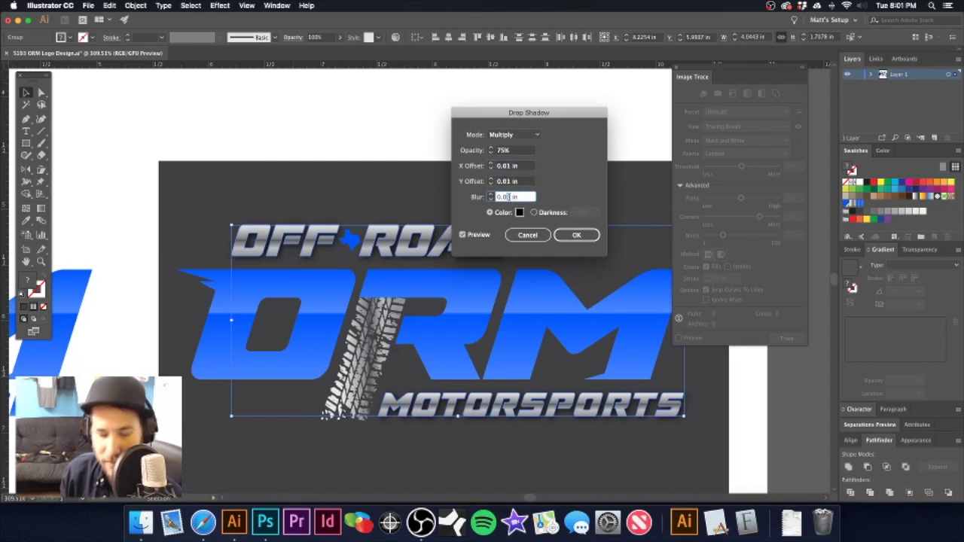
{"action": "left_click", "coordinate": [518, 165]}
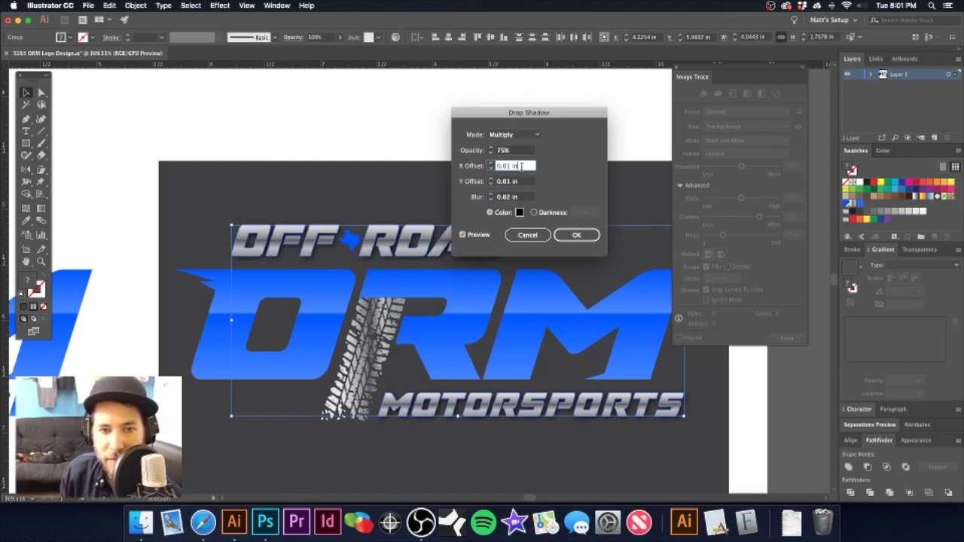
- Apply the drop shadow to the OFF ROAD and MOTORSPORTS lettering and deselect it
{"action": "left_click", "coordinate": [574, 235]}
{"action": "left_click", "coordinate": [482, 129]}
{"action": "left_click", "coordinate": [488, 234]}
{"action": "left_click", "coordinate": [488, 234]}
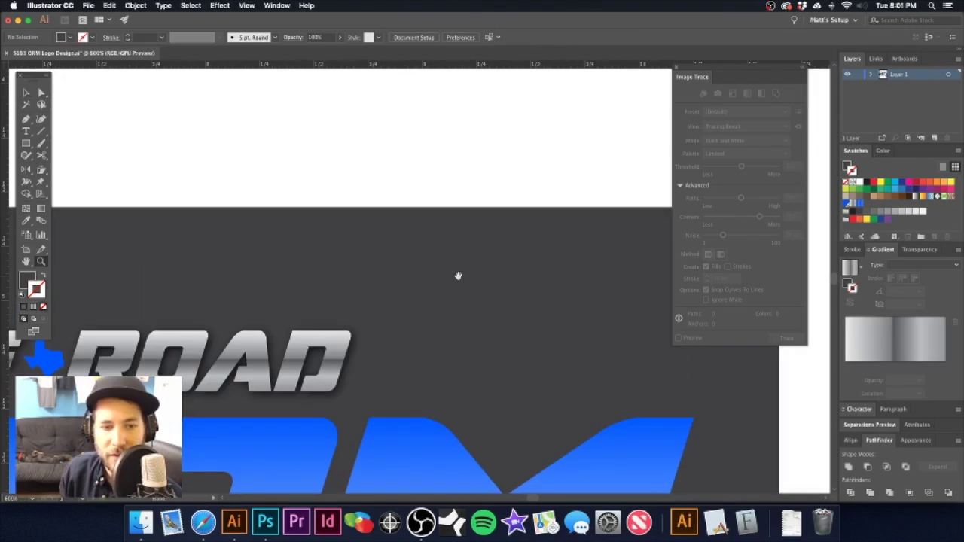
- Examine the lettering's drop shadow on the dark logo version, both up close and at reduced size
{"action": "left_click", "coordinate": [430, 309], "text": "alt"}
{"action": "left_click", "coordinate": [428, 310], "text": "alt"}
{"action": "left_click", "coordinate": [428, 310], "text": "alt"}
{"action": "scroll", "coordinate": [428, 310], "scroll_direction": "down", "scroll_amount": 2}
{"action": "scroll", "coordinate": [442, 267], "scroll_direction": "left", "scroll_amount": 3}
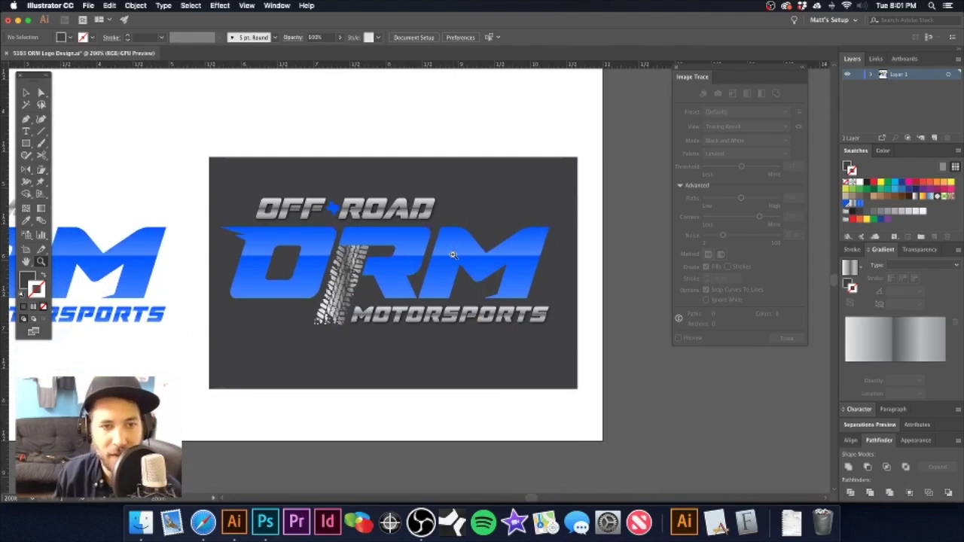
{"action": "left_click", "coordinate": [454, 255]}
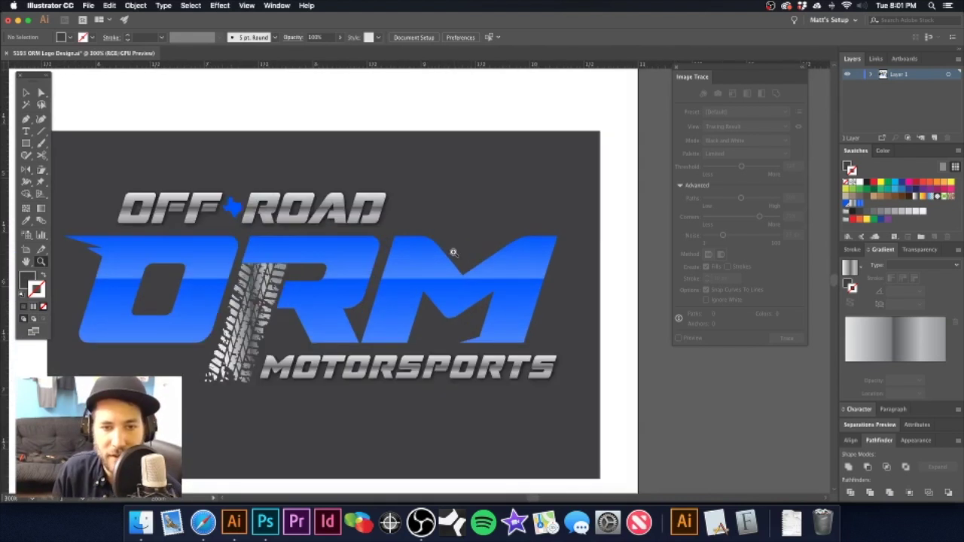
{"action": "left_click", "coordinate": [26, 93]}
{"action": "key", "text": "super+minus"}
{"action": "key", "text": "super+minus"}
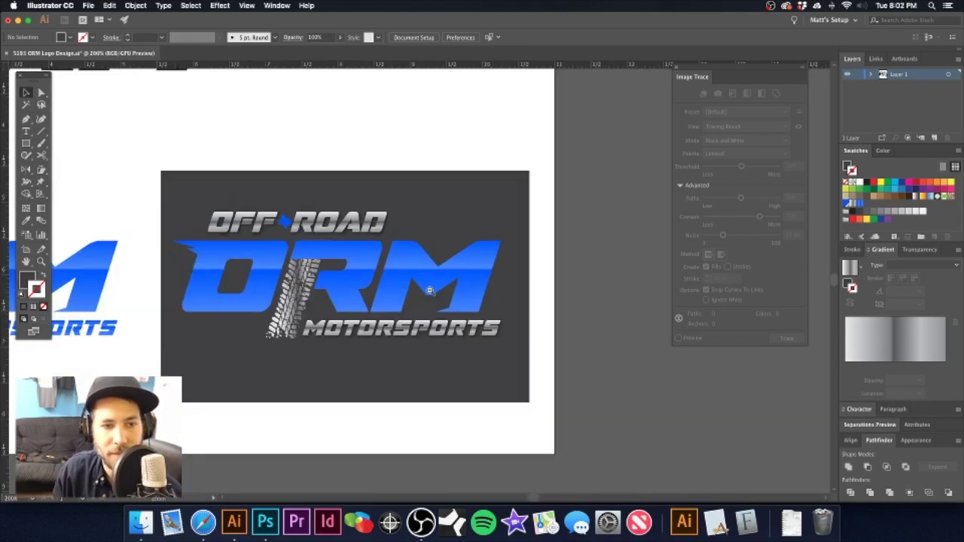
{"action": "left_click_drag", "start_coordinate": [465, 277], "coordinate": [478, 284]}
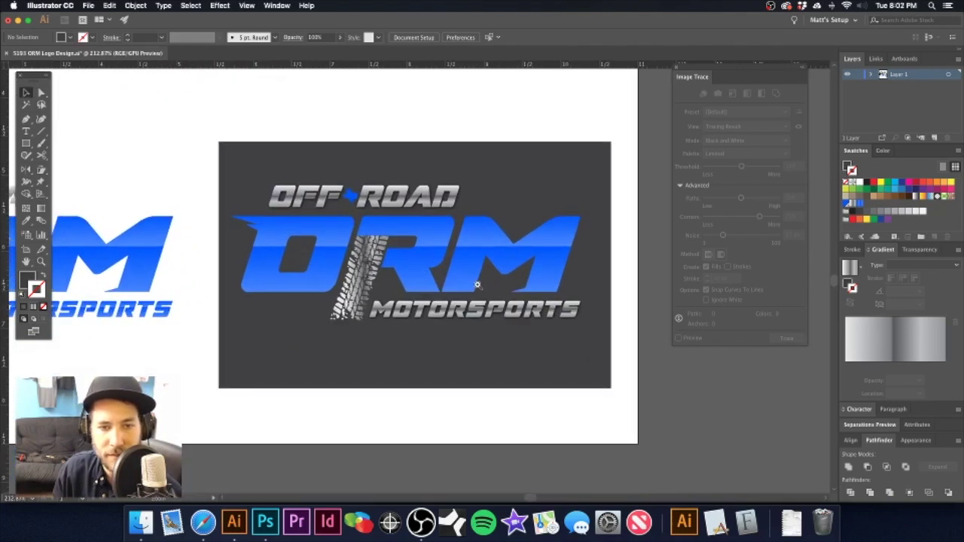
- Start a Drop Shadow effect on the blue ORM letters of the dark version with an X offset of 0.05 in
{"action": "left_click", "coordinate": [481, 227]}
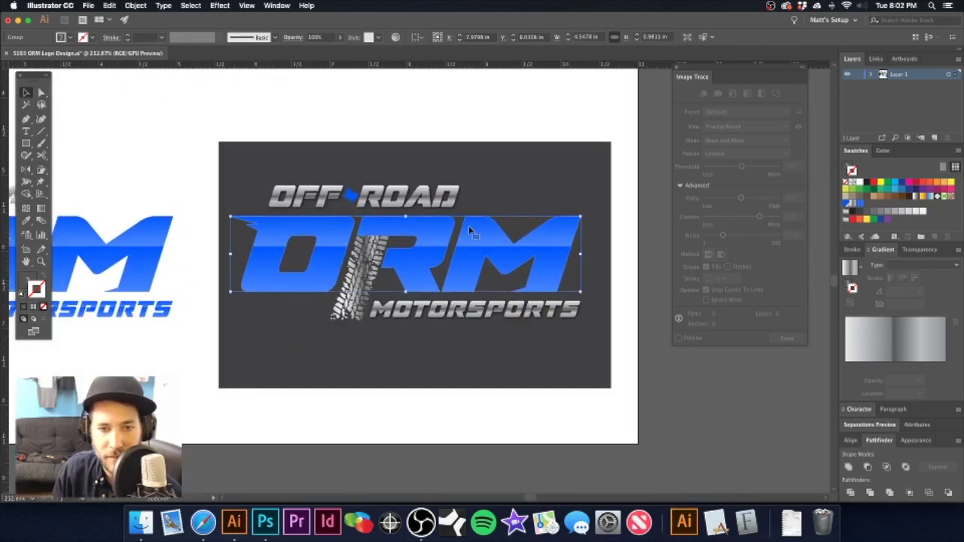
{"action": "left_click", "coordinate": [216, 6]}
{"action": "left_click", "coordinate": [233, 29]}
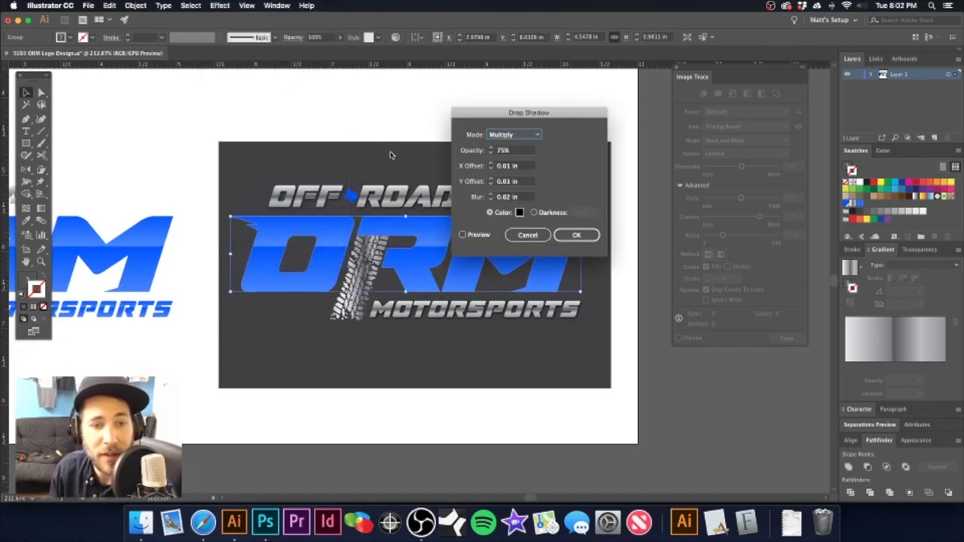
{"action": "left_click_drag", "start_coordinate": [501, 113], "coordinate": [535, 112]}
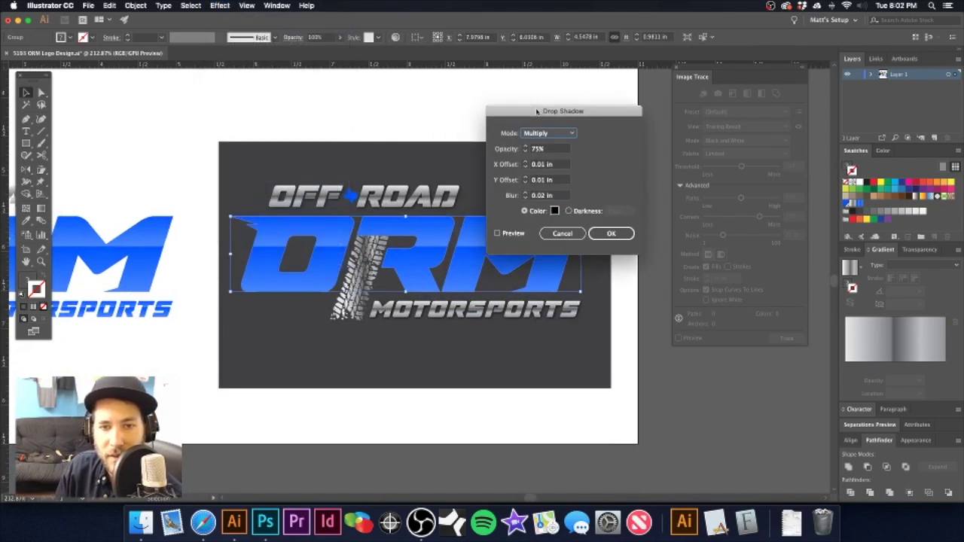
{"action": "left_click", "coordinate": [542, 165]}
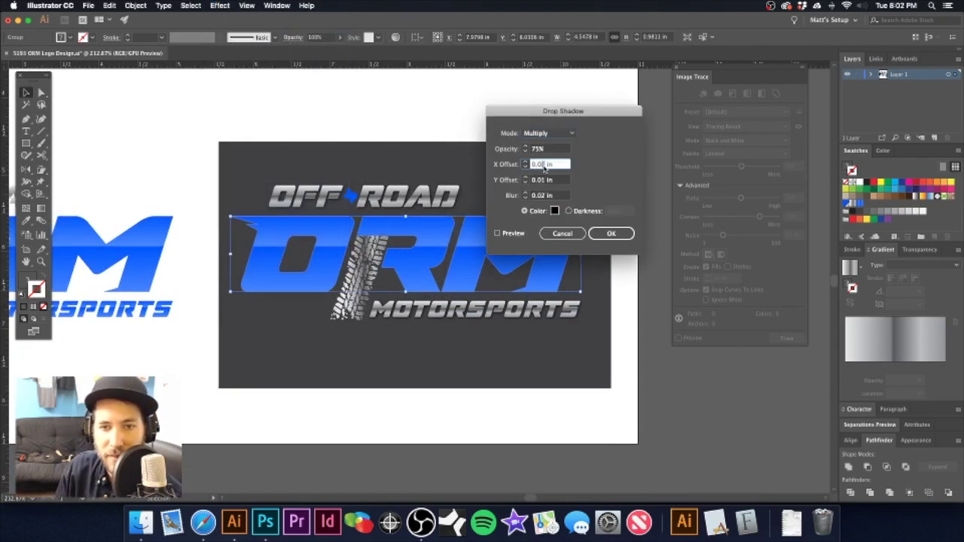
{"action": "key", "text": "Up"}
{"action": "key", "text": "Up"}
{"action": "key", "text": "Up"}
{"action": "key", "text": "Up"}
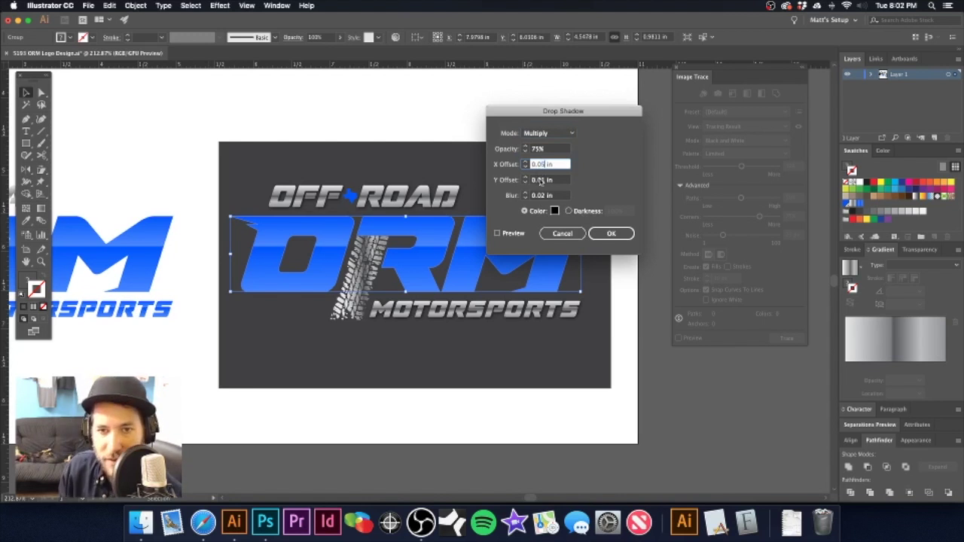
- Set the ORM shadow's Y offset to 0.05 in and blur to 0.07 in, and apply the effect
{"action": "left_click", "coordinate": [540, 181]}
{"action": "left_click", "coordinate": [543, 195]}
{"action": "key", "text": "Up"}
{"action": "key", "text": "Up"}
{"action": "key", "text": "Up"}
{"action": "key", "text": "Up"}
{"action": "key", "text": "Up"}
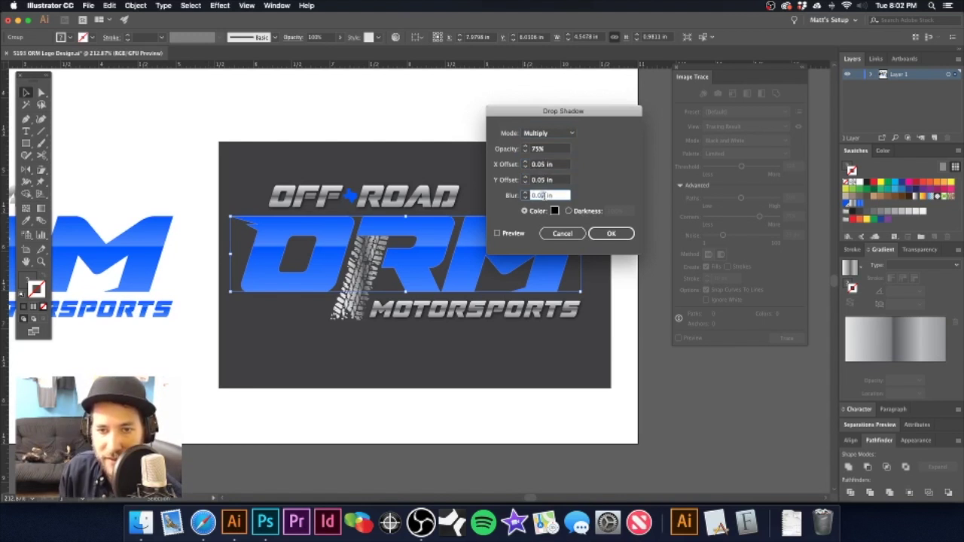
{"action": "left_click", "coordinate": [610, 234]}
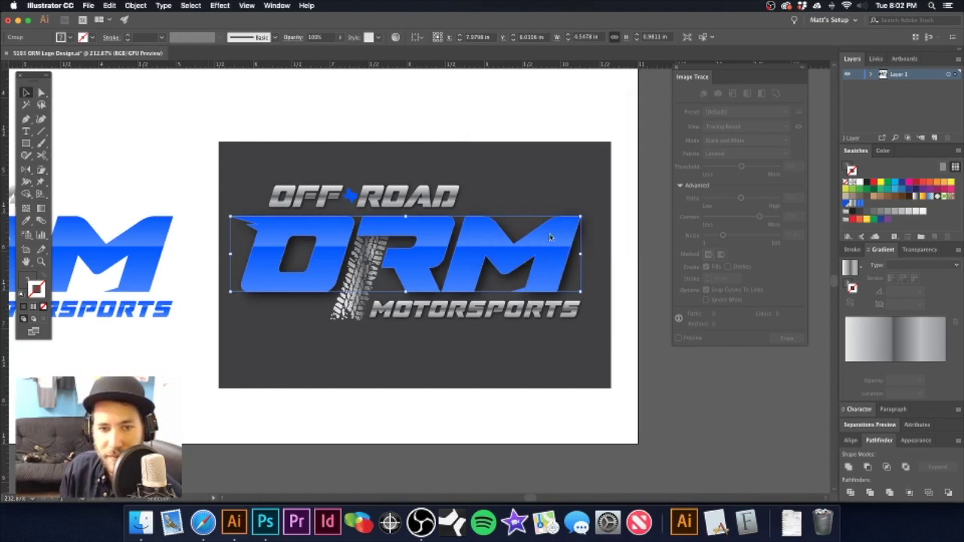
{"action": "left_click", "coordinate": [473, 120]}
- Apply a Multiply drop shadow with 0.05 in offsets and 0.07 in blur to the tire track clip group
{"action": "left_click", "coordinate": [448, 239], "text": "alt"}
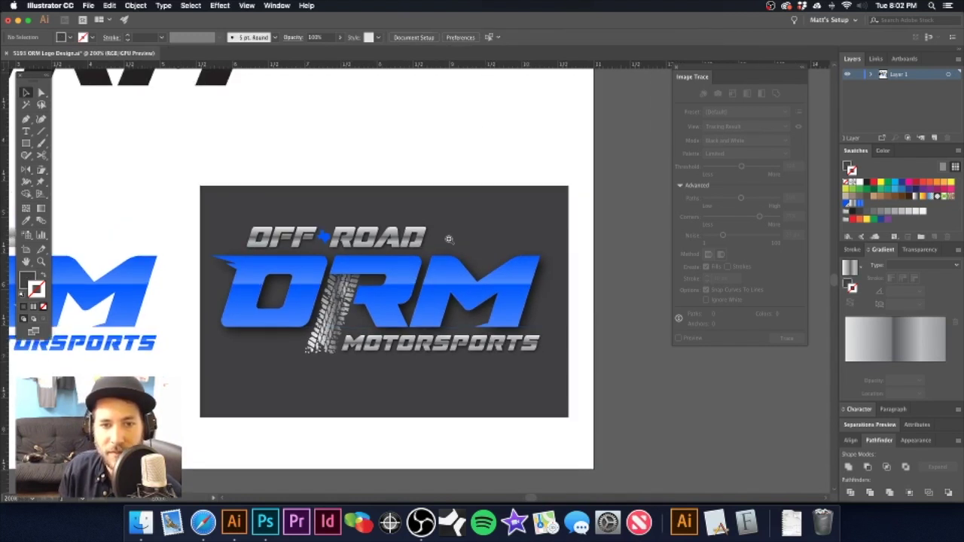
{"action": "left_click_drag", "start_coordinate": [425, 251], "coordinate": [477, 183]}
{"action": "left_click", "coordinate": [388, 237]}
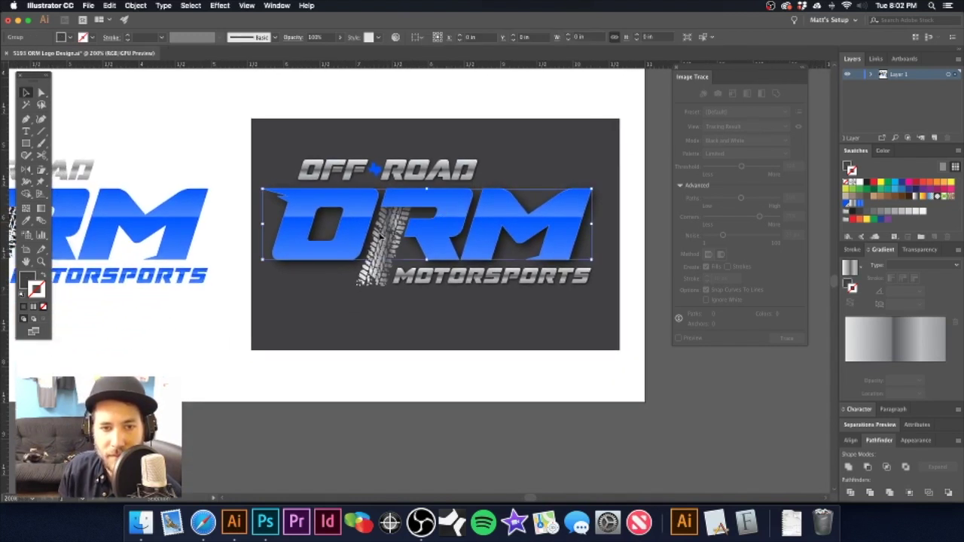
{"action": "left_click", "coordinate": [414, 113]}
{"action": "left_click_drag", "start_coordinate": [368, 219], "coordinate": [516, 242]}
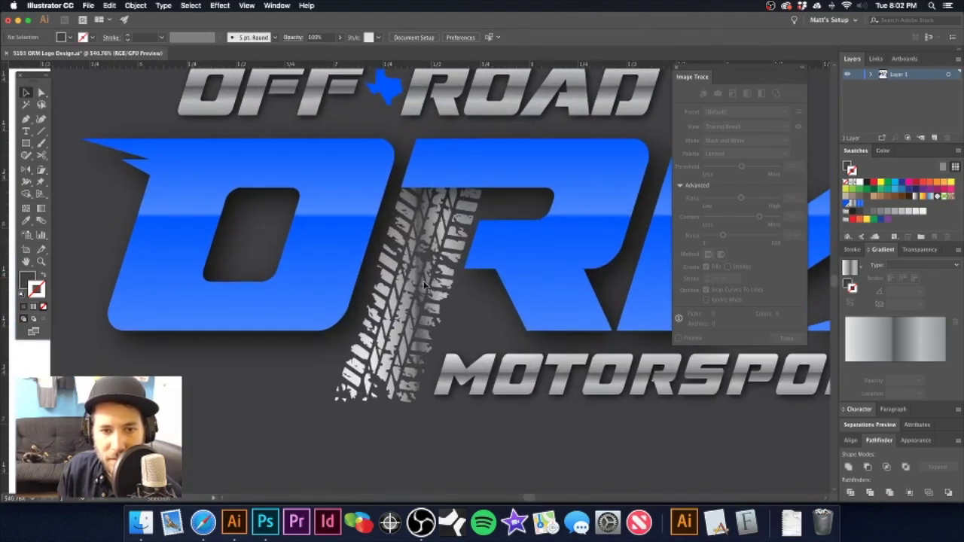
{"action": "left_click", "coordinate": [434, 279]}
{"action": "left_click", "coordinate": [219, 5]}
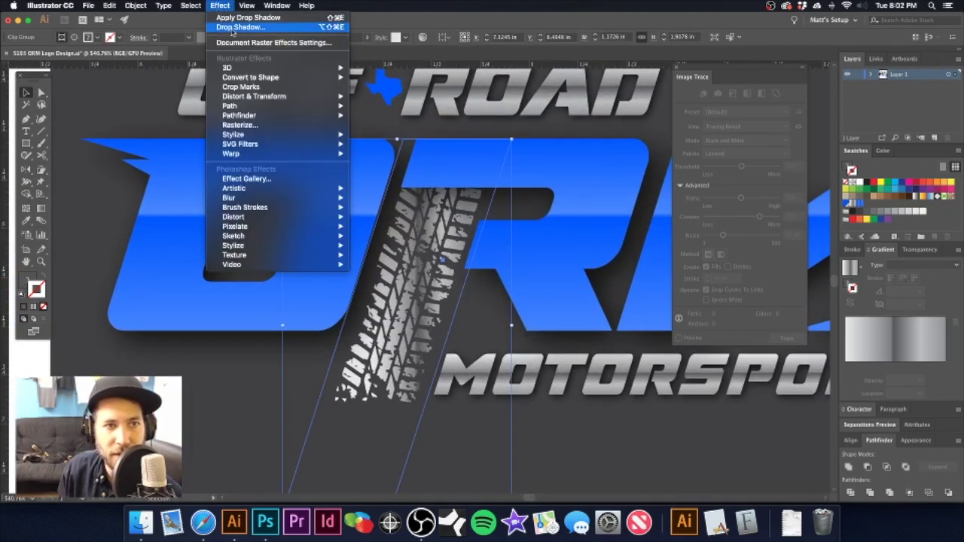
{"action": "left_click", "coordinate": [232, 31]}
{"action": "left_click", "coordinate": [608, 235]}
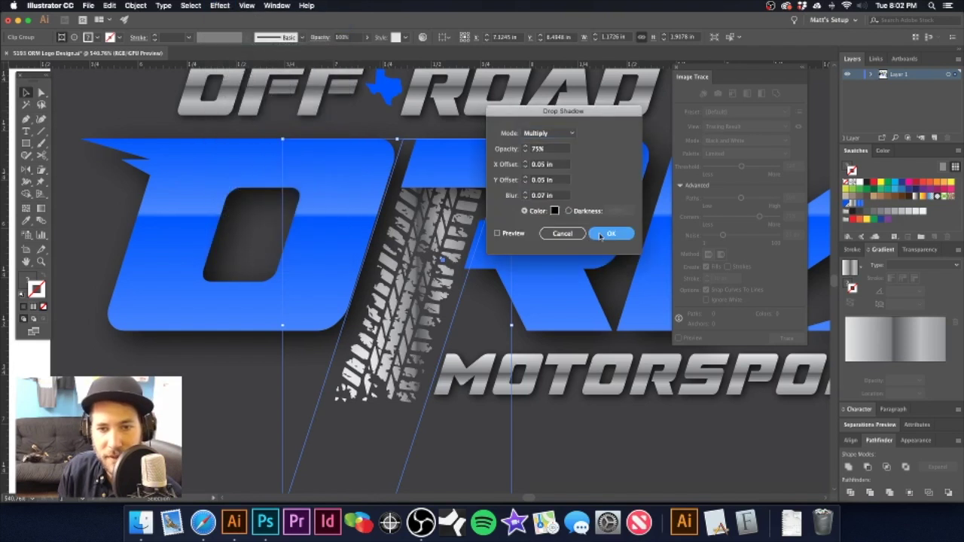
- Examine the dark logo version with its drop shadows at smaller and larger sizes
{"action": "key", "text": "super+minus"}
{"action": "key", "text": "super+minus"}
{"action": "left_click", "coordinate": [446, 300], "text": "alt+super"}
{"action": "left_click", "coordinate": [446, 299], "text": "alt+super"}
{"action": "left_click", "coordinate": [230, 152]}
{"action": "left_click_drag", "start_coordinate": [345, 200], "coordinate": [400, 214]}
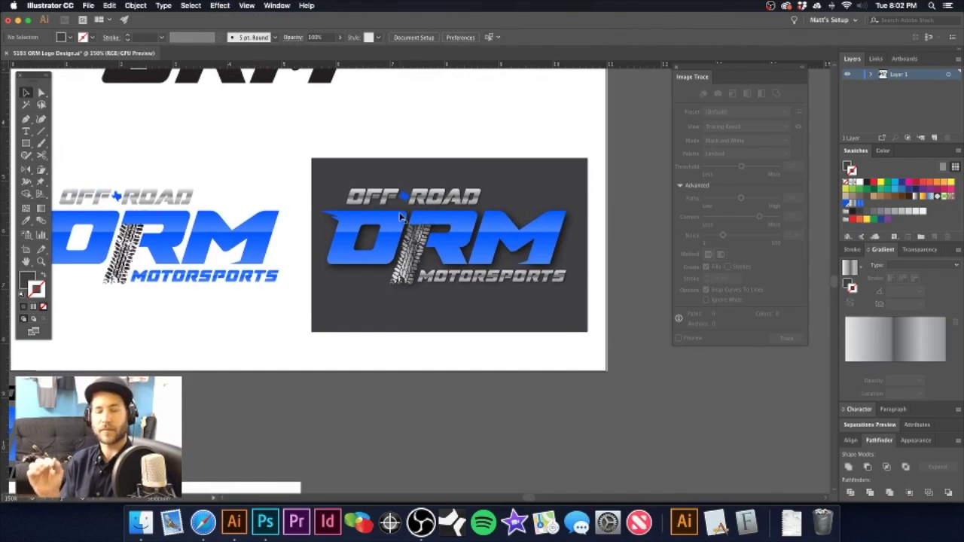
{"action": "left_click", "coordinate": [386, 219]}
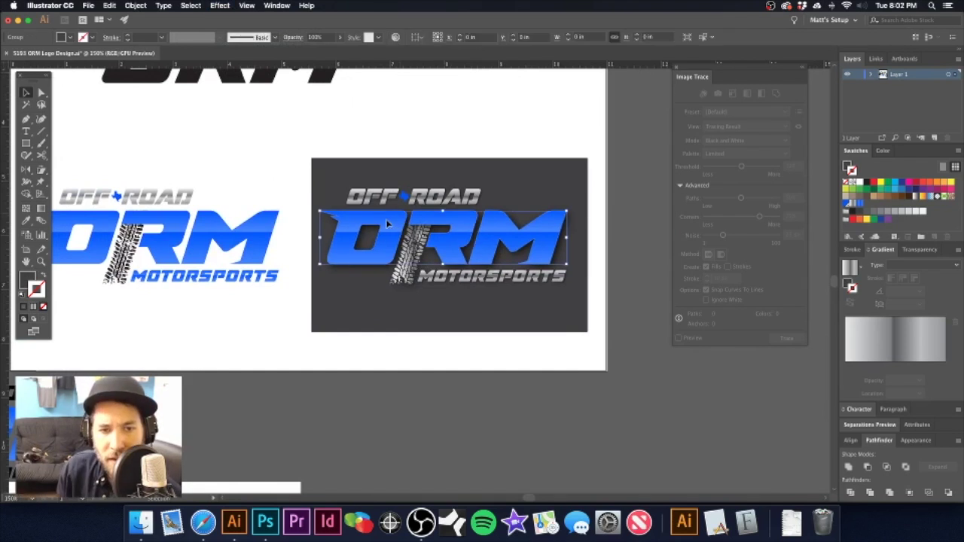
{"action": "left_click", "coordinate": [457, 124]}
{"action": "left_click_drag", "start_coordinate": [423, 219], "coordinate": [492, 229]}
- Add a white 1 pt stroke to the OFF ROAD and MOTORSPORTS lettering of the dark version
{"action": "left_click", "coordinate": [498, 321]}
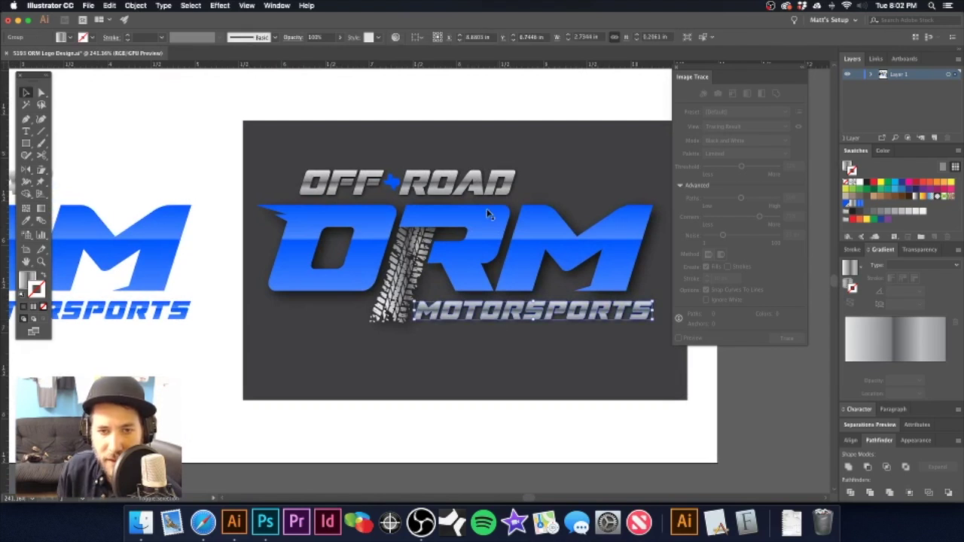
{"action": "left_click", "coordinate": [495, 179], "text": "shift"}
{"action": "left_click_drag", "start_coordinate": [431, 202], "coordinate": [480, 209]}
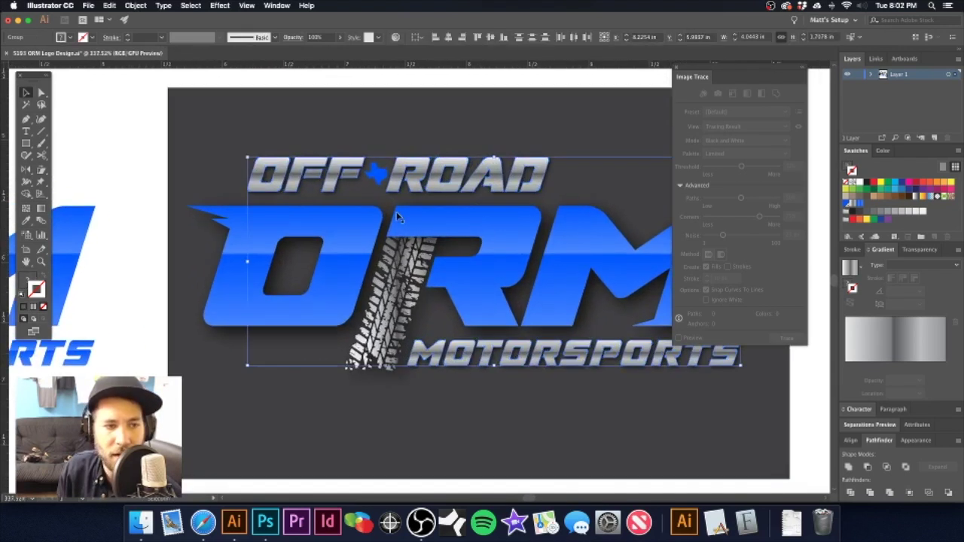
{"action": "left_click", "coordinate": [861, 185]}
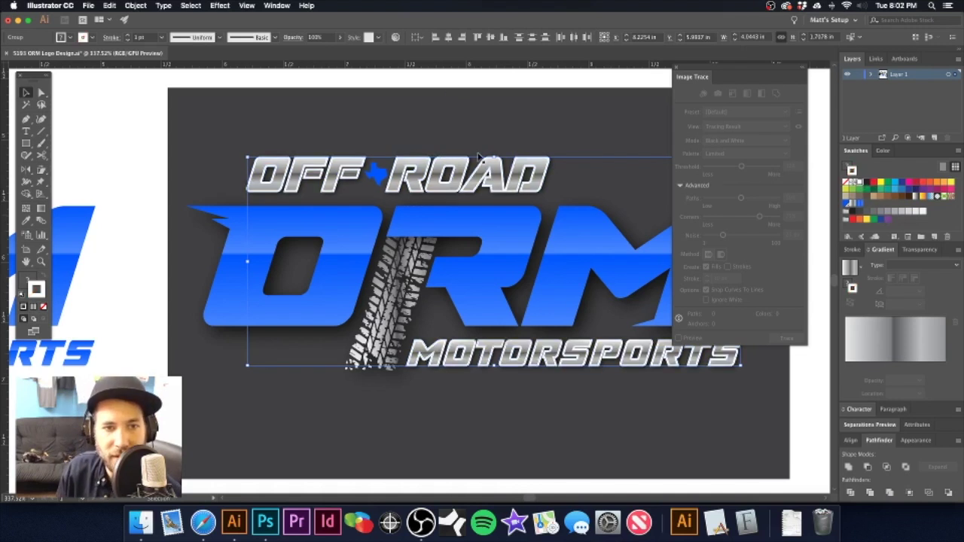
{"action": "key", "text": "super+1"}
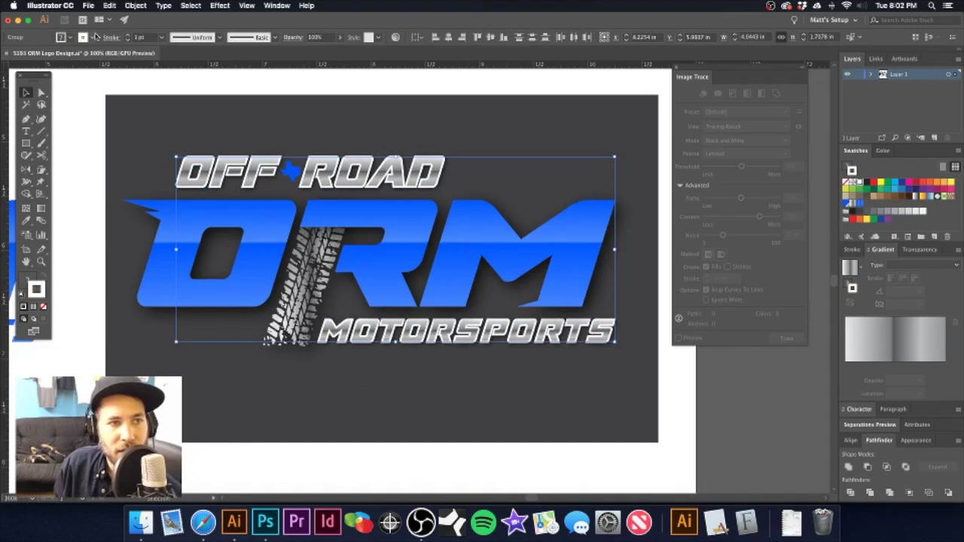
- Compare inside, outside and centered stroke alignment on the lettering, settle on inside, and review the result deselected
{"action": "left_click", "coordinate": [111, 38]}
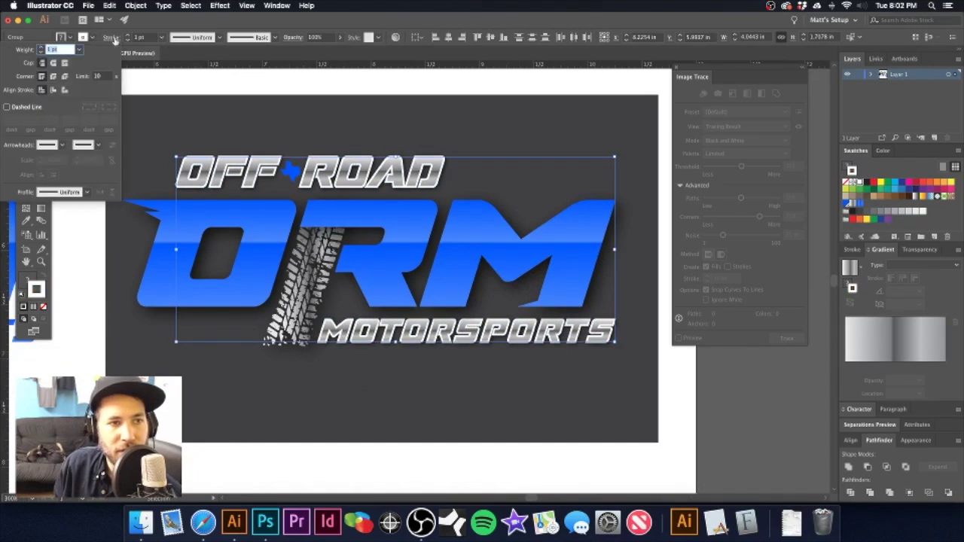
{"action": "left_click", "coordinate": [52, 90]}
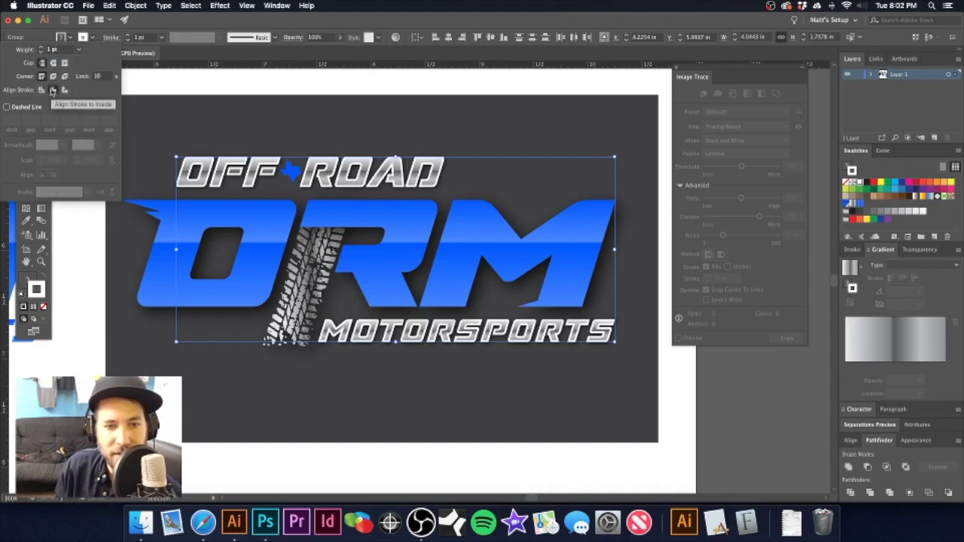
{"action": "left_click", "coordinate": [64, 91]}
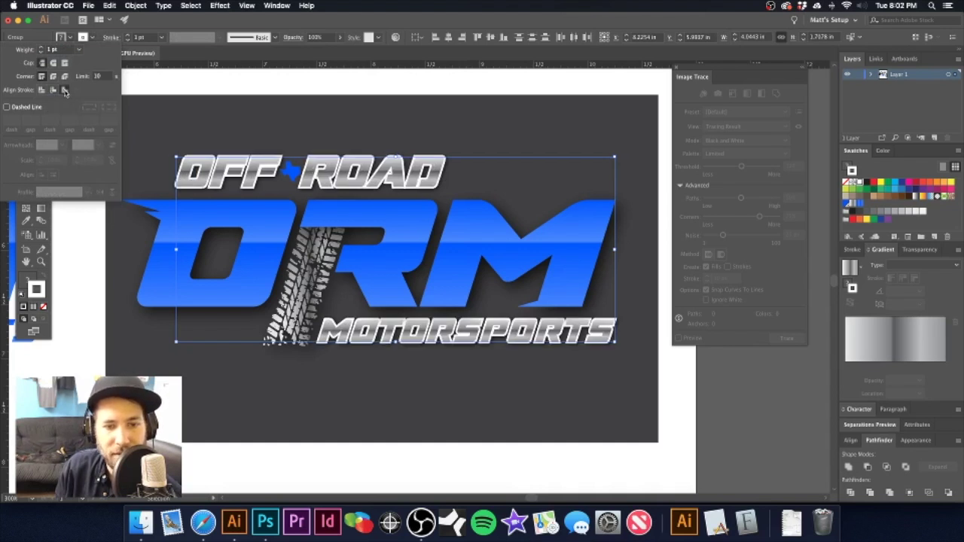
{"action": "left_click", "coordinate": [41, 91]}
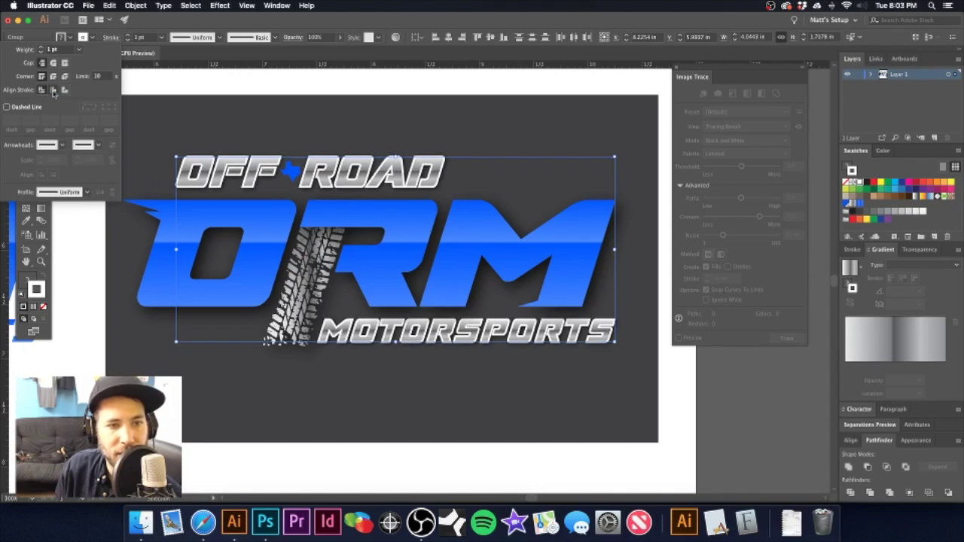
{"action": "left_click", "coordinate": [53, 90]}
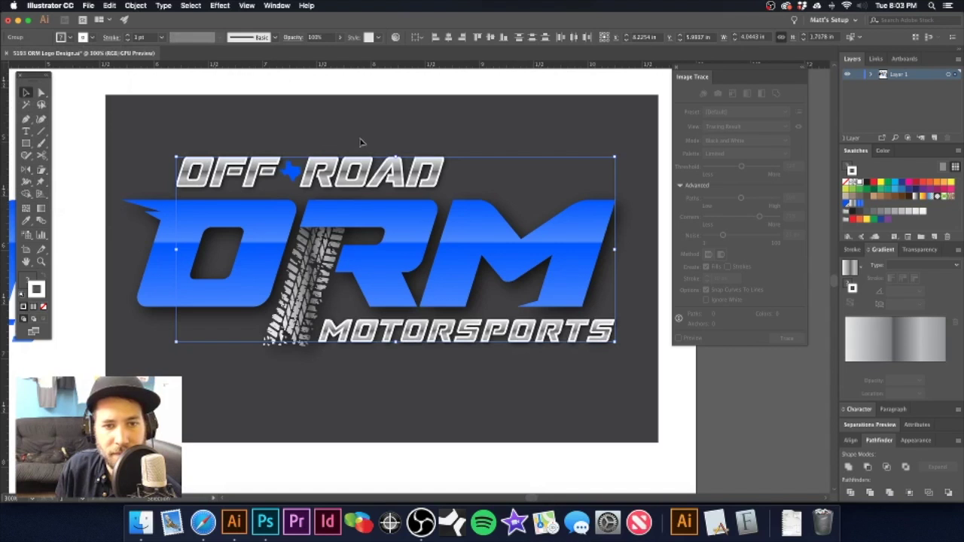
{"action": "left_click", "coordinate": [676, 374]}
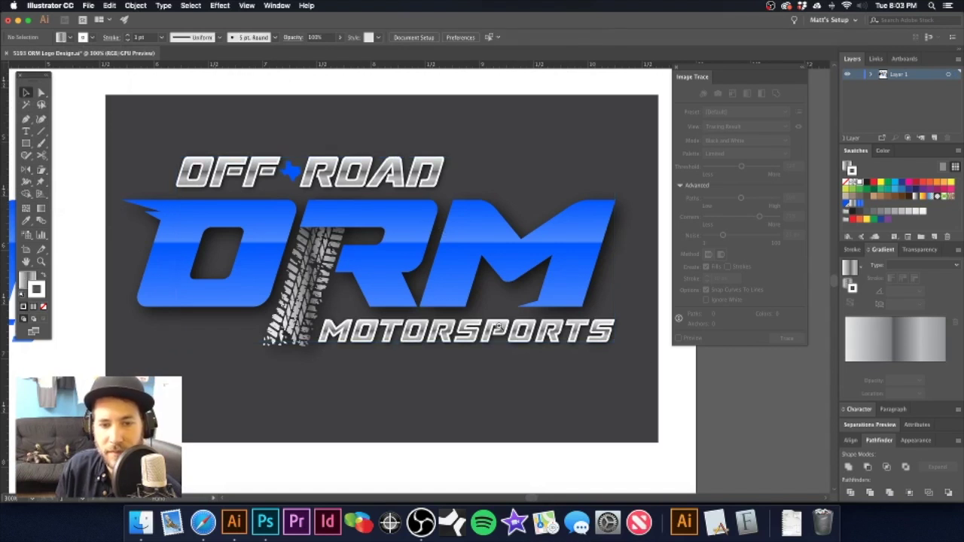
{"action": "key", "text": "super+minus"}
{"action": "left_click", "coordinate": [486, 210]}
- Undo the stroke alignment changes and the white stroke on the OFF ROAD and MOTORSPORTS lettering
{"action": "key", "text": "super+z"}
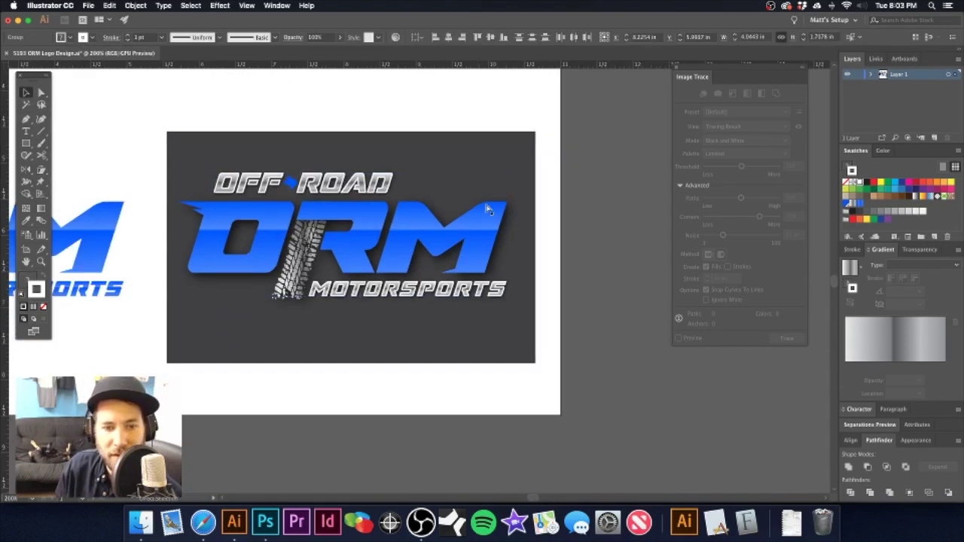
{"action": "key", "text": "super+z"}
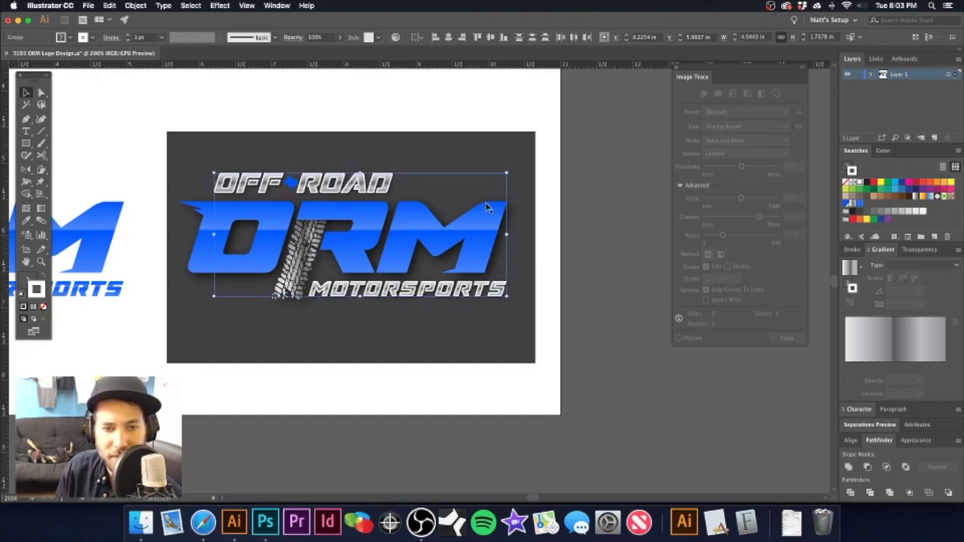
{"action": "left_click", "coordinate": [481, 203]}
{"action": "key", "text": "super+z"}
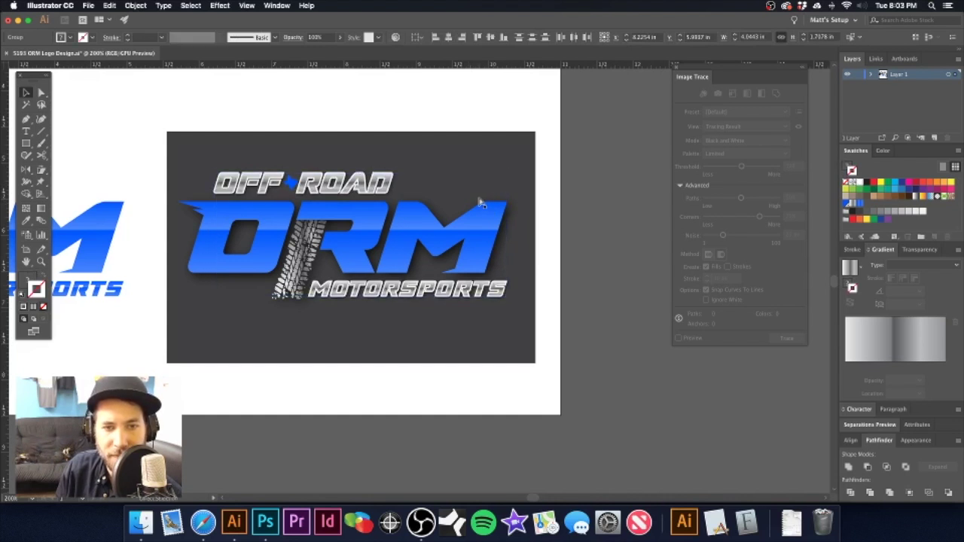
- Undo the drop shadows on the tire track, the ORM letters and the OFF ROAD and MOTORSPORTS lettering
{"action": "key", "text": "super+z"}
{"action": "key", "text": "super+z"}
{"action": "key", "text": "super+z"}
{"action": "key", "text": "super+z"}
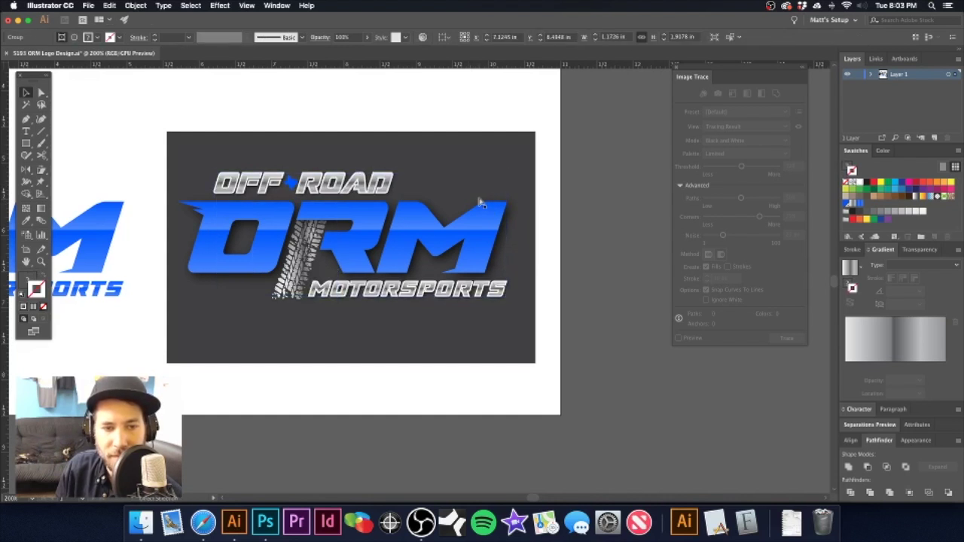
{"action": "left_click", "coordinate": [479, 202]}
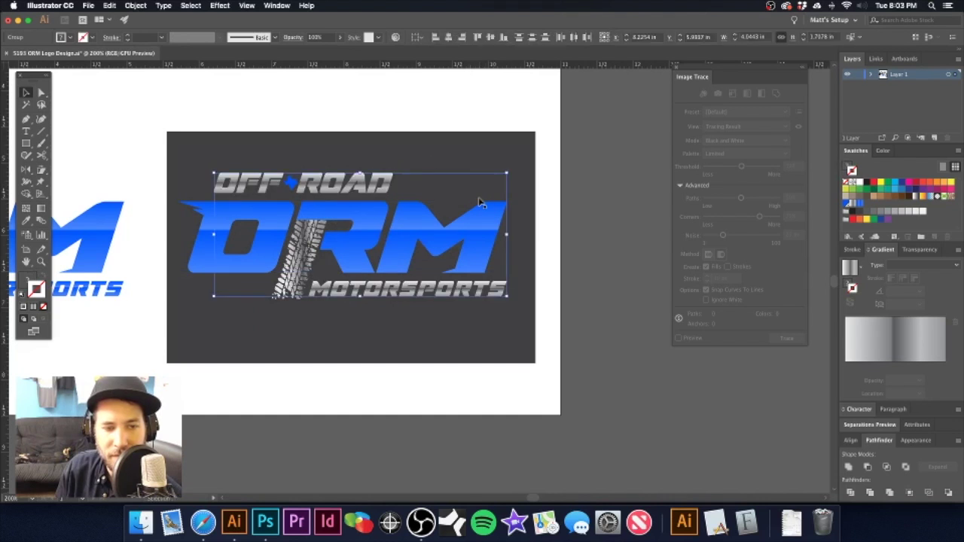
{"action": "left_click", "coordinate": [381, 125]}
{"action": "scroll", "coordinate": [354, 225], "scroll_direction": "up", "scroll_amount": 2}
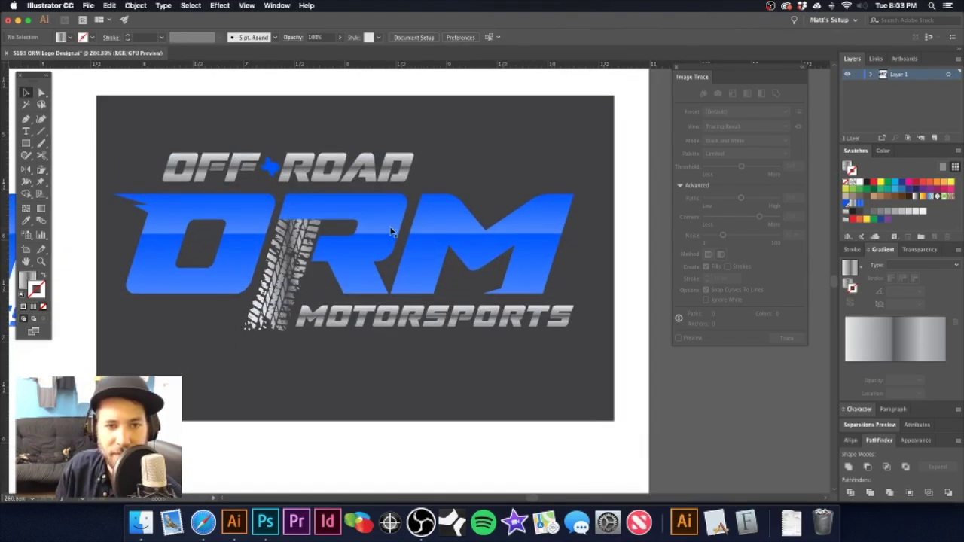
- Step through the edit history to compare the logo with and without drop shadows, settling on shadows with no white stroke on the lettering
{"action": "left_click", "coordinate": [361, 160]}
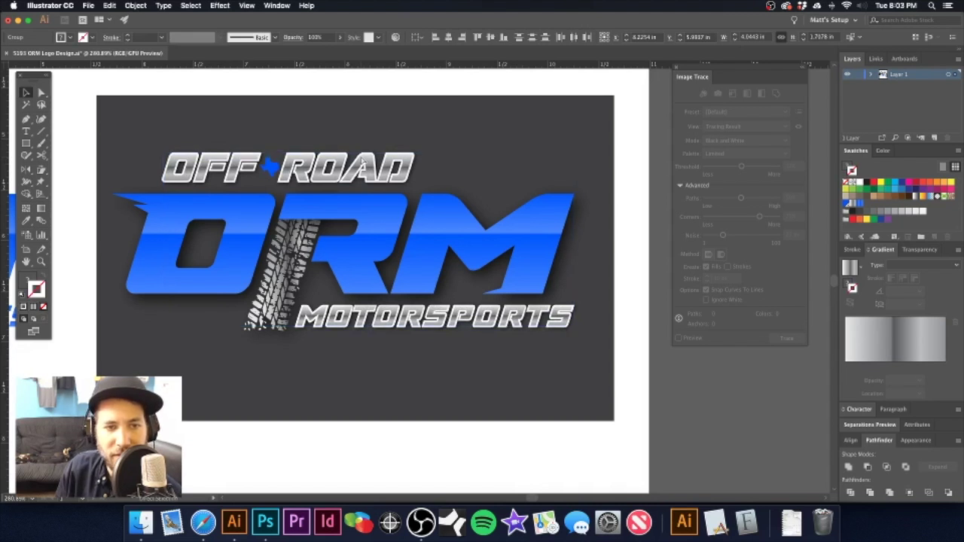
{"action": "key", "text": "super+z"}
{"action": "key", "text": "super+z"}
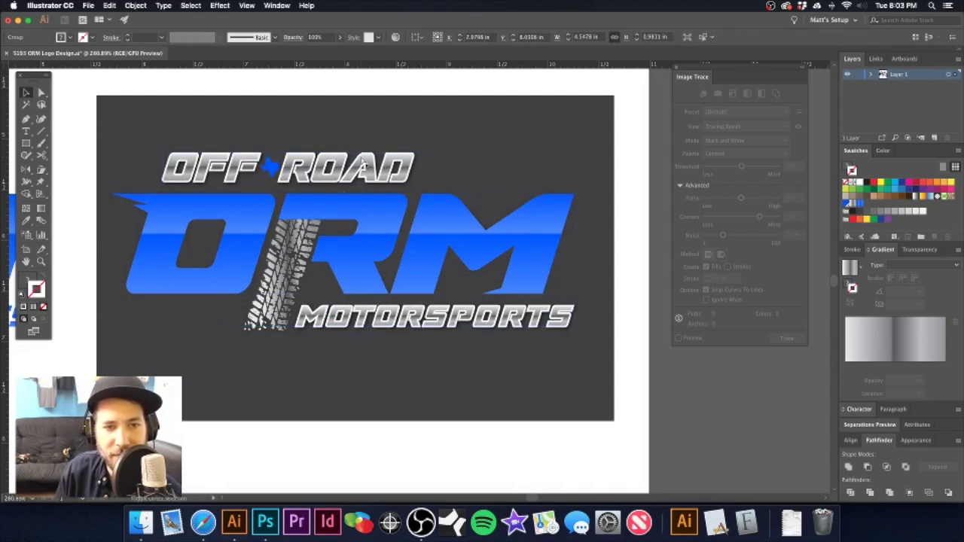
{"action": "left_click", "coordinate": [375, 78]}
{"action": "key", "text": "super+z"}
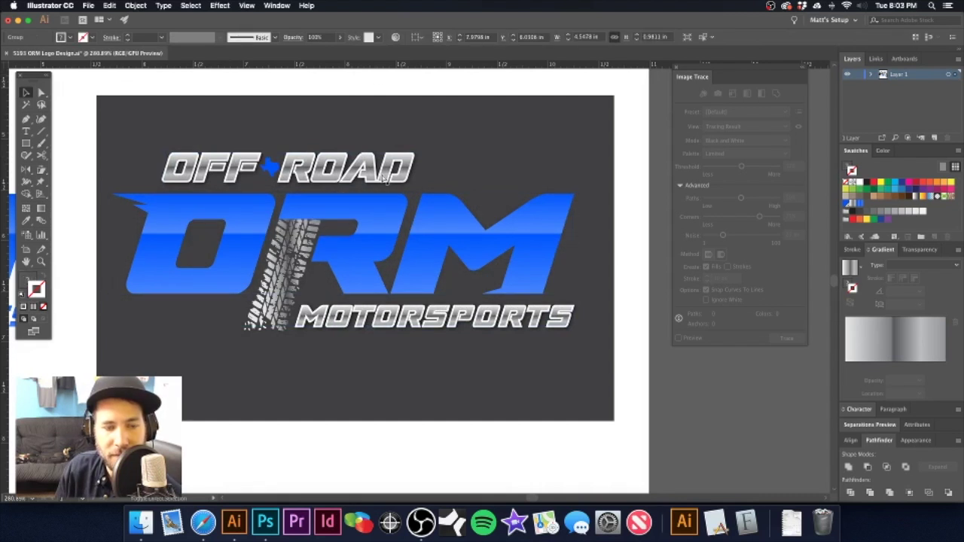
{"action": "key", "text": "shift+super+z"}
{"action": "key", "text": "shift+super+z"}
{"action": "key", "text": "shift+super+z"}
{"action": "key", "text": "shift+super+z"}
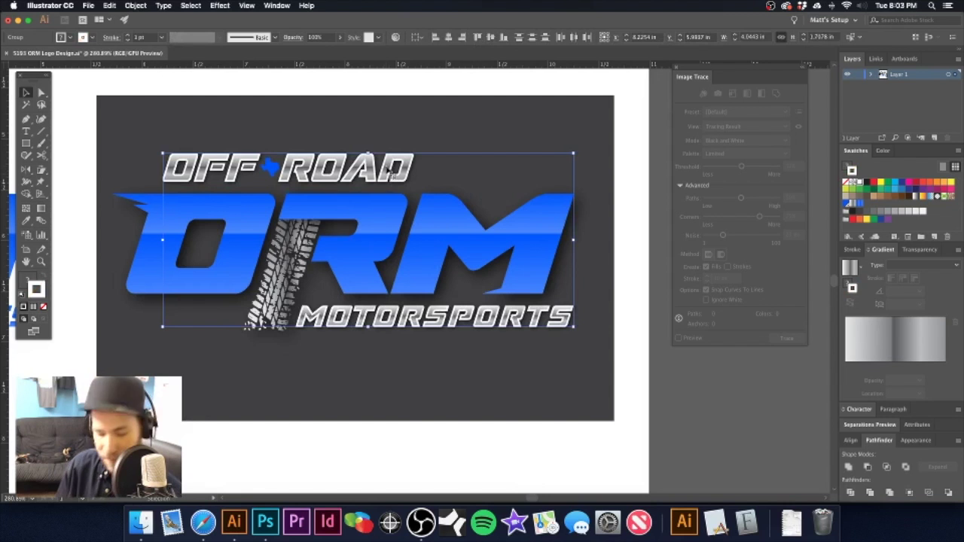
{"action": "scroll", "coordinate": [387, 172], "scroll_direction": "up", "scroll_amount": 1}
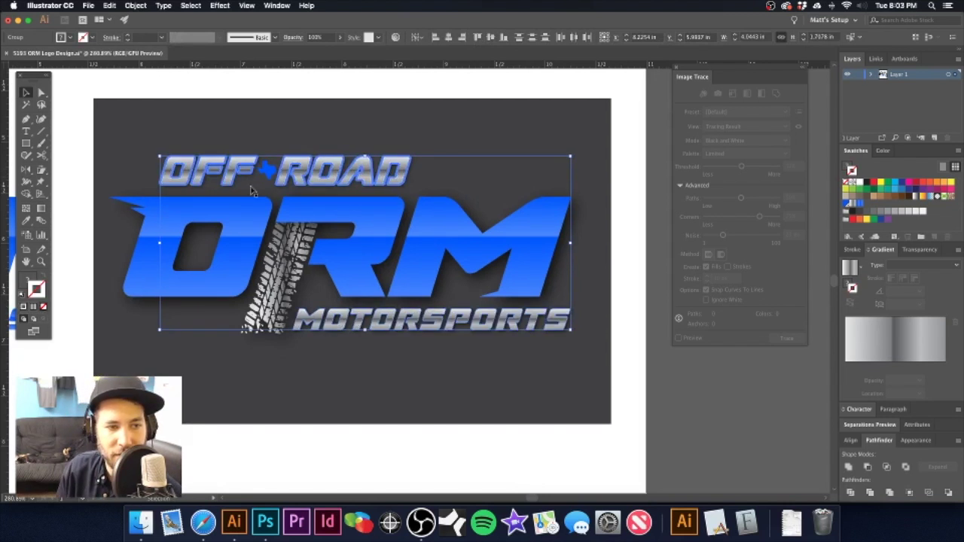
{"action": "left_click", "coordinate": [316, 88]}
{"action": "key", "text": "super+minus"}
{"action": "key", "text": "super+minus"}
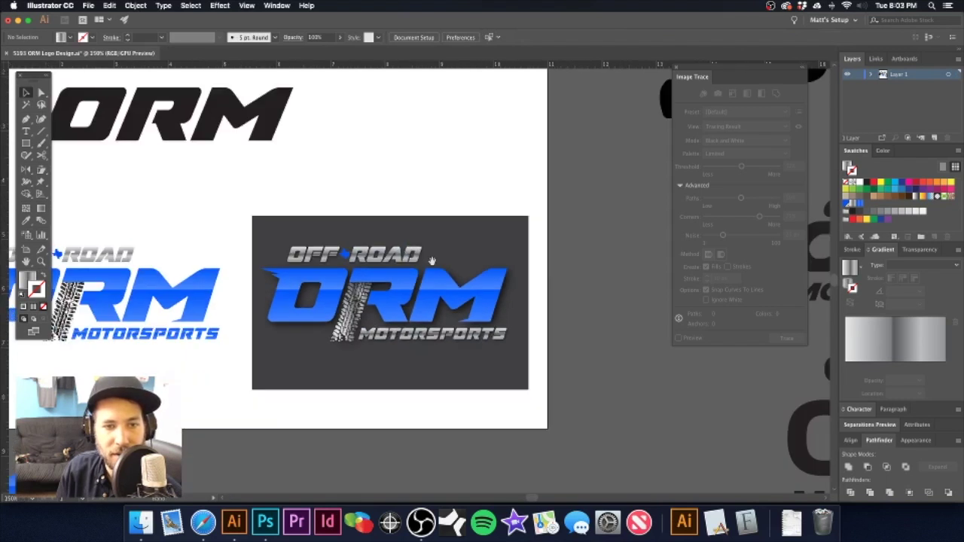
{"action": "scroll", "coordinate": [434, 243], "scroll_direction": "down", "scroll_amount": 2}
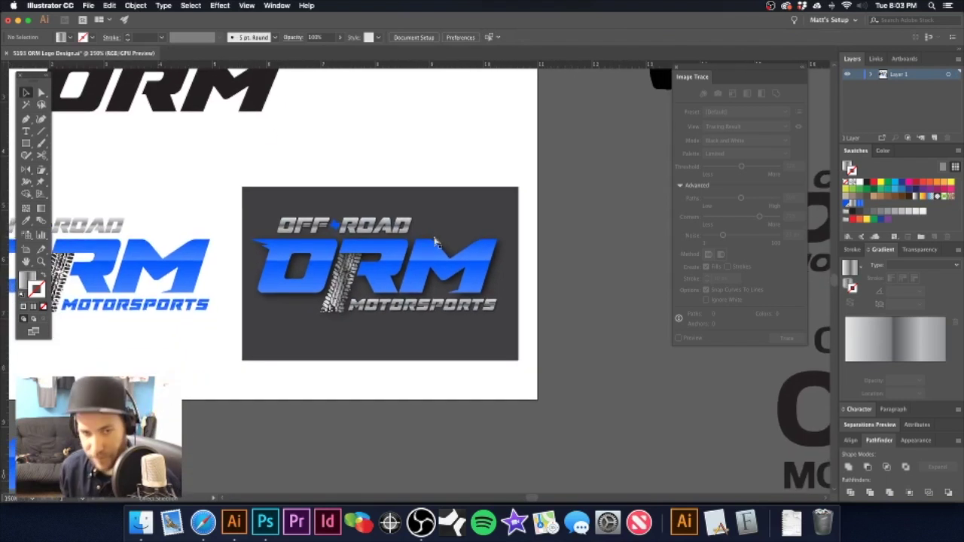
- Start an Offset Path on the ORM letters with preview enabled and try a -0.1389 in offset
{"action": "scroll", "coordinate": [331, 230], "scroll_direction": "up", "scroll_amount": 1}
{"action": "left_click", "coordinate": [338, 258]}
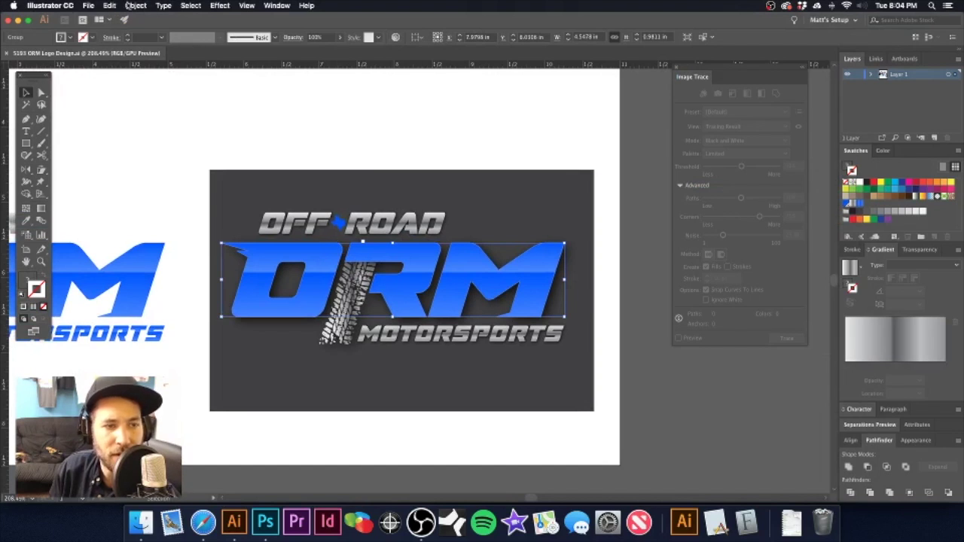
{"action": "left_click", "coordinate": [128, 6]}
{"action": "mouse_move", "coordinate": [151, 222]}
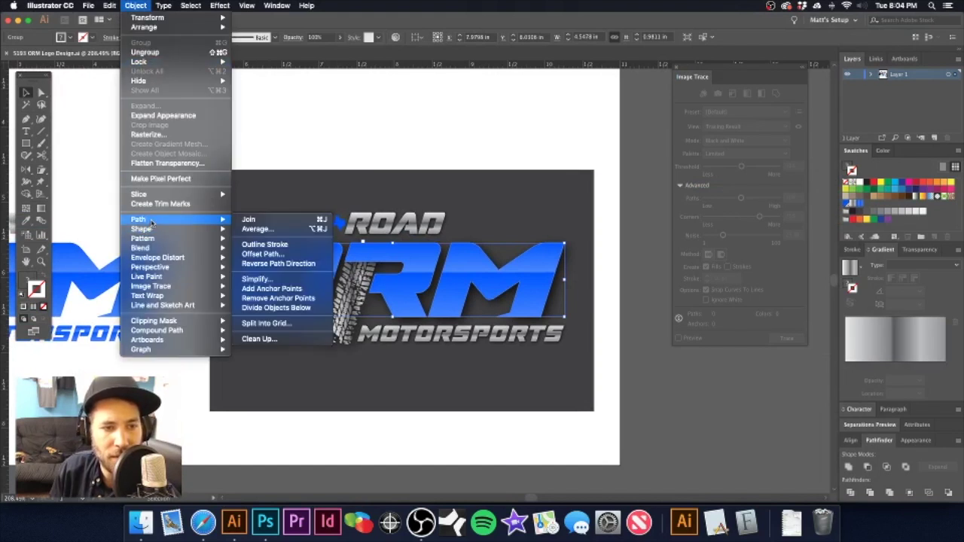
{"action": "left_click", "coordinate": [286, 255]}
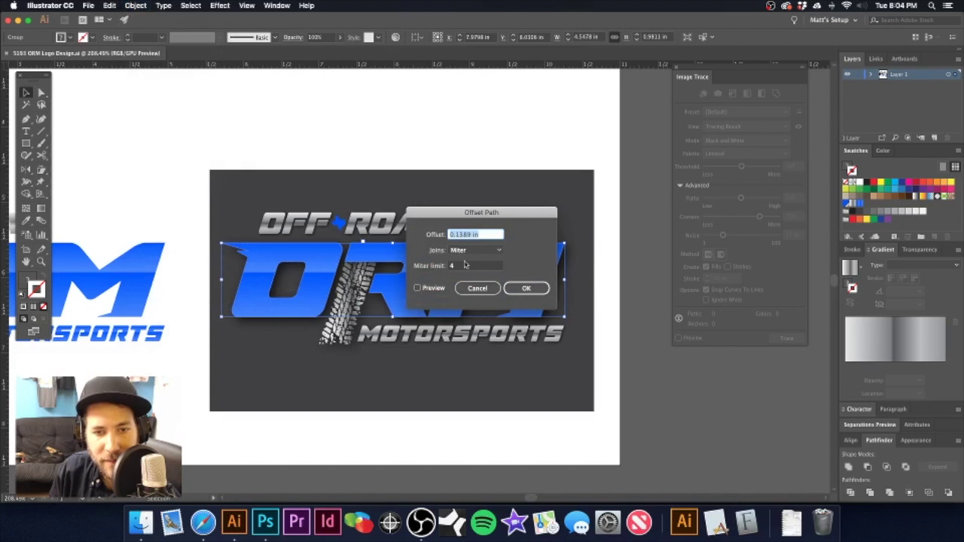
{"action": "left_click", "coordinate": [418, 289]}
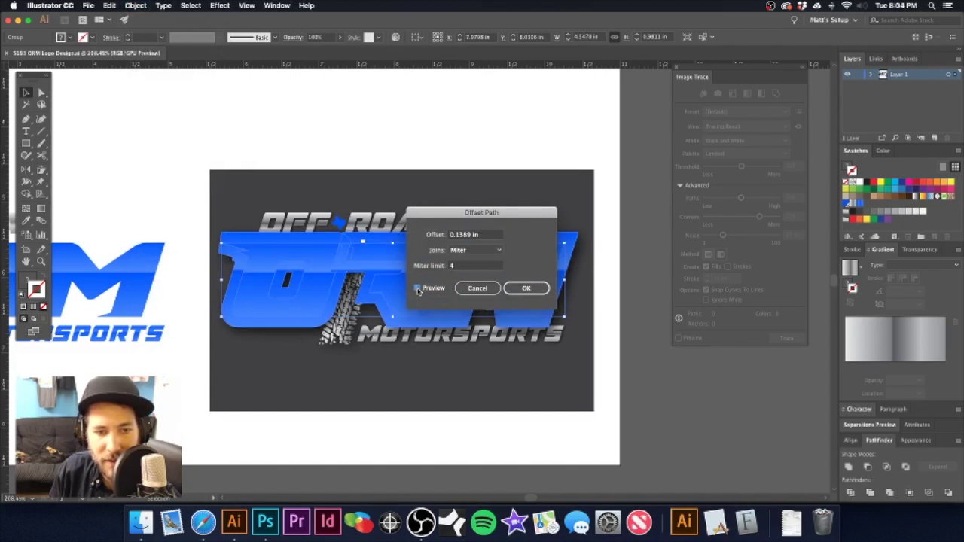
{"action": "left_click", "coordinate": [452, 236]}
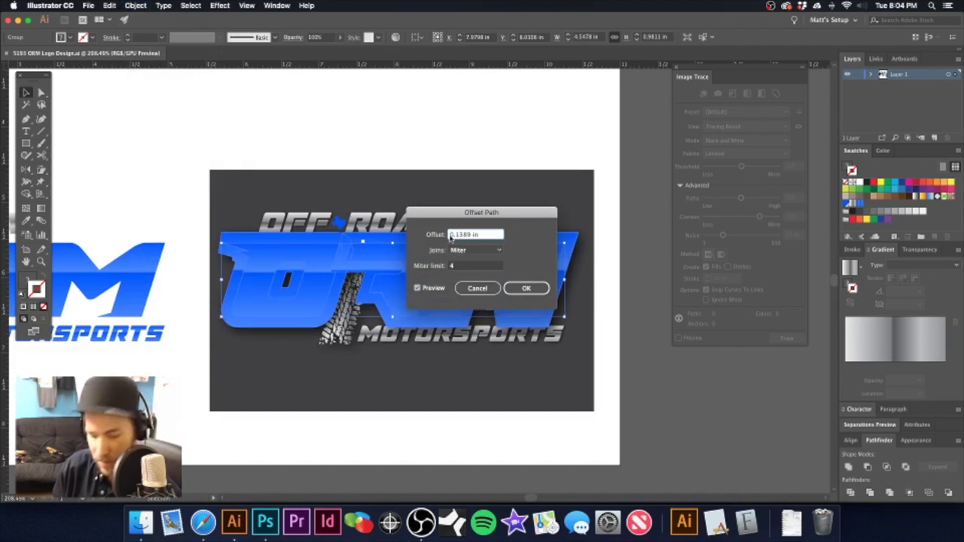
{"action": "type", "text": "-"}
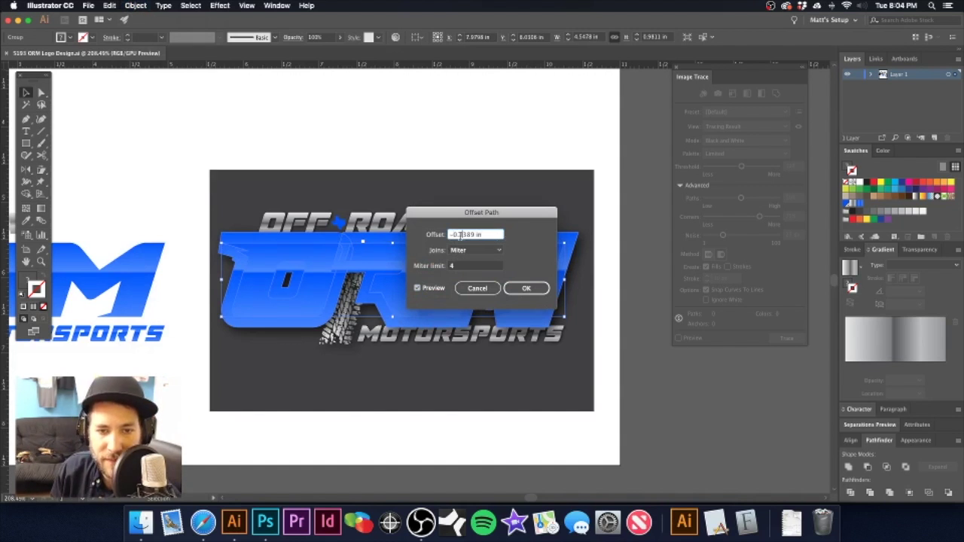
{"action": "left_click", "coordinate": [462, 265]}
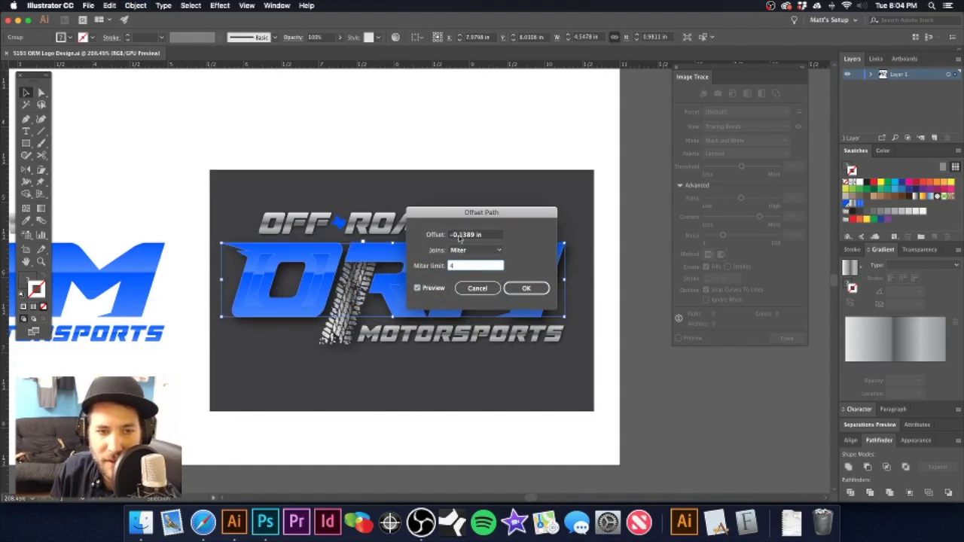
- Try an offset of -0.02 in, and apply the ORM letters' Offset Path at -0.01 in with miter joins
{"action": "left_click", "coordinate": [459, 239]}
{"action": "left_click_drag", "start_coordinate": [458, 236], "coordinate": [473, 236]}
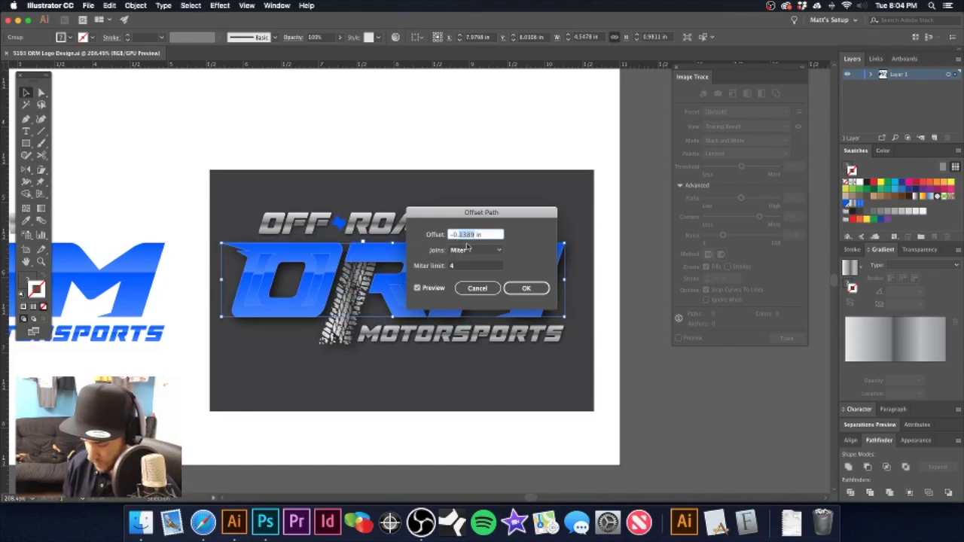
{"action": "type", "text": "02"}
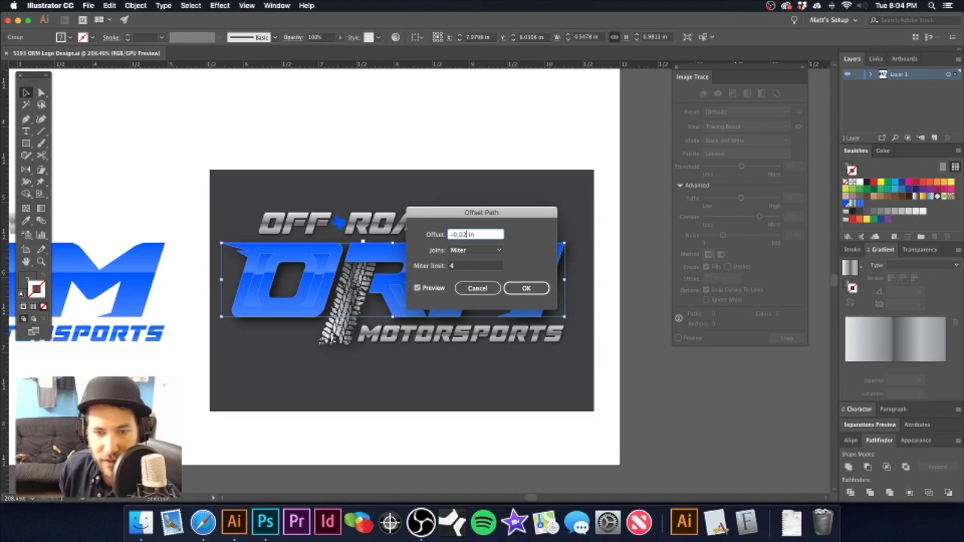
{"action": "left_click", "coordinate": [471, 267]}
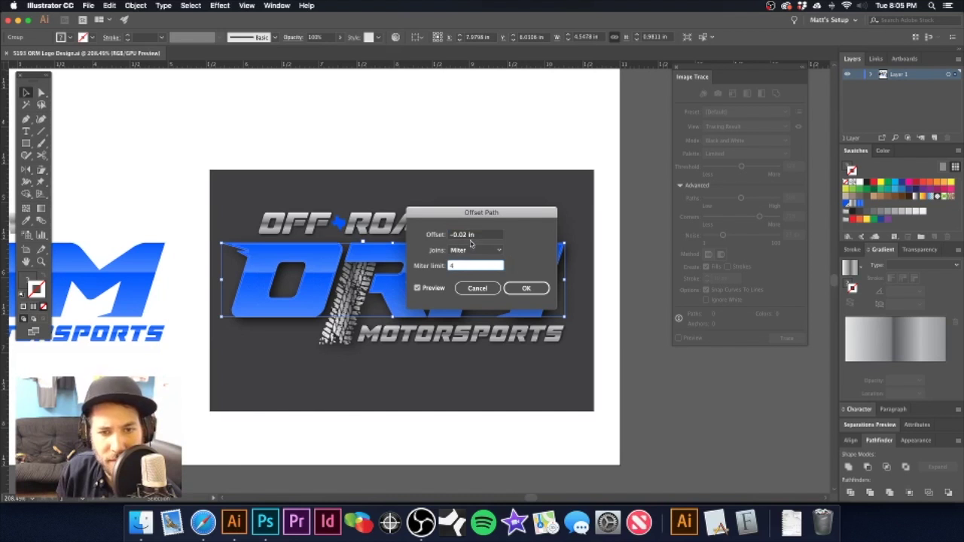
{"action": "left_click", "coordinate": [463, 235]}
{"action": "type", "text": "1"}
{"action": "left_click", "coordinate": [465, 267]}
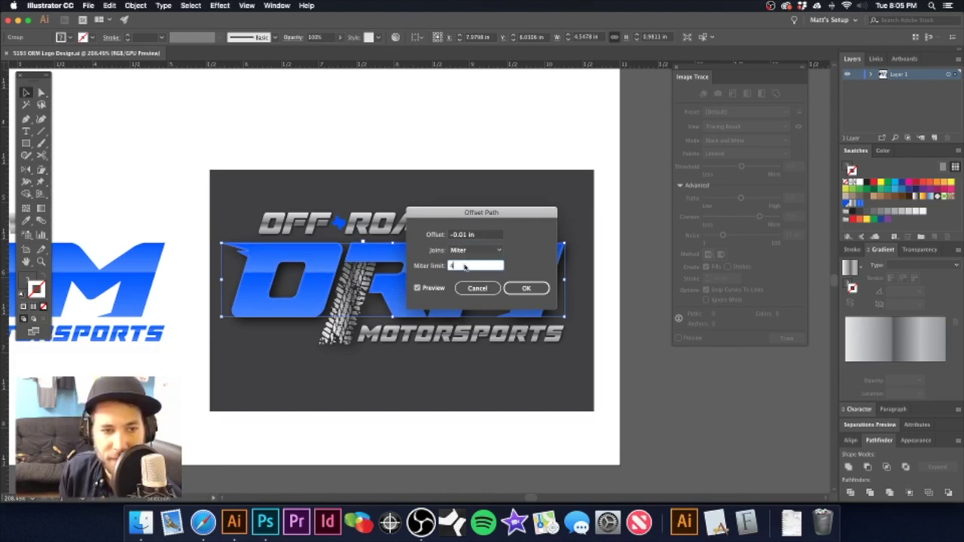
{"action": "left_click", "coordinate": [521, 290]}
- Isolate the ORM letter group for editing its inset shapes
{"action": "left_click", "coordinate": [428, 116]}
{"action": "left_click_drag", "start_coordinate": [277, 267], "coordinate": [404, 281]}
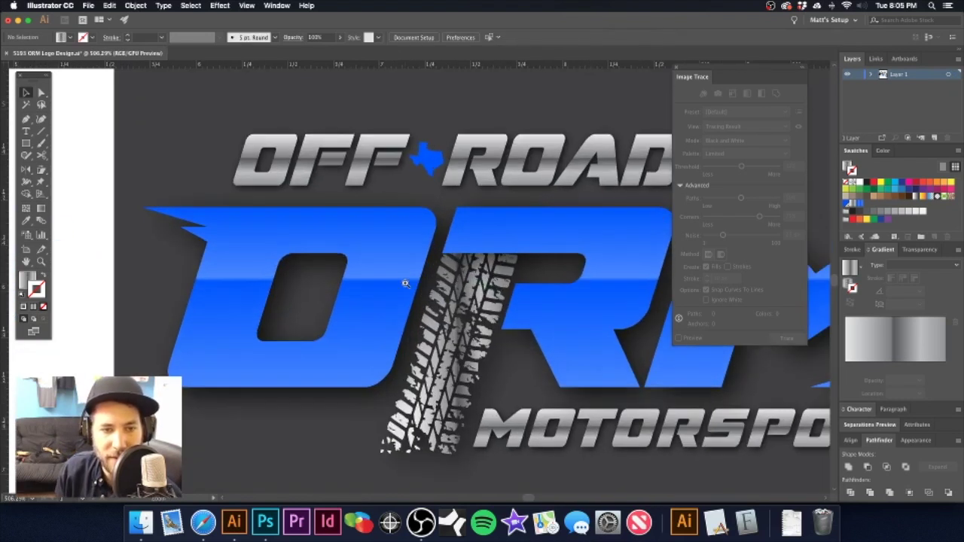
{"action": "left_click", "coordinate": [406, 247]}
{"action": "double_click", "coordinate": [409, 240]}
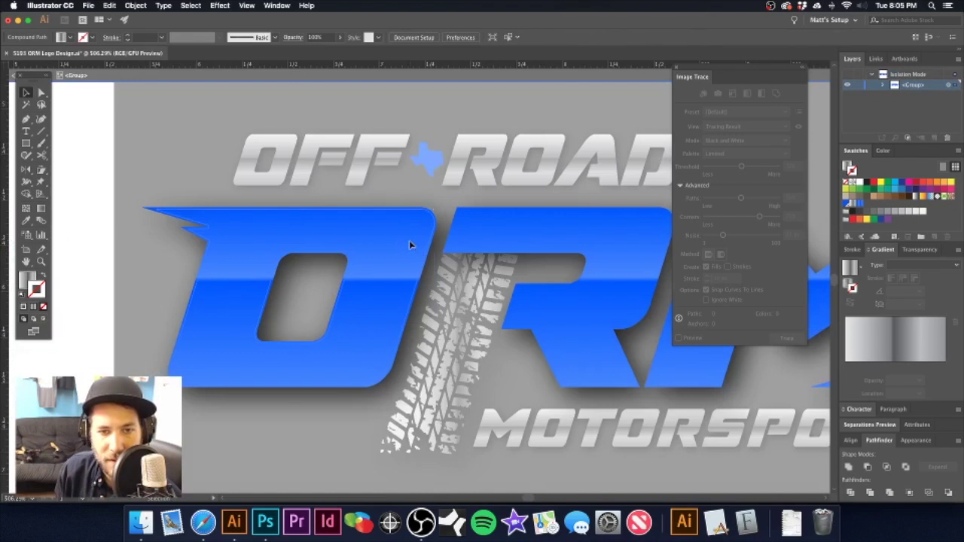
{"action": "left_click", "coordinate": [518, 240], "text": "alt+super"}
{"action": "left_click", "coordinate": [494, 276]}
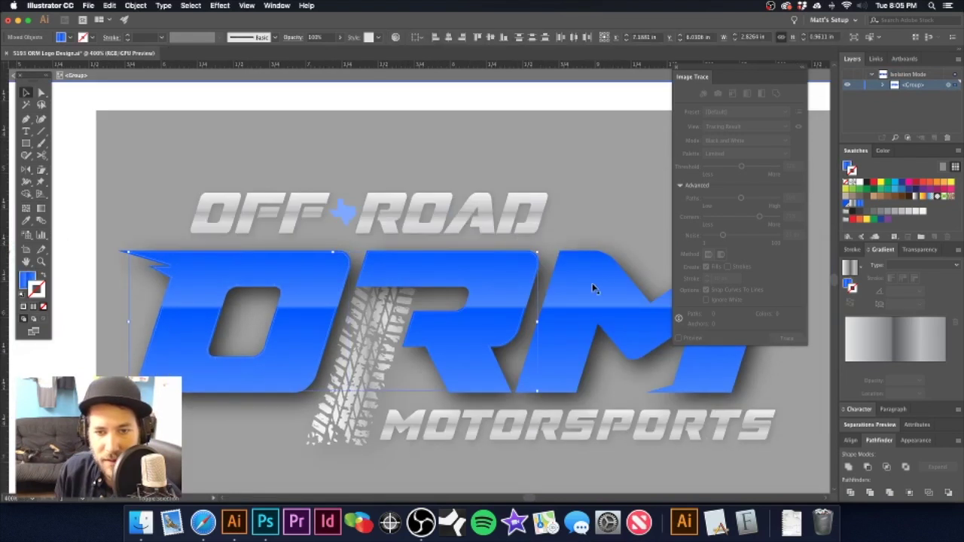
{"action": "key", "text": "super+shift+a"}
{"action": "left_click", "coordinate": [600, 281]}
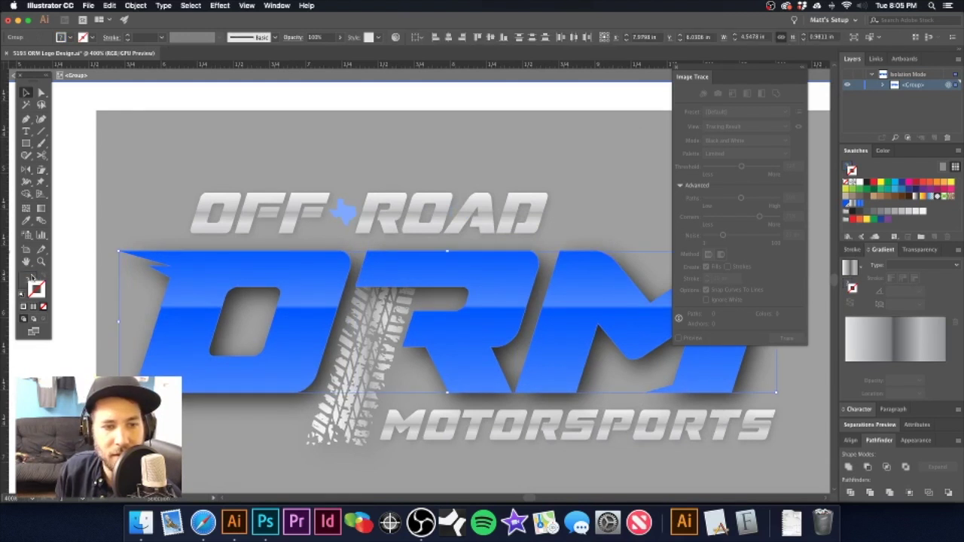
{"action": "left_click", "coordinate": [270, 99]}
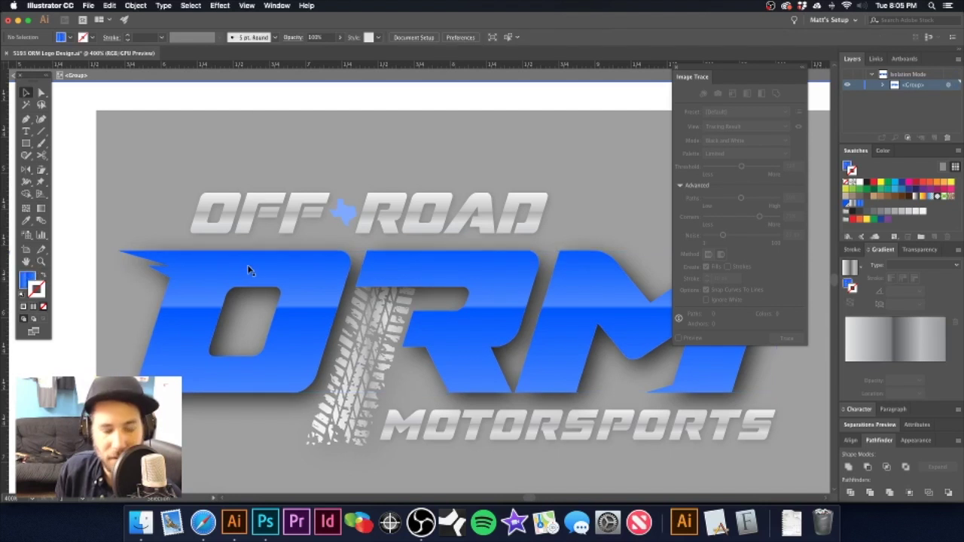
- Directly select the inset faces of the O and R and reverse their linear blue gradient
{"action": "key", "text": "a"}
{"action": "left_click", "coordinate": [249, 269]}
{"action": "left_click", "coordinate": [412, 276], "text": "shift"}
{"action": "left_click", "coordinate": [593, 294], "text": "shift"}
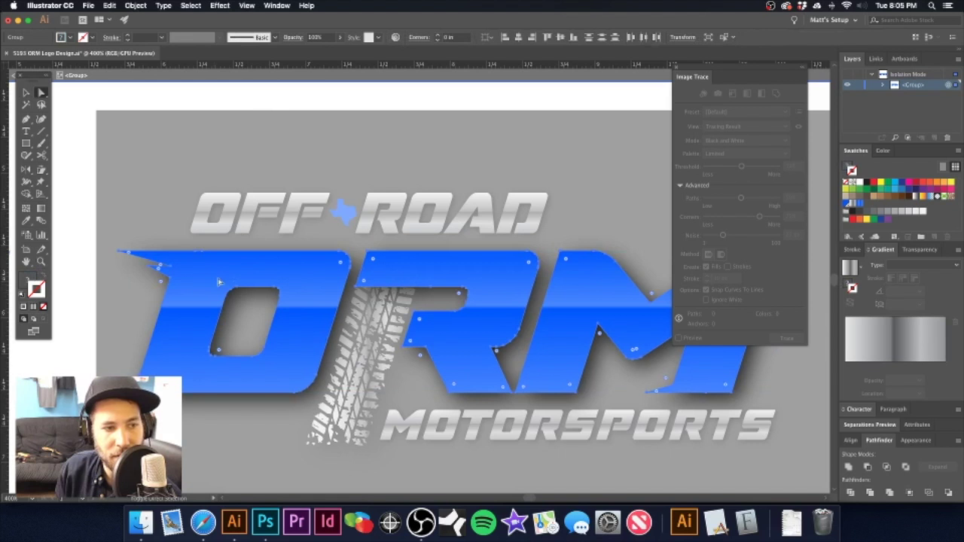
{"action": "left_click", "coordinate": [497, 94]}
{"action": "left_click", "coordinate": [488, 267]}
{"action": "left_click", "coordinate": [308, 272], "text": "shift"}
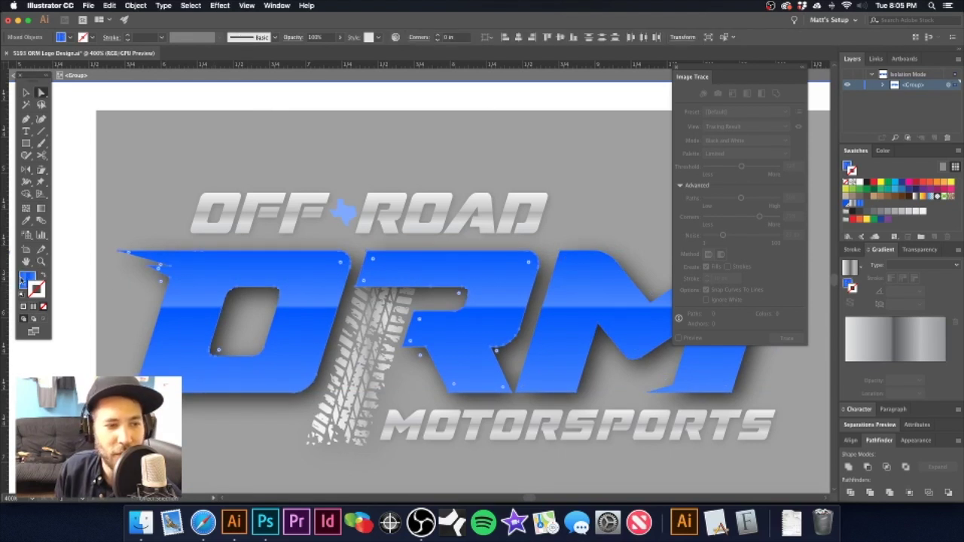
{"action": "left_click", "coordinate": [22, 280]}
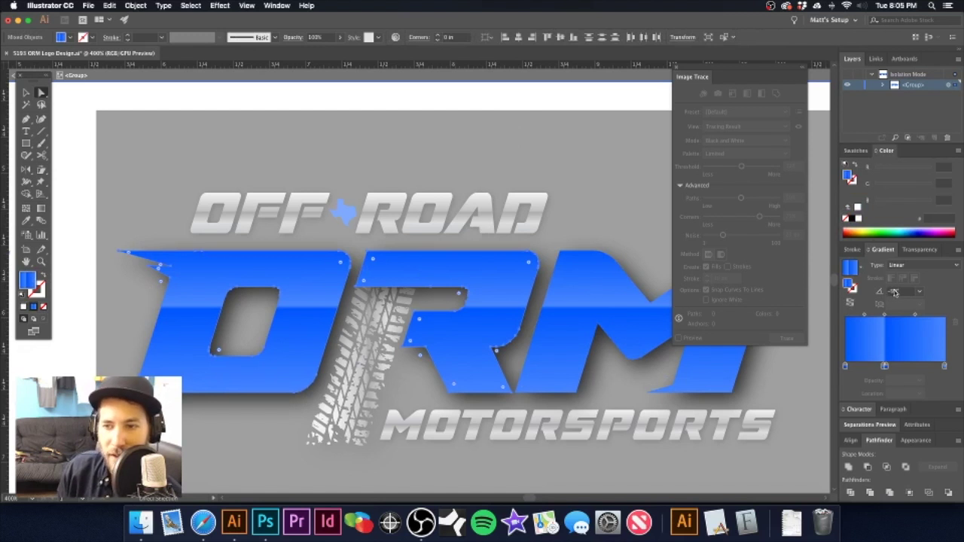
{"action": "left_click", "coordinate": [850, 302]}
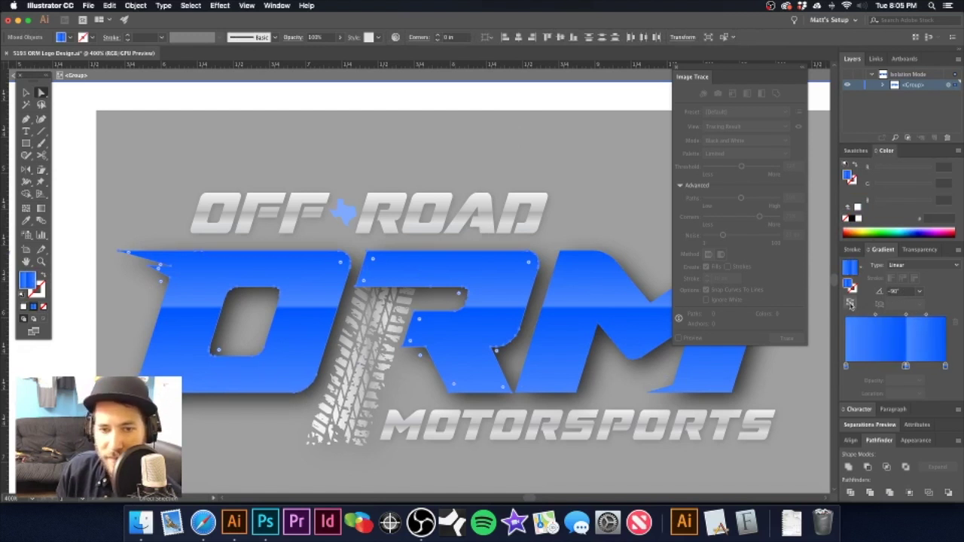
- Reverse the linear blue gradient on the inset face of the M and deselect it
{"action": "left_click", "coordinate": [558, 286]}
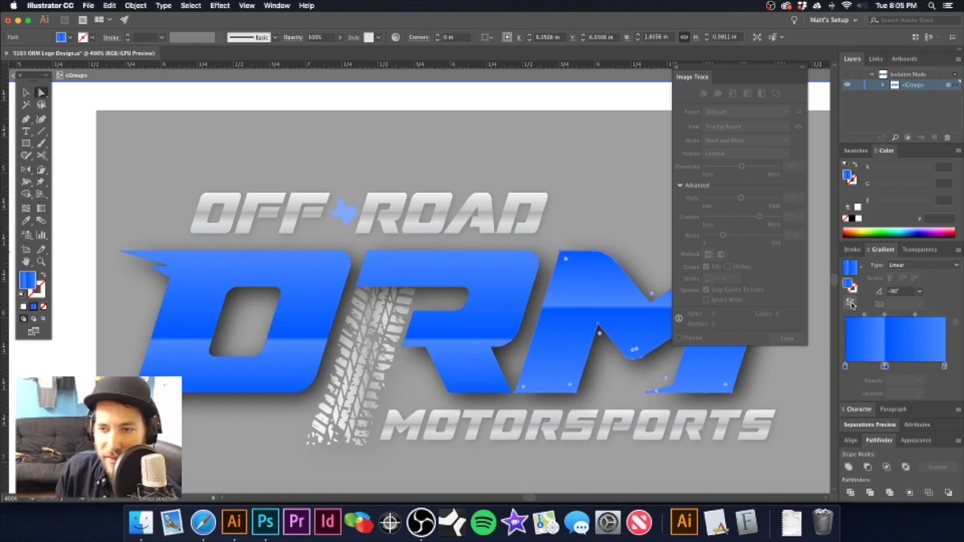
{"action": "left_click", "coordinate": [852, 304]}
{"action": "left_click", "coordinate": [340, 101]}
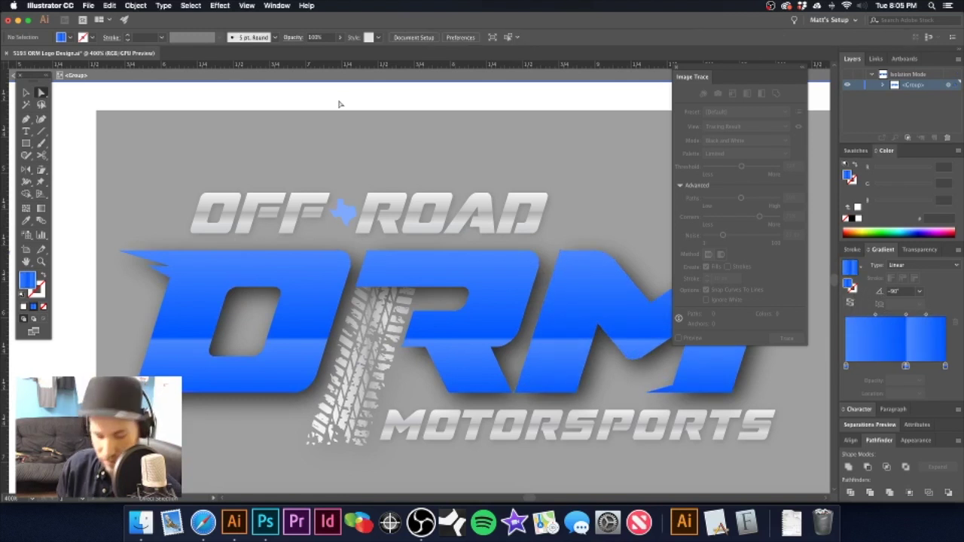
- Leave the ORM group's isolation and review the whole logo on its dark background
{"action": "key", "text": "super+a"}
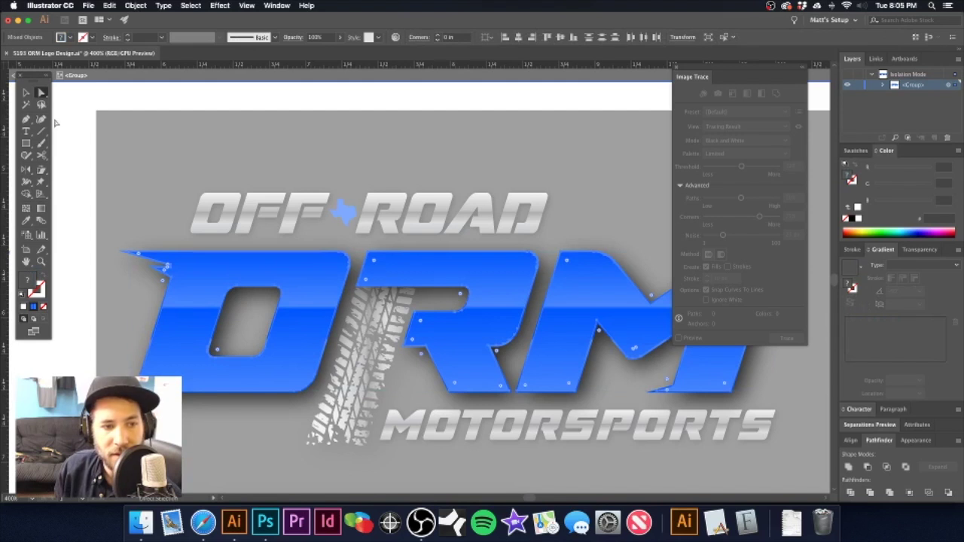
{"action": "left_click", "coordinate": [25, 93]}
{"action": "double_click", "coordinate": [146, 95]}
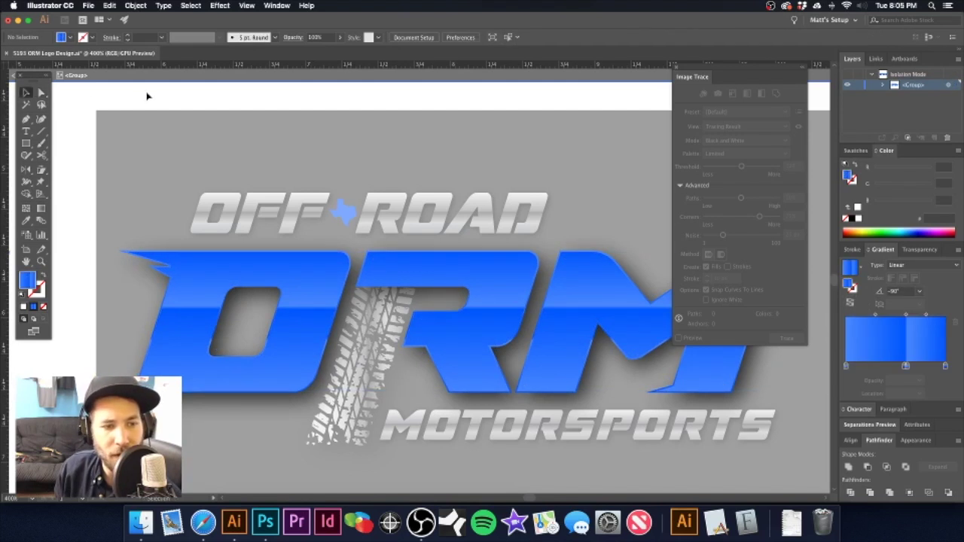
{"action": "key", "text": "super+minus"}
{"action": "key", "text": "super+minus"}
{"action": "left_click", "coordinate": [450, 305]}
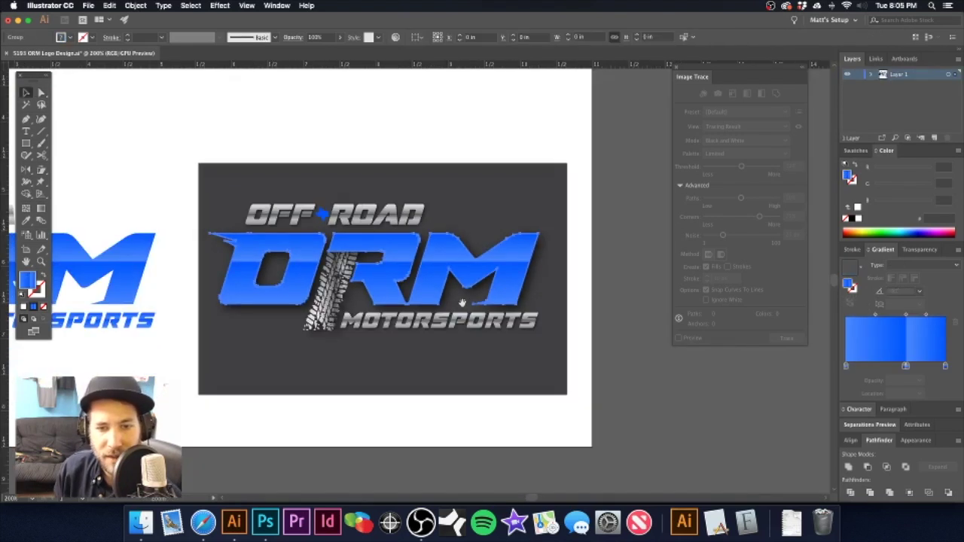
{"action": "left_click", "coordinate": [455, 102]}
{"action": "left_click_drag", "start_coordinate": [399, 275], "coordinate": [441, 292]}
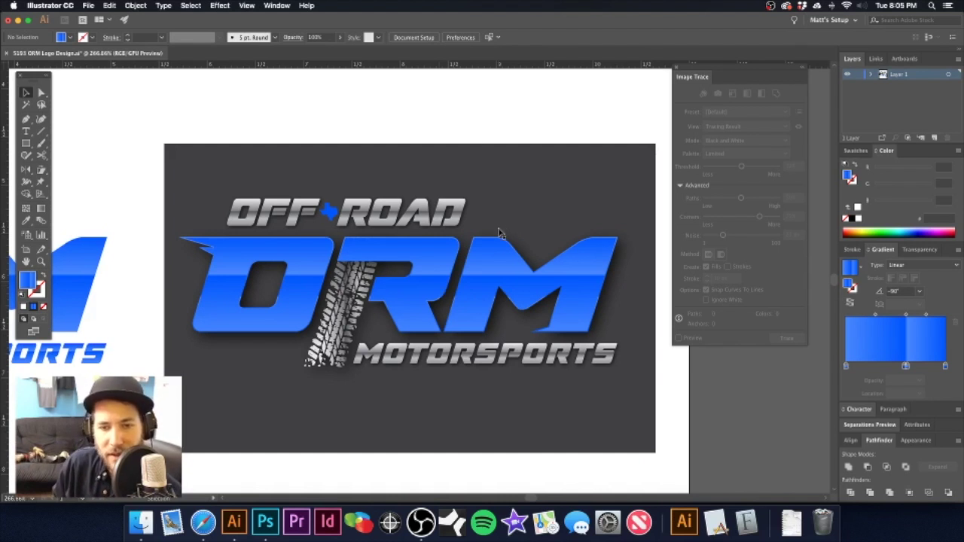
- Undo the recent inset and reversed-gradient edits on the ORM letters, leave the group's isolation and deselect everything
{"action": "double_click", "coordinate": [530, 279]}
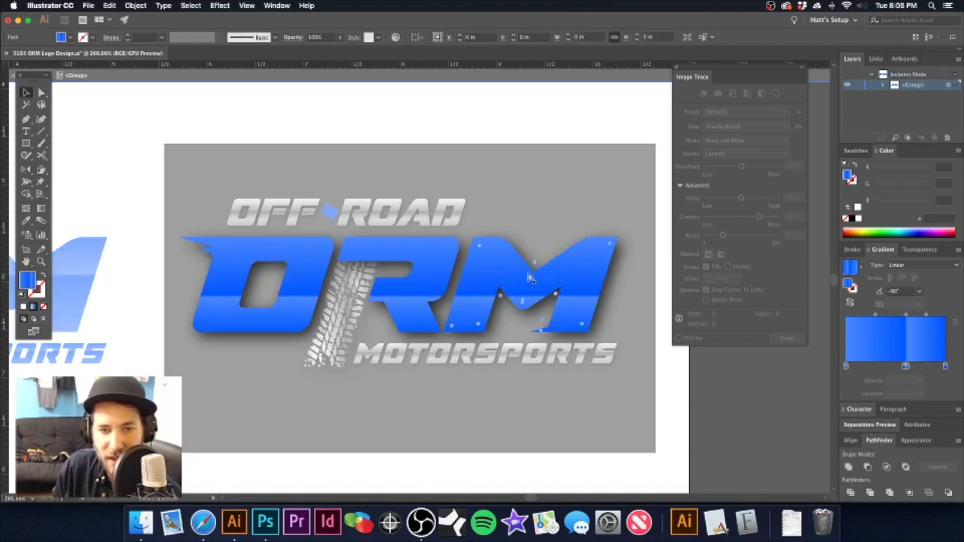
{"action": "key", "text": "Escape"}
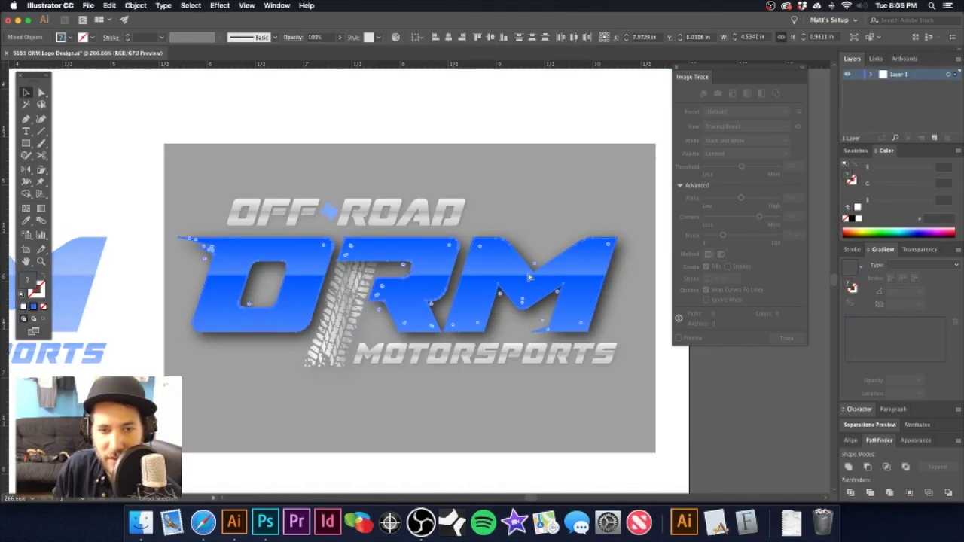
{"action": "key", "text": "super+z"}
{"action": "key", "text": "super+z"}
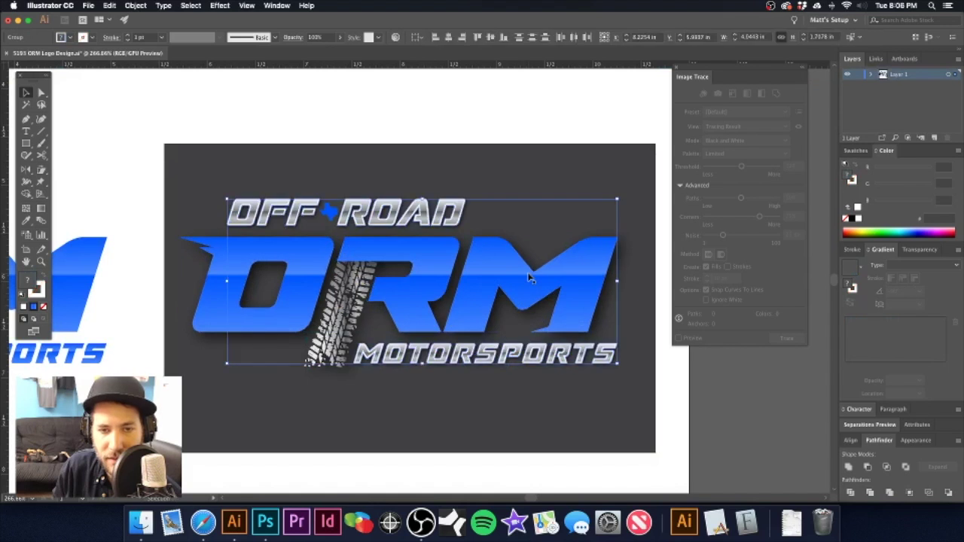
{"action": "key", "text": "super+z"}
{"action": "key", "text": "super+z"}
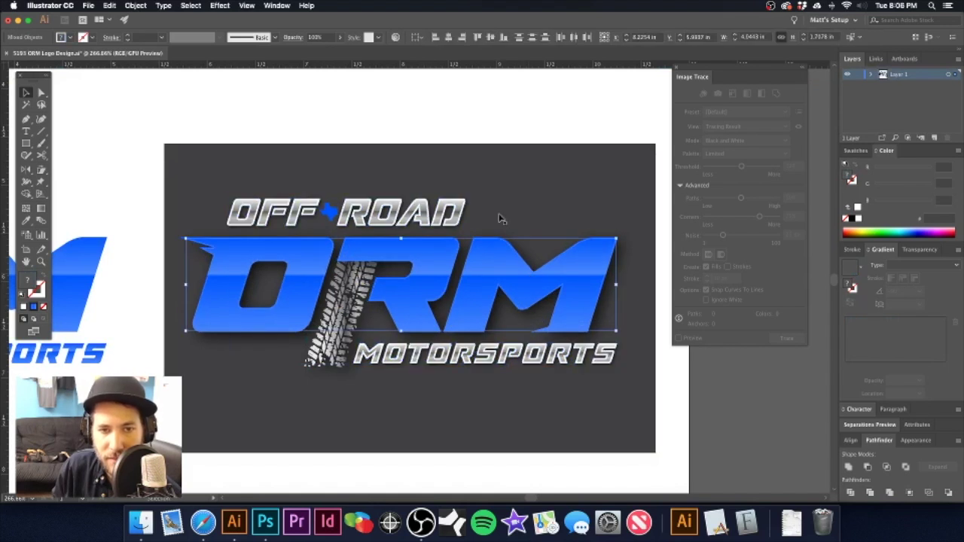
{"action": "key", "text": "super+a"}
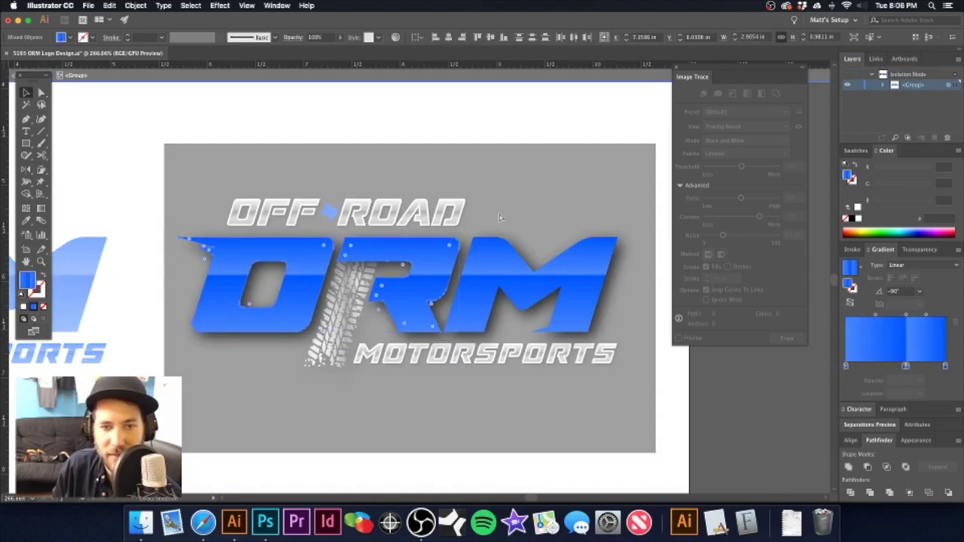
{"action": "key", "text": "Escape"}
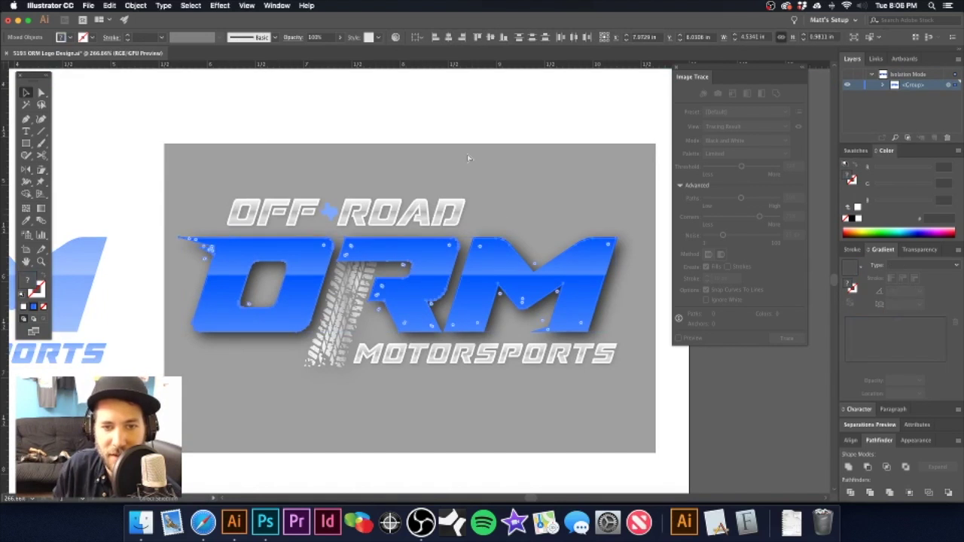
{"action": "left_click", "coordinate": [455, 102]}
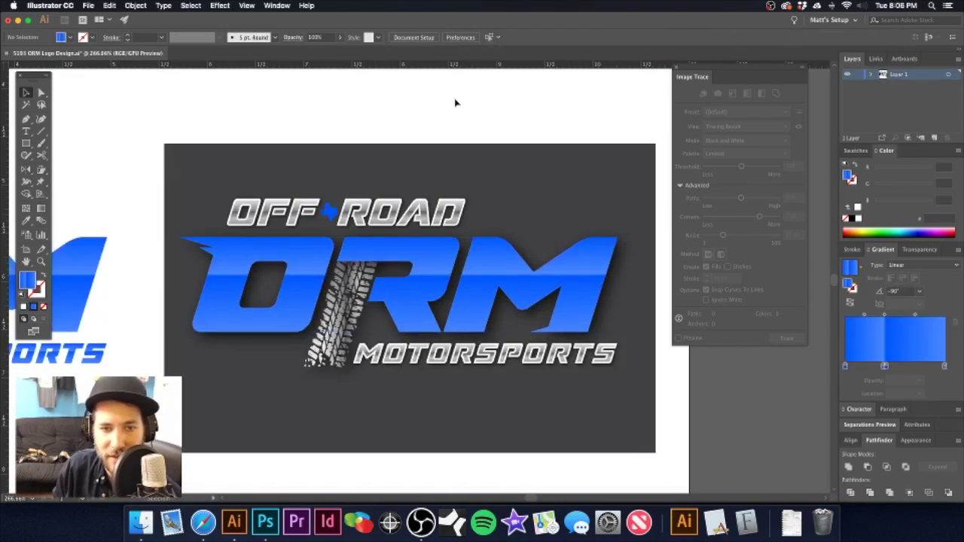
- Select the OFF-ROAD lettering on the dark background and remove its white outline
{"action": "left_click", "coordinate": [448, 355]}
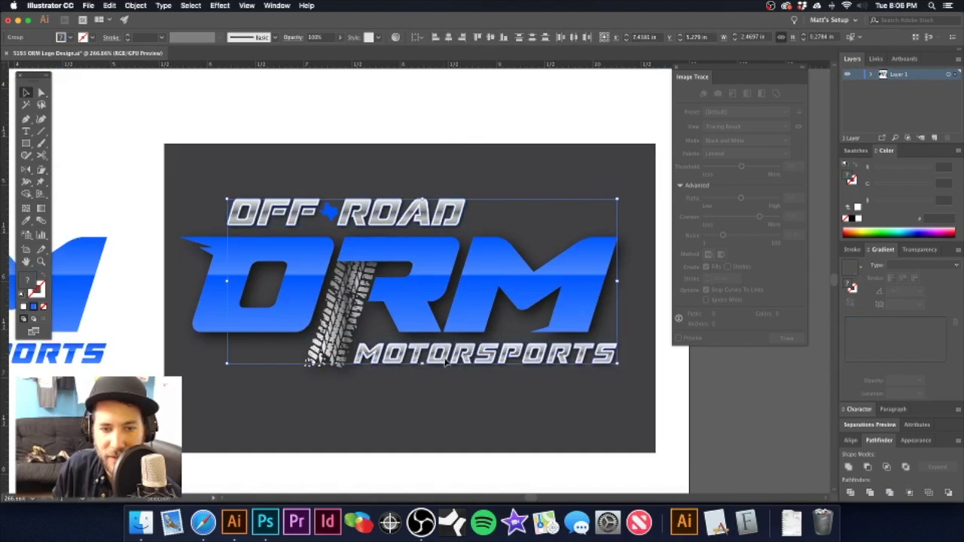
{"action": "left_click", "coordinate": [124, 150]}
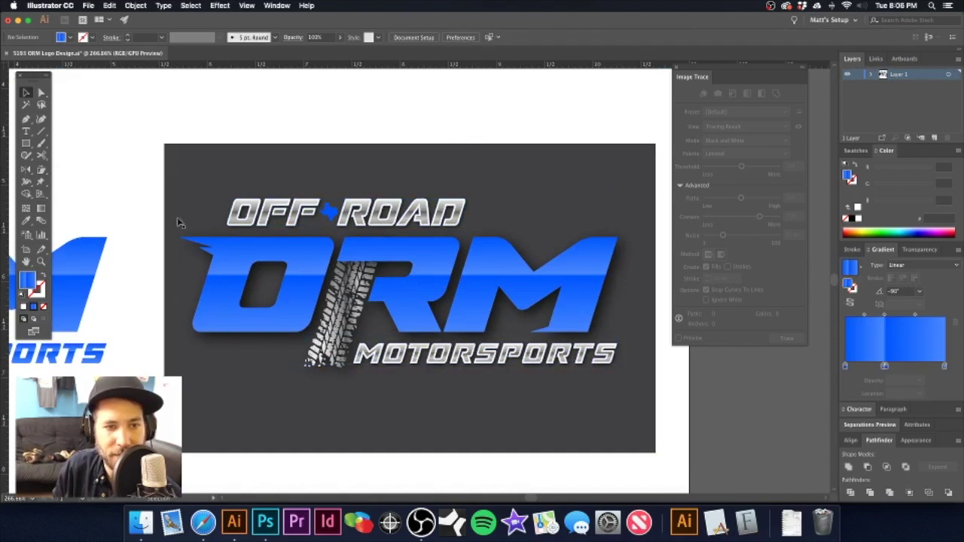
{"action": "left_click", "coordinate": [404, 259], "text": "alt+super"}
{"action": "key", "text": "super+y"}
{"action": "key", "text": "super+y"}
{"action": "left_click", "coordinate": [403, 247]}
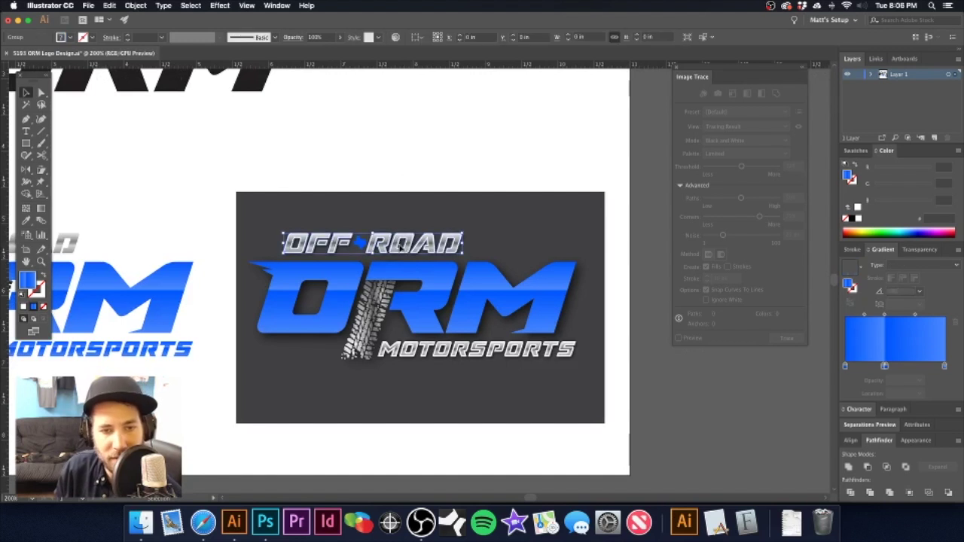
{"action": "left_click_drag", "start_coordinate": [403, 246], "coordinate": [428, 224]}
{"action": "key", "text": "super+z"}
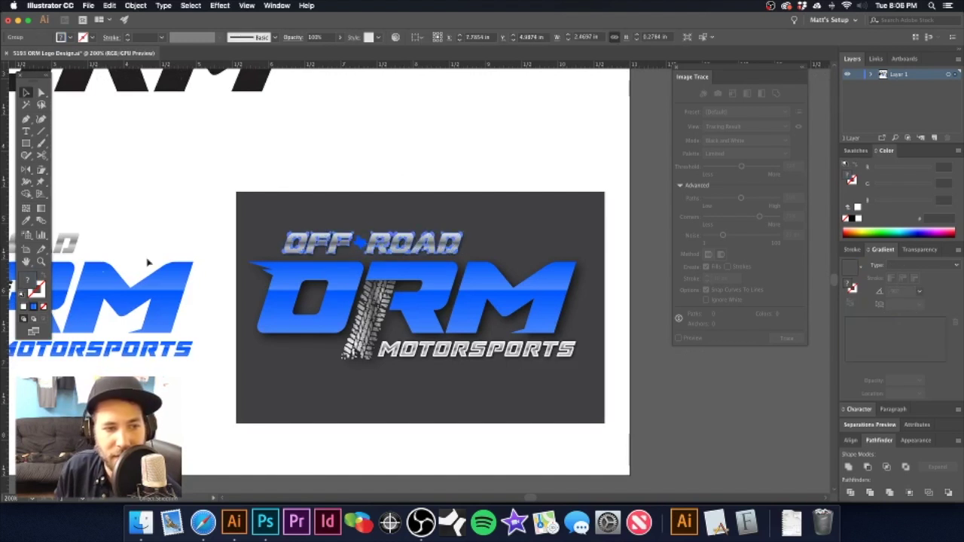
{"action": "key", "text": "x"}
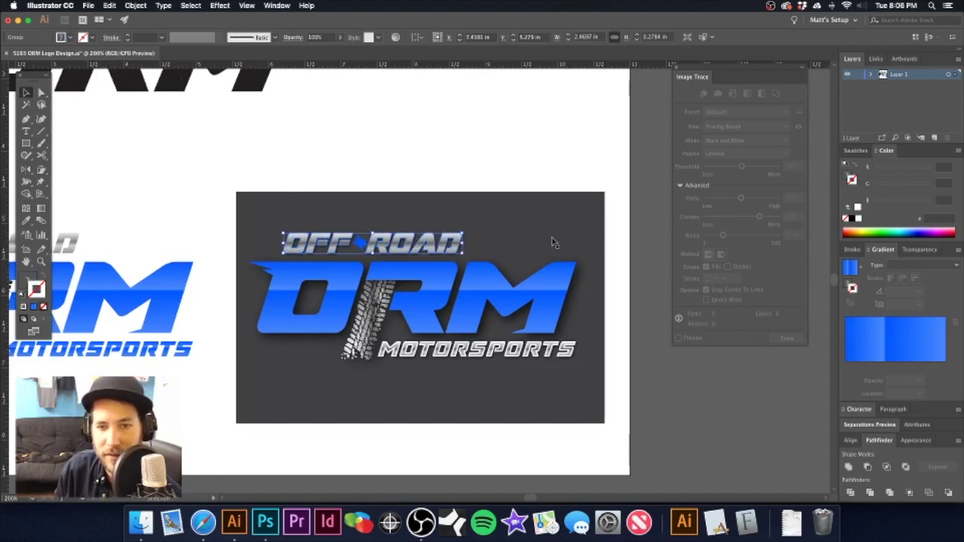
- Try to clear the white outline from the MOTORSPORTS lettering below the ORM letters
{"action": "left_click", "coordinate": [444, 349]}
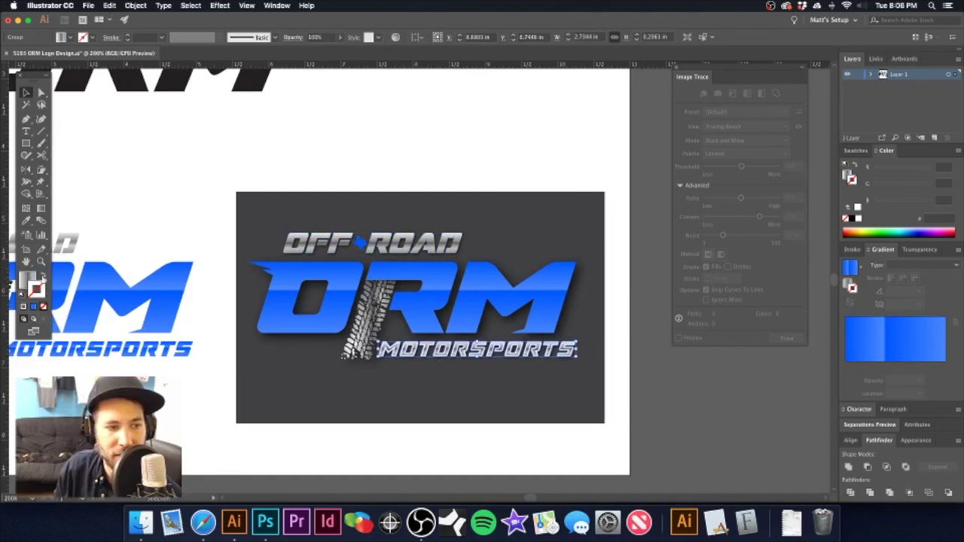
{"action": "left_click", "coordinate": [27, 277]}
{"action": "left_click", "coordinate": [396, 176]}
{"action": "scroll", "coordinate": [425, 354], "scroll_direction": "up", "scroll_amount": 3}
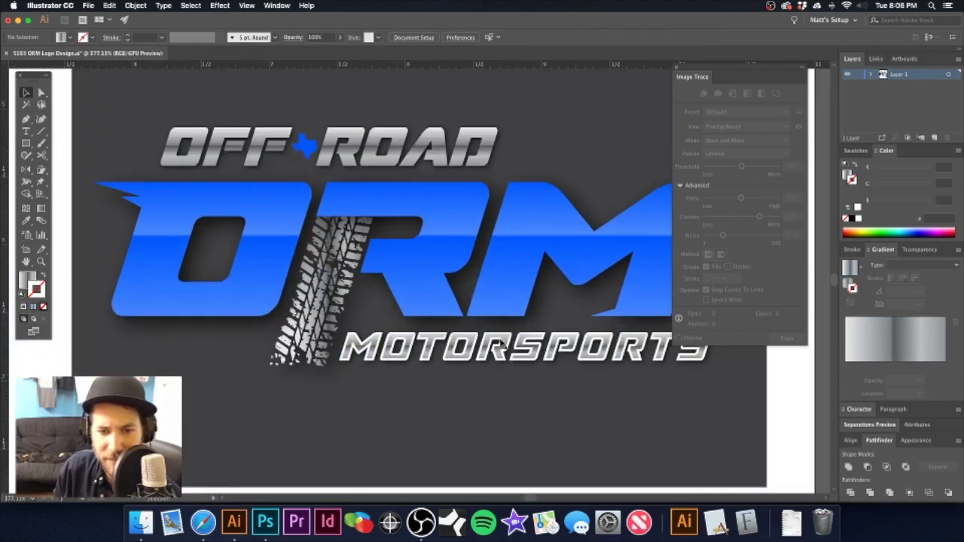
{"action": "left_click", "coordinate": [500, 343]}
{"action": "left_click", "coordinate": [497, 353]}
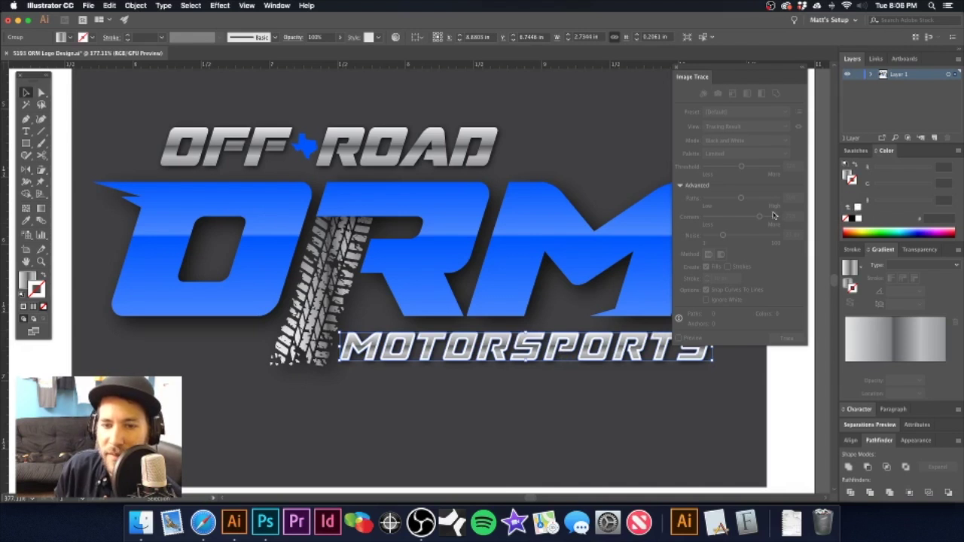
{"action": "left_click", "coordinate": [462, 237], "text": "alt+super"}
{"action": "left_click", "coordinate": [462, 237], "text": "alt+super"}
{"action": "left_click", "coordinate": [396, 202]}
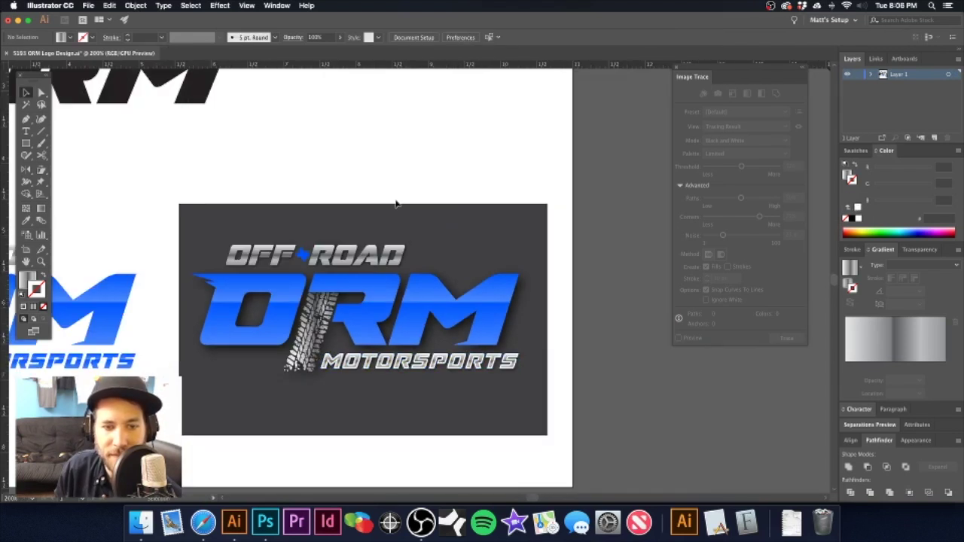
- Give the MOTORSPORTS lettering a black stroke, replace it with no stroke, and deselect the lettering
{"action": "left_click_drag", "start_coordinate": [397, 295], "coordinate": [421, 254]}
{"action": "scroll", "coordinate": [396, 312], "scroll_direction": "up", "scroll_amount": 4}
{"action": "left_click", "coordinate": [418, 328]}
{"action": "left_click", "coordinate": [411, 342]}
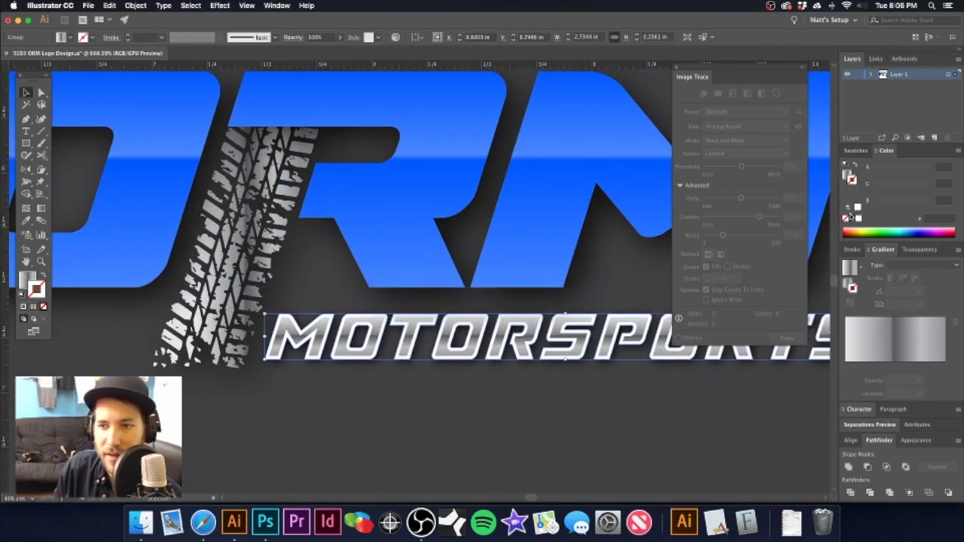
{"action": "left_click", "coordinate": [850, 219]}
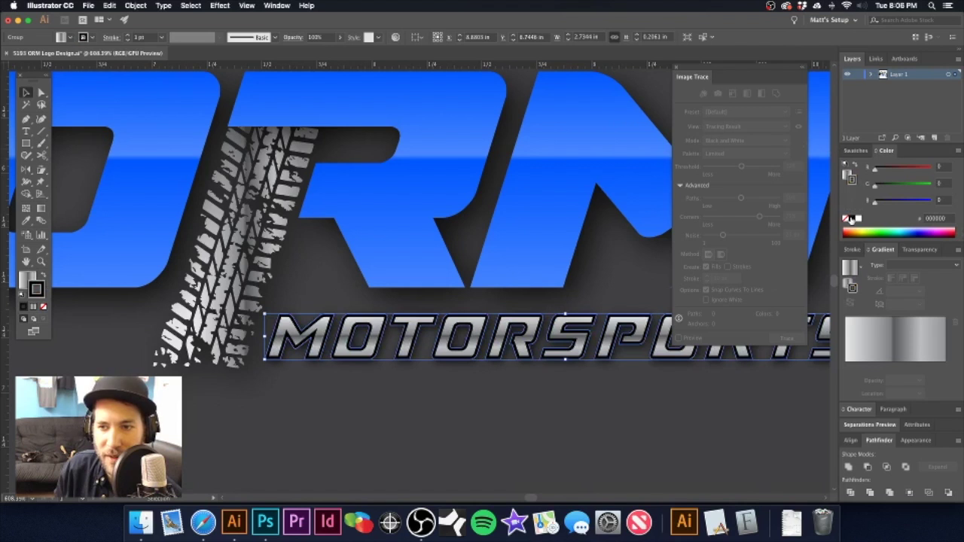
{"action": "left_click", "coordinate": [43, 307]}
{"action": "key", "text": "super+minus"}
{"action": "key", "text": "super+minus"}
{"action": "left_click", "coordinate": [476, 260], "text": "alt+super"}
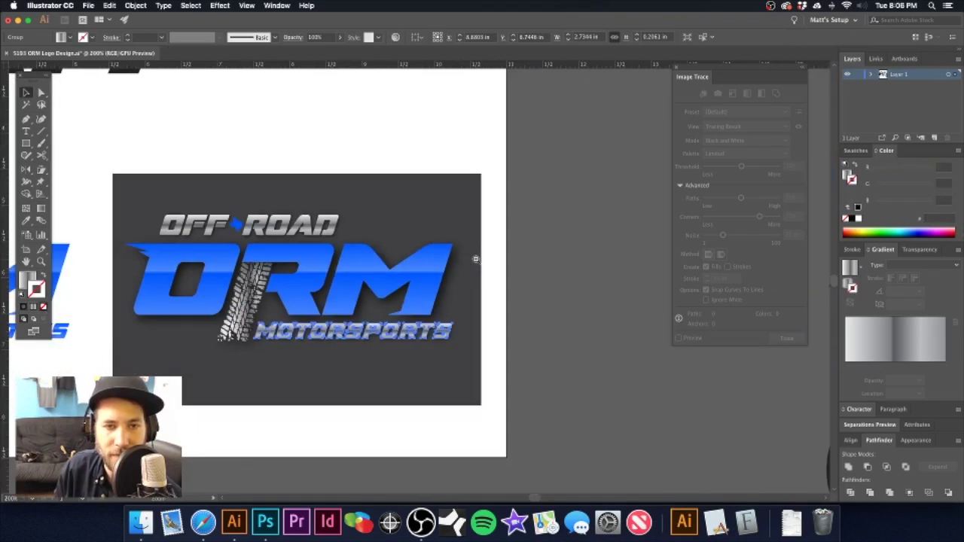
{"action": "left_click", "coordinate": [441, 130]}
{"action": "left_click_drag", "start_coordinate": [364, 227], "coordinate": [512, 202]}
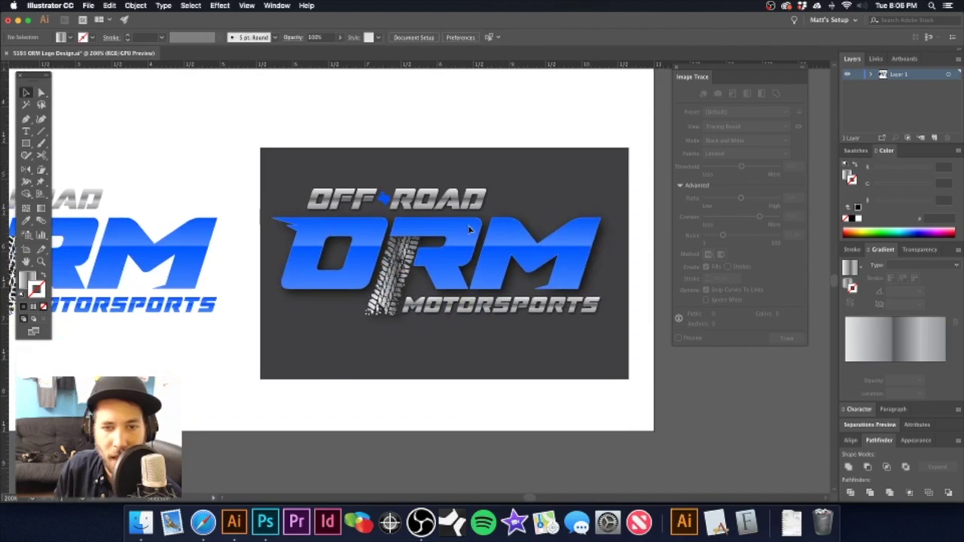
- Offset the ORM letter paths inward by -0.015 in with miter joins and a miter limit of 3, and deselect the result
{"action": "left_click", "coordinate": [469, 229]}
{"action": "left_click", "coordinate": [136, 5]}
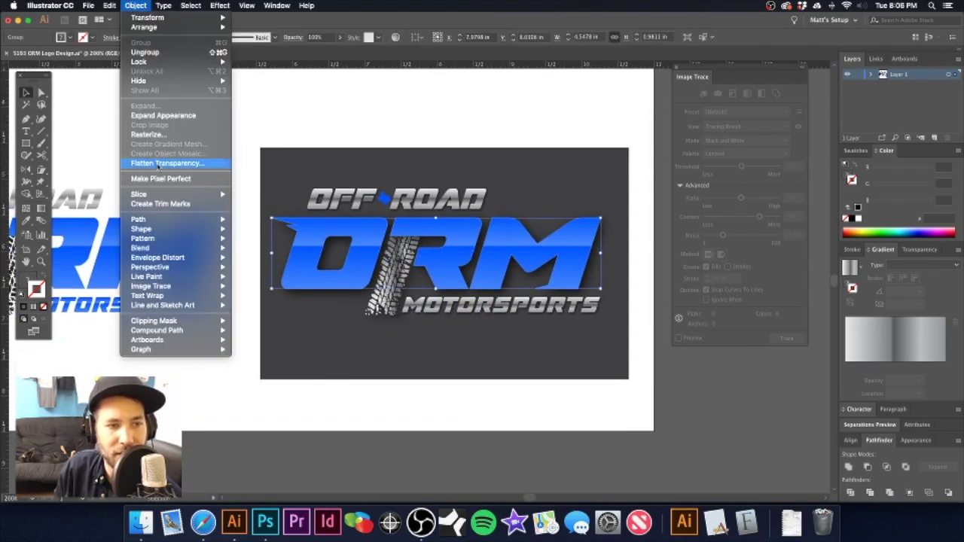
{"action": "mouse_move", "coordinate": [167, 221]}
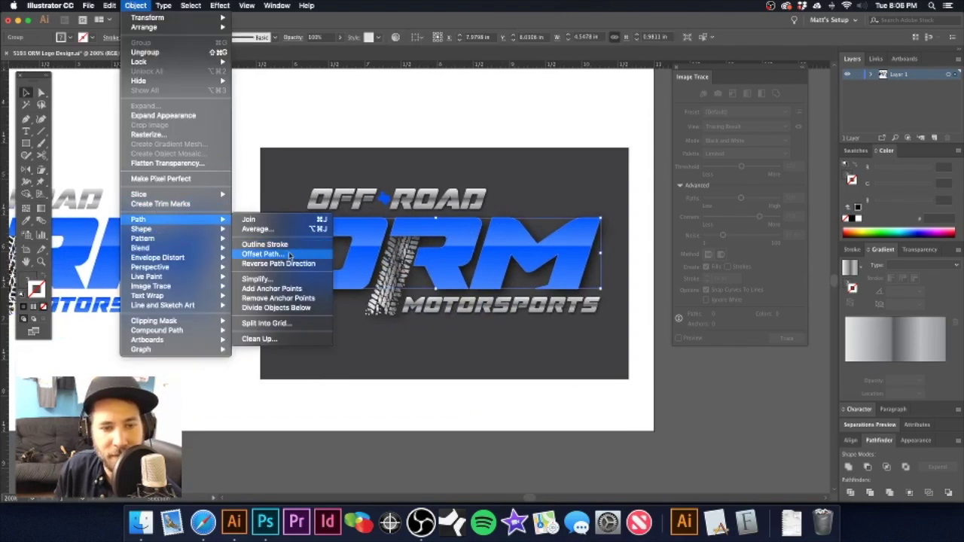
{"action": "left_click", "coordinate": [262, 253]}
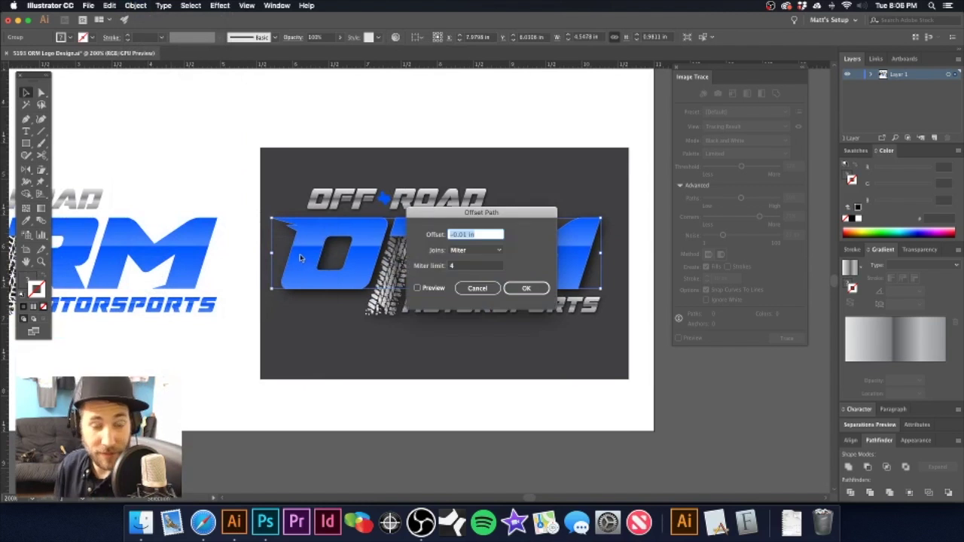
{"action": "left_click", "coordinate": [464, 234]}
{"action": "scroll", "coordinate": [474, 268], "scroll_direction": "down", "scroll_amount": 1}
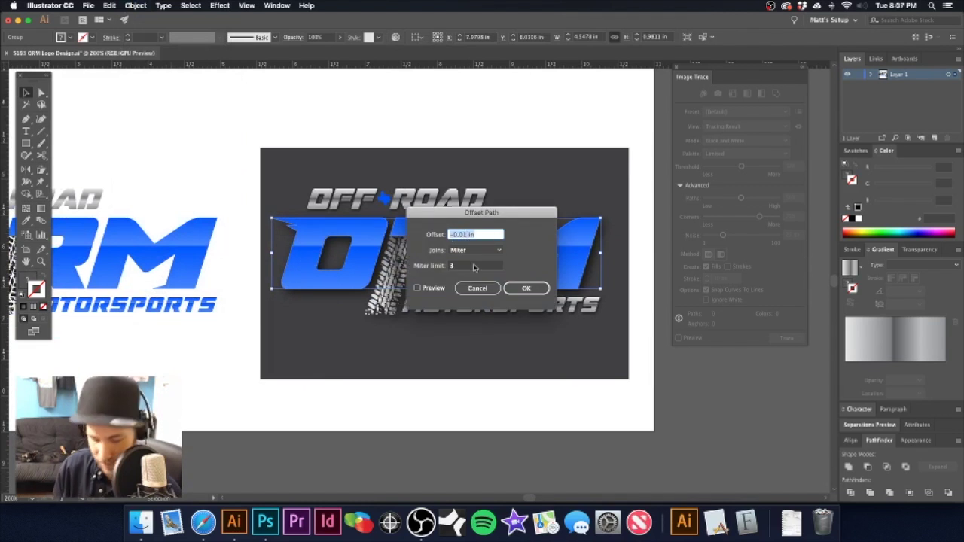
{"action": "type", "text": "015"}
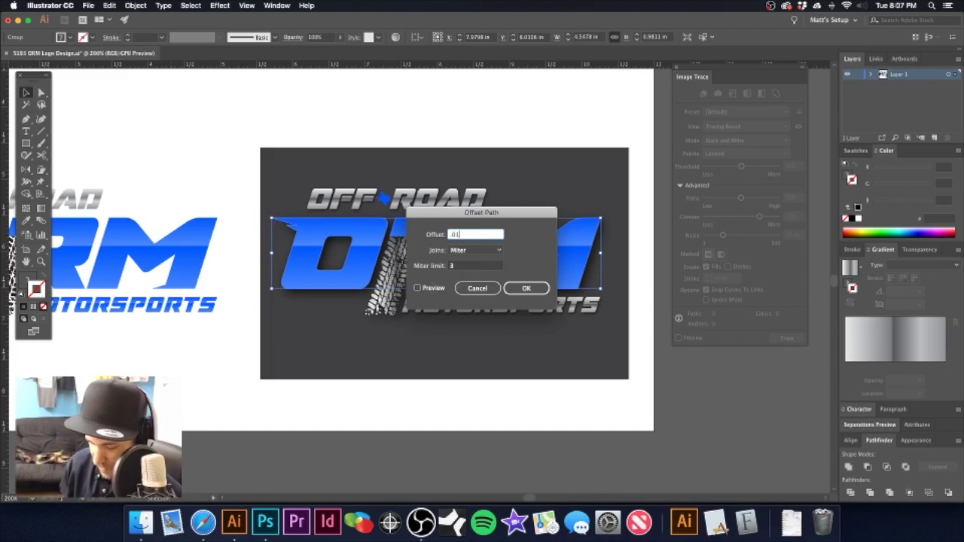
{"action": "left_click", "coordinate": [417, 288]}
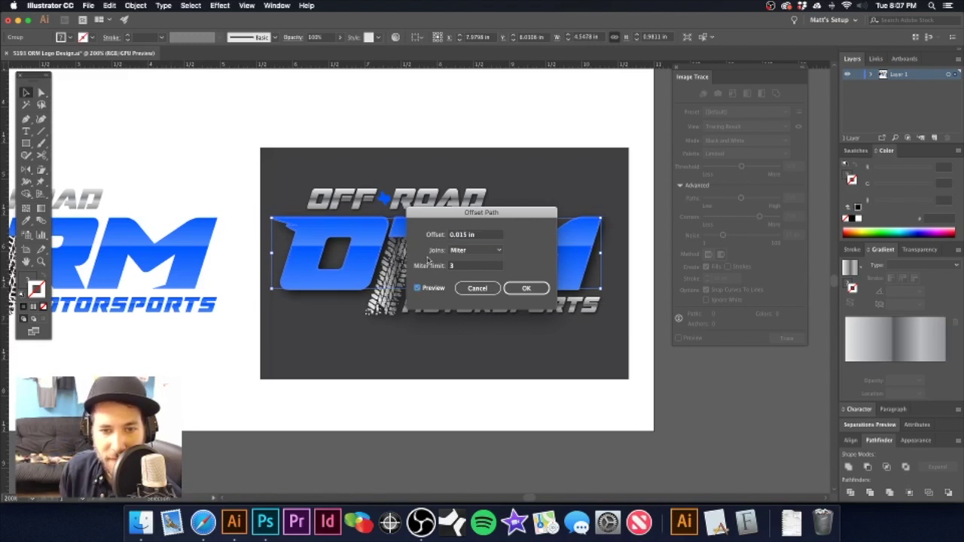
{"action": "left_click", "coordinate": [451, 235]}
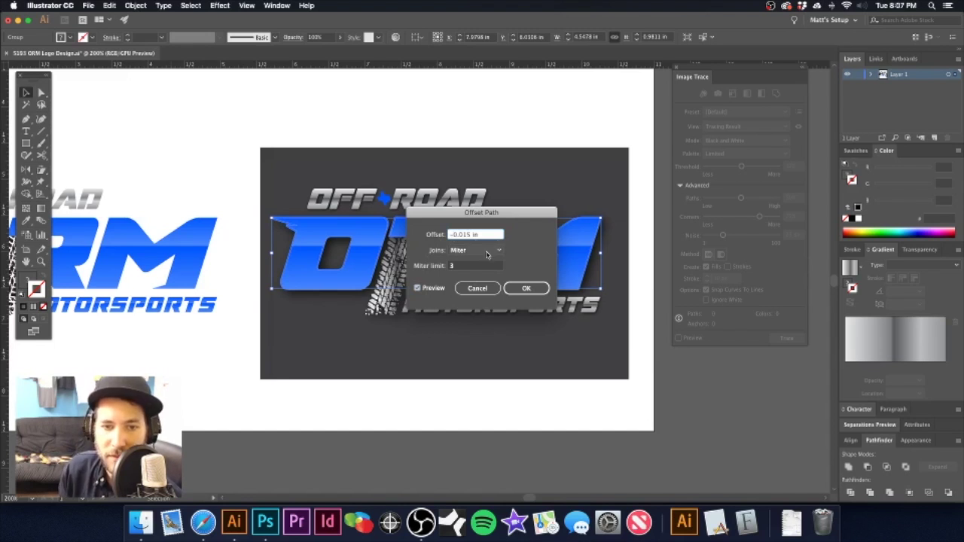
{"action": "left_click", "coordinate": [507, 285]}
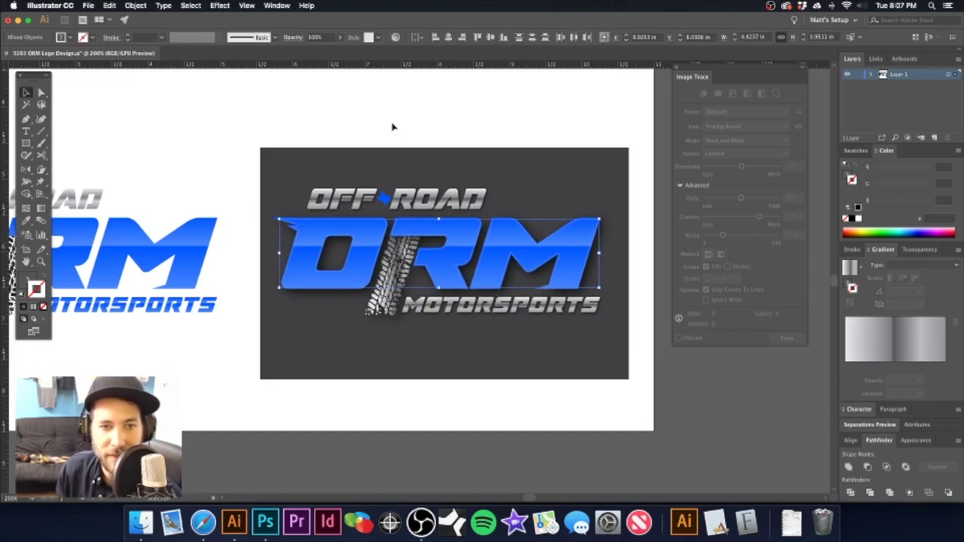
{"action": "scroll", "coordinate": [415, 249], "scroll_direction": "up", "scroll_amount": 6}
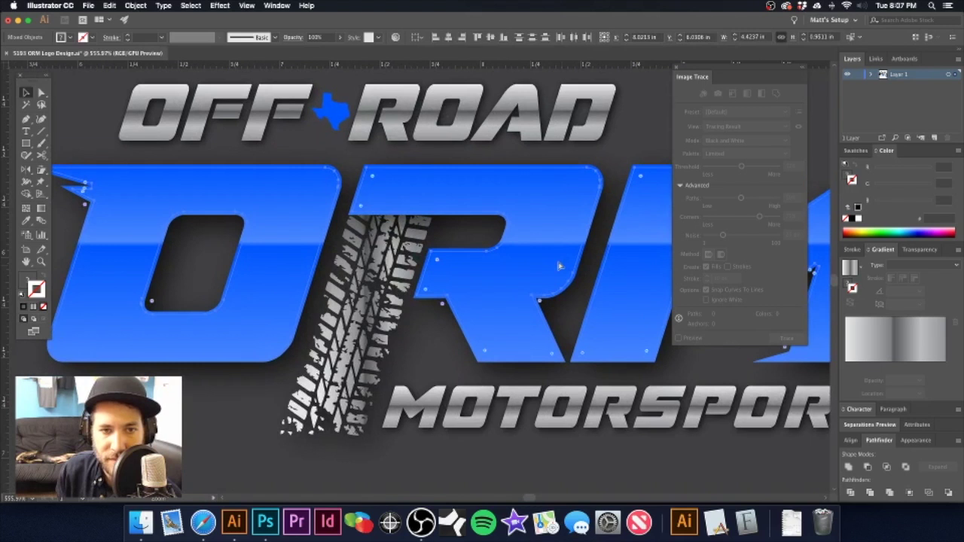
{"action": "key", "text": "super+shift+a"}
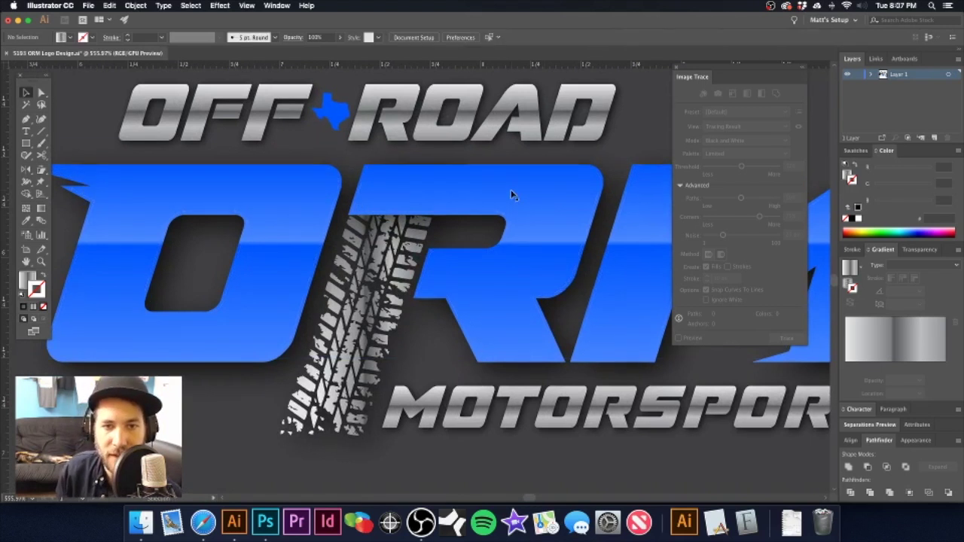
- Examine the blue gradient fill on the separate R, O and M paths of the outer ORM letters
{"action": "left_click", "coordinate": [511, 195]}
{"action": "key", "text": "super+minus"}
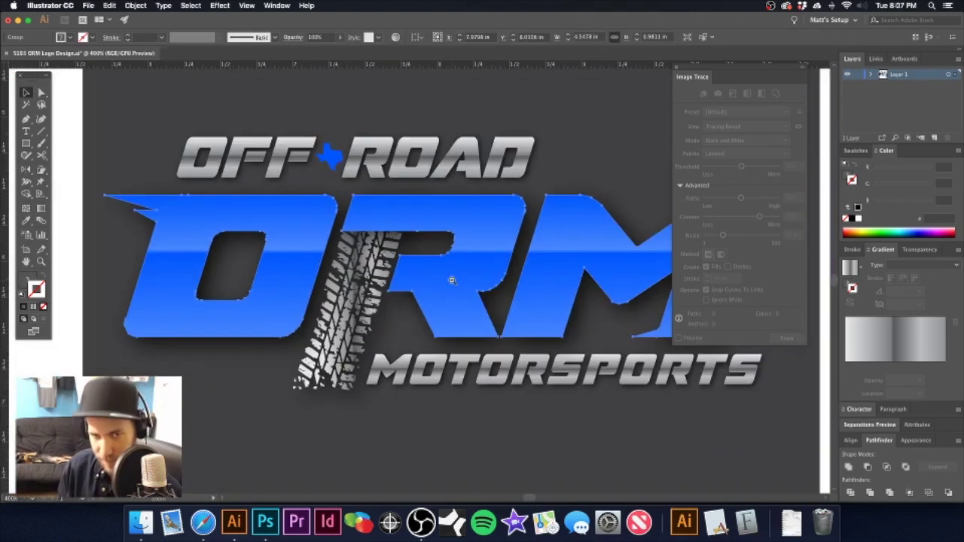
{"action": "key", "text": "super+minus"}
{"action": "key", "text": "super+shift+a"}
{"action": "left_click", "coordinate": [454, 237]}
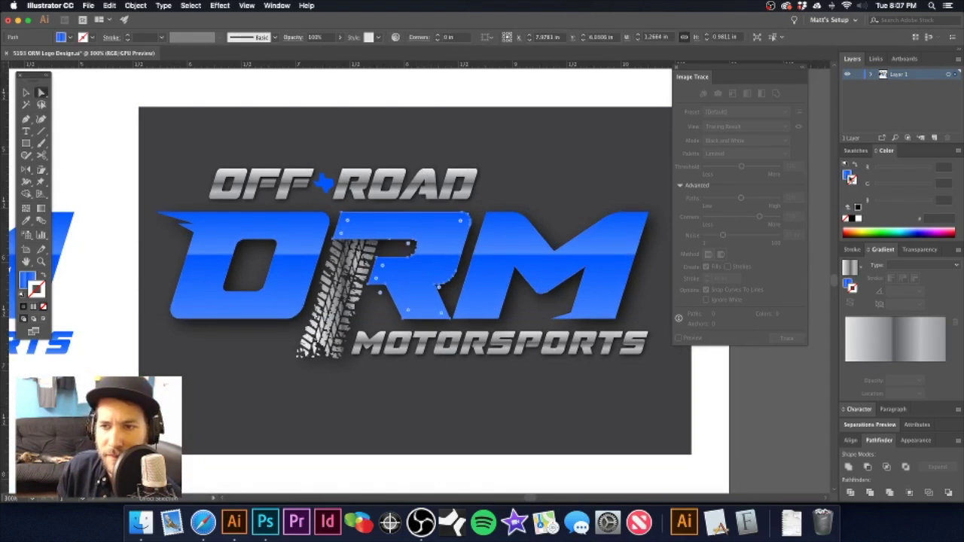
{"action": "left_click", "coordinate": [845, 174]}
{"action": "left_click", "coordinate": [856, 150]}
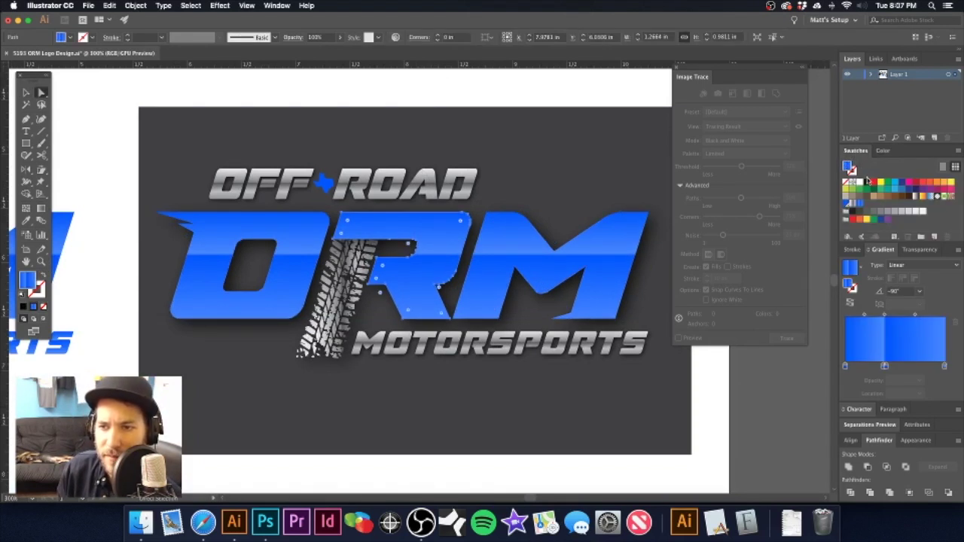
{"action": "left_click", "coordinate": [312, 246]}
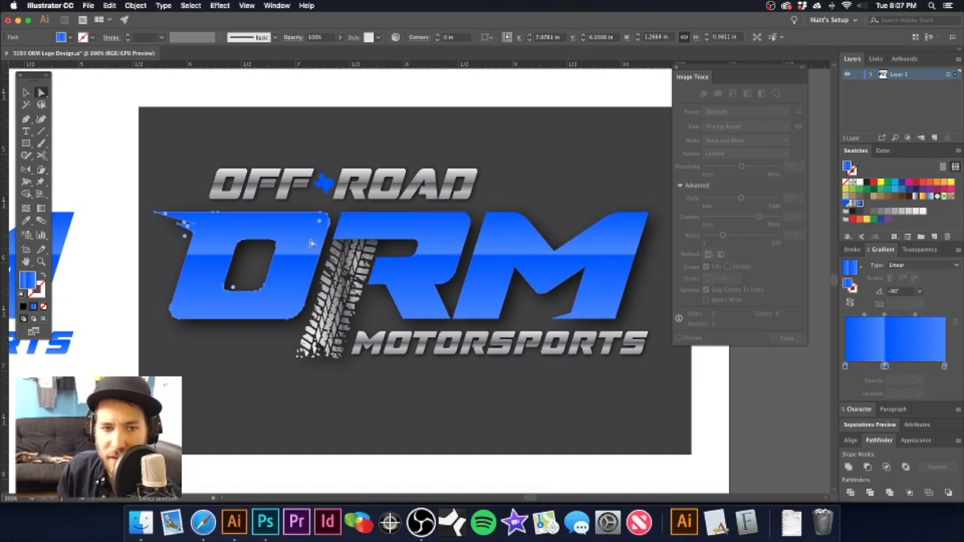
{"action": "left_click", "coordinate": [600, 253]}
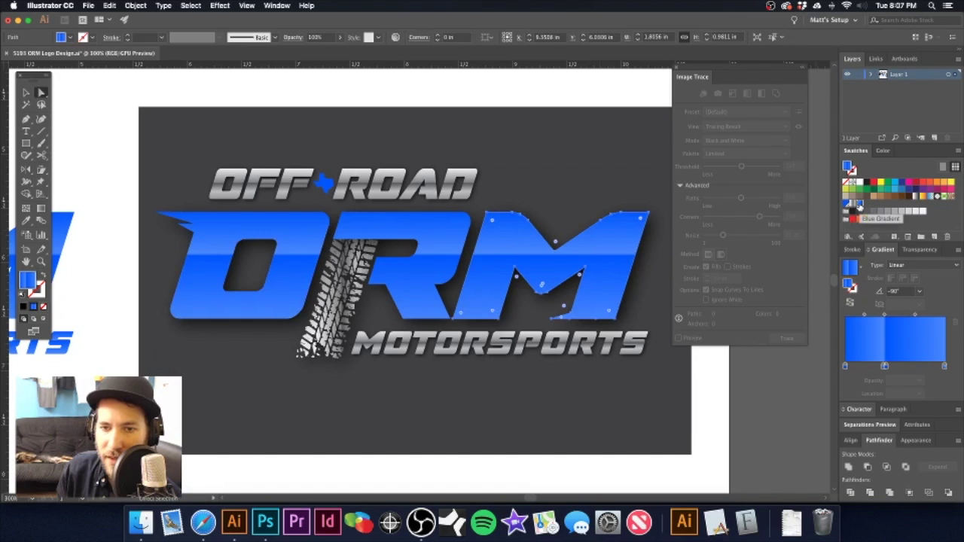
- Select the outer O, R and M letter paths together and reverse their blue gradient
{"action": "left_click", "coordinate": [455, 227]}
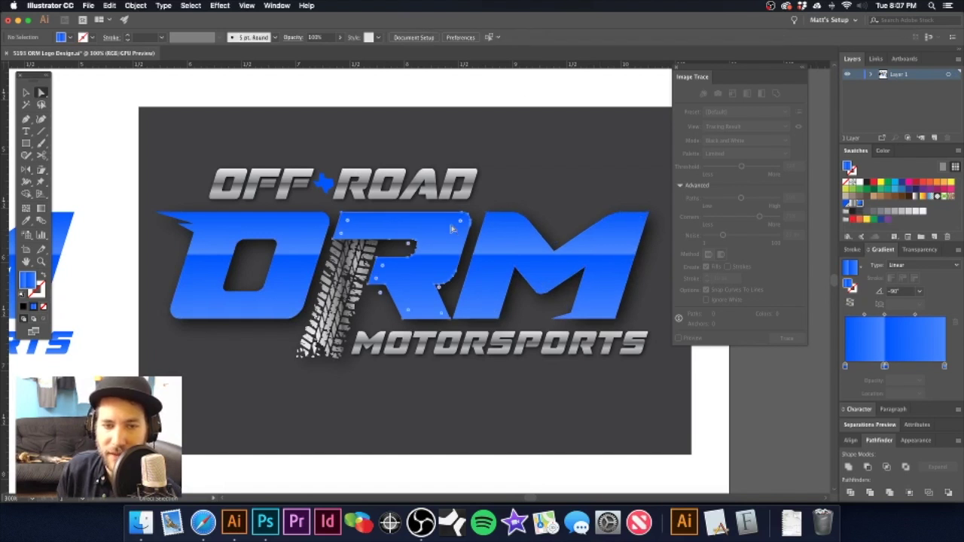
{"action": "left_click", "coordinate": [304, 235], "text": "shift"}
{"action": "left_click", "coordinate": [505, 236], "text": "shift"}
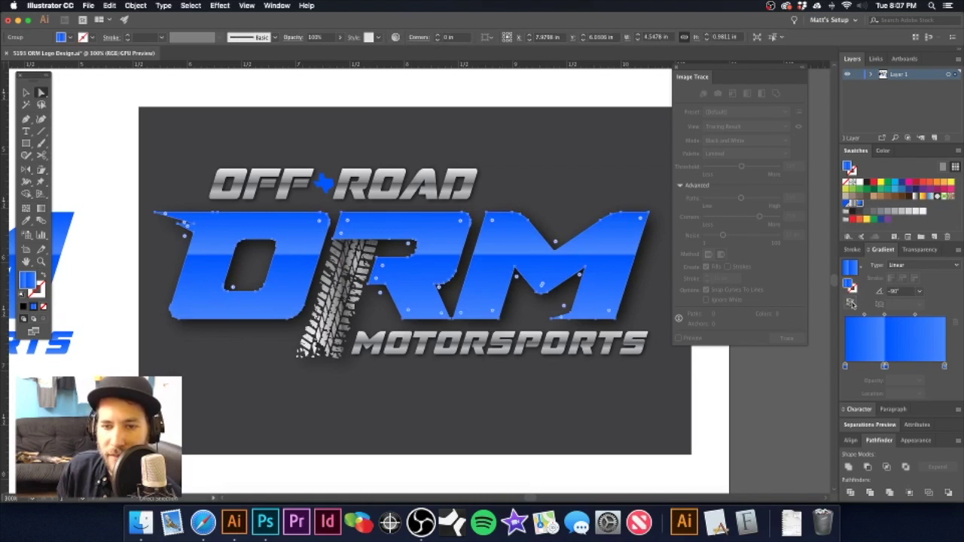
{"action": "left_click", "coordinate": [851, 301]}
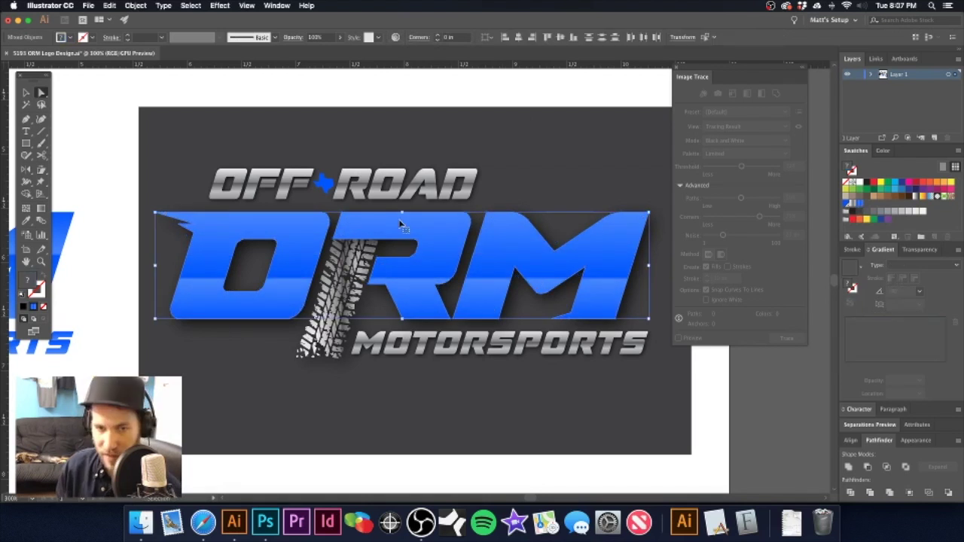
- Show the hidden inset ORM letters over the reversed outer letters and compare the two gradients
{"action": "left_click", "coordinate": [398, 223], "text": "shift"}
{"action": "left_click", "coordinate": [26, 93]}
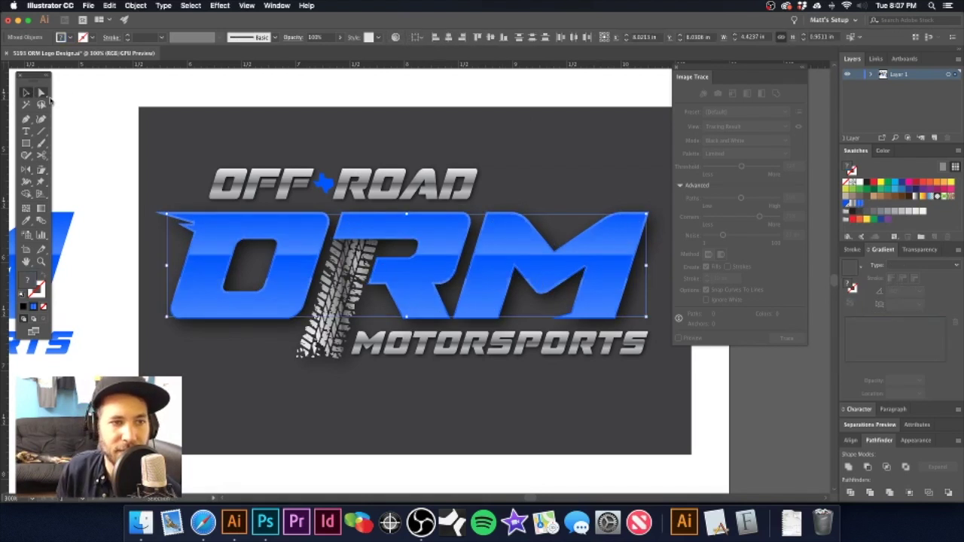
{"action": "left_click", "coordinate": [67, 99]}
{"action": "left_click", "coordinate": [524, 242], "text": "alt+super"}
{"action": "left_click_drag", "start_coordinate": [479, 248], "coordinate": [564, 233]}
{"action": "left_click_drag", "start_coordinate": [438, 260], "coordinate": [487, 270]}
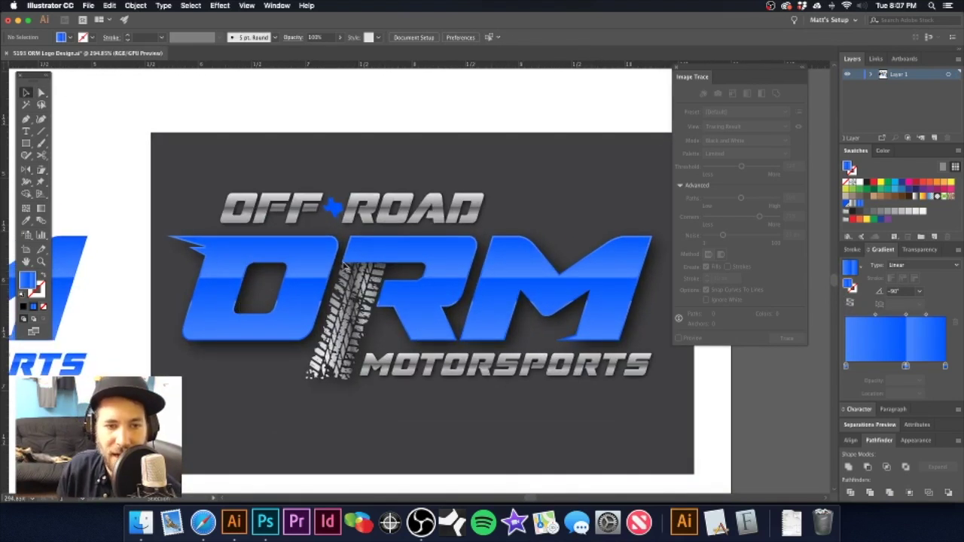
- Undo showing the inset letters, select the outer ORM group, and add a blue gradient stop at 15.92%
{"action": "key", "text": "super+z"}
{"action": "left_click", "coordinate": [406, 74]}
{"action": "left_click", "coordinate": [305, 265]}
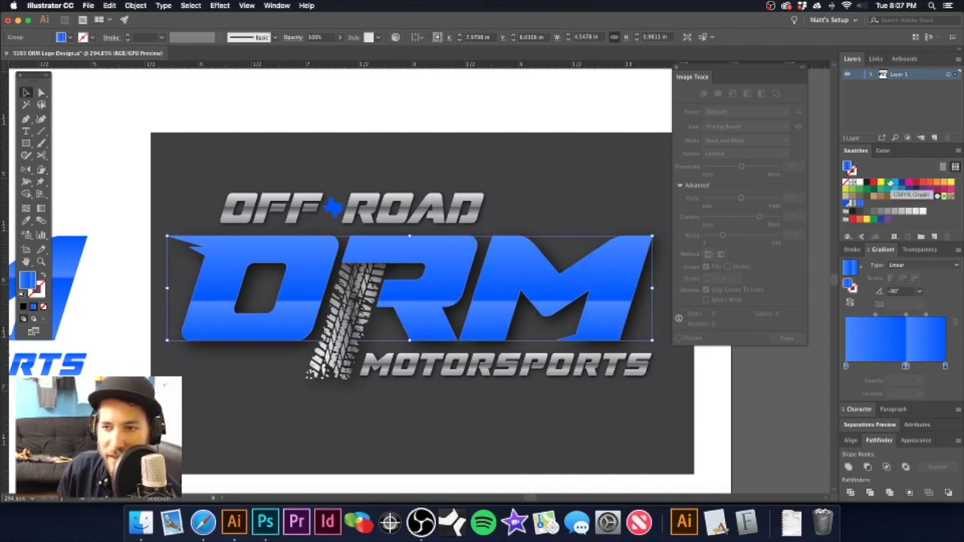
{"action": "left_click", "coordinate": [847, 367]}
{"action": "key", "text": "super+z"}
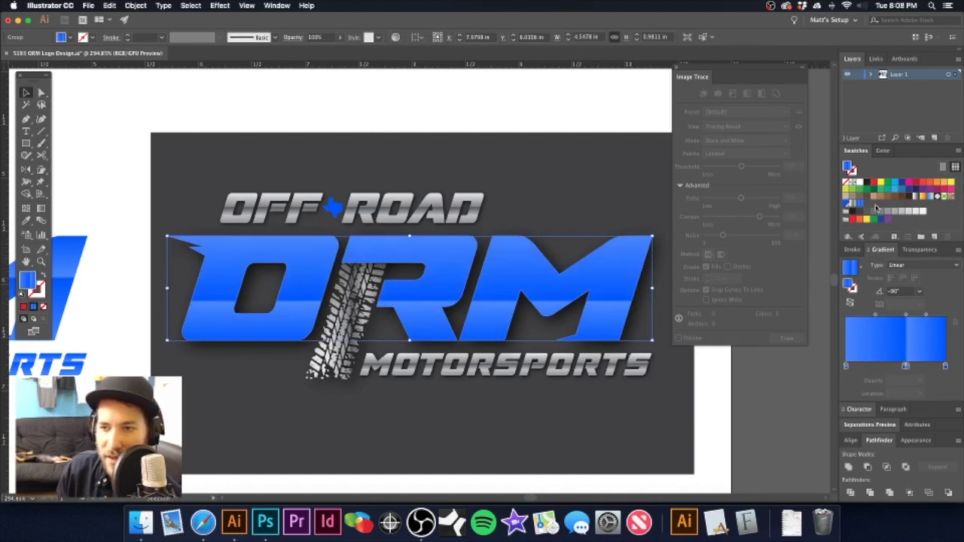
{"action": "left_click_drag", "start_coordinate": [861, 184], "coordinate": [845, 367]}
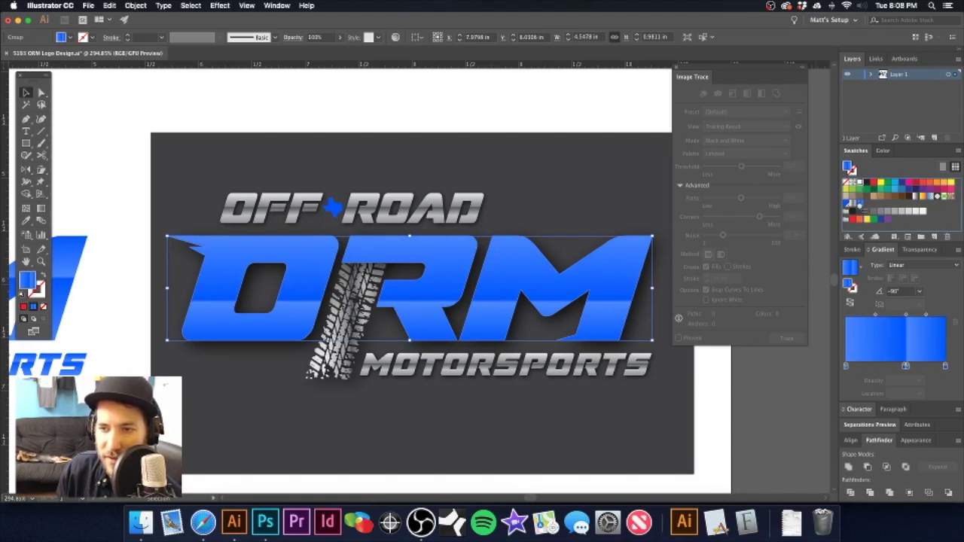
{"action": "left_click", "coordinate": [861, 368]}
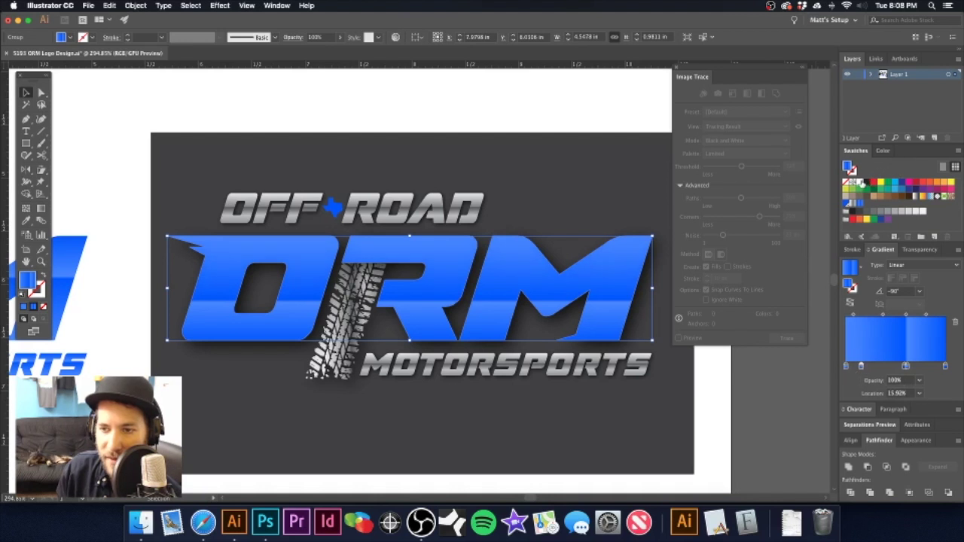
- Try a 16% Royal Blue tint on the first gradient stop of the outer ORM letters, and undo it
{"action": "left_click", "coordinate": [846, 367]}
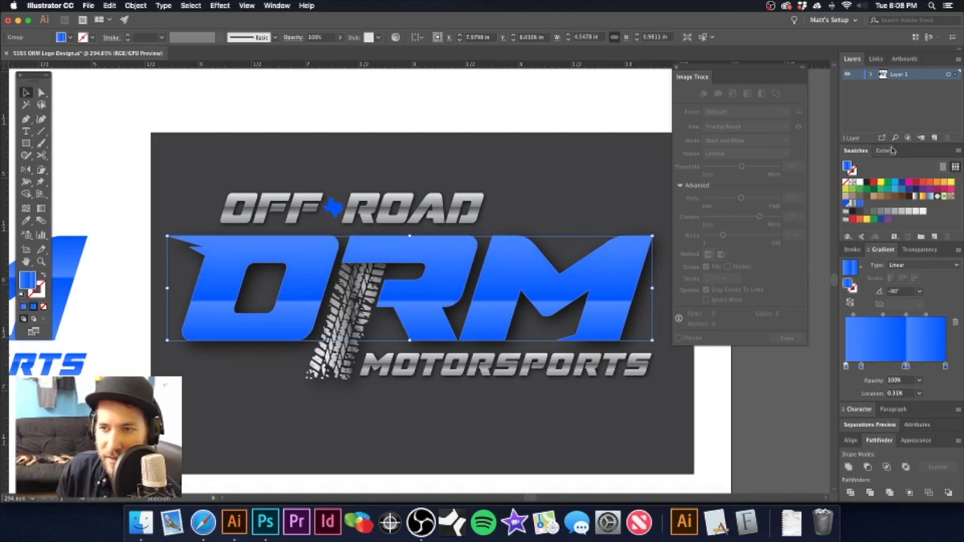
{"action": "left_click", "coordinate": [886, 151]}
{"action": "left_click_drag", "start_coordinate": [914, 173], "coordinate": [885, 172]}
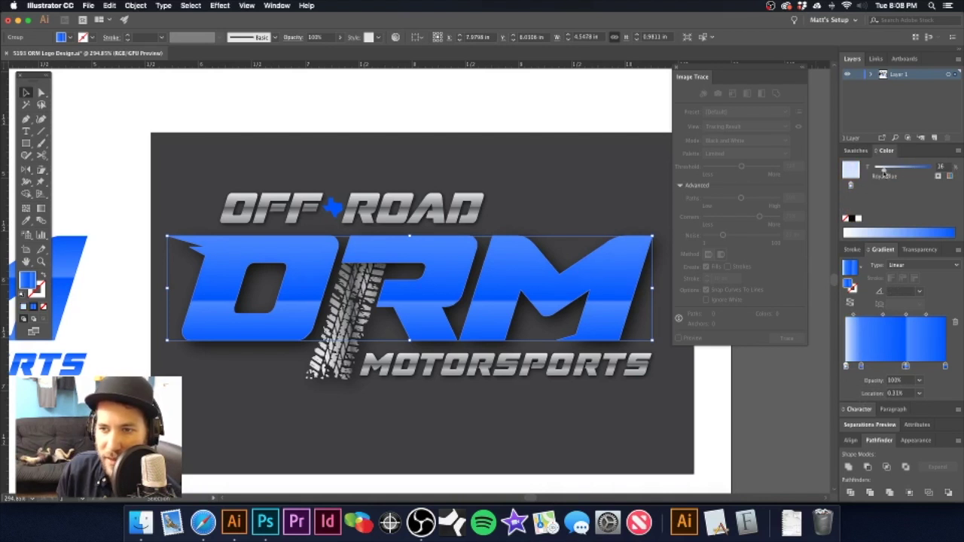
{"action": "left_click", "coordinate": [415, 100]}
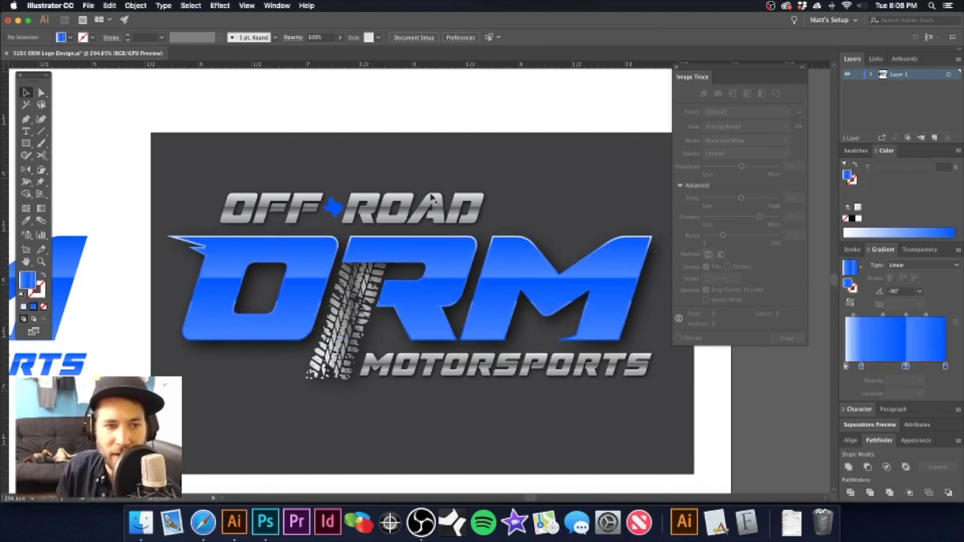
{"action": "left_click", "coordinate": [613, 306]}
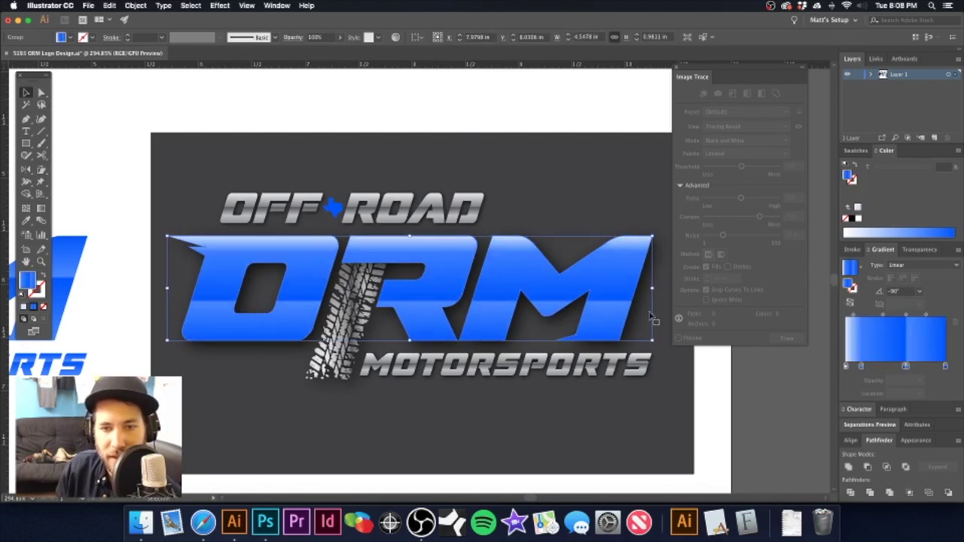
{"action": "key", "text": "super+z"}
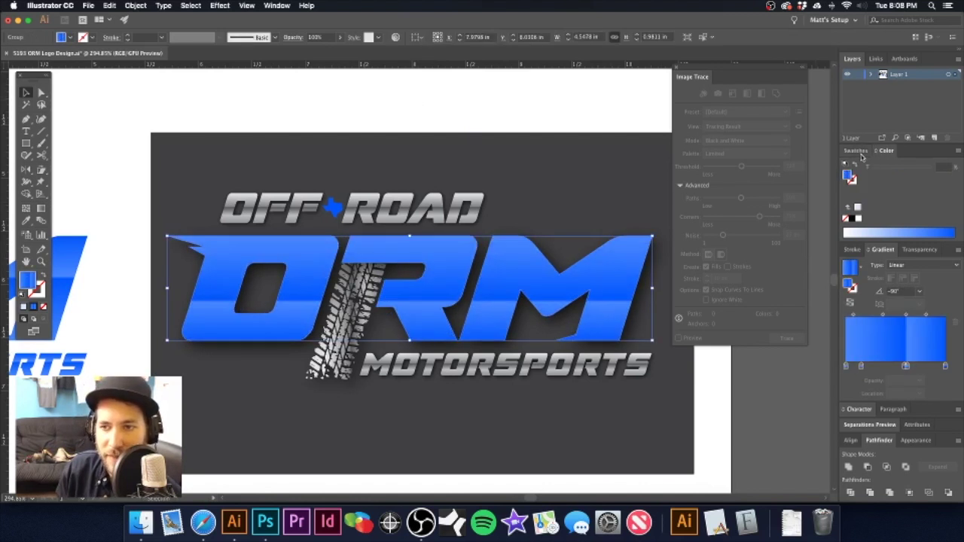
- Set the outer ORM gradient's first stop to a 24% Royal Blue tint, show the hidden inset letters, and deselect everything
{"action": "left_click", "coordinate": [845, 367]}
{"action": "left_click_drag", "start_coordinate": [915, 174], "coordinate": [899, 174]}
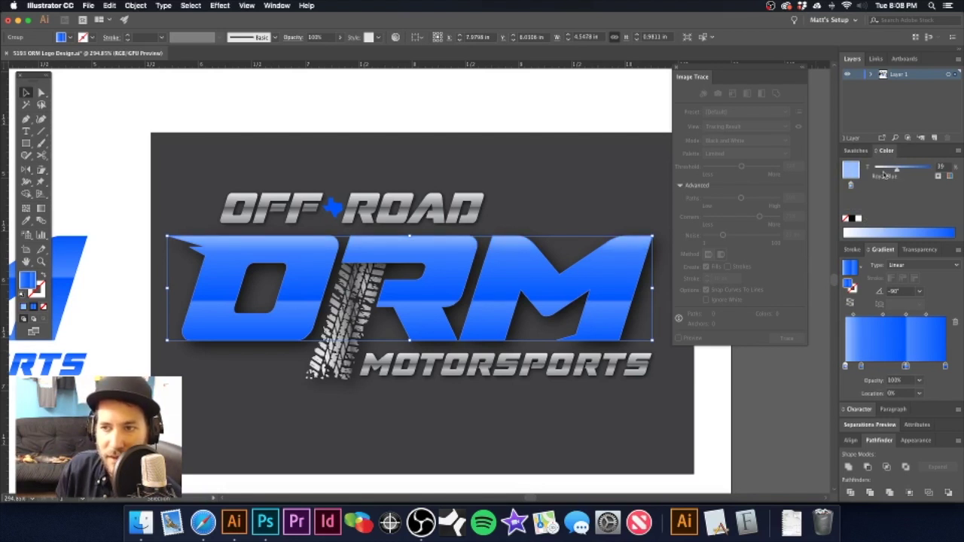
{"action": "left_click_drag", "start_coordinate": [896, 171], "coordinate": [890, 175]}
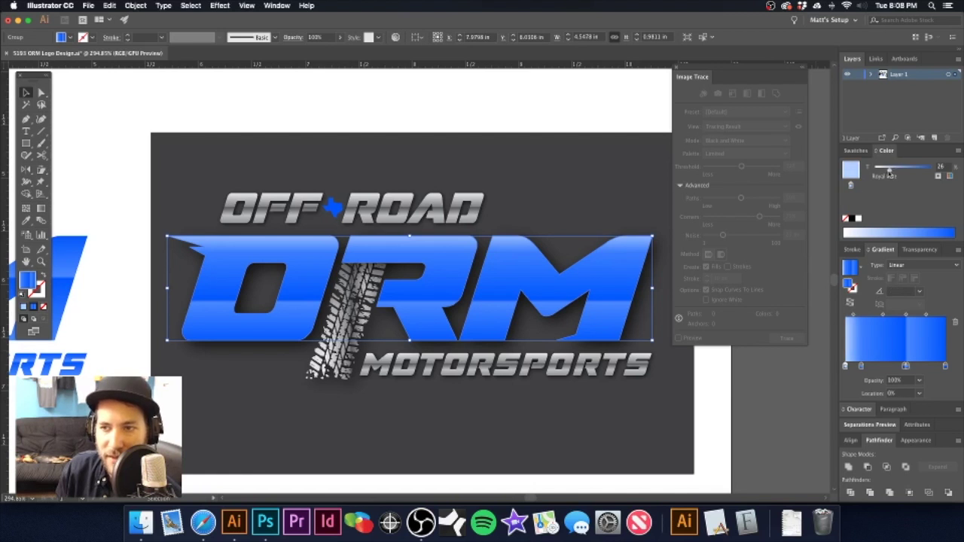
{"action": "left_click_drag", "start_coordinate": [886, 175], "coordinate": [885, 174]}
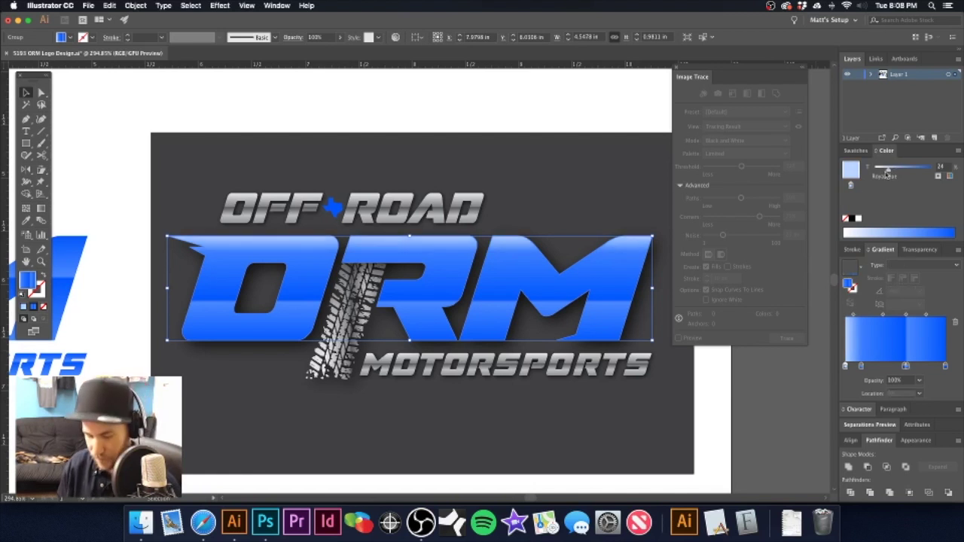
{"action": "key", "text": "alt+super+3"}
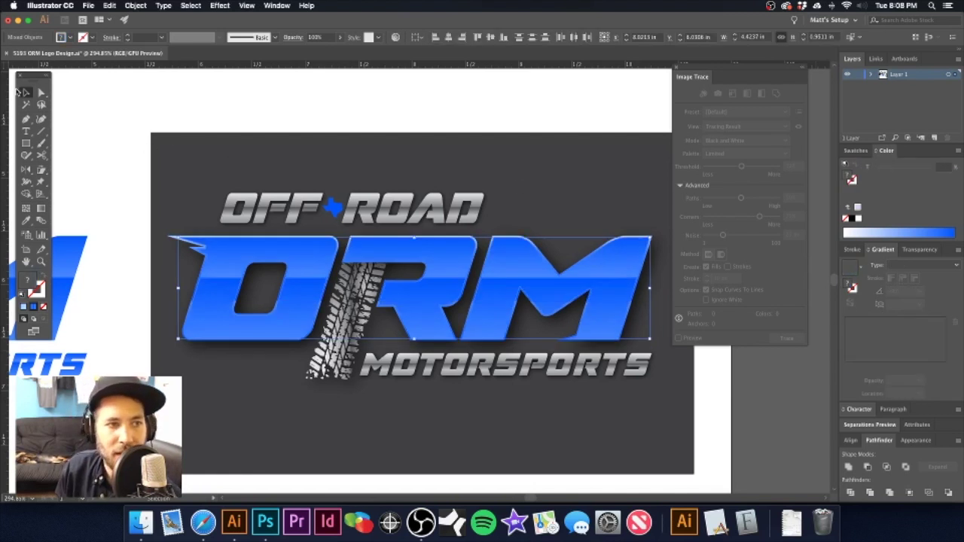
{"action": "left_click", "coordinate": [154, 96]}
{"action": "left_click", "coordinate": [534, 279], "text": "alt+super"}
{"action": "left_click_drag", "start_coordinate": [436, 278], "coordinate": [486, 265]}
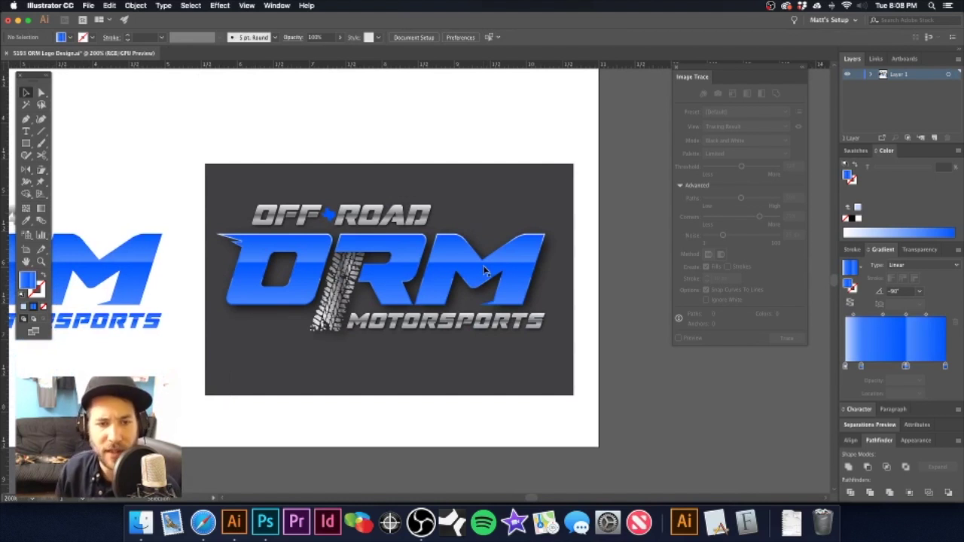
- Isolate the tire tread's clip group, fill the tread artwork with black, and exit isolation to judge the logo
{"action": "scroll", "coordinate": [320, 289], "scroll_direction": "up", "scroll_amount": 3}
{"action": "left_click", "coordinate": [357, 254]}
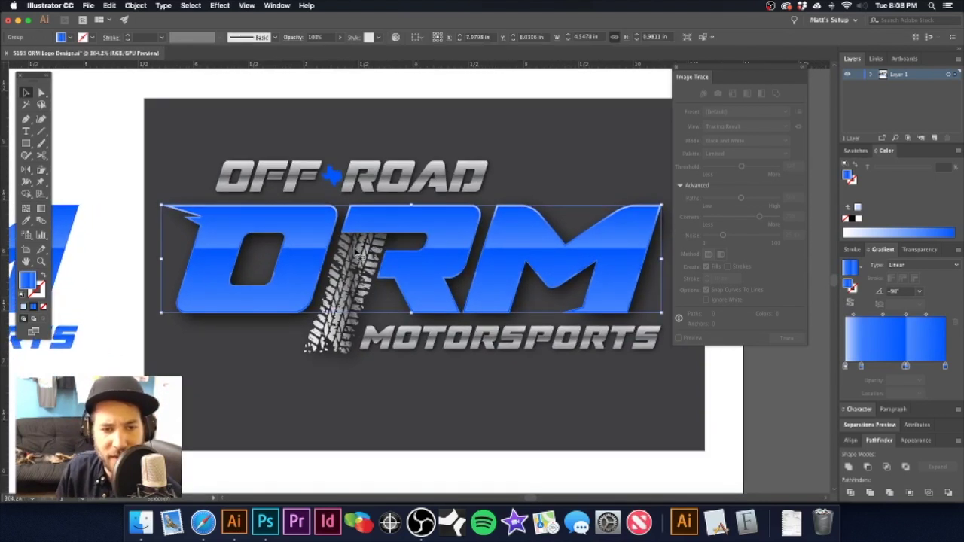
{"action": "left_click", "coordinate": [338, 324]}
{"action": "double_click", "coordinate": [344, 314]}
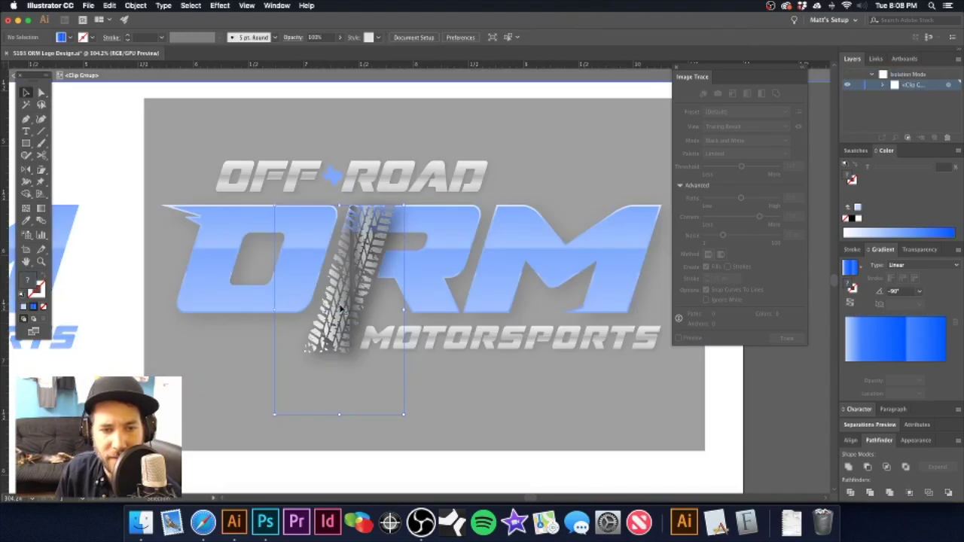
{"action": "left_click", "coordinate": [856, 151]}
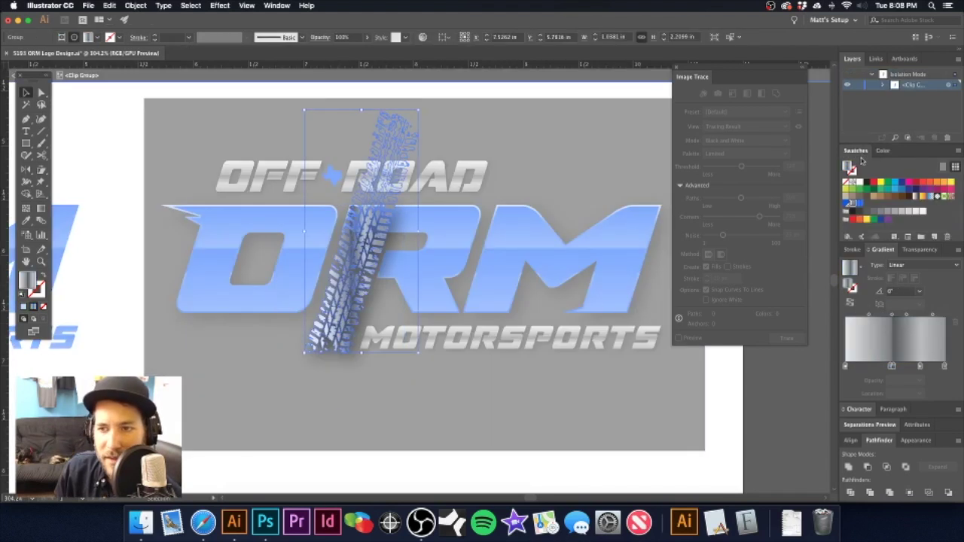
{"action": "left_click", "coordinate": [866, 183]}
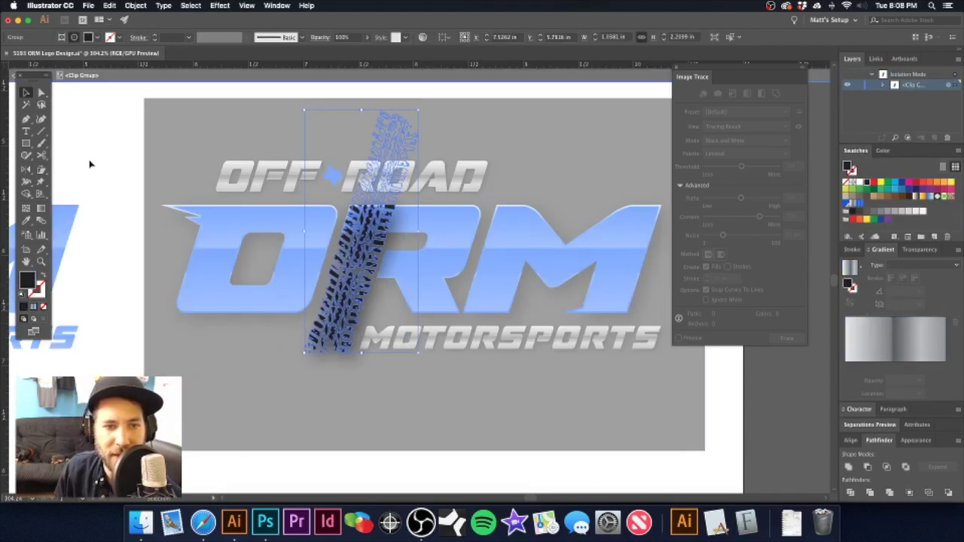
{"action": "double_click", "coordinate": [88, 164]}
{"action": "left_click", "coordinate": [459, 246], "text": "alt+super"}
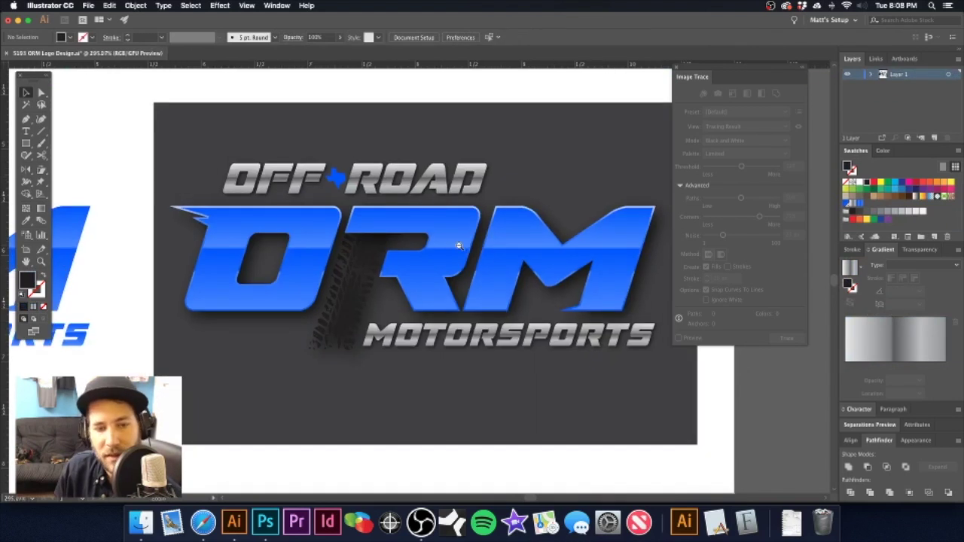
{"action": "scroll", "coordinate": [459, 245], "scroll_direction": "down", "scroll_amount": 2}
{"action": "left_click", "coordinate": [536, 278]}
- Undo the tire tread's black fill and leave its clip group
{"action": "key", "text": "super+z"}
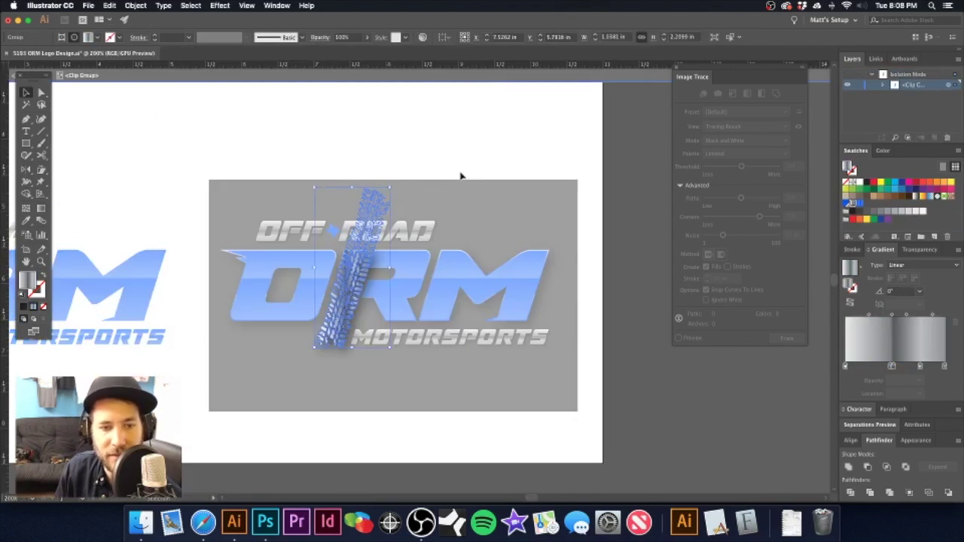
{"action": "double_click", "coordinate": [445, 130]}
{"action": "scroll", "coordinate": [453, 174], "scroll_direction": "left", "scroll_amount": 5}
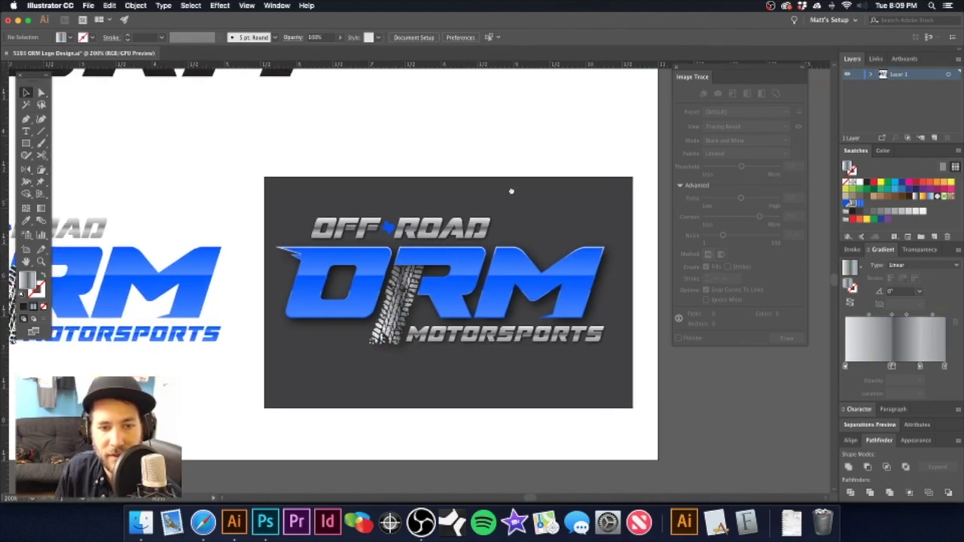
- Isolate the tire tread's clip group and fill the tread artwork with the silver gradient swatch
{"action": "left_click", "coordinate": [420, 286]}
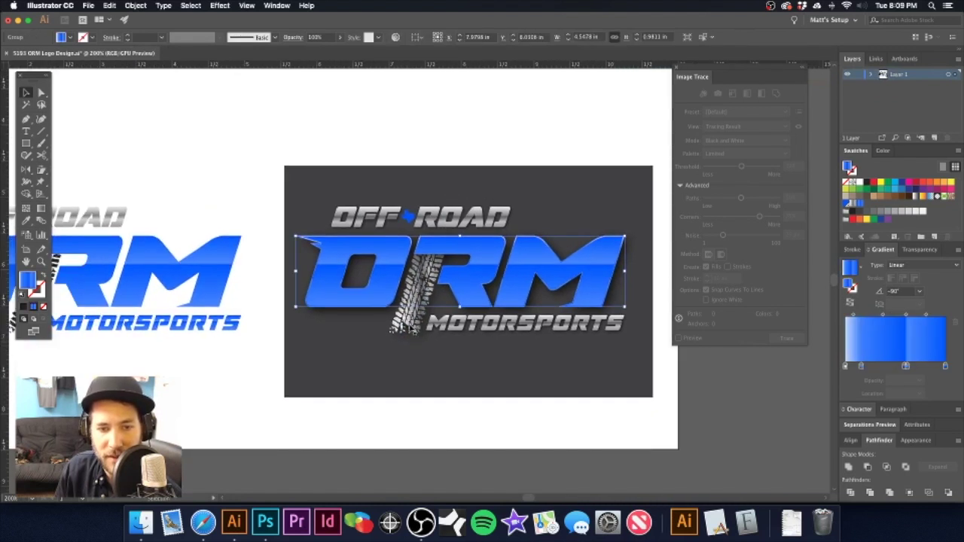
{"action": "left_click", "coordinate": [413, 334]}
{"action": "double_click", "coordinate": [417, 321]}
{"action": "left_click", "coordinate": [415, 320]}
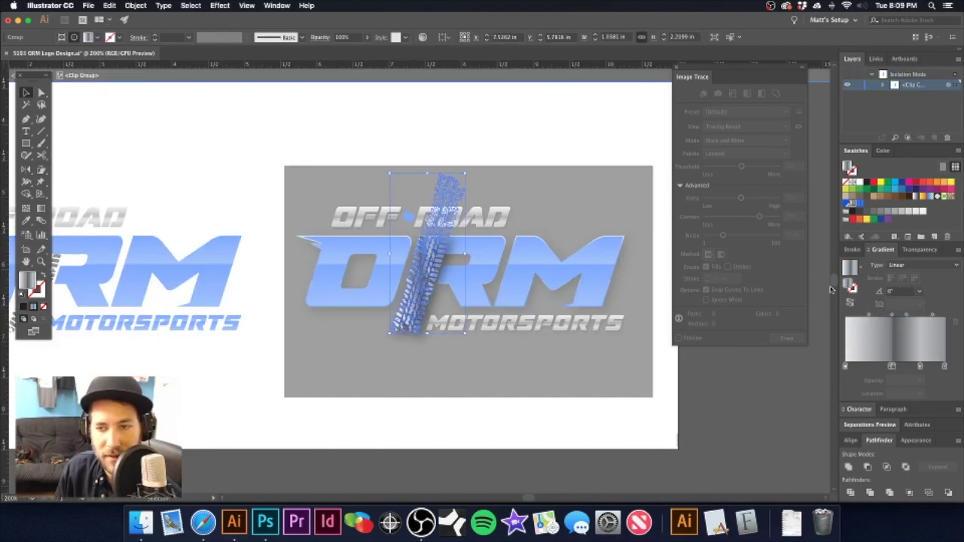
{"action": "left_click", "coordinate": [858, 204]}
{"action": "left_click", "coordinate": [853, 204]}
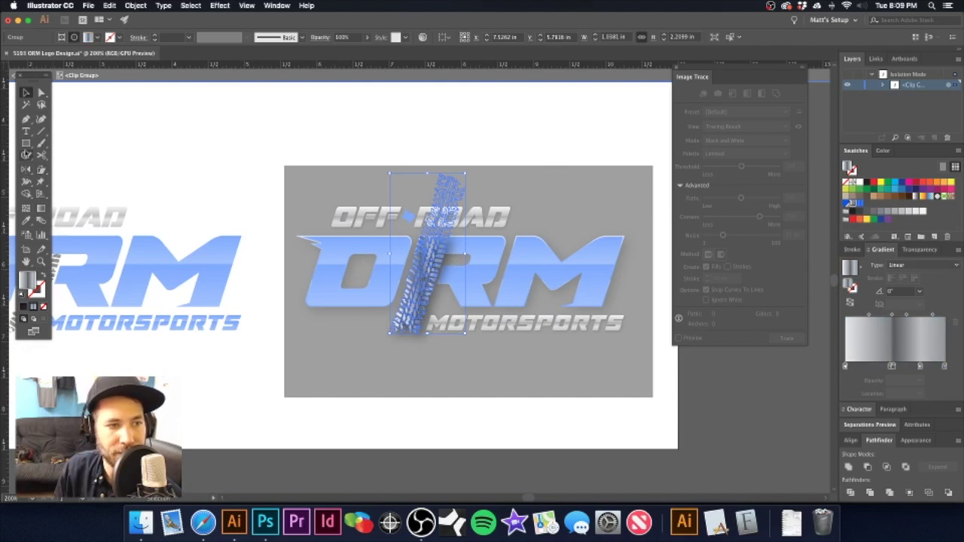
- Redraw the silver gradient across the tread's width at about -7.2° with the Gradient tool, and exit isolation
{"action": "left_click", "coordinate": [42, 208]}
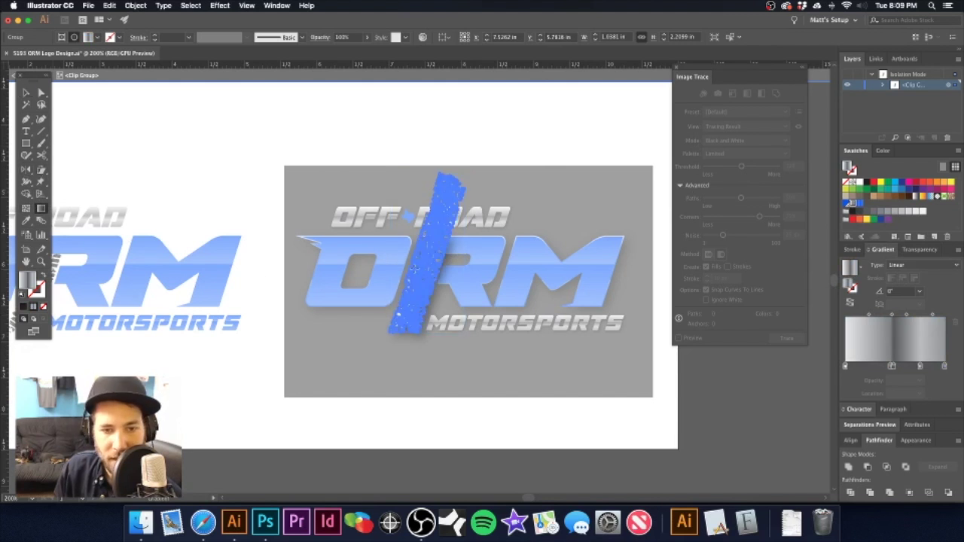
{"action": "left_click_drag", "start_coordinate": [425, 272], "coordinate": [449, 269]}
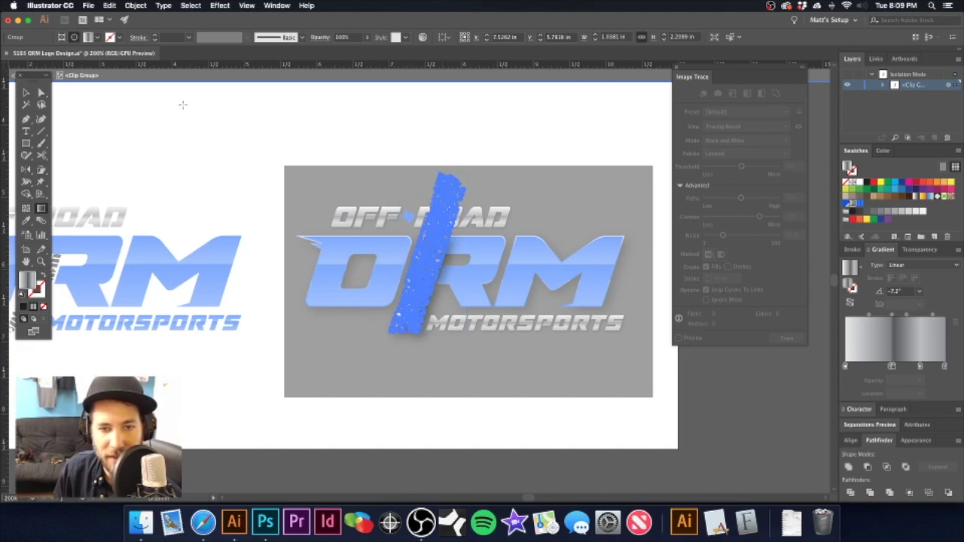
{"action": "left_click", "coordinate": [26, 93]}
{"action": "left_click", "coordinate": [220, 122]}
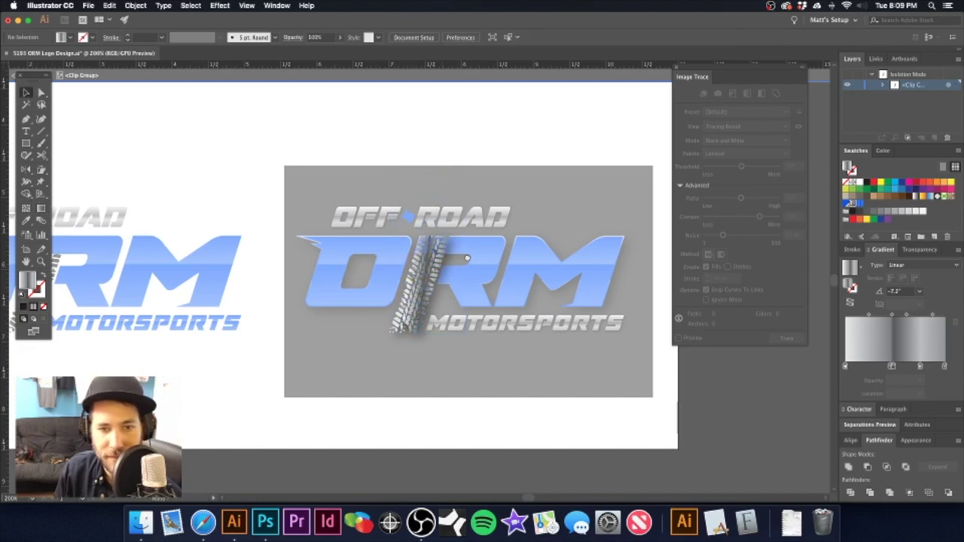
{"action": "left_click_drag", "start_coordinate": [460, 204], "coordinate": [425, 204]}
{"action": "double_click", "coordinate": [419, 119]}
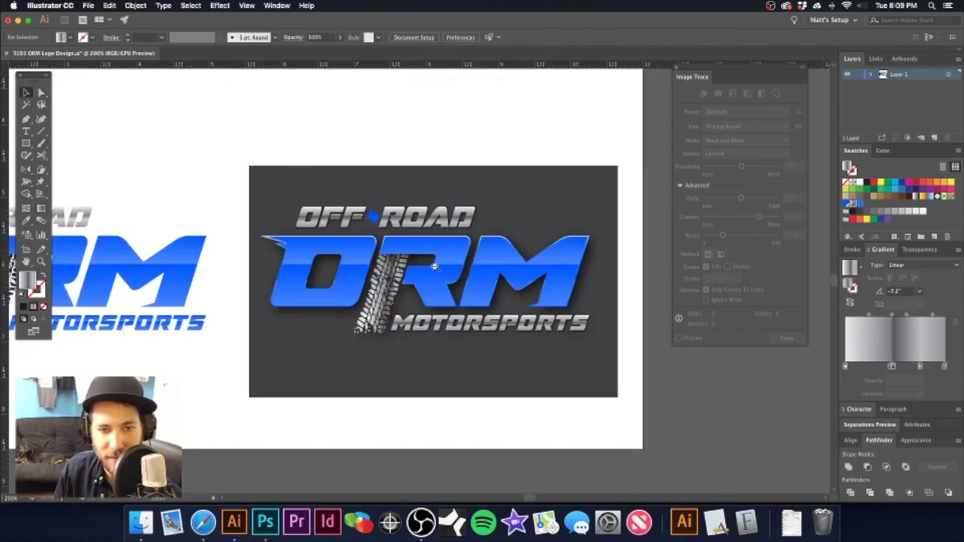
- Fill the dark gray background rectangle behind the logo with black, deselect it, and judge the logo at different magnifications
{"action": "key", "text": "super+minus"}
{"action": "left_click_drag", "start_coordinate": [439, 284], "coordinate": [448, 260]}
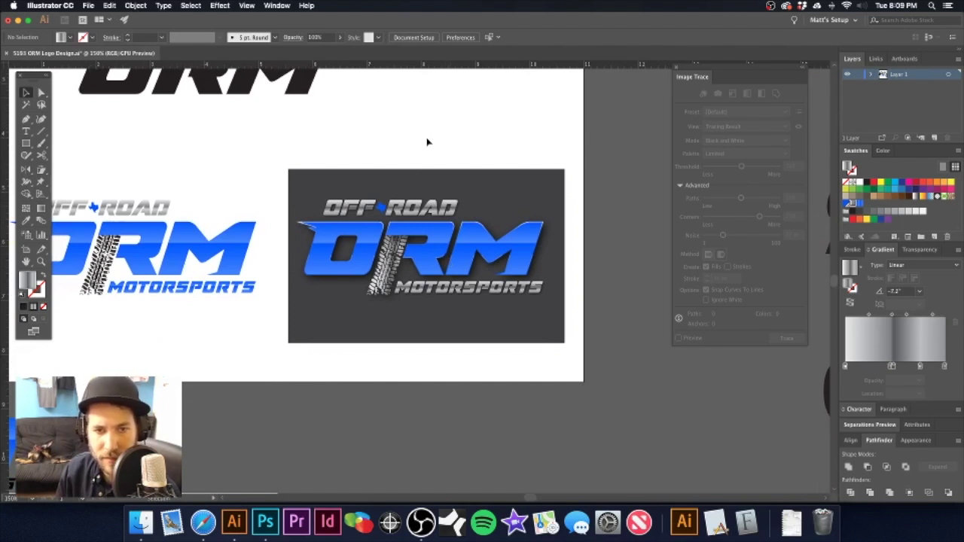
{"action": "left_click", "coordinate": [511, 188]}
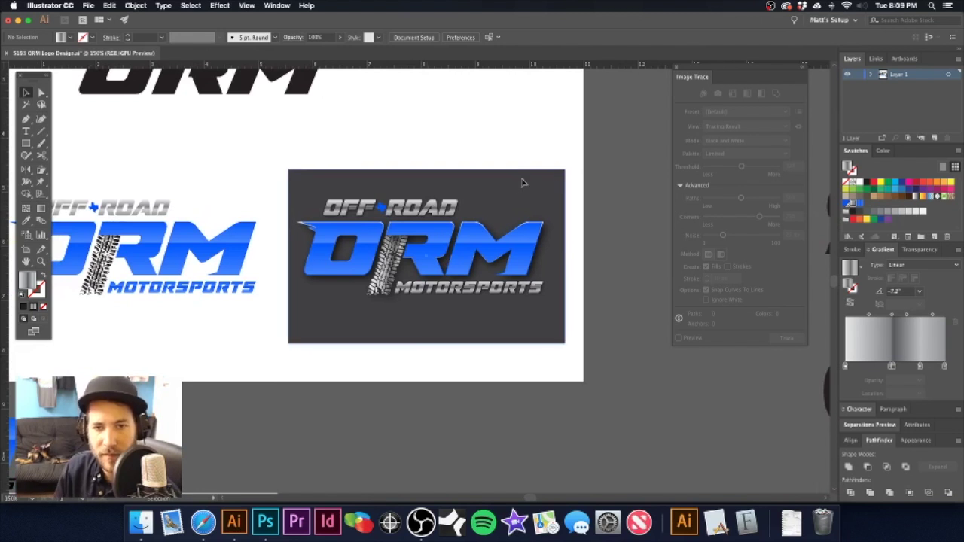
{"action": "left_click", "coordinate": [864, 184]}
{"action": "left_click", "coordinate": [487, 146]}
{"action": "scroll", "coordinate": [434, 269], "scroll_direction": "up", "scroll_amount": 1}
{"action": "scroll", "coordinate": [434, 269], "scroll_direction": "up", "scroll_amount": 4}
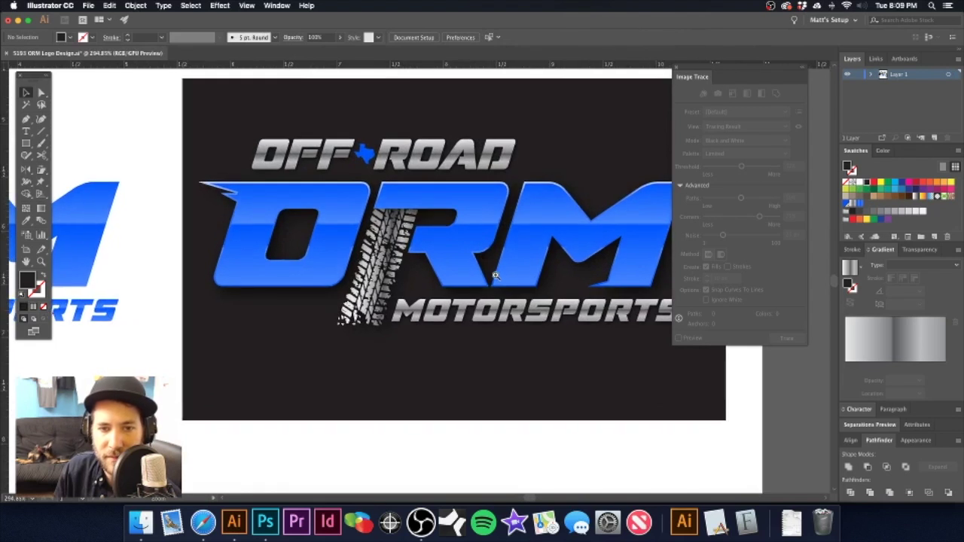
{"action": "scroll", "coordinate": [496, 275], "scroll_direction": "down", "scroll_amount": 2}
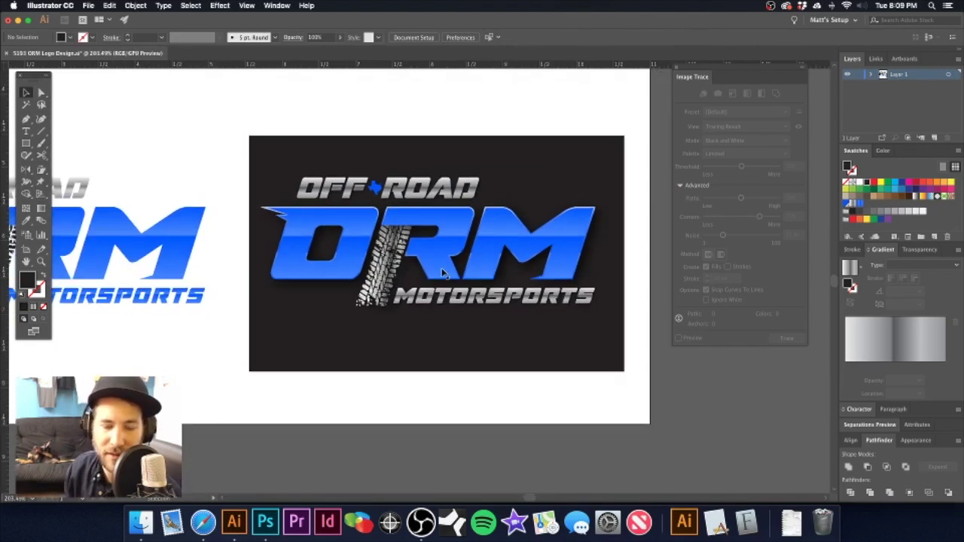
{"action": "scroll", "coordinate": [475, 277], "scroll_direction": "up", "scroll_amount": 3}
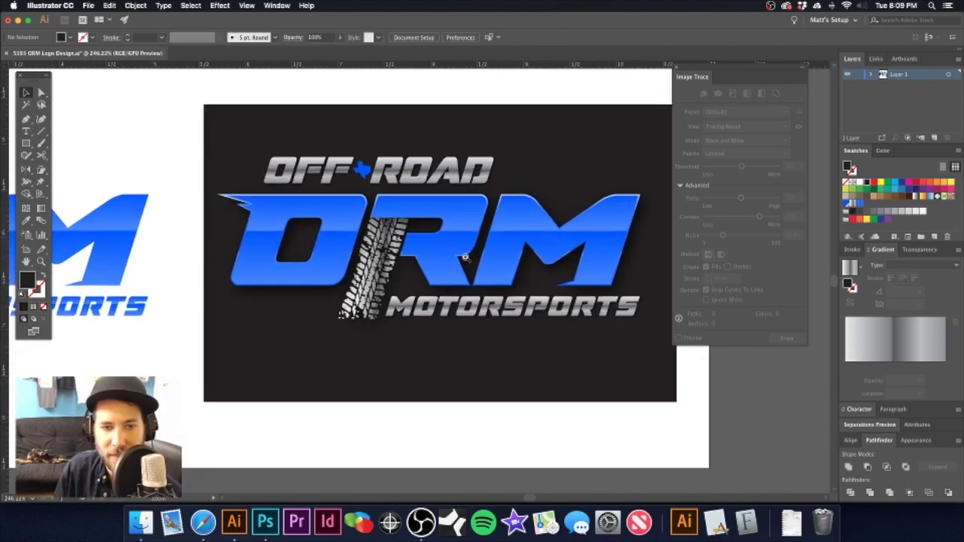
{"action": "scroll", "coordinate": [490, 260], "scroll_direction": "down", "scroll_amount": 1}
{"action": "scroll", "coordinate": [448, 264], "scroll_direction": "down", "scroll_amount": 1}
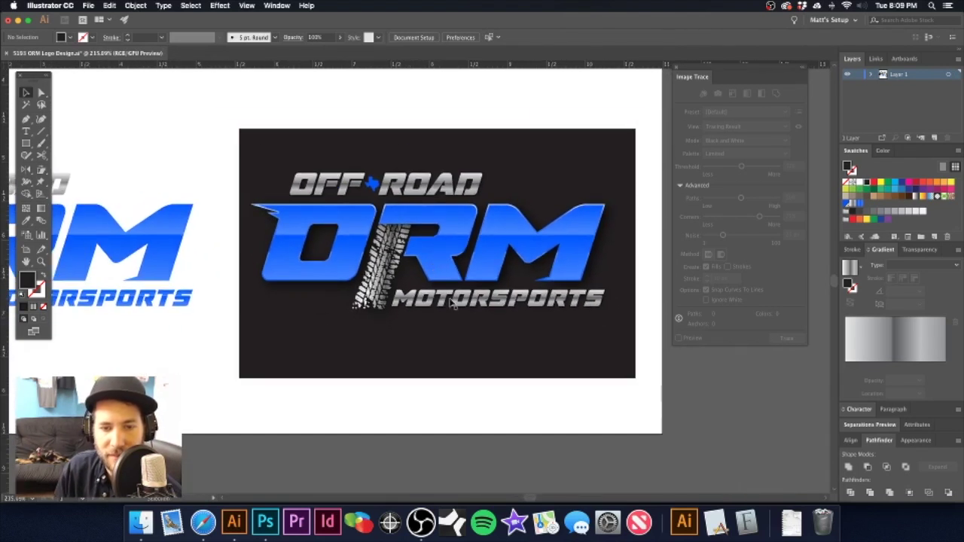
- Try a -0.015 in Offset Path with miter joins on the OFF-ROAD and MOTORSPORTS lettering
{"action": "left_click", "coordinate": [469, 268]}
{"action": "left_click", "coordinate": [476, 309]}
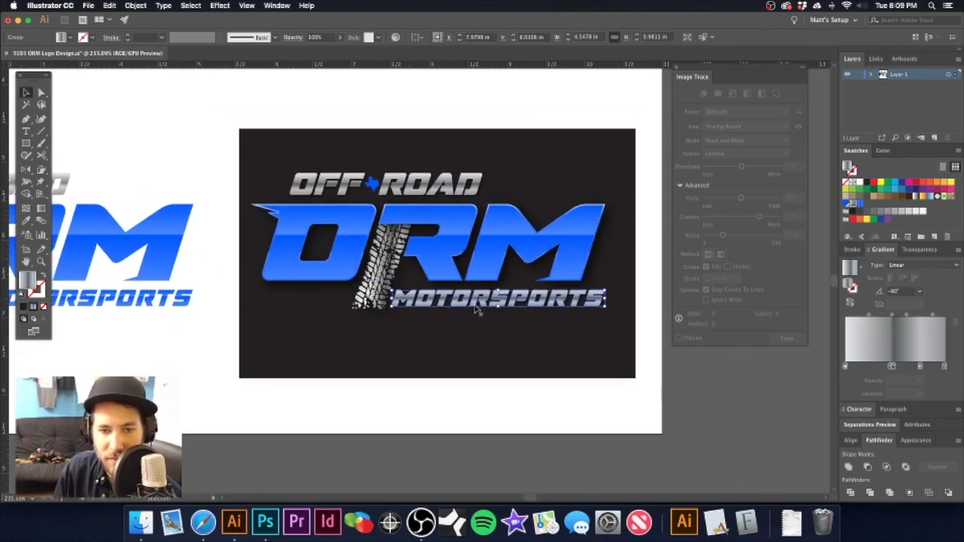
{"action": "left_click", "coordinate": [445, 183], "text": "shift"}
{"action": "scroll", "coordinate": [457, 197], "scroll_direction": "up", "scroll_amount": 3}
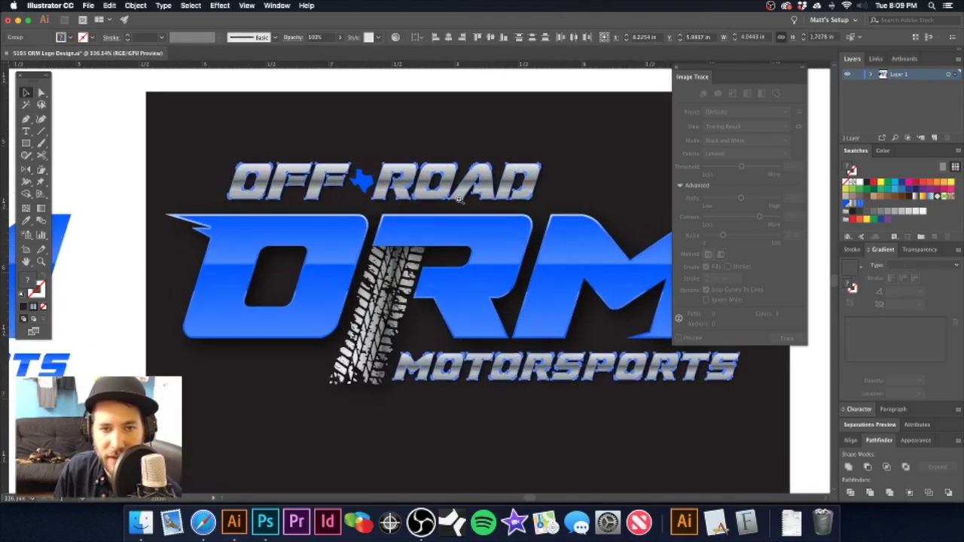
{"action": "left_click", "coordinate": [143, 8]}
{"action": "mouse_move", "coordinate": [155, 220]}
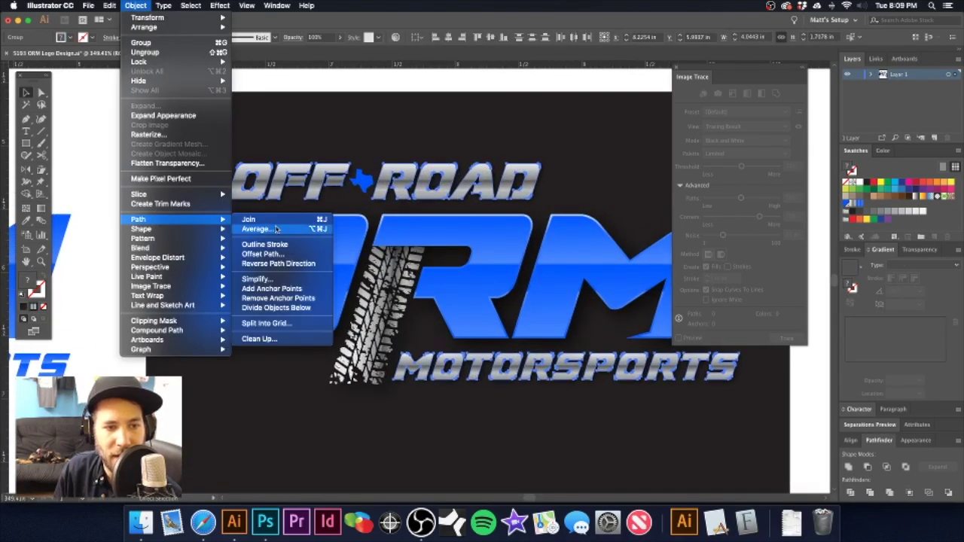
{"action": "left_click", "coordinate": [279, 258]}
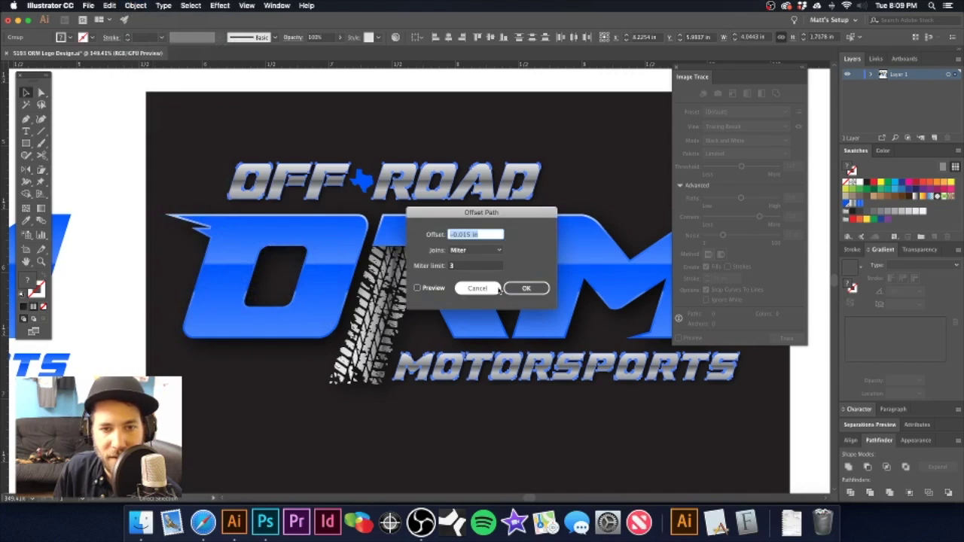
{"action": "left_click", "coordinate": [526, 289]}
{"action": "key", "text": "super+g"}
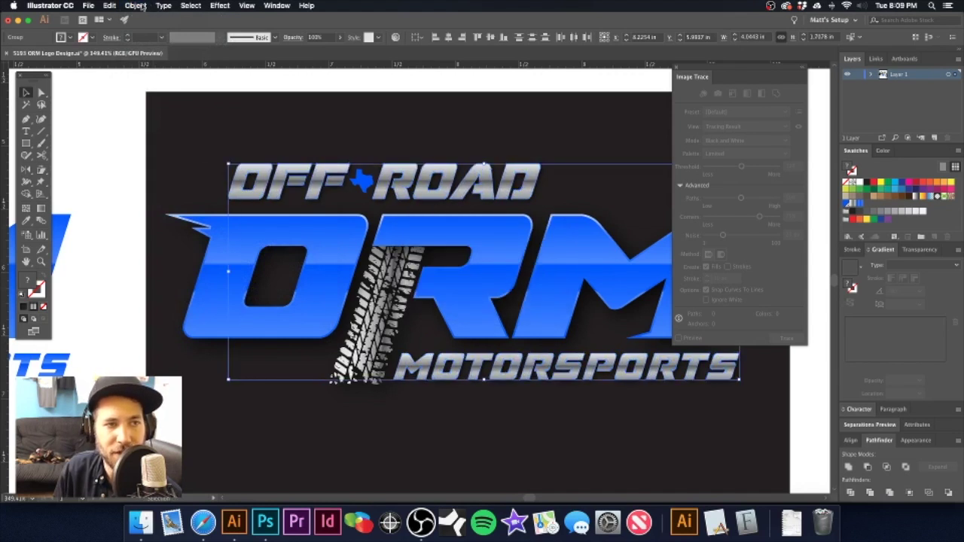
- Offset the OFF-ROAD and MOTORSPORTS letter paths by -0.007 in with miter joins, and deselect everything
{"action": "left_click", "coordinate": [135, 6]}
{"action": "mouse_move", "coordinate": [174, 233]}
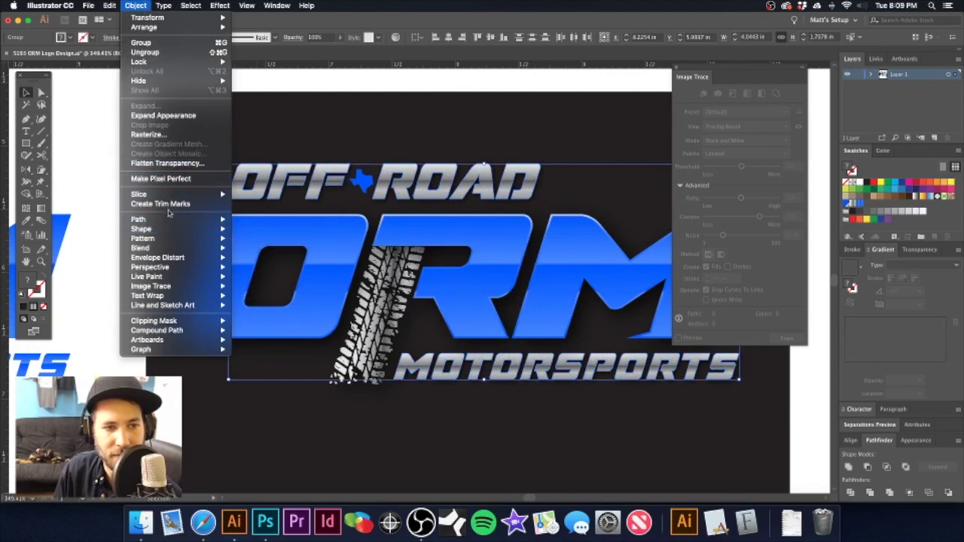
{"action": "left_click", "coordinate": [287, 255]}
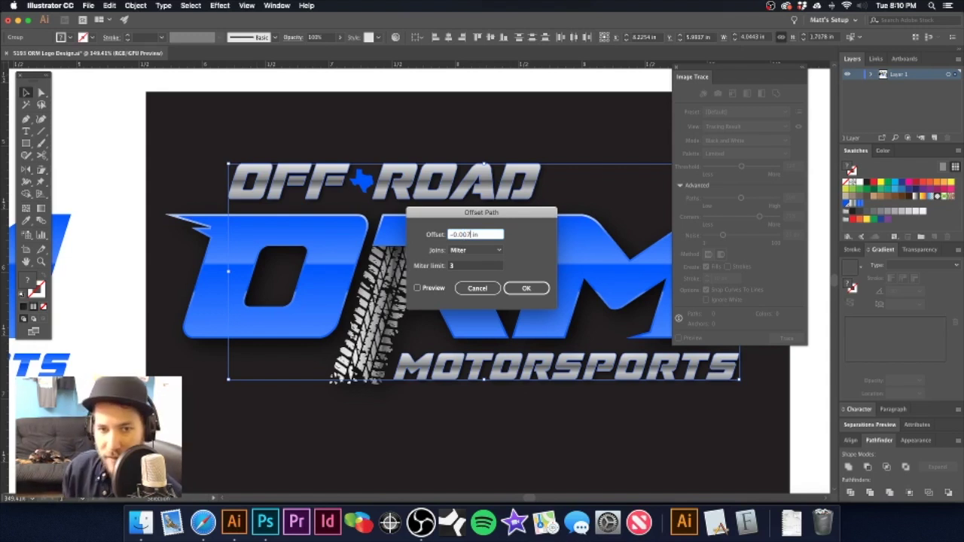
{"action": "left_click", "coordinate": [519, 289]}
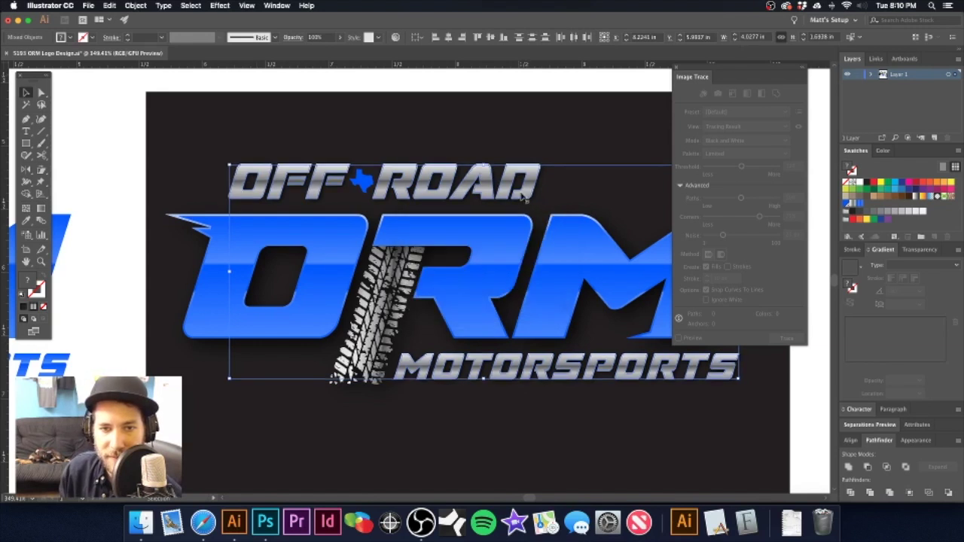
{"action": "key", "text": "super+shift+a"}
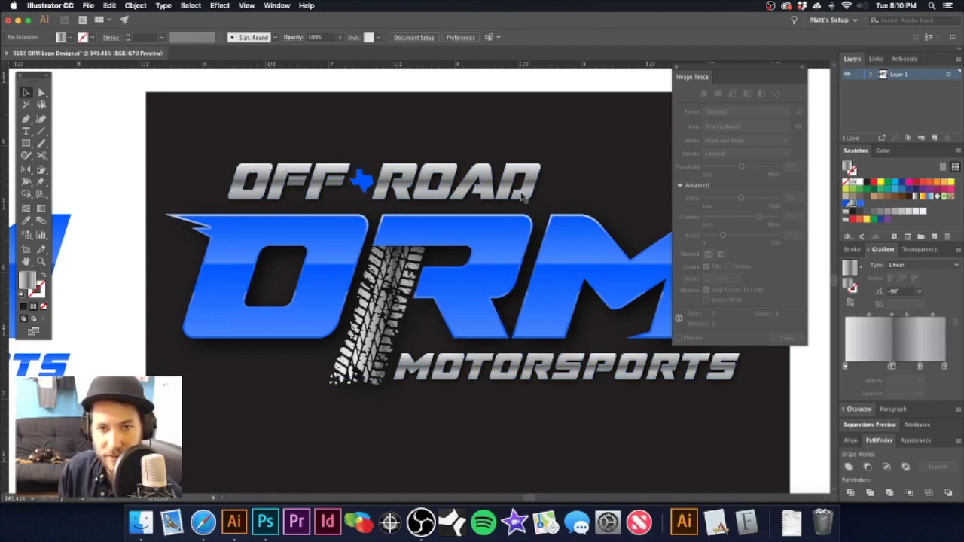
- Isolate the OFF-ROAD lettering group and reverse the silver gradient of the outer D in ROAD
{"action": "left_click", "coordinate": [482, 173]}
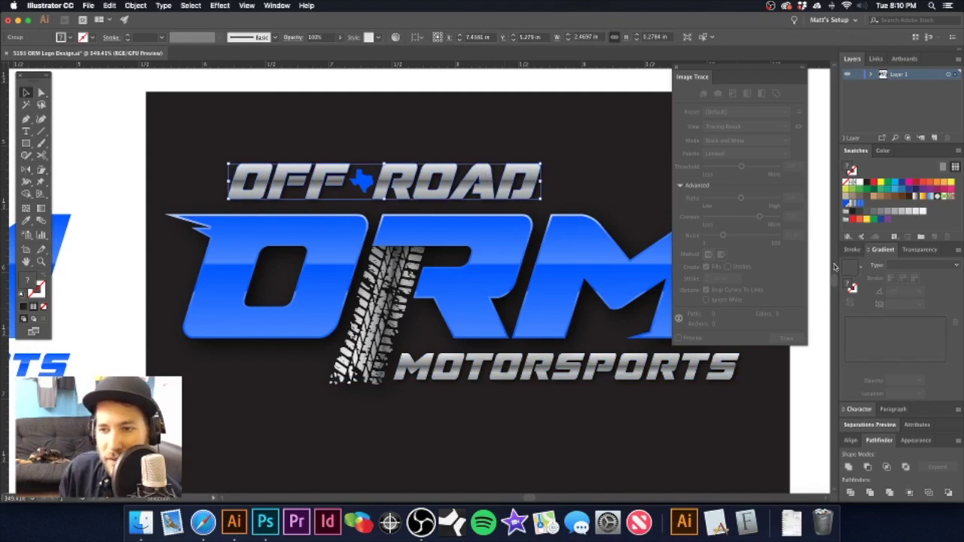
{"action": "double_click", "coordinate": [326, 167]}
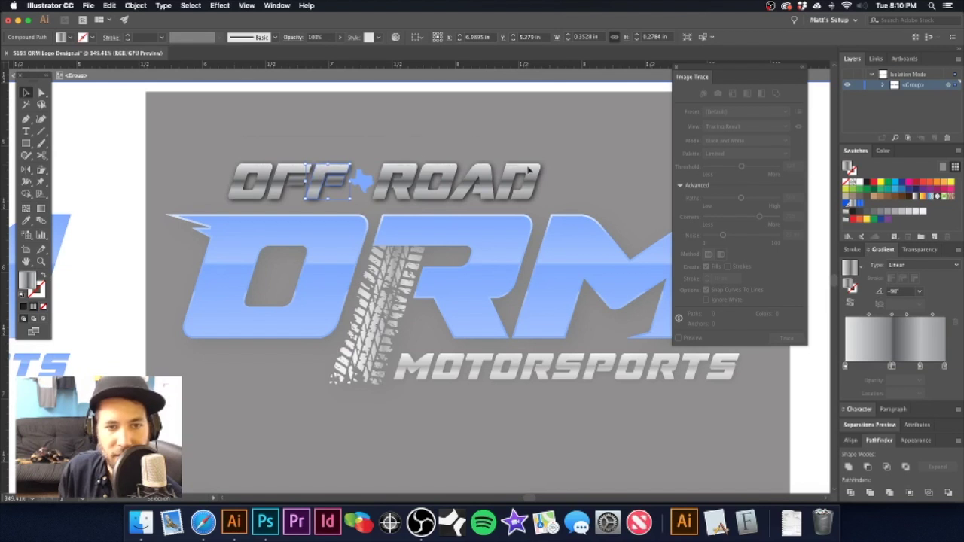
{"action": "key", "text": "super+a"}
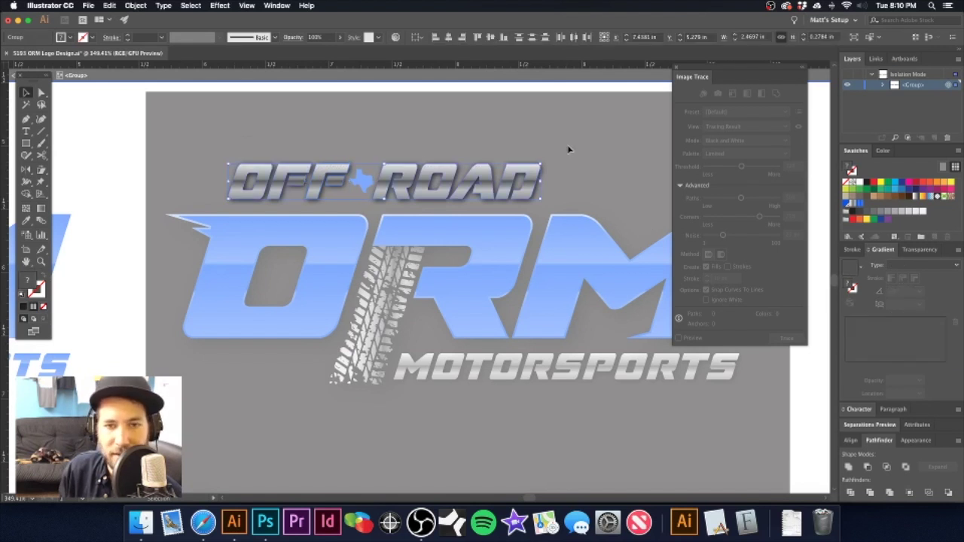
{"action": "left_click", "coordinate": [536, 172]}
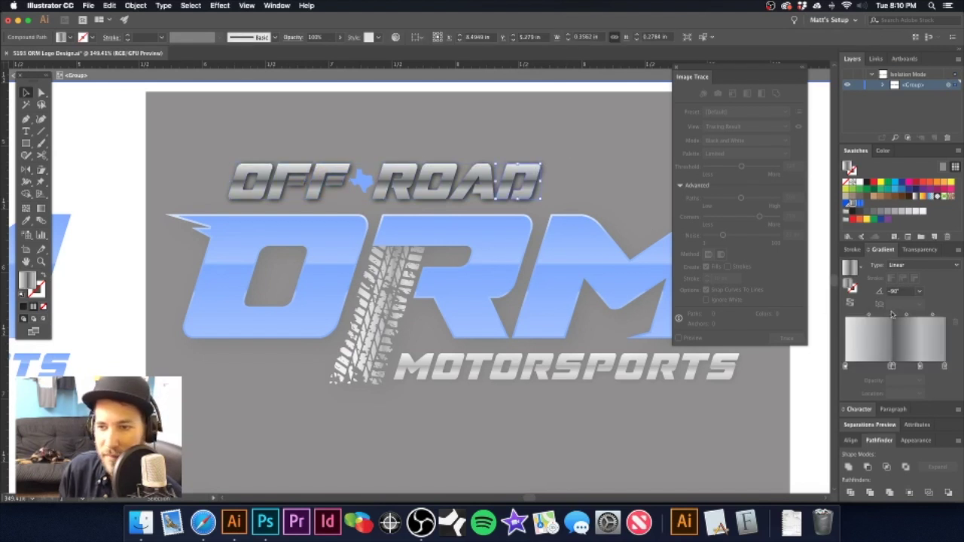
{"action": "left_click", "coordinate": [850, 302]}
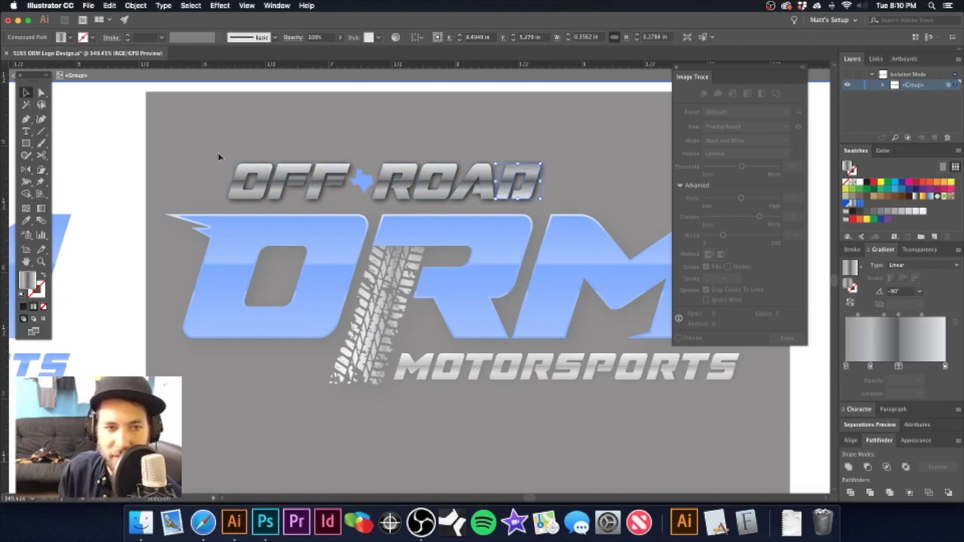
- Reverse the silver gradients of the outer OFF letters and the outer R, O and A of ROAD, and exit isolation
{"action": "left_click", "coordinate": [351, 170]}
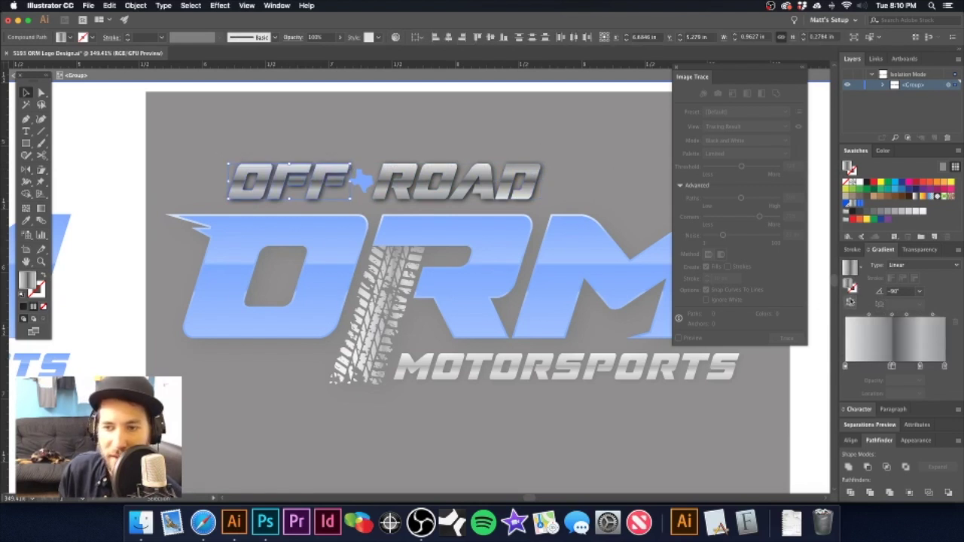
{"action": "left_click", "coordinate": [850, 302]}
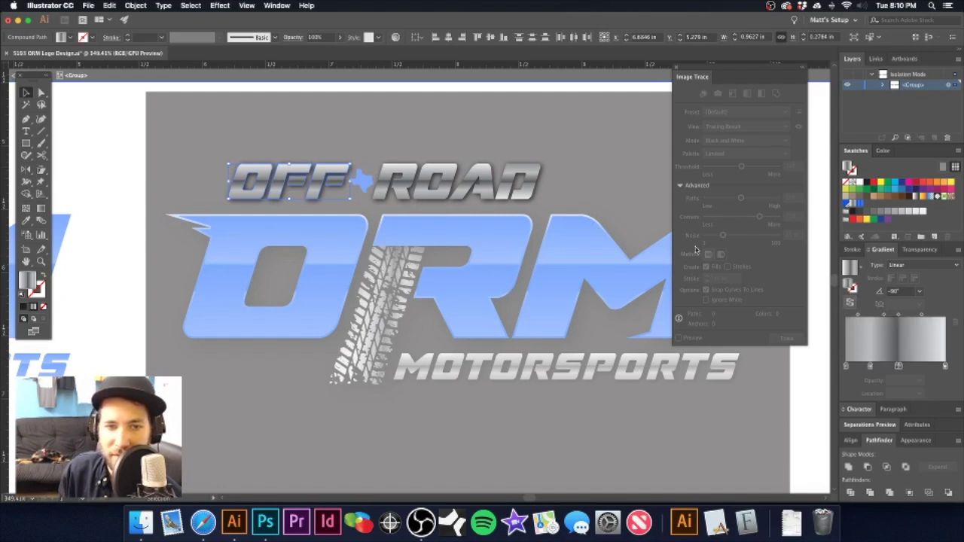
{"action": "left_click", "coordinate": [493, 171]}
{"action": "left_click", "coordinate": [850, 302]}
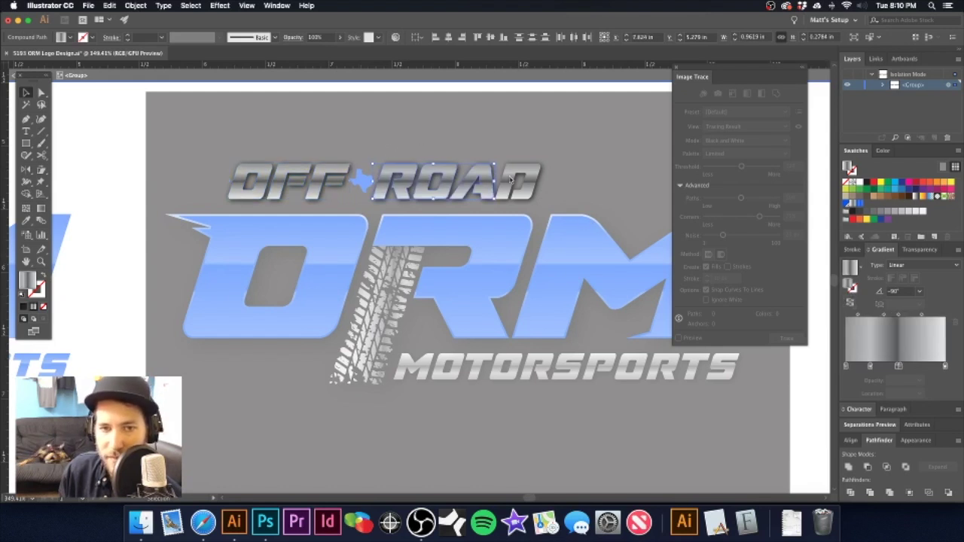
{"action": "double_click", "coordinate": [351, 135]}
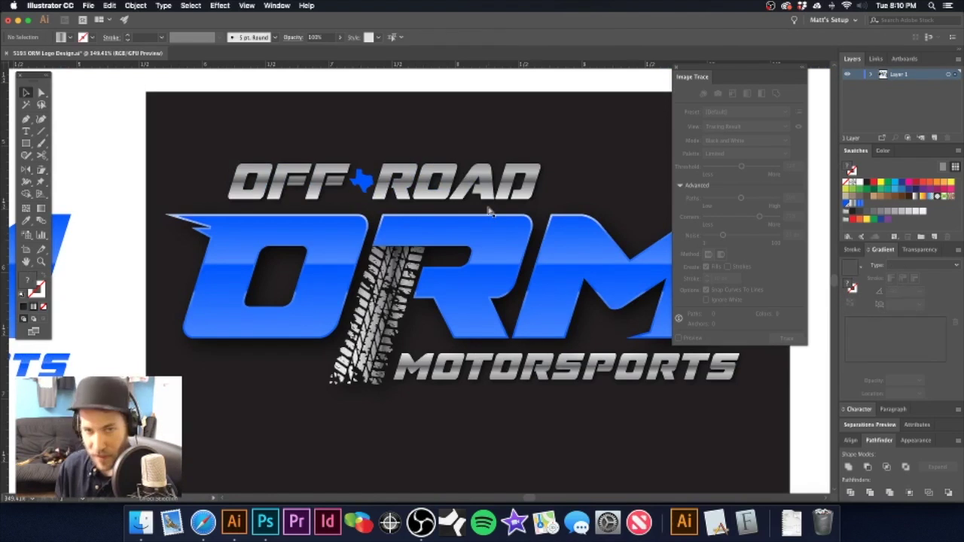
{"action": "left_click", "coordinate": [396, 83]}
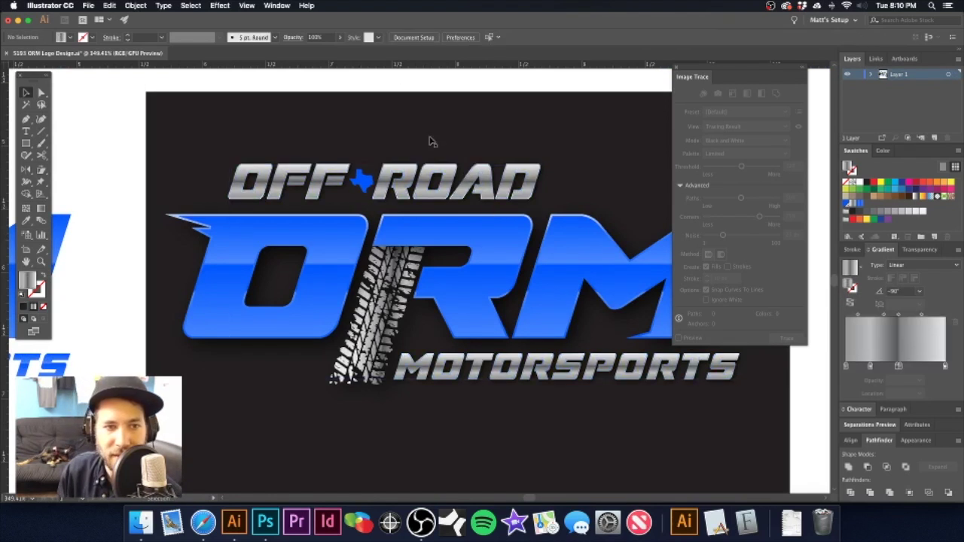
- Select all the front letter shapes of MOTORSPORTS and group them
{"action": "scroll", "coordinate": [485, 256], "scroll_direction": "right", "scroll_amount": 2}
{"action": "scroll", "coordinate": [486, 256], "scroll_direction": "down", "scroll_amount": 1}
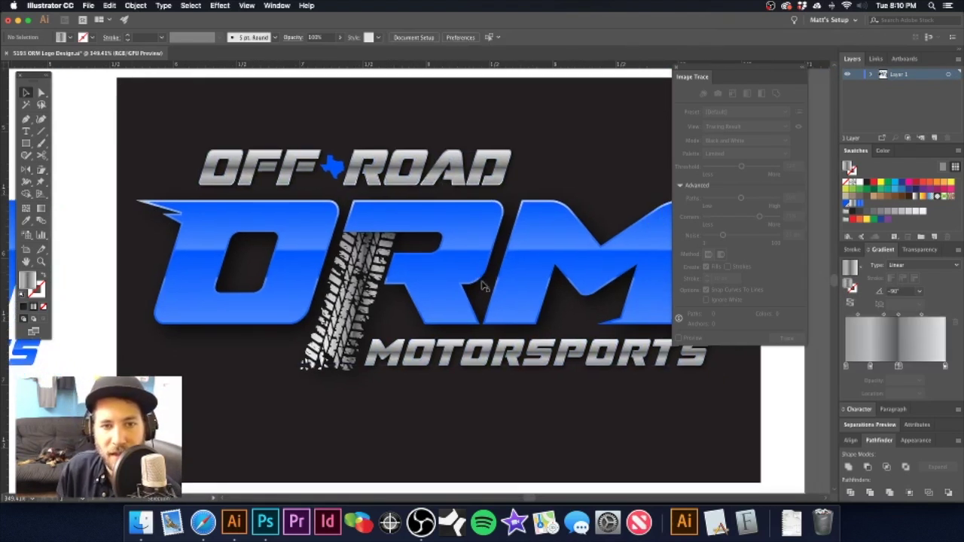
{"action": "left_click", "coordinate": [456, 349]}
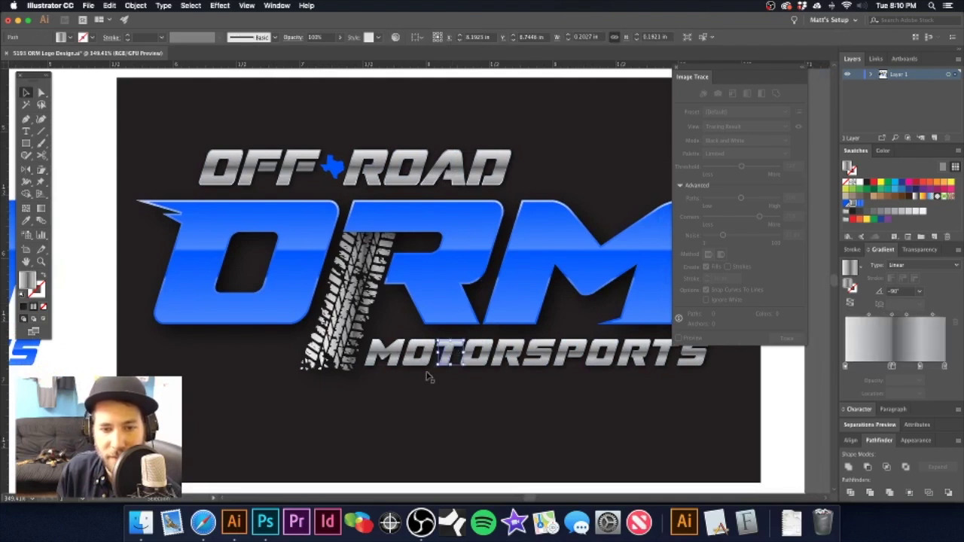
{"action": "left_click", "coordinate": [377, 343]}
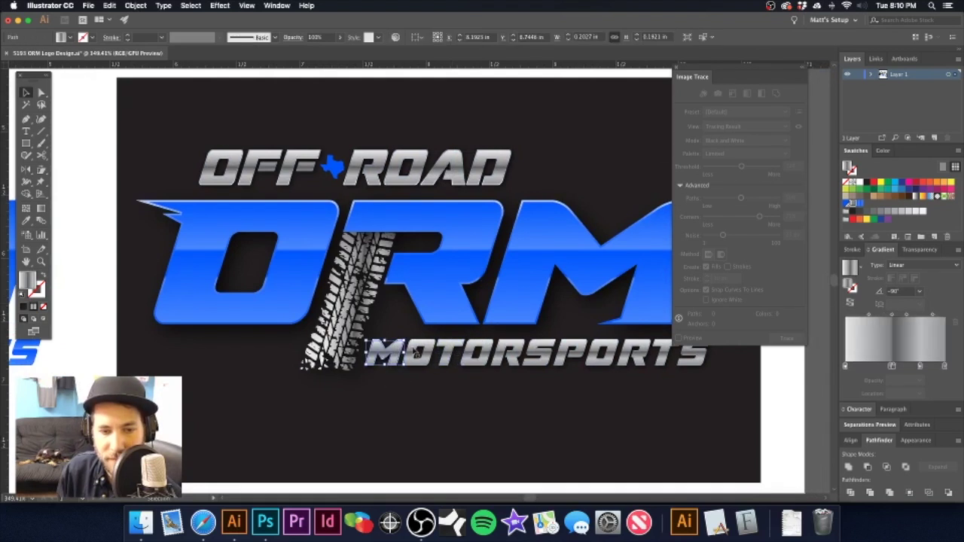
{"action": "left_click", "coordinate": [428, 347], "text": "shift"}
{"action": "left_click", "coordinate": [451, 347], "text": "shift"}
{"action": "left_click", "coordinate": [478, 347], "text": "shift"}
{"action": "left_click", "coordinate": [505, 348], "text": "shift"}
{"action": "left_click", "coordinate": [549, 352], "text": "shift"}
{"action": "left_click", "coordinate": [576, 353], "text": "shift"}
{"action": "left_click", "coordinate": [606, 351], "text": "shift"}
{"action": "left_click", "coordinate": [622, 353], "text": "shift"}
{"action": "left_click", "coordinate": [639, 349], "text": "shift"}
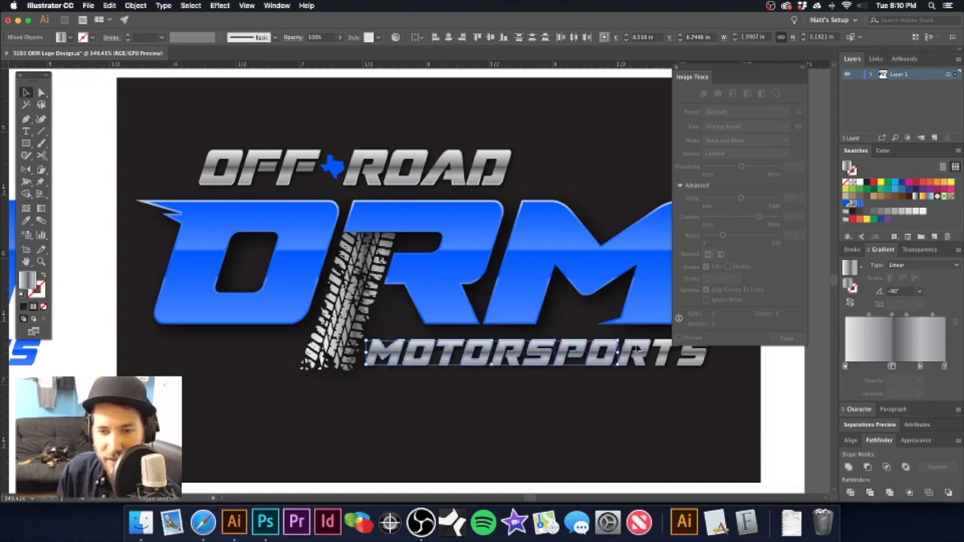
{"action": "left_click", "coordinate": [663, 349], "text": "shift"}
{"action": "key", "text": "space"}
{"action": "left_click_drag", "start_coordinate": [663, 345], "coordinate": [604, 351]}
{"action": "left_click", "coordinate": [633, 358], "text": "shift"}
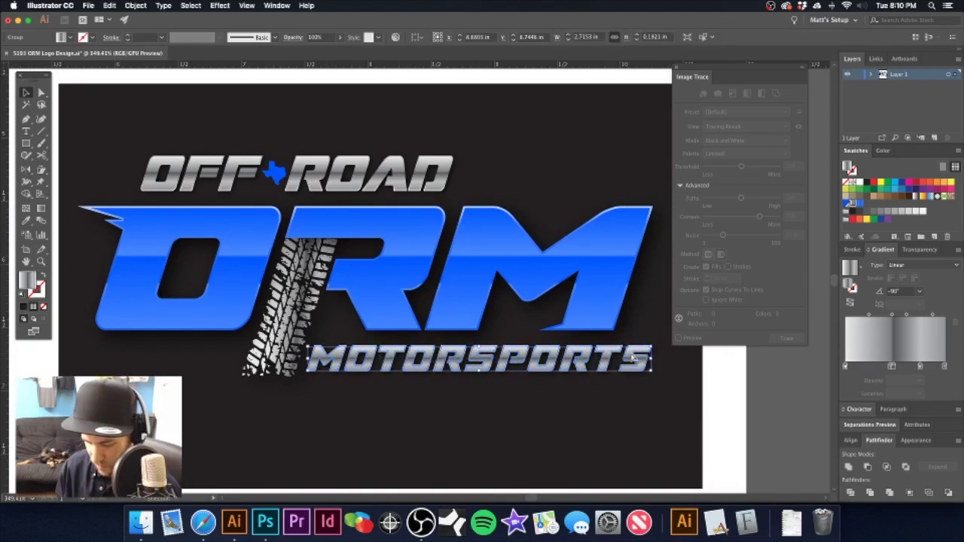
{"action": "key", "text": "super+g"}
- Reverse the silver gradient of the outer MOTORSPORTS outline group and deselect everything
{"action": "left_click", "coordinate": [612, 363]}
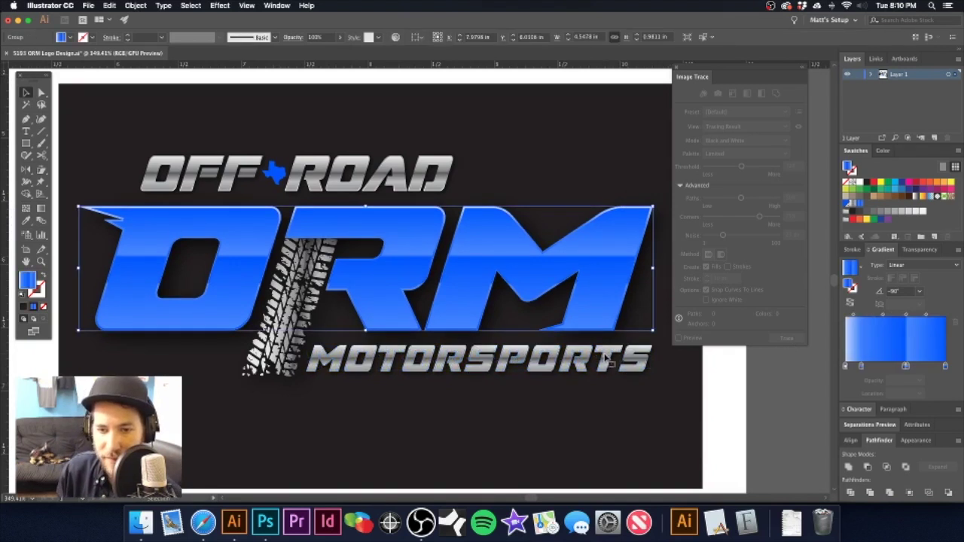
{"action": "left_click", "coordinate": [607, 371]}
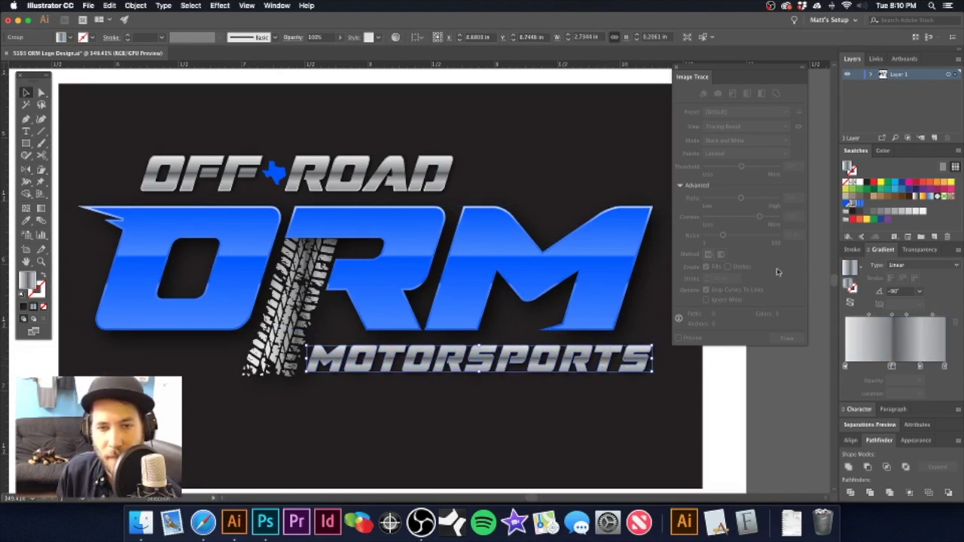
{"action": "left_click", "coordinate": [850, 303]}
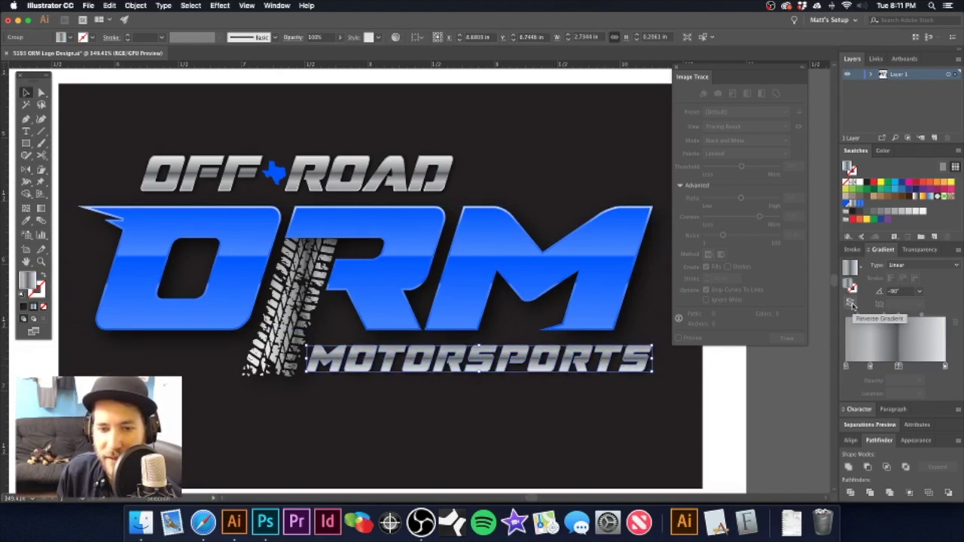
{"action": "key", "text": "super+z"}
{"action": "left_click", "coordinate": [728, 391]}
{"action": "scroll", "coordinate": [361, 357], "scroll_direction": "up", "scroll_amount": 5}
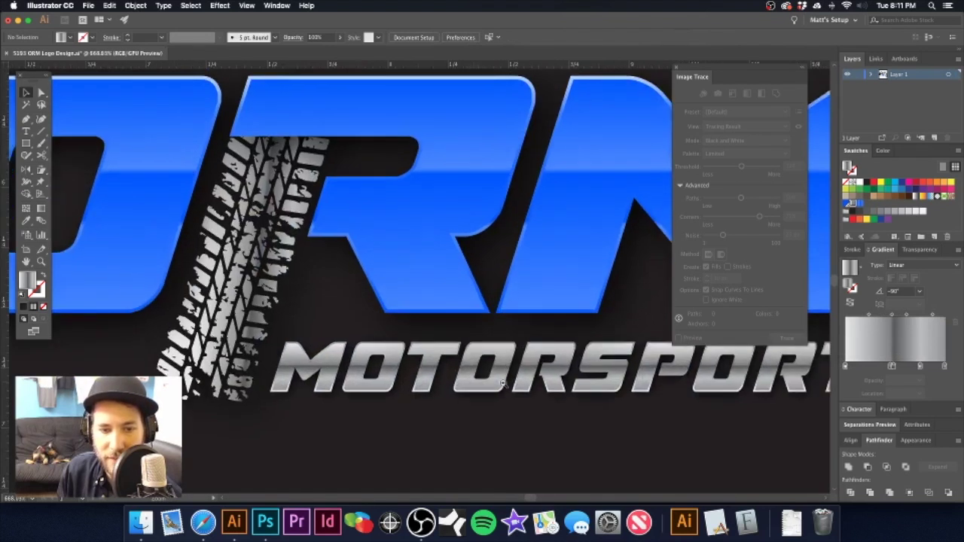
{"action": "scroll", "coordinate": [515, 257], "scroll_direction": "down", "scroll_amount": 6}
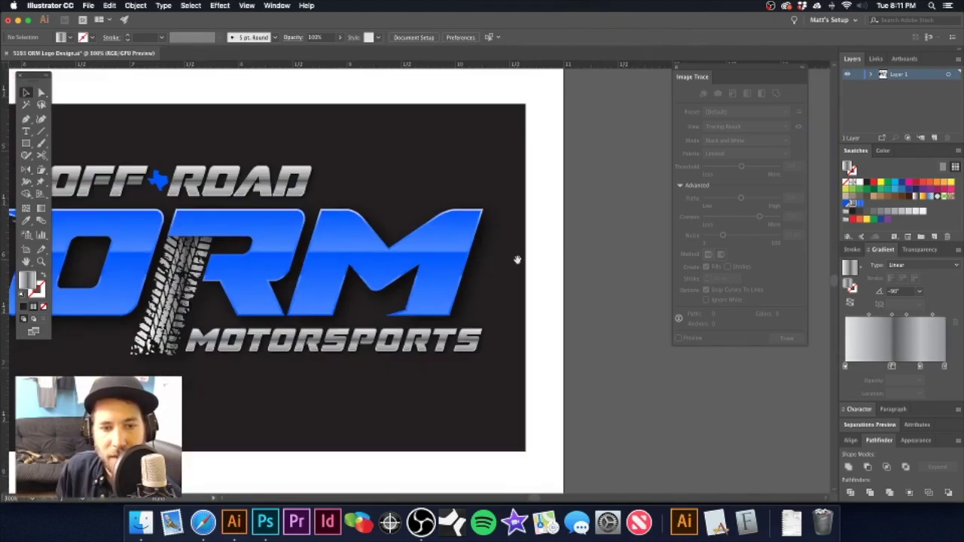
{"action": "scroll", "coordinate": [452, 277], "scroll_direction": "left", "scroll_amount": 3}
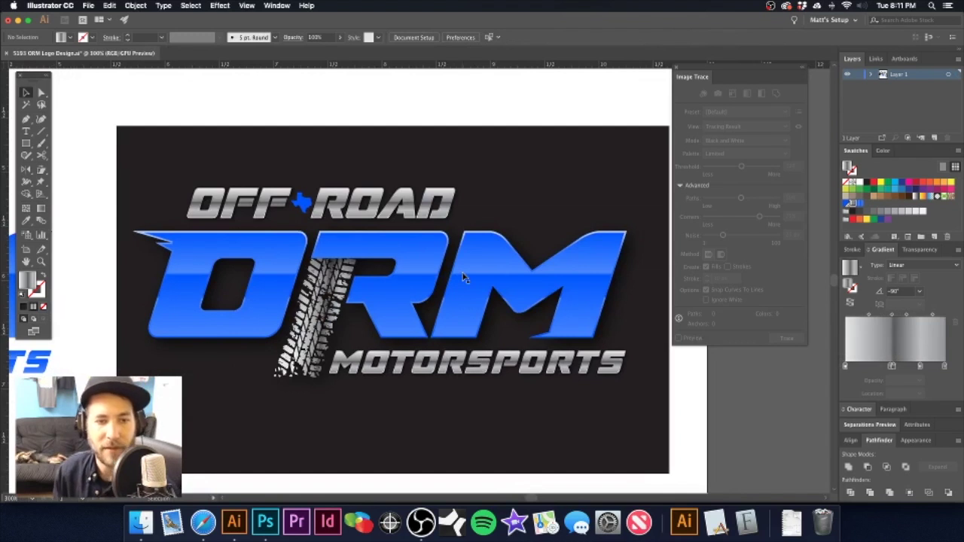
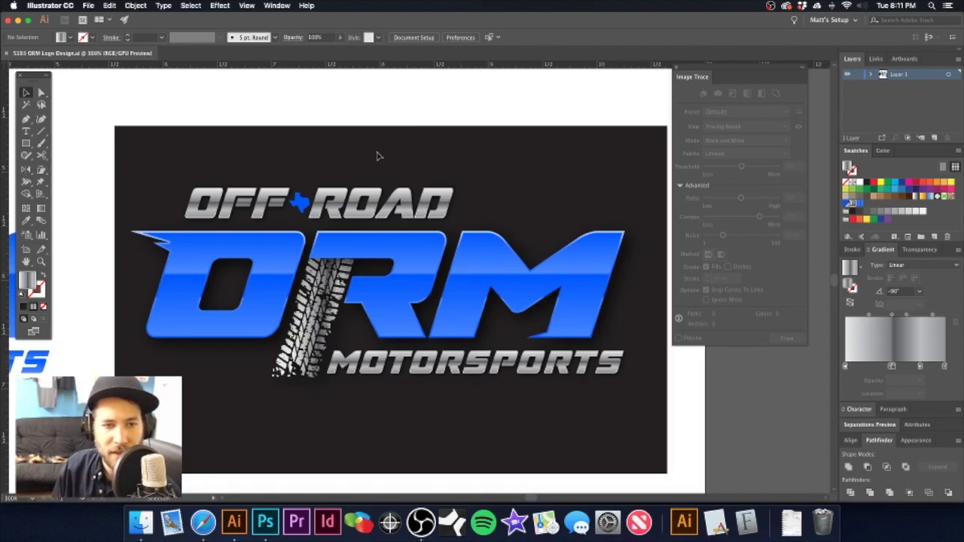
{"action": "left_click", "coordinate": [358, 204]}
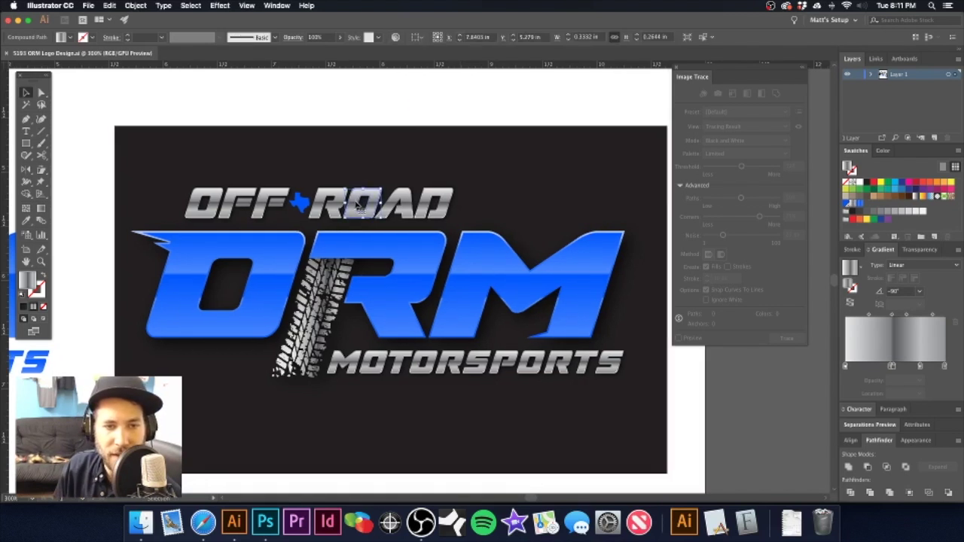
{"action": "double_click", "coordinate": [280, 201]}
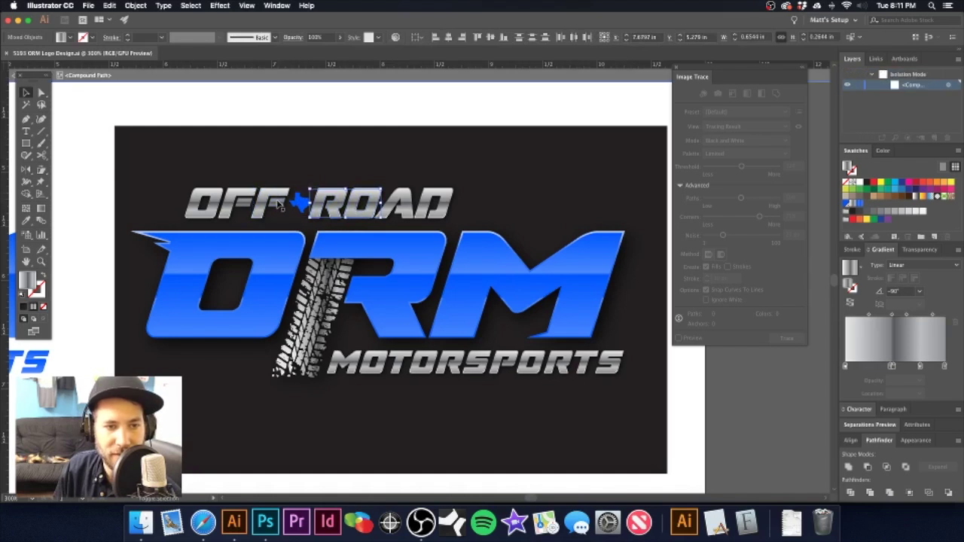
{"action": "double_click", "coordinate": [234, 86]}
{"action": "left_click", "coordinate": [226, 198]}
{"action": "left_click", "coordinate": [245, 202], "text": "shift"}
{"action": "left_click", "coordinate": [271, 202], "text": "shift"}
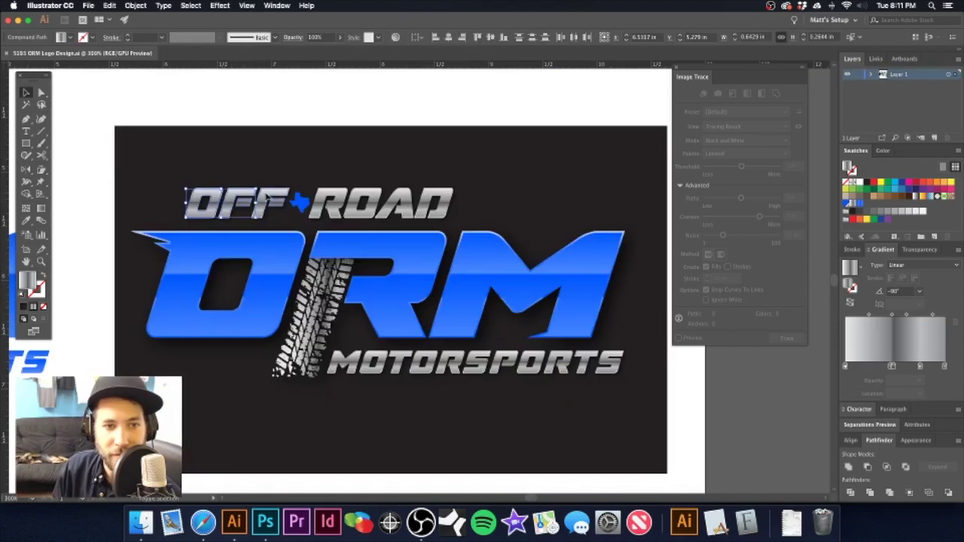
{"action": "left_click", "coordinate": [339, 199], "text": "shift"}
{"action": "left_click", "coordinate": [365, 199], "text": "shift"}
{"action": "left_click", "coordinate": [404, 198], "text": "shift"}
{"action": "left_click", "coordinate": [435, 197], "text": "shift"}
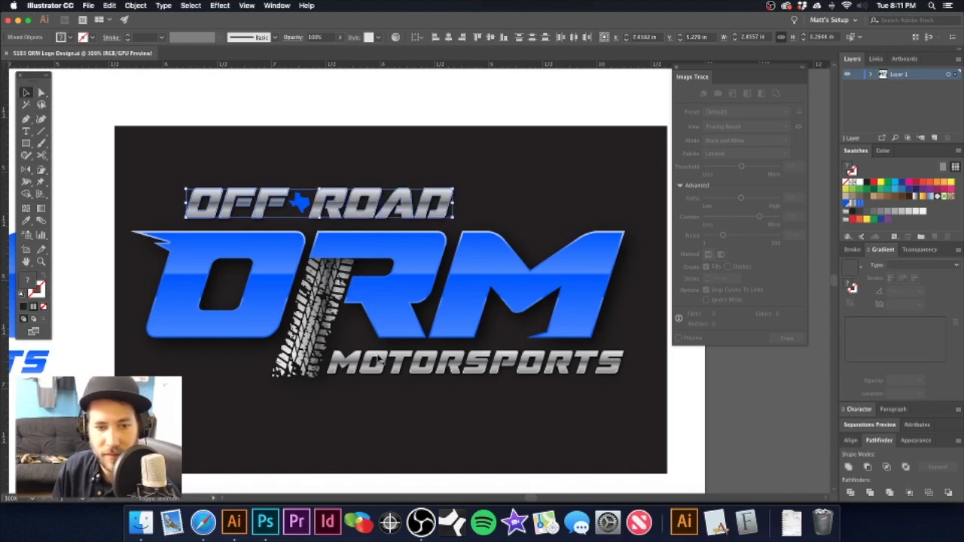
{"action": "left_click", "coordinate": [384, 361], "text": "shift"}
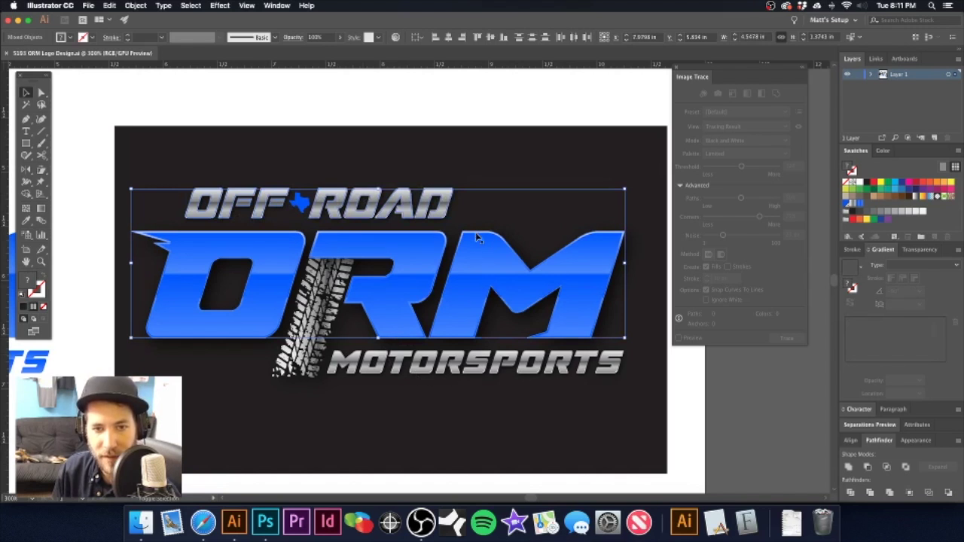
{"action": "left_click", "coordinate": [452, 162]}
- Select all the front letter shapes of OFF-ROAD and lock them
{"action": "left_click", "coordinate": [445, 199]}
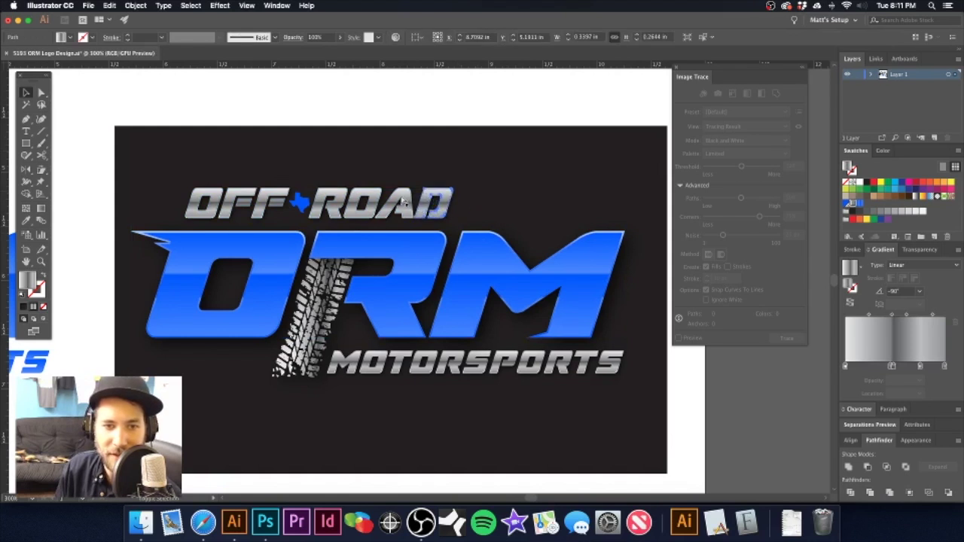
{"action": "left_click", "coordinate": [404, 197], "text": "shift"}
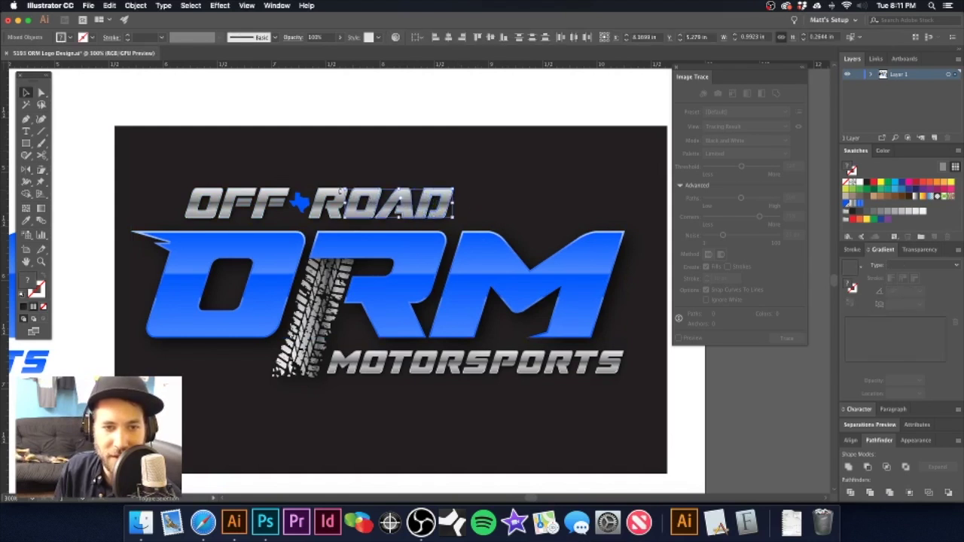
{"action": "left_click", "coordinate": [332, 197], "text": "shift"}
{"action": "left_click", "coordinate": [254, 198], "text": "shift"}
{"action": "left_click", "coordinate": [237, 193], "text": "shift"}
{"action": "left_click", "coordinate": [202, 193], "text": "shift"}
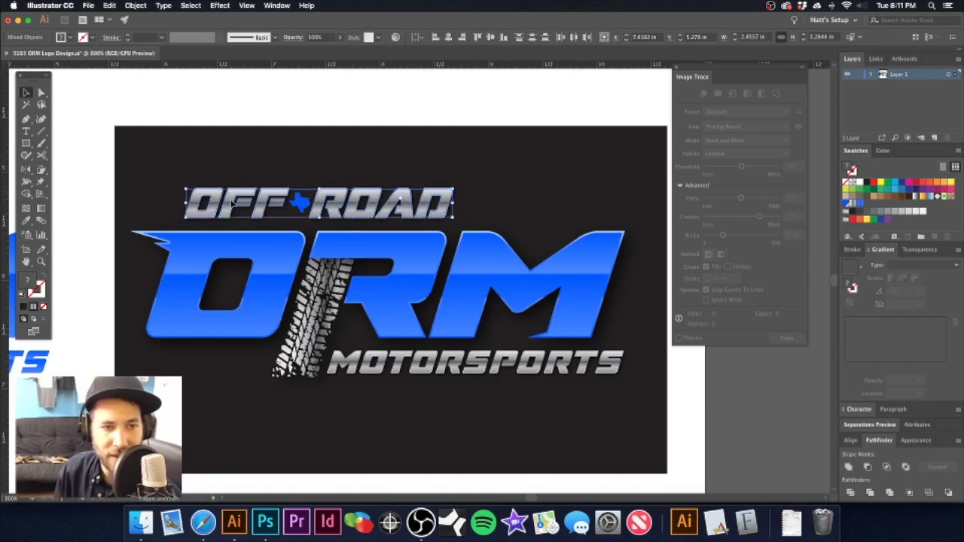
{"action": "left_click", "coordinate": [457, 368]}
{"action": "left_click_drag", "start_coordinate": [457, 369], "coordinate": [476, 398]}
{"action": "key", "text": "super+z"}
{"action": "left_click", "coordinate": [408, 204], "text": "shift"}
{"action": "key", "text": "super+2"}
{"action": "left_click", "coordinate": [408, 204]}
{"action": "left_click", "coordinate": [439, 334], "text": "shift"}
{"action": "left_click", "coordinate": [451, 323], "text": "shift"}
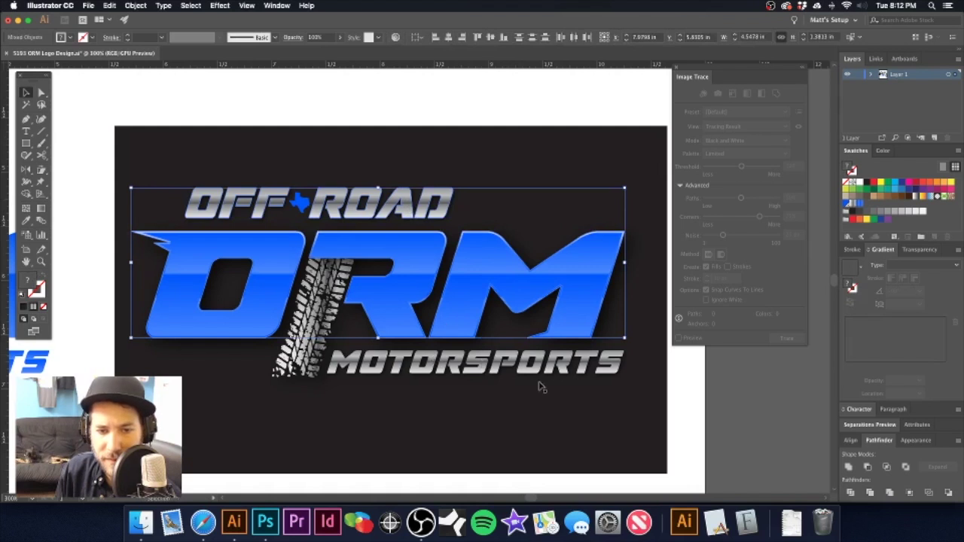
{"action": "left_click", "coordinate": [616, 377]}
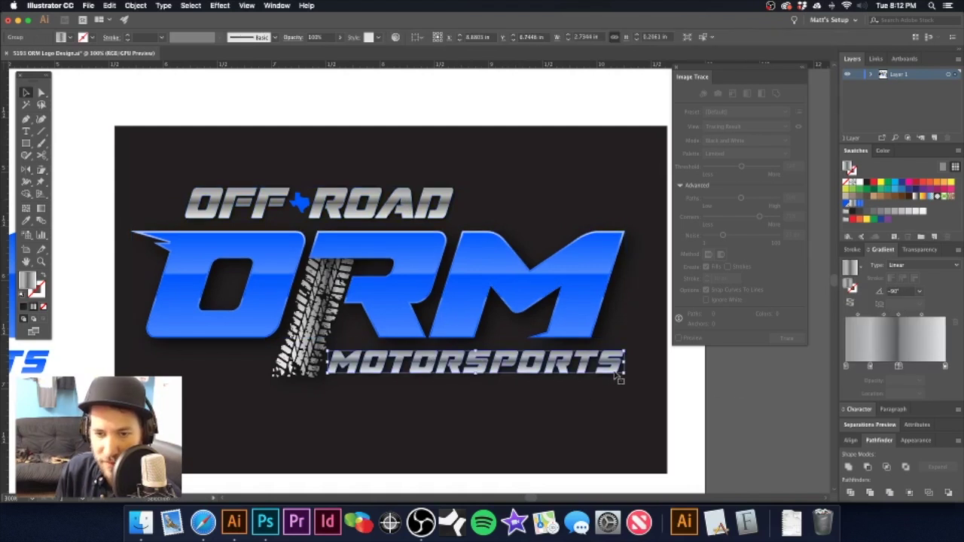
{"action": "left_click", "coordinate": [447, 197], "text": "shift"}
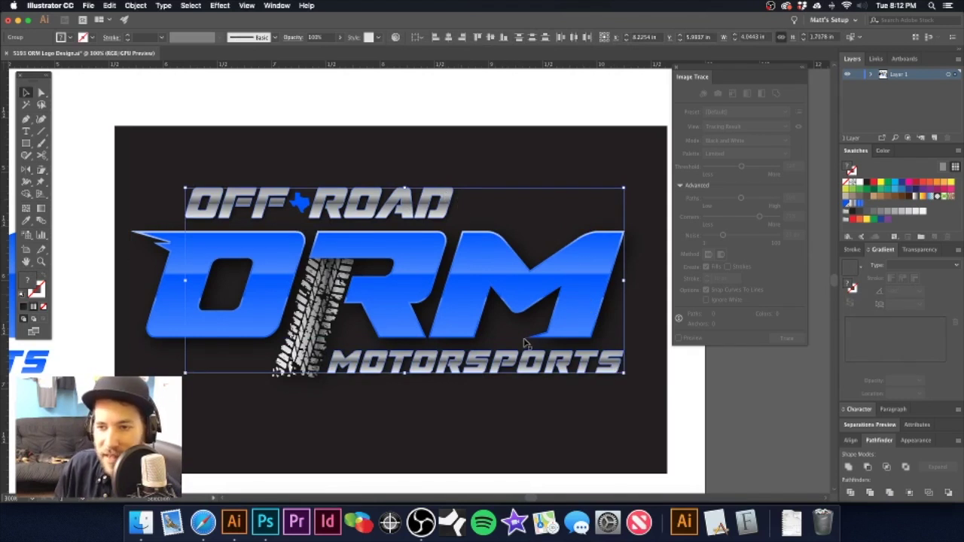
{"action": "left_click", "coordinate": [409, 119]}
- Fill the outer OFF-ROAD outline group with the saved silver gradient swatch and deselect it
{"action": "left_click", "coordinate": [452, 203]}
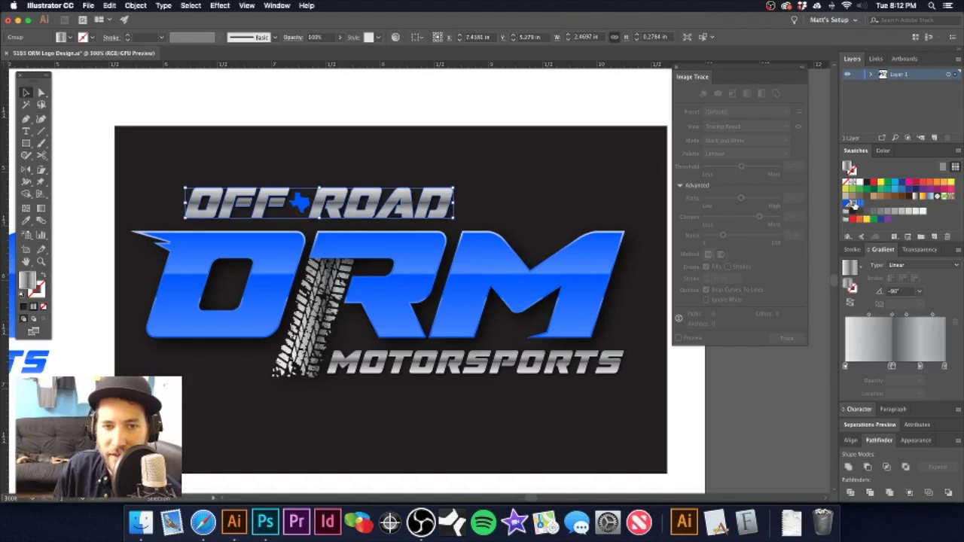
{"action": "key", "text": "slash"}
{"action": "key", "text": "period"}
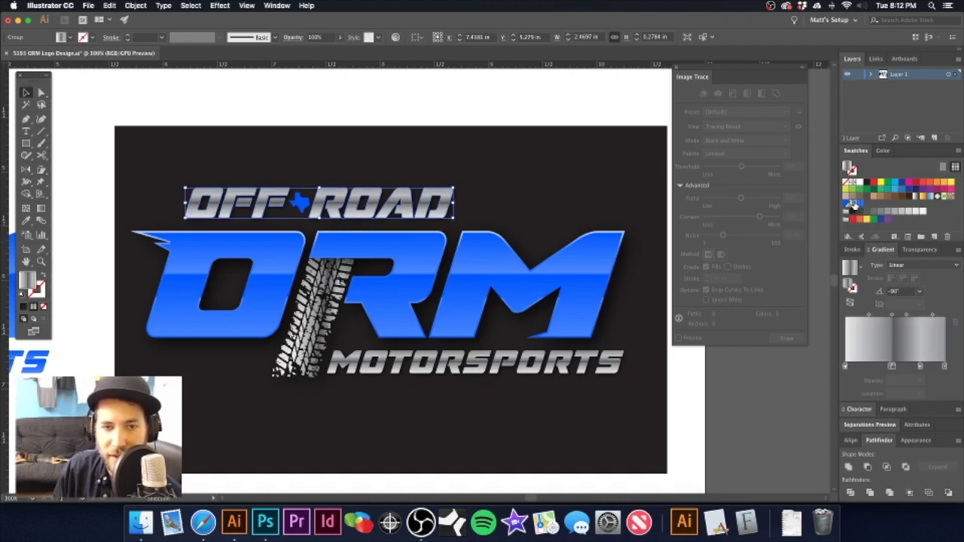
{"action": "left_click", "coordinate": [442, 100]}
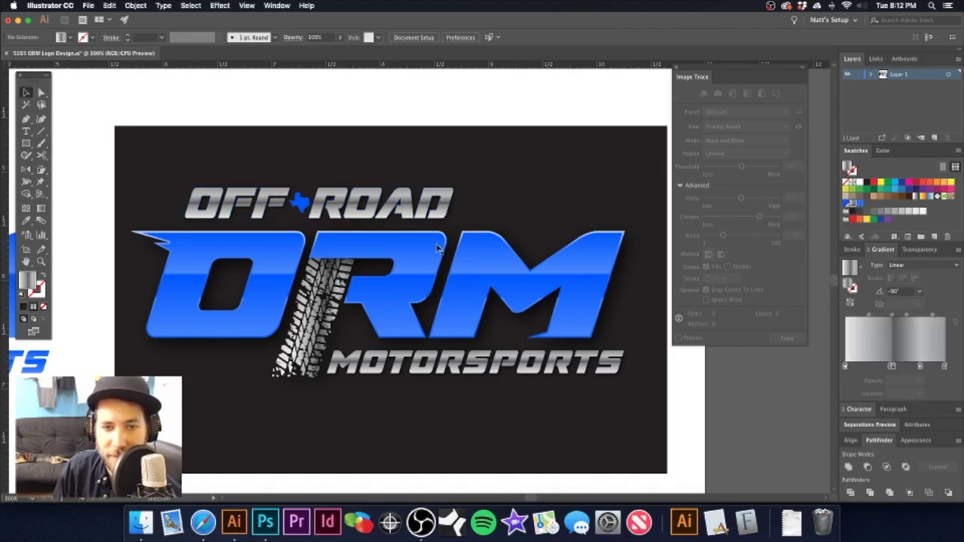
- Apply the saved silver gradient swatch to the outer MOTORSPORTS outline group, reapply it to the outer OFF-ROAD group, and deselect
{"action": "left_click", "coordinate": [457, 366]}
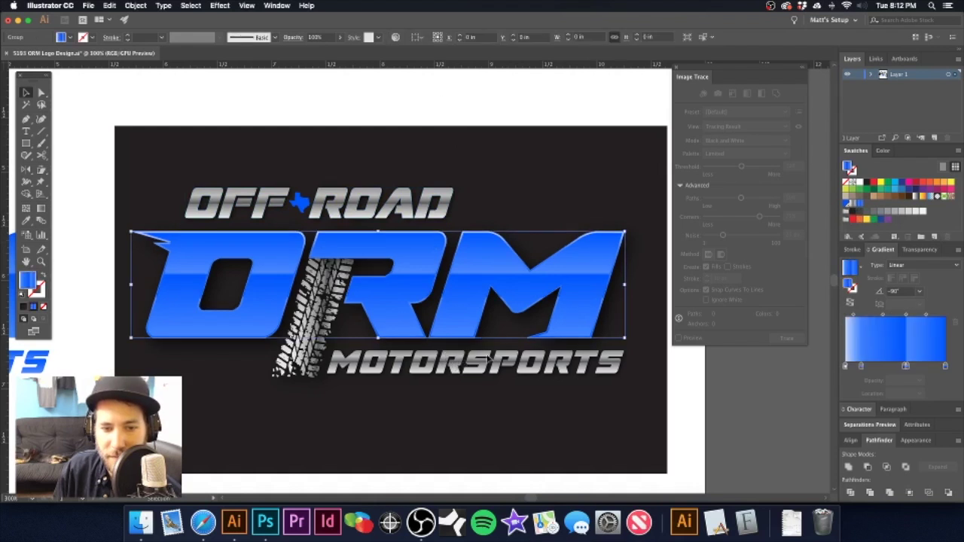
{"action": "left_click", "coordinate": [525, 379]}
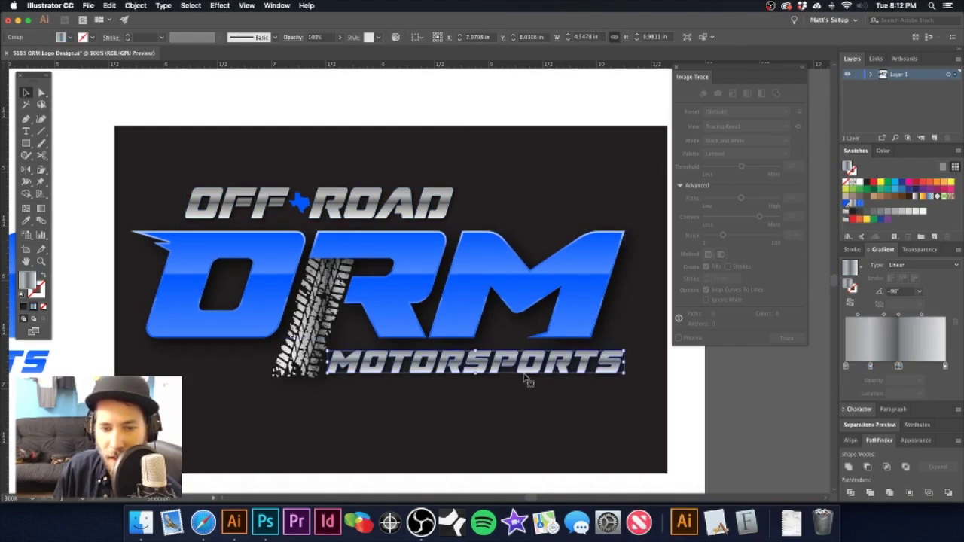
{"action": "left_click", "coordinate": [851, 206]}
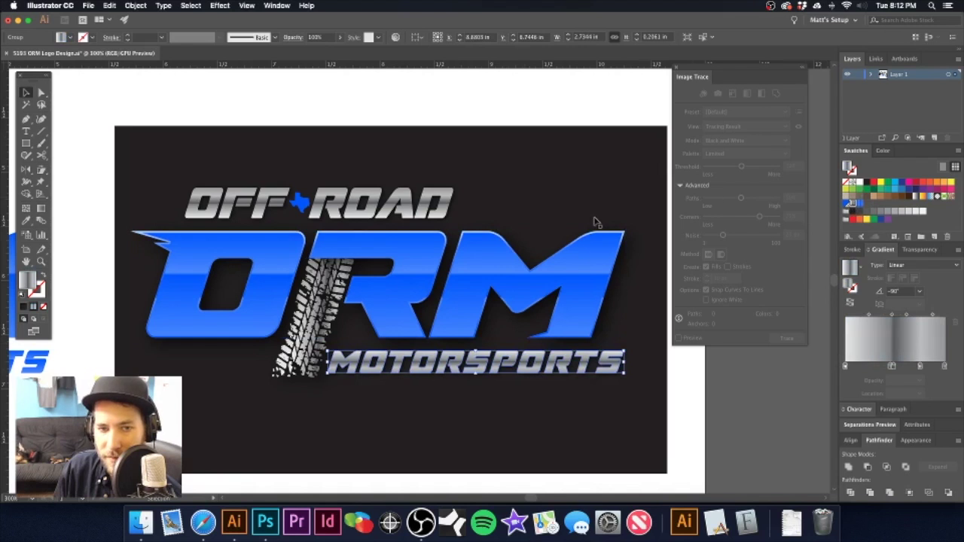
{"action": "left_click", "coordinate": [431, 217]}
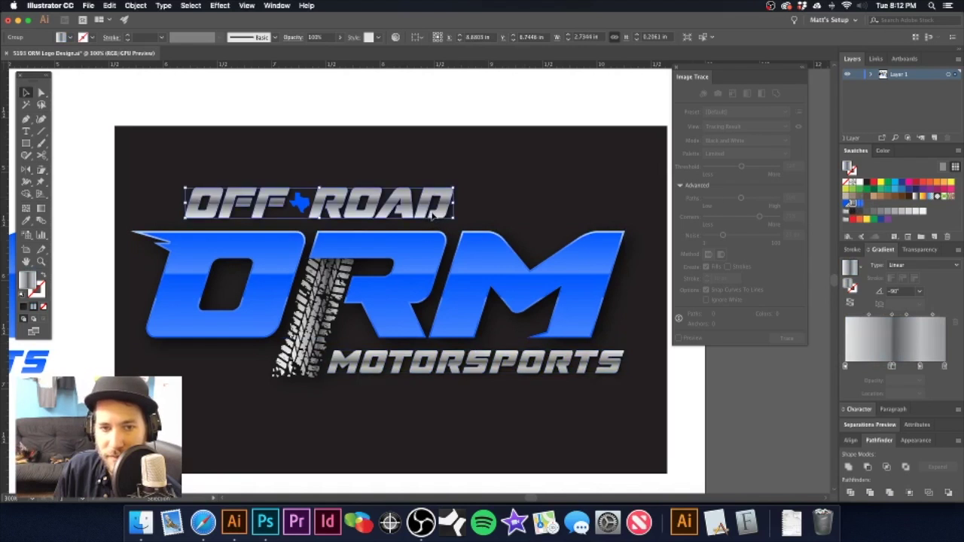
{"action": "left_click", "coordinate": [857, 205]}
{"action": "left_click", "coordinate": [852, 205]}
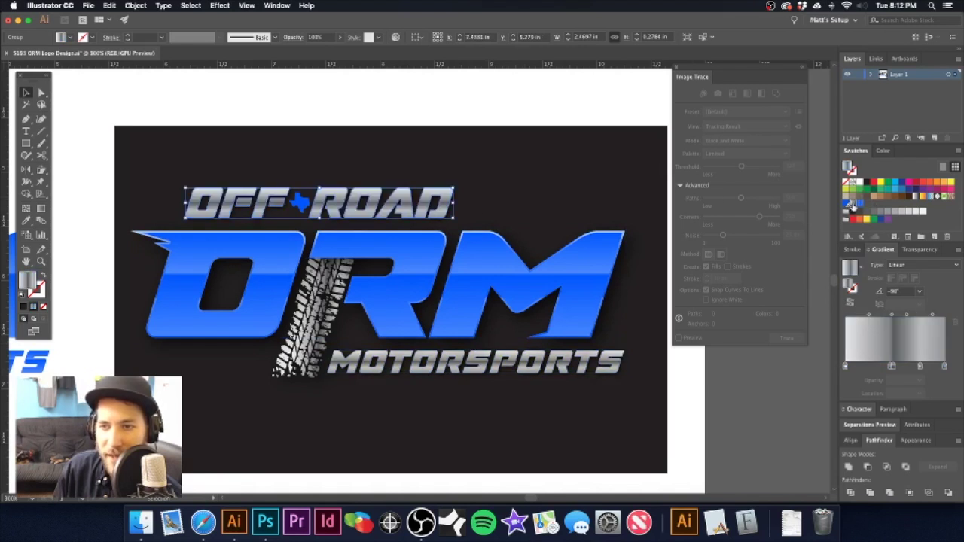
{"action": "left_click", "coordinate": [413, 144]}
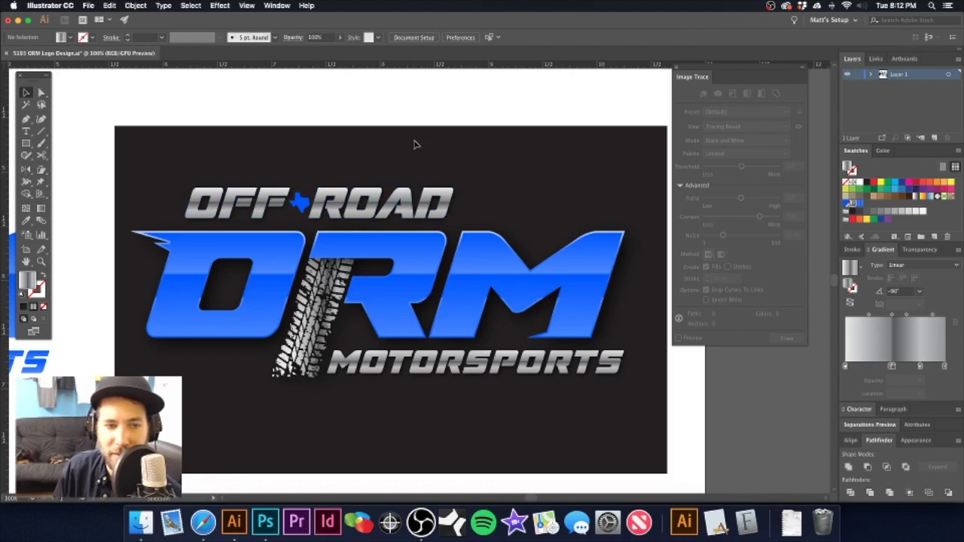
- Set both end stops of the silver gradient on the outer OFF-ROAD and MOTORSPORTS outline groups to a very light grey
{"action": "left_click", "coordinate": [409, 203]}
{"action": "left_click", "coordinate": [424, 308], "text": "shift"}
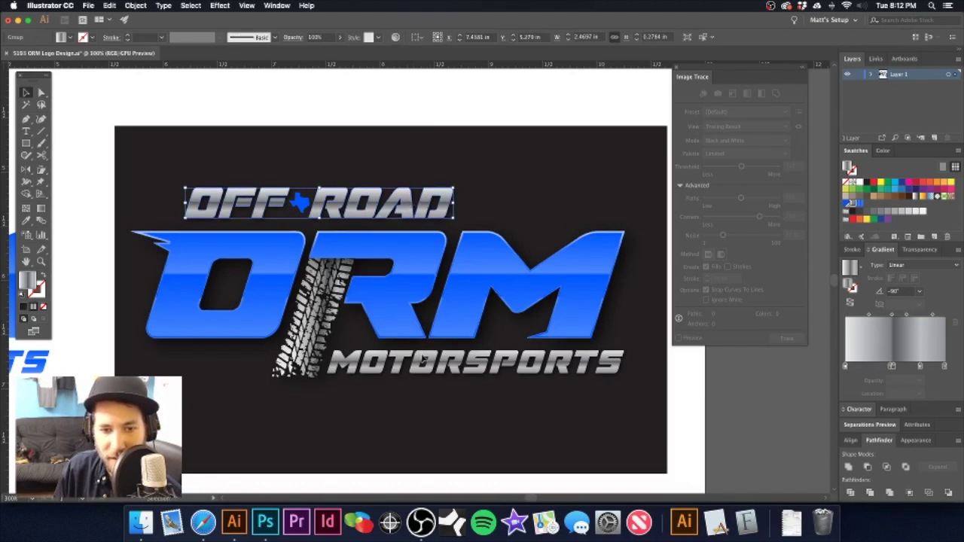
{"action": "left_click", "coordinate": [453, 316], "text": "shift"}
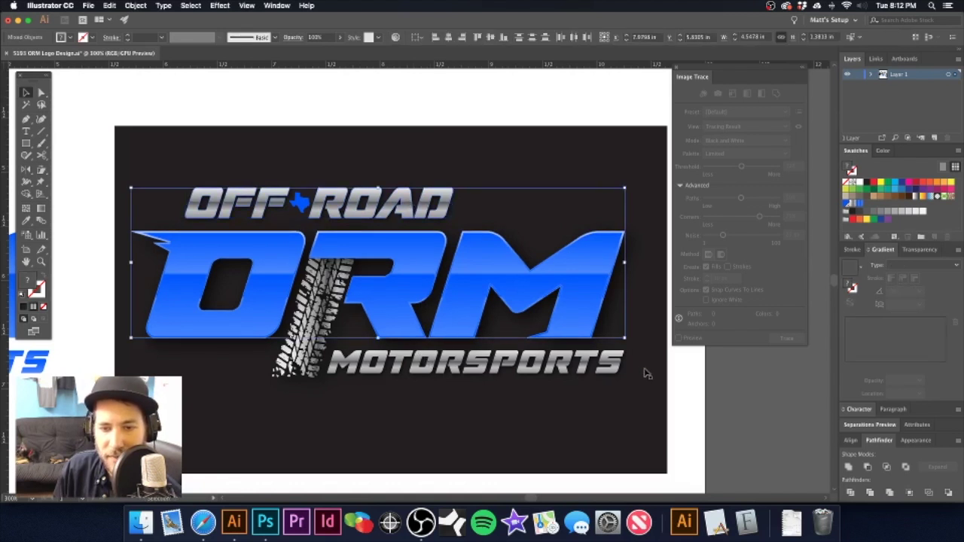
{"action": "left_click", "coordinate": [617, 367]}
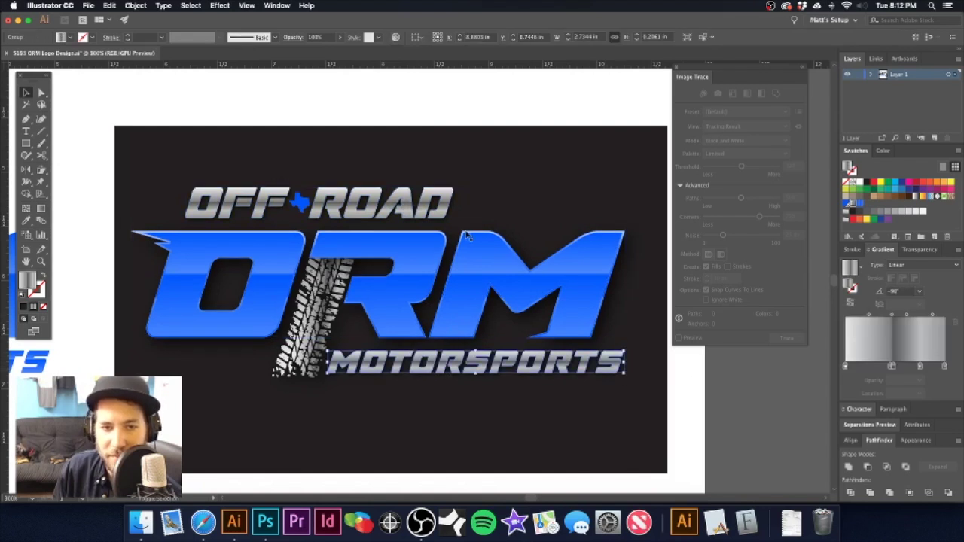
{"action": "left_click", "coordinate": [443, 210], "text": "shift"}
{"action": "key", "text": "super+space"}
{"action": "left_click_drag", "start_coordinate": [456, 384], "coordinate": [538, 318]}
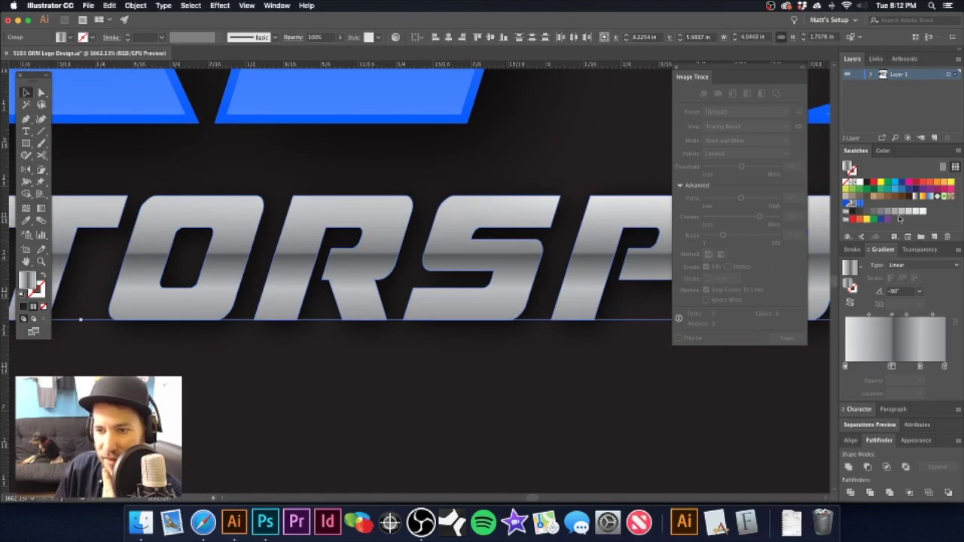
{"action": "left_click_drag", "start_coordinate": [924, 212], "coordinate": [845, 377]}
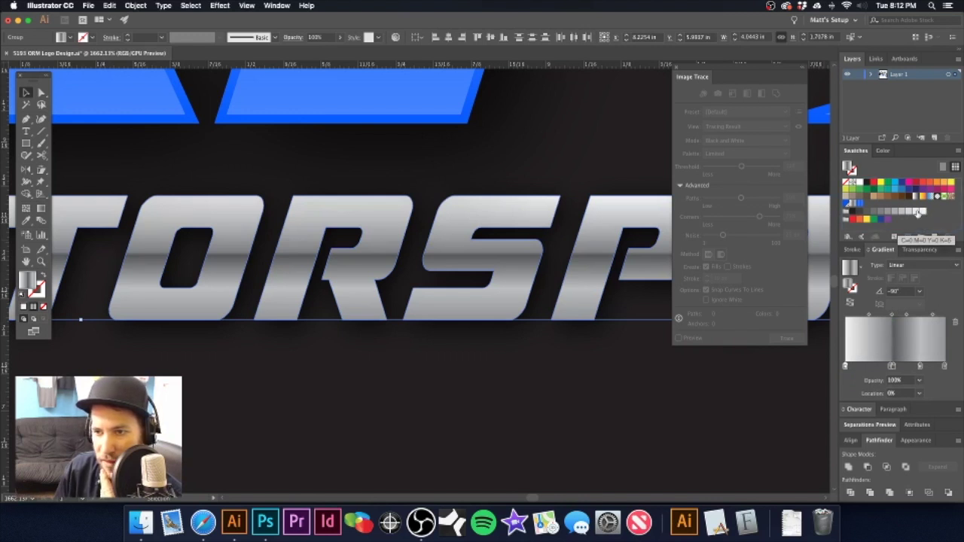
{"action": "left_click_drag", "start_coordinate": [945, 367], "coordinate": [943, 367]}
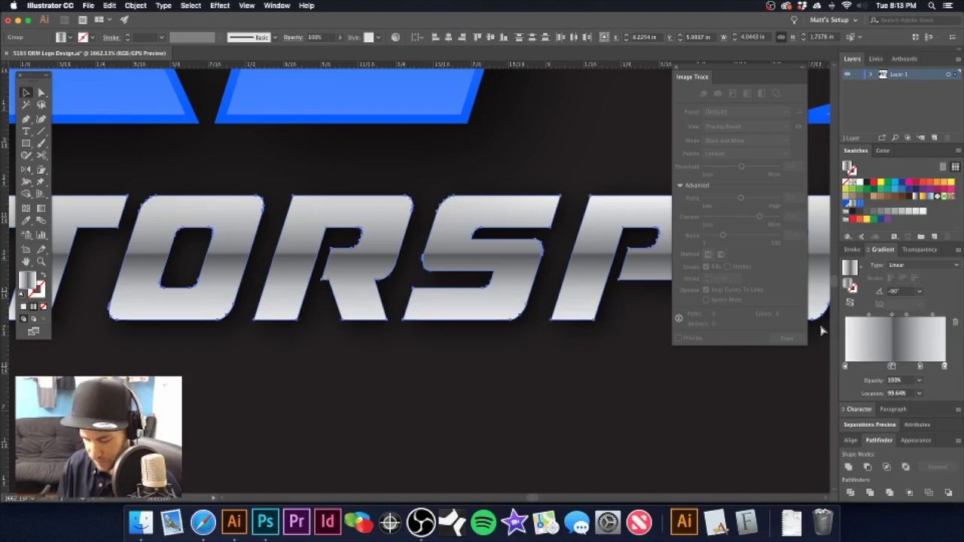
- Show the hidden front letter shapes and deselect everything to view the whole logo
{"action": "key", "text": "alt+super+3"}
{"action": "left_click", "coordinate": [445, 263], "text": "alt+super"}
{"action": "left_click", "coordinate": [444, 264], "text": "alt+super"}
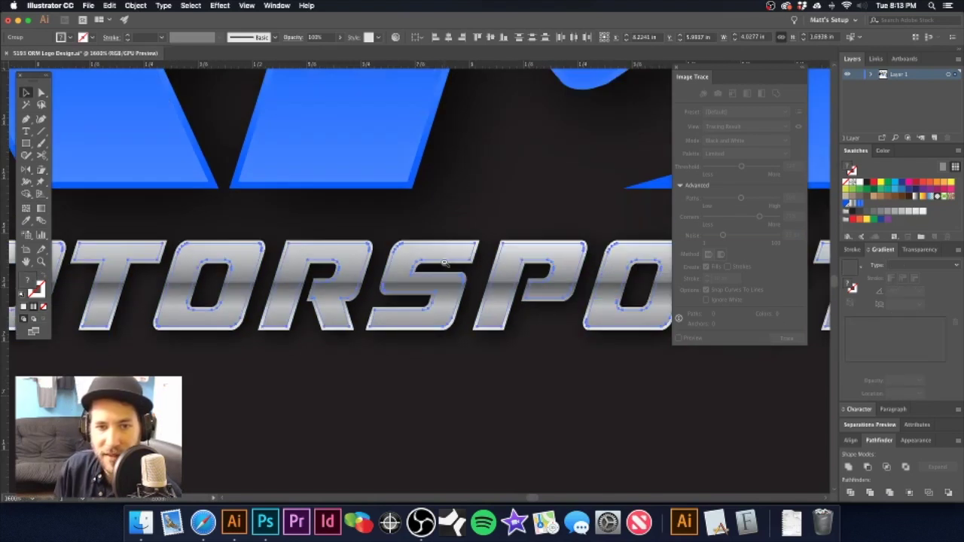
{"action": "left_click", "coordinate": [444, 263], "text": "alt+super"}
{"action": "left_click", "coordinate": [444, 263], "text": "alt+super"}
{"action": "left_click", "coordinate": [444, 264], "text": "alt+super"}
{"action": "left_click", "coordinate": [444, 263], "text": "alt+super"}
{"action": "left_click", "coordinate": [575, 229]}
{"action": "left_click_drag", "start_coordinate": [452, 242], "coordinate": [552, 250]}
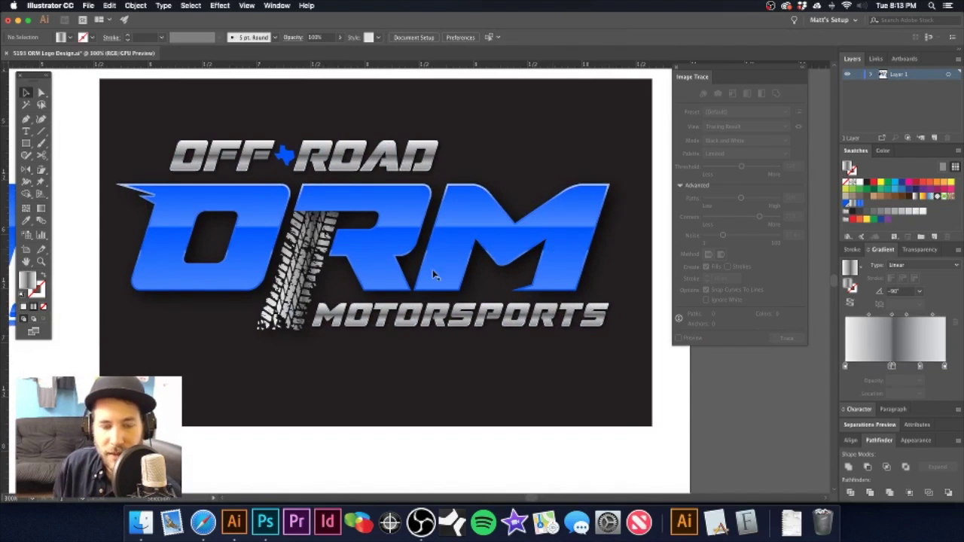
- Check the front letter groups of OFF-ROAD and MOTORSPORTS by selecting them, and deselect everything
{"action": "left_click", "coordinate": [356, 145]}
{"action": "left_click", "coordinate": [78, 109]}
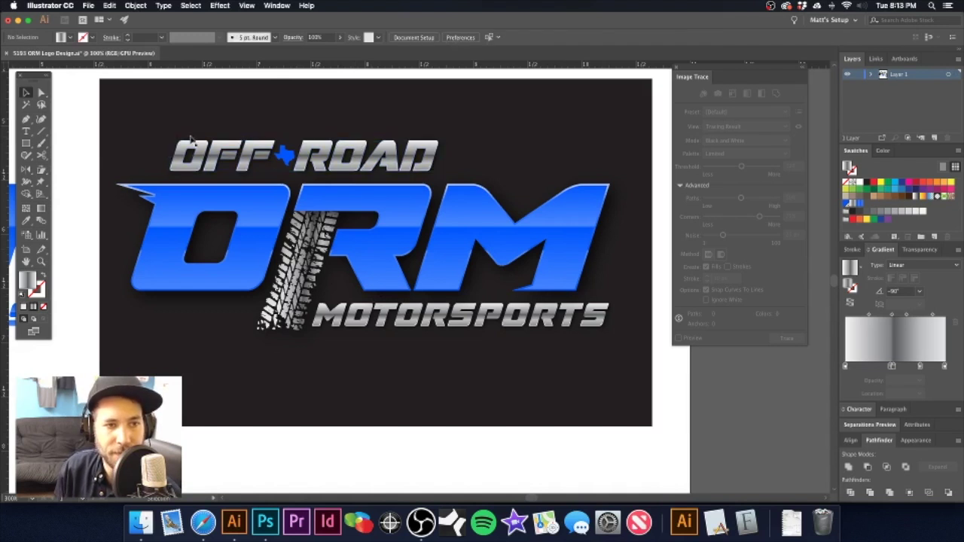
{"action": "left_click", "coordinate": [204, 150]}
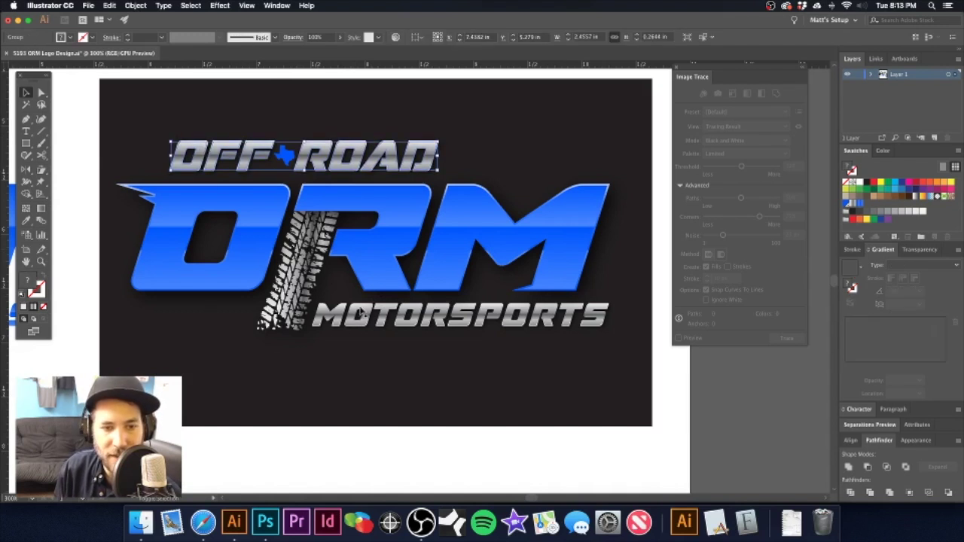
{"action": "key", "text": "super+a"}
{"action": "left_click", "coordinate": [363, 328]}
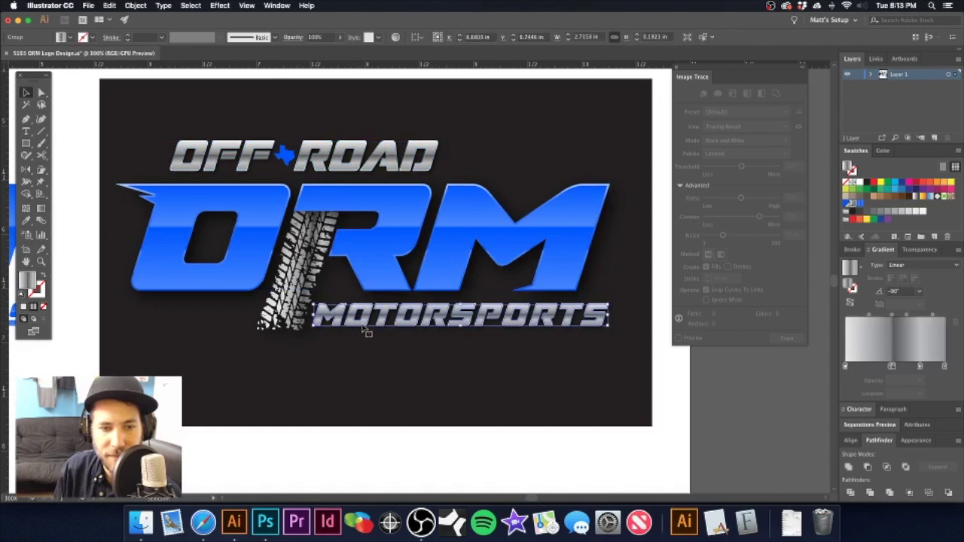
{"action": "left_click", "coordinate": [388, 160], "text": "shift"}
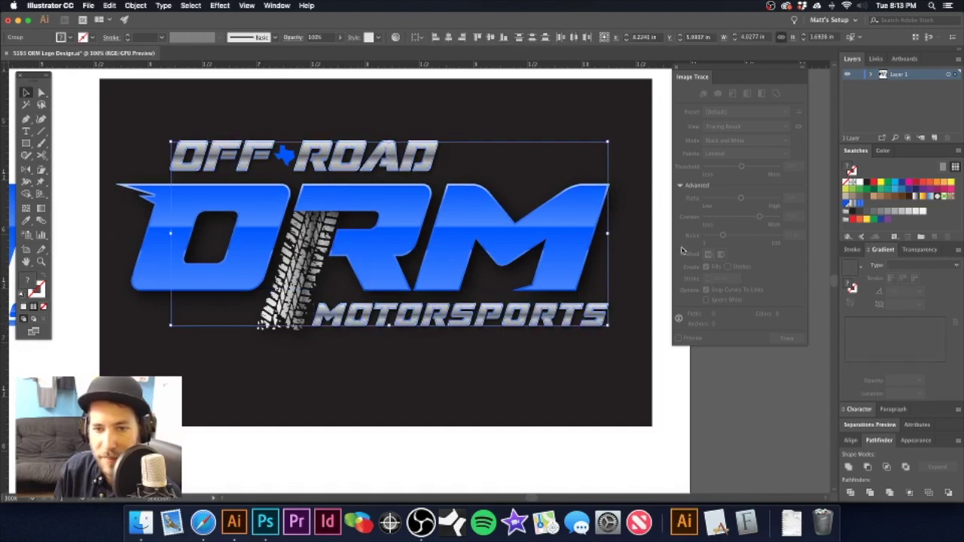
{"action": "left_click", "coordinate": [667, 377]}
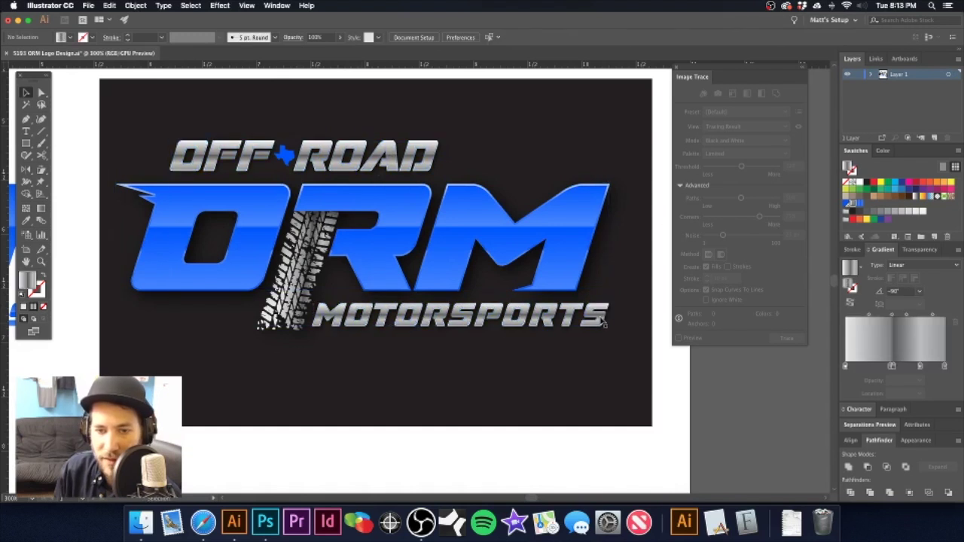
- Try different swatches, including several greys, on the first gradient stop of the MOTORSPORTS front letters
{"action": "left_click", "coordinate": [603, 322]}
{"action": "scroll", "coordinate": [595, 322], "scroll_direction": "up", "scroll_amount": 5}
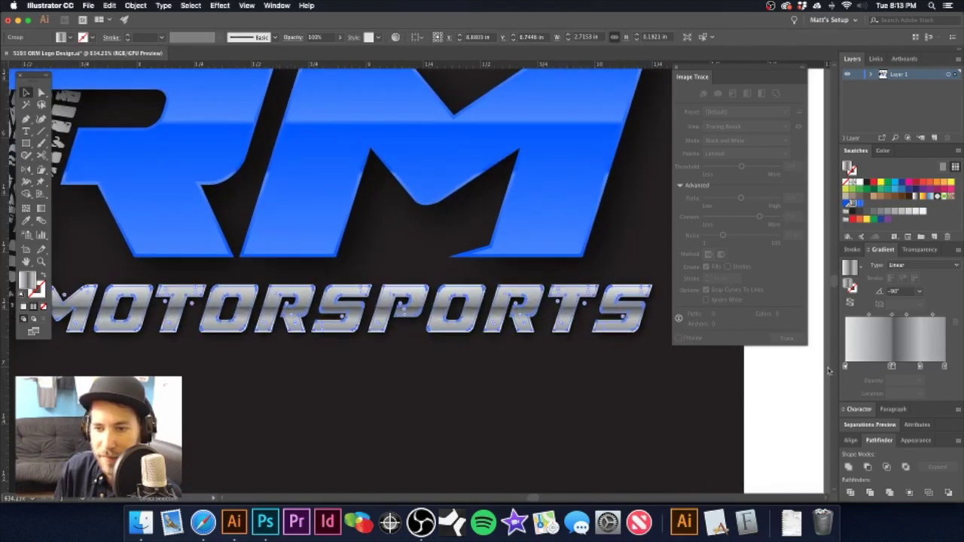
{"action": "left_click_drag", "start_coordinate": [870, 187], "coordinate": [845, 367]}
{"action": "key", "text": "super+z"}
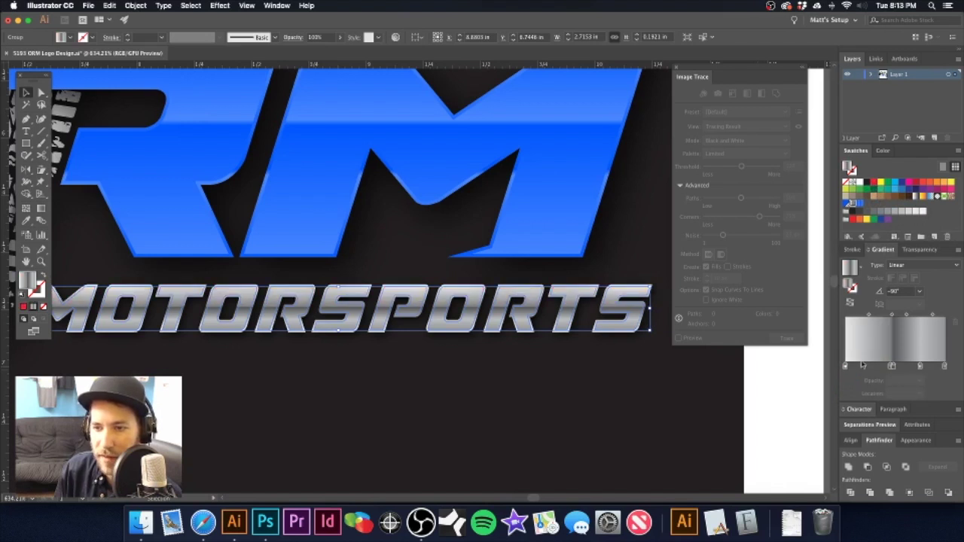
{"action": "left_click", "coordinate": [845, 371]}
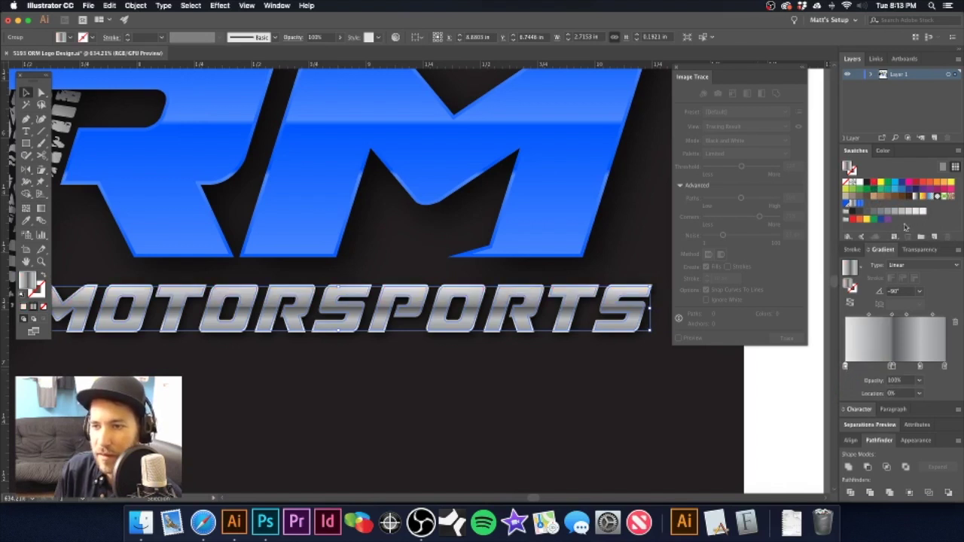
{"action": "left_click_drag", "start_coordinate": [889, 216], "coordinate": [845, 367]}
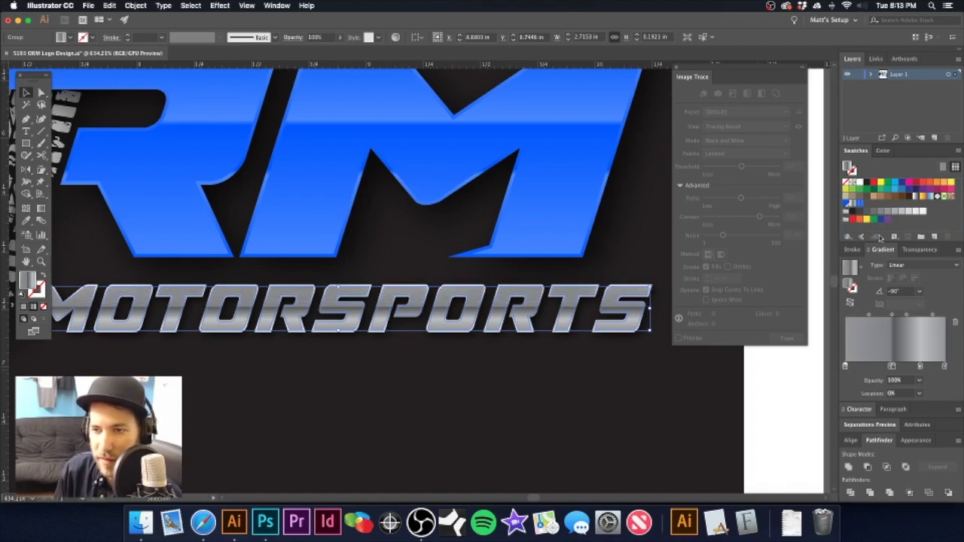
{"action": "left_click_drag", "start_coordinate": [902, 217], "coordinate": [844, 366]}
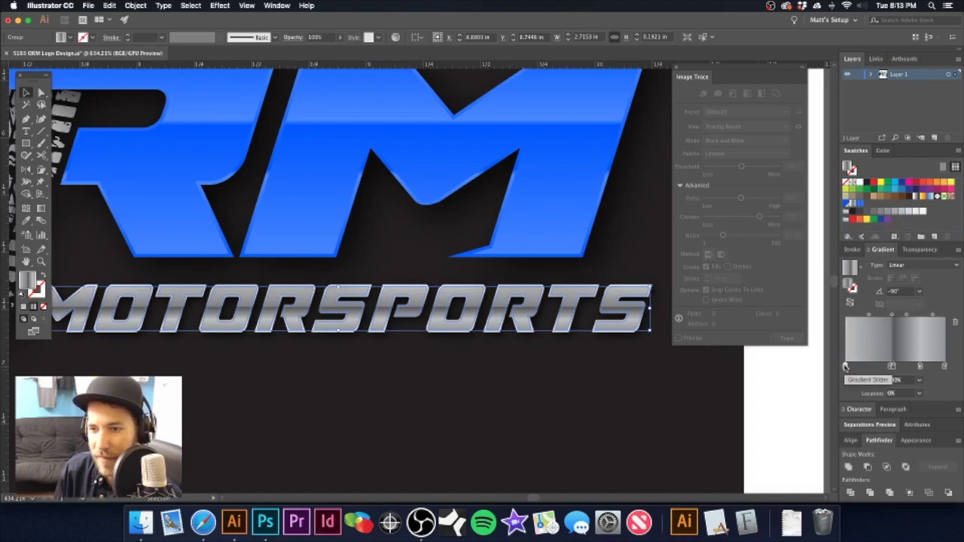
{"action": "left_click_drag", "start_coordinate": [911, 214], "coordinate": [846, 368]}
{"action": "left_click", "coordinate": [779, 381]}
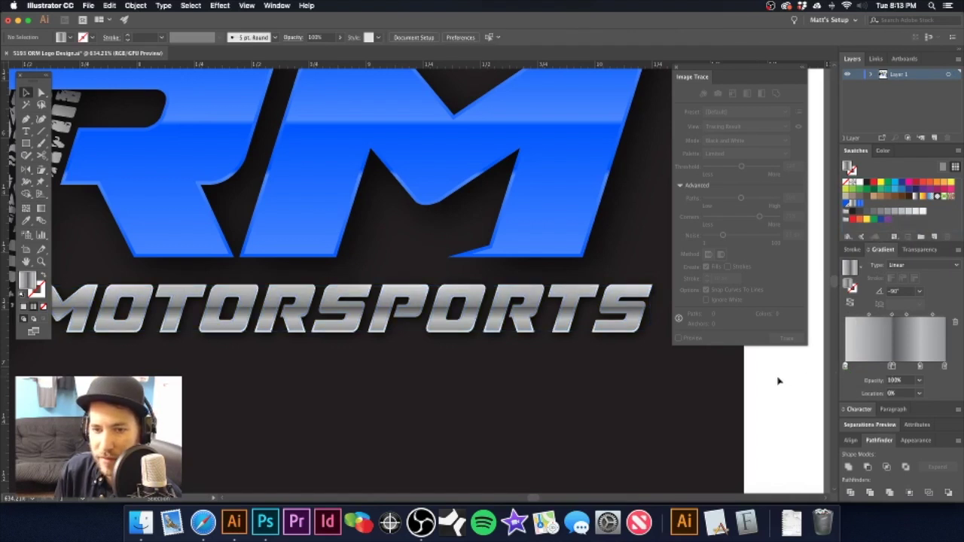
{"action": "key", "text": "super+z"}
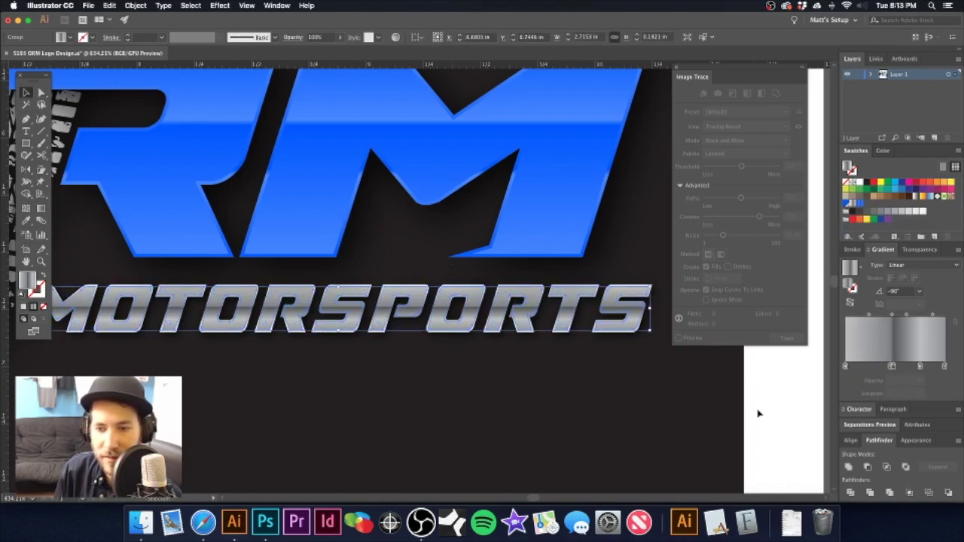
- Undo the gradient stop colour changes on the MOTORSPORTS front letters
{"action": "left_click", "coordinate": [769, 396]}
{"action": "left_click", "coordinate": [408, 199], "text": "alt+super"}
{"action": "left_click", "coordinate": [408, 199], "text": "alt+super"}
{"action": "left_click", "coordinate": [411, 202], "text": "alt+super"}
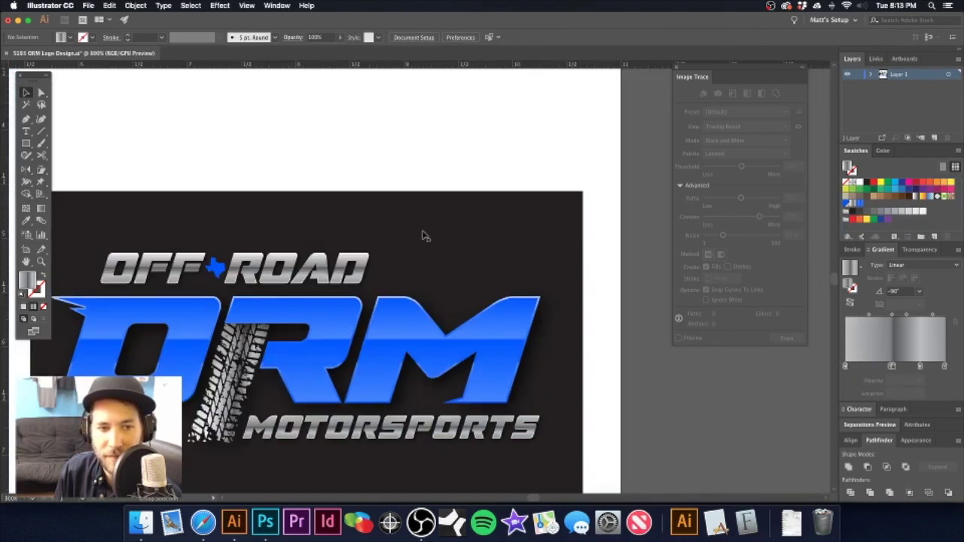
{"action": "left_click_drag", "start_coordinate": [424, 238], "coordinate": [489, 187]}
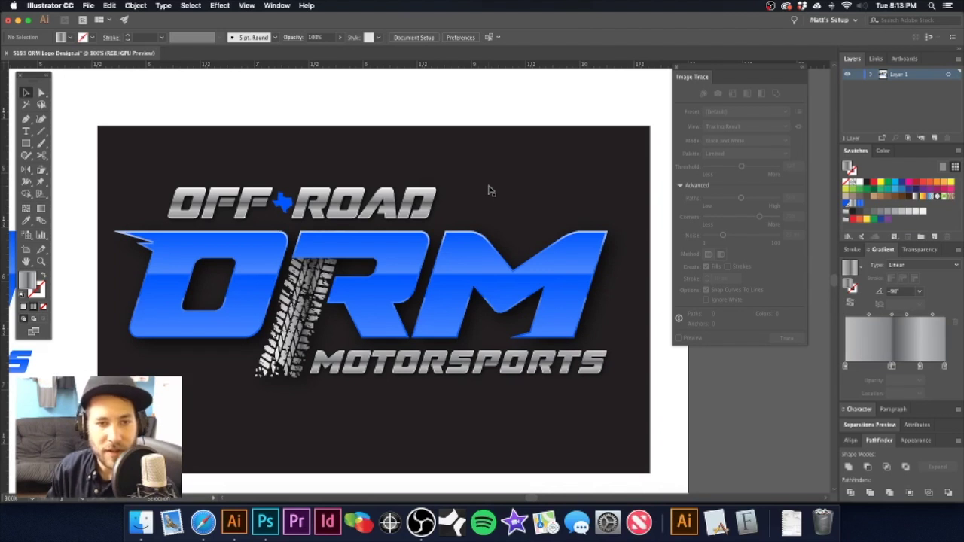
{"action": "key", "text": "super+z"}
{"action": "key", "text": "super+z"}
{"action": "key", "text": "super+z"}
{"action": "key", "text": "super+z"}
{"action": "key", "text": "super+z"}
{"action": "key", "text": "super+z"}
{"action": "key", "text": "super+z"}
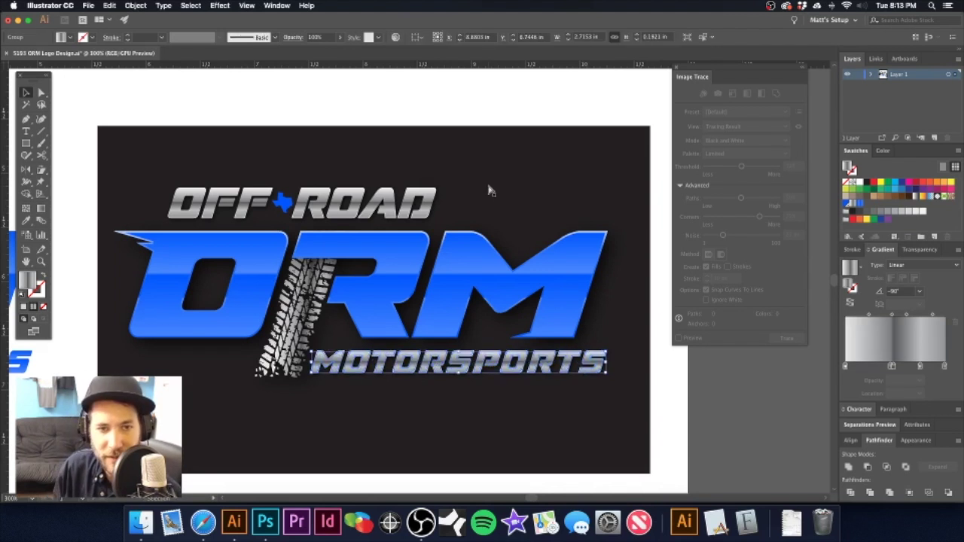
- Undo the light grey stop changes on the outer OFF-ROAD and MOTORSPORTS outline groups
{"action": "key", "text": "super+z"}
{"action": "key", "text": "super+z"}
{"action": "key", "text": "super+z"}
{"action": "key", "text": "super+z"}
{"action": "key", "text": "super+z"}
{"action": "key", "text": "super+z"}
{"action": "key", "text": "super+z"}
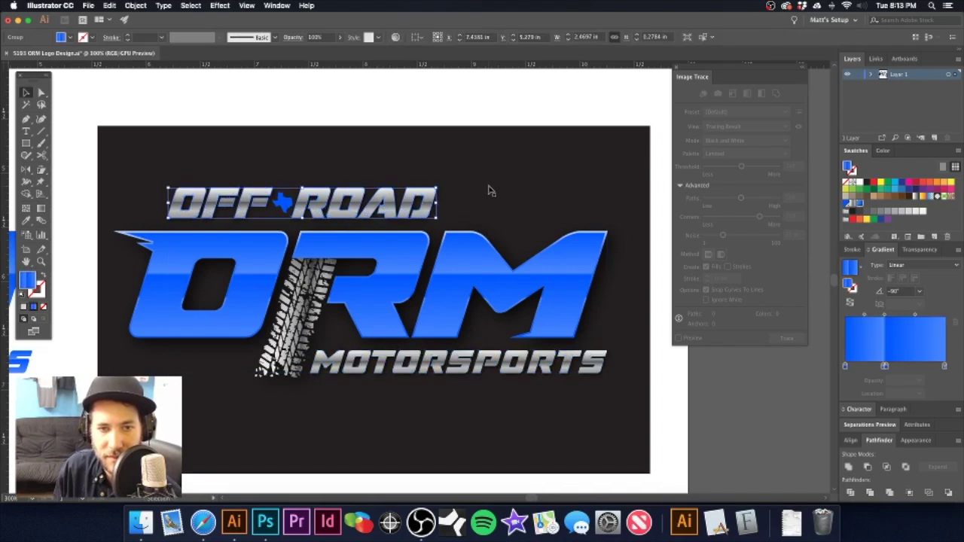
{"action": "key", "text": "super+z"}
{"action": "key", "text": "super+z"}
{"action": "key", "text": "super+z"}
{"action": "key", "text": "super+z"}
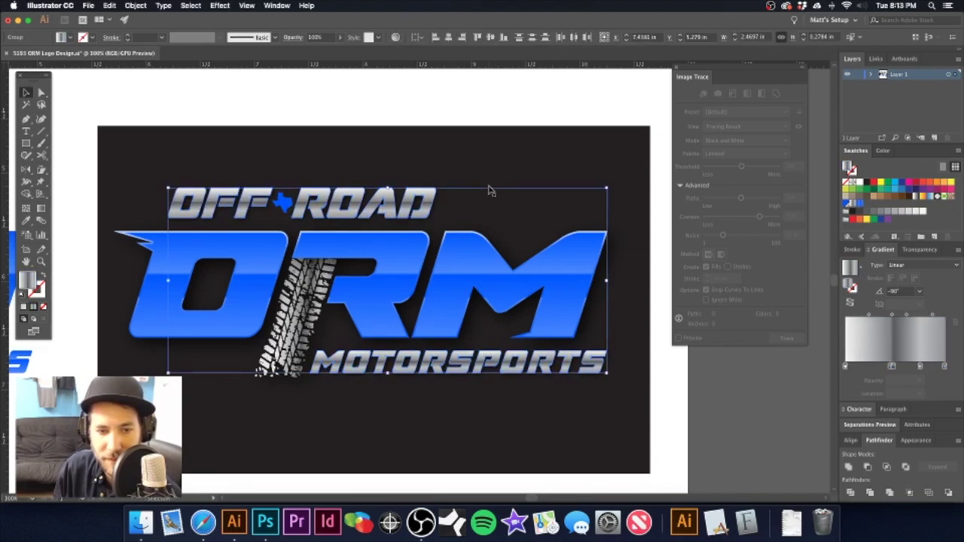
- Inspect the MOTORSPORTS lettering up close and undo the silver gradient swatch fills on the outer OFF-ROAD and MOTORSPORTS outlines
{"action": "left_click", "coordinate": [426, 100]}
{"action": "left_click_drag", "start_coordinate": [410, 325], "coordinate": [504, 324]}
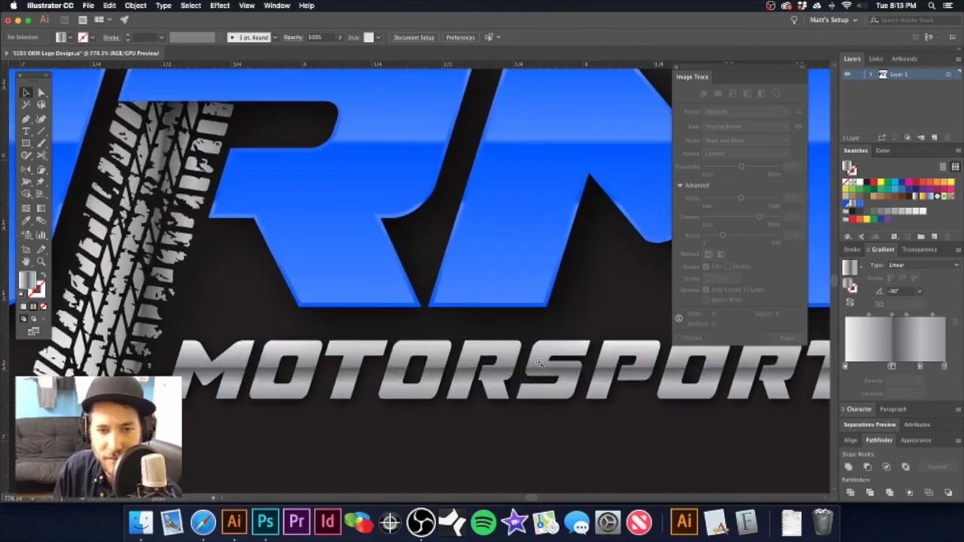
{"action": "key", "text": "super+minus"}
{"action": "key", "text": "super+minus"}
{"action": "left_click", "coordinate": [446, 221]}
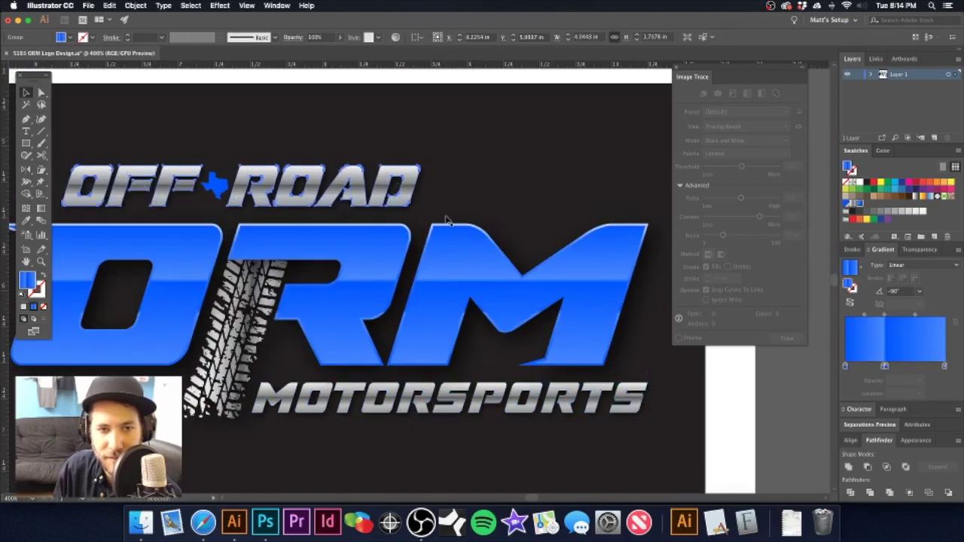
{"action": "key", "text": "super+z"}
{"action": "key", "text": "super+z"}
{"action": "key", "text": "super+z"}
{"action": "key", "text": "super+z"}
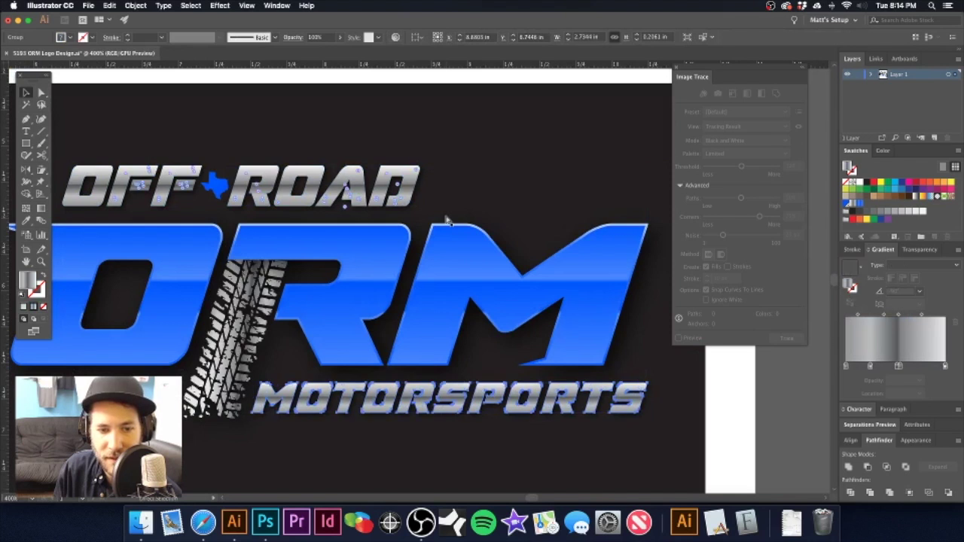
{"action": "key", "text": "super+z"}
{"action": "key", "text": "super+z"}
{"action": "key", "text": "super+z"}
{"action": "key", "text": "super+z"}
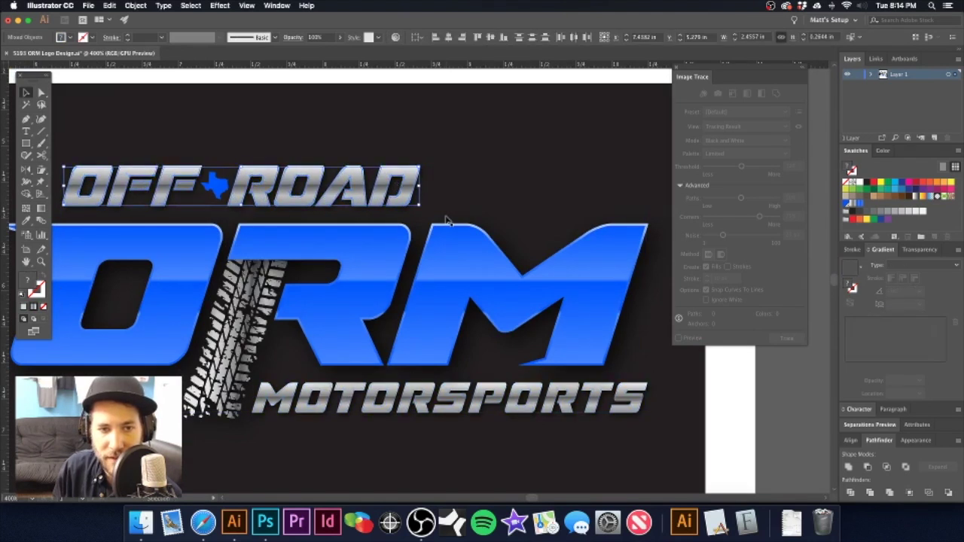
- Undo the gradient reversal on the outer MOTORSPORTS outline group
{"action": "key", "text": "super+shift+a"}
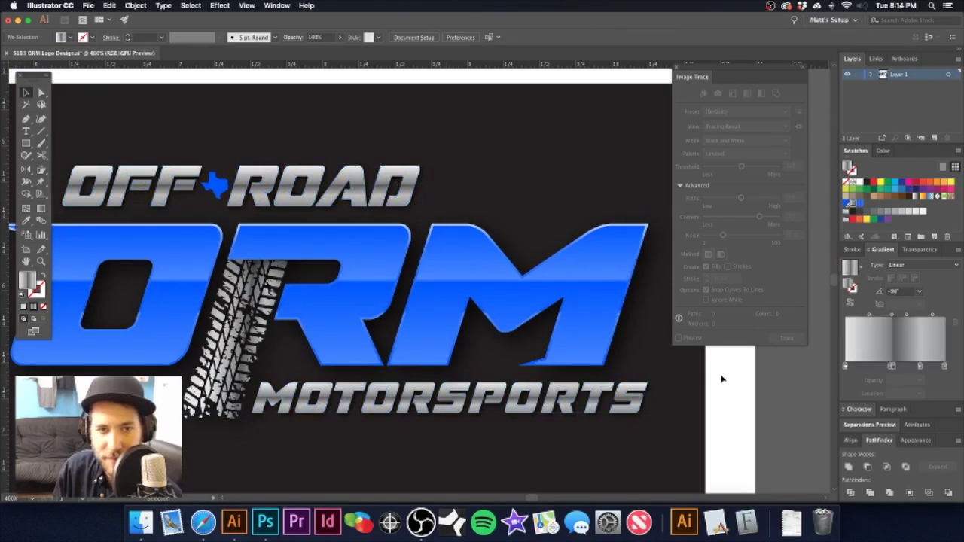
{"action": "key", "text": "super+alt+bracketleft"}
{"action": "key", "text": "super+alt+bracketleft"}
{"action": "key", "text": "super+alt+bracketleft"}
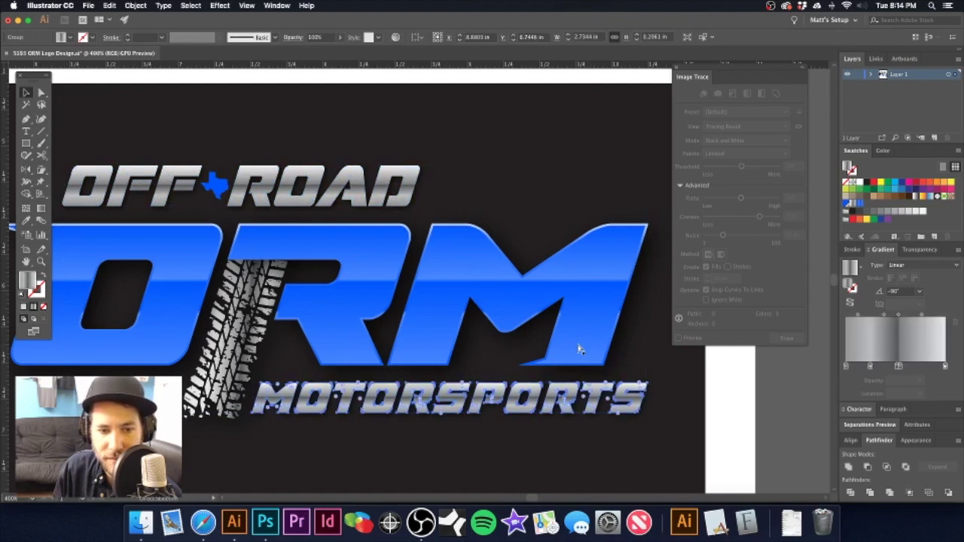
{"action": "key", "text": "super+alt+bracketleft"}
{"action": "key", "text": "super+alt+bracketleft"}
{"action": "key", "text": "super+alt+bracketleft"}
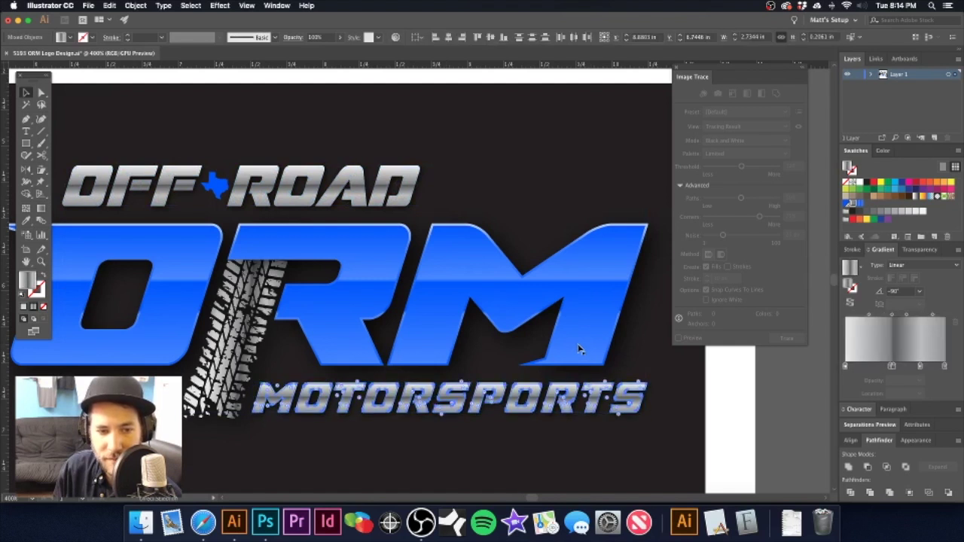
{"action": "key", "text": "super+shift+a"}
- Step back through the letter edits in the isolated OFF-ROAD outline group, exit isolation mode, and deselect everything
{"action": "double_click", "coordinate": [579, 348]}
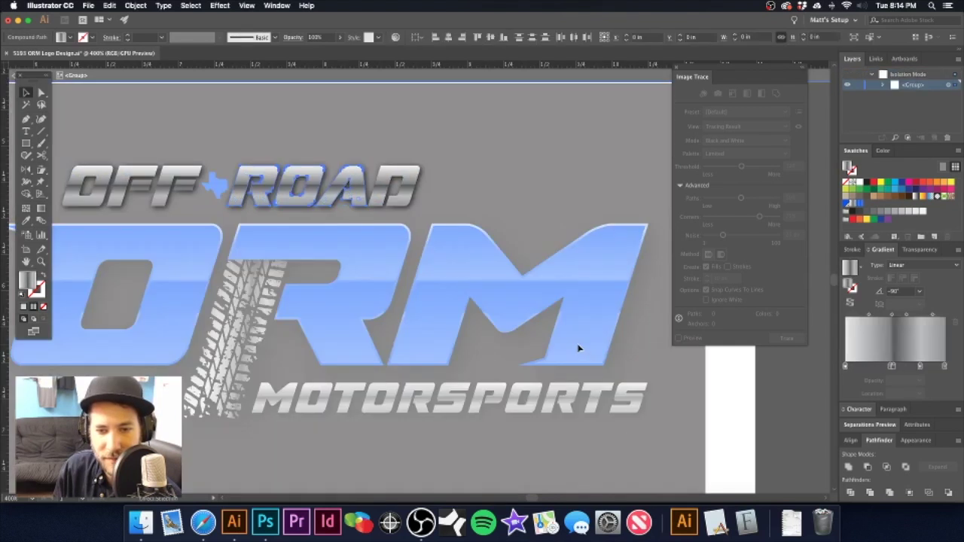
{"action": "key", "text": "super+alt+bracketleft"}
{"action": "key", "text": "super+alt+bracketleft"}
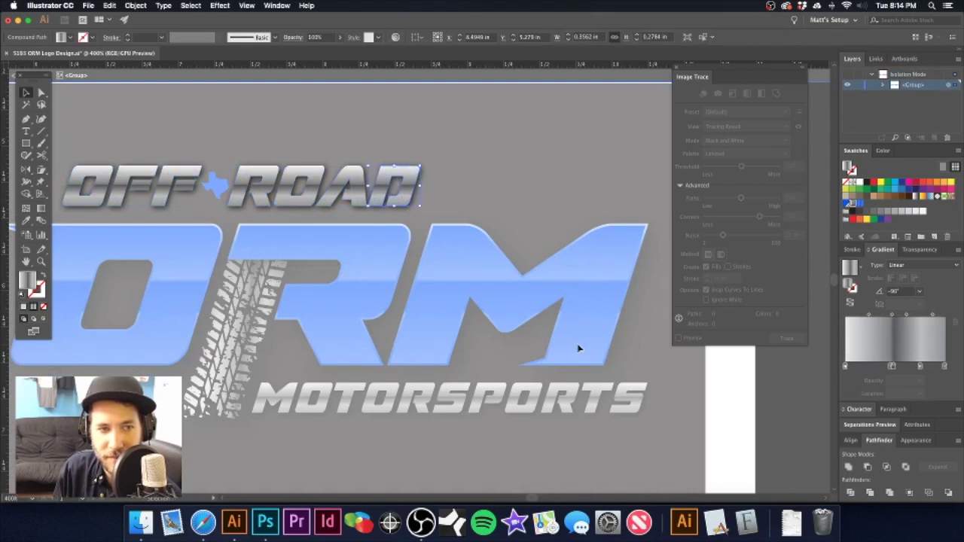
{"action": "key", "text": "Escape"}
{"action": "left_click", "coordinate": [716, 400]}
{"action": "key", "text": "super+z"}
{"action": "left_click", "coordinate": [716, 400]}
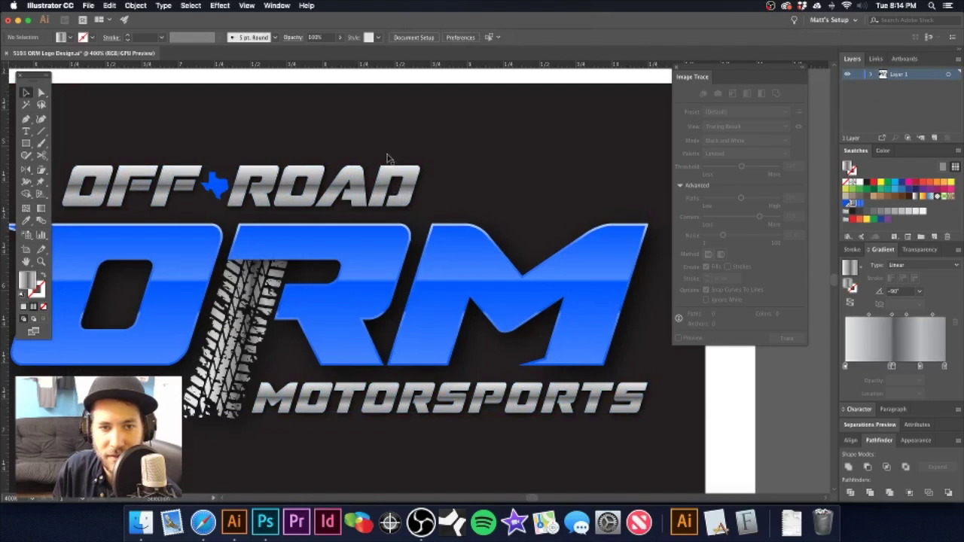
- Try moving the OFF-ROAD, ORM and MOTORSPORTS groups one at a time, undoing each move, and select both silver lettering outlines
{"action": "left_click_drag", "start_coordinate": [409, 178], "coordinate": [416, 204]}
{"action": "key", "text": "super+z"}
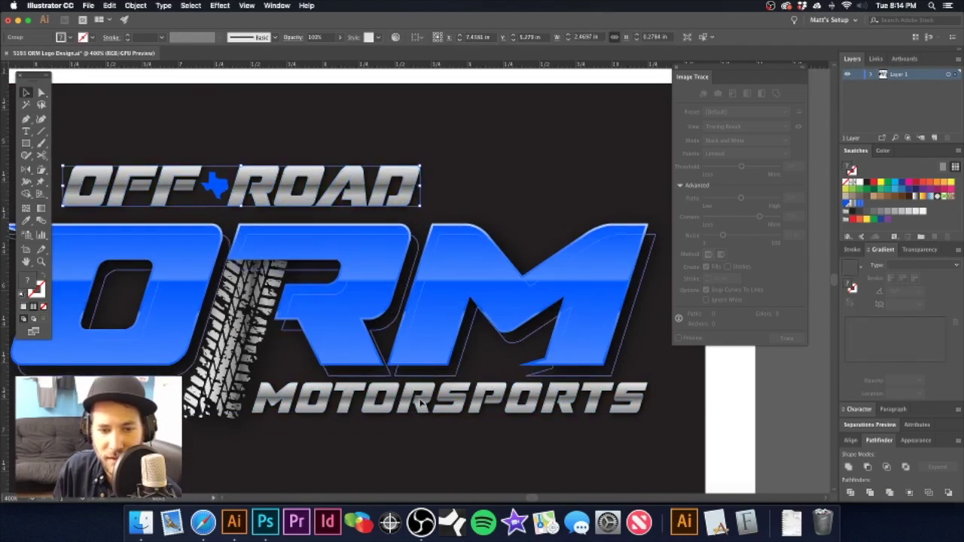
{"action": "left_click", "coordinate": [572, 338]}
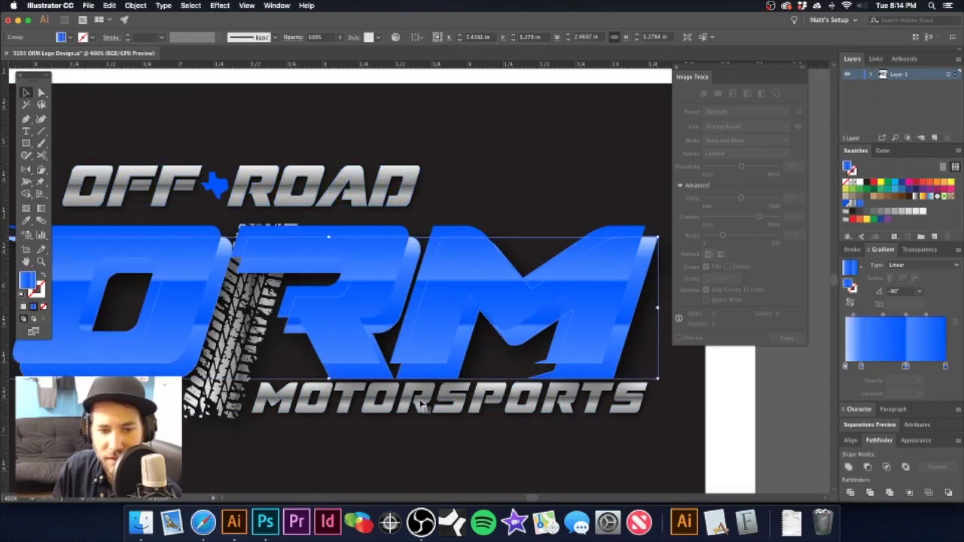
{"action": "left_click", "coordinate": [634, 416]}
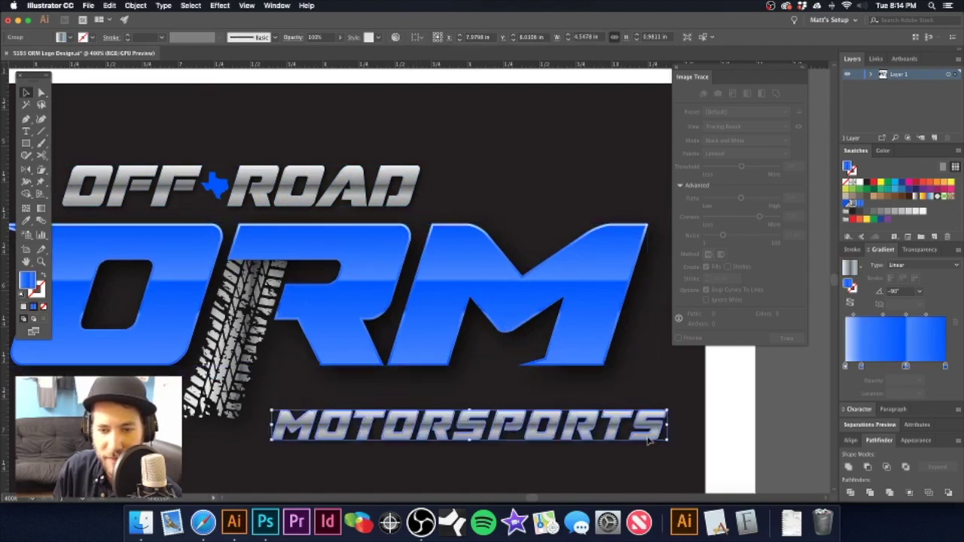
{"action": "left_click", "coordinate": [416, 175], "text": "shift"}
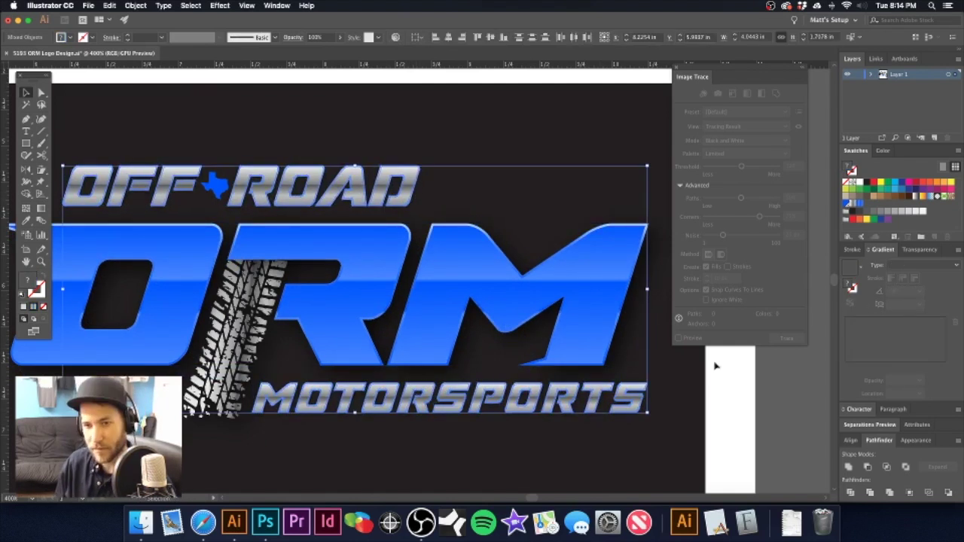
{"action": "left_click", "coordinate": [664, 384]}
- Try to select the inner silver MOTORSPORTS letters individually, from the final S back to the second-to-last O
{"action": "left_click", "coordinate": [643, 403]}
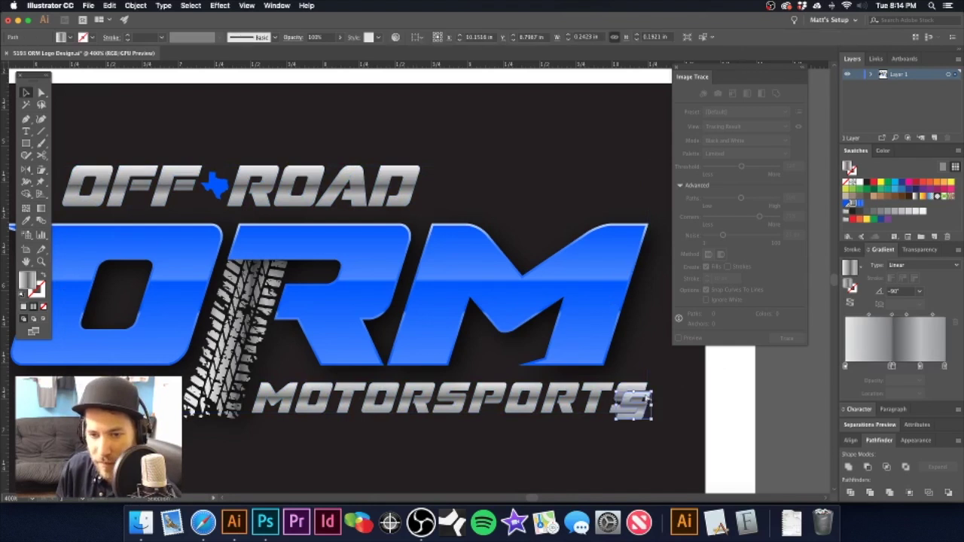
{"action": "left_click", "coordinate": [592, 393]}
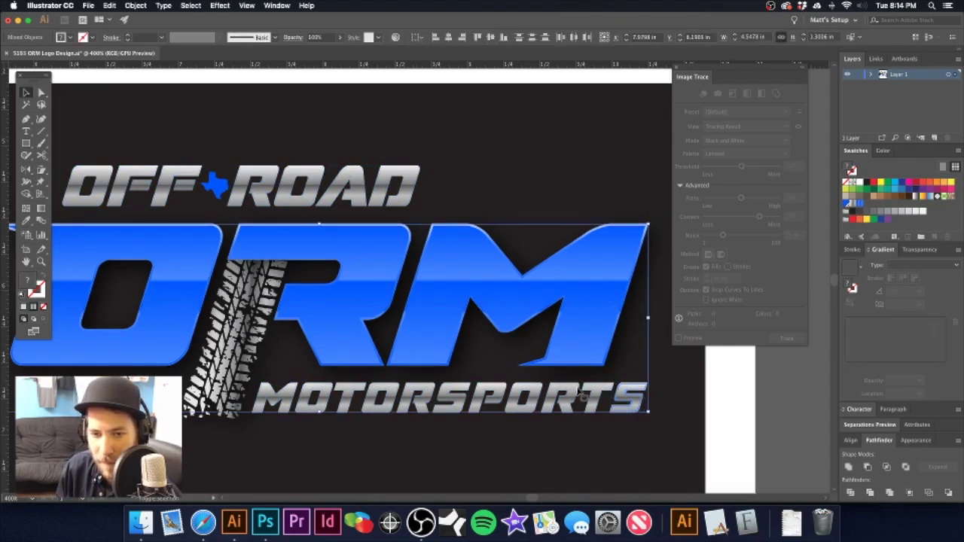
{"action": "left_click", "coordinate": [744, 407]}
{"action": "left_click", "coordinate": [615, 409]}
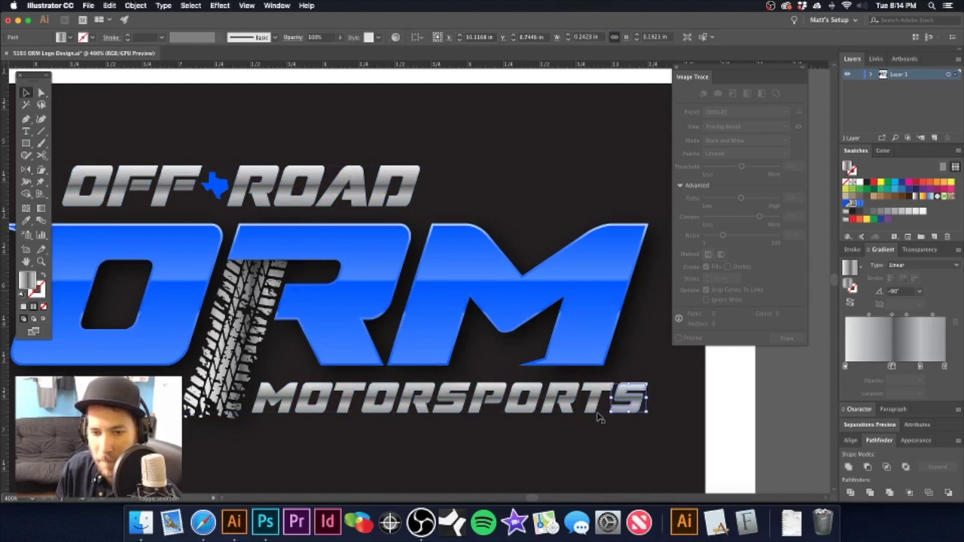
{"action": "left_click", "coordinate": [592, 414], "text": "shift"}
{"action": "left_click", "coordinate": [569, 411], "text": "shift"}
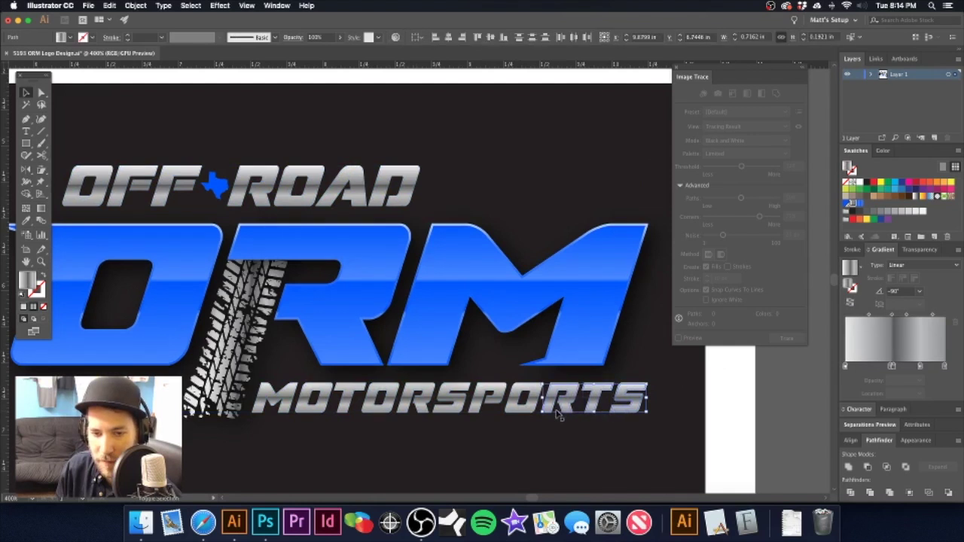
{"action": "left_click", "coordinate": [520, 411], "text": "shift"}
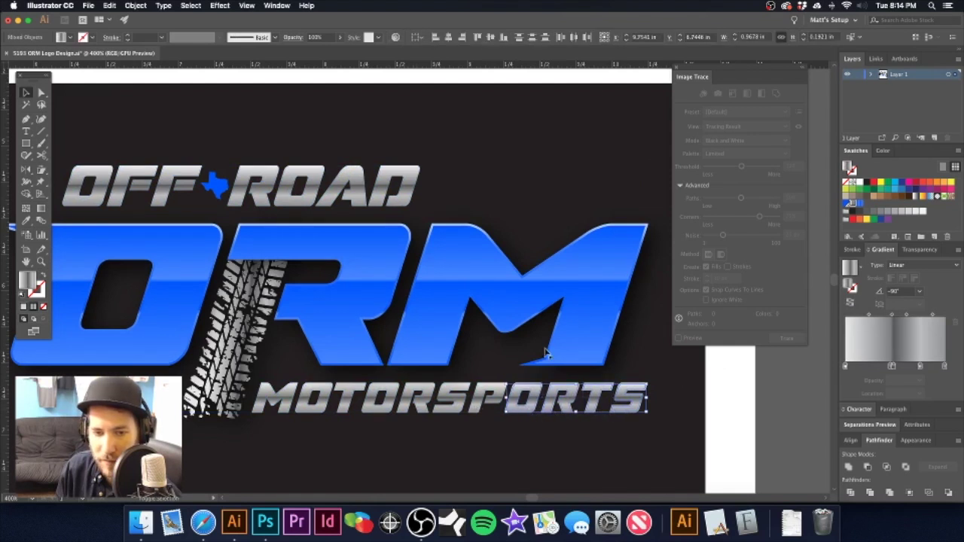
- Group the pieces of the large blue ORM lettering and lock that group in the layer list
{"action": "left_click", "coordinate": [592, 311]}
{"action": "left_click", "coordinate": [468, 307], "text": "alt+super"}
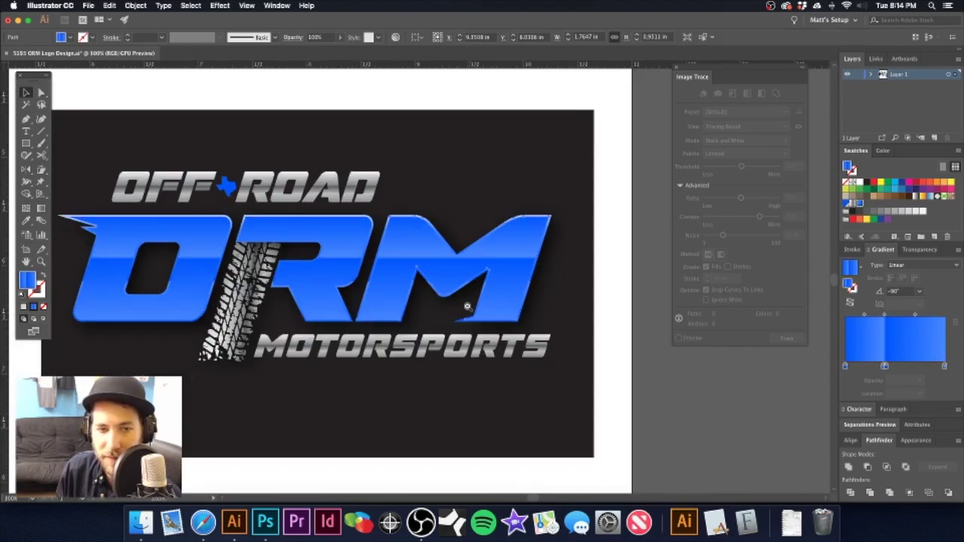
{"action": "left_click", "coordinate": [468, 306], "text": "alt+super"}
{"action": "left_click_drag", "start_coordinate": [486, 280], "coordinate": [523, 303]}
{"action": "left_click", "coordinate": [549, 262]}
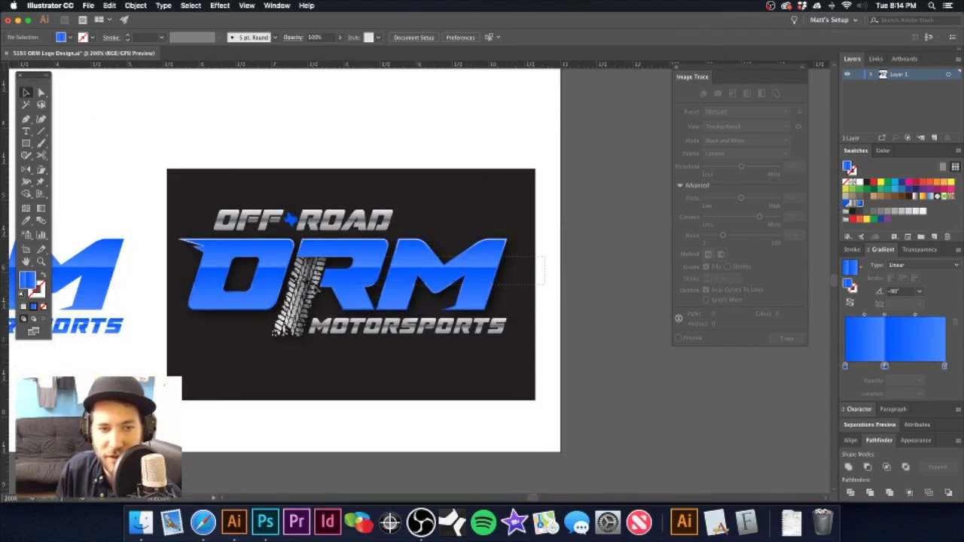
{"action": "left_click", "coordinate": [213, 299]}
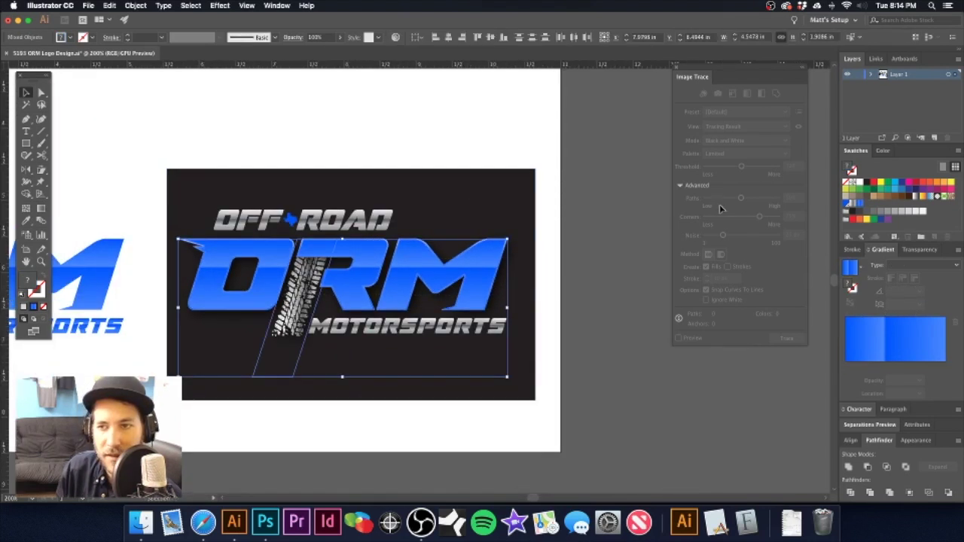
{"action": "key", "text": "super+g"}
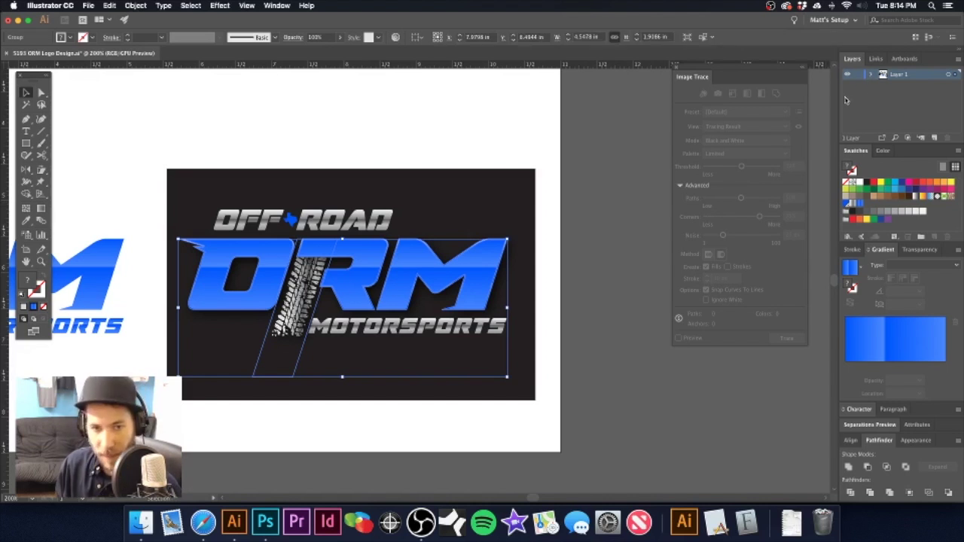
{"action": "left_click", "coordinate": [872, 75]}
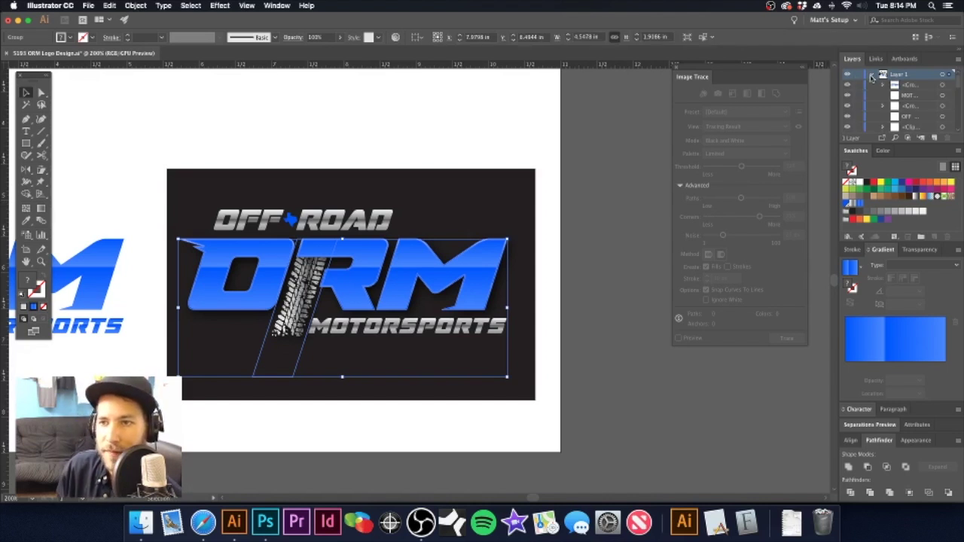
{"action": "scroll", "coordinate": [936, 111], "scroll_direction": "down", "scroll_amount": 1}
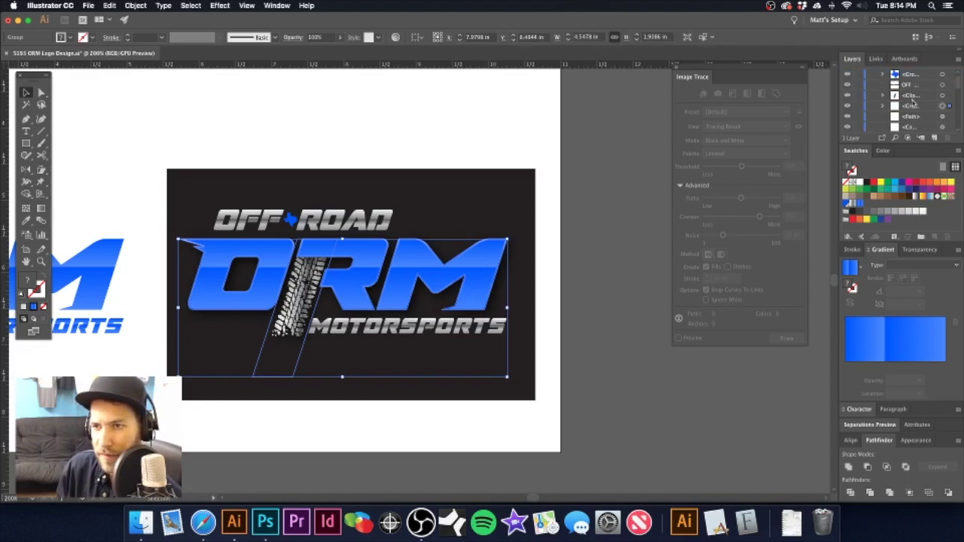
{"action": "left_click", "coordinate": [857, 107]}
{"action": "left_click", "coordinate": [498, 313]}
{"action": "left_click_drag", "start_coordinate": [463, 324], "coordinate": [497, 313]}
{"action": "key", "text": "super+z"}
- Shift and widen the black background rectangle to about 5.53 in around the logo
{"action": "left_click", "coordinate": [420, 113]}
{"action": "left_click_drag", "start_coordinate": [443, 179], "coordinate": [432, 176]}
{"action": "left_click_drag", "start_coordinate": [524, 284], "coordinate": [541, 282]}
{"action": "left_click", "coordinate": [398, 114]}
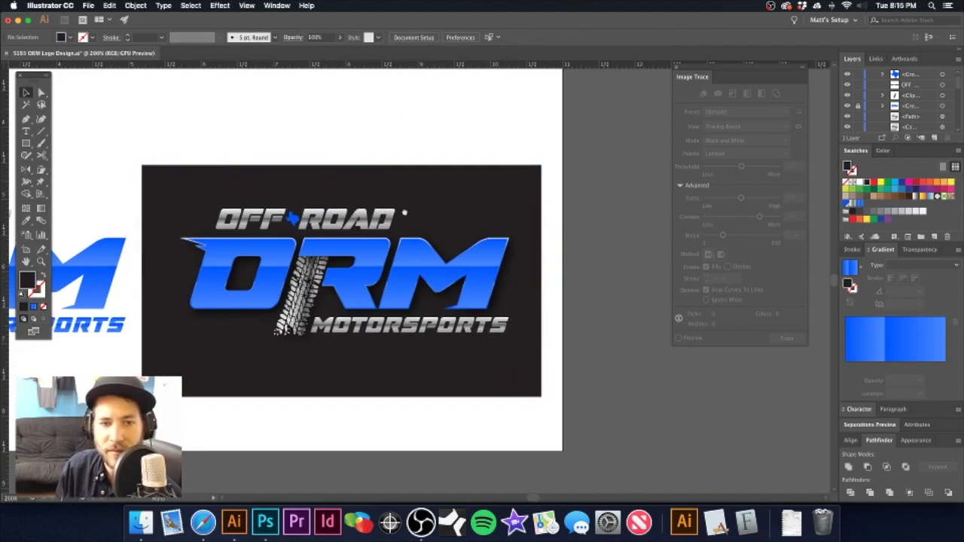
- Find the black background rectangle in the layer list and lock it
{"action": "scroll", "coordinate": [397, 245], "scroll_direction": "up", "scroll_amount": 3}
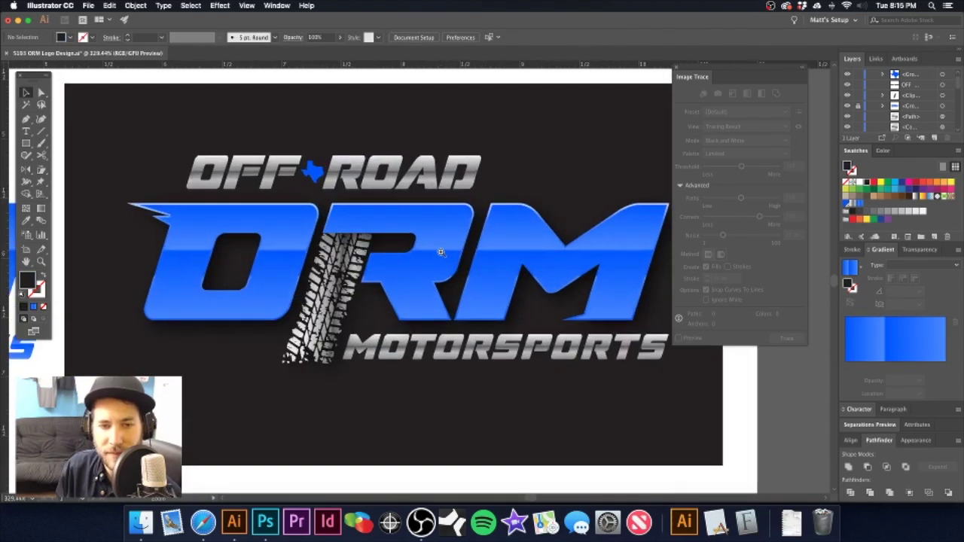
{"action": "left_click", "coordinate": [400, 360]}
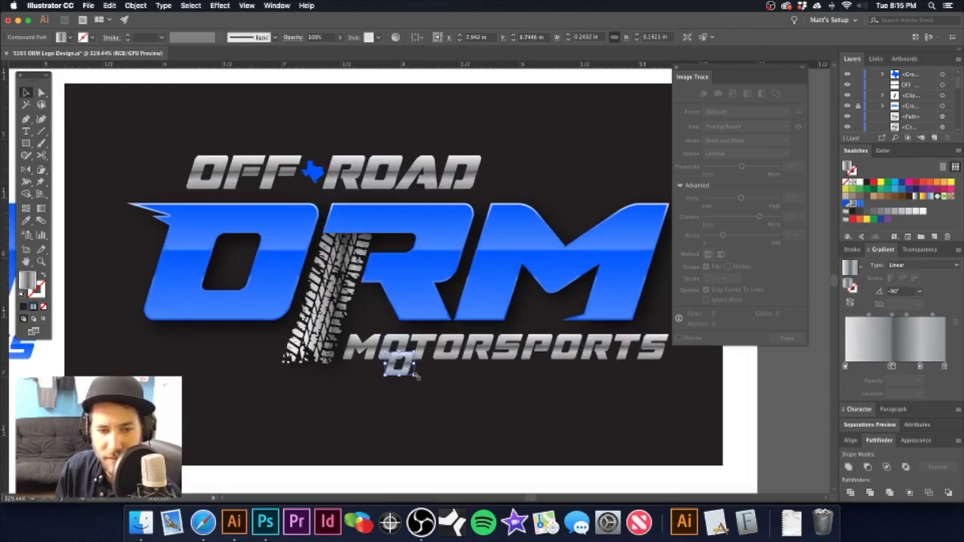
{"action": "left_click", "coordinate": [420, 379]}
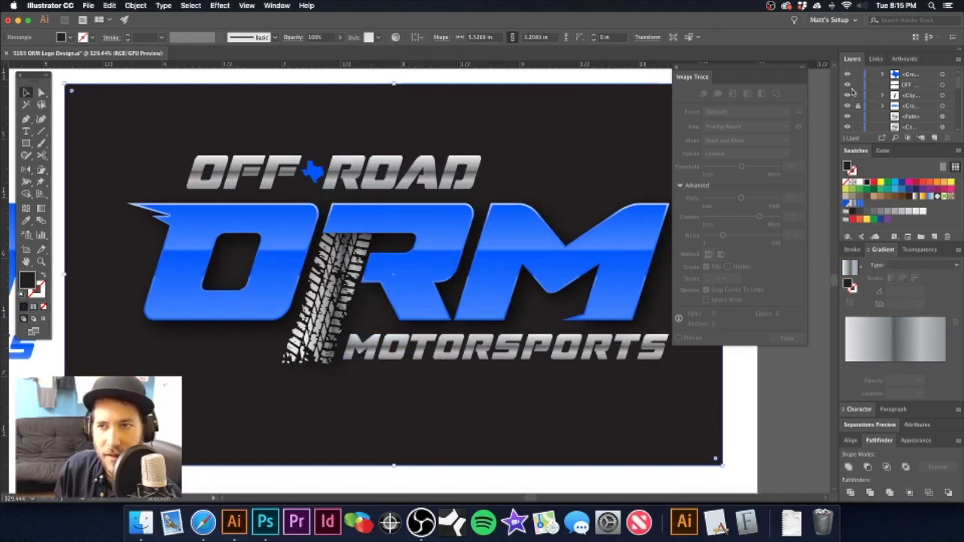
{"action": "scroll", "coordinate": [885, 101], "scroll_direction": "up", "scroll_amount": 2}
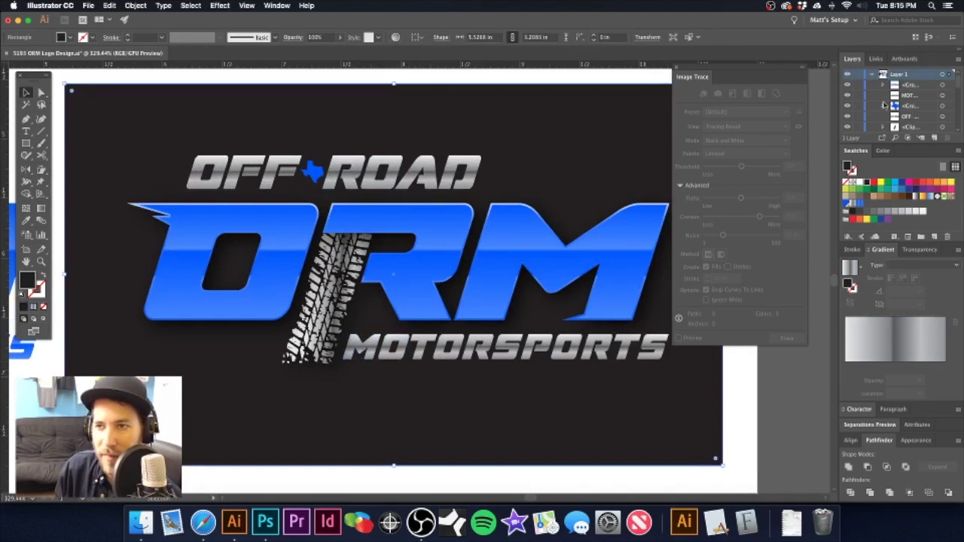
{"action": "scroll", "coordinate": [900, 106], "scroll_direction": "down", "scroll_amount": 5}
{"action": "scroll", "coordinate": [902, 107], "scroll_direction": "up", "scroll_amount": 3}
{"action": "left_click", "coordinate": [857, 127]}
- Try to select all the inner silver letters of MOTORSPORTS and OFF-ROAD together, leaving the accidental isolation mode
{"action": "left_click", "coordinate": [489, 357]}
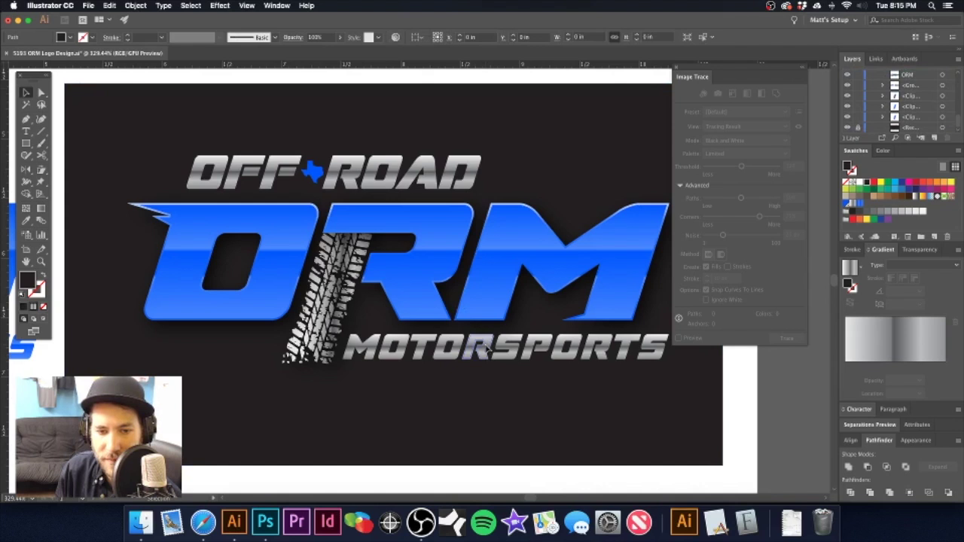
{"action": "left_click", "coordinate": [371, 348], "text": "shift"}
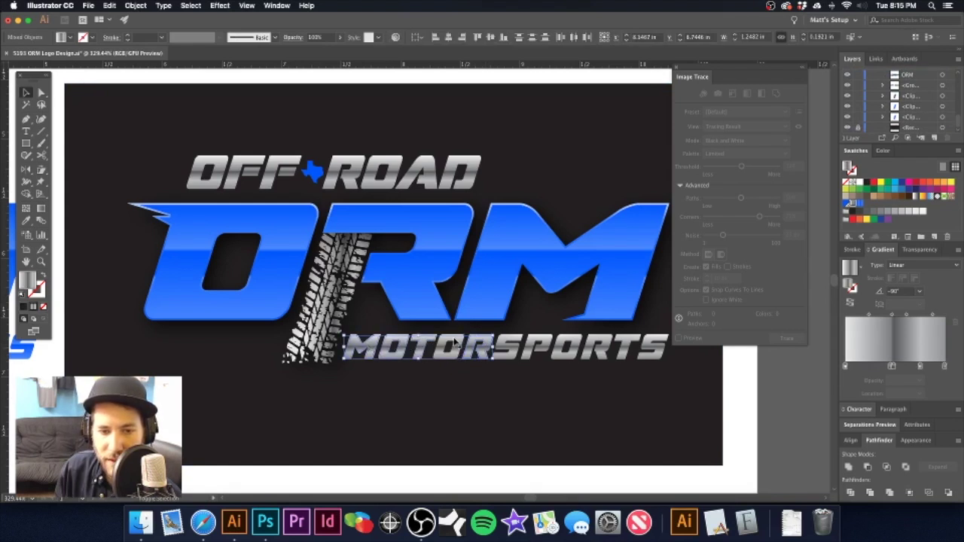
{"action": "left_click", "coordinate": [522, 345], "text": "shift"}
{"action": "left_click", "coordinate": [542, 345], "text": "shift"}
{"action": "left_click", "coordinate": [581, 344], "text": "shift"}
{"action": "left_click", "coordinate": [612, 346], "text": "shift"}
{"action": "left_click", "coordinate": [634, 347], "text": "shift"}
{"action": "left_click", "coordinate": [656, 347], "text": "shift"}
{"action": "left_click", "coordinate": [460, 167], "text": "shift"}
{"action": "left_click", "coordinate": [357, 164], "text": "shift"}
{"action": "left_click", "coordinate": [254, 164], "text": "shift"}
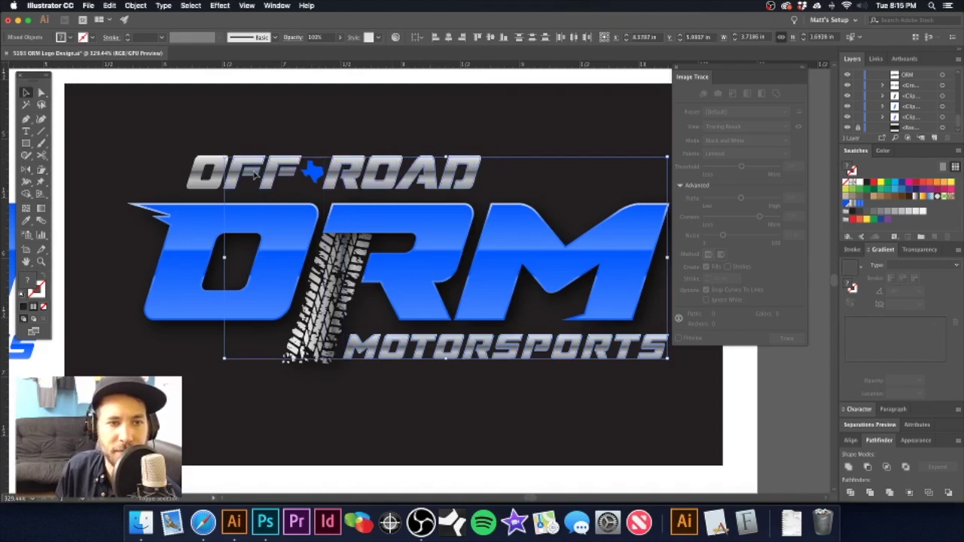
{"action": "double_click", "coordinate": [235, 168]}
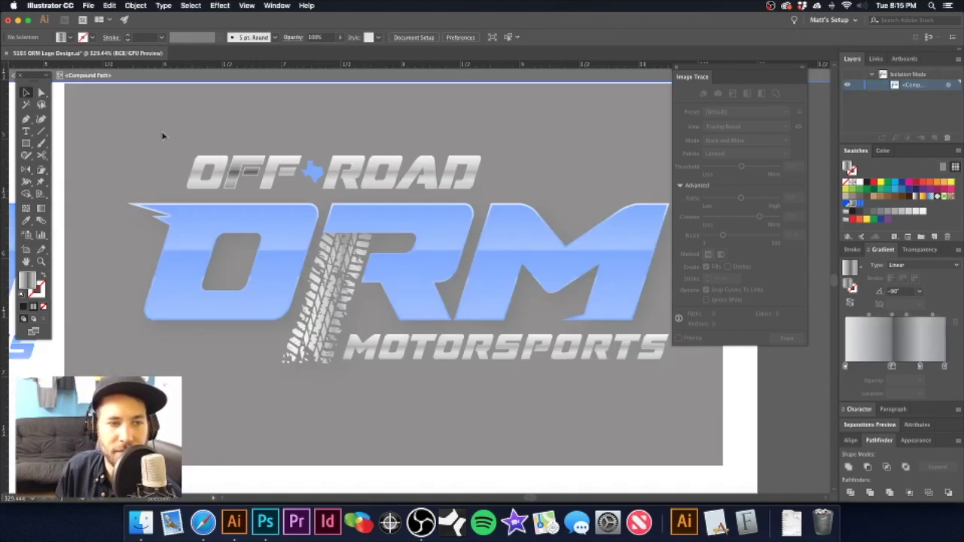
{"action": "double_click", "coordinate": [161, 133]}
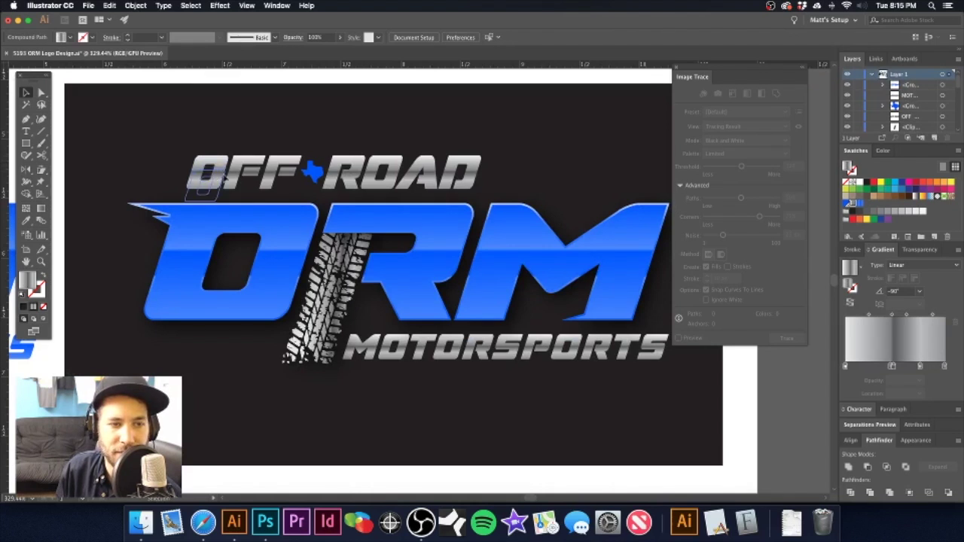
- Select every inner silver letter of OFF-ROAD and MOTORSPORTS and combine them into one group
{"action": "left_click", "coordinate": [216, 166]}
{"action": "left_click", "coordinate": [285, 159], "text": "shift"}
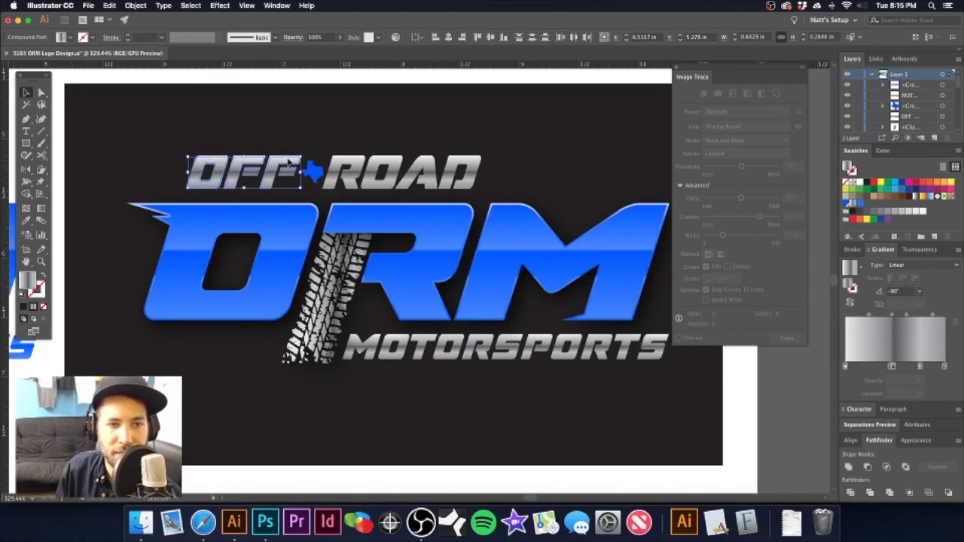
{"action": "left_click", "coordinate": [349, 161], "text": "shift"}
{"action": "left_click", "coordinate": [383, 161], "text": "shift"}
{"action": "left_click", "coordinate": [429, 169], "text": "shift"}
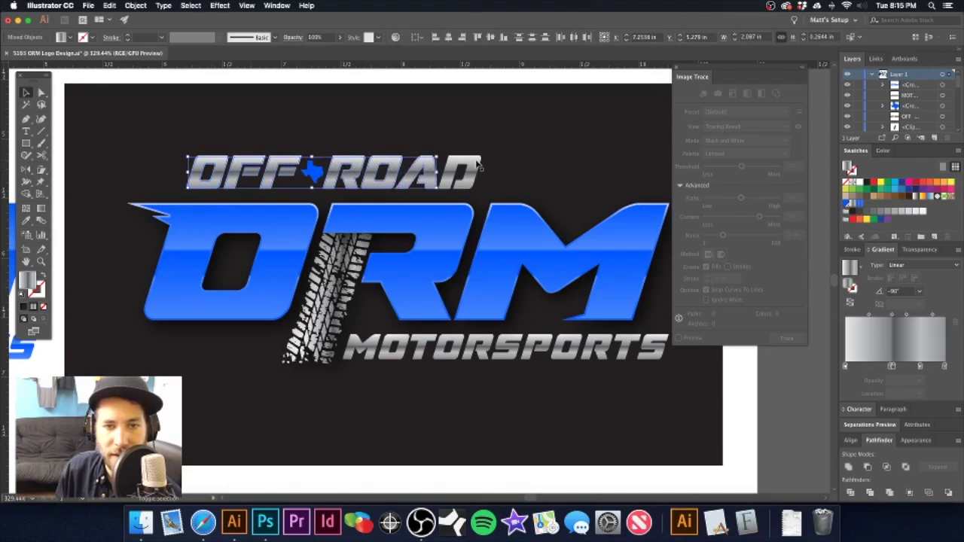
{"action": "left_click", "coordinate": [372, 350], "text": "shift"}
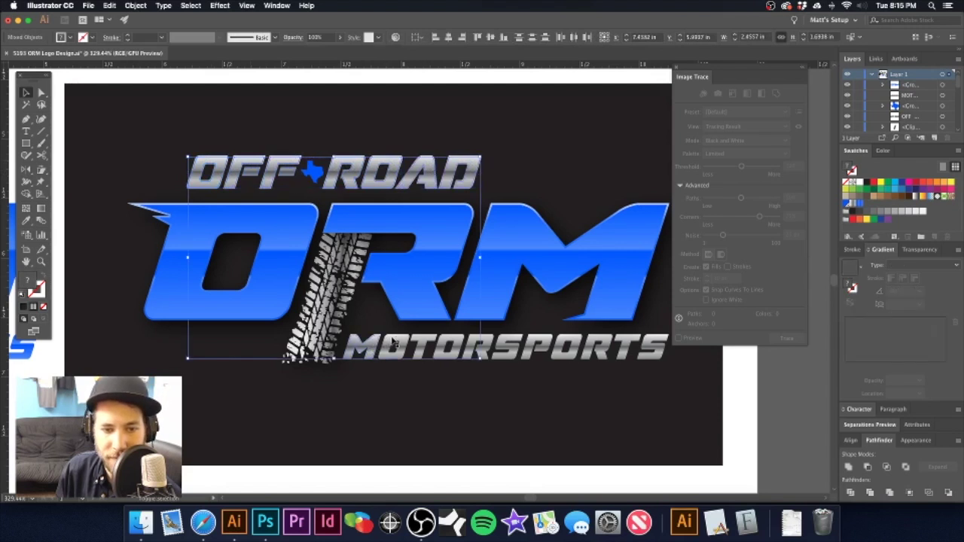
{"action": "left_click", "coordinate": [458, 343], "text": "shift"}
{"action": "left_click", "coordinate": [518, 345], "text": "shift"}
{"action": "left_click", "coordinate": [543, 344], "text": "shift"}
{"action": "left_click", "coordinate": [568, 343], "text": "shift"}
{"action": "left_click", "coordinate": [598, 345], "text": "shift"}
{"action": "left_click", "coordinate": [629, 345], "text": "shift"}
{"action": "left_click", "coordinate": [654, 345], "text": "shift"}
{"action": "key", "text": "super+g"}
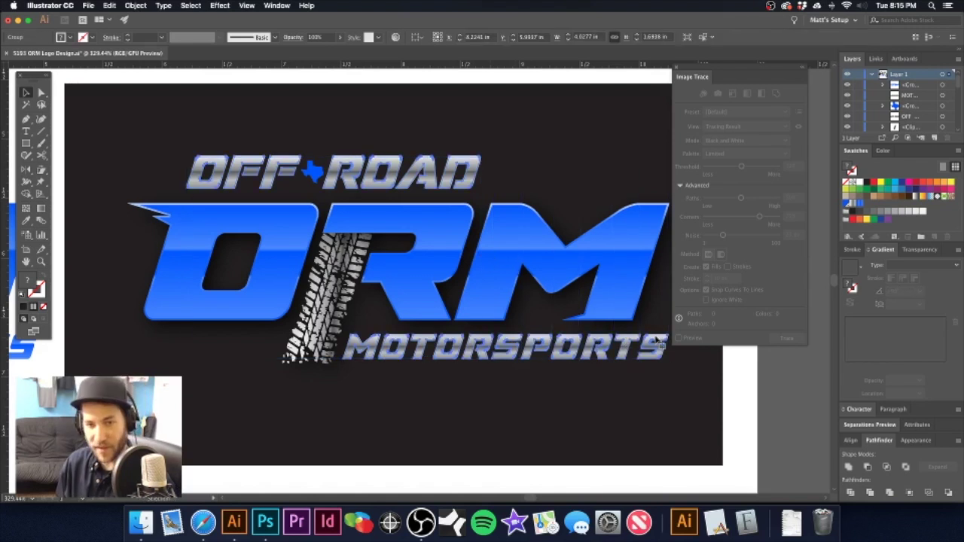
{"action": "key", "text": "super+shift+a"}
- Reverse the silver gradient on the outer outline letters of MOTORSPORTS
{"action": "left_click", "coordinate": [291, 167]}
{"action": "left_click_drag", "start_coordinate": [524, 147], "coordinate": [523, 160]}
{"action": "left_click_drag", "start_coordinate": [357, 379], "coordinate": [595, 365]}
{"action": "left_click_drag", "start_coordinate": [660, 359], "coordinate": [629, 362]}
{"action": "left_click_drag", "start_coordinate": [370, 357], "coordinate": [416, 378]}
{"action": "left_click", "coordinate": [848, 304]}
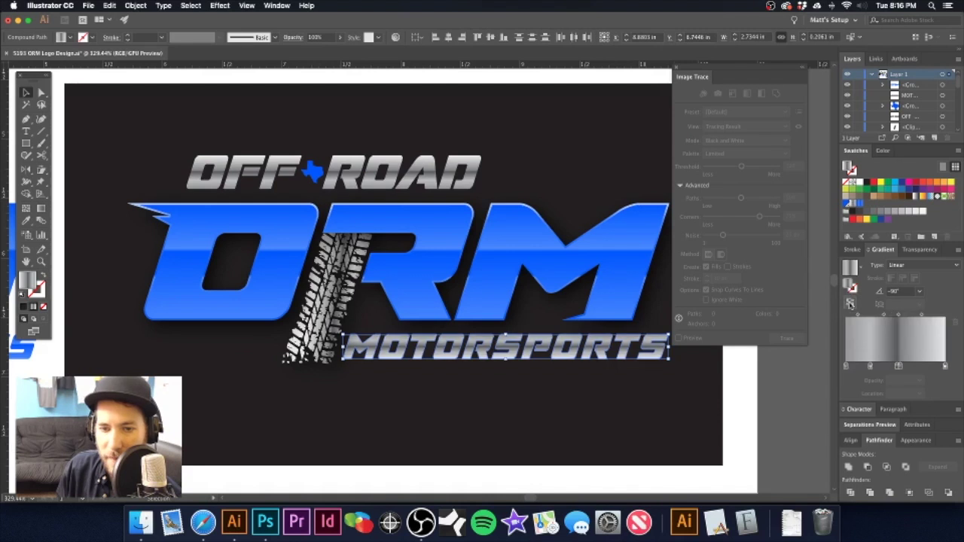
- Reverse the silver gradient on the outer outline letters of OFF and ROAD
{"action": "left_click_drag", "start_coordinate": [170, 136], "coordinate": [497, 165]}
{"action": "left_click", "coordinate": [498, 127]}
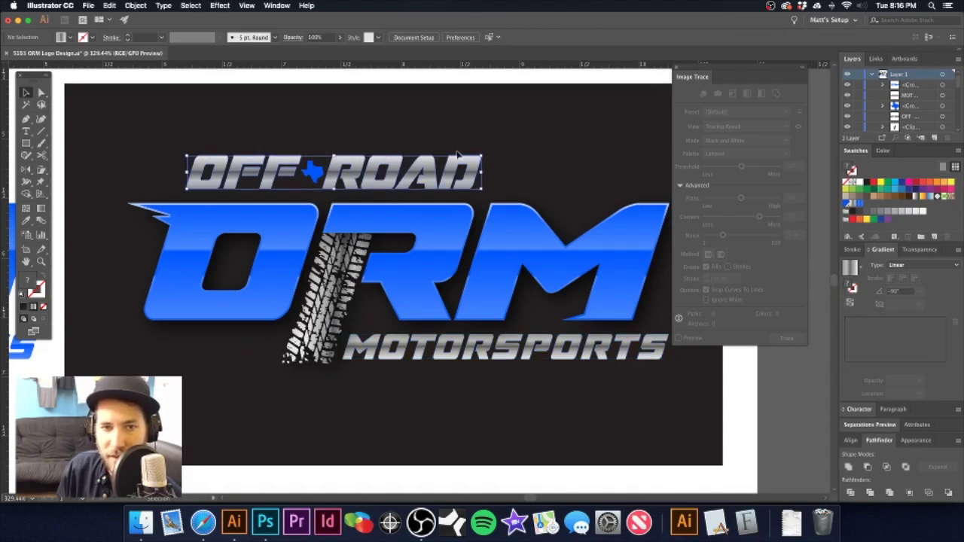
{"action": "left_click", "coordinate": [472, 164]}
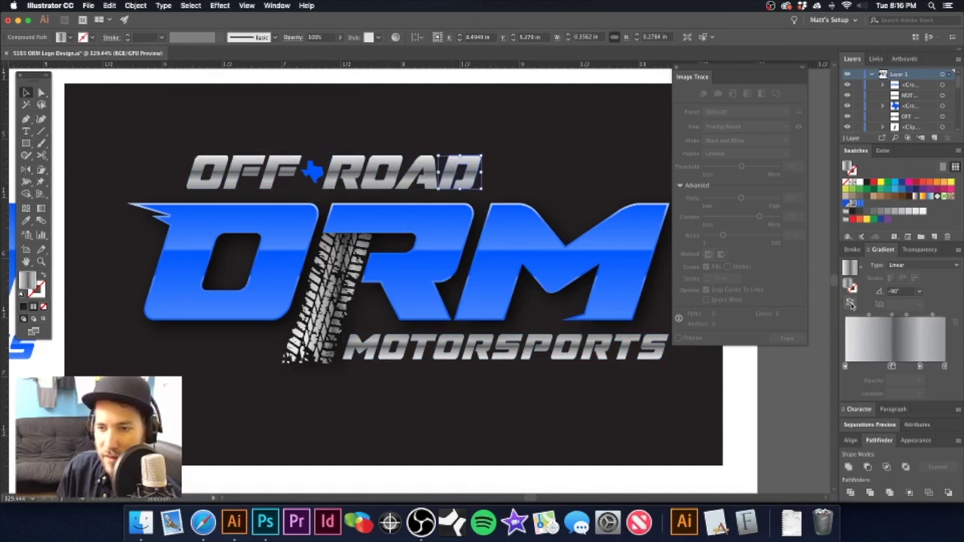
{"action": "left_click", "coordinate": [850, 303]}
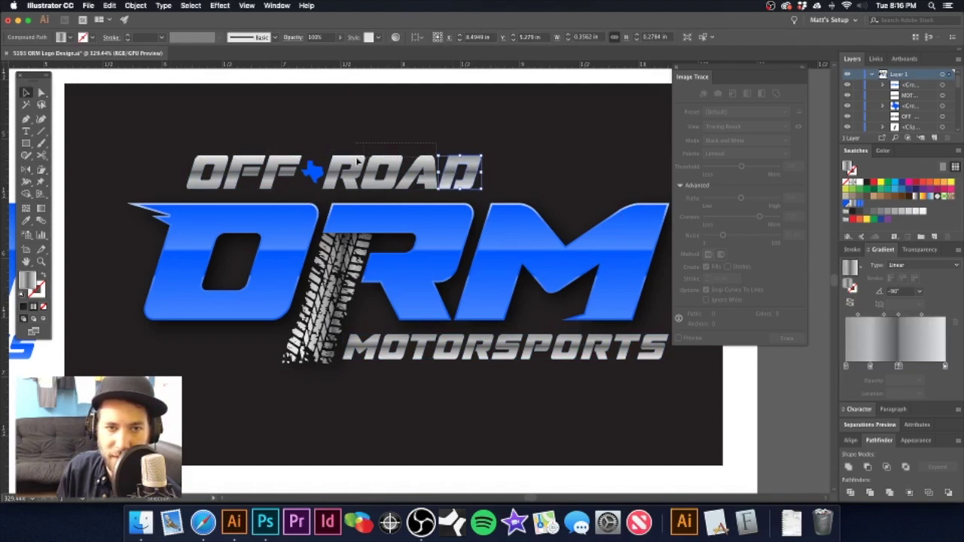
{"action": "left_click_drag", "start_coordinate": [358, 162], "coordinate": [357, 163]}
{"action": "left_click", "coordinate": [851, 303]}
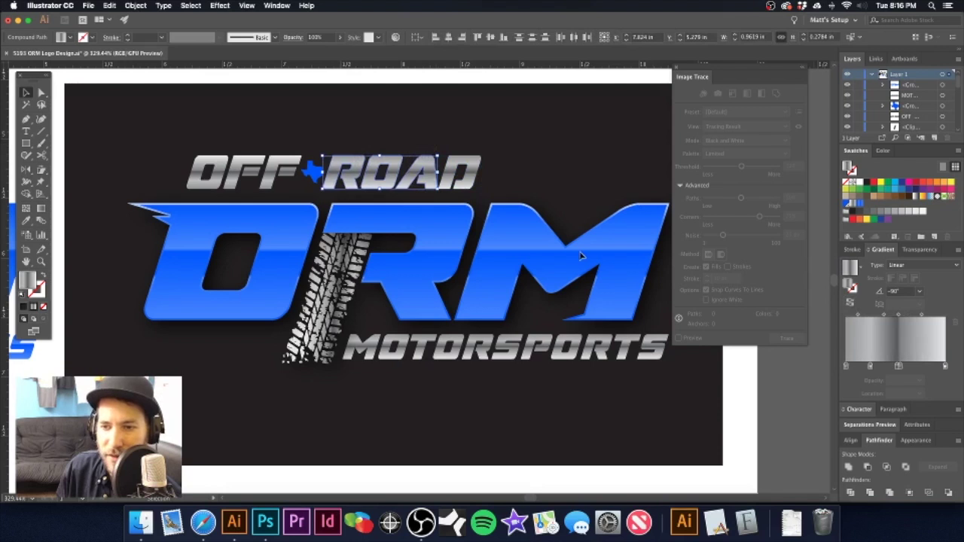
{"action": "left_click", "coordinate": [273, 161]}
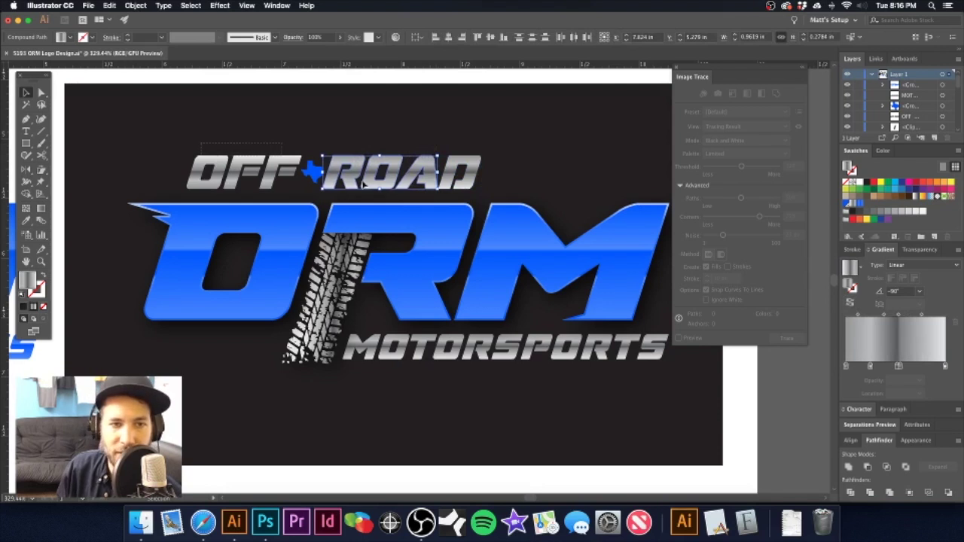
{"action": "left_click", "coordinate": [851, 303]}
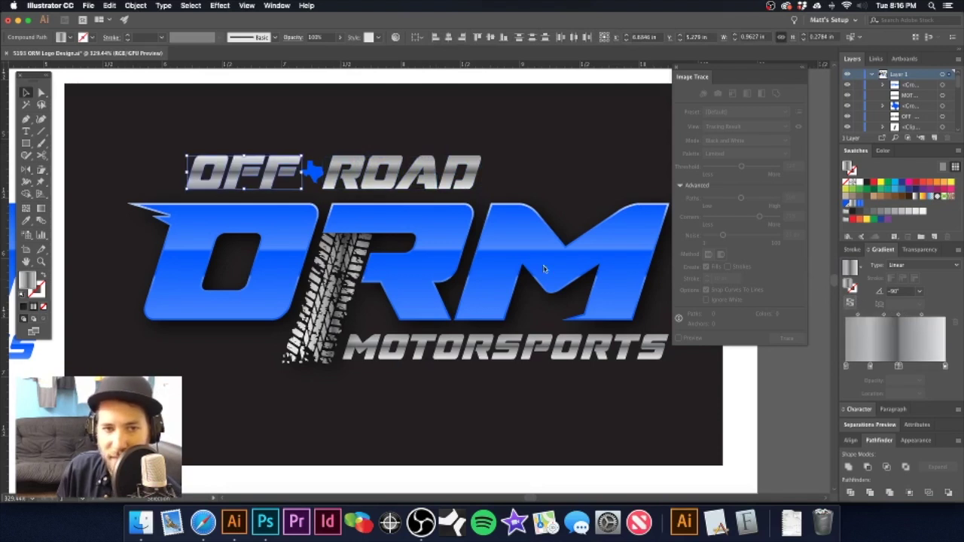
{"action": "left_click", "coordinate": [275, 130]}
- Paste the inner silver letters of OFF-ROAD and MOTORSPORTS back in front and check the beveled result up close
{"action": "key", "text": "super+f"}
{"action": "key", "text": "v"}
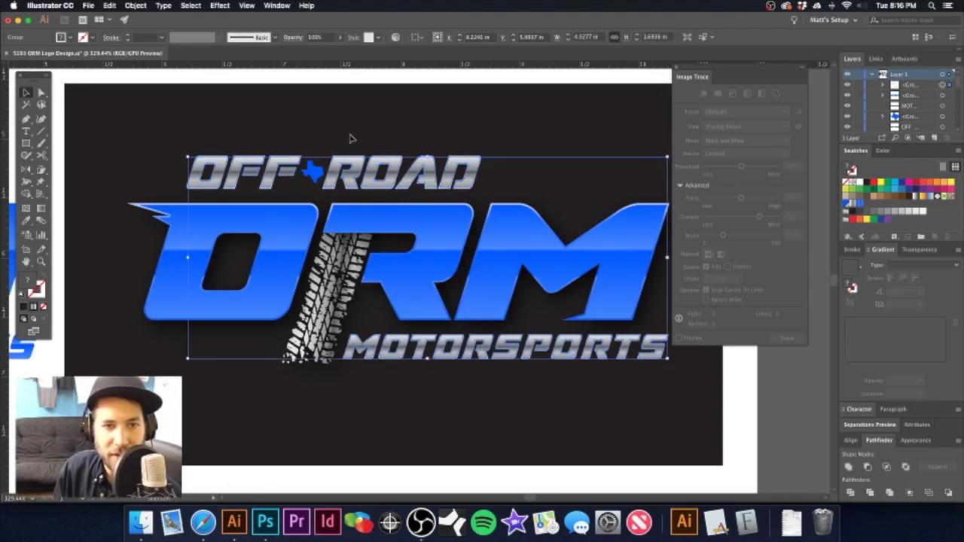
{"action": "left_click", "coordinate": [351, 138]}
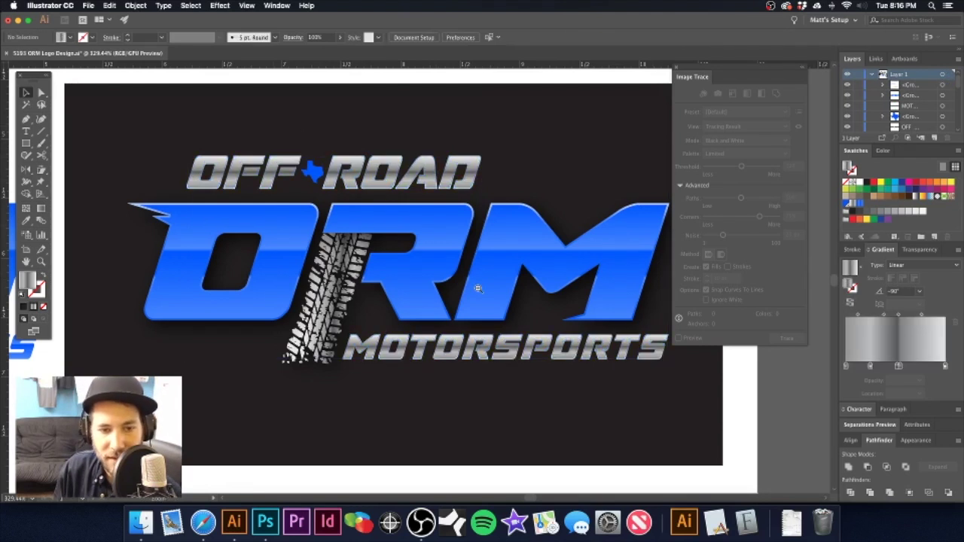
{"action": "key", "text": "super+1"}
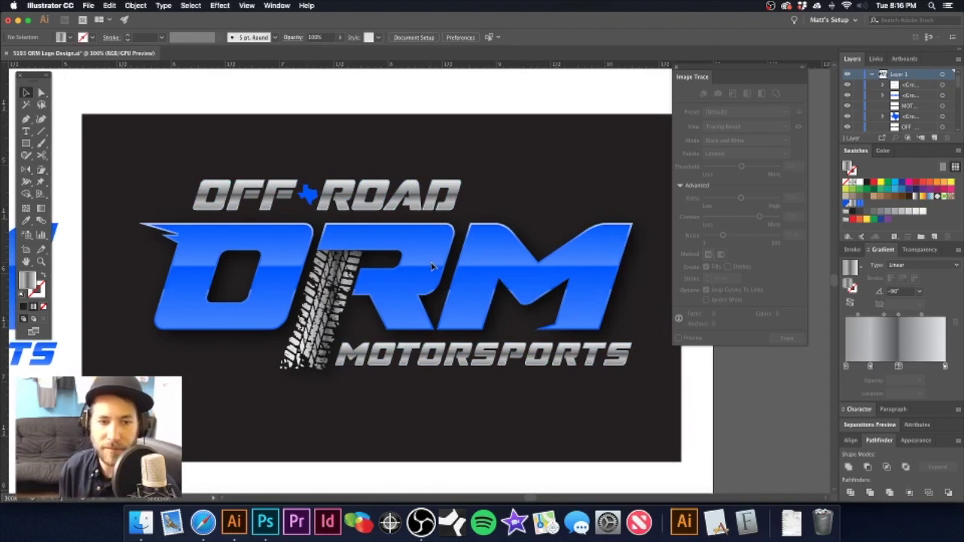
{"action": "left_click_drag", "start_coordinate": [307, 180], "coordinate": [357, 214]}
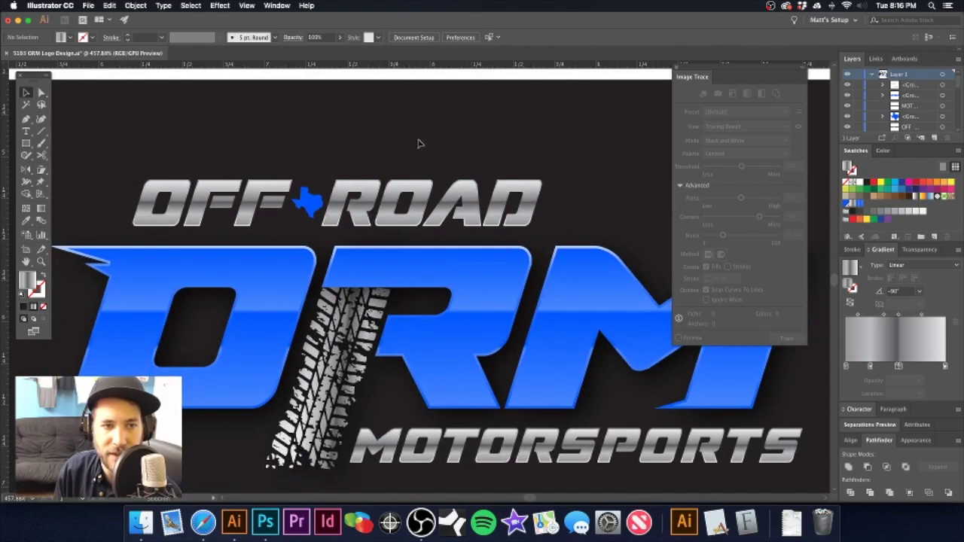
- Move the black OFF ROAD, MOTORSPORTS and ORM text and the white-background logo off the artboard, leaving only the black logo card
{"action": "left_click", "coordinate": [465, 280], "text": "alt+super"}
{"action": "left_click", "coordinate": [463, 281], "text": "alt+super"}
{"action": "left_click", "coordinate": [448, 289], "text": "alt+super"}
{"action": "scroll", "coordinate": [448, 288], "scroll_direction": "left", "scroll_amount": 3}
{"action": "scroll", "coordinate": [433, 272], "scroll_direction": "down", "scroll_amount": 2}
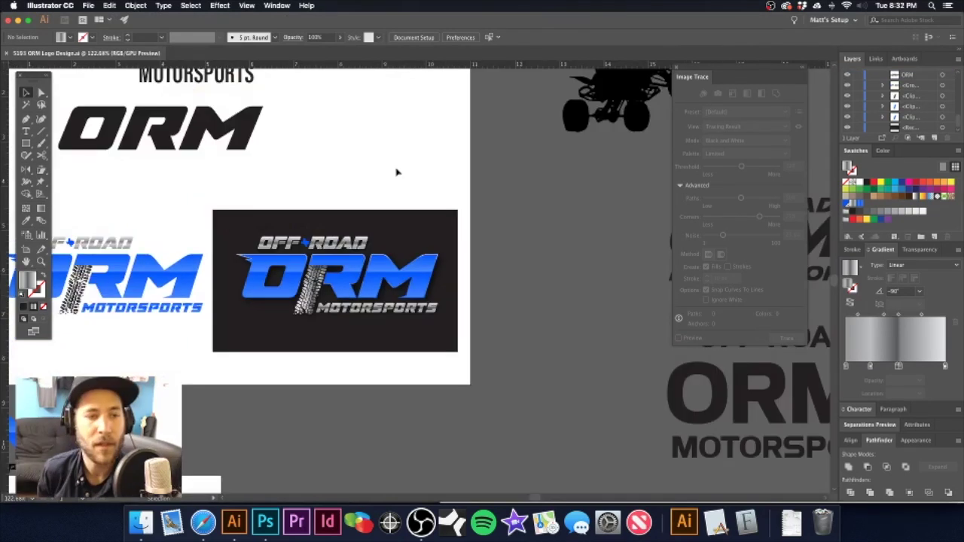
{"action": "key", "text": "super+minus"}
{"action": "key", "text": "super+minus"}
{"action": "key", "text": "super+minus"}
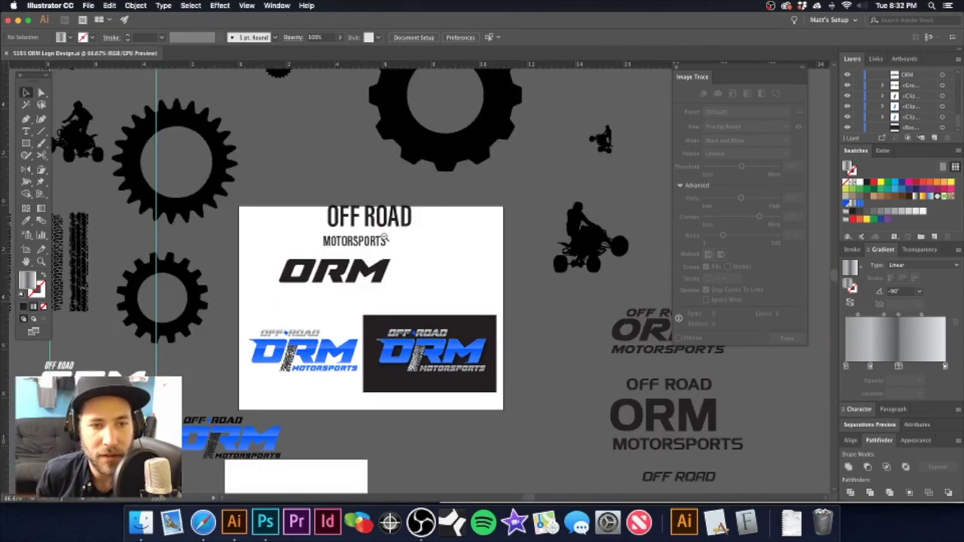
{"action": "key", "text": "super+minus"}
{"action": "left_click_drag", "start_coordinate": [402, 246], "coordinate": [344, 135]}
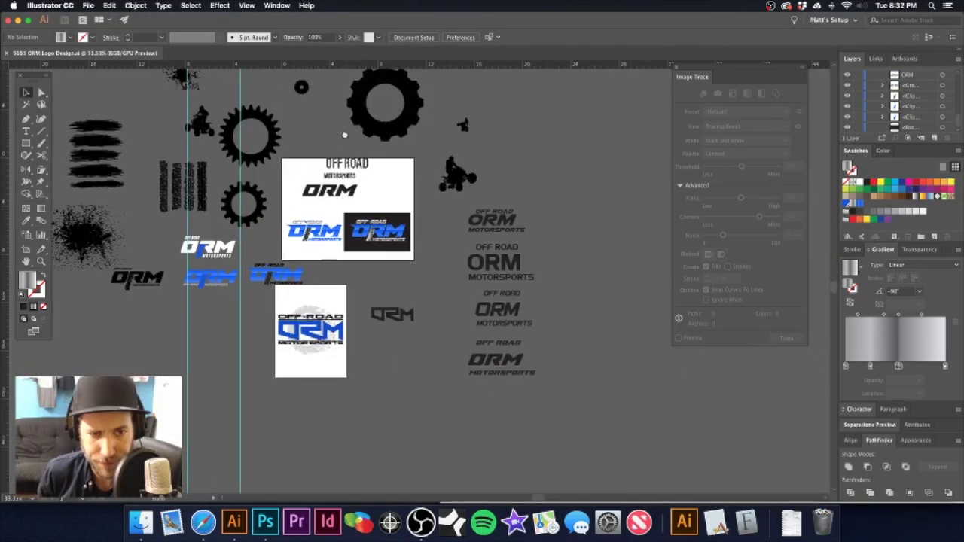
{"action": "left_click_drag", "start_coordinate": [358, 168], "coordinate": [572, 156]}
{"action": "left_click", "coordinate": [280, 200]}
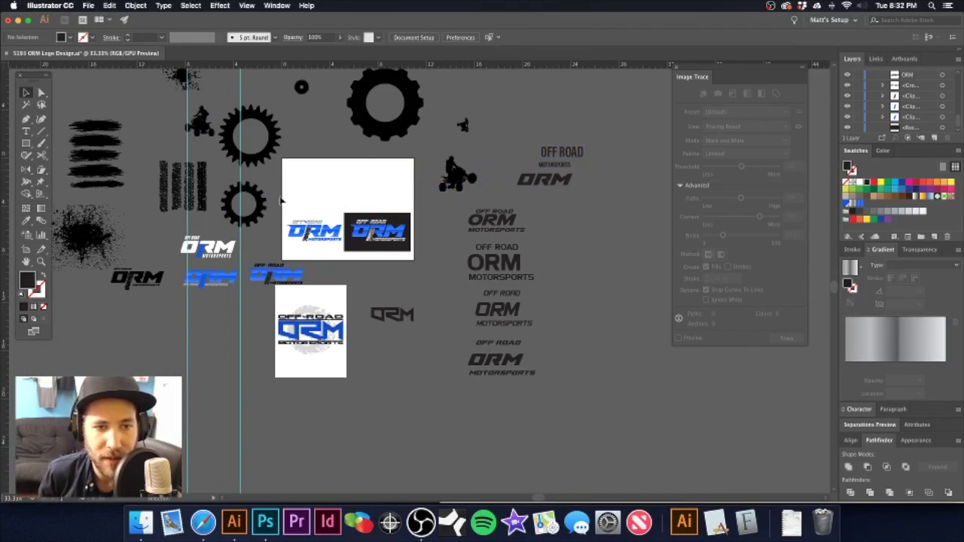
{"action": "left_click_drag", "start_coordinate": [334, 255], "coordinate": [221, 331]}
- Try to move the selected logo artwork on the black card
{"action": "left_click_drag", "start_coordinate": [319, 194], "coordinate": [424, 271]}
{"action": "key", "text": "super+space"}
{"action": "left_click_drag", "start_coordinate": [331, 250], "coordinate": [522, 258]}
{"action": "left_click_drag", "start_coordinate": [525, 159], "coordinate": [556, 135]}
{"action": "left_click_drag", "start_coordinate": [489, 181], "coordinate": [489, 180]}
{"action": "key", "text": "super+z"}
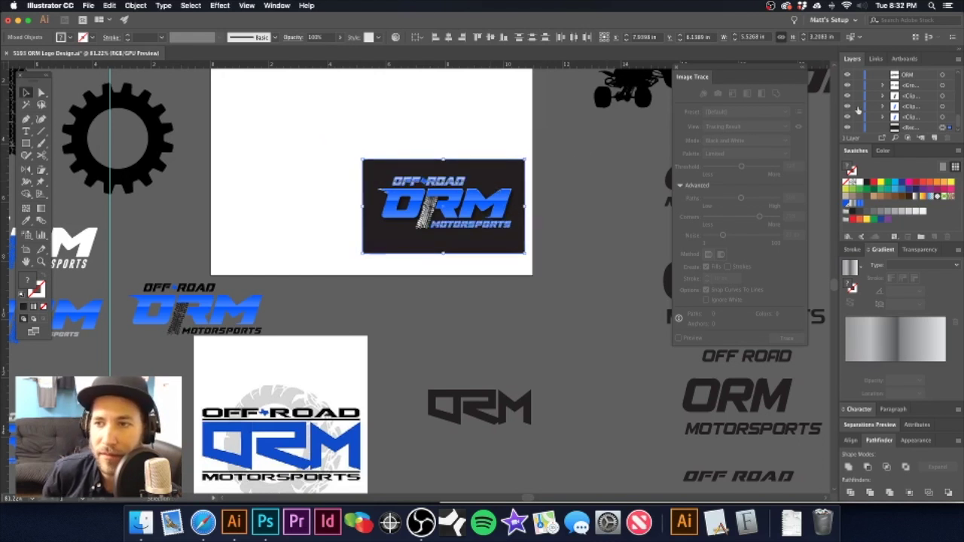
- Group the logo artwork together with its black background rectangle
{"action": "scroll", "coordinate": [874, 118], "scroll_direction": "down", "scroll_amount": 5}
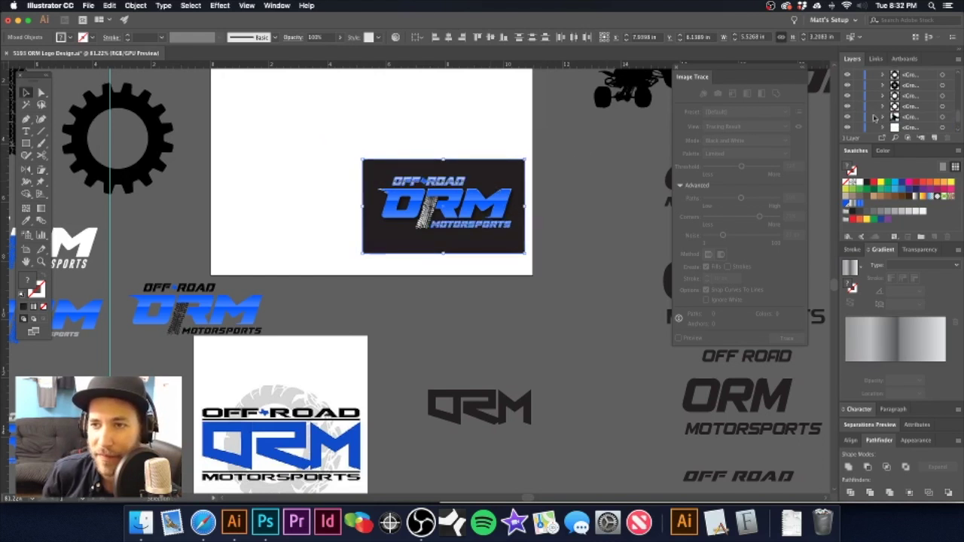
{"action": "scroll", "coordinate": [874, 118], "scroll_direction": "down", "scroll_amount": 3}
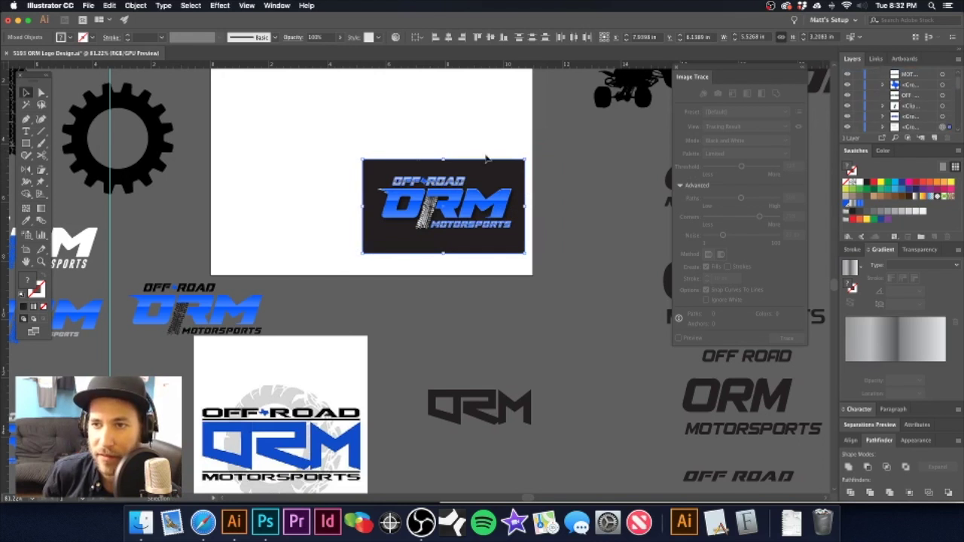
{"action": "left_click_drag", "start_coordinate": [325, 149], "coordinate": [519, 252]}
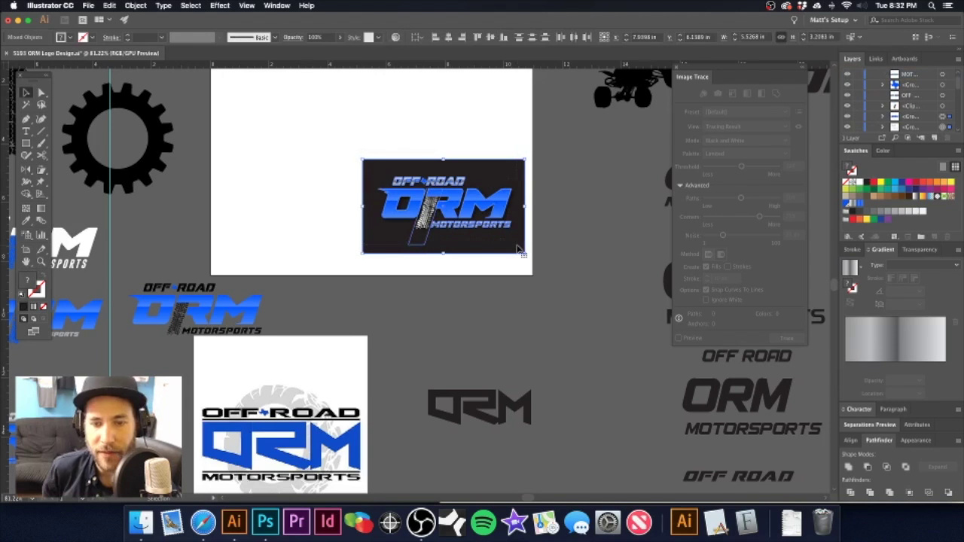
{"action": "key", "text": "super+g"}
{"action": "key", "text": "super+shift+a"}
- Center the logo card on the artboard, enlarge it to about 6.98 in wide, and stack a duplicate above it
{"action": "left_click_drag", "start_coordinate": [485, 178], "coordinate": [406, 194]}
{"action": "key", "text": "super+minus"}
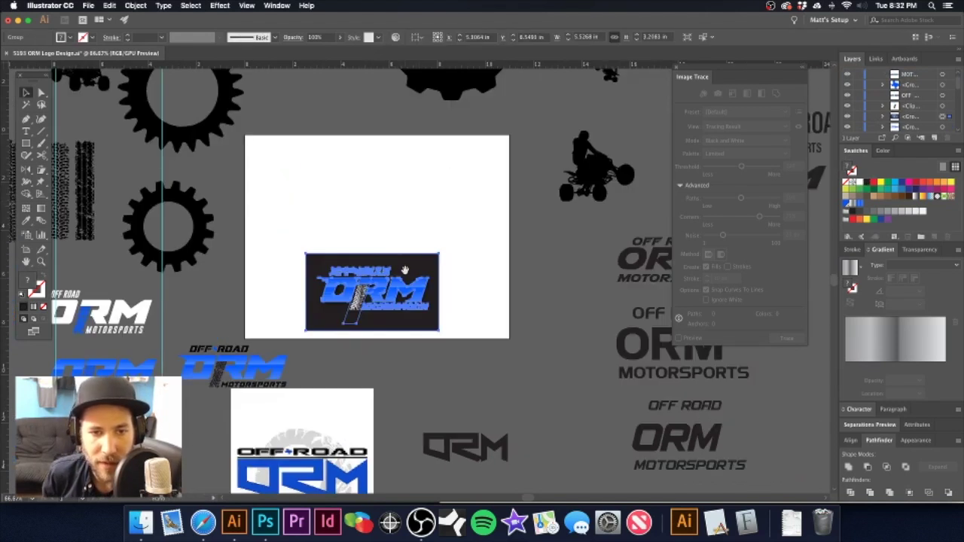
{"action": "scroll", "coordinate": [413, 242], "scroll_direction": "down", "scroll_amount": 2}
{"action": "left_click_drag", "start_coordinate": [445, 229], "coordinate": [437, 129]}
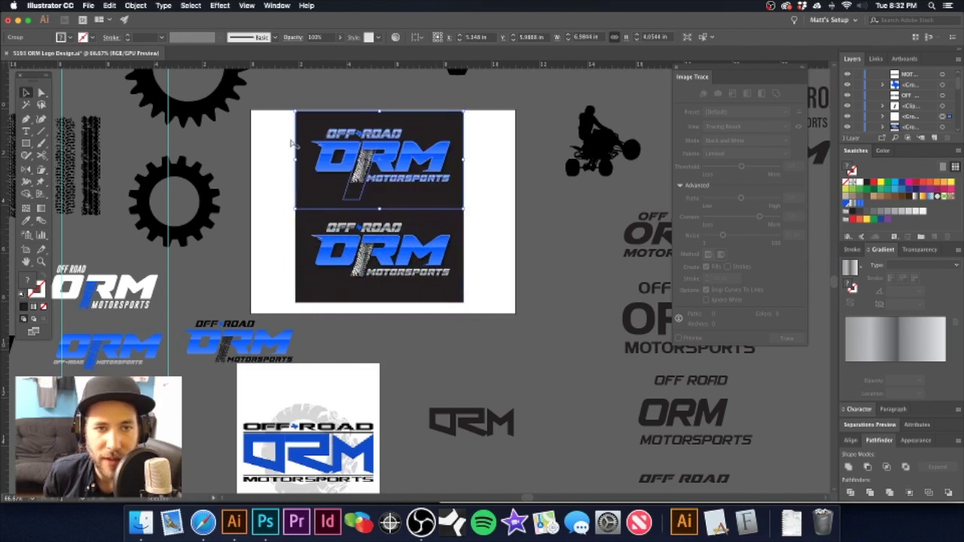
- Scale both stacked logo cards down slightly and leave a thin gap between them
{"action": "left_click_drag", "start_coordinate": [278, 136], "coordinate": [473, 265]}
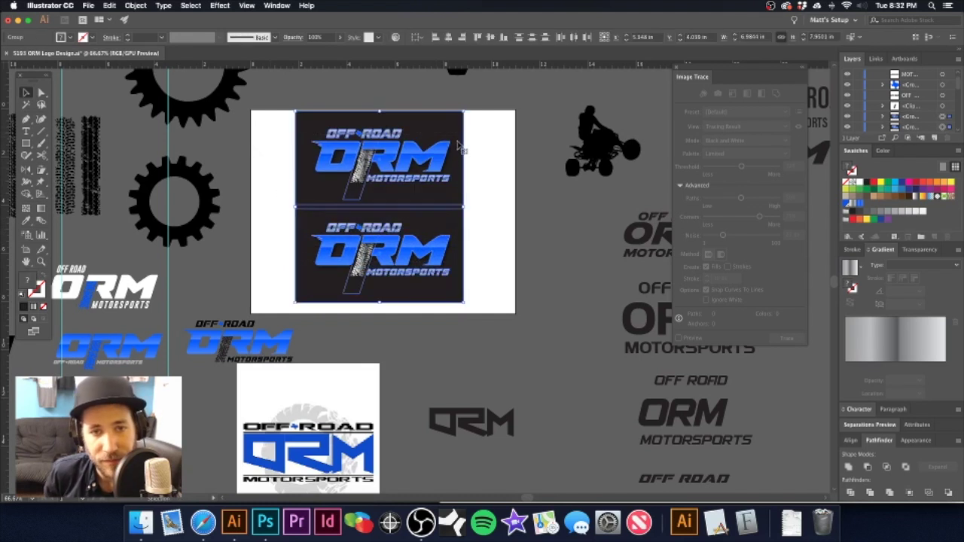
{"action": "left_click_drag", "start_coordinate": [464, 113], "coordinate": [466, 120]}
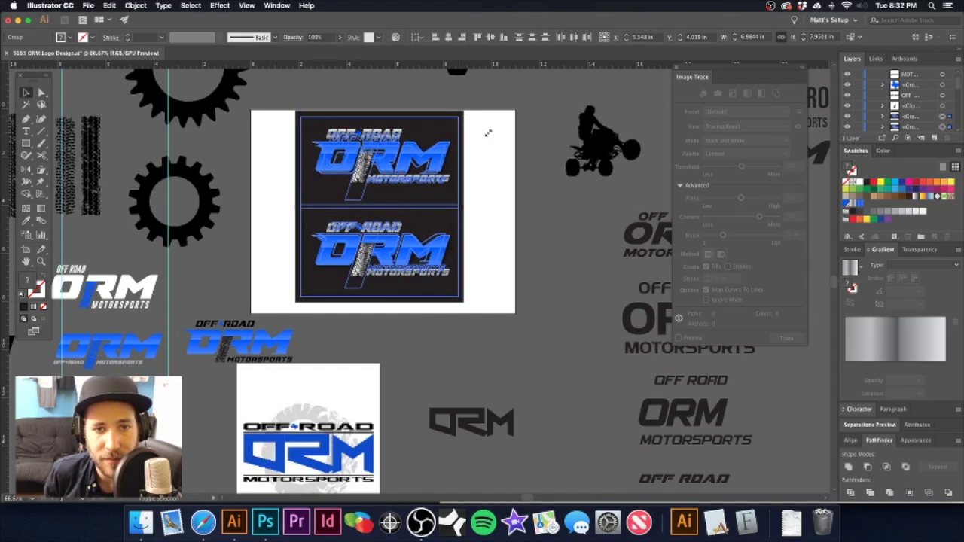
{"action": "key", "text": "super+shift+a"}
{"action": "left_click", "coordinate": [423, 224]}
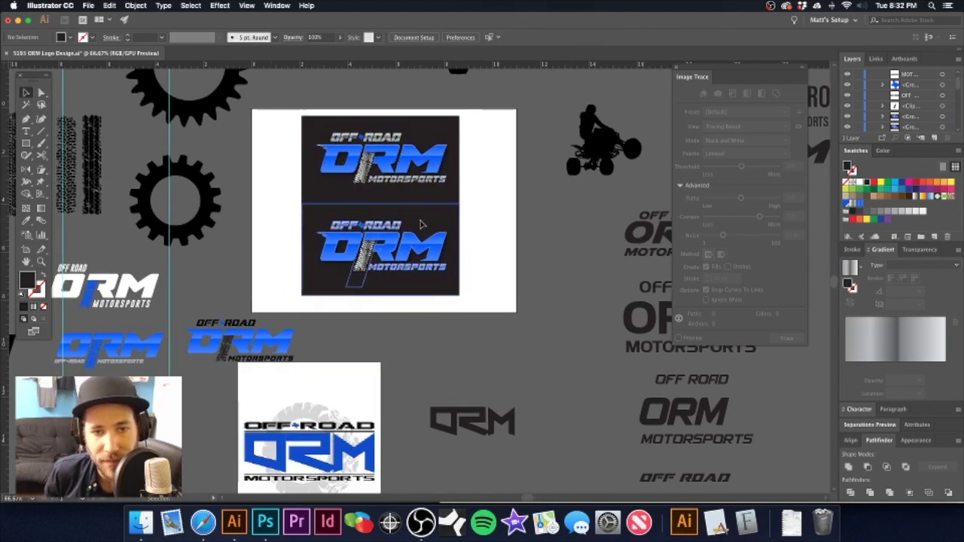
{"action": "left_click_drag", "start_coordinate": [433, 223], "coordinate": [441, 217]}
{"action": "left_click", "coordinate": [484, 172]}
- Duplicate Artboard 1 with its two logo cards into the empty space beyond the loose text variations
{"action": "left_click", "coordinate": [459, 235], "text": "alt+super"}
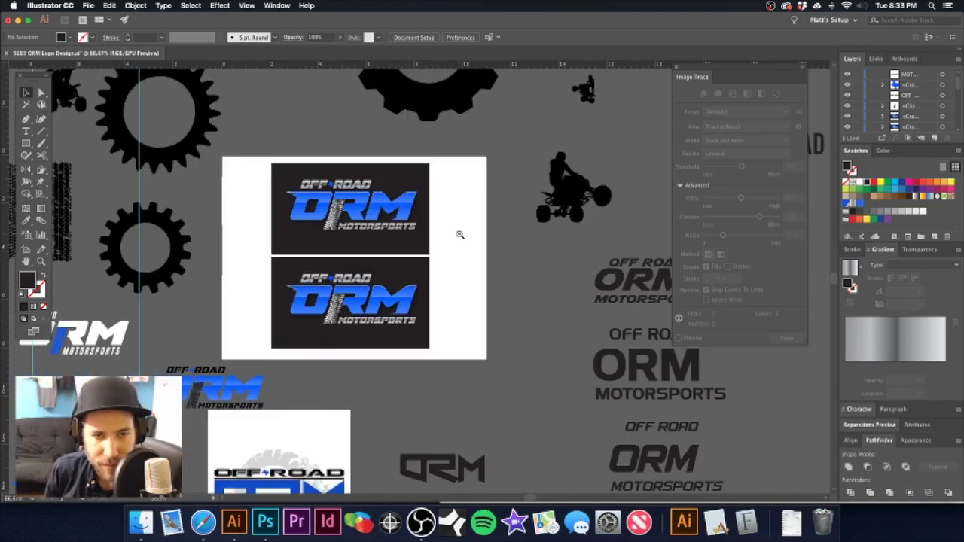
{"action": "scroll", "coordinate": [409, 269], "scroll_direction": "down", "scroll_amount": 3}
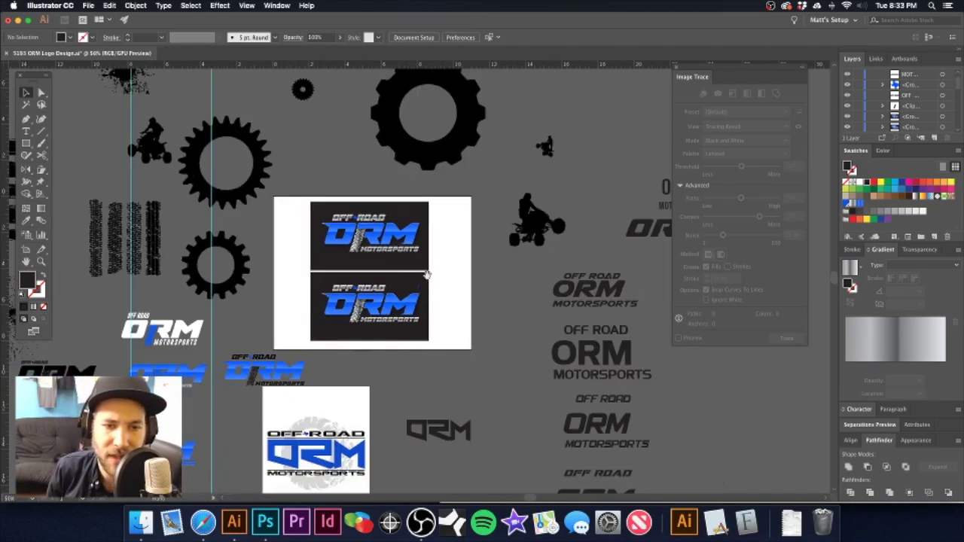
{"action": "left_click_drag", "start_coordinate": [406, 249], "coordinate": [322, 245]}
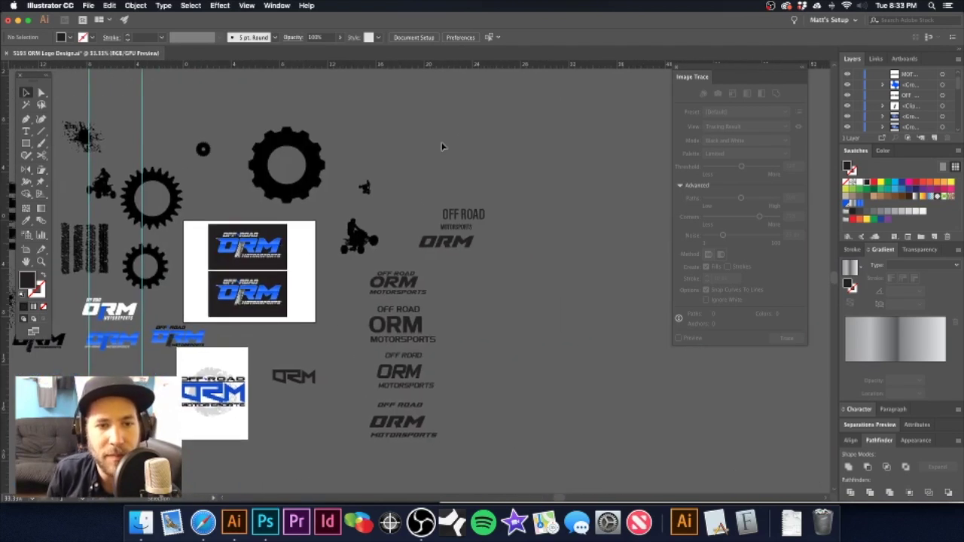
{"action": "left_click", "coordinate": [414, 37]}
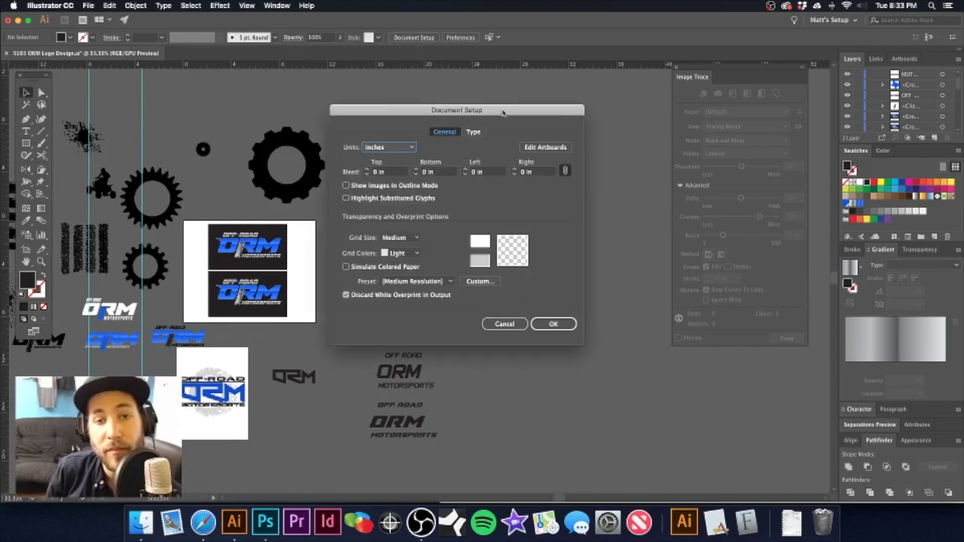
{"action": "left_click", "coordinate": [544, 147]}
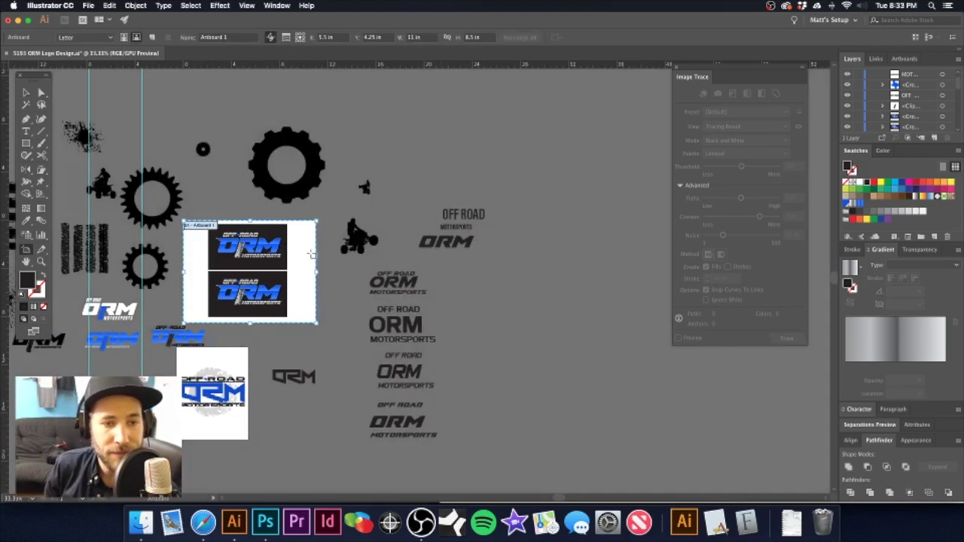
{"action": "left_click_drag", "start_coordinate": [302, 249], "coordinate": [635, 217]}
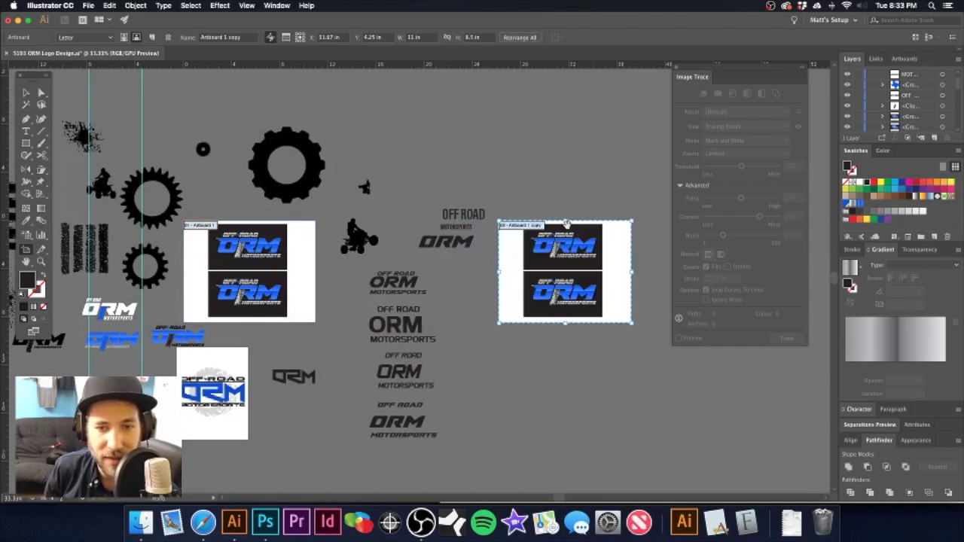
{"action": "scroll", "coordinate": [565, 226], "scroll_direction": "right", "scroll_amount": 3}
{"action": "key", "text": "Escape"}
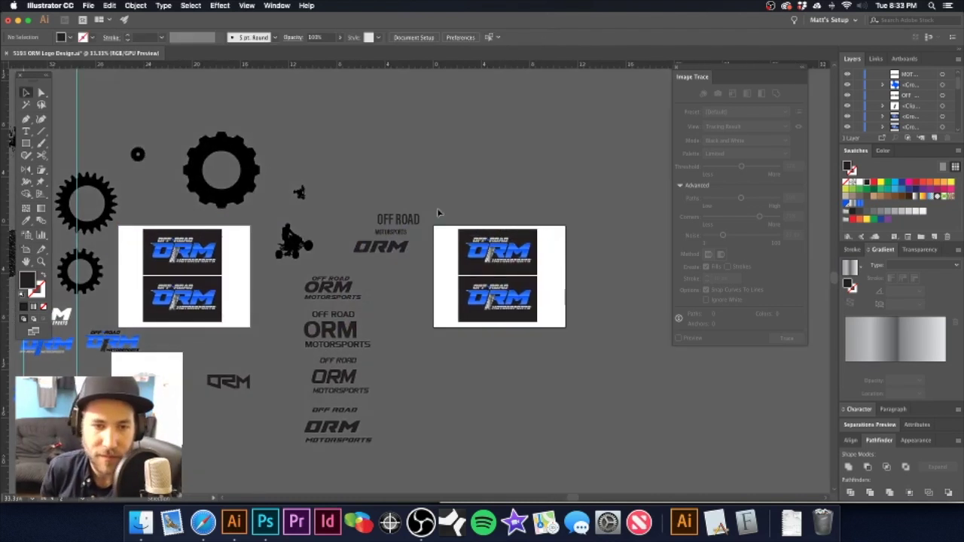
- Look over the logo cards, gears, textures and text variations on the canvas for elements to use in a second logo version
{"action": "scroll", "coordinate": [406, 200], "scroll_direction": "right", "scroll_amount": 3}
{"action": "left_click_drag", "start_coordinate": [396, 218], "coordinate": [475, 322]}
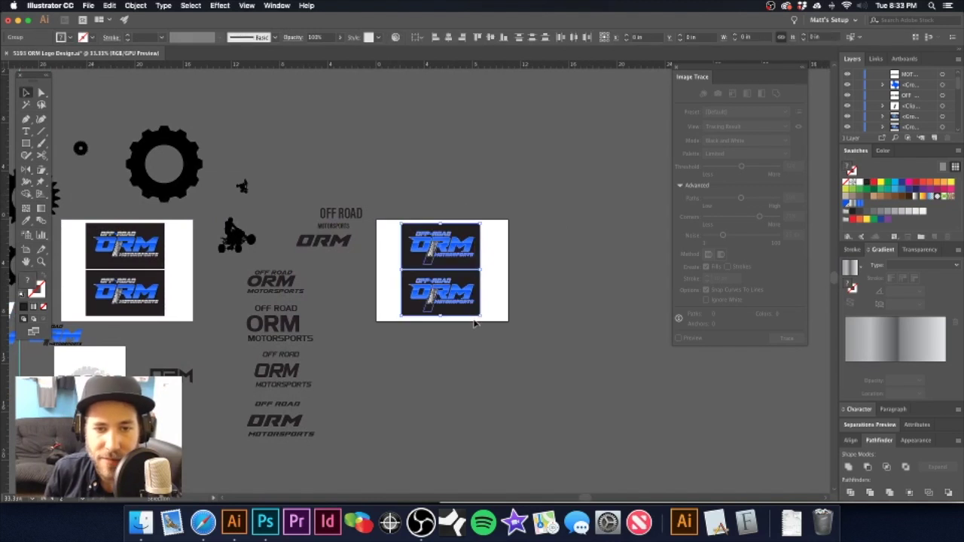
{"action": "left_click", "coordinate": [431, 156]}
{"action": "scroll", "coordinate": [482, 248], "scroll_direction": "left", "scroll_amount": 10}
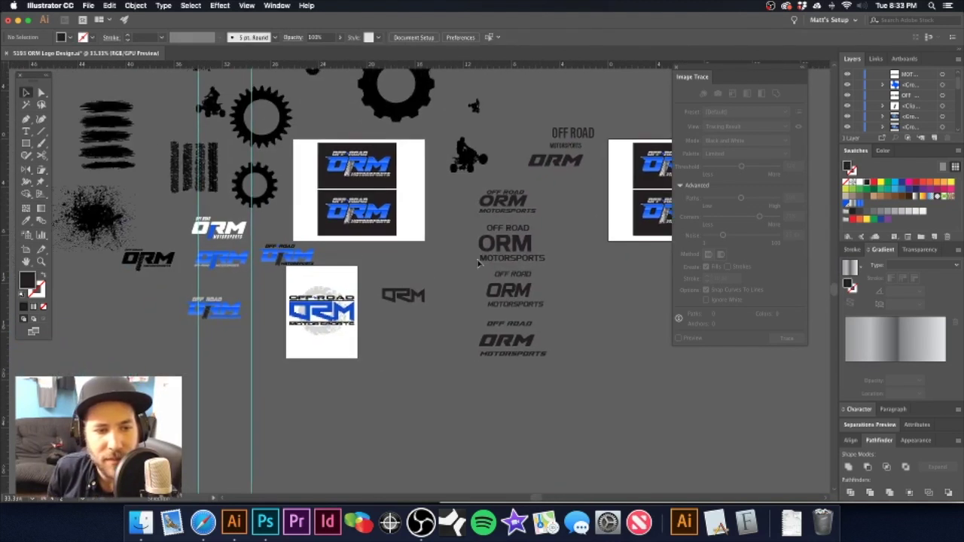
{"action": "scroll", "coordinate": [246, 307], "scroll_direction": "up", "scroll_amount": 5}
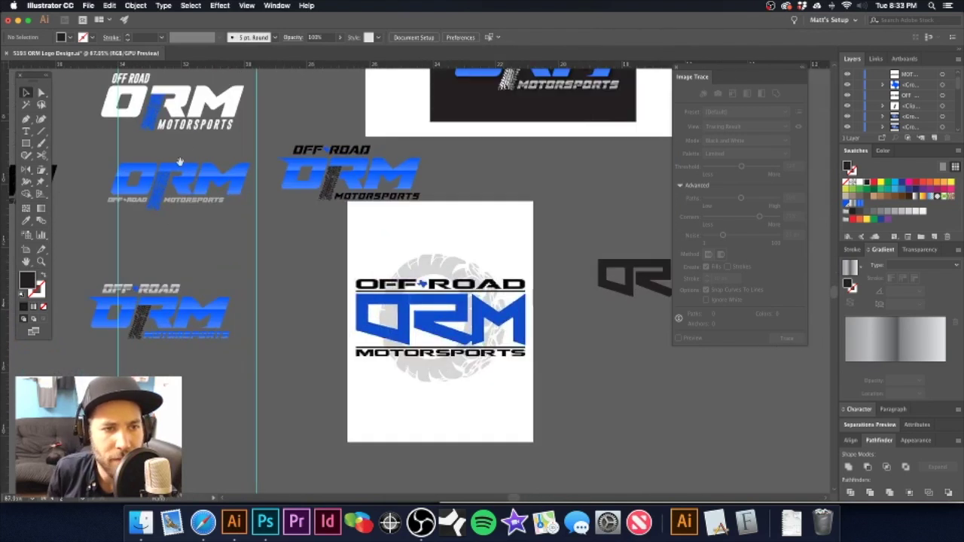
{"action": "scroll", "coordinate": [179, 162], "scroll_direction": "up", "scroll_amount": 3}
{"action": "scroll", "coordinate": [142, 197], "scroll_direction": "right", "scroll_amount": 3}
{"action": "scroll", "coordinate": [294, 220], "scroll_direction": "down", "scroll_amount": 3}
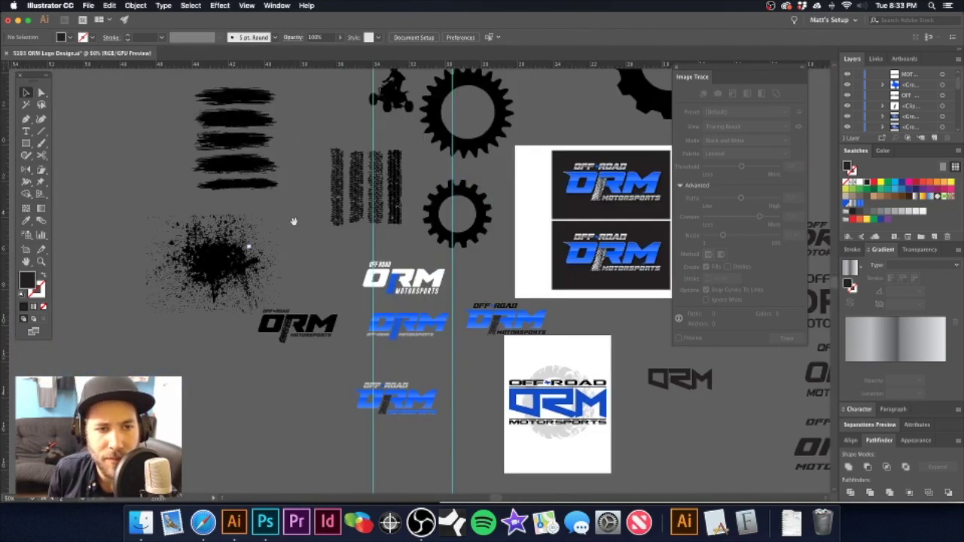
{"action": "scroll", "coordinate": [316, 287], "scroll_direction": "right", "scroll_amount": 3}
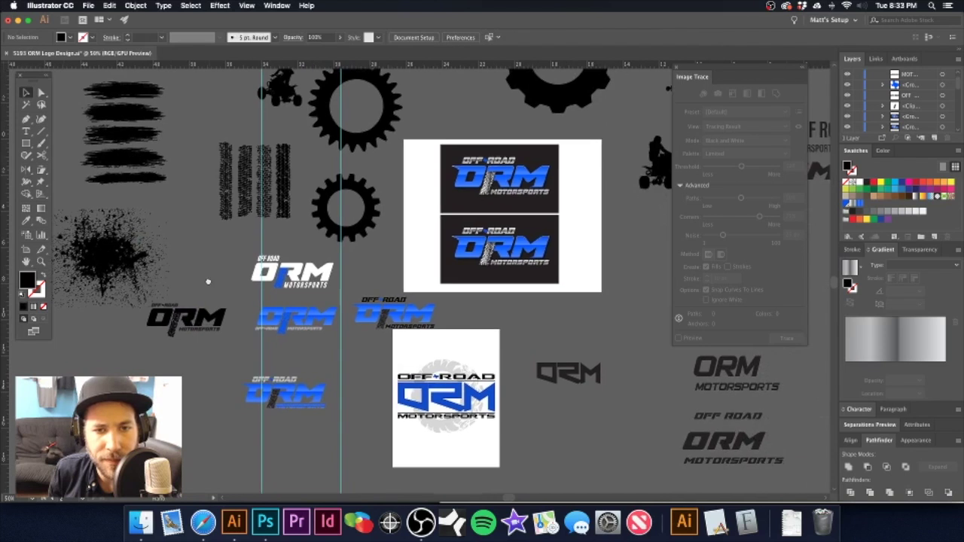
{"action": "left_click_drag", "start_coordinate": [435, 246], "coordinate": [308, 235]}
{"action": "left_click_drag", "start_coordinate": [471, 179], "coordinate": [315, 185]}
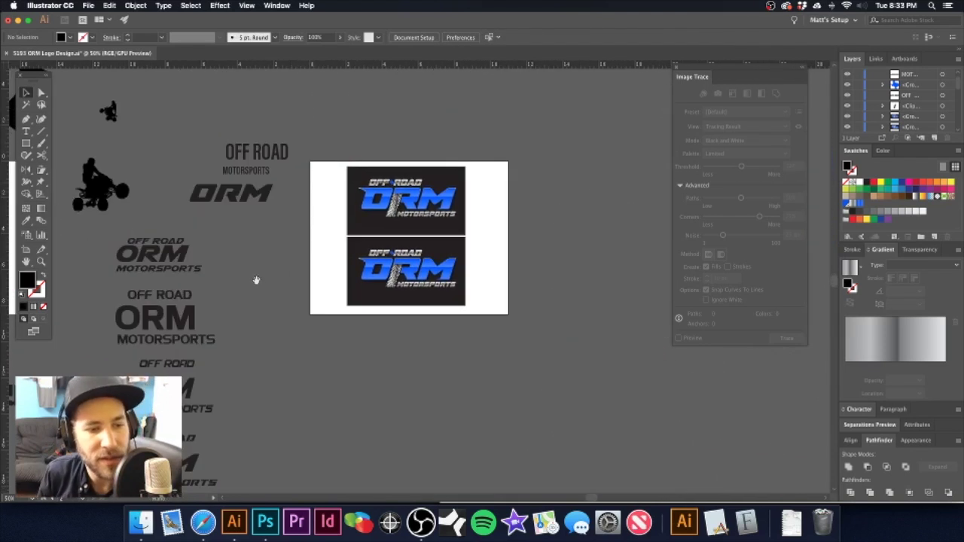
{"action": "scroll", "coordinate": [256, 280], "scroll_direction": "left", "scroll_amount": 5}
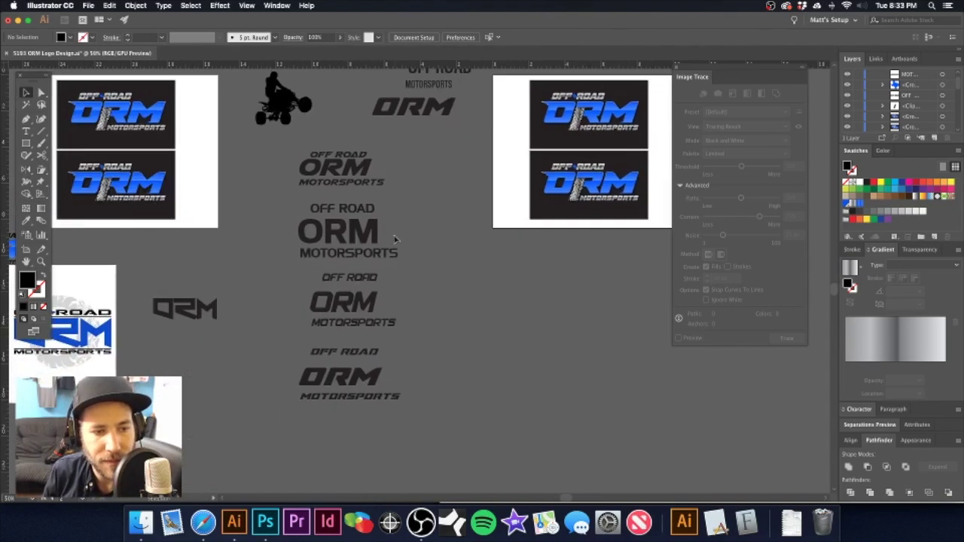
{"action": "left_click", "coordinate": [193, 309]}
{"action": "left_click", "coordinate": [190, 291]}
{"action": "left_click_drag", "start_coordinate": [170, 306], "coordinate": [233, 329], "text": "super"}
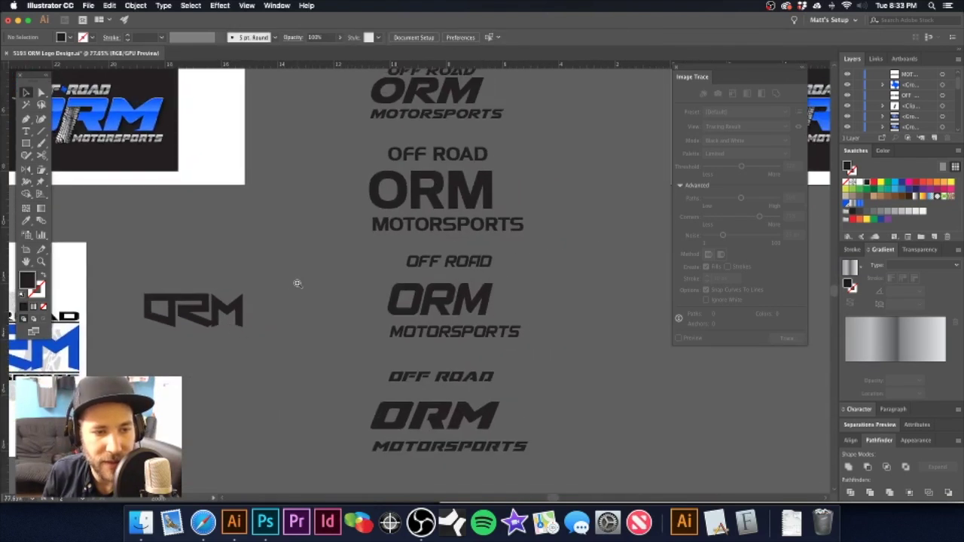
{"action": "left_click", "coordinate": [297, 284], "text": "alt+super"}
{"action": "key", "text": "super+minus"}
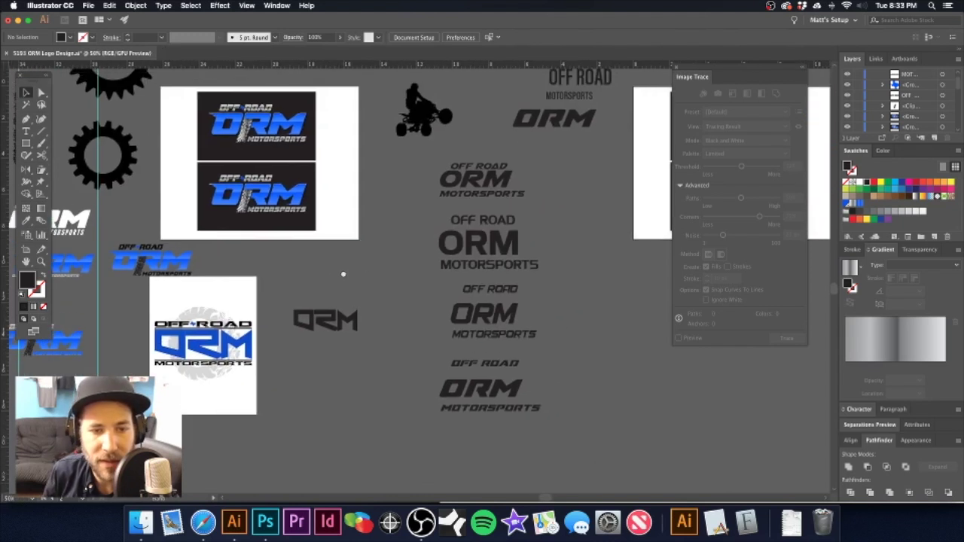
{"action": "scroll", "coordinate": [424, 232], "scroll_direction": "up", "scroll_amount": 5}
{"action": "scroll", "coordinate": [424, 232], "scroll_direction": "right", "scroll_amount": 5}
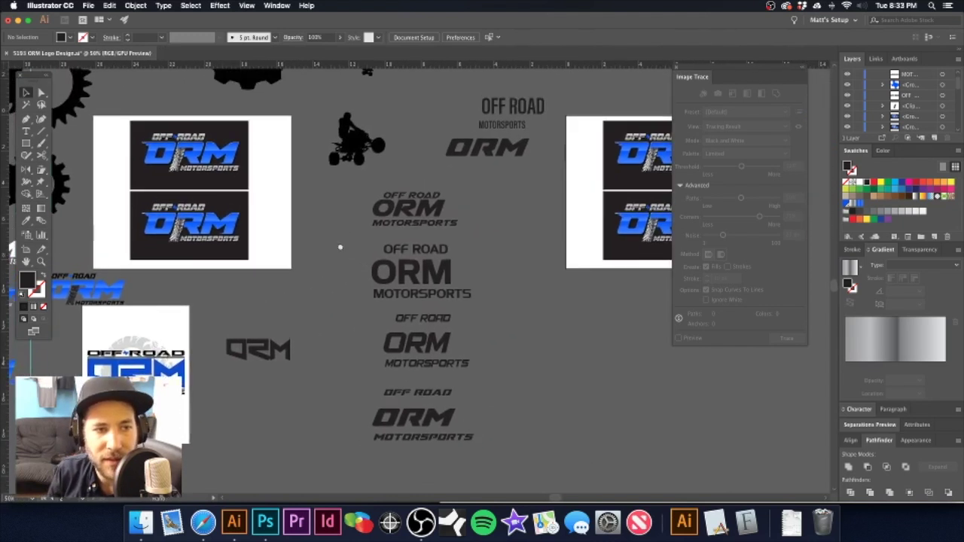
{"action": "scroll", "coordinate": [326, 268], "scroll_direction": "right", "scroll_amount": 5}
{"action": "scroll", "coordinate": [327, 268], "scroll_direction": "up", "scroll_amount": 1}
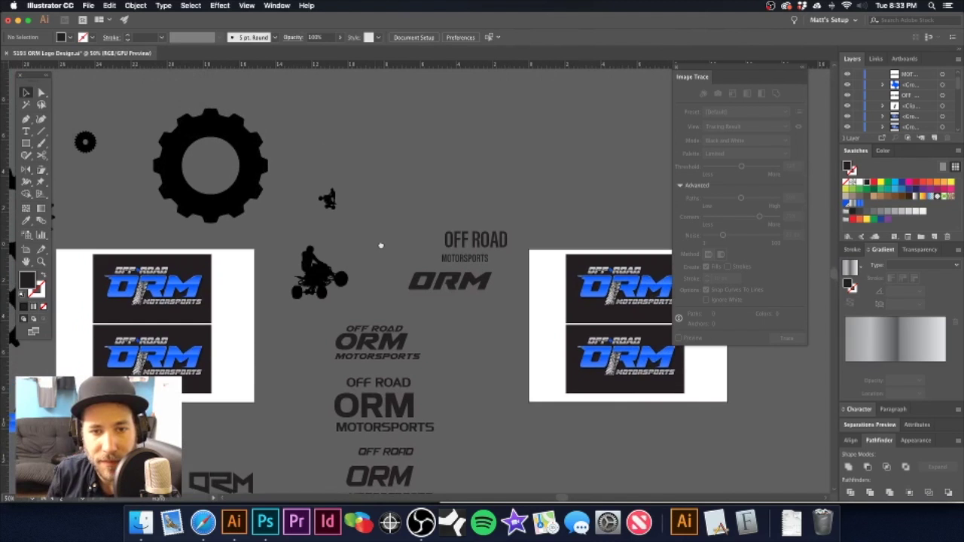
- Duplicate the condensed OFF ROAD text just above the original and change the copy's wording to ORM
{"action": "scroll", "coordinate": [351, 173], "scroll_direction": "right", "scroll_amount": 1}
{"action": "scroll", "coordinate": [351, 173], "scroll_direction": "up", "scroll_amount": 1}
{"action": "left_click_drag", "start_coordinate": [360, 175], "coordinate": [372, 146]}
{"action": "double_click", "coordinate": [351, 148]}
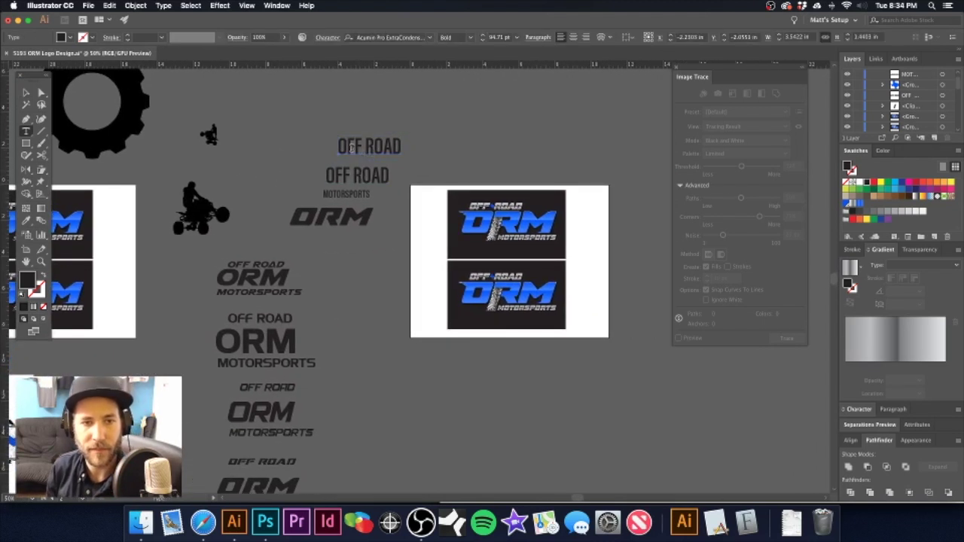
{"action": "key", "text": "super+a"}
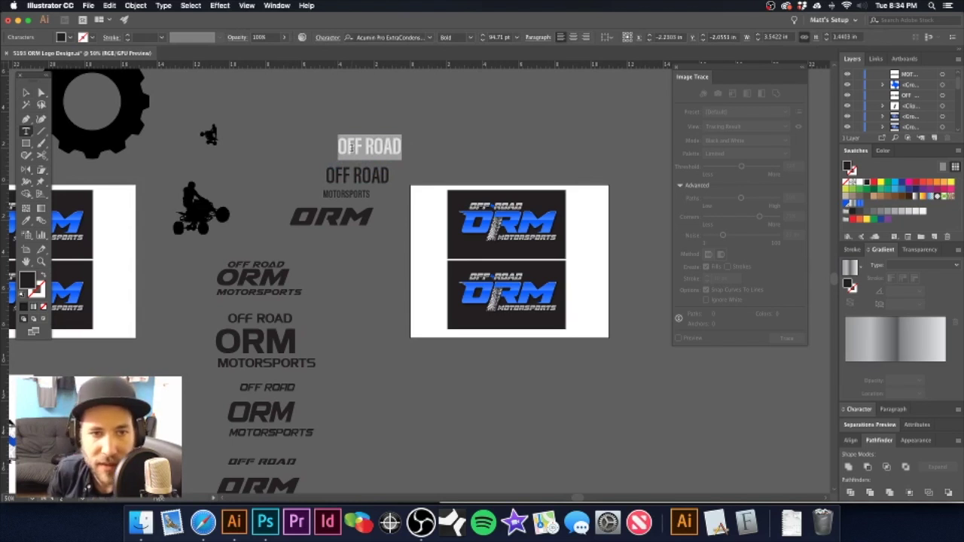
{"action": "type", "text": "ORM"}
{"action": "key", "text": "Escape"}
{"action": "left_click", "coordinate": [416, 135]}
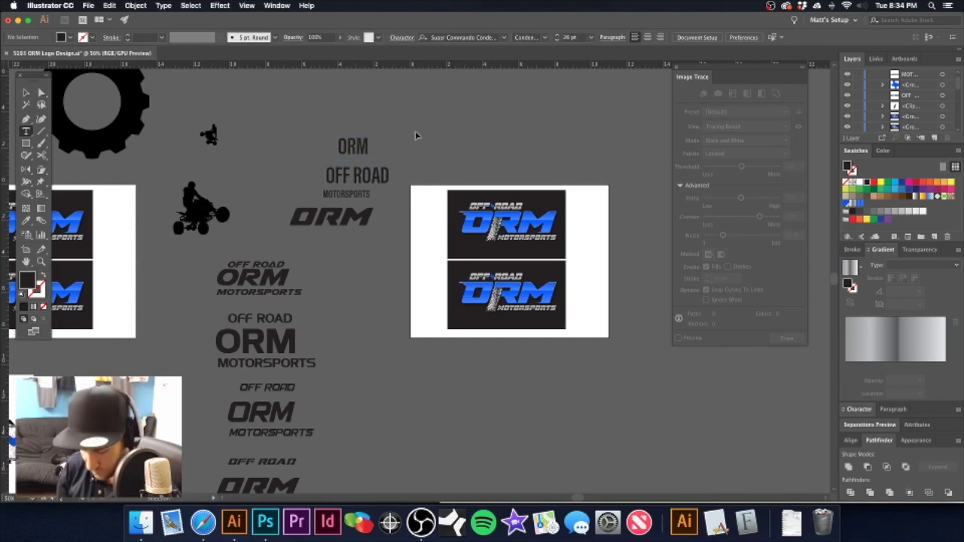
- Set the new ORM text in the Airstrike Bold font
{"action": "left_click", "coordinate": [24, 92]}
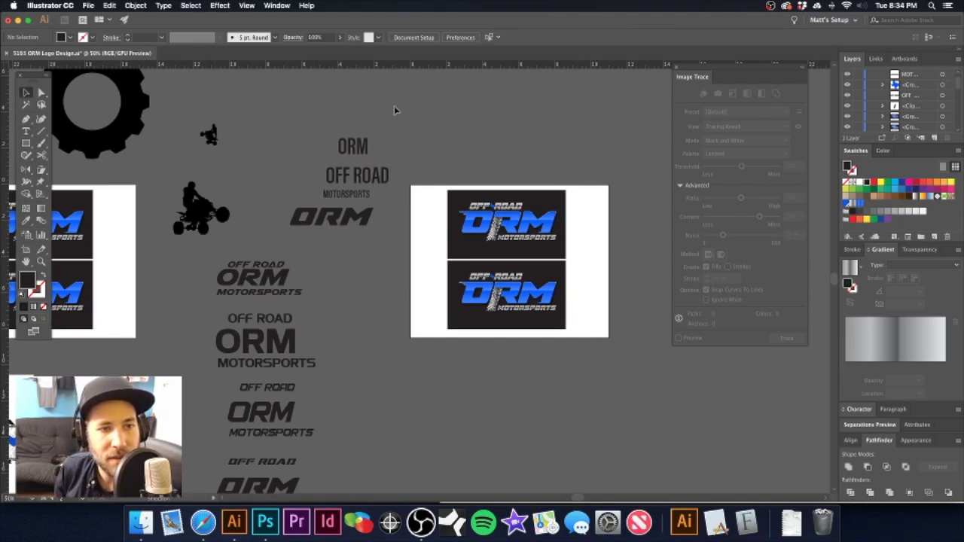
{"action": "scroll", "coordinate": [344, 141], "scroll_direction": "up", "scroll_amount": 5}
{"action": "left_click", "coordinate": [393, 162]}
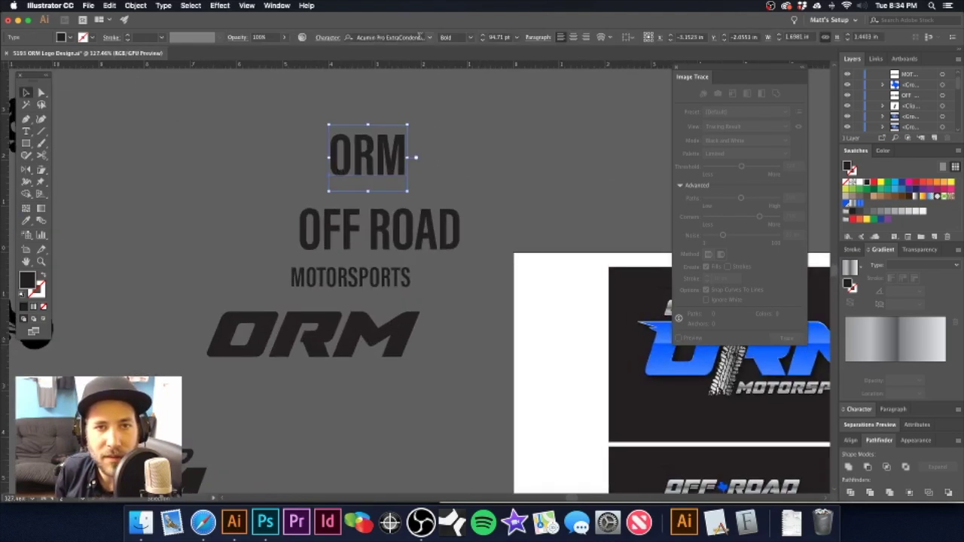
{"action": "left_click", "coordinate": [429, 38]}
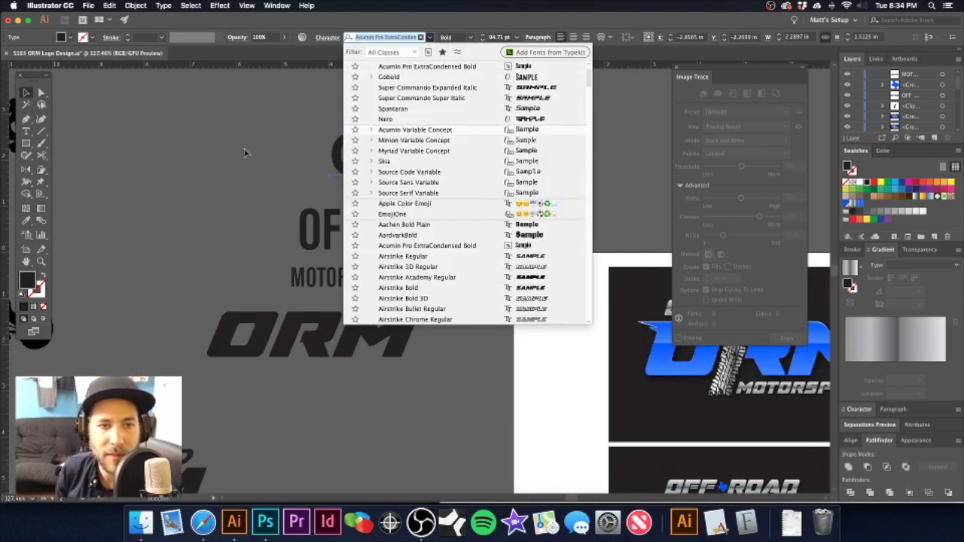
{"action": "left_click", "coordinate": [245, 152]}
{"action": "scroll", "coordinate": [246, 153], "scroll_direction": "right", "scroll_amount": 5}
{"action": "left_click", "coordinate": [431, 38]}
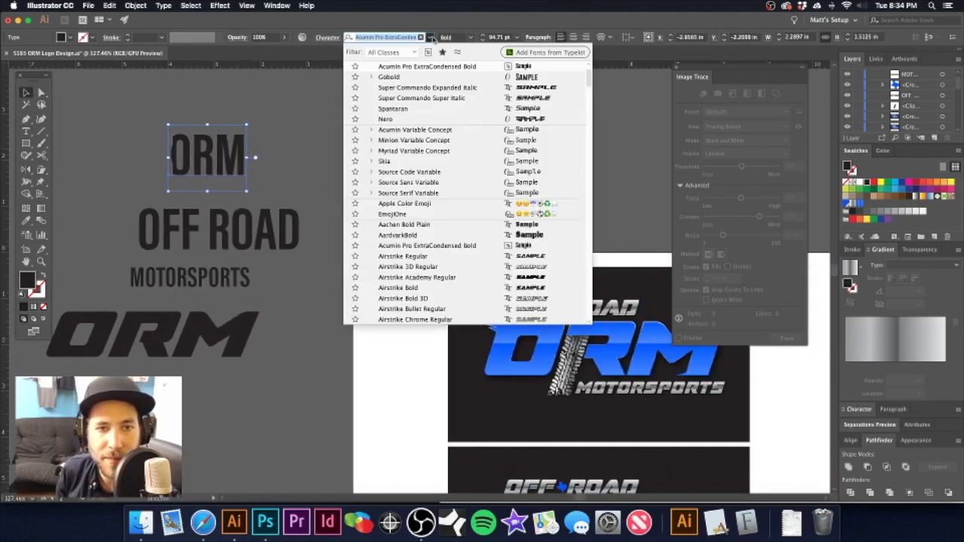
{"action": "scroll", "coordinate": [430, 264], "scroll_direction": "down", "scroll_amount": 2}
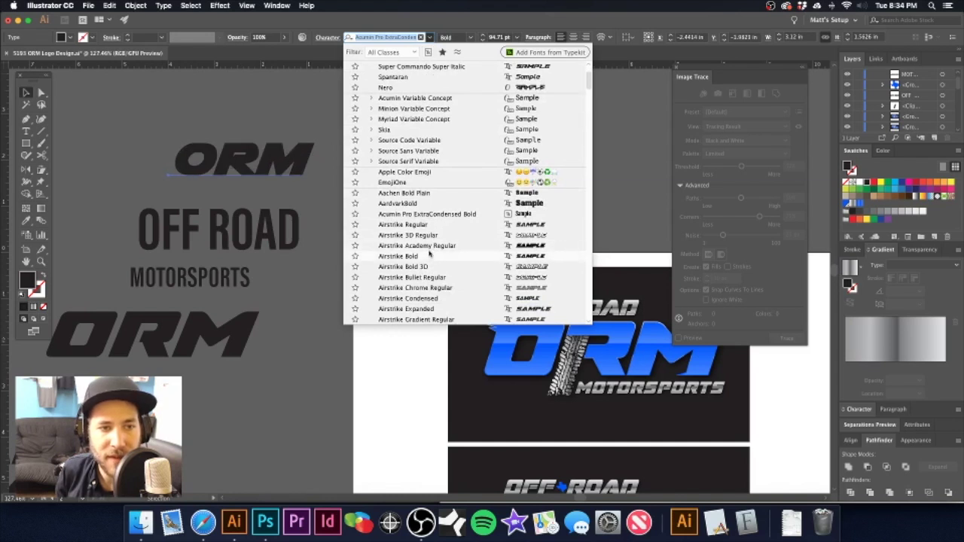
{"action": "left_click", "coordinate": [429, 254]}
{"action": "left_click", "coordinate": [364, 145]}
- Move both logo cards off the duplicated artboard into the empty space beside it
{"action": "left_click", "coordinate": [428, 308], "text": "alt+super"}
{"action": "left_click", "coordinate": [428, 308], "text": "alt+super"}
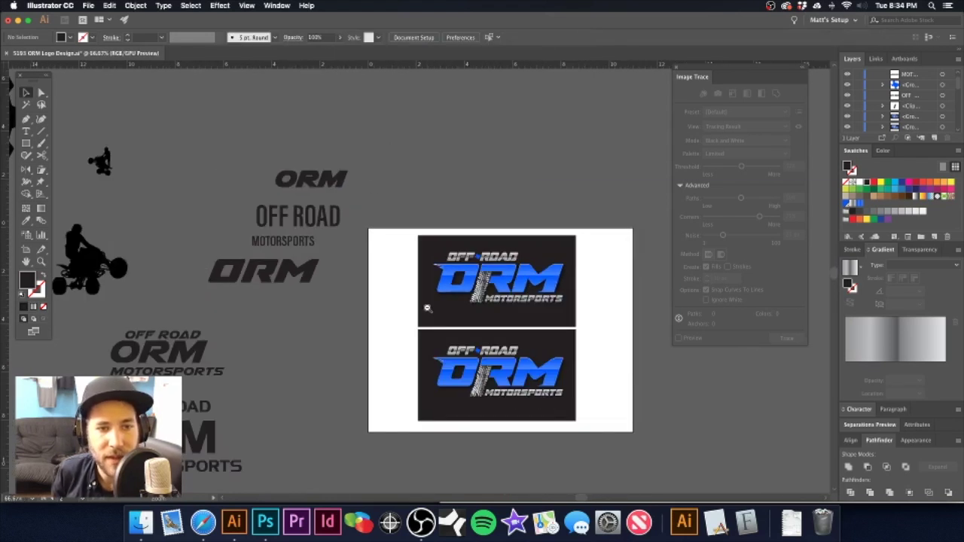
{"action": "left_click", "coordinate": [427, 307], "text": "alt+super"}
{"action": "scroll", "coordinate": [369, 241], "scroll_direction": "right", "scroll_amount": 2}
{"action": "scroll", "coordinate": [369, 241], "scroll_direction": "down", "scroll_amount": 1}
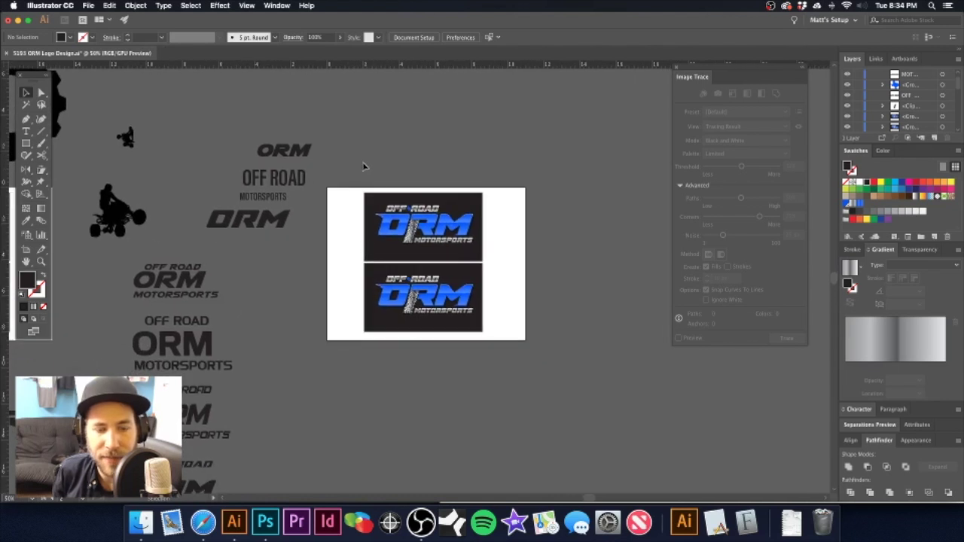
{"action": "mouse_move", "coordinate": [445, 225]}
{"action": "left_mouse_down"}
{"action": "mouse_move", "coordinate": [573, 182]}
{"action": "mouse_move", "coordinate": [623, 129]}
{"action": "left_mouse_up"}
- Place the Airstrike Bold ORM text on the empty artboard and enlarge it to about 7.7 in wide
{"action": "left_click_drag", "start_coordinate": [301, 152], "coordinate": [478, 285]}
{"action": "scroll", "coordinate": [431, 225], "scroll_direction": "up", "scroll_amount": 1}
{"action": "scroll", "coordinate": [431, 225], "scroll_direction": "left", "scroll_amount": 1}
{"action": "left_click", "coordinate": [431, 224]}
{"action": "left_click_drag", "start_coordinate": [416, 264], "coordinate": [417, 227]}
{"action": "key", "text": "super+z"}
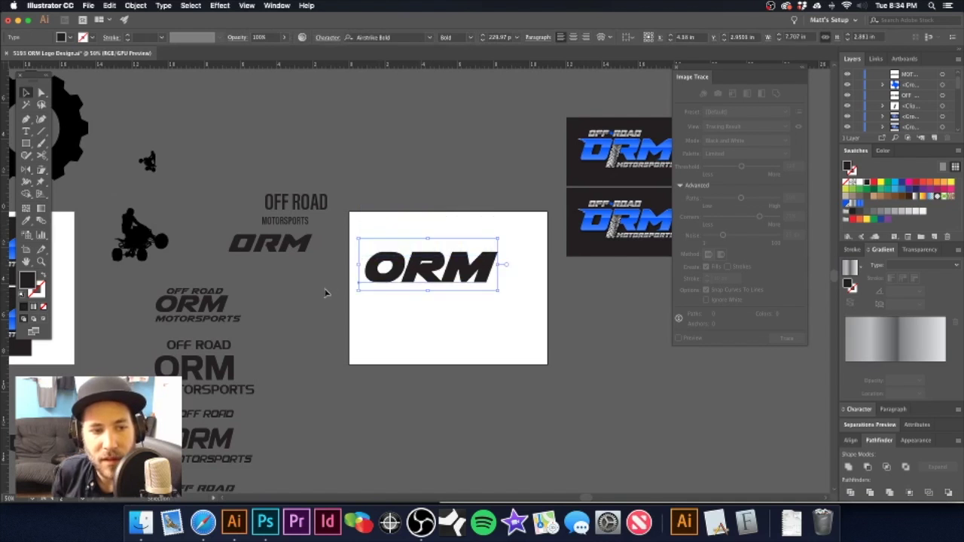
- Delete the enlarged ORM text and move the uppermost stacked OFF ROAD ORM MOTORSPORTS variation onto the empty artboard
{"action": "left_click", "coordinate": [326, 292]}
{"action": "left_click", "coordinate": [392, 270]}
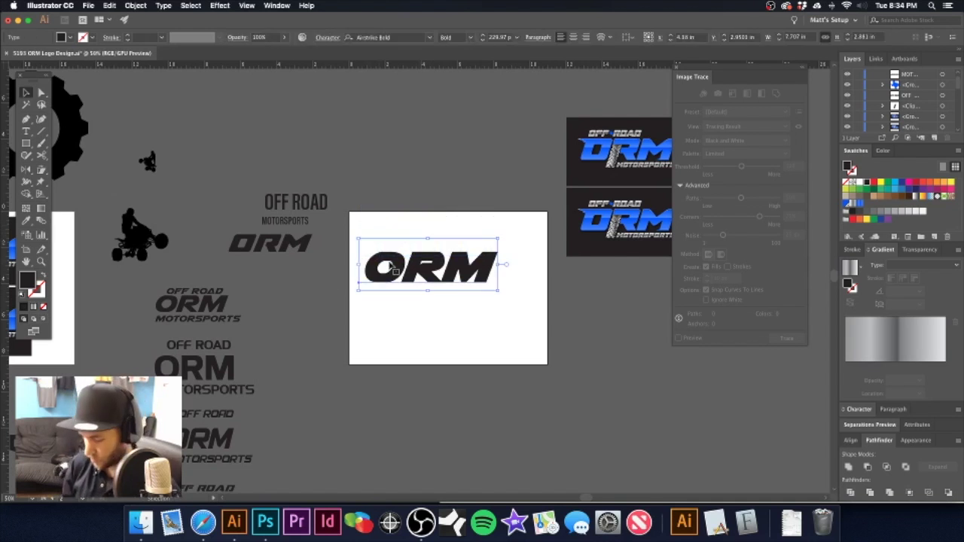
{"action": "key", "text": "Delete"}
{"action": "left_click_drag", "start_coordinate": [209, 309], "coordinate": [456, 280]}
{"action": "left_click_drag", "start_coordinate": [427, 312], "coordinate": [494, 287]}
{"action": "left_click", "coordinate": [395, 201]}
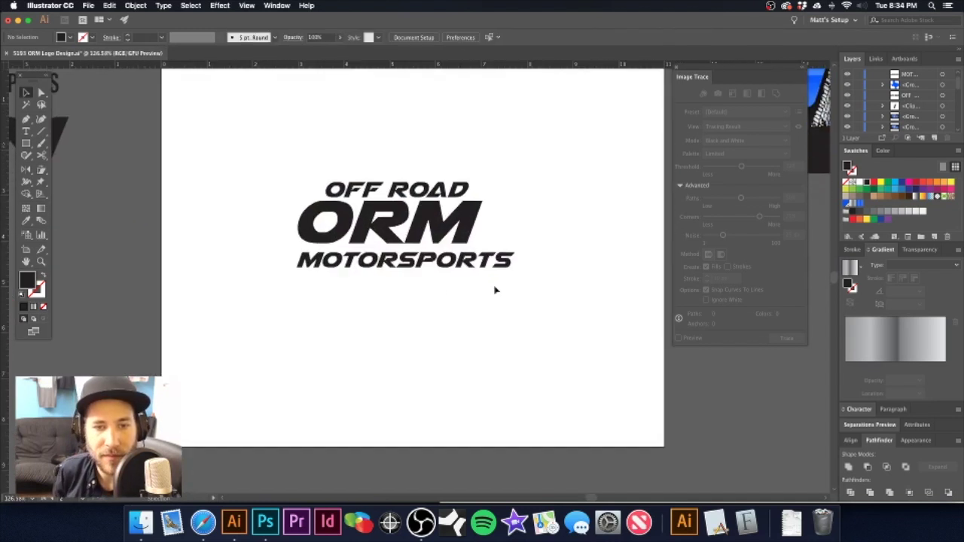
- Spread OFF ROAD and MOTORSPORTS apart vertically and enlarge the ORM text between them to about 7.6 in wide
{"action": "left_click", "coordinate": [472, 233], "text": "alt"}
{"action": "left_click", "coordinate": [471, 233], "text": "alt"}
{"action": "left_click_drag", "start_coordinate": [421, 272], "coordinate": [461, 234]}
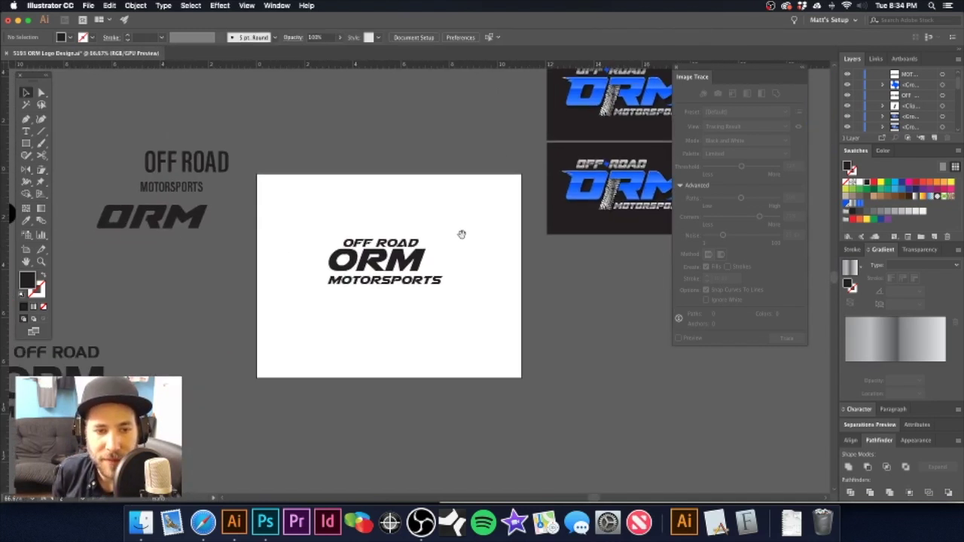
{"action": "left_click_drag", "start_coordinate": [405, 280], "coordinate": [403, 335]}
{"action": "left_click_drag", "start_coordinate": [407, 248], "coordinate": [412, 219]}
{"action": "left_click", "coordinate": [398, 295]}
{"action": "left_click_drag", "start_coordinate": [426, 258], "coordinate": [479, 250]}
{"action": "left_click_drag", "start_coordinate": [444, 280], "coordinate": [464, 265]}
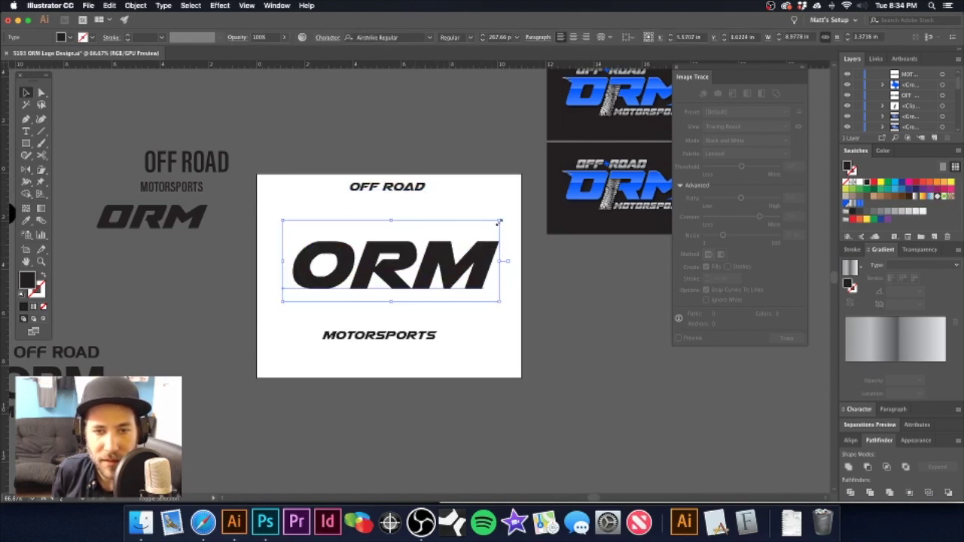
{"action": "scroll", "coordinate": [294, 280], "scroll_direction": "right", "scroll_amount": 2}
{"action": "left_click", "coordinate": [390, 235]}
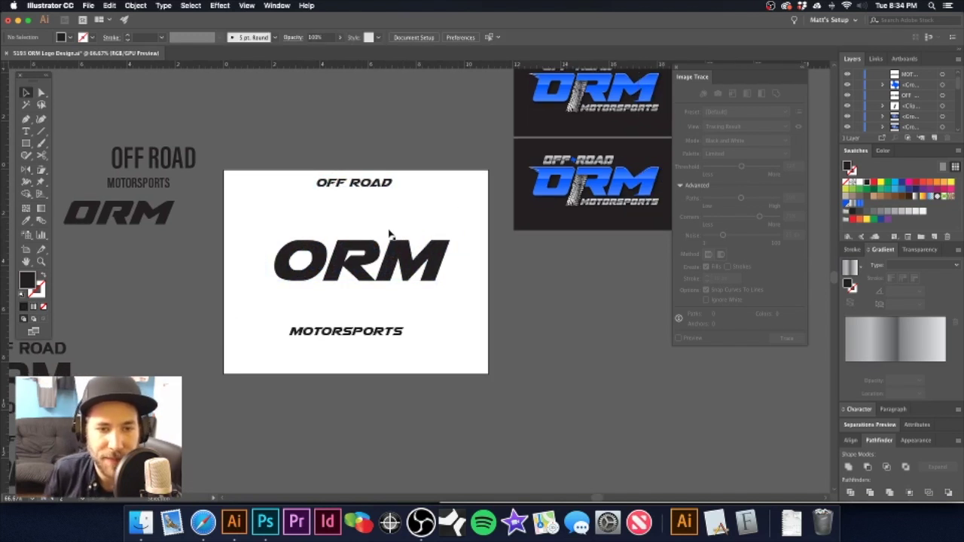
- Place the large black gear over the ORM text, roughly centered between OFF ROAD and MOTORSPORTS
{"action": "left_click", "coordinate": [380, 257], "text": "alt+super"}
{"action": "left_click", "coordinate": [380, 259], "text": "alt+super"}
{"action": "left_click_drag", "start_coordinate": [238, 198], "coordinate": [470, 185]}
{"action": "scroll", "coordinate": [470, 186], "scroll_direction": "right", "scroll_amount": 5}
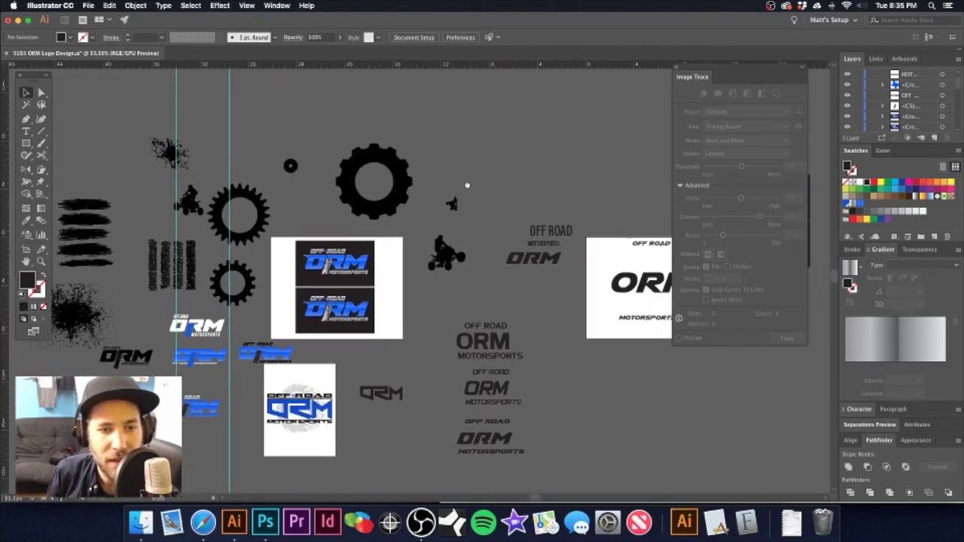
{"action": "mouse_move", "coordinate": [572, 257]}
{"action": "left_mouse_down"}
{"action": "mouse_move", "coordinate": [612, 260]}
{"action": "mouse_move", "coordinate": [428, 242]}
{"action": "mouse_move", "coordinate": [463, 256]}
{"action": "mouse_move", "coordinate": [562, 253]}
{"action": "left_mouse_up"}
{"action": "left_click", "coordinate": [480, 256]}
{"action": "left_click", "coordinate": [436, 201]}
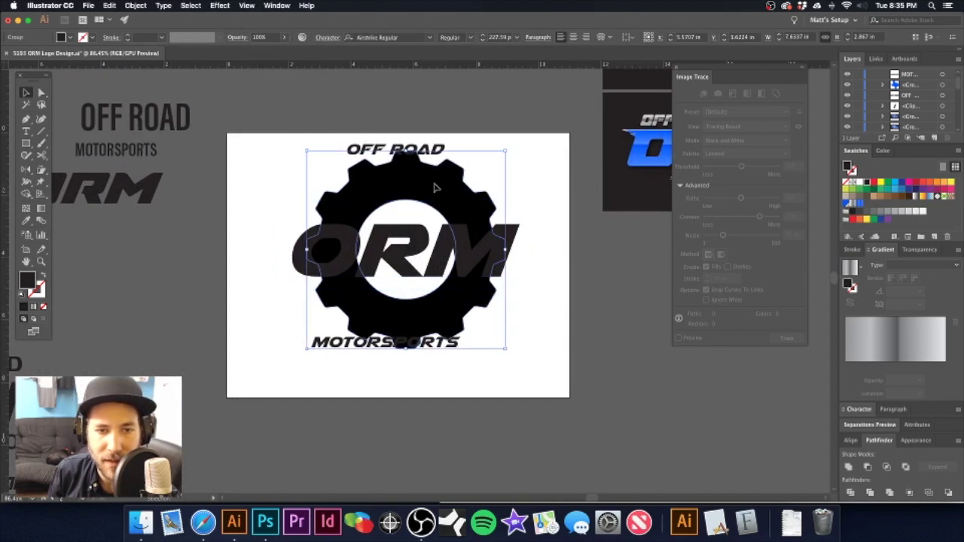
{"action": "left_click", "coordinate": [437, 188]}
{"action": "left_click_drag", "start_coordinate": [435, 194], "coordinate": [435, 199]}
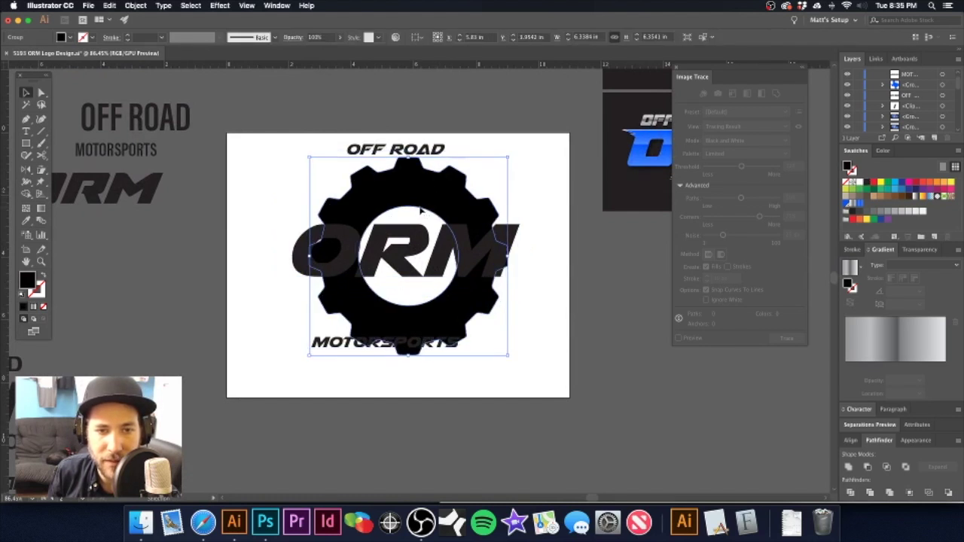
- Remove the gear's center hole and scale the solid gear down behind the ORM letters
{"action": "double_click", "coordinate": [420, 212]}
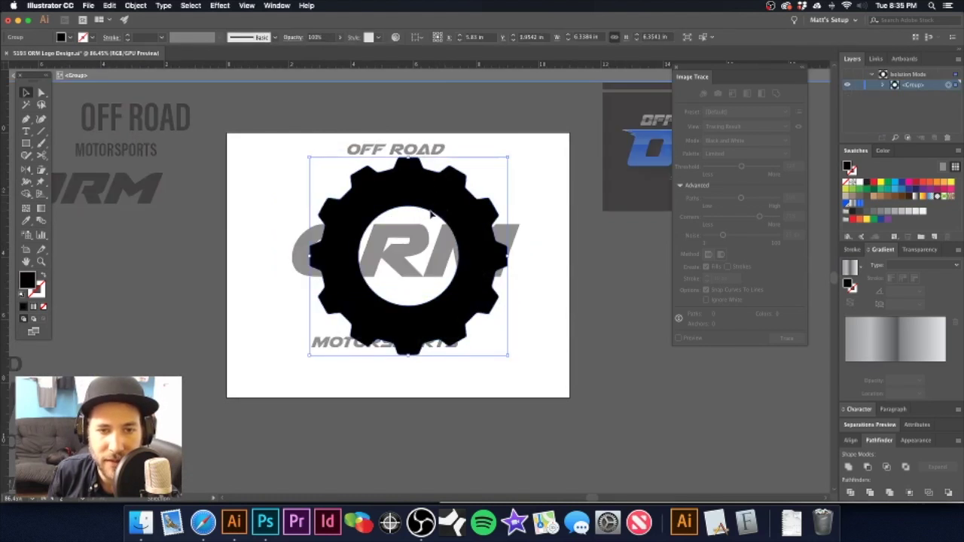
{"action": "double_click", "coordinate": [432, 215]}
{"action": "left_click_drag", "start_coordinate": [460, 204], "coordinate": [488, 171]}
{"action": "left_click", "coordinate": [476, 184]}
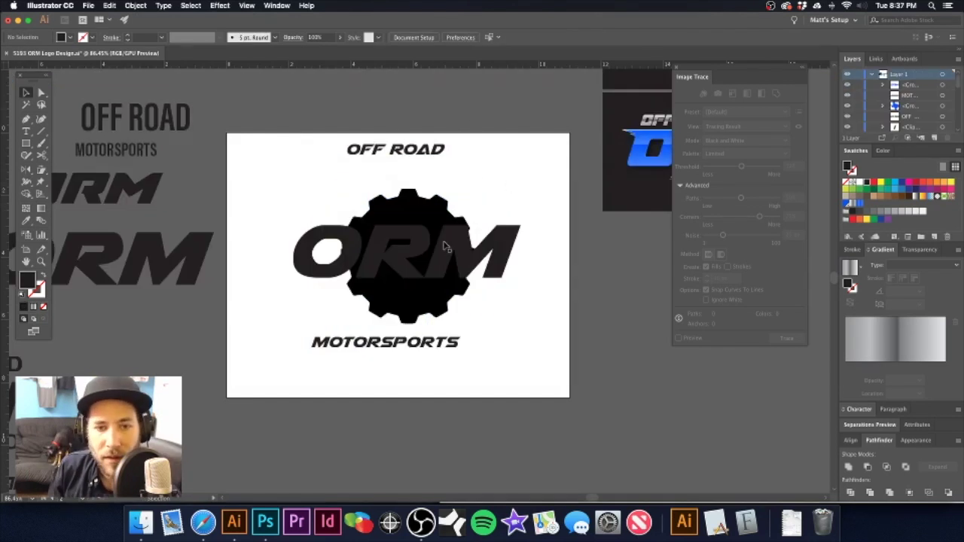
- Fill the ORM letters with the blue linear gradient swatch, running vertically at -90°
{"action": "left_click", "coordinate": [448, 248]}
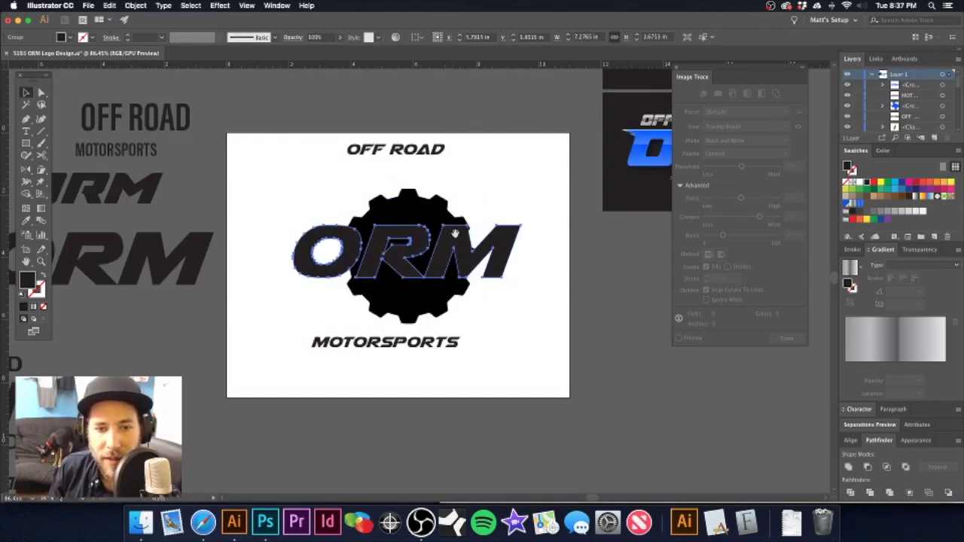
{"action": "scroll", "coordinate": [448, 248], "scroll_direction": "up", "scroll_amount": 3}
{"action": "left_click", "coordinate": [862, 205]}
{"action": "left_click", "coordinate": [41, 209]}
{"action": "left_click_drag", "start_coordinate": [317, 291], "coordinate": [314, 312]}
{"action": "key", "text": "v"}
{"action": "left_click", "coordinate": [406, 146]}
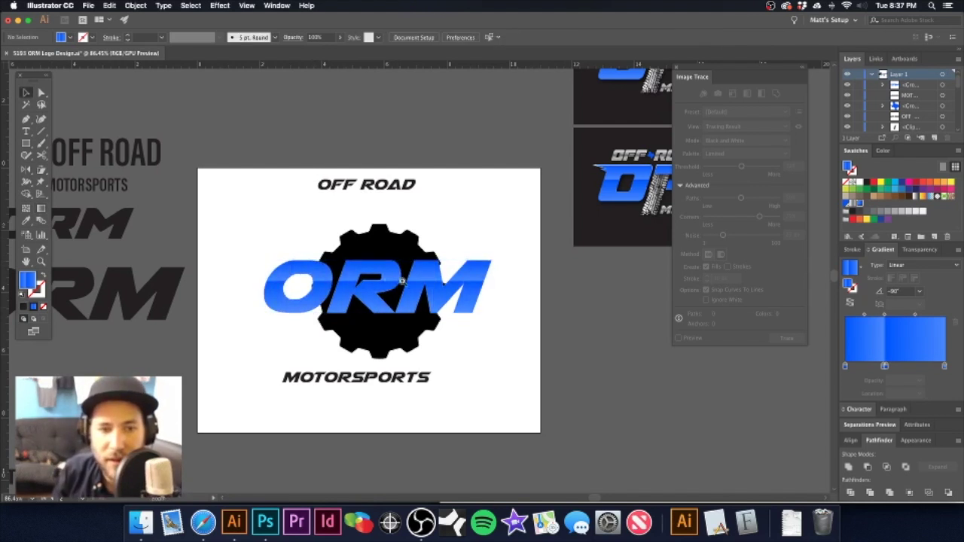
{"action": "scroll", "coordinate": [402, 280], "scroll_direction": "up", "scroll_amount": 2}
{"action": "left_click", "coordinate": [392, 226]}
{"action": "left_click", "coordinate": [407, 143]}
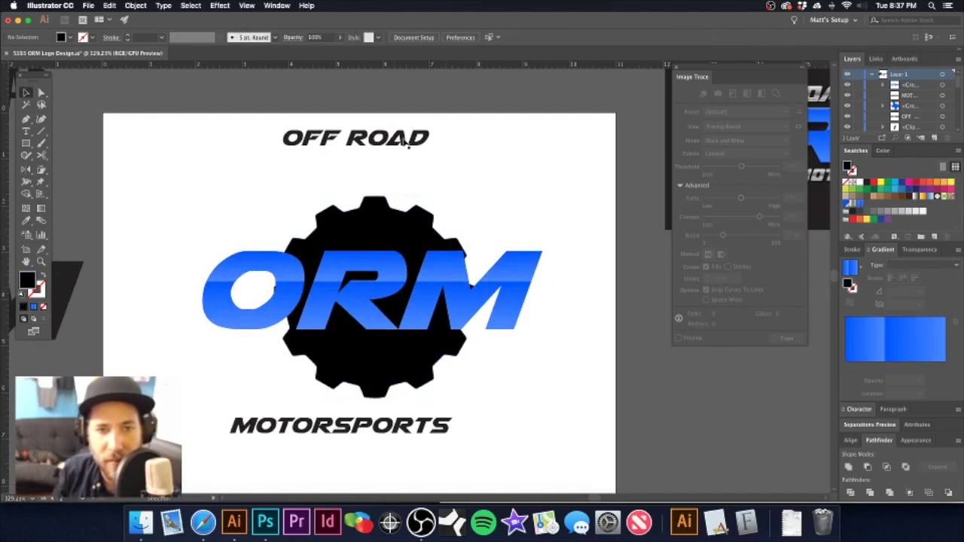
- Move the OFF ROAD and MOTORSPORTS text in closer to the gear and scale the gear down about its center
{"action": "left_click_drag", "start_coordinate": [407, 142], "coordinate": [421, 167]}
{"action": "left_click_drag", "start_coordinate": [419, 435], "coordinate": [440, 419]}
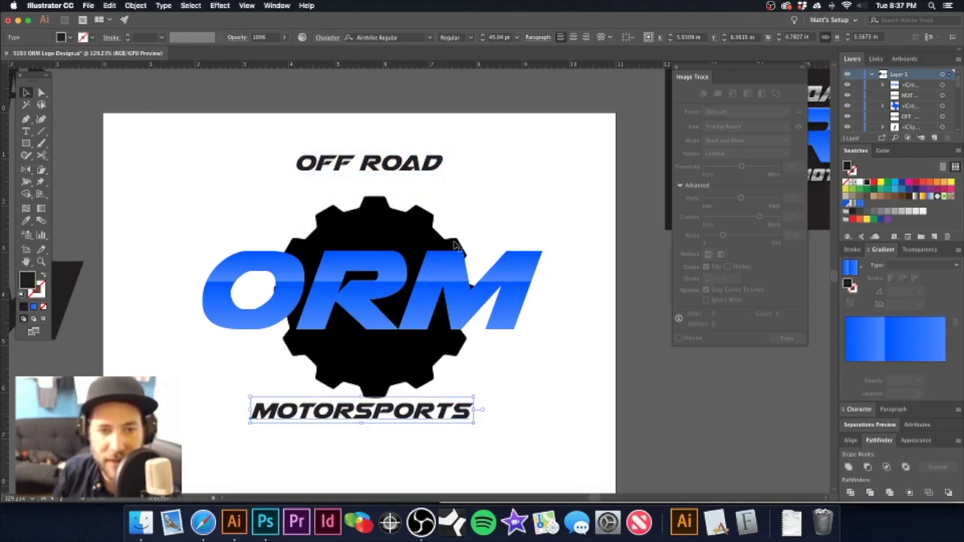
{"action": "left_click", "coordinate": [401, 234]}
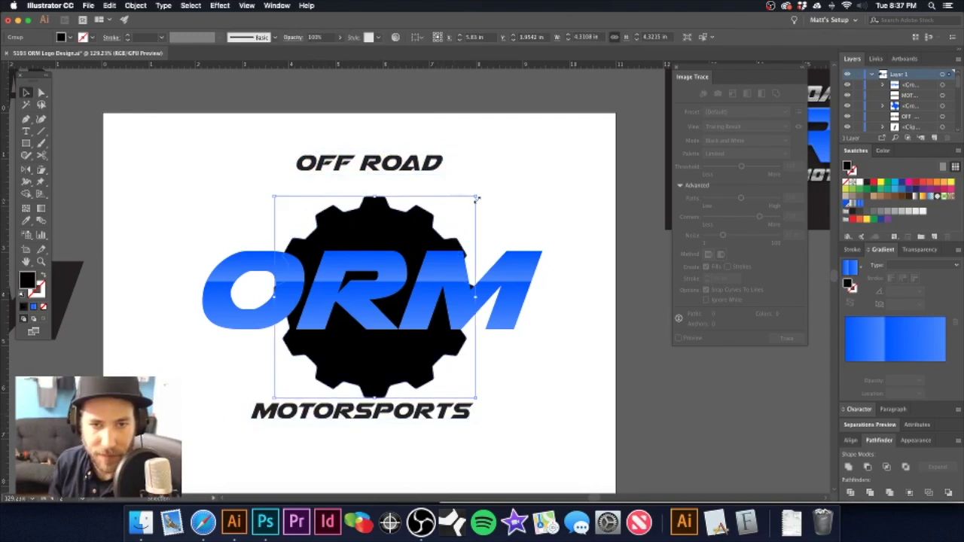
{"action": "left_click_drag", "start_coordinate": [473, 199], "coordinate": [462, 212]}
{"action": "left_click", "coordinate": [495, 180]}
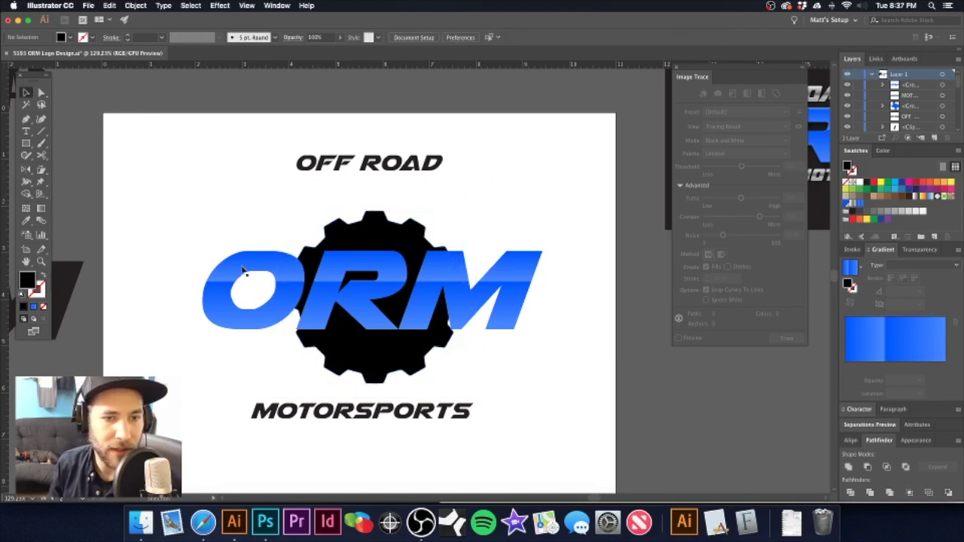
- Draw a circle about 5.9 in wide around the gear and swap its black fill to an outline
{"action": "left_click", "coordinate": [26, 144]}
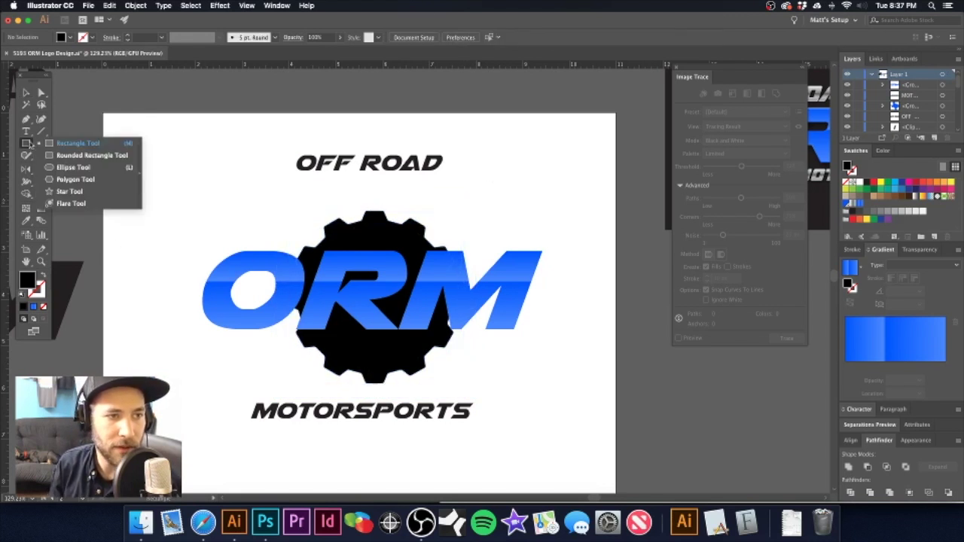
{"action": "left_click", "coordinate": [73, 167]}
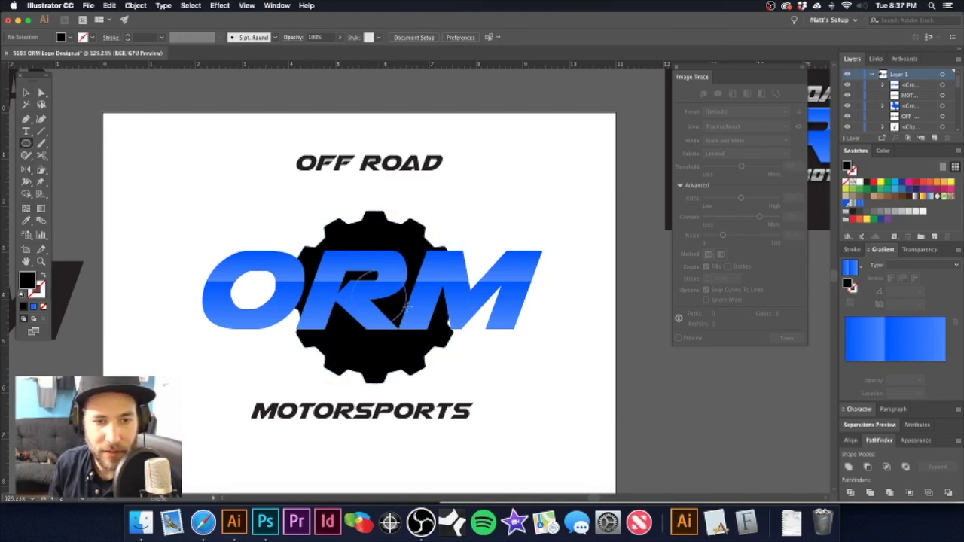
{"action": "left_click_drag", "start_coordinate": [378, 296], "coordinate": [516, 315]}
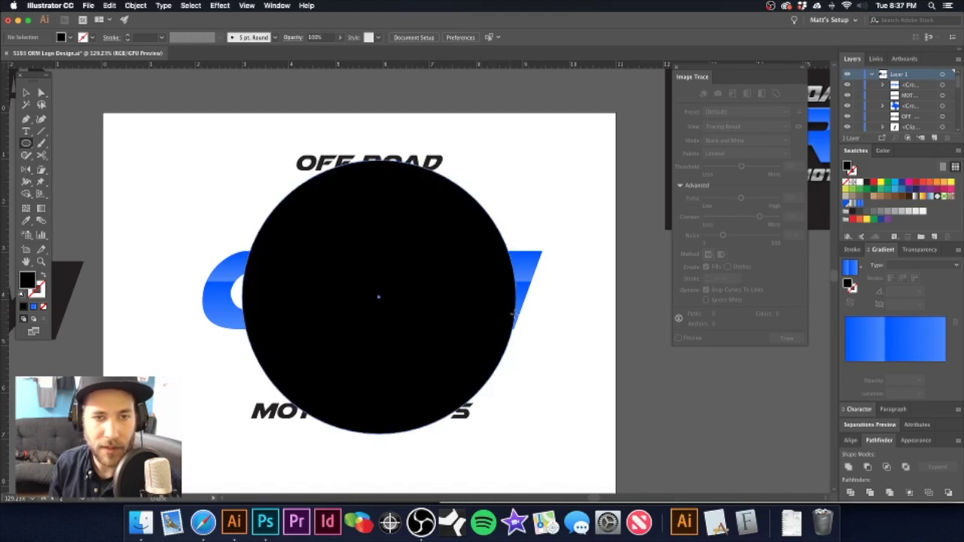
{"action": "left_click", "coordinate": [44, 277]}
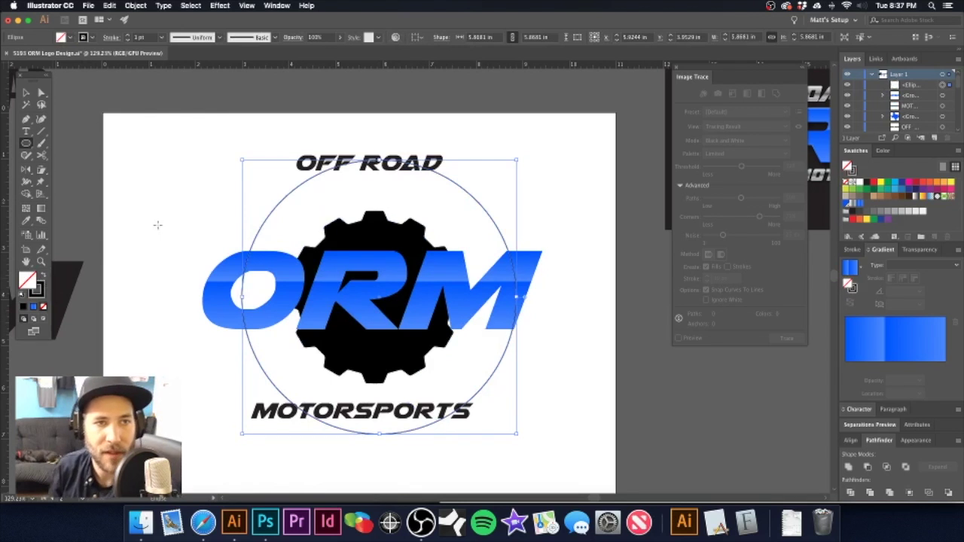
- Set the circle's stroke weight to 20 pt
{"action": "left_click", "coordinate": [129, 36]}
{"action": "left_click", "coordinate": [130, 36]}
{"action": "left_click", "coordinate": [130, 37]}
{"action": "left_click", "coordinate": [130, 36]}
{"action": "left_click", "coordinate": [160, 37]}
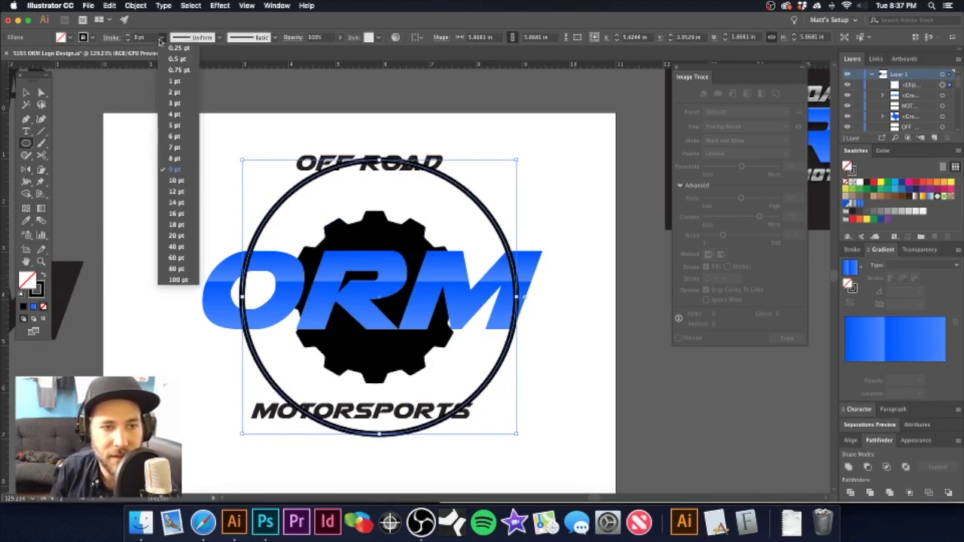
{"action": "left_click", "coordinate": [186, 254]}
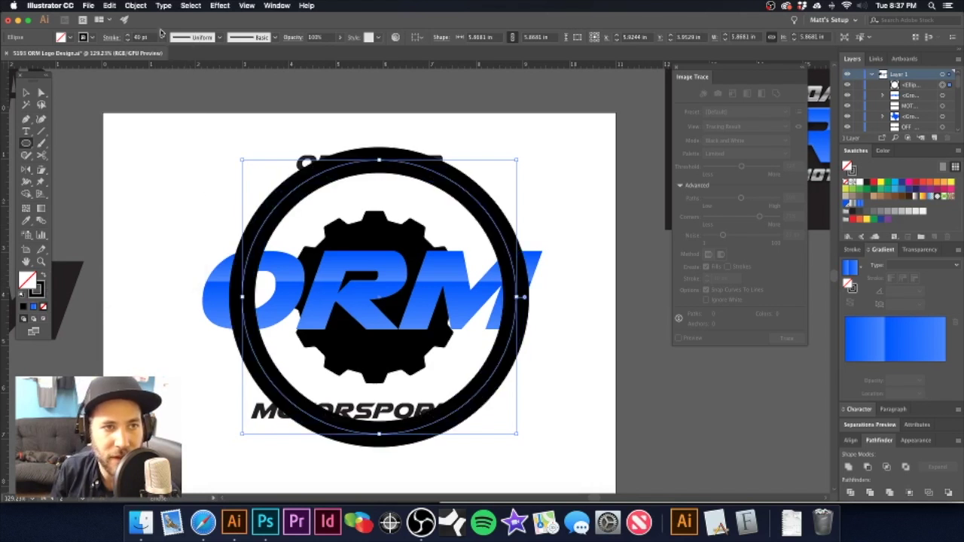
{"action": "left_click", "coordinate": [160, 36]}
{"action": "left_click", "coordinate": [179, 236]}
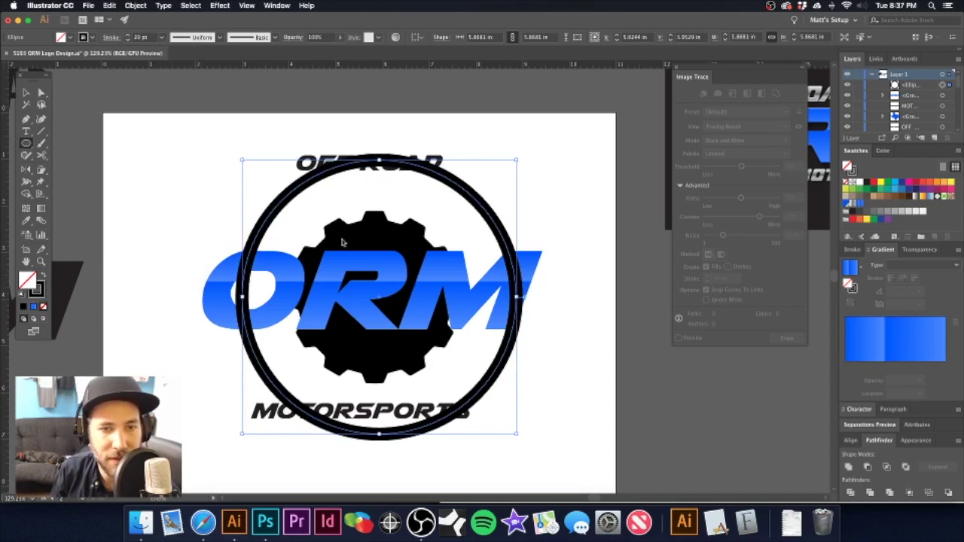
- Scale the ring down to about 5.25 in wide and center the ring, gear and ORM letters on each other horizontally and vertically
{"action": "key", "text": "v"}
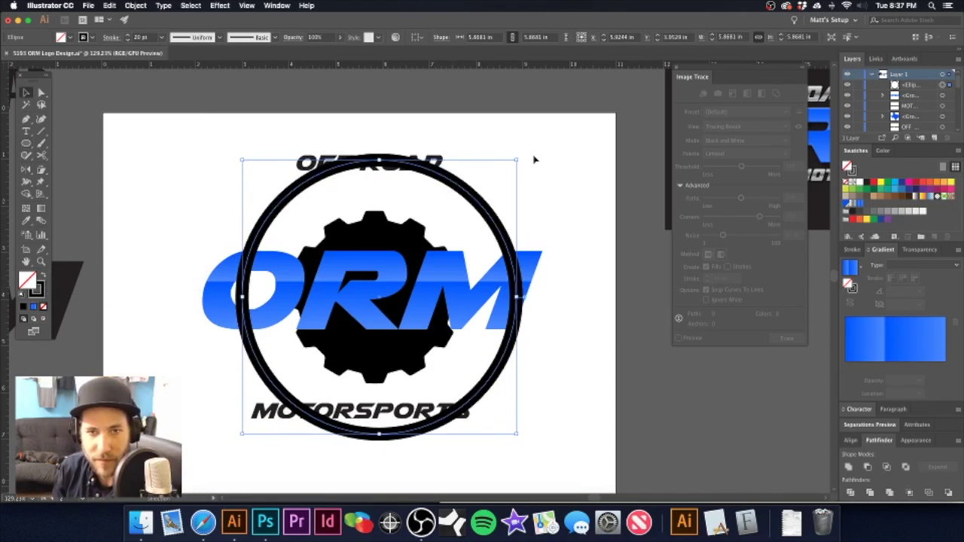
{"action": "mouse_move", "coordinate": [513, 167]}
{"action": "left_mouse_down"}
{"action": "mouse_move", "coordinate": [504, 183]}
{"action": "mouse_move", "coordinate": [502, 174]}
{"action": "left_mouse_up"}
{"action": "left_click_drag", "start_coordinate": [168, 218], "coordinate": [525, 328]}
{"action": "left_click", "coordinate": [447, 38]}
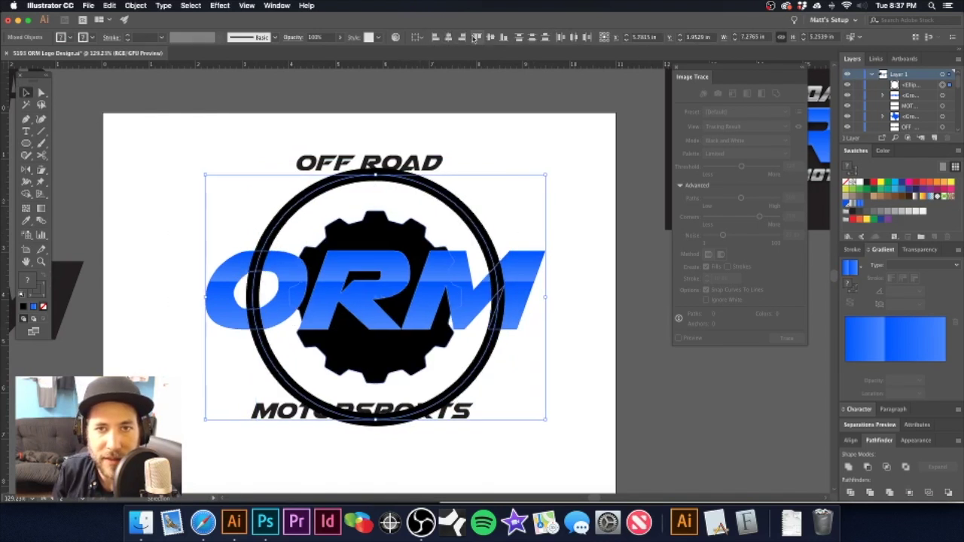
{"action": "left_click", "coordinate": [491, 37]}
{"action": "left_click", "coordinate": [526, 134]}
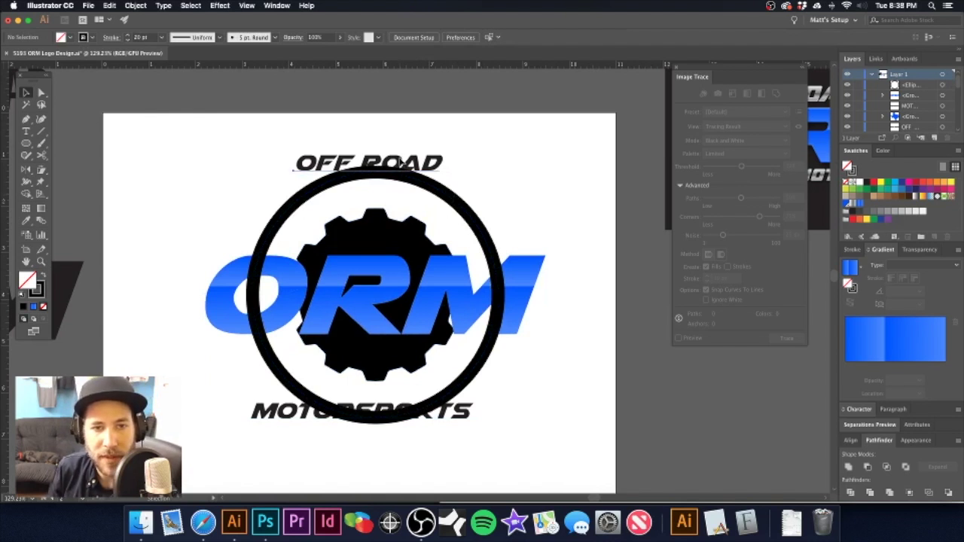
- Duplicate the ring in place and scale the copy down concentrically to about 4.1 in wide, just outside the gear
{"action": "left_click", "coordinate": [398, 167]}
{"action": "left_click", "coordinate": [427, 192]}
{"action": "left_click", "coordinate": [430, 192]}
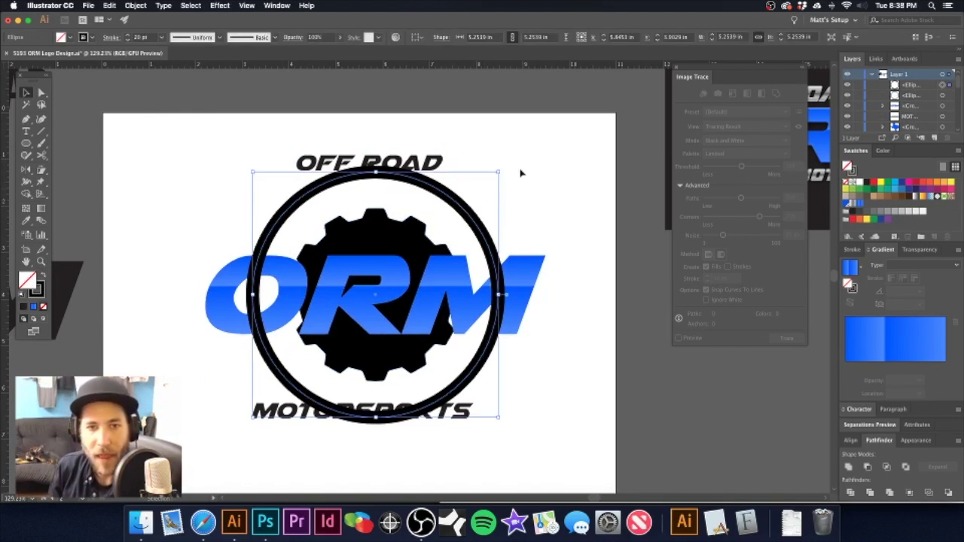
{"action": "left_click_drag", "start_coordinate": [500, 173], "coordinate": [479, 184]}
{"action": "left_click", "coordinate": [449, 145]}
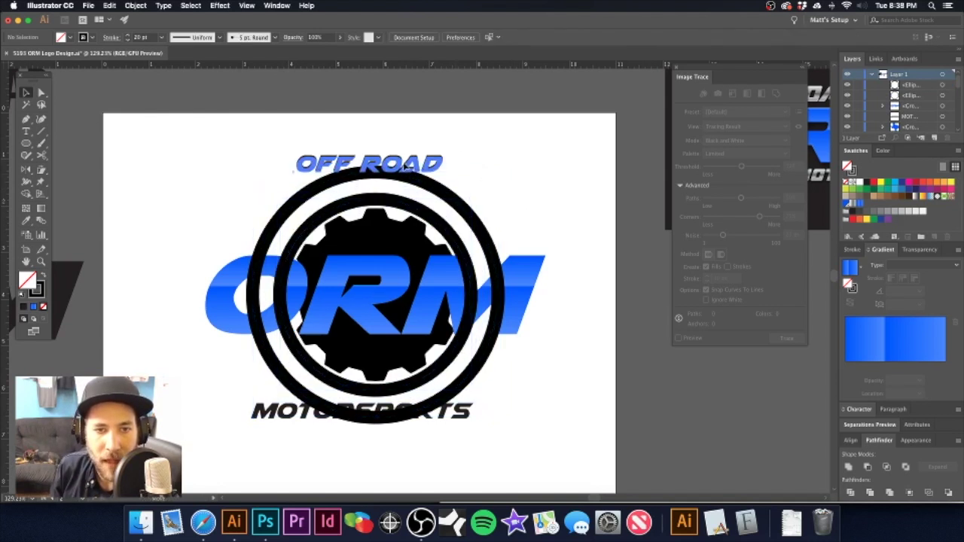
- Remove the straight OFF ROAD text and set OFF ROAD along the inner circle with the Type on a Path tool
{"action": "left_click", "coordinate": [406, 167]}
{"action": "key", "text": "BackSpace"}
{"action": "left_click", "coordinate": [393, 200]}
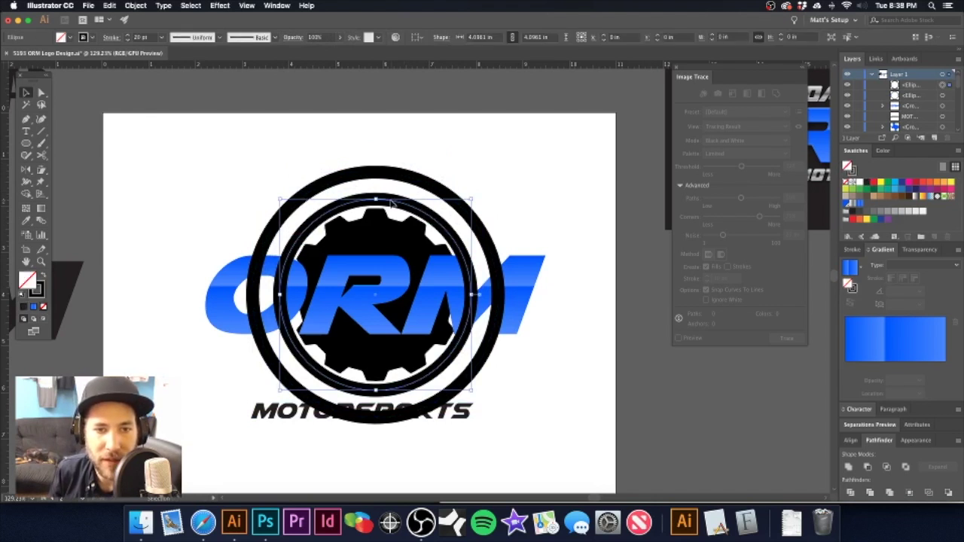
{"action": "left_click_drag", "start_coordinate": [27, 133], "coordinate": [104, 155]}
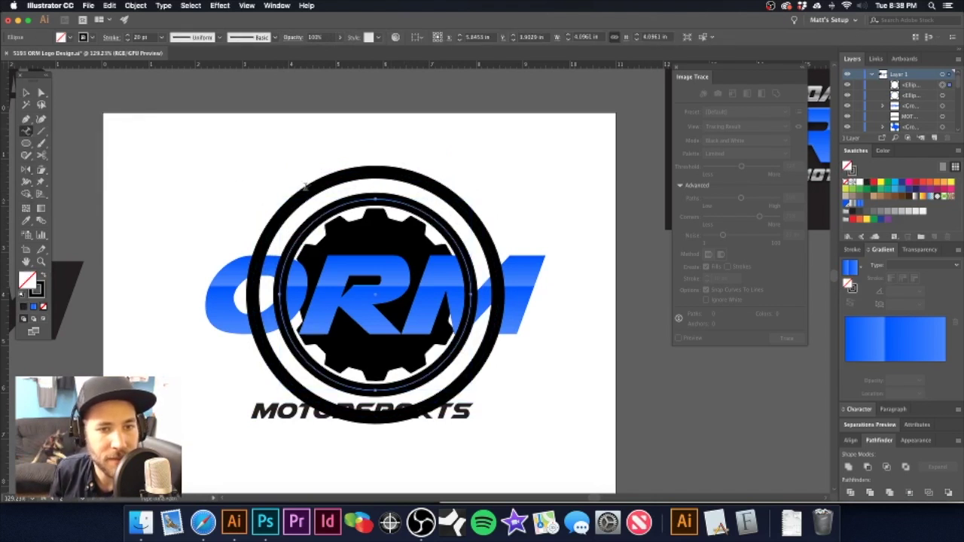
{"action": "left_click", "coordinate": [357, 198]}
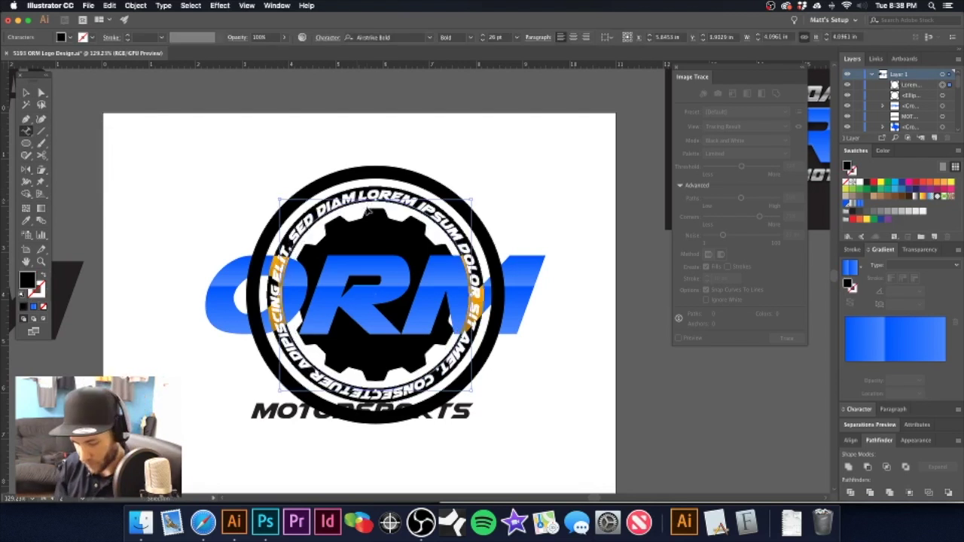
{"action": "type", "text": "OFF ROAD"}
{"action": "key", "text": "cmd+shift+a"}
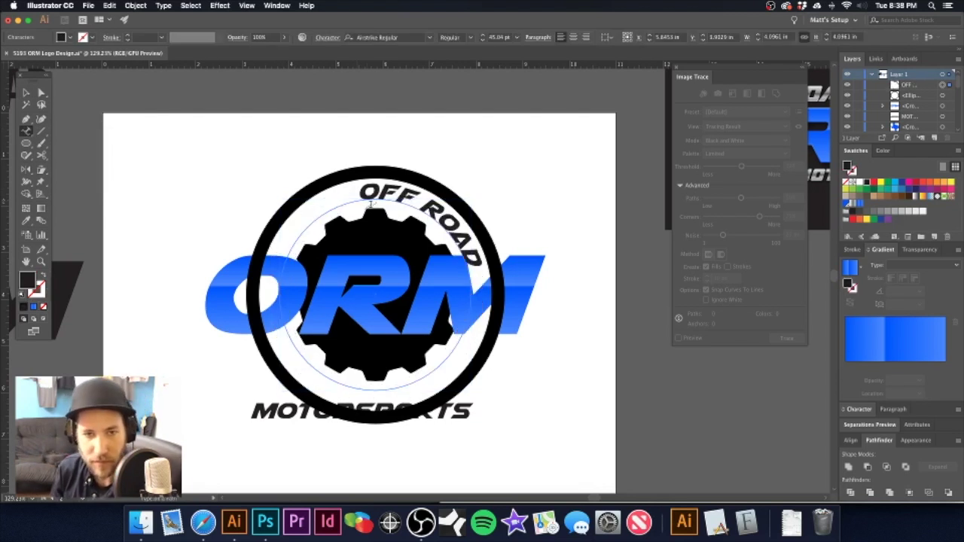
- Slide the OFF ROAD text along its circular path so it sits across the top of the ring
{"action": "left_click", "coordinate": [23, 93]}
{"action": "left_click_drag", "start_coordinate": [351, 186], "coordinate": [275, 237]}
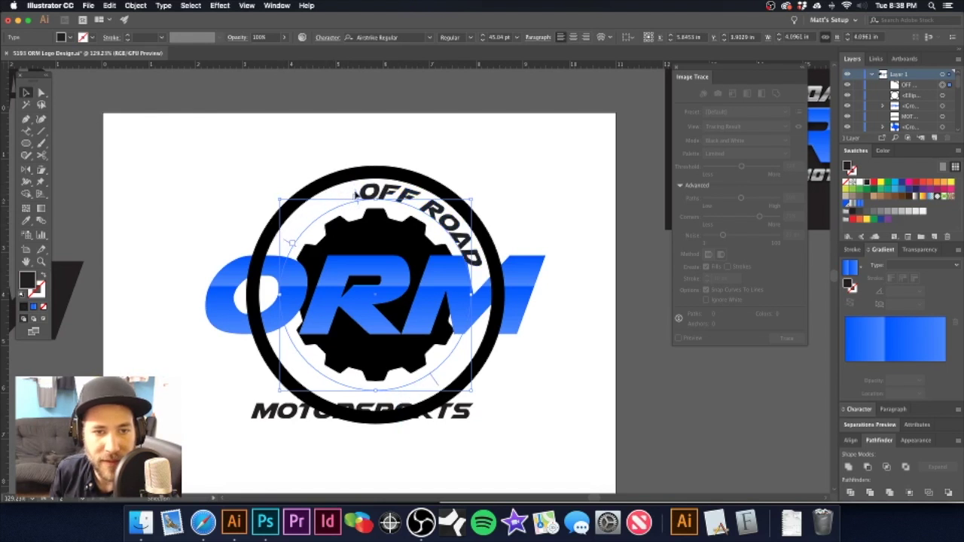
{"action": "left_click_drag", "start_coordinate": [354, 194], "coordinate": [320, 214]}
- Try enlarging the OFF ROAD text to about 55 pt and bring it back to 45.04 pt
{"action": "key", "text": "super+shift+period"}
{"action": "key", "text": "super+shift+period"}
{"action": "key", "text": "super+shift+period"}
{"action": "key", "text": "super+shift+period"}
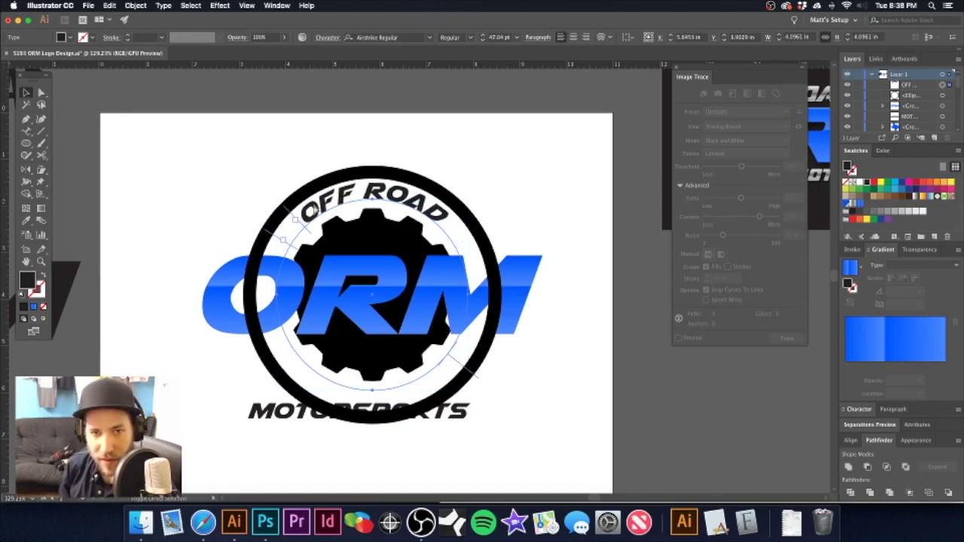
{"action": "key", "text": "super+shift+period"}
{"action": "key", "text": "super+shift+period"}
{"action": "key", "text": "super+shift+comma"}
{"action": "key", "text": "super+shift+comma"}
{"action": "key", "text": "super+shift+comma"}
{"action": "key", "text": "super+shift+comma"}
{"action": "key", "text": "super+shift+comma"}
{"action": "key", "text": "super+shift+comma"}
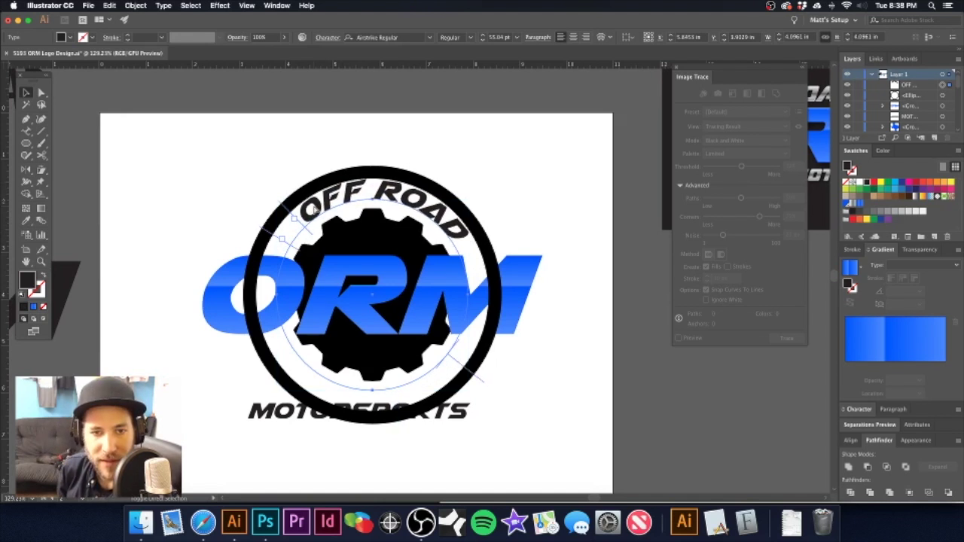
- Slightly widen the letter spacing of the OFF ROAD text and recentre it along the top of the ring
{"action": "key", "text": "alt+Right"}
{"action": "key", "text": "alt+Right"}
{"action": "key", "text": "alt+Right"}
{"action": "key", "text": "alt+Right"}
{"action": "key", "text": "alt+Right"}
{"action": "key", "text": "alt+Right"}
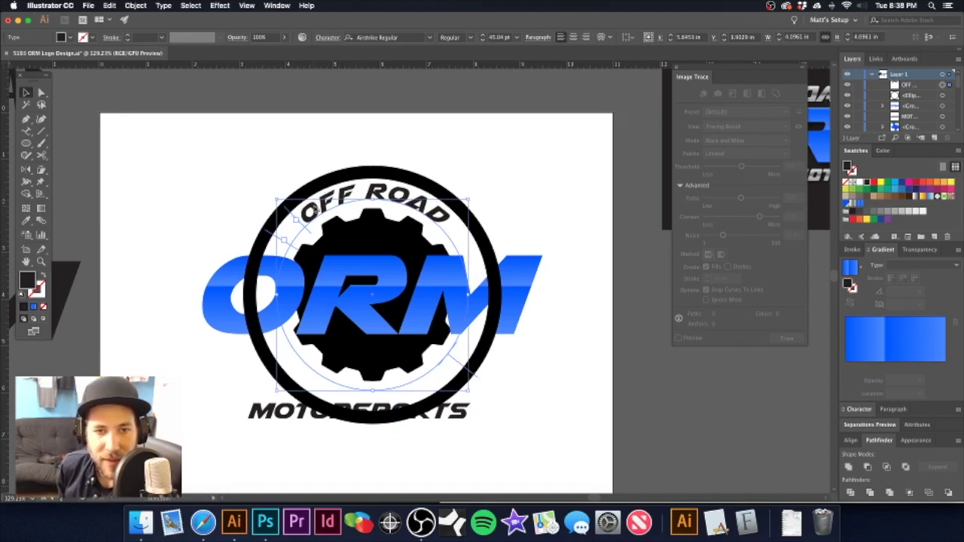
{"action": "key", "text": "alt+Right"}
{"action": "key", "text": "alt+Right"}
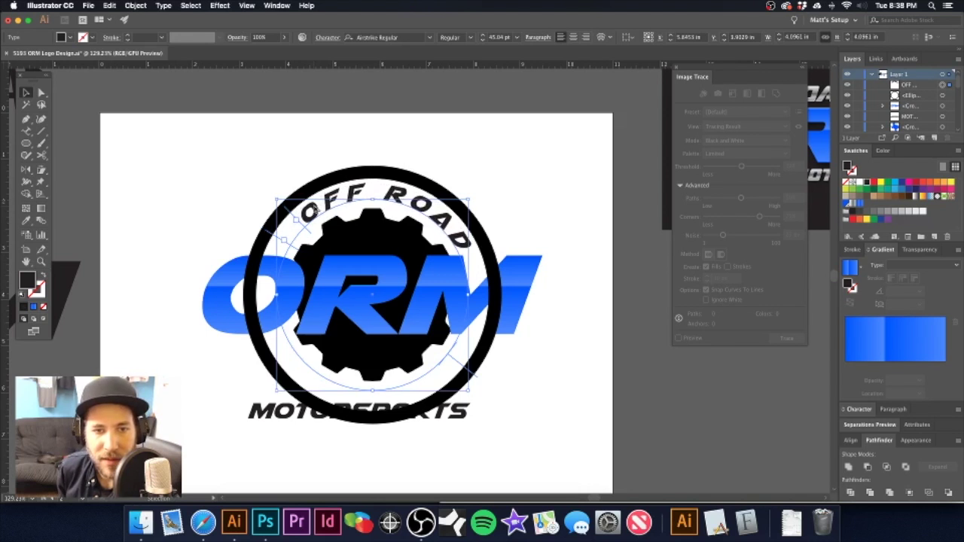
{"action": "key", "text": "alt+Right"}
{"action": "key", "text": "alt+Left"}
{"action": "key", "text": "alt+Left"}
{"action": "key", "text": "alt+Left"}
{"action": "key", "text": "alt+Left"}
{"action": "key", "text": "alt+Left"}
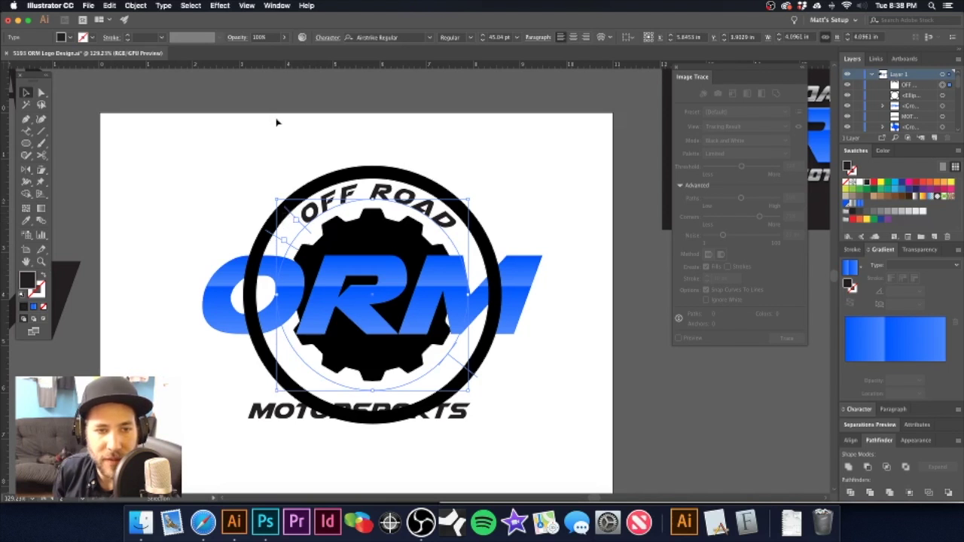
{"action": "left_click_drag", "start_coordinate": [286, 212], "coordinate": [284, 216]}
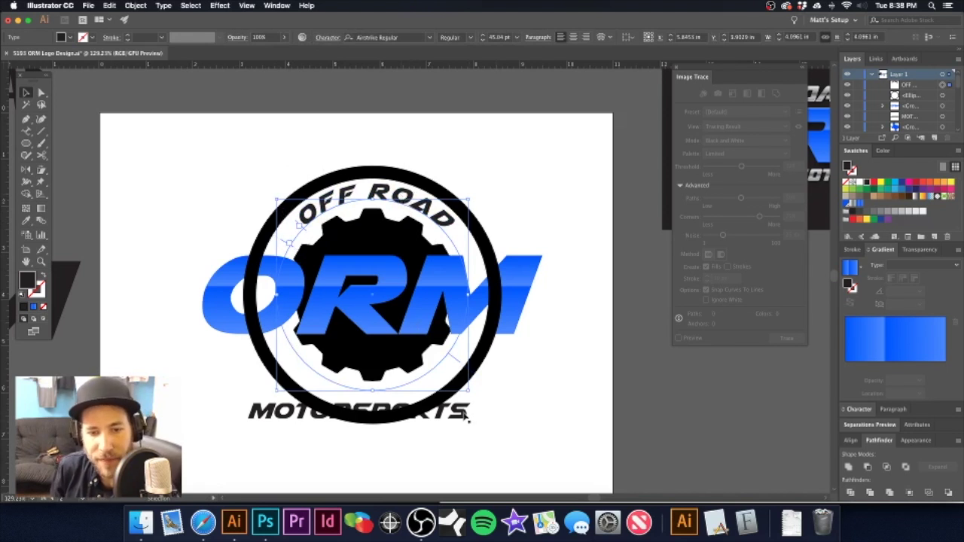
- Try a new position for the straight MOTORSPORTS text over the lower part of the ring
{"action": "left_click_drag", "start_coordinate": [465, 419], "coordinate": [647, 436]}
{"action": "left_click", "coordinate": [601, 396]}
{"action": "key", "text": "super+z"}
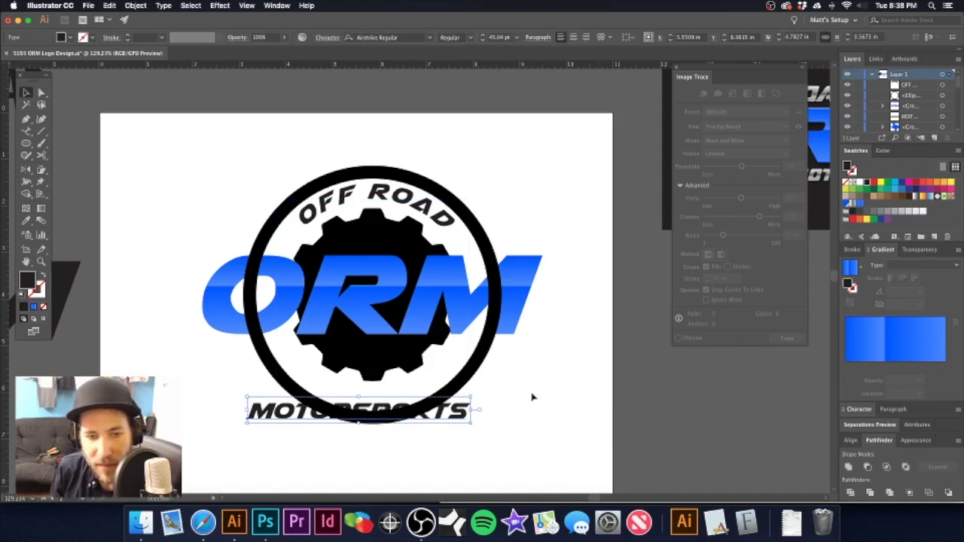
{"action": "left_click_drag", "start_coordinate": [445, 414], "coordinate": [461, 403]}
- Duplicate the OFF ROAD path text in place, in front of the original
{"action": "left_click", "coordinate": [527, 187]}
{"action": "left_click", "coordinate": [419, 201]}
{"action": "key", "text": "super+c"}
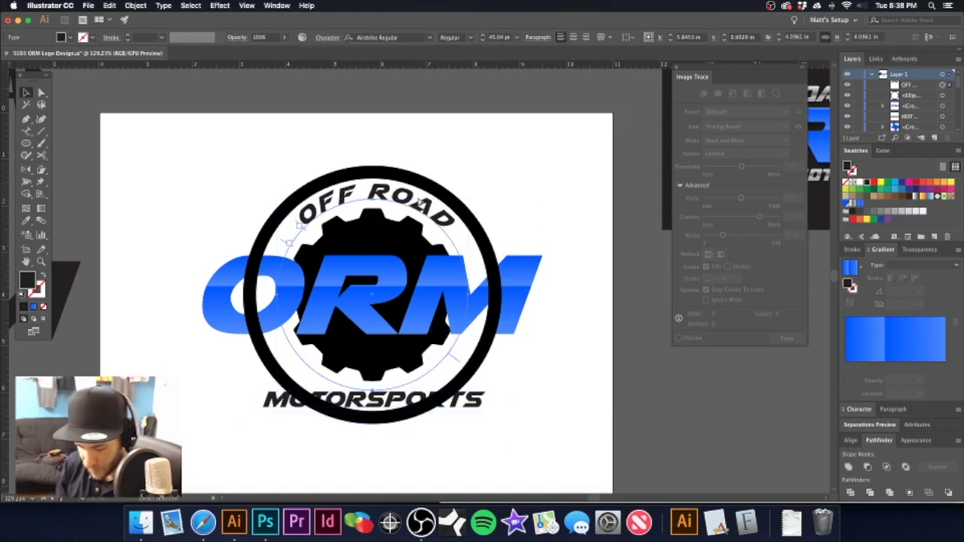
{"action": "key", "text": "super+c"}
{"action": "key", "text": "super+f"}
{"action": "key", "text": "v"}
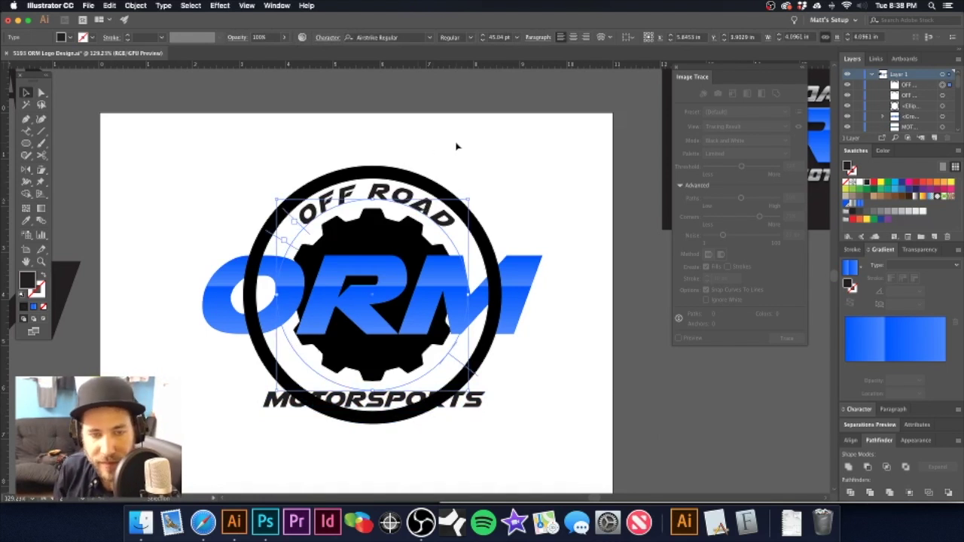
- Cut the straight MOTORSPORTS text from the lower part of the ring
{"action": "left_click", "coordinate": [544, 406]}
{"action": "left_click", "coordinate": [469, 411]}
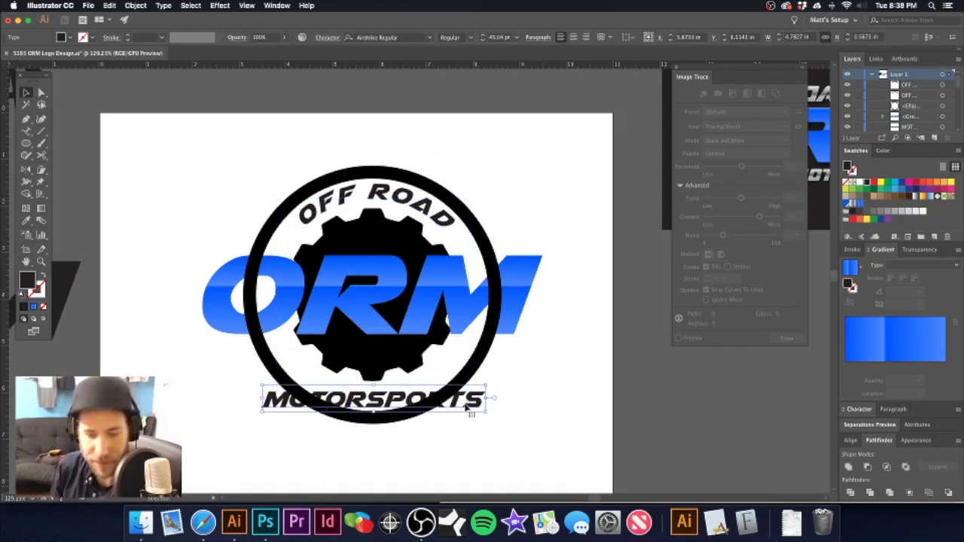
{"action": "key", "text": "Delete"}
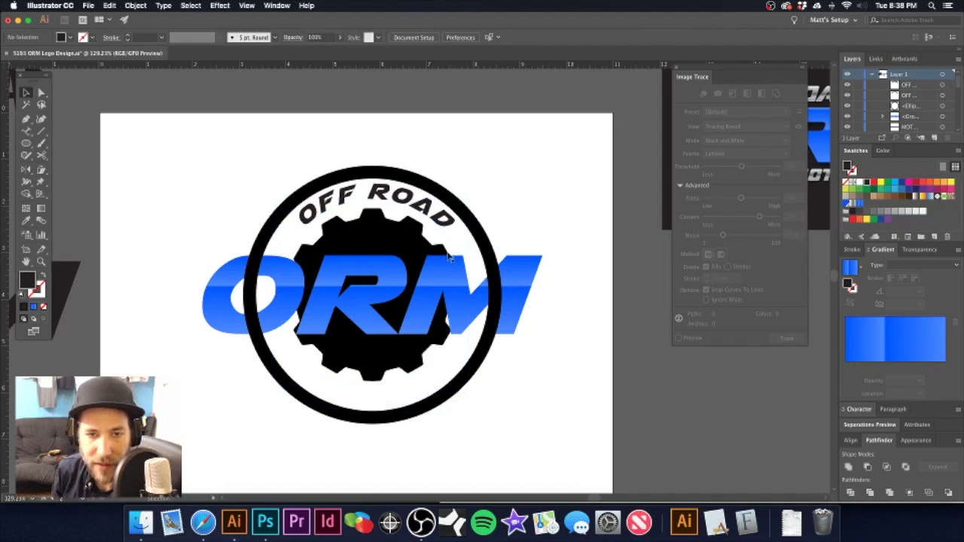
- Replace the wording of the duplicated OFF ROAD path text with the cut MOTORSPORTS text
{"action": "left_click", "coordinate": [450, 226]}
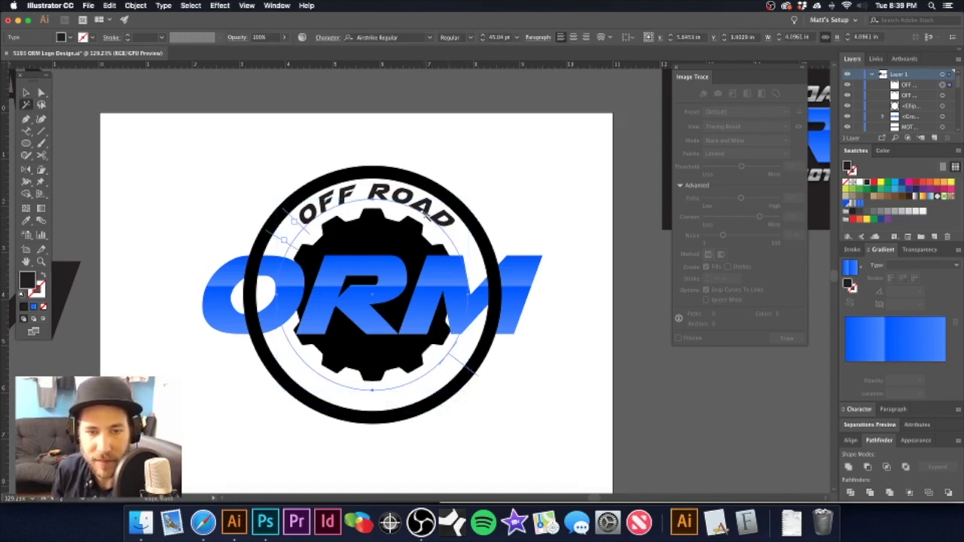
{"action": "key", "text": "t"}
{"action": "left_click", "coordinate": [449, 226]}
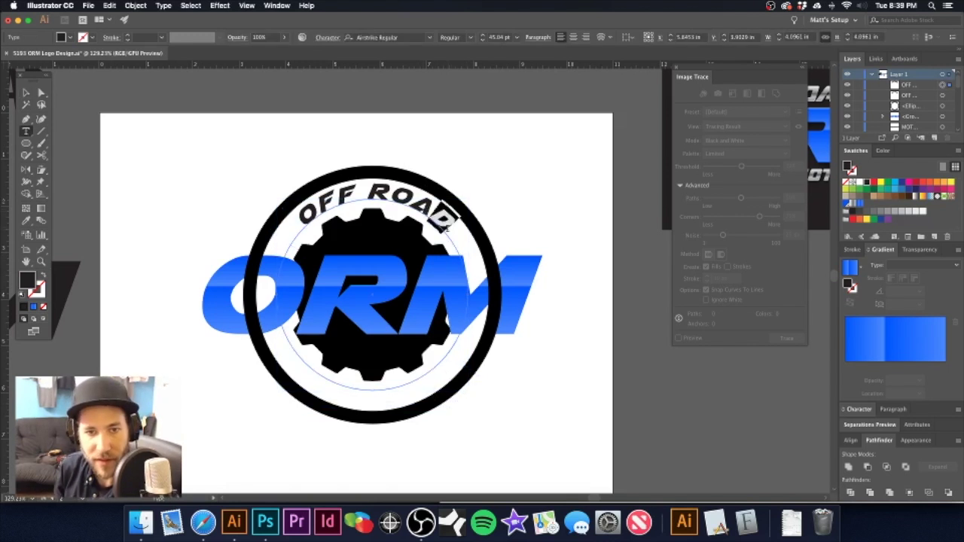
{"action": "key", "text": "super+a"}
{"action": "key", "text": "super+v"}
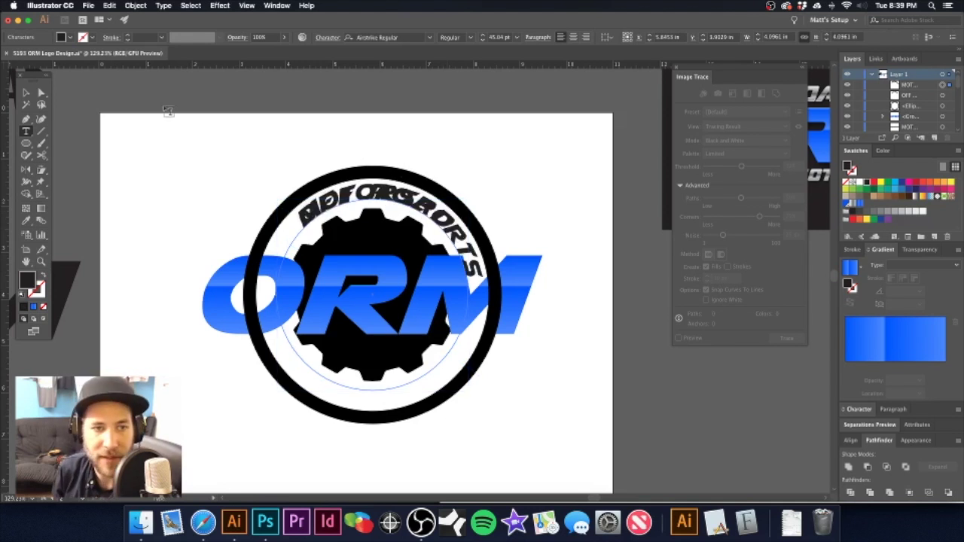
{"action": "key", "text": "Escape"}
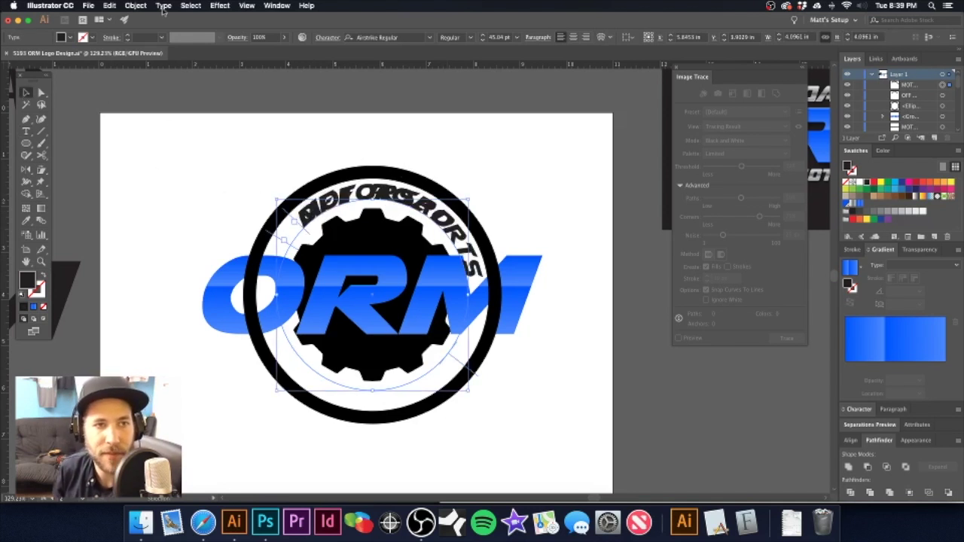
- Flip the MOTORSPORTS text to the inside of its path in the Type on a Path Options, with preview enabled
{"action": "left_click", "coordinate": [136, 6]}
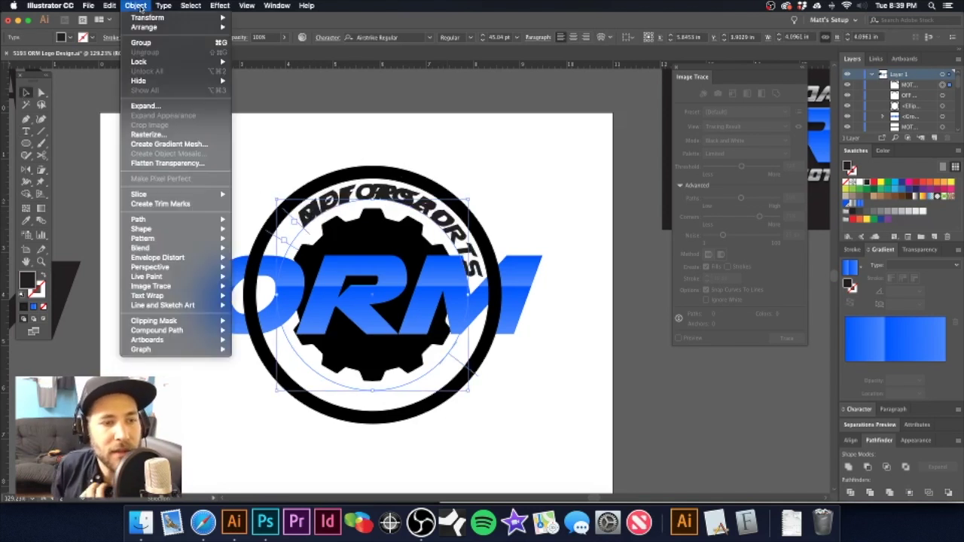
{"action": "mouse_move", "coordinate": [162, 6]}
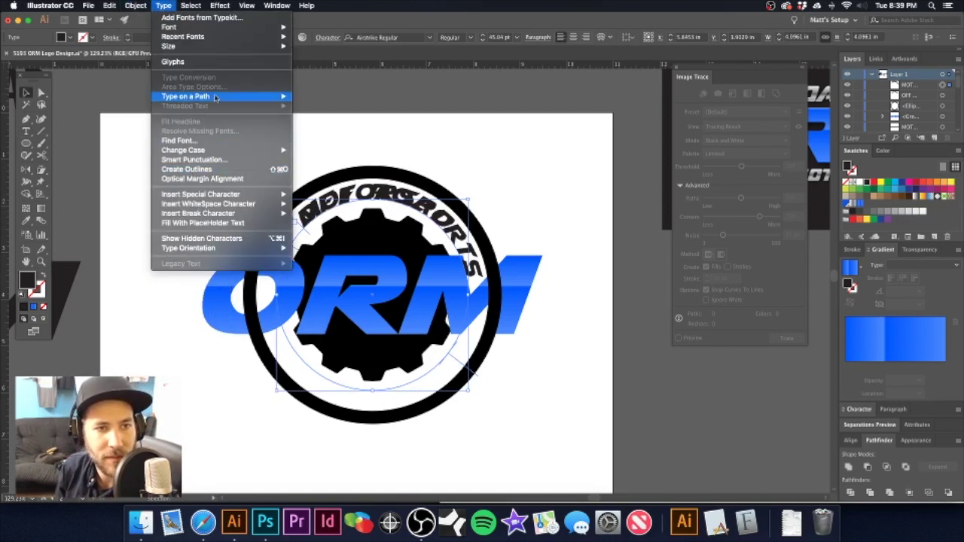
{"action": "mouse_move", "coordinate": [217, 96]}
{"action": "left_click", "coordinate": [372, 150]}
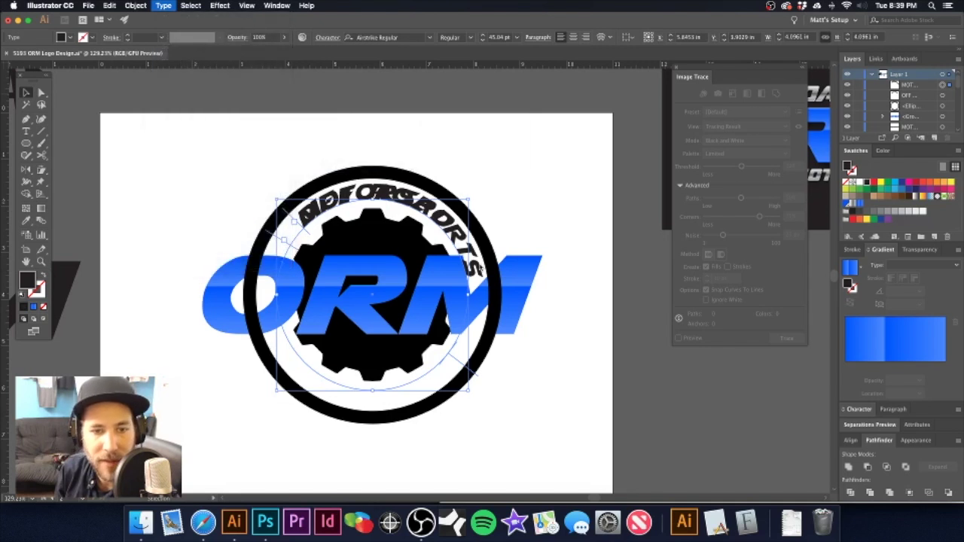
{"action": "left_click_drag", "start_coordinate": [445, 216], "coordinate": [362, 128]}
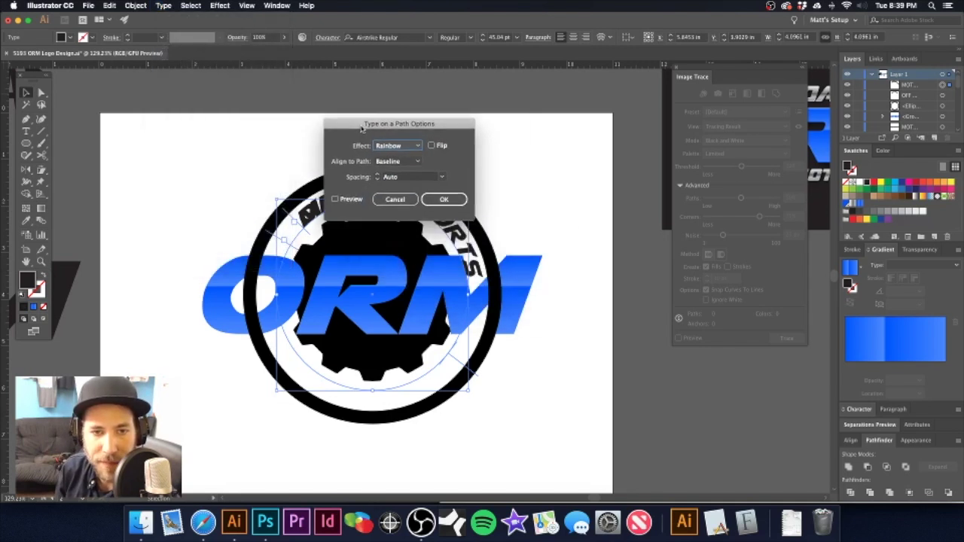
{"action": "left_click", "coordinate": [413, 162]}
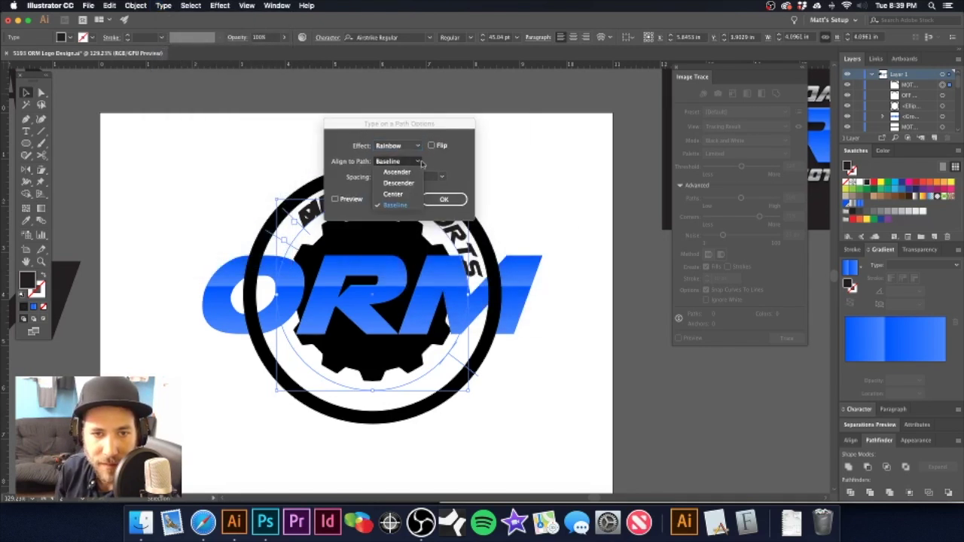
{"action": "left_click", "coordinate": [431, 164]}
{"action": "left_click", "coordinate": [432, 146]}
{"action": "left_click", "coordinate": [334, 199]}
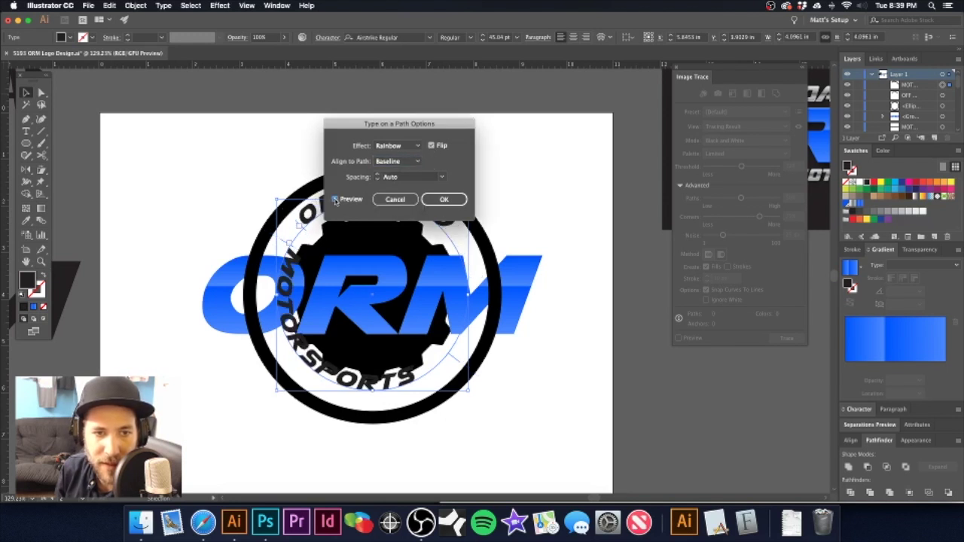
- Compare the Descender, Ascender, Center and Baseline path alignments for the flipped MOTORSPORTS text
{"action": "left_click_drag", "start_coordinate": [360, 126], "coordinate": [257, 101]}
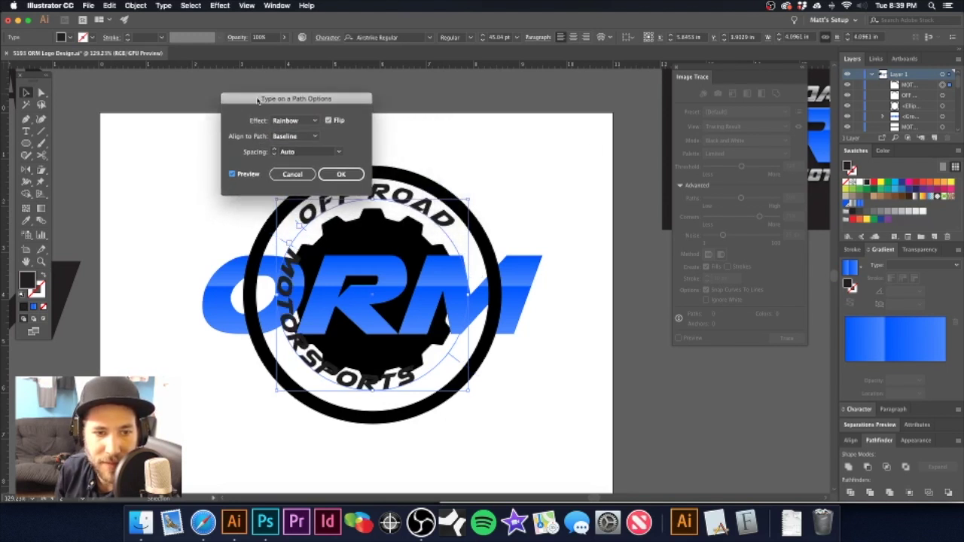
{"action": "left_click", "coordinate": [316, 136]}
{"action": "left_click", "coordinate": [307, 160]}
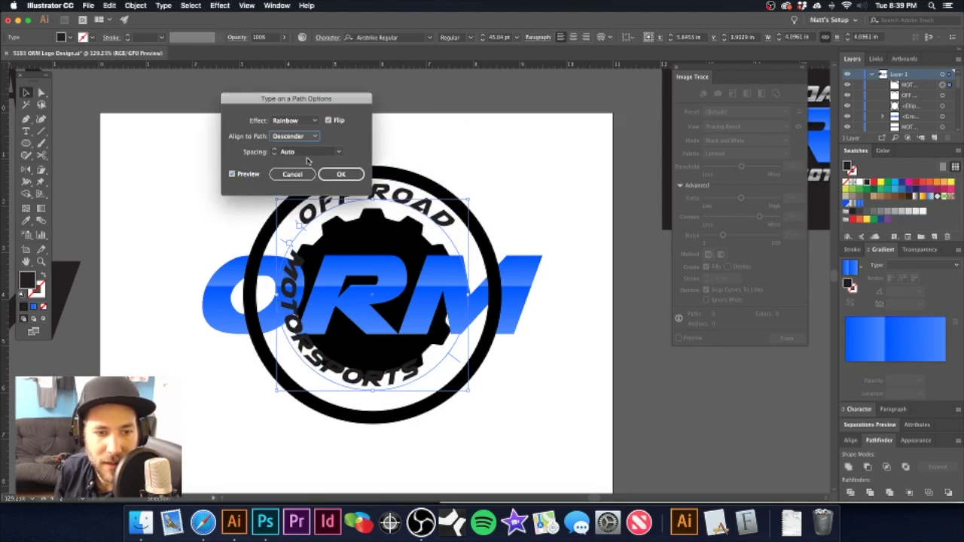
{"action": "left_click", "coordinate": [307, 138]}
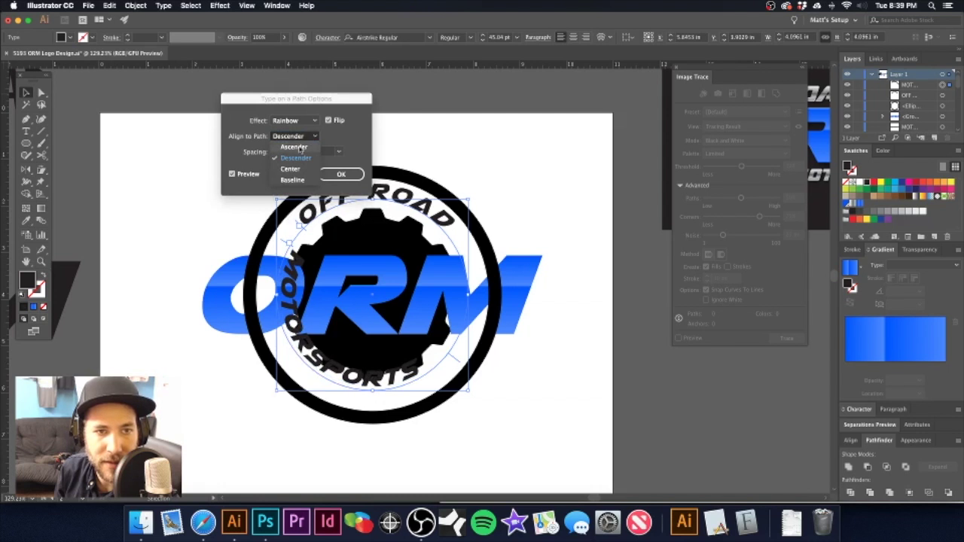
{"action": "left_click", "coordinate": [300, 151]}
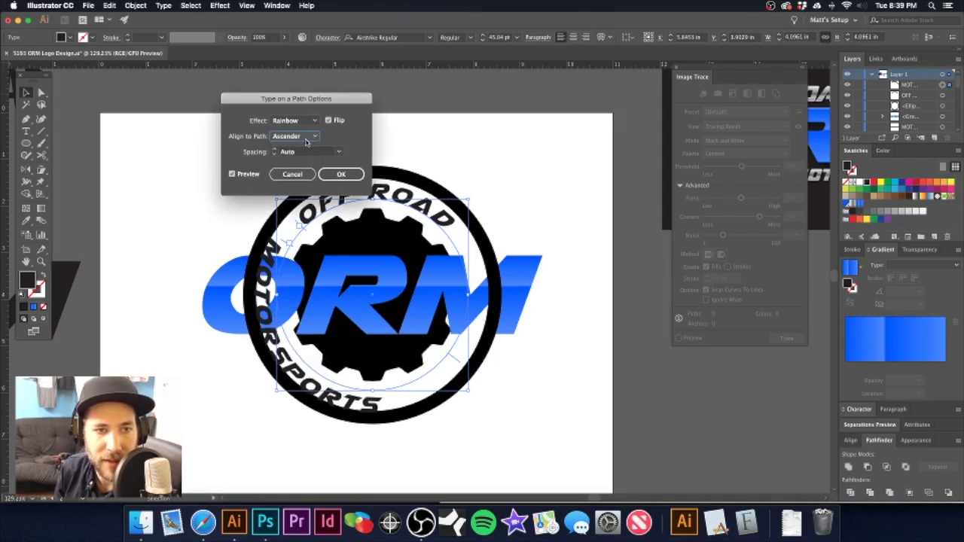
{"action": "left_click", "coordinate": [316, 138]}
{"action": "left_click", "coordinate": [300, 159]}
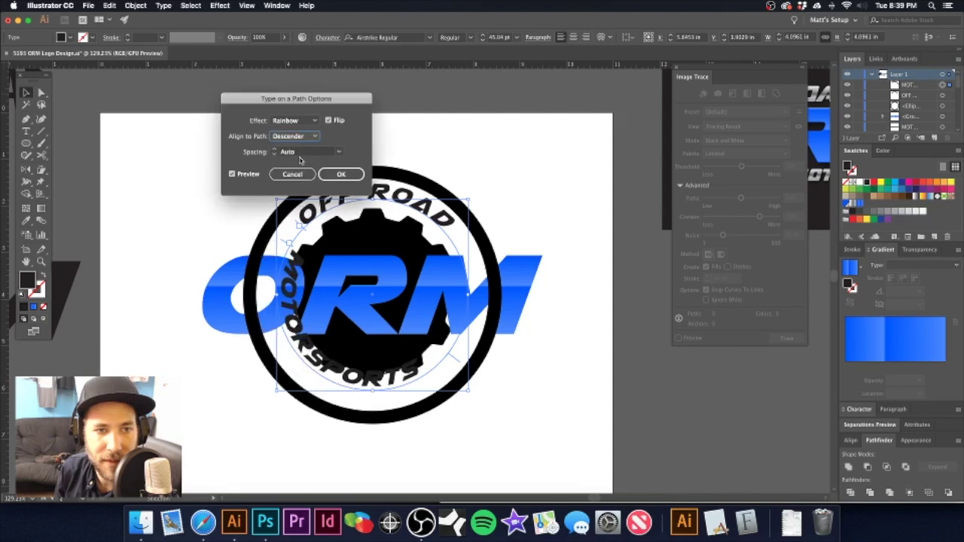
{"action": "left_click", "coordinate": [315, 137]}
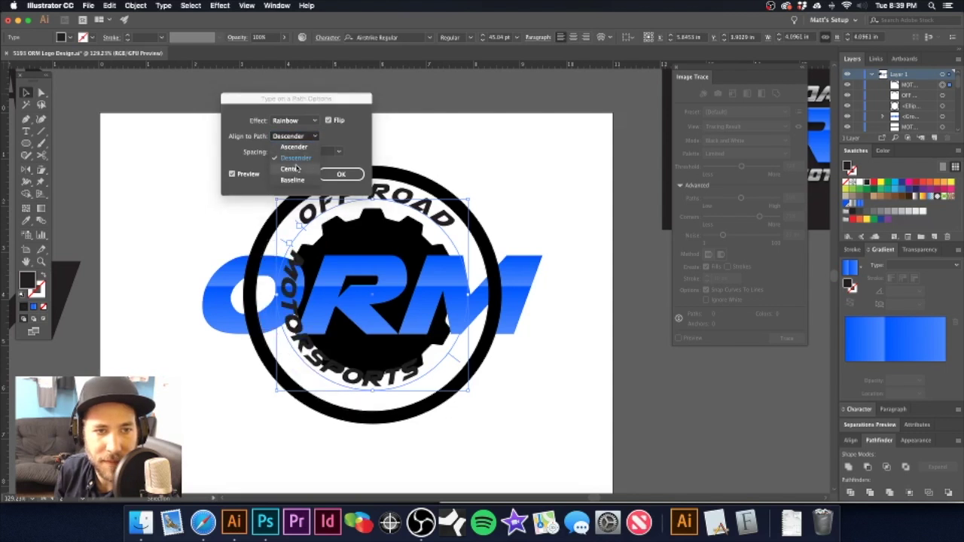
{"action": "left_click", "coordinate": [298, 166]}
{"action": "left_click", "coordinate": [316, 137]}
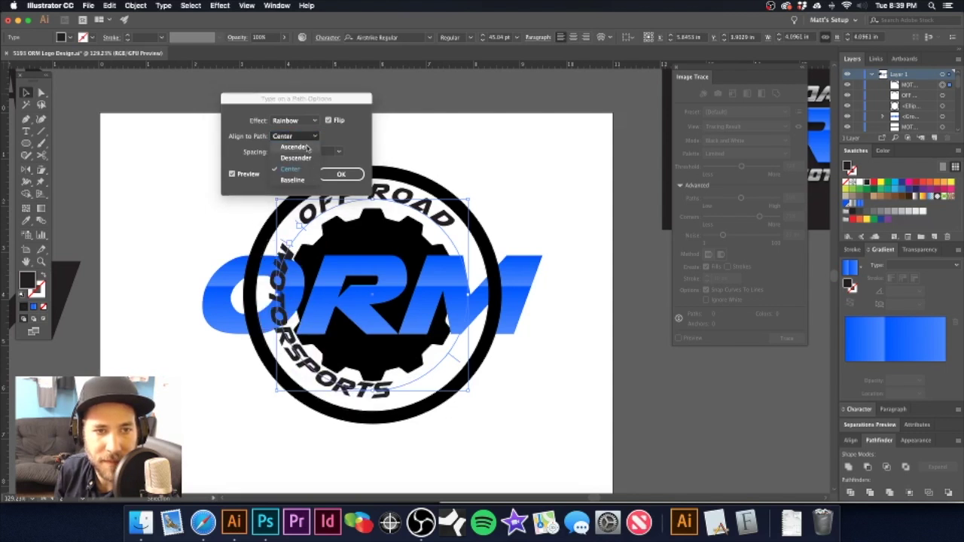
{"action": "left_click", "coordinate": [305, 145]}
{"action": "left_click", "coordinate": [317, 138]}
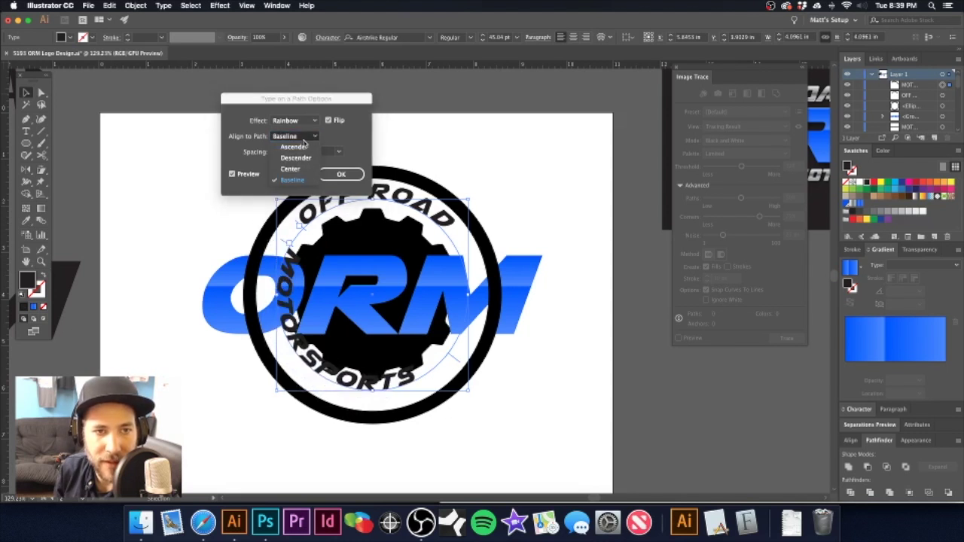
{"action": "left_click", "coordinate": [300, 151]}
{"action": "left_click", "coordinate": [313, 136]}
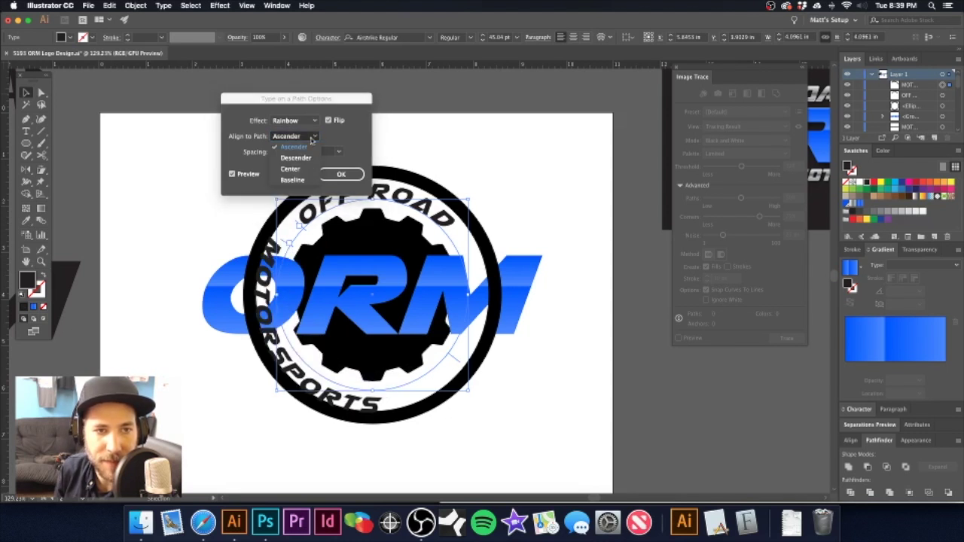
{"action": "left_click", "coordinate": [303, 158]}
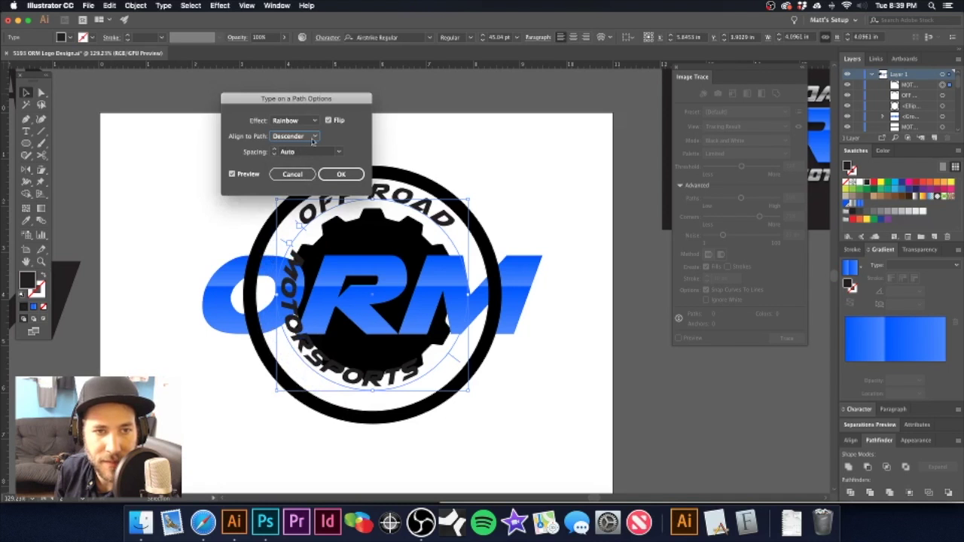
- Set the MOTORSPORTS text's path alignment to Center and apply the path options
{"action": "left_click", "coordinate": [313, 137]}
{"action": "left_click", "coordinate": [305, 169]}
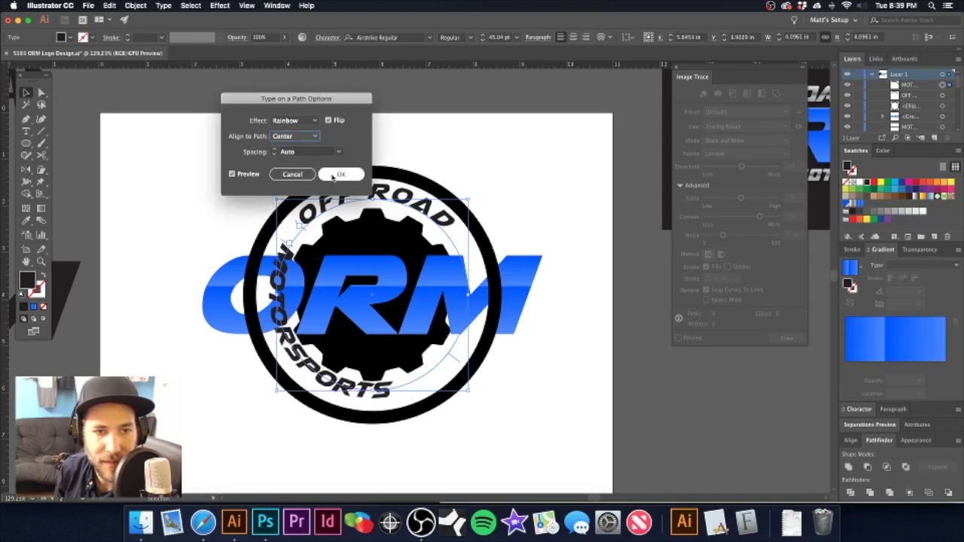
{"action": "left_click", "coordinate": [334, 177]}
{"action": "left_click", "coordinate": [236, 165]}
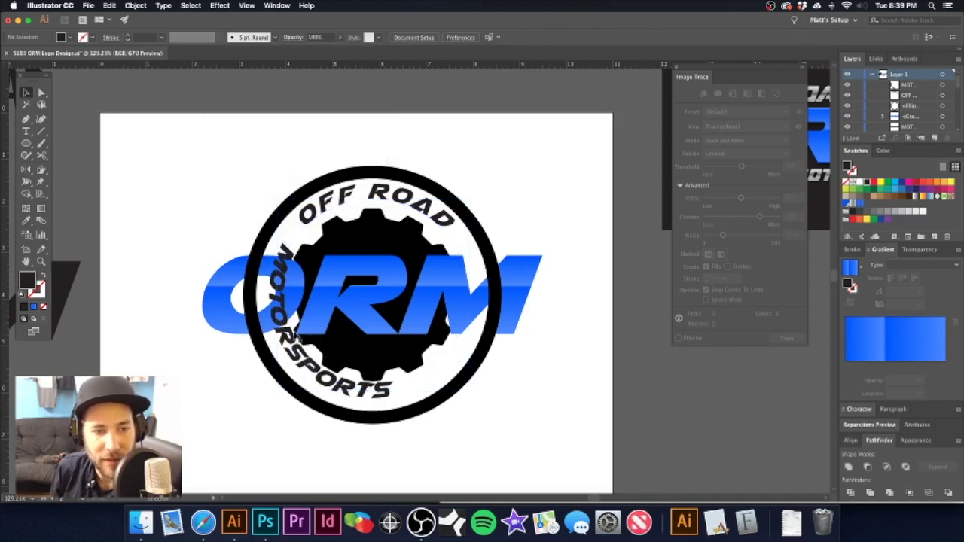
- Slide the MOTORSPORTS text along its circular path so it sits across the bottom of the ring
{"action": "left_click", "coordinate": [300, 222]}
{"action": "left_click_drag", "start_coordinate": [459, 363], "coordinate": [466, 264]}
{"action": "left_click_drag", "start_coordinate": [464, 264], "coordinate": [475, 283]}
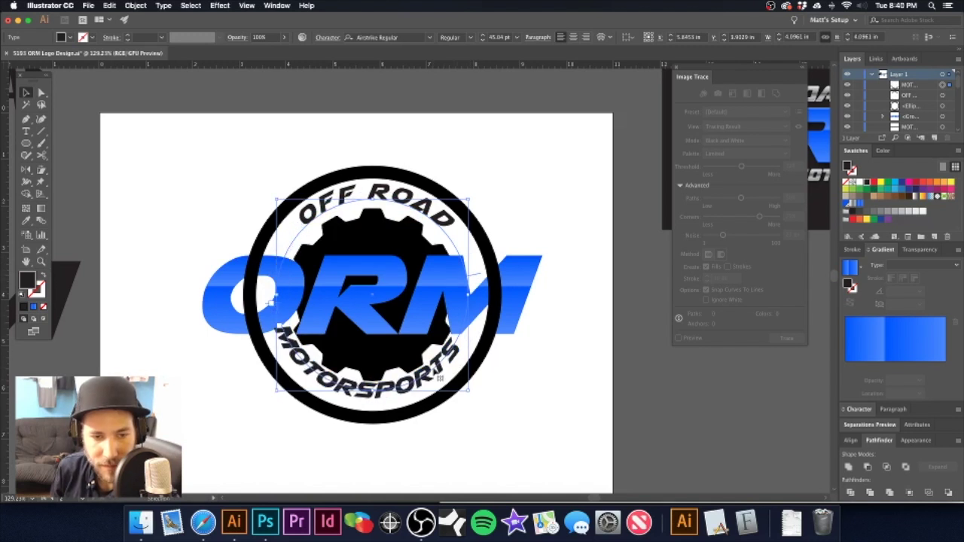
- Set the baseline shift of the whole MOTORSPORTS text to -5 pt and deselect it
{"action": "left_click_drag", "start_coordinate": [473, 276], "coordinate": [472, 270]}
{"action": "key", "text": "t"}
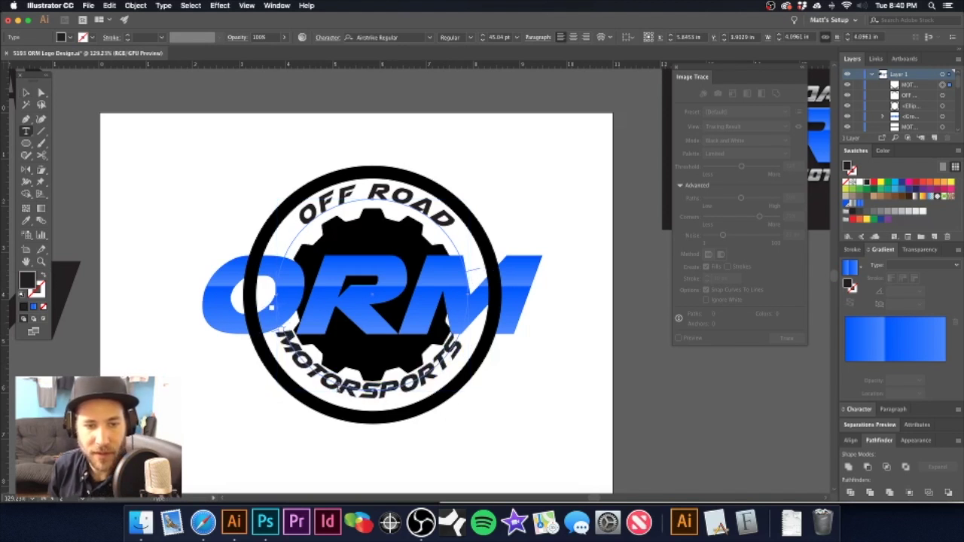
{"action": "left_click", "coordinate": [350, 388]}
{"action": "key", "text": "super+a"}
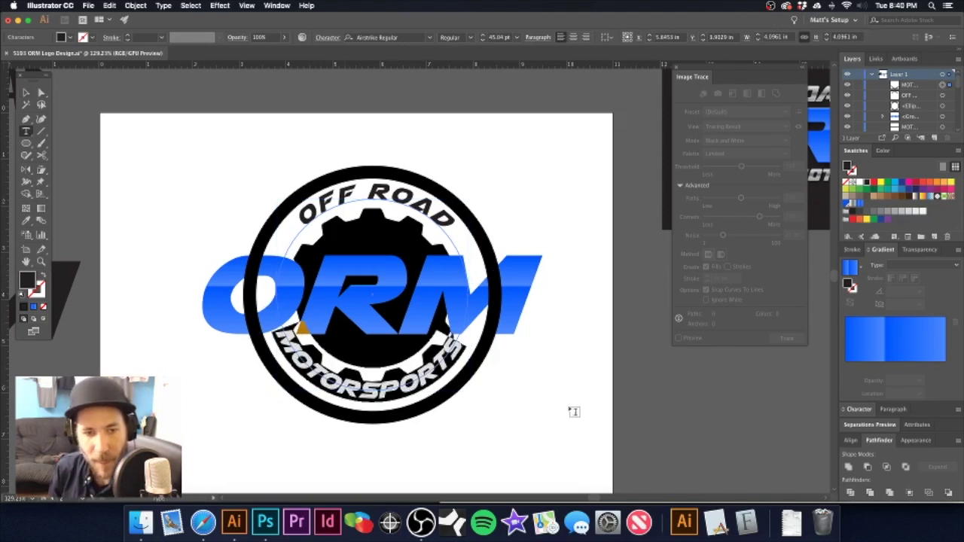
{"action": "left_click", "coordinate": [859, 409]}
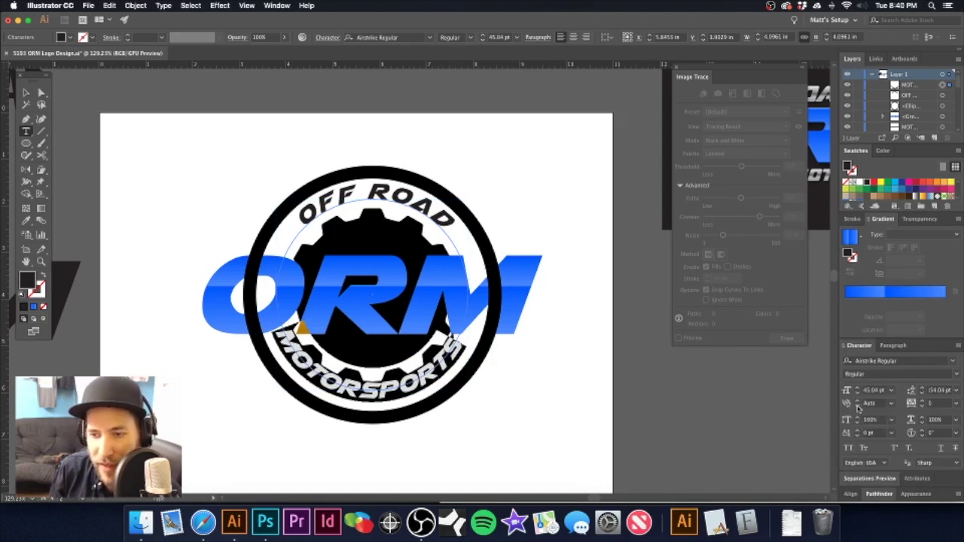
{"action": "left_click", "coordinate": [857, 436]}
{"action": "left_click", "coordinate": [856, 435]}
{"action": "left_click", "coordinate": [856, 435]}
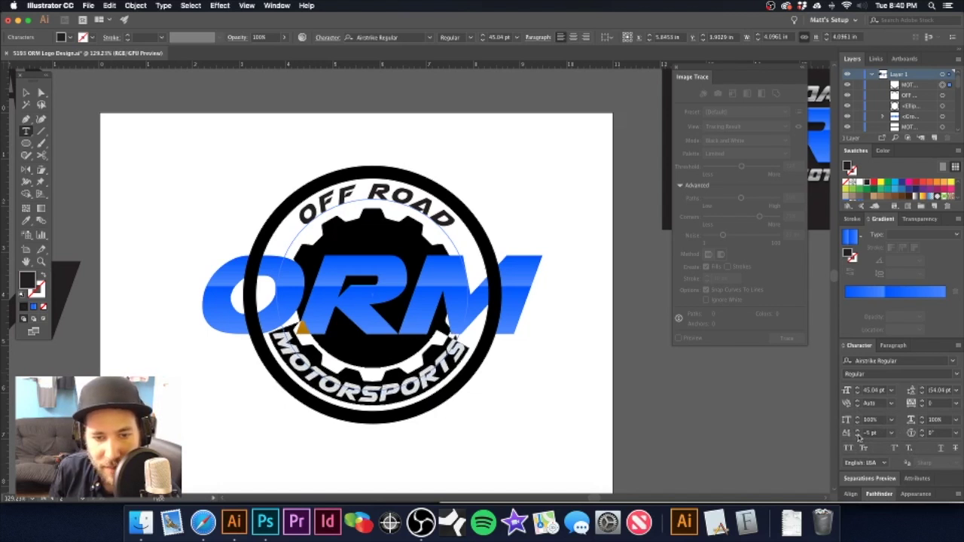
{"action": "left_click", "coordinate": [26, 94]}
{"action": "left_click", "coordinate": [128, 94]}
- Reduce the font size of the whole MOTORSPORTS text to 39.04 pt
{"action": "left_click_drag", "start_coordinate": [369, 300], "coordinate": [384, 280]}
{"action": "scroll", "coordinate": [420, 334], "scroll_direction": "up", "scroll_amount": 3}
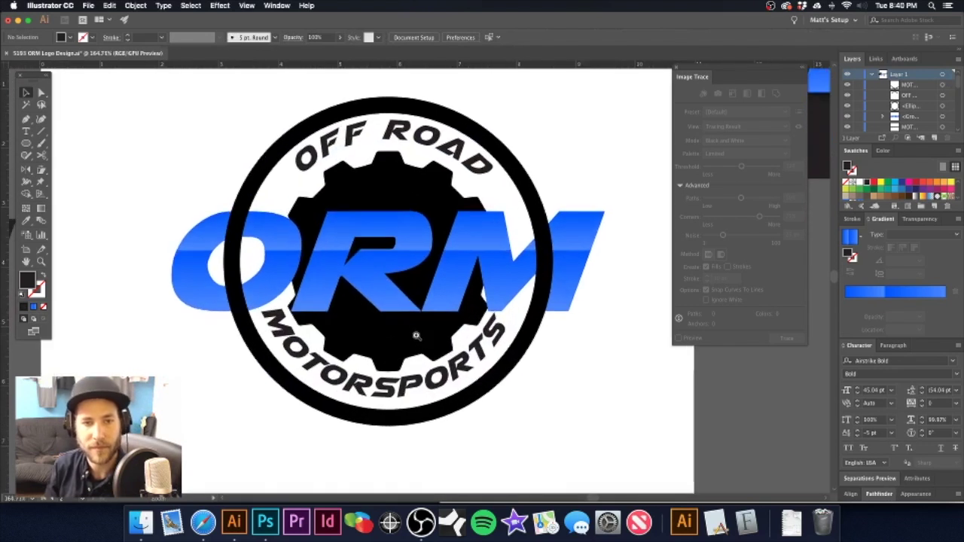
{"action": "key", "text": "t"}
{"action": "left_click_drag", "start_coordinate": [261, 313], "coordinate": [525, 336]}
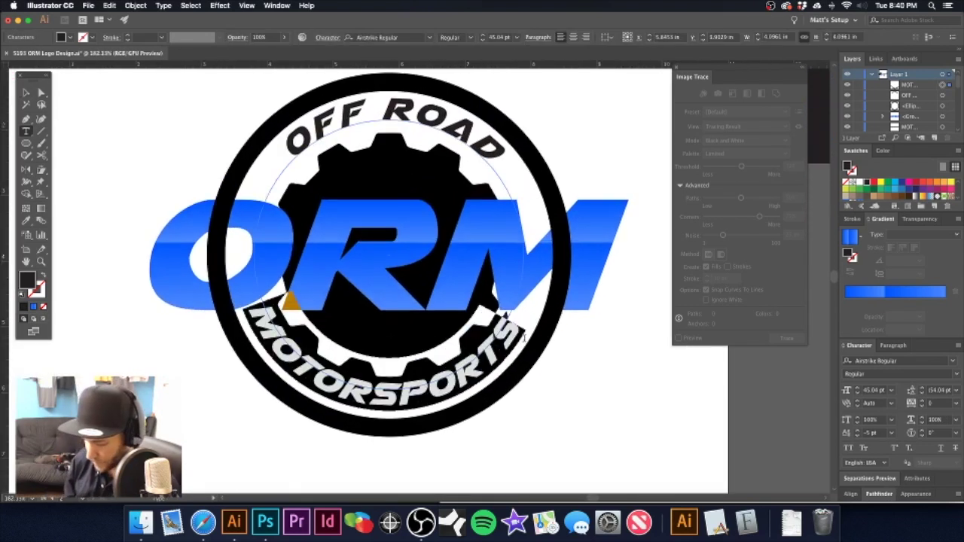
{"action": "key", "text": "super+shift+comma"}
{"action": "key", "text": "super+shift+comma"}
{"action": "key", "text": "super+shift+comma"}
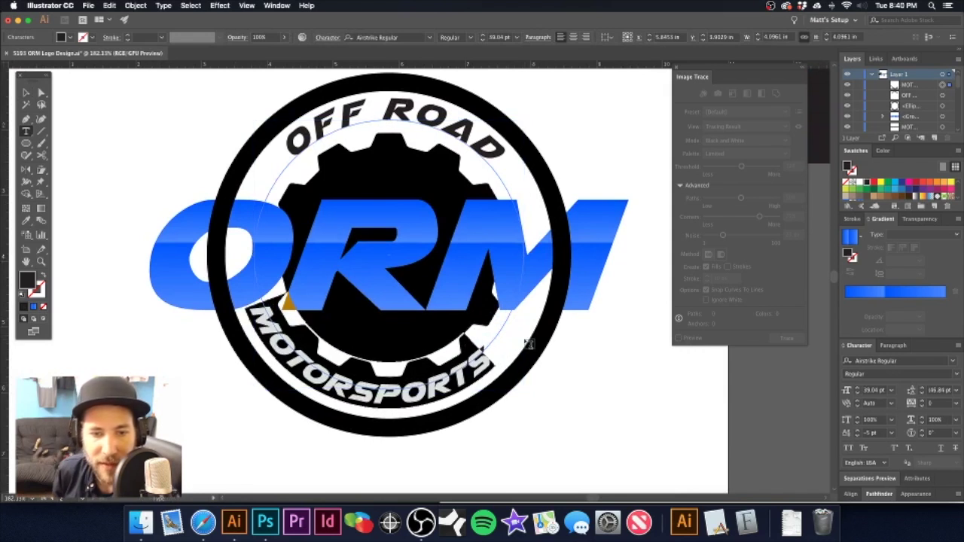
- Center-align the MOTORSPORTS text and slide it along its circular path to the bottom middle of the ring
{"action": "left_click", "coordinate": [573, 38]}
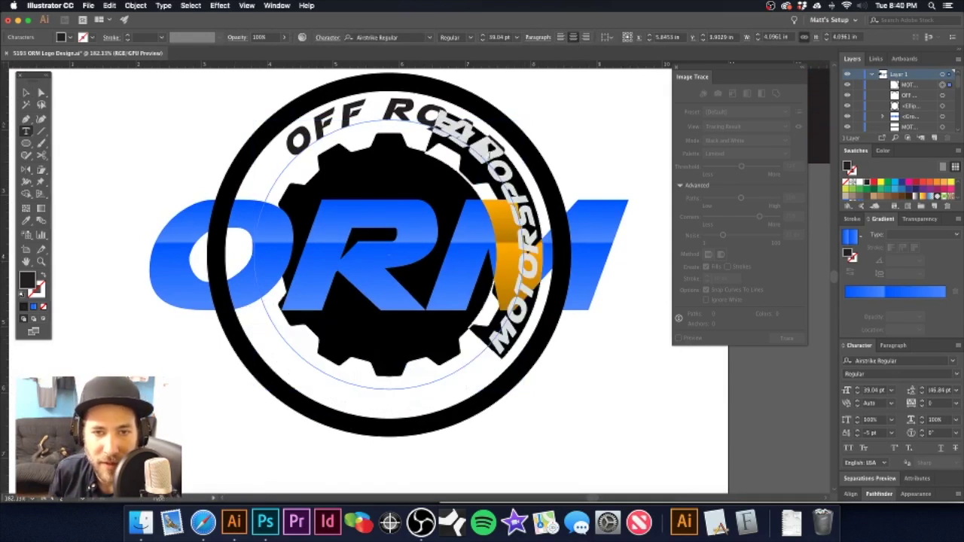
{"action": "left_click", "coordinate": [26, 92]}
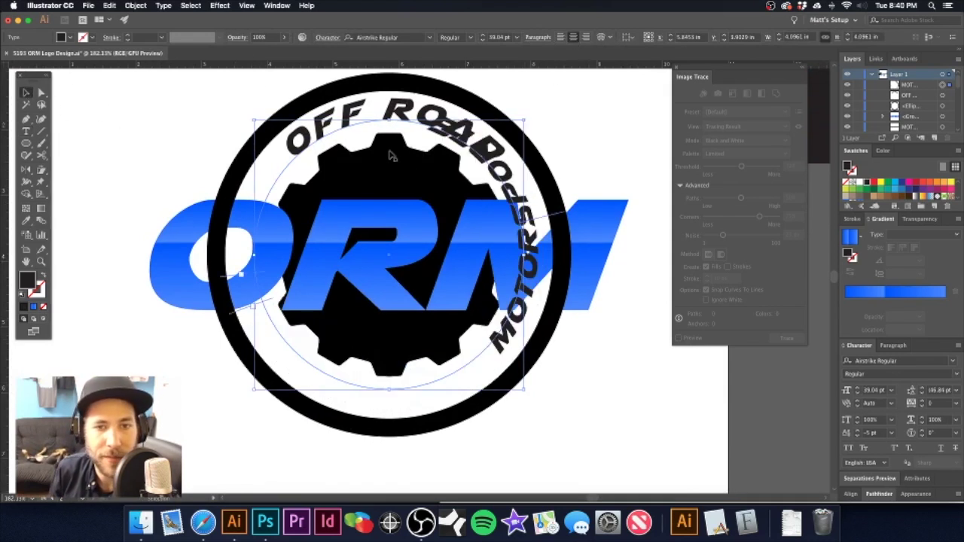
{"action": "left_click_drag", "start_coordinate": [548, 223], "coordinate": [520, 301]}
{"action": "left_click_drag", "start_coordinate": [490, 381], "coordinate": [383, 404]}
{"action": "left_click", "coordinate": [601, 160]}
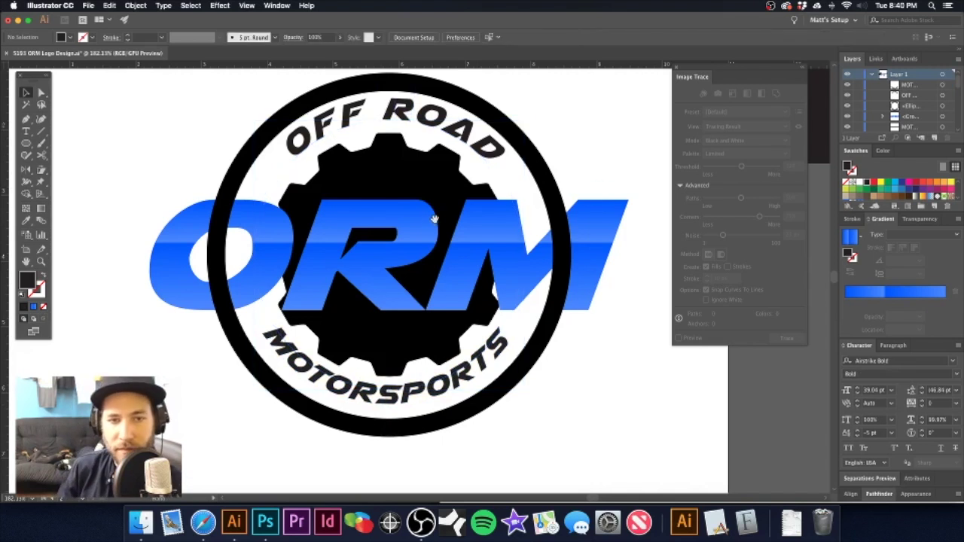
- Scale the OFF ROAD text and its circular path down slightly, to a font size of about 43.97 pt
{"action": "scroll", "coordinate": [422, 112], "scroll_direction": "up", "scroll_amount": 1}
{"action": "left_click", "coordinate": [421, 113]}
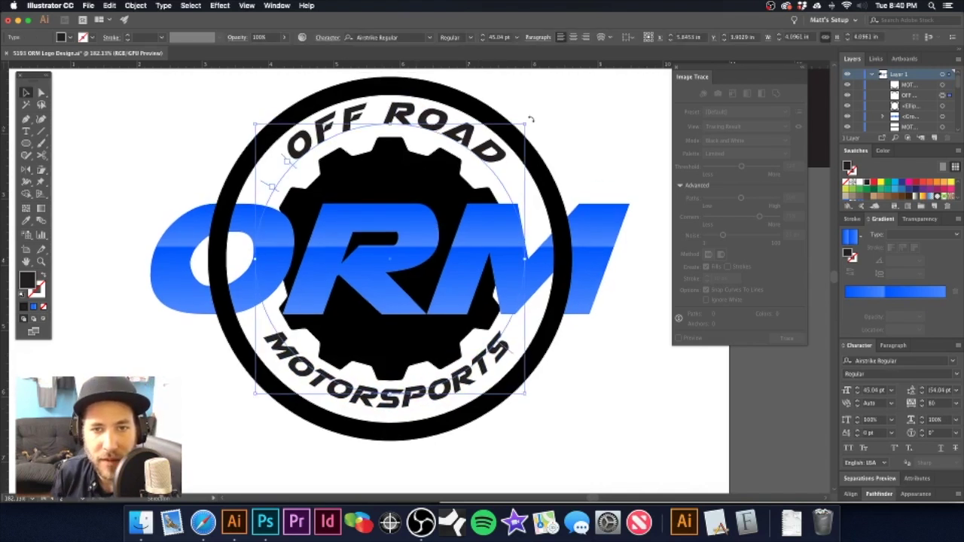
{"action": "left_click_drag", "start_coordinate": [527, 125], "coordinate": [523, 128]}
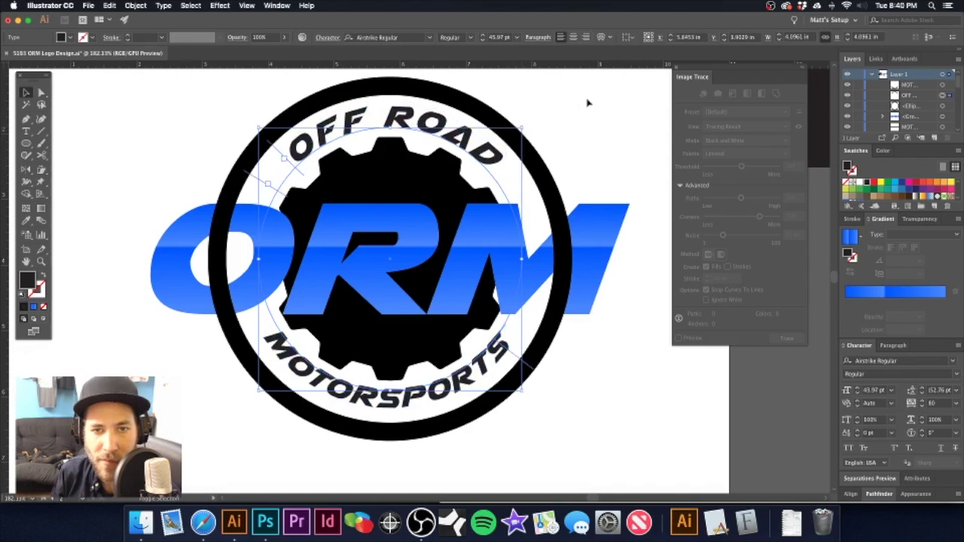
{"action": "left_click", "coordinate": [590, 102]}
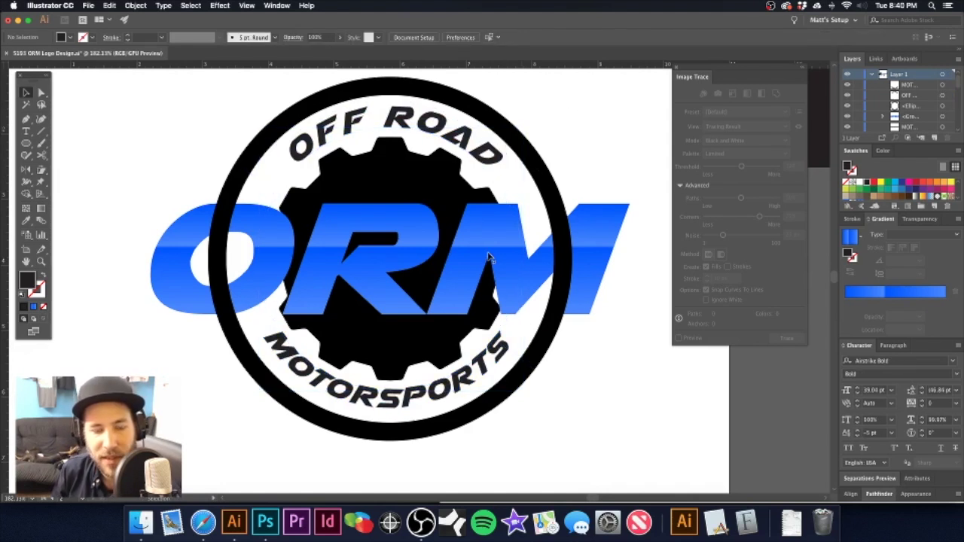
- Select both the OFF ROAD and MOTORSPORTS texts and preview the Gobold fonts on them
{"action": "left_click", "coordinate": [445, 128]}
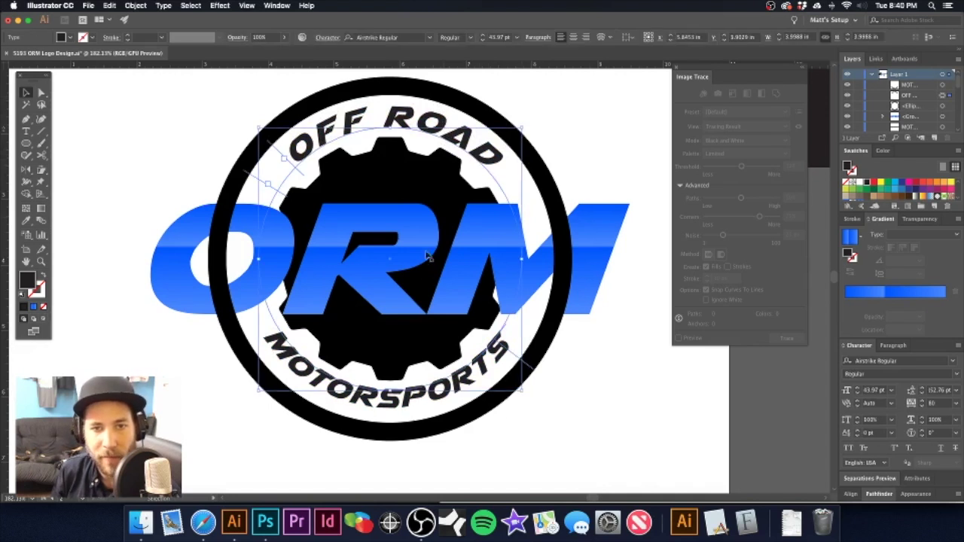
{"action": "left_click", "coordinate": [443, 397], "text": "shift"}
{"action": "left_click_drag", "start_coordinate": [430, 129], "coordinate": [537, 155]}
{"action": "key", "text": "super+z"}
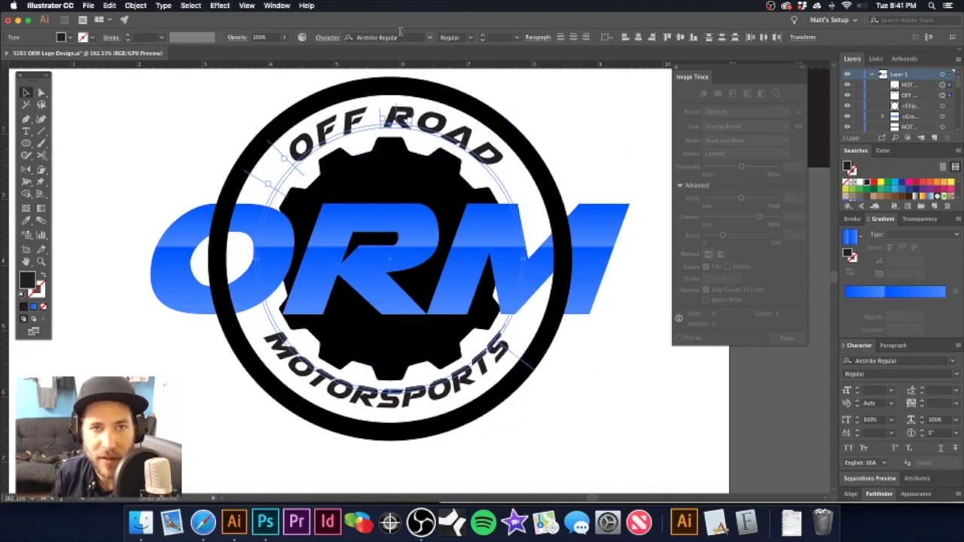
{"action": "left_click", "coordinate": [381, 36]}
{"action": "type", "text": "gobold"}
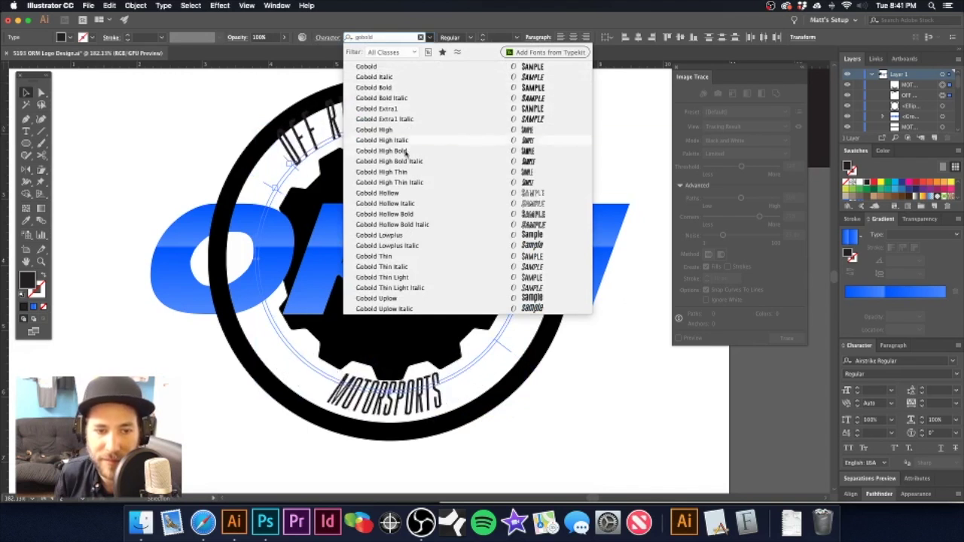
{"action": "left_click", "coordinate": [421, 36]}
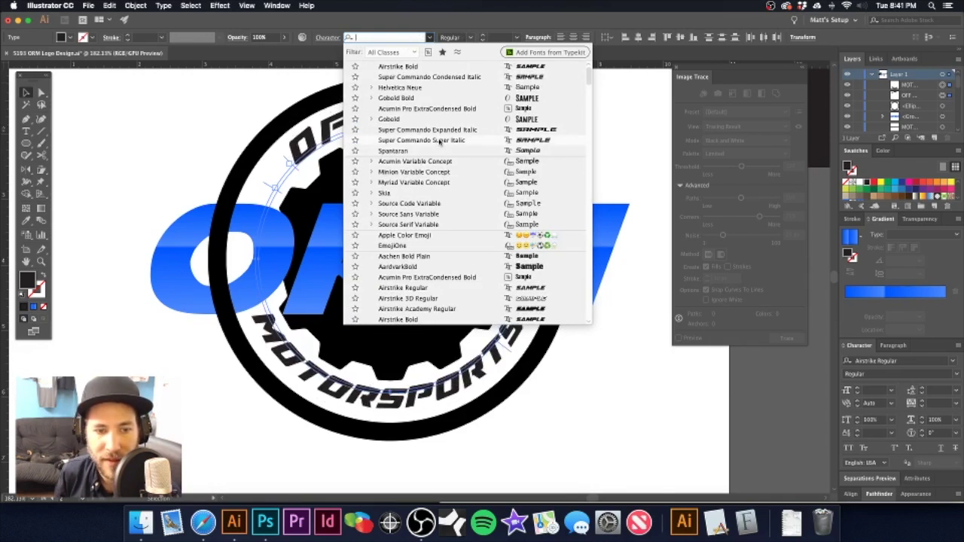
- Try the Super Commando Condensed Italic font on both curved texts
{"action": "left_click", "coordinate": [439, 76]}
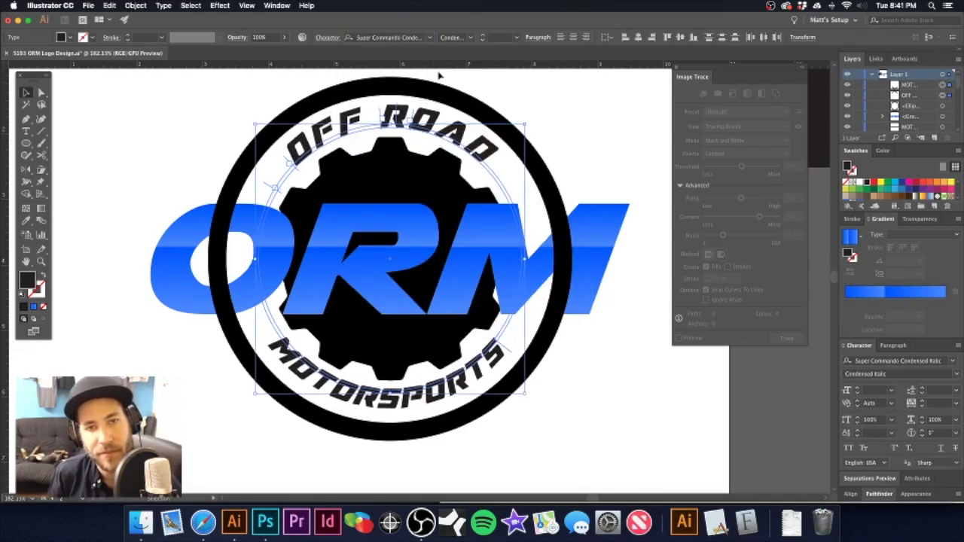
{"action": "key", "text": "shift+super+b"}
{"action": "key", "text": "shift+super+b"}
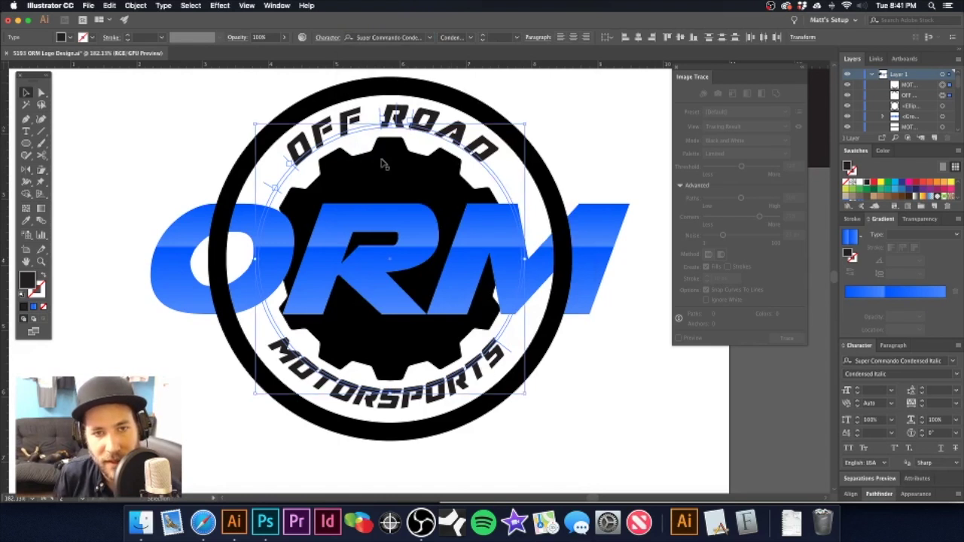
- Examine the lettering of the reference ORM logos on the neighbouring artboard and return to the badge
{"action": "key", "text": "super+minus"}
{"action": "key", "text": "super+minus"}
{"action": "key", "text": "super+minus"}
{"action": "key", "text": "super+minus"}
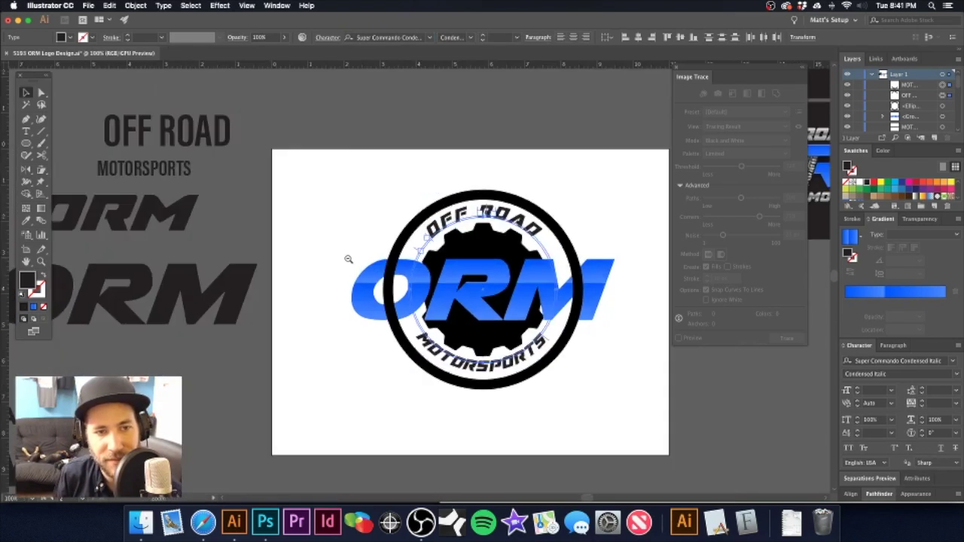
{"action": "left_click_drag", "start_coordinate": [310, 278], "coordinate": [427, 251]}
{"action": "left_click_drag", "start_coordinate": [183, 228], "coordinate": [320, 245]}
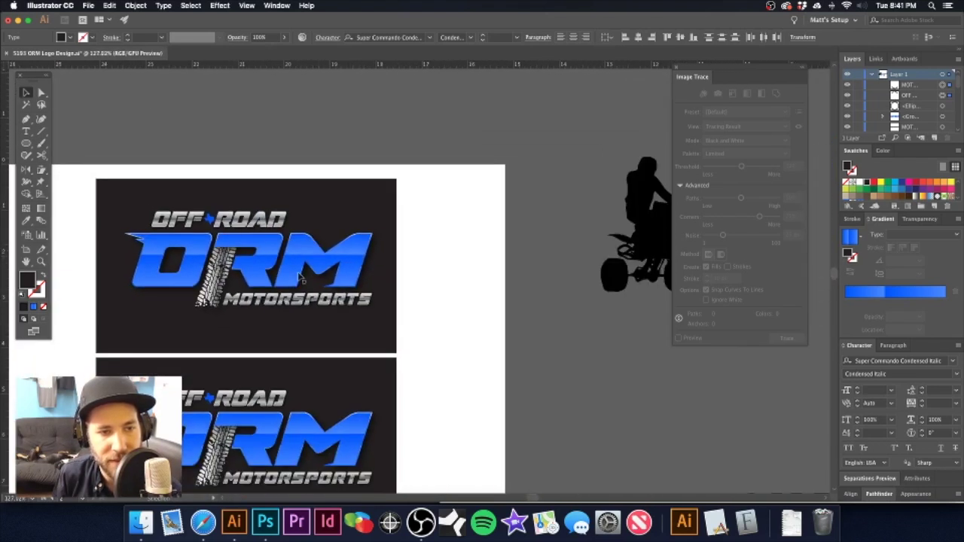
{"action": "left_click", "coordinate": [481, 267], "text": "alt+super"}
{"action": "left_click", "coordinate": [481, 266], "text": "alt+super"}
{"action": "left_click", "coordinate": [481, 267], "text": "alt+super"}
{"action": "left_click_drag", "start_coordinate": [481, 267], "coordinate": [272, 256]}
{"action": "scroll", "coordinate": [392, 264], "scroll_direction": "up", "scroll_amount": 6}
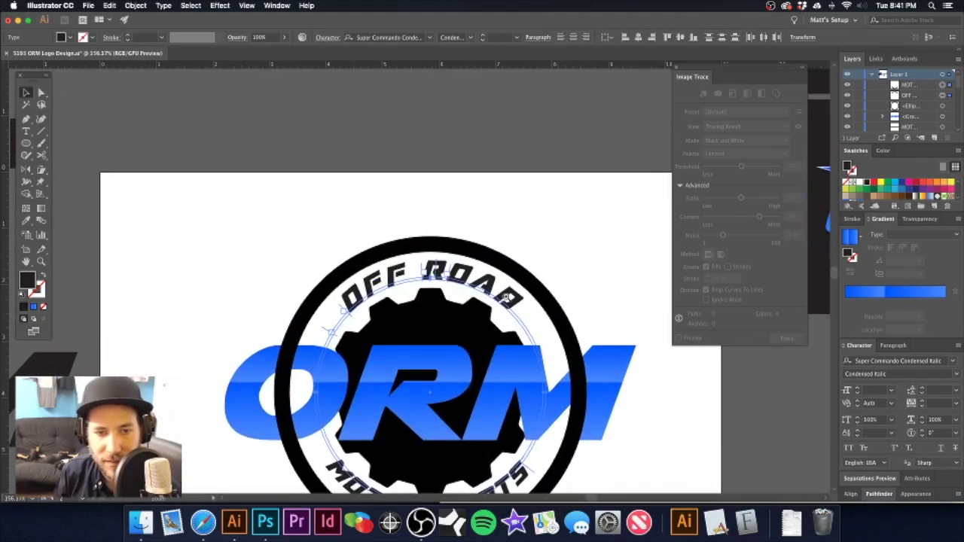
{"action": "scroll", "coordinate": [457, 337], "scroll_direction": "down", "scroll_amount": 3}
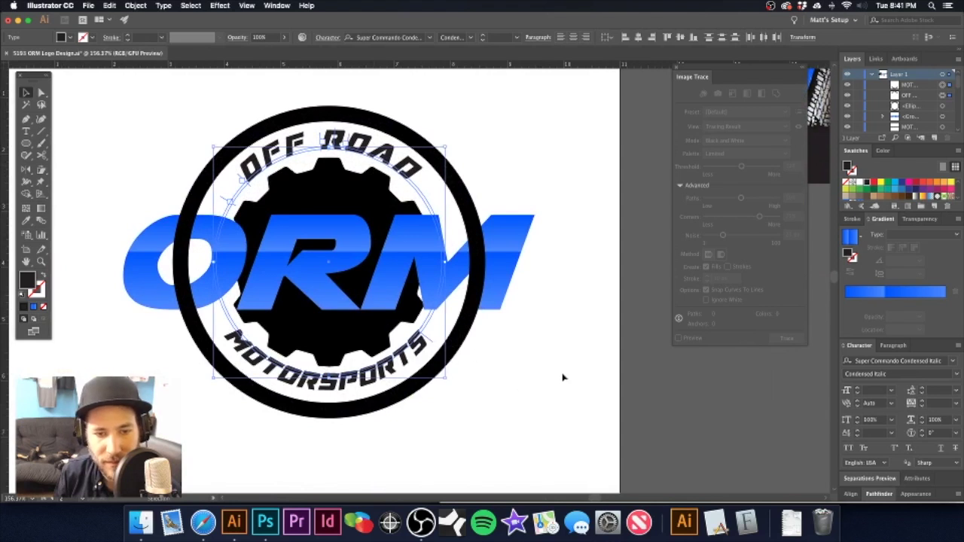
- Set the font of both curved texts to Airstrike Platinum Regular
{"action": "left_click", "coordinate": [429, 38]}
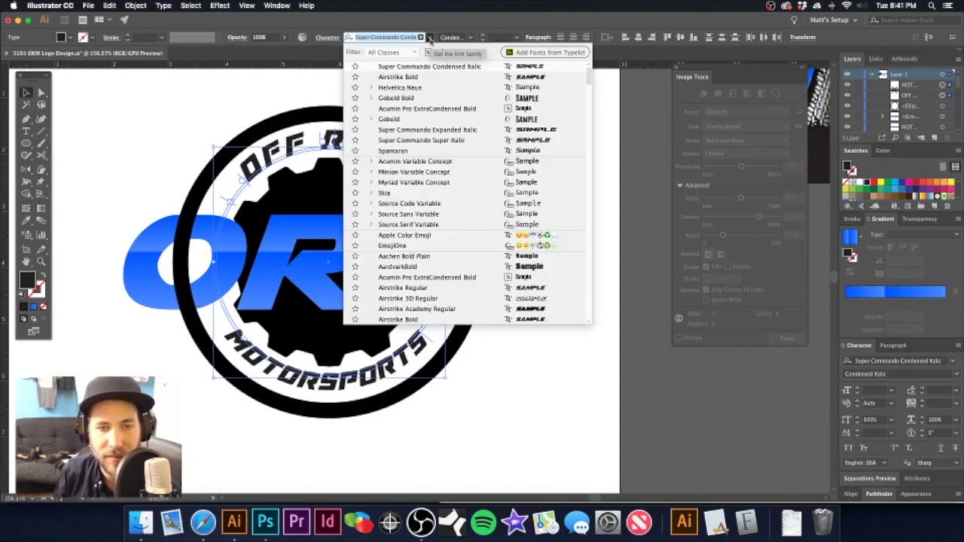
{"action": "scroll", "coordinate": [461, 292], "scroll_direction": "down", "scroll_amount": 5}
{"action": "scroll", "coordinate": [461, 292], "scroll_direction": "down", "scroll_amount": 2}
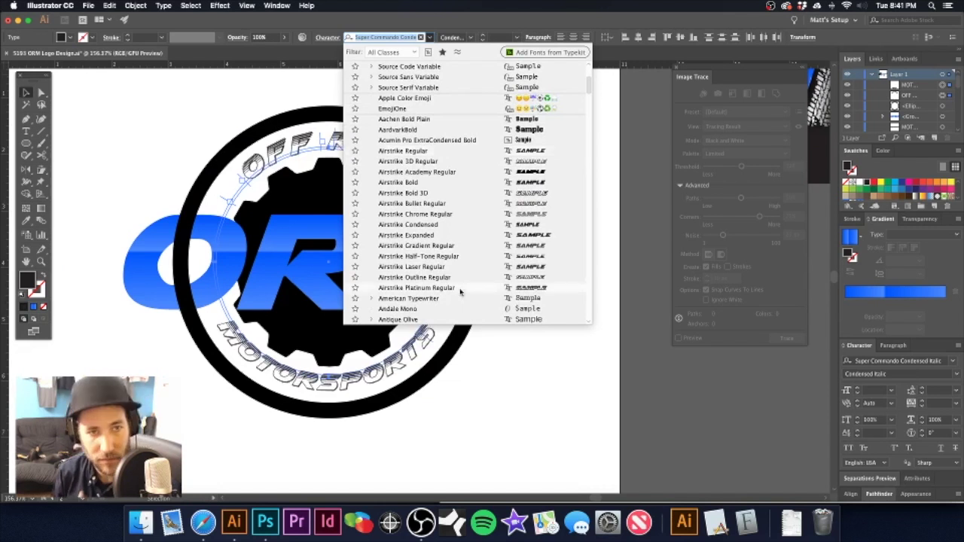
{"action": "left_click", "coordinate": [416, 288]}
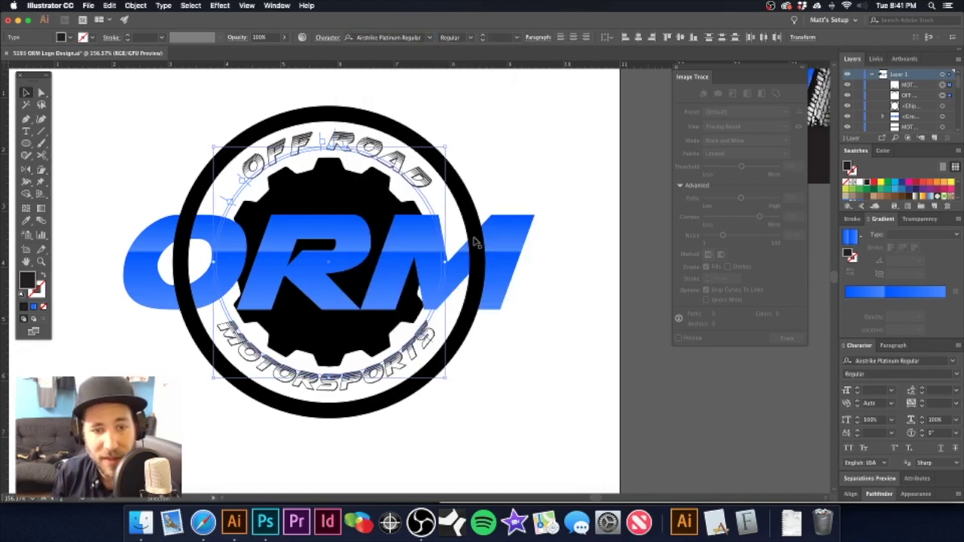
- Browse the font list and preview condensed, script and sans-serif fonts on both curved texts
{"action": "left_click", "coordinate": [431, 38]}
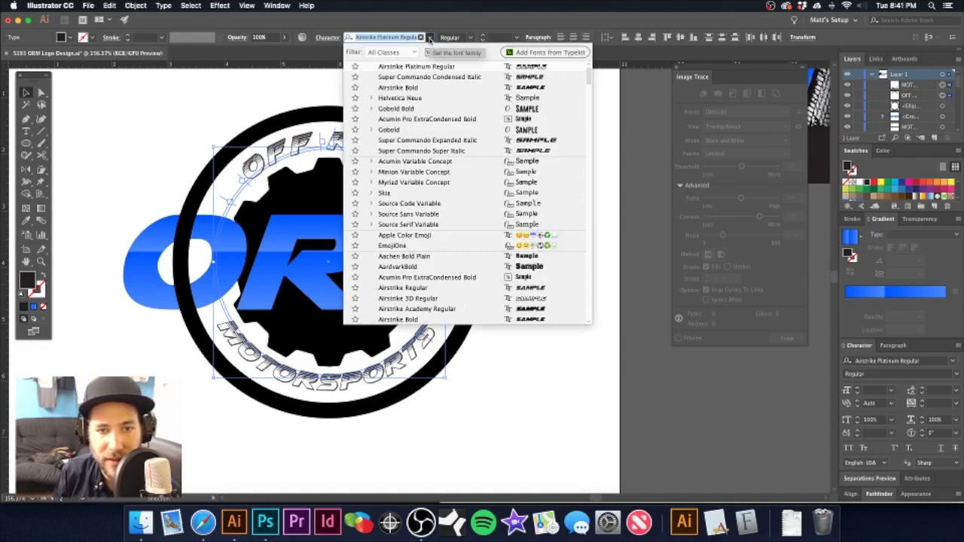
{"action": "scroll", "coordinate": [443, 295], "scroll_direction": "down", "scroll_amount": 8}
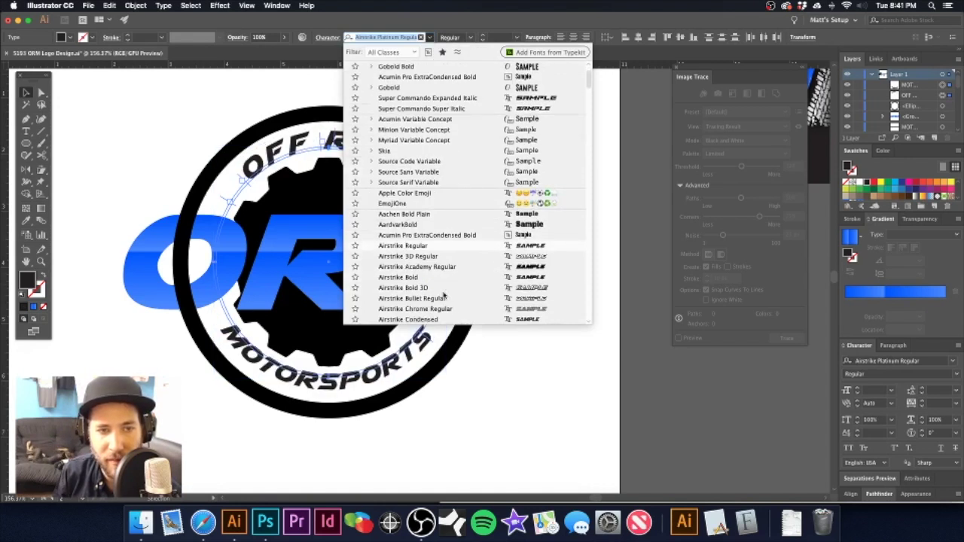
{"action": "scroll", "coordinate": [427, 262], "scroll_direction": "down", "scroll_amount": 20}
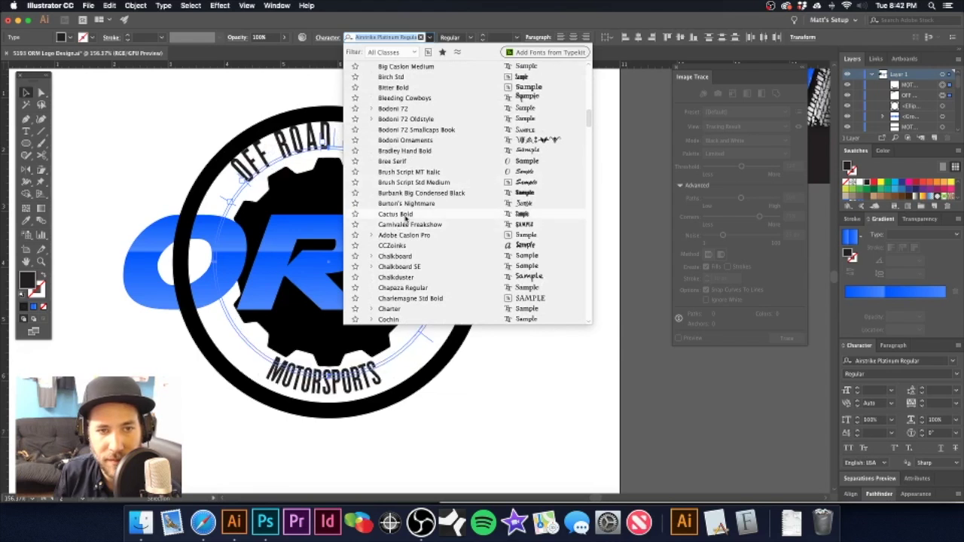
{"action": "scroll", "coordinate": [398, 278], "scroll_direction": "down", "scroll_amount": 6}
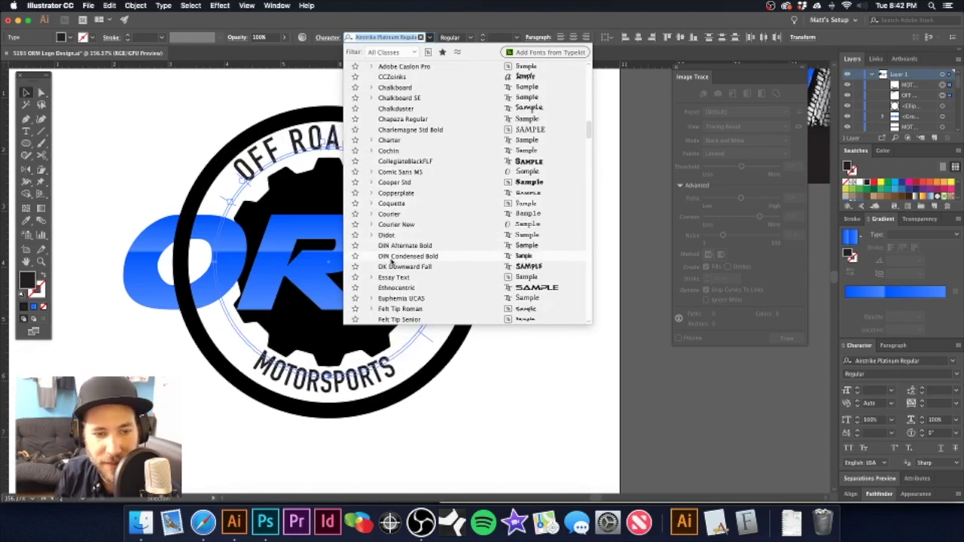
{"action": "scroll", "coordinate": [393, 253], "scroll_direction": "down", "scroll_amount": 4}
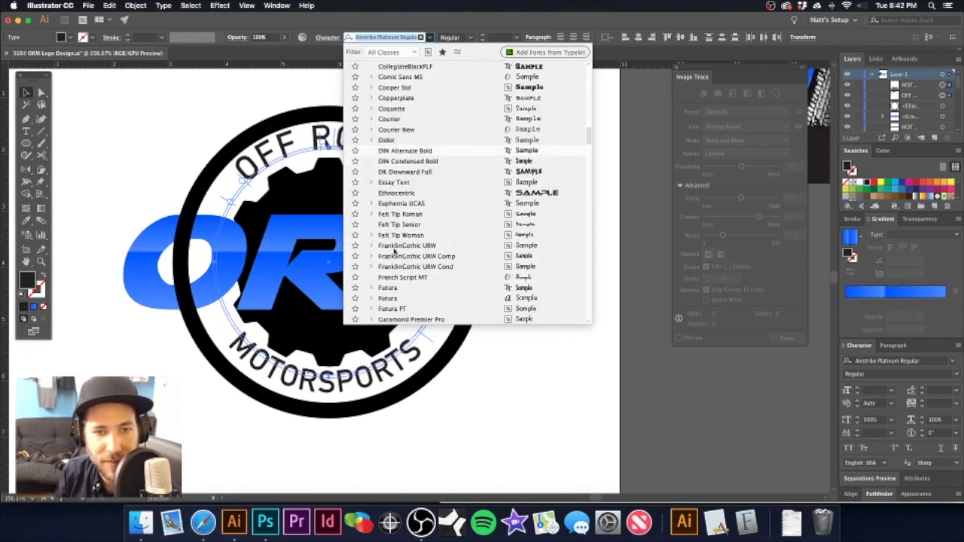
{"action": "scroll", "coordinate": [394, 248], "scroll_direction": "down", "scroll_amount": 7}
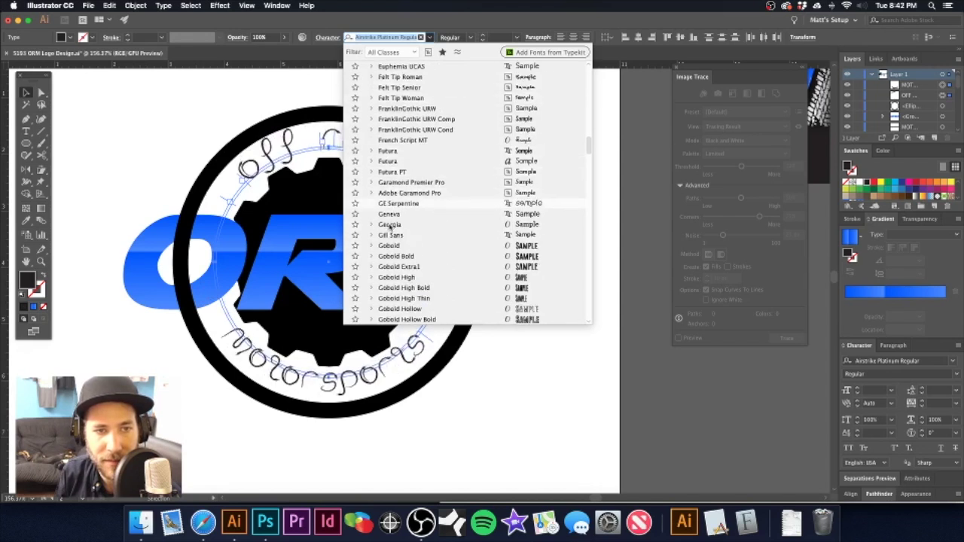
{"action": "scroll", "coordinate": [390, 244], "scroll_direction": "down", "scroll_amount": 7}
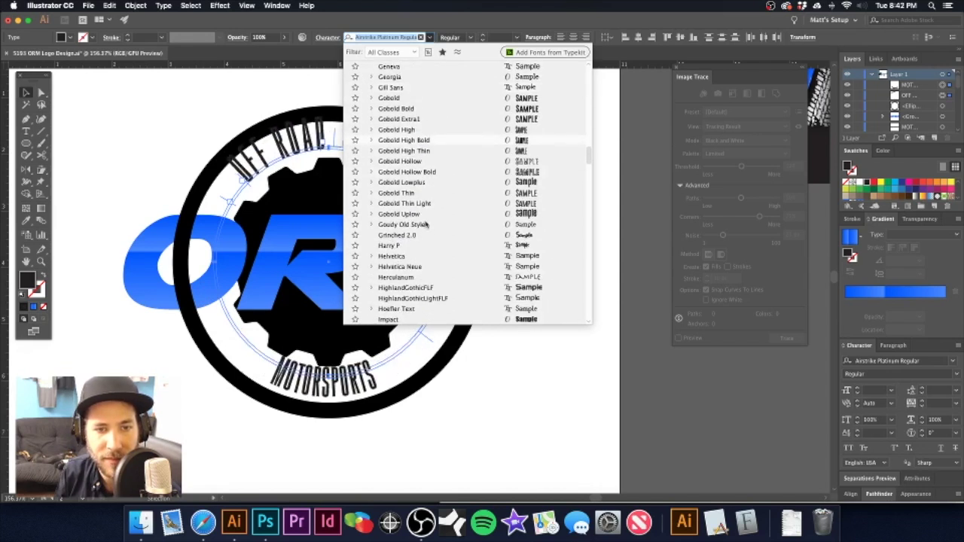
{"action": "scroll", "coordinate": [413, 256], "scroll_direction": "down", "scroll_amount": 6}
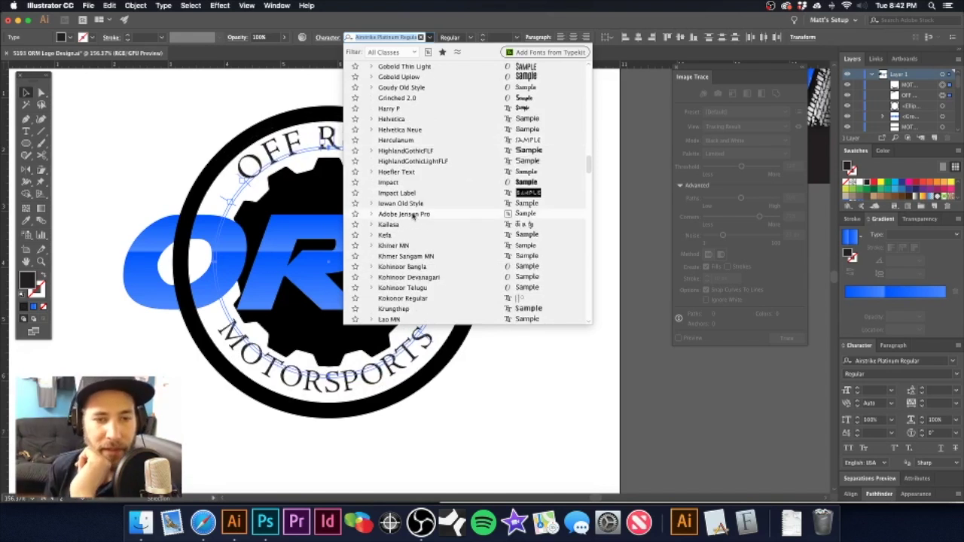
{"action": "scroll", "coordinate": [416, 216], "scroll_direction": "down", "scroll_amount": 5}
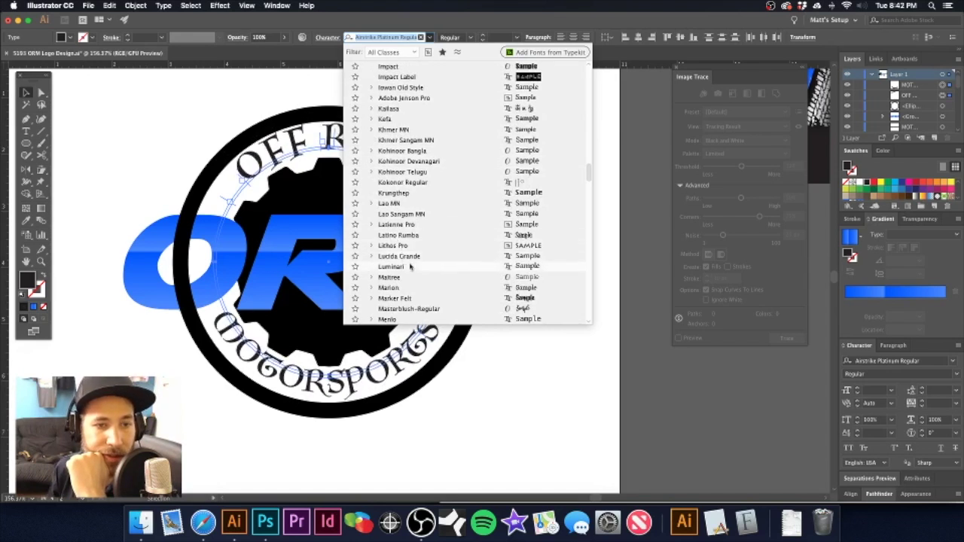
{"action": "scroll", "coordinate": [403, 252], "scroll_direction": "down", "scroll_amount": 5}
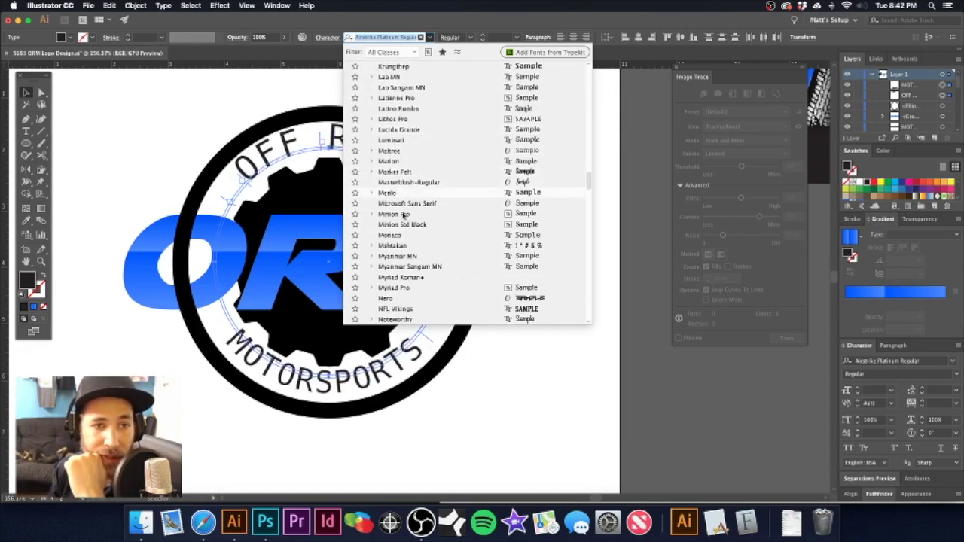
{"action": "scroll", "coordinate": [391, 258], "scroll_direction": "down", "scroll_amount": 5}
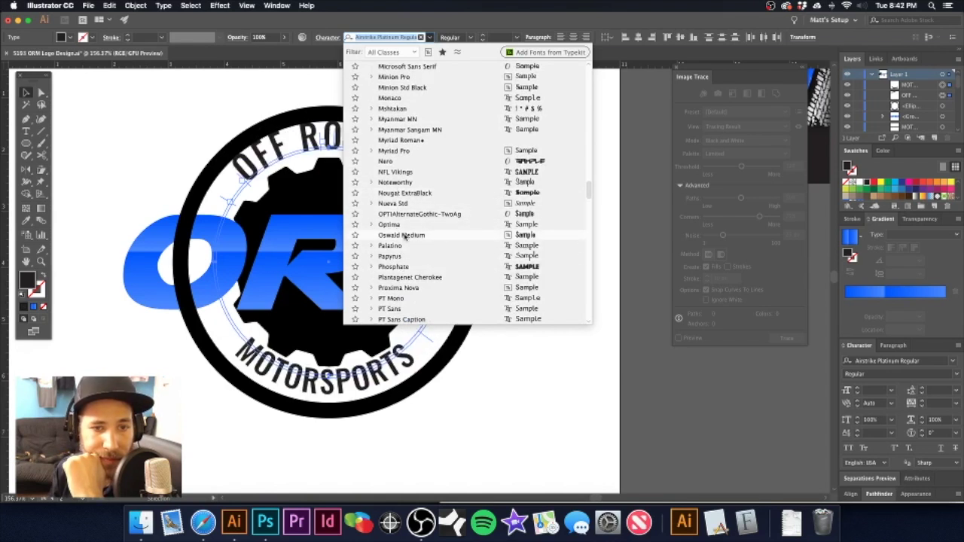
{"action": "scroll", "coordinate": [405, 236], "scroll_direction": "up", "scroll_amount": 1}
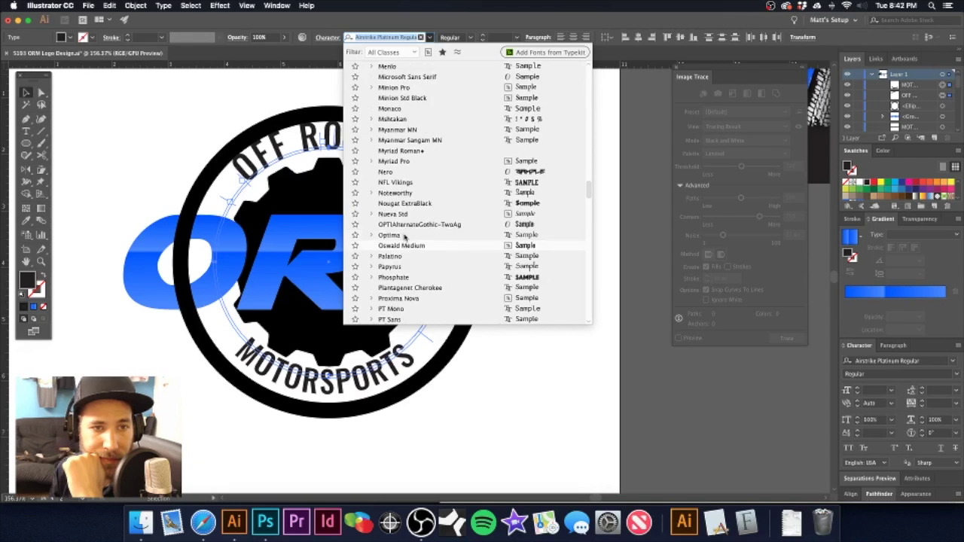
{"action": "scroll", "coordinate": [406, 264], "scroll_direction": "down", "scroll_amount": 5}
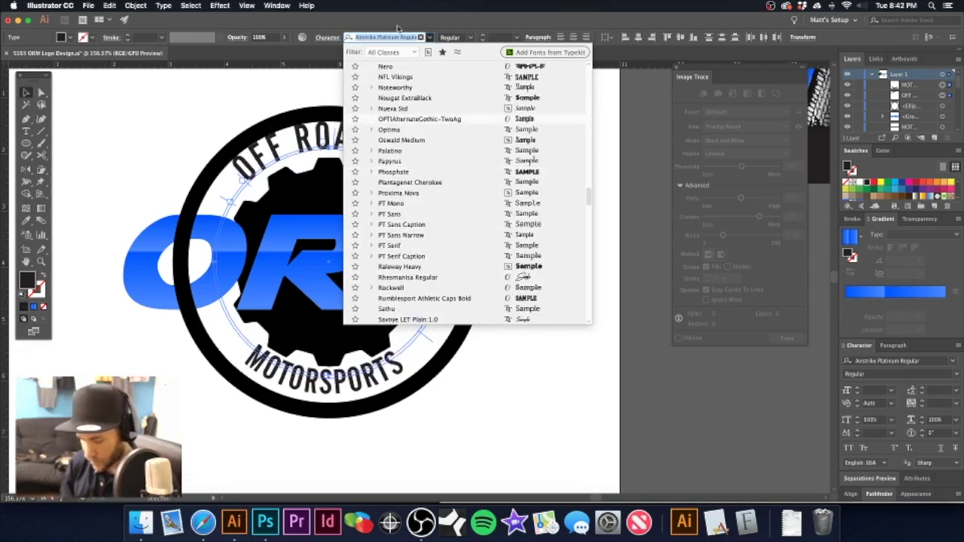
- Search the fonts for "ext" and set both curved texts to United Sans SemiExt Black
{"action": "type", "text": "wes"}
{"action": "key", "text": "BackSpace"}
{"action": "key", "text": "BackSpace"}
{"action": "key", "text": "BackSpace"}
{"action": "type", "text": "ext"}
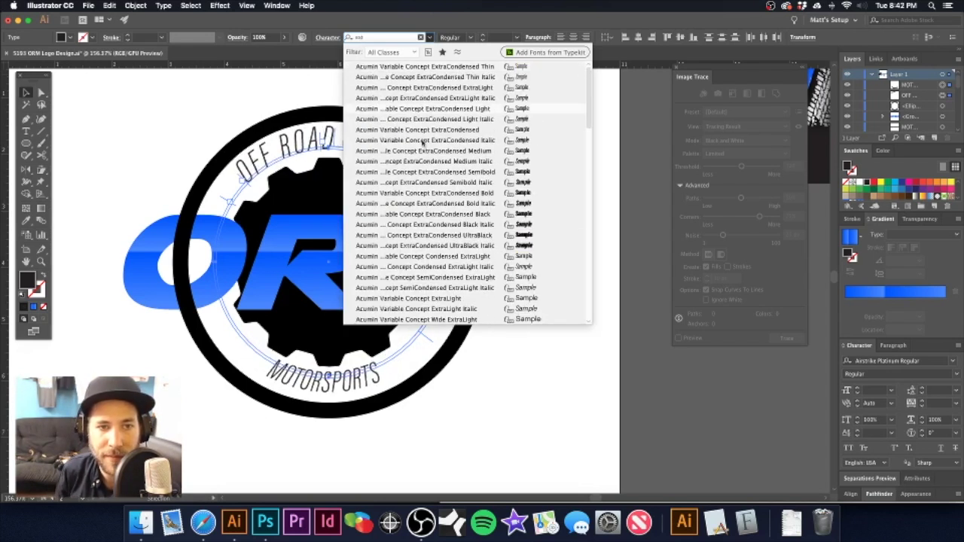
{"action": "scroll", "coordinate": [427, 225], "scroll_direction": "down", "scroll_amount": 2}
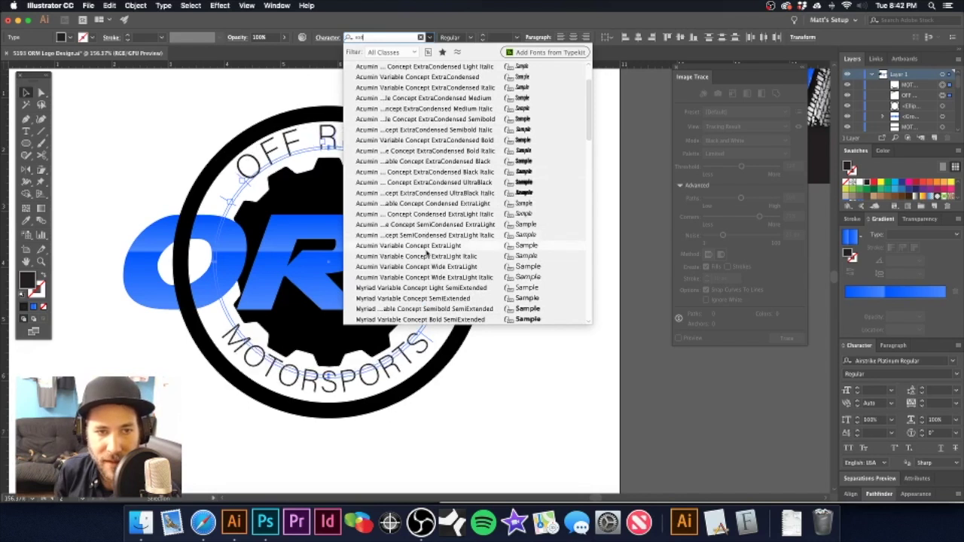
{"action": "scroll", "coordinate": [426, 280], "scroll_direction": "down", "scroll_amount": 5}
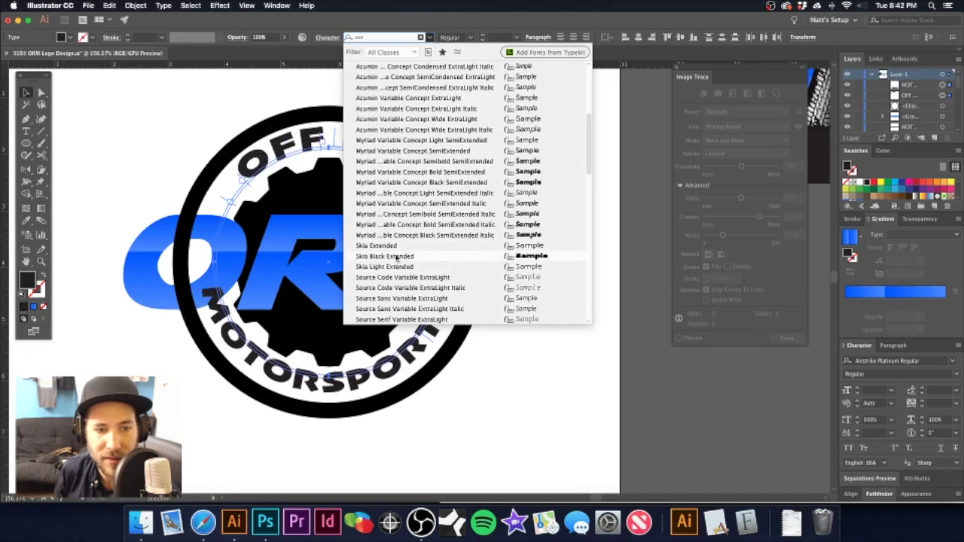
{"action": "scroll", "coordinate": [404, 308], "scroll_direction": "down", "scroll_amount": 10}
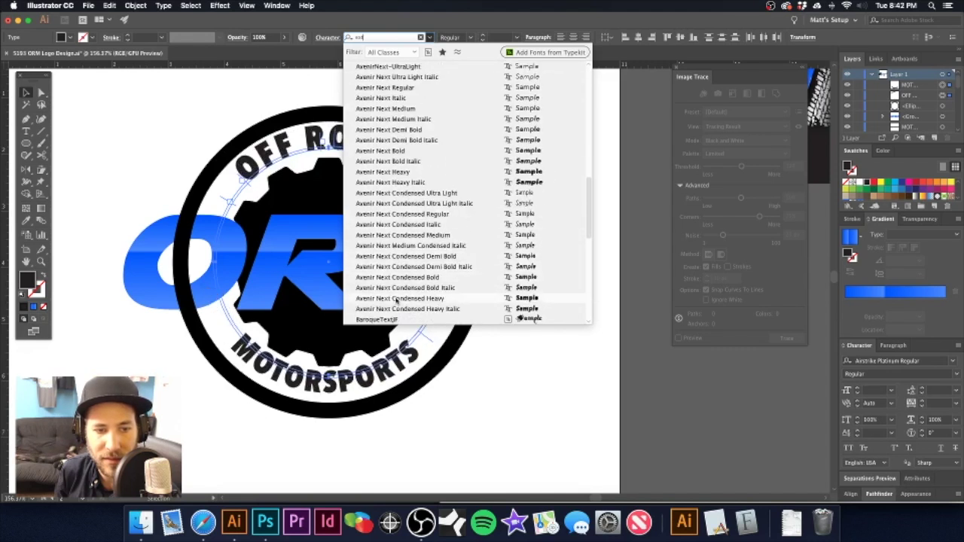
{"action": "scroll", "coordinate": [395, 301], "scroll_direction": "down", "scroll_amount": 4}
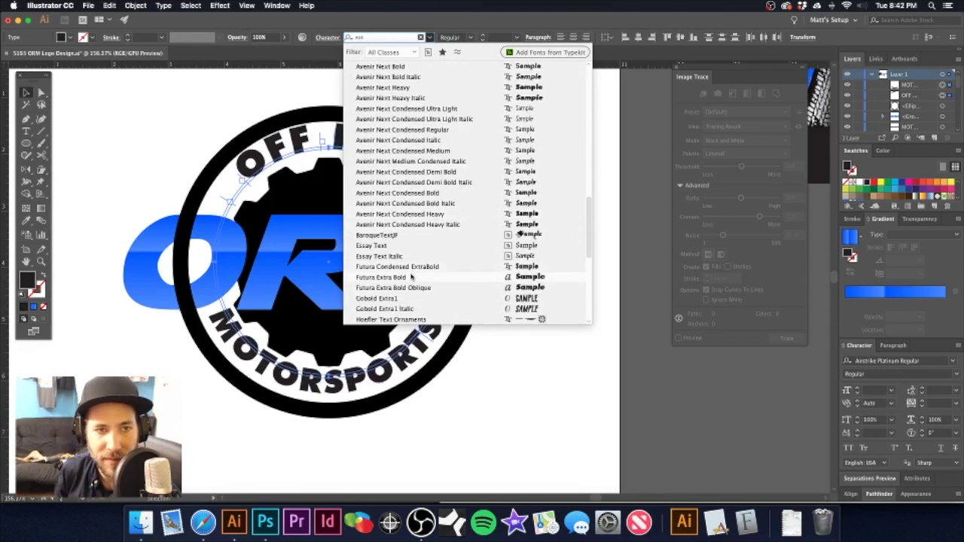
{"action": "scroll", "coordinate": [411, 279], "scroll_direction": "down", "scroll_amount": 5}
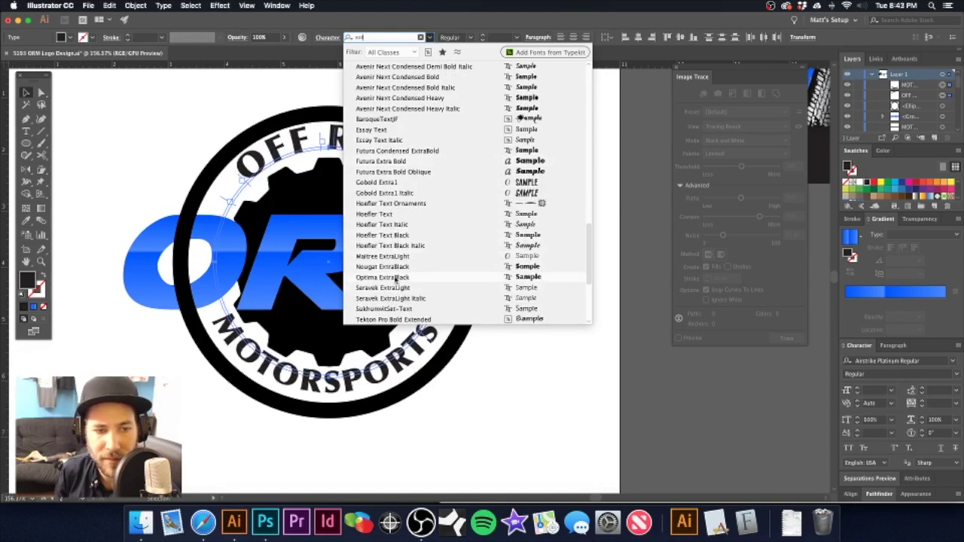
{"action": "scroll", "coordinate": [394, 298], "scroll_direction": "down", "scroll_amount": 6}
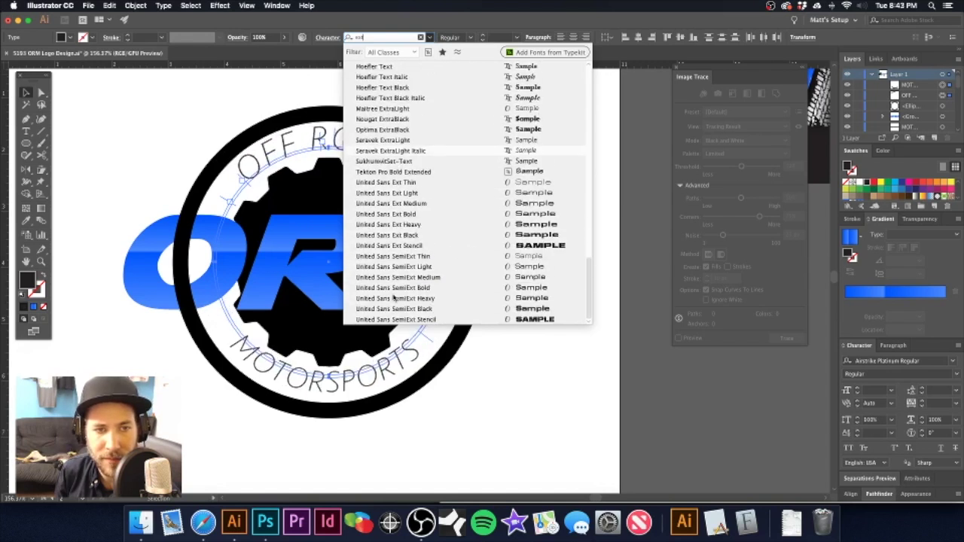
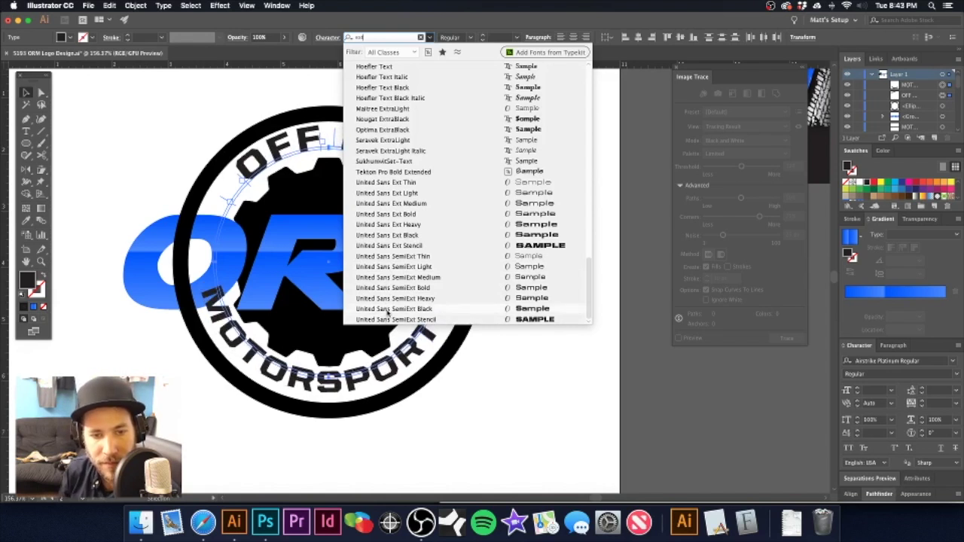
{"action": "left_click", "coordinate": [387, 313]}
{"action": "left_click", "coordinate": [514, 161]}
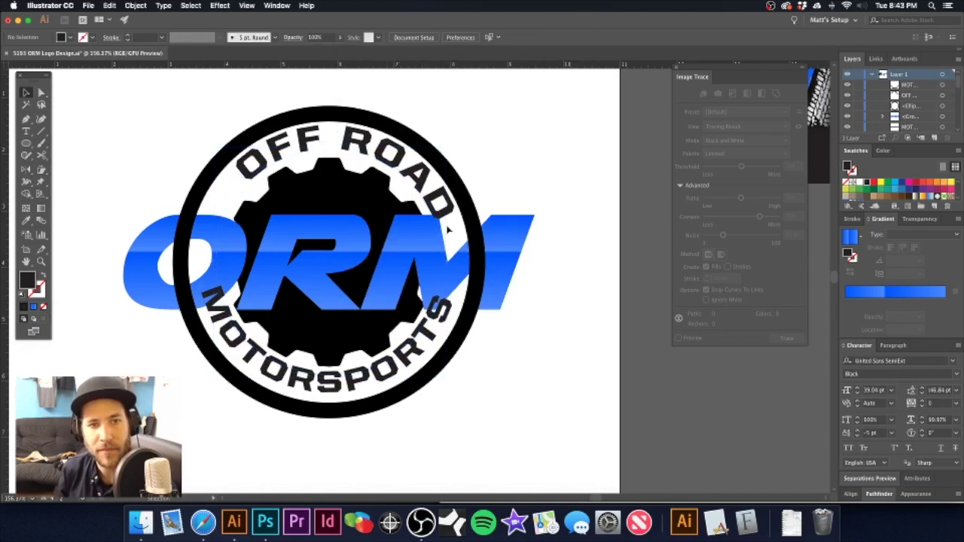
- Slide OFF ROAD back along its circular path, shrink the path slightly and reduce the text size to 35.34 pt
{"action": "left_click_drag", "start_coordinate": [442, 276], "coordinate": [314, 221]}
{"action": "left_click_drag", "start_coordinate": [312, 272], "coordinate": [401, 282]}
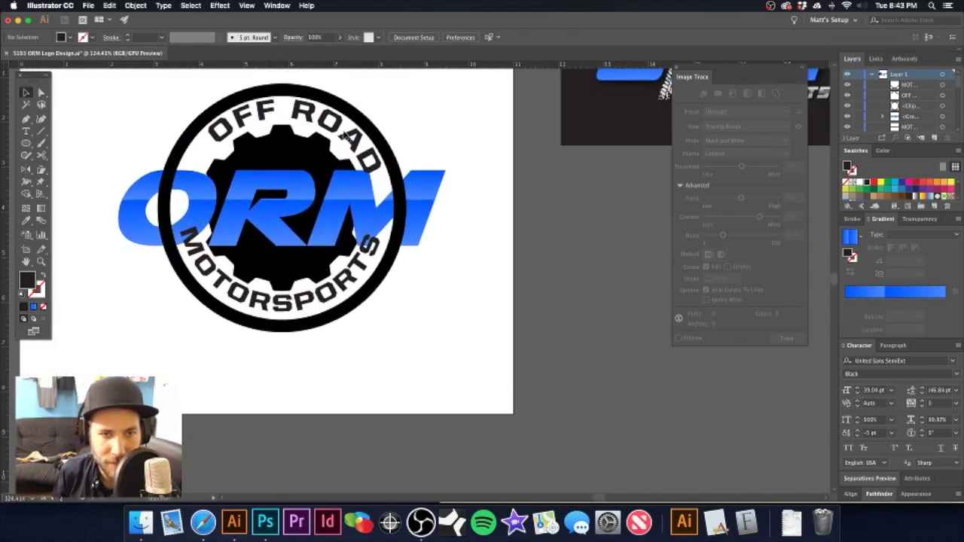
{"action": "left_click", "coordinate": [235, 137]}
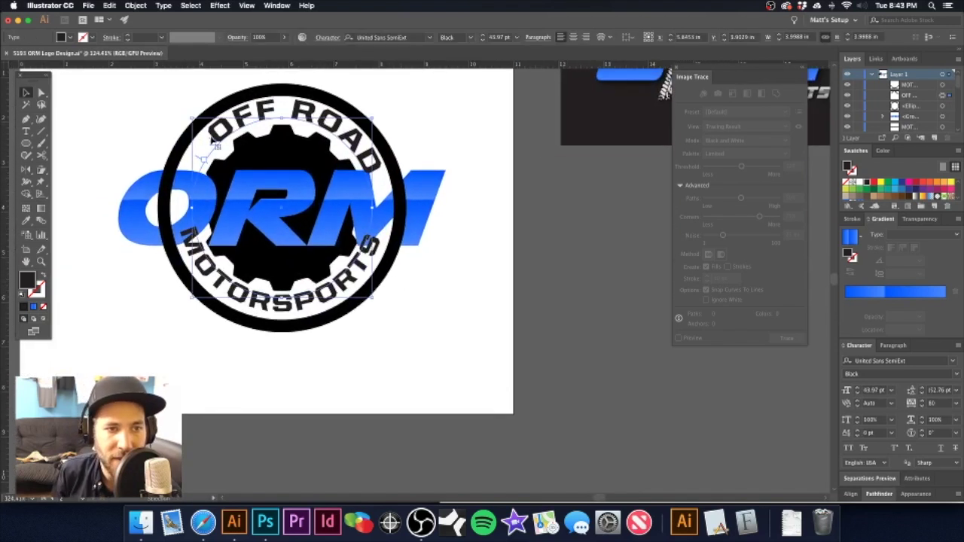
{"action": "left_click_drag", "start_coordinate": [211, 140], "coordinate": [201, 143]}
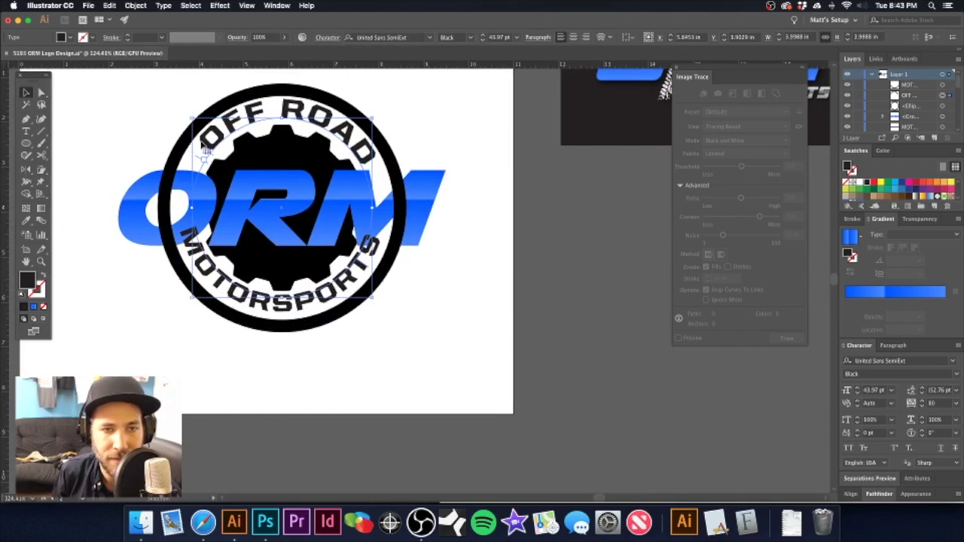
{"action": "left_click_drag", "start_coordinate": [373, 116], "coordinate": [370, 121]}
{"action": "key", "text": "super+shift+comma"}
{"action": "key", "text": "super+shift+comma"}
{"action": "key", "text": "super+shift+comma"}
{"action": "key", "text": "super+shift+comma"}
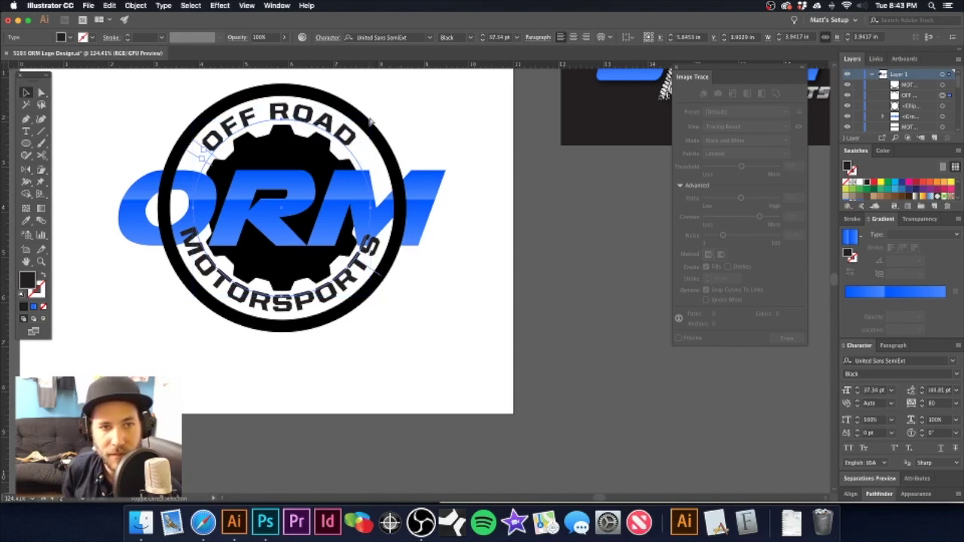
- Widen the tracking of the OFF ROAD text to 280 and deselect it
{"action": "key", "text": "alt+Right"}
{"action": "key", "text": "alt+Right"}
{"action": "key", "text": "alt+Right"}
{"action": "key", "text": "alt+Right"}
{"action": "key", "text": "alt+Right"}
{"action": "key", "text": "alt+Right"}
{"action": "key", "text": "alt+Right"}
{"action": "key", "text": "alt+Right"}
{"action": "key", "text": "alt+Right"}
{"action": "key", "text": "alt+Right"}
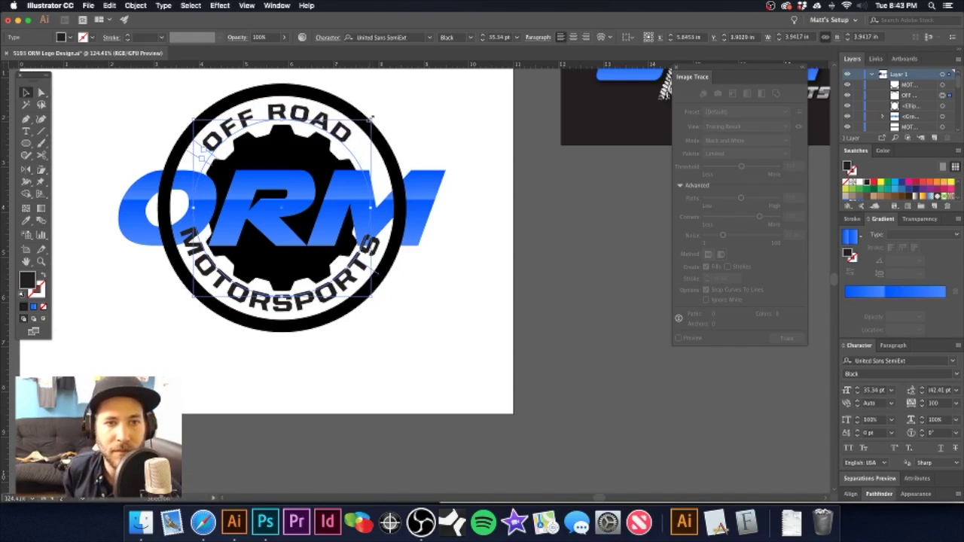
{"action": "key", "text": "alt+Right"}
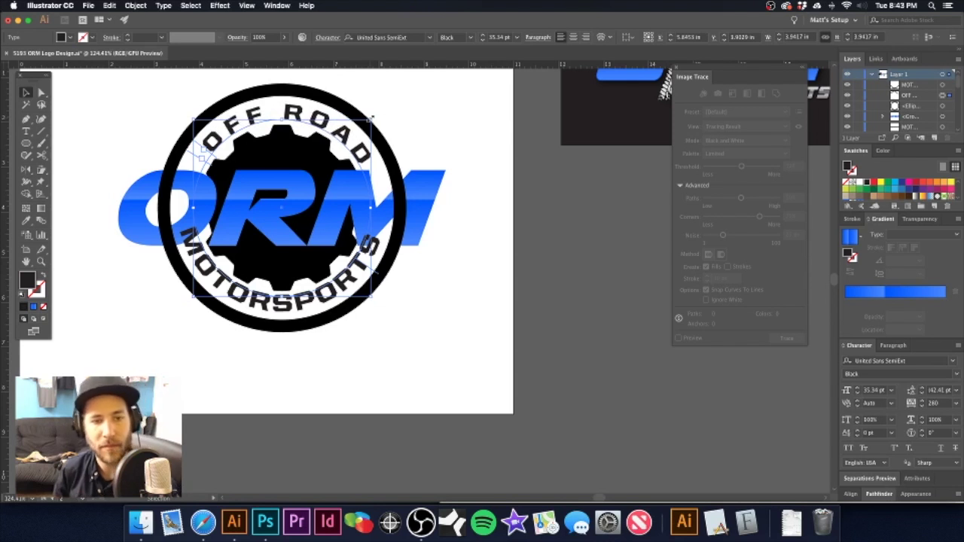
{"action": "left_click", "coordinate": [436, 154]}
- Reduce the font size of the curved MOTORSPORTS text to 27.04 pt
{"action": "left_click", "coordinate": [327, 294]}
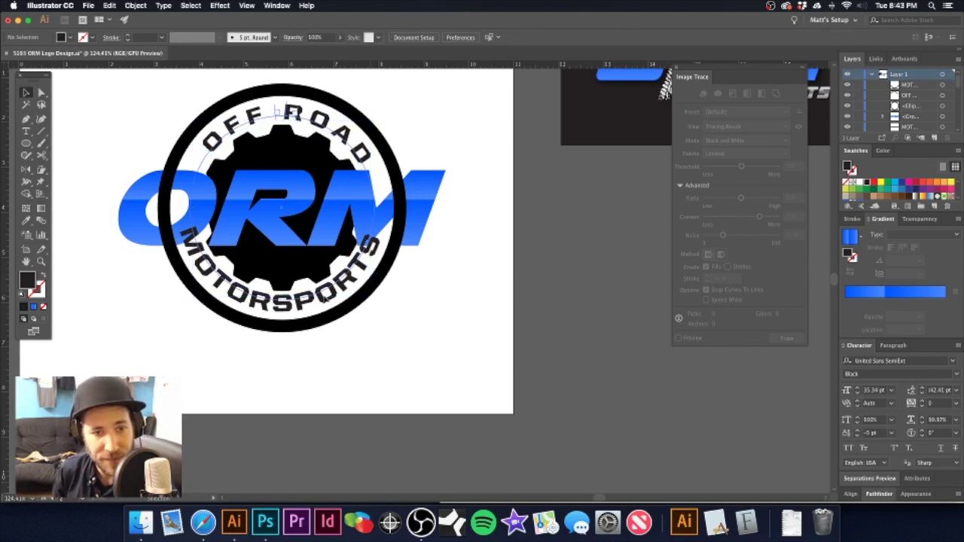
{"action": "left_click_drag", "start_coordinate": [340, 292], "coordinate": [361, 288]}
{"action": "key", "text": "super+z"}
{"action": "key", "text": "super+shift+comma"}
{"action": "key", "text": "super+shift+comma"}
{"action": "key", "text": "super+shift+comma"}
{"action": "key", "text": "super+shift+comma"}
{"action": "key", "text": "super+shift+comma"}
{"action": "key", "text": "super+shift+comma"}
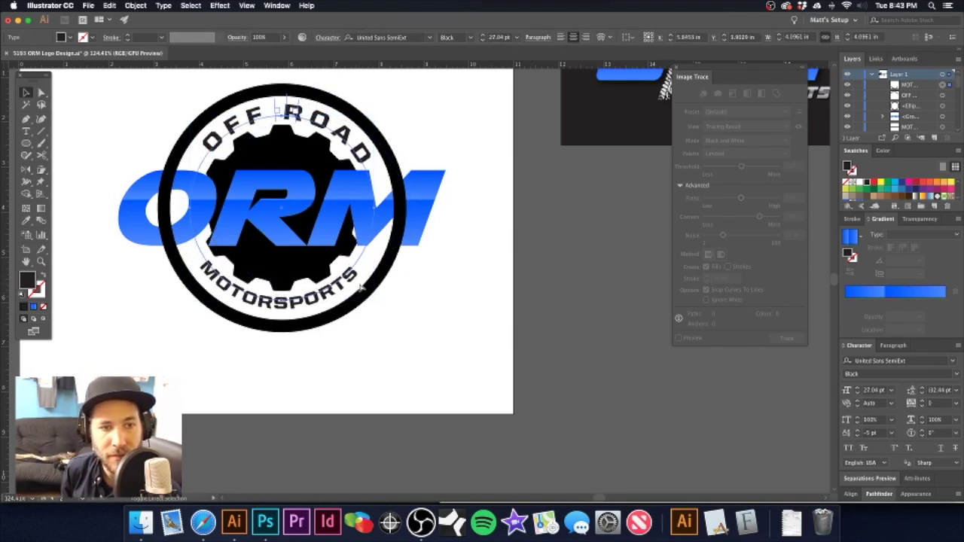
- Widen the tracking of the MOTORSPORTS text to 120 at a font size of 27.04 pt
{"action": "key", "text": "super+shift+period"}
{"action": "key", "text": "alt+Right"}
{"action": "key", "text": "alt+Right"}
{"action": "key", "text": "alt+Right"}
{"action": "key", "text": "alt+Right"}
{"action": "key", "text": "alt+Right"}
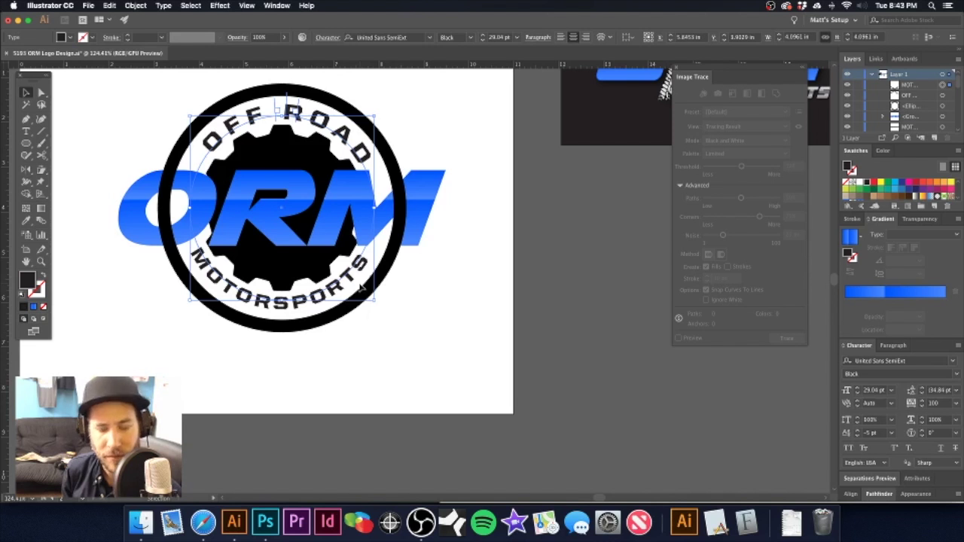
{"action": "key", "text": "super+shift+comma"}
{"action": "key", "text": "alt+Right"}
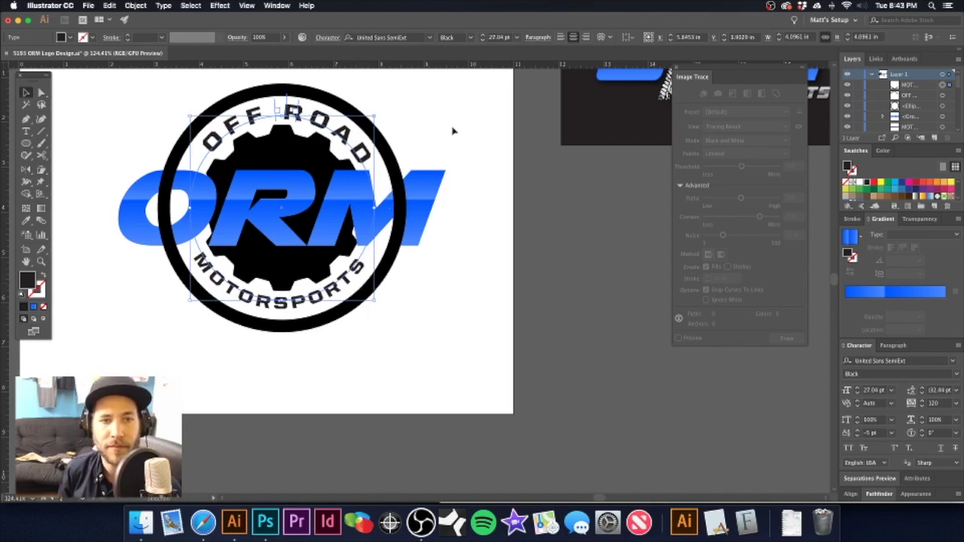
{"action": "left_click", "coordinate": [452, 131]}
- Copy the blue Texas icon between OFF and ROAD in the earlier ORM logo
{"action": "left_click", "coordinate": [373, 218], "text": "alt+super"}
{"action": "left_click", "coordinate": [370, 219], "text": "alt+super"}
{"action": "left_click_drag", "start_coordinate": [305, 273], "coordinate": [468, 163]}
{"action": "left_click", "coordinate": [400, 224], "text": "alt+super"}
{"action": "scroll", "coordinate": [343, 247], "scroll_direction": "left", "scroll_amount": 5}
{"action": "scroll", "coordinate": [369, 245], "scroll_direction": "down", "scroll_amount": 2}
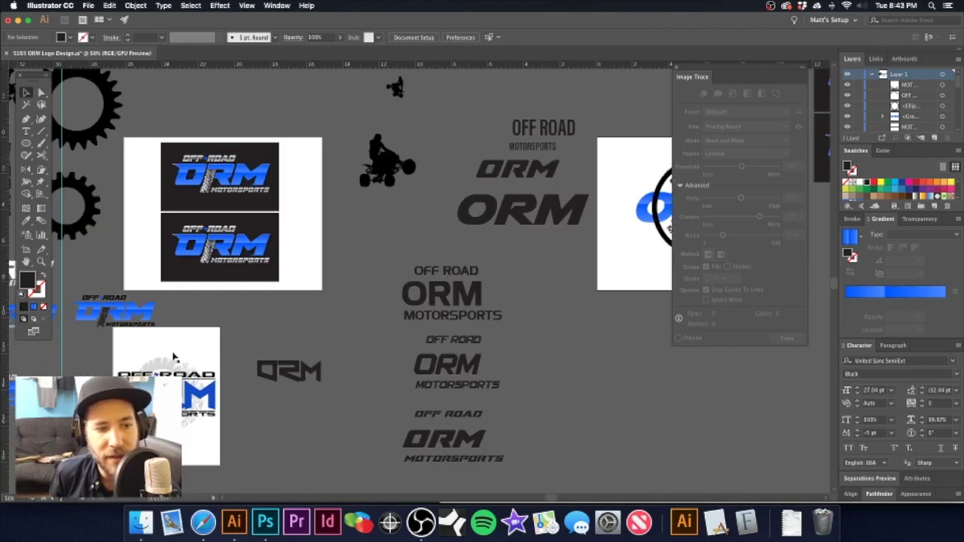
{"action": "scroll", "coordinate": [264, 317], "scroll_direction": "left", "scroll_amount": 3}
{"action": "scroll", "coordinate": [264, 316], "scroll_direction": "down", "scroll_amount": 1}
{"action": "scroll", "coordinate": [147, 268], "scroll_direction": "up", "scroll_amount": 8}
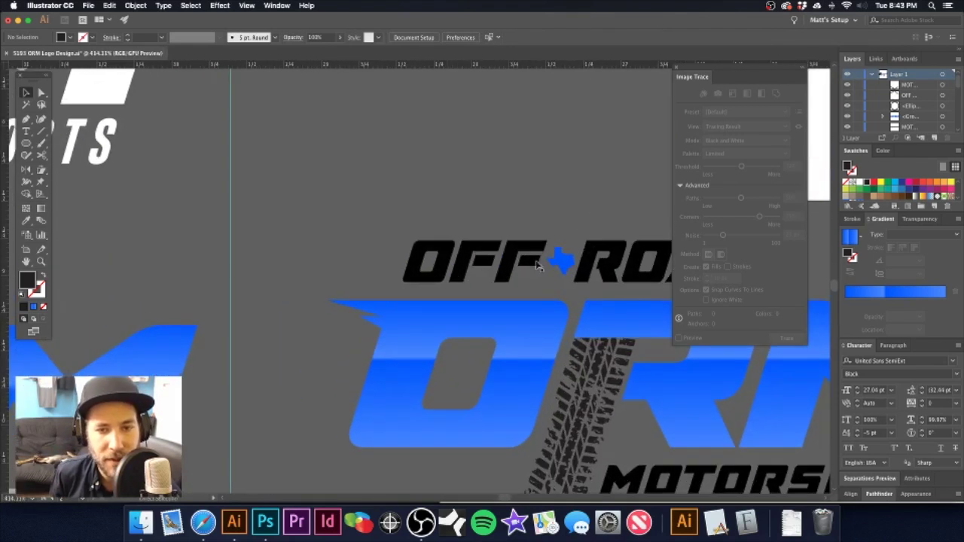
{"action": "left_click", "coordinate": [567, 266]}
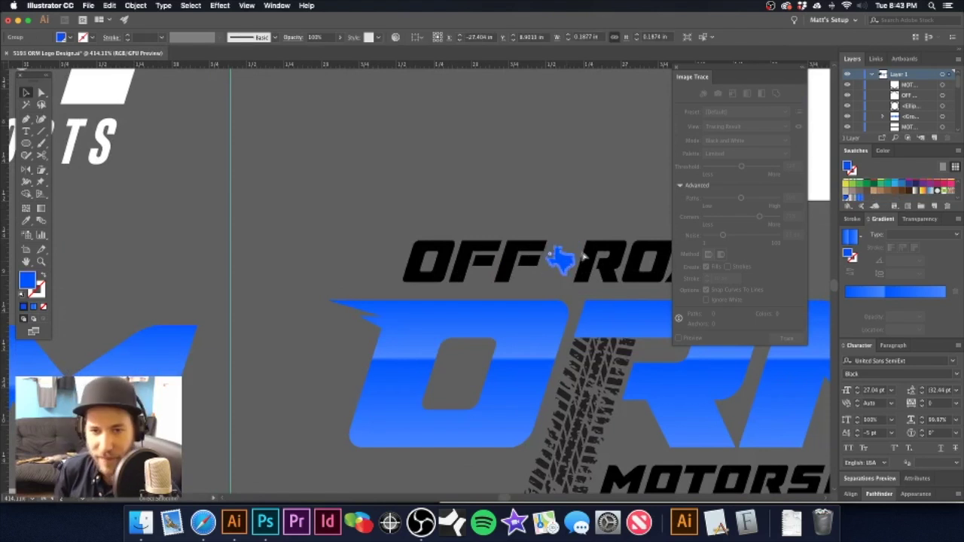
- Paste the Texas icon onto the badge, enlarge it to about 0.26 in wide and fit it at an angle between OFF and ROAD
{"action": "left_click", "coordinate": [584, 258], "text": "alt+super"}
{"action": "left_click", "coordinate": [584, 258], "text": "alt+super"}
{"action": "left_click", "coordinate": [584, 258], "text": "alt+super"}
{"action": "scroll", "coordinate": [584, 259], "scroll_direction": "down", "scroll_amount": 3}
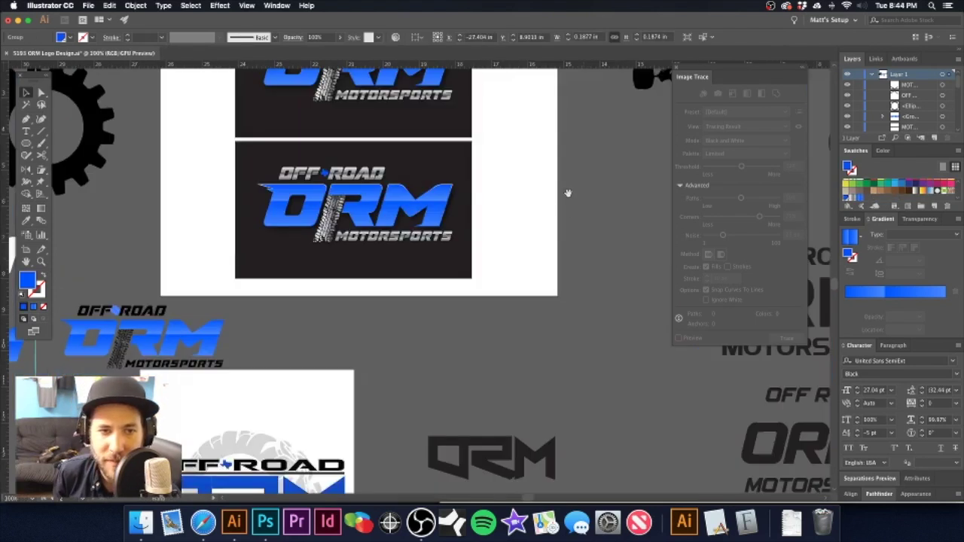
{"action": "scroll", "coordinate": [568, 193], "scroll_direction": "right", "scroll_amount": 10}
{"action": "scroll", "coordinate": [568, 193], "scroll_direction": "down", "scroll_amount": 5}
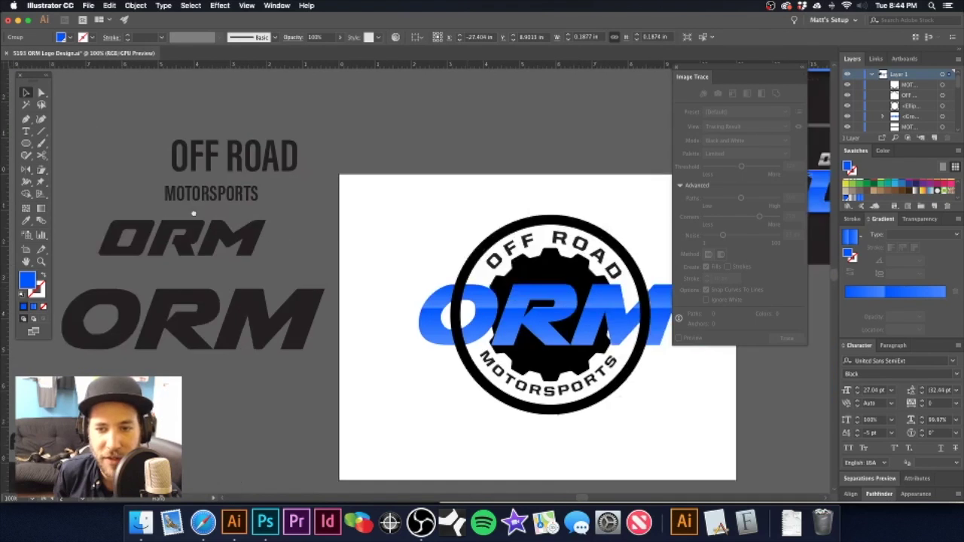
{"action": "scroll", "coordinate": [301, 199], "scroll_direction": "right", "scroll_amount": 5}
{"action": "scroll", "coordinate": [345, 191], "scroll_direction": "up", "scroll_amount": 3}
{"action": "left_click", "coordinate": [433, 217]}
{"action": "left_click_drag", "start_coordinate": [418, 282], "coordinate": [385, 185]}
{"action": "left_click_drag", "start_coordinate": [386, 185], "coordinate": [439, 192]}
{"action": "scroll", "coordinate": [438, 193], "scroll_direction": "up", "scroll_amount": 3}
{"action": "mouse_move", "coordinate": [400, 160]}
{"action": "left_mouse_down"}
{"action": "mouse_move", "coordinate": [409, 159]}
{"action": "mouse_move", "coordinate": [402, 147]}
{"action": "mouse_move", "coordinate": [389, 171]}
{"action": "left_mouse_up"}
{"action": "left_click", "coordinate": [461, 271], "text": "alt+super"}
{"action": "left_click", "coordinate": [461, 272], "text": "alt+super"}
{"action": "left_click", "coordinate": [460, 271], "text": "alt+super"}
{"action": "left_click", "coordinate": [461, 271]}
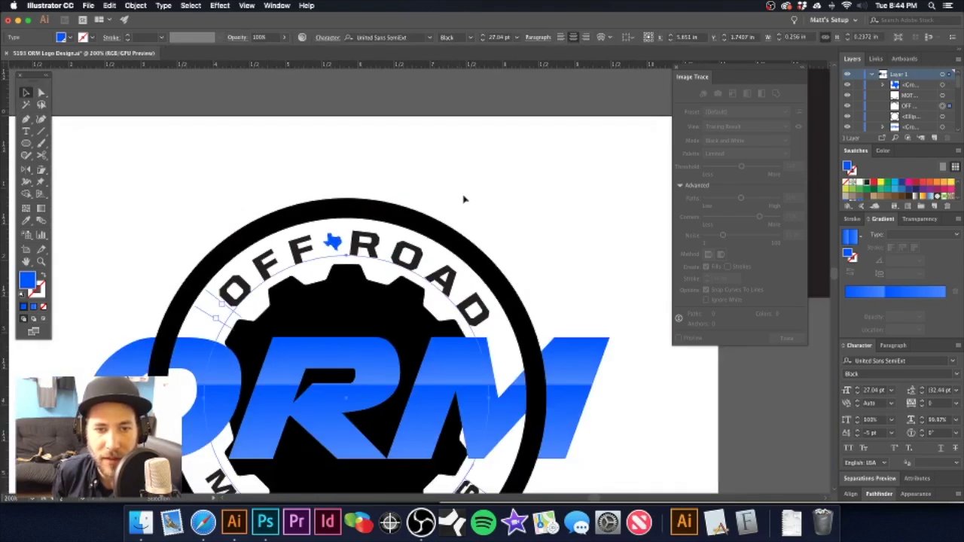
{"action": "left_click", "coordinate": [412, 293], "text": "alt+super"}
{"action": "left_click", "coordinate": [469, 141]}
- Bring the blue ORM lettering to the front so it overlaps the outer ring
{"action": "left_click", "coordinate": [467, 229], "text": "alt+super"}
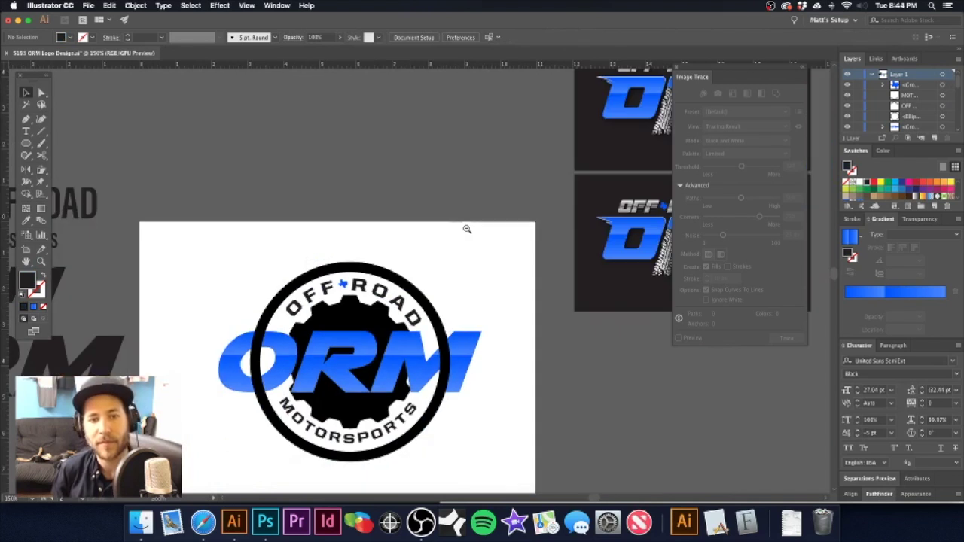
{"action": "left_click", "coordinate": [467, 229], "text": "super"}
{"action": "left_click_drag", "start_coordinate": [415, 367], "coordinate": [477, 233]}
{"action": "left_click_drag", "start_coordinate": [396, 344], "coordinate": [458, 245]}
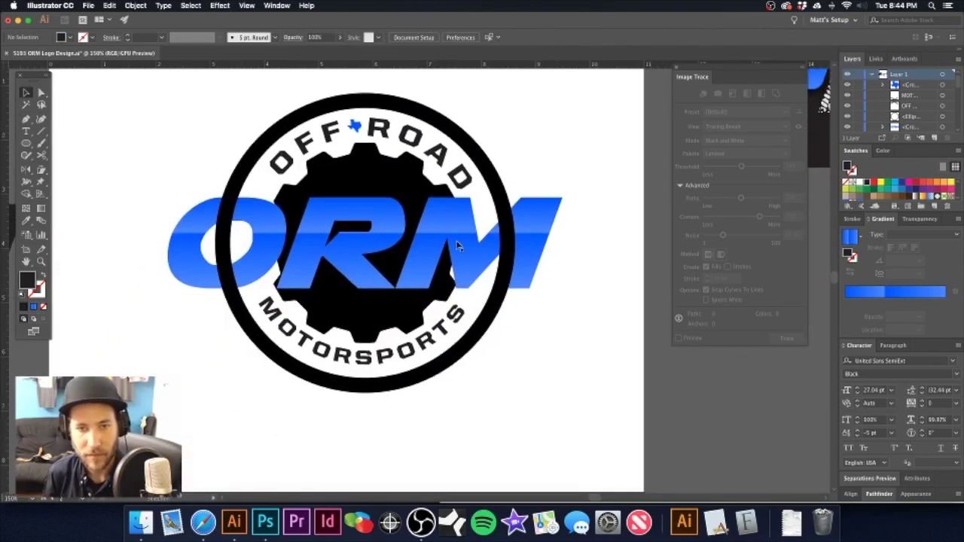
{"action": "left_click", "coordinate": [457, 245]}
{"action": "key", "text": "super+shift+bracketright"}
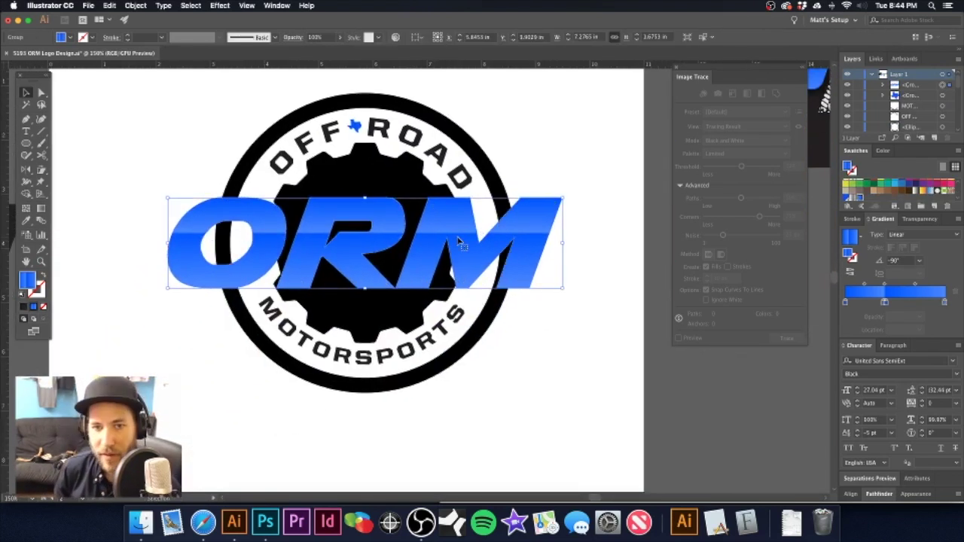
{"action": "left_click", "coordinate": [567, 146]}
{"action": "left_click", "coordinate": [449, 220], "text": "alt+super"}
{"action": "left_click_drag", "start_coordinate": [426, 272], "coordinate": [467, 245]}
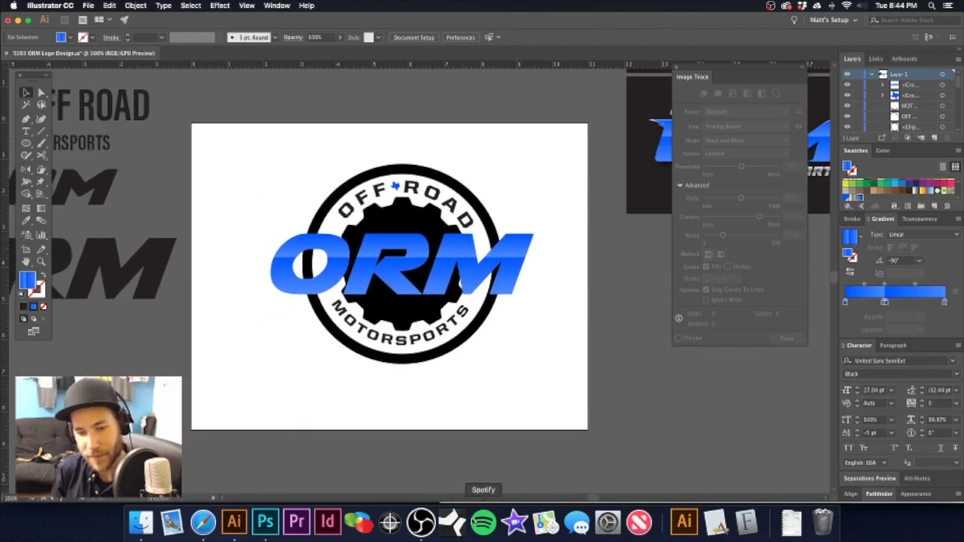
- Duplicate the outer ring and scale the copy about its center to about 3.39 in around the gear
{"action": "scroll", "coordinate": [277, 205], "scroll_direction": "right", "scroll_amount": 5}
{"action": "left_click", "coordinate": [277, 205]}
{"action": "left_click_drag", "start_coordinate": [277, 198], "coordinate": [345, 214]}
{"action": "key", "text": "v"}
{"action": "left_click", "coordinate": [356, 186]}
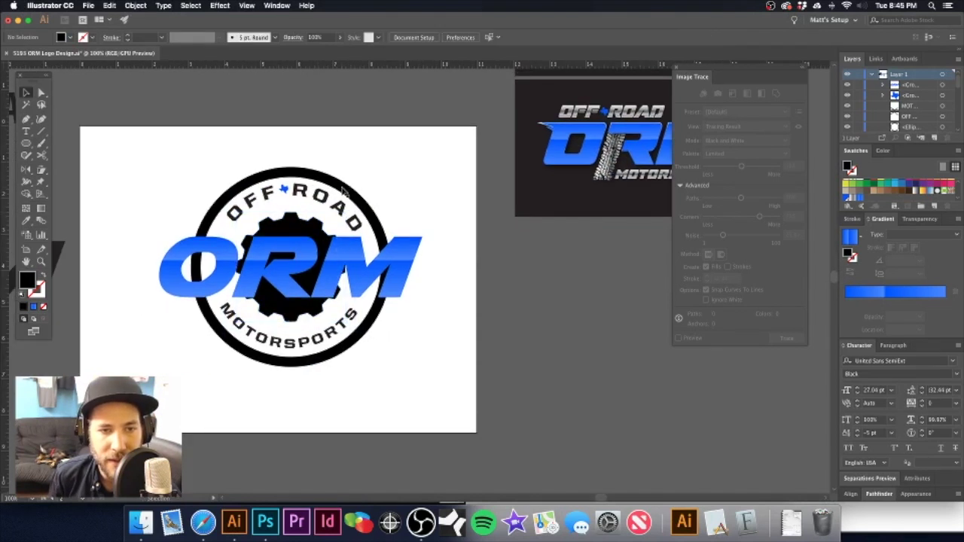
{"action": "left_click", "coordinate": [347, 196]}
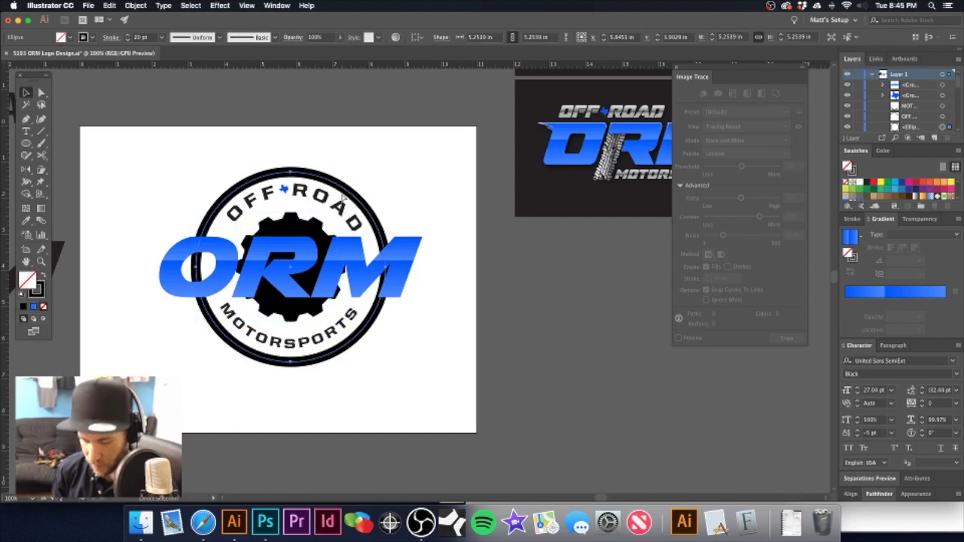
{"action": "left_click_drag", "start_coordinate": [386, 173], "coordinate": [353, 209]}
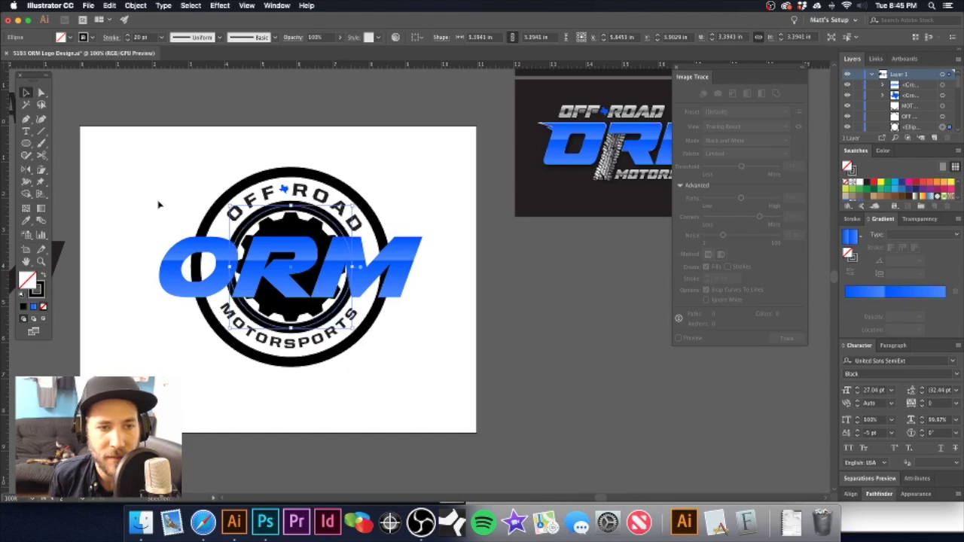
- Swap the inner ring's stroke to a fill, color it red and send it behind the black gear
{"action": "left_click", "coordinate": [42, 275]}
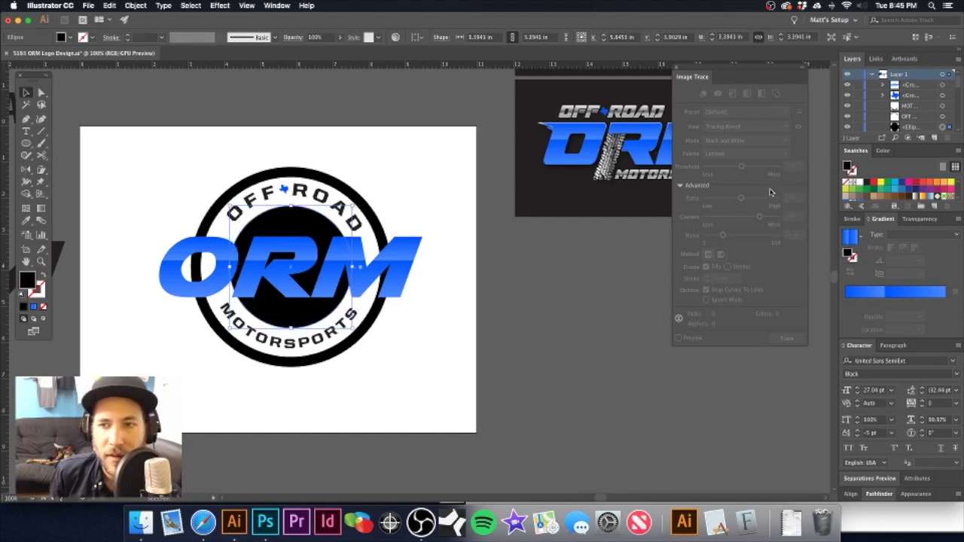
{"action": "left_click", "coordinate": [874, 184]}
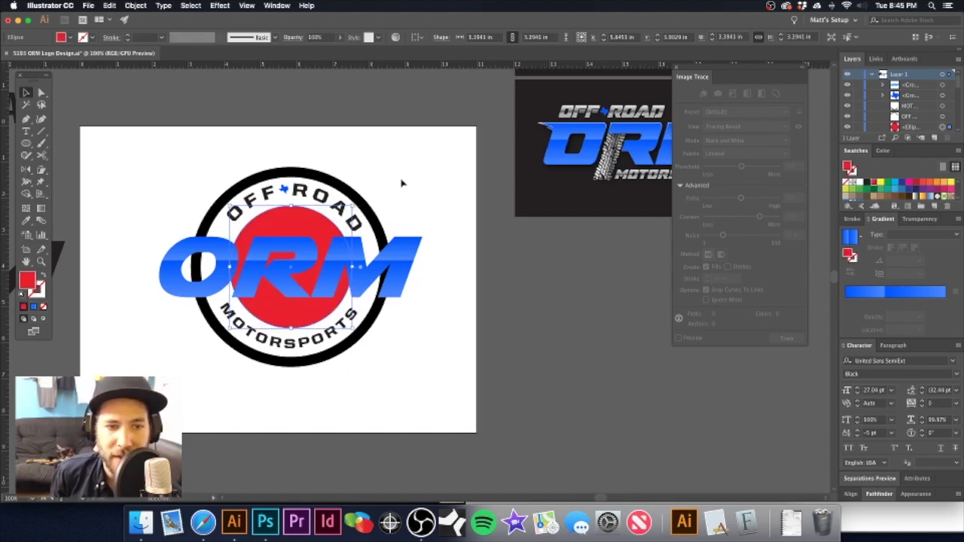
{"action": "key", "text": "super+bracketleft"}
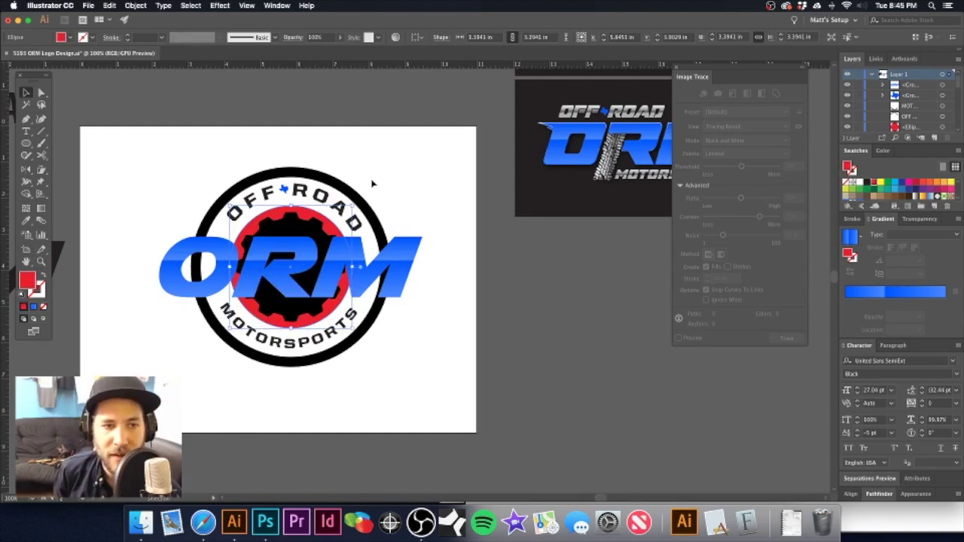
{"action": "left_click", "coordinate": [320, 111]}
- Enlarge the red circle slightly about its center to about 3.41 in
{"action": "left_click_drag", "start_coordinate": [316, 238], "coordinate": [390, 233]}
{"action": "scroll", "coordinate": [360, 210], "scroll_direction": "up", "scroll_amount": 1}
{"action": "left_click", "coordinate": [326, 186]}
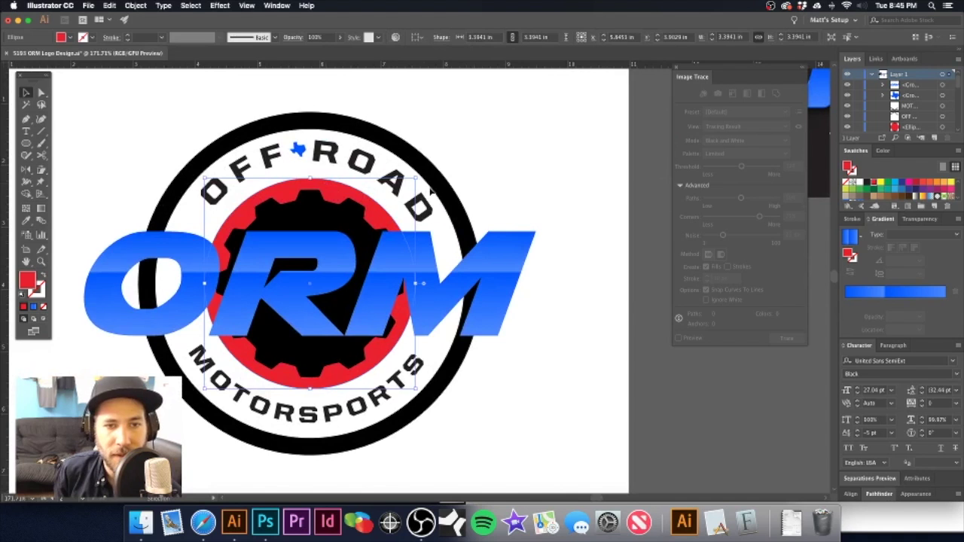
{"action": "mouse_move", "coordinate": [416, 179]}
{"action": "left_mouse_down"}
{"action": "mouse_move", "coordinate": [437, 183]}
{"action": "mouse_move", "coordinate": [418, 180]}
{"action": "left_mouse_up"}
- Try tightening the tracking of the OFF ROAD text to 60
{"action": "left_click", "coordinate": [322, 155]}
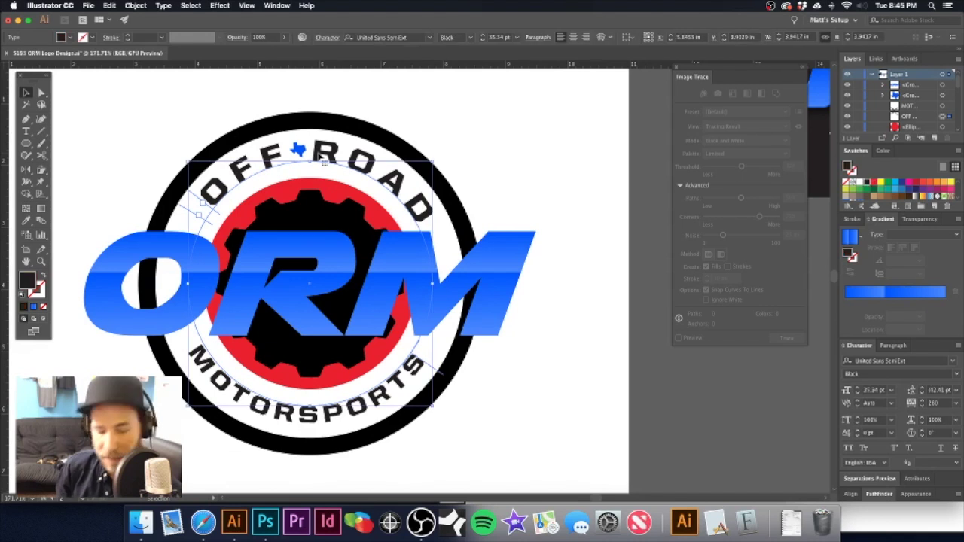
{"action": "key", "text": "alt+Left"}
{"action": "key", "text": "alt+Left"}
{"action": "key", "text": "alt+Left"}
{"action": "key", "text": "alt+Left"}
{"action": "key", "text": "alt+Left"}
{"action": "key", "text": "alt+Left"}
{"action": "key", "text": "alt+Left"}
{"action": "key", "text": "alt+Left"}
{"action": "key", "text": "alt+Left"}
{"action": "key", "text": "alt+Left"}
{"action": "key", "text": "alt+Left"}
{"action": "key", "text": "alt+Left"}
{"action": "key", "text": "alt+Left"}
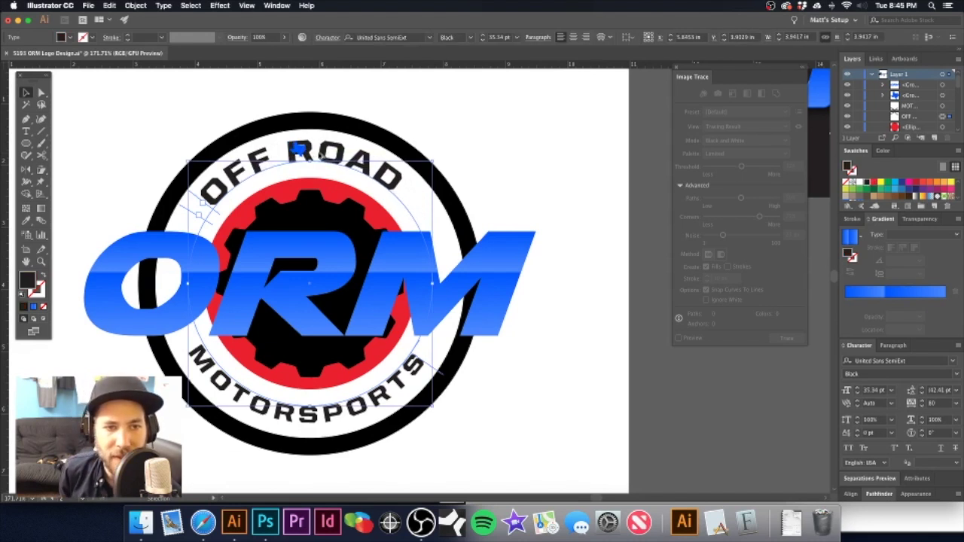
{"action": "key", "text": "alt+Left"}
- Try enlarging the tightened OFF ROAD text to 47.34 pt and reducing it again to fit inside the ring
{"action": "key", "text": "super+shift+period"}
{"action": "key", "text": "super+shift+period"}
{"action": "key", "text": "super+shift+period"}
{"action": "key", "text": "super+shift+period"}
{"action": "key", "text": "super+shift+period"}
{"action": "key", "text": "super+shift+period"}
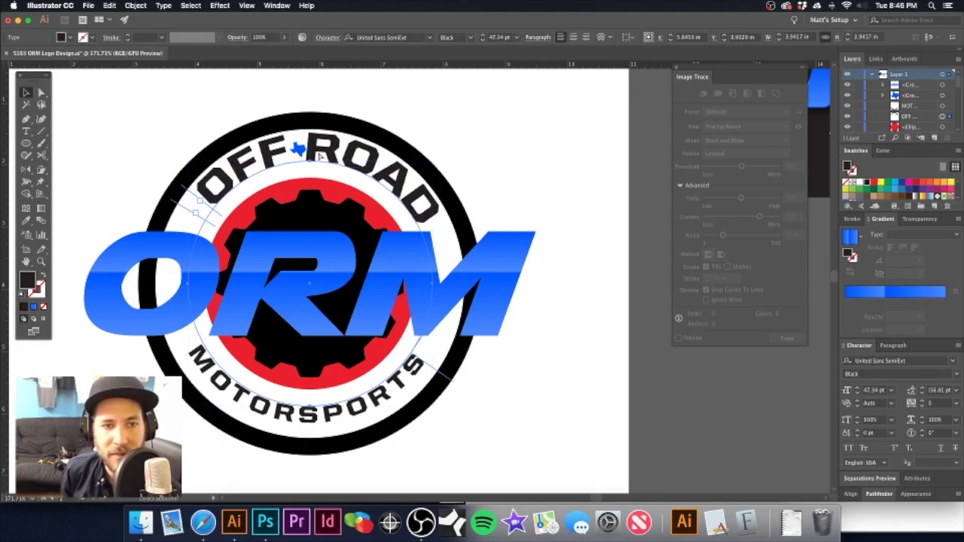
{"action": "key", "text": "super+shift+comma"}
{"action": "key", "text": "super+shift+comma"}
{"action": "key", "text": "super+shift+comma"}
{"action": "key", "text": "super+shift+comma"}
{"action": "key", "text": "super+shift+comma"}
{"action": "key", "text": "super+shift+comma"}
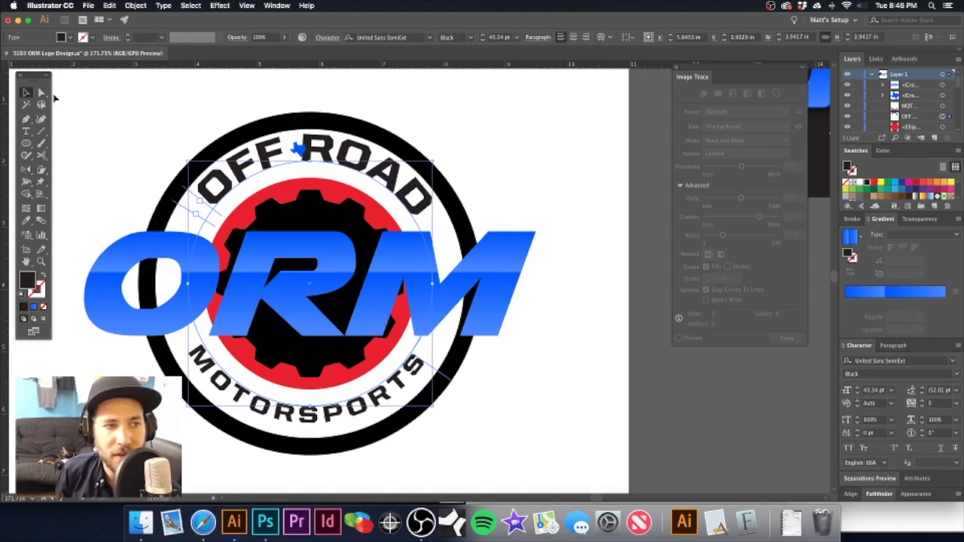
- Undo the tracking and size changes to the OFF ROAD text and deselect everything
{"action": "left_click", "coordinate": [25, 93]}
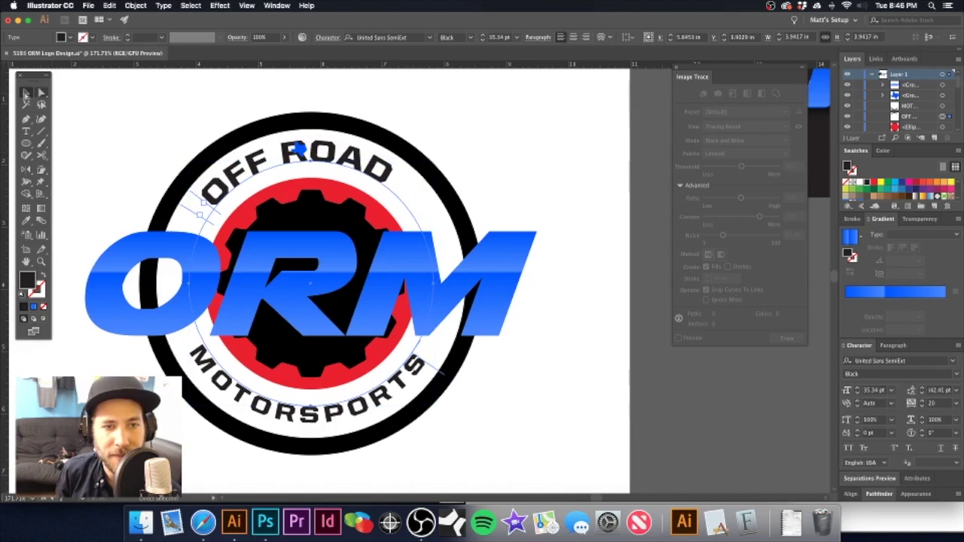
{"action": "key", "text": "alt+Right"}
{"action": "key", "text": "alt+Right"}
{"action": "key", "text": "alt+Right"}
{"action": "key", "text": "alt+Right"}
{"action": "key", "text": "alt+Right"}
{"action": "key", "text": "alt+Right"}
{"action": "key", "text": "alt+Right"}
{"action": "key", "text": "alt+Right"}
{"action": "key", "text": "super+z"}
{"action": "key", "text": "super+z"}
{"action": "key", "text": "super+z"}
{"action": "key", "text": "super+z"}
{"action": "key", "text": "super+z"}
{"action": "key", "text": "super+z"}
{"action": "key", "text": "super+z"}
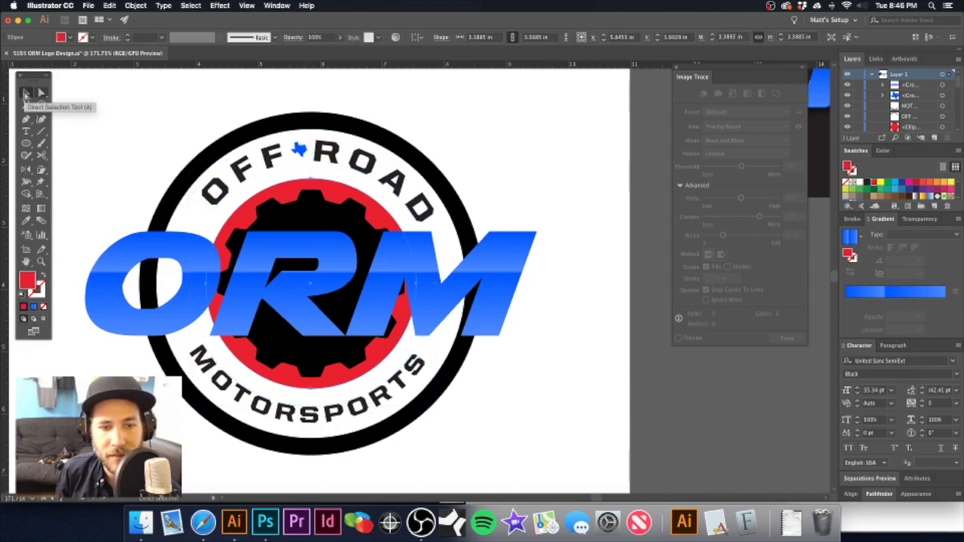
{"action": "left_click", "coordinate": [26, 93]}
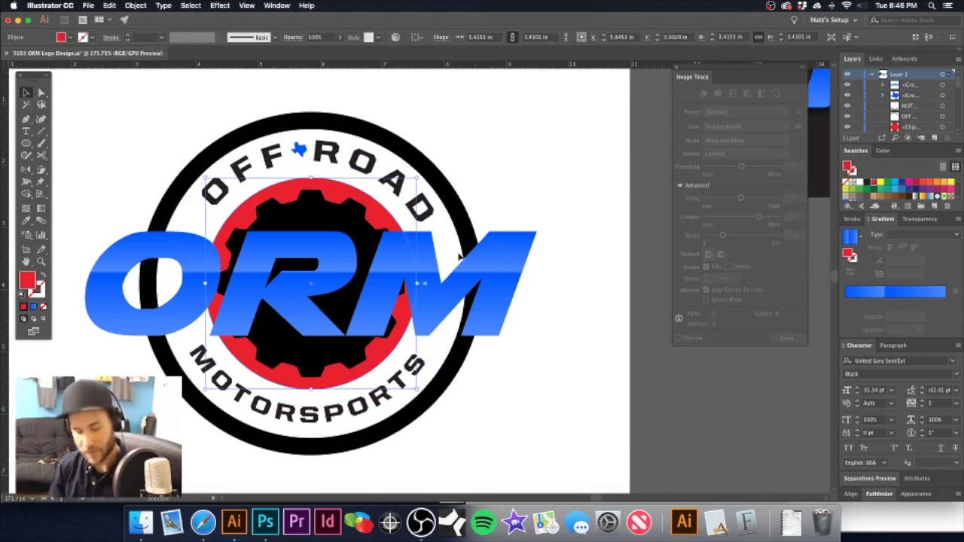
{"action": "left_click", "coordinate": [514, 175]}
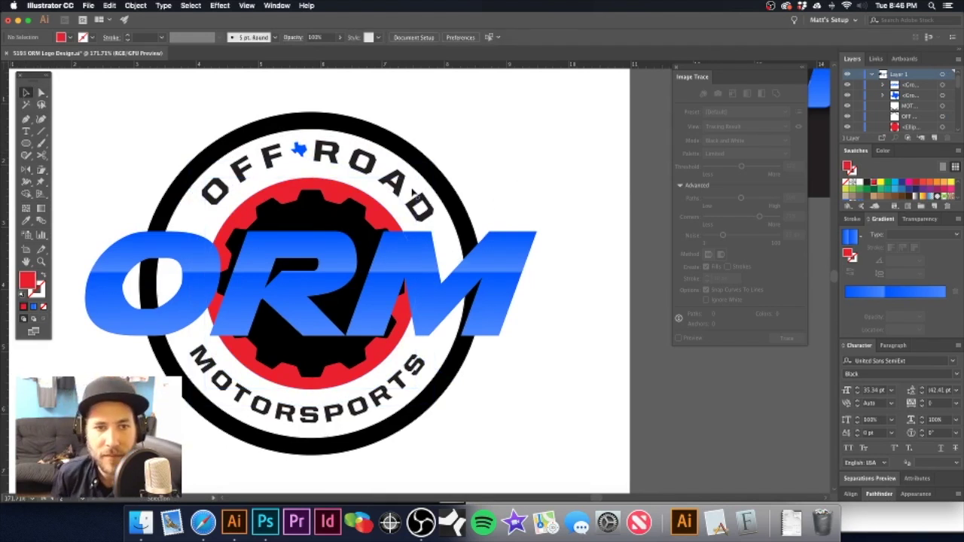
- Scale the MOTORSPORTS text about its center to 25.71 pt, and the OFF ROAD text with the Texas icon to 33.2 pt
{"action": "left_click", "coordinate": [379, 183]}
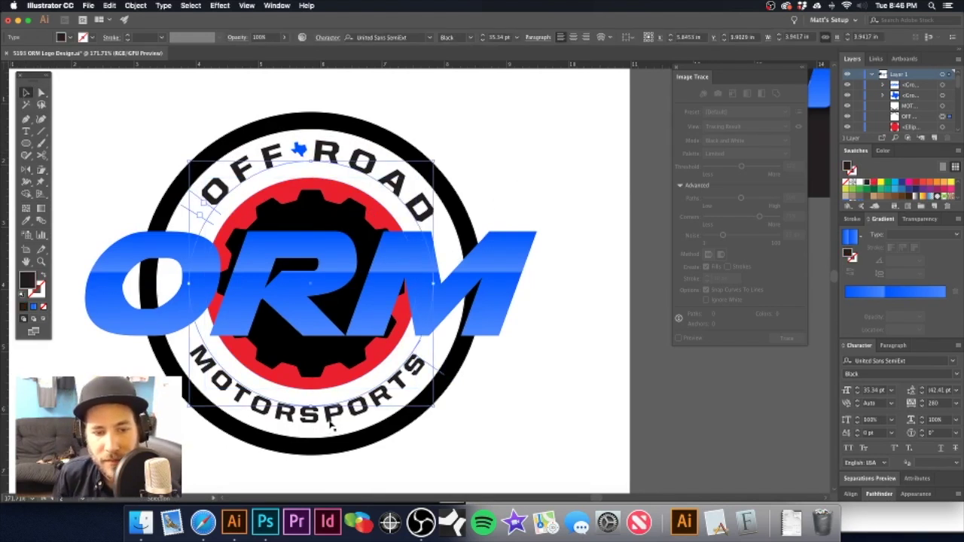
{"action": "left_click_drag", "start_coordinate": [439, 413], "coordinate": [433, 405]}
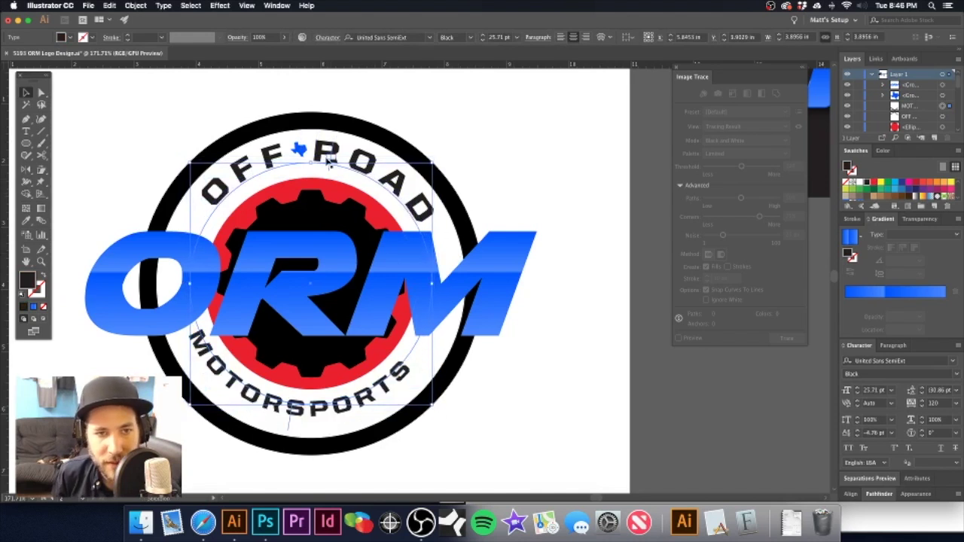
{"action": "left_click", "coordinate": [335, 150]}
{"action": "left_click", "coordinate": [301, 151], "text": "shift"}
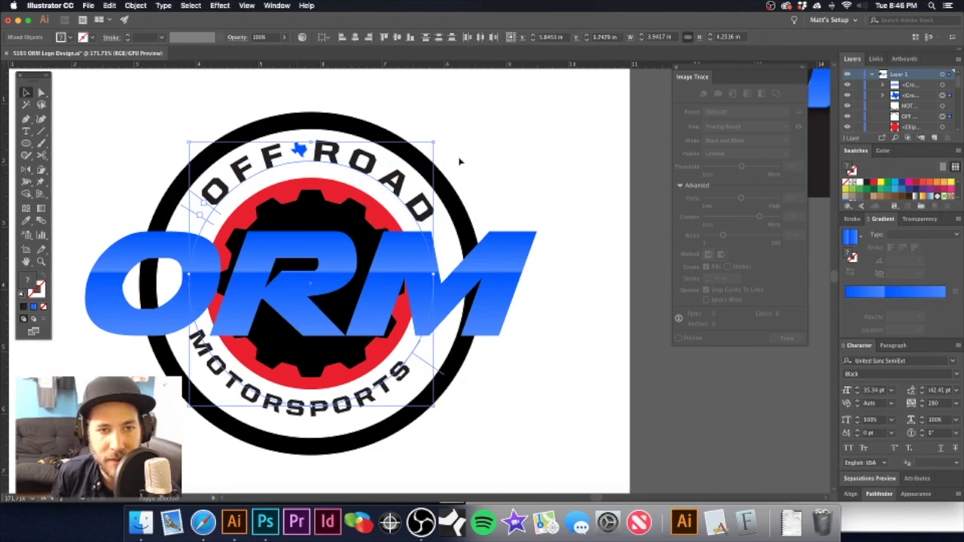
{"action": "left_click_drag", "start_coordinate": [434, 143], "coordinate": [428, 154]}
- Shrink the black outer ring about its center to about 4.89 in
{"action": "left_click", "coordinate": [371, 137]}
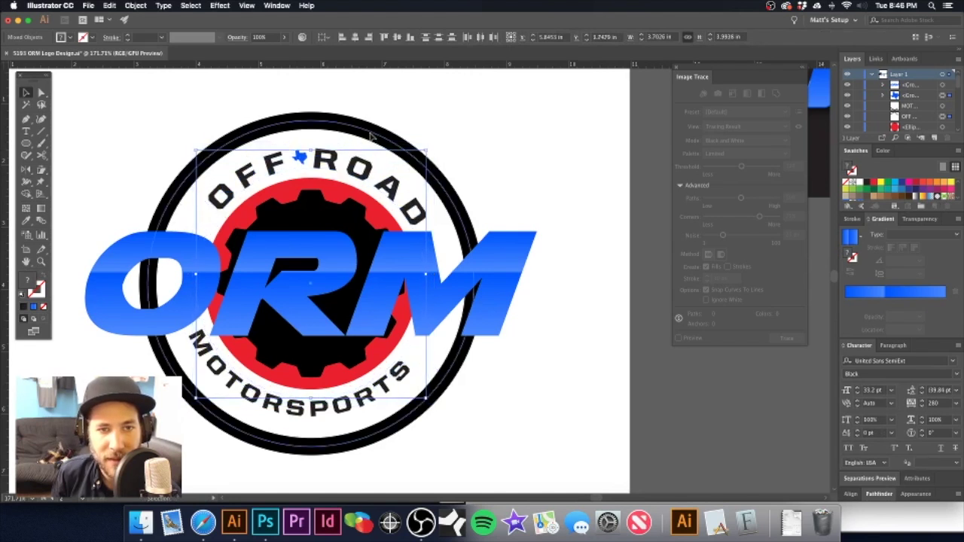
{"action": "left_click_drag", "start_coordinate": [476, 119], "coordinate": [467, 128]}
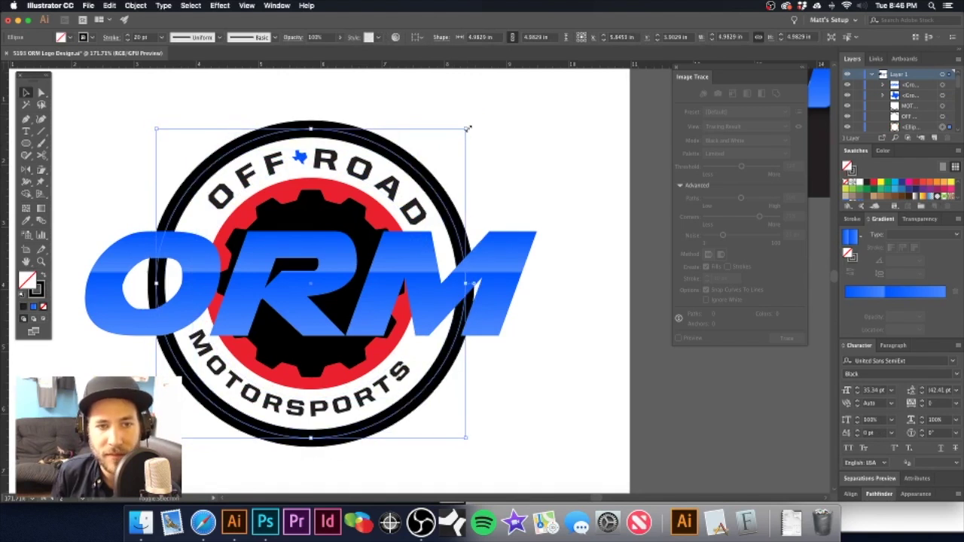
{"action": "left_click_drag", "start_coordinate": [467, 129], "coordinate": [463, 132]}
{"action": "left_click", "coordinate": [541, 115]}
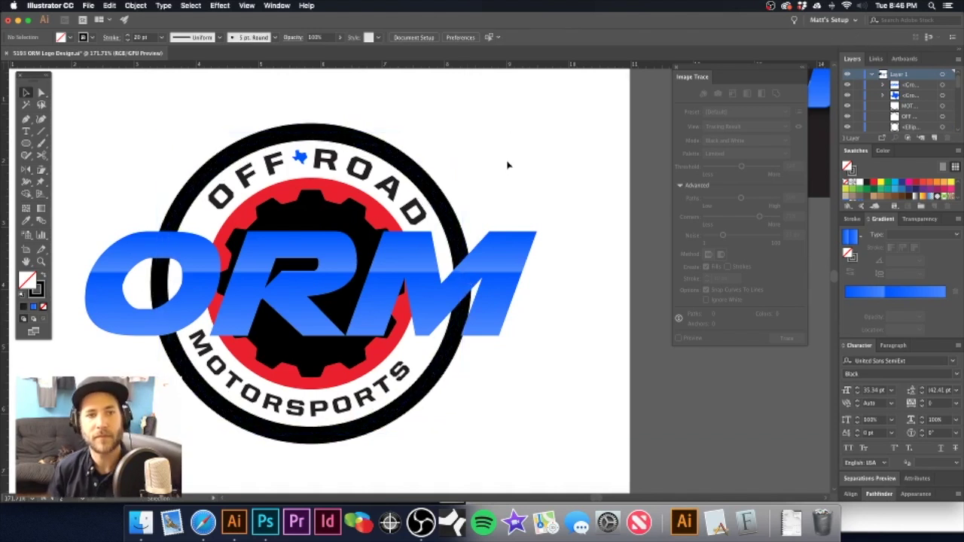
- Try scaling the MOTORSPORTS text and the Texas icon slightly smaller together
{"action": "left_click", "coordinate": [309, 159]}
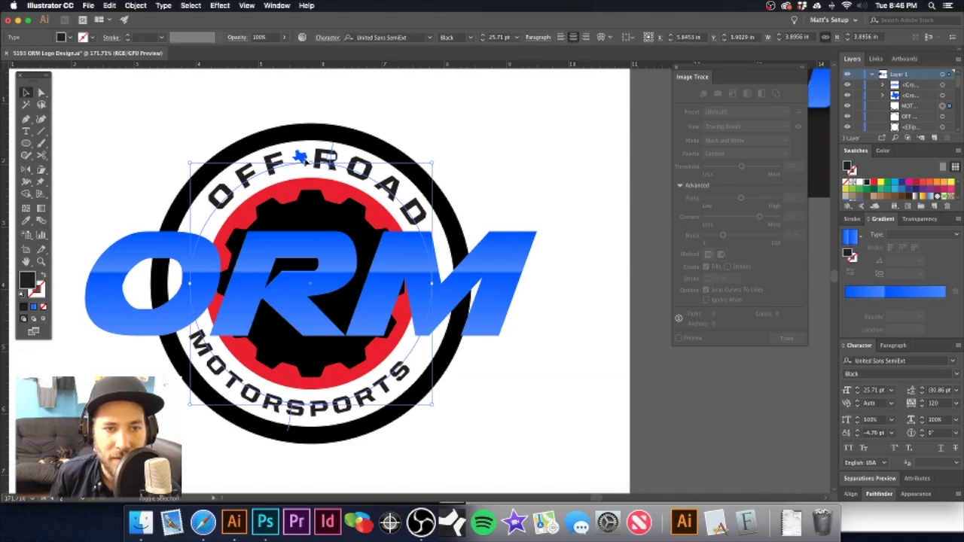
{"action": "left_click", "coordinate": [300, 156], "text": "shift"}
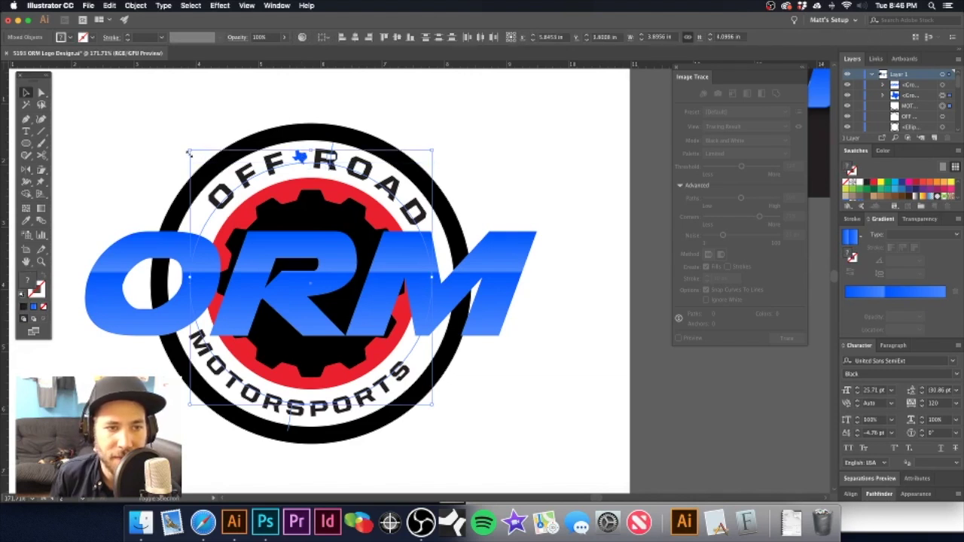
{"action": "left_click_drag", "start_coordinate": [189, 152], "coordinate": [192, 154]}
{"action": "left_click", "coordinate": [485, 109]}
{"action": "left_click_drag", "start_coordinate": [484, 108], "coordinate": [311, 429]}
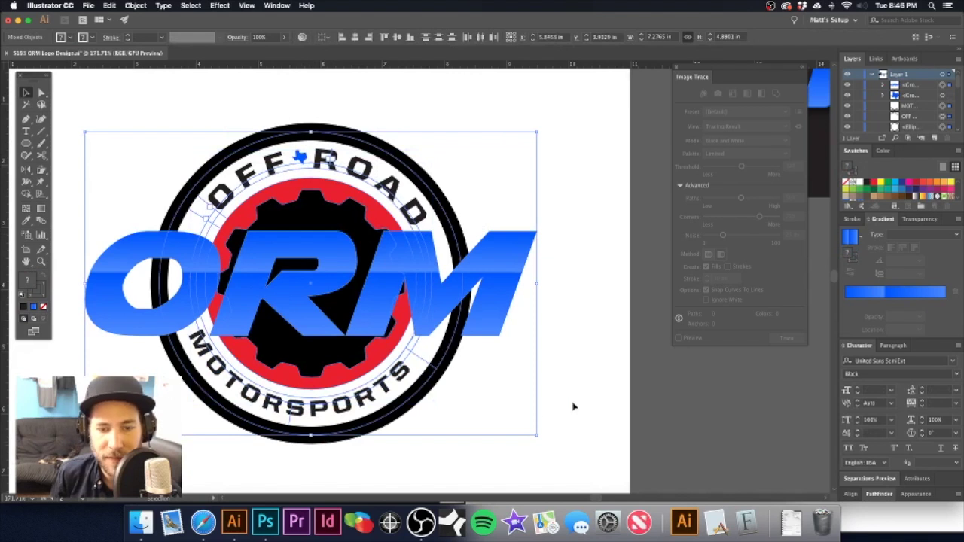
- Try repositioning the MOTORSPORTS text with a freehand adjustment and undo it
{"action": "left_click", "coordinate": [354, 405]}
{"action": "left_click_drag", "start_coordinate": [363, 401], "coordinate": [420, 404]}
{"action": "key", "text": "super+z"}
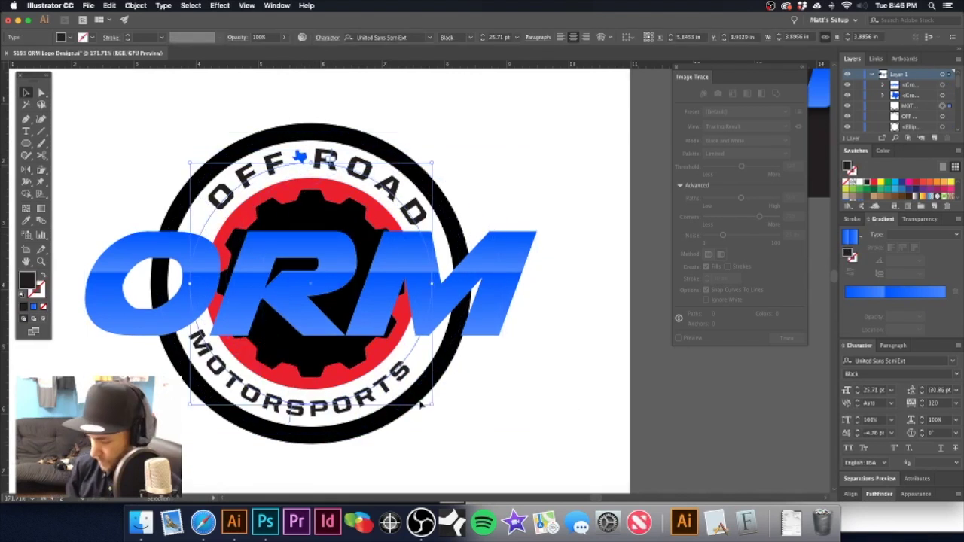
- Scale the OFF ROAD text and the Texas icon together slightly smaller about their center, bringing the text to 33.04 pt
{"action": "left_click", "coordinate": [482, 157]}
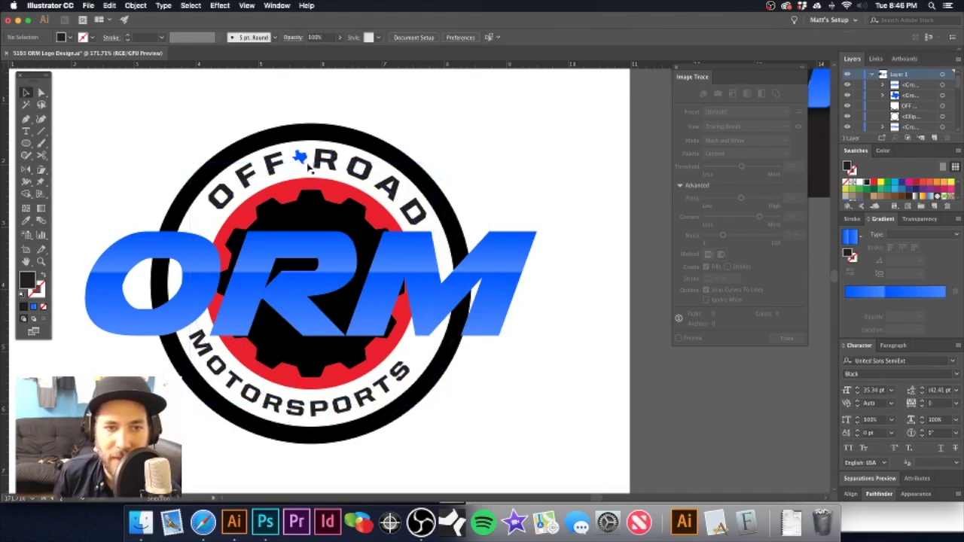
{"action": "left_click", "coordinate": [302, 159]}
{"action": "left_click", "coordinate": [357, 171], "text": "shift"}
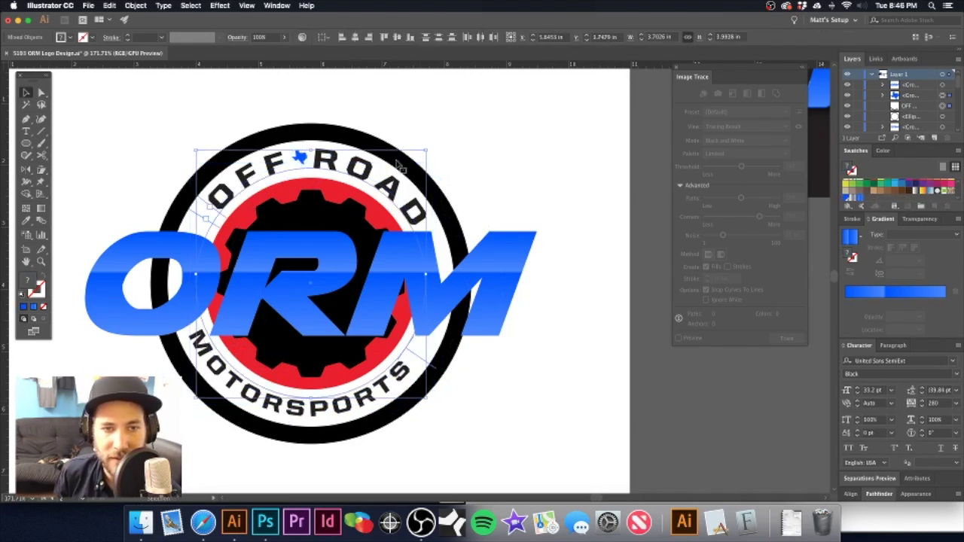
{"action": "left_click_drag", "start_coordinate": [427, 150], "coordinate": [426, 152]}
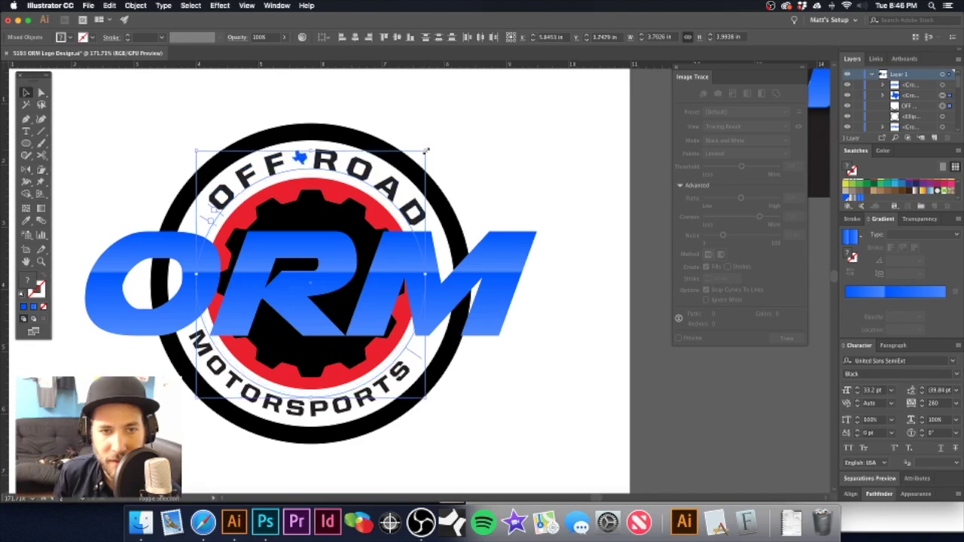
{"action": "left_click", "coordinate": [488, 125]}
- Inside the ORM lettering group, fill the letters O and R with the silver linear gradient swatch
{"action": "left_click", "coordinate": [466, 252], "text": "alt+super"}
{"action": "left_click", "coordinate": [466, 252], "text": "alt+super"}
{"action": "scroll", "coordinate": [467, 251], "scroll_direction": "down", "scroll_amount": 5}
{"action": "scroll", "coordinate": [466, 252], "scroll_direction": "left", "scroll_amount": 2}
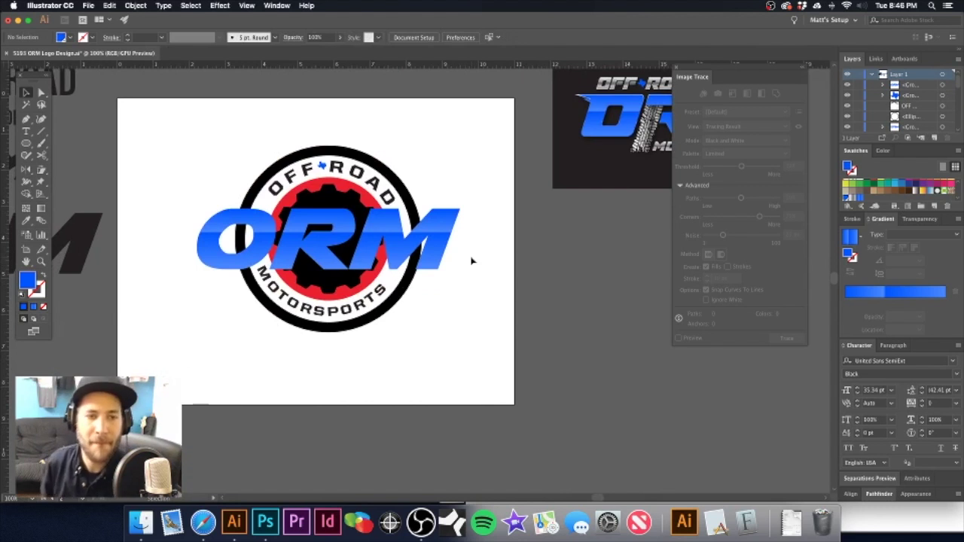
{"action": "scroll", "coordinate": [391, 245], "scroll_direction": "up", "scroll_amount": 4}
{"action": "scroll", "coordinate": [390, 245], "scroll_direction": "left", "scroll_amount": 3}
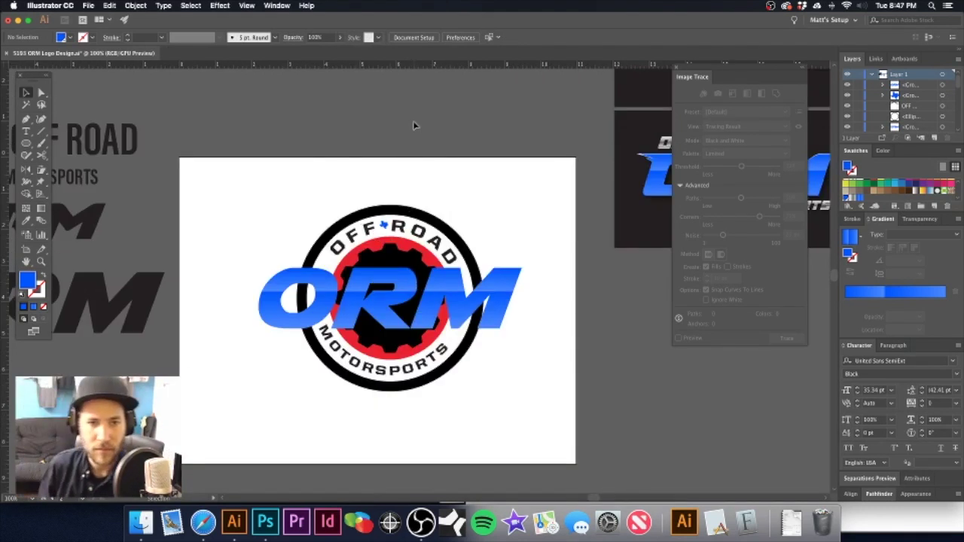
{"action": "left_click_drag", "start_coordinate": [397, 291], "coordinate": [435, 291]}
{"action": "left_click", "coordinate": [410, 280]}
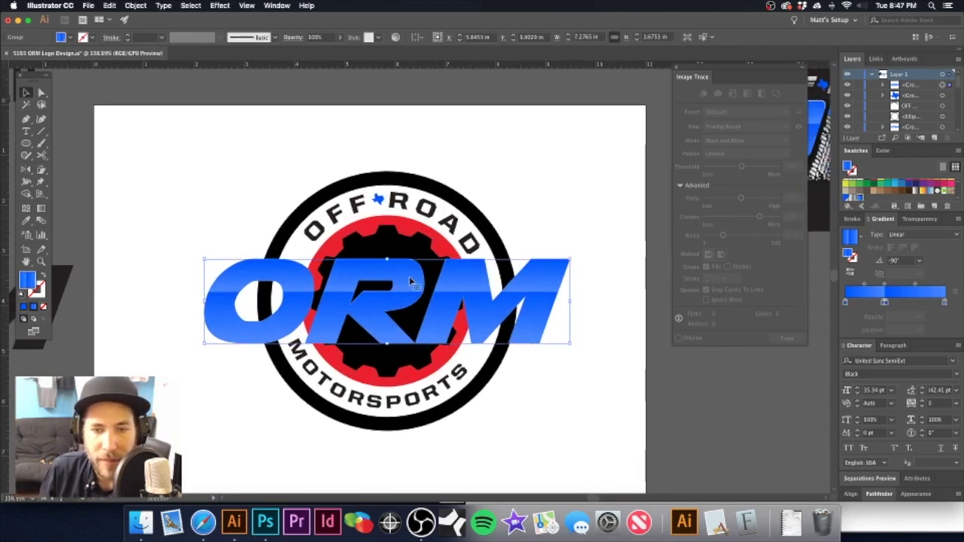
{"action": "double_click", "coordinate": [411, 290]}
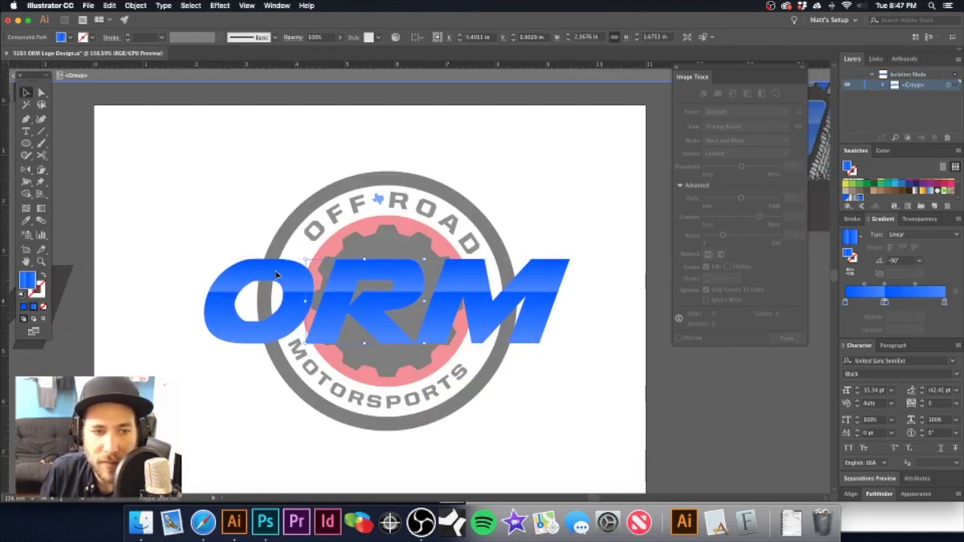
{"action": "left_click", "coordinate": [847, 197]}
{"action": "double_click", "coordinate": [452, 136]}
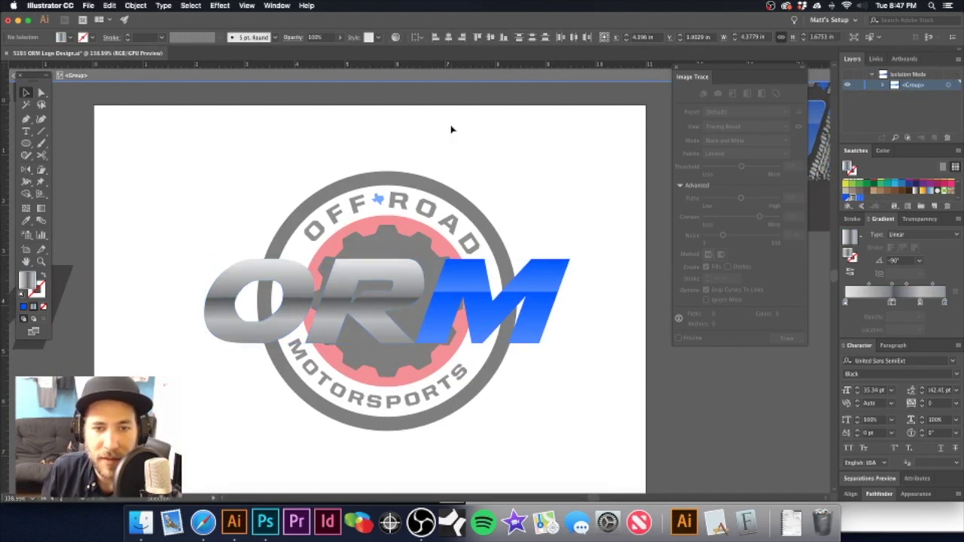
- Reduce the black outer ring's stroke weight to 18 pt
{"action": "left_click", "coordinate": [437, 187]}
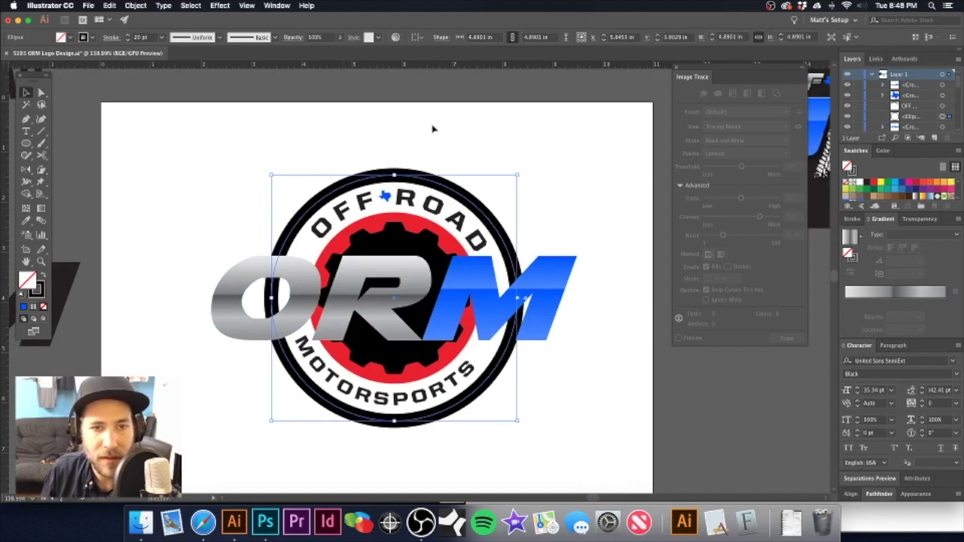
{"action": "left_click", "coordinate": [127, 35]}
{"action": "left_click", "coordinate": [128, 40]}
{"action": "left_click", "coordinate": [127, 40]}
{"action": "left_click", "coordinate": [128, 40]}
{"action": "left_click", "coordinate": [128, 40]}
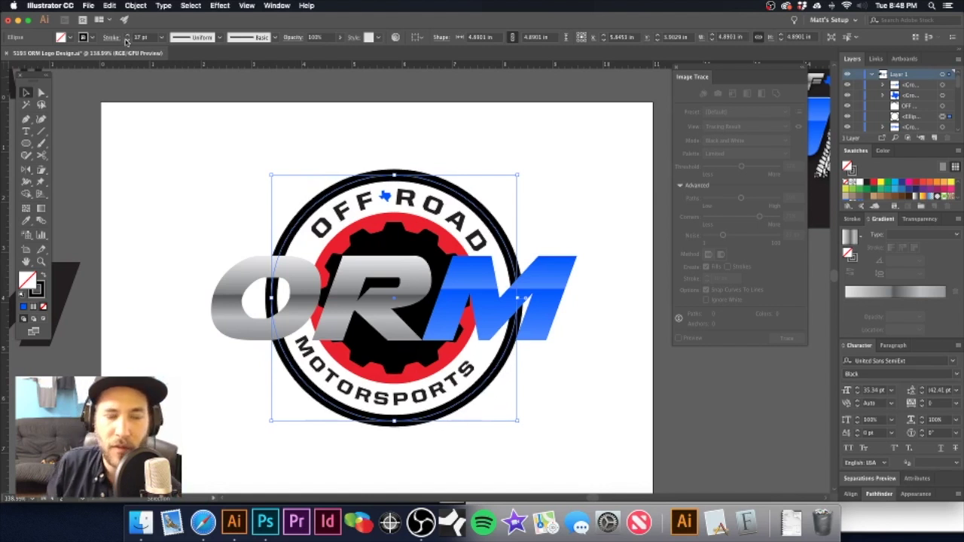
{"action": "left_click", "coordinate": [128, 34]}
{"action": "left_click", "coordinate": [385, 123]}
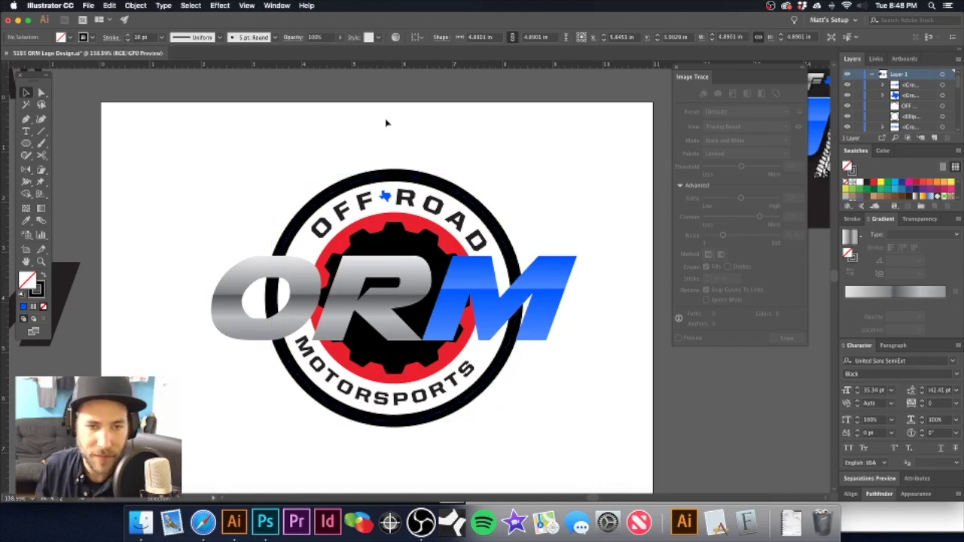
- Draw a rectangle about 7.58 by 1.95 in over the ORM lettering, filled with the red of the inner circle
{"action": "left_click_drag", "start_coordinate": [394, 196], "coordinate": [416, 185]}
{"action": "left_click", "coordinate": [429, 211]}
{"action": "left_click", "coordinate": [243, 178]}
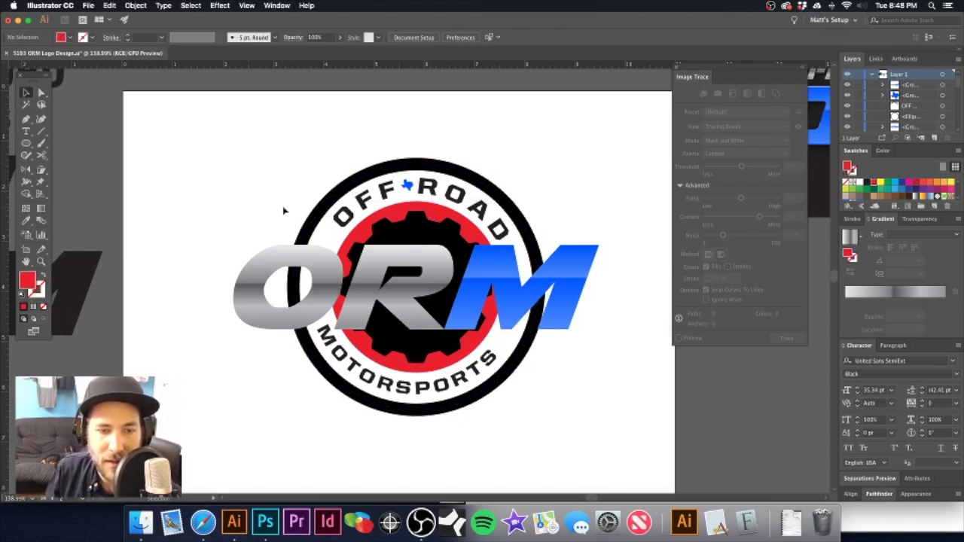
{"action": "left_click_drag", "start_coordinate": [26, 143], "coordinate": [69, 143]}
{"action": "left_click_drag", "start_coordinate": [213, 242], "coordinate": [566, 320]}
{"action": "left_click_drag", "start_coordinate": [567, 320], "coordinate": [606, 337]}
{"action": "key", "text": "v"}
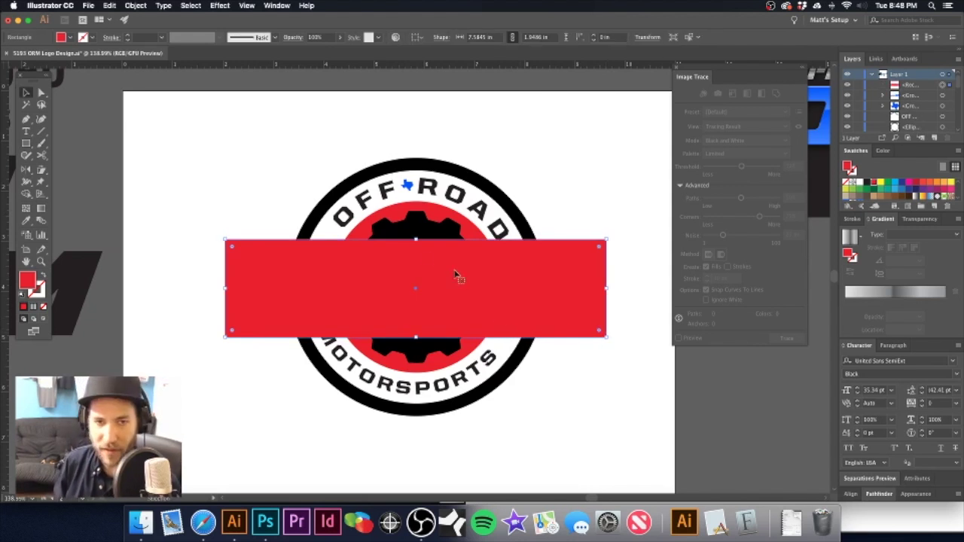
- Divide the red circle and the black gear with the red rectangle using Pathfinder Divide
{"action": "left_click", "coordinate": [438, 217], "text": "shift"}
{"action": "left_click", "coordinate": [461, 226], "text": "shift"}
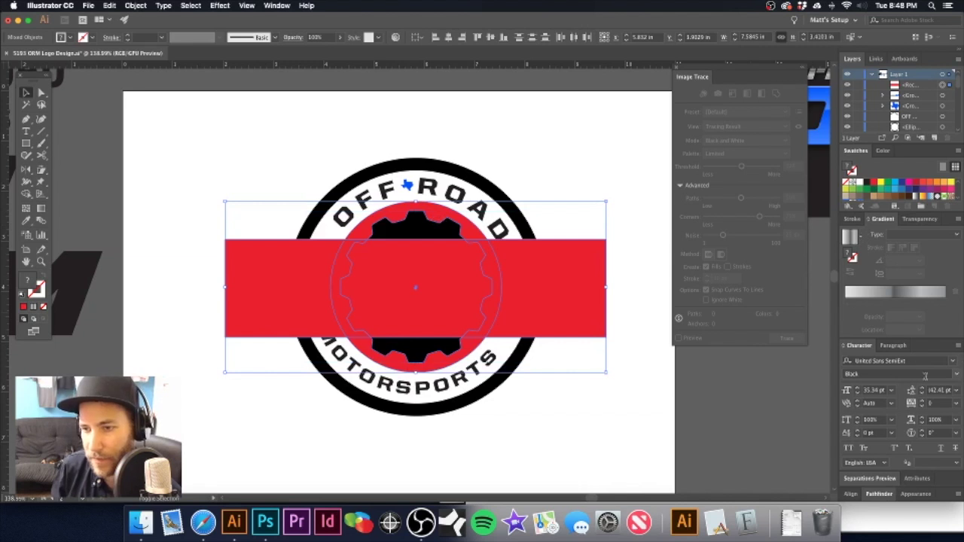
{"action": "left_click", "coordinate": [879, 494]}
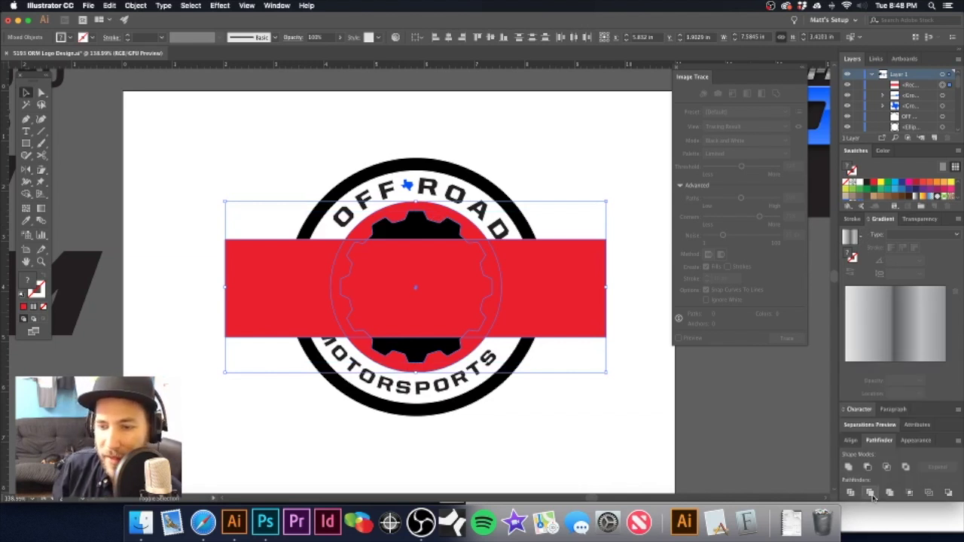
{"action": "left_click", "coordinate": [852, 493]}
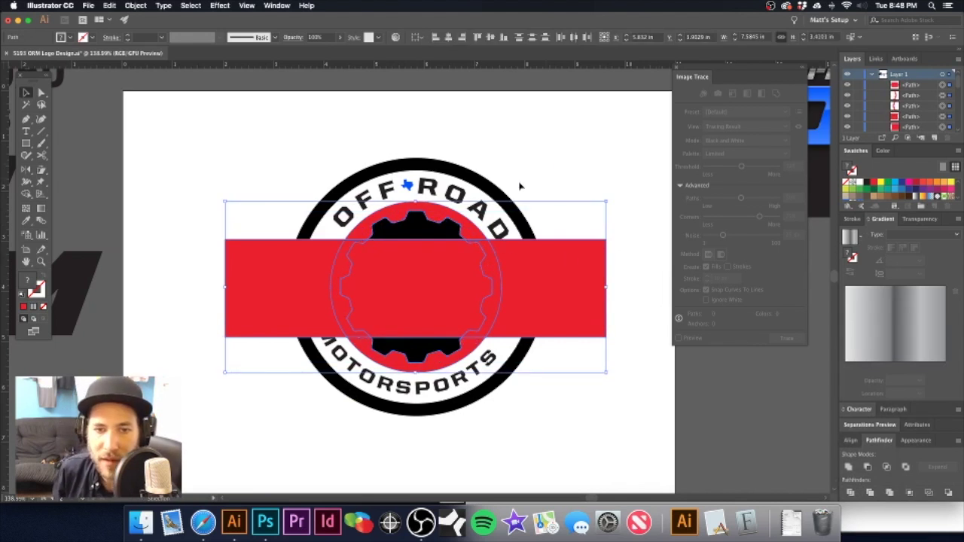
- Delete the divided pieces behind ORM, keeping the red and black sections above and below the lettering
{"action": "left_click", "coordinate": [457, 236], "text": "shift"}
{"action": "left_click", "coordinate": [443, 349], "text": "shift"}
{"action": "left_click", "coordinate": [444, 367], "text": "shift"}
{"action": "key", "text": "Delete"}
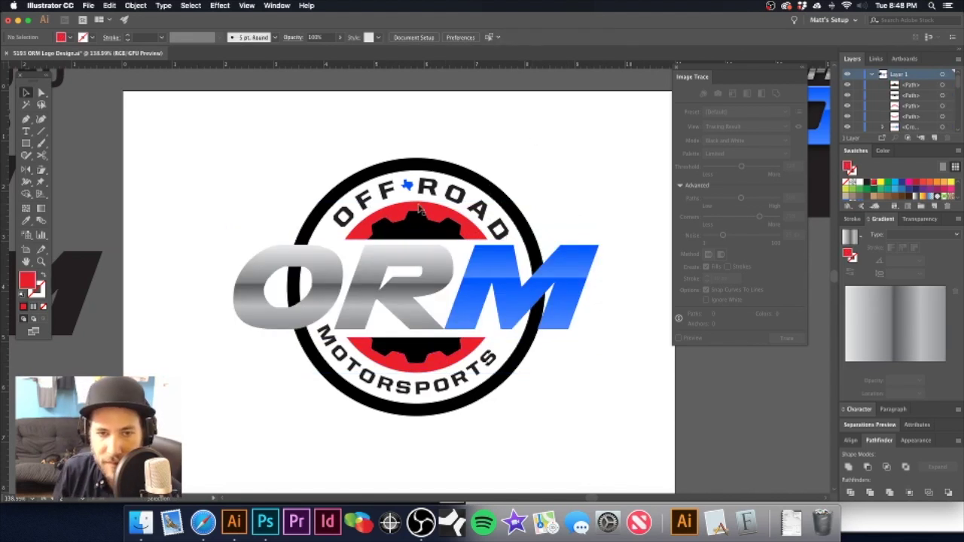
- Delete the black gear pieces above and below the ORM lettering
{"action": "left_click", "coordinate": [414, 231]}
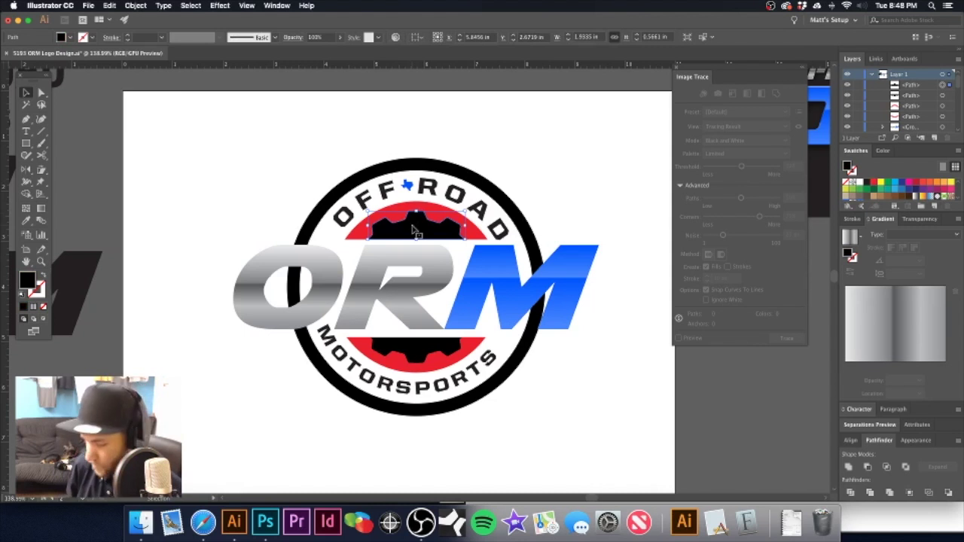
{"action": "key", "text": "Delete"}
{"action": "left_click", "coordinate": [420, 347]}
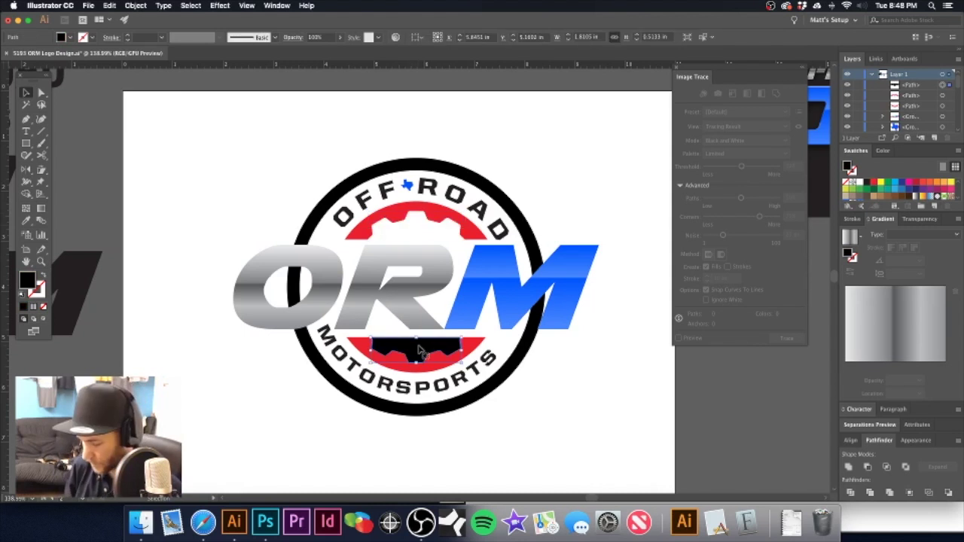
{"action": "key", "text": "Delete"}
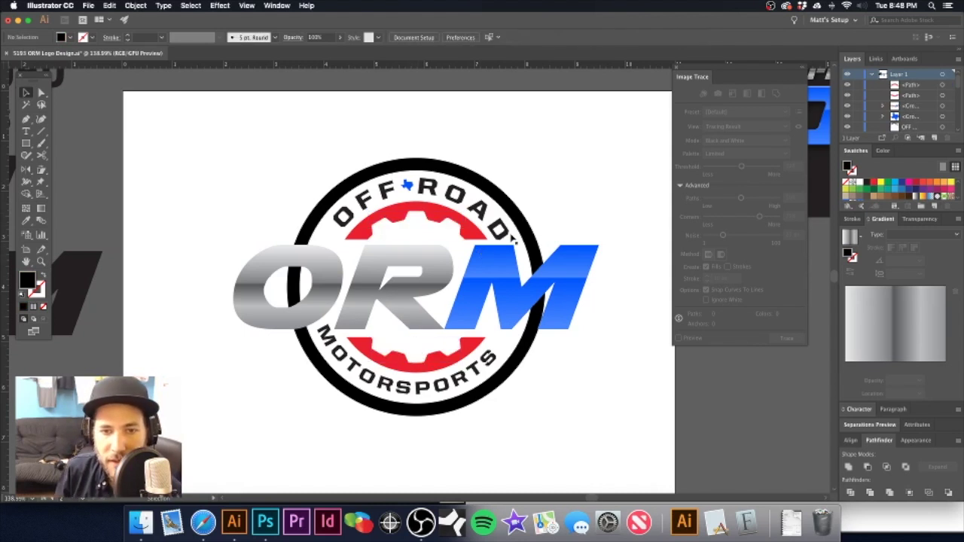
- Reduce the font size of the curved OFF ROAD text to 25.04 pt
{"action": "left_click", "coordinate": [480, 214]}
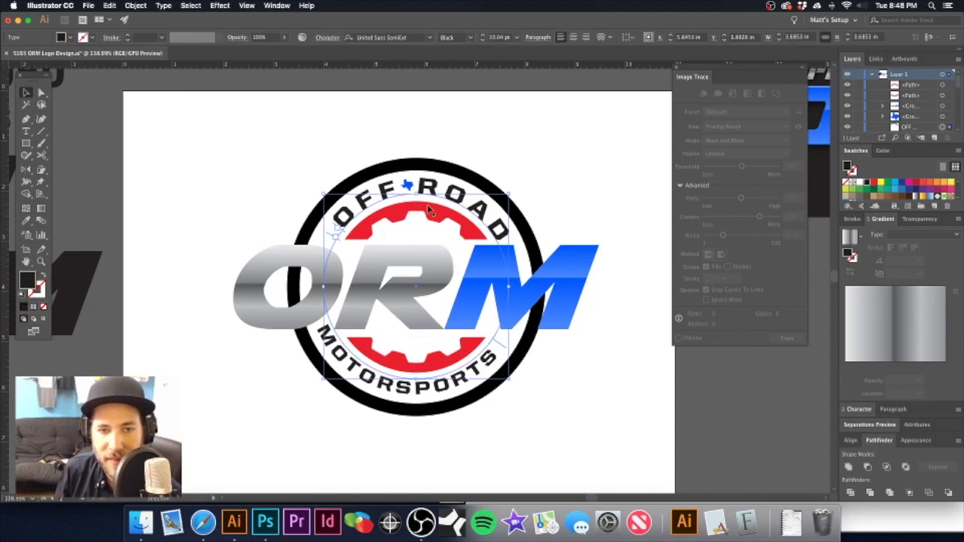
{"action": "key", "text": "super+shift+comma"}
{"action": "key", "text": "super+shift+comma"}
{"action": "key", "text": "super+shift+comma"}
{"action": "key", "text": "super+shift+comma"}
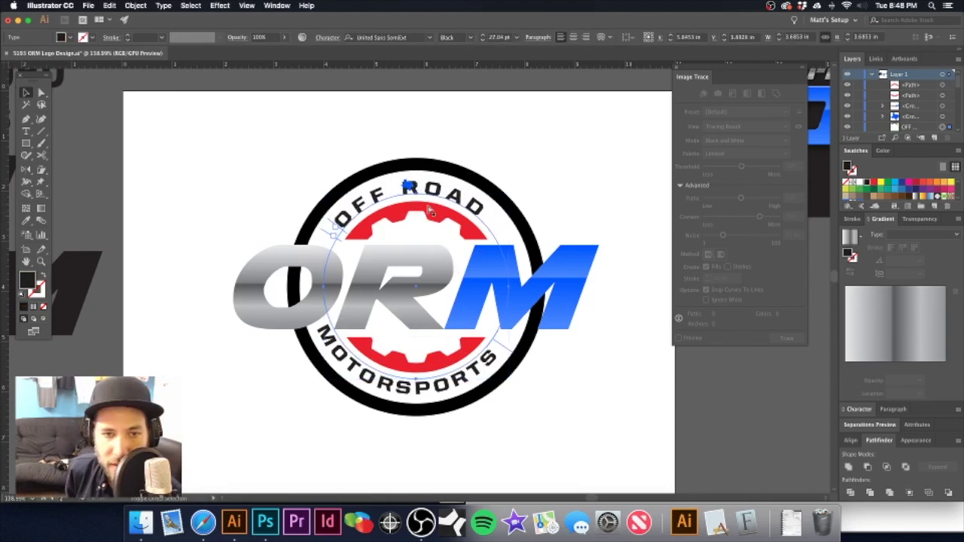
- Reduce the font size of the curved MOTORSPORTS text to 21.71 pt
{"action": "left_click", "coordinate": [406, 395]}
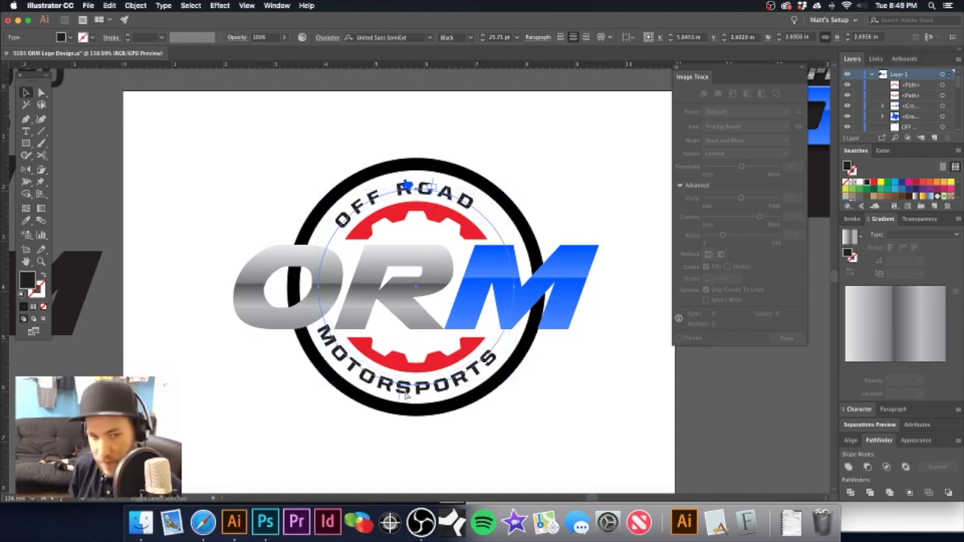
{"action": "key", "text": "super+shift+comma"}
{"action": "key", "text": "super+shift+comma"}
{"action": "key", "text": "super+shift+comma"}
{"action": "key", "text": "super+shift+period"}
{"action": "key", "text": "super+shift+period"}
{"action": "key", "text": "super+shift+period"}
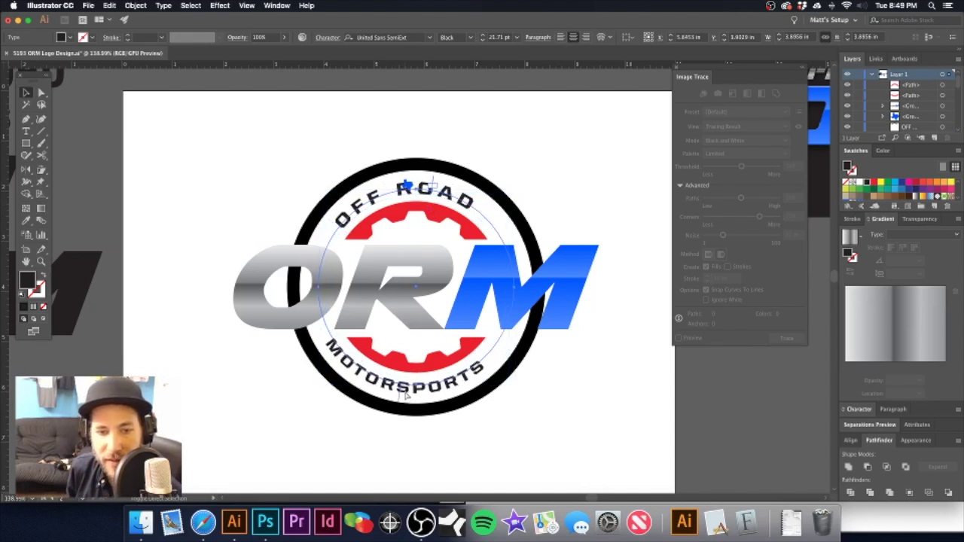
{"action": "left_click", "coordinate": [538, 159]}
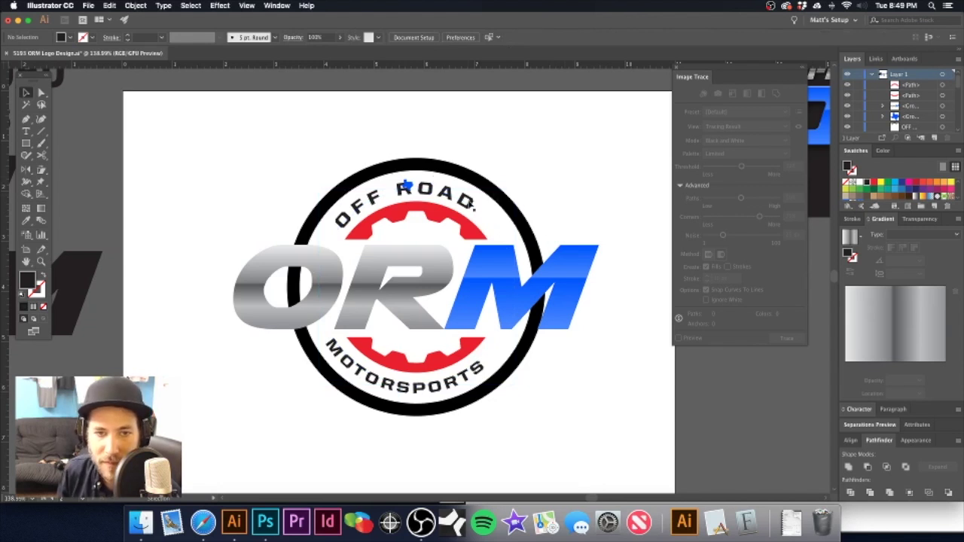
- Tighten the tracking of the MOTORSPORTS text and shift it along its path to center it under the gear
{"action": "left_click", "coordinate": [443, 385]}
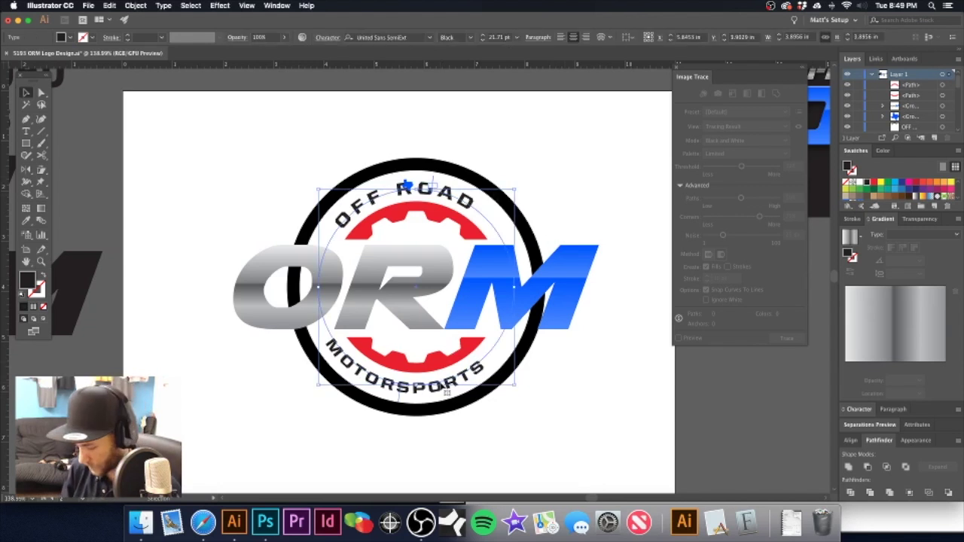
{"action": "key", "text": "alt+Left"}
{"action": "key", "text": "alt+Left"}
{"action": "key", "text": "alt+Left"}
{"action": "key", "text": "alt+Left"}
{"action": "key", "text": "alt+Left"}
{"action": "key", "text": "alt+Left"}
{"action": "key", "text": "alt+Right"}
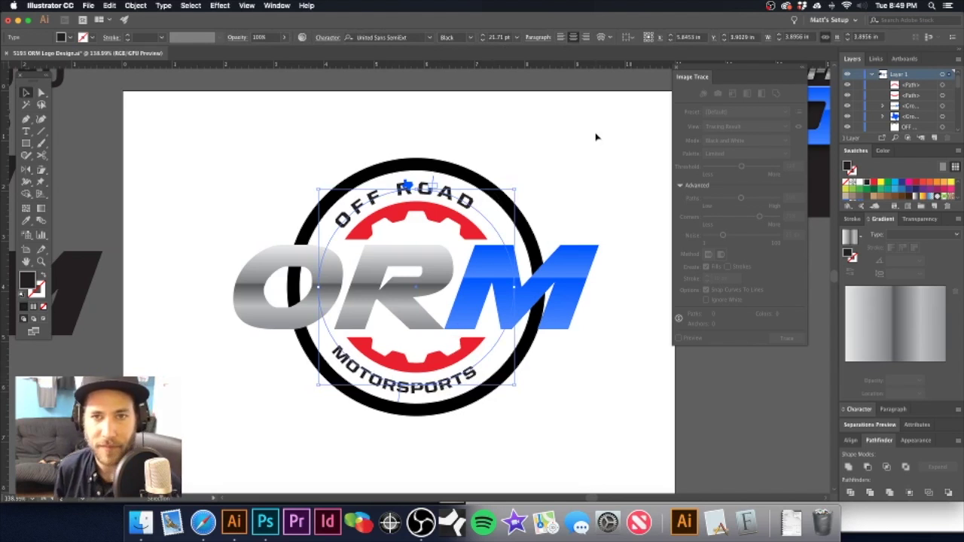
{"action": "mouse_move", "coordinate": [406, 400]}
{"action": "left_mouse_down"}
{"action": "mouse_move", "coordinate": [424, 402]}
{"action": "mouse_move", "coordinate": [415, 400]}
{"action": "left_mouse_up"}
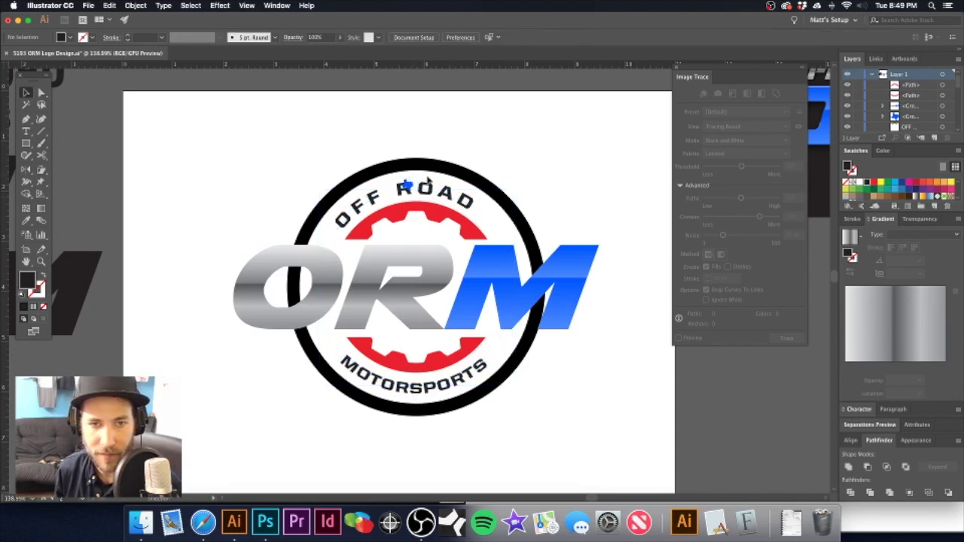
- Reduce the OFF ROAD text to 21.04 pt, center-align it and reposition it along its path at the top of the badge
{"action": "left_click", "coordinate": [437, 186]}
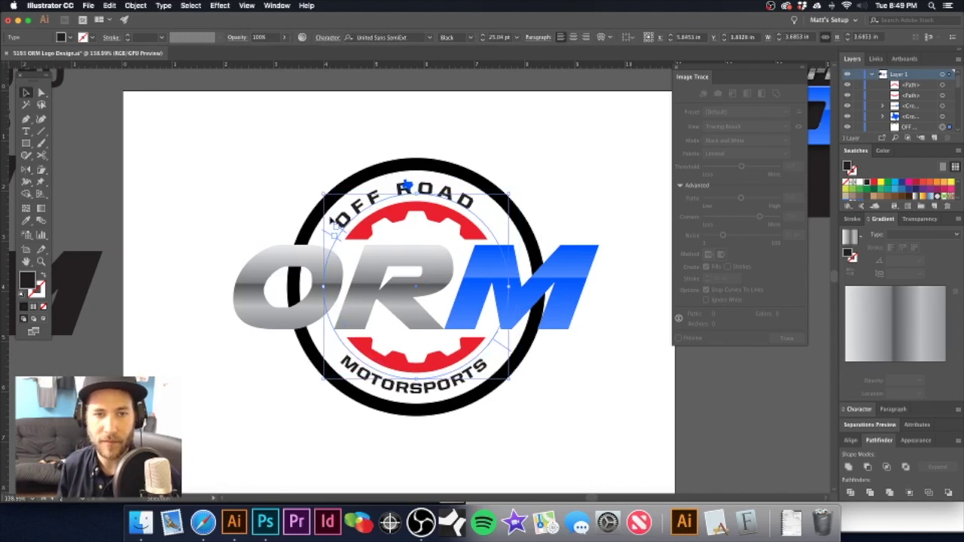
{"action": "left_click_drag", "start_coordinate": [332, 224], "coordinate": [345, 214]}
{"action": "key", "text": "super+shift+comma"}
{"action": "key", "text": "super+shift+comma"}
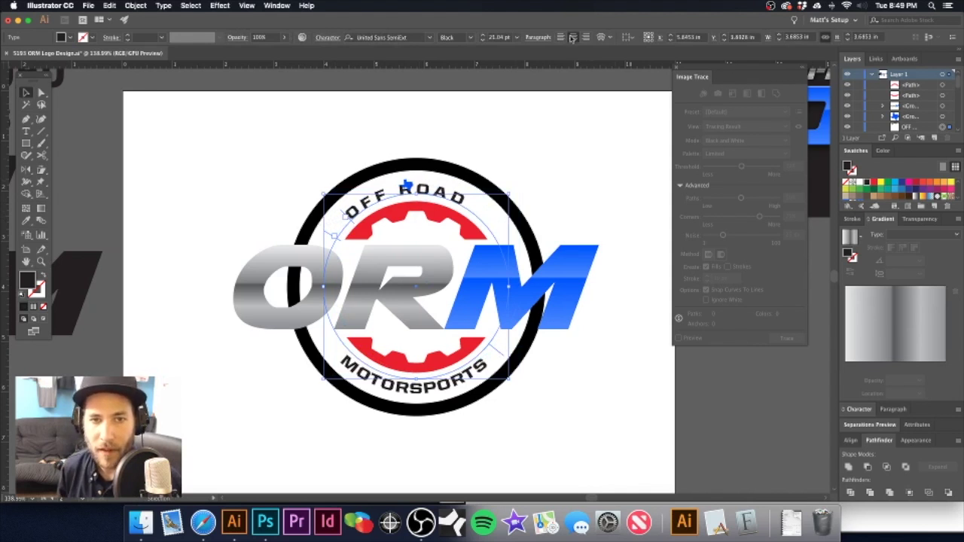
{"action": "left_click_drag", "start_coordinate": [407, 185], "coordinate": [536, 322]}
{"action": "left_click_drag", "start_coordinate": [500, 354], "coordinate": [422, 194]}
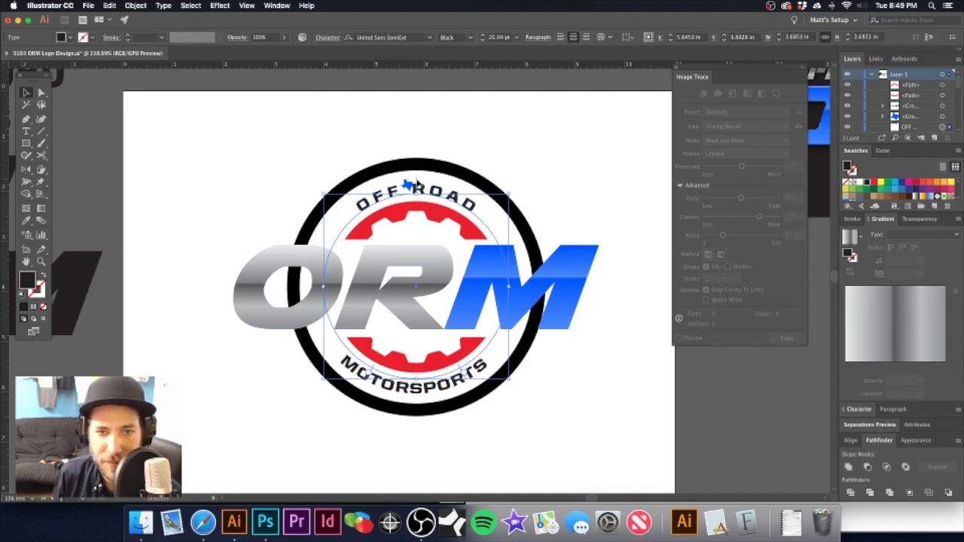
{"action": "left_click", "coordinate": [458, 156]}
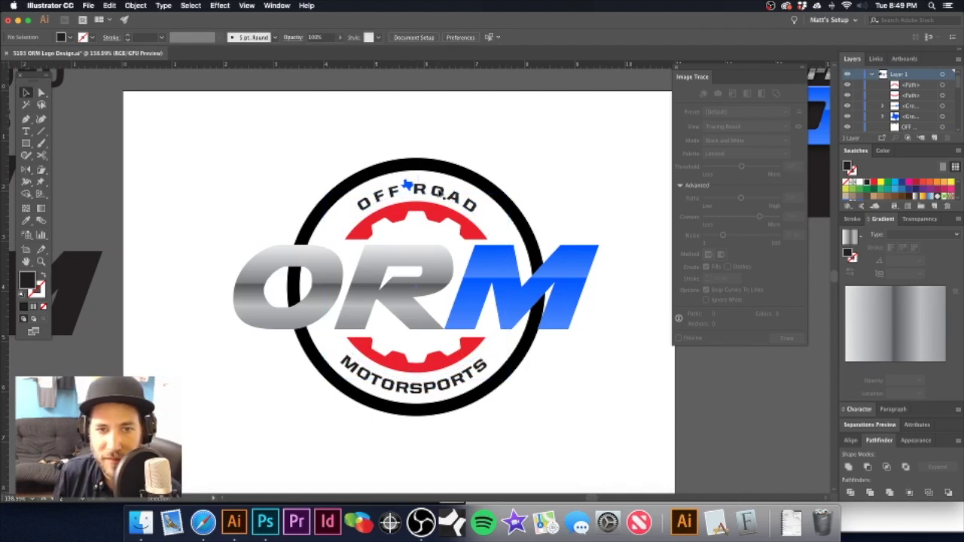
- Enlarge the OFF ROAD text to 27.04 pt and tighten its tracking
{"action": "left_click", "coordinate": [407, 185]}
{"action": "key", "text": "super+shift+period"}
{"action": "key", "text": "super+shift+period"}
{"action": "key", "text": "super+shift+period"}
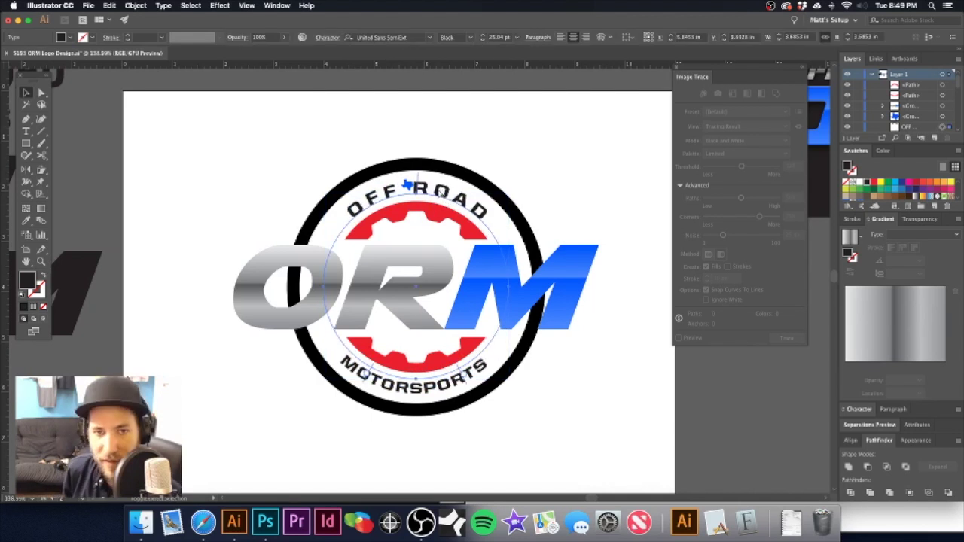
{"action": "key", "text": "alt+Left"}
{"action": "key", "text": "alt+Left"}
{"action": "key", "text": "alt+Left"}
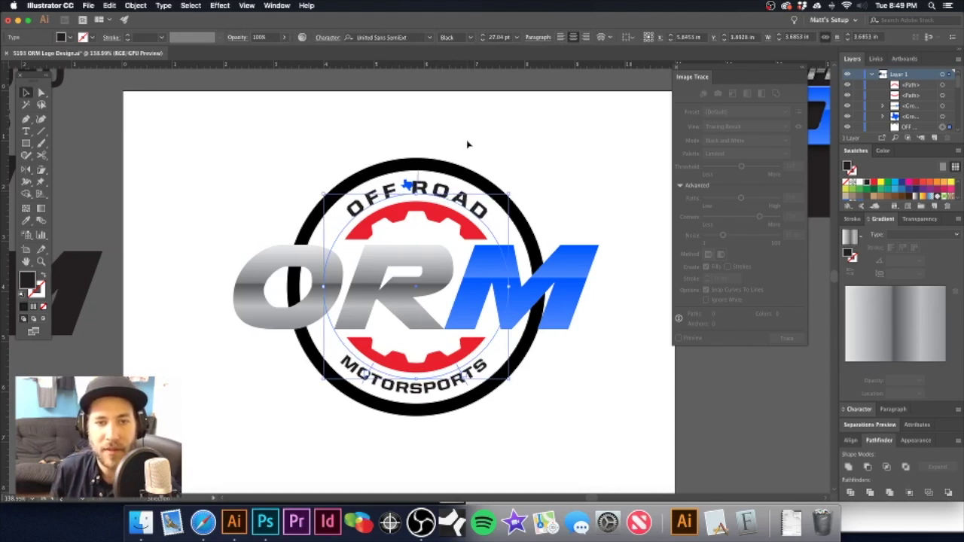
{"action": "left_click", "coordinate": [490, 138]}
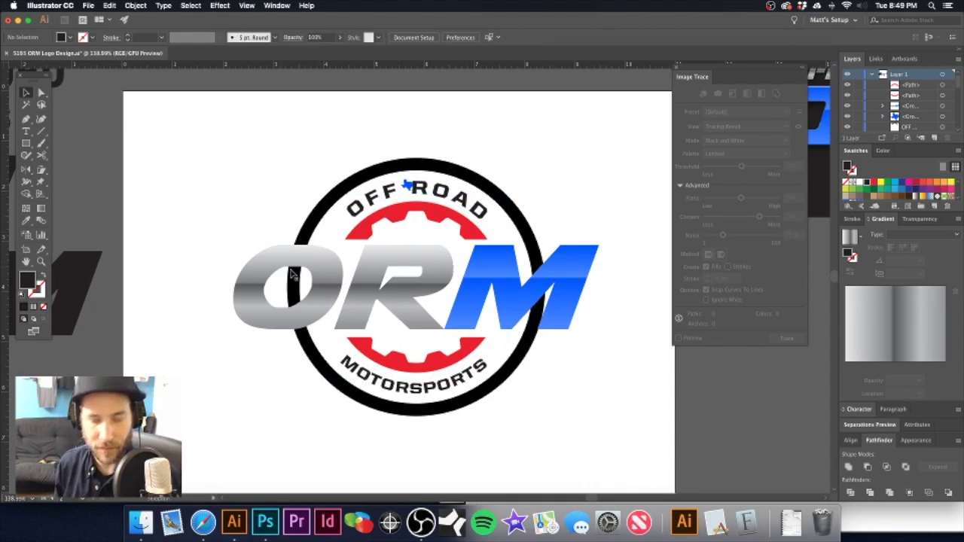
{"action": "left_click_drag", "start_coordinate": [335, 244], "coordinate": [585, 271]}
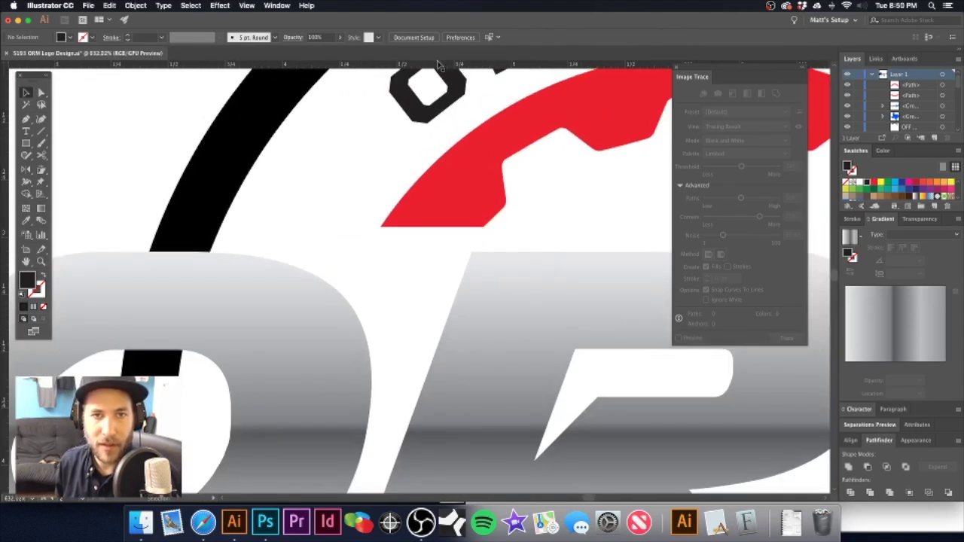
{"action": "left_click_drag", "start_coordinate": [437, 53], "coordinate": [436, 183]}
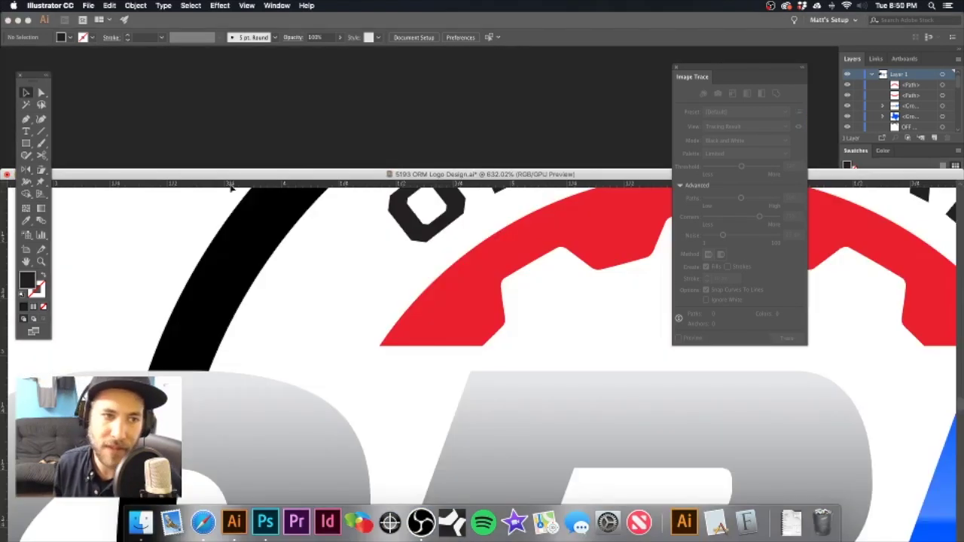
{"action": "left_click_drag", "start_coordinate": [218, 177], "coordinate": [230, 55]}
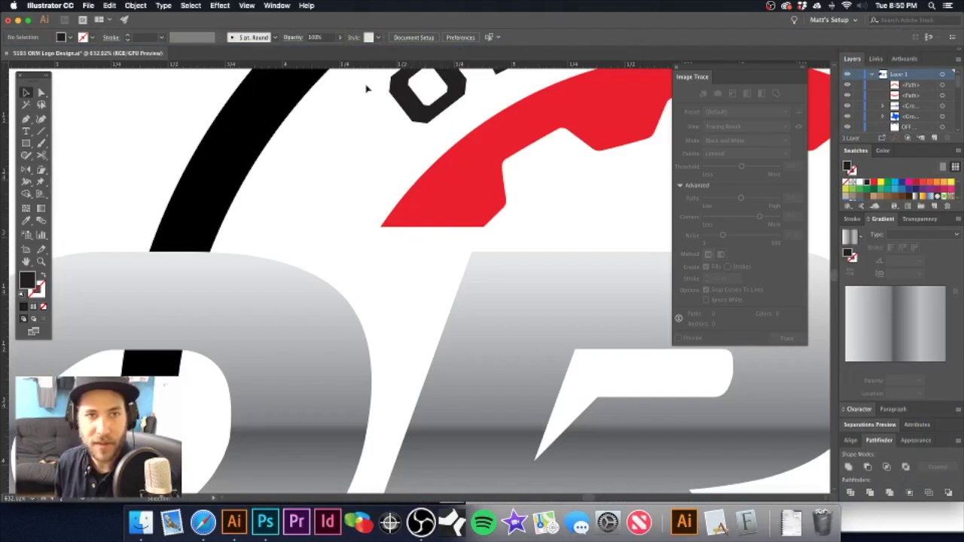
- Place horizontal guides across the upper and lower red gear arcs, slightly inside their flat edges facing the ORM lettering
{"action": "left_click_drag", "start_coordinate": [367, 66], "coordinate": [374, 216]}
{"action": "key", "text": "super+1"}
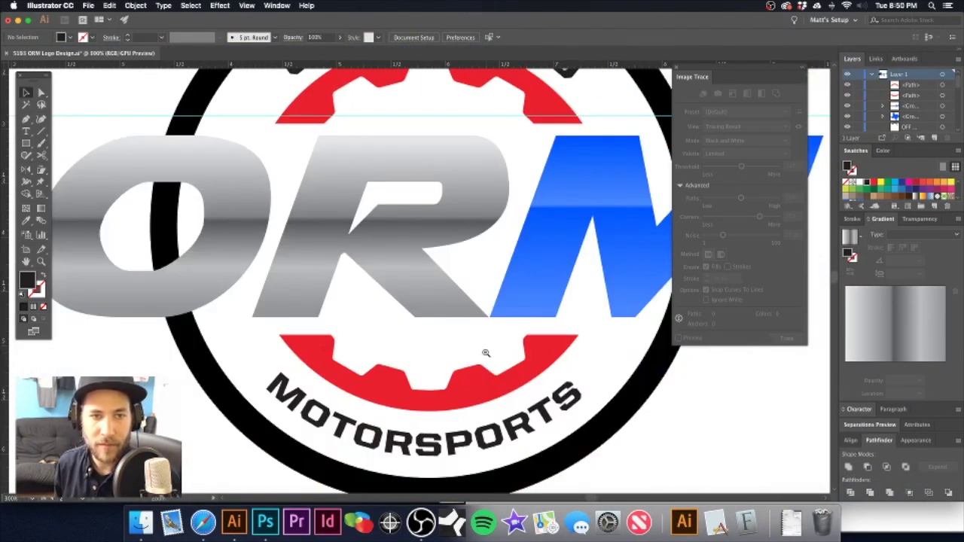
{"action": "left_click_drag", "start_coordinate": [354, 66], "coordinate": [355, 344]}
{"action": "scroll", "coordinate": [320, 181], "scroll_direction": "up", "scroll_amount": 2}
- Add anchor points to the upper red gear arc where the guide crosses its outer edge at both ends
{"action": "left_click", "coordinate": [325, 158]}
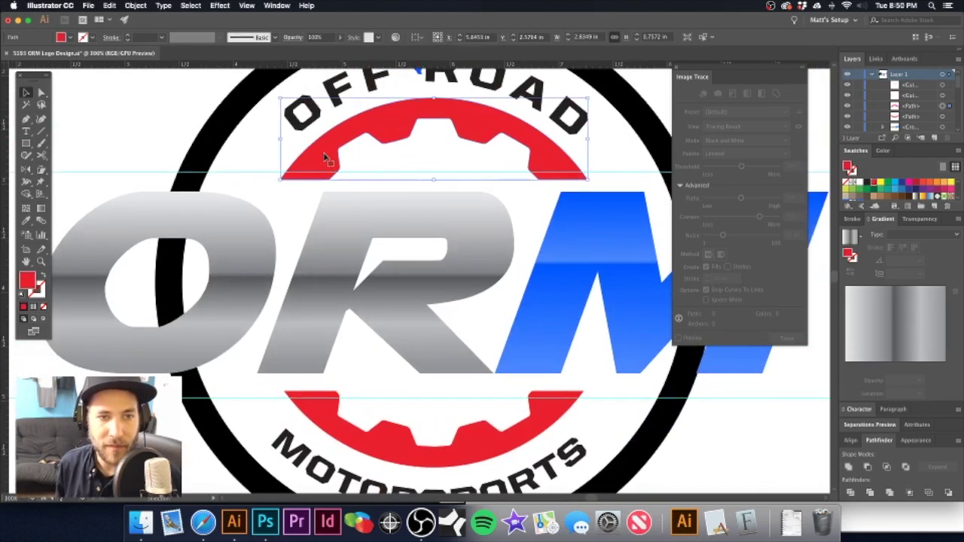
{"action": "key", "text": "p"}
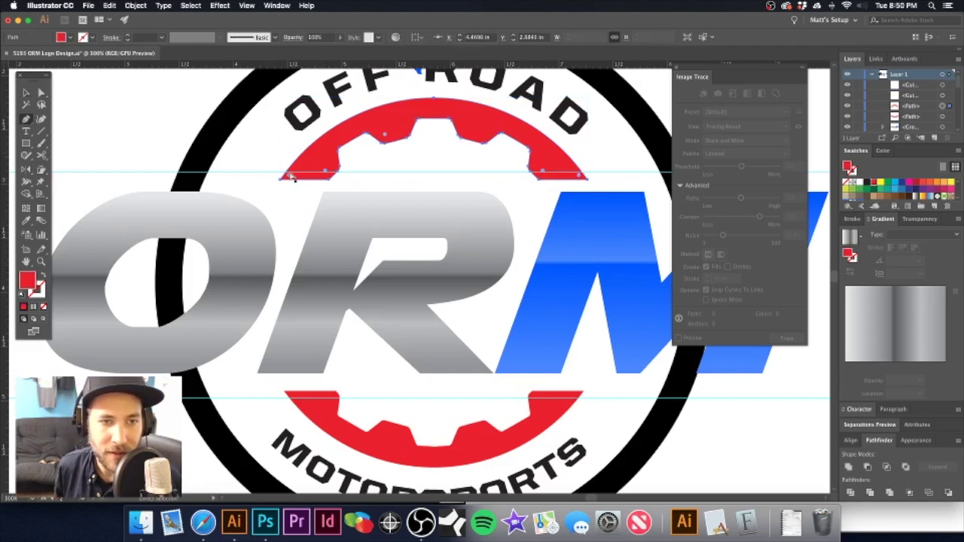
{"action": "left_click", "coordinate": [277, 170], "text": "super"}
{"action": "left_click", "coordinate": [277, 170], "text": "super"}
{"action": "left_click", "coordinate": [274, 170], "text": "super"}
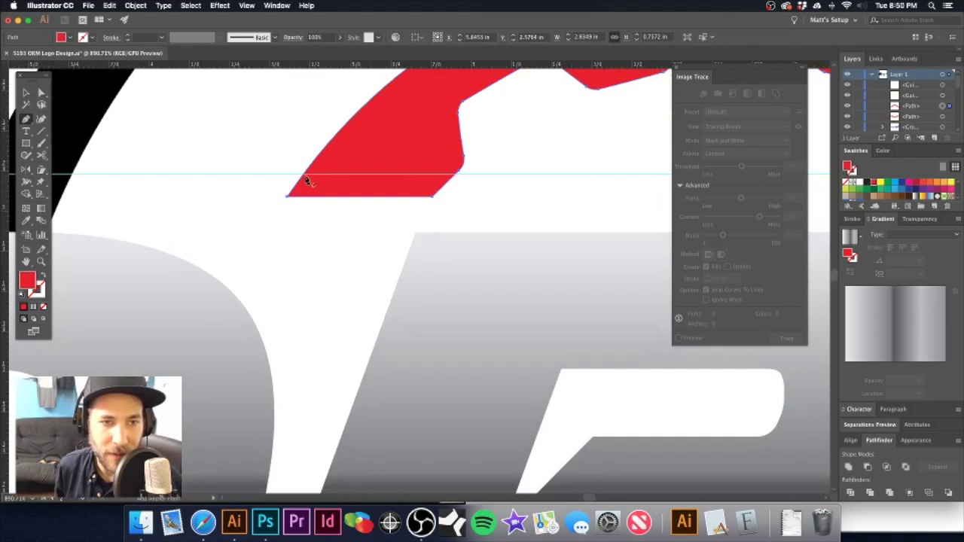
{"action": "left_click", "coordinate": [304, 176]}
{"action": "left_click", "coordinate": [500, 193], "text": "alt+super"}
{"action": "left_click", "coordinate": [500, 193], "text": "alt+super"}
{"action": "left_click", "coordinate": [500, 194], "text": "alt+super"}
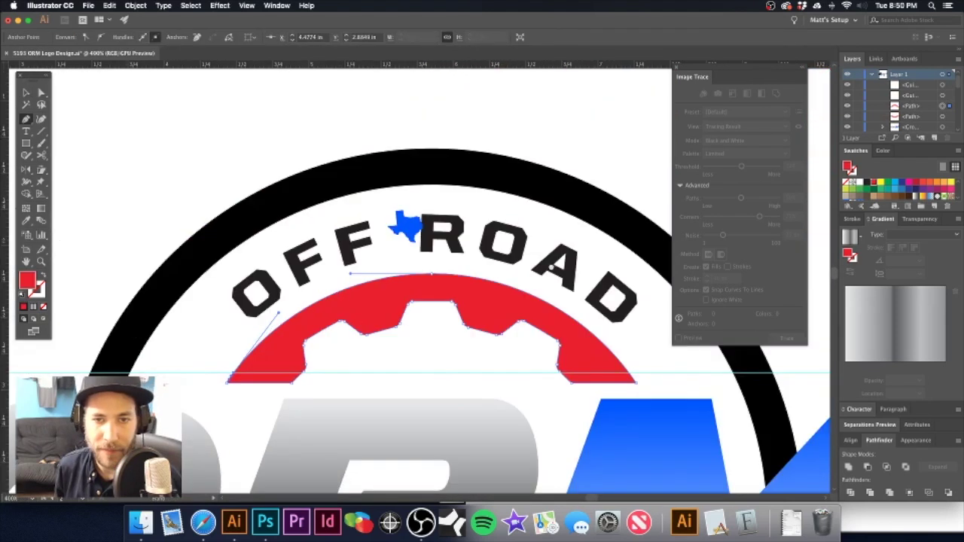
{"action": "left_click_drag", "start_coordinate": [596, 324], "coordinate": [383, 200]}
{"action": "left_click", "coordinate": [416, 250]}
- Add anchor points to the lower red gear arc where the guide crosses its outer edge at both ends
{"action": "left_click", "coordinate": [396, 324], "text": "alt+super"}
{"action": "left_click", "coordinate": [396, 323], "text": "alt+super"}
{"action": "left_click_drag", "start_coordinate": [397, 322], "coordinate": [415, 225]}
{"action": "left_click_drag", "start_coordinate": [238, 237], "coordinate": [385, 291]}
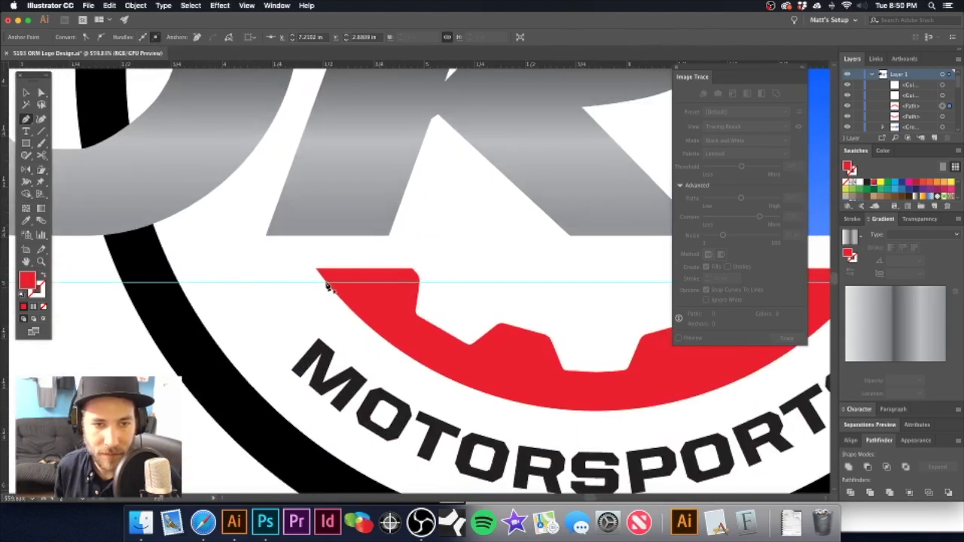
{"action": "left_click", "coordinate": [435, 281], "text": "super"}
{"action": "left_click", "coordinate": [369, 294], "text": "super"}
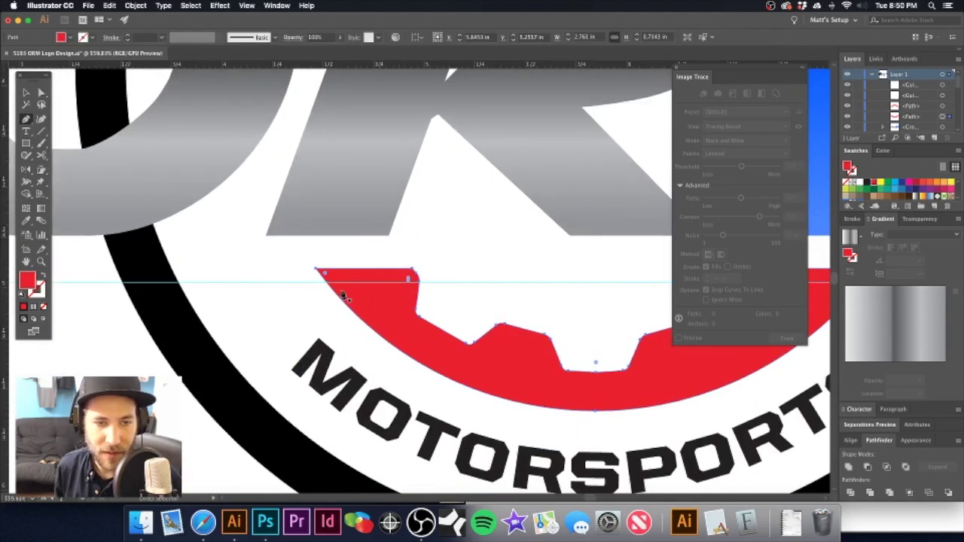
{"action": "key", "text": "super+1"}
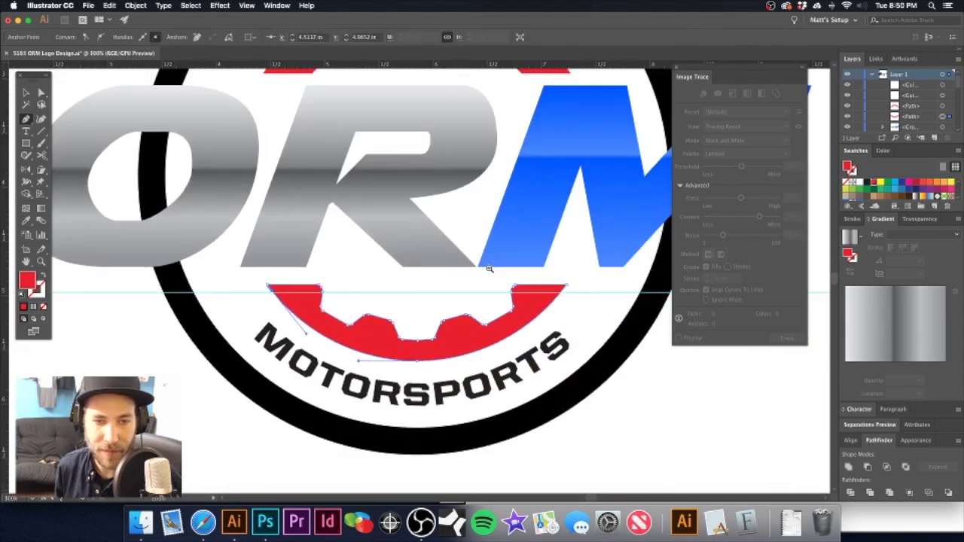
{"action": "scroll", "coordinate": [489, 268], "scroll_direction": "up", "scroll_amount": 4}
{"action": "scroll", "coordinate": [422, 269], "scroll_direction": "up", "scroll_amount": 5}
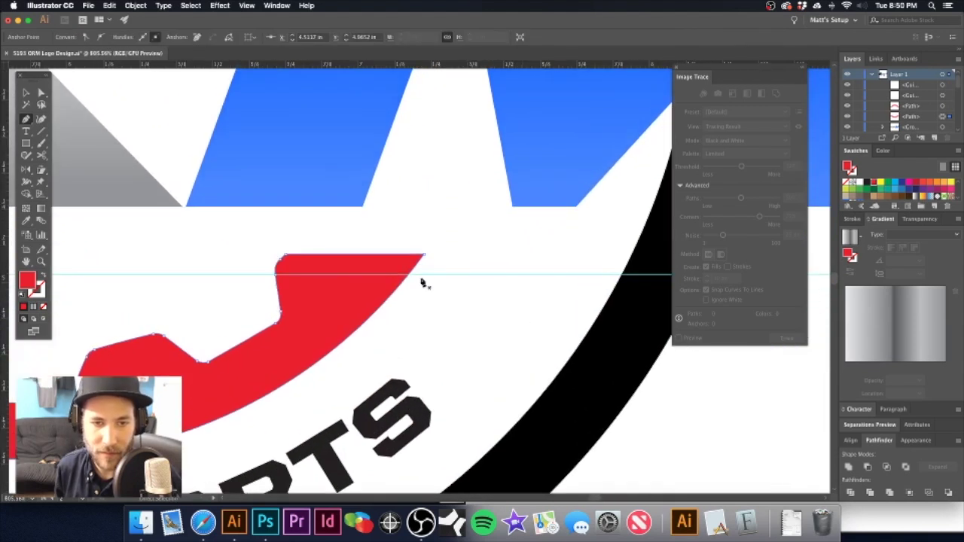
{"action": "left_click", "coordinate": [411, 278]}
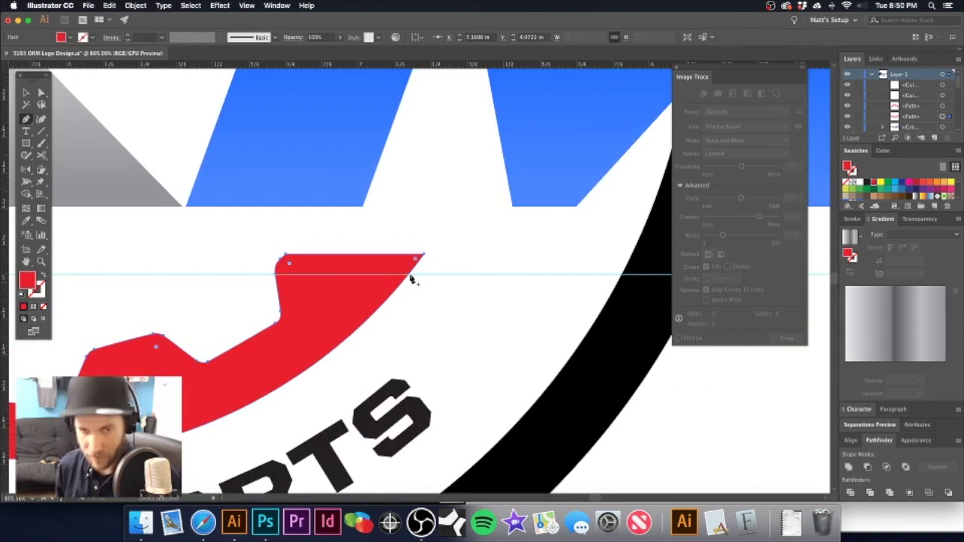
{"action": "left_click", "coordinate": [408, 279]}
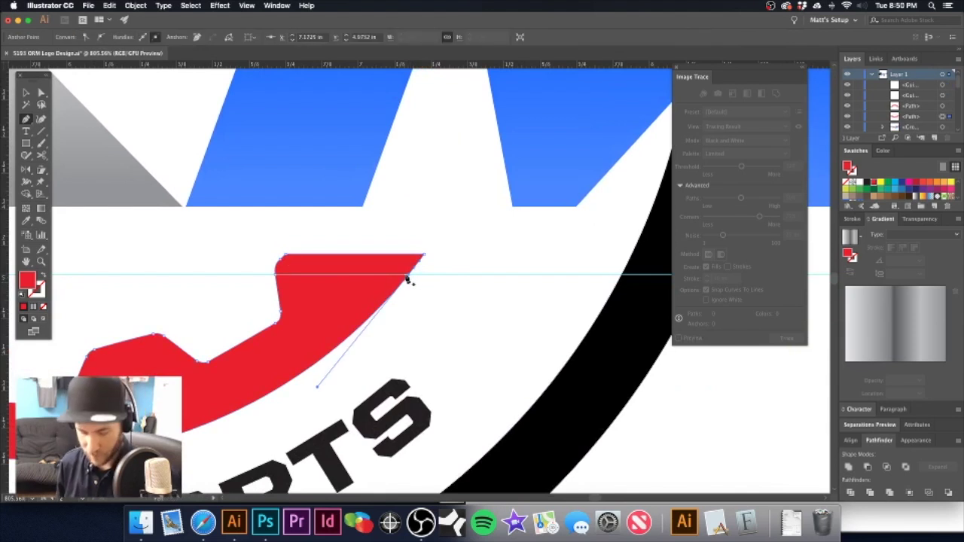
- Stretch the left tips of both red gear arcs outward into thin spikes reaching just past the O's left edge
{"action": "key", "text": "a"}
{"action": "left_click", "coordinate": [423, 257]}
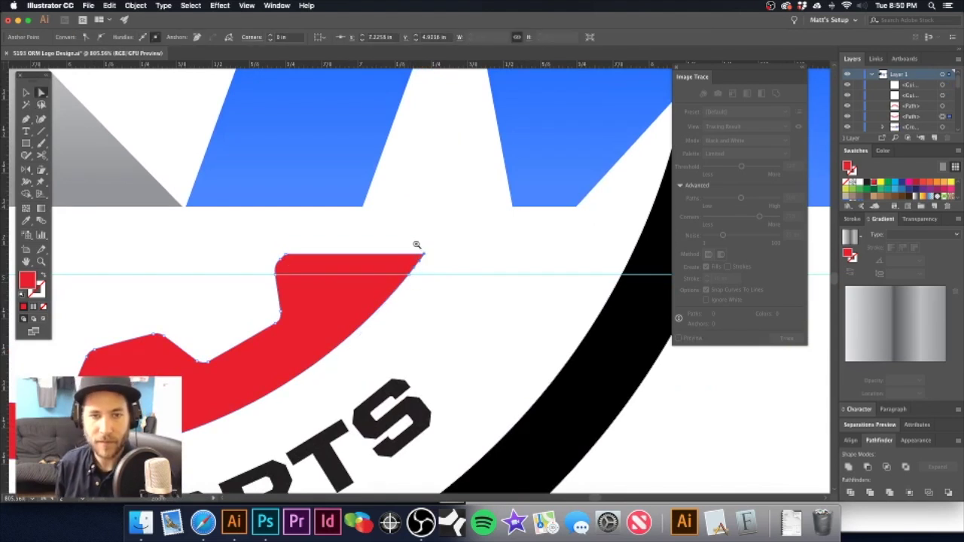
{"action": "left_click", "coordinate": [417, 245], "text": "alt+super"}
{"action": "left_click", "coordinate": [416, 245], "text": "alt+super"}
{"action": "left_click", "coordinate": [417, 245], "text": "alt+super"}
{"action": "left_click", "coordinate": [416, 245], "text": "alt+super"}
{"action": "left_click", "coordinate": [416, 244], "text": "alt+super"}
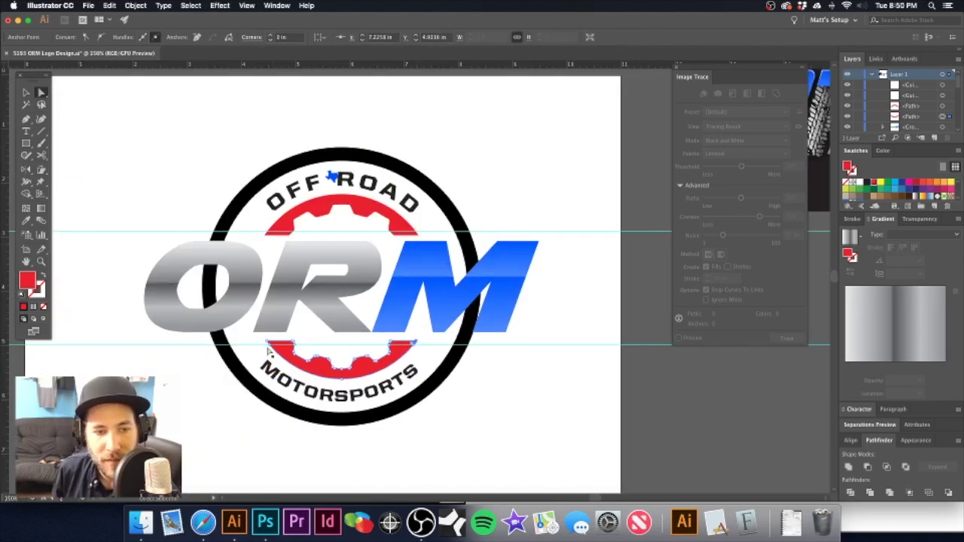
{"action": "left_click", "coordinate": [264, 239], "text": "shift"}
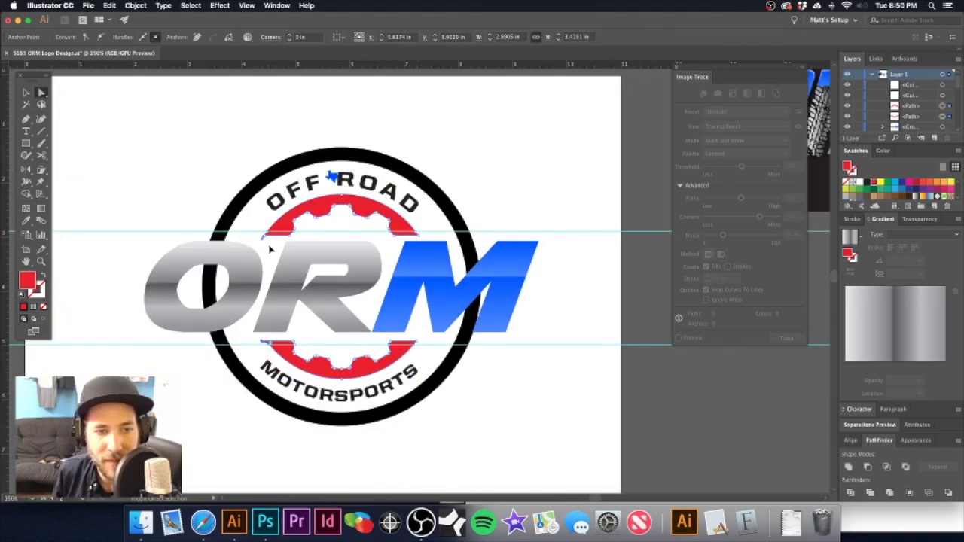
{"action": "left_click", "coordinate": [253, 220]}
{"action": "left_click", "coordinate": [266, 235]}
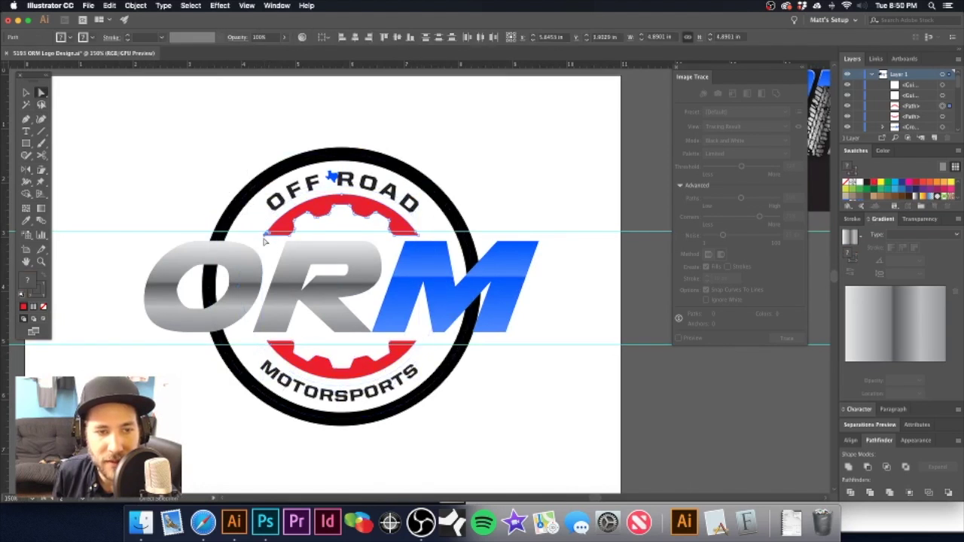
{"action": "left_click_drag", "start_coordinate": [267, 345], "coordinate": [139, 347]}
- Stretch the right tips of both red gear arcs outward into thin spikes reaching the M's right edge
{"action": "left_click", "coordinate": [417, 344]}
{"action": "left_click", "coordinate": [421, 240], "text": "shift"}
{"action": "left_click_drag", "start_coordinate": [420, 239], "coordinate": [540, 241]}
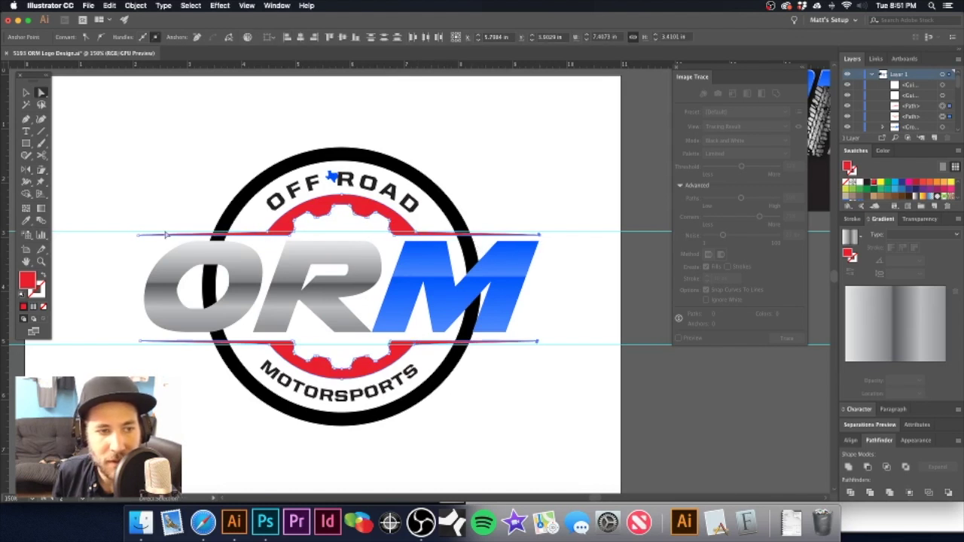
{"action": "left_click_drag", "start_coordinate": [128, 226], "coordinate": [143, 370]}
{"action": "left_click", "coordinate": [108, 185]}
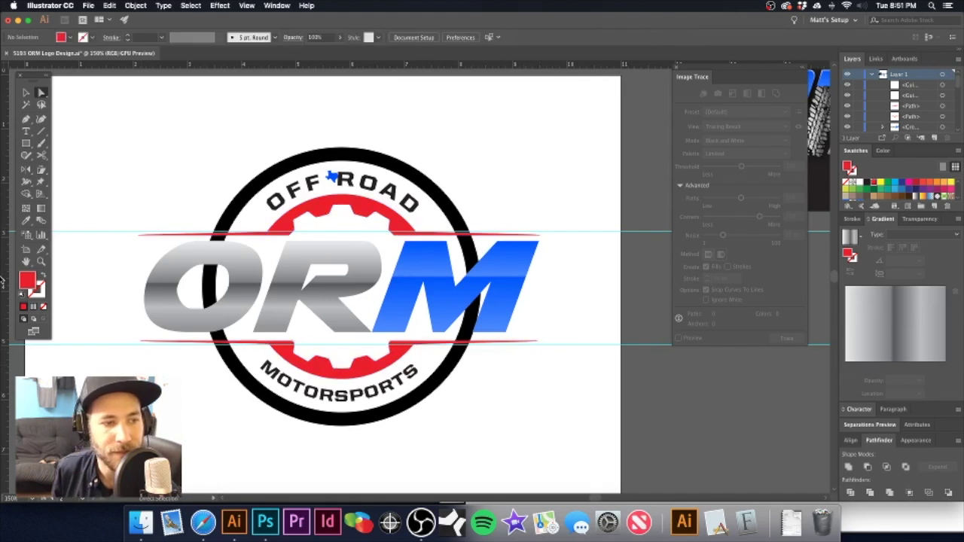
- Place a vertical guide at the O's left edge and align the left tips of both red spikes to it
{"action": "left_click_drag", "start_coordinate": [9, 277], "coordinate": [146, 290]}
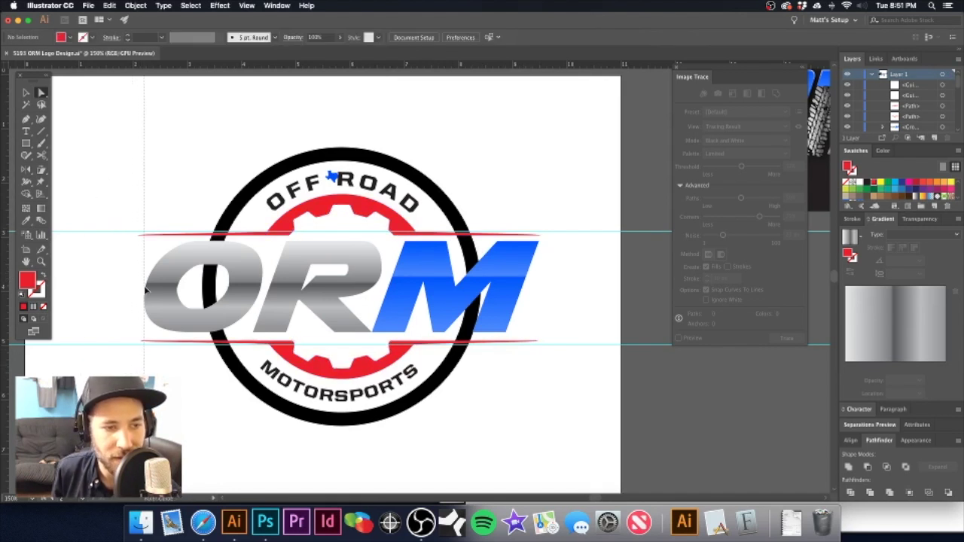
{"action": "left_click", "coordinate": [143, 235]}
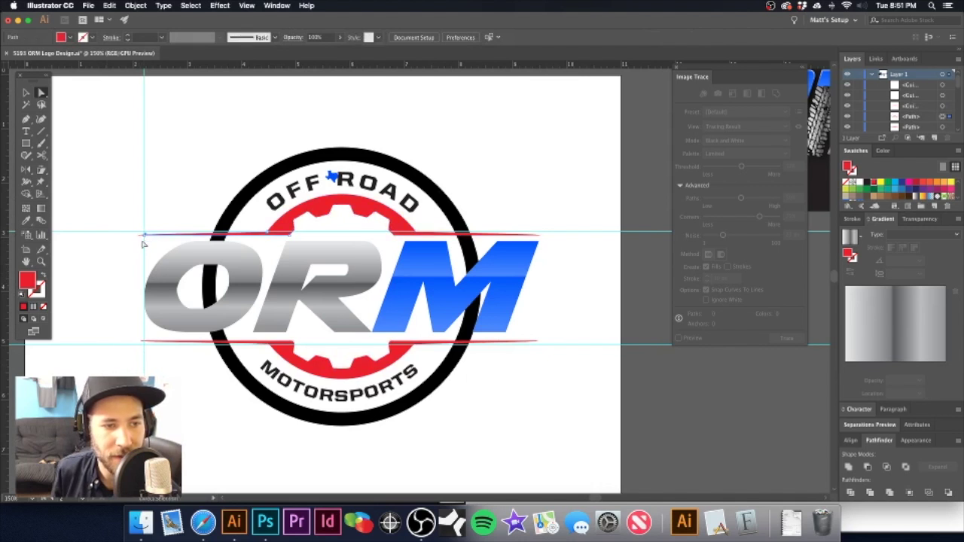
{"action": "left_click", "coordinate": [143, 342]}
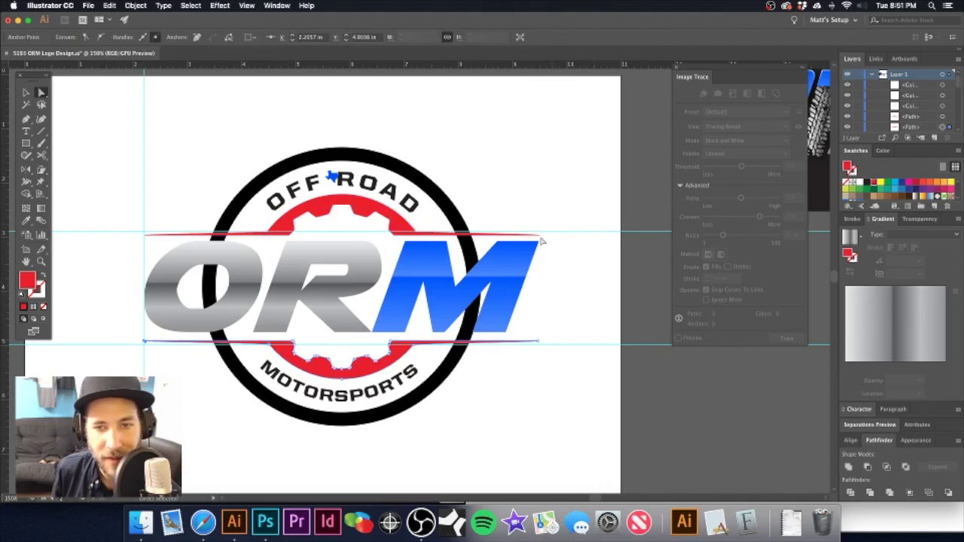
- Place a vertical guide at the M's upper-right corner and align the right tips of both red spikes to it
{"action": "left_click_drag", "start_coordinate": [6, 228], "coordinate": [539, 248]}
{"action": "left_click_drag", "start_coordinate": [522, 330], "coordinate": [646, 407]}
{"action": "left_click", "coordinate": [574, 335]}
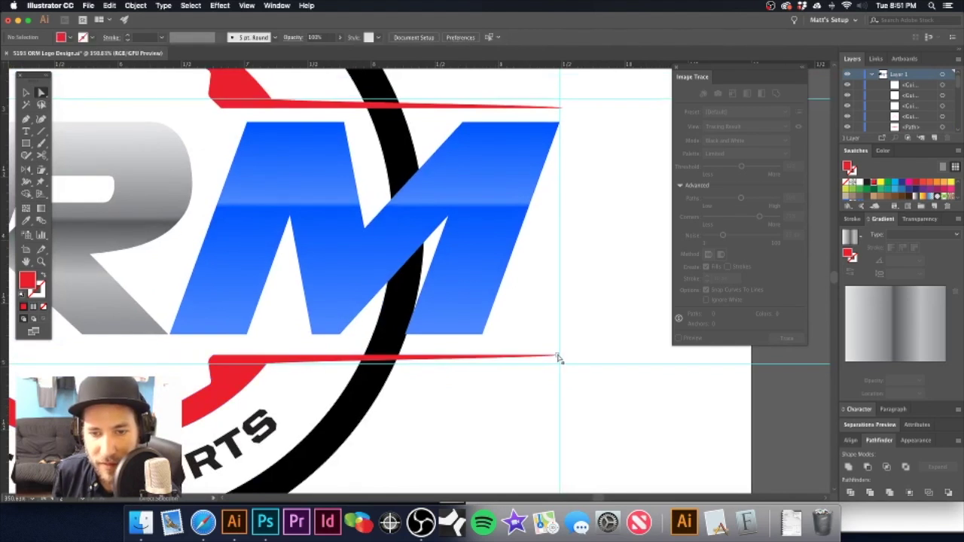
{"action": "left_click", "coordinate": [557, 357]}
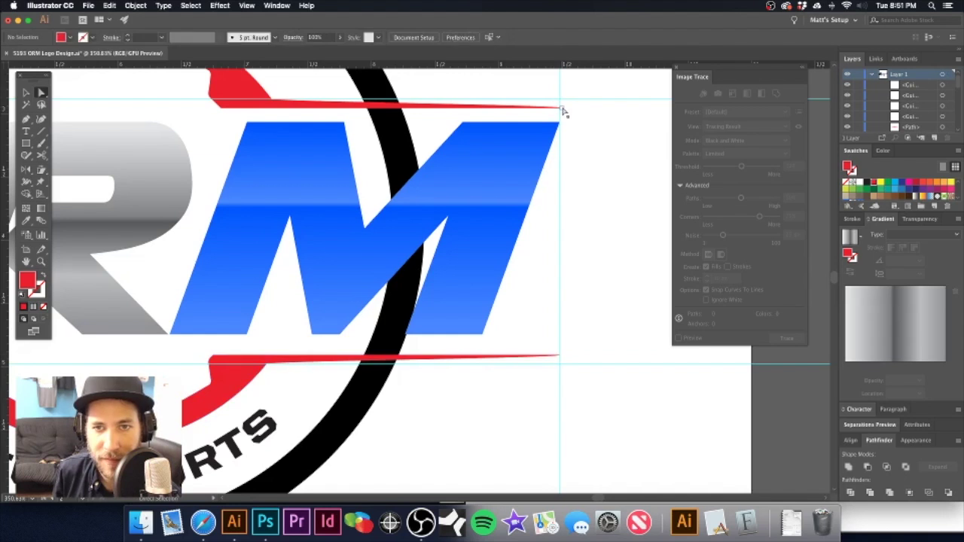
{"action": "left_click", "coordinate": [560, 108]}
{"action": "left_click", "coordinate": [443, 212], "text": "alt+super"}
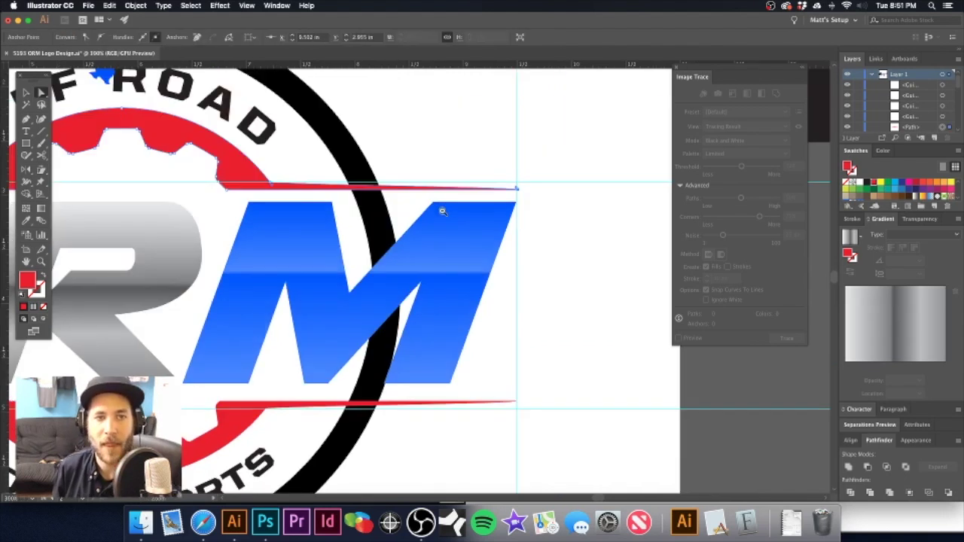
{"action": "left_click", "coordinate": [442, 212], "text": "alt+super"}
{"action": "left_click", "coordinate": [380, 187]}
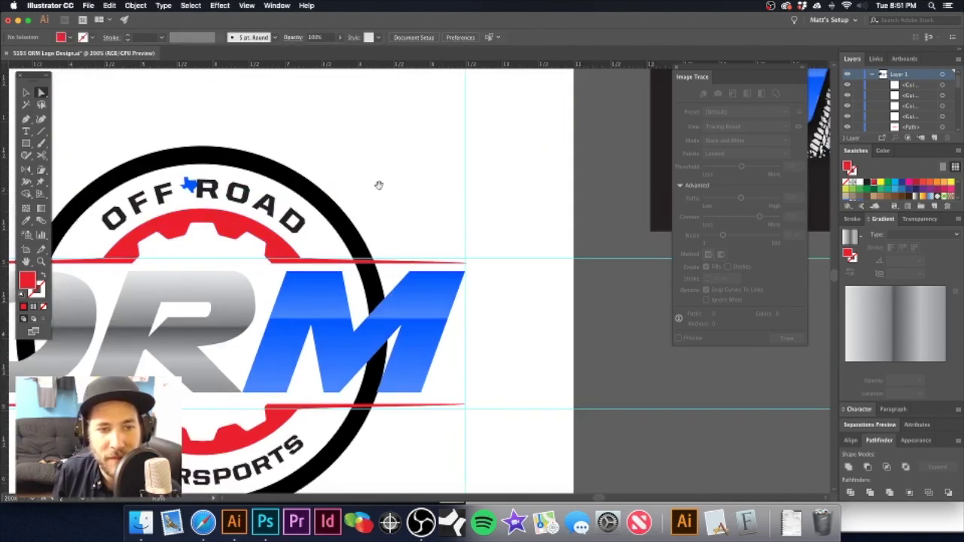
- Nudge the two anchors joining the upper gear arc to its spikes up five increments to thicken the taper
{"action": "scroll", "coordinate": [422, 173], "scroll_direction": "left", "scroll_amount": 5}
{"action": "scroll", "coordinate": [422, 173], "scroll_direction": "down", "scroll_amount": 3}
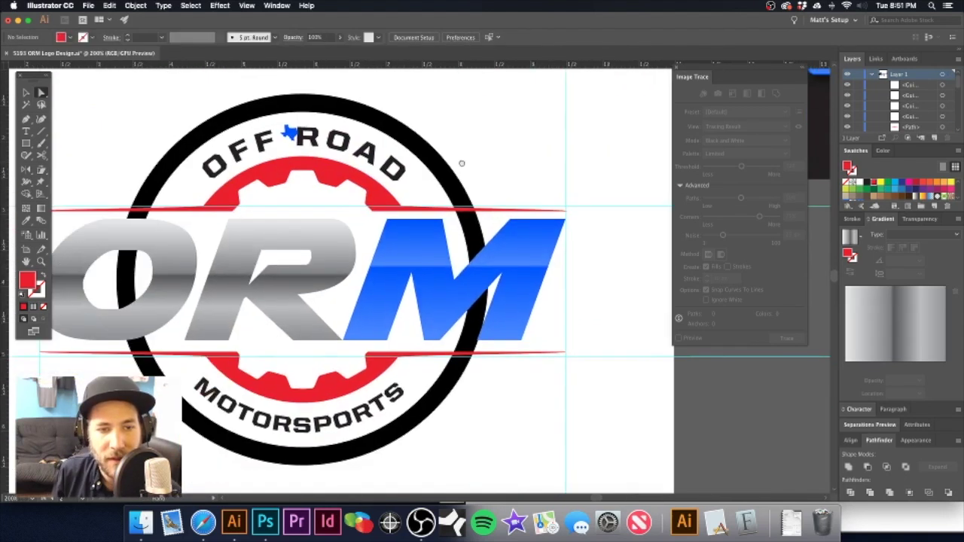
{"action": "left_click", "coordinate": [380, 197]}
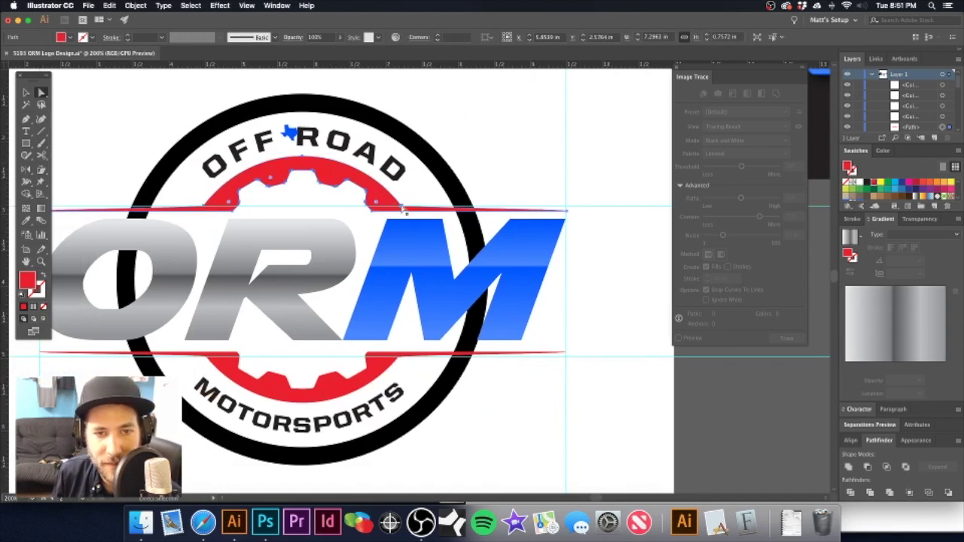
{"action": "left_click", "coordinate": [404, 210]}
{"action": "left_click", "coordinate": [204, 208], "text": "shift"}
{"action": "key", "text": "Up"}
{"action": "key", "text": "Up"}
{"action": "key", "text": "Up"}
{"action": "key", "text": "Up"}
{"action": "key", "text": "Up"}
{"action": "left_click", "coordinate": [481, 120]}
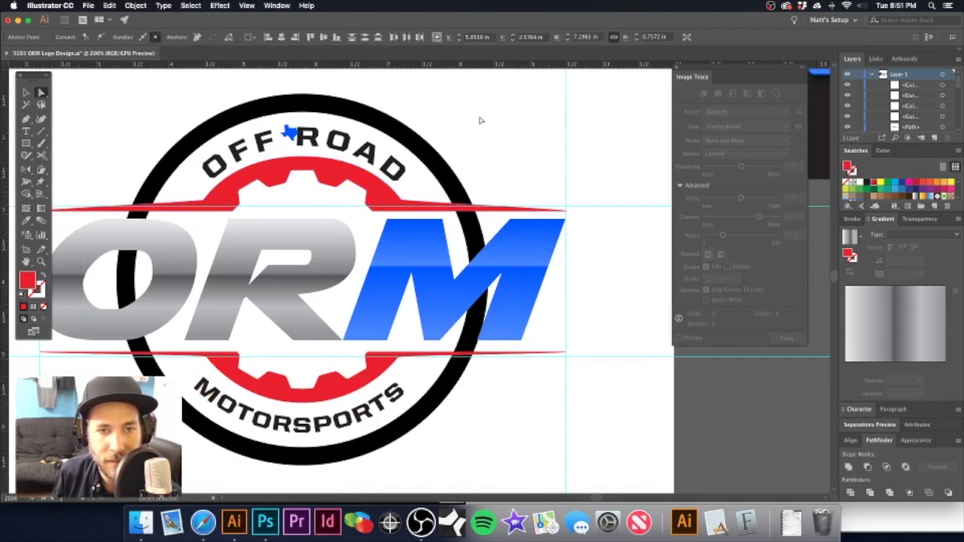
{"action": "left_click", "coordinate": [481, 120]}
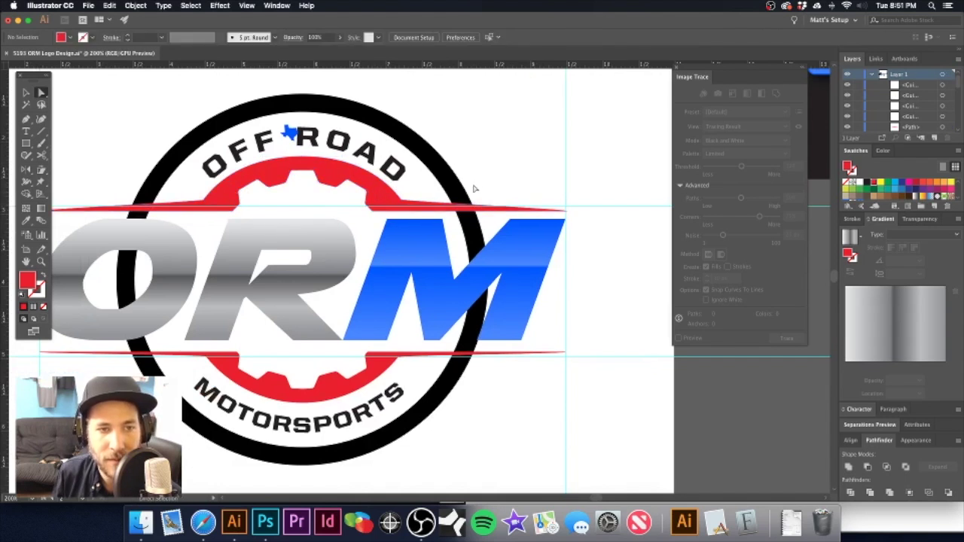
- Move the anchors joining the lower gear arc to its spikes slightly down to thicken the taper like the upper ones
{"action": "left_click", "coordinate": [399, 361]}
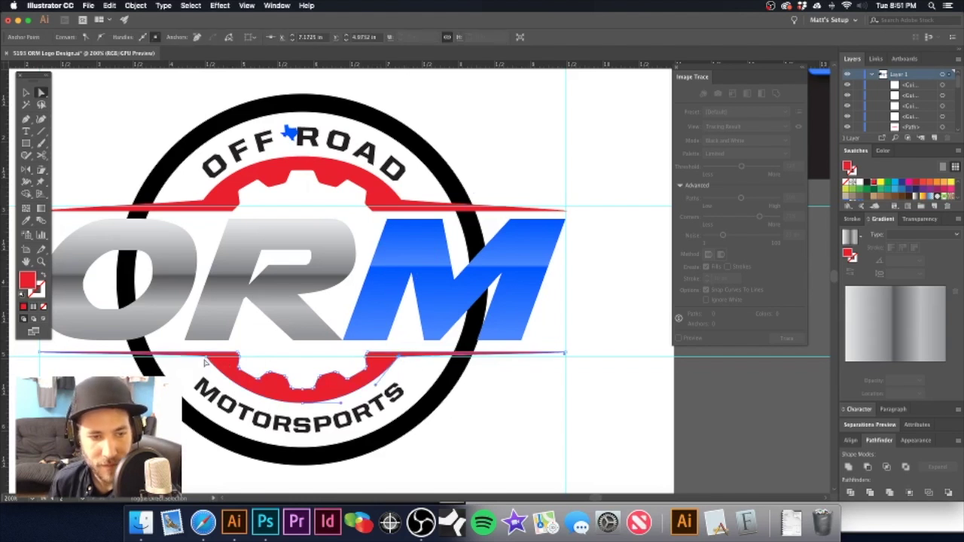
{"action": "left_click_drag", "start_coordinate": [205, 357], "coordinate": [205, 361]}
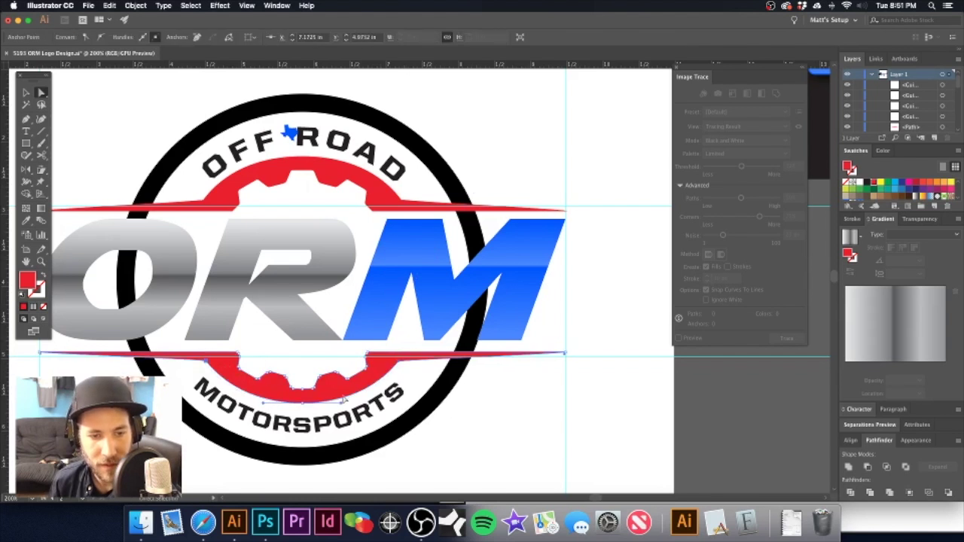
{"action": "left_click", "coordinate": [520, 118]}
{"action": "key", "text": "super+minus"}
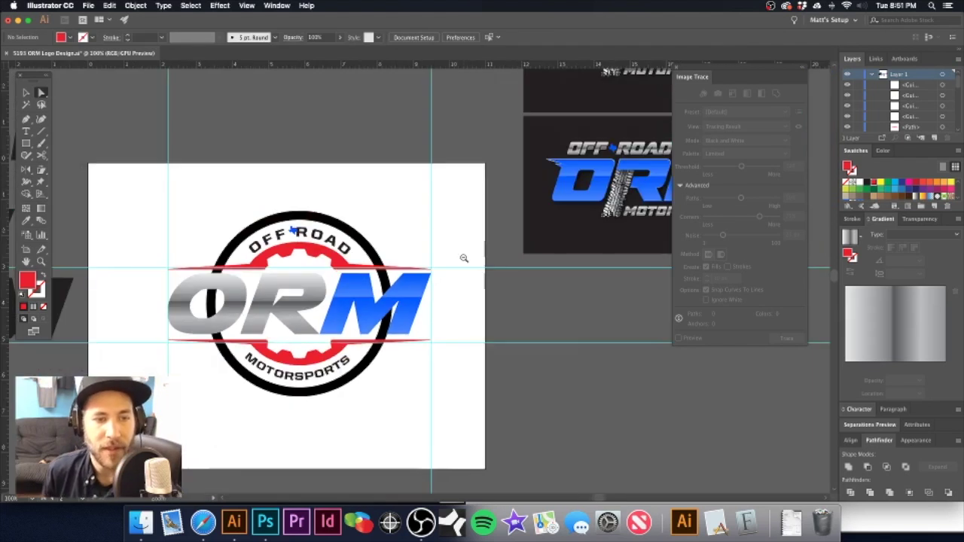
{"action": "scroll", "coordinate": [385, 313], "scroll_direction": "left", "scroll_amount": 3}
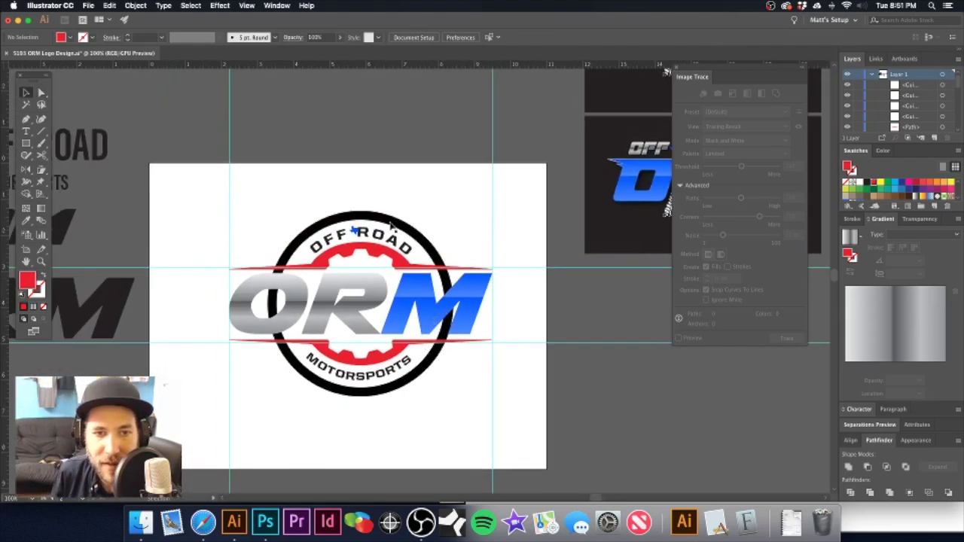
- Outline the stroke of the black ring around the badge
{"action": "left_click", "coordinate": [390, 224]}
{"action": "left_click", "coordinate": [135, 5]}
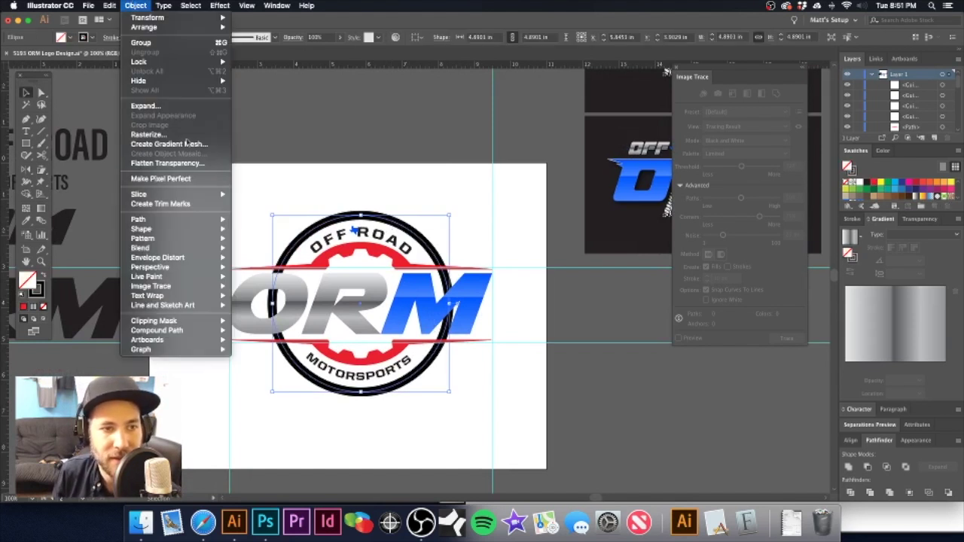
{"action": "mouse_move", "coordinate": [208, 220]}
{"action": "left_click", "coordinate": [286, 246]}
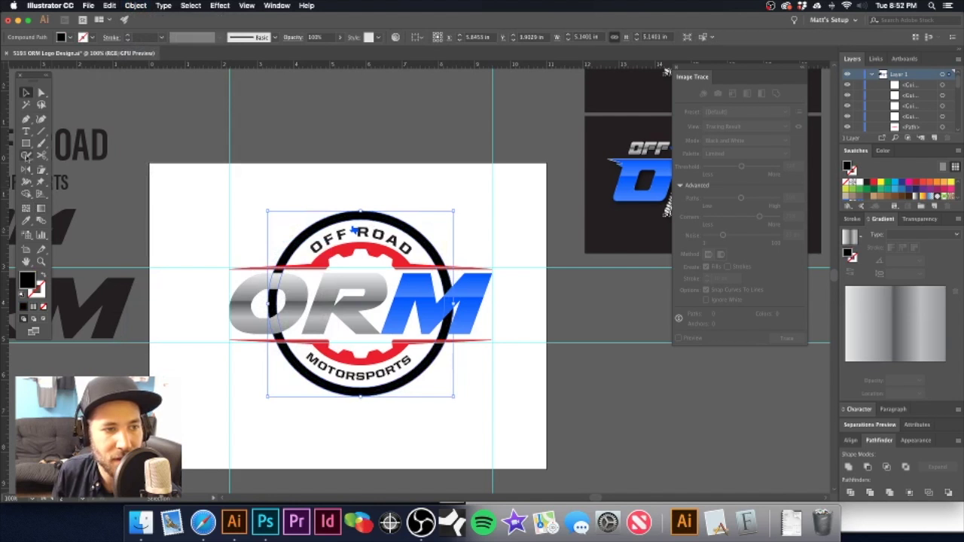
- Draw a rectangle about 7.99 by 2.49 in across the ORM lettering and divide the black ring with it
{"action": "left_click", "coordinate": [26, 143]}
{"action": "left_click_drag", "start_coordinate": [217, 262], "coordinate": [504, 349]}
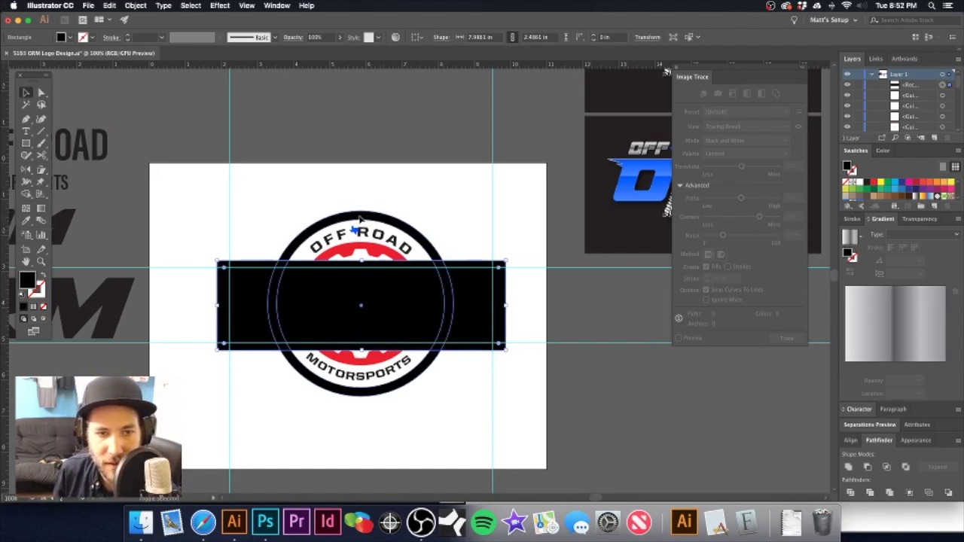
{"action": "left_click", "coordinate": [357, 228], "text": "shift"}
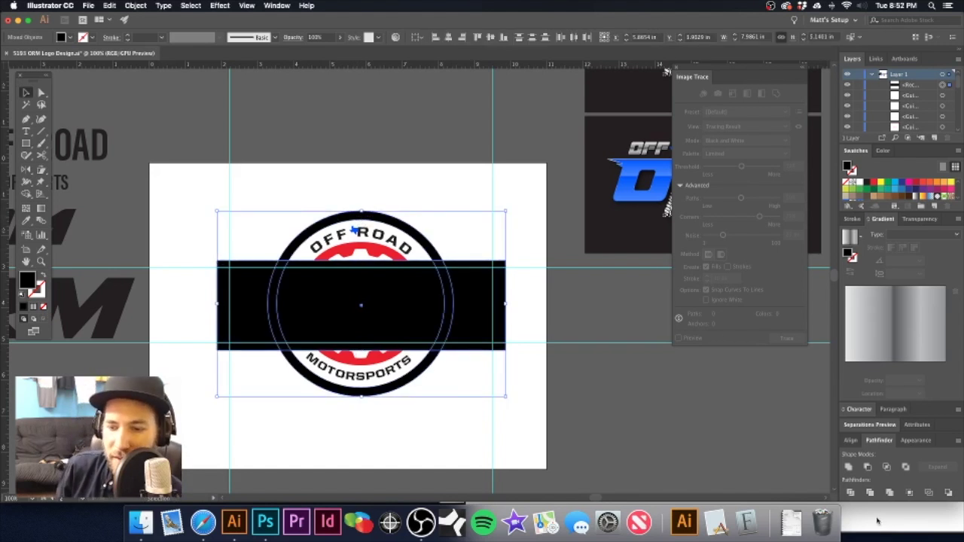
{"action": "left_click", "coordinate": [851, 492]}
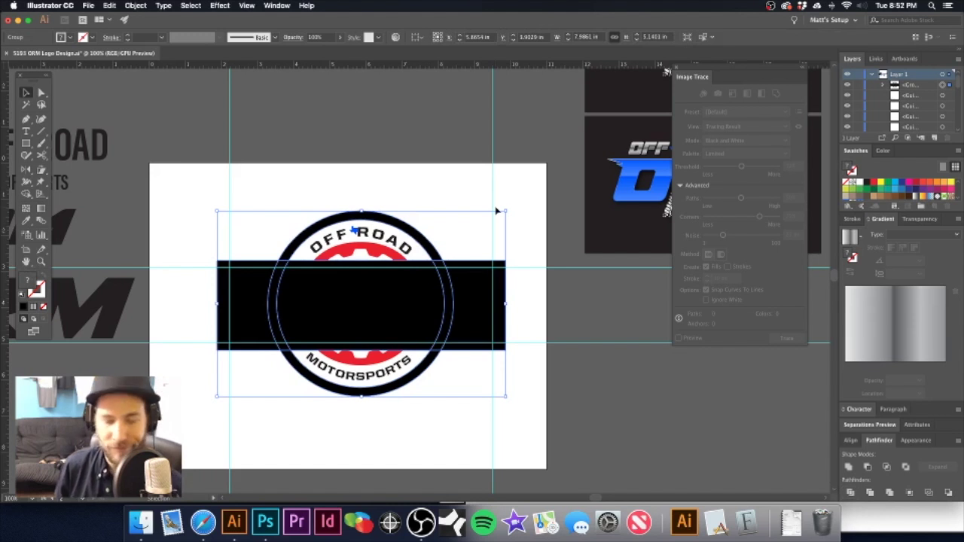
- Ungroup the divided pieces and delete all of them except the ring's upper and lower arcs
{"action": "key", "text": "super+shift+g"}
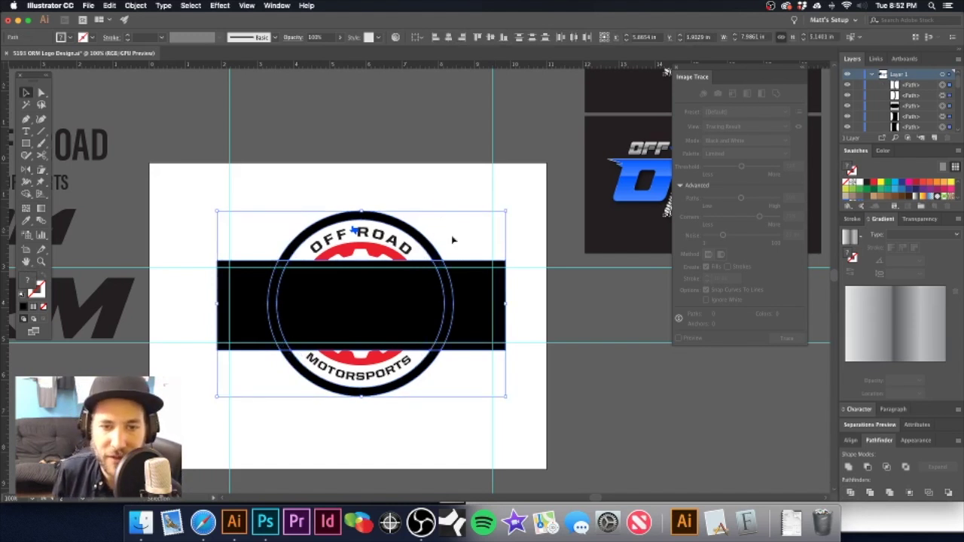
{"action": "left_click", "coordinate": [399, 224], "text": "shift"}
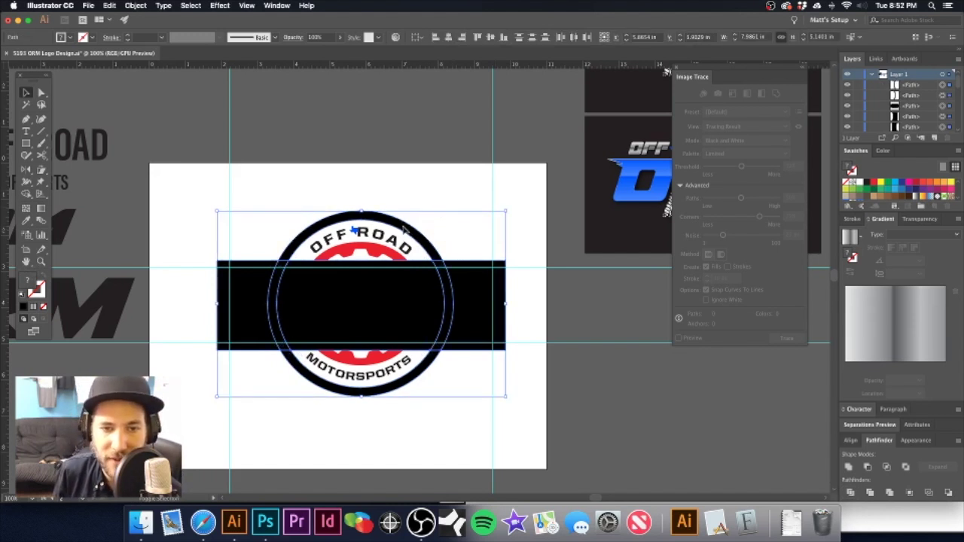
{"action": "left_click", "coordinate": [409, 383], "text": "shift"}
{"action": "key", "text": "Delete"}
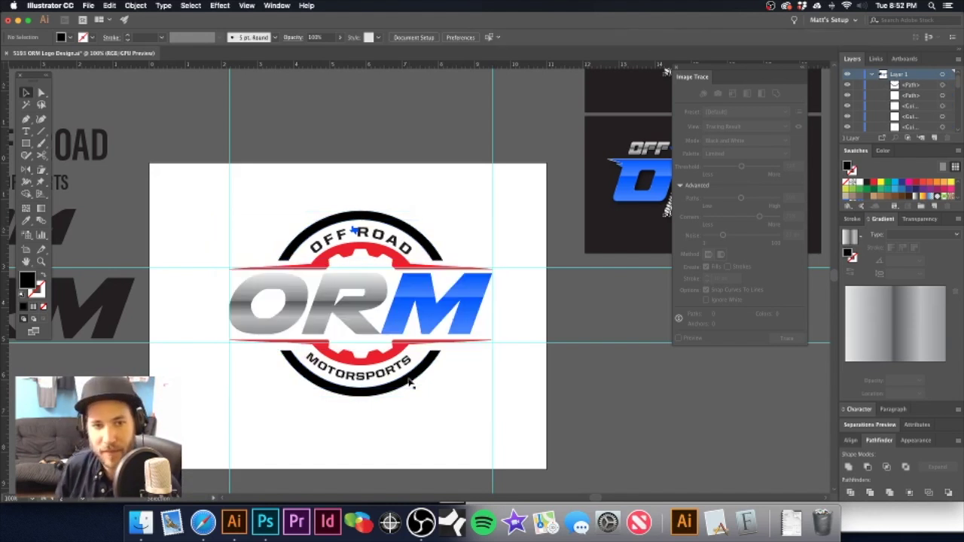
- Widen the gap between OFF and ROAD in the upper curved text
{"action": "left_click_drag", "start_coordinate": [378, 260], "coordinate": [432, 269]}
{"action": "left_click", "coordinate": [390, 212]}
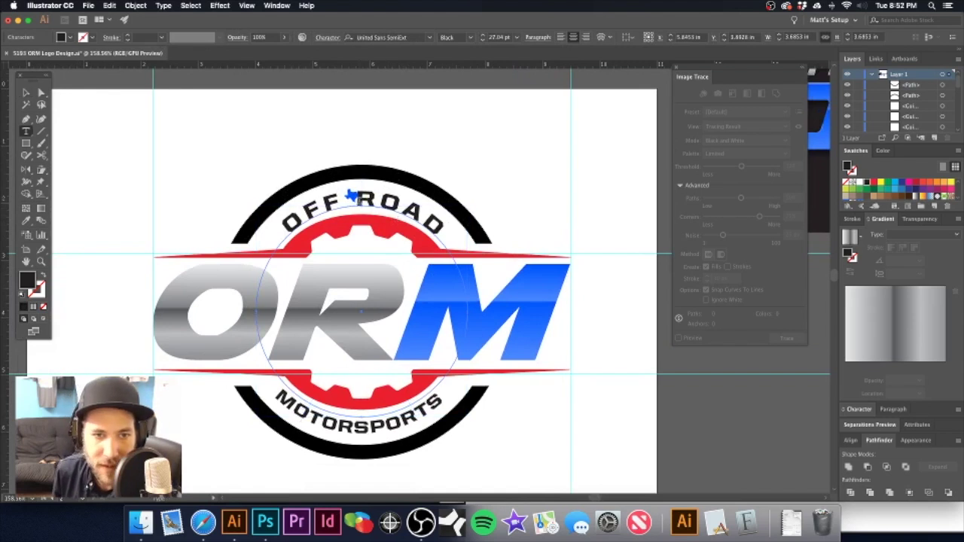
{"action": "double_click", "coordinate": [362, 199]}
{"action": "left_click", "coordinate": [27, 93]}
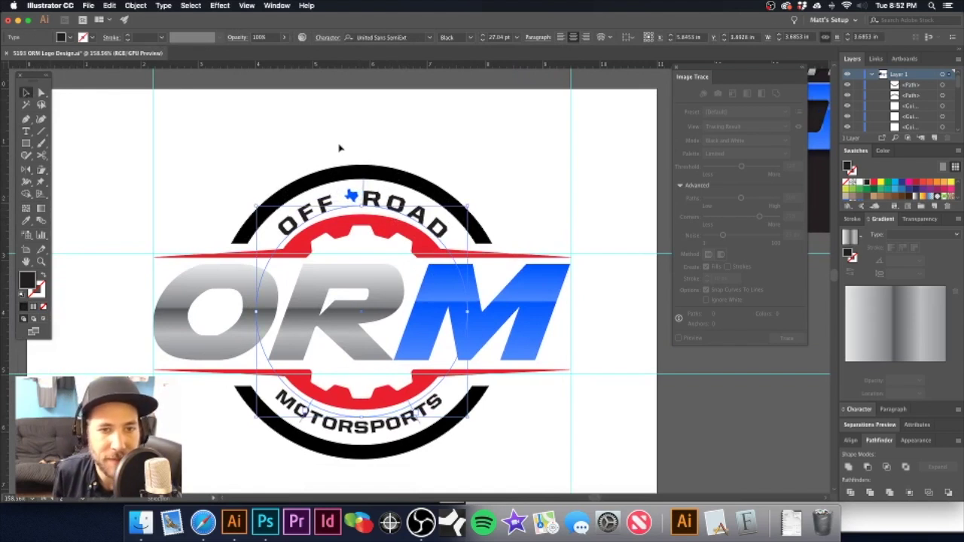
{"action": "left_click", "coordinate": [338, 151]}
- Center the blue Texas icon in the gap between OFF and ROAD and rotate it to follow the text curve
{"action": "left_click_drag", "start_coordinate": [351, 209], "coordinate": [442, 225]}
{"action": "left_click", "coordinate": [381, 207]}
{"action": "left_click", "coordinate": [375, 154]}
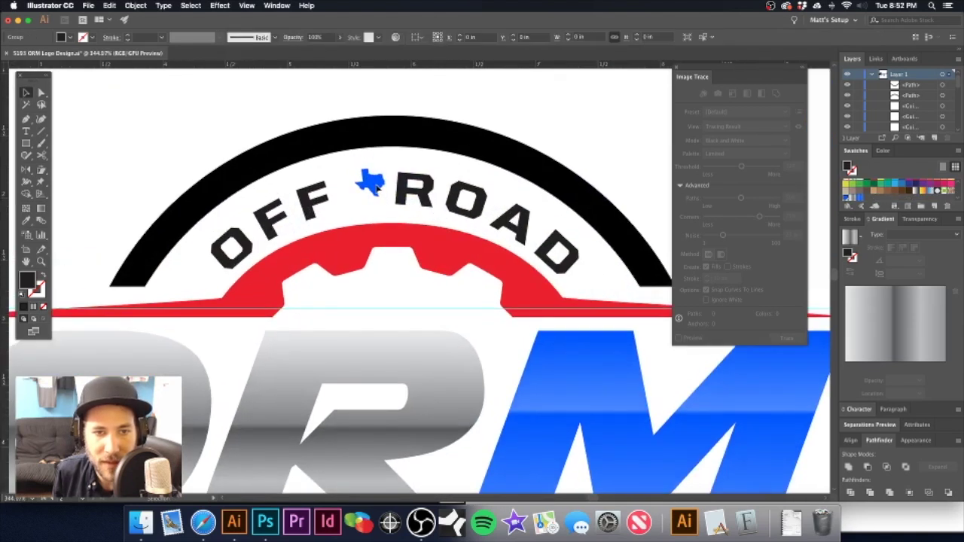
{"action": "left_click", "coordinate": [367, 188]}
{"action": "left_click_drag", "start_coordinate": [364, 194], "coordinate": [382, 172]}
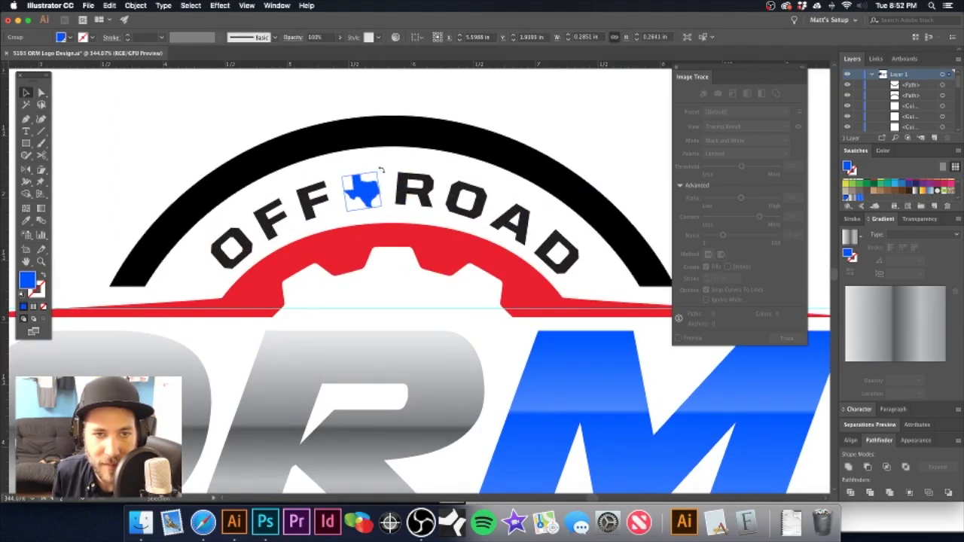
{"action": "left_click", "coordinate": [456, 112]}
{"action": "left_click", "coordinate": [450, 219], "text": "alt+super"}
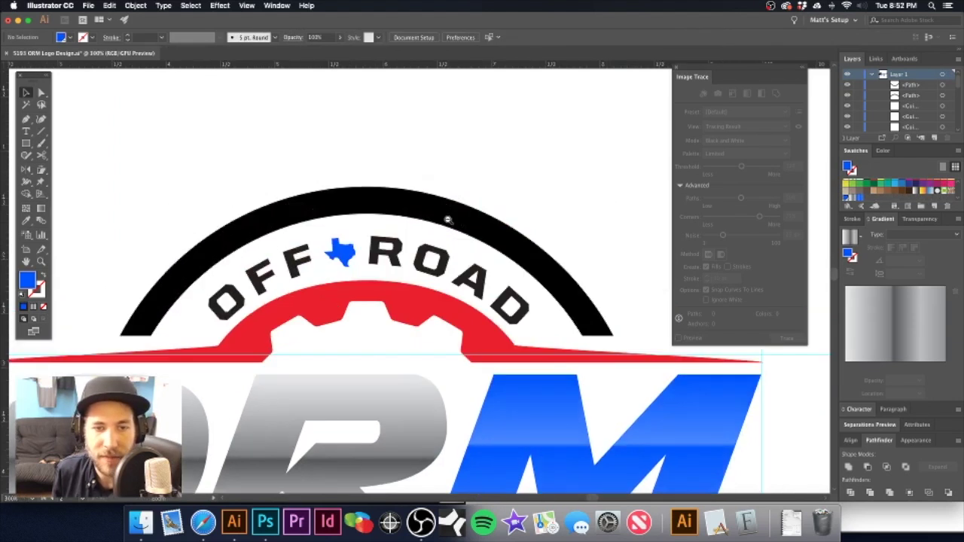
{"action": "left_click", "coordinate": [449, 219], "text": "alt+super"}
{"action": "left_click", "coordinate": [449, 220], "text": "alt+super"}
{"action": "scroll", "coordinate": [402, 361], "scroll_direction": "up", "scroll_amount": 5}
{"action": "left_click", "coordinate": [440, 223]}
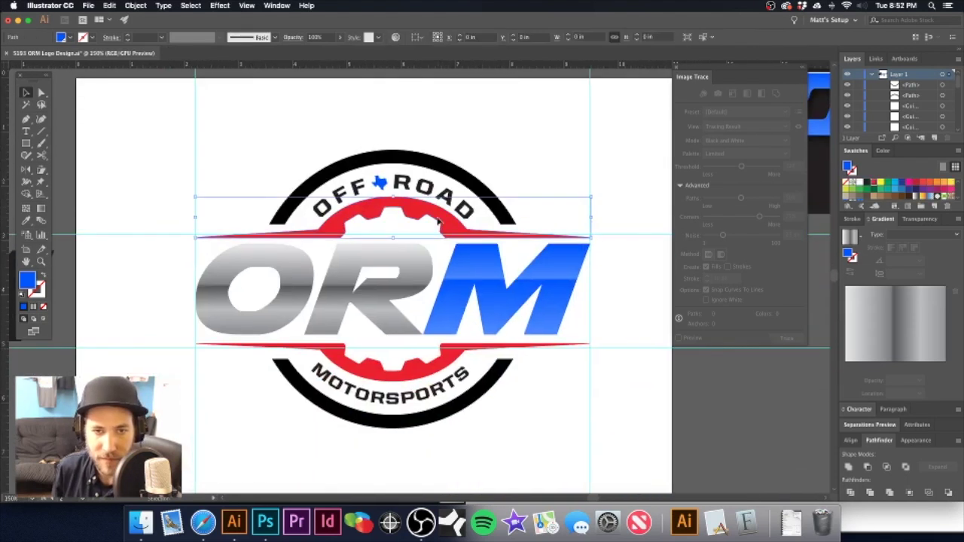
{"action": "left_click", "coordinate": [522, 166]}
{"action": "key", "text": "super+0"}
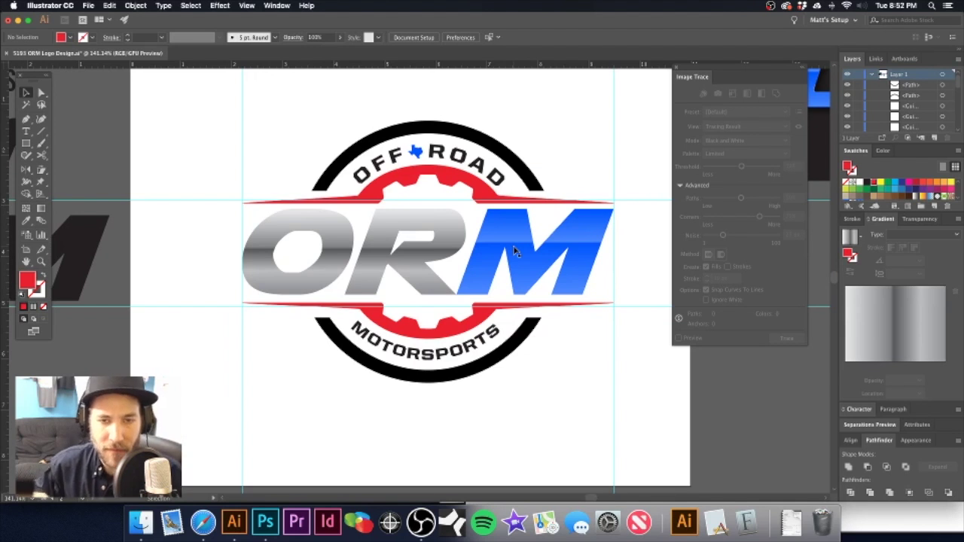
- Ungroup the ORM lettering and fill all of its letters with the blue gradient swatch
{"action": "left_click", "coordinate": [454, 232]}
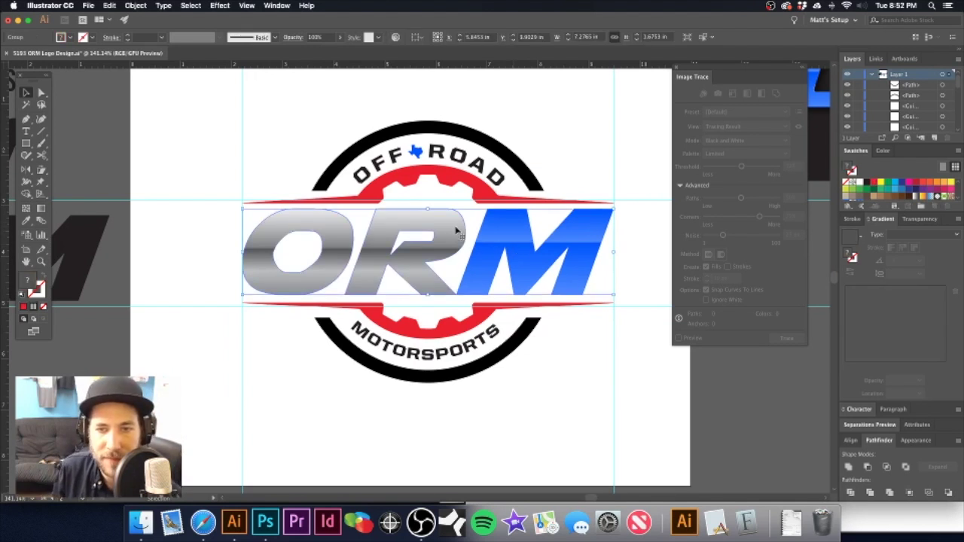
{"action": "key", "text": "super+8"}
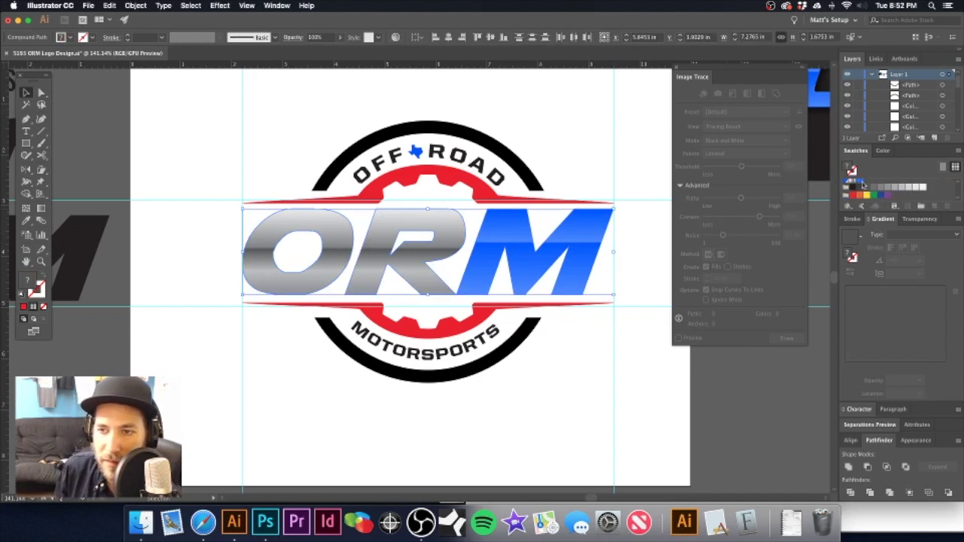
{"action": "left_click", "coordinate": [859, 182]}
{"action": "left_click", "coordinate": [460, 96]}
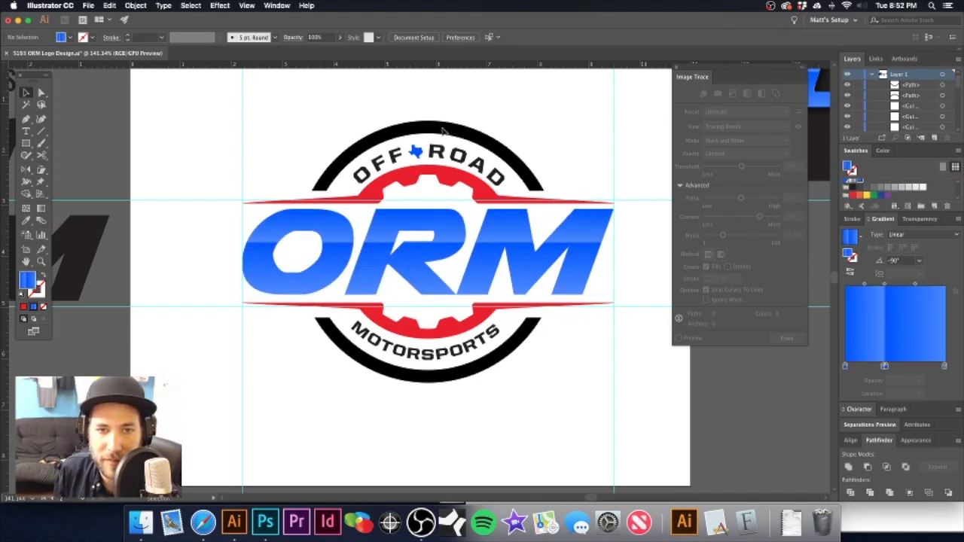
- Group the ORM letters and reverse the direction of their blue gradient
{"action": "left_click", "coordinate": [410, 220]}
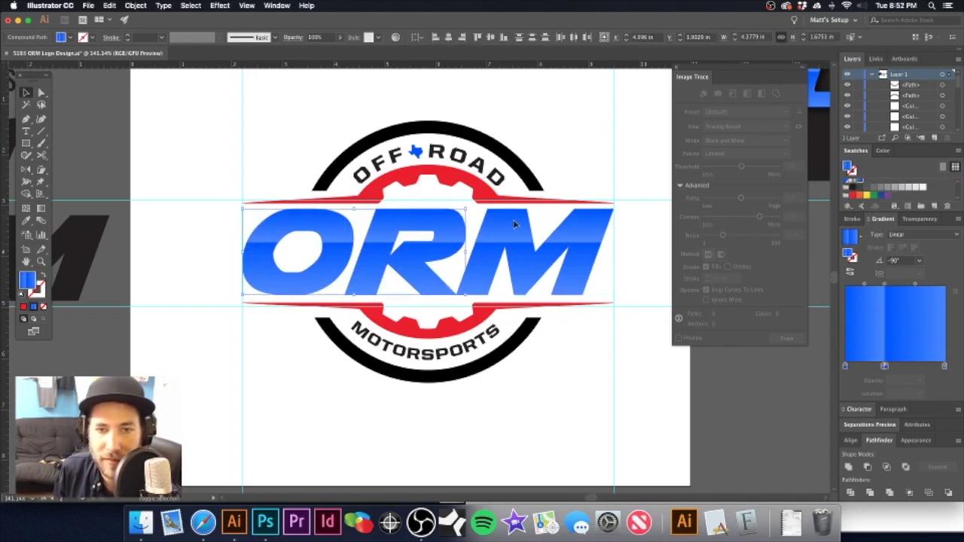
{"action": "key", "text": "super+g"}
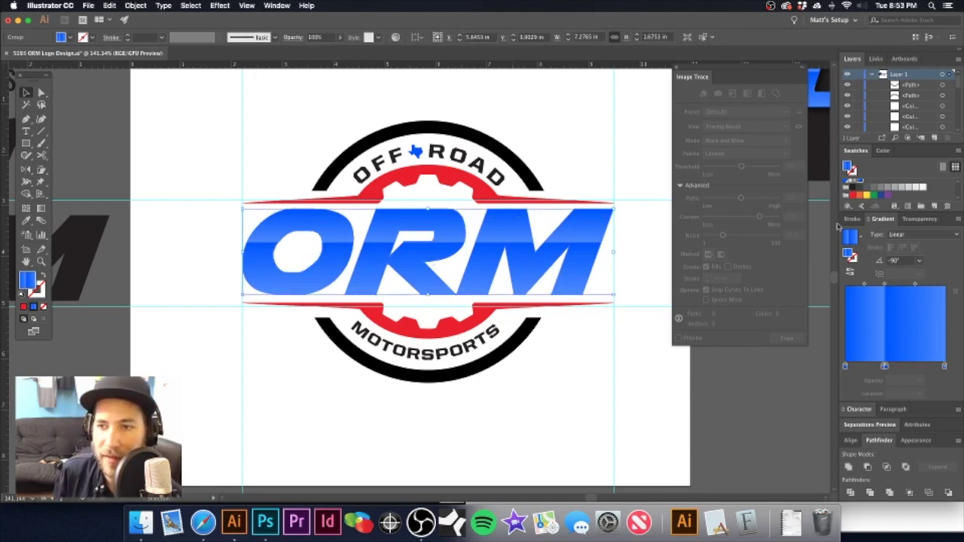
{"action": "left_click", "coordinate": [850, 273]}
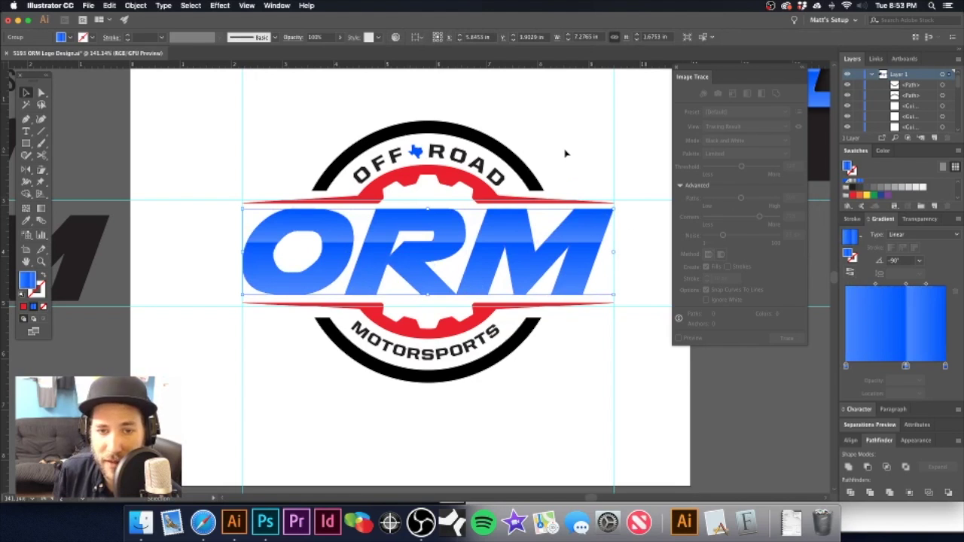
{"action": "left_click_drag", "start_coordinate": [327, 232], "coordinate": [424, 246]}
{"action": "left_click", "coordinate": [289, 121]}
- Create an offset path of 0.015 in with miter joins around the ORM lettering
{"action": "key", "text": "super+minus"}
{"action": "key", "text": "super+minus"}
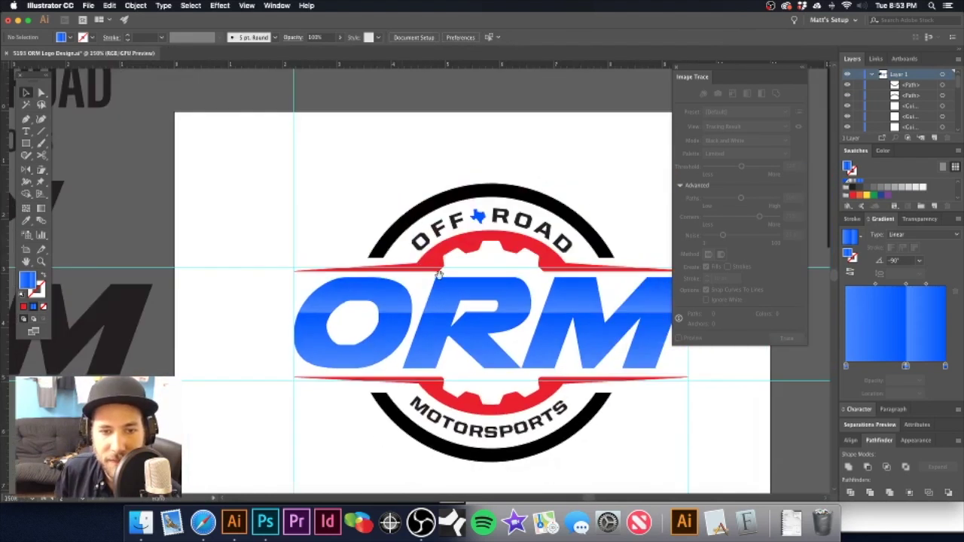
{"action": "scroll", "coordinate": [438, 276], "scroll_direction": "down", "scroll_amount": 5}
{"action": "scroll", "coordinate": [438, 276], "scroll_direction": "right", "scroll_amount": 5}
{"action": "left_click", "coordinate": [299, 204]}
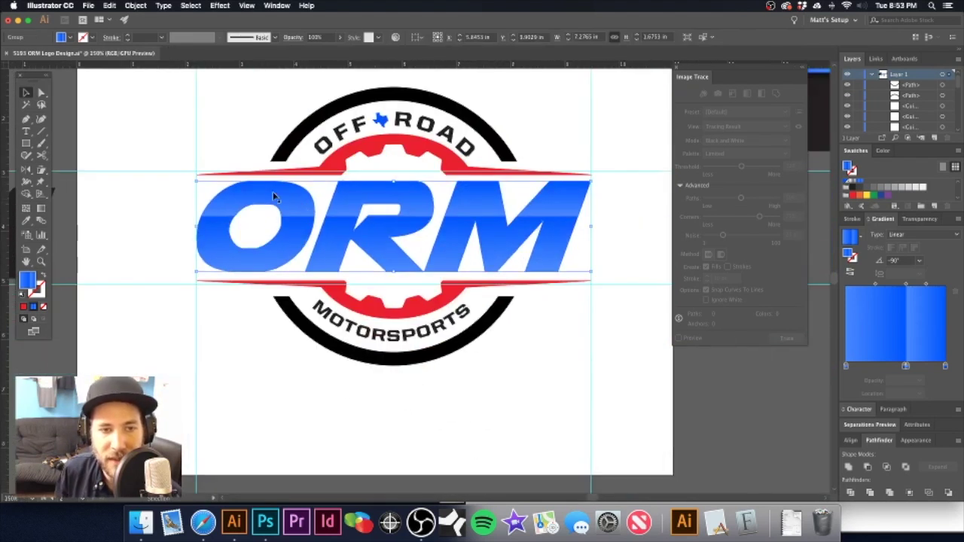
{"action": "left_click", "coordinate": [136, 5]}
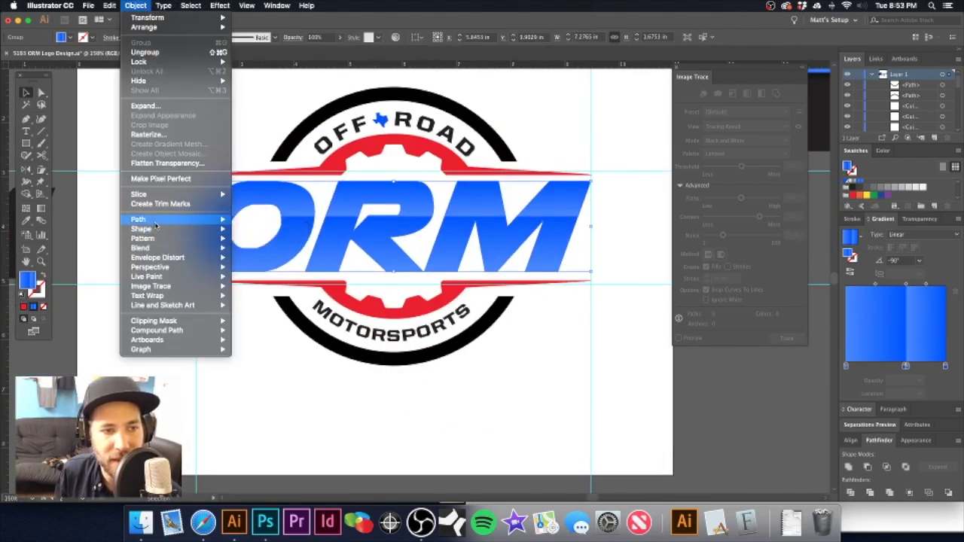
{"action": "mouse_move", "coordinate": [156, 221]}
{"action": "left_click", "coordinate": [249, 254]}
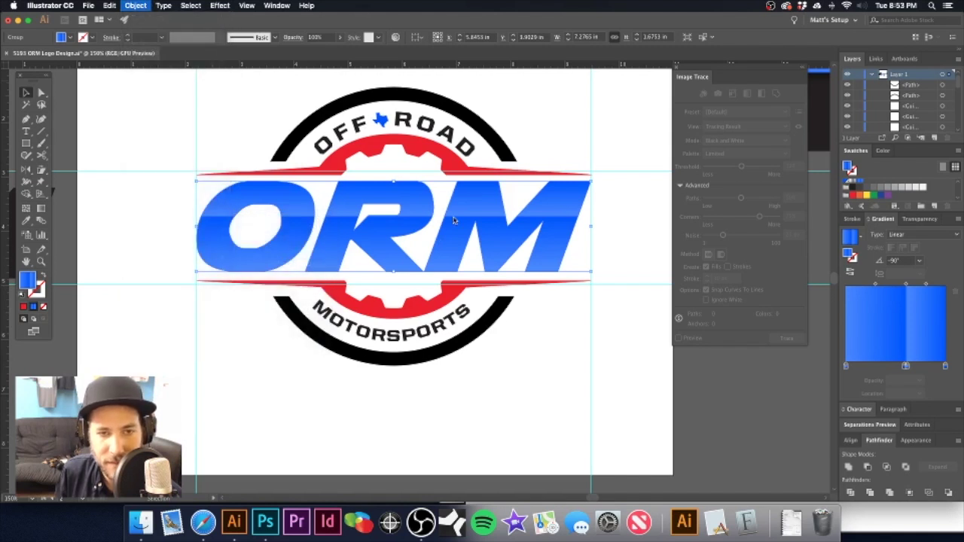
{"action": "left_click", "coordinate": [452, 235]}
{"action": "key", "text": "BackSpace"}
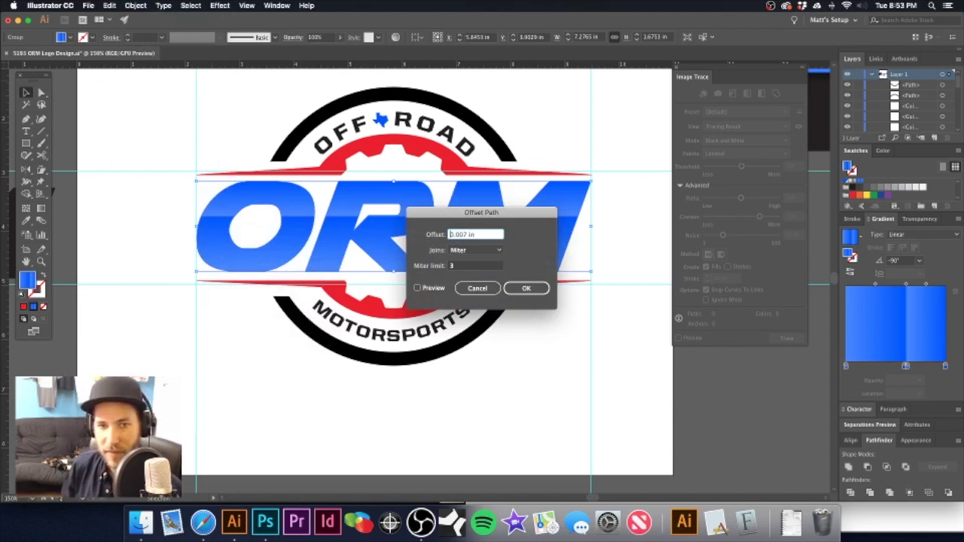
{"action": "type", "text": "0.002"}
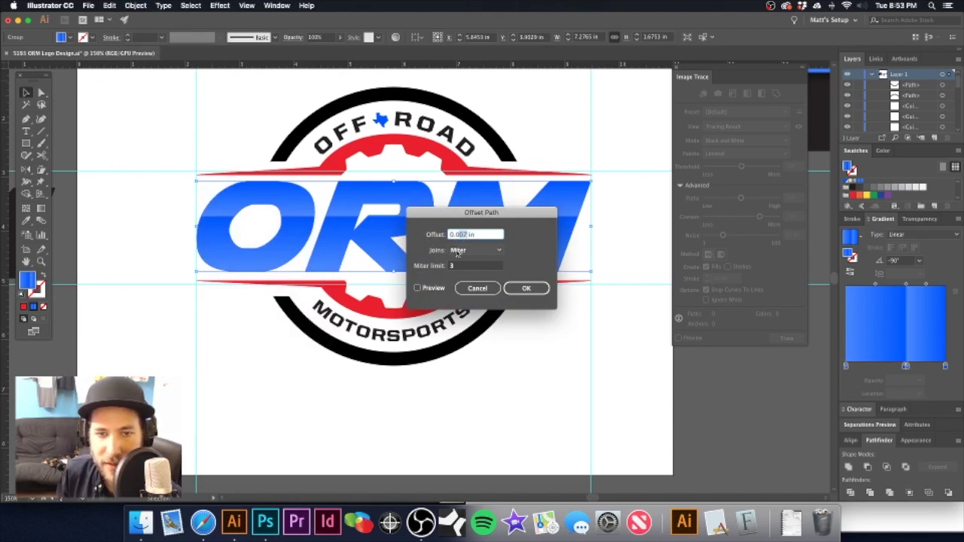
{"action": "type", "text": "5"}
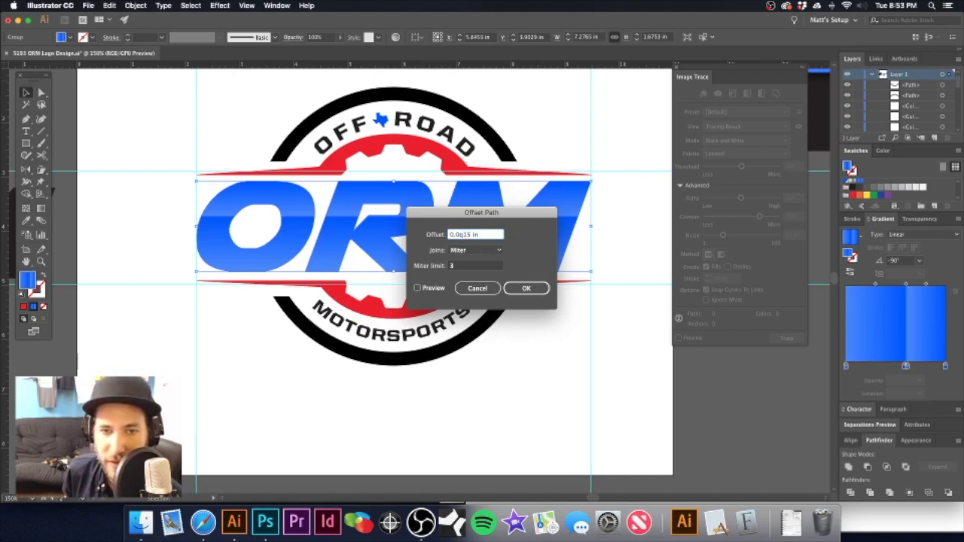
{"action": "left_click", "coordinate": [527, 289]}
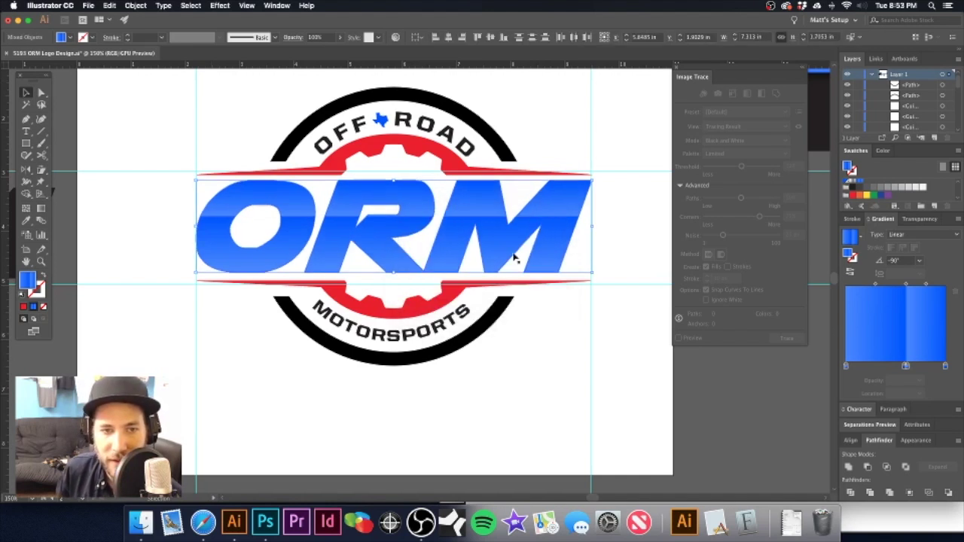
- Replace the previous offset around the ORM lettering with an offset path of 0.05 in using miter joins
{"action": "scroll", "coordinate": [472, 211], "scroll_direction": "up", "scroll_amount": 6}
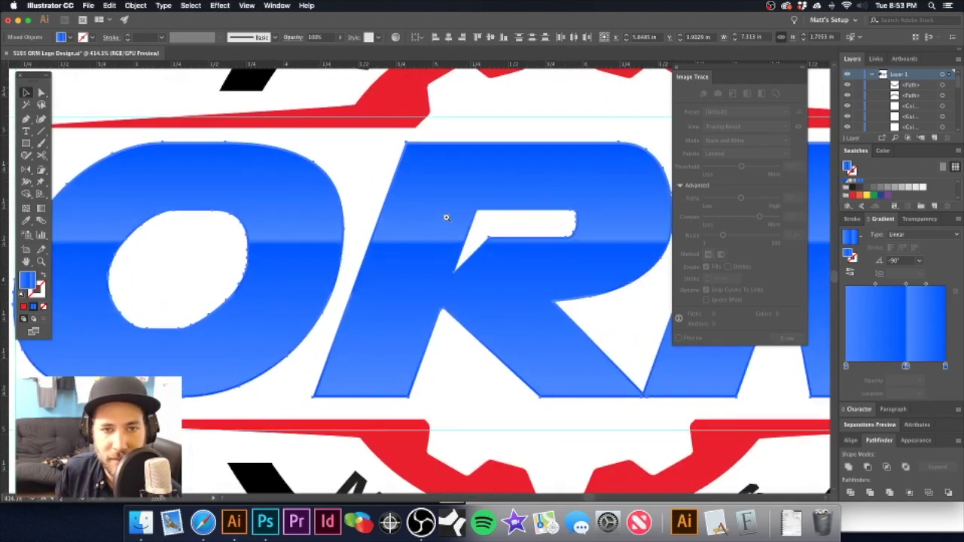
{"action": "scroll", "coordinate": [456, 230], "scroll_direction": "down", "scroll_amount": 4}
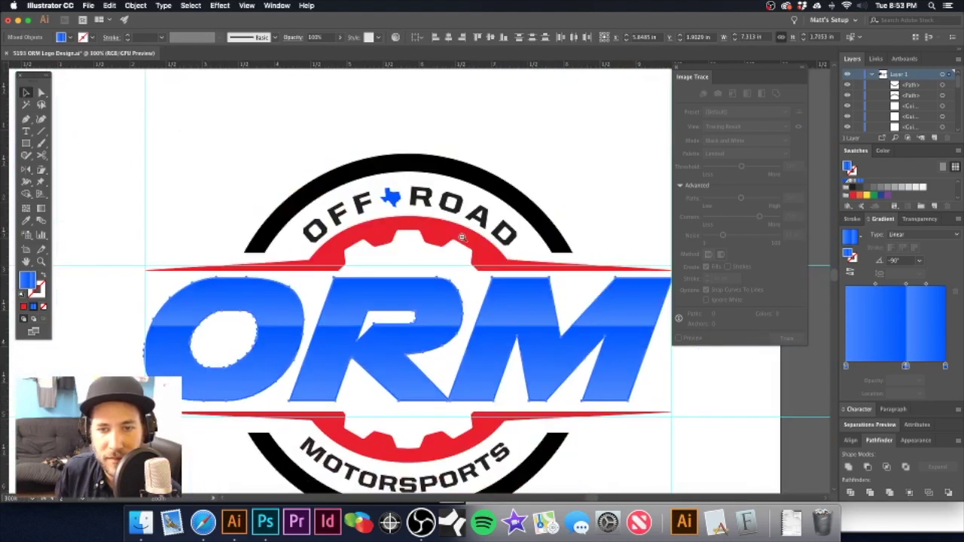
{"action": "left_click", "coordinate": [458, 307]}
{"action": "scroll", "coordinate": [458, 305], "scroll_direction": "down", "scroll_amount": 2}
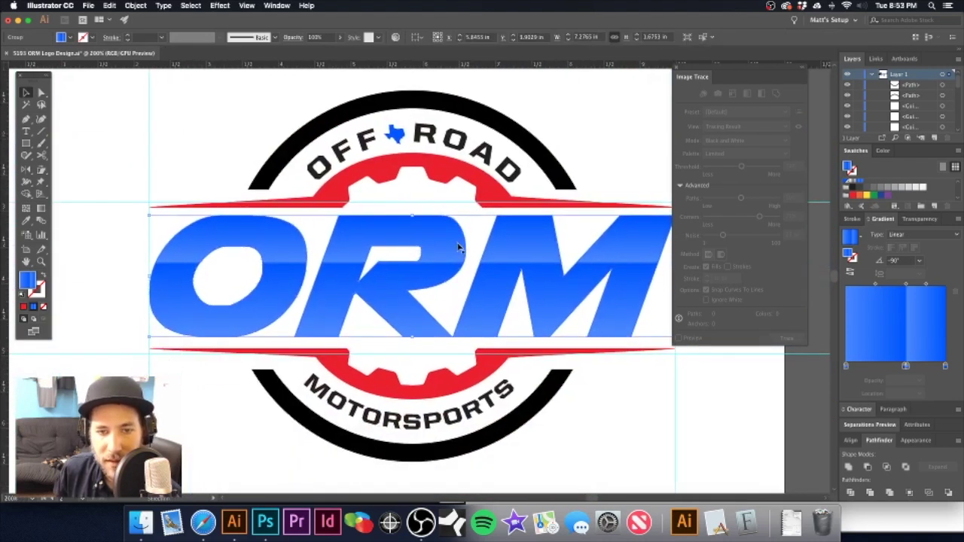
{"action": "left_click", "coordinate": [136, 5]}
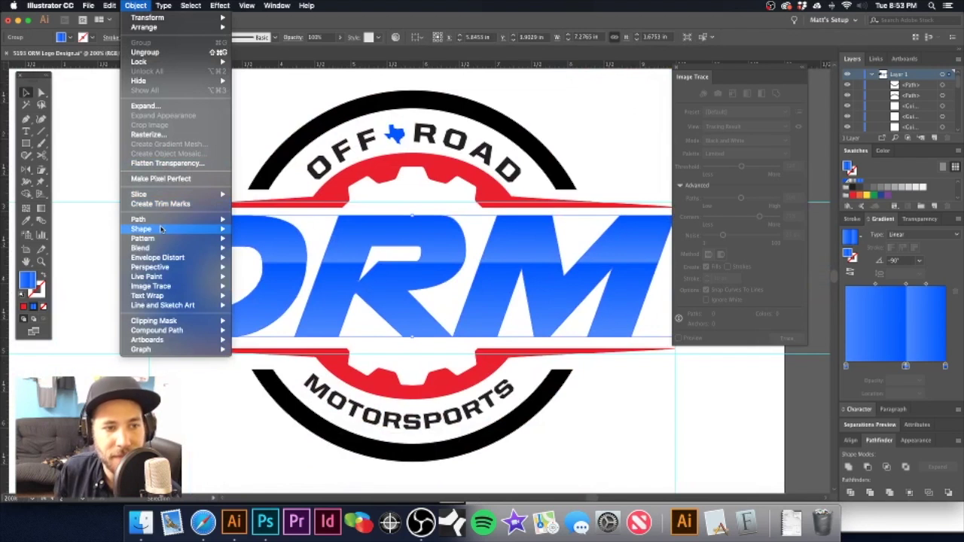
{"action": "mouse_move", "coordinate": [167, 223]}
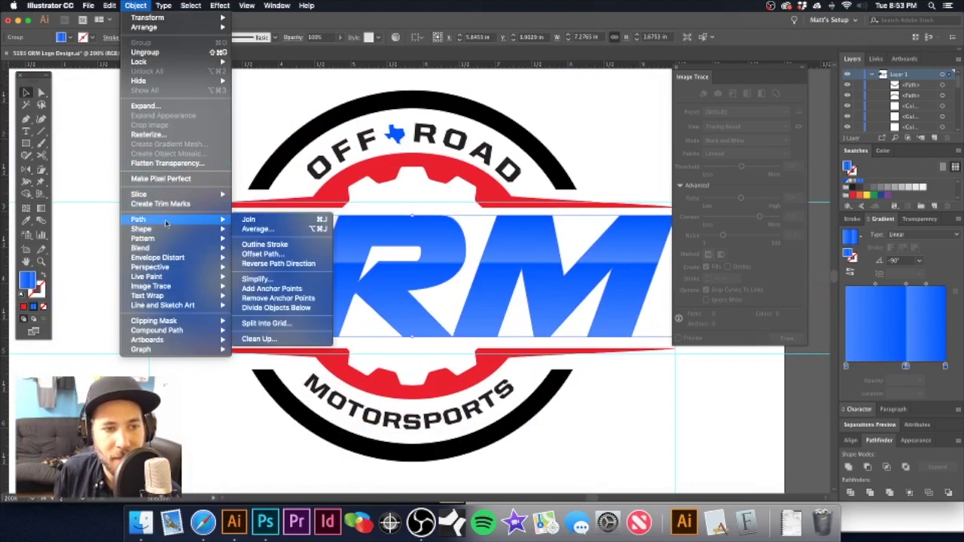
{"action": "left_click", "coordinate": [268, 255]}
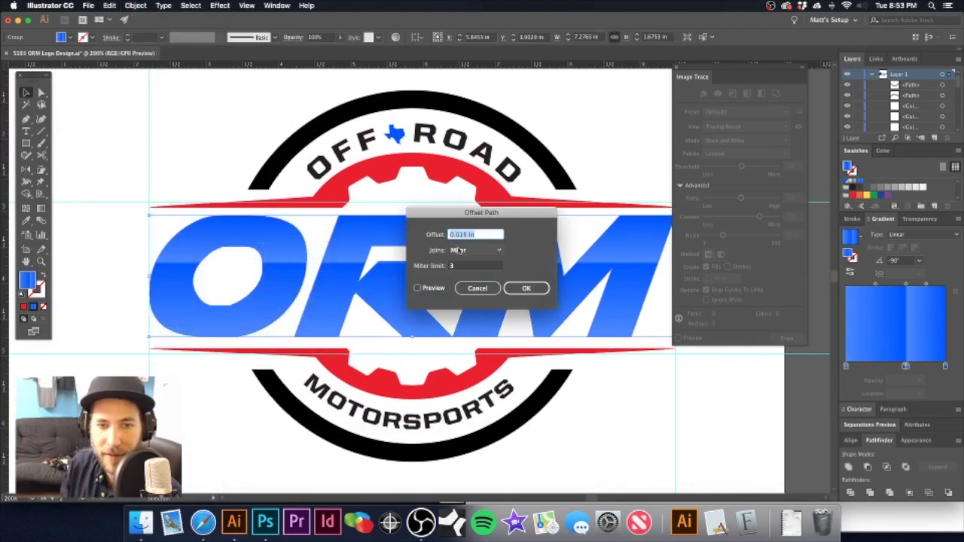
{"action": "left_click", "coordinate": [461, 236]}
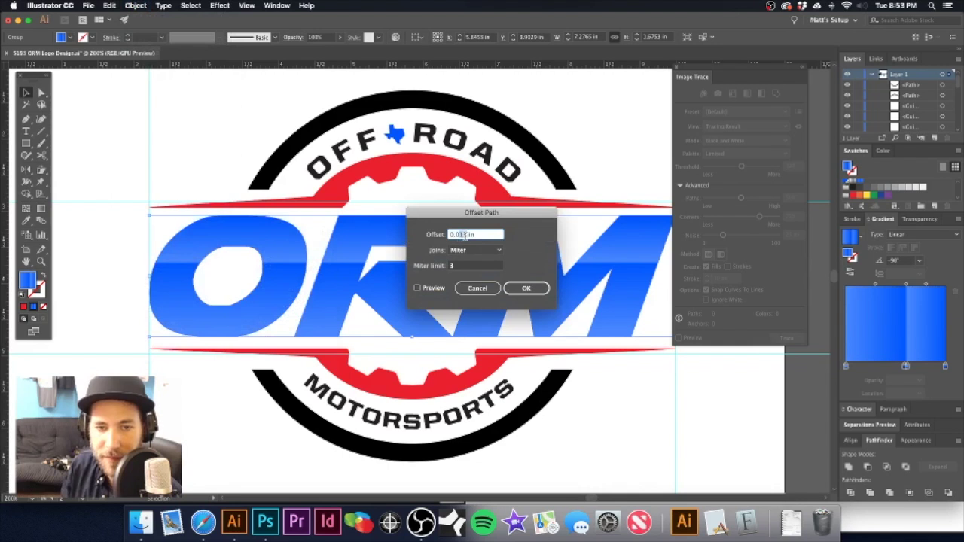
{"action": "key", "text": "BackSpace"}
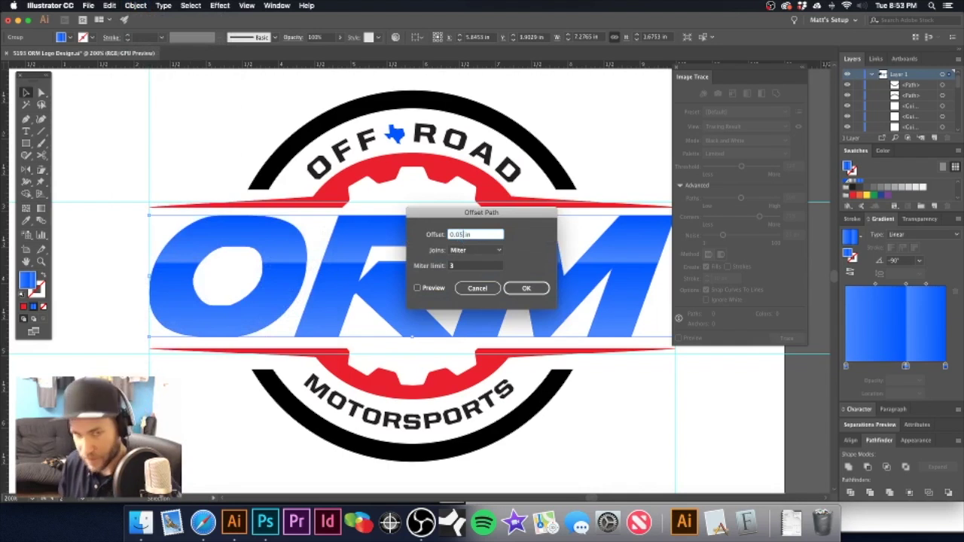
{"action": "left_click", "coordinate": [520, 291]}
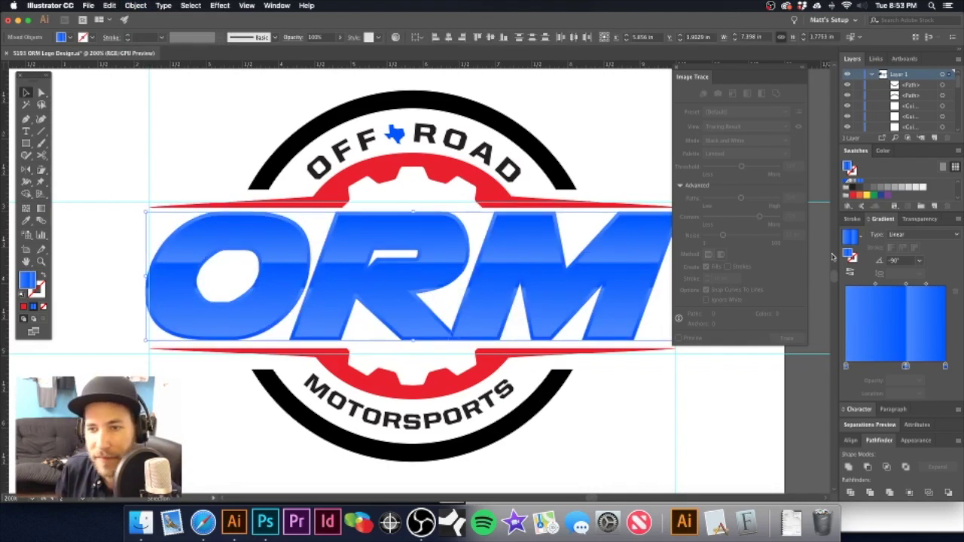
- Take the front ORM lettering out of the way and select the enlarged offset lettering behind it
{"action": "left_click", "coordinate": [606, 139]}
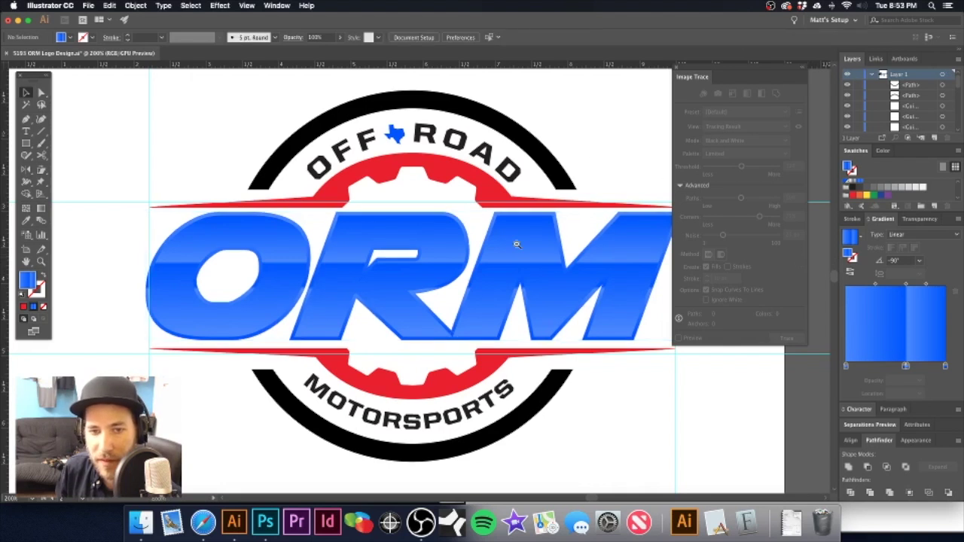
{"action": "left_click_drag", "start_coordinate": [516, 243], "coordinate": [510, 249]}
{"action": "left_click", "coordinate": [511, 250], "text": "alt+super"}
{"action": "left_click", "coordinate": [510, 251], "text": "alt+super"}
{"action": "left_click_drag", "start_coordinate": [446, 278], "coordinate": [484, 263]}
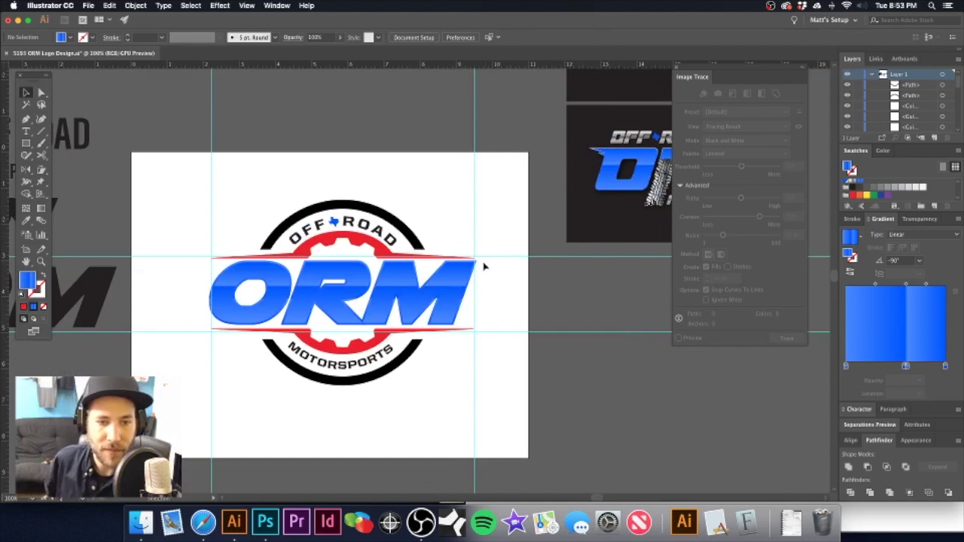
{"action": "scroll", "coordinate": [379, 263], "scroll_direction": "down", "scroll_amount": 1}
{"action": "scroll", "coordinate": [379, 262], "scroll_direction": "left", "scroll_amount": 1}
{"action": "left_click", "coordinate": [297, 256]}
{"action": "key", "text": "super+2"}
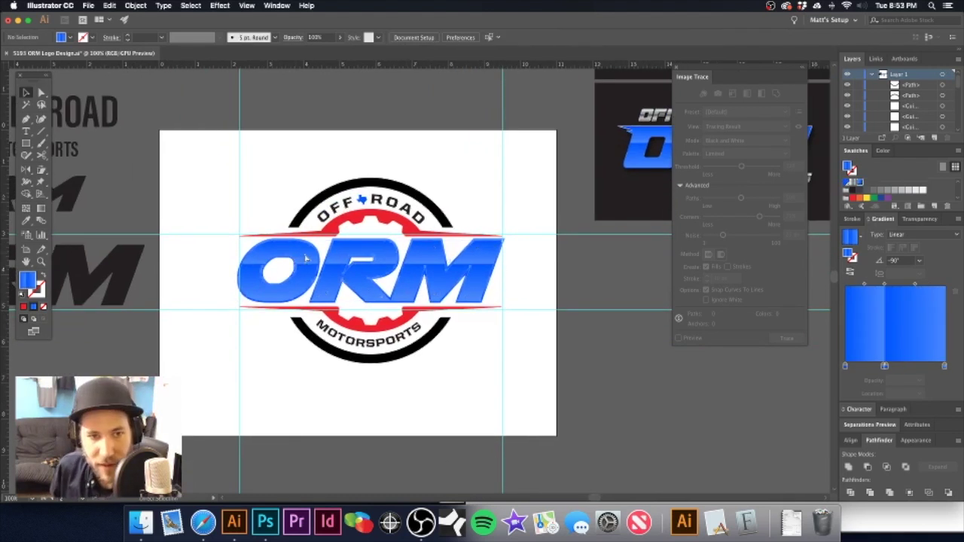
{"action": "left_click", "coordinate": [404, 258]}
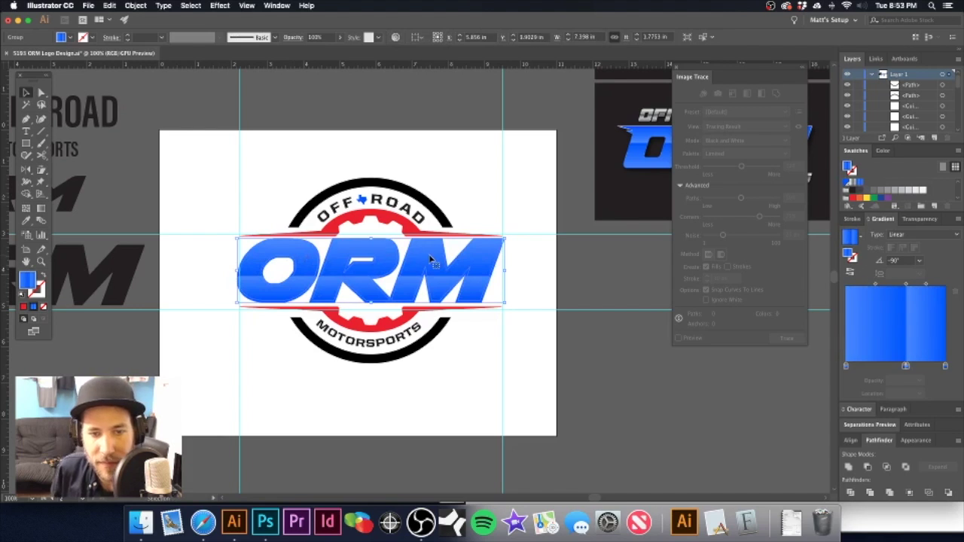
- Remove the smaller duplicate letters from inside the offset lettering and select the enlarged O, R and M
{"action": "left_click_drag", "start_coordinate": [378, 230], "coordinate": [532, 282]}
{"action": "key", "text": "super+8"}
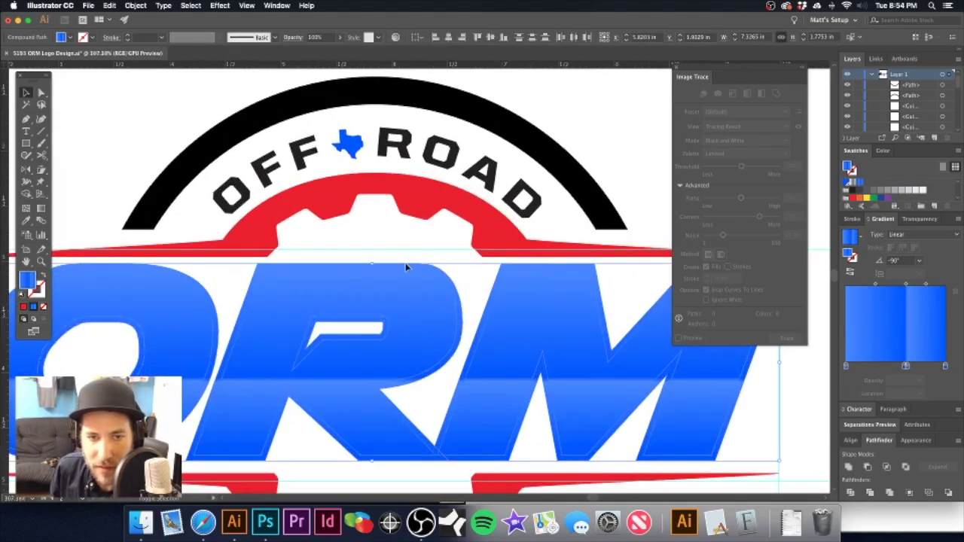
{"action": "left_click", "coordinate": [153, 271], "text": "shift"}
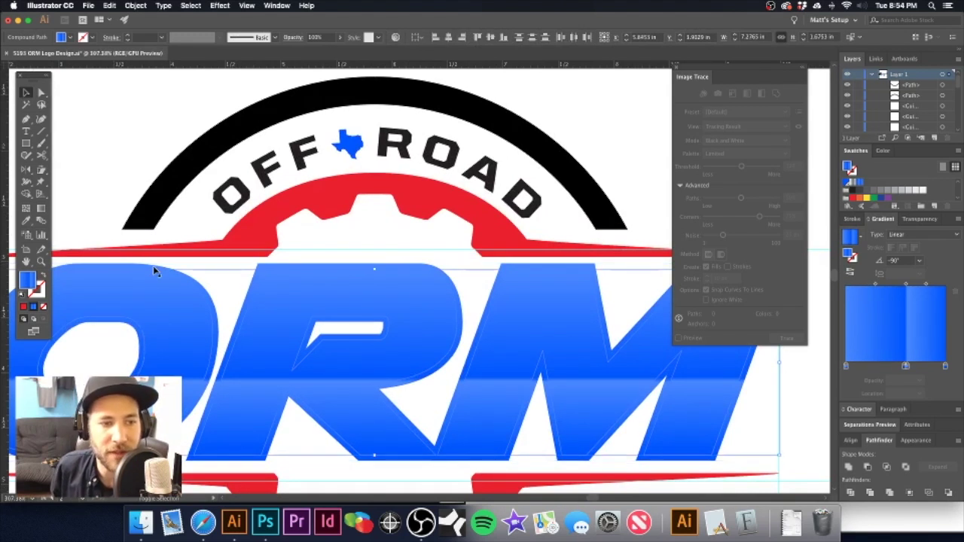
{"action": "left_click", "coordinate": [301, 279]}
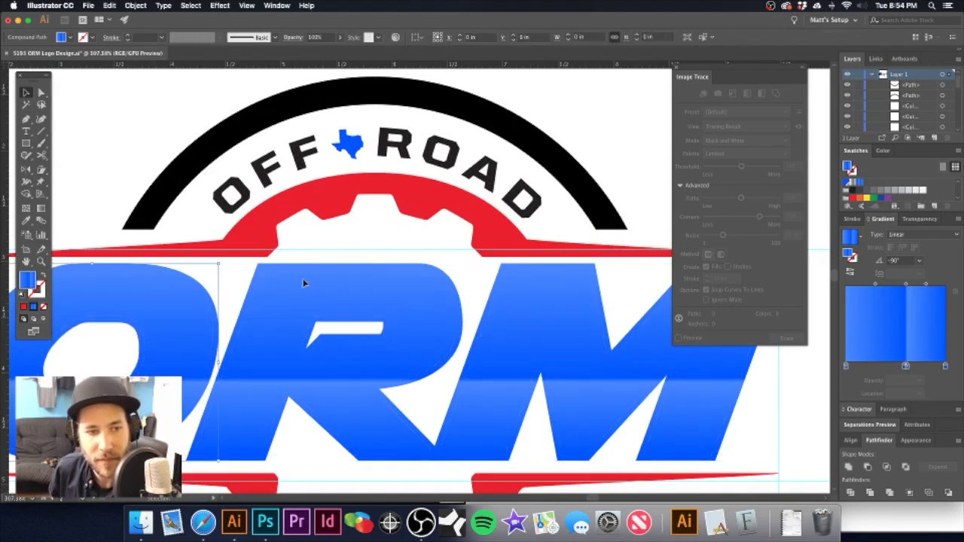
{"action": "left_click", "coordinate": [538, 281], "text": "shift"}
- Hide the guides around the badge while keeping the enlarged ORM letters selected
{"action": "left_click", "coordinate": [374, 280], "text": "alt+super"}
{"action": "left_click", "coordinate": [375, 279], "text": "alt+super"}
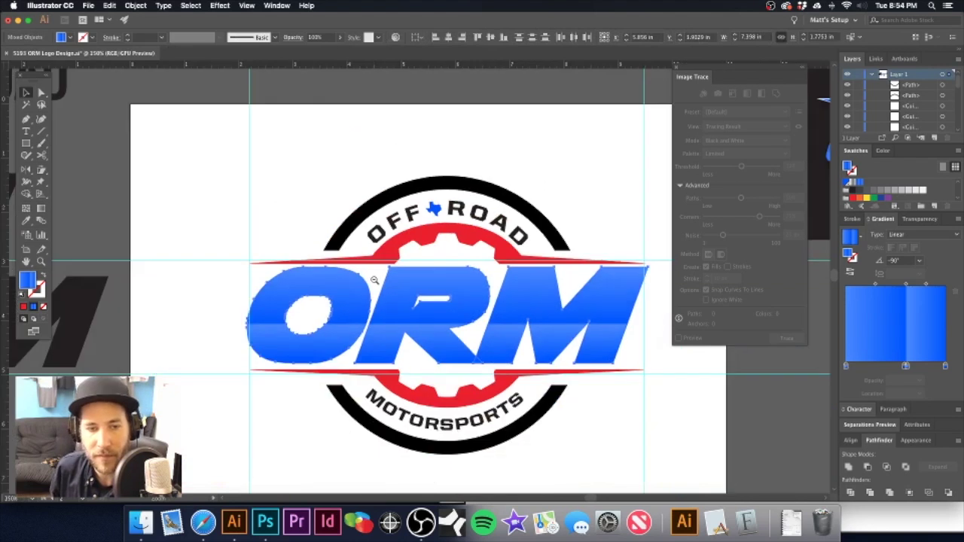
{"action": "scroll", "coordinate": [433, 269], "scroll_direction": "down", "scroll_amount": 3}
{"action": "scroll", "coordinate": [434, 269], "scroll_direction": "right", "scroll_amount": 4}
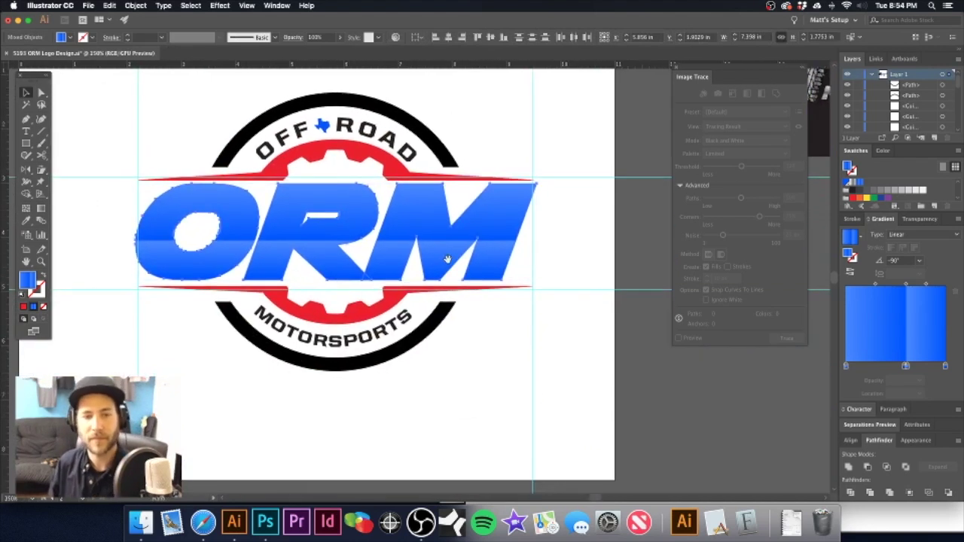
{"action": "key", "text": "super+;"}
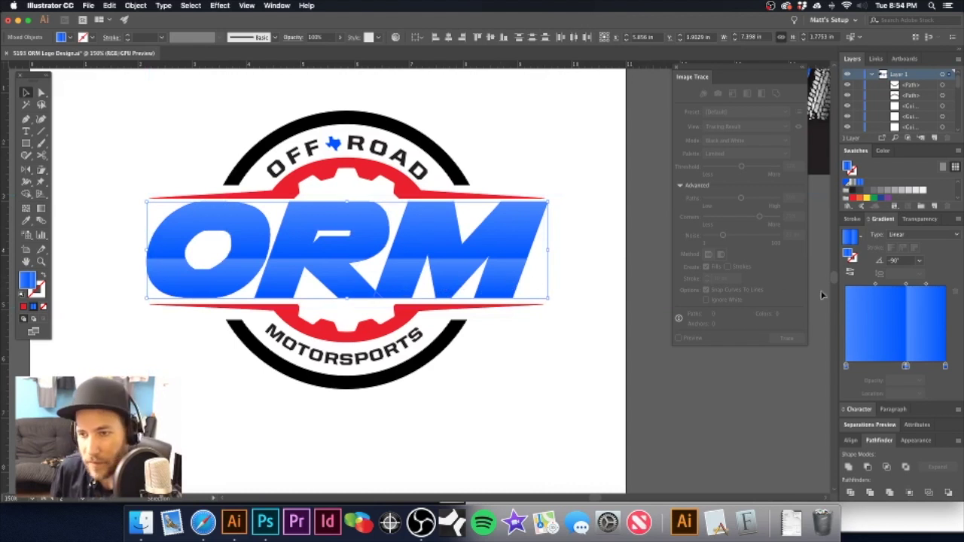
- Try red and white as the first color stop of the enlarged letters' gradient, undoing each change
{"action": "left_click_drag", "start_coordinate": [855, 198], "coordinate": [845, 368]}
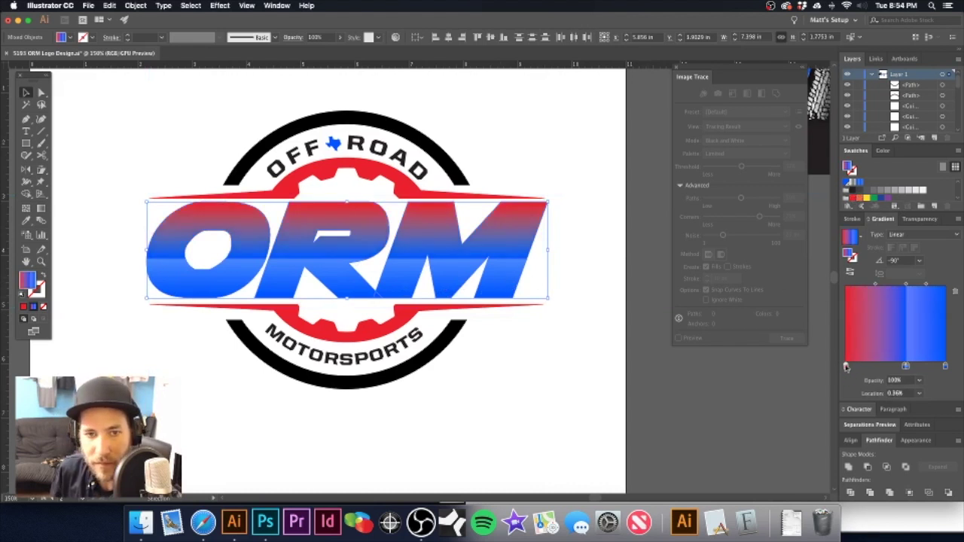
{"action": "key", "text": "super+z"}
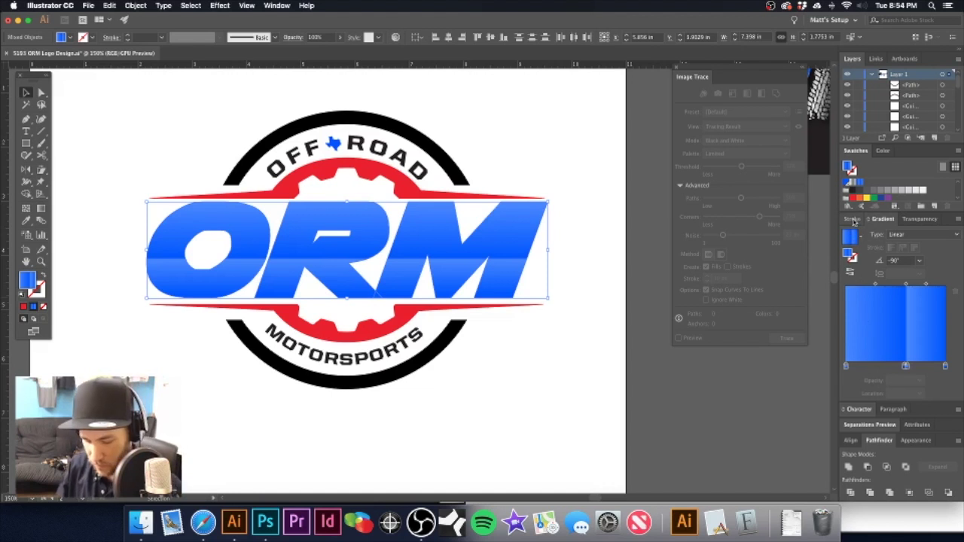
{"action": "key", "text": "super+z"}
{"action": "key", "text": "super+z"}
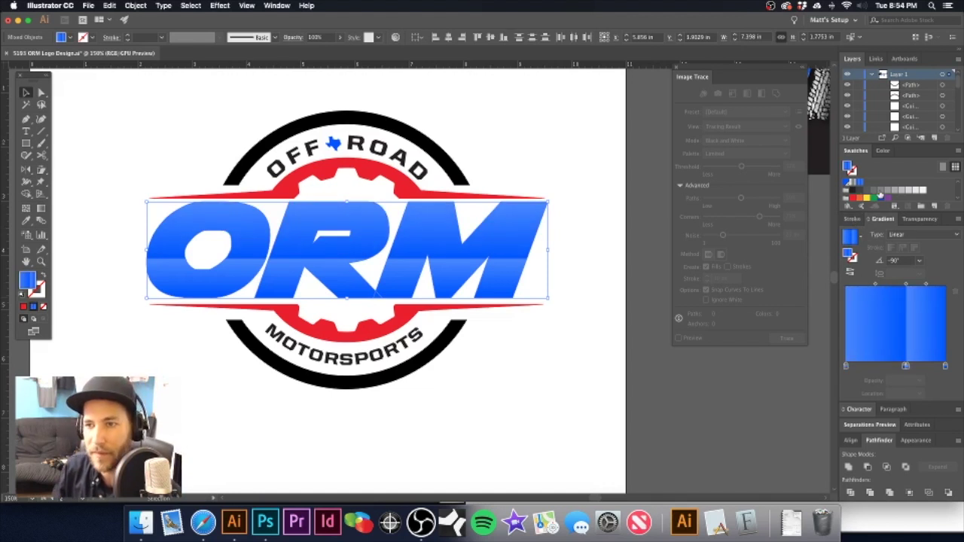
{"action": "scroll", "coordinate": [880, 194], "scroll_direction": "up", "scroll_amount": 5}
{"action": "left_click_drag", "start_coordinate": [860, 183], "coordinate": [845, 366]}
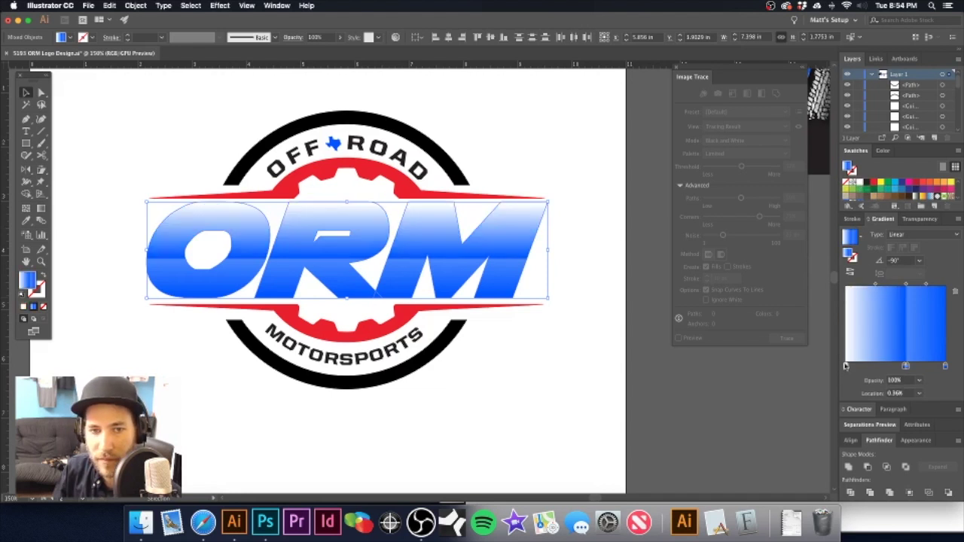
{"action": "key", "text": "ctrl+z"}
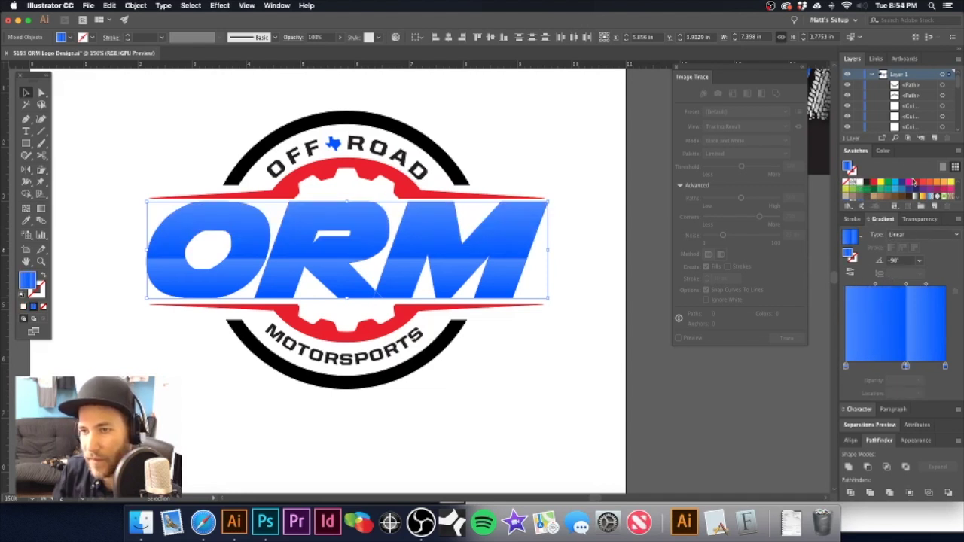
- Lighten the first color stop of the enlarged ORM letters' gradient to a pale blue
{"action": "left_click", "coordinate": [885, 153]}
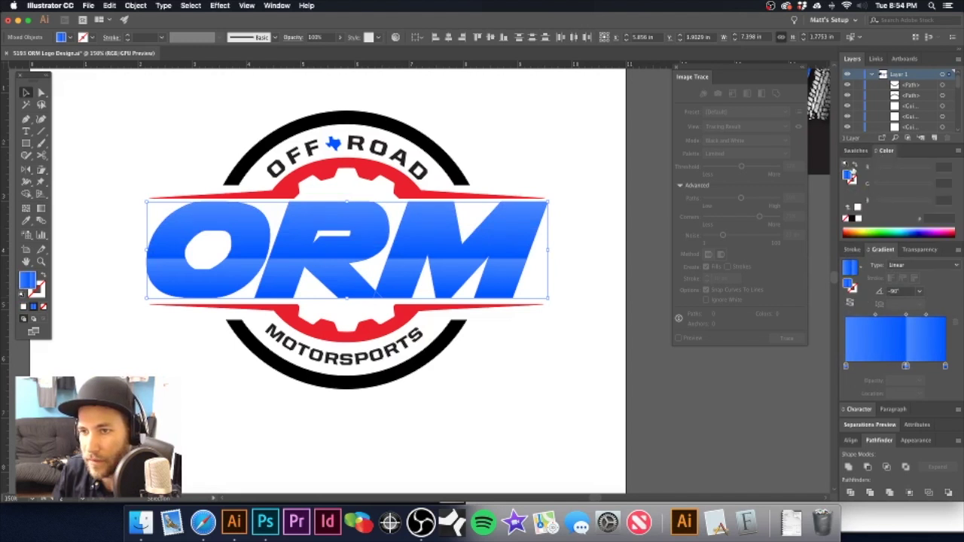
{"action": "left_click", "coordinate": [856, 151]}
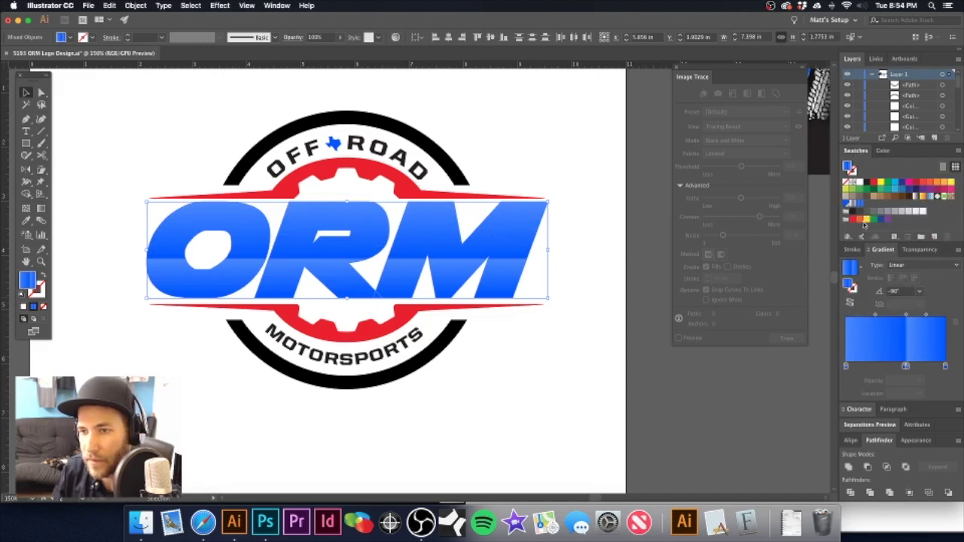
{"action": "left_click", "coordinate": [845, 366]}
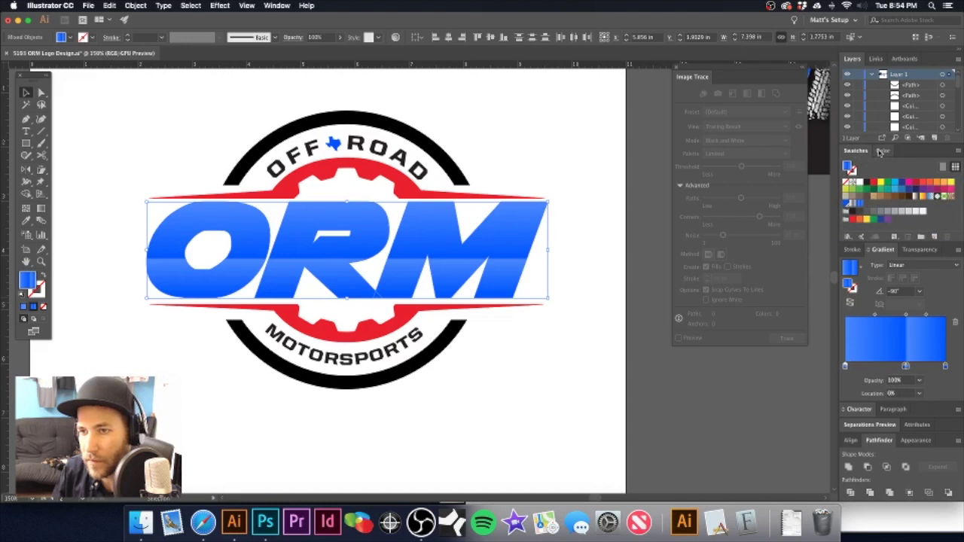
{"action": "left_click", "coordinate": [885, 151]}
{"action": "left_click_drag", "start_coordinate": [916, 171], "coordinate": [897, 174]}
- Bring the original ORM lettering back in front of the pale-blue enlarged letters and deselect everything
{"action": "key", "text": "alt+super+3"}
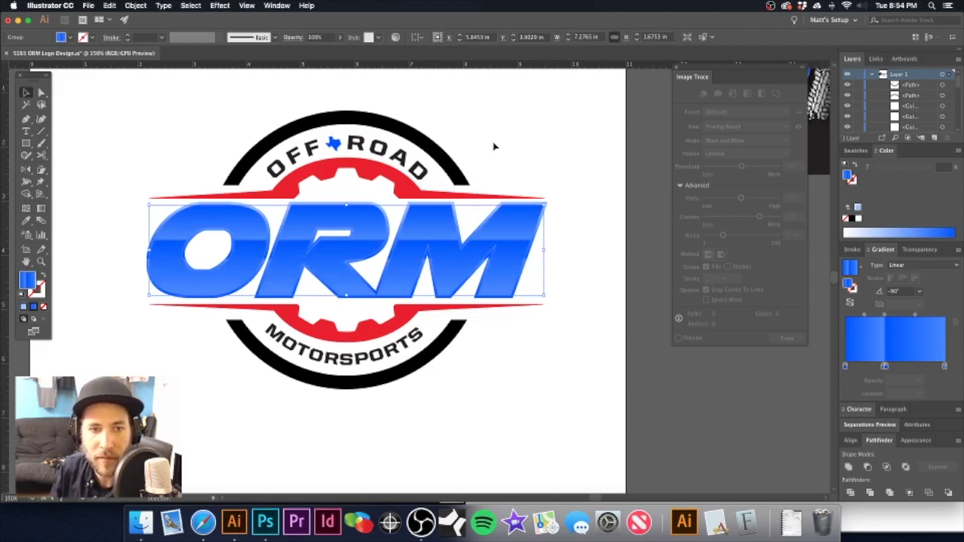
{"action": "key", "text": "ctrl+shift+z"}
{"action": "key", "text": "ctrl+shift+z"}
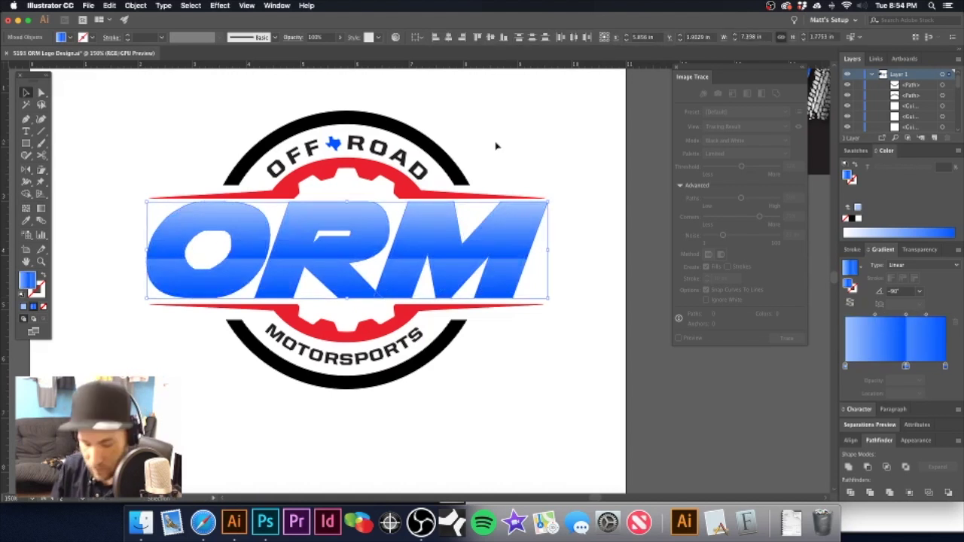
{"action": "key", "text": "ctrl+z"}
{"action": "key", "text": "ctrl+z"}
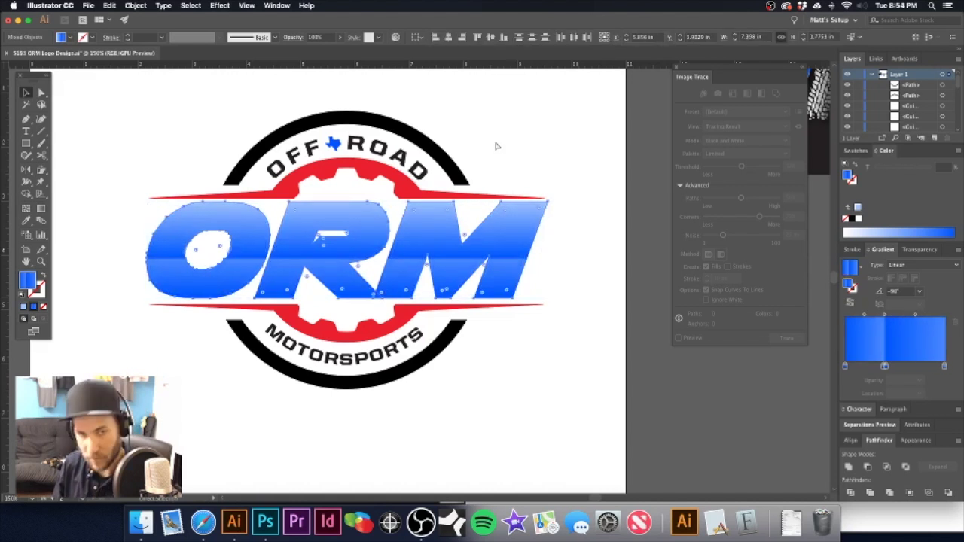
{"action": "key", "text": "ctrl+shift+a"}
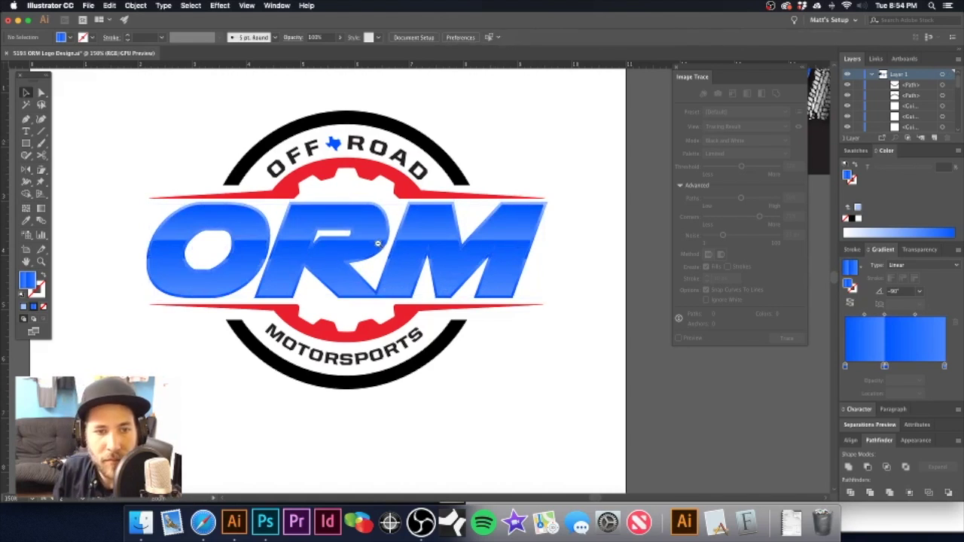
- Undo the pale blue gradient change, restore the original ORM lettering in front of the enlarged letters and deselect it
{"action": "left_click", "coordinate": [387, 243], "text": "alt+super"}
{"action": "left_click_drag", "start_coordinate": [466, 261], "coordinate": [538, 190]}
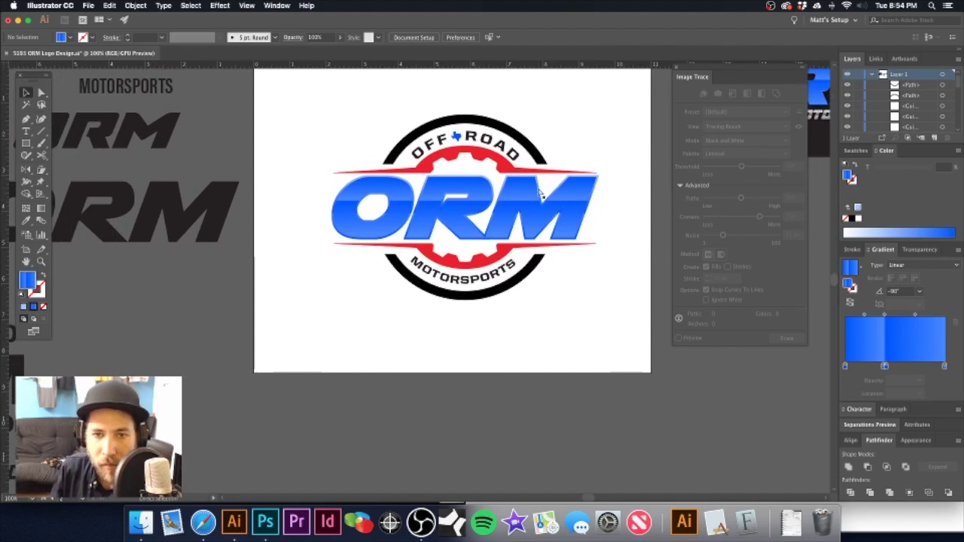
{"action": "left_click", "coordinate": [540, 191]}
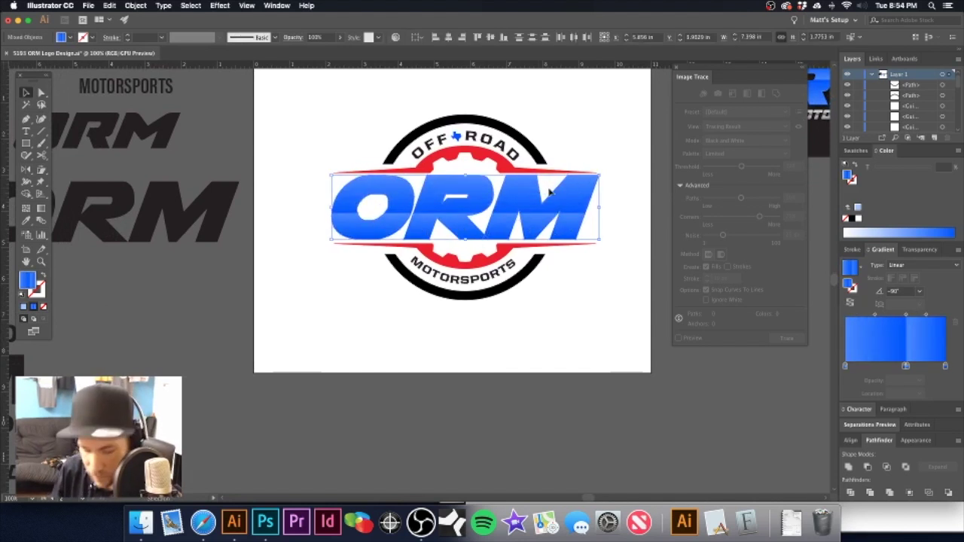
{"action": "key", "text": "super+f"}
{"action": "key", "text": "super+shift+a"}
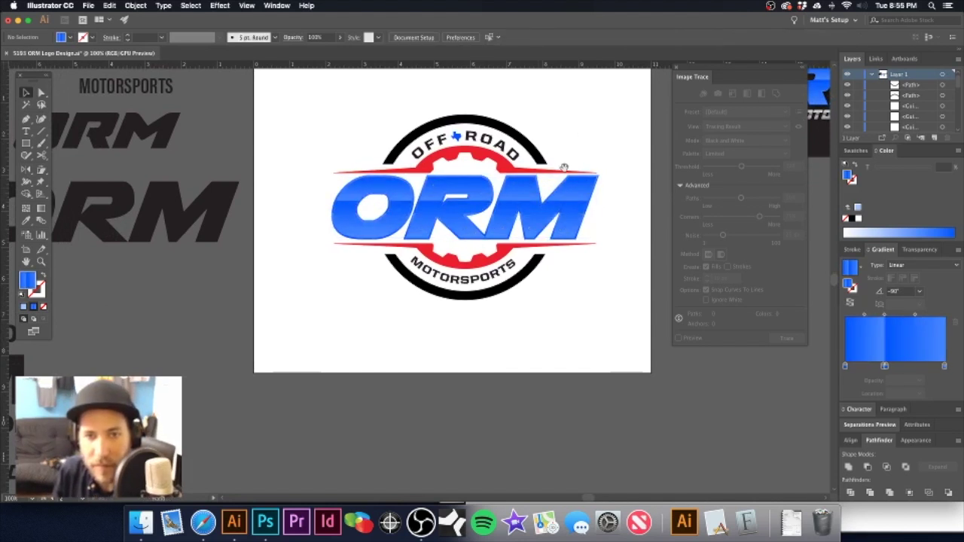
{"action": "scroll", "coordinate": [542, 229], "scroll_direction": "up", "scroll_amount": 5}
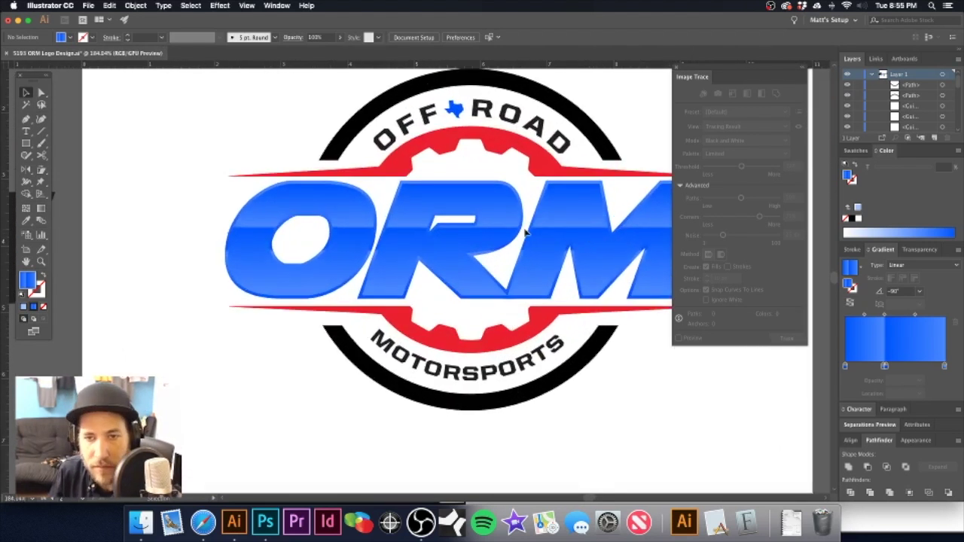
- Apply a Multiply drop shadow to the front ORM lettering with 75% opacity, 0.02 in X and Y offsets and 0.03 in blur
{"action": "left_click", "coordinate": [488, 235], "text": "alt+super"}
{"action": "key", "text": "super+minus"}
{"action": "left_click", "coordinate": [373, 292]}
{"action": "left_click", "coordinate": [219, 5]}
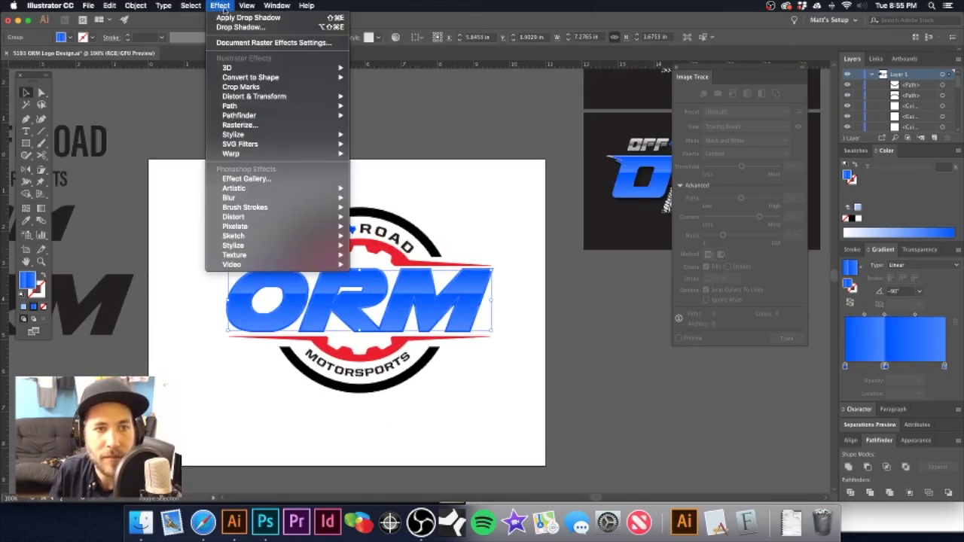
{"action": "mouse_move", "coordinate": [331, 134]}
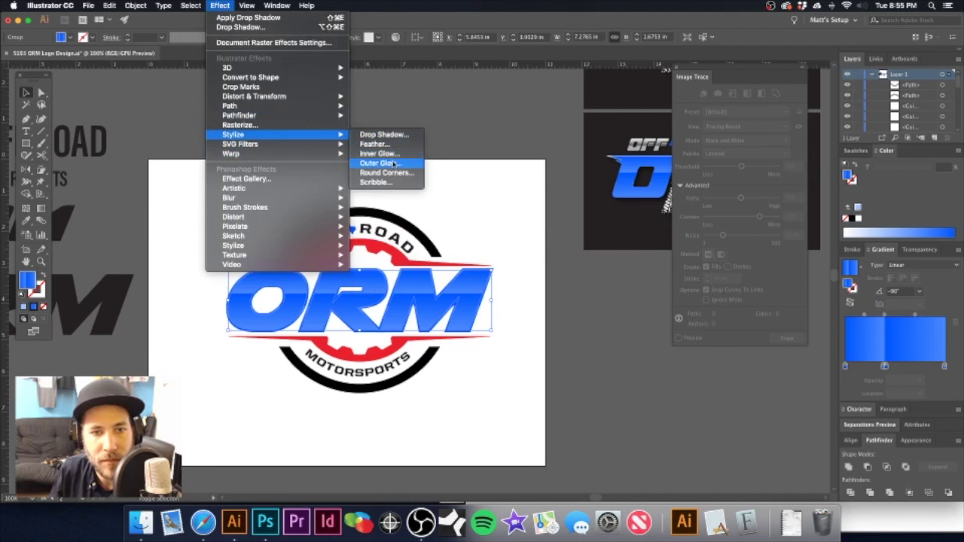
{"action": "left_click", "coordinate": [386, 135]}
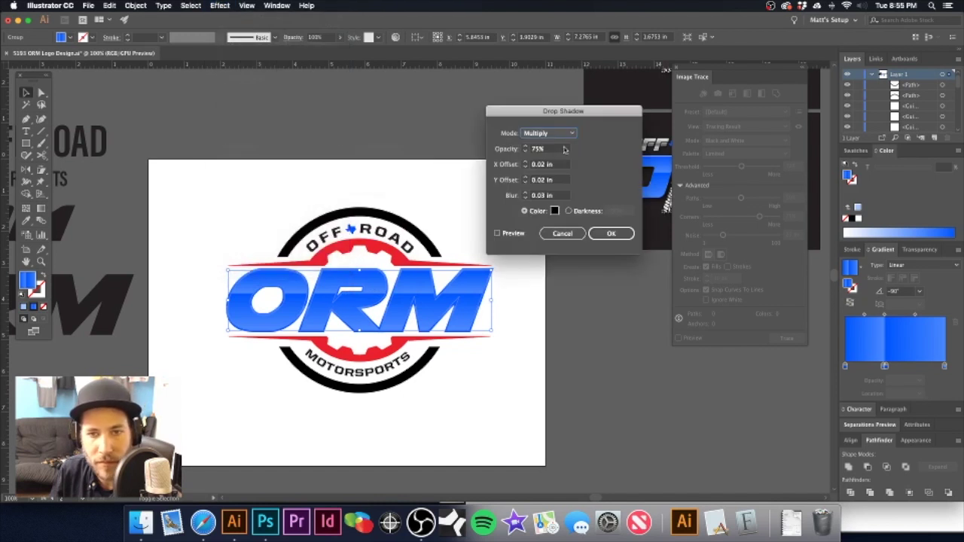
{"action": "left_click", "coordinate": [611, 239]}
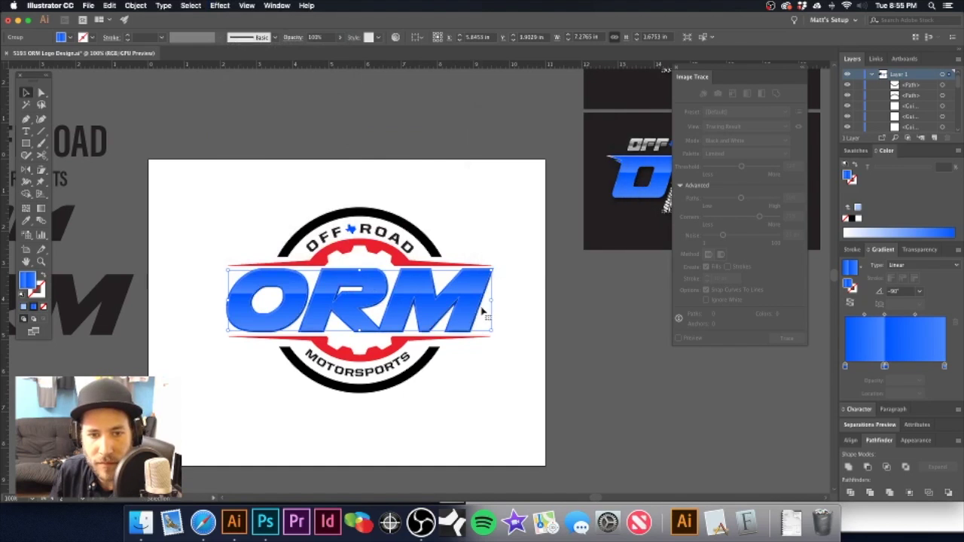
{"action": "left_click", "coordinate": [467, 207]}
{"action": "left_click_drag", "start_coordinate": [364, 287], "coordinate": [447, 286]}
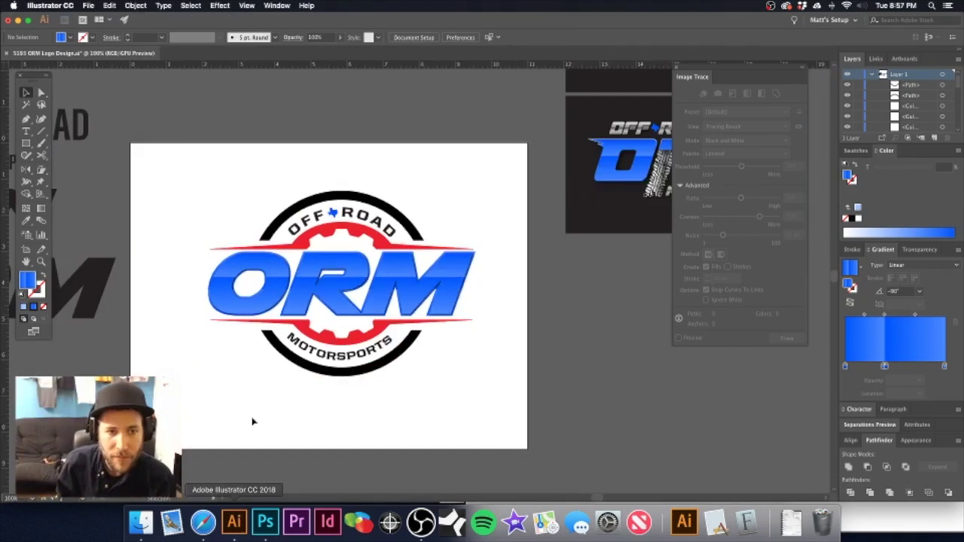
- Enlarge the red gear arcs slightly from their center to about 7.61 in wide
{"action": "scroll", "coordinate": [344, 257], "scroll_direction": "up", "scroll_amount": 3}
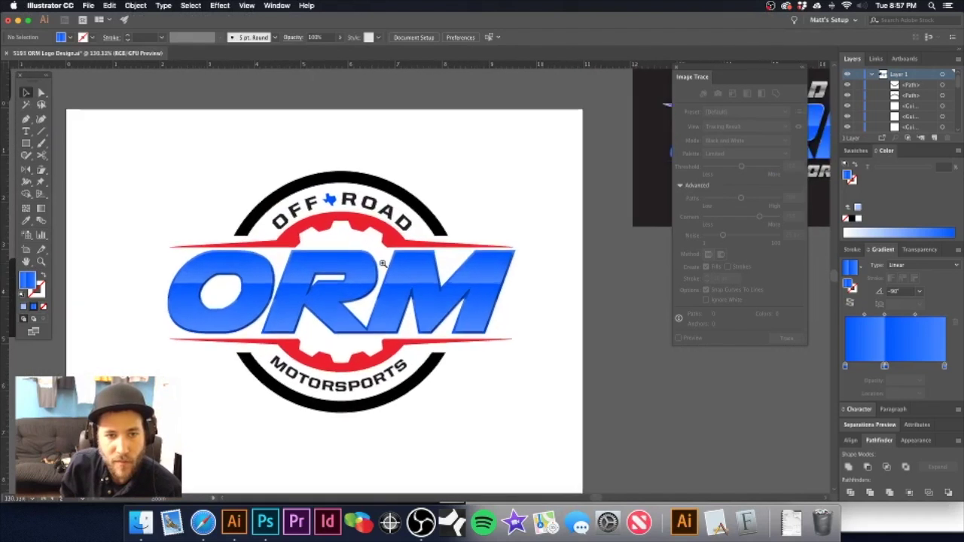
{"action": "left_click", "coordinate": [390, 238]}
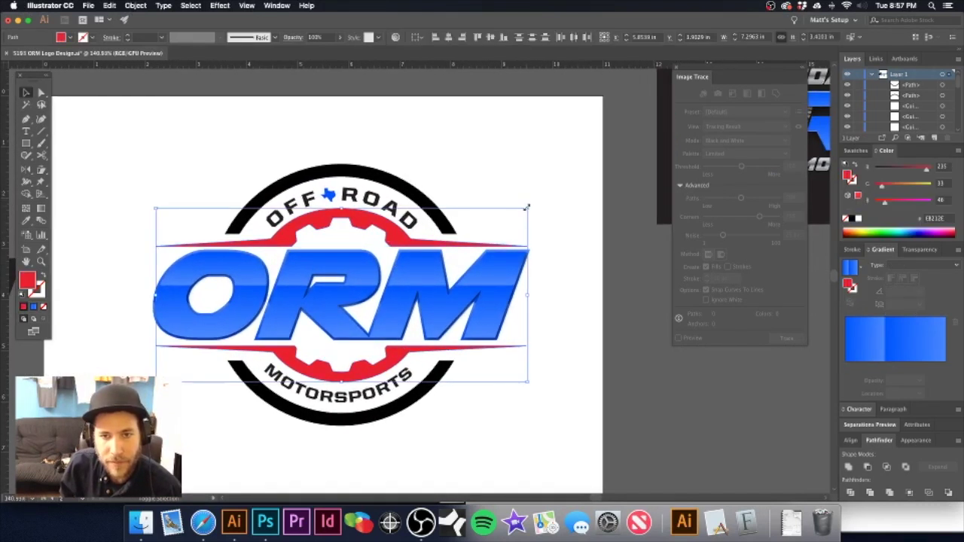
{"action": "left_click_drag", "start_coordinate": [527, 208], "coordinate": [533, 202]}
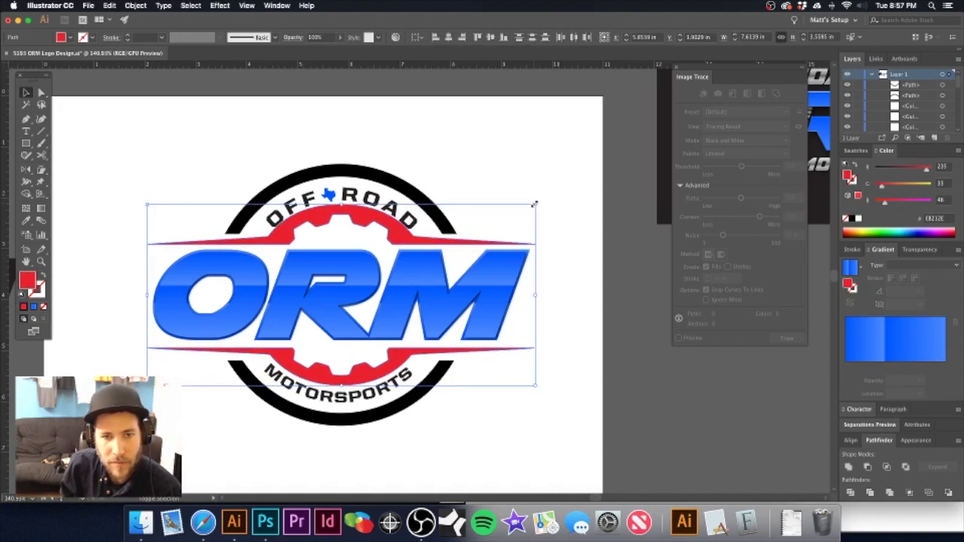
{"action": "left_click", "coordinate": [433, 172]}
- Scale up the curved OFF ROAD and MOTORSPORTS texts slightly, bringing MOTORSPORTS to about 22.25 pt
{"action": "left_click", "coordinate": [415, 204]}
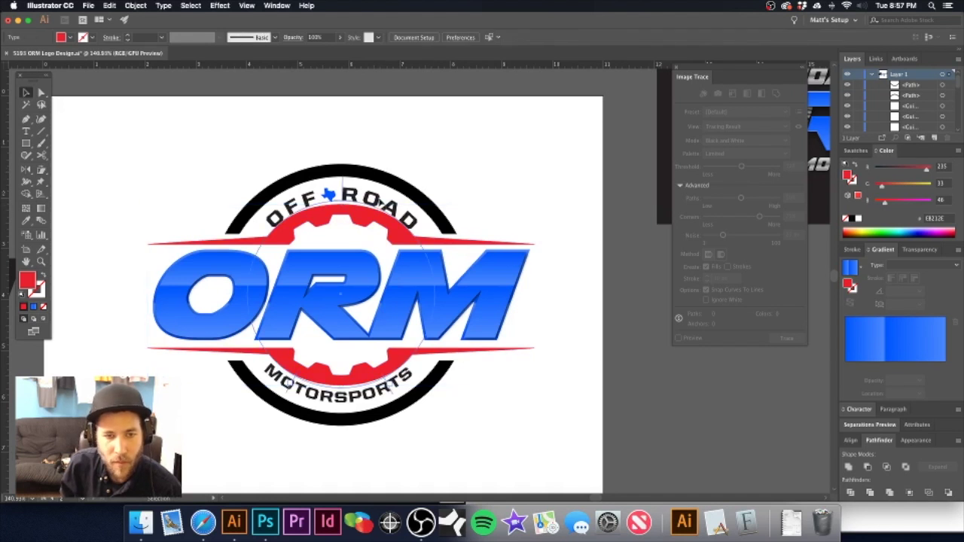
{"action": "left_click_drag", "start_coordinate": [435, 201], "coordinate": [440, 197]}
{"action": "left_click", "coordinate": [351, 400]}
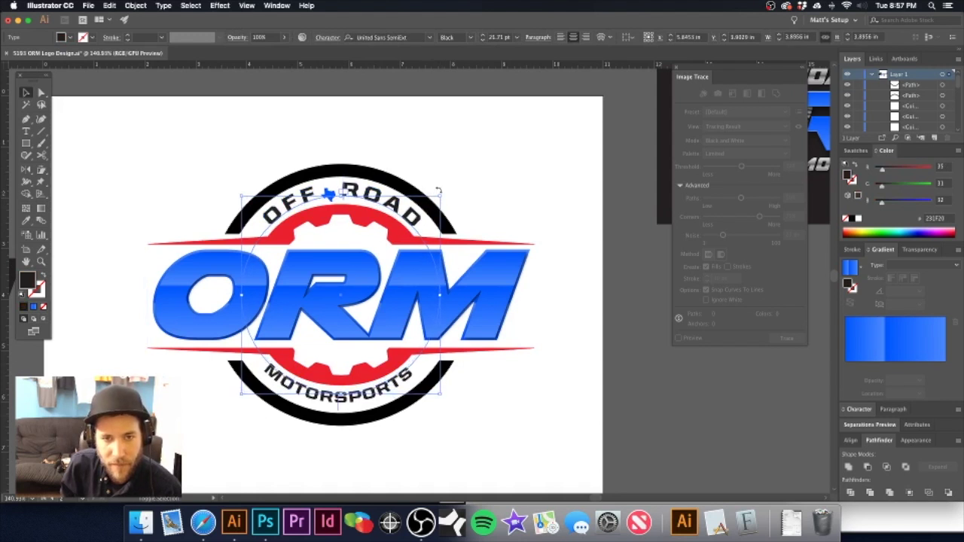
{"action": "left_click_drag", "start_coordinate": [442, 195], "coordinate": [445, 197]}
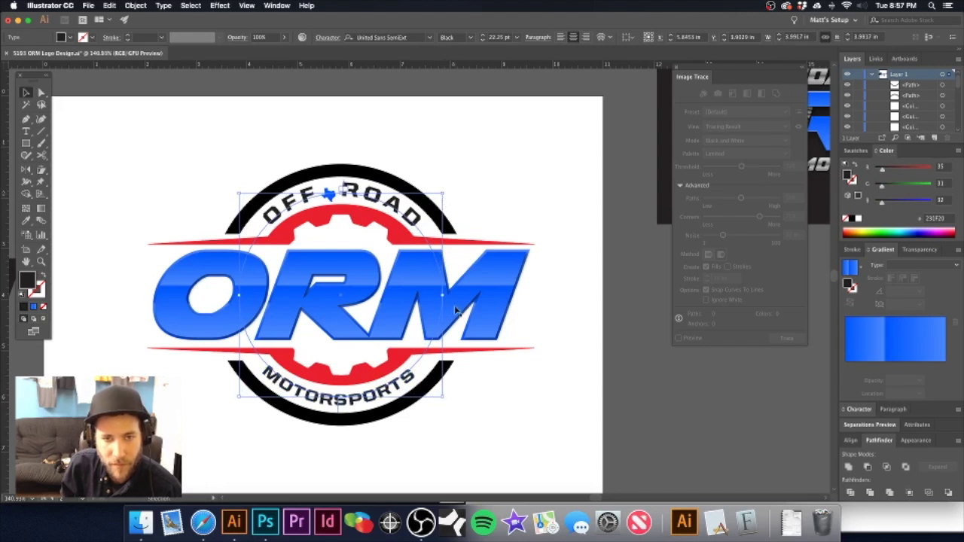
{"action": "left_click_drag", "start_coordinate": [445, 296], "coordinate": [445, 299]}
{"action": "left_click", "coordinate": [475, 149]}
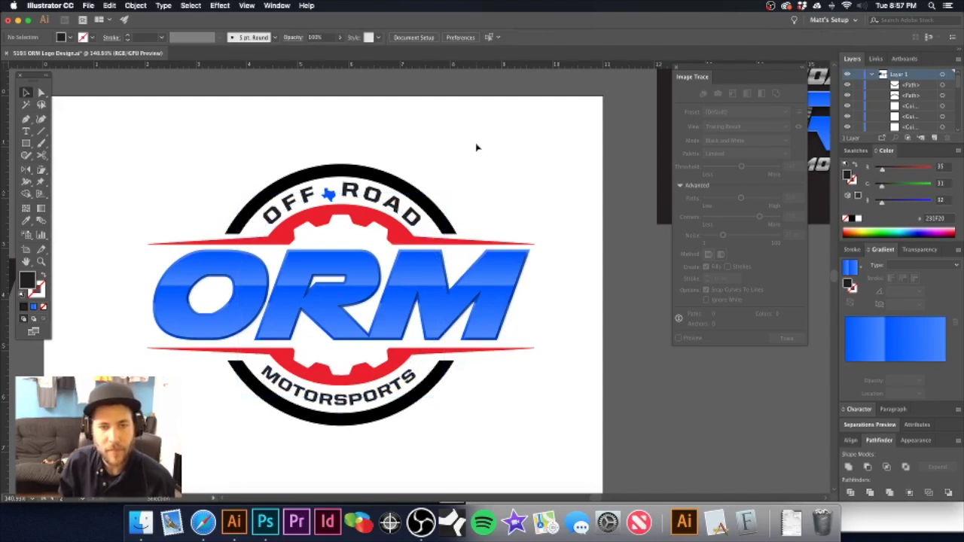
{"action": "key", "text": "super+minus"}
{"action": "key", "text": "super+minus"}
{"action": "scroll", "coordinate": [421, 275], "scroll_direction": "up", "scroll_amount": 5}
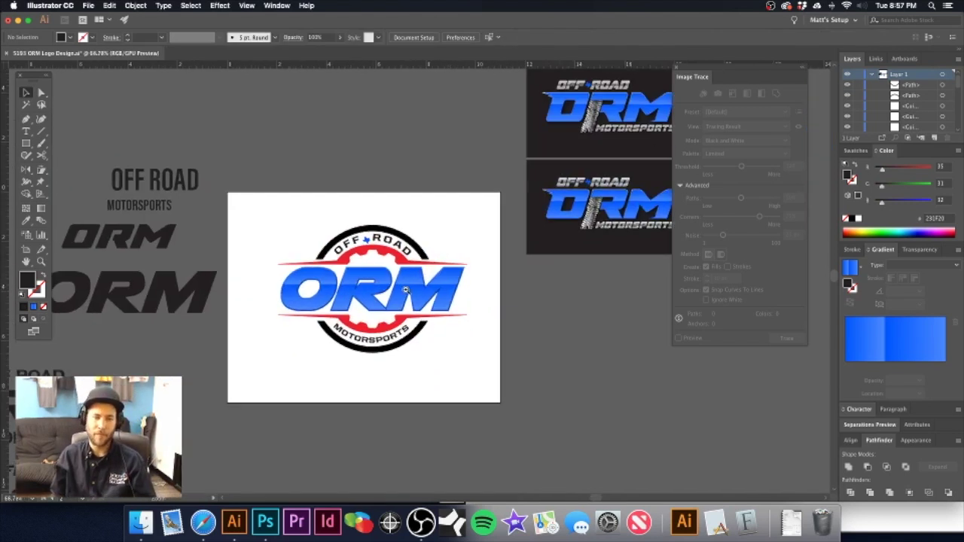
{"action": "left_click", "coordinate": [335, 276]}
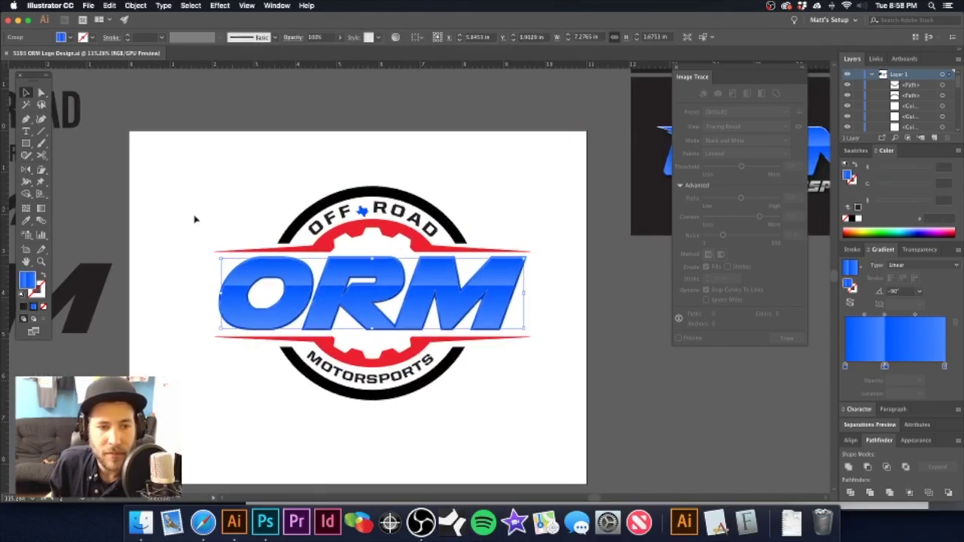
{"action": "left_click", "coordinate": [194, 219]}
- Fill the O and R of the front ORM lettering with the silver gradient swatch and deselect them
{"action": "scroll", "coordinate": [255, 270], "scroll_direction": "up", "scroll_amount": 4}
{"action": "key", "text": "a"}
{"action": "left_click", "coordinate": [321, 283]}
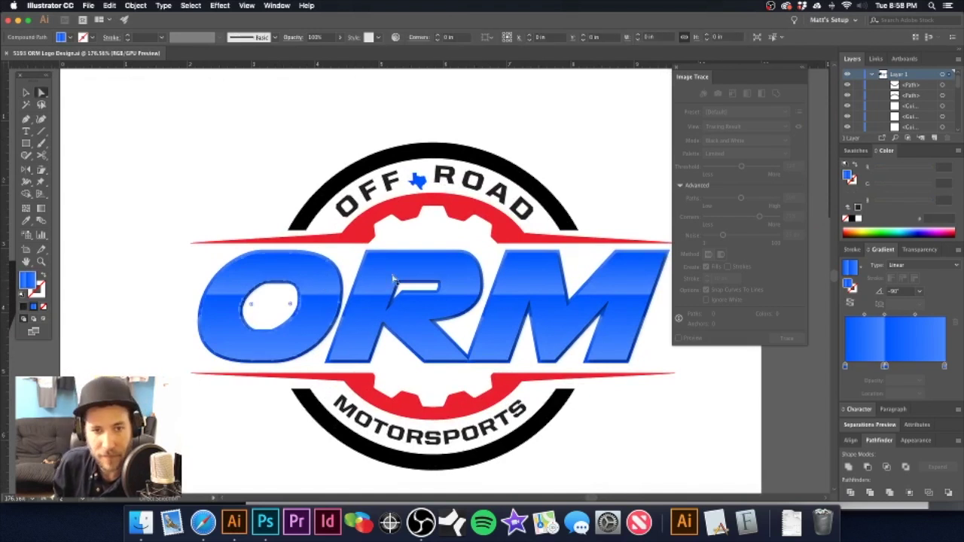
{"action": "left_click", "coordinate": [854, 249]}
{"action": "left_click", "coordinate": [856, 150]}
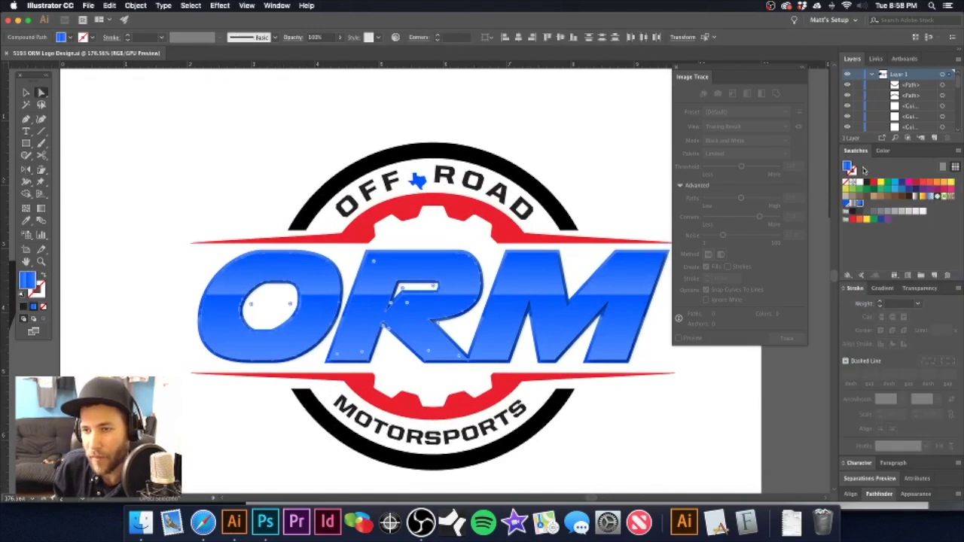
{"action": "left_click", "coordinate": [852, 205]}
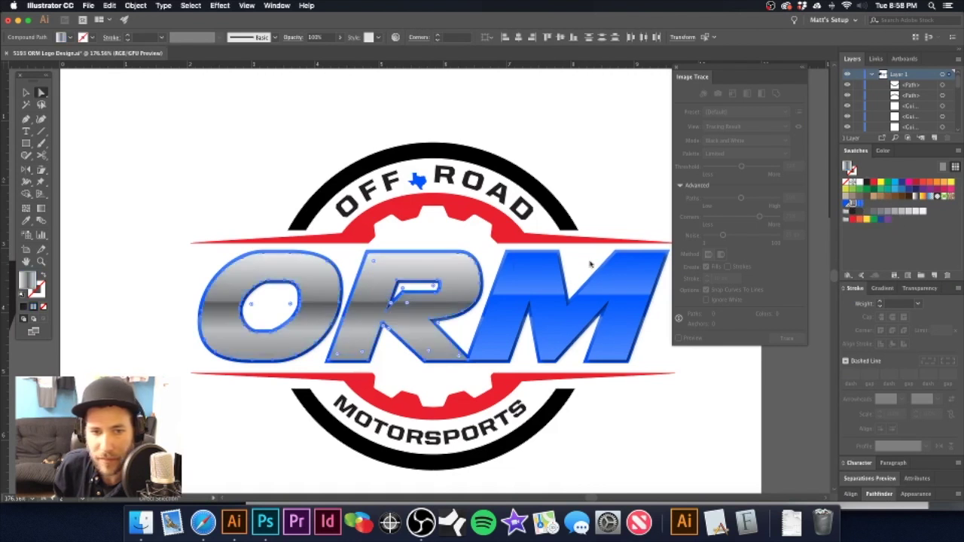
{"action": "left_click", "coordinate": [305, 256]}
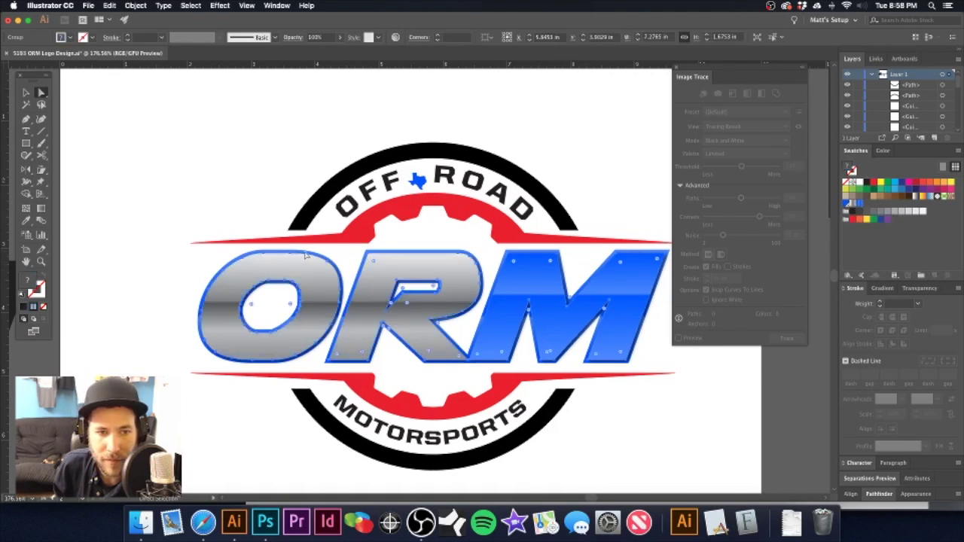
{"action": "key", "text": "v"}
{"action": "left_click", "coordinate": [278, 147]}
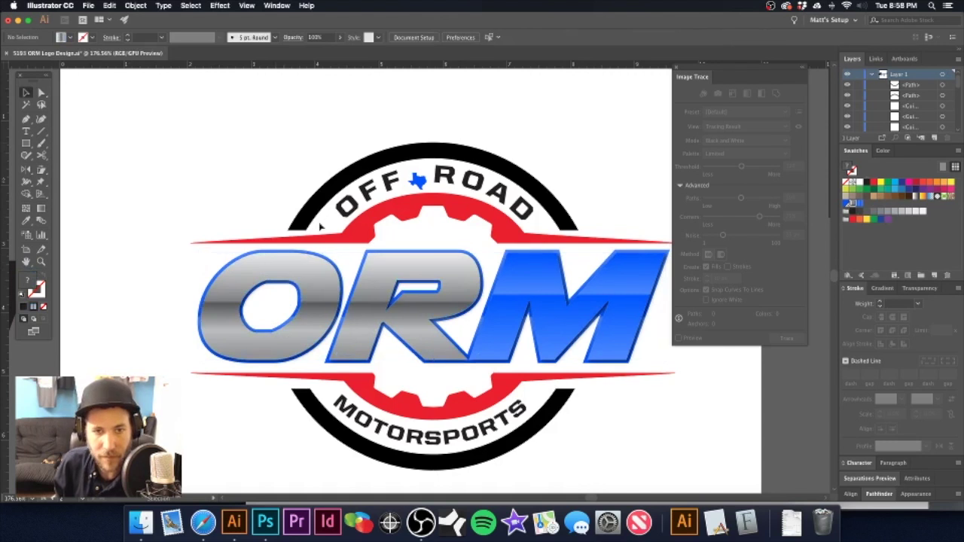
- Fill the enlarged O and R with the silver gradient swatch while the front lettering is cut, and paste that lettering back in front
{"action": "left_click", "coordinate": [316, 267]}
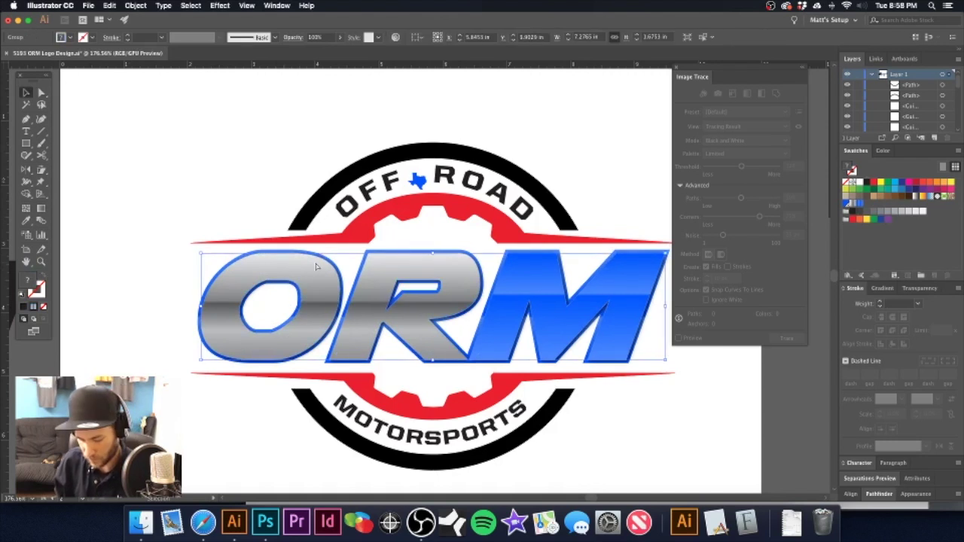
{"action": "key", "text": "super+x"}
{"action": "key", "text": "a"}
{"action": "left_click", "coordinate": [316, 269]}
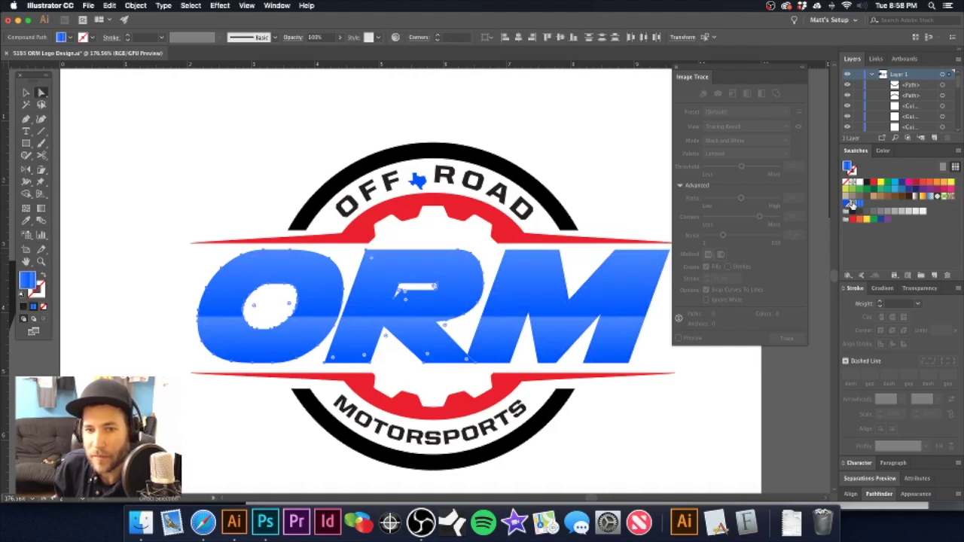
{"action": "left_click", "coordinate": [851, 205]}
{"action": "key", "text": "super+shift+a"}
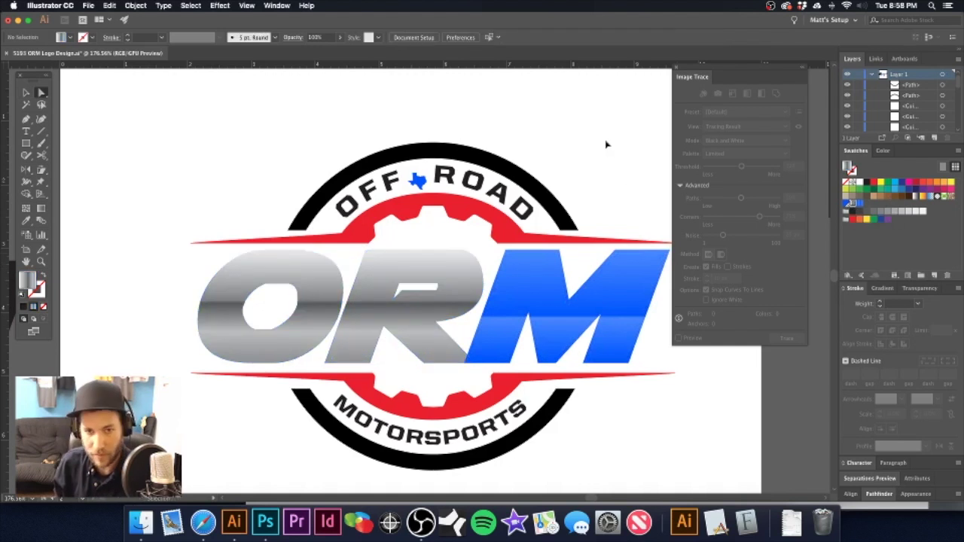
{"action": "key", "text": "super+f"}
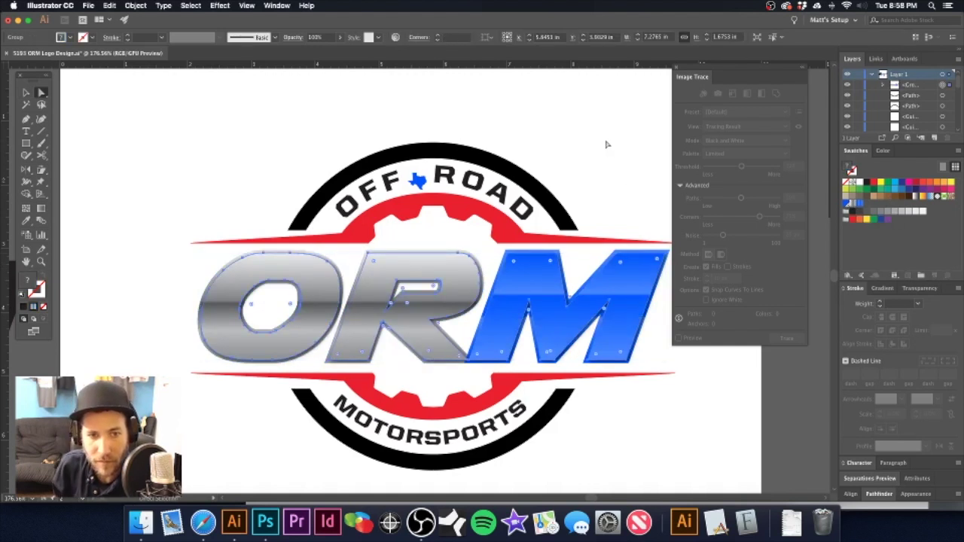
- Cut the front lettering, reverse the silver gradient on the enlarged O and R, and restore the lettering in front of them
{"action": "key", "text": "super+x"}
{"action": "left_click", "coordinate": [460, 263]}
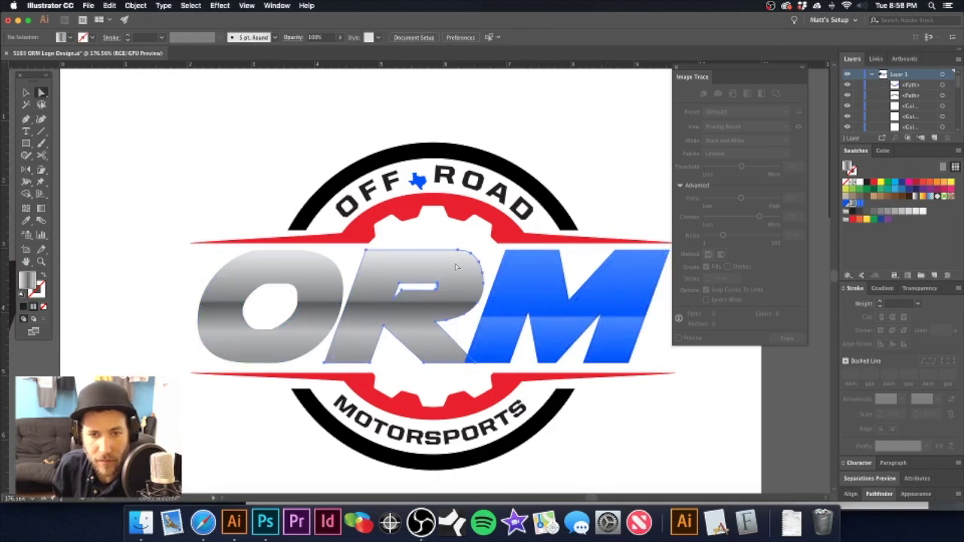
{"action": "left_click", "coordinate": [326, 269], "text": "shift"}
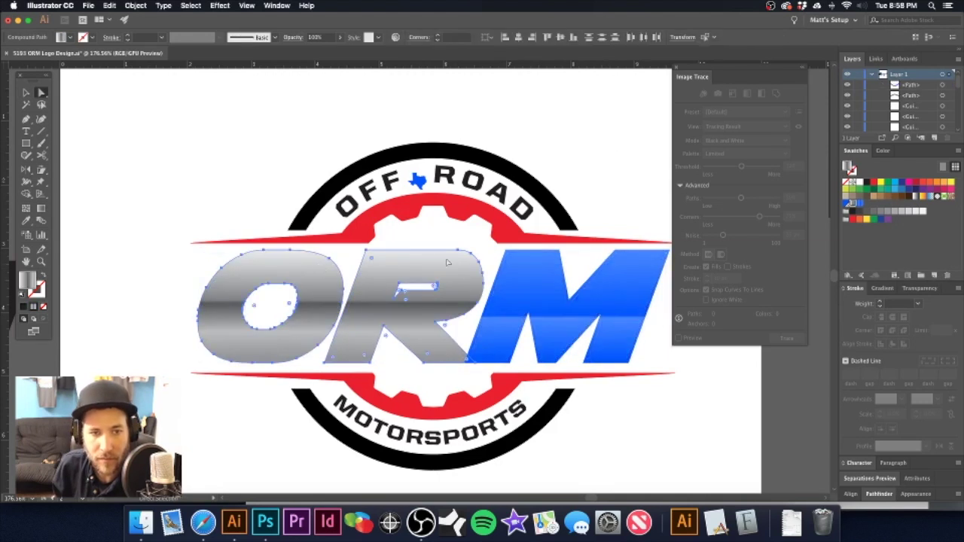
{"action": "left_click", "coordinate": [882, 289]}
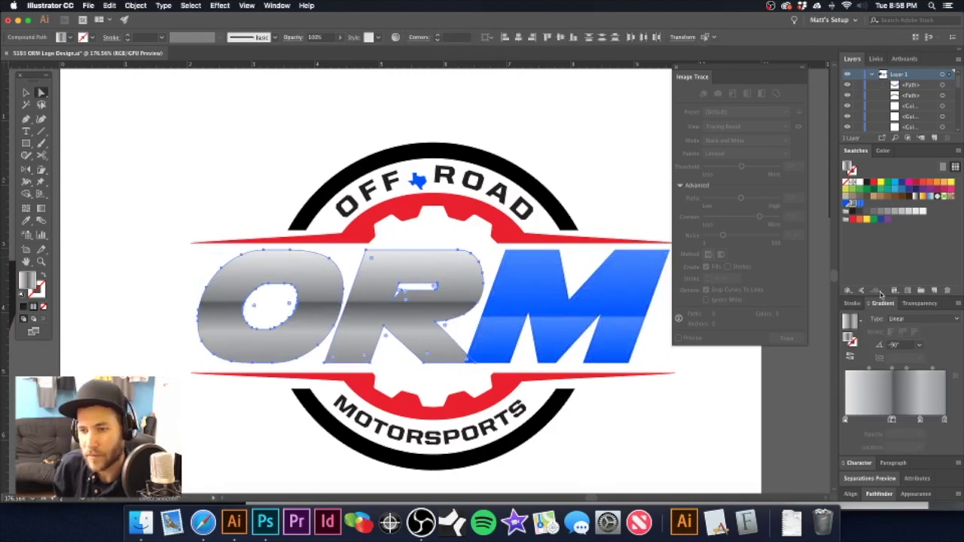
{"action": "left_click", "coordinate": [852, 357]}
{"action": "key", "text": "v"}
{"action": "left_click", "coordinate": [606, 316], "text": "super"}
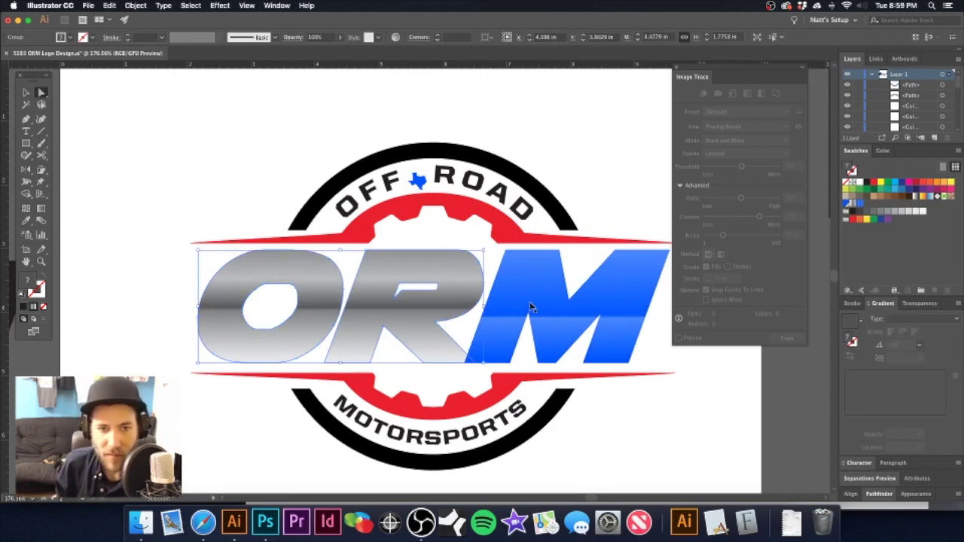
{"action": "key", "text": "shift+super+bracketright"}
{"action": "left_click", "coordinate": [279, 134]}
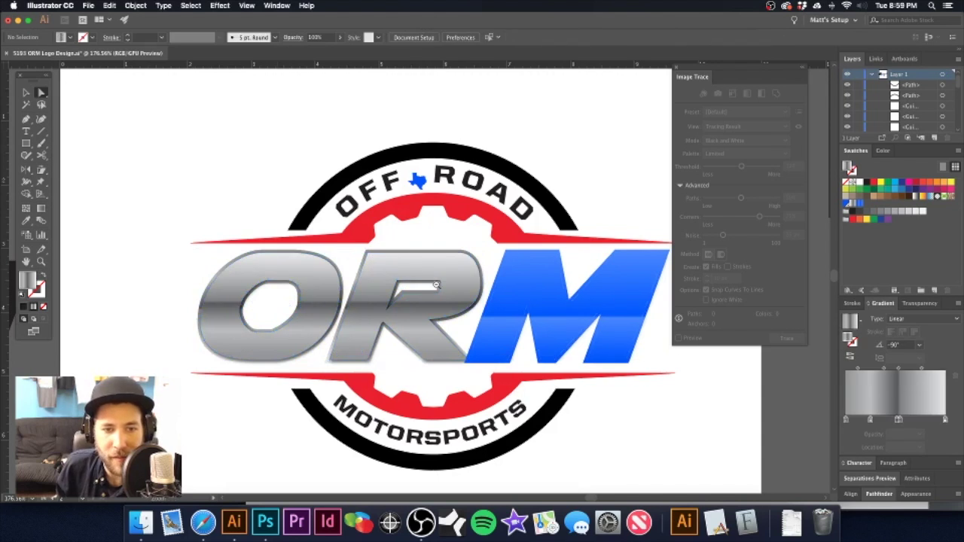
- Undo a trial move of the enlarged blue M and place it behind the smaller front M
{"action": "key", "text": "super+minus"}
{"action": "key", "text": "super+minus"}
{"action": "key", "text": "v"}
{"action": "left_click_drag", "start_coordinate": [440, 290], "coordinate": [476, 309]}
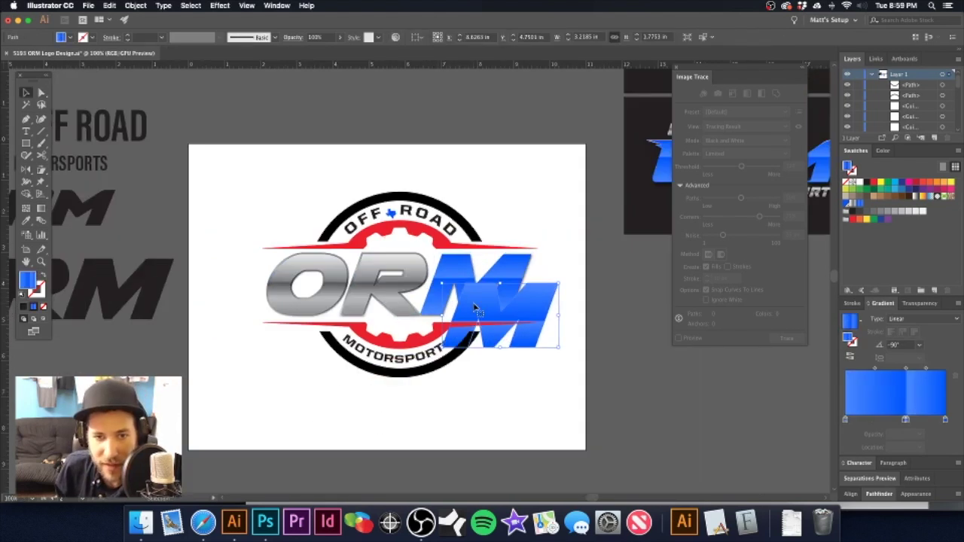
{"action": "key", "text": "super+z"}
{"action": "scroll", "coordinate": [490, 287], "scroll_direction": "right", "scroll_amount": 2}
{"action": "left_click", "coordinate": [454, 189]}
{"action": "scroll", "coordinate": [448, 191], "scroll_direction": "down", "scroll_amount": 2}
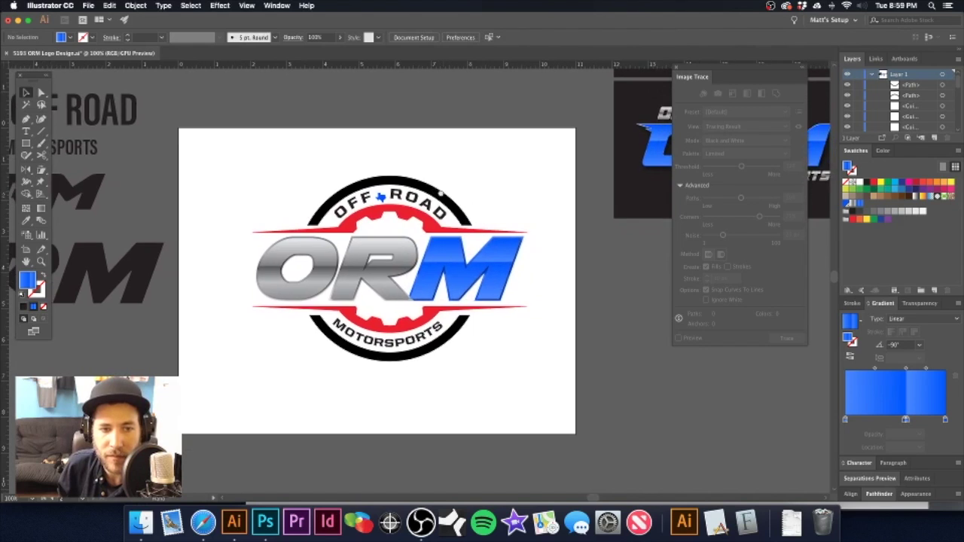
{"action": "left_click_drag", "start_coordinate": [390, 247], "coordinate": [487, 252]}
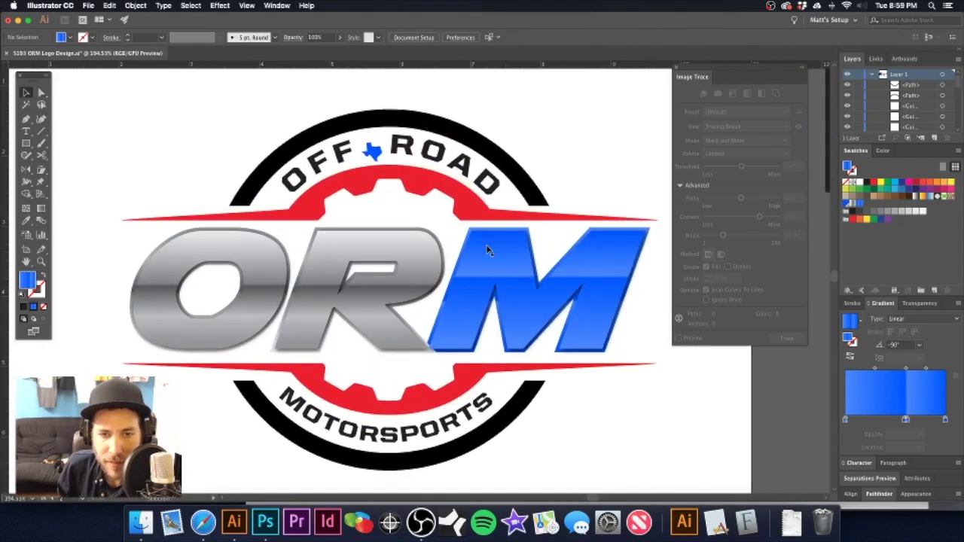
- Cut the front ORM lettering, select the enlarged R, and paste the lettering back in front of it
{"action": "left_click", "coordinate": [412, 329]}
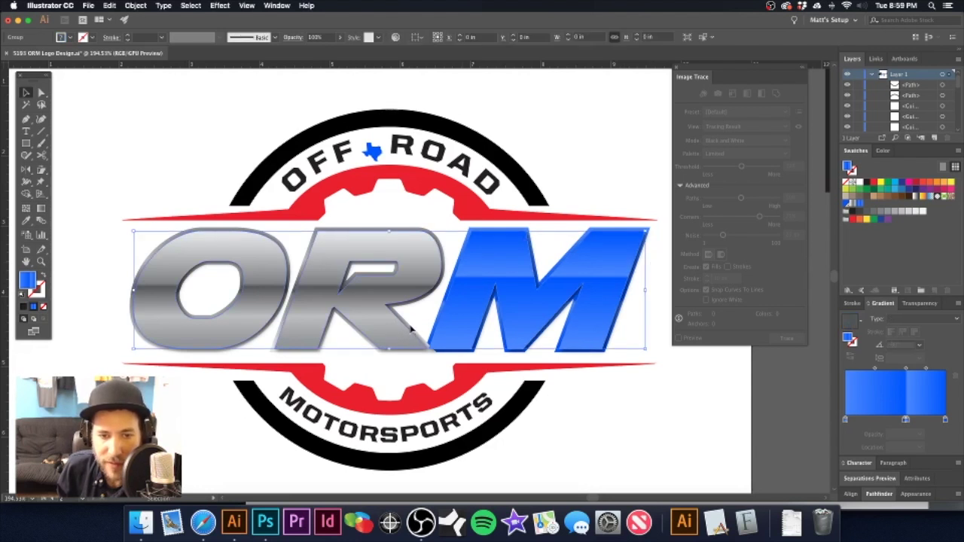
{"action": "left_click", "coordinate": [331, 243]}
{"action": "left_click", "coordinate": [349, 243]}
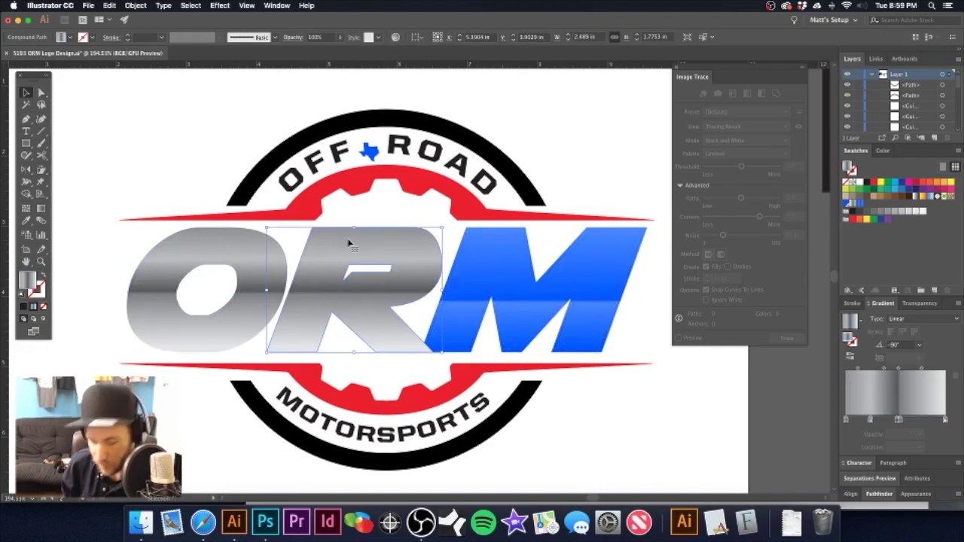
{"action": "key", "text": "a"}
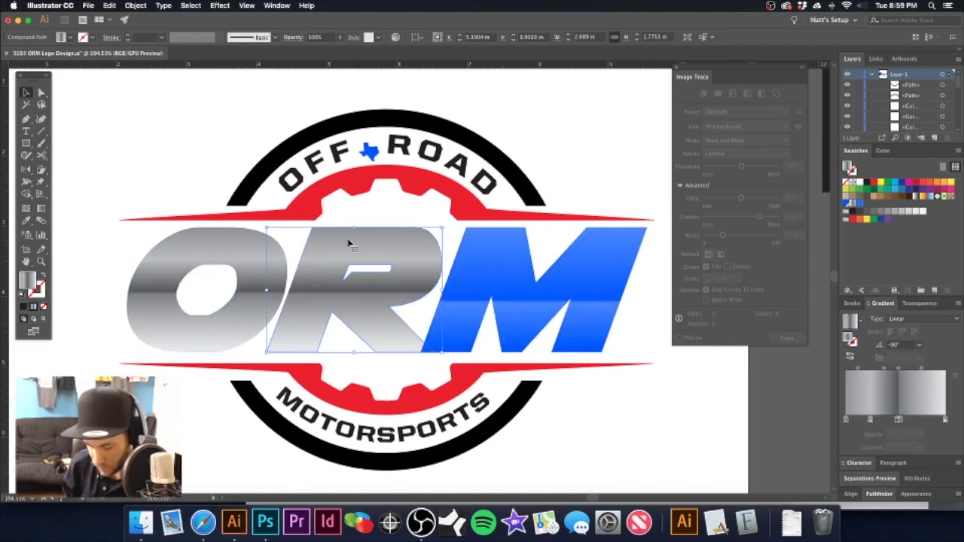
{"action": "left_click", "coordinate": [353, 245], "text": "alt"}
{"action": "key", "text": "v"}
{"action": "left_click", "coordinate": [358, 249]}
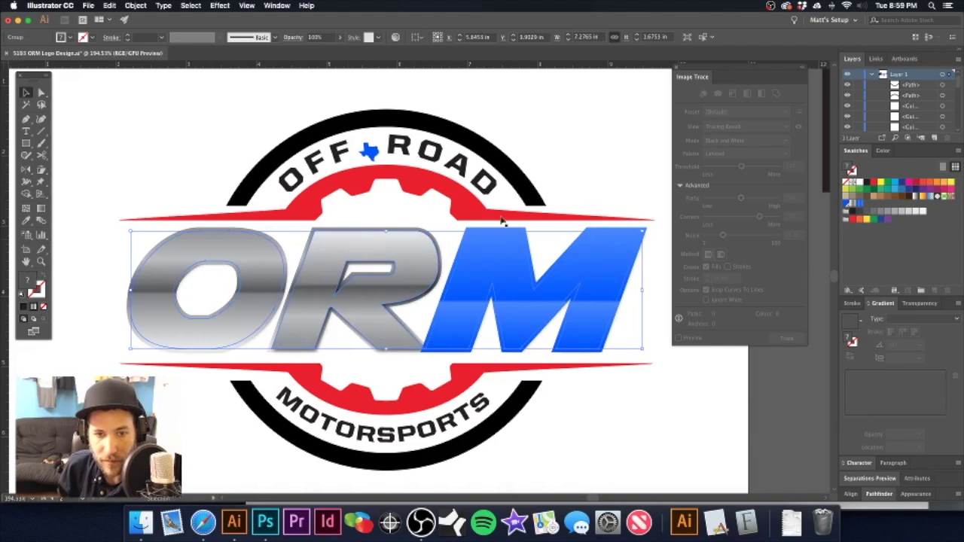
- Send the enlarged blue M behind the smaller front M
{"action": "left_click", "coordinate": [578, 135]}
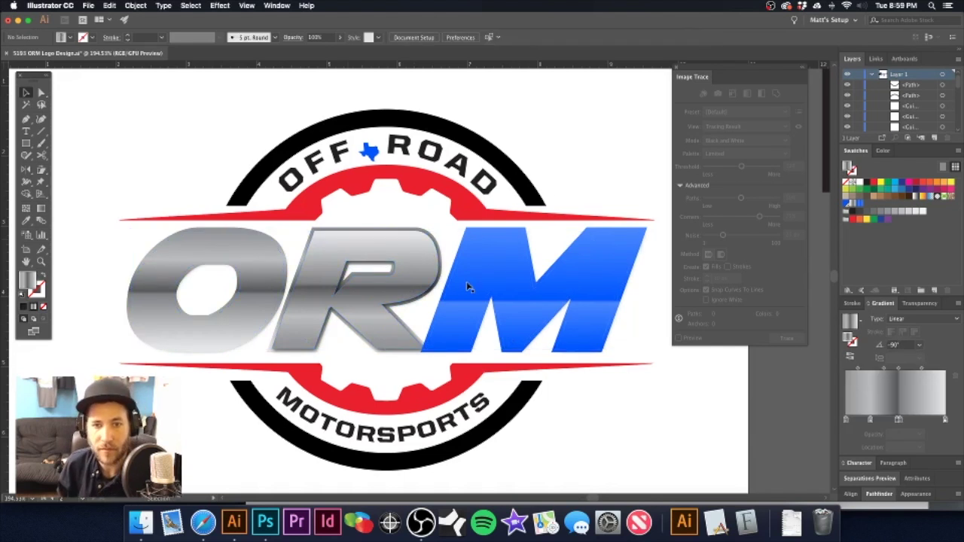
{"action": "left_click", "coordinate": [493, 269]}
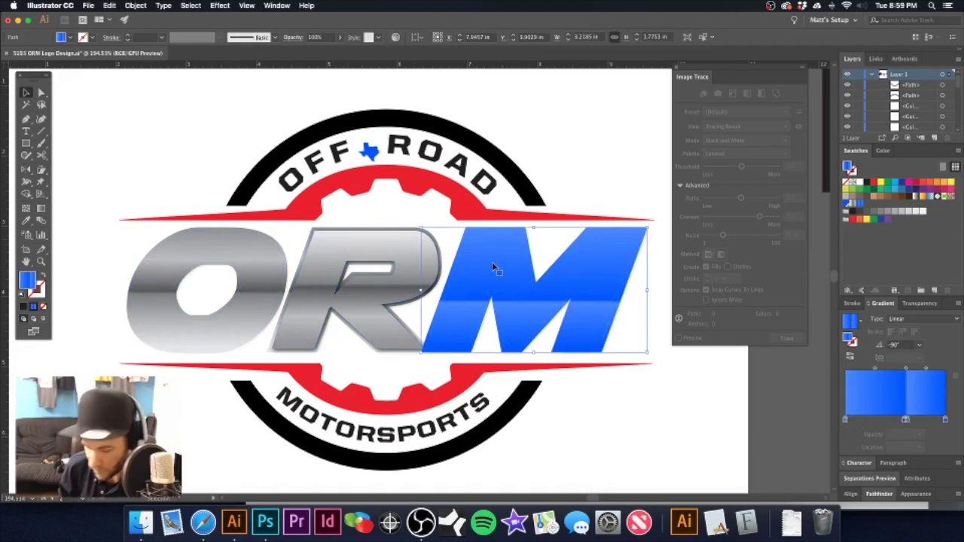
{"action": "key", "text": "a"}
{"action": "key", "text": "v"}
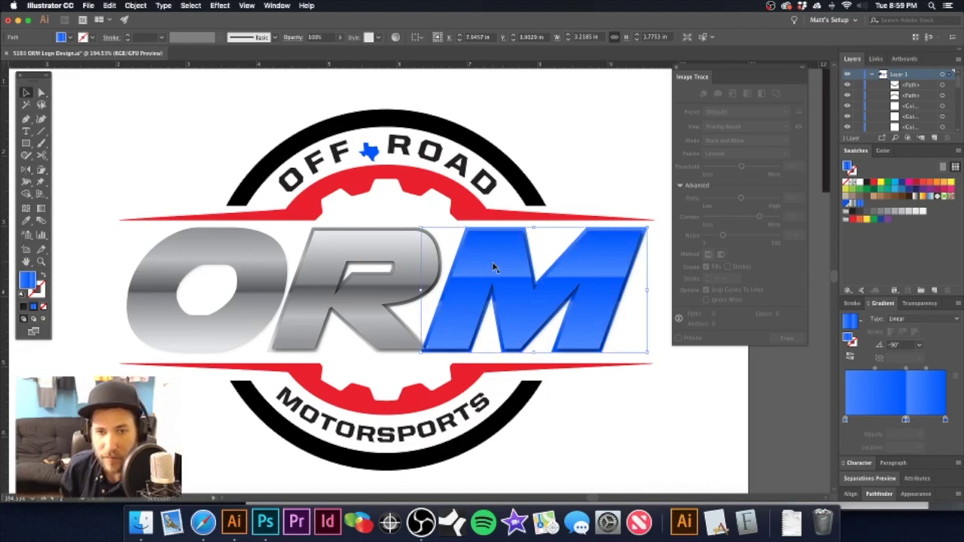
{"action": "left_click", "coordinate": [563, 164]}
{"action": "key", "text": "super+minus"}
{"action": "key", "text": "super+minus"}
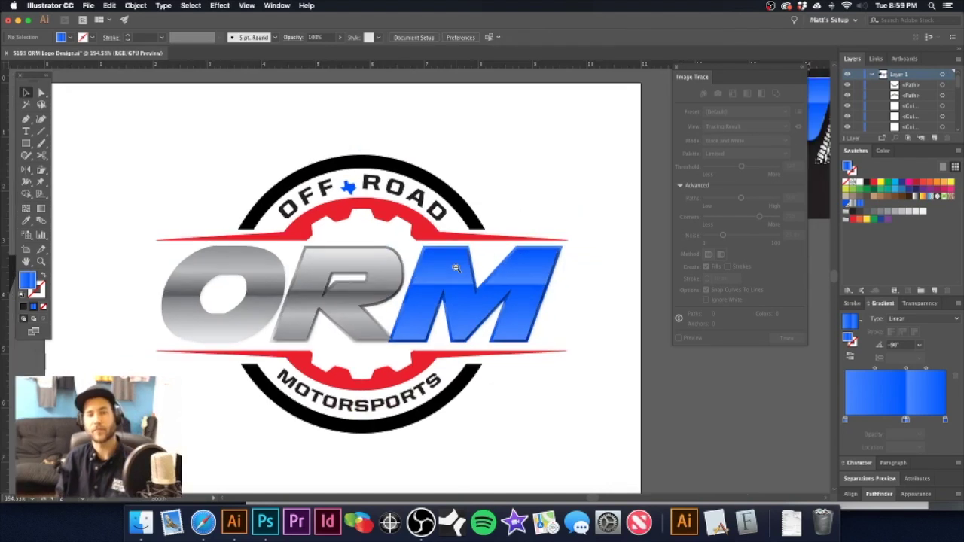
{"action": "key", "text": "super+minus"}
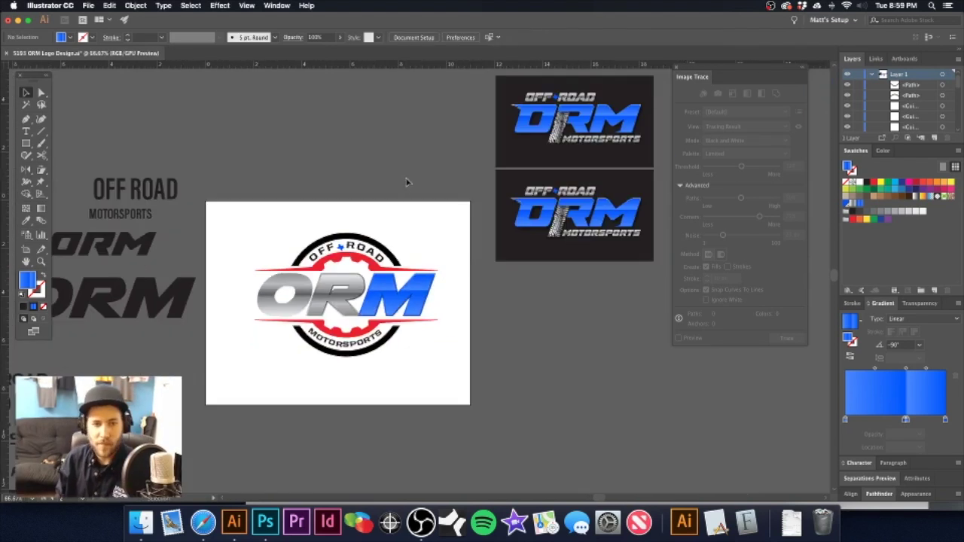
- Send the enlarged silver O behind the smaller front O
{"action": "left_click_drag", "start_coordinate": [382, 248], "coordinate": [419, 251]}
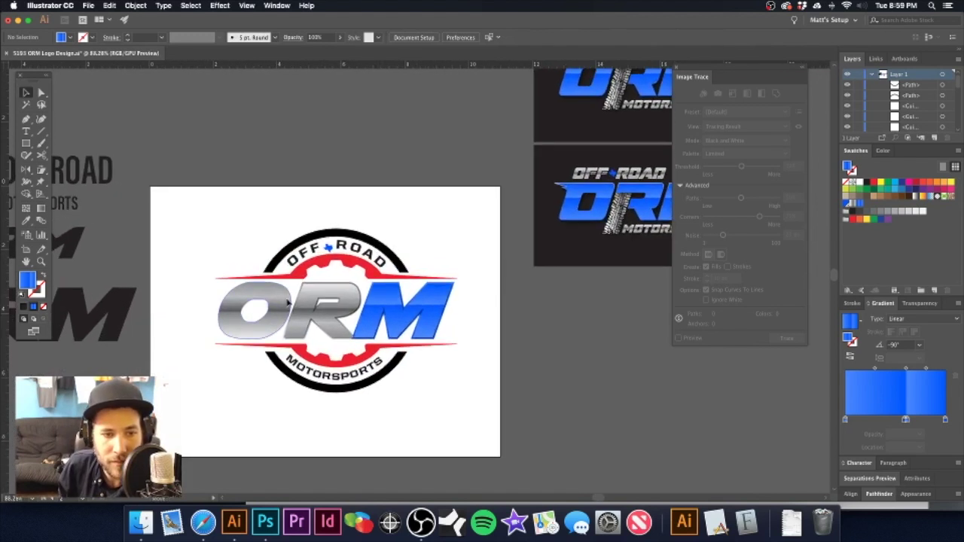
{"action": "left_click", "coordinate": [260, 316]}
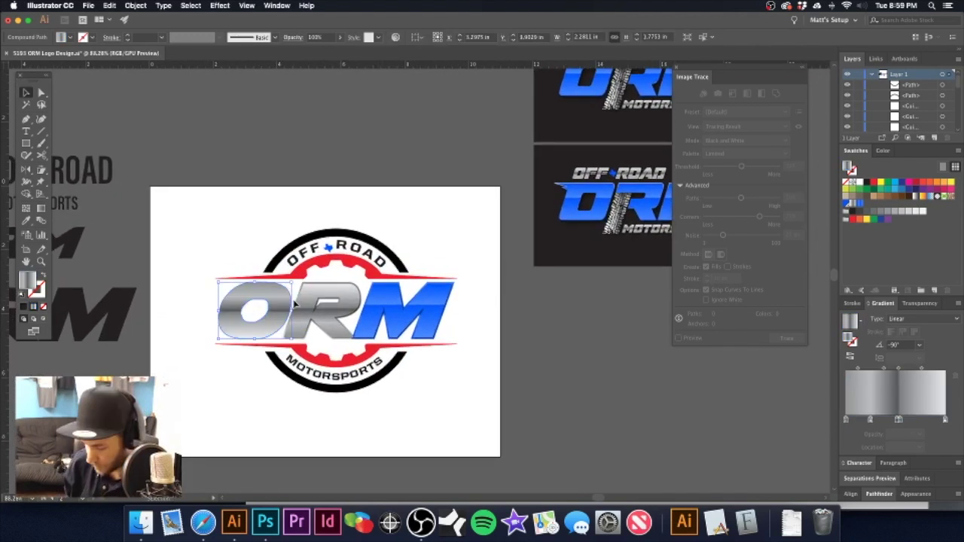
{"action": "left_click", "coordinate": [339, 165]}
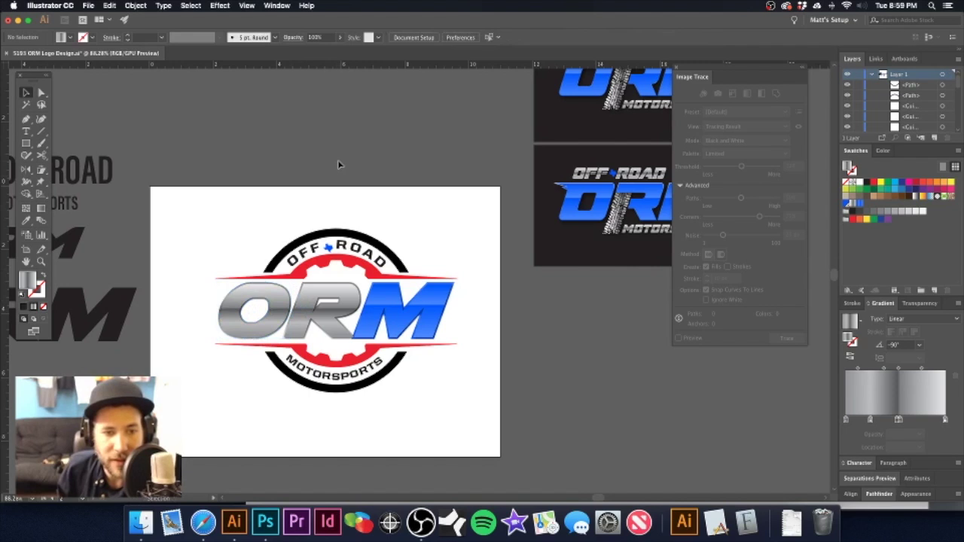
- Select both red gear arcs and fill them with the Blue Gradient swatch
{"action": "left_click_drag", "start_coordinate": [345, 265], "coordinate": [421, 246]}
{"action": "left_click", "coordinate": [421, 243]}
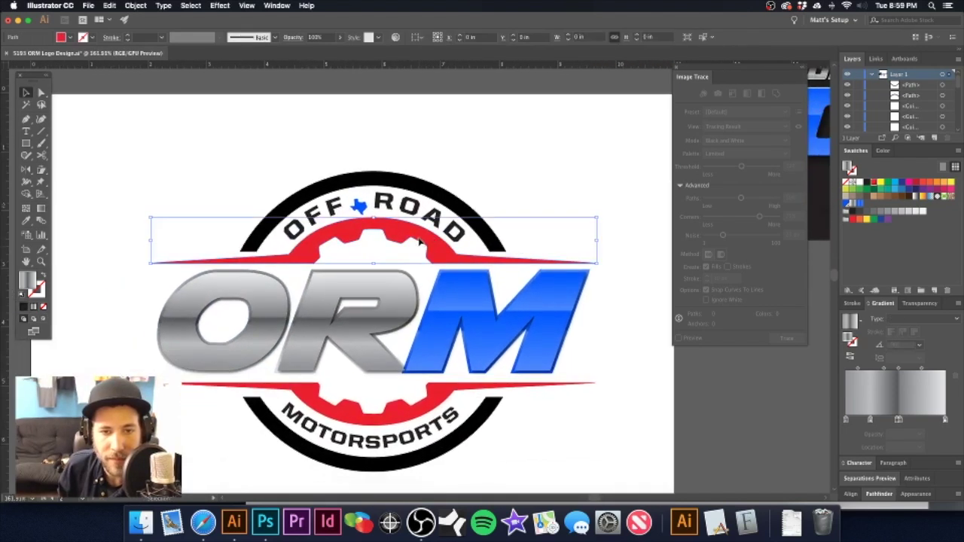
{"action": "left_click", "coordinate": [442, 399], "text": "shift"}
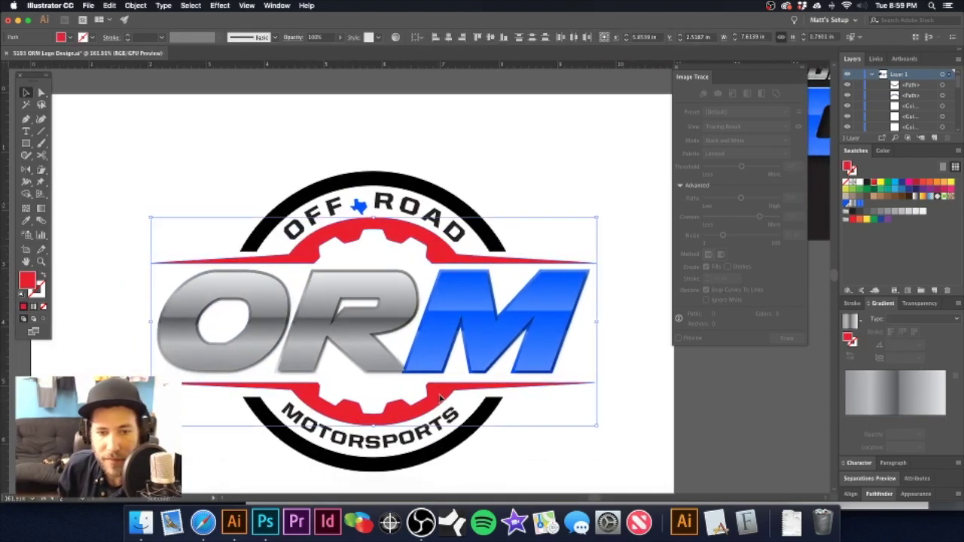
{"action": "left_click", "coordinate": [859, 204]}
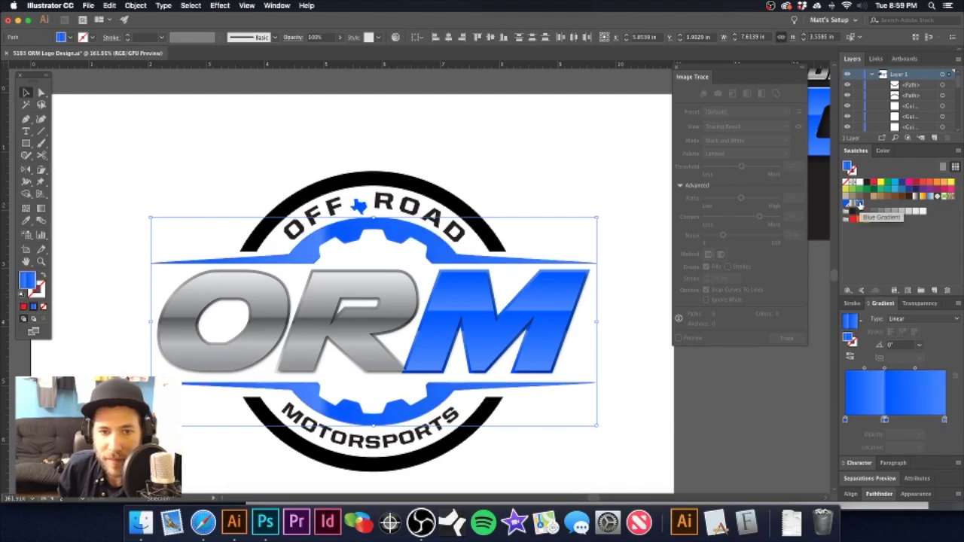
- Run the blue gradient vertically at -90° from top to bottom within each gear arc separately
{"action": "left_click", "coordinate": [42, 210]}
{"action": "left_click_drag", "start_coordinate": [381, 218], "coordinate": [382, 437]}
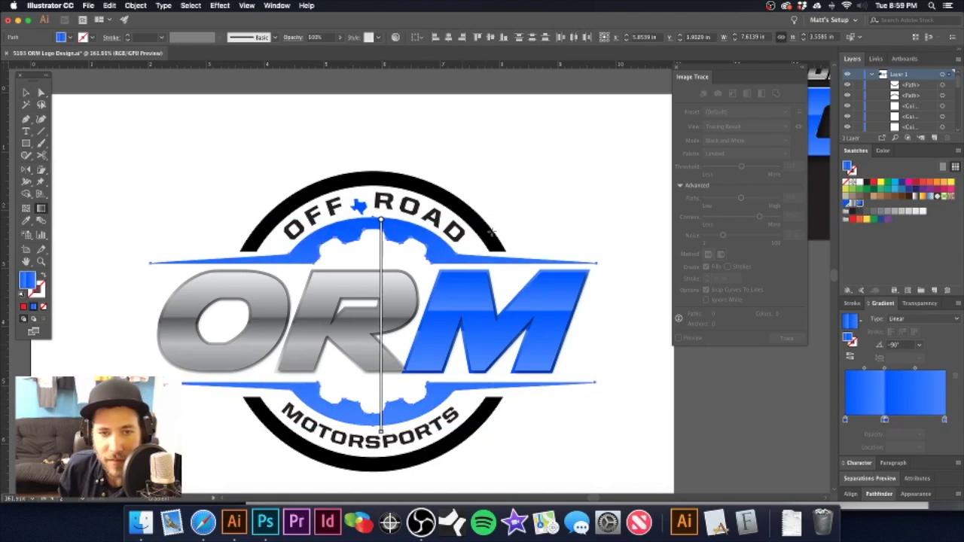
{"action": "left_click", "coordinate": [549, 189], "text": "super"}
{"action": "left_click", "coordinate": [437, 251], "text": "super"}
{"action": "mouse_move", "coordinate": [374, 219]}
{"action": "left_mouse_down"}
{"action": "mouse_move", "coordinate": [374, 248]}
{"action": "mouse_move", "coordinate": [392, 261]}
{"action": "left_mouse_up"}
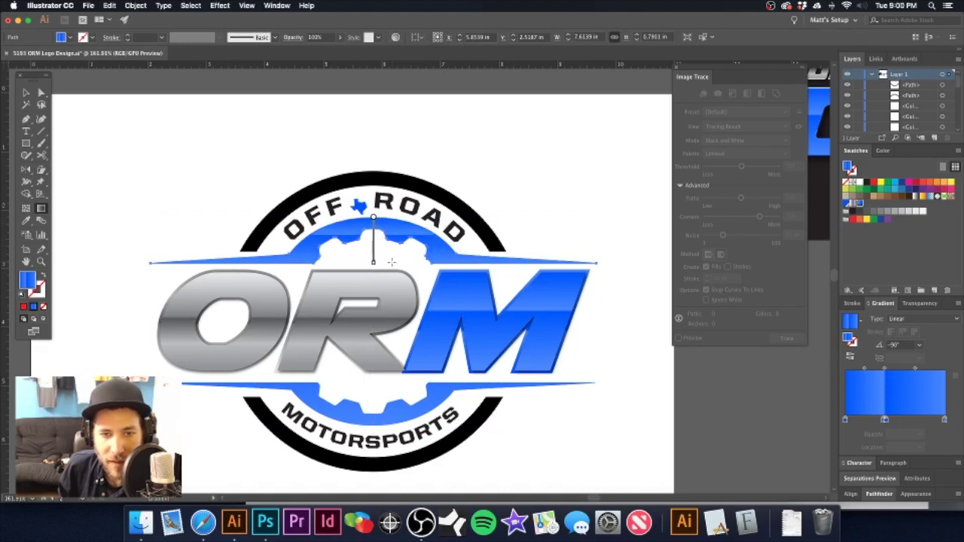
{"action": "left_click", "coordinate": [444, 389], "text": "super"}
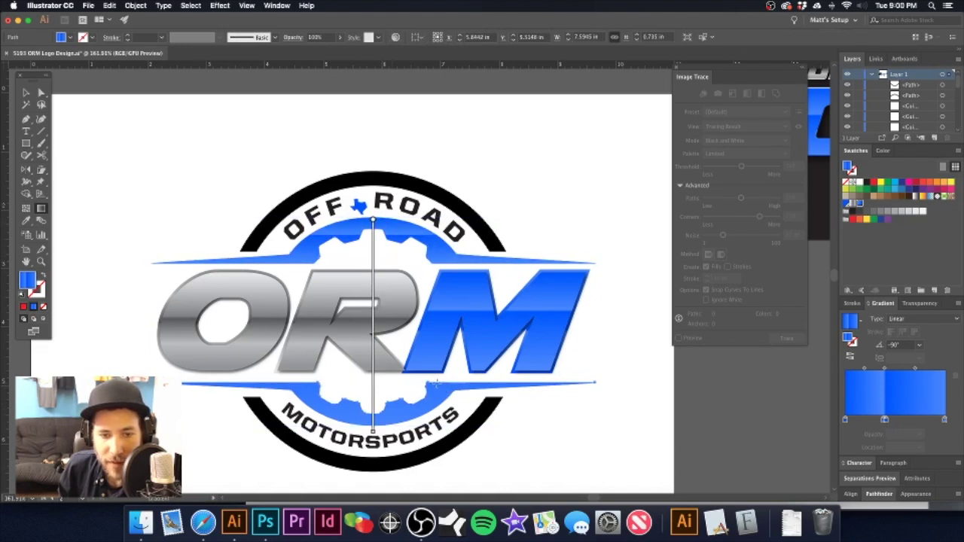
{"action": "left_click_drag", "start_coordinate": [438, 383], "coordinate": [437, 427]}
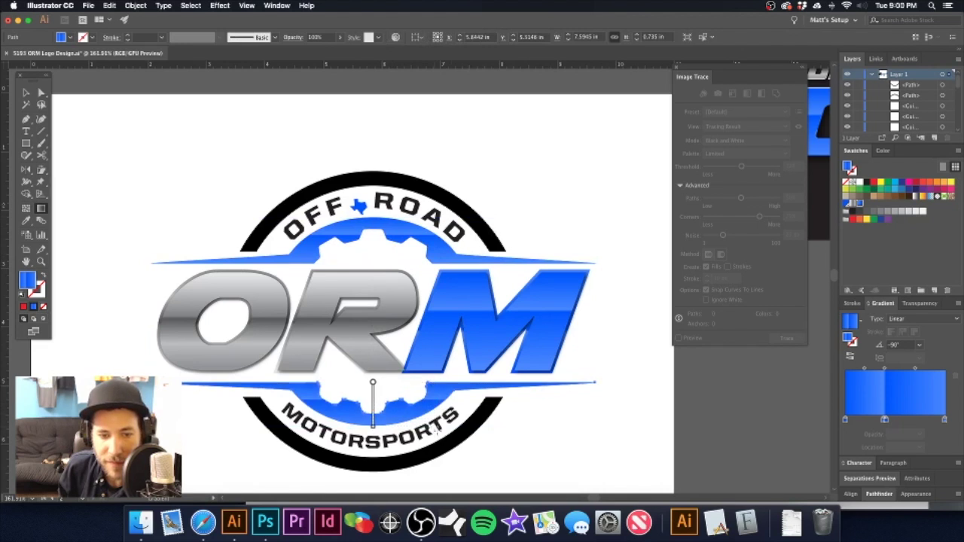
{"action": "left_click", "coordinate": [26, 92]}
{"action": "left_click", "coordinate": [198, 183]}
{"action": "key", "text": "super+minus"}
{"action": "key", "text": "super+minus"}
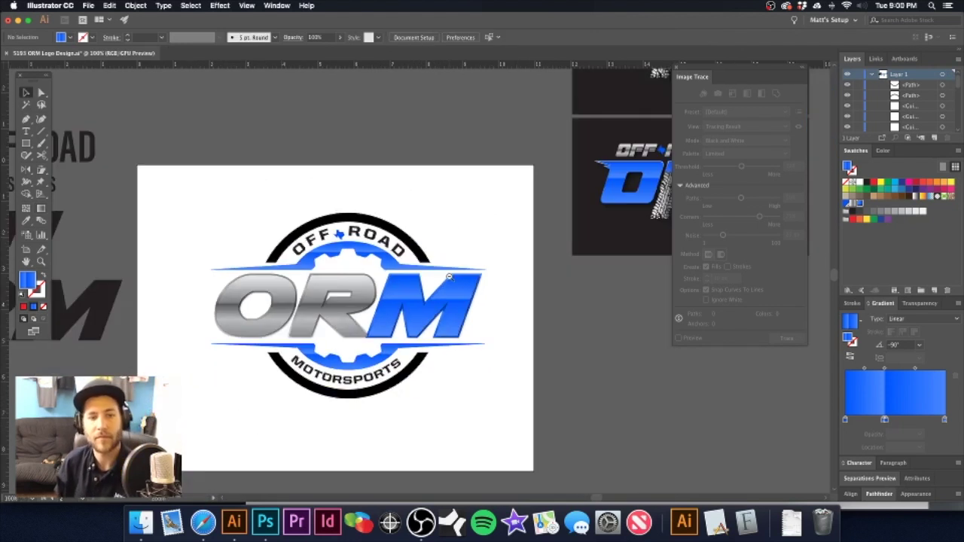
- Select both black ring arcs and fill them with the silver gradient swatch
{"action": "left_click", "coordinate": [399, 235]}
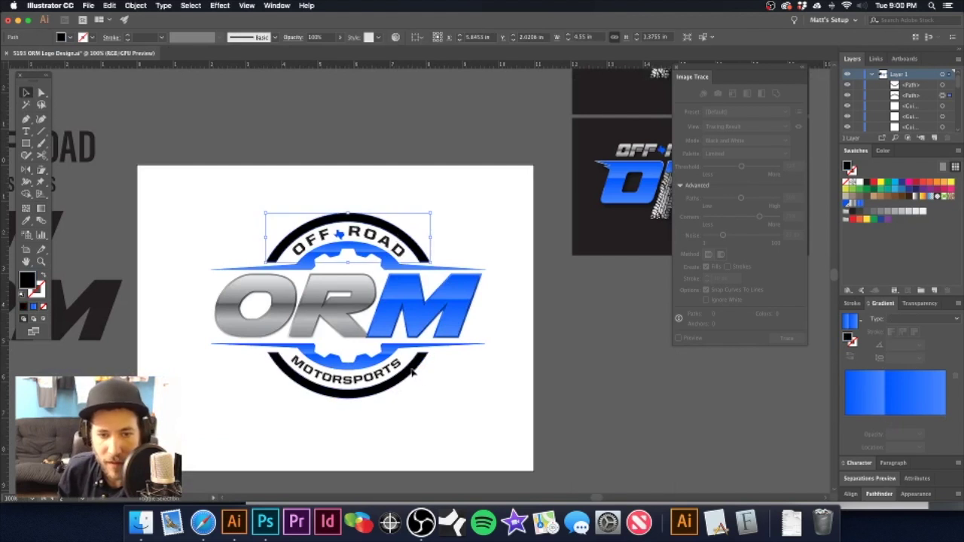
{"action": "left_click", "coordinate": [411, 369], "text": "shift"}
{"action": "left_click_drag", "start_coordinate": [373, 377], "coordinate": [445, 390]}
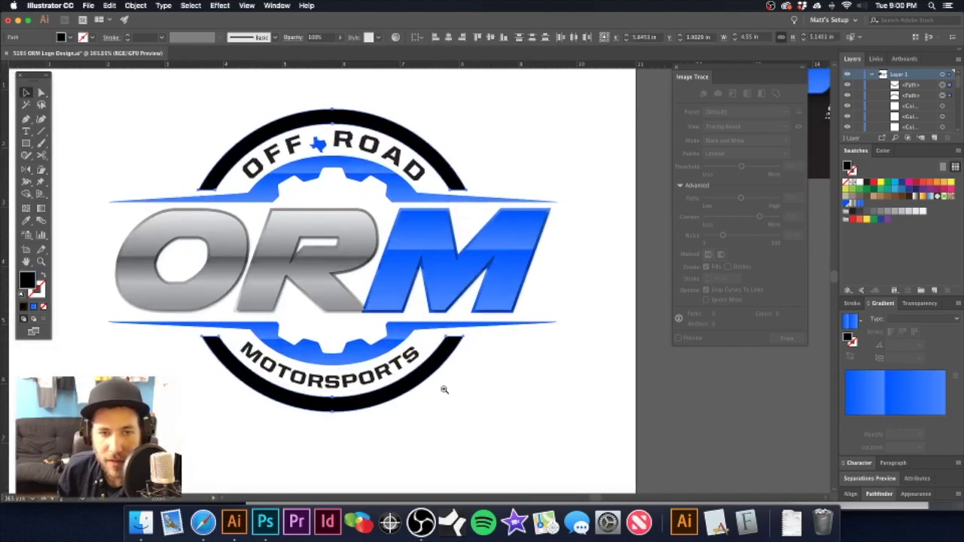
{"action": "left_click", "coordinate": [853, 208]}
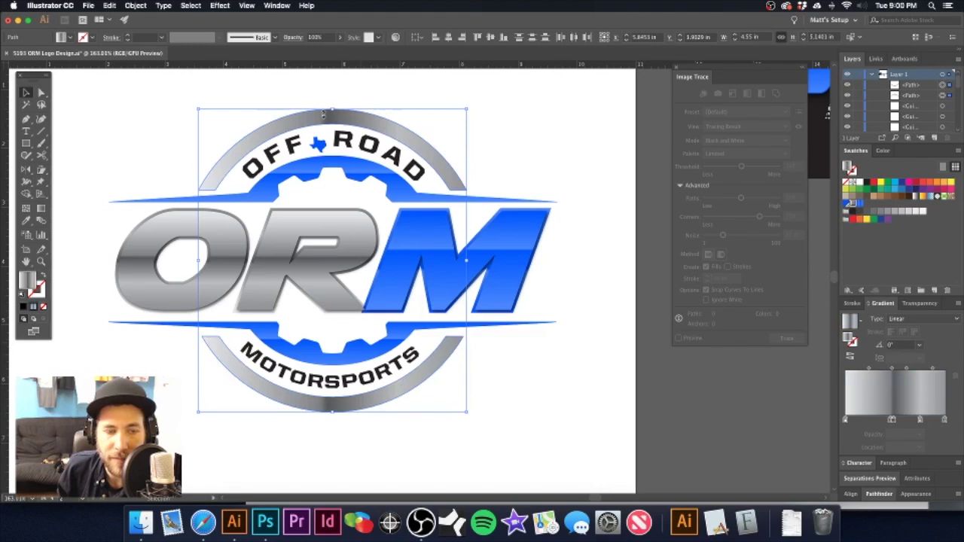
- Run the silver gradient vertically from the outer edge inward, at -90° on the upper ring arc and 90° on the lower one
{"action": "left_click", "coordinate": [359, 111]}
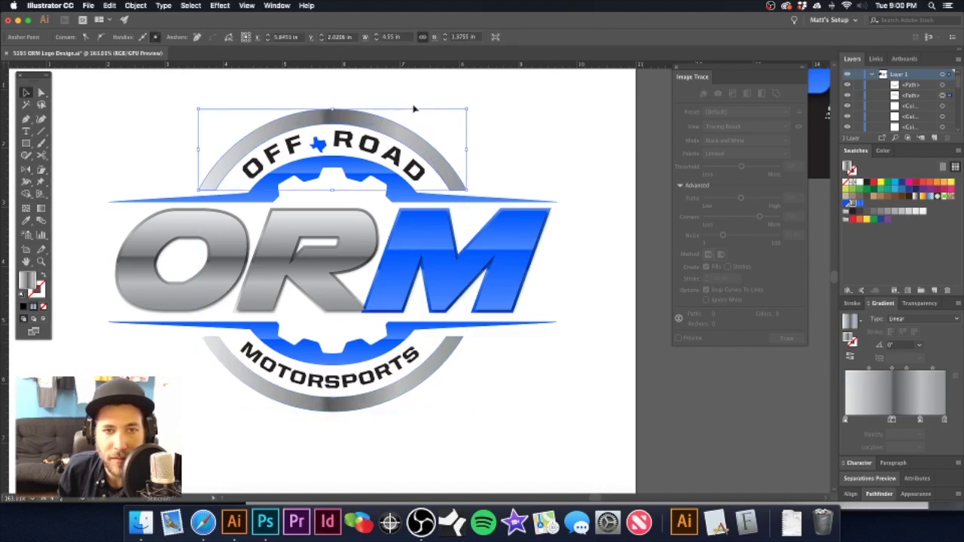
{"action": "left_click", "coordinate": [41, 208]}
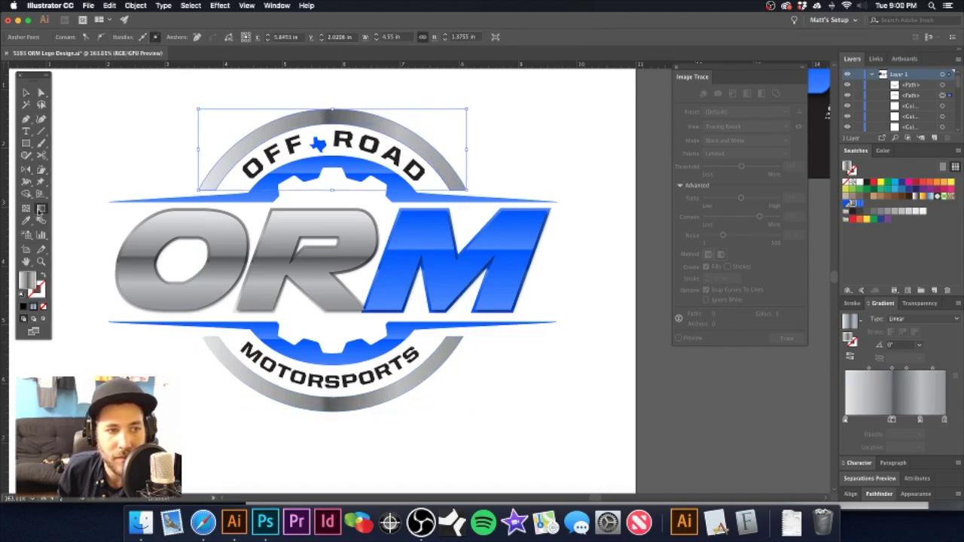
{"action": "left_click_drag", "start_coordinate": [332, 112], "coordinate": [333, 189]}
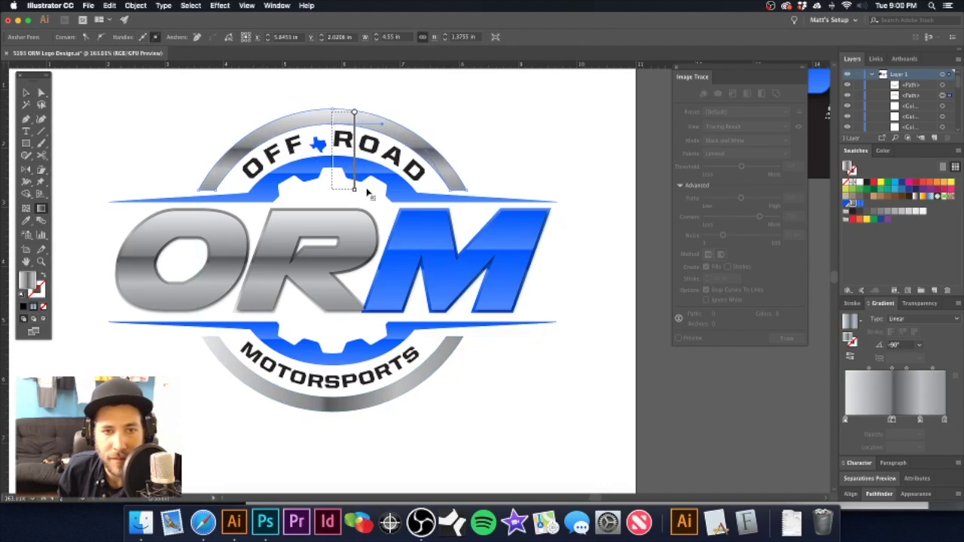
{"action": "left_click", "coordinate": [447, 359], "text": "super"}
{"action": "mouse_move", "coordinate": [332, 415]}
{"action": "left_mouse_down"}
{"action": "mouse_move", "coordinate": [360, 378]}
{"action": "mouse_move", "coordinate": [365, 344]}
{"action": "left_mouse_up"}
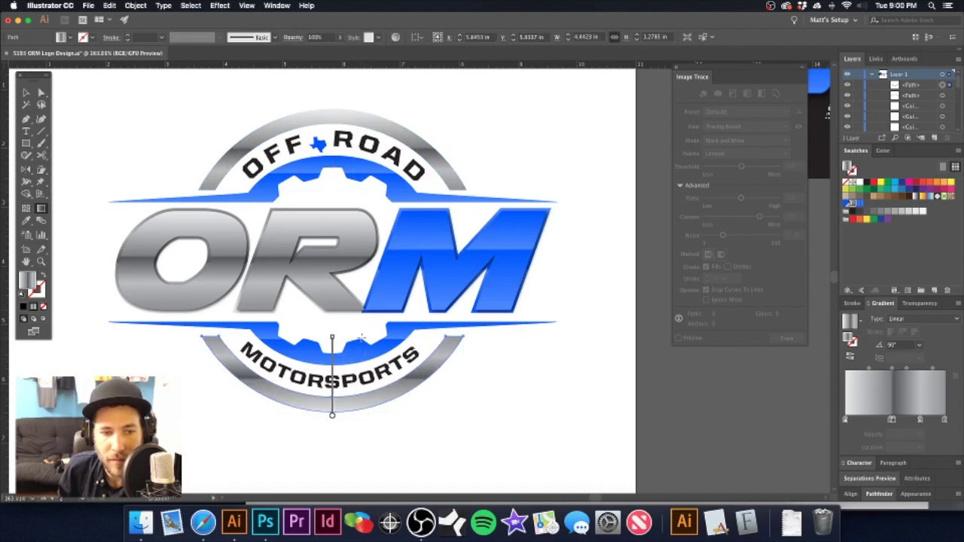
{"action": "left_click", "coordinate": [534, 161], "text": "super"}
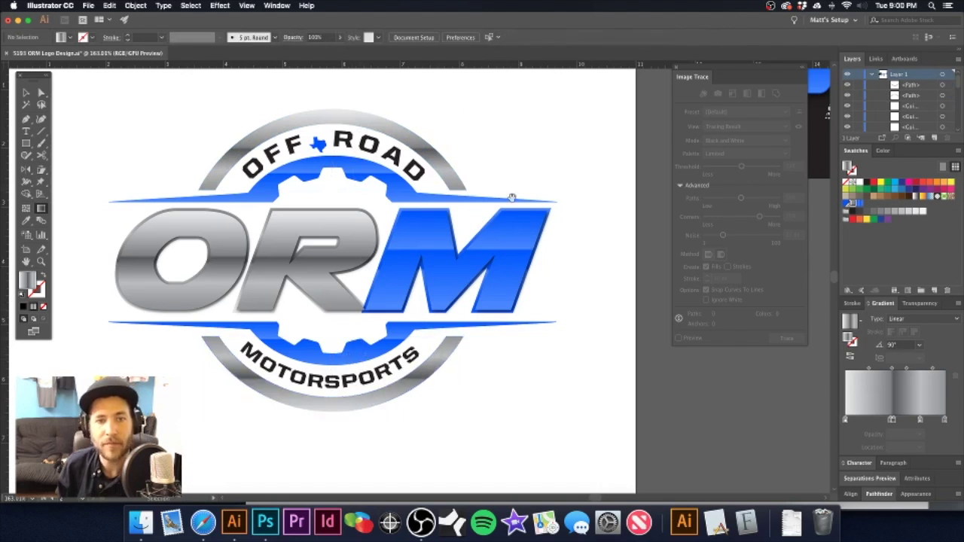
{"action": "key", "text": "super+minus"}
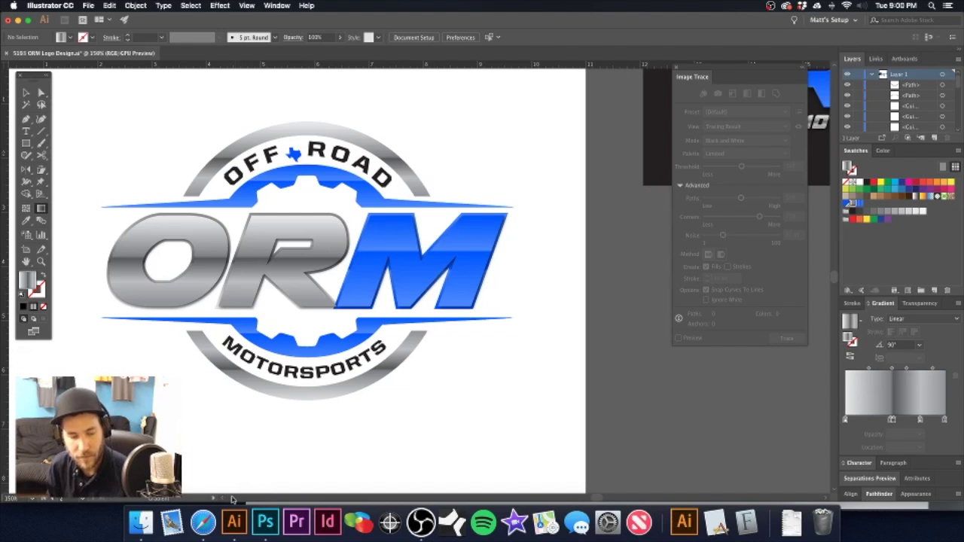
- Try a diagonal silver gradient on the upper ring arc and redraw it vertically at -90°
{"action": "left_click", "coordinate": [384, 156], "text": "super"}
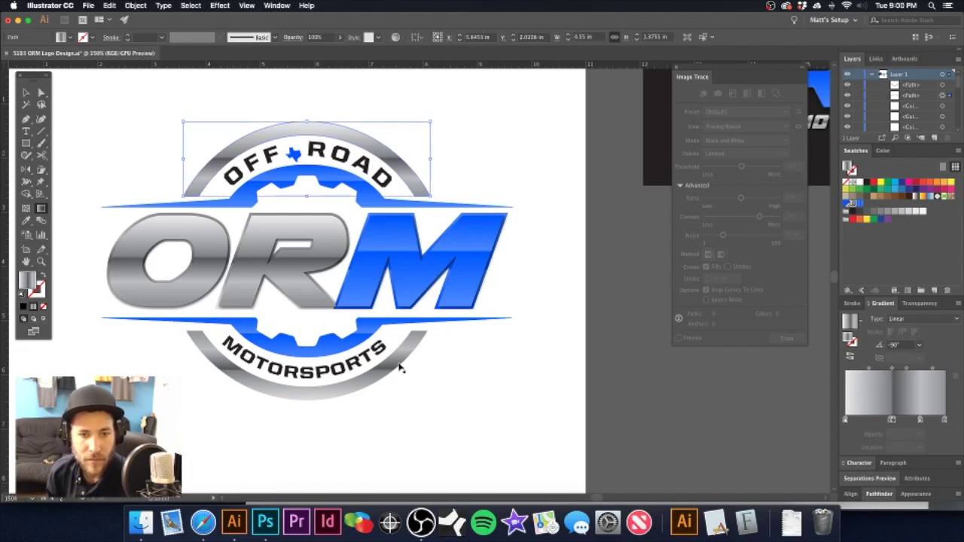
{"action": "left_click", "coordinate": [400, 366], "text": "shift+super"}
{"action": "left_click", "coordinate": [458, 181], "text": "super"}
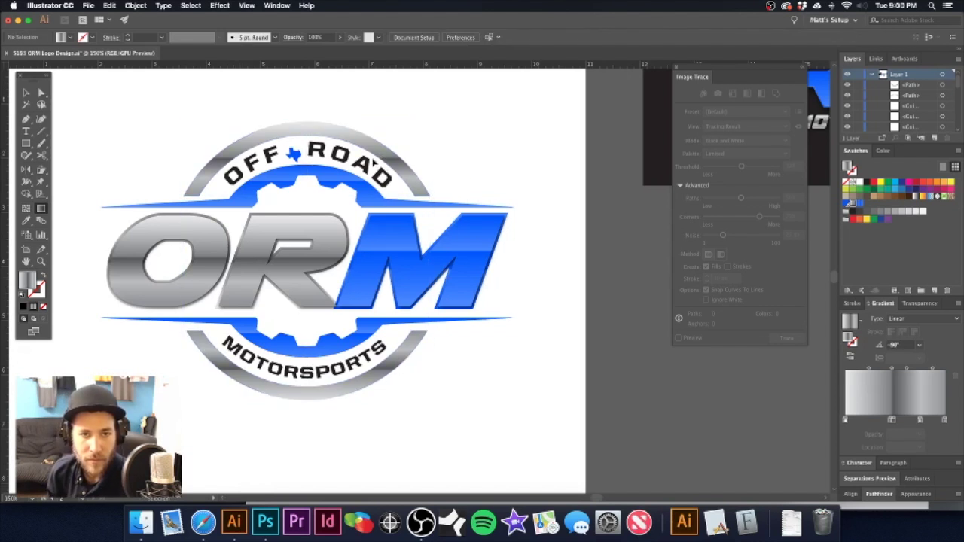
{"action": "left_click", "coordinate": [384, 155], "text": "super"}
{"action": "left_click_drag", "start_coordinate": [248, 127], "coordinate": [325, 209]}
{"action": "left_click_drag", "start_coordinate": [307, 122], "coordinate": [307, 196]}
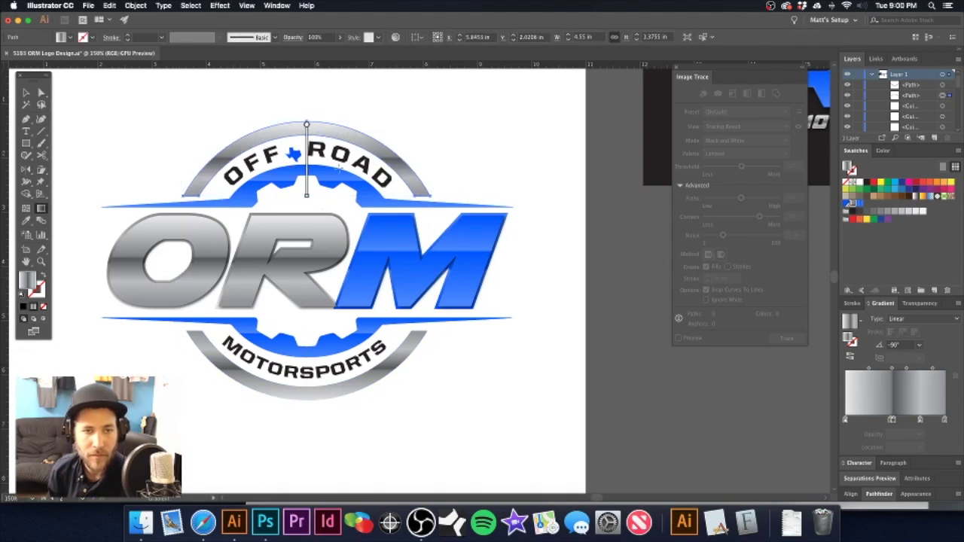
- Try diagonal silver gradients on the ring arcs, with the upper arc at about -57.7°
{"action": "left_click", "coordinate": [343, 399]}
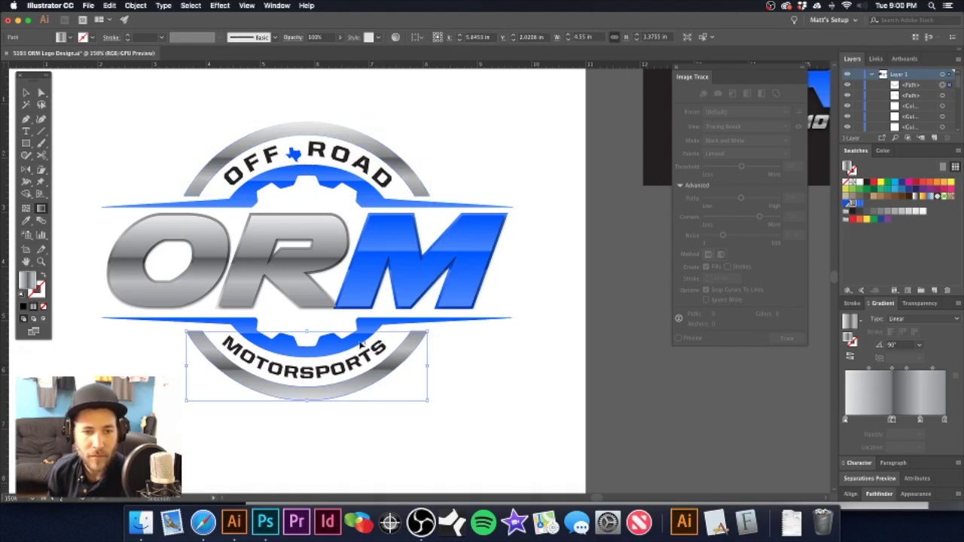
{"action": "left_click", "coordinate": [284, 121], "text": "shift"}
{"action": "left_click_drag", "start_coordinate": [261, 123], "coordinate": [313, 205]}
{"action": "key", "text": "v"}
{"action": "left_click", "coordinate": [403, 411]}
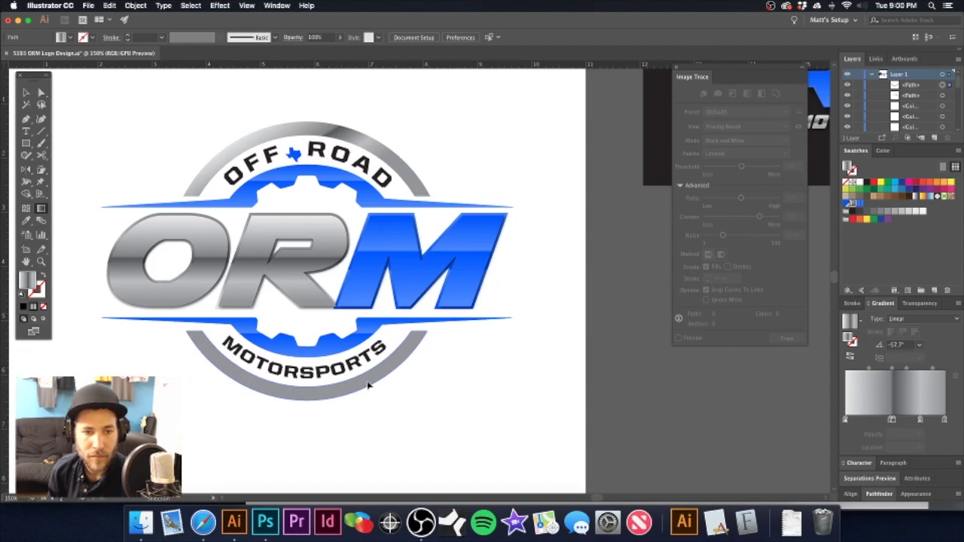
{"action": "left_click", "coordinate": [370, 384]}
{"action": "key", "text": "g"}
{"action": "left_click_drag", "start_coordinate": [261, 123], "coordinate": [311, 202]}
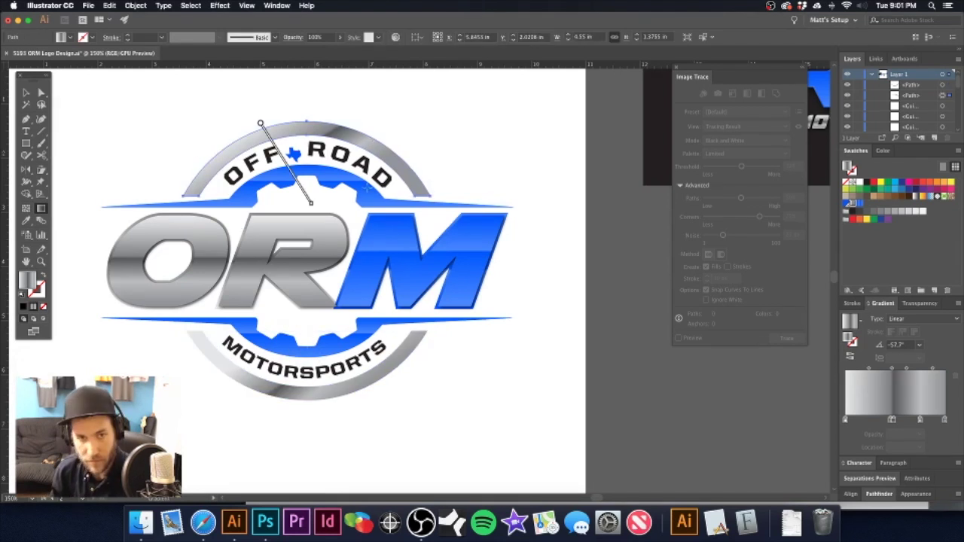
- Select both ring arcs and run the silver gradient horizontally at 0° across their full width
{"action": "key", "text": "v"}
{"action": "left_click", "coordinate": [366, 384], "text": "shift"}
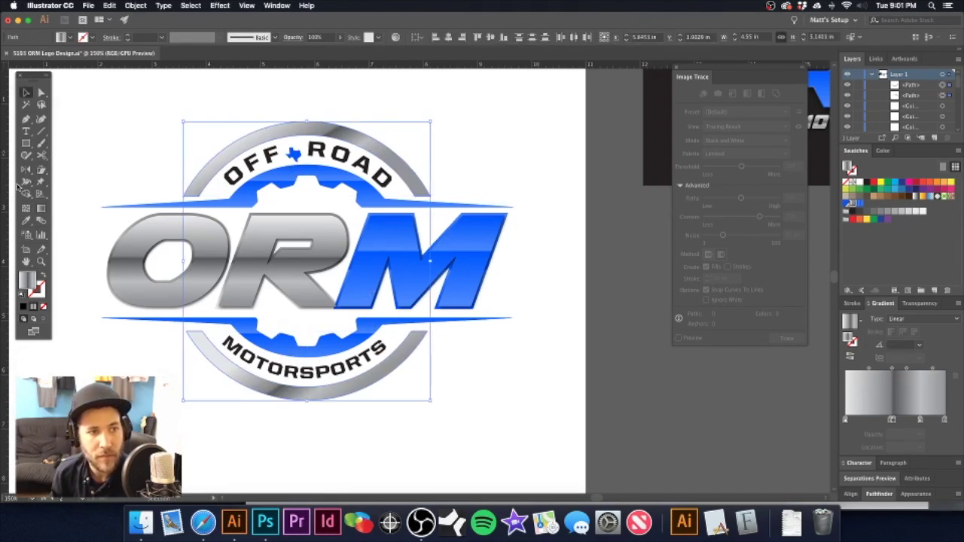
{"action": "left_click", "coordinate": [41, 208]}
{"action": "left_click_drag", "start_coordinate": [184, 194], "coordinate": [435, 195]}
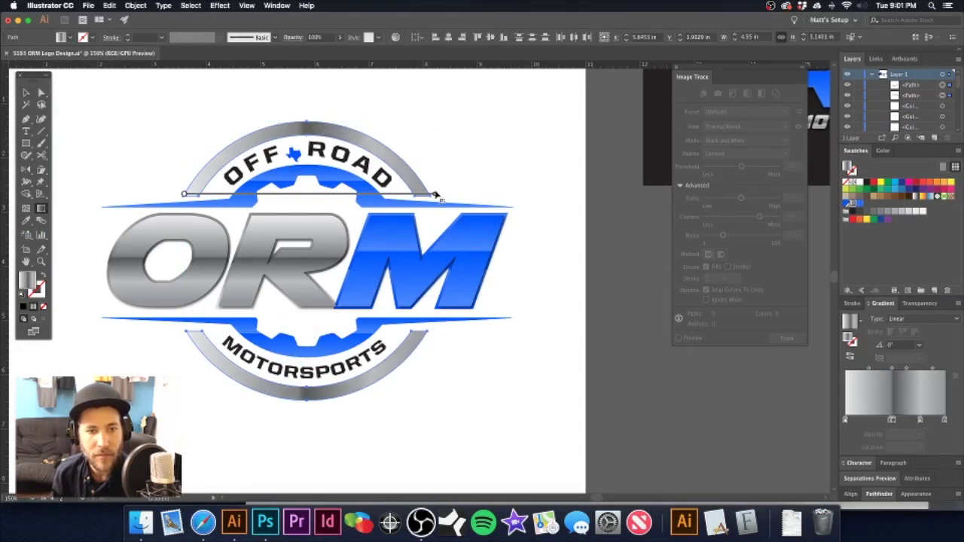
{"action": "left_click", "coordinate": [439, 179], "text": "super"}
{"action": "left_click", "coordinate": [413, 239], "text": "alt+super"}
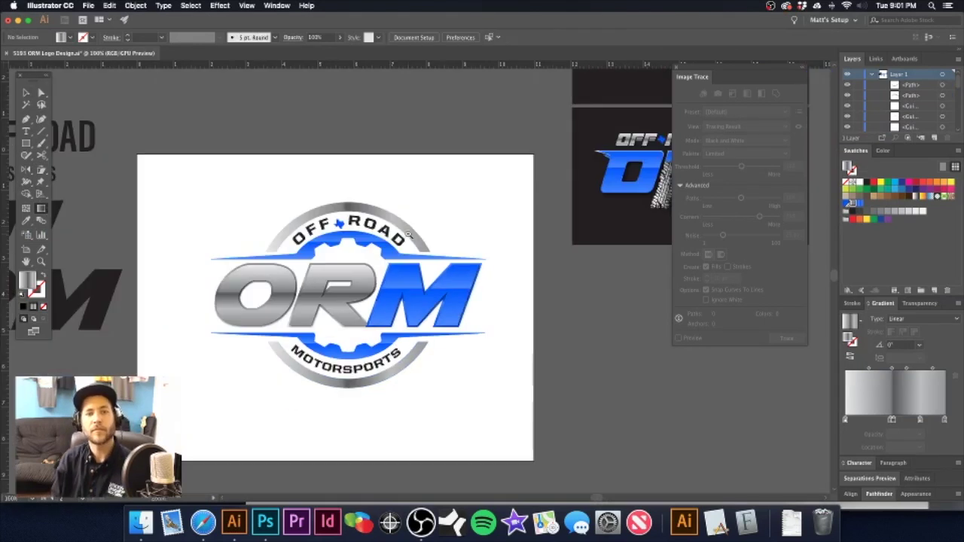
{"action": "left_click", "coordinate": [412, 239], "text": "alt+super"}
{"action": "scroll", "coordinate": [367, 301], "scroll_direction": "up", "scroll_amount": 5}
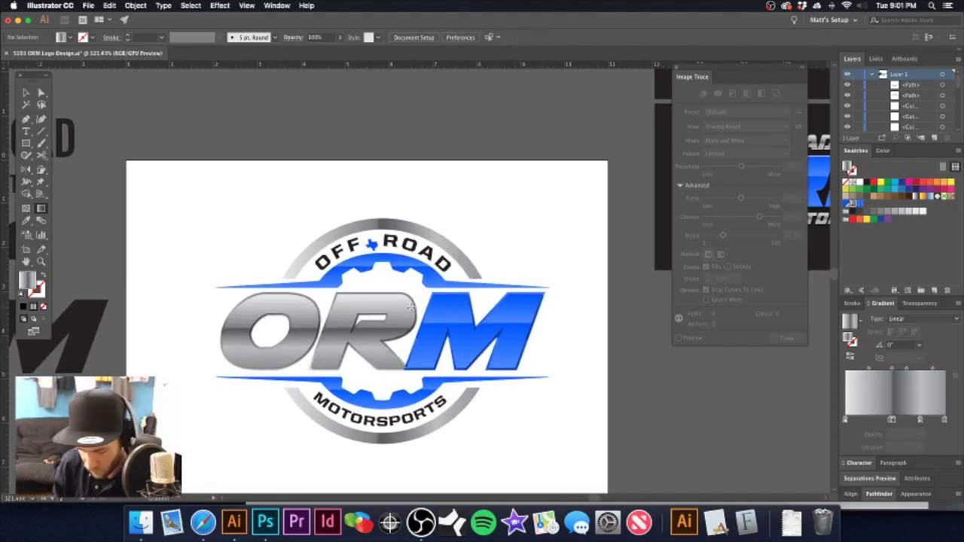
- Recolor the curved OFF ROAD and MOTORSPORTS text white
{"action": "left_click", "coordinate": [419, 252]}
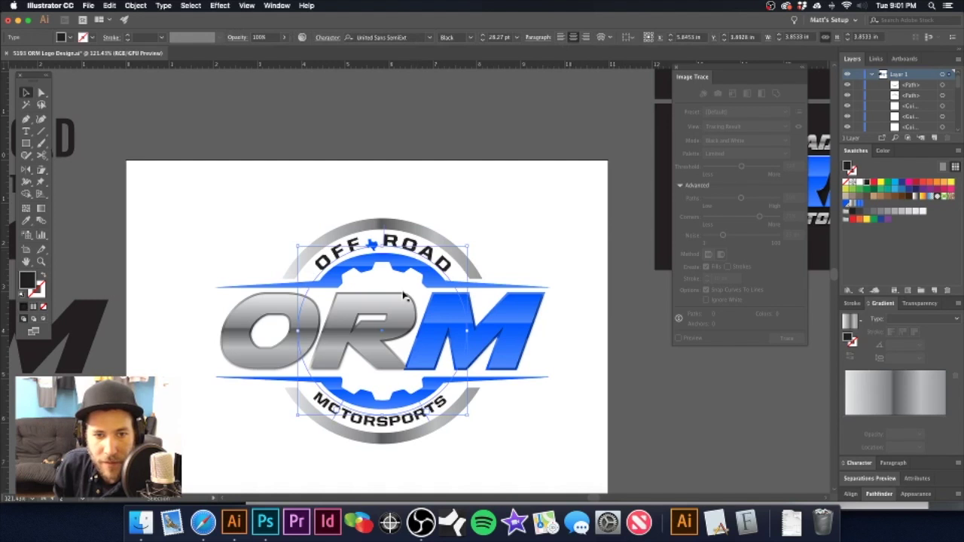
{"action": "left_click", "coordinate": [392, 428], "text": "shift"}
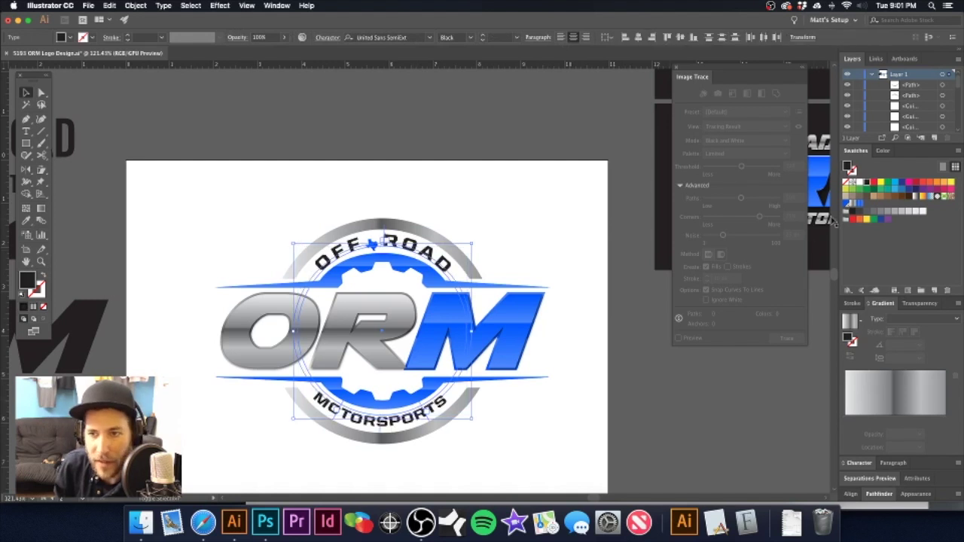
{"action": "left_click", "coordinate": [853, 183]}
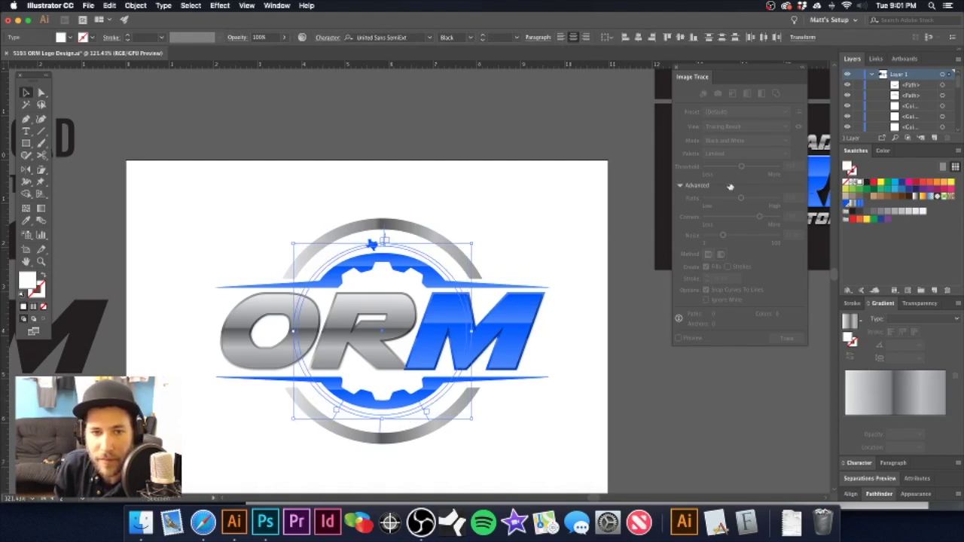
{"action": "left_click", "coordinate": [261, 186]}
- Draw a black background rectangle about 9.4 × 7 in on the artboard and send it behind the logo
{"action": "left_click", "coordinate": [384, 269], "text": "alt+super"}
{"action": "left_click", "coordinate": [390, 291], "text": "alt+super"}
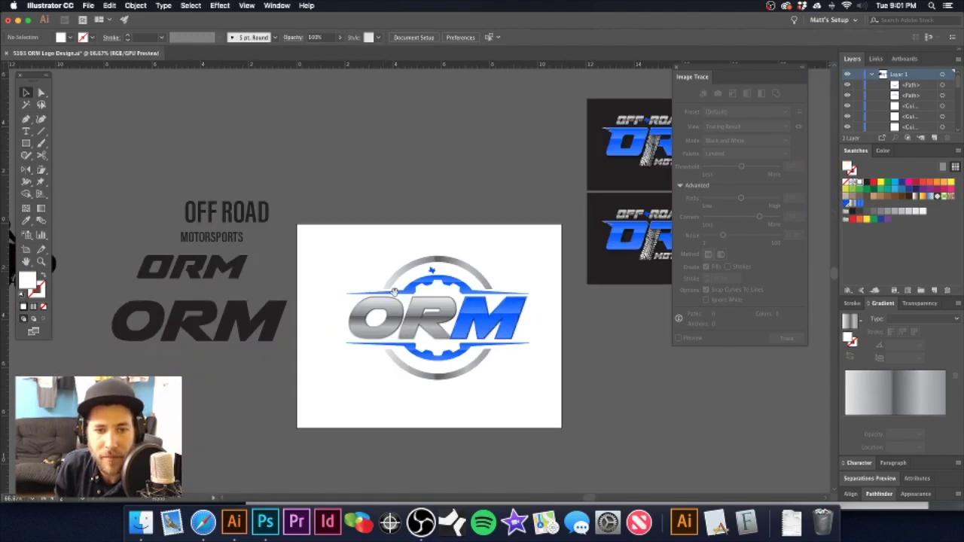
{"action": "left_click_drag", "start_coordinate": [391, 291], "coordinate": [340, 256]}
{"action": "left_click", "coordinate": [25, 143]}
{"action": "left_click_drag", "start_coordinate": [269, 204], "coordinate": [294, 222]}
{"action": "mouse_move", "coordinate": [448, 317]}
{"action": "left_mouse_down"}
{"action": "mouse_move", "coordinate": [531, 384]}
{"action": "mouse_move", "coordinate": [511, 386]}
{"action": "mouse_move", "coordinate": [496, 373]}
{"action": "left_mouse_up"}
{"action": "left_click", "coordinate": [852, 192]}
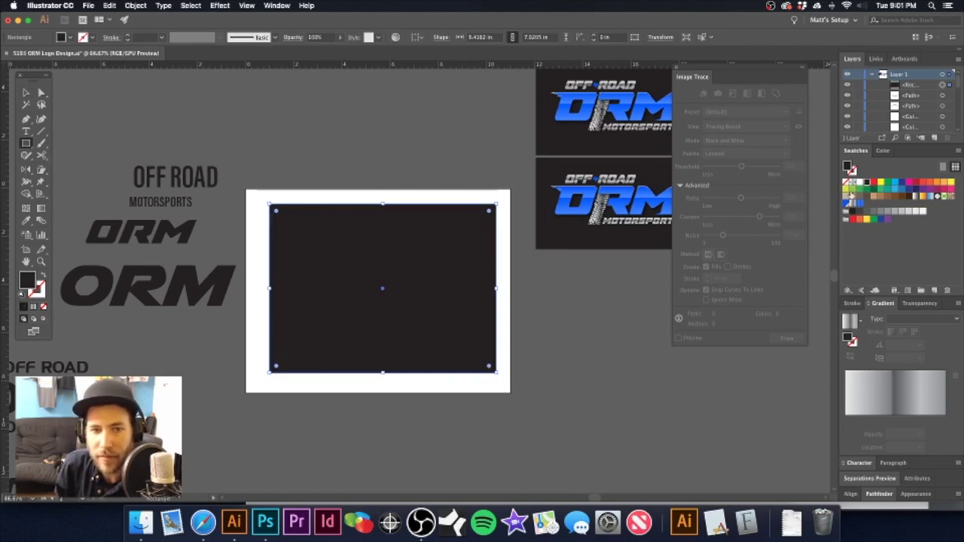
{"action": "key", "text": "super+shift+bracketleft"}
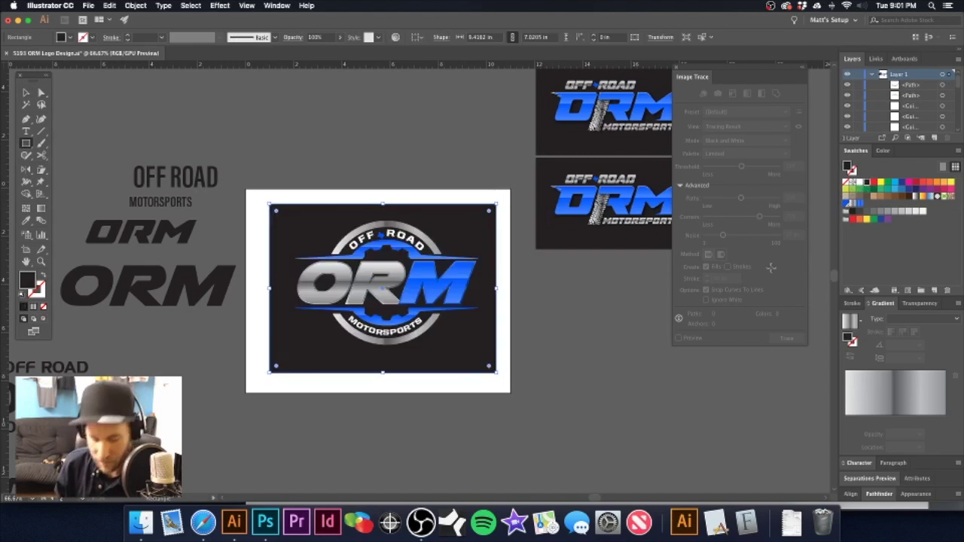
- Deselect the background rectangle and save the document
{"action": "key", "text": "v"}
{"action": "left_click", "coordinate": [421, 155]}
{"action": "left_click_drag", "start_coordinate": [366, 264], "coordinate": [446, 296]}
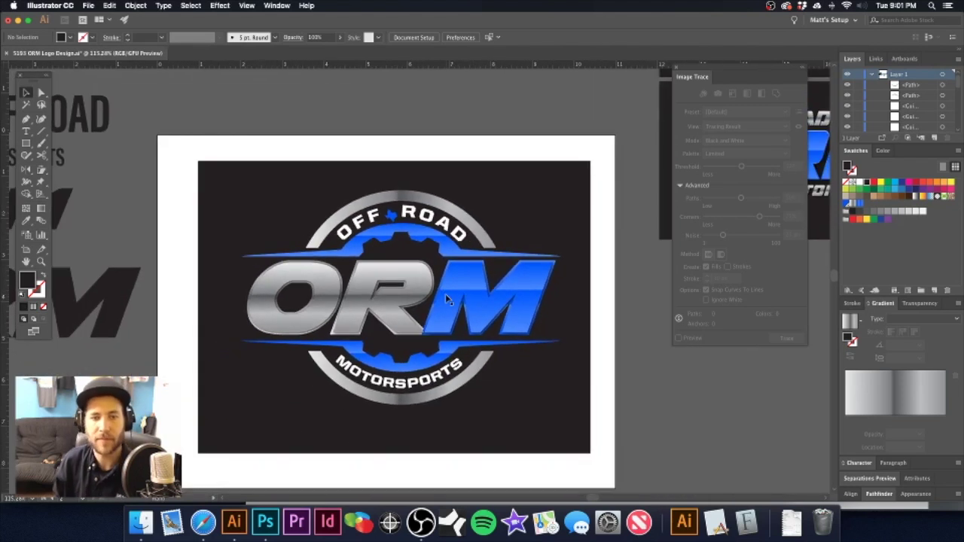
{"action": "key", "text": "super+s"}
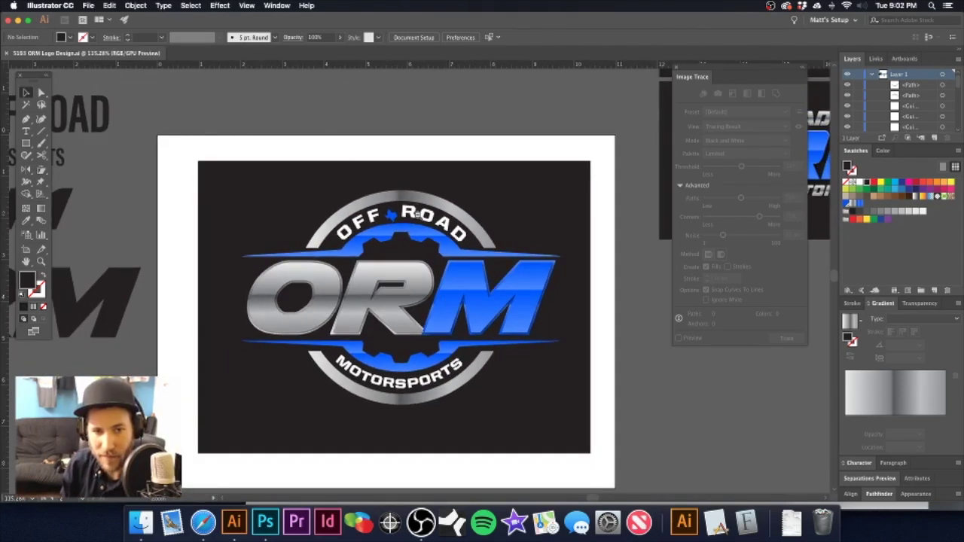
- Select both ring arcs and add a Royal Blue gradient stop at 44.25% and a gray stop at 20.52%
{"action": "key", "text": "super+1"}
{"action": "left_click_drag", "start_coordinate": [420, 161], "coordinate": [418, 216]}
{"action": "left_click_drag", "start_coordinate": [424, 285], "coordinate": [414, 216]}
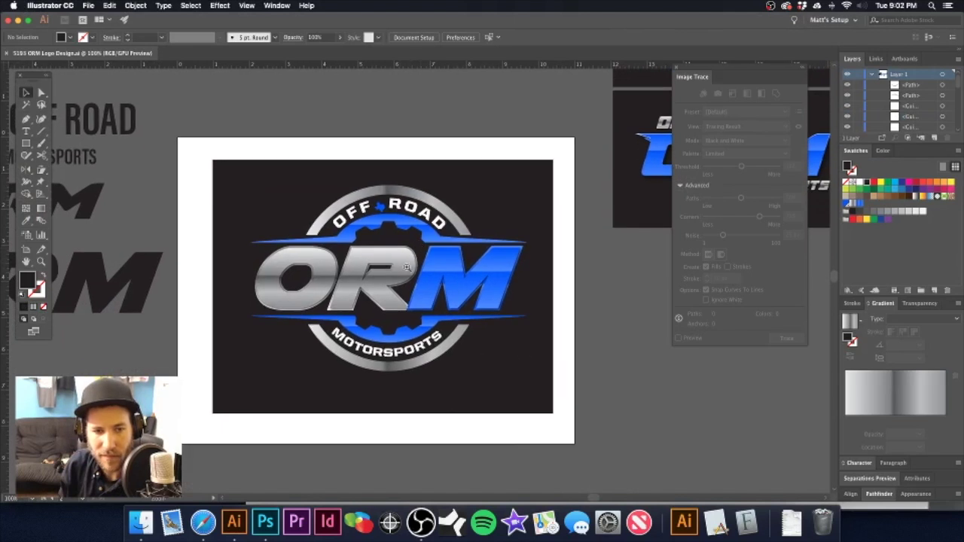
{"action": "left_click_drag", "start_coordinate": [406, 268], "coordinate": [427, 273]}
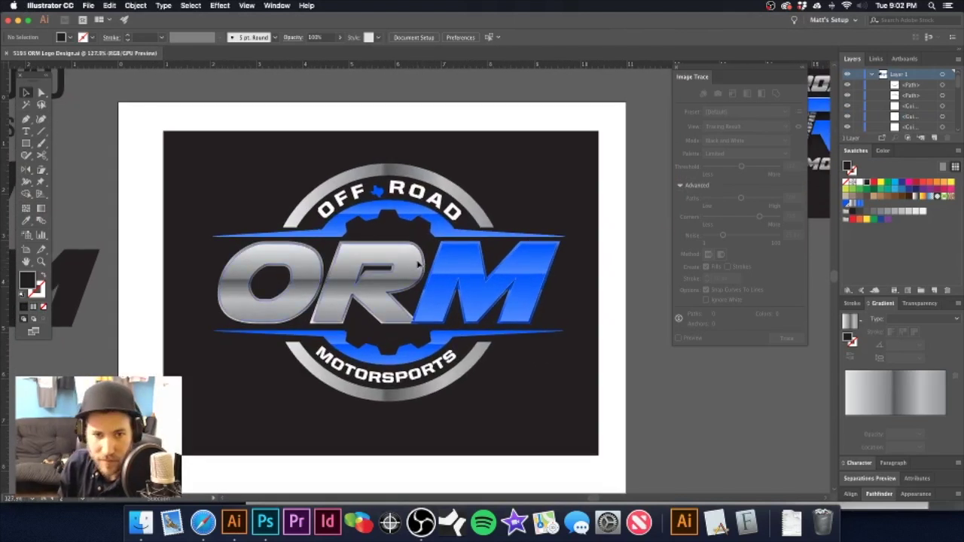
{"action": "left_click", "coordinate": [420, 263]}
{"action": "left_click", "coordinate": [443, 184]}
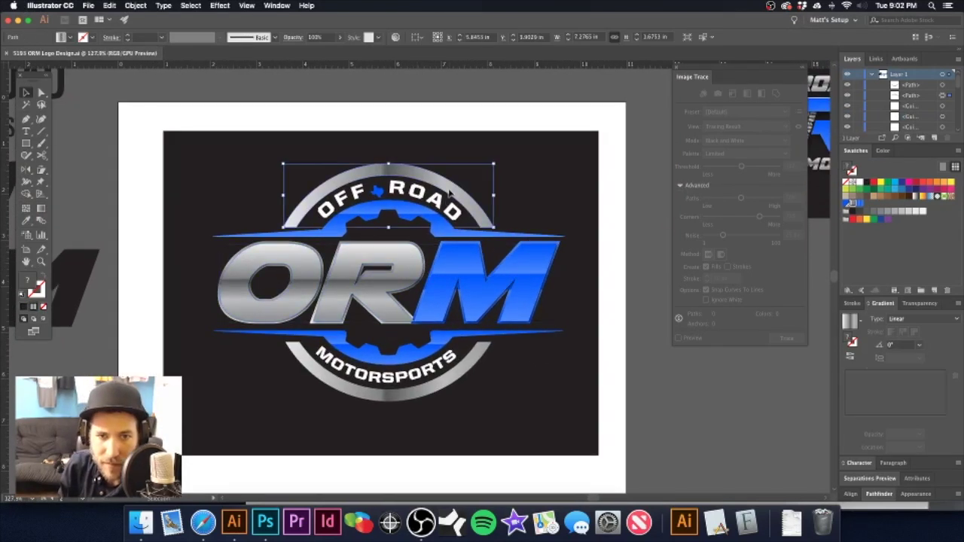
{"action": "left_click", "coordinate": [458, 380], "text": "shift"}
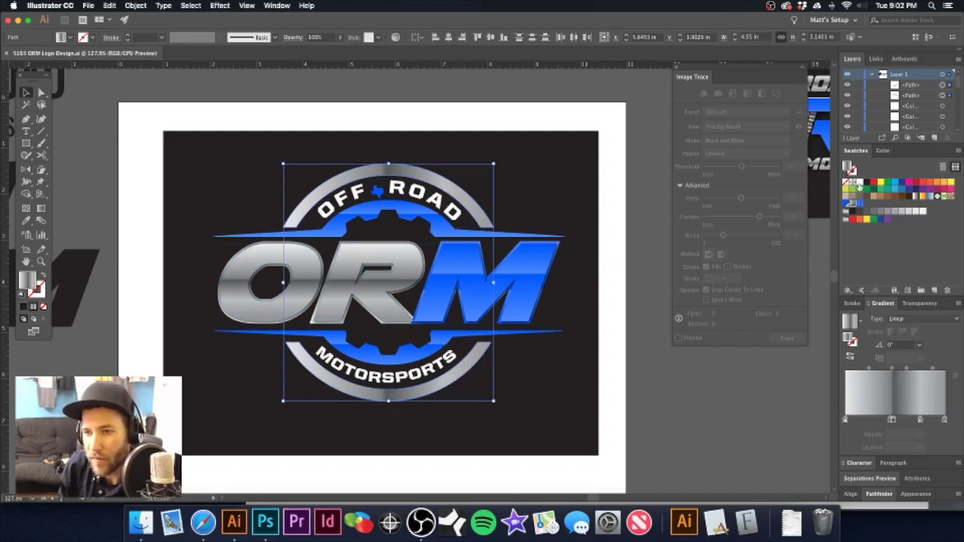
{"action": "left_click_drag", "start_coordinate": [850, 204], "coordinate": [882, 422]}
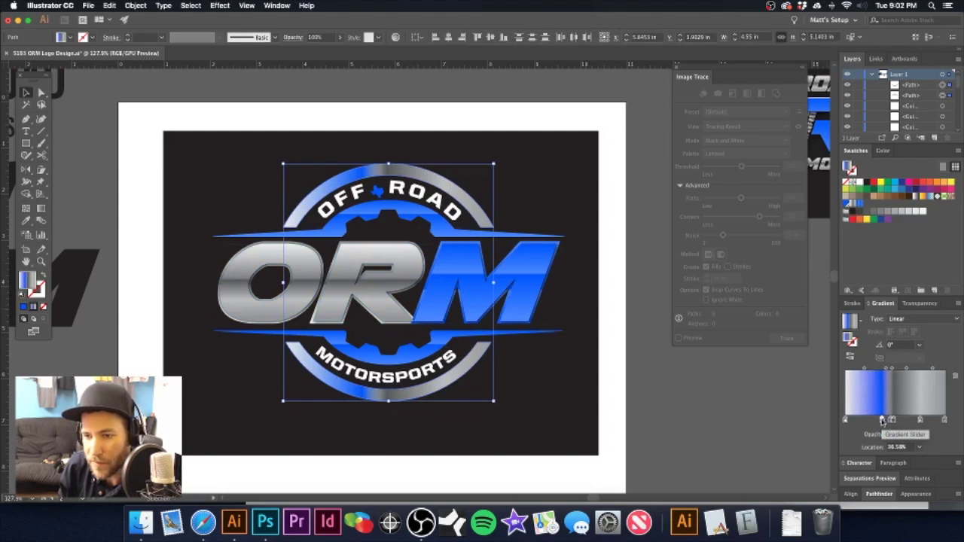
{"action": "mouse_move", "coordinate": [882, 421]}
{"action": "left_mouse_down"}
{"action": "mouse_move", "coordinate": [866, 423]}
{"action": "mouse_move", "coordinate": [891, 424]}
{"action": "left_mouse_up"}
{"action": "left_click", "coordinate": [876, 421]}
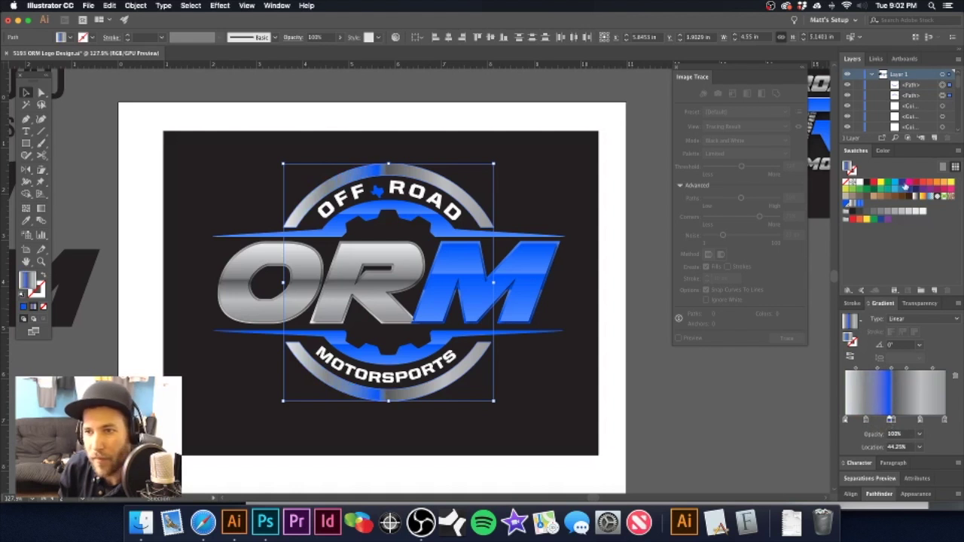
- Lighten the ring gradient's Royal Blue stop to a 25% tint
{"action": "left_click", "coordinate": [885, 151]}
{"action": "left_click_drag", "start_coordinate": [930, 173], "coordinate": [900, 175]}
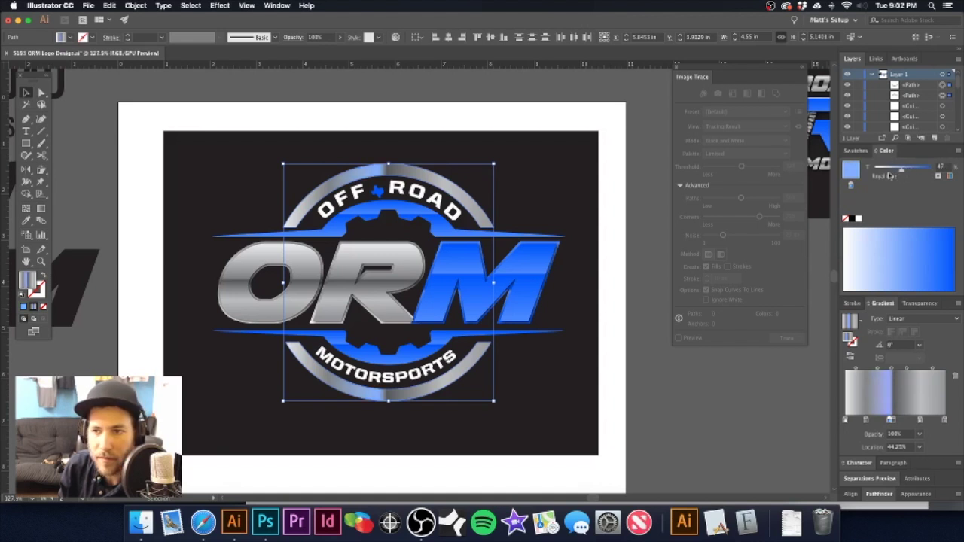
{"action": "left_click_drag", "start_coordinate": [891, 174], "coordinate": [885, 174]}
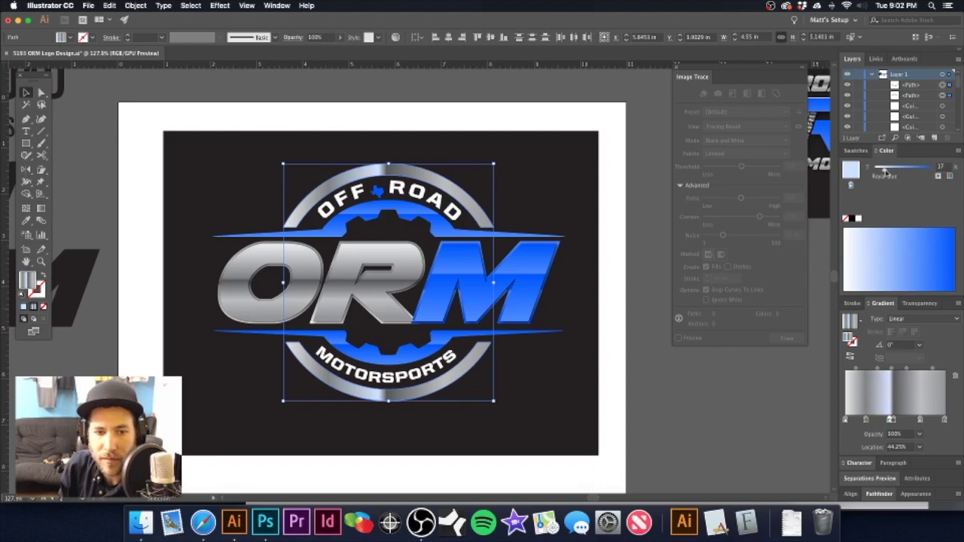
{"action": "left_click_drag", "start_coordinate": [887, 172], "coordinate": [888, 173]}
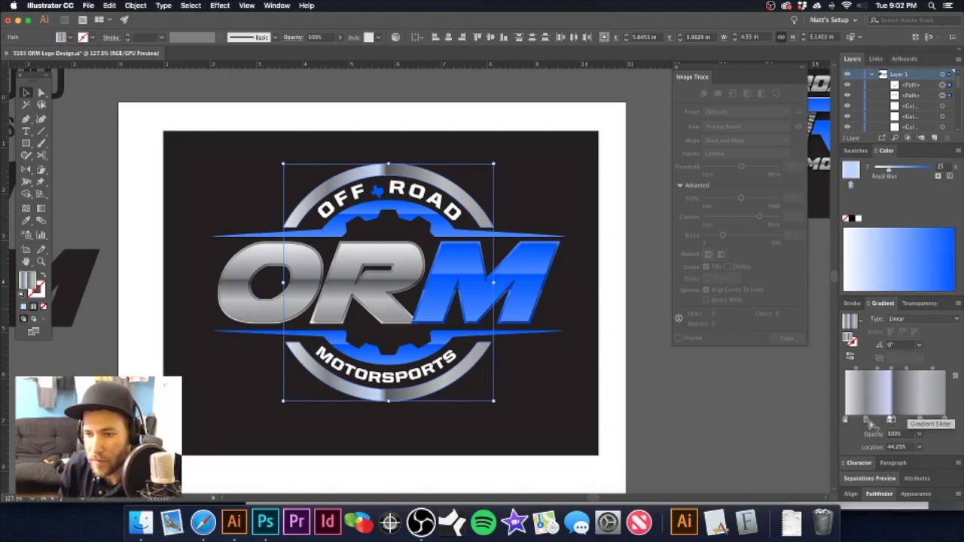
- Try removing the ring gradient's gray stop at 20.52%, undo the removal, and shift the dark gray stop to about 52%
{"action": "left_click_drag", "start_coordinate": [866, 420], "coordinate": [866, 437]}
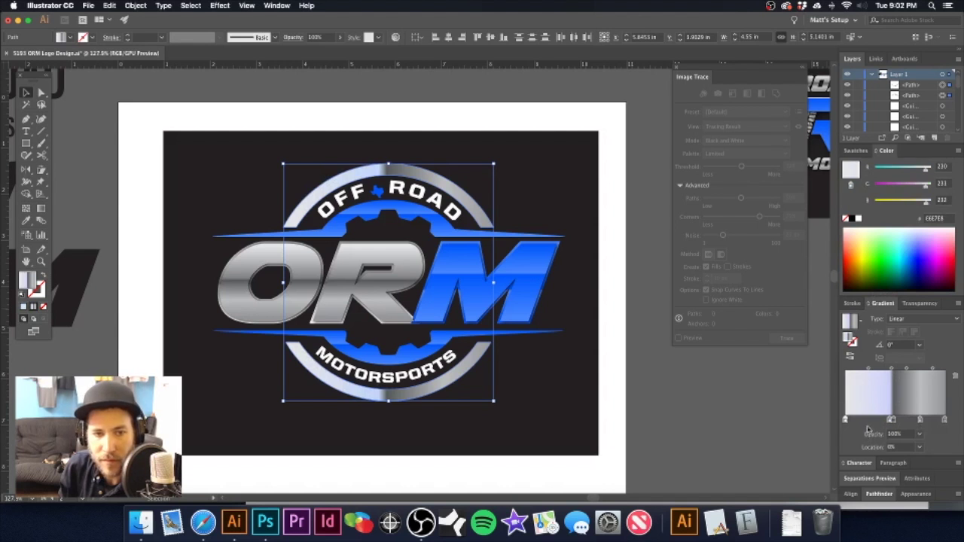
{"action": "key", "text": "super+z"}
{"action": "left_click_drag", "start_coordinate": [894, 423], "coordinate": [903, 422]}
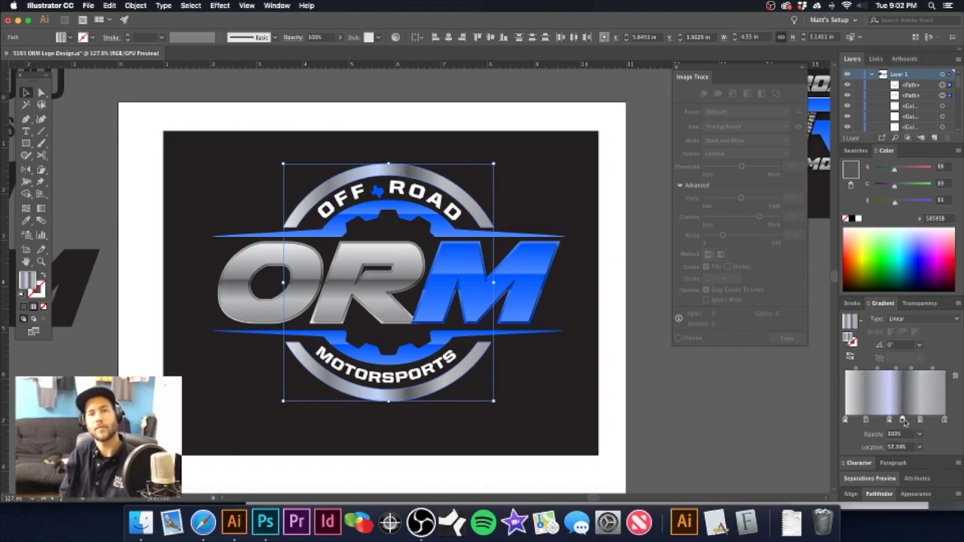
{"action": "left_click", "coordinate": [327, 112]}
- Isolate the letter group, select the O and R faces, and add a Royal Blue gradient stop, trying it at about 46%
{"action": "left_click", "coordinate": [317, 266]}
{"action": "double_click", "coordinate": [369, 260]}
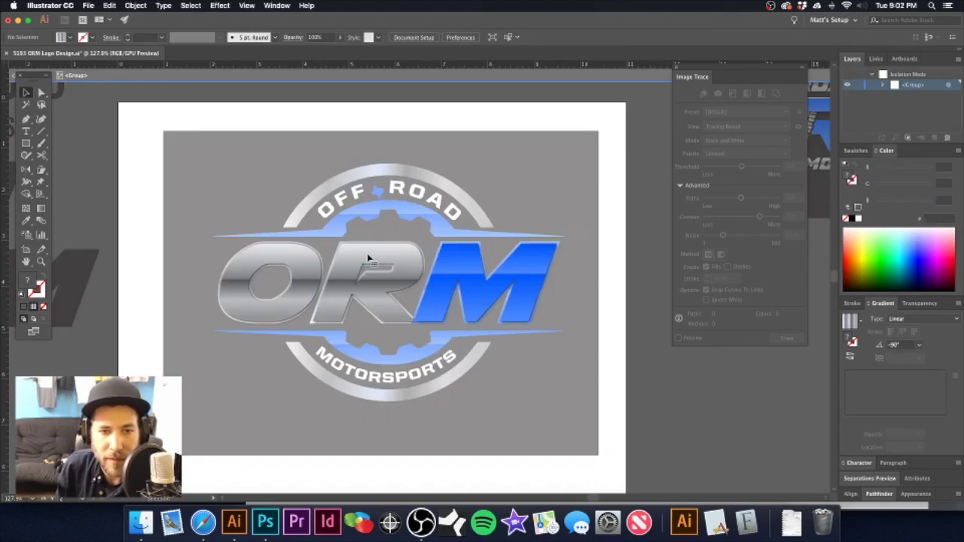
{"action": "left_click", "coordinate": [297, 256]}
{"action": "scroll", "coordinate": [377, 322], "scroll_direction": "up", "scroll_amount": 5}
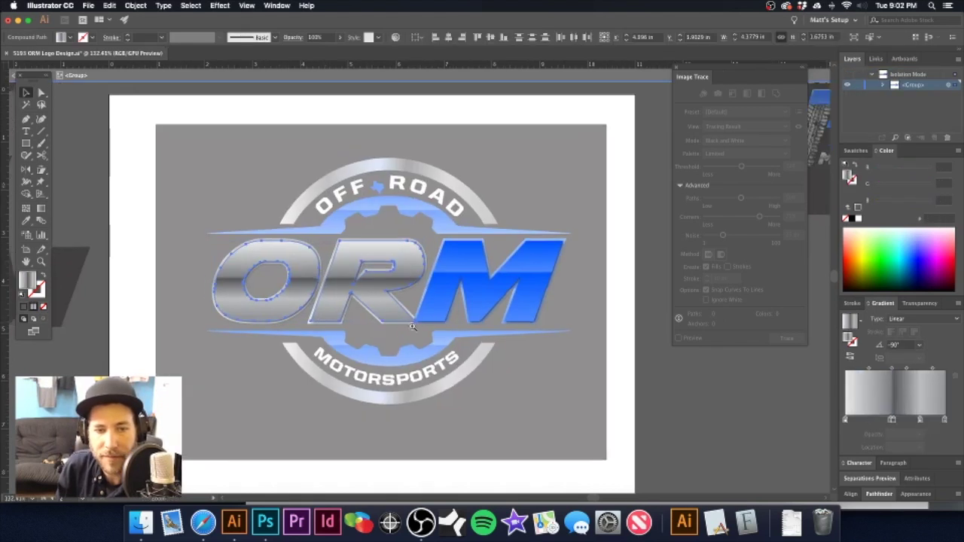
{"action": "left_click", "coordinate": [856, 151]}
{"action": "left_click_drag", "start_coordinate": [845, 206], "coordinate": [892, 422]}
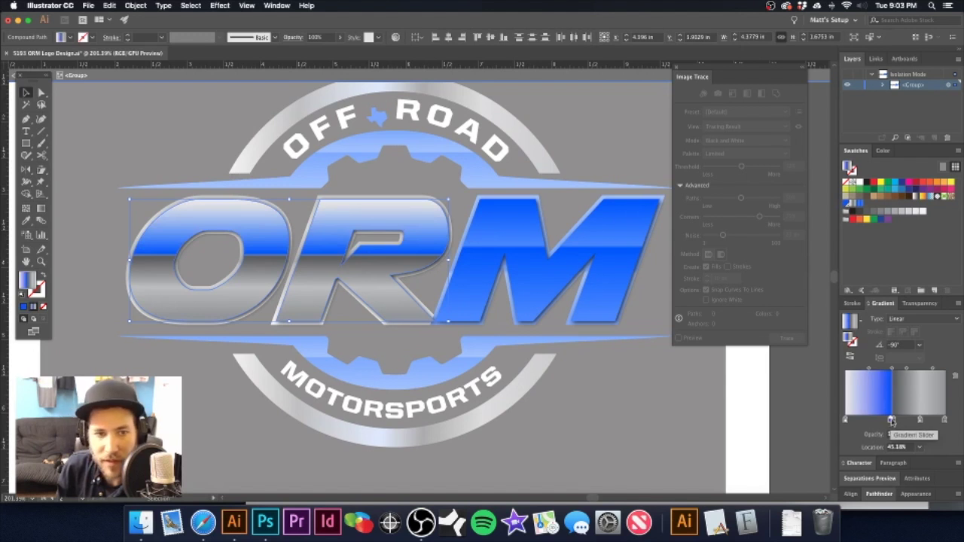
{"action": "mouse_move", "coordinate": [892, 420]}
{"action": "left_mouse_down"}
{"action": "mouse_move", "coordinate": [870, 423]}
{"action": "mouse_move", "coordinate": [891, 421]}
{"action": "left_mouse_up"}
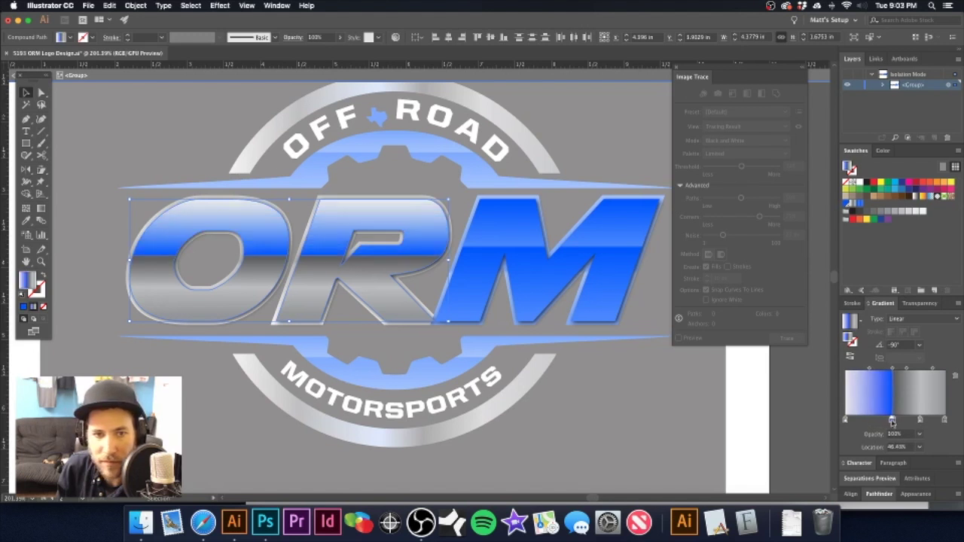
- Undo the last stop move, lighten the O and R gradient's Royal Blue stop at 24.6% to a 36% tint, and exit isolation
{"action": "key", "text": "super+z"}
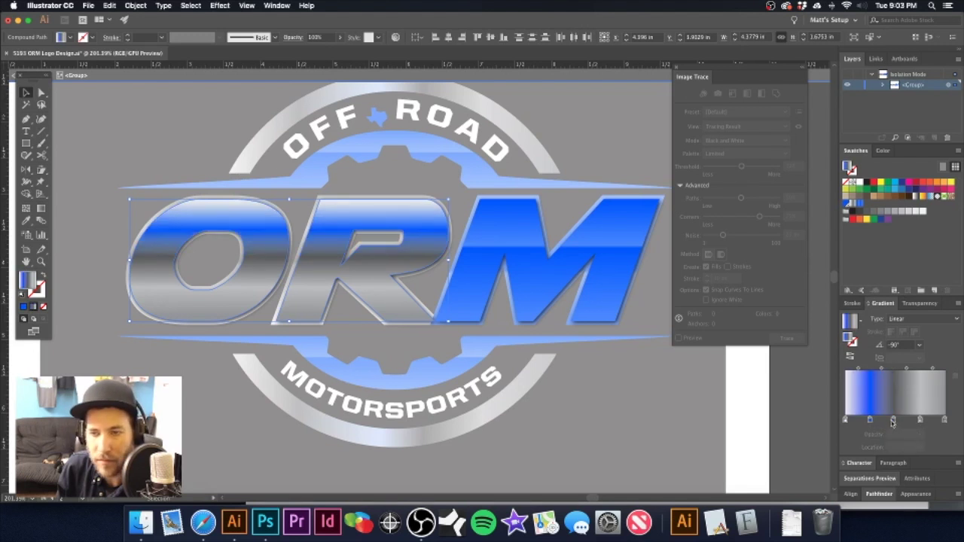
{"action": "left_click", "coordinate": [883, 151]}
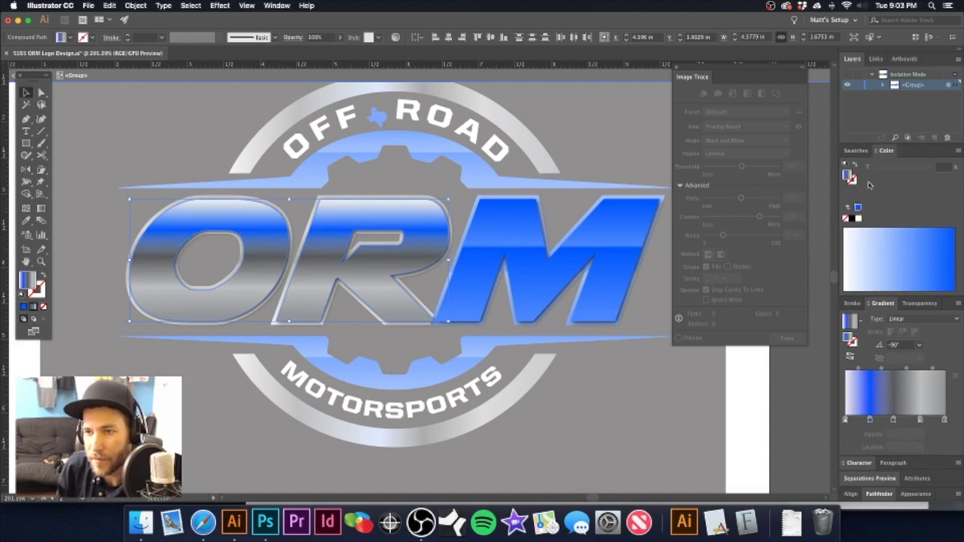
{"action": "left_click", "coordinate": [871, 420]}
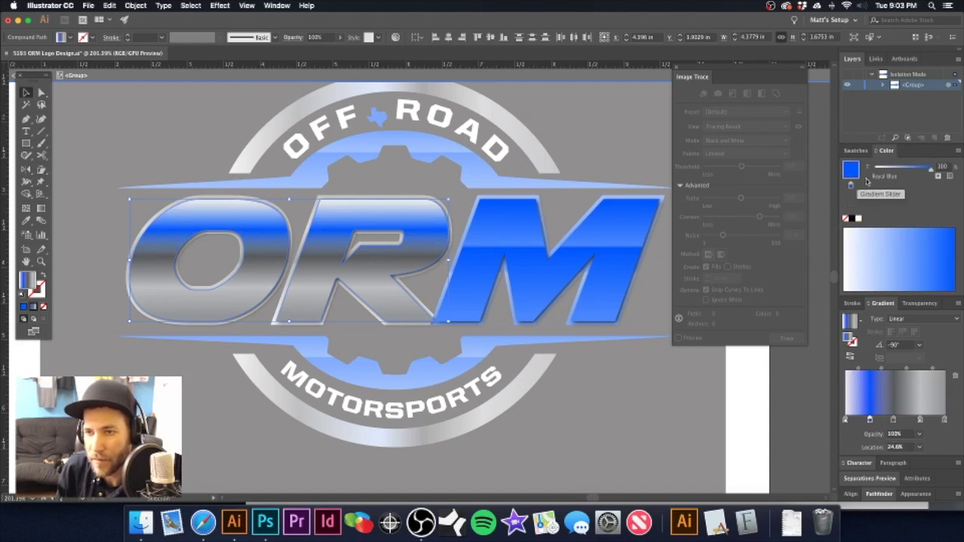
{"action": "left_click_drag", "start_coordinate": [929, 169], "coordinate": [897, 173]}
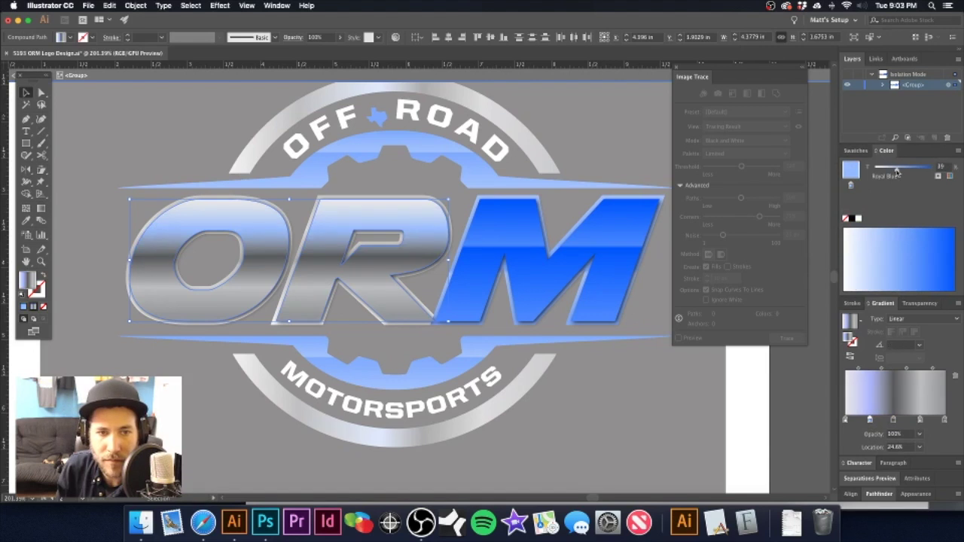
{"action": "left_click", "coordinate": [756, 413]}
{"action": "left_click", "coordinate": [487, 289], "text": "alt+super"}
{"action": "key", "text": "super+minus"}
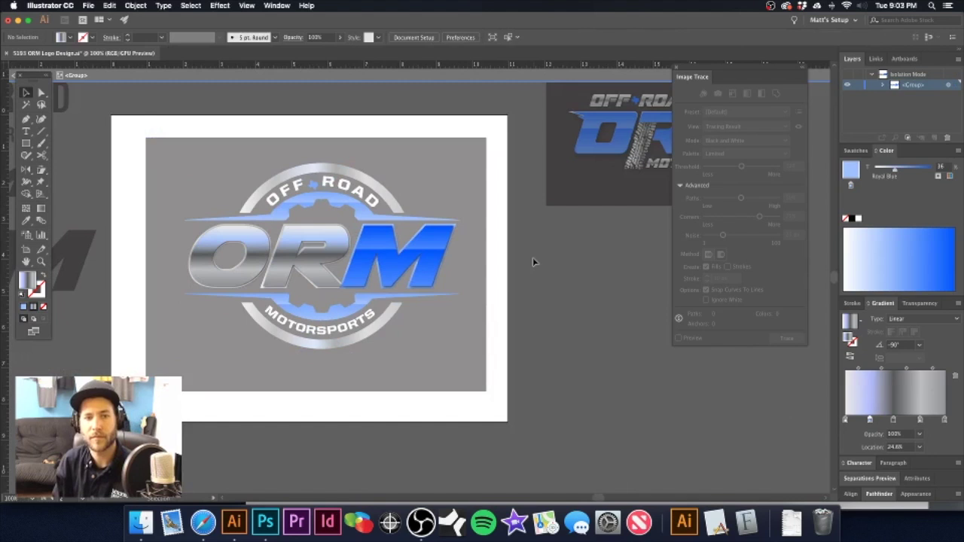
{"action": "key", "text": "Escape"}
- Select both ring arcs and recolor the gradient stop at 20.52% with a lighter gray swatch
{"action": "key", "text": "super+minus"}
{"action": "left_click_drag", "start_coordinate": [435, 293], "coordinate": [513, 289]}
{"action": "left_click_drag", "start_coordinate": [456, 289], "coordinate": [542, 289]}
{"action": "left_click", "coordinate": [363, 262]}
{"action": "left_click", "coordinate": [363, 262]}
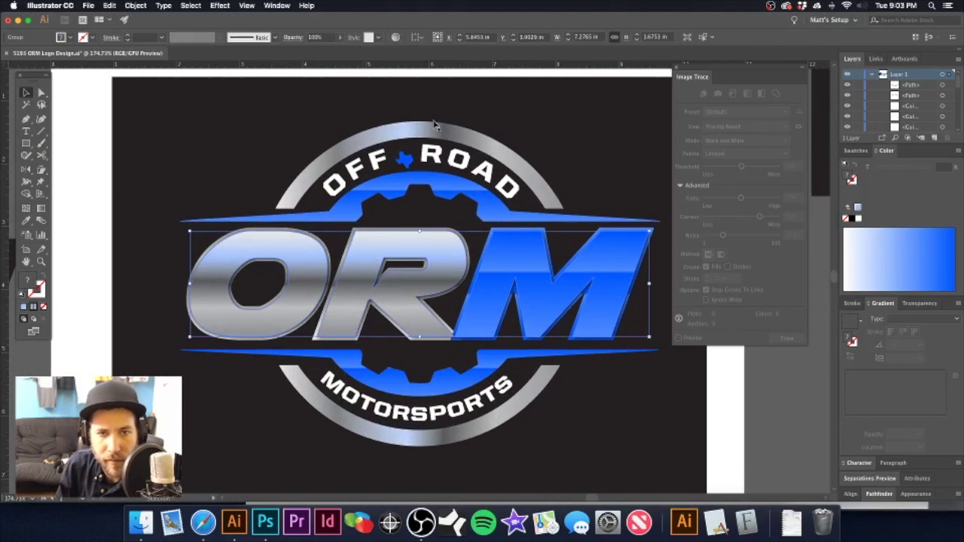
{"action": "left_click", "coordinate": [441, 125]}
{"action": "left_click", "coordinate": [505, 413], "text": "shift"}
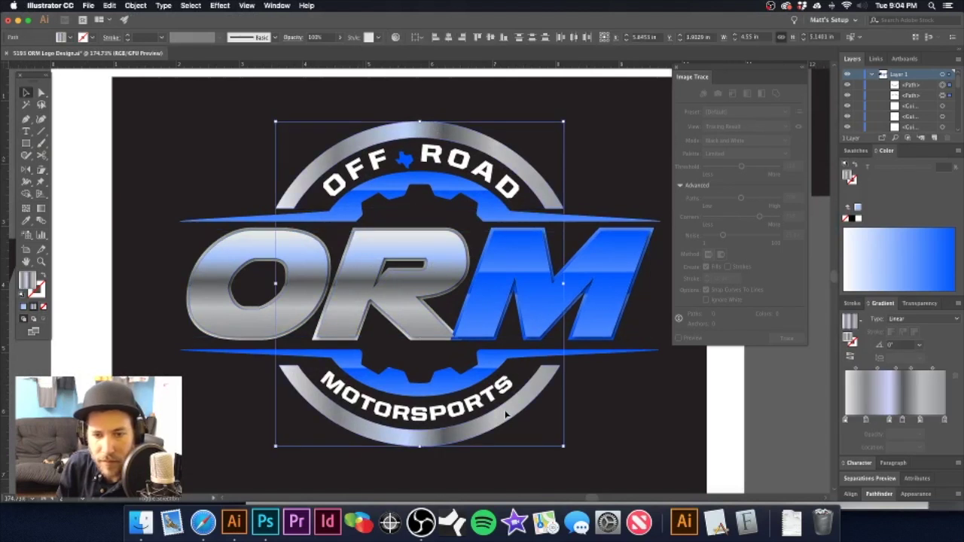
{"action": "left_click", "coordinate": [864, 420]}
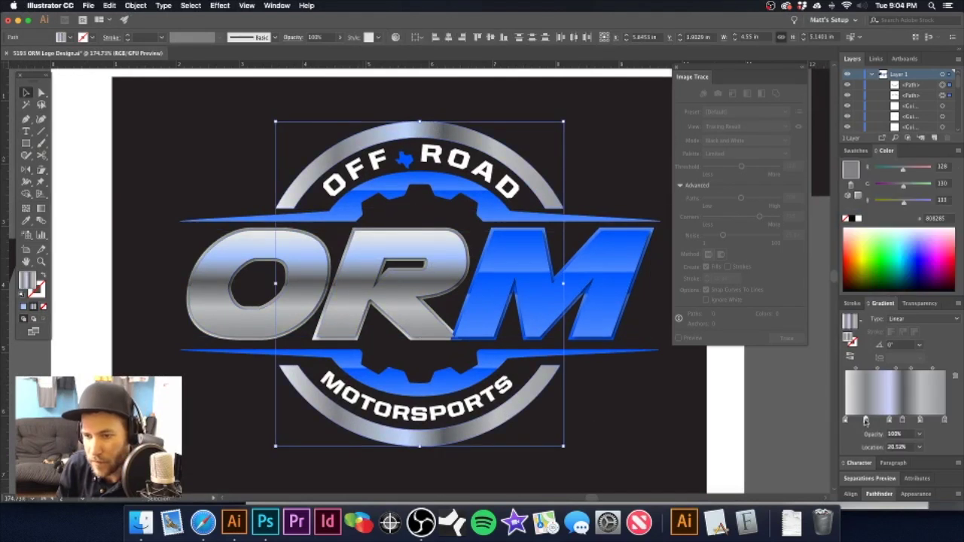
{"action": "left_click", "coordinate": [859, 151]}
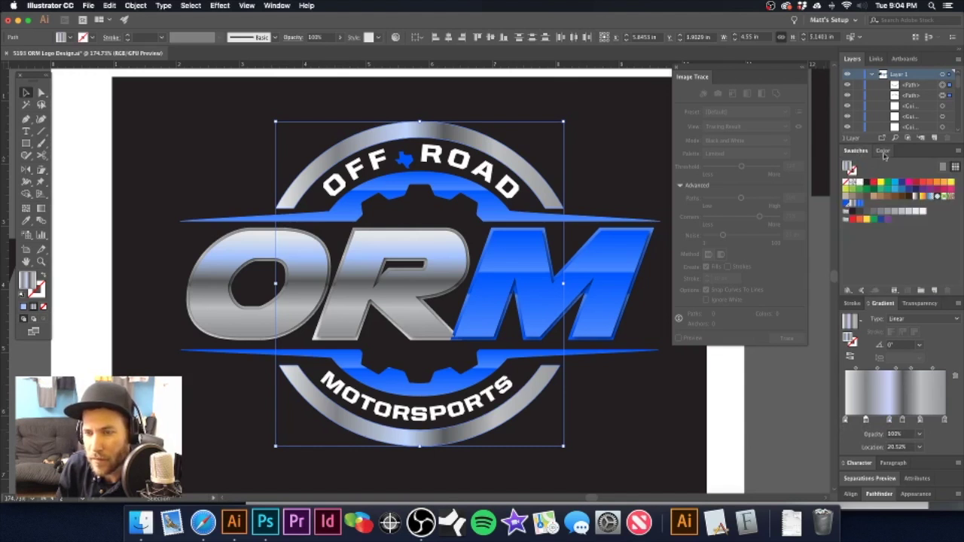
{"action": "left_click", "coordinate": [886, 151]}
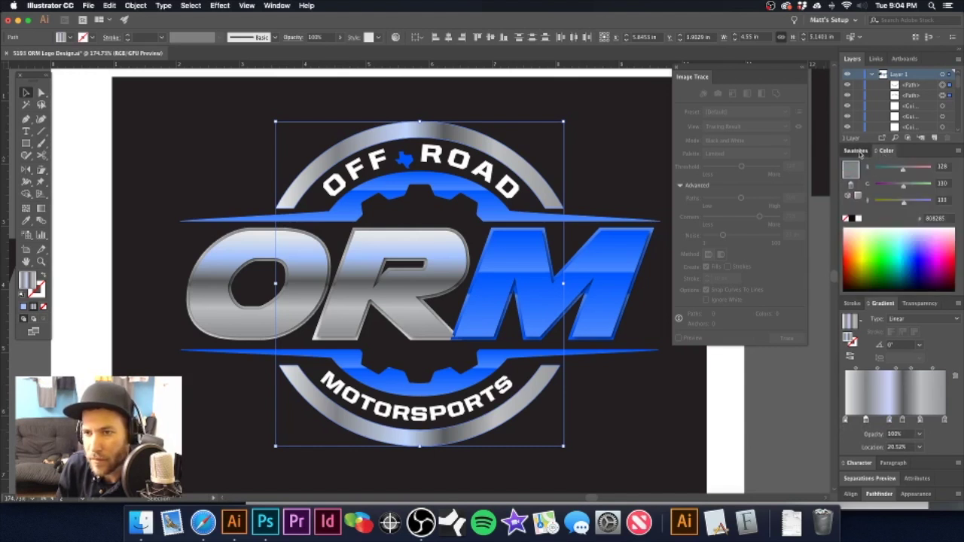
{"action": "left_click", "coordinate": [856, 151]}
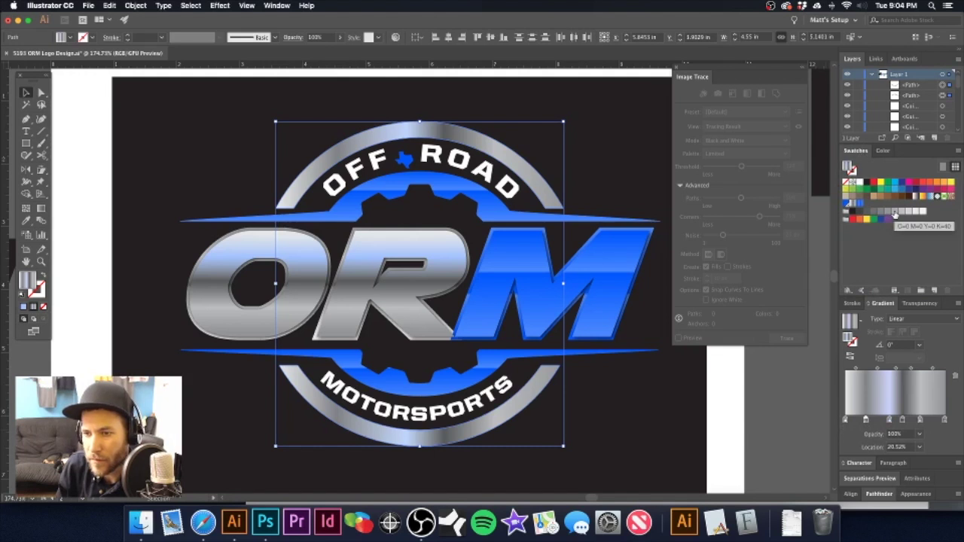
{"action": "left_click_drag", "start_coordinate": [895, 214], "coordinate": [866, 420]}
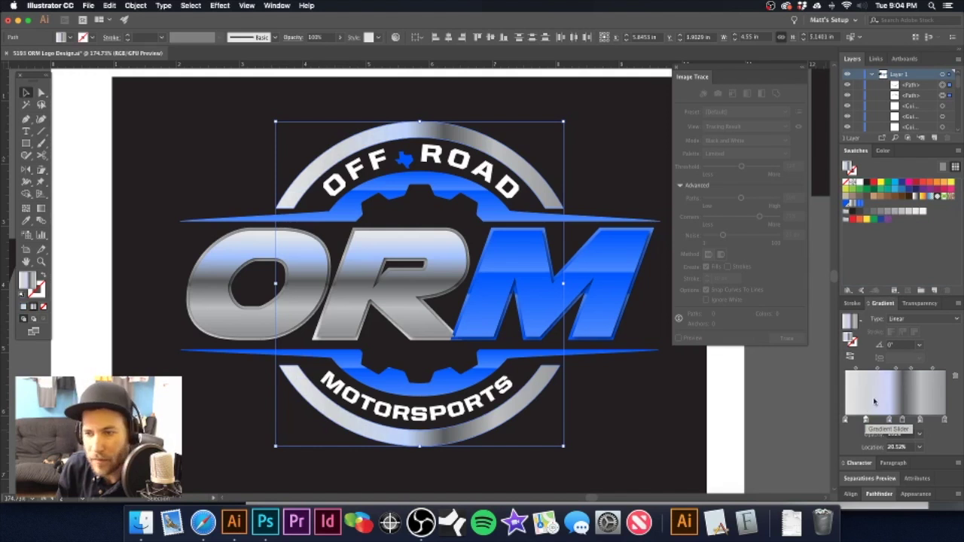
- Soften the ring arcs' gradient by recoloring the 57.19% and end stops gray, removing the stop between them, and shifting the 57.19% stop to 50.1%
{"action": "left_click_drag", "start_coordinate": [902, 217], "coordinate": [902, 419]}
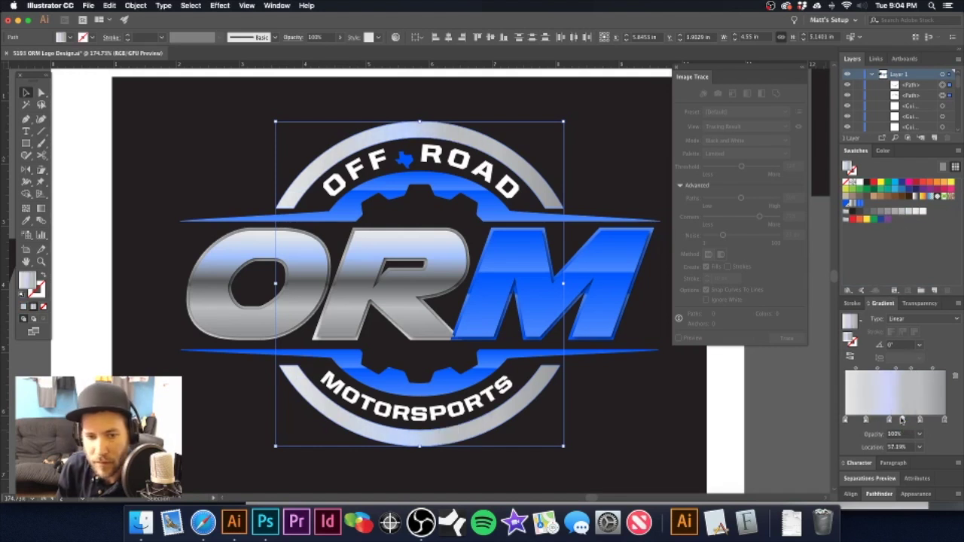
{"action": "left_click_drag", "start_coordinate": [889, 216], "coordinate": [925, 443]}
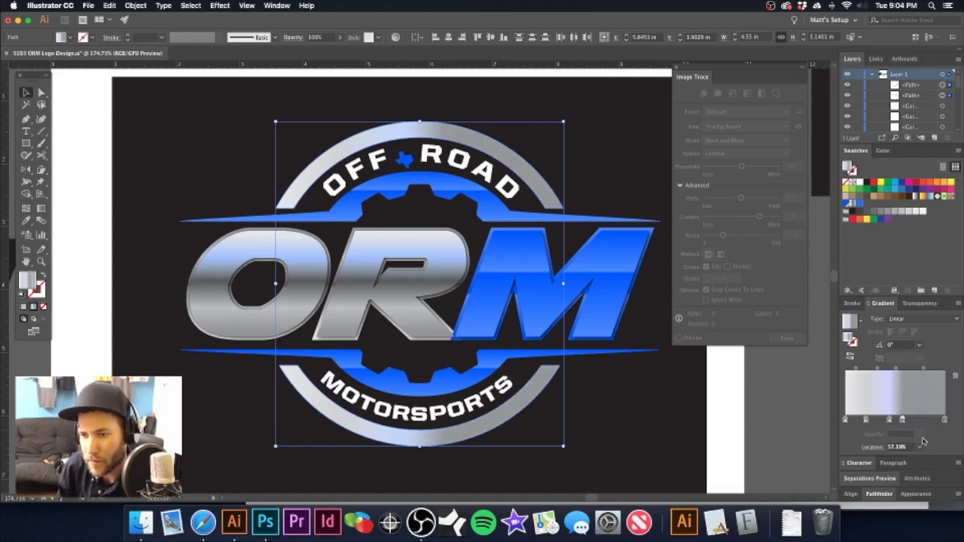
{"action": "left_click_drag", "start_coordinate": [910, 214], "coordinate": [945, 422]}
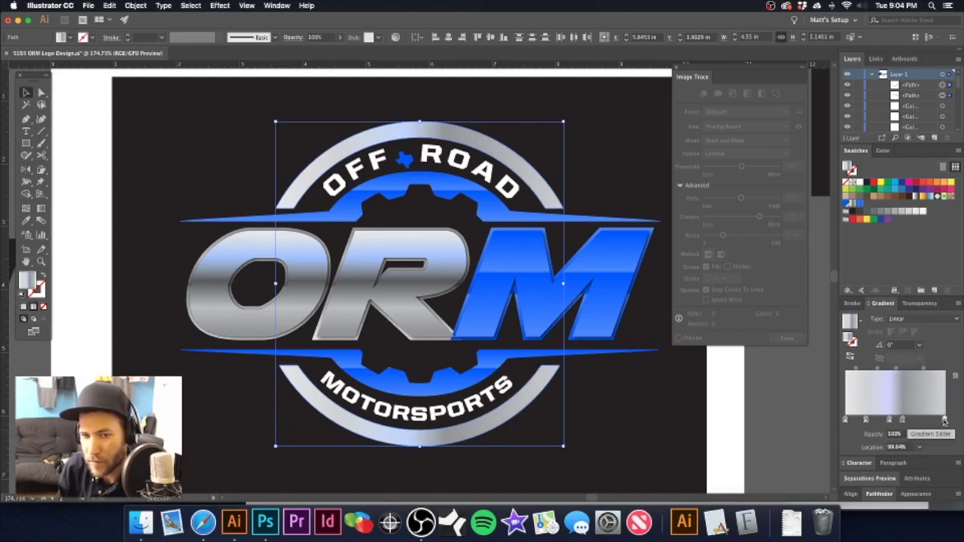
{"action": "left_click_drag", "start_coordinate": [904, 423], "coordinate": [896, 423]}
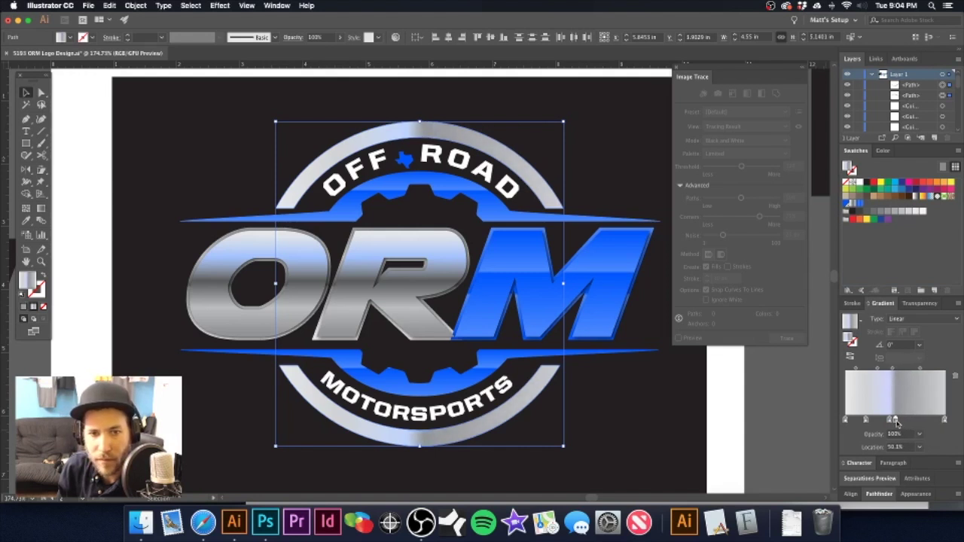
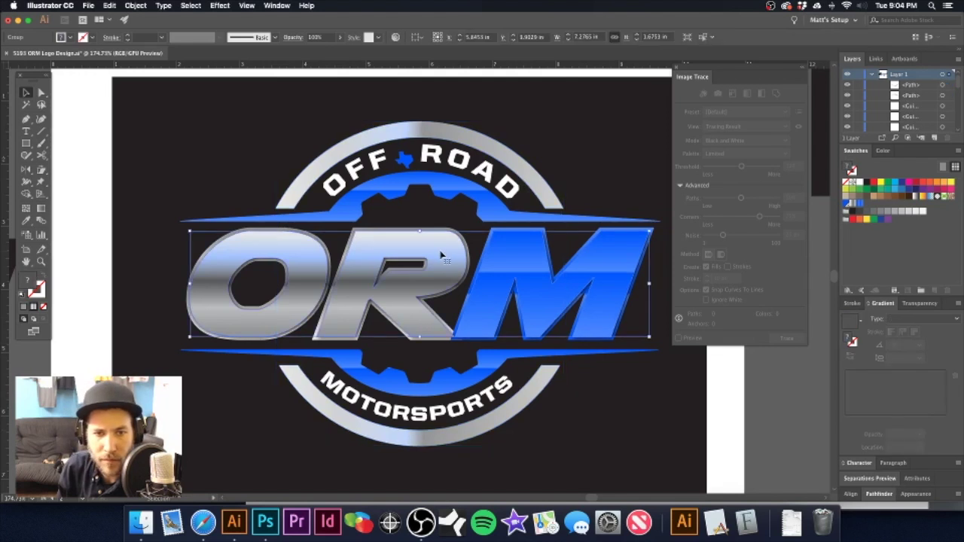
- Isolate the letter group, select the O and R faces, and simplify their gradient by removing the light gray fourth stop and moving the dark stop to 54.07%
{"action": "double_click", "coordinate": [315, 256]}
{"action": "left_click", "coordinate": [311, 254]}
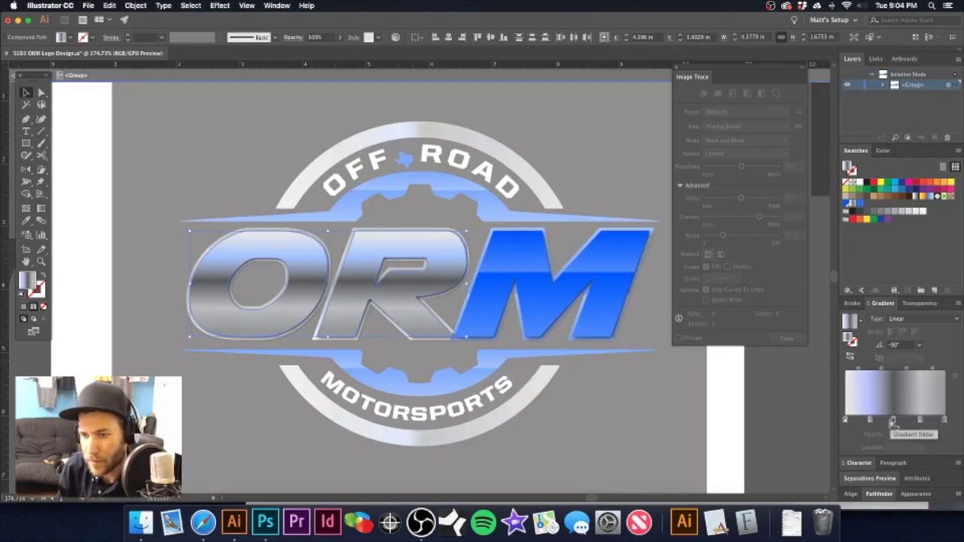
{"action": "left_click_drag", "start_coordinate": [870, 421], "coordinate": [920, 434]}
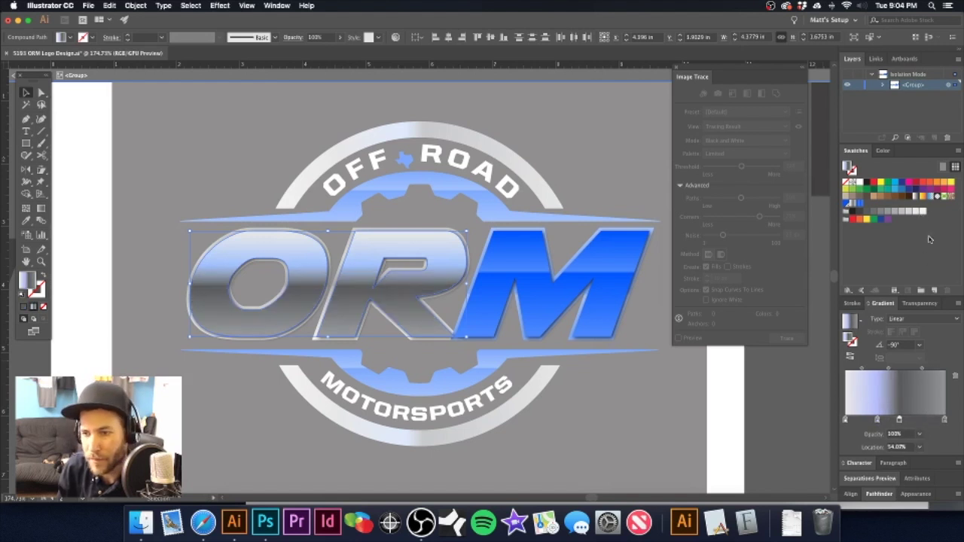
- Recolor the O and R gradient with a lighter gray end stop, a K=60 gray stop at 54.07%, and the lightest gray at 0%
{"action": "left_click_drag", "start_coordinate": [897, 216], "coordinate": [945, 422]}
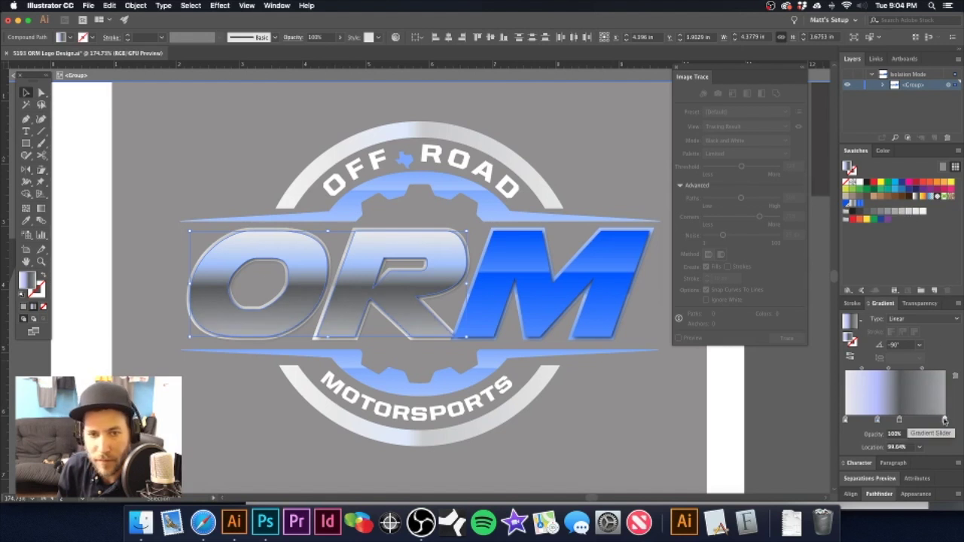
{"action": "left_click_drag", "start_coordinate": [896, 216], "coordinate": [945, 421]}
{"action": "left_click_drag", "start_coordinate": [896, 213], "coordinate": [900, 422]}
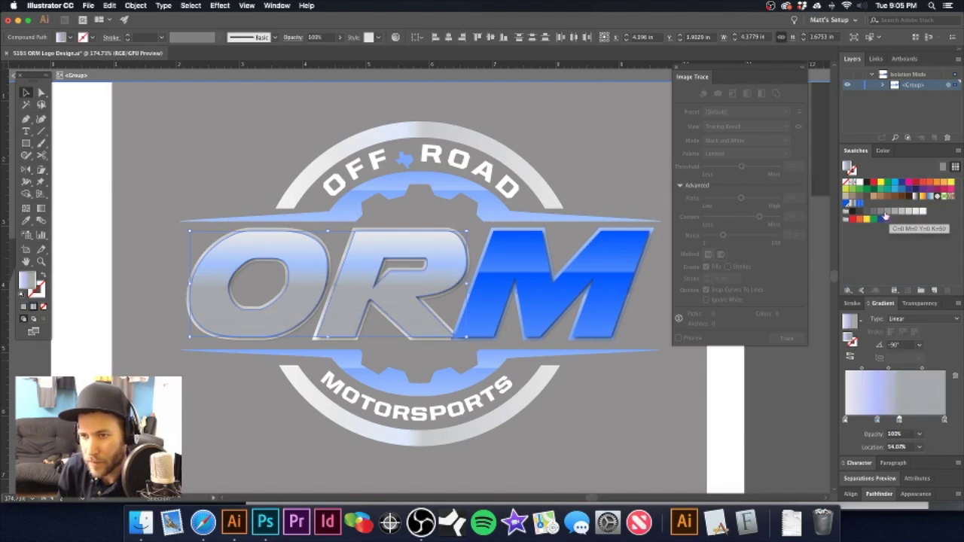
{"action": "left_click_drag", "start_coordinate": [883, 213], "coordinate": [900, 423]}
{"action": "left_click_drag", "start_coordinate": [923, 213], "coordinate": [845, 424]}
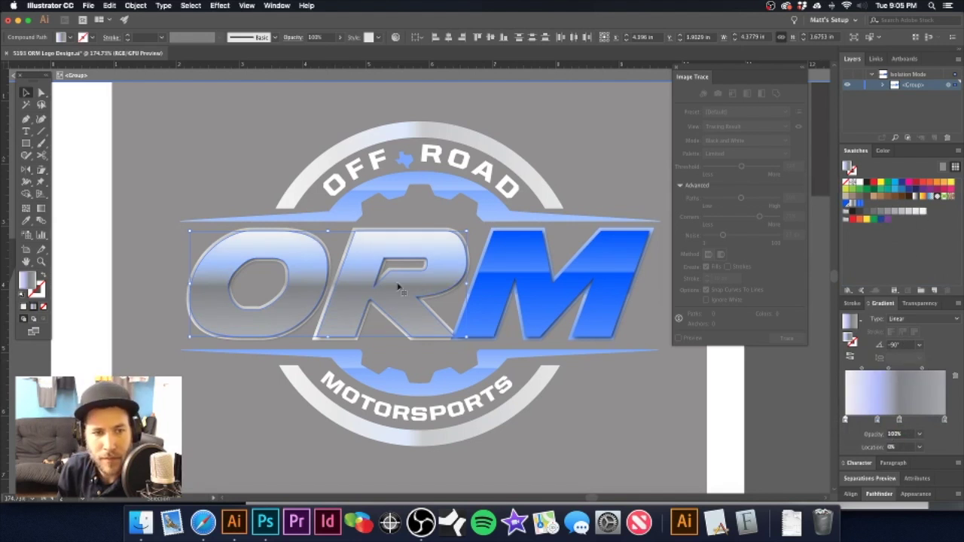
- Add a color stop at about 36% to the O and R letters' gradient and exit isolation mode
{"action": "left_click", "coordinate": [884, 422]}
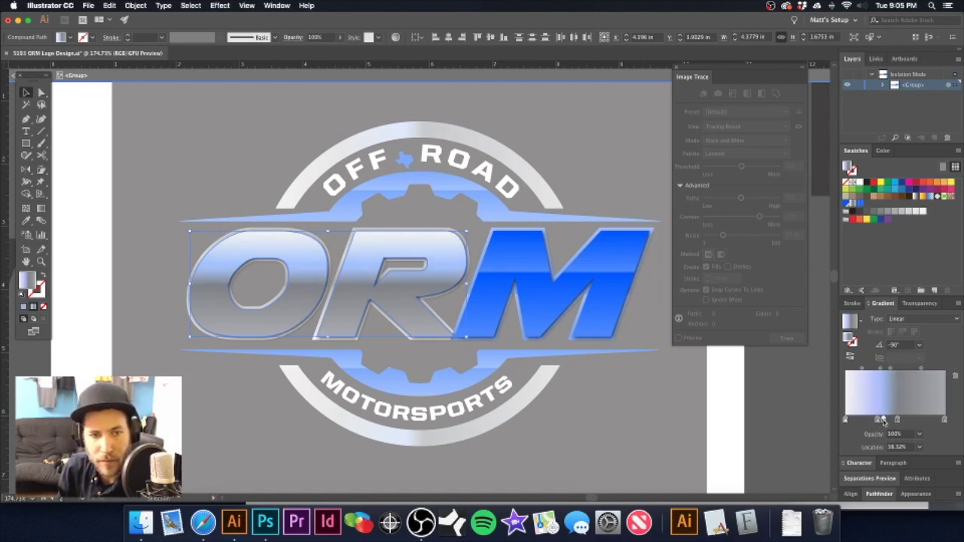
{"action": "left_click_drag", "start_coordinate": [884, 421], "coordinate": [882, 420]}
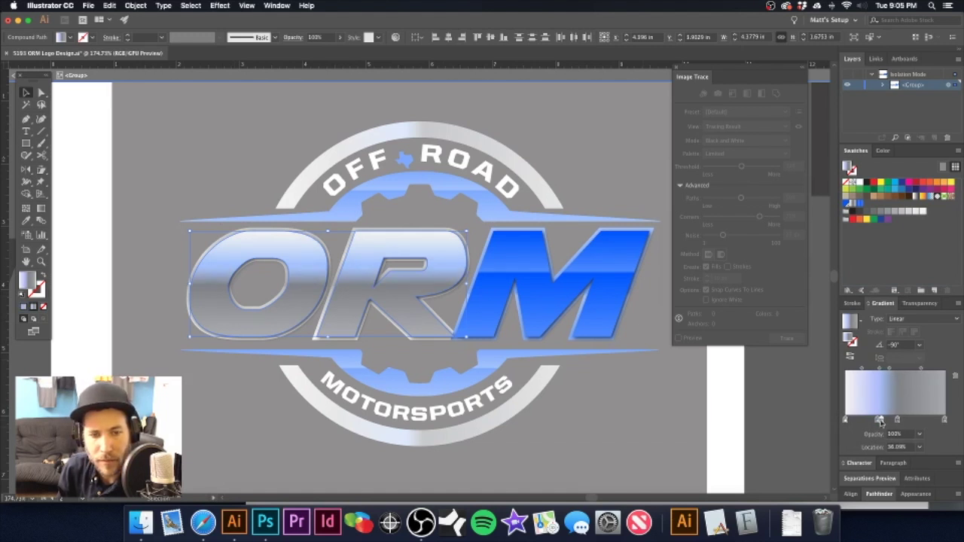
{"action": "left_click", "coordinate": [96, 164]}
{"action": "double_click", "coordinate": [97, 164]}
{"action": "left_click", "coordinate": [355, 257], "text": "alt+super"}
{"action": "left_click", "coordinate": [352, 256], "text": "alt+super"}
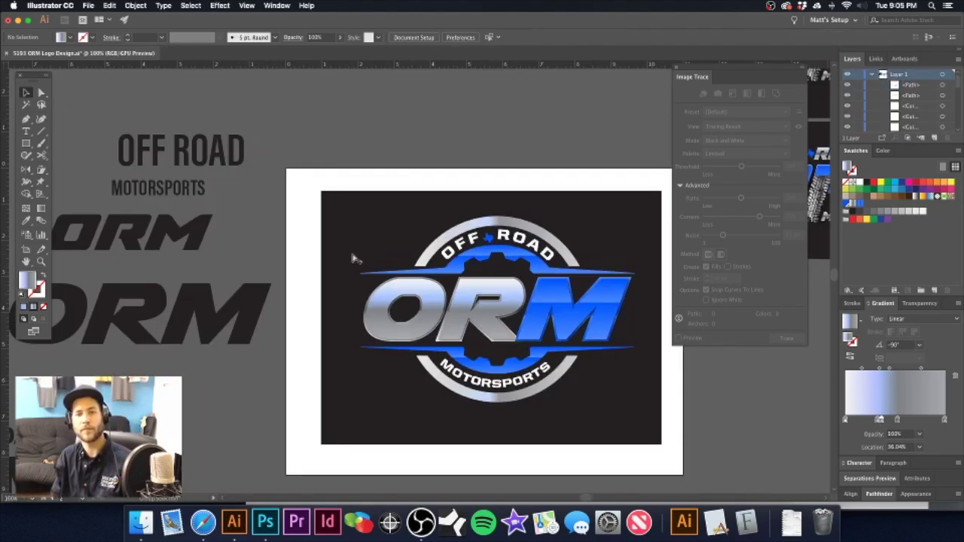
- Undo the blue-tinted gradient edits on the O and R letters and outer ring, back to the plain gray ring without the black background
{"action": "double_click", "coordinate": [427, 257]}
{"action": "key", "text": "super+z"}
{"action": "key", "text": "super+z"}
{"action": "key", "text": "super+z"}
{"action": "key", "text": "super+z"}
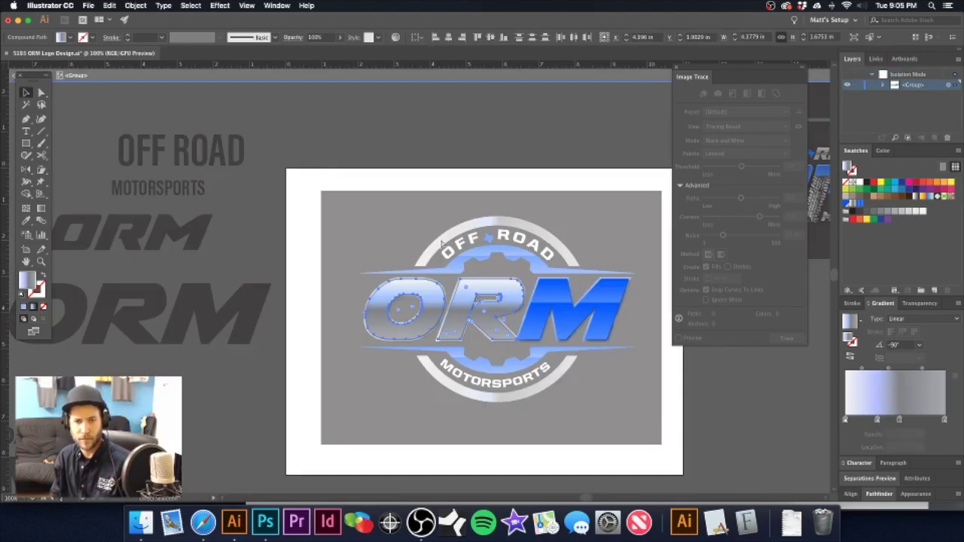
{"action": "key", "text": "super+z"}
{"action": "key", "text": "super+z"}
{"action": "key", "text": "super+z"}
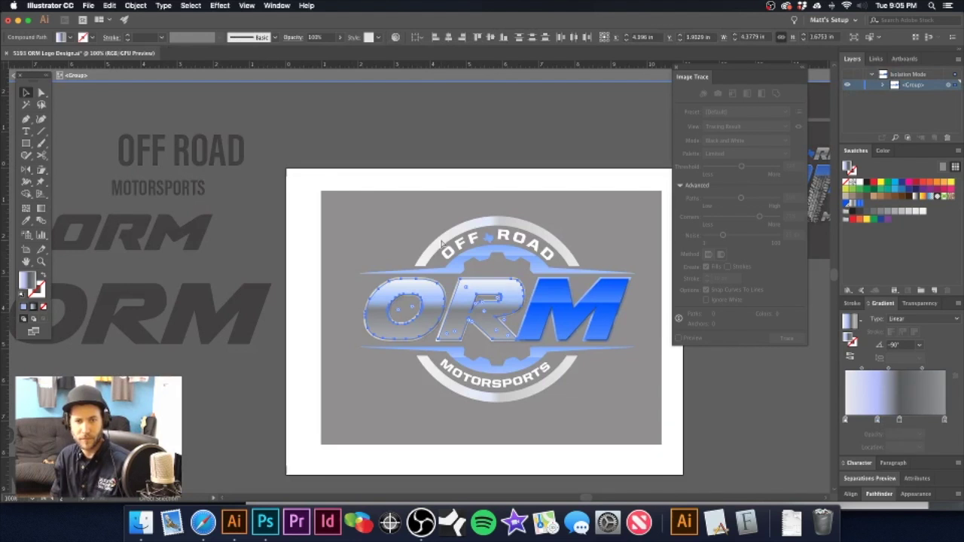
{"action": "key", "text": "super+z"}
{"action": "key", "text": "super+z"}
{"action": "key", "text": "super+z"}
{"action": "key", "text": "super+z"}
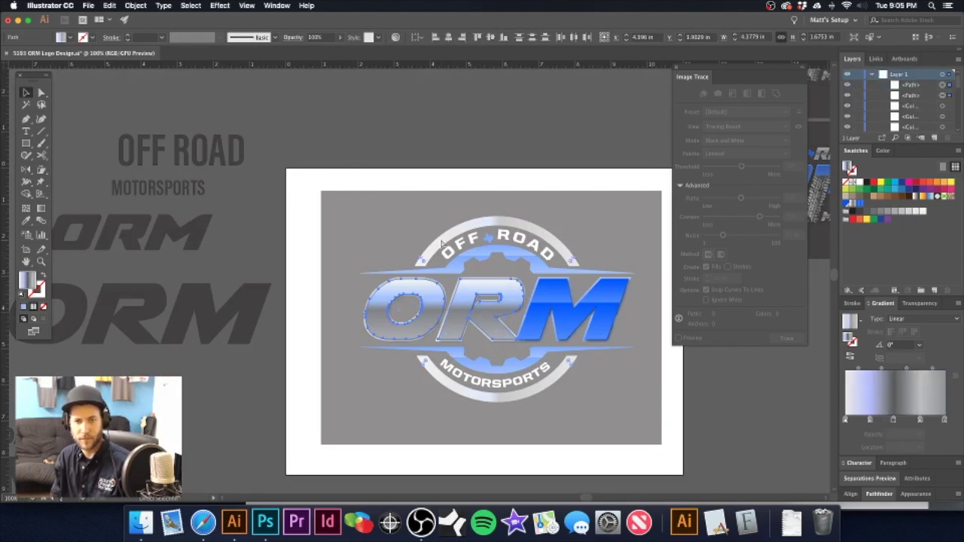
{"action": "key", "text": "super+z"}
{"action": "key", "text": "super+z"}
{"action": "key", "text": "super+z"}
{"action": "key", "text": "super+z"}
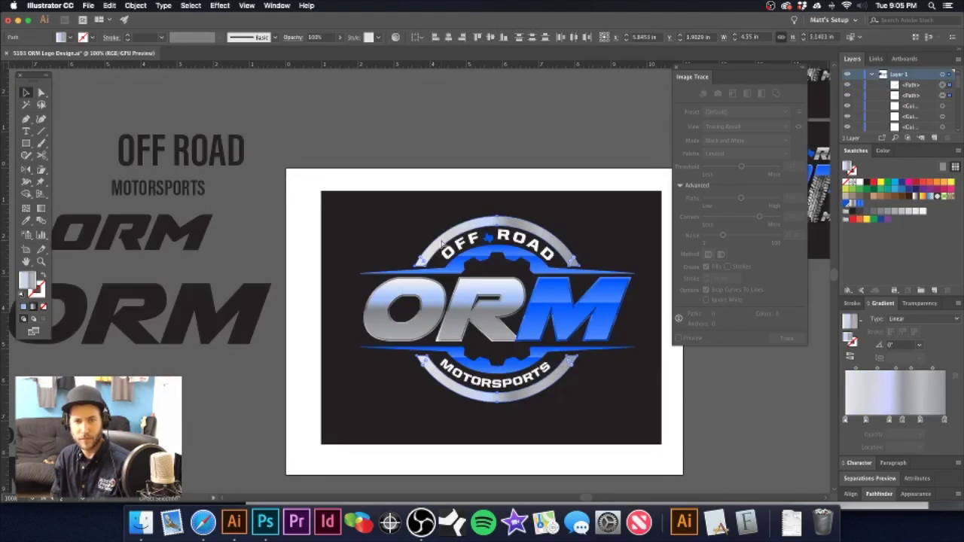
{"action": "double_click", "coordinate": [441, 242]}
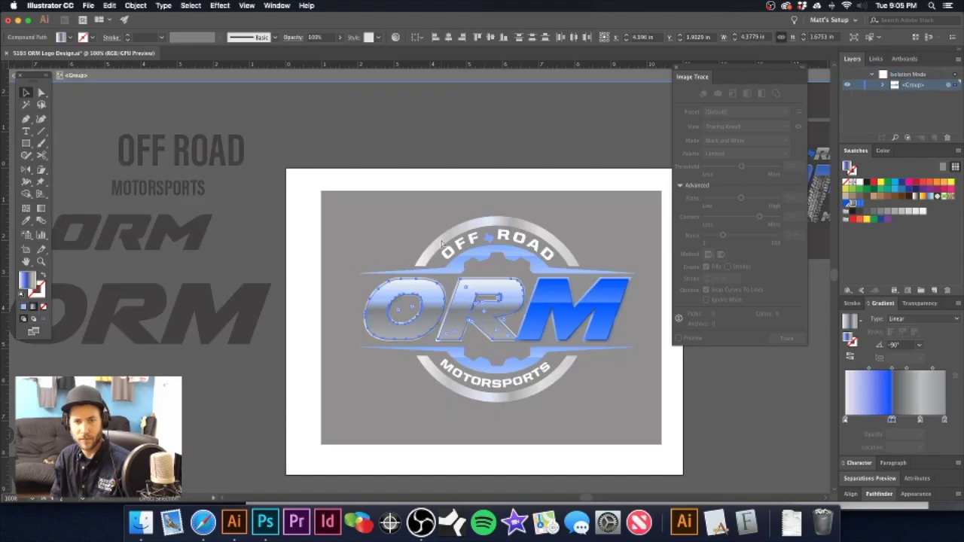
{"action": "double_click", "coordinate": [441, 242]}
{"action": "key", "text": "super+z"}
{"action": "key", "text": "super+z"}
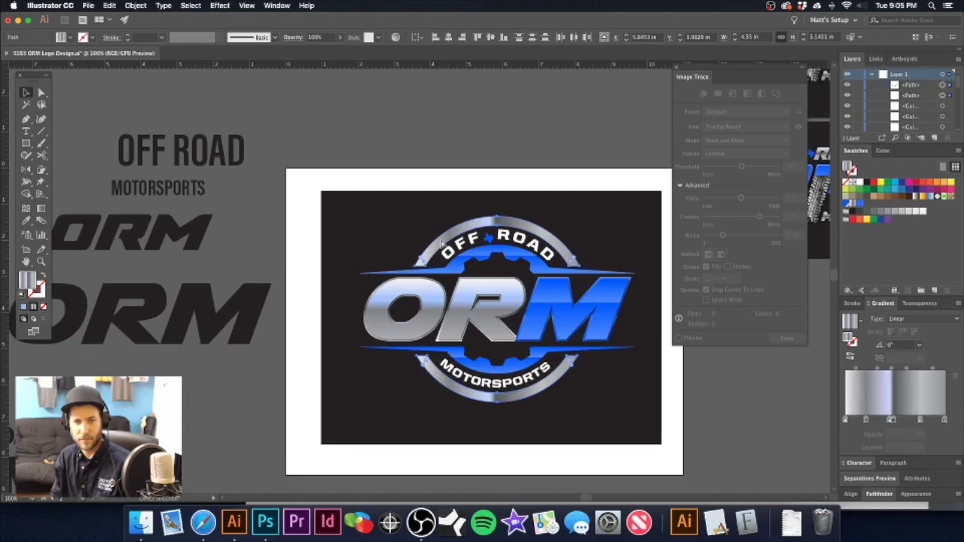
{"action": "key", "text": "super+z"}
{"action": "key", "text": "super+z"}
{"action": "key", "text": "super+z"}
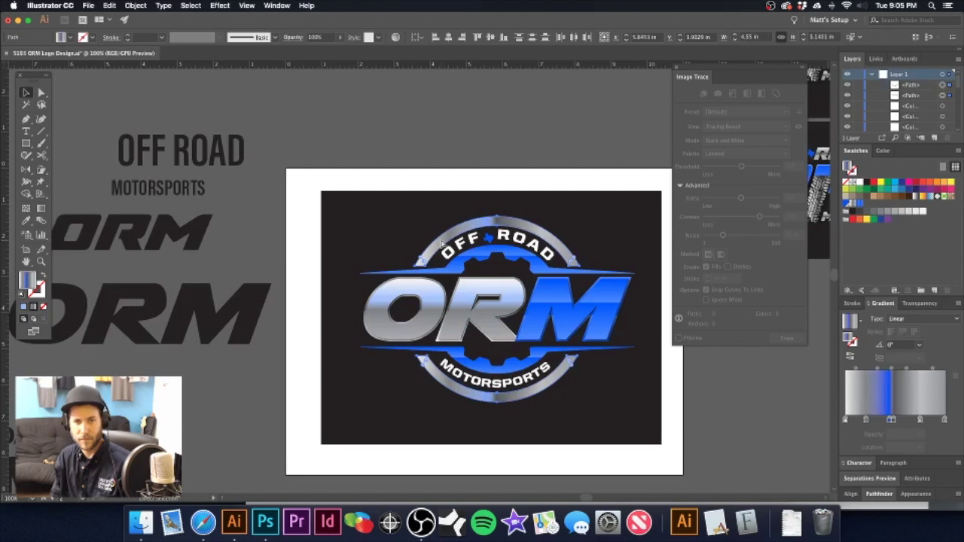
{"action": "key", "text": "super+z"}
{"action": "key", "text": "super+z"}
{"action": "key", "text": "super+z"}
{"action": "key", "text": "super+z"}
{"action": "key", "text": "super+z"}
{"action": "key", "text": "super+z"}
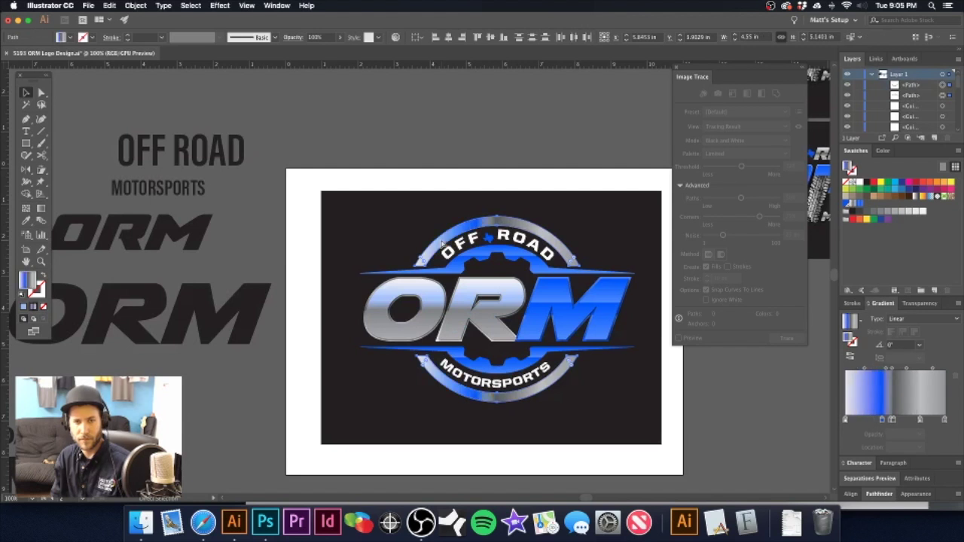
{"action": "key", "text": "super+z"}
{"action": "key", "text": "super+z"}
{"action": "key", "text": "super+z"}
{"action": "key", "text": "super+z"}
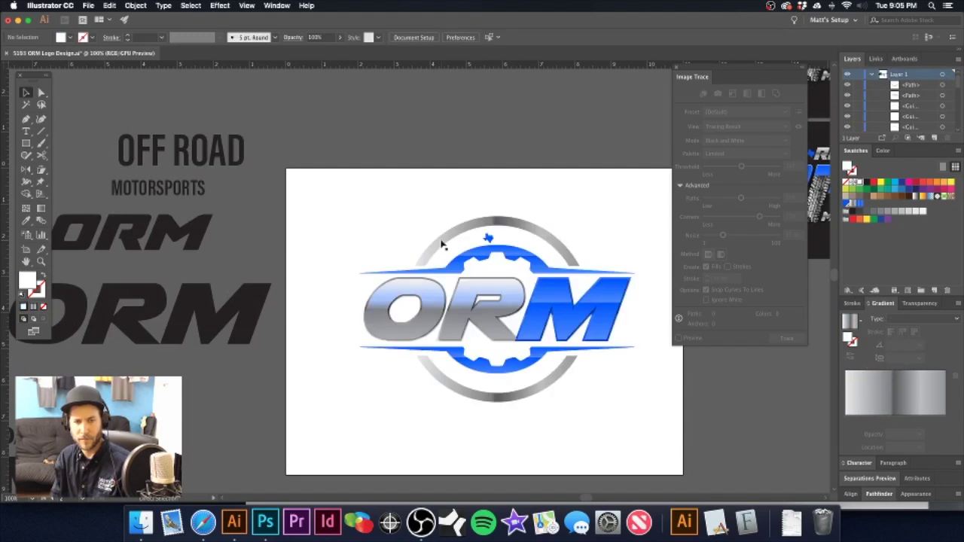
- Isolate the ORM letter group, fill the O and R with the gray metallic gradient swatch, and leave isolation mode
{"action": "key", "text": "super+minus"}
{"action": "key", "text": "super+minus"}
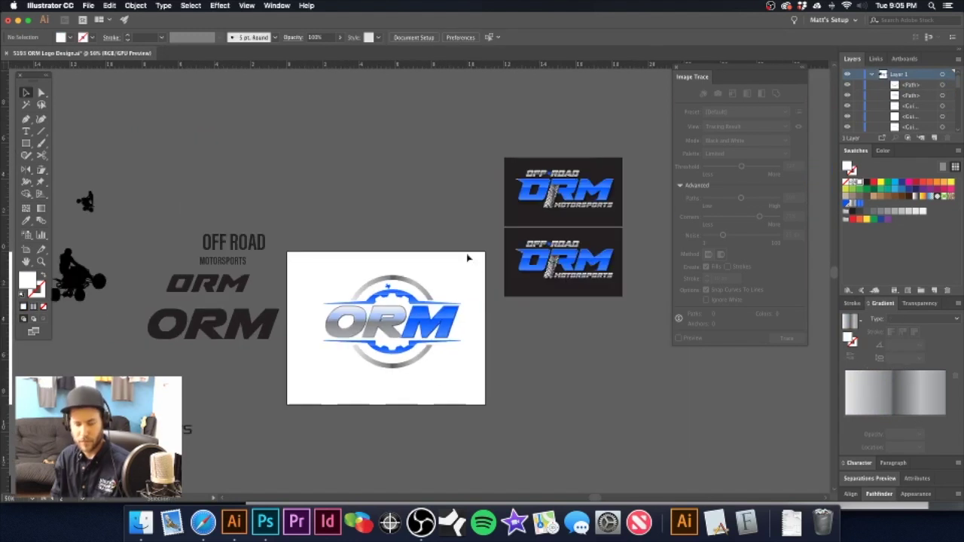
{"action": "left_click_drag", "start_coordinate": [386, 316], "coordinate": [578, 329]}
{"action": "left_click_drag", "start_coordinate": [431, 321], "coordinate": [485, 294]}
{"action": "left_click", "coordinate": [454, 269]}
{"action": "double_click", "coordinate": [454, 269]}
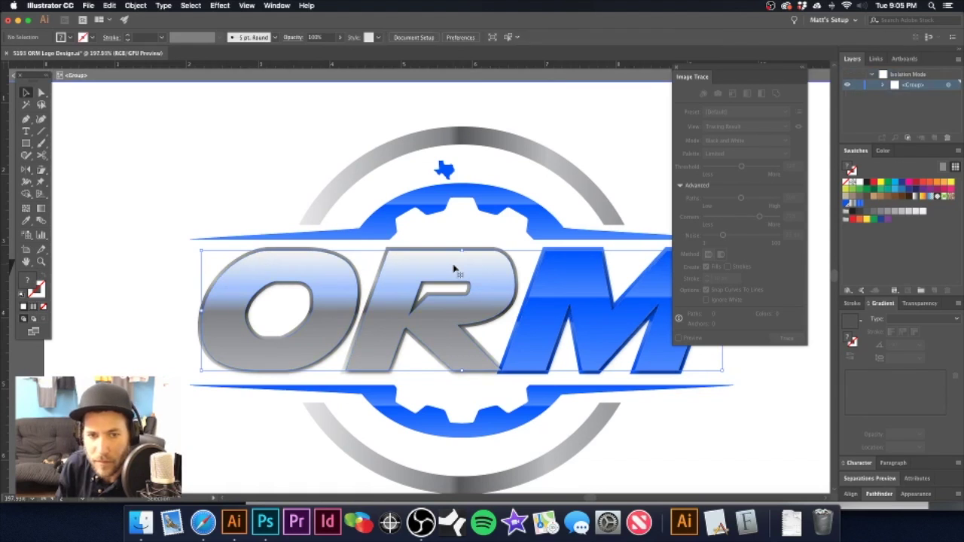
{"action": "left_click", "coordinate": [288, 269]}
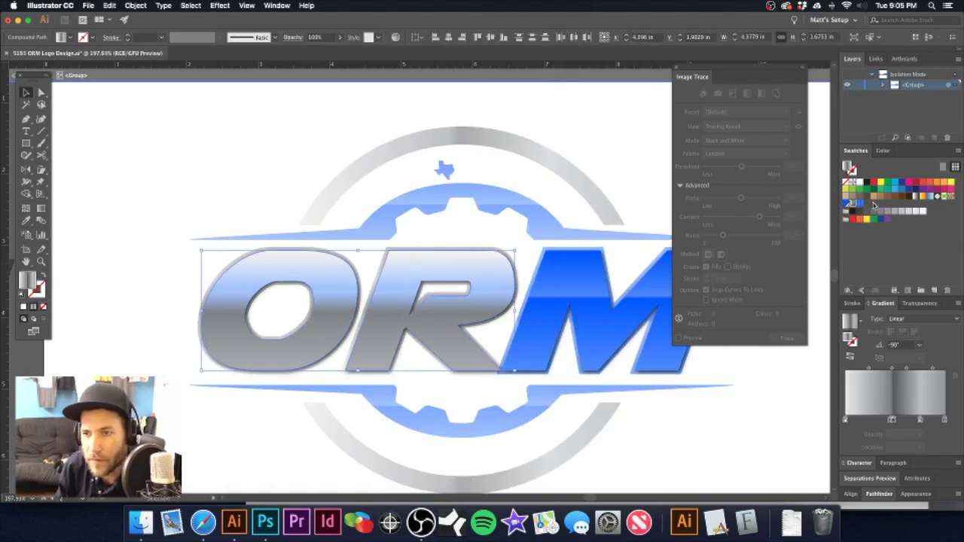
{"action": "left_click", "coordinate": [853, 208]}
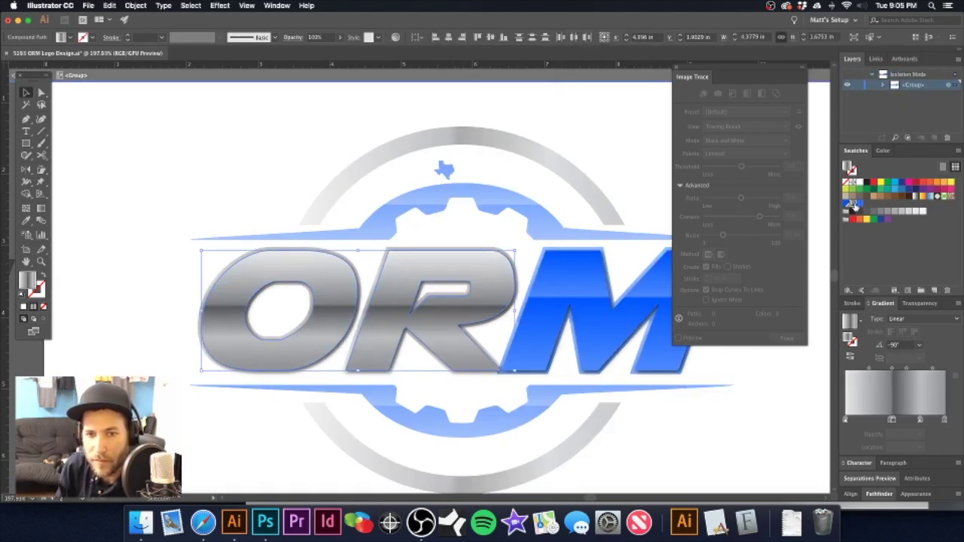
{"action": "double_click", "coordinate": [585, 147]}
- Draw a black-filled rectangle about 8.6 by 5.8 in over the logo on the artboard
{"action": "left_click", "coordinate": [429, 336], "text": "alt+super"}
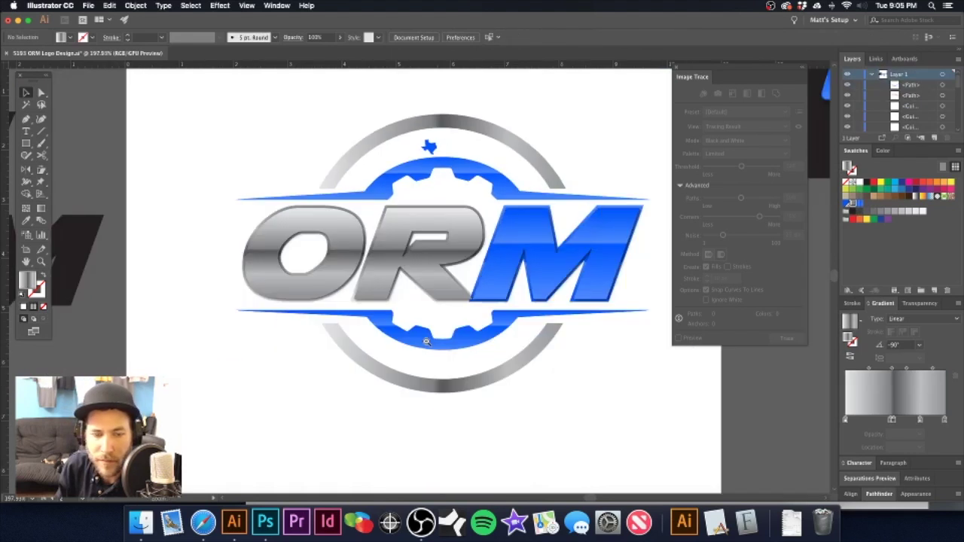
{"action": "left_click", "coordinate": [430, 333], "text": "alt+super"}
{"action": "key", "text": "super+minus"}
{"action": "left_click_drag", "start_coordinate": [432, 286], "coordinate": [452, 344]}
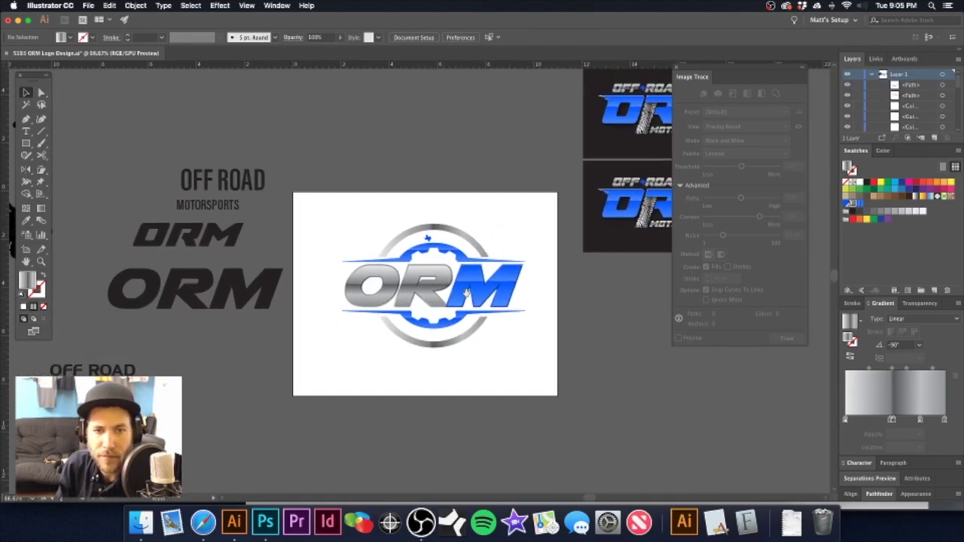
{"action": "left_click", "coordinate": [25, 144]}
{"action": "left_click_drag", "start_coordinate": [335, 215], "coordinate": [542, 354]}
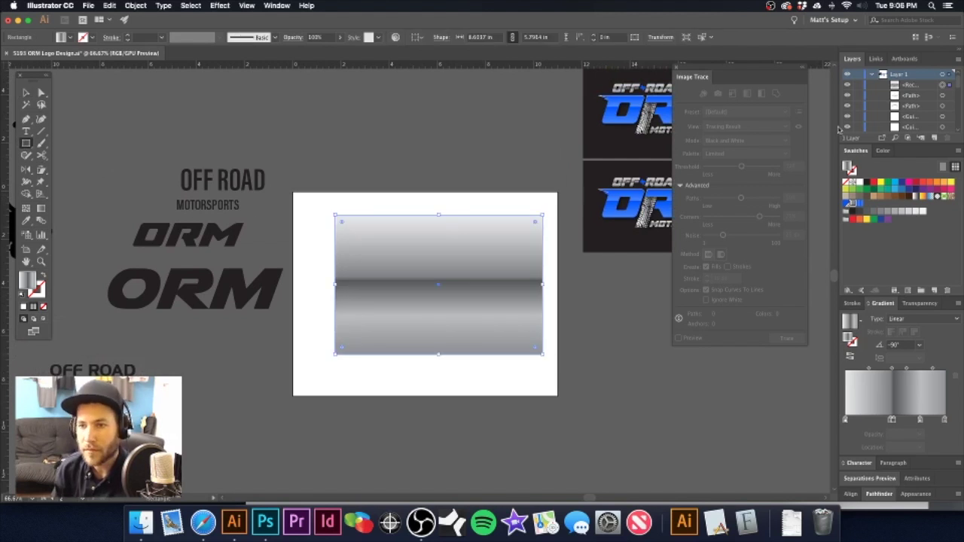
{"action": "left_click", "coordinate": [866, 183]}
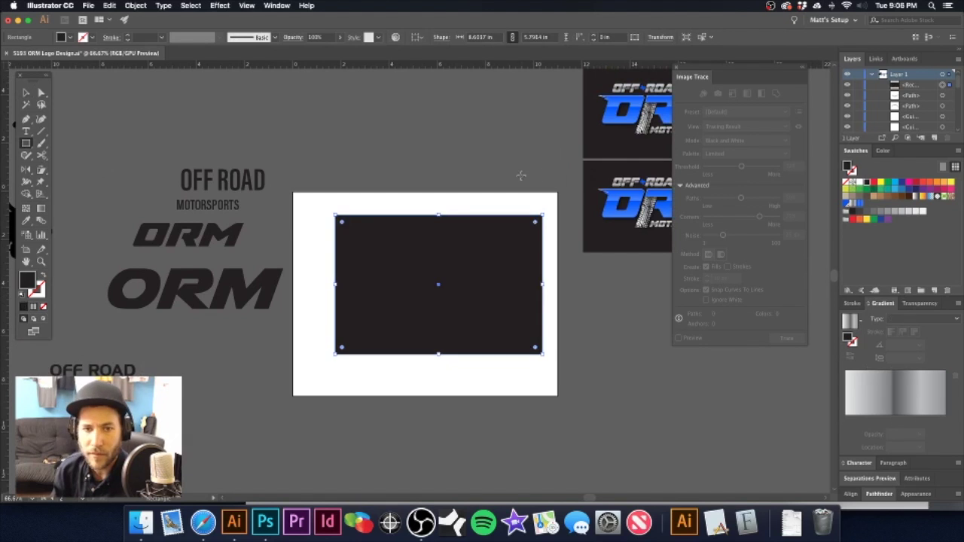
- Send the black rectangle behind the logo artwork and deselect it
{"action": "key", "text": "super+shift+bracketleft"}
{"action": "key", "text": "v"}
{"action": "left_click", "coordinate": [495, 172]}
- Reduce the font size of the curved OFF ROAD and MOTORSPORTS texts by one increment and widen their letter spacing
{"action": "left_click_drag", "start_coordinate": [439, 261], "coordinate": [514, 264]}
{"action": "scroll", "coordinate": [513, 263], "scroll_direction": "up", "scroll_amount": 2}
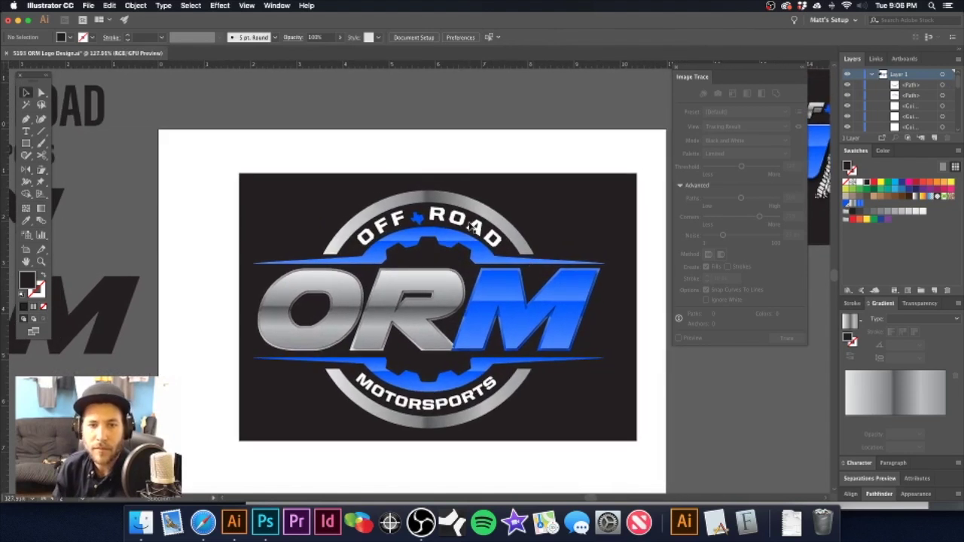
{"action": "scroll", "coordinate": [468, 238], "scroll_direction": "down", "scroll_amount": 1}
{"action": "scroll", "coordinate": [523, 206], "scroll_direction": "up", "scroll_amount": 3}
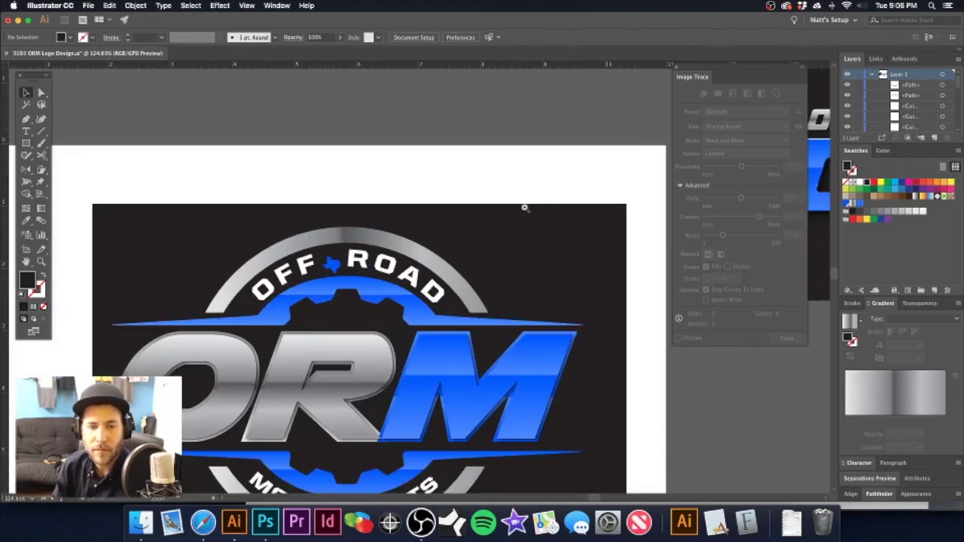
{"action": "scroll", "coordinate": [435, 280], "scroll_direction": "down", "scroll_amount": 3}
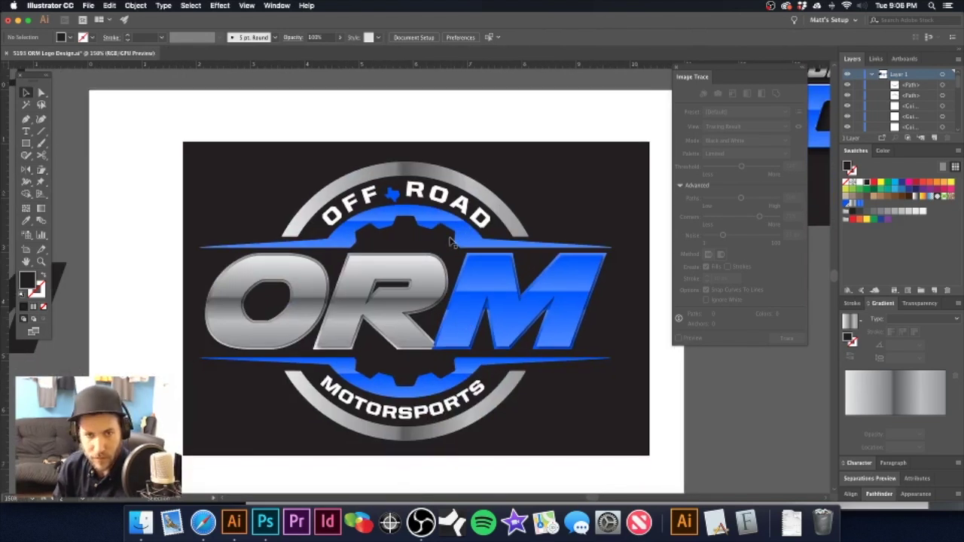
{"action": "left_click", "coordinate": [440, 197]}
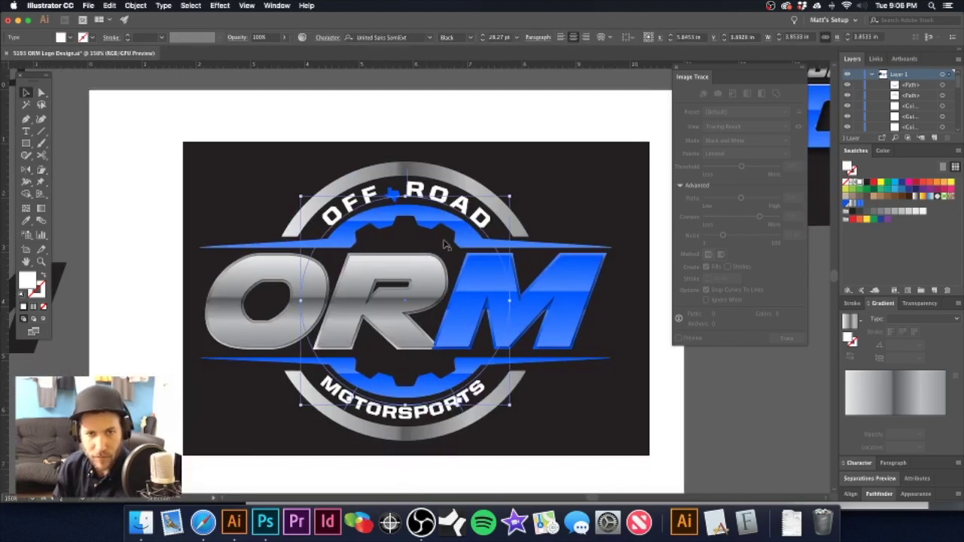
{"action": "left_click", "coordinate": [429, 417], "text": "shift"}
{"action": "key", "text": "super+shift+comma"}
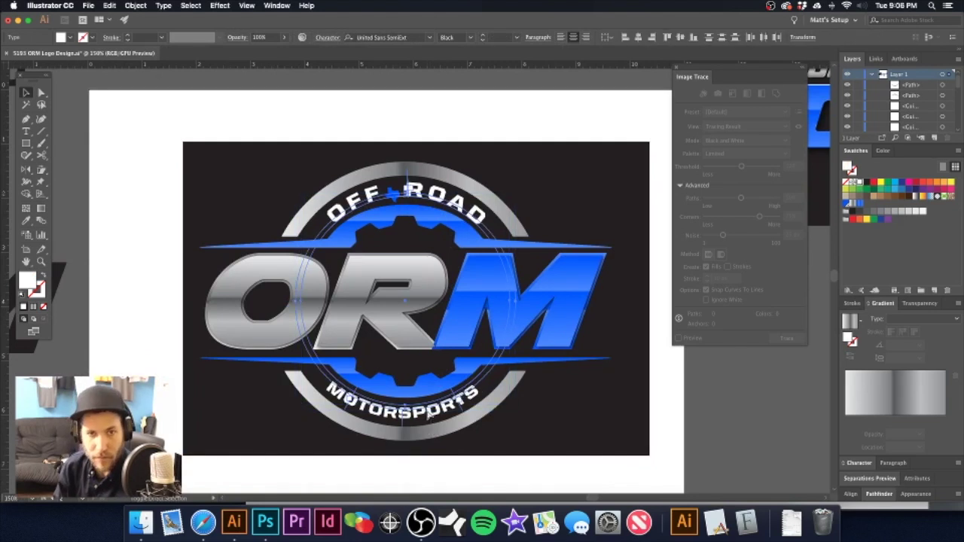
{"action": "key", "text": "alt+Right"}
{"action": "key", "text": "alt+Right"}
{"action": "key", "text": "alt+Right"}
{"action": "key", "text": "alt+Right"}
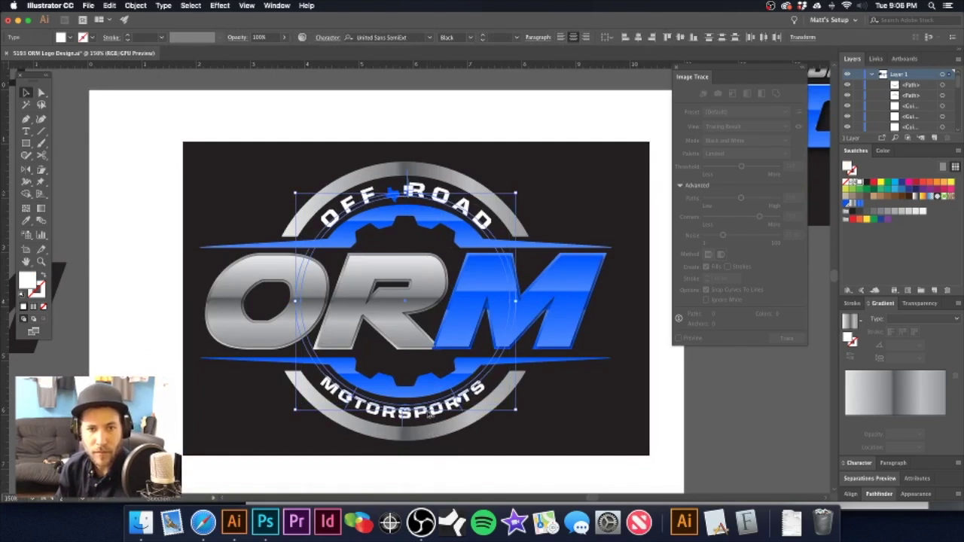
- Shrink both curved texts by another increment, bringing OFF ROAD to 24.27 pt, and fine-tune their letter spacing wider
{"action": "key", "text": "super+shift+z"}
{"action": "key", "text": "super+shift+comma"}
{"action": "key", "text": "alt+Right"}
{"action": "key", "text": "alt+Right"}
{"action": "key", "text": "alt+Right"}
{"action": "key", "text": "alt+Right"}
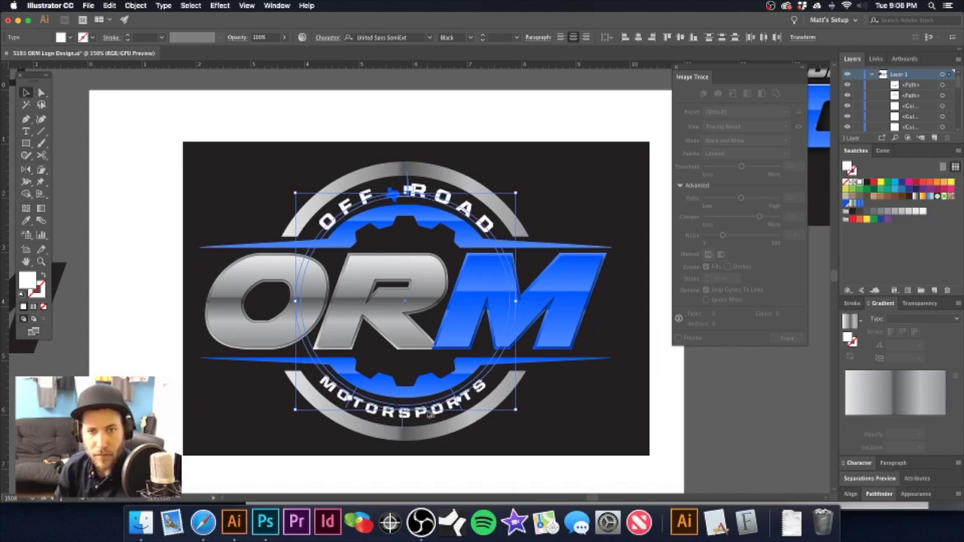
{"action": "key", "text": "alt+Left"}
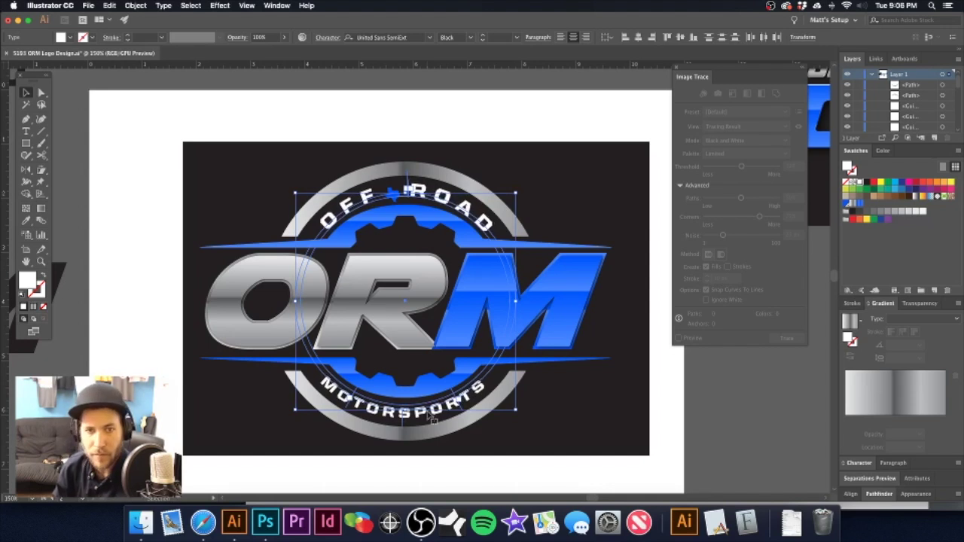
{"action": "left_click", "coordinate": [412, 134]}
- Enlarge the OFF ROAD text circle to about 3.91 in wide and the MOTORSPORTS text circle to about 4.09 in wide
{"action": "left_click", "coordinate": [422, 195]}
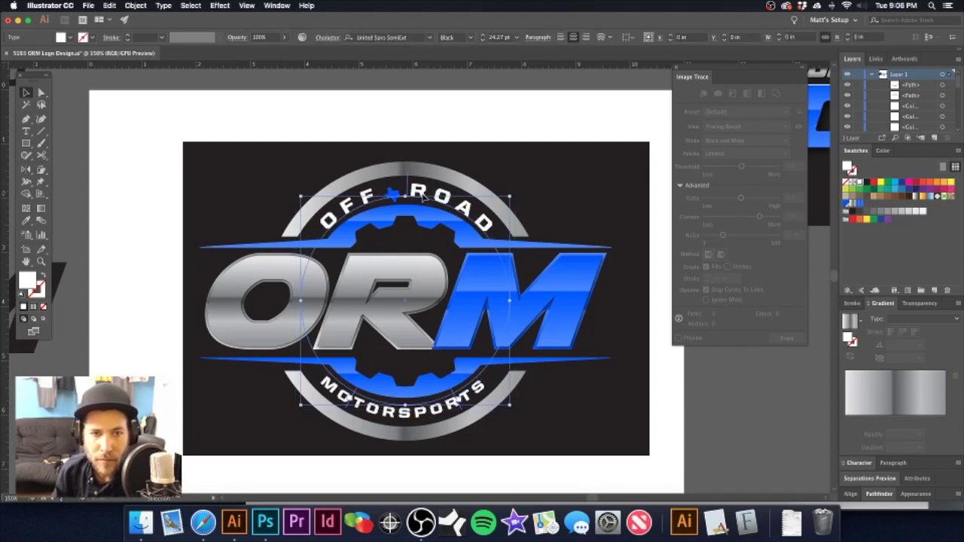
{"action": "left_click_drag", "start_coordinate": [510, 196], "coordinate": [513, 198]}
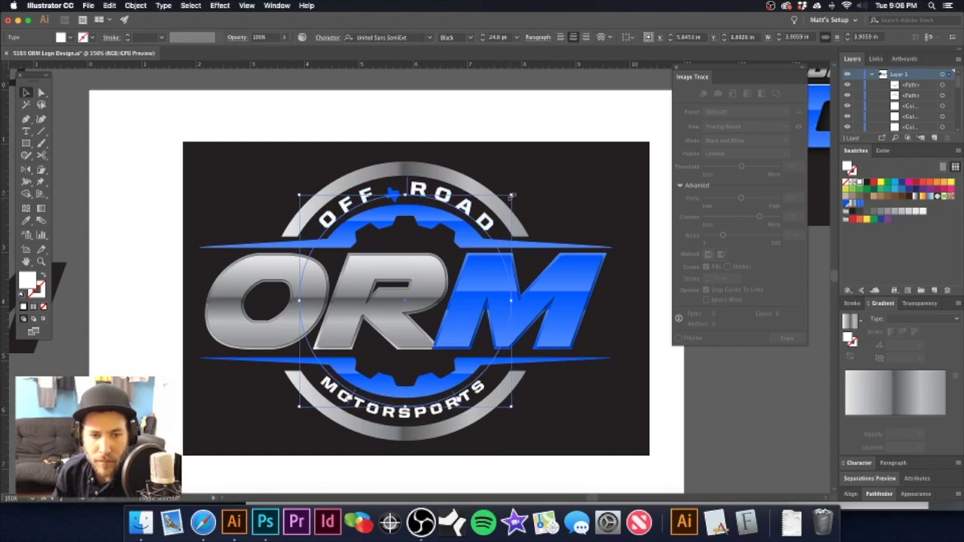
{"action": "left_click", "coordinate": [405, 413]}
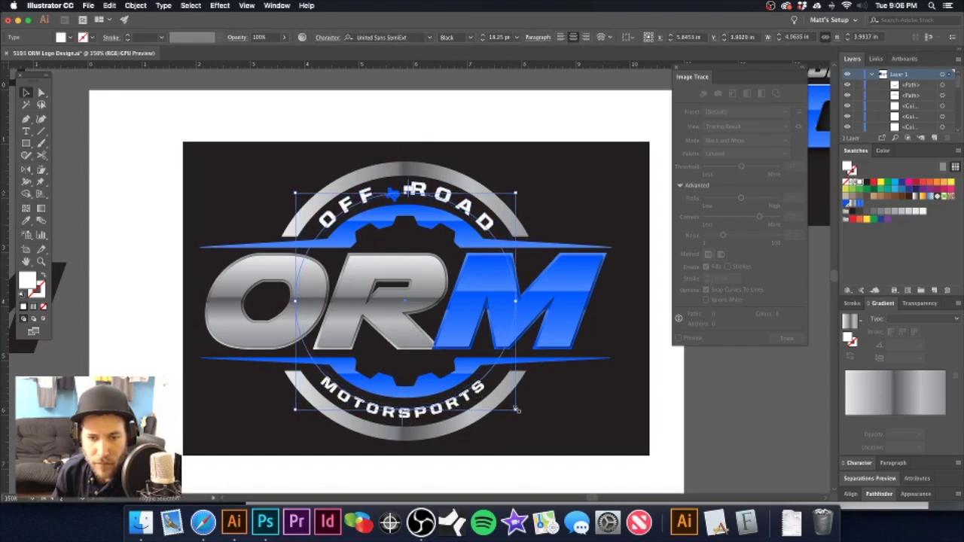
{"action": "left_click_drag", "start_coordinate": [515, 411], "coordinate": [518, 411]}
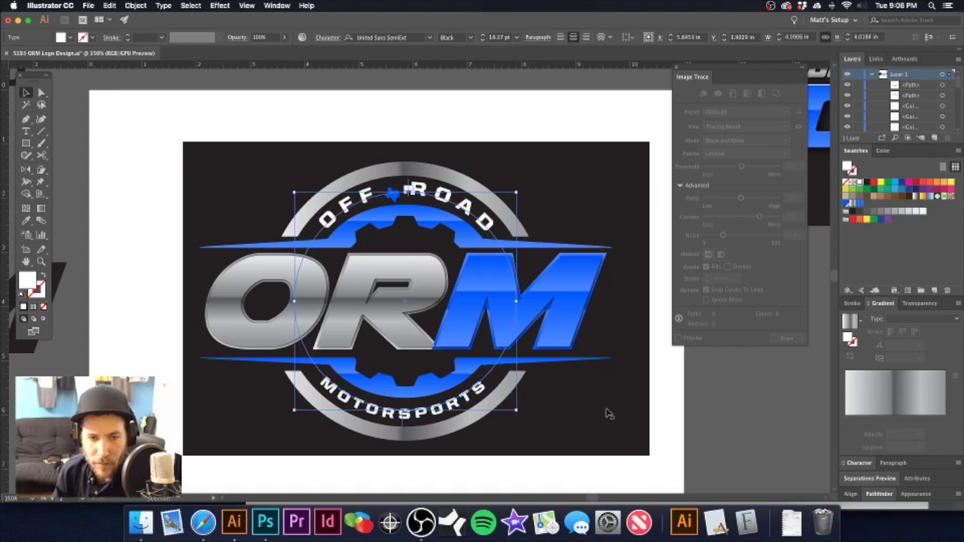
{"action": "left_click", "coordinate": [708, 403]}
- Move the blue Texas shape slightly upward to line up with the OFF ROAD lettering, and select the OFF ROAD text
{"action": "left_click_drag", "start_coordinate": [385, 274], "coordinate": [459, 267]}
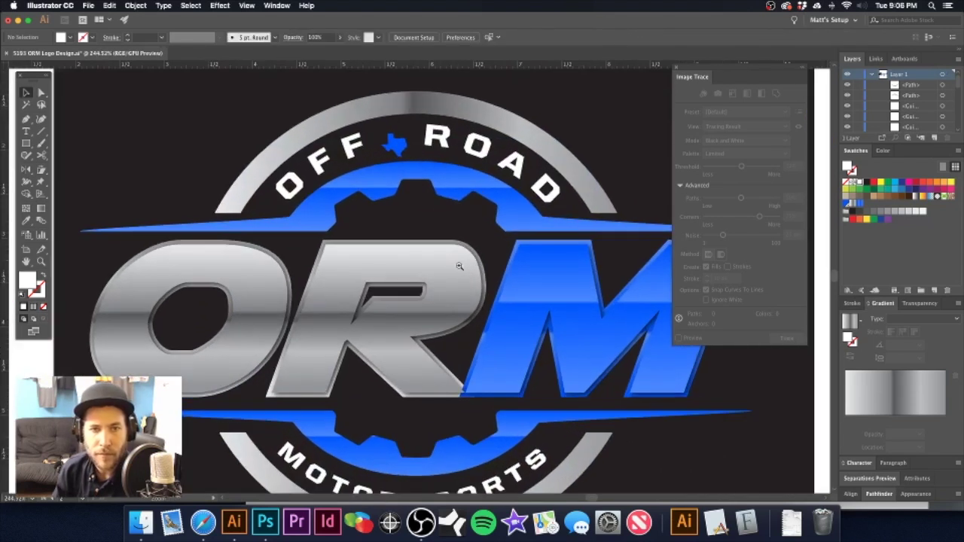
{"action": "left_click", "coordinate": [392, 135]}
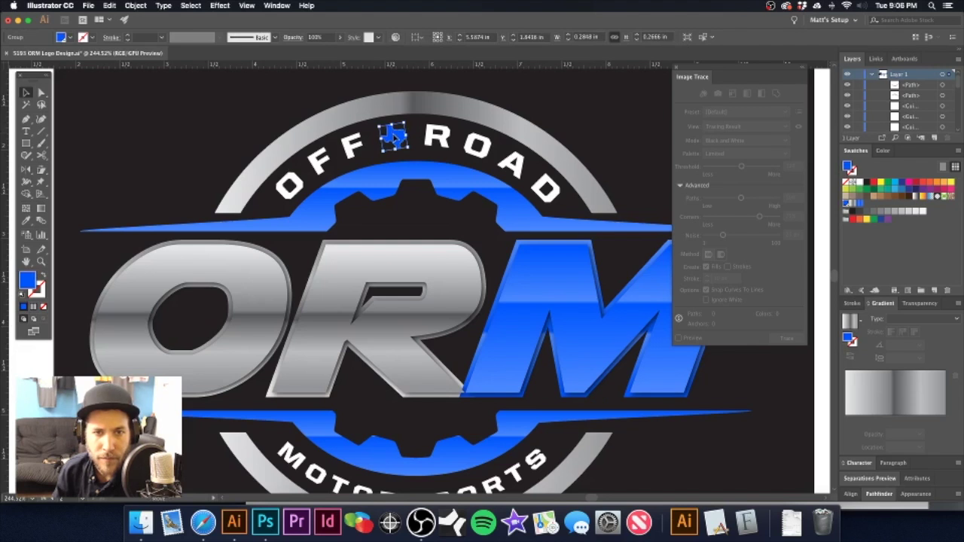
{"action": "left_click", "coordinate": [389, 145]}
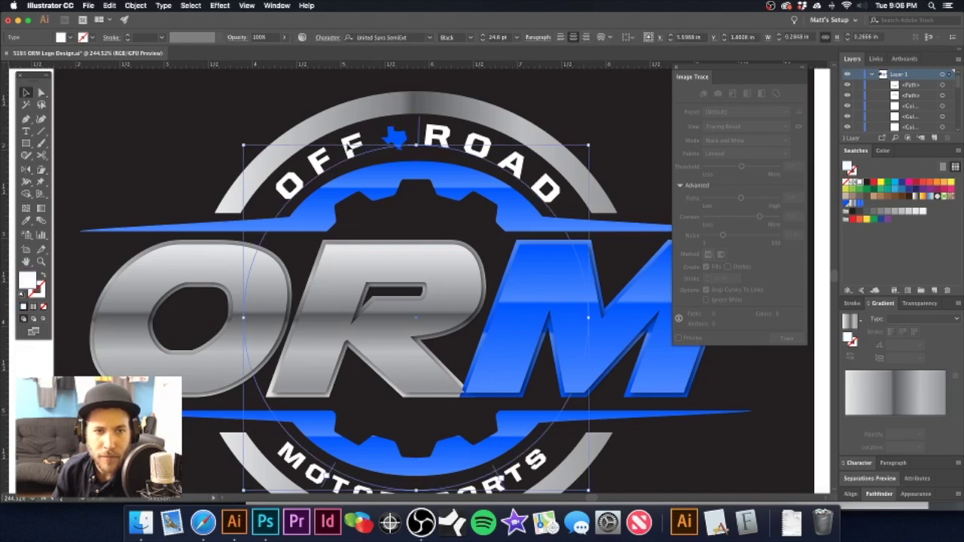
- Enlarge the OFF ROAD text circle very slightly and fill the Texas shape with the blue gradient swatch at -90°
{"action": "left_click_drag", "start_coordinate": [590, 145], "coordinate": [591, 145]}
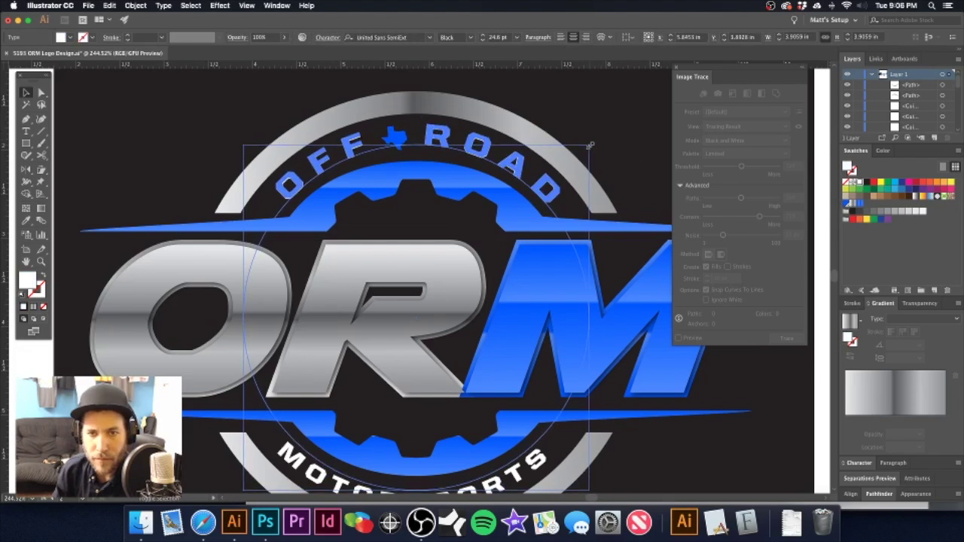
{"action": "left_click", "coordinate": [397, 143]}
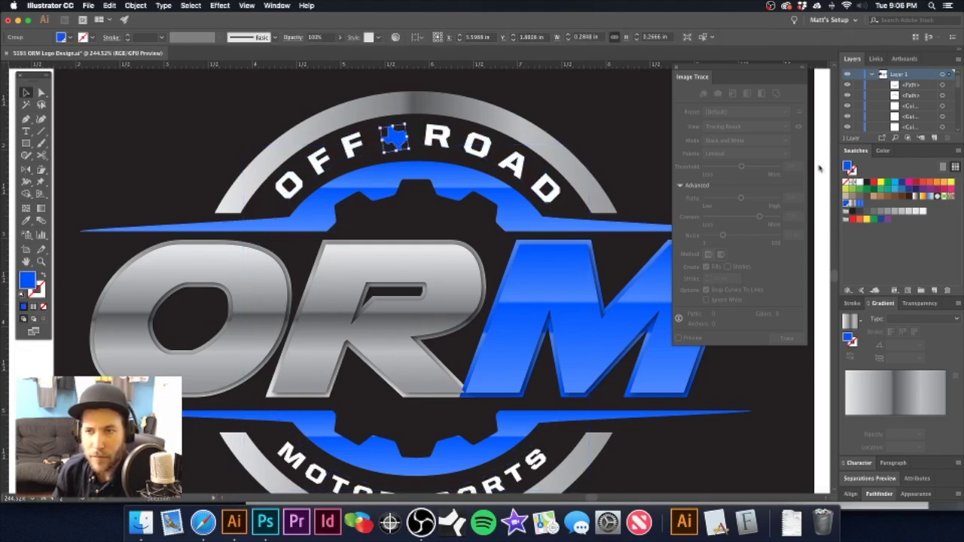
{"action": "left_click", "coordinate": [859, 205]}
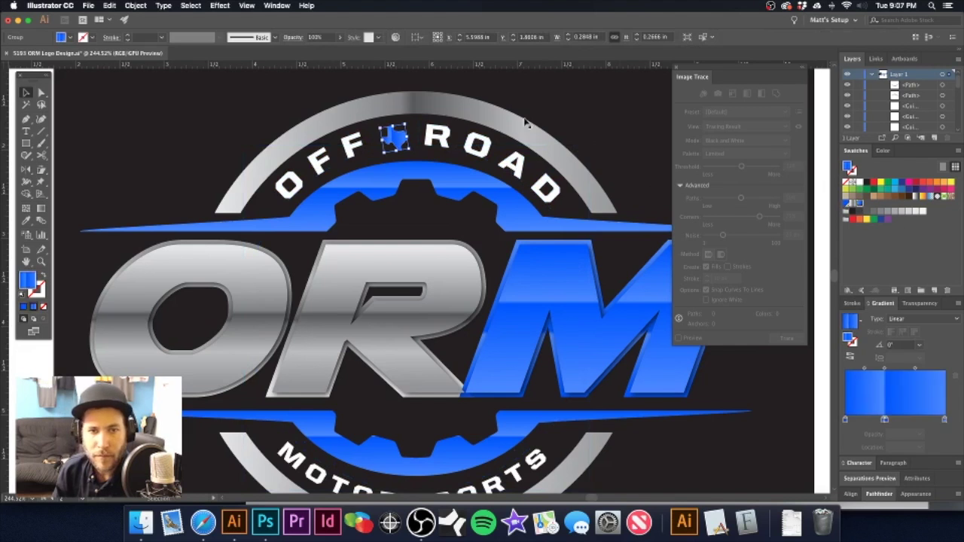
{"action": "left_click", "coordinate": [42, 210]}
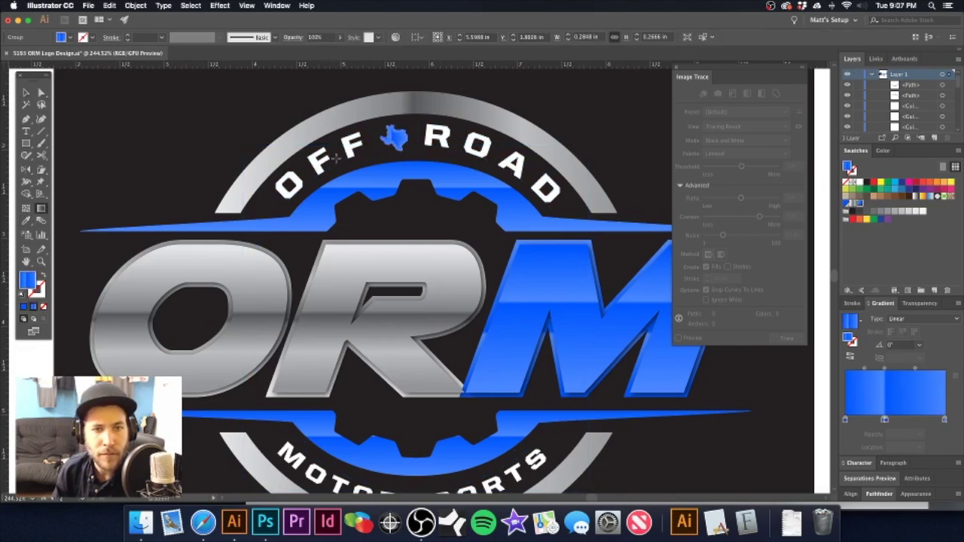
{"action": "left_click_drag", "start_coordinate": [399, 127], "coordinate": [403, 156]}
{"action": "left_click", "coordinate": [436, 244], "text": "alt+super"}
{"action": "left_click", "coordinate": [437, 245], "text": "alt+super"}
{"action": "key", "text": "v"}
{"action": "left_click", "coordinate": [402, 144]}
{"action": "left_click", "coordinate": [427, 246], "text": "alt+super"}
{"action": "left_click_drag", "start_coordinate": [419, 267], "coordinate": [470, 218]}
{"action": "scroll", "coordinate": [442, 260], "scroll_direction": "up", "scroll_amount": 3}
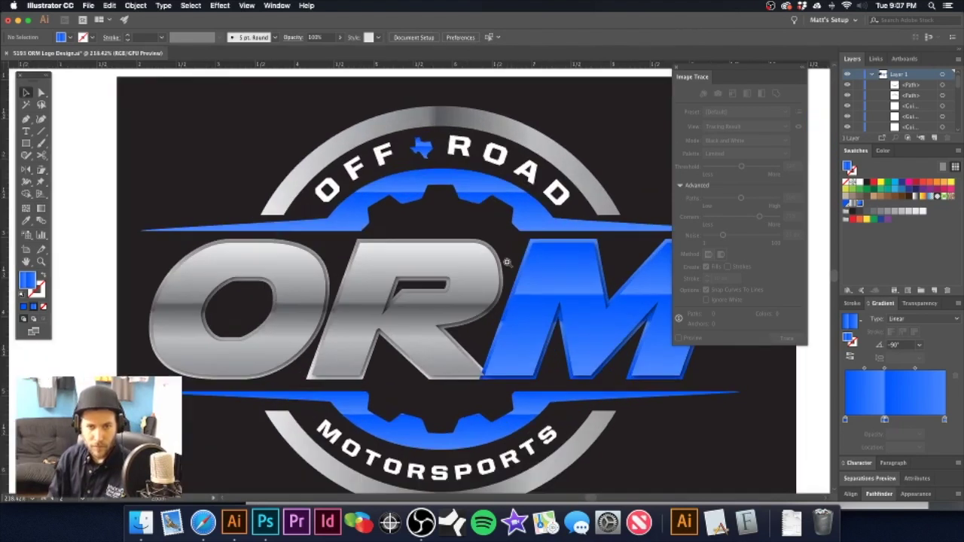
- Try hiding the Drop Shadow effect on the ORM lettering group and undo the change
{"action": "left_click", "coordinate": [517, 454]}
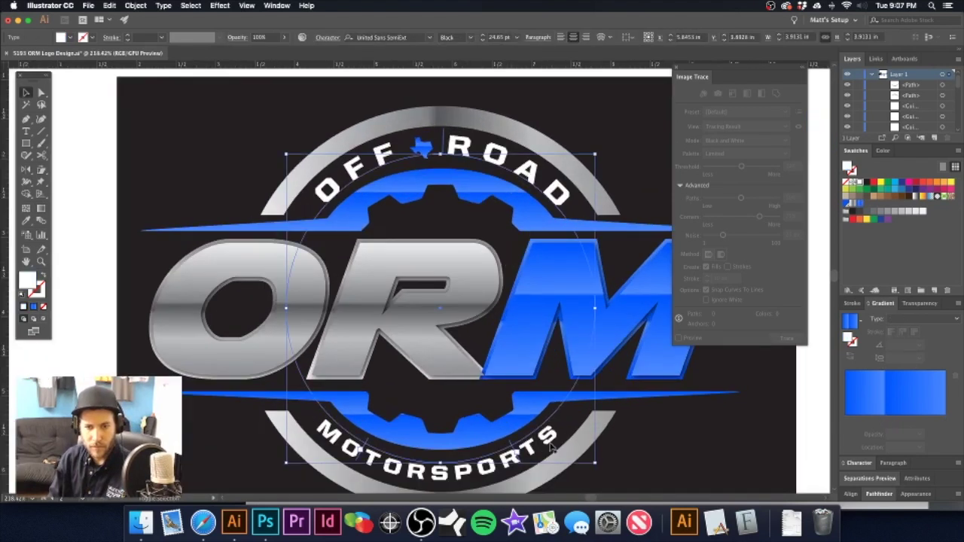
{"action": "left_click", "coordinate": [415, 259]}
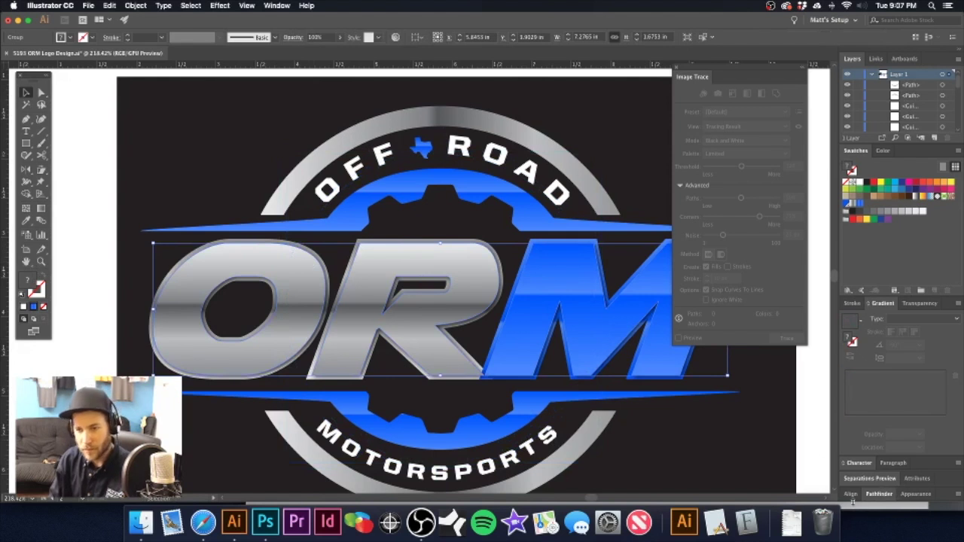
{"action": "left_click", "coordinate": [911, 494]}
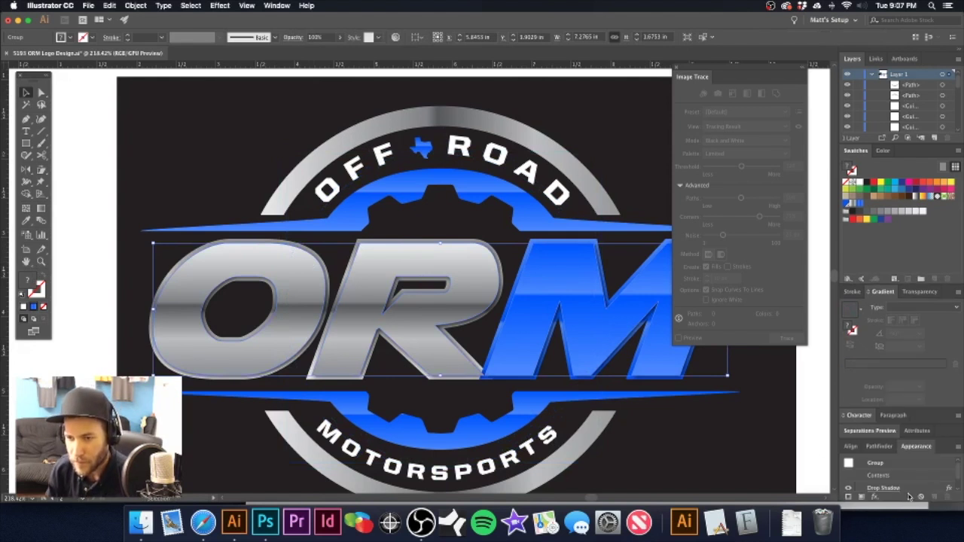
{"action": "left_click", "coordinate": [849, 488]}
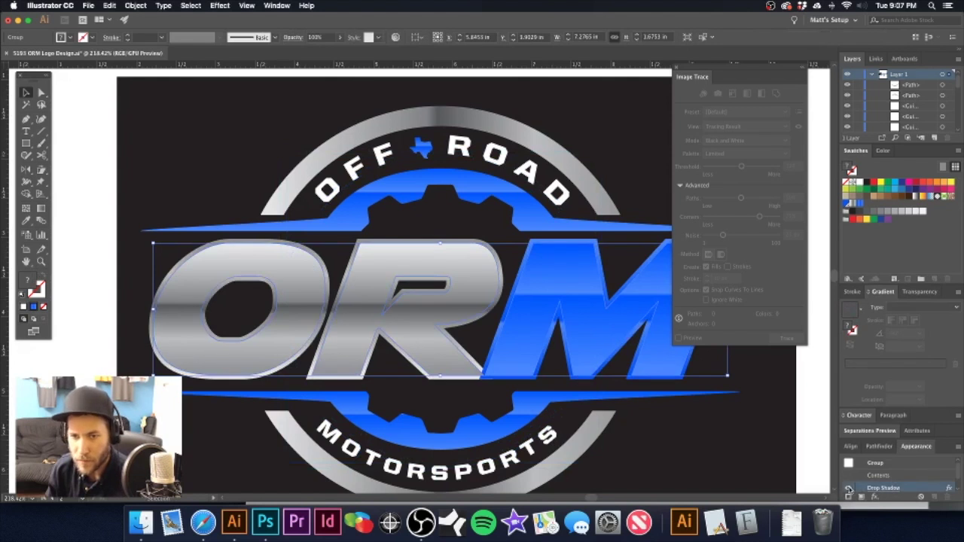
{"action": "left_click", "coordinate": [814, 384]}
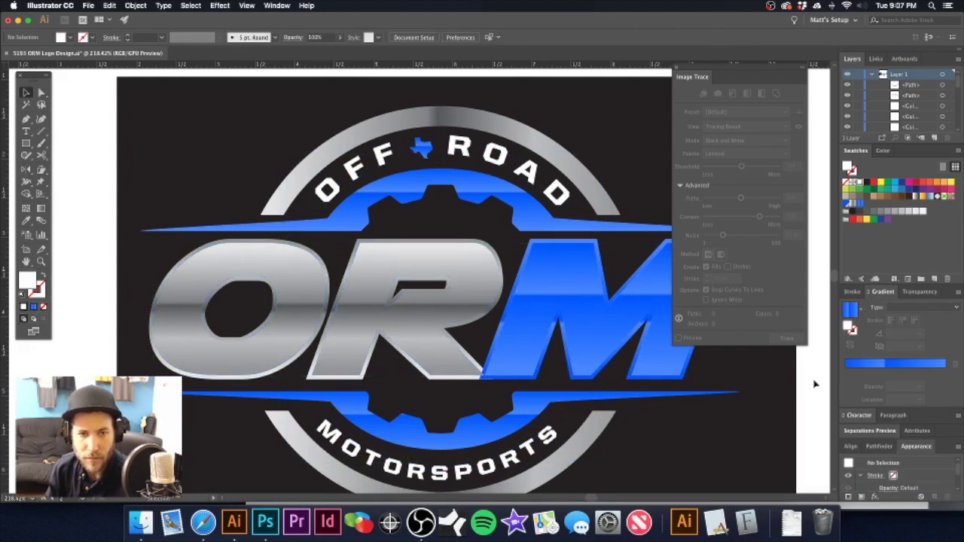
{"action": "key", "text": "super+z"}
{"action": "left_click", "coordinate": [815, 384]}
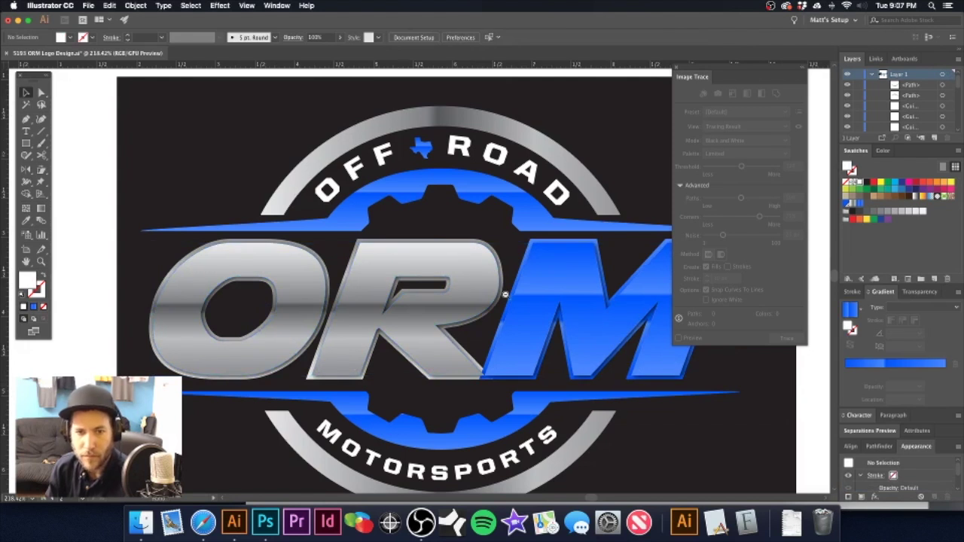
- Group all the logo artwork that sits on the black background into a single object
{"action": "key", "text": "super+minus"}
{"action": "key", "text": "super+minus"}
{"action": "key", "text": "super+minus"}
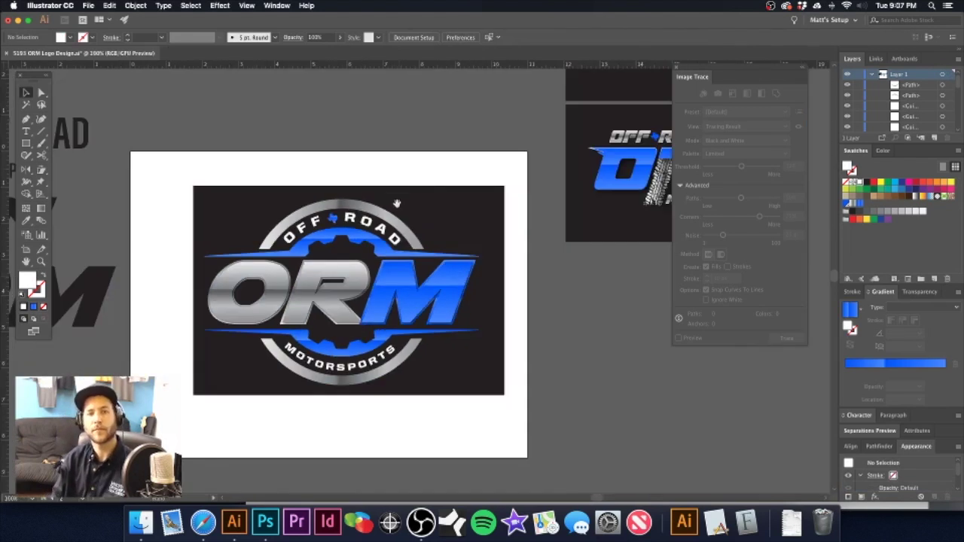
{"action": "scroll", "coordinate": [473, 217], "scroll_direction": "left", "scroll_amount": 2}
{"action": "scroll", "coordinate": [412, 248], "scroll_direction": "up", "scroll_amount": 2}
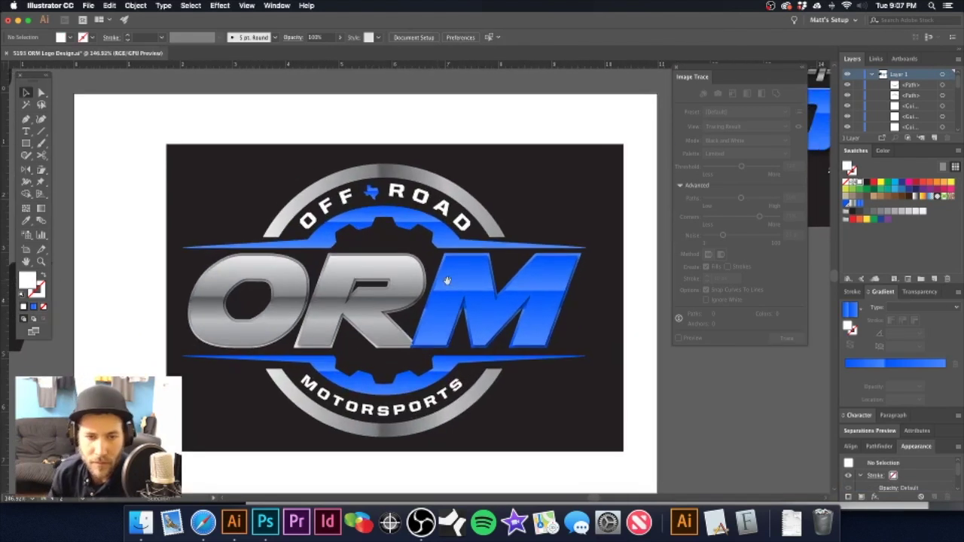
{"action": "scroll", "coordinate": [448, 275], "scroll_direction": "up", "scroll_amount": 2}
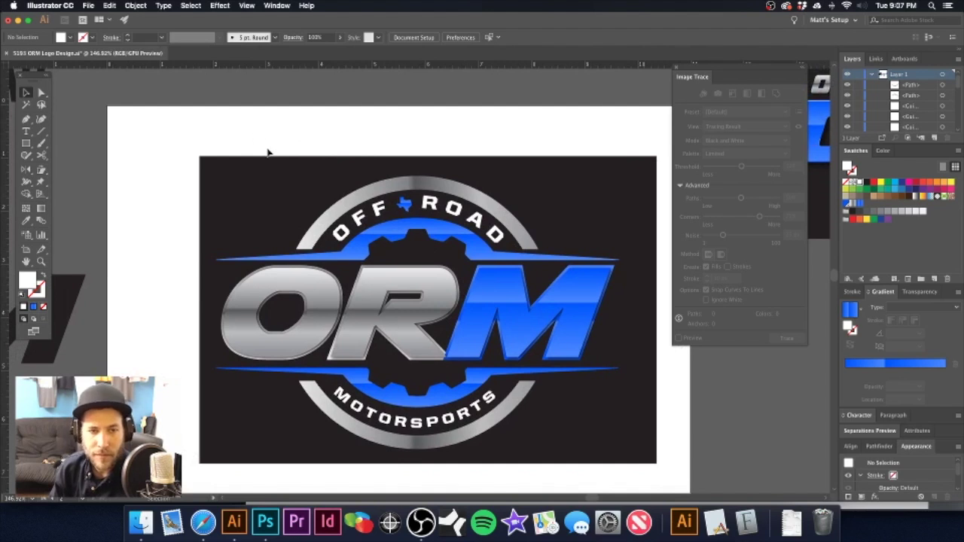
{"action": "left_click_drag", "start_coordinate": [256, 152], "coordinate": [588, 451]}
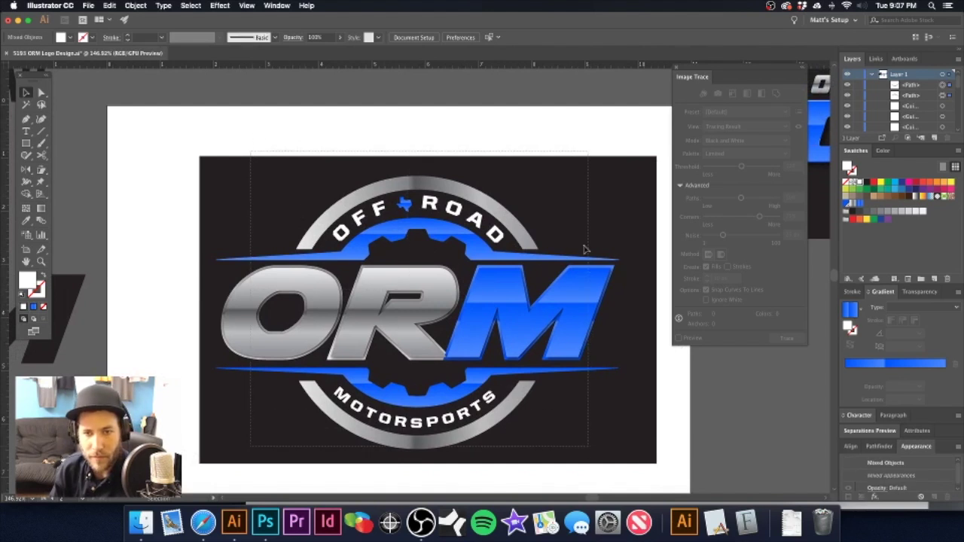
{"action": "key", "text": "super+g"}
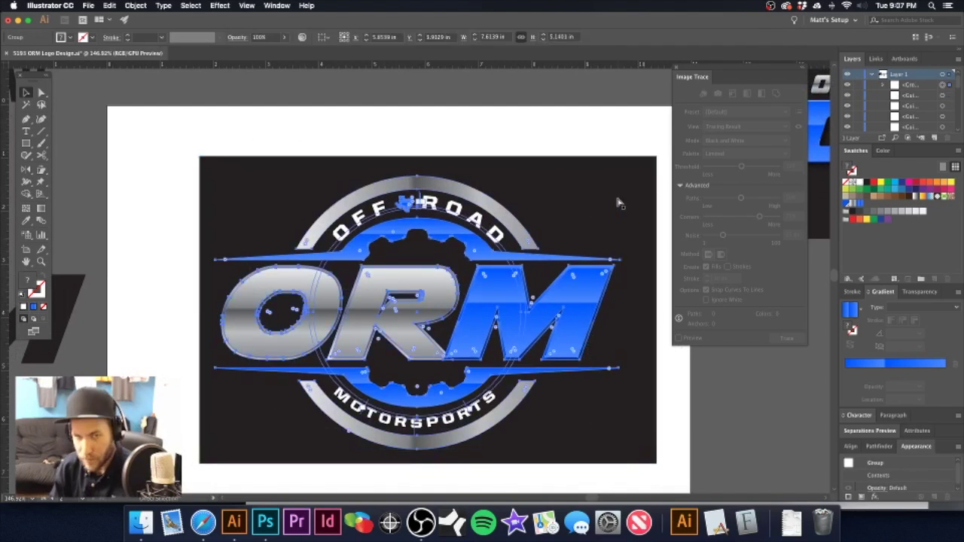
- Apply a black Multiply drop shadow to the grouped logo with 75% opacity, 0.02 in X and Y offsets and 0.03 in blur
{"action": "left_click", "coordinate": [220, 6]}
{"action": "left_click", "coordinate": [230, 28]}
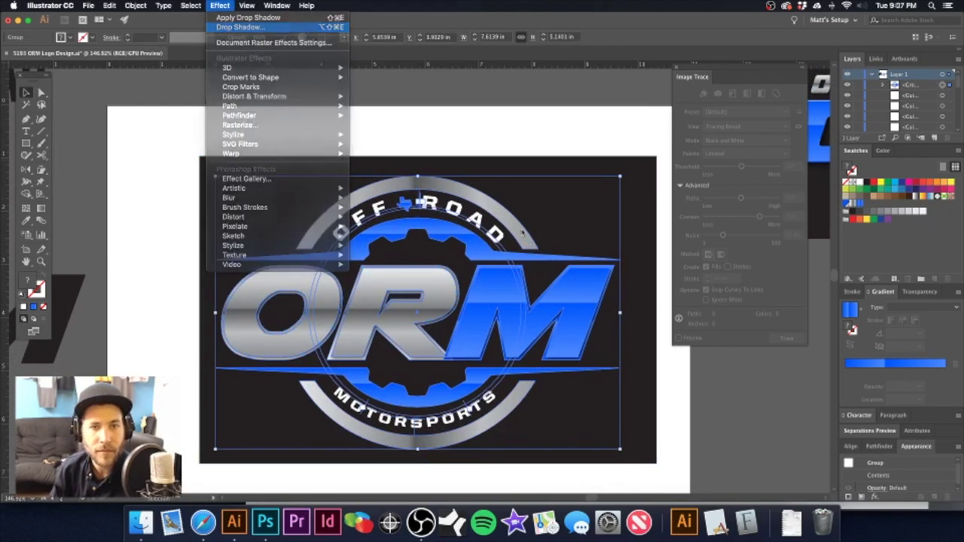
{"action": "left_click", "coordinate": [496, 233]}
{"action": "left_click", "coordinate": [496, 234]}
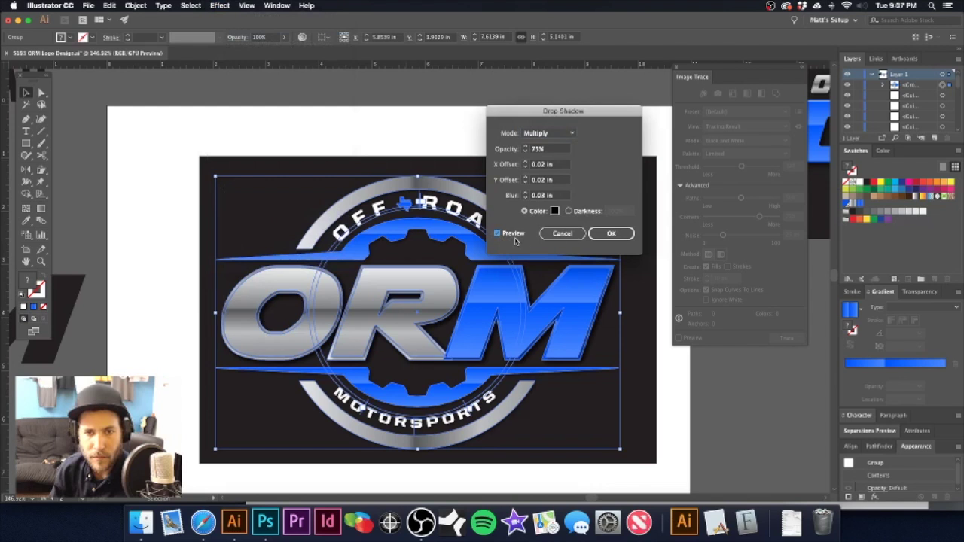
{"action": "left_click", "coordinate": [607, 238]}
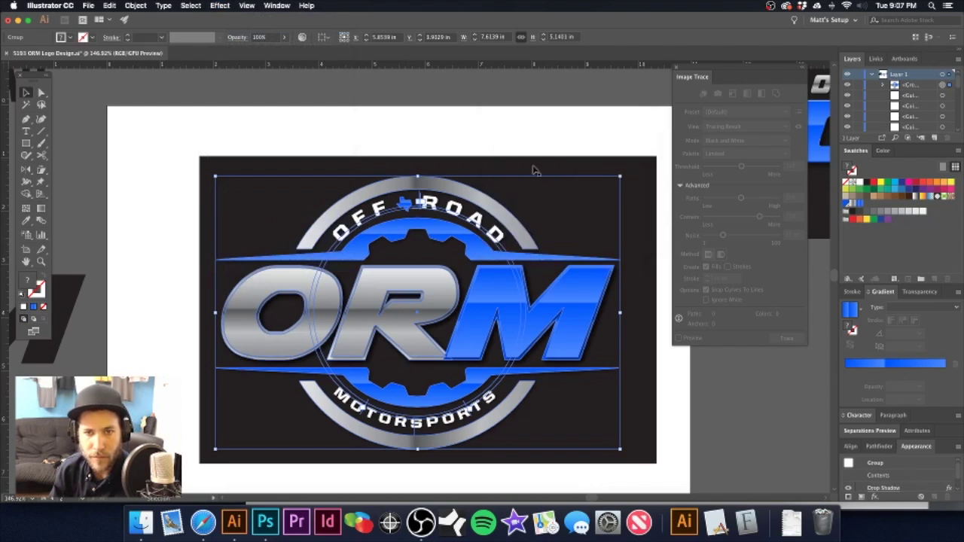
{"action": "left_click", "coordinate": [518, 132]}
- Review the finished logo alongside the earlier logo concepts, gears, splatters and ATV silhouettes around the artboards
{"action": "mouse_move", "coordinate": [501, 214]}
{"action": "left_mouse_down"}
{"action": "mouse_move", "coordinate": [509, 202]}
{"action": "mouse_move", "coordinate": [500, 220]}
{"action": "left_mouse_up"}
{"action": "left_click", "coordinate": [397, 210], "text": "alt+super"}
{"action": "left_click", "coordinate": [397, 211], "text": "alt+super"}
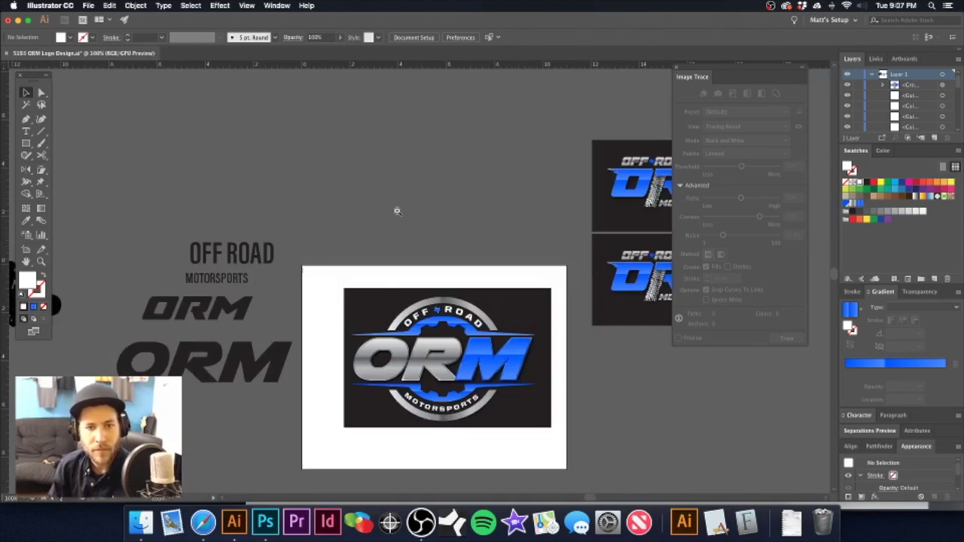
{"action": "left_click", "coordinate": [397, 211], "text": "alt+super"}
{"action": "left_click", "coordinate": [396, 211], "text": "alt"}
{"action": "scroll", "coordinate": [440, 232], "scroll_direction": "left", "scroll_amount": 5}
{"action": "scroll", "coordinate": [441, 231], "scroll_direction": "down", "scroll_amount": 3}
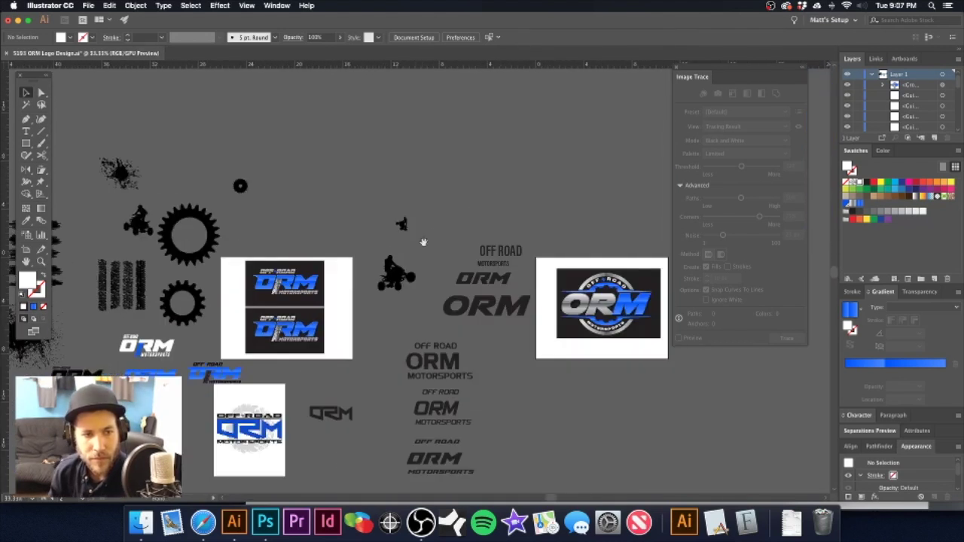
{"action": "left_click_drag", "start_coordinate": [360, 269], "coordinate": [491, 265]}
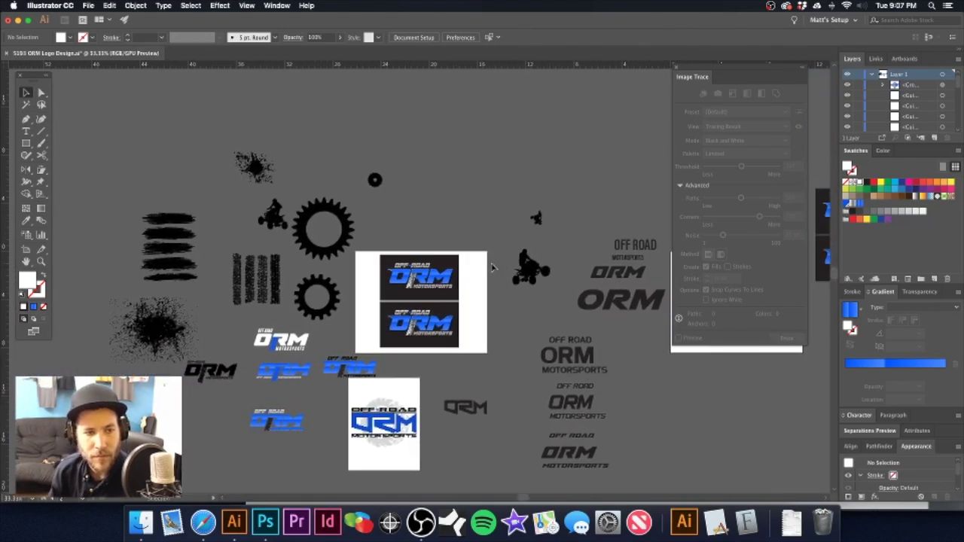
{"action": "scroll", "coordinate": [394, 152], "scroll_direction": "right", "scroll_amount": 3}
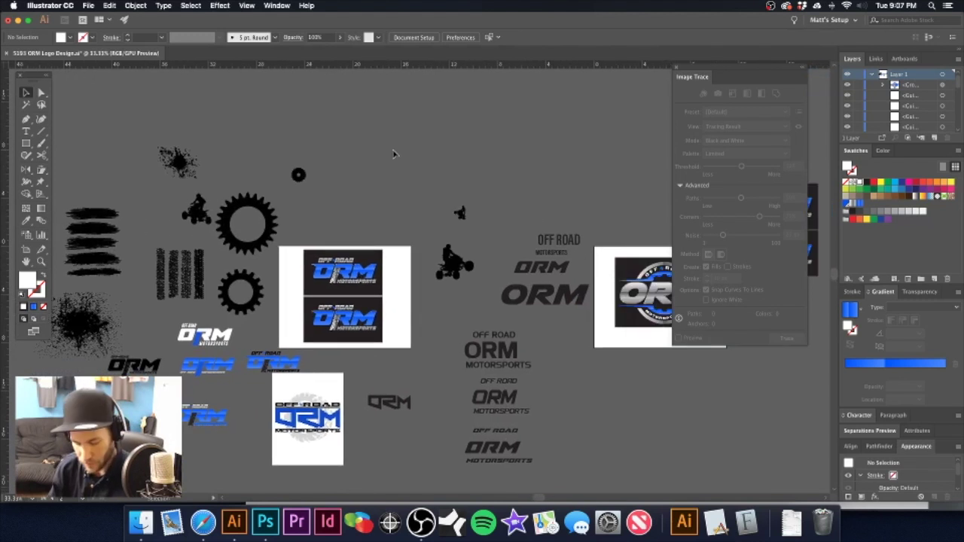
- Find the cracked dry dirt JPEG in the 5193 ORM Logo Design project's Dry Dirt folder and open it in Photoshop
{"action": "left_click", "coordinate": [265, 522]}
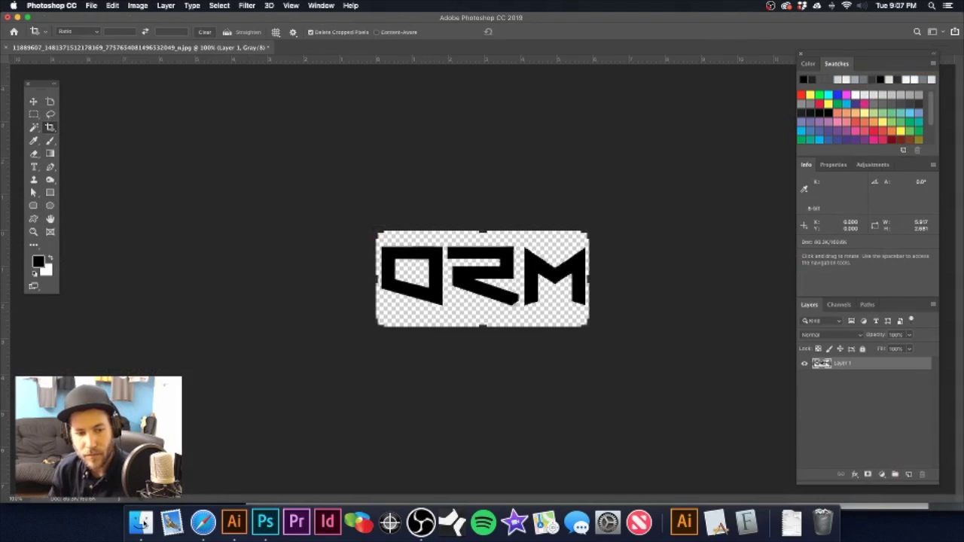
{"action": "left_click", "coordinate": [142, 522]}
{"action": "key", "text": "space"}
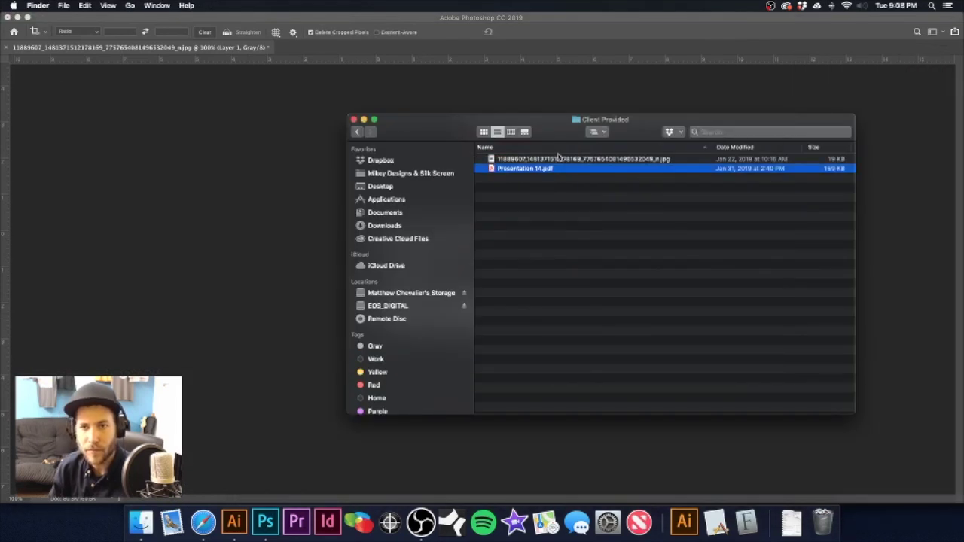
{"action": "left_click", "coordinate": [414, 175]}
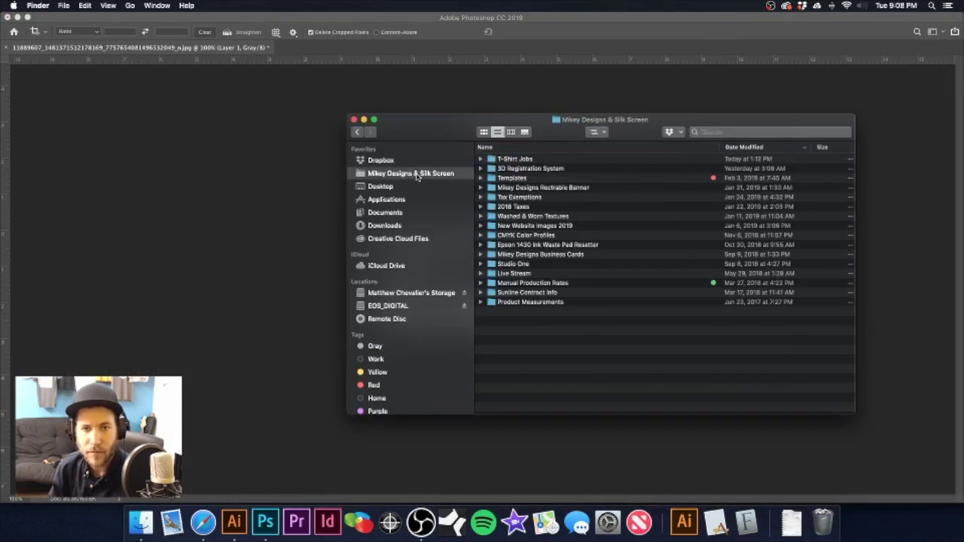
{"action": "left_click", "coordinate": [524, 160]}
{"action": "double_click", "coordinate": [525, 160]}
{"action": "left_click", "coordinate": [544, 160]}
{"action": "double_click", "coordinate": [544, 160]}
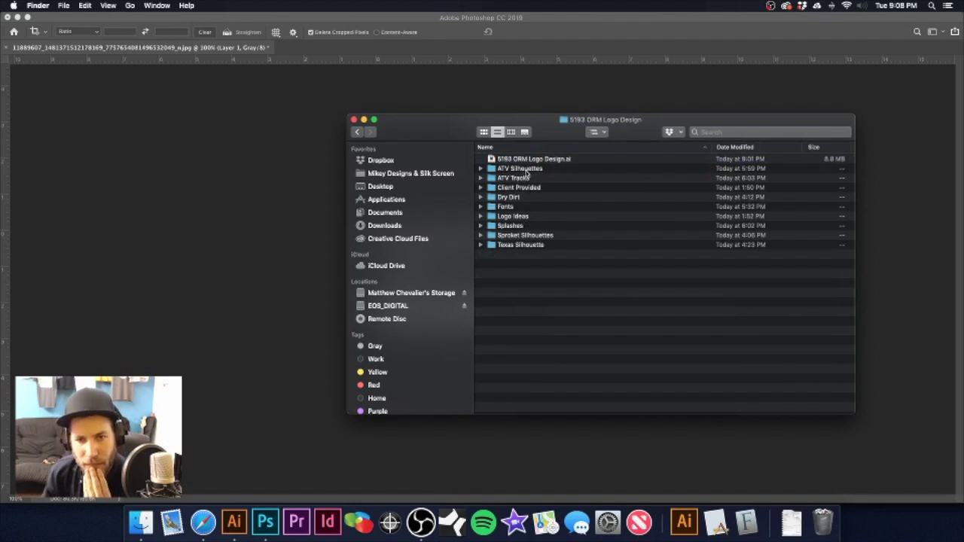
{"action": "double_click", "coordinate": [510, 198]}
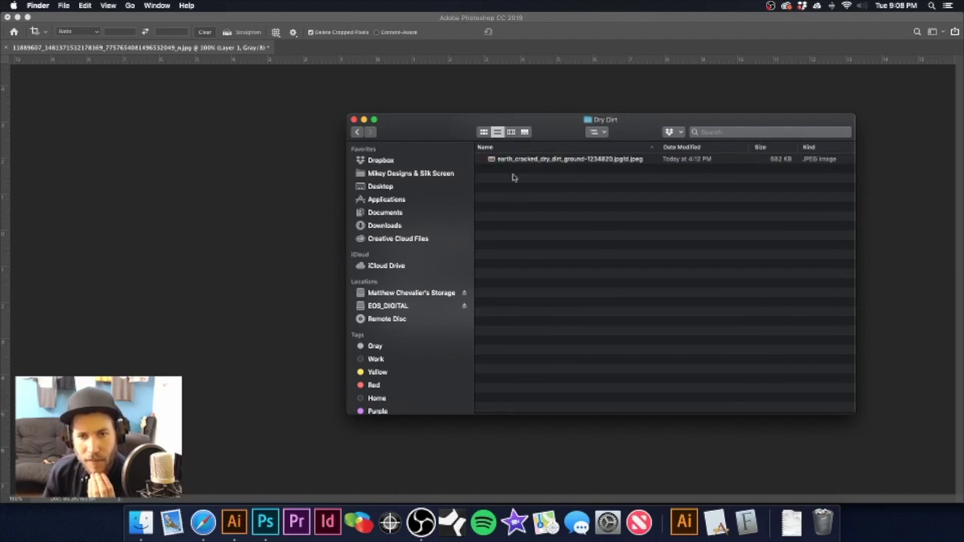
{"action": "left_click_drag", "start_coordinate": [525, 163], "coordinate": [265, 521]}
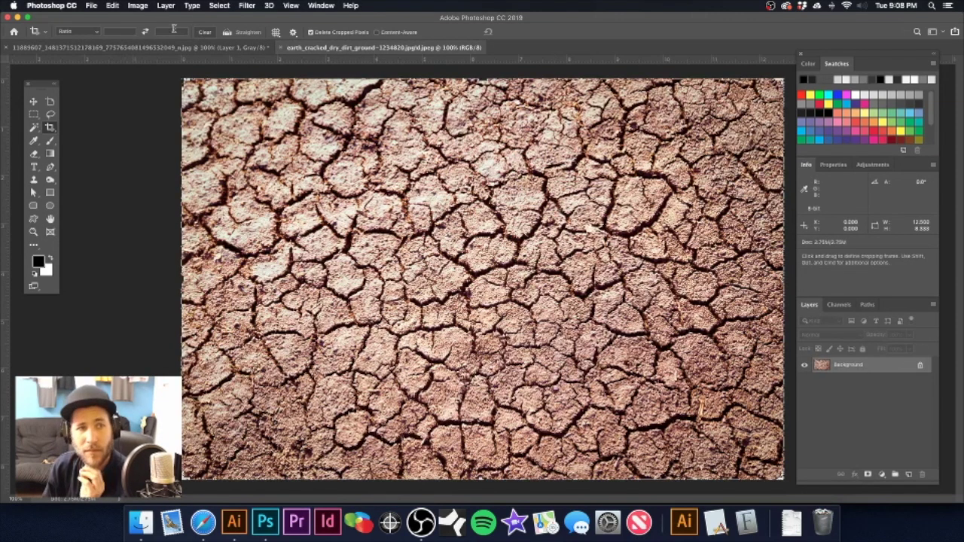
- Convert the cracked dirt photo to Grayscale mode
{"action": "left_click", "coordinate": [140, 5]}
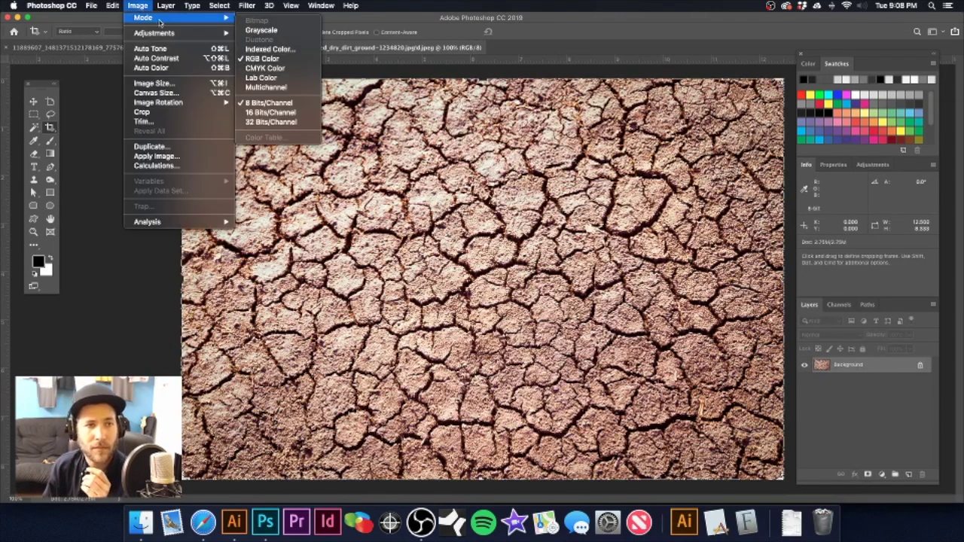
{"action": "mouse_move", "coordinate": [215, 19]}
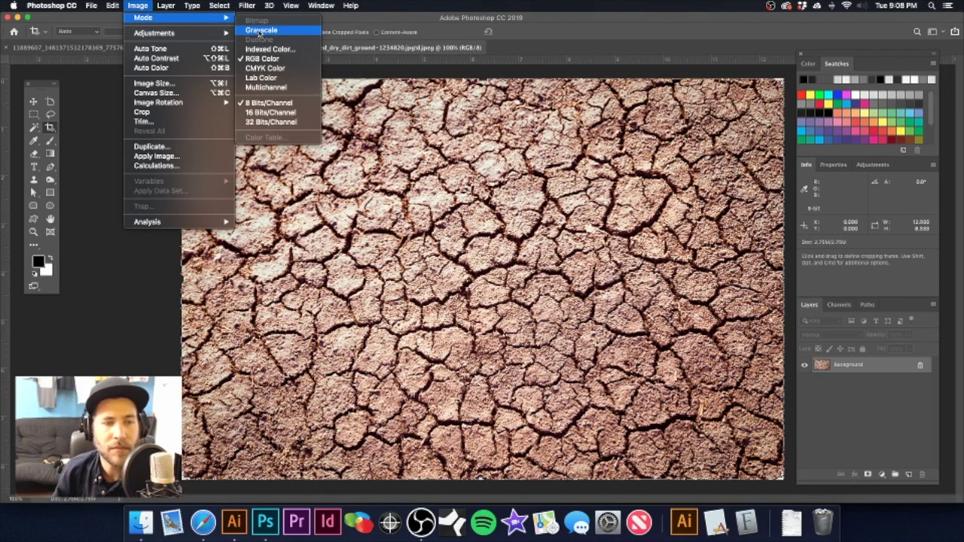
{"action": "left_click", "coordinate": [260, 30]}
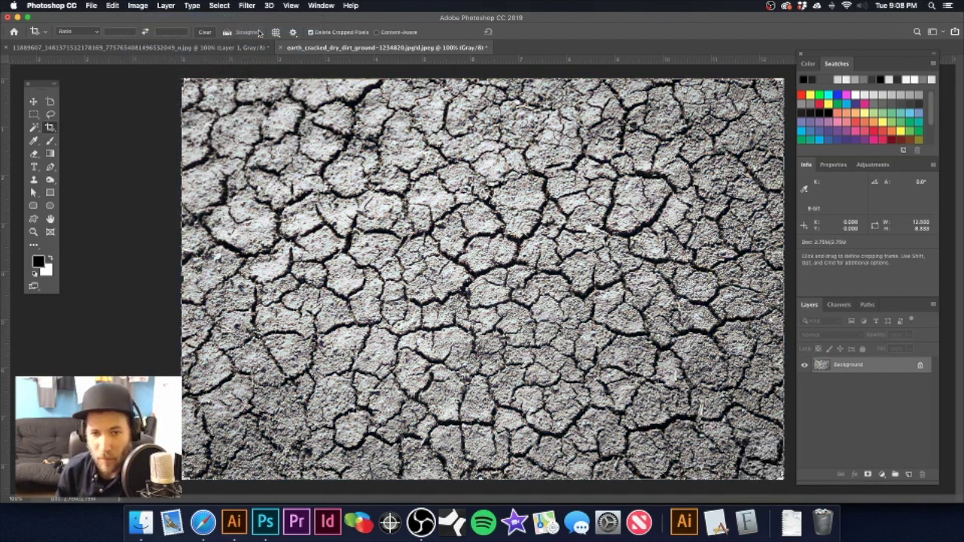
- Apply Levels to the cracked dirt photo with input black at 31 and white at 43, and save the JPEG at quality 12
{"action": "key", "text": "super+l"}
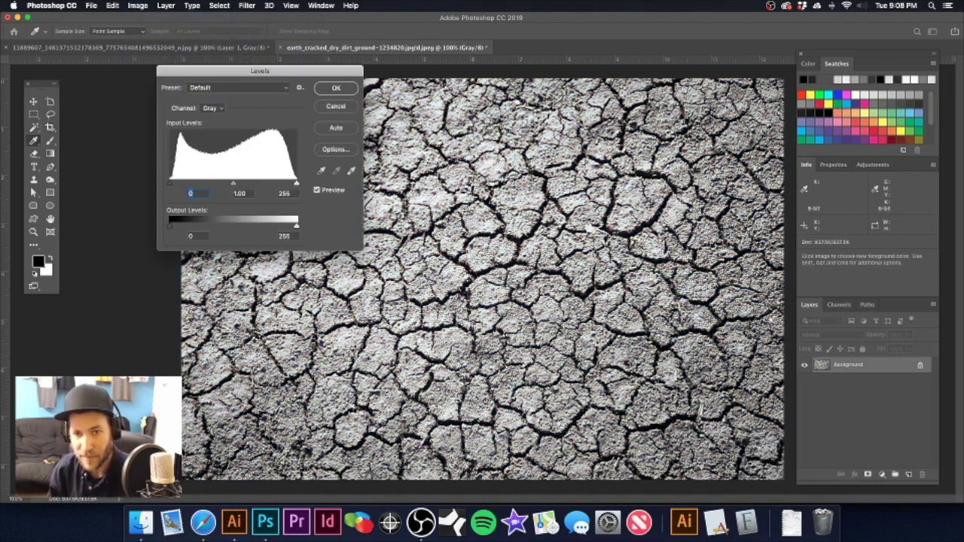
{"action": "left_click_drag", "start_coordinate": [269, 186], "coordinate": [201, 187]}
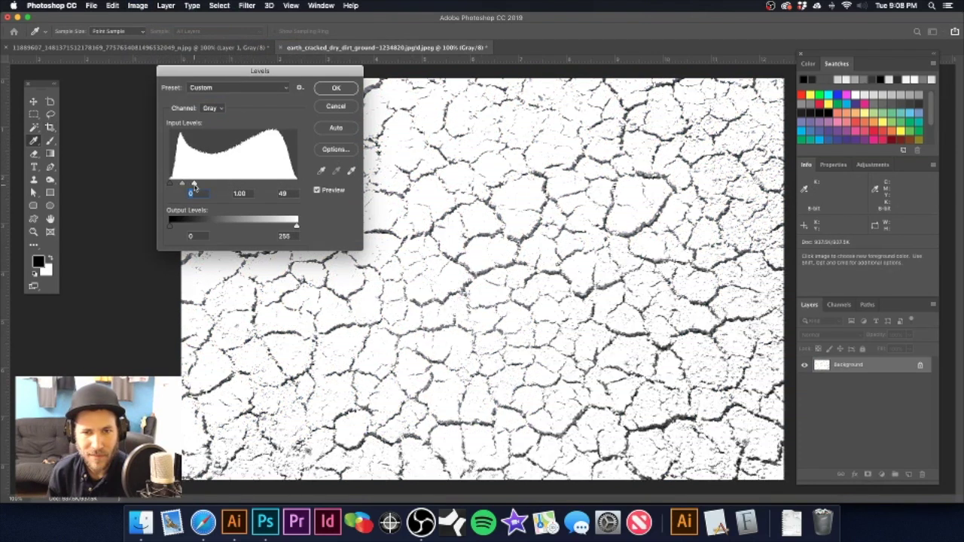
{"action": "left_click_drag", "start_coordinate": [170, 185], "coordinate": [190, 186]}
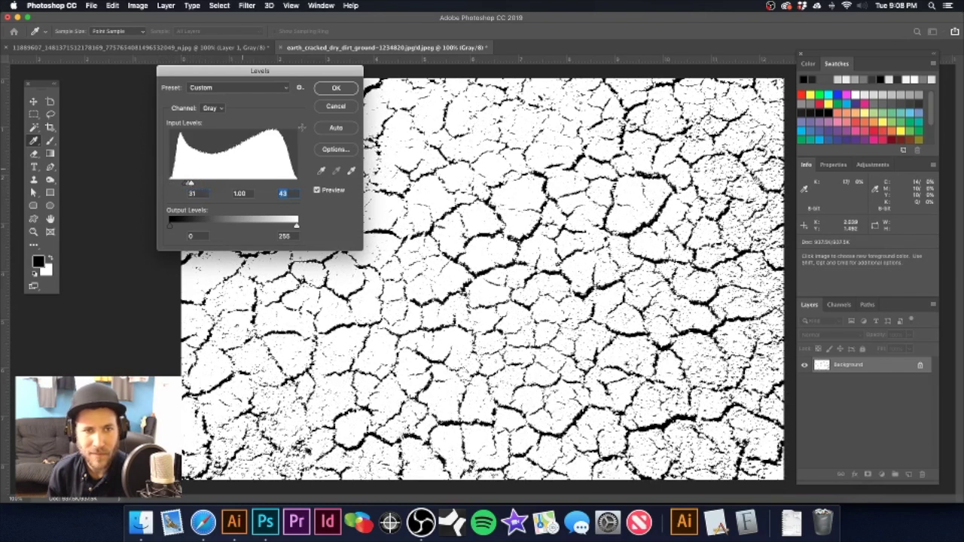
{"action": "left_click", "coordinate": [341, 89]}
{"action": "key", "text": "c"}
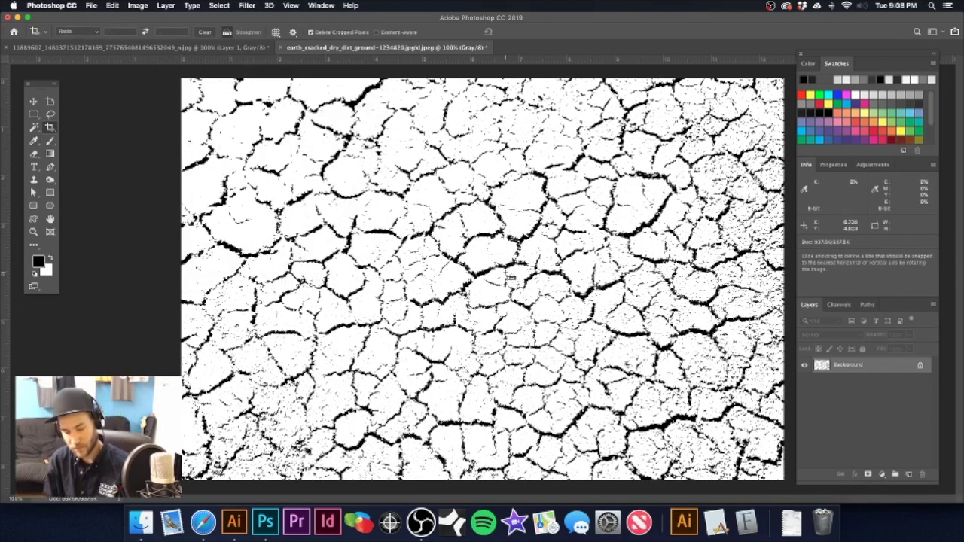
{"action": "key", "text": "super+s"}
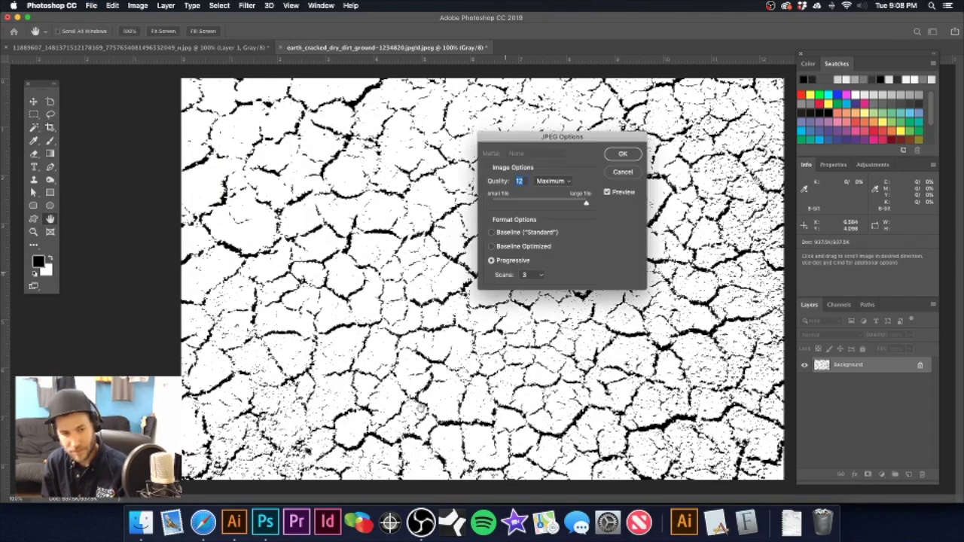
{"action": "left_click", "coordinate": [622, 154]}
- Switch to Illustrator, place the cracked dry dirt JPEG from the Dry Dirt folder above the logo concepts, and image trace it in Black and White mode
{"action": "left_click", "coordinate": [234, 521]}
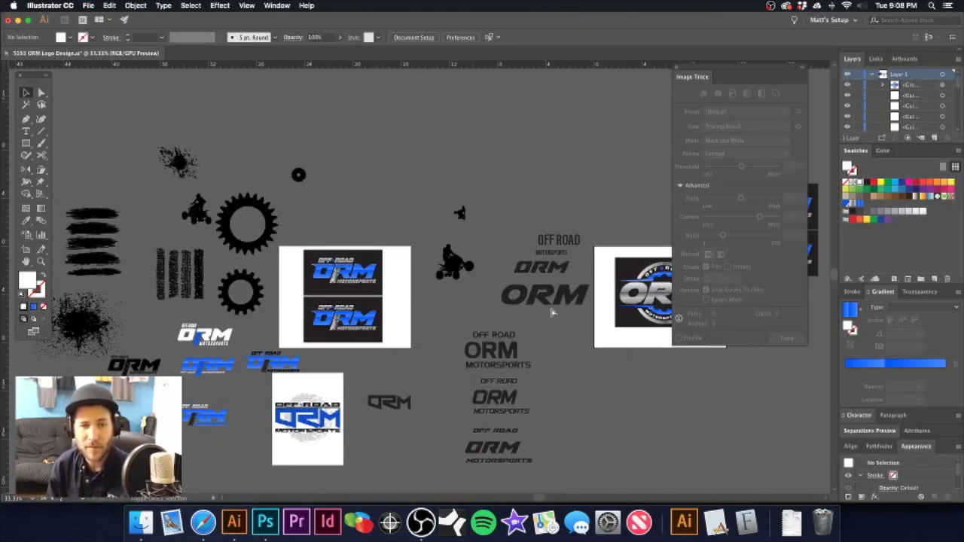
{"action": "key", "text": "super+shift+p"}
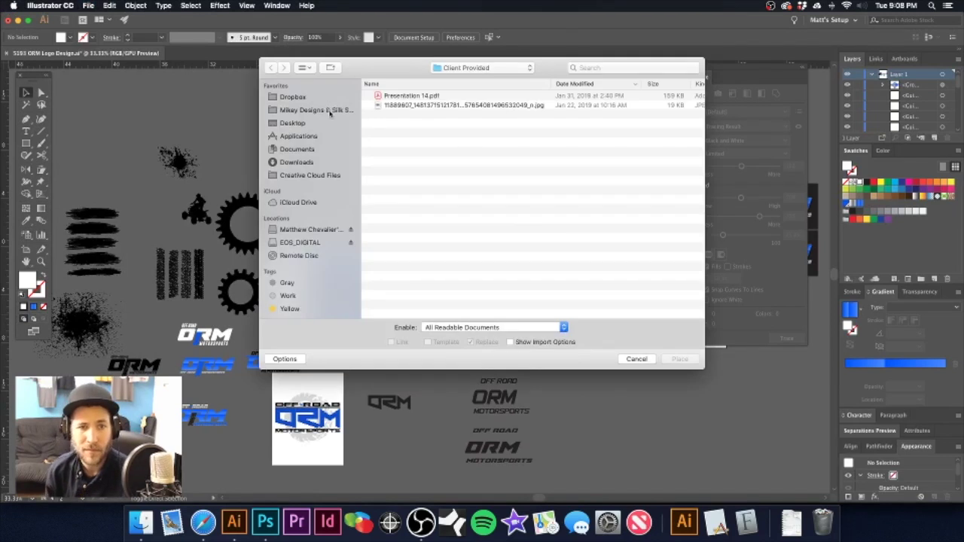
{"action": "left_click", "coordinate": [470, 69]}
{"action": "left_click", "coordinate": [468, 79]}
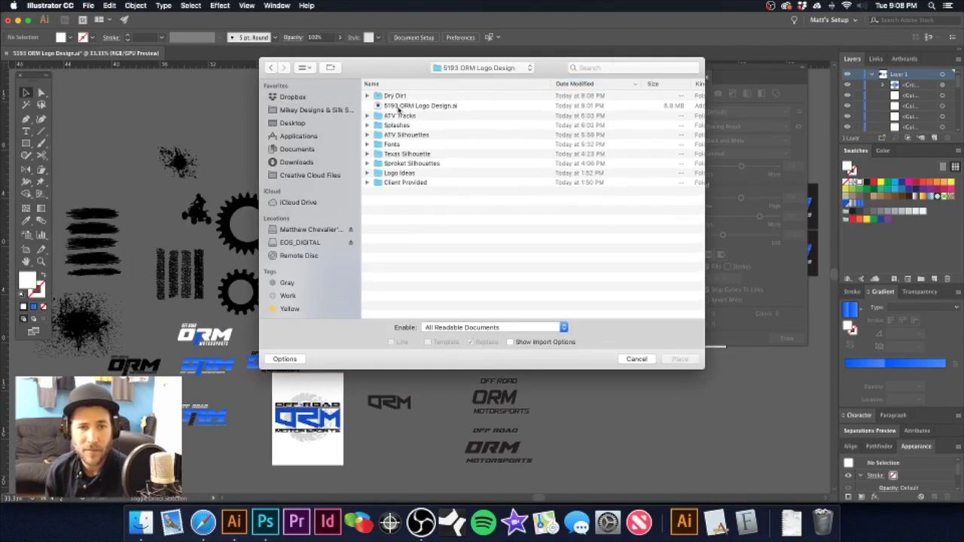
{"action": "double_click", "coordinate": [397, 97]}
{"action": "left_click", "coordinate": [412, 97]}
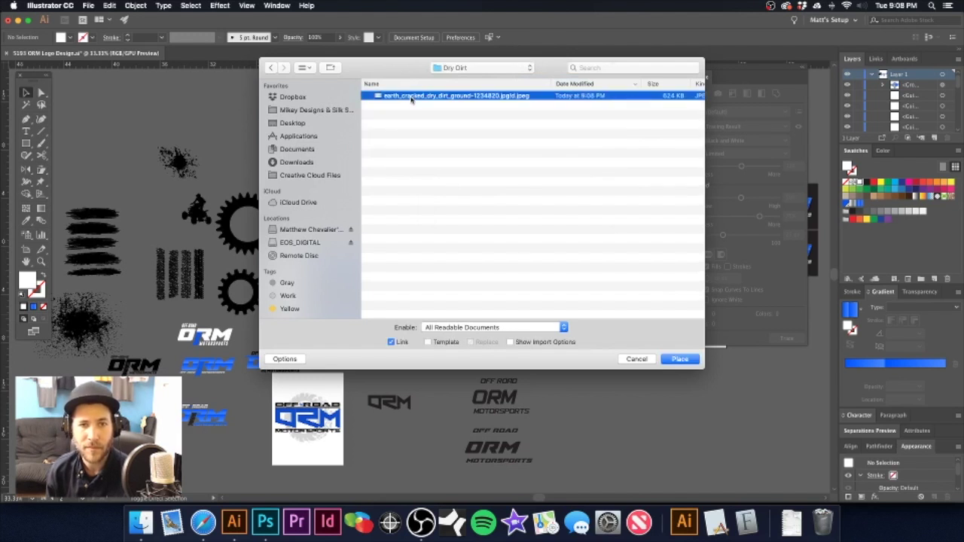
{"action": "key", "text": "Return"}
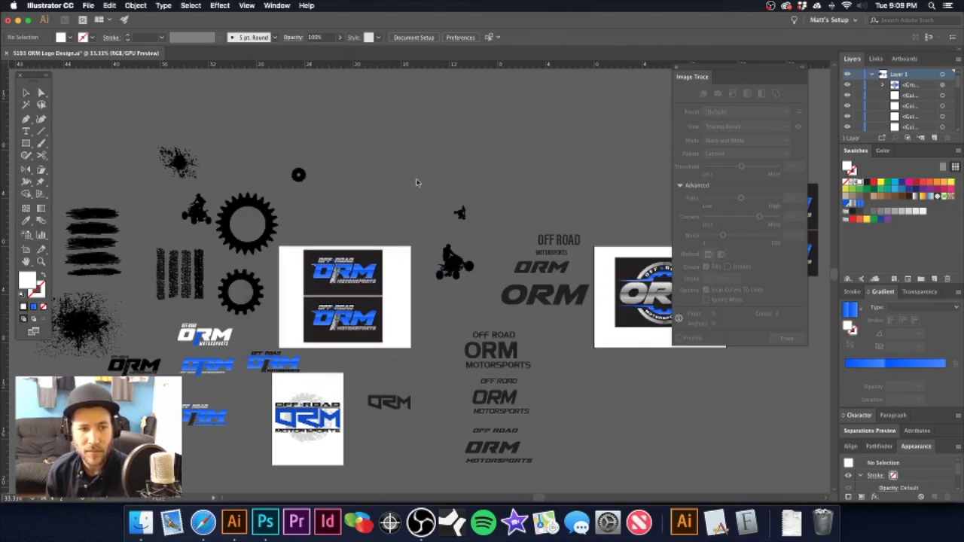
{"action": "left_click", "coordinate": [344, 209]}
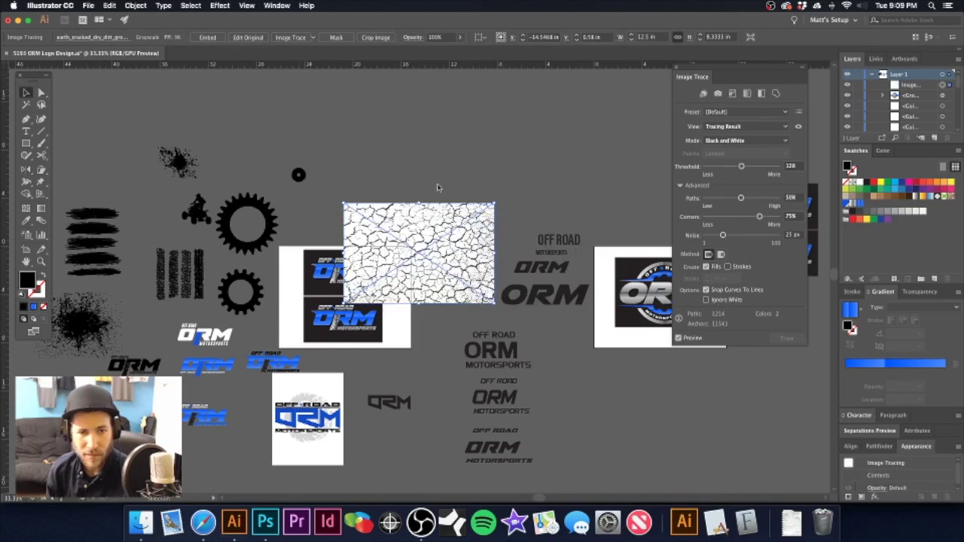
- Expand the cracked dirt image tracing into editable paths
{"action": "left_click", "coordinate": [437, 188]}
{"action": "mouse_move", "coordinate": [441, 189]}
{"action": "left_mouse_down"}
{"action": "mouse_move", "coordinate": [366, 187]}
{"action": "mouse_move", "coordinate": [338, 200]}
{"action": "left_mouse_up"}
{"action": "left_click_drag", "start_coordinate": [405, 243], "coordinate": [459, 265]}
{"action": "key", "text": "a"}
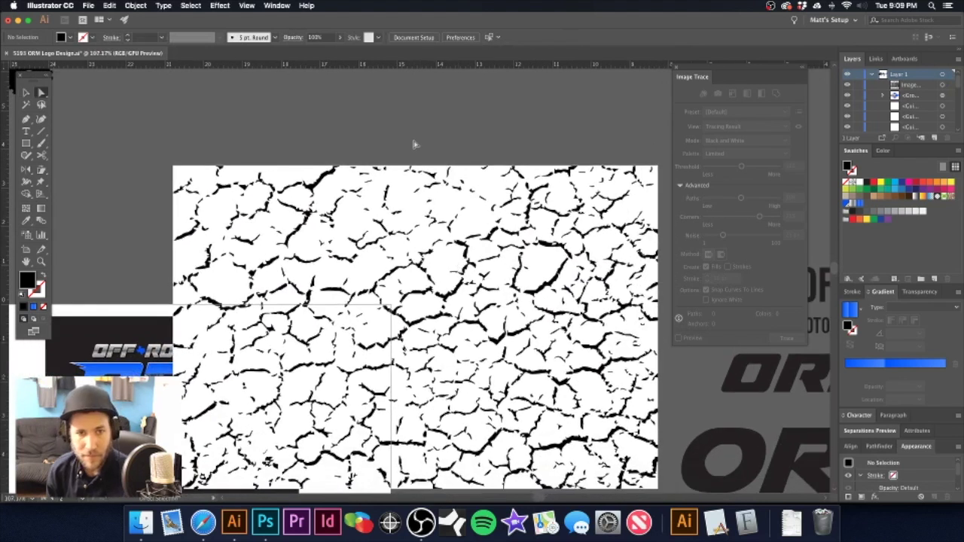
{"action": "left_click", "coordinate": [405, 187]}
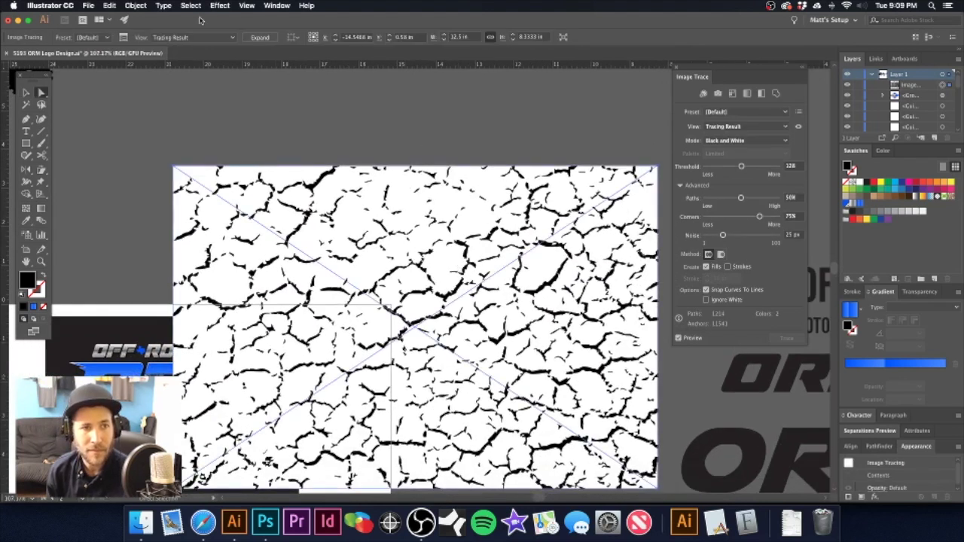
{"action": "left_click", "coordinate": [260, 36]}
{"action": "left_click", "coordinate": [323, 129]}
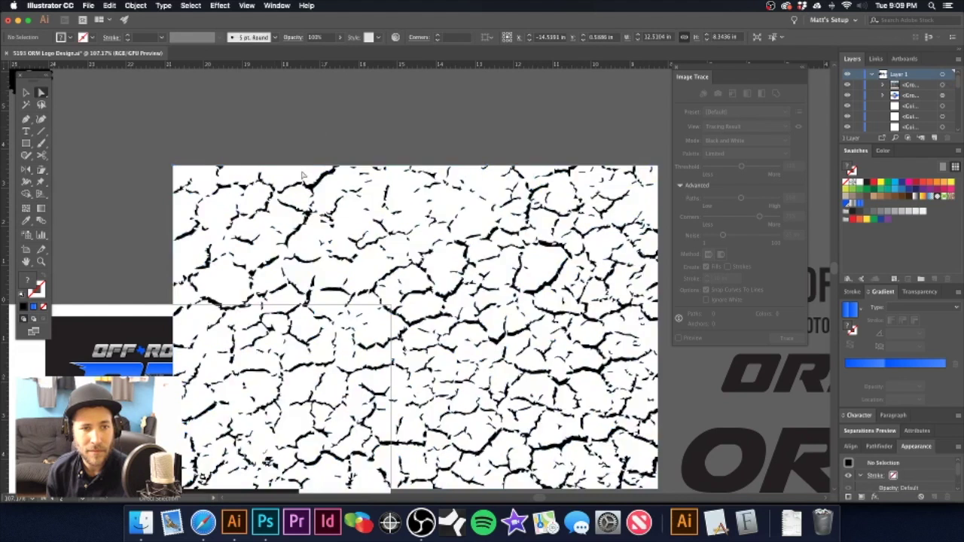
- Delete the white areas of the expanded dirt trace by selecting everything with the same fill color
{"action": "left_click", "coordinate": [303, 178]}
{"action": "left_click", "coordinate": [222, 5]}
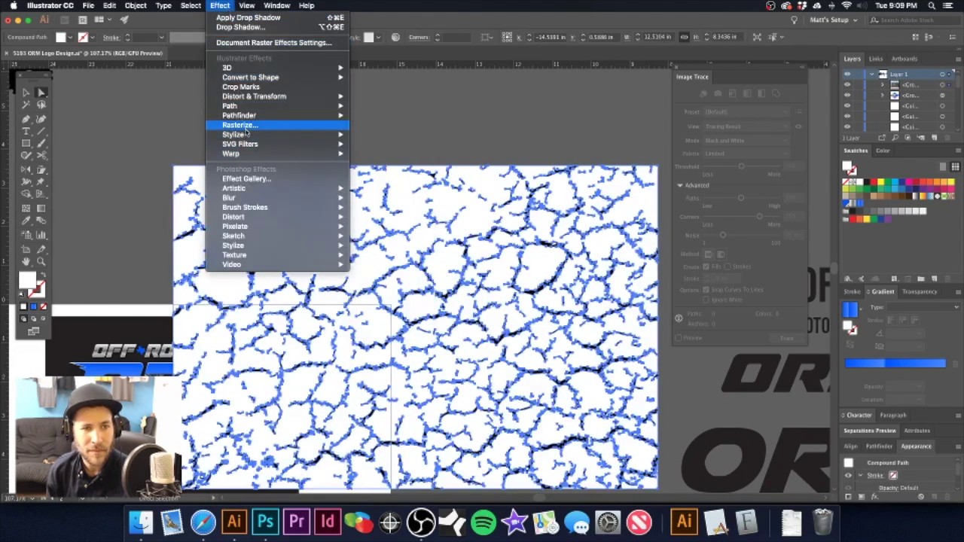
{"action": "mouse_move", "coordinate": [329, 139]}
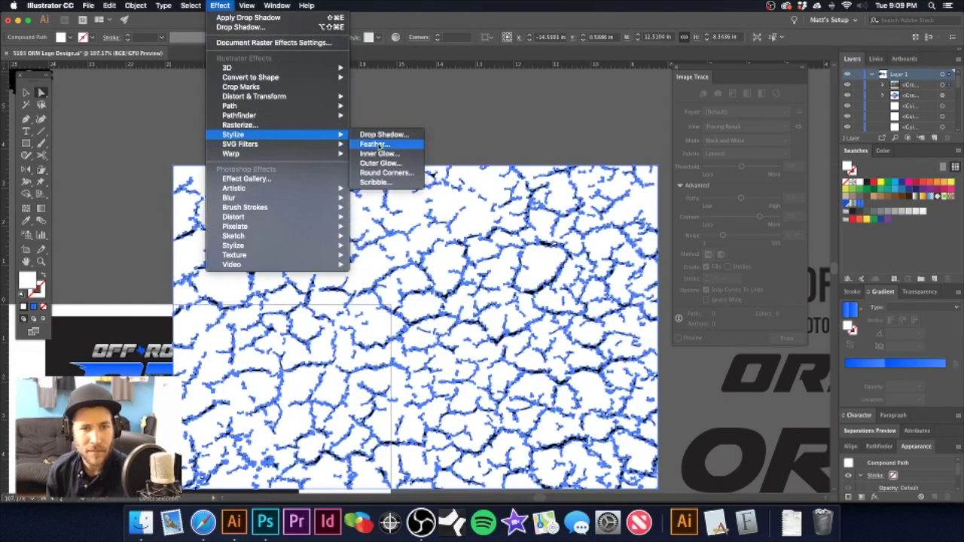
{"action": "mouse_move", "coordinate": [194, 7]}
{"action": "mouse_move", "coordinate": [202, 109]}
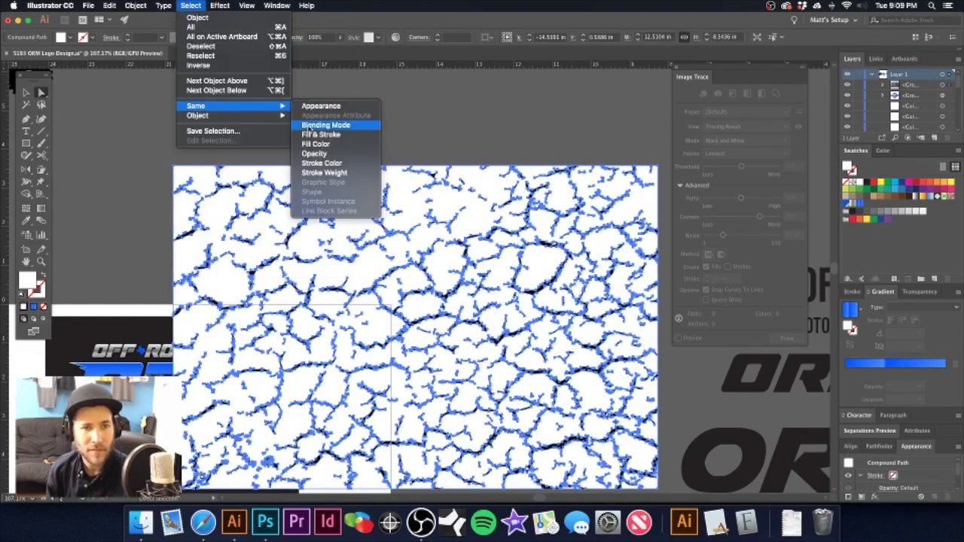
{"action": "left_click", "coordinate": [358, 150]}
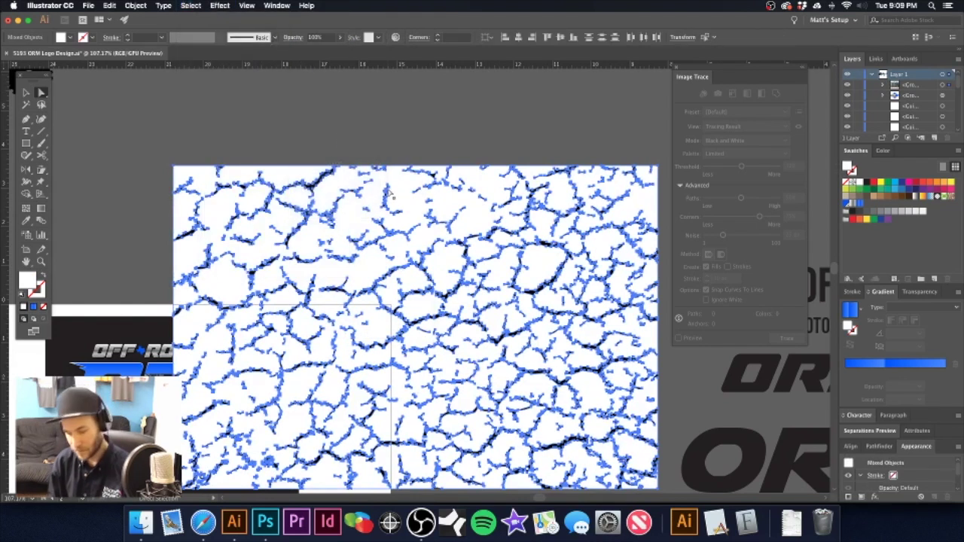
{"action": "key", "text": "Delete"}
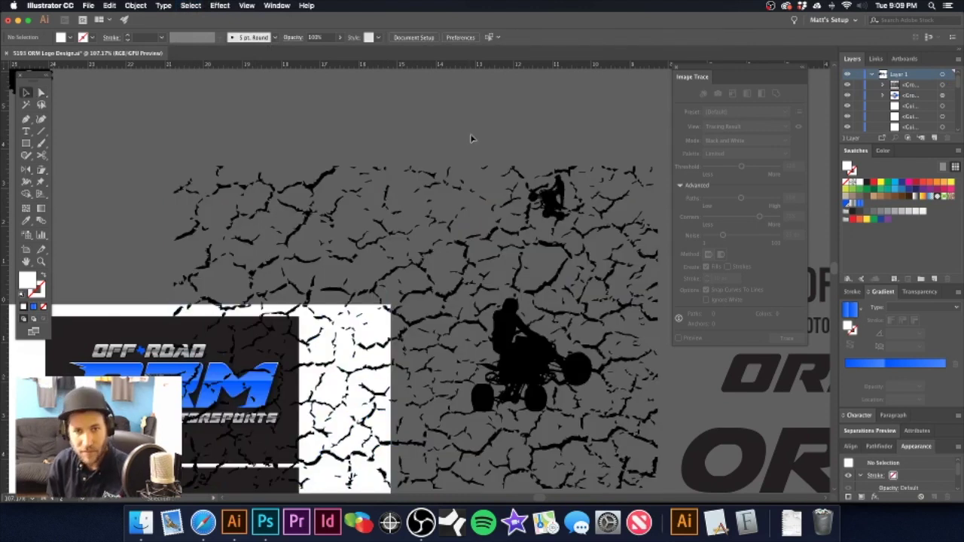
- Recolor the crack texture dark, scale it to about 8.47 × 5.65 in and fit it over the round ORM badge's dark background
{"action": "left_click", "coordinate": [490, 317], "text": "alt+super"}
{"action": "left_click", "coordinate": [490, 316], "text": "alt+super"}
{"action": "left_click", "coordinate": [489, 316], "text": "alt+super"}
{"action": "left_click_drag", "start_coordinate": [460, 226], "coordinate": [353, 251]}
{"action": "left_click_drag", "start_coordinate": [279, 216], "coordinate": [467, 228]}
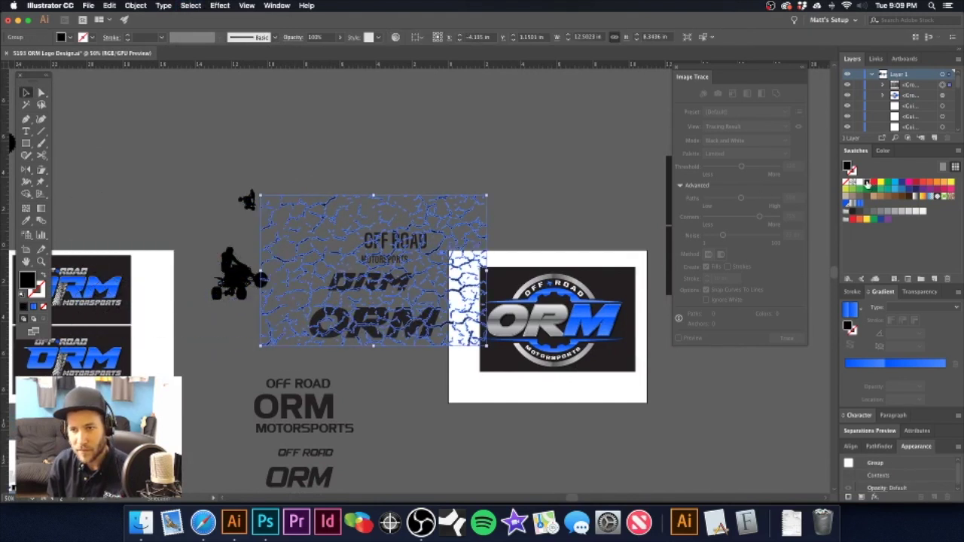
{"action": "left_click_drag", "start_coordinate": [488, 195], "coordinate": [461, 213]}
{"action": "left_click_drag", "start_coordinate": [431, 249], "coordinate": [624, 303]}
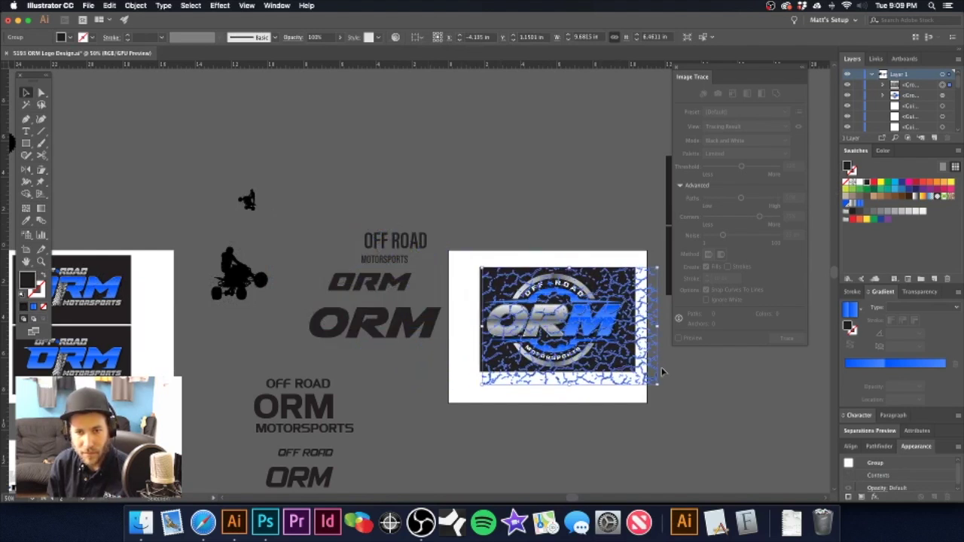
{"action": "left_click_drag", "start_coordinate": [658, 388], "coordinate": [635, 372]}
{"action": "left_click", "coordinate": [558, 199]}
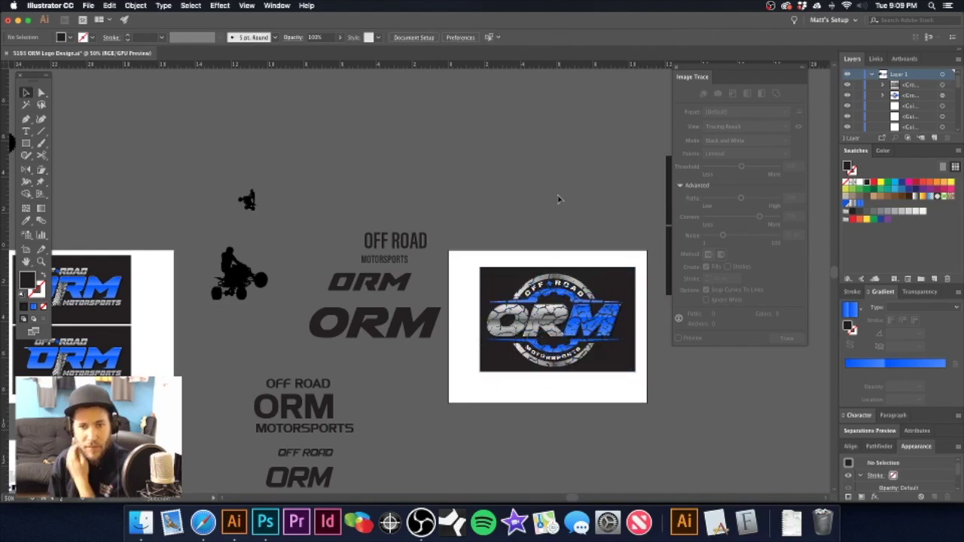
- Try the crack texture at about 2.5 × 1.67 in over only the letter O of the ORM badge
{"action": "left_click_drag", "start_coordinate": [518, 320], "coordinate": [443, 332]}
{"action": "left_click", "coordinate": [482, 279], "text": "alt+super"}
{"action": "key", "text": "super+minus"}
{"action": "key", "text": "super+minus"}
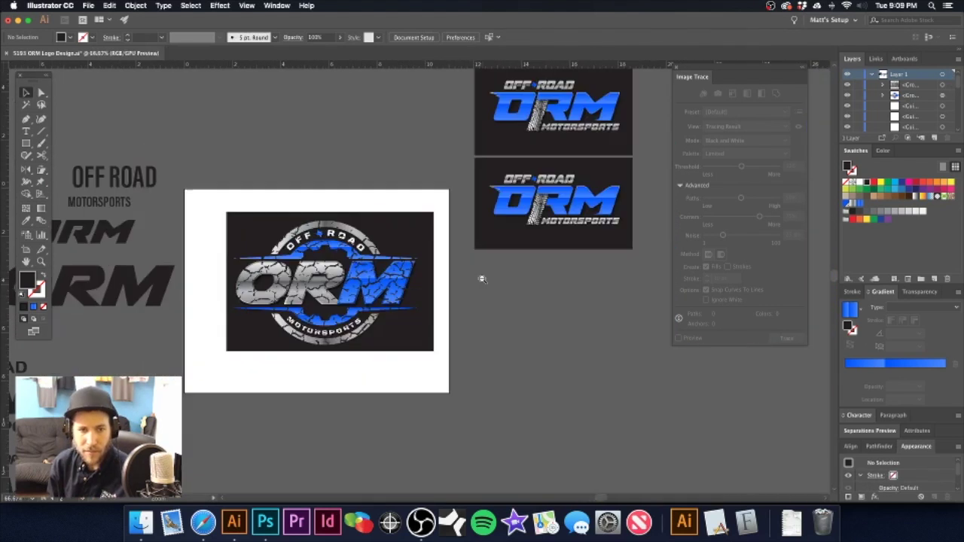
{"action": "key", "text": "super+minus"}
{"action": "left_click_drag", "start_coordinate": [390, 280], "coordinate": [684, 353]}
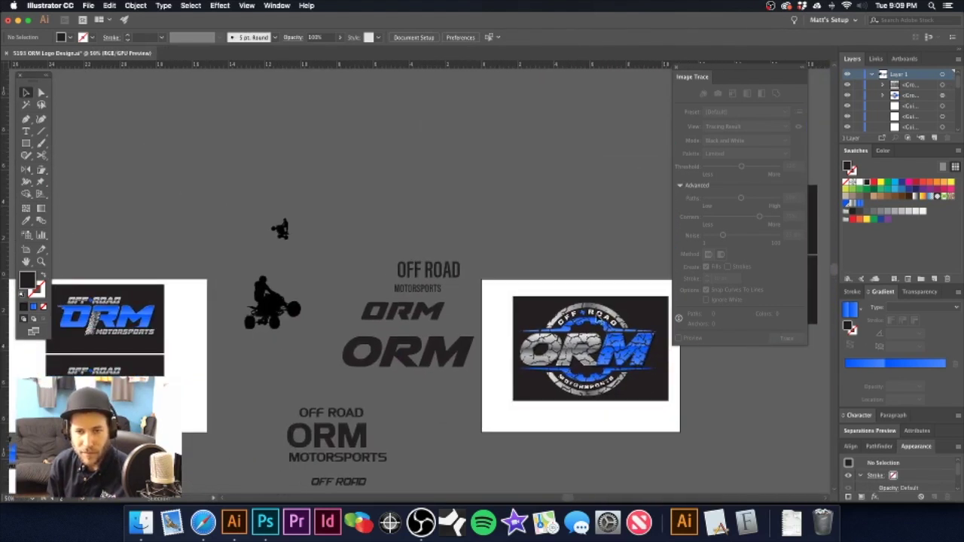
{"action": "left_click", "coordinate": [584, 308]}
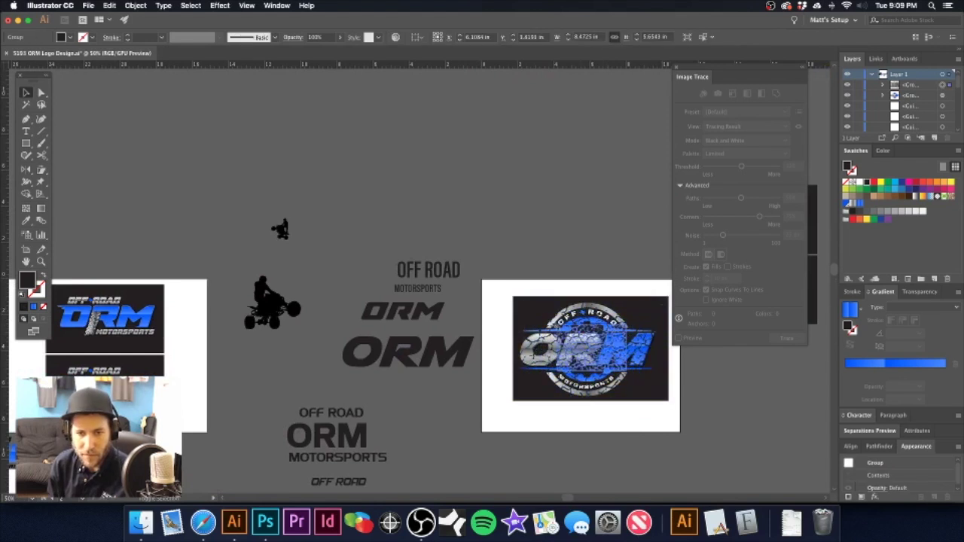
{"action": "left_click", "coordinate": [568, 290]}
{"action": "left_click_drag", "start_coordinate": [568, 344], "coordinate": [681, 381]}
{"action": "left_click_drag", "start_coordinate": [619, 345], "coordinate": [538, 353]}
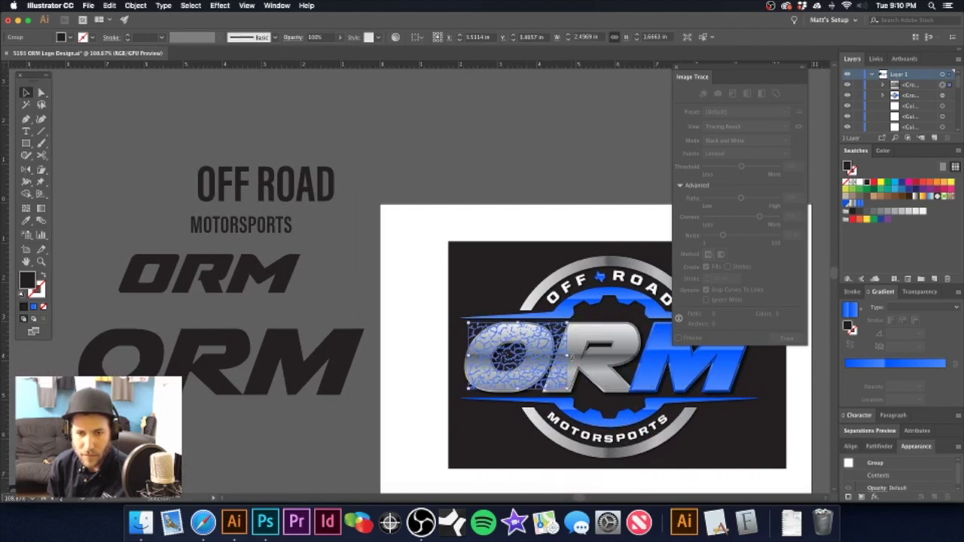
{"action": "left_click", "coordinate": [500, 219]}
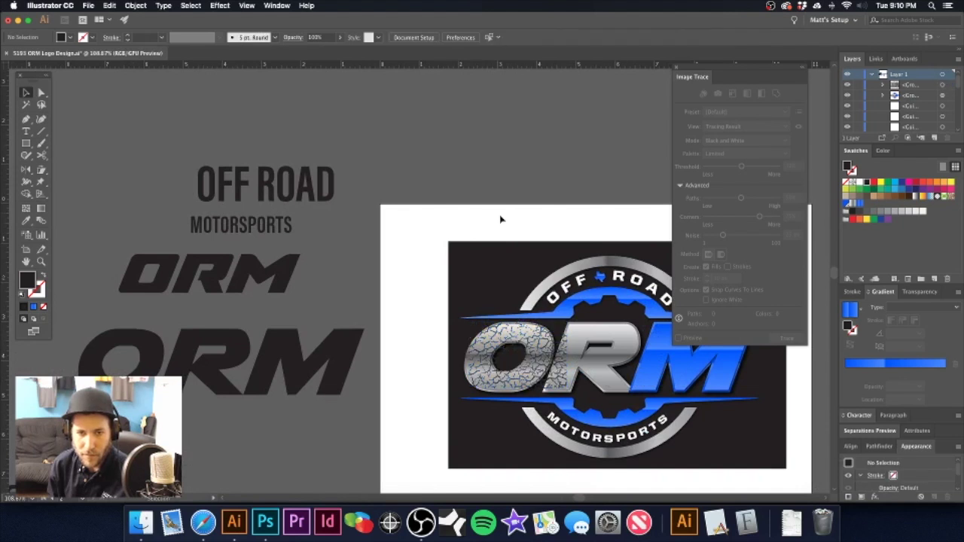
{"action": "left_click", "coordinate": [536, 360]}
{"action": "left_click", "coordinate": [494, 296], "text": "alt+super"}
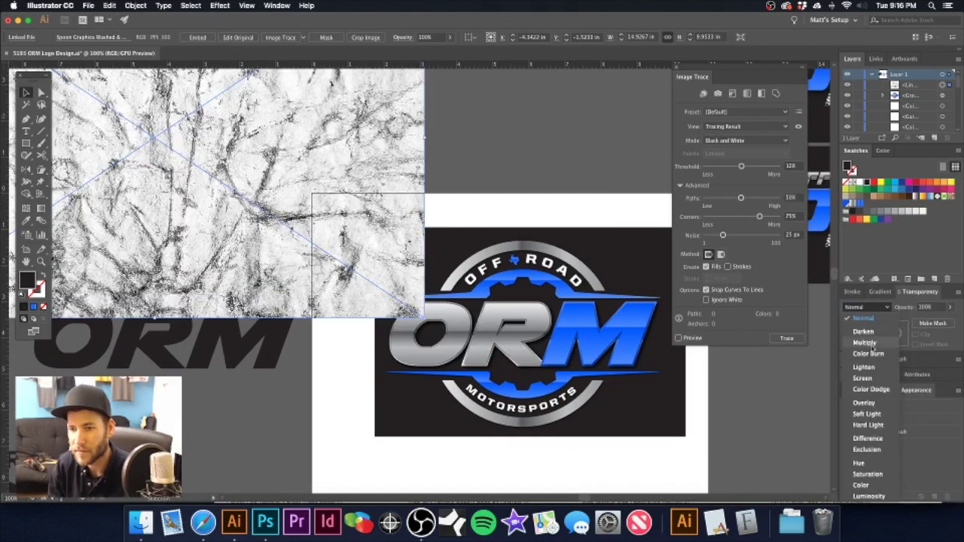
- Set the linked Spoon Graphics texture to Multiply and scale it to about 8.57 × 5.71 in over the badge's dark background
{"action": "left_click", "coordinate": [866, 336]}
{"action": "left_click", "coordinate": [448, 166]}
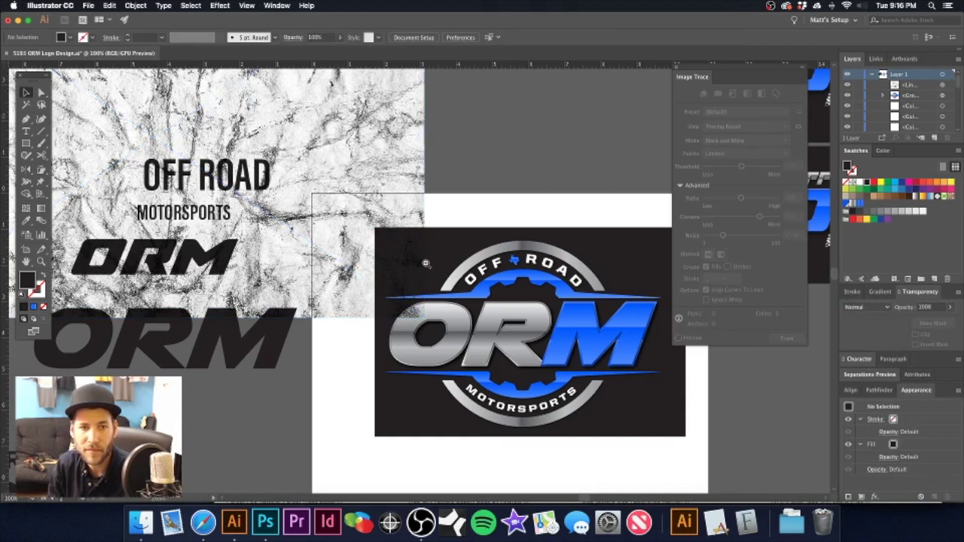
{"action": "key", "text": "super+minus"}
{"action": "key", "text": "super+minus"}
{"action": "mouse_move", "coordinate": [354, 209]}
{"action": "left_mouse_down"}
{"action": "mouse_move", "coordinate": [555, 329]}
{"action": "mouse_move", "coordinate": [599, 343]}
{"action": "left_mouse_up"}
{"action": "left_click_drag", "start_coordinate": [651, 450], "coordinate": [537, 377]}
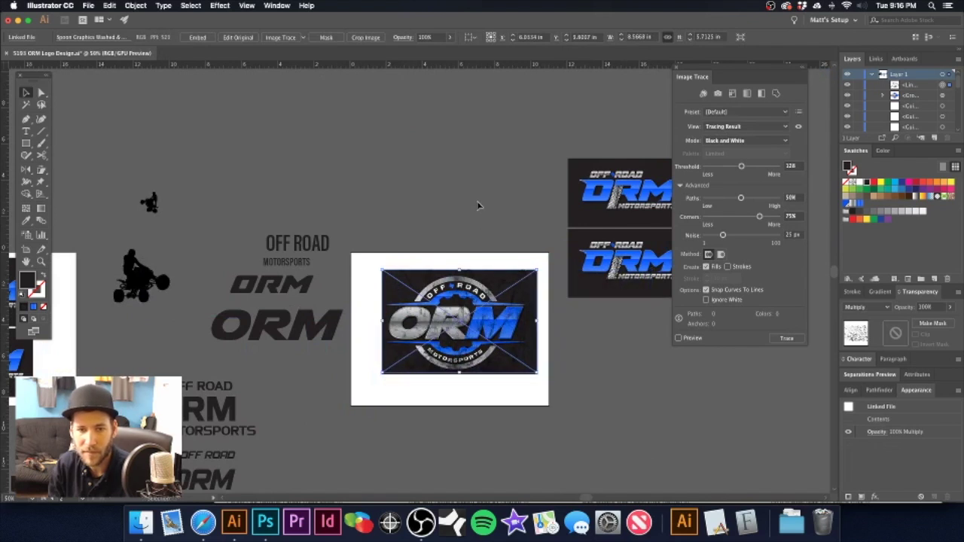
{"action": "left_click", "coordinate": [478, 203]}
- Examine the Multiply texture up close over the badge's ORM lettering, ring, gear and dark background
{"action": "left_click_drag", "start_coordinate": [459, 308], "coordinate": [586, 346]}
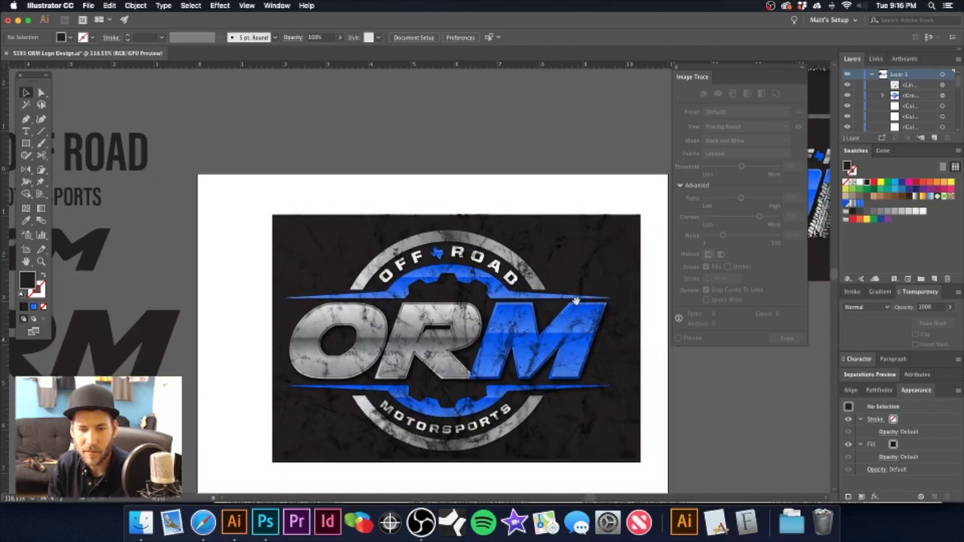
{"action": "left_click", "coordinate": [607, 244]}
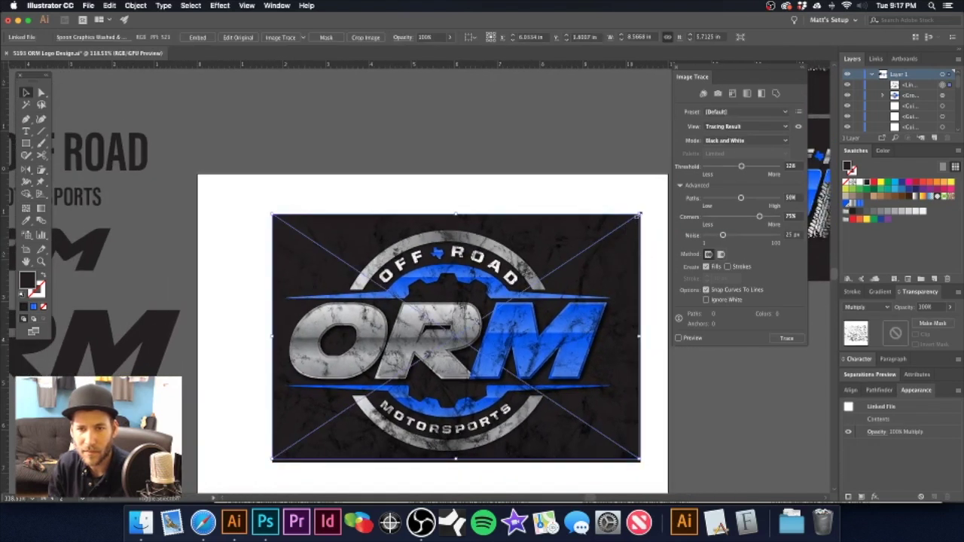
{"action": "left_click", "coordinate": [503, 163]}
{"action": "mouse_move", "coordinate": [464, 320]}
{"action": "left_mouse_down"}
{"action": "mouse_move", "coordinate": [521, 325]}
{"action": "mouse_move", "coordinate": [455, 329]}
{"action": "left_mouse_up"}
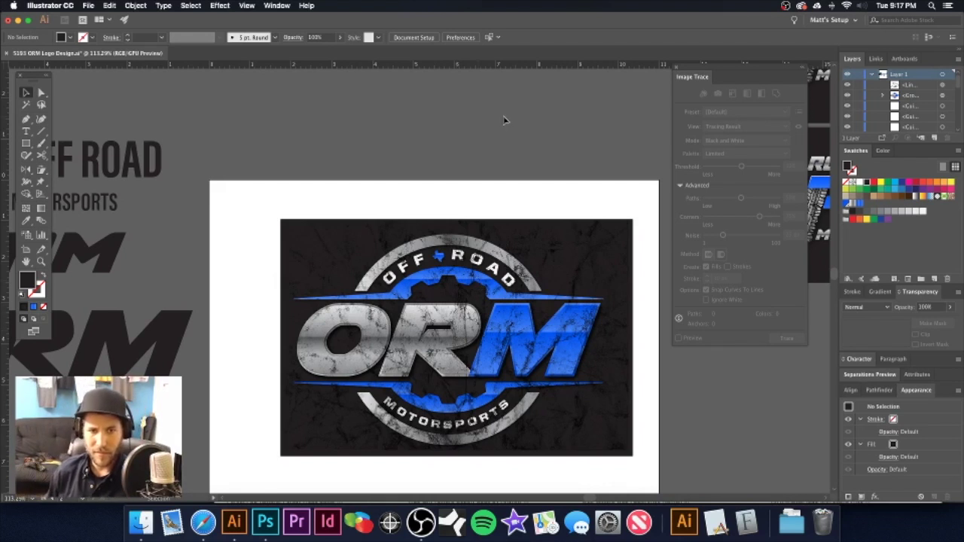
{"action": "left_click", "coordinate": [484, 287], "text": "alt+super"}
{"action": "left_click", "coordinate": [484, 287], "text": "alt+super"}
{"action": "left_click_drag", "start_coordinate": [397, 289], "coordinate": [537, 291]}
{"action": "scroll", "coordinate": [537, 290], "scroll_direction": "left", "scroll_amount": 5}
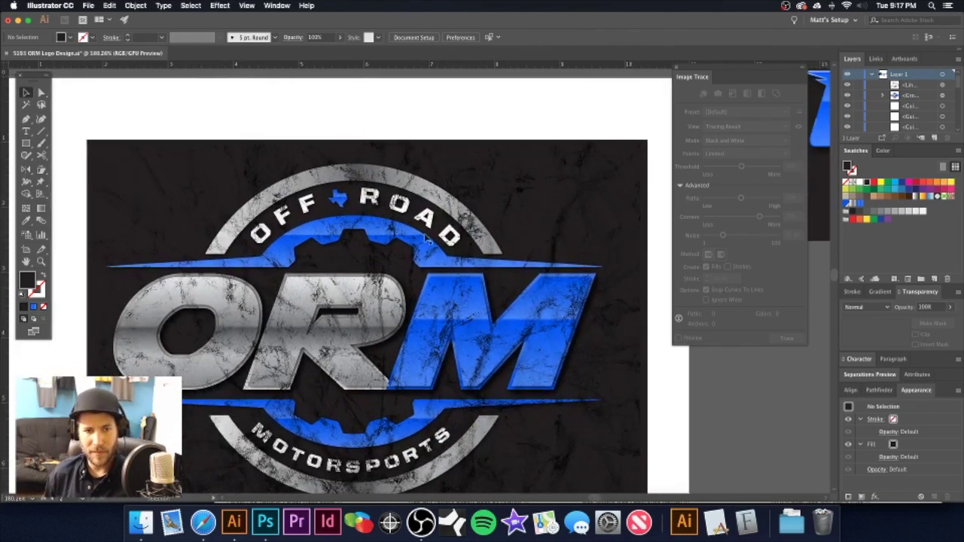
{"action": "left_click", "coordinate": [425, 239]}
{"action": "left_click", "coordinate": [434, 122]}
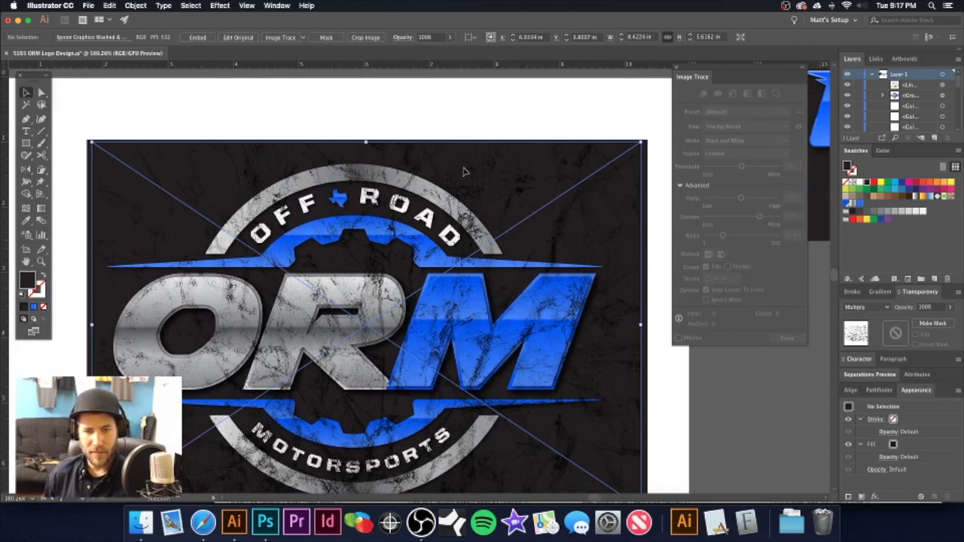
- Scale the textured round ORM badge down to about 5.48 × 3.69 in and move it up near the artboard's top
{"action": "scroll", "coordinate": [475, 239], "scroll_direction": "down", "scroll_amount": 8}
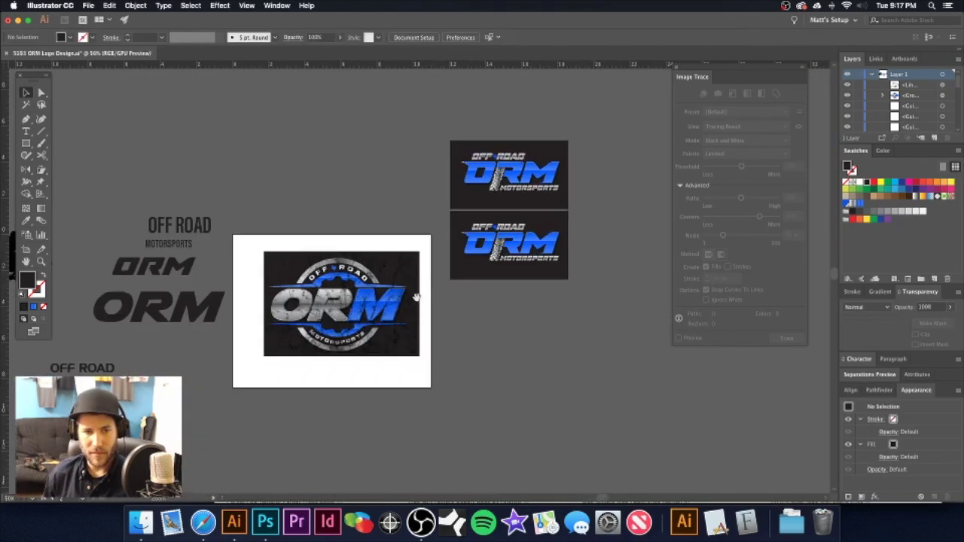
{"action": "scroll", "coordinate": [479, 296], "scroll_direction": "left", "scroll_amount": 3}
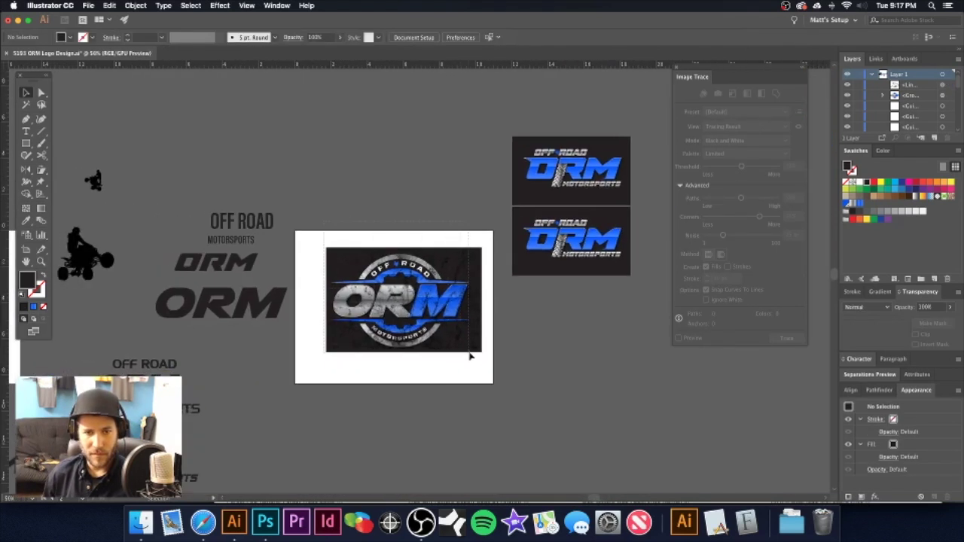
{"action": "left_click_drag", "start_coordinate": [469, 353], "coordinate": [470, 353]}
{"action": "left_click_drag", "start_coordinate": [480, 250], "coordinate": [453, 266]}
{"action": "left_click_drag", "start_coordinate": [443, 300], "coordinate": [431, 206]}
{"action": "left_click", "coordinate": [472, 263]}
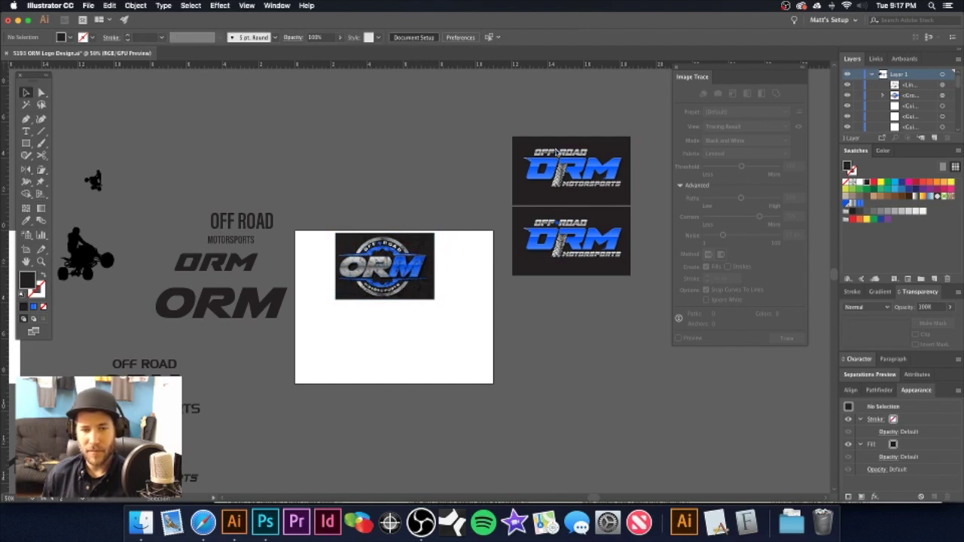
- Change the badge's Letter artboard from landscape to portrait orientation
{"action": "key", "text": "super+alt+p"}
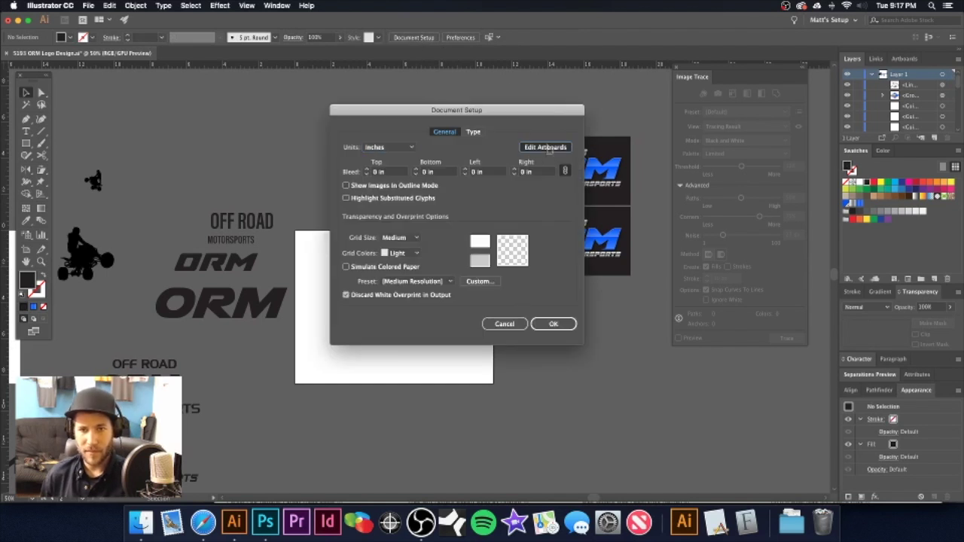
{"action": "key", "text": "Return"}
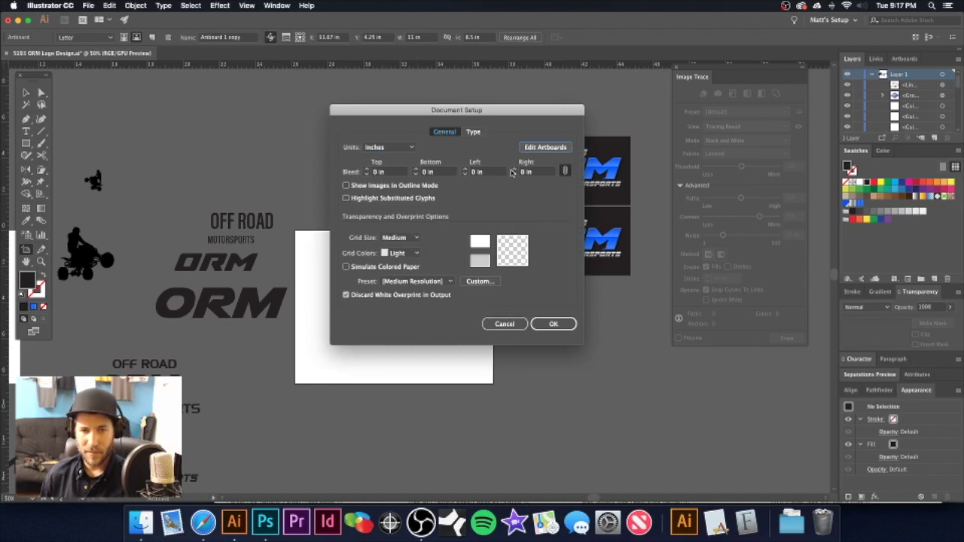
{"action": "key", "text": "Escape"}
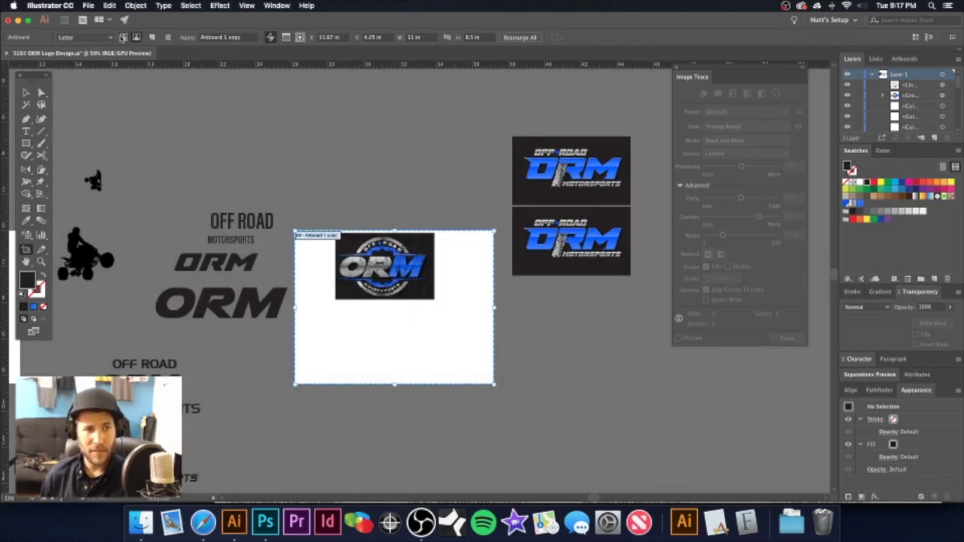
{"action": "left_click", "coordinate": [123, 37]}
{"action": "key", "text": "Escape"}
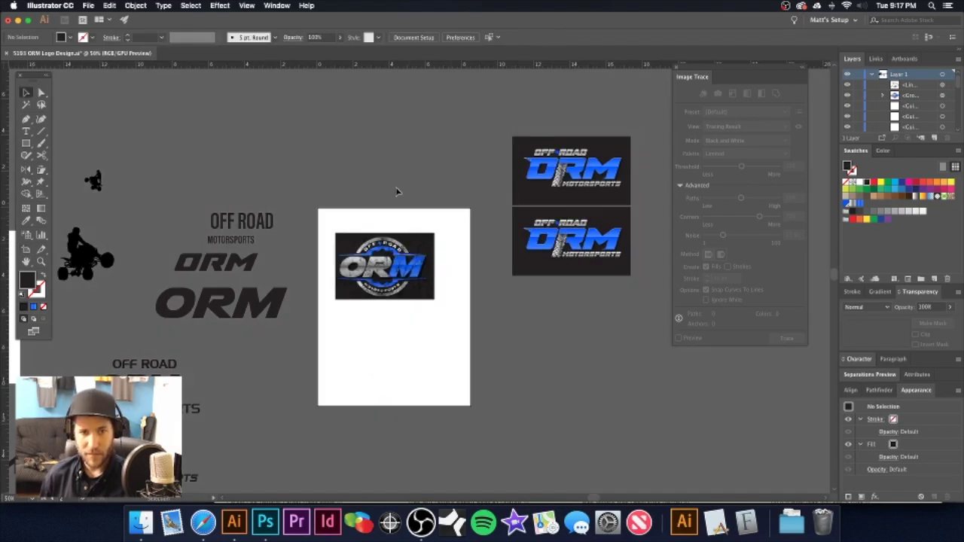
- Enlarge the textured badge to about 7.65 × 5.15 in and place it in the portrait artboard's upper half
{"action": "left_click_drag", "start_coordinate": [331, 223], "coordinate": [465, 329]}
{"action": "left_click_drag", "start_coordinate": [435, 234], "coordinate": [452, 223]}
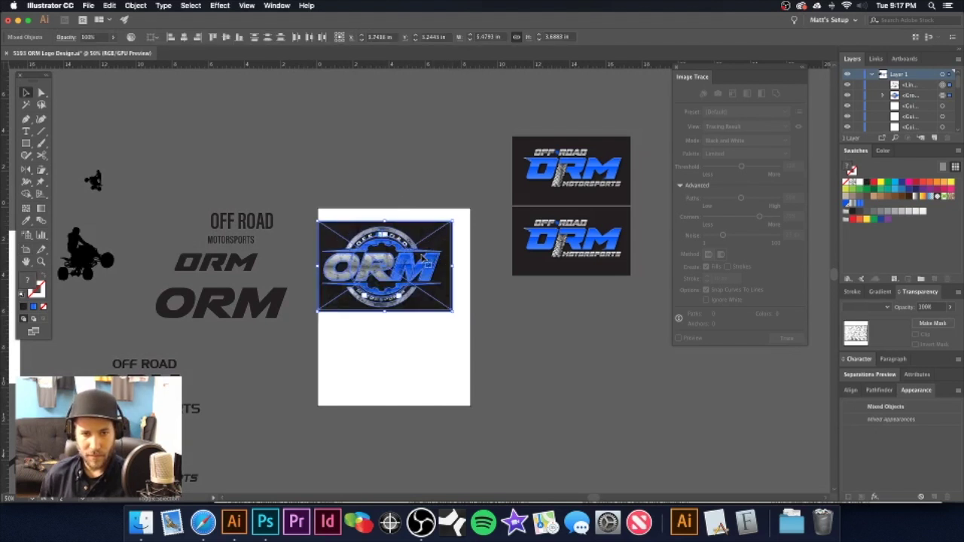
{"action": "left_click_drag", "start_coordinate": [427, 263], "coordinate": [441, 255]}
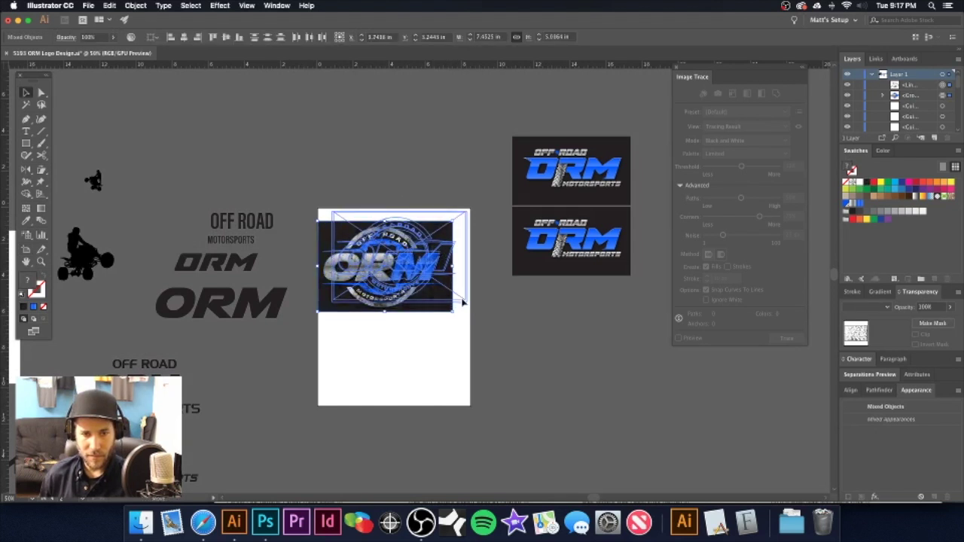
{"action": "left_click_drag", "start_coordinate": [468, 301], "coordinate": [472, 306]}
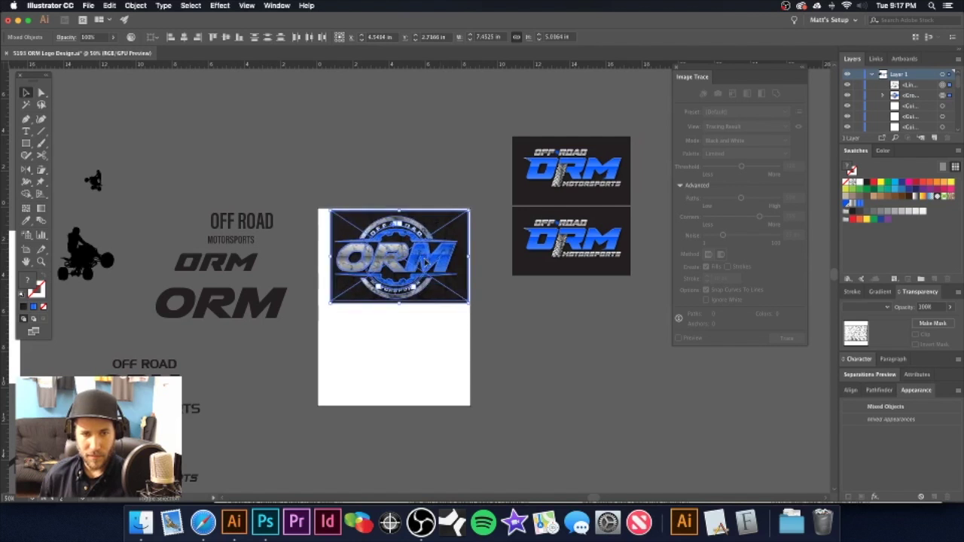
{"action": "left_click", "coordinate": [413, 176]}
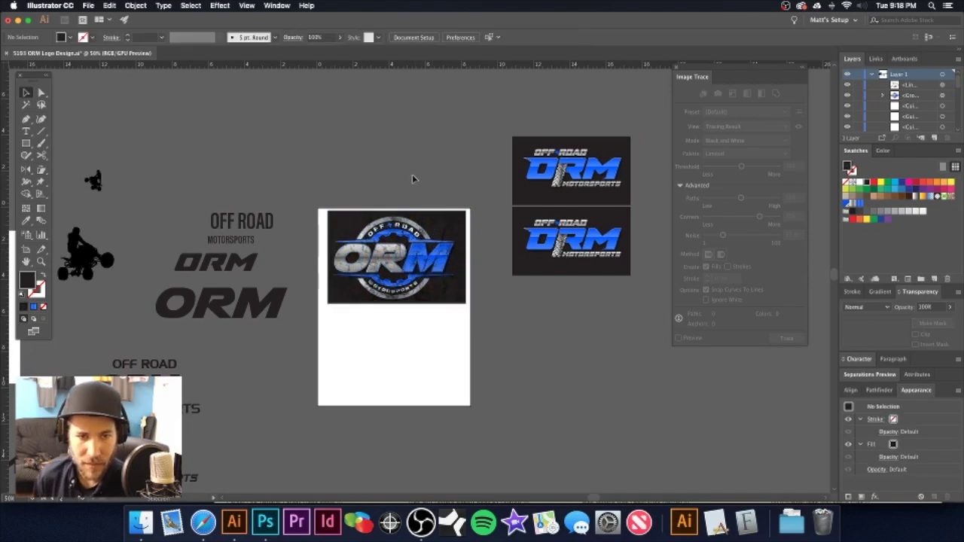
- Cut the Multiply texture from the upper badge and fill that badge's background rectangle with black, 000000
{"action": "left_click_drag", "start_coordinate": [378, 235], "coordinate": [525, 241]}
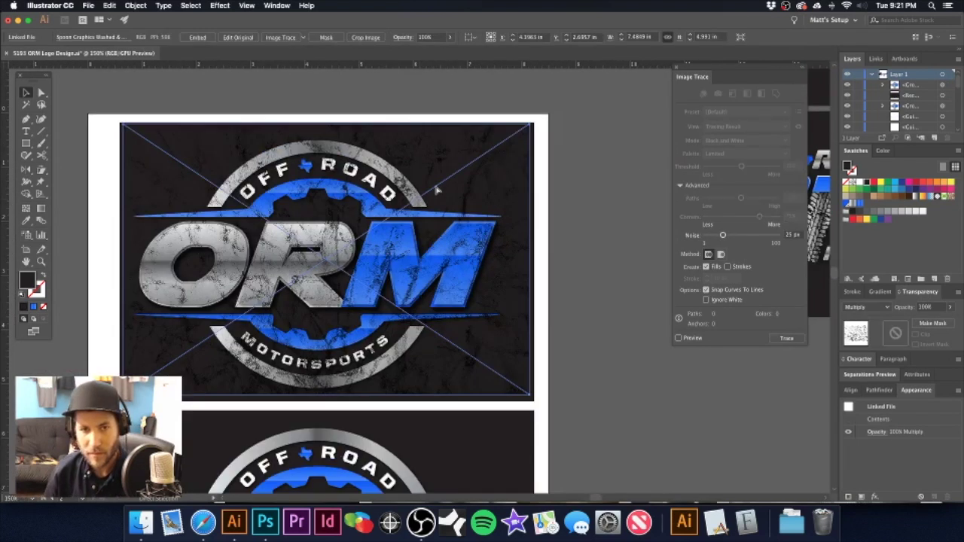
{"action": "key", "text": "Delete"}
{"action": "left_click", "coordinate": [519, 143]}
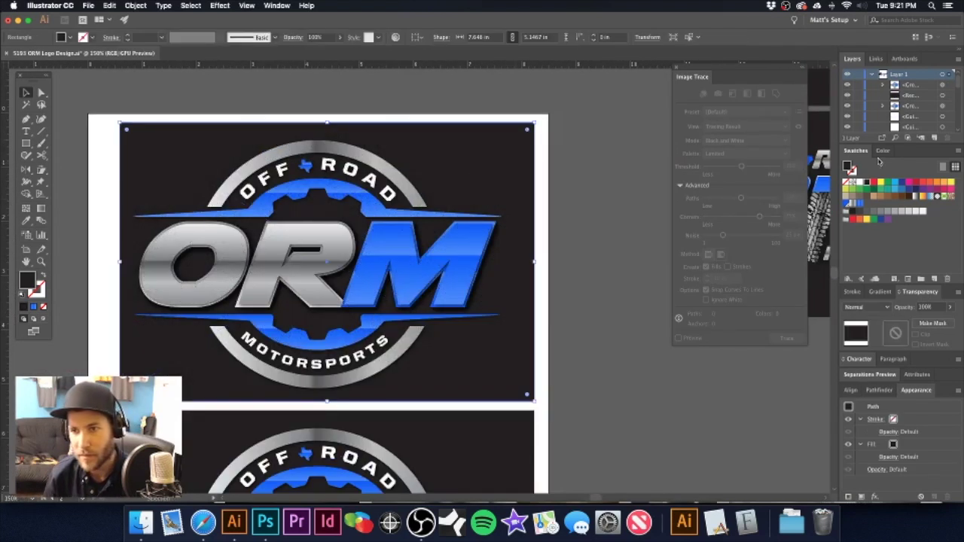
{"action": "left_click", "coordinate": [884, 151]}
{"action": "left_click_drag", "start_coordinate": [883, 172], "coordinate": [872, 205]}
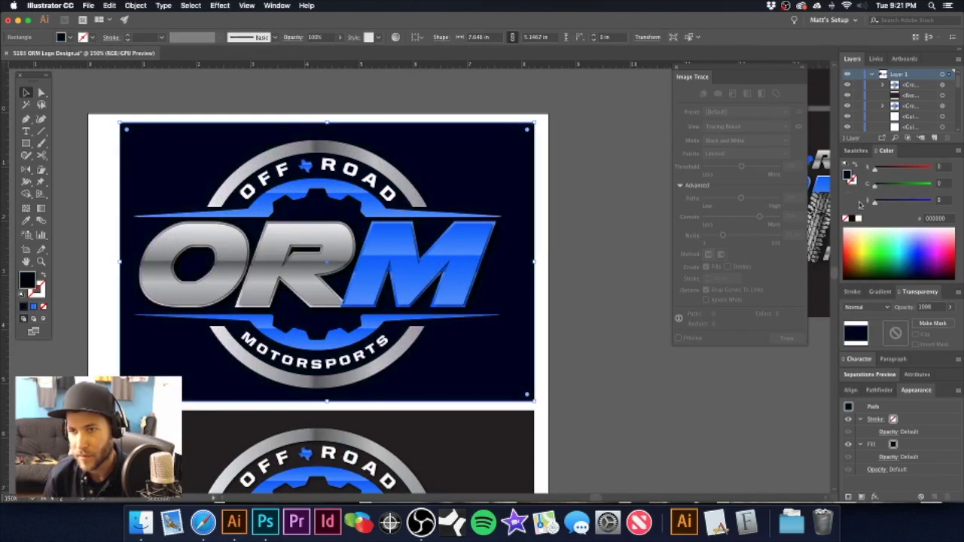
{"action": "left_click", "coordinate": [611, 160]}
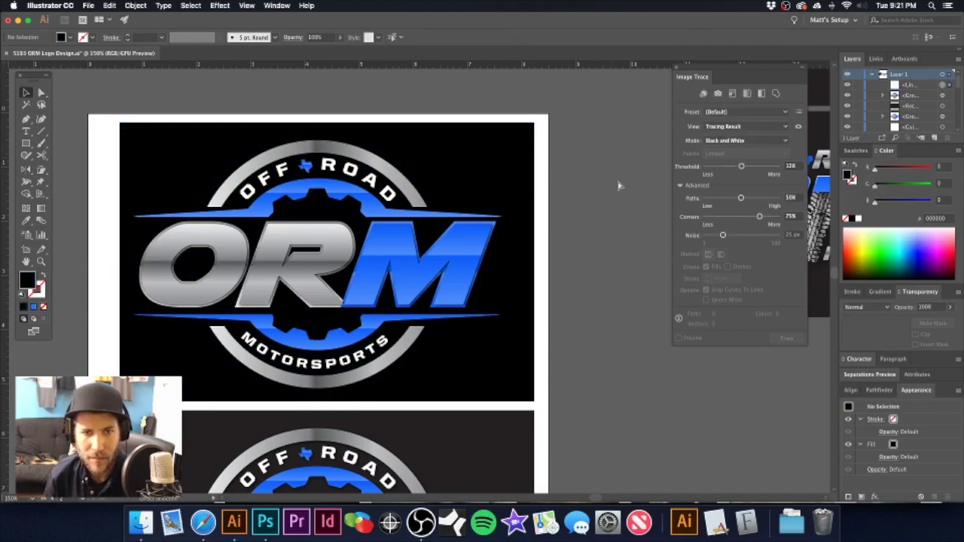
- Paste the cut texture in place in front of the upper badge and inspect it against the black background
{"action": "key", "text": "super+f"}
{"action": "left_click", "coordinate": [602, 186]}
{"action": "left_click", "coordinate": [466, 272], "text": "alt+super"}
{"action": "left_click_drag", "start_coordinate": [441, 298], "coordinate": [471, 213]}
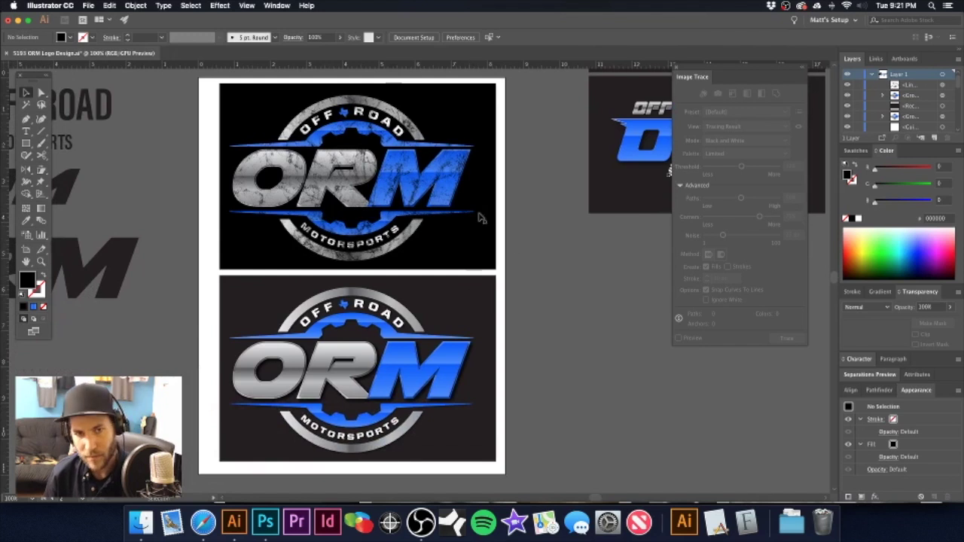
{"action": "left_click_drag", "start_coordinate": [337, 181], "coordinate": [491, 195]}
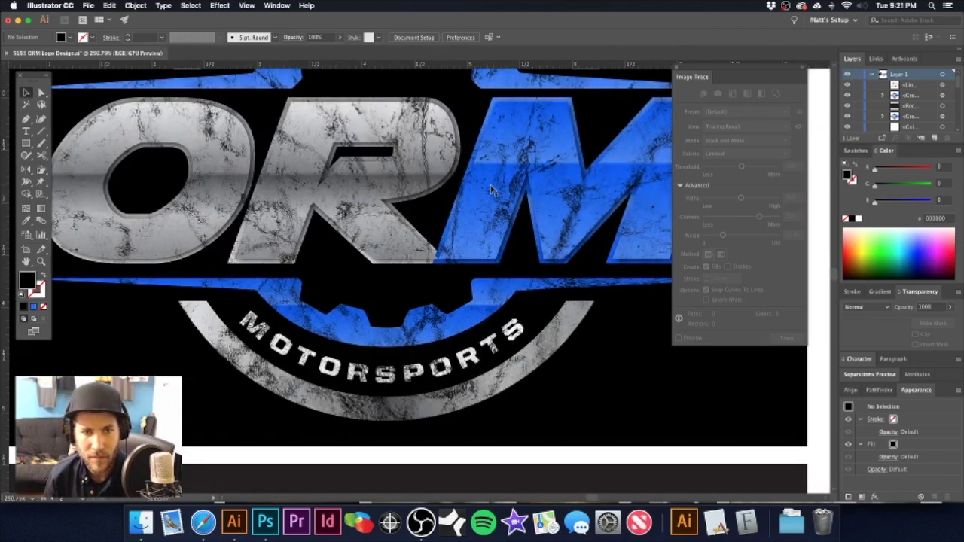
- Image Trace the linked texture over the upper badge with the Default preset in Black and White mode
{"action": "left_click", "coordinate": [493, 188]}
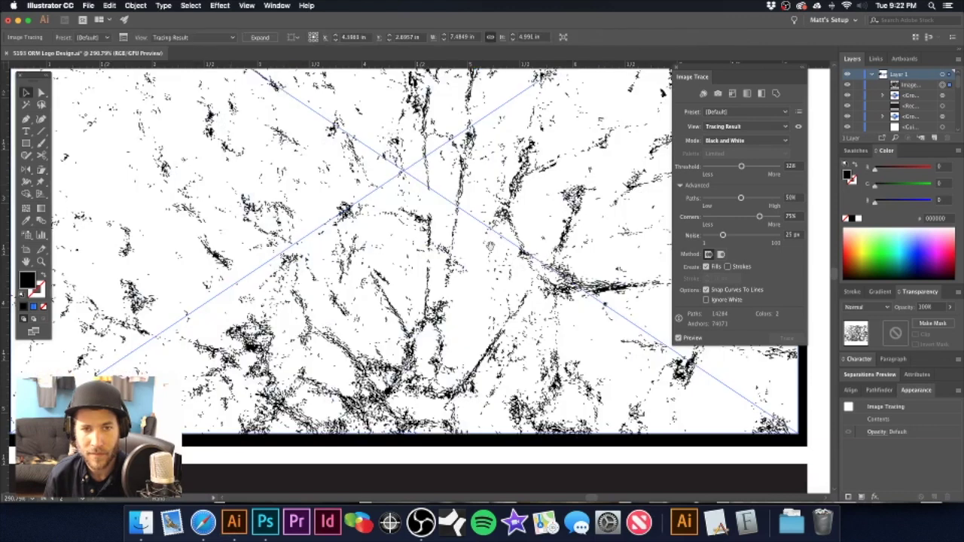
{"action": "left_click", "coordinate": [474, 238], "text": "alt+super"}
{"action": "left_click", "coordinate": [473, 238], "text": "alt+super"}
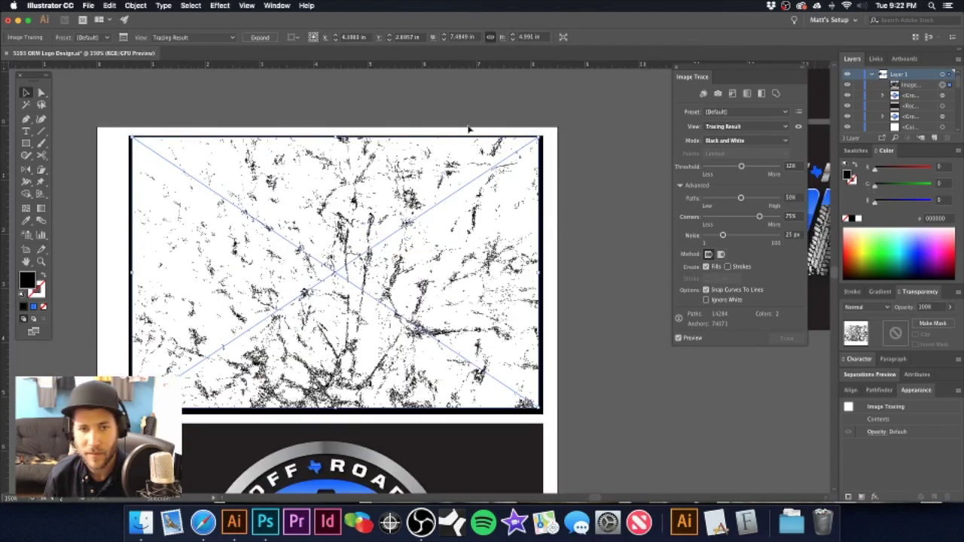
- Expand and ungroup the traced texture, then select all its same-colored white shapes and delete them
{"action": "left_click", "coordinate": [260, 37]}
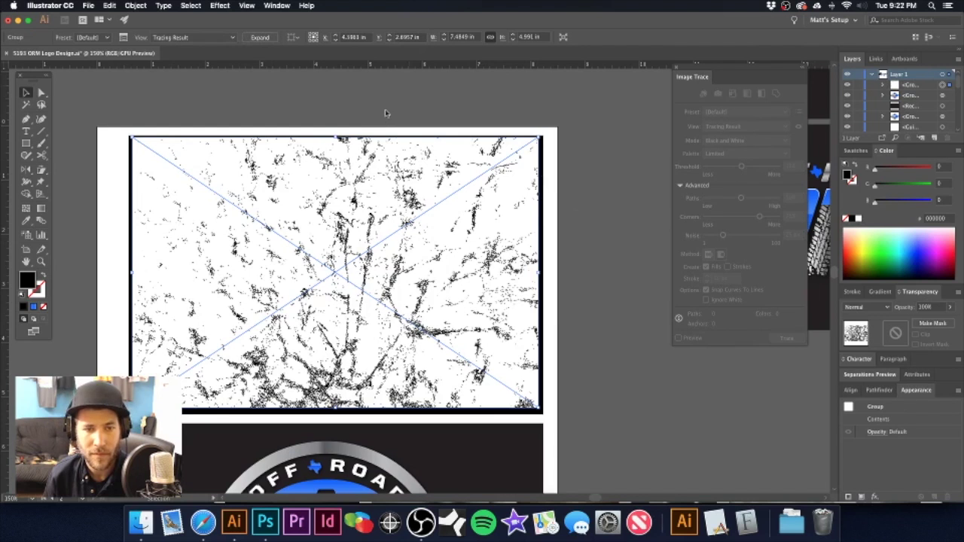
{"action": "key", "text": "super+shift+g"}
{"action": "left_click", "coordinate": [390, 110]}
{"action": "key", "text": "a"}
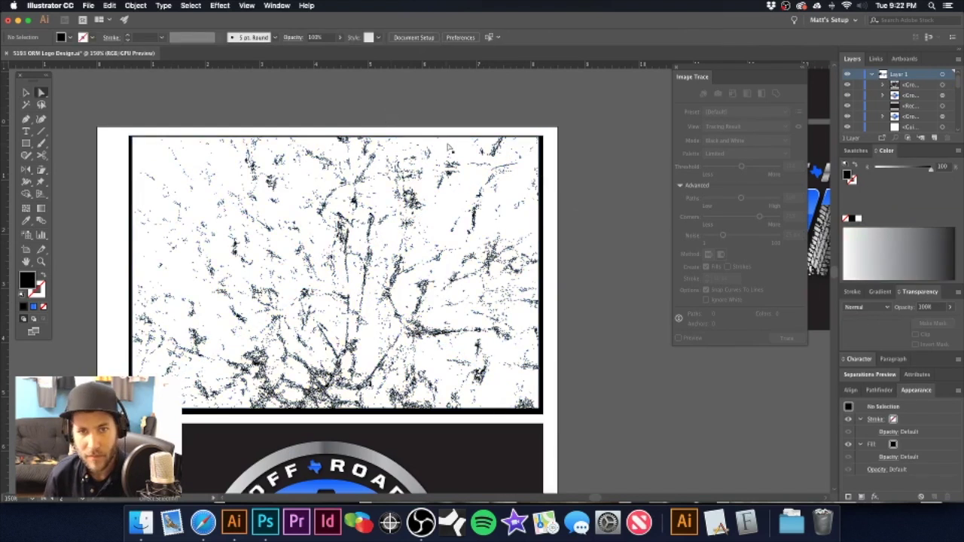
{"action": "left_click", "coordinate": [447, 147]}
{"action": "left_click", "coordinate": [191, 5]}
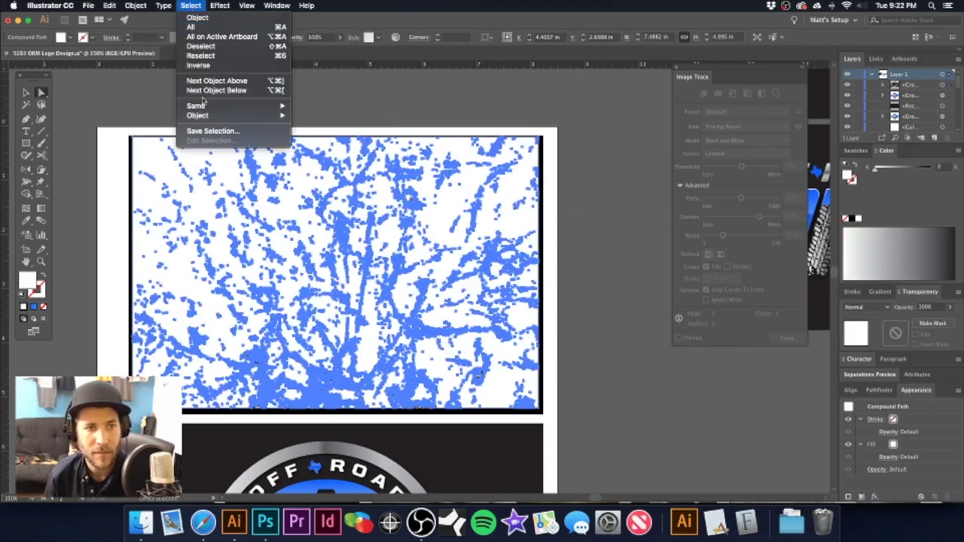
{"action": "mouse_move", "coordinate": [203, 105]}
{"action": "left_click", "coordinate": [317, 144]}
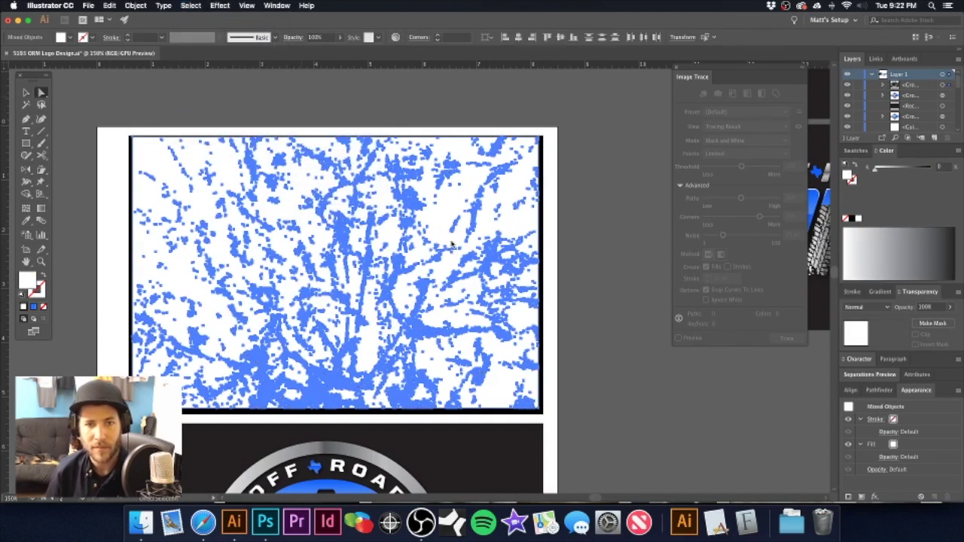
{"action": "key", "text": "Delete"}
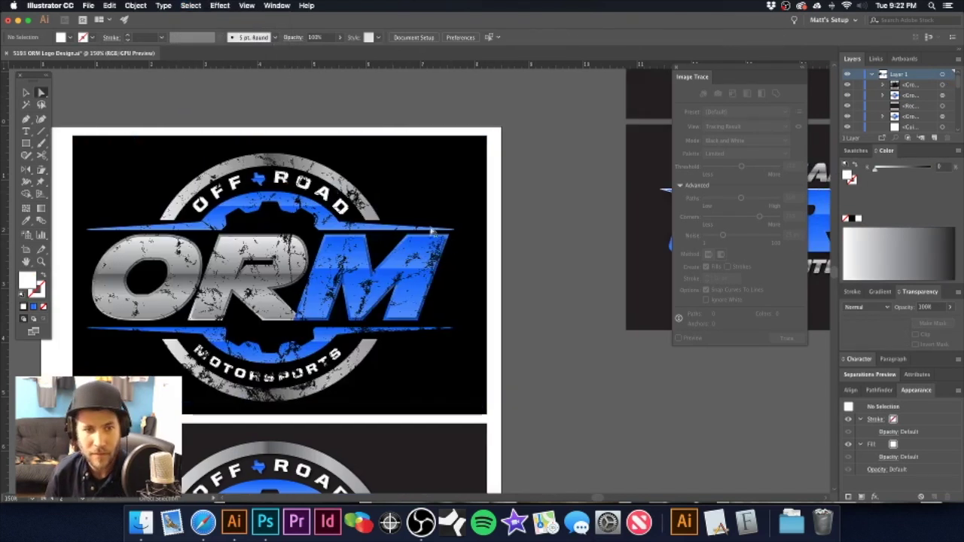
- Check the vector cracks over the upper badge and undo the trace expansion and white-shape deletion
{"action": "key", "text": "v"}
{"action": "left_click", "coordinate": [405, 228], "text": "alt+super"}
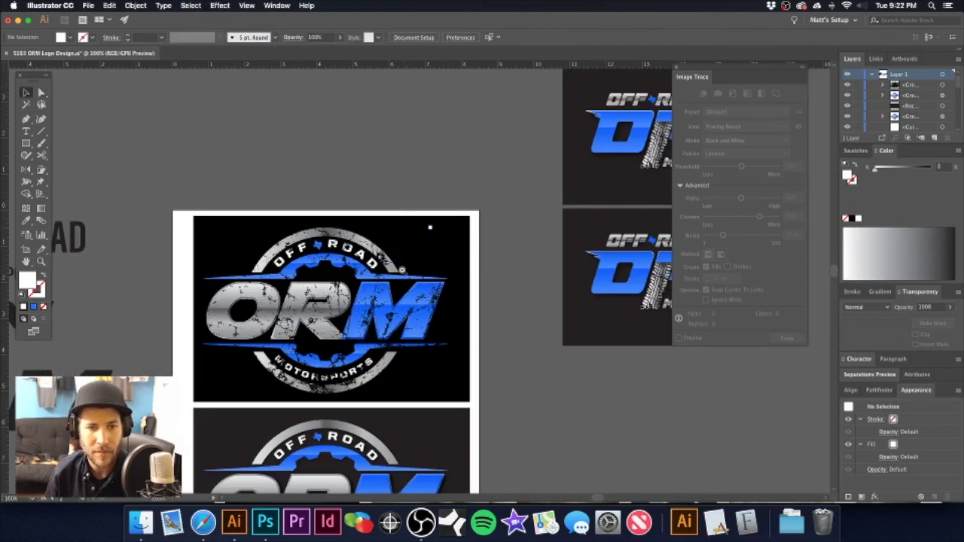
{"action": "left_click_drag", "start_coordinate": [398, 302], "coordinate": [429, 236]}
{"action": "key", "text": "super+z"}
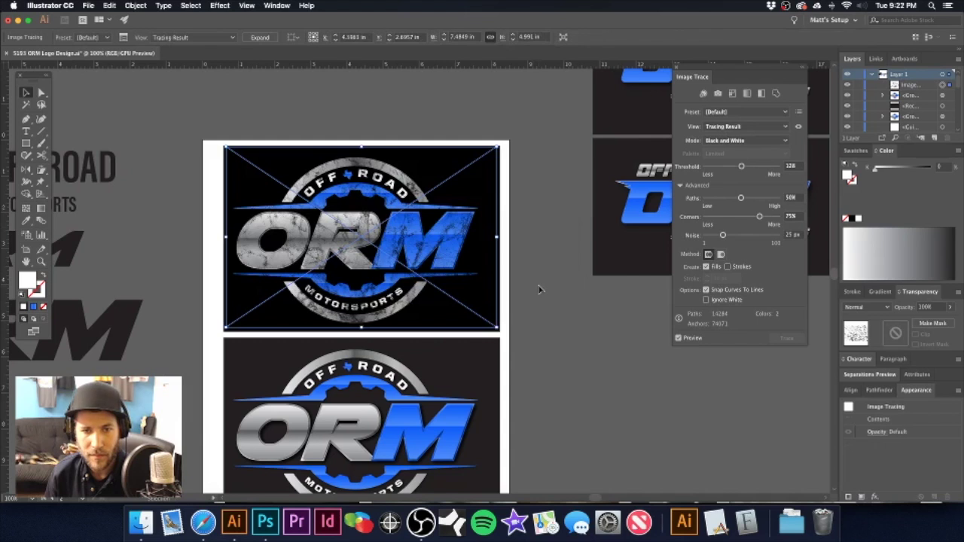
- Look over both round badges and move the Image Trace panel aside to read the data recovery warning
{"action": "left_click", "coordinate": [534, 217]}
{"action": "left_click_drag", "start_coordinate": [482, 281], "coordinate": [506, 234]}
{"action": "left_click_drag", "start_coordinate": [444, 304], "coordinate": [473, 235]}
{"action": "left_click_drag", "start_coordinate": [407, 268], "coordinate": [532, 267]}
{"action": "scroll", "coordinate": [533, 266], "scroll_direction": "down", "scroll_amount": 2}
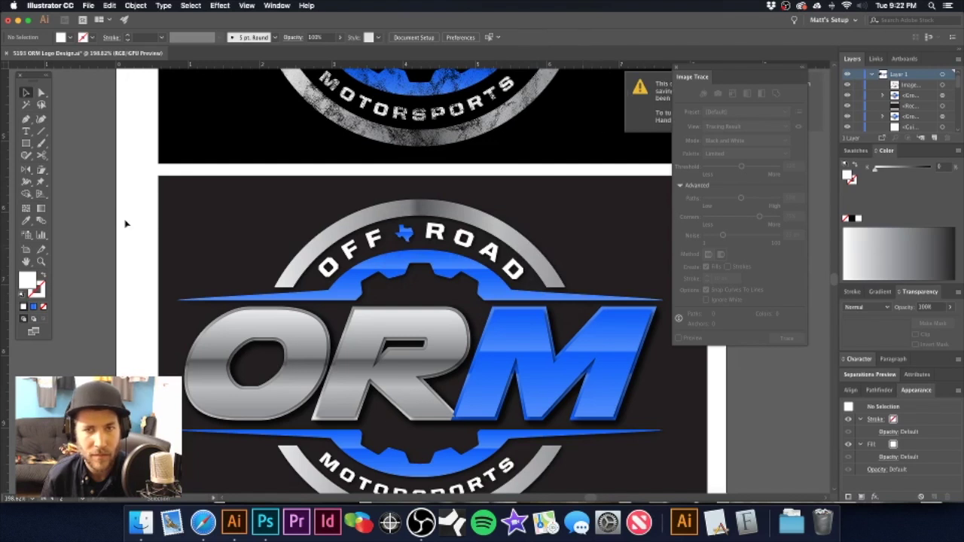
{"action": "mouse_move", "coordinate": [694, 67]}
{"action": "left_mouse_down"}
{"action": "mouse_move", "coordinate": [712, 113]}
{"action": "mouse_move", "coordinate": [737, 135]}
{"action": "left_mouse_up"}
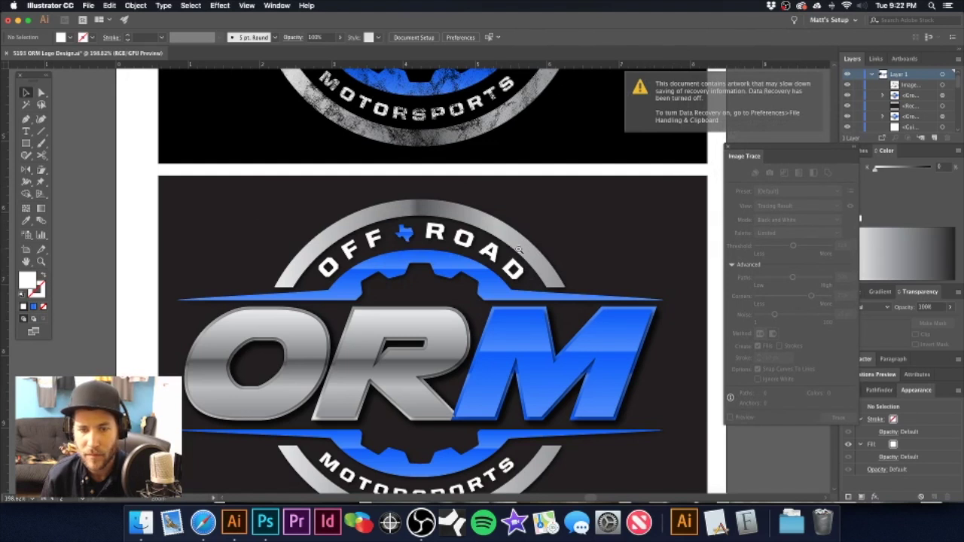
- Compare the textured badge on black with the clean badge below it on the portrait artboard
{"action": "key", "text": "super+minus"}
{"action": "key", "text": "super+minus"}
{"action": "left_click", "coordinate": [704, 98]}
{"action": "left_click", "coordinate": [604, 250]}
{"action": "left_click_drag", "start_coordinate": [488, 254], "coordinate": [523, 248]}
{"action": "left_click_drag", "start_coordinate": [418, 289], "coordinate": [434, 289]}
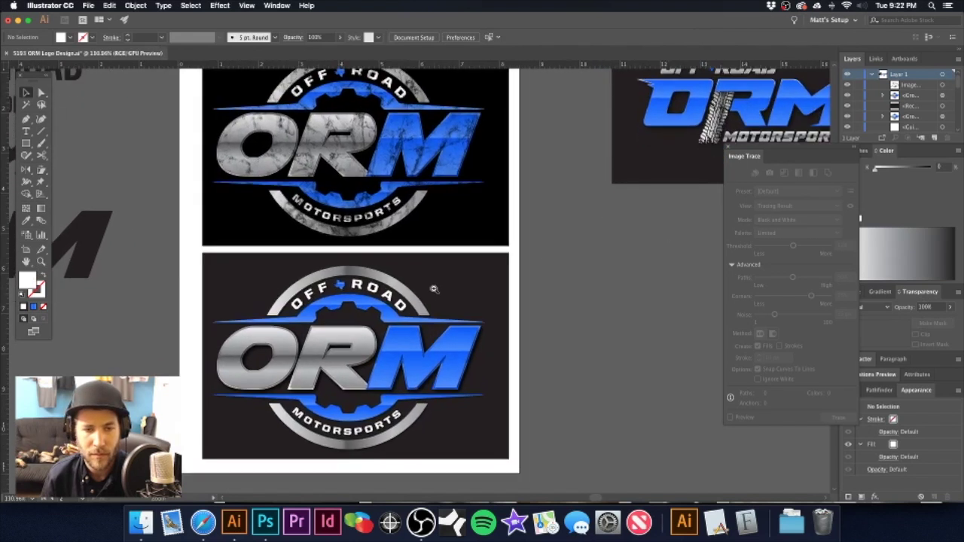
{"action": "scroll", "coordinate": [434, 294], "scroll_direction": "left", "scroll_amount": 6}
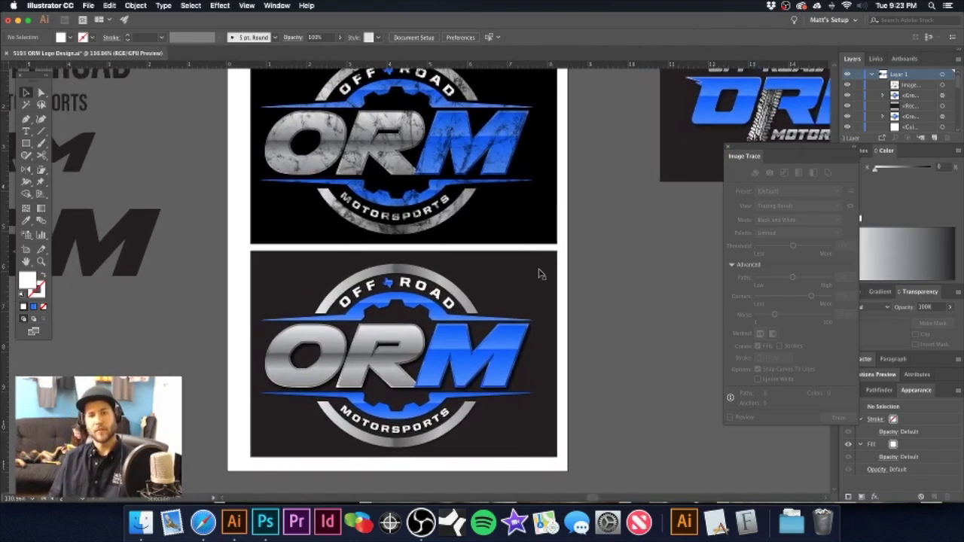
{"action": "left_click", "coordinate": [540, 274]}
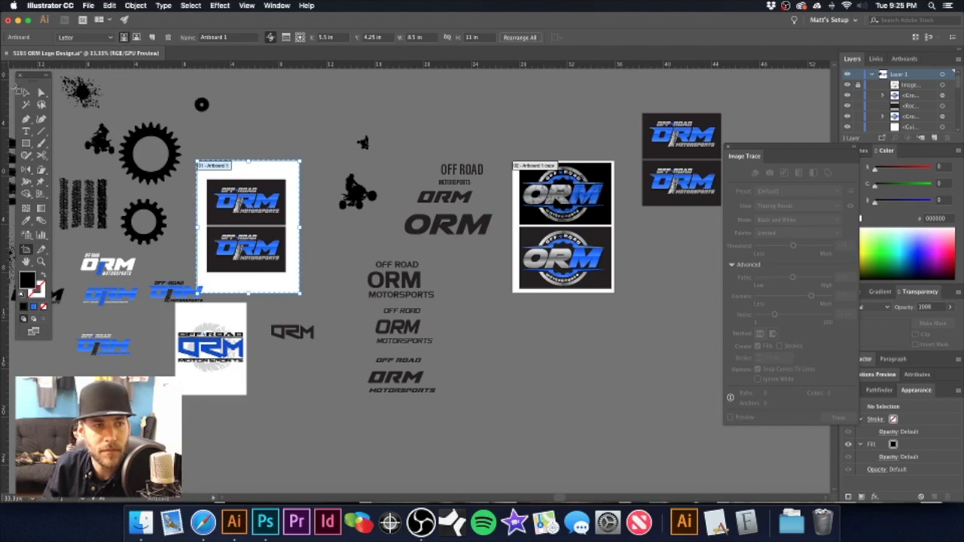
- Enlarge the stacked pair of tire-track ORM logos on the first artboard to about 7.83 × 9.19 in
{"action": "left_click", "coordinate": [26, 92]}
{"action": "left_click_drag", "start_coordinate": [247, 208], "coordinate": [368, 230]}
{"action": "left_click", "coordinate": [305, 313]}
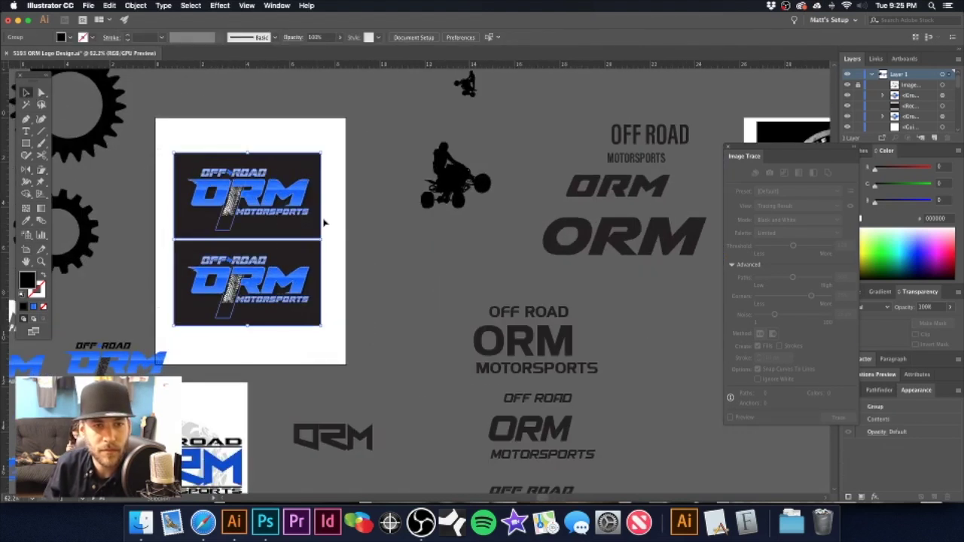
{"action": "left_click_drag", "start_coordinate": [321, 153], "coordinate": [335, 136]}
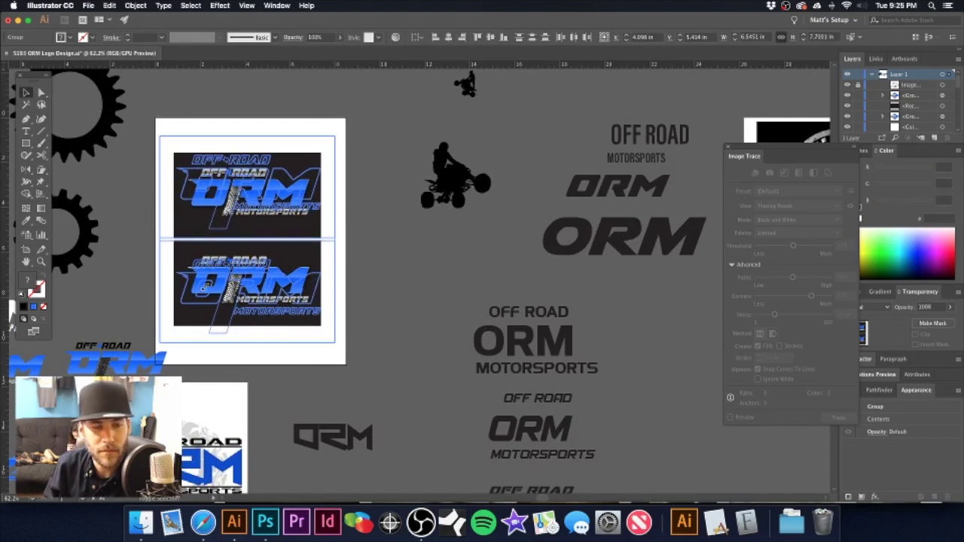
- Move the loose blue-and-black tire-track ORM logo away from the first artboard, over beside the other spare logo versions
{"action": "left_click_drag", "start_coordinate": [230, 286], "coordinate": [440, 265]}
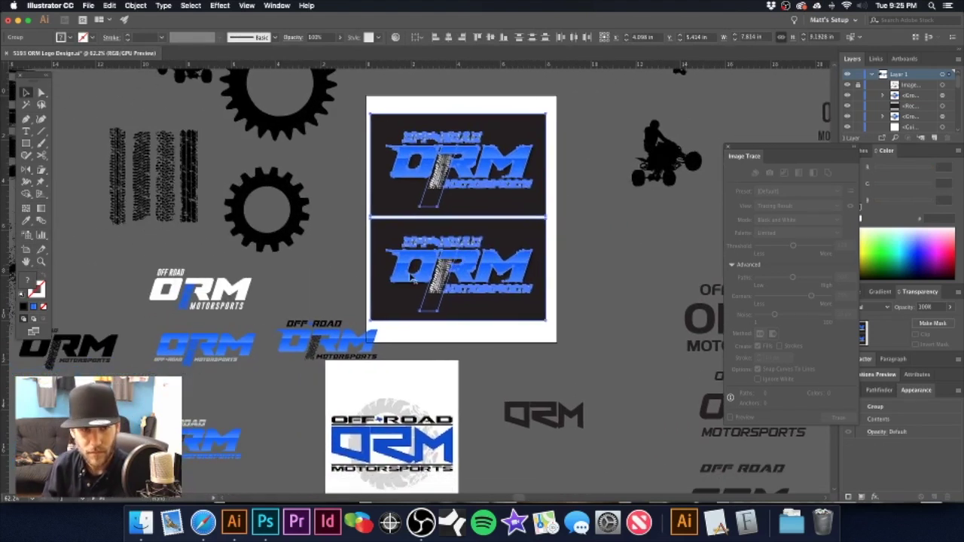
{"action": "left_click", "coordinate": [344, 354]}
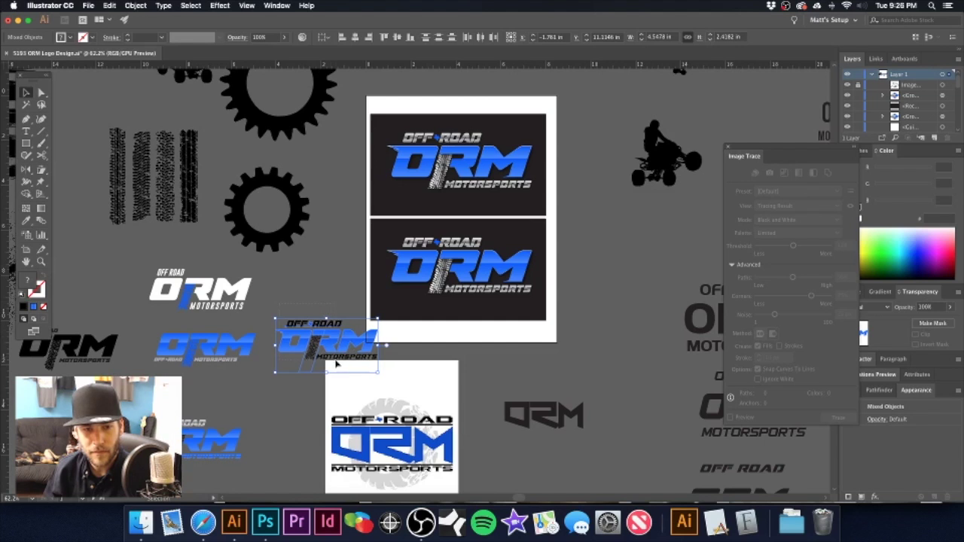
{"action": "scroll", "coordinate": [342, 360], "scroll_direction": "left", "scroll_amount": 5}
{"action": "left_click_drag", "start_coordinate": [382, 352], "coordinate": [115, 428]}
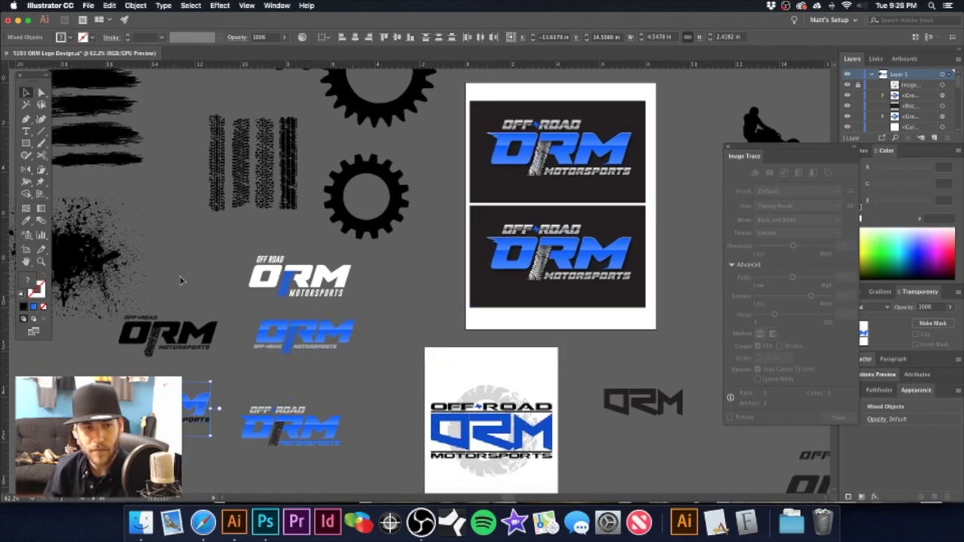
{"action": "left_click", "coordinate": [179, 280]}
- Duplicate the first artboard together with its two stacked logos, placing the copy directly below the round badge artboard
{"action": "scroll", "coordinate": [324, 294], "scroll_direction": "right", "scroll_amount": 4}
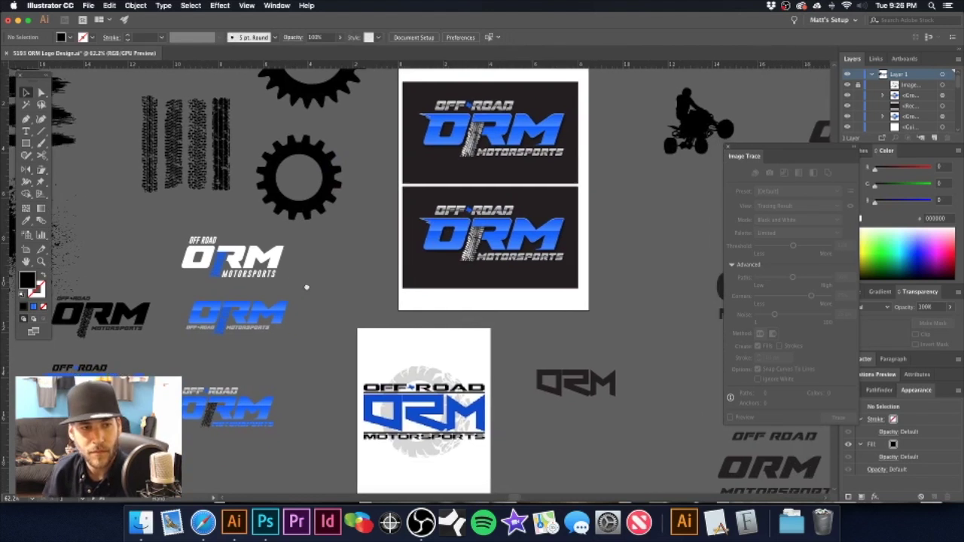
{"action": "scroll", "coordinate": [306, 287], "scroll_direction": "right", "scroll_amount": 4}
{"action": "scroll", "coordinate": [455, 262], "scroll_direction": "right", "scroll_amount": 6}
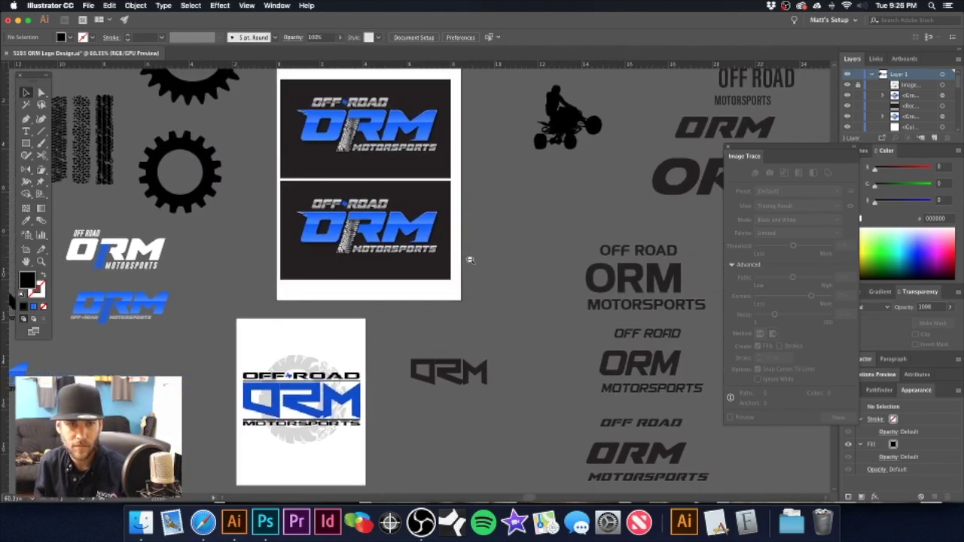
{"action": "left_click", "coordinate": [469, 260], "text": "alt"}
{"action": "left_click", "coordinate": [469, 260], "text": "alt"}
{"action": "scroll", "coordinate": [376, 260], "scroll_direction": "right", "scroll_amount": 6}
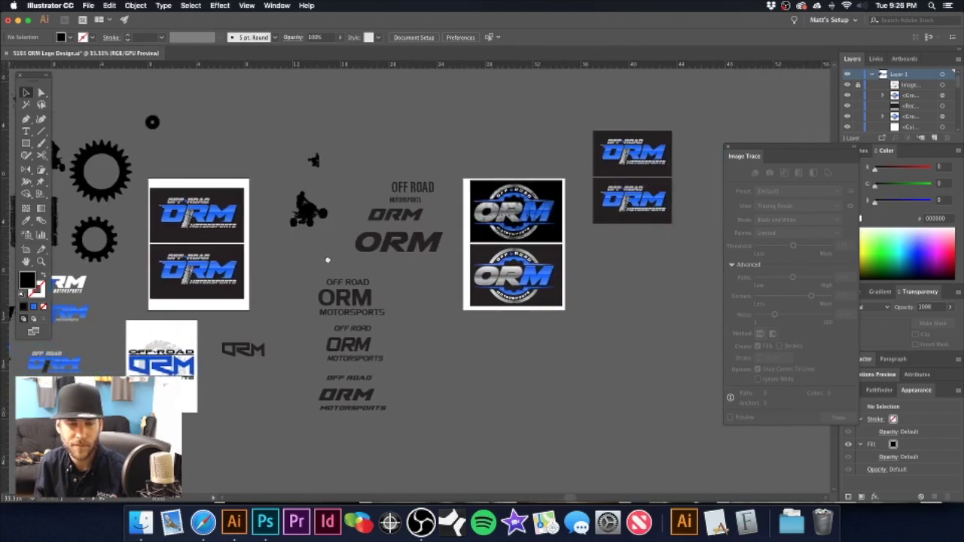
{"action": "left_click", "coordinate": [420, 38]}
{"action": "left_click", "coordinate": [544, 150]}
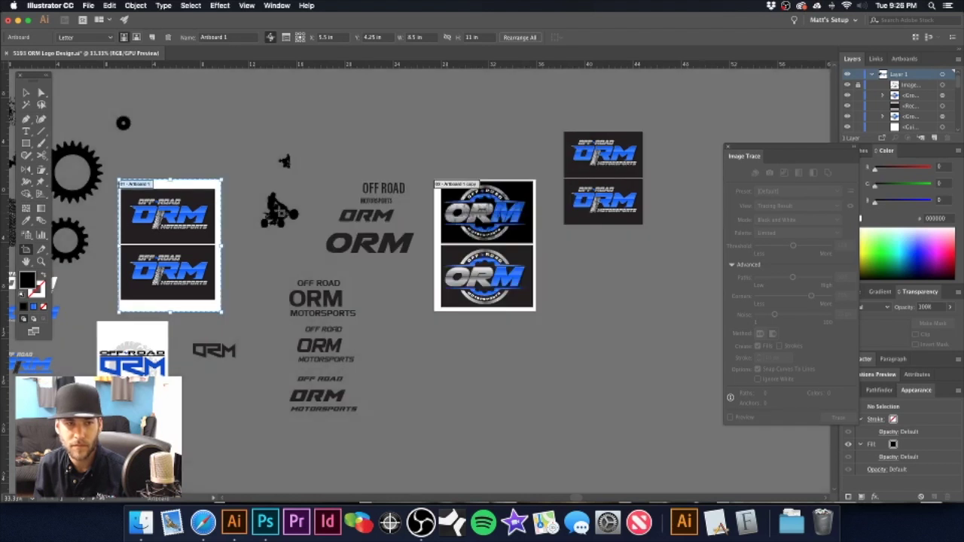
{"action": "left_click_drag", "start_coordinate": [206, 193], "coordinate": [525, 350]}
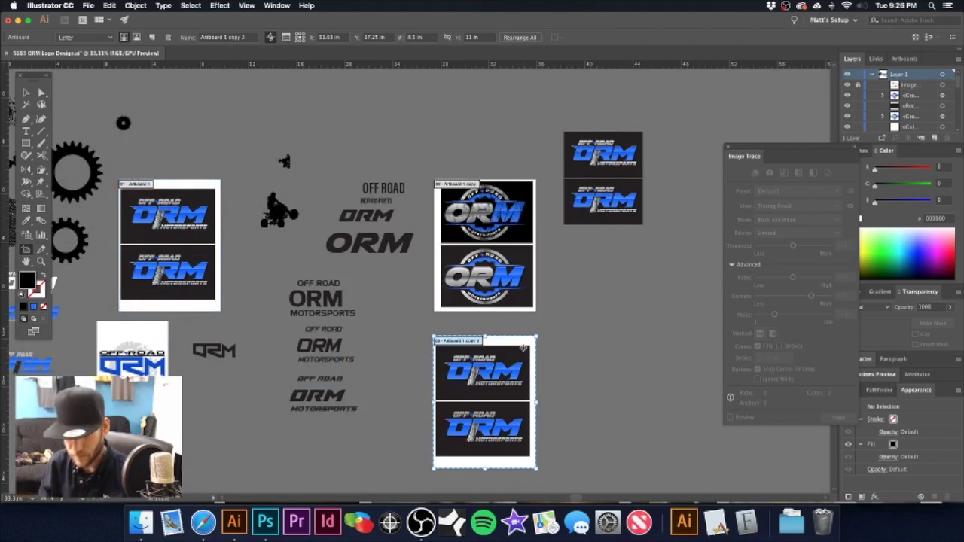
{"action": "key", "text": "Escape"}
- Review the logo artboards, zooming in on the stacked tire-track ORM logos on the first one
{"action": "scroll", "coordinate": [495, 267], "scroll_direction": "left", "scroll_amount": 5}
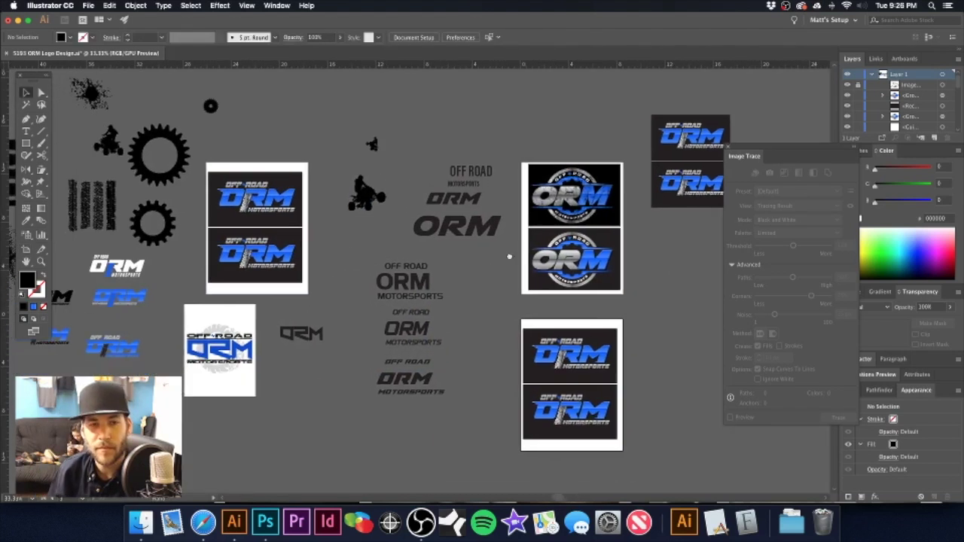
{"action": "scroll", "coordinate": [347, 313], "scroll_direction": "right", "scroll_amount": 2}
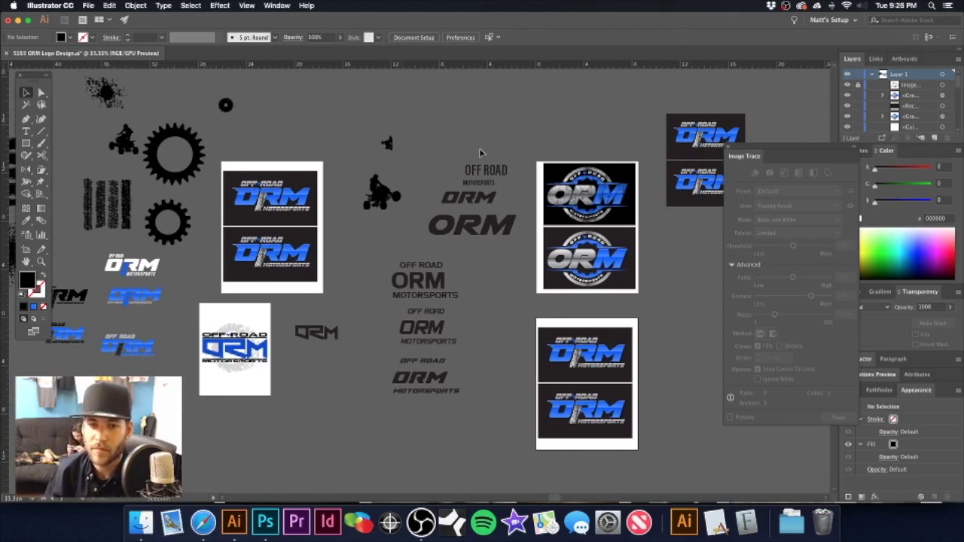
{"action": "scroll", "coordinate": [489, 172], "scroll_direction": "right", "scroll_amount": 1}
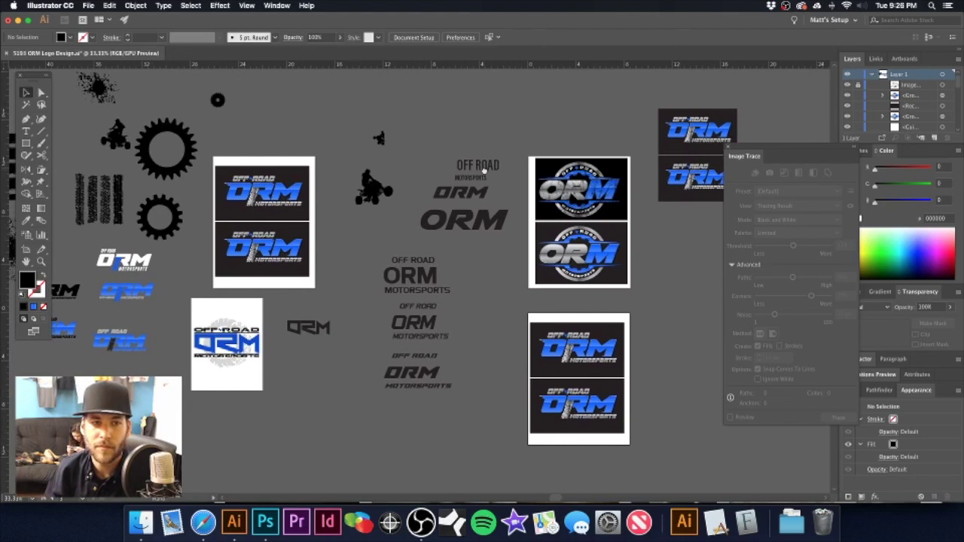
{"action": "scroll", "coordinate": [484, 172], "scroll_direction": "left", "scroll_amount": 1}
{"action": "scroll", "coordinate": [485, 172], "scroll_direction": "up", "scroll_amount": 1}
{"action": "scroll", "coordinate": [213, 189], "scroll_direction": "up", "scroll_amount": 5}
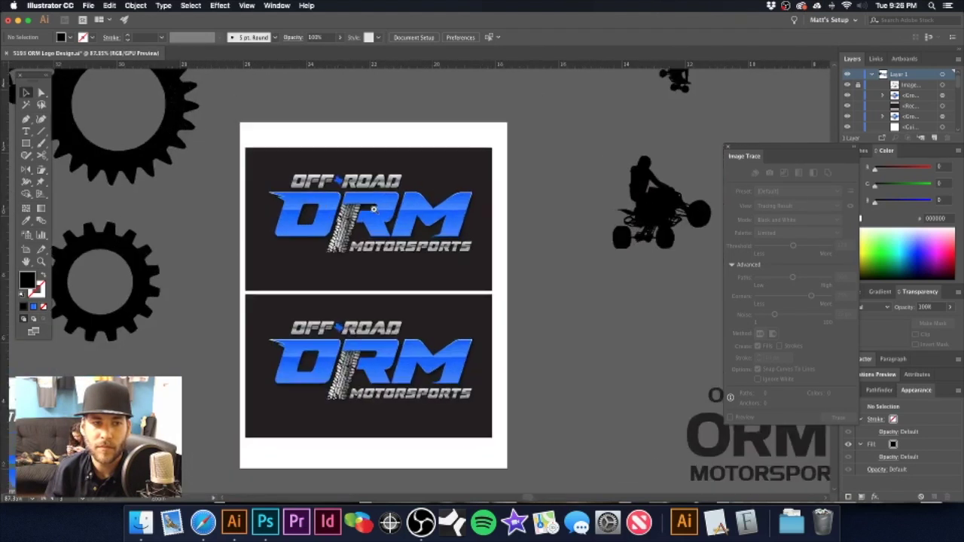
{"action": "scroll", "coordinate": [211, 190], "scroll_direction": "down", "scroll_amount": 3}
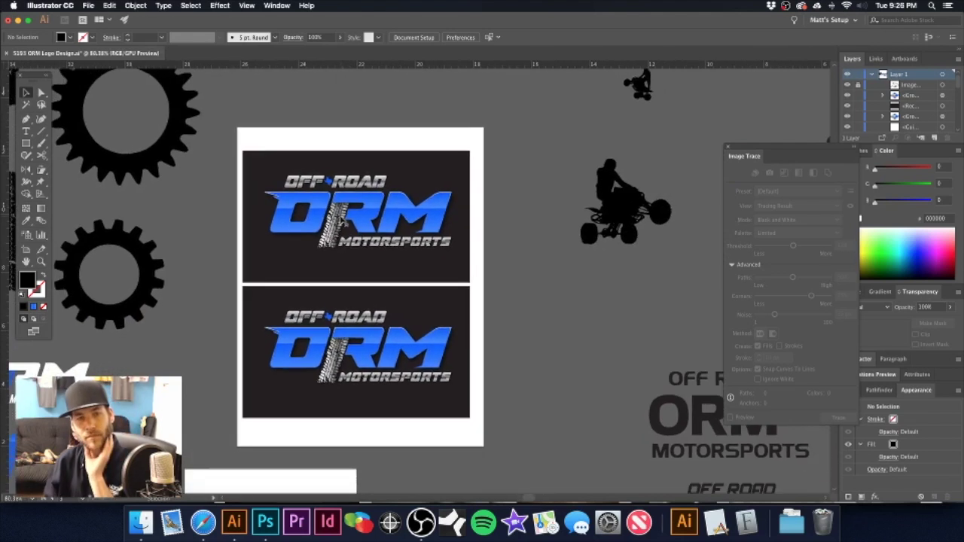
{"action": "left_click", "coordinate": [627, 330], "text": "alt+super"}
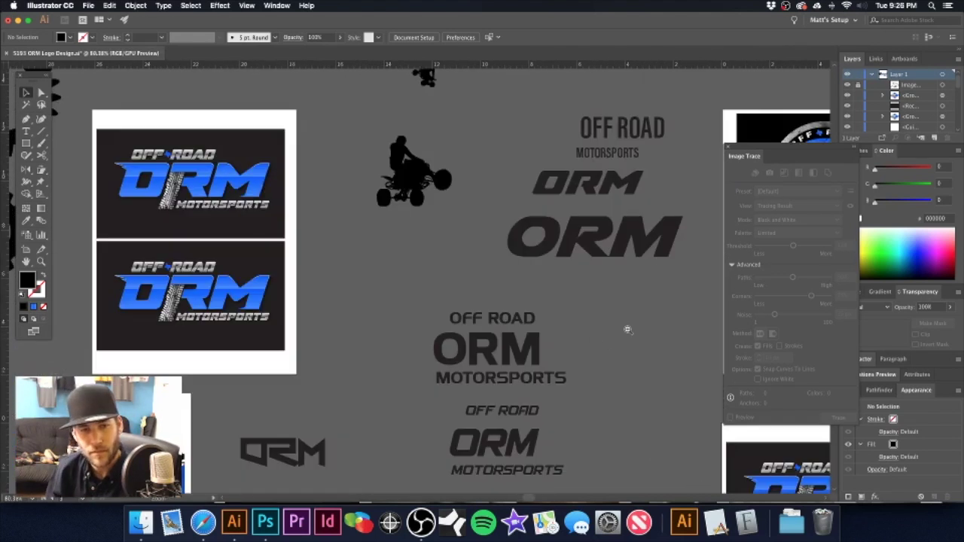
{"action": "left_click", "coordinate": [626, 329], "text": "alt+super"}
- Clear the duplicated artboard by moving its upper tire-track logo off to the right and deleting the lower one
{"action": "left_click_drag", "start_coordinate": [571, 322], "coordinate": [397, 259]}
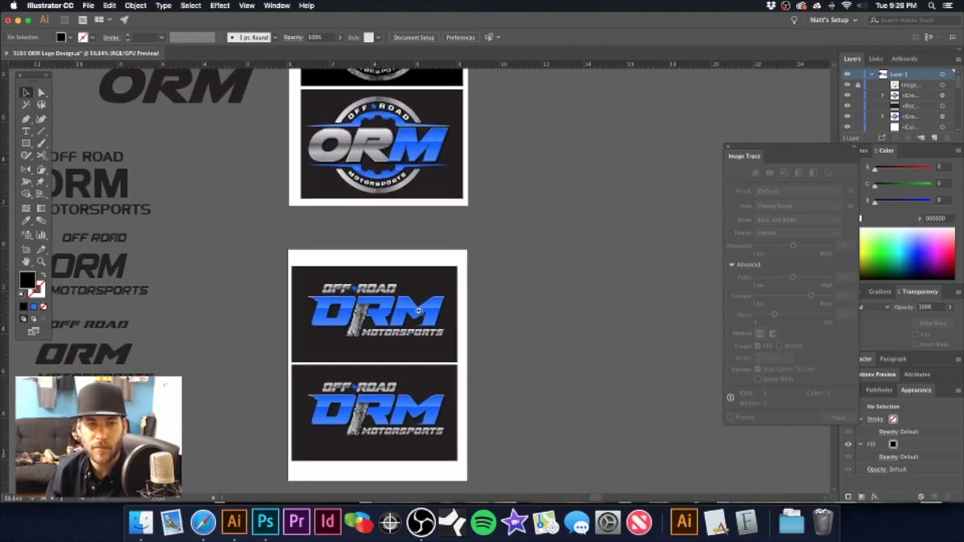
{"action": "scroll", "coordinate": [381, 310], "scroll_direction": "up", "scroll_amount": 3}
{"action": "scroll", "coordinate": [432, 311], "scroll_direction": "down", "scroll_amount": 3}
{"action": "left_click", "coordinate": [405, 236]}
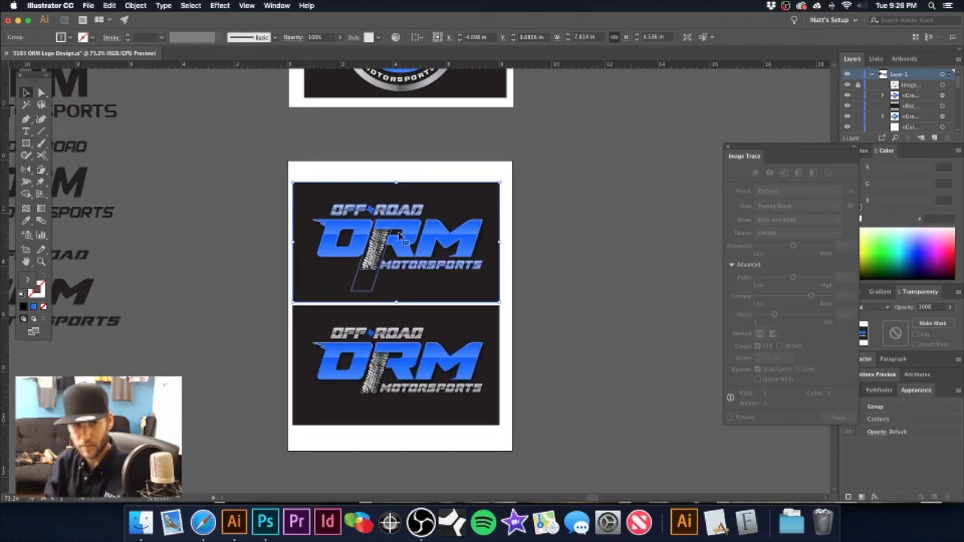
{"action": "left_click_drag", "start_coordinate": [403, 237], "coordinate": [641, 229]}
{"action": "left_click", "coordinate": [443, 346]}
{"action": "key", "text": "Delete"}
{"action": "left_click", "coordinate": [555, 193]}
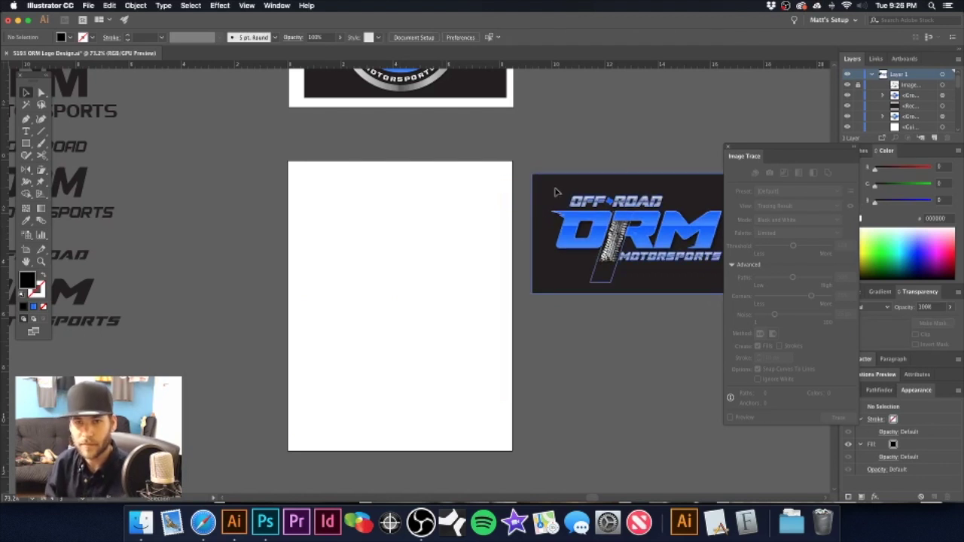
{"action": "left_click", "coordinate": [543, 105]}
- Place the large bold ORM wordmark on the empty artboard, scaled down to fit its upper half
{"action": "left_click", "coordinate": [347, 270], "text": "alt+super"}
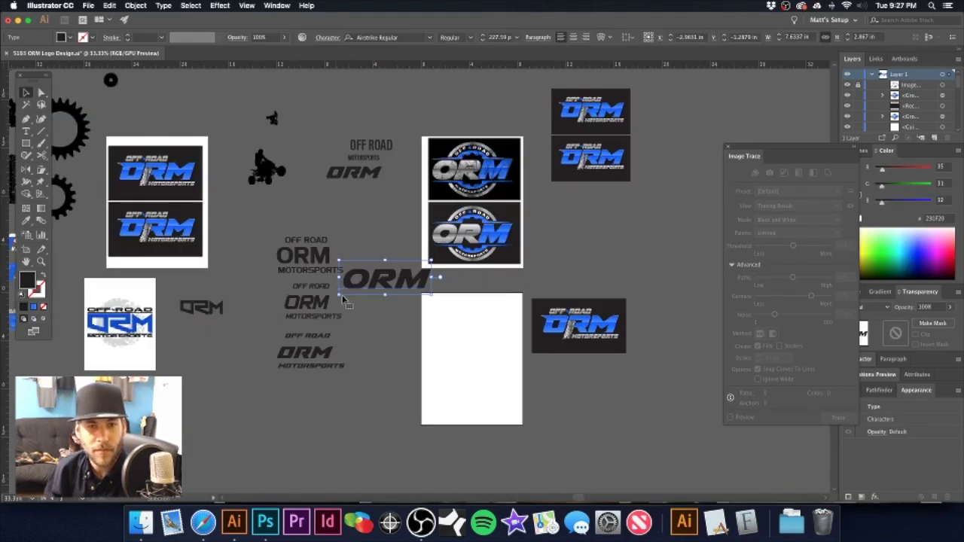
{"action": "left_click_drag", "start_coordinate": [354, 325], "coordinate": [316, 302]}
{"action": "left_click", "coordinate": [320, 299]}
{"action": "left_click_drag", "start_coordinate": [334, 261], "coordinate": [415, 321]}
{"action": "left_click_drag", "start_coordinate": [466, 297], "coordinate": [423, 302]}
{"action": "left_click", "coordinate": [418, 275]}
- Place the quad rider silhouette above the ORM wordmark, tilted slightly and scaled to about 2.45 × 2.56 in
{"action": "left_click_drag", "start_coordinate": [213, 157], "coordinate": [404, 243]}
{"action": "left_click_drag", "start_coordinate": [146, 181], "coordinate": [521, 307]}
{"action": "key", "text": "super+h"}
{"action": "left_click_drag", "start_coordinate": [425, 233], "coordinate": [379, 241]}
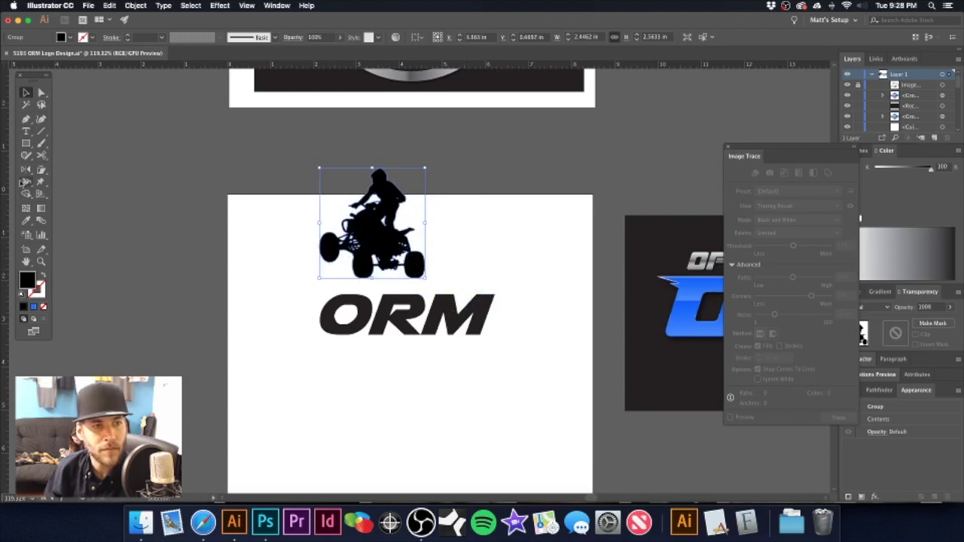
- Reflect the quad rider silhouette across the vertical axis so it faces away from the lettering
{"action": "left_click", "coordinate": [26, 173]}
{"action": "double_click", "coordinate": [25, 175]}
{"action": "key", "text": "Return"}
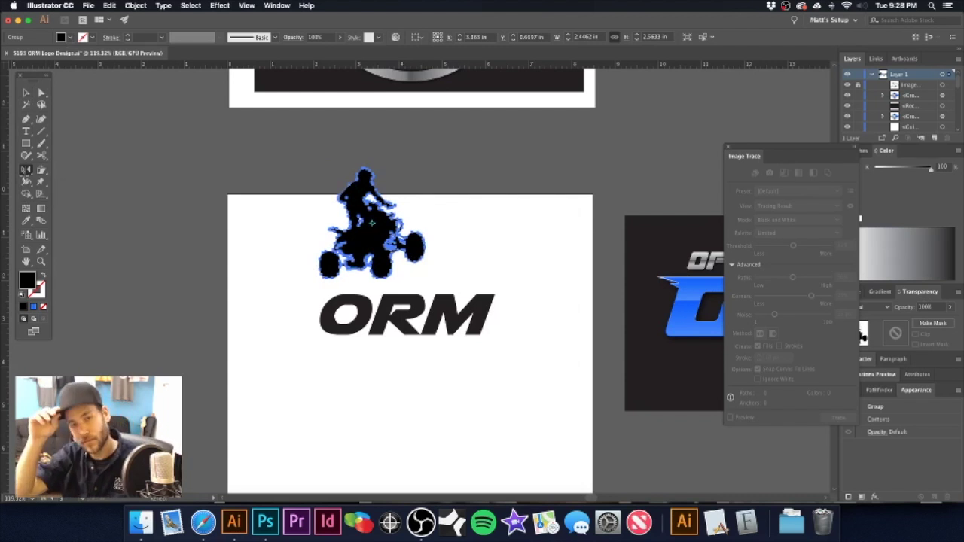
{"action": "key", "text": "v"}
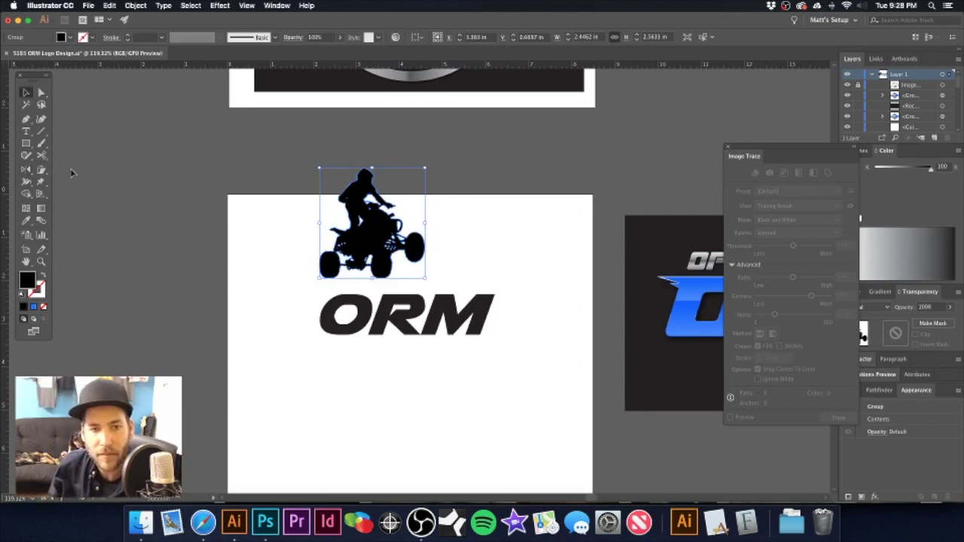
- Move the quad rider silhouette just right of the M and shrink it to about 0.97 × 1.01 in
{"action": "left_click_drag", "start_coordinate": [369, 235], "coordinate": [535, 310]}
{"action": "left_click_drag", "start_coordinate": [590, 246], "coordinate": [567, 270]}
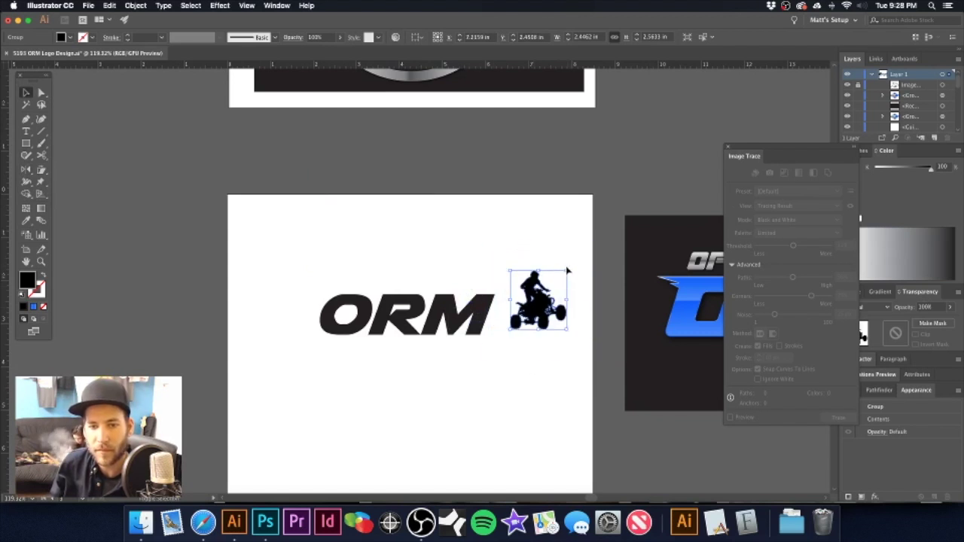
{"action": "left_click_drag", "start_coordinate": [506, 317], "coordinate": [444, 259]}
{"action": "scroll", "coordinate": [444, 260], "scroll_direction": "up", "scroll_amount": 5}
{"action": "left_click_drag", "start_coordinate": [537, 234], "coordinate": [420, 305]}
{"action": "left_click_drag", "start_coordinate": [517, 359], "coordinate": [478, 294]}
{"action": "left_click_drag", "start_coordinate": [519, 183], "coordinate": [523, 180]}
{"action": "left_click_drag", "start_coordinate": [476, 252], "coordinate": [492, 219]}
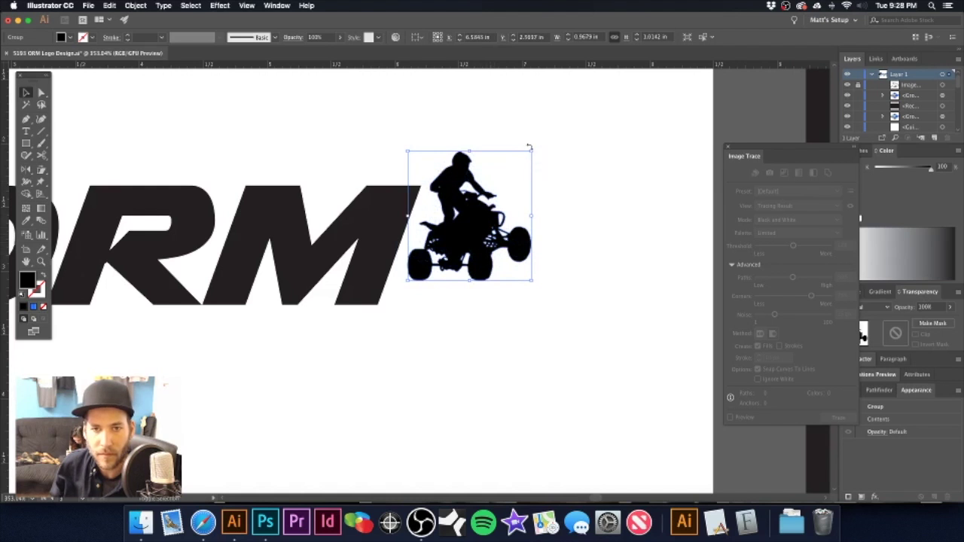
- Enlarge the rider silhouette to about 1.18 × 1.26 in and nudge it so its wheels rest near the ORM baseline
{"action": "left_click_drag", "start_coordinate": [531, 153], "coordinate": [540, 147]}
{"action": "left_click_drag", "start_coordinate": [460, 237], "coordinate": [462, 235]}
{"action": "left_click", "coordinate": [409, 236], "text": "alt+super"}
{"action": "left_click", "coordinate": [409, 235], "text": "alt+super"}
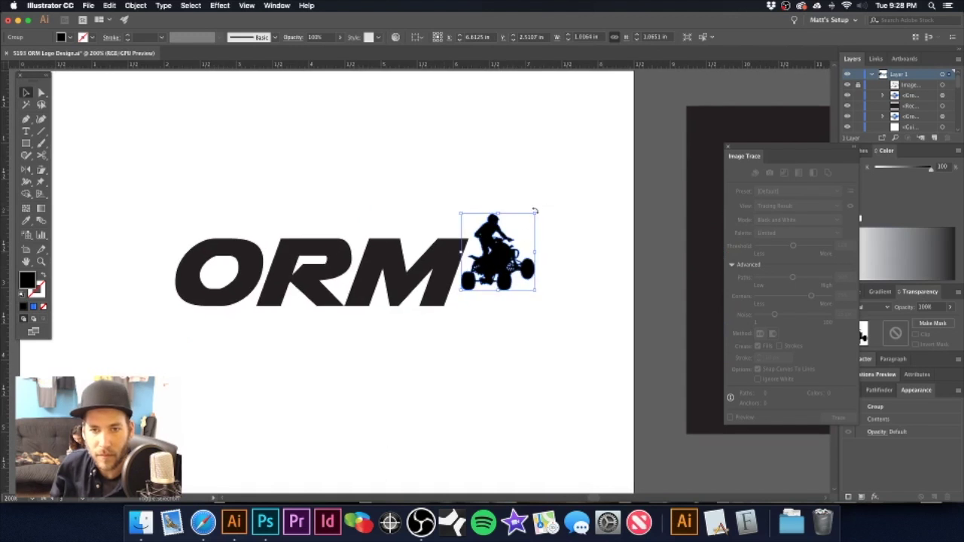
{"action": "left_click_drag", "start_coordinate": [534, 214], "coordinate": [542, 202]}
{"action": "left_click_drag", "start_coordinate": [511, 254], "coordinate": [512, 267]}
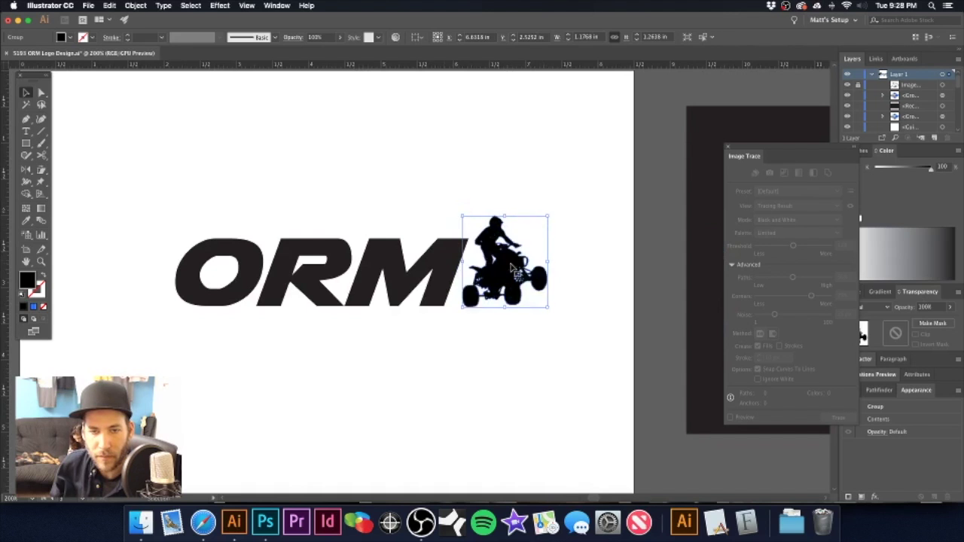
{"action": "left_click", "coordinate": [478, 188]}
{"action": "mouse_move", "coordinate": [510, 270]}
{"action": "left_mouse_down"}
{"action": "mouse_move", "coordinate": [509, 282]}
{"action": "mouse_move", "coordinate": [508, 270]}
{"action": "left_mouse_up"}
{"action": "left_click", "coordinate": [459, 180]}
{"action": "left_click", "coordinate": [510, 275]}
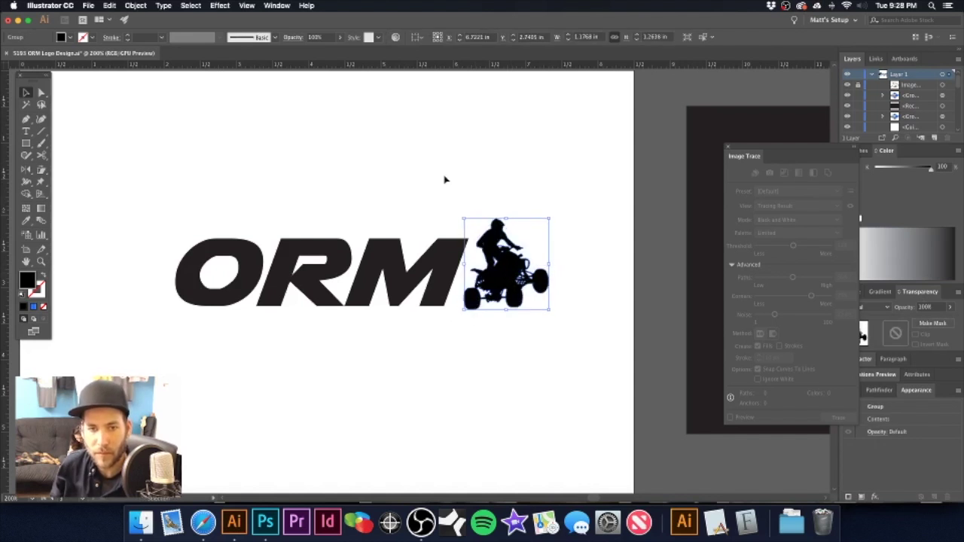
{"action": "left_click", "coordinate": [445, 178]}
{"action": "left_click_drag", "start_coordinate": [425, 262], "coordinate": [442, 268]}
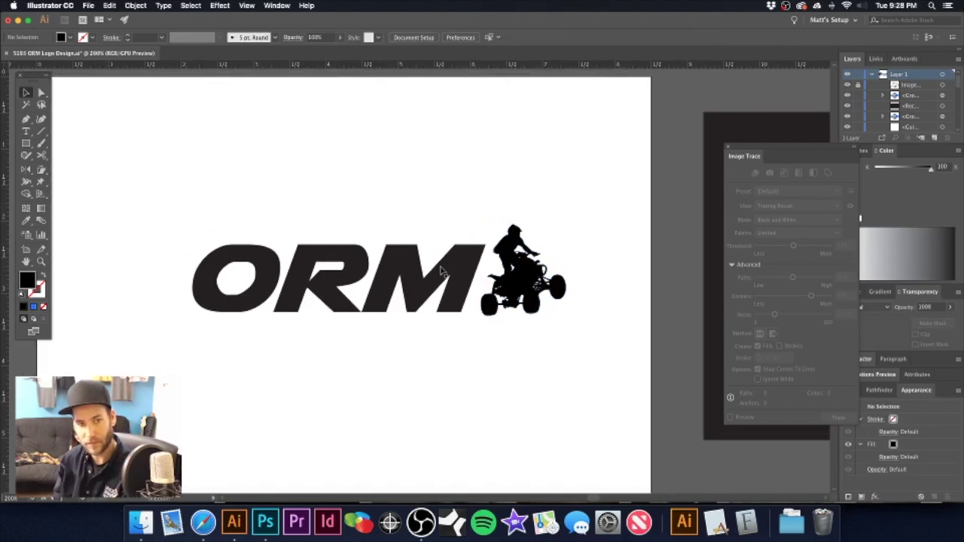
{"action": "key", "text": "p"}
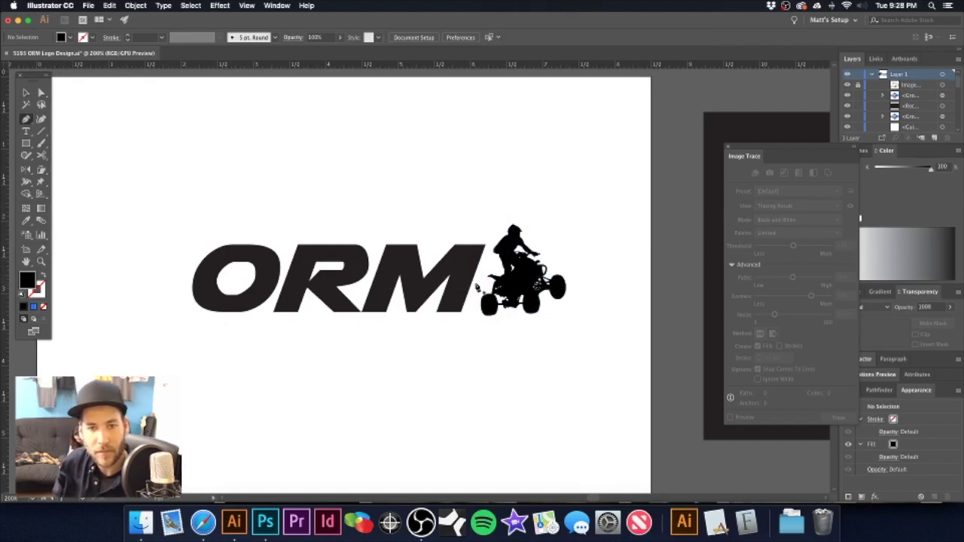
{"action": "left_click", "coordinate": [500, 269]}
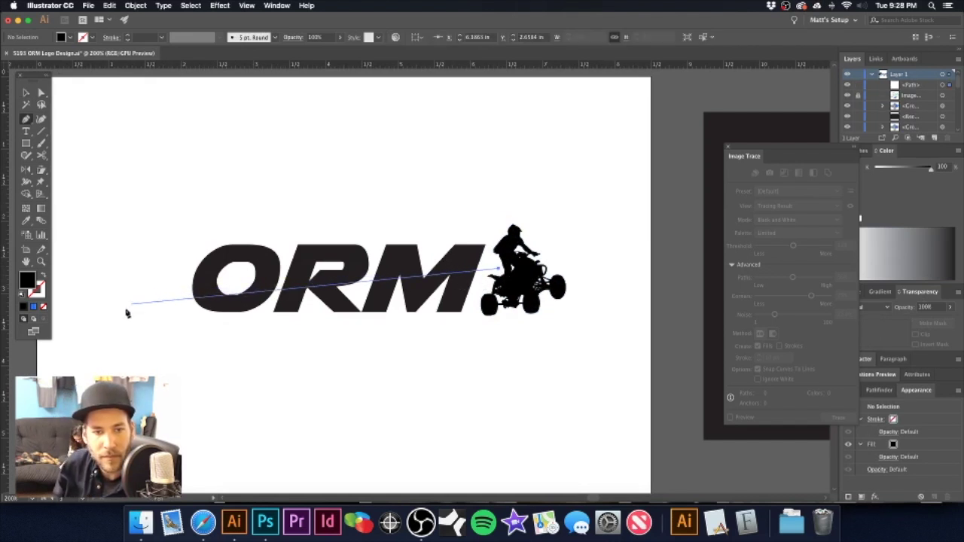
{"action": "left_click_drag", "start_coordinate": [122, 320], "coordinate": [58, 344]}
{"action": "key", "text": "super+z"}
{"action": "key", "text": "super+z"}
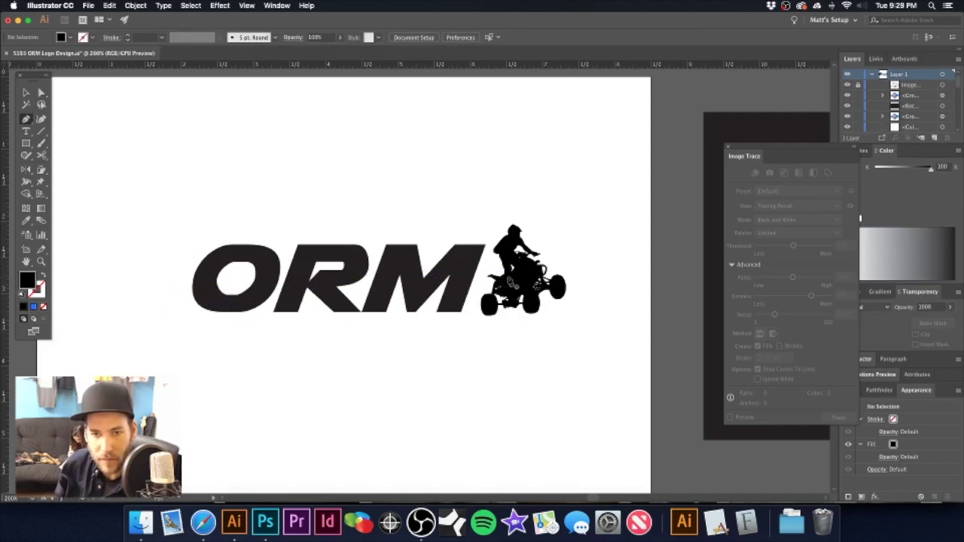
- Draw a thin arched black swoosh with the Pen tool from the quad's rear across ORM, tapering to a point left of the O
{"action": "left_click", "coordinate": [508, 279]}
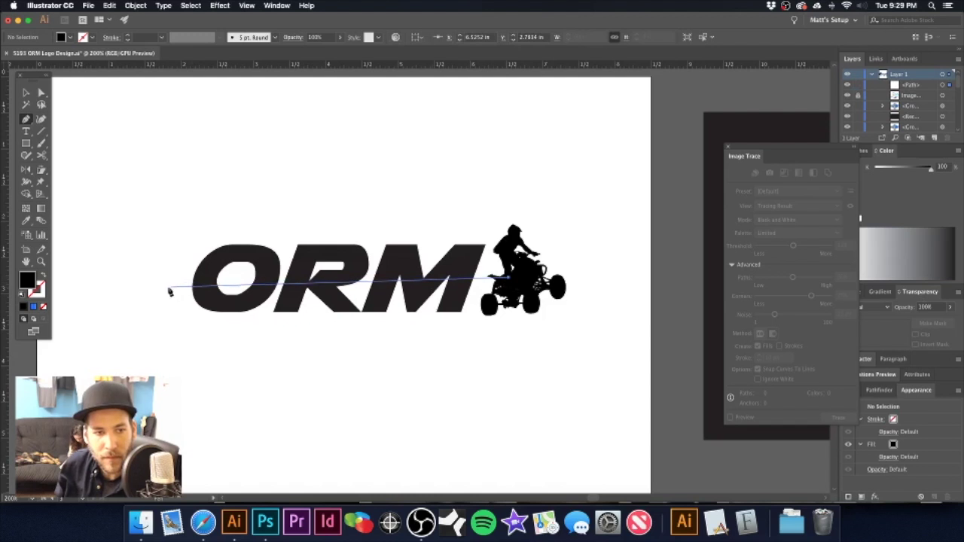
{"action": "left_click_drag", "start_coordinate": [166, 289], "coordinate": [29, 325]}
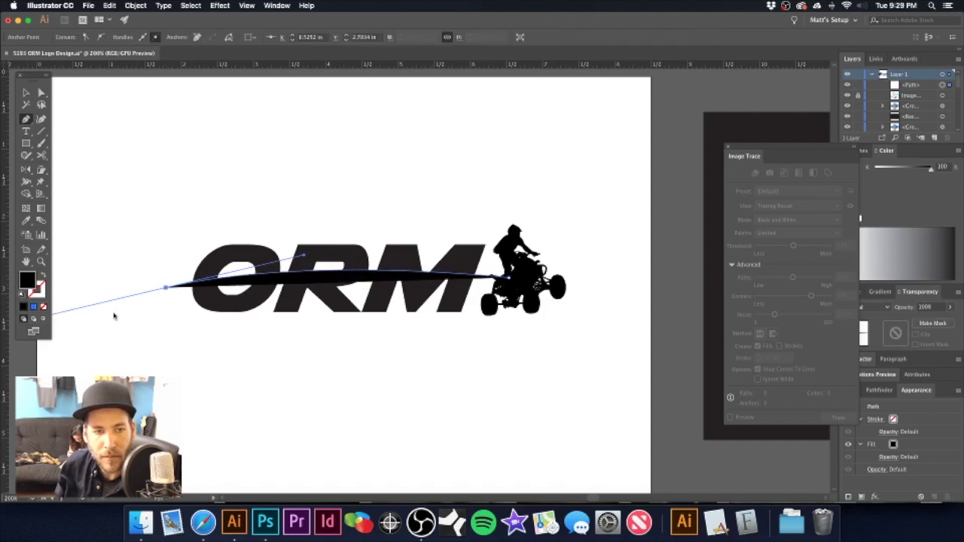
{"action": "left_click", "coordinate": [166, 288]}
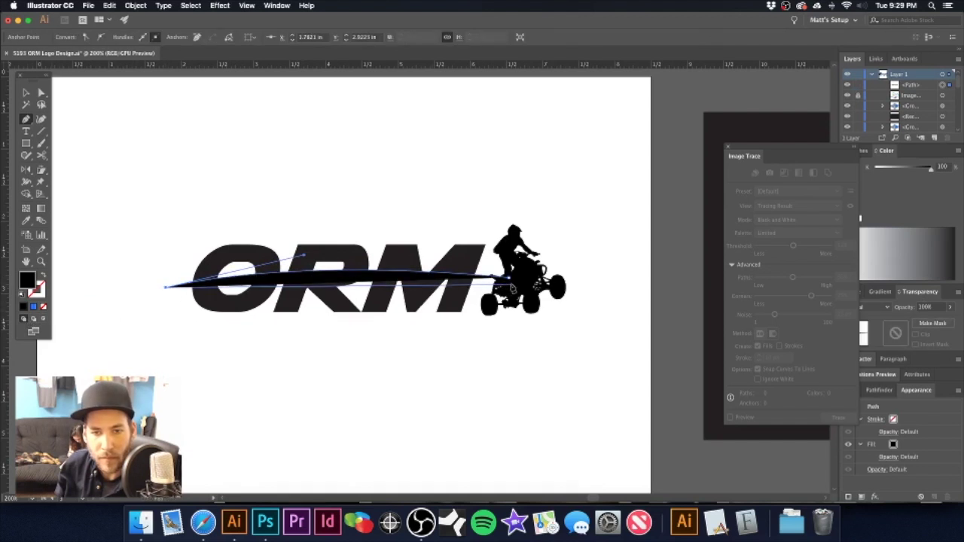
{"action": "left_click_drag", "start_coordinate": [507, 286], "coordinate": [678, 308]}
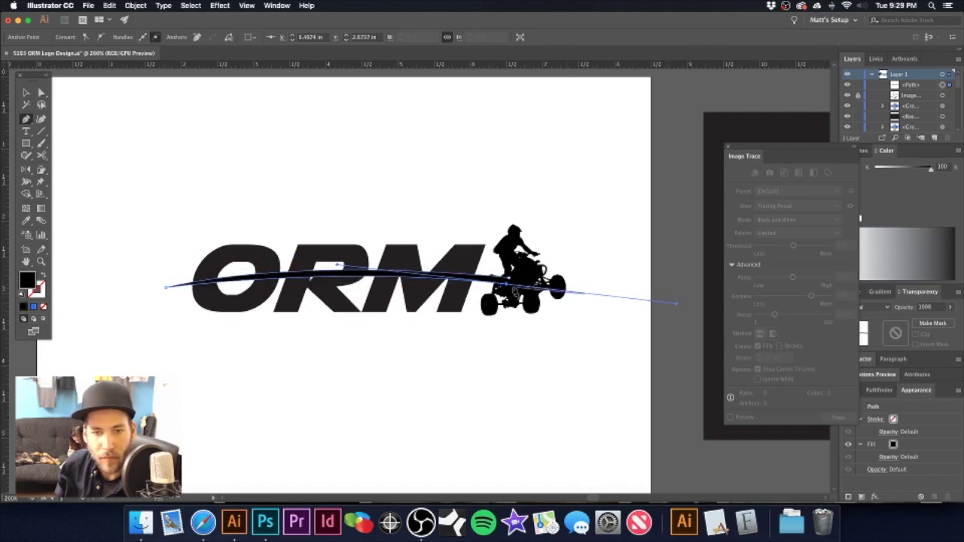
{"action": "left_click", "coordinate": [510, 284]}
{"action": "left_click", "coordinate": [510, 281]}
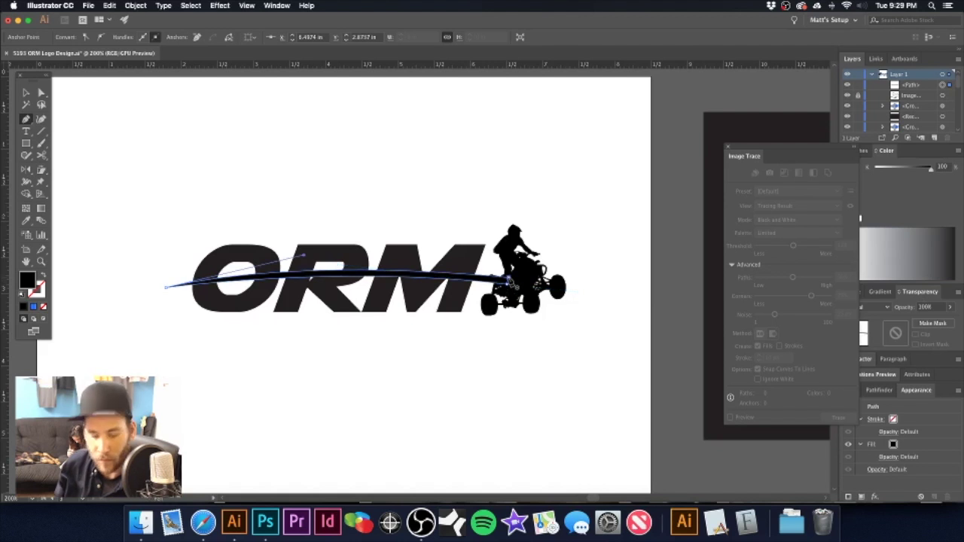
- Examine how the thin arched swoosh crosses the ORM lettering, including its pointed tip and anchor handles
{"action": "key", "text": "v"}
{"action": "left_click", "coordinate": [420, 182]}
{"action": "left_click_drag", "start_coordinate": [325, 265], "coordinate": [480, 271]}
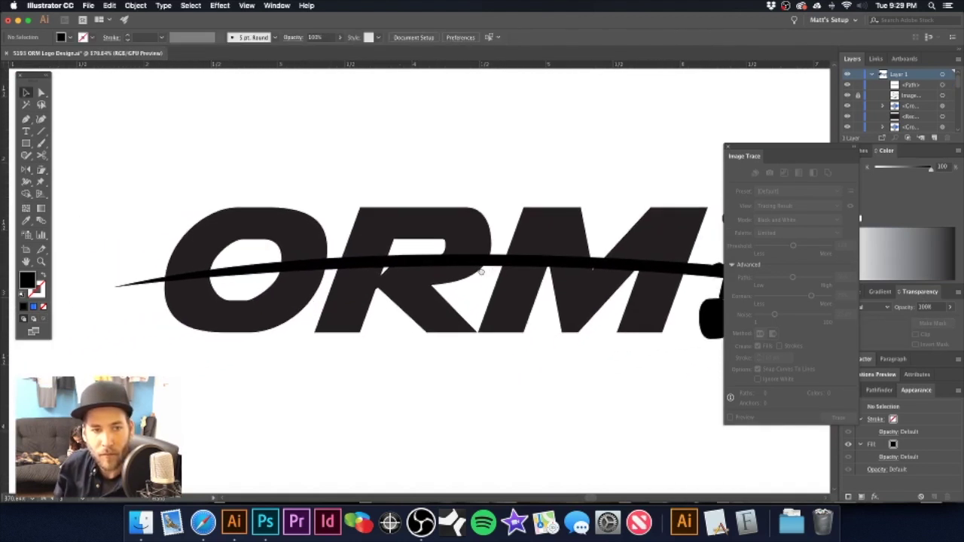
{"action": "key", "text": "a"}
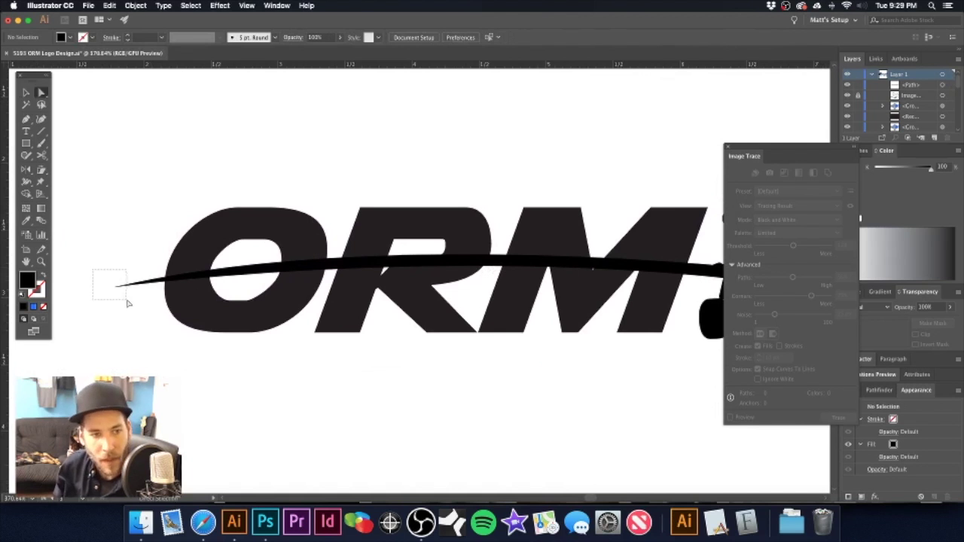
{"action": "mouse_move", "coordinate": [127, 303]}
{"action": "left_mouse_down"}
{"action": "mouse_move", "coordinate": [115, 294]}
{"action": "mouse_move", "coordinate": [112, 306]}
{"action": "left_mouse_up"}
{"action": "left_click_drag", "start_coordinate": [374, 240], "coordinate": [271, 242]}
{"action": "left_click", "coordinate": [461, 175]}
{"action": "left_click", "coordinate": [602, 277]}
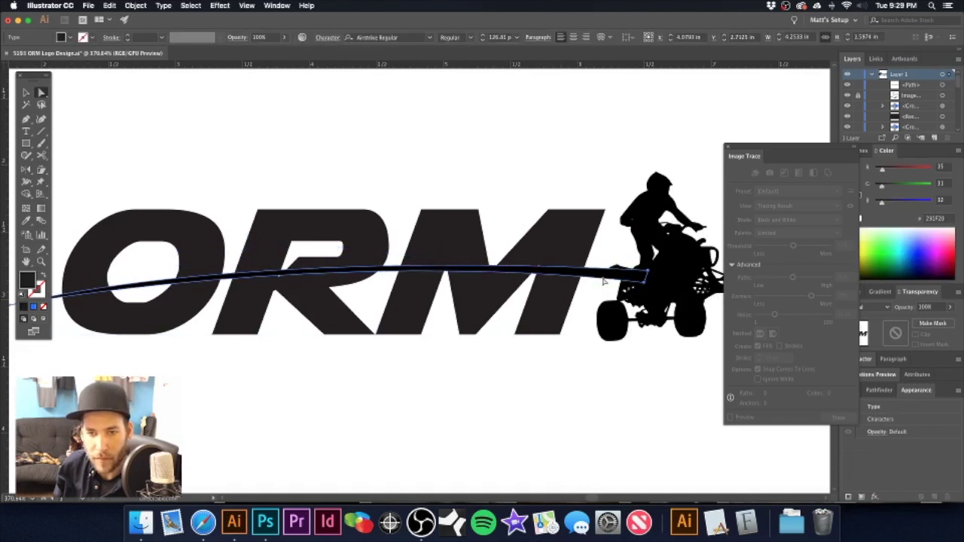
{"action": "scroll", "coordinate": [192, 292], "scroll_direction": "left", "scroll_amount": 8}
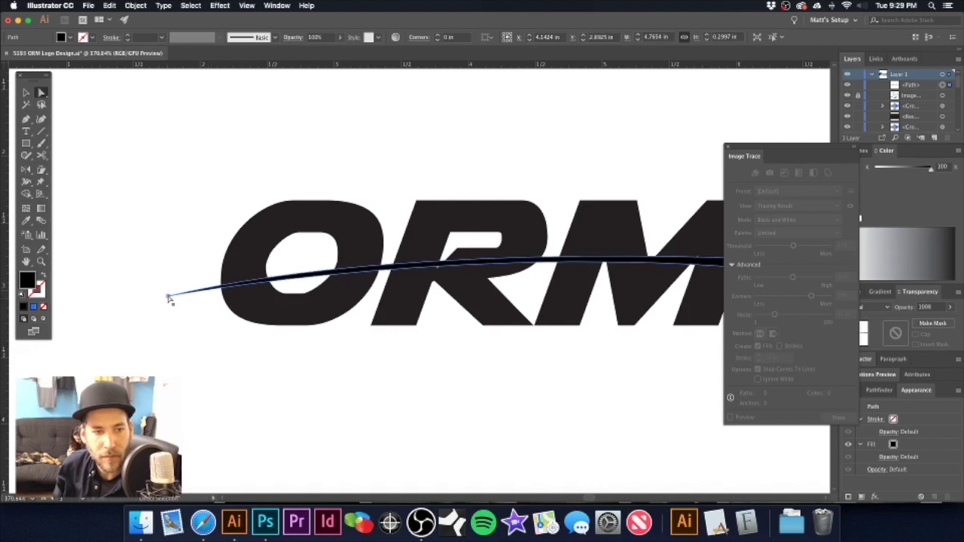
{"action": "left_click", "coordinate": [169, 299]}
{"action": "left_click_drag", "start_coordinate": [534, 241], "coordinate": [325, 239]}
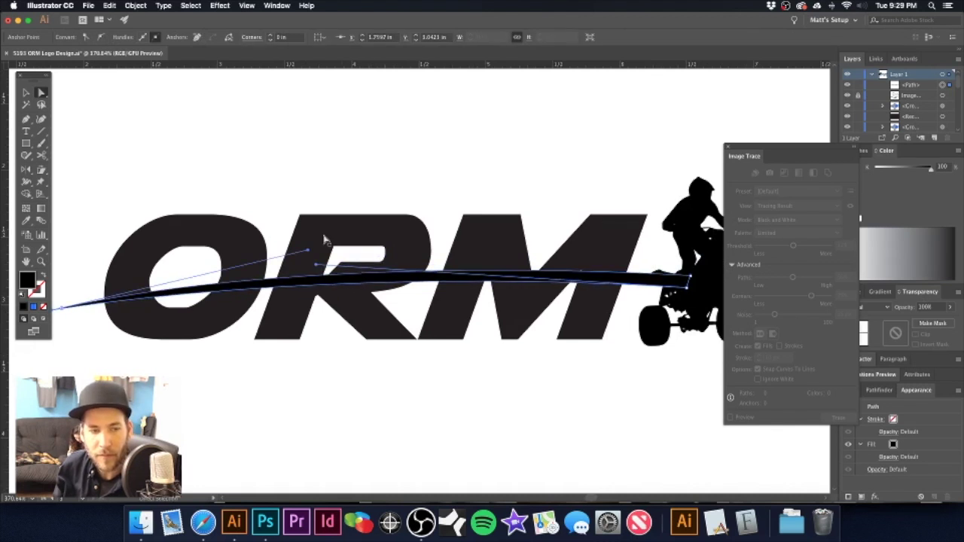
{"action": "left_click", "coordinate": [336, 157]}
{"action": "key", "text": "super+1"}
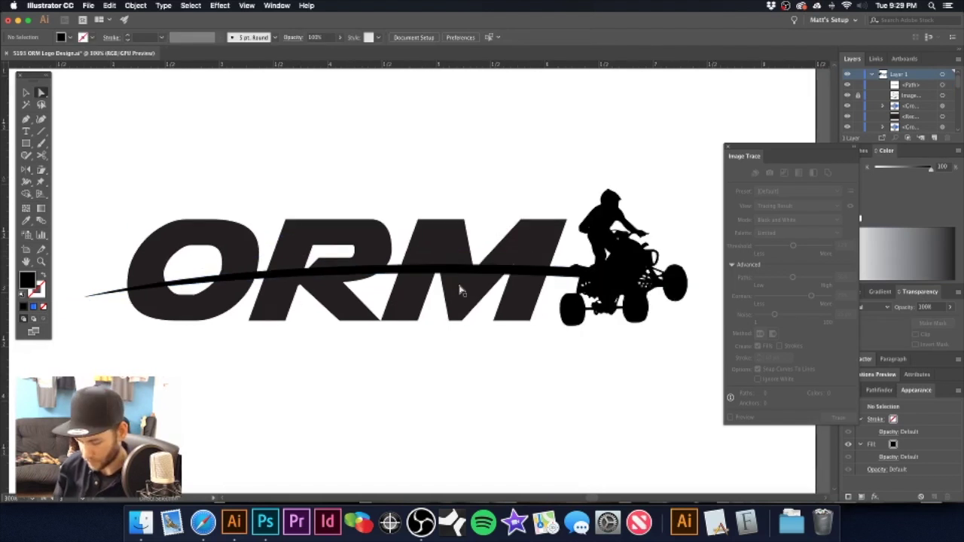
- Delete the thin arched black swoosh that crosses the ORM lettering
{"action": "key", "text": "v"}
{"action": "left_click", "coordinate": [496, 273]}
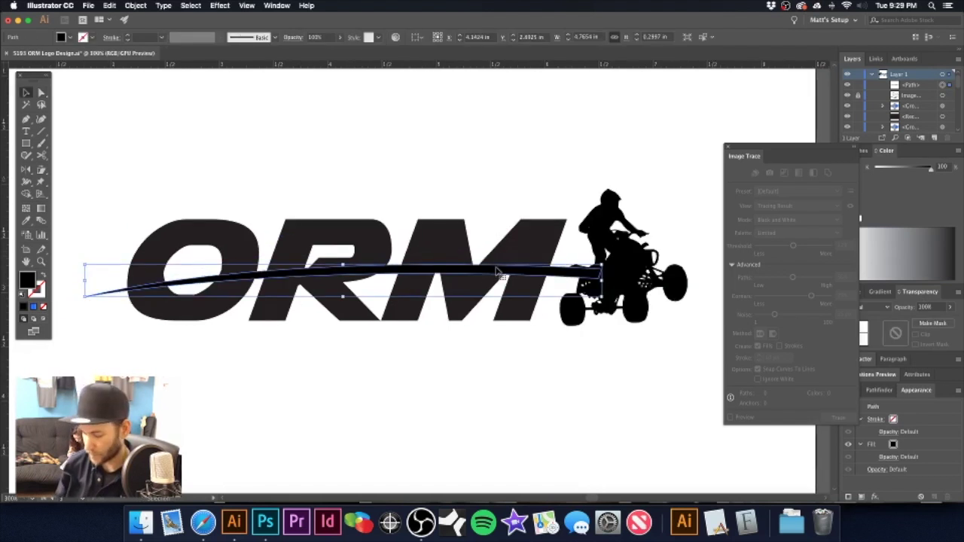
{"action": "key", "text": "Delete"}
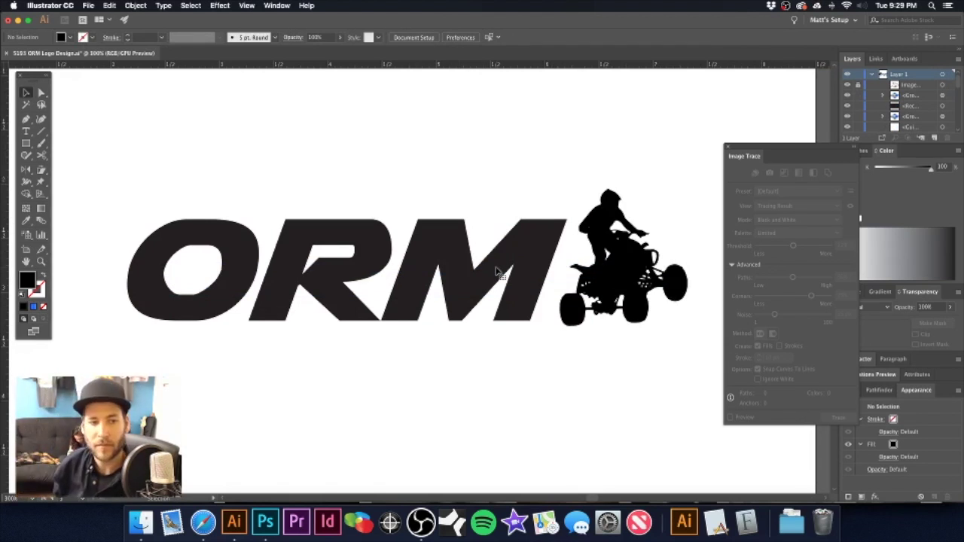
{"action": "key", "text": "p"}
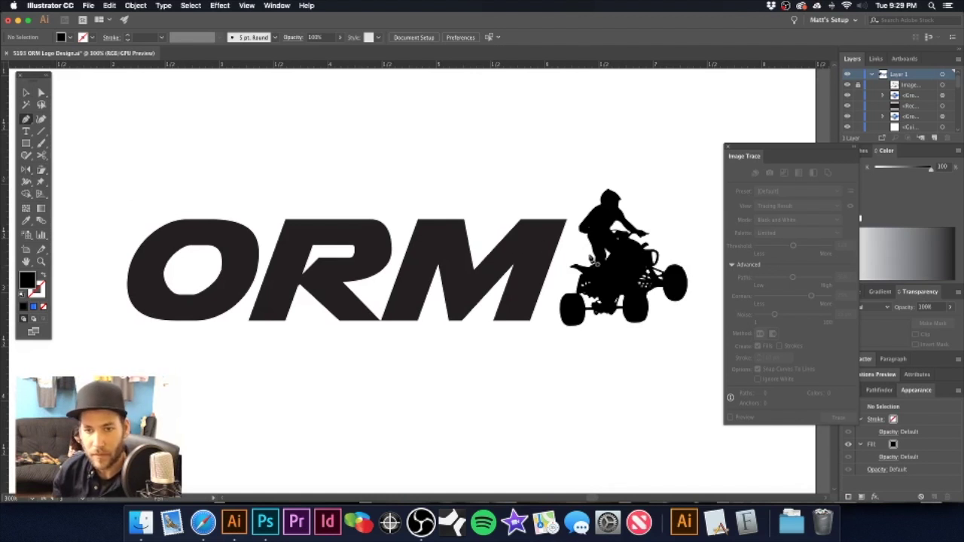
{"action": "left_click", "coordinate": [592, 257]}
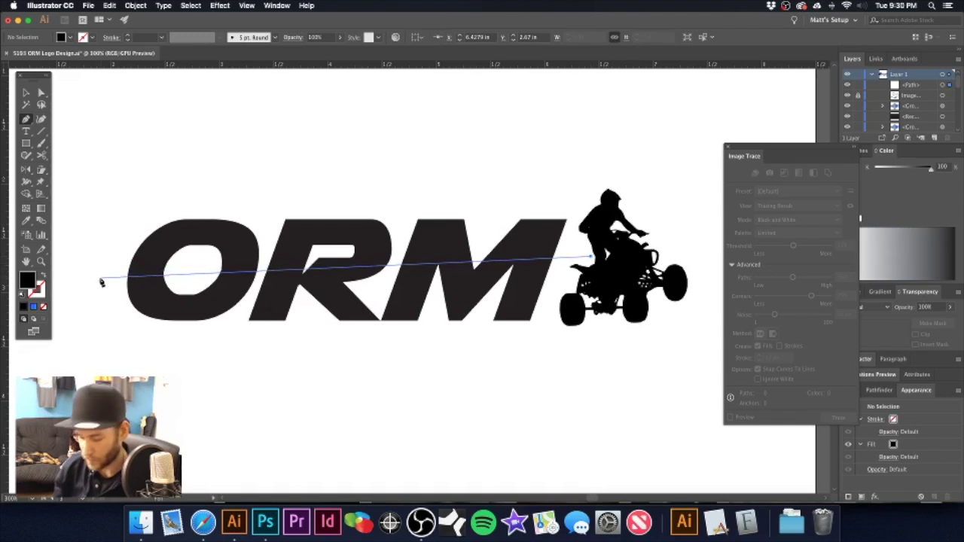
{"action": "key", "text": "super+z"}
{"action": "left_click", "coordinate": [576, 265]}
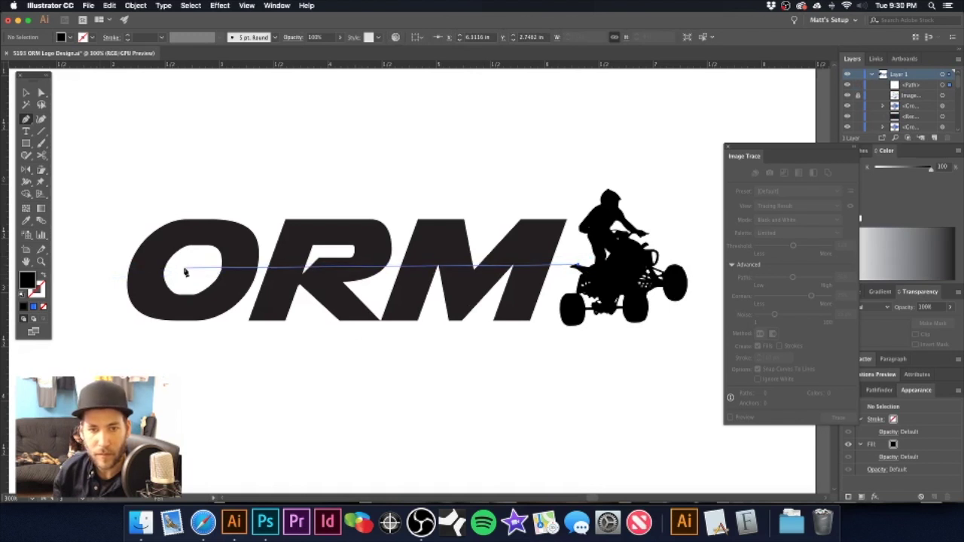
{"action": "left_click_drag", "start_coordinate": [92, 271], "coordinate": [57, 290]}
{"action": "key", "text": "super+z"}
{"action": "key", "text": "super+z"}
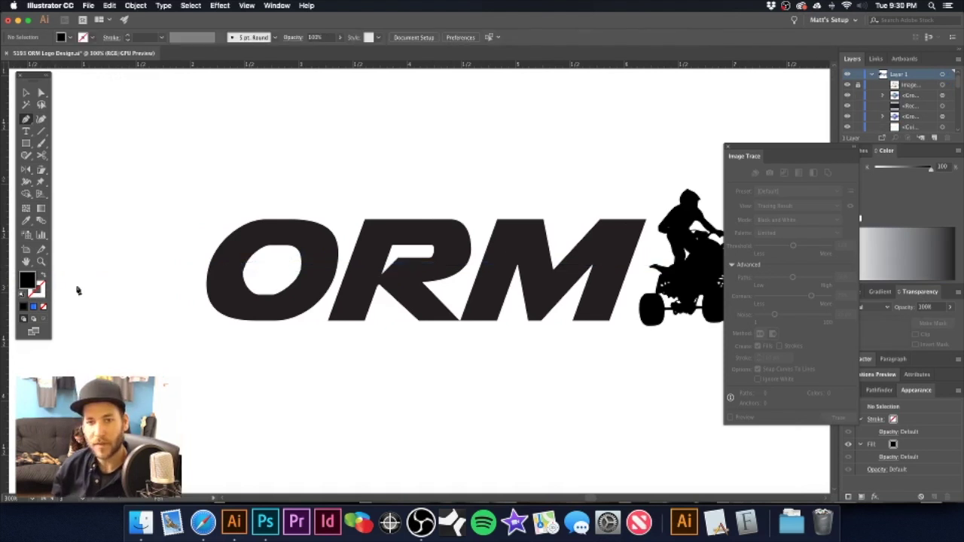
- Move the quad rider silhouette left so it overlaps the edge of the M, and bring it to the front
{"action": "key", "text": "super+minus"}
{"action": "left_click_drag", "start_coordinate": [501, 274], "coordinate": [446, 235]}
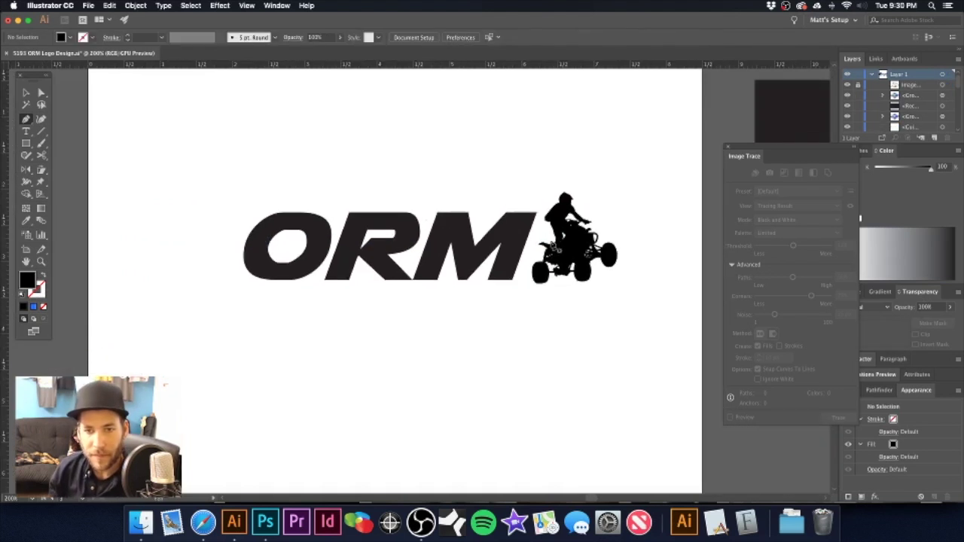
{"action": "key", "text": "v"}
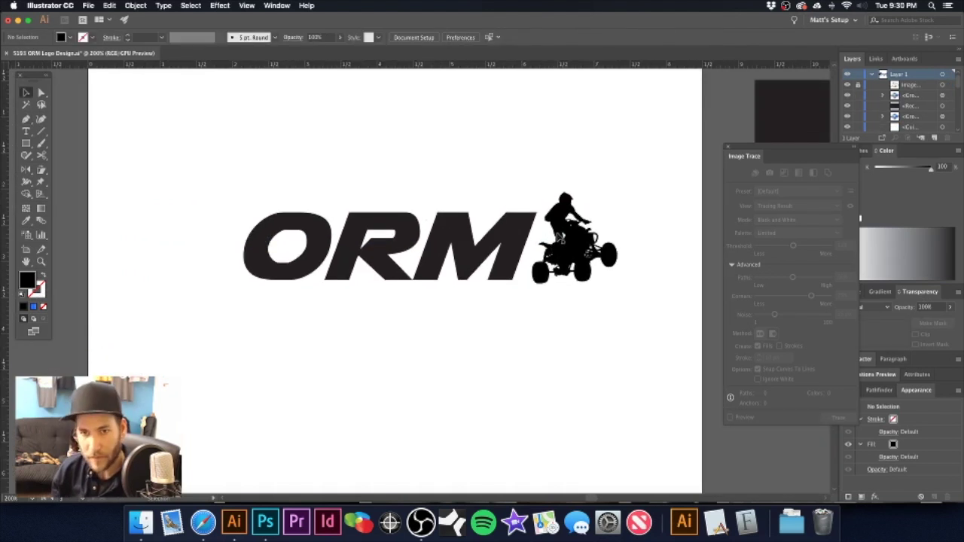
{"action": "left_click_drag", "start_coordinate": [542, 237], "coordinate": [545, 238]}
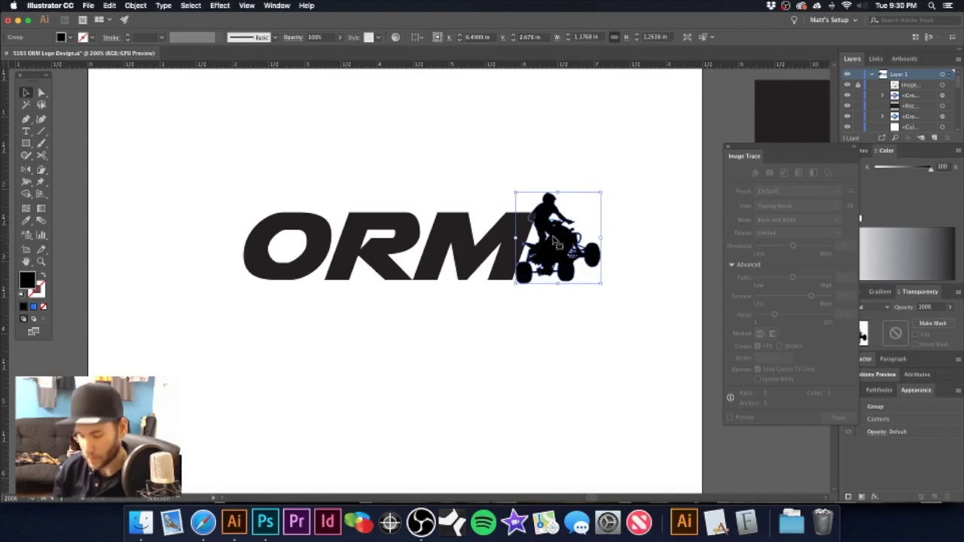
{"action": "key", "text": "super+shift+bracketright"}
{"action": "left_click", "coordinate": [479, 150]}
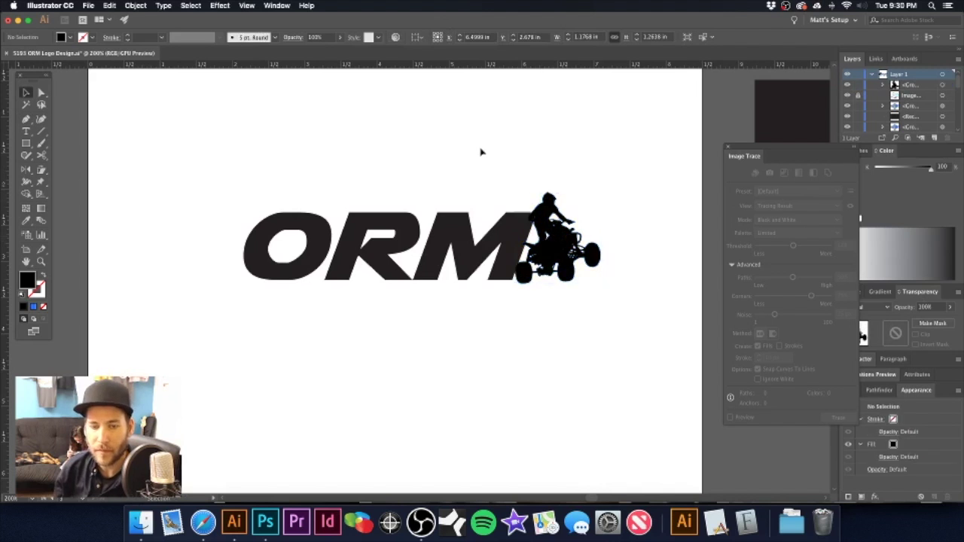
- Draw a swoosh's arched upper edge with the Pen tool from the quad's rear across ORM to a point left of the O
{"action": "scroll", "coordinate": [528, 249], "scroll_direction": "right", "scroll_amount": 1}
{"action": "key", "text": "p"}
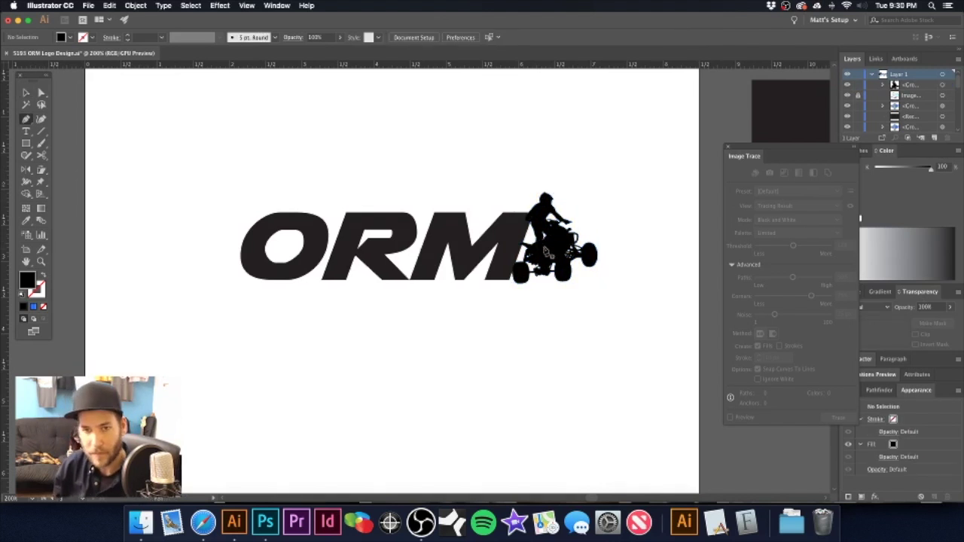
{"action": "left_click", "coordinate": [543, 246]}
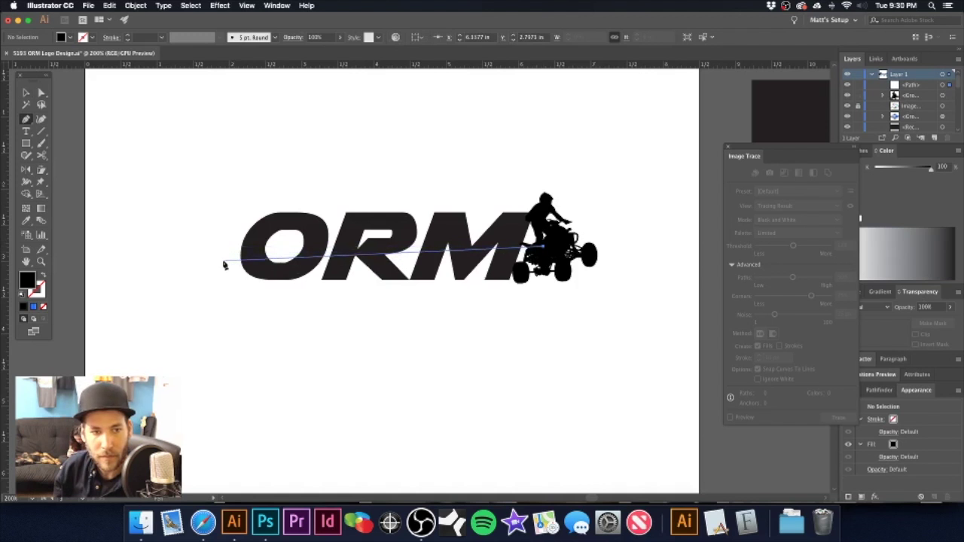
{"action": "left_click_drag", "start_coordinate": [221, 261], "coordinate": [85, 286]}
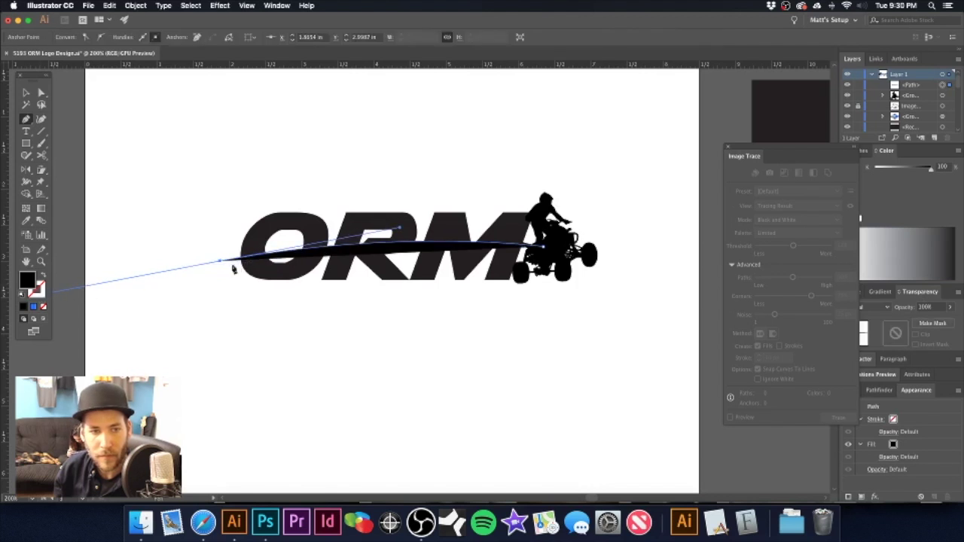
{"action": "left_click", "coordinate": [220, 263]}
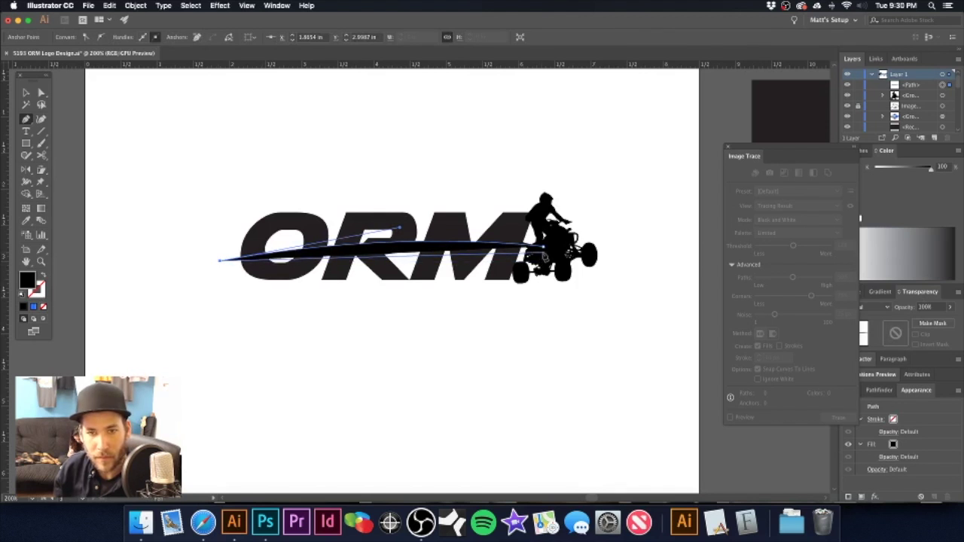
- Curve the swoosh's lower edge back to the quad and close the shape, making it about 4.47 × 0.28 in
{"action": "left_click_drag", "start_coordinate": [544, 257], "coordinate": [663, 267]}
{"action": "scroll", "coordinate": [531, 265], "scroll_direction": "up", "scroll_amount": 5}
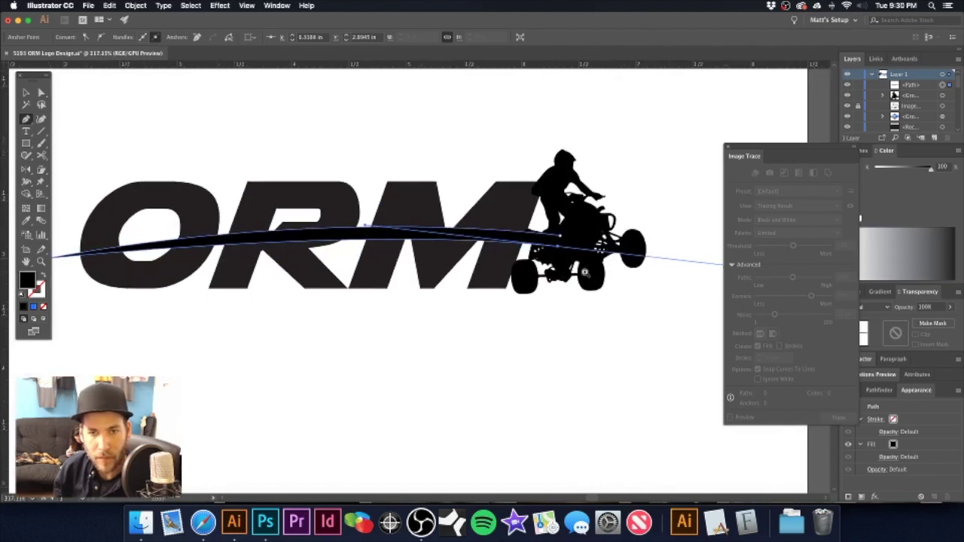
{"action": "left_click", "coordinate": [571, 242]}
{"action": "left_click", "coordinate": [572, 227]}
{"action": "key", "text": "space"}
{"action": "left_click", "coordinate": [442, 231], "text": "alt+super"}
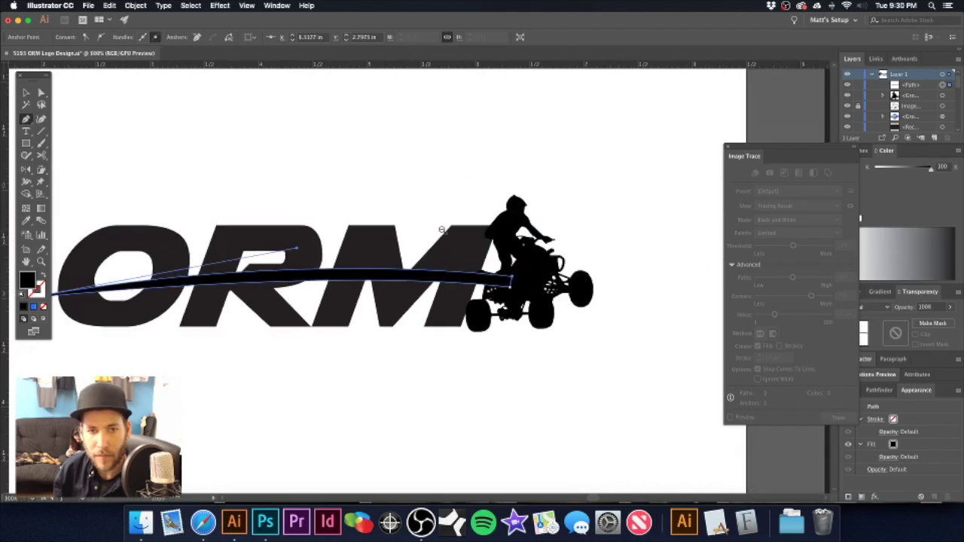
{"action": "left_click", "coordinate": [443, 230], "text": "alt+super"}
{"action": "left_click_drag", "start_coordinate": [422, 267], "coordinate": [464, 245]}
{"action": "key", "text": "v"}
{"action": "left_click", "coordinate": [437, 207]}
{"action": "left_click_drag", "start_coordinate": [317, 276], "coordinate": [417, 285]}
{"action": "left_click", "coordinate": [419, 291]}
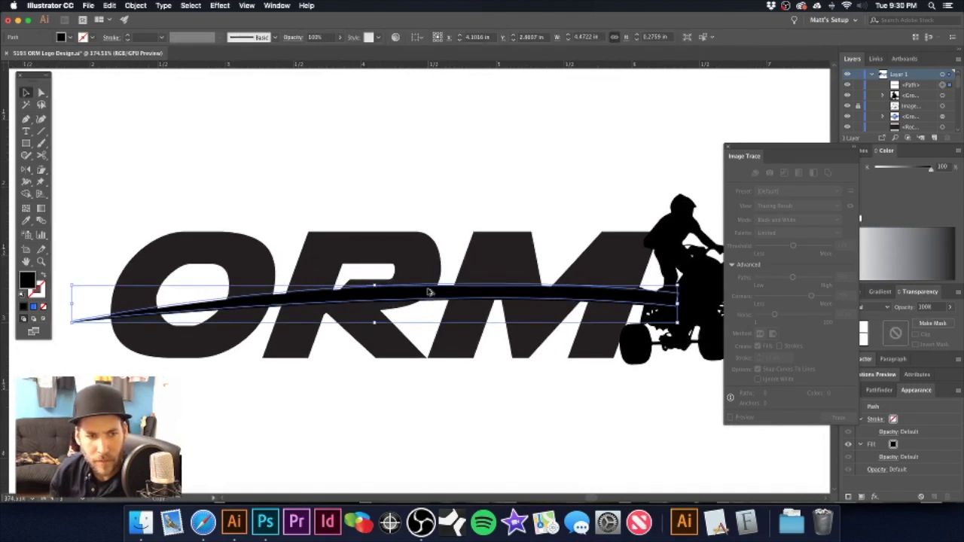
{"action": "left_click_drag", "start_coordinate": [433, 290], "coordinate": [434, 290]}
{"action": "key", "text": "super+z"}
- Paste a copy of the swoosh in front and shear it slightly upward from its left tip, to about 4.5 × 0.3 in
{"action": "left_click", "coordinate": [42, 170]}
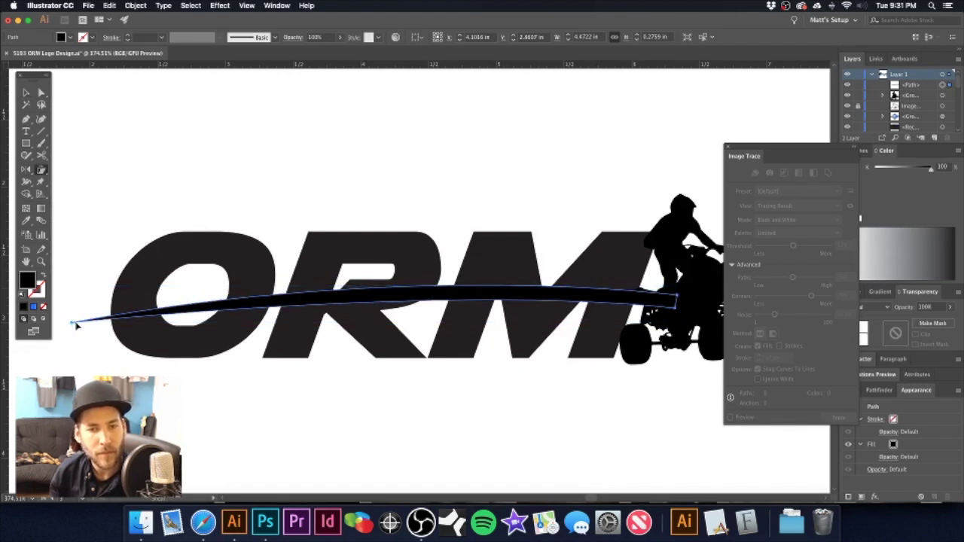
{"action": "left_click_drag", "start_coordinate": [654, 299], "coordinate": [654, 289]}
{"action": "key", "text": "super+c"}
{"action": "key", "text": "super+f"}
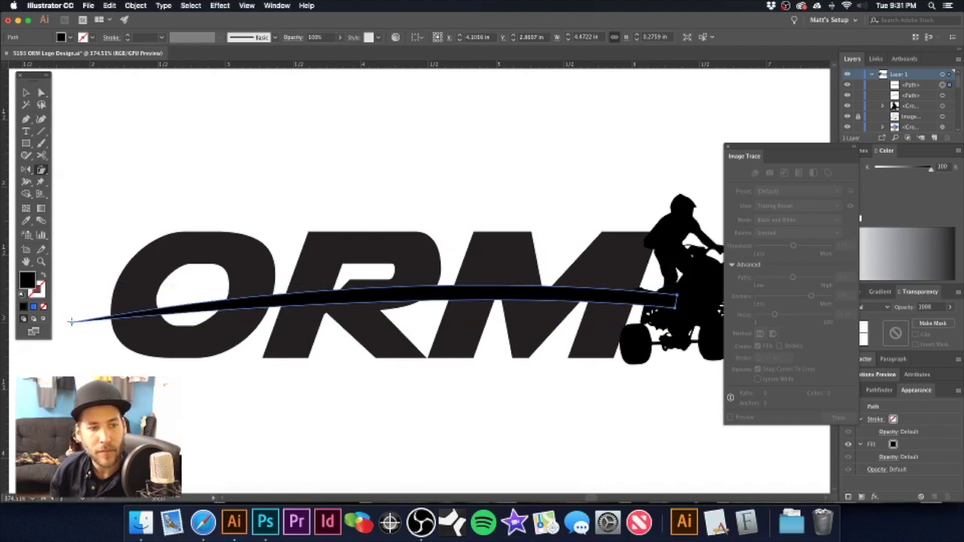
{"action": "left_click_drag", "start_coordinate": [607, 299], "coordinate": [610, 295]}
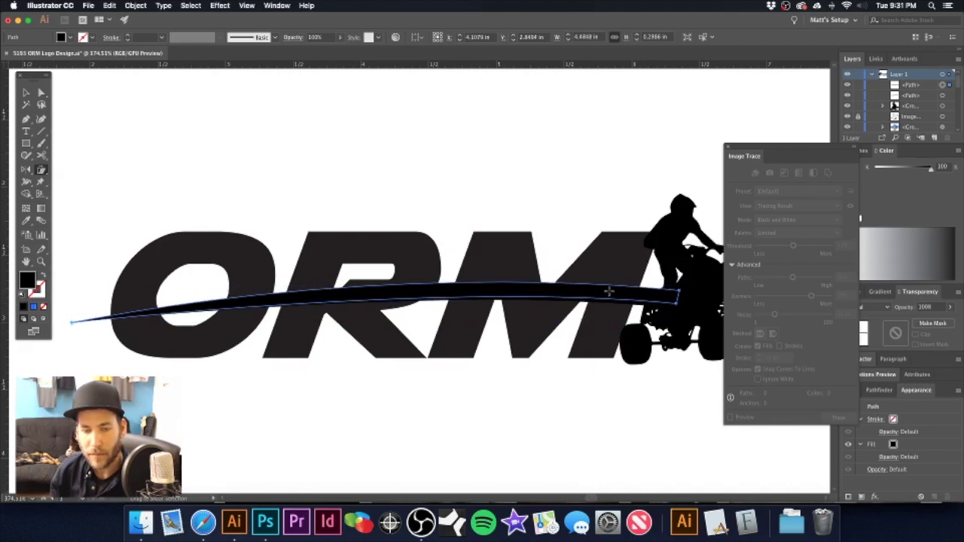
- Add the ORM lettering to the selected swoosh copy and convert the text to outlines
{"action": "key", "text": "v"}
{"action": "scroll", "coordinate": [608, 294], "scroll_direction": "right", "scroll_amount": 1}
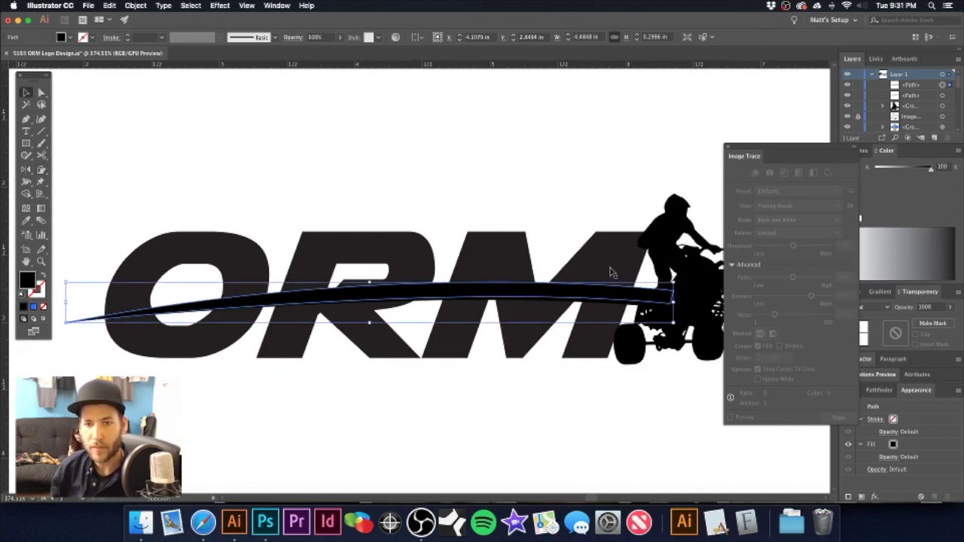
{"action": "left_click", "coordinate": [610, 267], "text": "shift"}
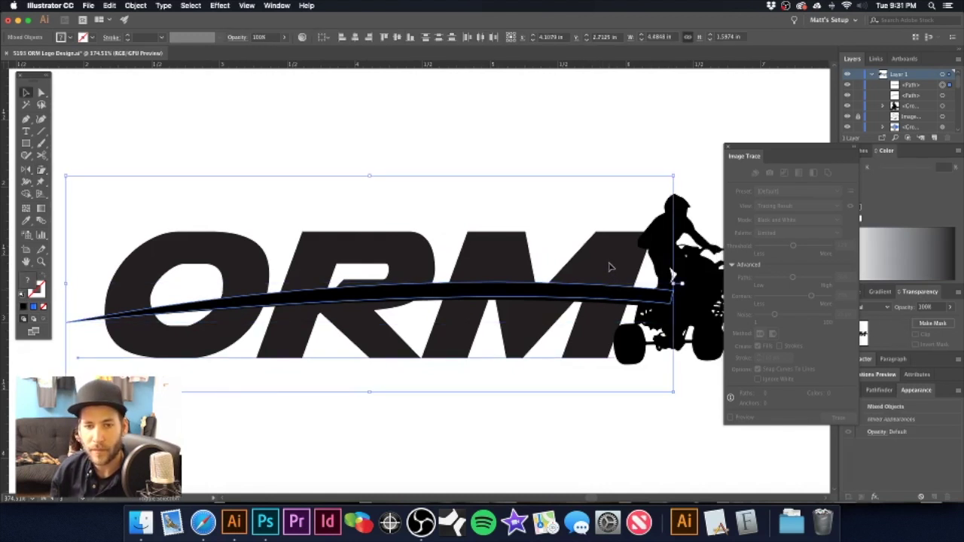
{"action": "key", "text": "super+shift+o"}
- Divide the outlined ORM letters with the sheared swoosh copy using Pathfinder, and ungroup the resulting pieces
{"action": "scroll", "coordinate": [612, 270], "scroll_direction": "right", "scroll_amount": 4}
{"action": "scroll", "coordinate": [612, 270], "scroll_direction": "up", "scroll_amount": 2}
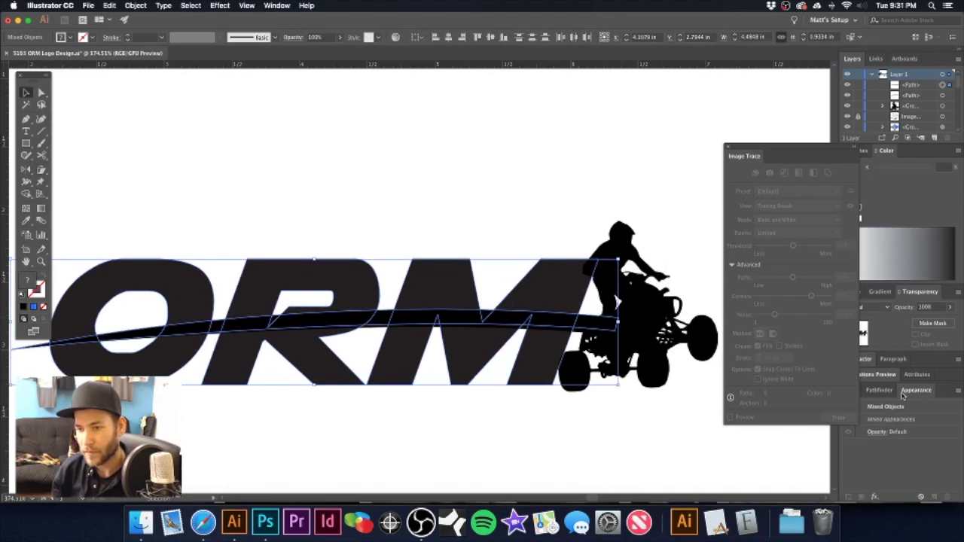
{"action": "left_click", "coordinate": [878, 391]}
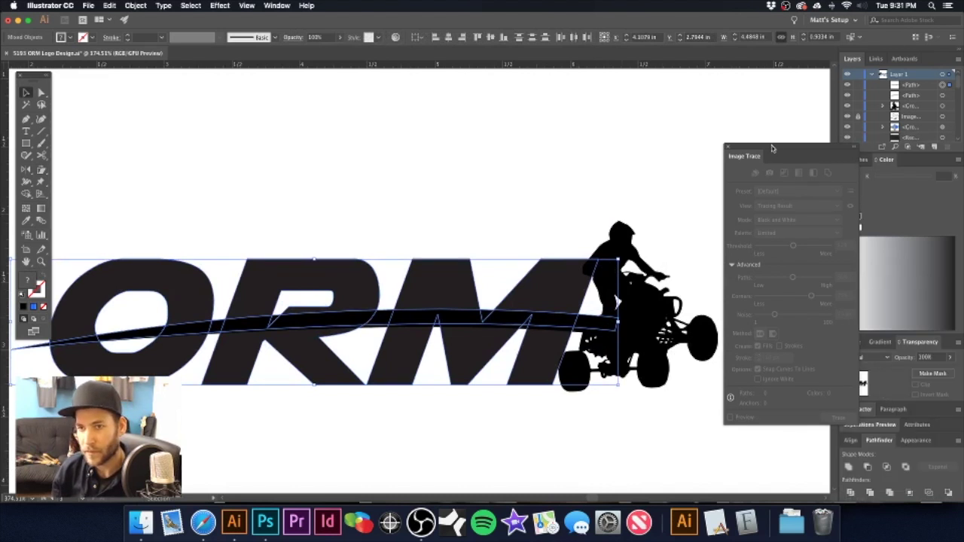
{"action": "left_click_drag", "start_coordinate": [772, 149], "coordinate": [730, 74]}
{"action": "key", "text": "super+g"}
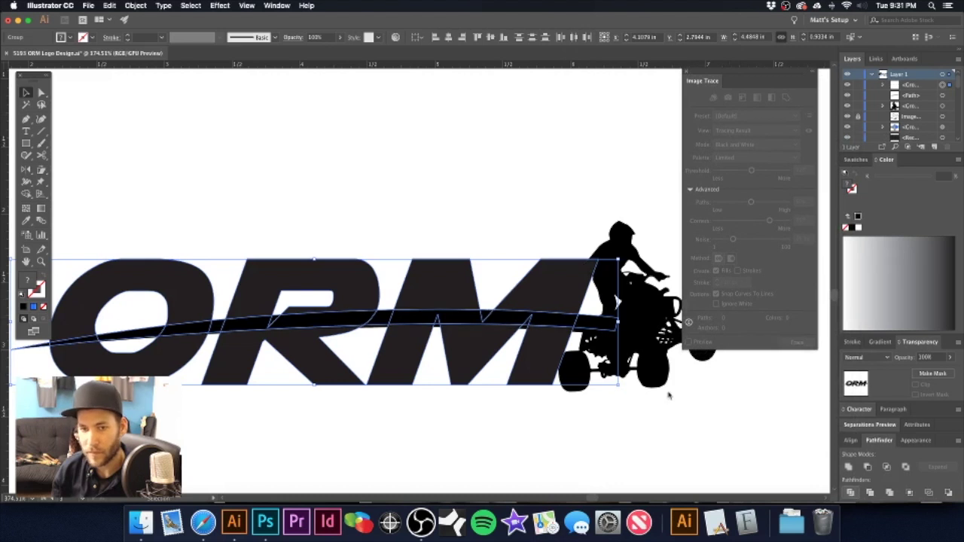
{"action": "key", "text": "shift+super+g"}
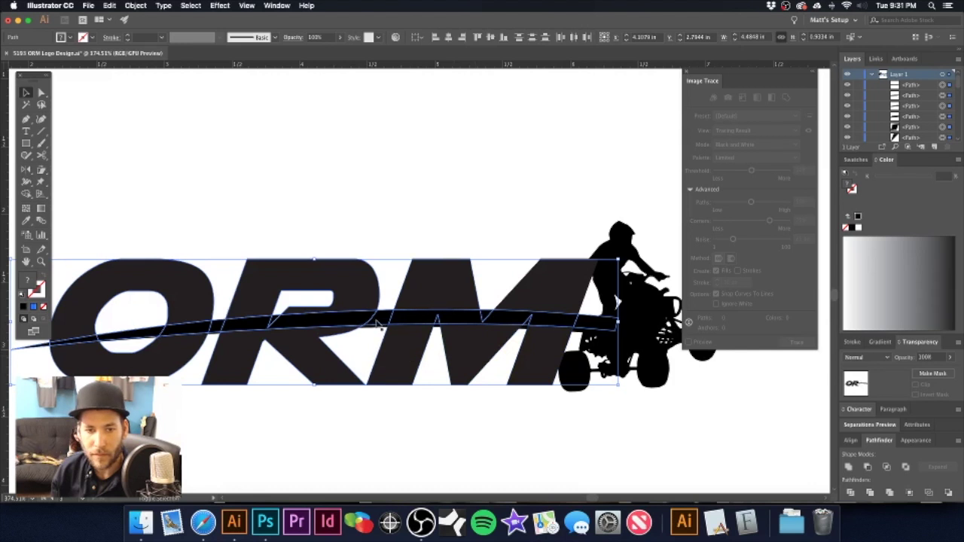
- Delete the divided pieces inside the sheared swoosh copy to cut a thin white gap above the black swoosh
{"action": "left_click", "coordinate": [188, 331]}
{"action": "left_click", "coordinate": [170, 368], "text": "shift"}
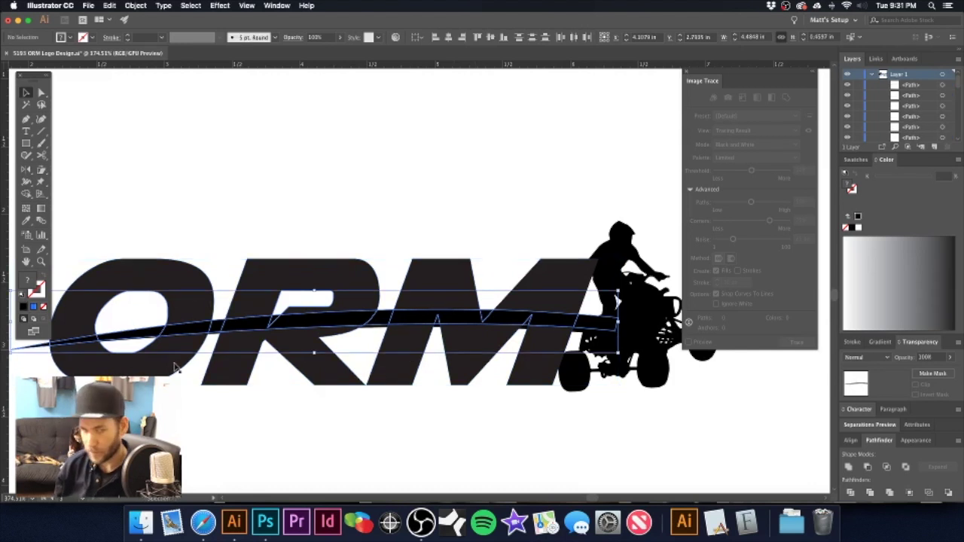
{"action": "key", "text": "Delete"}
- Unite the black swoosh and the lower parts of the ORM letters into one shape with Pathfinder
{"action": "left_click", "coordinate": [435, 295], "text": "alt+super"}
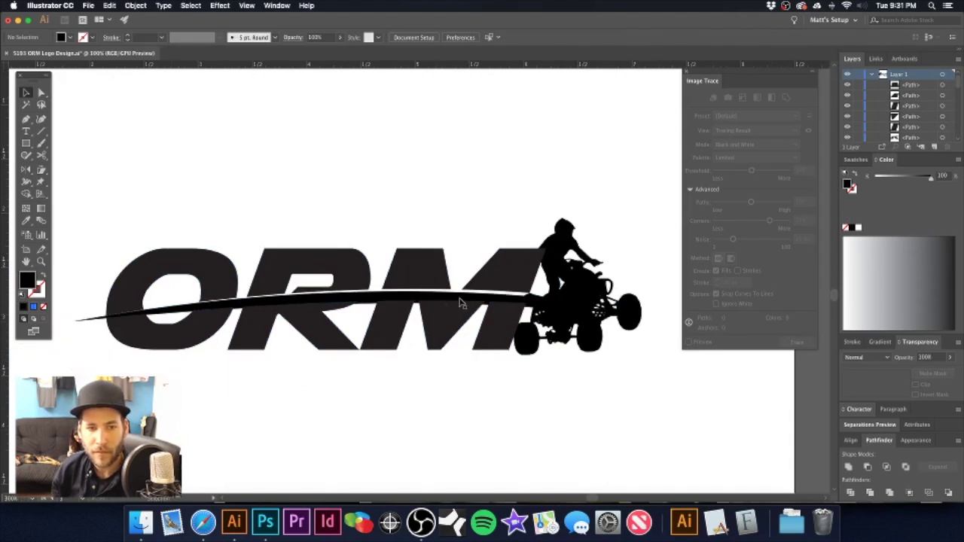
{"action": "left_click", "coordinate": [462, 303]}
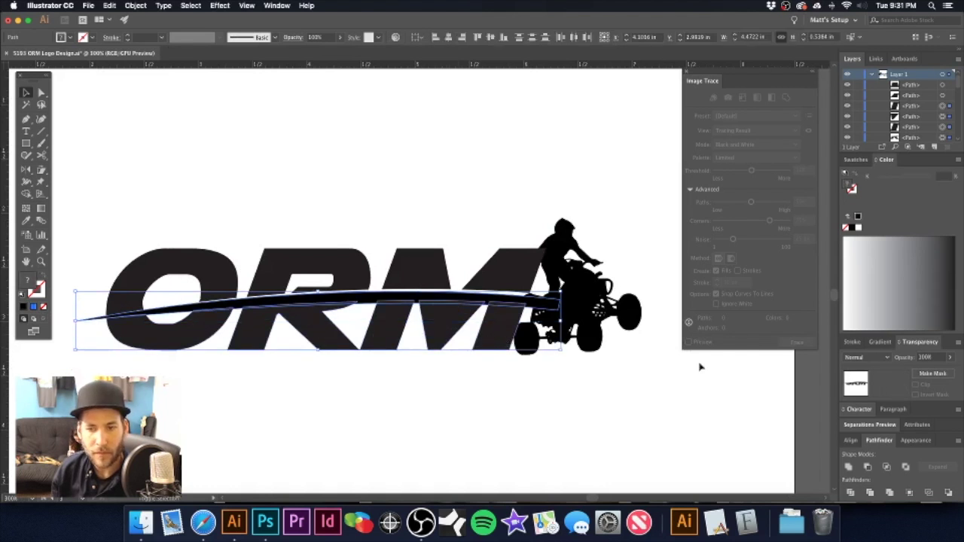
{"action": "left_click", "coordinate": [847, 467]}
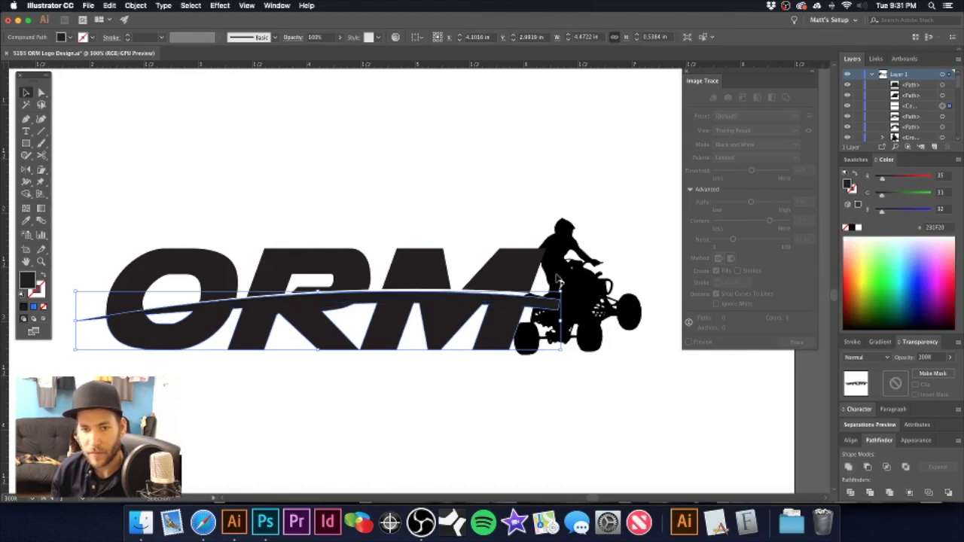
{"action": "left_click", "coordinate": [452, 208]}
- Group the letter pieces above the white gap and fill the group with the silver gradient swatch
{"action": "scroll", "coordinate": [462, 211], "scroll_direction": "left", "scroll_amount": 5}
{"action": "scroll", "coordinate": [462, 212], "scroll_direction": "down", "scroll_amount": 2}
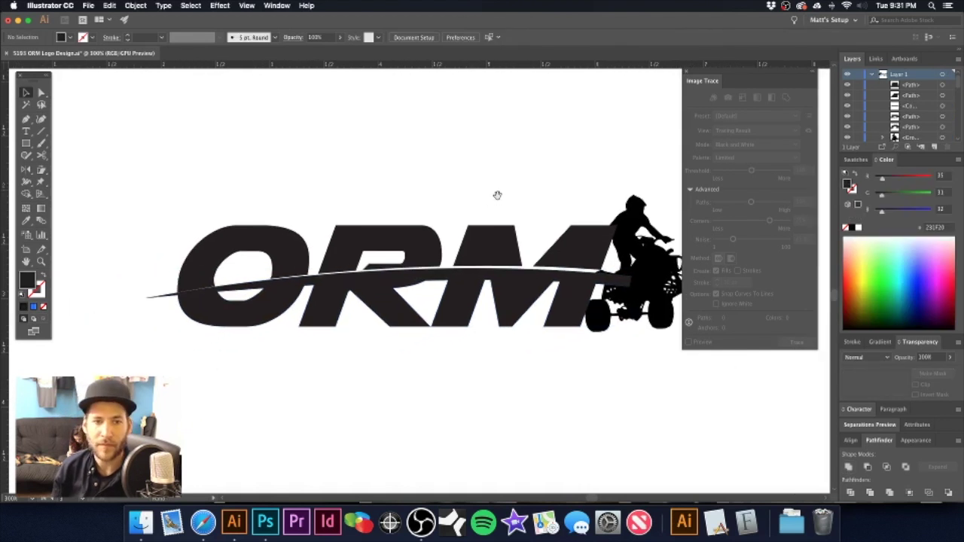
{"action": "scroll", "coordinate": [427, 254], "scroll_direction": "up", "scroll_amount": 3}
{"action": "scroll", "coordinate": [469, 254], "scroll_direction": "down", "scroll_amount": 3}
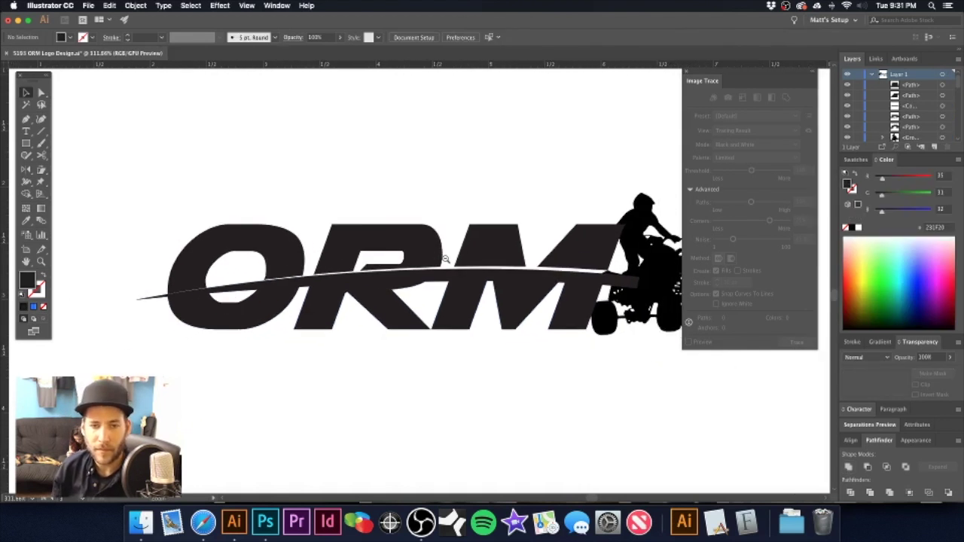
{"action": "left_click", "coordinate": [493, 256]}
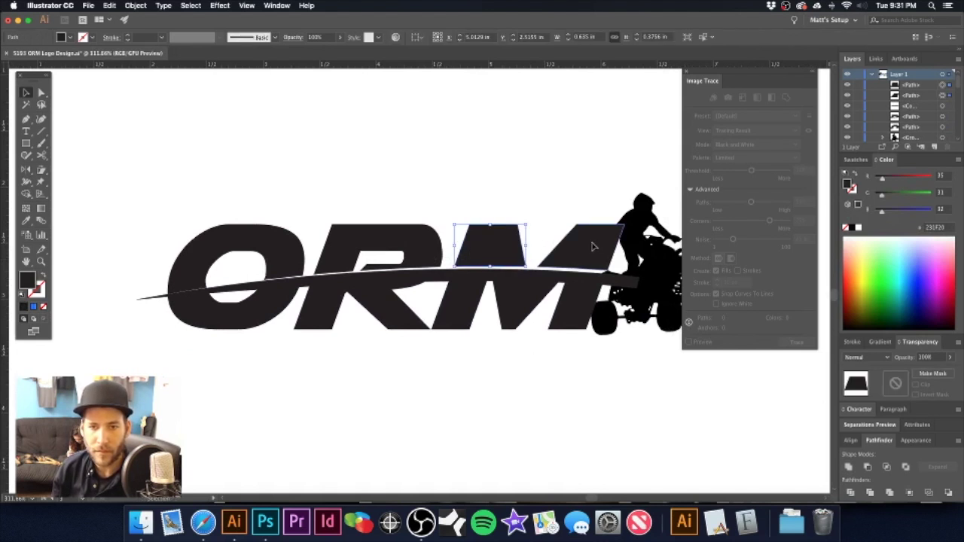
{"action": "left_click", "coordinate": [420, 233], "text": "shift"}
{"action": "left_click", "coordinate": [291, 254], "text": "shift"}
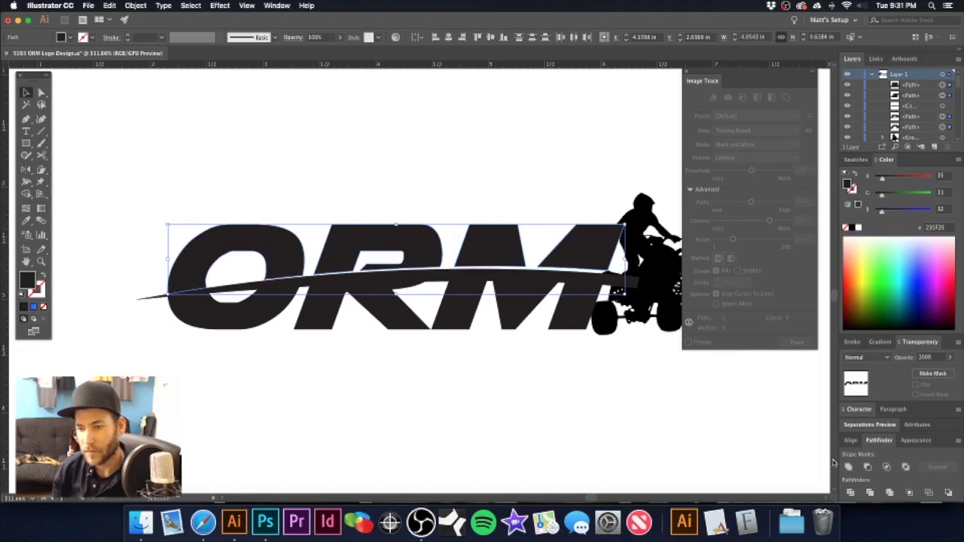
{"action": "key", "text": "super+g"}
{"action": "left_click", "coordinate": [856, 159]}
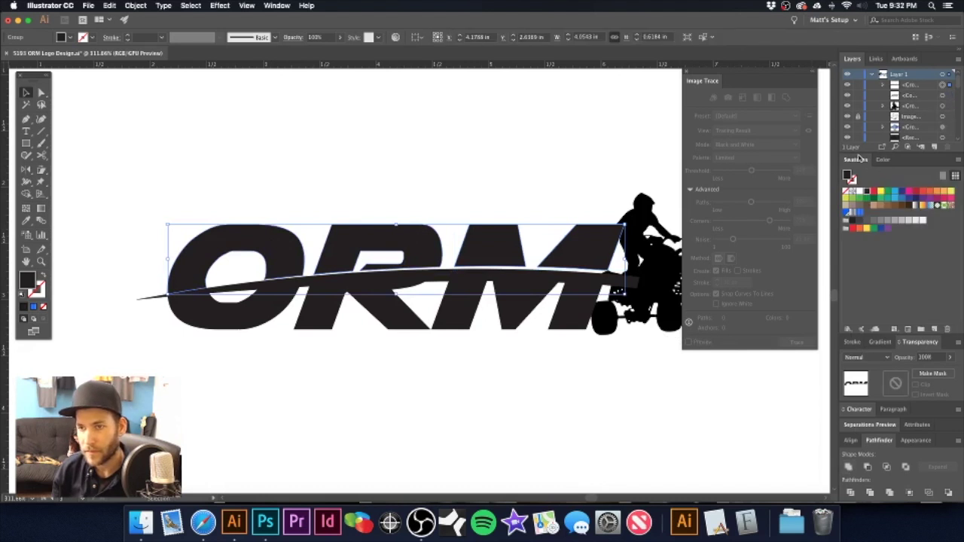
{"action": "left_click", "coordinate": [852, 213]}
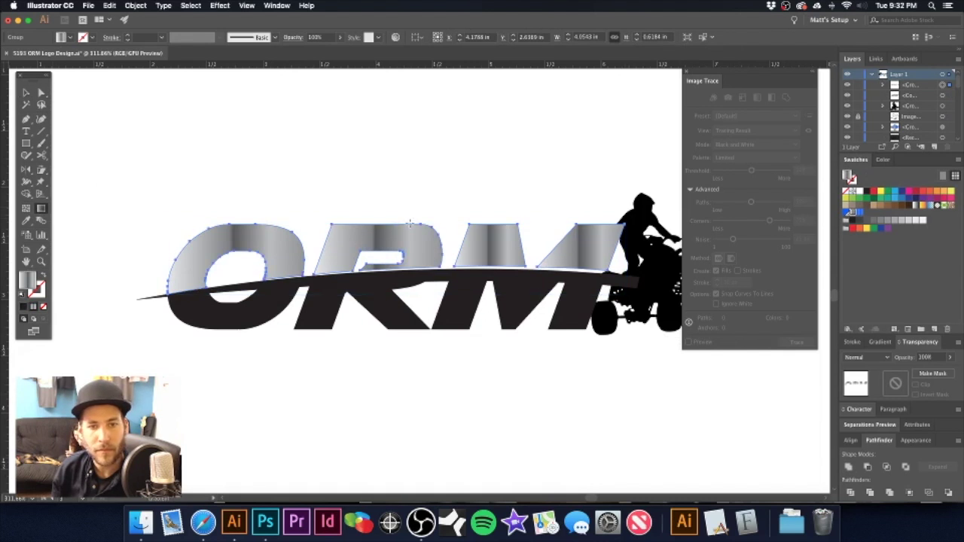
- Run the silver gradient vertically across the upper letter pieces, from just above their tops to below the swoosh's upper edge
{"action": "left_click_drag", "start_coordinate": [415, 233], "coordinate": [413, 276]}
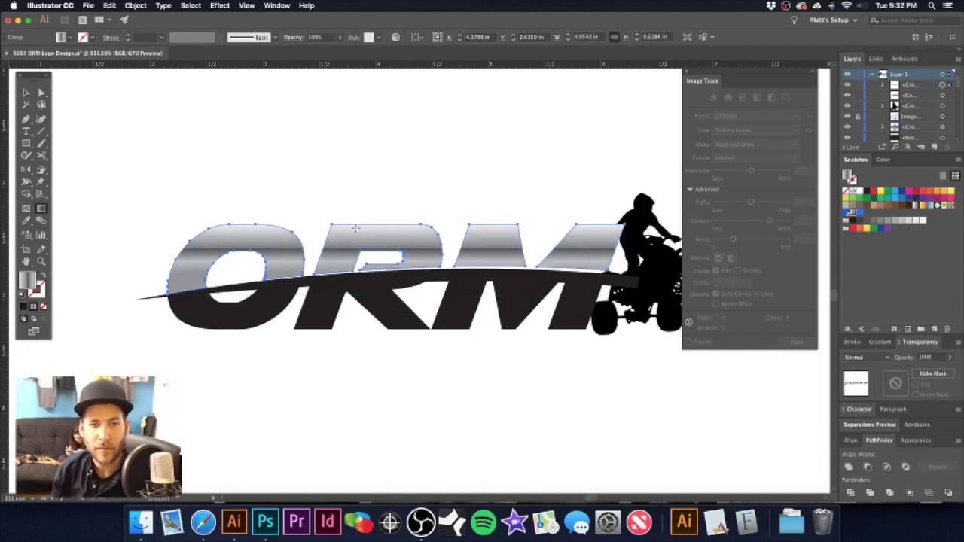
{"action": "left_click_drag", "start_coordinate": [352, 225], "coordinate": [348, 265]}
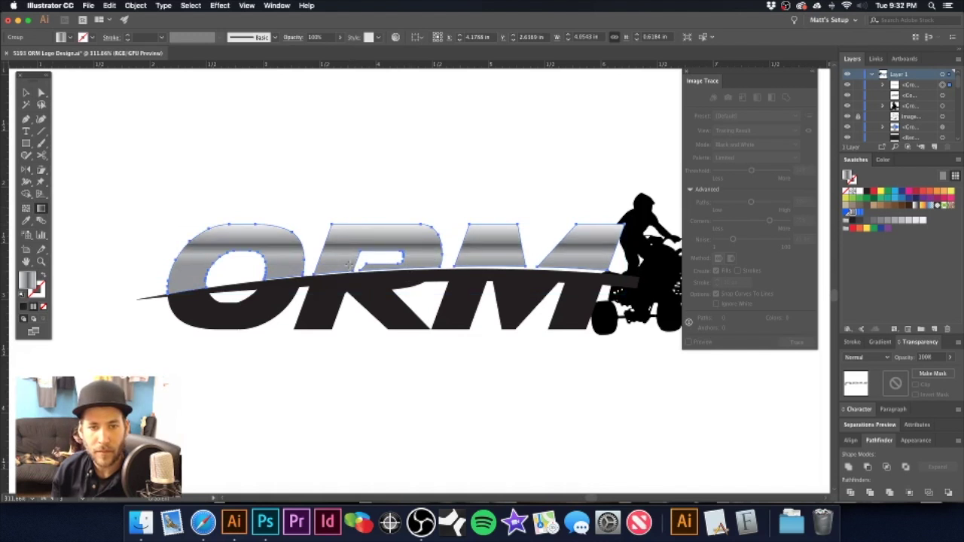
{"action": "mouse_move", "coordinate": [350, 221]}
{"action": "left_mouse_down"}
{"action": "mouse_move", "coordinate": [350, 279]}
{"action": "mouse_move", "coordinate": [340, 277]}
{"action": "mouse_move", "coordinate": [352, 226]}
{"action": "left_mouse_up"}
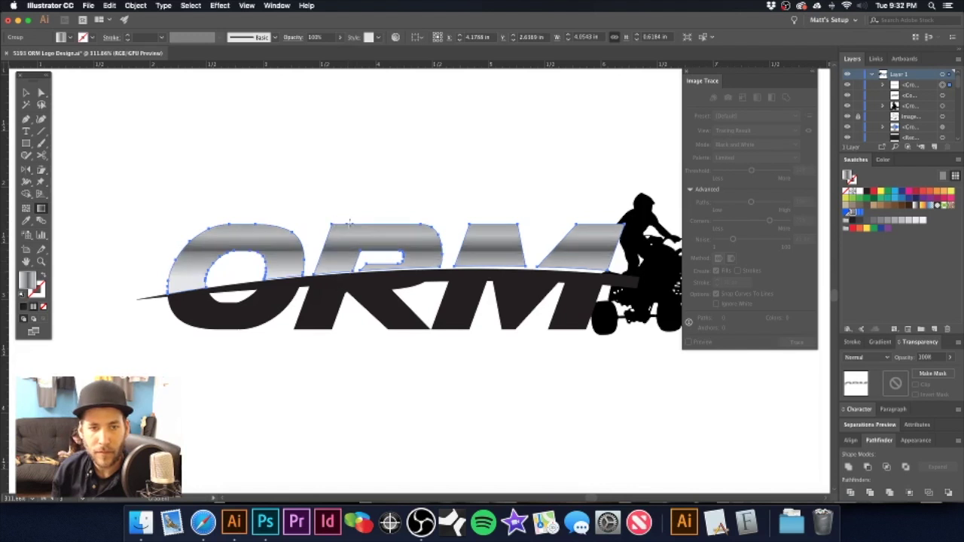
{"action": "left_click_drag", "start_coordinate": [280, 213], "coordinate": [265, 326]}
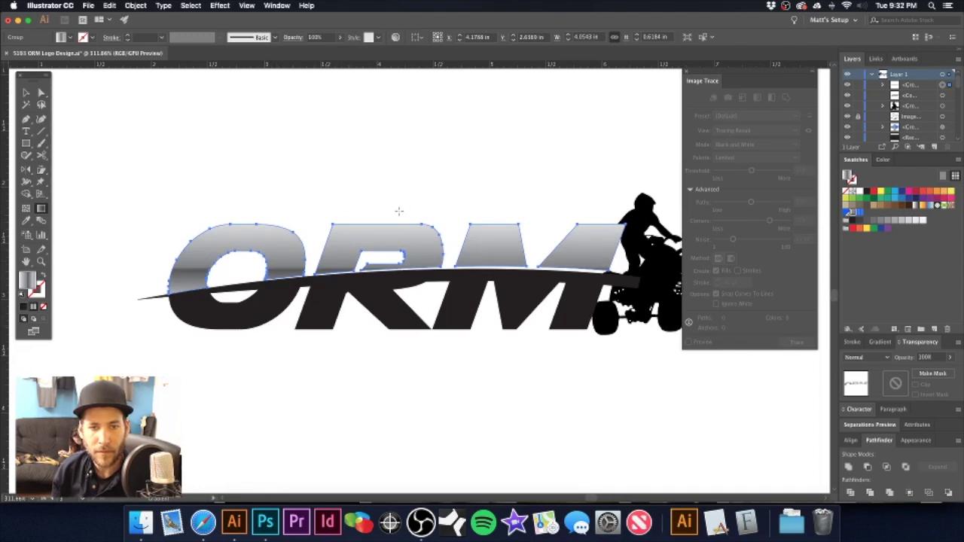
{"action": "mouse_move", "coordinate": [394, 217]}
{"action": "left_mouse_down"}
{"action": "mouse_move", "coordinate": [388, 307]}
{"action": "mouse_move", "coordinate": [386, 298]}
{"action": "left_mouse_up"}
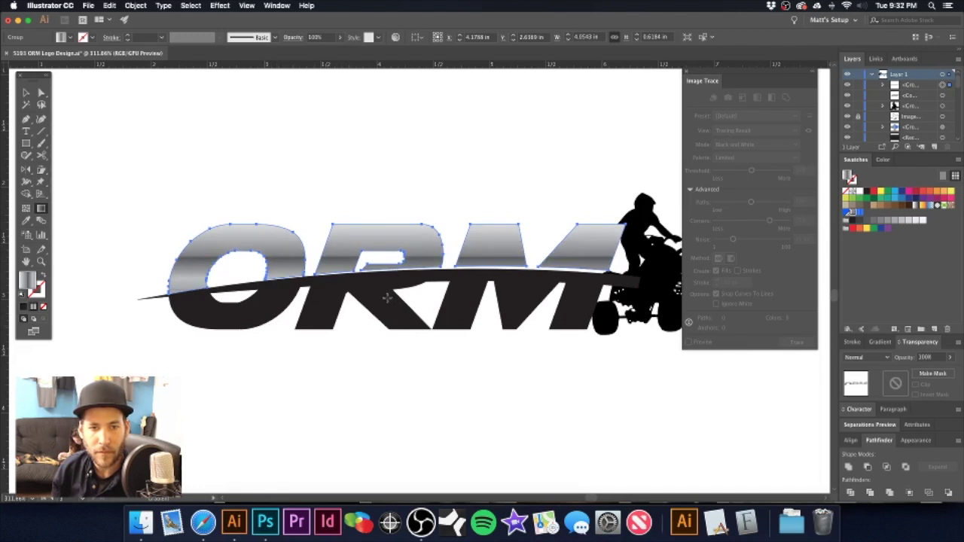
- Fill the united lower lettering and swoosh with the blue gradient swatch, running vertically from the swoosh's top to the letters' base
{"action": "key", "text": "v"}
{"action": "left_click", "coordinate": [330, 311]}
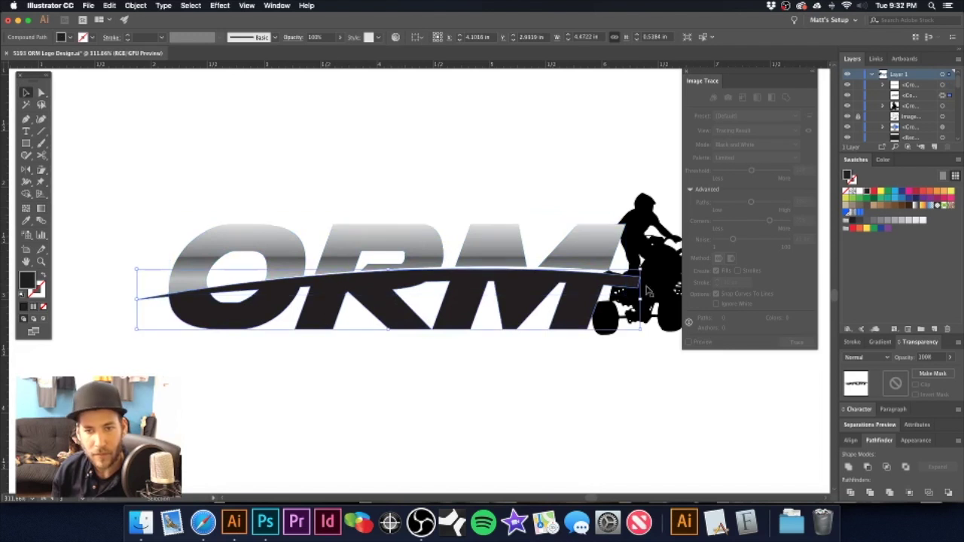
{"action": "left_click", "coordinate": [859, 214]}
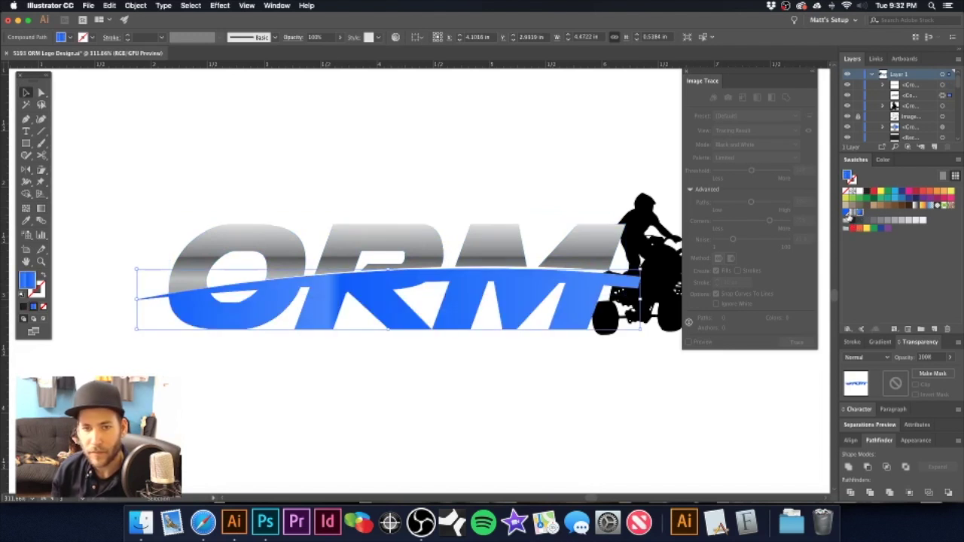
{"action": "left_click", "coordinate": [42, 208]}
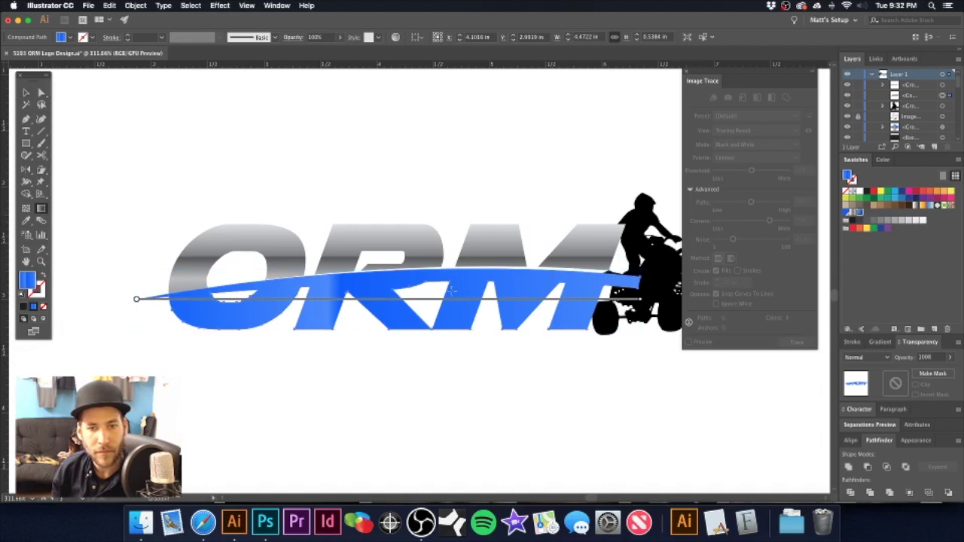
{"action": "left_click_drag", "start_coordinate": [460, 268], "coordinate": [455, 332]}
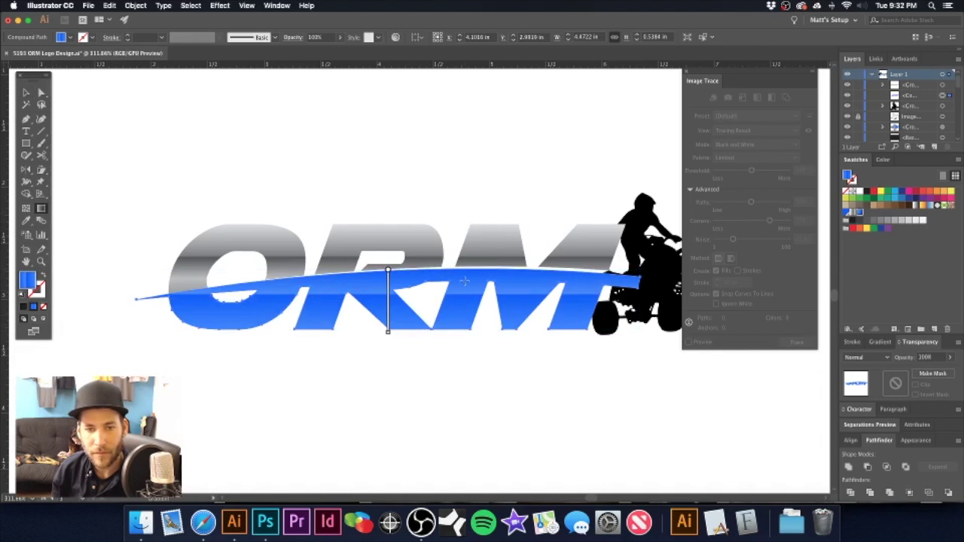
- Try two other starting heights for the vertical blue gradient on the lower lettering, and undo both changes
{"action": "mouse_move", "coordinate": [471, 226]}
{"action": "left_mouse_down"}
{"action": "mouse_move", "coordinate": [468, 336]}
{"action": "mouse_move", "coordinate": [465, 329]}
{"action": "left_mouse_up"}
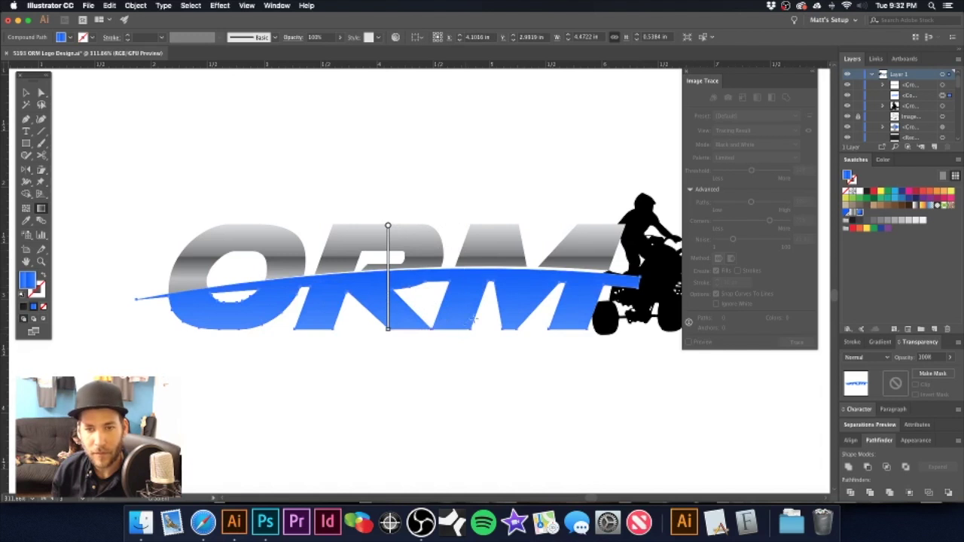
{"action": "left_click_drag", "start_coordinate": [491, 253], "coordinate": [475, 329]}
{"action": "key", "text": "super+z"}
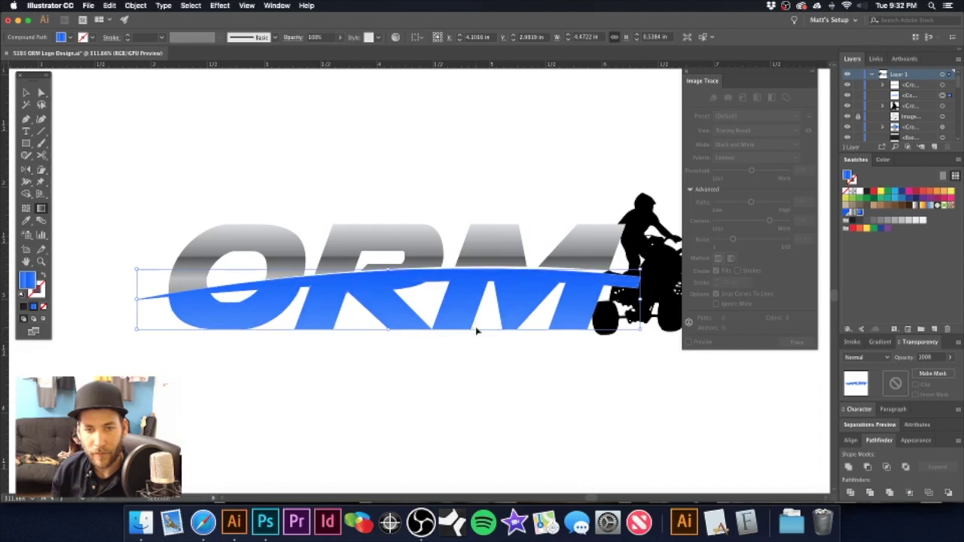
{"action": "key", "text": "super+z"}
- Send the silver upper lettering and the blue lower lettering to the back, behind the quad rider
{"action": "left_click", "coordinate": [452, 257], "text": "alt"}
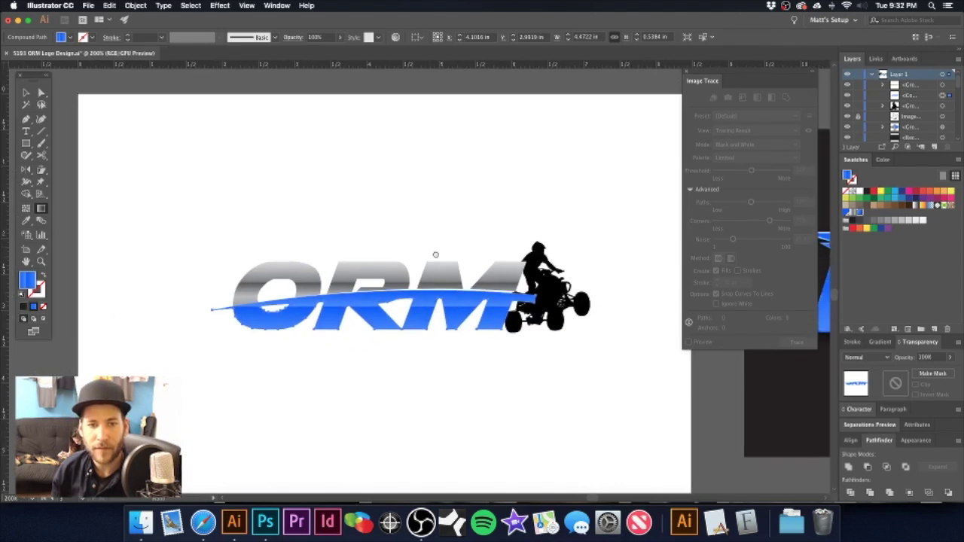
{"action": "left_click", "coordinate": [26, 91]}
{"action": "left_click", "coordinate": [291, 208]}
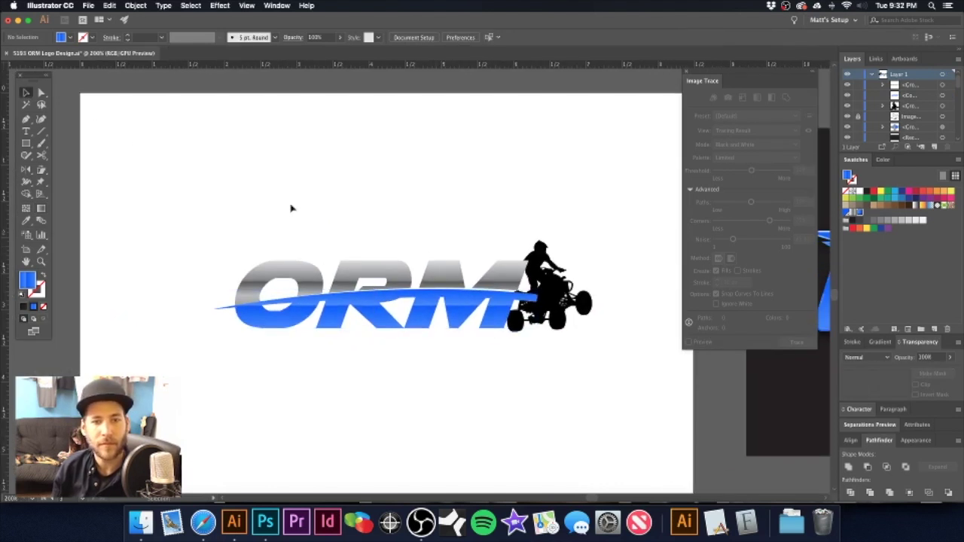
{"action": "left_click_drag", "start_coordinate": [443, 257], "coordinate": [375, 203]}
{"action": "left_click_drag", "start_coordinate": [473, 249], "coordinate": [563, 268]}
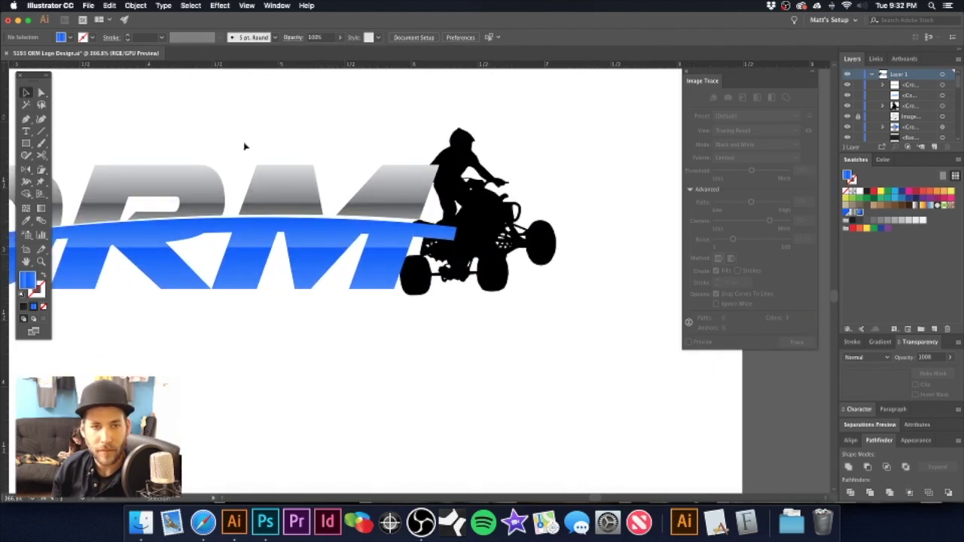
{"action": "left_click_drag", "start_coordinate": [148, 144], "coordinate": [325, 316]}
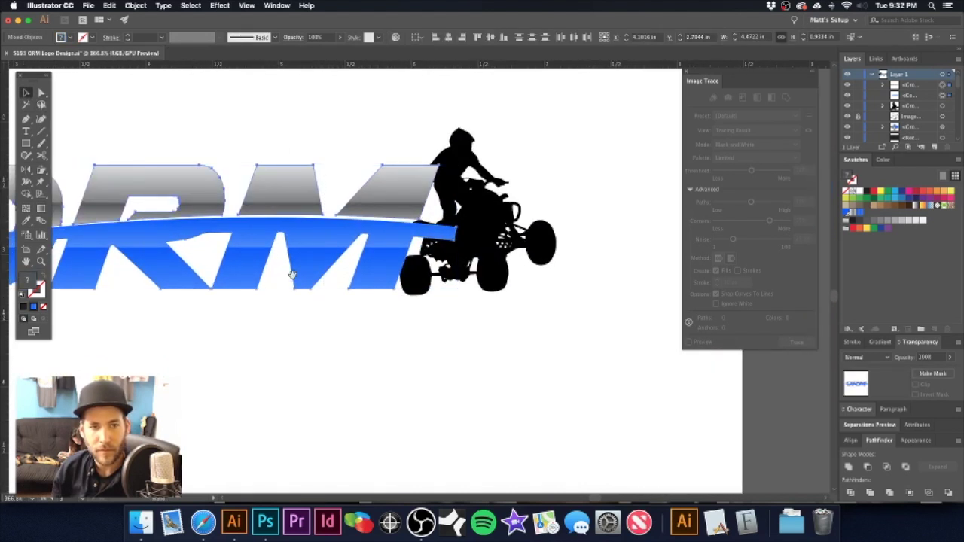
{"action": "key", "text": "super+shift+["}
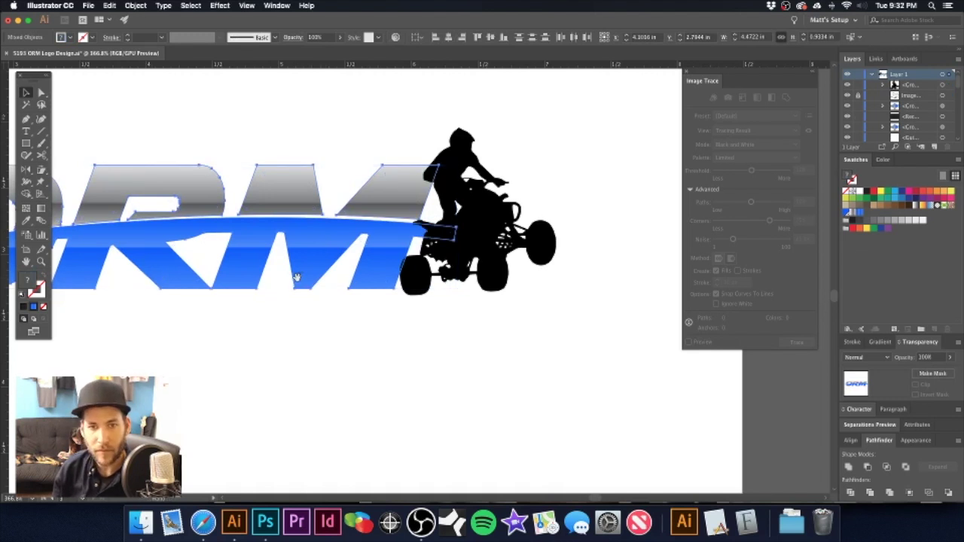
{"action": "left_click", "coordinate": [419, 117]}
- Fill the quad rider silhouette with the solid blue swatch
{"action": "key", "text": "super+minus"}
{"action": "key", "text": "super+minus"}
{"action": "left_click_drag", "start_coordinate": [402, 266], "coordinate": [432, 255]}
{"action": "left_click_drag", "start_coordinate": [400, 219], "coordinate": [446, 183]}
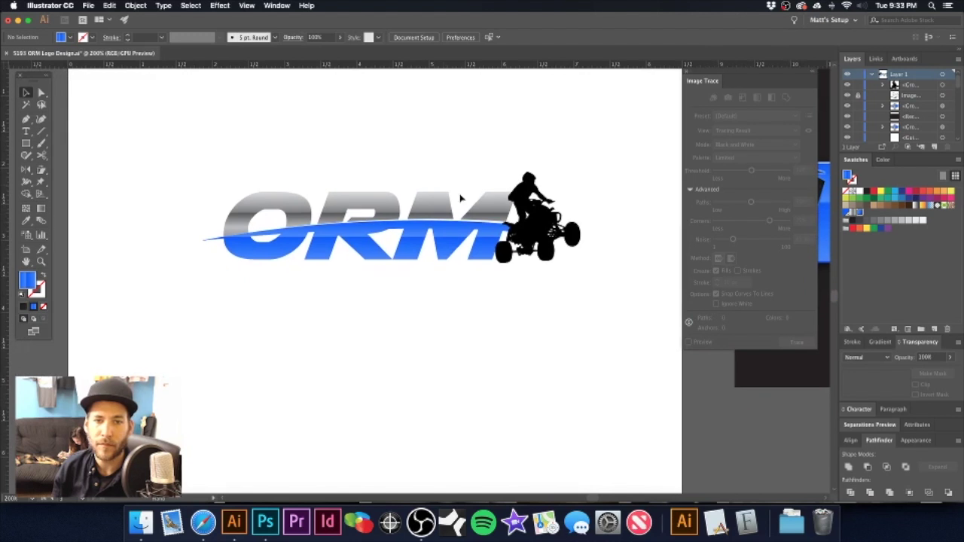
{"action": "left_click", "coordinate": [551, 236]}
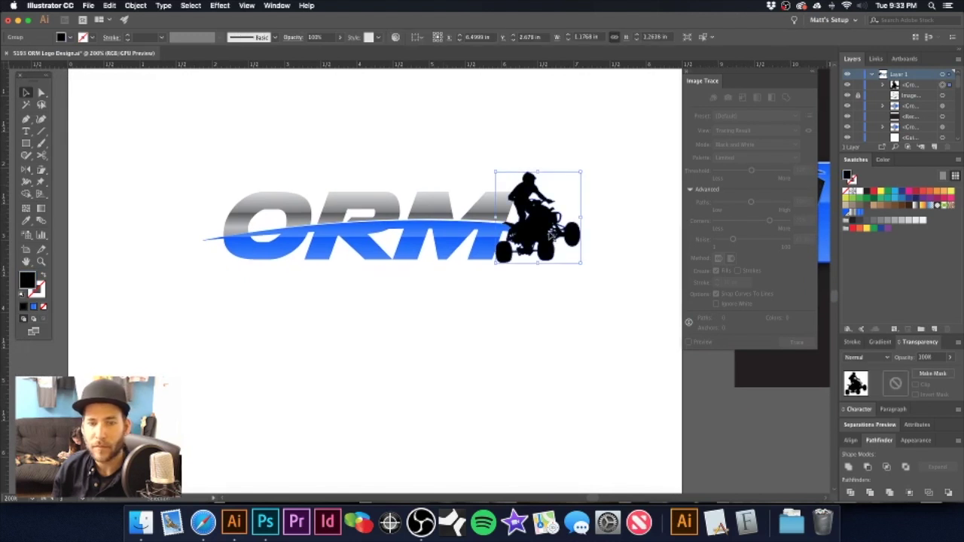
{"action": "left_click", "coordinate": [848, 213]}
{"action": "left_click", "coordinate": [510, 154]}
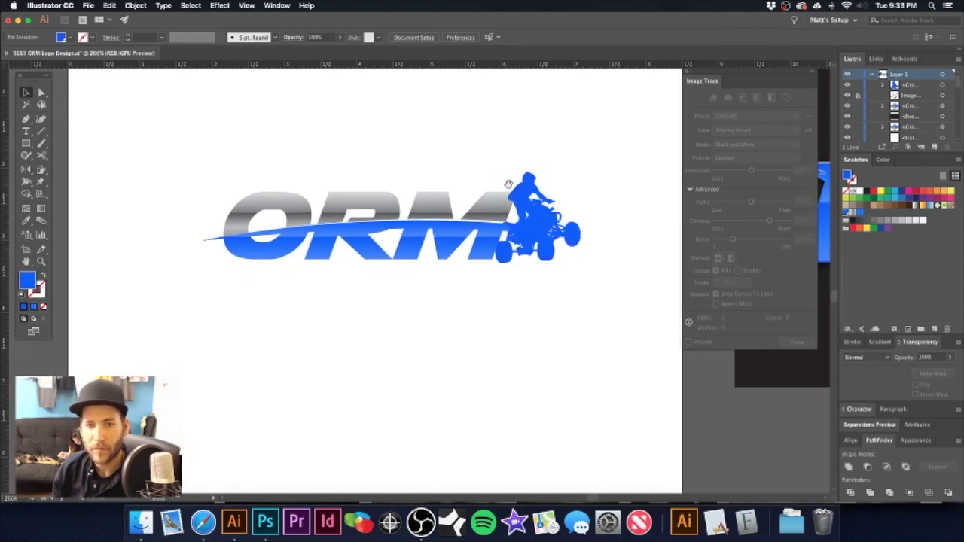
- Try the black swatch on the quad rider again and return its fill to solid blue
{"action": "scroll", "coordinate": [509, 187], "scroll_direction": "right", "scroll_amount": 3}
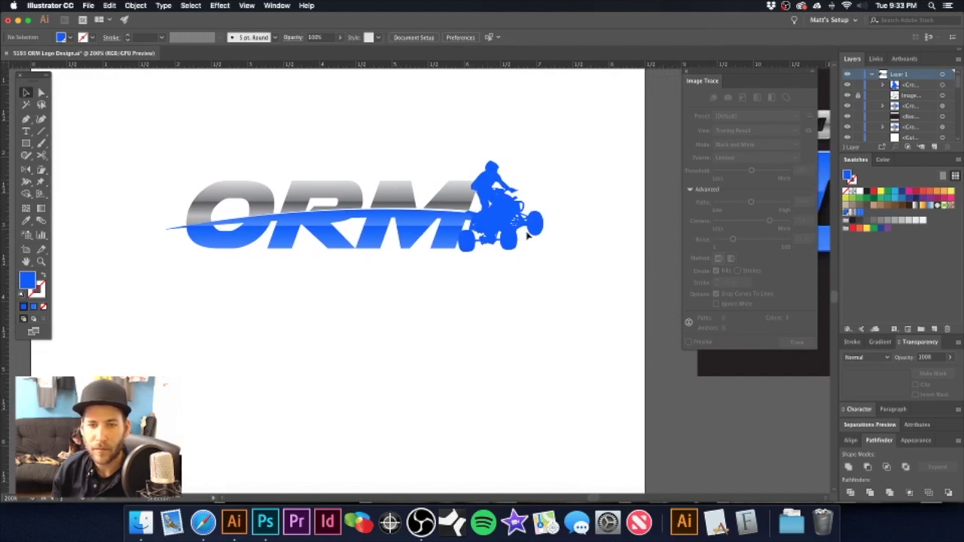
{"action": "left_click", "coordinate": [508, 213]}
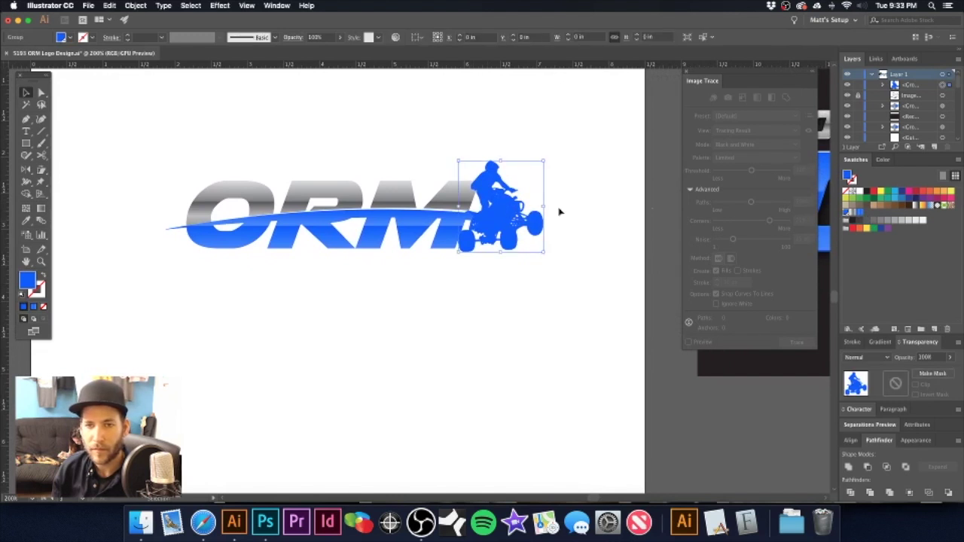
{"action": "left_click", "coordinate": [866, 193]}
{"action": "left_click", "coordinate": [848, 213]}
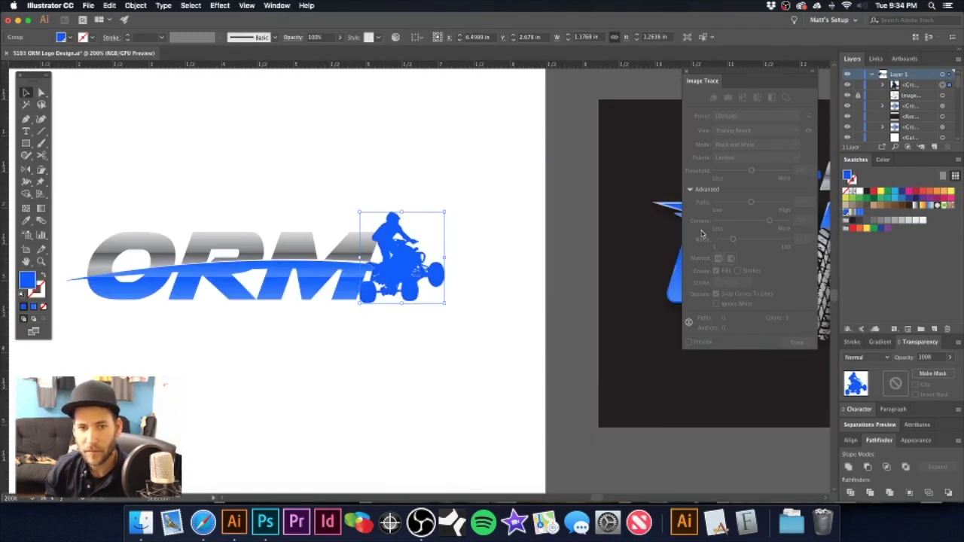
{"action": "key", "text": "space"}
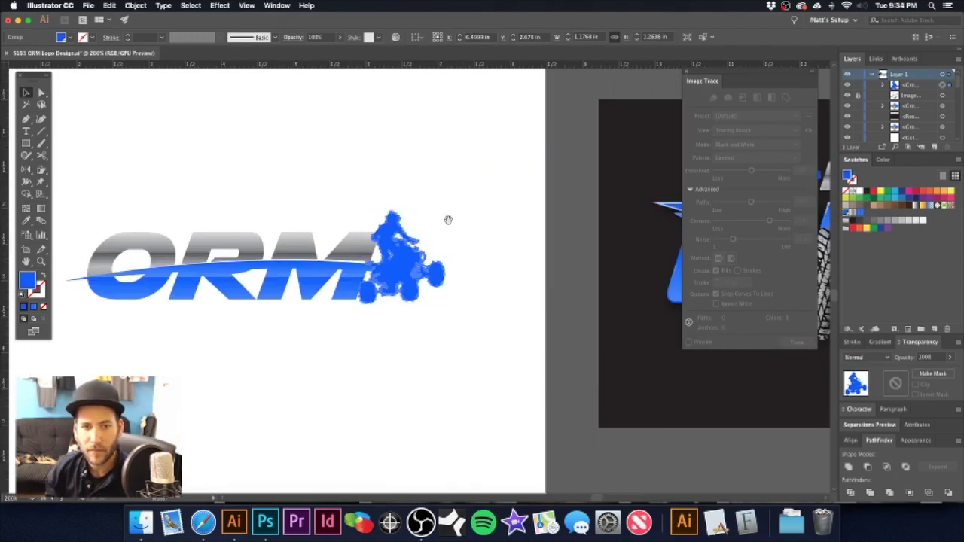
{"action": "left_click_drag", "start_coordinate": [448, 219], "coordinate": [527, 200]}
{"action": "left_click", "coordinate": [477, 165]}
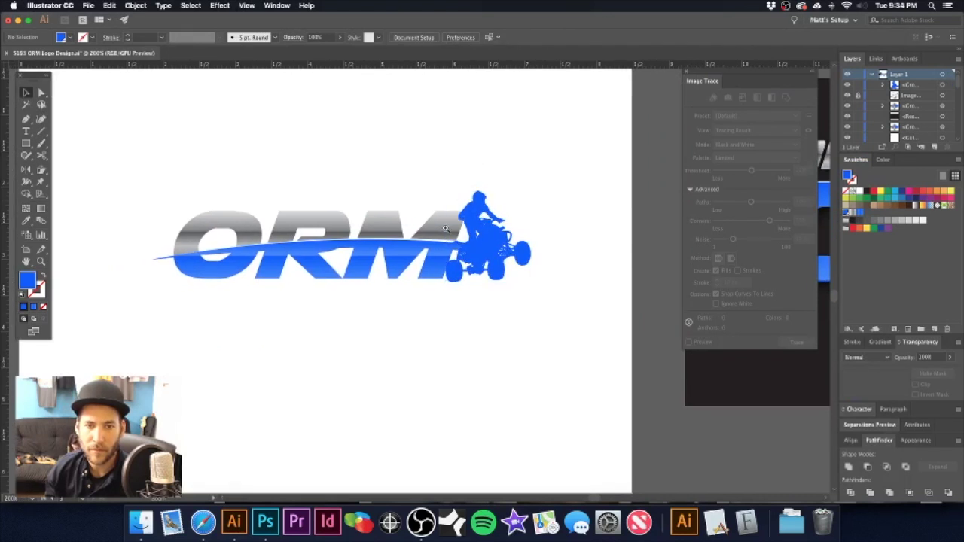
- Copy the blue quad rider and paste the duplicate in place directly behind the original
{"action": "left_click_drag", "start_coordinate": [465, 244], "coordinate": [523, 249]}
{"action": "left_click", "coordinate": [506, 247]}
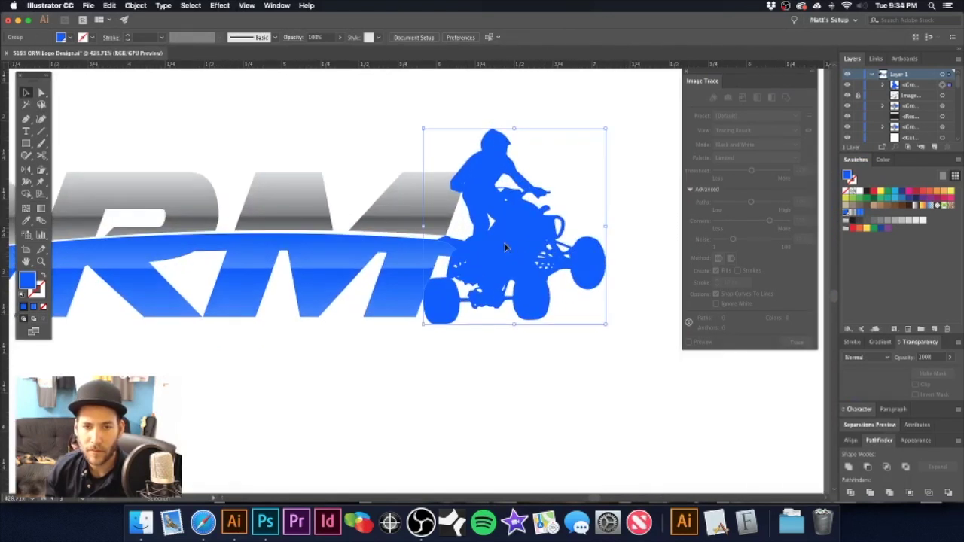
{"action": "key", "text": "super"}
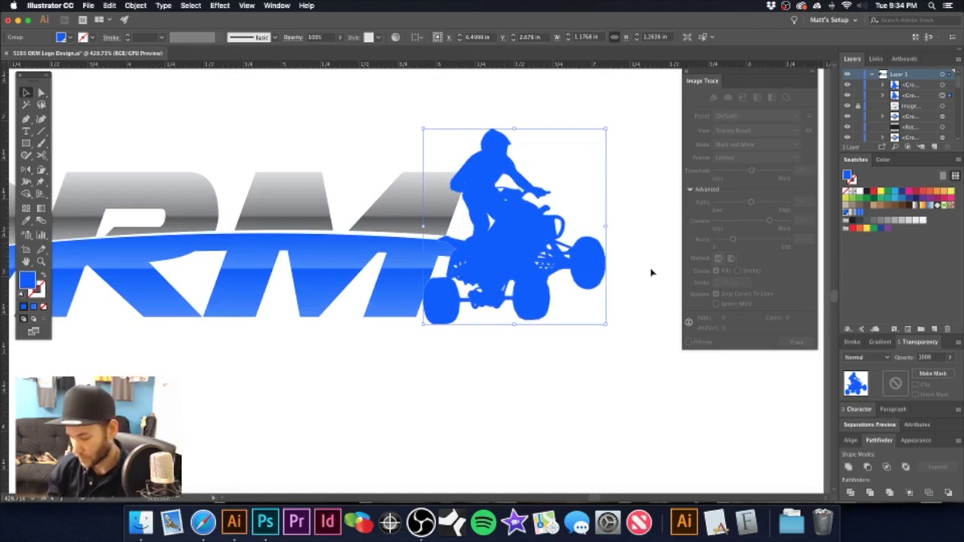
- Remove the duplicate quad rider and shift the remaining one slightly right and up beside the end of the M
{"action": "key", "text": "super+z"}
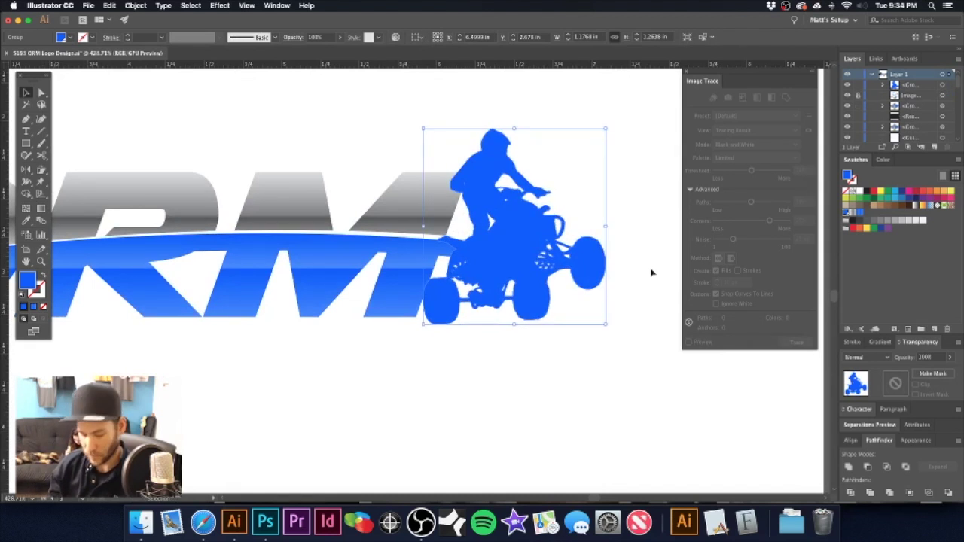
{"action": "left_click_drag", "start_coordinate": [526, 251], "coordinate": [539, 257]}
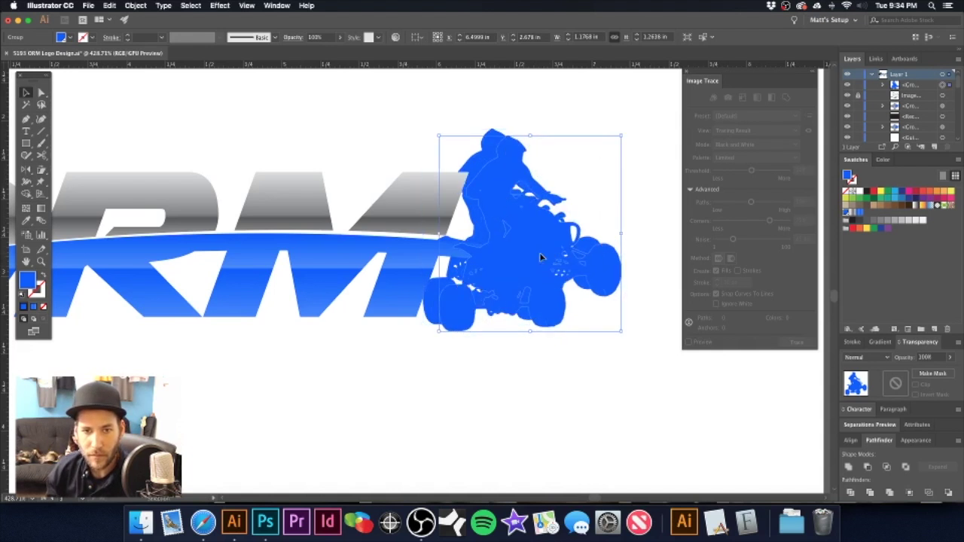
{"action": "key", "text": "Delete"}
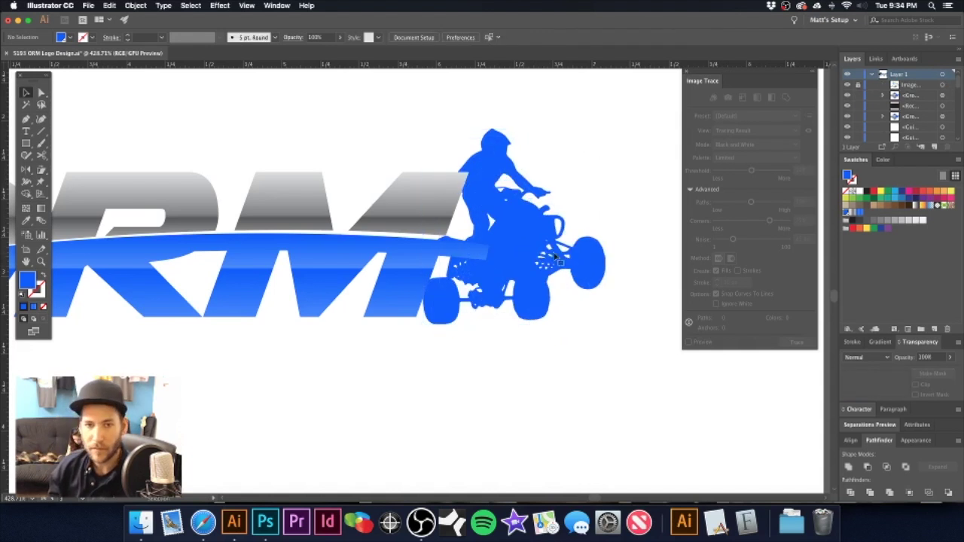
{"action": "left_click", "coordinate": [526, 243]}
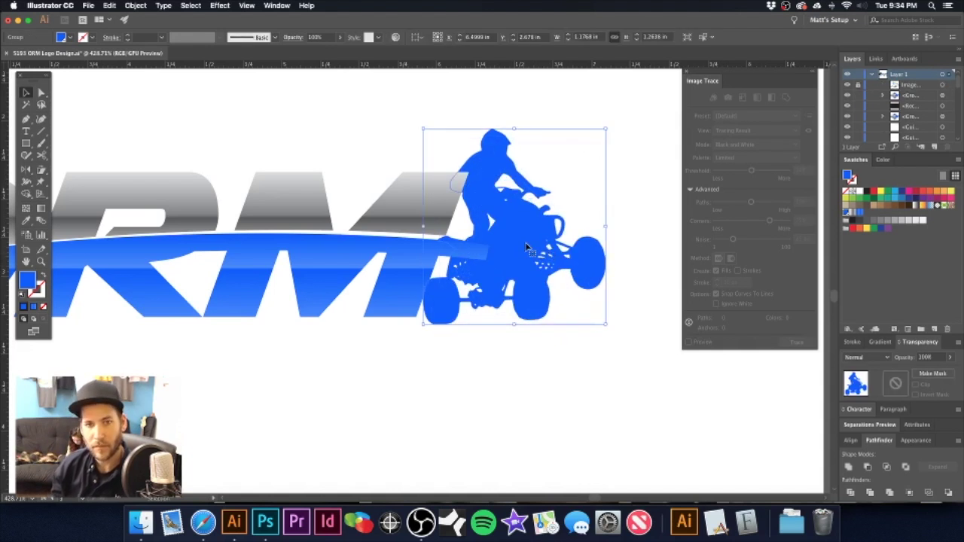
{"action": "left_click_drag", "start_coordinate": [526, 246], "coordinate": [538, 244]}
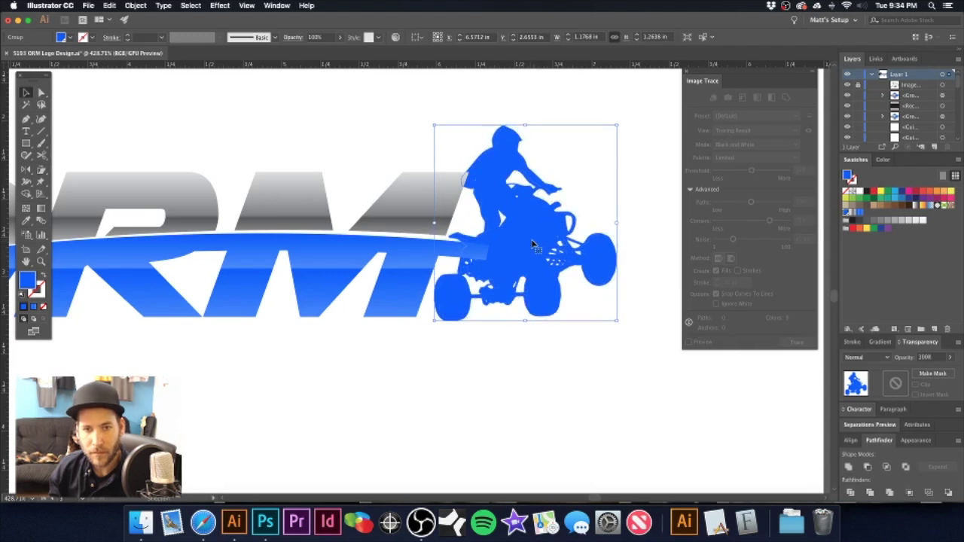
- Apply one vertical blue gradient across the lower lettering and quad rider, running from the rider's helmet down to the wheels
{"action": "left_click", "coordinate": [322, 250], "text": "shift"}
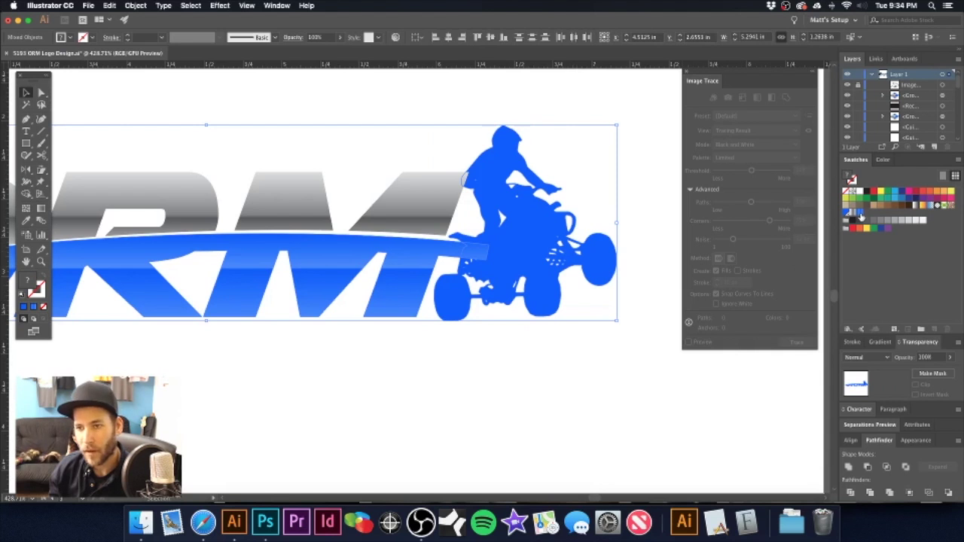
{"action": "left_click", "coordinate": [33, 306]}
{"action": "left_click", "coordinate": [42, 208]}
{"action": "left_click_drag", "start_coordinate": [504, 123], "coordinate": [514, 321]}
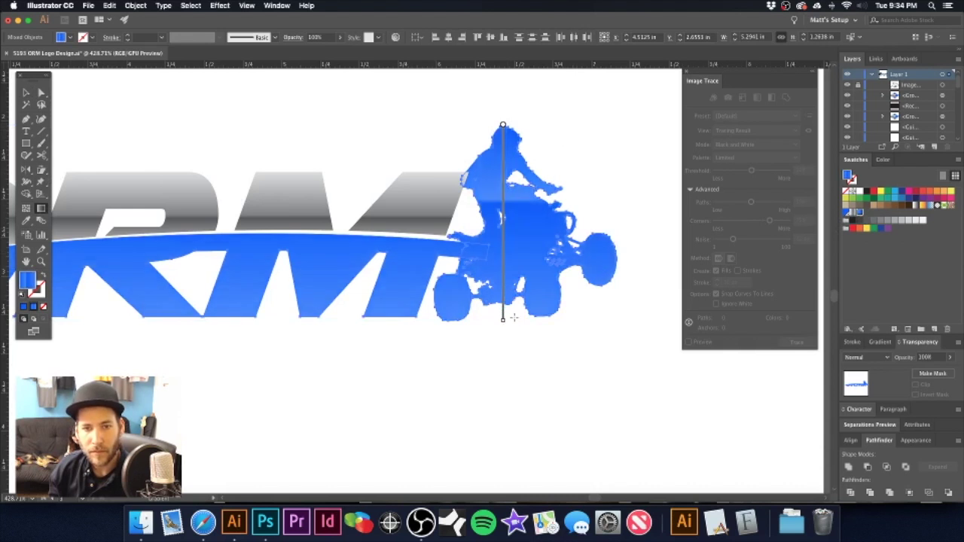
- Group the silver lettering, the blue lettering and the quad rider into a single logo object
{"action": "left_click", "coordinate": [359, 204], "text": "alt+super"}
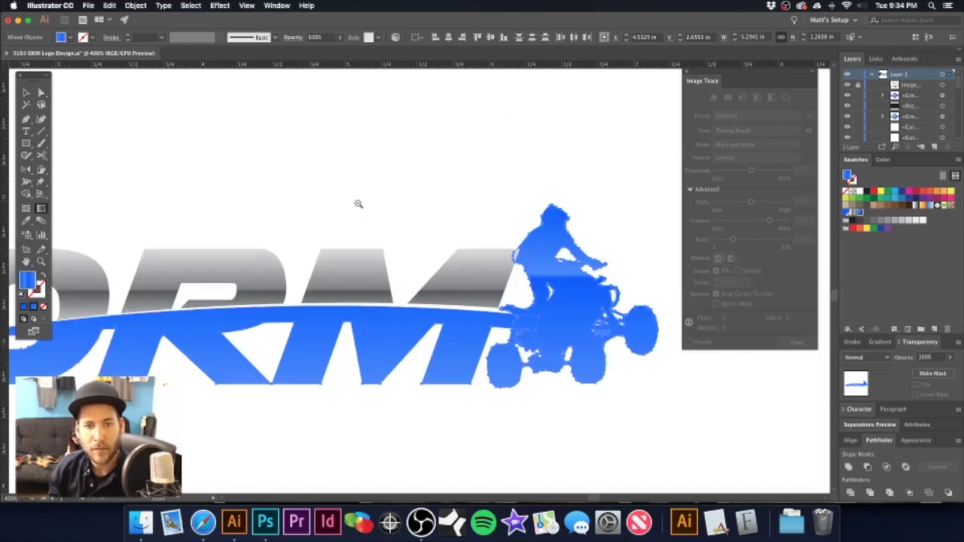
{"action": "left_click", "coordinate": [412, 266], "text": "alt"}
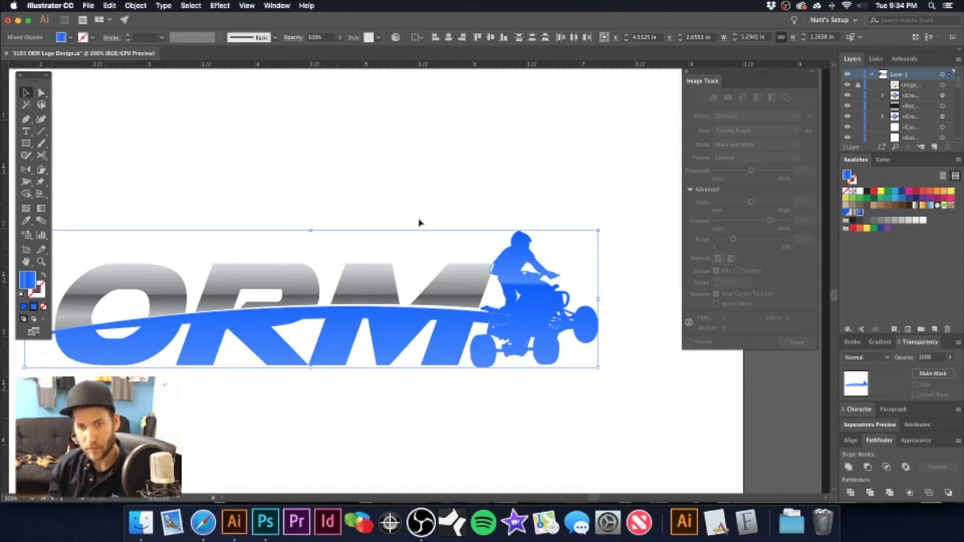
{"action": "key", "text": "super+shift+a"}
{"action": "left_click", "coordinate": [420, 280], "text": "alt"}
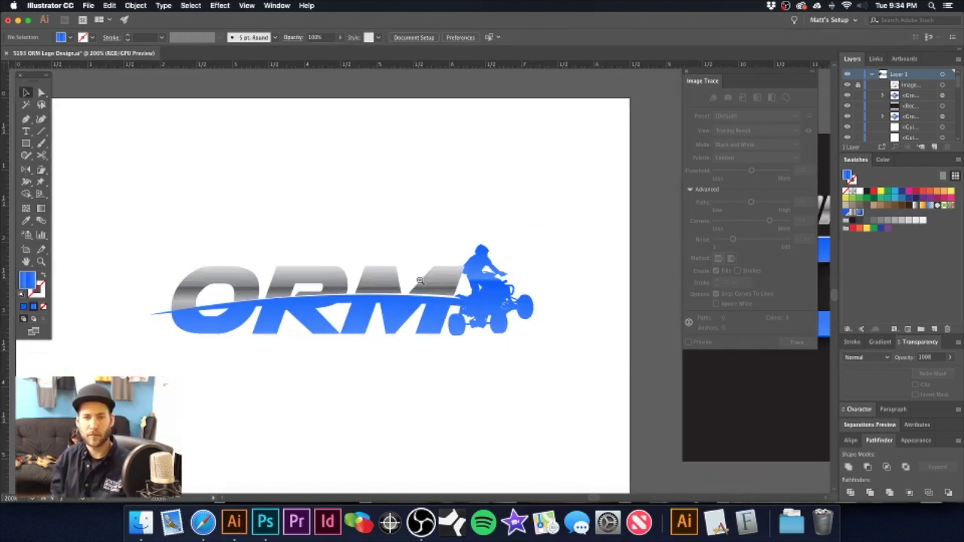
{"action": "left_click", "coordinate": [421, 280], "text": "alt"}
{"action": "left_click_drag", "start_coordinate": [436, 278], "coordinate": [466, 271]}
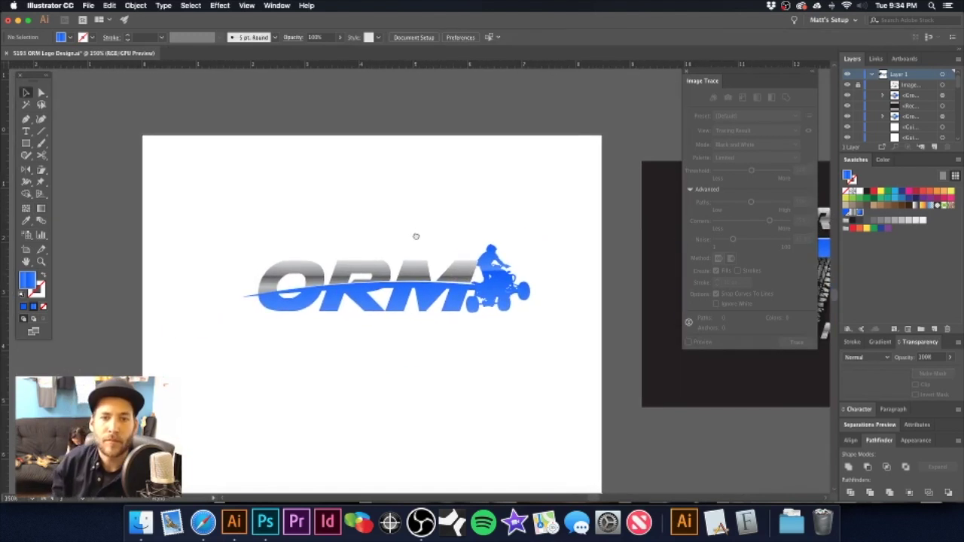
{"action": "left_click_drag", "start_coordinate": [416, 236], "coordinate": [427, 230]}
{"action": "left_click_drag", "start_coordinate": [241, 223], "coordinate": [528, 339]}
{"action": "key", "text": "super+g"}
{"action": "left_click", "coordinate": [565, 238]}
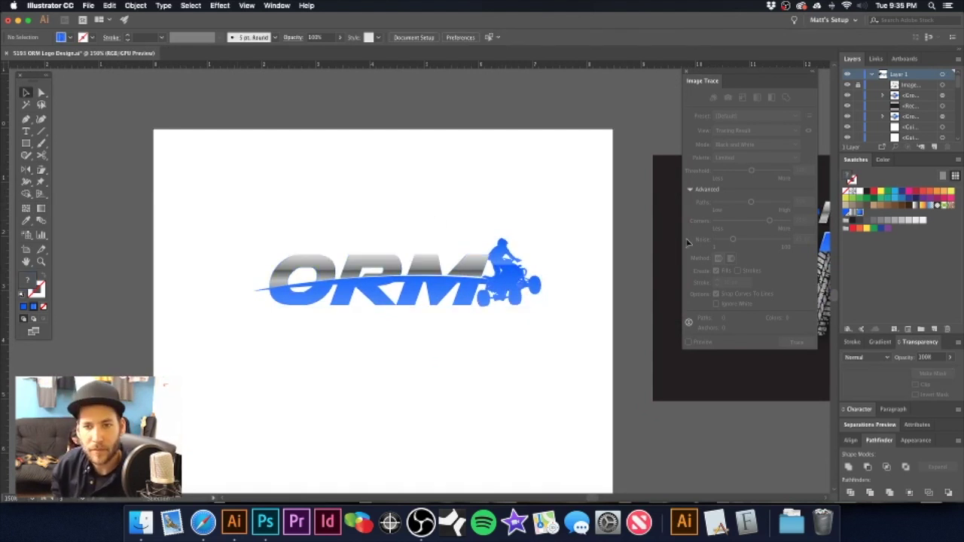
- Duplicate the neighbouring artboard's black rectangle onto this artboard and send it to the back, behind the logo
{"action": "left_click_drag", "start_coordinate": [661, 230], "coordinate": [197, 271]}
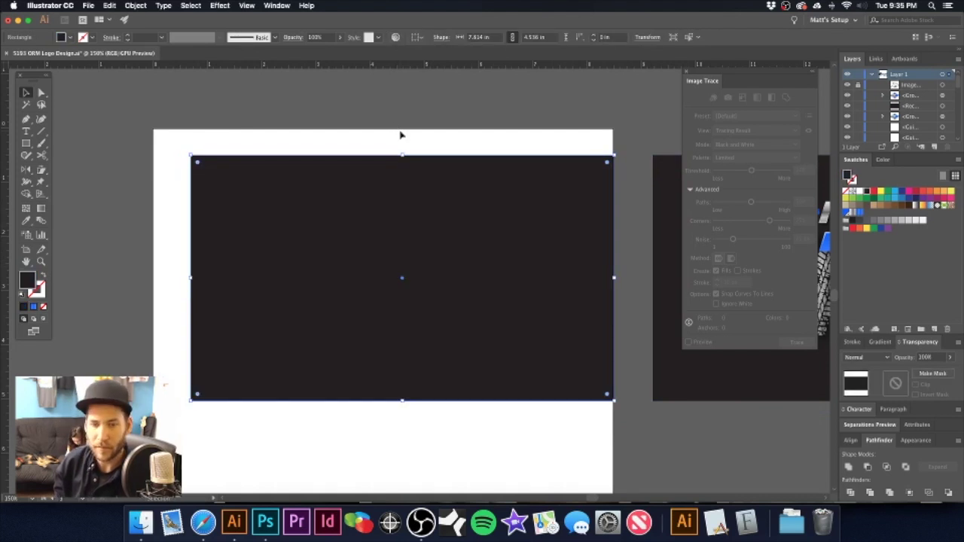
{"action": "key", "text": "super+shift+bracketleft"}
{"action": "left_click", "coordinate": [405, 132]}
{"action": "key", "text": "super+space"}
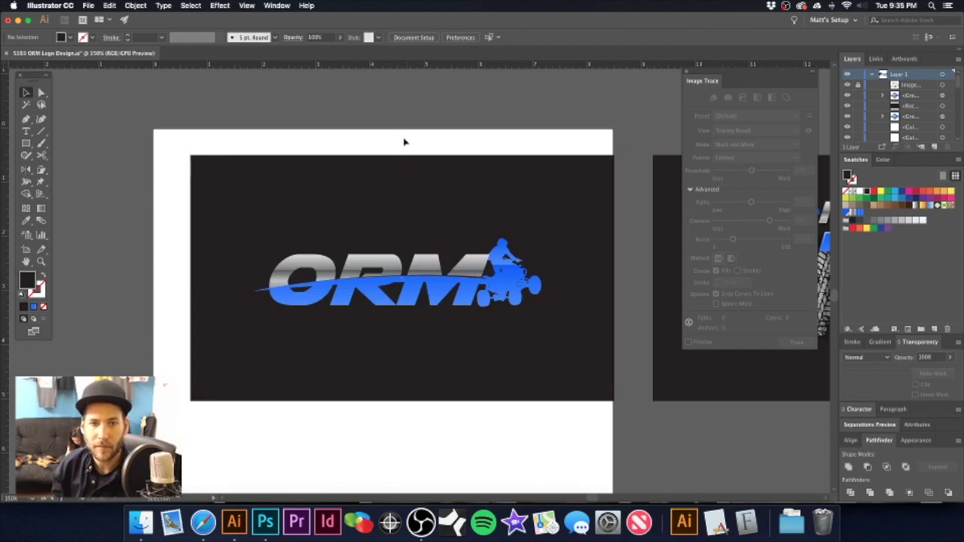
{"action": "left_click_drag", "start_coordinate": [401, 240], "coordinate": [441, 254]}
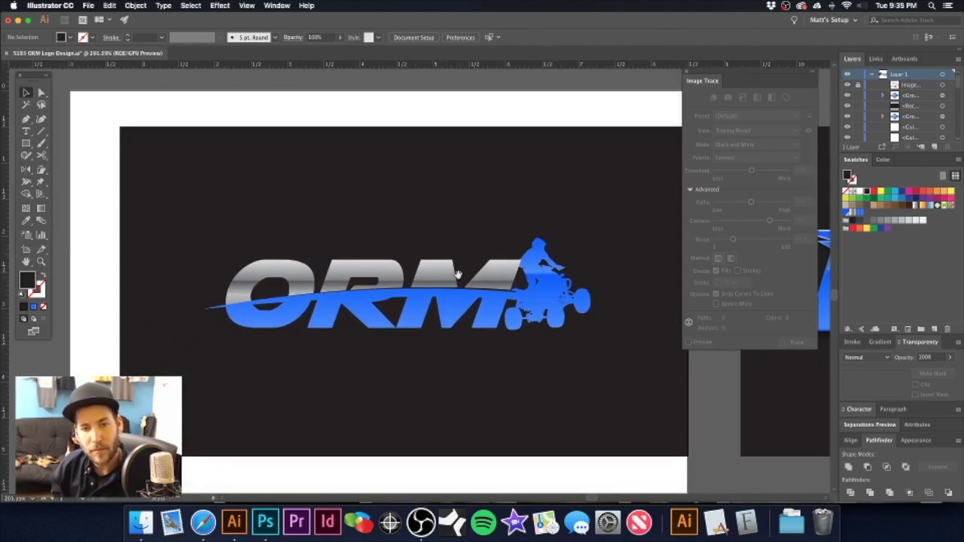
- Add a white stroke behind the grouped ORM logo and set its weight to 5 pt
{"action": "left_click_drag", "start_coordinate": [97, 221], "coordinate": [570, 351]}
{"action": "key", "text": "a"}
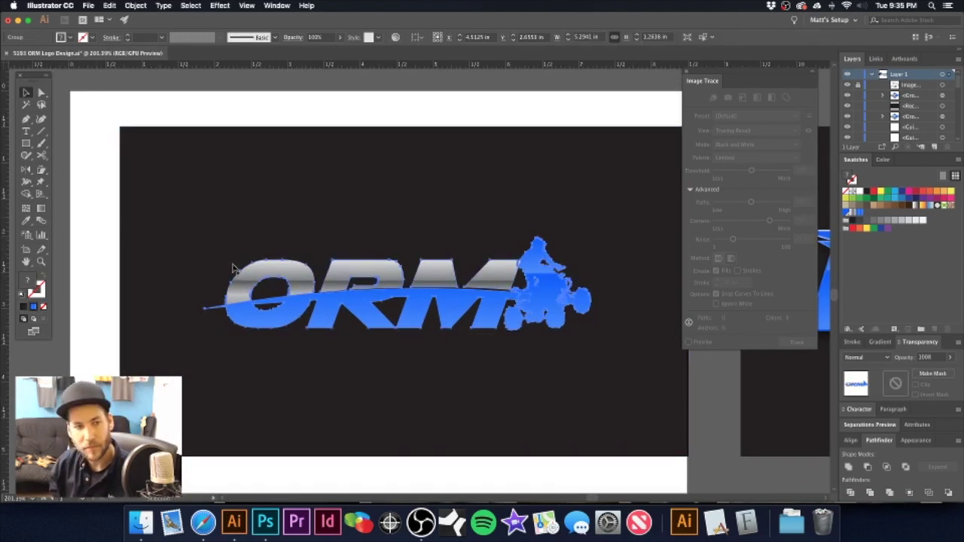
{"action": "key", "text": "v"}
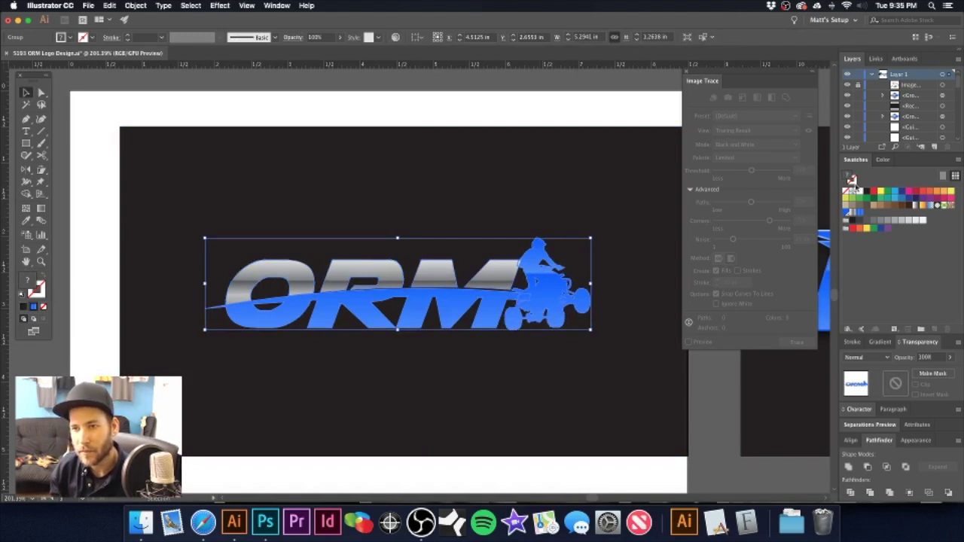
{"action": "left_click", "coordinate": [852, 180]}
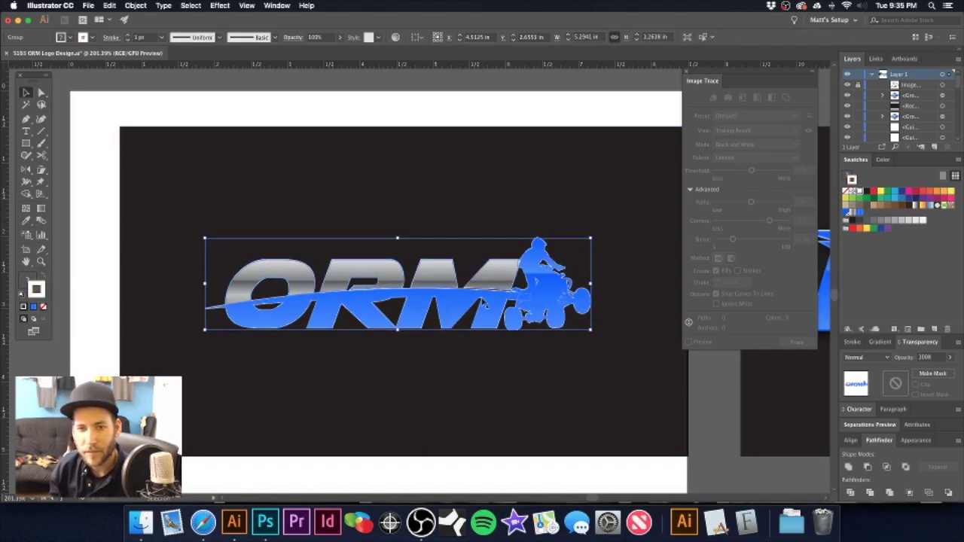
{"action": "scroll", "coordinate": [446, 299], "scroll_direction": "up", "scroll_amount": 3}
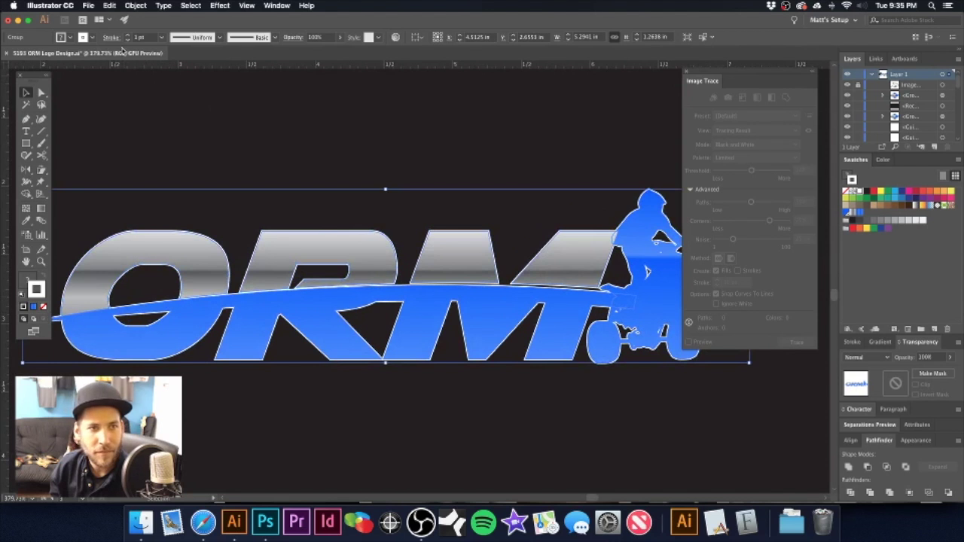
{"action": "left_click", "coordinate": [128, 35]}
{"action": "left_click", "coordinate": [128, 36]}
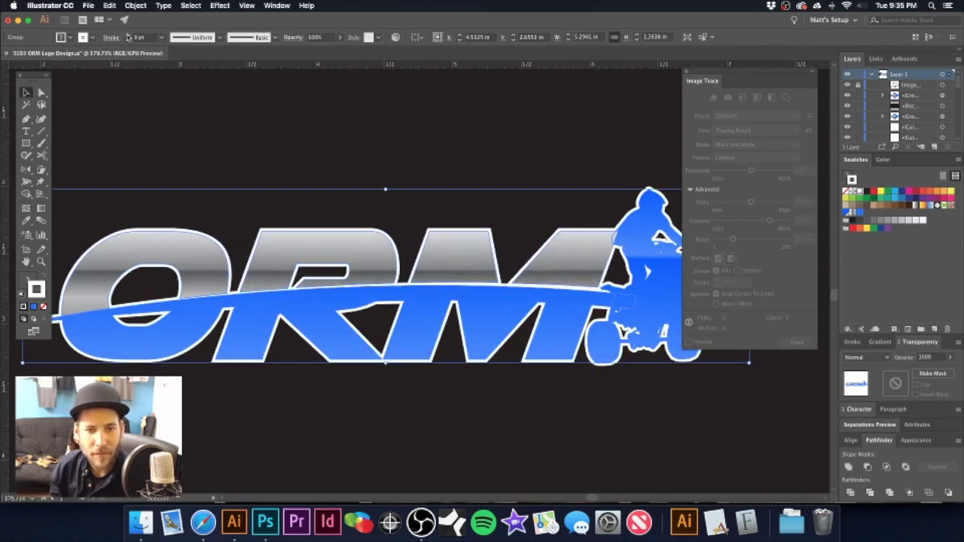
{"action": "left_click", "coordinate": [128, 36]}
{"action": "left_click", "coordinate": [128, 36]}
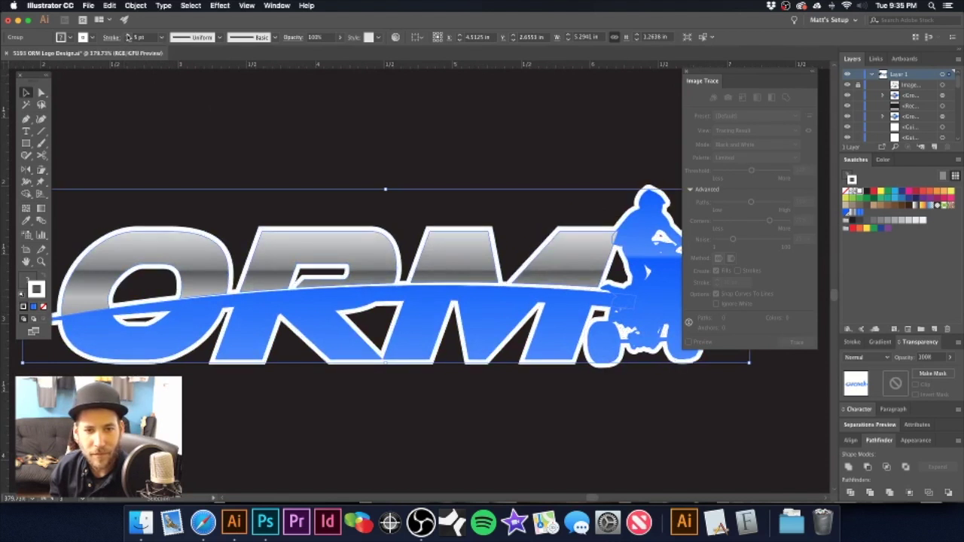
{"action": "scroll", "coordinate": [484, 254], "scroll_direction": "down", "scroll_amount": 3}
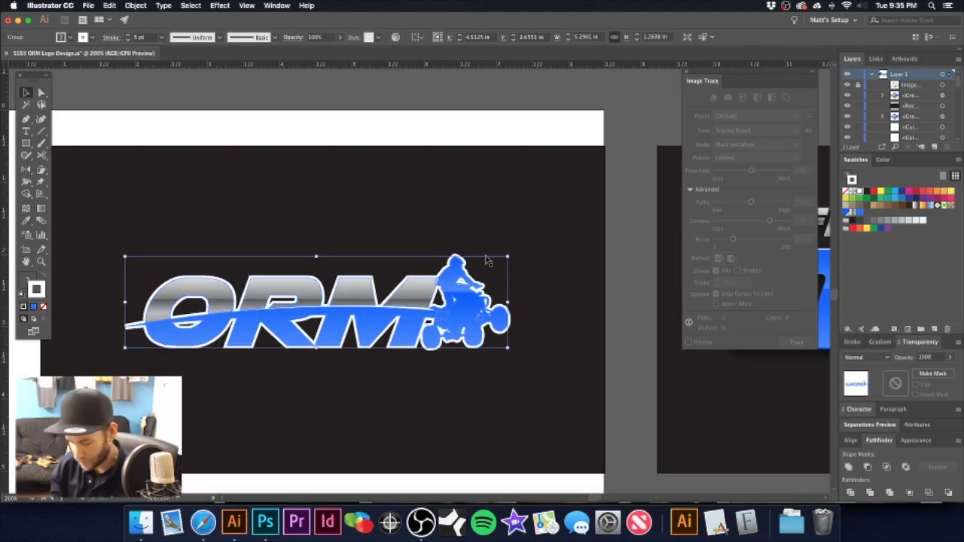
- Change the logo outline's stroke colour to black and set its weight to 4 pt
{"action": "key", "text": "super+h"}
{"action": "left_click_drag", "start_coordinate": [435, 291], "coordinate": [486, 259]}
{"action": "left_click", "coordinate": [488, 265]}
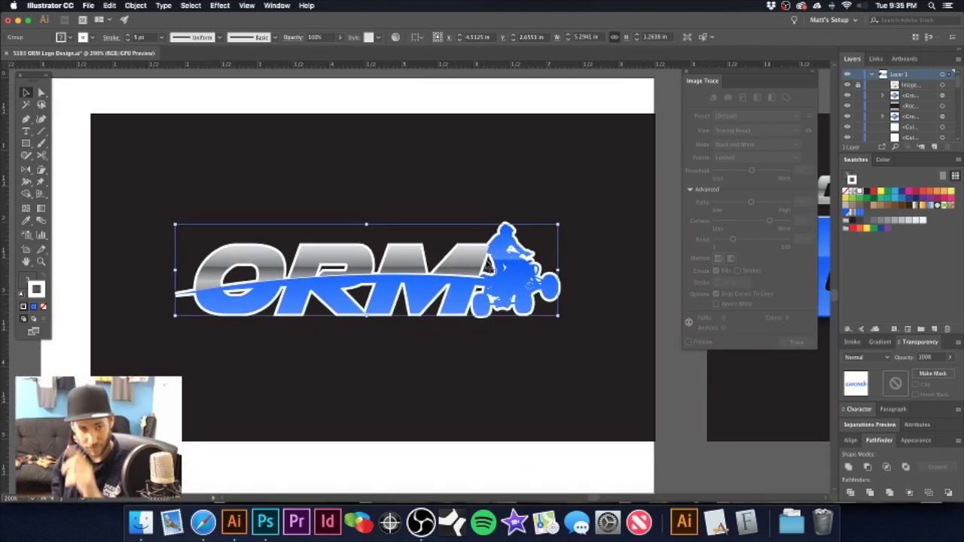
{"action": "left_click", "coordinate": [847, 192]}
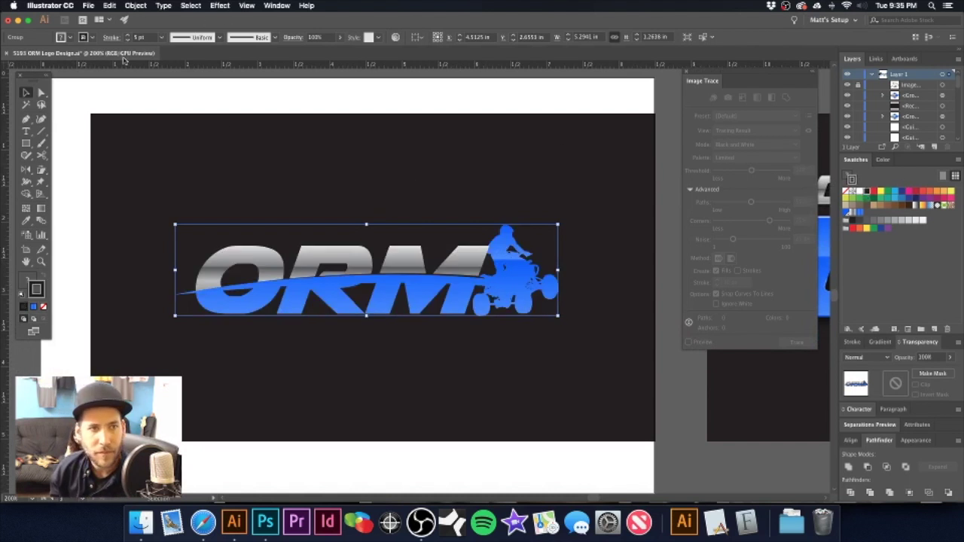
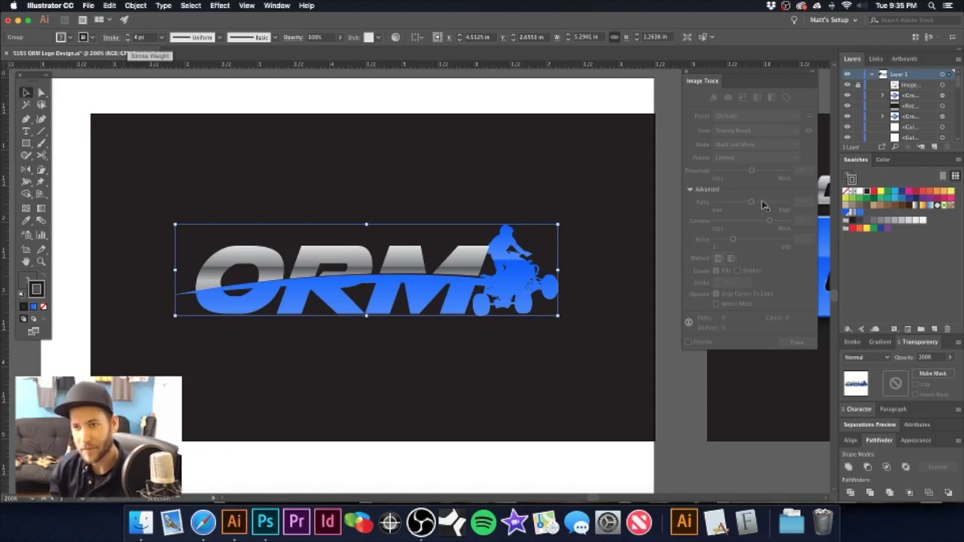
- Add a white stroke behind the logo's black outline and set its weight to 10 pt
{"action": "left_click", "coordinate": [859, 192]}
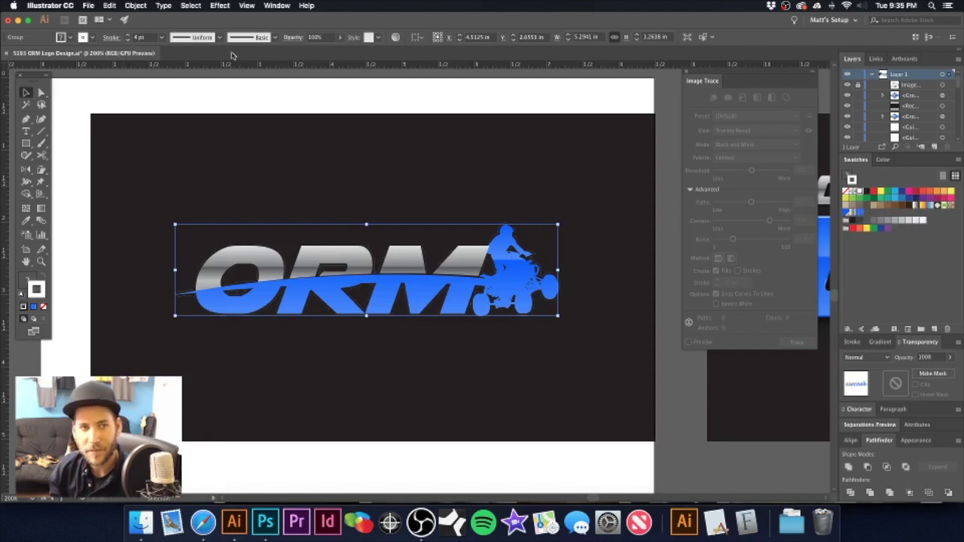
{"action": "left_click", "coordinate": [127, 38]}
{"action": "left_click", "coordinate": [126, 38]}
{"action": "left_click", "coordinate": [127, 37]}
{"action": "left_click", "coordinate": [126, 38]}
{"action": "left_click", "coordinate": [127, 37]}
{"action": "left_click", "coordinate": [127, 38]}
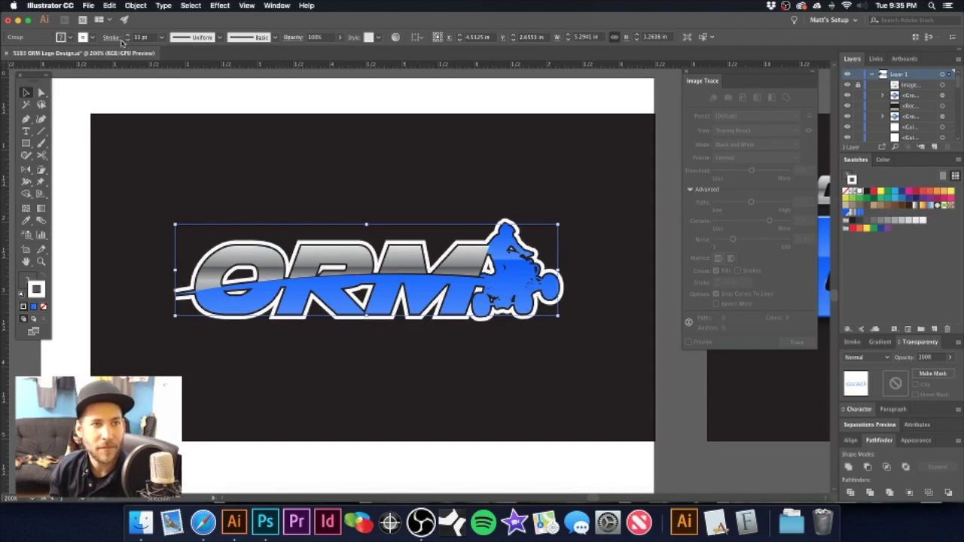
{"action": "left_click", "coordinate": [127, 40]}
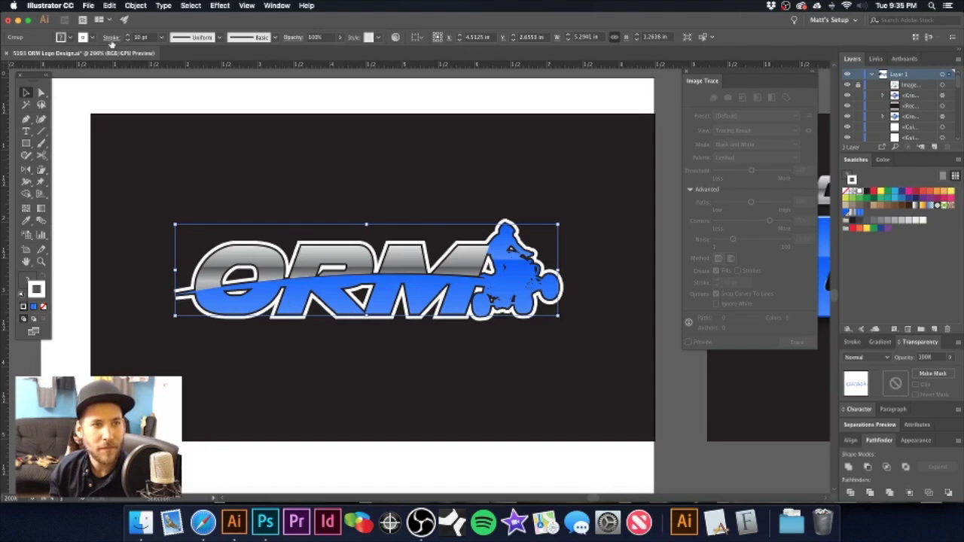
- Give the white outline round join corners, try an 8 pt weight and return it to 10 pt
{"action": "left_click", "coordinate": [111, 38]}
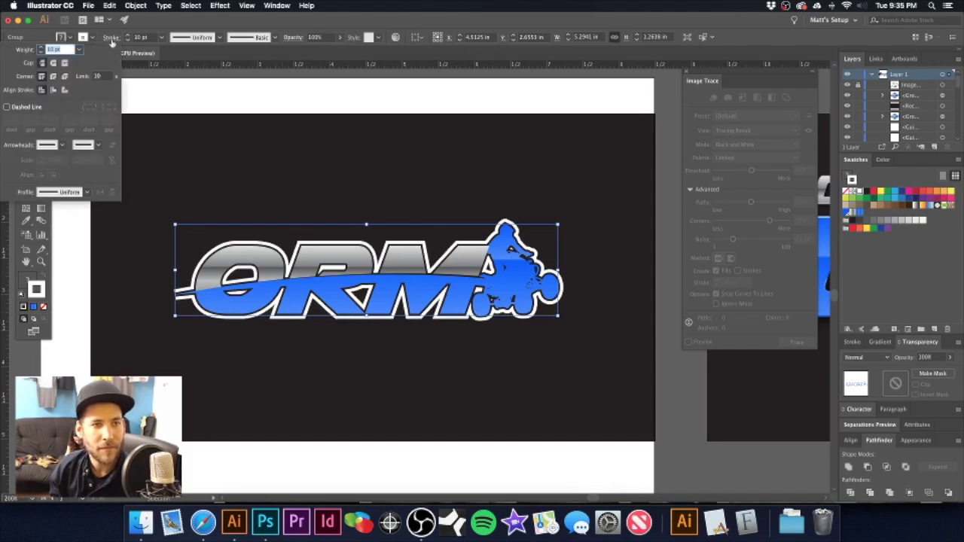
{"action": "left_click", "coordinate": [53, 76]}
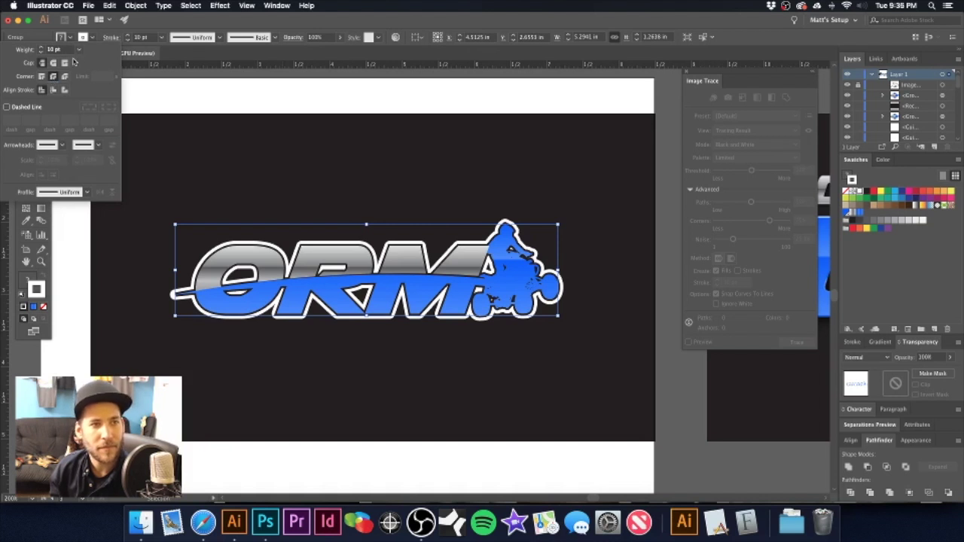
{"action": "left_click", "coordinate": [41, 52]}
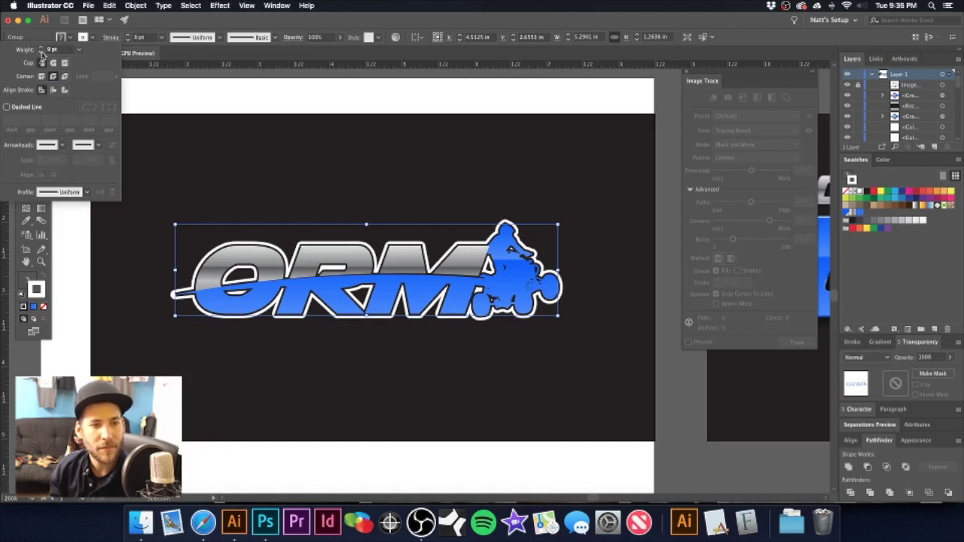
{"action": "left_click", "coordinate": [42, 52]}
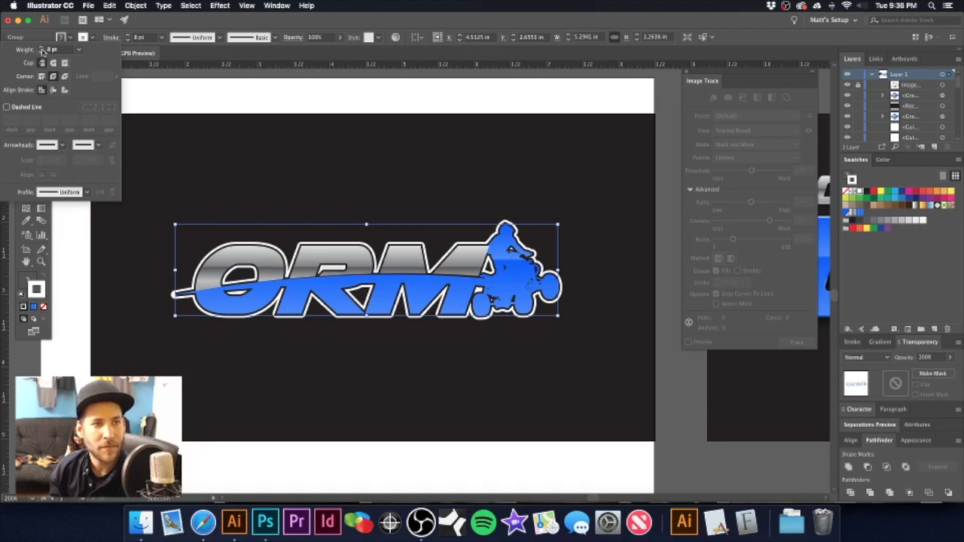
{"action": "left_click", "coordinate": [41, 48]}
{"action": "left_click", "coordinate": [42, 47]}
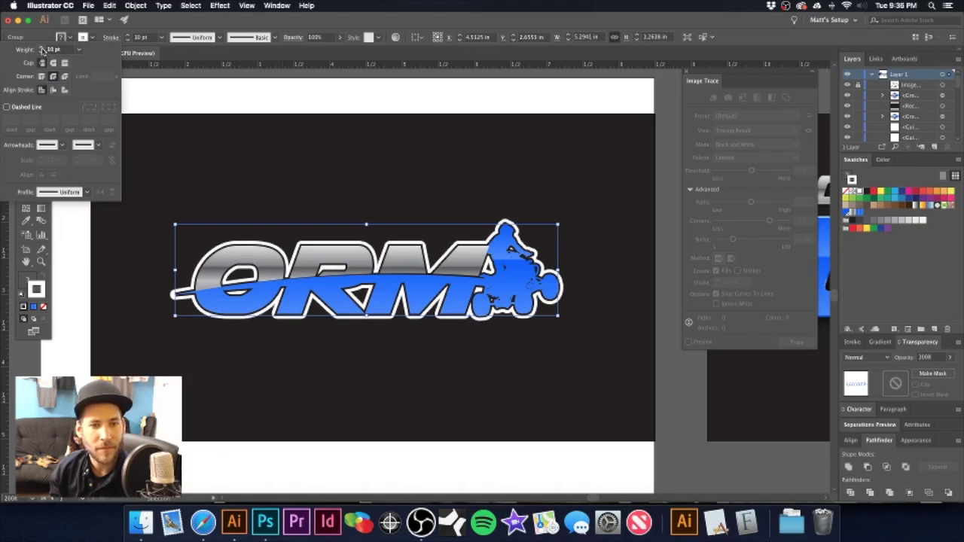
- Try aligning the white outline's stroke to the outside and the inside, and return it to centre alignment
{"action": "left_click", "coordinate": [65, 89]}
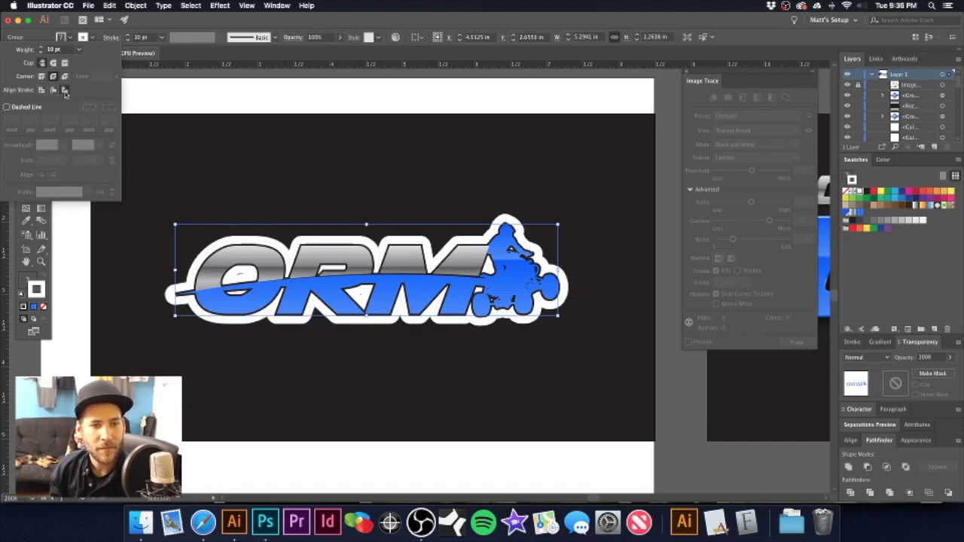
{"action": "left_click", "coordinate": [43, 91]}
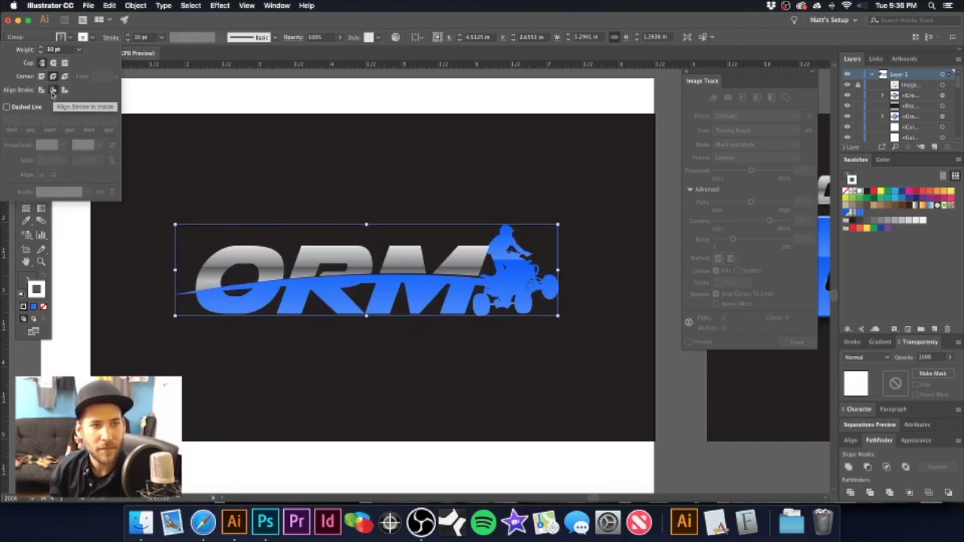
{"action": "left_click", "coordinate": [43, 91]}
- Give the white outline projecting caps and miter join corners, and deselect the logo
{"action": "left_click", "coordinate": [65, 65]}
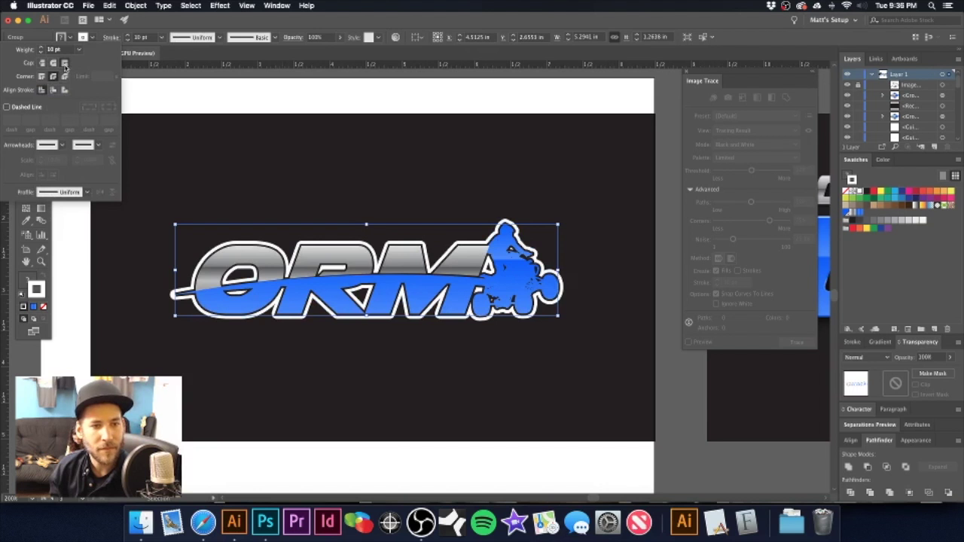
{"action": "left_click", "coordinate": [54, 65]}
{"action": "left_click", "coordinate": [65, 77]}
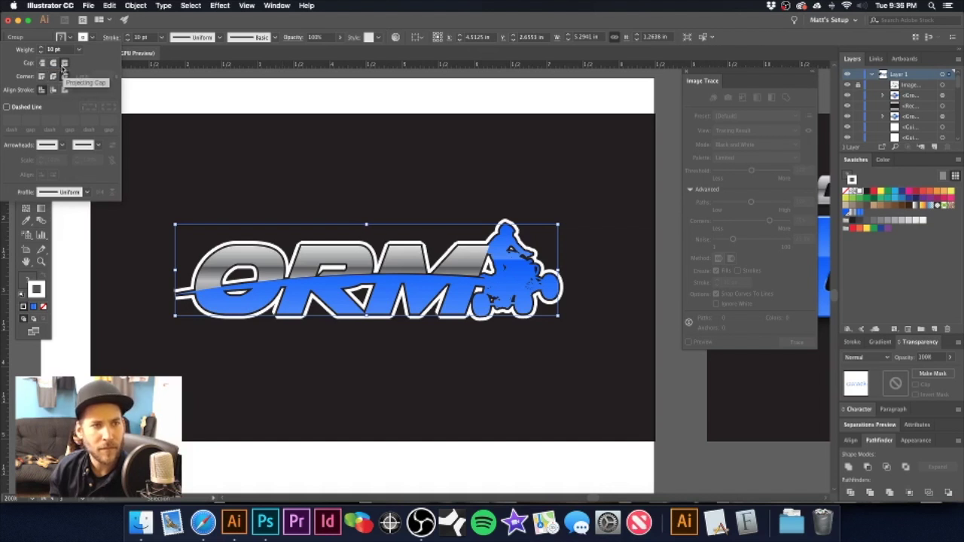
{"action": "left_click", "coordinate": [41, 77]}
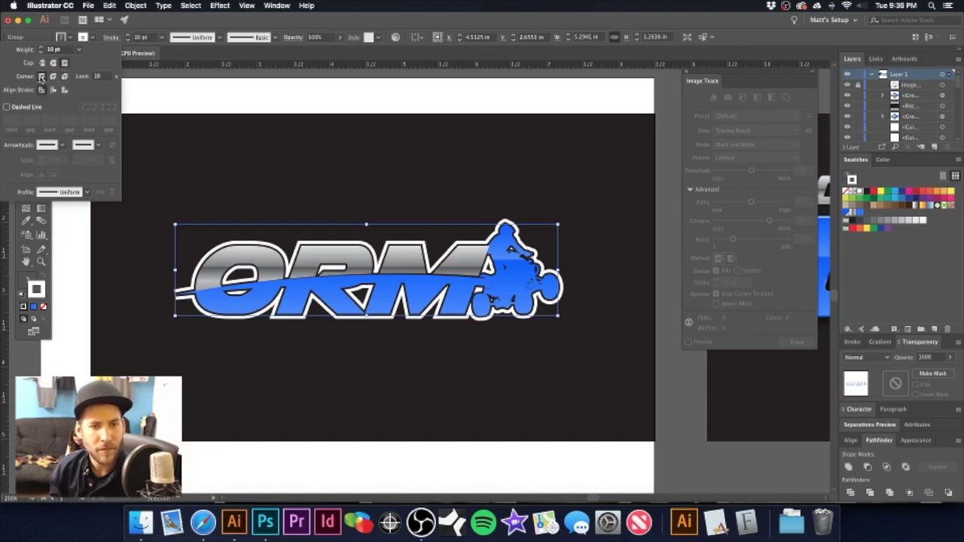
{"action": "left_click", "coordinate": [279, 104]}
- Try shifting the front logo artwork down off its outlines, and undo the move
{"action": "left_click", "coordinate": [422, 254], "text": "alt+super"}
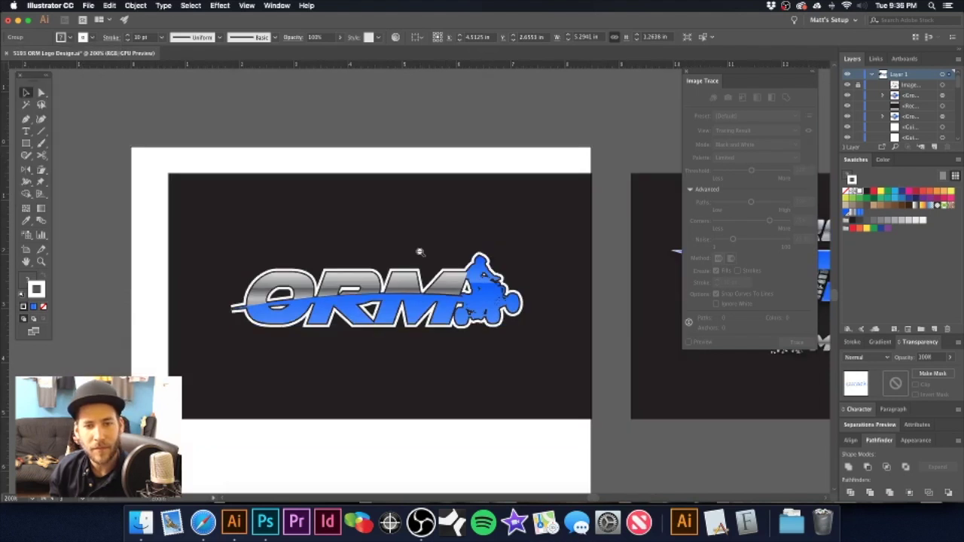
{"action": "left_click", "coordinate": [424, 192]}
{"action": "left_click", "coordinate": [423, 159]}
{"action": "left_click_drag", "start_coordinate": [431, 217], "coordinate": [424, 163]}
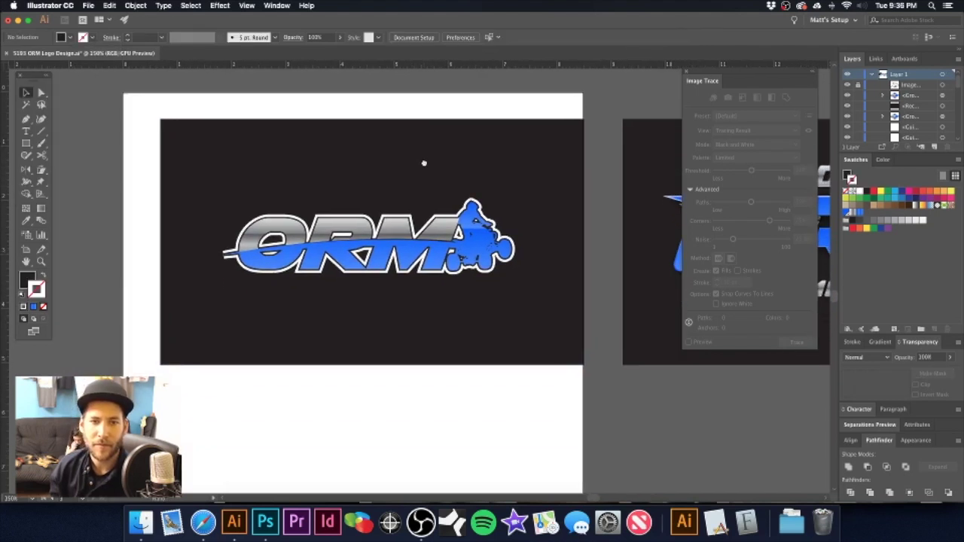
{"action": "scroll", "coordinate": [446, 217], "scroll_direction": "up", "scroll_amount": 5}
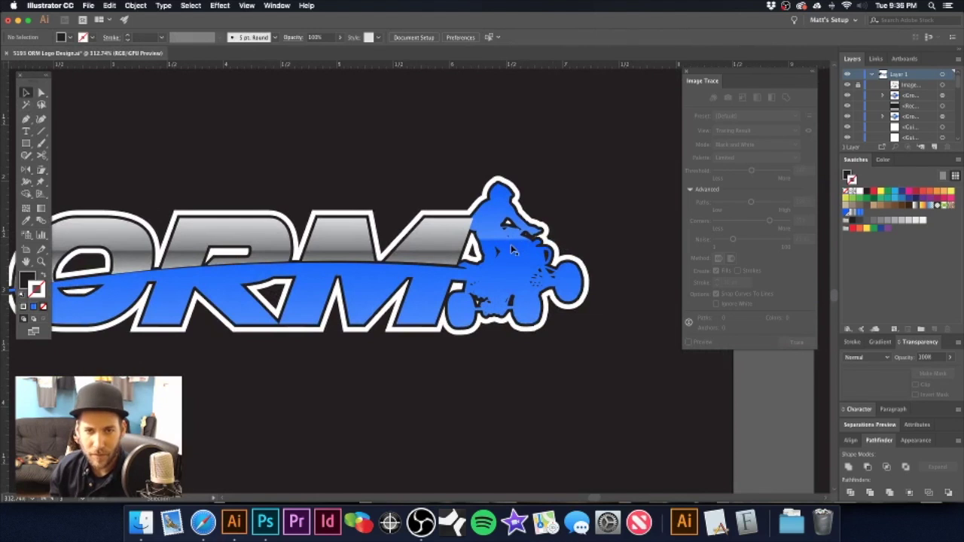
{"action": "left_click", "coordinate": [512, 250]}
{"action": "left_click_drag", "start_coordinate": [512, 247], "coordinate": [522, 260]}
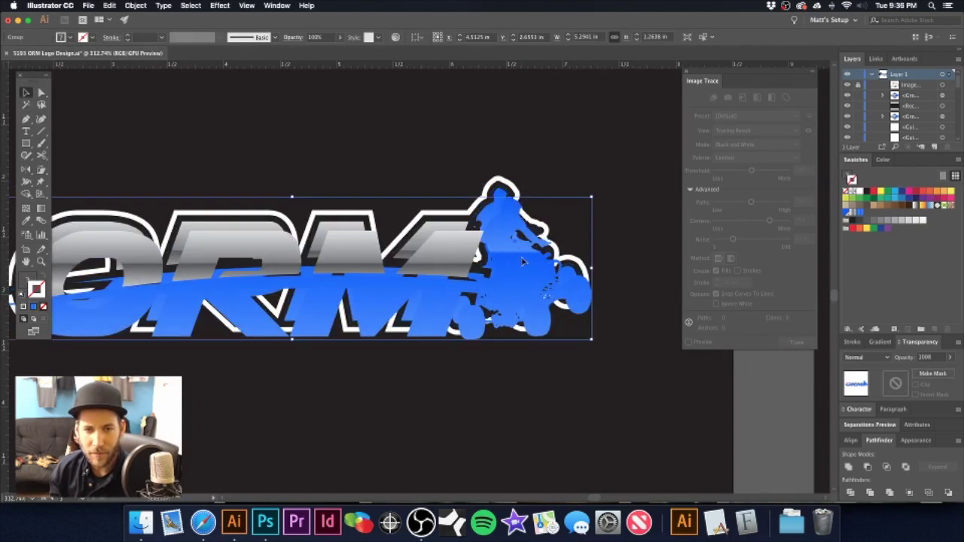
{"action": "key", "text": "super+z"}
{"action": "key", "text": "super+z"}
{"action": "key", "text": "super+shift+z"}
{"action": "key", "text": "super+z"}
{"action": "key", "text": "super+shift+z"}
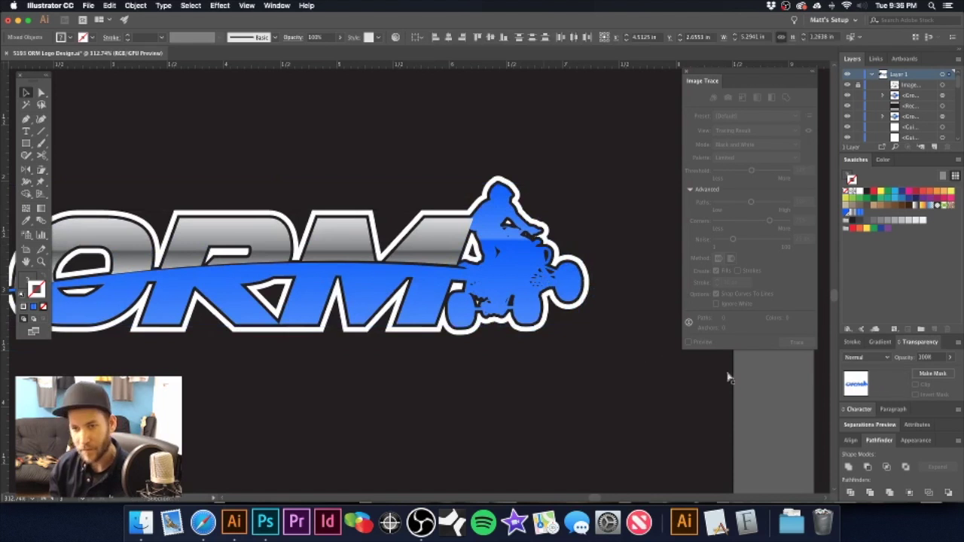
- Bring the quad rider and the blue swoosh to the front of the outlined logo
{"action": "left_click", "coordinate": [762, 374]}
{"action": "left_click", "coordinate": [522, 275]}
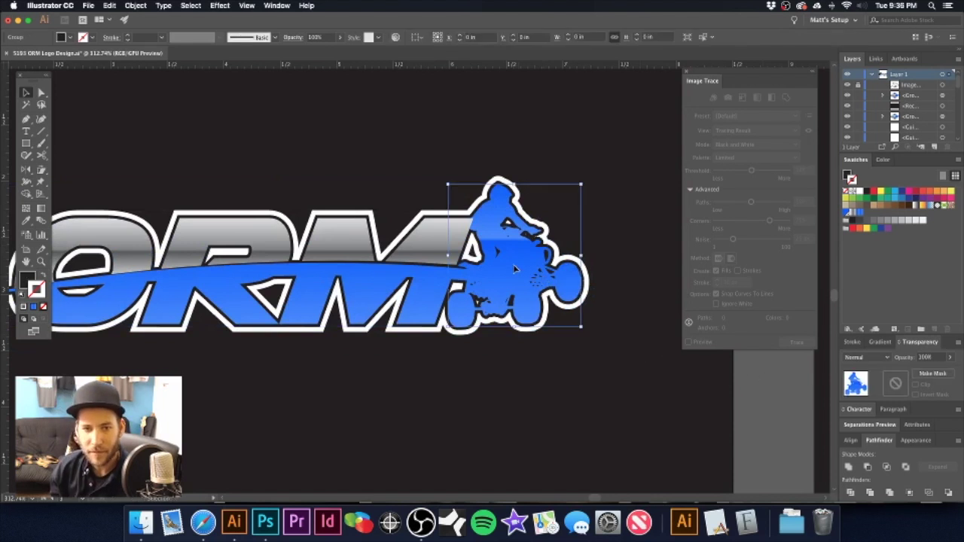
{"action": "left_click", "coordinate": [433, 280], "text": "shift"}
{"action": "key", "text": "super+shift+bracketright"}
{"action": "key", "text": "super+shift+a"}
- Try moving the quad rider down and to the right off the logo, and undo the move
{"action": "left_click", "coordinate": [430, 276], "text": "alt+super"}
{"action": "left_click", "coordinate": [430, 276], "text": "alt+super"}
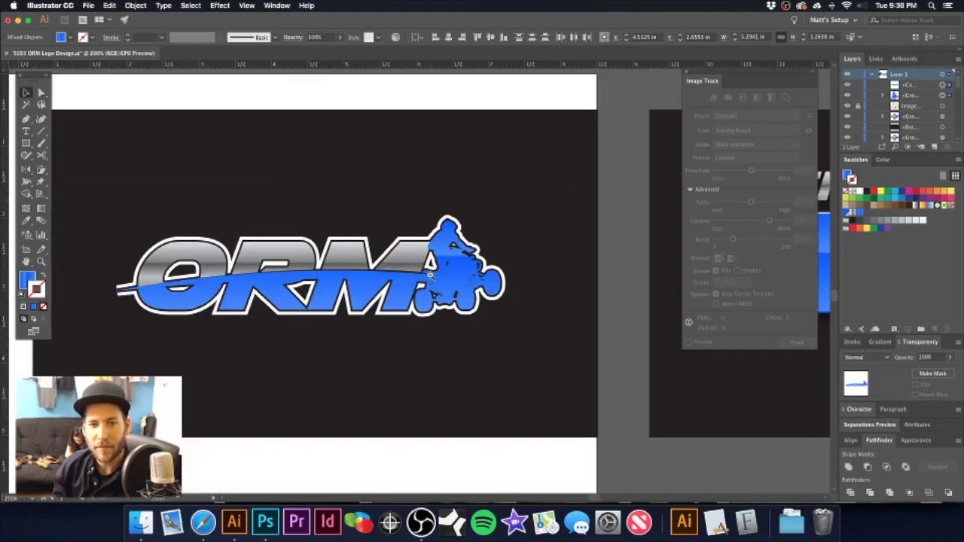
{"action": "left_click", "coordinate": [430, 276], "text": "alt+super"}
{"action": "left_click", "coordinate": [424, 142]}
{"action": "left_click_drag", "start_coordinate": [428, 281], "coordinate": [559, 343]}
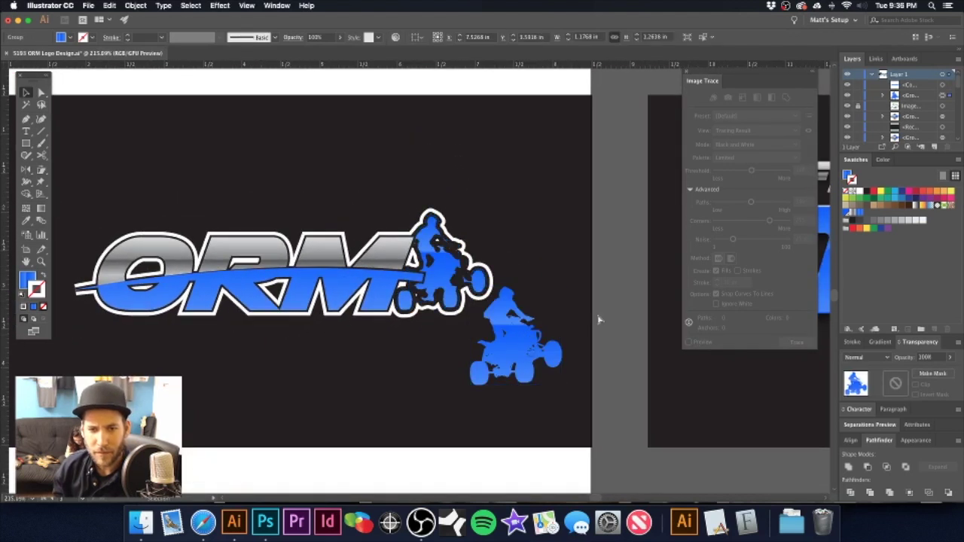
{"action": "key", "text": "ctrl+z"}
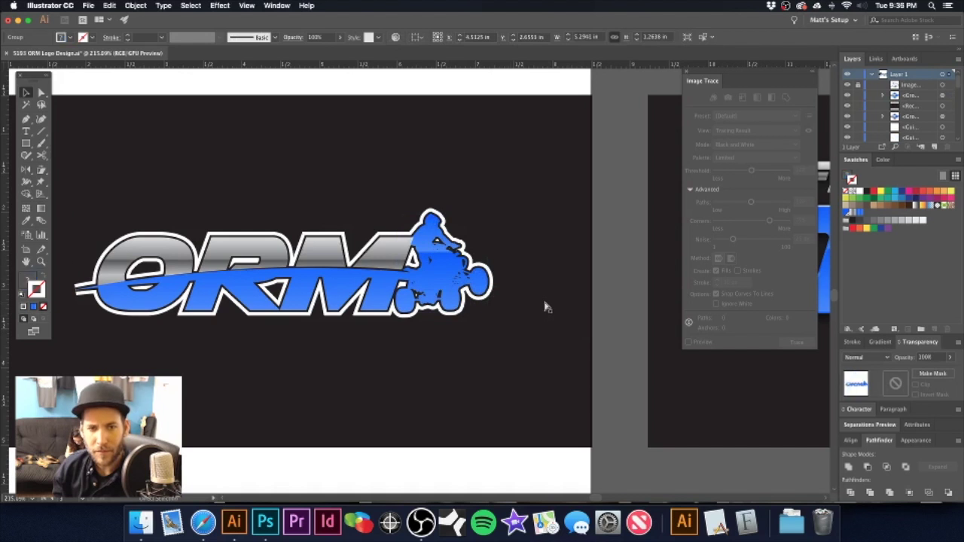
- Undo the recent edits back to the plain logo without outlines on the white artboard, and deselect it
{"action": "key", "text": "shift+x"}
{"action": "key", "text": "super+z"}
{"action": "key", "text": "super+z"}
{"action": "key", "text": "super+z"}
{"action": "key", "text": "super+z"}
{"action": "key", "text": "super+z"}
{"action": "key", "text": "super+z"}
{"action": "key", "text": "ctrl+shift+z"}
{"action": "key", "text": "super+z"}
{"action": "key", "text": "super+z"}
{"action": "key", "text": "super+z"}
{"action": "key", "text": "super+z"}
{"action": "key", "text": "super+z"}
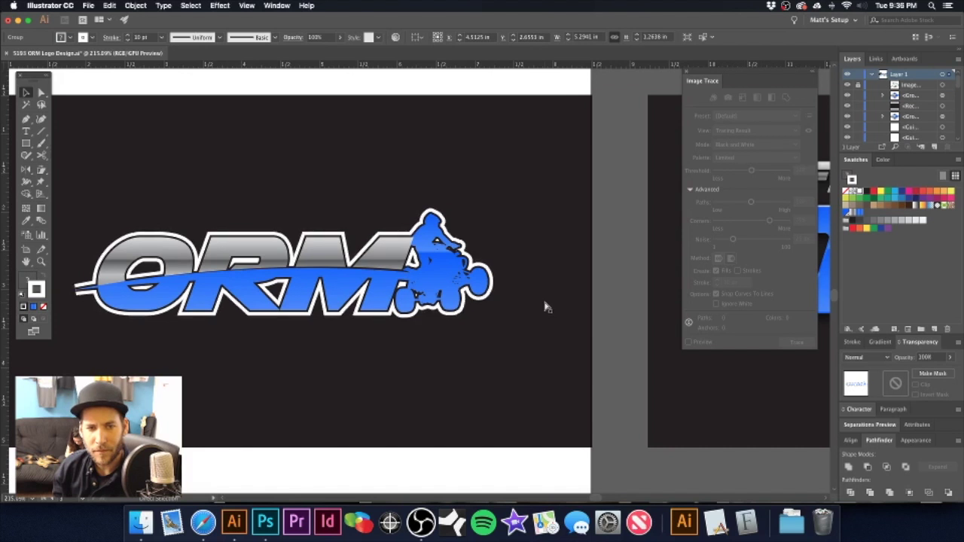
{"action": "key", "text": "super+z"}
{"action": "key", "text": "super+z"}
{"action": "key", "text": "super+z"}
{"action": "key", "text": "super+z"}
{"action": "key", "text": "super+z"}
{"action": "key", "text": "super+z"}
{"action": "key", "text": "super+z"}
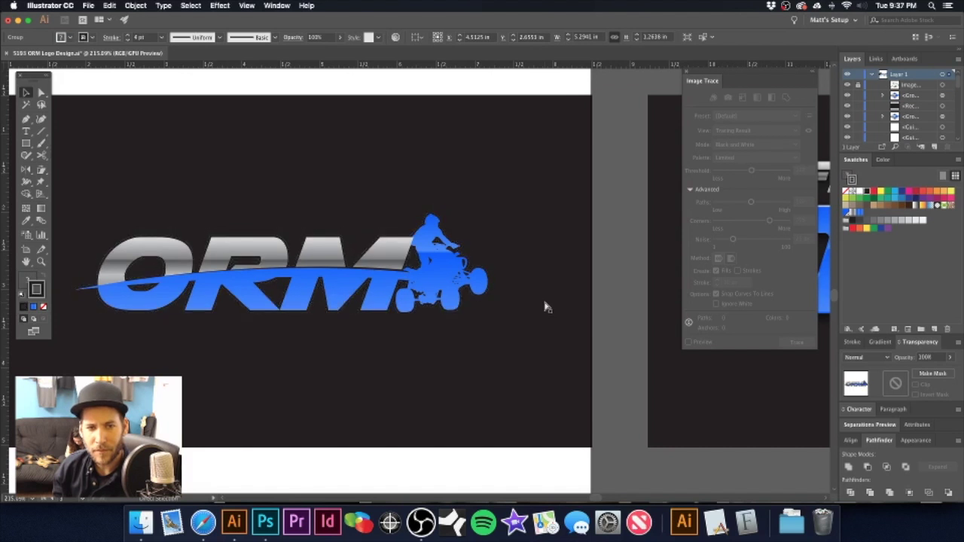
{"action": "key", "text": "ctrl+z"}
{"action": "key", "text": "ctrl+z"}
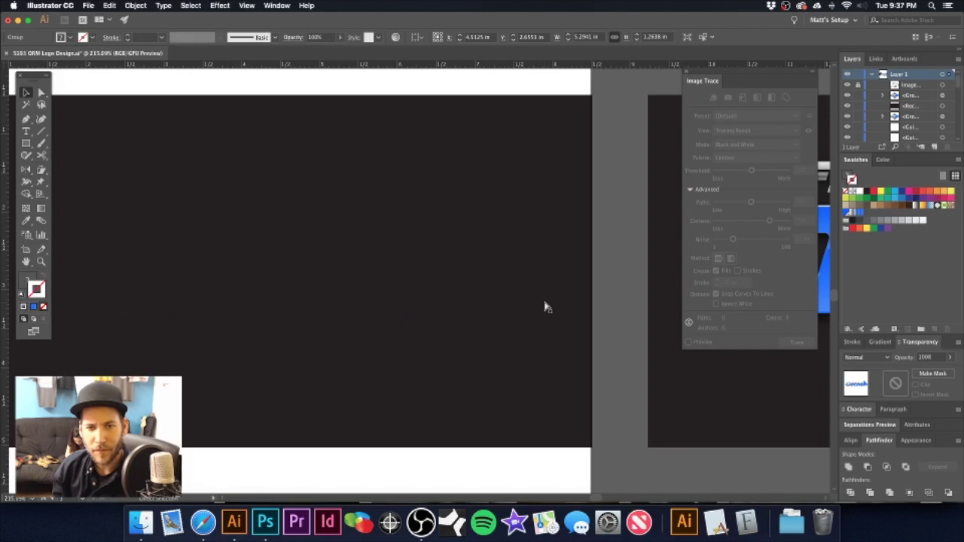
{"action": "key", "text": "super+z"}
{"action": "key", "text": "super+z"}
{"action": "key", "text": "space"}
{"action": "left_click_drag", "start_coordinate": [347, 234], "coordinate": [441, 223]}
{"action": "left_click", "coordinate": [441, 168]}
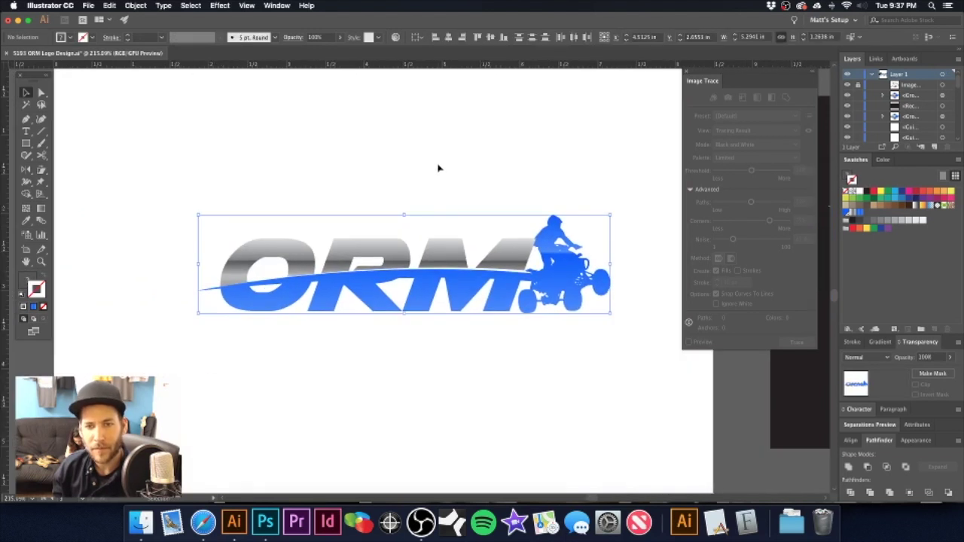
- Bring the quad rider group to the front of the artwork and deselect it
{"action": "scroll", "coordinate": [438, 268], "scroll_direction": "up", "scroll_amount": 5}
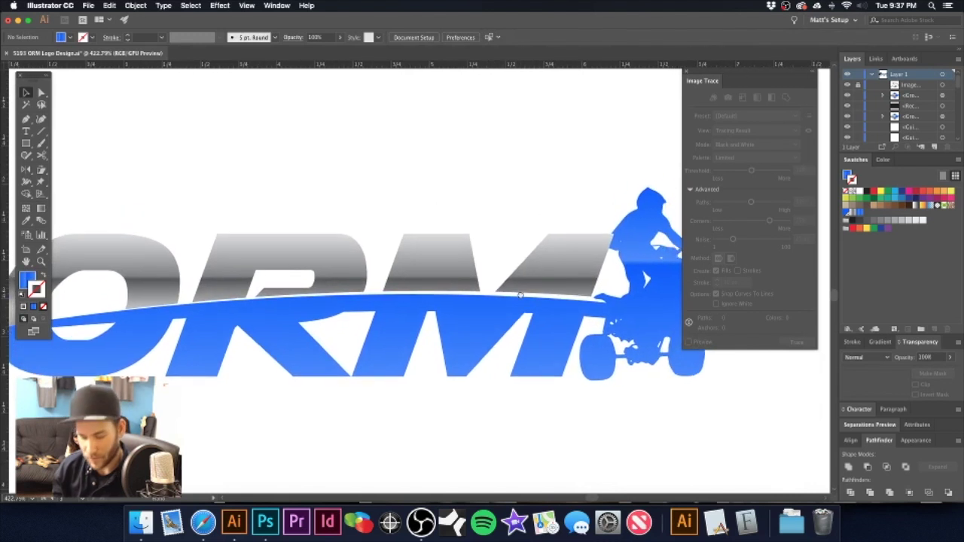
{"action": "left_click", "coordinate": [650, 291]}
{"action": "left_click", "coordinate": [512, 146]}
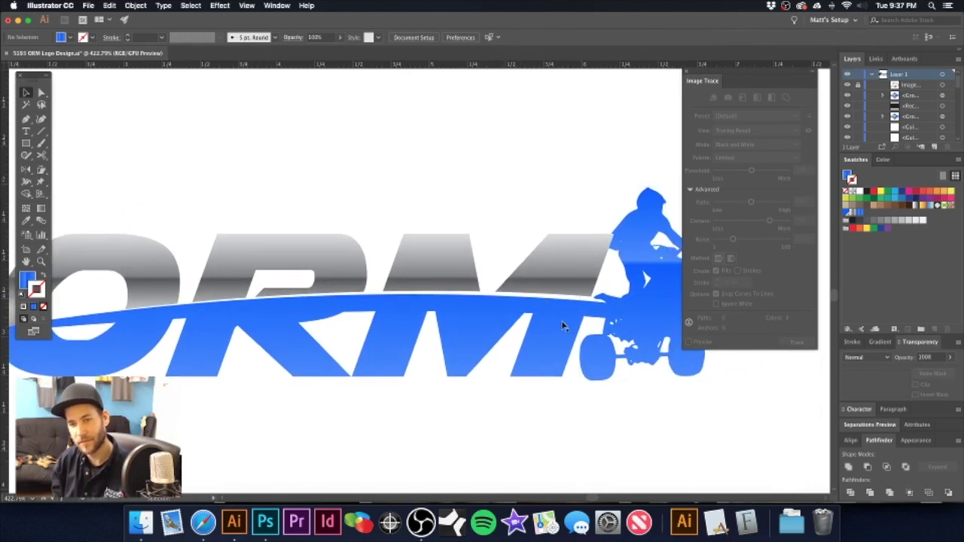
{"action": "left_click", "coordinate": [643, 280]}
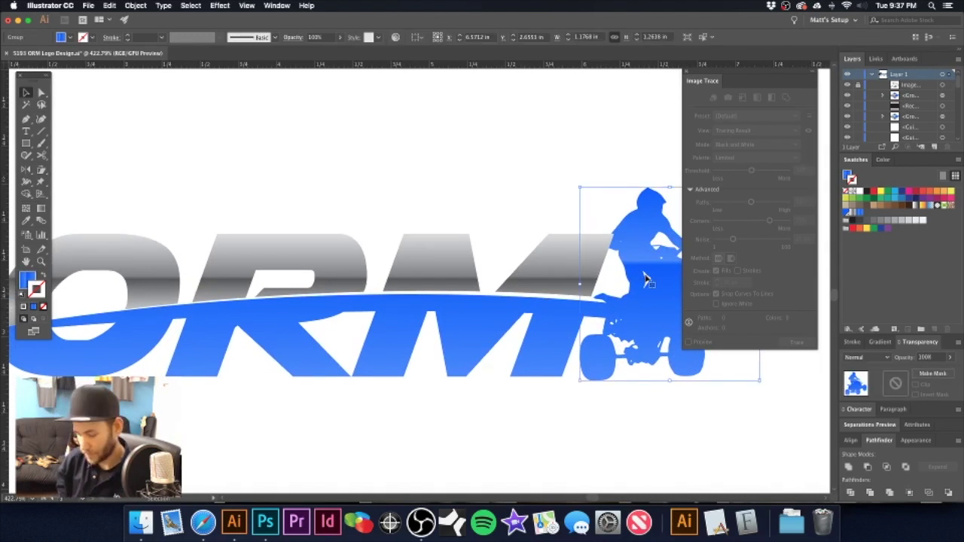
{"action": "left_click", "coordinate": [560, 202]}
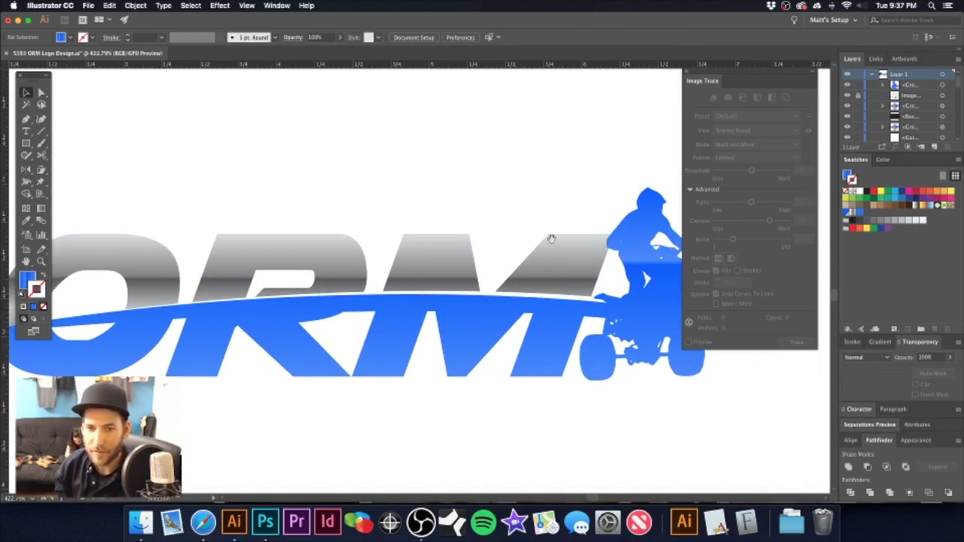
- Start a Pen tool path at the swoosh's right end beside the quad rider and curve it to the swoosh's left tip
{"action": "scroll", "coordinate": [519, 293], "scroll_direction": "up", "scroll_amount": 3}
{"action": "left_click_drag", "start_coordinate": [519, 297], "coordinate": [635, 324]}
{"action": "key", "text": "p"}
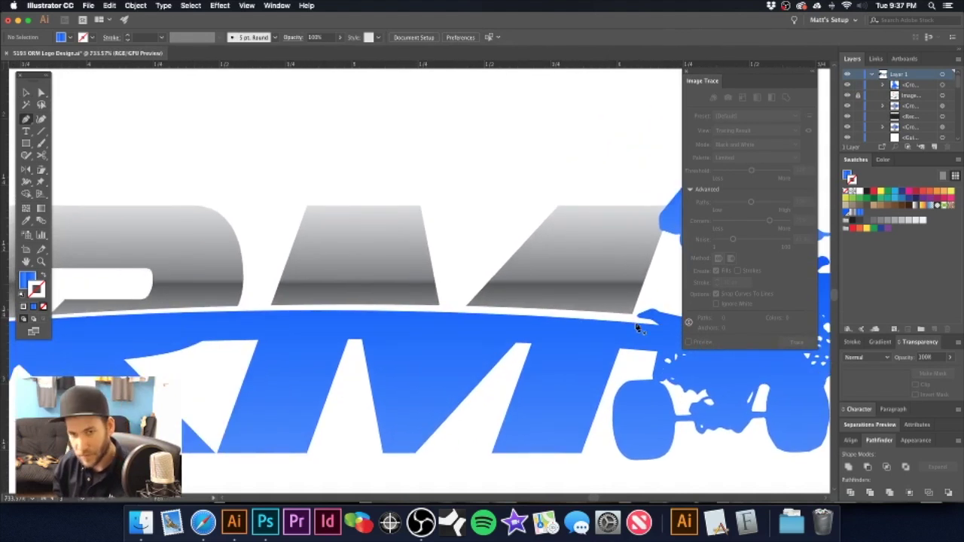
{"action": "left_click", "coordinate": [635, 317]}
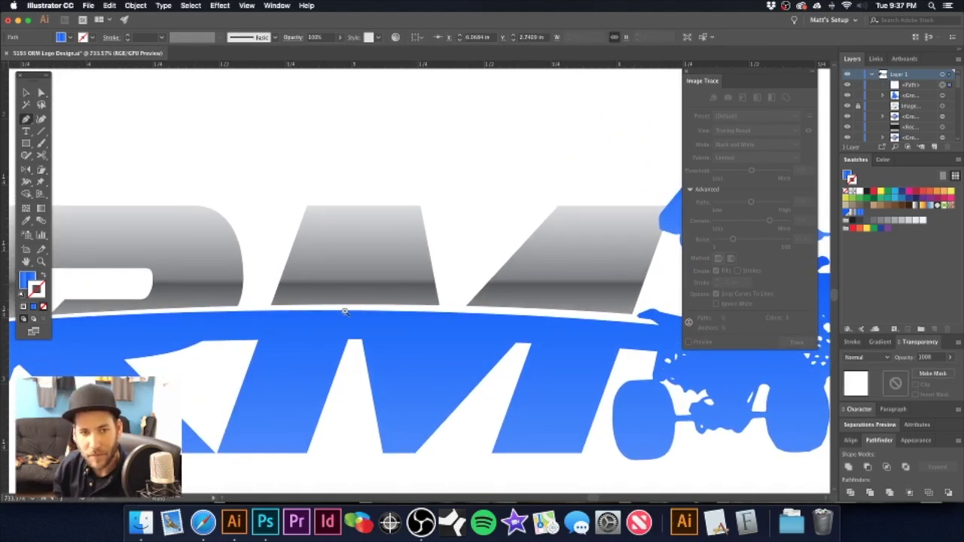
{"action": "key", "text": "super+minus"}
{"action": "key", "text": "super+minus"}
{"action": "left_click_drag", "start_coordinate": [331, 291], "coordinate": [523, 305]}
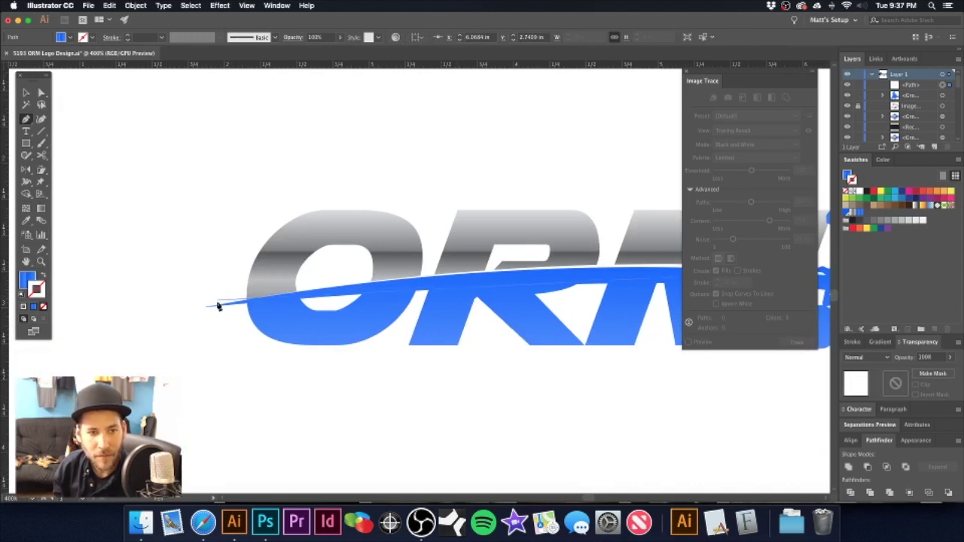
{"action": "left_click_drag", "start_coordinate": [211, 307], "coordinate": [86, 368]}
- Fill the new swoosh path with white and make its left tip anchor a corner point
{"action": "scroll", "coordinate": [452, 301], "scroll_direction": "right", "scroll_amount": 5}
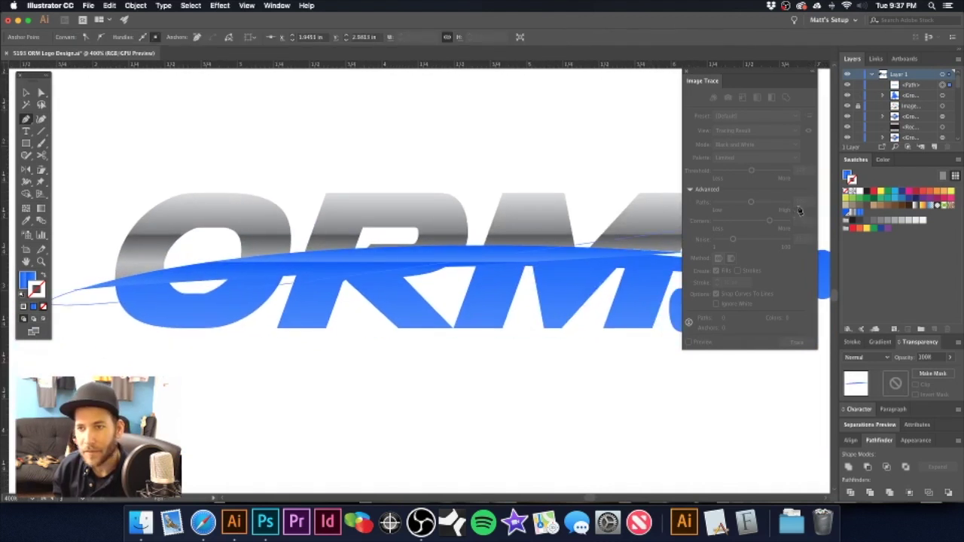
{"action": "left_click", "coordinate": [847, 174]}
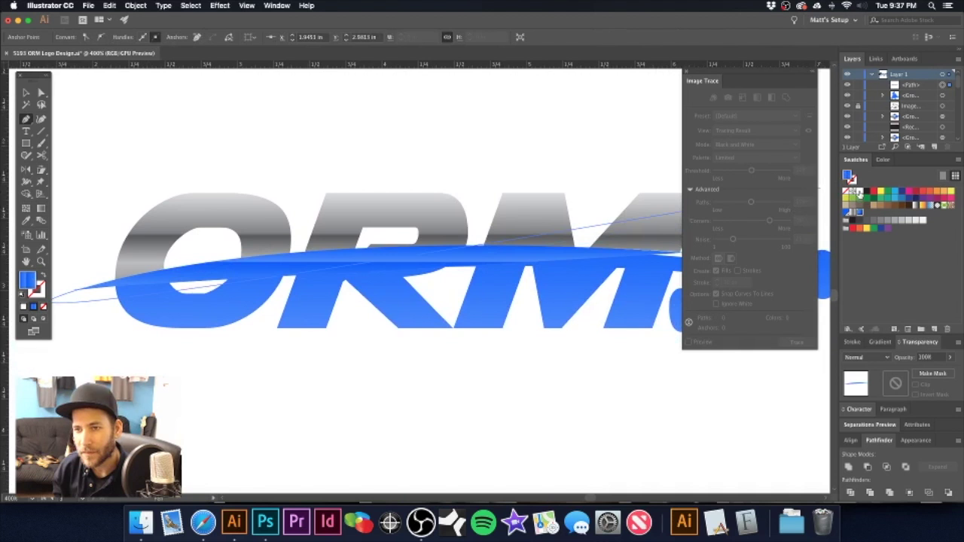
{"action": "left_click", "coordinate": [859, 192]}
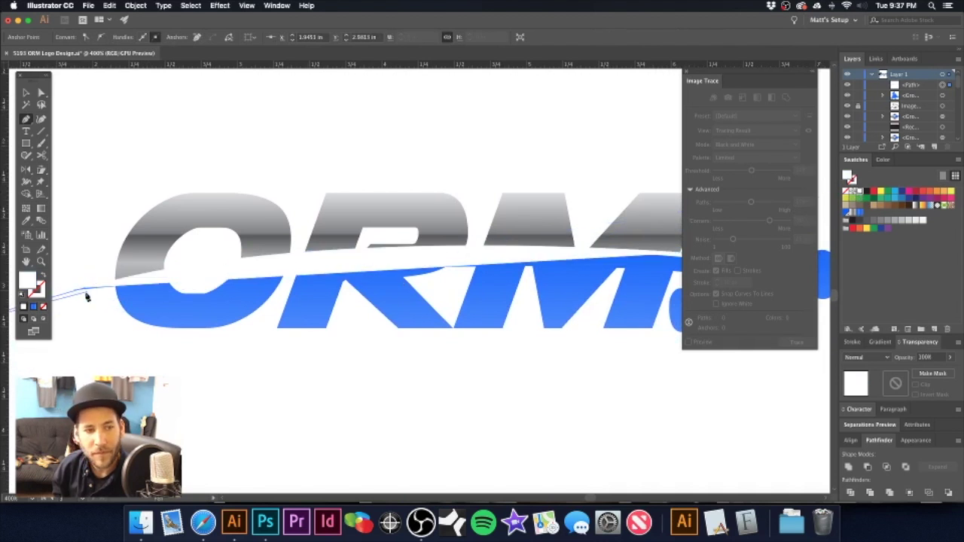
{"action": "scroll", "coordinate": [83, 287], "scroll_direction": "up", "scroll_amount": 6}
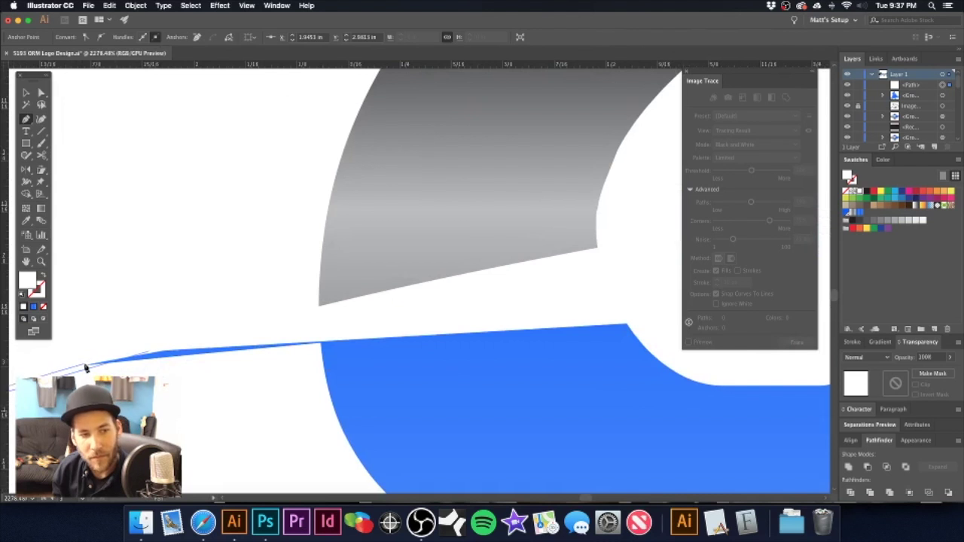
{"action": "left_click", "coordinate": [86, 368]}
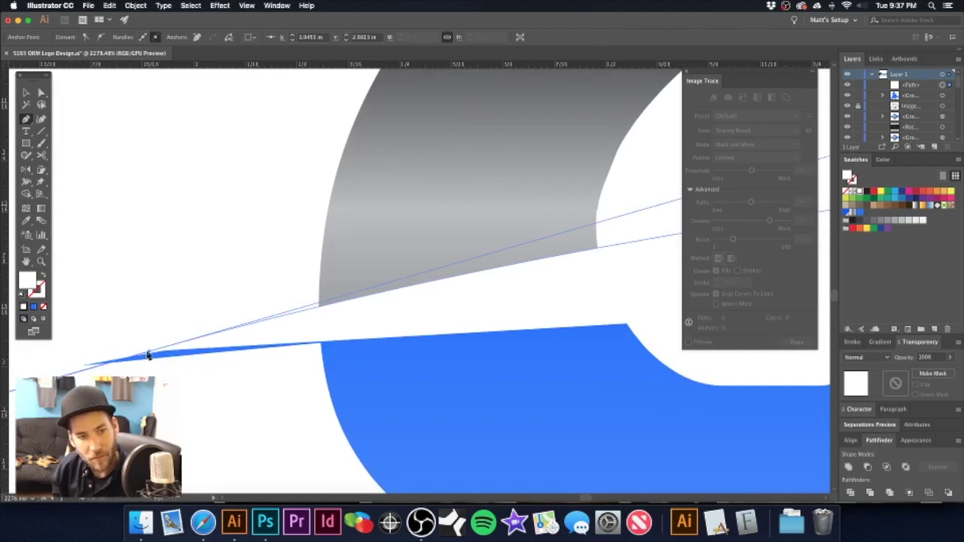
- Close the white path with a curve along the swoosh's upper edge back to its starting point beside the quad rider
{"action": "scroll", "coordinate": [530, 303], "scroll_direction": "down", "scroll_amount": 6}
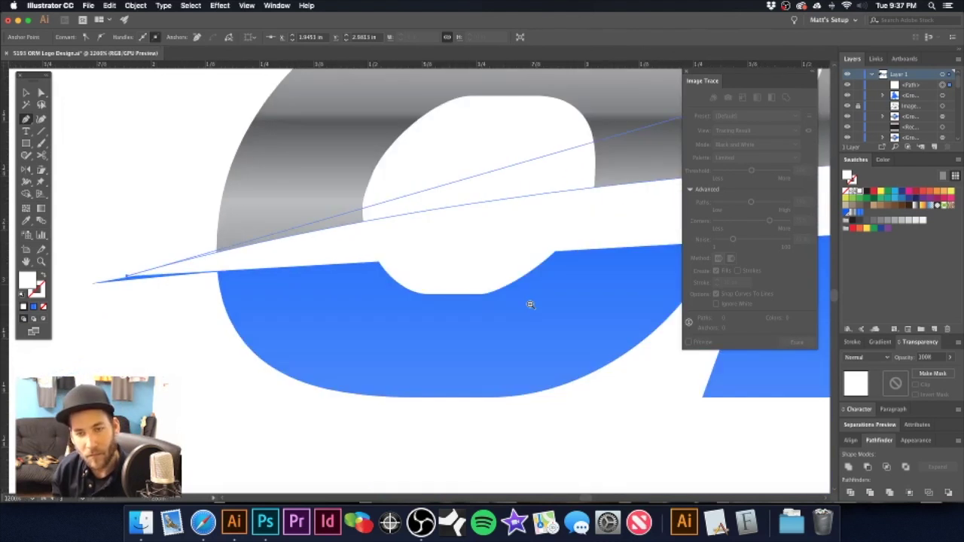
{"action": "scroll", "coordinate": [572, 201], "scroll_direction": "down", "scroll_amount": 2}
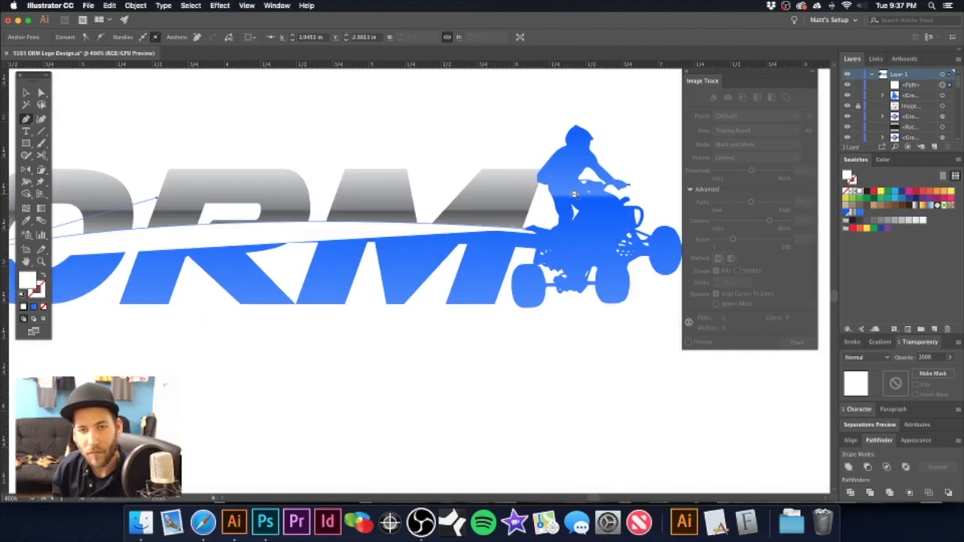
{"action": "left_click_drag", "start_coordinate": [526, 235], "coordinate": [759, 265]}
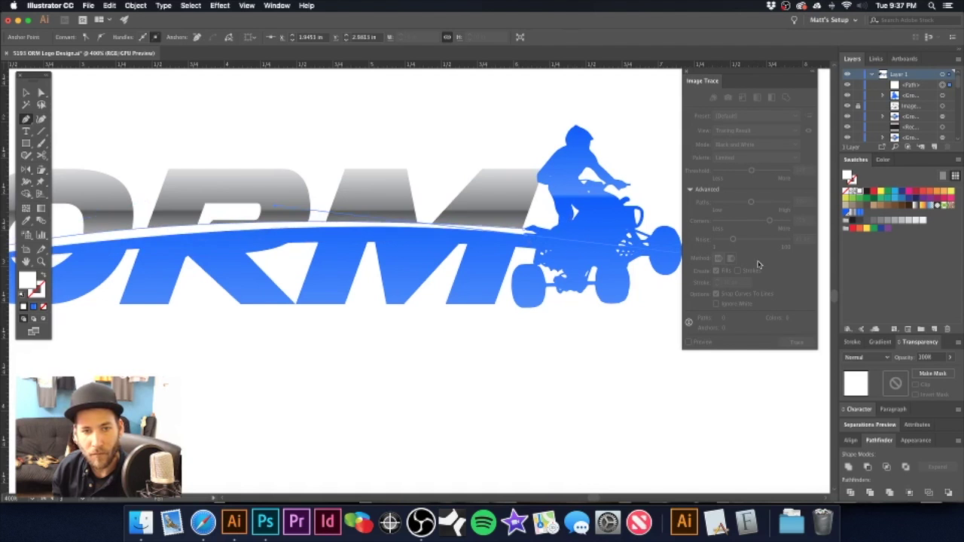
{"action": "left_click", "coordinate": [524, 231]}
{"action": "left_click_drag", "start_coordinate": [471, 232], "coordinate": [637, 278]}
- Reshape the white swoosh's upper curve with its left tip's direction handle, leaving a slim gap below the silver letters
{"action": "key", "text": "a"}
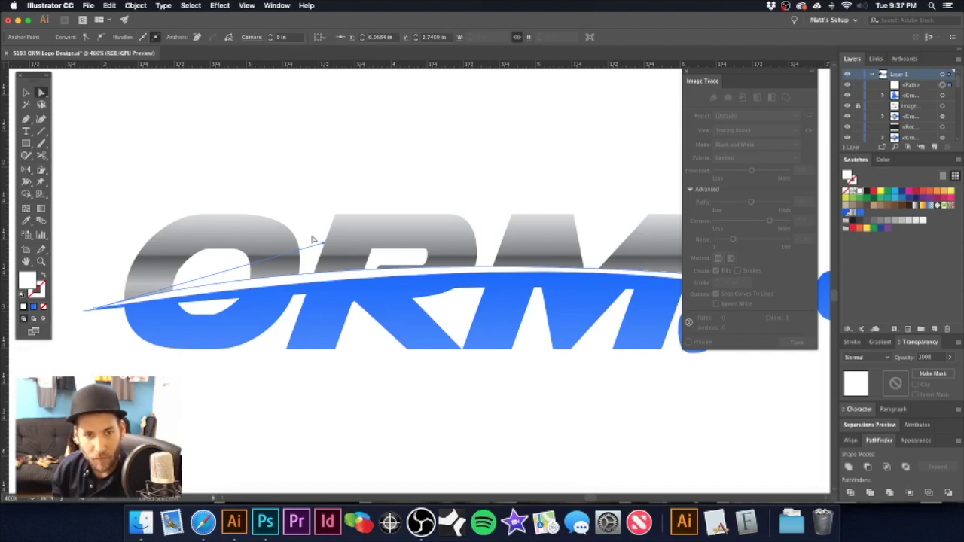
{"action": "mouse_move", "coordinate": [323, 245]}
{"action": "left_mouse_down"}
{"action": "mouse_move", "coordinate": [303, 255]}
{"action": "mouse_move", "coordinate": [320, 230]}
{"action": "left_mouse_up"}
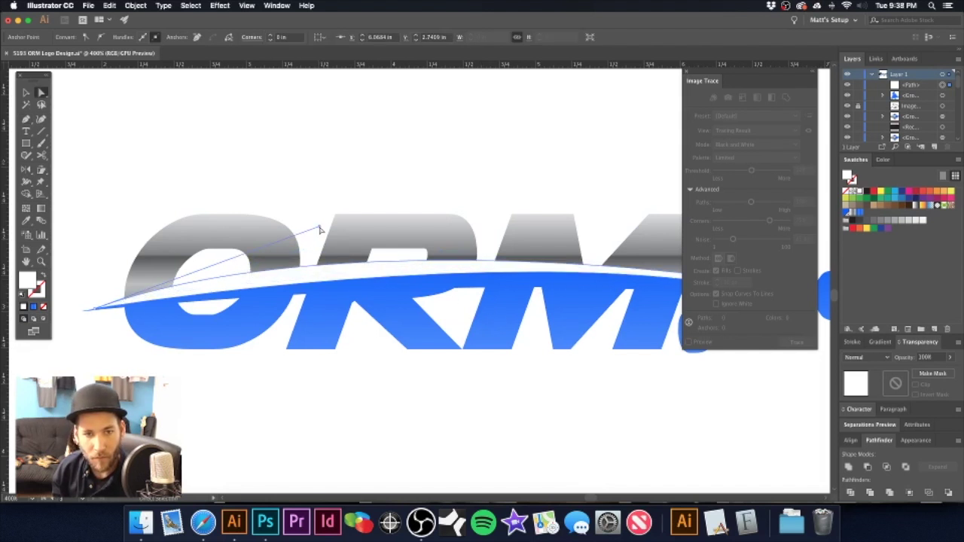
{"action": "scroll", "coordinate": [383, 236], "scroll_direction": "right", "scroll_amount": 5}
{"action": "scroll", "coordinate": [383, 237], "scroll_direction": "down", "scroll_amount": 2}
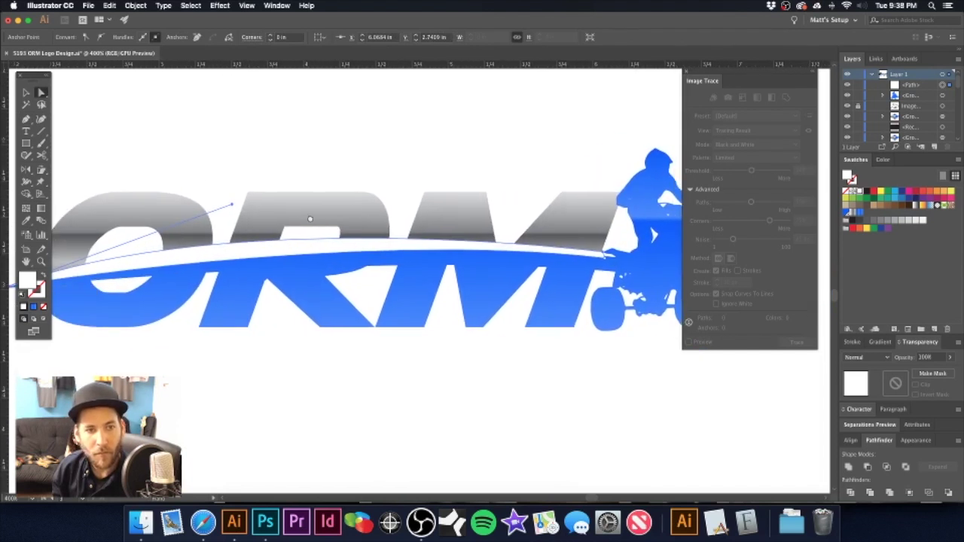
{"action": "scroll", "coordinate": [309, 218], "scroll_direction": "left", "scroll_amount": 1}
{"action": "left_click_drag", "start_coordinate": [238, 209], "coordinate": [299, 234]}
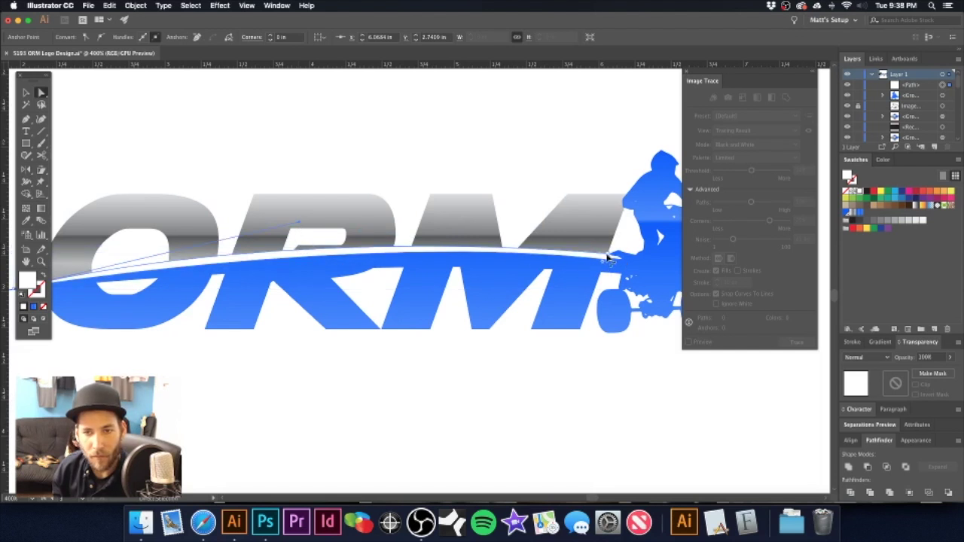
- Raise the white swoosh's upper anchor beside the quad rider and extend the left tip's handle to widen the gap
{"action": "left_click_drag", "start_coordinate": [608, 258], "coordinate": [609, 253]}
{"action": "left_click_drag", "start_coordinate": [299, 226], "coordinate": [343, 215]}
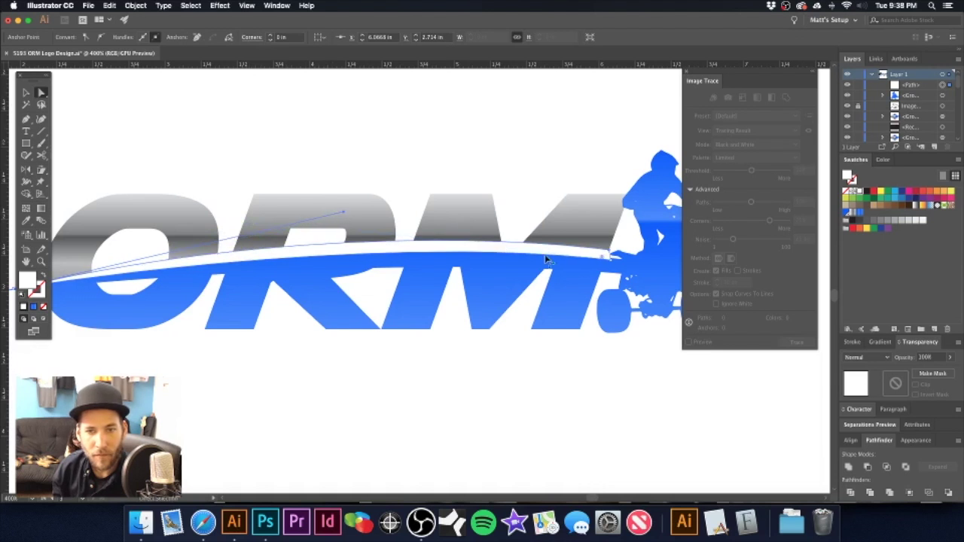
{"action": "left_click_drag", "start_coordinate": [612, 256], "coordinate": [609, 258]}
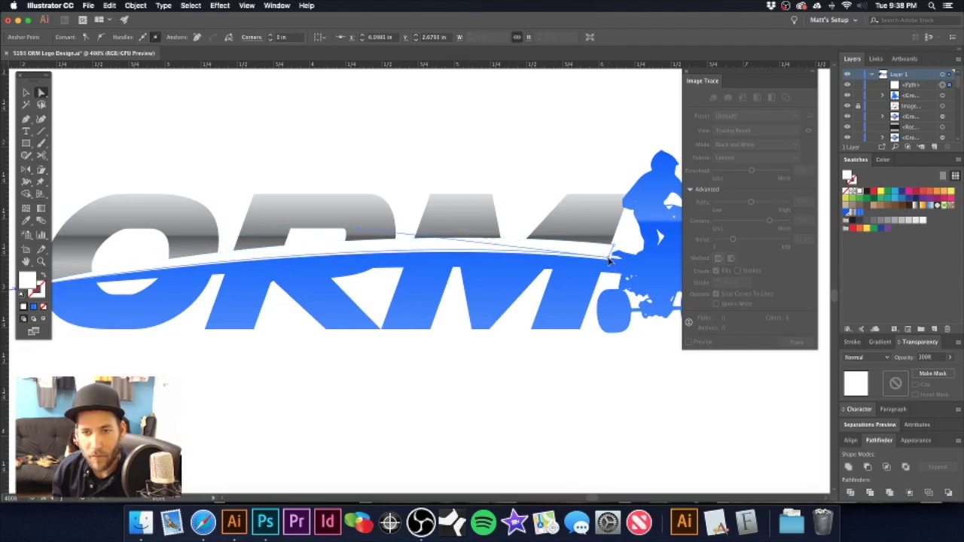
{"action": "left_click", "coordinate": [567, 148]}
{"action": "scroll", "coordinate": [503, 230], "scroll_direction": "right", "scroll_amount": 3}
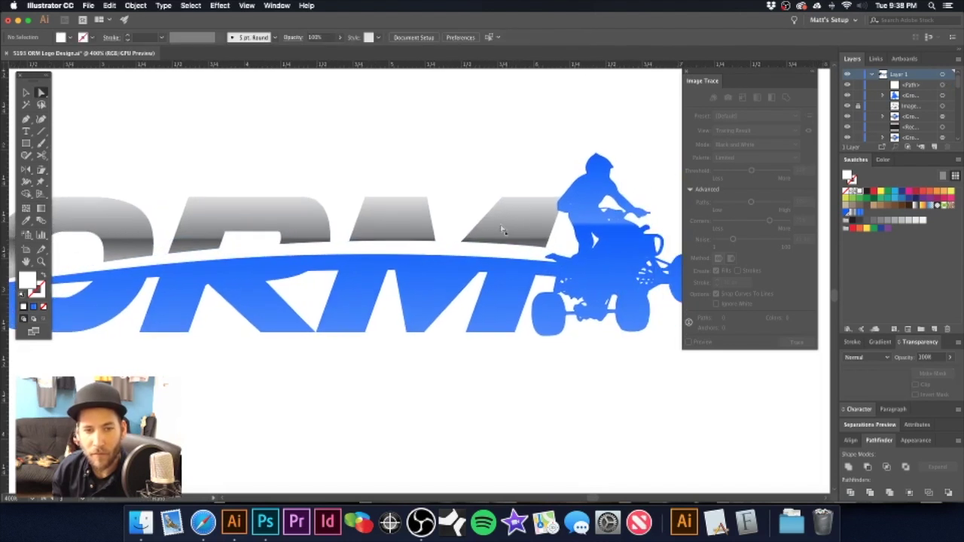
- Move the white swoosh's upper right anchor slightly outward and up, and lower the left tip's handle to flatten the curve
{"action": "scroll", "coordinate": [503, 230], "scroll_direction": "up", "scroll_amount": 5}
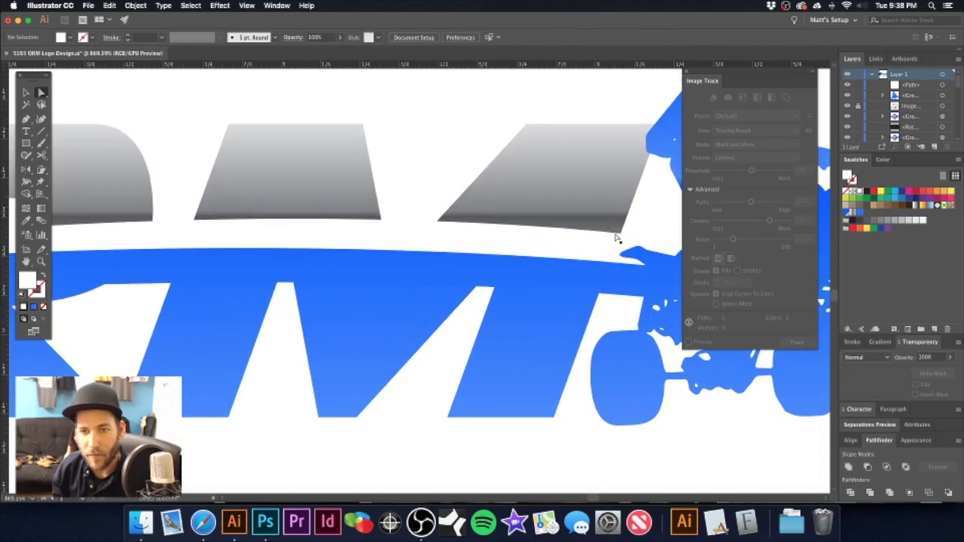
{"action": "left_click", "coordinate": [616, 238]}
{"action": "left_click_drag", "start_coordinate": [627, 236], "coordinate": [626, 232]}
{"action": "left_click", "coordinate": [349, 241], "text": "alt+super"}
{"action": "left_click", "coordinate": [349, 243], "text": "alt+super"}
{"action": "left_click", "coordinate": [257, 253]}
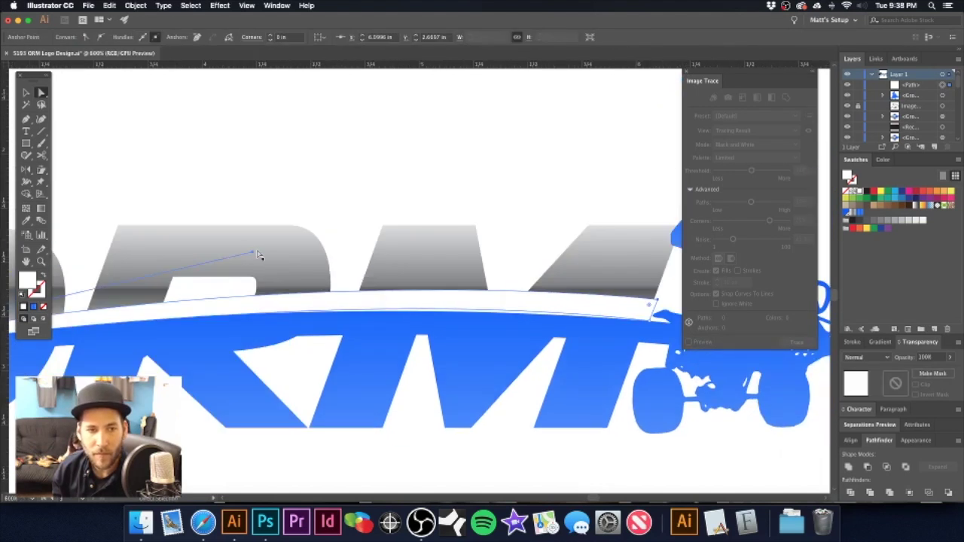
{"action": "left_click_drag", "start_coordinate": [253, 256], "coordinate": [258, 257]}
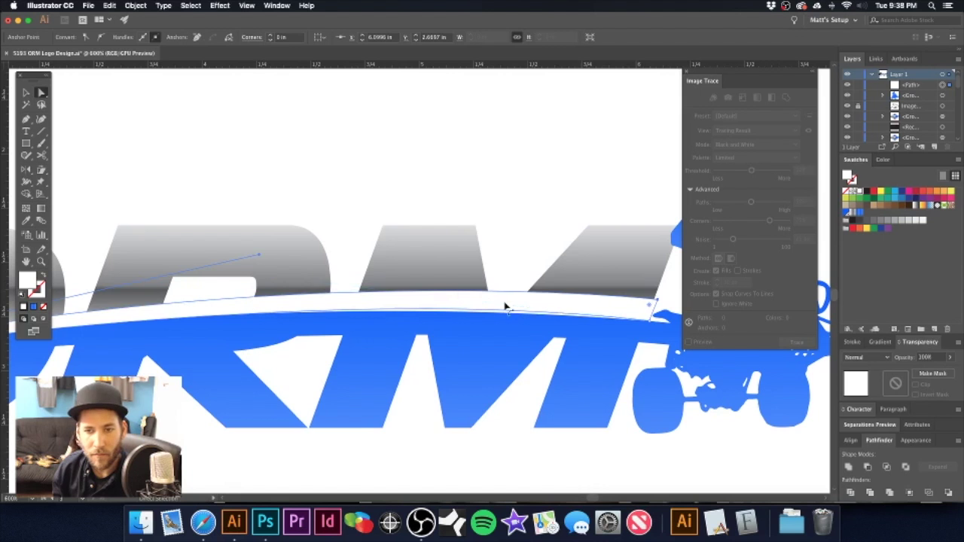
{"action": "left_click_drag", "start_coordinate": [658, 303], "coordinate": [663, 299]}
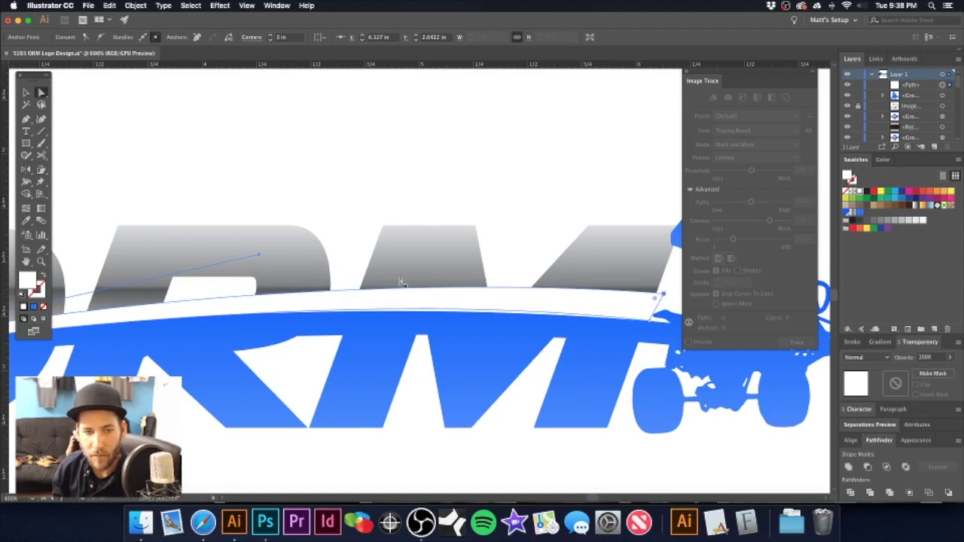
{"action": "left_click_drag", "start_coordinate": [259, 258], "coordinate": [234, 276]}
{"action": "key", "text": "super+minus"}
{"action": "key", "text": "super+minus"}
{"action": "key", "text": "super+minus"}
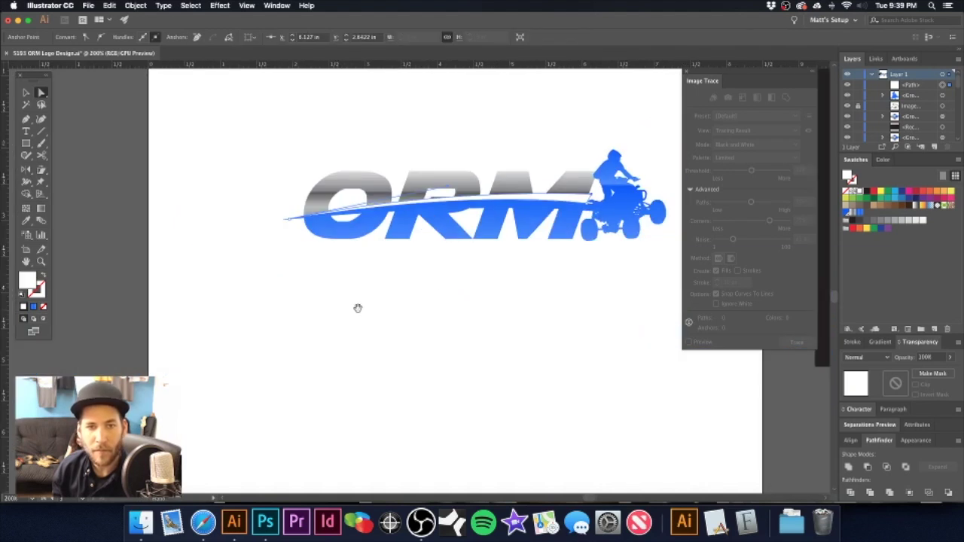
- Lower the white swoosh's upper right anchor to about X 6.11 in, Y 2.67 in beside the rider
{"action": "left_click_drag", "start_coordinate": [440, 362], "coordinate": [436, 382]}
{"action": "left_click", "coordinate": [444, 364]}
{"action": "left_click_drag", "start_coordinate": [404, 302], "coordinate": [461, 307]}
{"action": "left_click_drag", "start_coordinate": [589, 254], "coordinate": [544, 281]}
{"action": "left_click", "coordinate": [553, 275]}
{"action": "left_click", "coordinate": [625, 277]}
{"action": "left_click_drag", "start_coordinate": [625, 277], "coordinate": [626, 279]}
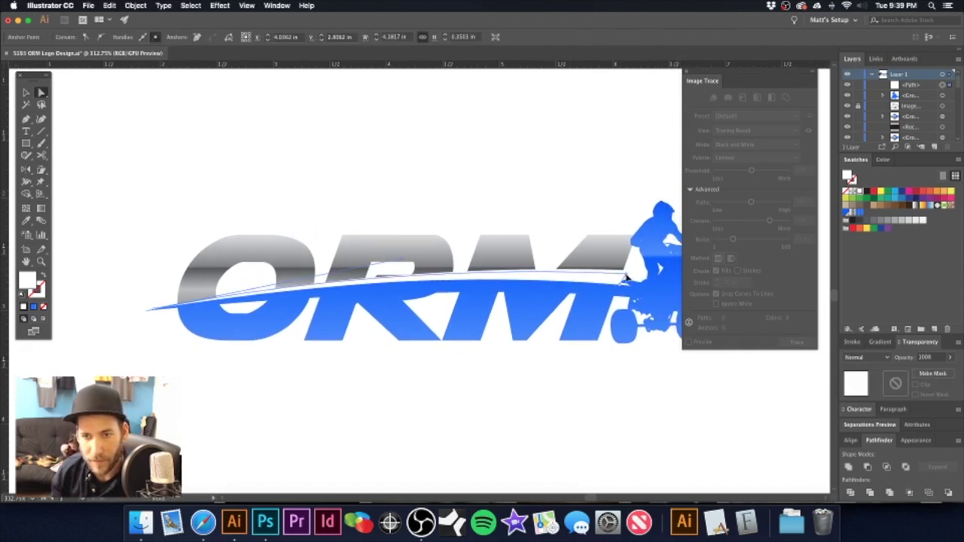
{"action": "left_click", "coordinate": [624, 279]}
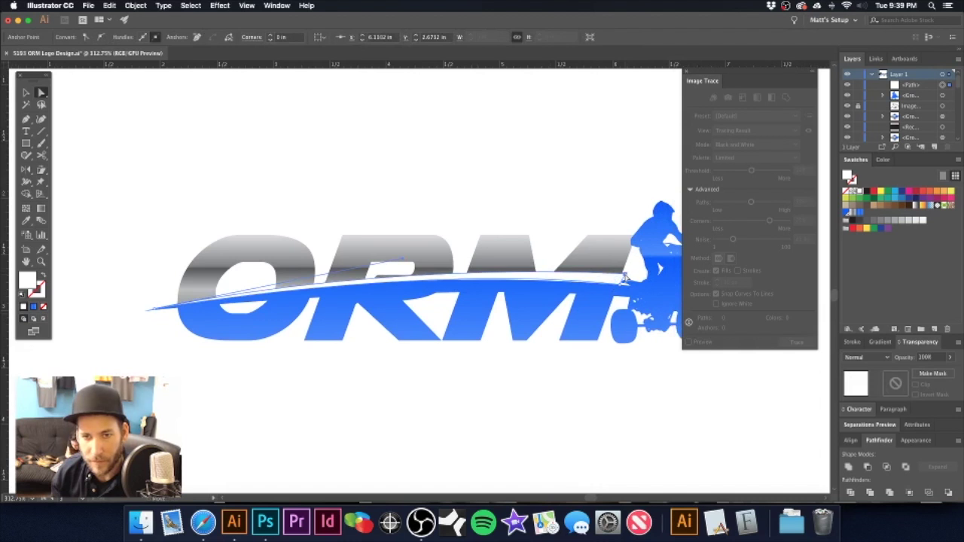
- Raise the left tip's direction handle slightly to refine the white swoosh's upper curve, and deselect the path
{"action": "left_click", "coordinate": [402, 261]}
{"action": "left_click", "coordinate": [460, 277]}
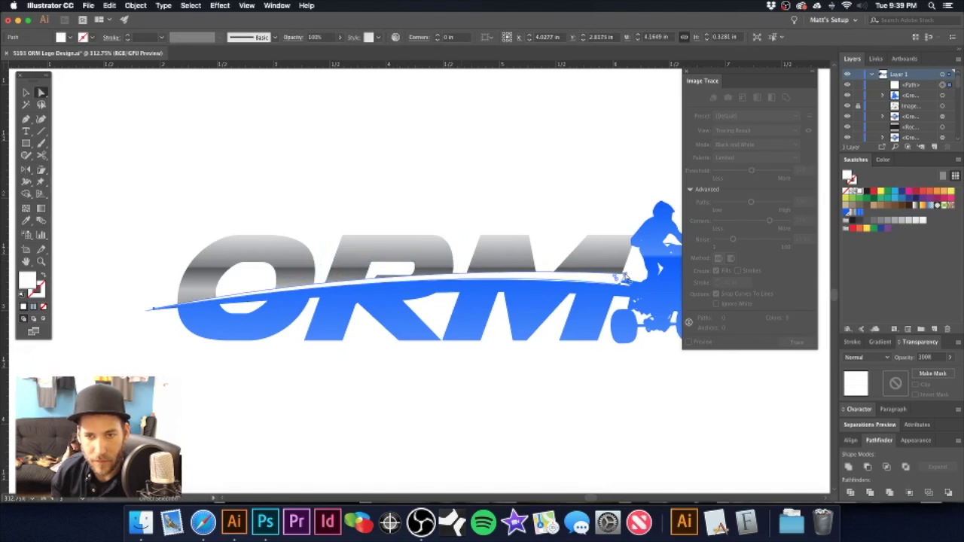
{"action": "left_click", "coordinate": [434, 267]}
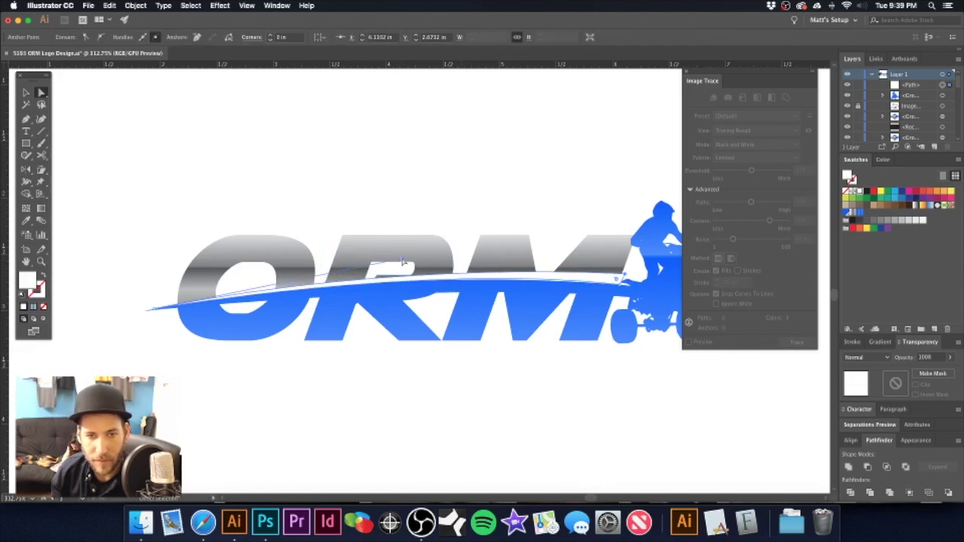
{"action": "mouse_move", "coordinate": [401, 261]}
{"action": "left_mouse_down"}
{"action": "mouse_move", "coordinate": [365, 261]}
{"action": "mouse_move", "coordinate": [399, 257]}
{"action": "left_mouse_up"}
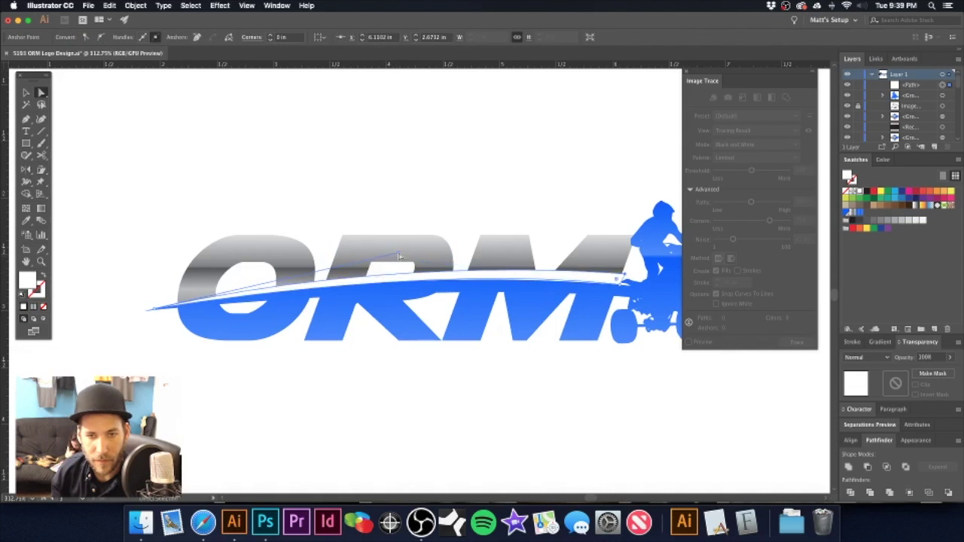
{"action": "left_click", "coordinate": [429, 196]}
{"action": "key", "text": "super+minus"}
{"action": "key", "text": "super+minus"}
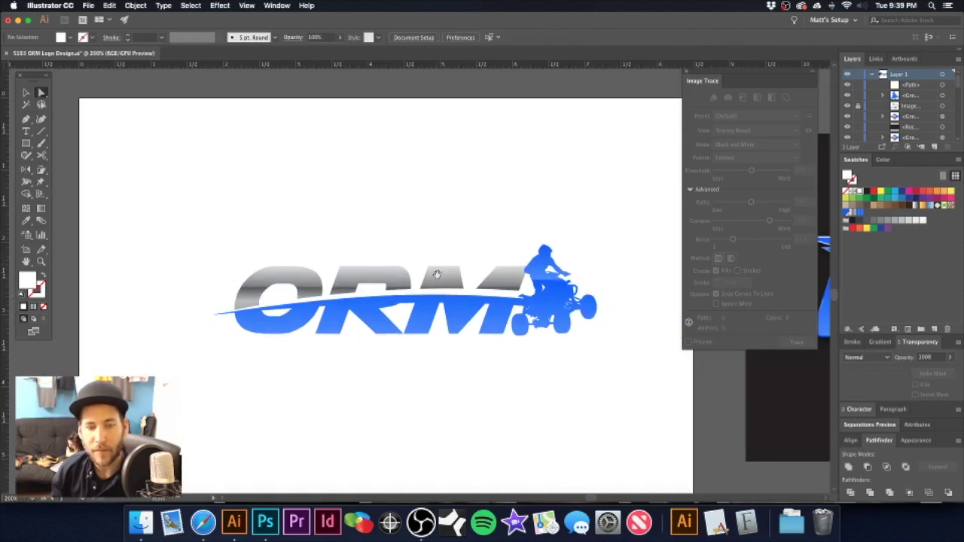
- Redraw the silver gradient vertically across the upper halves of the ORM letters with the Gradient tool, and deselect them
{"action": "key", "text": "v"}
{"action": "left_click", "coordinate": [441, 281]}
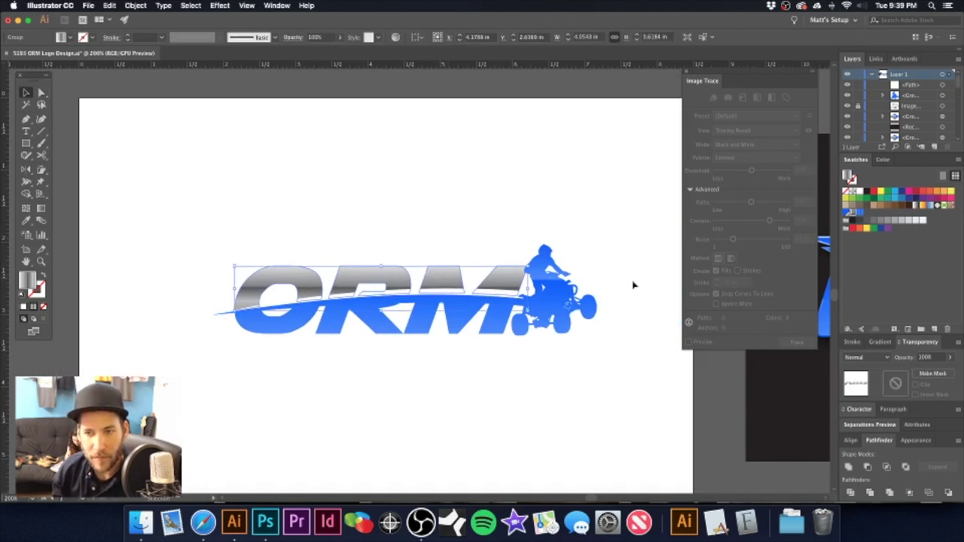
{"action": "left_click", "coordinate": [41, 209]}
{"action": "left_click_drag", "start_coordinate": [247, 307], "coordinate": [247, 268]}
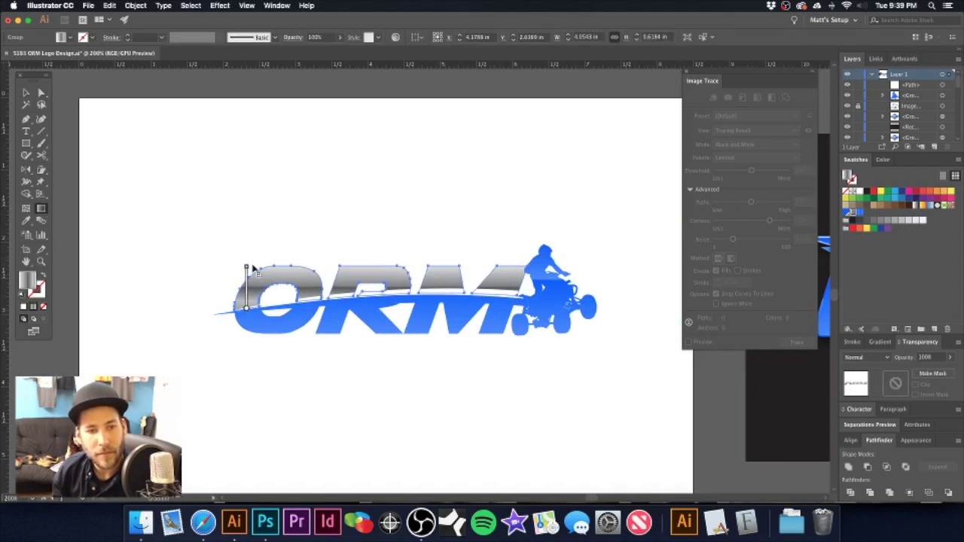
{"action": "key", "text": "super+z"}
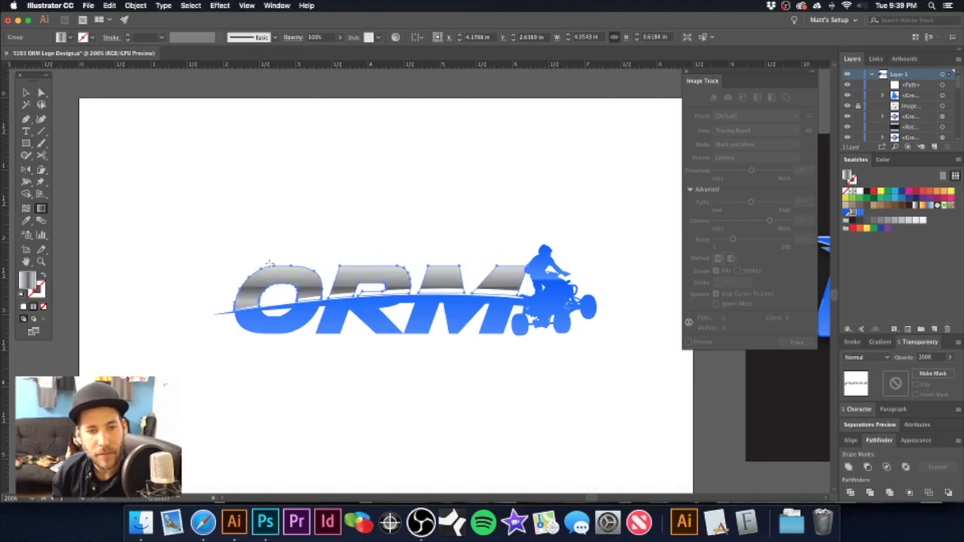
{"action": "left_click_drag", "start_coordinate": [287, 264], "coordinate": [292, 299]}
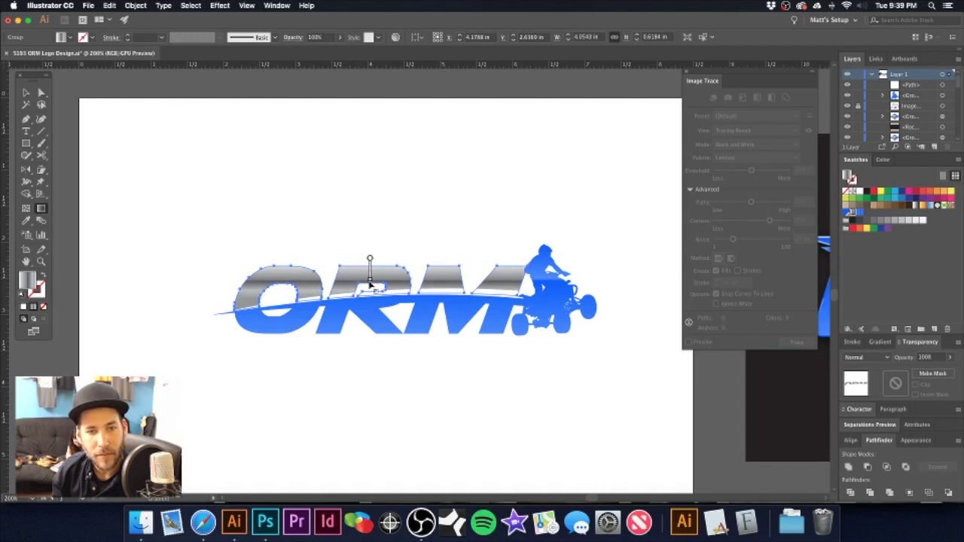
{"action": "left_click_drag", "start_coordinate": [370, 297], "coordinate": [370, 266]}
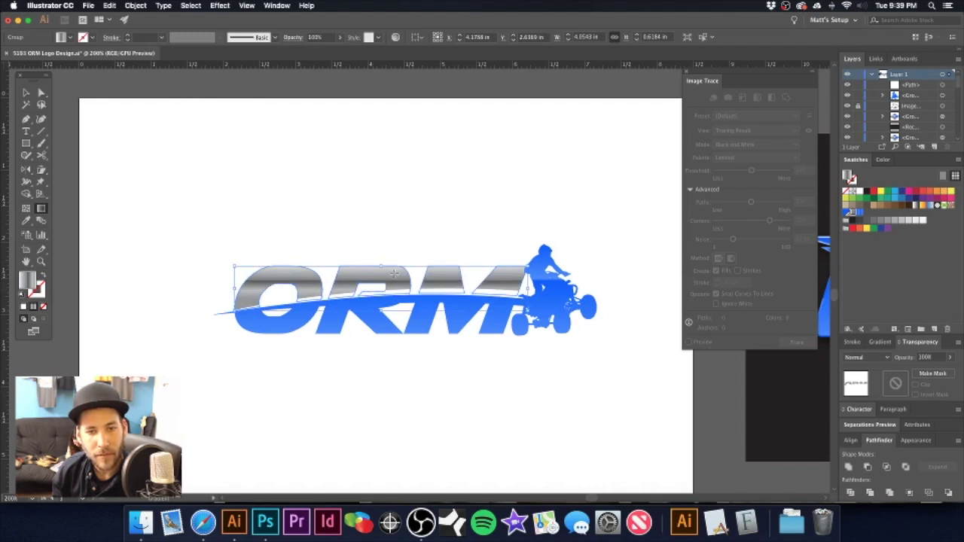
{"action": "left_click", "coordinate": [457, 245], "text": "super"}
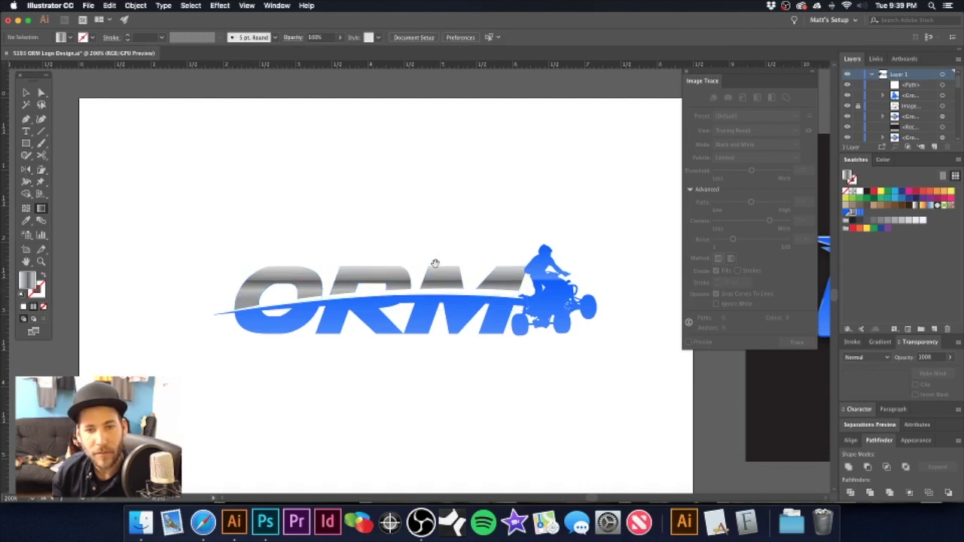
{"action": "left_click", "coordinate": [427, 275], "text": "alt+super"}
{"action": "left_click_drag", "start_coordinate": [457, 277], "coordinate": [460, 274]}
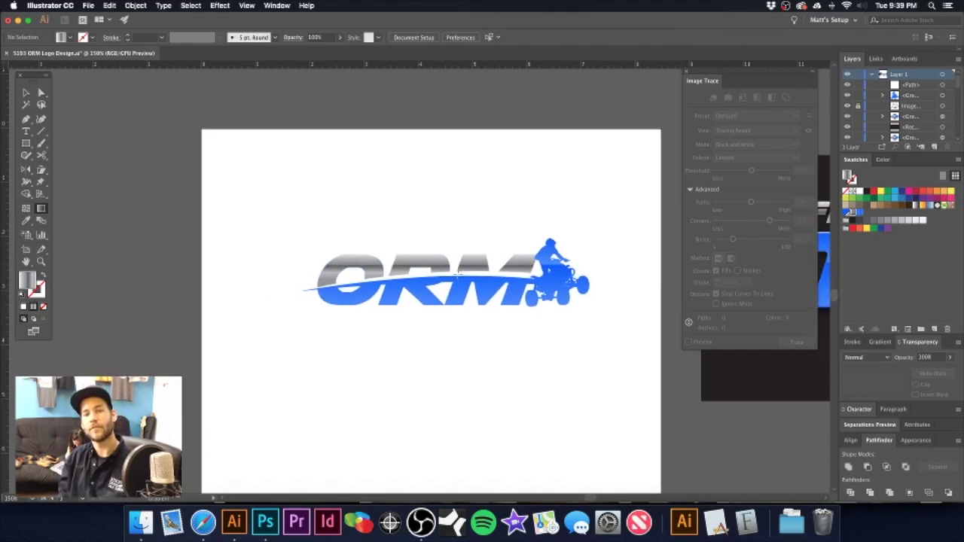
{"action": "key", "text": "v"}
{"action": "left_click_drag", "start_coordinate": [415, 264], "coordinate": [399, 282]}
{"action": "left_click", "coordinate": [424, 279], "text": "alt"}
{"action": "scroll", "coordinate": [401, 285], "scroll_direction": "right", "scroll_amount": 2}
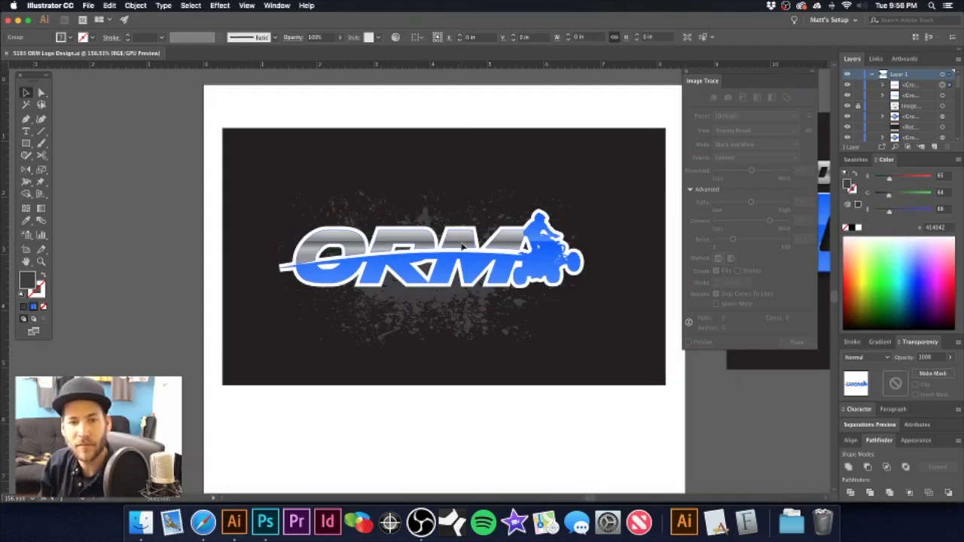
- Undo the latest splatter and outline edits on the dark-background logo one after another
{"action": "left_click", "coordinate": [477, 146]}
{"action": "key", "text": "super+z"}
{"action": "key", "text": "super+z"}
{"action": "key", "text": "super+z"}
{"action": "key", "text": "super+z"}
{"action": "key", "text": "super+z"}
{"action": "key", "text": "super+z"}
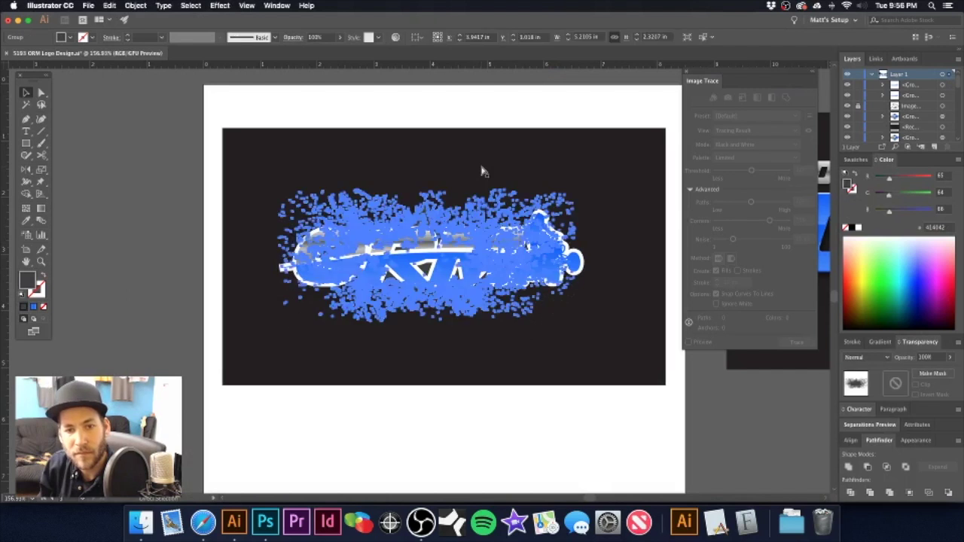
{"action": "key", "text": "super+z"}
{"action": "key", "text": "super+z"}
{"action": "key", "text": "super+z"}
{"action": "key", "text": "super+z"}
{"action": "key", "text": "super+z"}
{"action": "key", "text": "super+z"}
{"action": "key", "text": "super+z"}
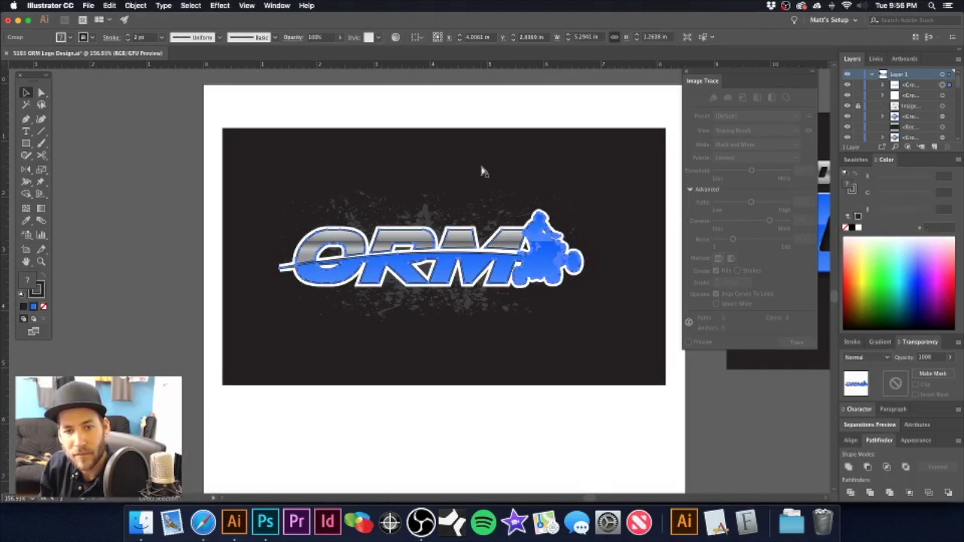
- Step through the logo's white and black outline edits in the history, and redo everything up to the larger background splatter
{"action": "key", "text": "super+alt+bracketright"}
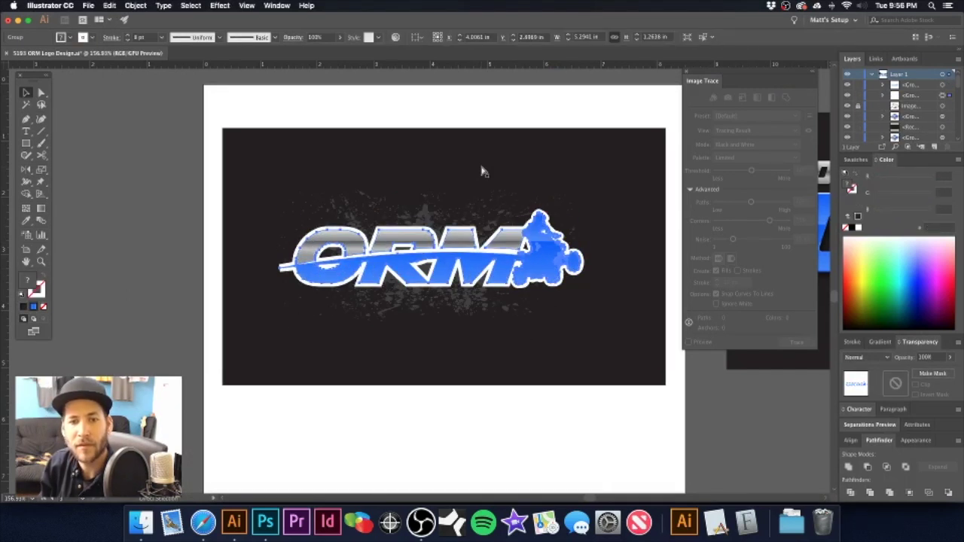
{"action": "key", "text": "super+alt+bracketright"}
{"action": "key", "text": "super+alt+bracketright"}
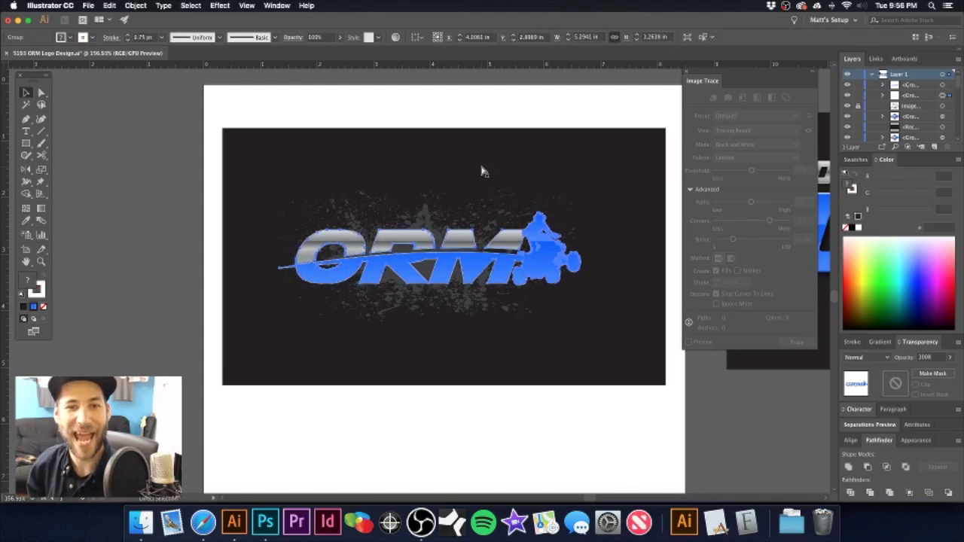
{"action": "key", "text": "super+alt+bracketright"}
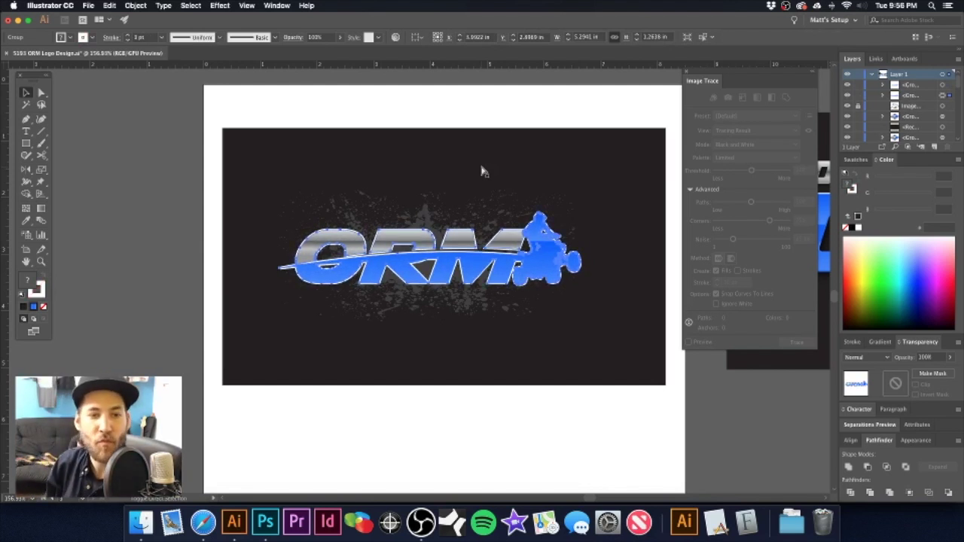
{"action": "key", "text": "super+alt+bracketright"}
{"action": "key", "text": "super+alt+bracketright"}
{"action": "key", "text": "super+alt+bracketright"}
{"action": "key", "text": "super+alt+bracketright"}
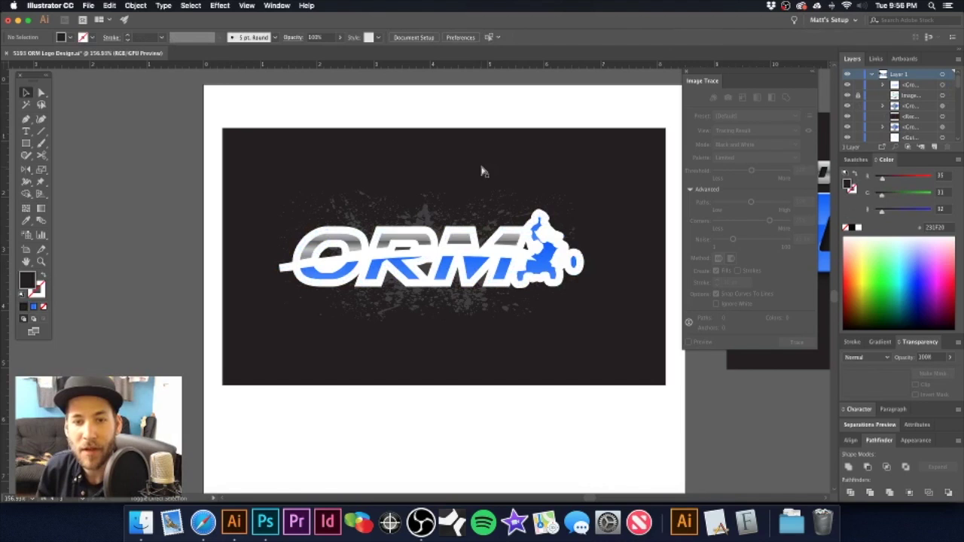
{"action": "key", "text": "super+alt+bracketright"}
{"action": "key", "text": "super+alt+bracketright"}
{"action": "key", "text": "super+alt+bracketright"}
{"action": "key", "text": "super+alt+bracketright"}
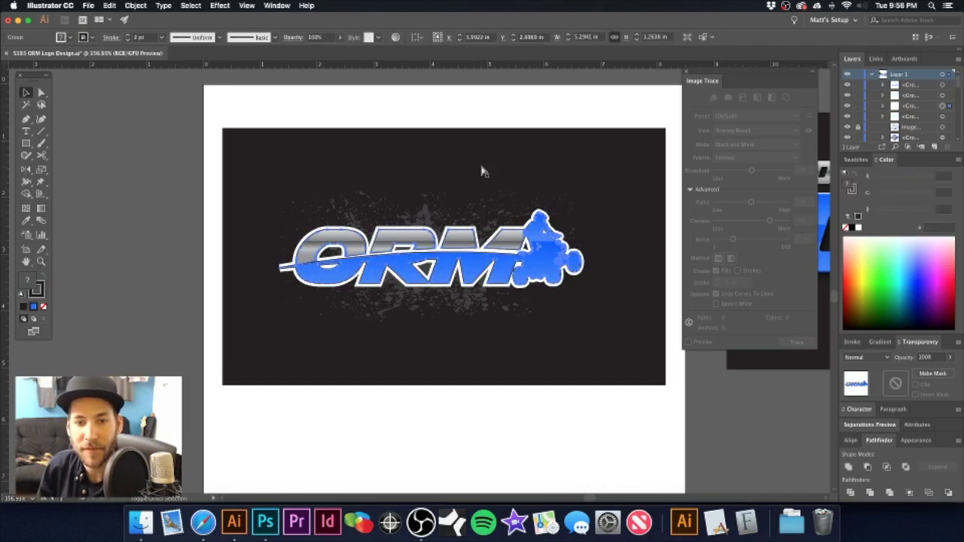
{"action": "key", "text": "super+alt+bracketright"}
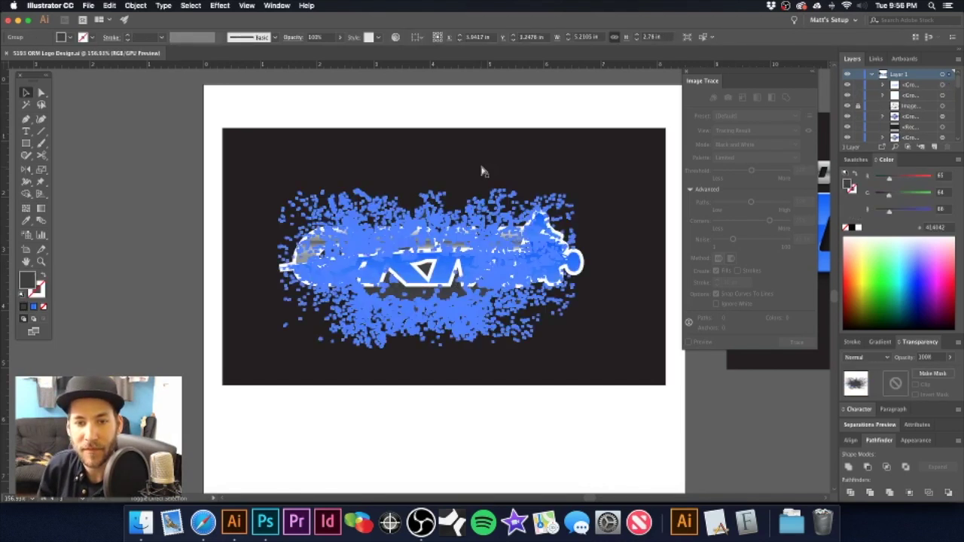
{"action": "left_click", "coordinate": [31, 92]}
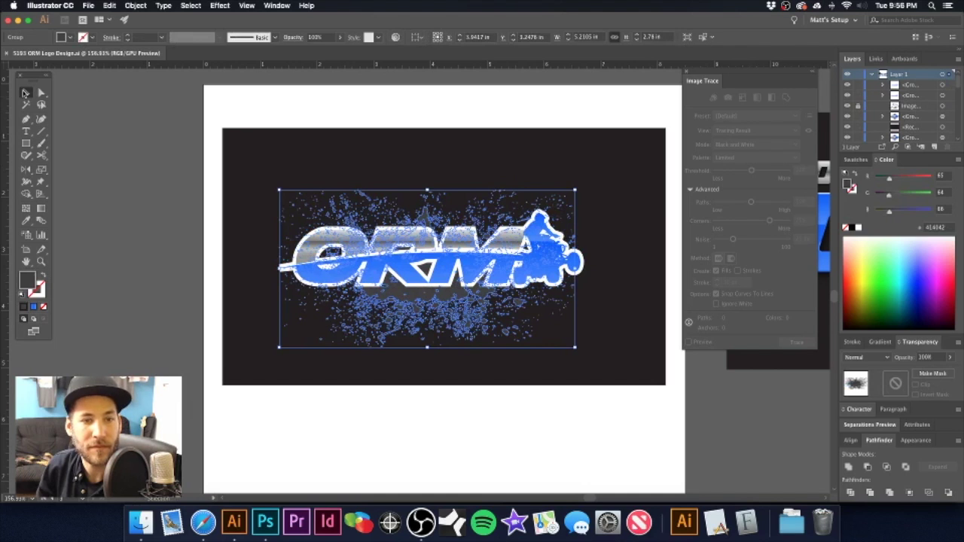
{"action": "left_click", "coordinate": [131, 159]}
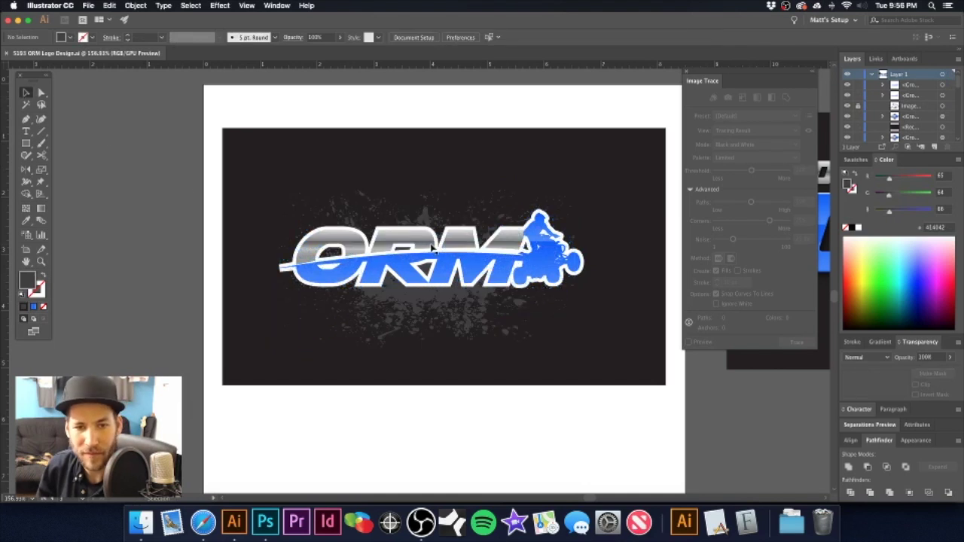
{"action": "left_click", "coordinate": [433, 249]}
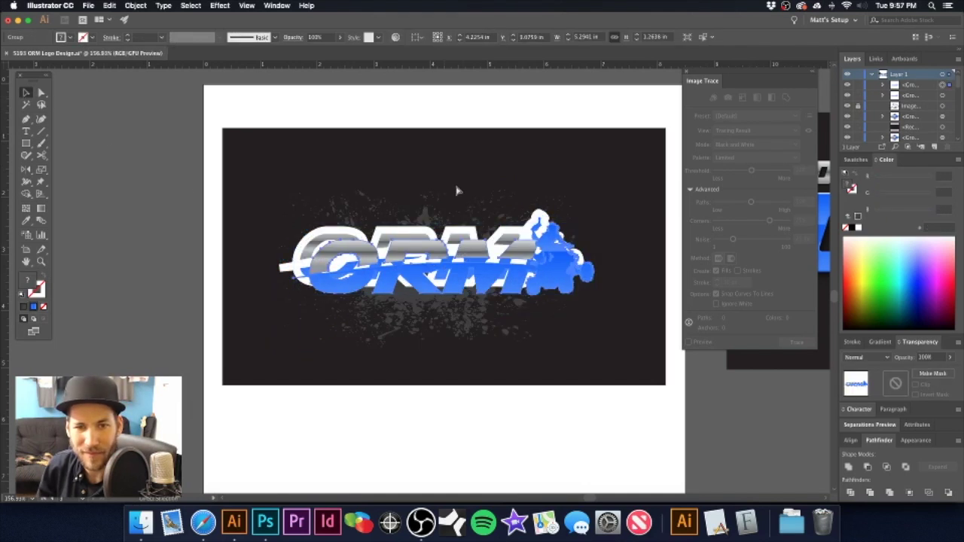
{"action": "left_click", "coordinate": [444, 107]}
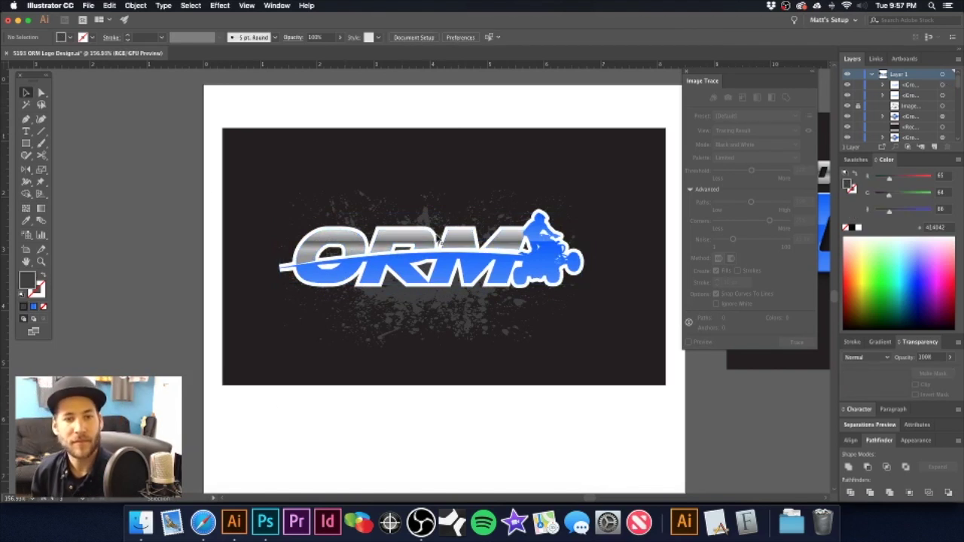
- Place a copy of the condensed OFF ROAD text from the draft lettering below the new ORM logo and fill it white
{"action": "left_click", "coordinate": [448, 232], "text": "alt+super"}
{"action": "left_click", "coordinate": [447, 232], "text": "alt+super"}
{"action": "scroll", "coordinate": [448, 242], "scroll_direction": "down", "scroll_amount": 2}
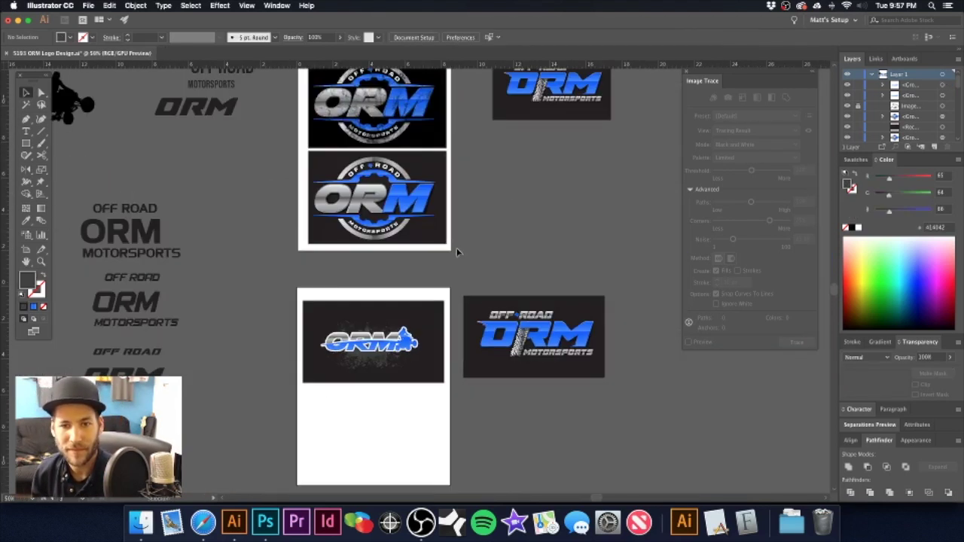
{"action": "scroll", "coordinate": [497, 280], "scroll_direction": "up", "scroll_amount": 3}
{"action": "scroll", "coordinate": [411, 292], "scroll_direction": "down", "scroll_amount": 3}
{"action": "scroll", "coordinate": [411, 293], "scroll_direction": "left", "scroll_amount": 2}
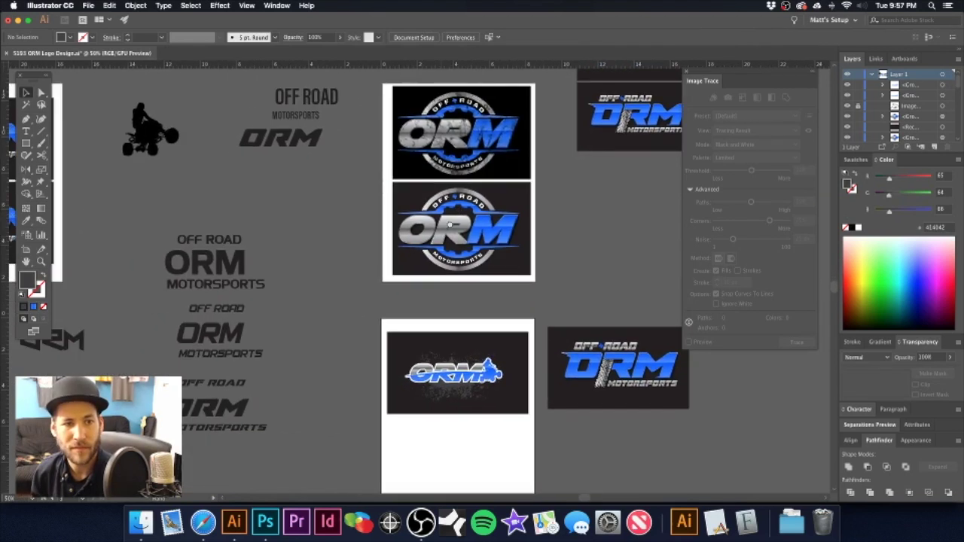
{"action": "left_click", "coordinate": [316, 85]}
{"action": "left_click_drag", "start_coordinate": [329, 83], "coordinate": [456, 384]}
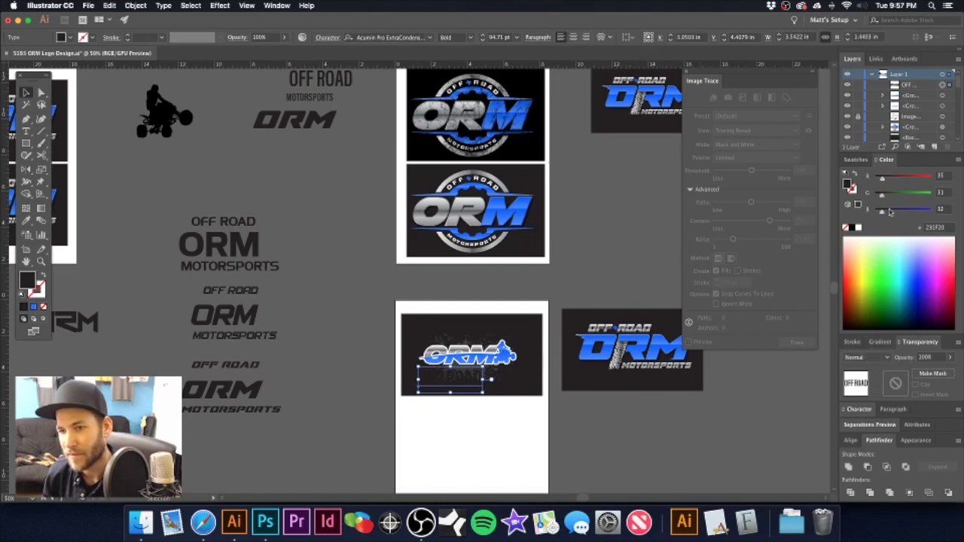
{"action": "left_click", "coordinate": [858, 229]}
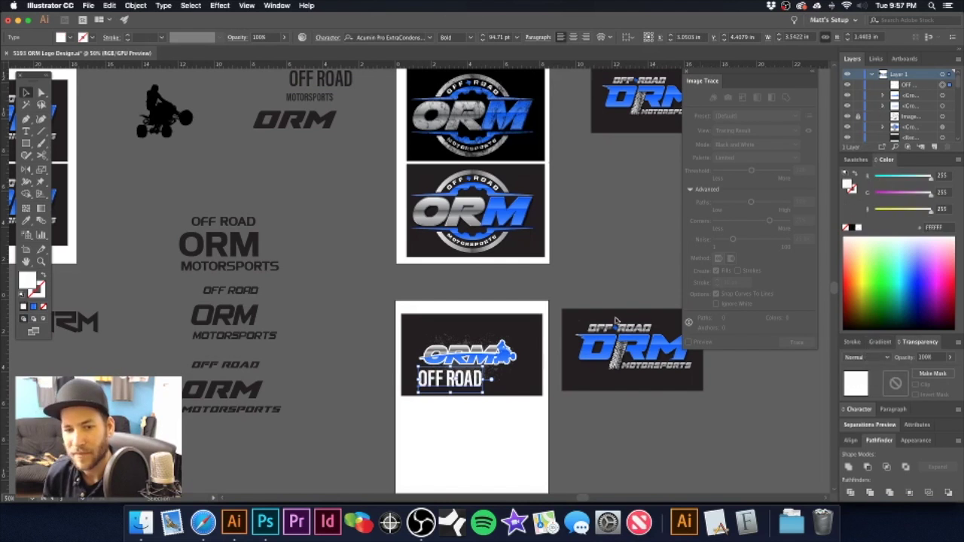
- Extend the white text below the logo to read OFF ROAD MOTORSPORTS
{"action": "left_click", "coordinate": [483, 288]}
{"action": "left_click_drag", "start_coordinate": [416, 372], "coordinate": [491, 354]}
{"action": "key", "text": "t"}
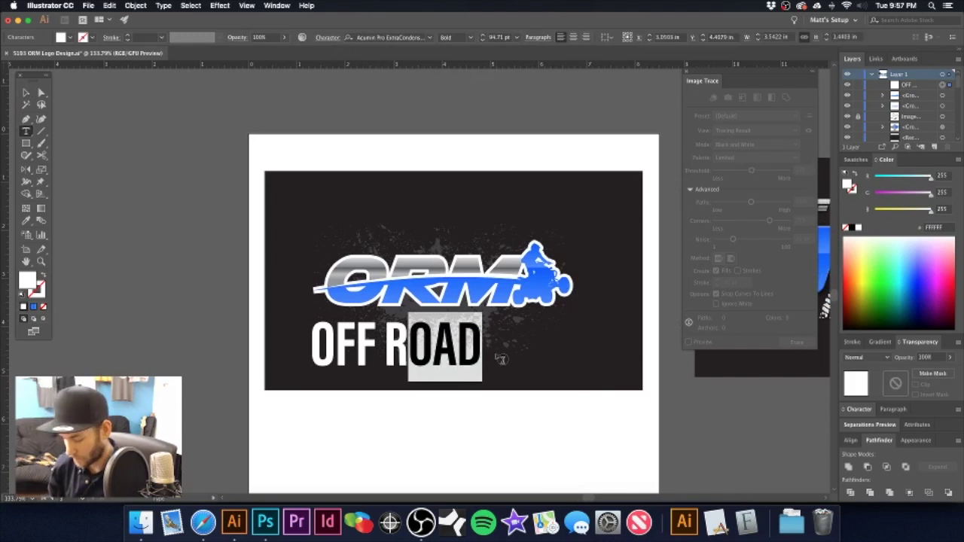
{"action": "left_click", "coordinate": [493, 354]}
{"action": "type", "text": "Mo"}
{"action": "key", "text": "BackSpace"}
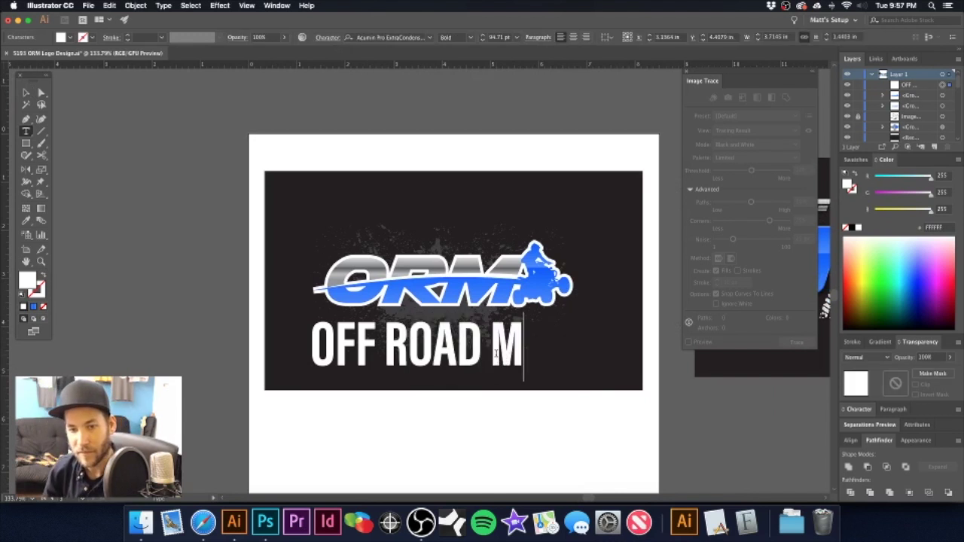
{"action": "type", "text": "OTORSPORTS"}
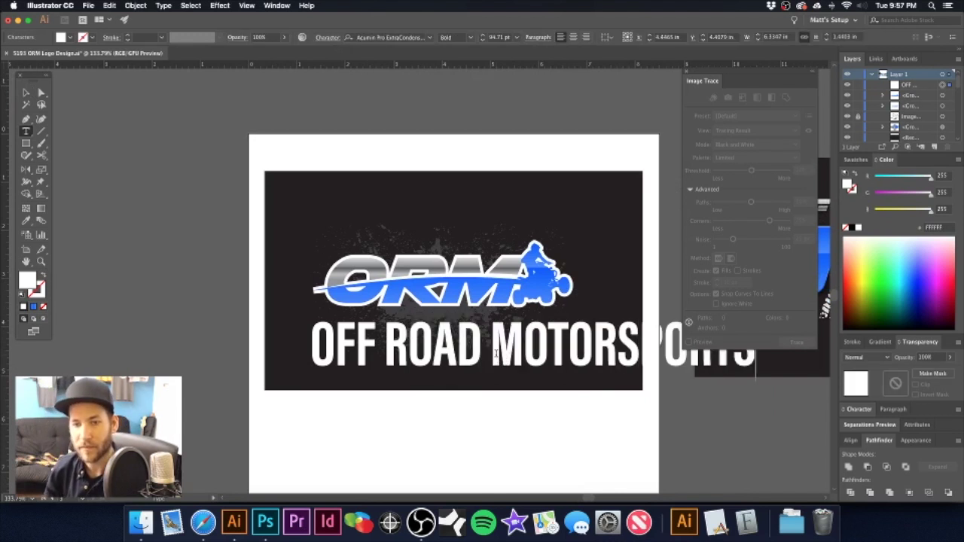
{"action": "key", "text": "Escape"}
- Scale the OFF ROAD MOTORSPORTS text down to about 32 pt and place it directly beneath the ORM letters
{"action": "left_click", "coordinate": [333, 142]}
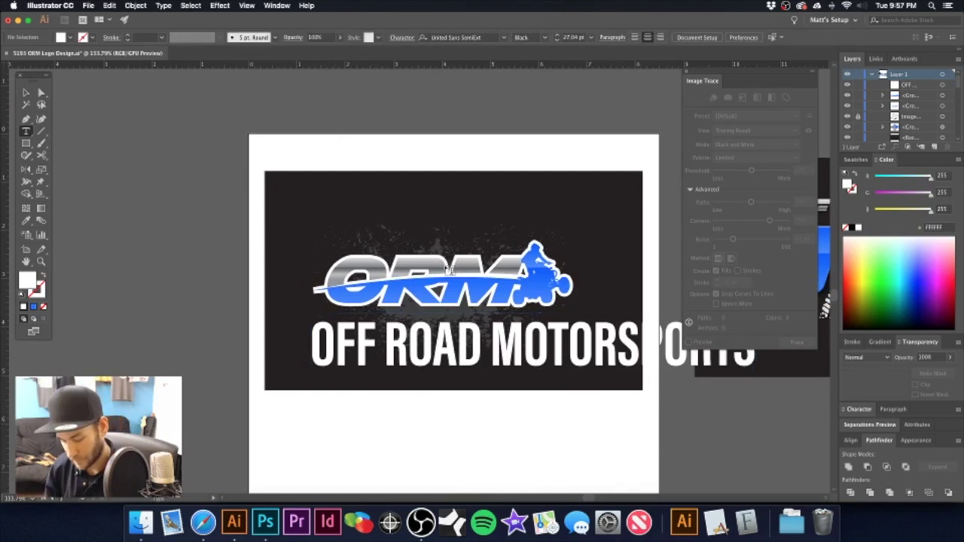
{"action": "left_click", "coordinate": [504, 344]}
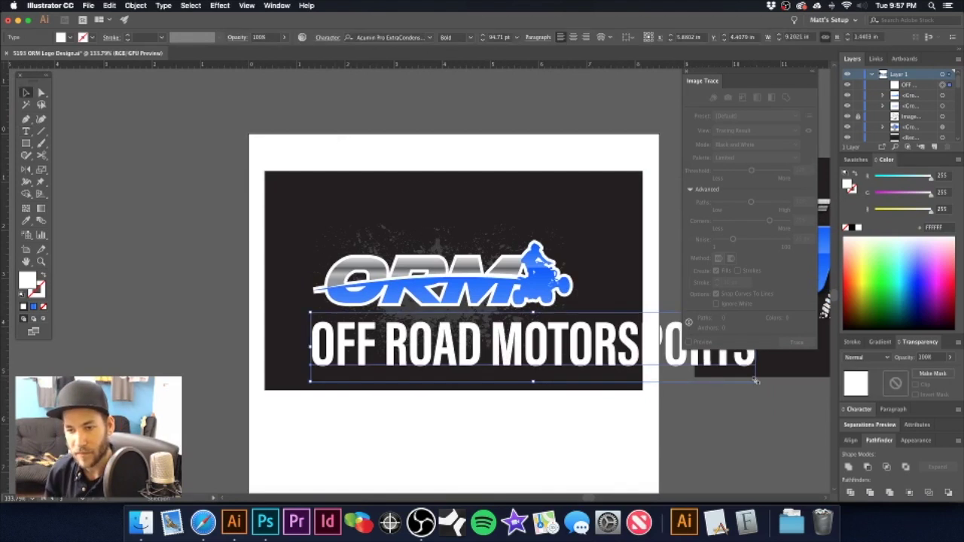
{"action": "left_click_drag", "start_coordinate": [754, 381], "coordinate": [461, 324]}
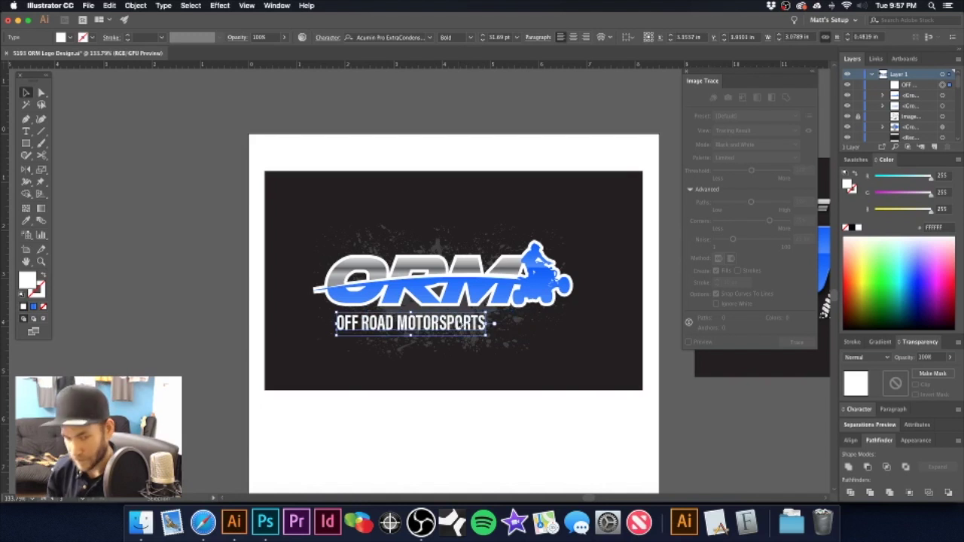
- Widen the tagline's letter spacing and add an extra space between OFF ROAD and MOTORSPORTS
{"action": "key", "text": "alt+Right"}
{"action": "key", "text": "alt+Right"}
{"action": "key", "text": "alt+Right"}
{"action": "key", "text": "alt+Right"}
{"action": "key", "text": "alt+Right"}
{"action": "key", "text": "alt+Right"}
{"action": "key", "text": "alt+Right"}
{"action": "key", "text": "alt+Right"}
{"action": "key", "text": "alt+Right"}
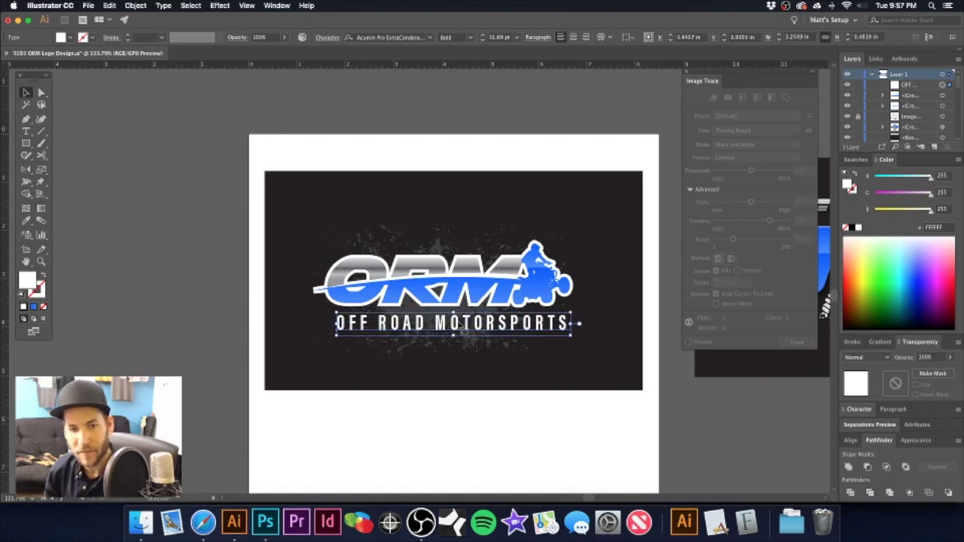
{"action": "key", "text": "t"}
{"action": "left_click", "coordinate": [434, 324]}
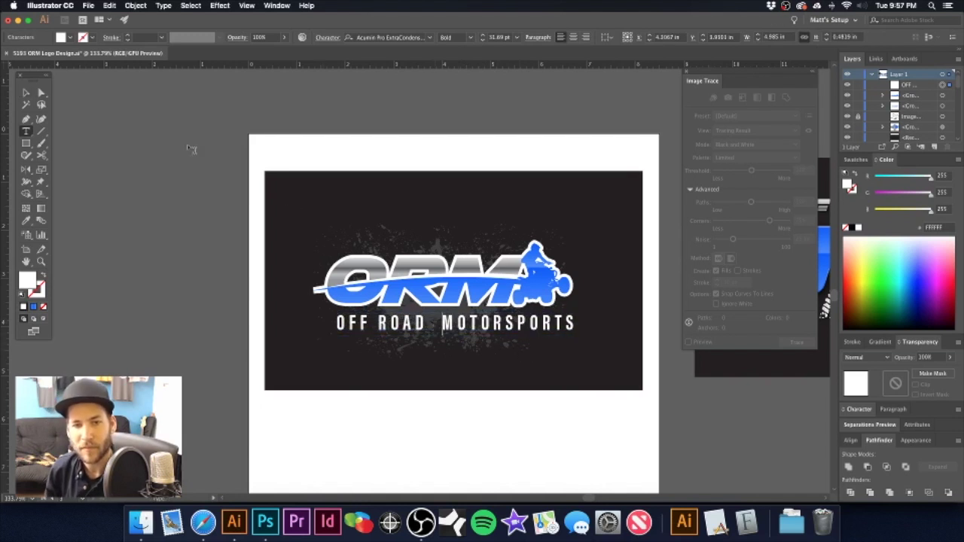
- Scale the tagline down to about 23 pt, position it close under the ORM letters short of the rider, and deselect it
{"action": "left_click", "coordinate": [26, 92]}
{"action": "left_click", "coordinate": [491, 346]}
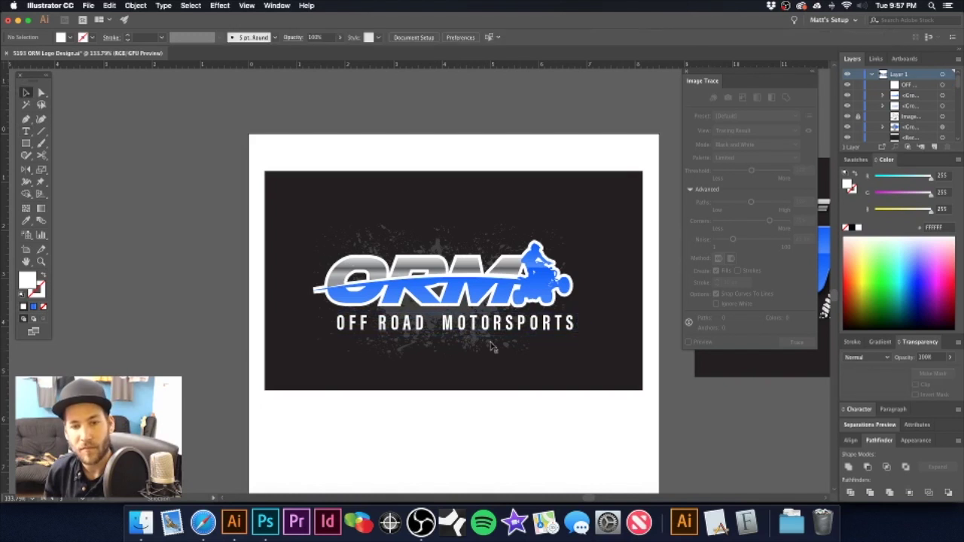
{"action": "left_click_drag", "start_coordinate": [498, 326], "coordinate": [493, 325]}
{"action": "left_click_drag", "start_coordinate": [572, 335], "coordinate": [510, 328]}
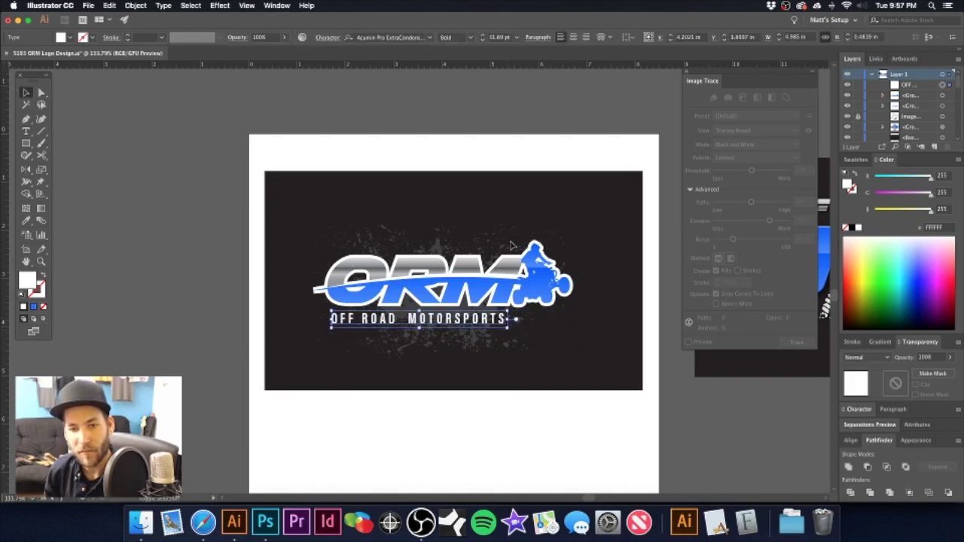
{"action": "left_click", "coordinate": [488, 180]}
{"action": "key", "text": "super+equal"}
{"action": "left_click_drag", "start_coordinate": [451, 348], "coordinate": [454, 346]}
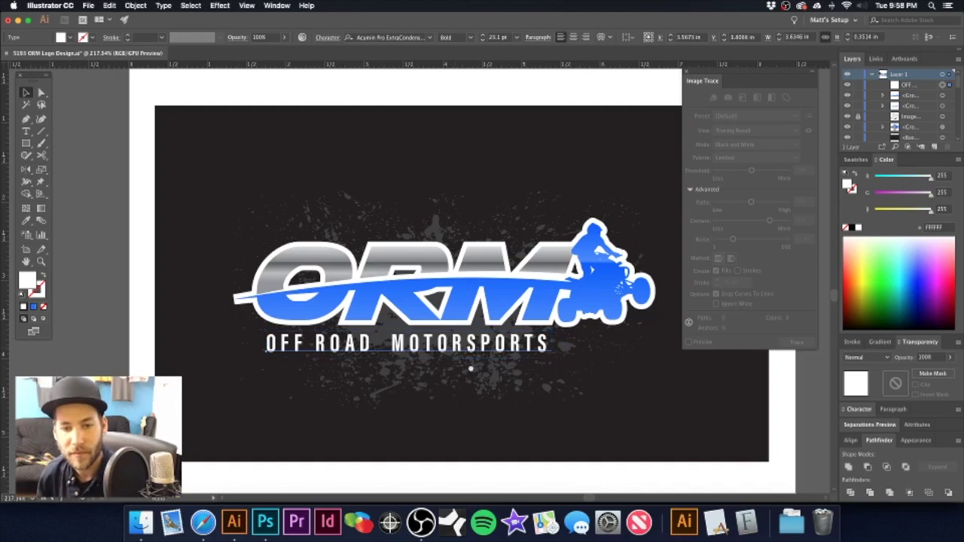
{"action": "key", "text": "super+minus"}
{"action": "key", "text": "super+minus"}
{"action": "left_click_drag", "start_coordinate": [526, 342], "coordinate": [468, 360]}
{"action": "left_click", "coordinate": [467, 360]}
{"action": "left_click", "coordinate": [379, 156]}
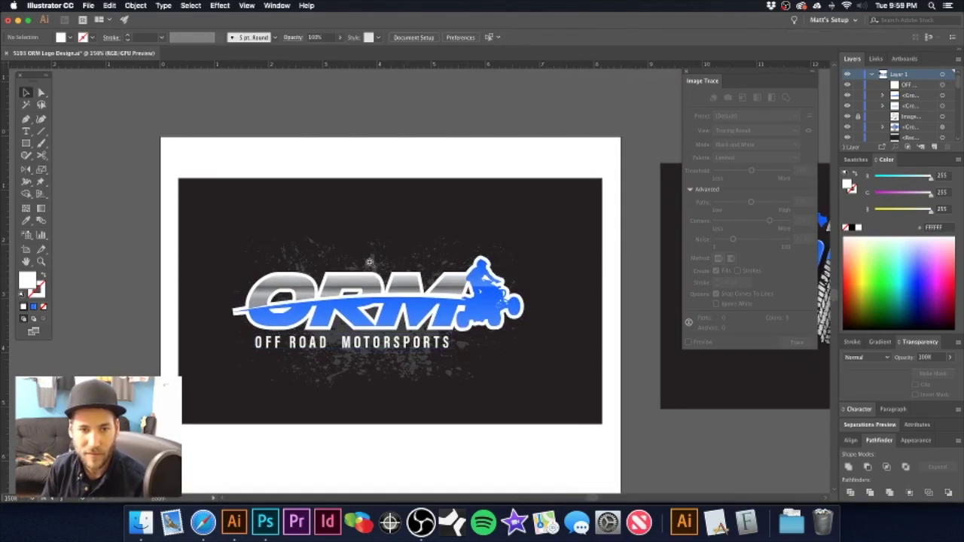
- Add a Drop Shadow effect to the silver and blue ORM logo group with the preview enabled
{"action": "scroll", "coordinate": [369, 271], "scroll_direction": "up", "scroll_amount": 5}
{"action": "left_click_drag", "start_coordinate": [378, 285], "coordinate": [409, 246]}
{"action": "key", "text": "super+z"}
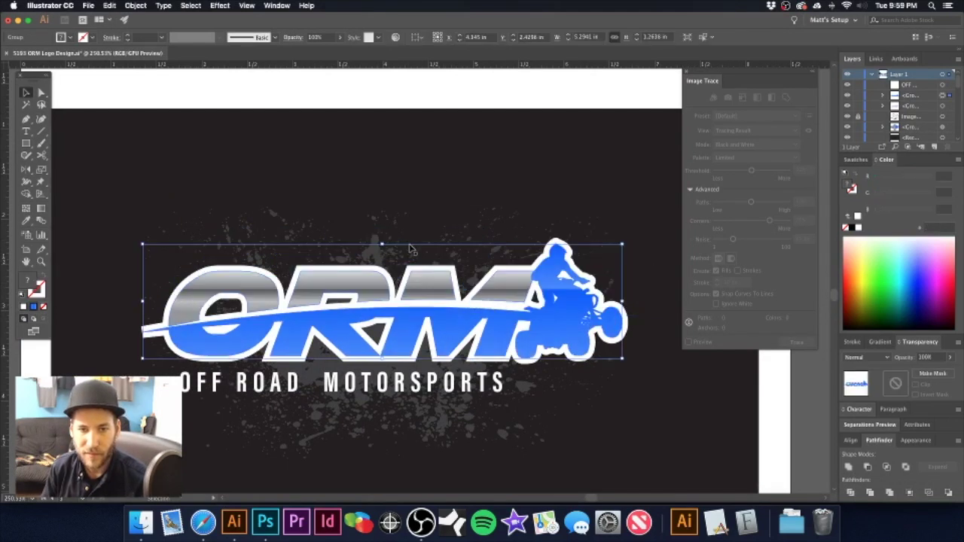
{"action": "left_click", "coordinate": [220, 6]}
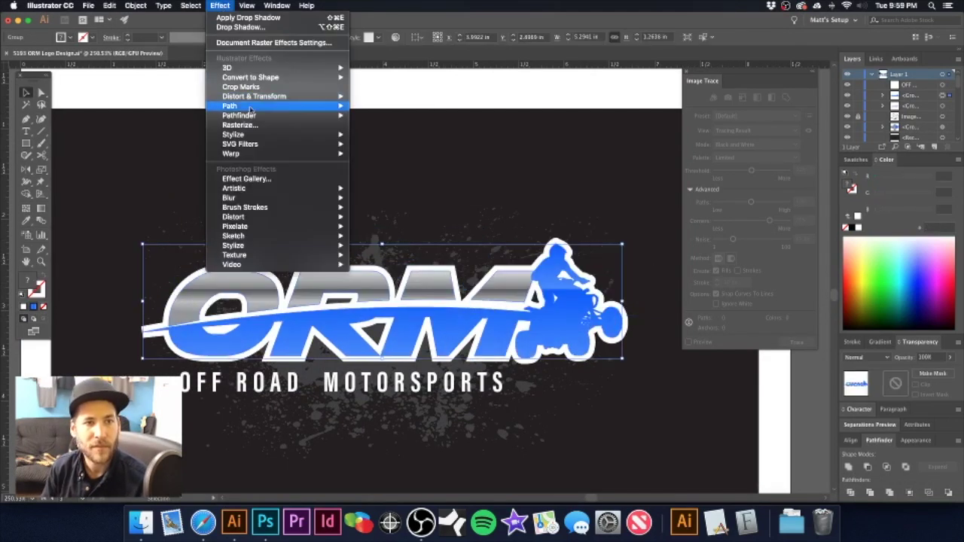
{"action": "mouse_move", "coordinate": [348, 138]}
{"action": "left_click", "coordinate": [383, 134]}
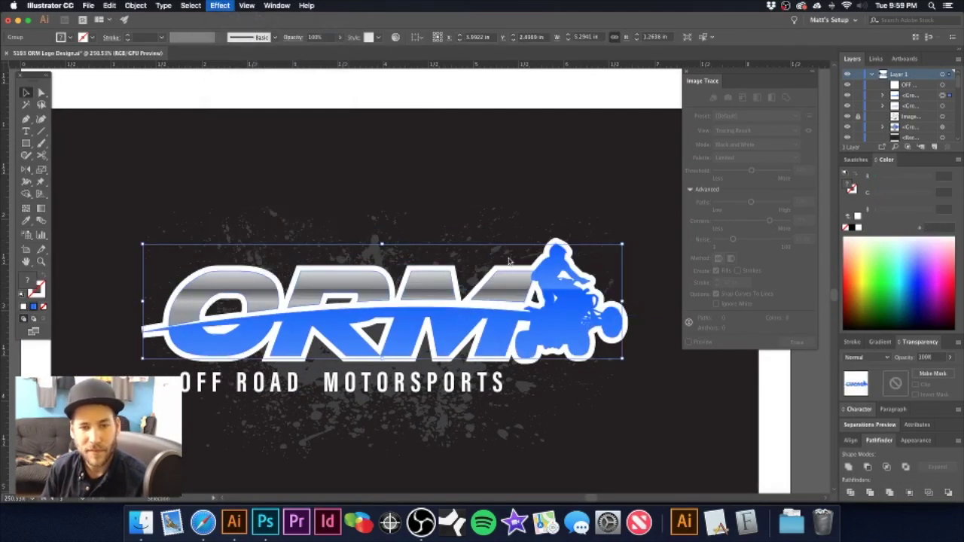
{"action": "left_click", "coordinate": [535, 239]}
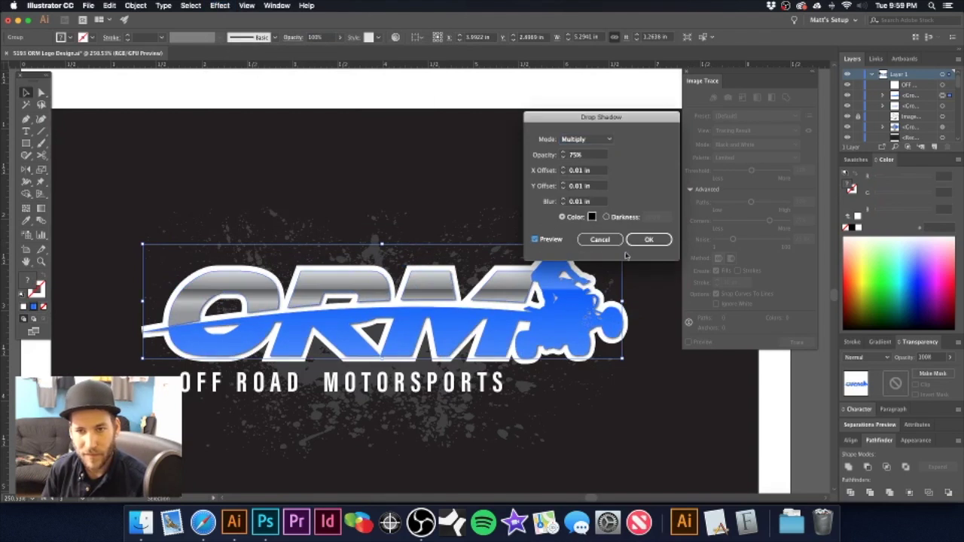
- Set the drop shadow to 100% opacity, 0.3 in X offset, 0.03 in Y offset and 0.03 in blur
{"action": "left_click_drag", "start_coordinate": [587, 157], "coordinate": [552, 155]}
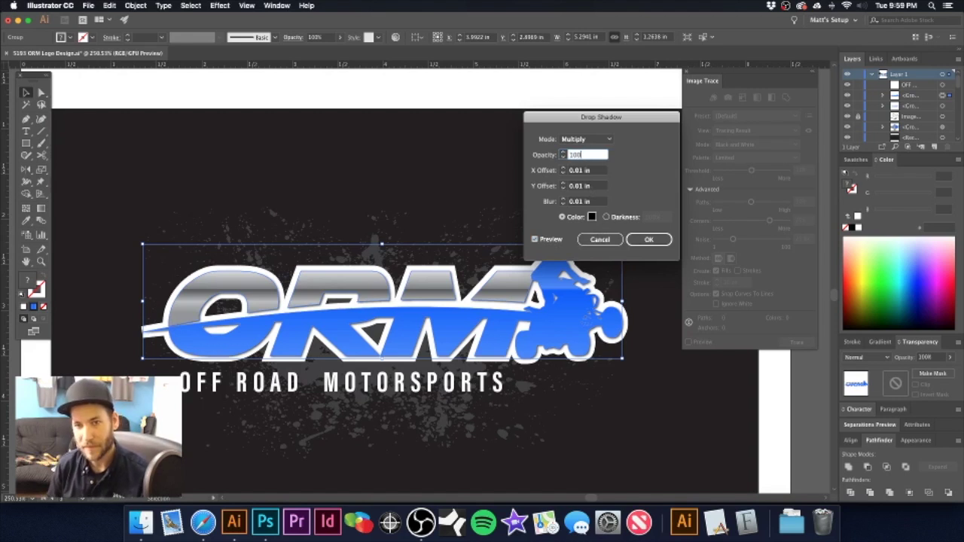
{"action": "left_click", "coordinate": [598, 186]}
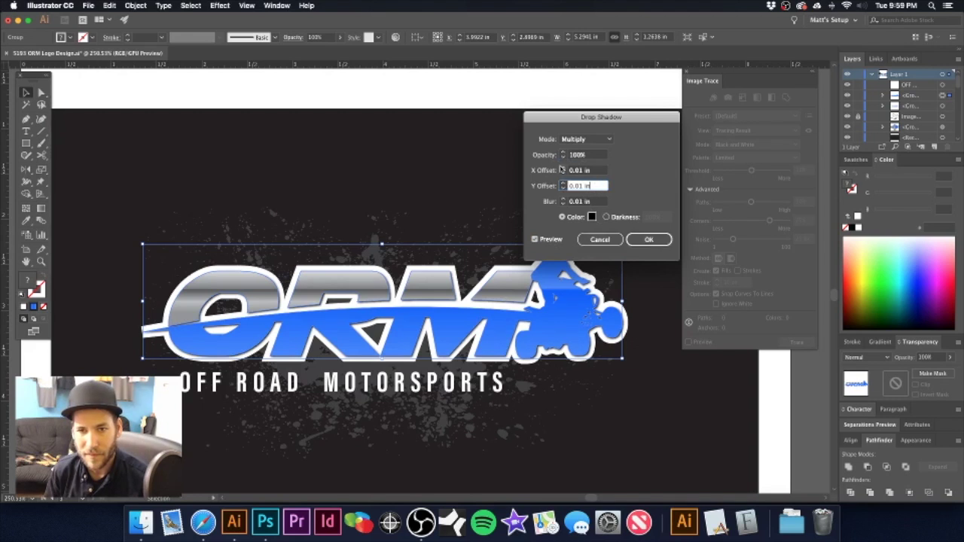
{"action": "left_click", "coordinate": [562, 171]}
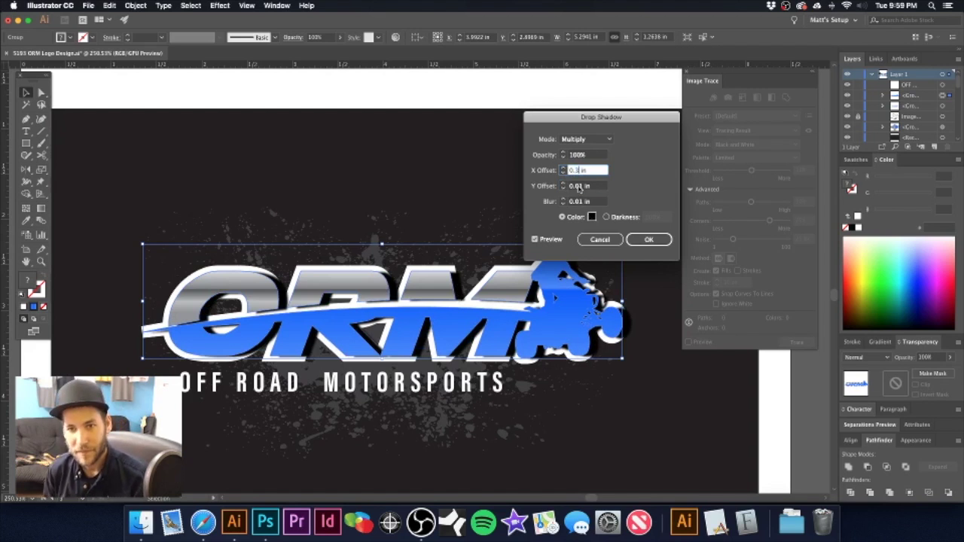
{"action": "left_click", "coordinate": [579, 187]}
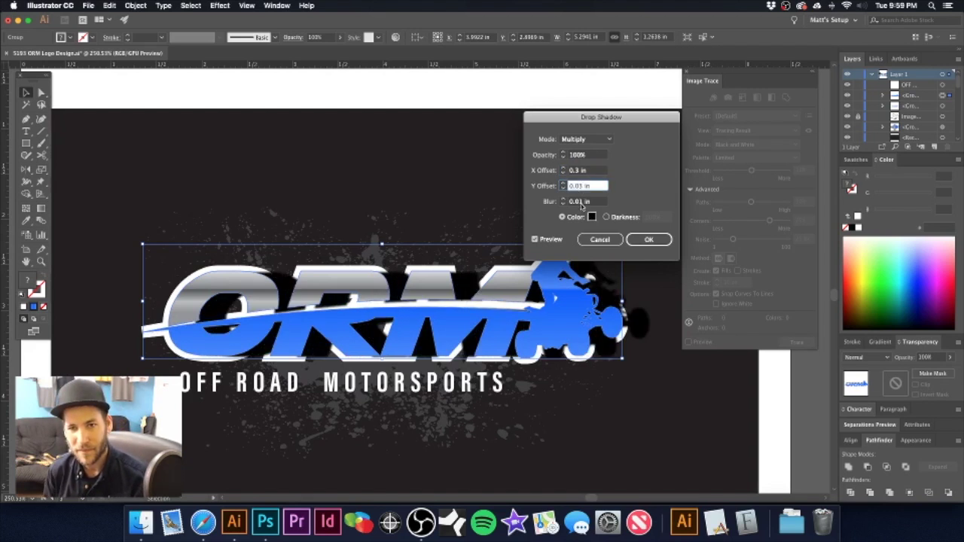
{"action": "left_click", "coordinate": [580, 202]}
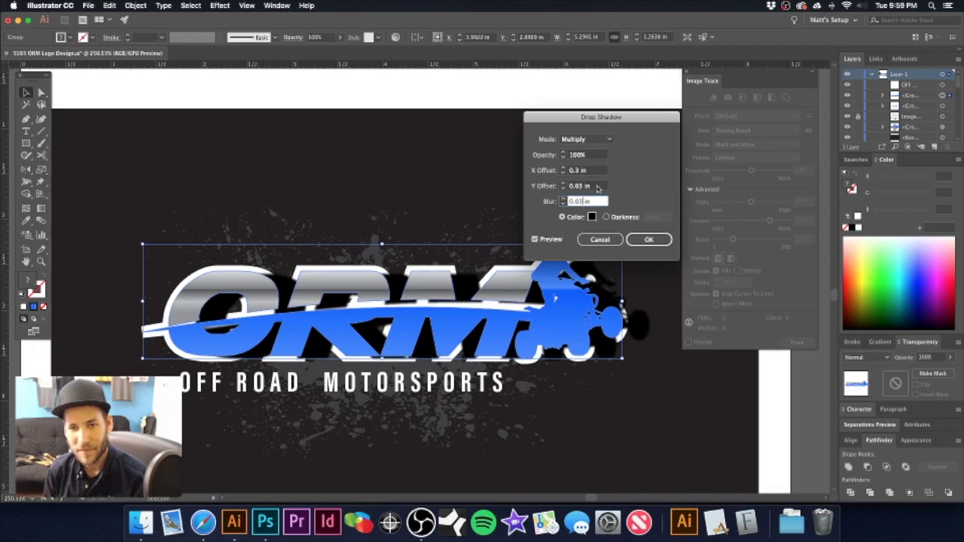
{"action": "left_click", "coordinate": [598, 188]}
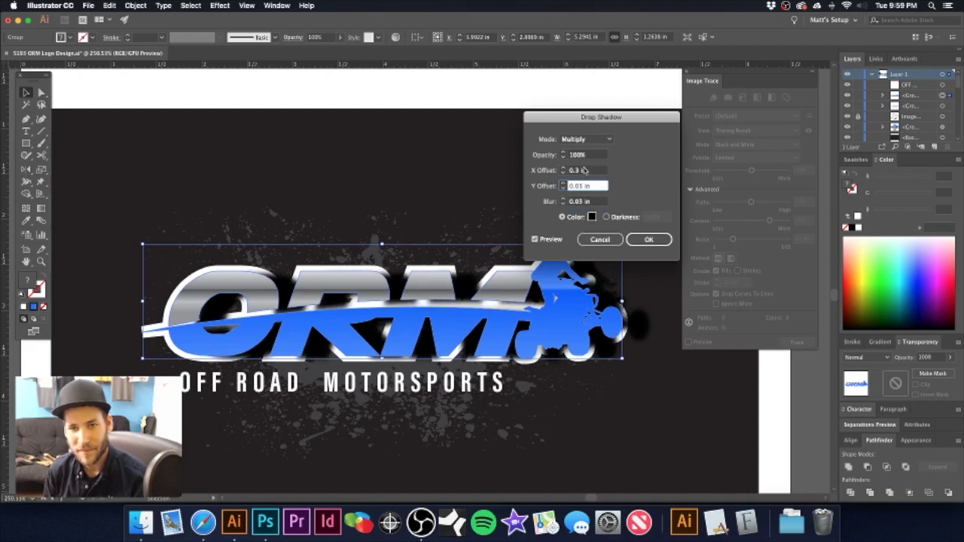
- Set the drop shadow's X offset to 0.03 in and its opacity to 35%, and apply the effect
{"action": "double_click", "coordinate": [576, 171]}
{"action": "type", "text": "0.03"}
{"action": "left_click", "coordinate": [594, 202]}
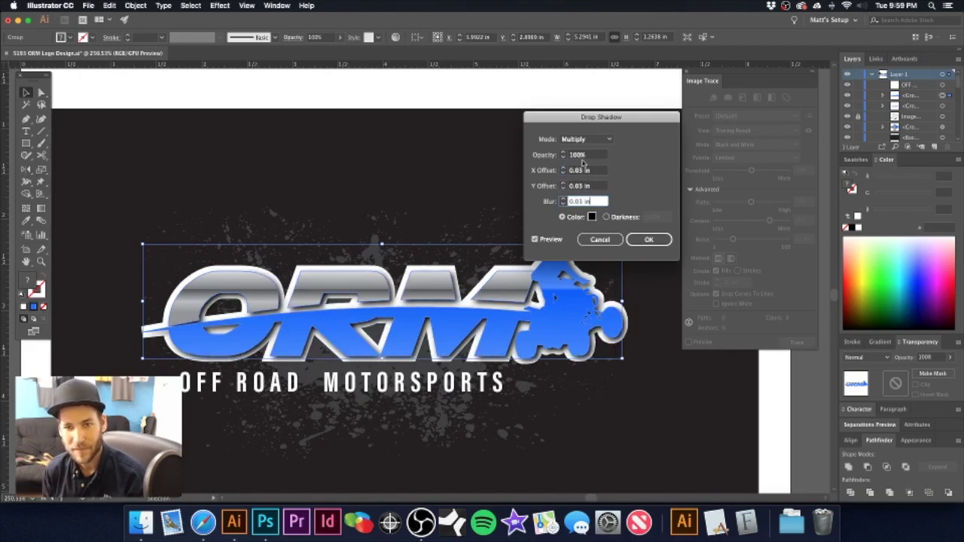
{"action": "left_click", "coordinate": [577, 155]}
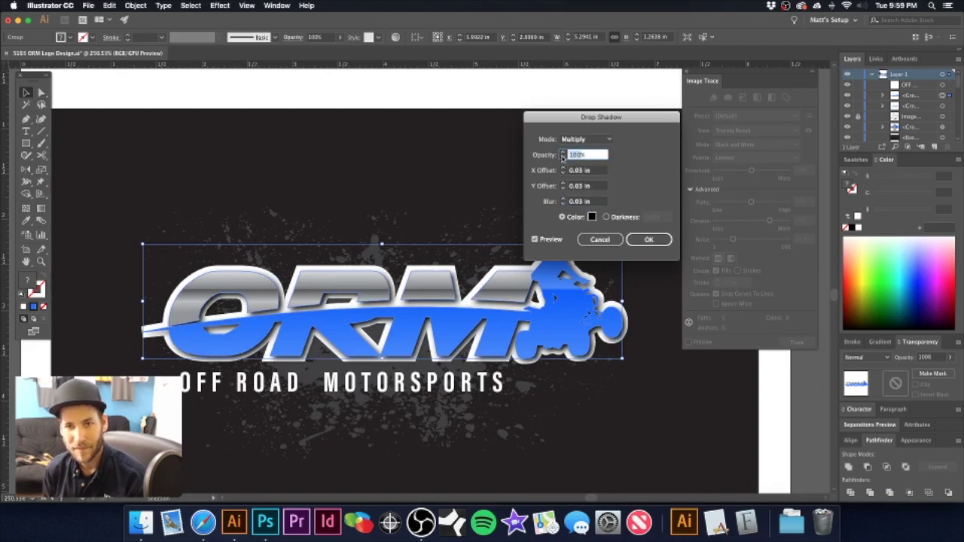
{"action": "type", "text": "35"}
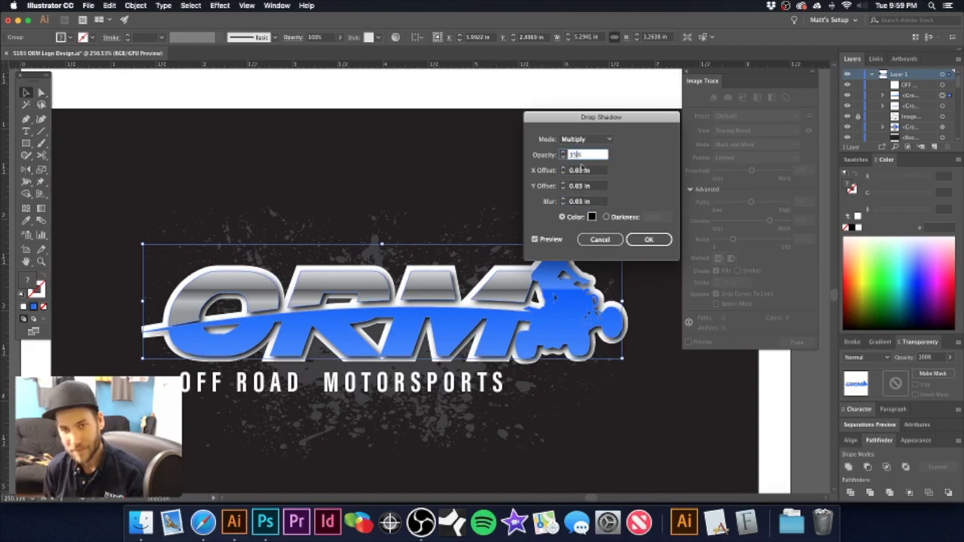
{"action": "left_click", "coordinate": [595, 171]}
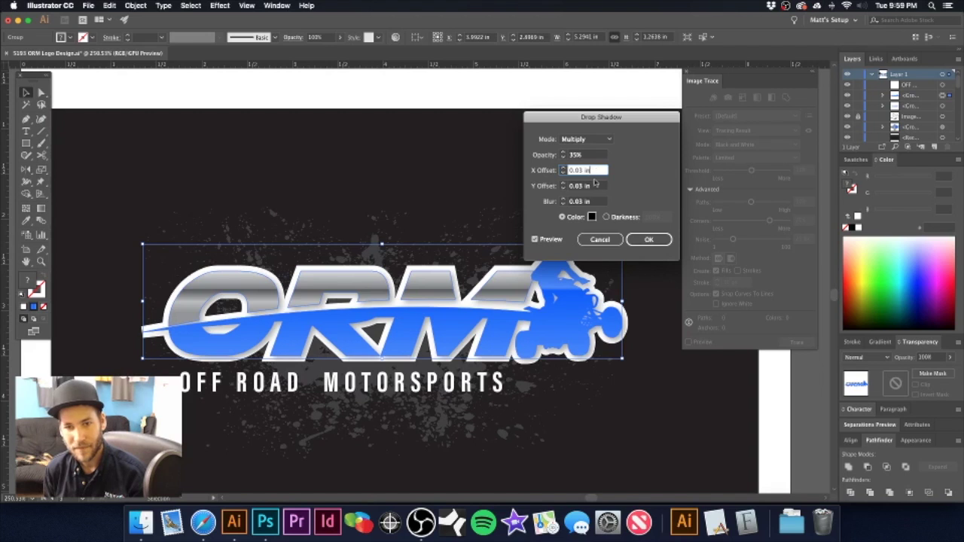
{"action": "left_click", "coordinate": [649, 239]}
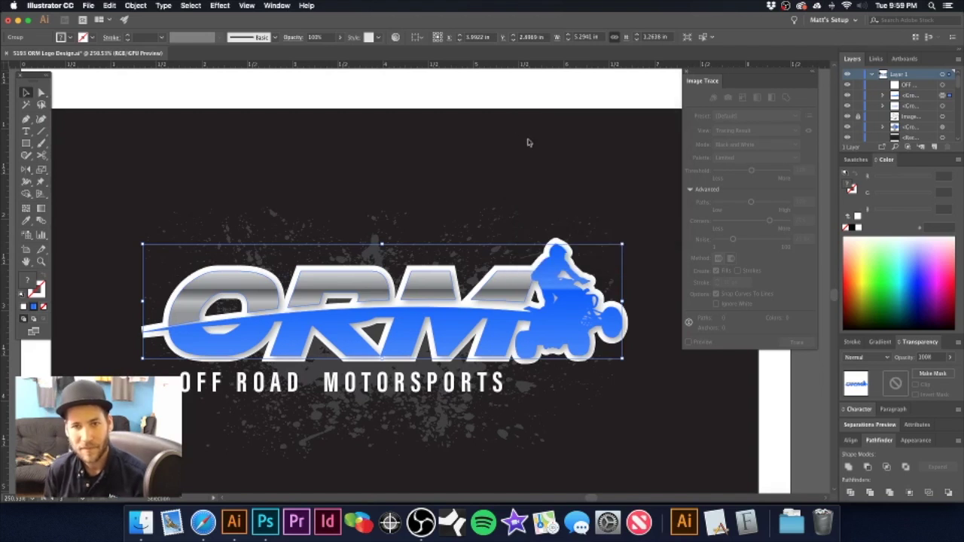
- Hide the Drop Shadow effect on the ORM logo group without removing it
{"action": "left_click", "coordinate": [517, 101]}
{"action": "key", "text": "super+minus"}
{"action": "key", "text": "super+minus"}
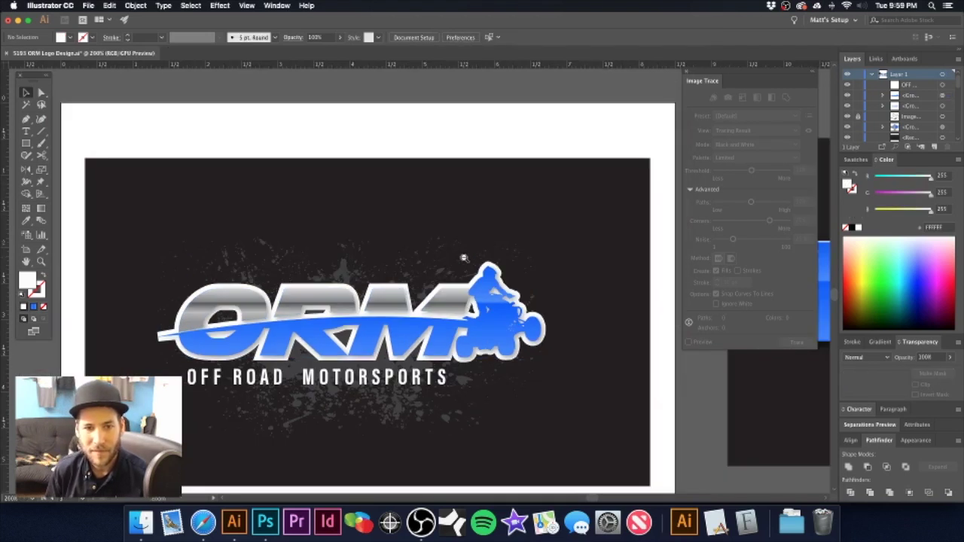
{"action": "left_click_drag", "start_coordinate": [456, 267], "coordinate": [523, 211]}
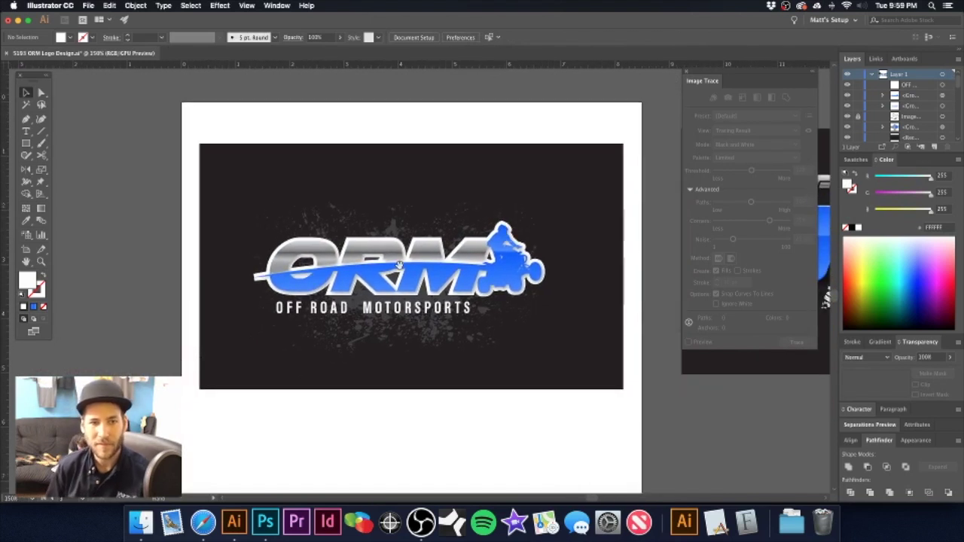
{"action": "scroll", "coordinate": [390, 268], "scroll_direction": "up", "scroll_amount": 2}
{"action": "left_click", "coordinate": [451, 257]}
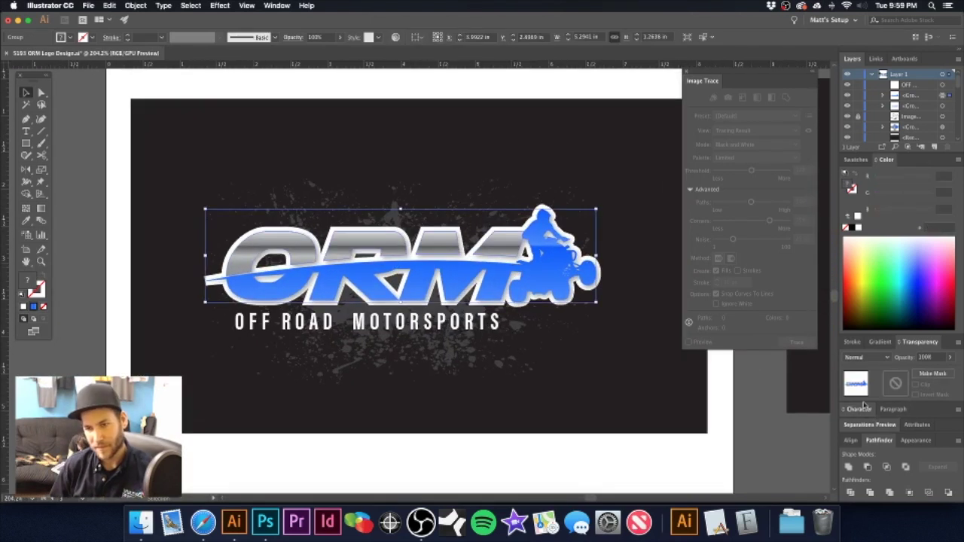
{"action": "left_click", "coordinate": [923, 442]}
{"action": "left_click", "coordinate": [852, 433]}
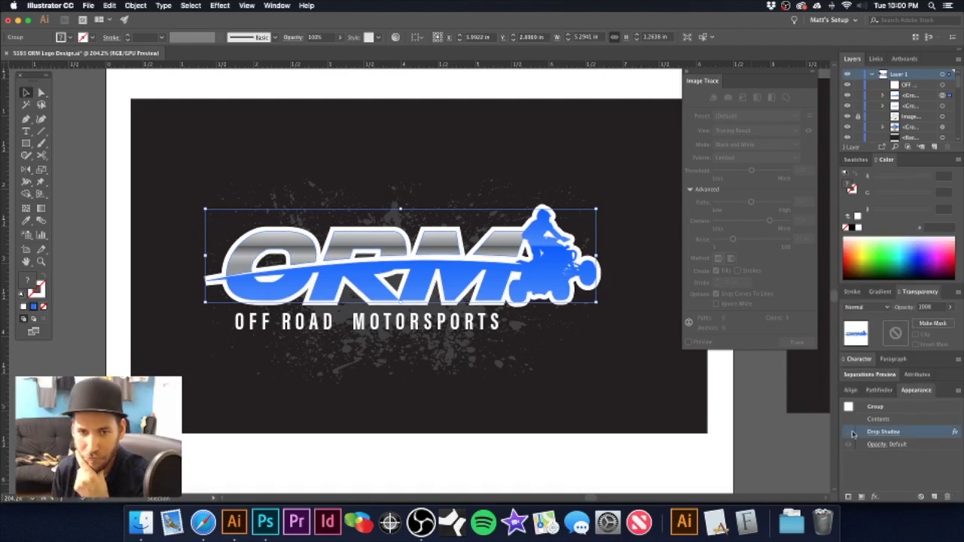
- Remove the Drop Shadow effect from the ORM logo group
{"action": "left_click", "coordinate": [849, 433]}
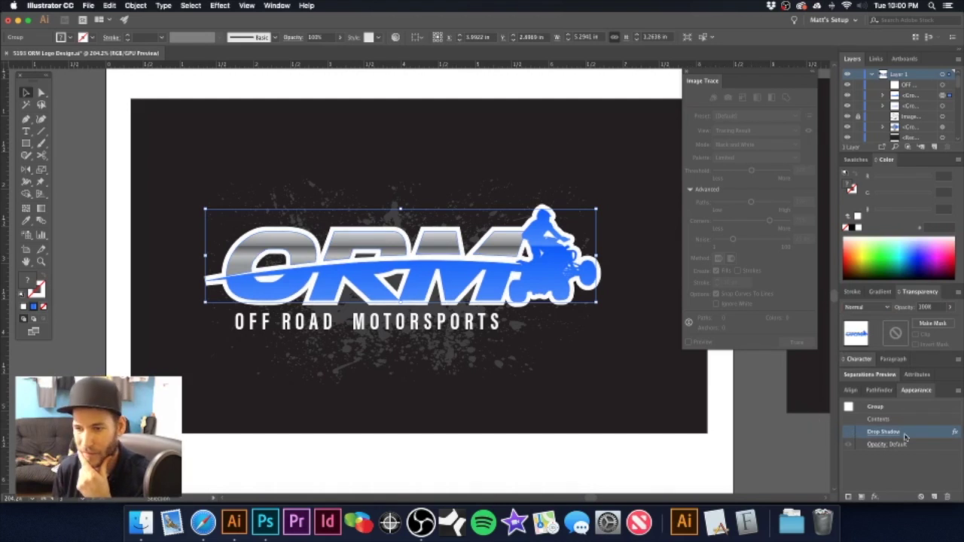
{"action": "left_click", "coordinate": [947, 497]}
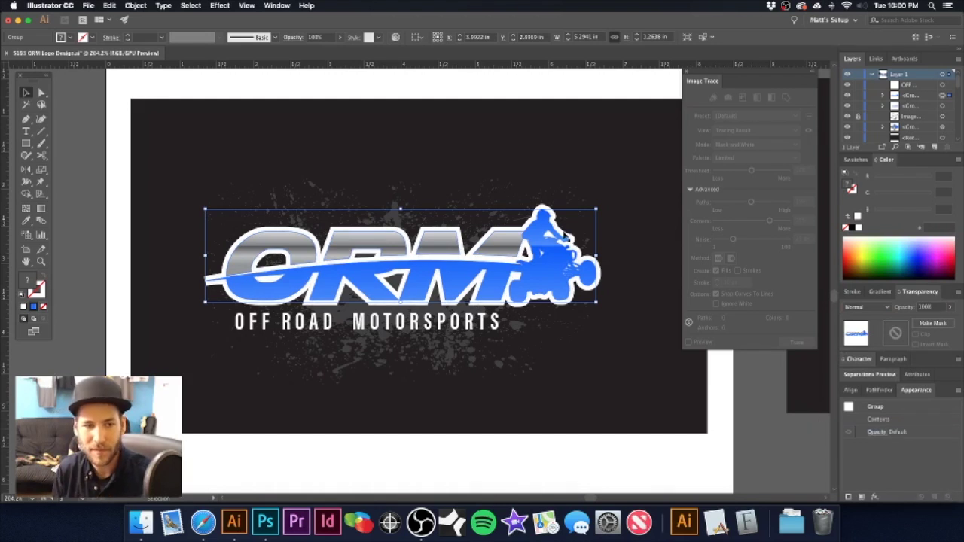
{"action": "left_click", "coordinate": [423, 80]}
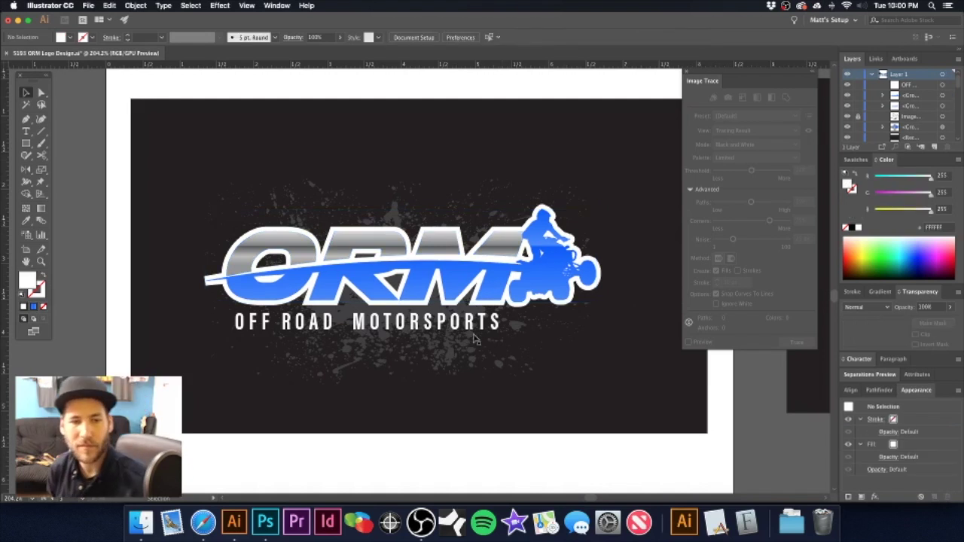
- Add an extra space between OFF and ROAD in the tagline below the ORM lettering
{"action": "key", "text": "super+minus"}
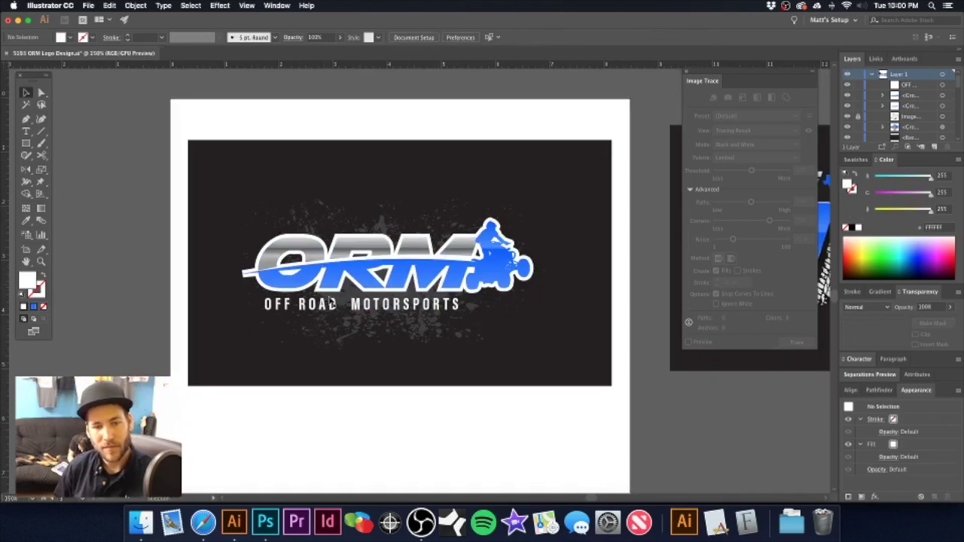
{"action": "left_click", "coordinate": [340, 265], "text": "alt+super"}
{"action": "left_click", "coordinate": [339, 265], "text": "alt+super"}
{"action": "left_click_drag", "start_coordinate": [446, 290], "coordinate": [573, 310]}
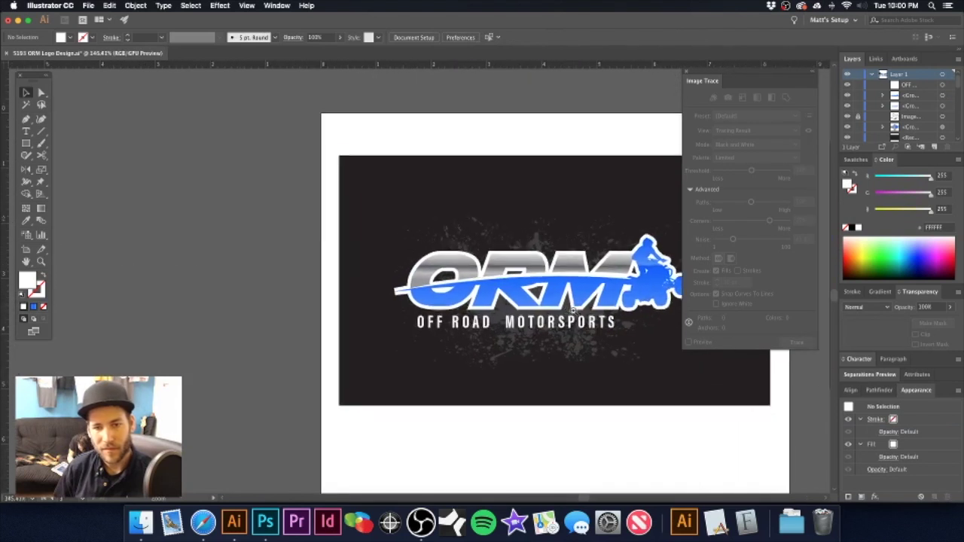
{"action": "scroll", "coordinate": [572, 309], "scroll_direction": "up", "scroll_amount": 2}
{"action": "double_click", "coordinate": [455, 328]}
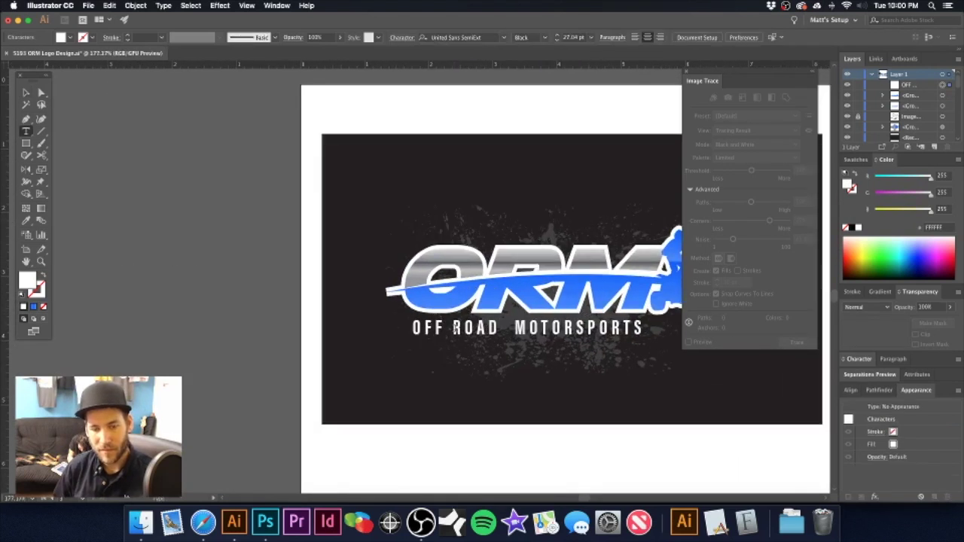
{"action": "left_click", "coordinate": [24, 92]}
{"action": "left_click", "coordinate": [107, 125]}
- Copy the blue Texas shape from the other off-road design onto the tagline, between ROAD and MOTORSPORTS
{"action": "scroll", "coordinate": [370, 259], "scroll_direction": "down", "scroll_amount": 5}
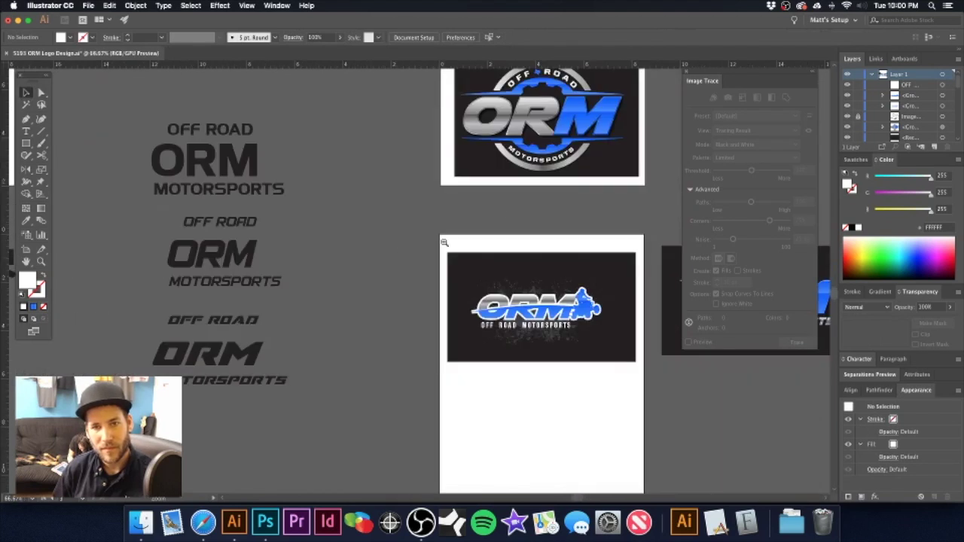
{"action": "scroll", "coordinate": [482, 219], "scroll_direction": "up", "scroll_amount": 3}
{"action": "scroll", "coordinate": [482, 218], "scroll_direction": "right", "scroll_amount": 2}
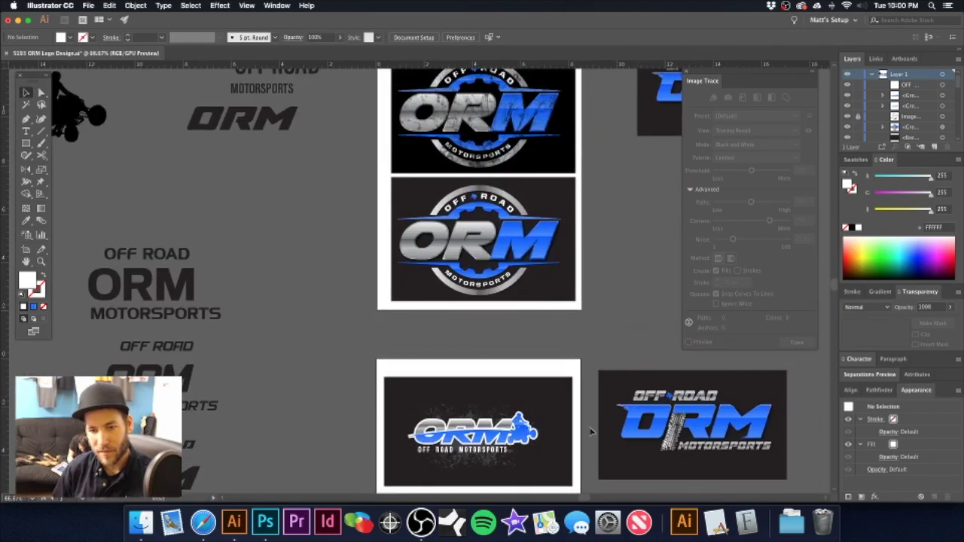
{"action": "left_click_drag", "start_coordinate": [458, 453], "coordinate": [705, 439]}
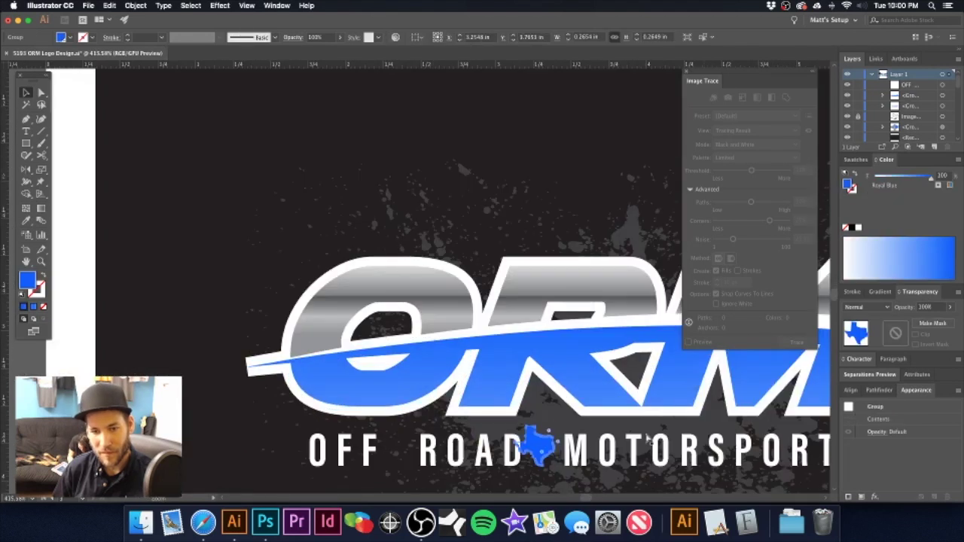
- Send the tagline text backward in the stacking order, behind the Texas shape
{"action": "left_click_drag", "start_coordinate": [646, 439], "coordinate": [512, 456]}
{"action": "key", "text": "super+z"}
{"action": "key", "text": "super+["}
{"action": "key", "text": "super+["}
{"action": "key", "text": "super+["}
{"action": "key", "text": "super+["}
{"action": "key", "text": "super+["}
{"action": "key", "text": "super+["}
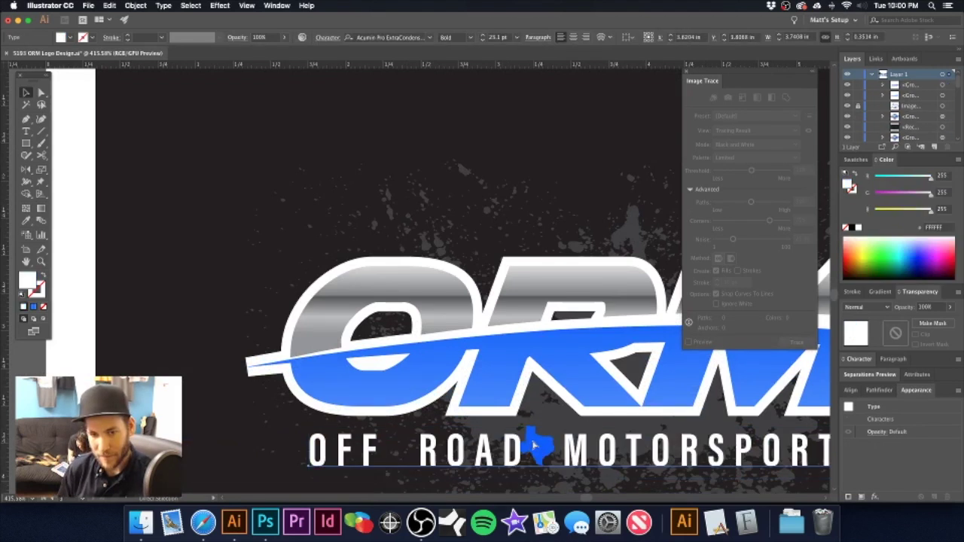
- Scale the Texas shape to about 0.16 in wide and place it in the gap between OFF and ROAD
{"action": "left_click", "coordinate": [533, 447]}
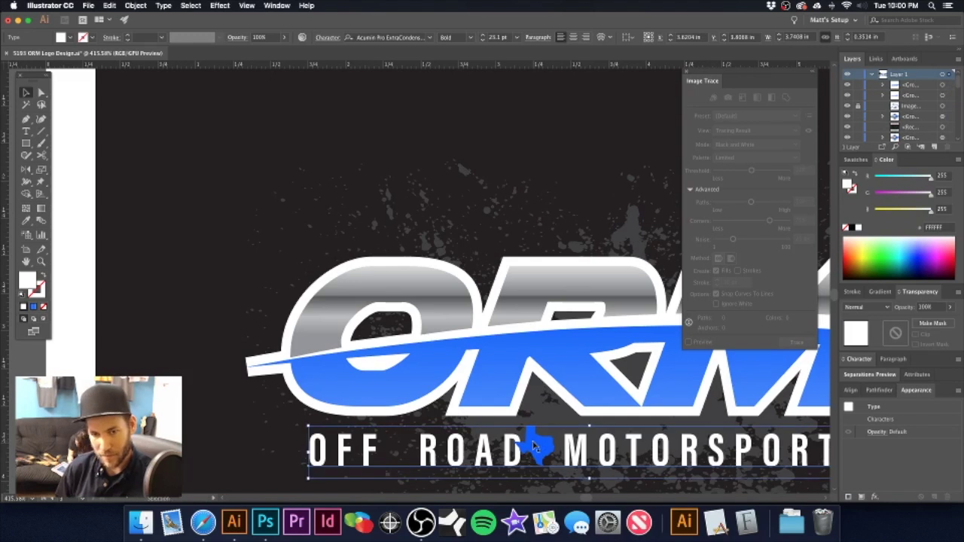
{"action": "left_click_drag", "start_coordinate": [539, 446], "coordinate": [410, 451]}
{"action": "left_click", "coordinate": [202, 426]}
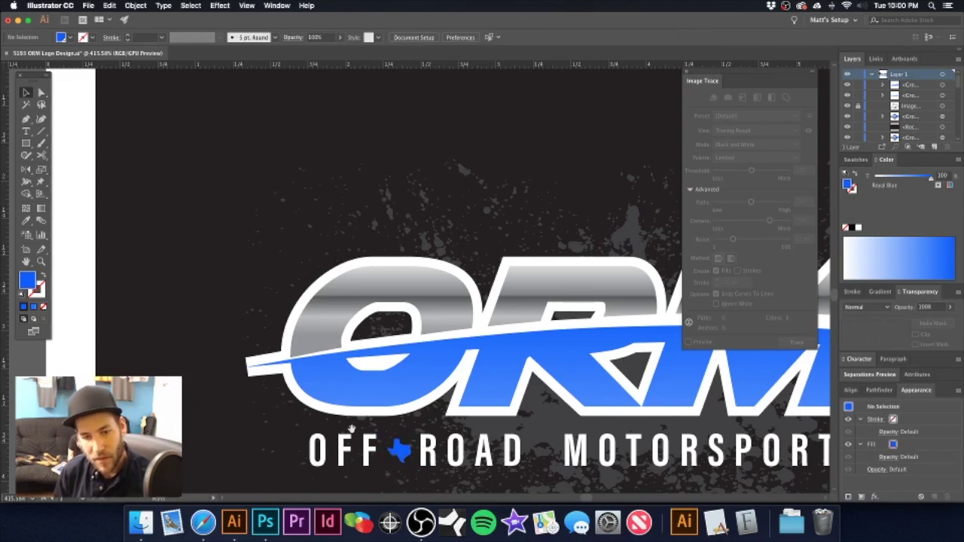
- Group the Texas shape with the tagline text
{"action": "left_click_drag", "start_coordinate": [355, 425], "coordinate": [302, 337]}
{"action": "scroll", "coordinate": [332, 349], "scroll_direction": "up", "scroll_amount": 3}
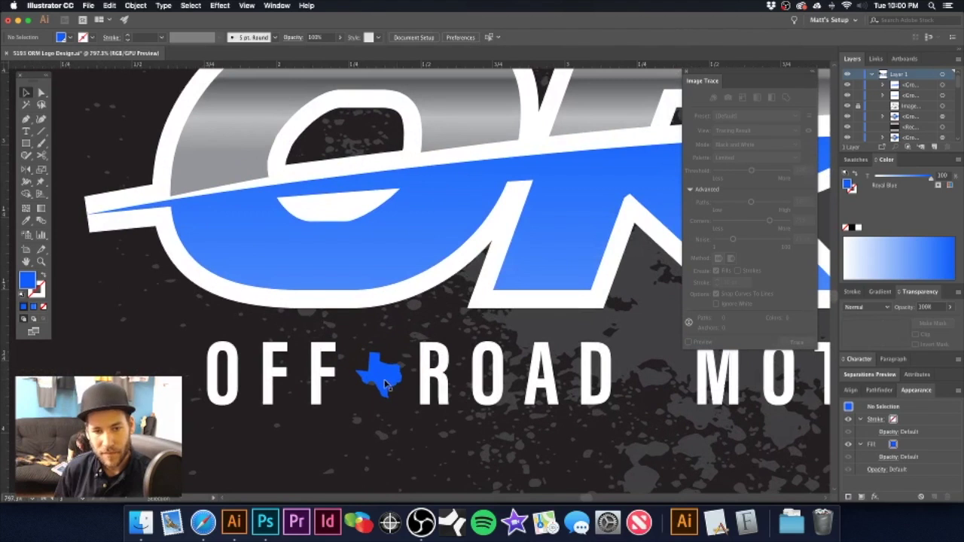
{"action": "left_click", "coordinate": [382, 385]}
{"action": "left_click", "coordinate": [452, 336], "text": "alt+super"}
{"action": "left_click", "coordinate": [452, 336], "text": "alt+super"}
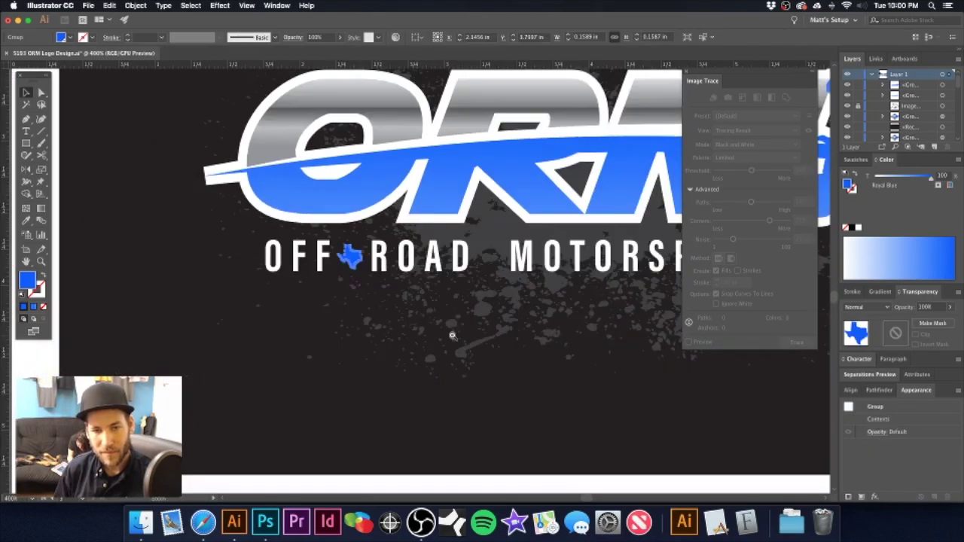
{"action": "left_click", "coordinate": [466, 258], "text": "shift"}
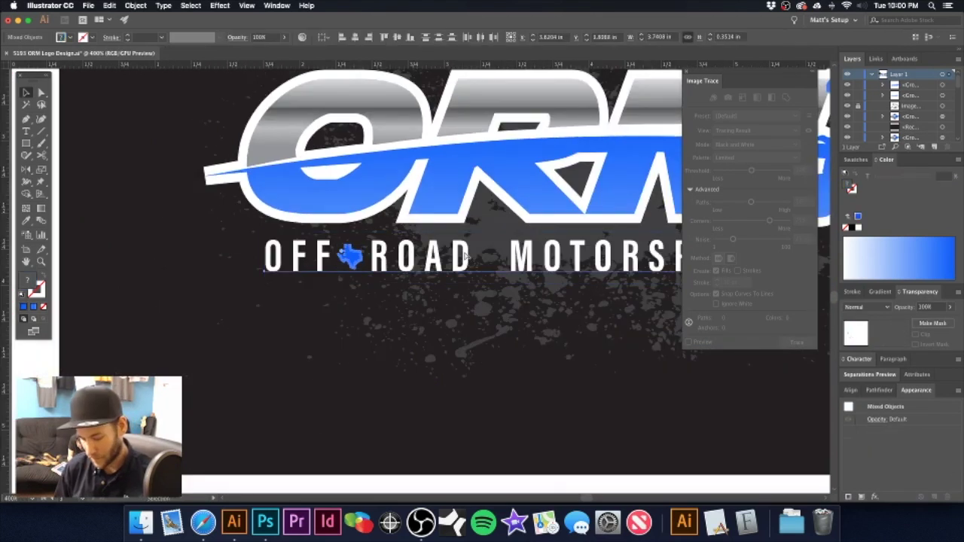
{"action": "key", "text": "super+g"}
{"action": "scroll", "coordinate": [467, 257], "scroll_direction": "down", "scroll_amount": 5}
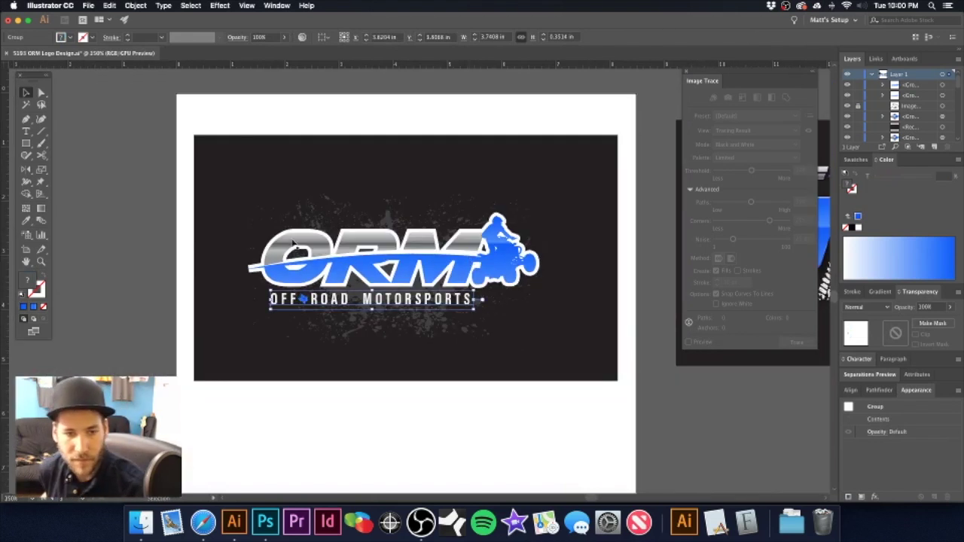
- Horizontally center-align the tagline group, ORM logo, splatter and dark background with one another
{"action": "left_click", "coordinate": [135, 250]}
{"action": "left_click_drag", "start_coordinate": [250, 260], "coordinate": [262, 255]}
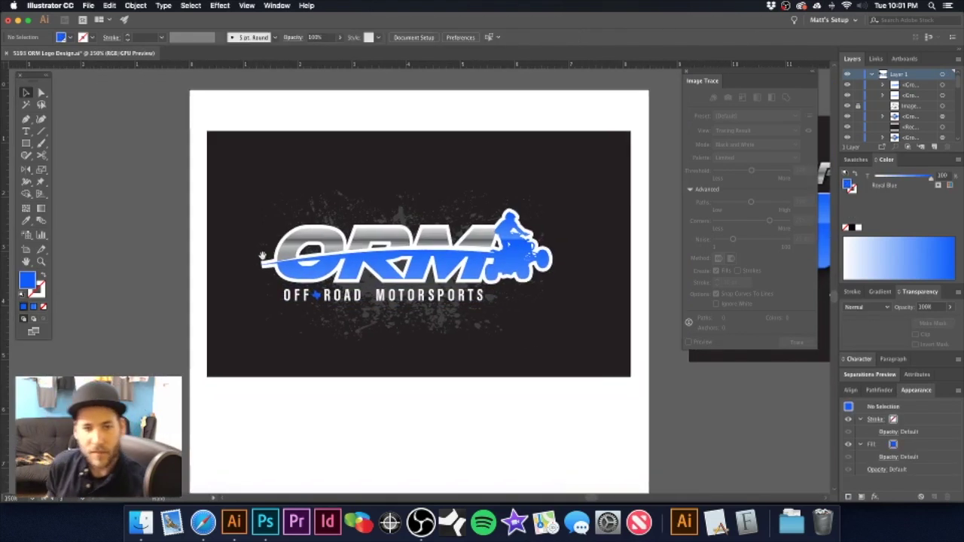
{"action": "left_click", "coordinate": [305, 296]}
{"action": "left_click_drag", "start_coordinate": [244, 104], "coordinate": [550, 349]}
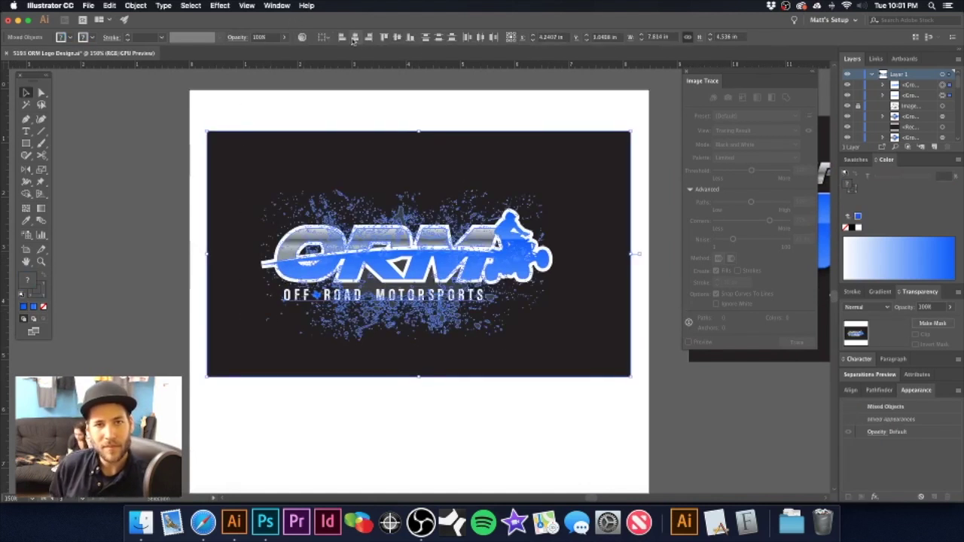
{"action": "left_click", "coordinate": [354, 37]}
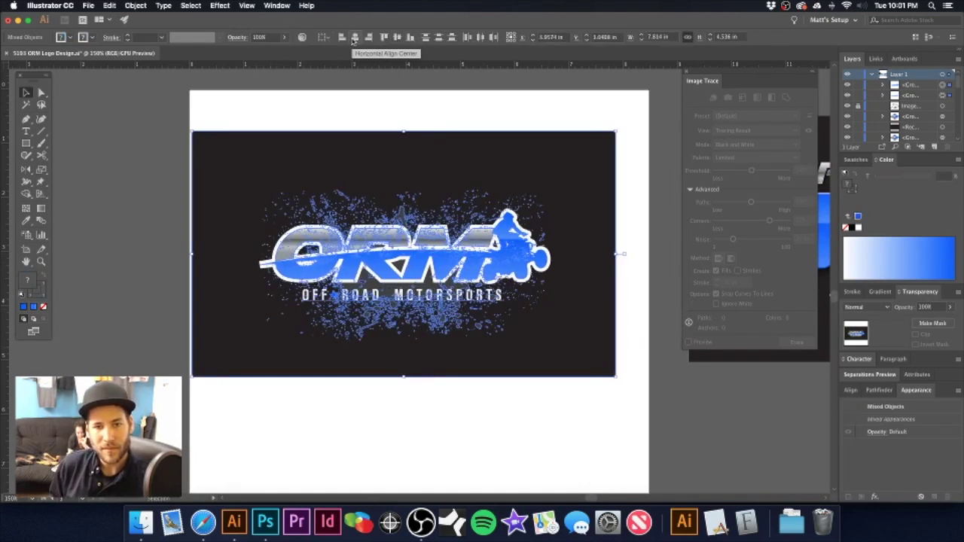
{"action": "left_click", "coordinate": [369, 109]}
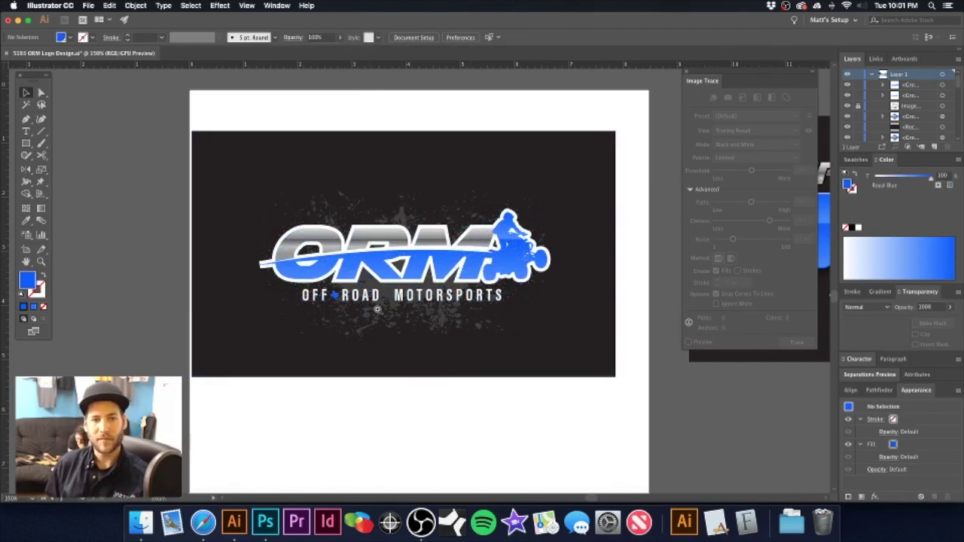
- Move the tagline group slightly down, away from the ORM lettering
{"action": "scroll", "coordinate": [379, 308], "scroll_direction": "up", "scroll_amount": 3, "text": "alt"}
{"action": "left_click", "coordinate": [336, 295]}
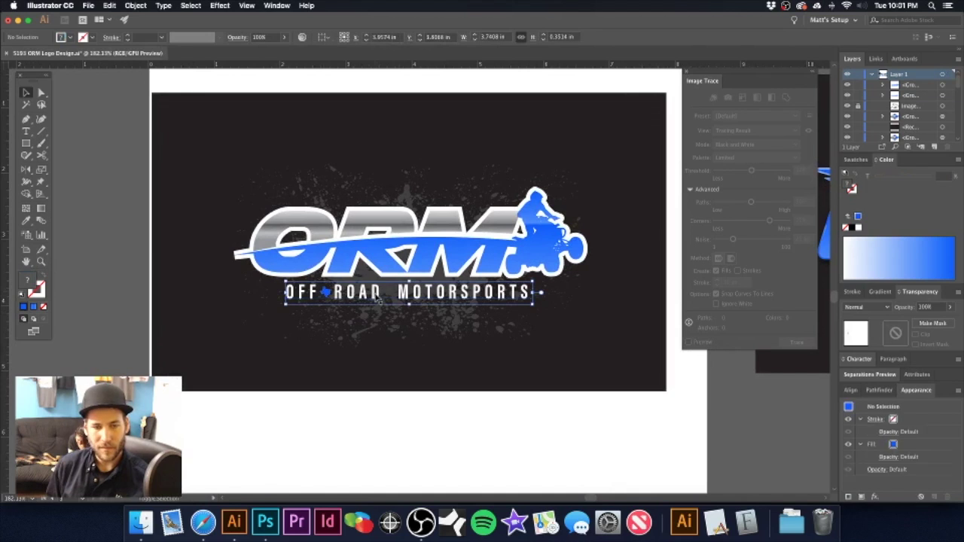
{"action": "left_click", "coordinate": [374, 295], "text": "shift"}
{"action": "left_click", "coordinate": [377, 294]}
{"action": "left_click_drag", "start_coordinate": [326, 292], "coordinate": [325, 295]}
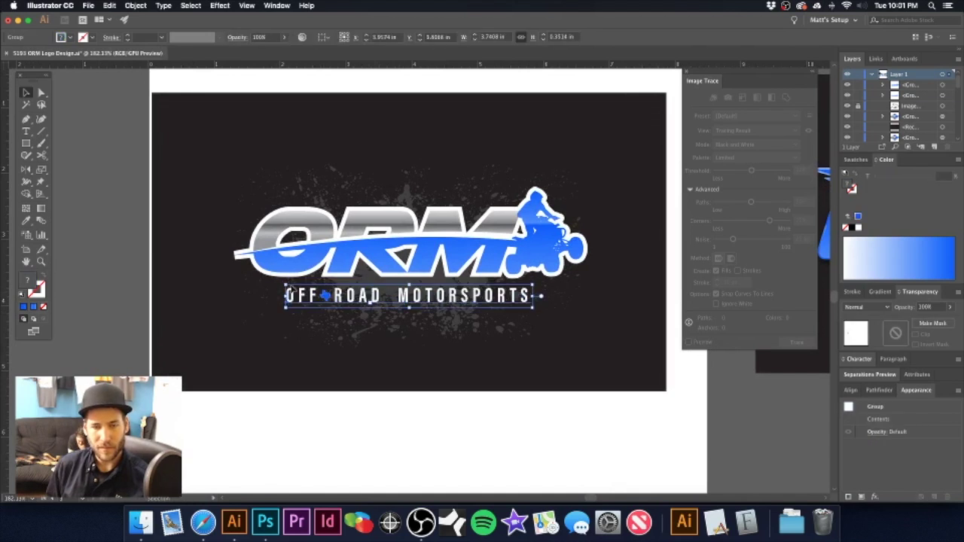
{"action": "left_click", "coordinate": [117, 250]}
- Apply a Multiply Drop Shadow to the tagline group with 75% opacity and a 0.02 in X offset
{"action": "left_click", "coordinate": [355, 297]}
{"action": "left_click", "coordinate": [223, 7]}
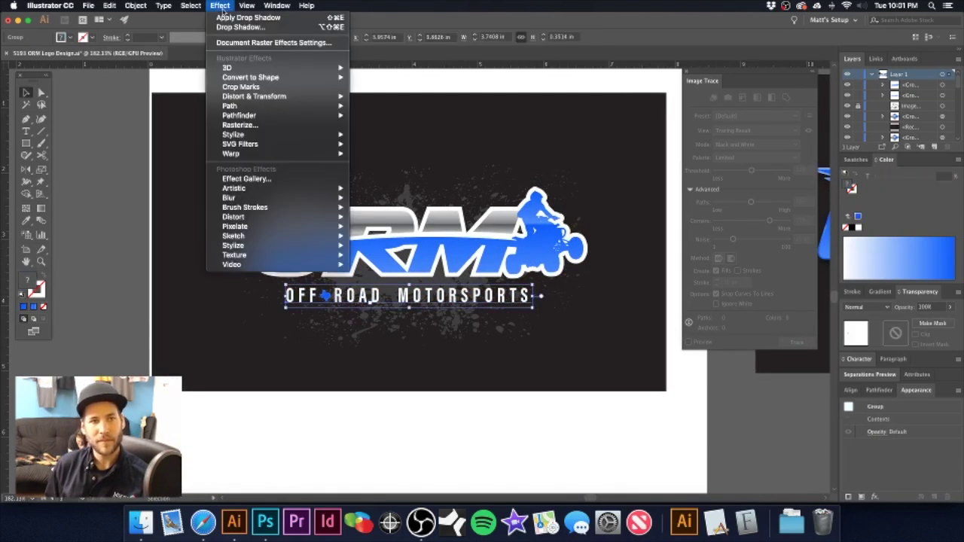
{"action": "left_click", "coordinate": [240, 27]}
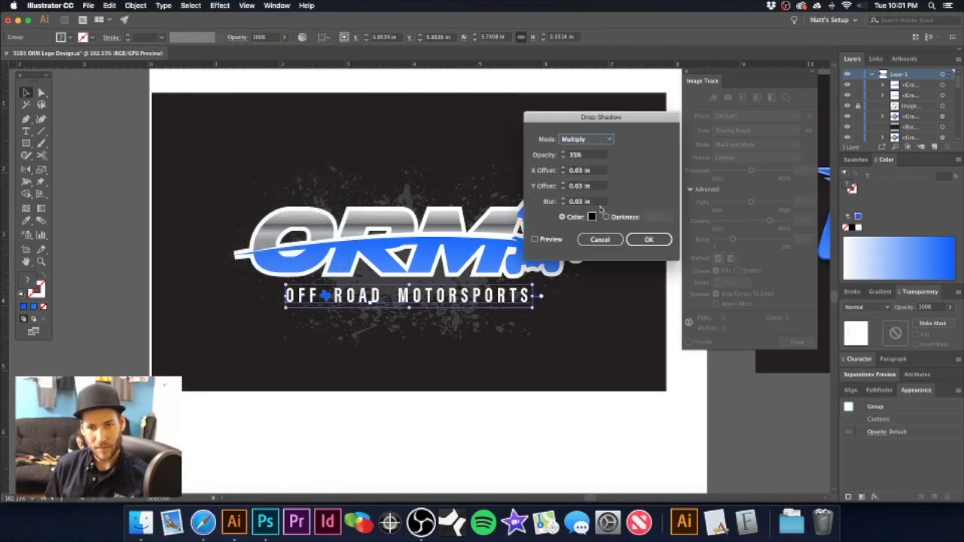
{"action": "left_click", "coordinate": [537, 239]}
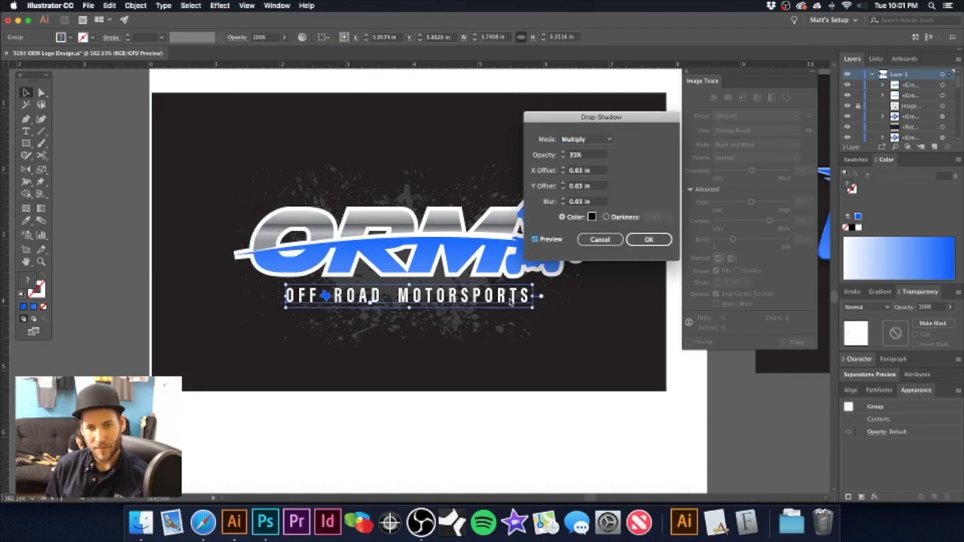
{"action": "left_click", "coordinate": [575, 155]}
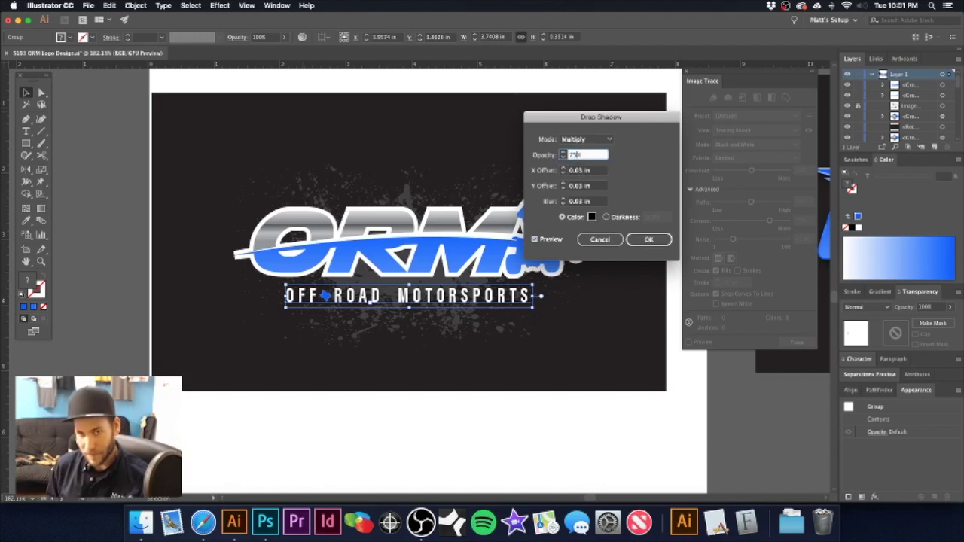
{"action": "key", "text": "Tab"}
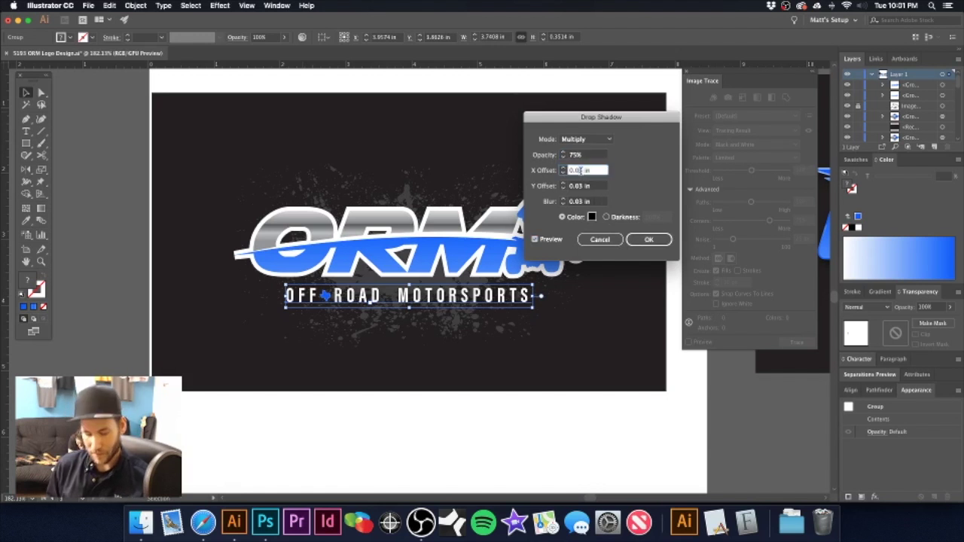
{"action": "key", "text": "Tab"}
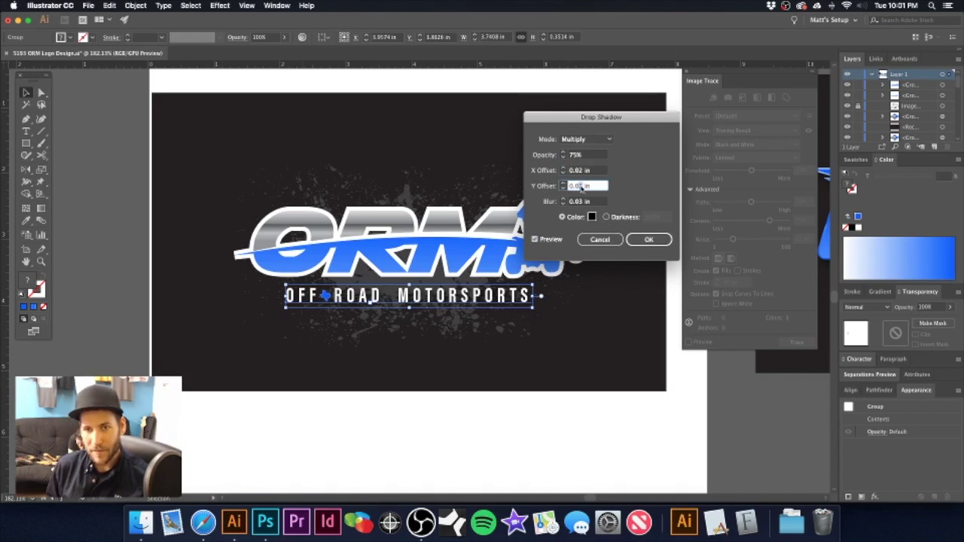
{"action": "left_click", "coordinate": [654, 241]}
{"action": "left_click", "coordinate": [681, 381]}
- Convert the tagline text in the group to outlines
{"action": "left_click_drag", "start_coordinate": [383, 300], "coordinate": [476, 309]}
{"action": "key", "text": "super+equal"}
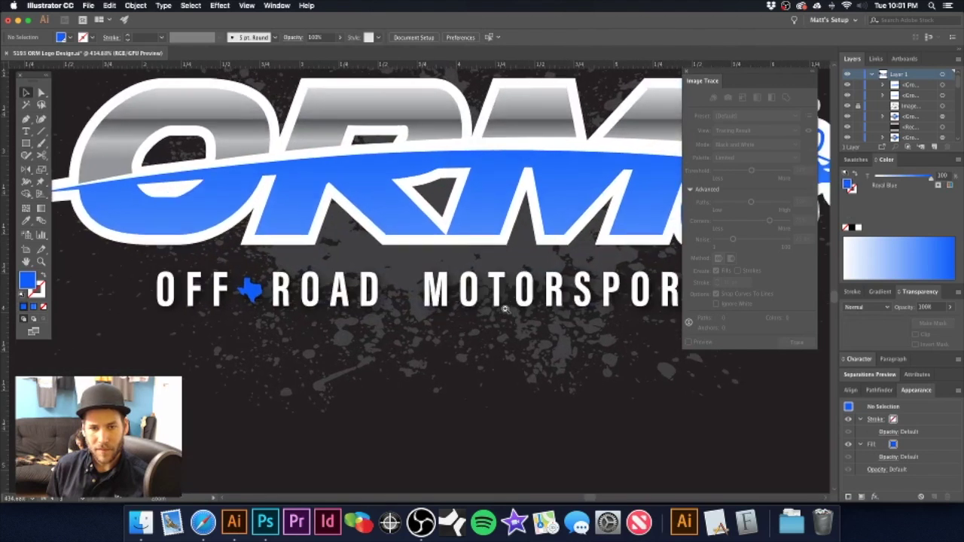
{"action": "left_click", "coordinate": [436, 290]}
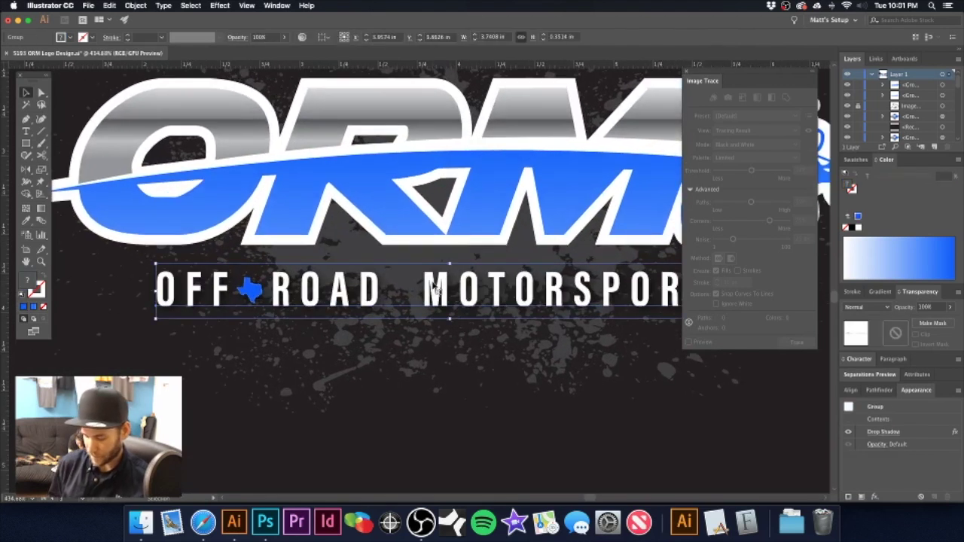
{"action": "key", "text": "super+shift+o"}
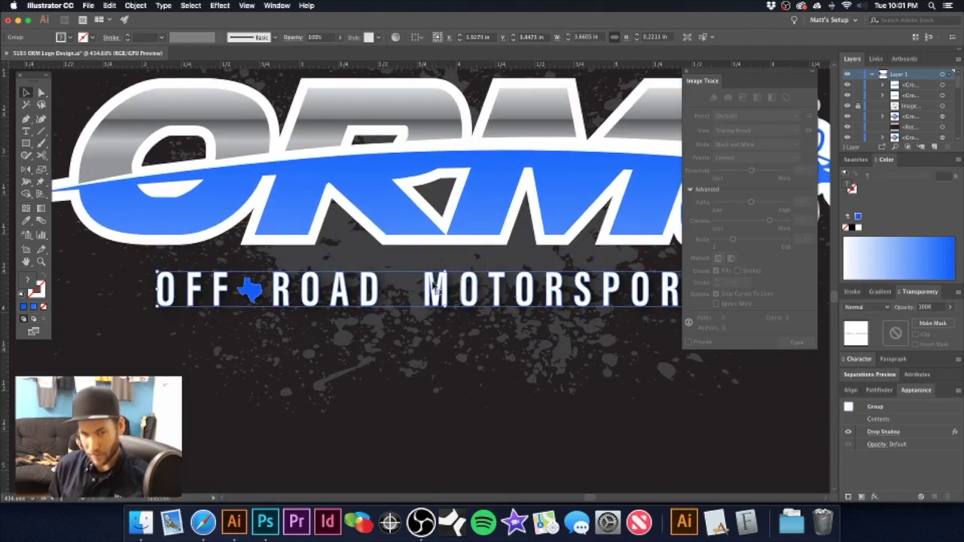
- Fill the outlined tagline letters with a white-to-black linear gradient running vertically at 90°
{"action": "double_click", "coordinate": [433, 290]}
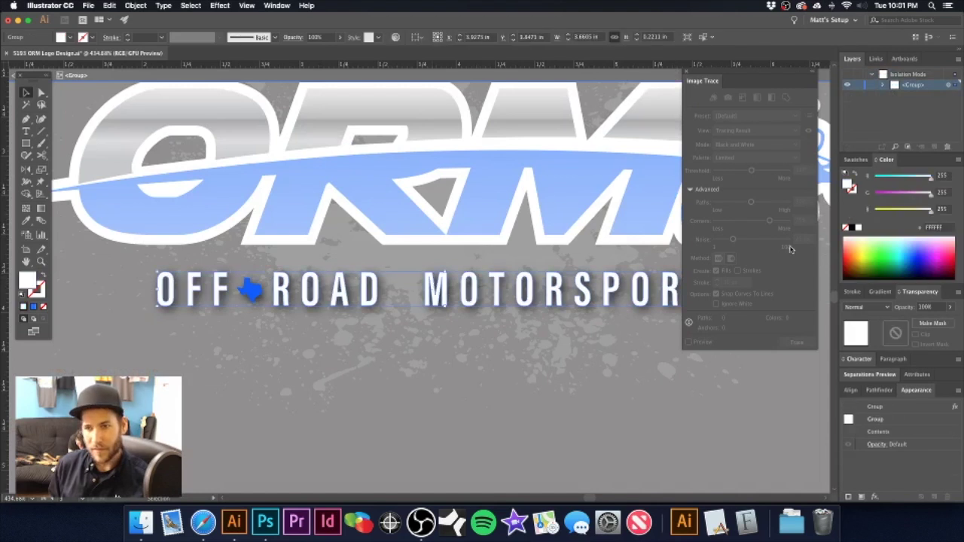
{"action": "left_click", "coordinate": [882, 291]}
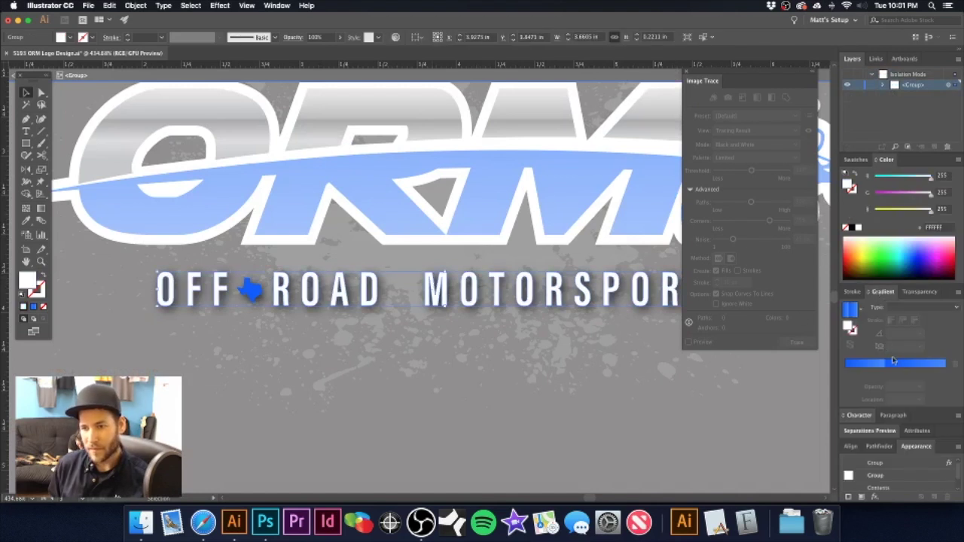
{"action": "left_click", "coordinate": [857, 160]}
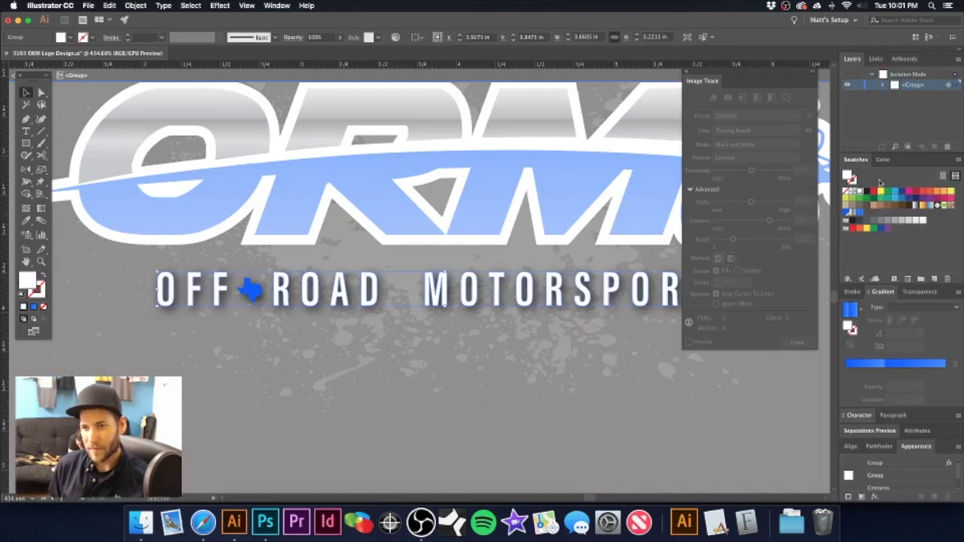
{"action": "left_click", "coordinate": [911, 206]}
{"action": "left_click", "coordinate": [44, 212]}
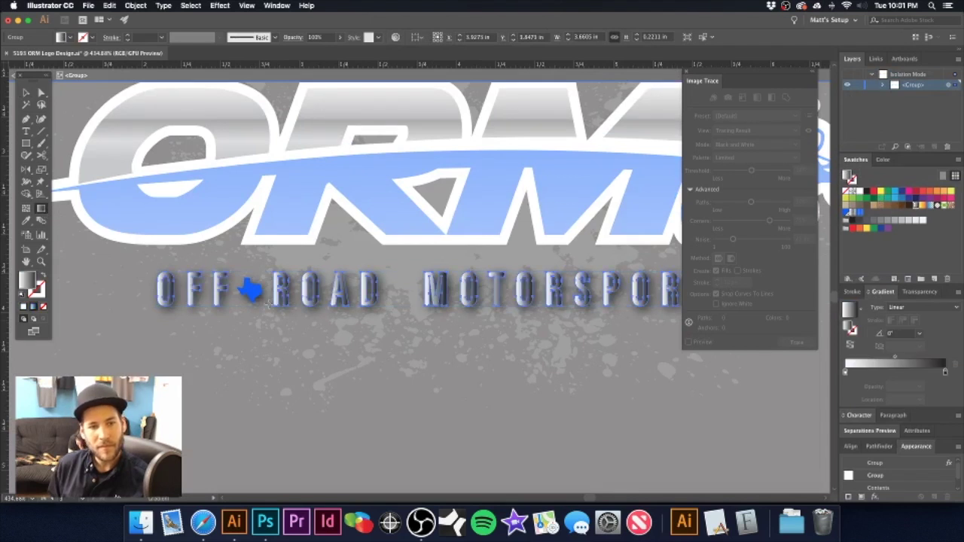
{"action": "left_click_drag", "start_coordinate": [285, 308], "coordinate": [285, 272]}
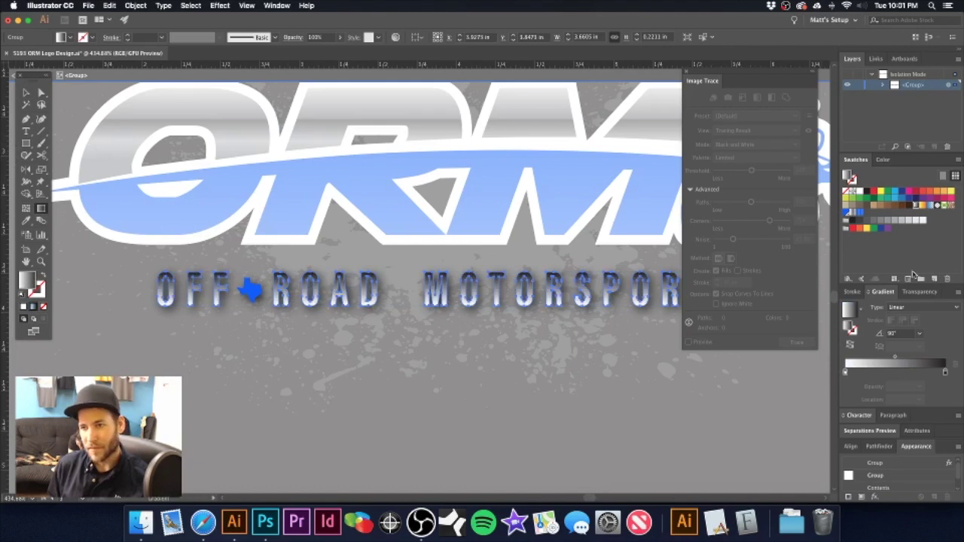
- Reverse the tagline gradient and lighten its dark stop to light gray, leaving the group's isolation
{"action": "left_click", "coordinate": [851, 343]}
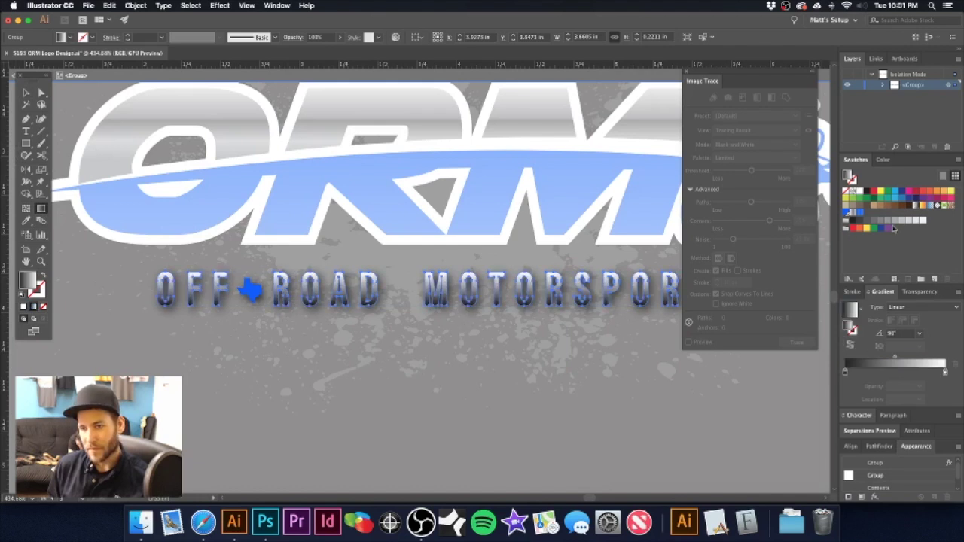
{"action": "left_click", "coordinate": [846, 372]}
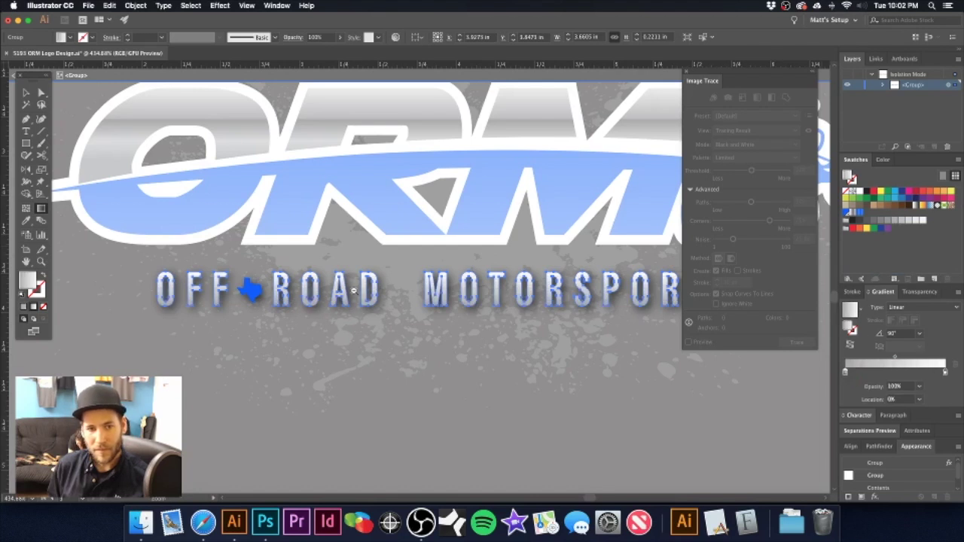
{"action": "key", "text": "super+minus"}
{"action": "key", "text": "super+minus"}
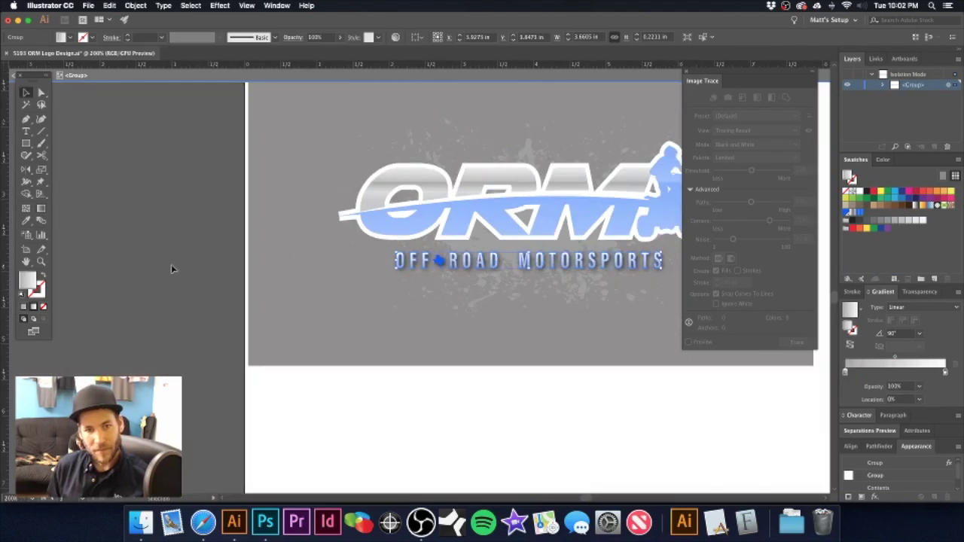
{"action": "double_click", "coordinate": [173, 269]}
- Cut the front ORM artwork group and convert the white 9 pt border stroke on the copy beneath into outlined shapes
{"action": "left_click_drag", "start_coordinate": [500, 219], "coordinate": [411, 265]}
{"action": "scroll", "coordinate": [411, 265], "scroll_direction": "right", "scroll_amount": 2}
{"action": "scroll", "coordinate": [412, 264], "scroll_direction": "up", "scroll_amount": 2}
{"action": "scroll", "coordinate": [396, 277], "scroll_direction": "right", "scroll_amount": 1}
{"action": "scroll", "coordinate": [395, 277], "scroll_direction": "up", "scroll_amount": 2}
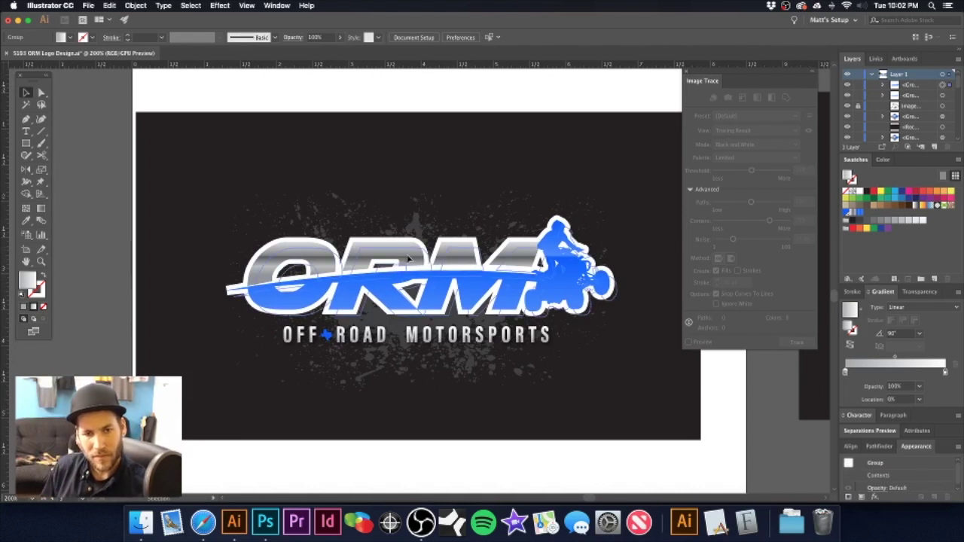
{"action": "left_click", "coordinate": [405, 256]}
{"action": "key", "text": "super+x"}
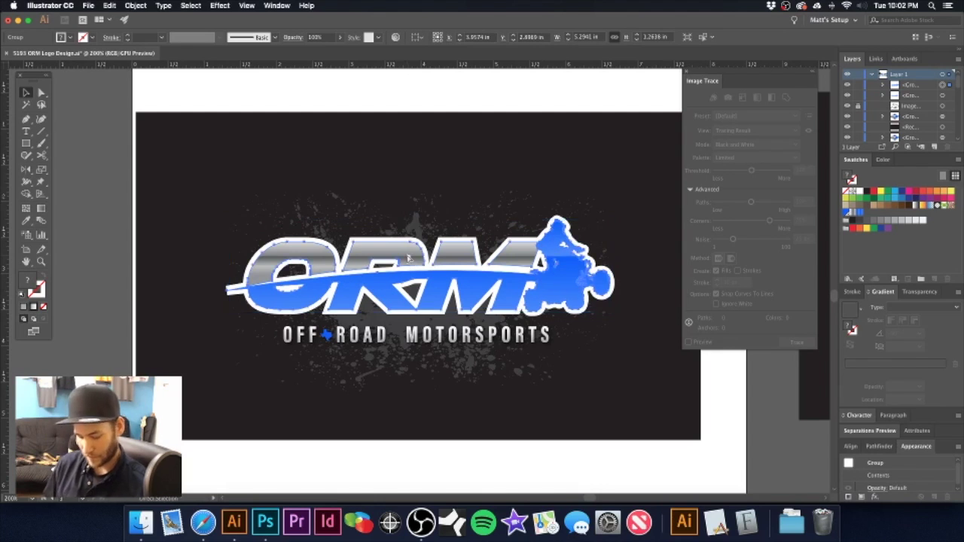
{"action": "left_click", "coordinate": [408, 256]}
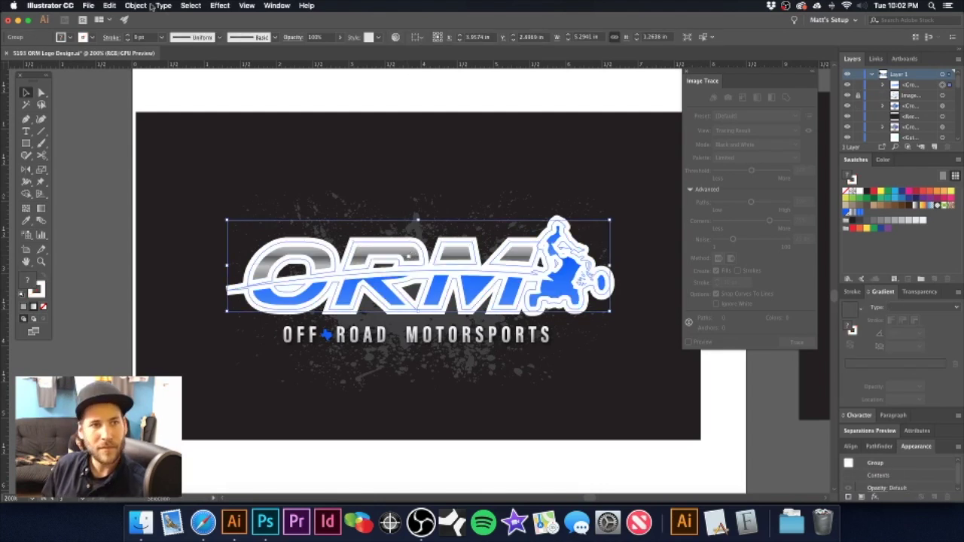
{"action": "left_click", "coordinate": [135, 5]}
{"action": "mouse_move", "coordinate": [160, 220]}
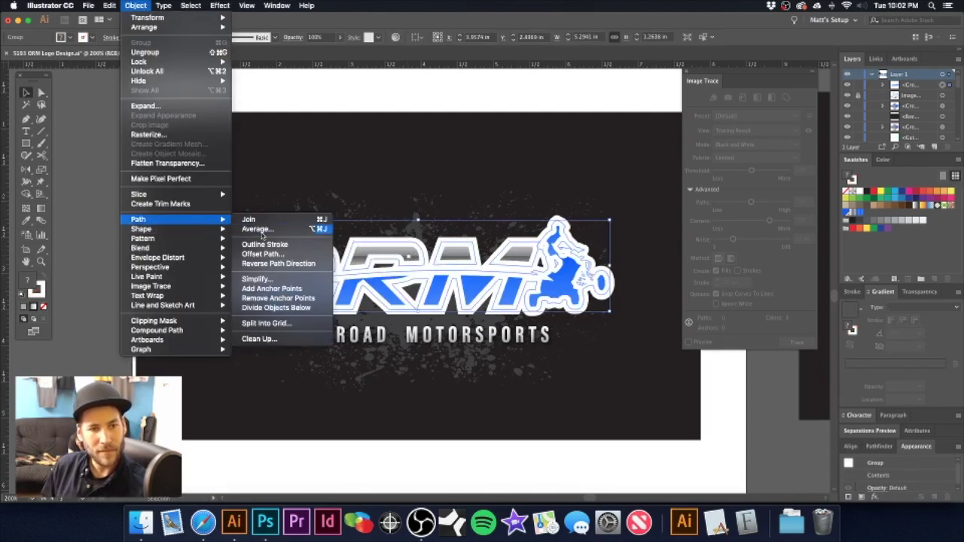
{"action": "left_click", "coordinate": [270, 243]}
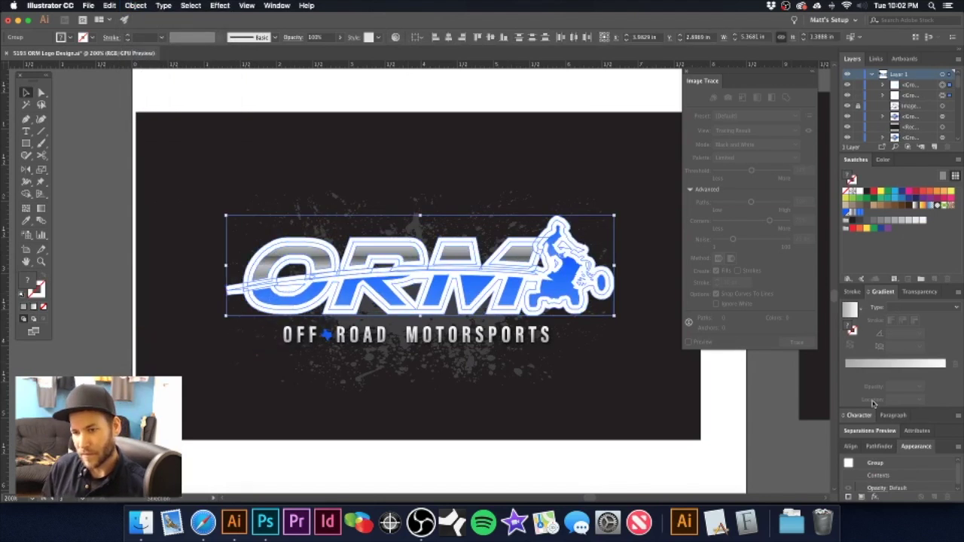
- Unite the outlined white border into one silhouette and paste the cut ORM artwork back in front of it
{"action": "left_click", "coordinate": [878, 446]}
{"action": "left_click", "coordinate": [849, 467]}
{"action": "key", "text": "super+f"}
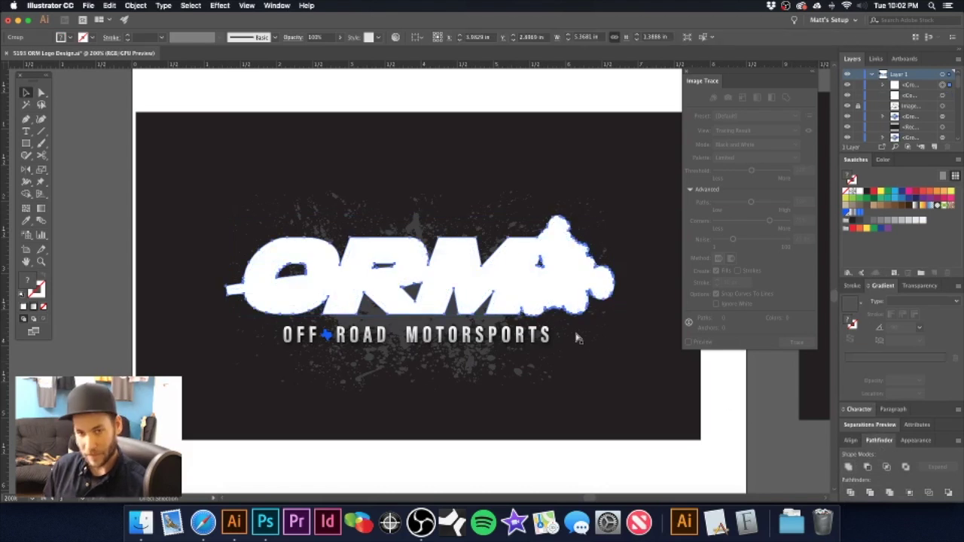
{"action": "left_click", "coordinate": [110, 238]}
- Add an anchor point to the blunt end of the white outline around the swoosh and pull it outward into a tip
{"action": "left_click_drag", "start_coordinate": [220, 286], "coordinate": [471, 304]}
{"action": "key", "text": "a"}
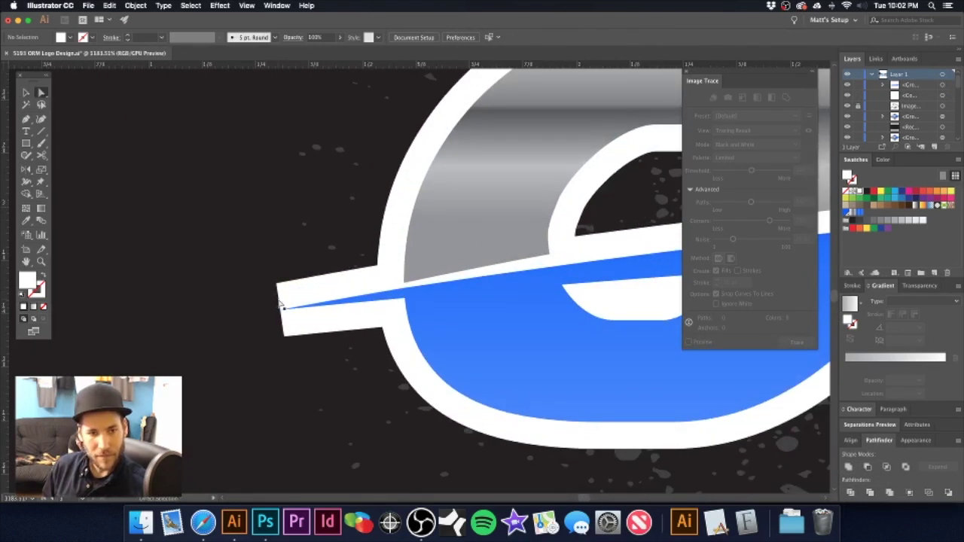
{"action": "left_click", "coordinate": [282, 307]}
{"action": "key", "text": "p"}
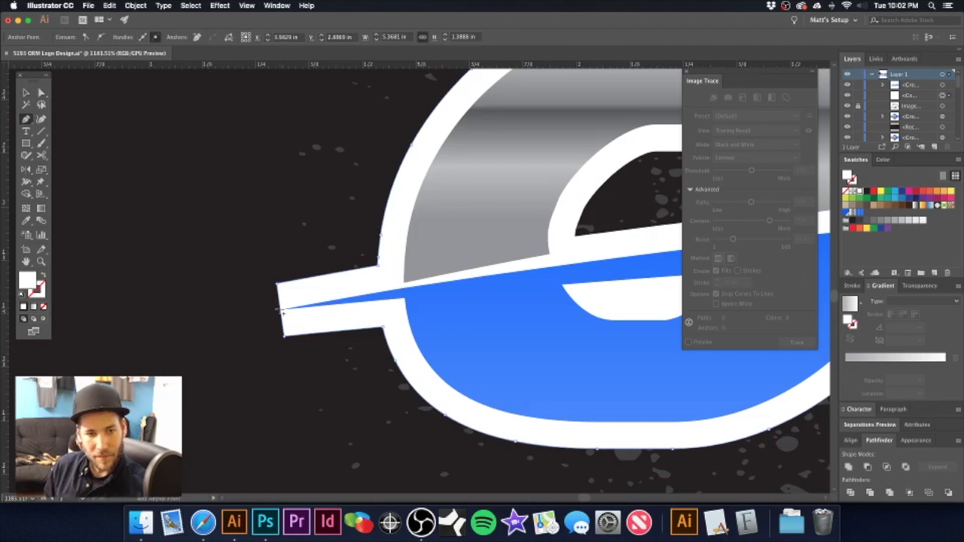
{"action": "left_click", "coordinate": [279, 309]}
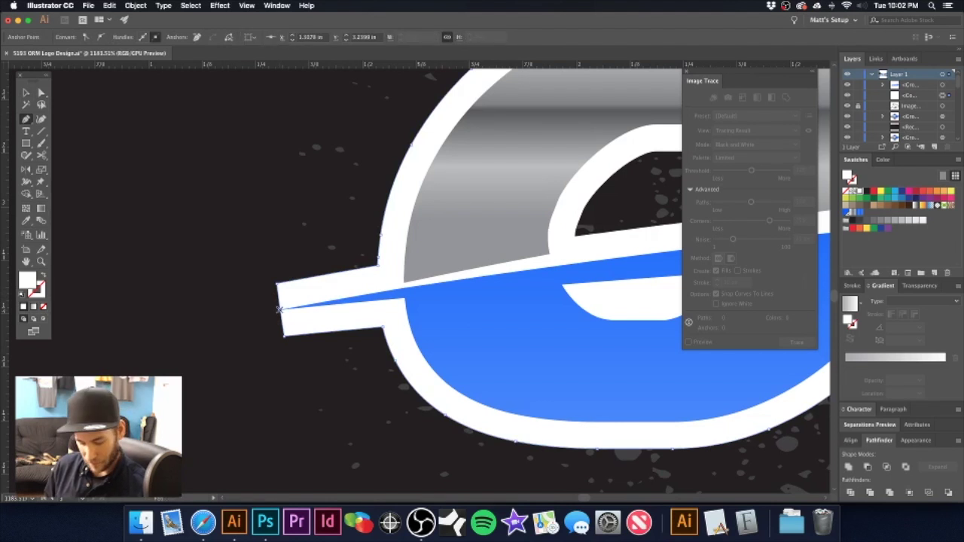
{"action": "key", "text": "a"}
{"action": "left_click_drag", "start_coordinate": [282, 312], "coordinate": [248, 315]}
- Delete the two corner anchor points beside the new tip of the white swoosh outline
{"action": "key", "text": "p"}
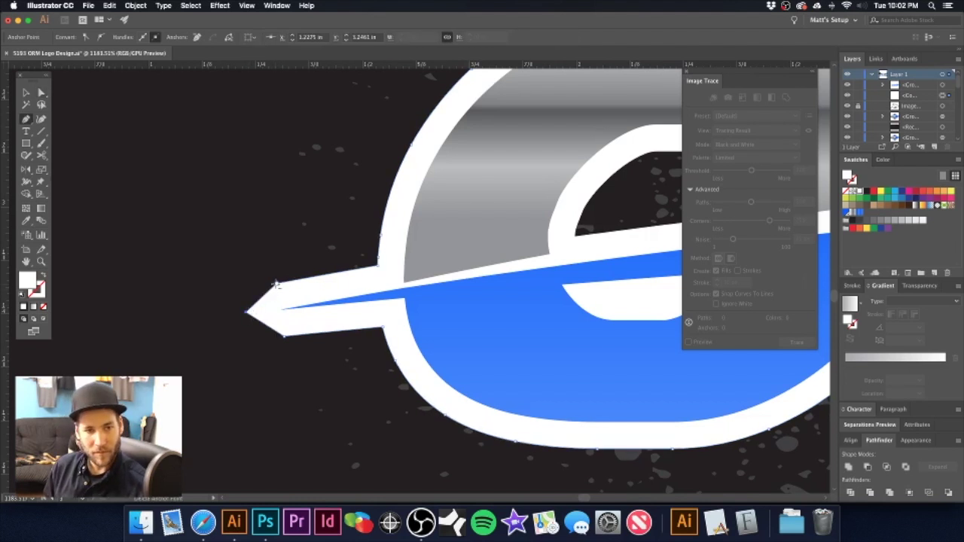
{"action": "left_click", "coordinate": [275, 284]}
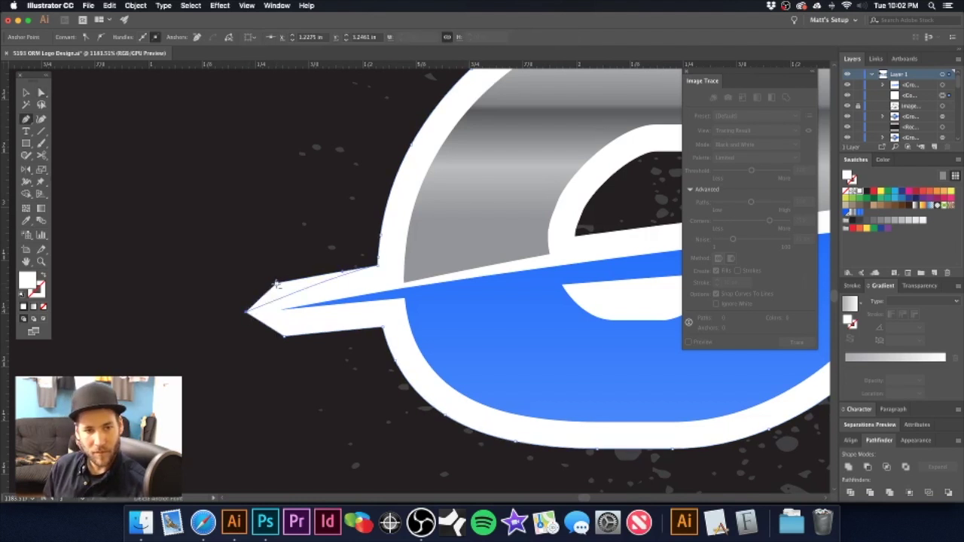
{"action": "left_click", "coordinate": [283, 338]}
{"action": "scroll", "coordinate": [344, 317], "scroll_direction": "right", "scroll_amount": 1}
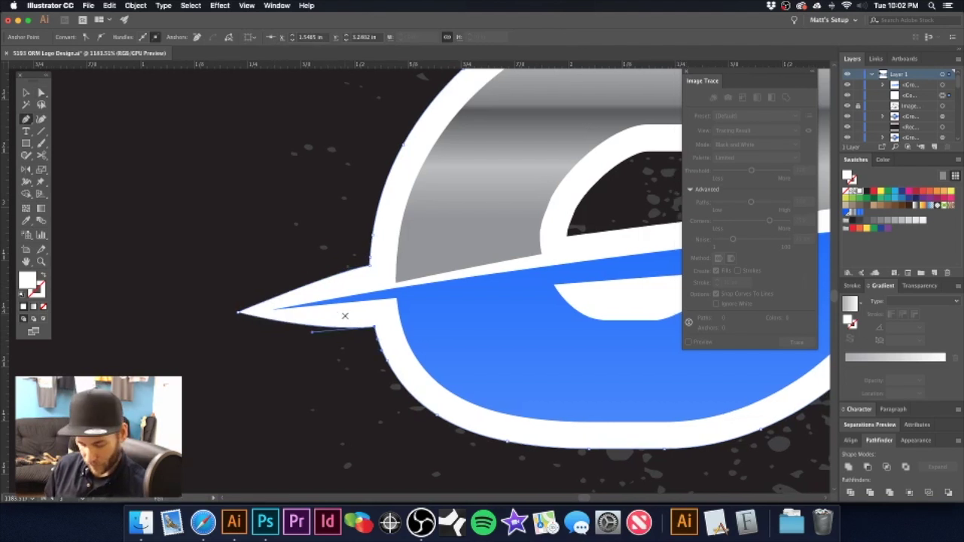
- Slim the white swoosh tail by moving its junctions with the O inward, and extend its tip farther outward
{"action": "key", "text": "a"}
{"action": "left_click", "coordinate": [238, 316]}
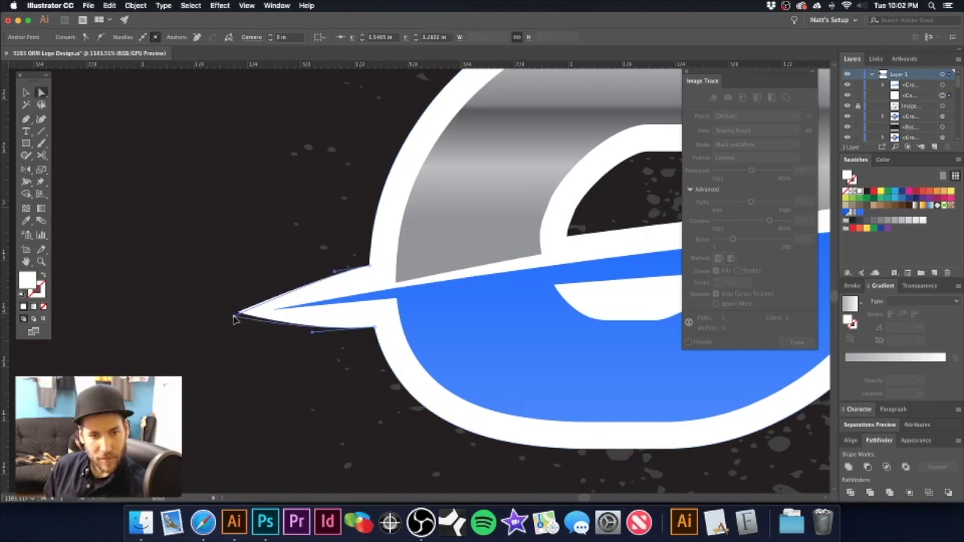
{"action": "left_click_drag", "start_coordinate": [313, 336], "coordinate": [291, 319]}
{"action": "left_click_drag", "start_coordinate": [371, 271], "coordinate": [368, 278]}
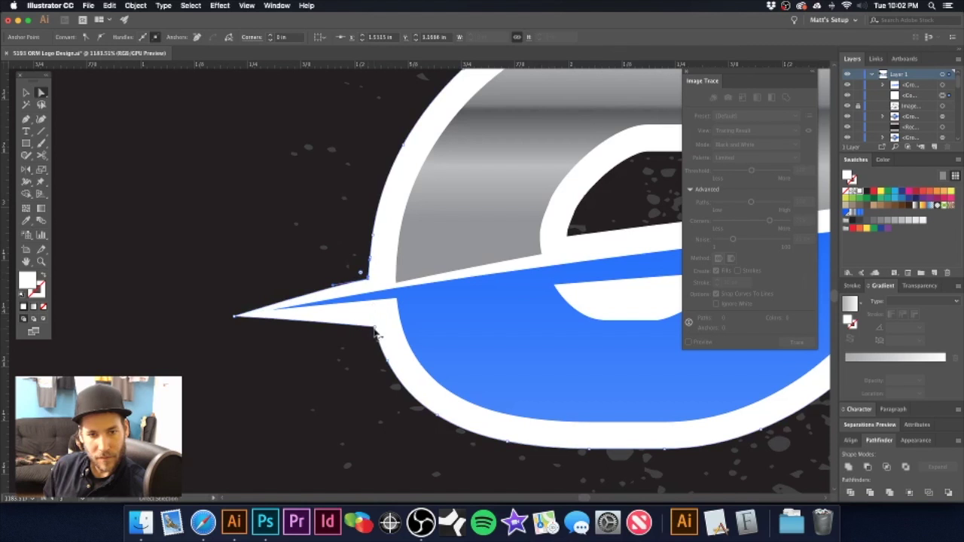
{"action": "left_click_drag", "start_coordinate": [375, 331], "coordinate": [371, 315]}
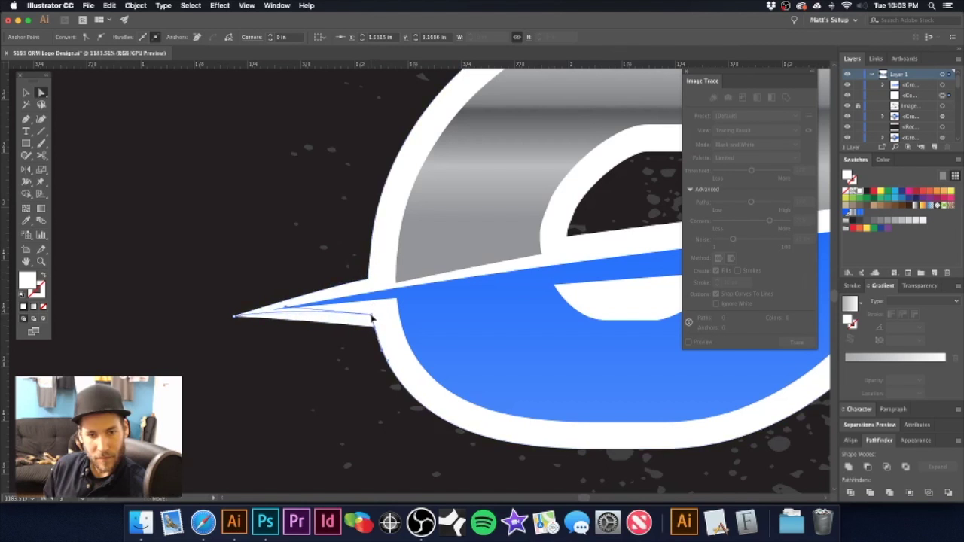
{"action": "left_click_drag", "start_coordinate": [284, 308], "coordinate": [222, 321]}
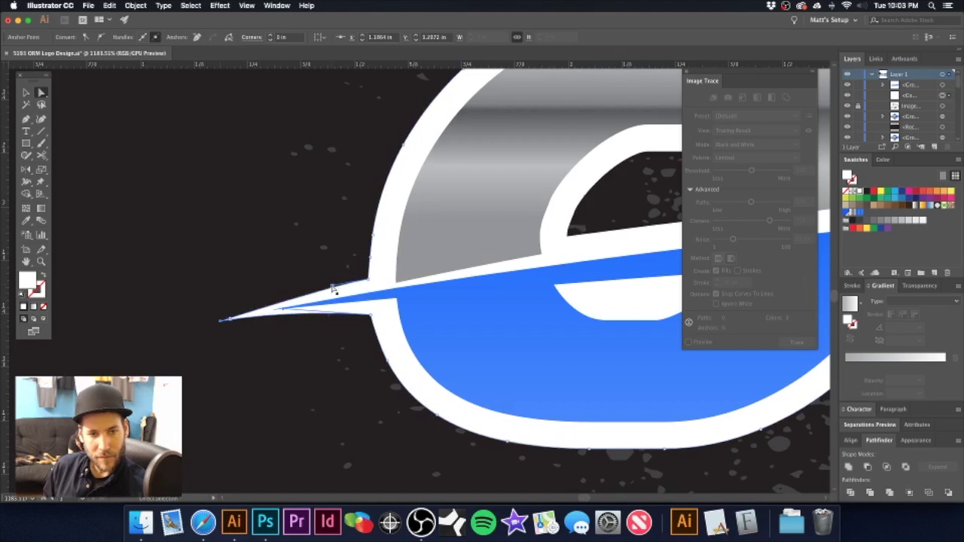
- Adjust the curve handles along both edges of the white swoosh tail to give it a smooth taper
{"action": "left_click", "coordinate": [368, 281]}
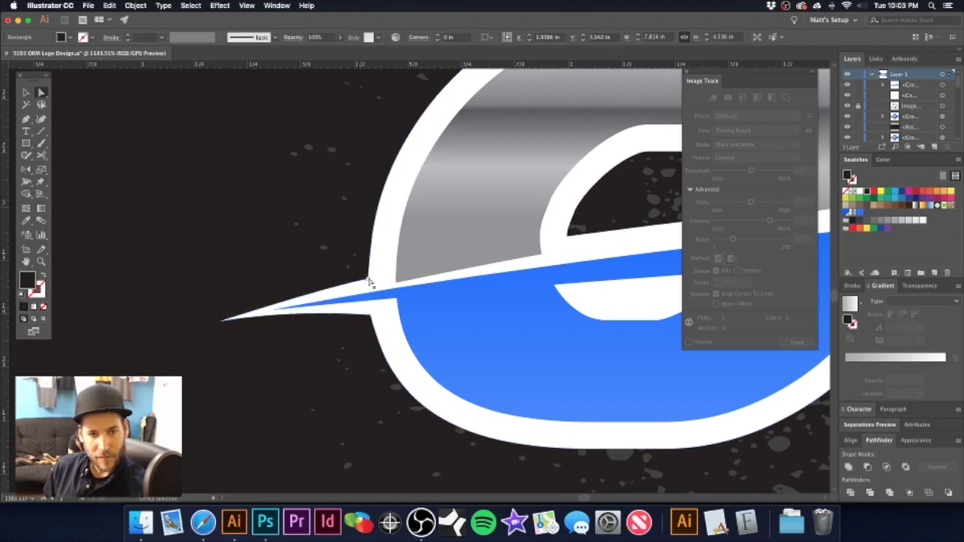
{"action": "left_click", "coordinate": [338, 288]}
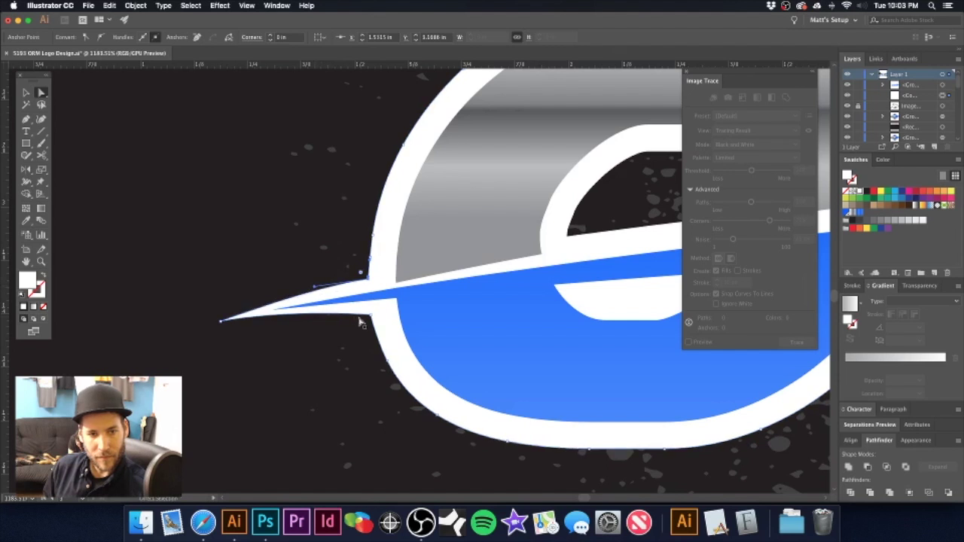
{"action": "left_click_drag", "start_coordinate": [371, 320], "coordinate": [271, 312]}
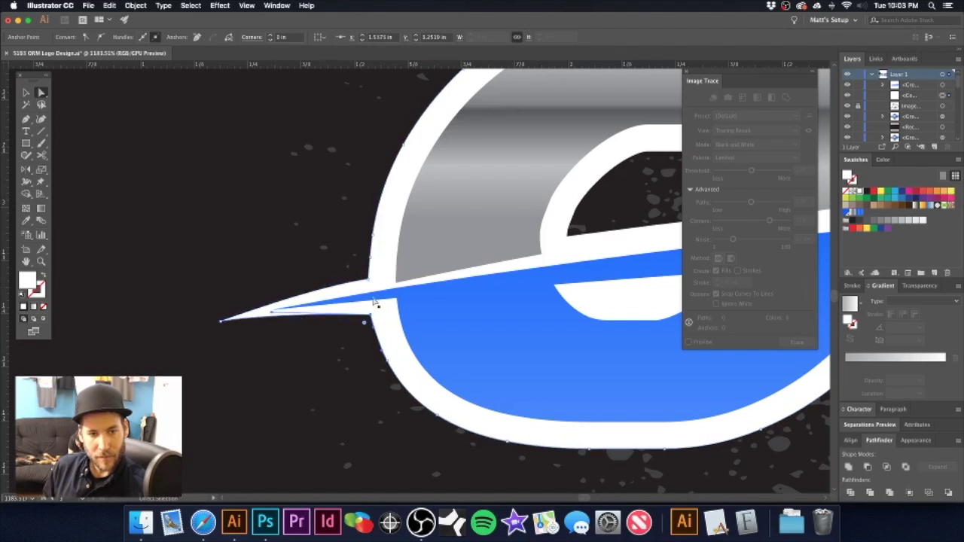
{"action": "left_click", "coordinate": [368, 281]}
{"action": "left_click_drag", "start_coordinate": [316, 289], "coordinate": [286, 293]}
{"action": "left_click", "coordinate": [482, 248], "text": "alt+super"}
{"action": "left_click", "coordinate": [482, 249], "text": "alt+super"}
{"action": "left_click", "coordinate": [482, 248], "text": "alt+super"}
{"action": "left_click", "coordinate": [482, 248], "text": "alt+super"}
{"action": "left_click", "coordinate": [482, 249], "text": "alt+super"}
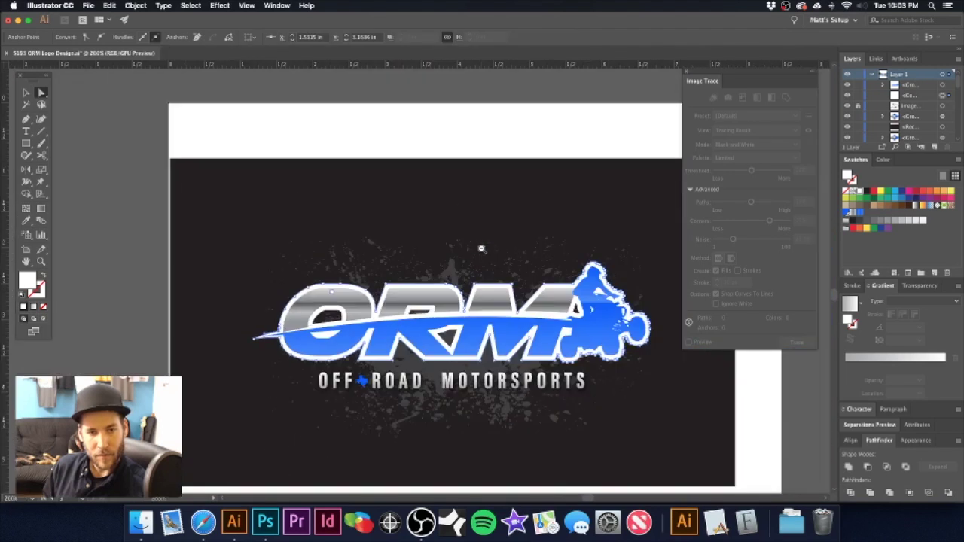
{"action": "key", "text": "v"}
{"action": "left_click", "coordinate": [119, 247]}
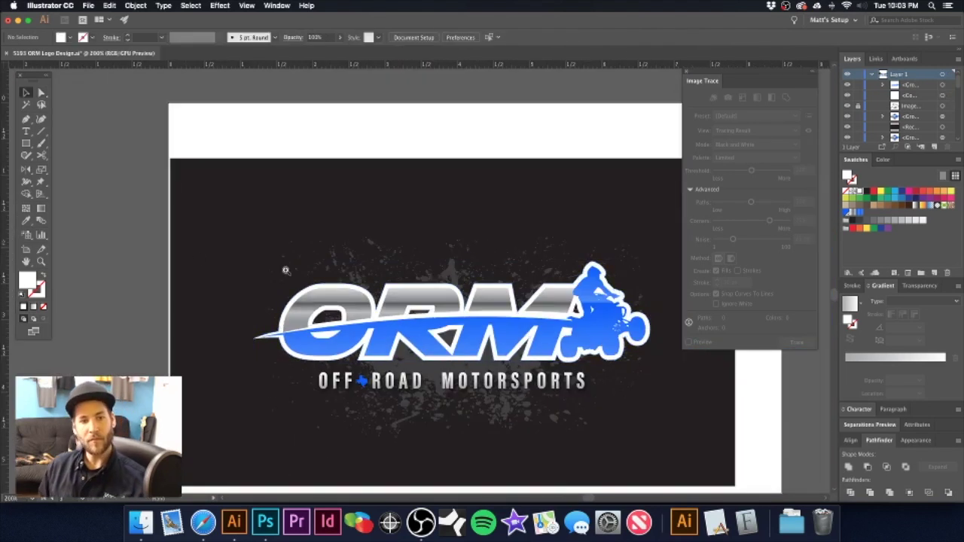
- Examine the whole ORM logo layout and compare it with the other logo concepts on the surrounding artboards
{"action": "left_click", "coordinate": [386, 272], "text": "alt+super"}
{"action": "left_click_drag", "start_coordinate": [447, 279], "coordinate": [378, 244]}
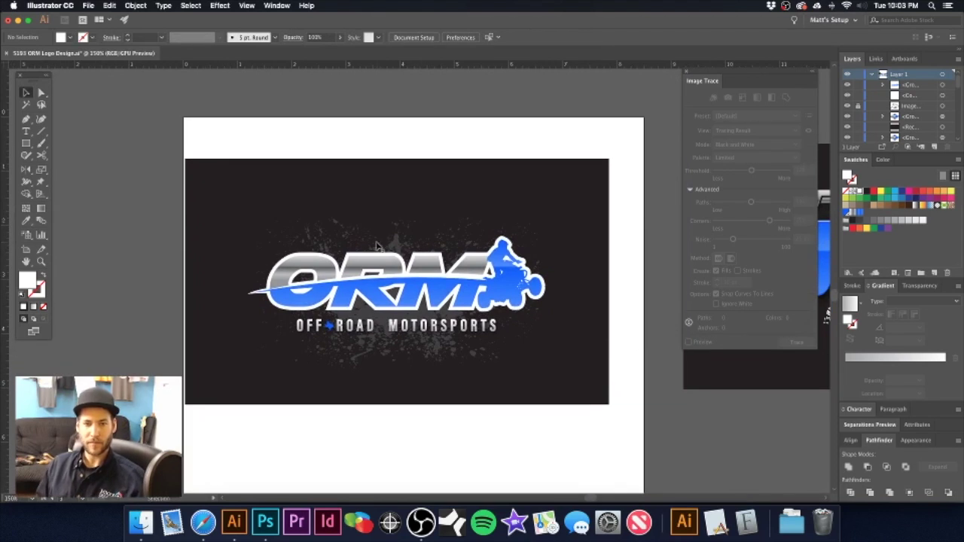
{"action": "scroll", "coordinate": [422, 280], "scroll_direction": "up", "scroll_amount": 1}
{"action": "left_click", "coordinate": [434, 351]}
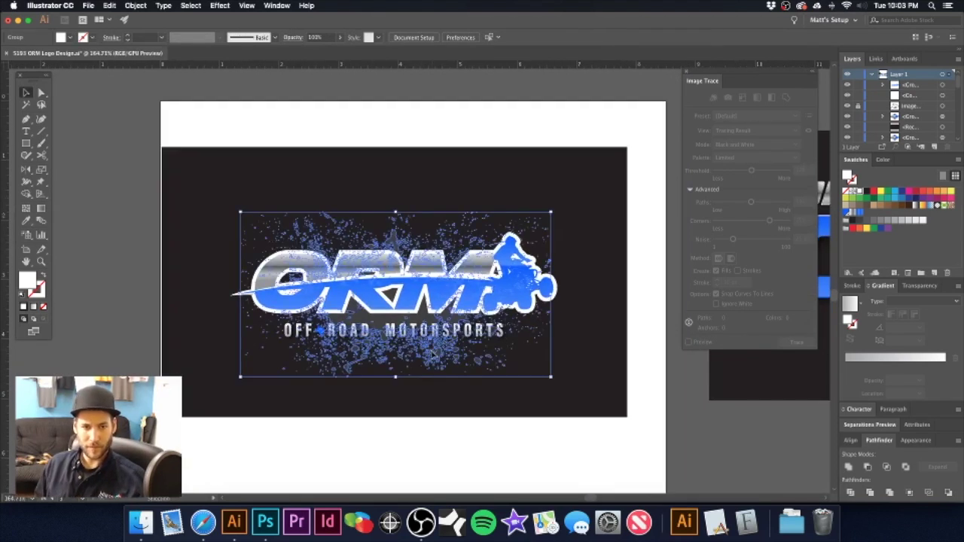
{"action": "left_click", "coordinate": [506, 125]}
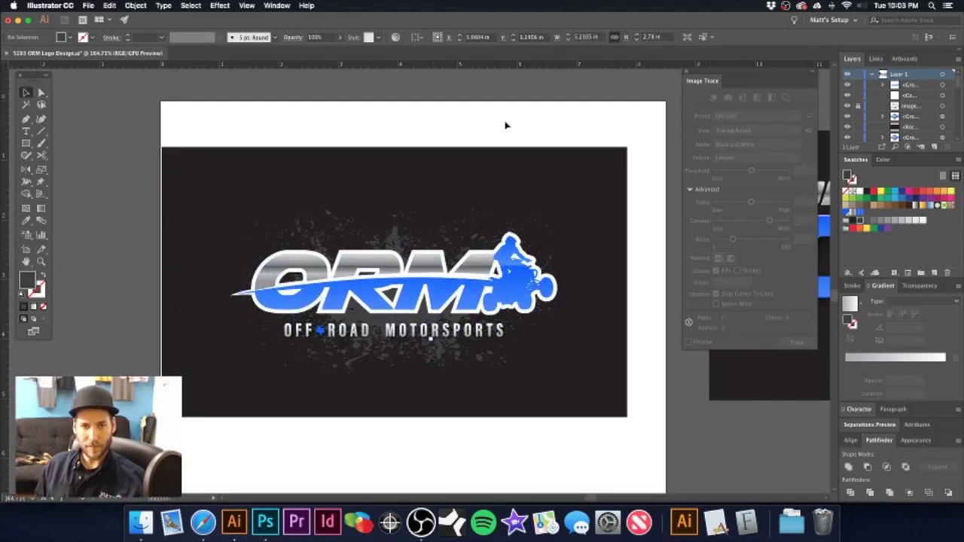
{"action": "key", "text": "super+minus"}
{"action": "key", "text": "super+minus"}
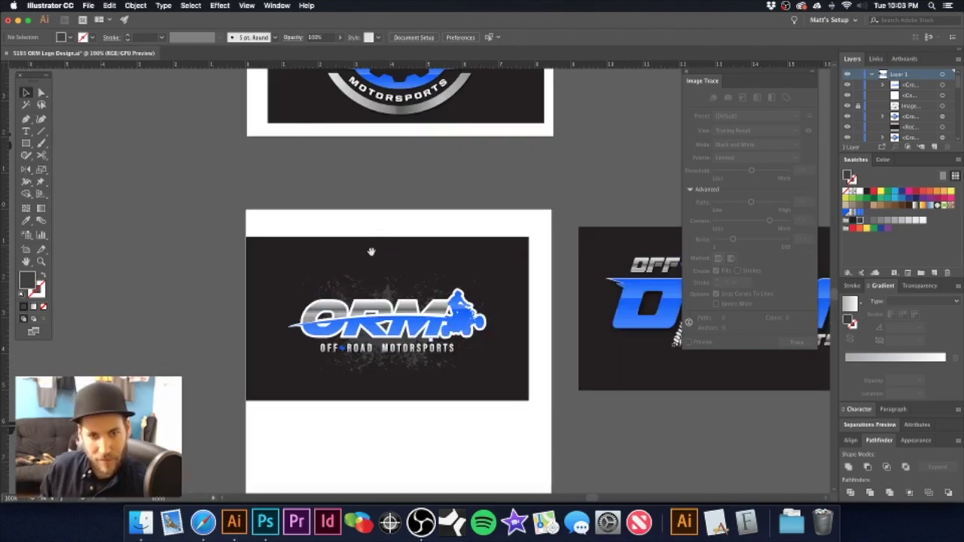
{"action": "key", "text": "super+minus"}
{"action": "scroll", "coordinate": [387, 219], "scroll_direction": "left", "scroll_amount": 5}
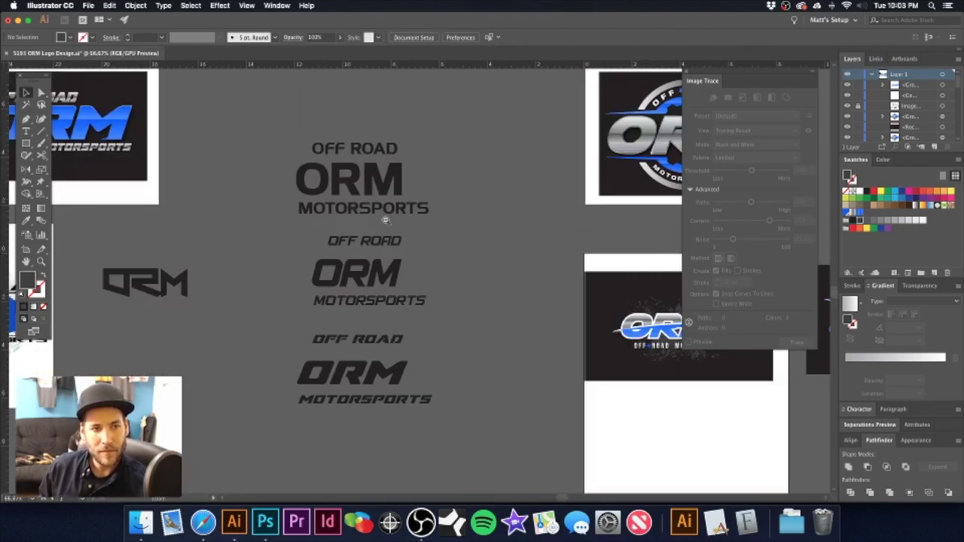
{"action": "key", "text": "super+minus"}
{"action": "key", "text": "super+minus"}
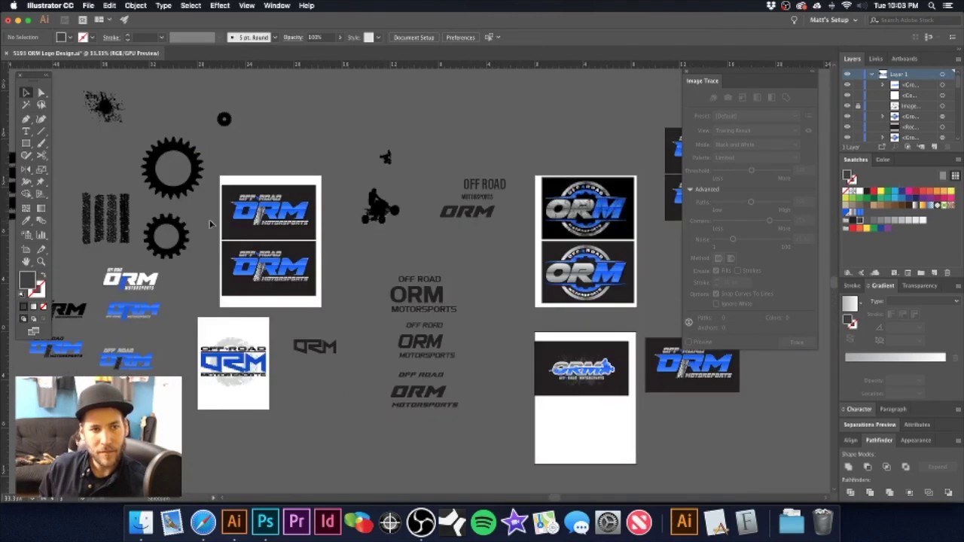
- Place a copy of the leftmost tire track texture beside the artboard holding the ORM logo with the ATV rider
{"action": "left_click", "coordinate": [87, 222]}
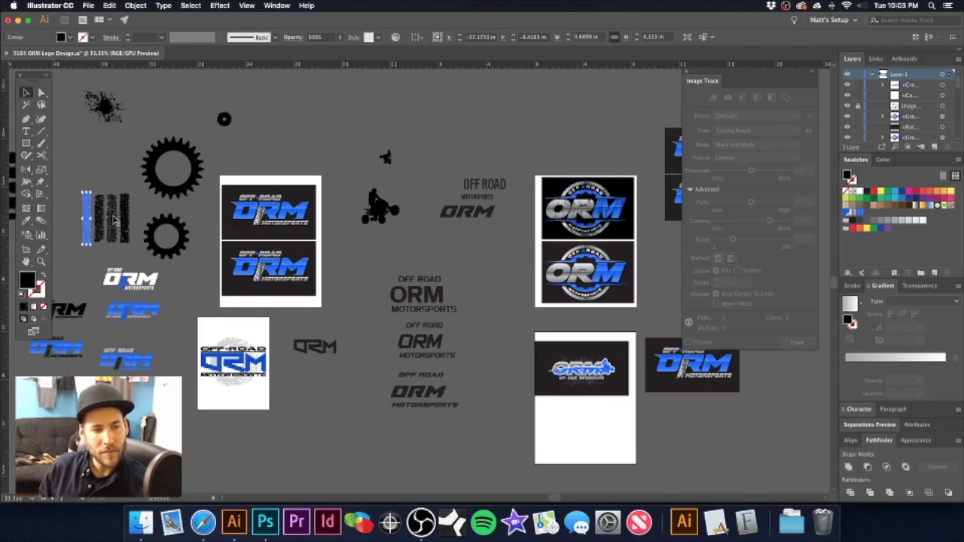
{"action": "left_click_drag", "start_coordinate": [86, 215], "coordinate": [404, 322]}
{"action": "left_click_drag", "start_coordinate": [519, 362], "coordinate": [304, 248]}
{"action": "left_click", "coordinate": [507, 328]}
{"action": "scroll", "coordinate": [304, 247], "scroll_direction": "up", "scroll_amount": 5}
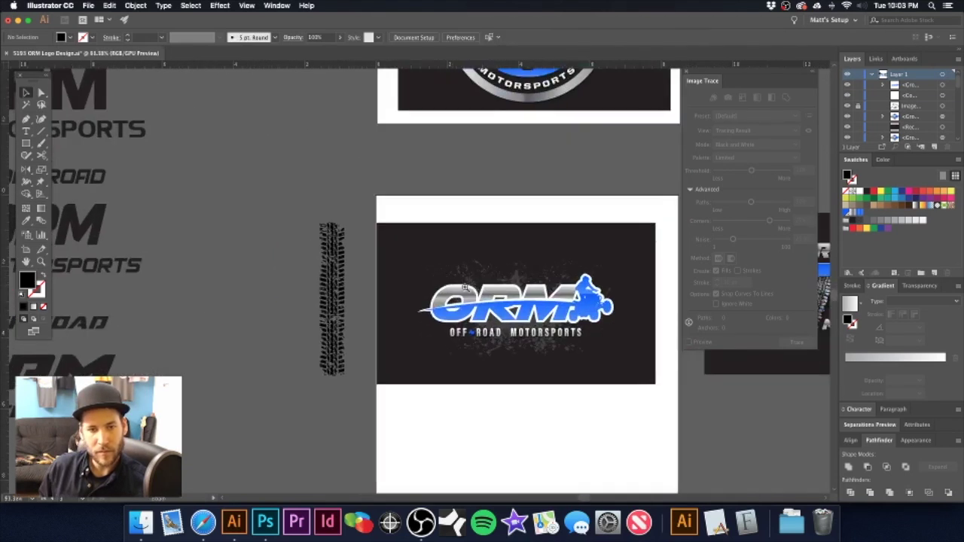
- Enlarge the copied tire track and narrow it to about 0.74 in wide by 5.79 in tall
{"action": "left_click", "coordinate": [344, 242]}
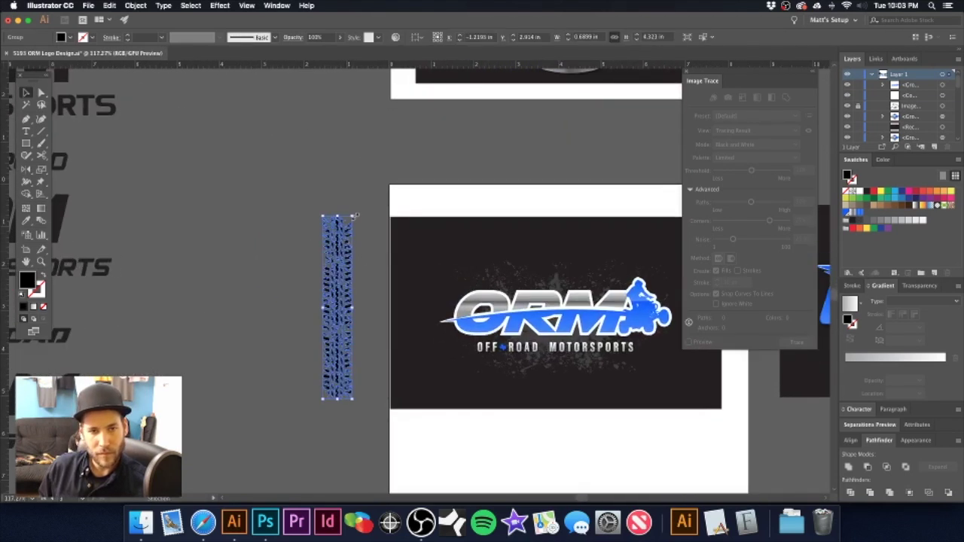
{"action": "left_click_drag", "start_coordinate": [353, 216], "coordinate": [359, 185]}
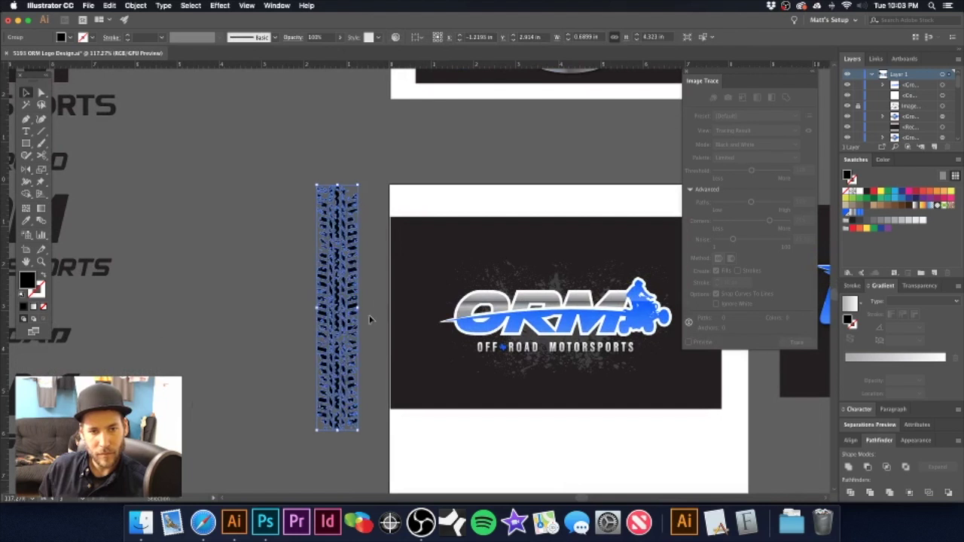
{"action": "left_click_drag", "start_coordinate": [358, 306], "coordinate": [354, 306]}
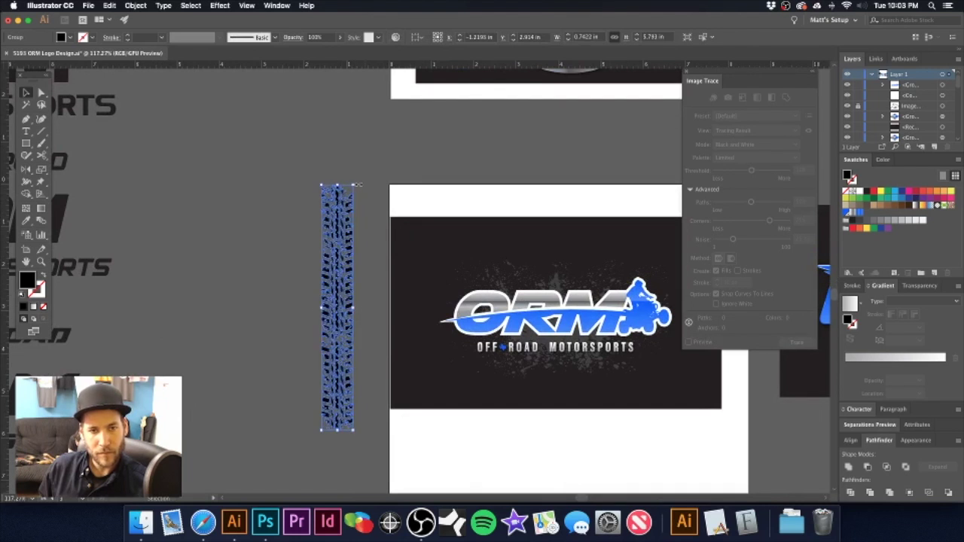
- Place the tire track diagonally behind the ORM lettering and fill it with dark grey
{"action": "left_click_drag", "start_coordinate": [358, 183], "coordinate": [257, 233]}
{"action": "mouse_move", "coordinate": [331, 291]}
{"action": "left_mouse_down"}
{"action": "mouse_move", "coordinate": [548, 290]}
{"action": "mouse_move", "coordinate": [404, 268]}
{"action": "left_mouse_up"}
{"action": "left_click", "coordinate": [870, 220]}
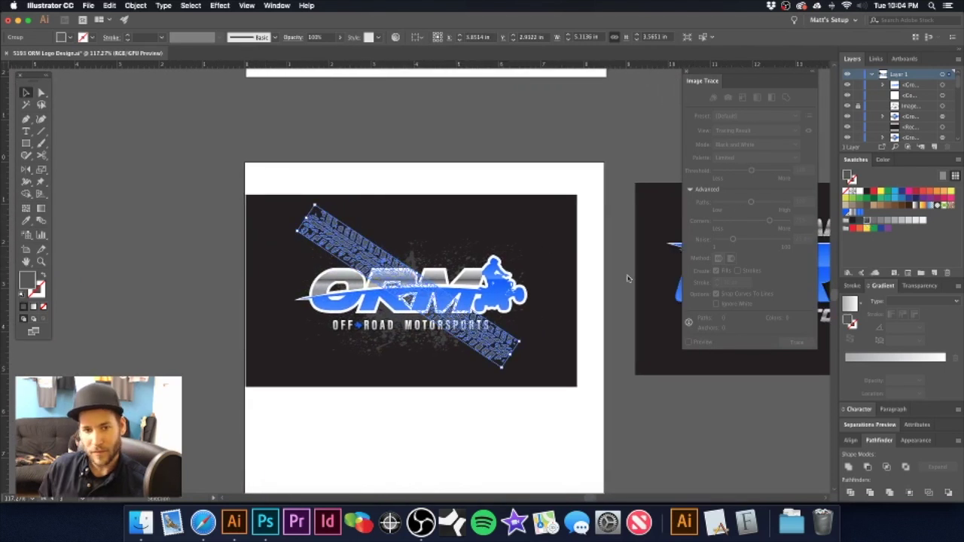
{"action": "left_click", "coordinate": [517, 205], "text": "shift"}
{"action": "key", "text": "super+c"}
{"action": "left_click", "coordinate": [444, 173]}
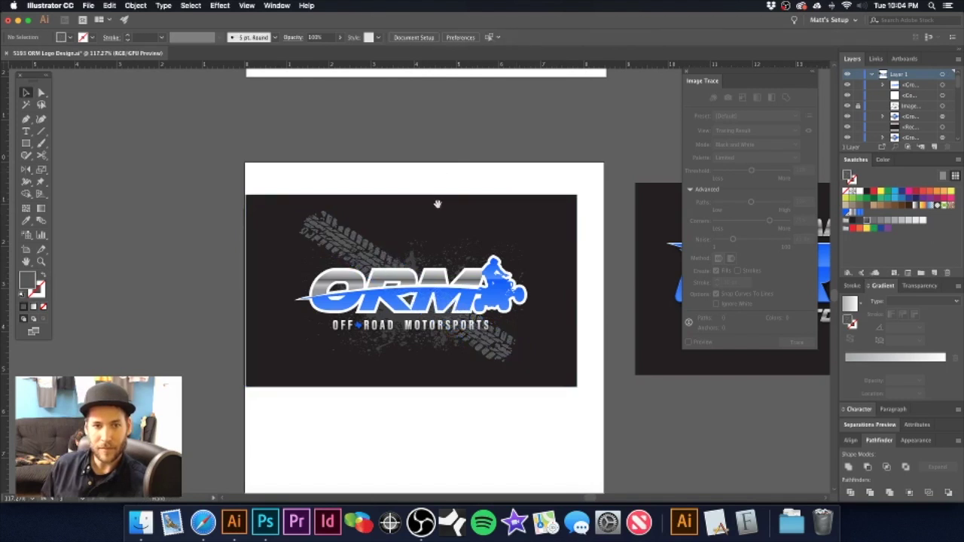
- Move the diagonal tire track upward and enlarge it to about 7.3 in by 5.0 in across the dark background
{"action": "scroll", "coordinate": [385, 267], "scroll_direction": "up", "scroll_amount": 3}
{"action": "left_click", "coordinate": [328, 239]}
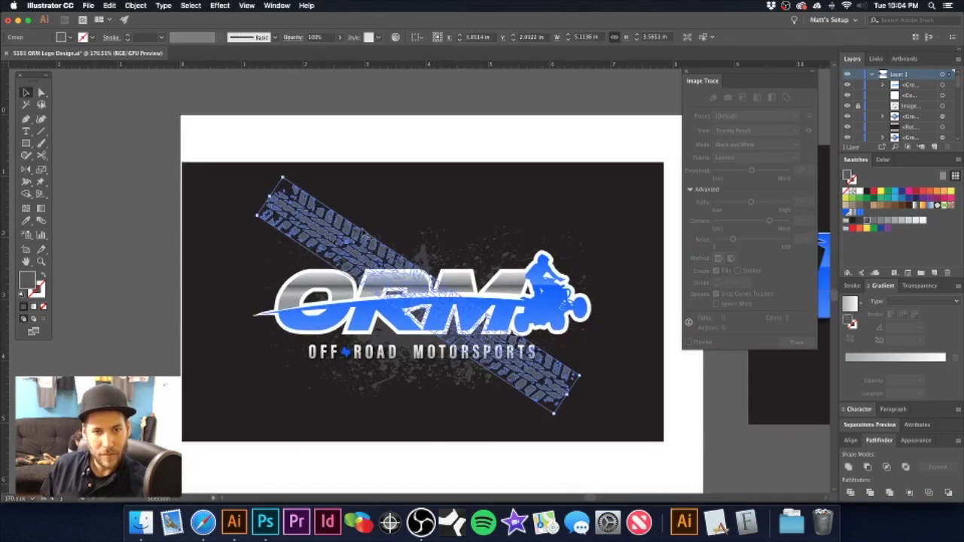
{"action": "left_click_drag", "start_coordinate": [319, 206], "coordinate": [313, 171]}
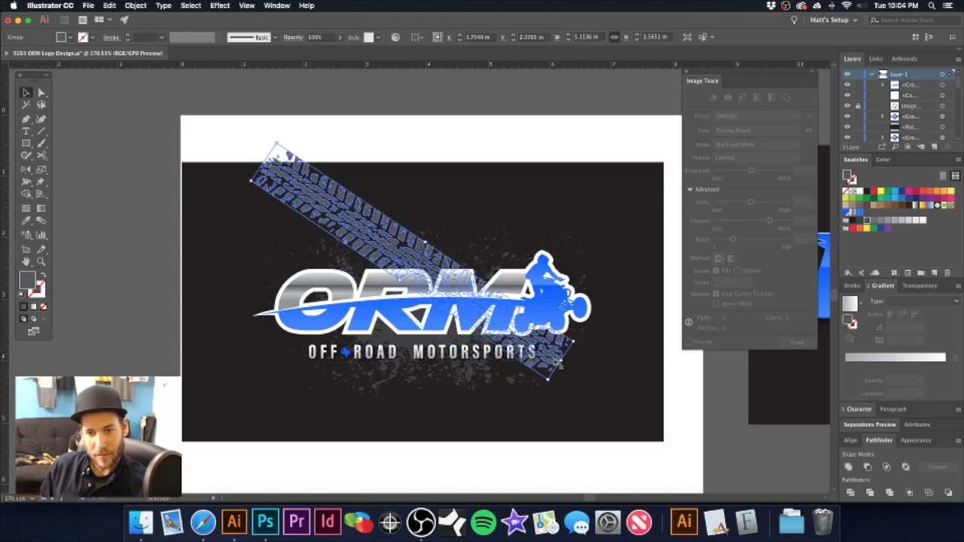
{"action": "left_click_drag", "start_coordinate": [559, 361], "coordinate": [628, 406]}
{"action": "left_click", "coordinate": [423, 140]}
{"action": "left_click", "coordinate": [435, 229], "text": "alt+super"}
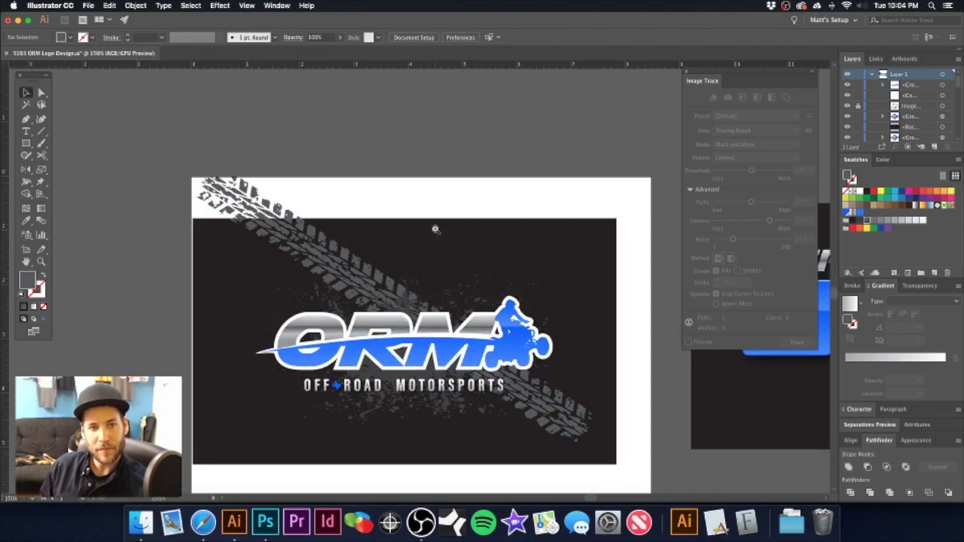
- Duplicate the diagonal tire track below the first one and try resizing the two tracks together
{"action": "left_click_drag", "start_coordinate": [347, 260], "coordinate": [259, 352]}
{"action": "left_click", "coordinate": [316, 256]}
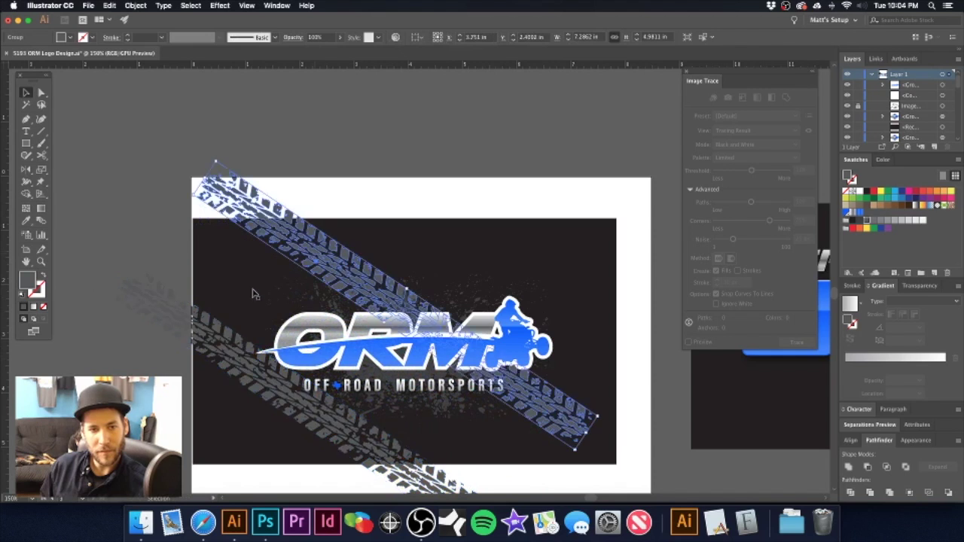
{"action": "left_click", "coordinate": [193, 321], "text": "shift"}
{"action": "key", "text": "super+minus"}
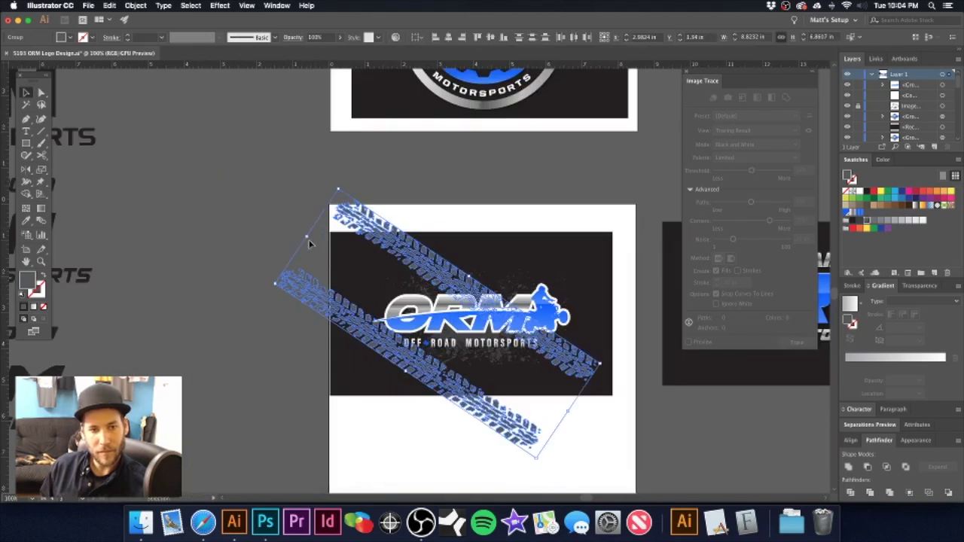
{"action": "left_click_drag", "start_coordinate": [305, 237], "coordinate": [274, 227]}
- Undo the duplicate, the enlargement, the grey fill and the rotation, back to the upright black tire track beside the artboard
{"action": "key", "text": "super+z"}
{"action": "key", "text": "super+z"}
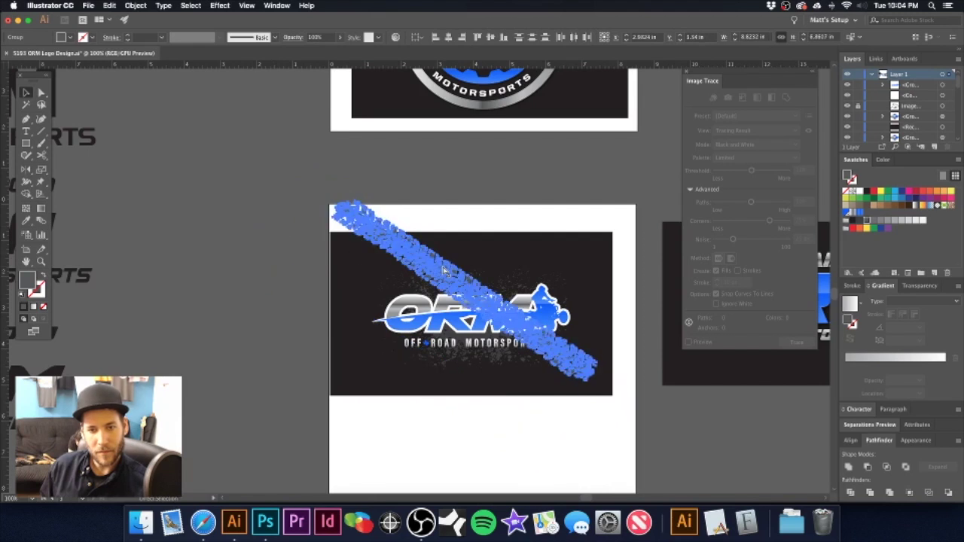
{"action": "key", "text": "super+z"}
{"action": "key", "text": "super+z"}
{"action": "key", "text": "super+z"}
{"action": "key", "text": "super+z"}
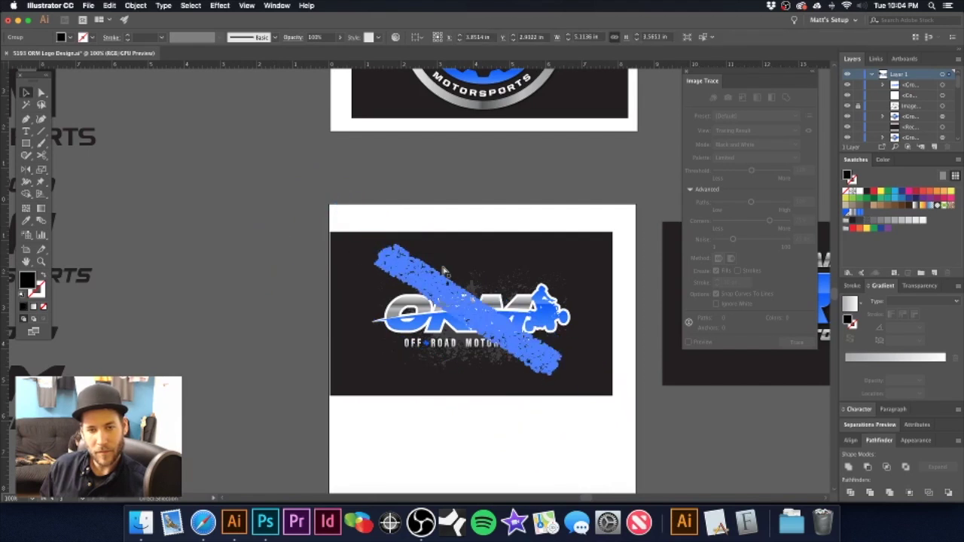
{"action": "key", "text": "super+z"}
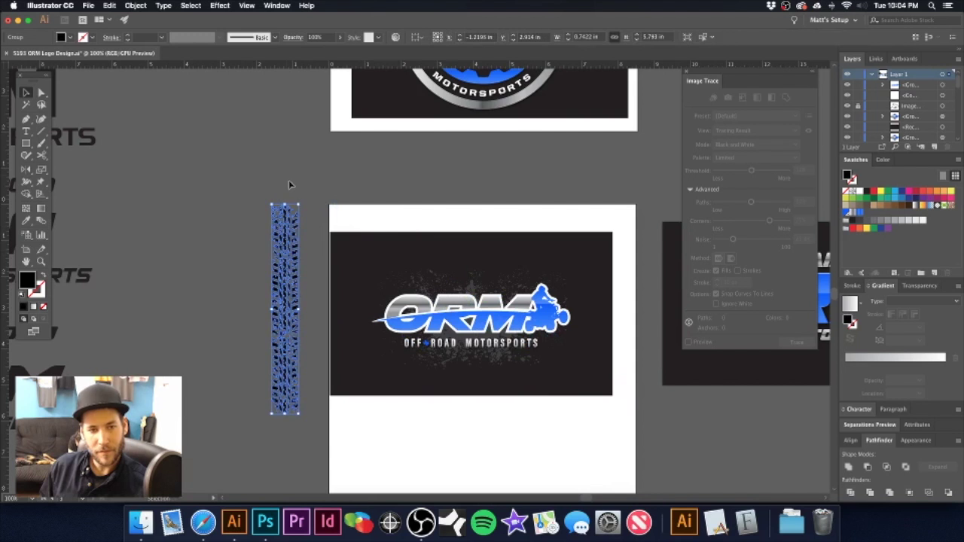
- Stack a copy of the tire track end to end above the original, and duplicate the long strip alongside as a parallel pair
{"action": "left_click", "coordinate": [312, 269]}
{"action": "key", "text": "super+minus"}
{"action": "left_click_drag", "start_coordinate": [402, 295], "coordinate": [387, 171]}
{"action": "left_click", "coordinate": [372, 243]}
{"action": "left_click", "coordinate": [399, 270]}
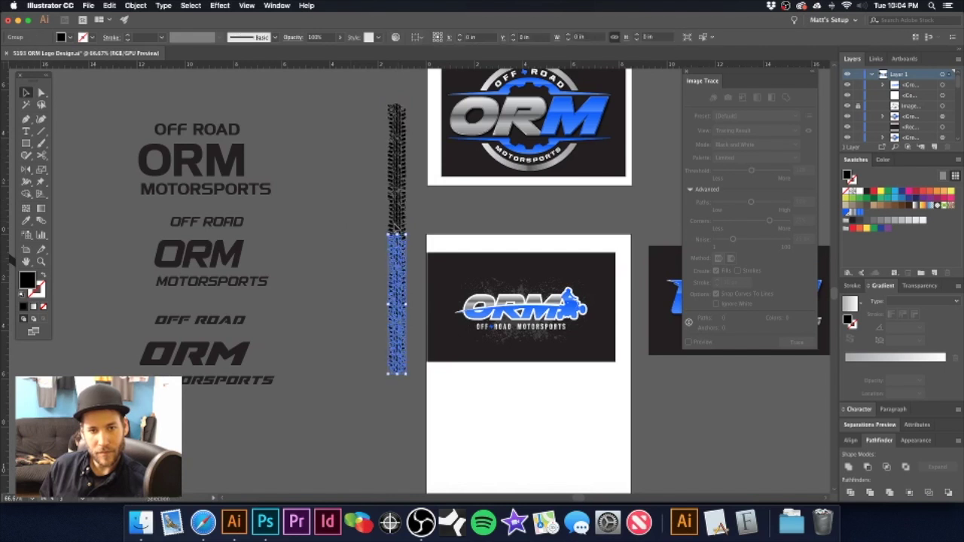
{"action": "left_click_drag", "start_coordinate": [390, 211], "coordinate": [339, 211]}
{"action": "left_click", "coordinate": [405, 276], "text": "shift"}
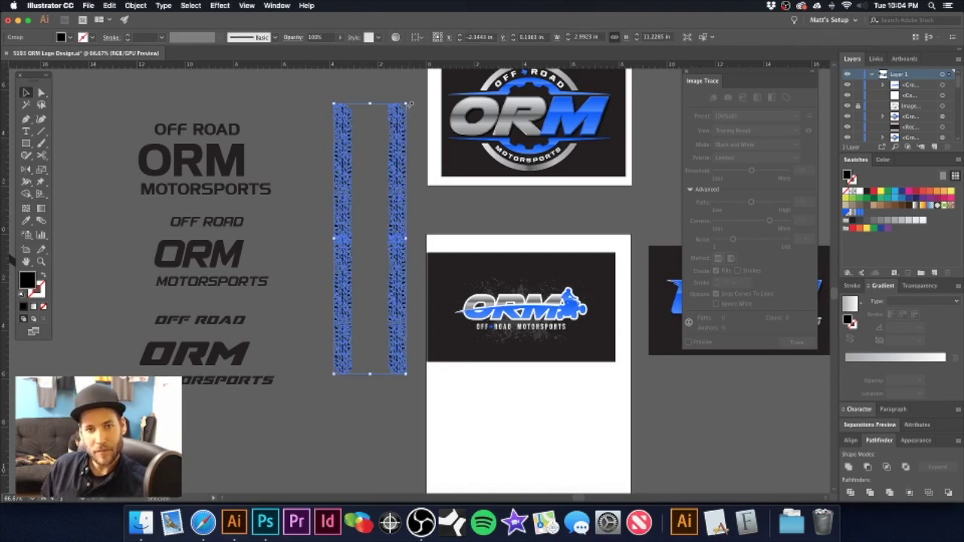
- Rotate the pair of tire tracks diagonally and scale it down to about 3.9 in by 2.0 in over the ORM logo
{"action": "left_click_drag", "start_coordinate": [409, 99], "coordinate": [272, 138]}
{"action": "left_click_drag", "start_coordinate": [430, 229], "coordinate": [566, 312]}
{"action": "left_click_drag", "start_coordinate": [415, 218], "coordinate": [473, 284]}
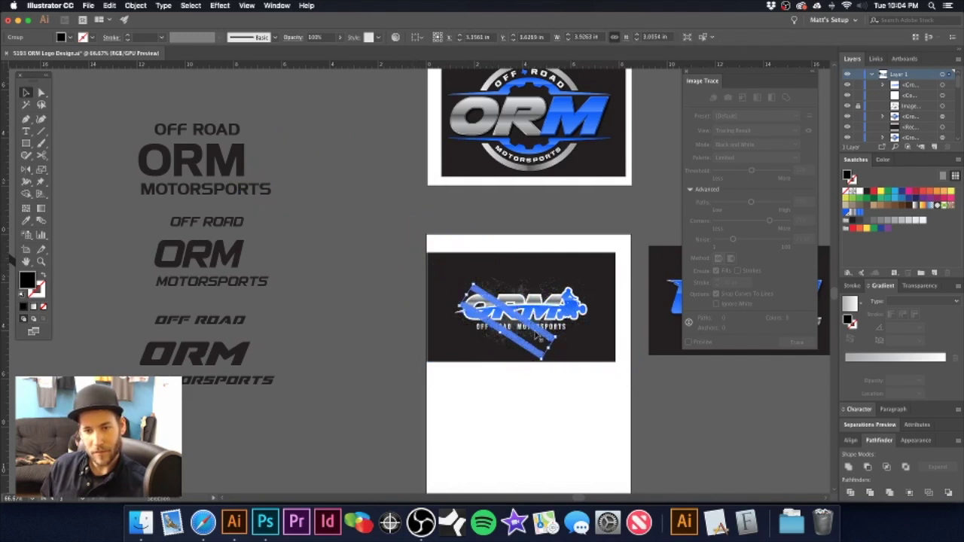
{"action": "left_click_drag", "start_coordinate": [516, 341], "coordinate": [663, 362]}
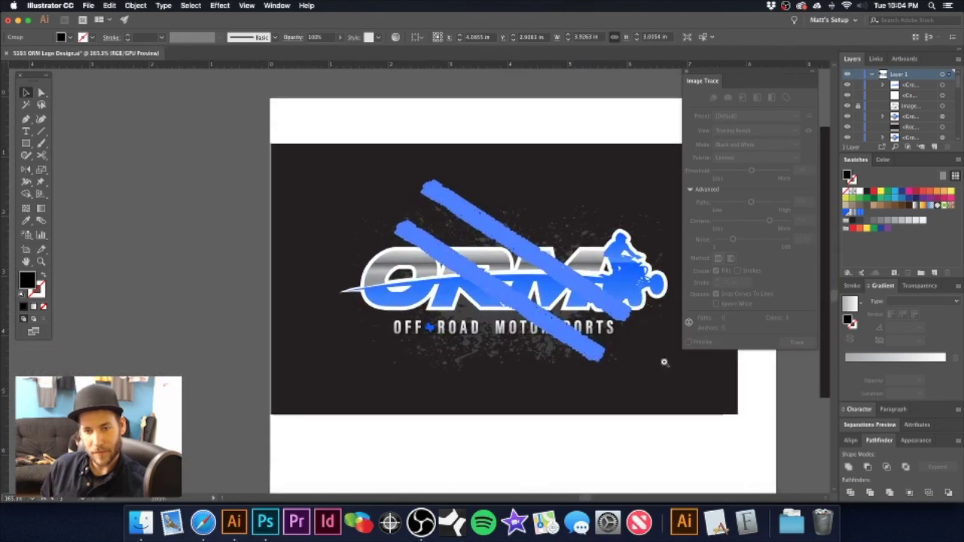
- Try tilting the pair of tire tracks along the opposite, shallower diagonal across the ORM lettering
{"action": "left_click", "coordinate": [633, 280]}
{"action": "left_click_drag", "start_coordinate": [638, 310], "coordinate": [629, 291]}
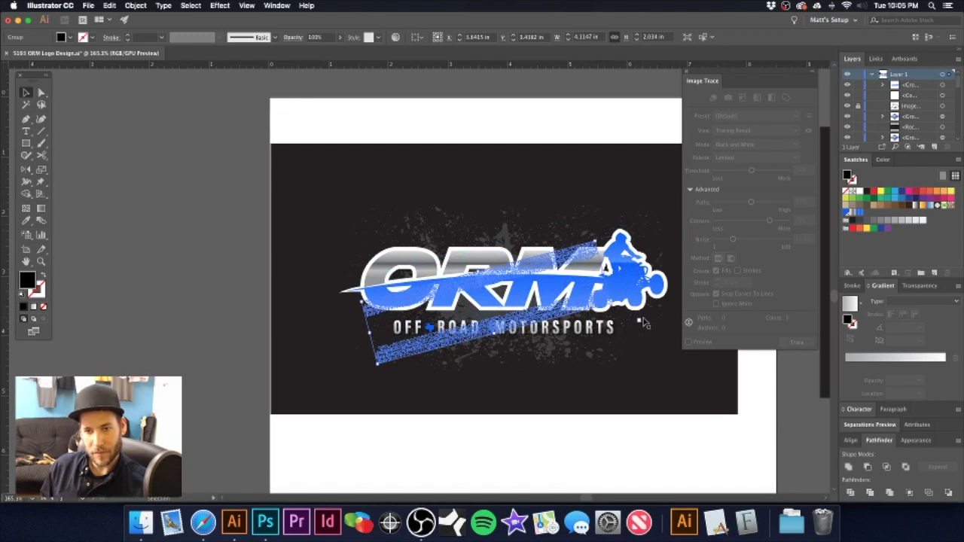
{"action": "left_click", "coordinate": [435, 123]}
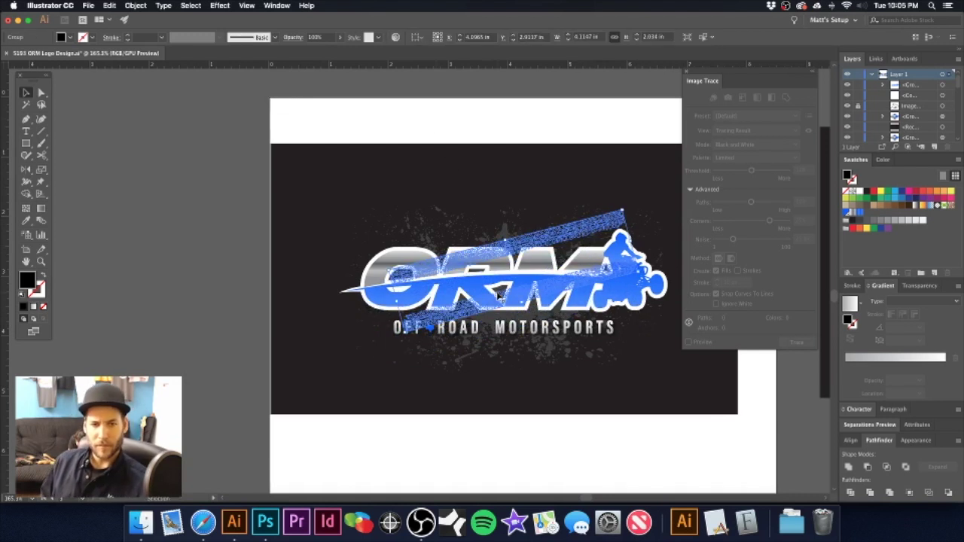
{"action": "left_click", "coordinate": [497, 286]}
- Center the diagonal pair of tire tracks behind the ORM logo and fill it with the C=0 M=0 Y=0 K=90 grey
{"action": "mouse_move", "coordinate": [480, 229]}
{"action": "left_mouse_down"}
{"action": "mouse_move", "coordinate": [296, 213]}
{"action": "mouse_move", "coordinate": [494, 232]}
{"action": "mouse_move", "coordinate": [512, 247]}
{"action": "left_mouse_up"}
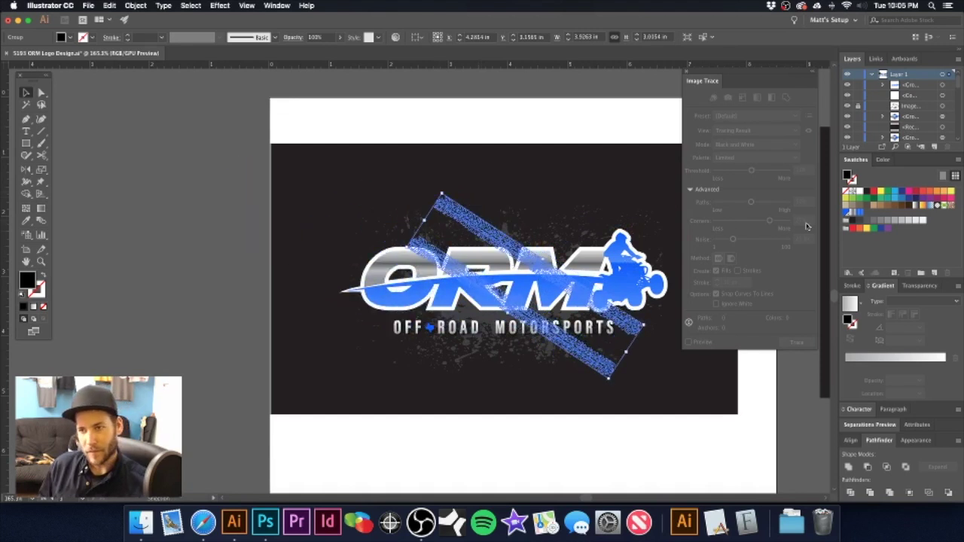
{"action": "left_click", "coordinate": [873, 226]}
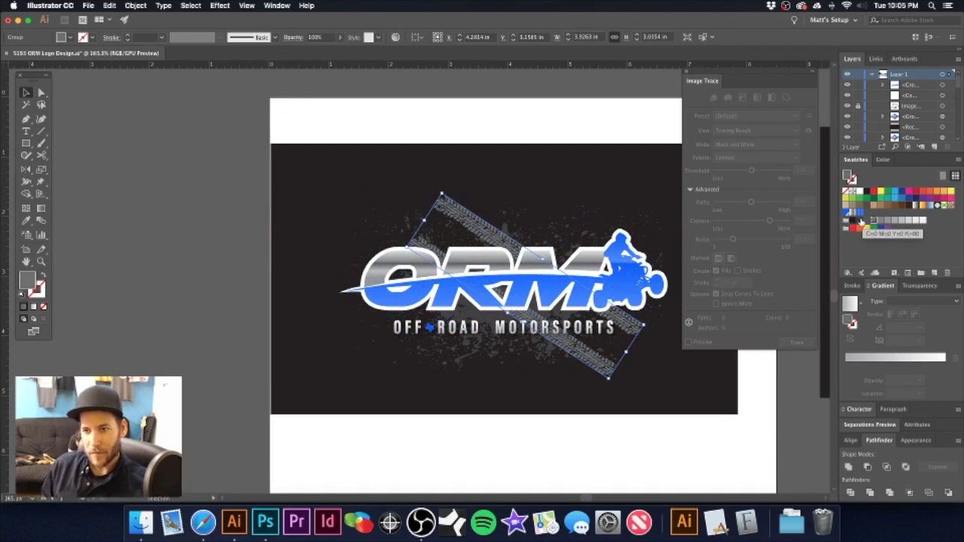
{"action": "left_click", "coordinate": [863, 220]}
{"action": "left_click", "coordinate": [454, 128]}
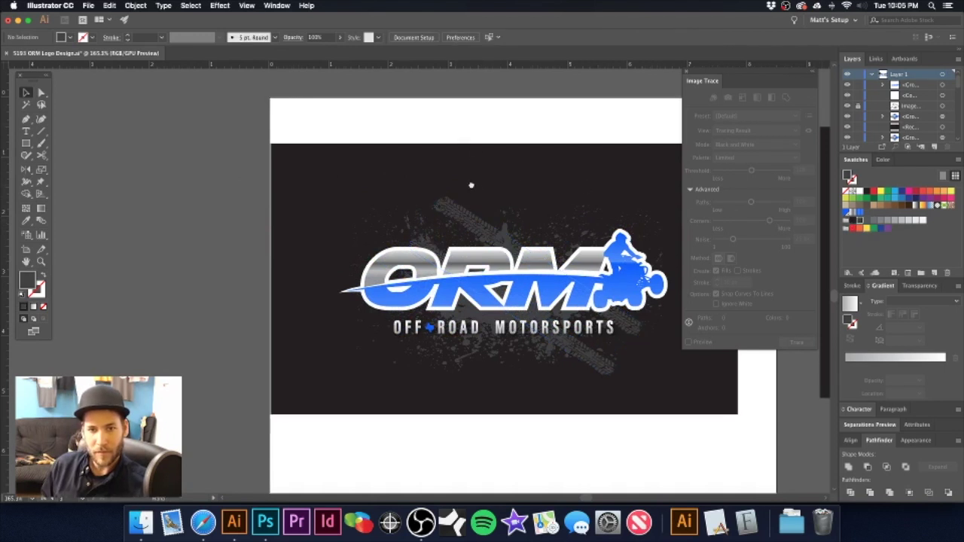
- Move the pair of tire tracks away from the logo and delete both segments of the upper strip
{"action": "left_click_drag", "start_coordinate": [472, 185], "coordinate": [427, 181]}
{"action": "left_click_drag", "start_coordinate": [539, 360], "coordinate": [224, 385]}
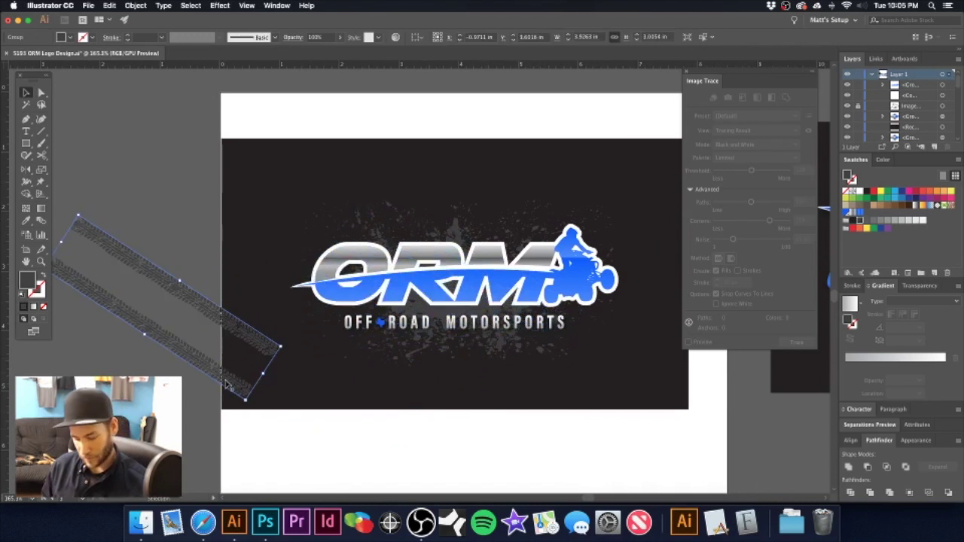
{"action": "left_click", "coordinate": [183, 241]}
{"action": "left_click", "coordinate": [170, 285]}
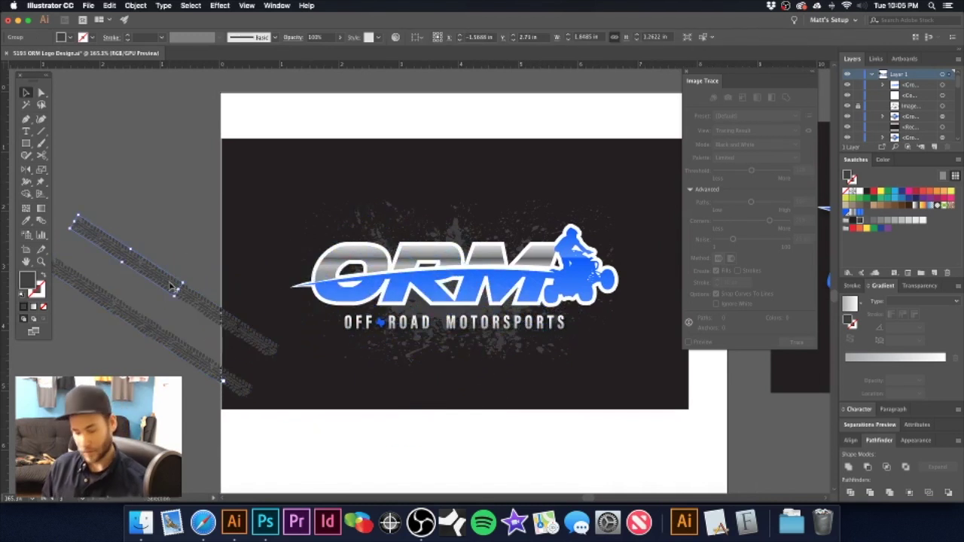
{"action": "key", "text": "Delete"}
{"action": "left_click", "coordinate": [193, 307]}
{"action": "key", "text": "Delete"}
- Rotate the remaining tire track strip to horizontal and place it behind the OFF ROAD MOTORSPORTS tagline
{"action": "left_click", "coordinate": [174, 340]}
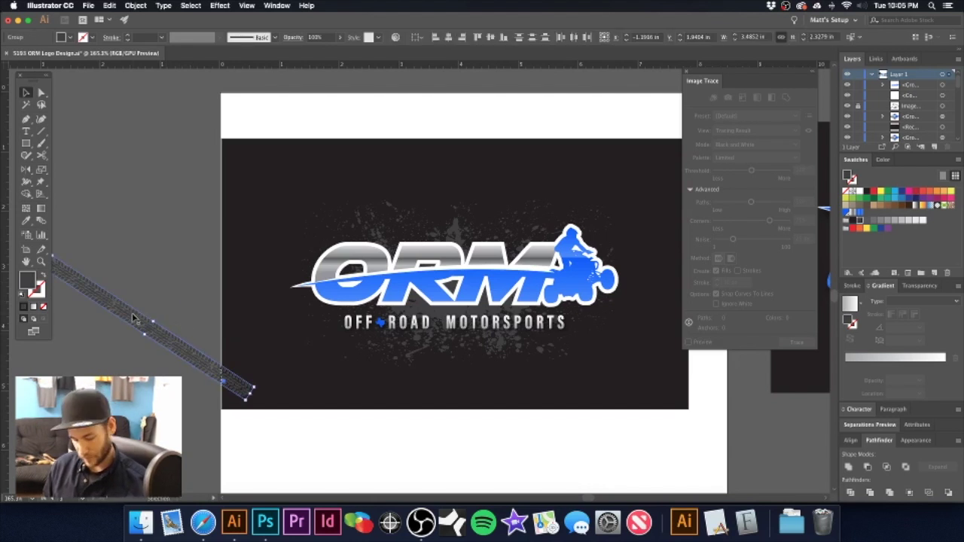
{"action": "left_click_drag", "start_coordinate": [258, 387], "coordinate": [601, 323]}
{"action": "left_click_drag", "start_coordinate": [542, 313], "coordinate": [592, 328]}
{"action": "left_click", "coordinate": [174, 280]}
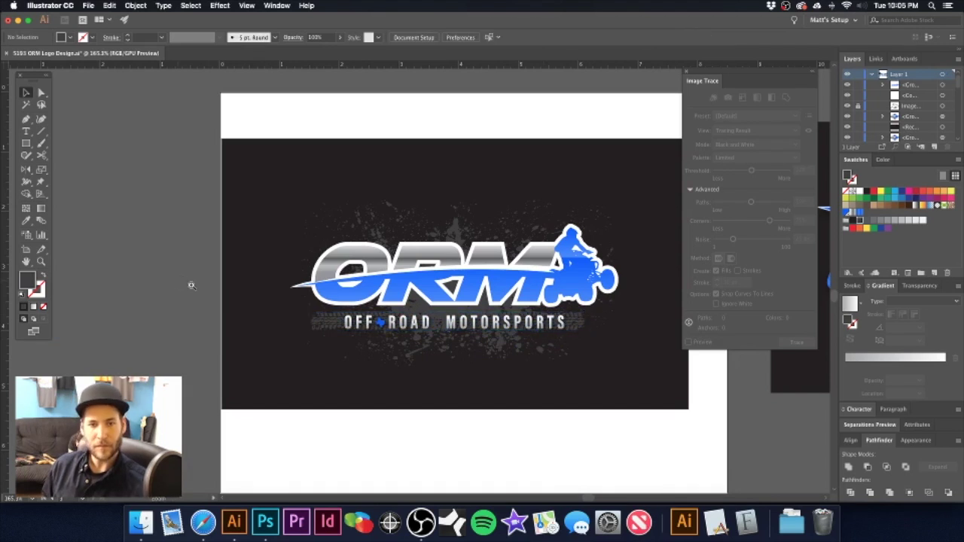
- Nudge the horizontal tire track slightly toward the ATV side to balance it behind the tagline
{"action": "scroll", "coordinate": [412, 320], "scroll_direction": "up", "scroll_amount": 4}
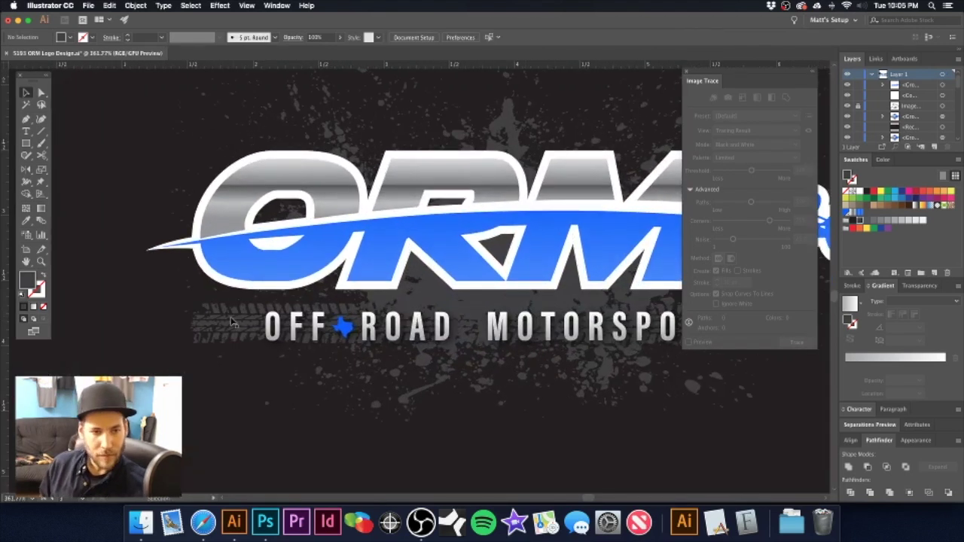
{"action": "left_click", "coordinate": [238, 320]}
{"action": "scroll", "coordinate": [434, 308], "scroll_direction": "down", "scroll_amount": 4}
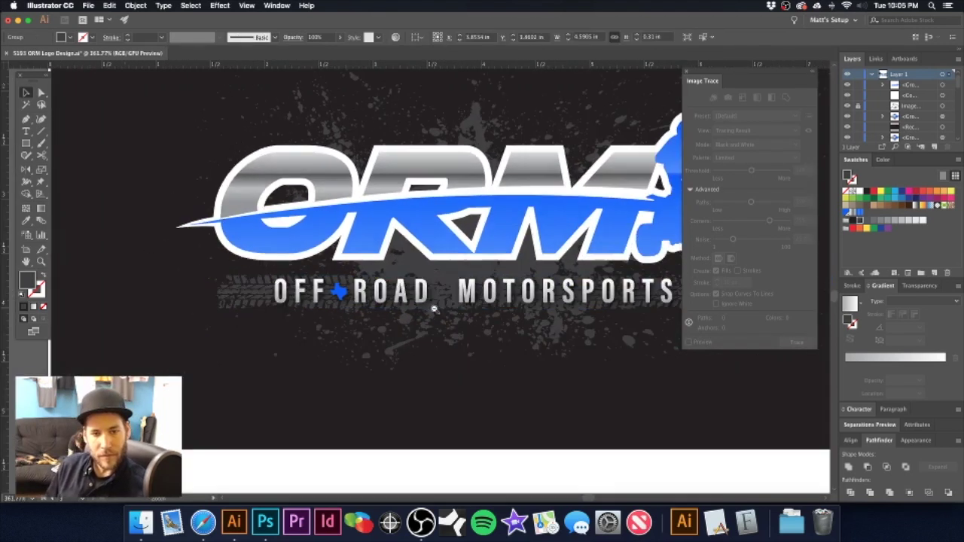
{"action": "mouse_move", "coordinate": [566, 299]}
{"action": "left_mouse_down"}
{"action": "mouse_move", "coordinate": [615, 318]}
{"action": "mouse_move", "coordinate": [580, 300]}
{"action": "left_mouse_up"}
{"action": "left_click", "coordinate": [757, 397]}
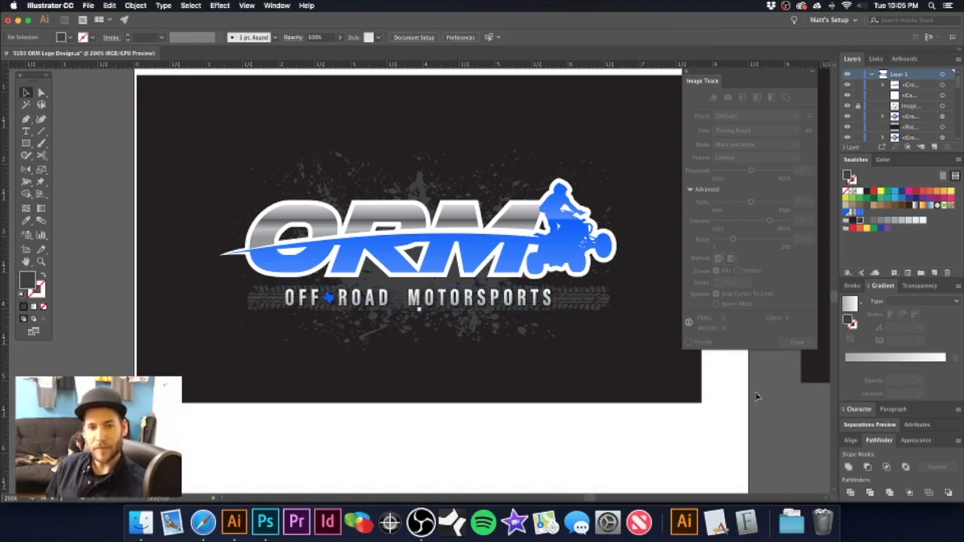
- Scale the tire track behind the tagline down to about 4.24 in wide and stretch its height to about 0.30 in
{"action": "left_click", "coordinate": [407, 269], "text": "alt+super"}
{"action": "left_click_drag", "start_coordinate": [406, 271], "coordinate": [499, 327]}
{"action": "left_click", "coordinate": [662, 363]}
{"action": "left_click_drag", "start_coordinate": [712, 374], "coordinate": [640, 375]}
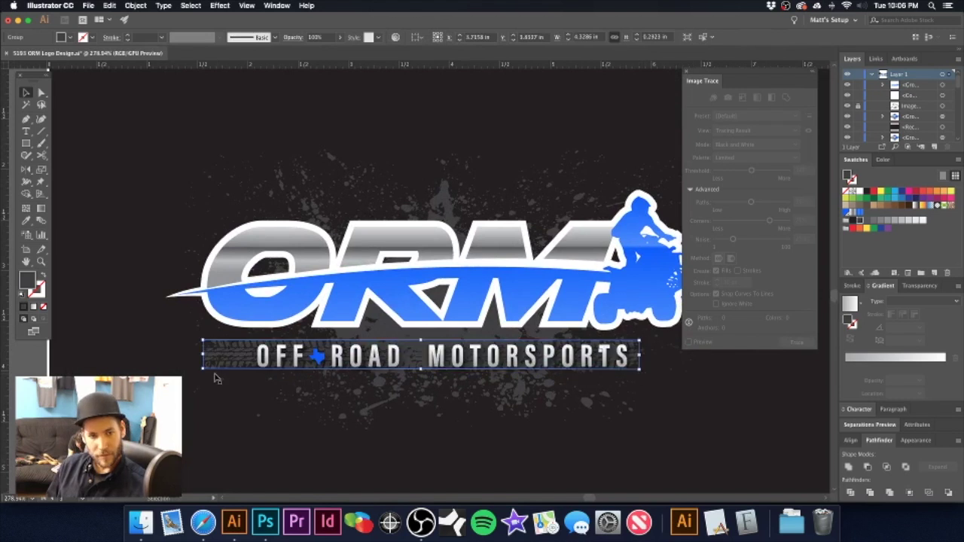
{"action": "left_click_drag", "start_coordinate": [202, 368], "coordinate": [239, 359]}
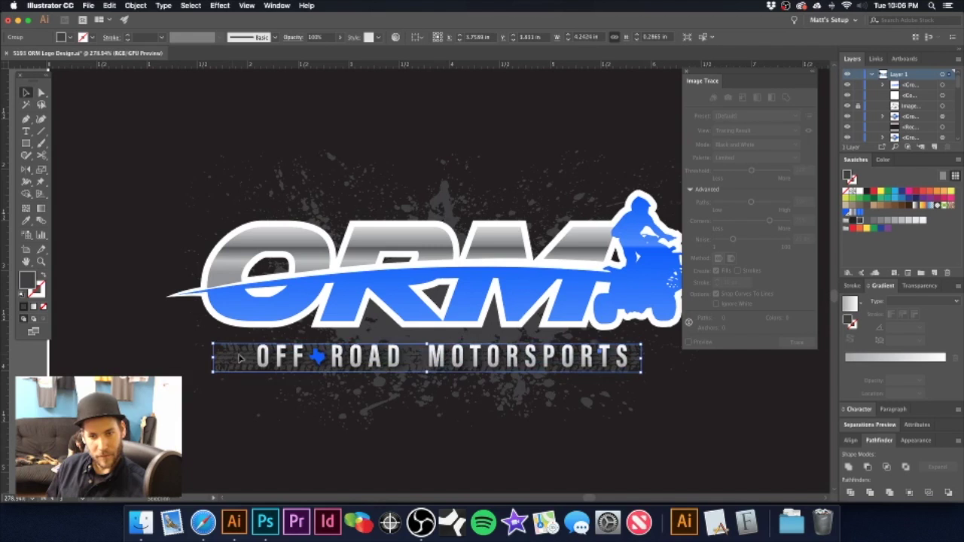
{"action": "left_click_drag", "start_coordinate": [427, 345], "coordinate": [428, 343]}
{"action": "left_click", "coordinate": [454, 304], "text": "alt+super"}
{"action": "key", "text": "super+minus"}
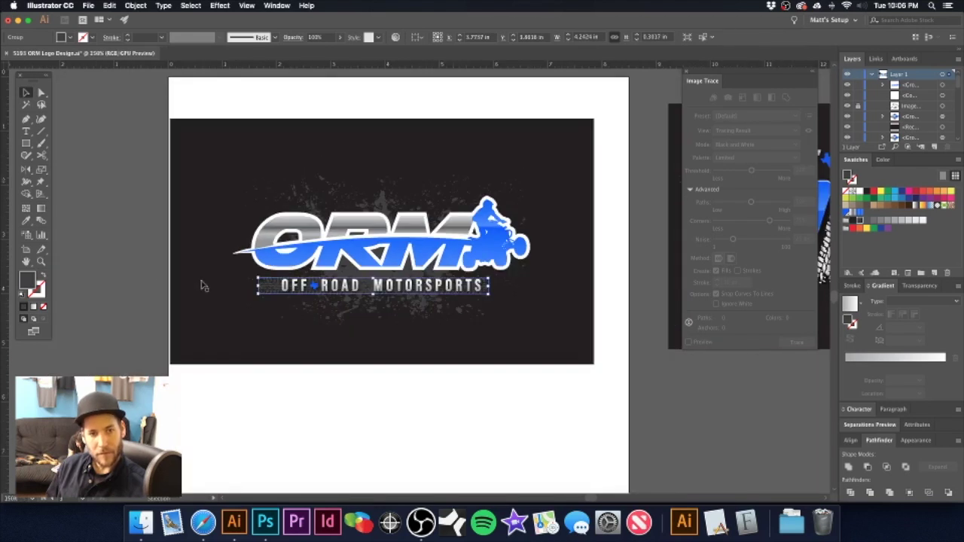
- Enlarge the tire track behind the OFF ROAD MOTORSPORTS tagline to about 4.54 in wide and 0.34 in high
{"action": "left_click", "coordinate": [109, 259]}
{"action": "left_click_drag", "start_coordinate": [354, 270], "coordinate": [567, 343]}
{"action": "left_click", "coordinate": [186, 336]}
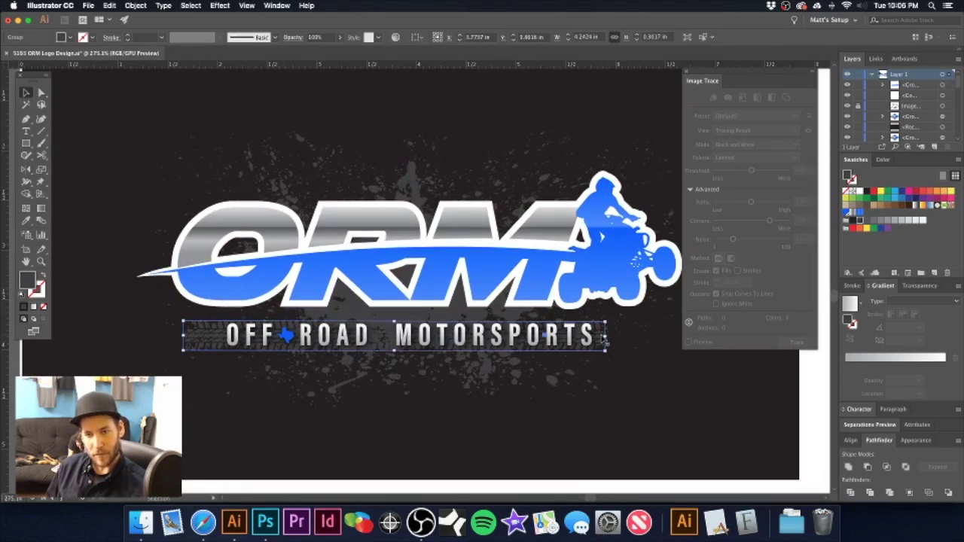
{"action": "left_click_drag", "start_coordinate": [604, 337], "coordinate": [634, 338]}
{"action": "left_click_drag", "start_coordinate": [409, 320], "coordinate": [409, 316]}
{"action": "left_click", "coordinate": [406, 317], "text": "alt+super"}
{"action": "left_click", "coordinate": [406, 316], "text": "alt+super"}
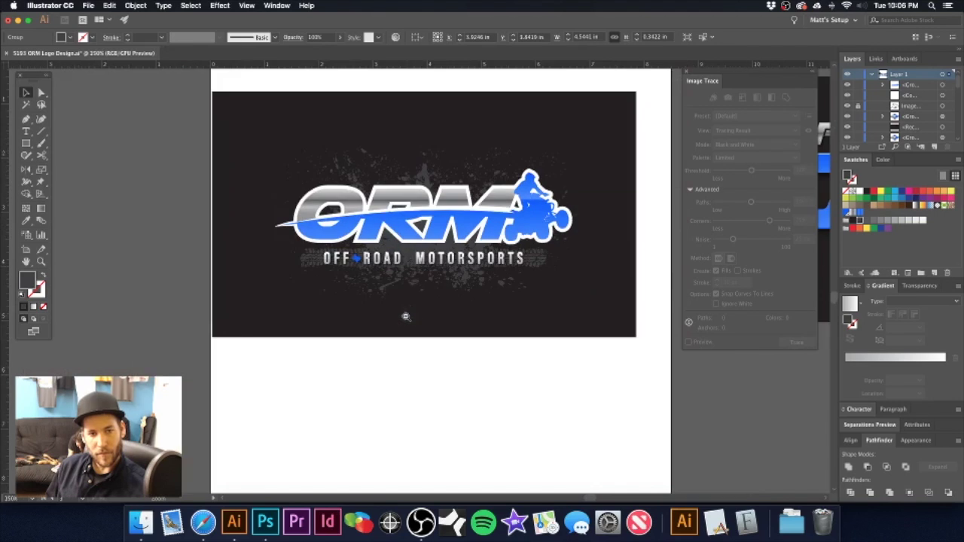
{"action": "left_click", "coordinate": [146, 258]}
{"action": "scroll", "coordinate": [351, 229], "scroll_direction": "up", "scroll_amount": 3}
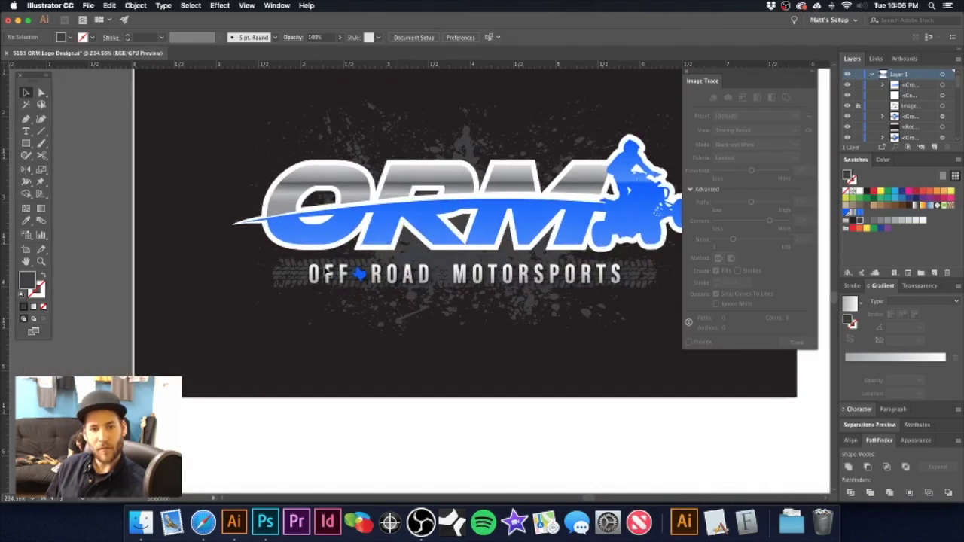
{"action": "left_click", "coordinate": [297, 277]}
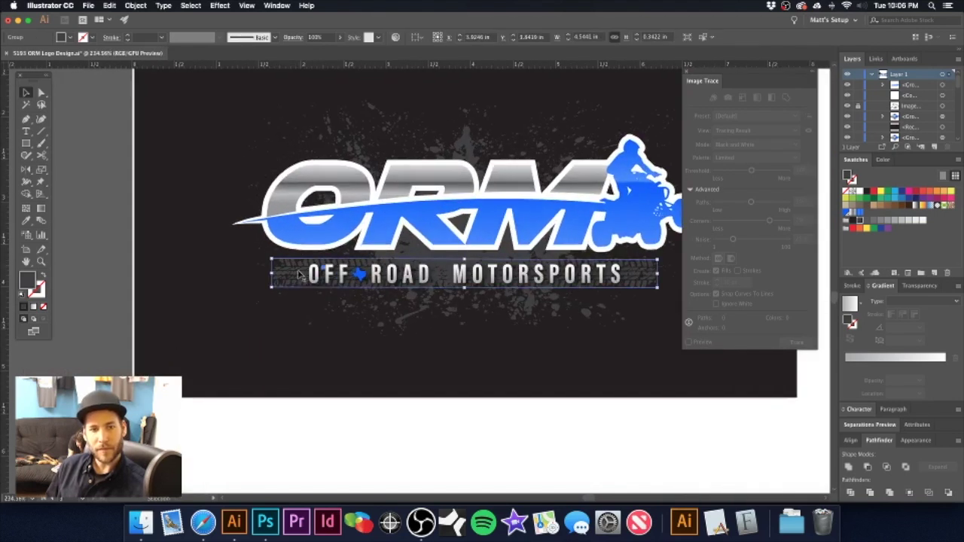
{"action": "scroll", "coordinate": [397, 258], "scroll_direction": "down", "scroll_amount": 4}
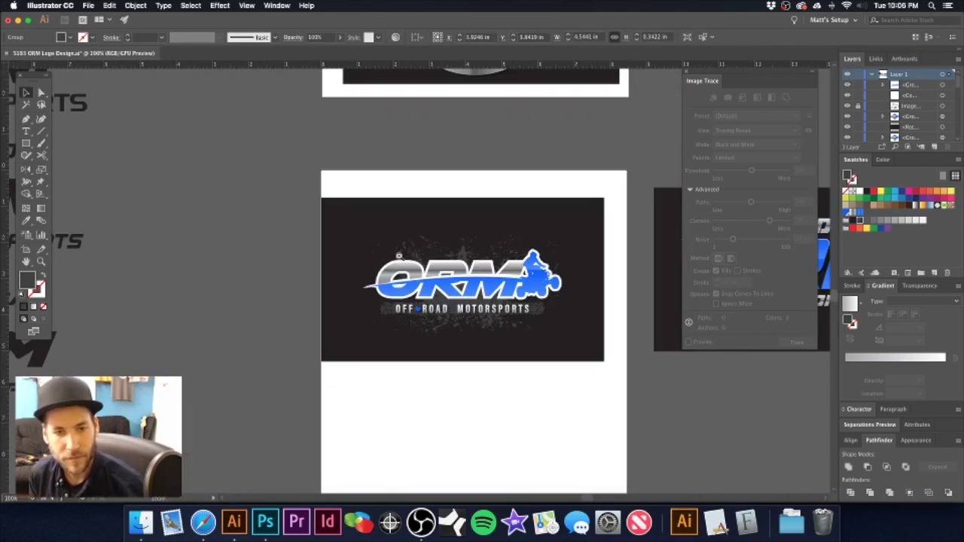
- Duplicate two of the vertical tire tracks from the spare artwork into the empty space above the Off Road lettering studies
{"action": "scroll", "coordinate": [400, 256], "scroll_direction": "down", "scroll_amount": 1}
{"action": "left_click", "coordinate": [284, 260]}
{"action": "scroll", "coordinate": [285, 262], "scroll_direction": "up", "scroll_amount": 3}
{"action": "scroll", "coordinate": [285, 262], "scroll_direction": "left", "scroll_amount": 3}
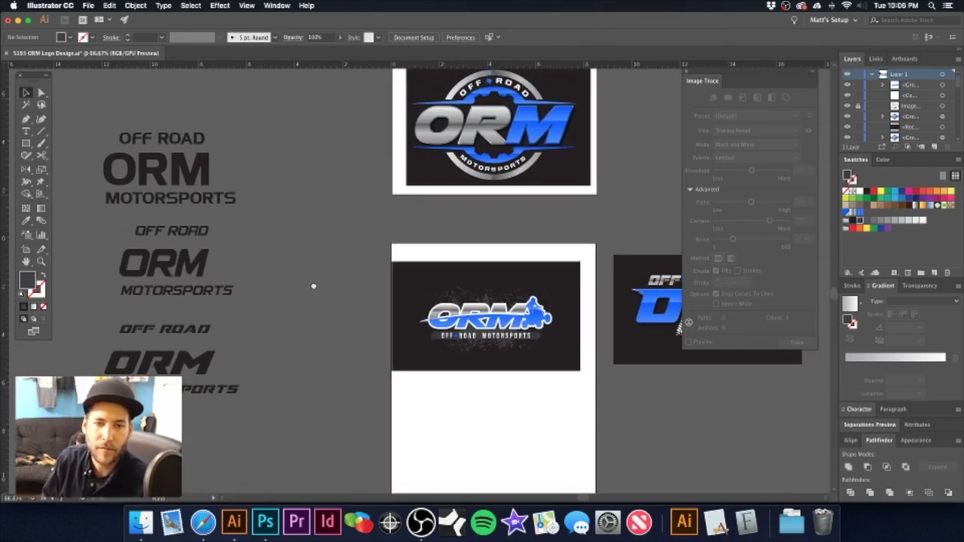
{"action": "scroll", "coordinate": [265, 211], "scroll_direction": "down", "scroll_amount": 1}
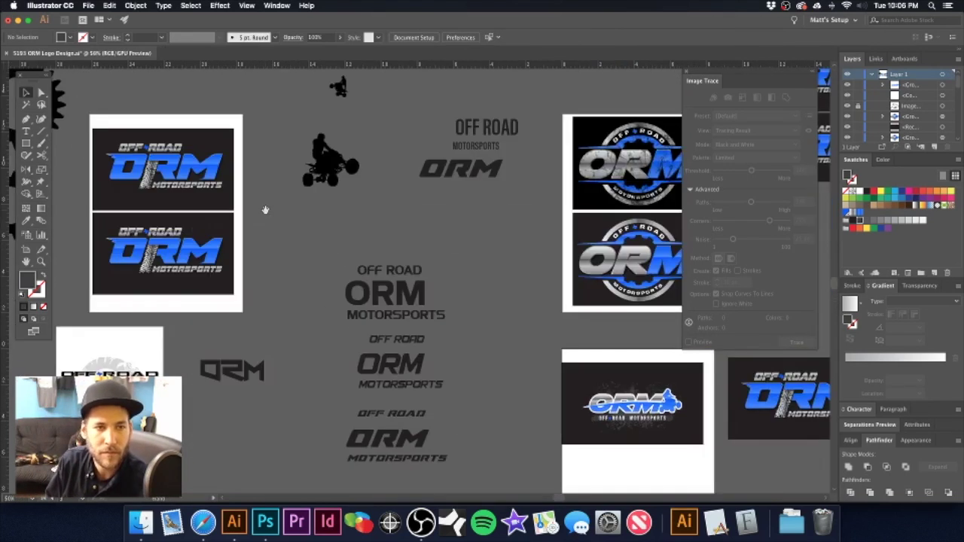
{"action": "scroll", "coordinate": [271, 258], "scroll_direction": "up", "scroll_amount": 3}
{"action": "scroll", "coordinate": [271, 258], "scroll_direction": "left", "scroll_amount": 3}
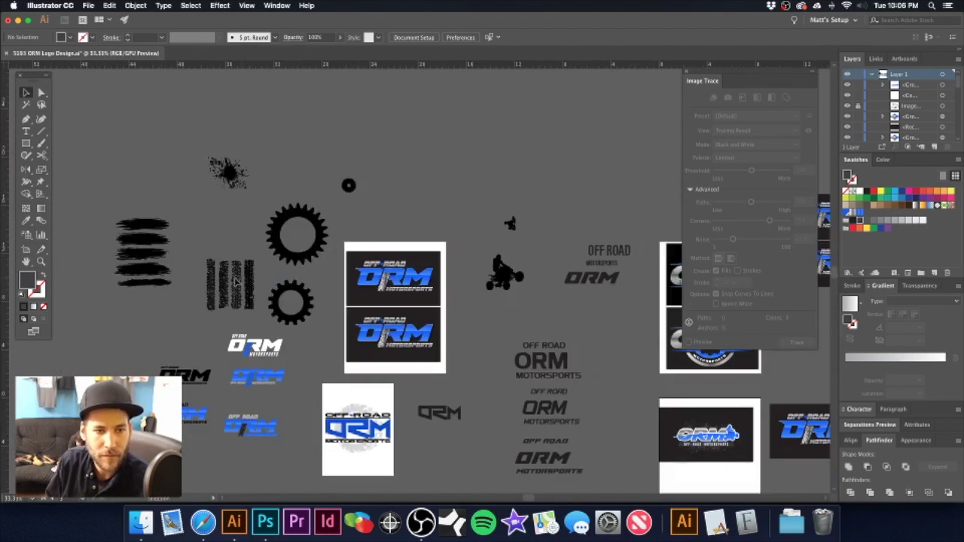
{"action": "left_click_drag", "start_coordinate": [235, 280], "coordinate": [564, 172]}
{"action": "scroll", "coordinate": [585, 211], "scroll_direction": "right", "scroll_amount": 6}
{"action": "scroll", "coordinate": [585, 211], "scroll_direction": "up", "scroll_amount": 1}
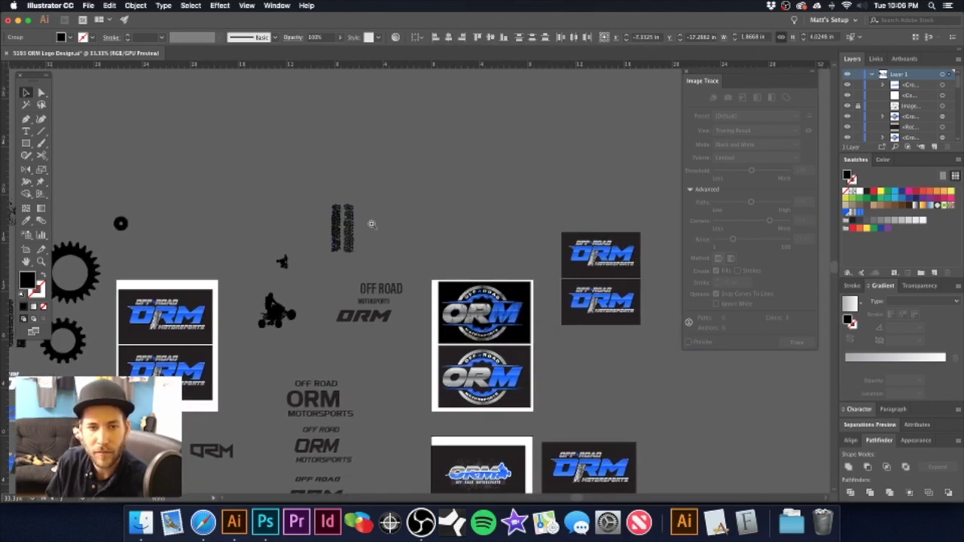
- Rotate the duplicated pair of black tire tracks to horizontal
{"action": "left_click_drag", "start_coordinate": [359, 203], "coordinate": [537, 275]}
{"action": "key", "text": "super+z"}
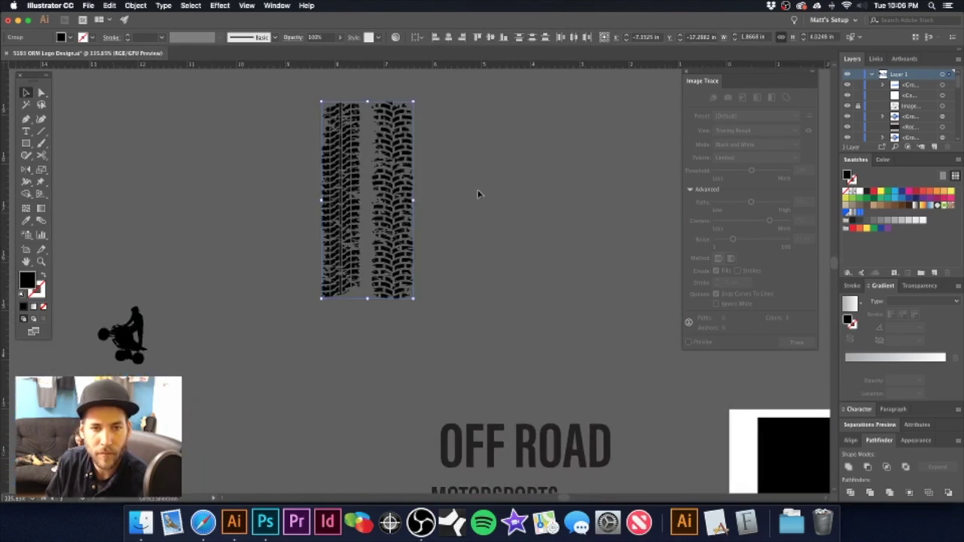
{"action": "left_click_drag", "start_coordinate": [416, 98], "coordinate": [473, 239]}
{"action": "left_click", "coordinate": [491, 209]}
{"action": "key", "text": "super+1"}
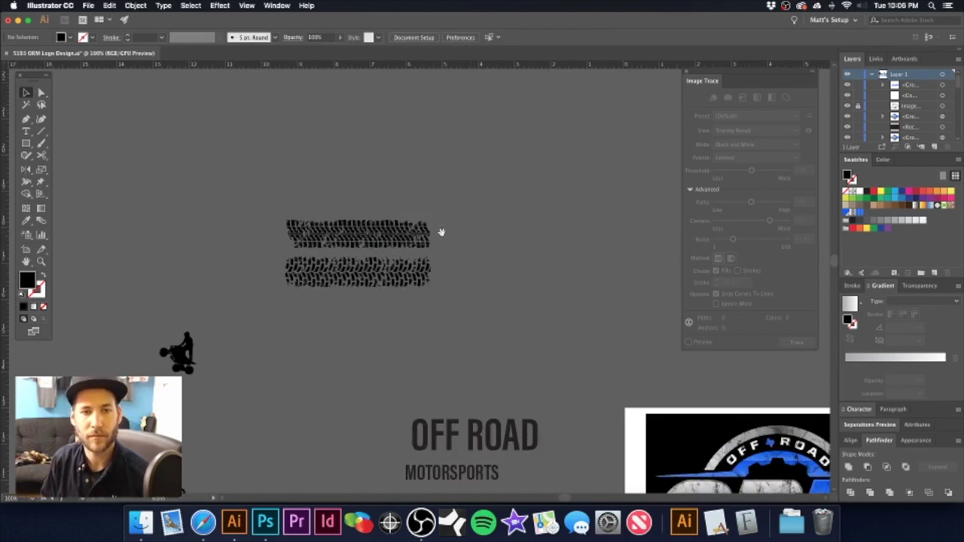
- Duplicate the horizontal tire tracks end to end to double their length, and group each row into one strip
{"action": "left_click_drag", "start_coordinate": [360, 233], "coordinate": [501, 236]}
{"action": "left_click", "coordinate": [362, 207]}
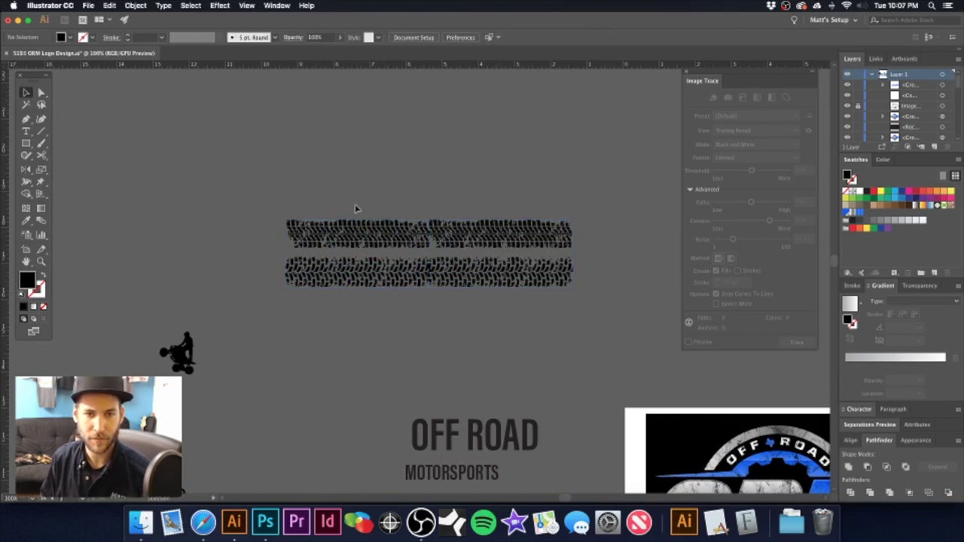
{"action": "left_click_drag", "start_coordinate": [456, 297], "coordinate": [456, 298]}
{"action": "left_click_drag", "start_coordinate": [403, 190], "coordinate": [479, 239]}
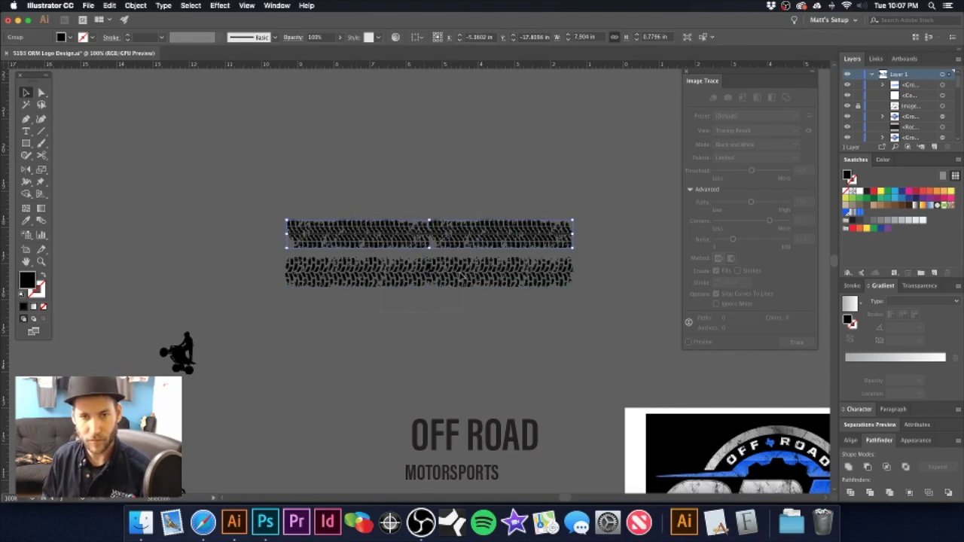
{"action": "left_click", "coordinate": [464, 276]}
{"action": "left_click", "coordinate": [453, 234]}
- Apply an Arc warp with a 50% horizontal bend to both tire track strips
{"action": "left_click", "coordinate": [461, 273], "text": "shift"}
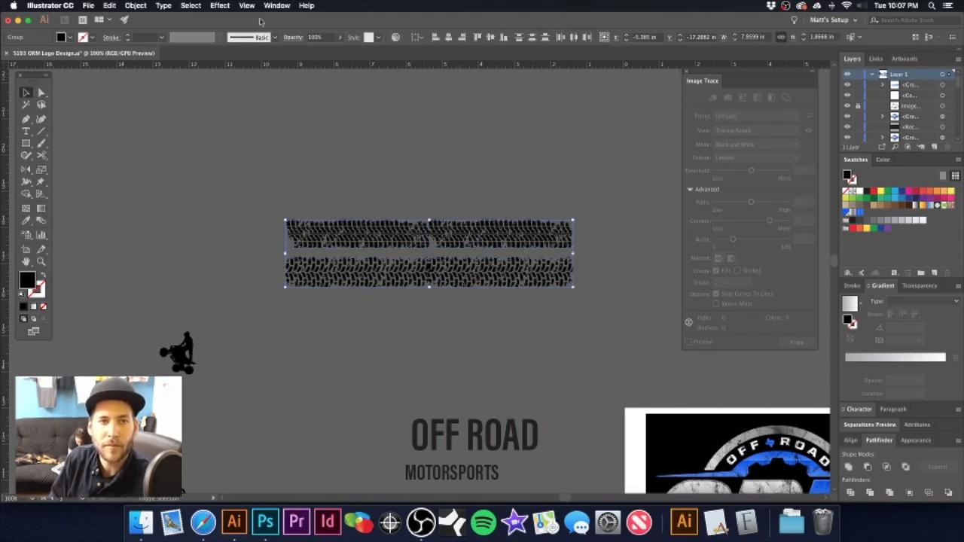
{"action": "left_click", "coordinate": [220, 6]}
{"action": "mouse_move", "coordinate": [240, 134]}
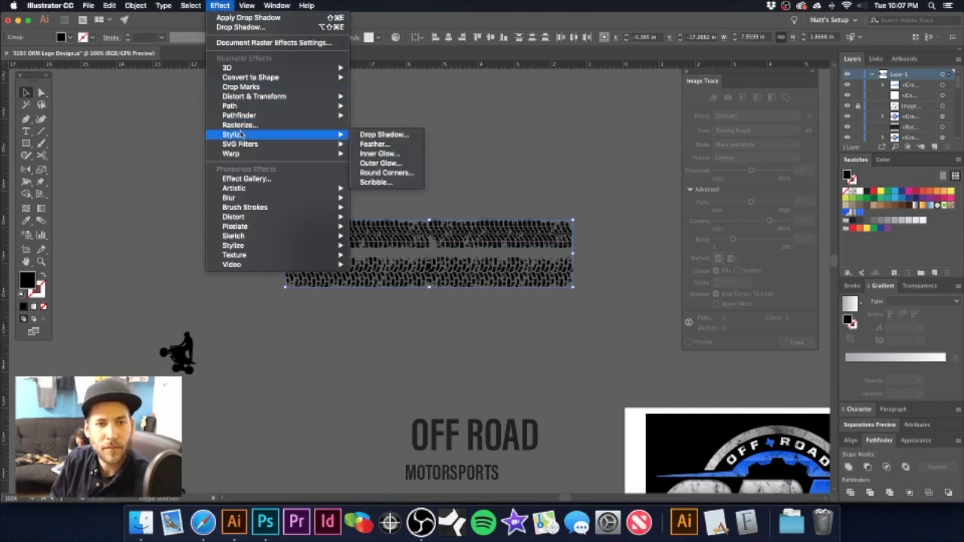
{"action": "mouse_move", "coordinate": [248, 154]}
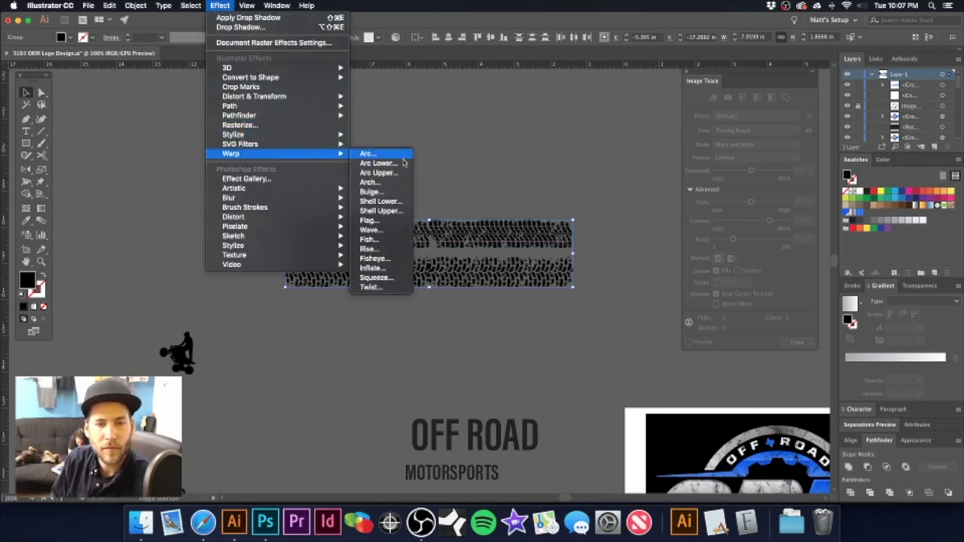
{"action": "left_click", "coordinate": [372, 154]}
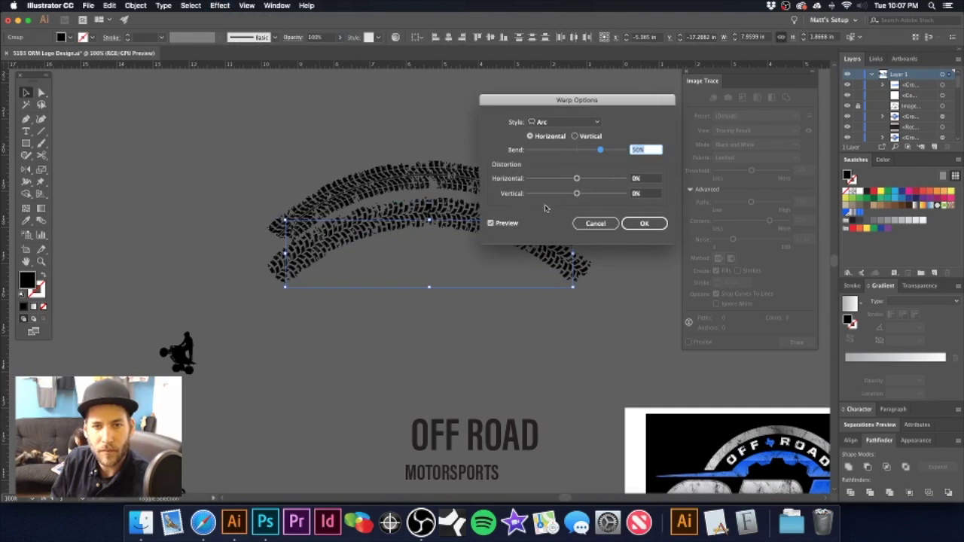
{"action": "left_click", "coordinate": [644, 222]}
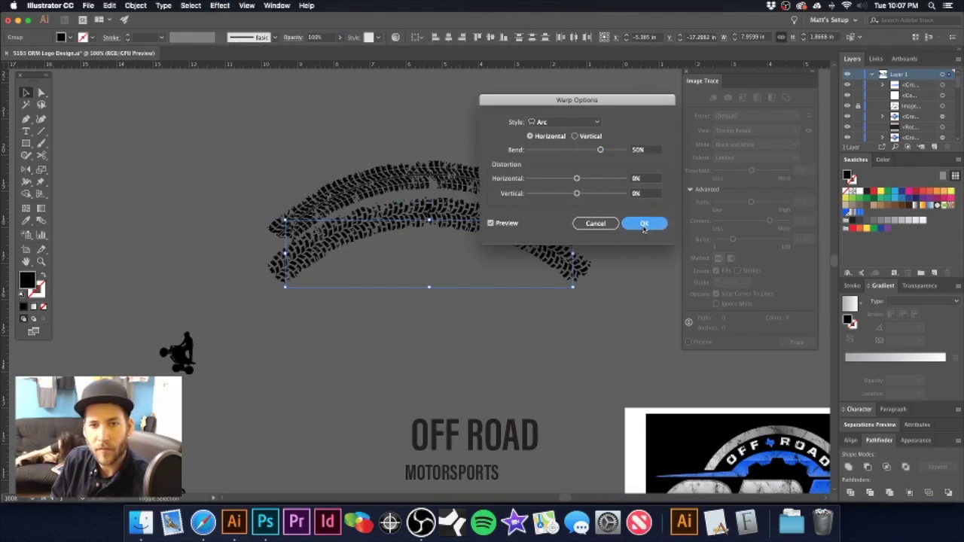
{"action": "left_click", "coordinate": [376, 150]}
{"action": "left_click", "coordinate": [400, 179]}
- Expand the appearance of both arched tire tracks
{"action": "left_click", "coordinate": [463, 268], "text": "alt+super"}
{"action": "left_click", "coordinate": [462, 269], "text": "alt+super"}
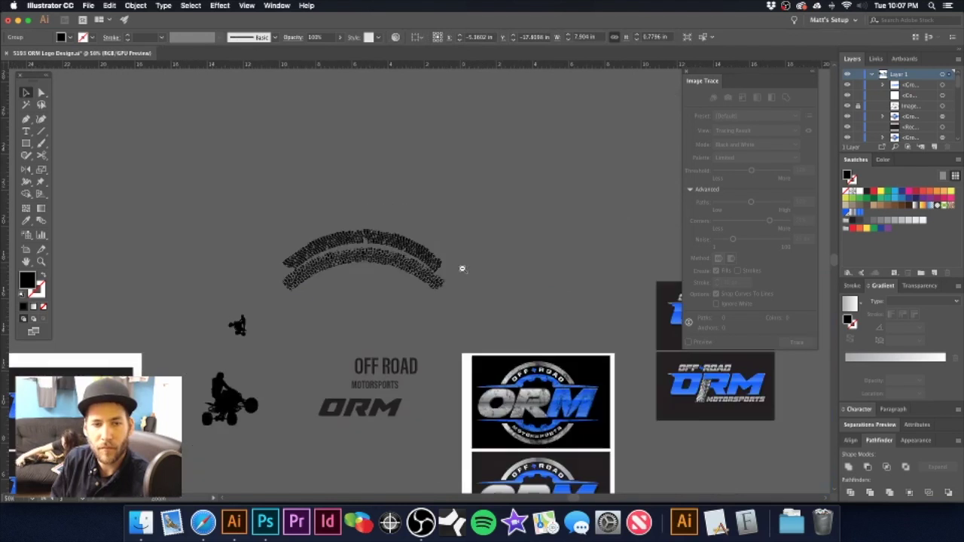
{"action": "left_click", "coordinate": [461, 269], "text": "alt+super"}
{"action": "left_click", "coordinate": [451, 268], "text": "alt+super"}
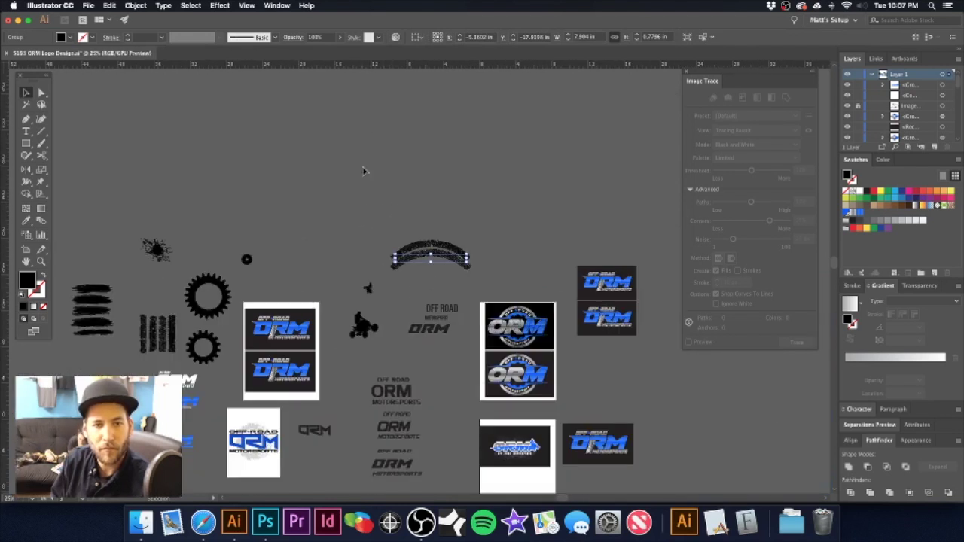
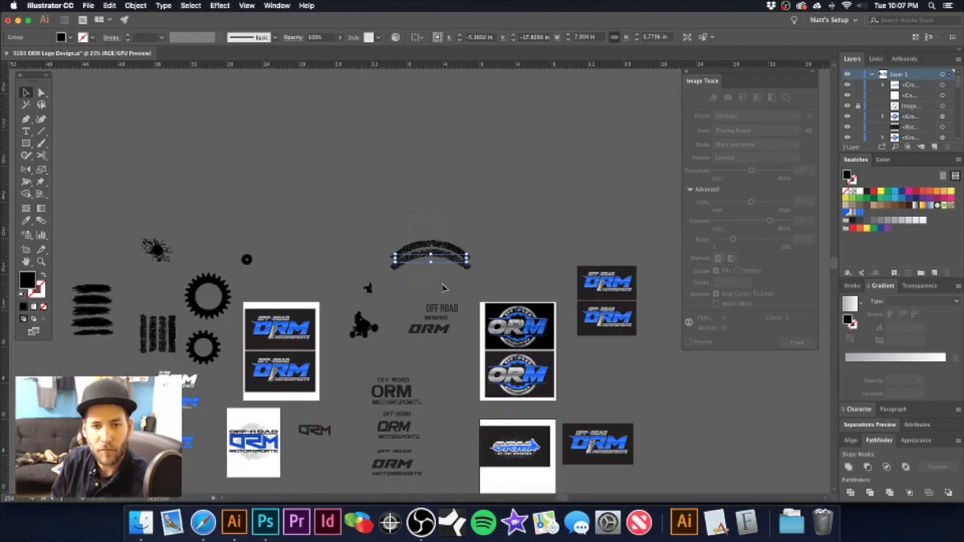
{"action": "left_click_drag", "start_coordinate": [411, 217], "coordinate": [443, 289]}
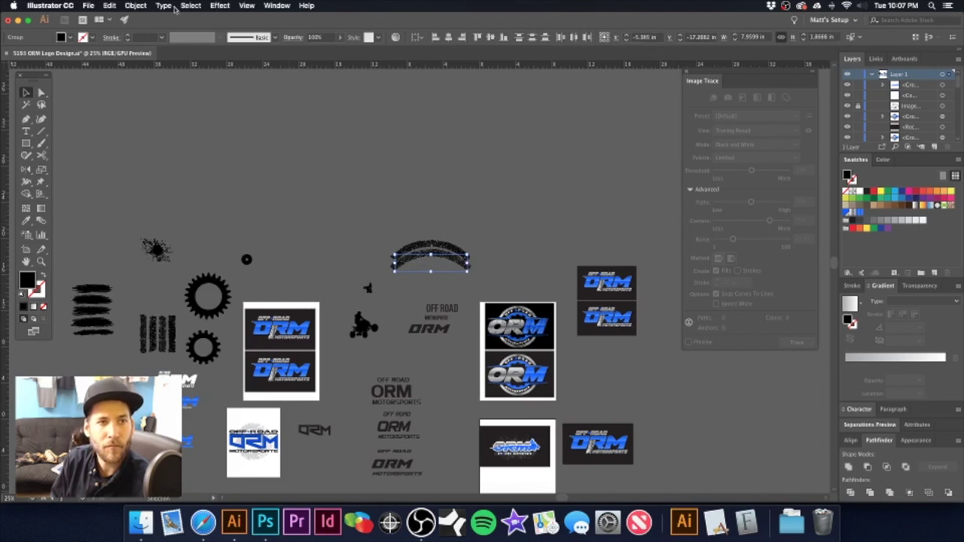
{"action": "left_click", "coordinate": [137, 5]}
{"action": "left_click", "coordinate": [167, 117]}
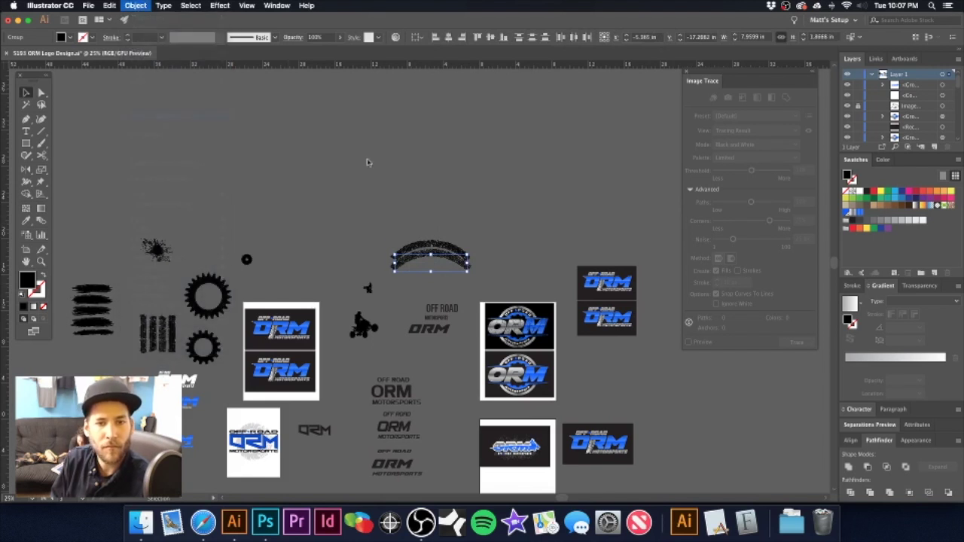
{"action": "left_click", "coordinate": [379, 164]}
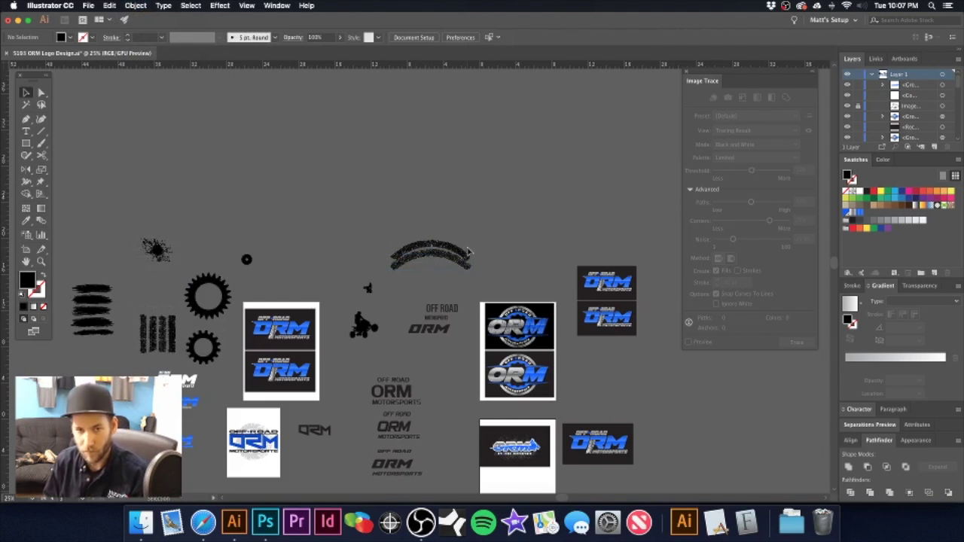
- Move the arched tire tracks onto the ORM ATV logo artboard, one above the logo and one below
{"action": "left_click_drag", "start_coordinate": [466, 289], "coordinate": [405, 205]}
{"action": "left_click_drag", "start_coordinate": [381, 175], "coordinate": [463, 357]}
{"action": "left_click_drag", "start_coordinate": [386, 160], "coordinate": [455, 371]}
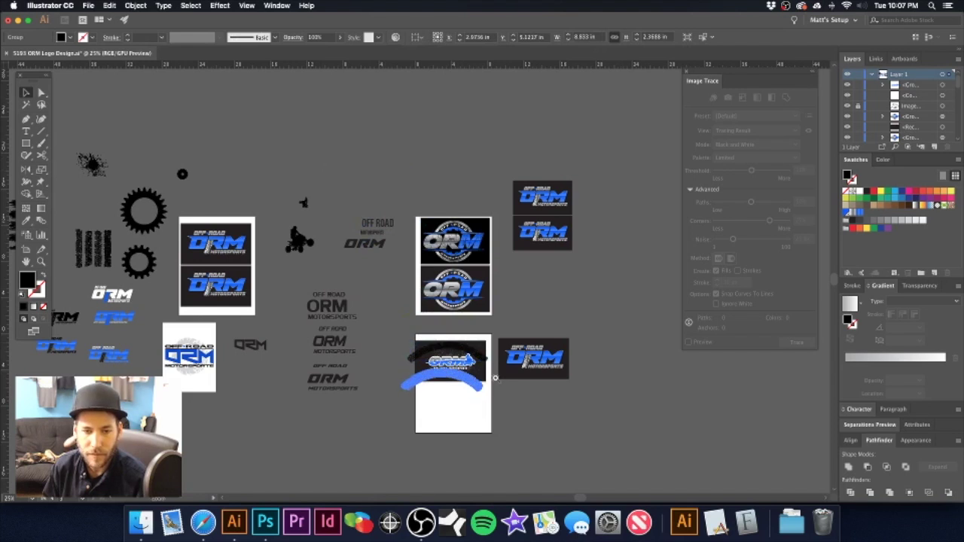
- Fill both arched tire tracks with the dark grey swatch
{"action": "scroll", "coordinate": [454, 371], "scroll_direction": "up", "scroll_amount": 5}
{"action": "left_click", "coordinate": [545, 292], "text": "shift"}
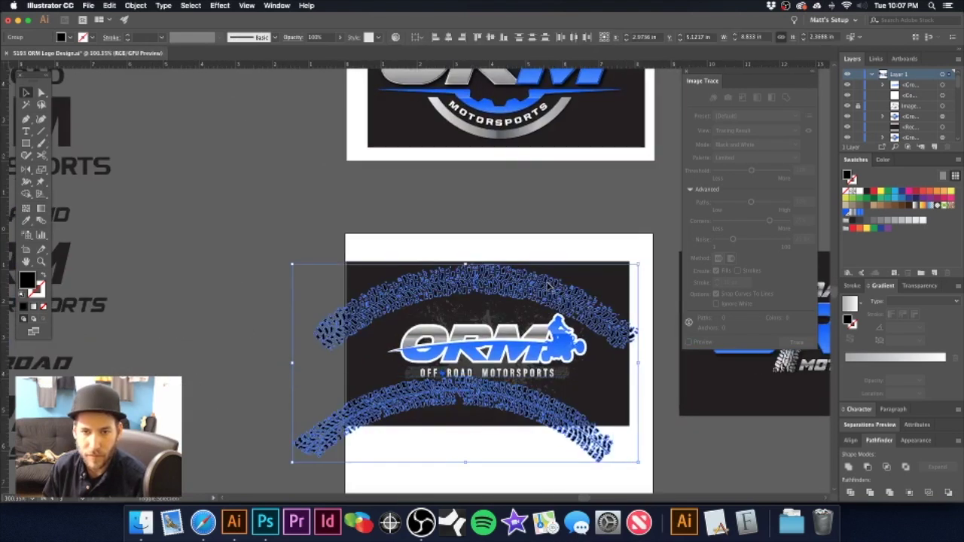
{"action": "left_click", "coordinate": [855, 220]}
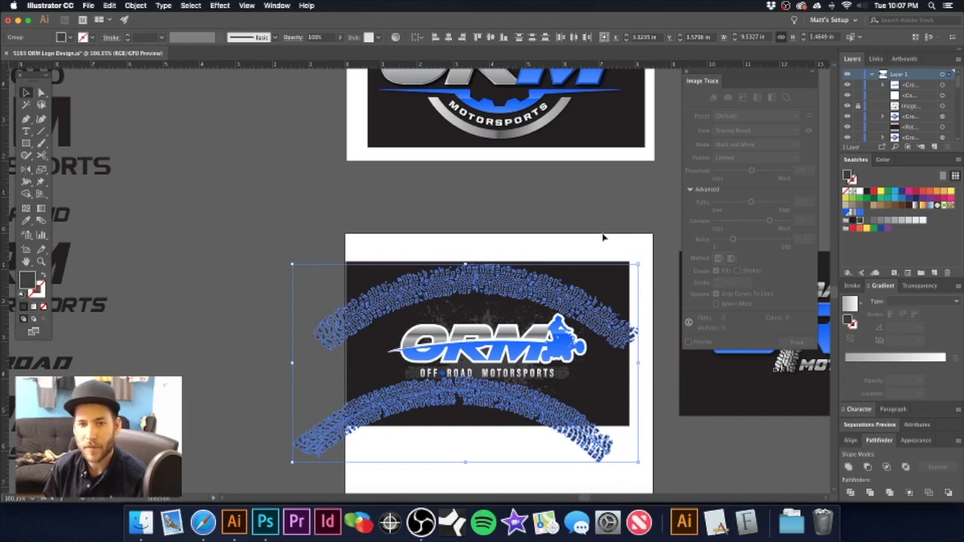
{"action": "left_click", "coordinate": [529, 213]}
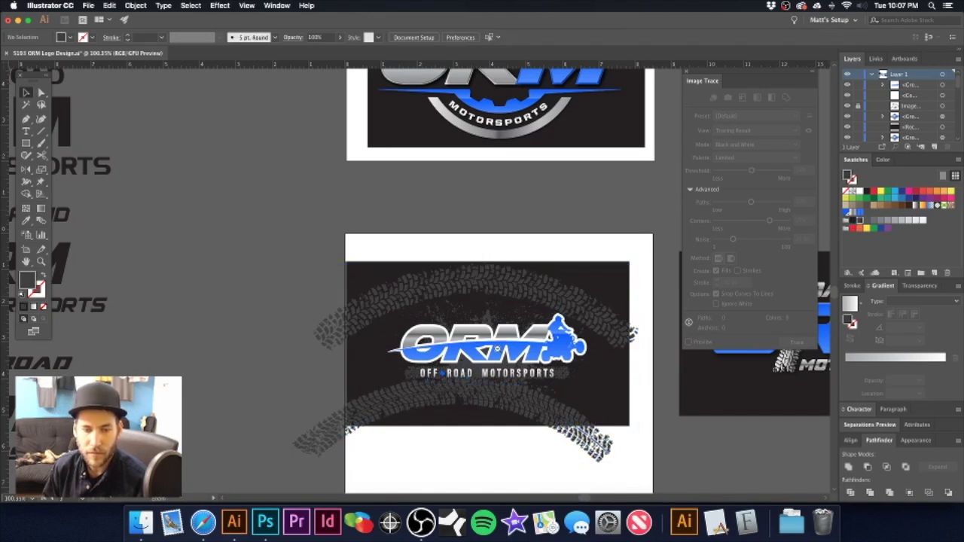
- Scale down both tire arcs and overlap them above the ORM lettering, tilting the one on the ATV side upward
{"action": "scroll", "coordinate": [497, 348], "scroll_direction": "down", "scroll_amount": 3}
{"action": "scroll", "coordinate": [496, 349], "scroll_direction": "right", "scroll_amount": 3}
{"action": "left_click", "coordinate": [500, 245]}
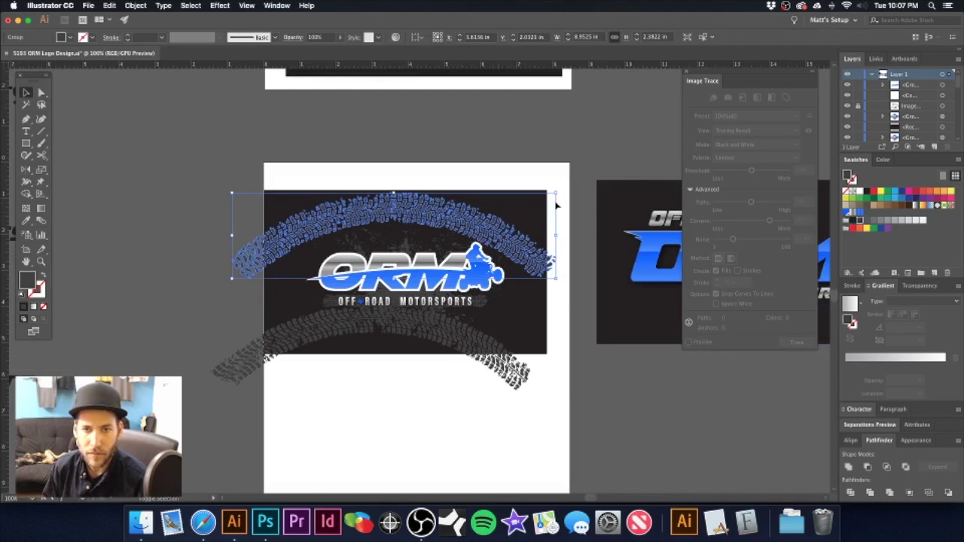
{"action": "left_click_drag", "start_coordinate": [558, 191], "coordinate": [485, 214]}
{"action": "left_click_drag", "start_coordinate": [456, 341], "coordinate": [502, 282]}
{"action": "left_click_drag", "start_coordinate": [583, 243], "coordinate": [542, 238]}
{"action": "left_click_drag", "start_coordinate": [584, 194], "coordinate": [505, 223]}
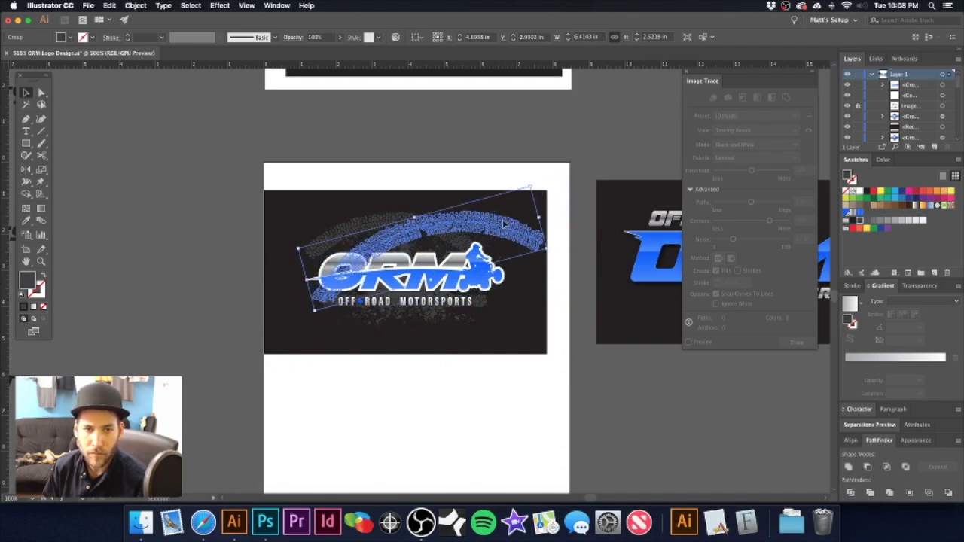
- Scale both tire arcs down together so they fit closely around the top of the ORM logo
{"action": "left_click", "coordinate": [347, 229], "text": "shift"}
{"action": "left_click_drag", "start_coordinate": [543, 213], "coordinate": [499, 228]}
{"action": "left_click", "coordinate": [449, 189]}
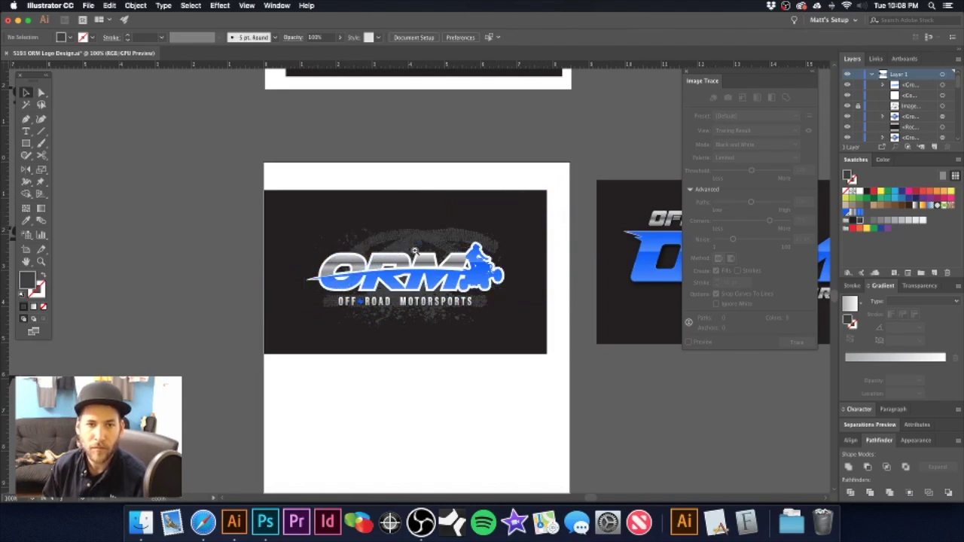
- Shift the untilted tire arc toward the O of ORM and resize it to about 3.56 in wide by 0.95 in high
{"action": "scroll", "coordinate": [412, 251], "scroll_direction": "up", "scroll_amount": 5}
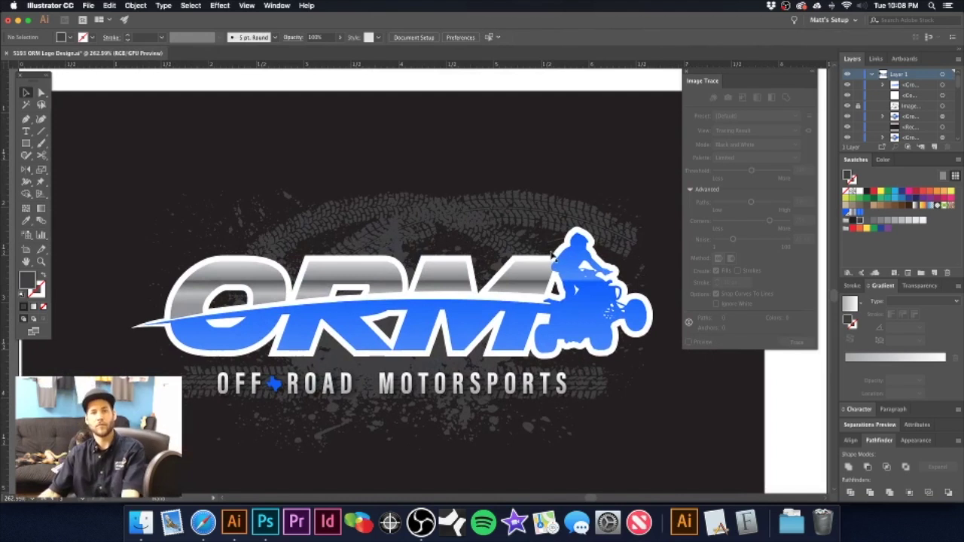
{"action": "left_click", "coordinate": [480, 218]}
{"action": "left_click_drag", "start_coordinate": [480, 218], "coordinate": [472, 262]}
{"action": "left_click", "coordinate": [394, 83]}
{"action": "left_click_drag", "start_coordinate": [420, 206], "coordinate": [443, 180]}
{"action": "left_click_drag", "start_coordinate": [377, 228], "coordinate": [305, 233]}
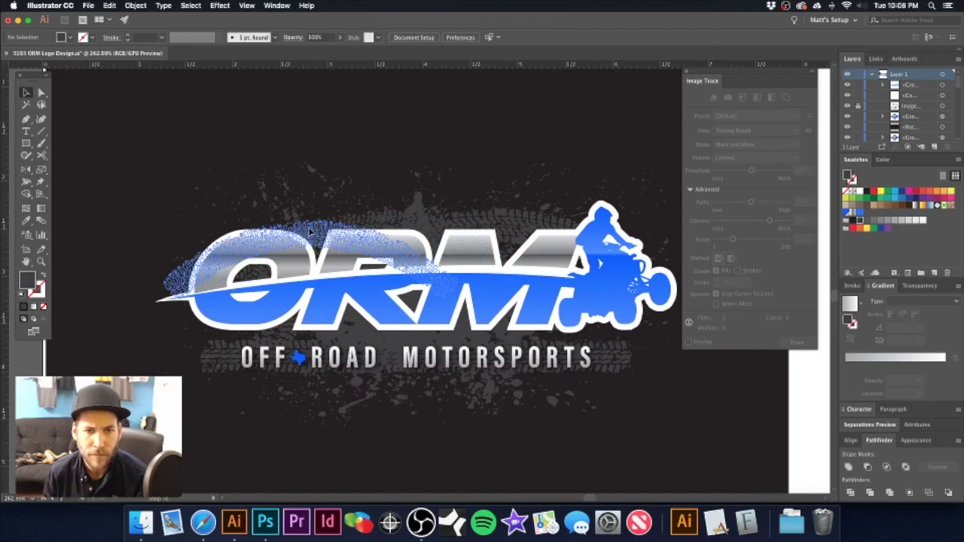
{"action": "left_click_drag", "start_coordinate": [458, 221], "coordinate": [502, 210]}
{"action": "left_click", "coordinate": [800, 380]}
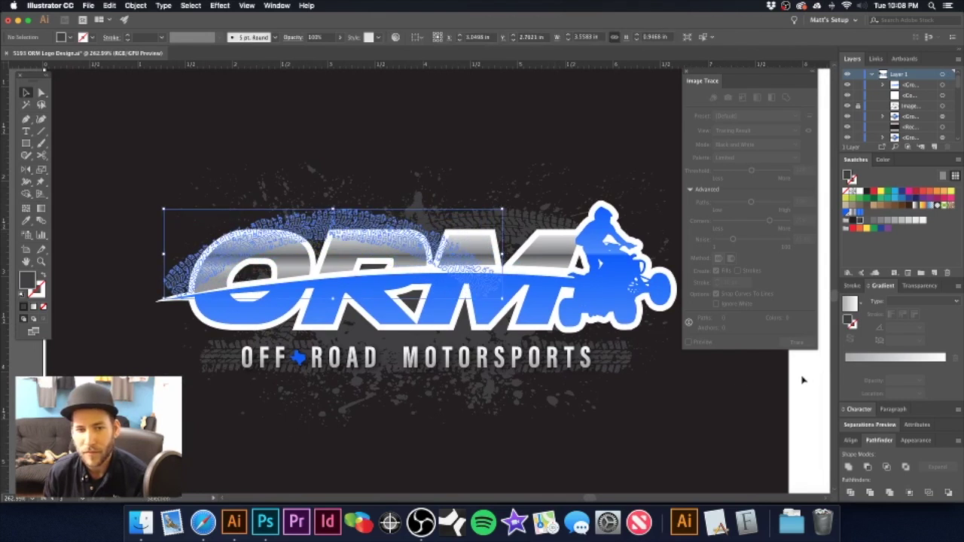
- Shrink the tilted tire arc to about 3.5 in wide, shift it behind the ATV and reduce its upward tilt
{"action": "left_click", "coordinate": [526, 228]}
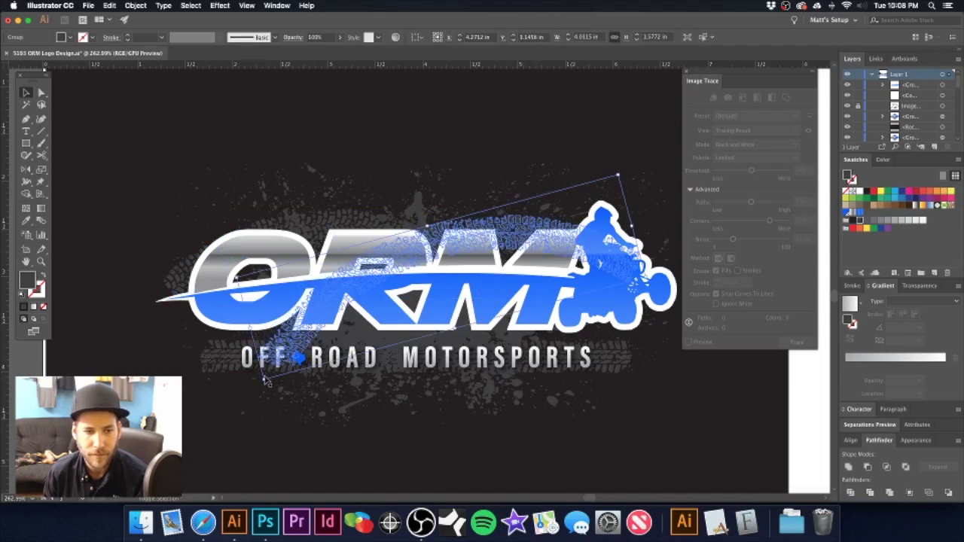
{"action": "left_click_drag", "start_coordinate": [264, 381], "coordinate": [322, 346]}
{"action": "left_click_drag", "start_coordinate": [658, 204], "coordinate": [532, 226]}
{"action": "left_click_drag", "start_coordinate": [496, 195], "coordinate": [503, 219]}
{"action": "left_click_drag", "start_coordinate": [397, 248], "coordinate": [569, 306]}
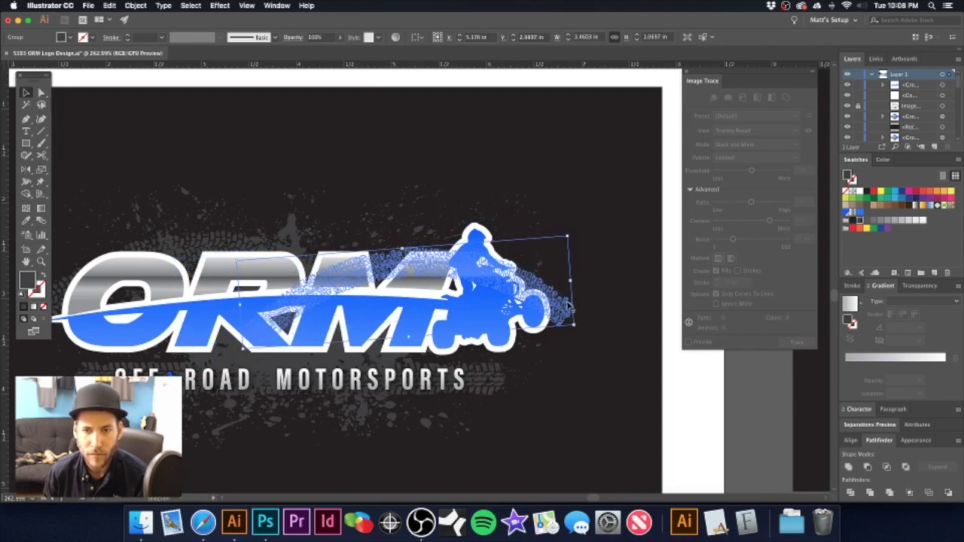
{"action": "left_click", "coordinate": [698, 386]}
- Examine the whole ORM logo with both tire arcs, from a distance and close up, alongside the neighbouring logo versions
{"action": "key", "text": "super+minus"}
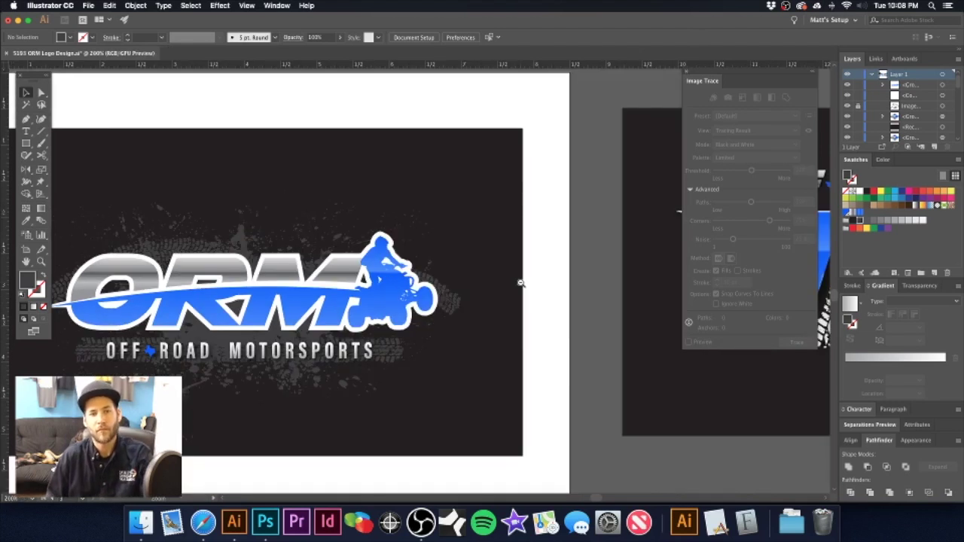
{"action": "key", "text": "super+minus"}
{"action": "scroll", "coordinate": [412, 281], "scroll_direction": "left", "scroll_amount": 5}
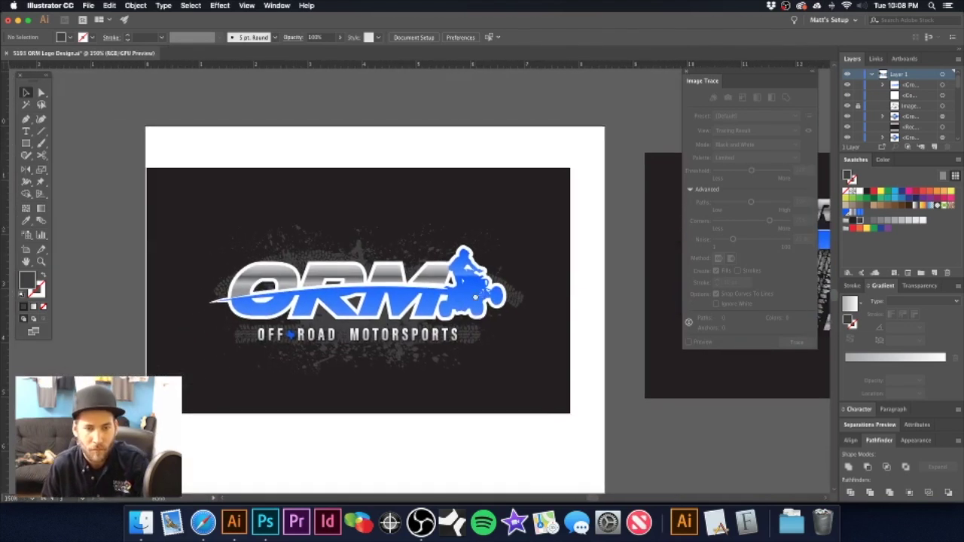
{"action": "left_click", "coordinate": [402, 250], "text": "alt+super"}
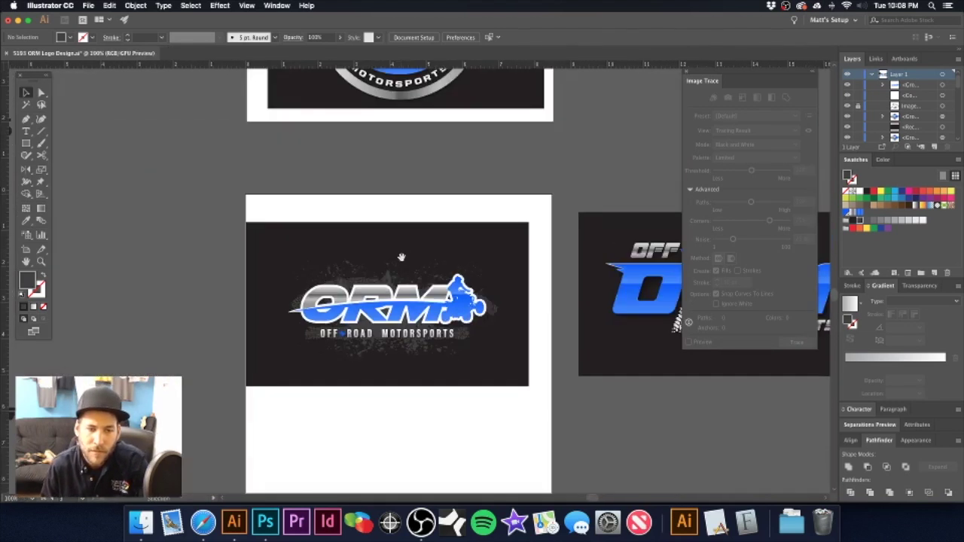
{"action": "key", "text": "super+minus"}
{"action": "left_click", "coordinate": [401, 260], "text": "alt+super"}
{"action": "left_click_drag", "start_coordinate": [395, 281], "coordinate": [476, 296]}
{"action": "left_click", "coordinate": [476, 295], "text": "alt+super"}
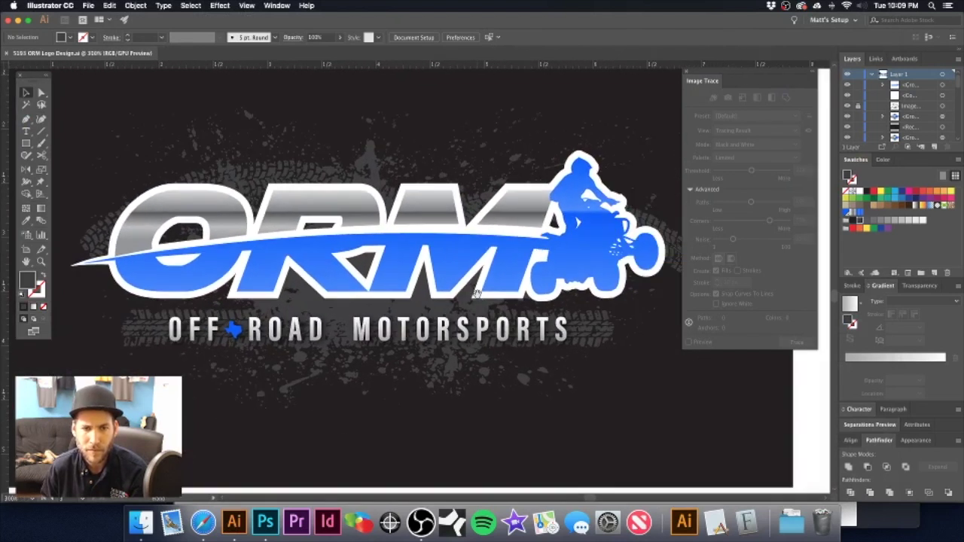
{"action": "left_click", "coordinate": [452, 286], "text": "alt+super"}
{"action": "left_click_drag", "start_coordinate": [439, 291], "coordinate": [466, 326]}
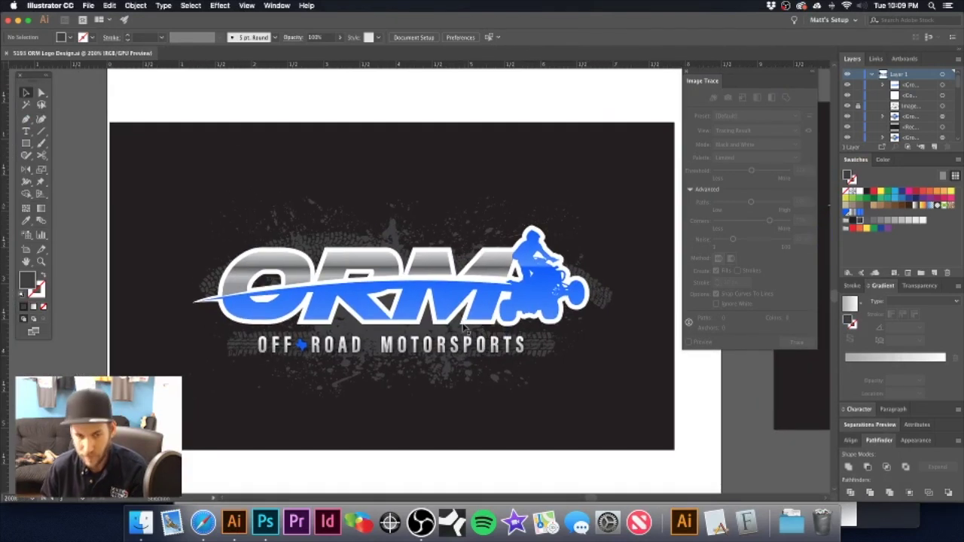
- Try tilting the O-side tire arc downward toward the ATV and raising it above the ORM lettering
{"action": "left_click", "coordinate": [348, 251]}
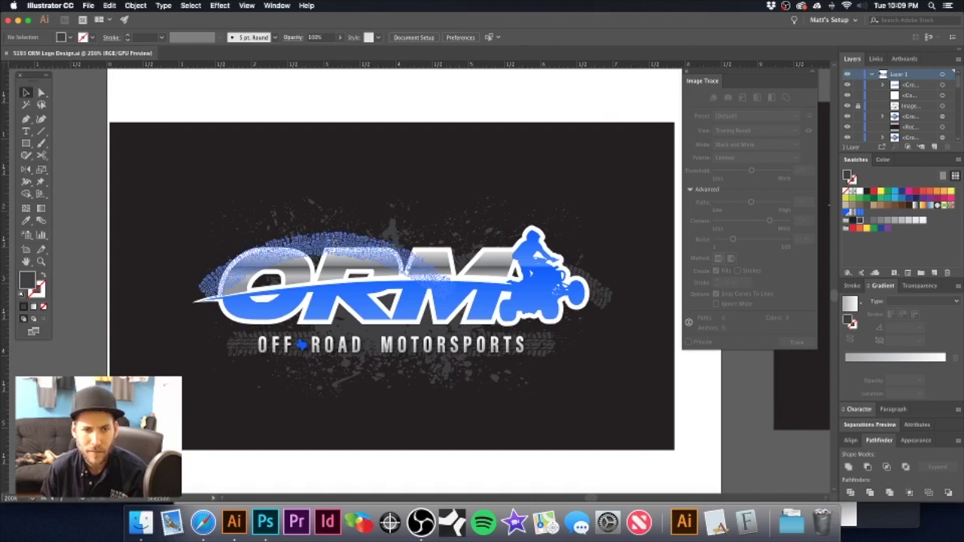
{"action": "left_click_drag", "start_coordinate": [346, 239], "coordinate": [357, 240]}
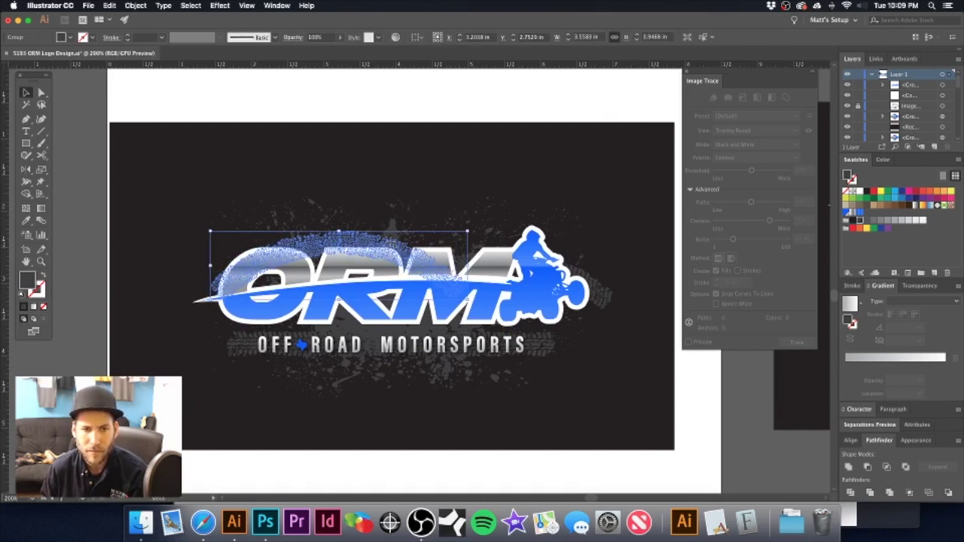
{"action": "left_click_drag", "start_coordinate": [467, 231], "coordinate": [416, 223]}
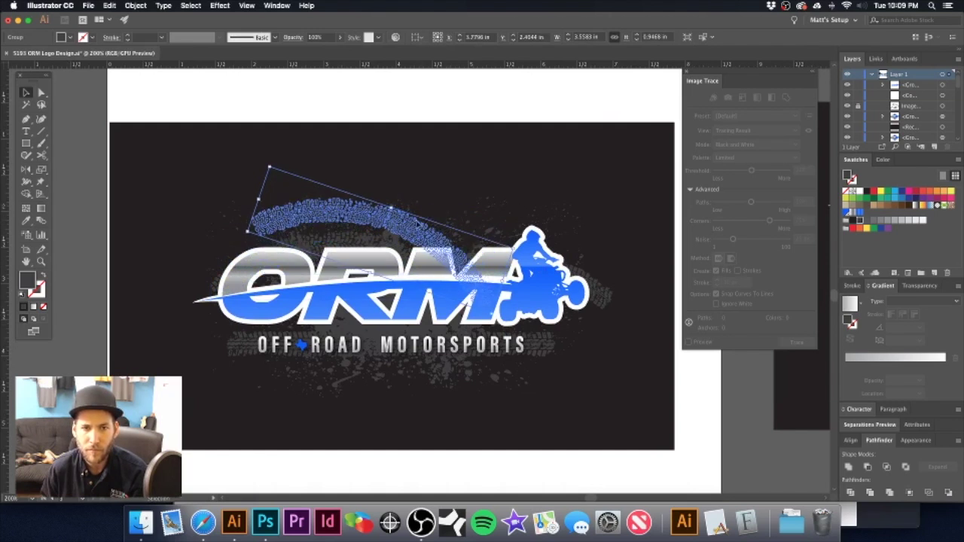
{"action": "left_click", "coordinate": [401, 128]}
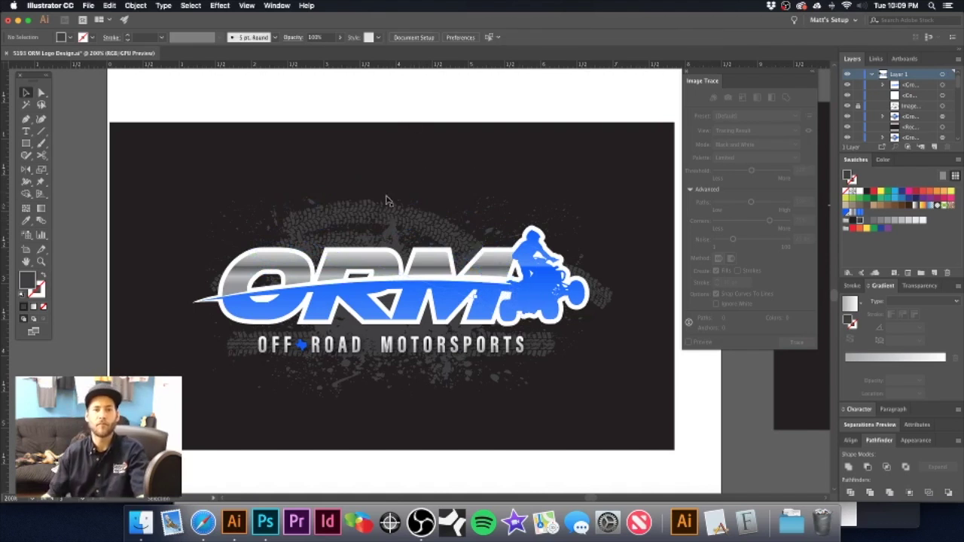
{"action": "left_click", "coordinate": [399, 217]}
{"action": "key", "text": "Delete"}
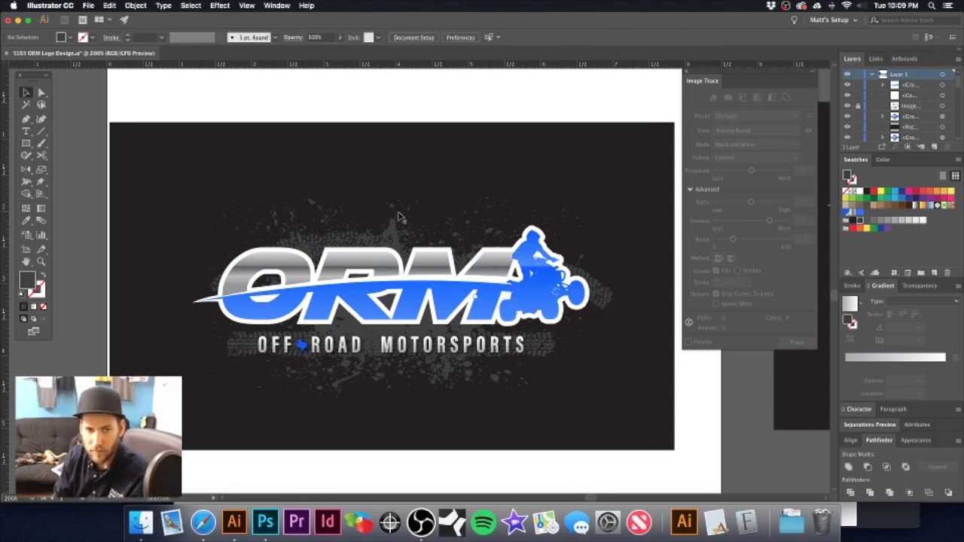
- Rotate the O-side tire arc clockwise so its outer end rises above the O, and nudge it toward the R
{"action": "left_click", "coordinate": [360, 235]}
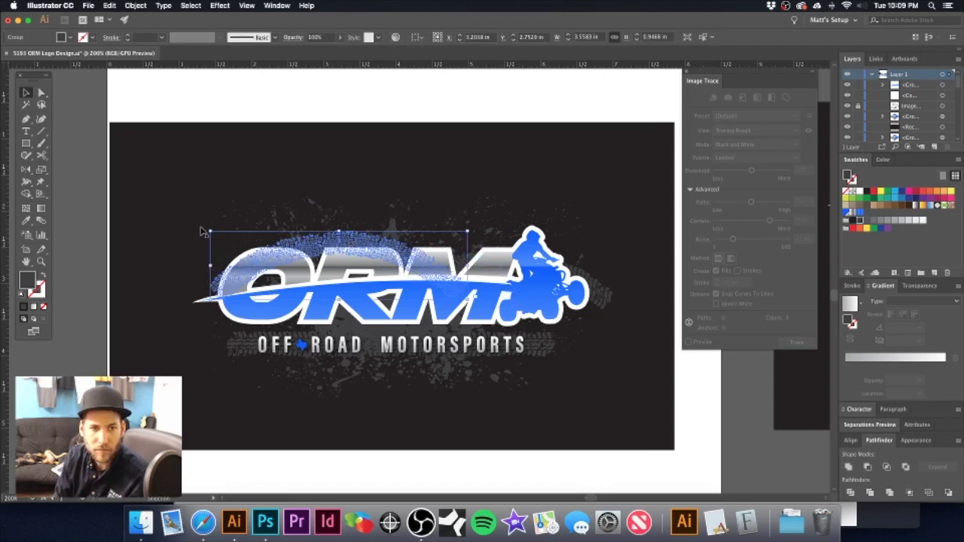
{"action": "left_click_drag", "start_coordinate": [208, 226], "coordinate": [252, 196]}
{"action": "left_click_drag", "start_coordinate": [320, 242], "coordinate": [331, 237]}
{"action": "left_click", "coordinate": [419, 100]}
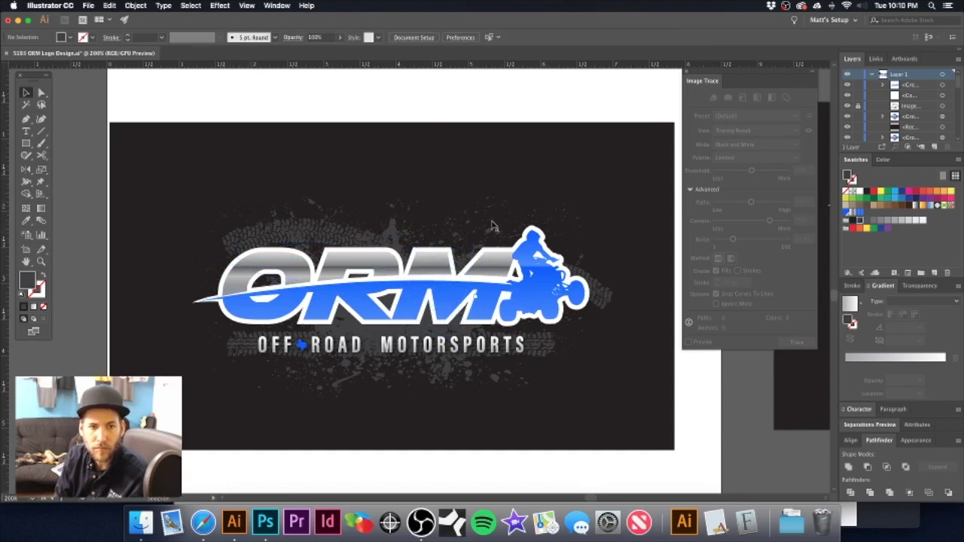
- Rotate the ATV-side tire arc counterclockwise so its outer end rises behind the rider
{"action": "left_click", "coordinate": [610, 301]}
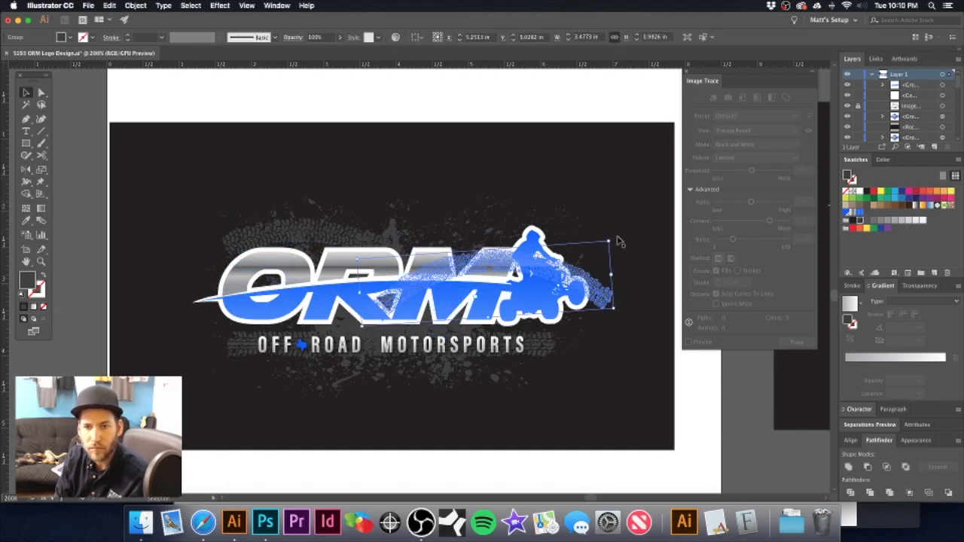
{"action": "left_click_drag", "start_coordinate": [615, 240], "coordinate": [578, 247]}
{"action": "left_click", "coordinate": [537, 103]}
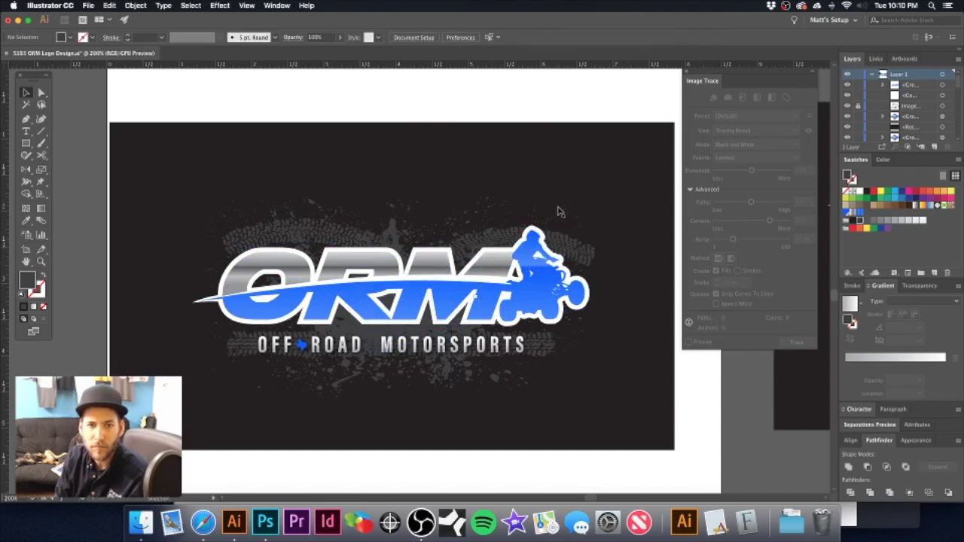
- Shrink the ATV-side tire arc and overlap two small arcs above the M and the rider
{"action": "left_click", "coordinate": [574, 251]}
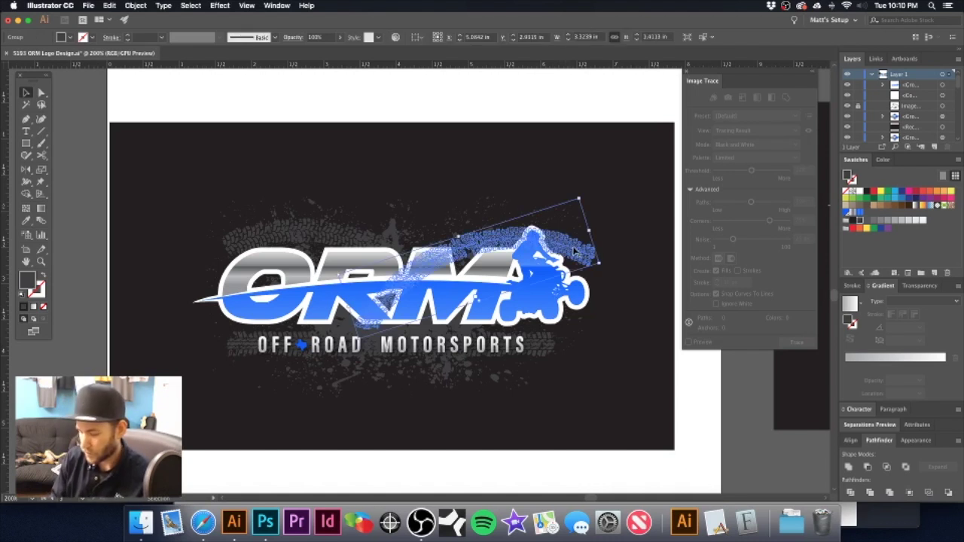
{"action": "left_click_drag", "start_coordinate": [578, 199], "coordinate": [509, 233]}
{"action": "key", "text": "Delete"}
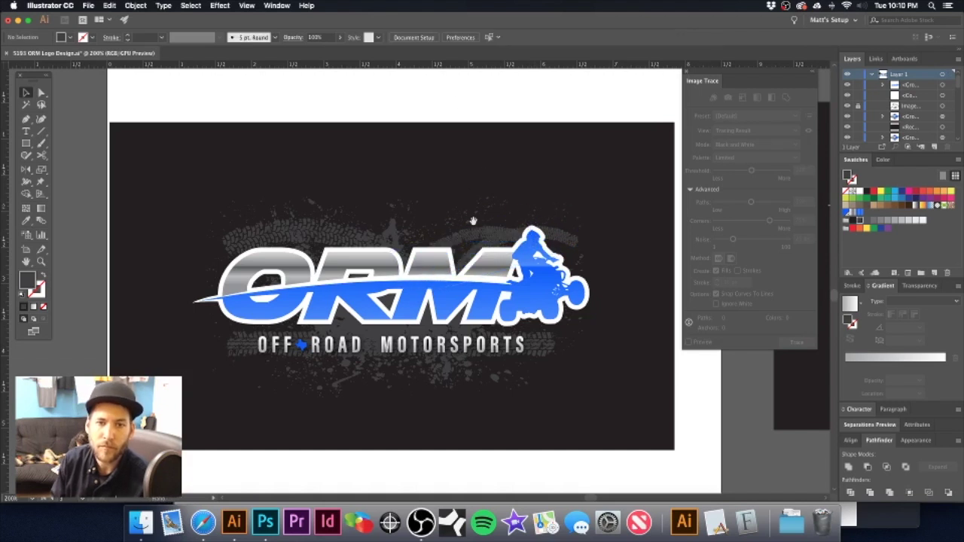
{"action": "left_click_drag", "start_coordinate": [427, 253], "coordinate": [498, 249]}
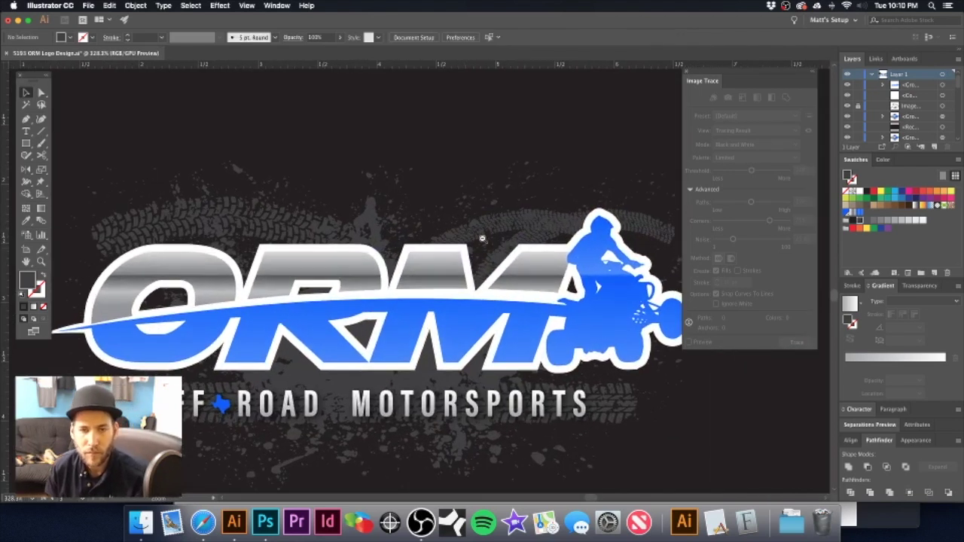
{"action": "left_click", "coordinate": [483, 239], "text": "alt+super"}
{"action": "left_click", "coordinate": [482, 239], "text": "alt"}
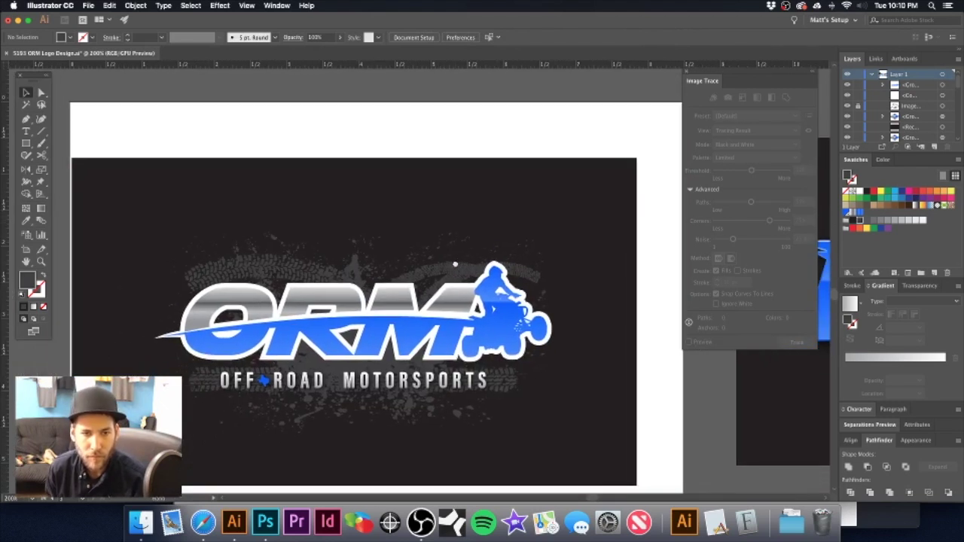
- Select both small tire arcs above the M and the rider and delete them
{"action": "key", "text": "ctrl+z"}
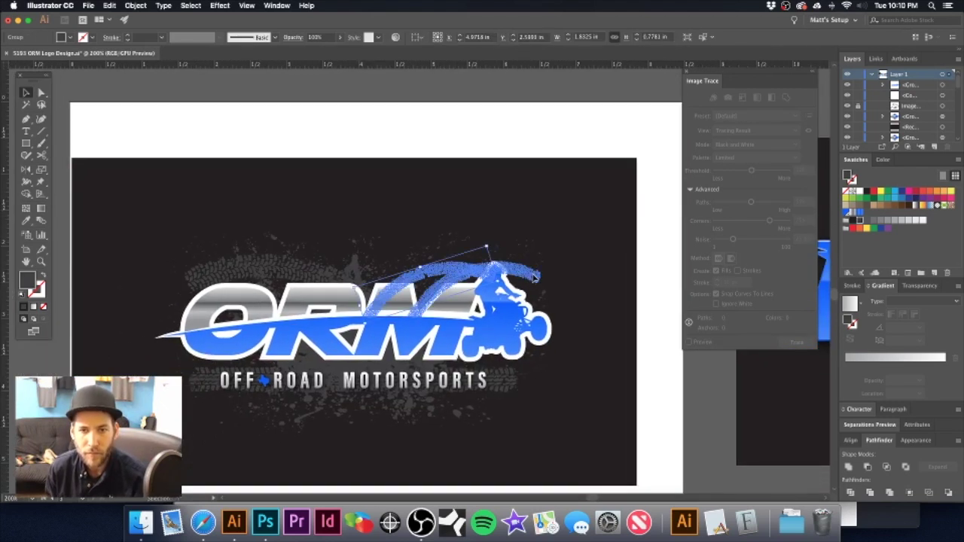
{"action": "key", "text": "Delete"}
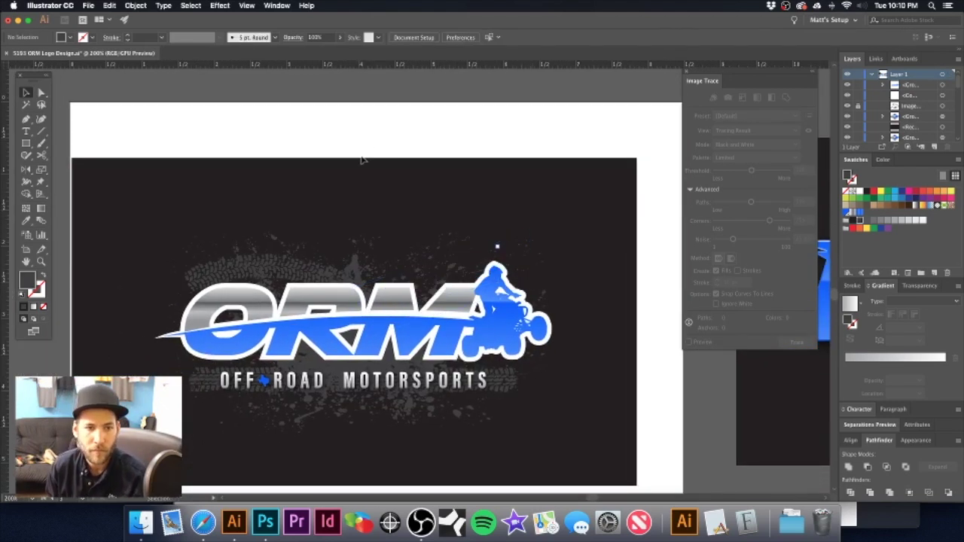
- Shift the remaining tire arc toward the R and try a second arc beside it over the M
{"action": "left_click_drag", "start_coordinate": [308, 272], "coordinate": [338, 251]}
{"action": "key", "text": "ctrl+z"}
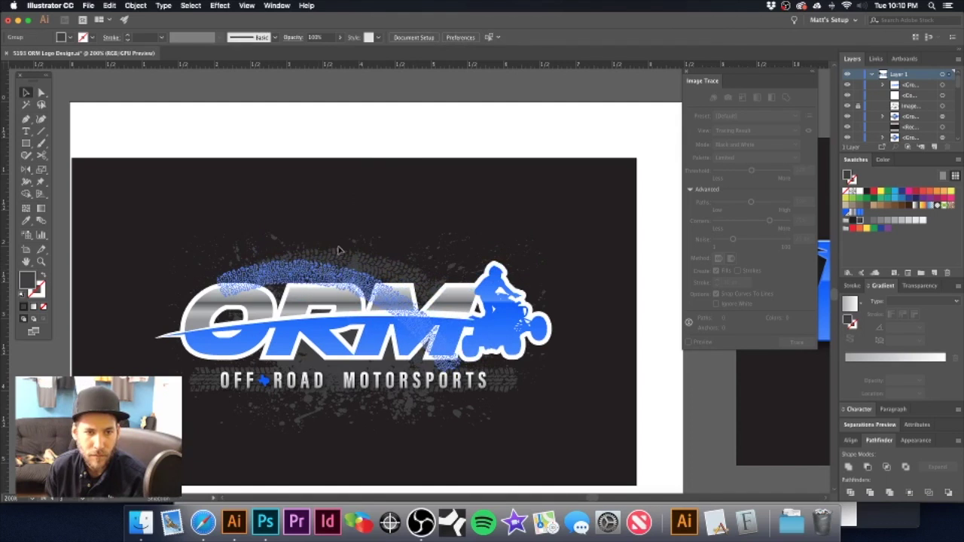
{"action": "key", "text": "ctrl+z"}
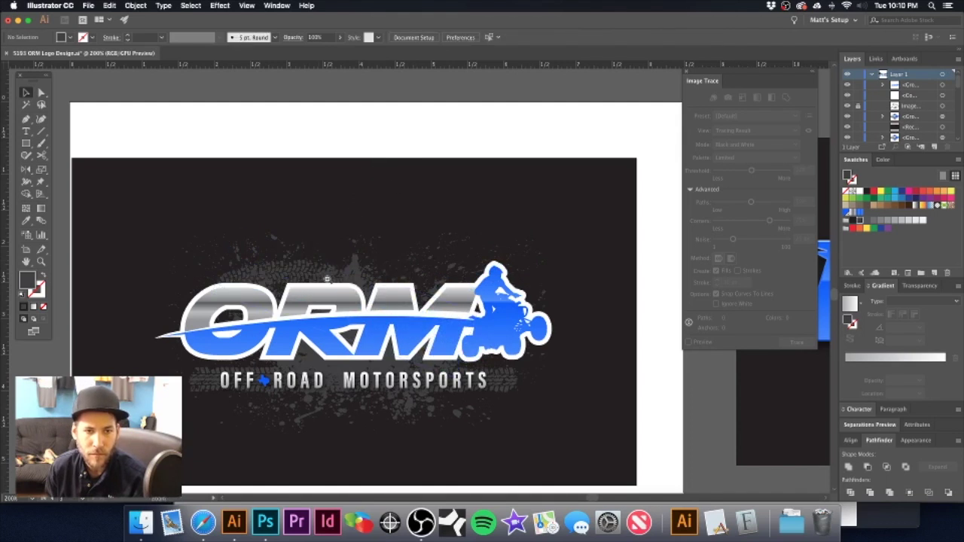
{"action": "left_click", "coordinate": [414, 273]}
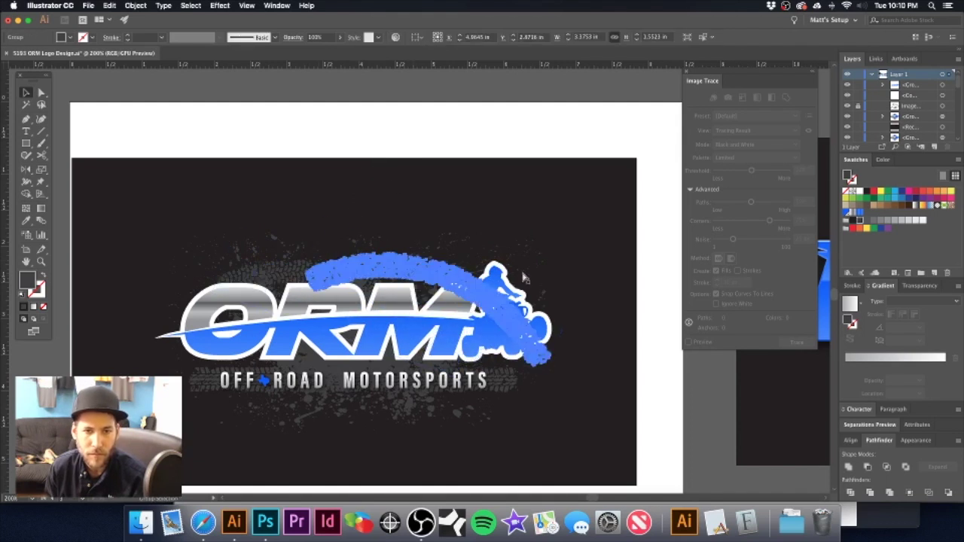
{"action": "left_click", "coordinate": [218, 223]}
- Examine the ORM logo with its single tire arc and compare it with the other logo versions in the document
{"action": "scroll", "coordinate": [382, 294], "scroll_direction": "down", "scroll_amount": 1}
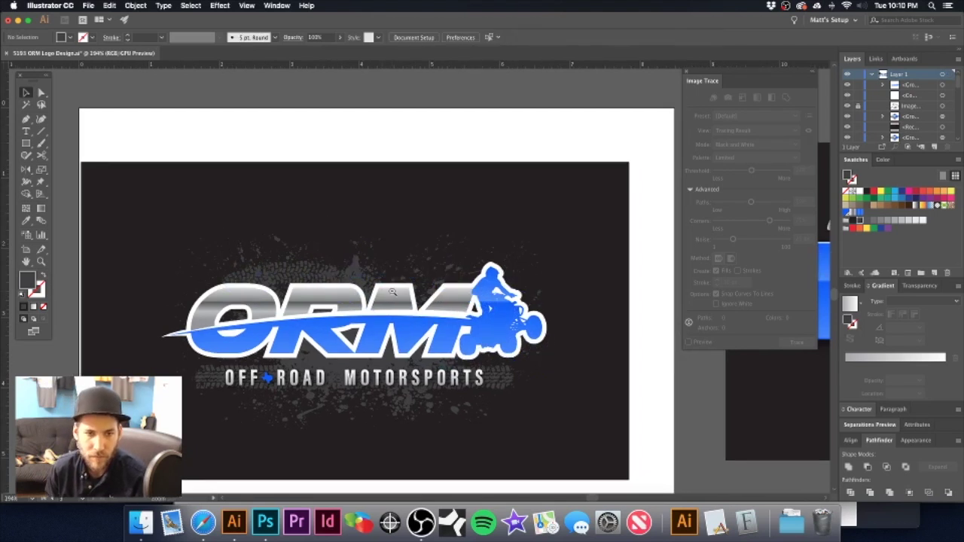
{"action": "scroll", "coordinate": [392, 291], "scroll_direction": "down", "scroll_amount": 3}
{"action": "left_click", "coordinate": [382, 259], "text": "alt+super"}
{"action": "left_click_drag", "start_coordinate": [378, 256], "coordinate": [428, 316]}
{"action": "scroll", "coordinate": [377, 284], "scroll_direction": "down", "scroll_amount": 2}
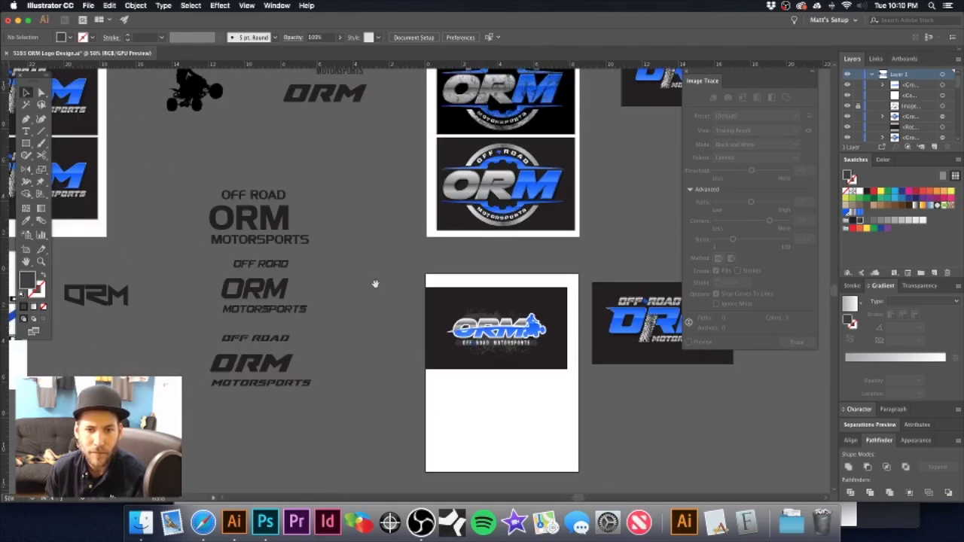
{"action": "scroll", "coordinate": [404, 304], "scroll_direction": "up", "scroll_amount": 2}
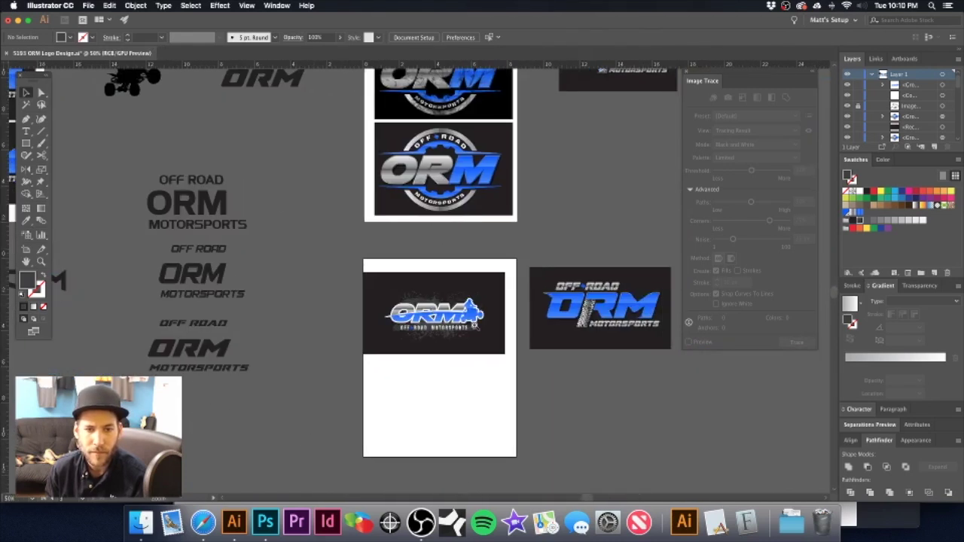
{"action": "scroll", "coordinate": [428, 307], "scroll_direction": "up", "scroll_amount": 2}
{"action": "scroll", "coordinate": [311, 300], "scroll_direction": "up", "scroll_amount": 3}
{"action": "scroll", "coordinate": [339, 305], "scroll_direction": "down", "scroll_amount": 1}
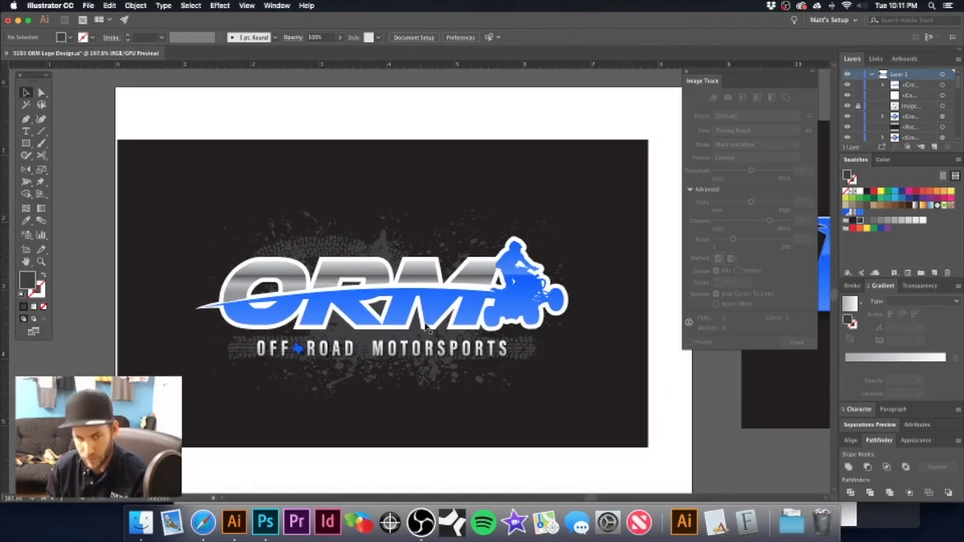
- Cut the coloured ORM and ATV artwork, and fill the white silhouette behind it with a linear white-to-grey gradient
{"action": "left_click", "coordinate": [376, 274]}
{"action": "key", "text": "Delete"}
{"action": "left_click", "coordinate": [377, 275]}
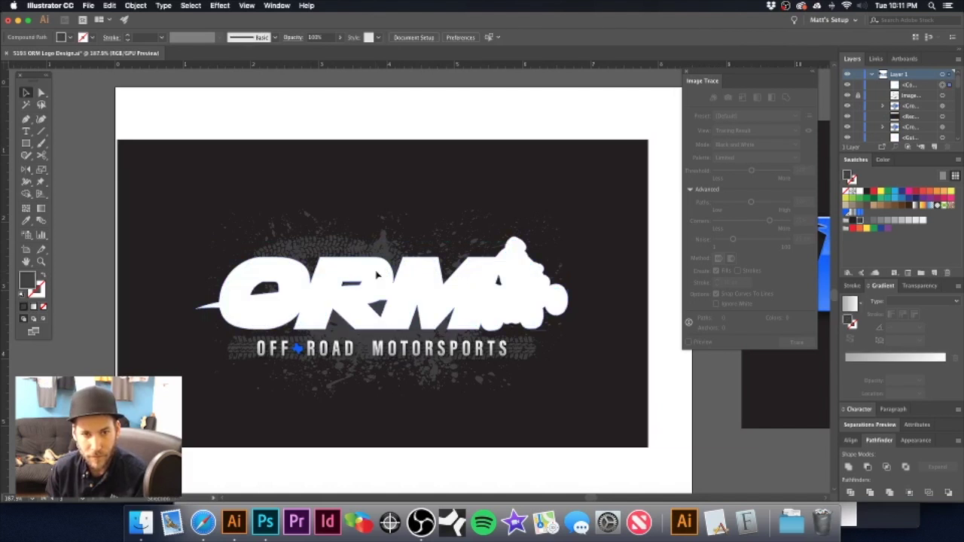
{"action": "left_click", "coordinate": [376, 276]}
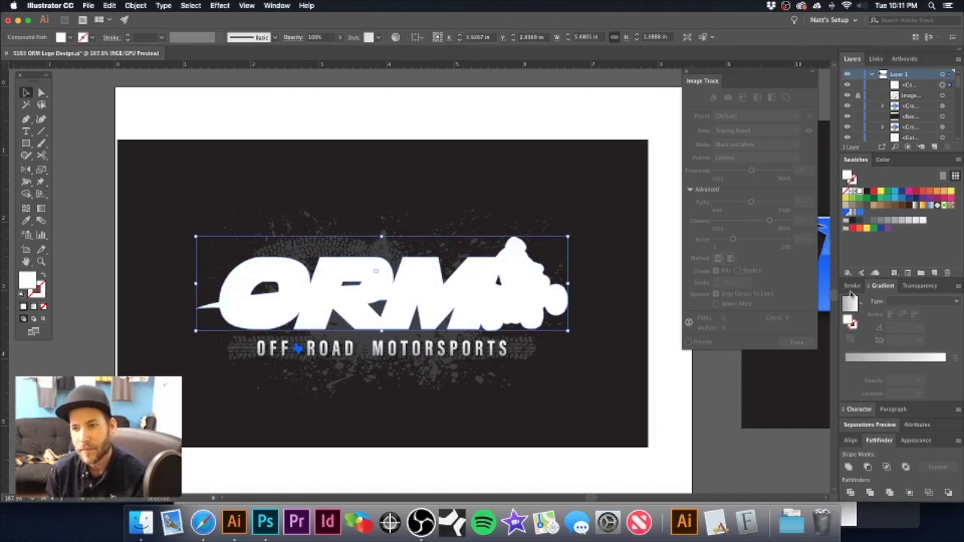
{"action": "left_click", "coordinate": [891, 367]}
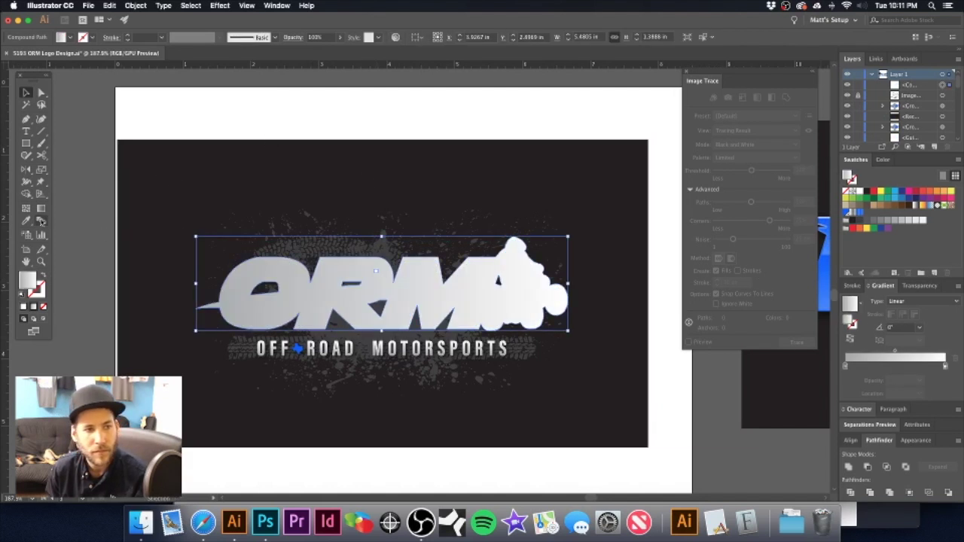
- Run the silhouette's gradient vertically at -90° from the top to the bottom of the lettering and reverse its colours
{"action": "left_click", "coordinate": [41, 209]}
{"action": "left_click_drag", "start_coordinate": [381, 259], "coordinate": [381, 329]}
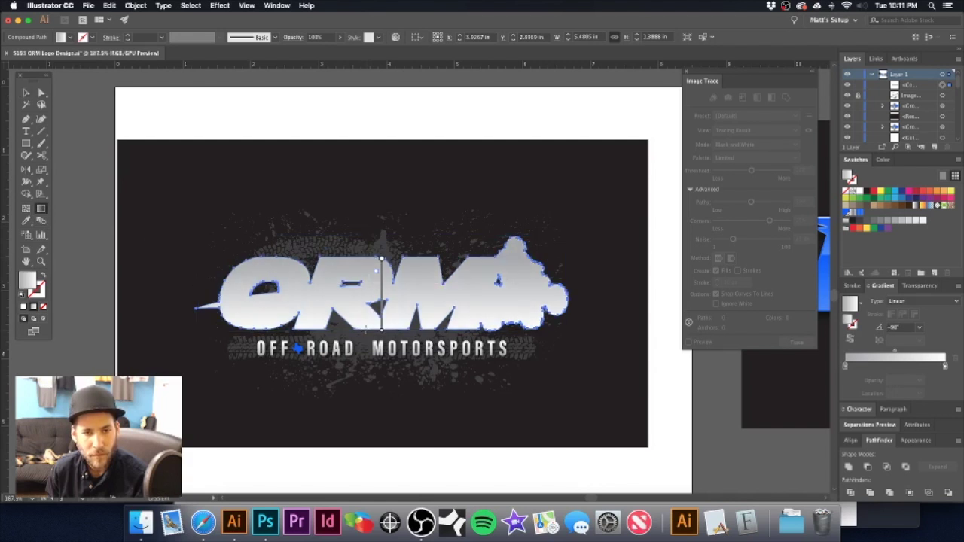
{"action": "left_click", "coordinate": [852, 343]}
- Paste the cut ORM and ATV artwork back in front of the gradient silhouette
{"action": "key", "text": "super+g"}
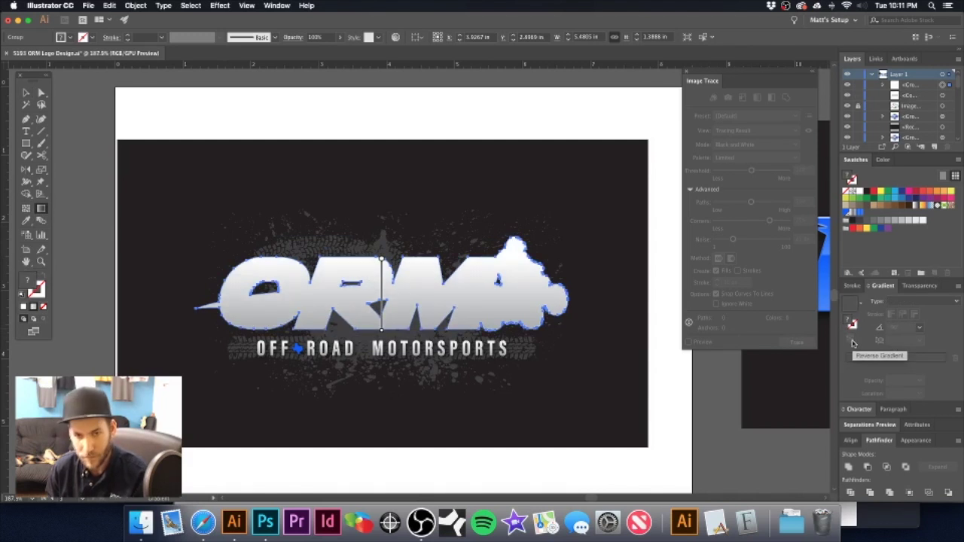
{"action": "key", "text": "super+7"}
{"action": "key", "text": "v"}
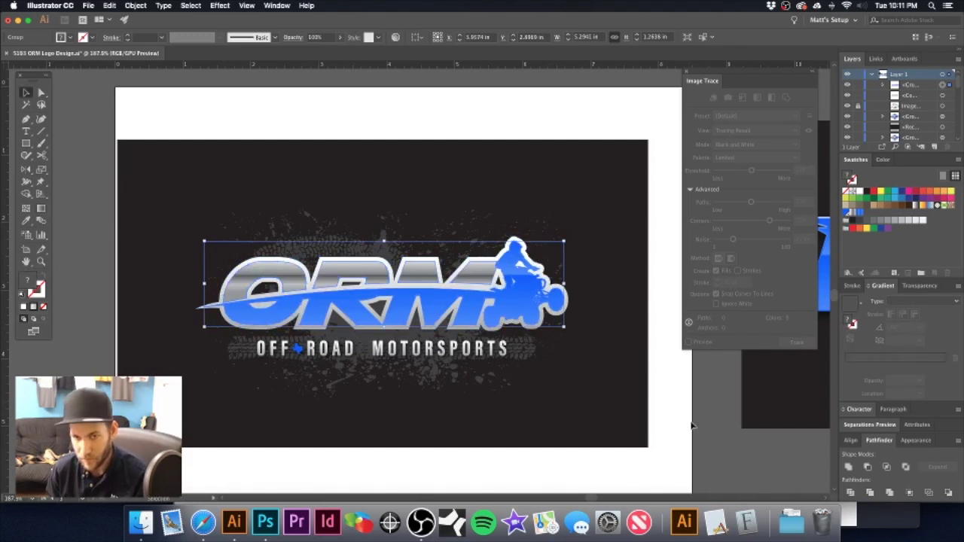
- Move the white stop of the silhouette's gradient to a location of 61.83% so white covers more of the outline
{"action": "left_click", "coordinate": [669, 407]}
{"action": "scroll", "coordinate": [377, 306], "scroll_direction": "up", "scroll_amount": 2}
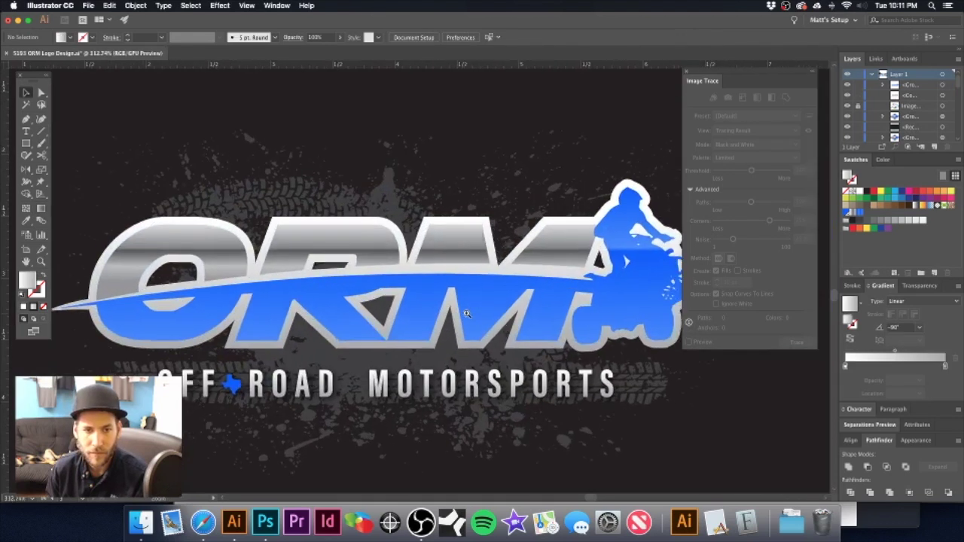
{"action": "scroll", "coordinate": [394, 306], "scroll_direction": "left", "scroll_amount": 3}
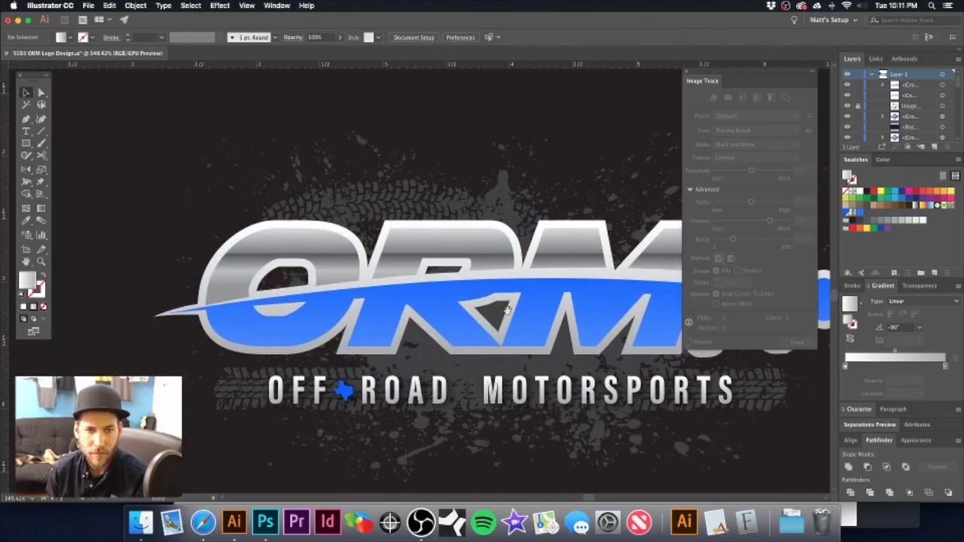
{"action": "left_click", "coordinate": [434, 227]}
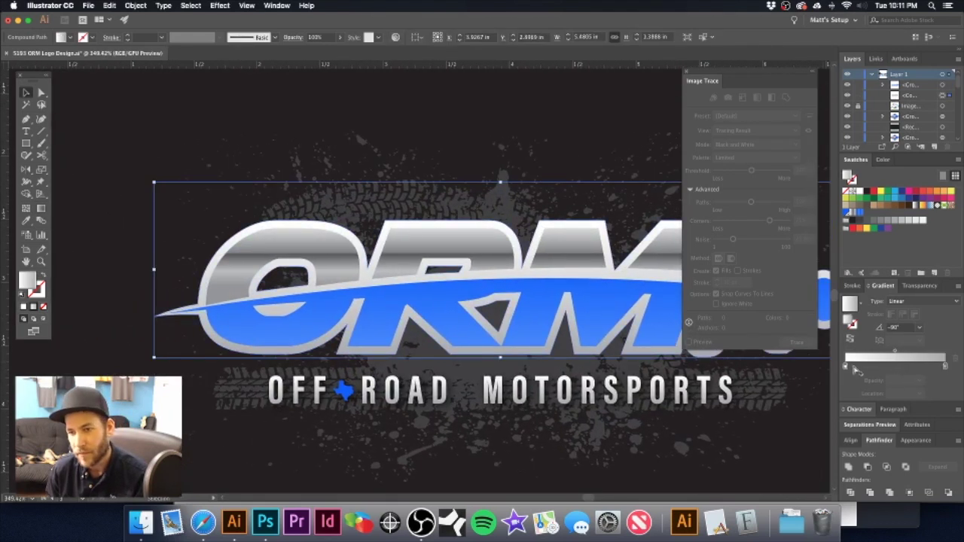
{"action": "left_click_drag", "start_coordinate": [855, 367], "coordinate": [907, 367]}
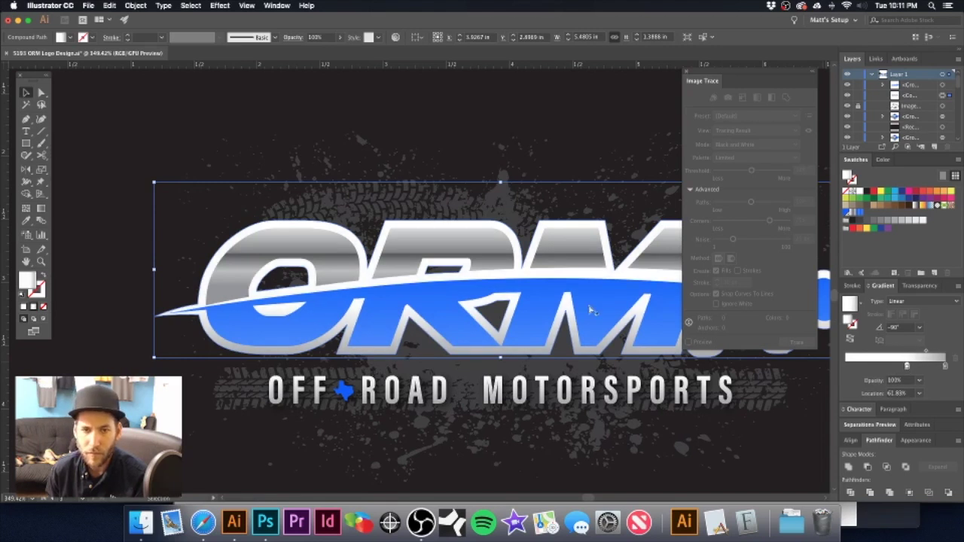
{"action": "key", "text": "super+0"}
{"action": "key", "text": "super+minus"}
{"action": "left_click", "coordinate": [516, 268]}
{"action": "left_click_drag", "start_coordinate": [319, 291], "coordinate": [486, 302]}
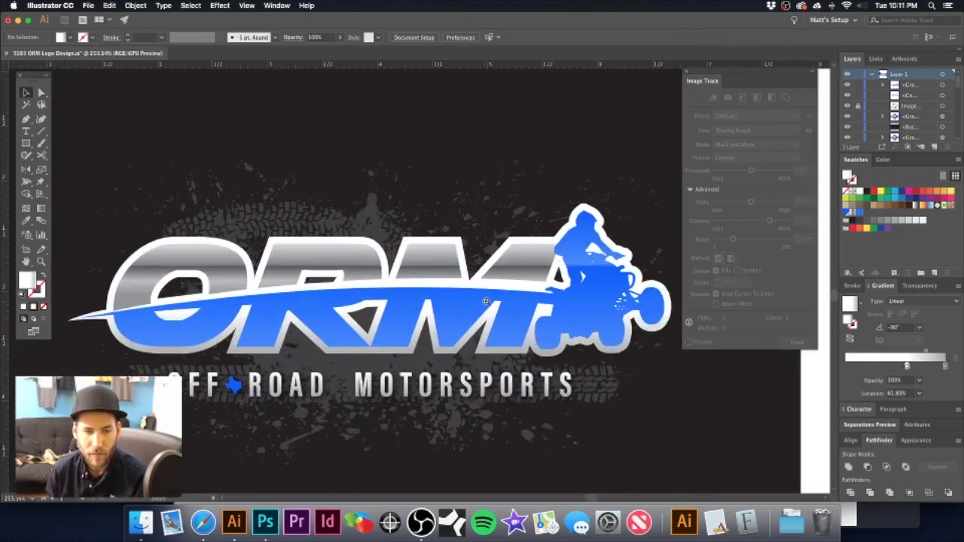
- Start a Drop Shadow effect on the coloured ORM and ATV artwork and turn on its preview
{"action": "scroll", "coordinate": [467, 286], "scroll_direction": "up", "scroll_amount": 1}
{"action": "left_click", "coordinate": [439, 268]}
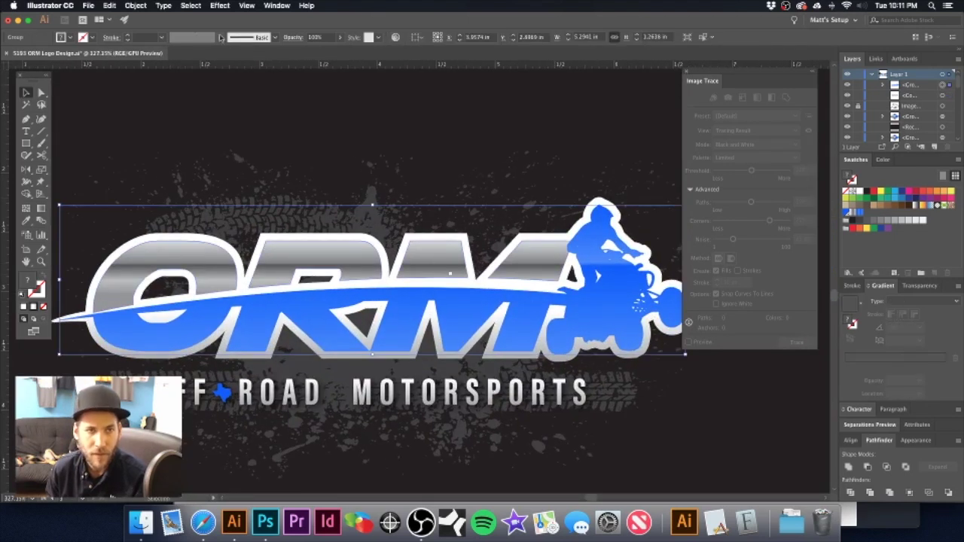
{"action": "left_click", "coordinate": [211, 6]}
{"action": "mouse_move", "coordinate": [248, 140]}
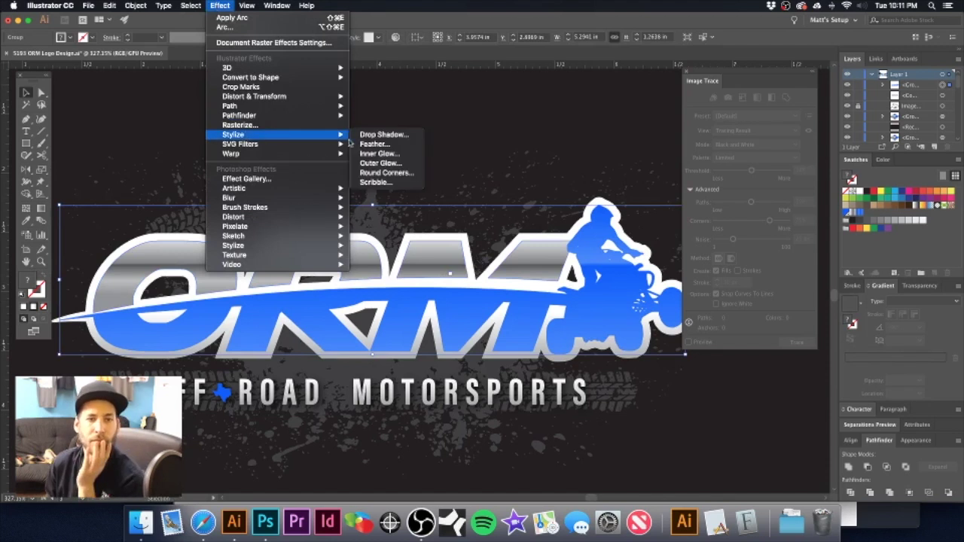
{"action": "left_click", "coordinate": [383, 135]}
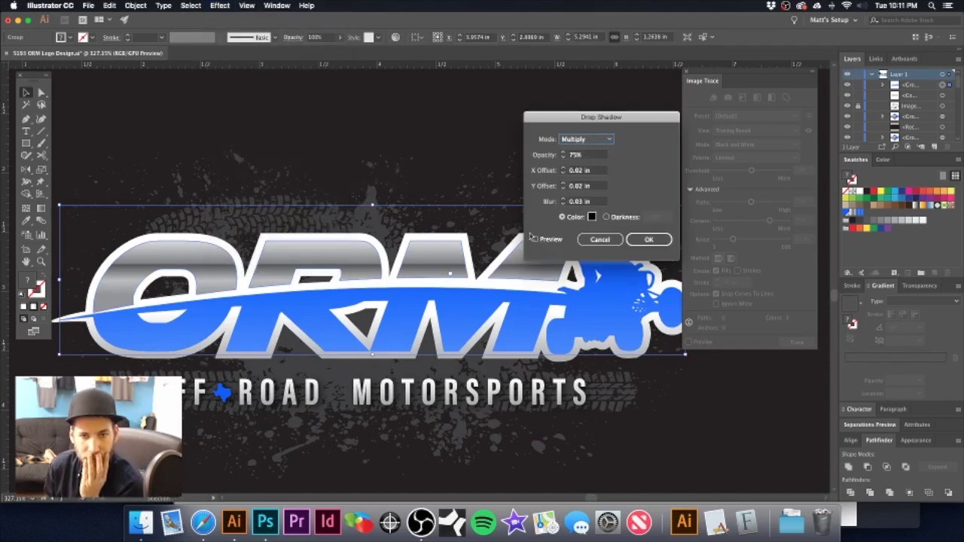
{"action": "left_click", "coordinate": [535, 239]}
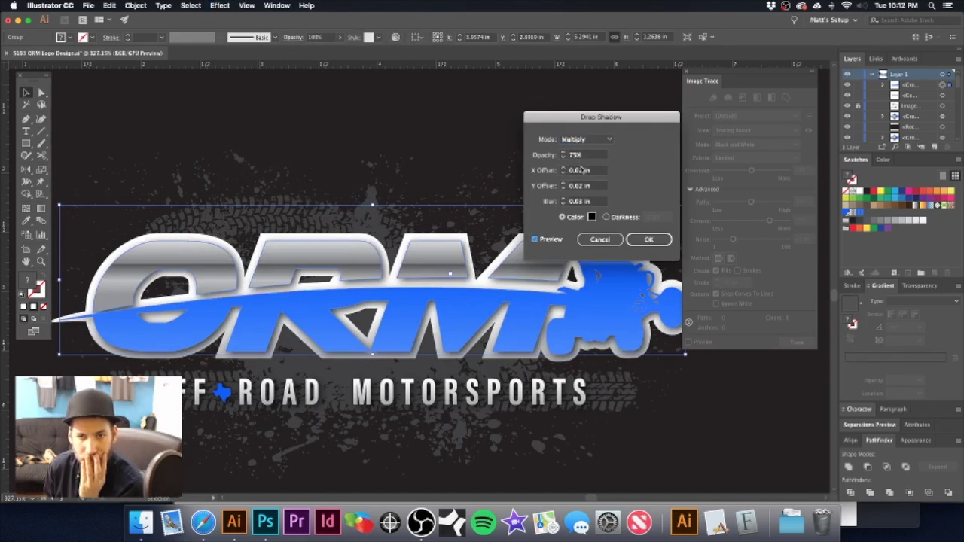
- Set the shadow's X and Y offsets to 0.01 in and its blur to 0.02 in, keep 75% opacity, and apply it
{"action": "left_click", "coordinate": [580, 172]}
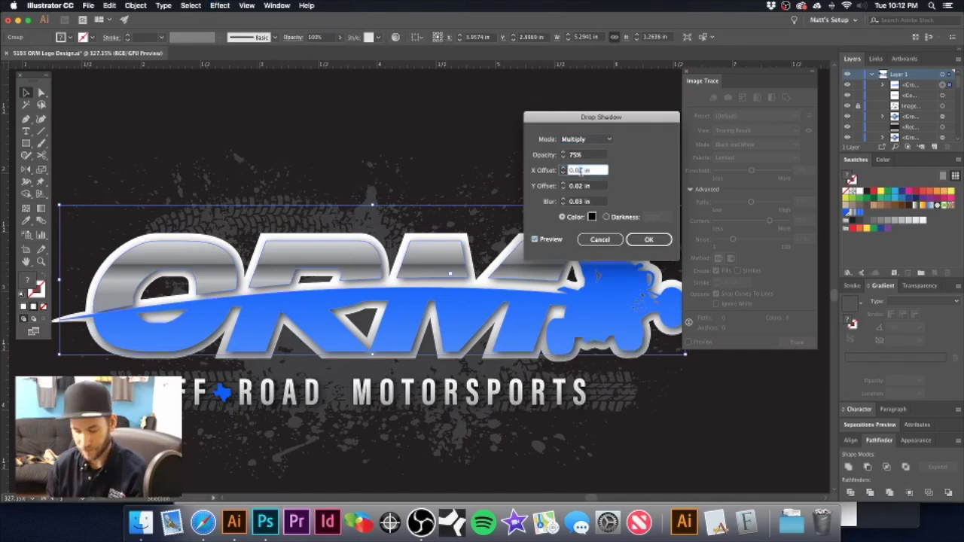
{"action": "left_click", "coordinate": [581, 187]}
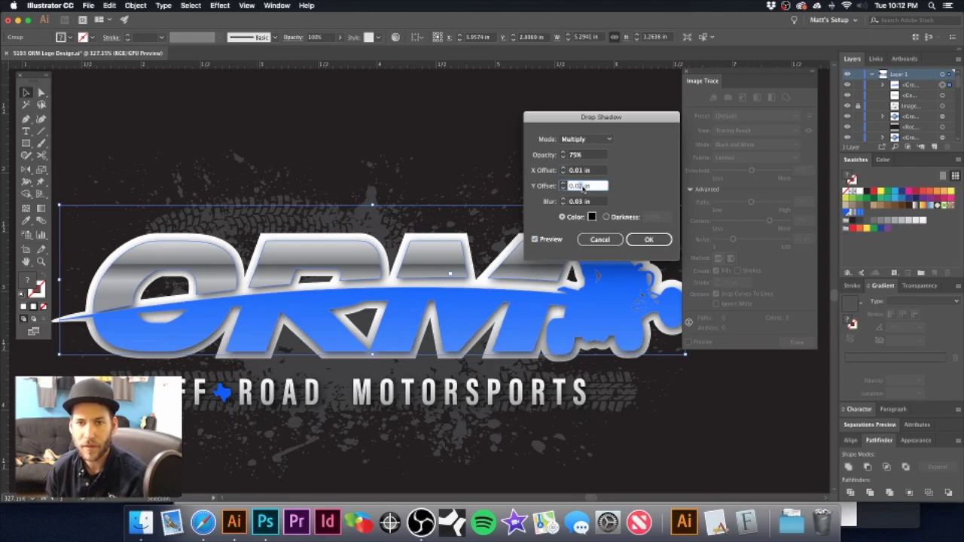
{"action": "left_click", "coordinate": [582, 201]}
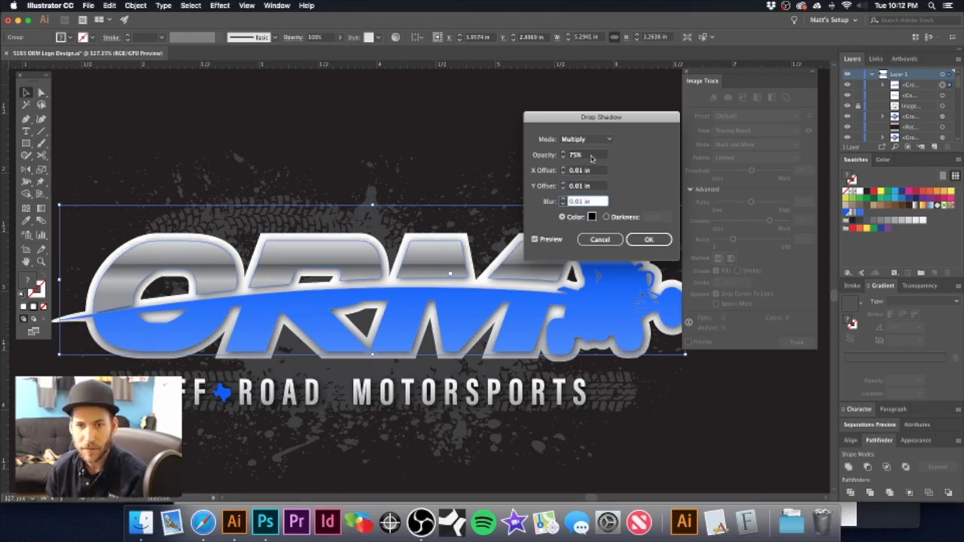
{"action": "left_click", "coordinate": [592, 158]}
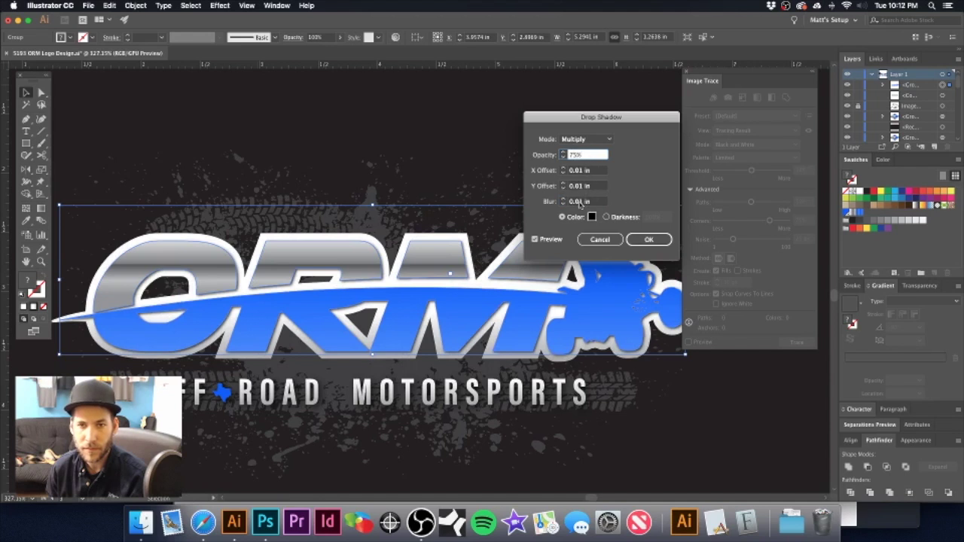
{"action": "left_click", "coordinate": [580, 203]}
{"action": "key", "text": "BackSpace"}
{"action": "type", "text": "2"}
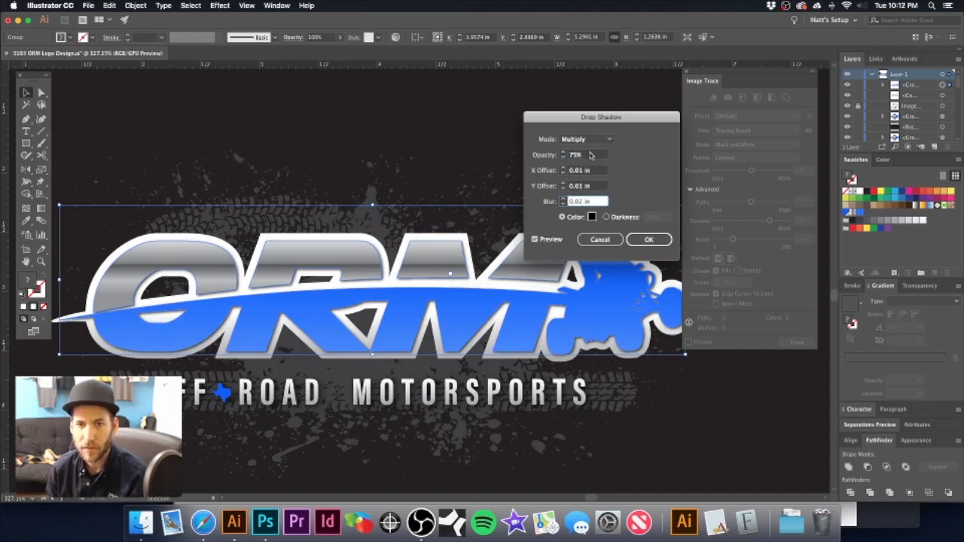
{"action": "left_click", "coordinate": [590, 154]}
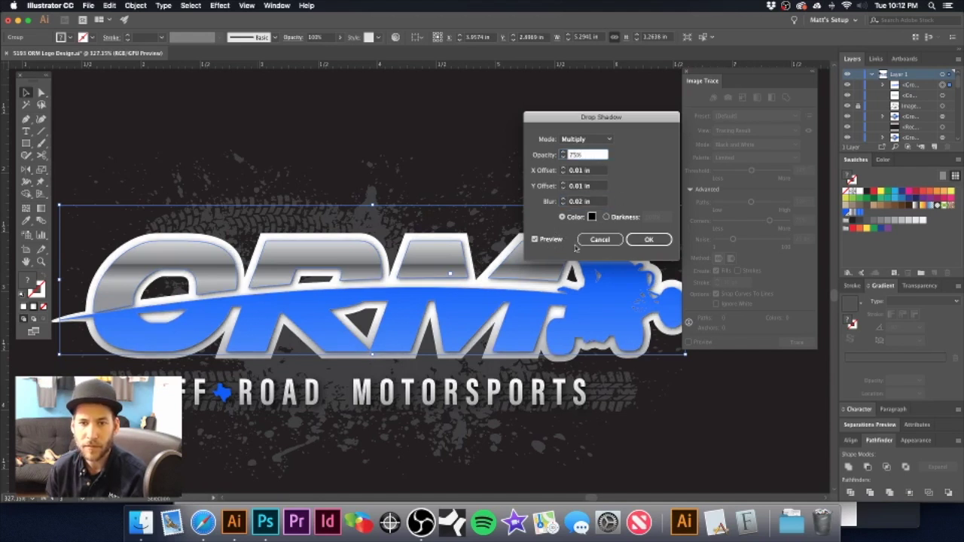
{"action": "left_click", "coordinate": [649, 239]}
- Compare the whole logo with and without the drop shadow on the ORM and ATV artwork
{"action": "scroll", "coordinate": [450, 253], "scroll_direction": "down", "scroll_amount": 1}
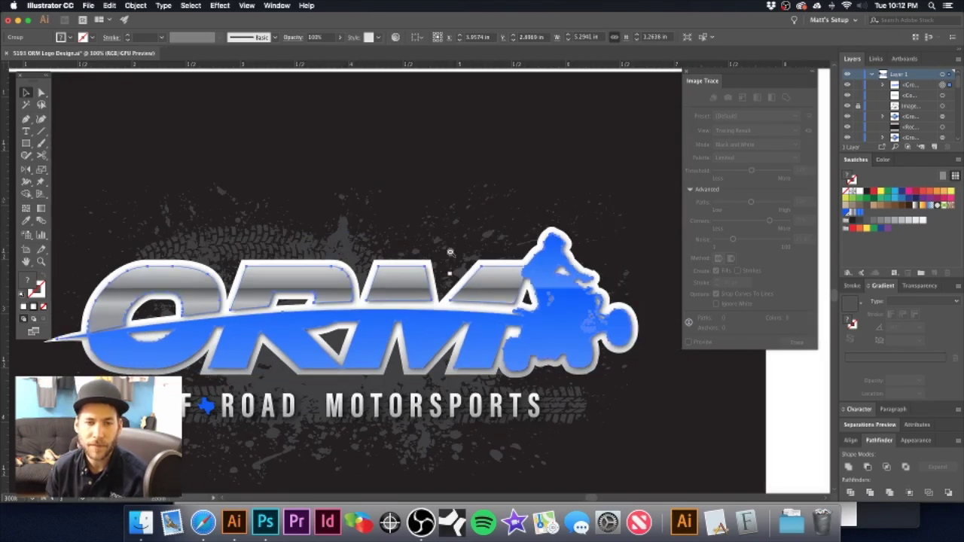
{"action": "left_click", "coordinate": [450, 253], "text": "alt+super"}
{"action": "left_click", "coordinate": [451, 253], "text": "alt+super"}
{"action": "left_click", "coordinate": [449, 177]}
{"action": "left_click_drag", "start_coordinate": [409, 257], "coordinate": [476, 197]}
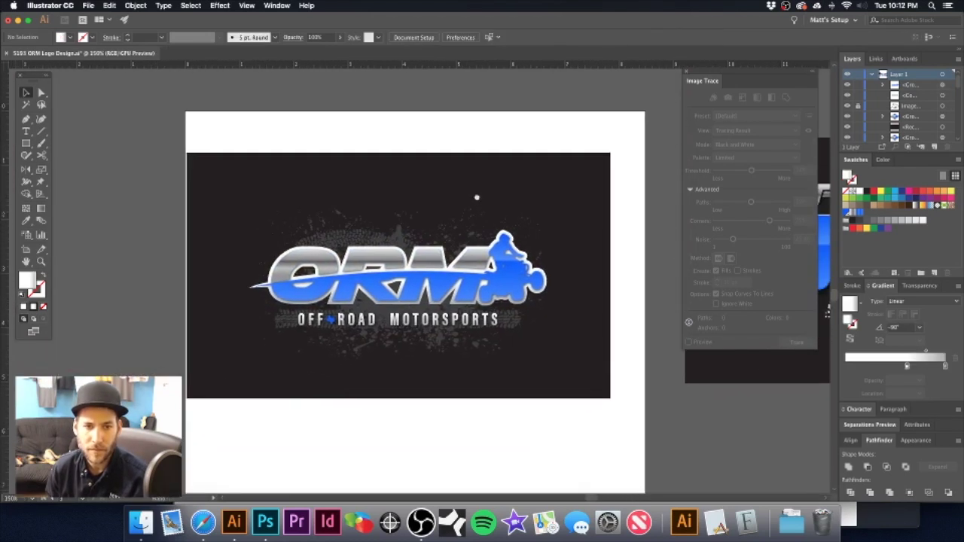
{"action": "scroll", "coordinate": [387, 239], "scroll_direction": "up", "scroll_amount": 2}
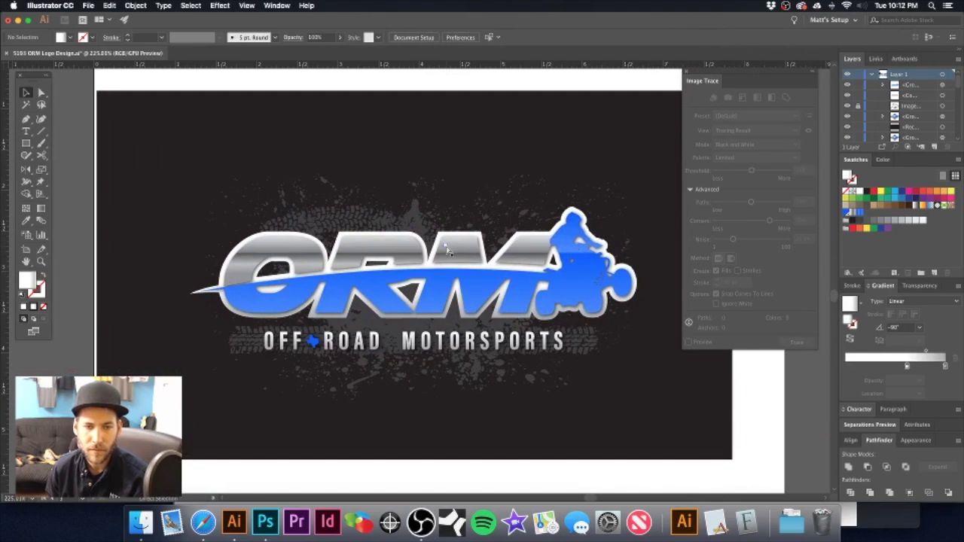
{"action": "left_click", "coordinate": [447, 250]}
{"action": "left_click", "coordinate": [407, 79]}
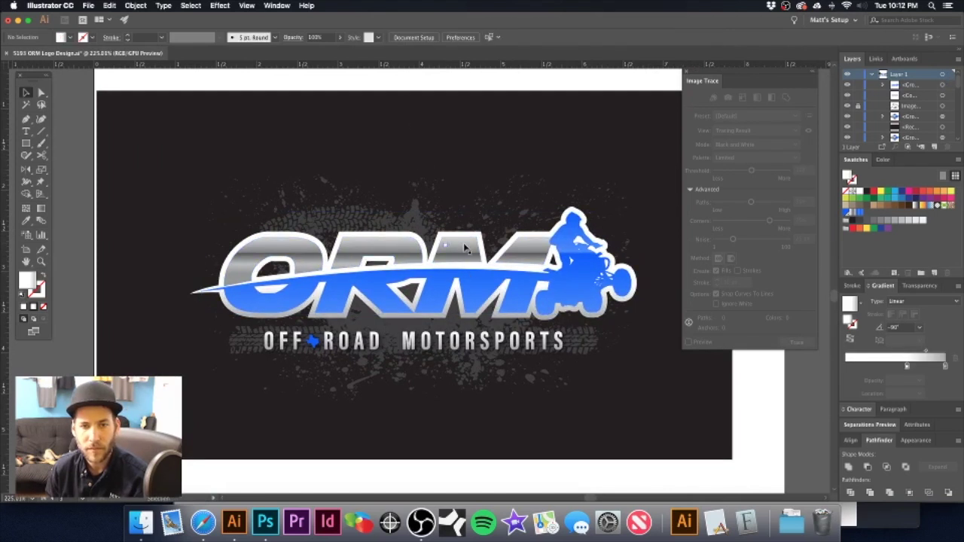
- Try a black fill on the coloured ORM and ATV artwork and undo it
{"action": "left_click", "coordinate": [276, 244]}
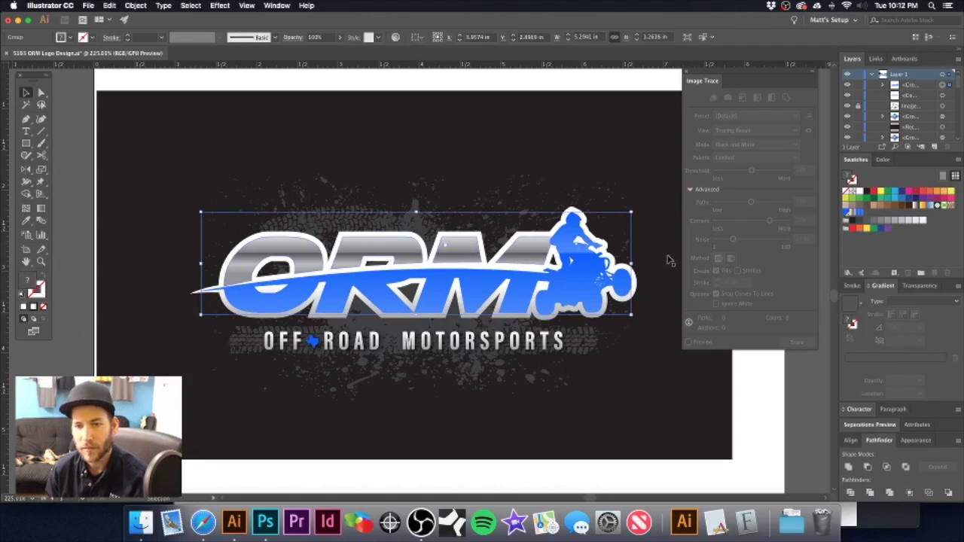
{"action": "left_click", "coordinate": [865, 193]}
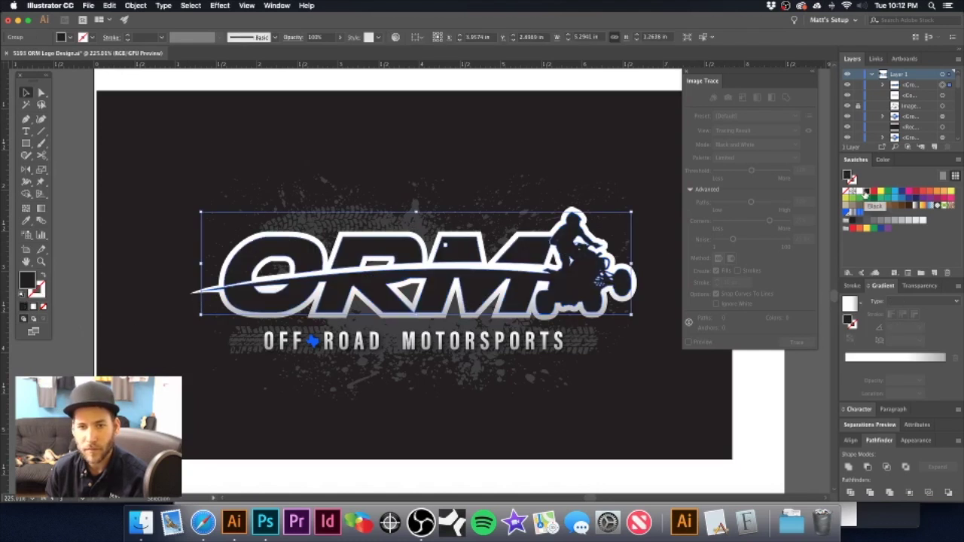
{"action": "key", "text": "super+z"}
- Give the coloured ORM and ATV artwork a 1 pt white stroke, trying black as an alternative before returning to white
{"action": "left_click", "coordinate": [859, 192]}
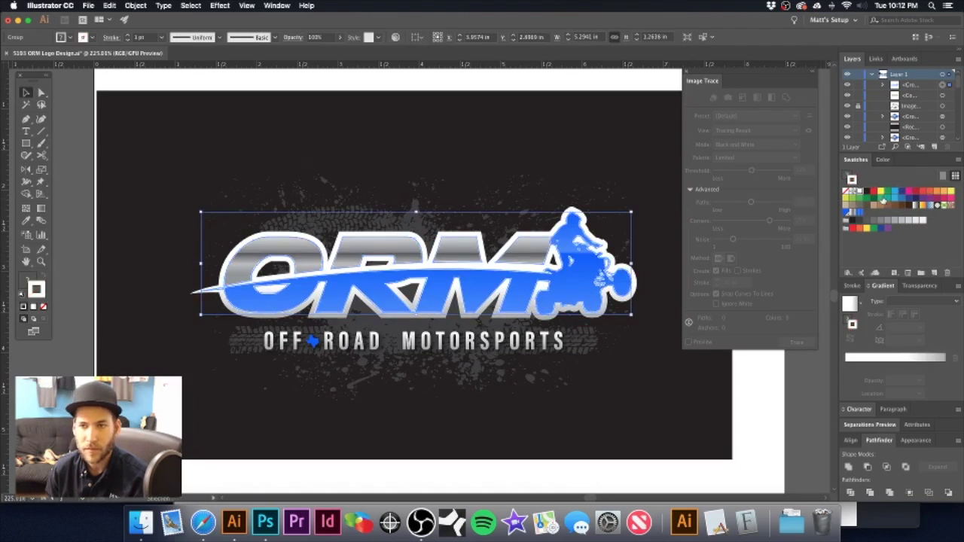
{"action": "left_click", "coordinate": [867, 193]}
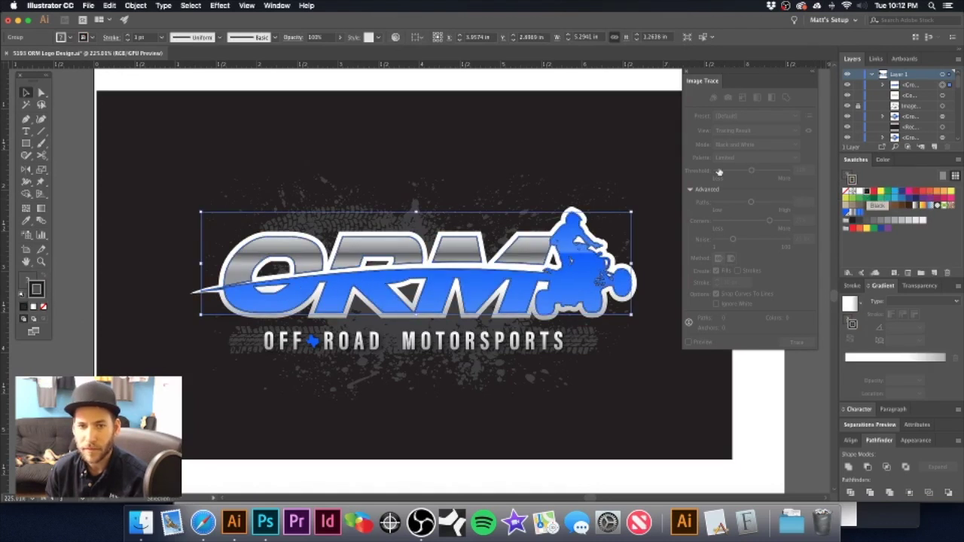
{"action": "left_click", "coordinate": [469, 85]}
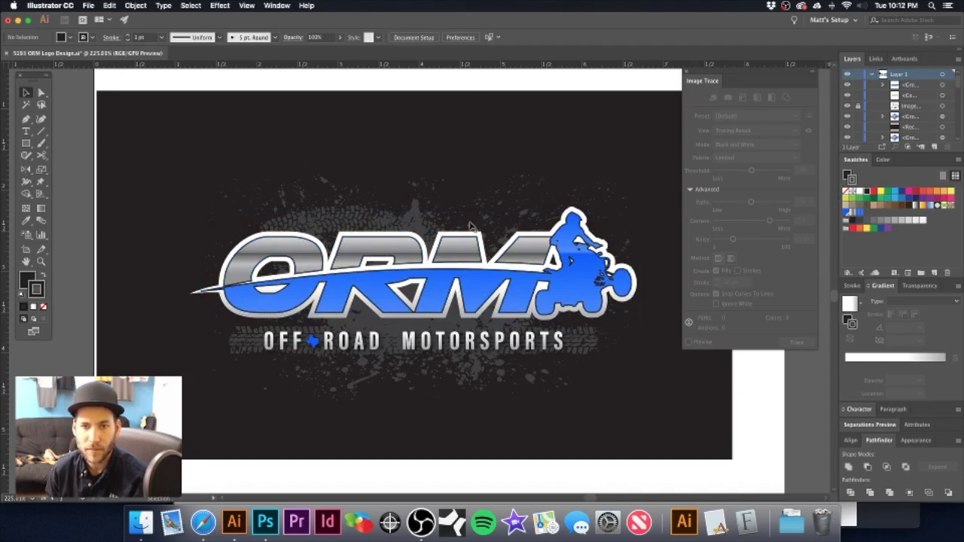
{"action": "scroll", "coordinate": [437, 269], "scroll_direction": "up", "scroll_amount": 3}
{"action": "left_click", "coordinate": [450, 274]}
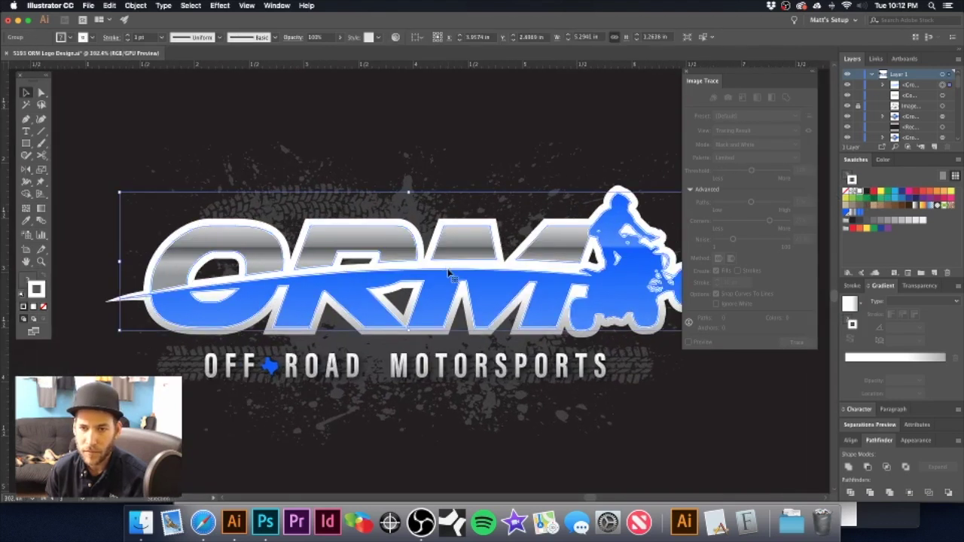
- Examine the logo with the 1 pt white stroke up close and at full view, and compare it with the unstroked artwork
{"action": "left_click", "coordinate": [452, 274], "text": "alt+super"}
{"action": "left_click", "coordinate": [452, 274], "text": "alt+super"}
{"action": "left_click", "coordinate": [556, 150]}
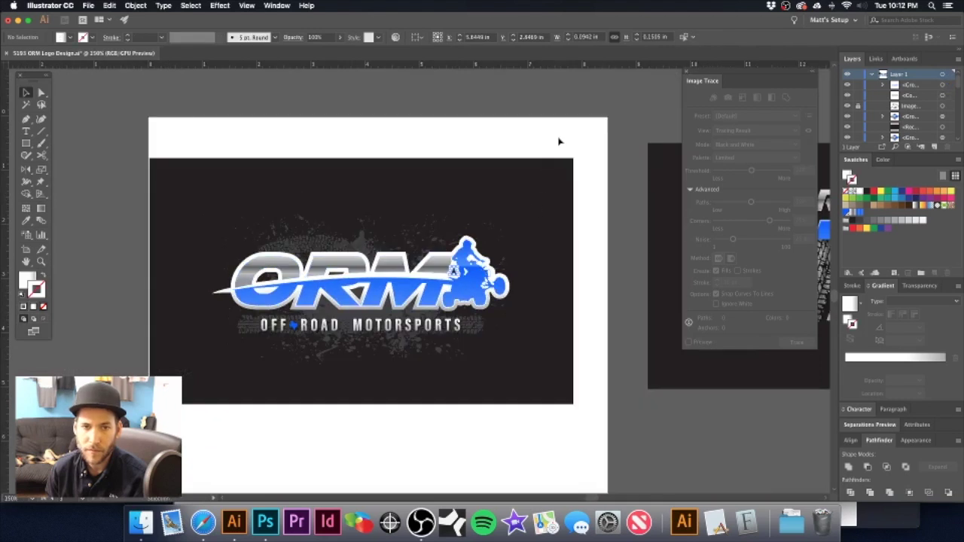
{"action": "scroll", "coordinate": [450, 281], "scroll_direction": "up", "scroll_amount": 3}
{"action": "scroll", "coordinate": [449, 282], "scroll_direction": "up", "scroll_amount": 2}
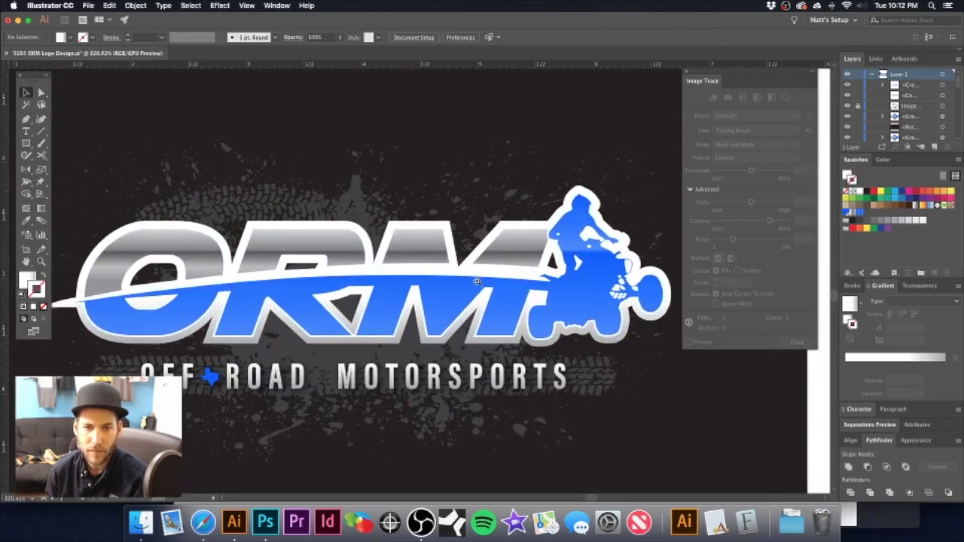
{"action": "scroll", "coordinate": [477, 281], "scroll_direction": "down", "scroll_amount": 1}
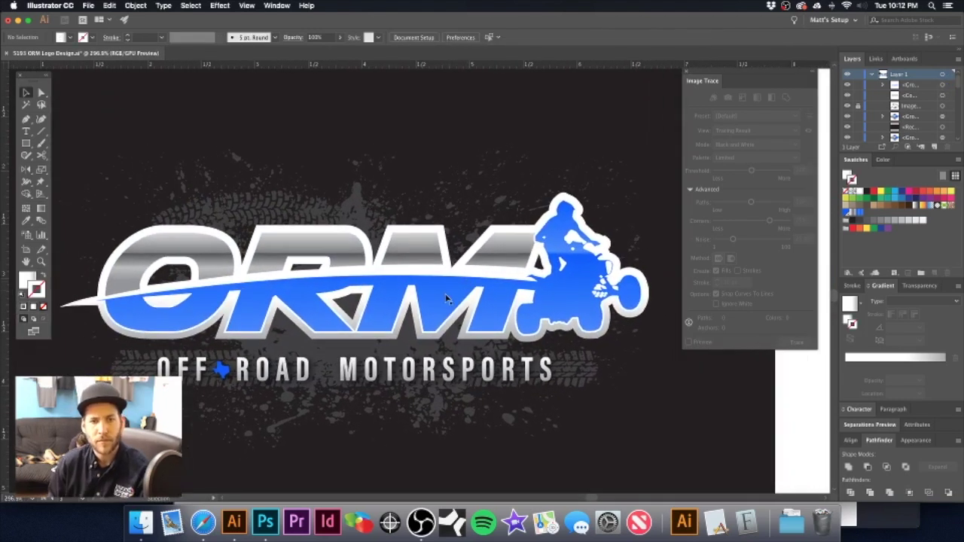
{"action": "left_click", "coordinate": [441, 305]}
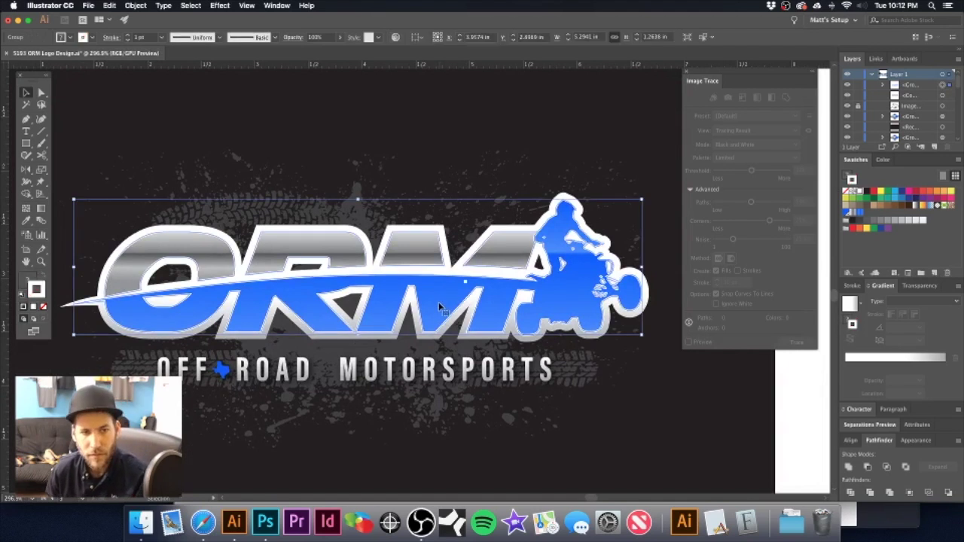
{"action": "key", "text": "super+z"}
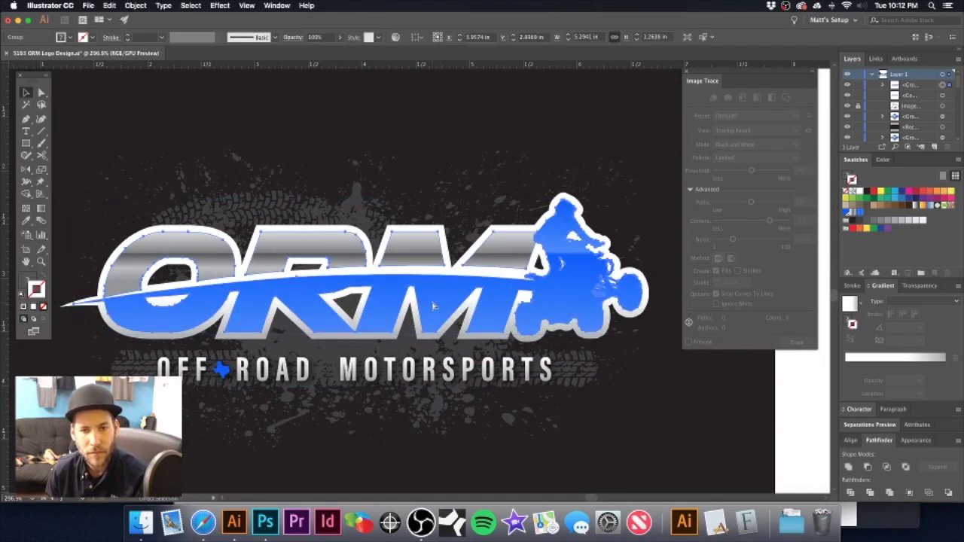
- Increase the white stroke on the ORM and ATV artwork to 2 pt and align it to the outside
{"action": "left_click", "coordinate": [434, 306]}
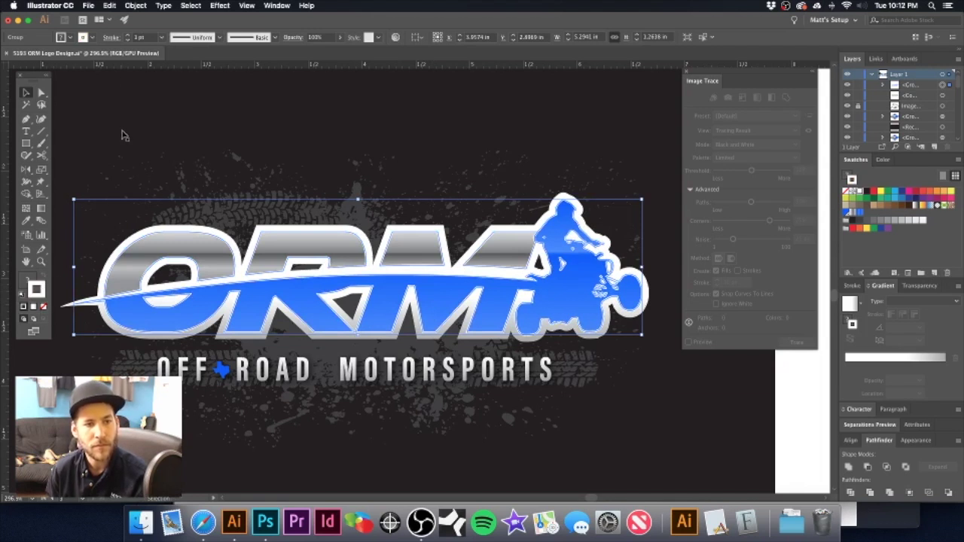
{"action": "left_click", "coordinate": [128, 35]}
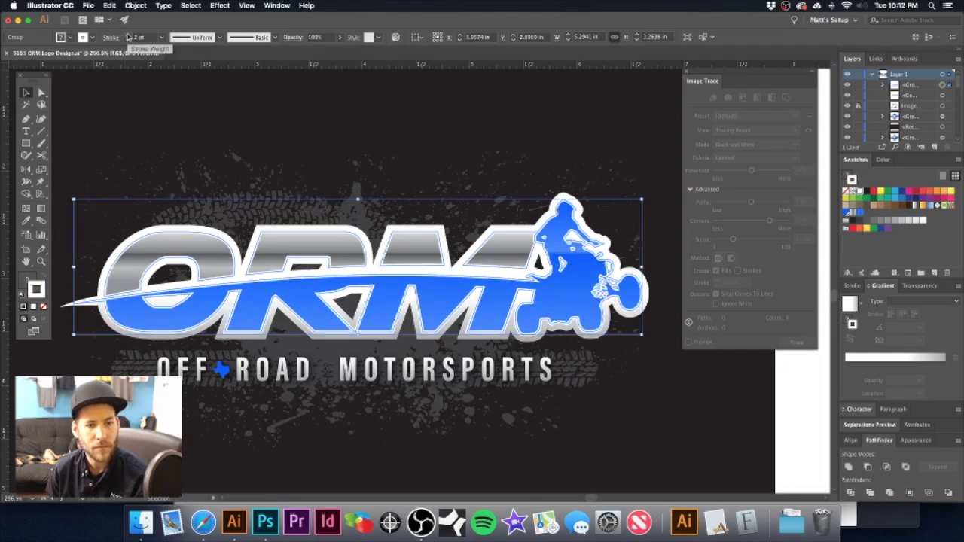
{"action": "left_click", "coordinate": [110, 37]}
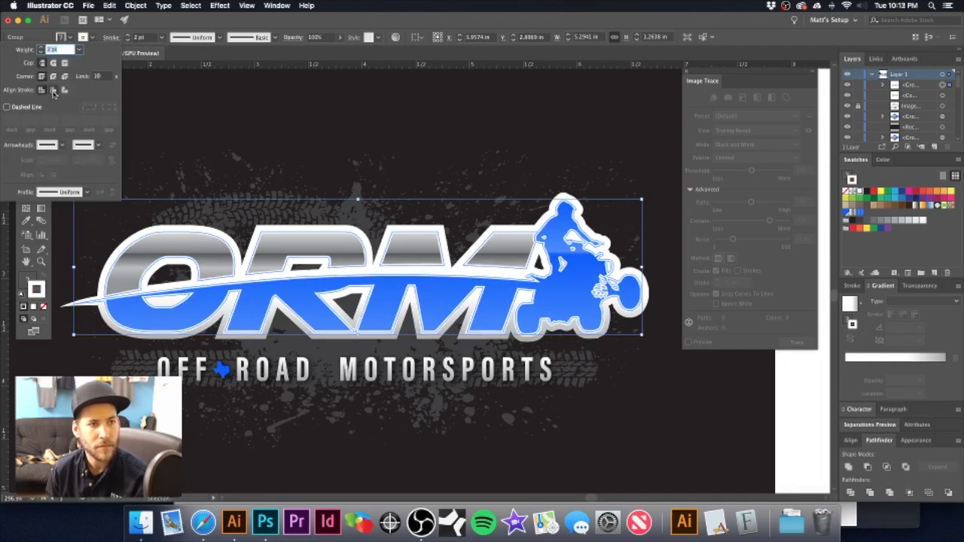
{"action": "left_click", "coordinate": [64, 90]}
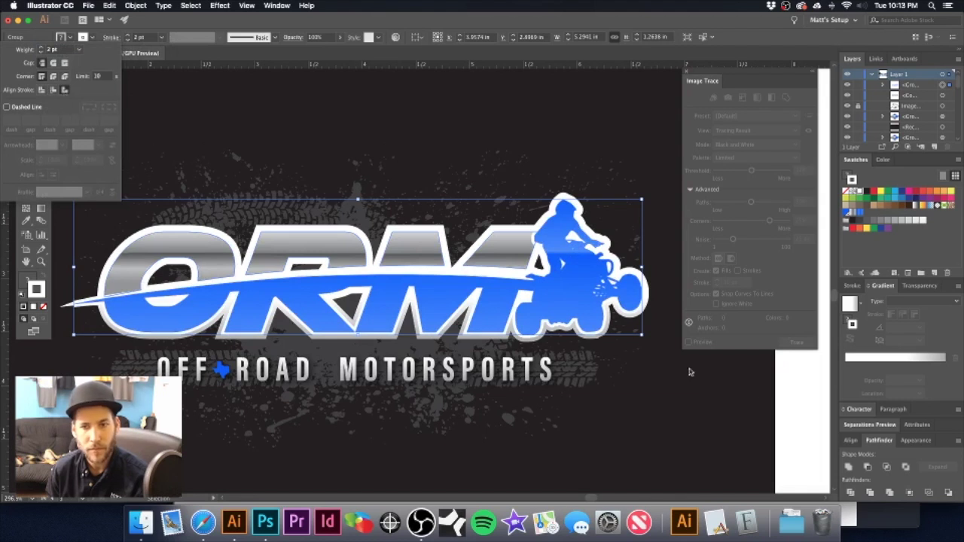
{"action": "left_click", "coordinate": [794, 396]}
{"action": "left_click", "coordinate": [794, 395]}
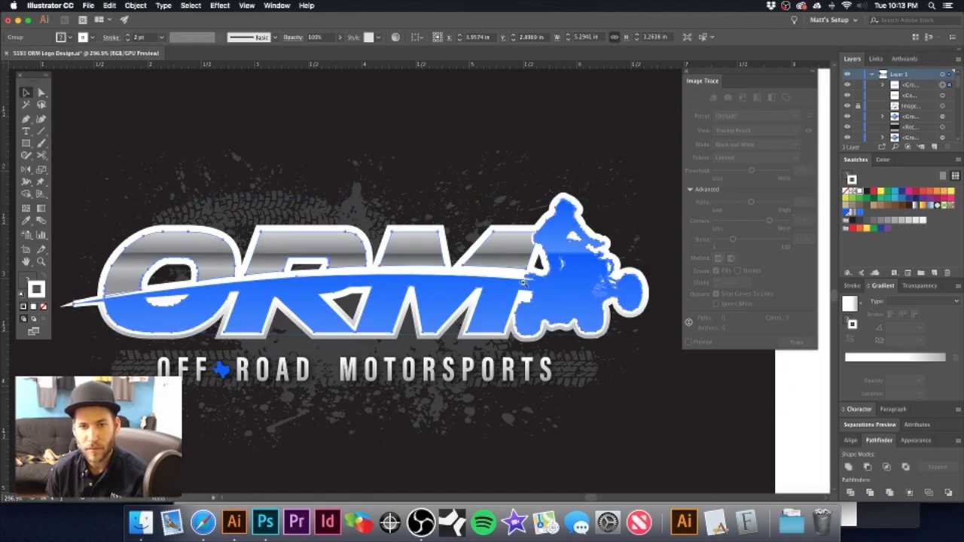
- Examine the logo with the 2 pt white stroke at full view and up close, and reselect the ORM and ATV artwork
{"action": "key", "text": "super+minus"}
{"action": "key", "text": "super+a"}
{"action": "left_click", "coordinate": [628, 213]}
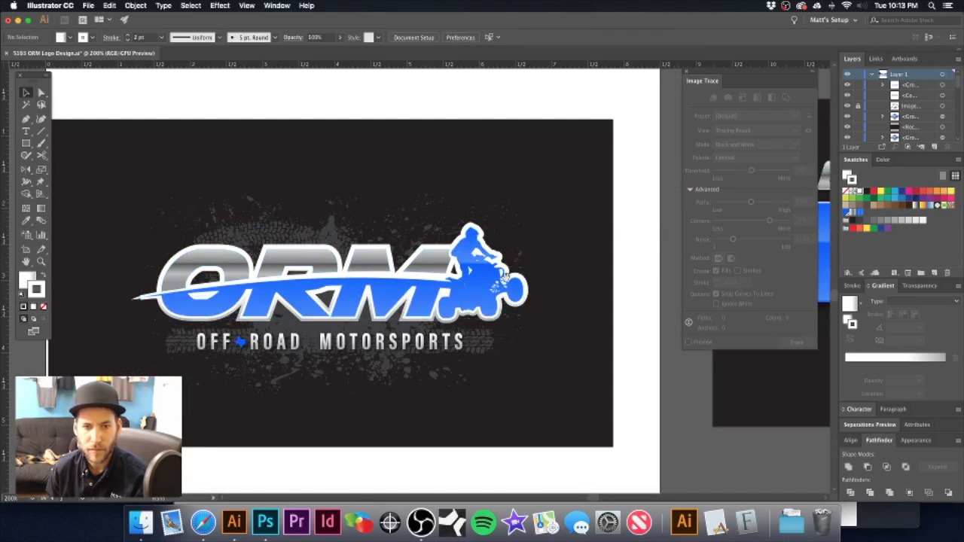
{"action": "left_click_drag", "start_coordinate": [380, 289], "coordinate": [426, 293]}
{"action": "left_click", "coordinate": [412, 302]}
{"action": "key", "text": "super+z"}
{"action": "scroll", "coordinate": [427, 293], "scroll_direction": "up", "scroll_amount": 1}
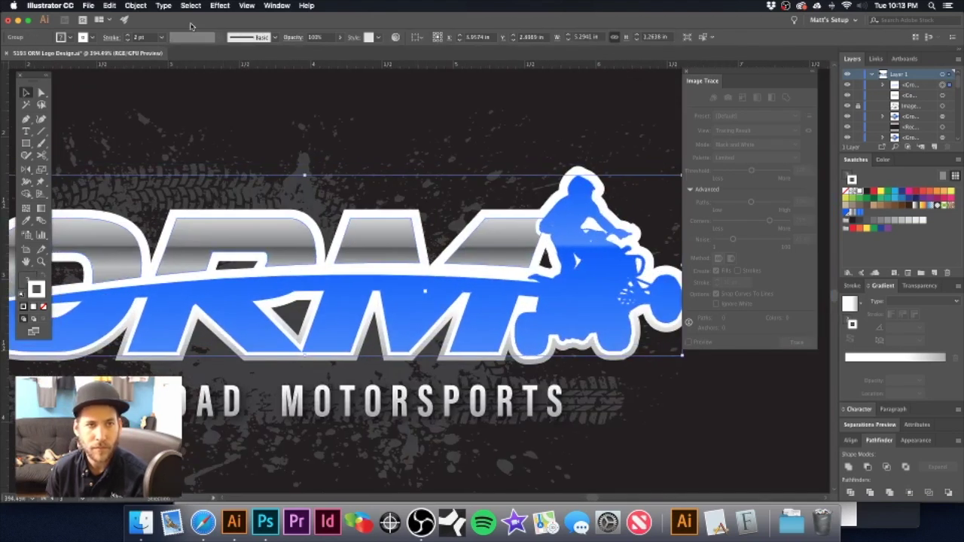
- Preview a Multiply drop shadow at 75% opacity on the ORM and ATV artwork, and cancel it
{"action": "left_click", "coordinate": [224, 4]}
{"action": "left_click", "coordinate": [228, 26]}
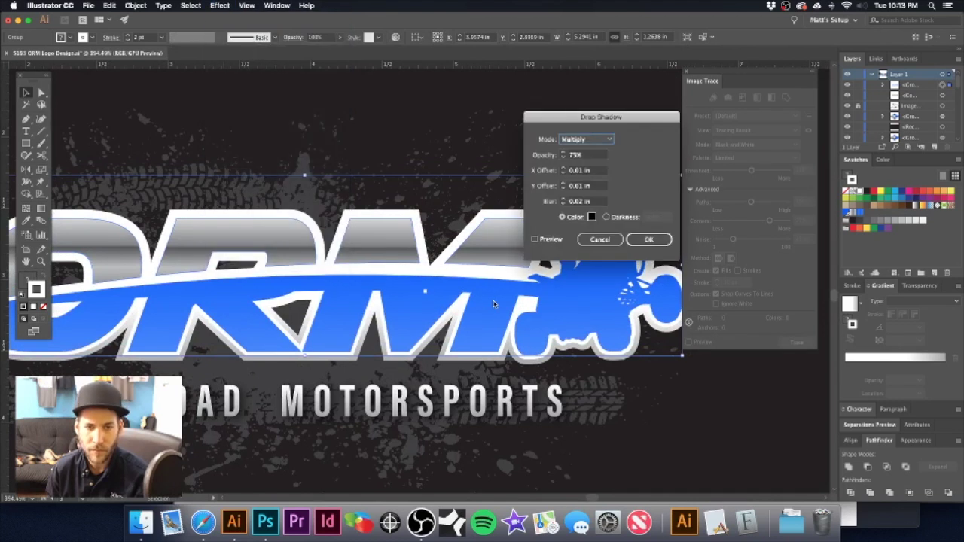
{"action": "left_click", "coordinate": [534, 239]}
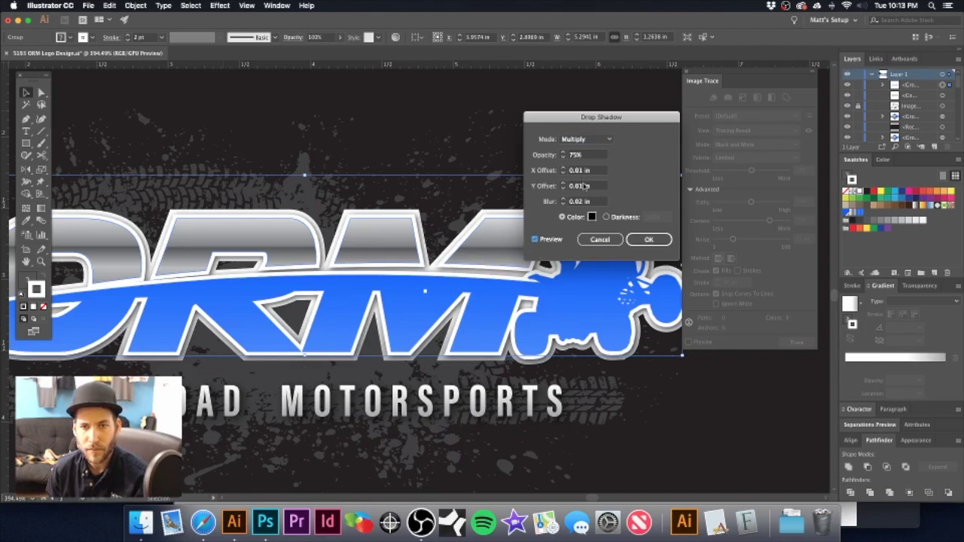
{"action": "left_click", "coordinate": [601, 239]}
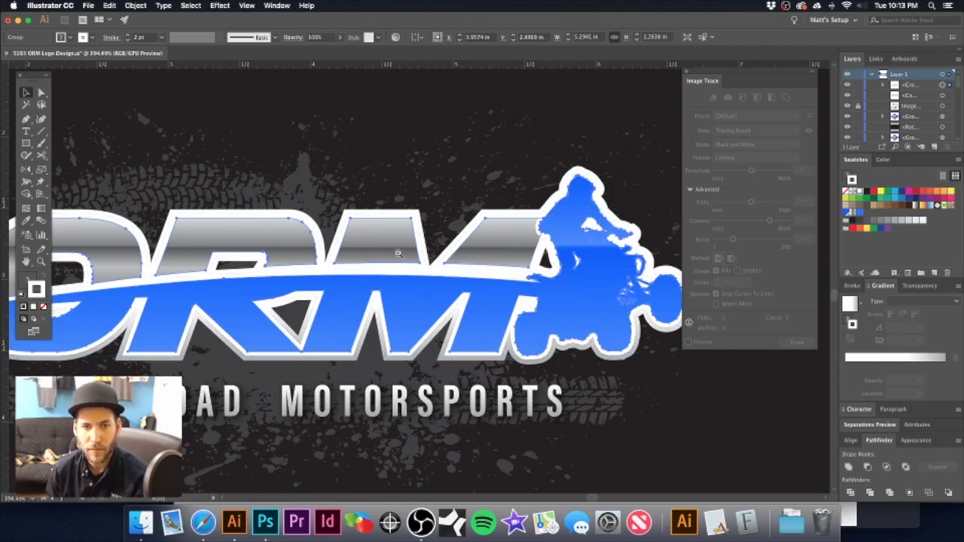
- Examine the white-stroked logo without a selection, both at full artboard view and up close
{"action": "left_click", "coordinate": [398, 254], "text": "alt+super"}
{"action": "left_click", "coordinate": [506, 99]}
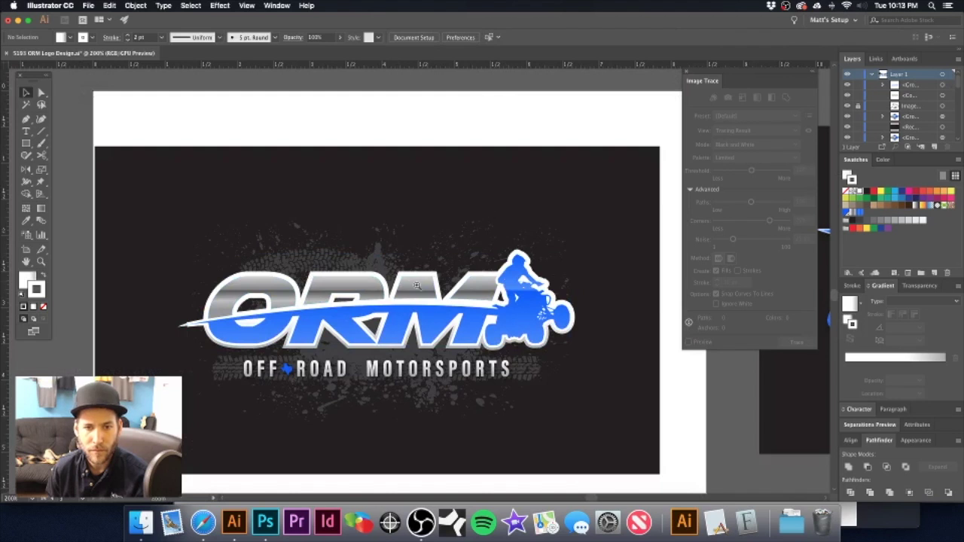
{"action": "left_click_drag", "start_coordinate": [409, 283], "coordinate": [421, 262]}
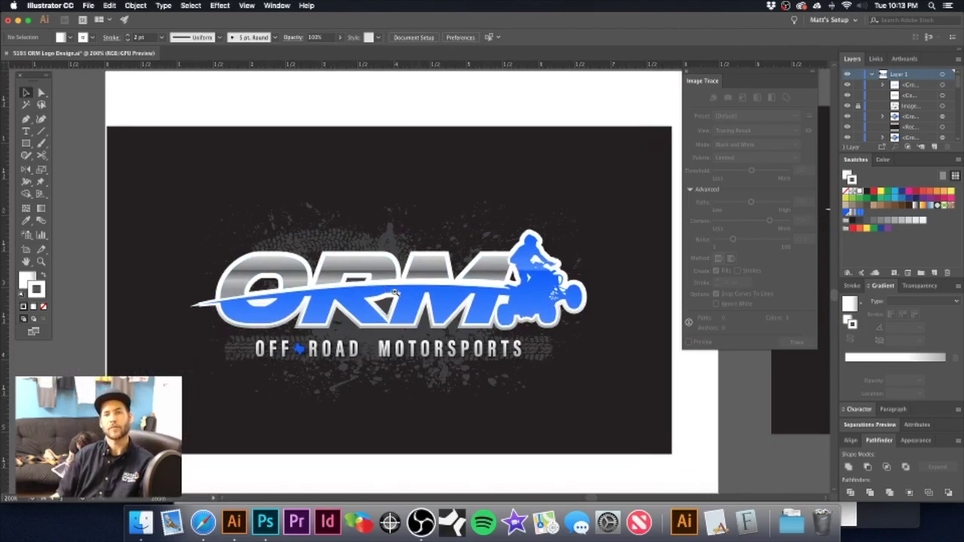
{"action": "left_click_drag", "start_coordinate": [390, 293], "coordinate": [430, 292]}
{"action": "scroll", "coordinate": [430, 292], "scroll_direction": "up", "scroll_amount": 1}
{"action": "scroll", "coordinate": [431, 293], "scroll_direction": "down", "scroll_amount": 1}
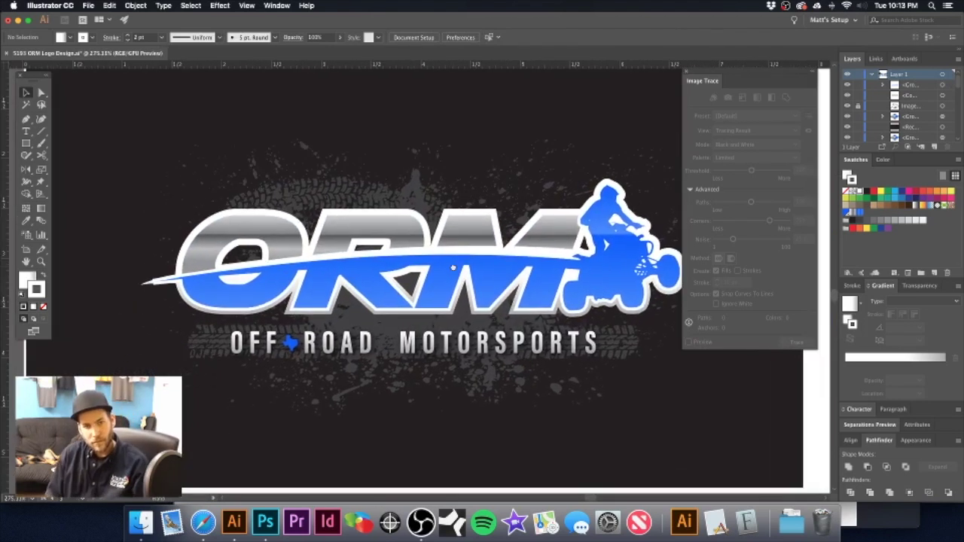
{"action": "scroll", "coordinate": [443, 267], "scroll_direction": "down", "scroll_amount": 2}
{"action": "scroll", "coordinate": [435, 278], "scroll_direction": "up", "scroll_amount": 3}
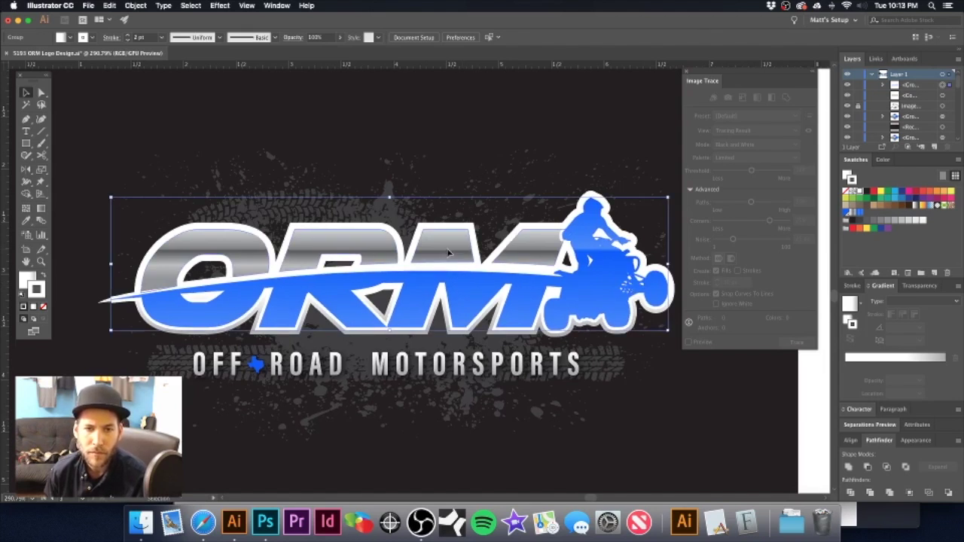
- Try a 3 pt white stroke on the ORM and ATV artwork, compare it around the letters and swoosh, and undo it
{"action": "left_click", "coordinate": [449, 259]}
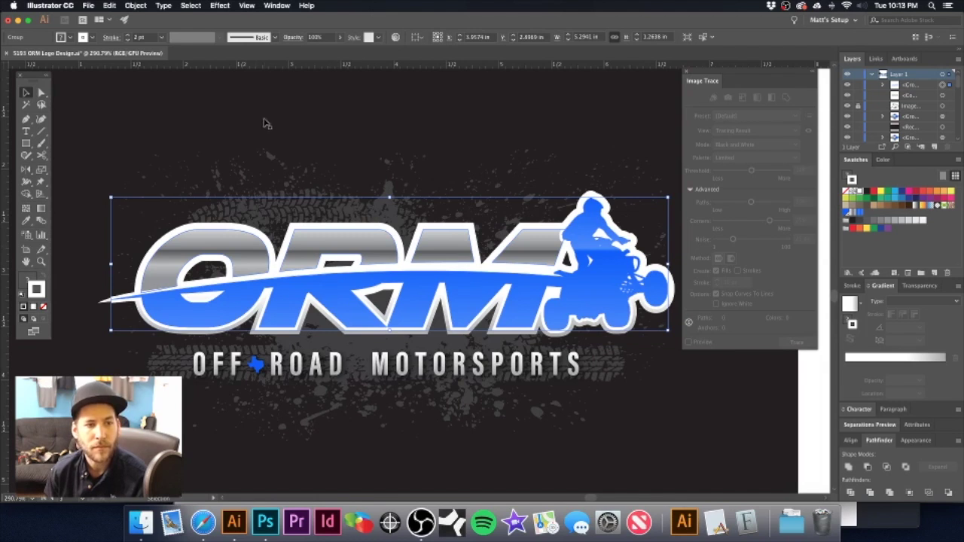
{"action": "left_click_drag", "start_coordinate": [208, 341], "coordinate": [287, 338]}
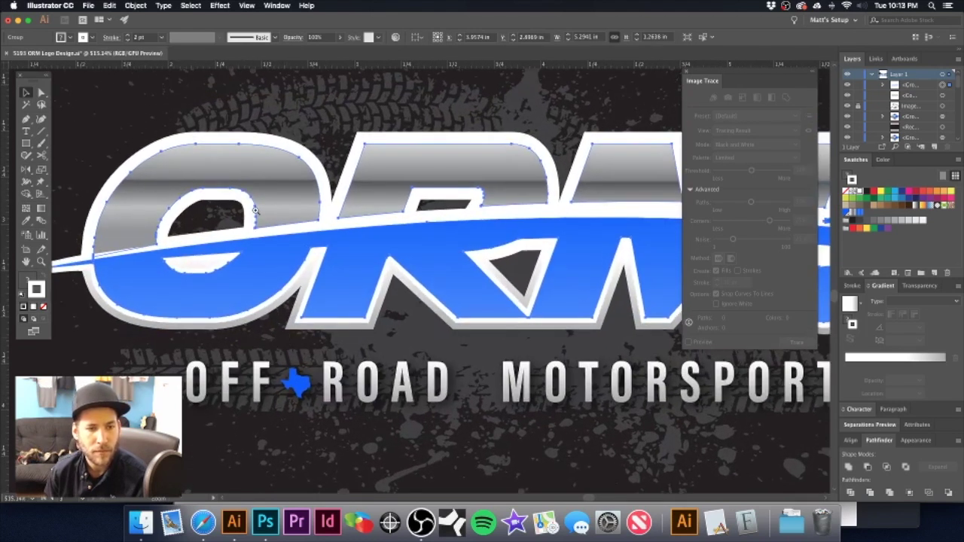
{"action": "left_click", "coordinate": [128, 37]}
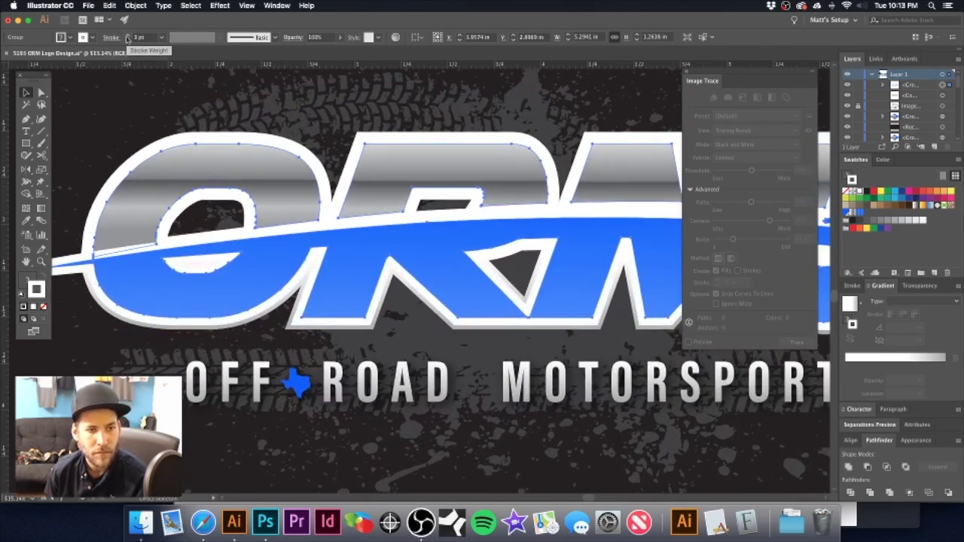
{"action": "left_click_drag", "start_coordinate": [235, 250], "coordinate": [322, 251]}
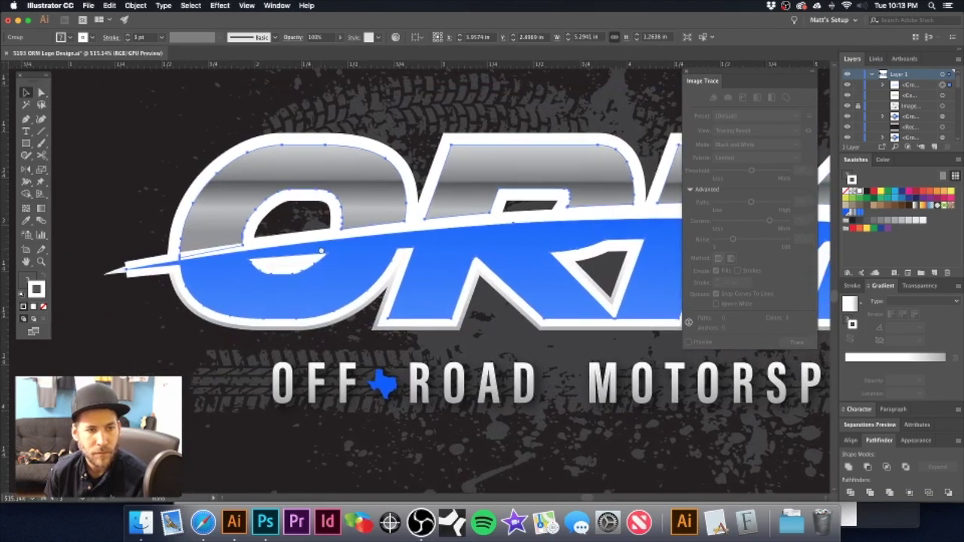
{"action": "left_click", "coordinate": [322, 254]}
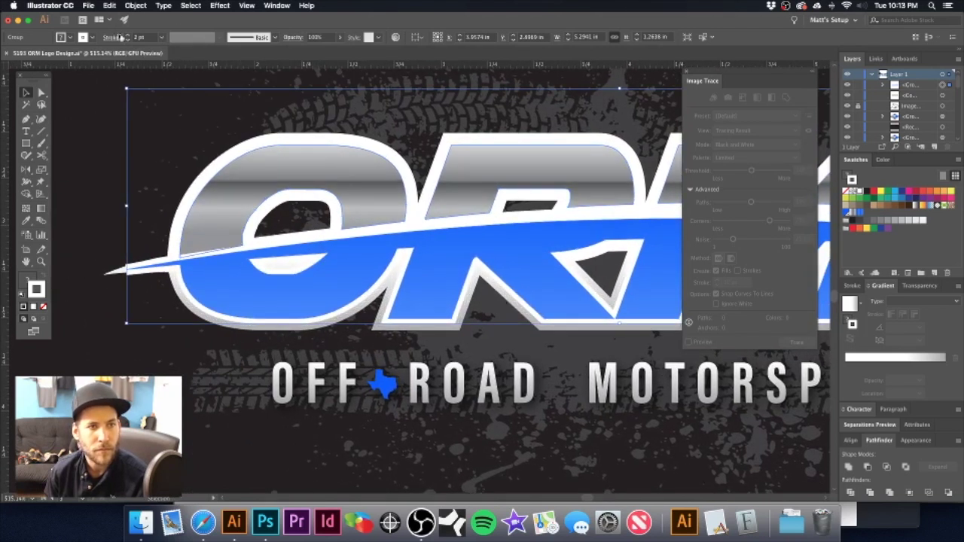
{"action": "left_click", "coordinate": [130, 35]}
{"action": "left_click", "coordinate": [459, 213], "text": "alt+super"}
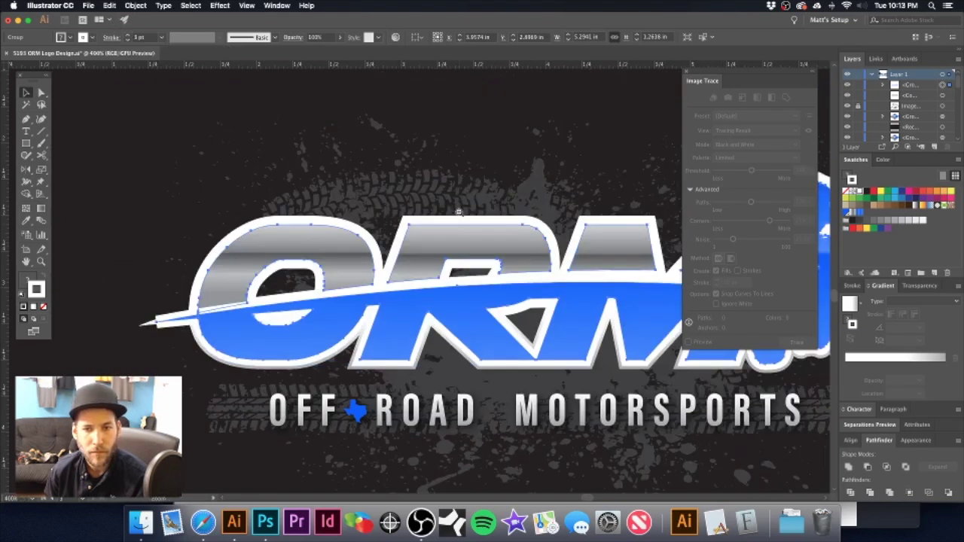
{"action": "left_click", "coordinate": [459, 214], "text": "alt+super"}
{"action": "key", "text": "super+z"}
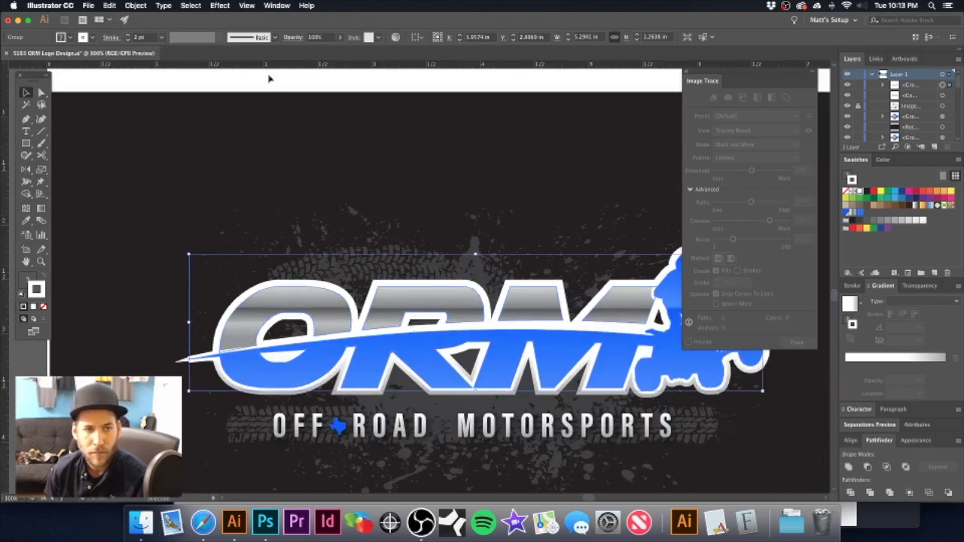
- Convert the 2 pt white stroke around the ORM and ATV artwork into filled shapes with Outline Stroke
{"action": "left_click", "coordinate": [135, 5]}
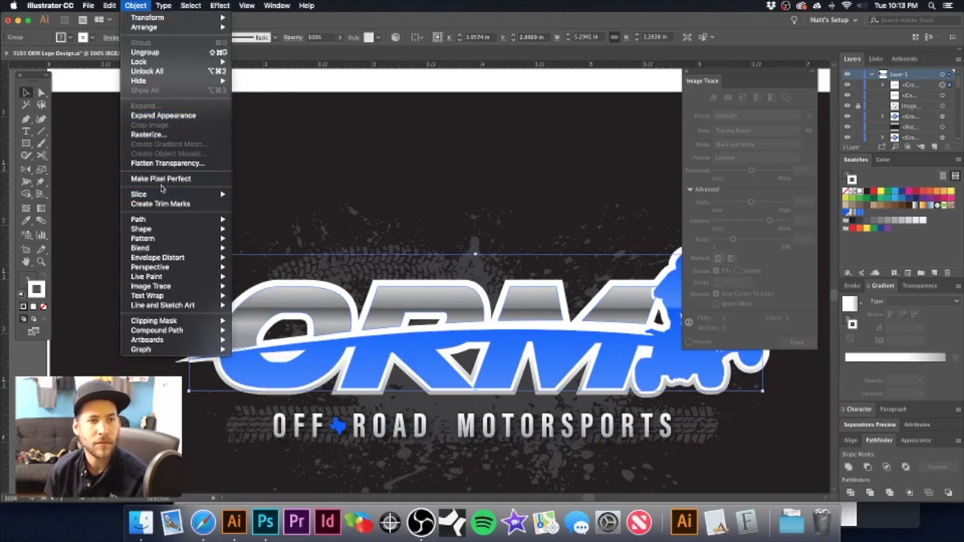
{"action": "mouse_move", "coordinate": [162, 218]}
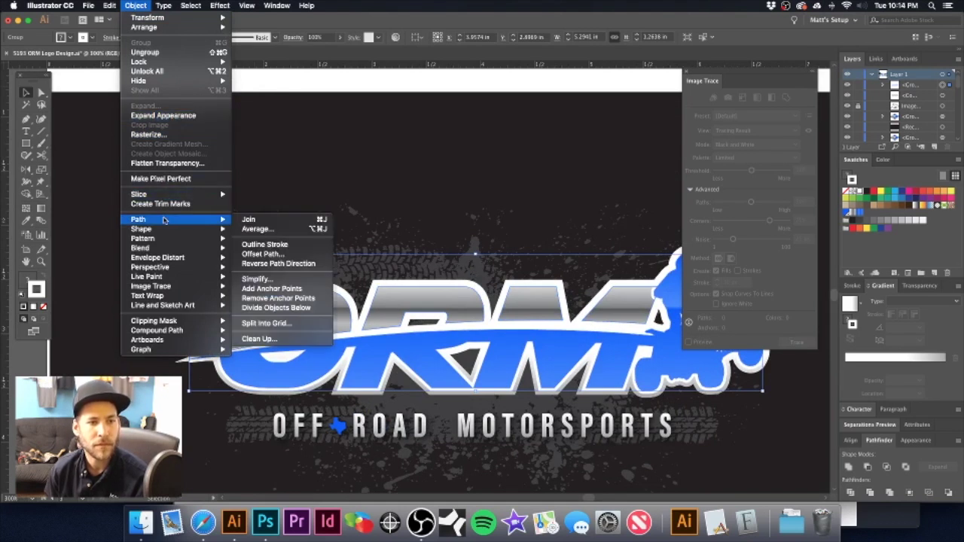
{"action": "left_click", "coordinate": [256, 244]}
{"action": "key", "text": "shift+x"}
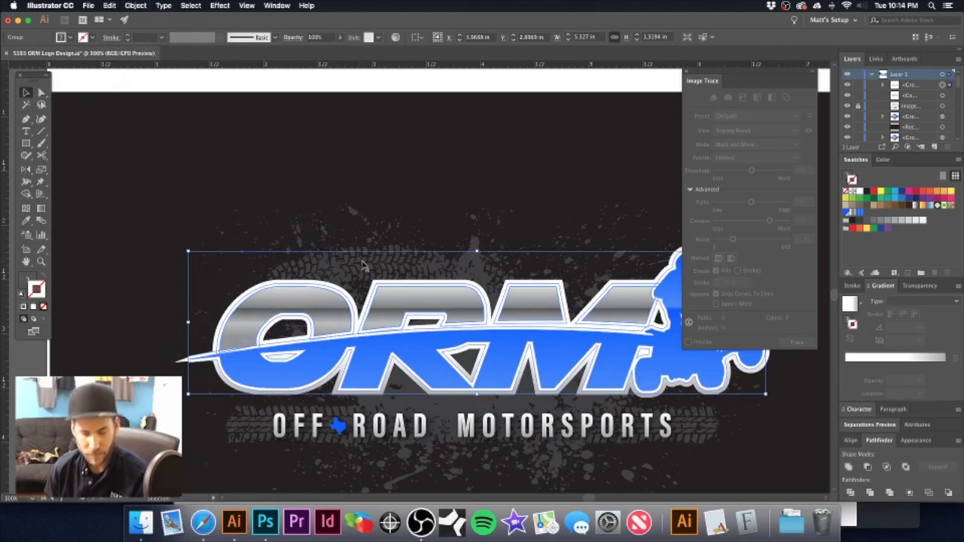
- Try ungrouping the outlined artwork, uniting it into one white shape and sending it backward, and undo the attempt
{"action": "key", "text": "super+shift+g"}
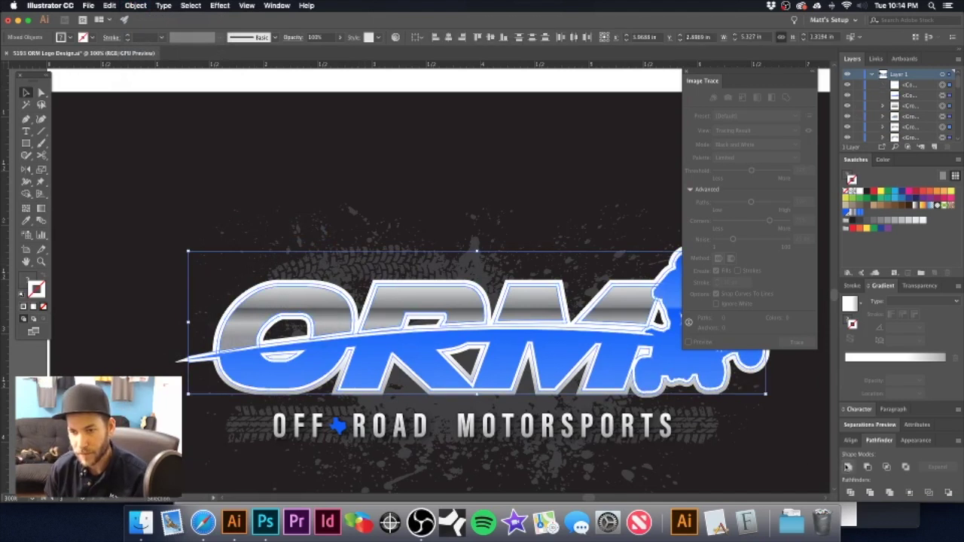
{"action": "left_click", "coordinate": [848, 467]}
{"action": "scroll", "coordinate": [407, 337], "scroll_direction": "left", "scroll_amount": 5}
{"action": "scroll", "coordinate": [407, 336], "scroll_direction": "down", "scroll_amount": 1}
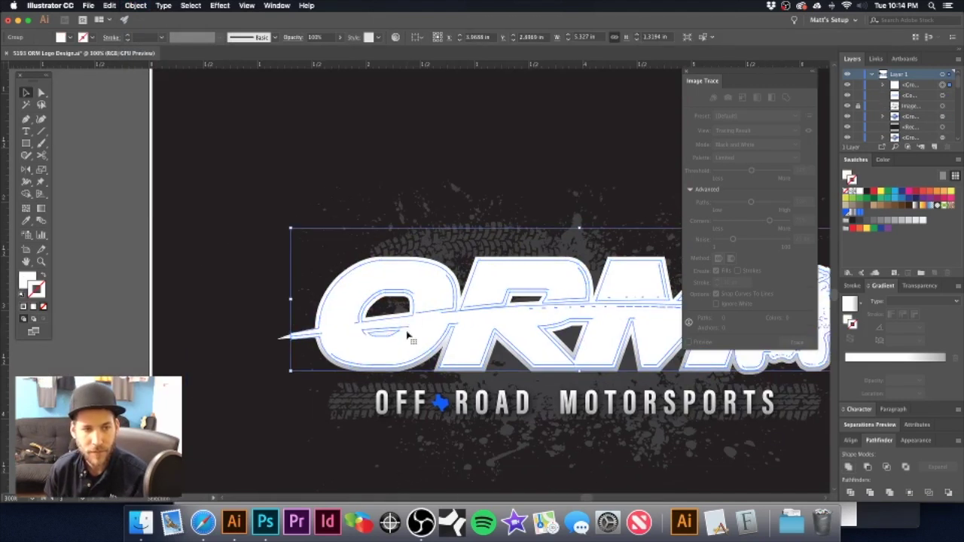
{"action": "key", "text": "super+["}
{"action": "key", "text": "super+["}
{"action": "key", "text": "super+["}
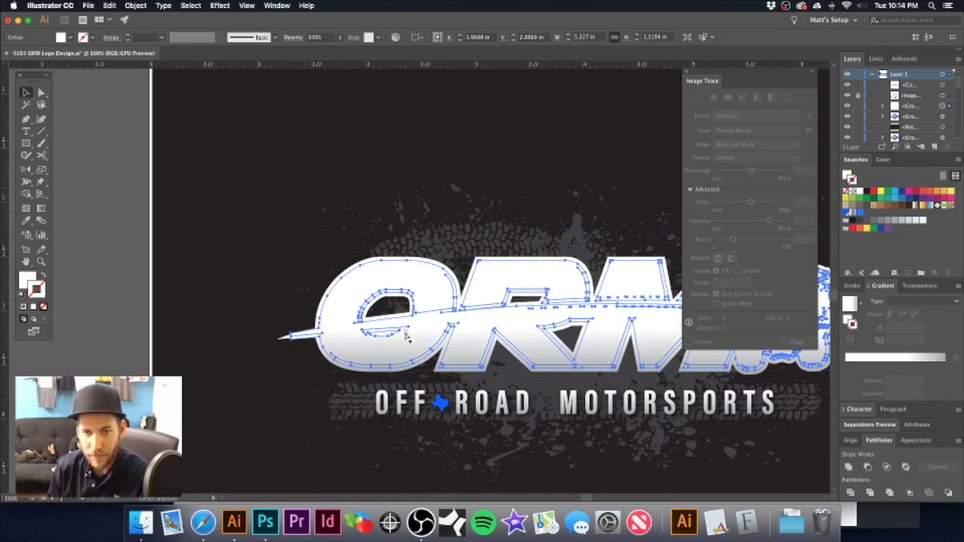
{"action": "key", "text": "Delete"}
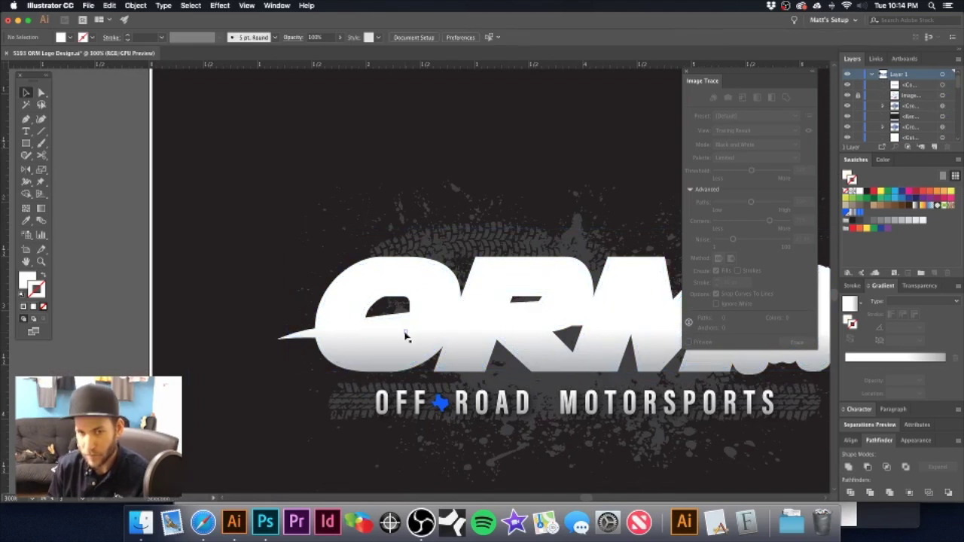
{"action": "key", "text": "super+z"}
{"action": "key", "text": "super+shift+]"}
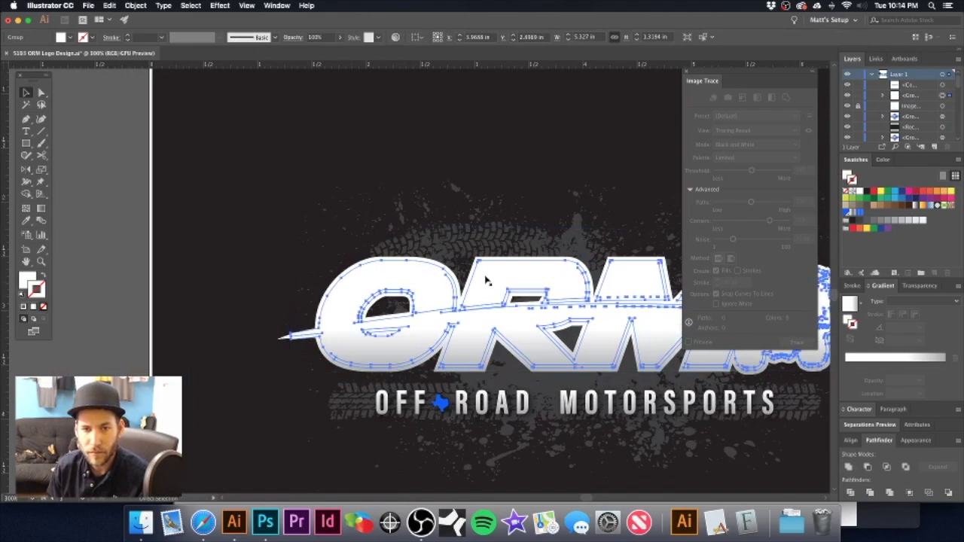
{"action": "key", "text": "super+z"}
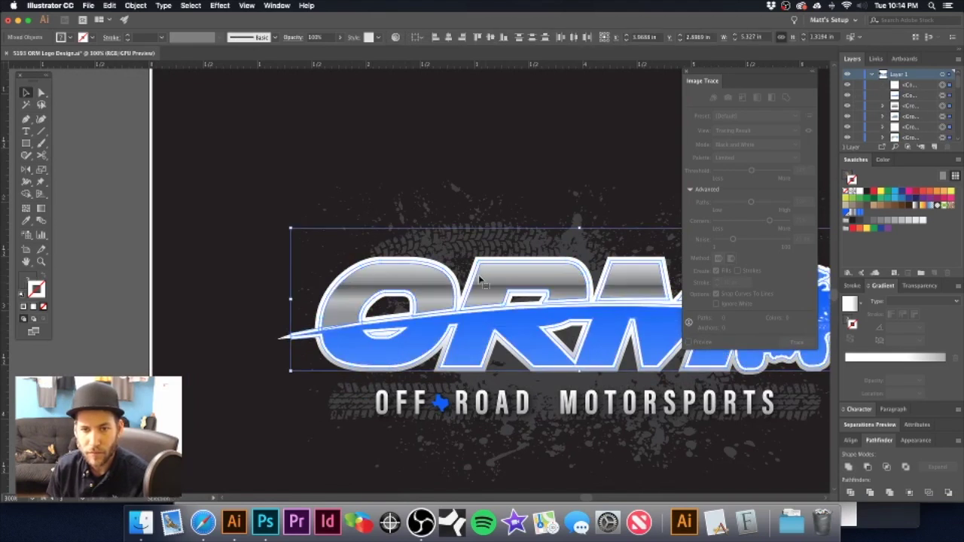
- Try selecting individual pieces of the ungrouped ORM artwork to separate the outlined stroke from the fills
{"action": "left_click", "coordinate": [109, 245]}
{"action": "left_click", "coordinate": [376, 298]}
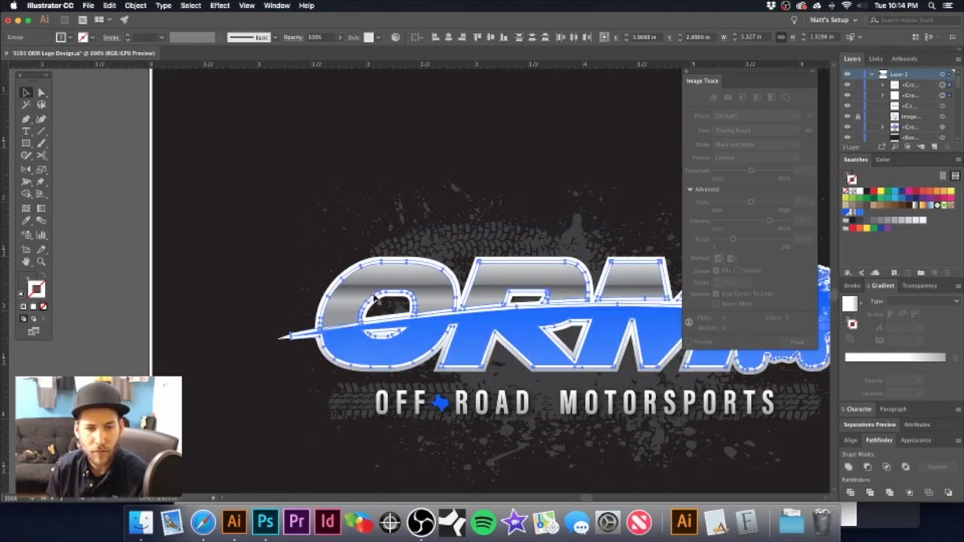
{"action": "left_click", "coordinate": [141, 246]}
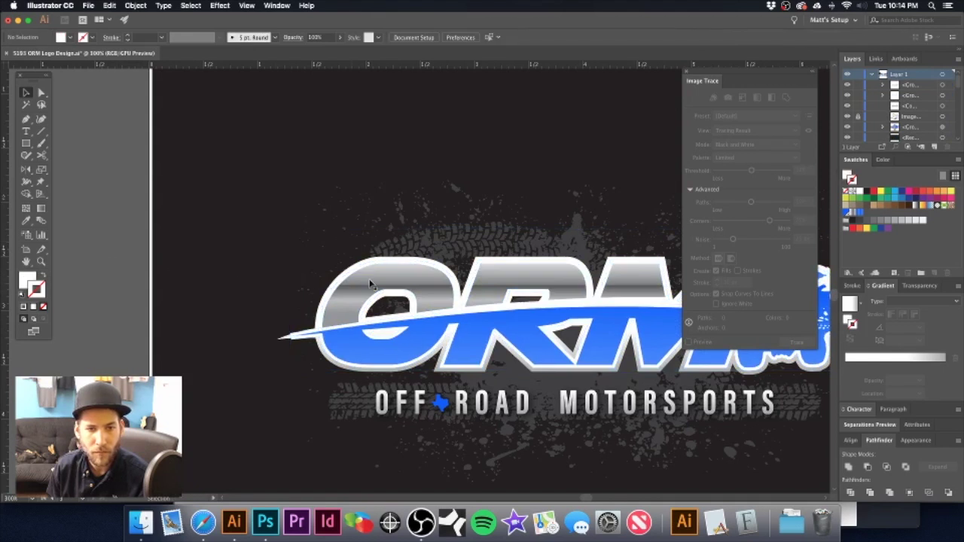
{"action": "key", "text": "super+z"}
{"action": "key", "text": "super+shift+z"}
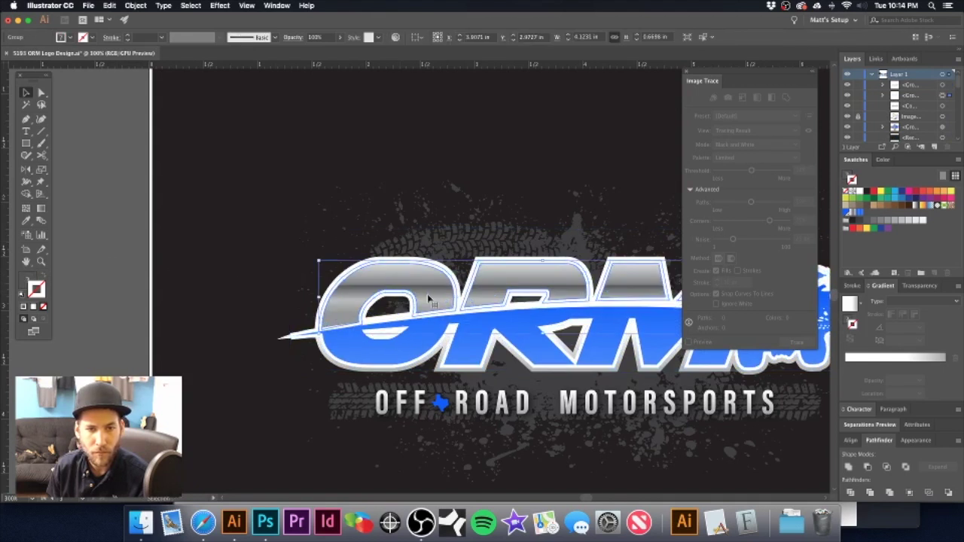
{"action": "left_click", "coordinate": [429, 299]}
- Step back and forth through the edit history and restore the grouped artwork with its outlined stroke
{"action": "key", "text": "super+z"}
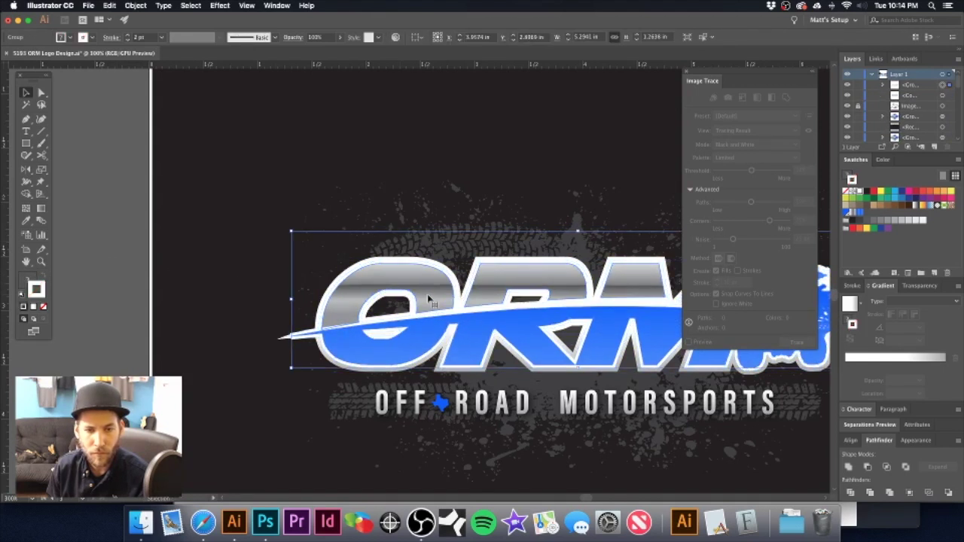
{"action": "key", "text": "super+z"}
{"action": "key", "text": "super+z"}
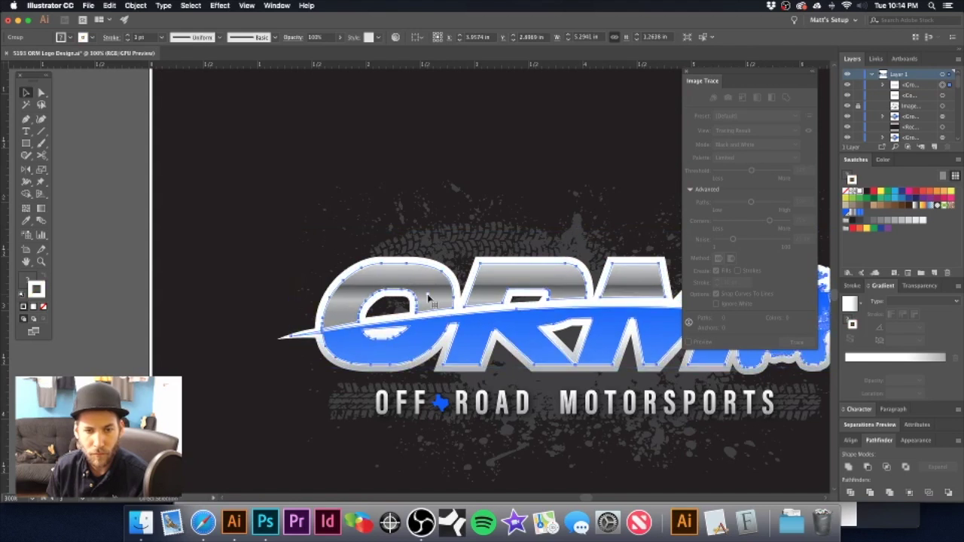
{"action": "key", "text": "super+shift+z"}
{"action": "key", "text": "super+shift+z"}
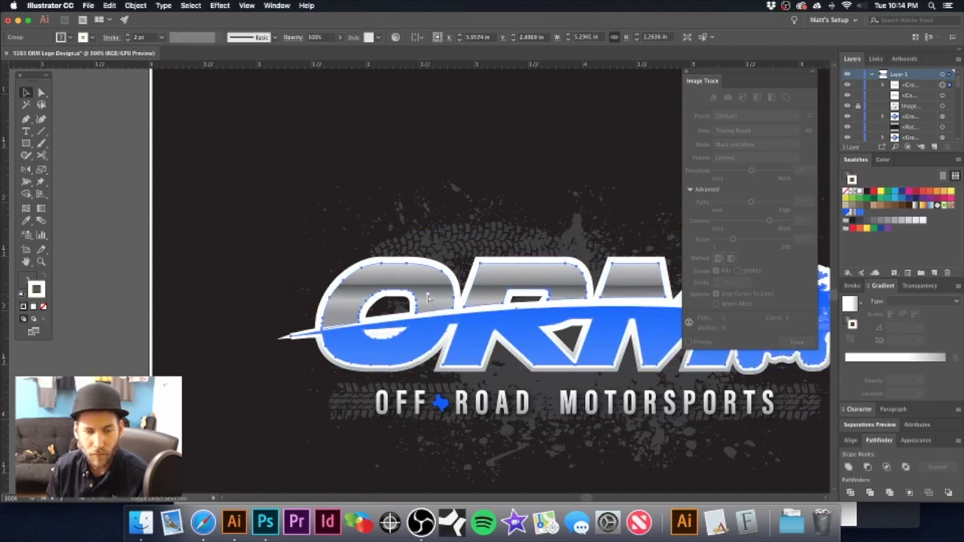
{"action": "key", "text": "super+z"}
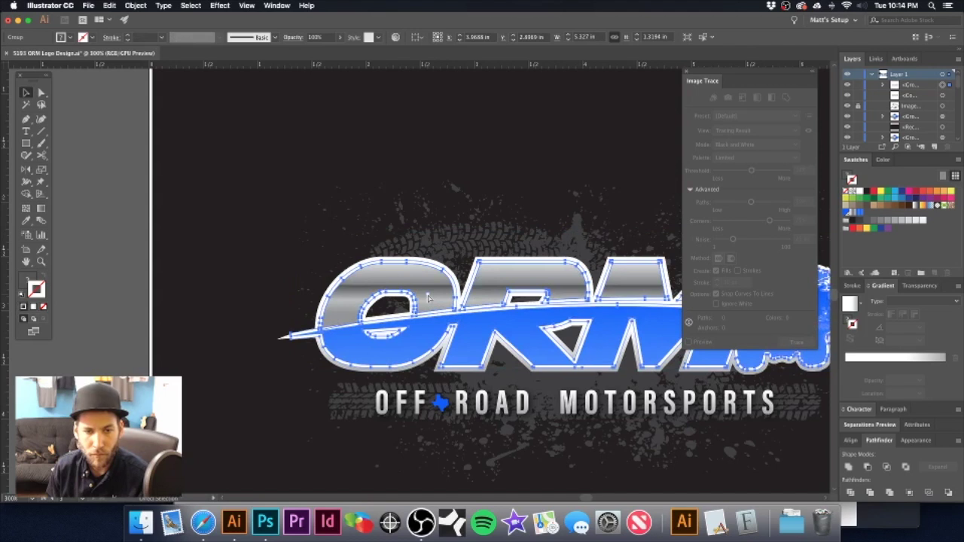
{"action": "key", "text": "super+z"}
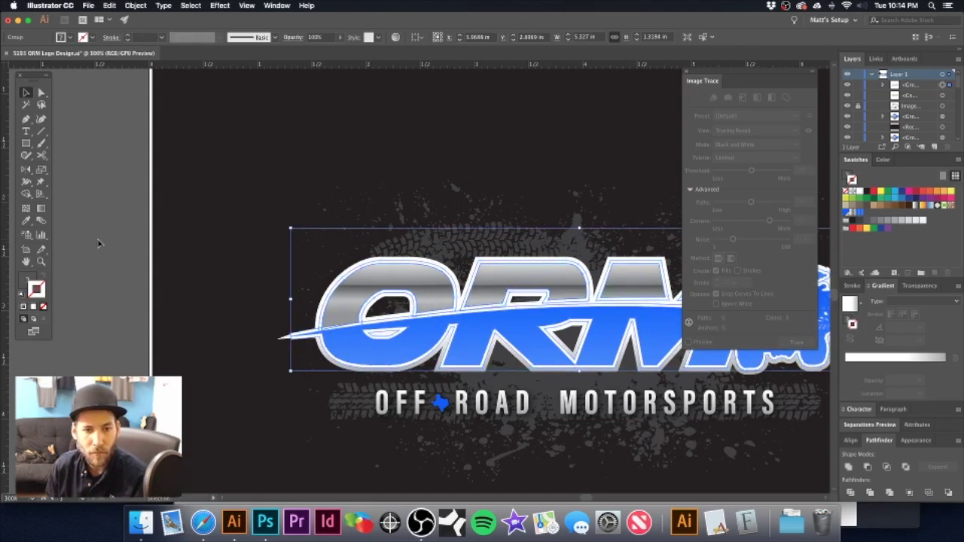
- Isolate the group holding the outlined white stroke and set up point editing at the swoosh's tip
{"action": "left_click", "coordinate": [422, 371]}
{"action": "left_click", "coordinate": [354, 304]}
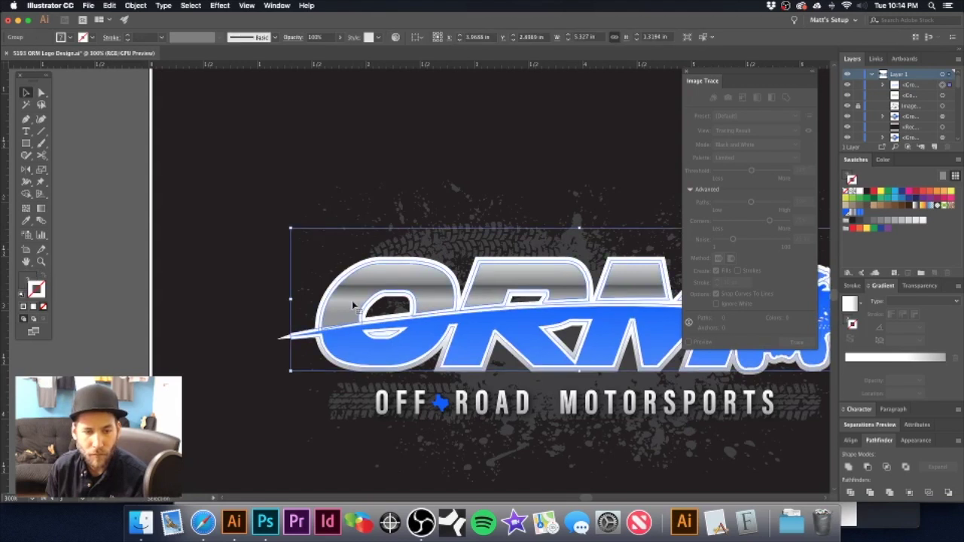
{"action": "double_click", "coordinate": [335, 320]}
{"action": "left_click_drag", "start_coordinate": [276, 330], "coordinate": [522, 411]}
{"action": "key", "text": "a"}
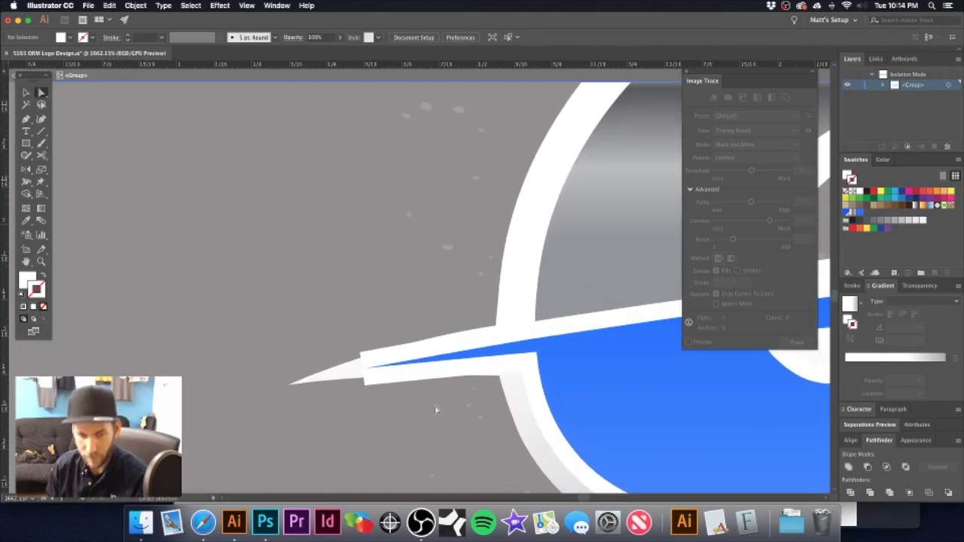
{"action": "key", "text": "p"}
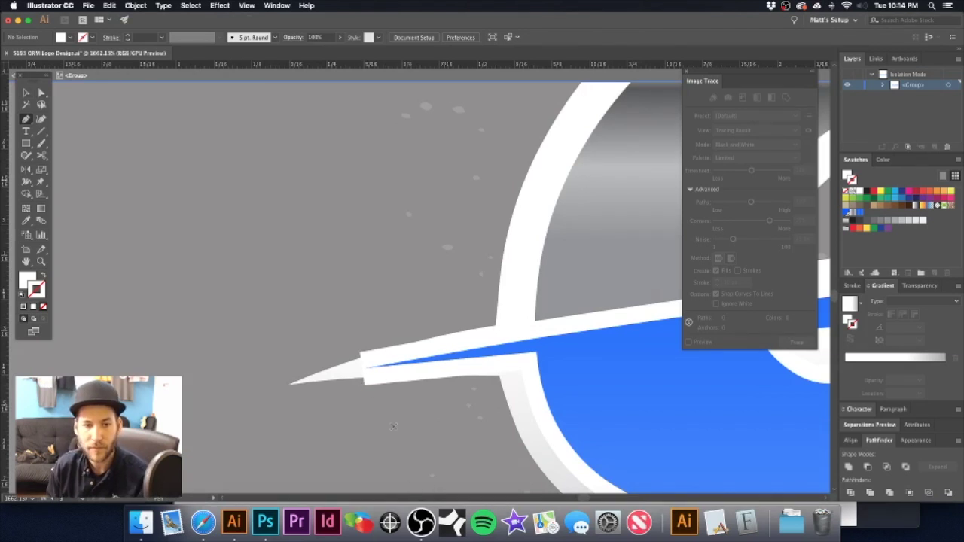
{"action": "key", "text": "a"}
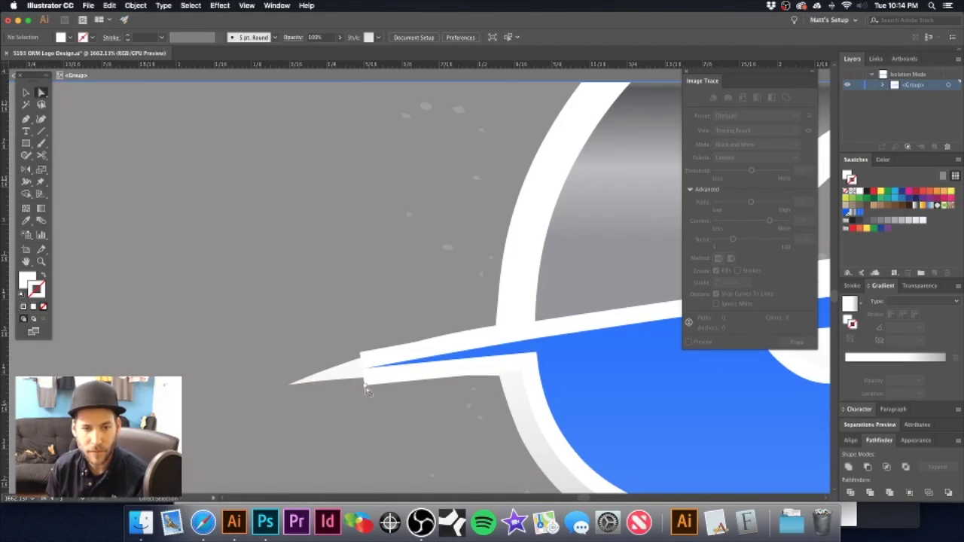
- Try to close the white outline's blunt end by moving its lower corner anchor and deleting the upper one, and undo the attempt
{"action": "left_click", "coordinate": [365, 386]}
{"action": "left_click_drag", "start_coordinate": [366, 386], "coordinate": [369, 356]}
{"action": "key", "text": "p"}
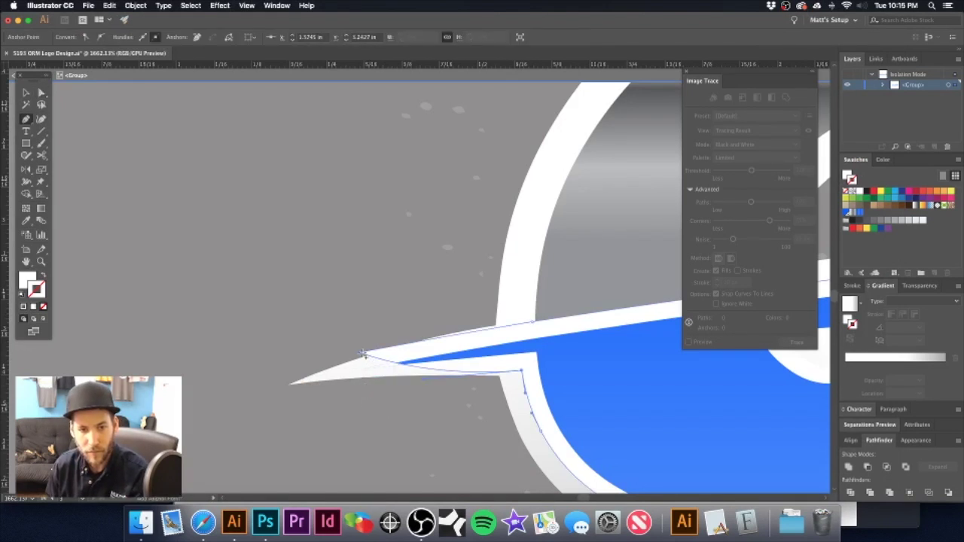
{"action": "left_click", "coordinate": [361, 353]}
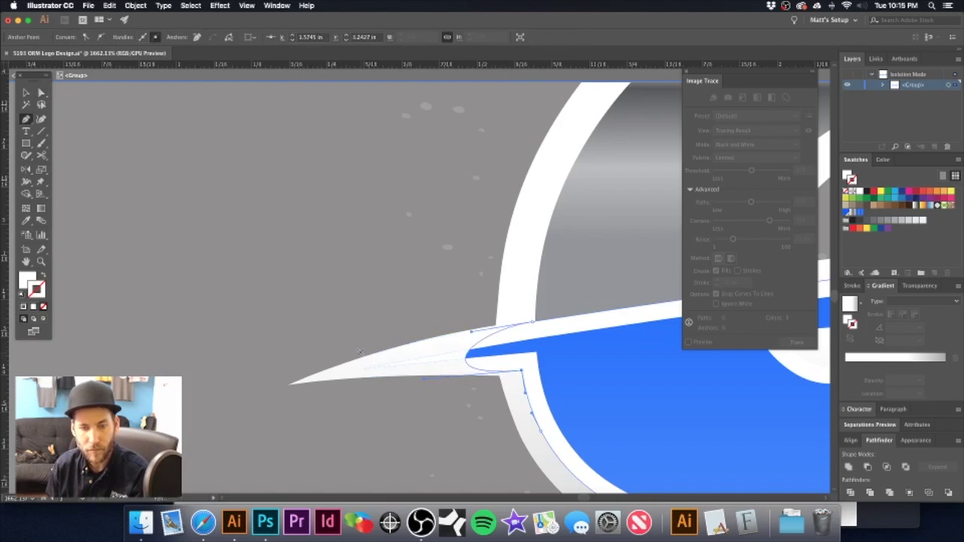
{"action": "key", "text": "super+z"}
{"action": "key", "text": "super+z"}
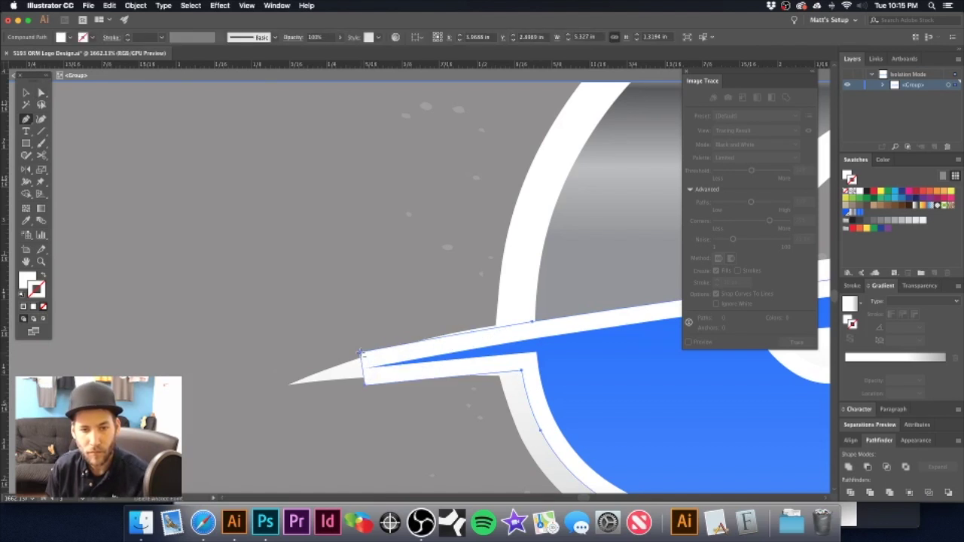
- Reshape the white outline's blunt end into a point inside the swoosh's tip by repositioning its end anchors
{"action": "left_click", "coordinate": [505, 352], "text": "alt+super"}
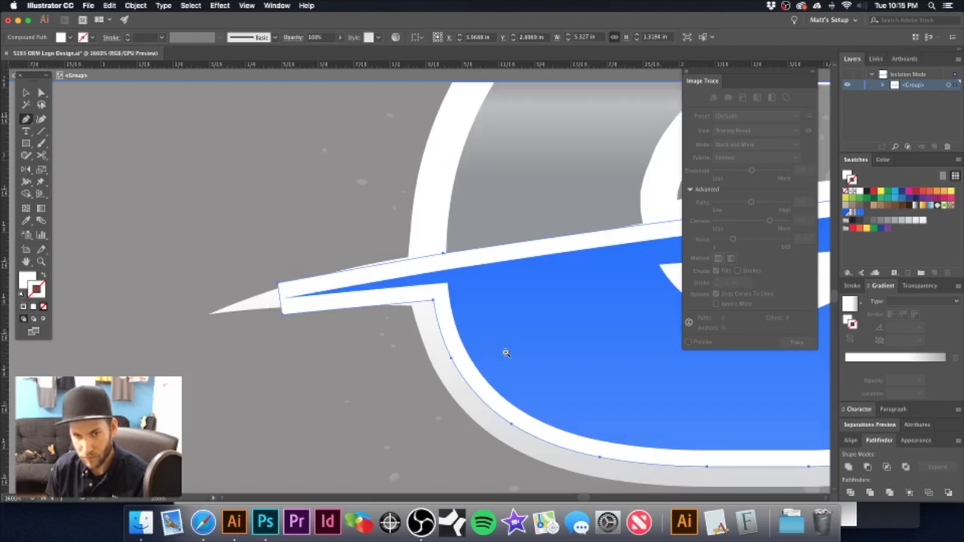
{"action": "left_click", "coordinate": [505, 352], "text": "alt+super"}
{"action": "key", "text": "a"}
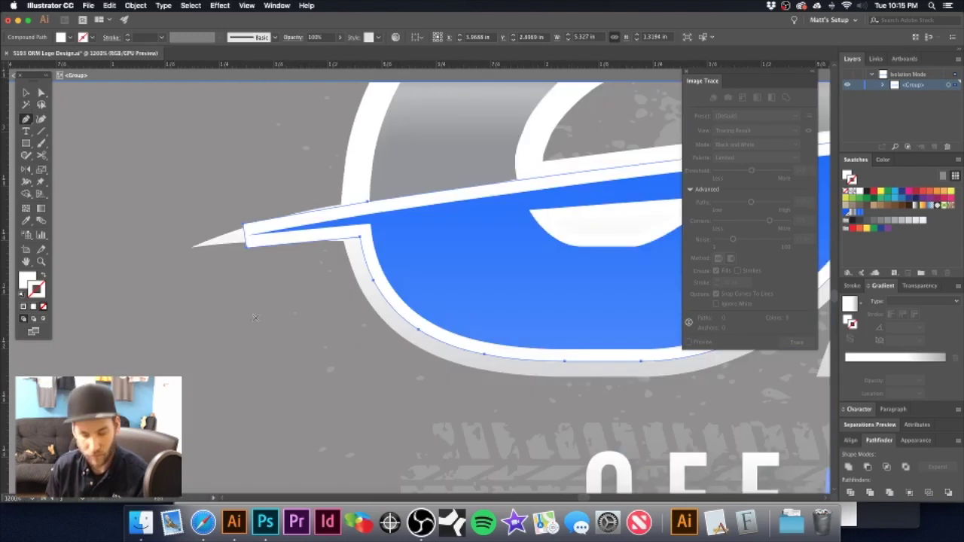
{"action": "left_click", "coordinate": [285, 303]}
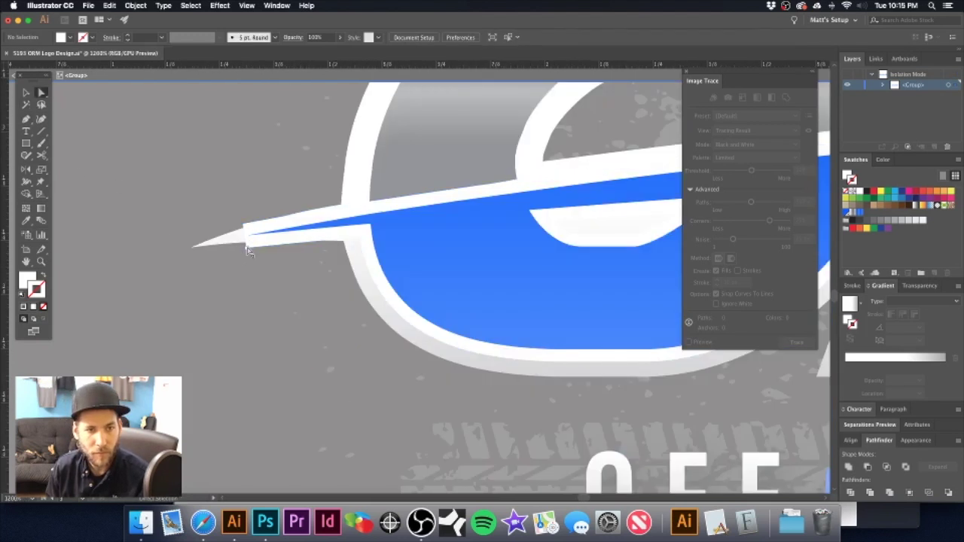
{"action": "left_click", "coordinate": [247, 241]}
{"action": "left_click", "coordinate": [248, 234]}
{"action": "left_click", "coordinate": [245, 230]}
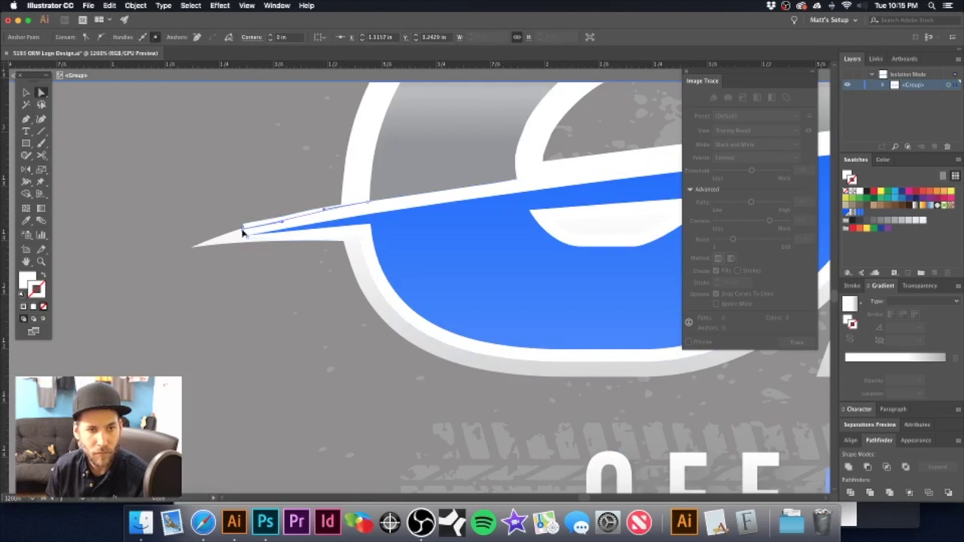
{"action": "left_click", "coordinate": [243, 236], "text": "shift"}
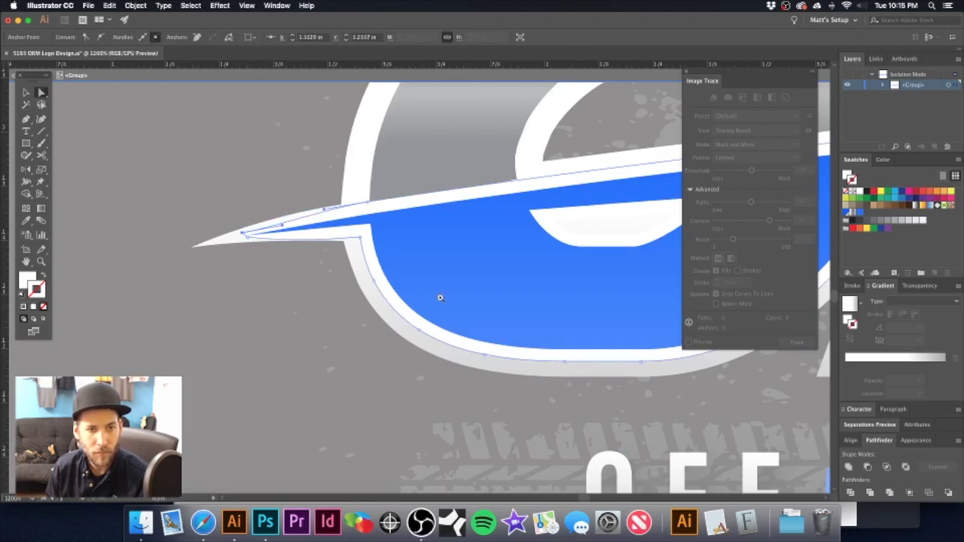
{"action": "left_click", "coordinate": [234, 238]}
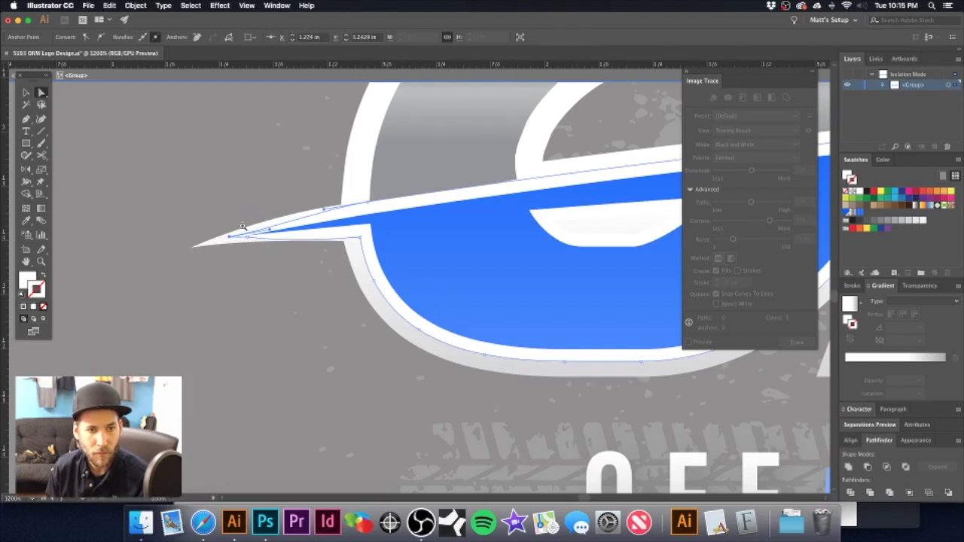
- Adjust the curves of the outline's lower and upper edges near the swoosh's tip, and exit isolation mode
{"action": "scroll", "coordinate": [230, 240], "scroll_direction": "up", "scroll_amount": 5}
{"action": "left_click", "coordinate": [274, 257]}
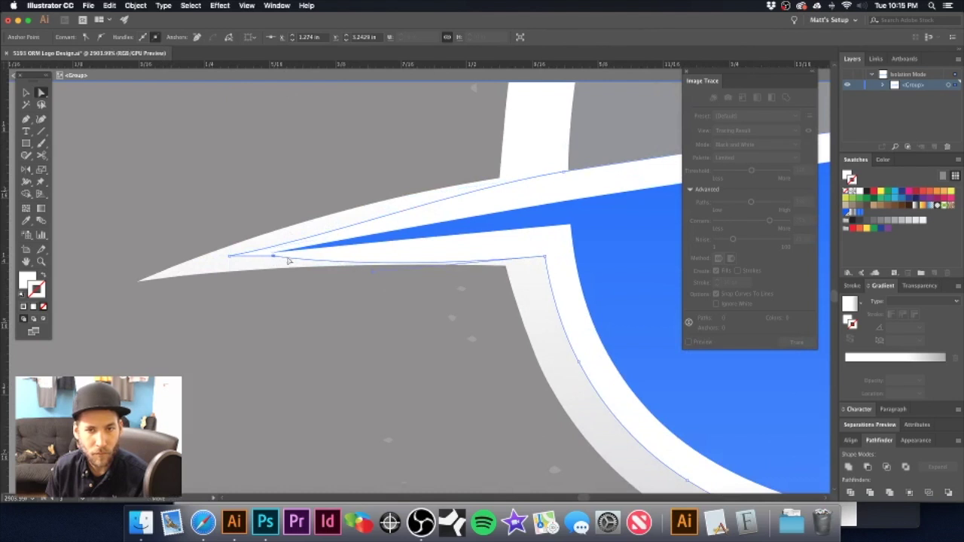
{"action": "left_click_drag", "start_coordinate": [370, 265], "coordinate": [367, 252]}
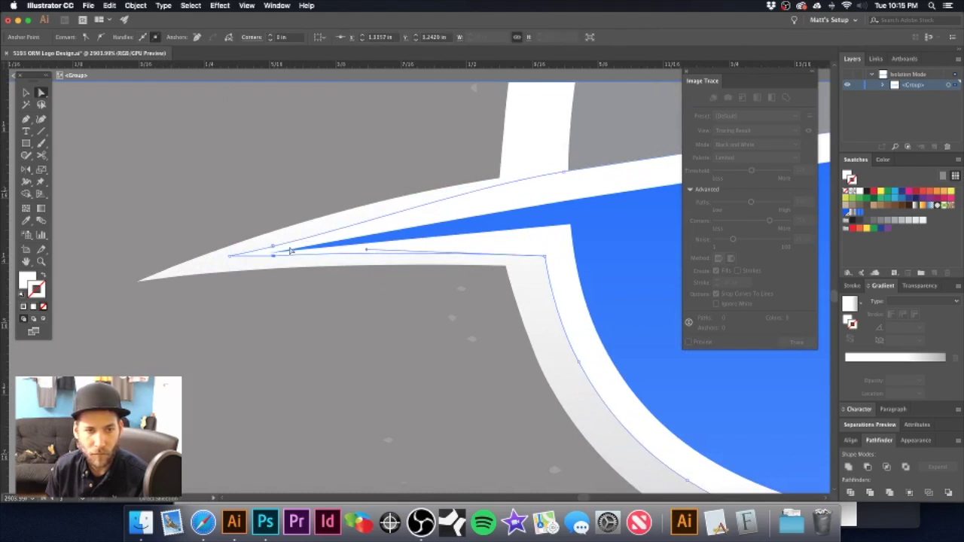
{"action": "key", "text": "alt+super+space"}
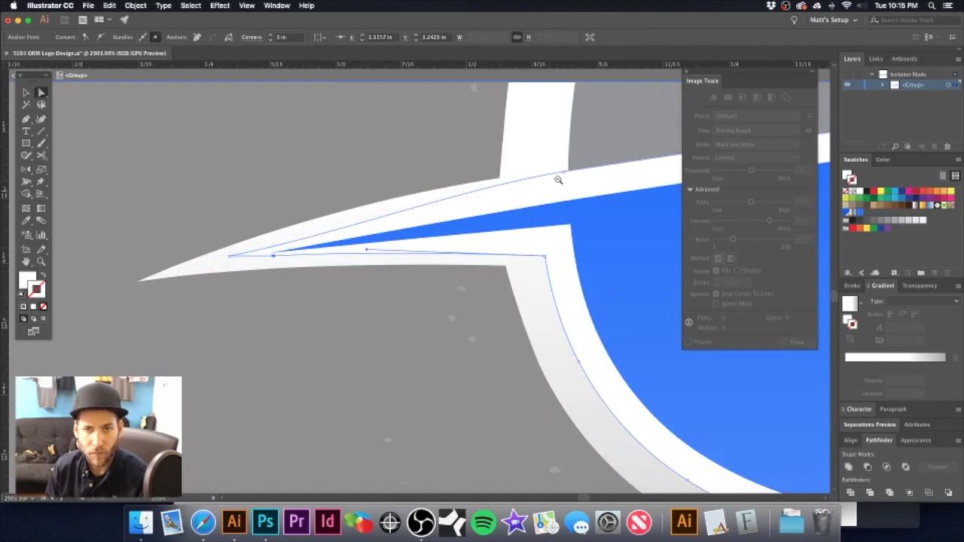
{"action": "left_click_drag", "start_coordinate": [563, 172], "coordinate": [559, 180]}
{"action": "left_click", "coordinate": [556, 205], "text": "alt+super"}
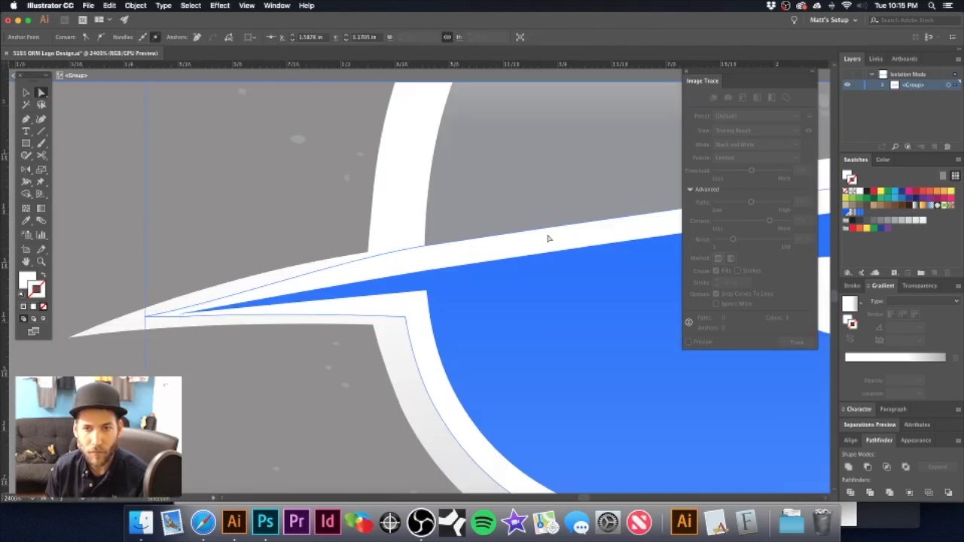
{"action": "left_click", "coordinate": [510, 275], "text": "alt+super"}
{"action": "left_click", "coordinate": [511, 278], "text": "alt+super"}
{"action": "key", "text": "super+0"}
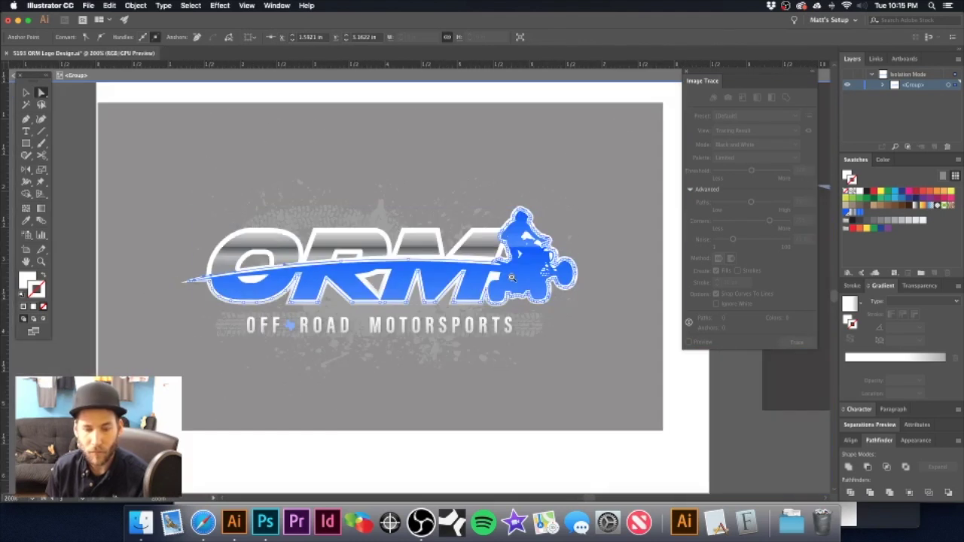
{"action": "double_click", "coordinate": [456, 421]}
- Select the white outlines around the upper silver parts of the O, R and M together
{"action": "left_click_drag", "start_coordinate": [455, 331], "coordinate": [434, 362]}
{"action": "left_click_drag", "start_coordinate": [310, 254], "coordinate": [472, 287]}
{"action": "key", "text": "a"}
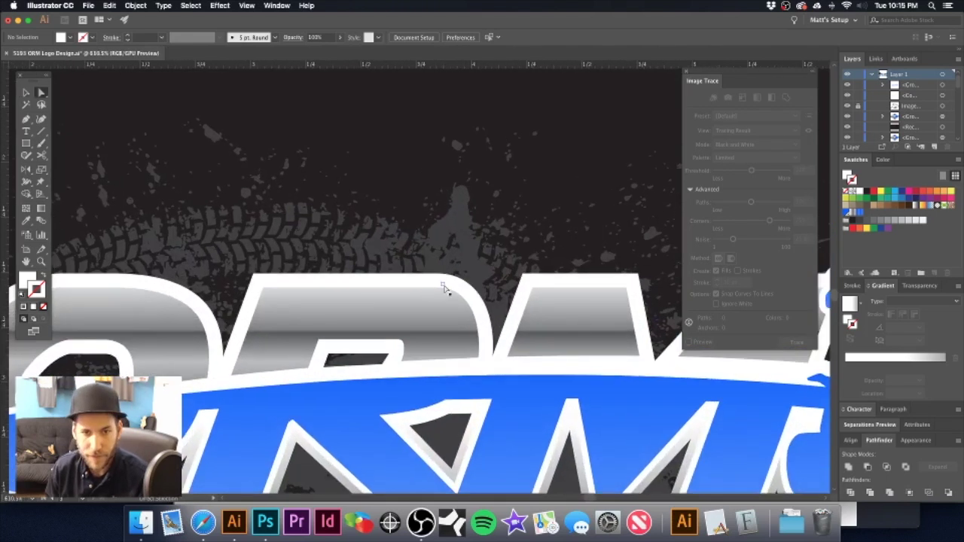
{"action": "left_click", "coordinate": [445, 288]}
{"action": "left_click", "coordinate": [567, 287], "text": "shift"}
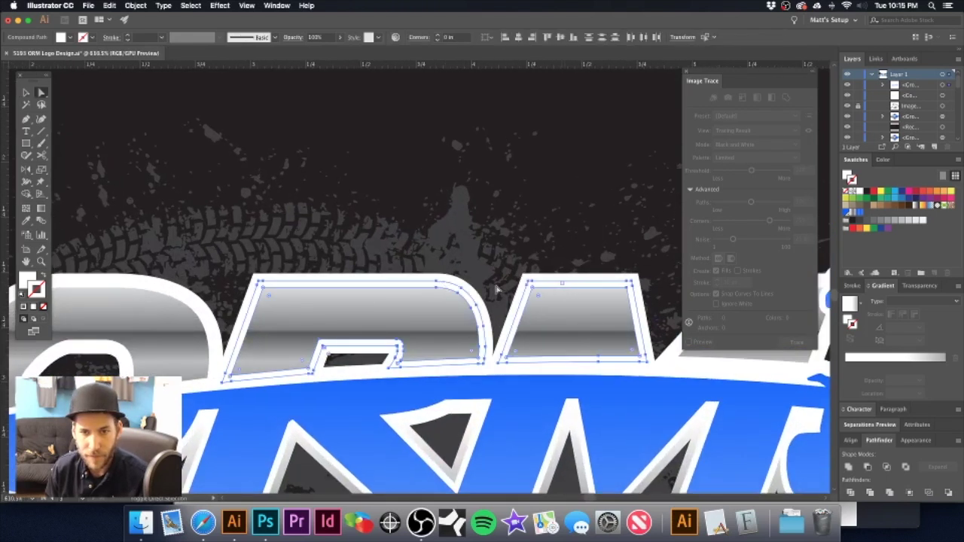
{"action": "left_click", "coordinate": [183, 301], "text": "shift"}
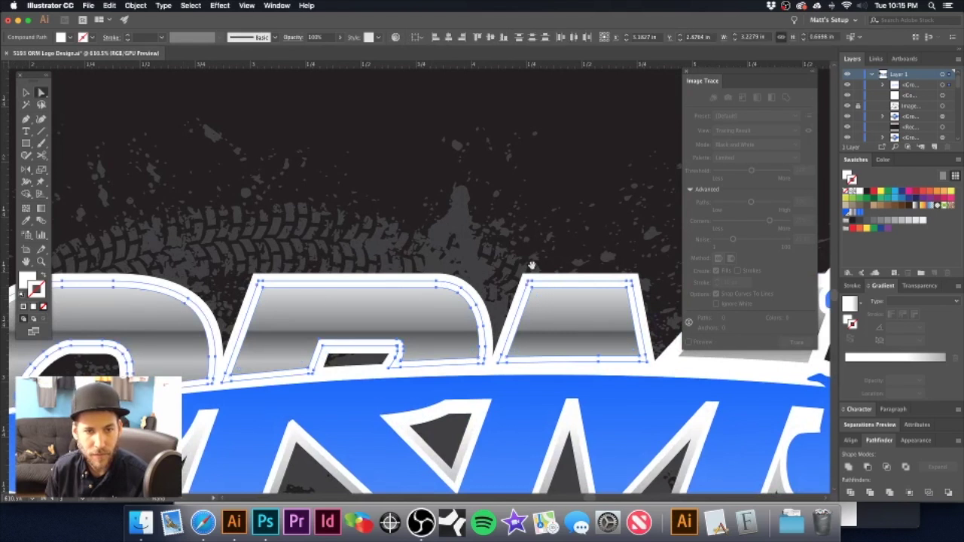
{"action": "left_click_drag", "start_coordinate": [532, 266], "coordinate": [274, 235]}
{"action": "left_click", "coordinate": [511, 256], "text": "shift"}
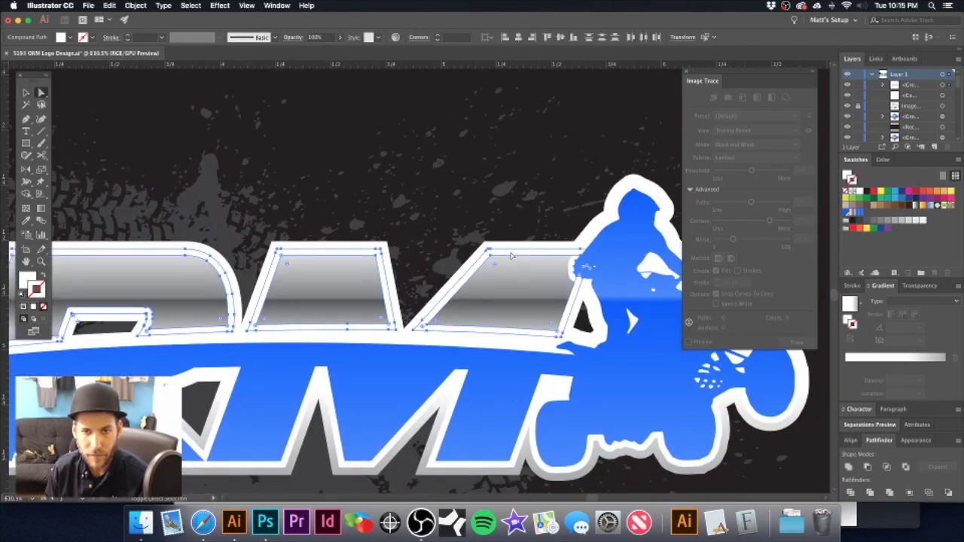
- Fill the selected letter outlines with a linear white-to-grey gradient at -90° and reverse its direction
{"action": "left_click", "coordinate": [895, 358]}
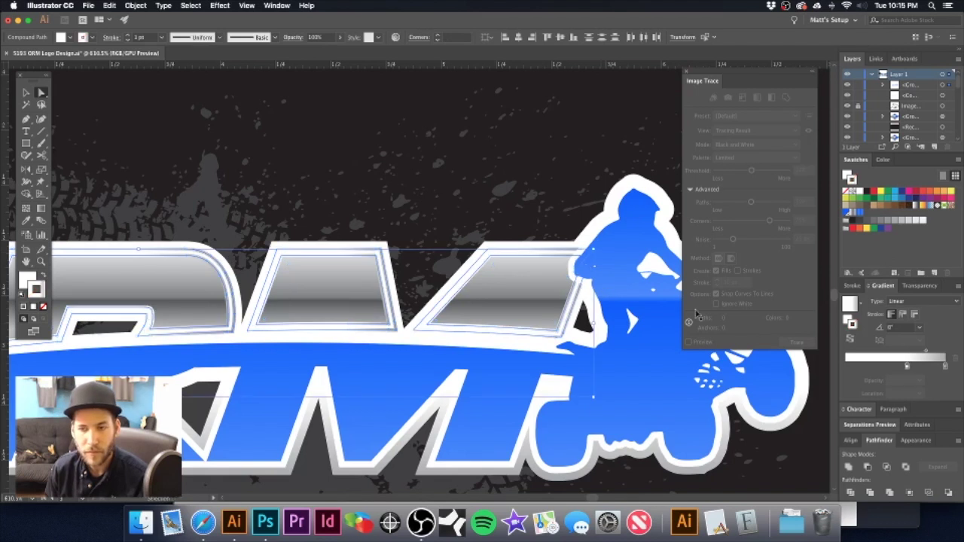
{"action": "key", "text": "super+z"}
{"action": "left_click", "coordinate": [848, 320]}
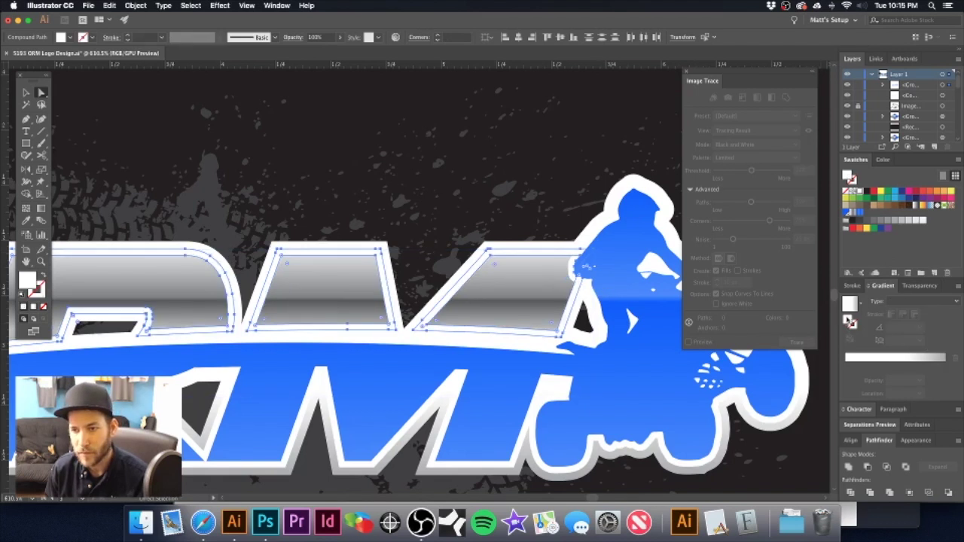
{"action": "left_click", "coordinate": [891, 366]}
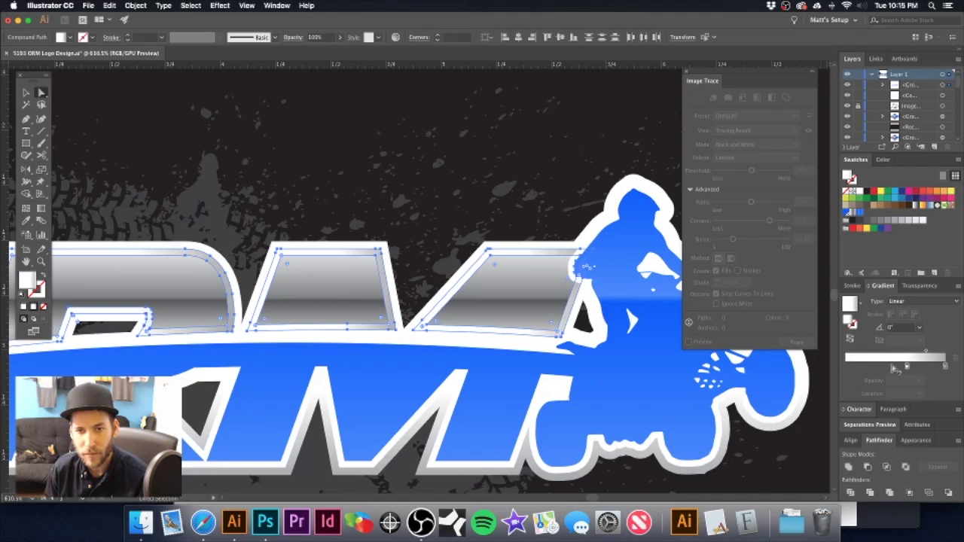
{"action": "left_click", "coordinate": [42, 208]}
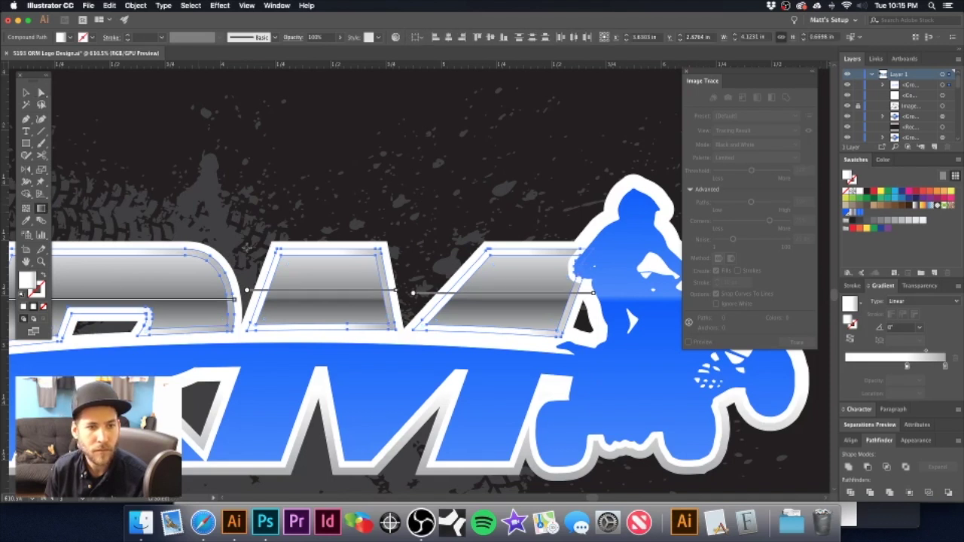
{"action": "left_click_drag", "start_coordinate": [326, 250], "coordinate": [329, 330]}
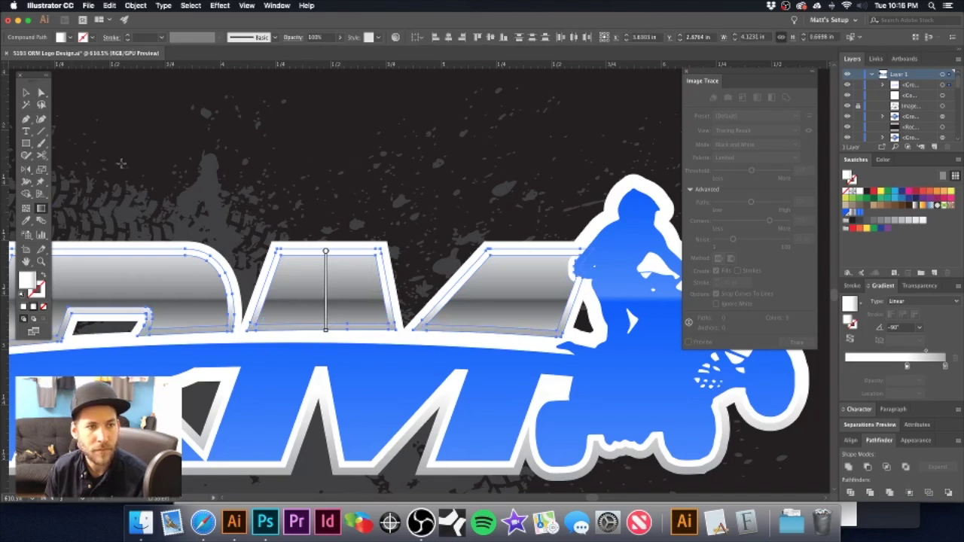
{"action": "left_click", "coordinate": [851, 340]}
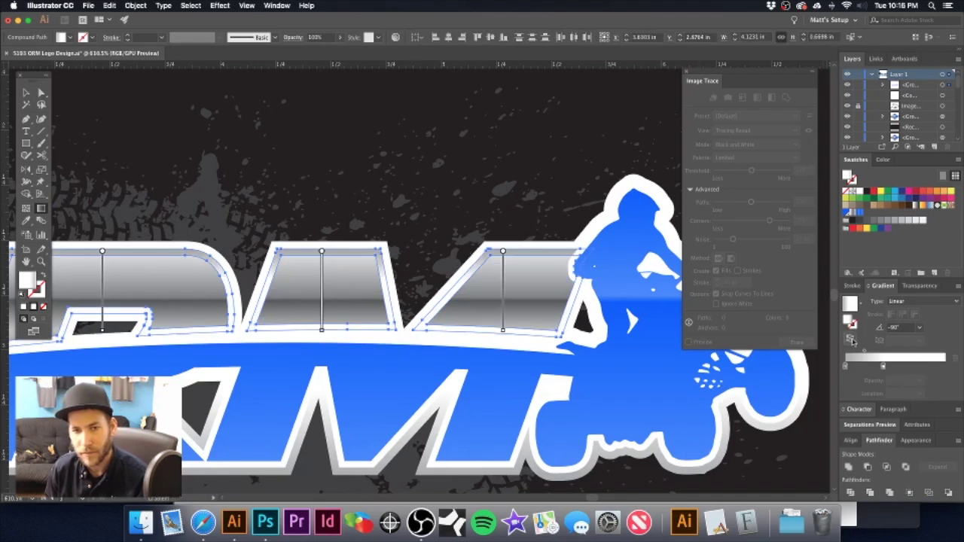
- Lighten the outline gradient to run from light grey to white with stops at 0% and 100%, and deselect the outlines
{"action": "key", "text": "super+space"}
{"action": "key", "text": "g"}
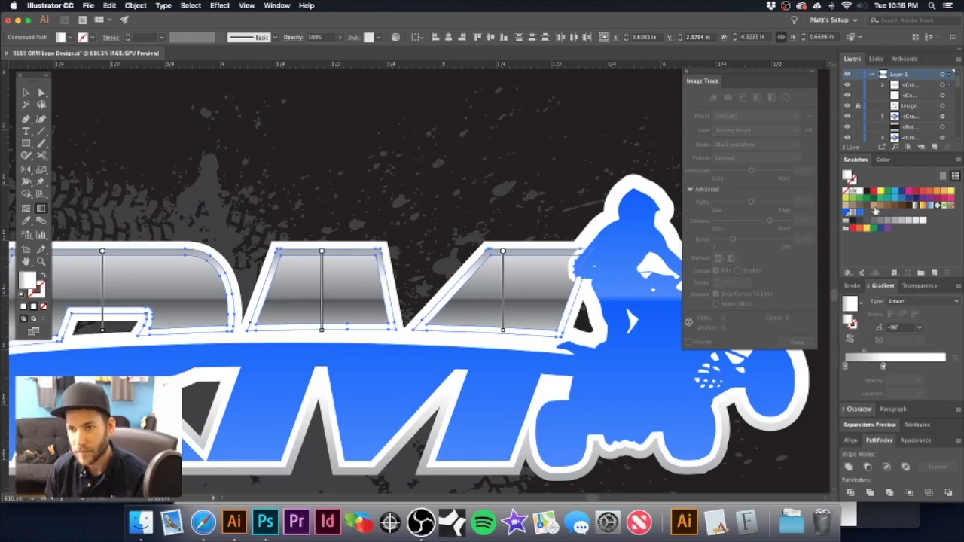
{"action": "left_click_drag", "start_coordinate": [910, 222], "coordinate": [845, 367]}
{"action": "left_click", "coordinate": [845, 366]}
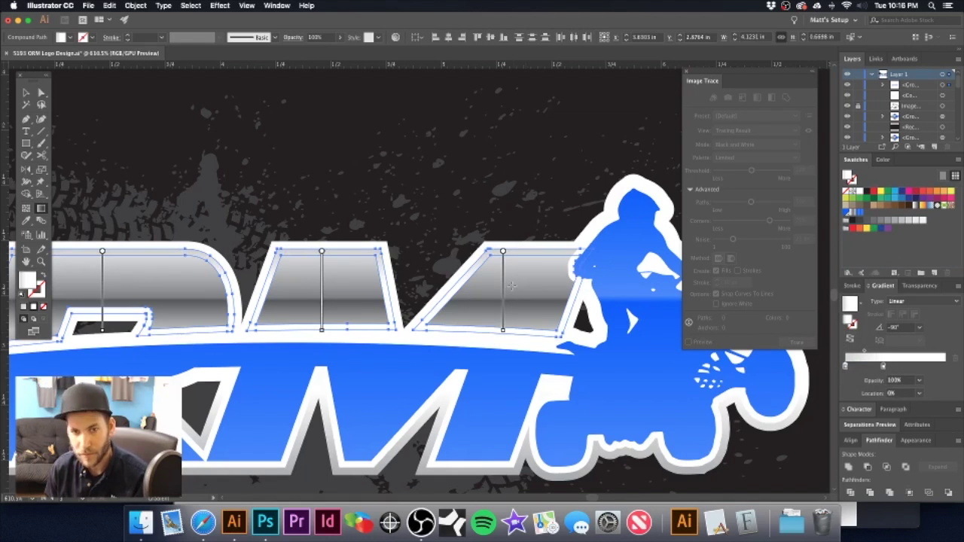
{"action": "left_click", "coordinate": [946, 366]}
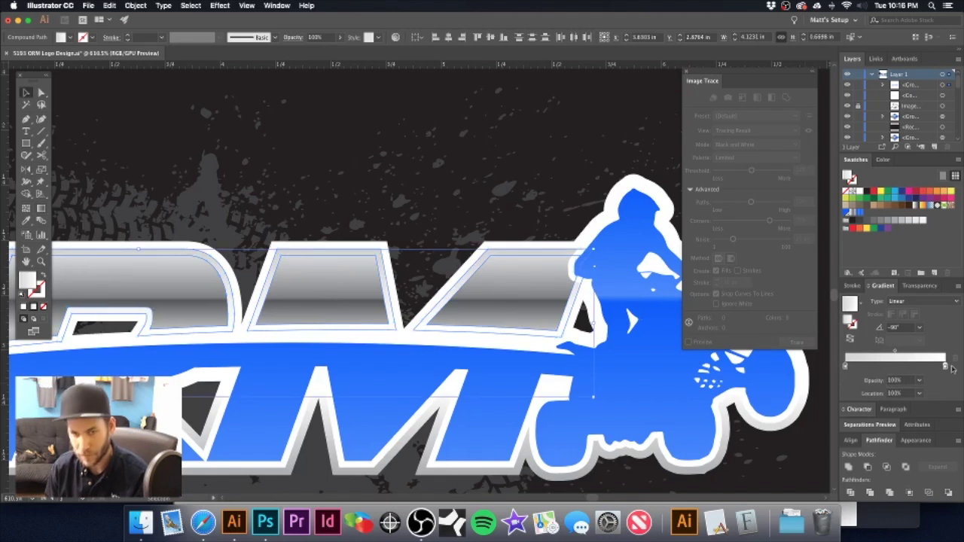
{"action": "key", "text": "super+minus"}
{"action": "key", "text": "super+minus"}
{"action": "key", "text": "super+minus"}
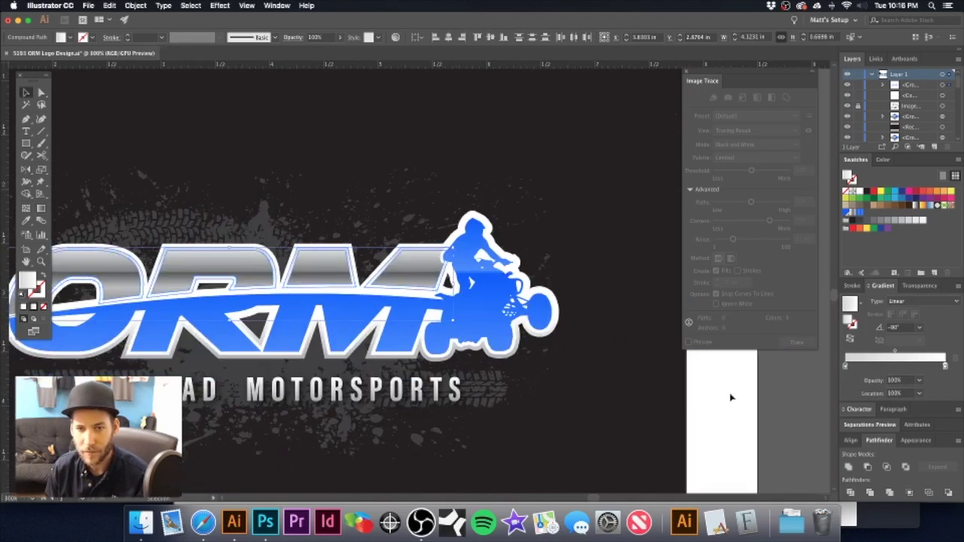
{"action": "left_click", "coordinate": [730, 397]}
{"action": "left_click_drag", "start_coordinate": [339, 290], "coordinate": [488, 286]}
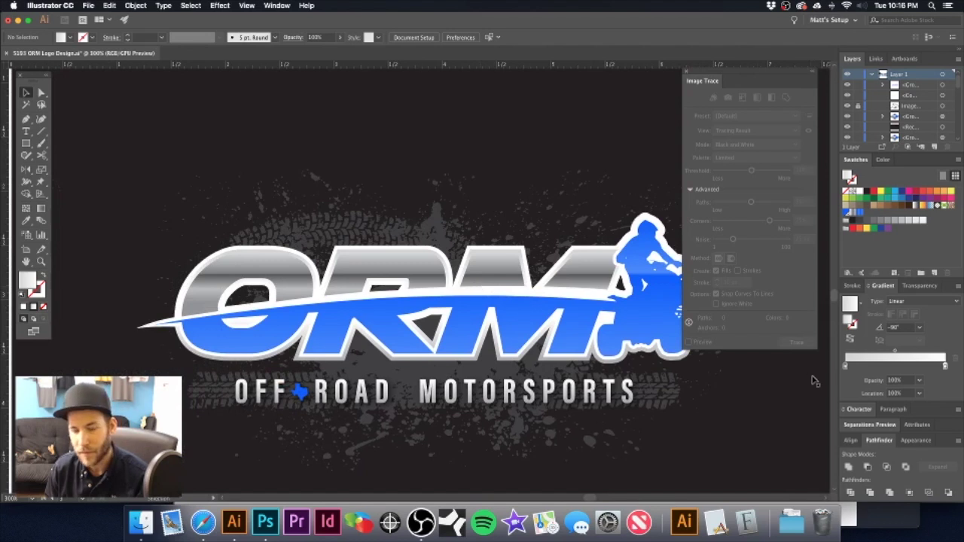
- Undo the last outline changes, rearrange the gradient stops on the letter outlines, hide the selection edges, and deselect the outlines
{"action": "key", "text": "super+z"}
{"action": "key", "text": "super+z"}
{"action": "key", "text": "super+z"}
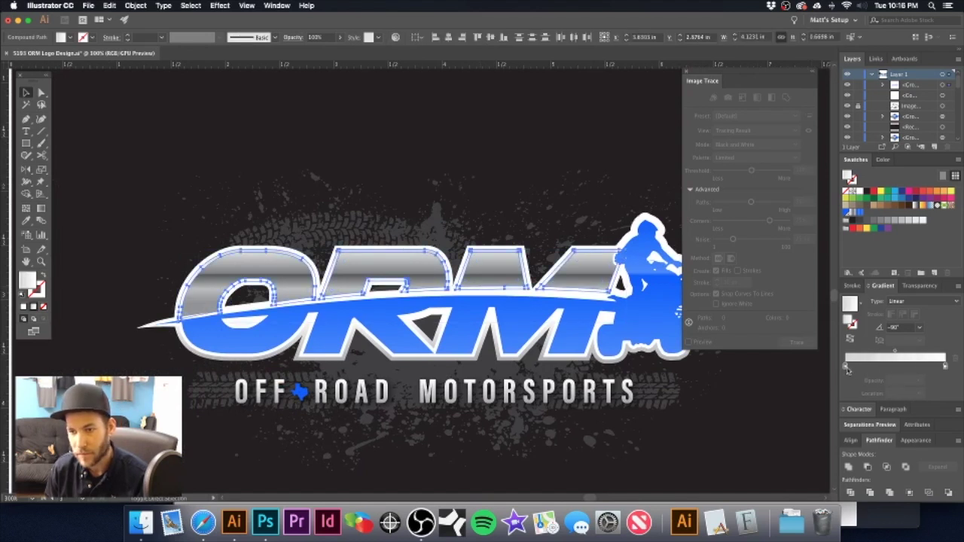
{"action": "mouse_move", "coordinate": [848, 368]}
{"action": "left_mouse_down"}
{"action": "mouse_move", "coordinate": [938, 367]}
{"action": "mouse_move", "coordinate": [844, 368]}
{"action": "left_mouse_up"}
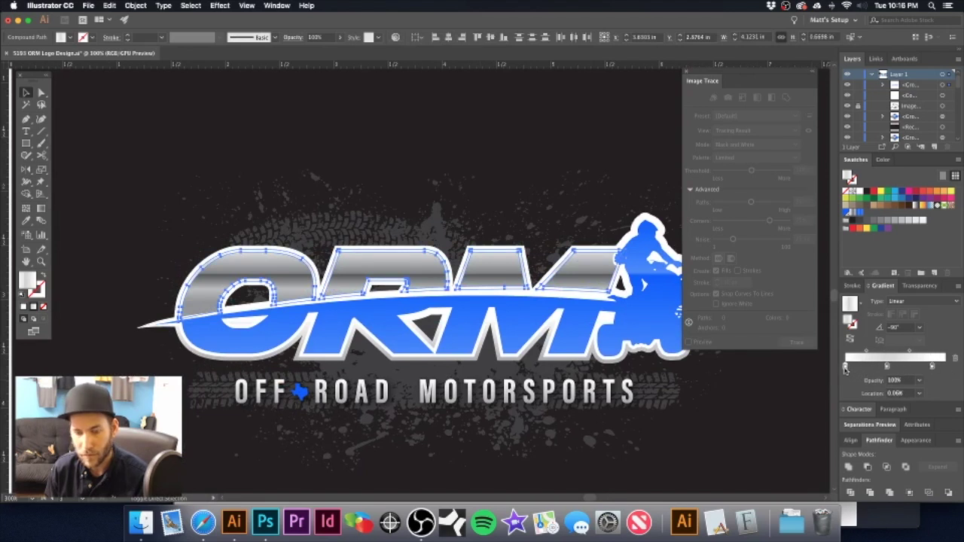
{"action": "key", "text": "super+h"}
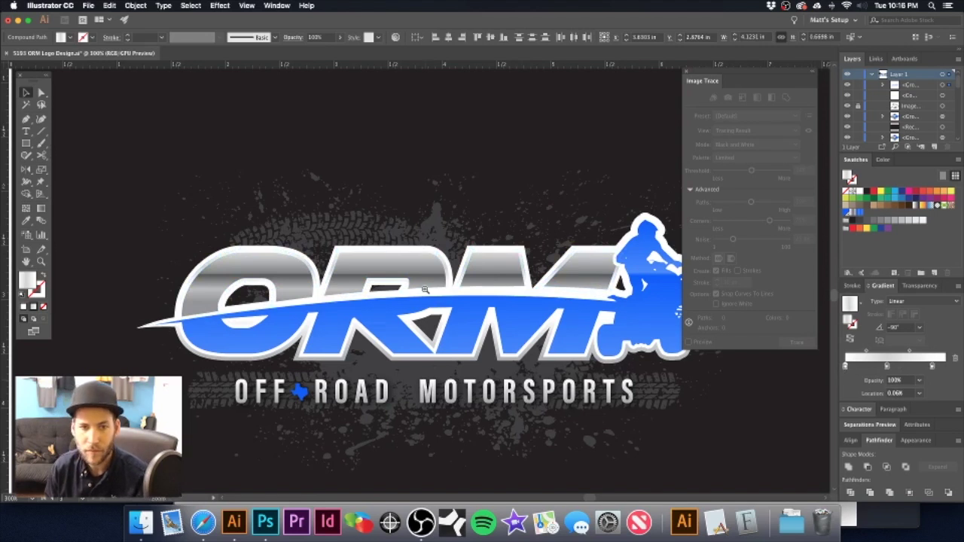
{"action": "key", "text": "super+minus"}
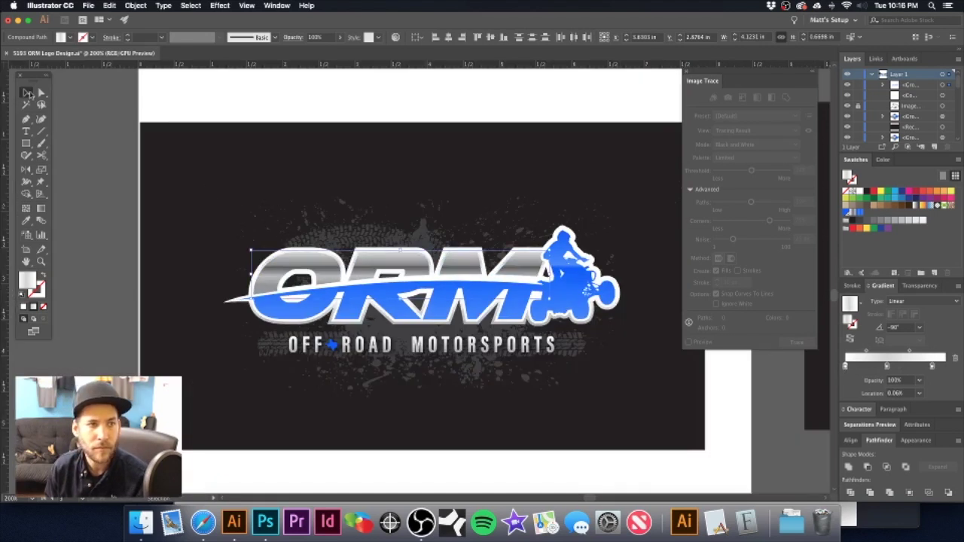
{"action": "left_click", "coordinate": [137, 142]}
{"action": "left_click_drag", "start_coordinate": [269, 187], "coordinate": [281, 195]}
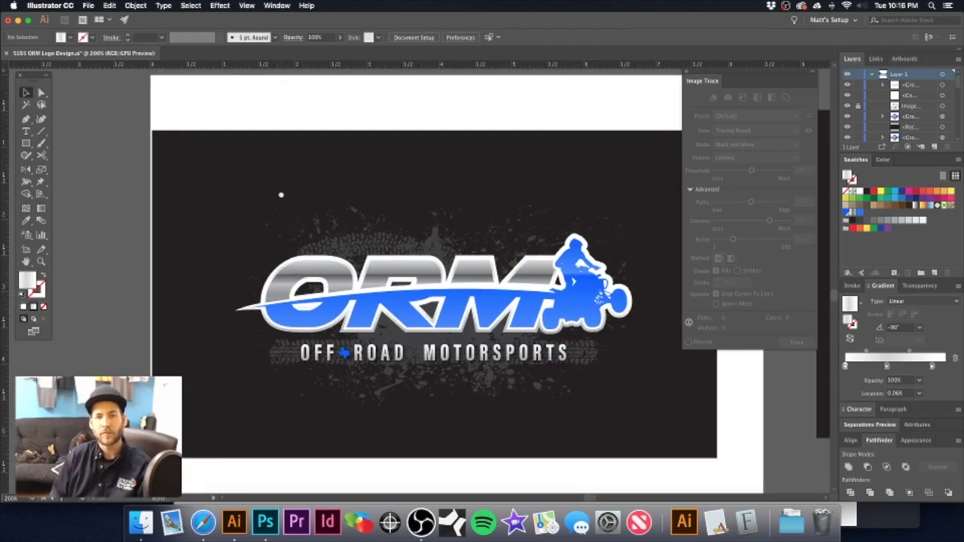
{"action": "scroll", "coordinate": [281, 195], "scroll_direction": "left", "scroll_amount": 3}
{"action": "scroll", "coordinate": [281, 195], "scroll_direction": "down", "scroll_amount": 1}
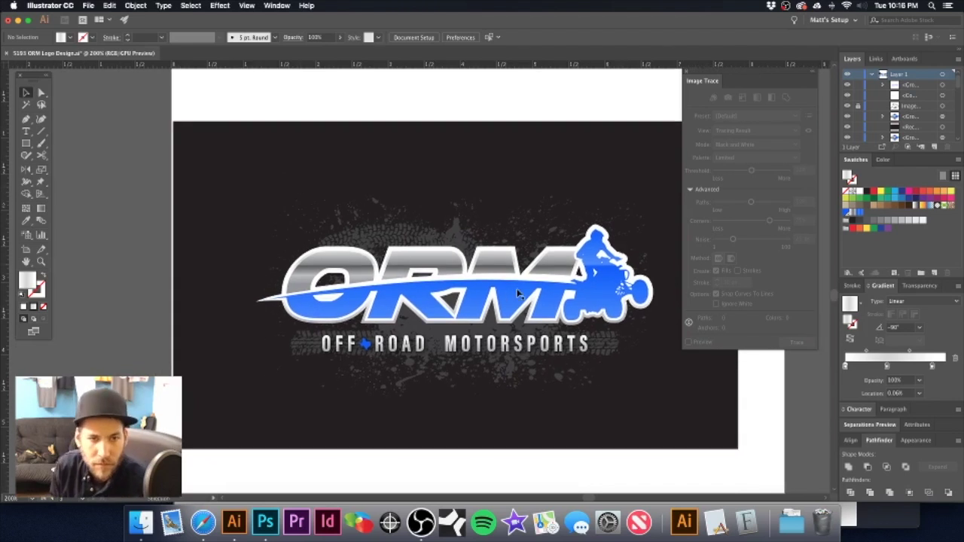
- Select the outlines around the upper silver letters and apply black to their gradient's 41.71% stop
{"action": "left_click_drag", "start_coordinate": [400, 277], "coordinate": [508, 283]}
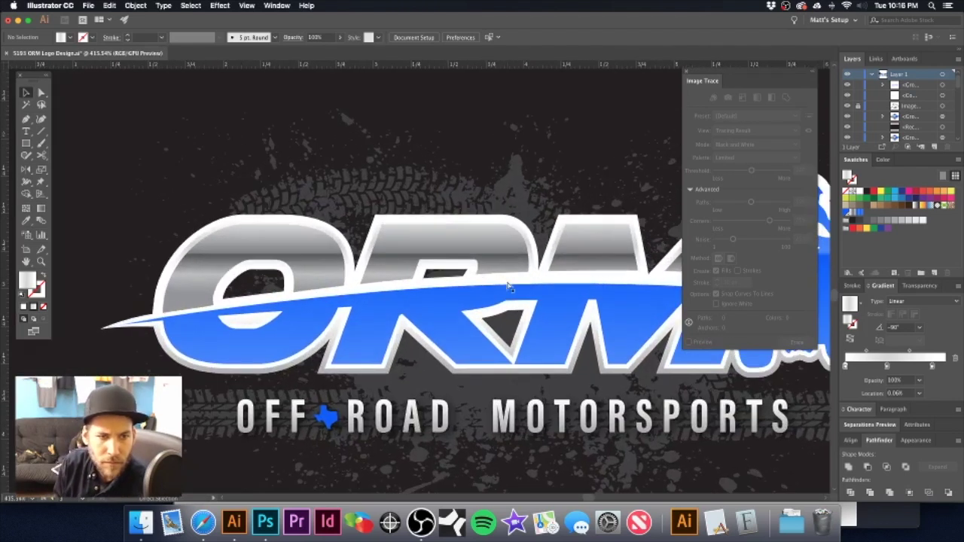
{"action": "left_click", "coordinate": [509, 285], "text": "super"}
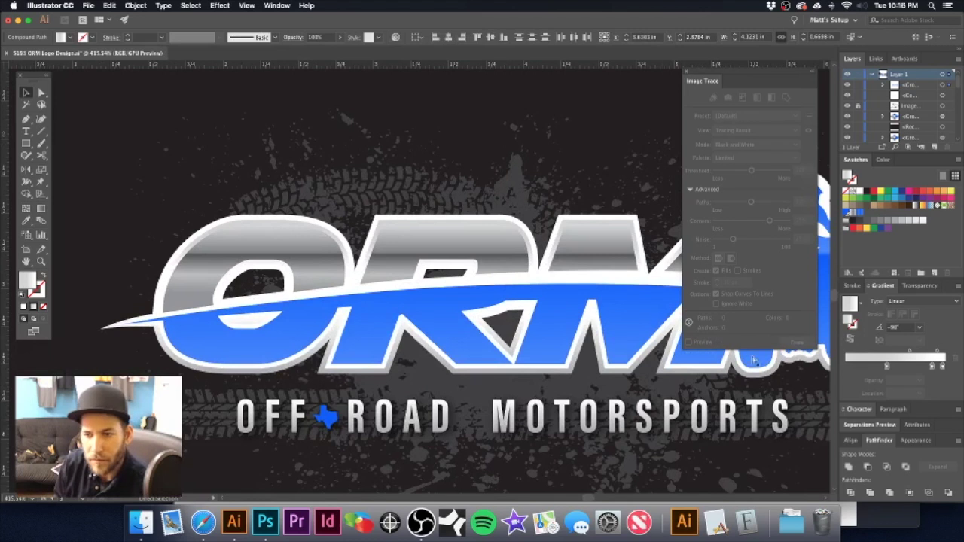
{"action": "left_click", "coordinate": [887, 367]}
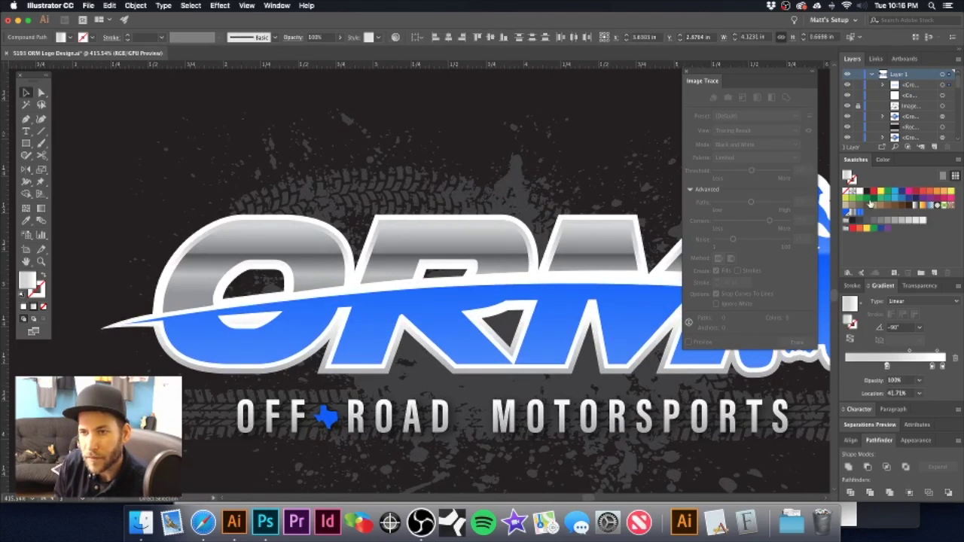
{"action": "left_click_drag", "start_coordinate": [869, 196], "coordinate": [887, 367]}
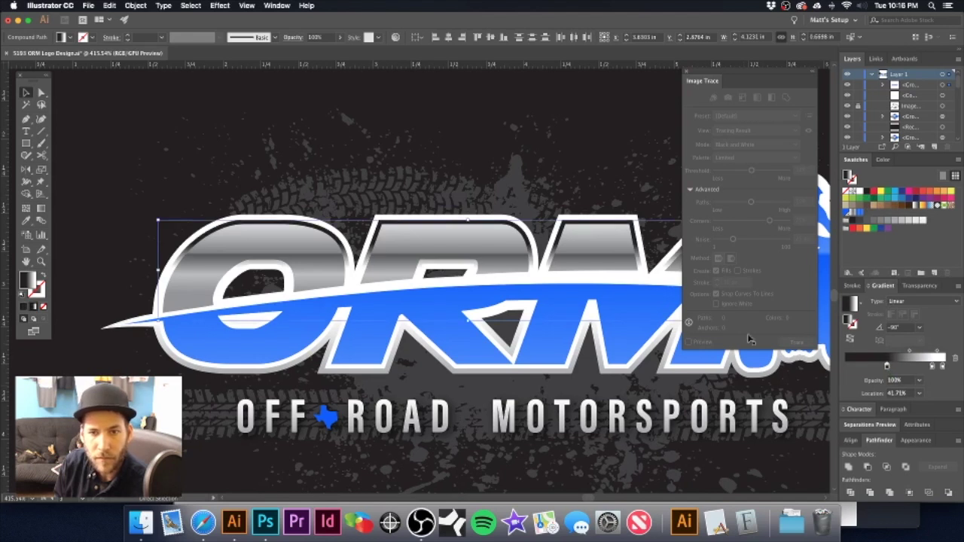
{"action": "left_click", "coordinate": [518, 276], "text": "alt+super"}
{"action": "left_click", "coordinate": [517, 276], "text": "alt+super"}
{"action": "left_click", "coordinate": [517, 276], "text": "alt+super"}
{"action": "left_click_drag", "start_coordinate": [458, 277], "coordinate": [530, 271]}
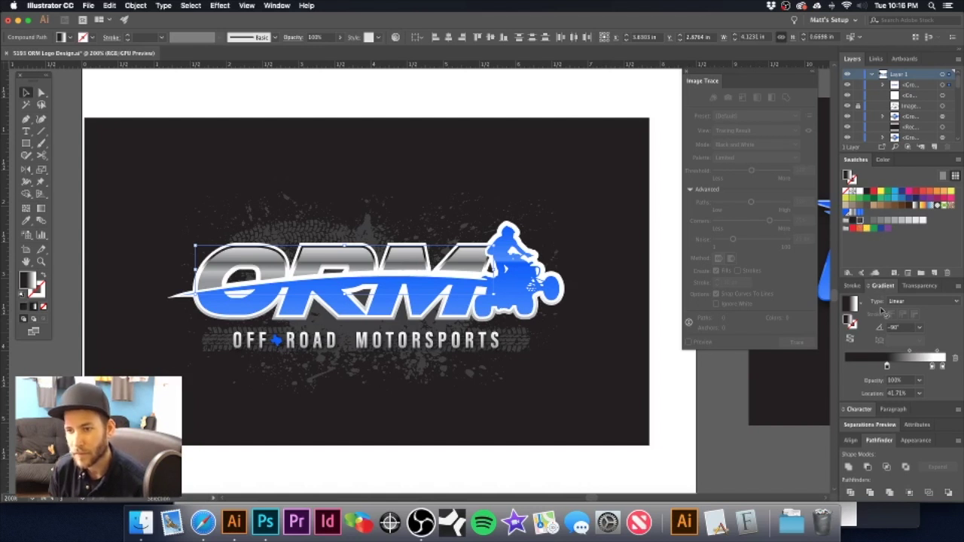
- Try progressively lighter greys on the outline gradient's 41.71% stop
{"action": "left_click_drag", "start_coordinate": [860, 221], "coordinate": [887, 366]}
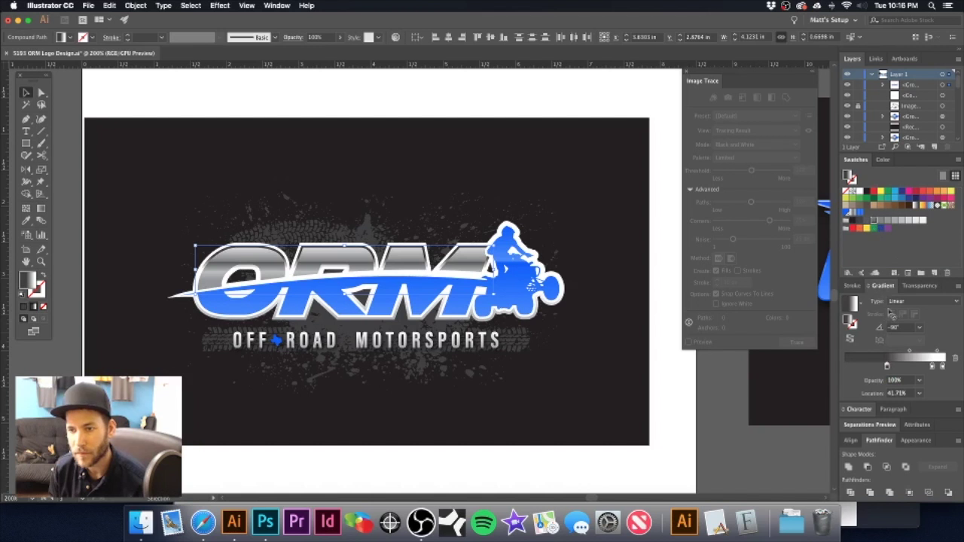
{"action": "left_click", "coordinate": [887, 367]}
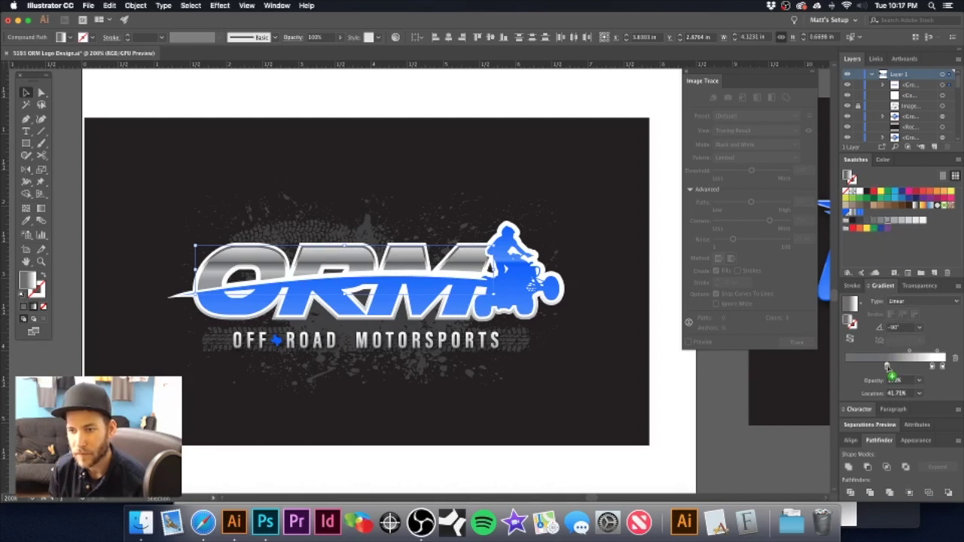
{"action": "left_click", "coordinate": [887, 366]}
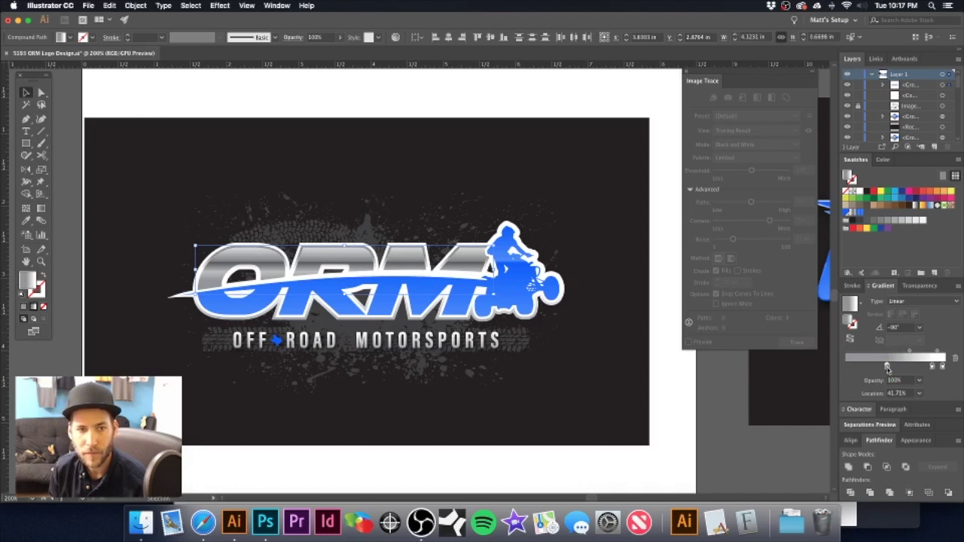
- Undo the grey colour changes on the outline gradient and compare the states before and after the black stop
{"action": "key", "text": "super+z"}
{"action": "key", "text": "super+z"}
{"action": "key", "text": "super+z"}
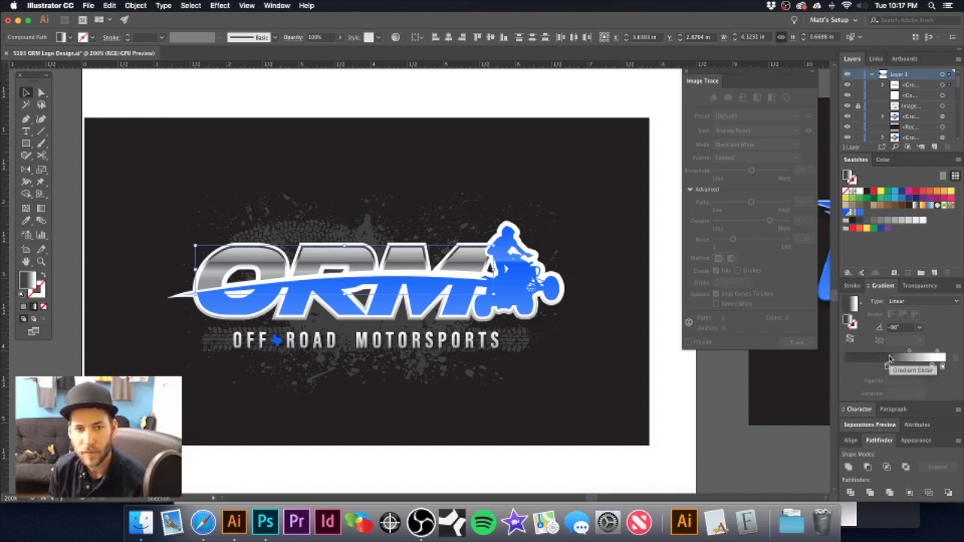
{"action": "key", "text": "cmd+z"}
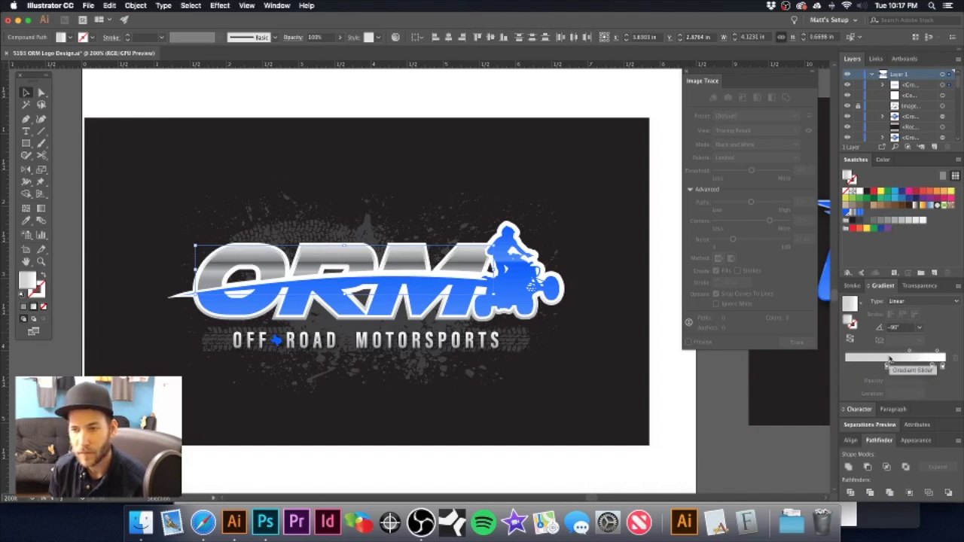
{"action": "key", "text": "cmd+shift+z"}
{"action": "key", "text": "super+z"}
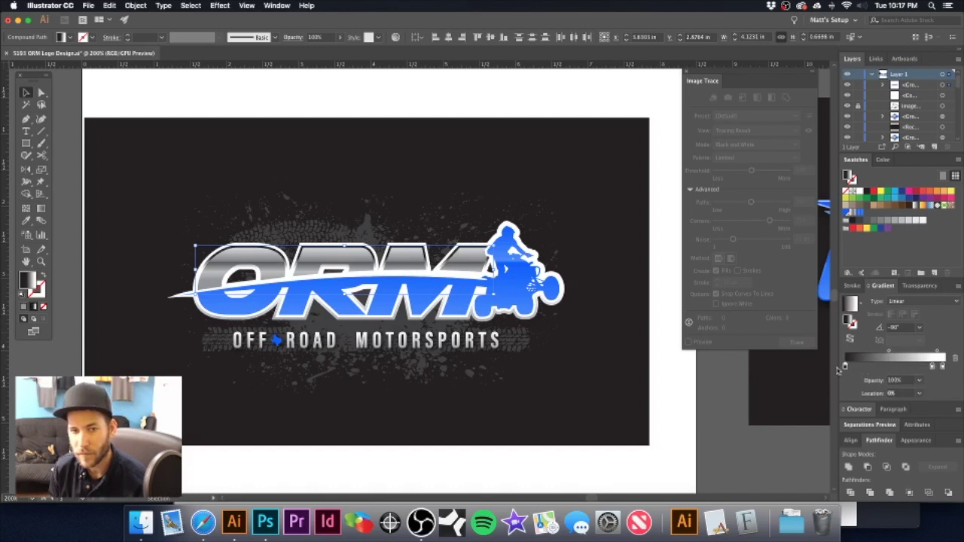
- Set the outline gradient's midpoint to 56.86% and try several greys on its 0% stop, ending with a medium grey
{"action": "mouse_move", "coordinate": [885, 359]}
{"action": "left_mouse_down"}
{"action": "mouse_move", "coordinate": [904, 354]}
{"action": "mouse_move", "coordinate": [895, 353]}
{"action": "left_mouse_up"}
{"action": "left_click", "coordinate": [846, 367]}
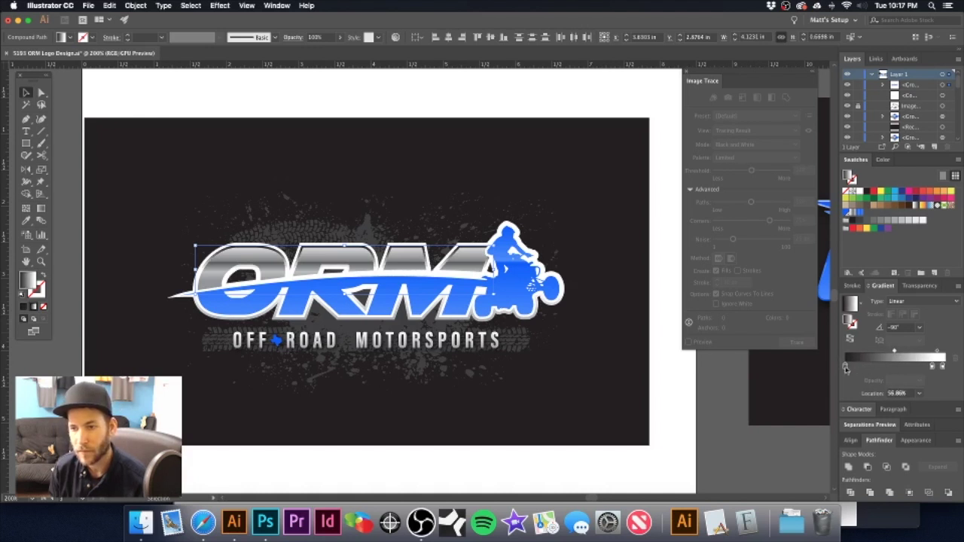
{"action": "left_click_drag", "start_coordinate": [867, 227], "coordinate": [845, 367]}
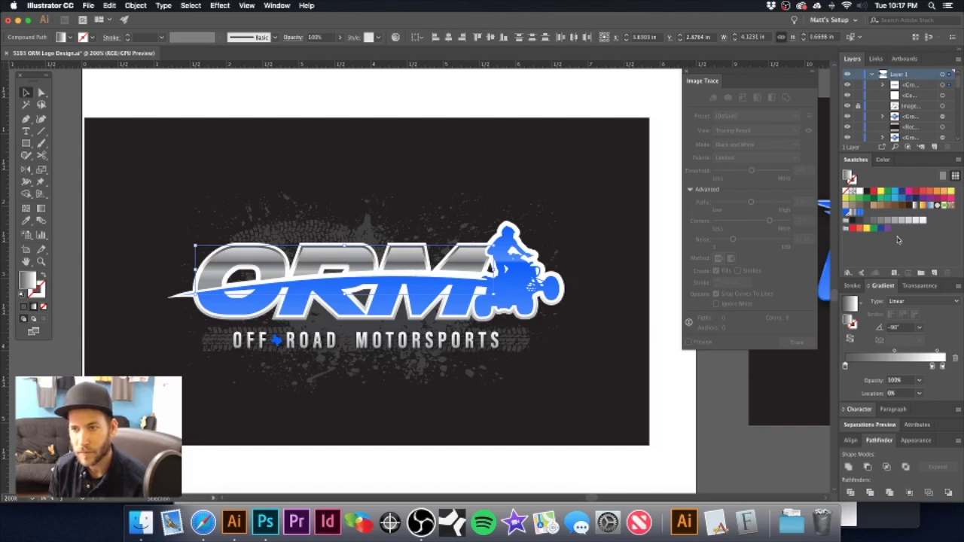
{"action": "left_click_drag", "start_coordinate": [892, 222], "coordinate": [845, 368]}
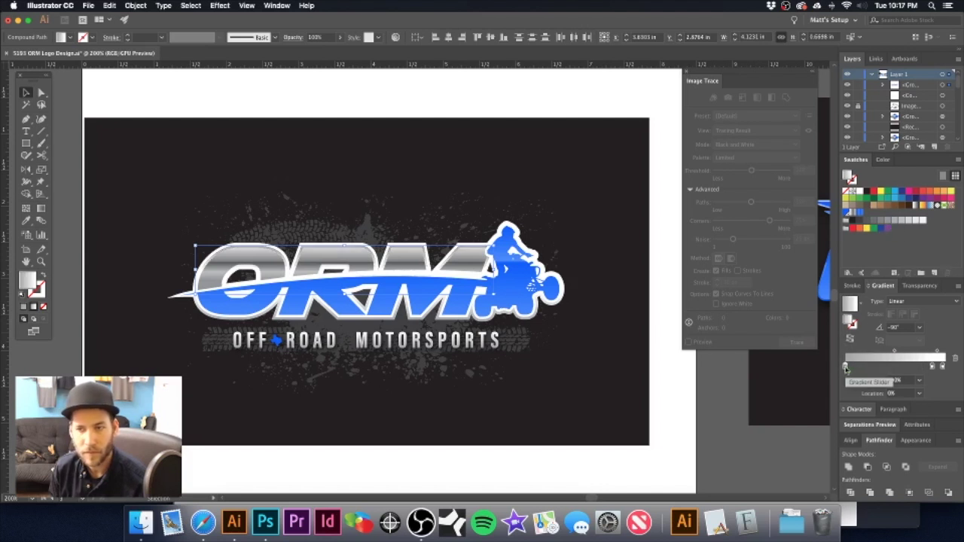
{"action": "left_click_drag", "start_coordinate": [880, 225], "coordinate": [845, 366]}
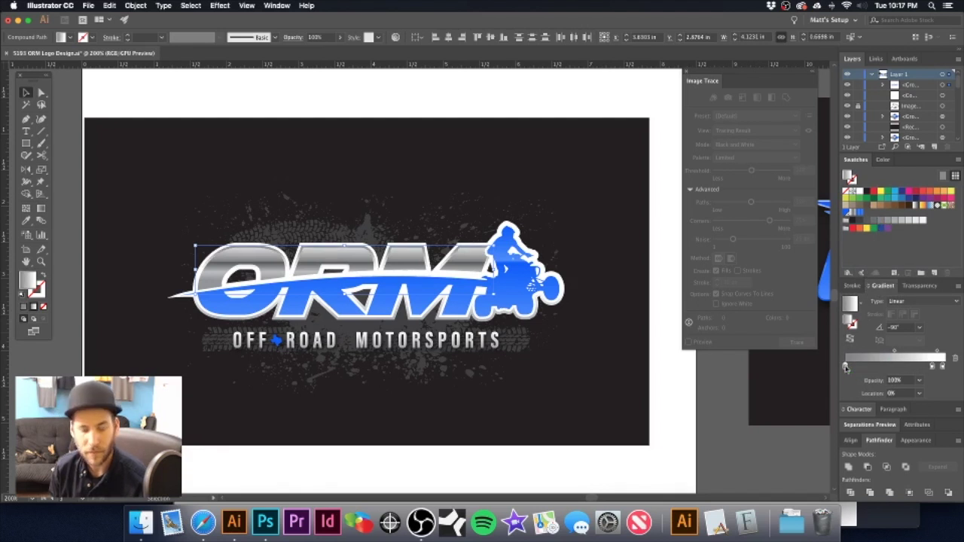
- Examine the shaded letter outlines against the whole logo at different zoom levels with the outlines deselected
{"action": "left_click", "coordinate": [426, 99]}
{"action": "key", "text": "super+minus"}
{"action": "left_click_drag", "start_coordinate": [434, 218], "coordinate": [484, 212]}
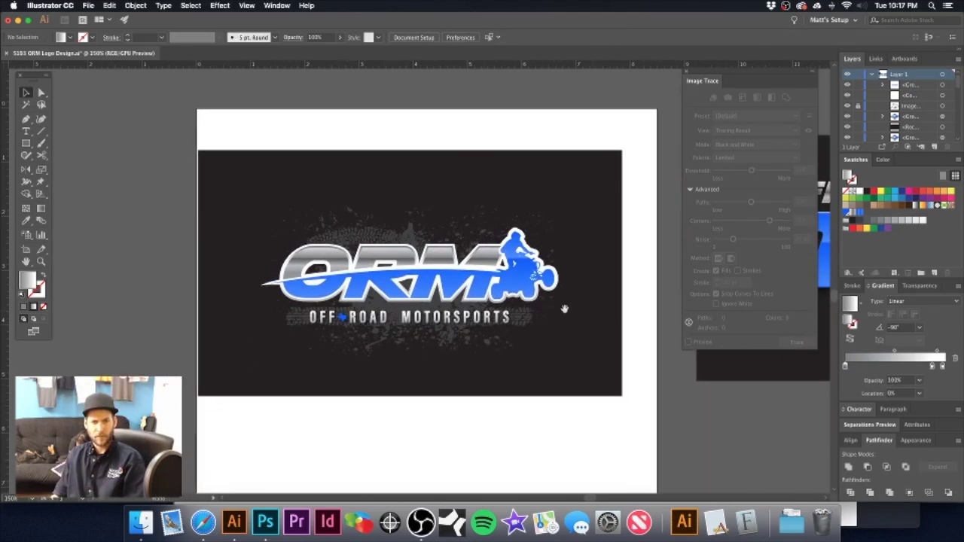
{"action": "scroll", "coordinate": [367, 303], "scroll_direction": "up", "scroll_amount": 5}
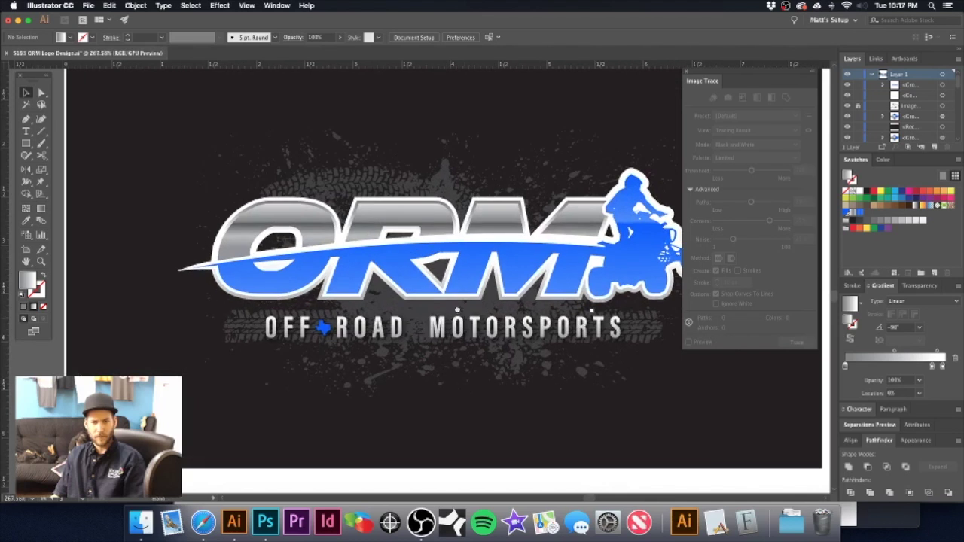
{"action": "scroll", "coordinate": [452, 319], "scroll_direction": "up", "scroll_amount": 2}
{"action": "left_click", "coordinate": [455, 320]}
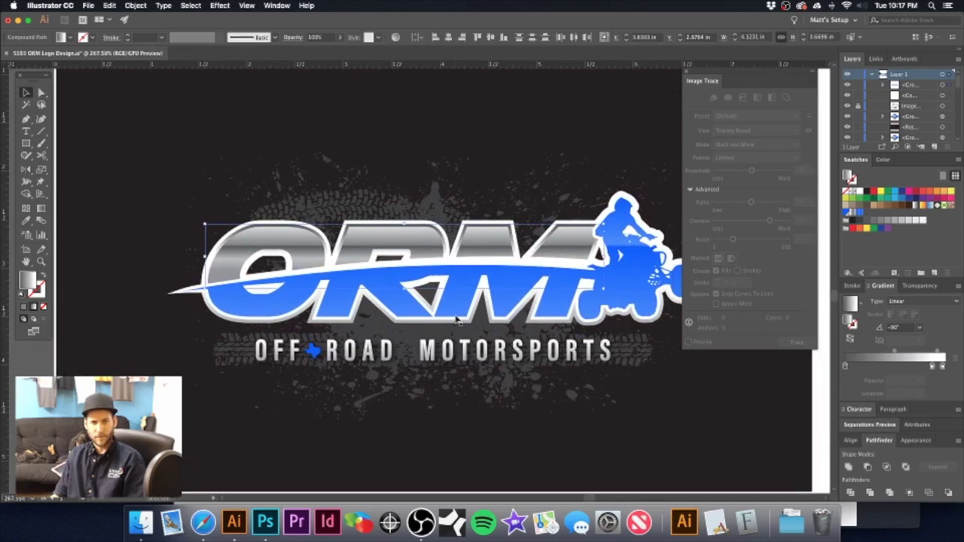
{"action": "key", "text": "super+h"}
{"action": "key", "text": "super+minus"}
{"action": "key", "text": "super+minus"}
{"action": "left_click", "coordinate": [474, 269]}
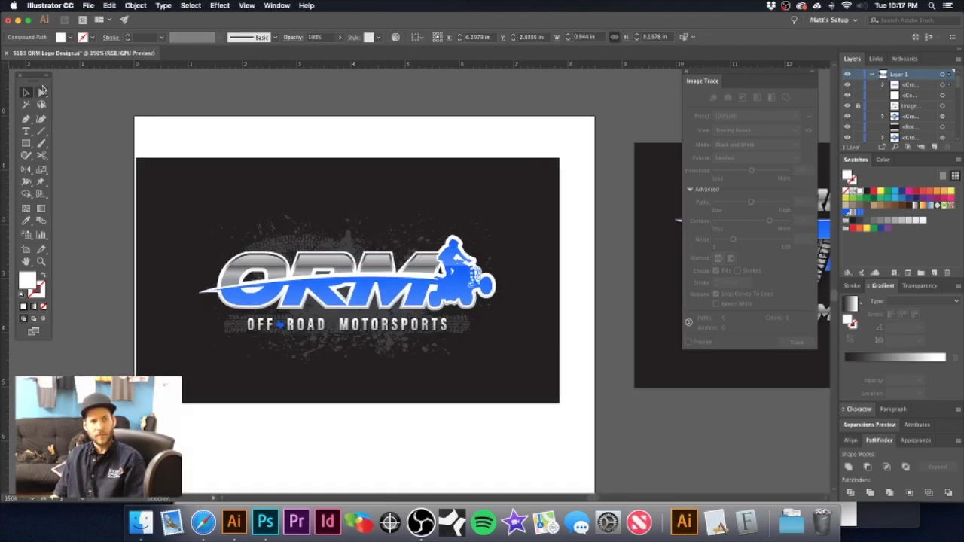
{"action": "left_click", "coordinate": [99, 101]}
{"action": "left_click_drag", "start_coordinate": [365, 221], "coordinate": [407, 206]}
{"action": "left_click_drag", "start_coordinate": [389, 259], "coordinate": [478, 259]}
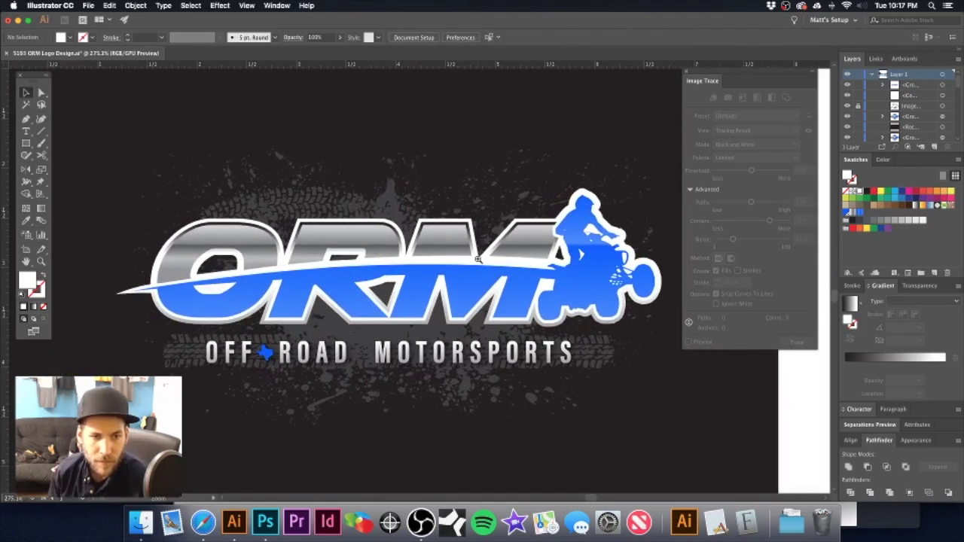
- Undo all gradient edits on the outlines around the upper letters, back to their solid white fill
{"action": "left_click", "coordinate": [477, 259]}
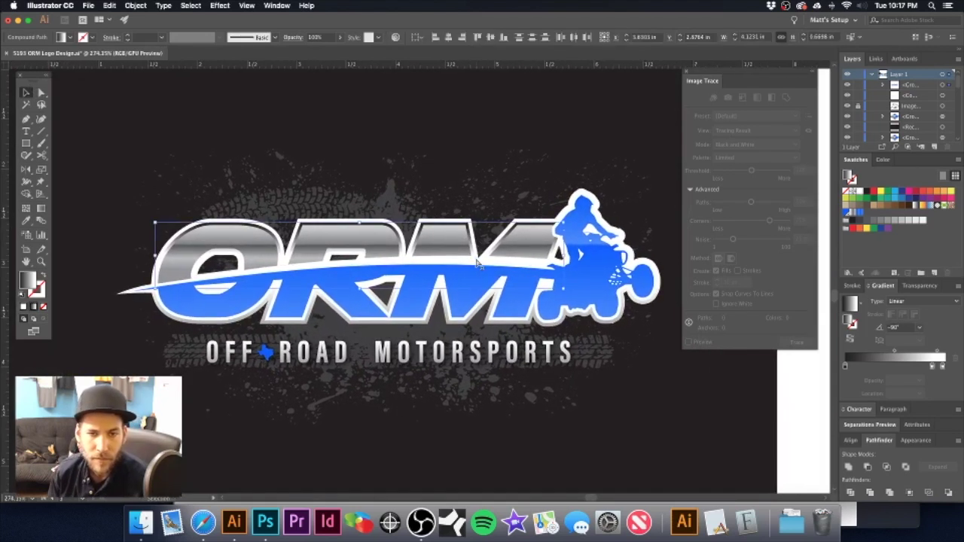
{"action": "key", "text": "super+z"}
{"action": "key", "text": "super+z"}
{"action": "key", "text": "super+z"}
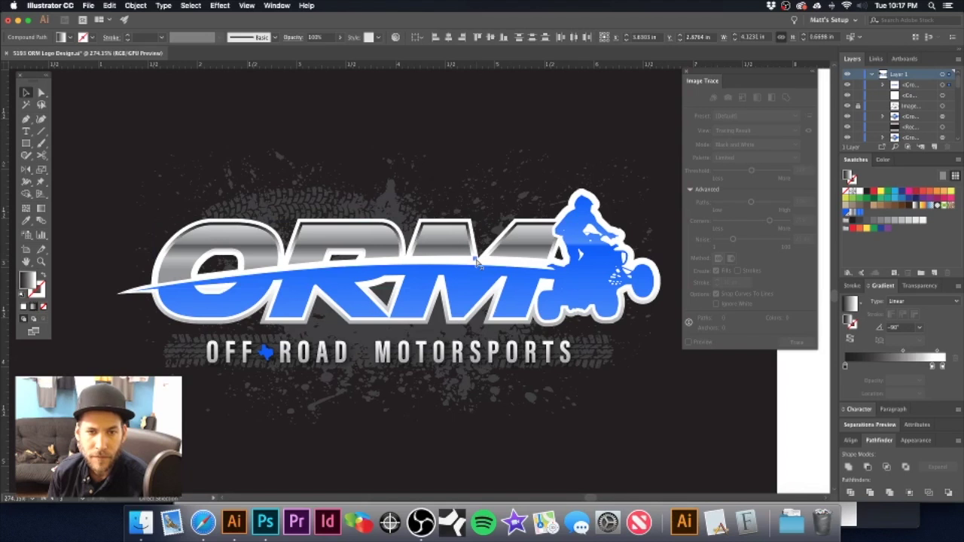
{"action": "key", "text": "super+z"}
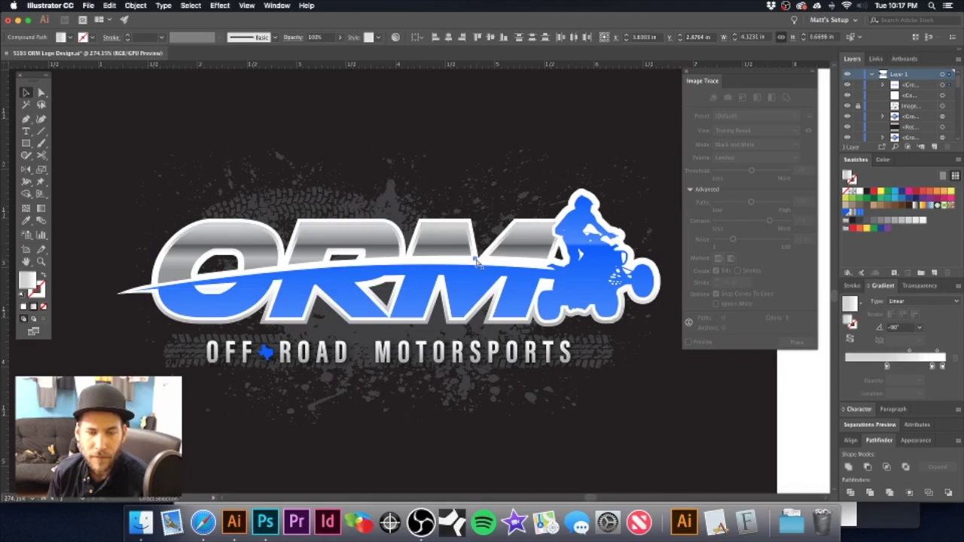
{"action": "key", "text": "super+z"}
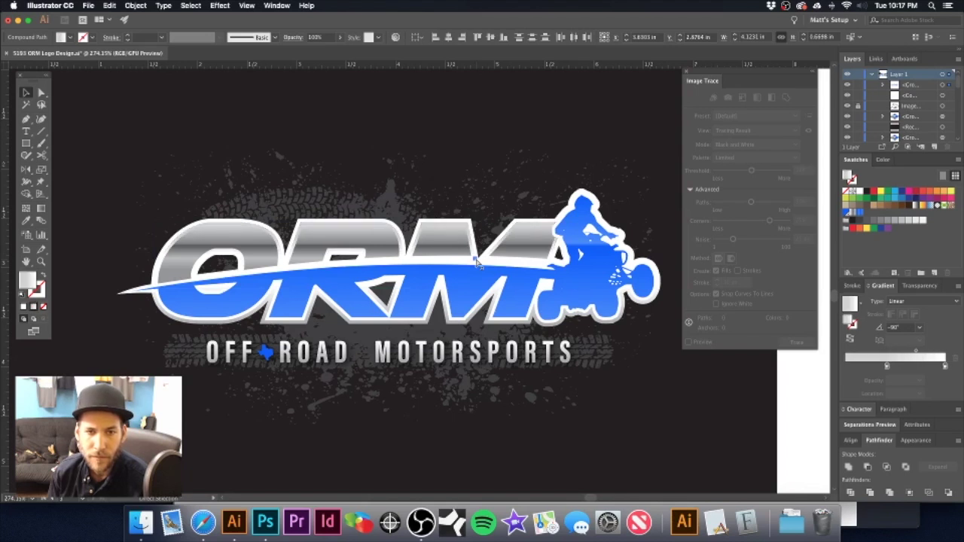
{"action": "key", "text": "super+z"}
{"action": "key", "text": "super+z"}
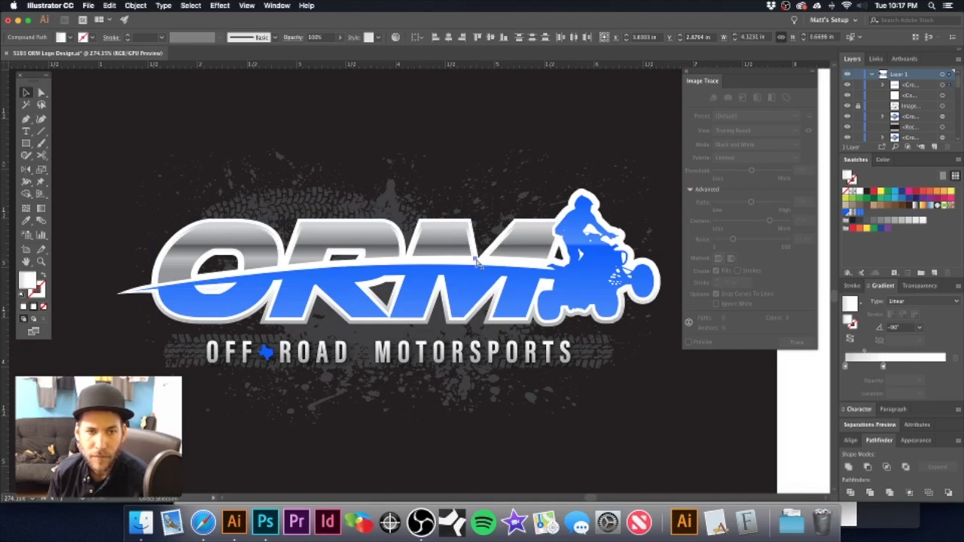
{"action": "key", "text": "super+z"}
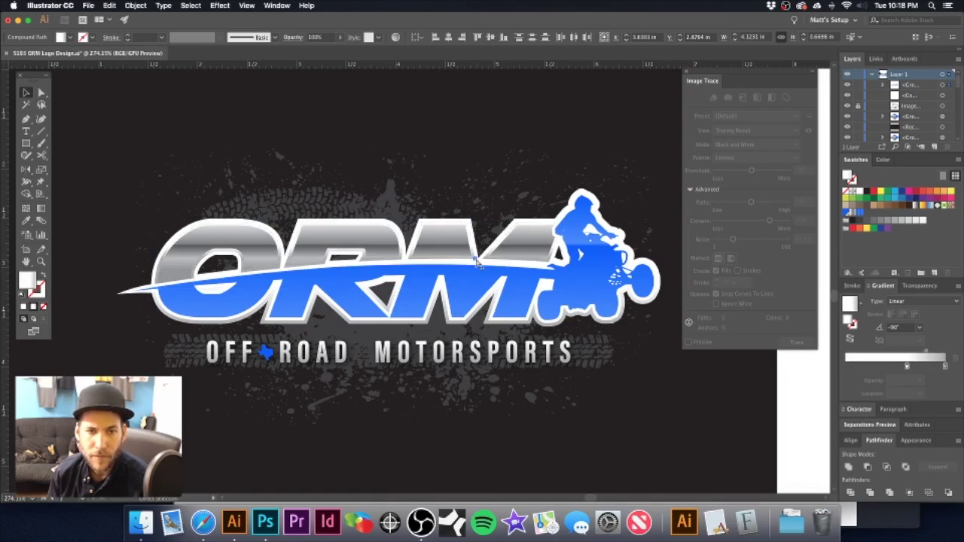
{"action": "left_click_drag", "start_coordinate": [475, 261], "coordinate": [476, 261]}
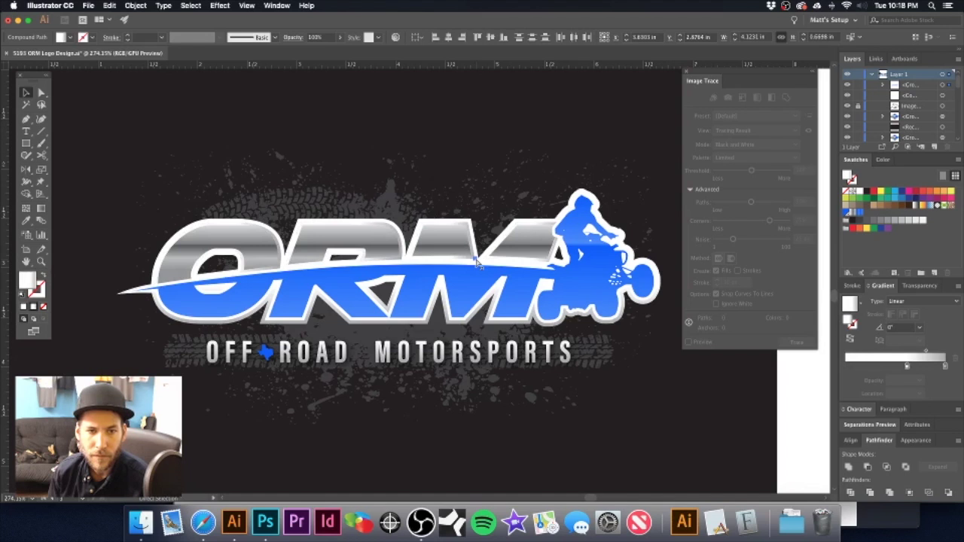
{"action": "key", "text": "super+z"}
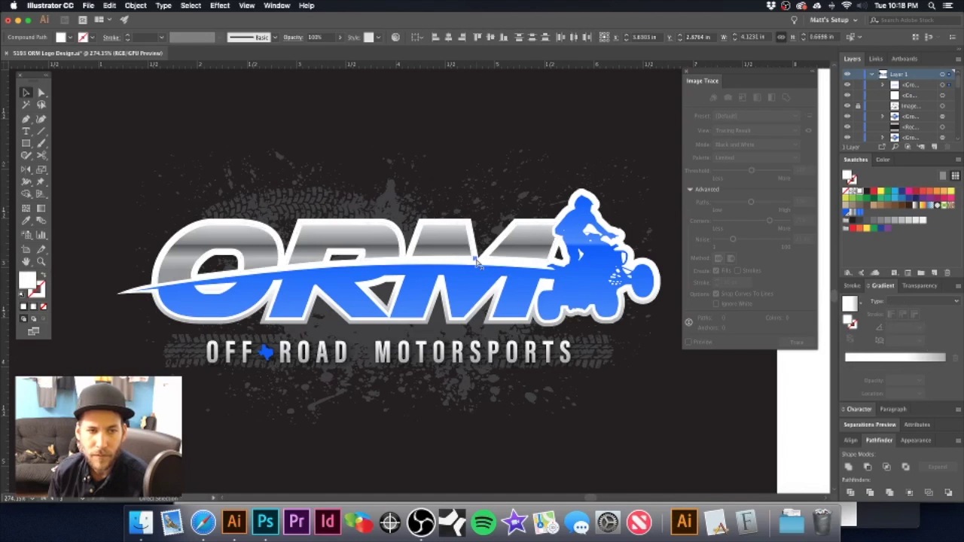
{"action": "key", "text": "super+minus"}
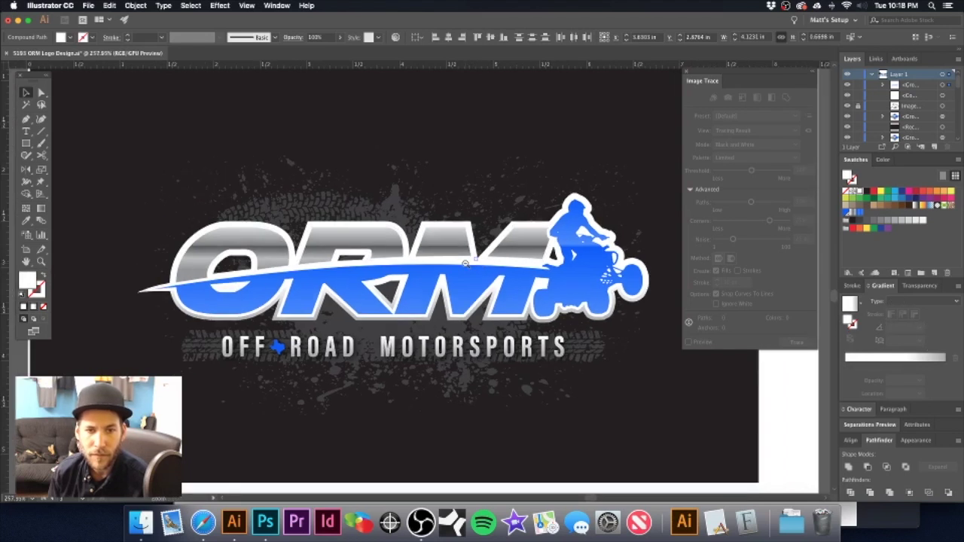
- Step through the edit history to restore the 0° linear white-to-grey gradient on the outlines around the upper letters
{"action": "key", "text": "super+minus"}
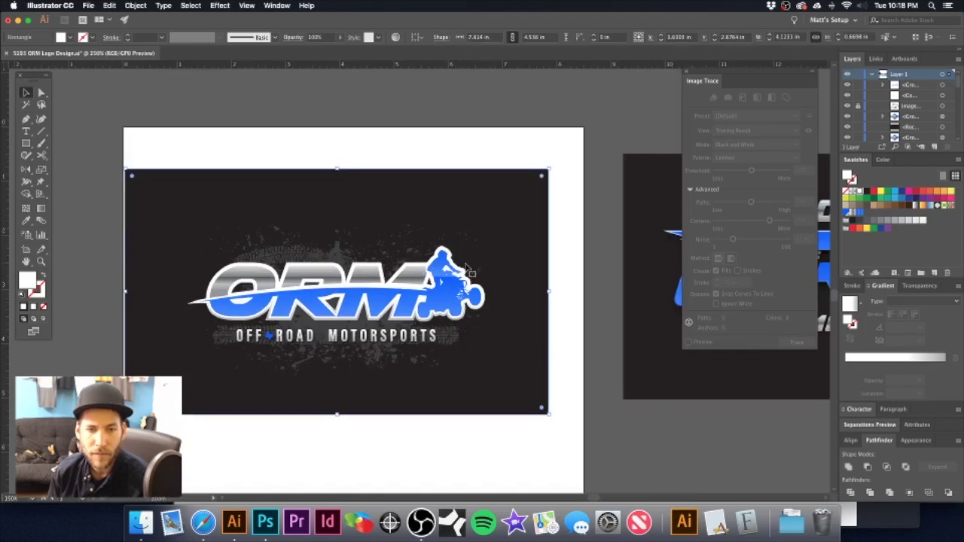
{"action": "left_click", "coordinate": [467, 268]}
{"action": "key", "text": "super+z"}
{"action": "key", "text": "super+z"}
{"action": "key", "text": "super+z"}
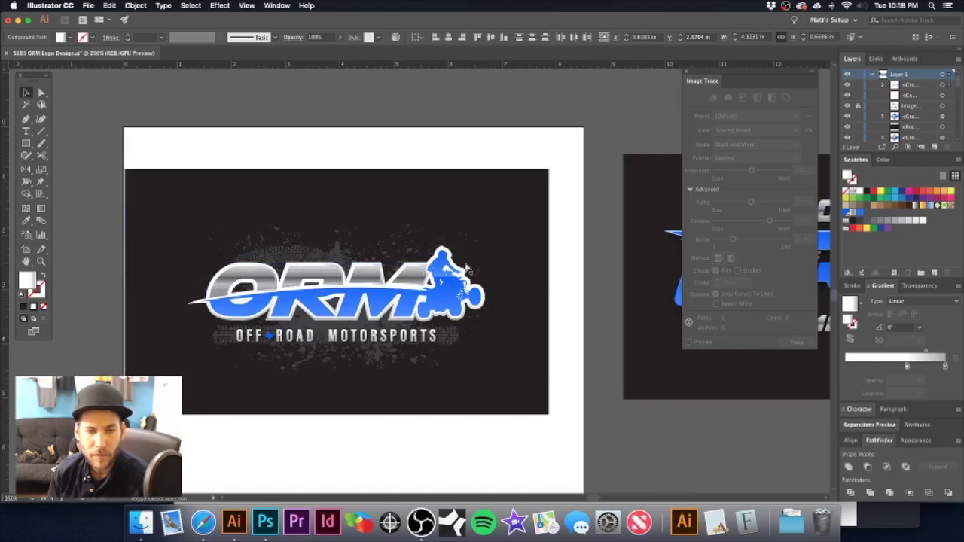
- Return to the -90° gradient on the upper letter outlines and try the blue swatch as its 0% stop
{"action": "key", "text": "super+space"}
{"action": "left_click_drag", "start_coordinate": [362, 270], "coordinate": [502, 301]}
{"action": "key", "text": "super+z"}
{"action": "key", "text": "super+z"}
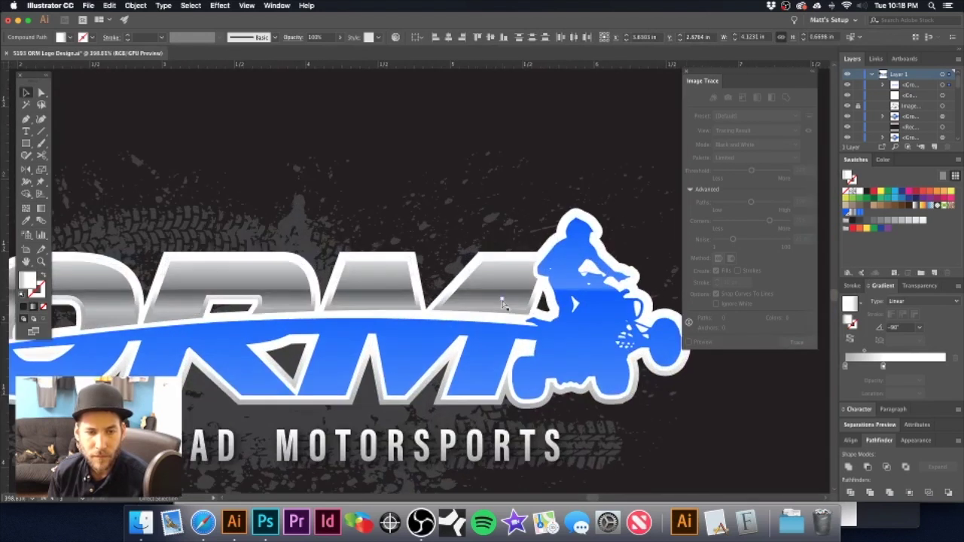
{"action": "key", "text": "super+z"}
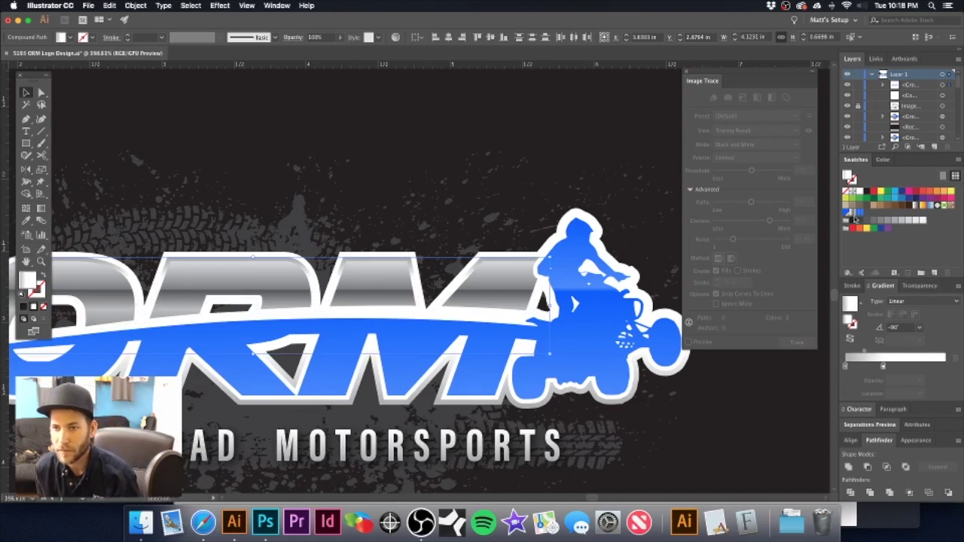
{"action": "left_click_drag", "start_coordinate": [845, 214], "coordinate": [845, 369]}
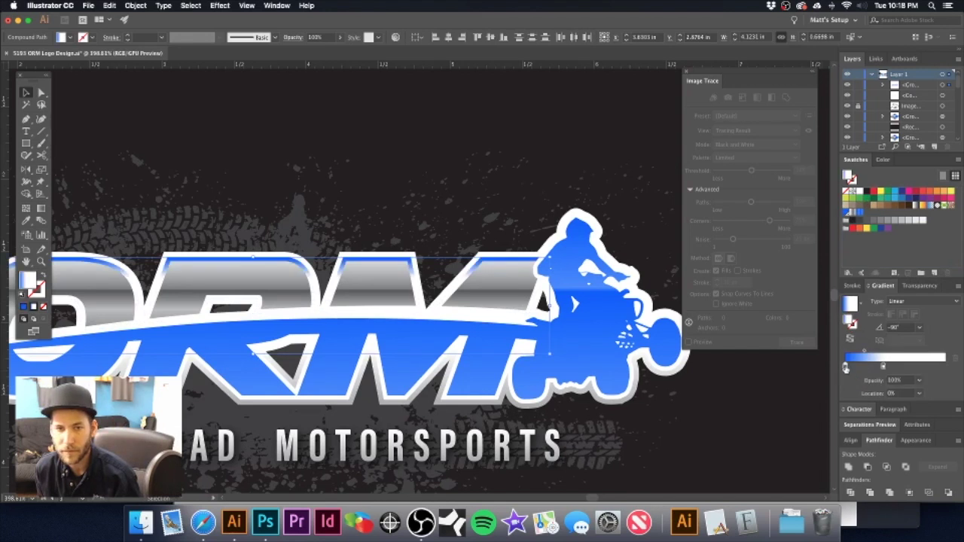
{"action": "key", "text": "super+z"}
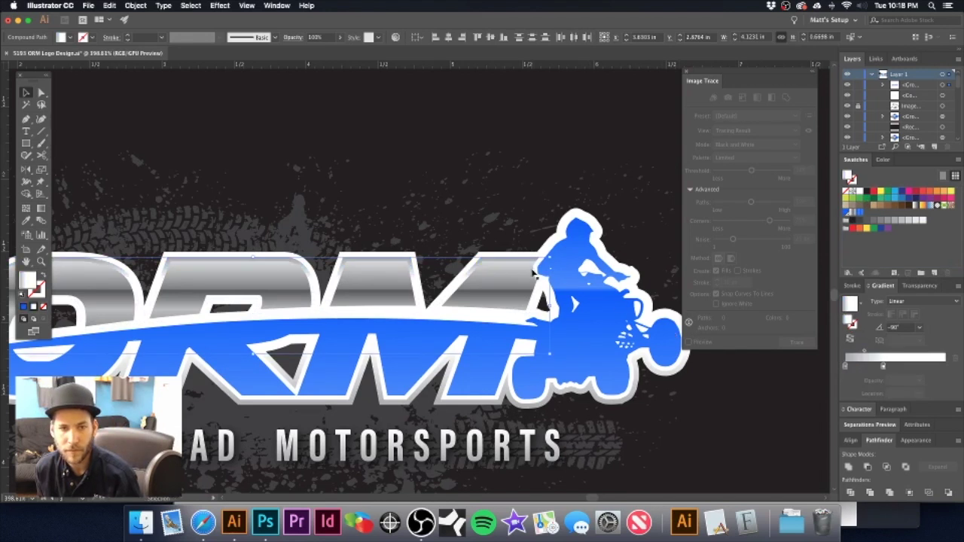
- Step the outline gradient back through the edit history to the 0° white-to-grey version and deselect the outlines
{"action": "key", "text": "super+z"}
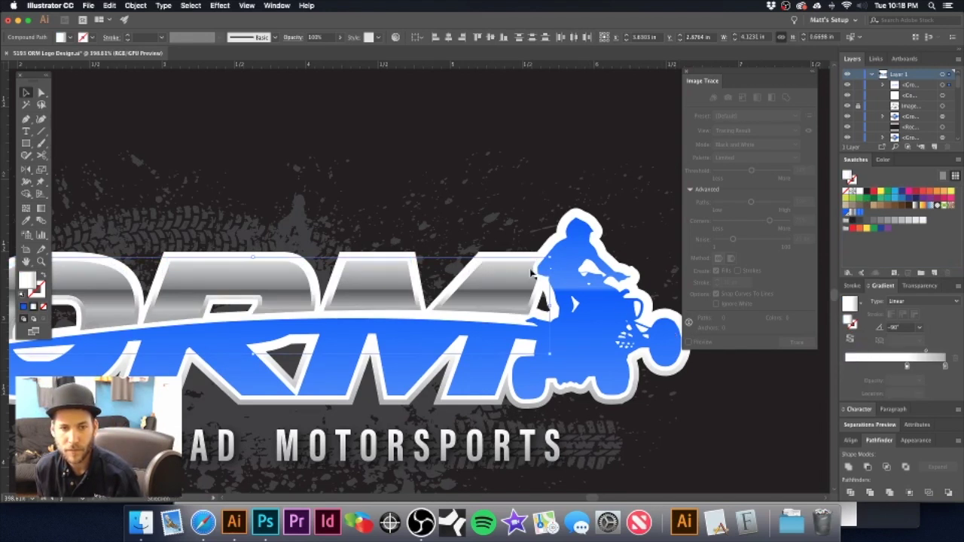
{"action": "key", "text": "super+shift+a"}
{"action": "left_click", "coordinate": [400, 269], "text": "alt+super"}
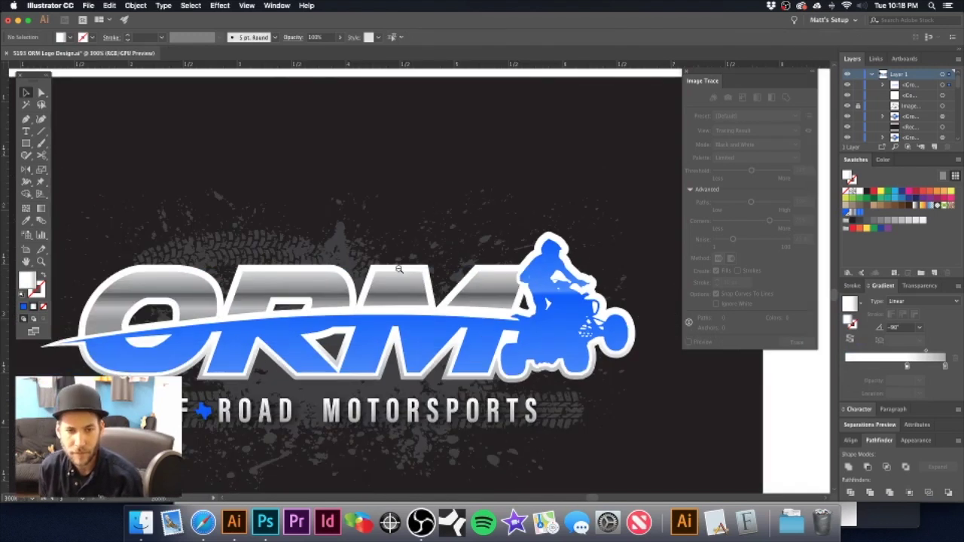
{"action": "left_click", "coordinate": [400, 275]}
{"action": "key", "text": "super+z"}
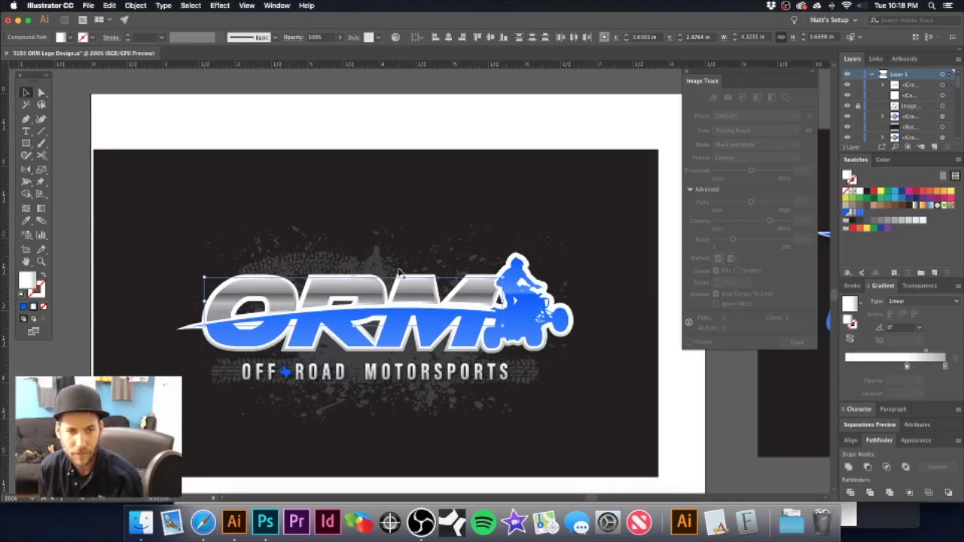
{"action": "left_click", "coordinate": [377, 113]}
- Examine the shaded letter outlines and the whole ORM logo at different zoom levels
{"action": "scroll", "coordinate": [237, 289], "scroll_direction": "up", "scroll_amount": 5}
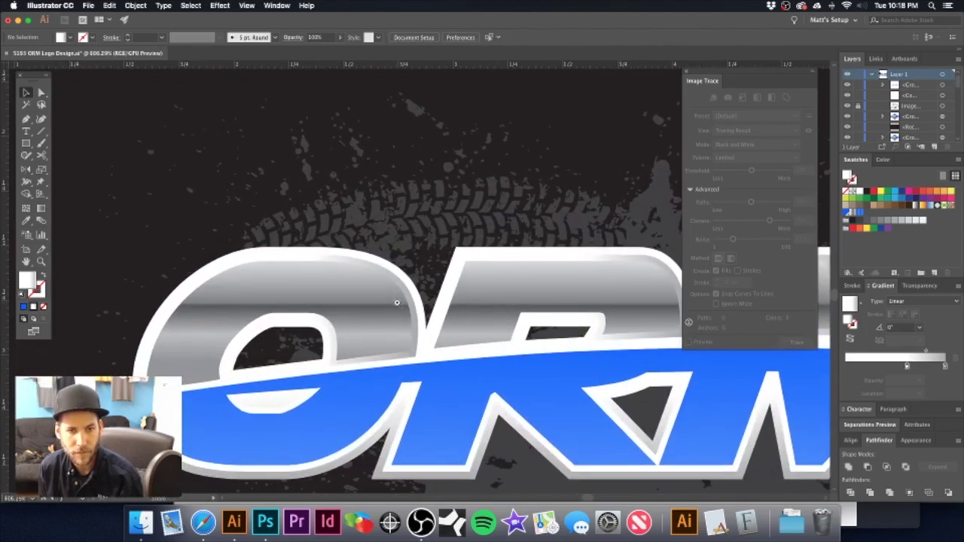
{"action": "scroll", "coordinate": [397, 303], "scroll_direction": "down", "scroll_amount": 8}
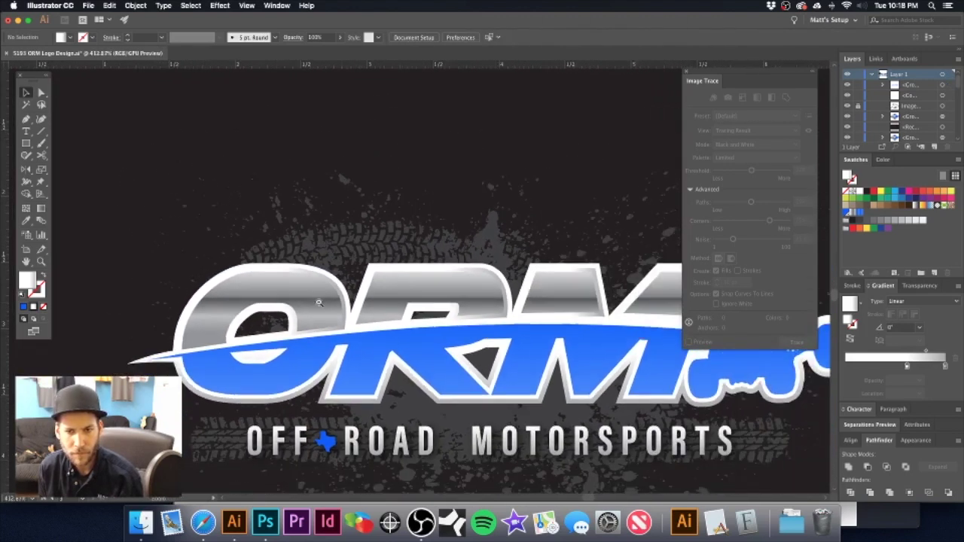
{"action": "scroll", "coordinate": [301, 302], "scroll_direction": "down", "scroll_amount": 4}
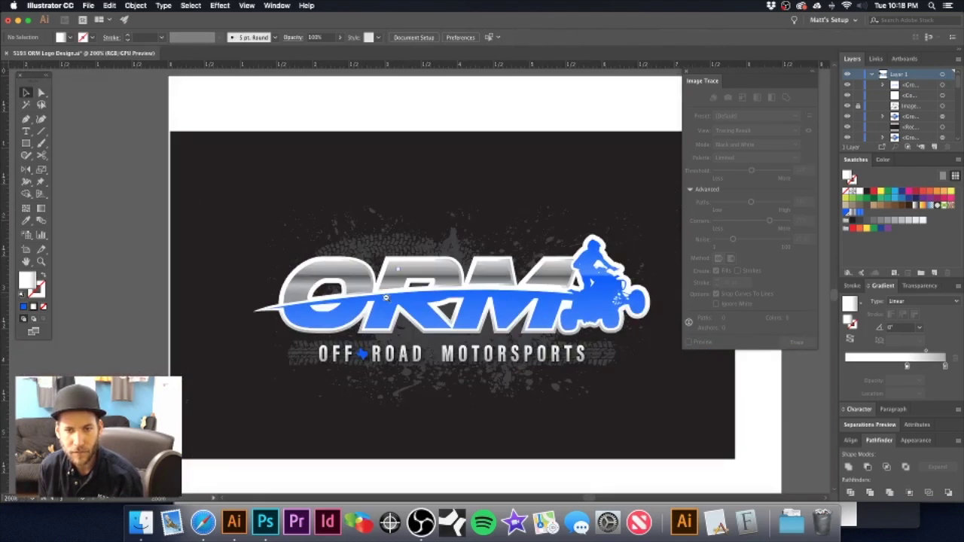
{"action": "scroll", "coordinate": [527, 173], "scroll_direction": "right", "scroll_amount": 5}
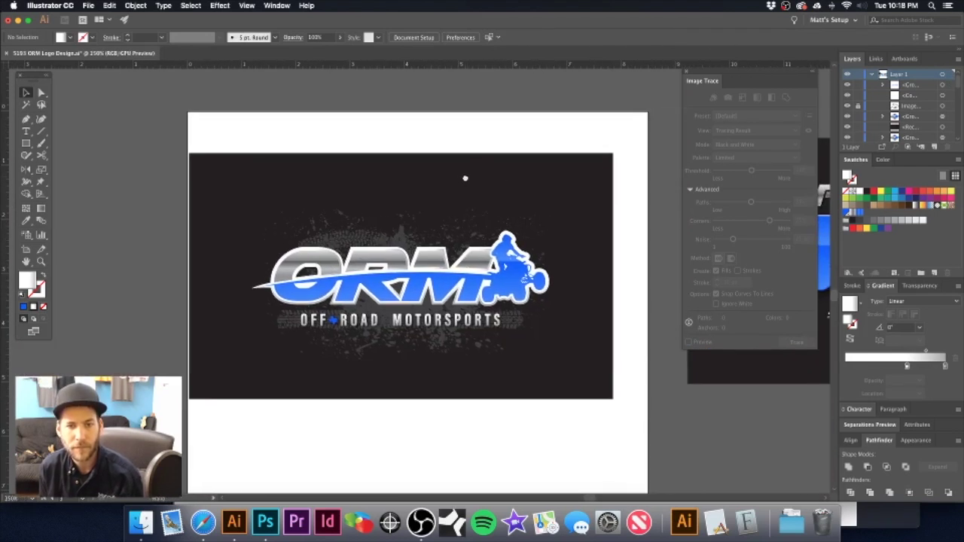
{"action": "scroll", "coordinate": [441, 256], "scroll_direction": "up", "scroll_amount": 3}
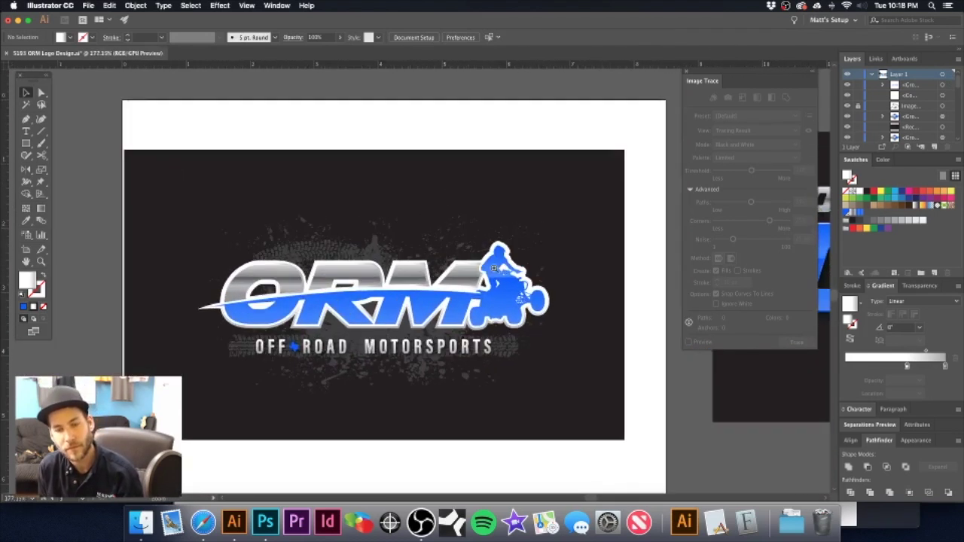
{"action": "left_click_drag", "start_coordinate": [534, 273], "coordinate": [538, 274]}
{"action": "scroll", "coordinate": [537, 274], "scroll_direction": "down", "scroll_amount": 1}
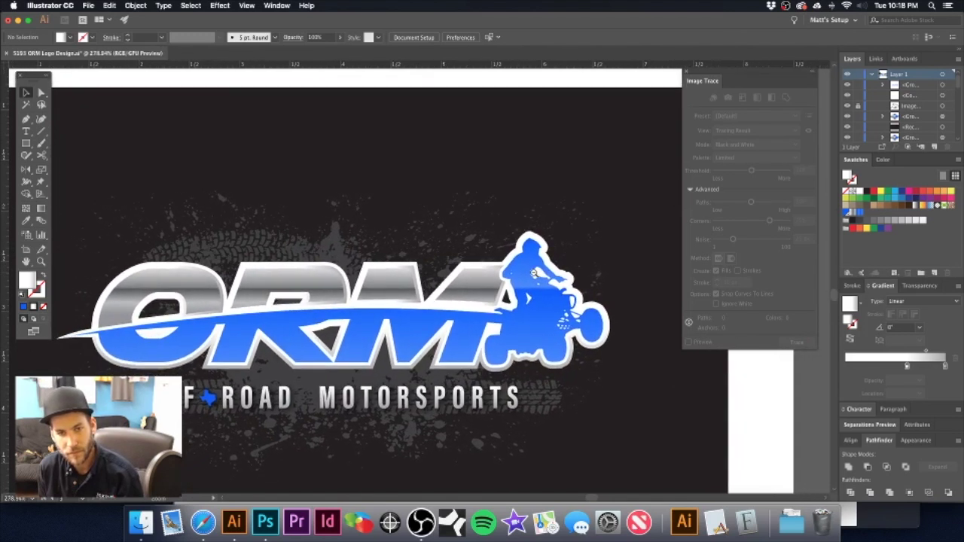
{"action": "scroll", "coordinate": [410, 293], "scroll_direction": "down", "scroll_amount": 2}
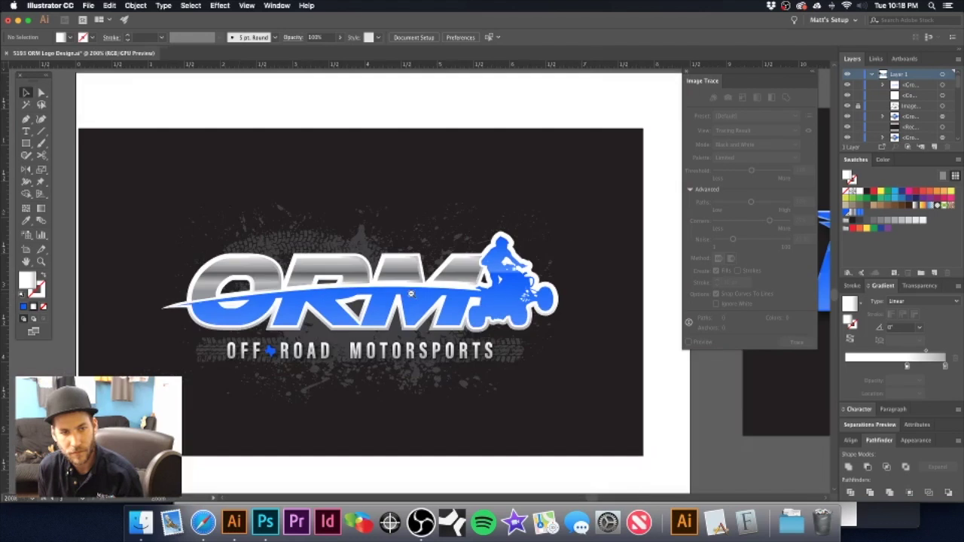
{"action": "scroll", "coordinate": [410, 294], "scroll_direction": "down", "scroll_amount": 2}
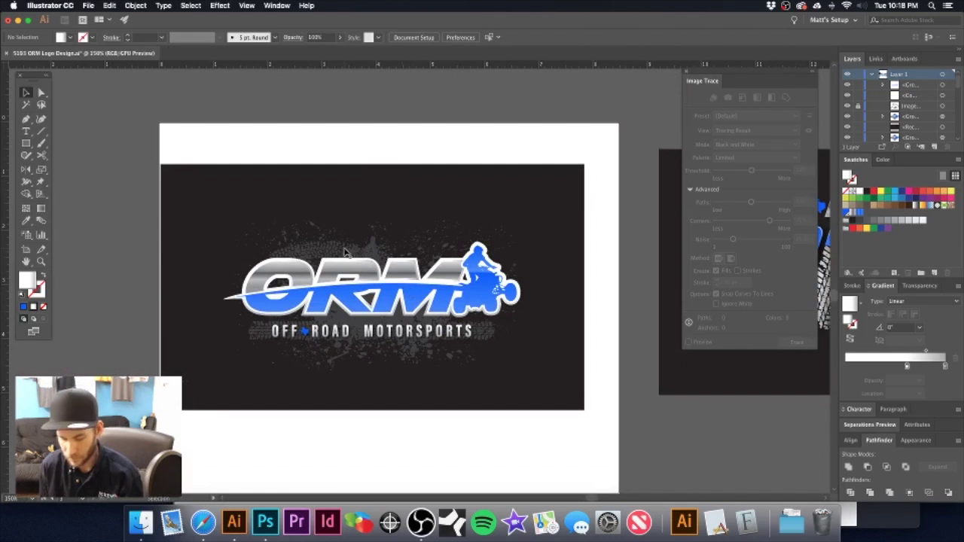
{"action": "key", "text": "super+y"}
{"action": "key", "text": "super+y"}
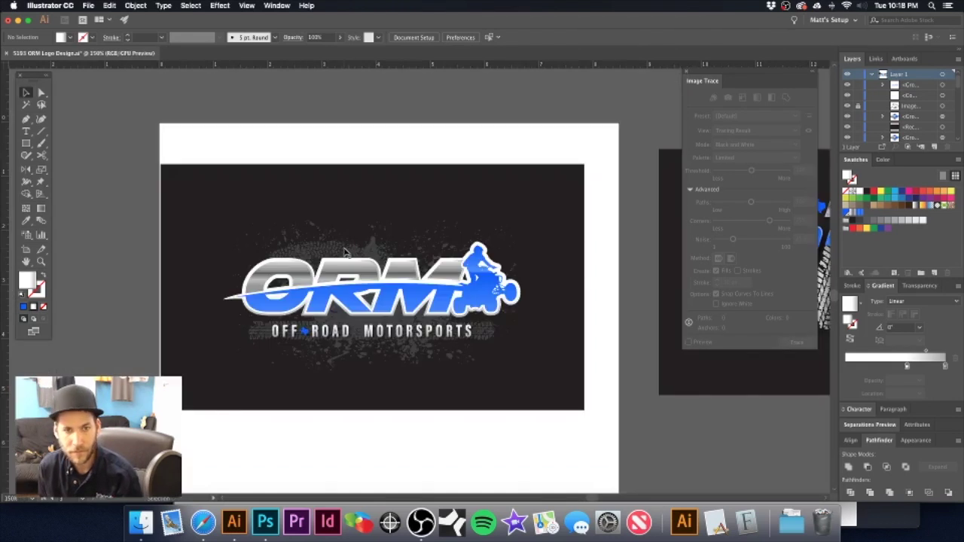
- Try reshaping the curved tire track behind the upper ORM letters, then step back through the edit history
{"action": "left_click", "coordinate": [345, 253]}
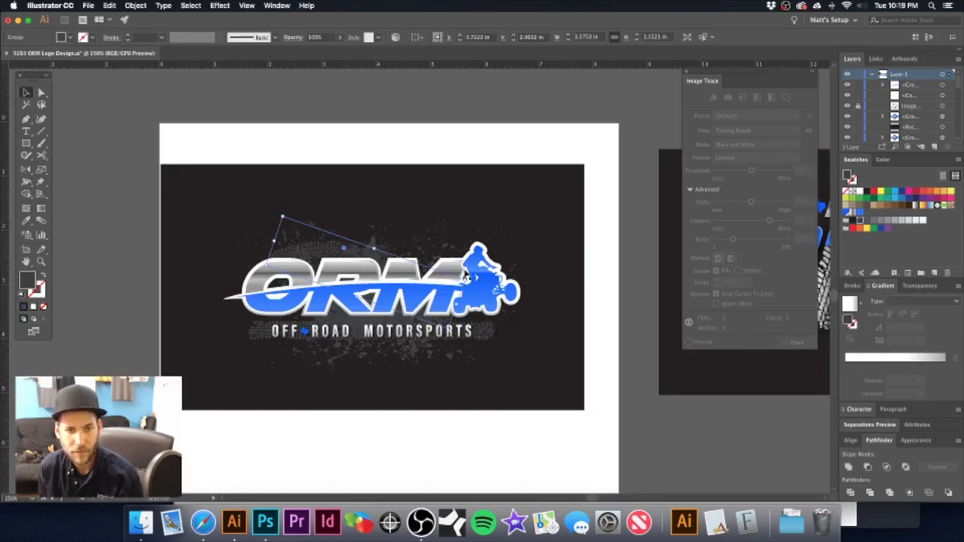
{"action": "left_click_drag", "start_coordinate": [465, 277], "coordinate": [474, 249]}
{"action": "left_click", "coordinate": [479, 155]}
{"action": "key", "text": "super+z"}
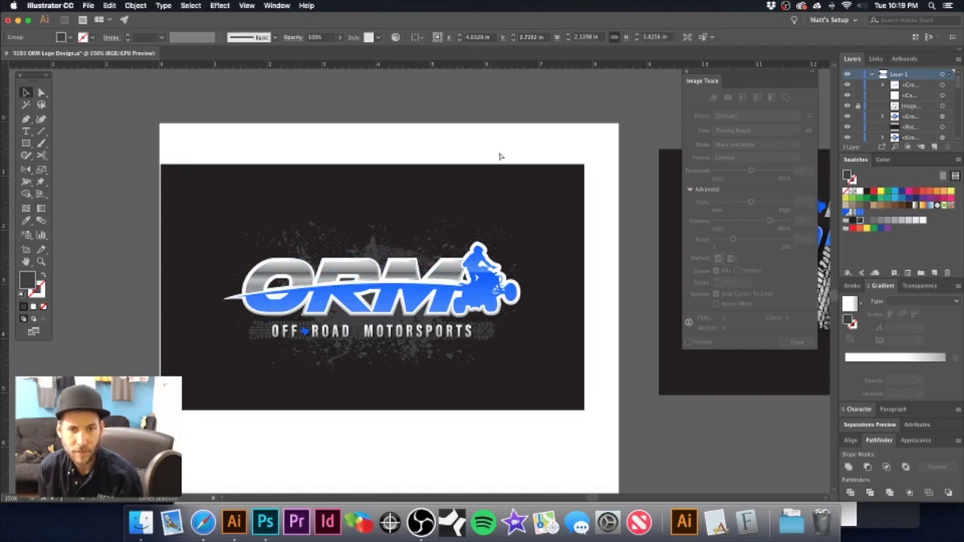
{"action": "key", "text": "super+z"}
{"action": "key", "text": "super+z"}
{"action": "key", "text": "super+z"}
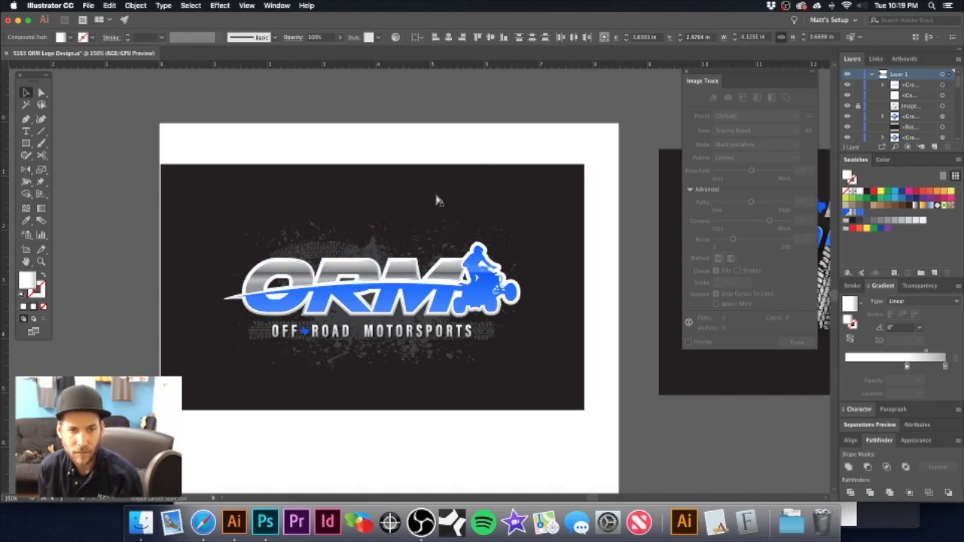
{"action": "key", "text": "super+z"}
{"action": "key", "text": "super+z"}
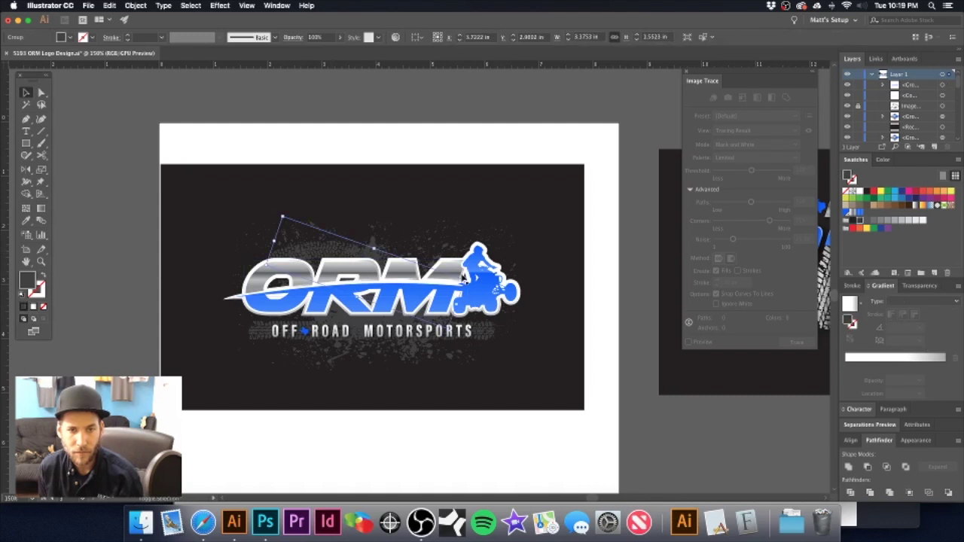
- Try replacing the curved tire track with a copy of the straight tread from the tagline, placed above the ORM letters
{"action": "left_click_drag", "start_coordinate": [466, 280], "coordinate": [507, 271]}
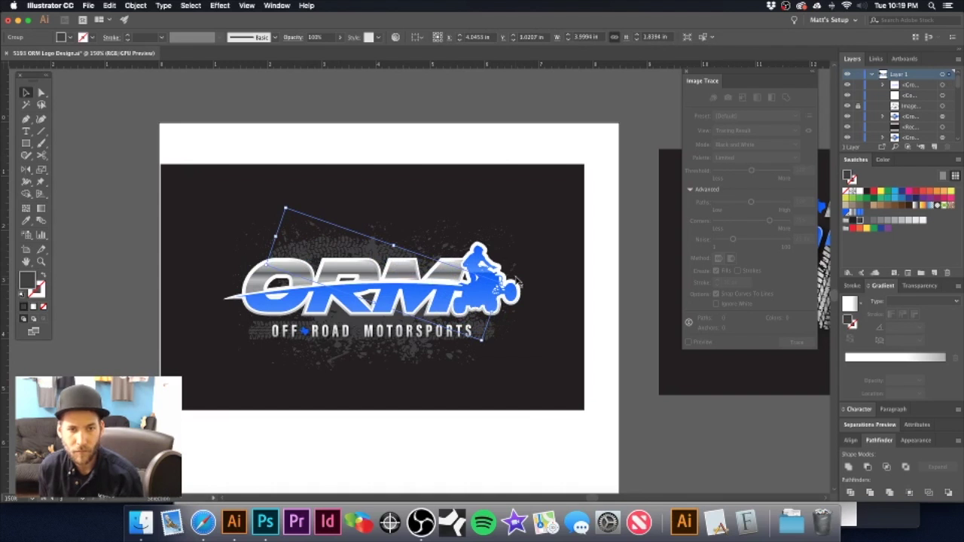
{"action": "key", "text": "Delete"}
{"action": "left_click", "coordinate": [264, 335]}
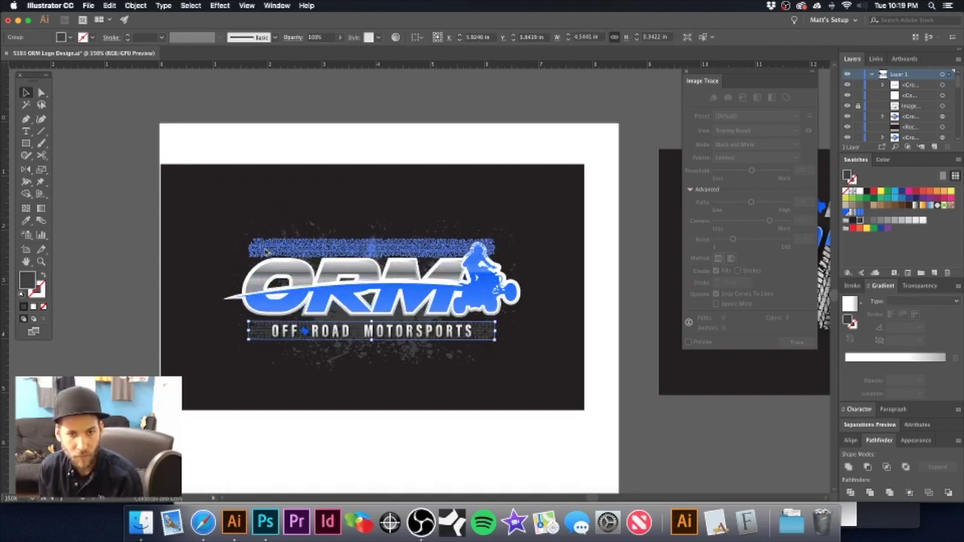
{"action": "left_click", "coordinate": [362, 146]}
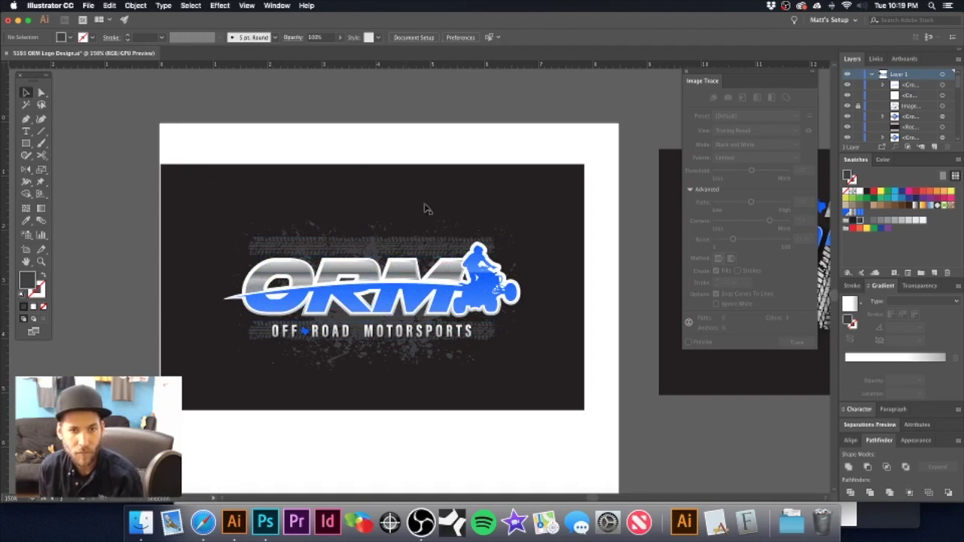
{"action": "left_click", "coordinate": [439, 260]}
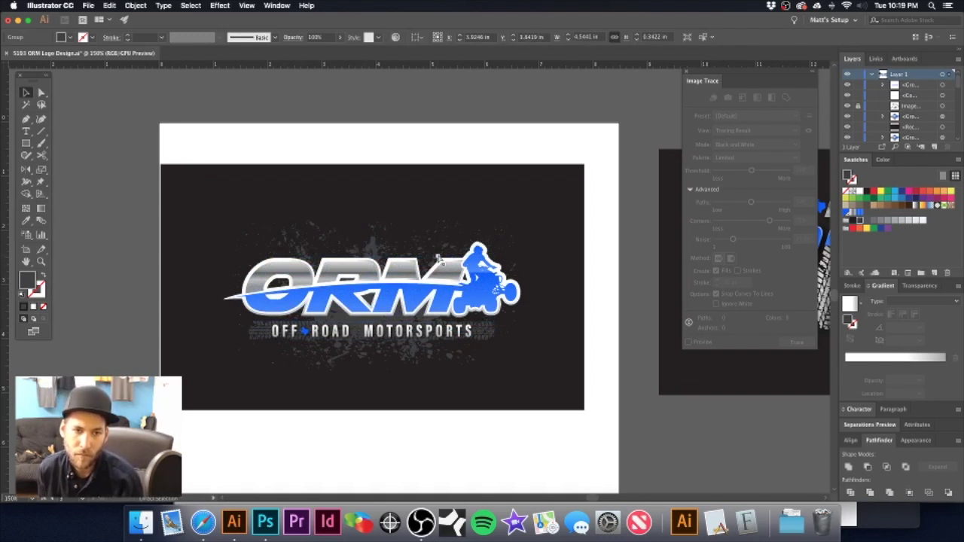
{"action": "scroll", "coordinate": [381, 155], "scroll_direction": "down", "scroll_amount": 1}
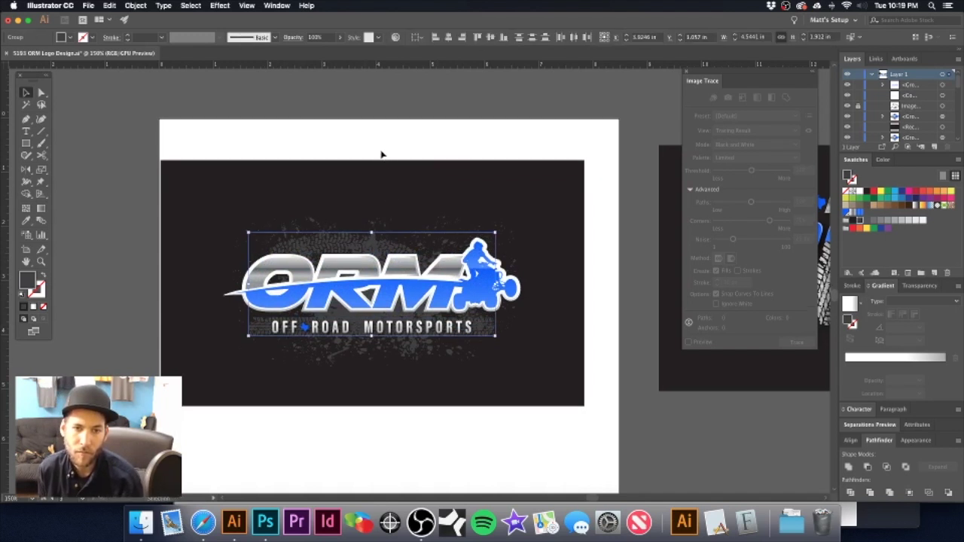
{"action": "left_click", "coordinate": [382, 155]}
- Move the group of five black brush strokes from the loose elements to just beside the ORM quad-rider logo's artboard
{"action": "left_click", "coordinate": [418, 233], "text": "alt+super"}
{"action": "left_click", "coordinate": [418, 234], "text": "alt"}
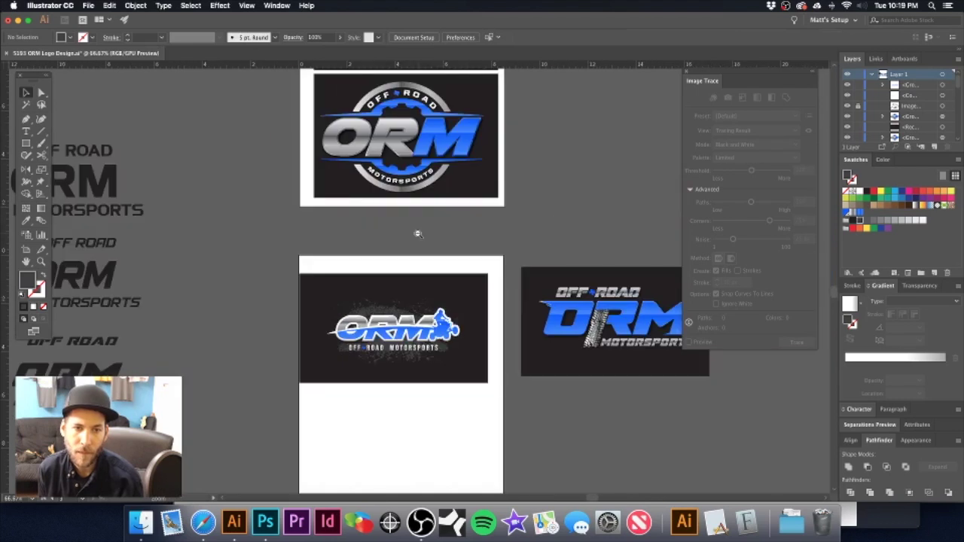
{"action": "scroll", "coordinate": [411, 247], "scroll_direction": "left", "scroll_amount": 5}
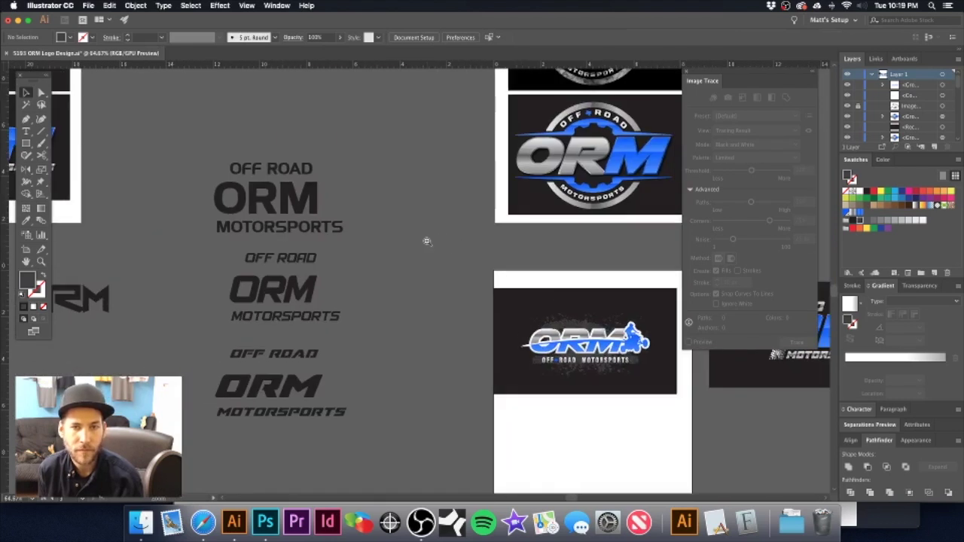
{"action": "left_click", "coordinate": [426, 241], "text": "alt"}
{"action": "left_click", "coordinate": [426, 241], "text": "alt"}
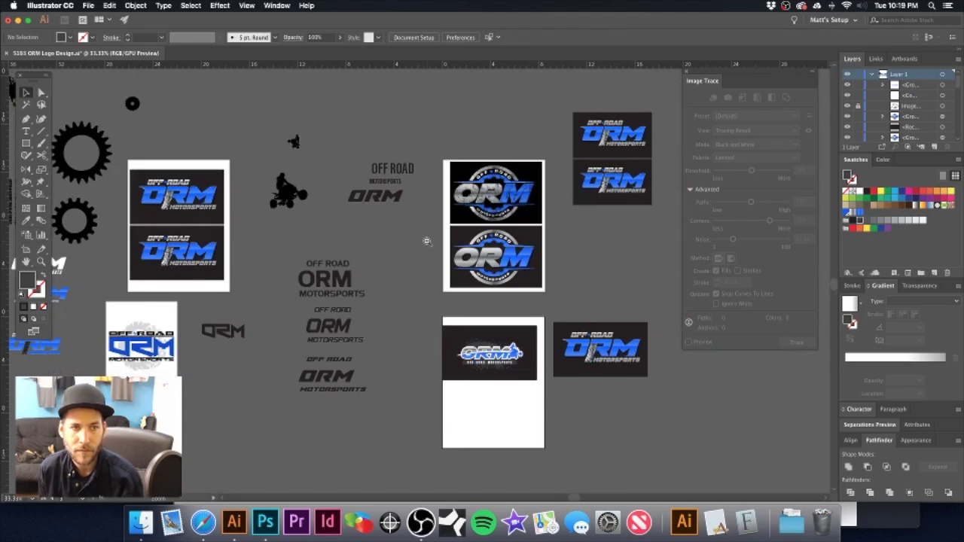
{"action": "left_click_drag", "start_coordinate": [268, 238], "coordinate": [495, 316]}
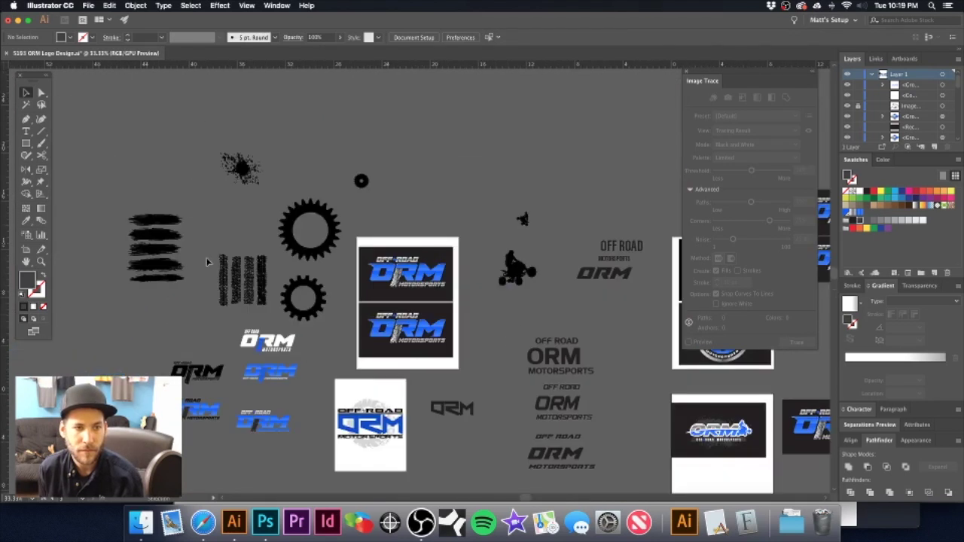
{"action": "left_click_drag", "start_coordinate": [207, 261], "coordinate": [172, 243]}
{"action": "mouse_move", "coordinate": [399, 309]}
{"action": "left_mouse_down"}
{"action": "mouse_move", "coordinate": [585, 364]}
{"action": "mouse_move", "coordinate": [631, 359]}
{"action": "mouse_move", "coordinate": [379, 260]}
{"action": "left_mouse_up"}
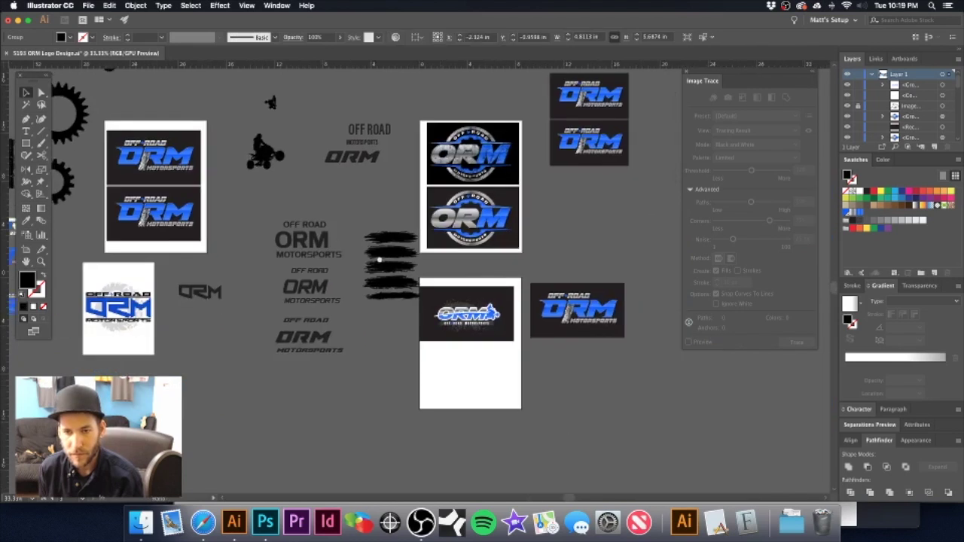
{"action": "scroll", "coordinate": [529, 317], "scroll_direction": "up", "scroll_amount": 3}
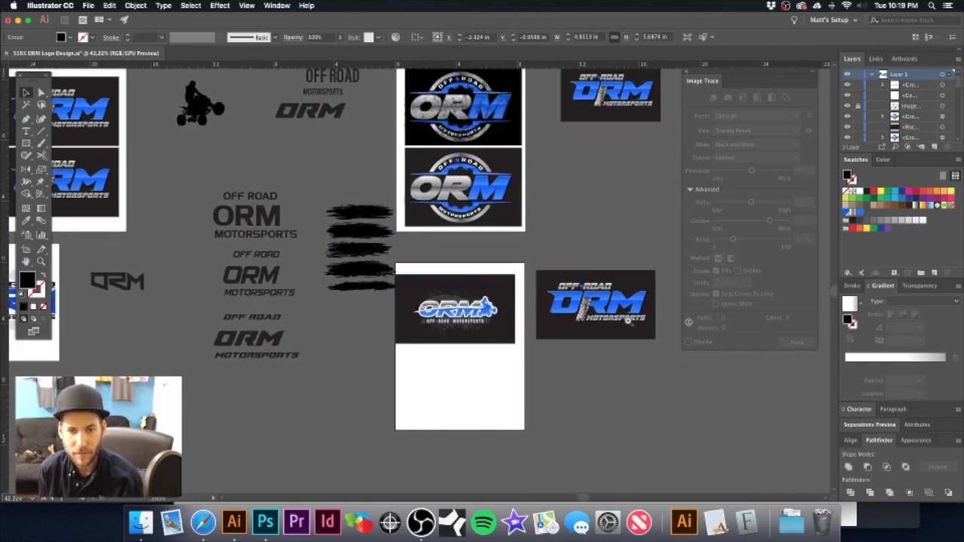
{"action": "scroll", "coordinate": [572, 302], "scroll_direction": "up", "scroll_amount": 5}
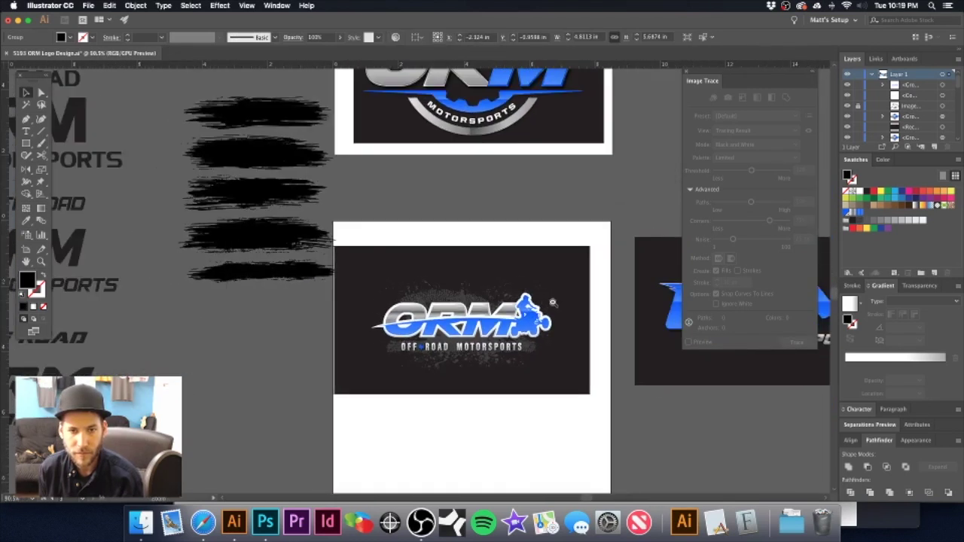
{"action": "scroll", "coordinate": [451, 305], "scroll_direction": "down", "scroll_amount": 5}
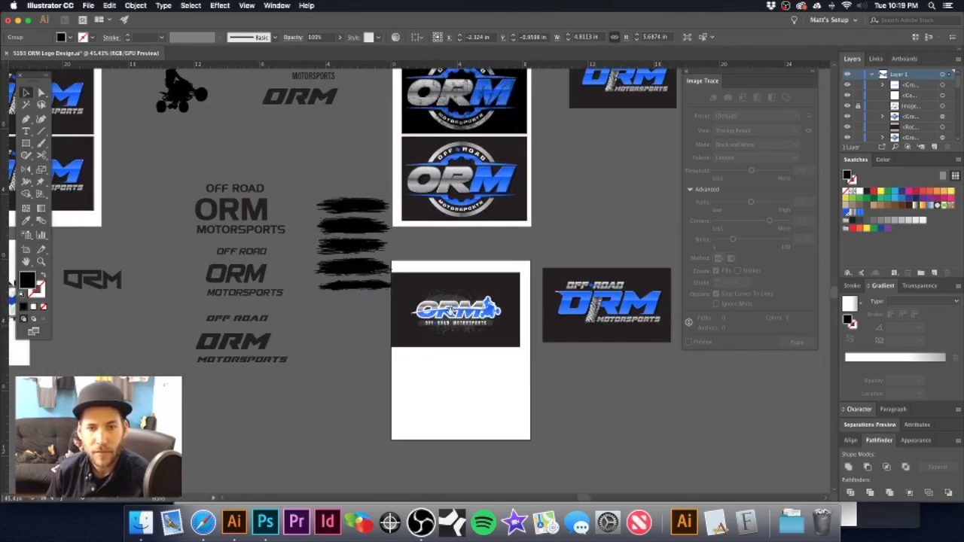
- Ungroup the five black brush strokes beside the quad-rider logo's artboard into separately movable pieces
{"action": "left_click", "coordinate": [343, 187]}
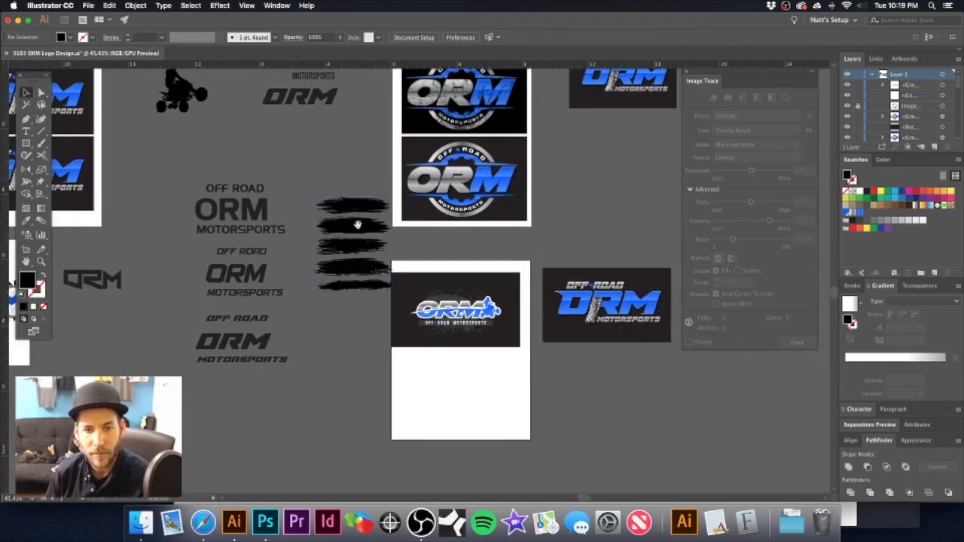
{"action": "scroll", "coordinate": [369, 252], "scroll_direction": "up", "scroll_amount": 2}
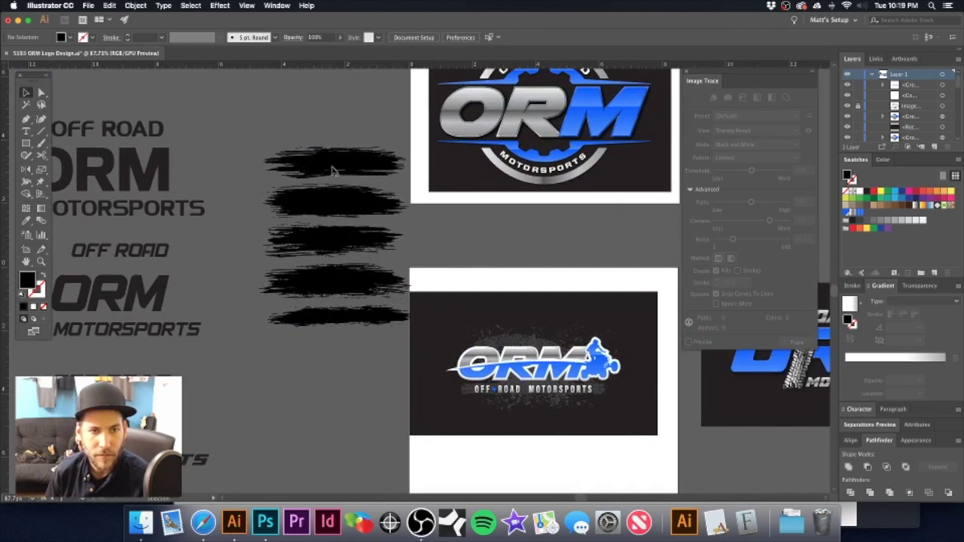
{"action": "left_click", "coordinate": [329, 235]}
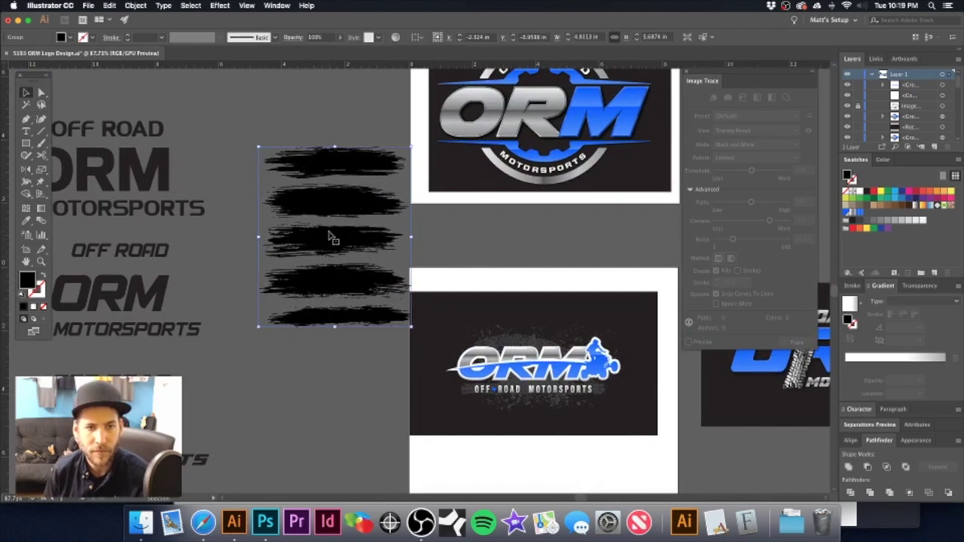
{"action": "left_click", "coordinate": [398, 238]}
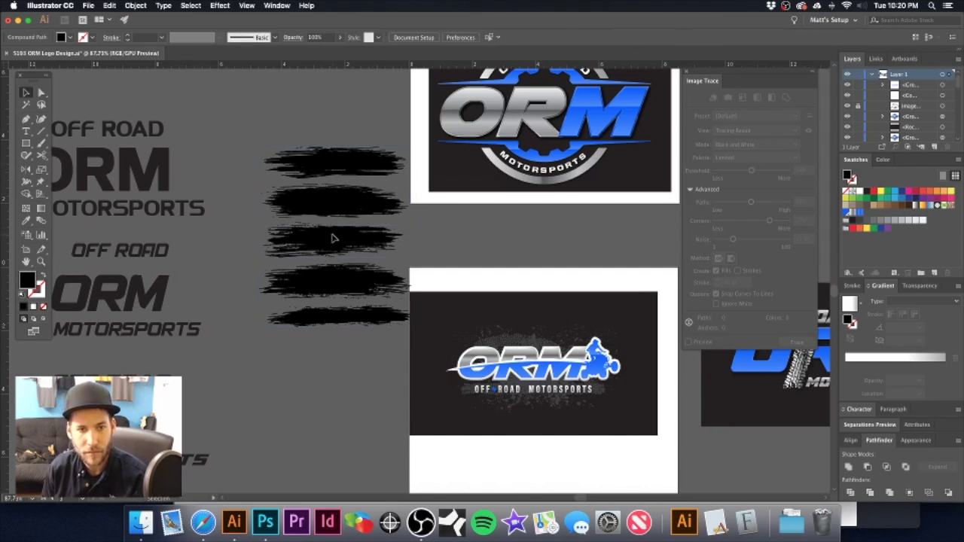
{"action": "left_click_drag", "start_coordinate": [334, 236], "coordinate": [412, 238]}
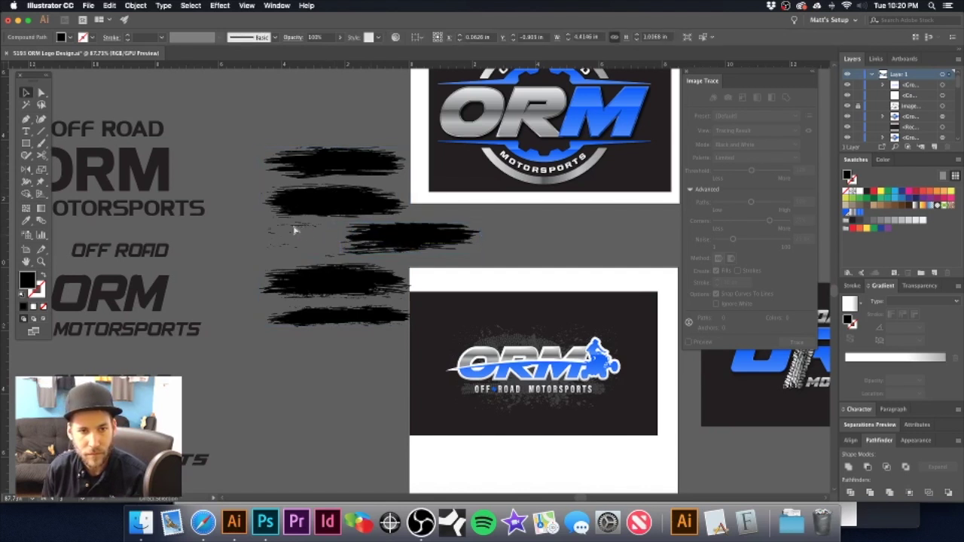
{"action": "key", "text": "super+z"}
{"action": "left_click", "coordinate": [244, 219]}
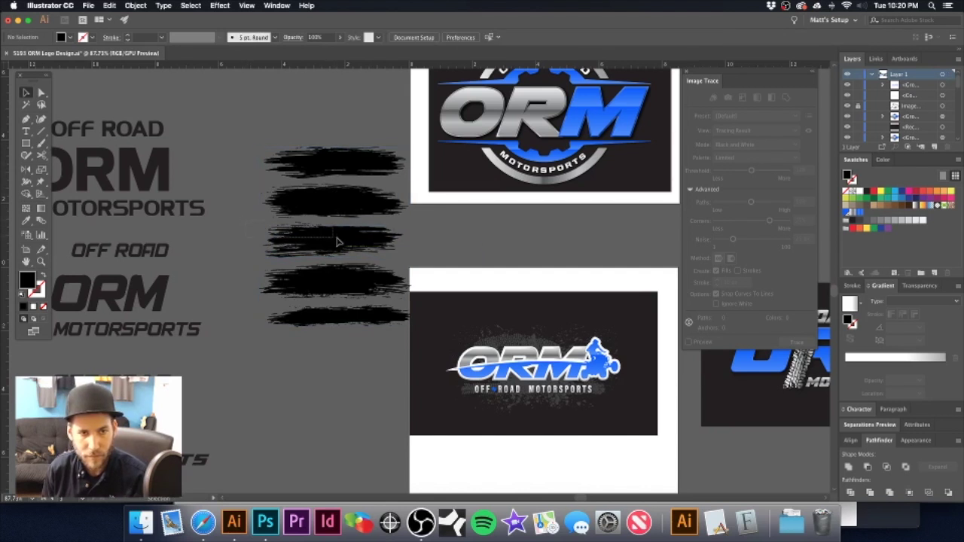
- Fill all pieces of the middle brush stroke with dark grey and group them
{"action": "left_click", "coordinate": [404, 258]}
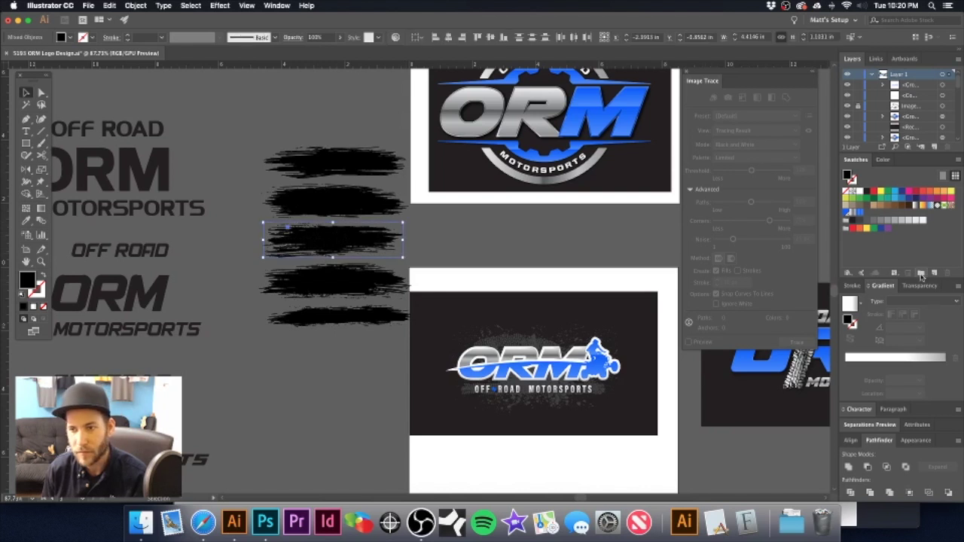
{"action": "left_click", "coordinate": [858, 221]}
{"action": "key", "text": "super+g"}
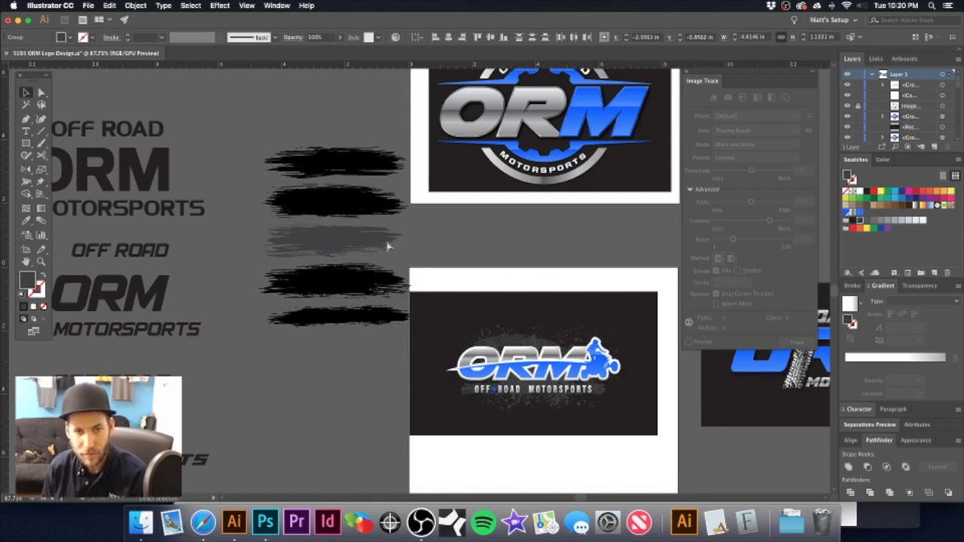
- Place the dark grey brush stroke behind the quad-rider ORM letters and enlarge it to about 6.02 in wide and 1.48 in high
{"action": "mouse_move", "coordinate": [359, 242]}
{"action": "left_mouse_down"}
{"action": "mouse_move", "coordinate": [547, 362]}
{"action": "mouse_move", "coordinate": [635, 390]}
{"action": "left_mouse_up"}
{"action": "left_click_drag", "start_coordinate": [481, 366], "coordinate": [611, 382]}
{"action": "scroll", "coordinate": [610, 383], "scroll_direction": "up", "scroll_amount": 1}
{"action": "left_click", "coordinate": [430, 367]}
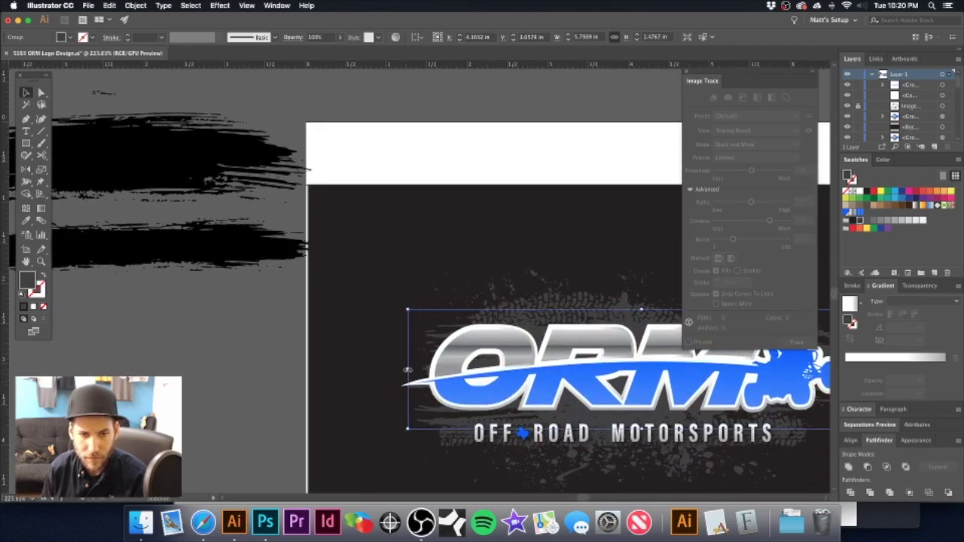
{"action": "left_click_drag", "start_coordinate": [407, 370], "coordinate": [389, 371]}
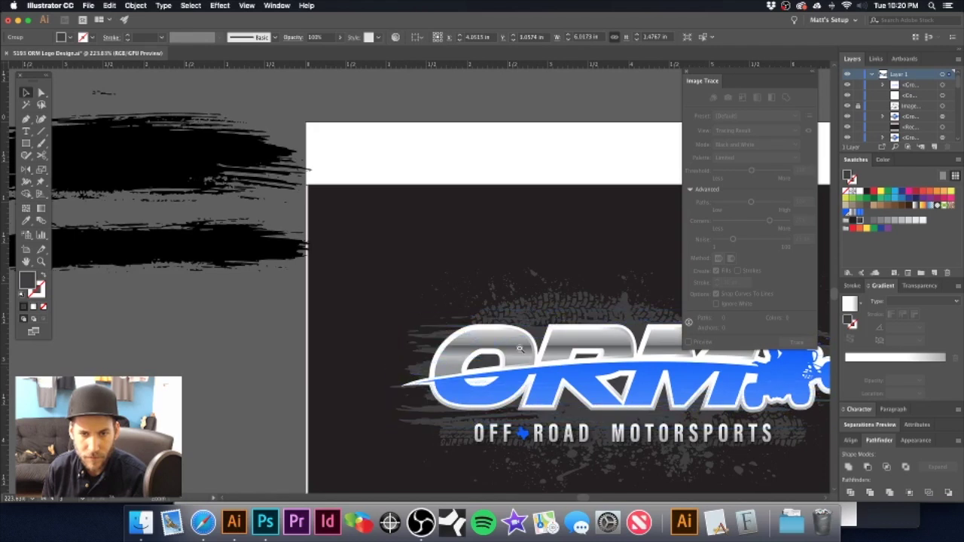
- Try lighter greys and a near-black fill on the brush stroke behind the letters, then restore its dark grey
{"action": "key", "text": "ctrl+minus"}
{"action": "left_click", "coordinate": [515, 327]}
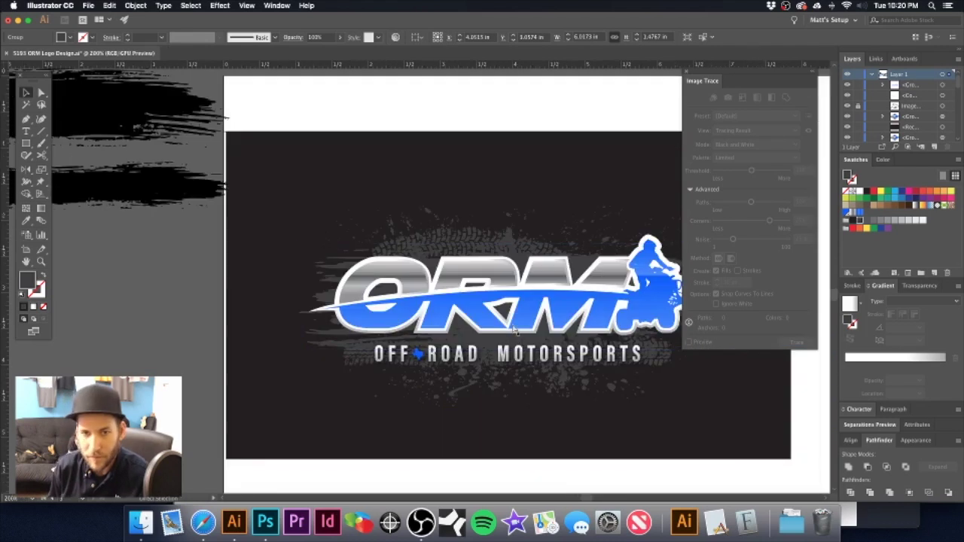
{"action": "left_click", "coordinate": [867, 221]}
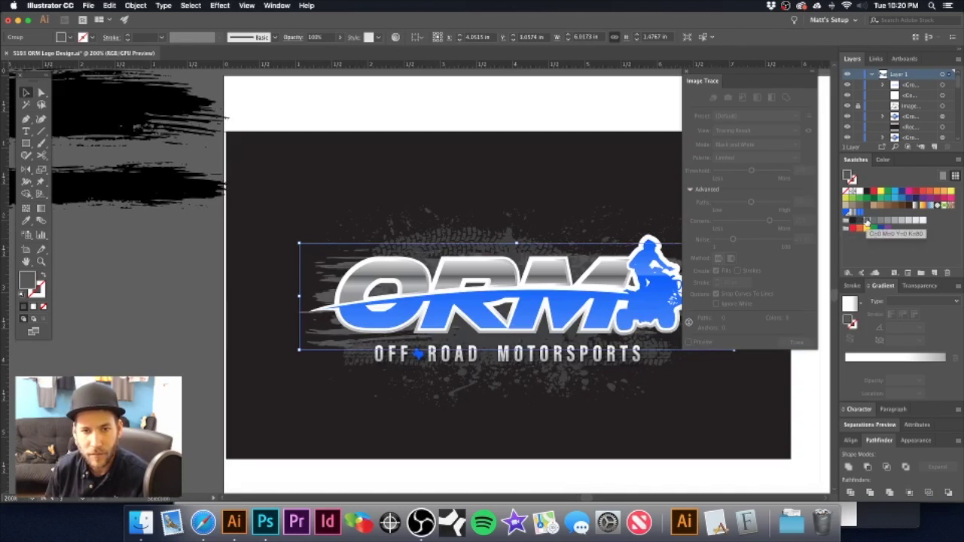
{"action": "left_click", "coordinate": [873, 221]}
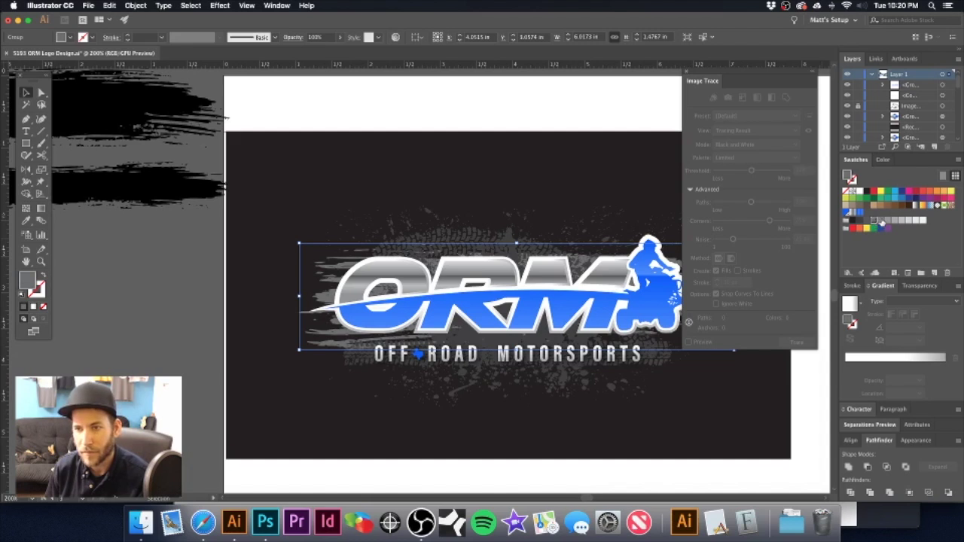
{"action": "left_click", "coordinate": [881, 222]}
{"action": "key", "text": "super+z"}
{"action": "key", "text": "super+z"}
{"action": "key", "text": "super+z"}
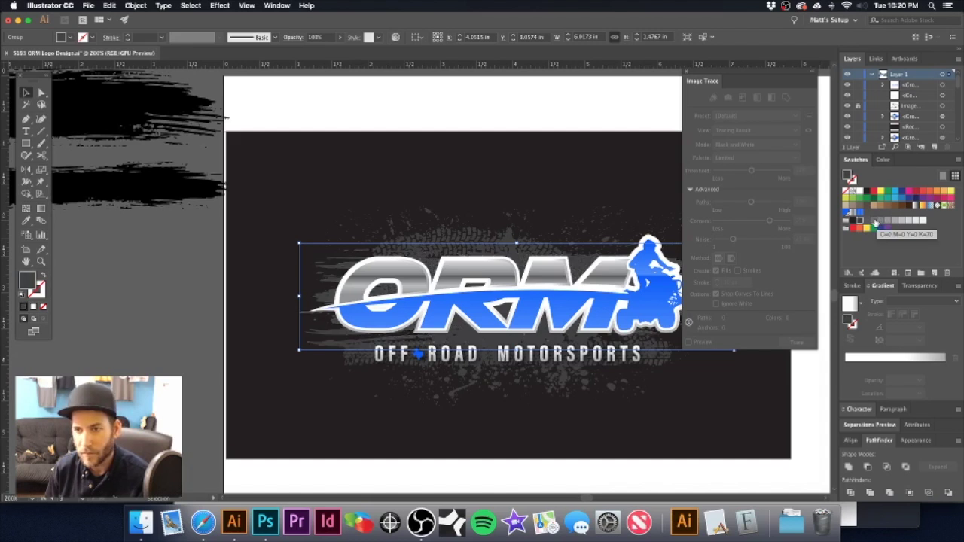
{"action": "left_click", "coordinate": [867, 220]}
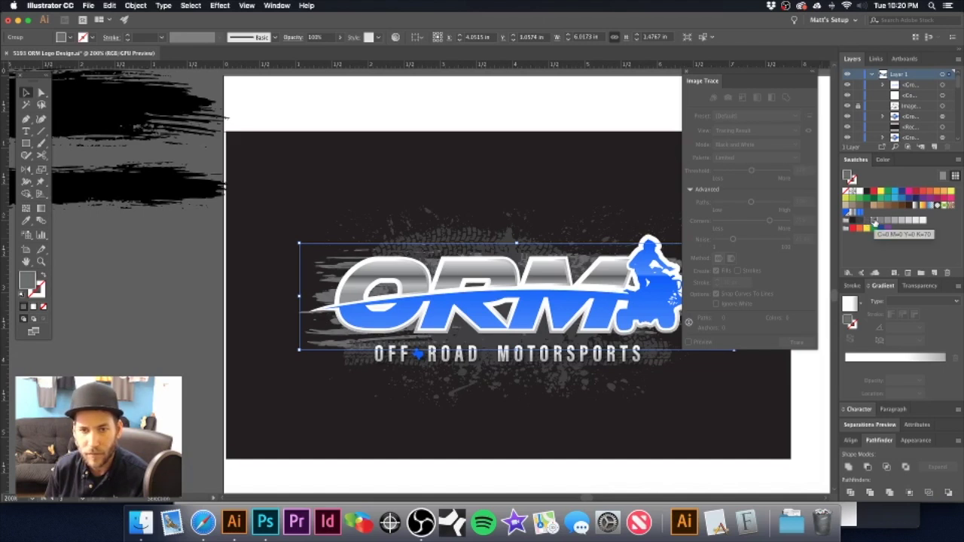
{"action": "left_click", "coordinate": [854, 222]}
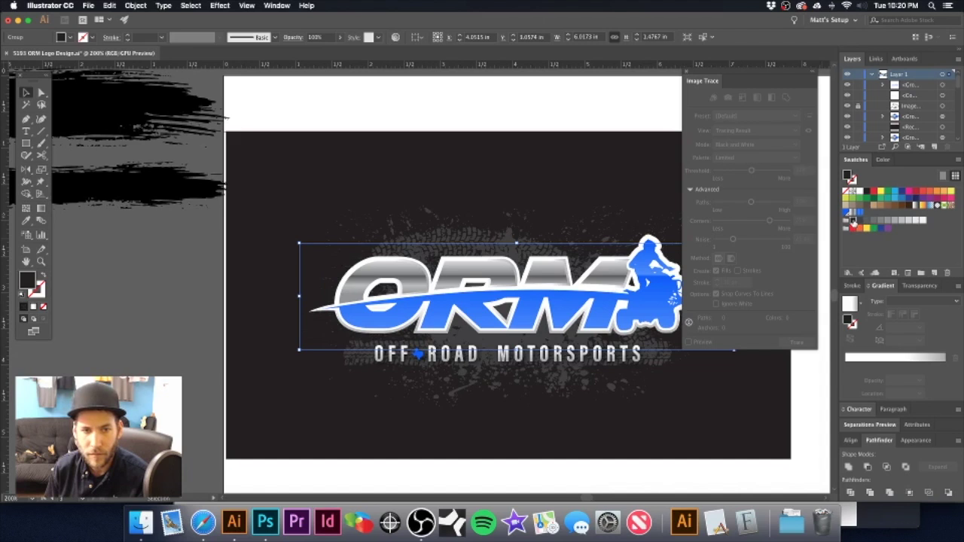
{"action": "left_click", "coordinate": [863, 221]}
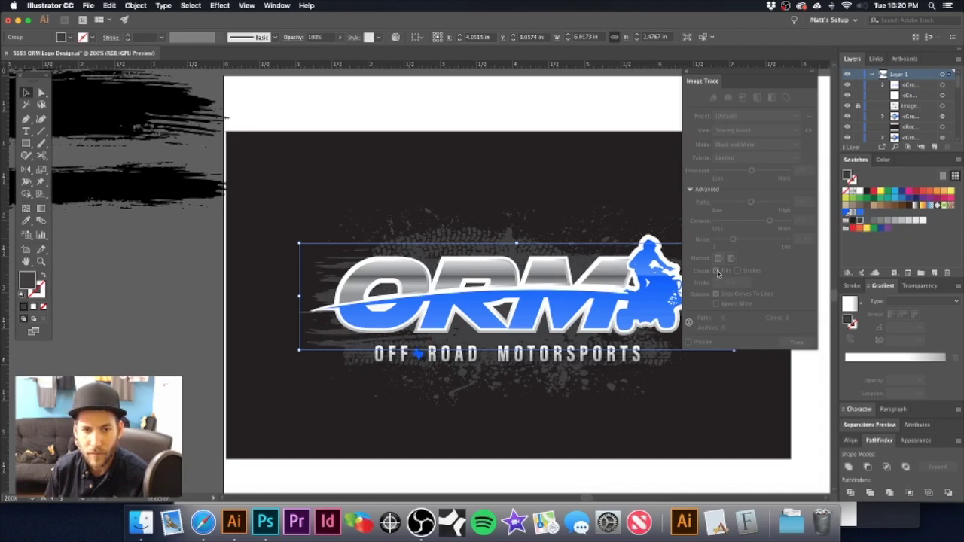
{"action": "key", "text": "super+shift+a"}
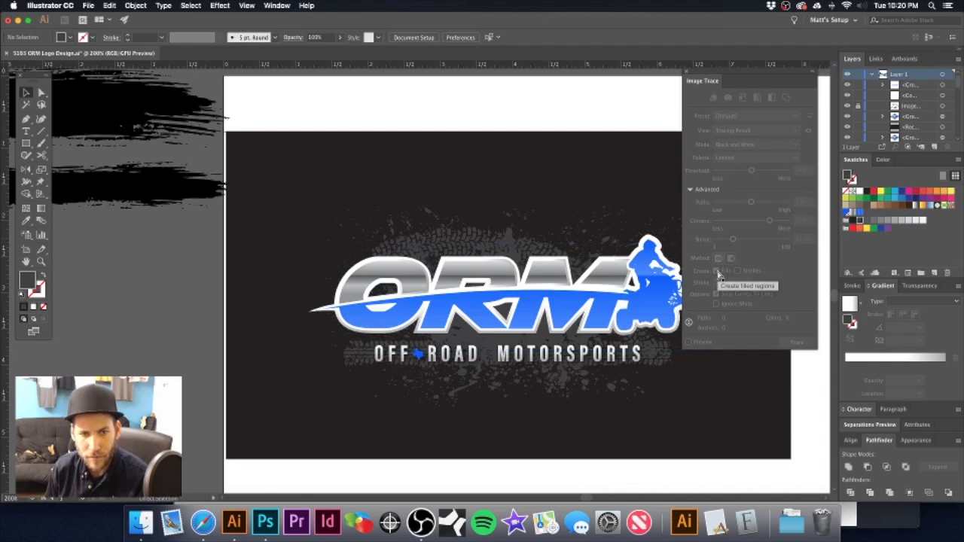
- Compress the brush stroke to about 2.8 in wide so it spreads out only from behind the O and R
{"action": "key", "text": "super+z"}
{"action": "left_click_drag", "start_coordinate": [640, 295], "coordinate": [504, 280]}
{"action": "left_click_drag", "start_coordinate": [598, 282], "coordinate": [547, 282]}
{"action": "key", "text": "super+z"}
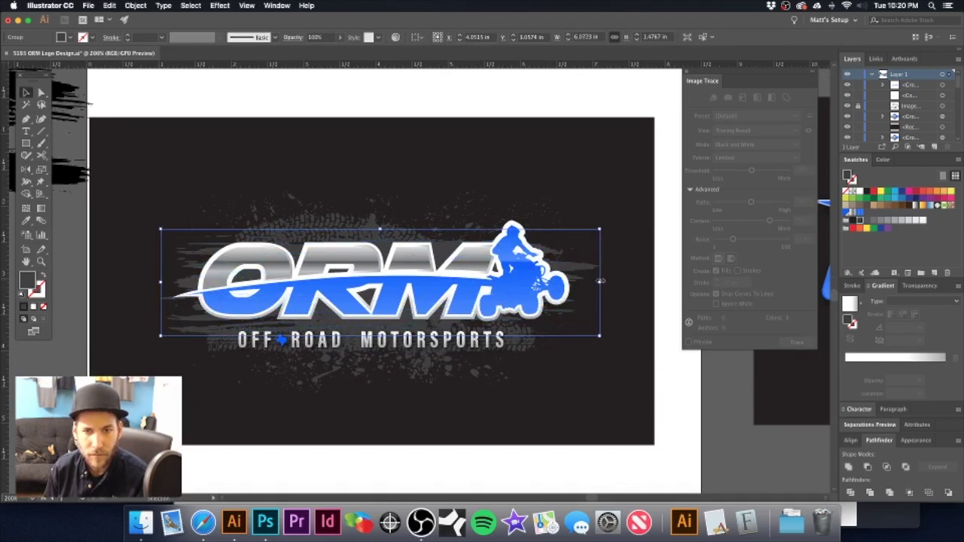
{"action": "key", "text": "super+z"}
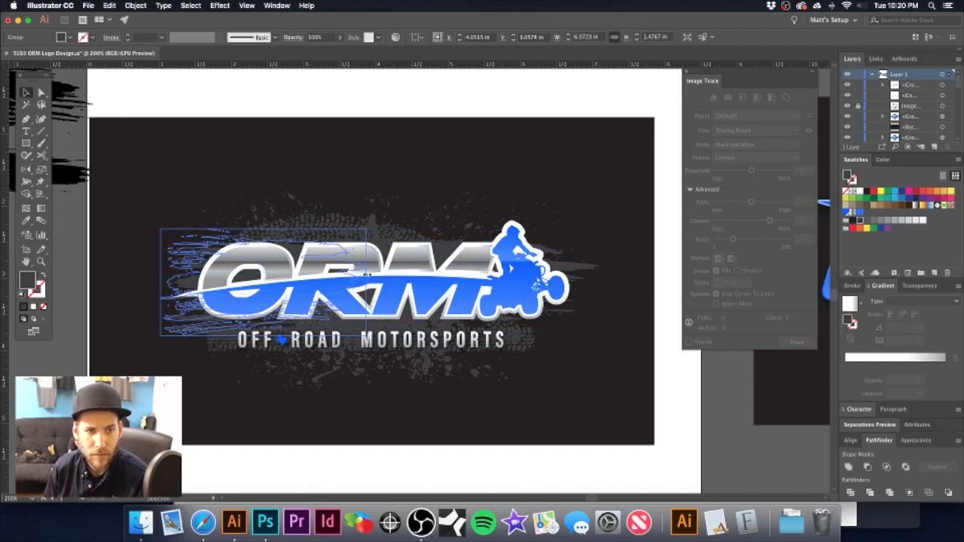
{"action": "left_click", "coordinate": [281, 149]}
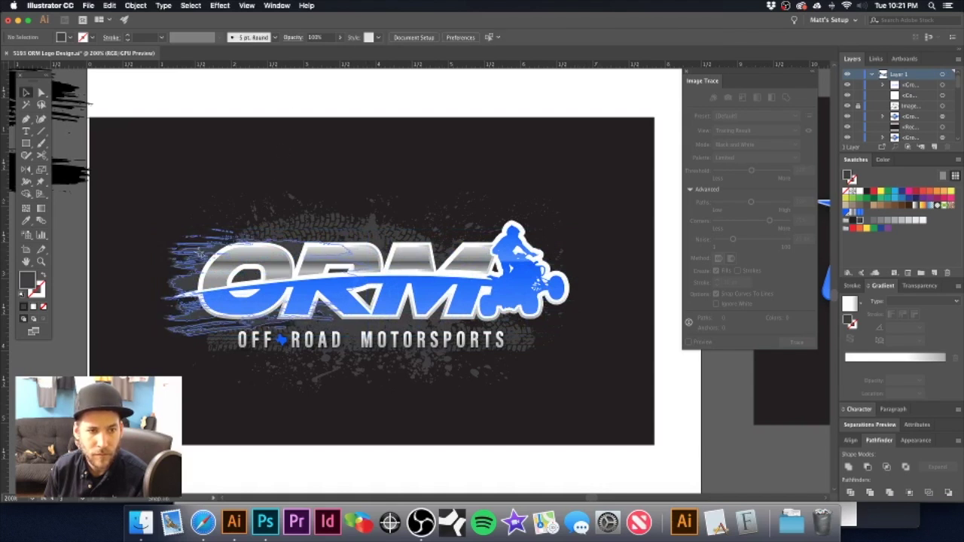
{"action": "left_click", "coordinate": [193, 300]}
{"action": "left_click", "coordinate": [244, 175]}
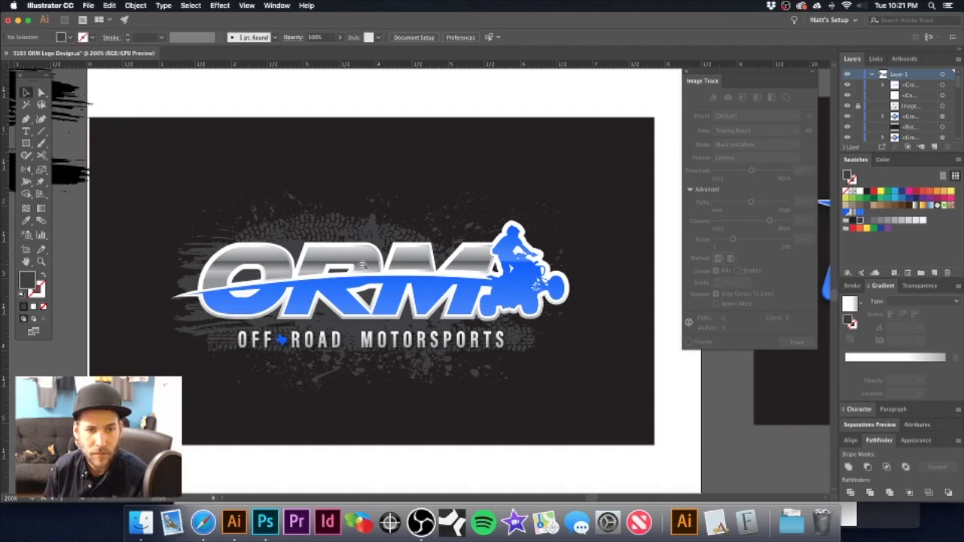
- Group the second black brush stroke from the top, fill it dark grey and compress it to about 2.38 in wide
{"action": "left_click", "coordinate": [362, 264], "text": "alt+super"}
{"action": "left_click", "coordinate": [362, 265], "text": "alt+super"}
{"action": "left_click_drag", "start_coordinate": [381, 242], "coordinate": [517, 315]}
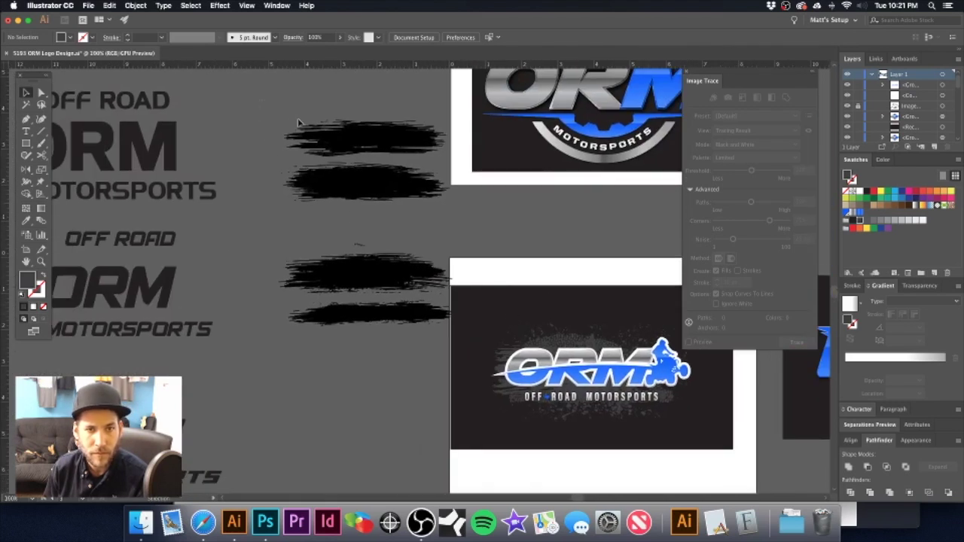
{"action": "left_click", "coordinate": [453, 166]}
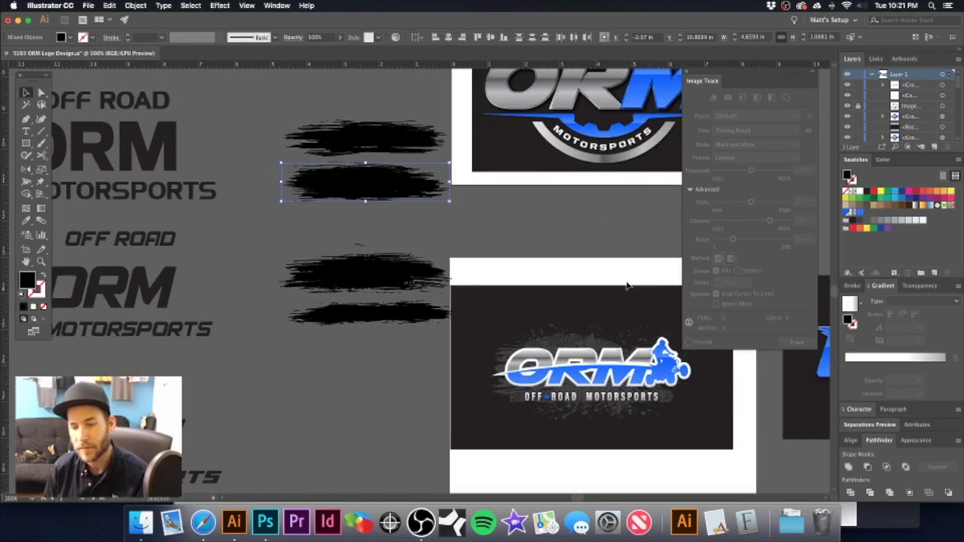
{"action": "key", "text": "super+g"}
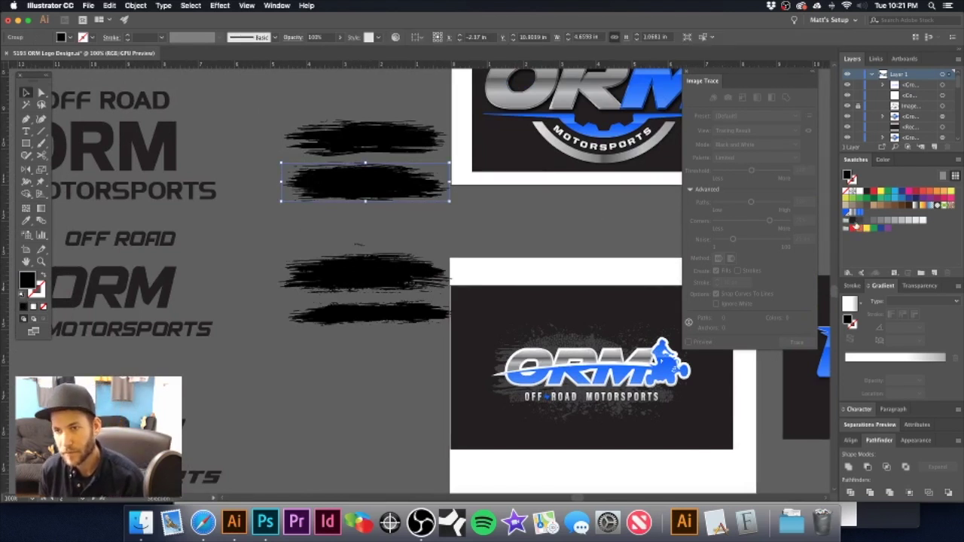
{"action": "left_click", "coordinate": [859, 220]}
{"action": "left_click_drag", "start_coordinate": [446, 182], "coordinate": [368, 181]}
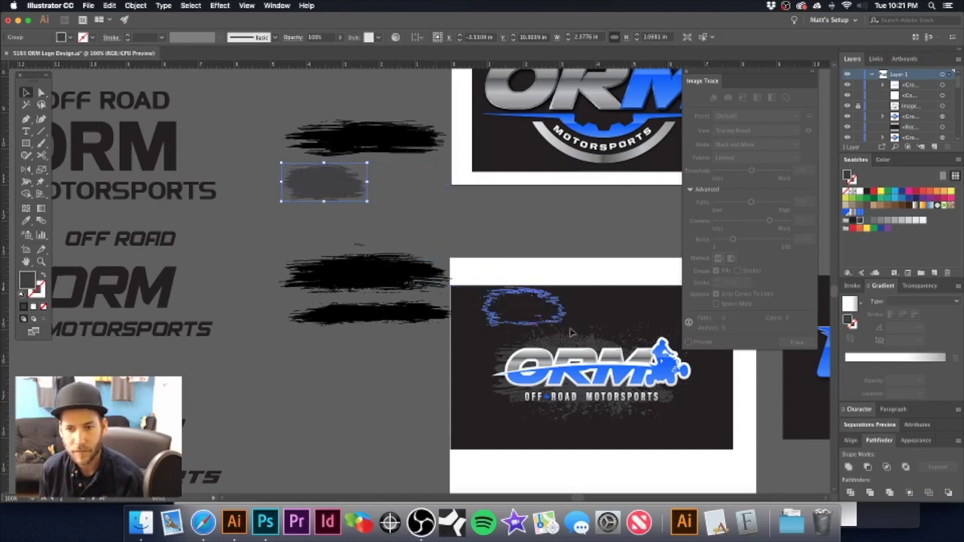
- Place the second grey brush stroke behind the quad rider and size it to about 2.30 in wide and 1.23 in high
{"action": "mouse_move", "coordinate": [316, 181]}
{"action": "left_mouse_down"}
{"action": "mouse_move", "coordinate": [653, 371]}
{"action": "mouse_move", "coordinate": [443, 368]}
{"action": "mouse_move", "coordinate": [606, 388]}
{"action": "mouse_move", "coordinate": [634, 389]}
{"action": "mouse_move", "coordinate": [641, 374]}
{"action": "left_mouse_up"}
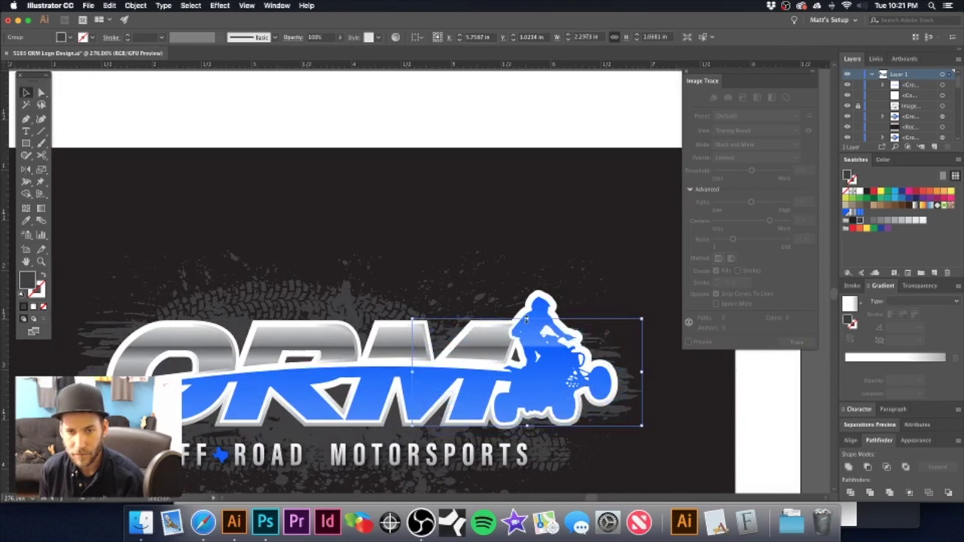
{"action": "left_click_drag", "start_coordinate": [527, 320], "coordinate": [527, 310]}
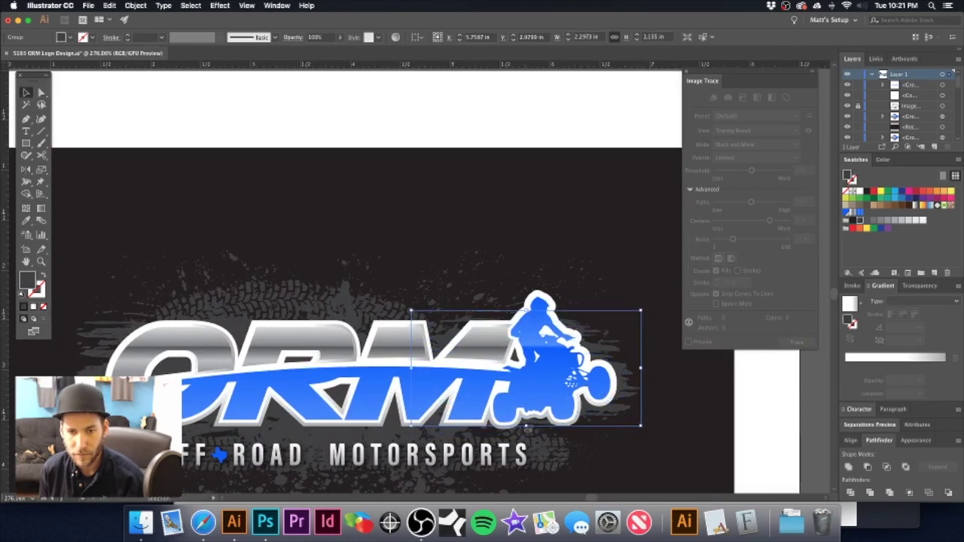
{"action": "left_click_drag", "start_coordinate": [526, 425], "coordinate": [527, 435]}
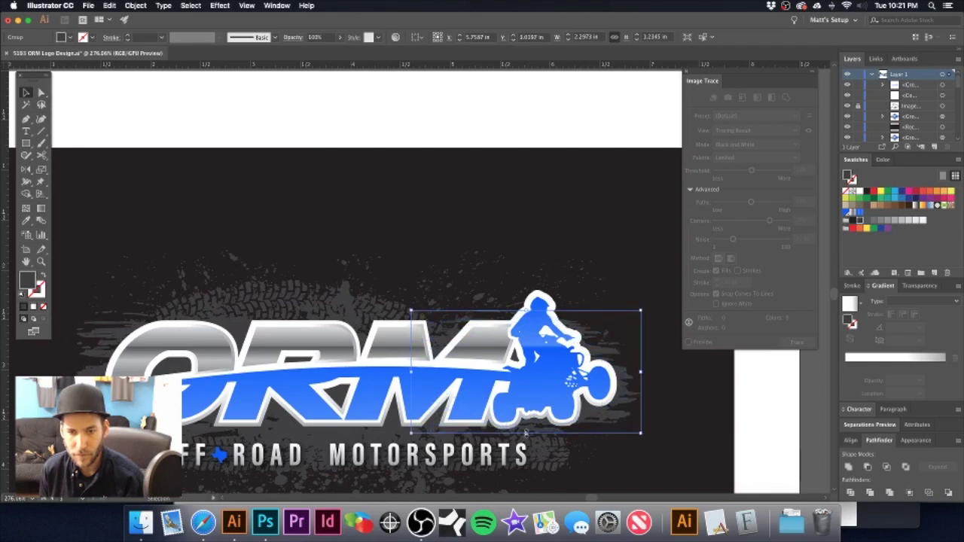
{"action": "left_click", "coordinate": [485, 267]}
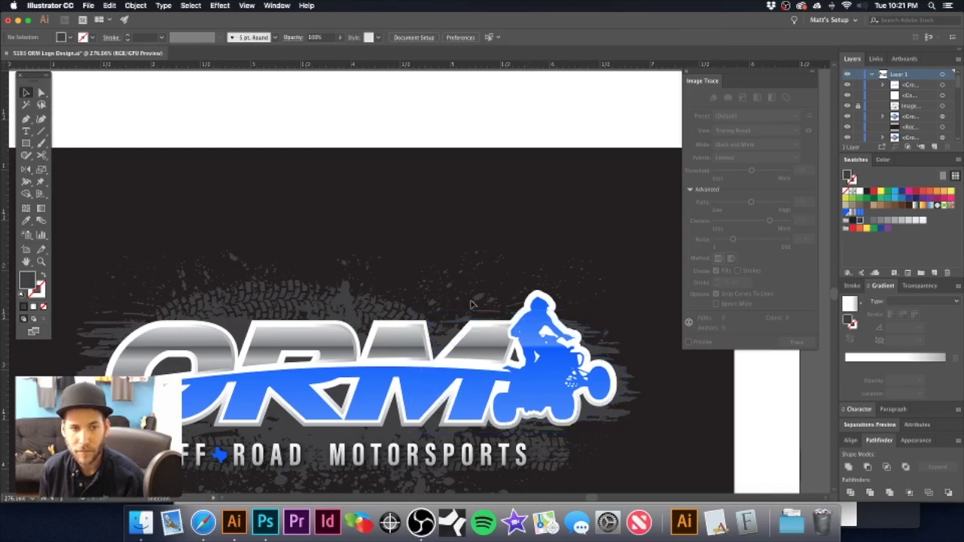
- Pull in the outer edge of the brush stroke behind the O slightly, making it about 2.77 in wide
{"action": "key", "text": "super+minus"}
{"action": "key", "text": "super+minus"}
{"action": "left_click_drag", "start_coordinate": [417, 301], "coordinate": [473, 350]}
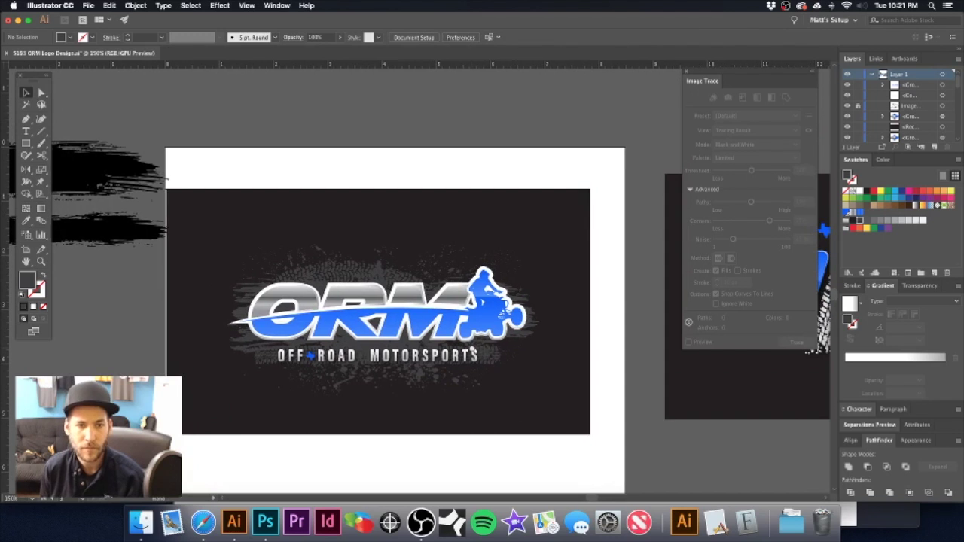
{"action": "left_click", "coordinate": [245, 293]}
{"action": "left_click_drag", "start_coordinate": [229, 312], "coordinate": [232, 313]}
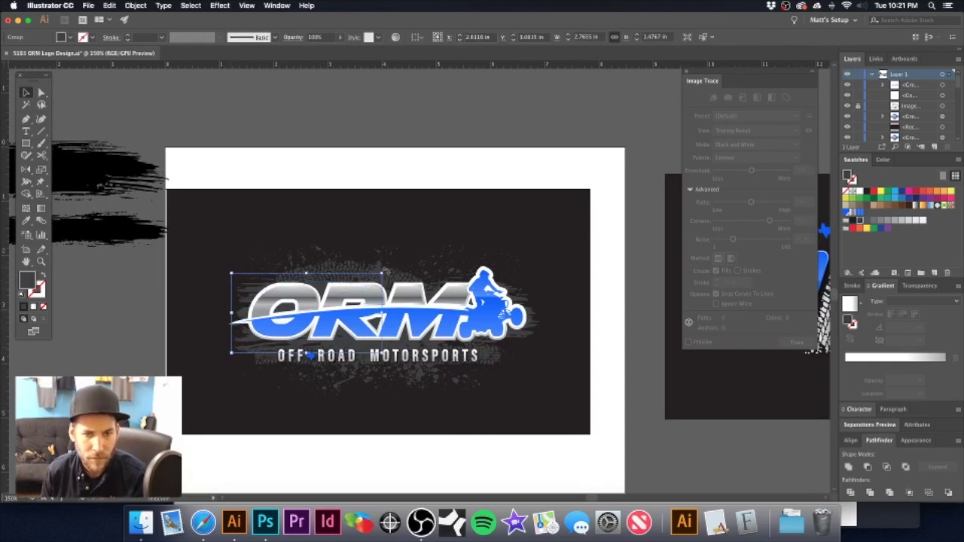
{"action": "left_click_drag", "start_coordinate": [385, 272], "coordinate": [229, 354]}
{"action": "left_click", "coordinate": [277, 170]}
- Examine the ORM quad-rider logo with its brush stroke background up close and at full view
{"action": "scroll", "coordinate": [313, 317], "scroll_direction": "up", "scroll_amount": 5}
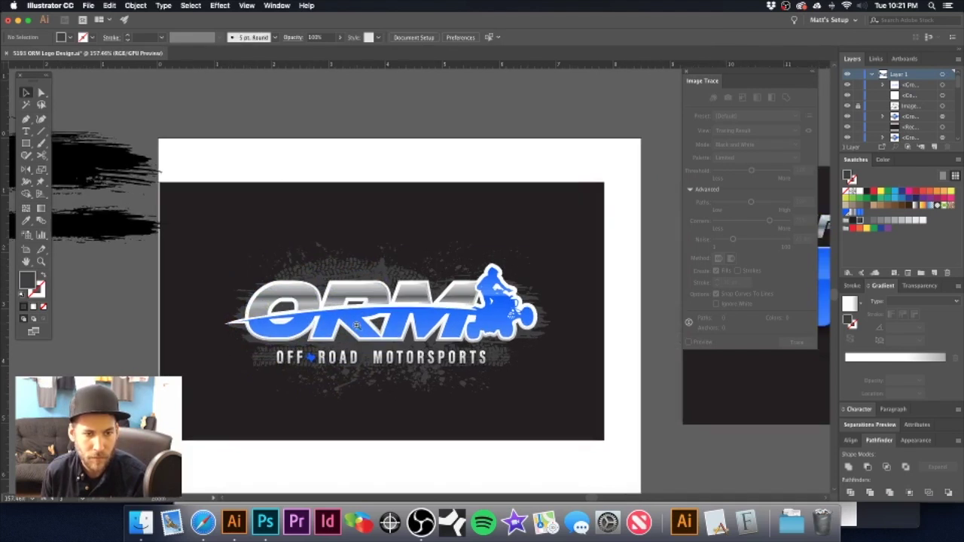
{"action": "left_click", "coordinate": [410, 327]}
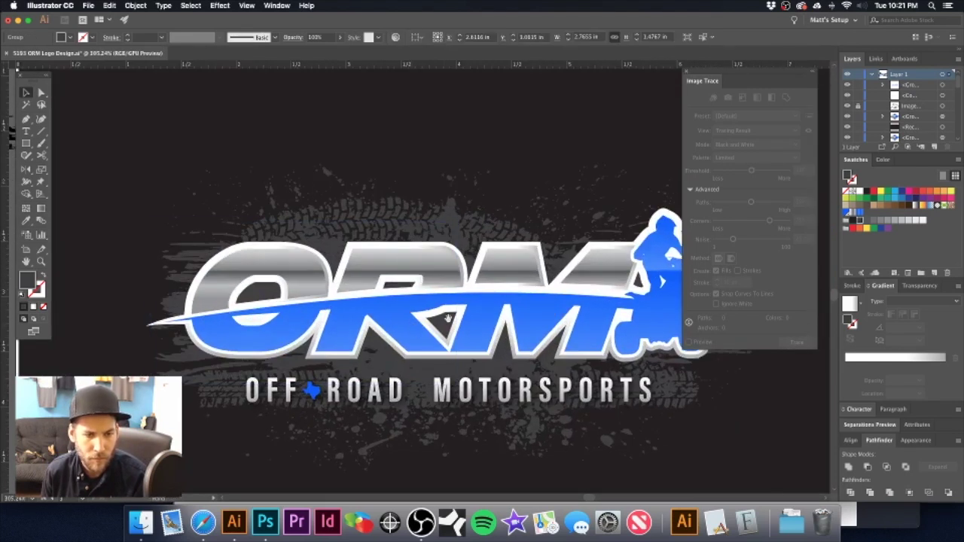
{"action": "scroll", "coordinate": [466, 311], "scroll_direction": "down", "scroll_amount": 3}
{"action": "scroll", "coordinate": [466, 310], "scroll_direction": "down", "scroll_amount": 2}
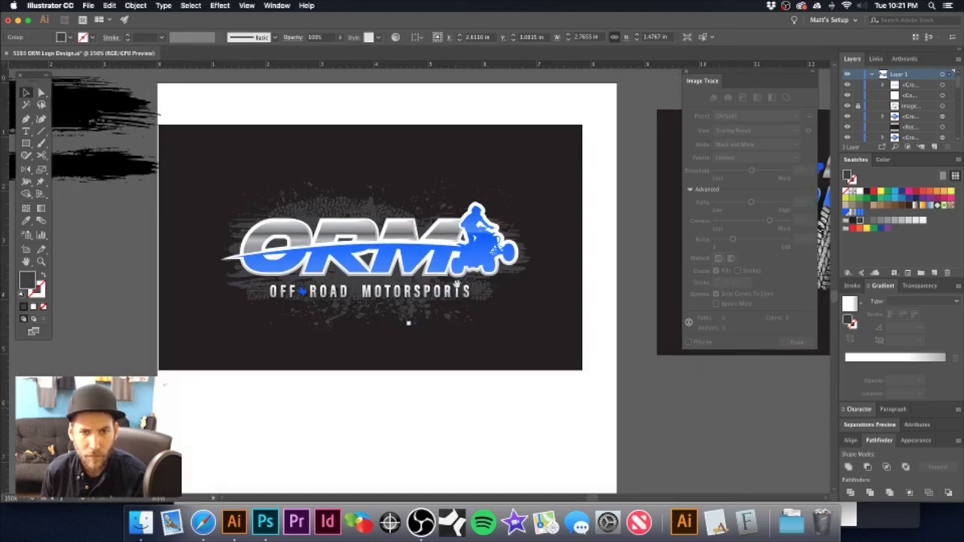
{"action": "key", "text": "super+minus"}
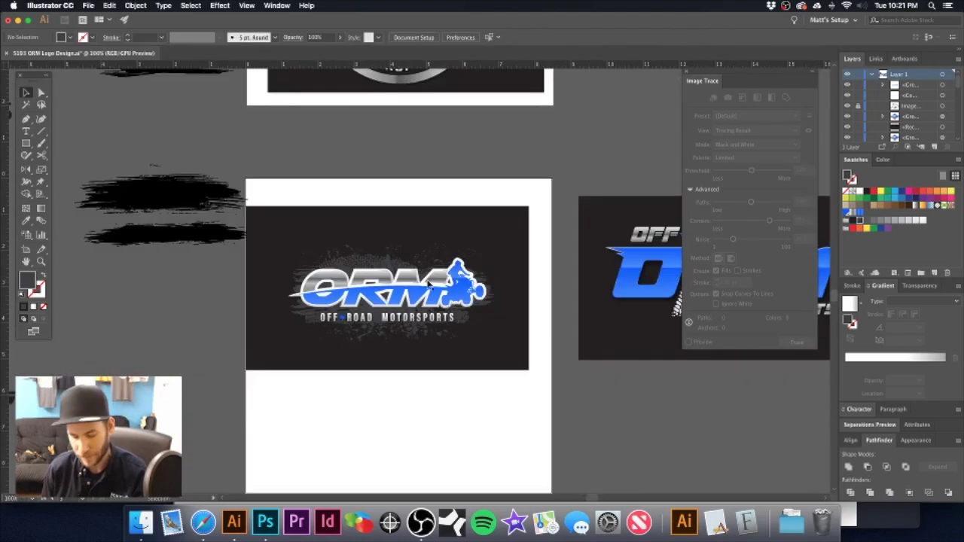
{"action": "left_click", "coordinate": [515, 364]}
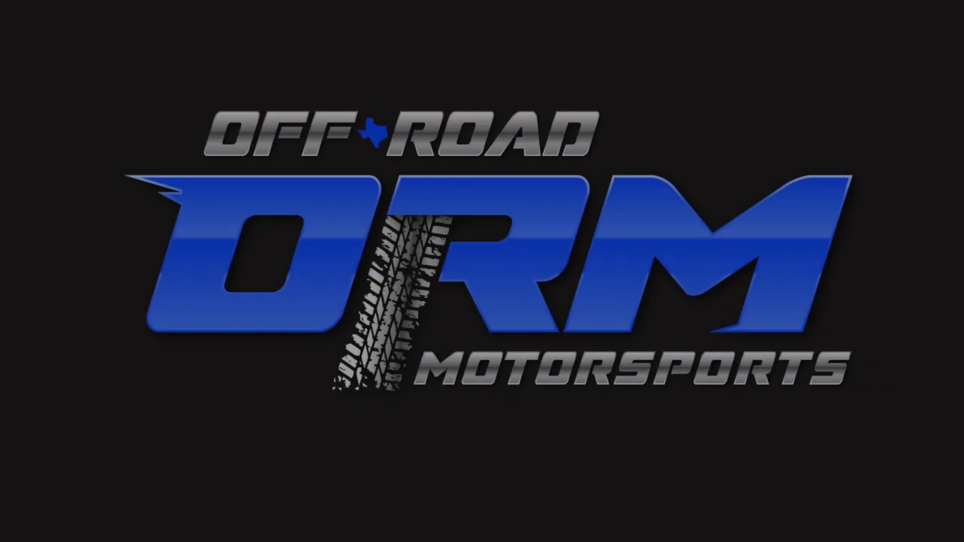